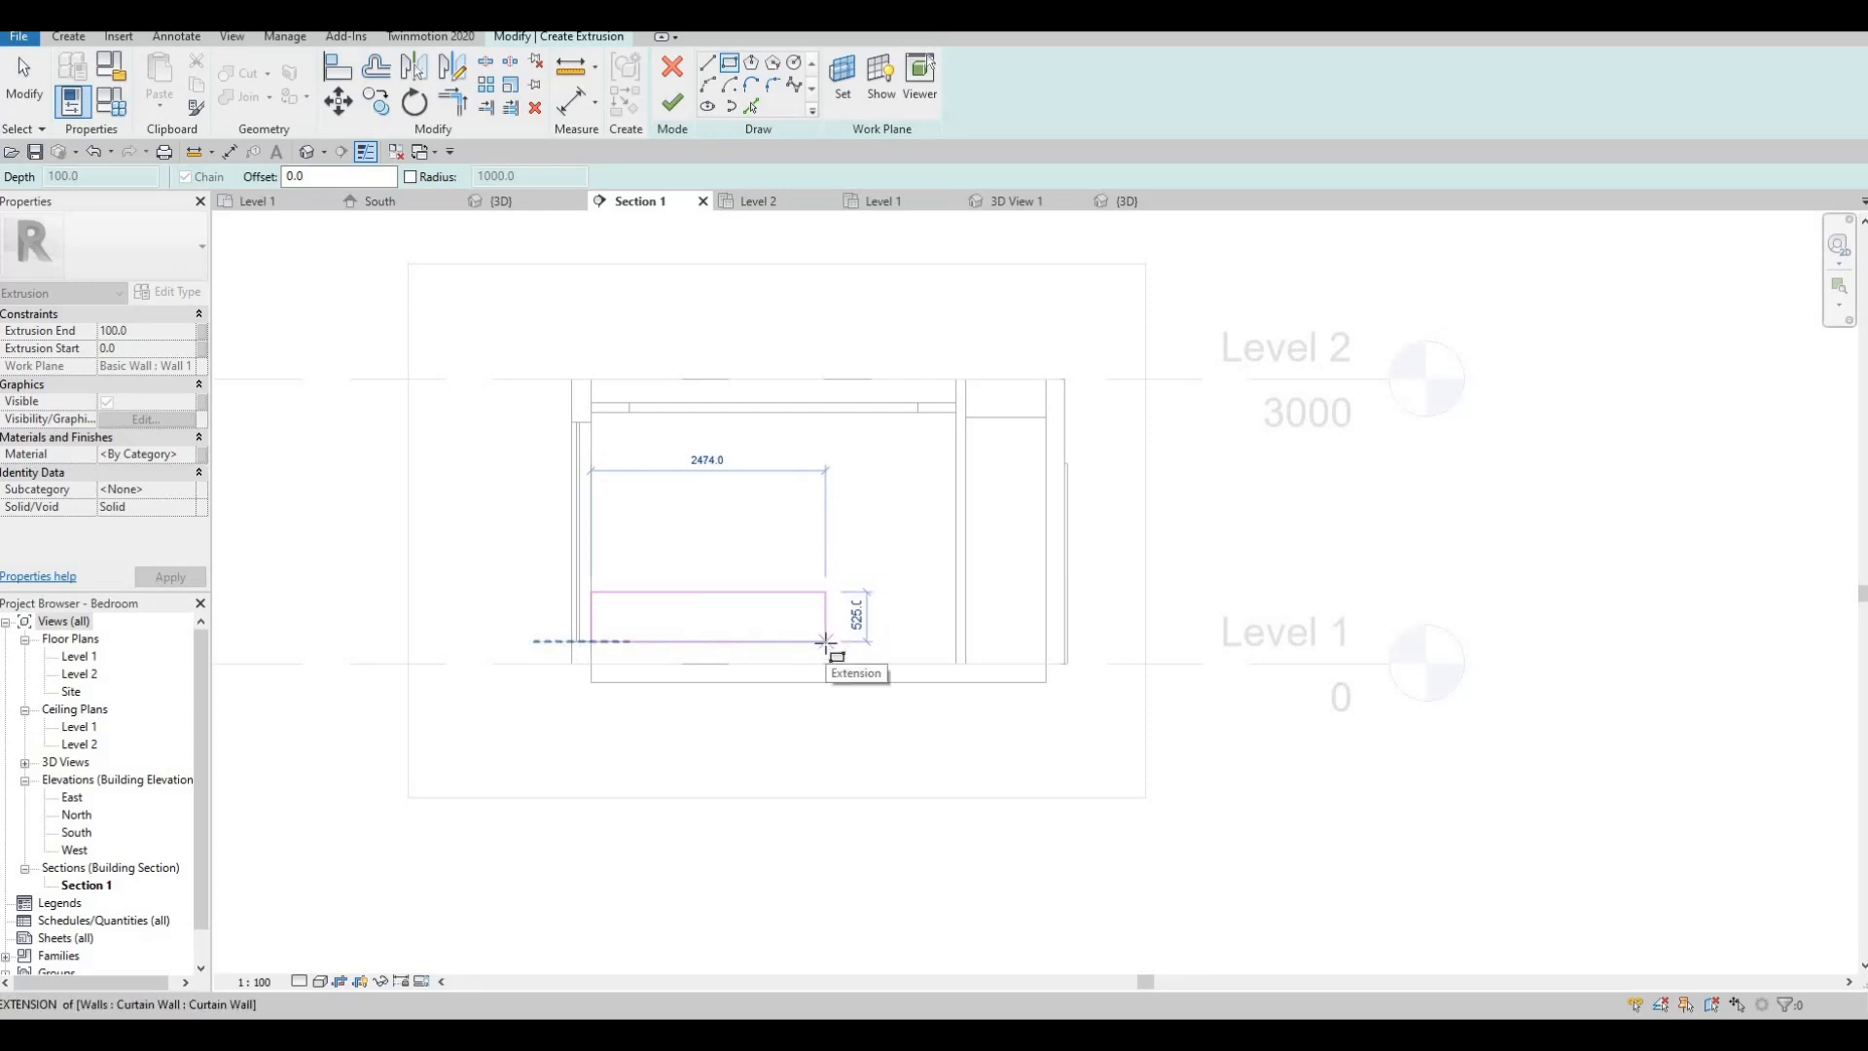
- Sketch the extrusion's rectangular profile, about 2474 by 525 mm, starting at the curtain wall's inner face in Section 1
{"action": "key", "text": "Escape"}
{"action": "key", "text": "Escape"}
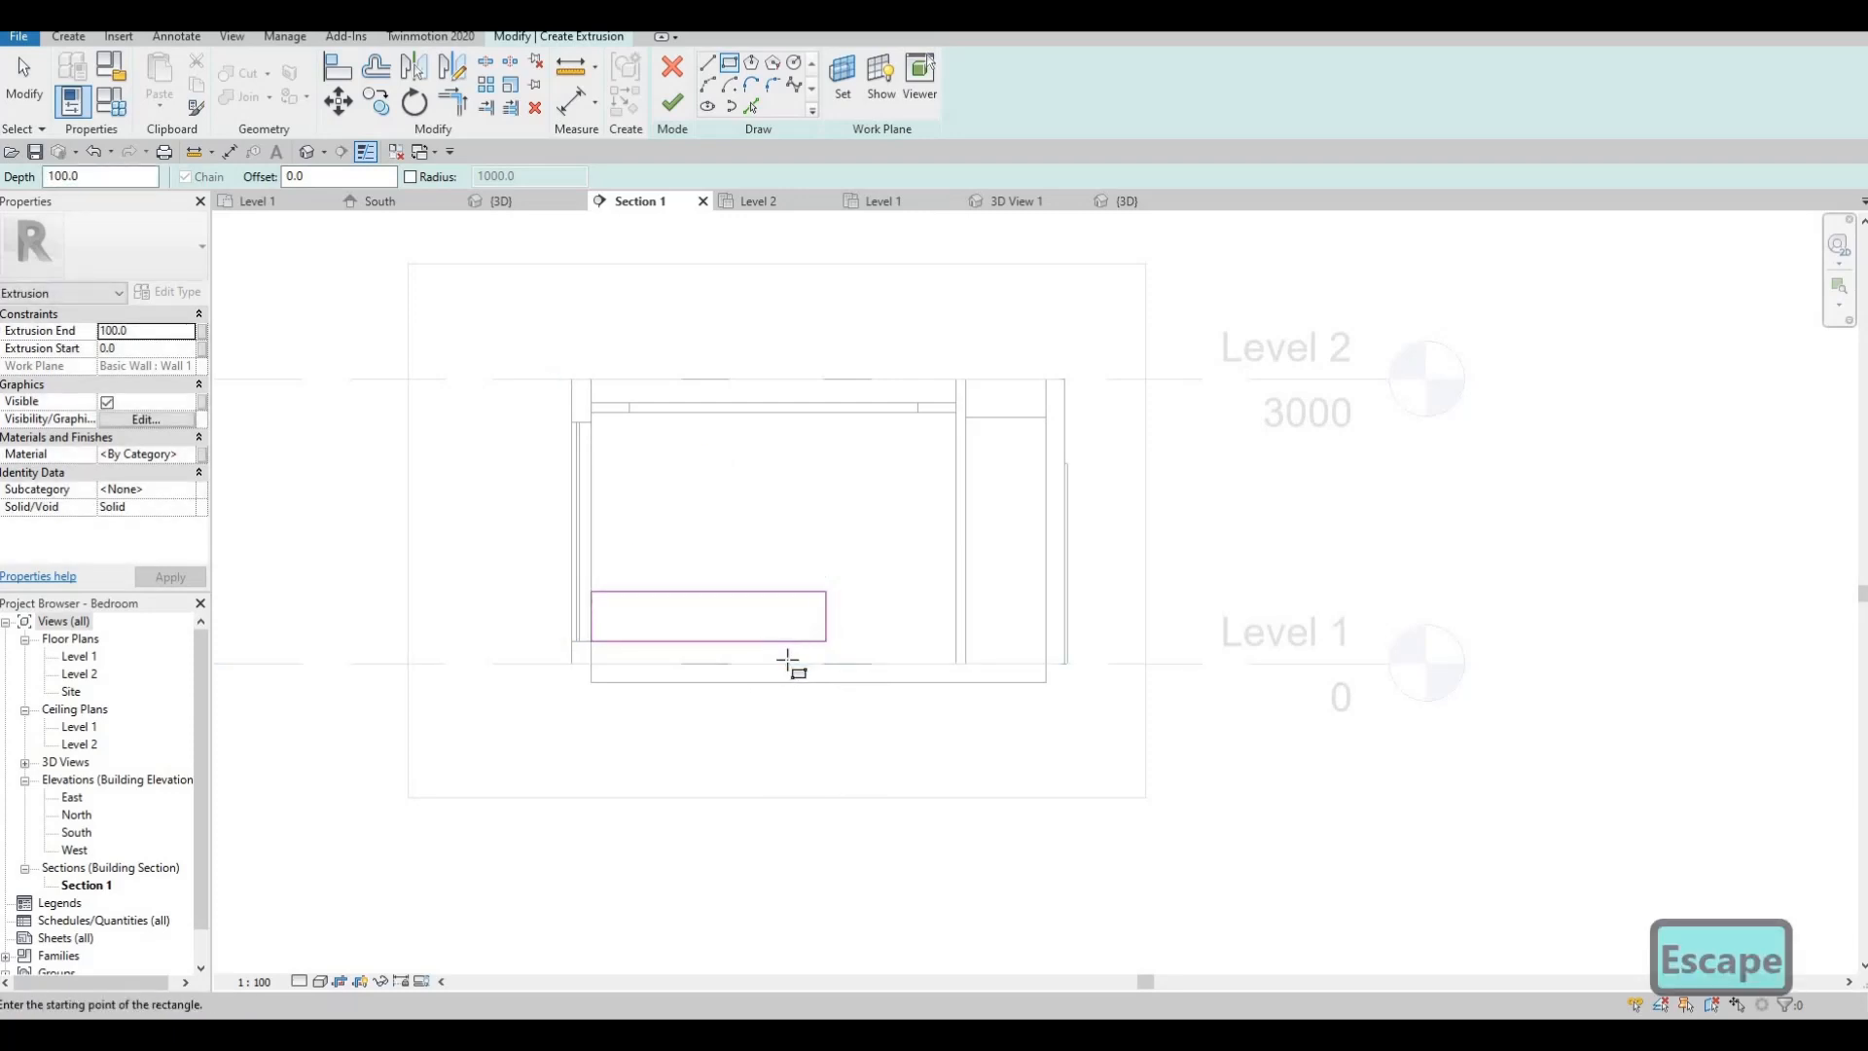
{"action": "key", "text": "Escape"}
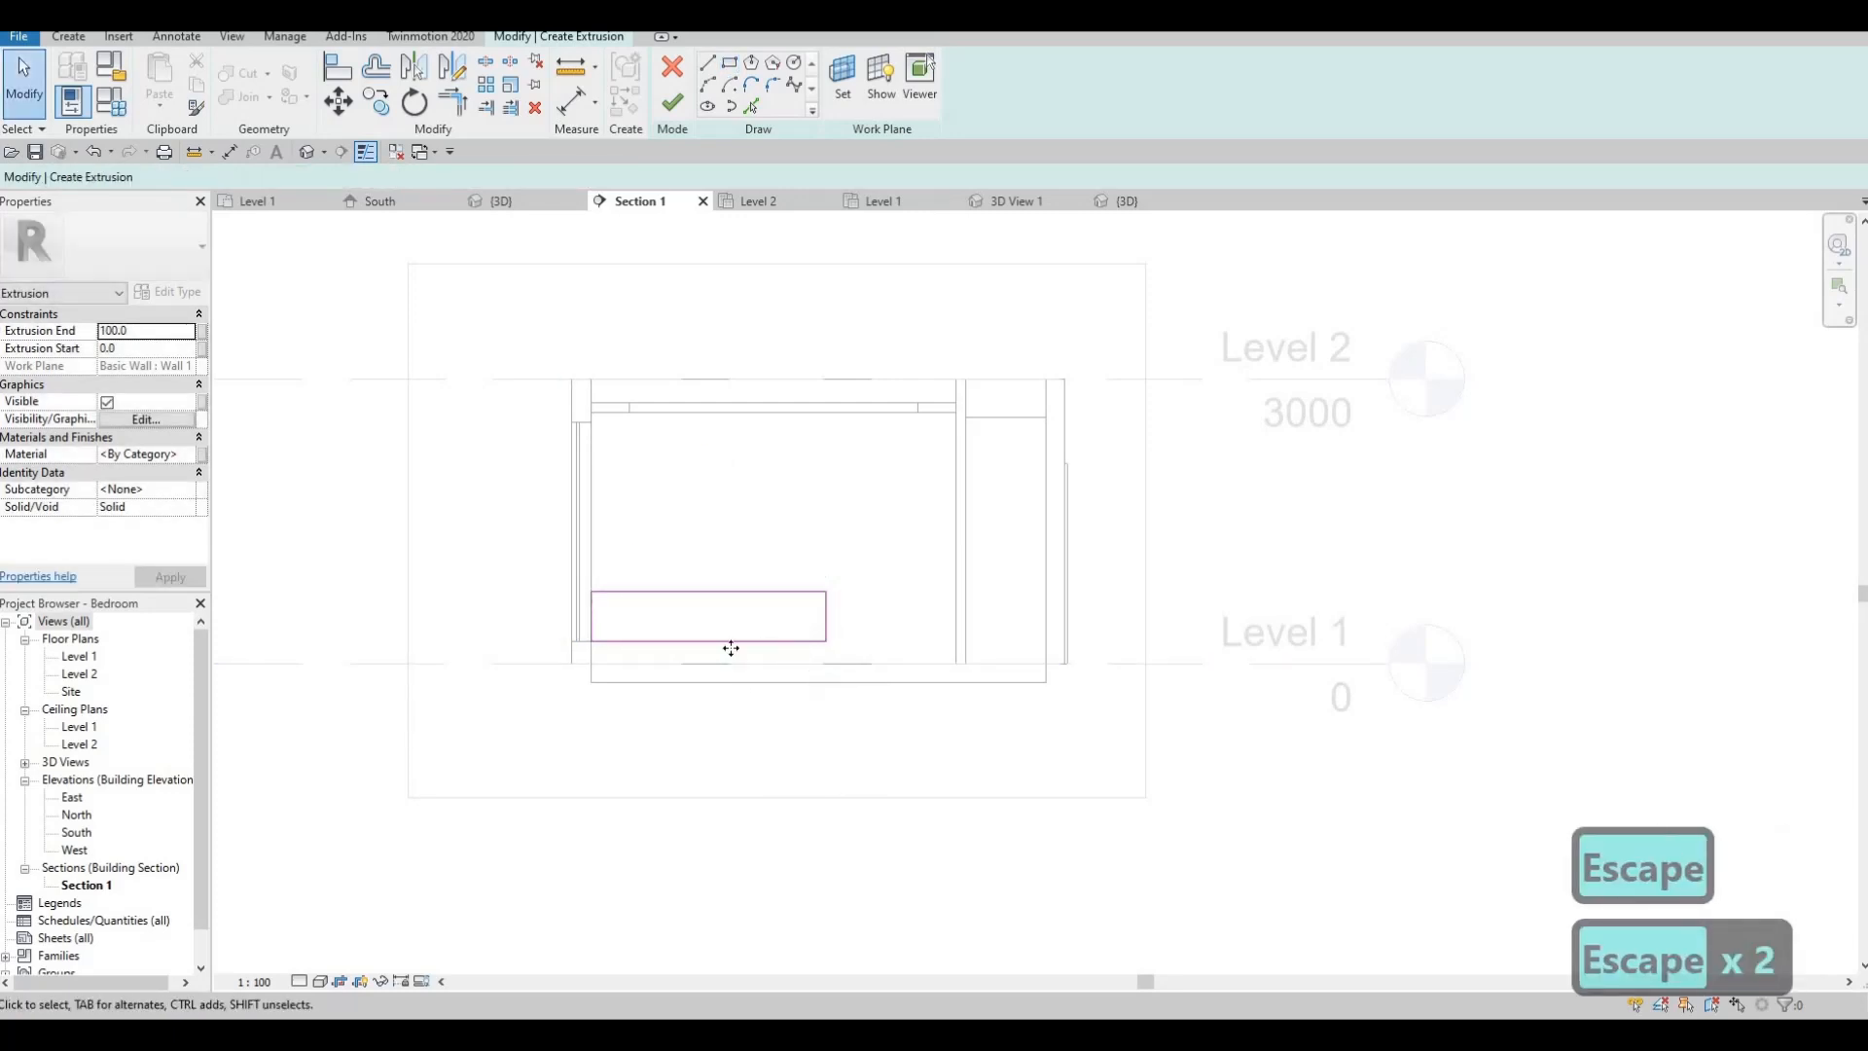
- Nudge the lower and upper edges of the rectangular profile slightly down toward Level 1
{"action": "left_click", "coordinate": [737, 644]}
{"action": "key", "text": "Down"}
{"action": "key", "text": "Down"}
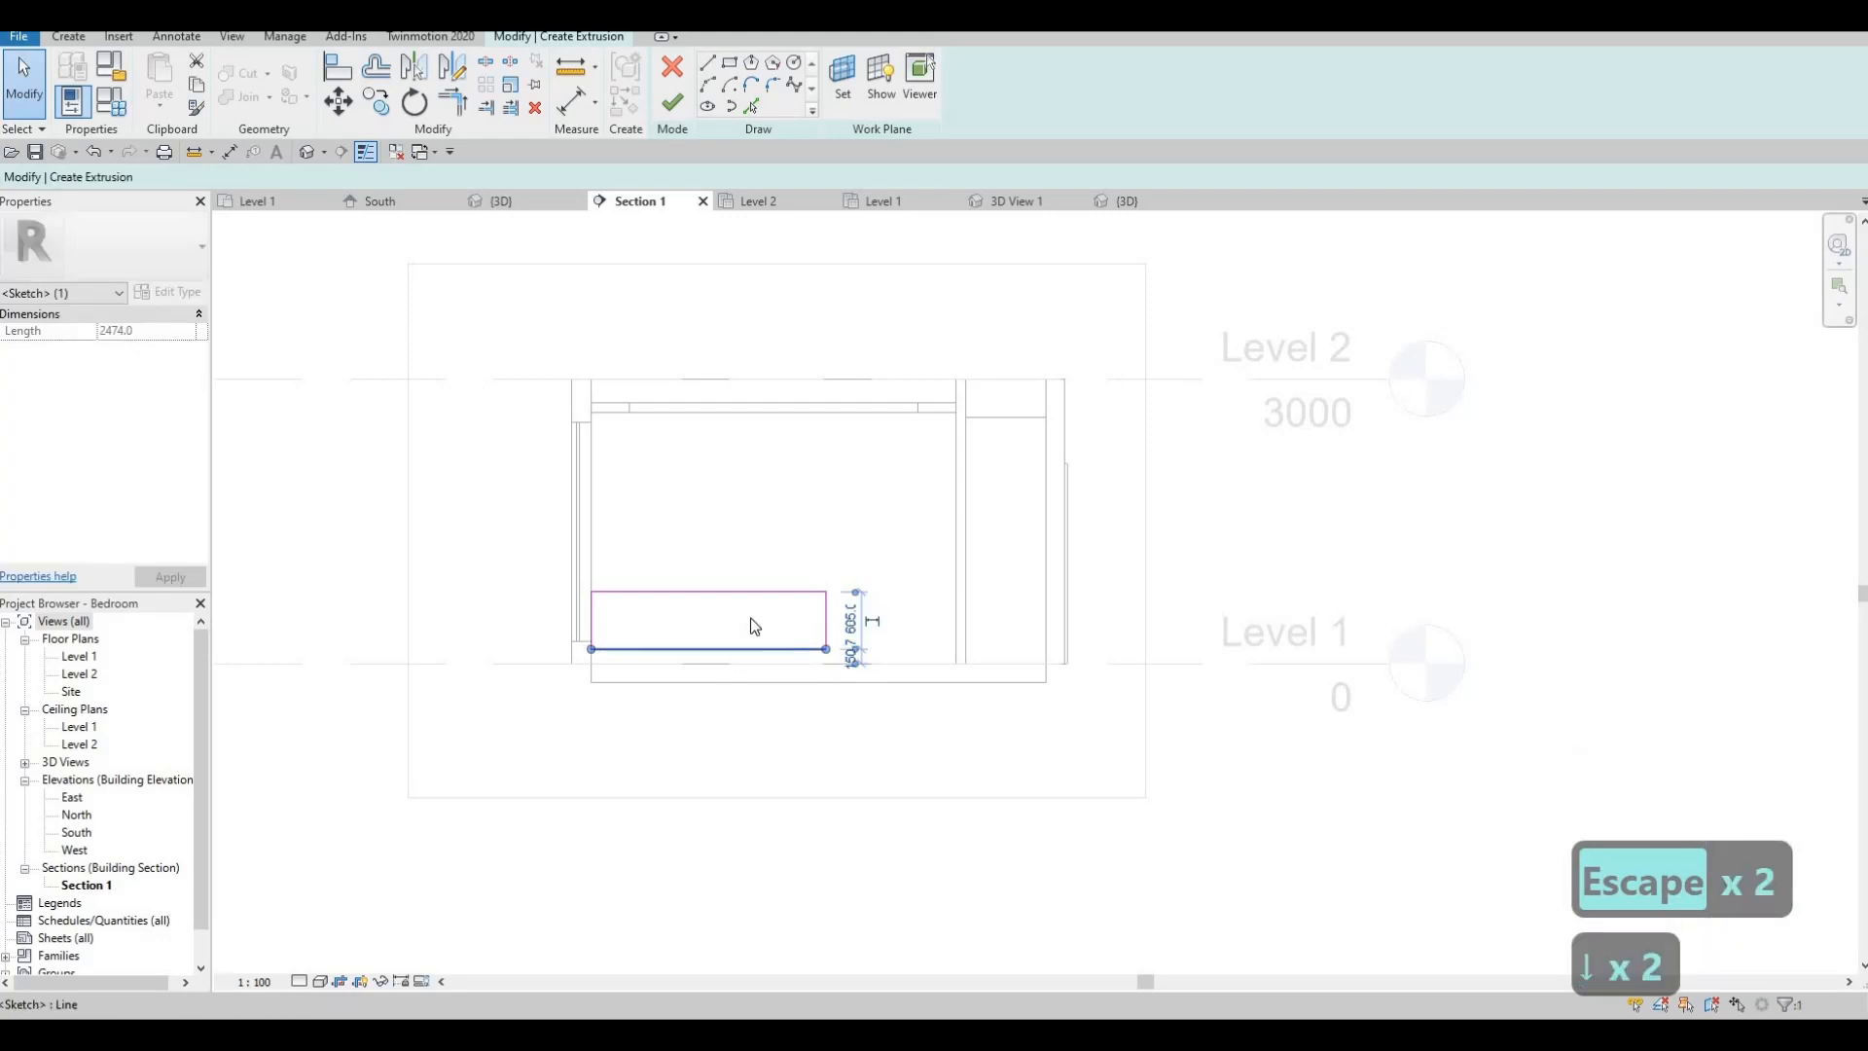
{"action": "left_click", "coordinate": [740, 596]}
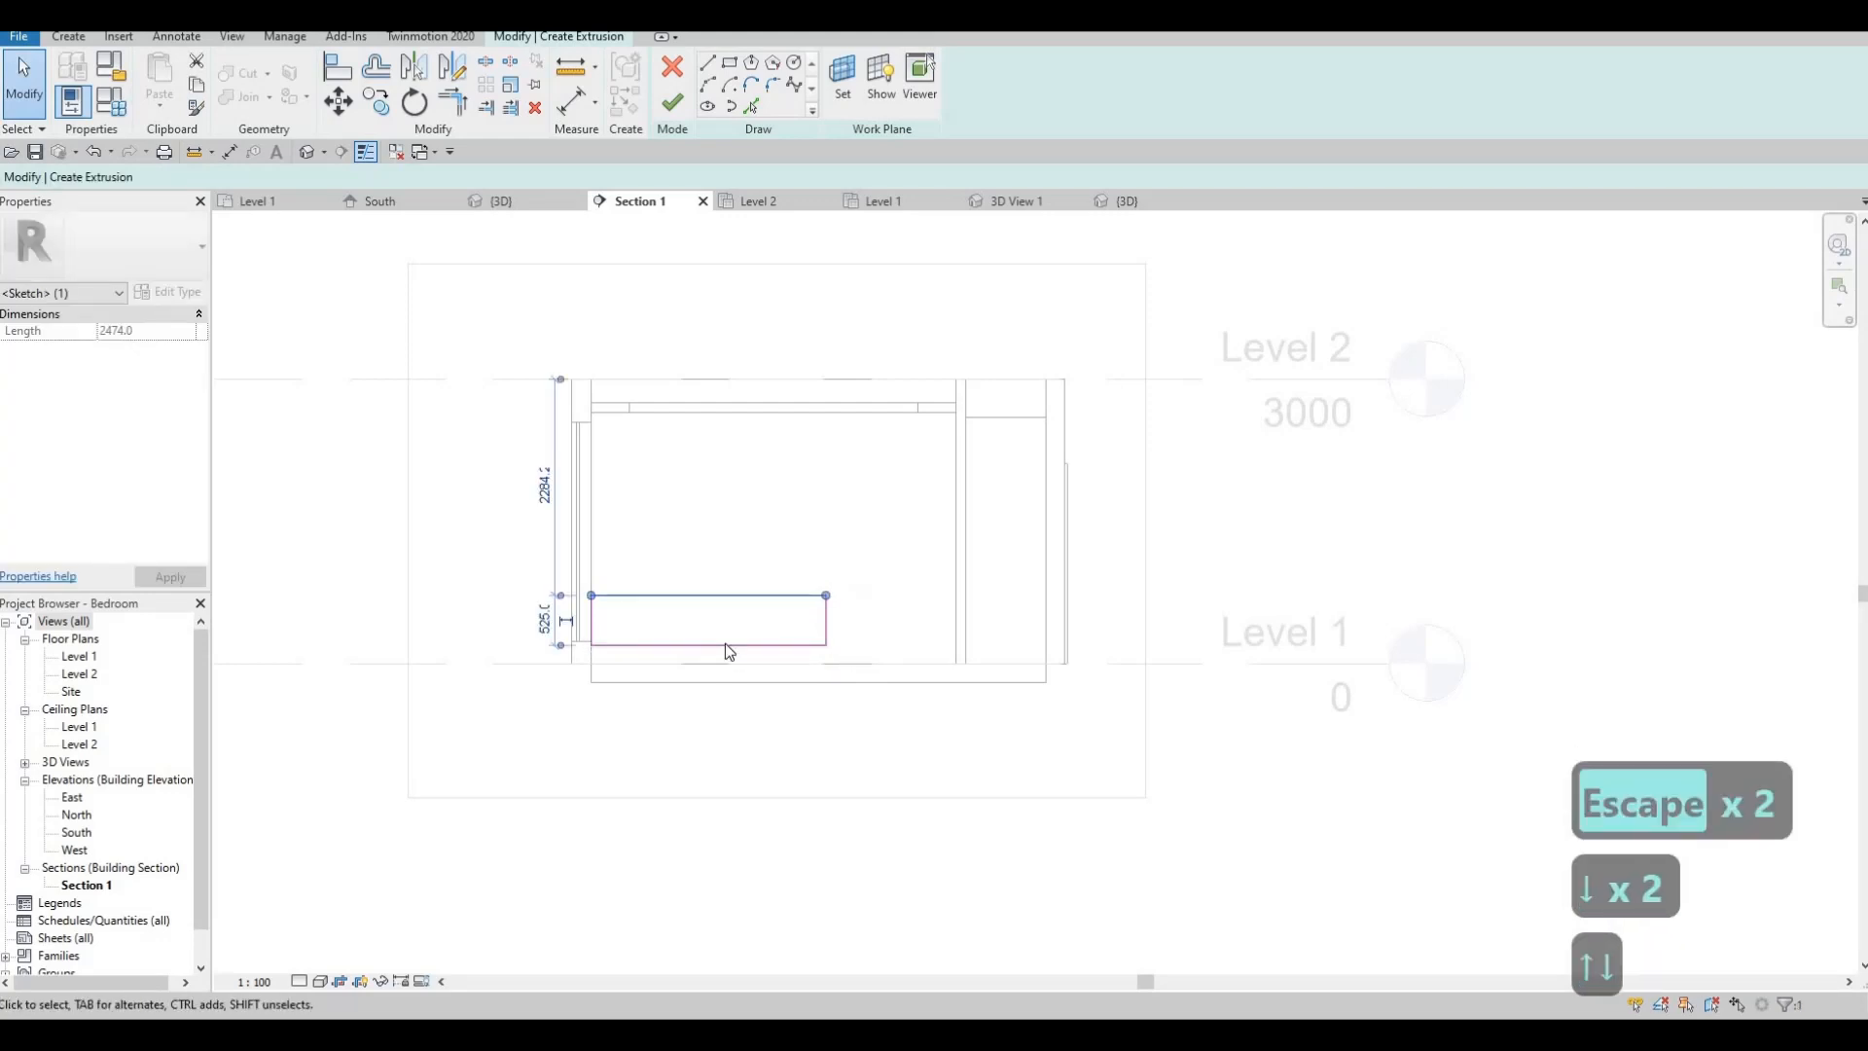
{"action": "key", "text": "Escape"}
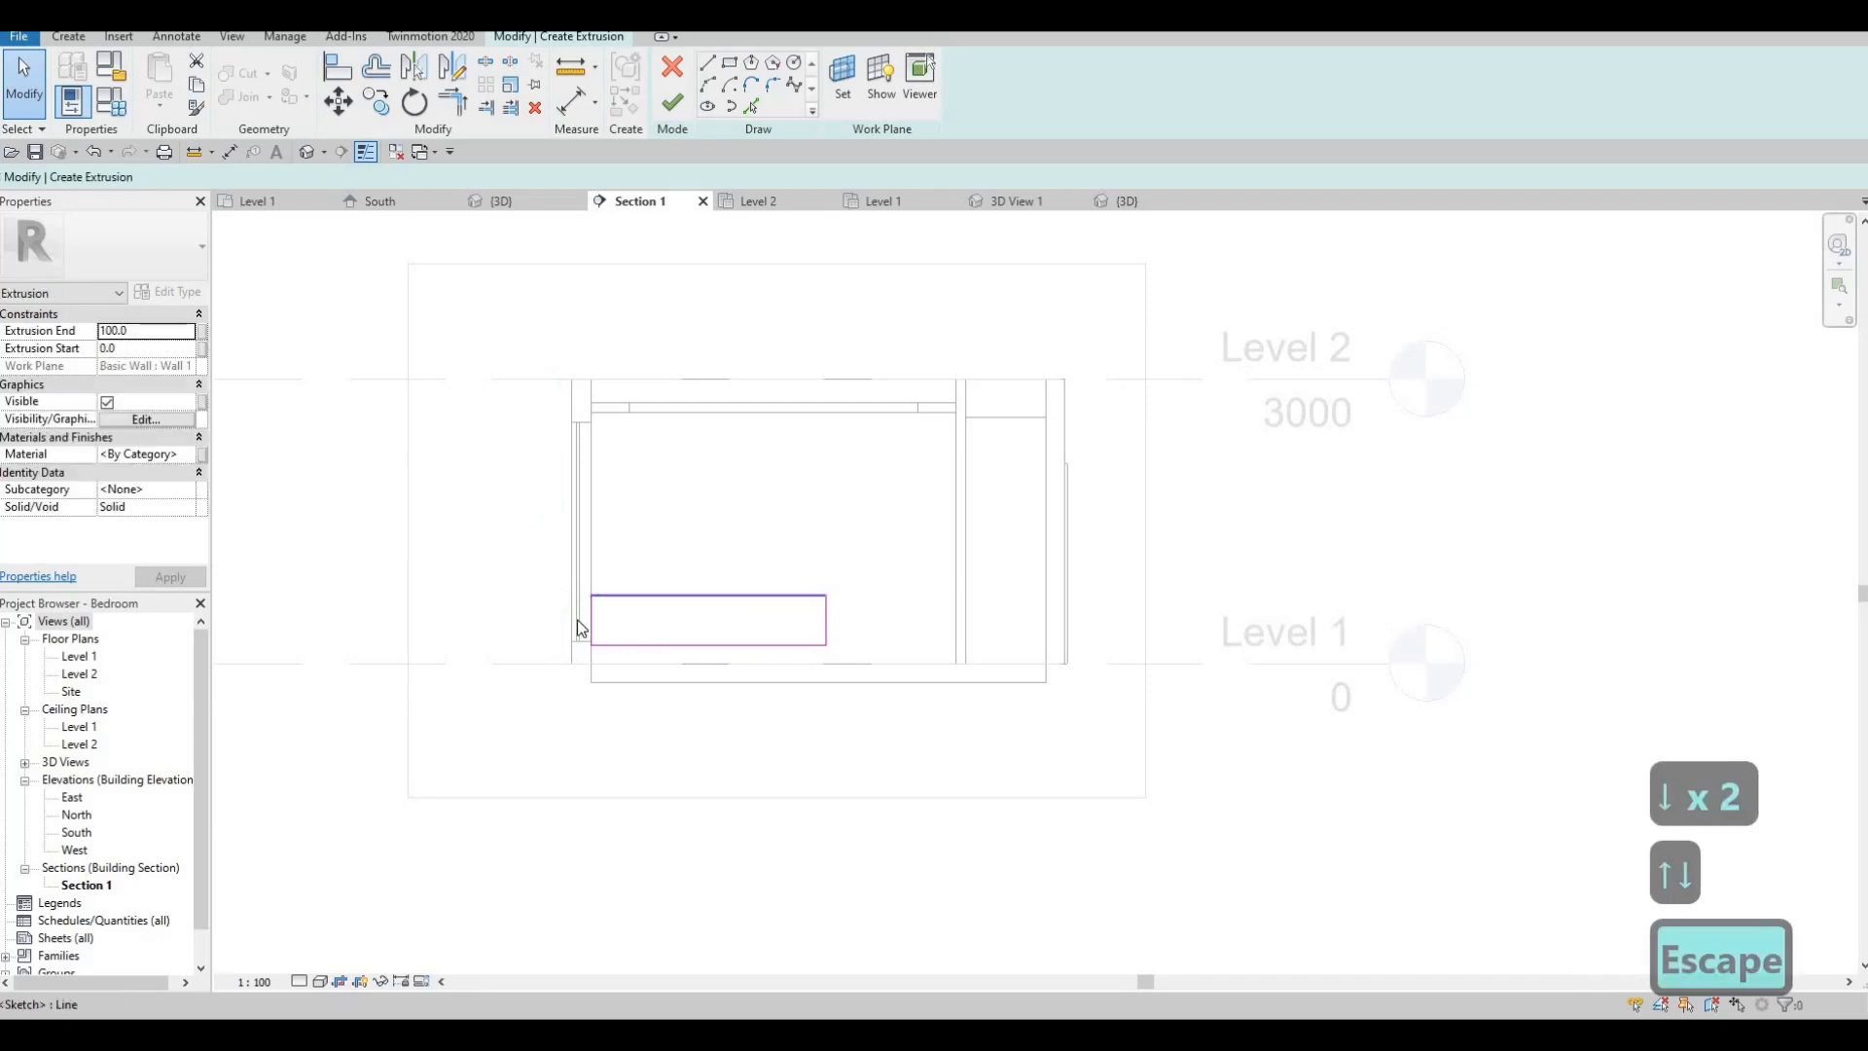
- Set the profile's height to 500 mm by moving its upper edge
{"action": "left_click", "coordinate": [544, 620]}
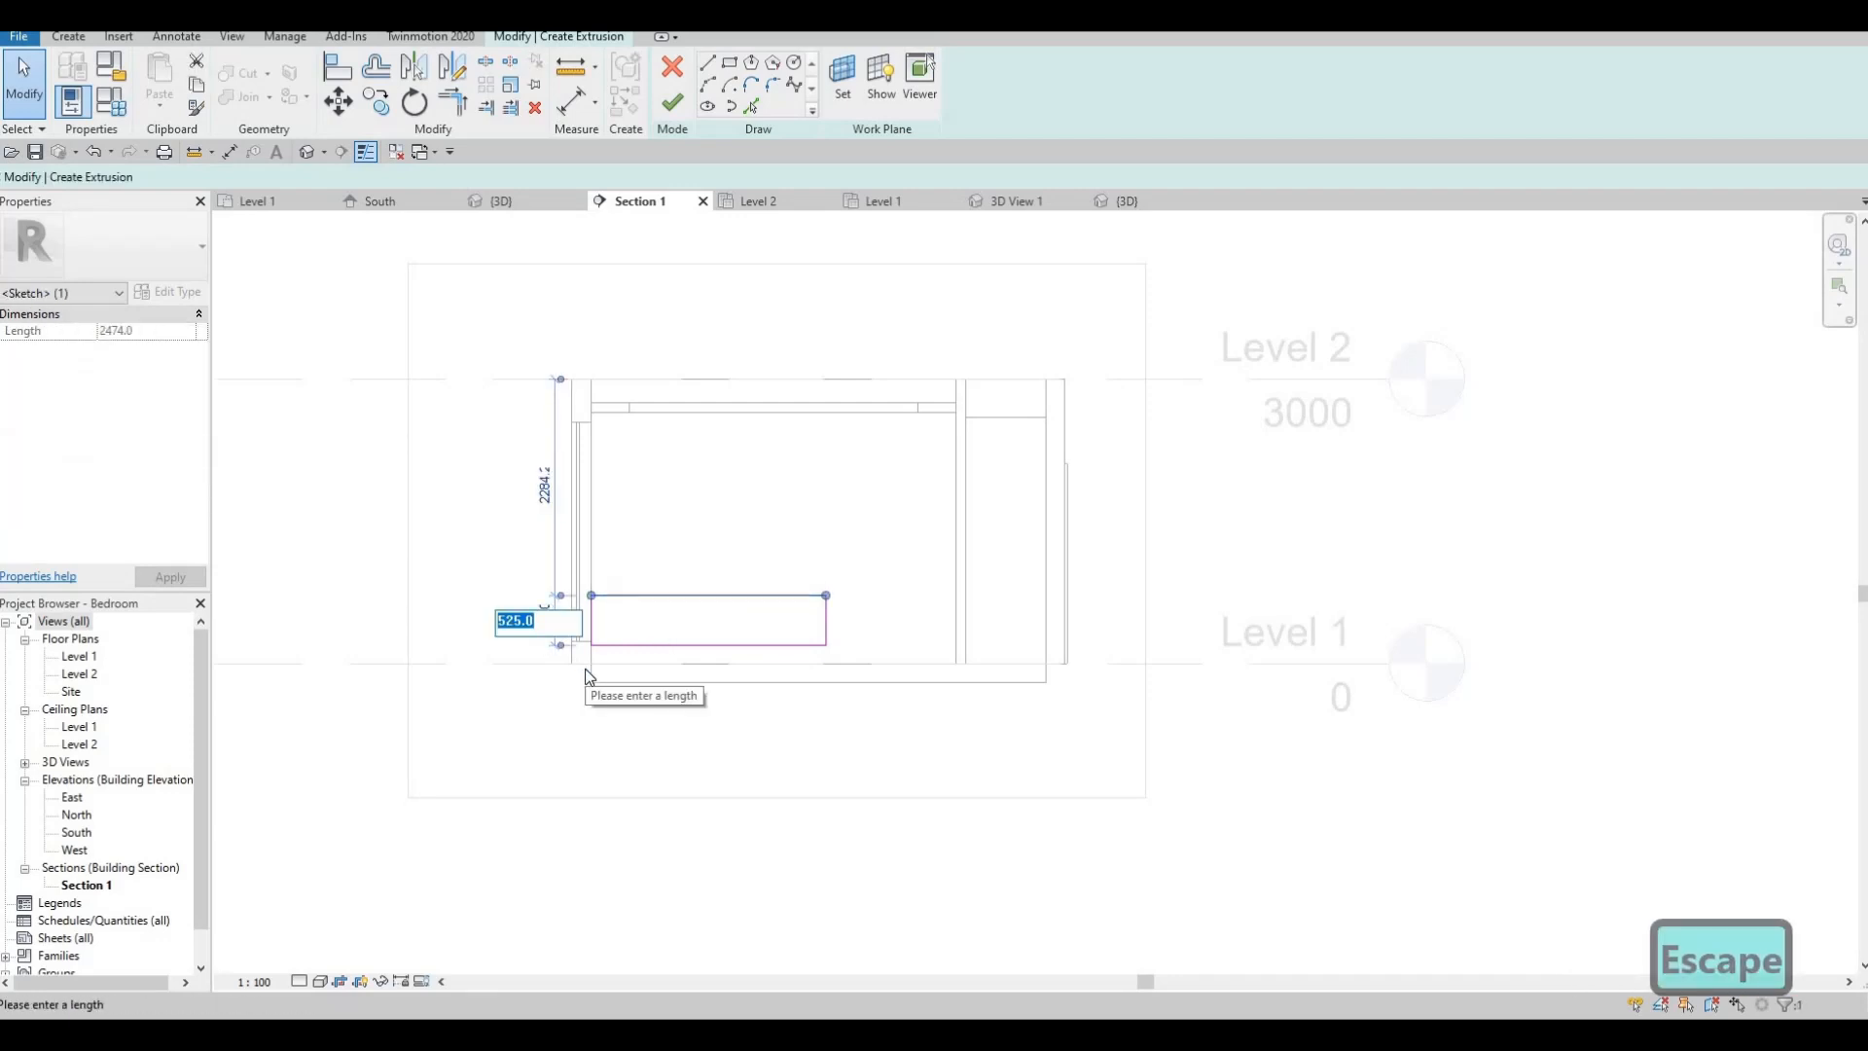
{"action": "type", "text": "500"}
{"action": "key", "text": "Return"}
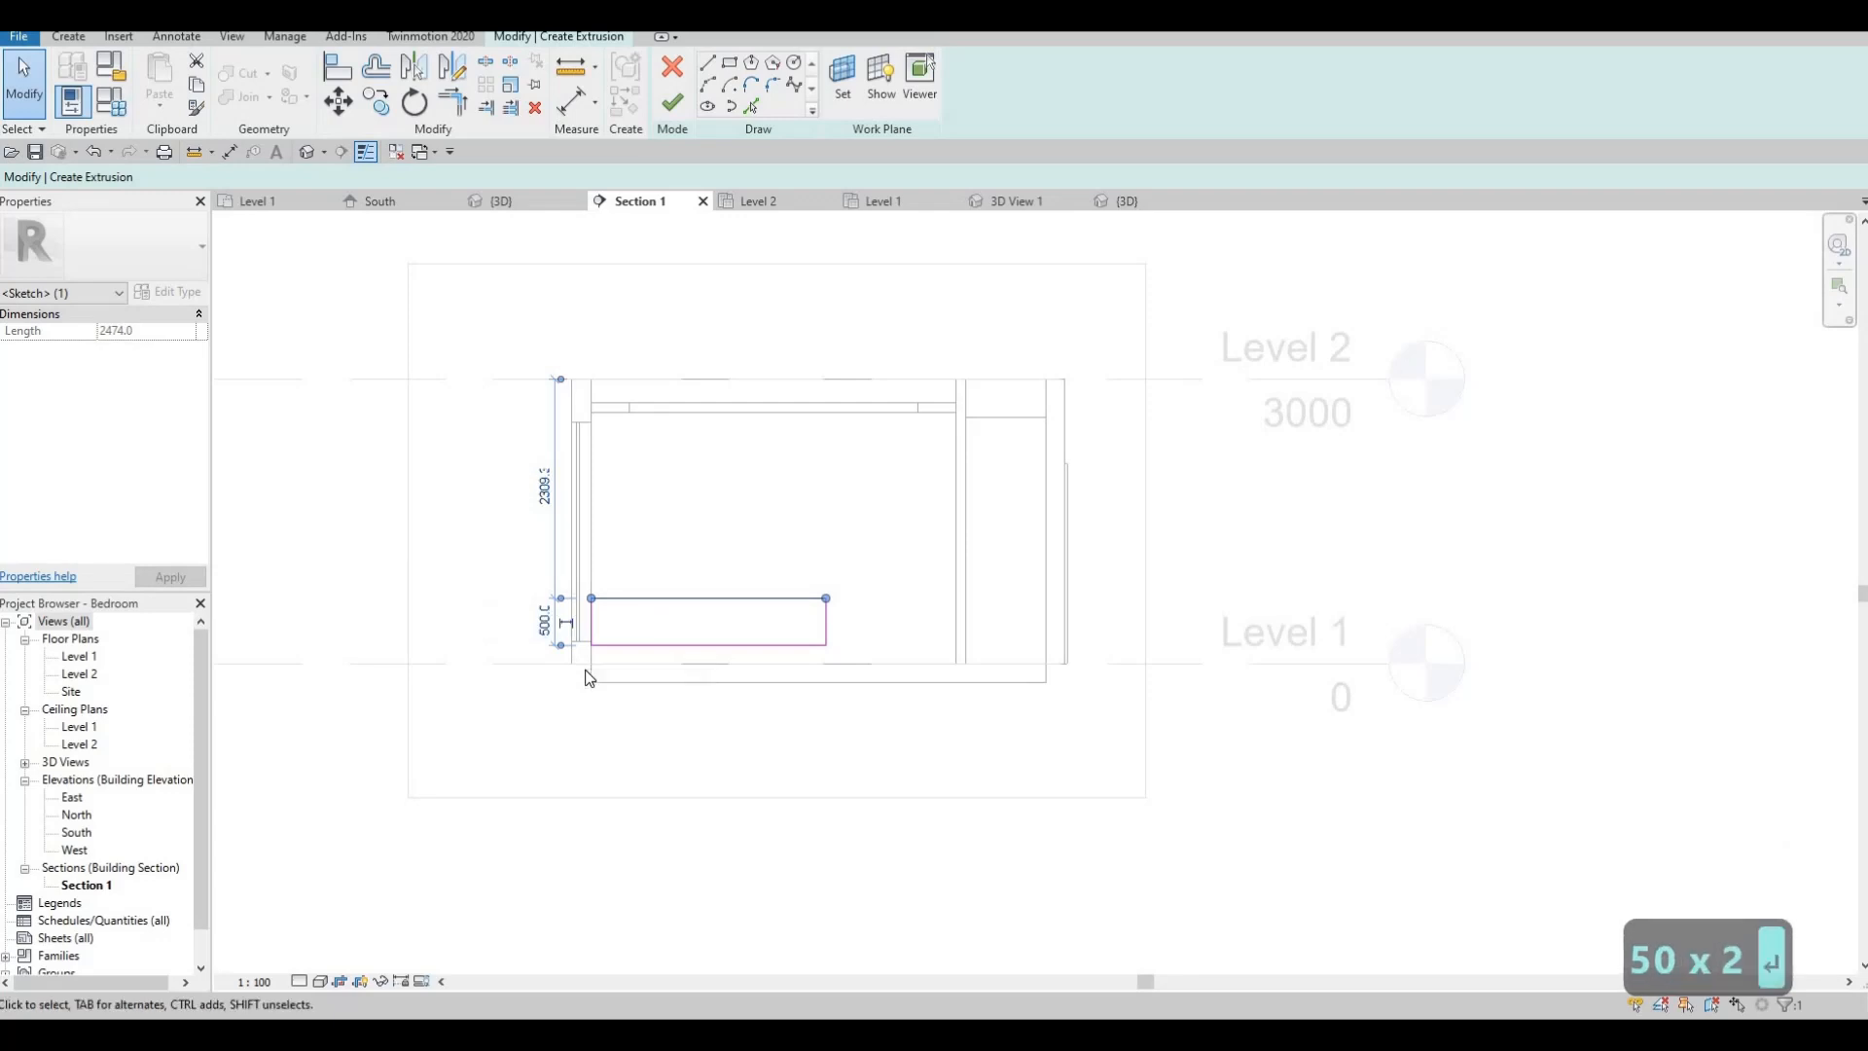
{"action": "key", "text": "Escape"}
{"action": "key", "text": "Escape"}
- Place the profile's lower edge 150 mm above Level 1
{"action": "left_click", "coordinate": [633, 645]}
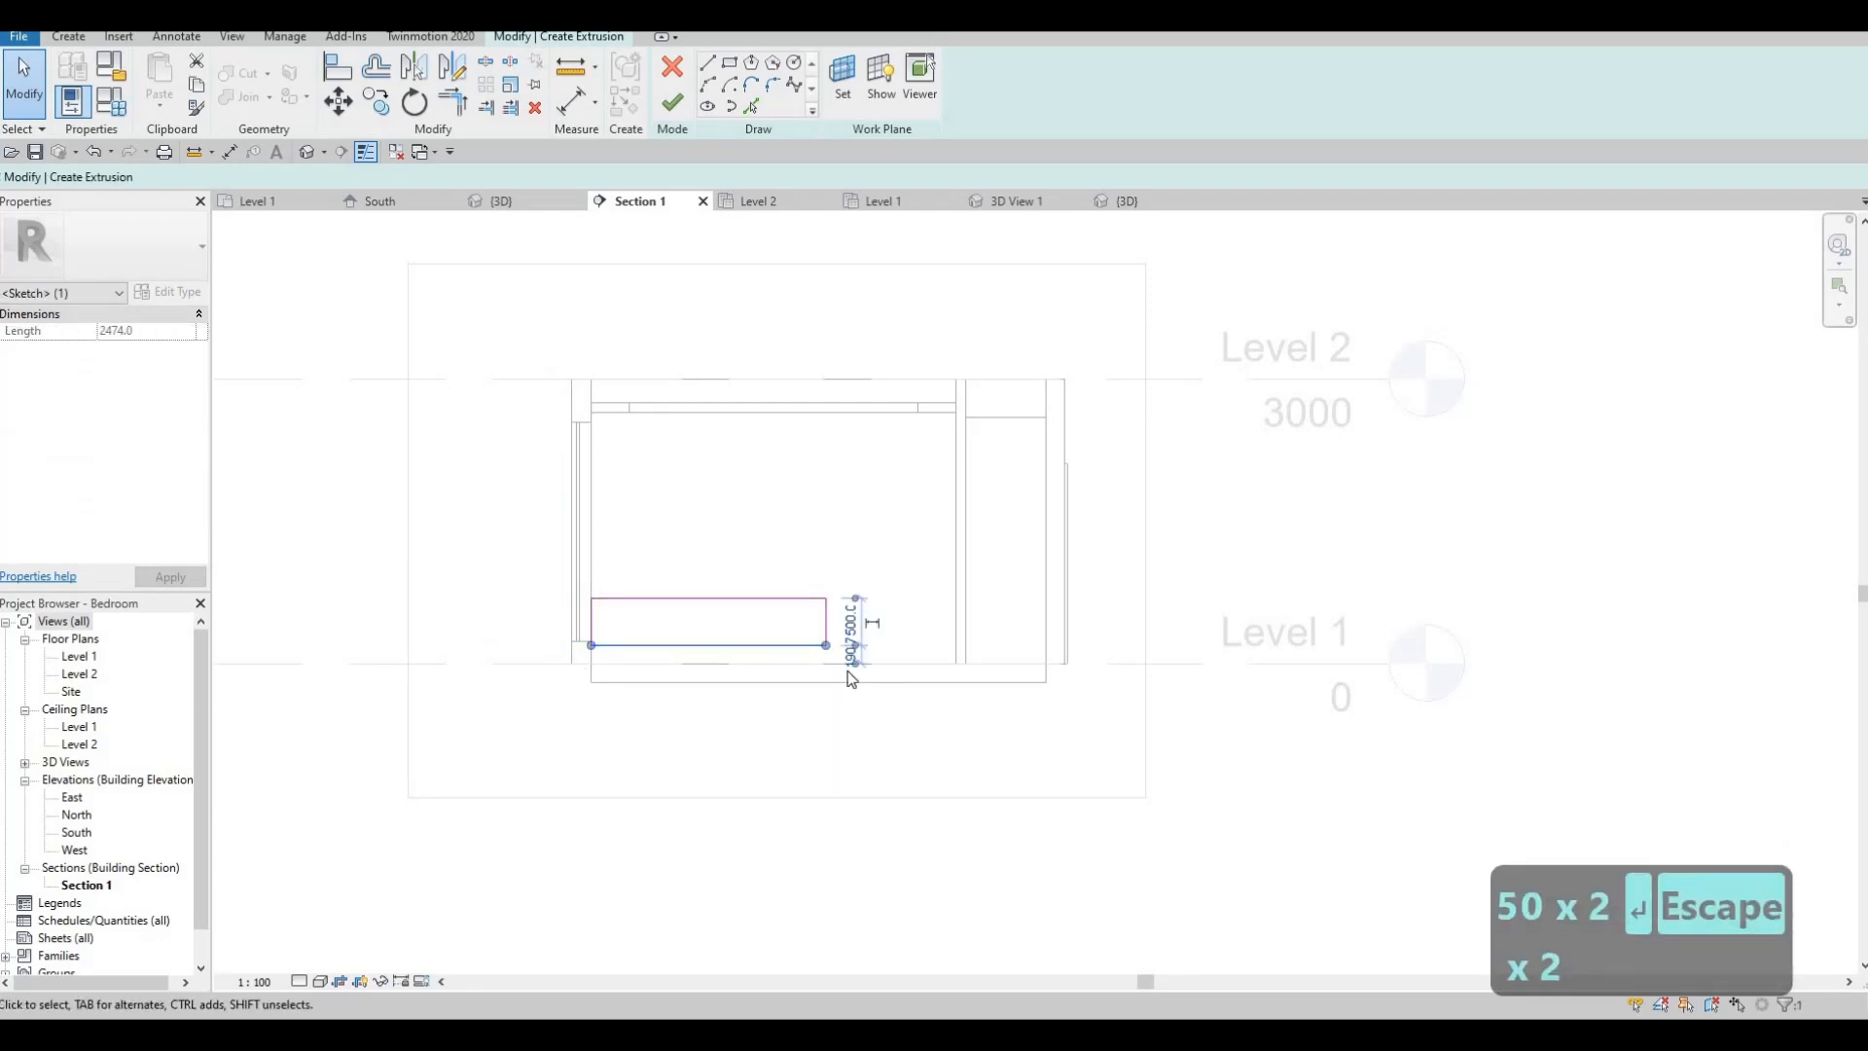
{"action": "scroll", "coordinate": [867, 658], "scroll_direction": "up", "scroll_amount": 1}
{"action": "scroll", "coordinate": [867, 657], "scroll_direction": "up", "scroll_amount": 2}
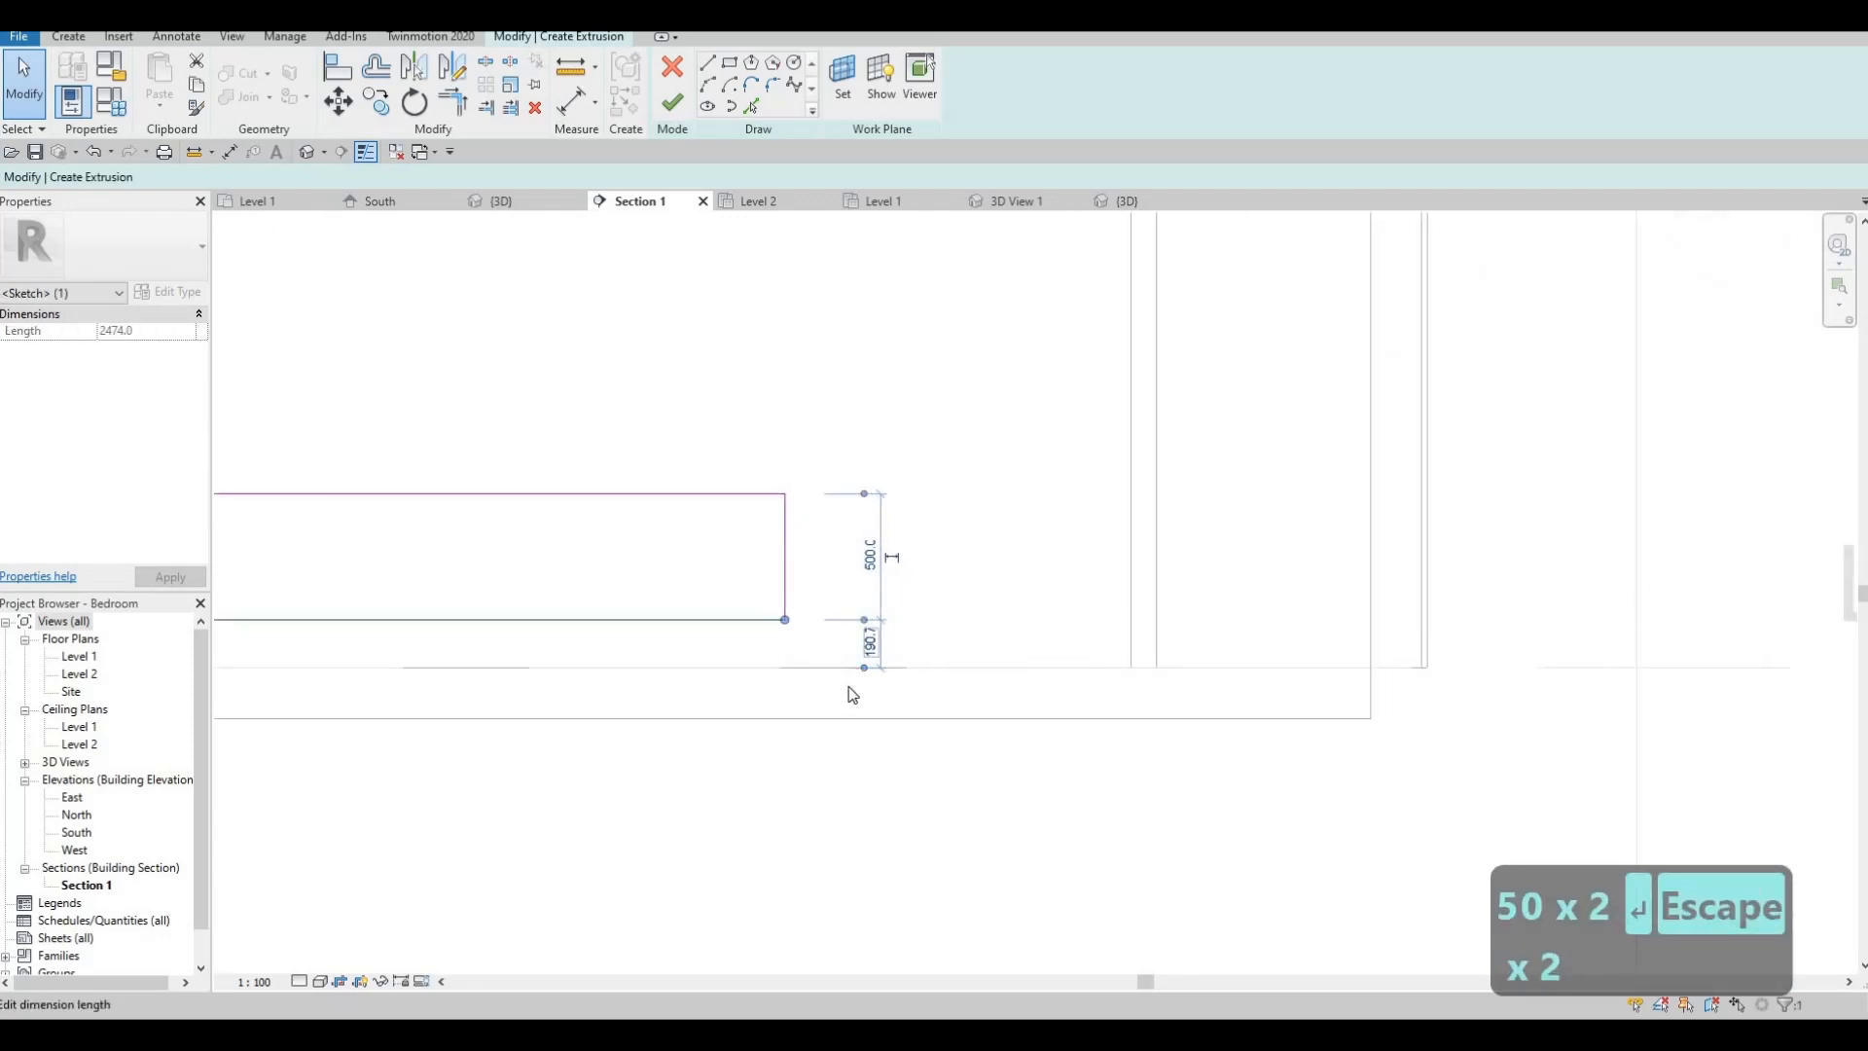
{"action": "left_click", "coordinate": [862, 658]}
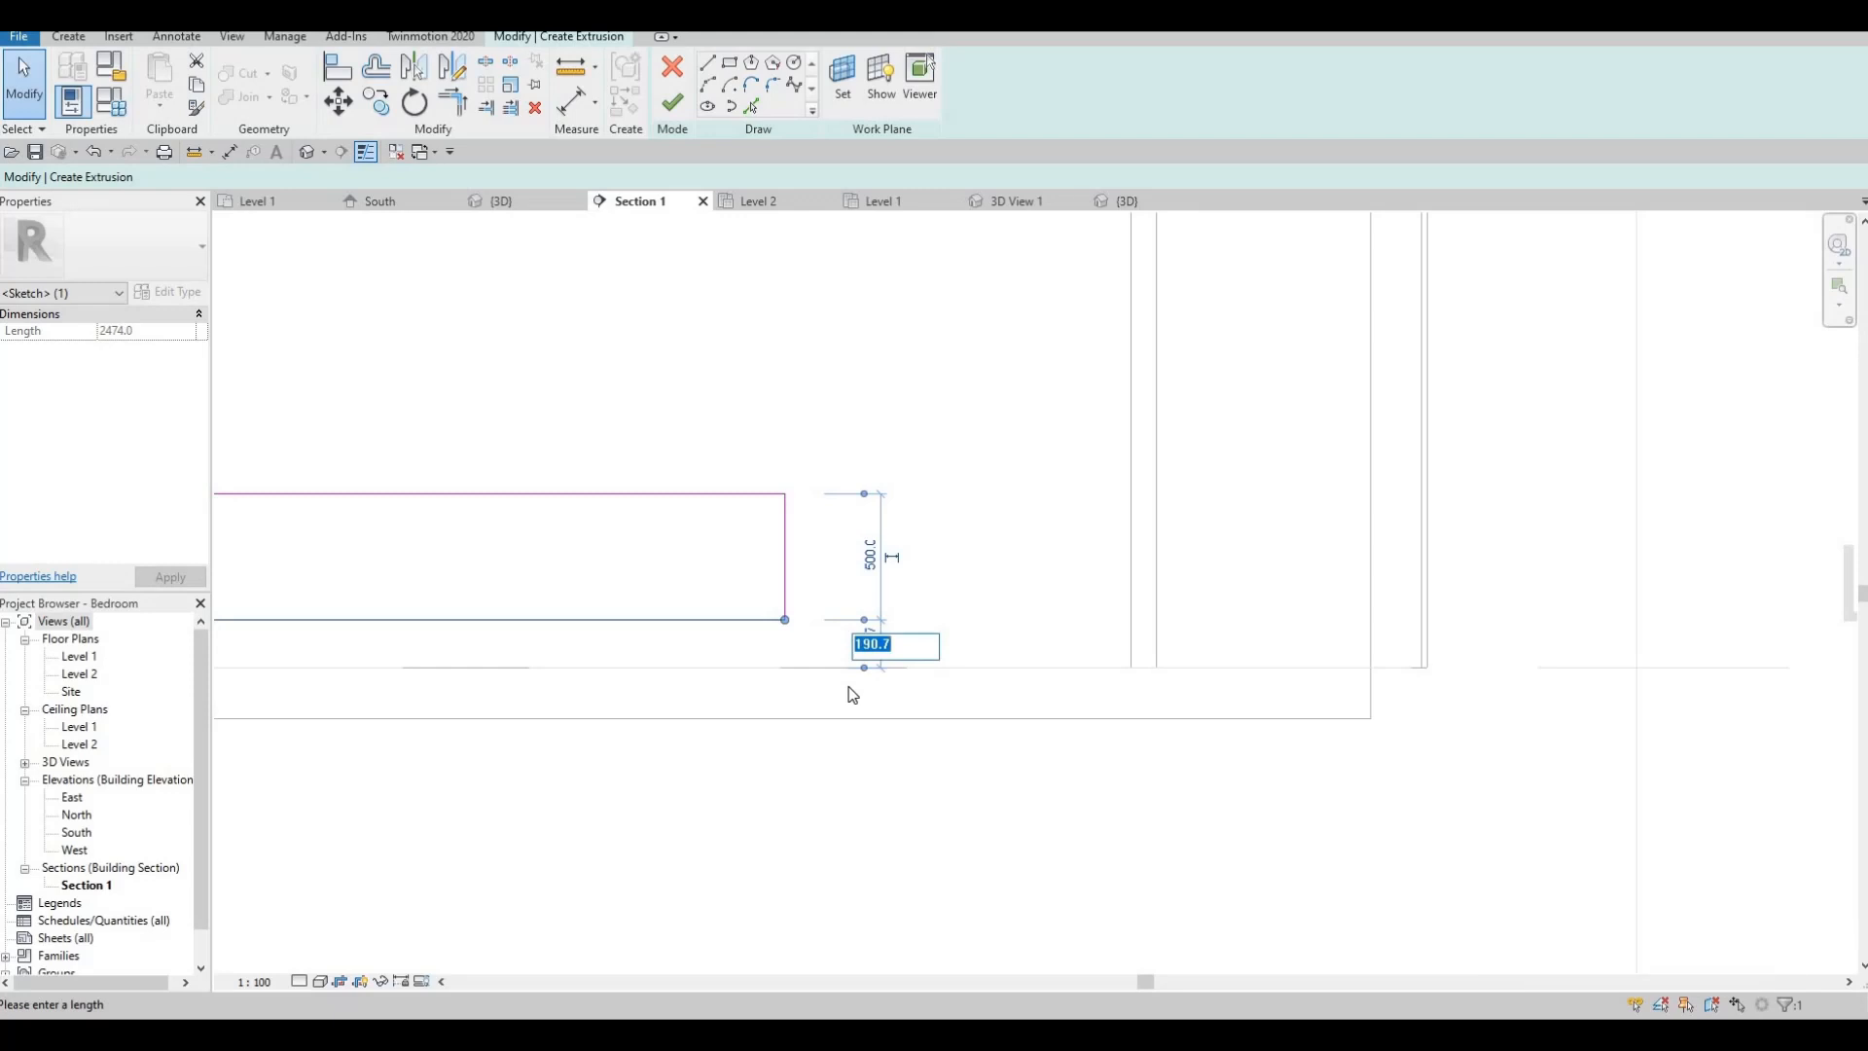
{"action": "type", "text": "150"}
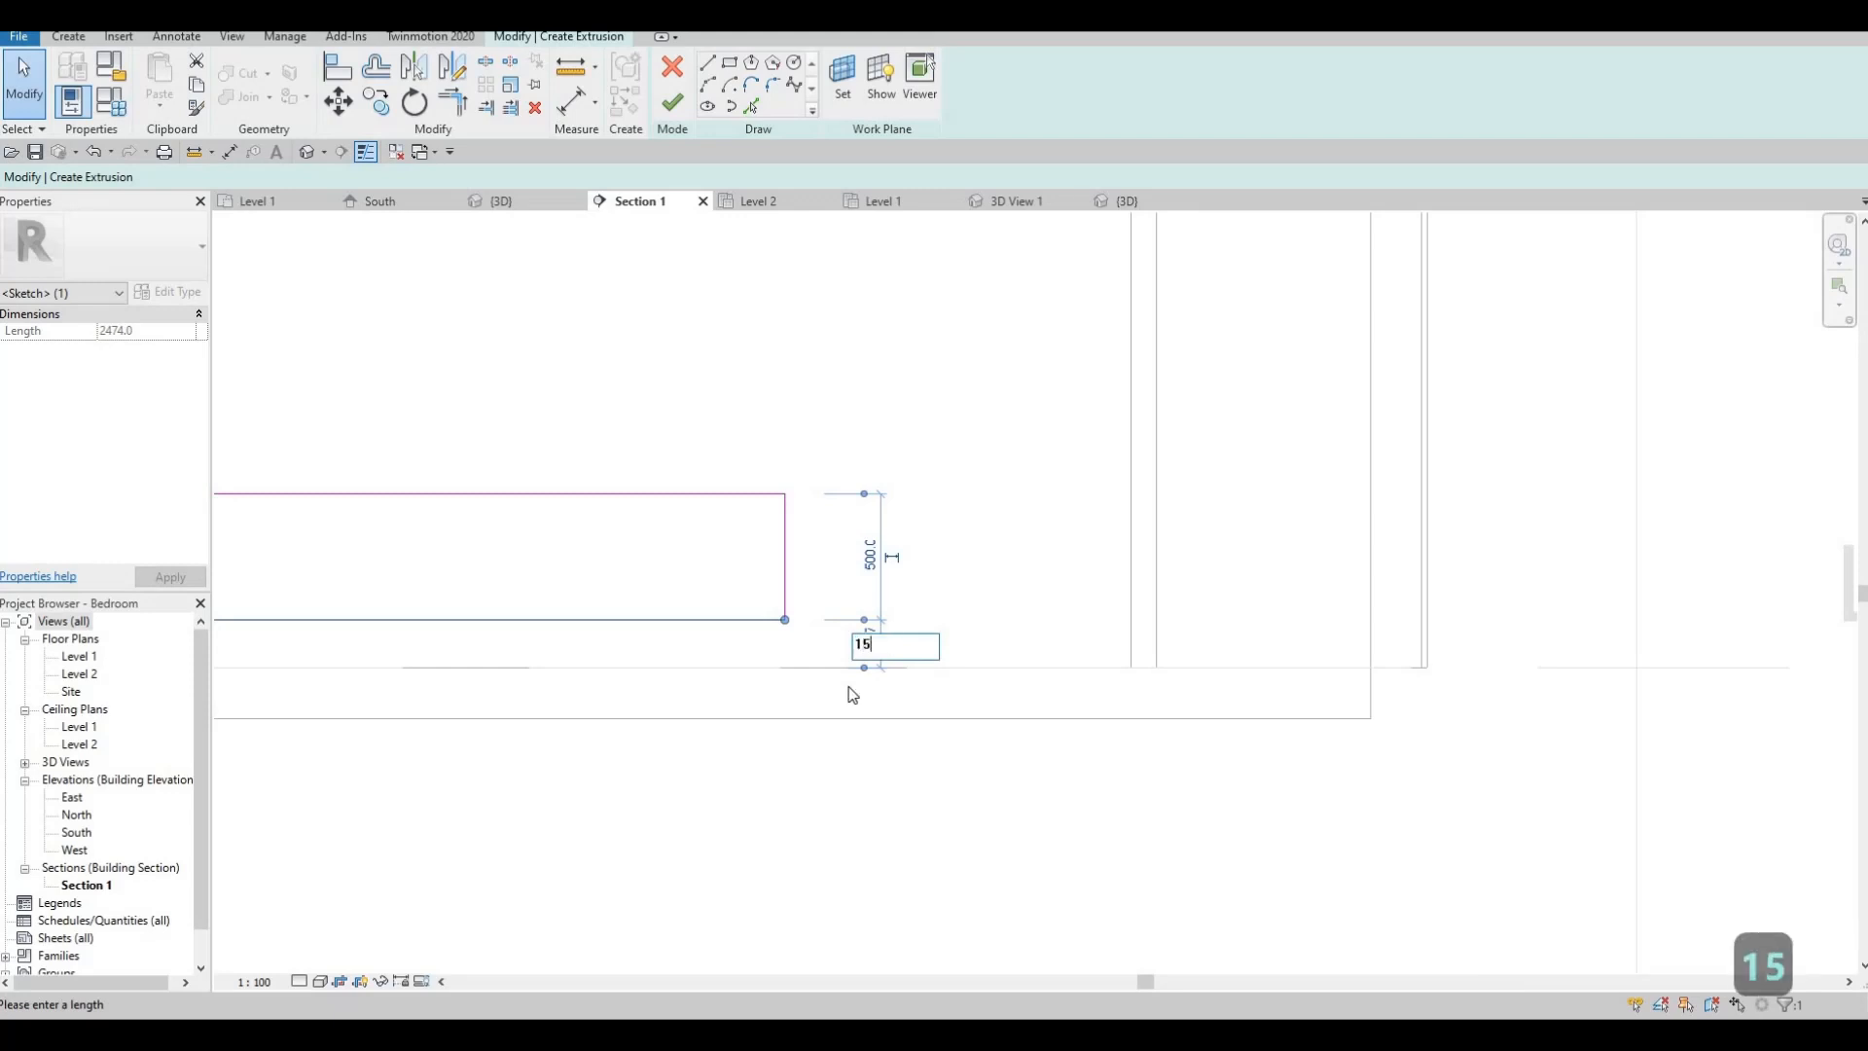
{"action": "key", "text": "Return"}
{"action": "key", "text": "Escape"}
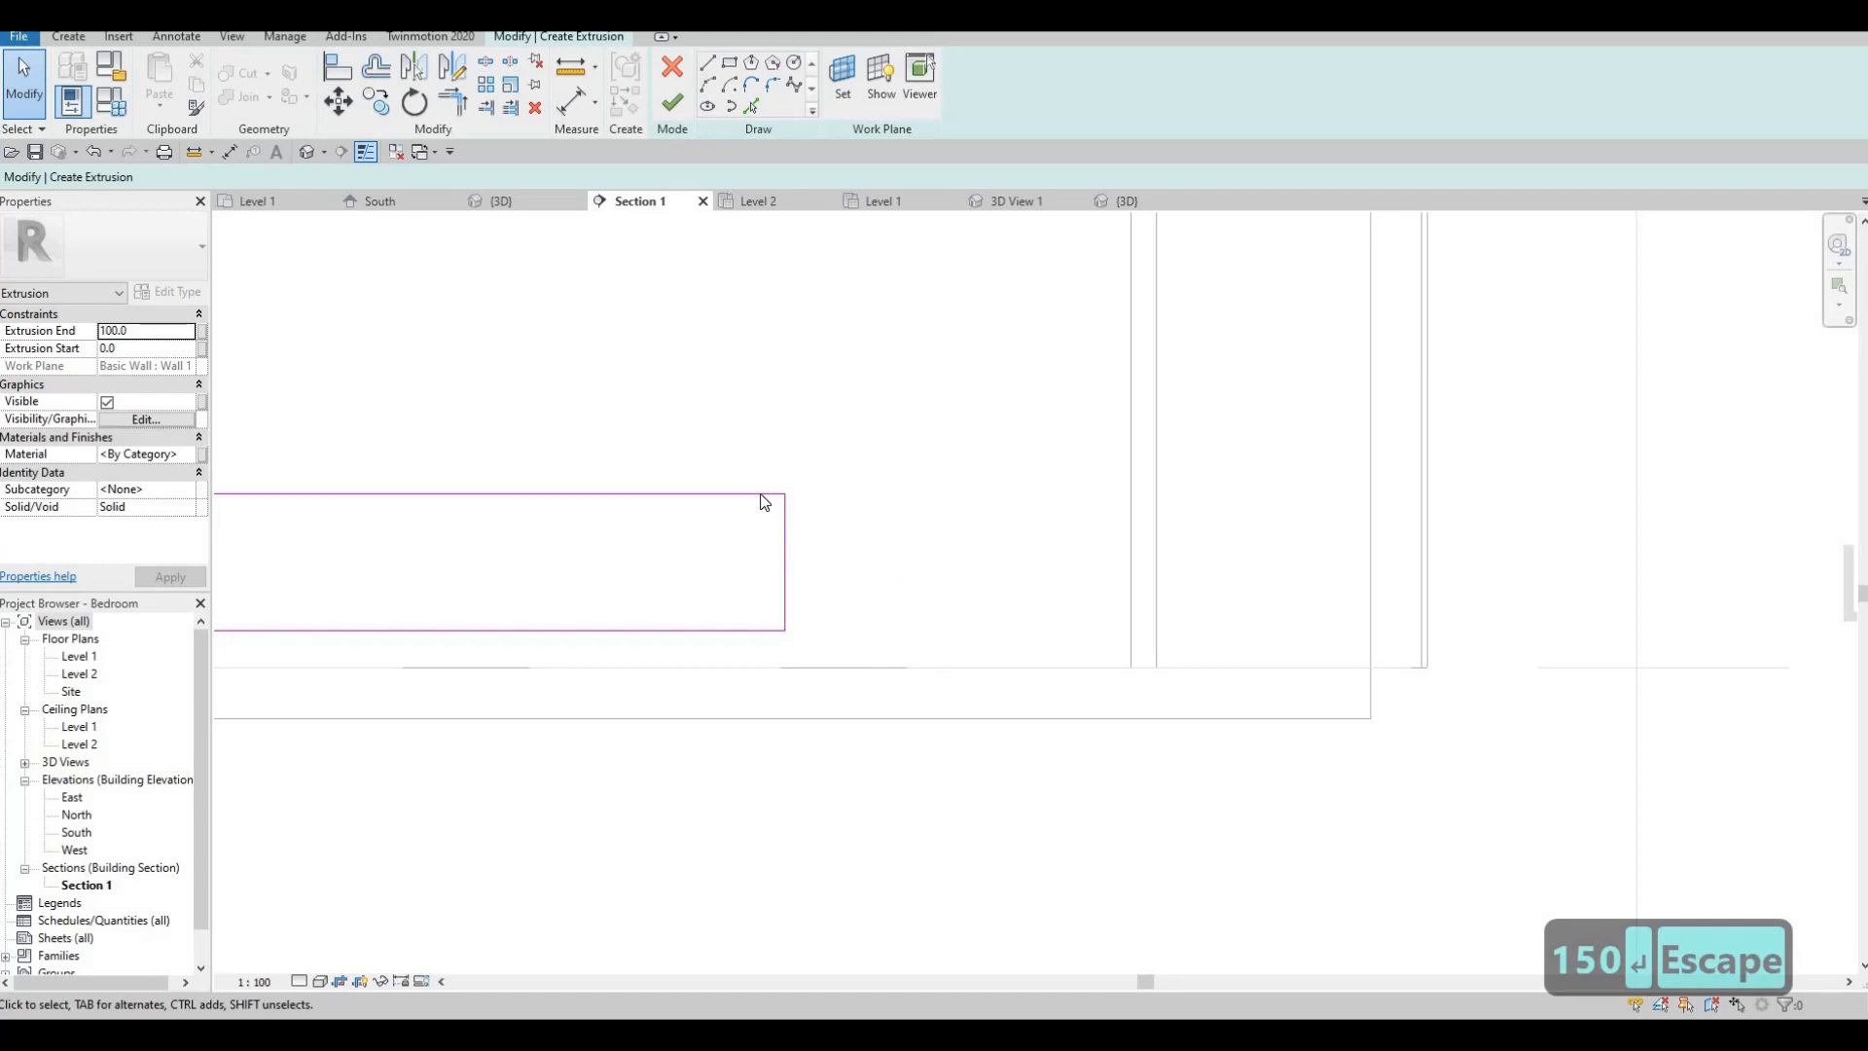
- Restore the profile's height to 500 mm by adjusting the upper edge relative to the moved lower edge
{"action": "left_click", "coordinate": [765, 495]}
{"action": "left_click", "coordinate": [811, 550]}
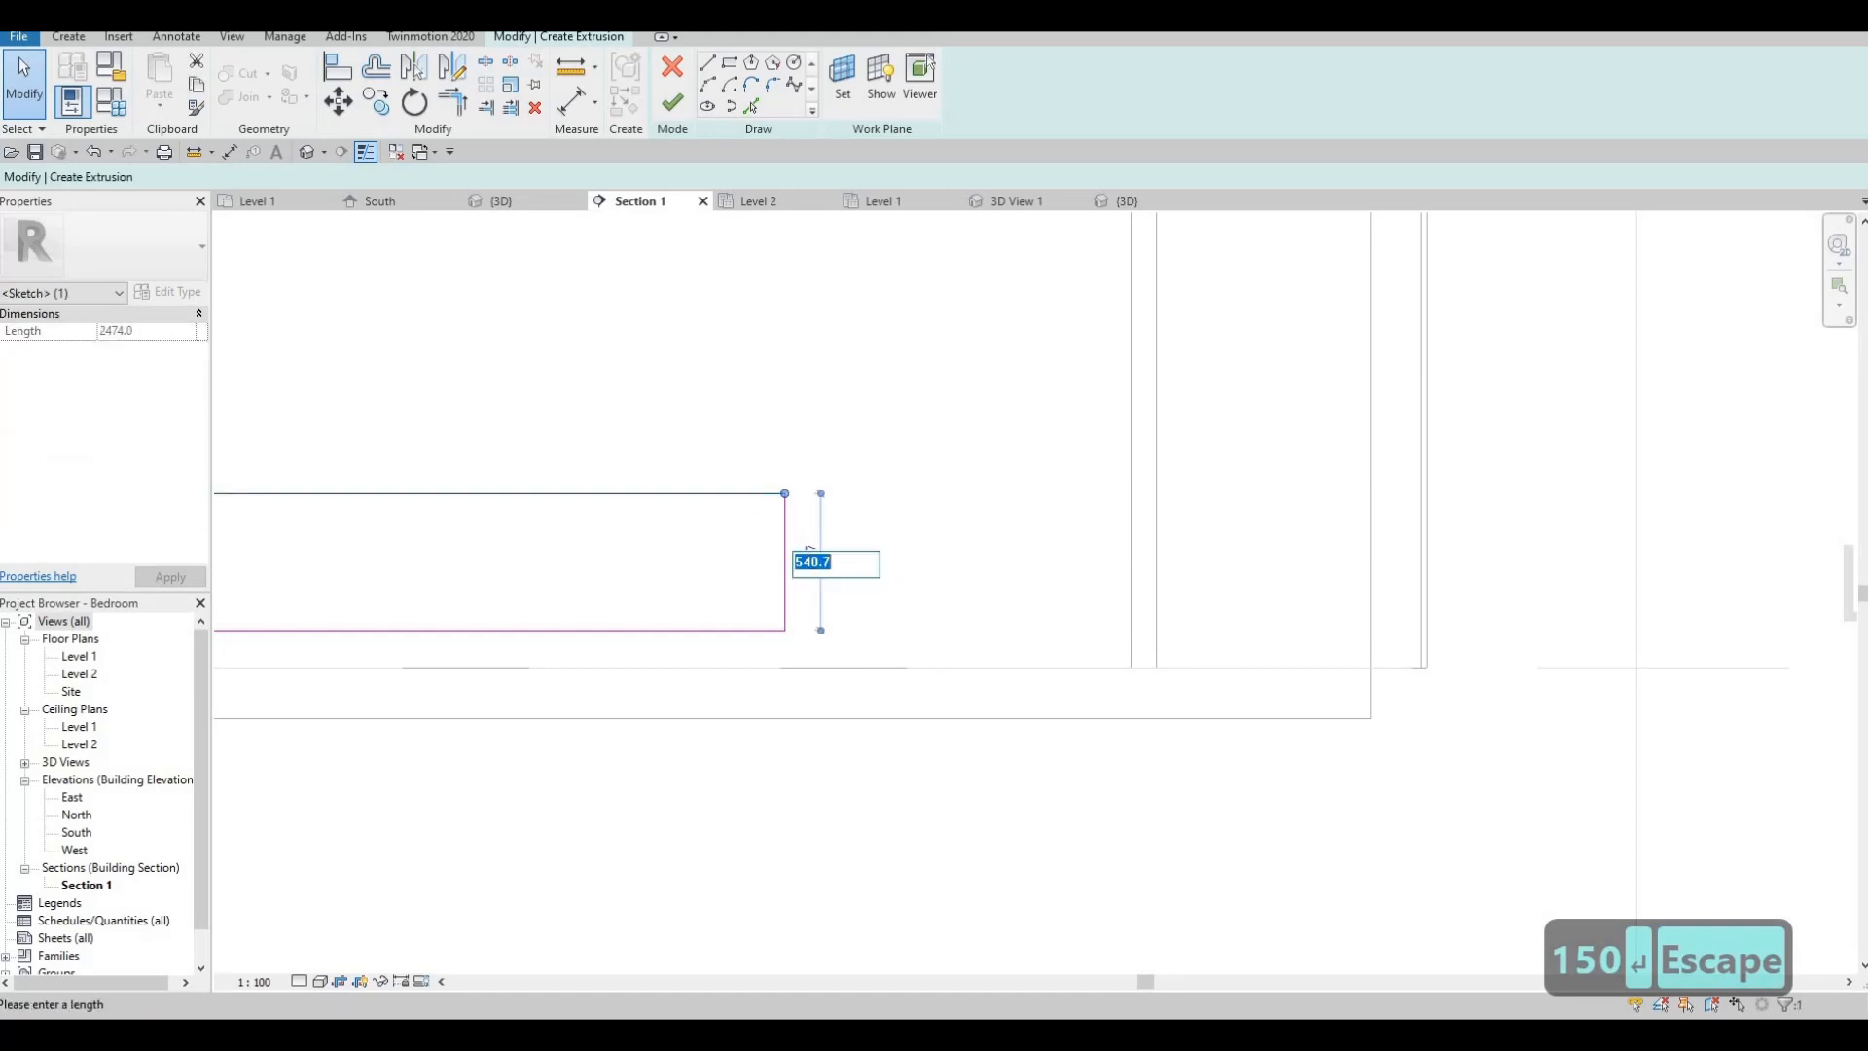
{"action": "type", "text": "500"}
{"action": "key", "text": "Return"}
{"action": "key", "text": "Escape"}
{"action": "key", "text": "Escape"}
{"action": "scroll", "coordinate": [810, 596], "scroll_direction": "down", "scroll_amount": 2}
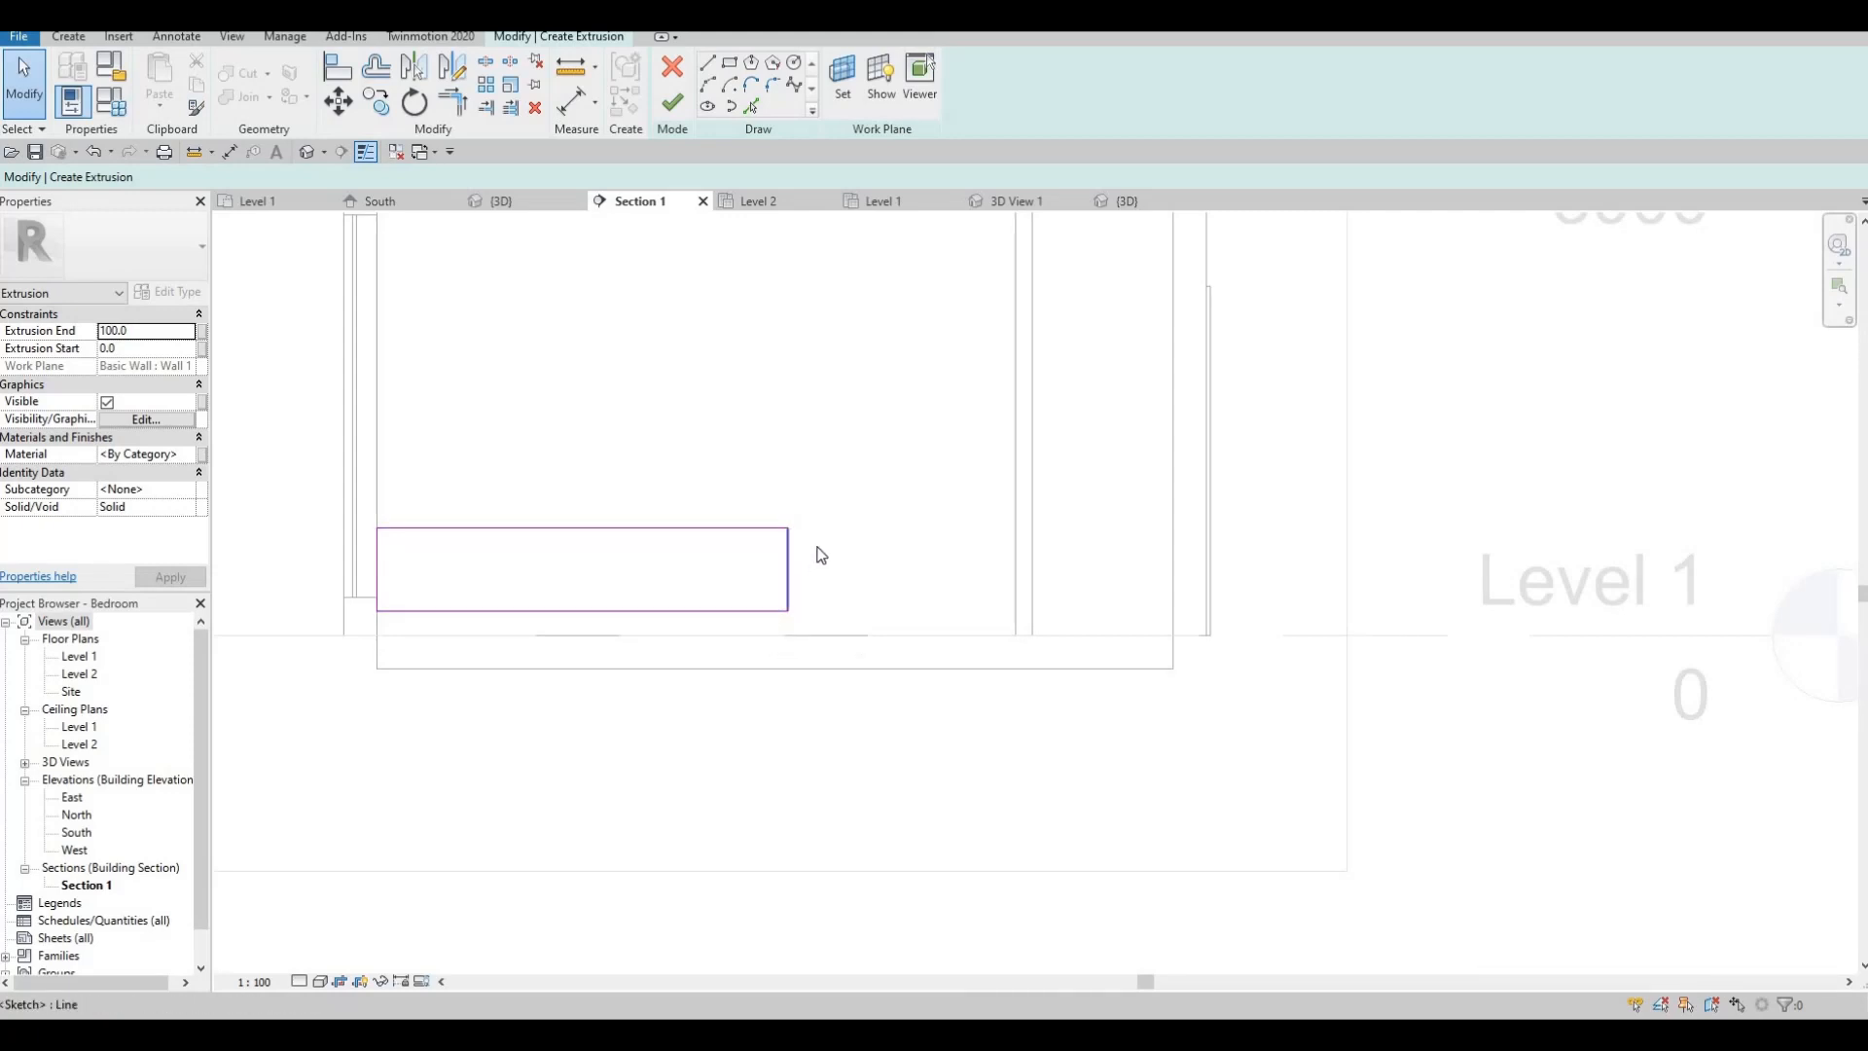
{"action": "mouse_move", "coordinate": [820, 554]}
{"action": "middle_mouse_down"}
{"action": "mouse_move", "coordinate": [831, 597]}
{"action": "mouse_move", "coordinate": [799, 579]}
{"action": "middle_mouse_up"}
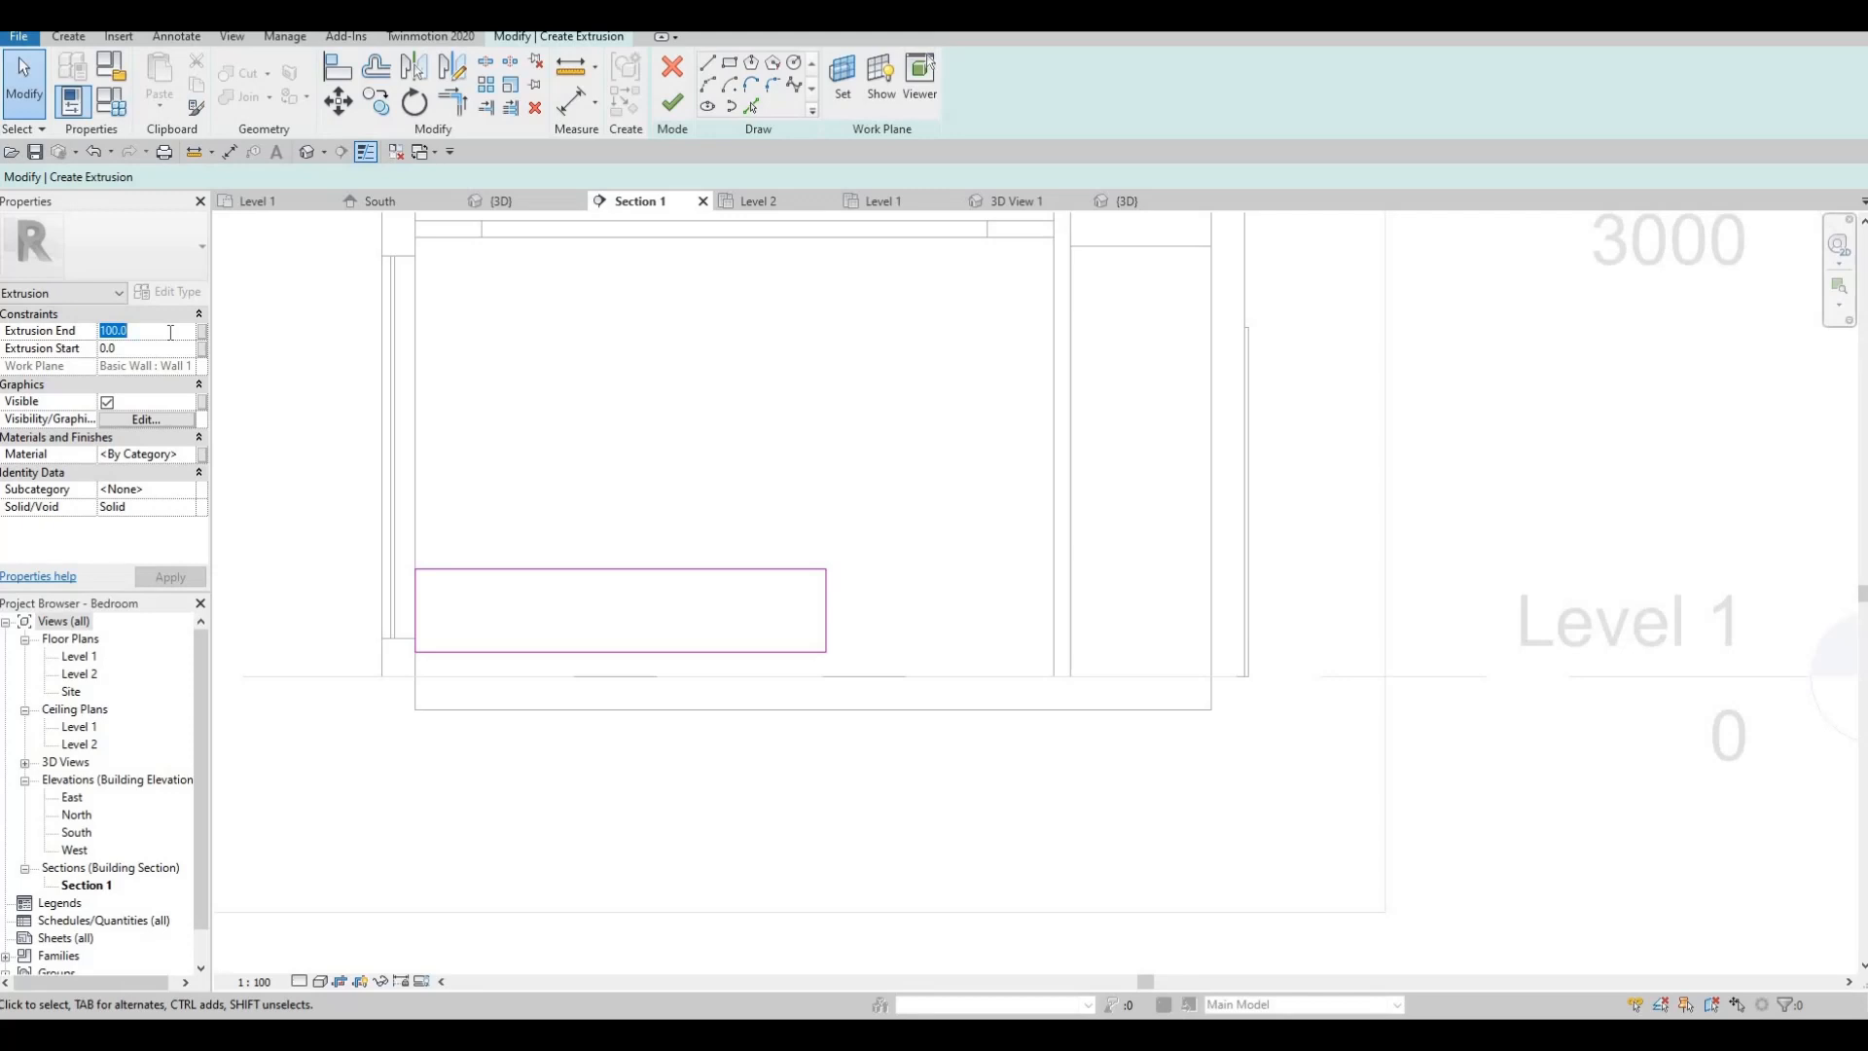
- Set the extrusion's end value to 600 mm
{"action": "type", "text": "8"}
{"action": "key", "text": "BackSpace"}
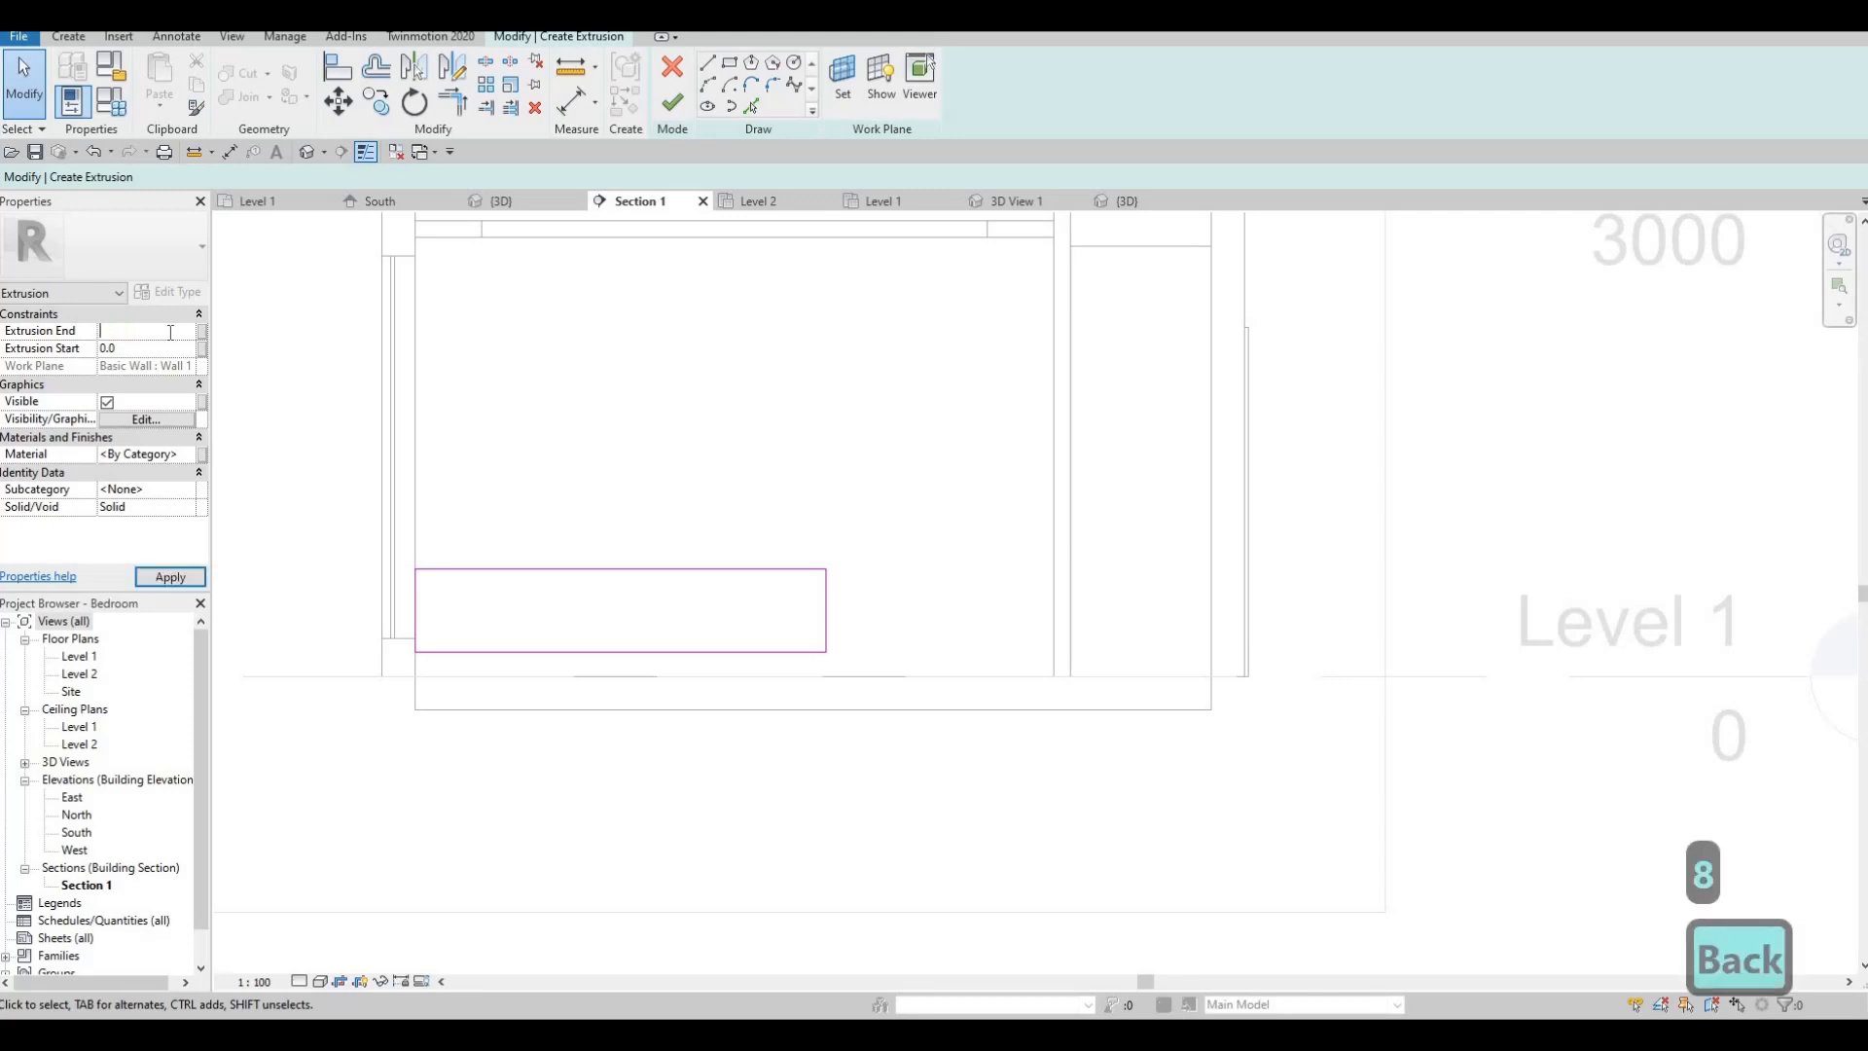
{"action": "type", "text": "600"}
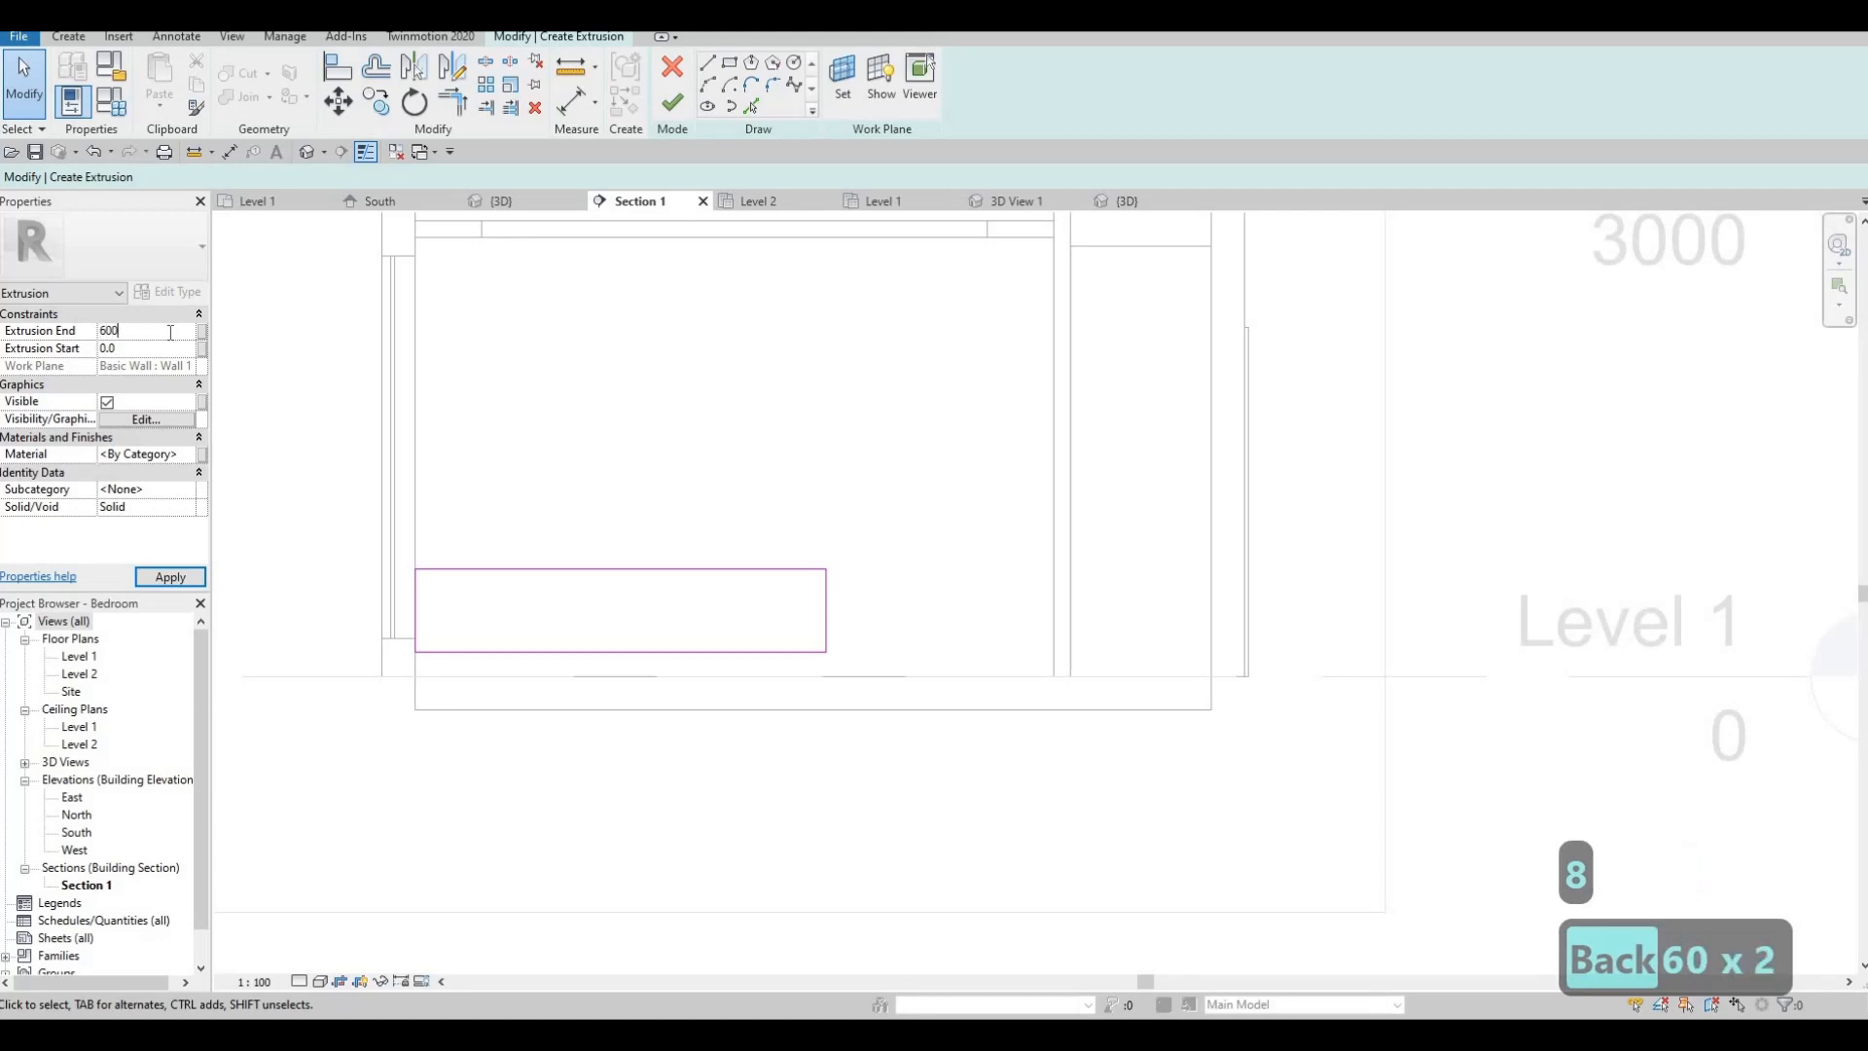
{"action": "key", "text": "Return"}
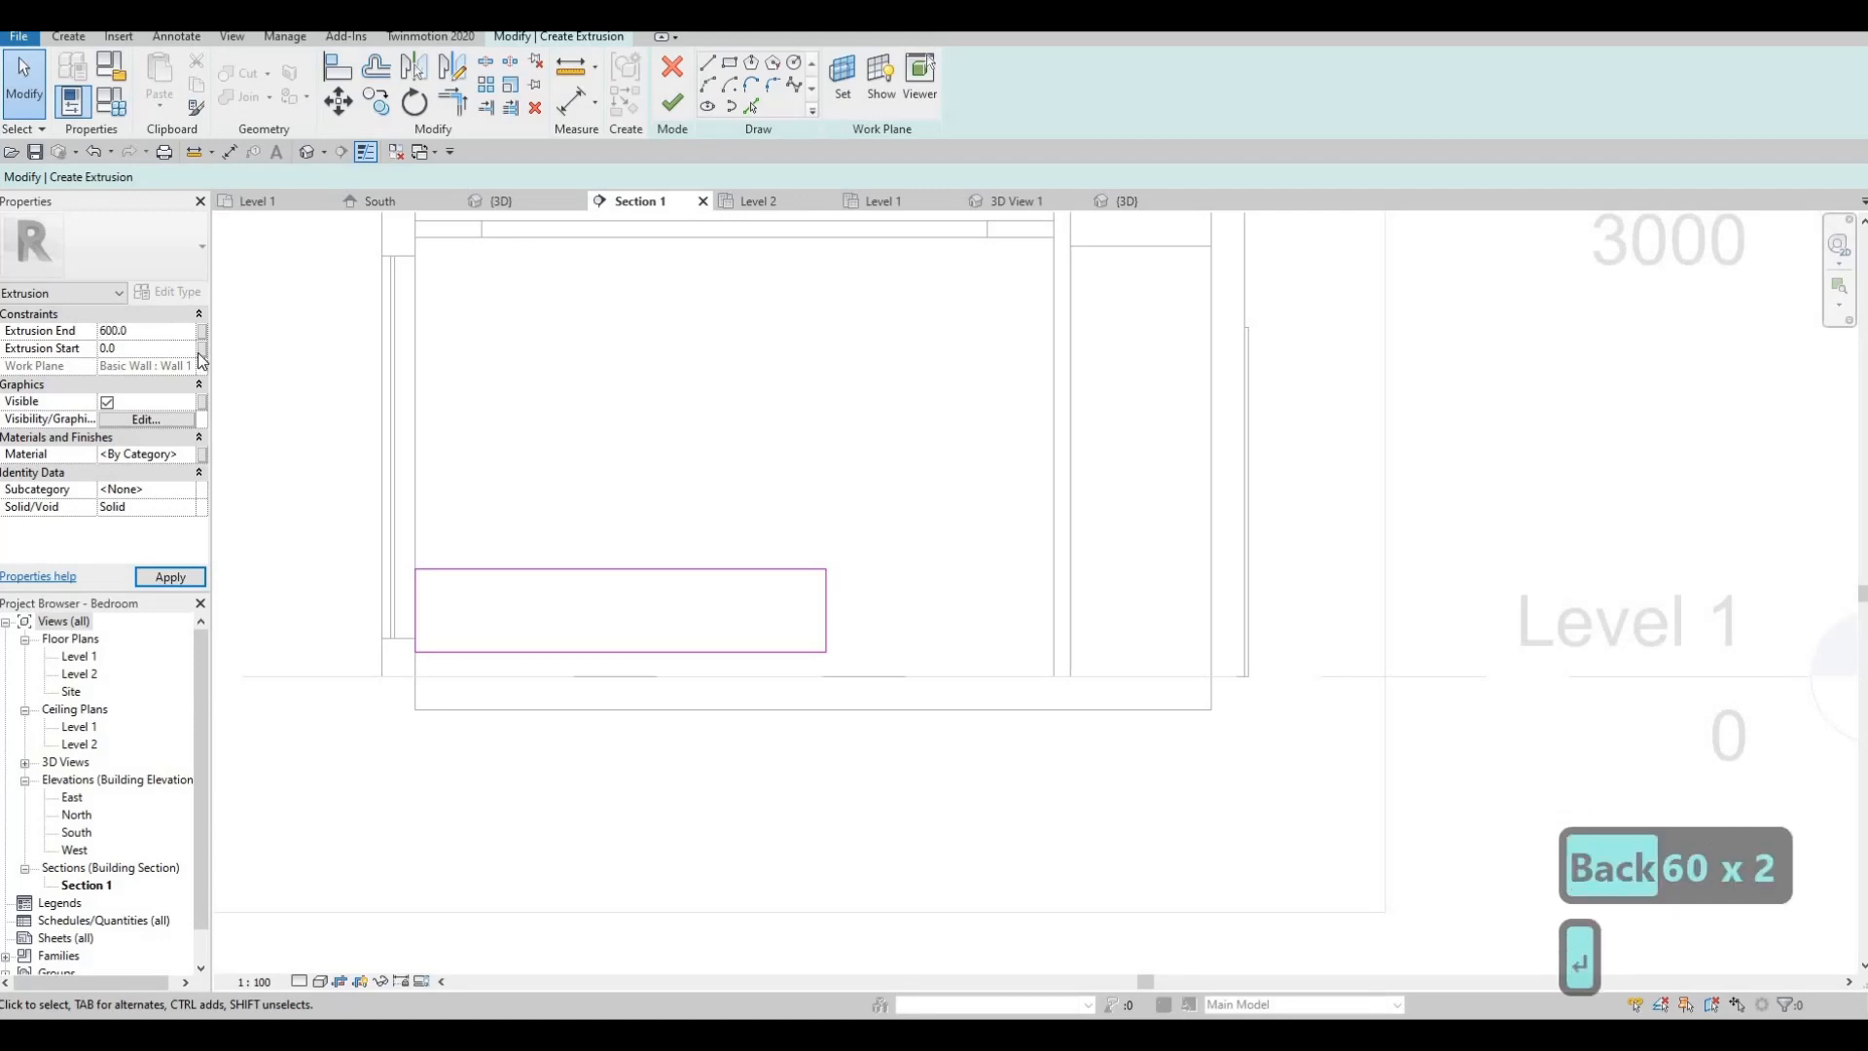
- Add Acrylic from the AEC Materials library to the project, assign it to the extrusion and finish the extrusion
{"action": "left_click", "coordinate": [190, 458]}
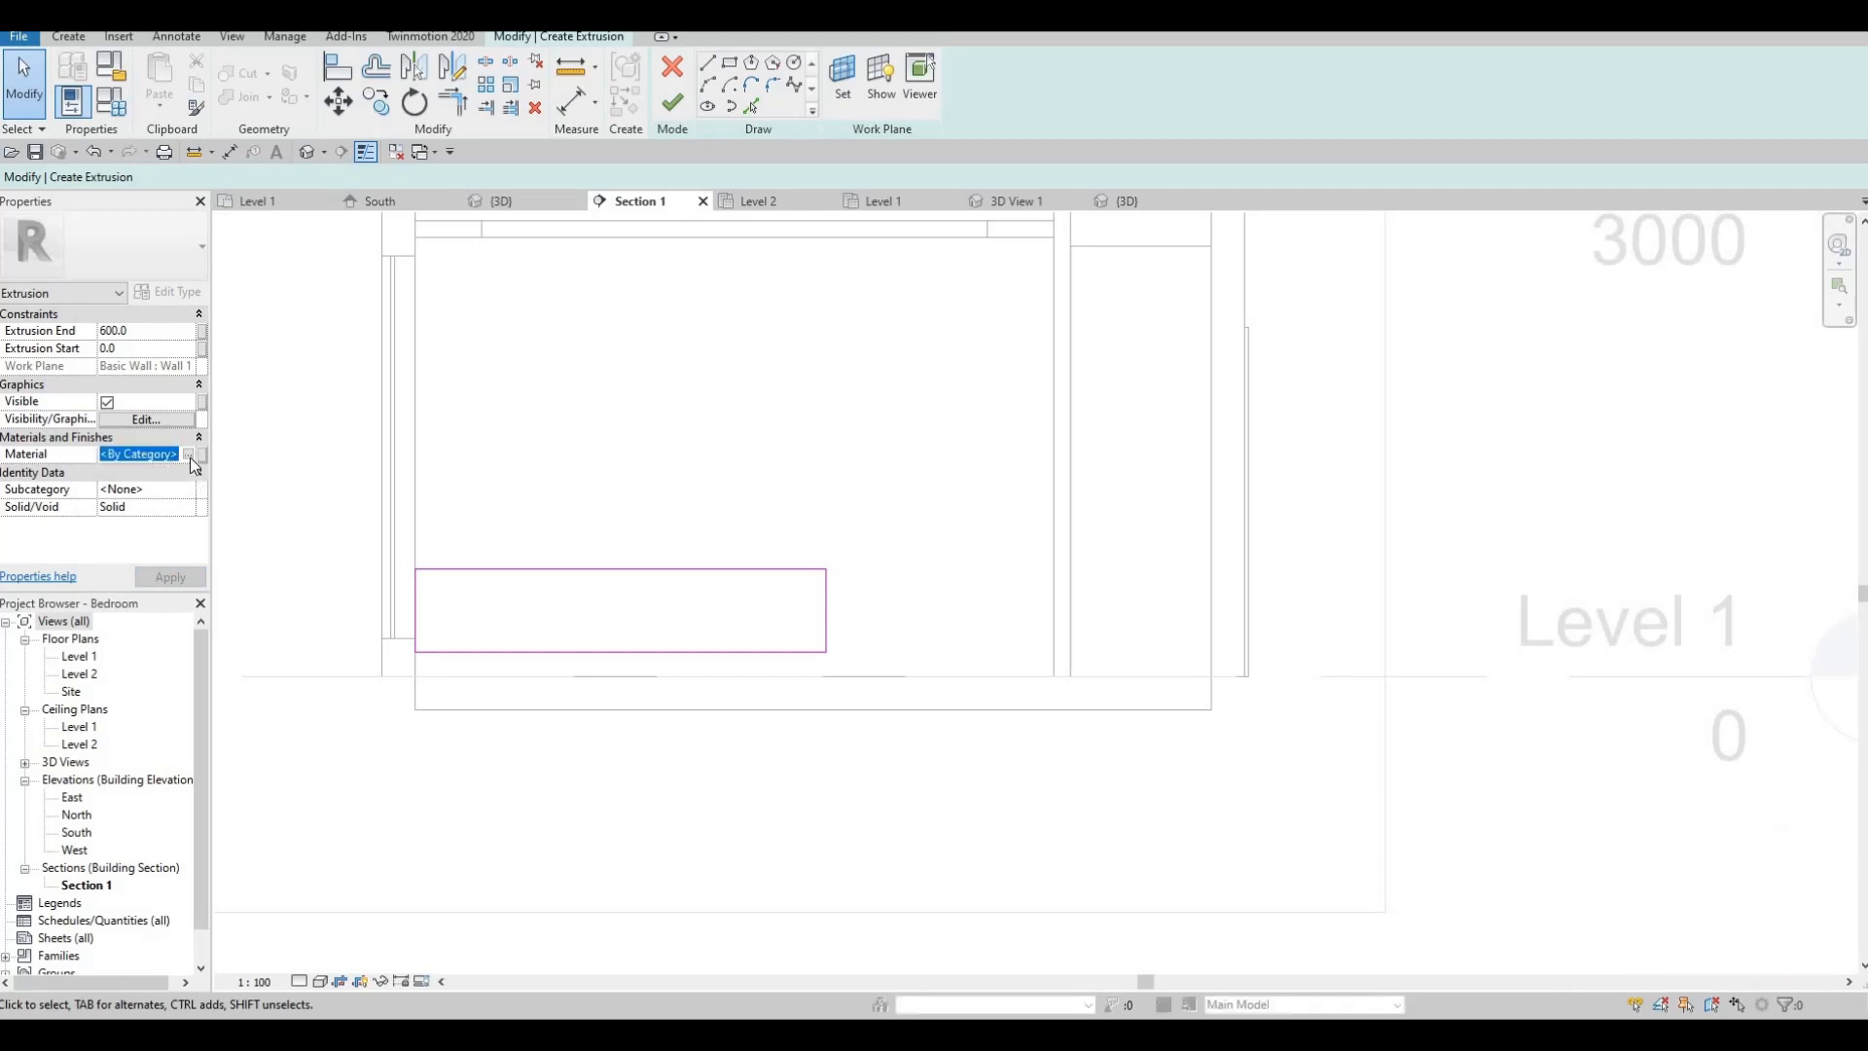
{"action": "left_click", "coordinate": [190, 457]}
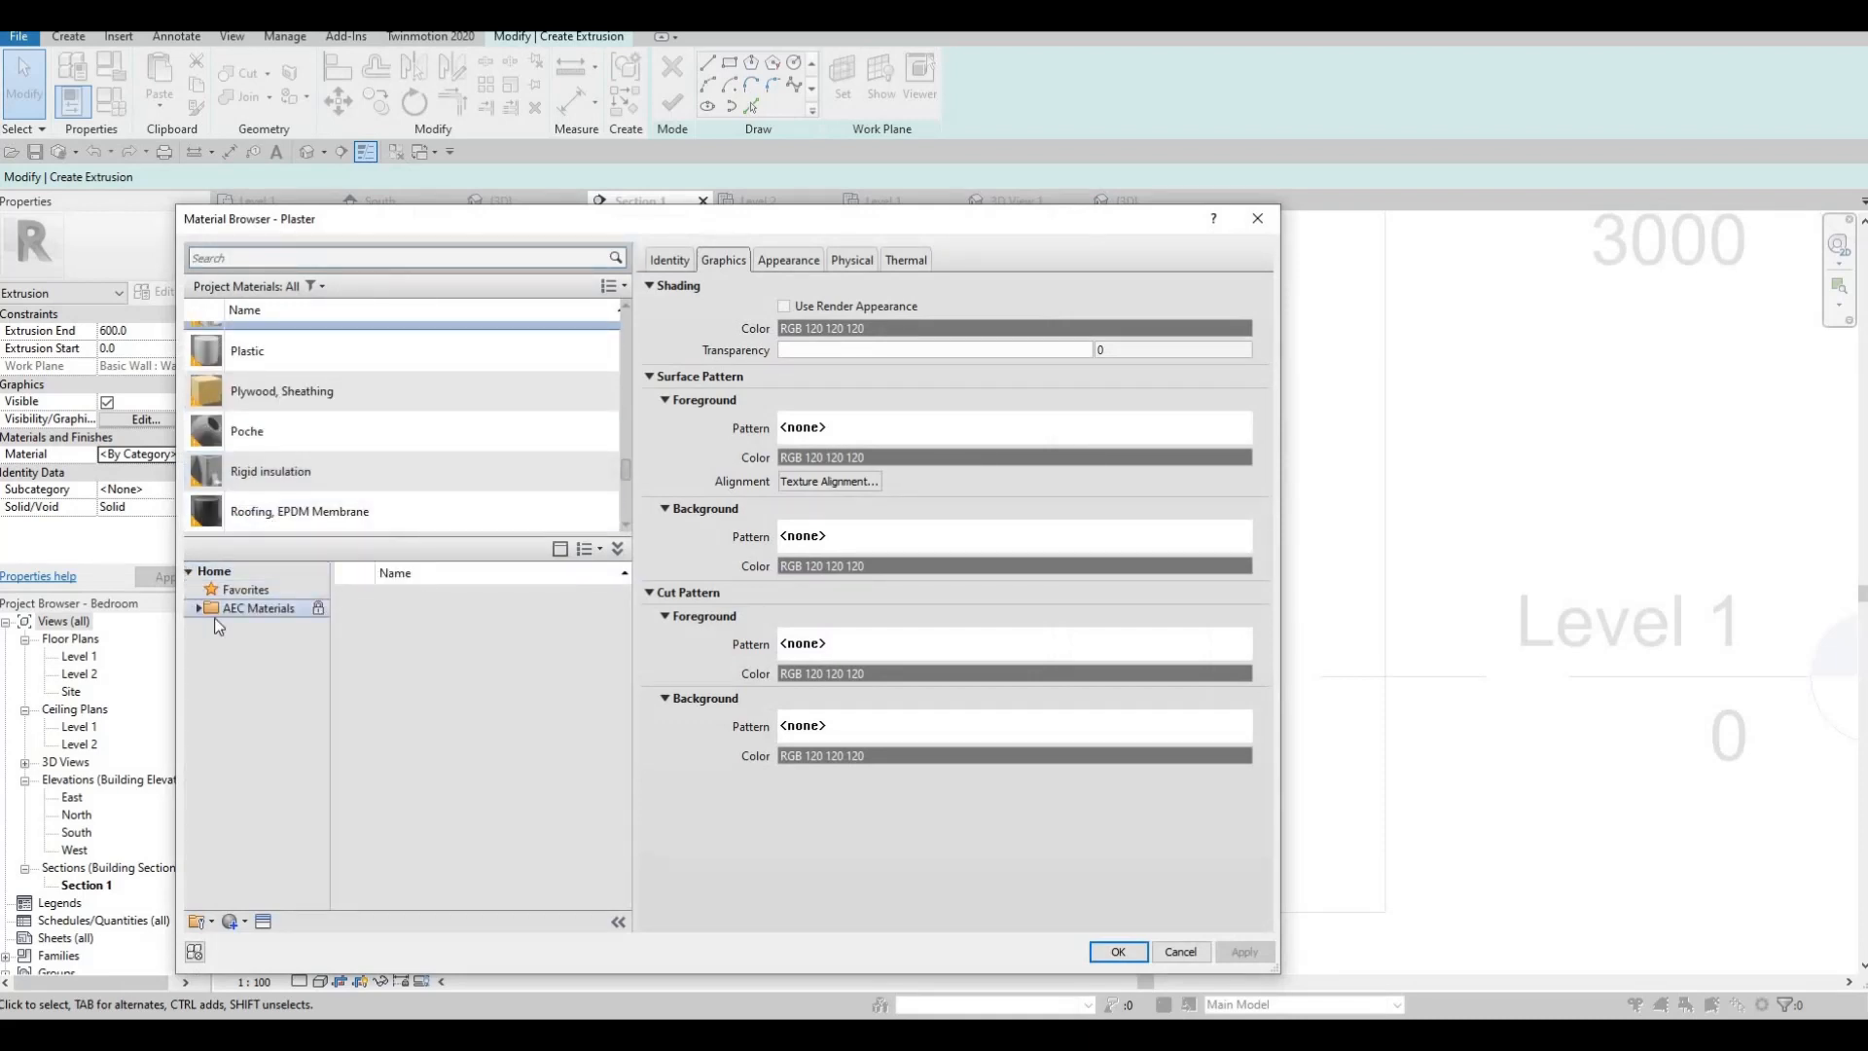
{"action": "mouse_move", "coordinate": [599, 689]}
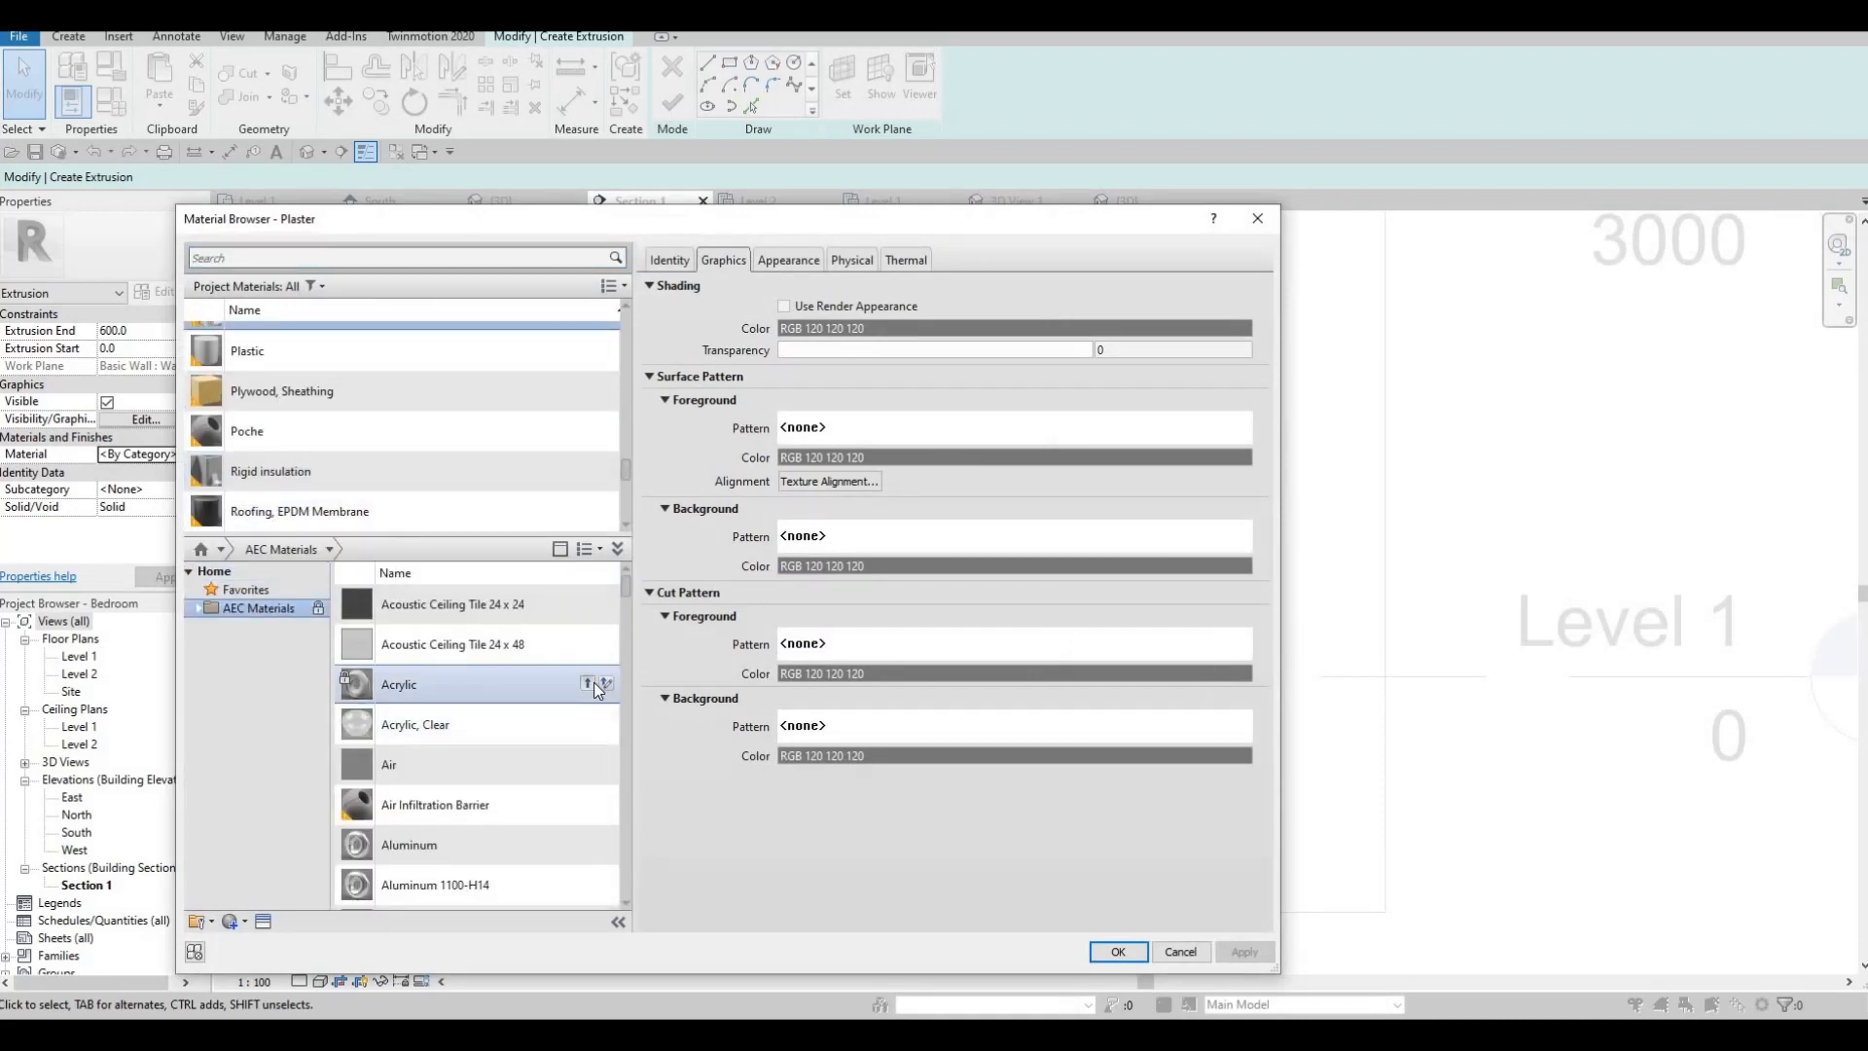
{"action": "left_click_drag", "start_coordinate": [550, 617], "coordinate": [414, 345]}
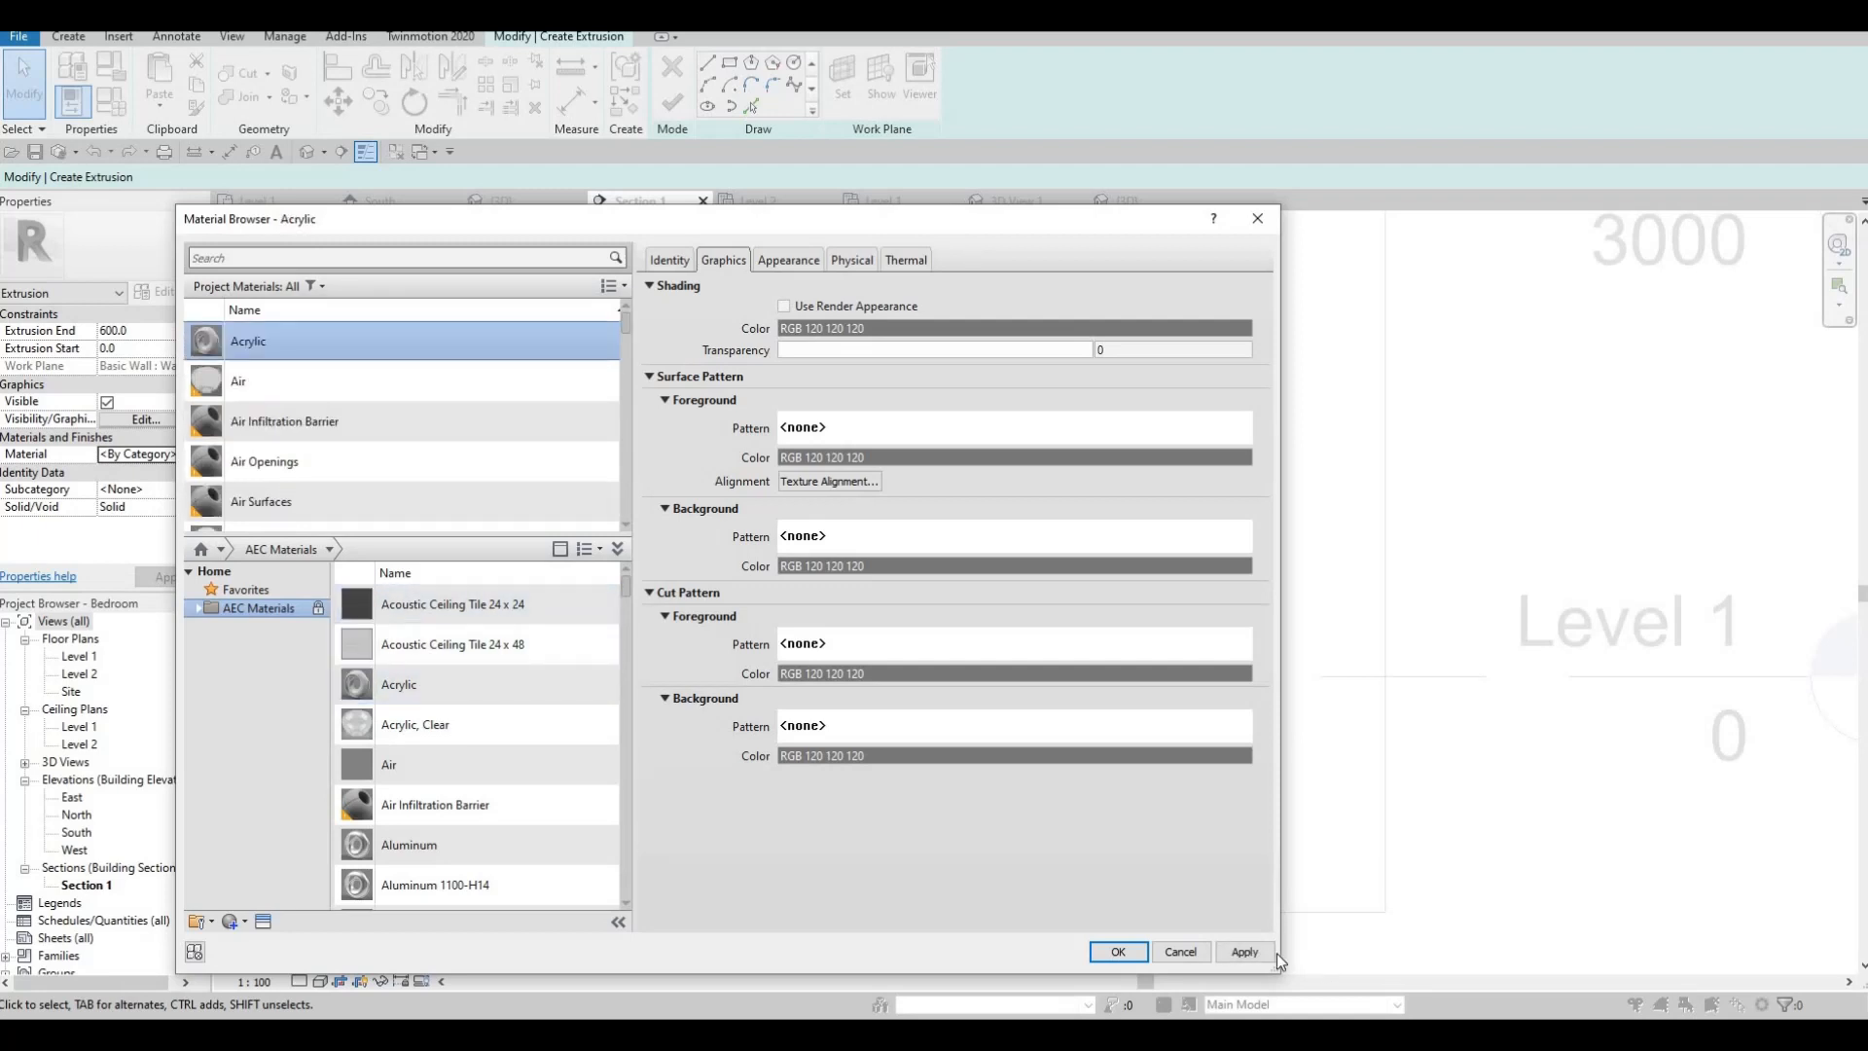
{"action": "left_click", "coordinate": [1119, 952]}
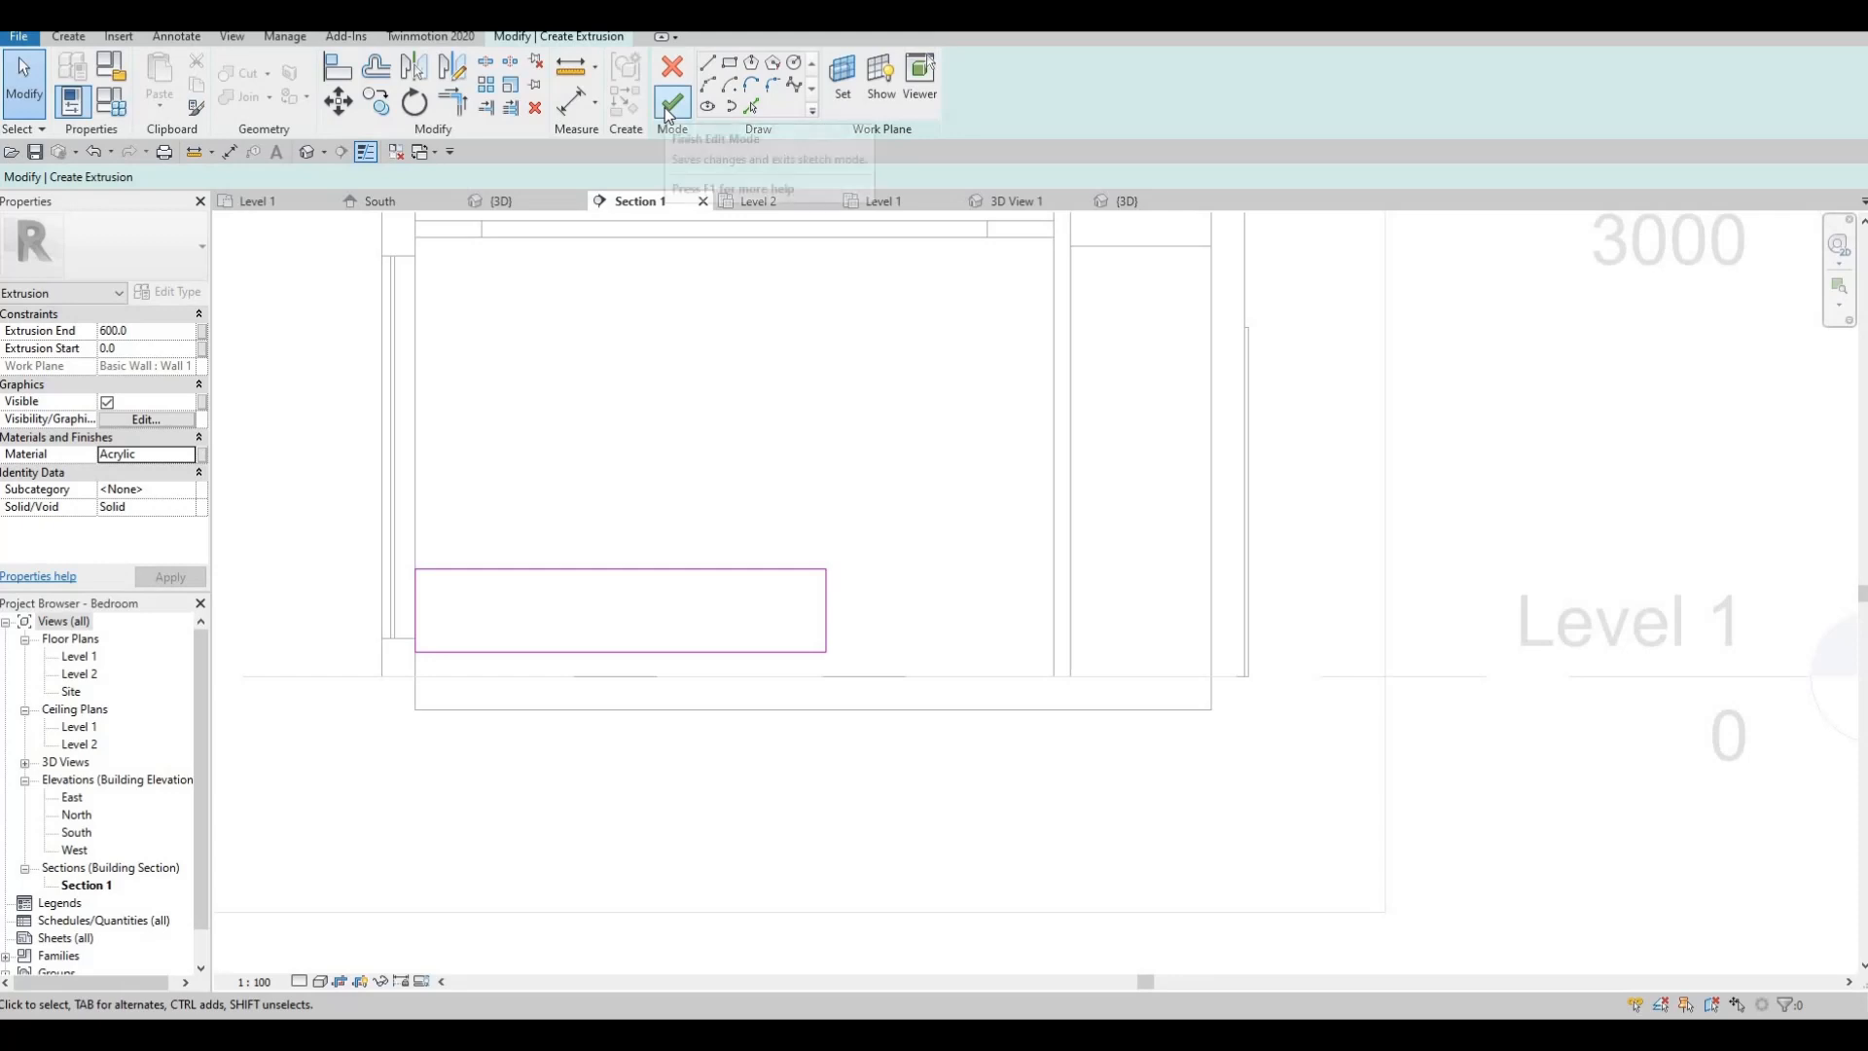
- Inspect the extruded box in the default 3D view, looking into the room through the large wall opening
{"action": "left_click", "coordinate": [306, 152]}
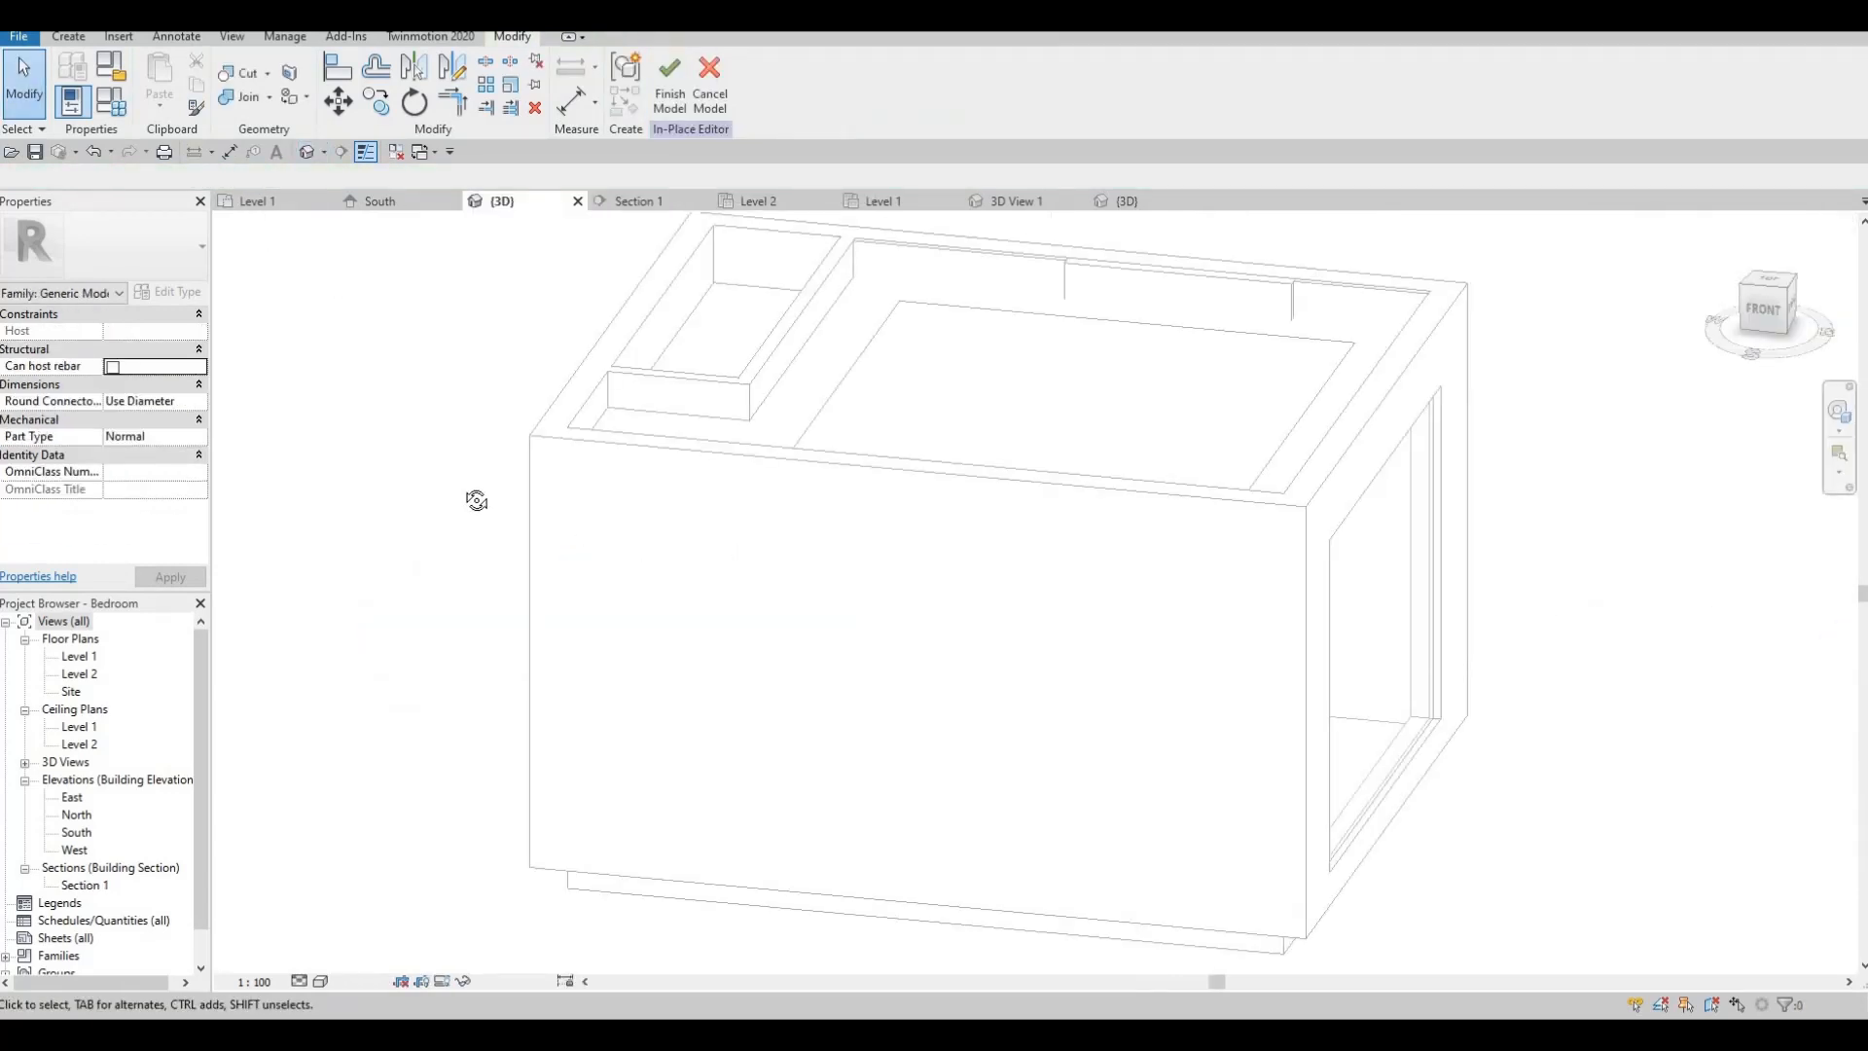
{"action": "middle_click_drag", "start_coordinate": [477, 500], "coordinate": [771, 572], "text": "shift"}
{"action": "scroll", "coordinate": [805, 772], "scroll_direction": "up", "scroll_amount": 5}
{"action": "middle_click_drag", "start_coordinate": [863, 646], "coordinate": [841, 603], "text": "shift"}
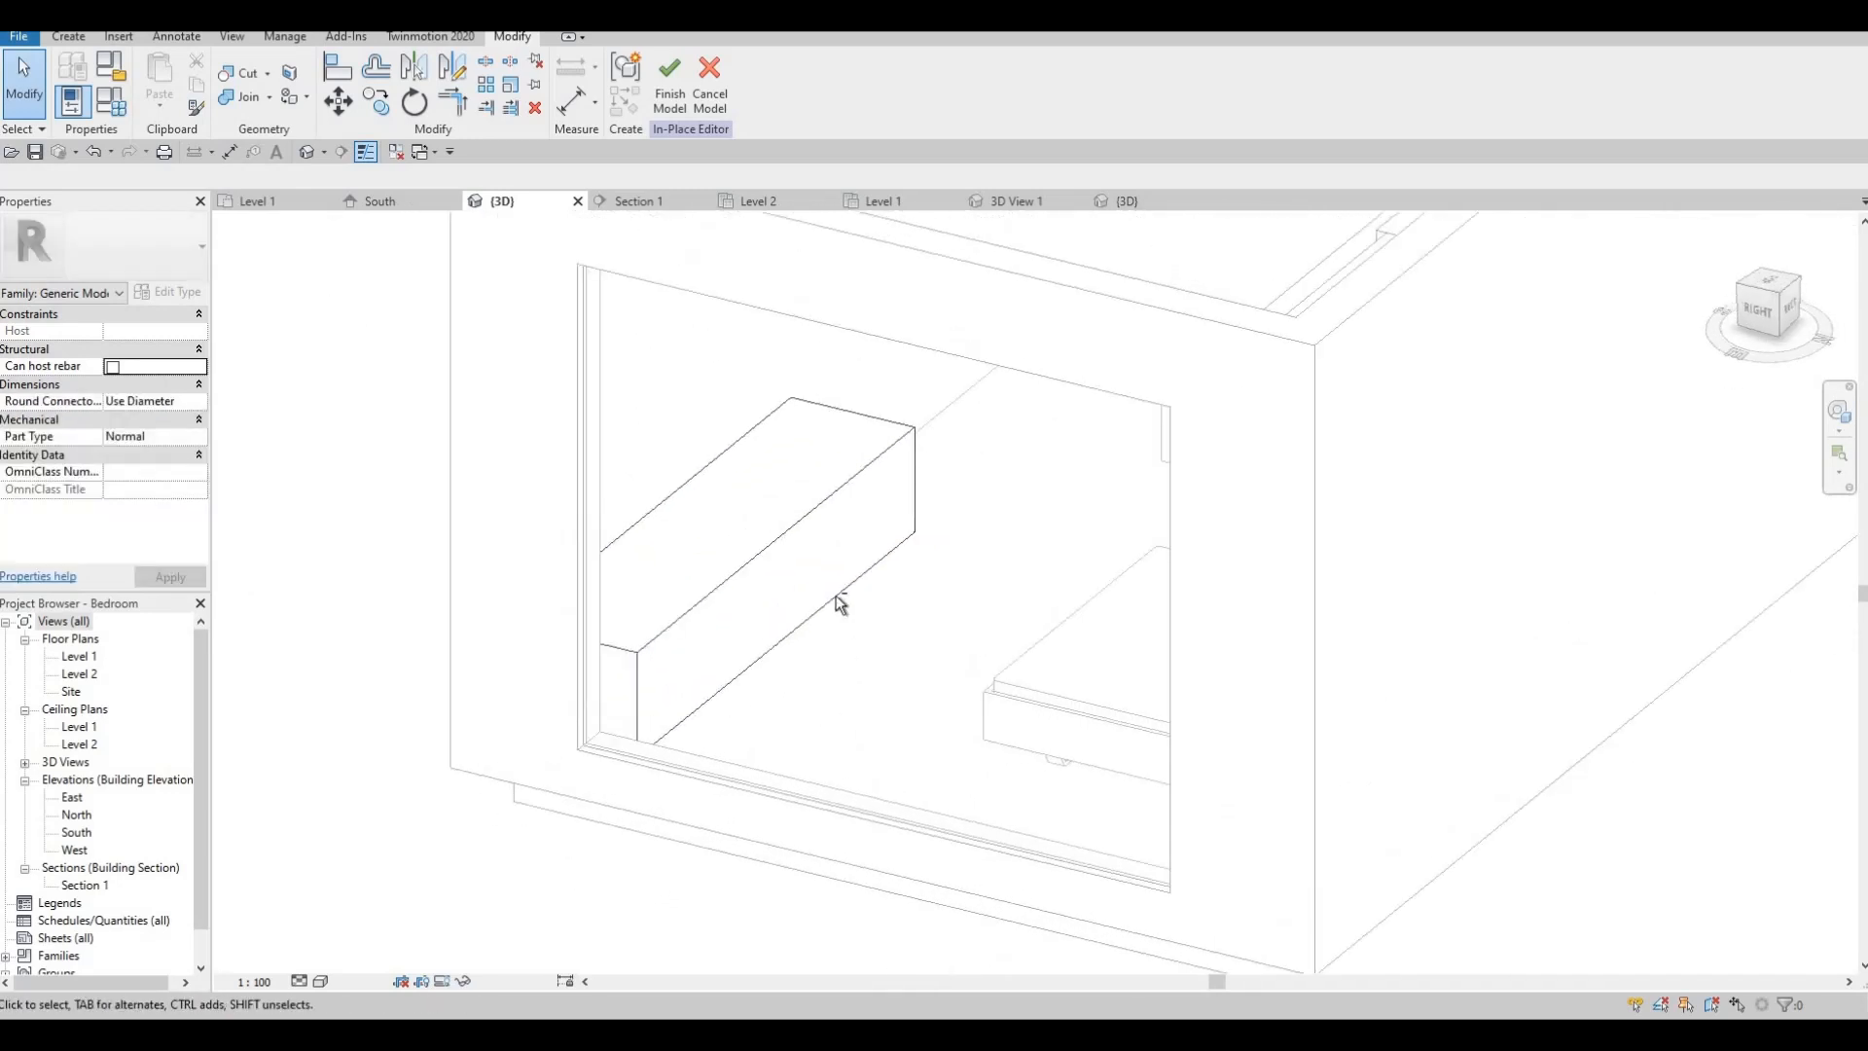
{"action": "middle_click_drag", "start_coordinate": [804, 542], "coordinate": [722, 574], "text": "shift"}
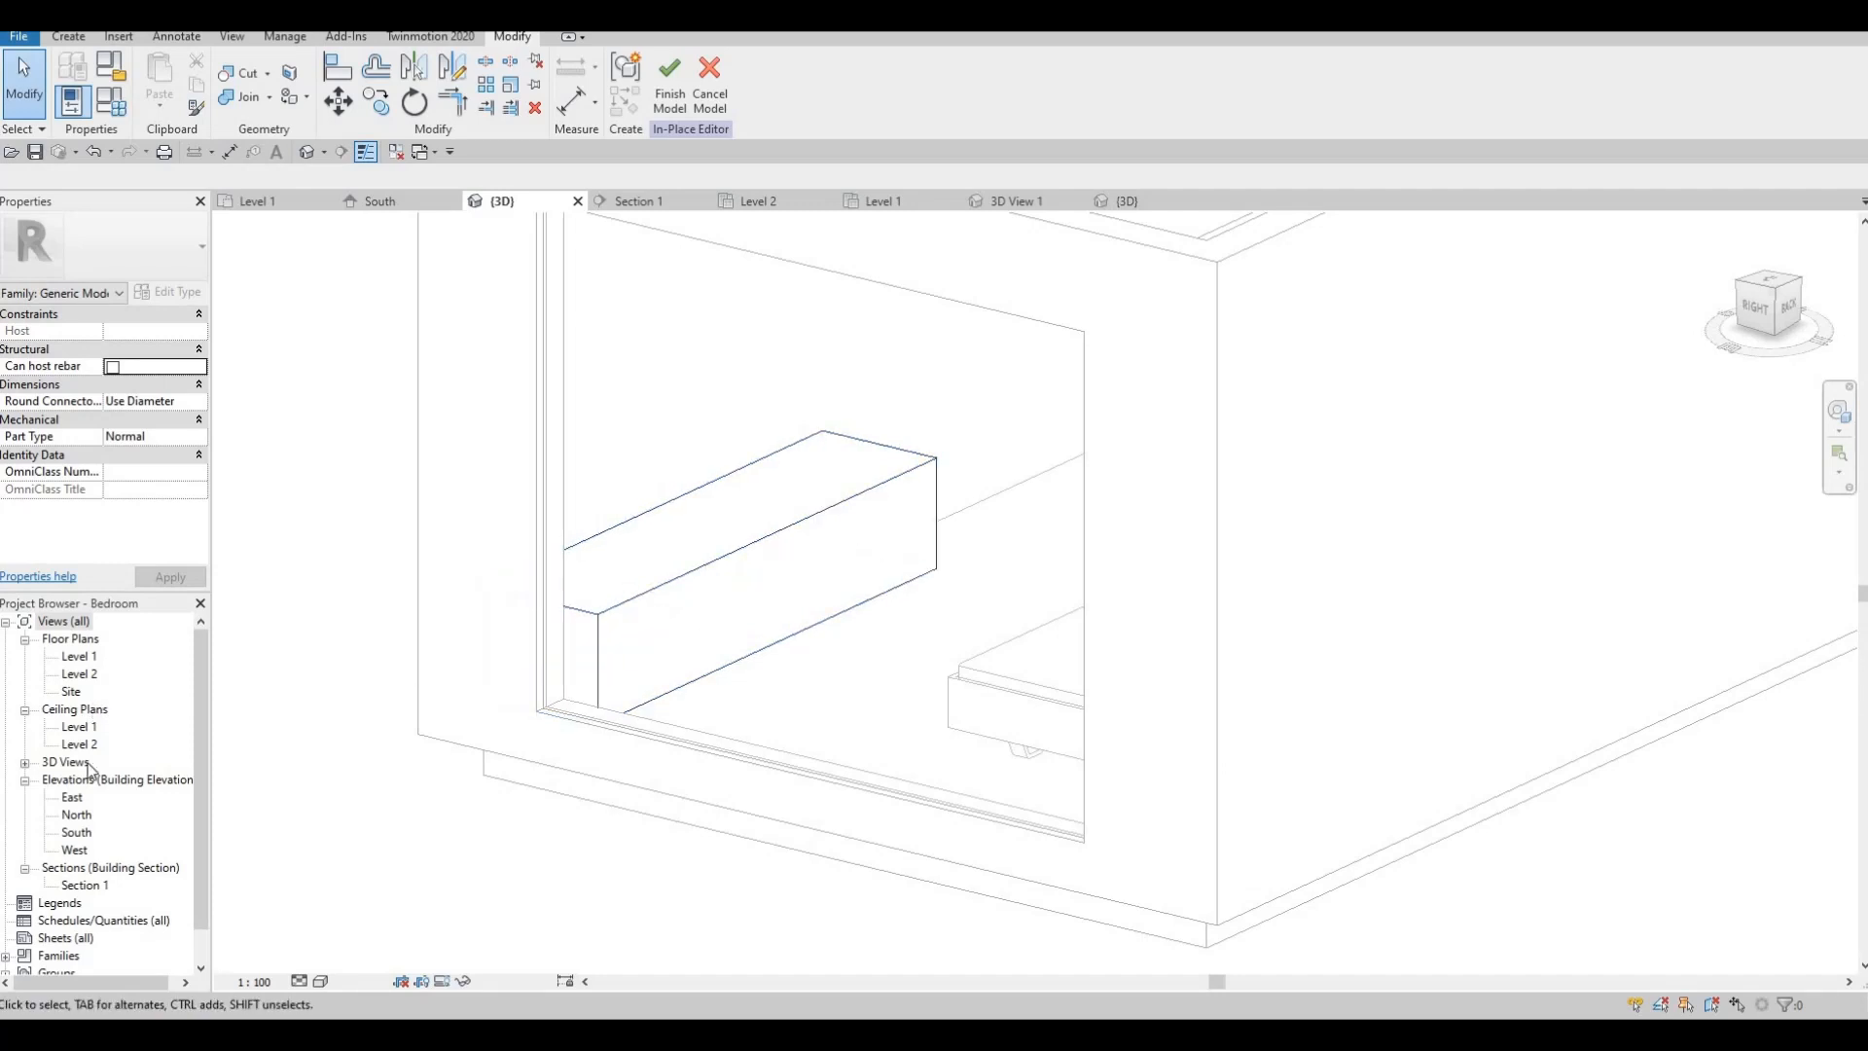
- Start a void extrusion in Section 1, picking the box's face as its work plane
{"action": "left_click", "coordinate": [78, 887]}
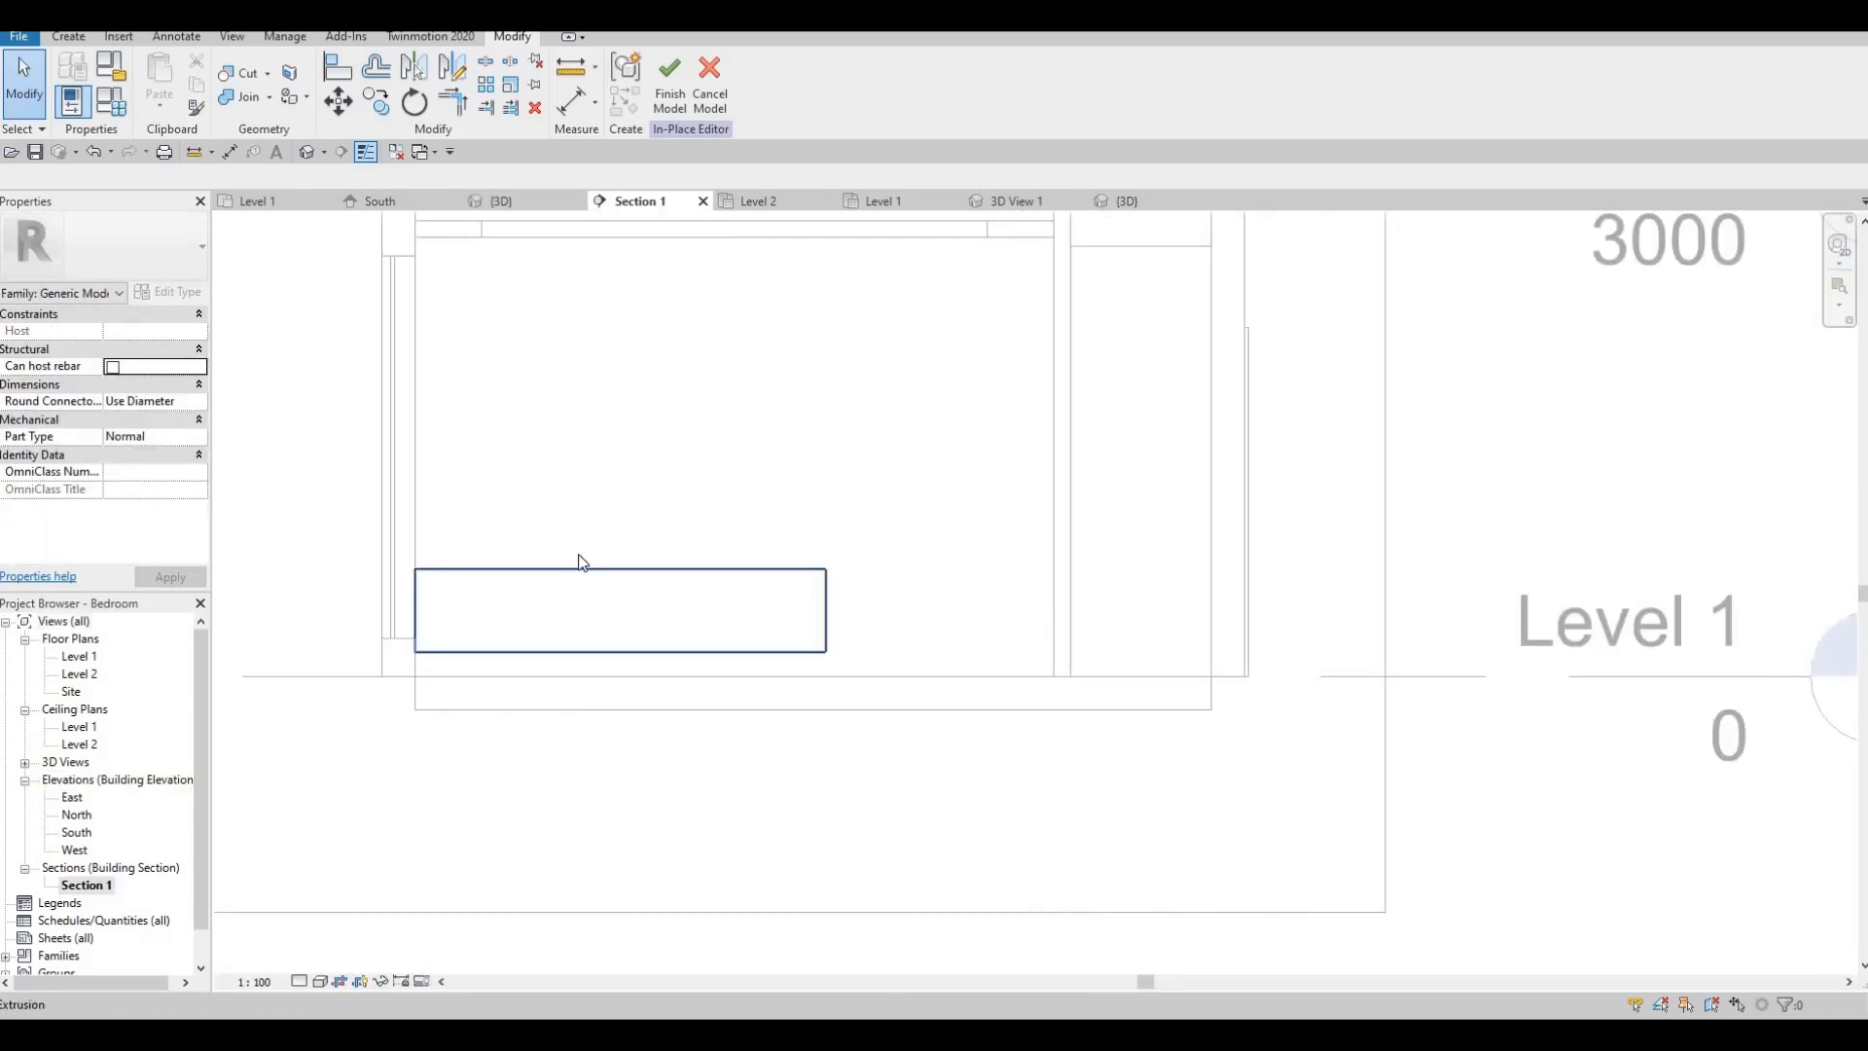
{"action": "left_click", "coordinate": [572, 569]}
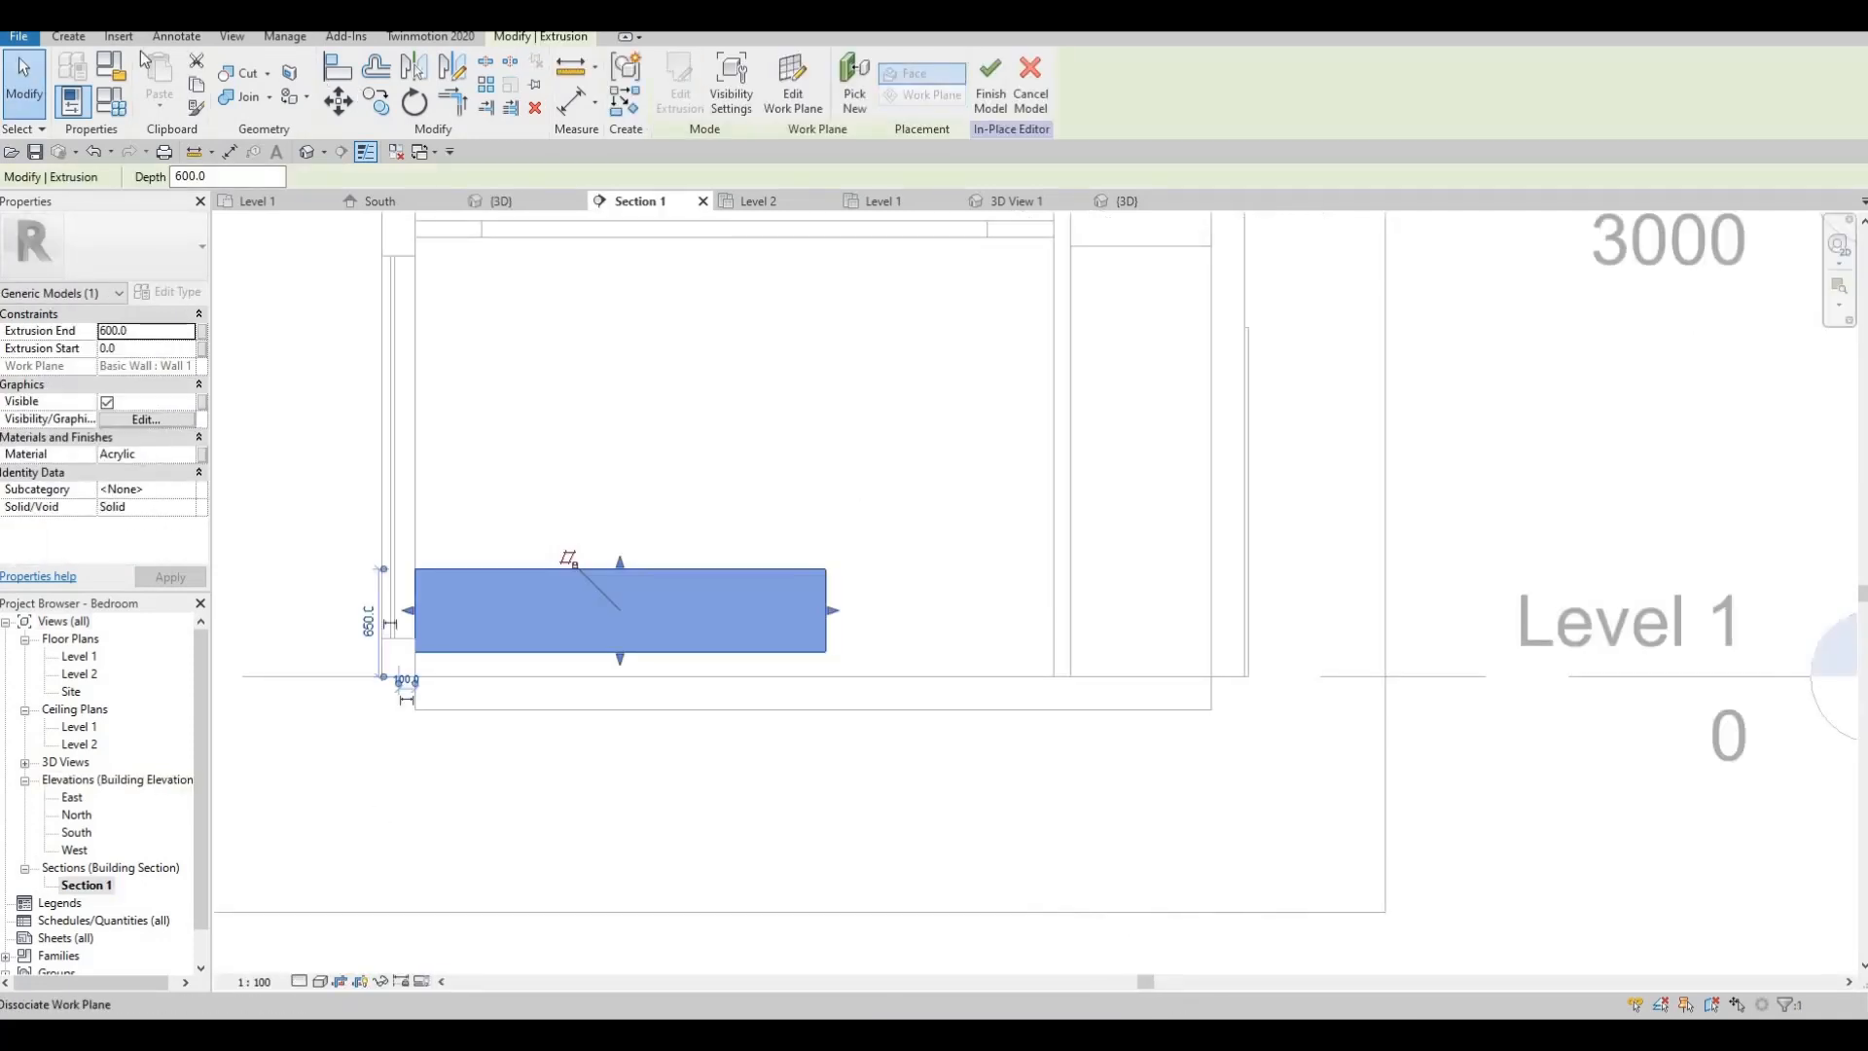
{"action": "left_click", "coordinate": [76, 37]}
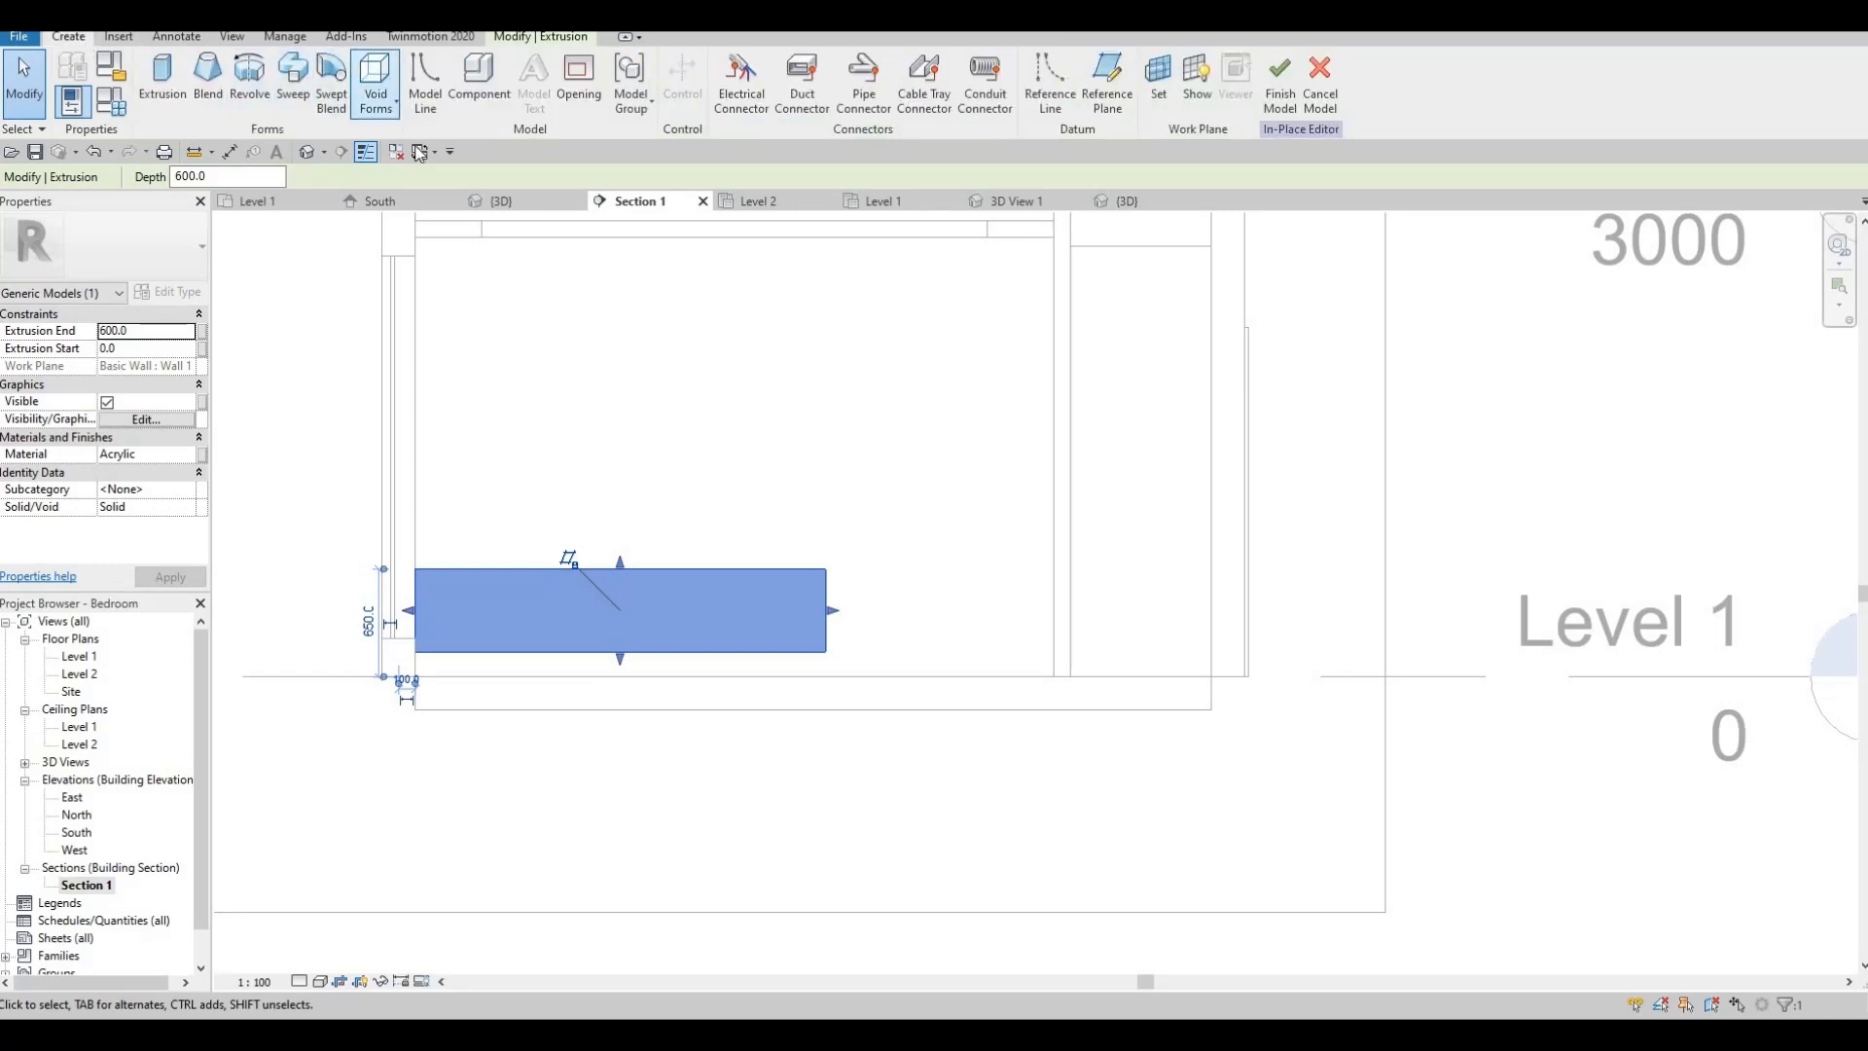
{"action": "left_click", "coordinate": [378, 87]}
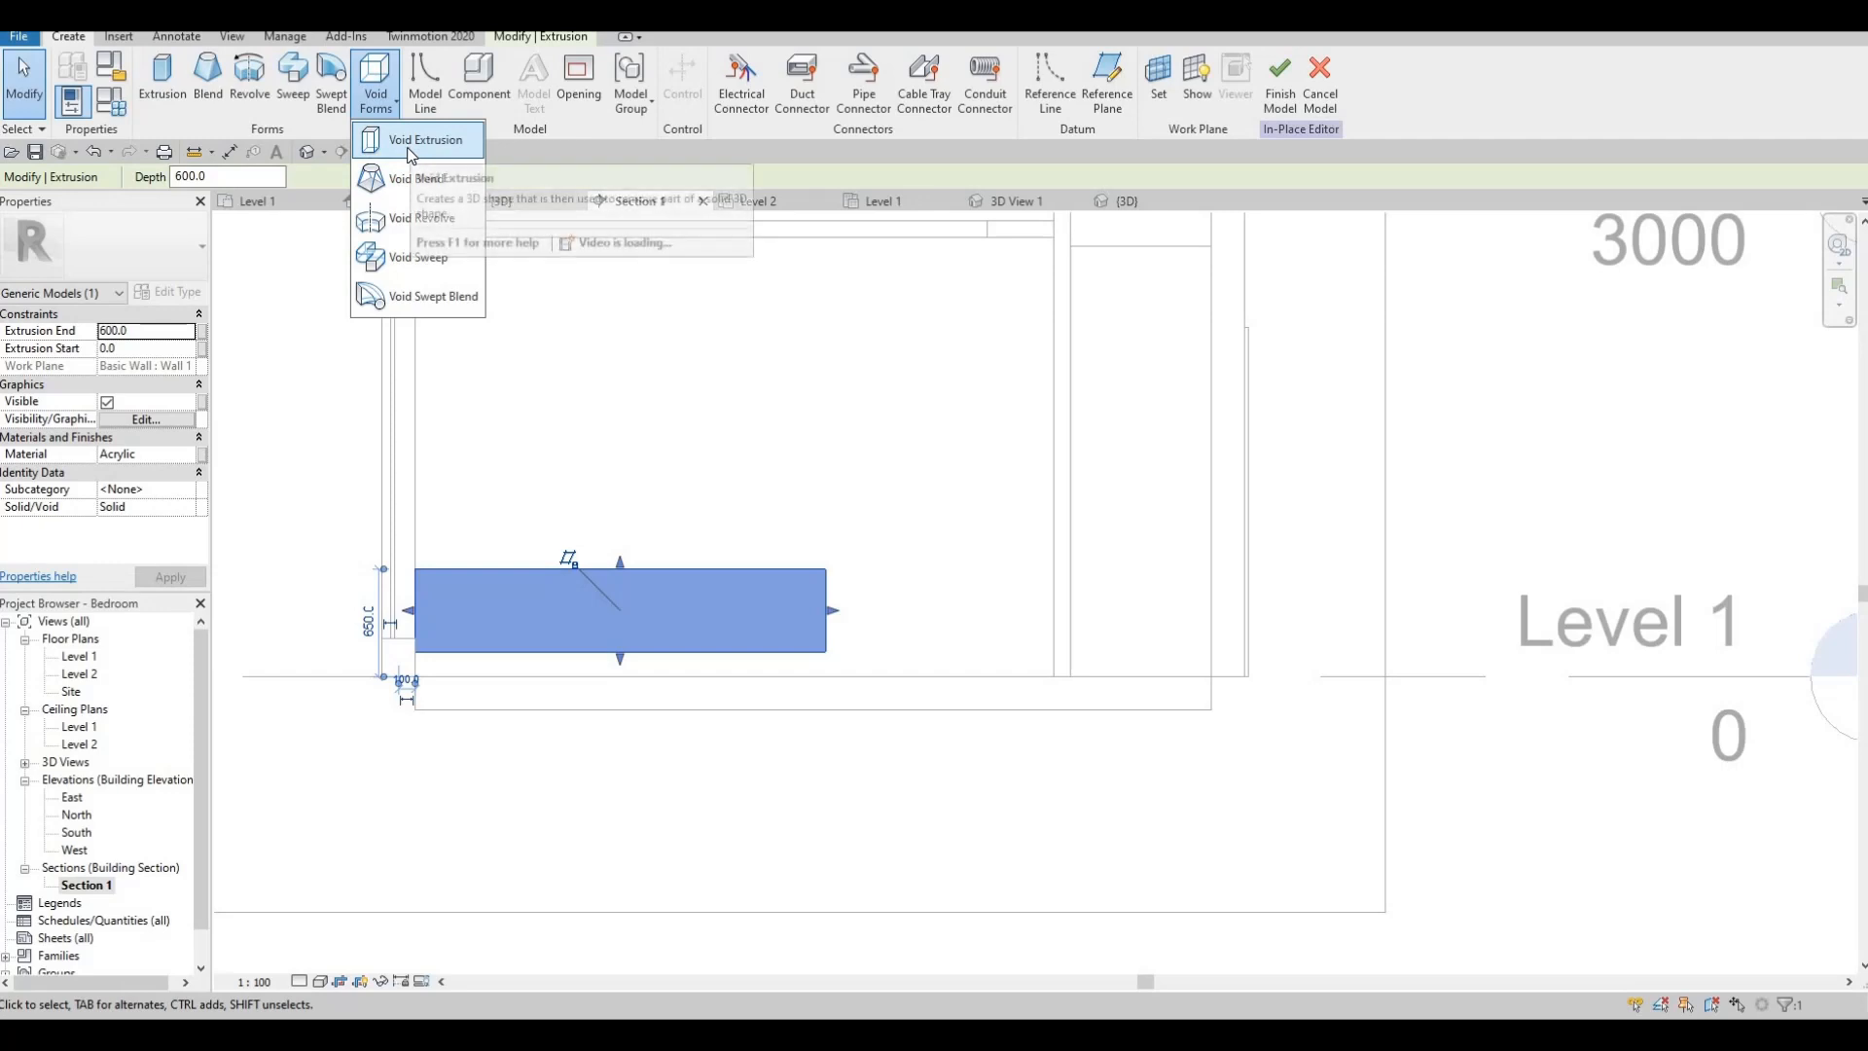
{"action": "left_click", "coordinate": [421, 139]}
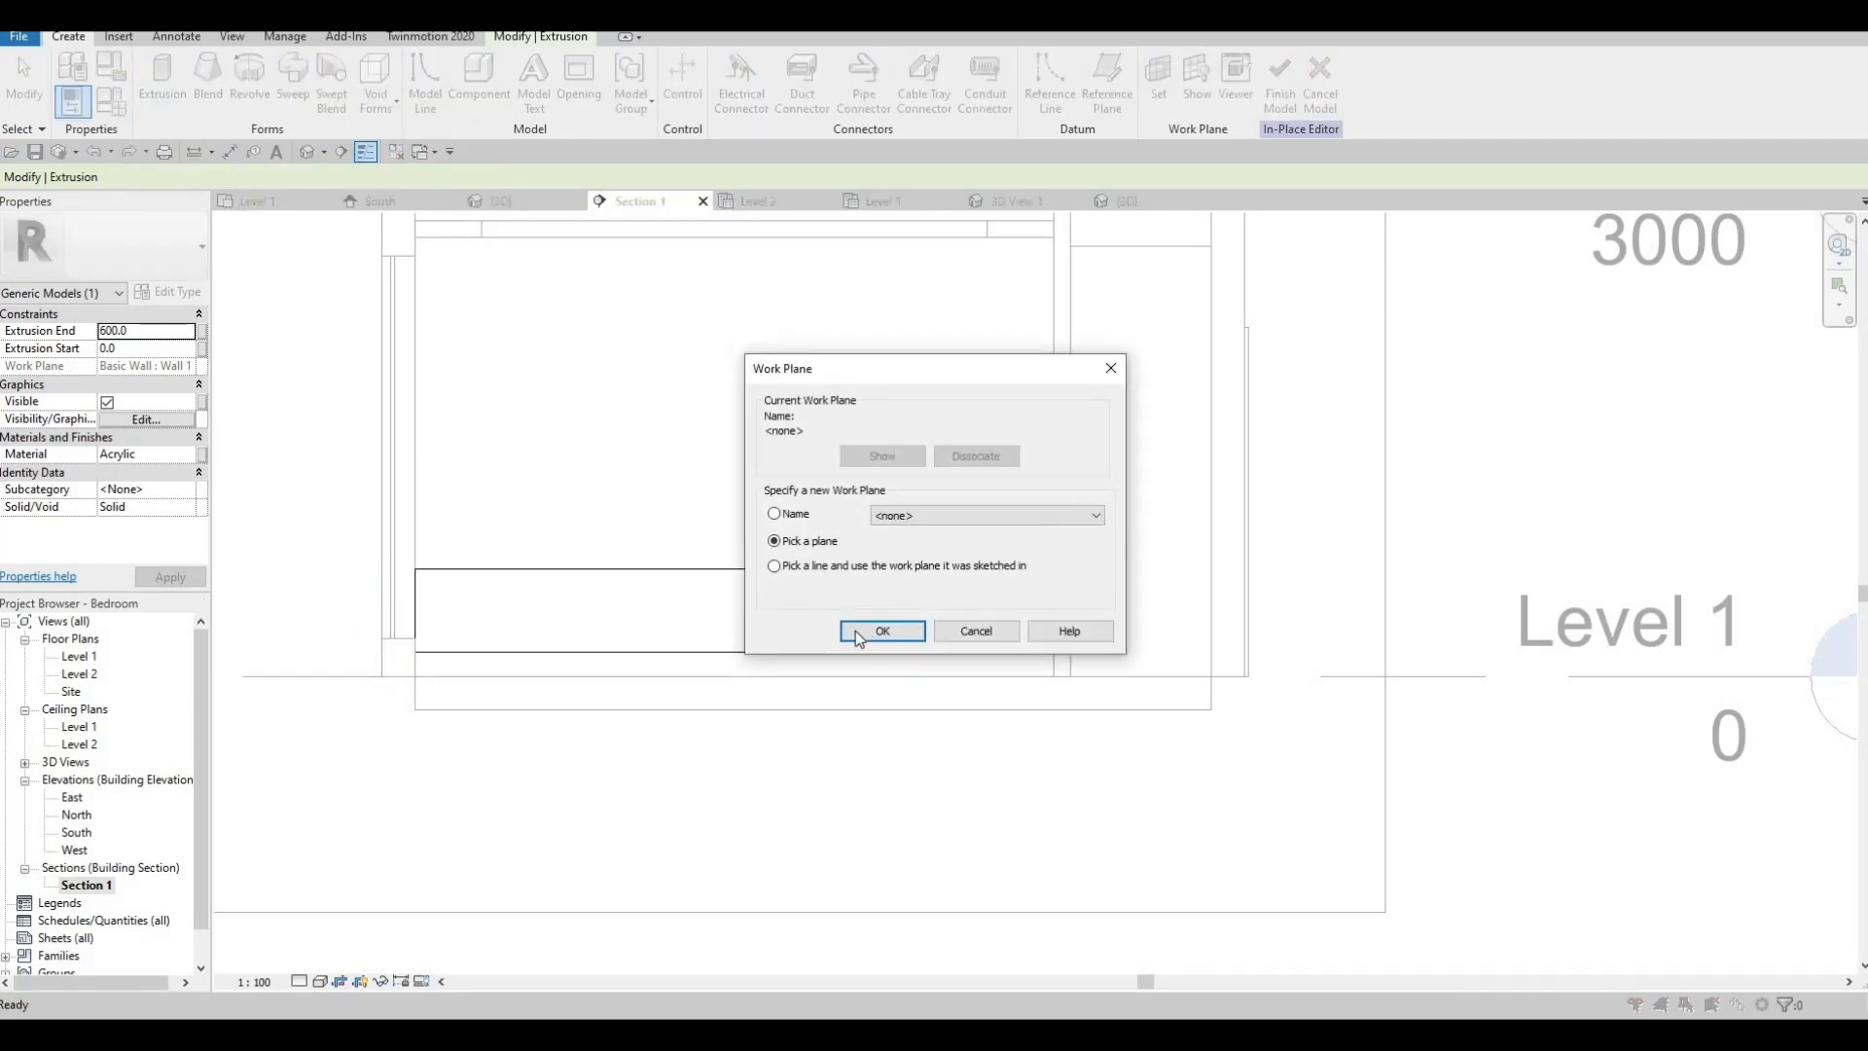
{"action": "left_click", "coordinate": [857, 633]}
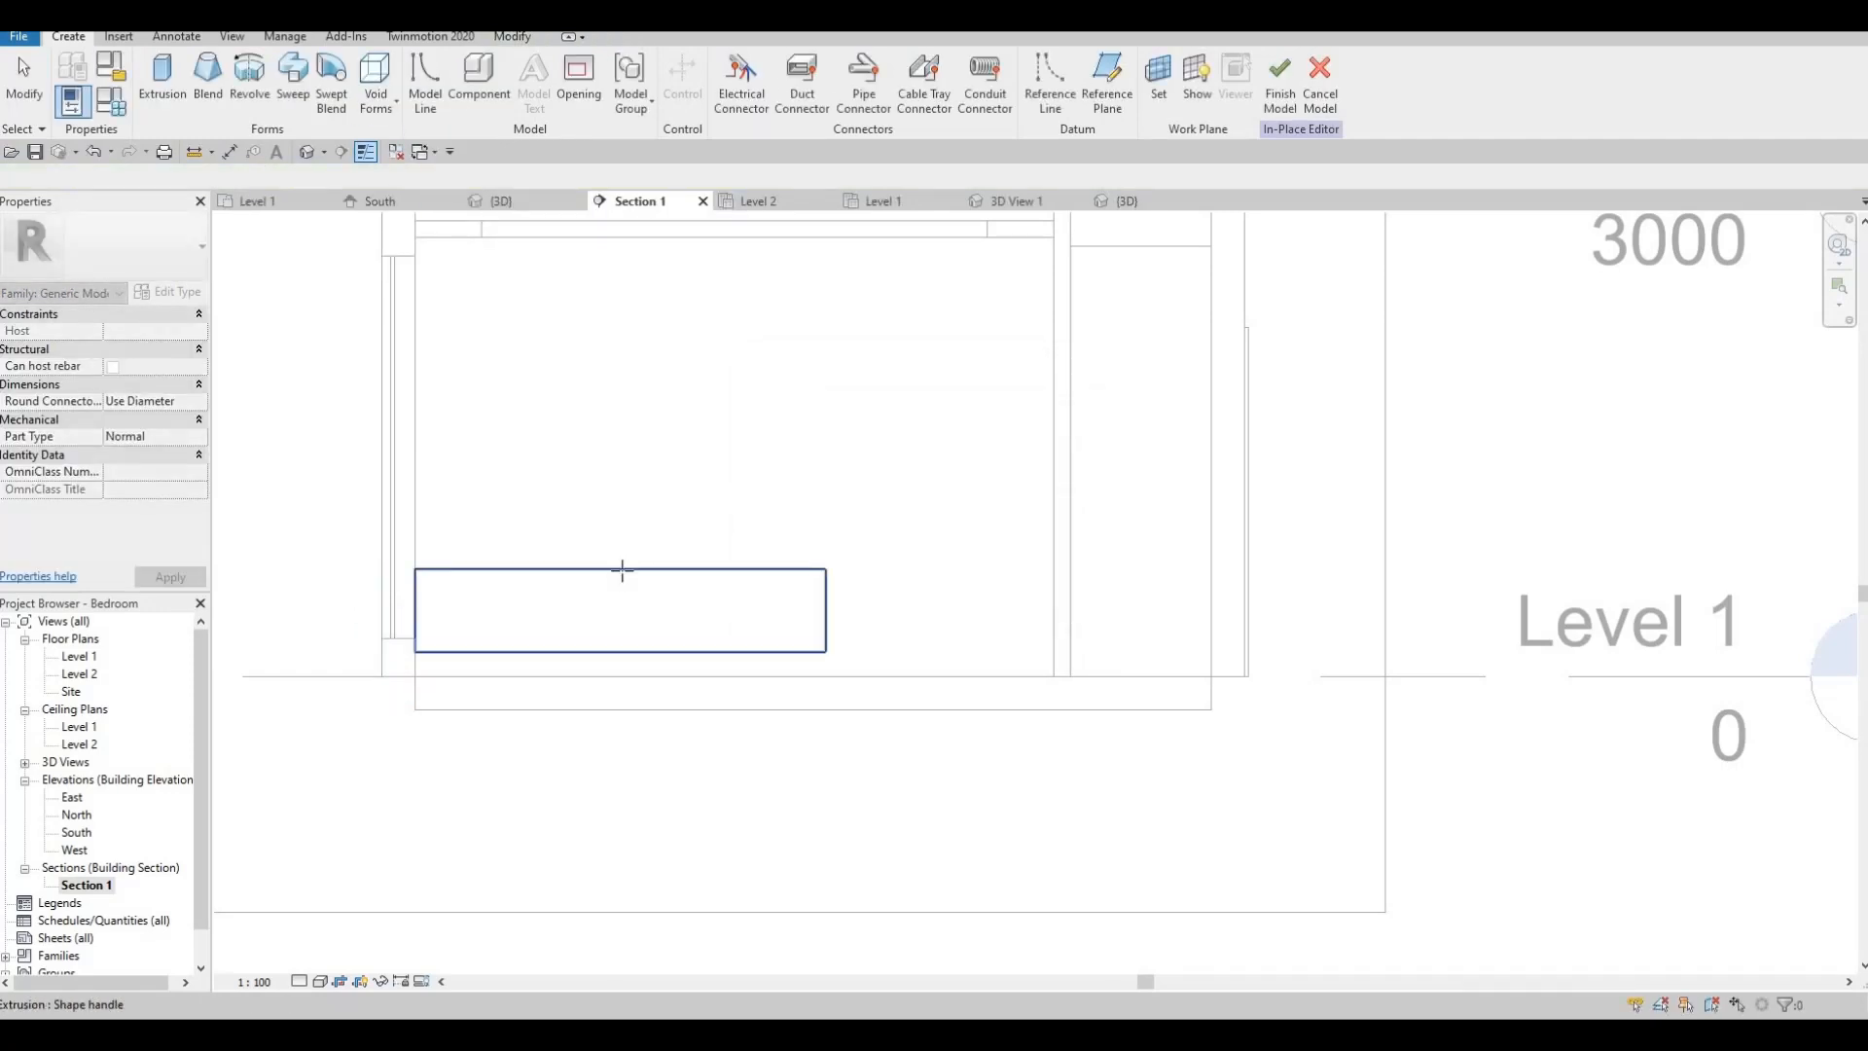
{"action": "left_click", "coordinate": [623, 571]}
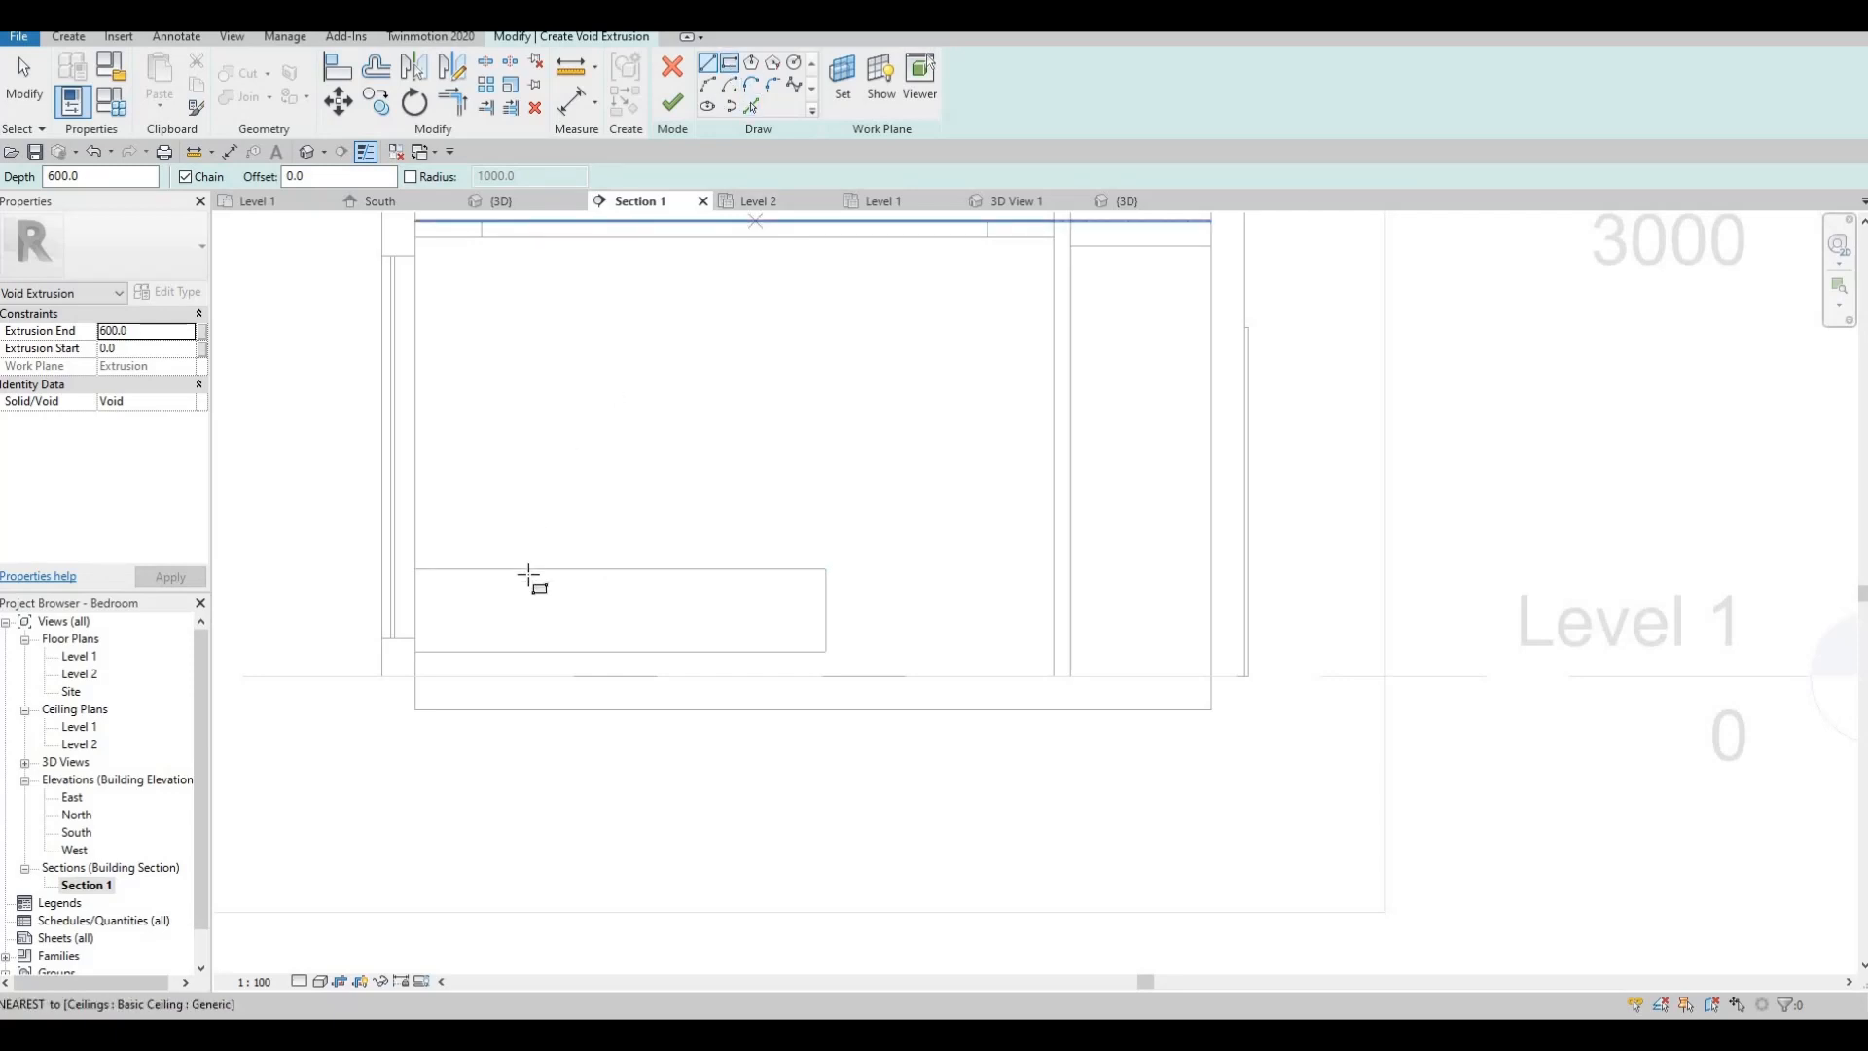
- Sketch a rectangular void profile about 620 by 360 mm, from the midpoint of the box's upper edge down to the right
{"action": "left_click", "coordinate": [623, 568]}
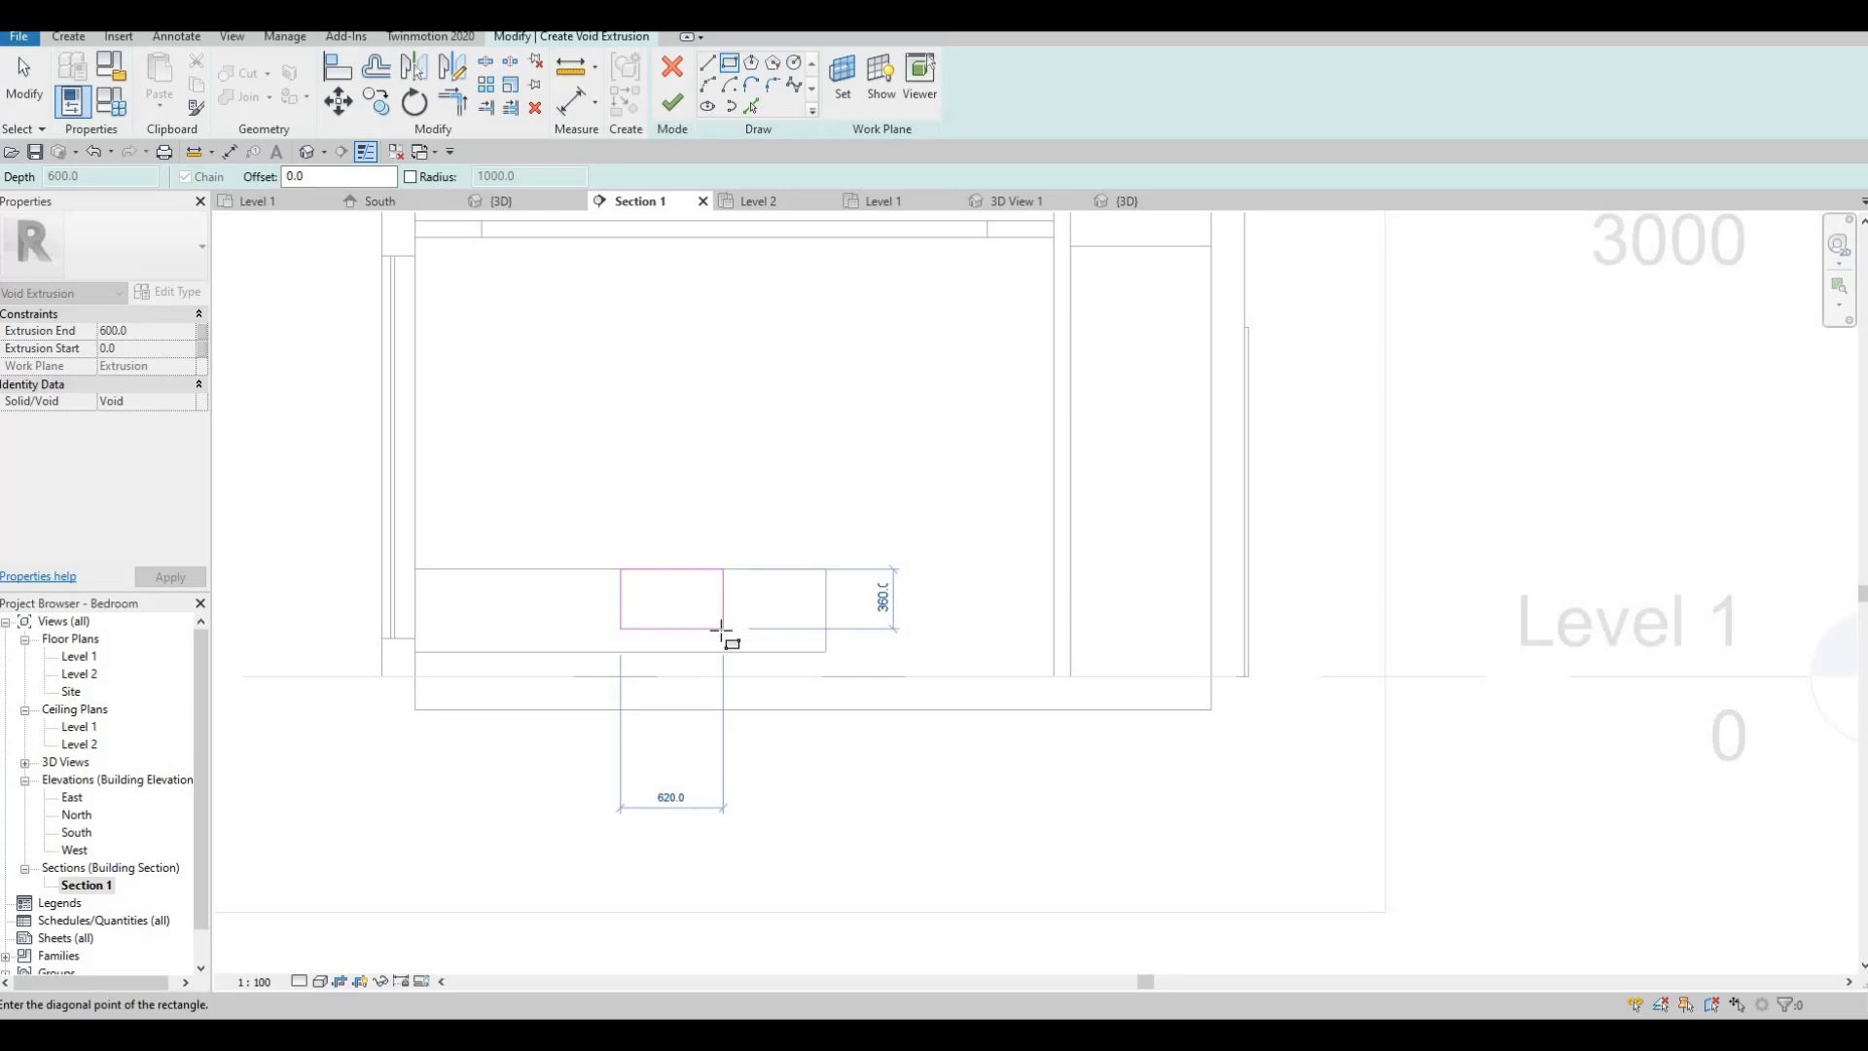
{"action": "left_click", "coordinate": [722, 631]}
{"action": "key", "text": "Escape"}
{"action": "key", "text": "Escape"}
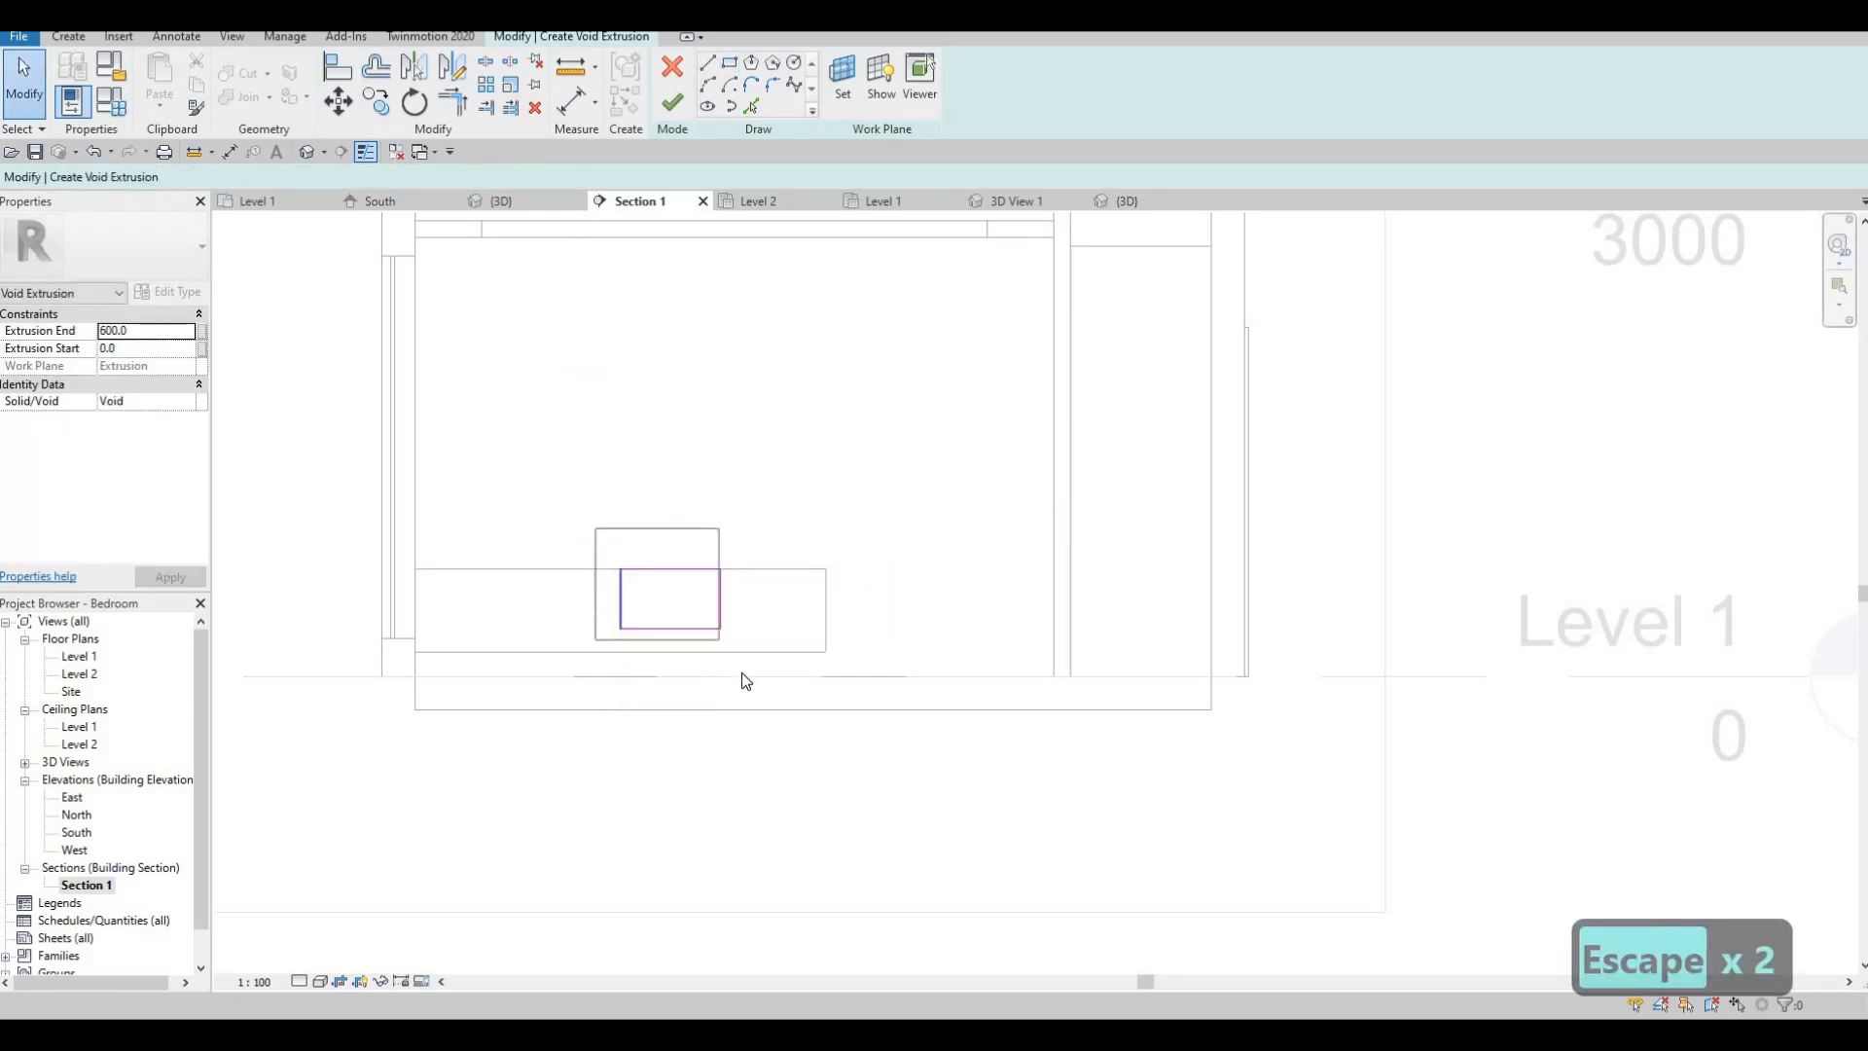
- Nudge the void rectangle down until it sits inside the box's outline, just below its upper edge
{"action": "key", "text": "Down"}
{"action": "key", "text": "Down"}
{"action": "key", "text": "Down"}
{"action": "key", "text": "Down"}
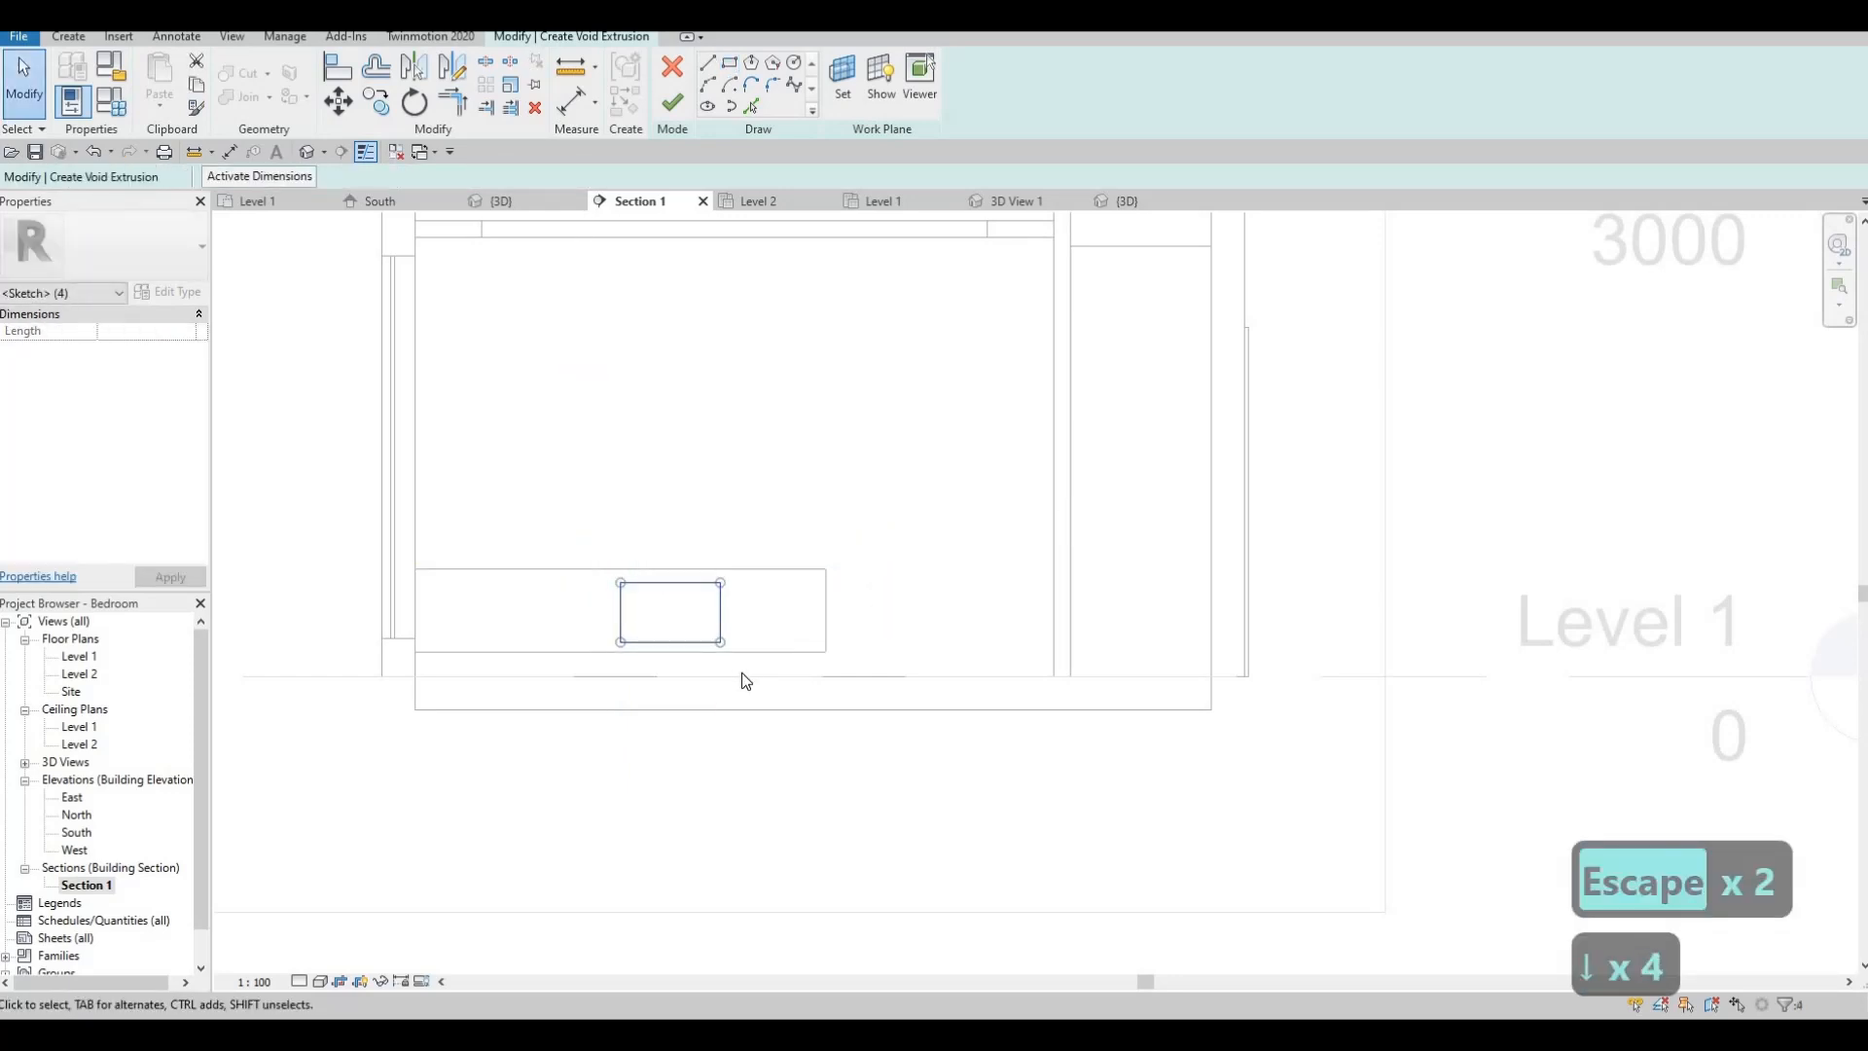
{"action": "key", "text": "Up"}
{"action": "key", "text": "Escape"}
{"action": "key", "text": "Escape"}
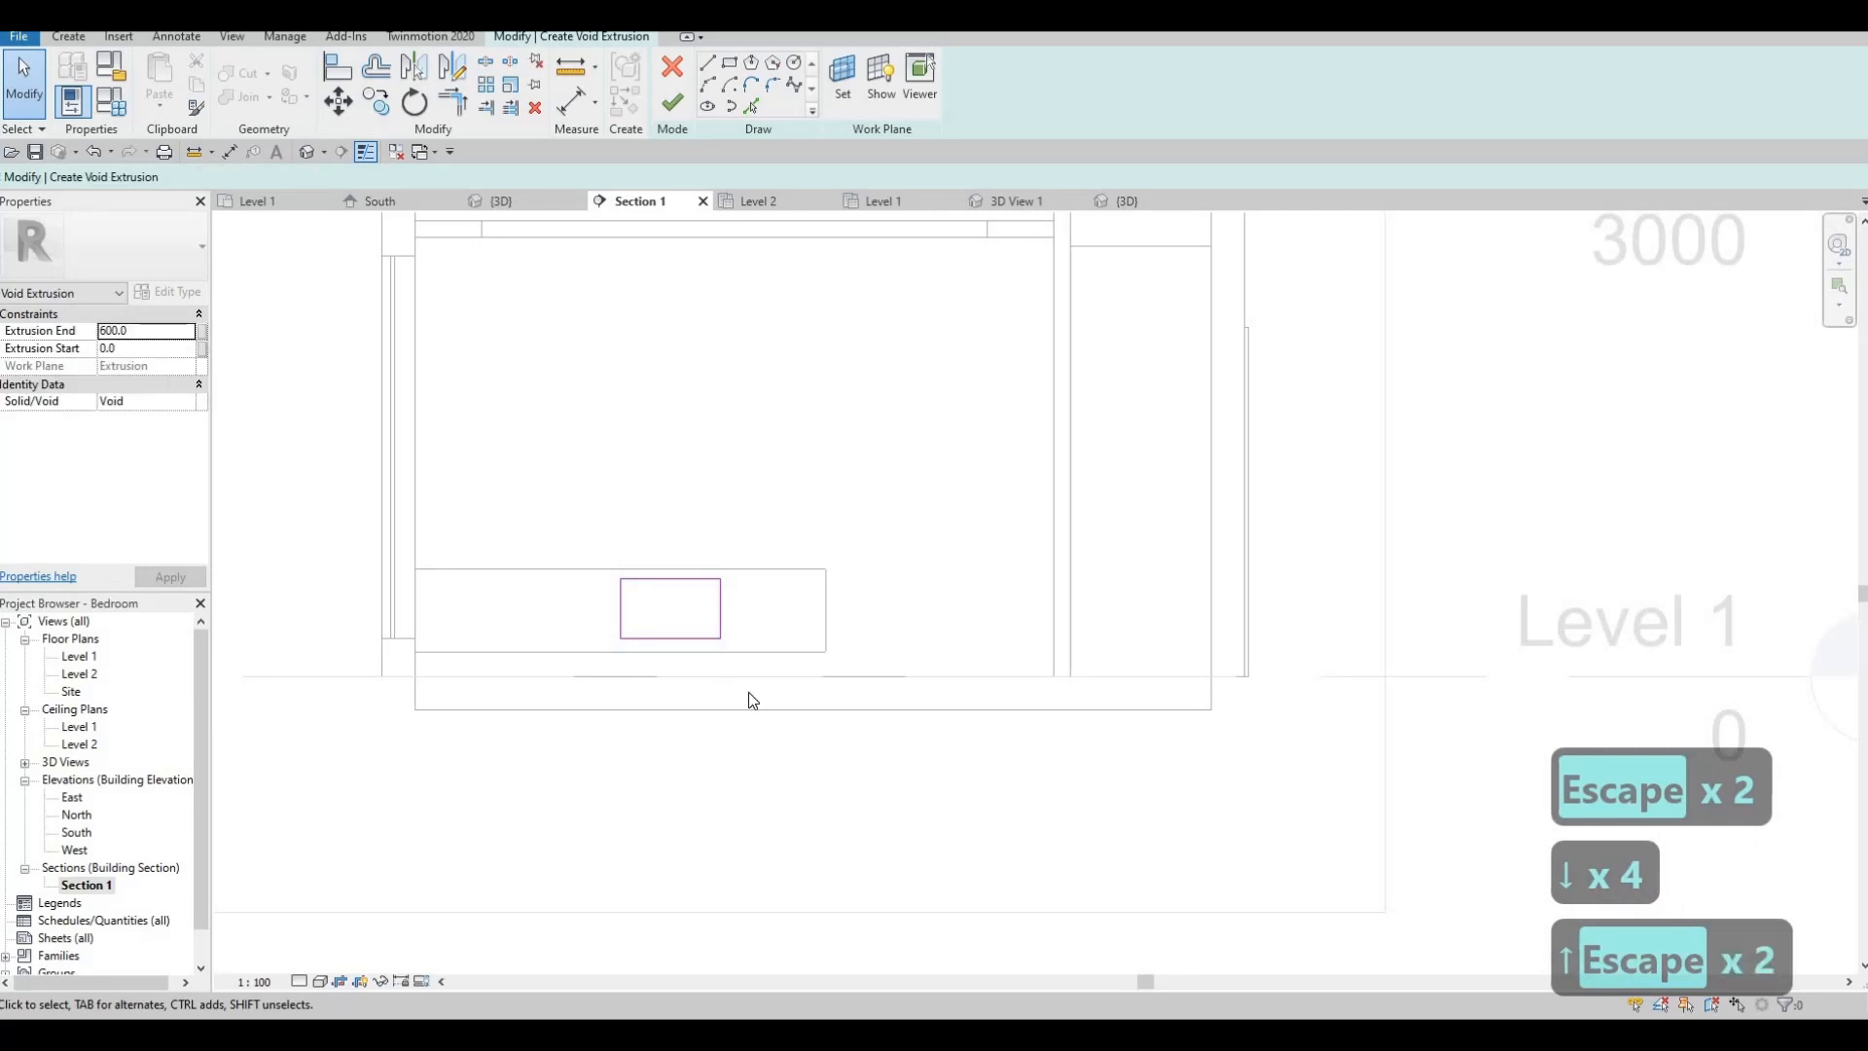
- Mirror the whole void rectangle about its own left side, keeping the original
{"action": "left_click_drag", "start_coordinate": [750, 695], "coordinate": [616, 520]}
{"action": "left_click", "coordinate": [452, 66]}
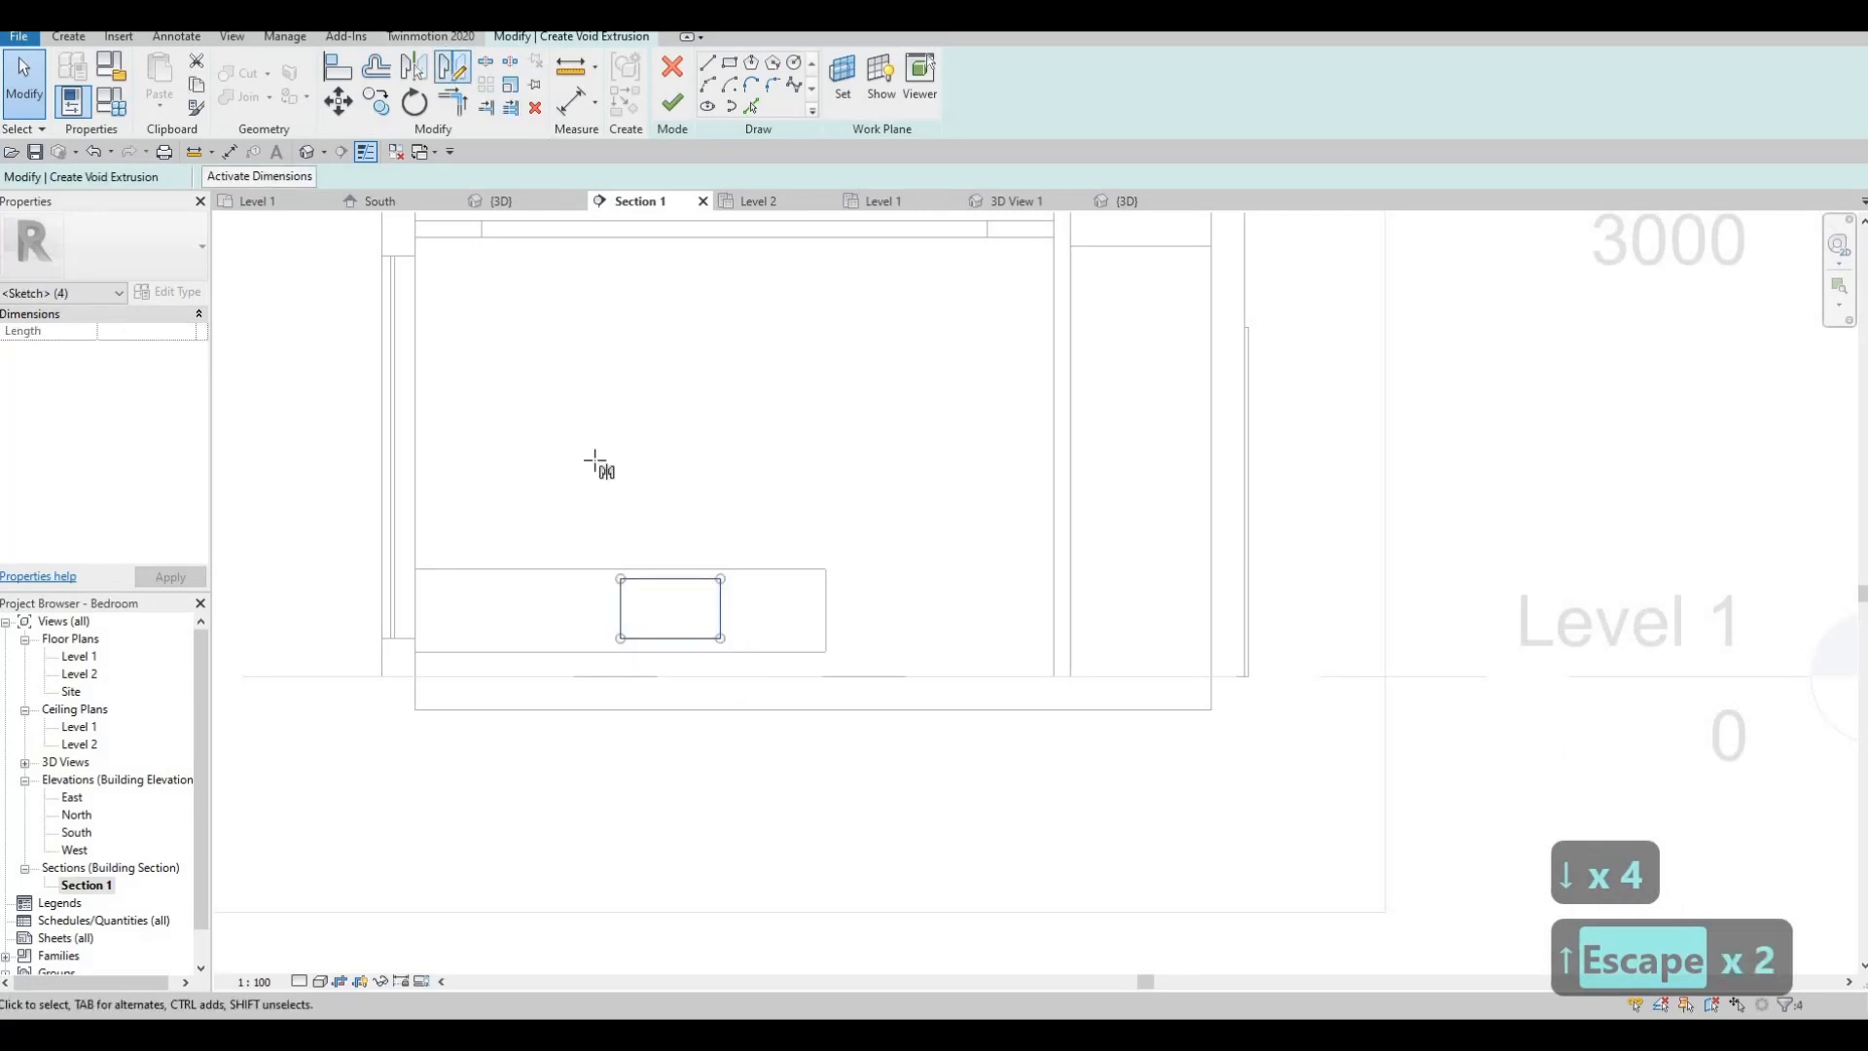
{"action": "left_click", "coordinate": [625, 582]}
{"action": "left_click", "coordinate": [646, 673]}
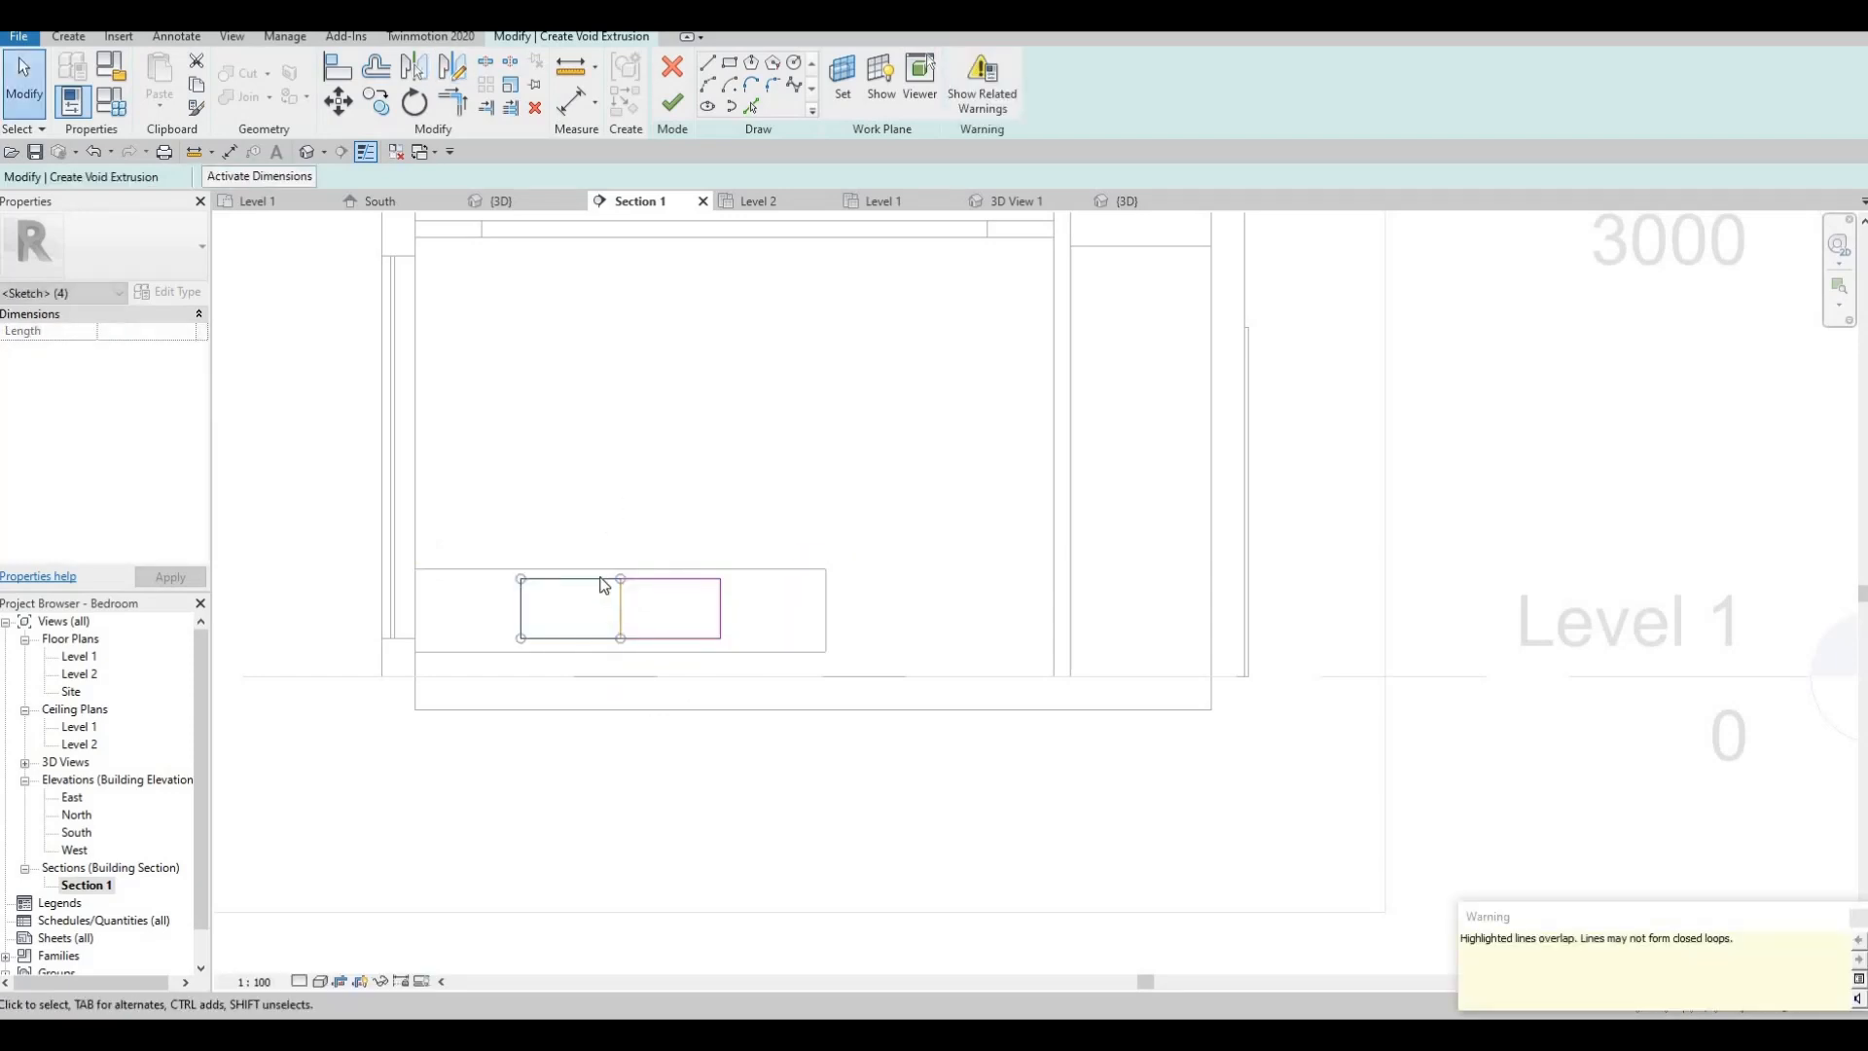
{"action": "key", "text": "Escape"}
{"action": "key", "text": "Escape"}
{"action": "key", "text": "Escape"}
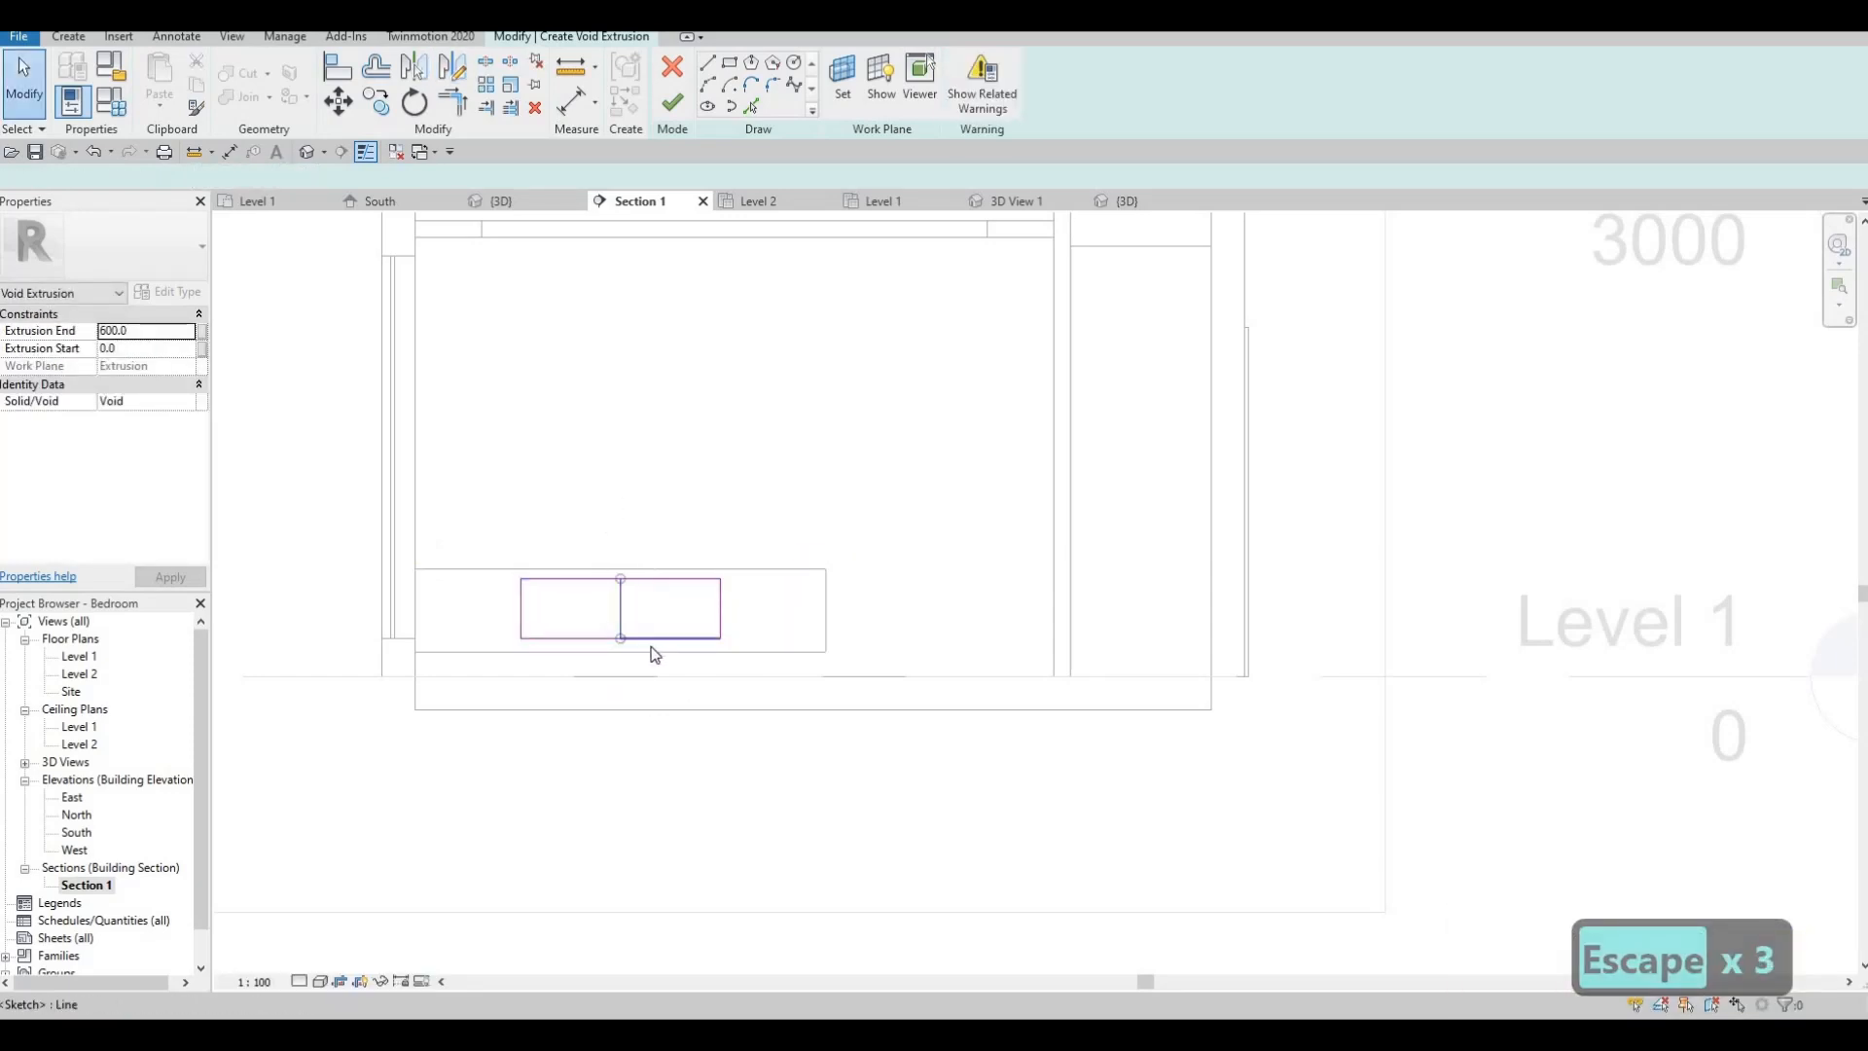
- Delete the shared middle line to leave one wide rectangular loop, and finish the void extrusion
{"action": "key", "text": "Delete"}
{"action": "key", "text": "Escape"}
{"action": "key", "text": "Escape"}
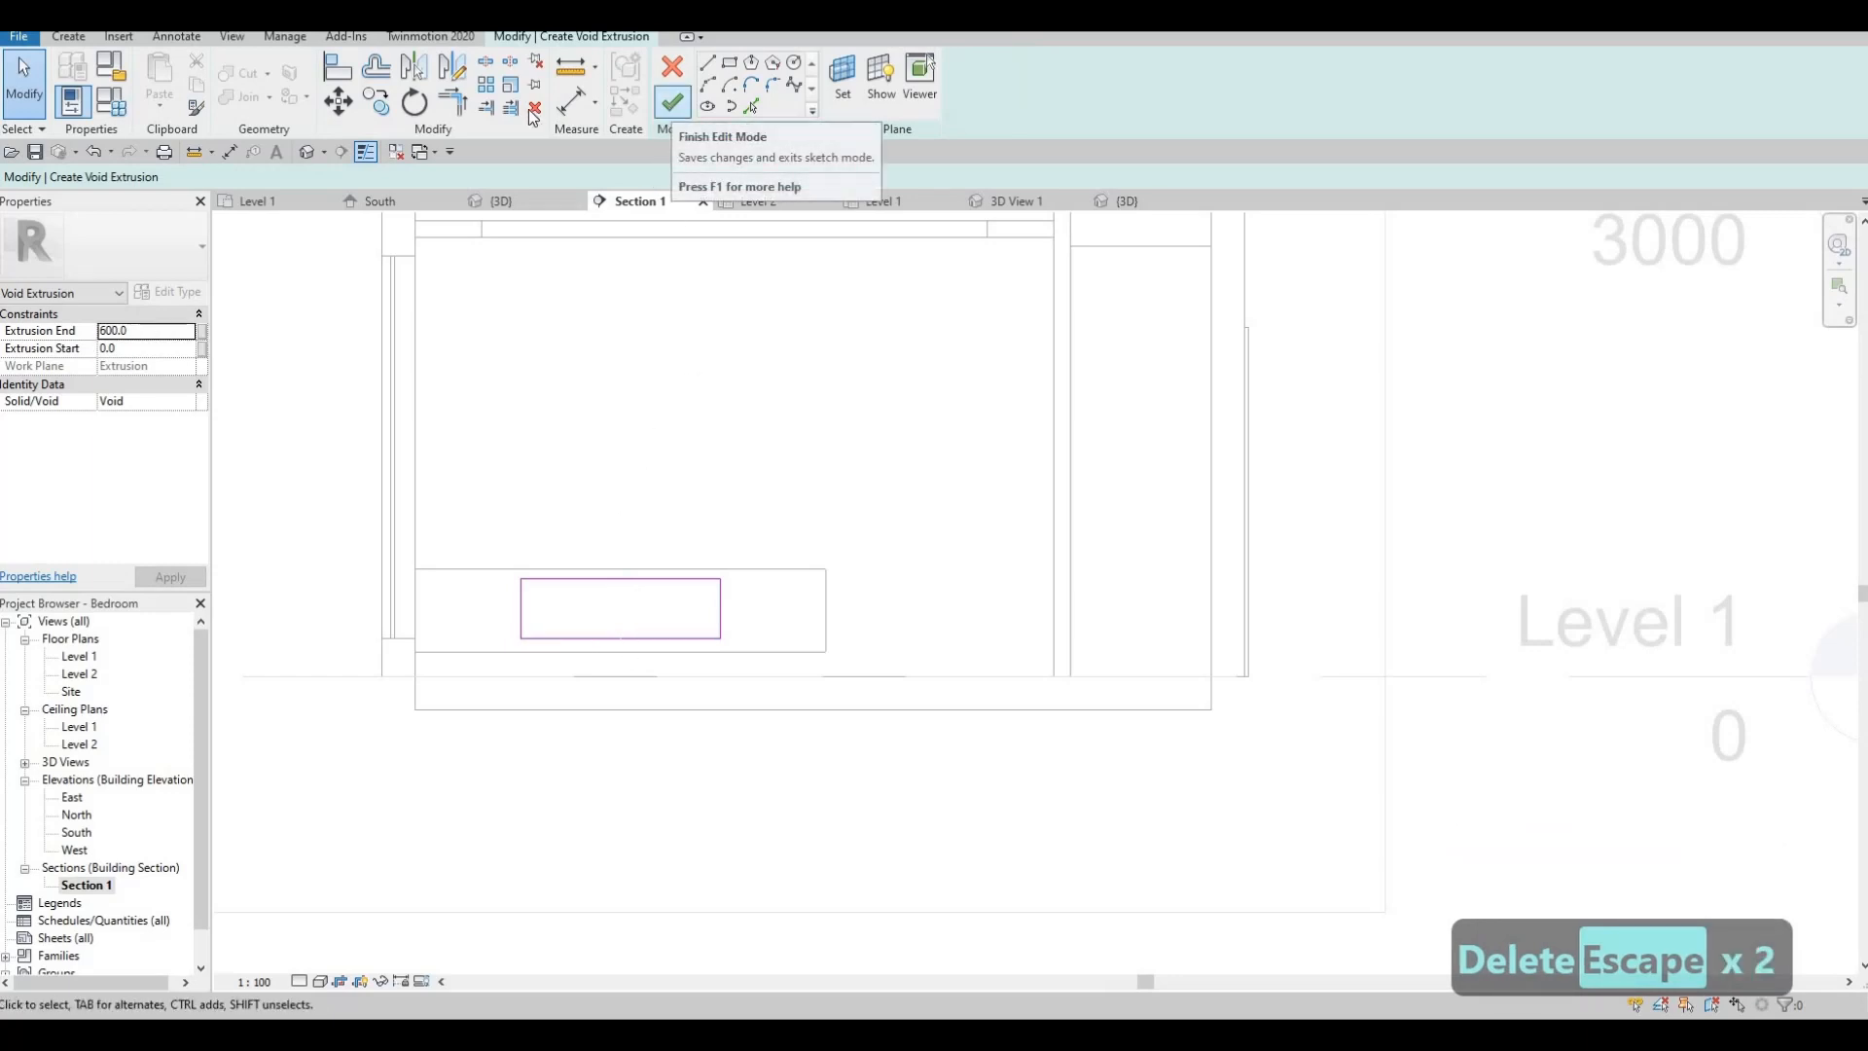
{"action": "left_click", "coordinate": [673, 101]}
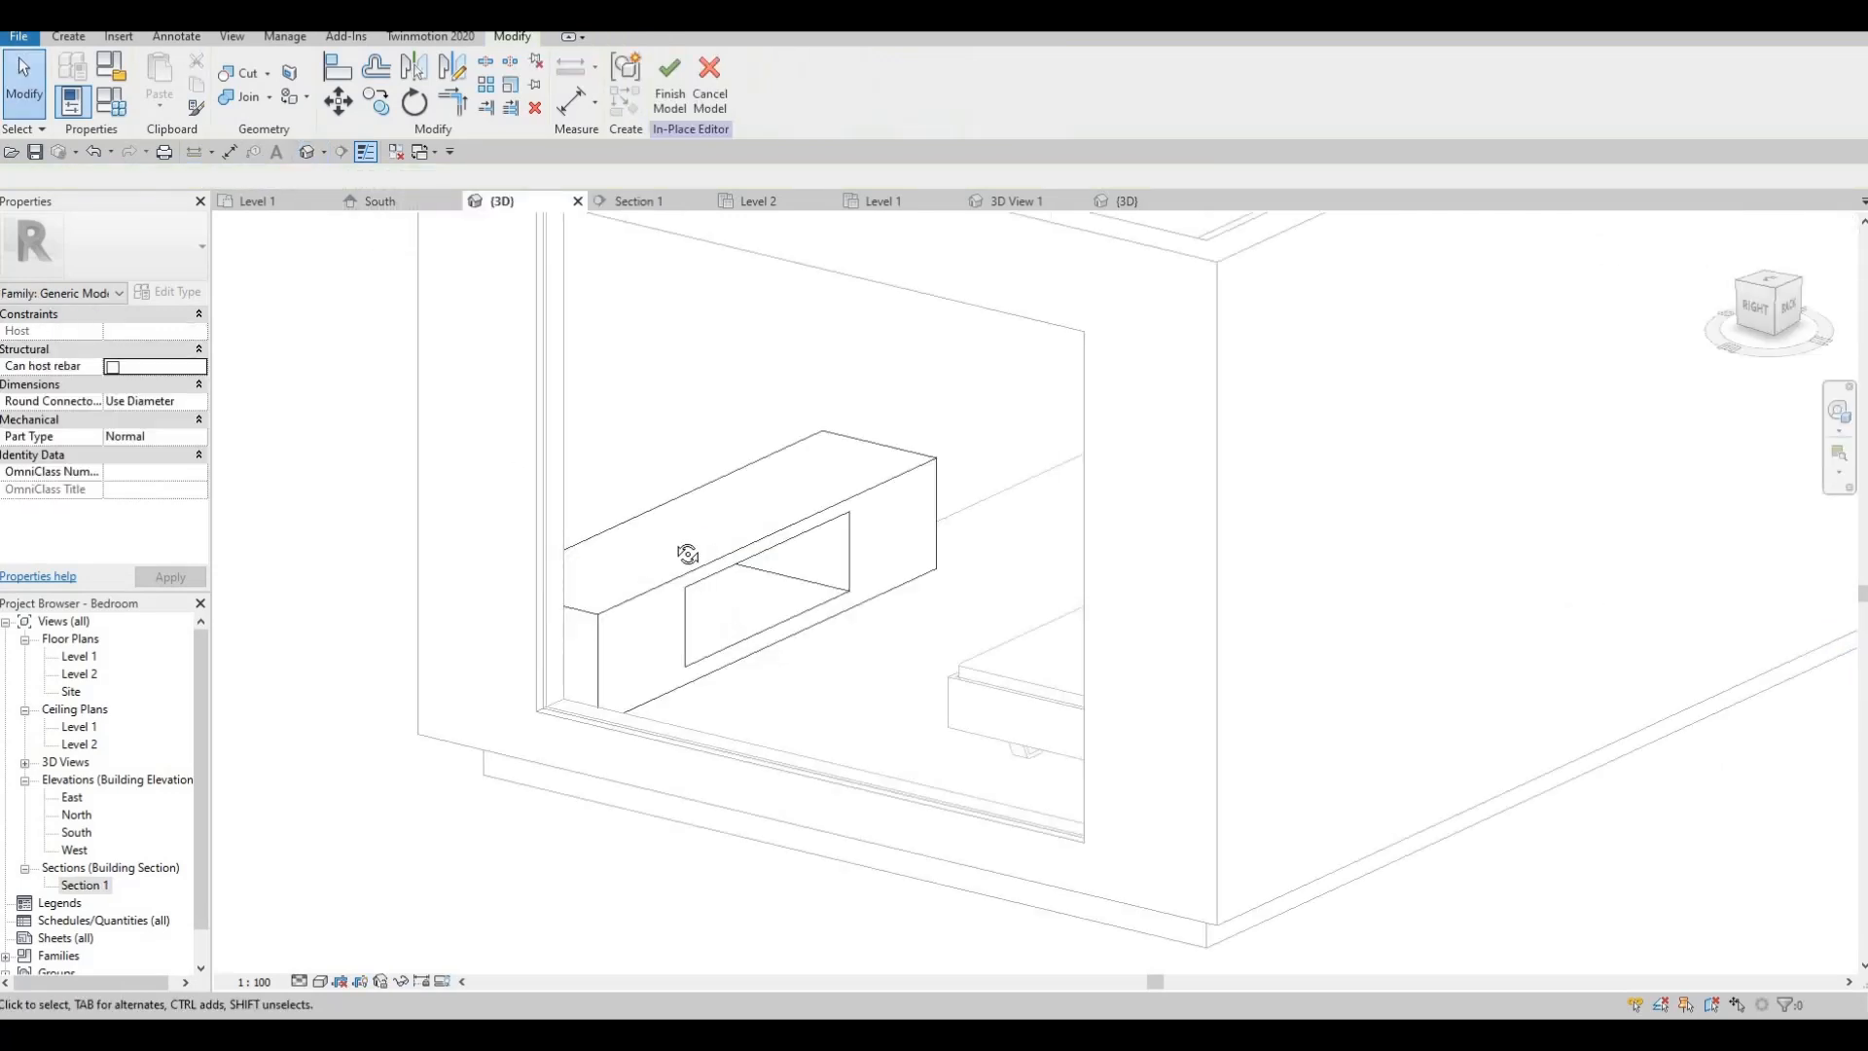
- Reduce the acrylic box's depth to about 377 mm in the 3D view by pulling its front face towards the wall
{"action": "middle_click_drag", "start_coordinate": [688, 553], "coordinate": [855, 734], "text": "shift"}
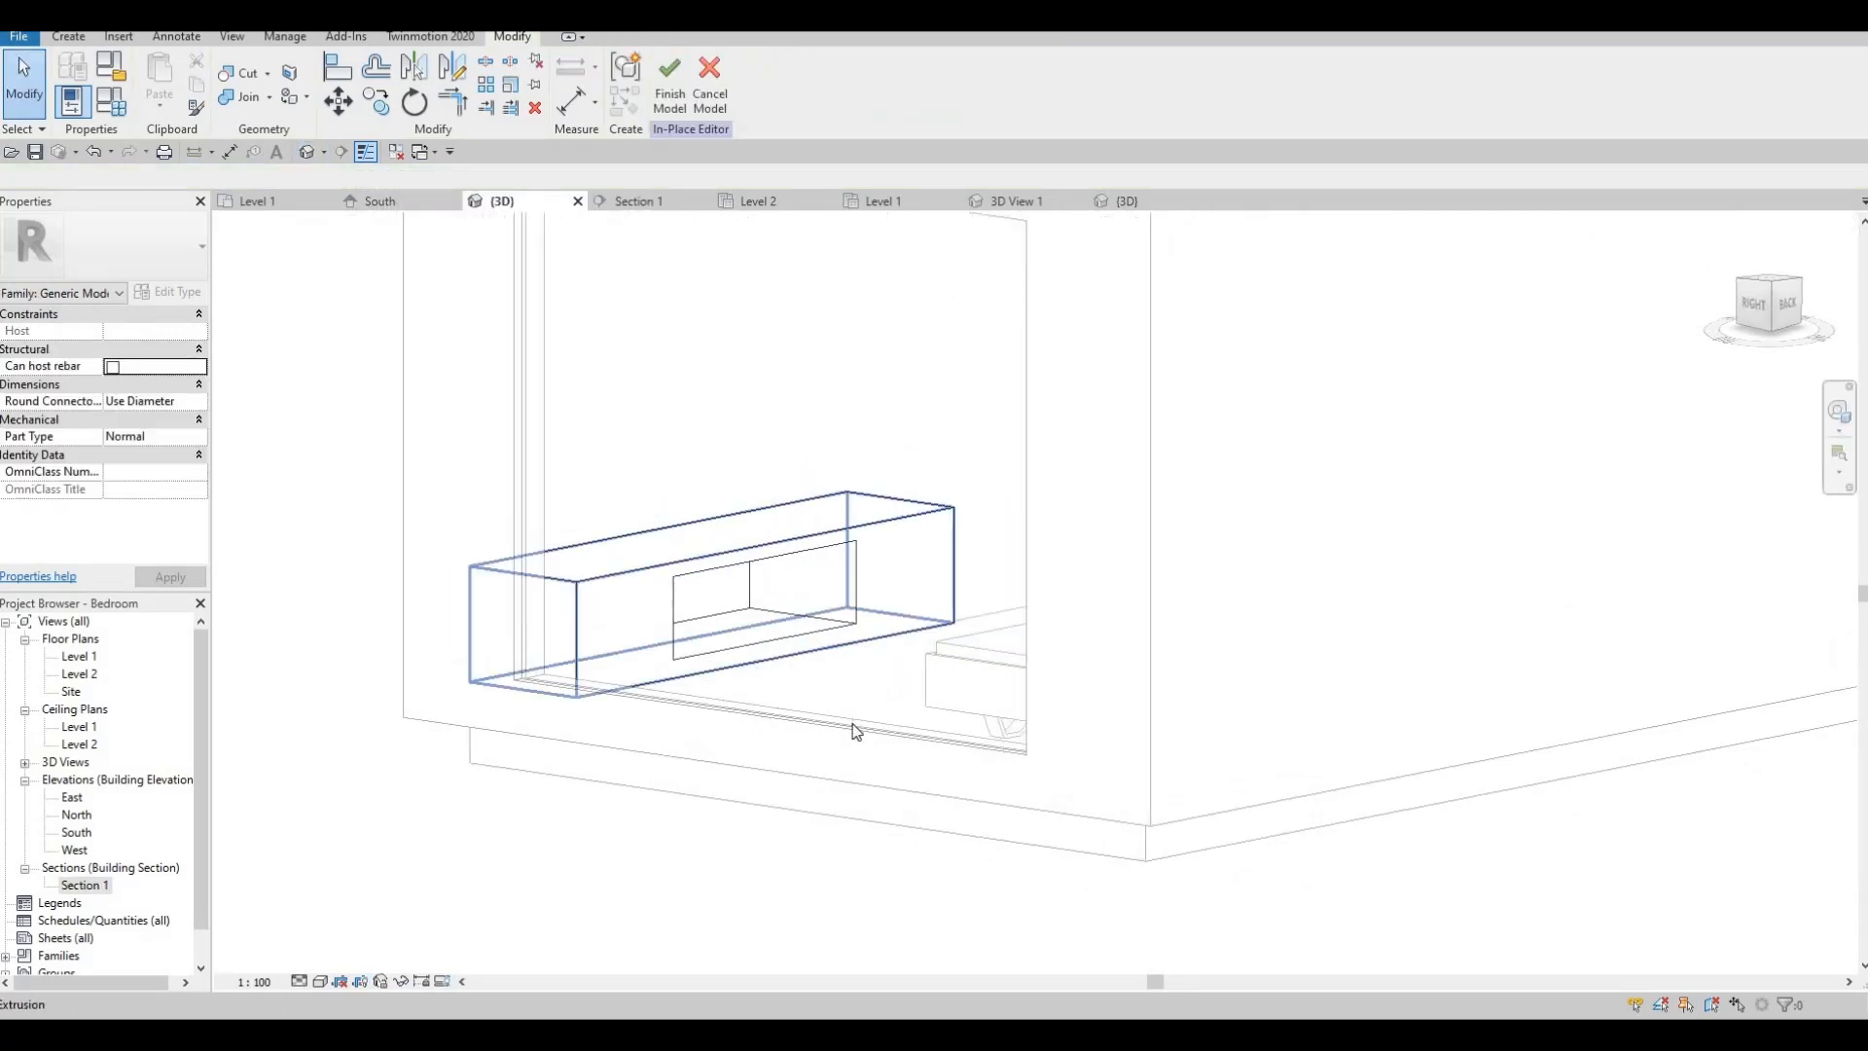
{"action": "mouse_move", "coordinate": [729, 588]}
{"action": "middle_mouse_down", "text": "shift"}
{"action": "mouse_move", "coordinate": [805, 742]}
{"action": "mouse_move", "coordinate": [920, 864]}
{"action": "mouse_move", "coordinate": [972, 833]}
{"action": "mouse_move", "coordinate": [776, 804]}
{"action": "mouse_move", "coordinate": [680, 738]}
{"action": "mouse_move", "coordinate": [812, 689]}
{"action": "mouse_move", "coordinate": [1022, 755]}
{"action": "mouse_move", "coordinate": [896, 734]}
{"action": "mouse_move", "coordinate": [669, 741]}
{"action": "mouse_move", "coordinate": [659, 721]}
{"action": "mouse_move", "coordinate": [698, 707]}
{"action": "mouse_move", "coordinate": [683, 691]}
{"action": "mouse_move", "coordinate": [776, 587]}
{"action": "mouse_move", "coordinate": [805, 742]}
{"action": "mouse_move", "coordinate": [741, 577]}
{"action": "middle_mouse_up", "text": "shift"}
{"action": "scroll", "coordinate": [700, 548], "scroll_direction": "up", "scroll_amount": 3}
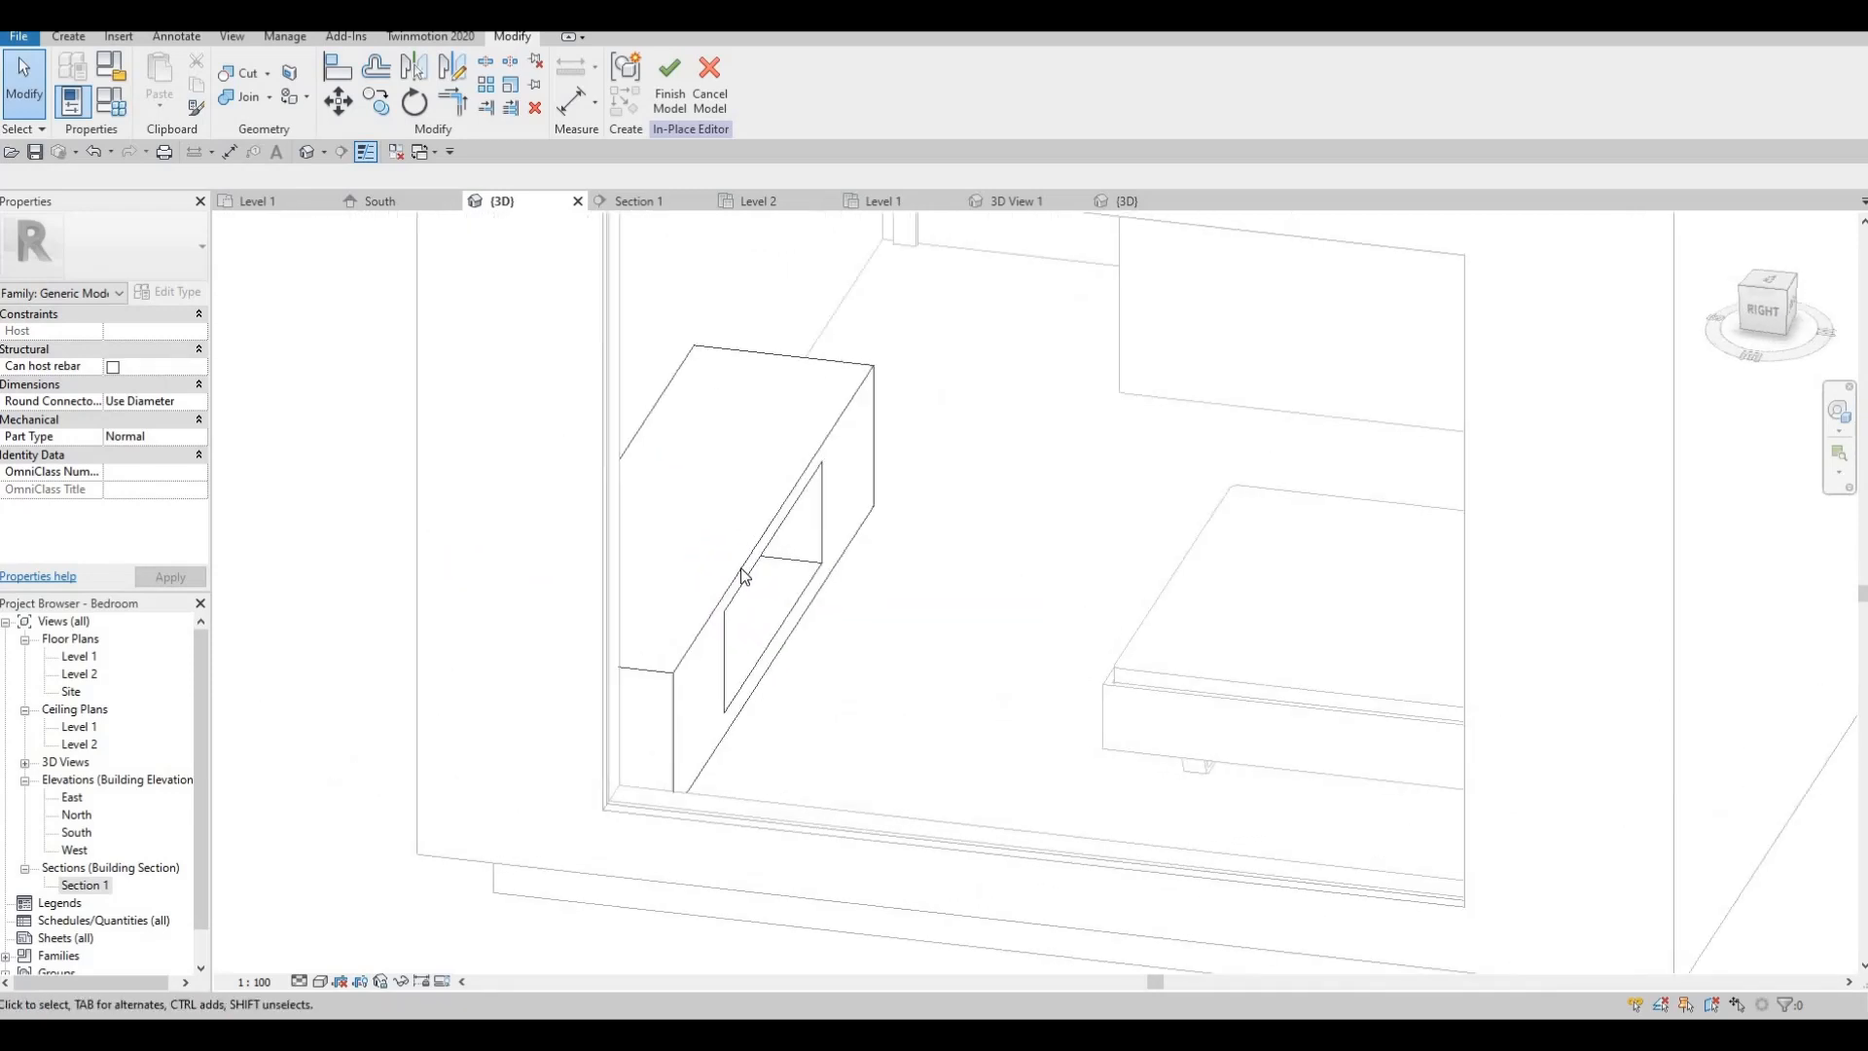
{"action": "left_click", "coordinate": [793, 581]}
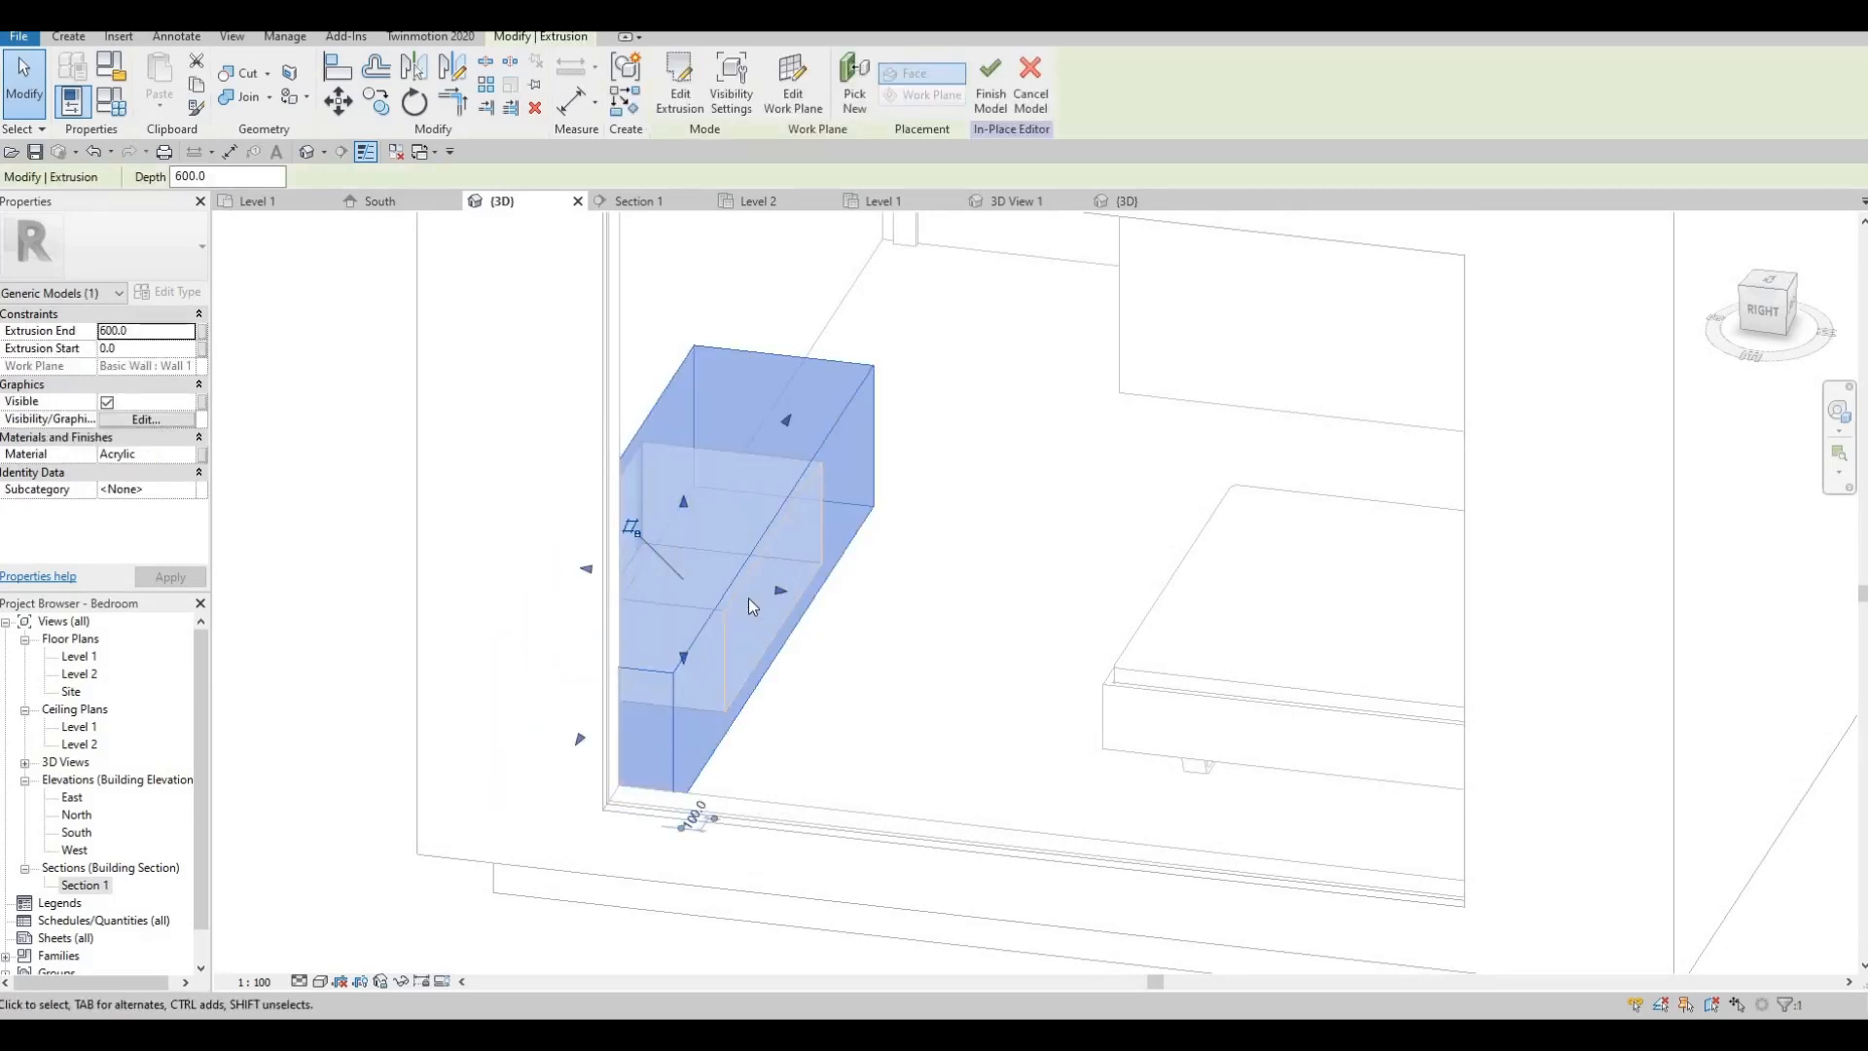
{"action": "scroll", "coordinate": [796, 515], "scroll_direction": "down", "scroll_amount": 1}
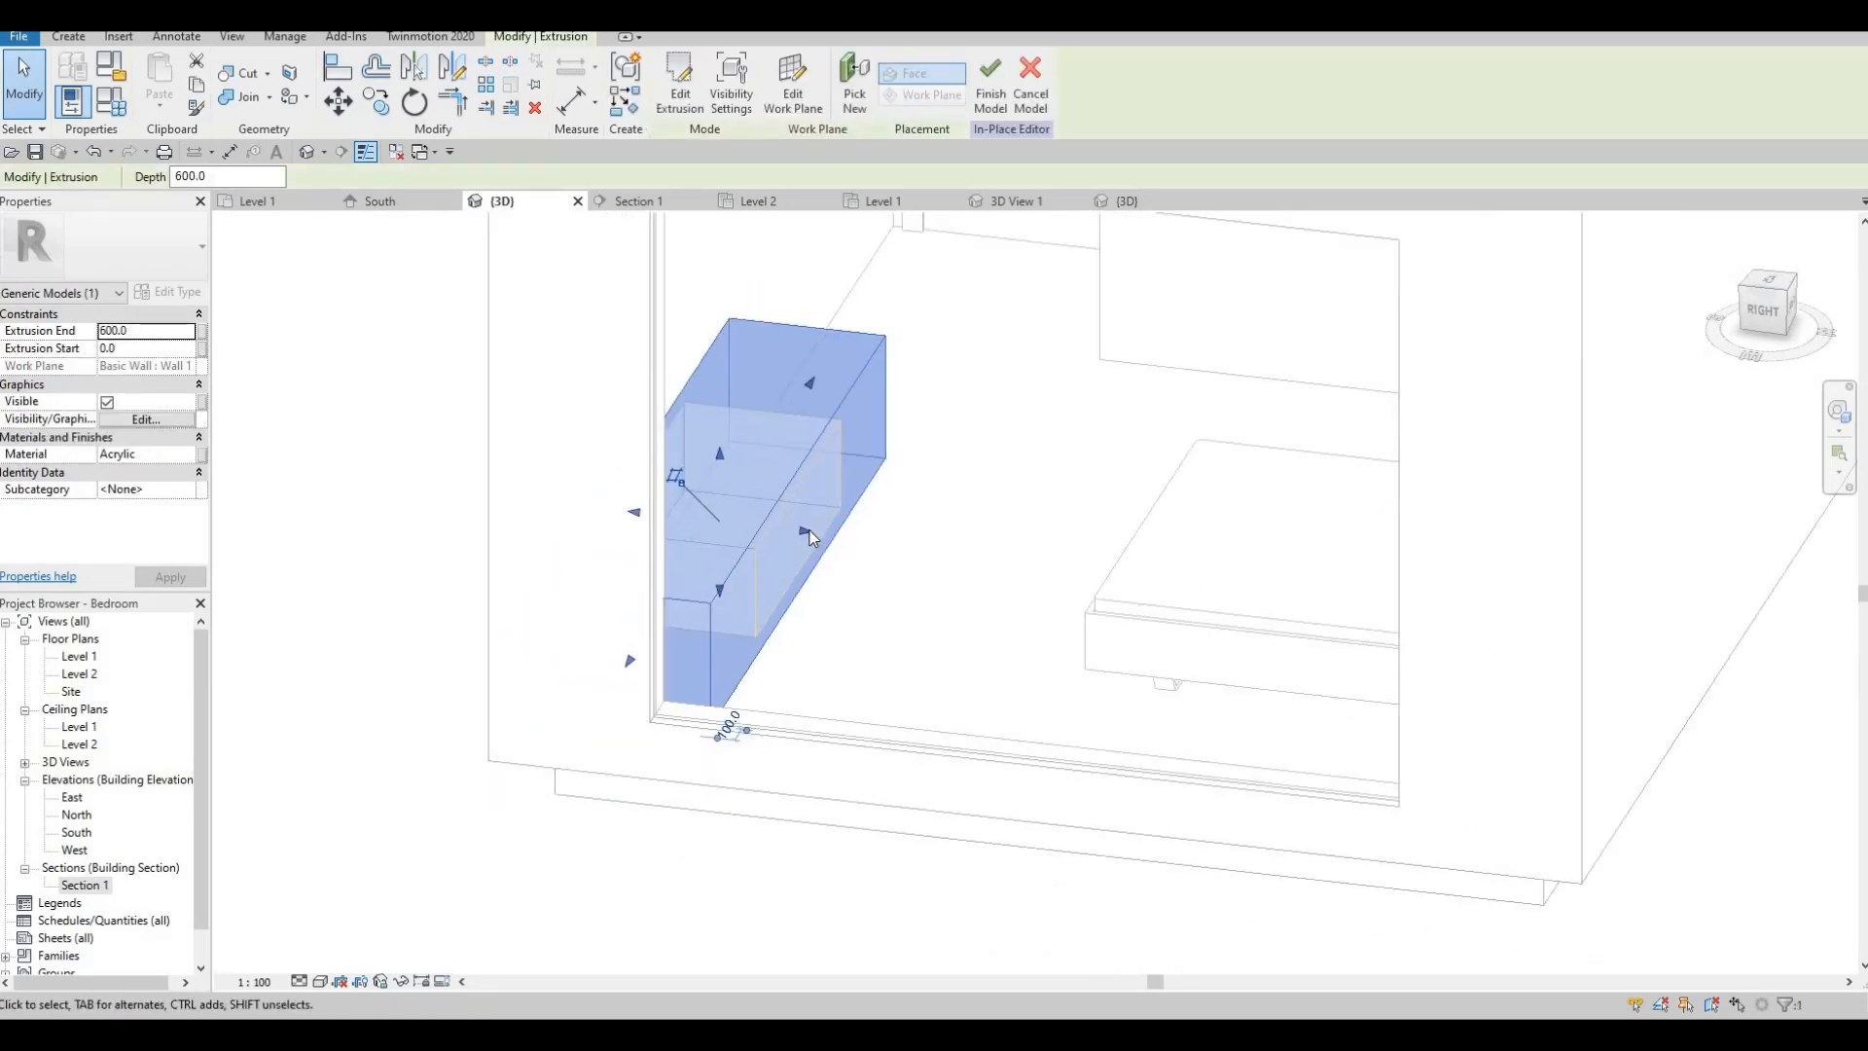
{"action": "left_click_drag", "start_coordinate": [810, 529], "coordinate": [732, 518]}
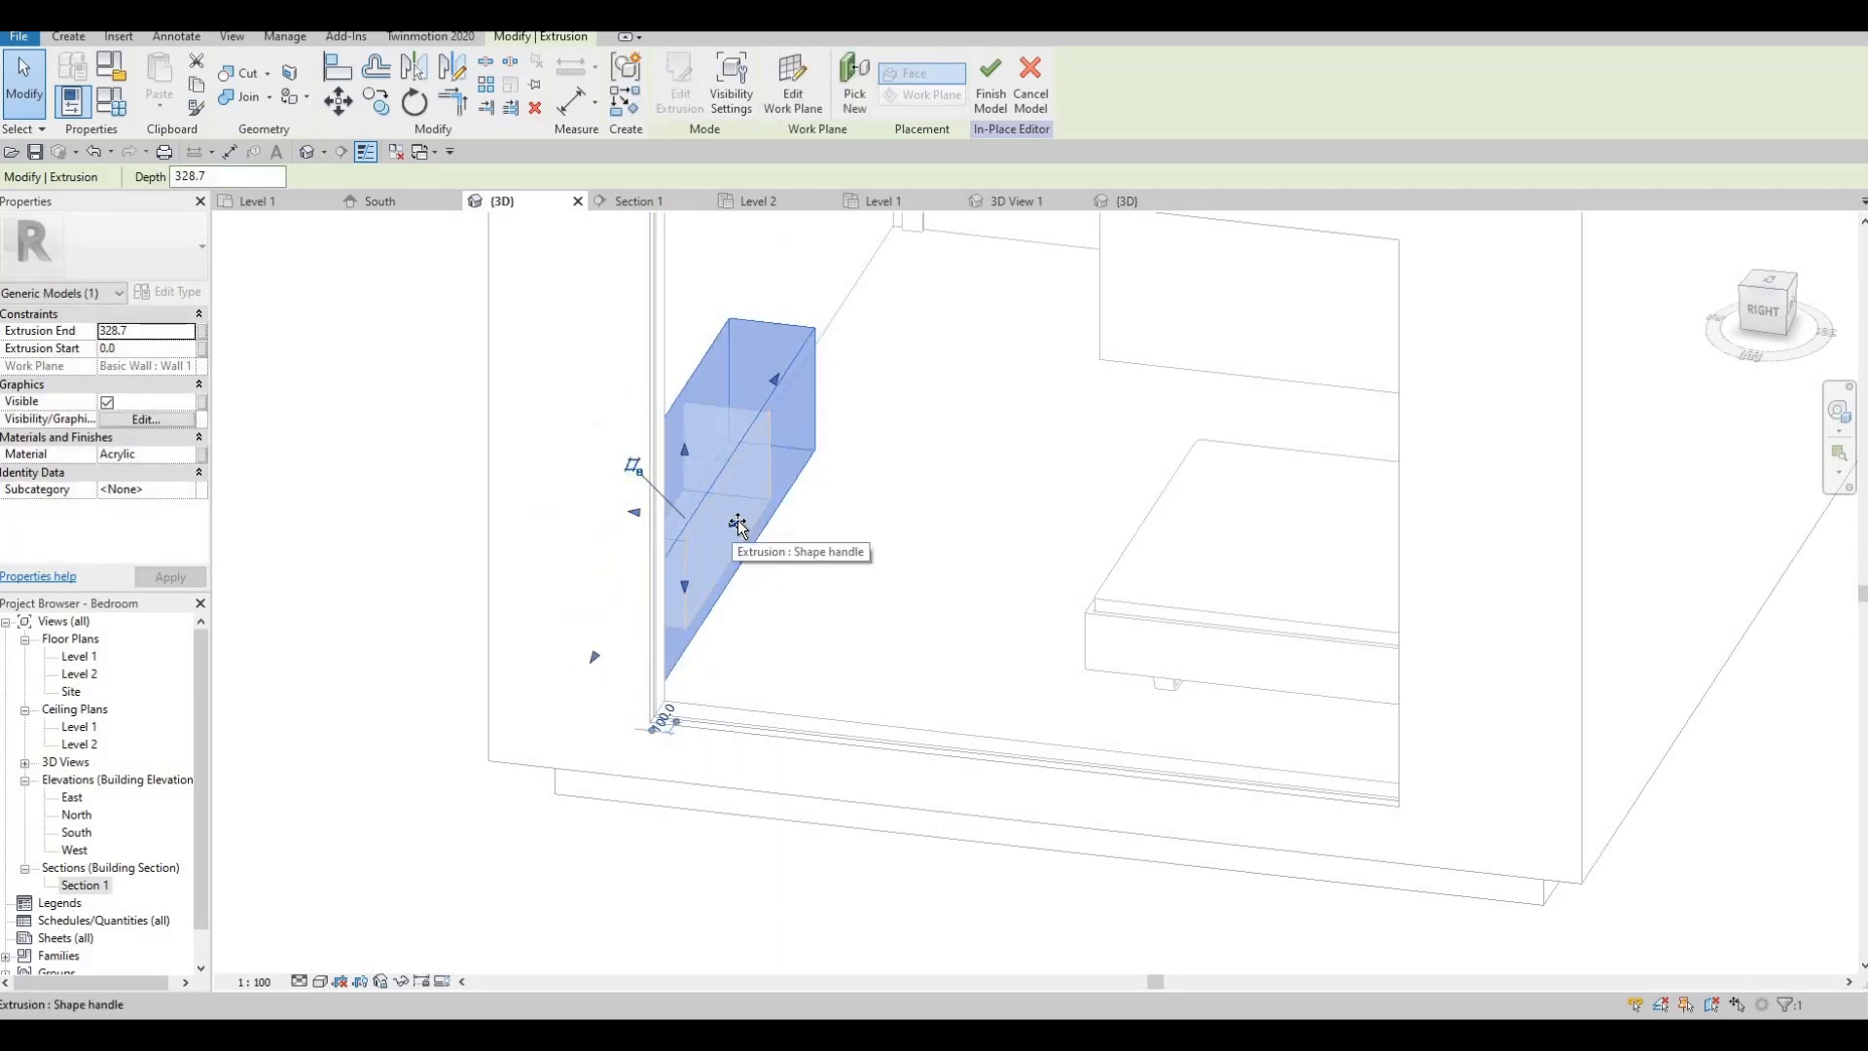
{"action": "key", "text": "Escape"}
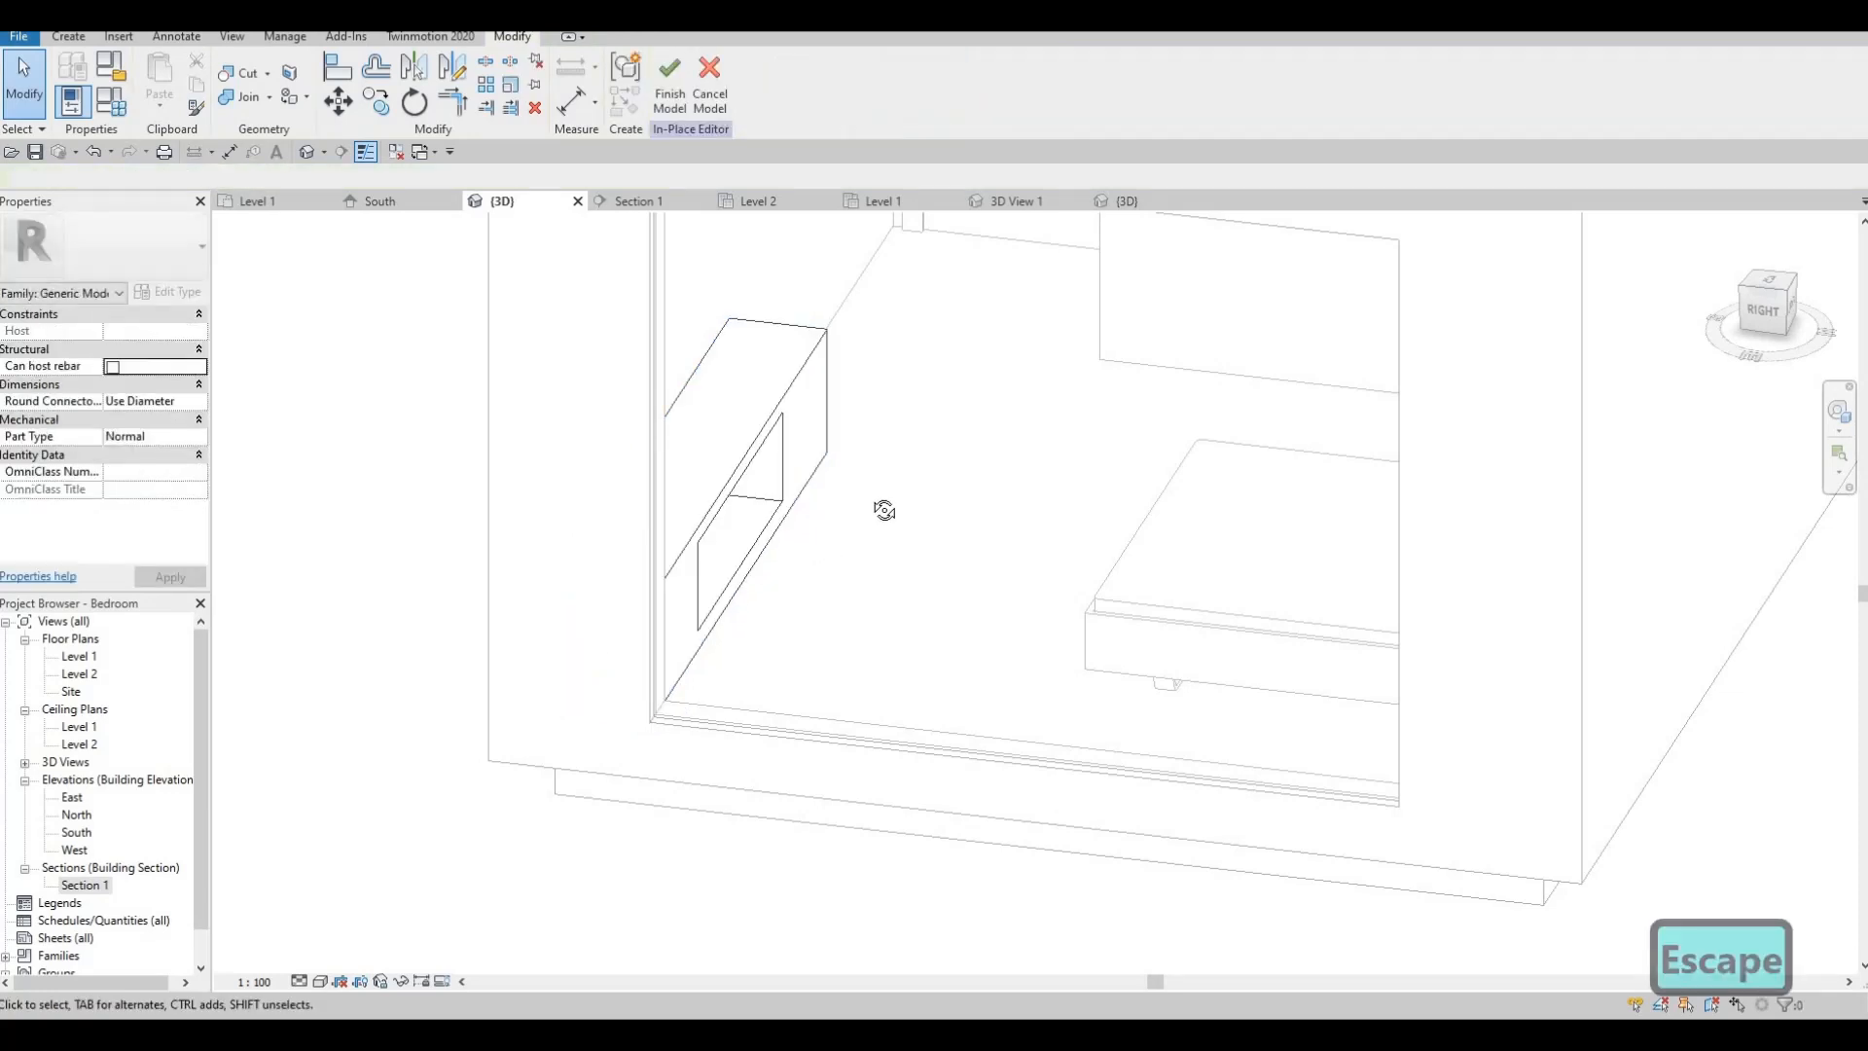
- Shorten the void extrusion's depth in the 3D view by moving its back face towards the front of the box
{"action": "middle_click_drag", "start_coordinate": [880, 509], "coordinate": [705, 401], "text": "shift"}
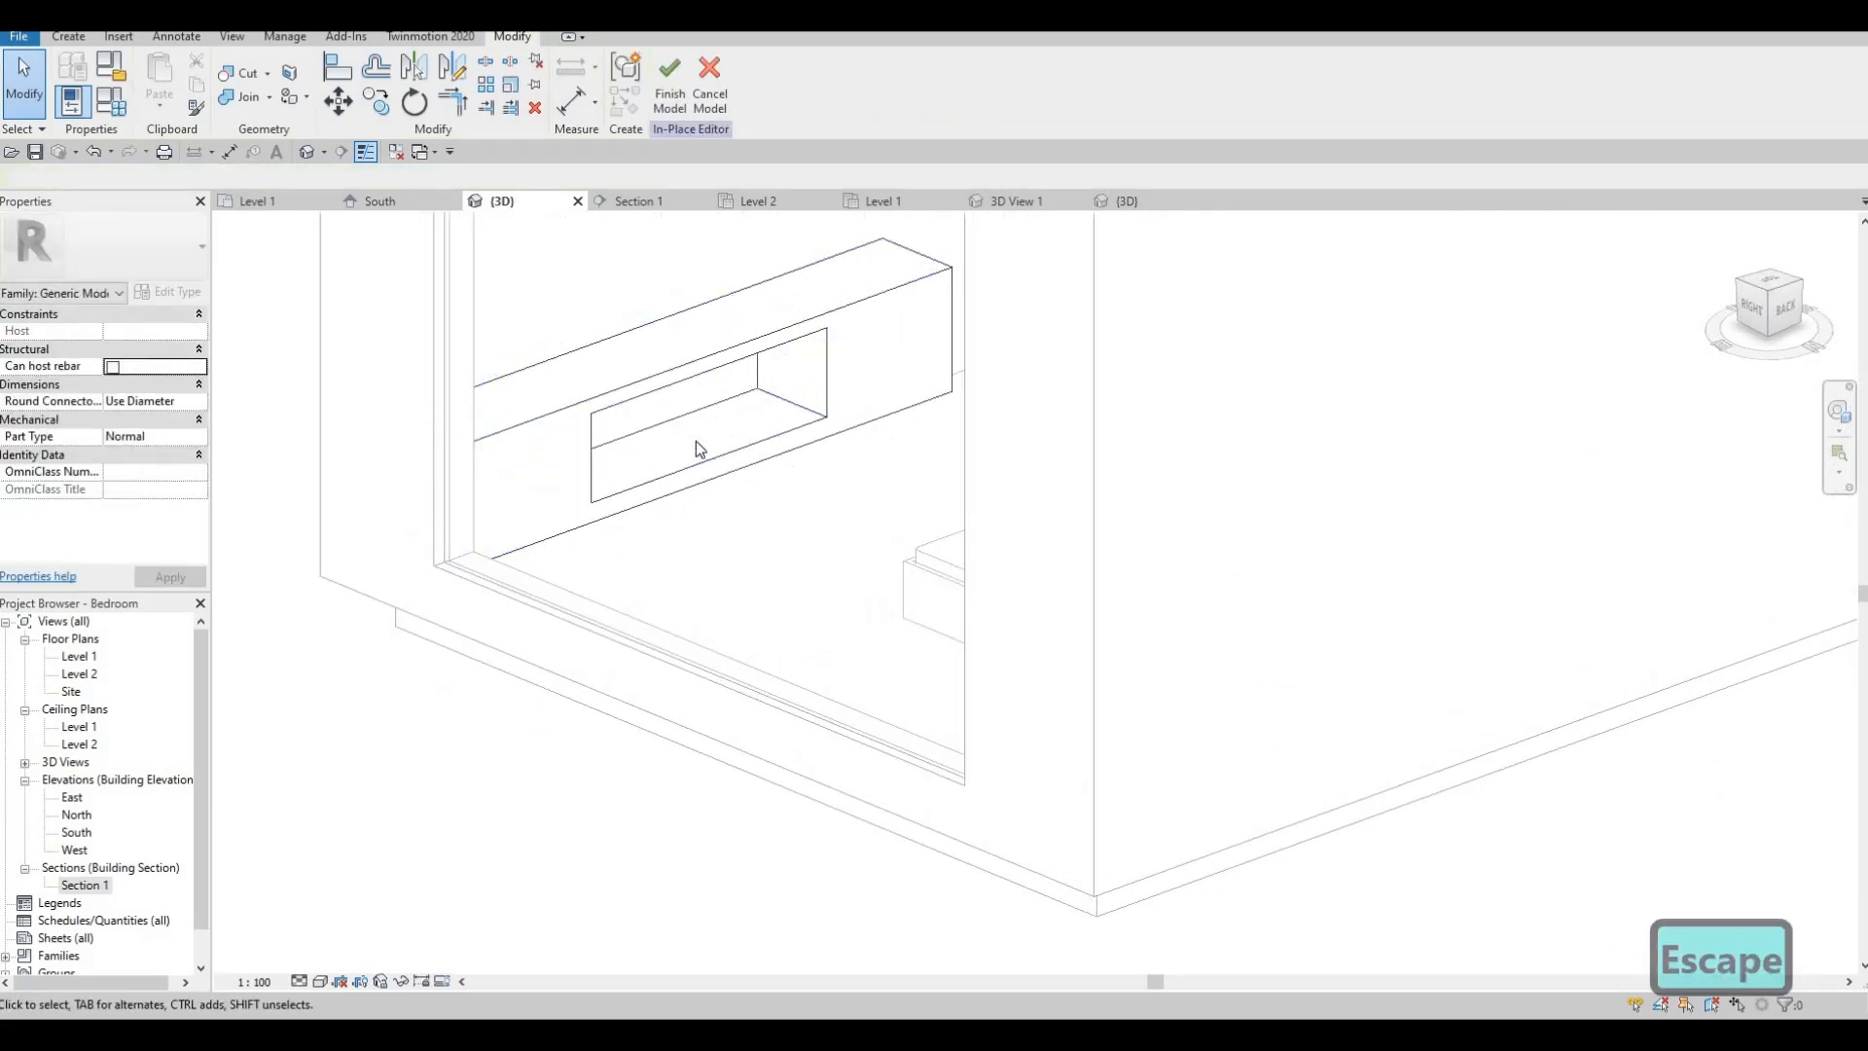
{"action": "left_click", "coordinate": [603, 382]}
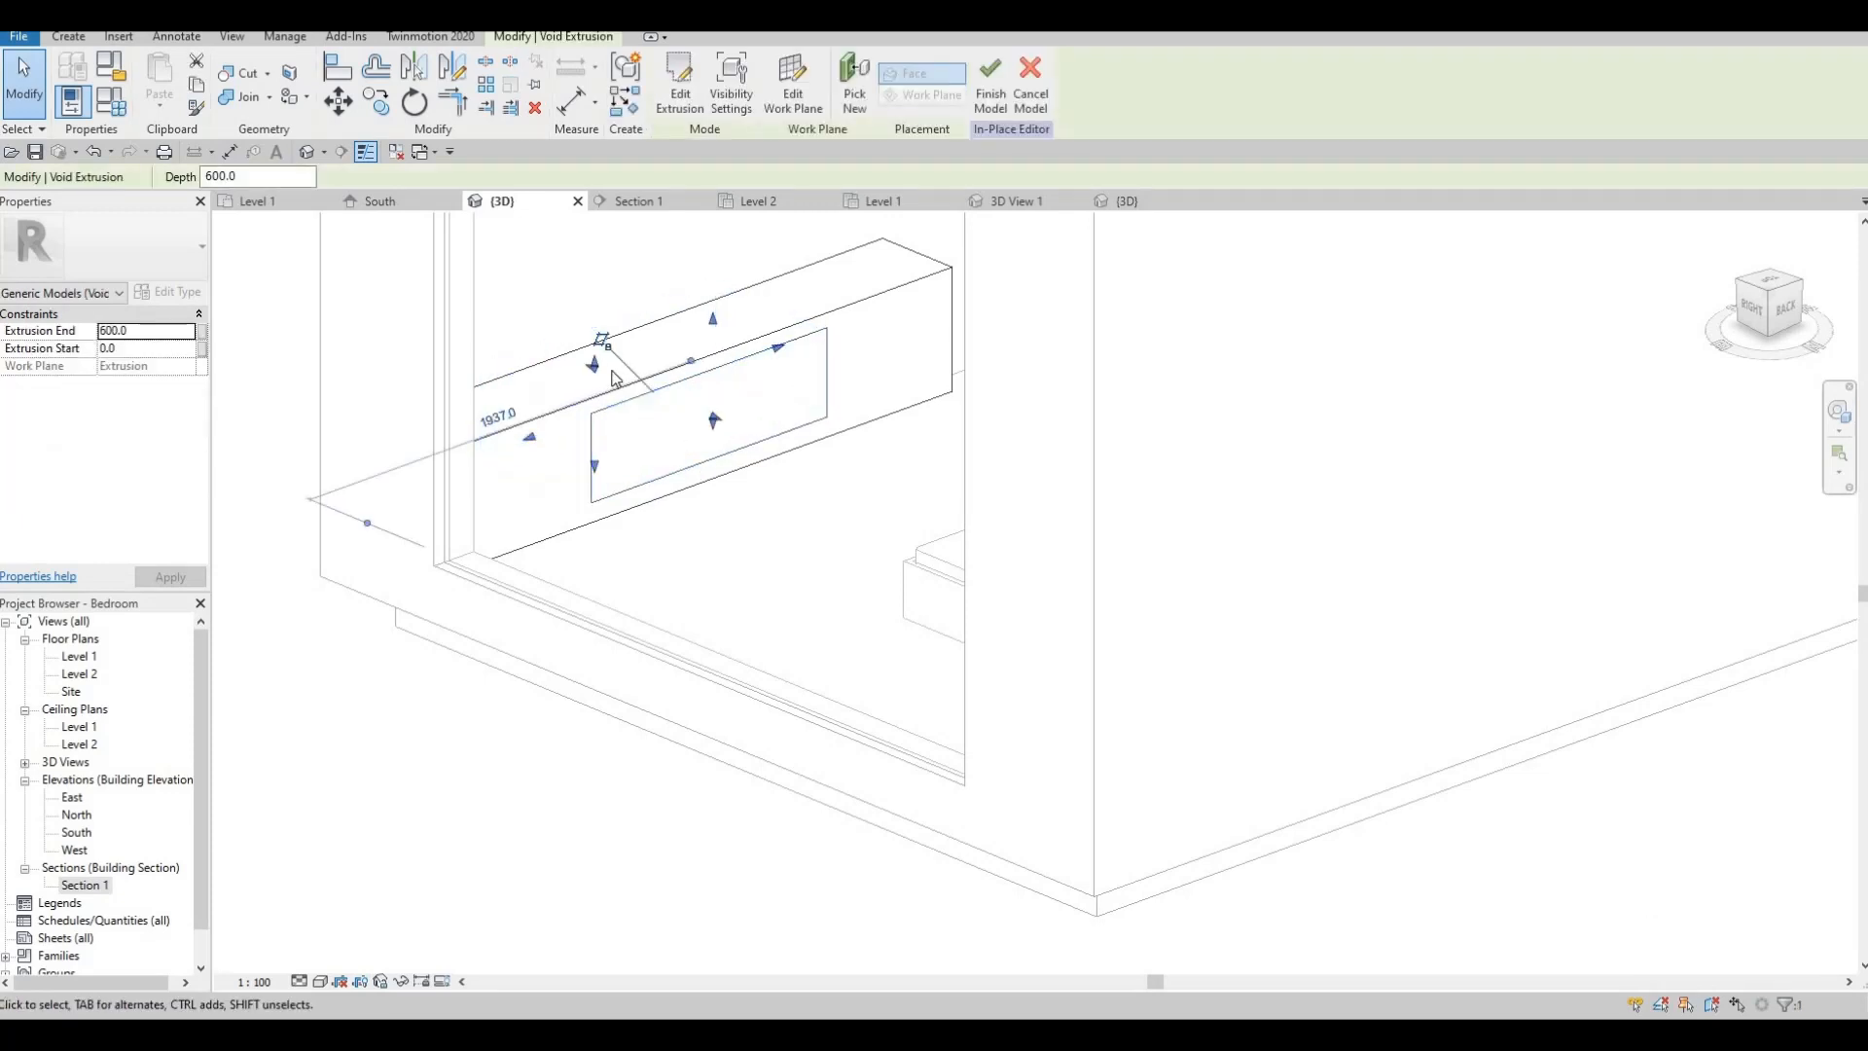
{"action": "middle_click_drag", "start_coordinate": [710, 443], "coordinate": [582, 391], "text": "shift"}
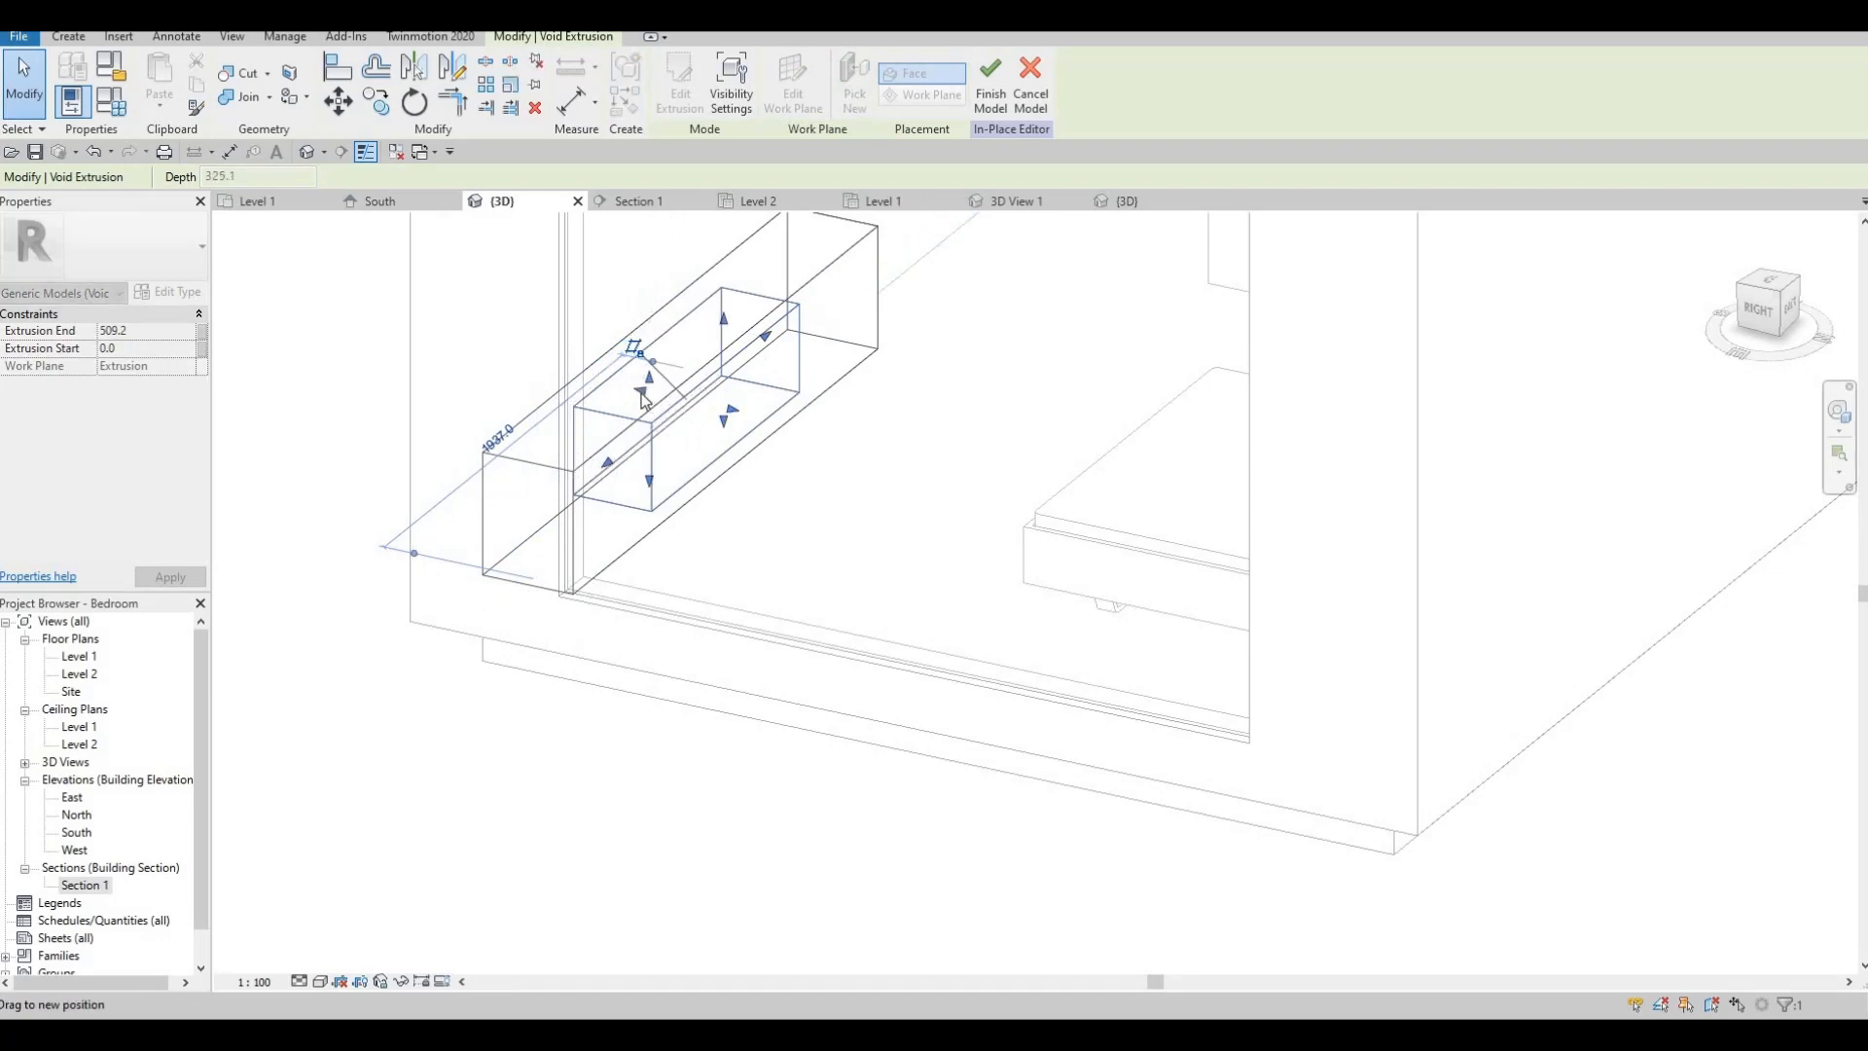
{"action": "key", "text": "Escape"}
{"action": "mouse_move", "coordinate": [665, 353]}
{"action": "middle_mouse_down", "text": "shift"}
{"action": "mouse_move", "coordinate": [701, 362]}
{"action": "mouse_move", "coordinate": [734, 513]}
{"action": "mouse_move", "coordinate": [994, 555]}
{"action": "mouse_move", "coordinate": [702, 465]}
{"action": "mouse_move", "coordinate": [673, 366]}
{"action": "middle_mouse_up", "text": "shift"}
{"action": "left_click", "coordinate": [637, 389]}
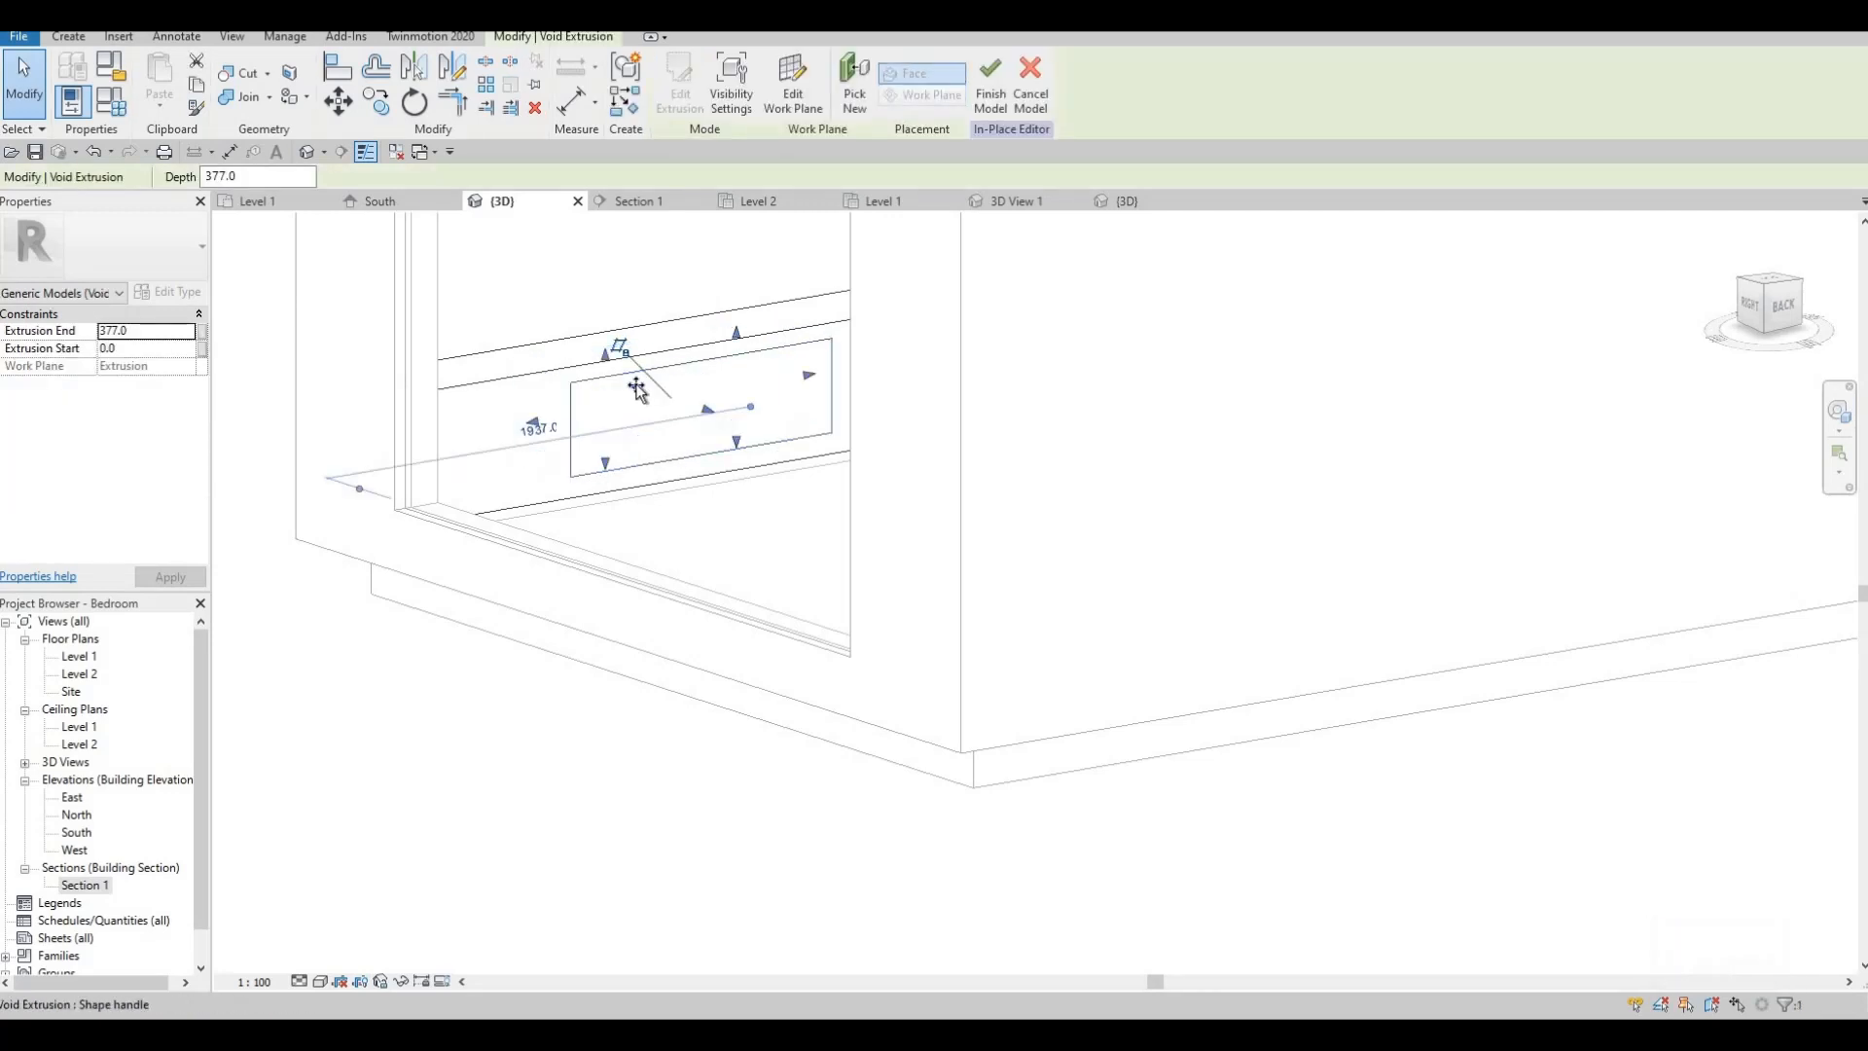
{"action": "left_click_drag", "start_coordinate": [662, 399], "coordinate": [662, 400]}
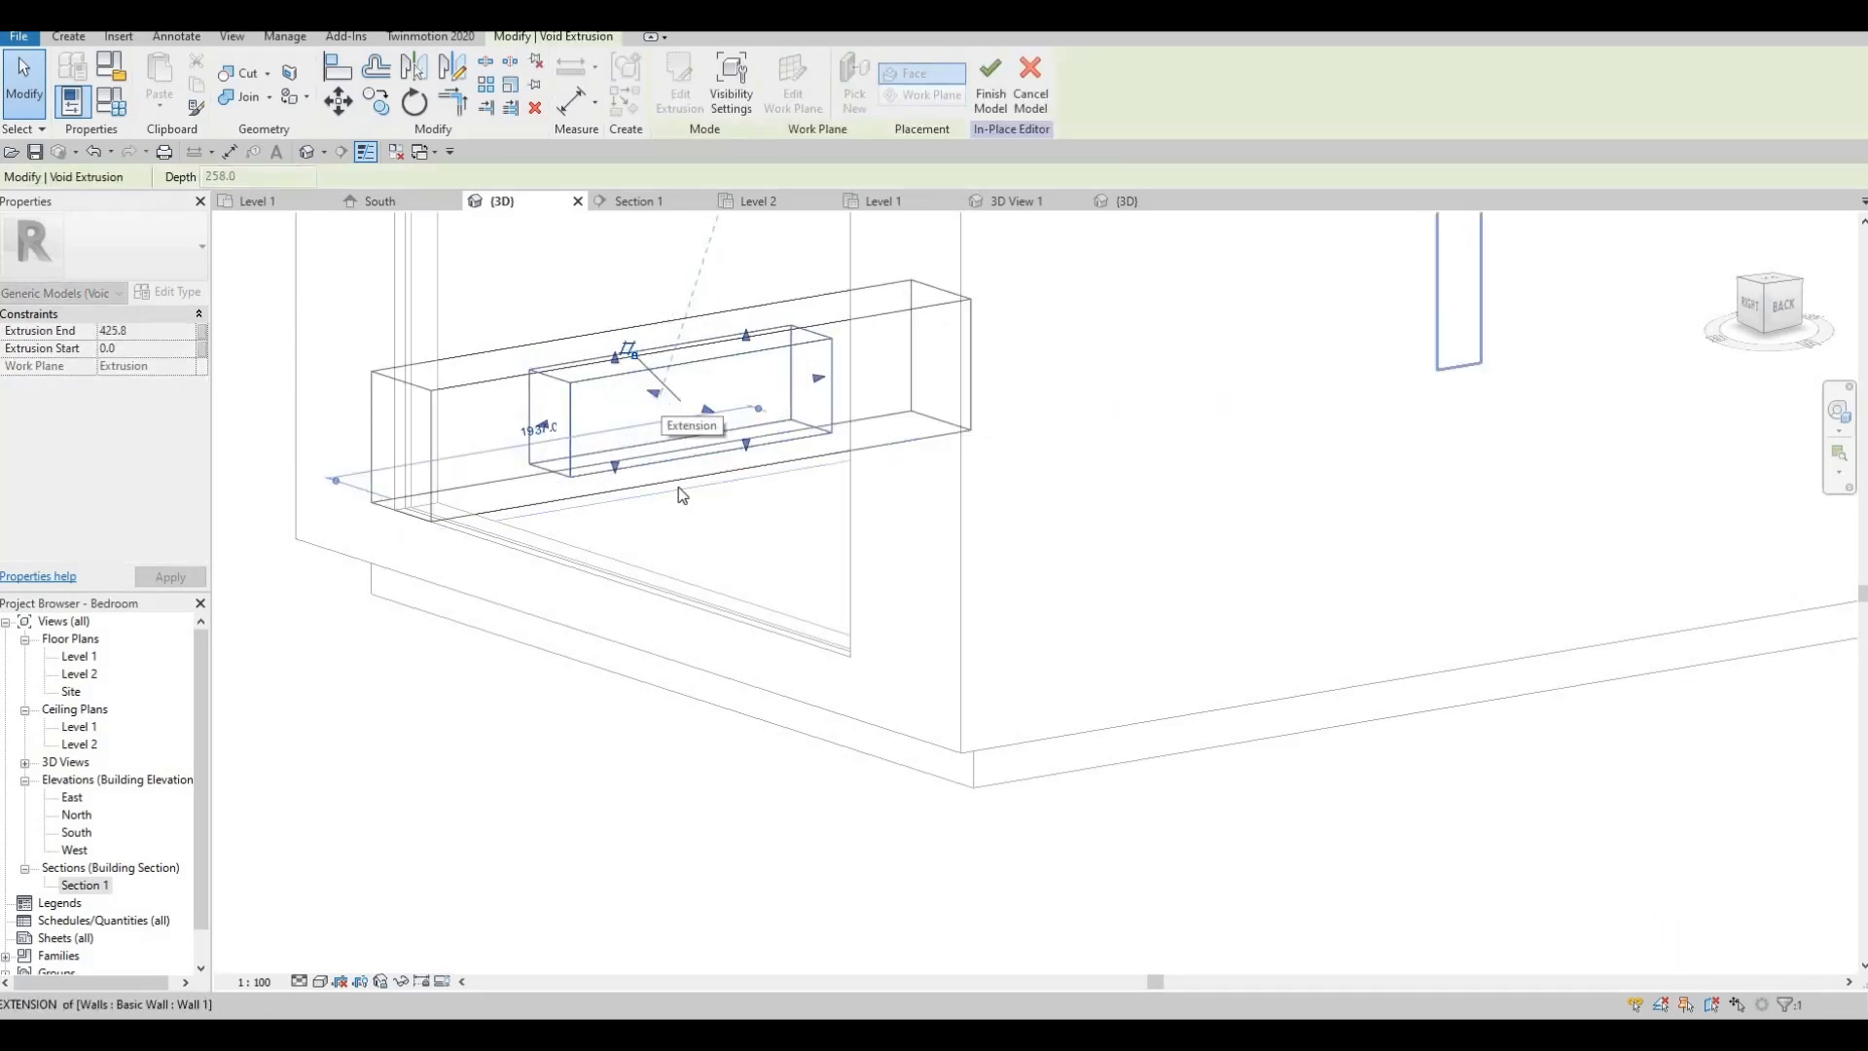
{"action": "key", "text": "Escape"}
{"action": "middle_click_drag", "start_coordinate": [681, 491], "coordinate": [569, 419], "text": "shift"}
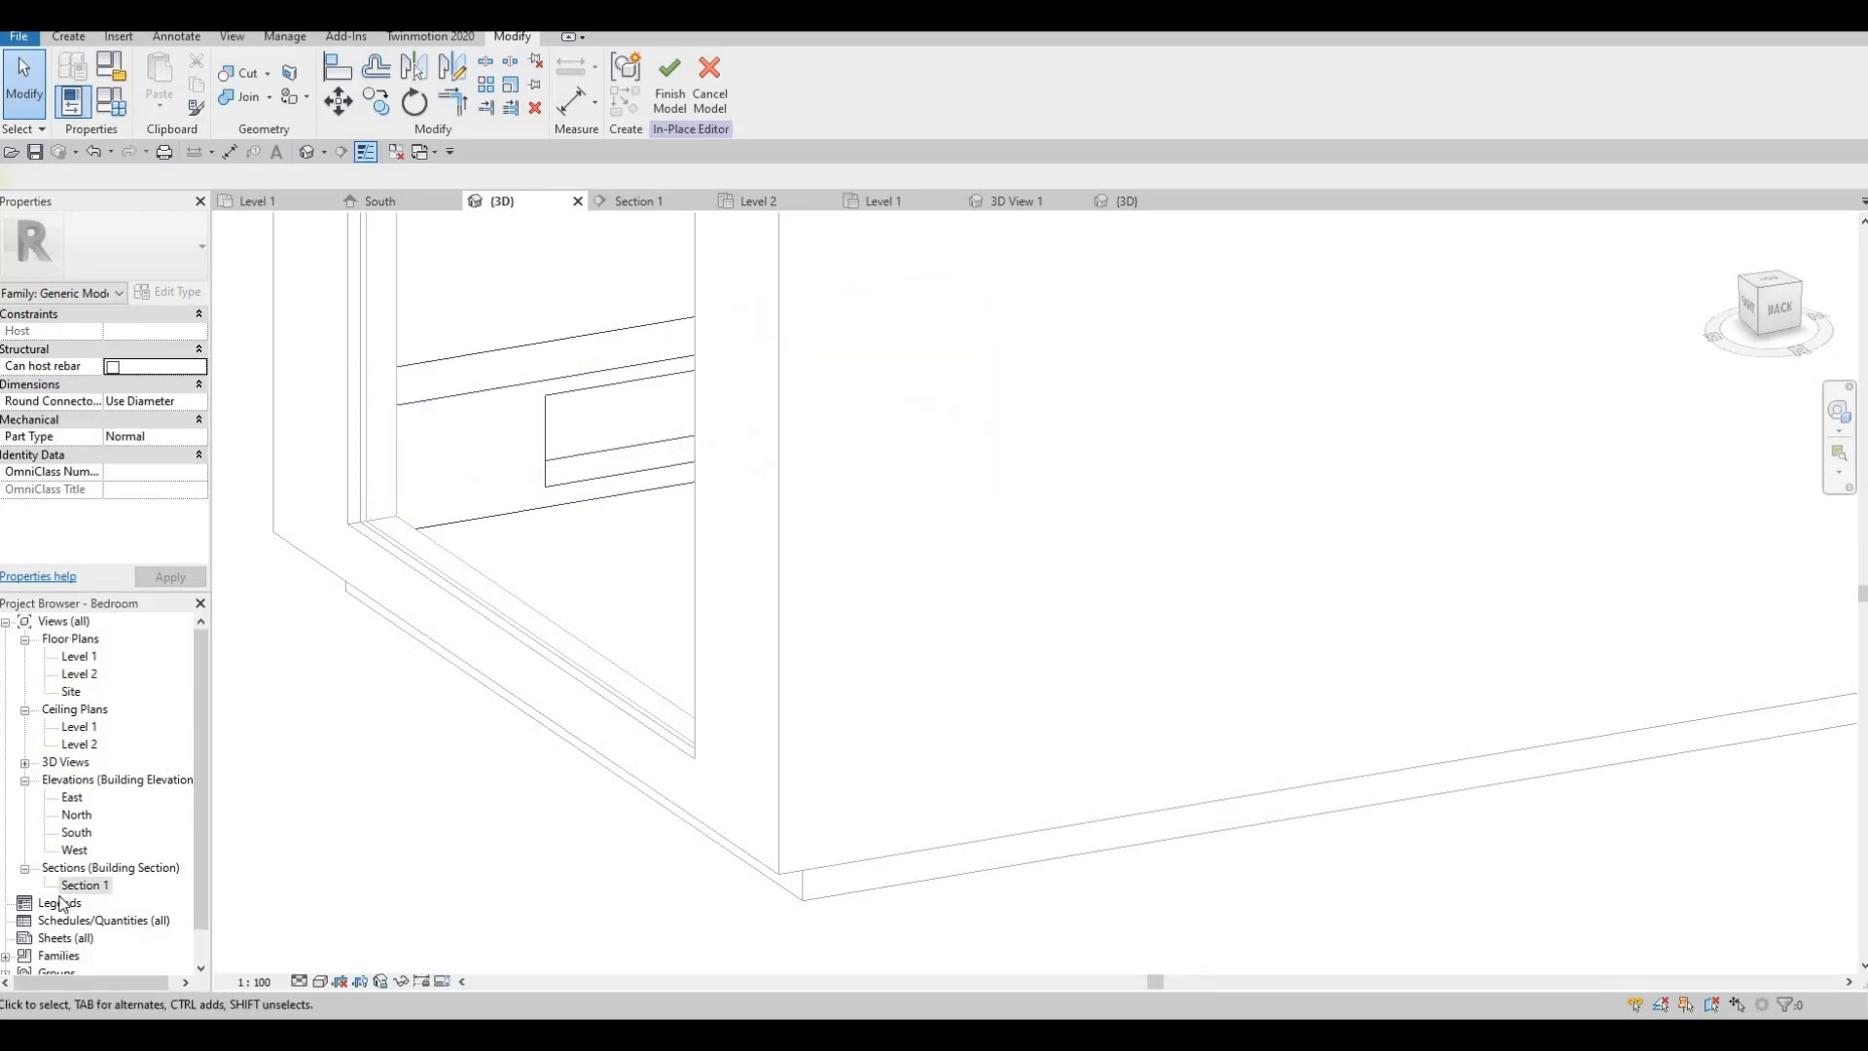
- Start a new solid extrusion in Section 1, picking the wall behind the box as its work plane
{"action": "key", "text": "ctrl+Tab"}
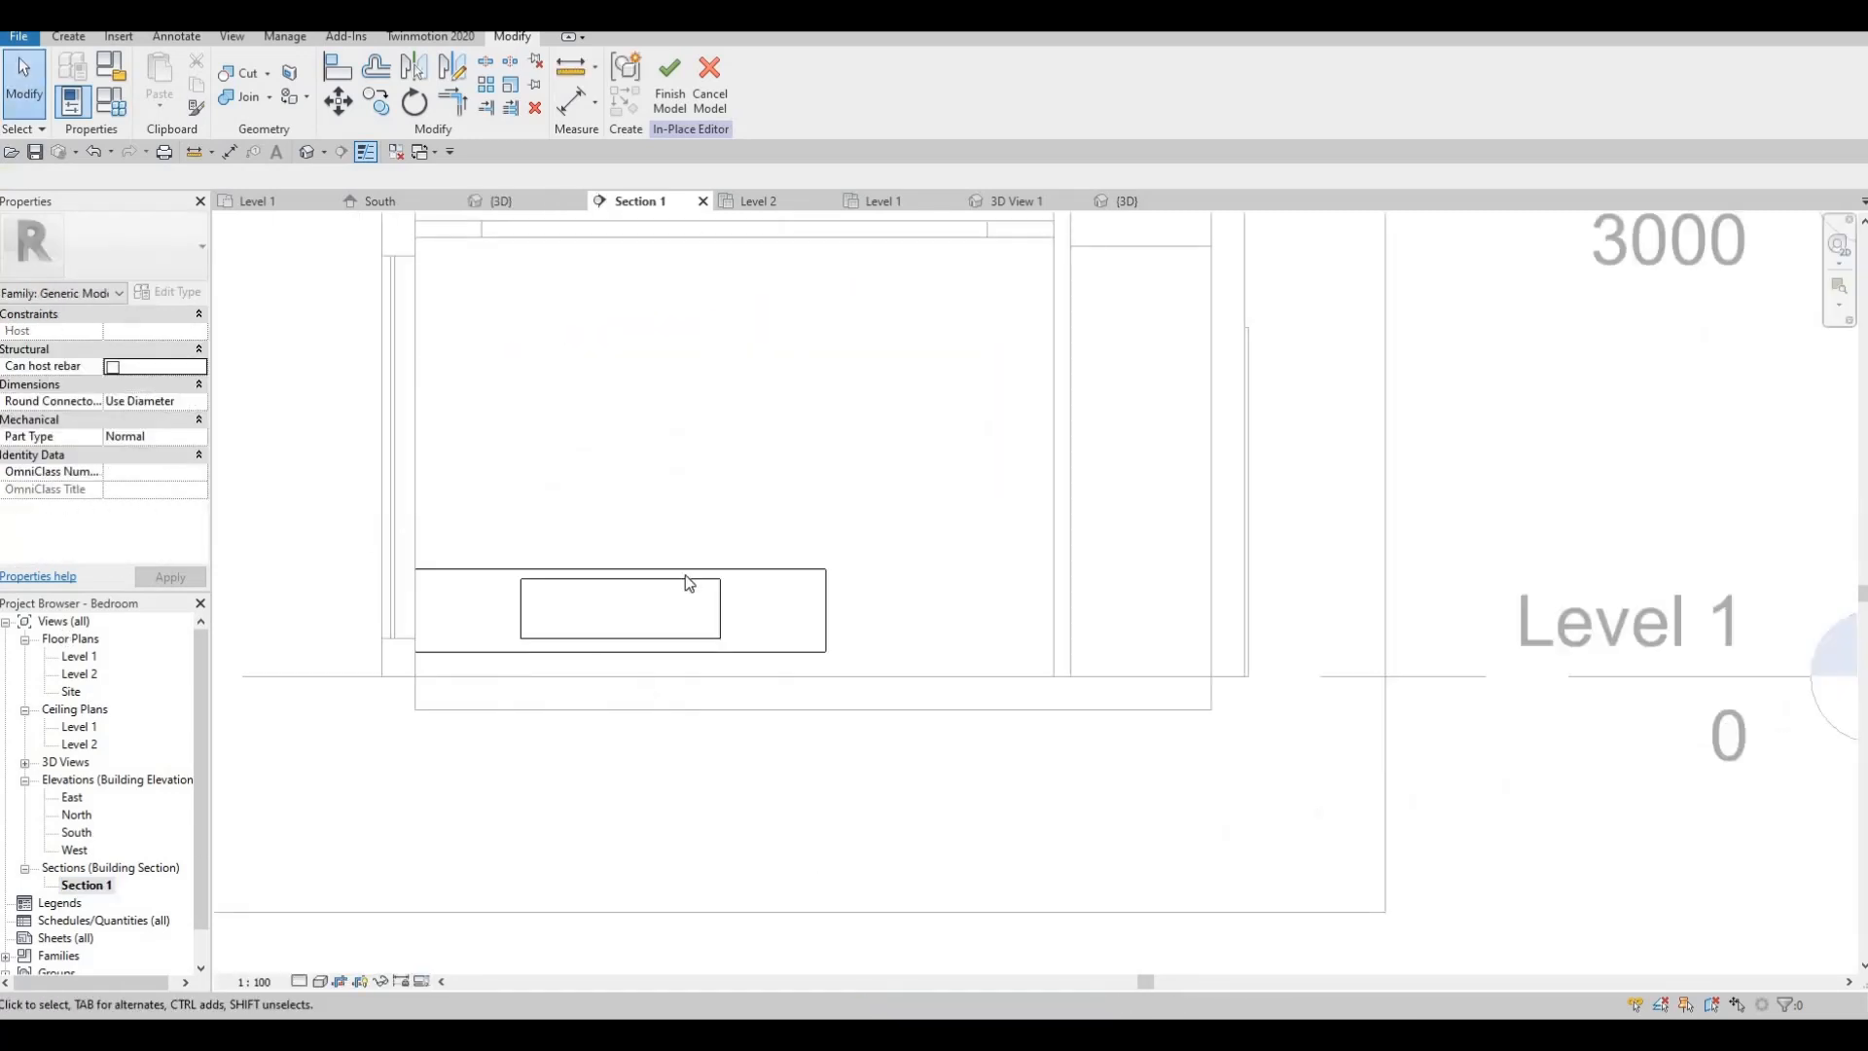
{"action": "left_click", "coordinate": [695, 573]}
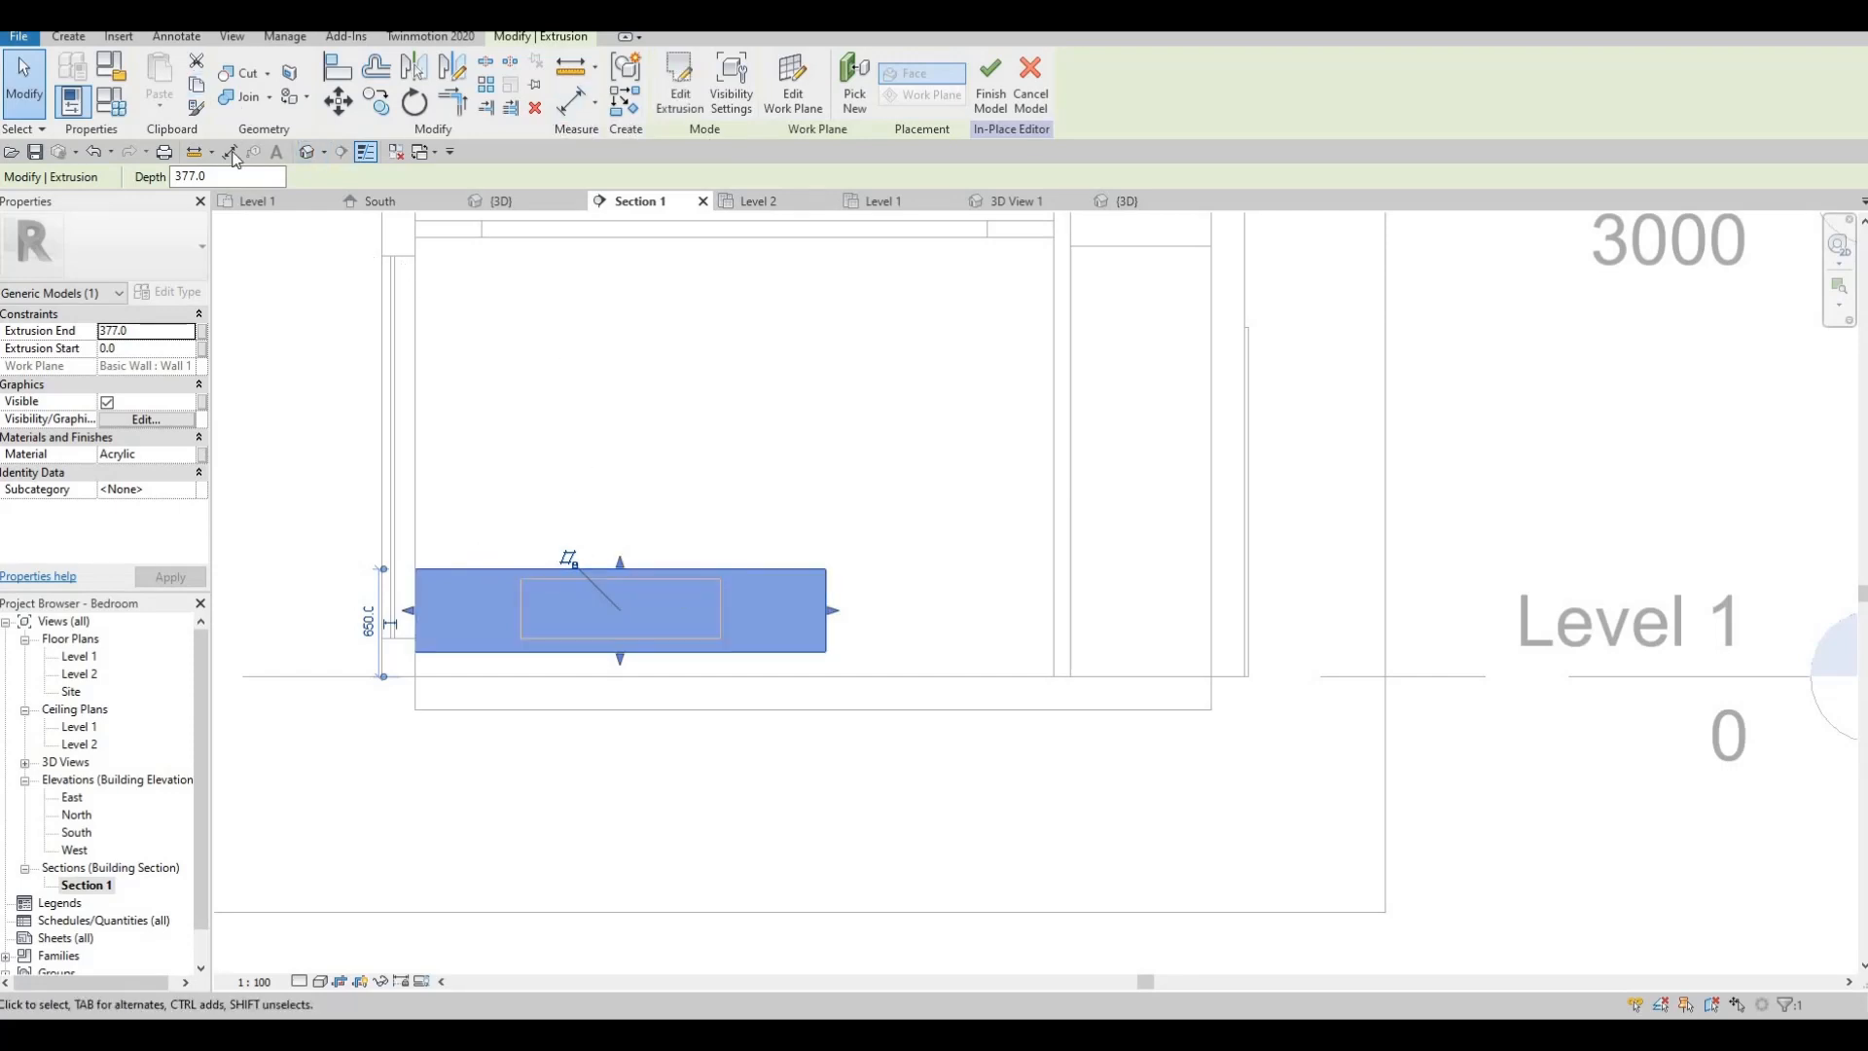
{"action": "key", "text": "Escape"}
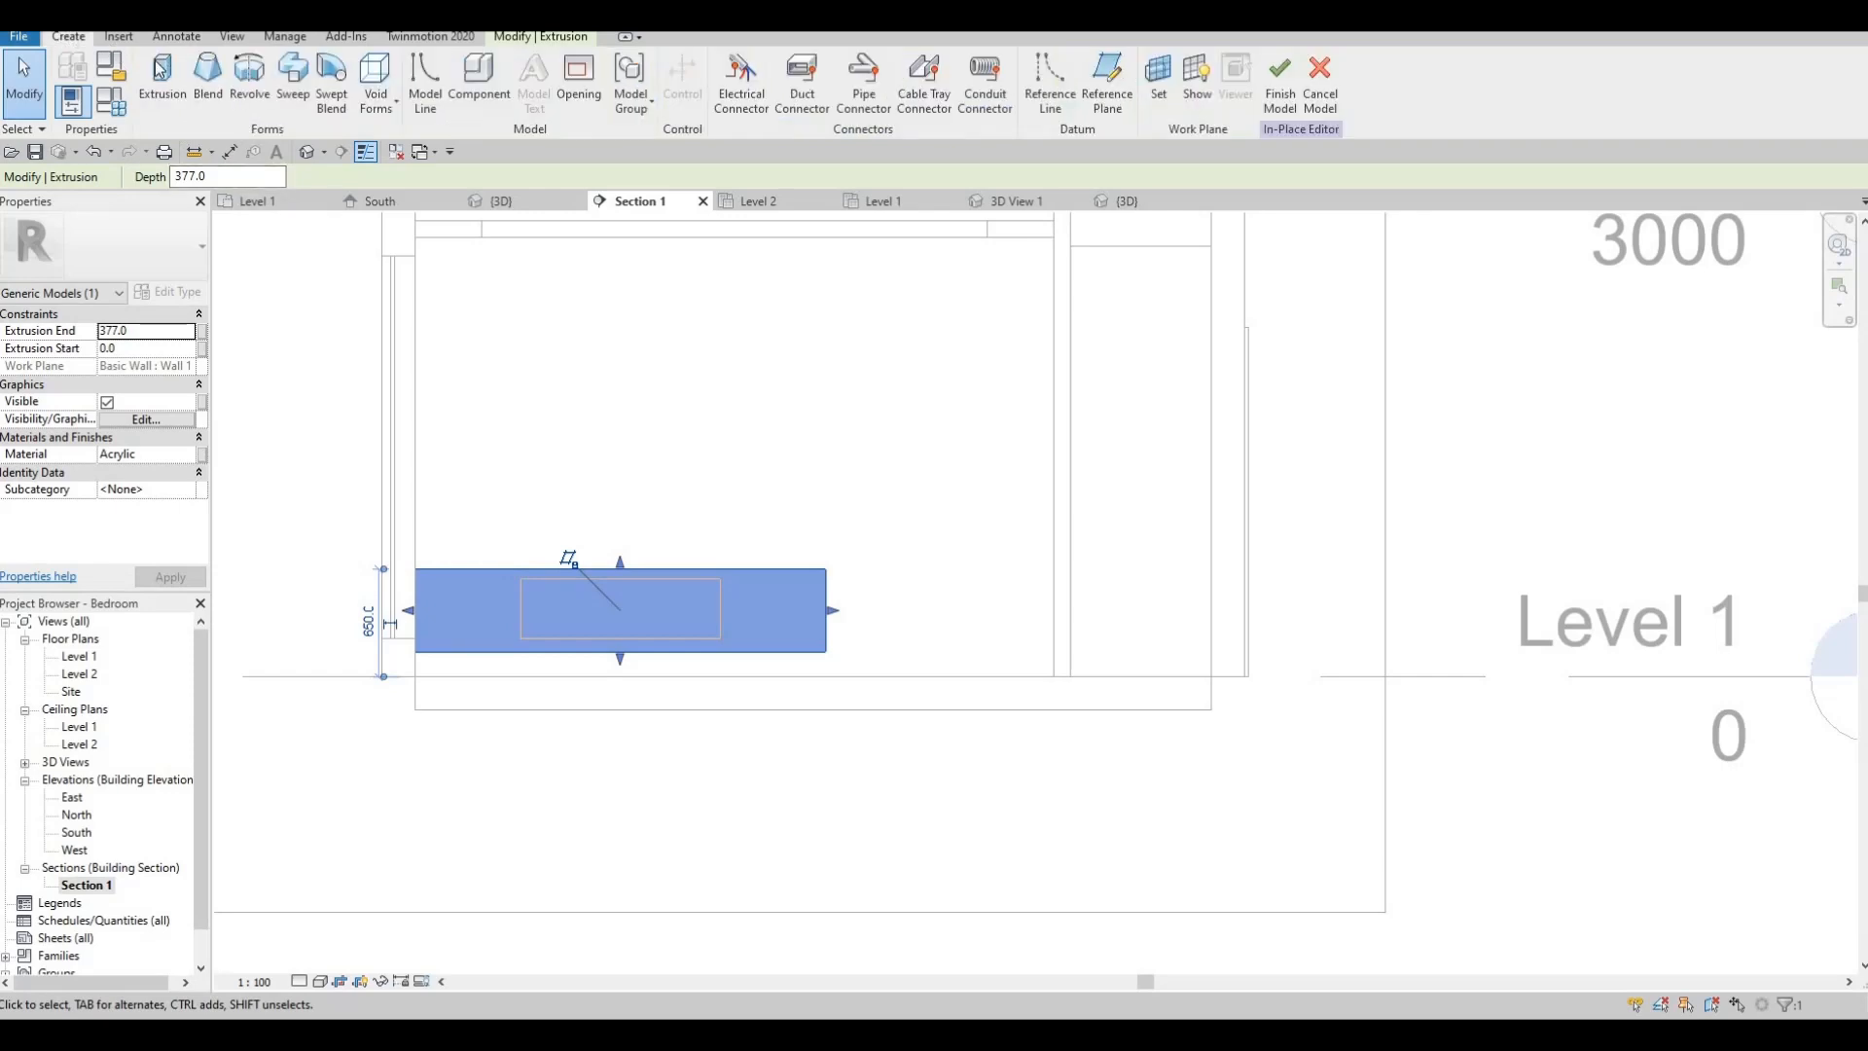
{"action": "key", "text": "Return"}
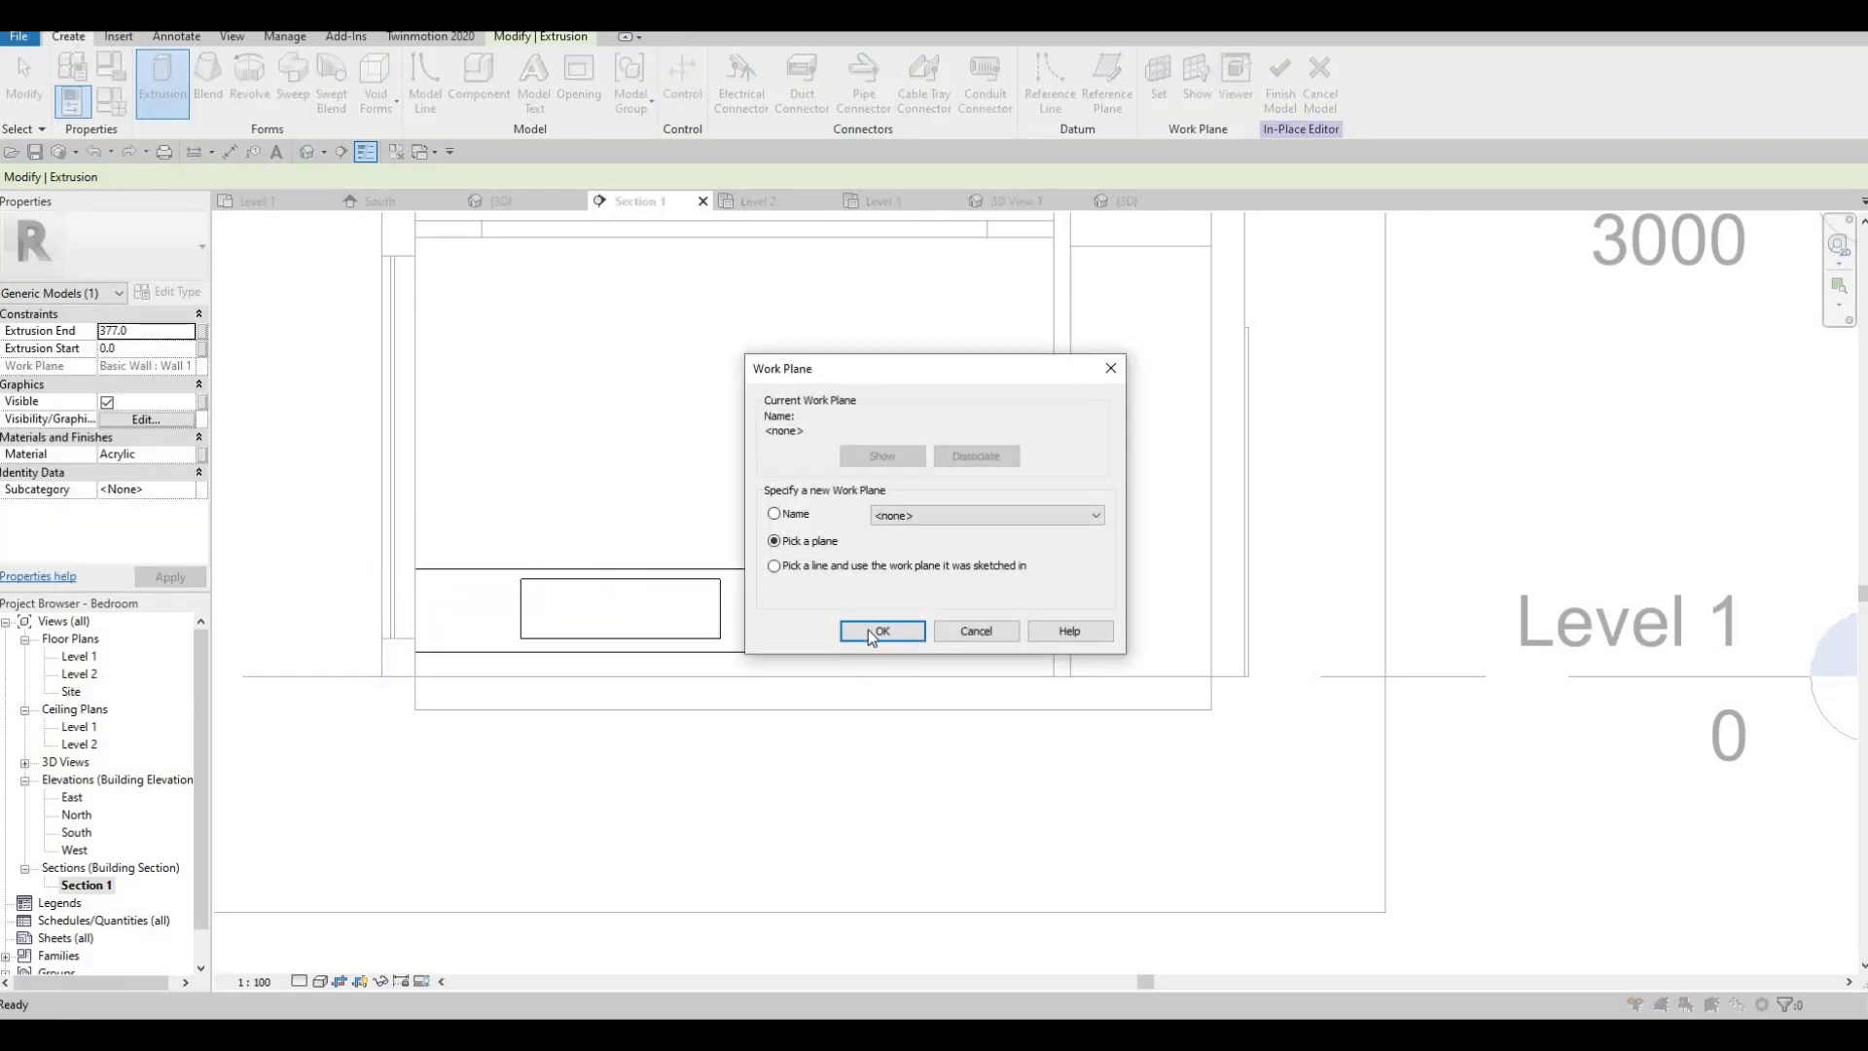
{"action": "key", "text": "Return"}
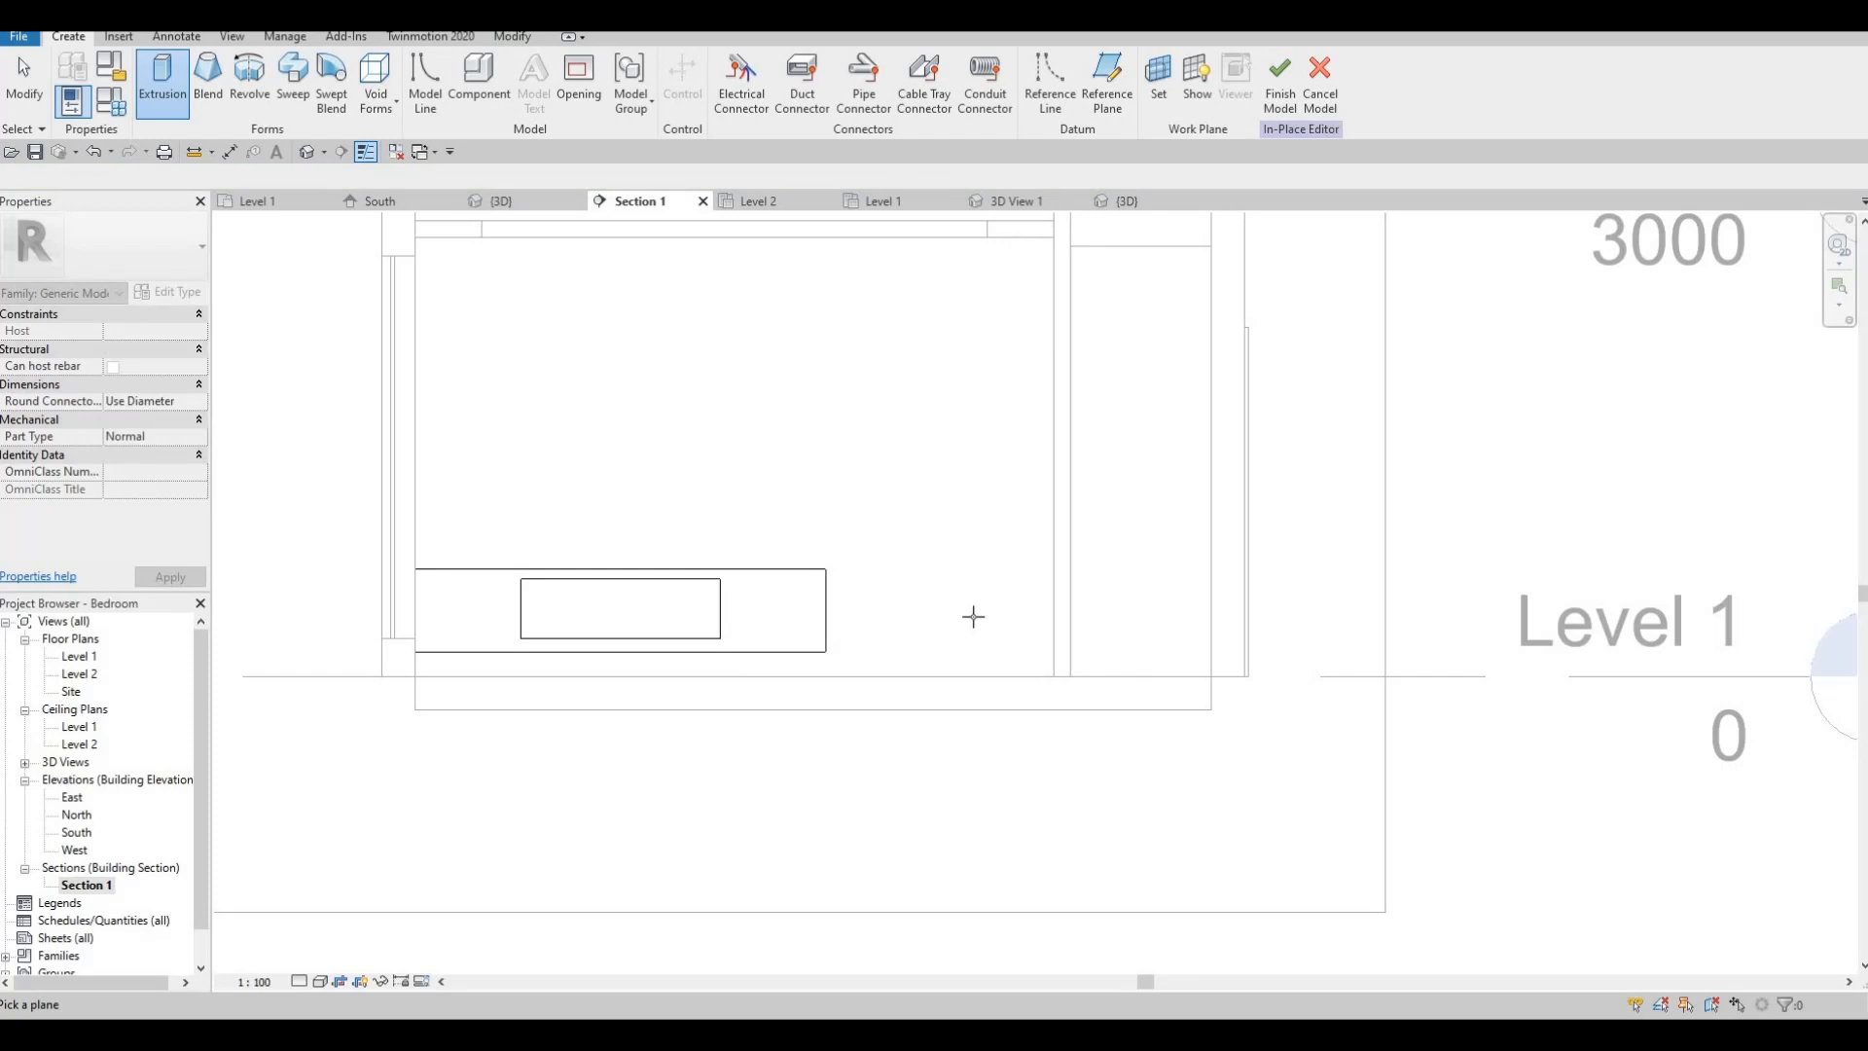
{"action": "scroll", "coordinate": [984, 463], "scroll_direction": "up", "scroll_amount": 3}
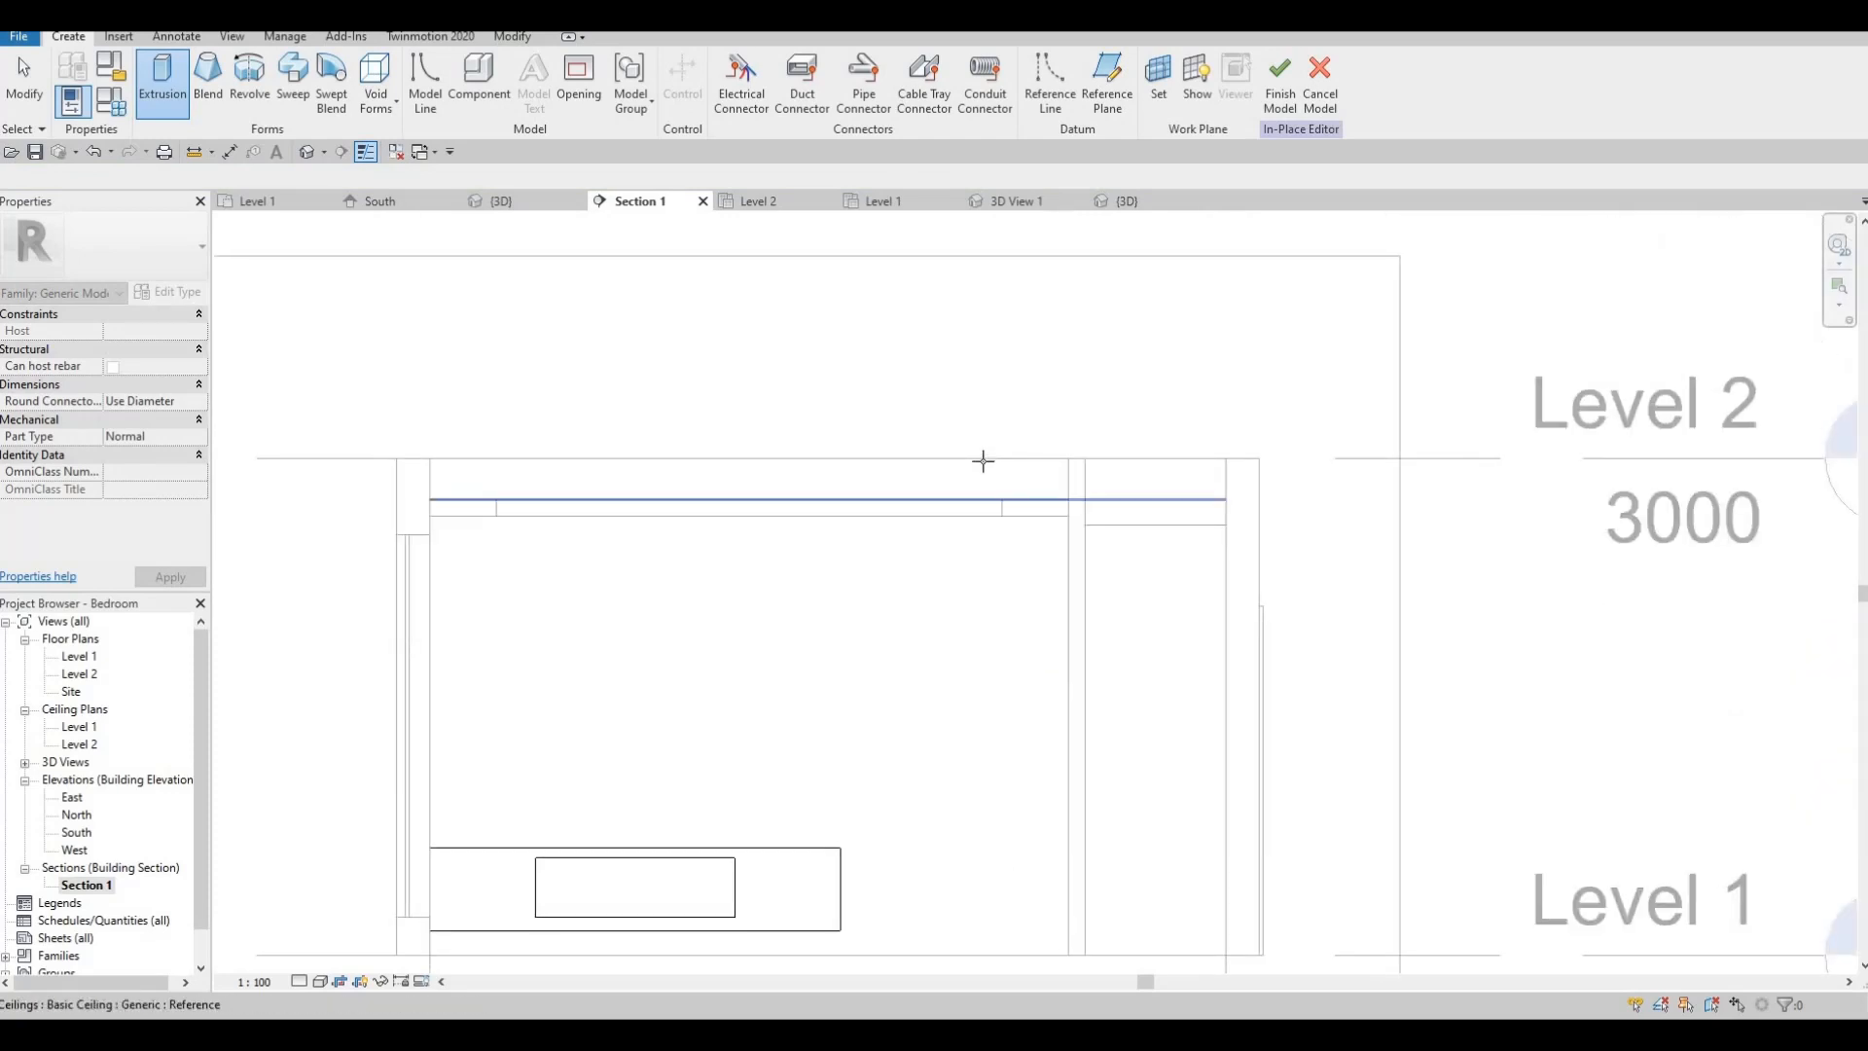
{"action": "left_click", "coordinate": [758, 633]}
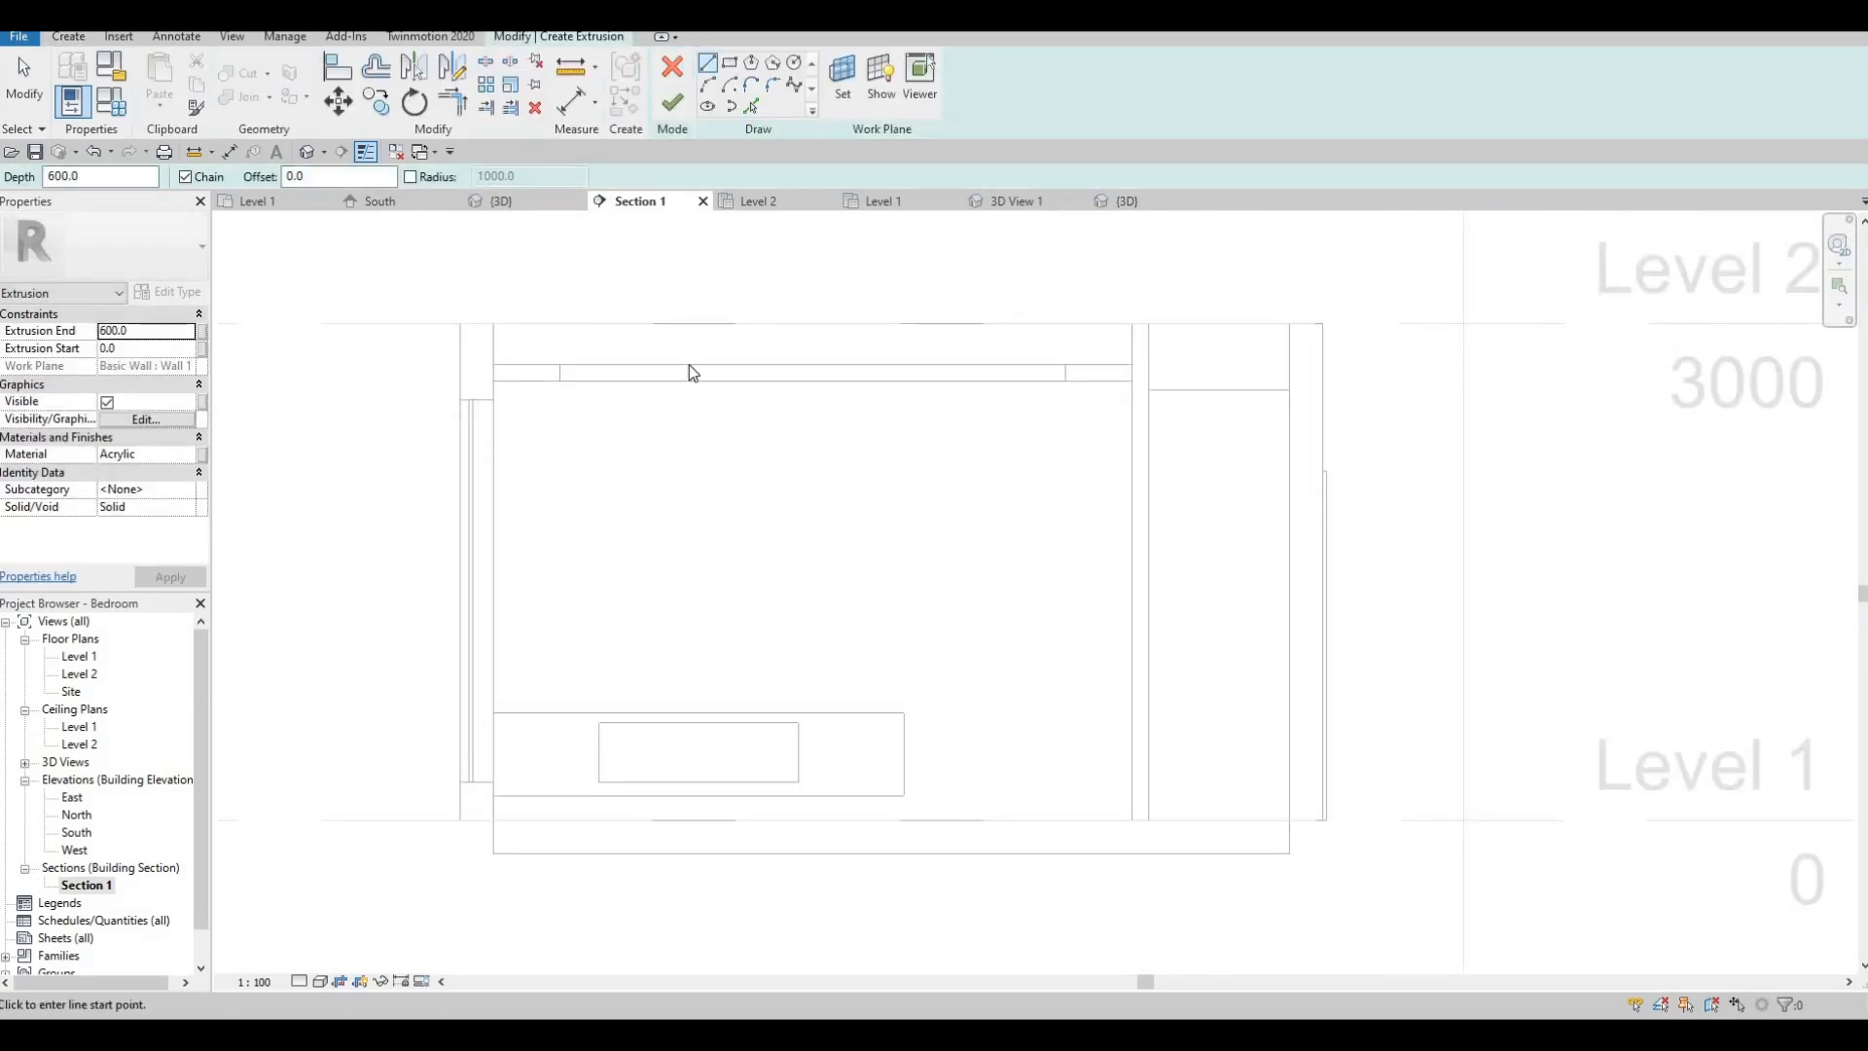
{"action": "scroll", "coordinate": [492, 717], "scroll_direction": "up", "scroll_amount": 1}
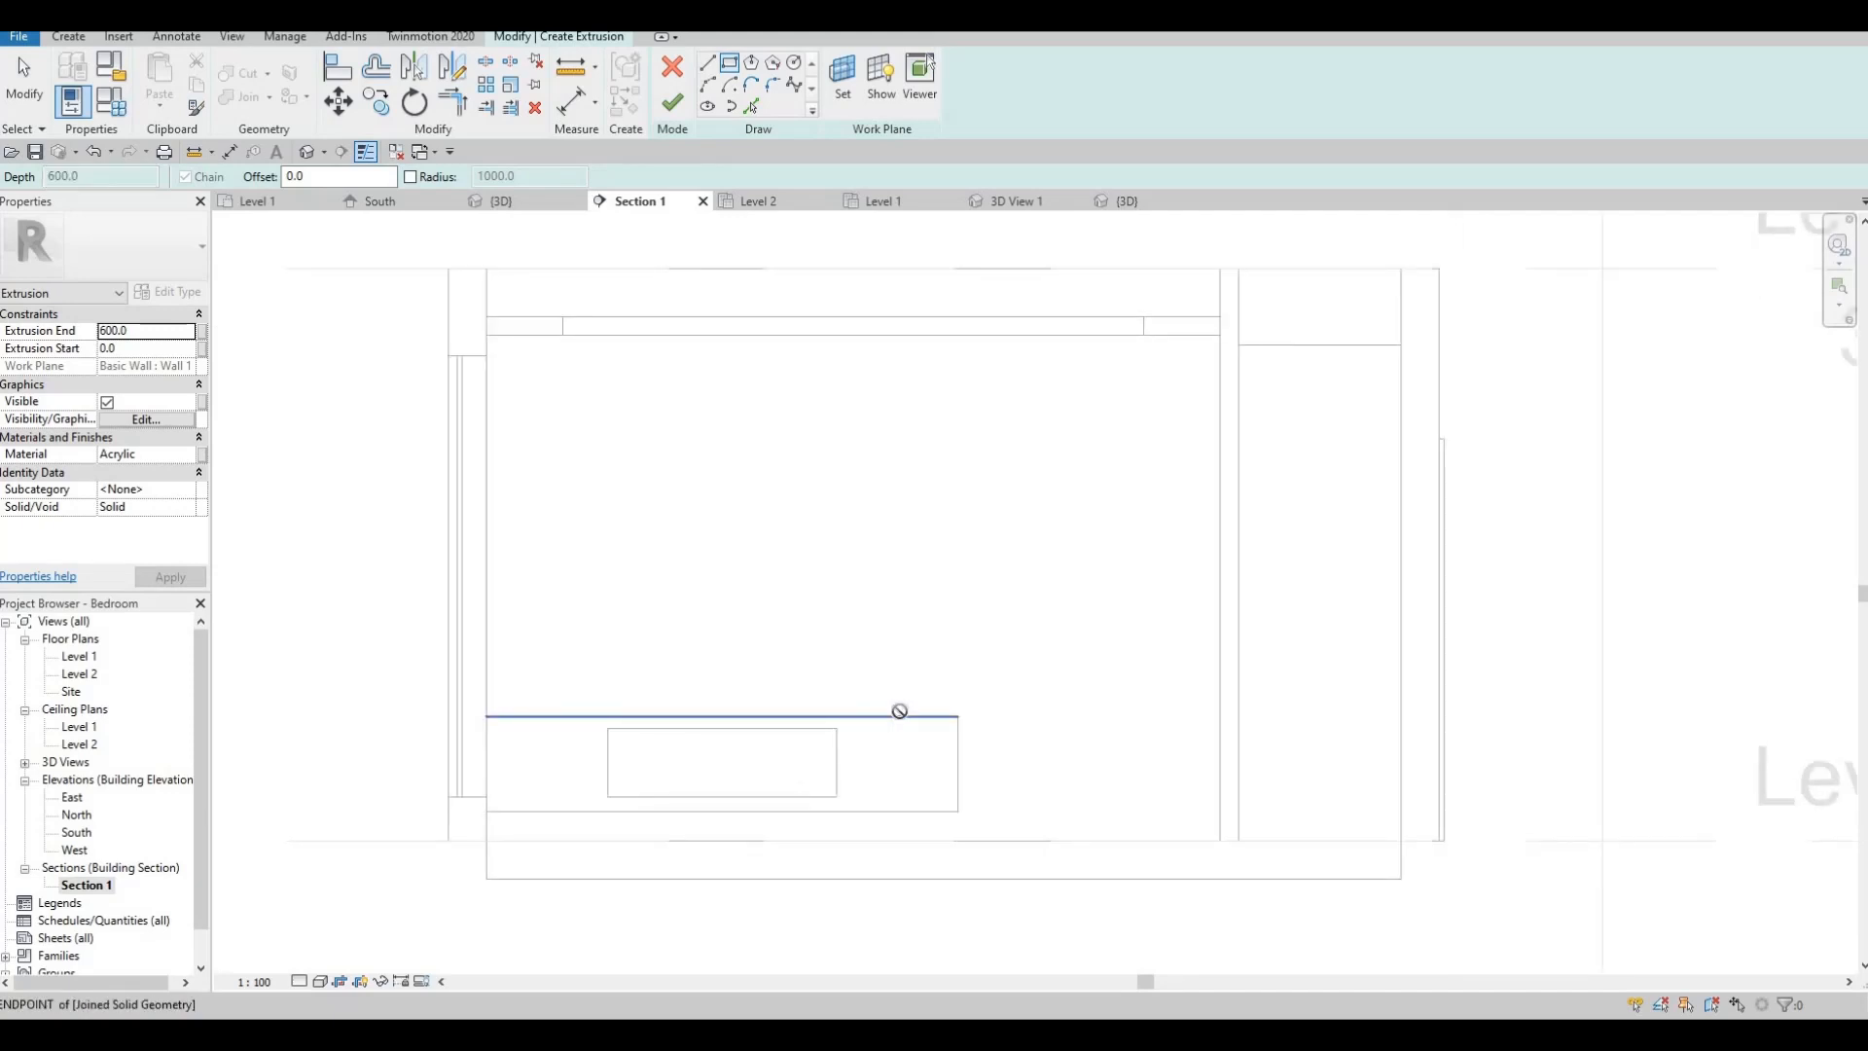
{"action": "scroll", "coordinate": [951, 714], "scroll_direction": "up", "scroll_amount": 2}
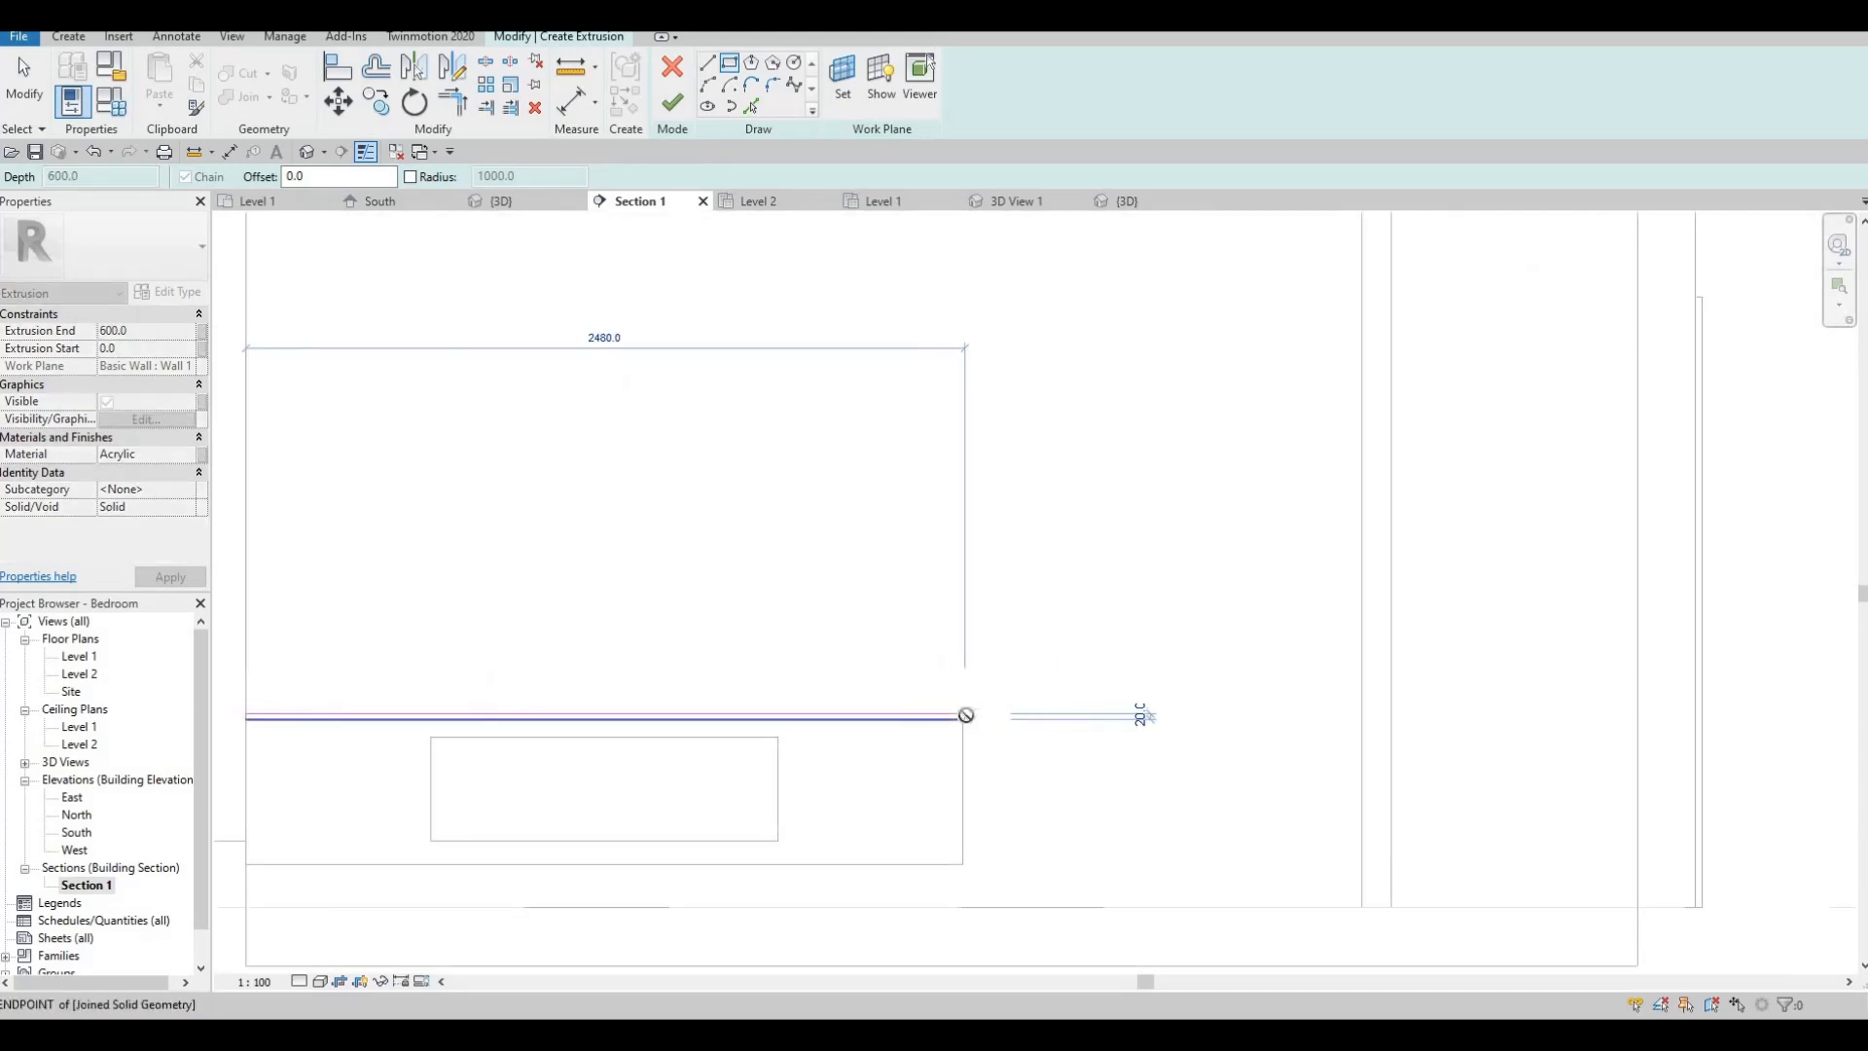
{"action": "left_click", "coordinate": [1015, 690]}
{"action": "scroll", "coordinate": [967, 717], "scroll_direction": "down", "scroll_amount": 2}
{"action": "key", "text": "Escape"}
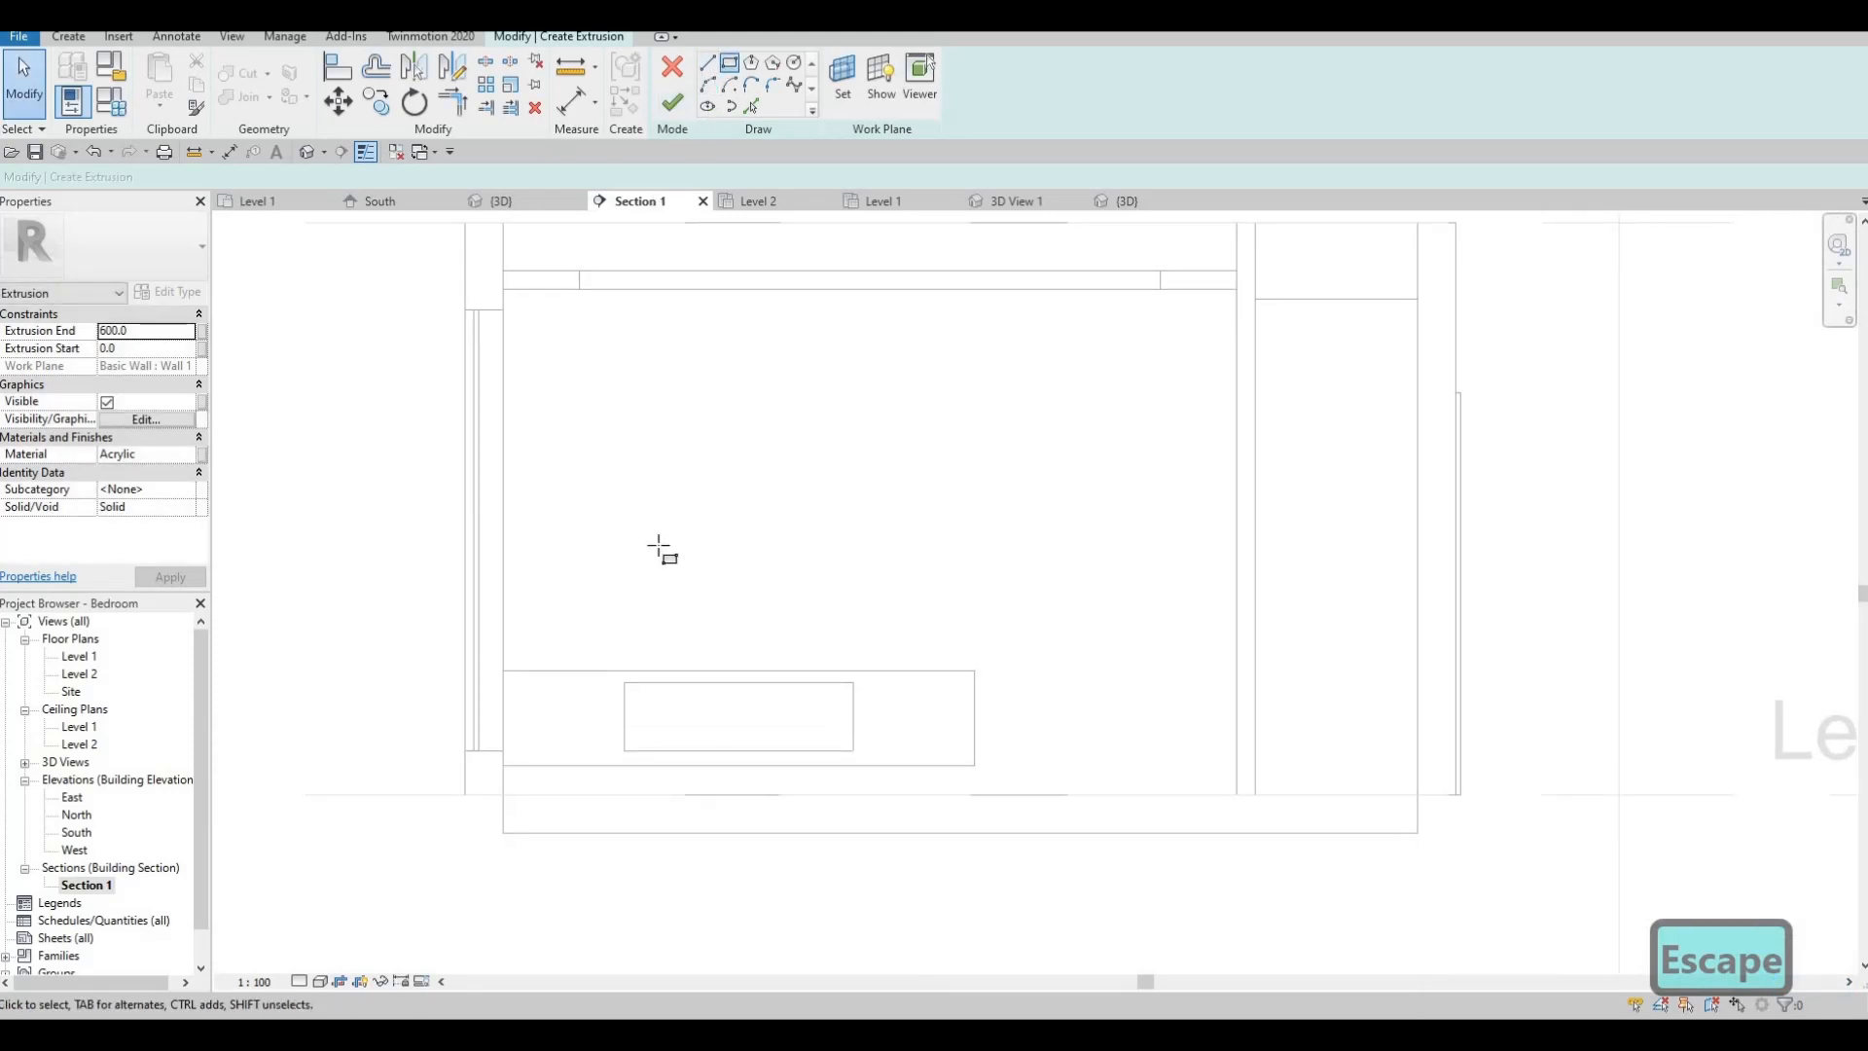
- Sketch a thin rectangle about 20 mm high on the box's upper edge, from its left corner to just past its right end
{"action": "key", "text": "Return"}
{"action": "scroll", "coordinate": [394, 789], "scroll_direction": "up", "scroll_amount": 3}
{"action": "left_click", "coordinate": [381, 784]}
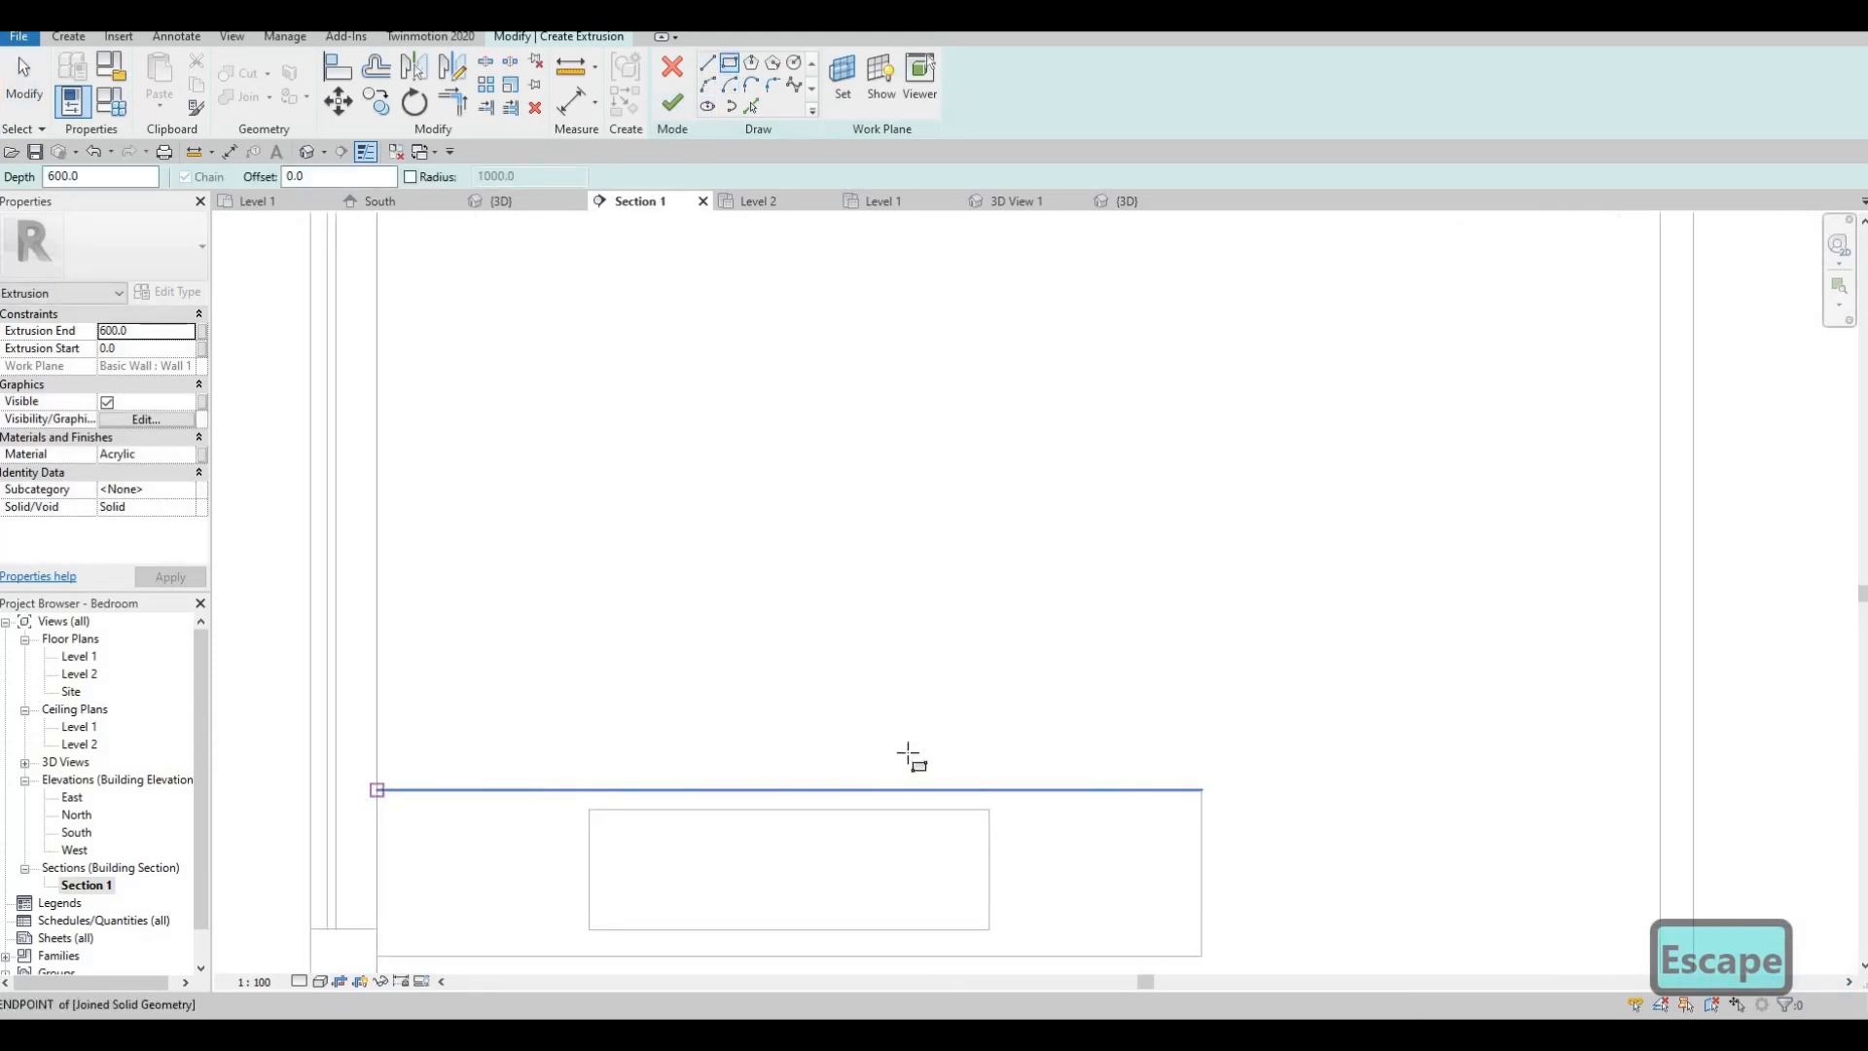
{"action": "scroll", "coordinate": [1241, 795], "scroll_direction": "up", "scroll_amount": 2}
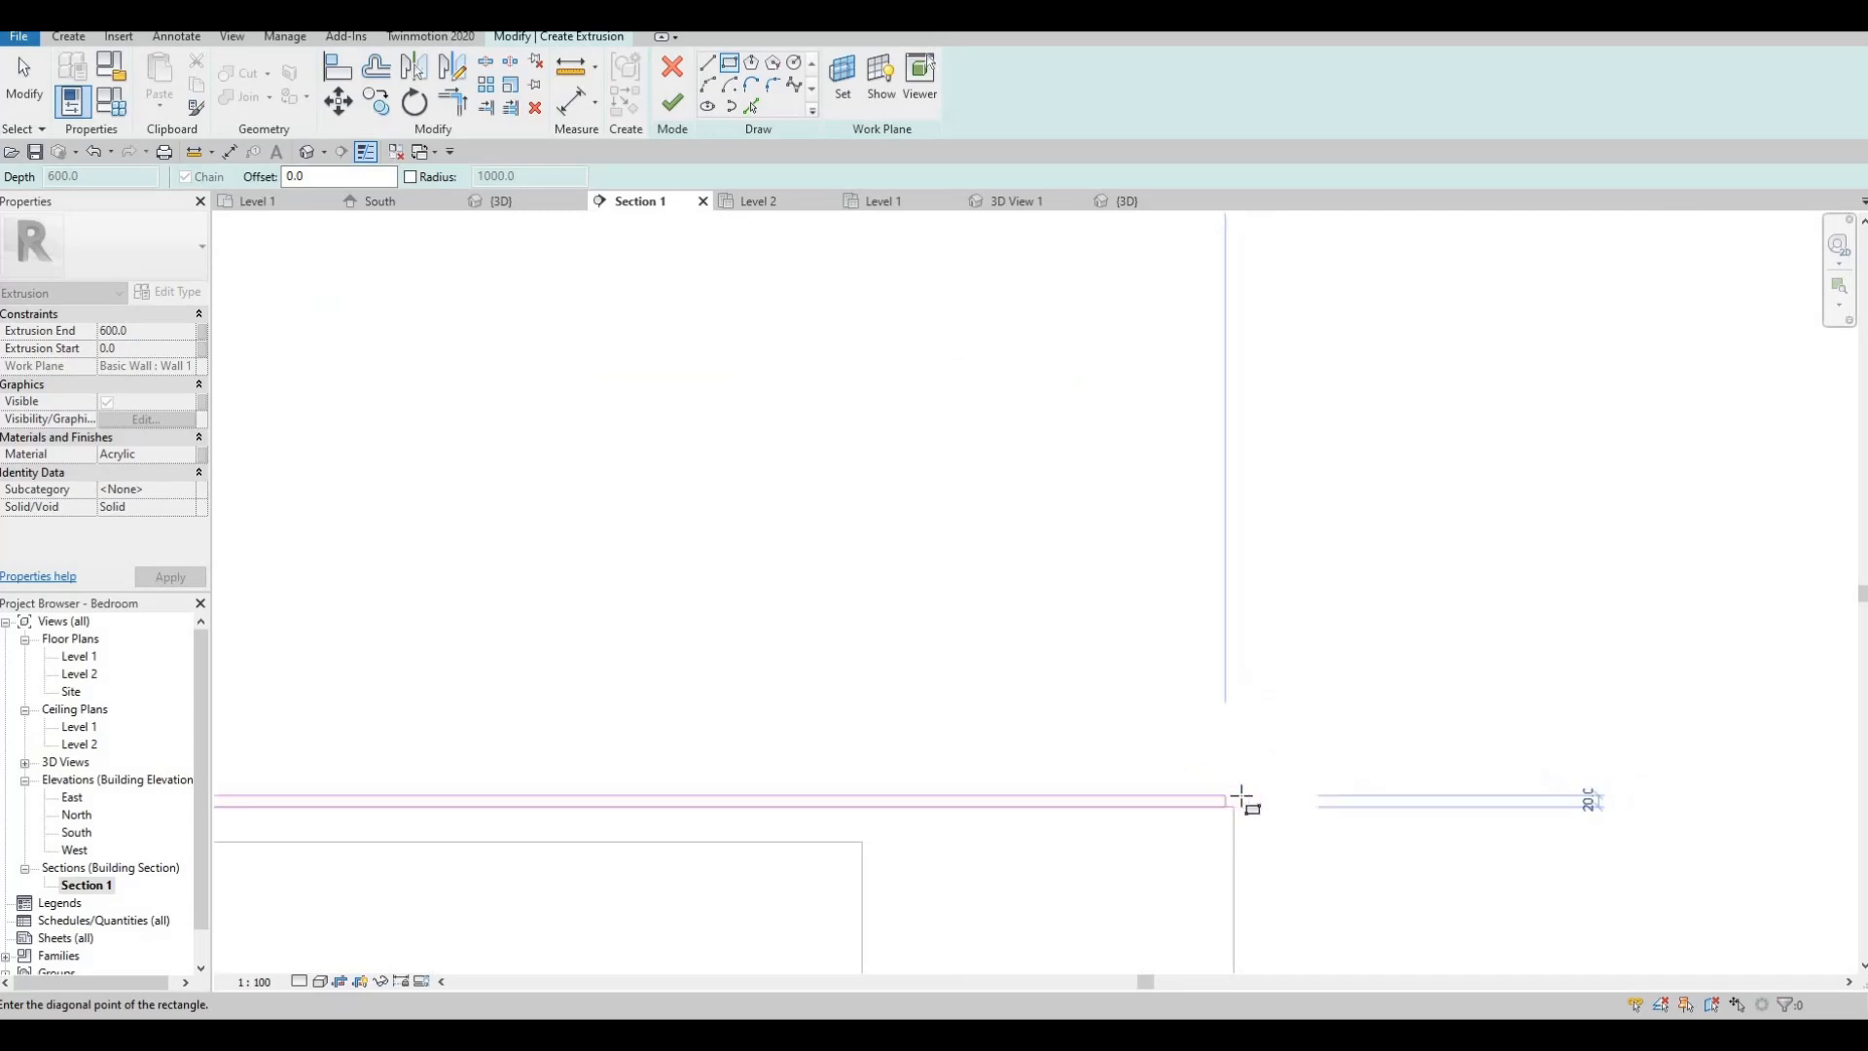
{"action": "left_click", "coordinate": [1241, 798]}
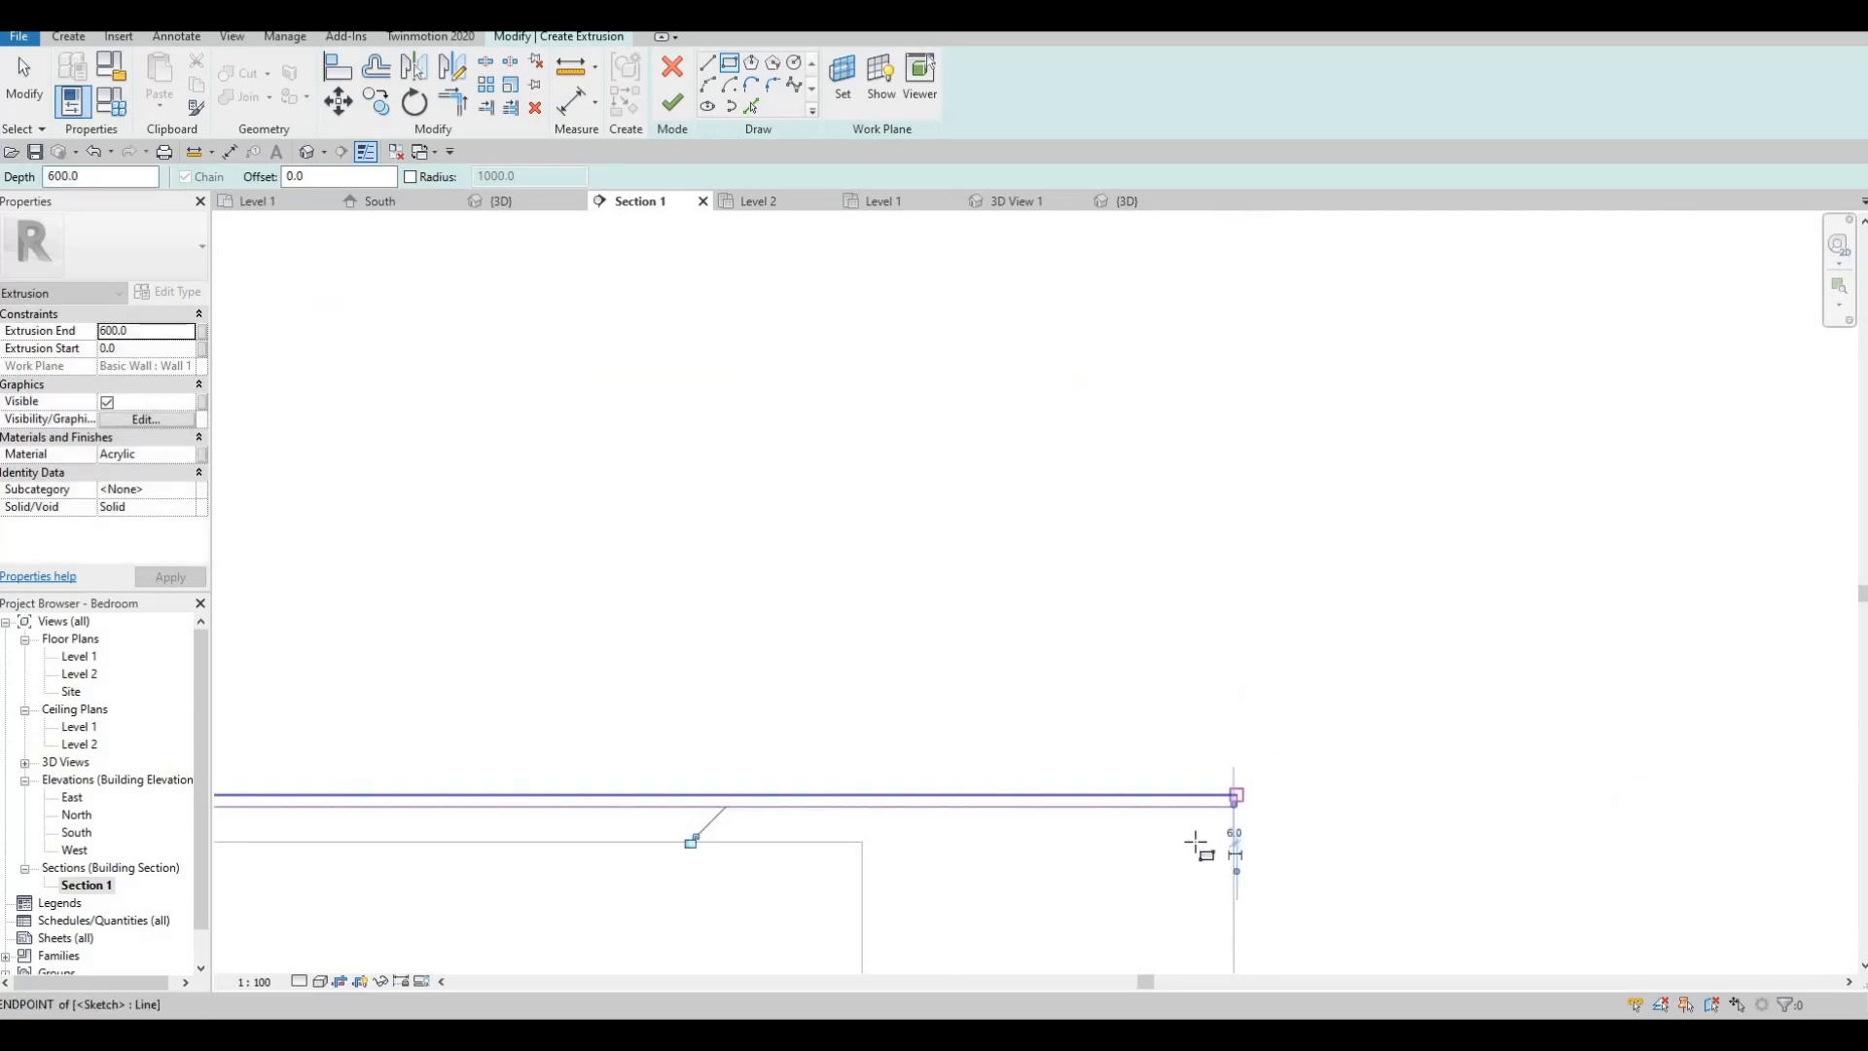
{"action": "key", "text": "Escape"}
{"action": "key", "text": "Escape"}
{"action": "key", "text": "Escape"}
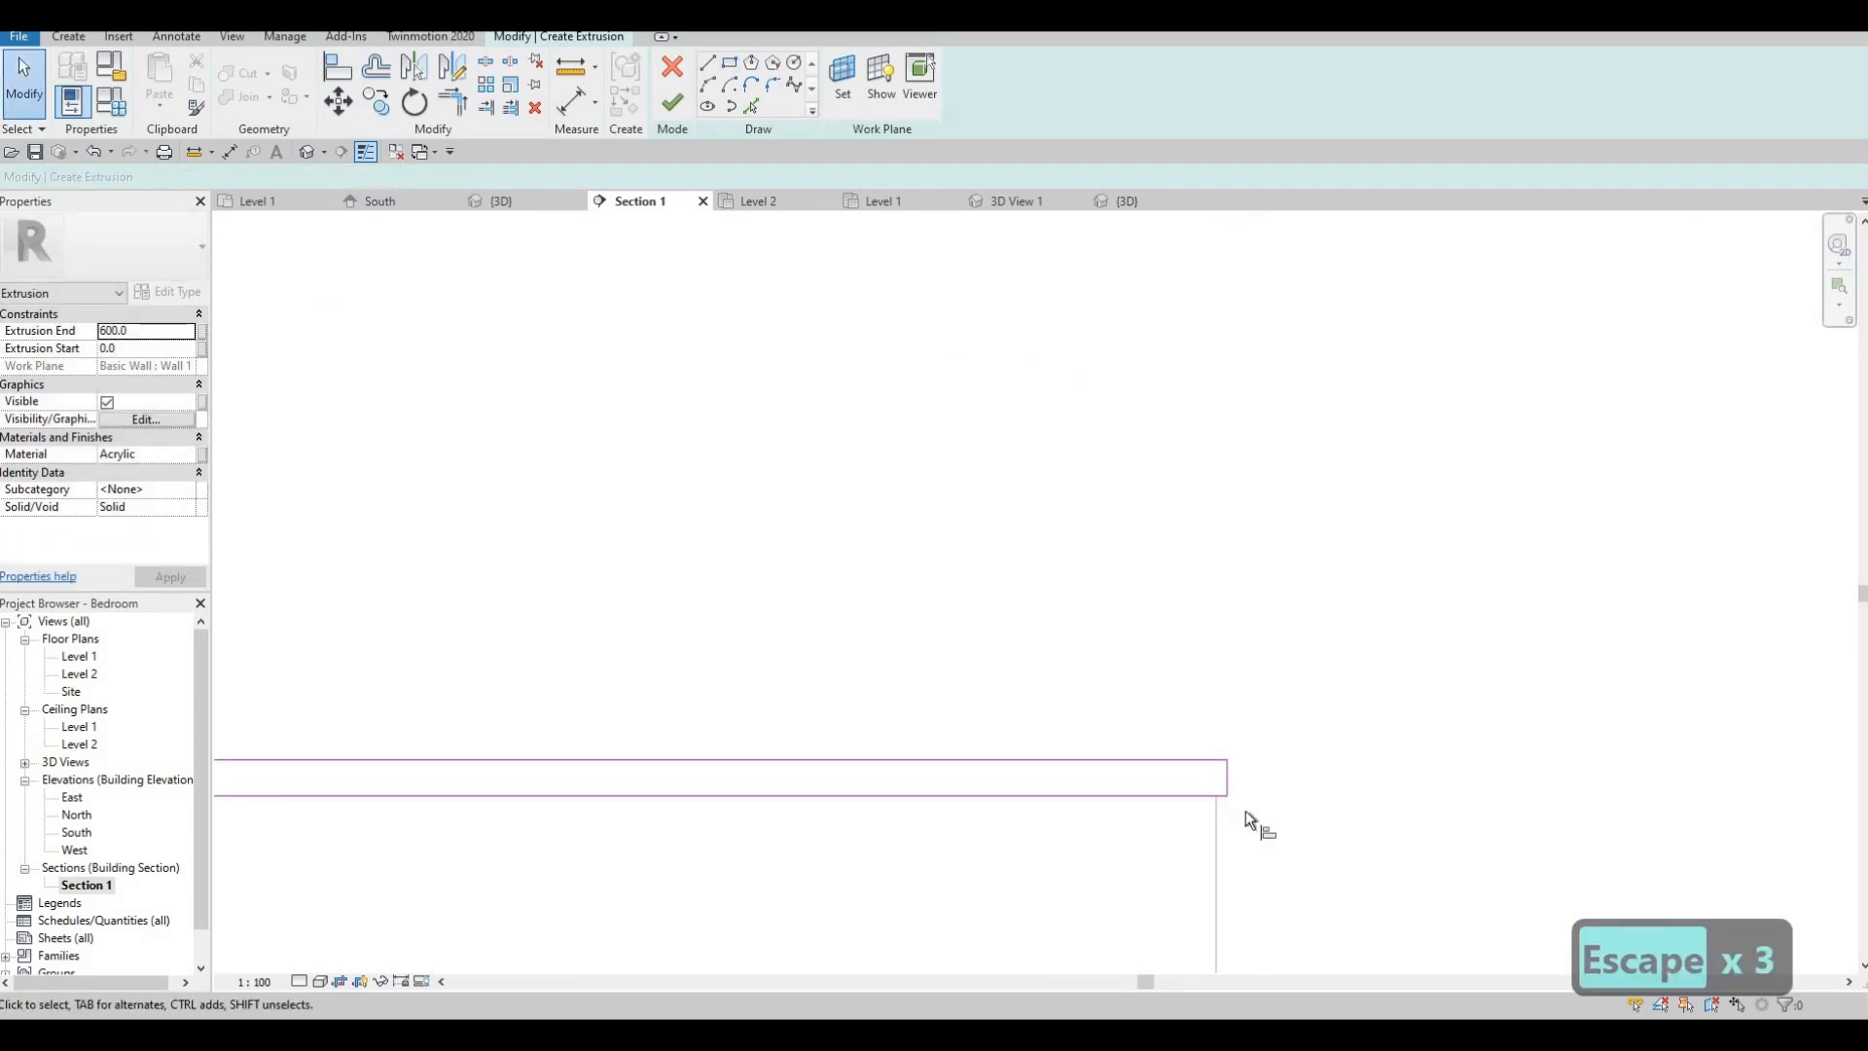
- Align the thin rectangle's right end with the right side of the box
{"action": "key", "text": "a"}
{"action": "key", "text": "l"}
{"action": "left_click", "coordinate": [1232, 769]}
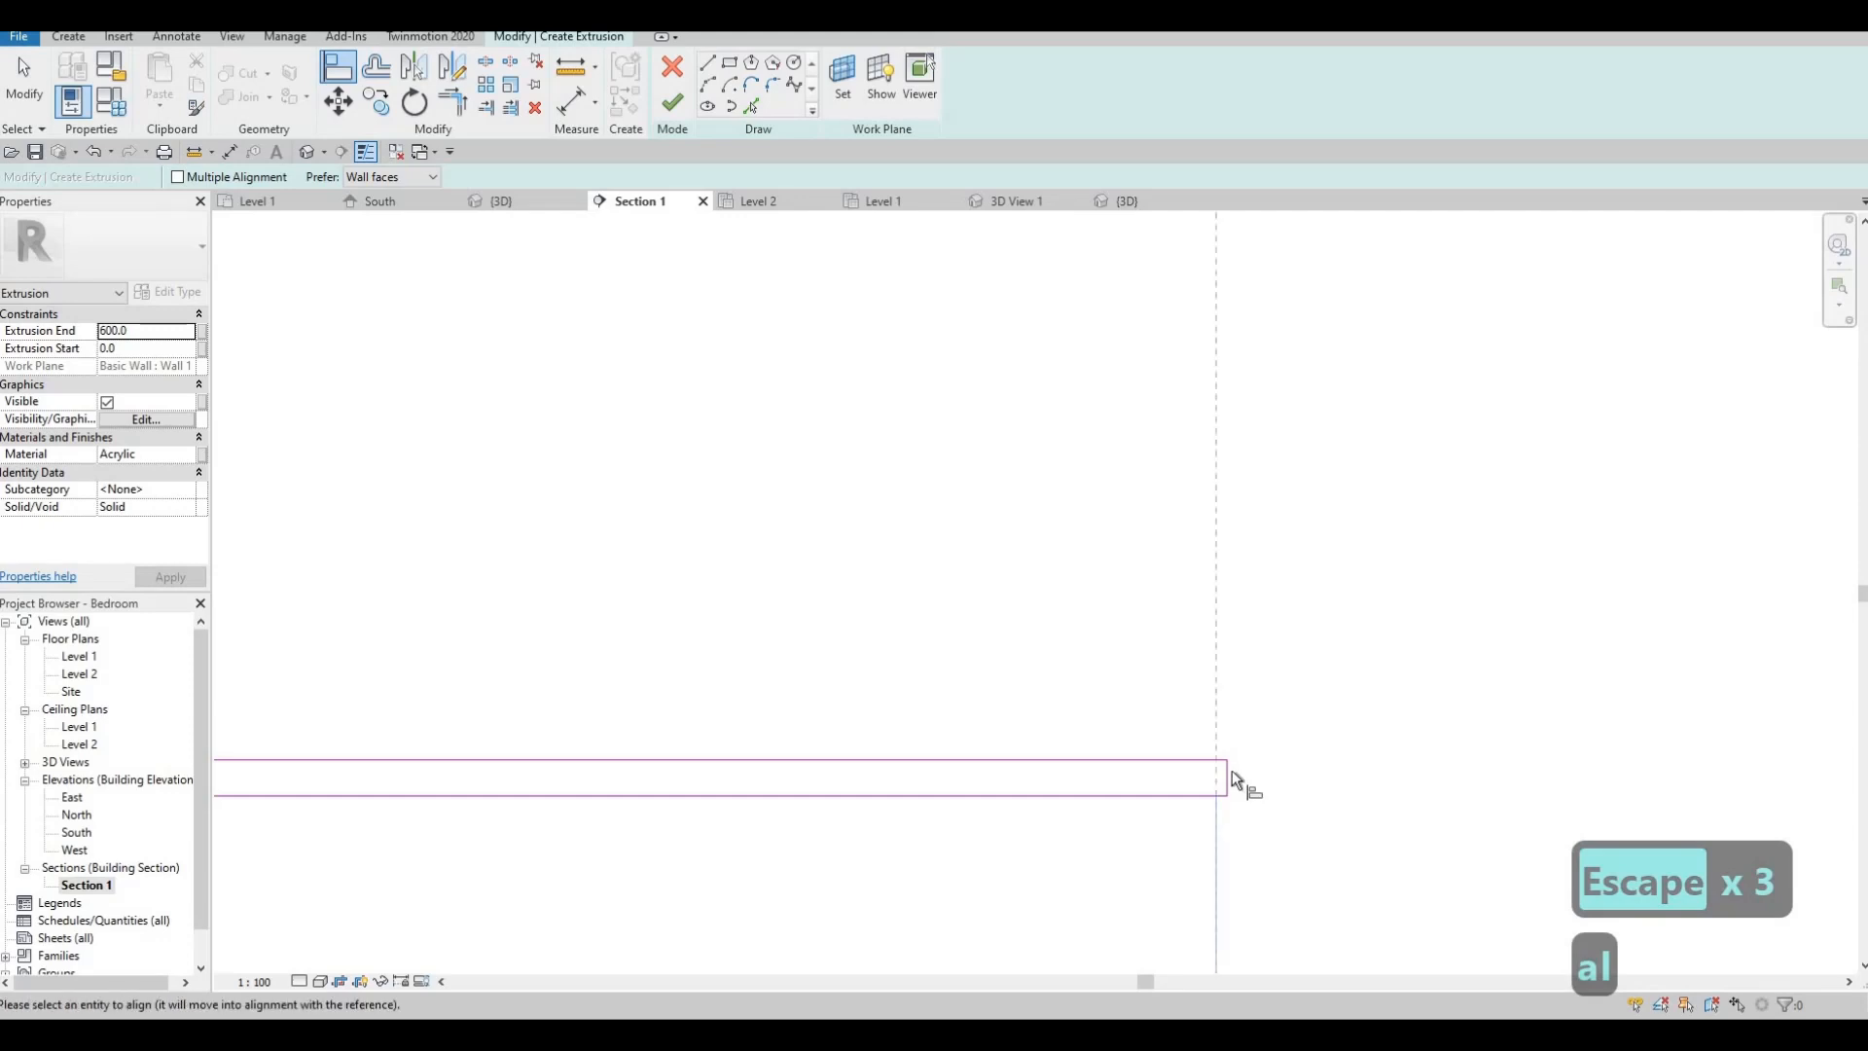
{"action": "left_click", "coordinate": [1019, 780]}
{"action": "scroll", "coordinate": [1070, 686], "scroll_direction": "down", "scroll_amount": 5}
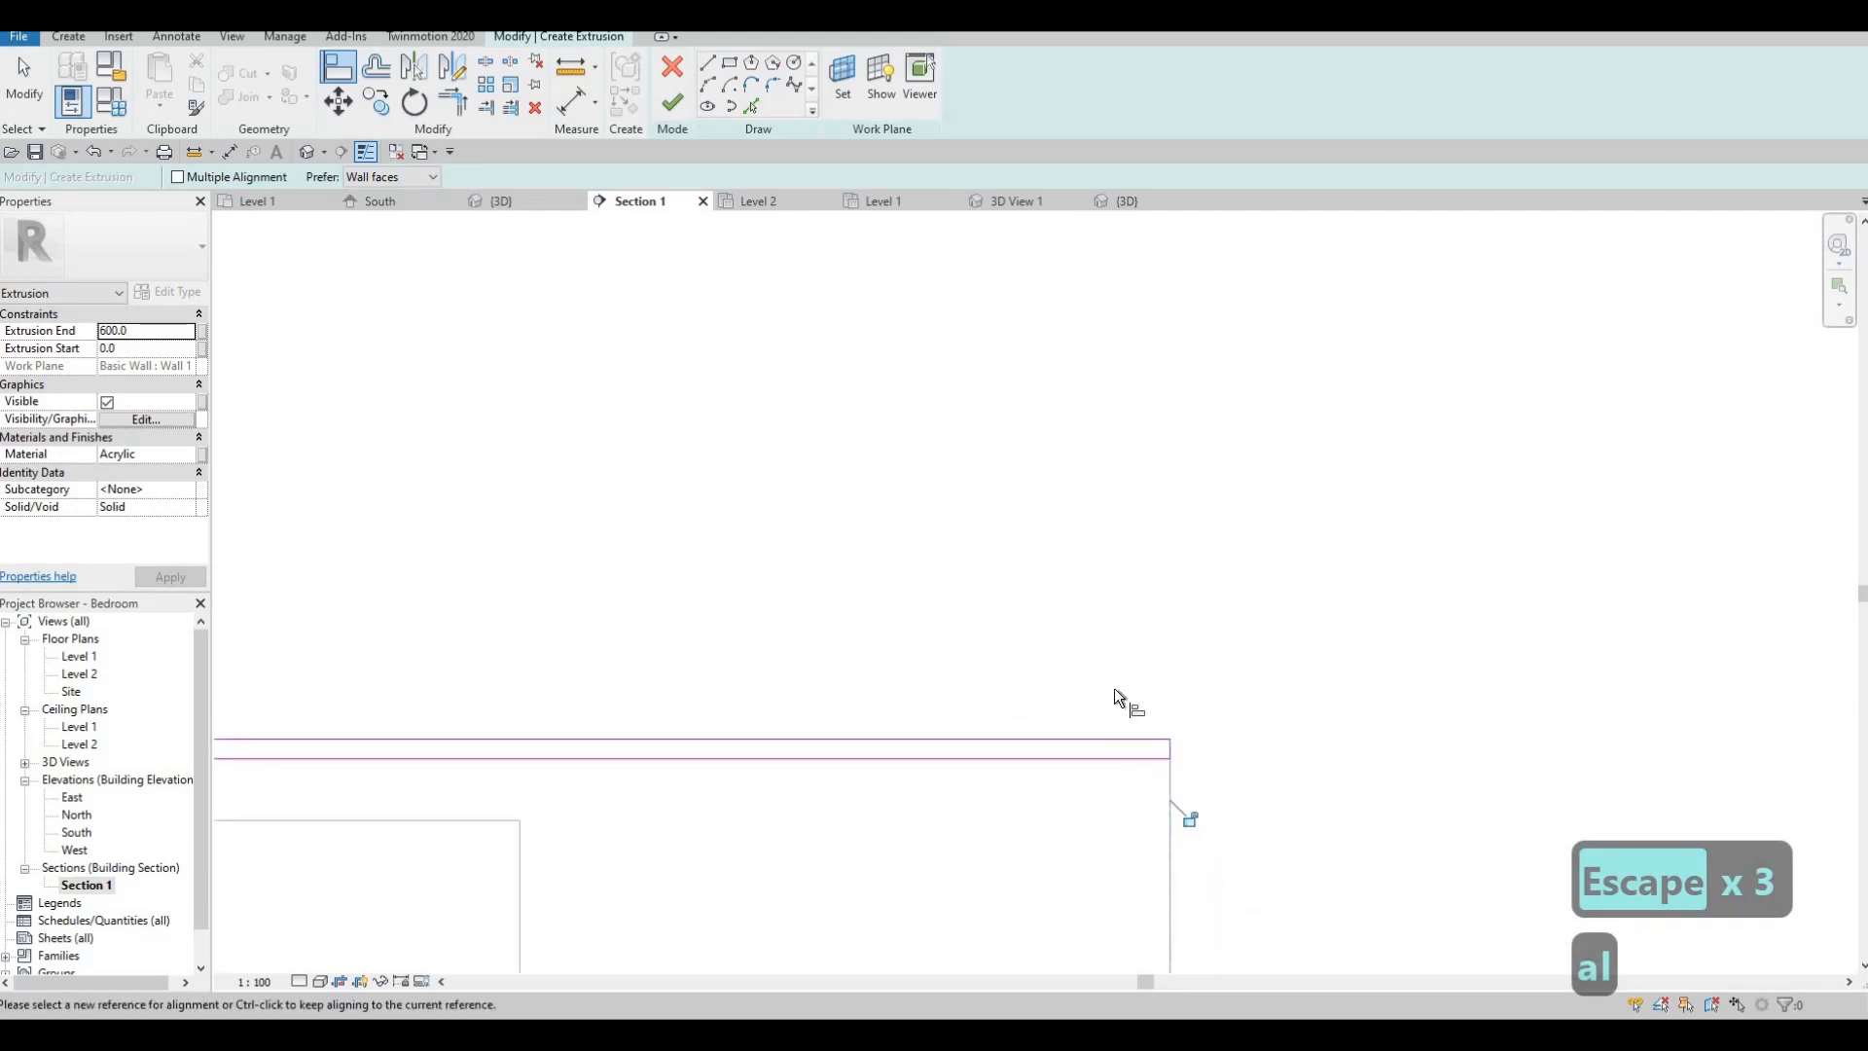
- Finish the thin top panel's extrusion and, in the 3D view, pull its front face back to a depth of about 420 mm
{"action": "left_click", "coordinate": [673, 105]}
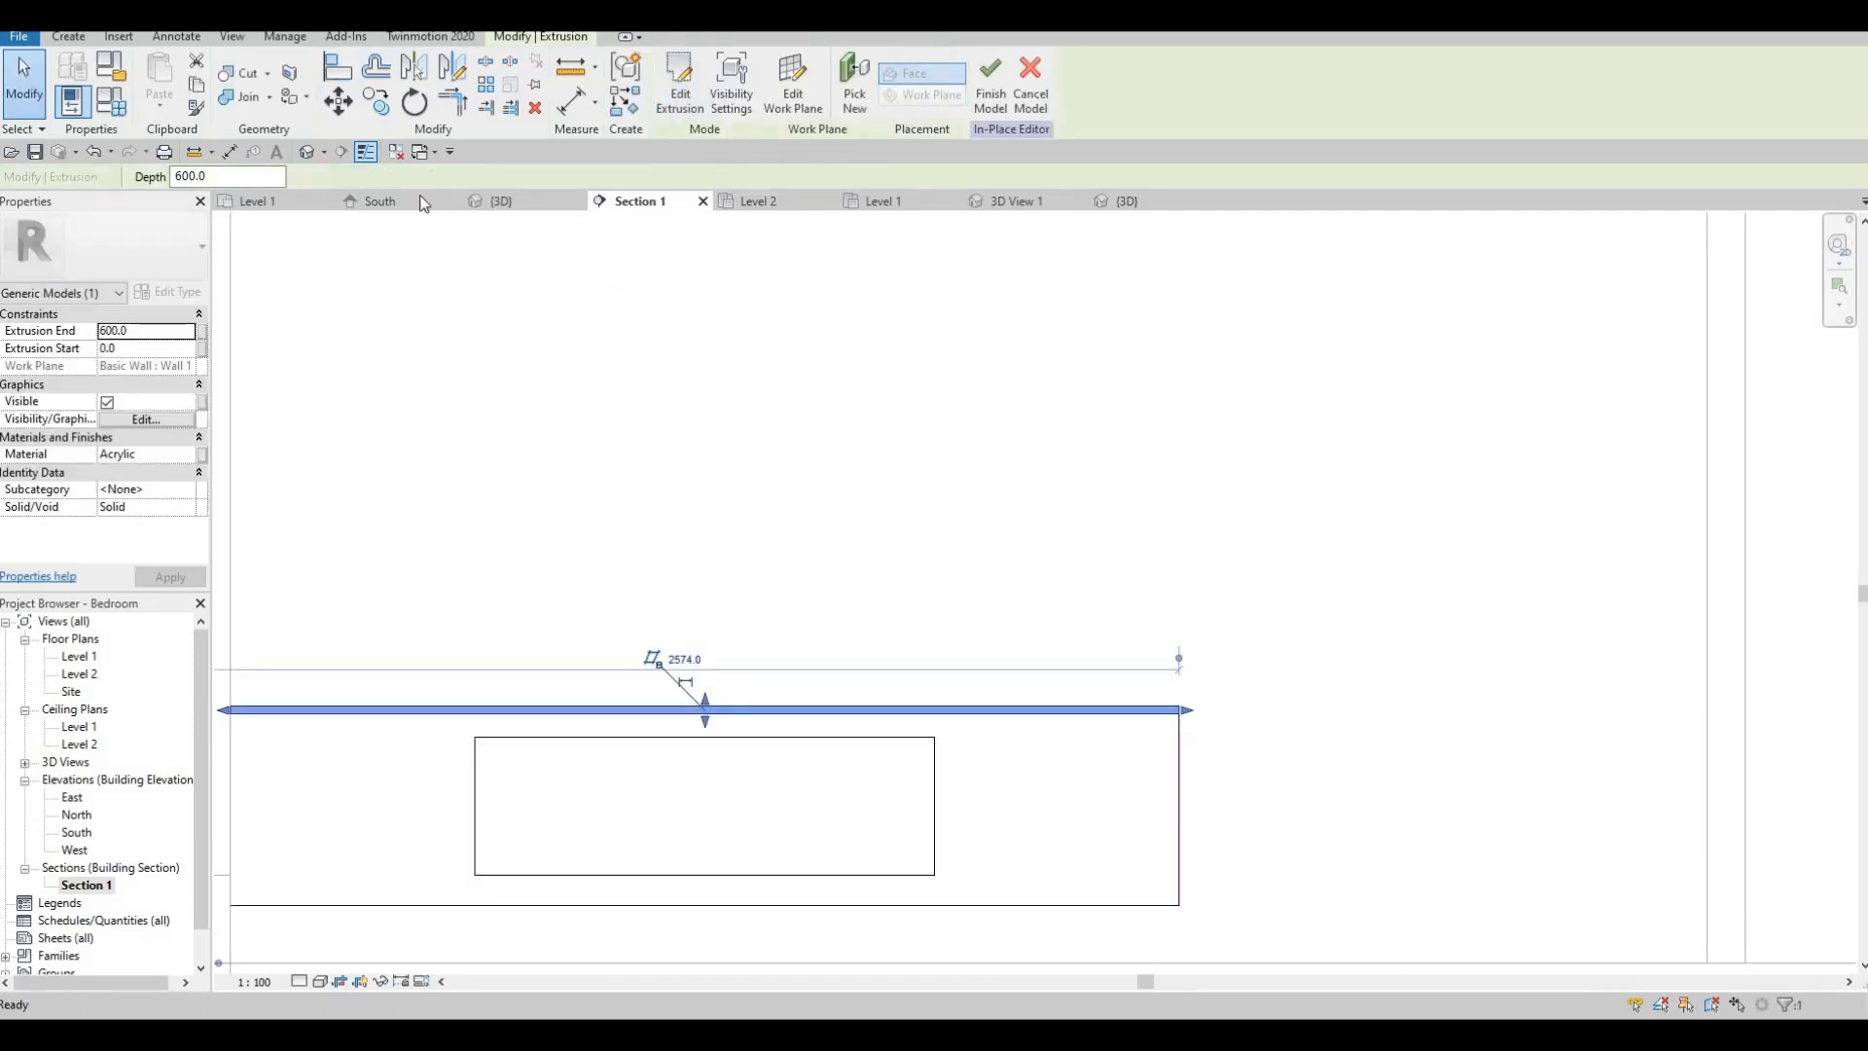
{"action": "key", "text": "ctrl+Tab"}
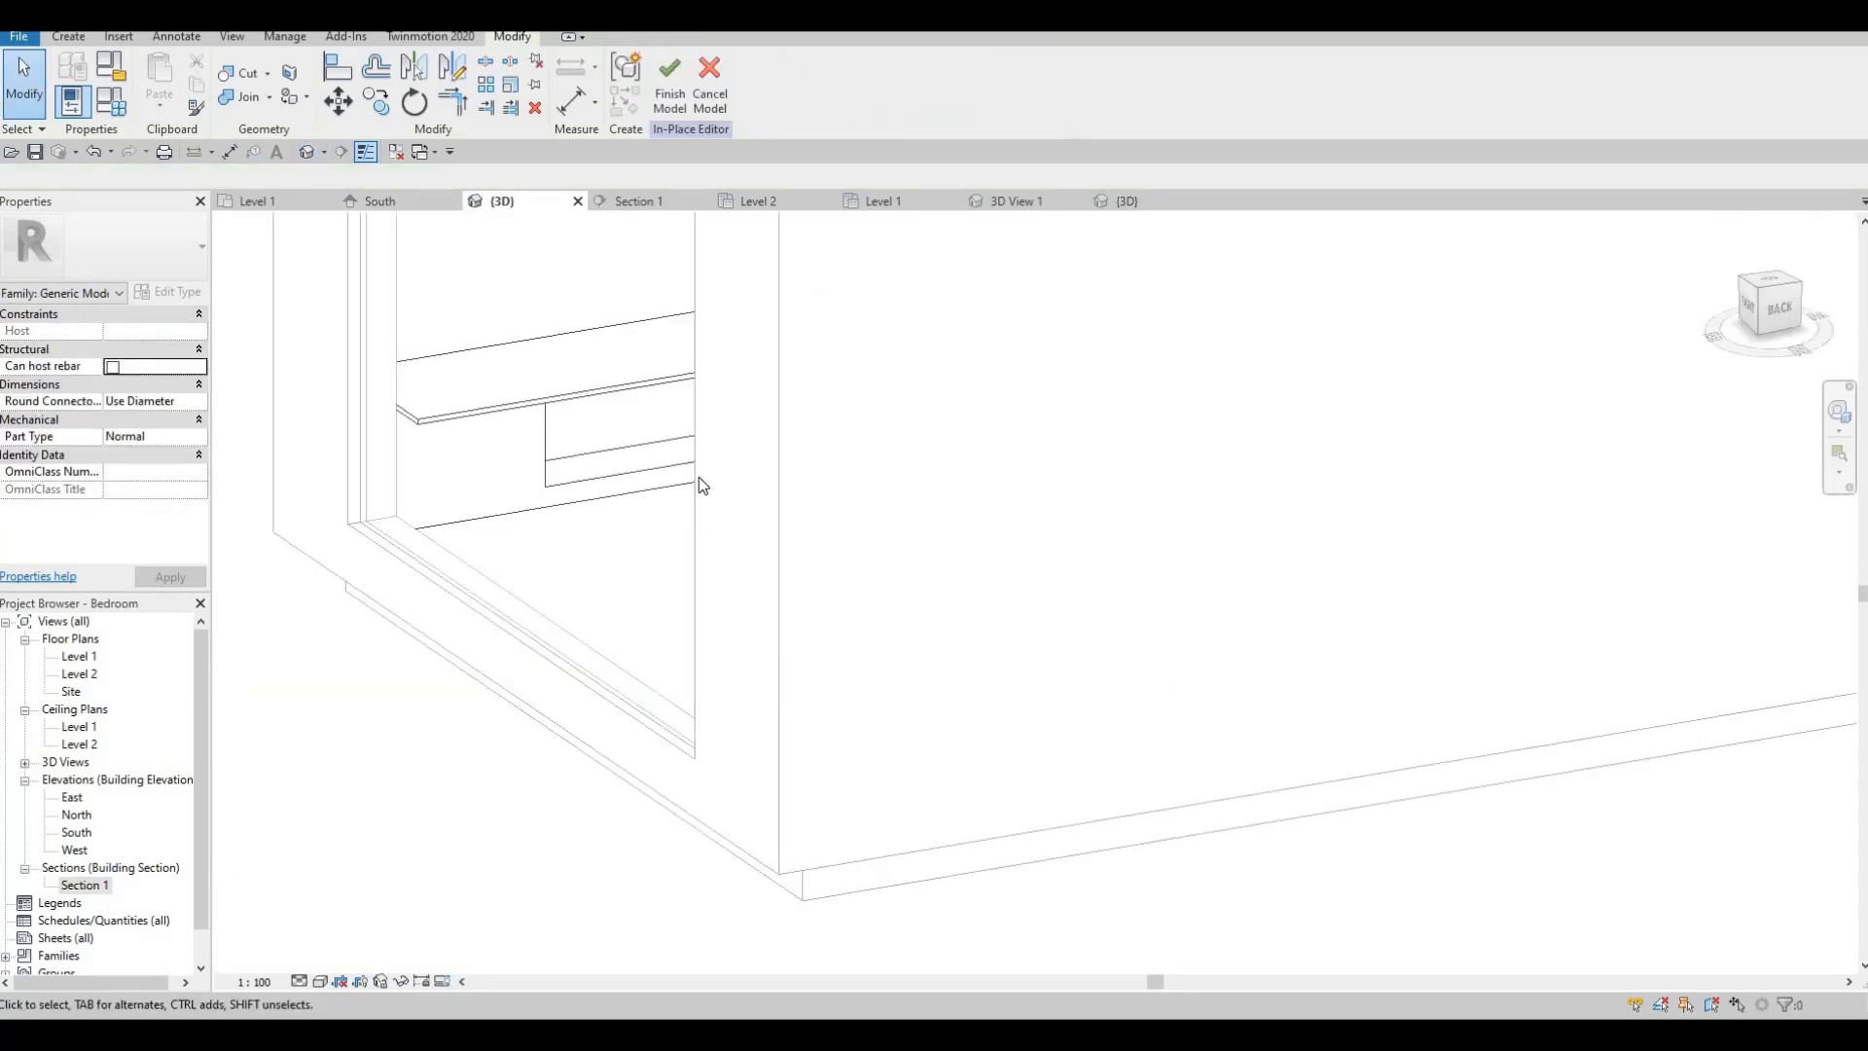
{"action": "middle_click_drag", "start_coordinate": [699, 477], "coordinate": [729, 384], "text": "shift"}
{"action": "left_click", "coordinate": [781, 372]}
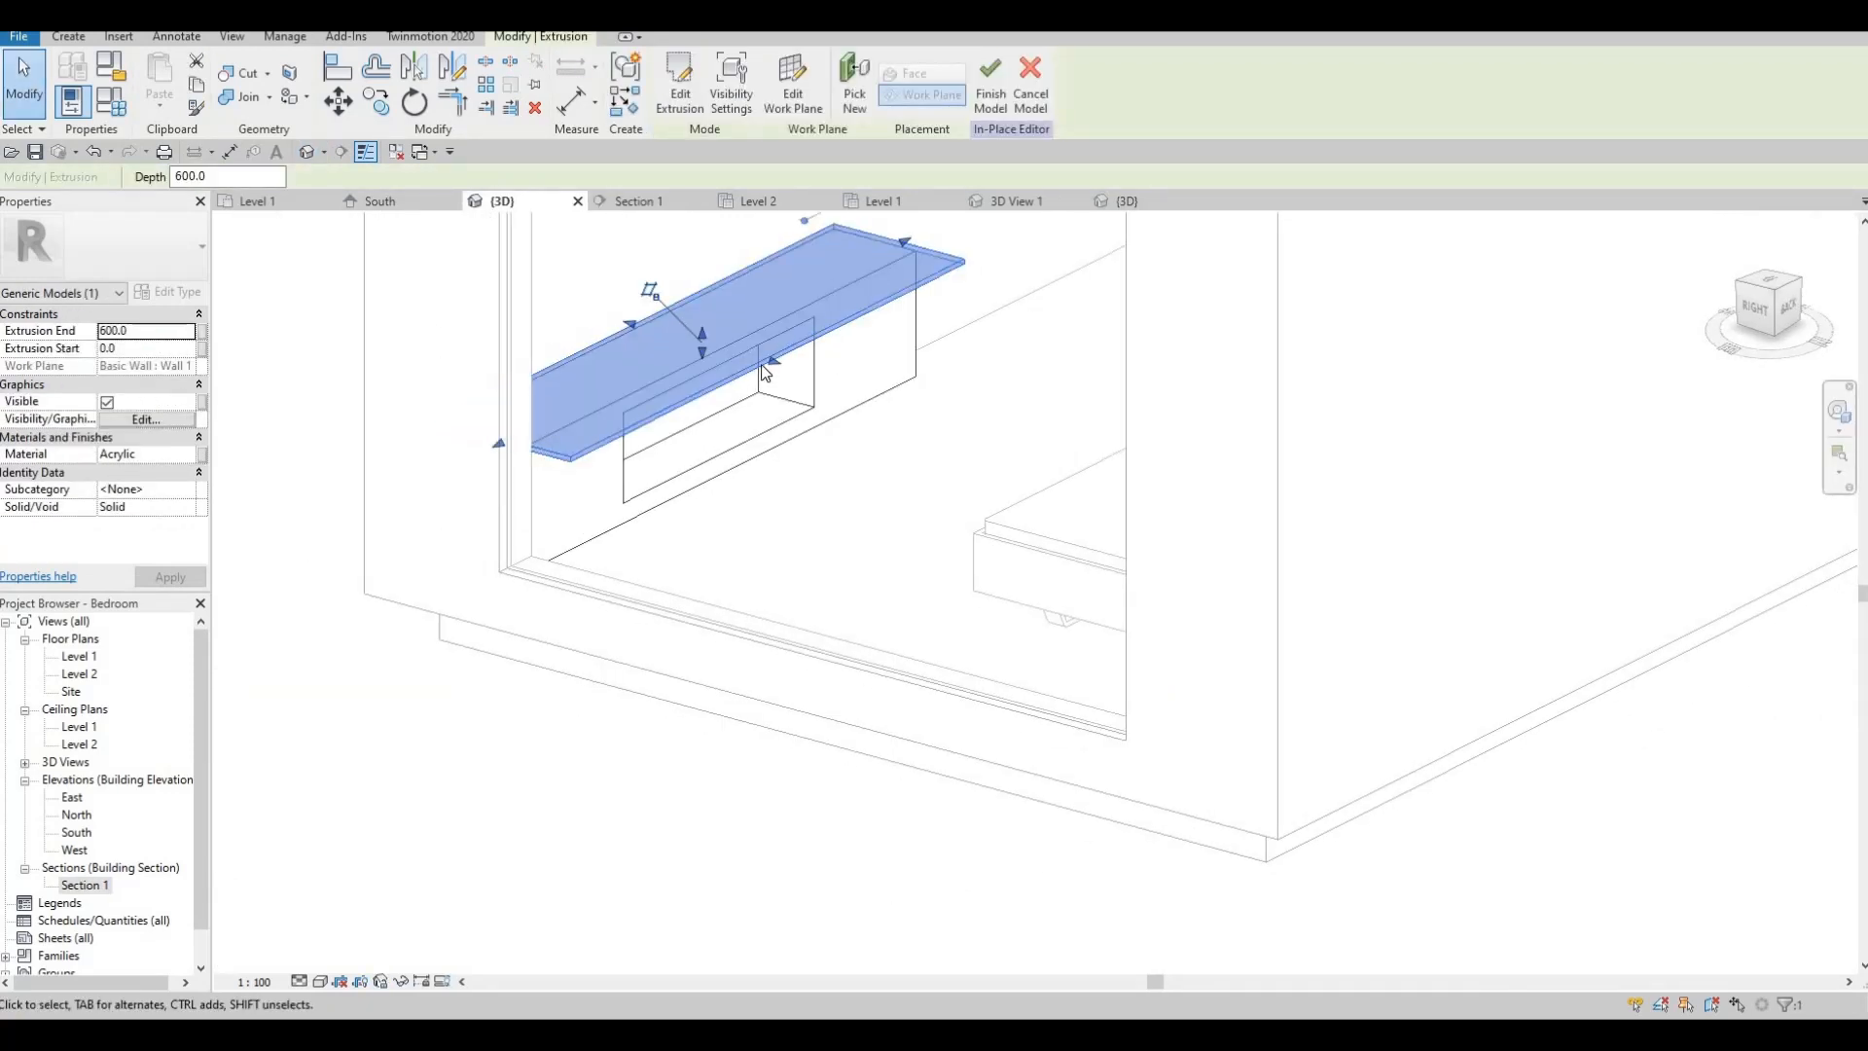
{"action": "scroll", "coordinate": [757, 360], "scroll_direction": "up", "scroll_amount": 2}
{"action": "left_click_drag", "start_coordinate": [727, 341], "coordinate": [704, 323]}
{"action": "key", "text": "Escape"}
- Shorten the top panel's depth further to about 404 mm by moving its front face closer to the box front
{"action": "mouse_move", "coordinate": [784, 304]}
{"action": "middle_mouse_down", "text": "shift"}
{"action": "mouse_move", "coordinate": [967, 179]}
{"action": "mouse_move", "coordinate": [850, 380]}
{"action": "mouse_move", "coordinate": [792, 325]}
{"action": "mouse_move", "coordinate": [845, 360]}
{"action": "mouse_move", "coordinate": [867, 283]}
{"action": "mouse_move", "coordinate": [821, 333]}
{"action": "mouse_move", "coordinate": [816, 319]}
{"action": "middle_mouse_up", "text": "shift"}
{"action": "left_click", "coordinate": [688, 333]}
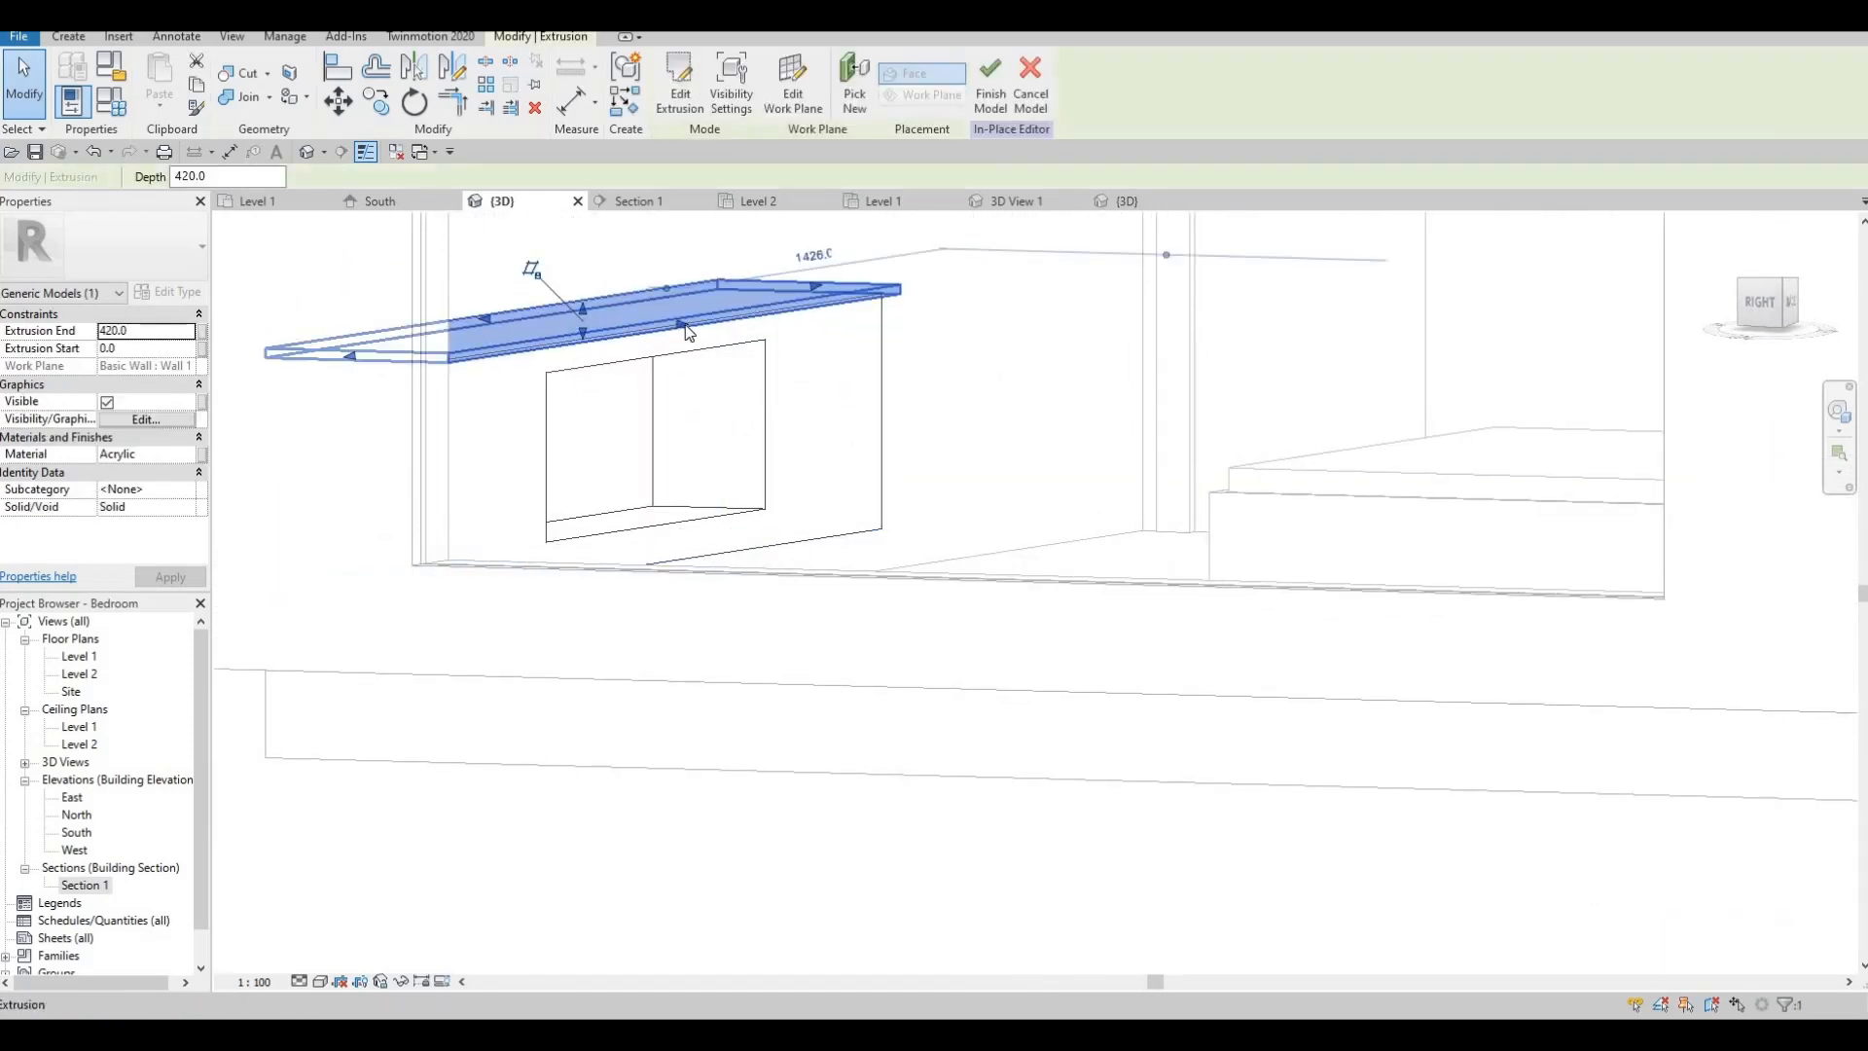
{"action": "scroll", "coordinate": [681, 331], "scroll_direction": "up", "scroll_amount": 2}
{"action": "left_click_drag", "start_coordinate": [671, 321], "coordinate": [705, 352]}
{"action": "key", "text": "Escape"}
{"action": "middle_click_drag", "start_coordinate": [826, 404], "coordinate": [884, 400], "text": "shift"}
{"action": "middle_click_drag", "start_coordinate": [761, 471], "coordinate": [917, 522], "text": "shift"}
{"action": "mouse_move", "coordinate": [832, 571]}
{"action": "middle_mouse_down", "text": "shift"}
{"action": "mouse_move", "coordinate": [851, 554]}
{"action": "mouse_move", "coordinate": [821, 534]}
{"action": "mouse_move", "coordinate": [867, 529]}
{"action": "mouse_move", "coordinate": [853, 591]}
{"action": "middle_mouse_up", "text": "shift"}
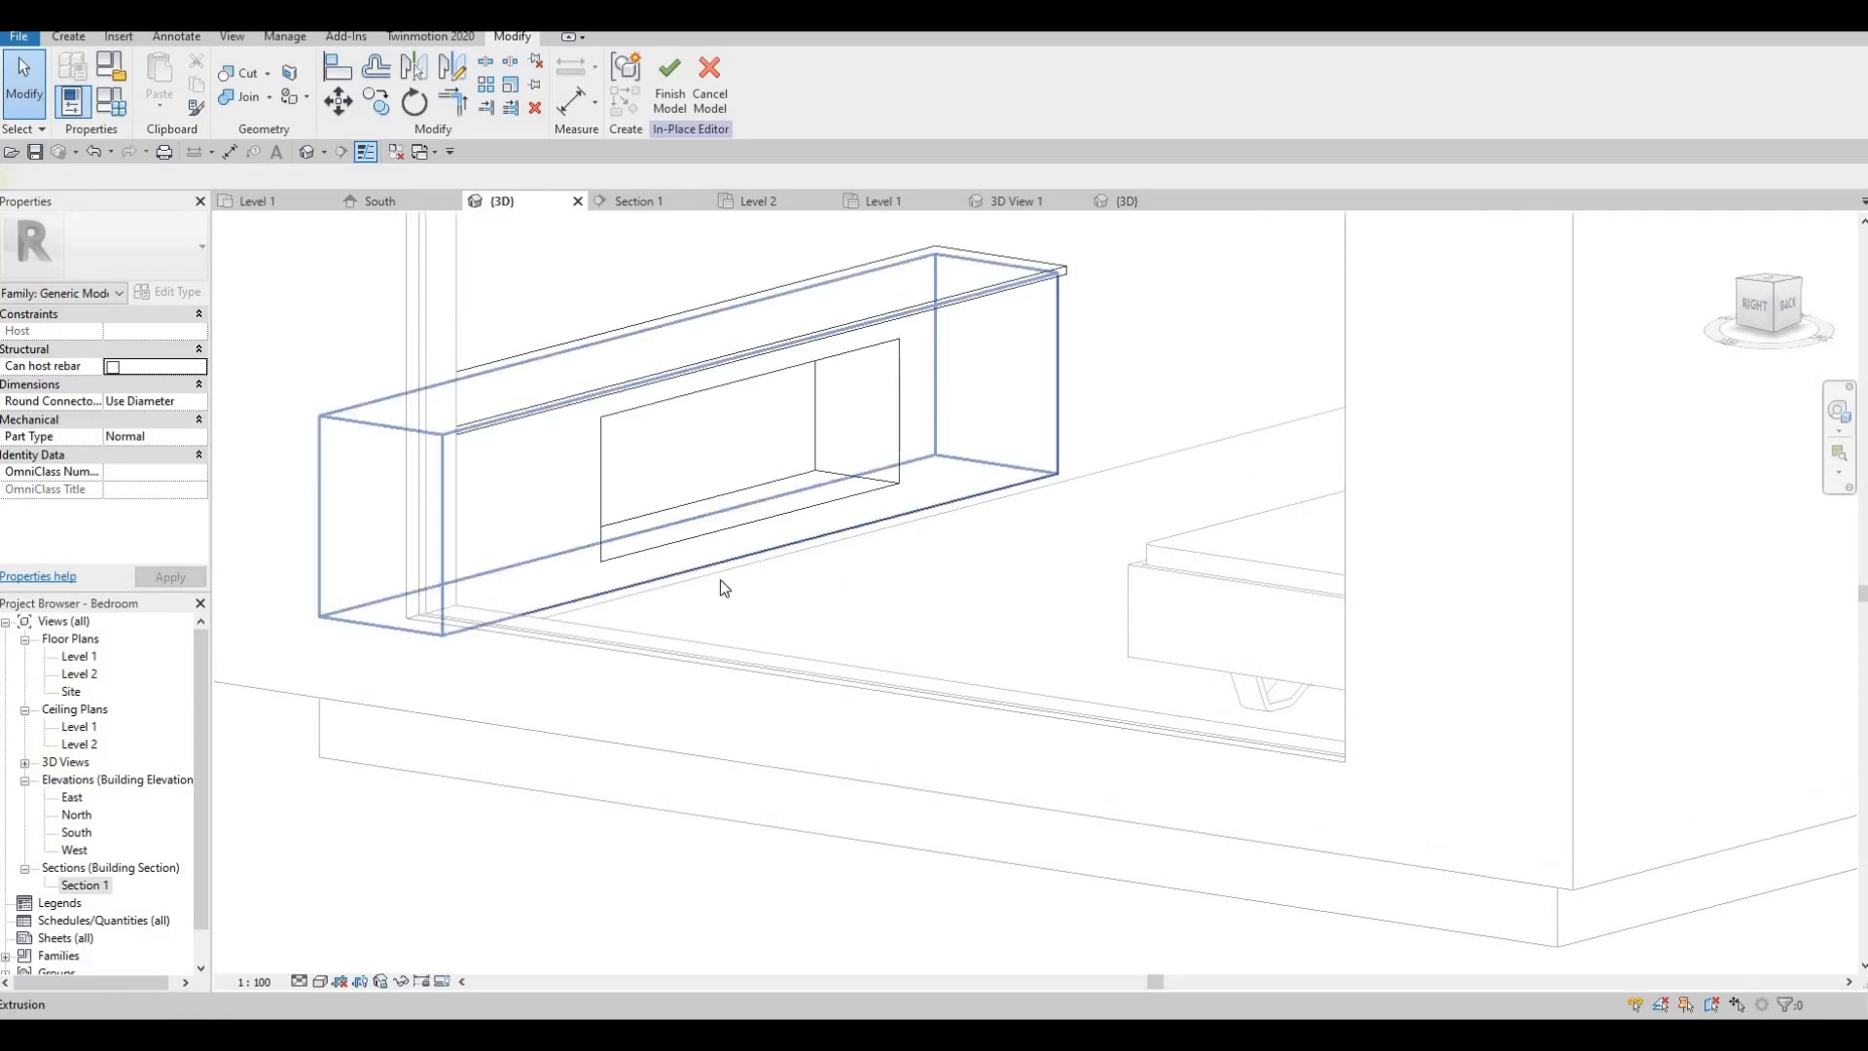
{"action": "middle_click_drag", "start_coordinate": [720, 588], "coordinate": [659, 516], "text": "shift"}
{"action": "middle_click_drag", "start_coordinate": [533, 469], "coordinate": [705, 365]}
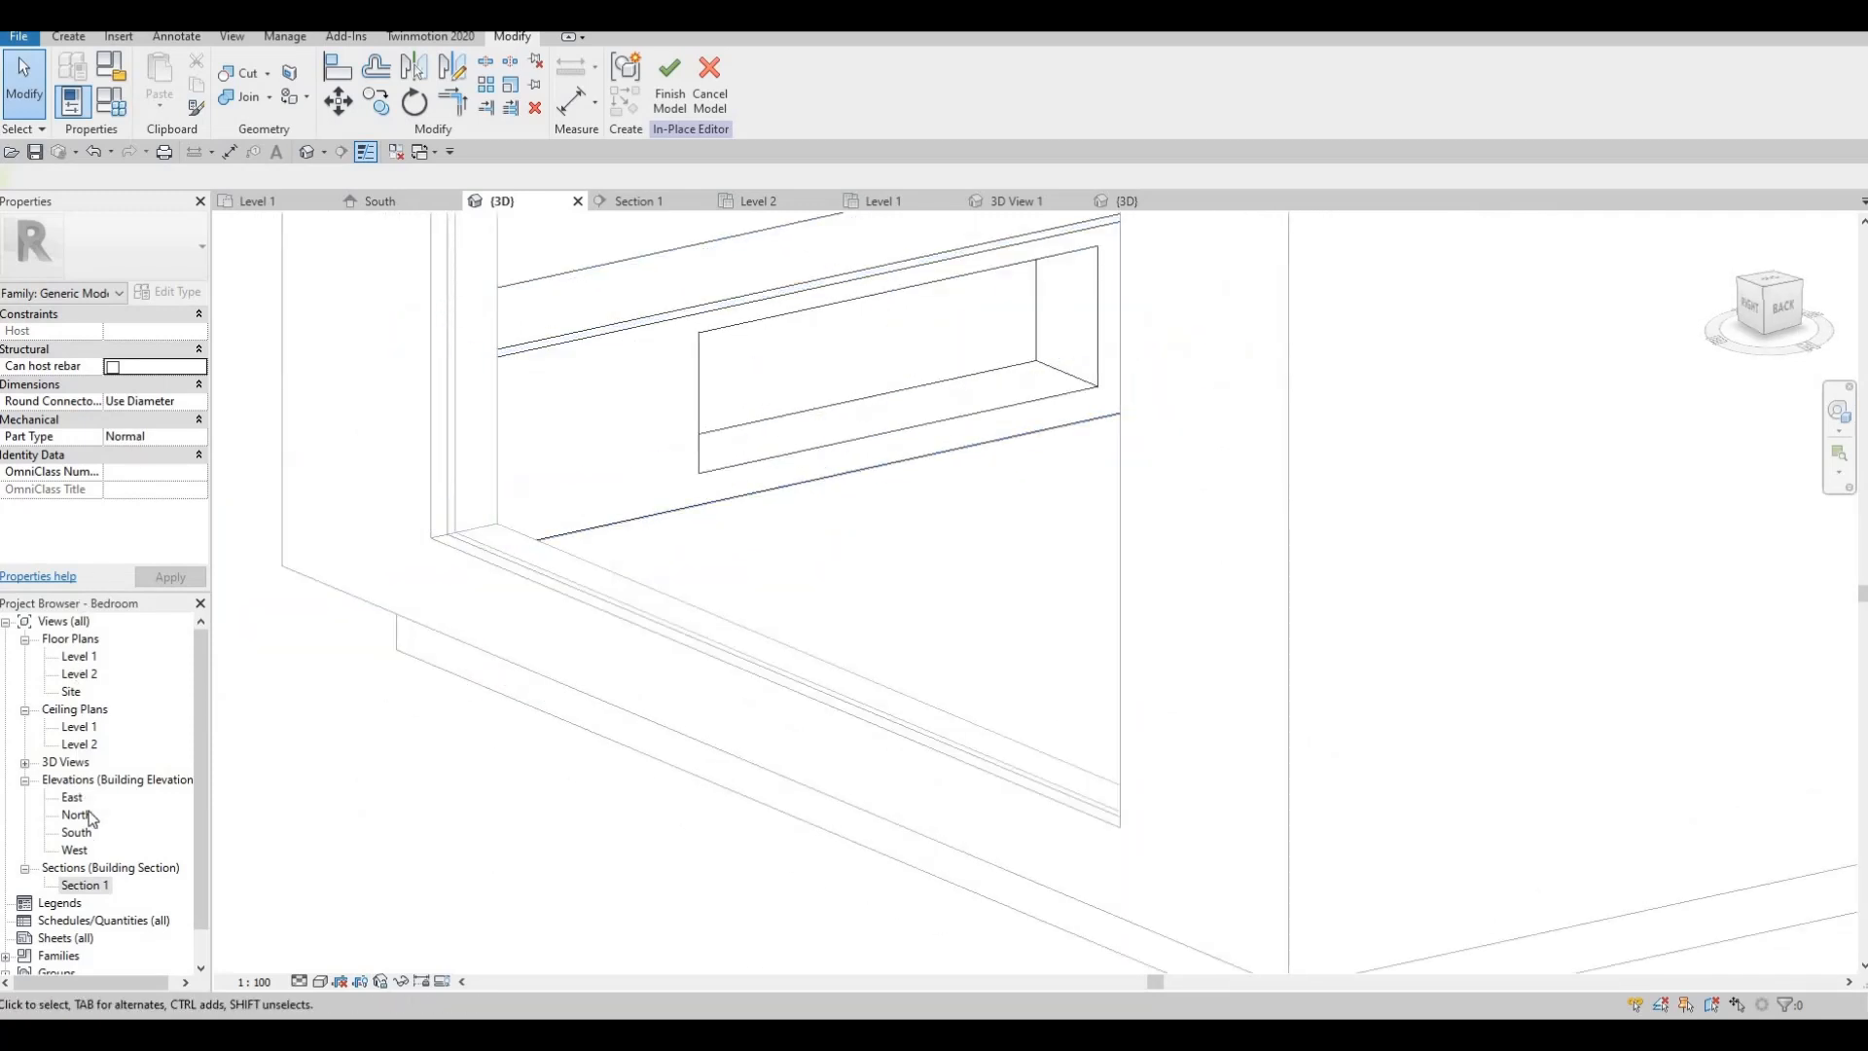
- In Section 1, change the thin top panel's material to Laminate, Ivory, Matte
{"action": "double_click", "coordinate": [74, 888]}
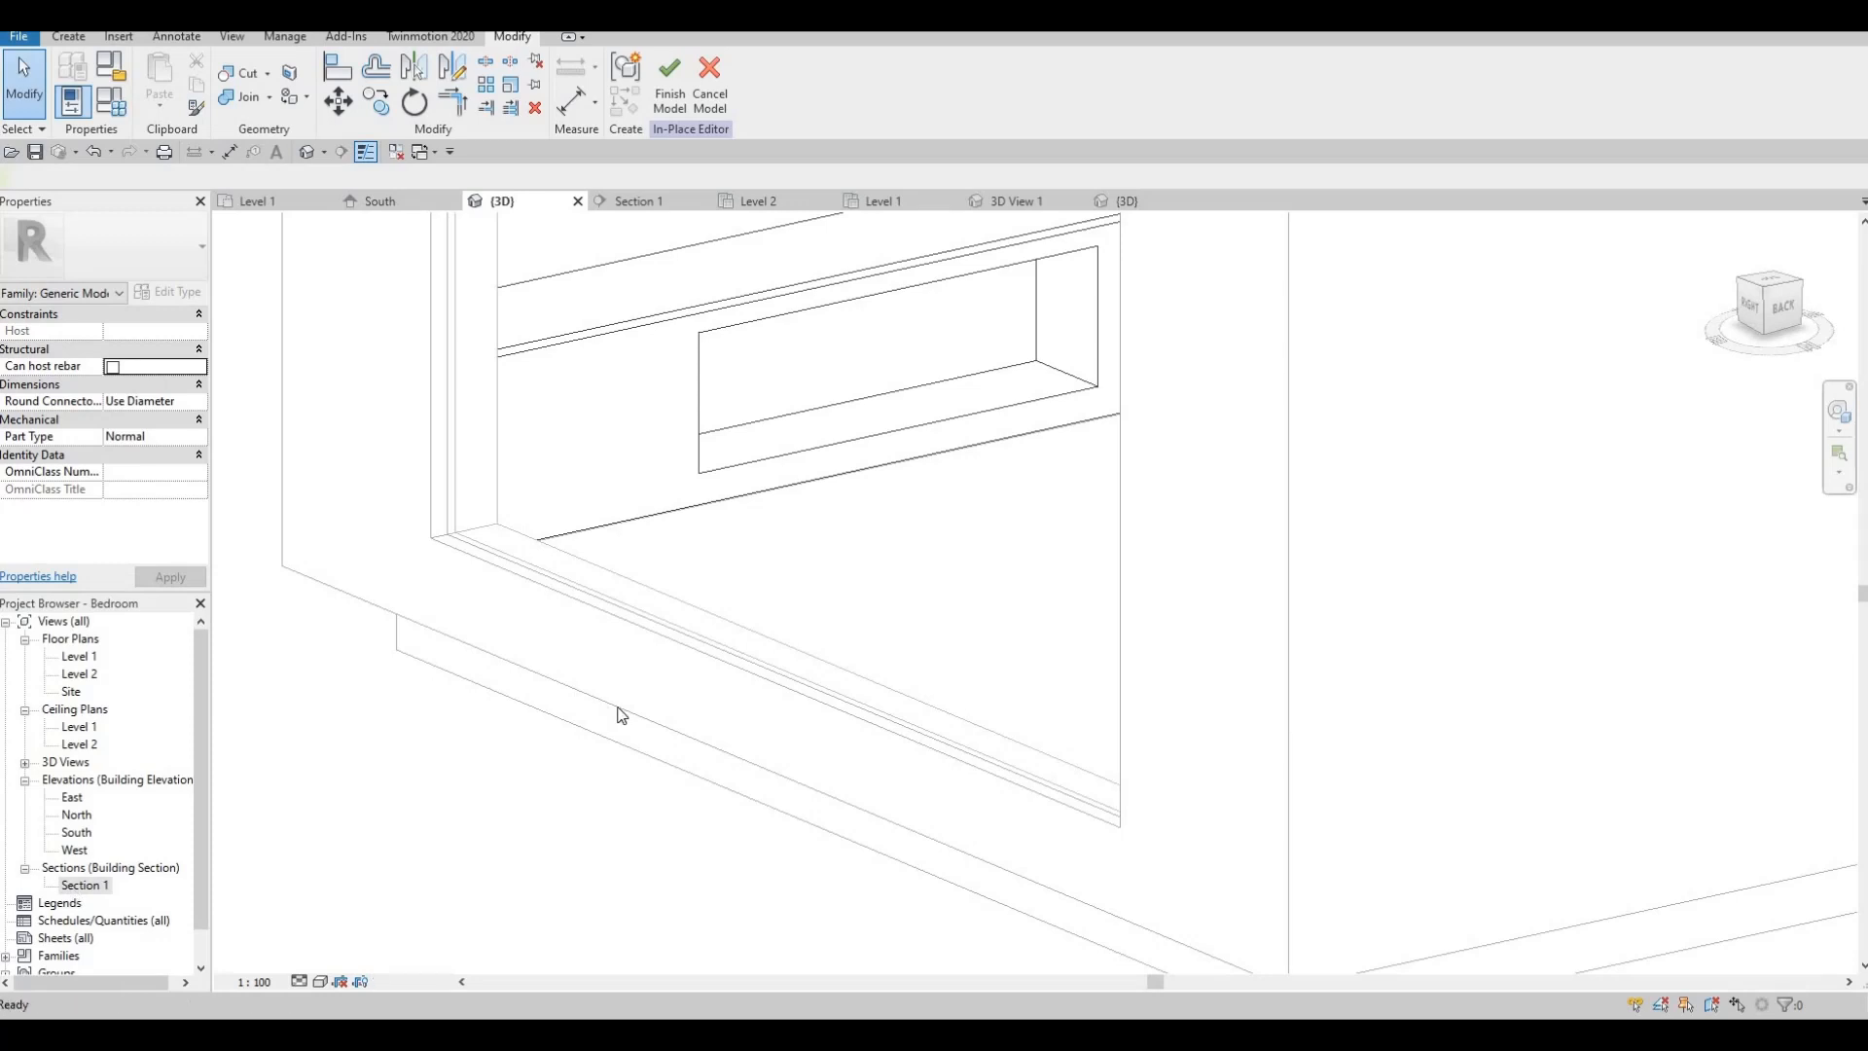
{"action": "scroll", "coordinate": [627, 574], "scroll_direction": "down", "scroll_amount": 4}
{"action": "scroll", "coordinate": [755, 584], "scroll_direction": "down", "scroll_amount": 1}
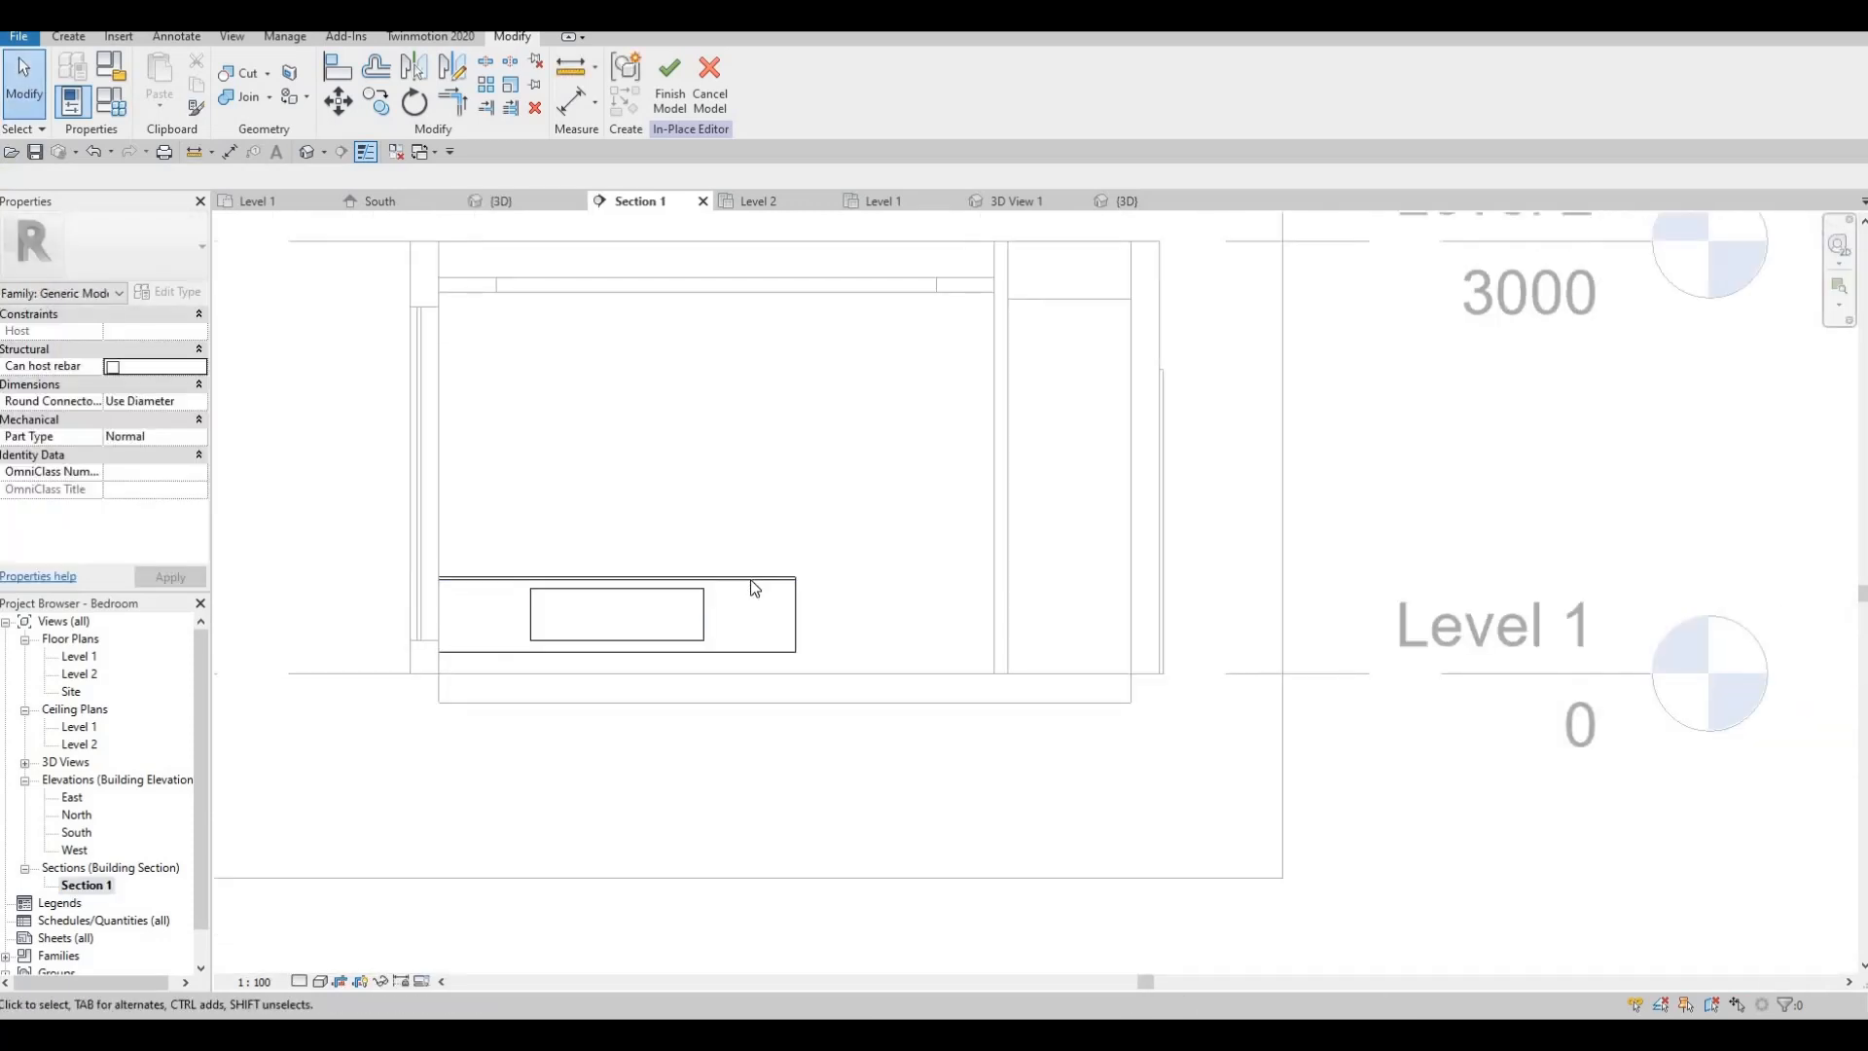
{"action": "scroll", "coordinate": [759, 582], "scroll_direction": "up", "scroll_amount": 2}
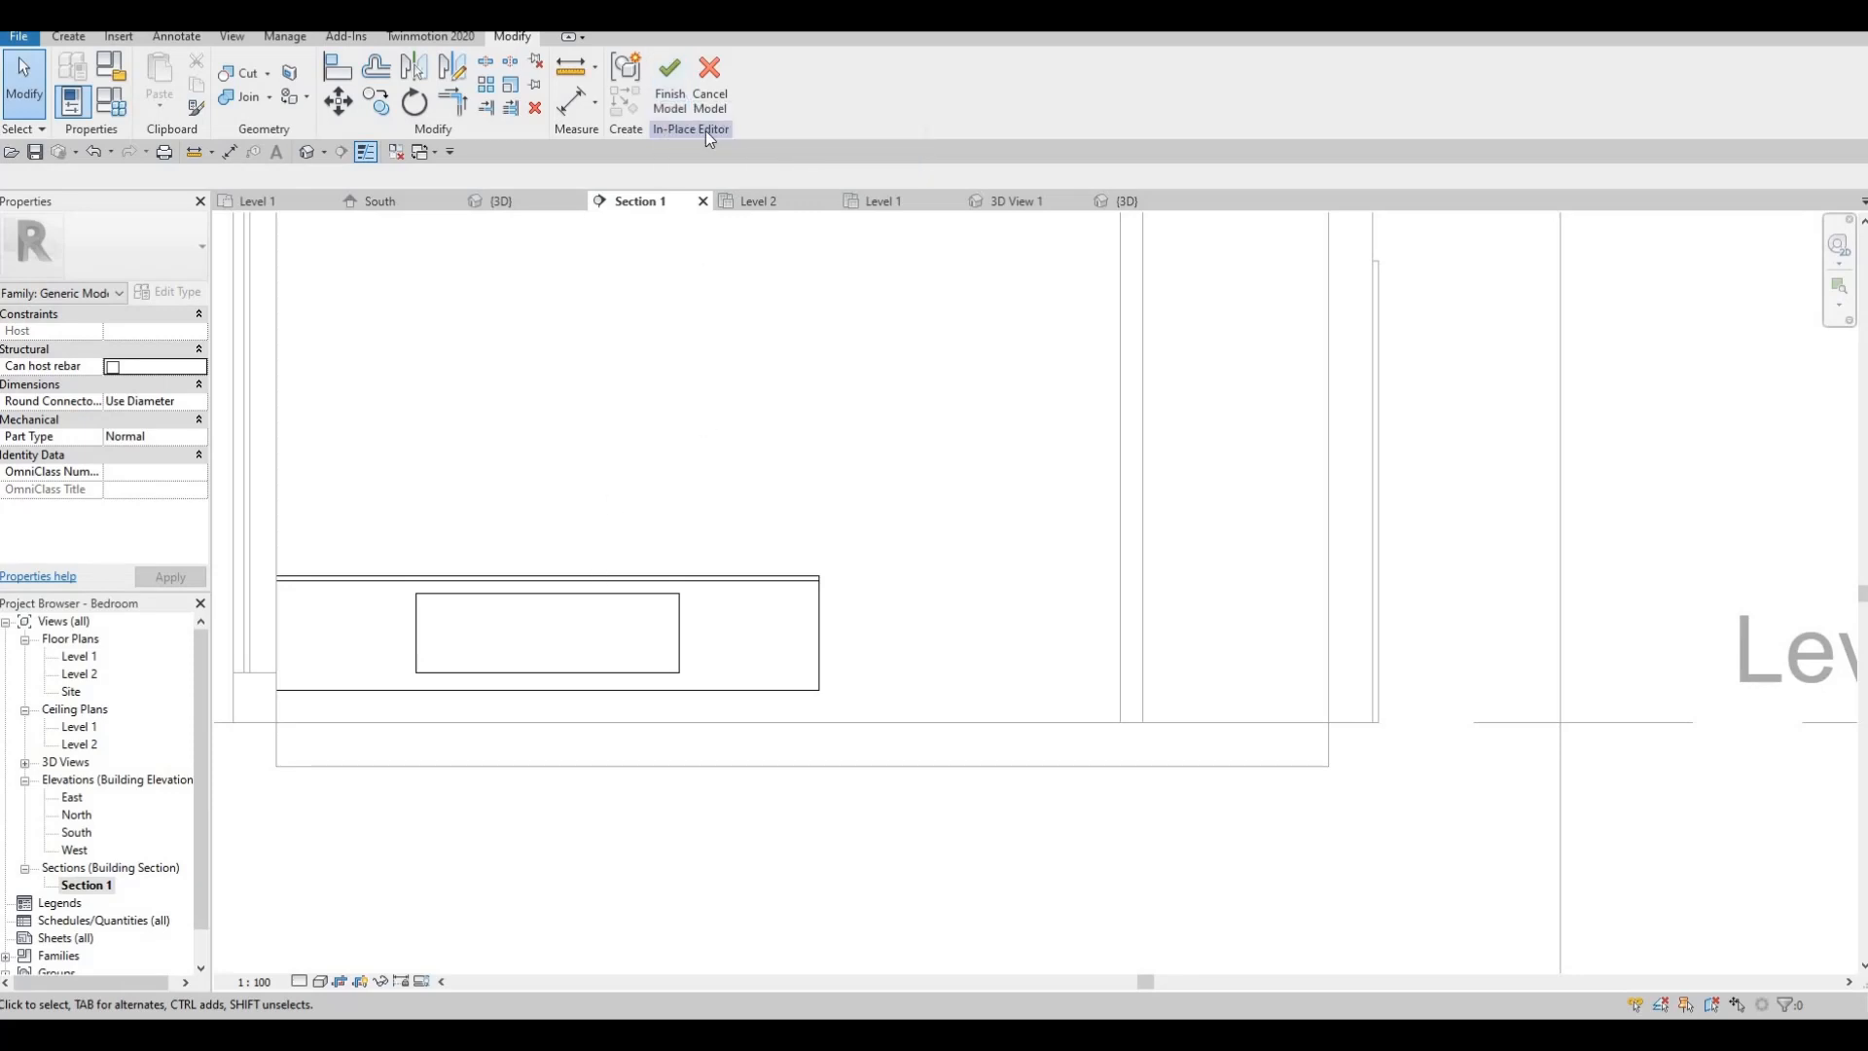
{"action": "left_click", "coordinate": [667, 580]}
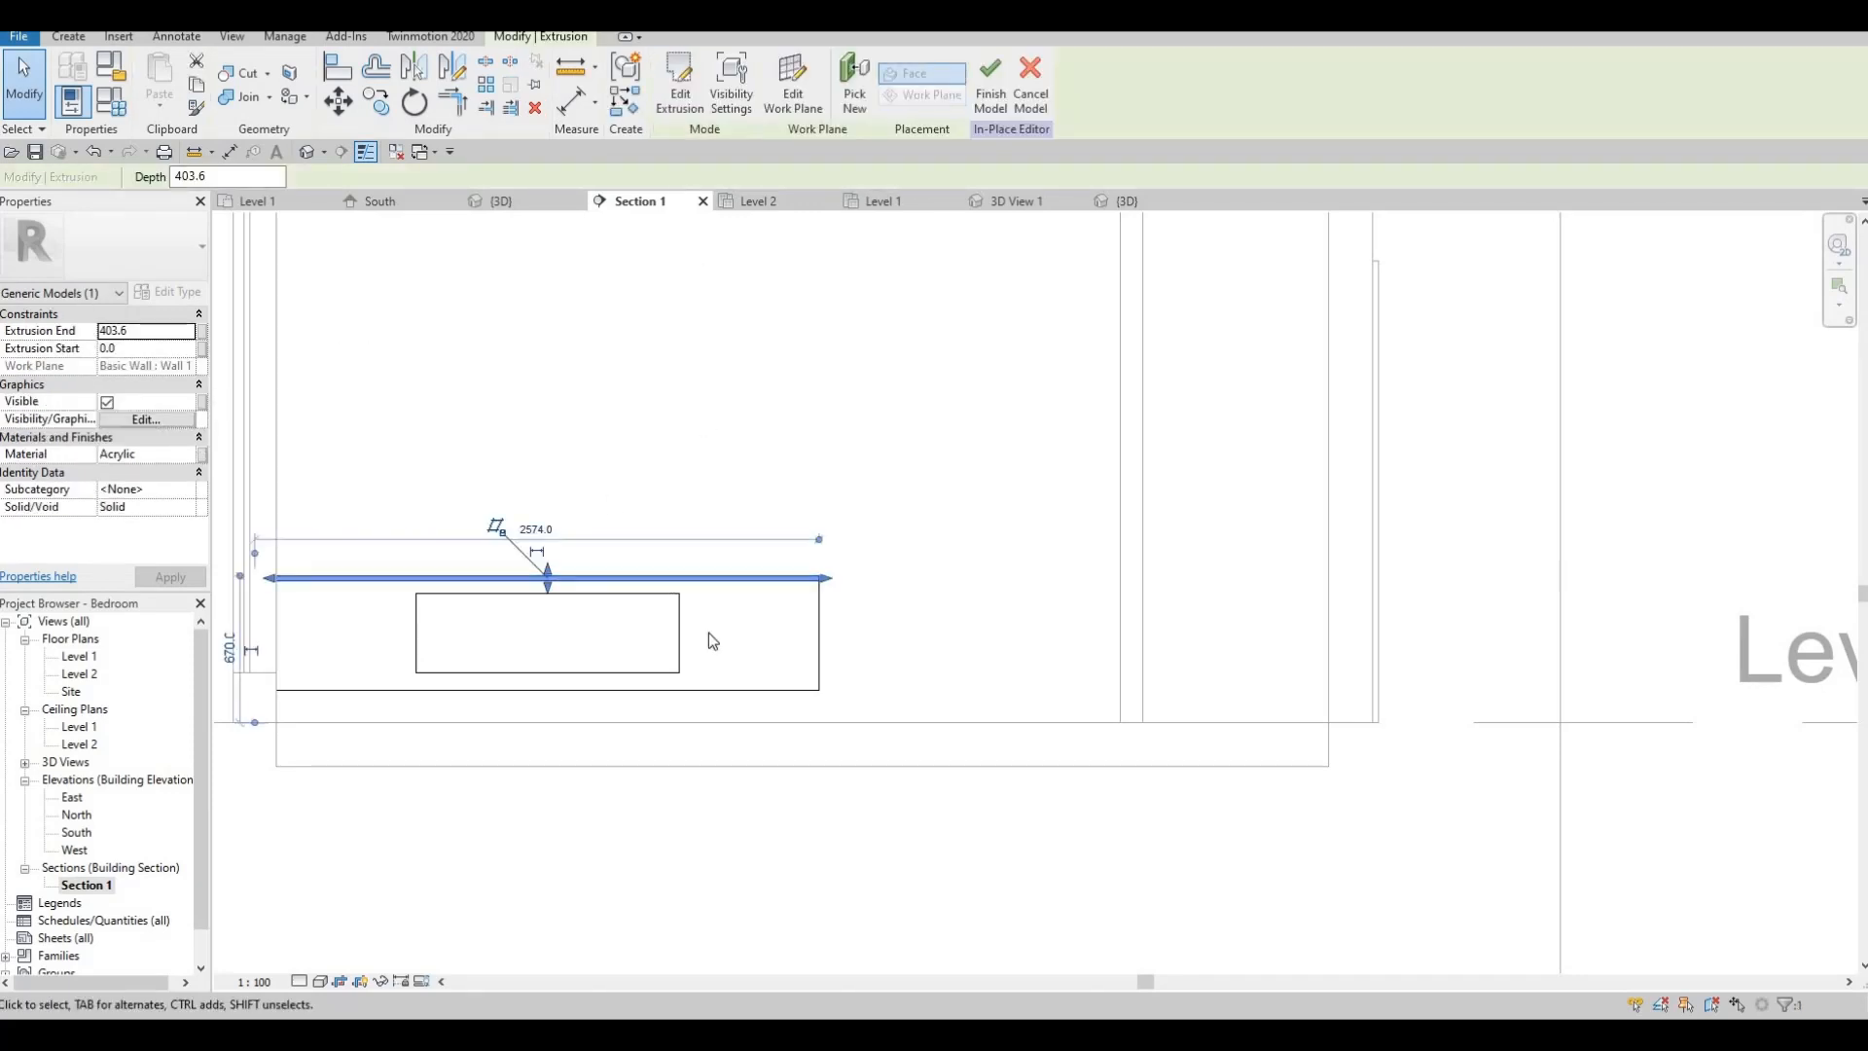
{"action": "left_click", "coordinate": [188, 457]}
{"action": "left_click", "coordinate": [189, 456]}
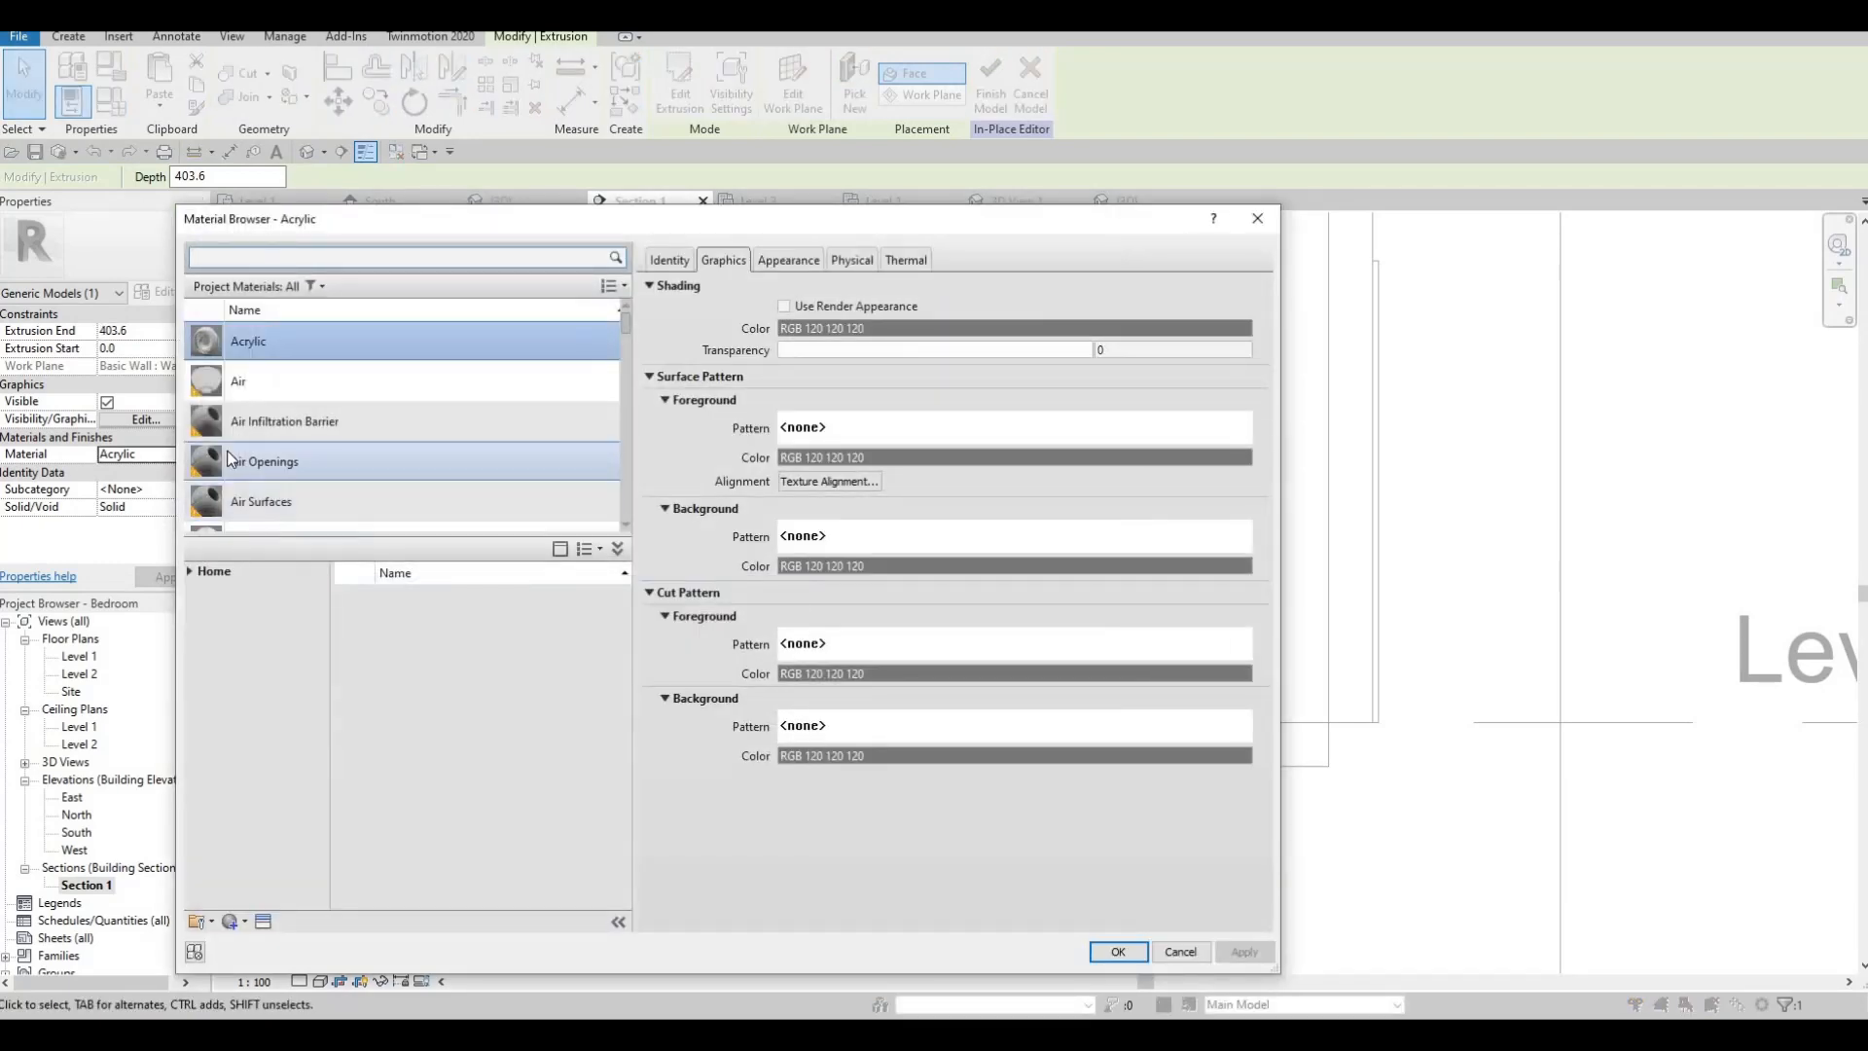
{"action": "scroll", "coordinate": [233, 458], "scroll_direction": "down", "scroll_amount": 5}
{"action": "scroll", "coordinate": [319, 502], "scroll_direction": "up", "scroll_amount": 1}
{"action": "scroll", "coordinate": [321, 499], "scroll_direction": "down", "scroll_amount": 4}
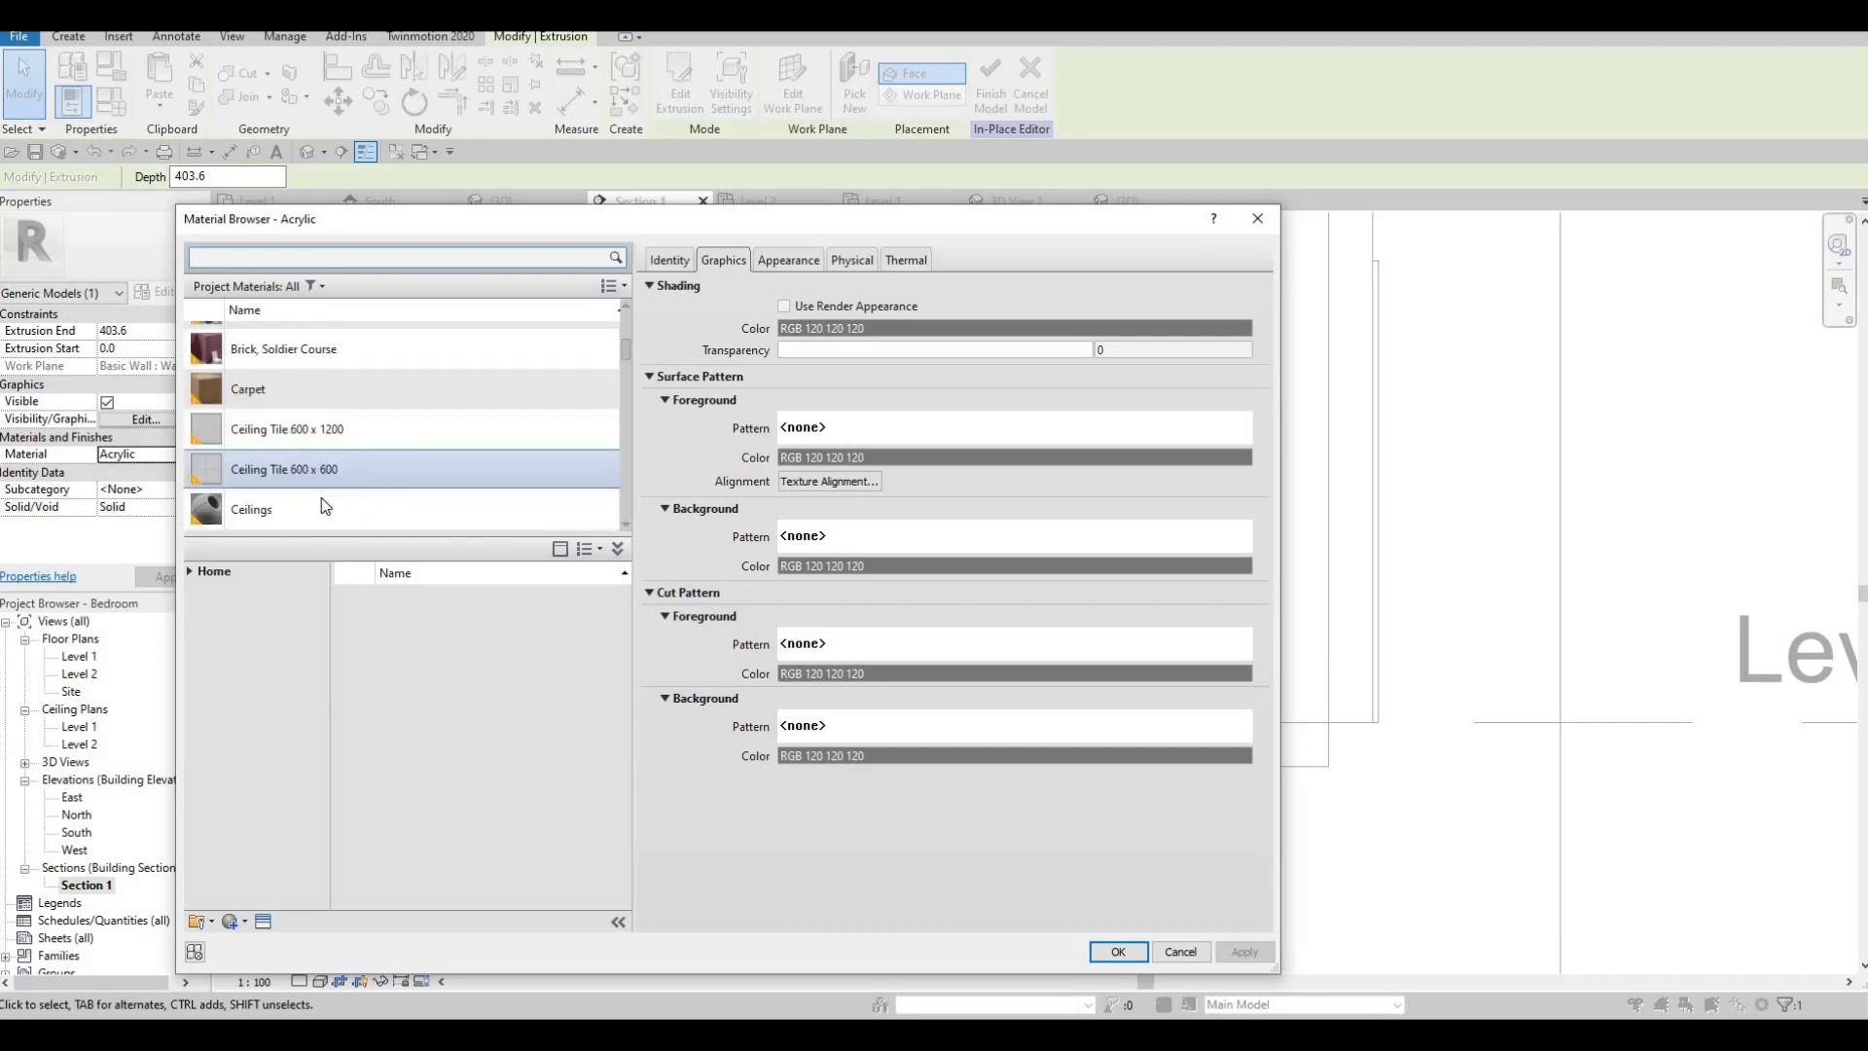
{"action": "scroll", "coordinate": [321, 494], "scroll_direction": "down", "scroll_amount": 7}
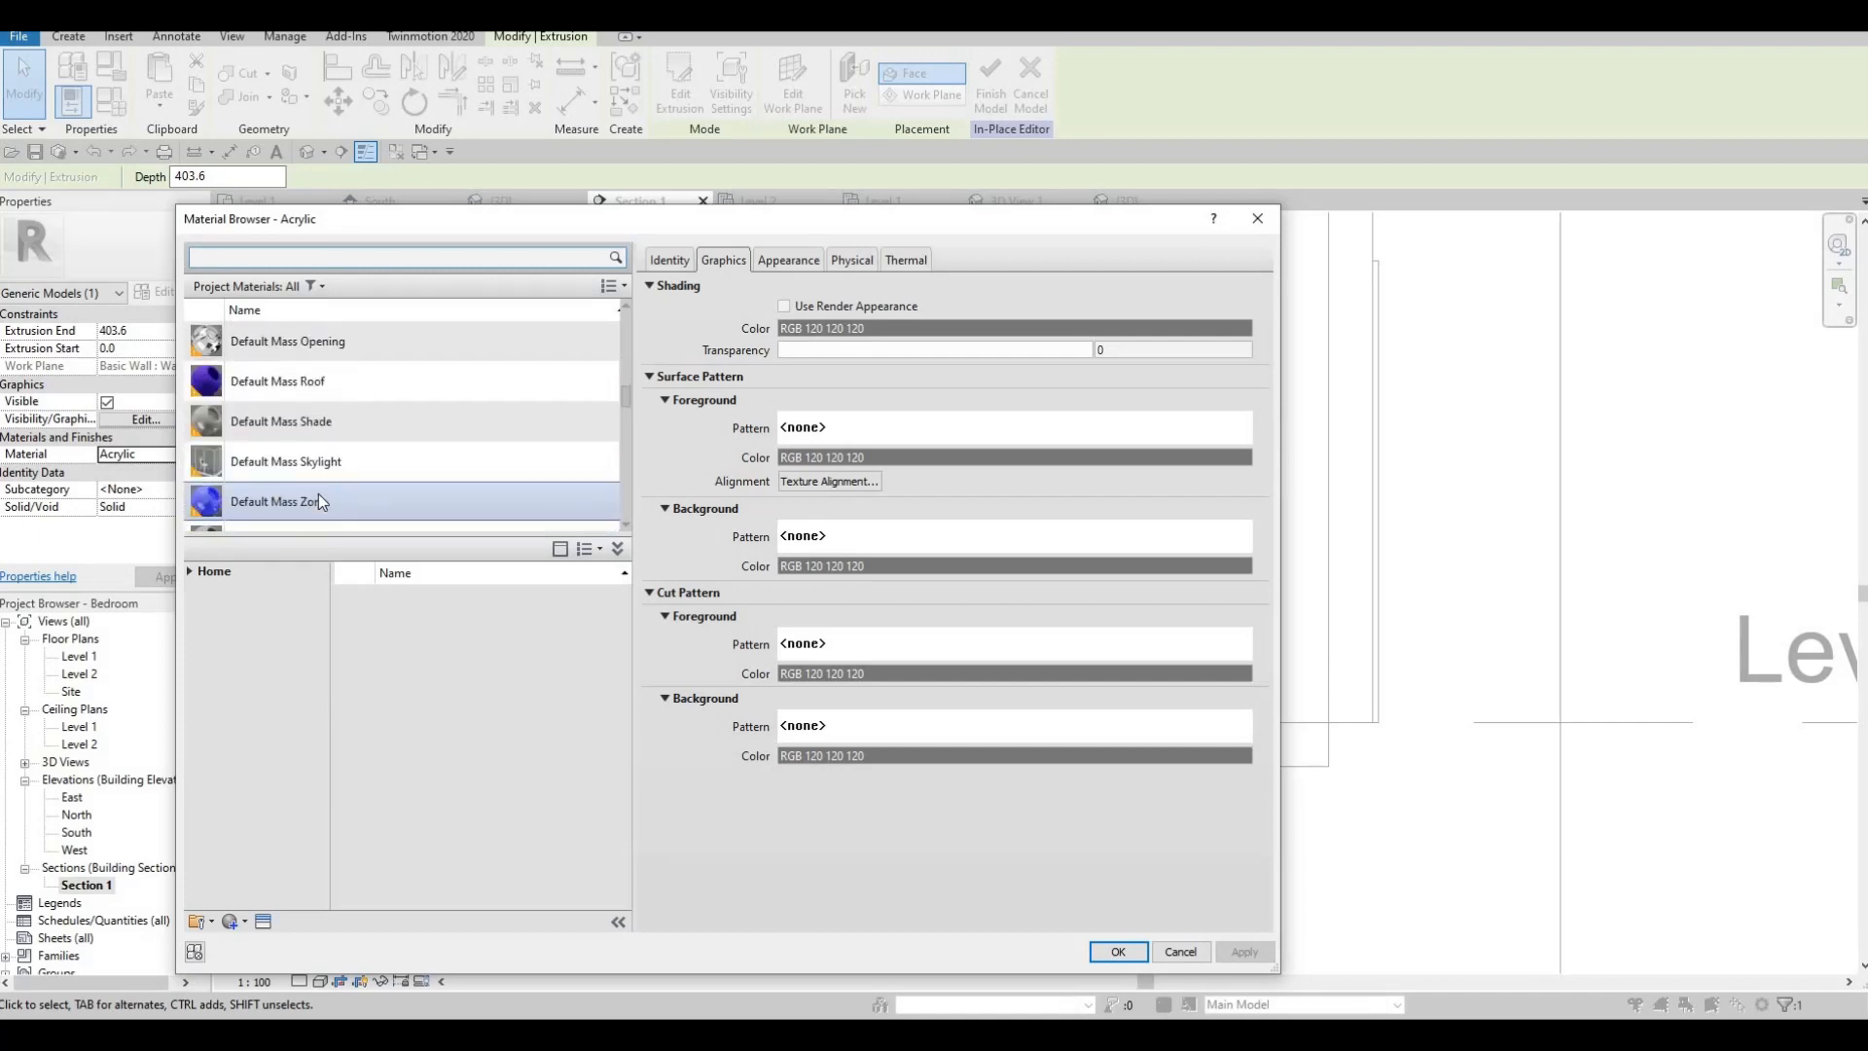
{"action": "scroll", "coordinate": [321, 493], "scroll_direction": "up", "scroll_amount": 4}
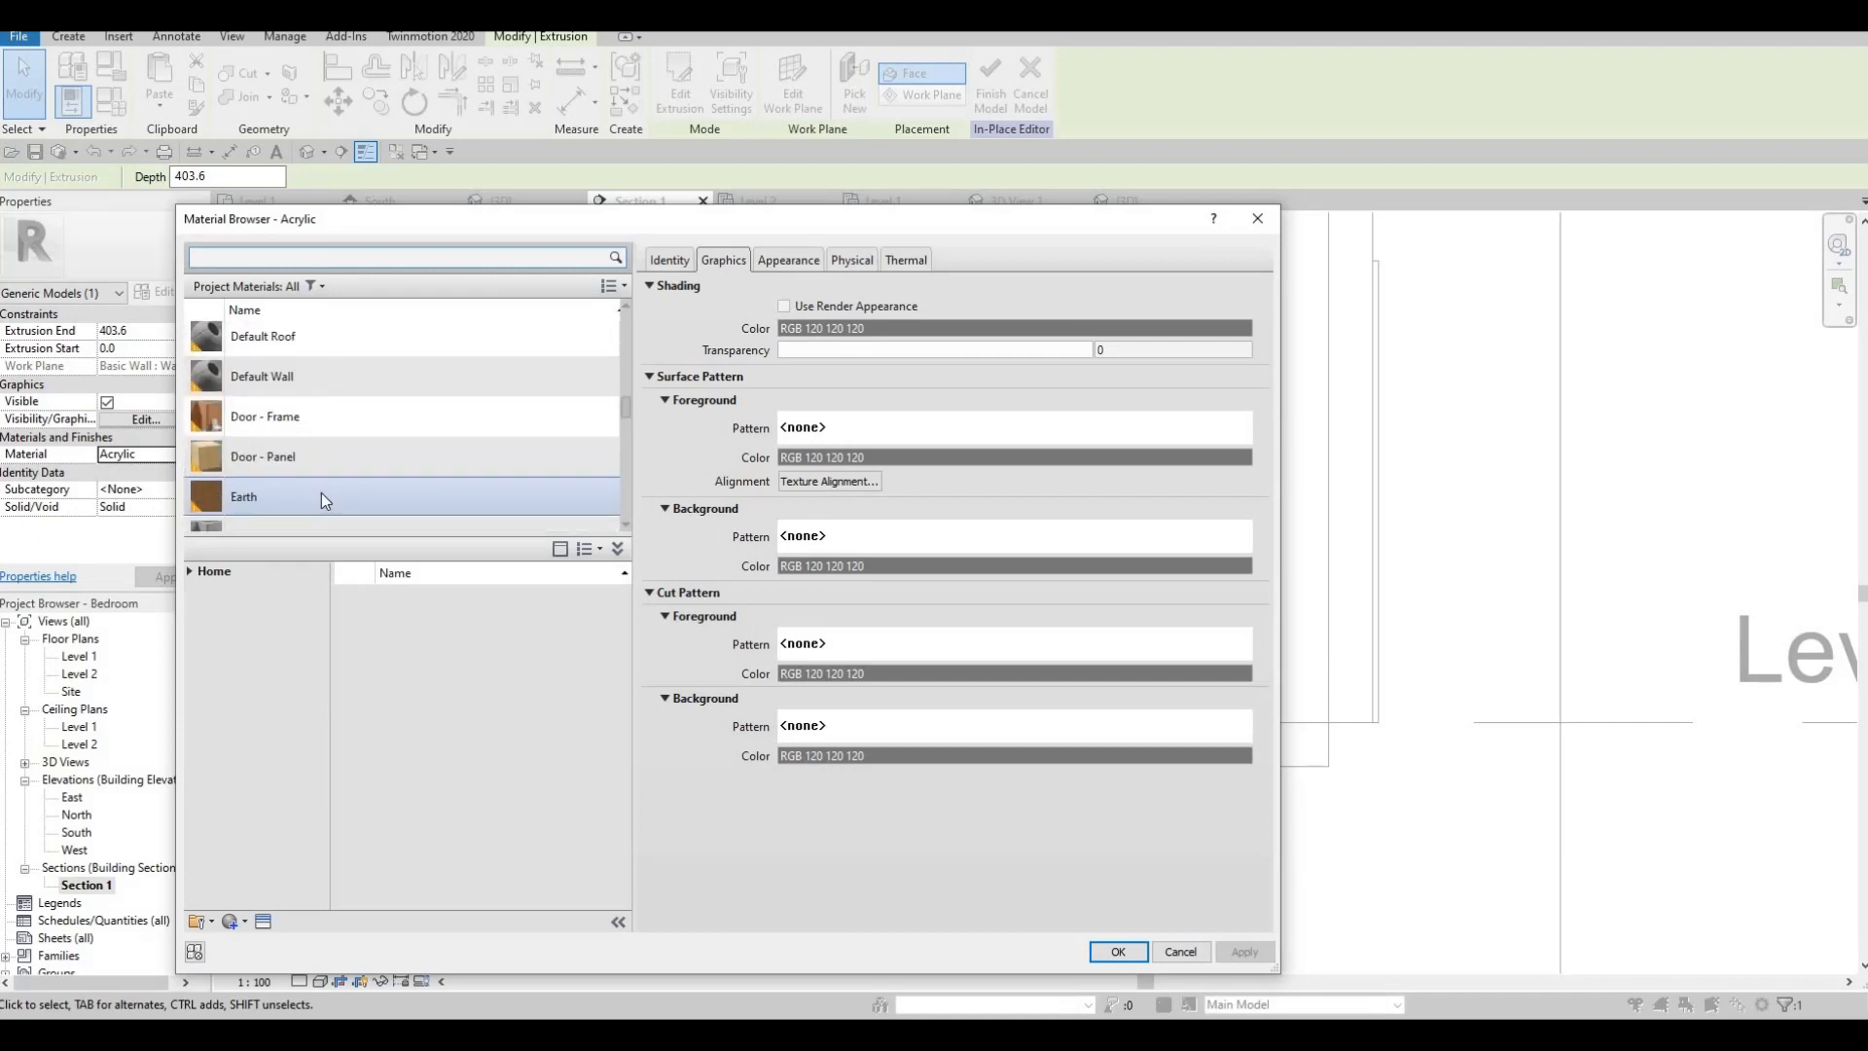
{"action": "scroll", "coordinate": [321, 492], "scroll_direction": "down", "scroll_amount": 9}
{"action": "scroll", "coordinate": [445, 406], "scroll_direction": "down", "scroll_amount": 3}
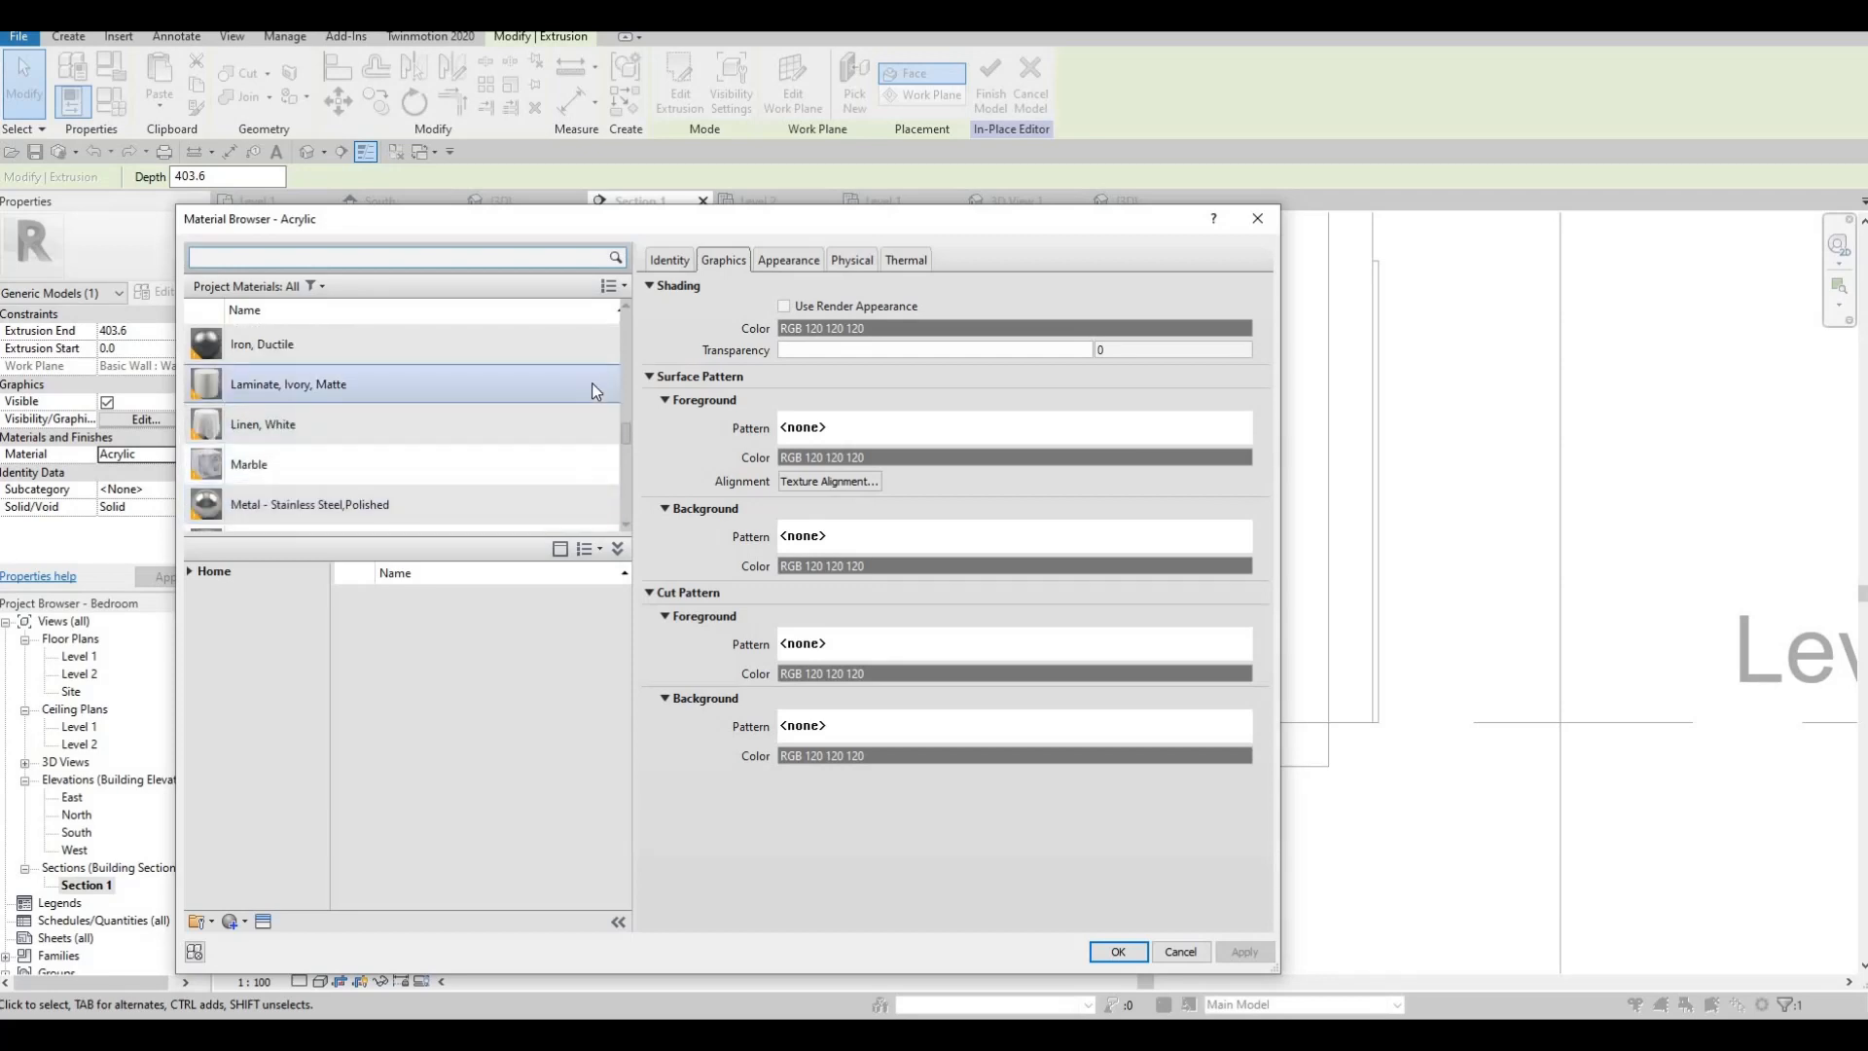
{"action": "left_click", "coordinate": [592, 382]}
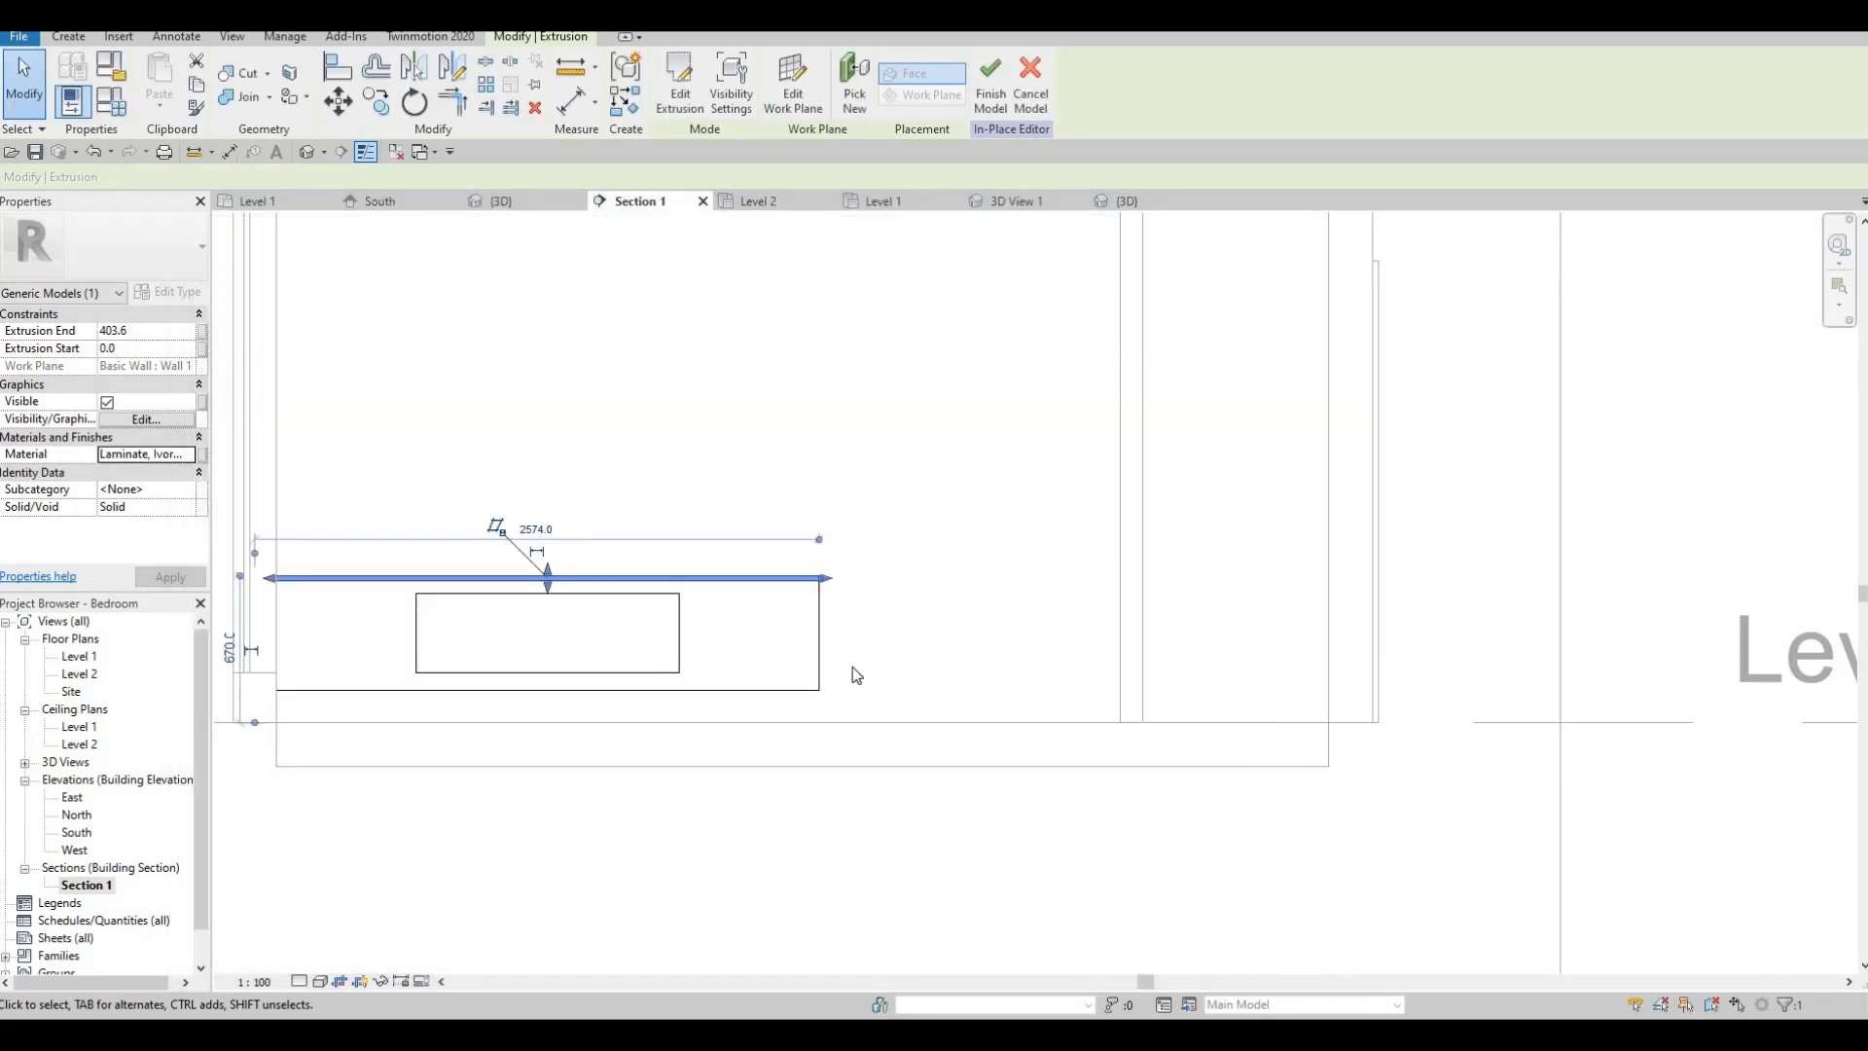
- Finish the in-place model of the box with its opening and top panel
{"action": "middle_click_drag", "start_coordinate": [853, 667], "coordinate": [1004, 658]}
{"action": "key", "text": "Escape"}
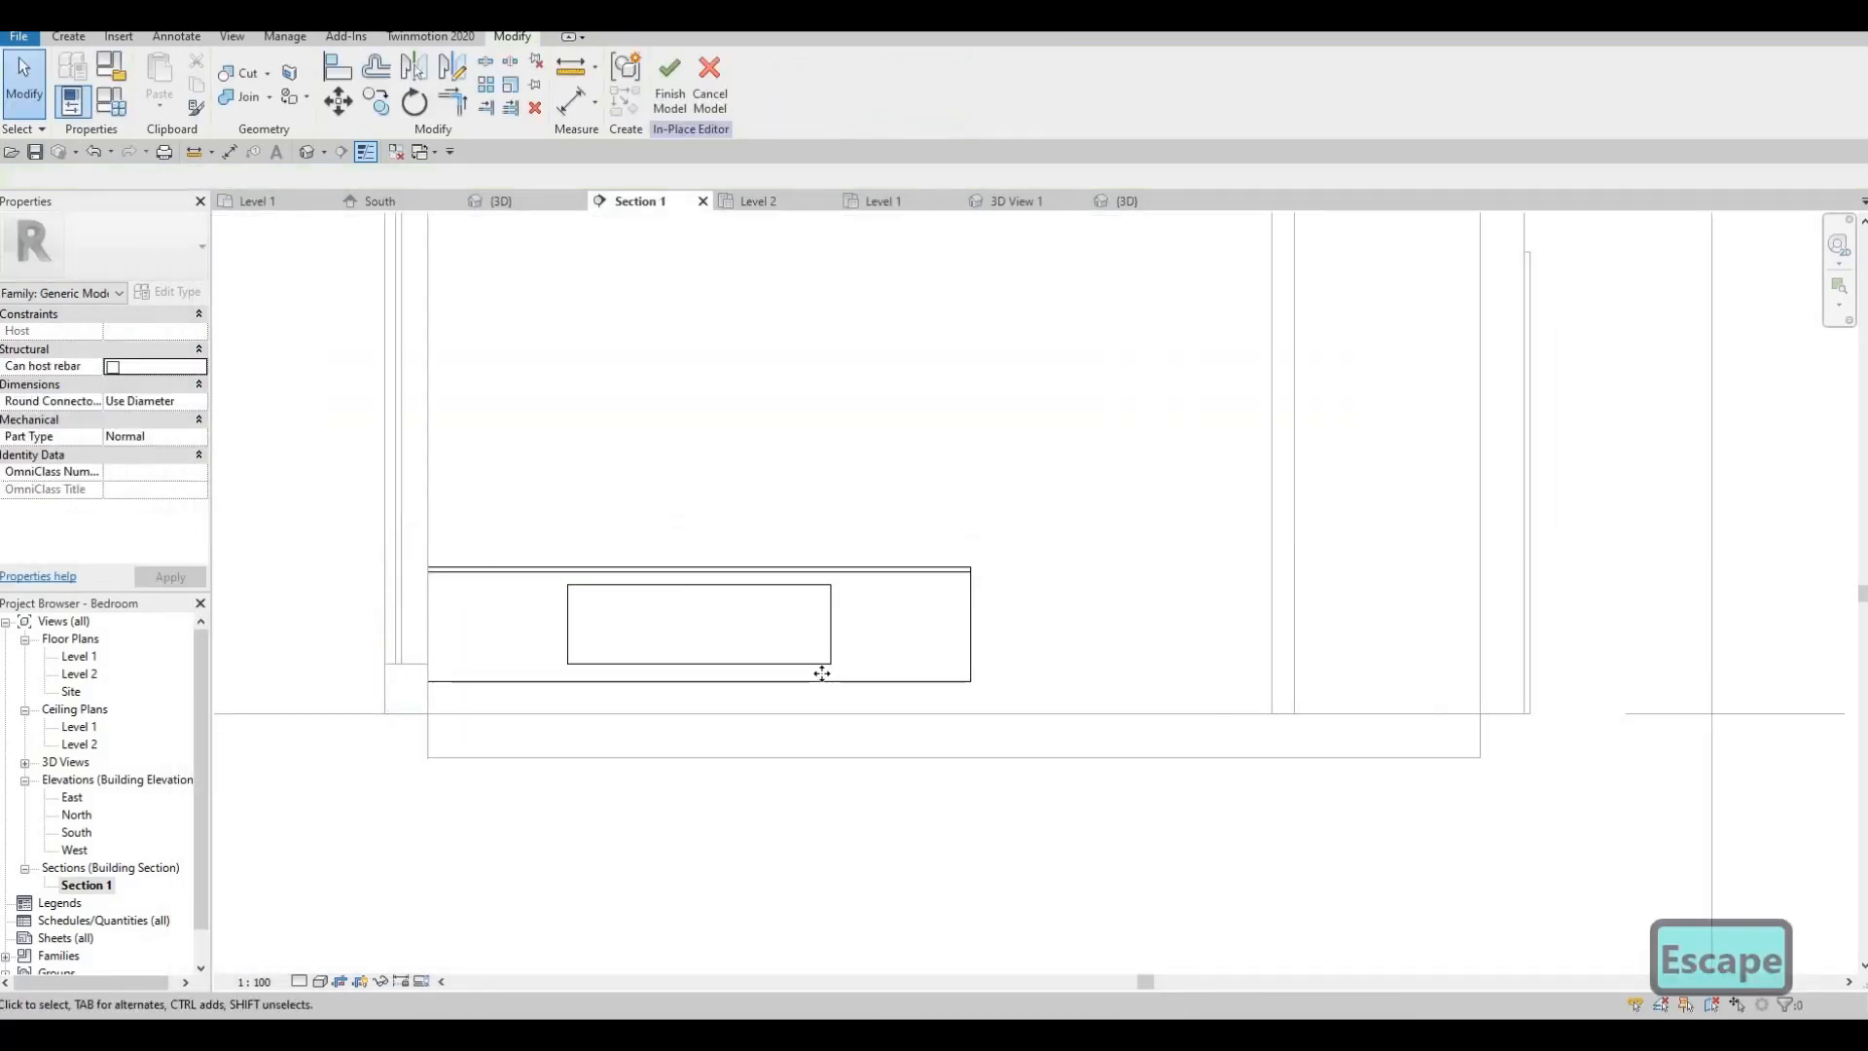
{"action": "left_click", "coordinate": [821, 679]}
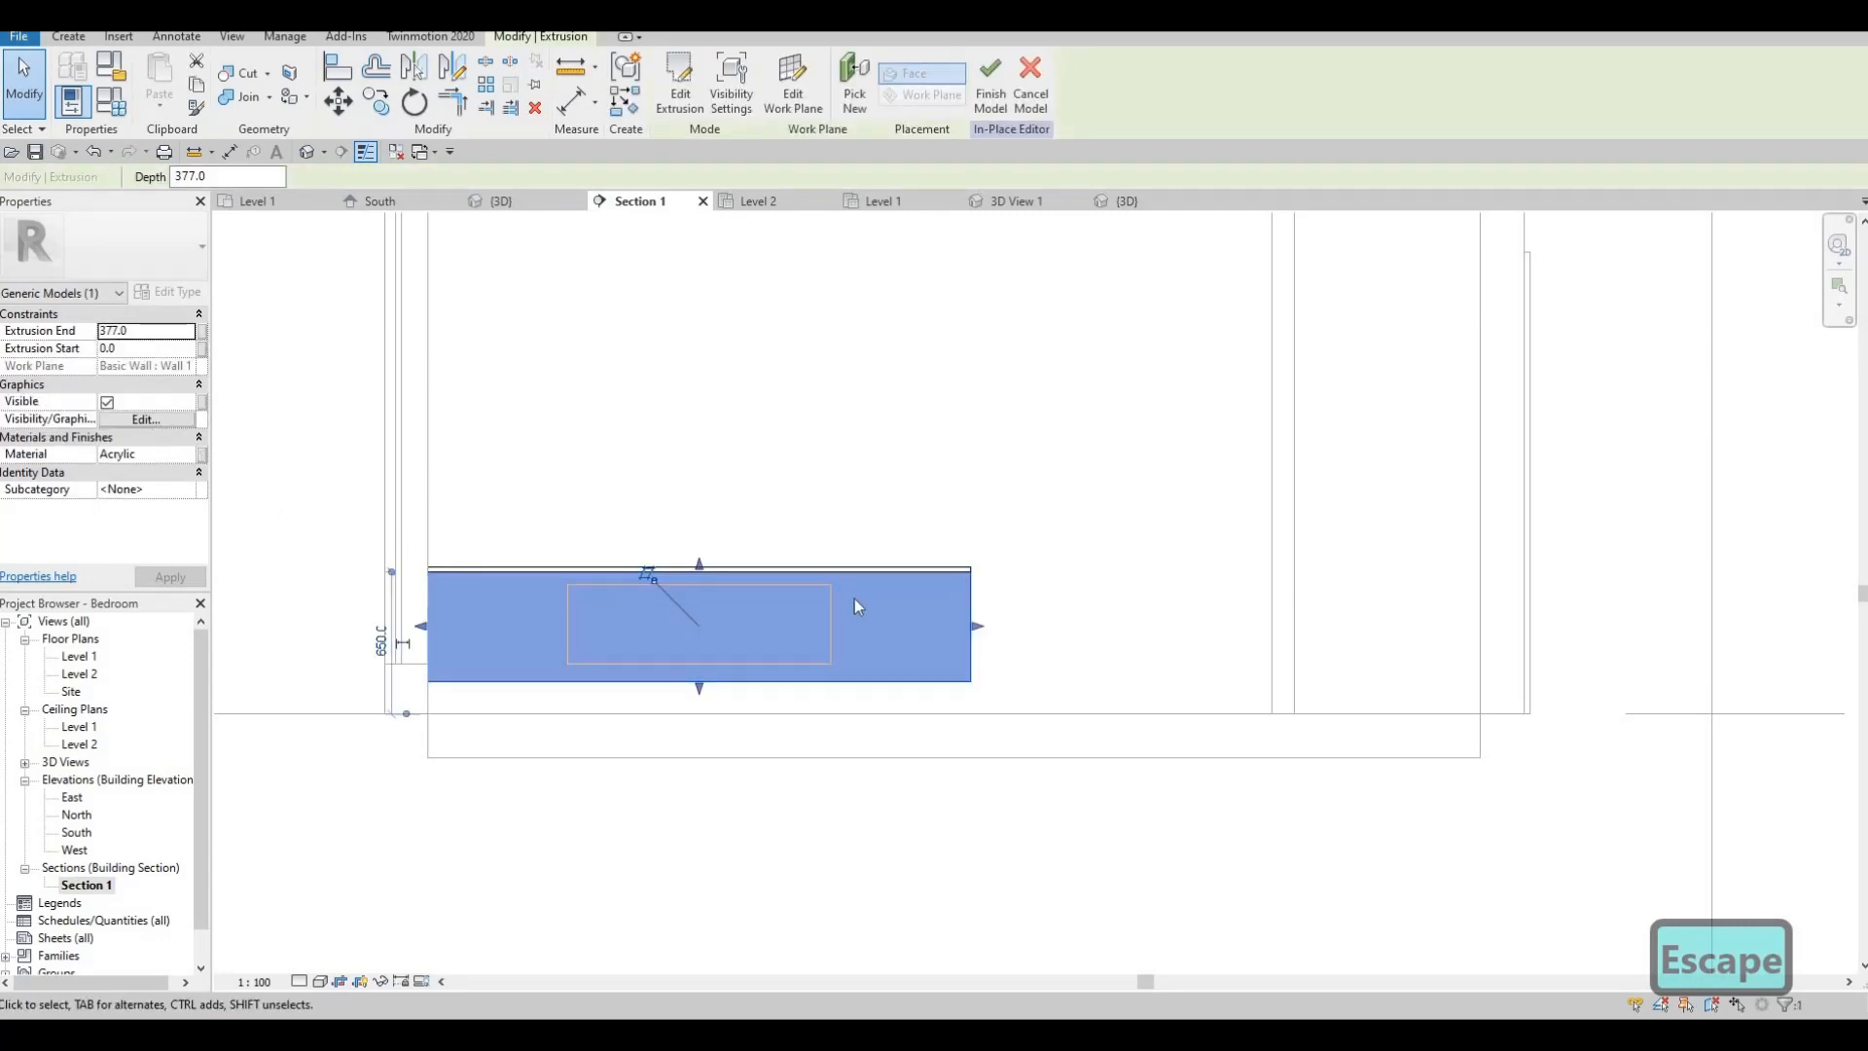
{"action": "key", "text": "Escape"}
{"action": "left_click", "coordinate": [923, 570]}
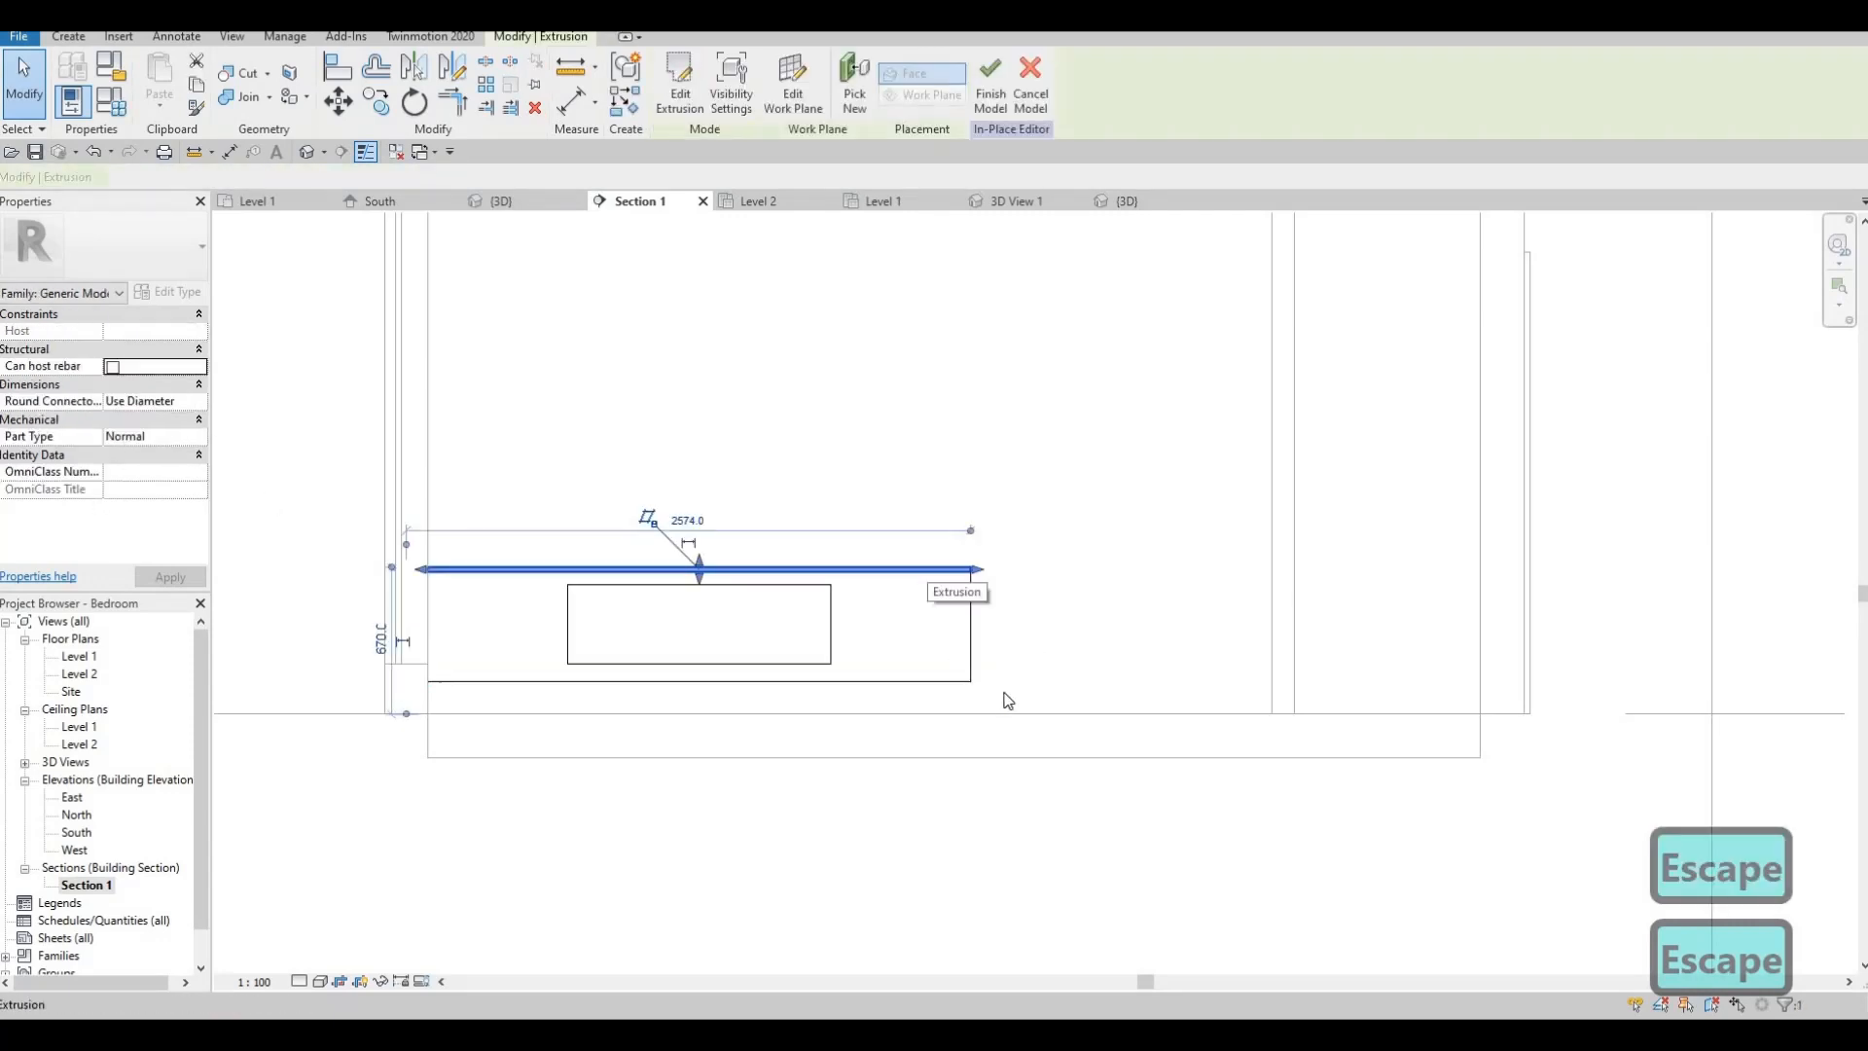
{"action": "key", "text": "Escape"}
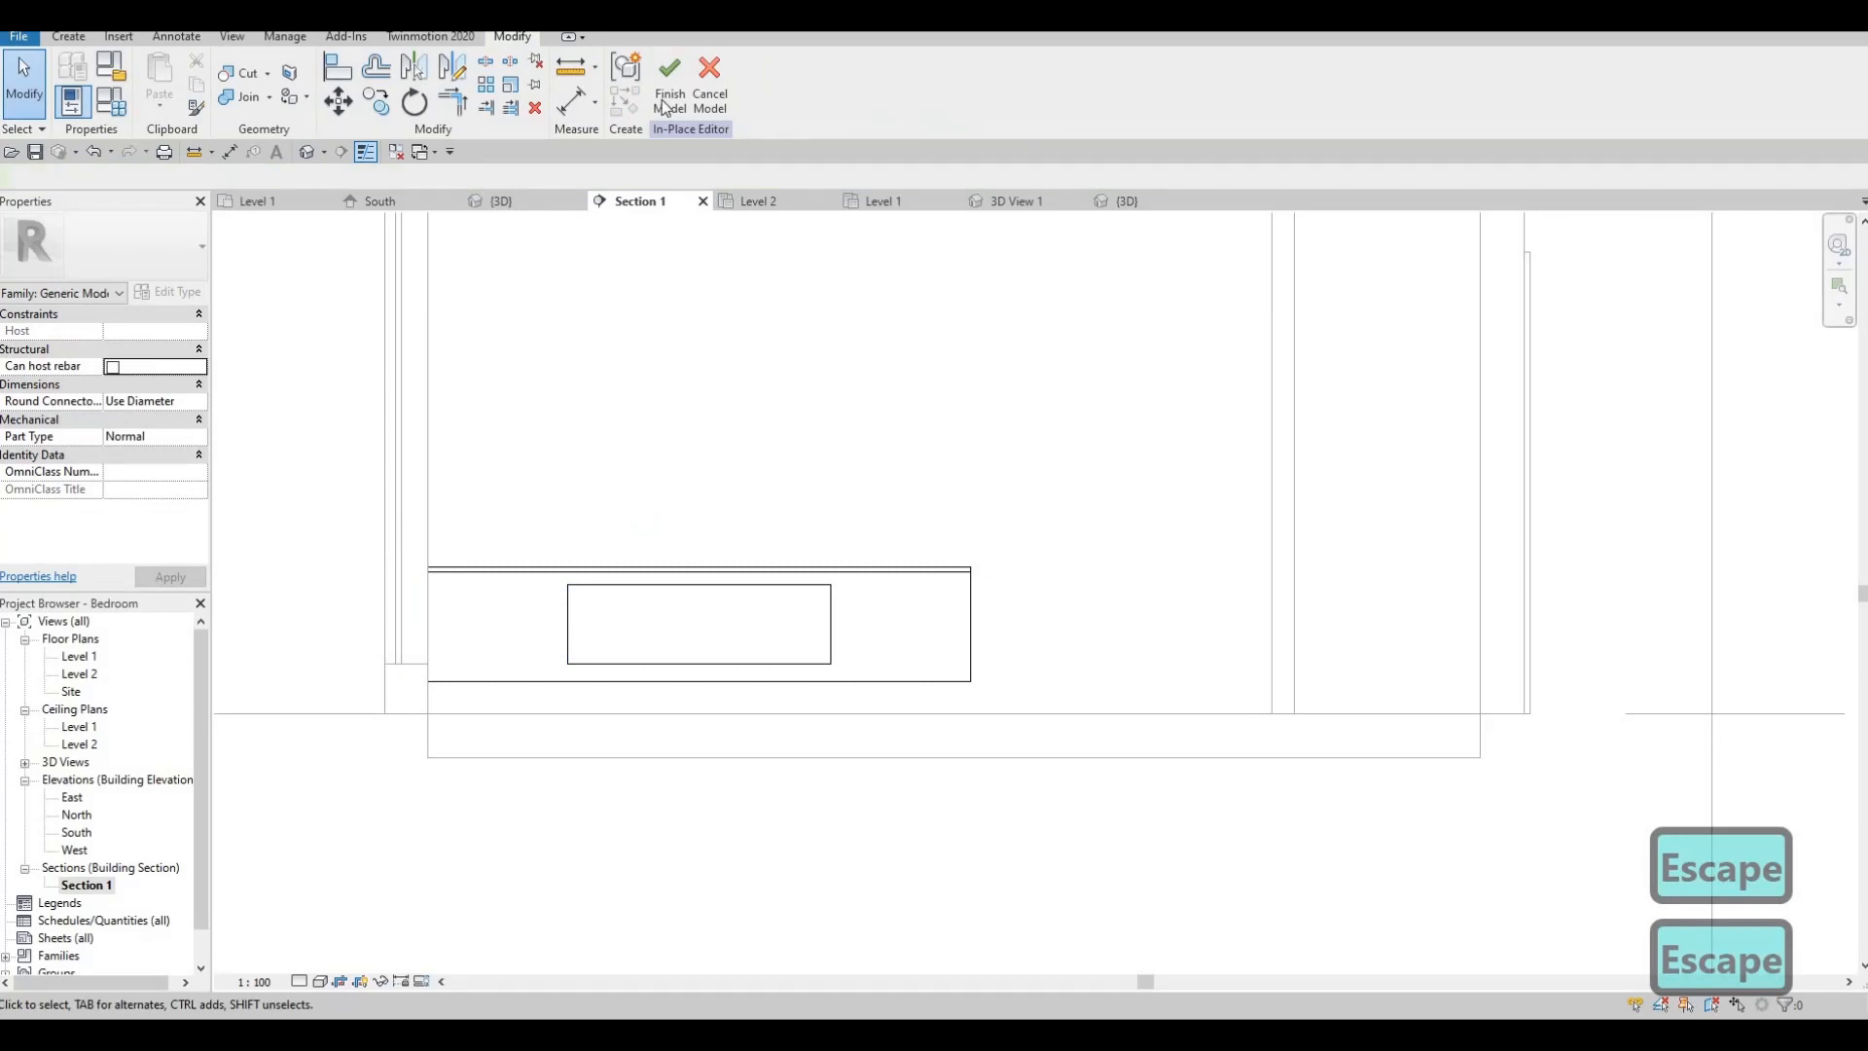
{"action": "left_click", "coordinate": [665, 101]}
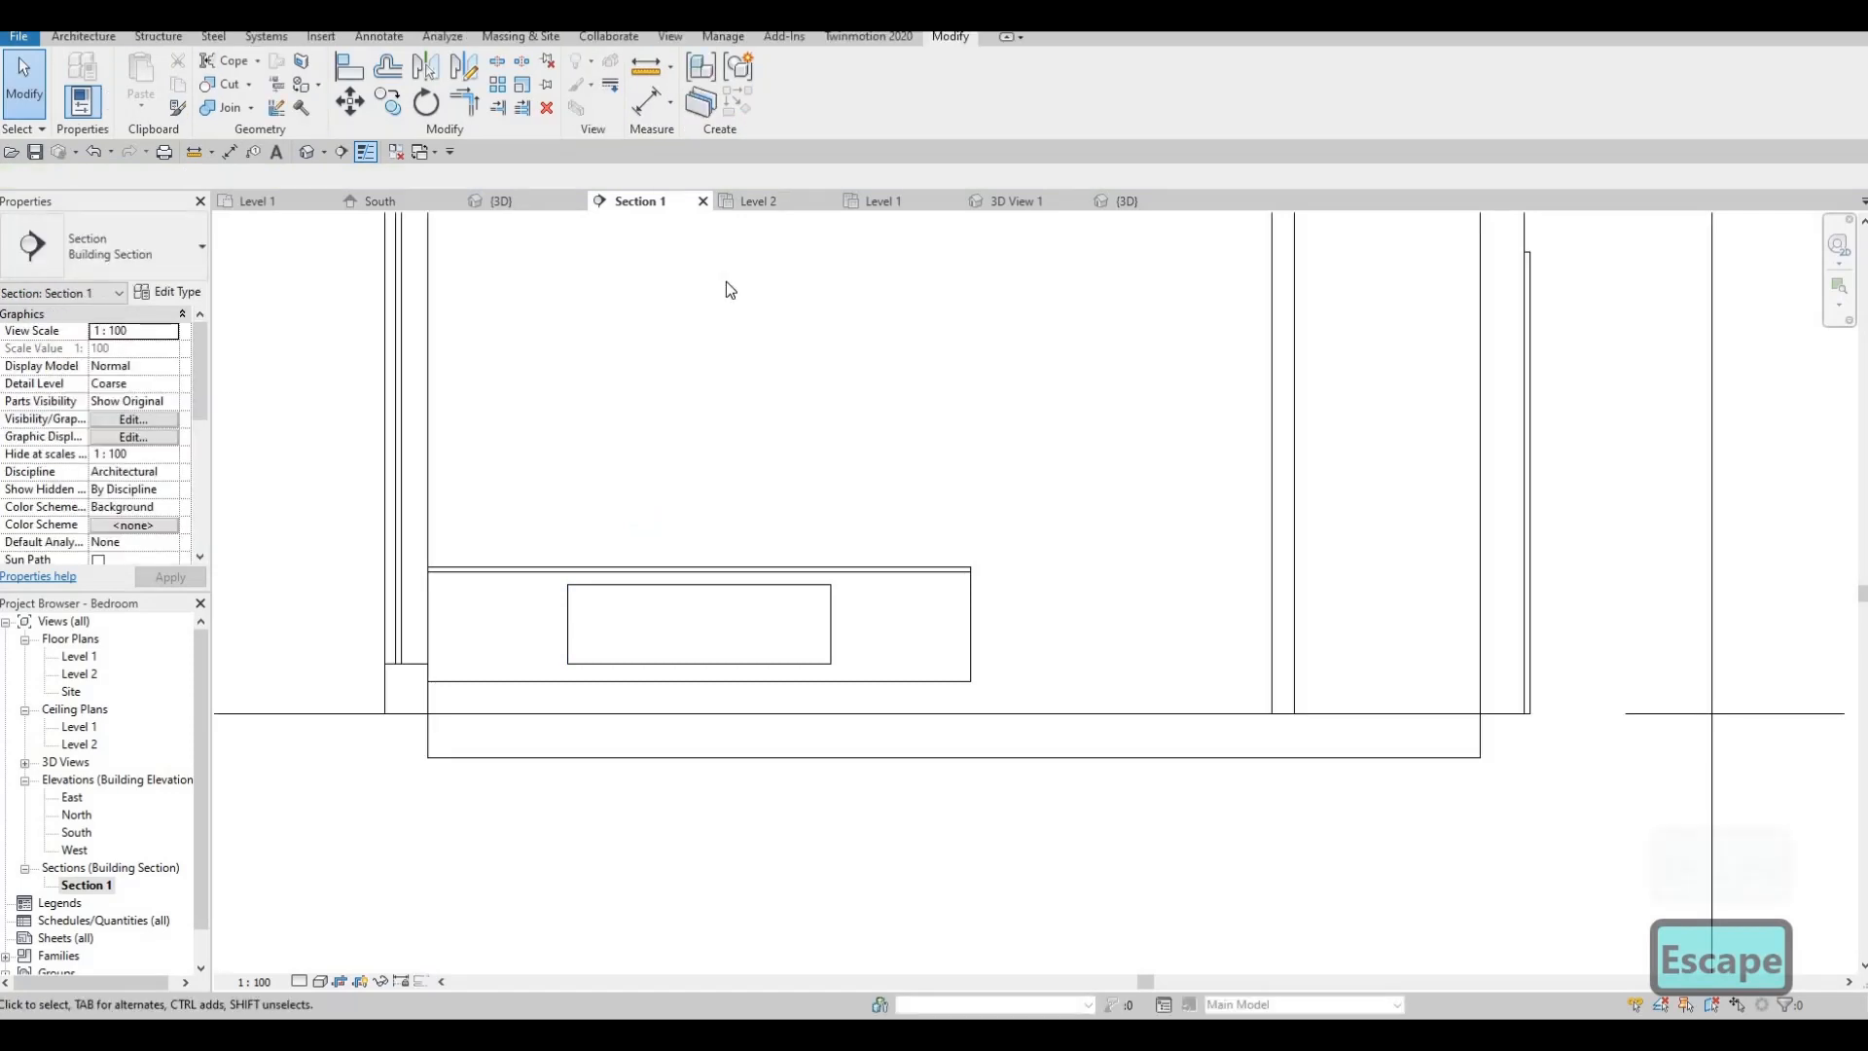
{"action": "key", "text": "Escape"}
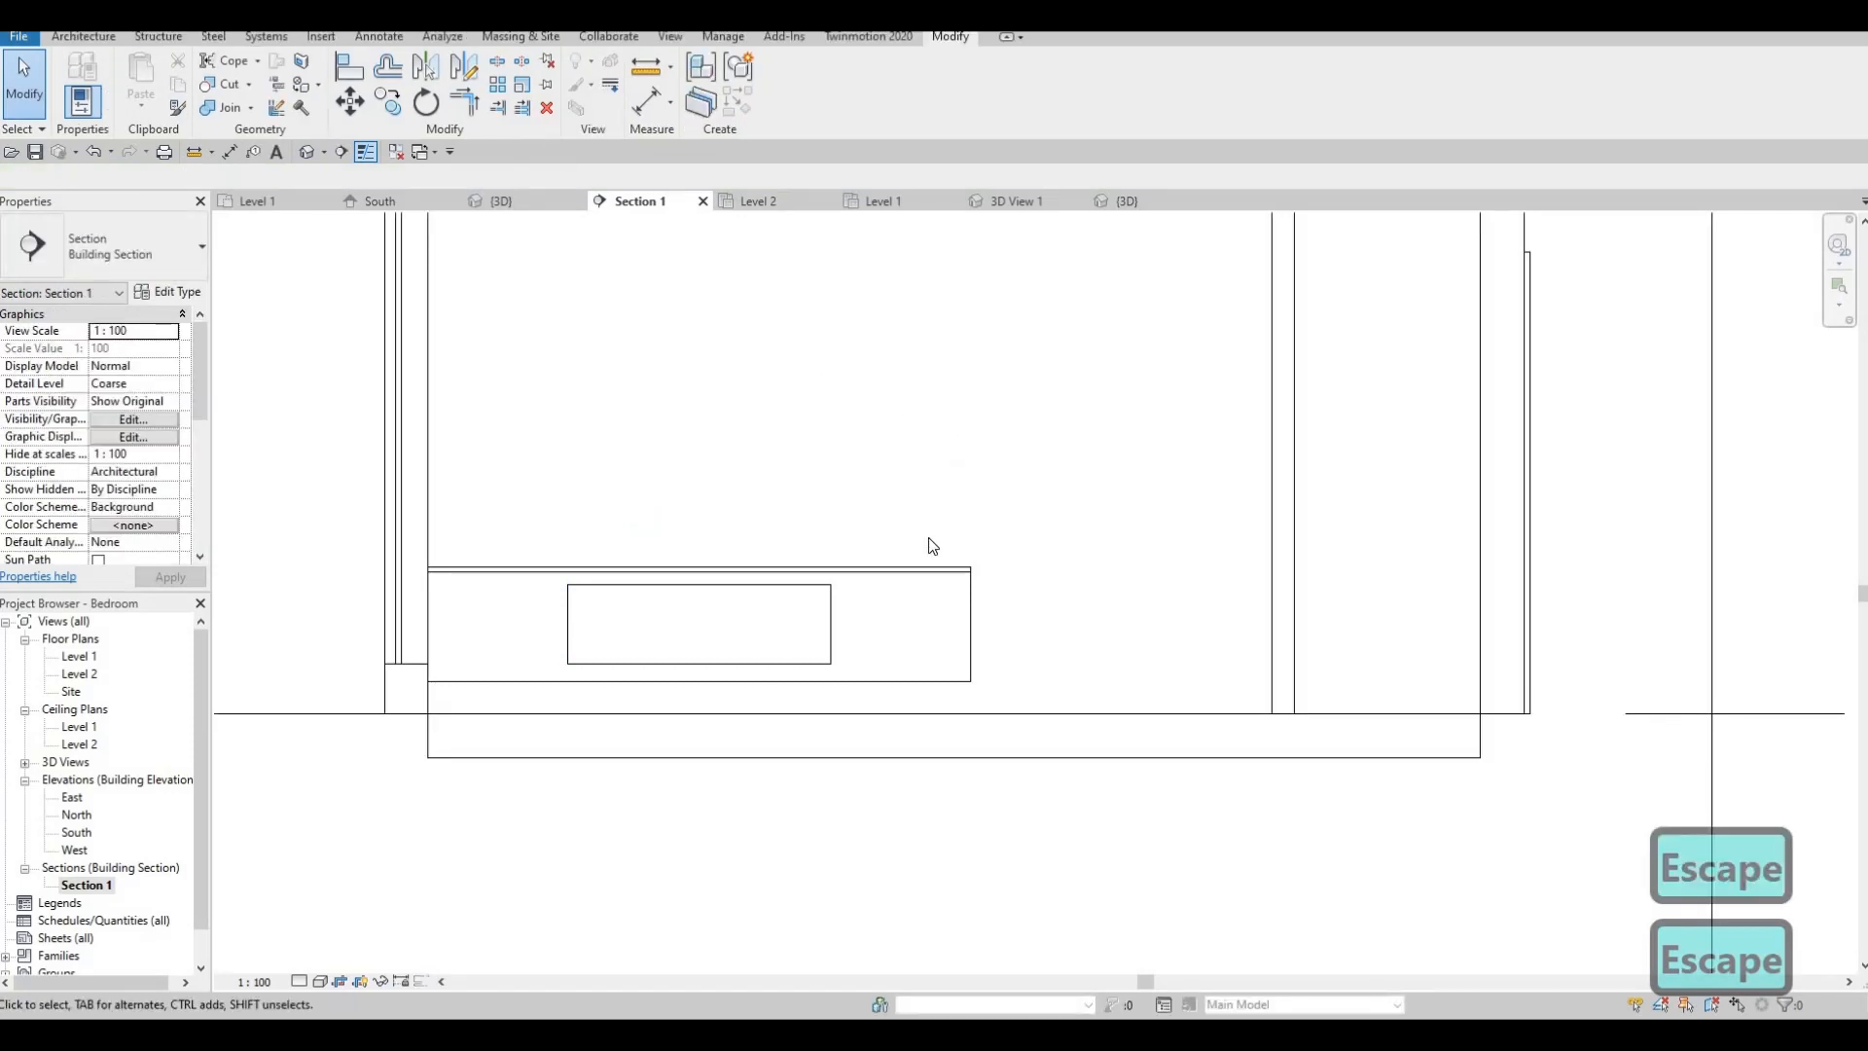
{"action": "middle_click_drag", "start_coordinate": [1095, 509], "coordinate": [1040, 574]}
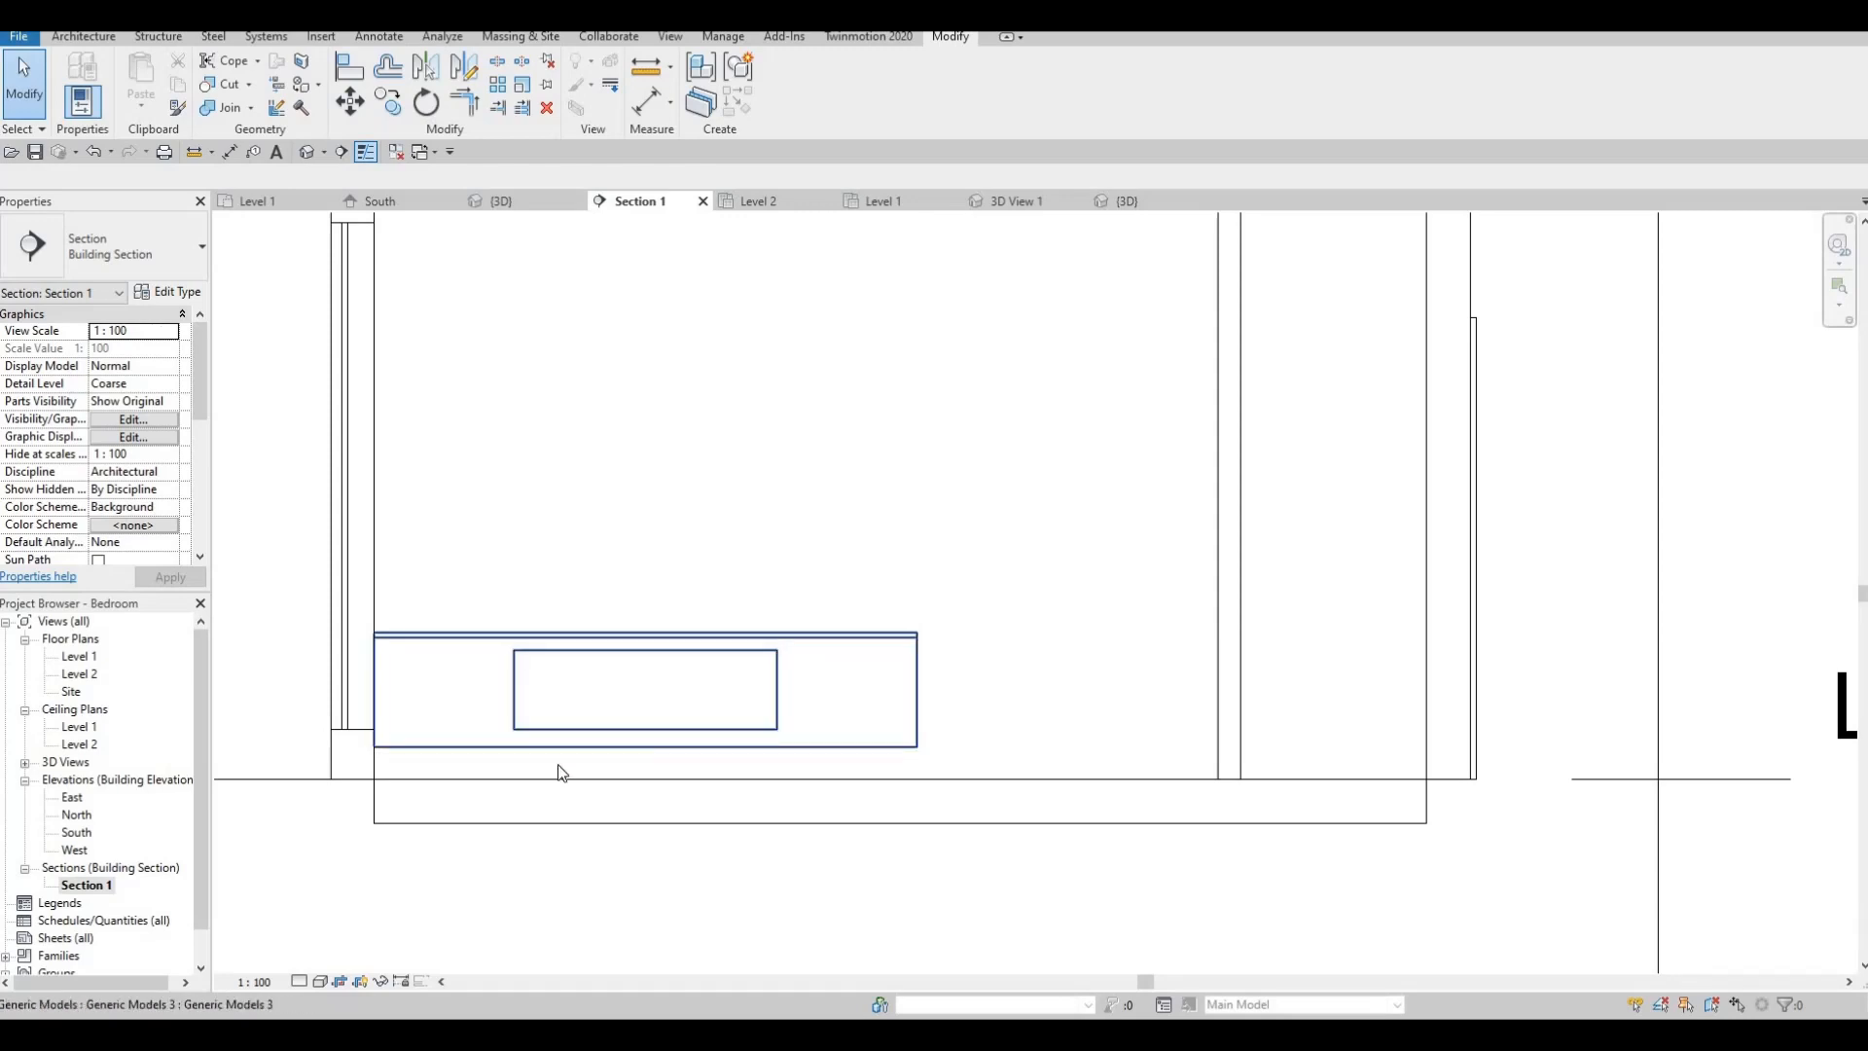
{"action": "middle_click_drag", "start_coordinate": [638, 755], "coordinate": [692, 738]}
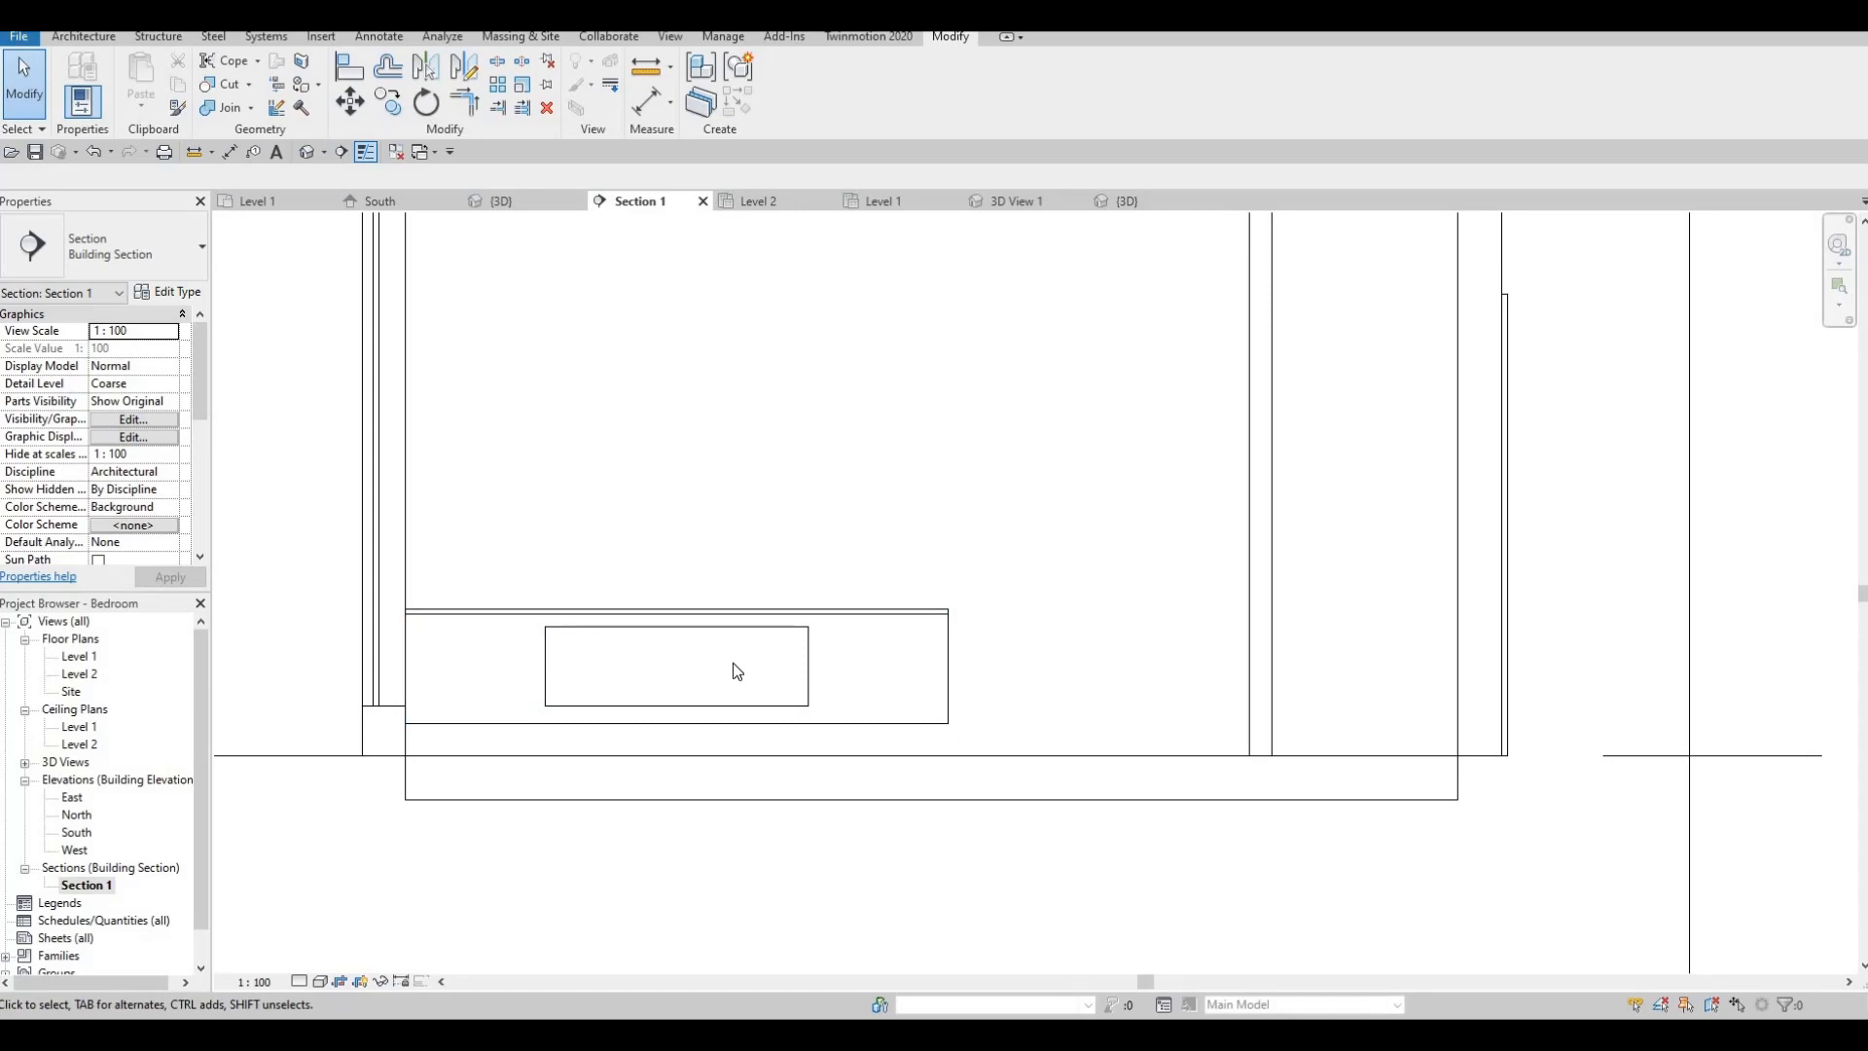
{"action": "key", "text": "F1"}
{"action": "key", "text": "F1"}
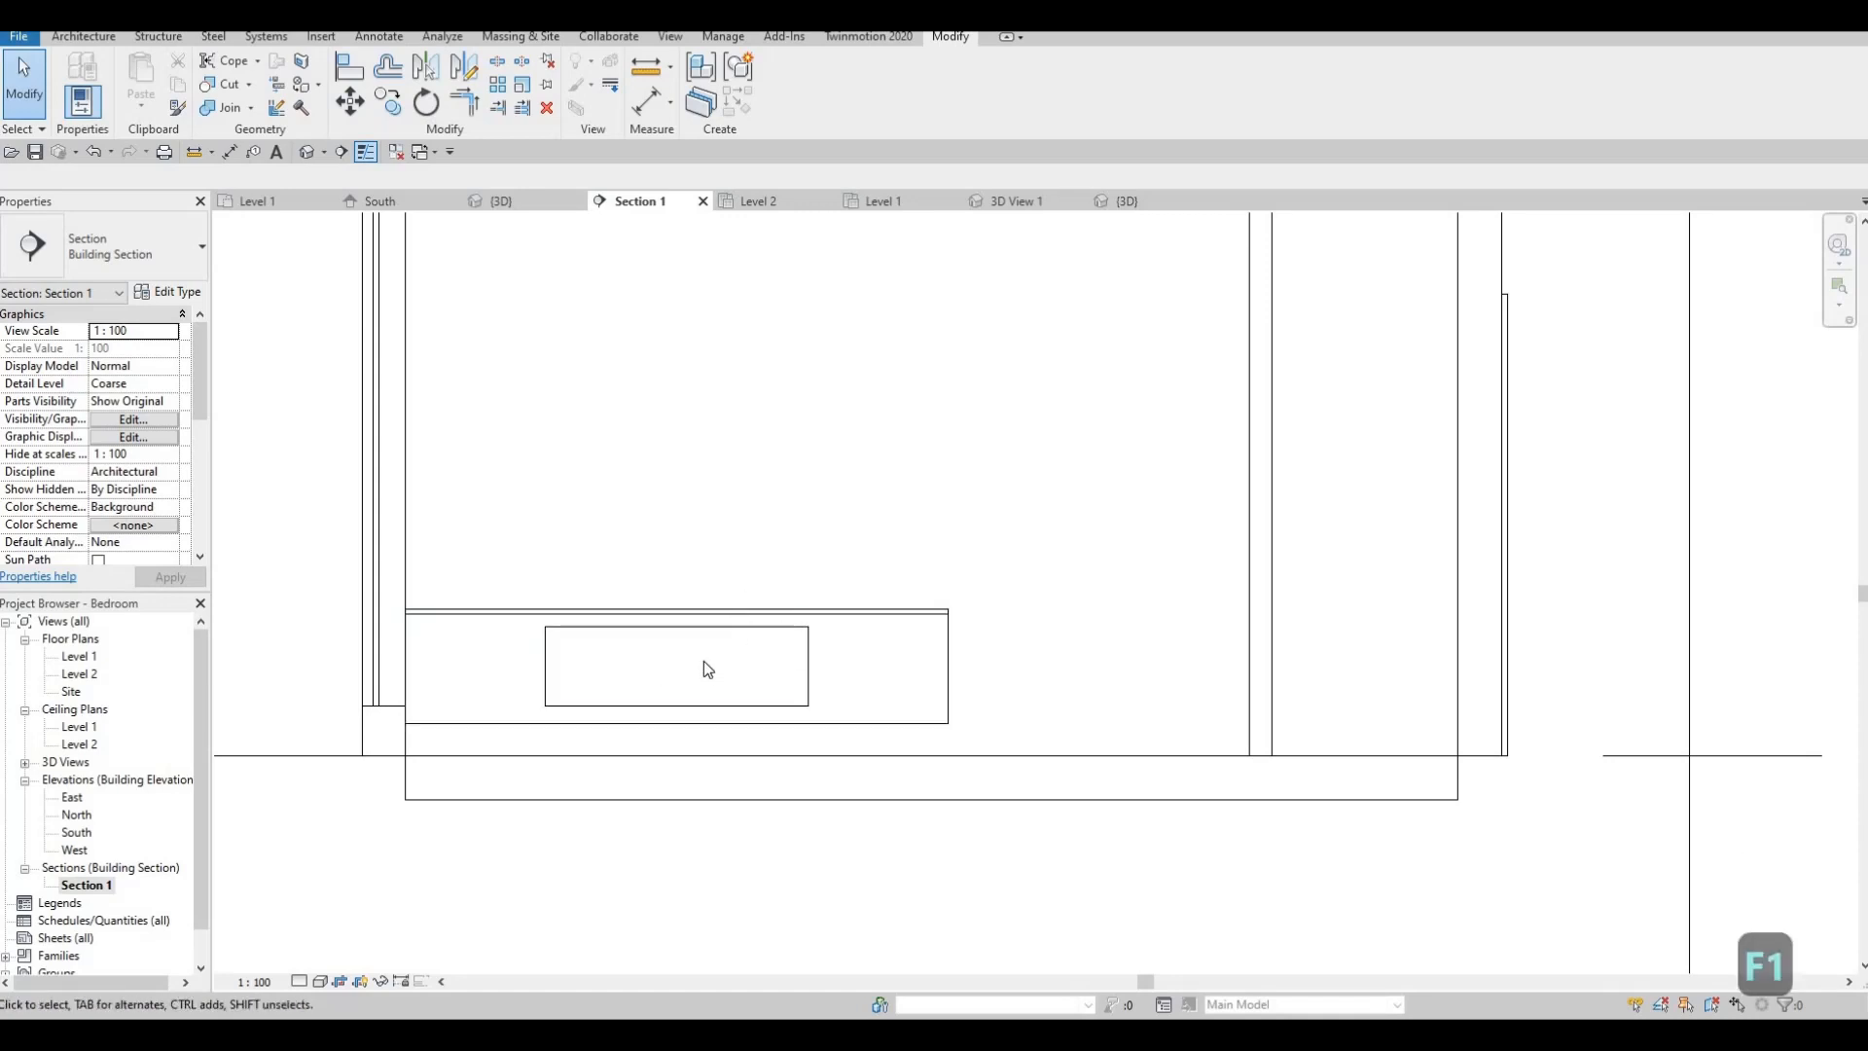
{"action": "mouse_move", "coordinate": [703, 661]}
{"action": "middle_mouse_down"}
{"action": "mouse_move", "coordinate": [728, 704]}
{"action": "mouse_move", "coordinate": [713, 638]}
{"action": "middle_mouse_up"}
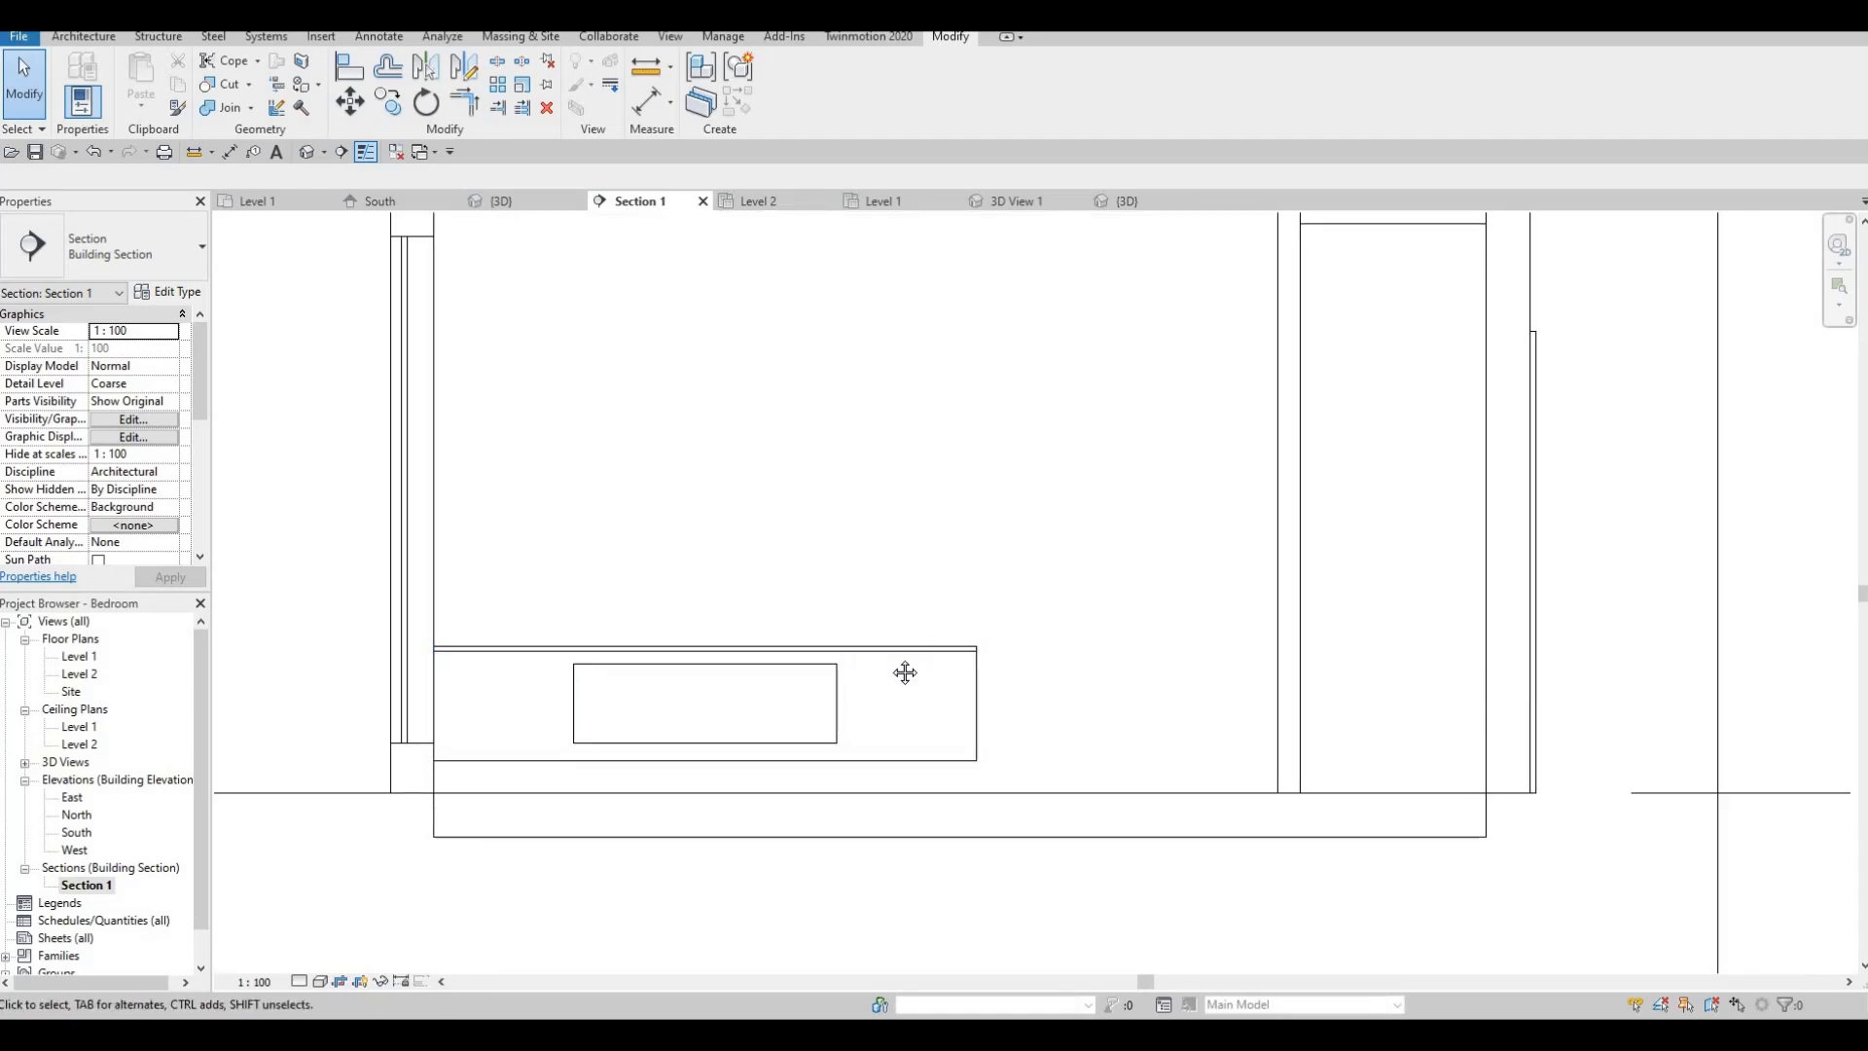
{"action": "scroll", "coordinate": [617, 555], "scroll_direction": "down", "scroll_amount": 3}
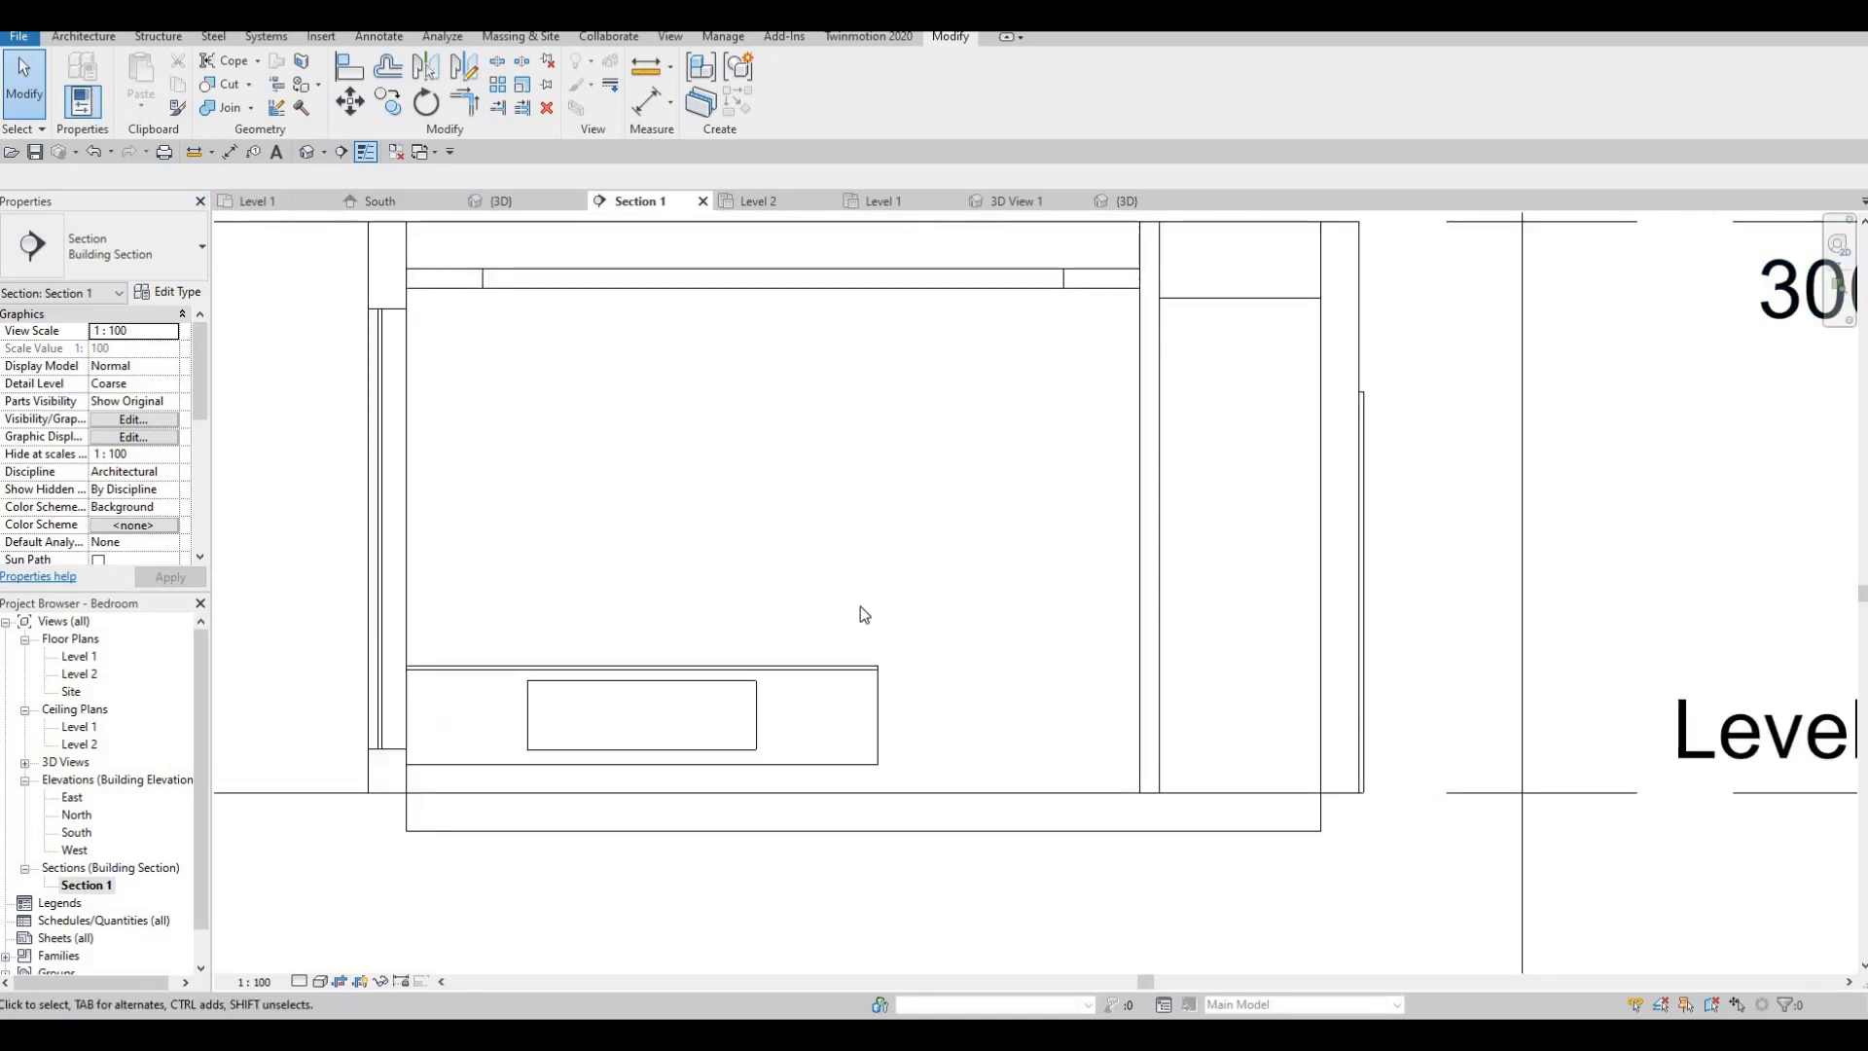
- Create a new in-place component in the Generic Models category, keeping the suggested name Generic Models 4
{"action": "left_click", "coordinate": [87, 39]}
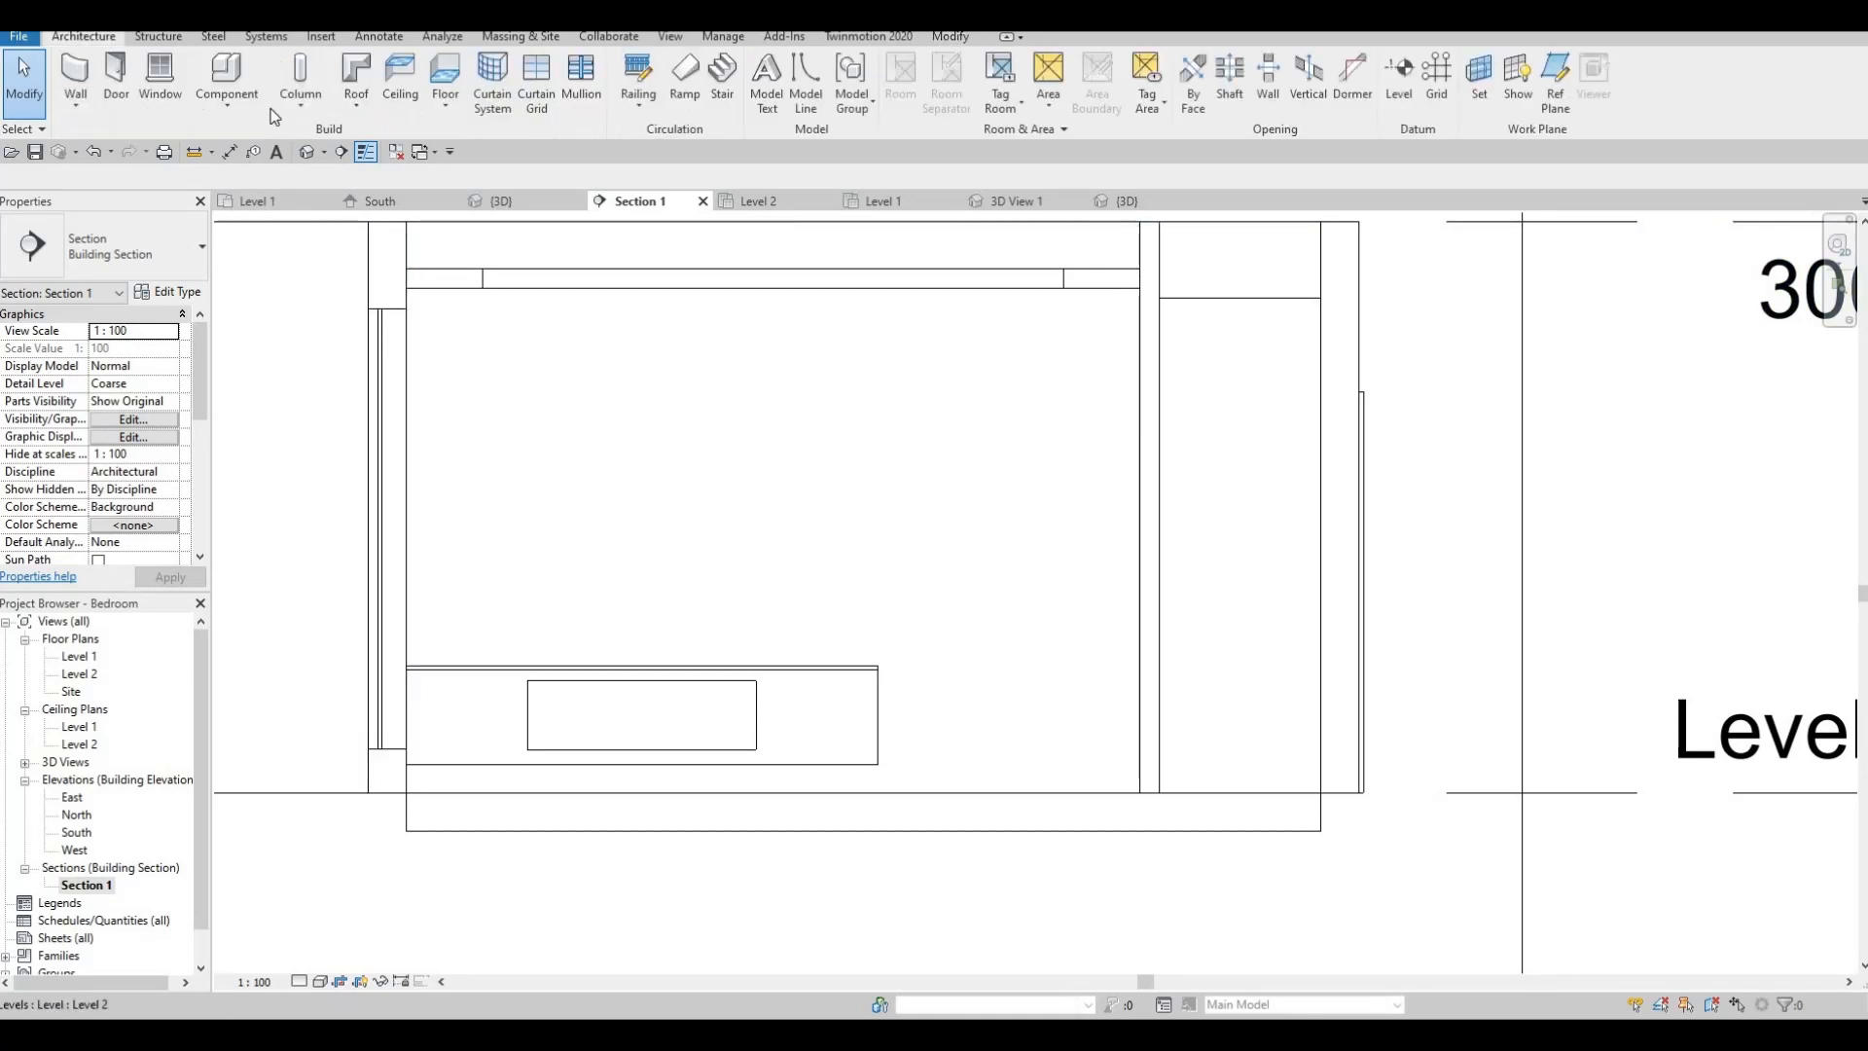
{"action": "left_click", "coordinate": [227, 98]}
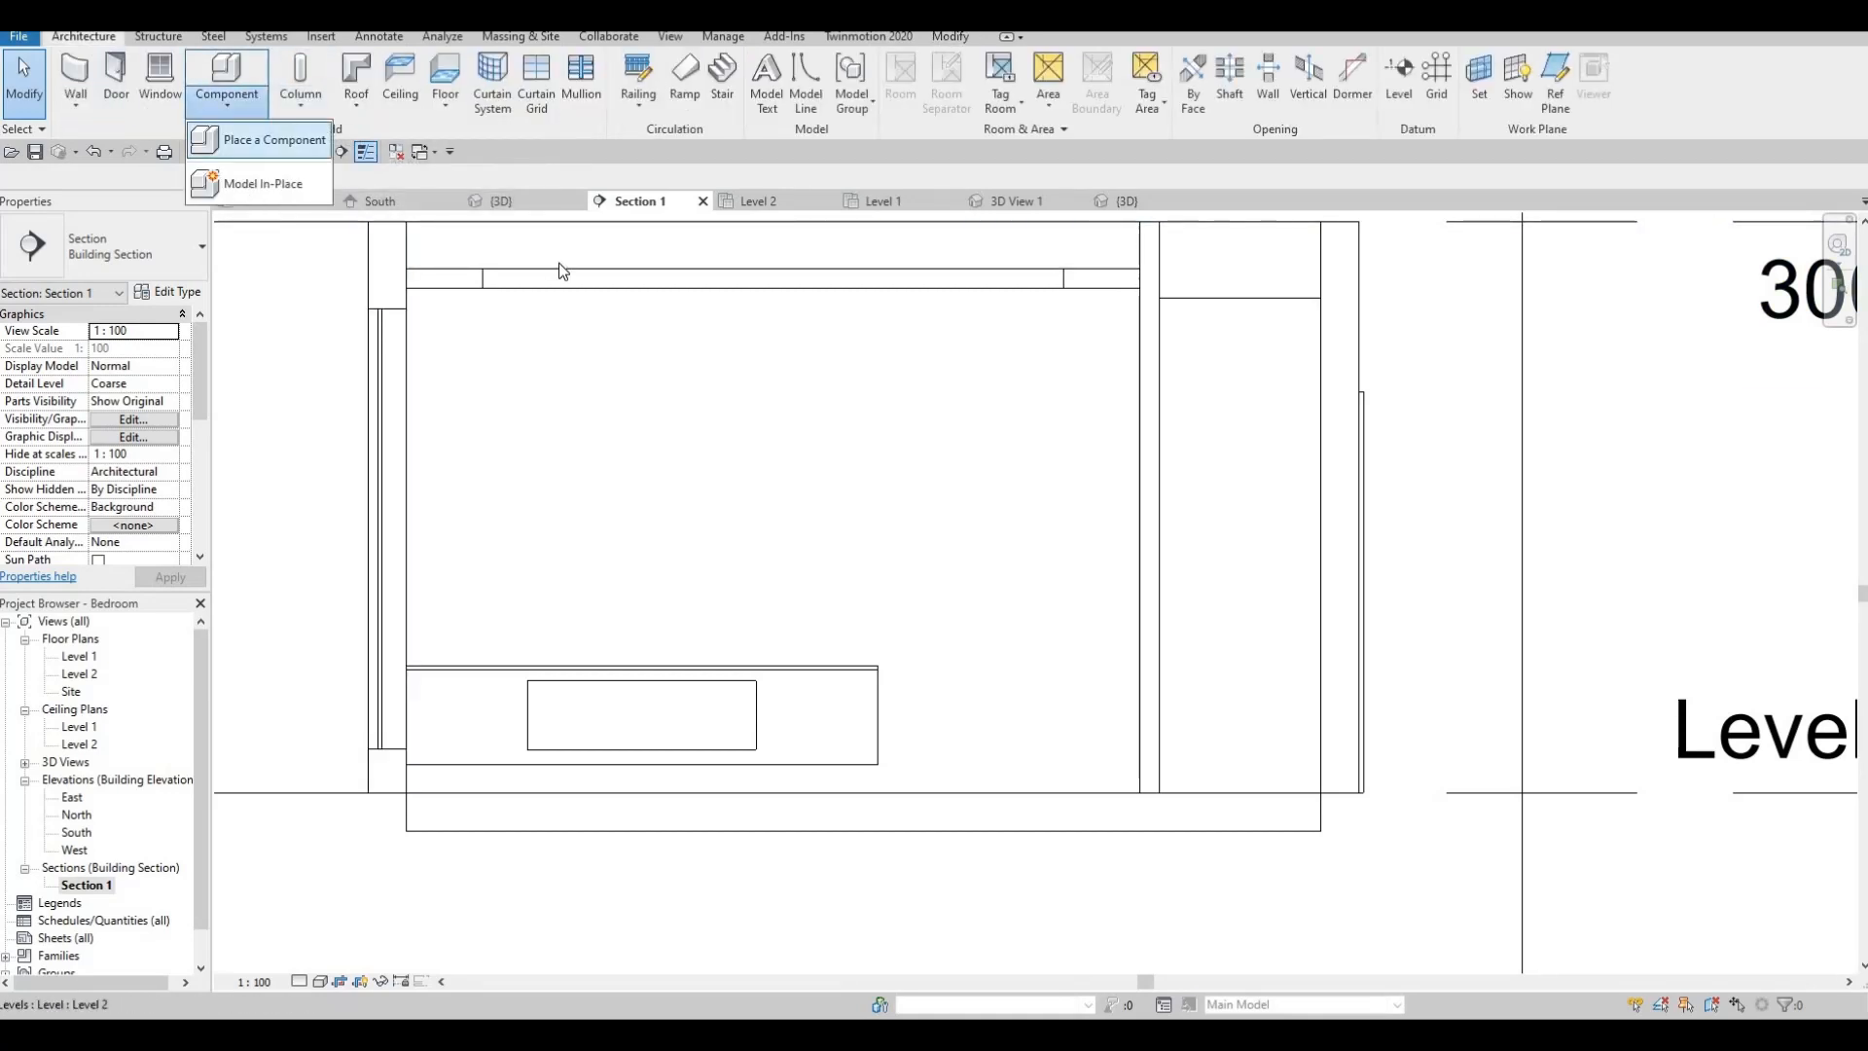
{"action": "left_click", "coordinate": [251, 184]}
{"action": "scroll", "coordinate": [888, 469], "scroll_direction": "down", "scroll_amount": 4}
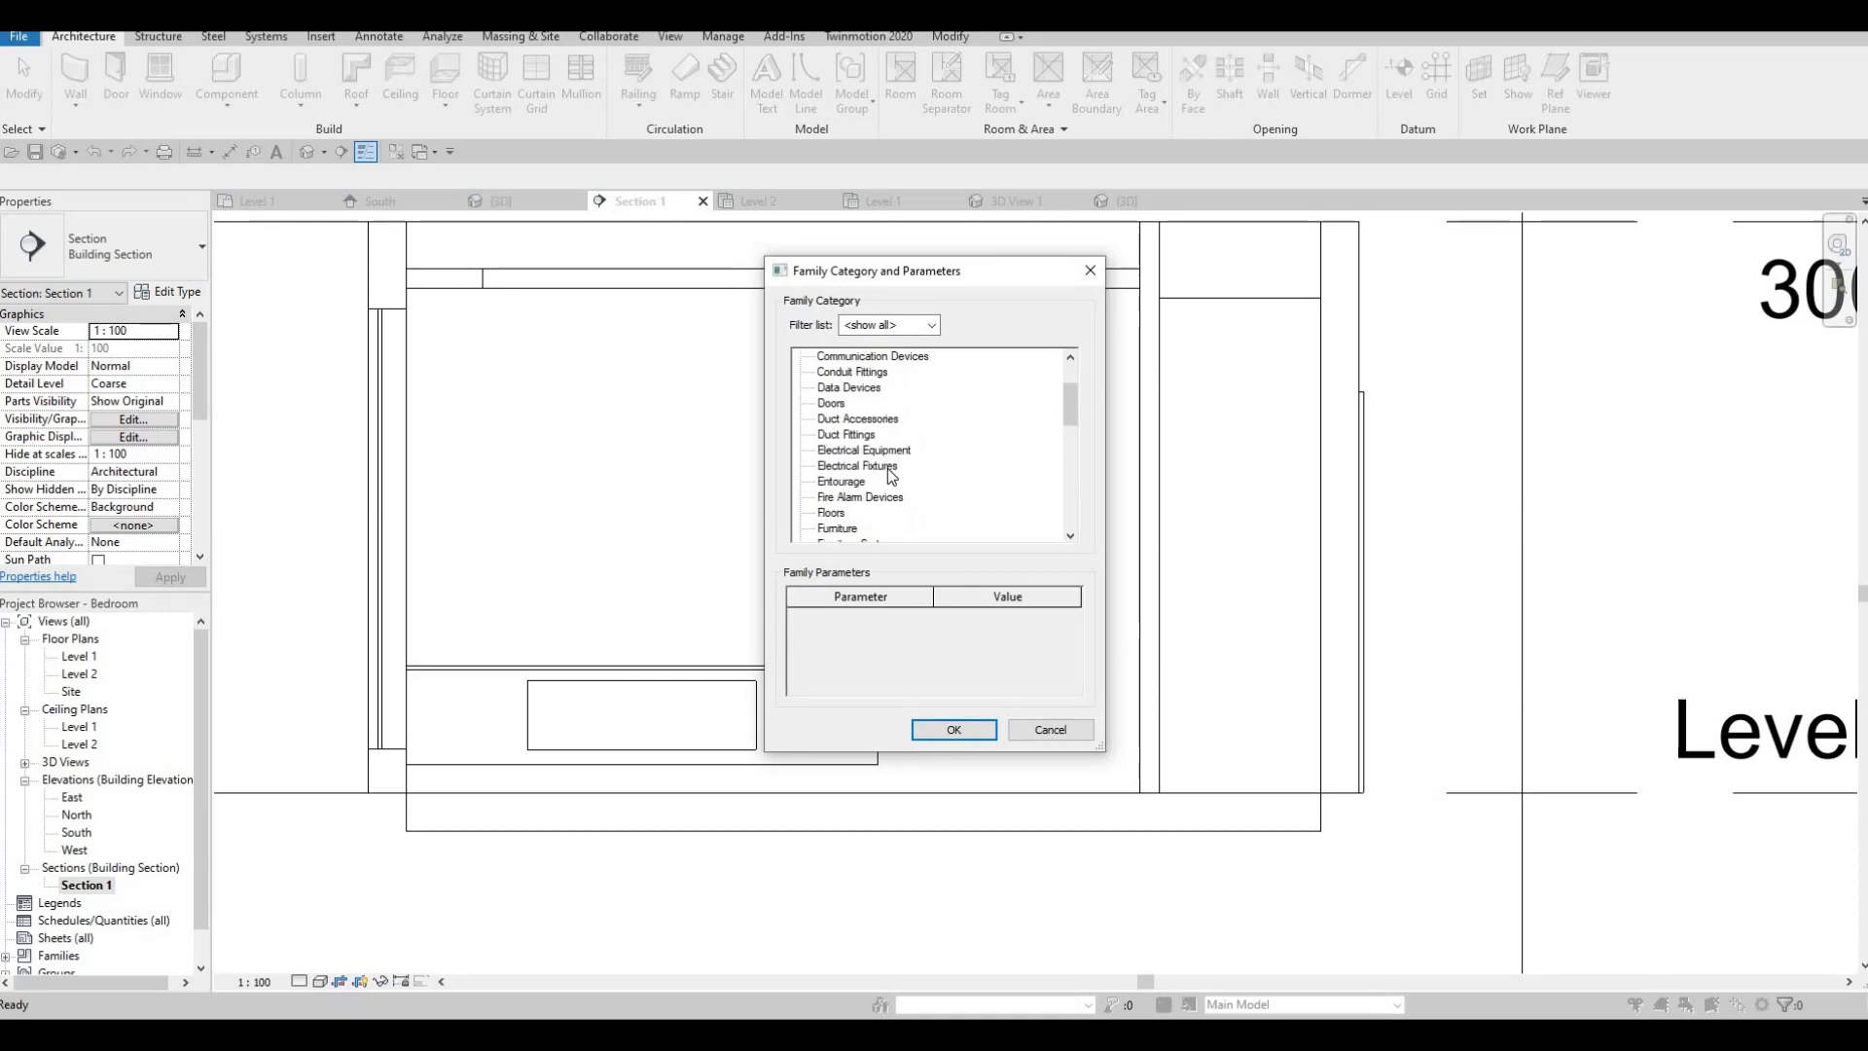
{"action": "left_click", "coordinate": [936, 730]}
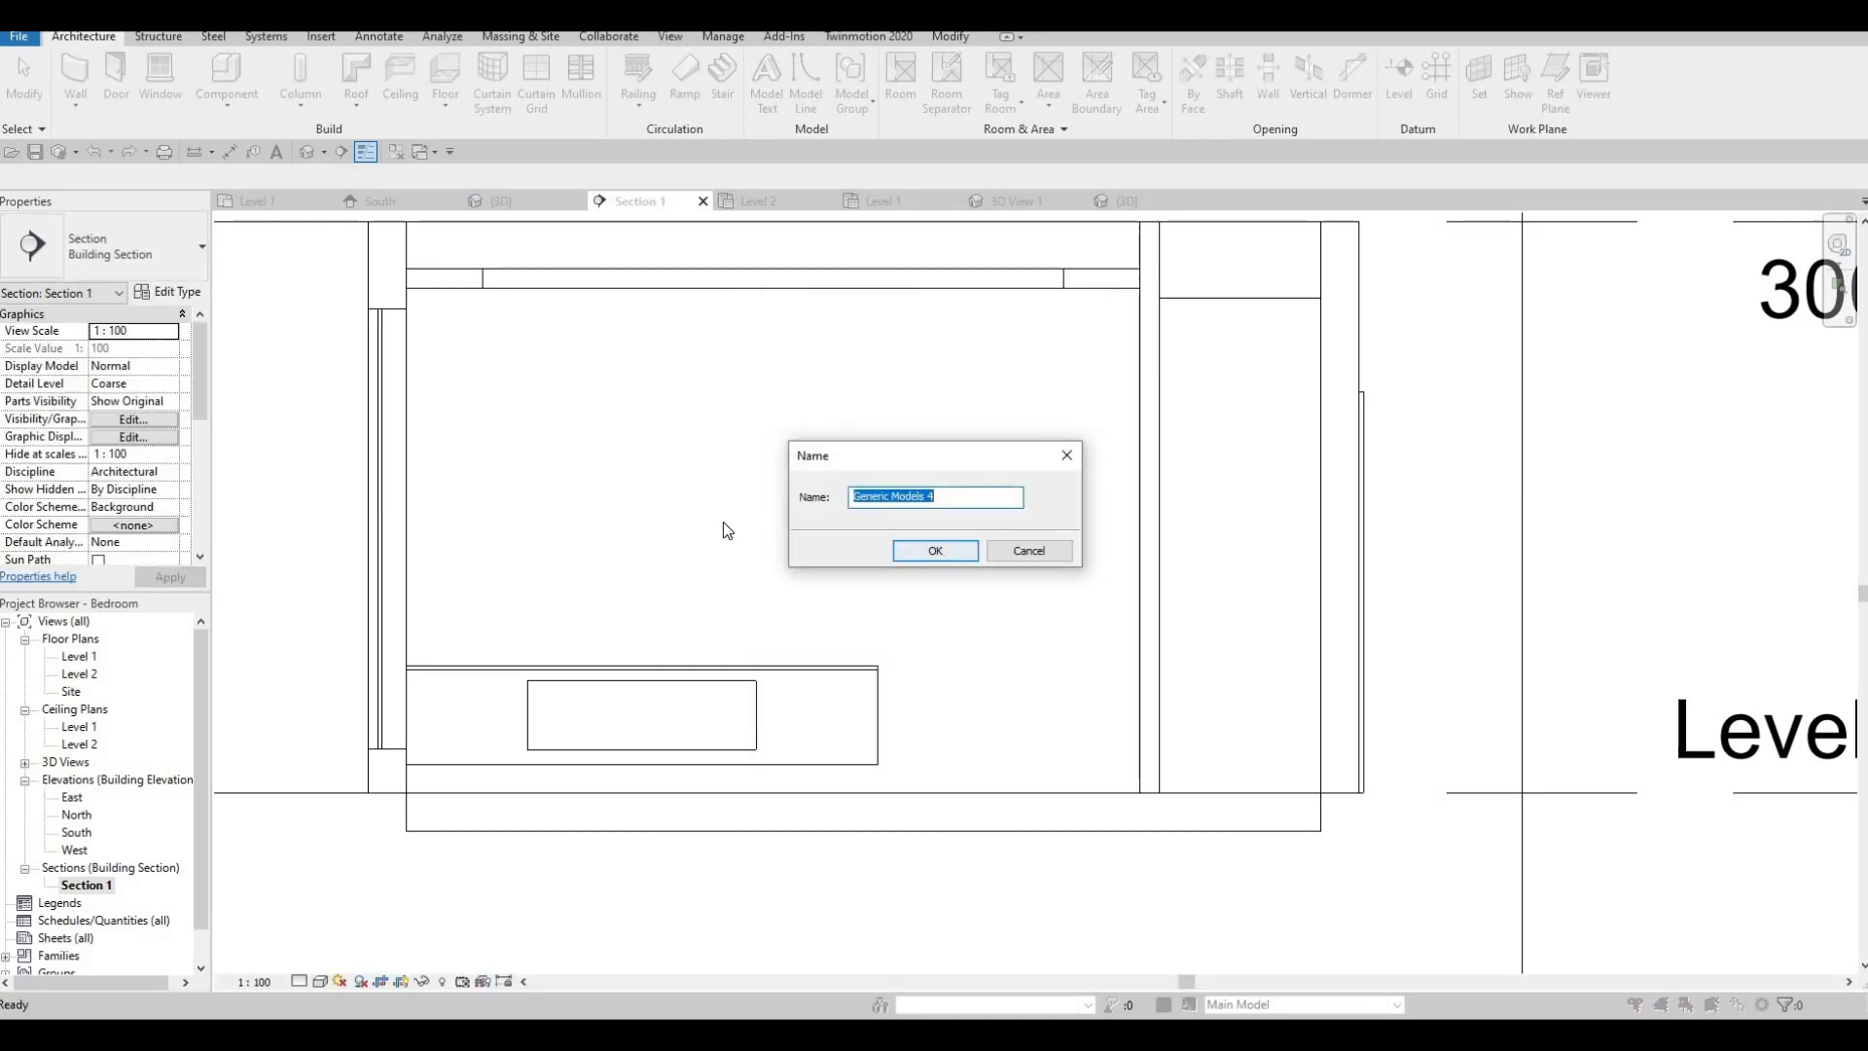
{"action": "key", "text": "Return"}
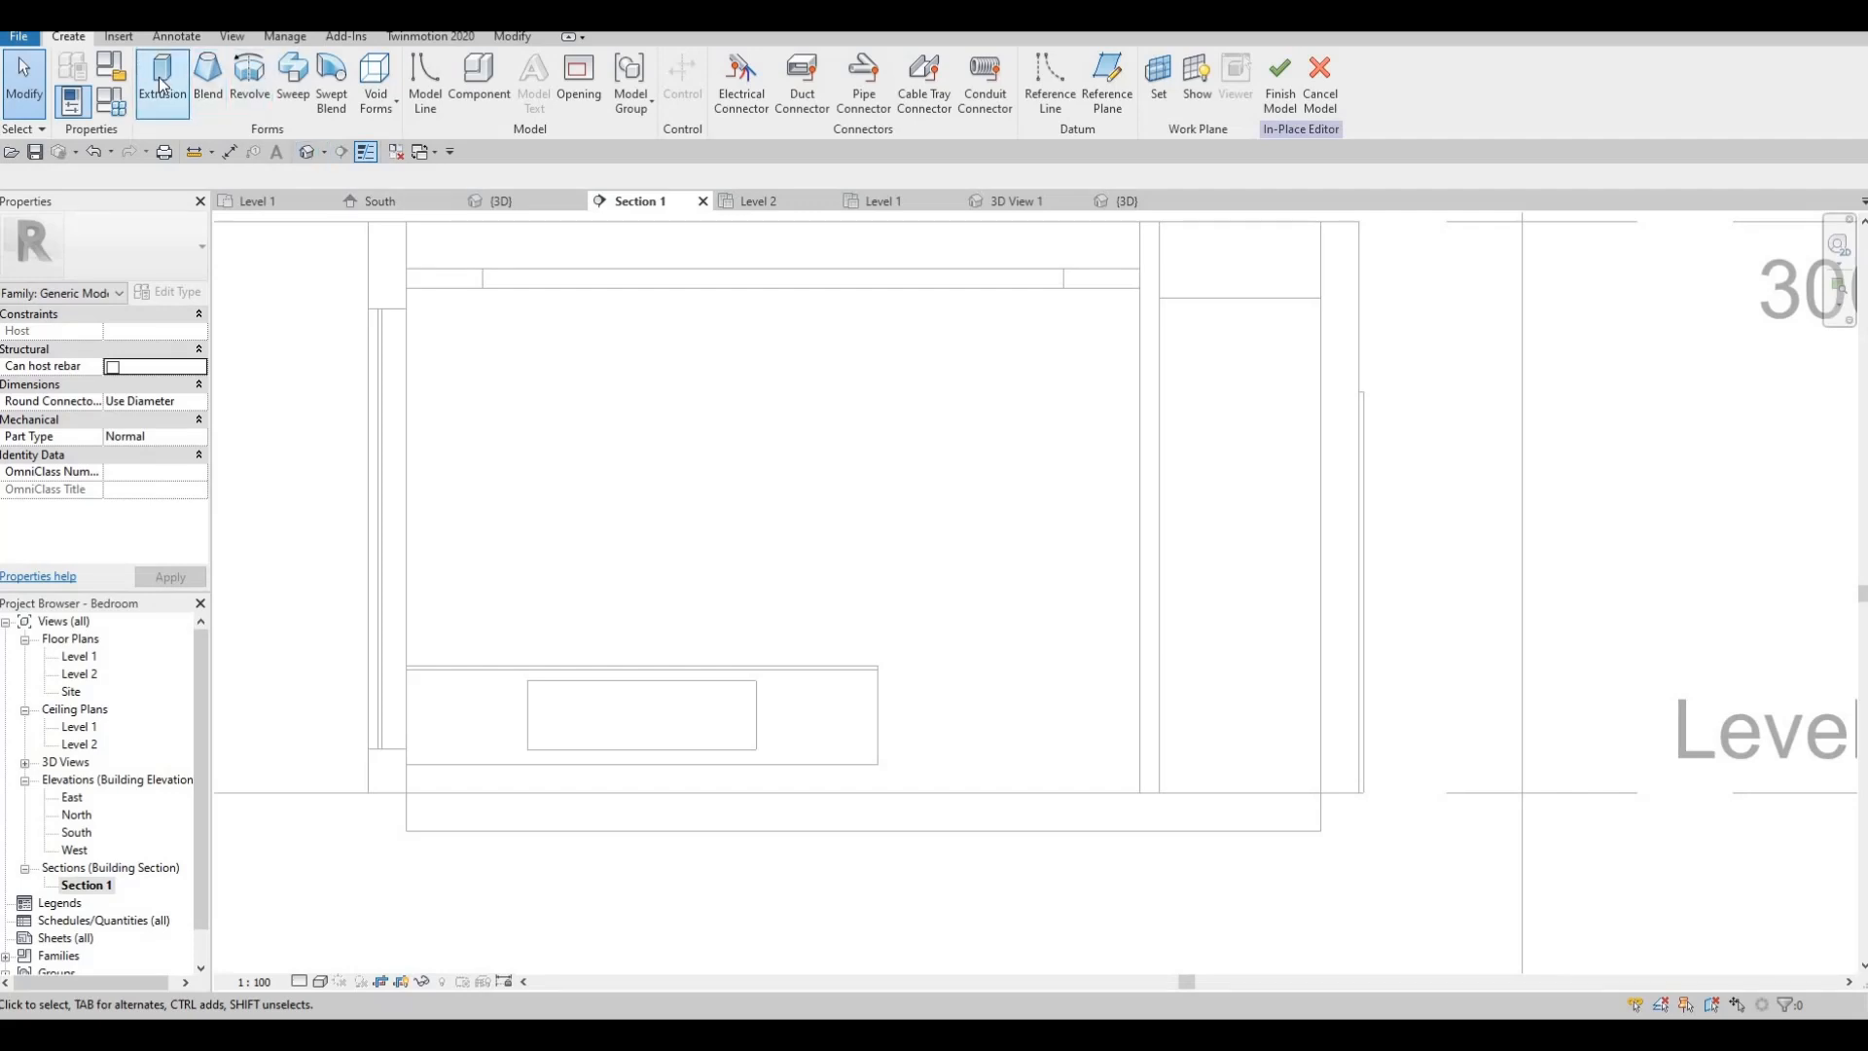
- Start a solid extrusion in the new component, picking the wall above the box unit as its work plane
{"action": "left_click", "coordinate": [163, 87]}
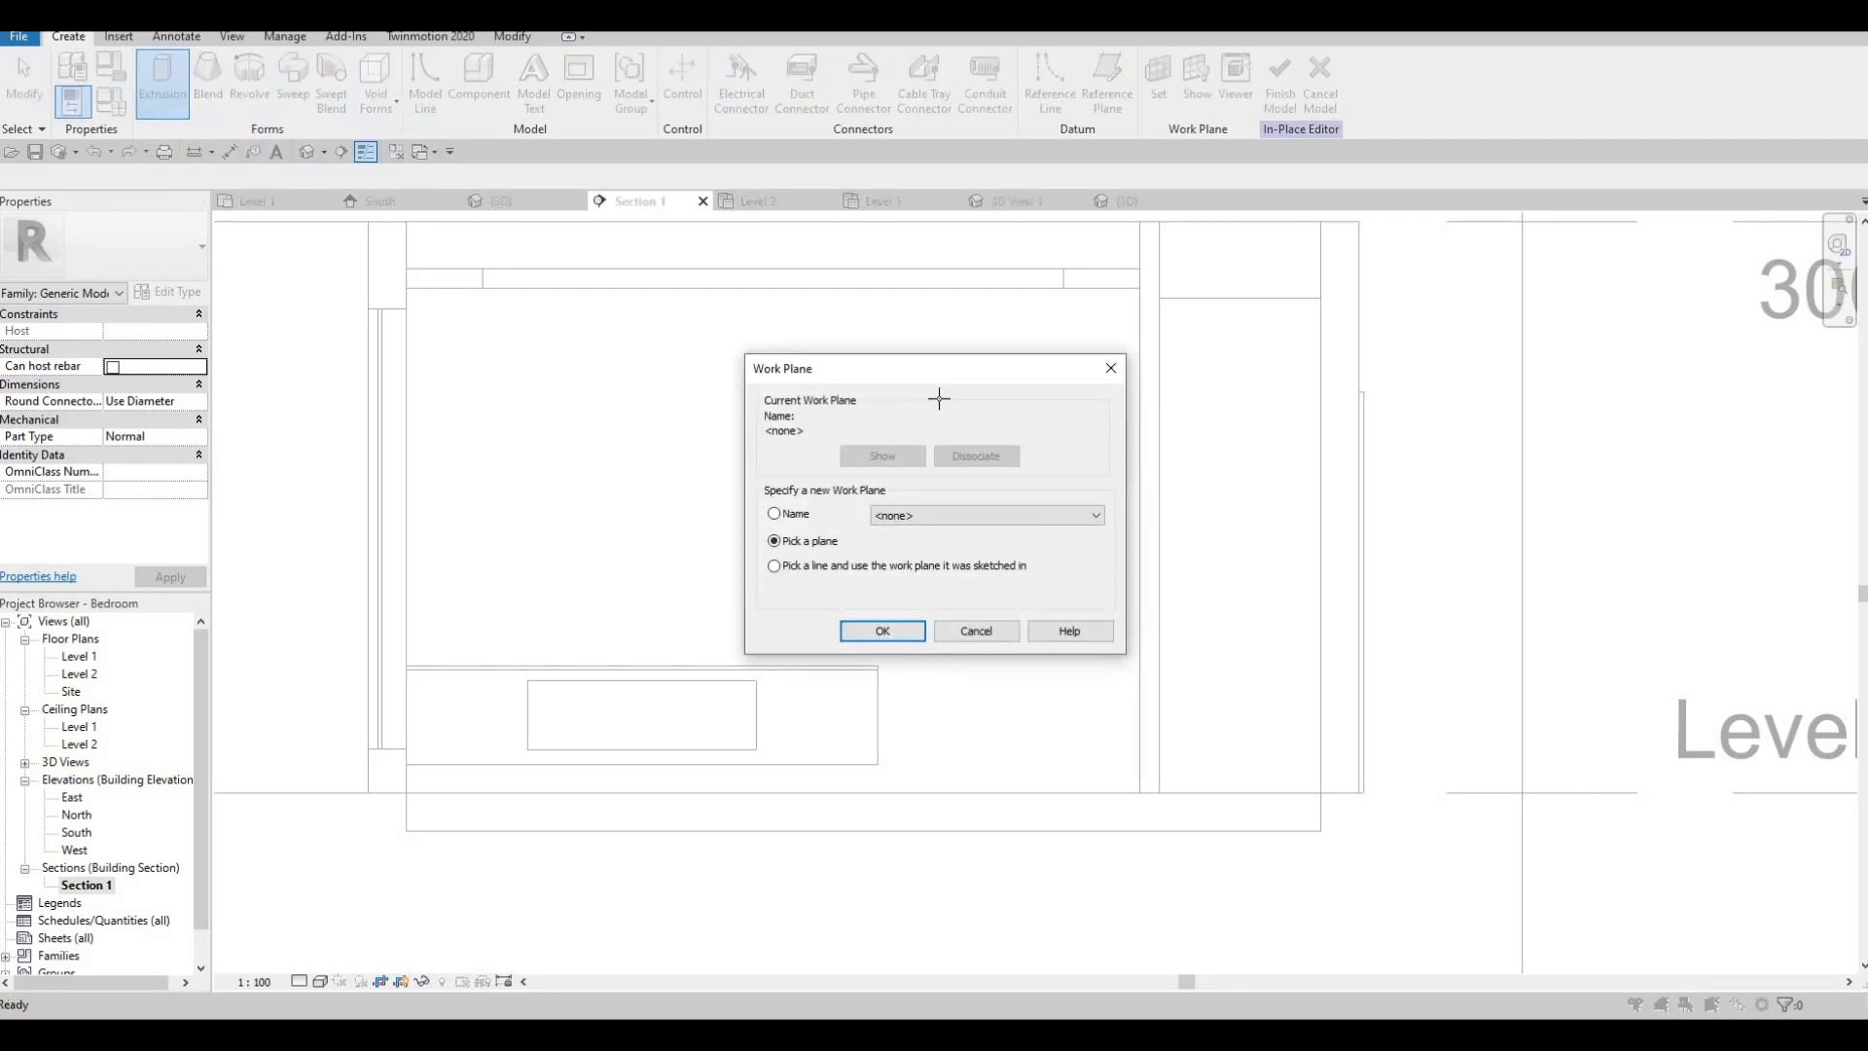
{"action": "left_click", "coordinate": [907, 628]}
{"action": "middle_click_drag", "start_coordinate": [955, 232], "coordinate": [941, 404]}
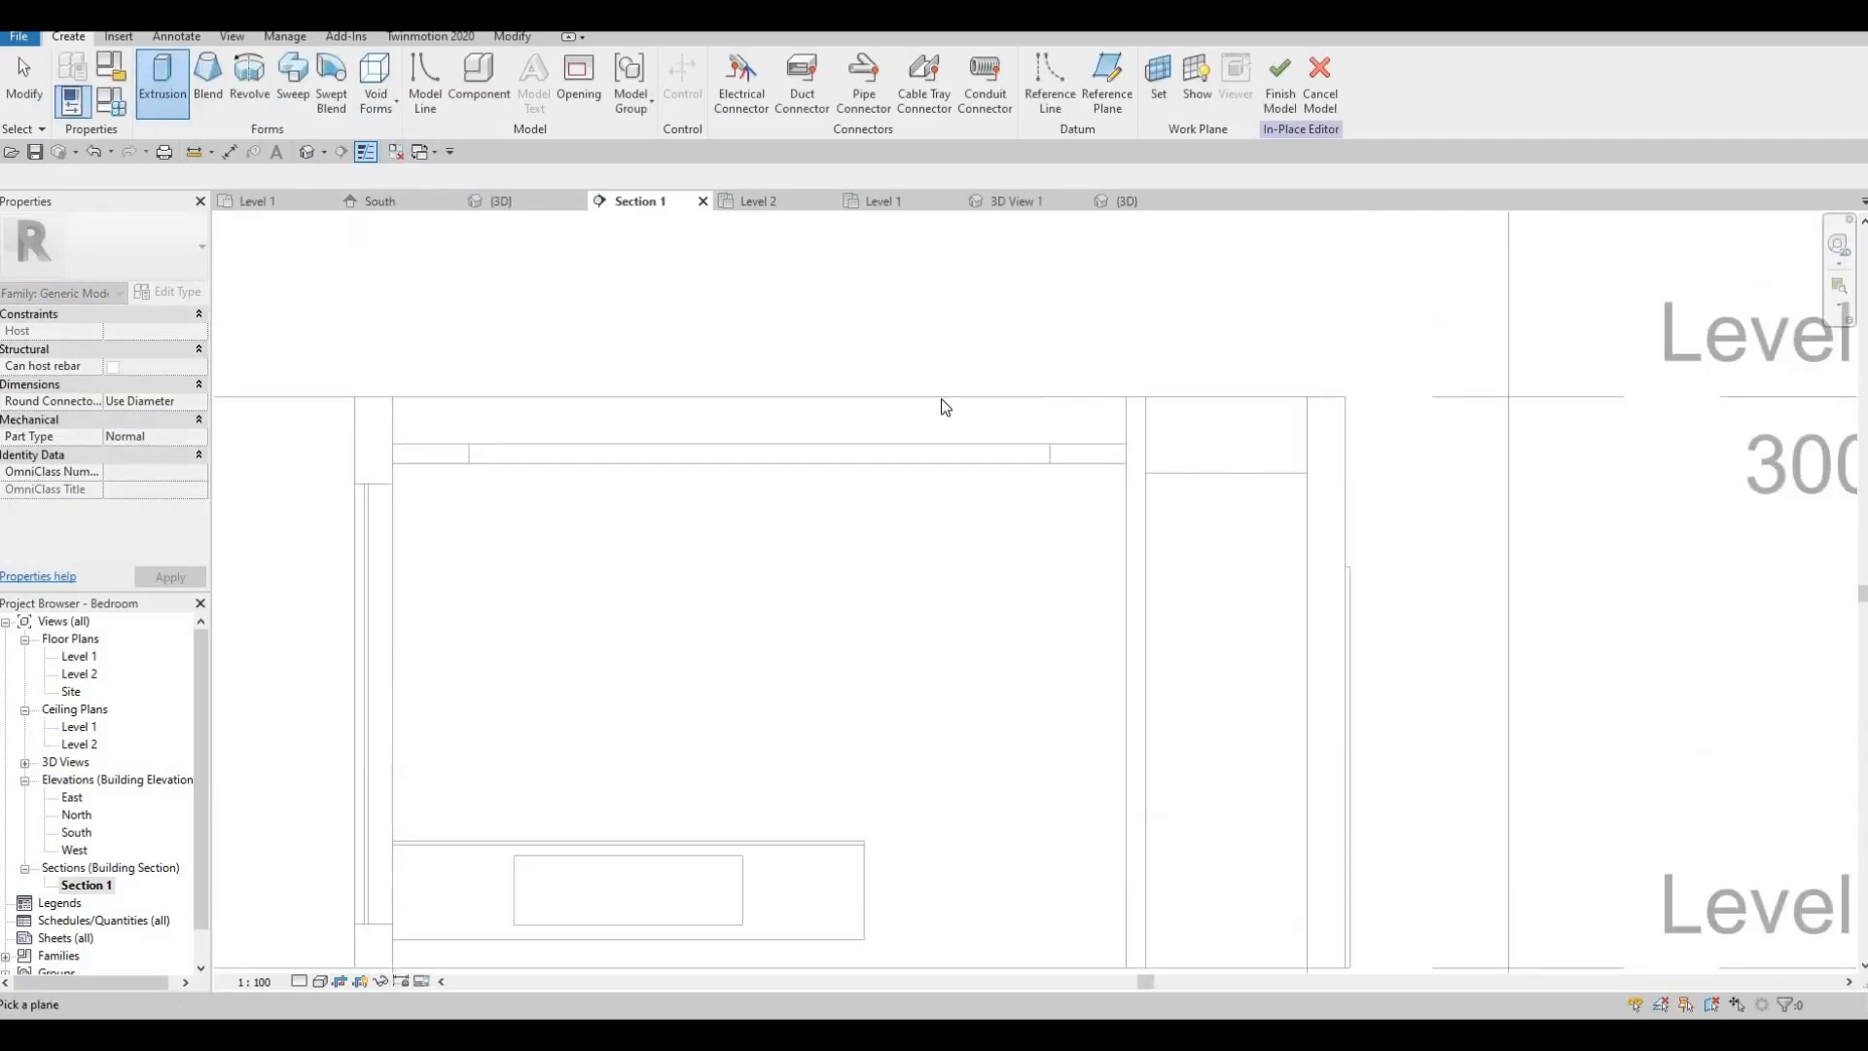
{"action": "left_click", "coordinate": [931, 488]}
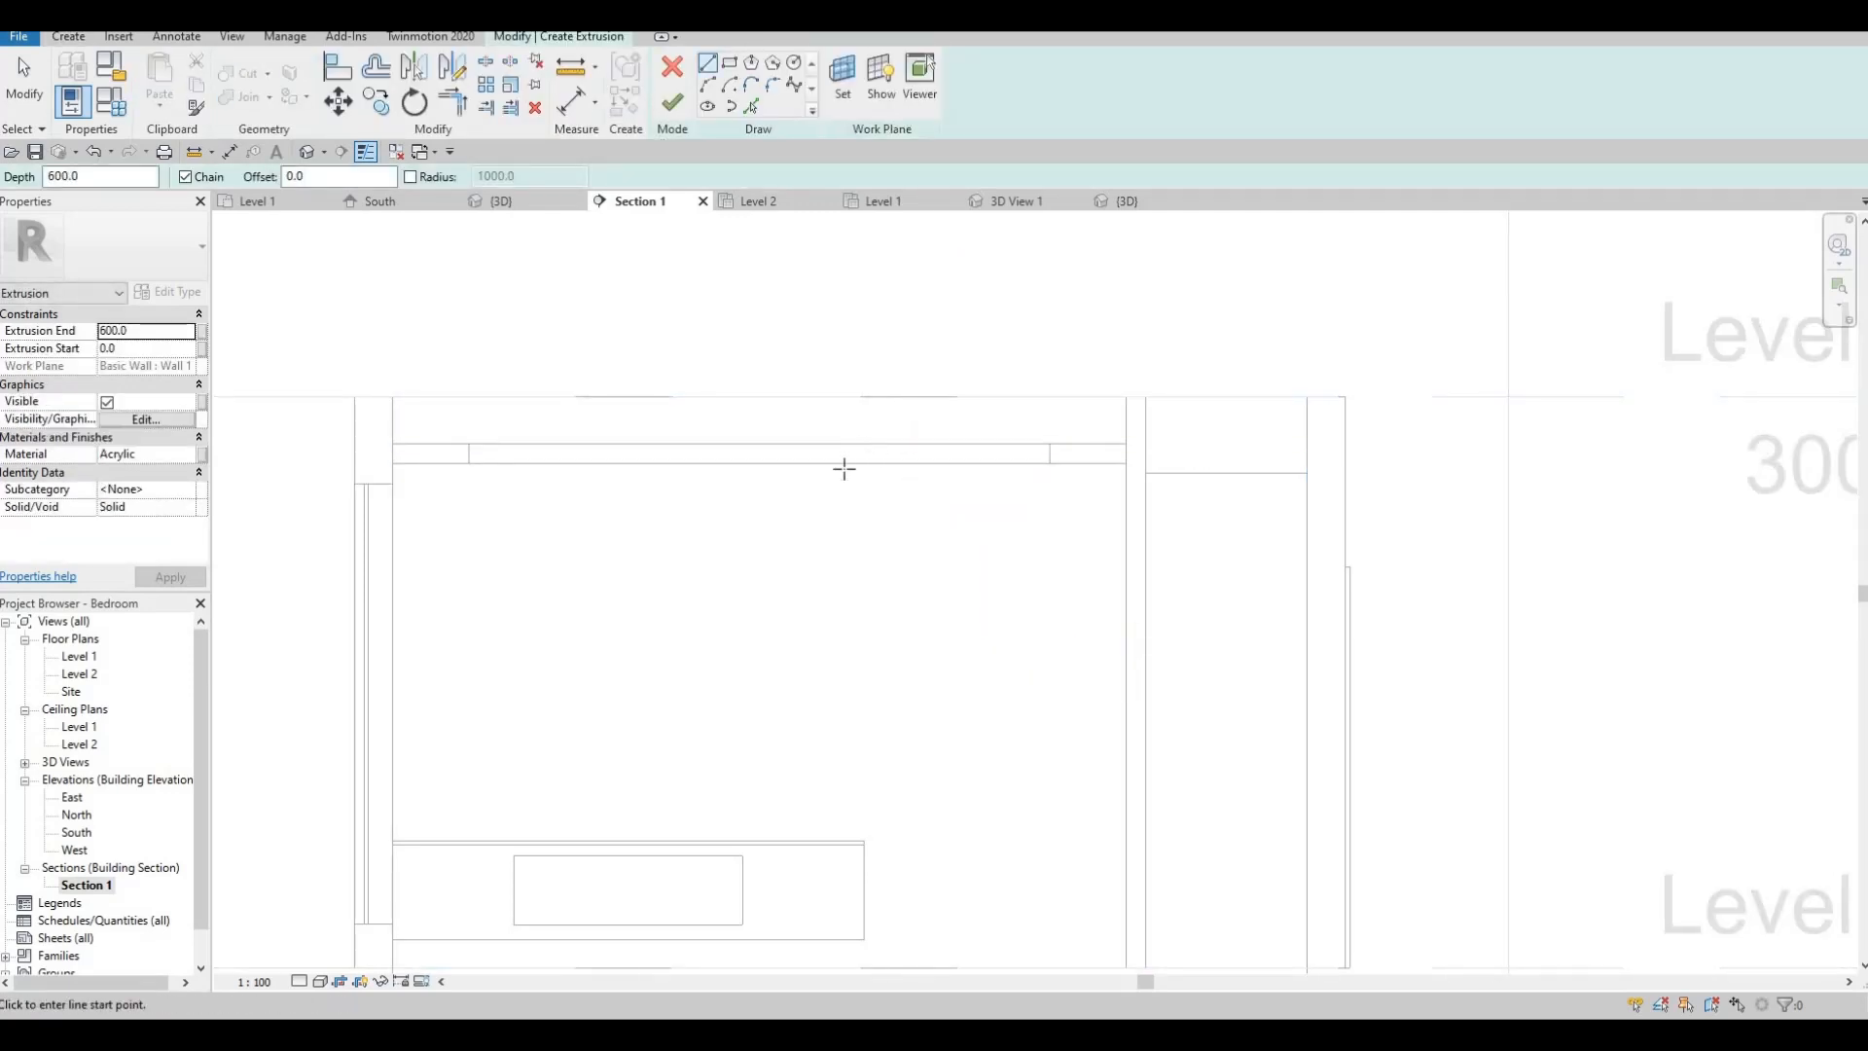
- Sketch a narrow upright rectangle about 60 by 860 mm, starting at the box unit's lower right corner
{"action": "middle_click_drag", "start_coordinate": [938, 354], "coordinate": [917, 257]}
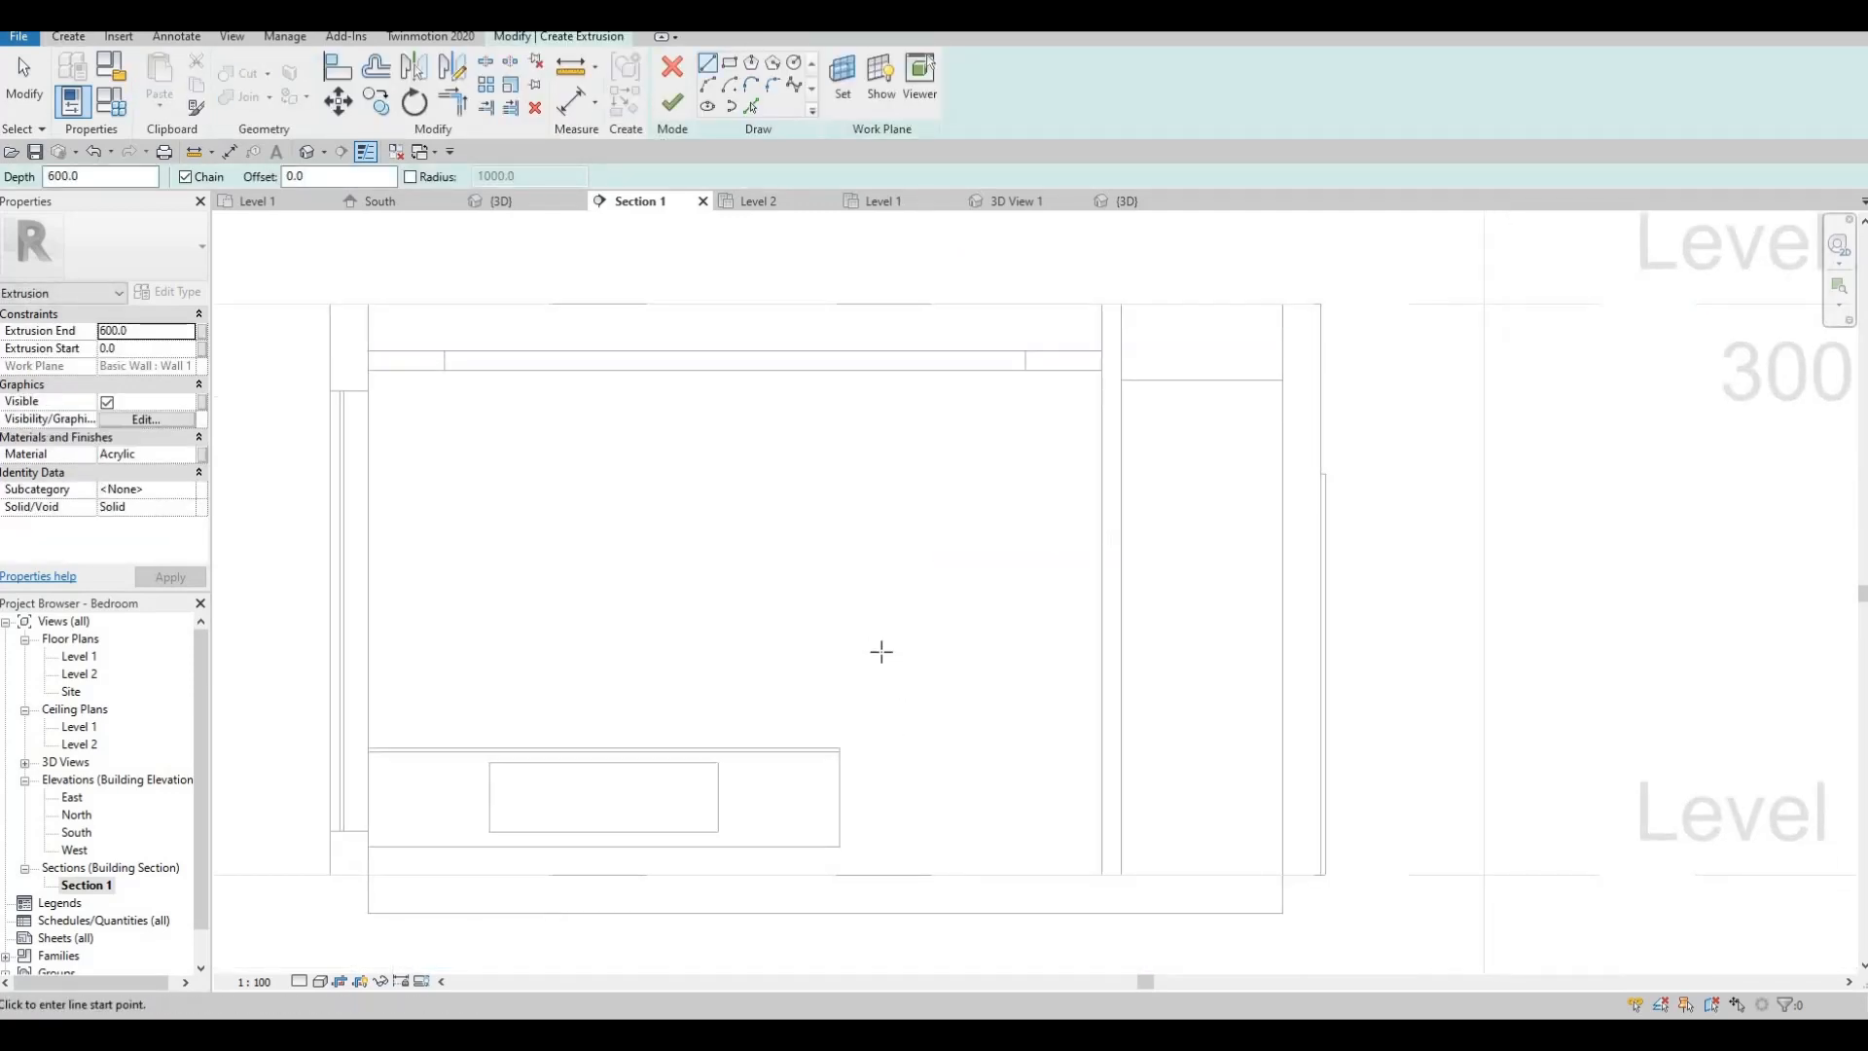
{"action": "middle_click_drag", "start_coordinate": [880, 650], "coordinate": [859, 543]}
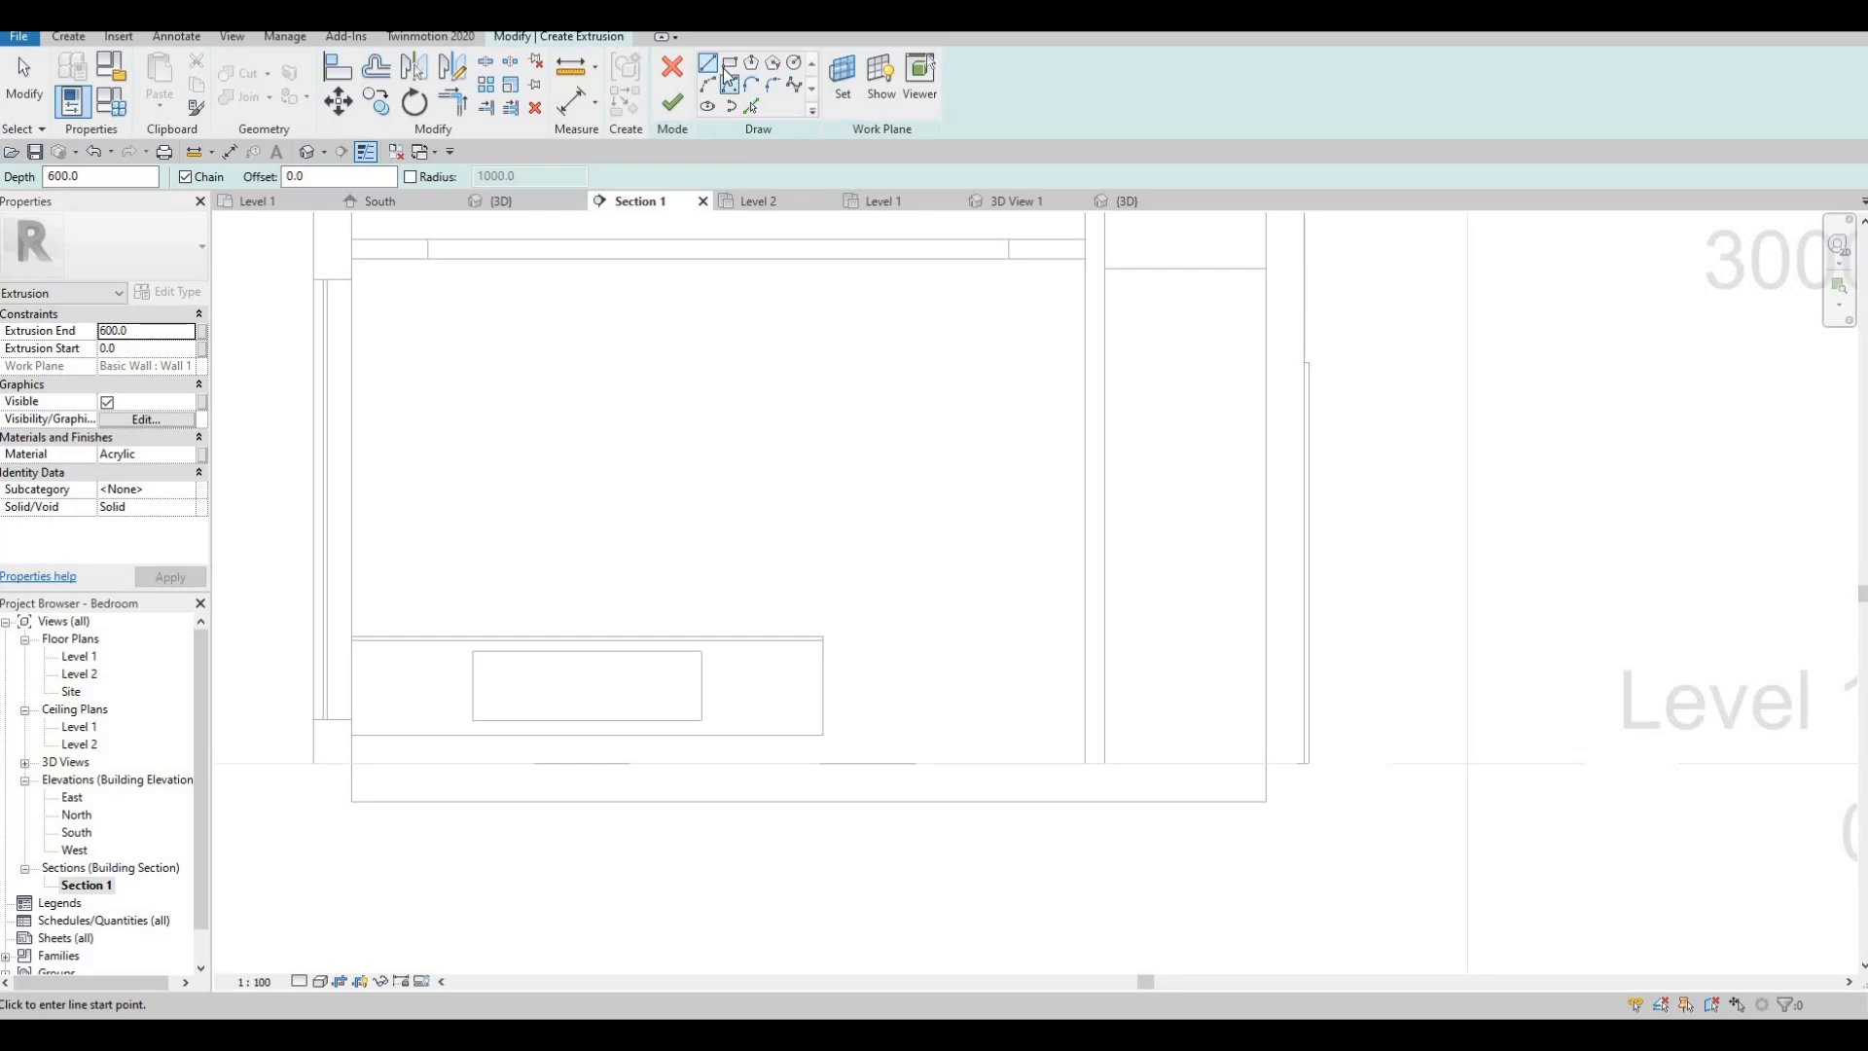
{"action": "left_click", "coordinate": [729, 64]}
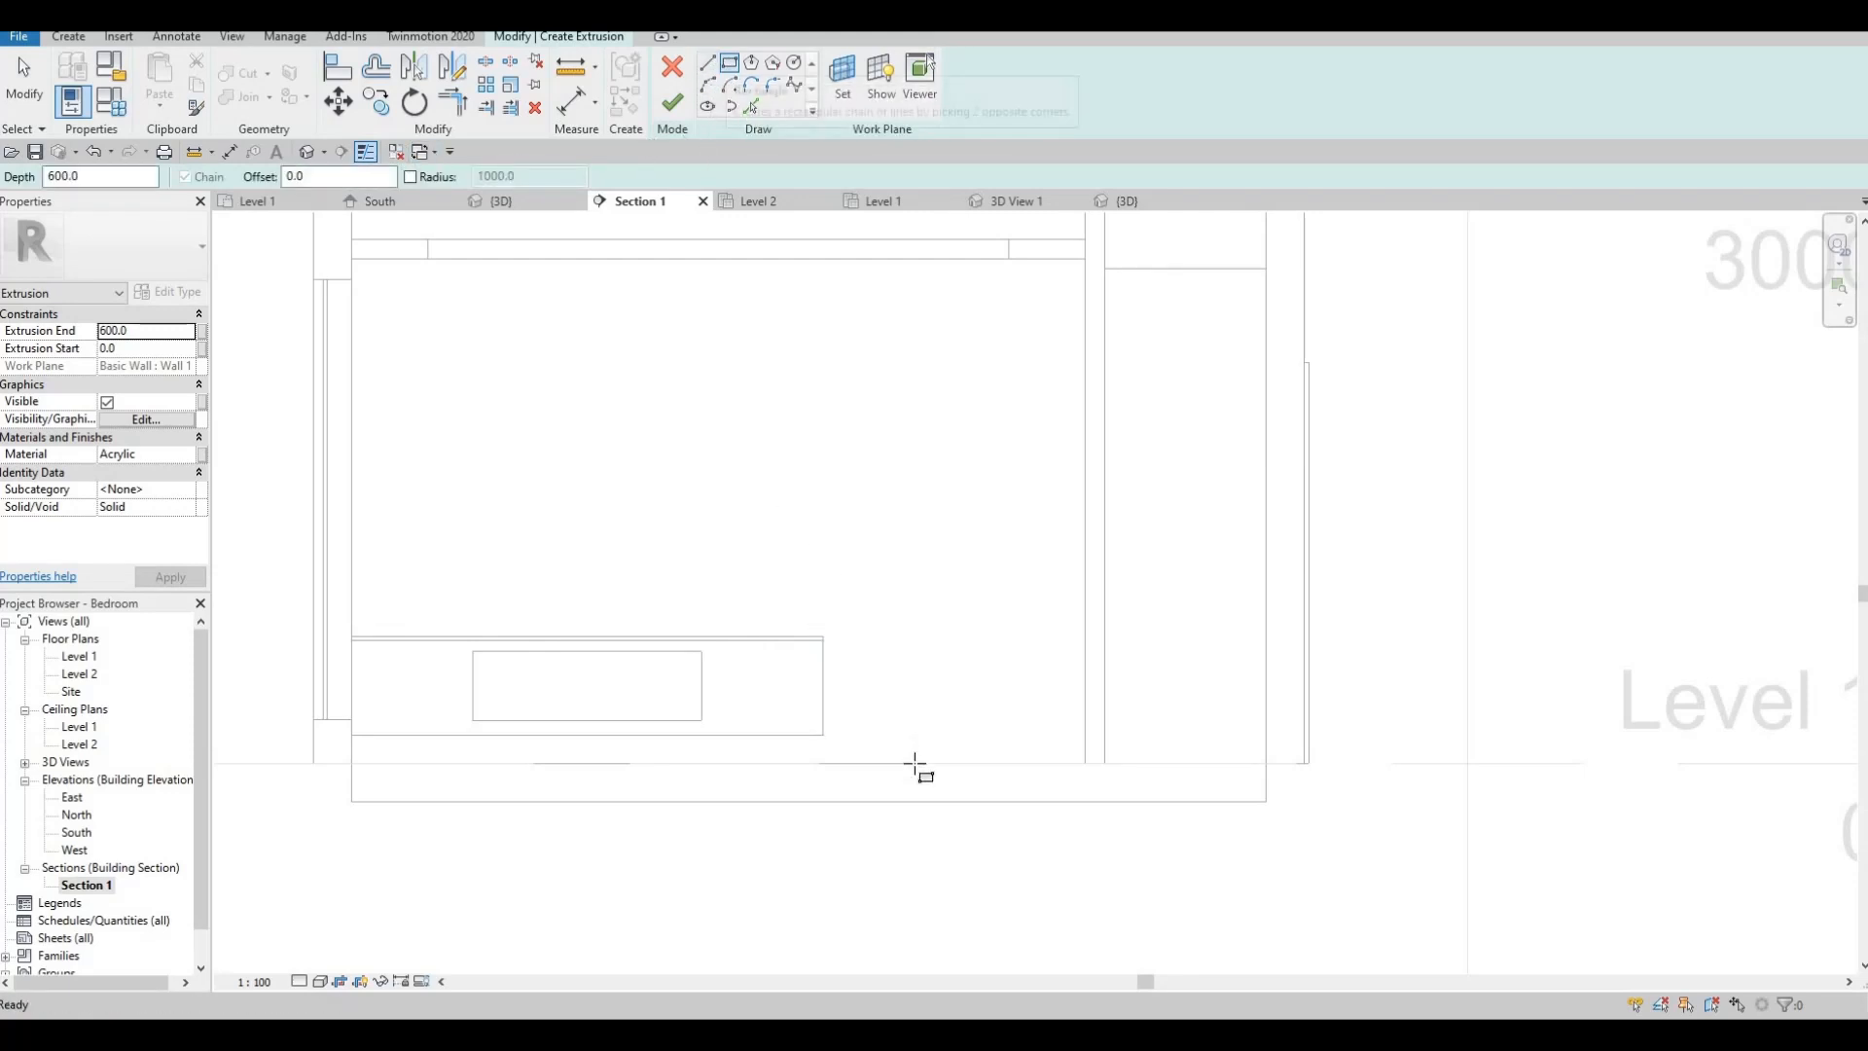
{"action": "left_click", "coordinate": [823, 734]}
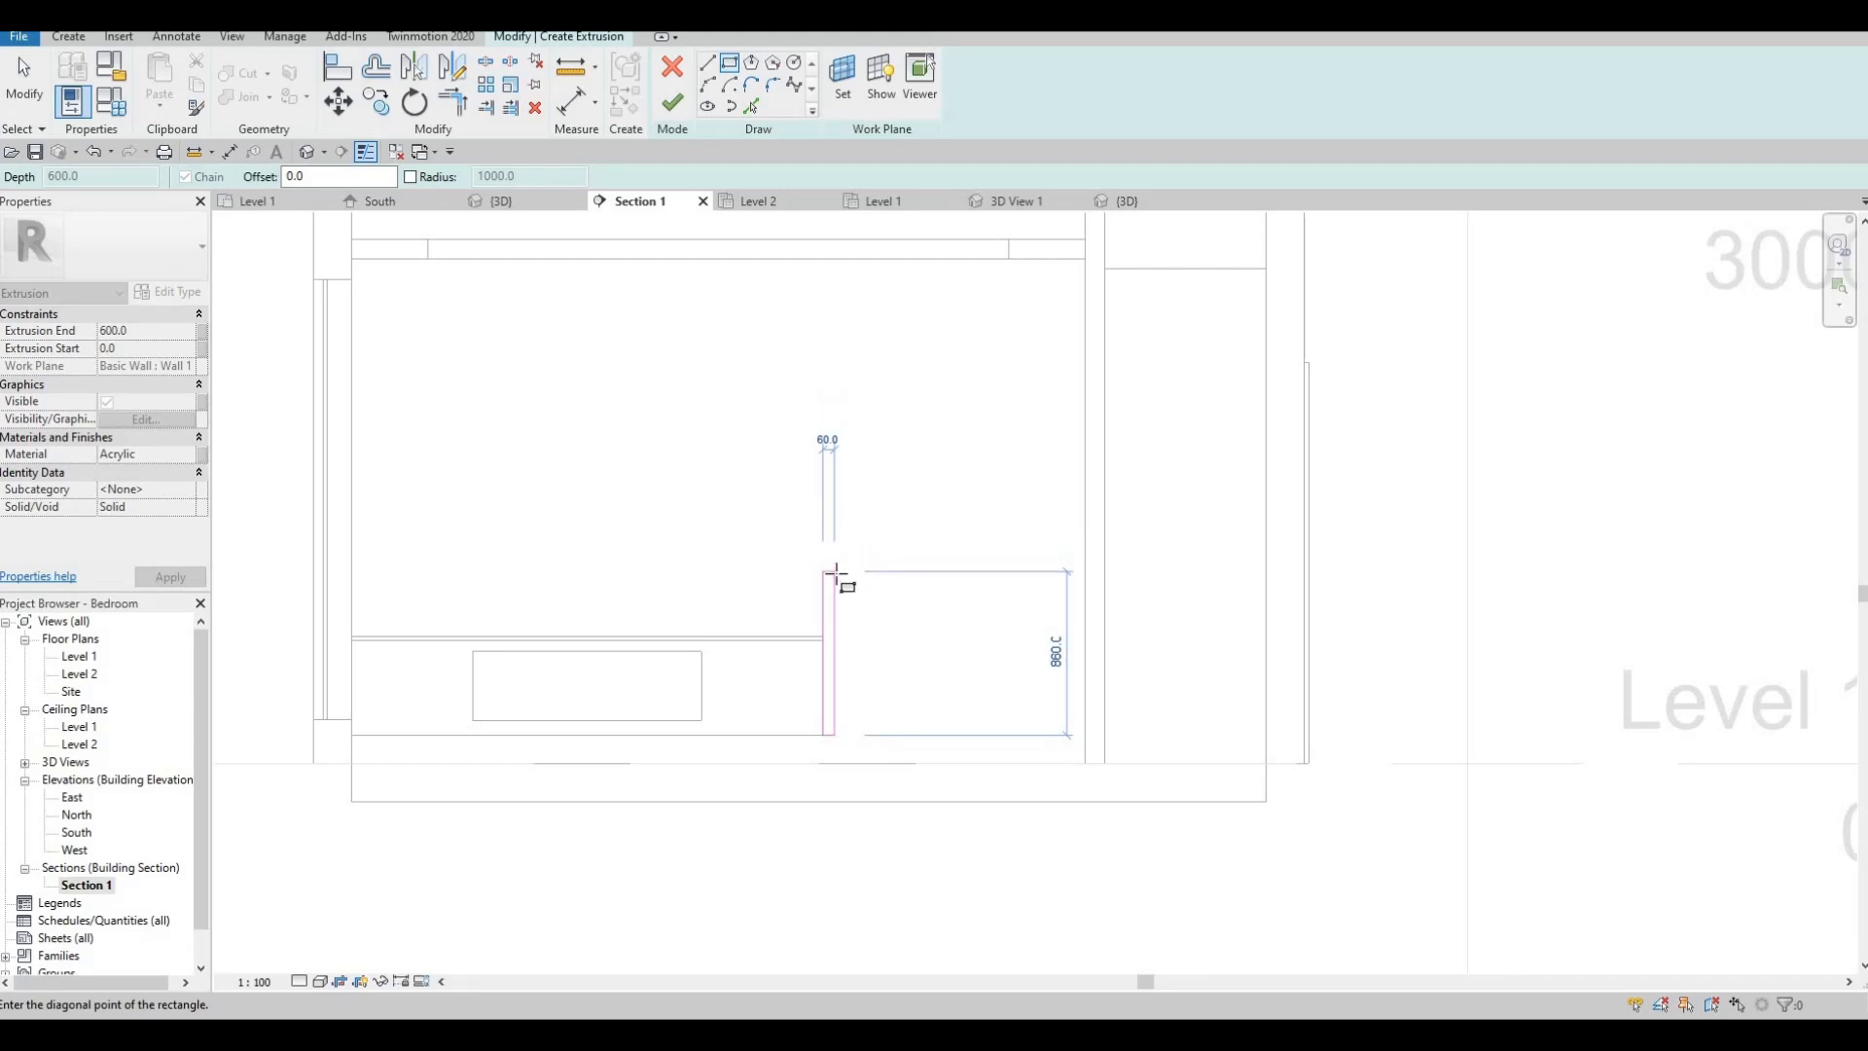
{"action": "left_click", "coordinate": [829, 732]}
{"action": "key", "text": "Escape"}
{"action": "key", "text": "Escape"}
{"action": "key", "text": "Escape"}
{"action": "scroll", "coordinate": [832, 757], "scroll_direction": "up", "scroll_amount": 2}
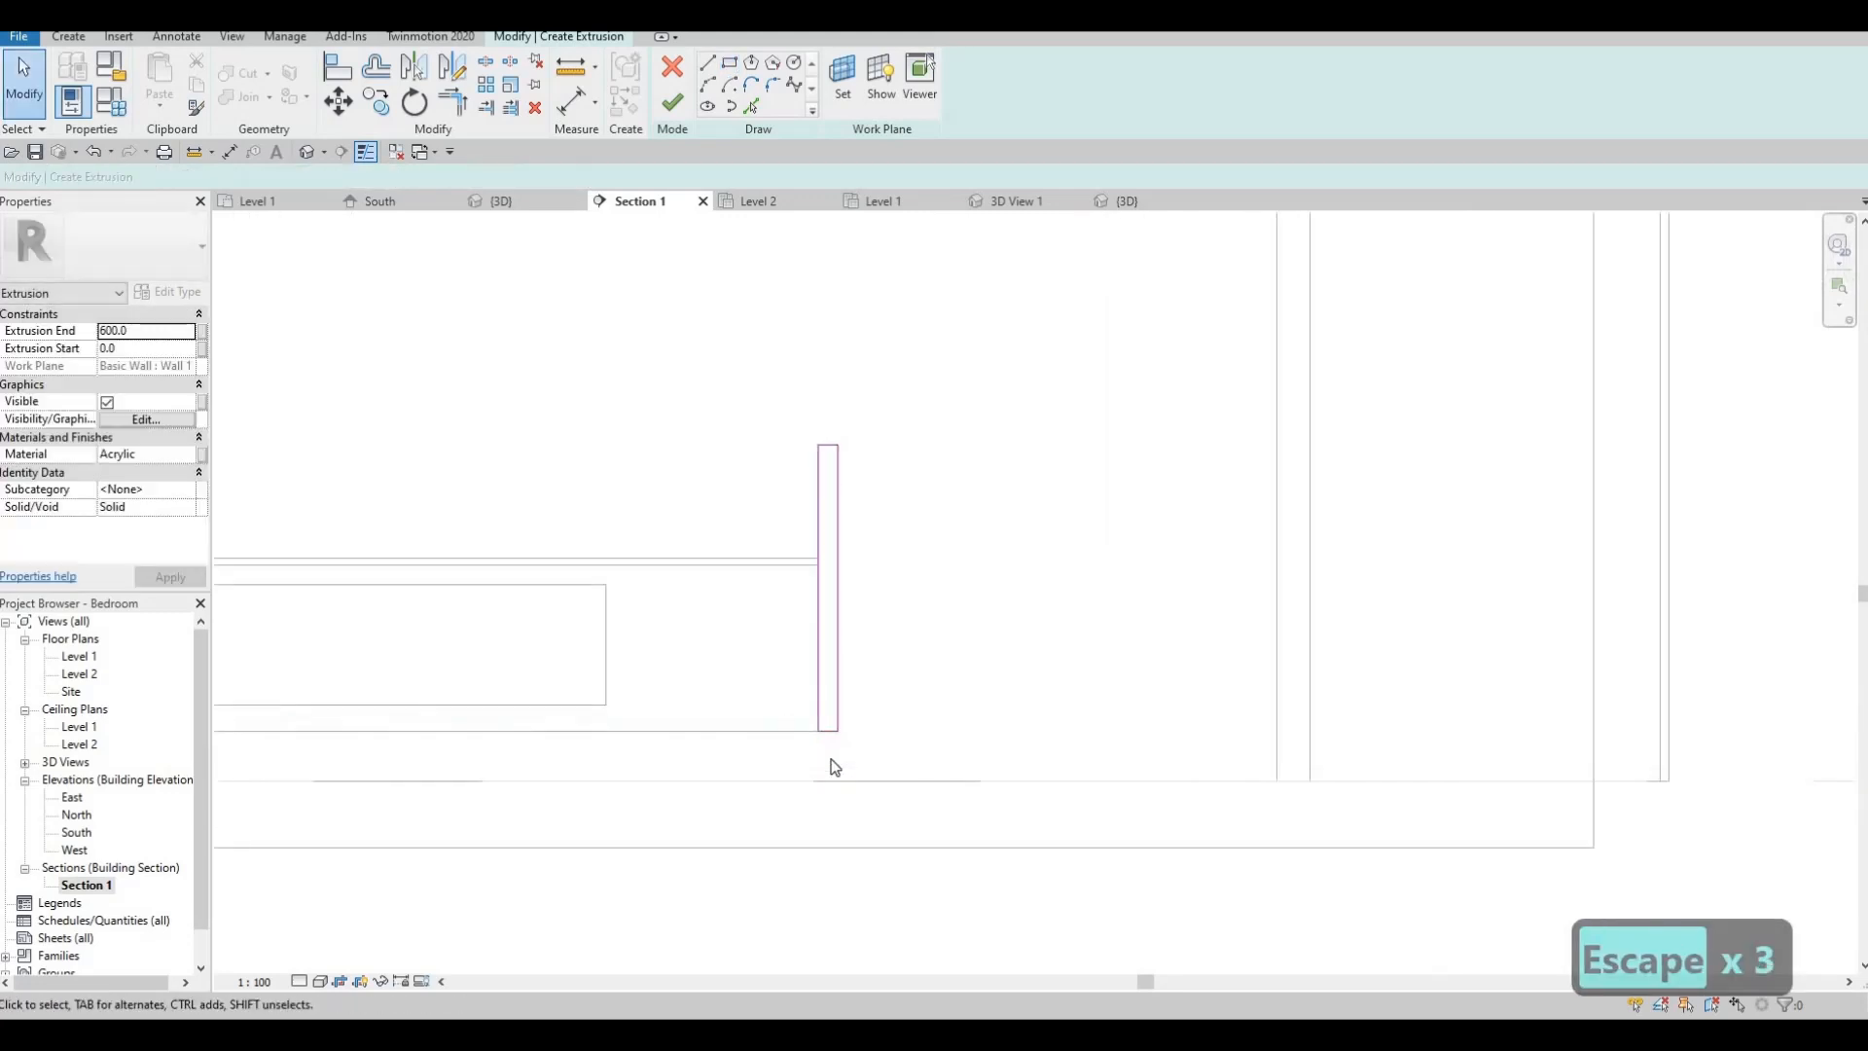
- Align the bottom edge of the upright rectangle with the floor line
{"action": "key", "text": "a"}
{"action": "key", "text": "l"}
{"action": "left_click", "coordinate": [826, 781]}
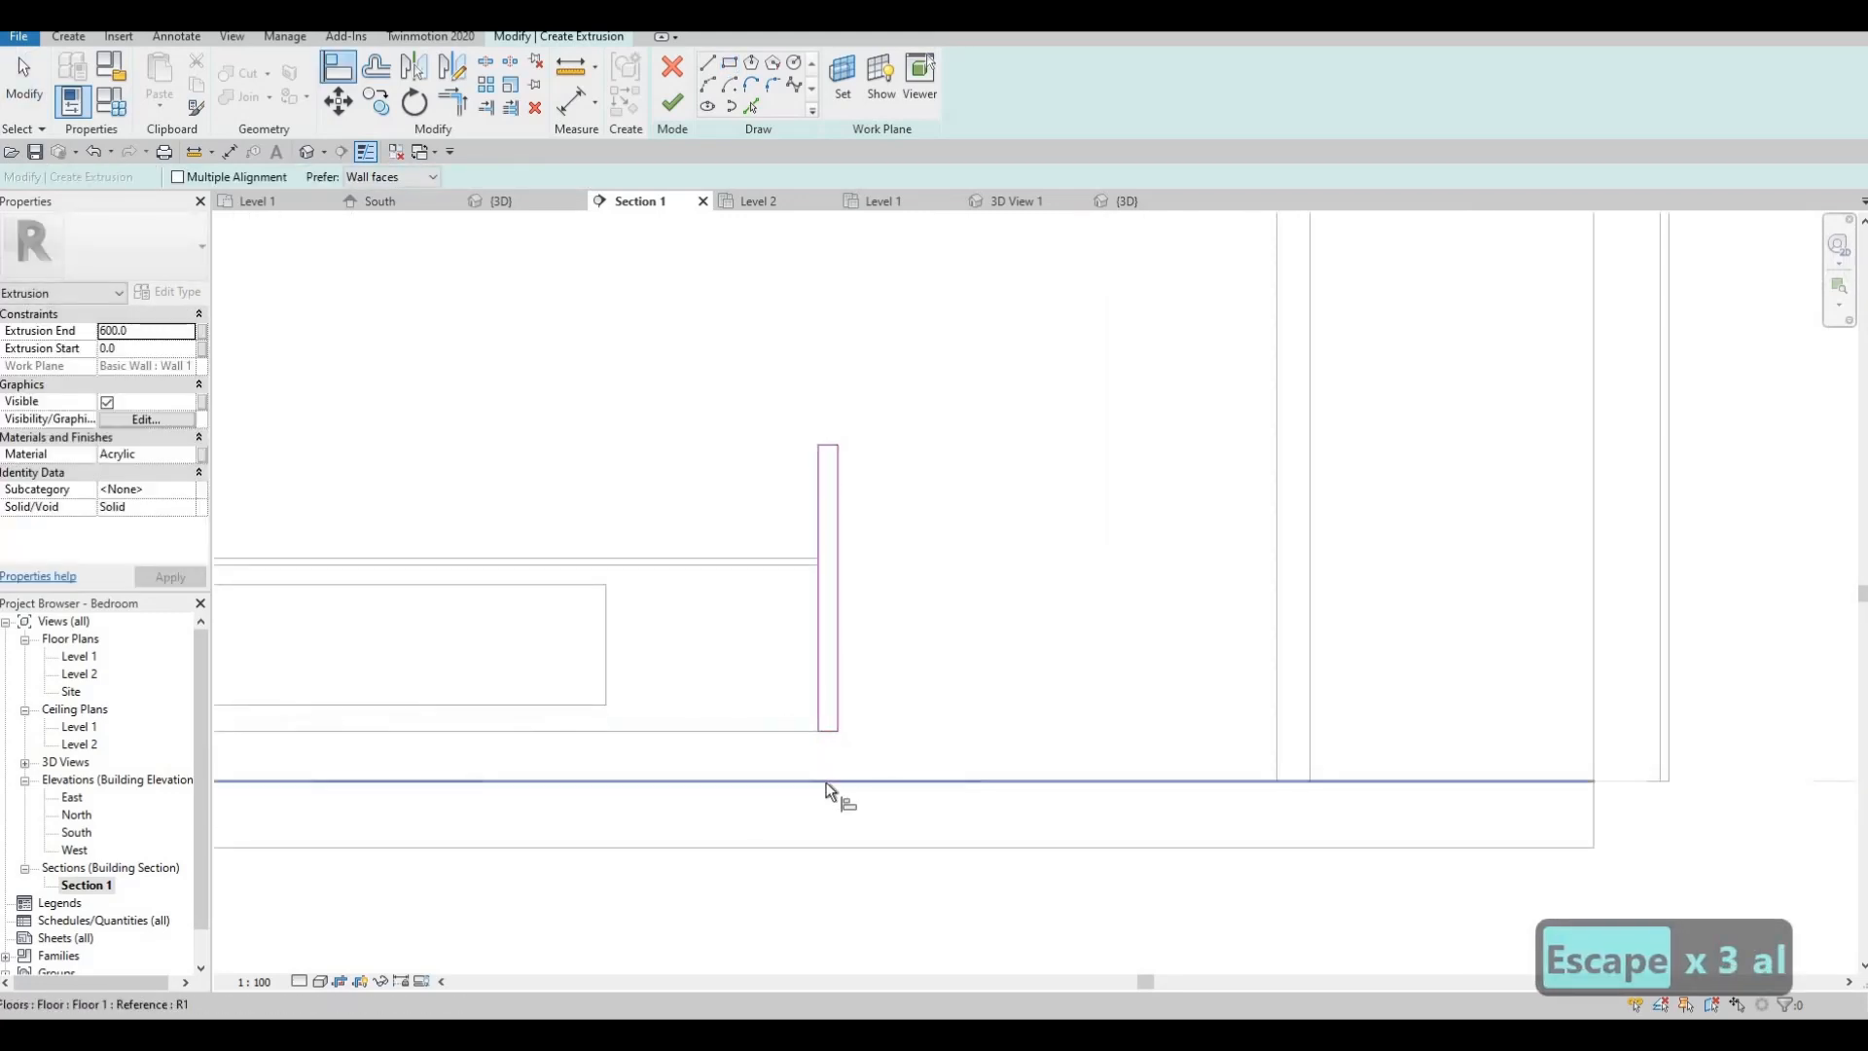
{"action": "left_click", "coordinate": [830, 732]}
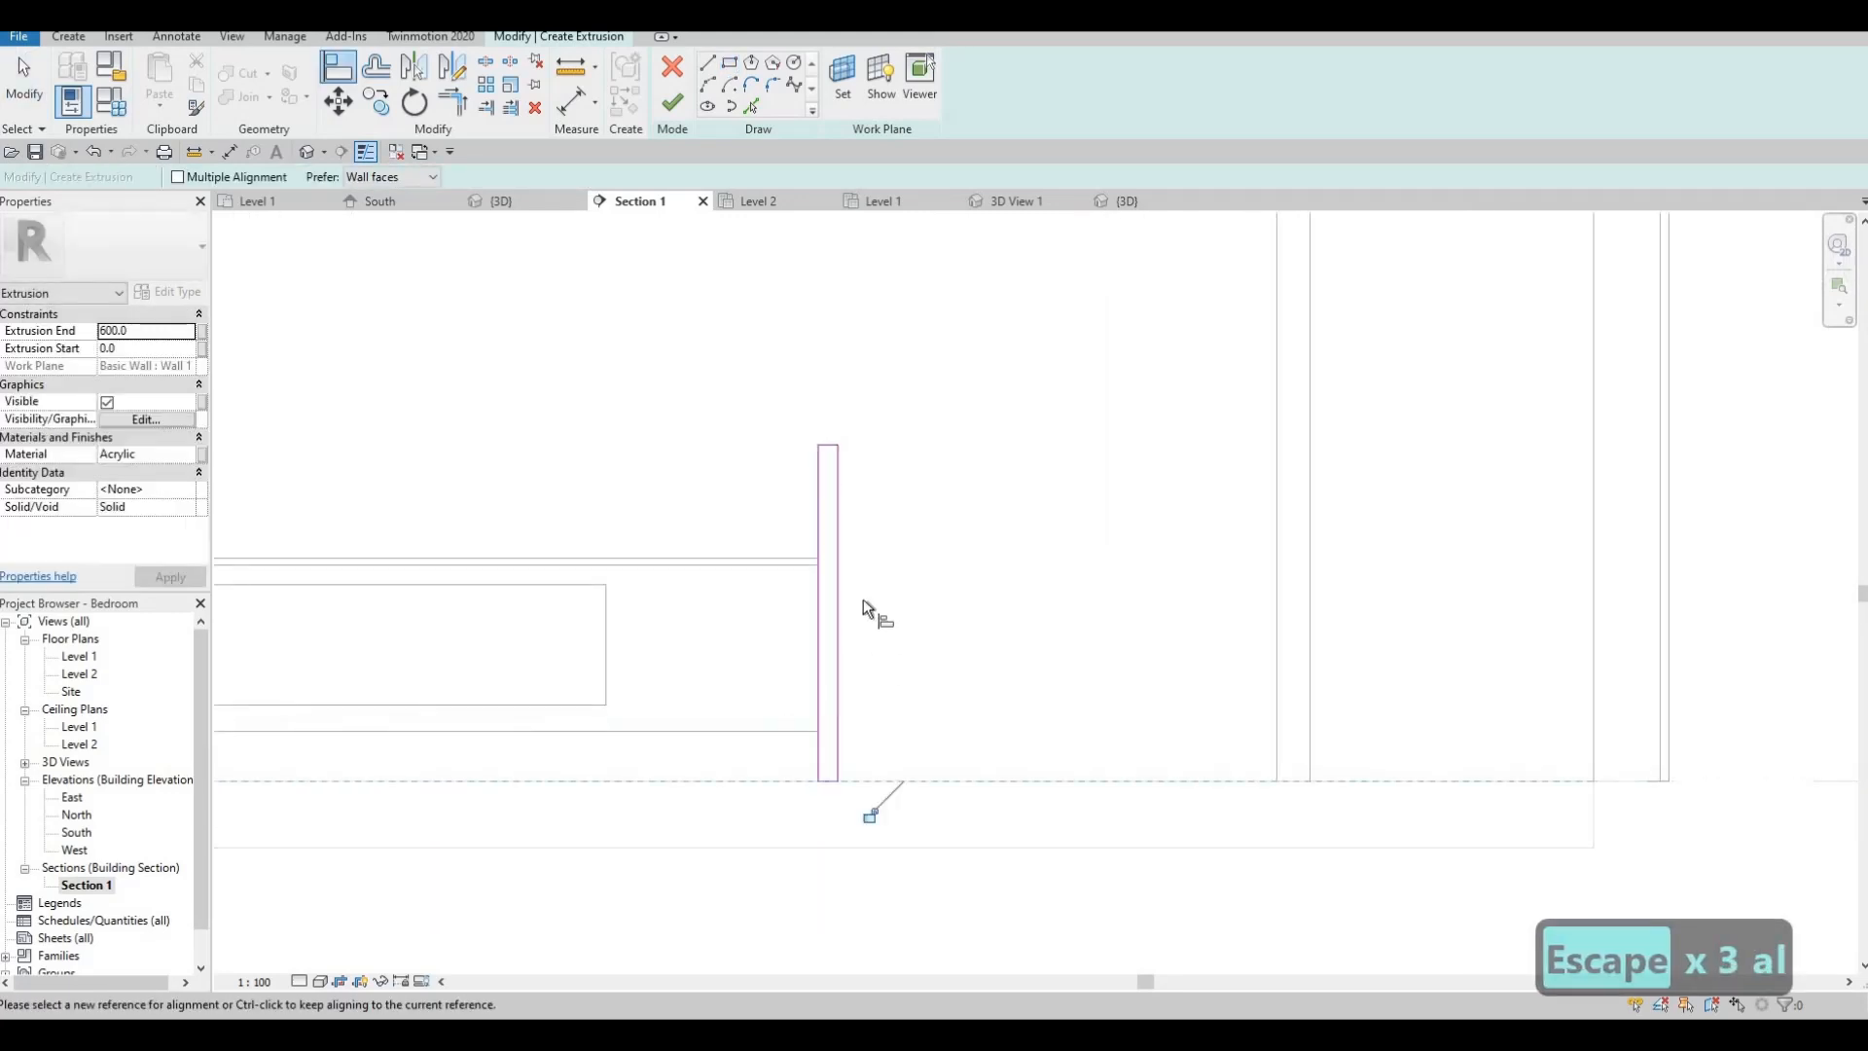
{"action": "key", "text": "Escape"}
{"action": "scroll", "coordinate": [827, 783], "scroll_direction": "down", "scroll_amount": 1}
{"action": "scroll", "coordinate": [835, 574], "scroll_direction": "up", "scroll_amount": 1}
{"action": "scroll", "coordinate": [832, 559], "scroll_direction": "down", "scroll_amount": 1}
{"action": "key", "text": "Escape"}
{"action": "key", "text": "Escape"}
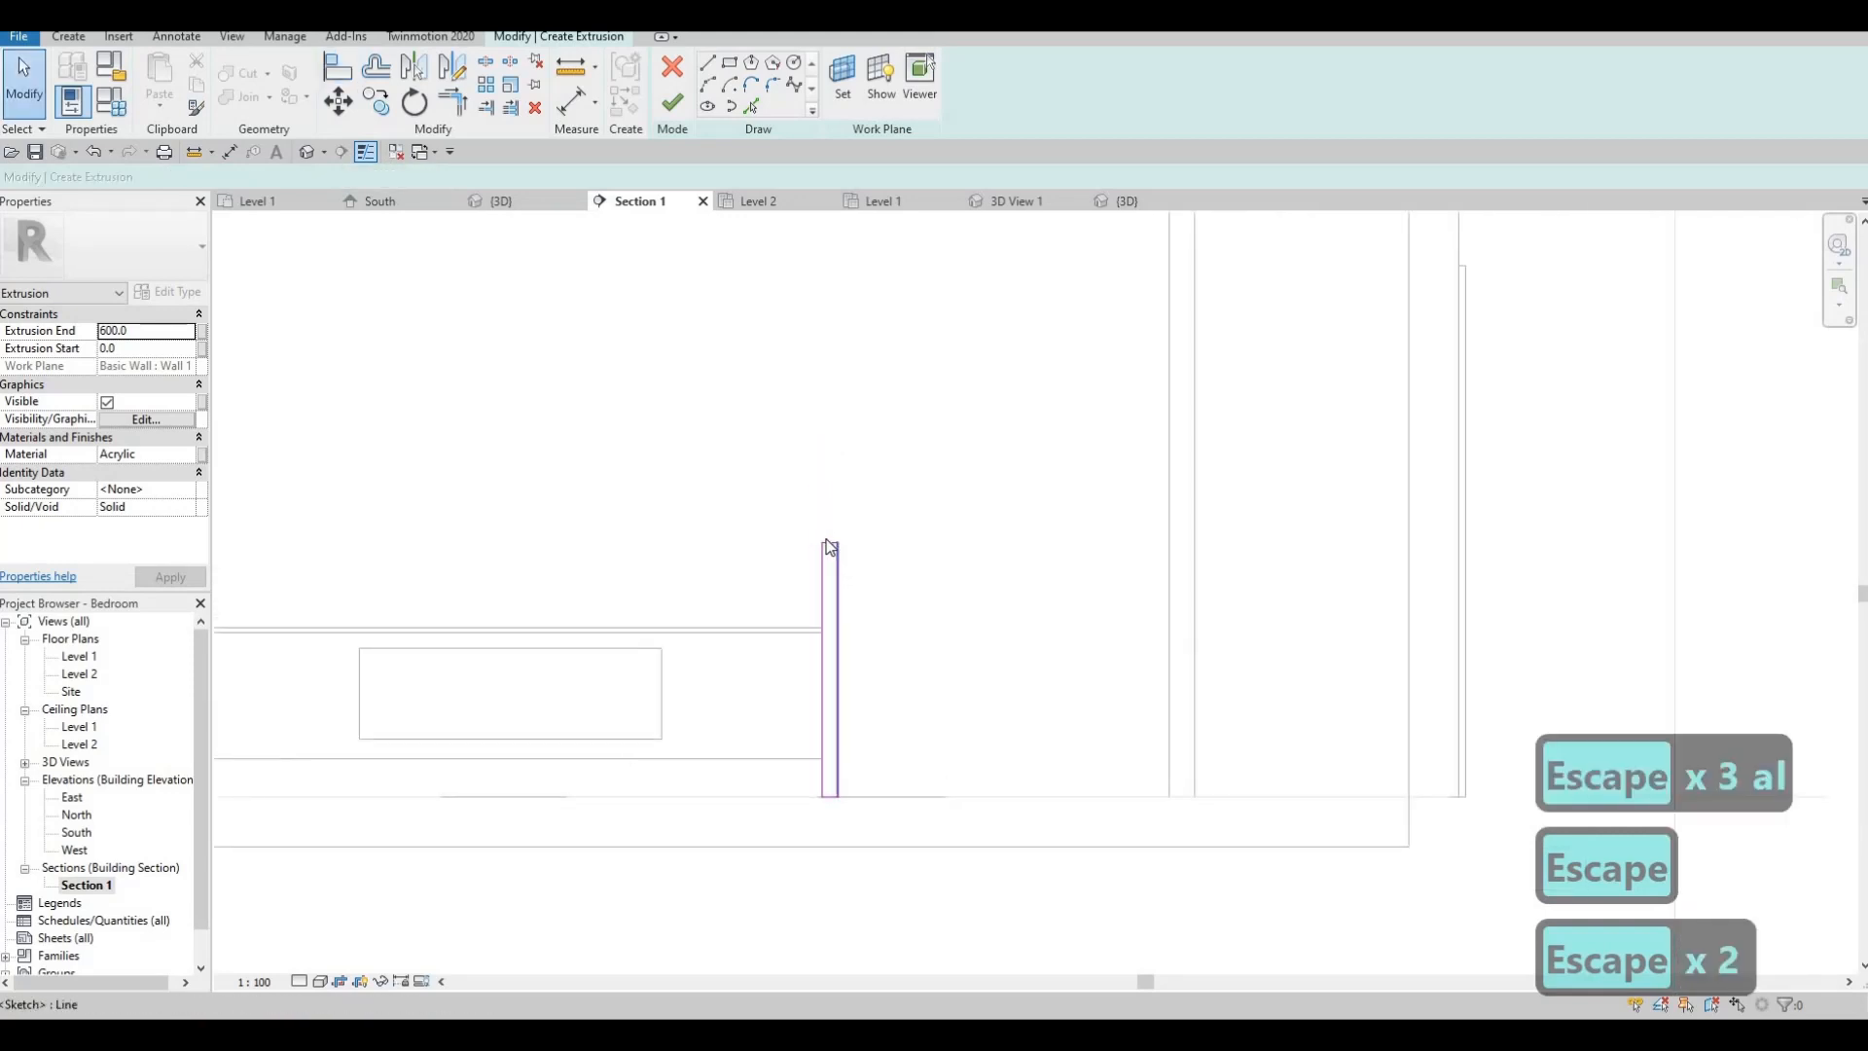
- Set the upright rectangle's height to 900 mm by moving its top edge
{"action": "left_click", "coordinate": [830, 545]}
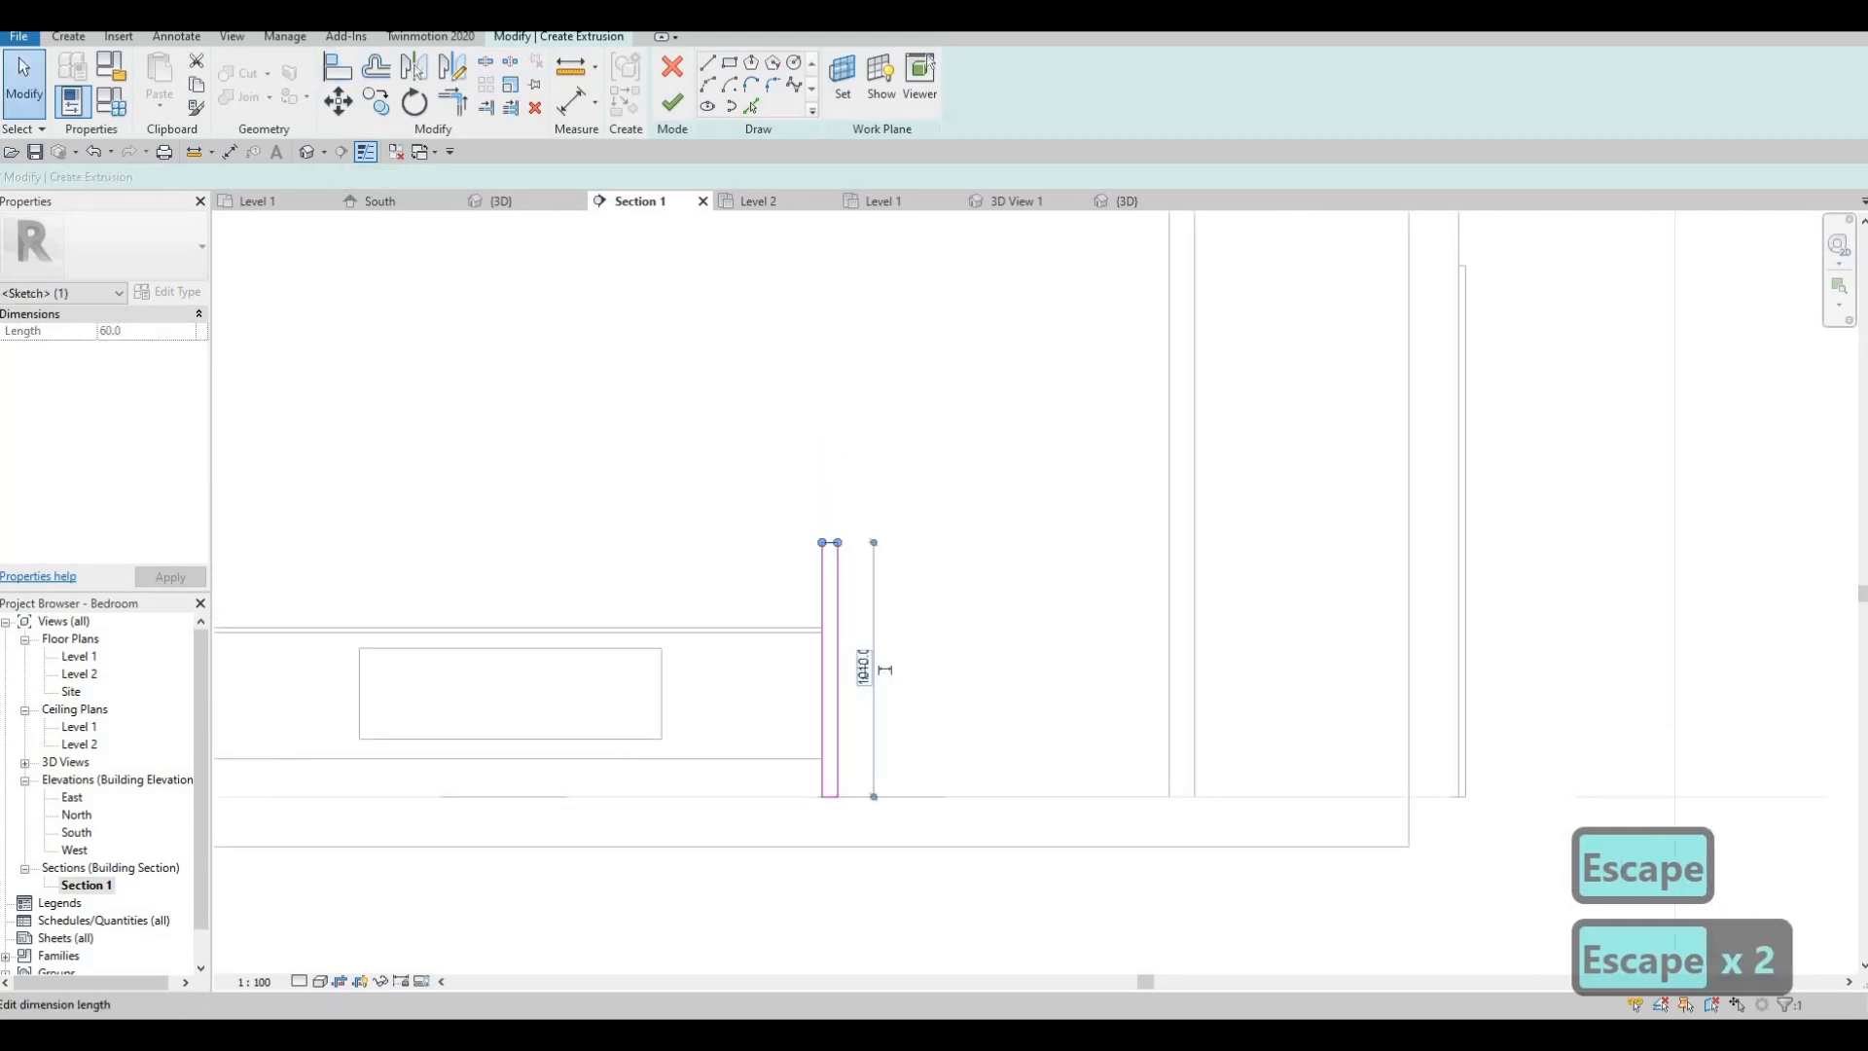
{"action": "left_click", "coordinate": [864, 662]}
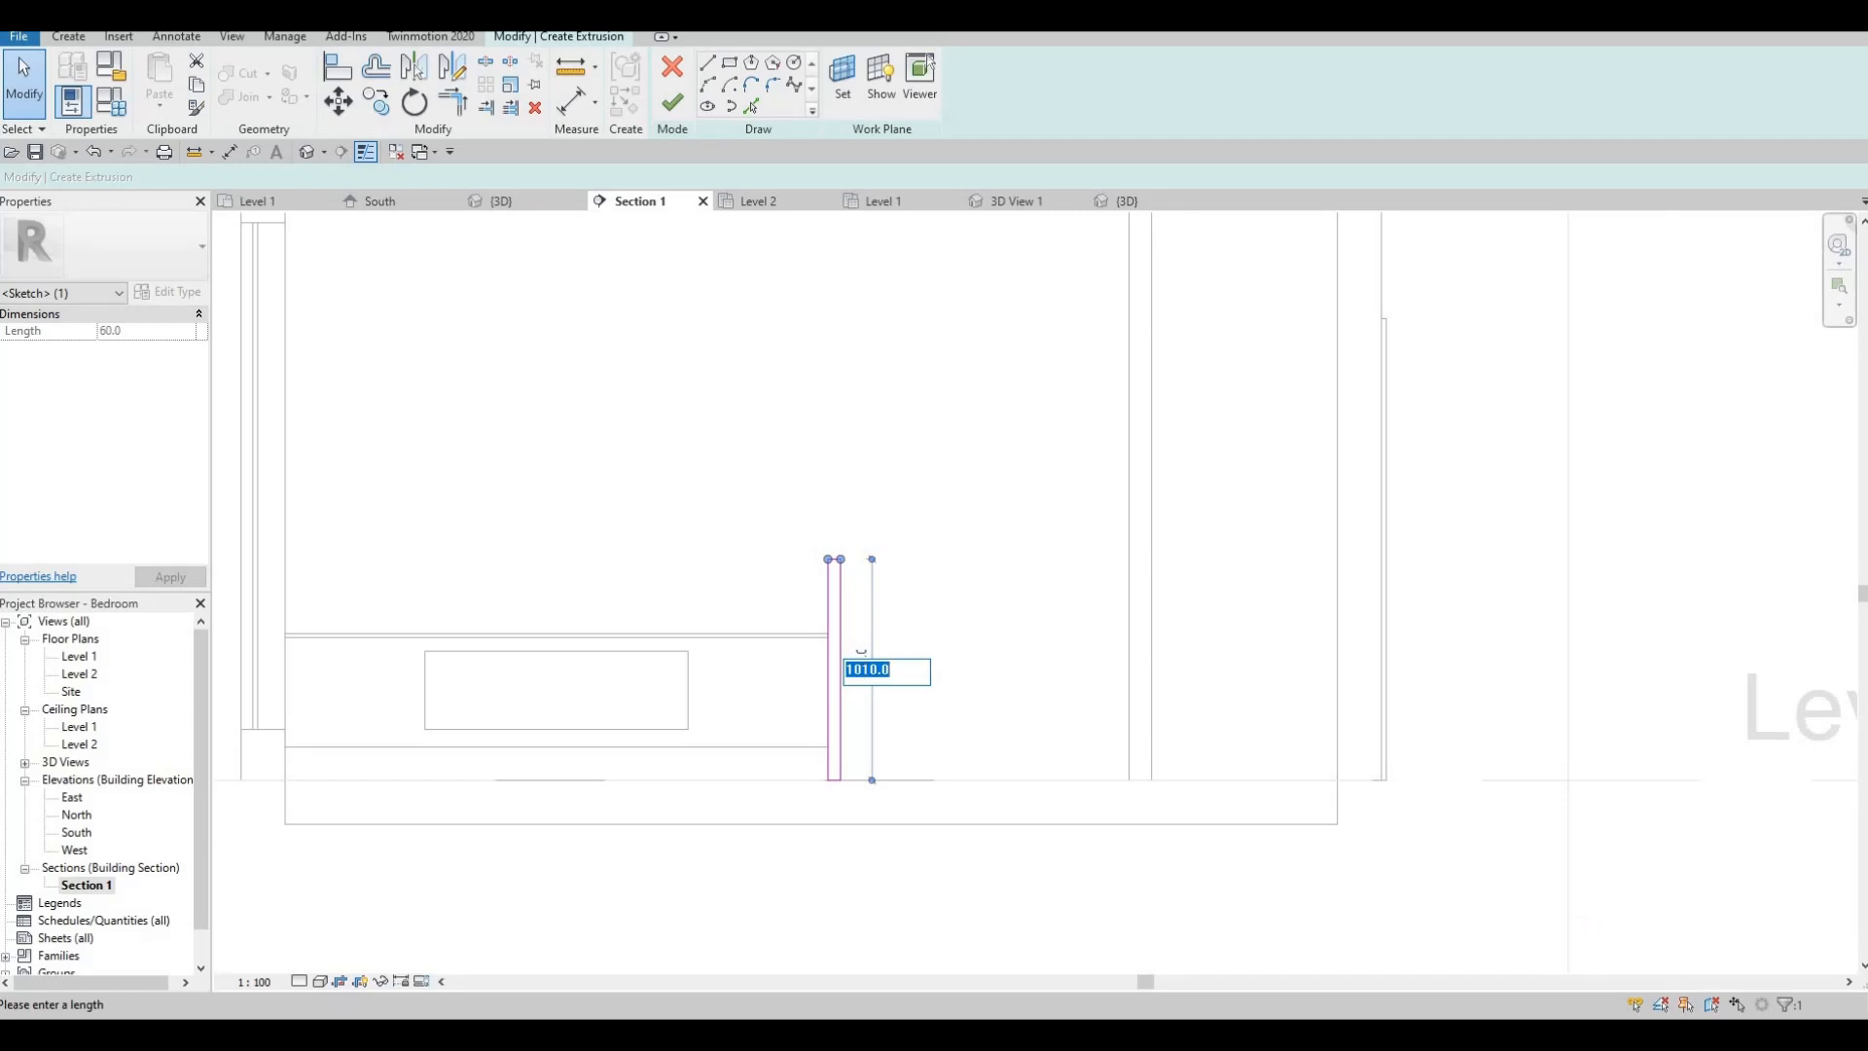
{"action": "type", "text": "90"}
{"action": "key", "text": "Return"}
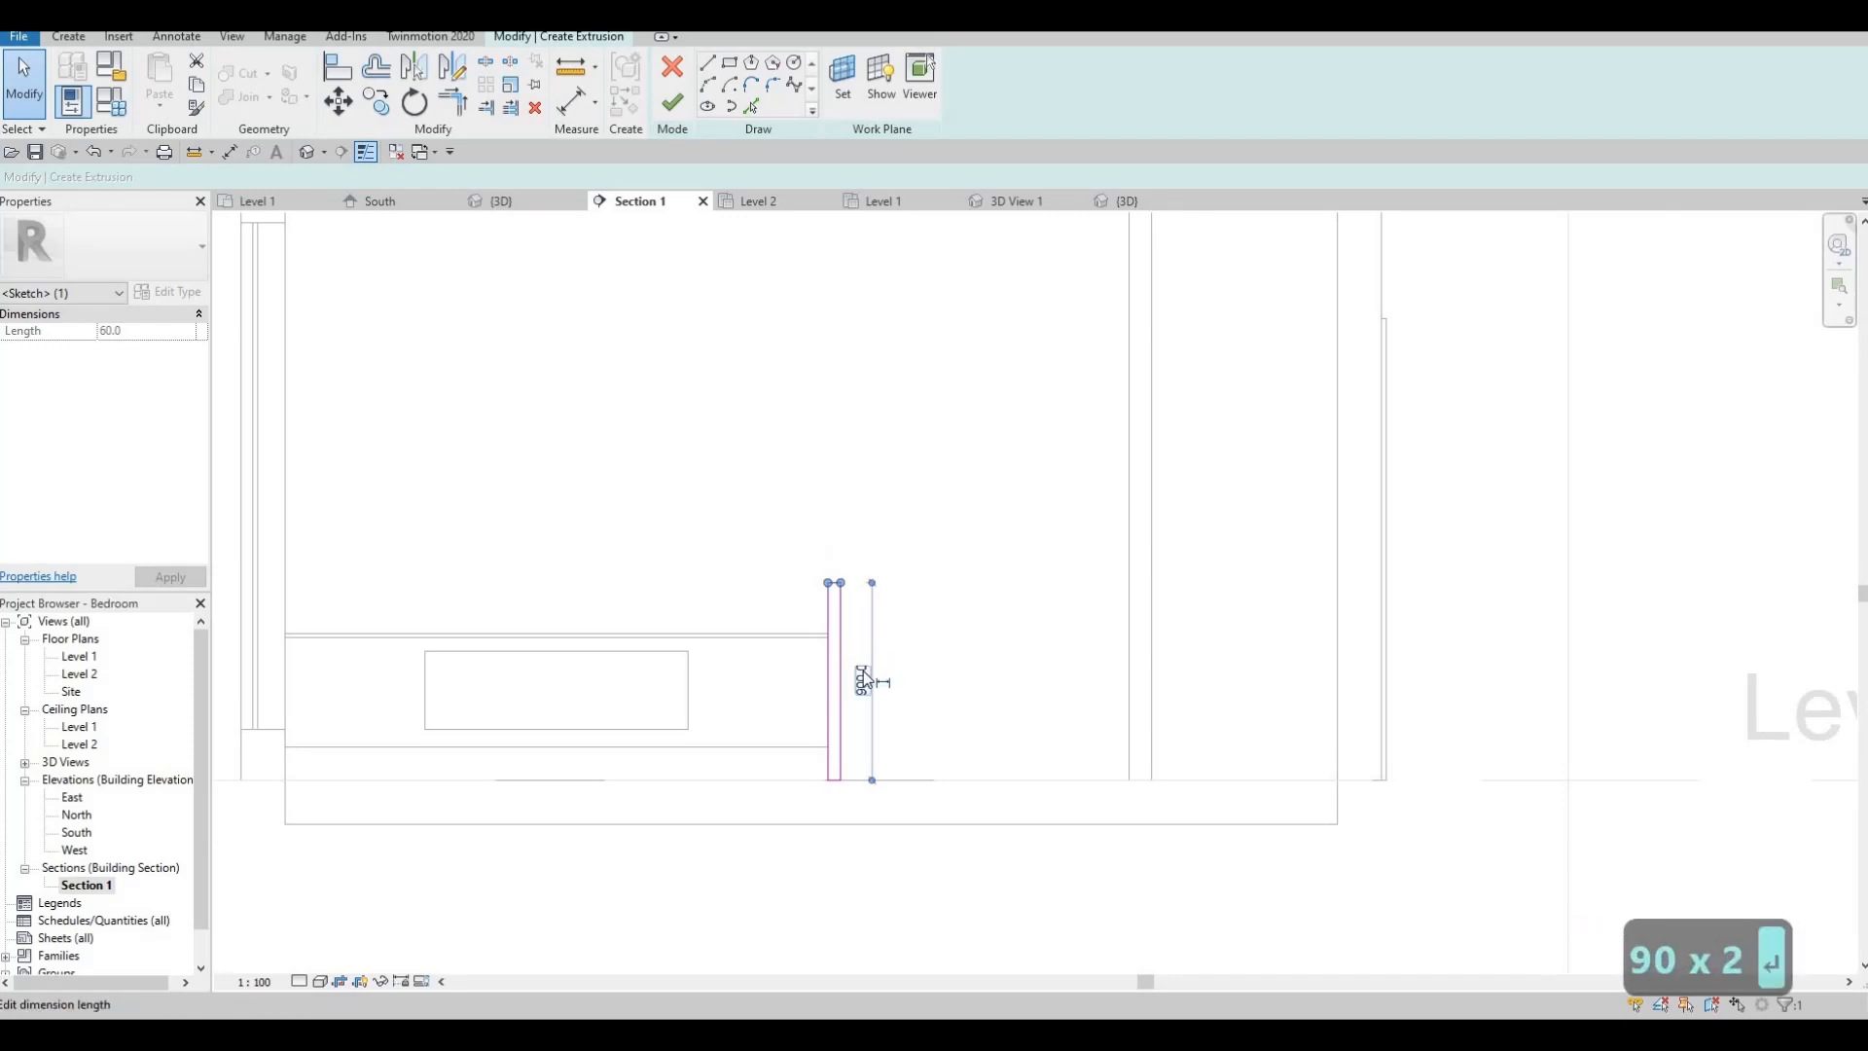
{"action": "key", "text": "Escape"}
{"action": "key", "text": "Escape"}
{"action": "scroll", "coordinate": [747, 639], "scroll_direction": "down", "scroll_amount": 2}
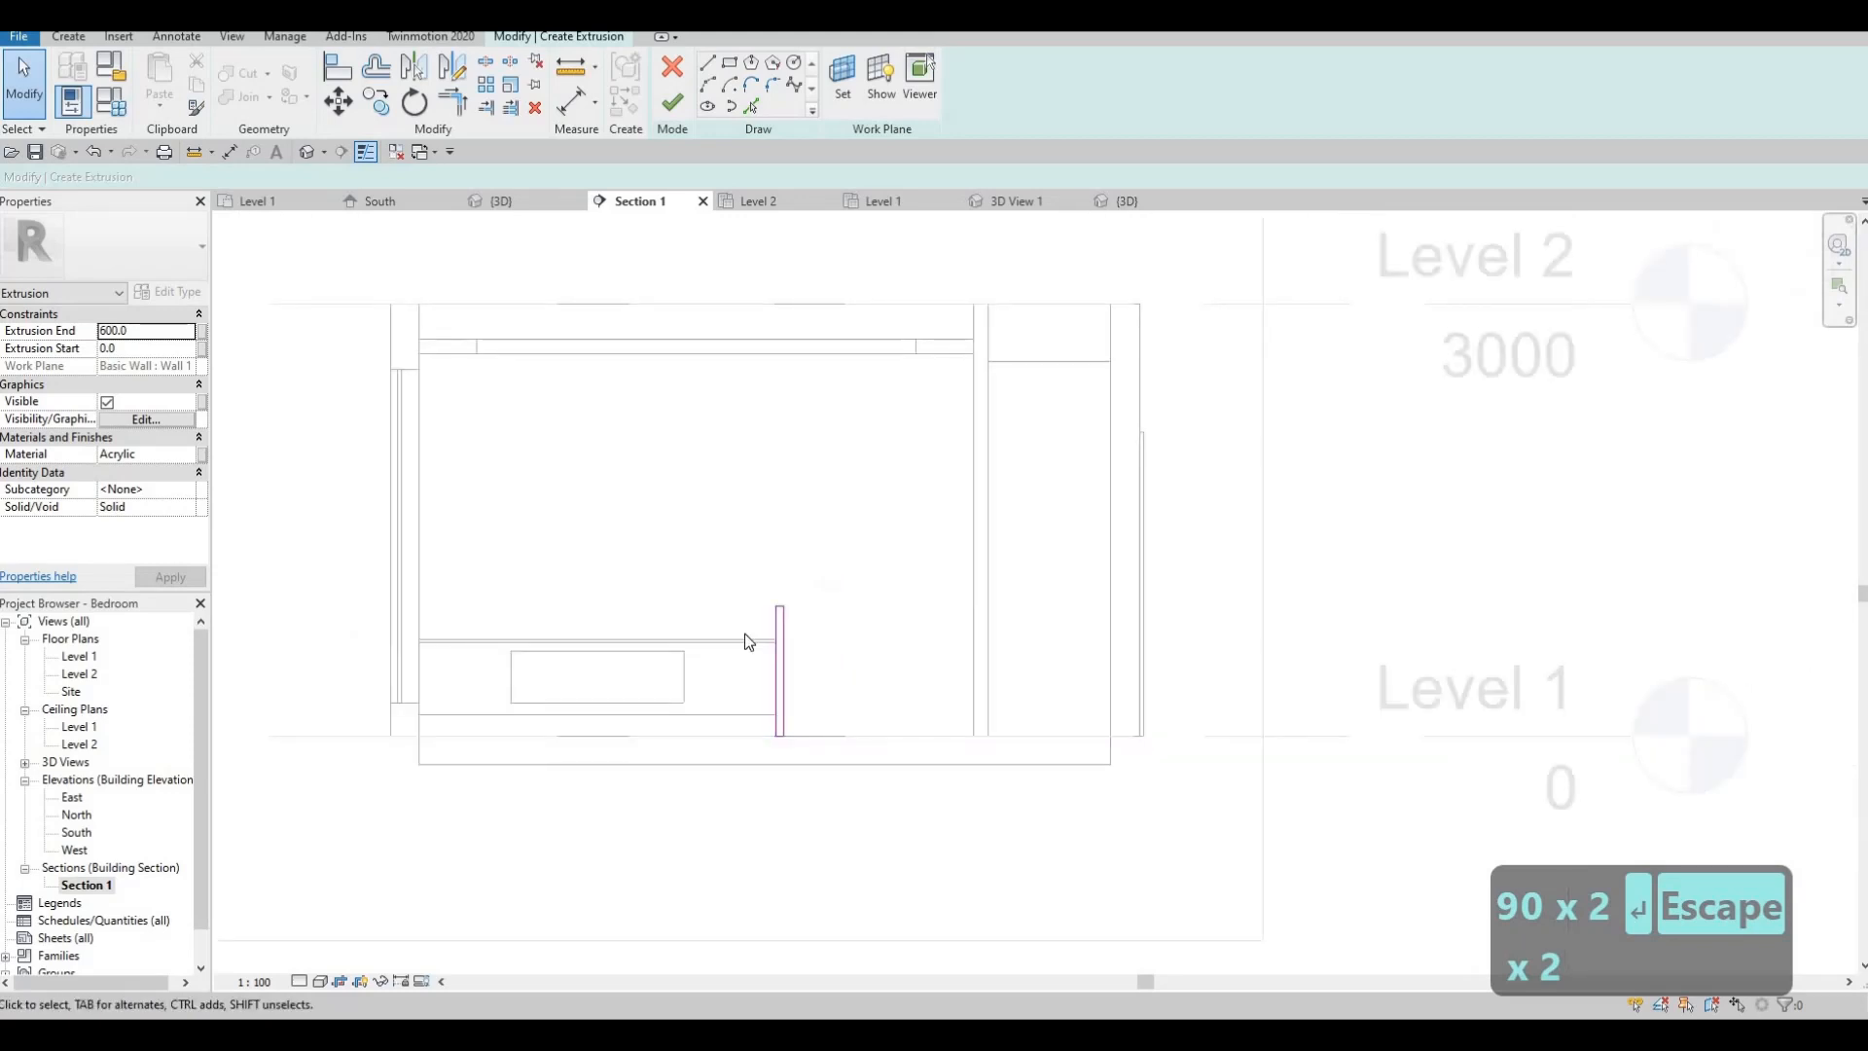
{"action": "scroll", "coordinate": [718, 271], "scroll_direction": "up", "scroll_amount": 2}
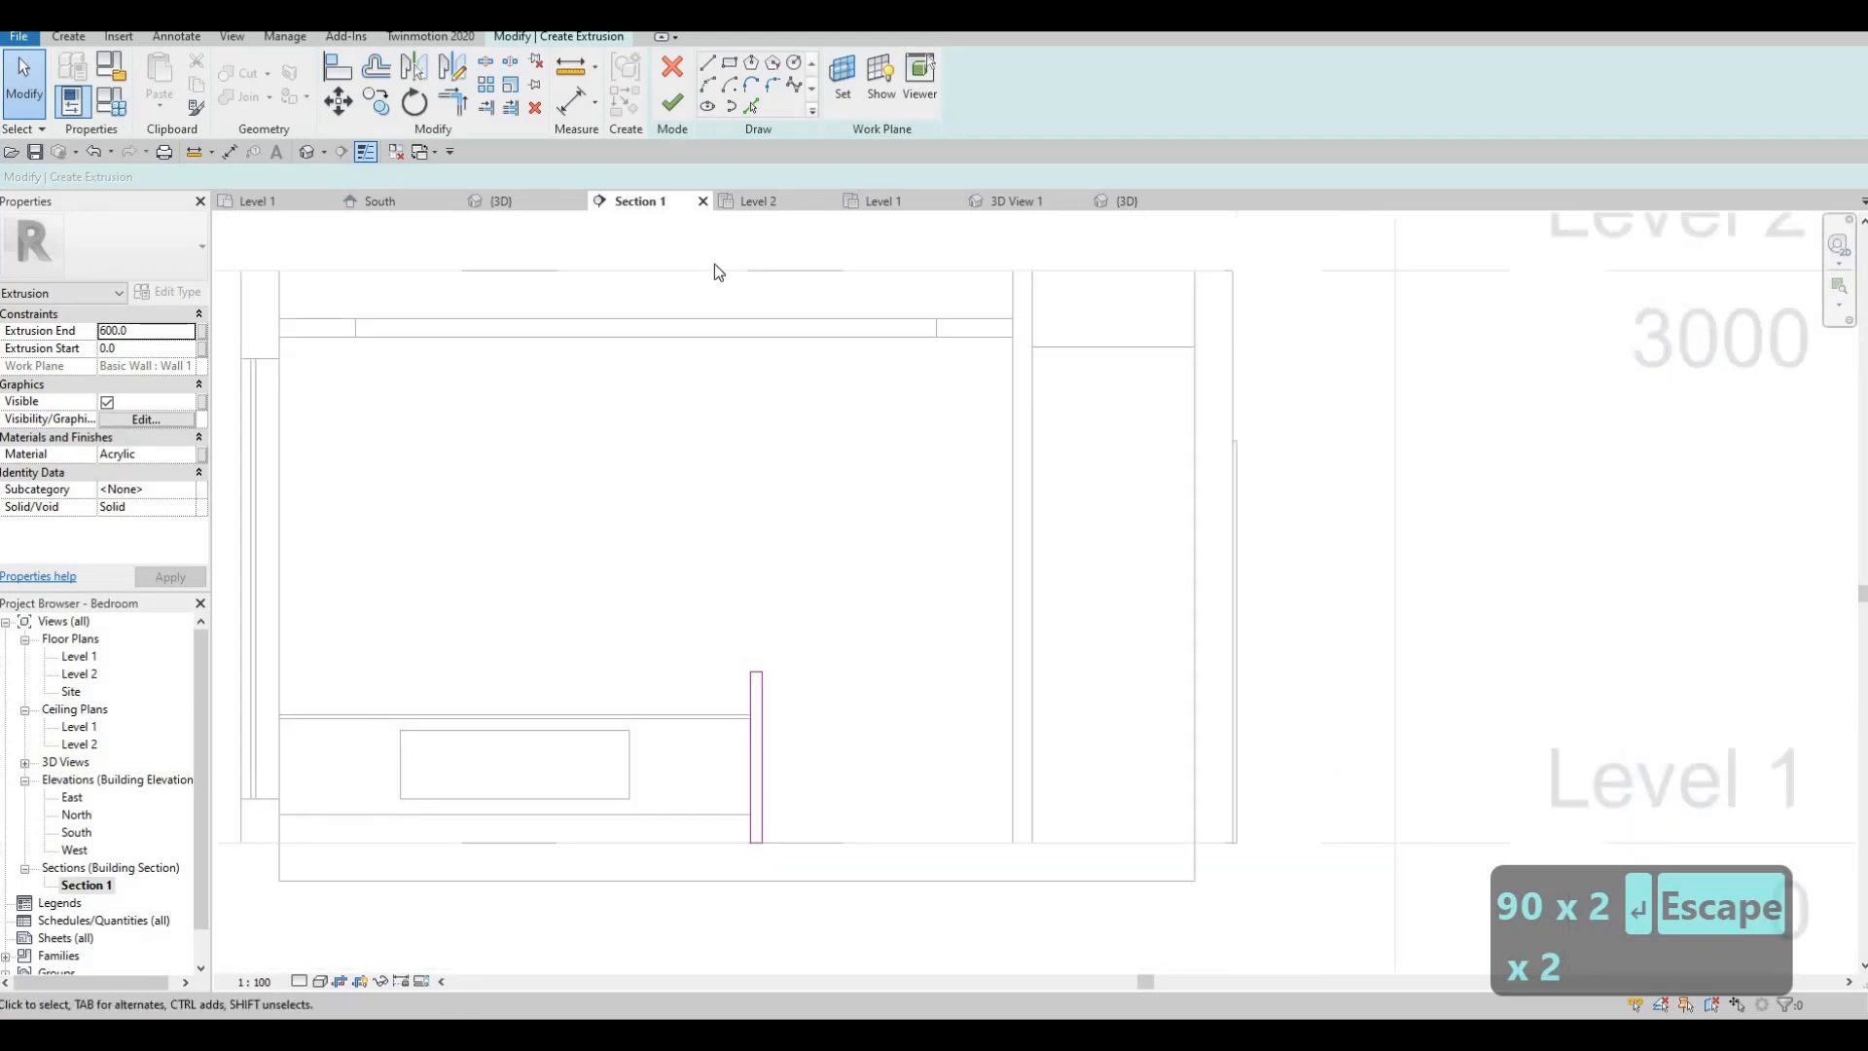
{"action": "left_click", "coordinate": [729, 64]}
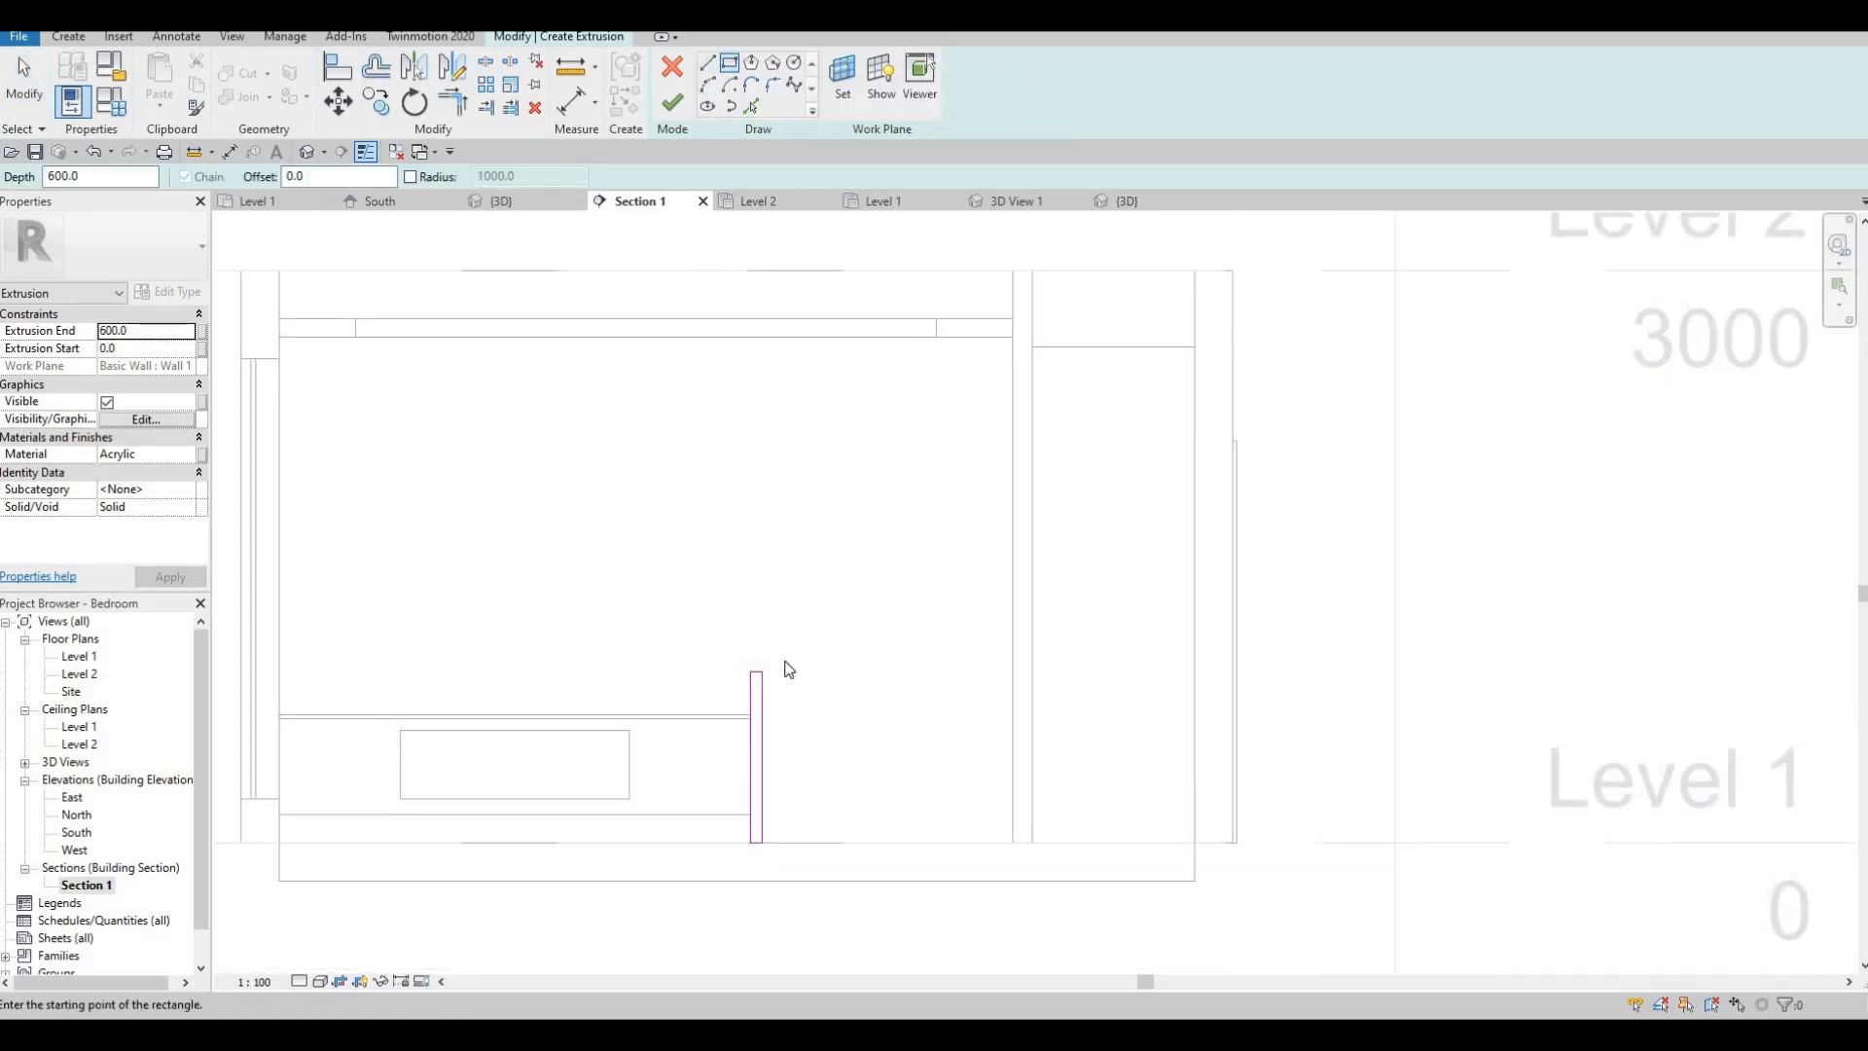
{"action": "key", "text": "Escape"}
{"action": "key", "text": "Escape"}
- Mirror a copy of the whole upright rectangle across a drawn vertical axis to make the second leg
{"action": "left_click_drag", "start_coordinate": [801, 879], "coordinate": [732, 648]}
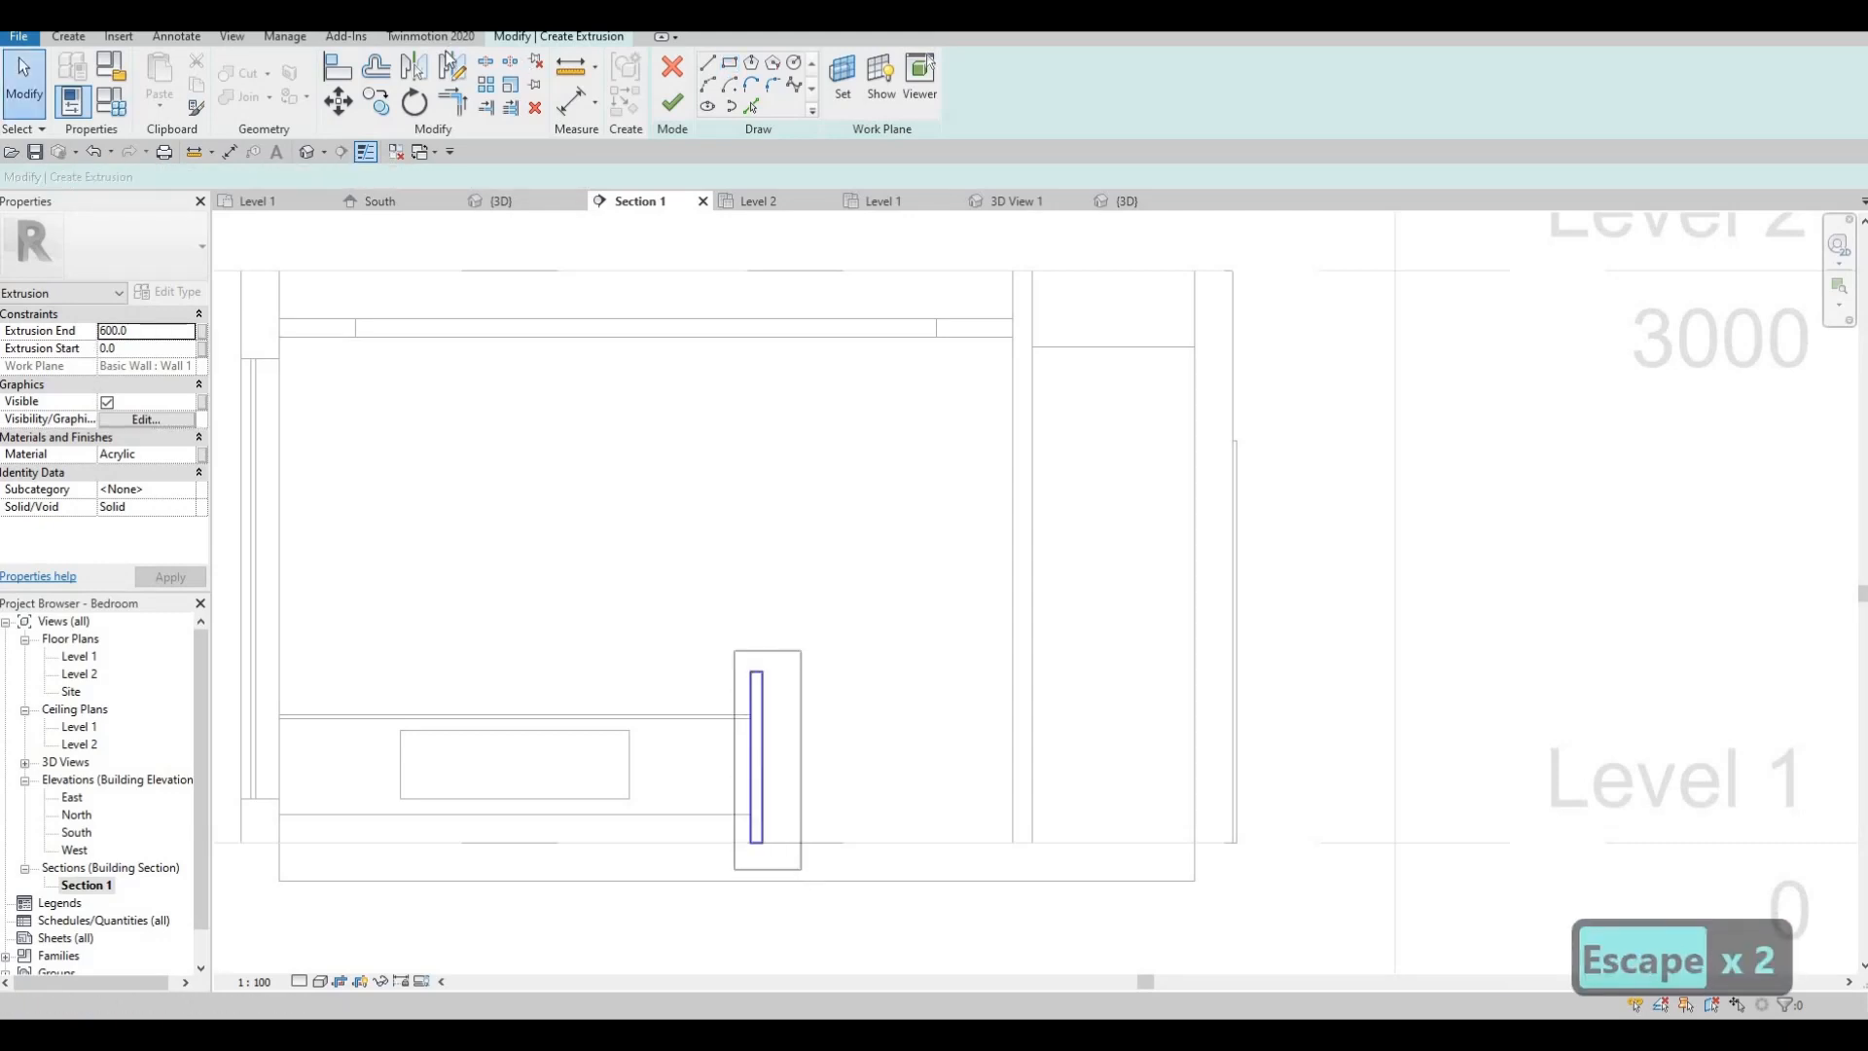
{"action": "left_click", "coordinate": [859, 679]}
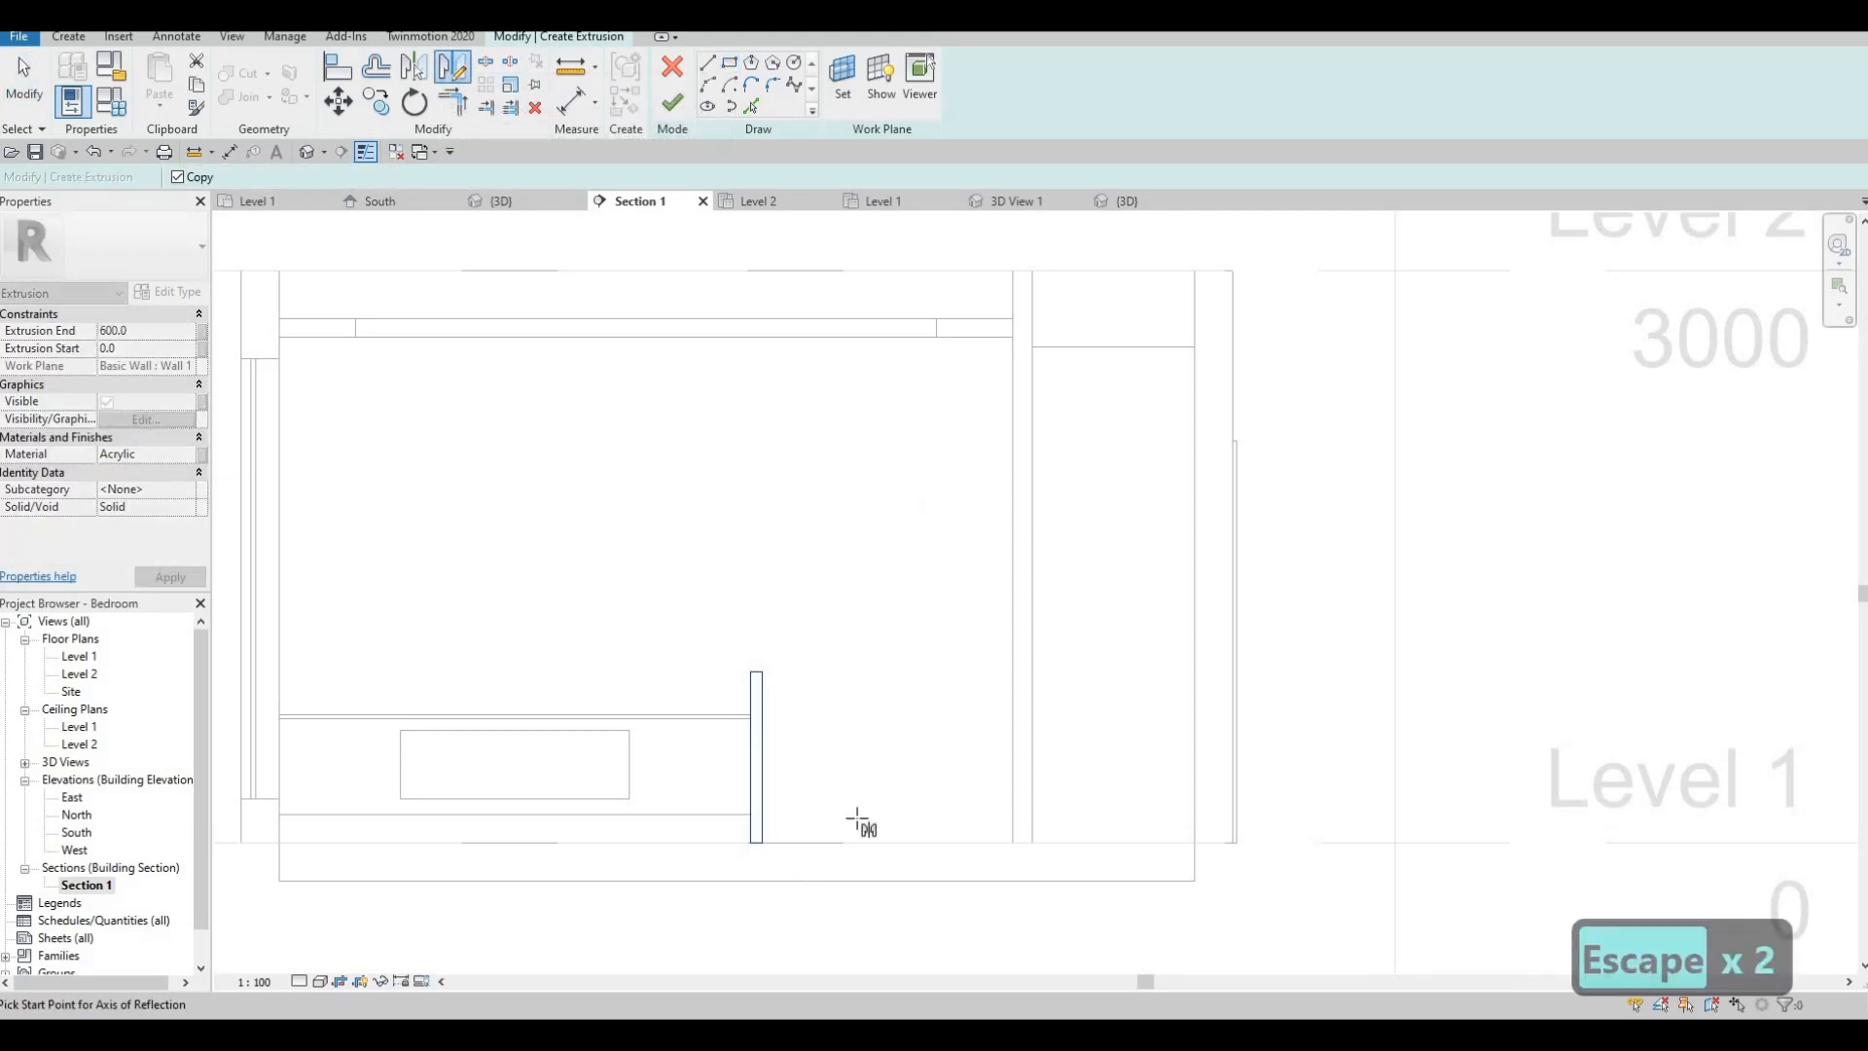
{"action": "left_click", "coordinate": [858, 856]}
{"action": "key", "text": "Escape"}
{"action": "key", "text": "Escape"}
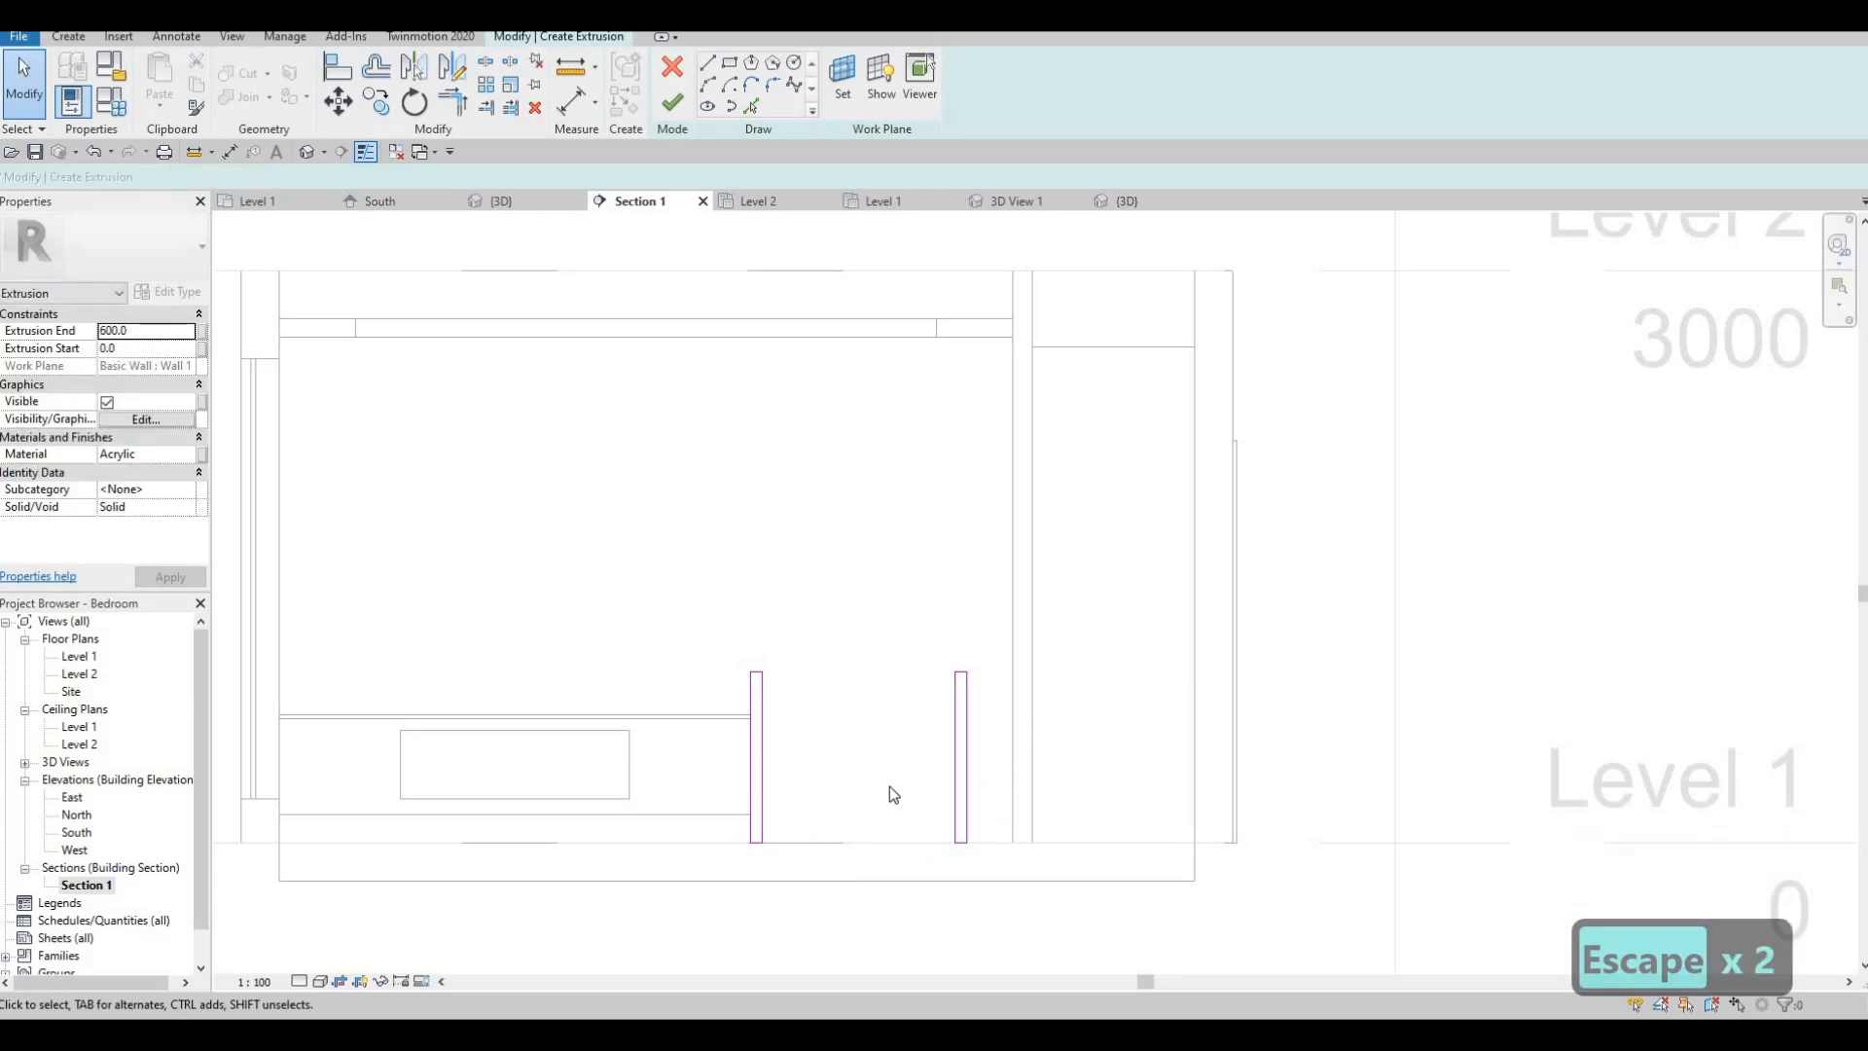
- Sketch a thin horizontal rectangle about 1011.5 by 43 mm joining the two legs, level with their tops
{"action": "middle_click_drag", "start_coordinate": [855, 709], "coordinate": [839, 673]}
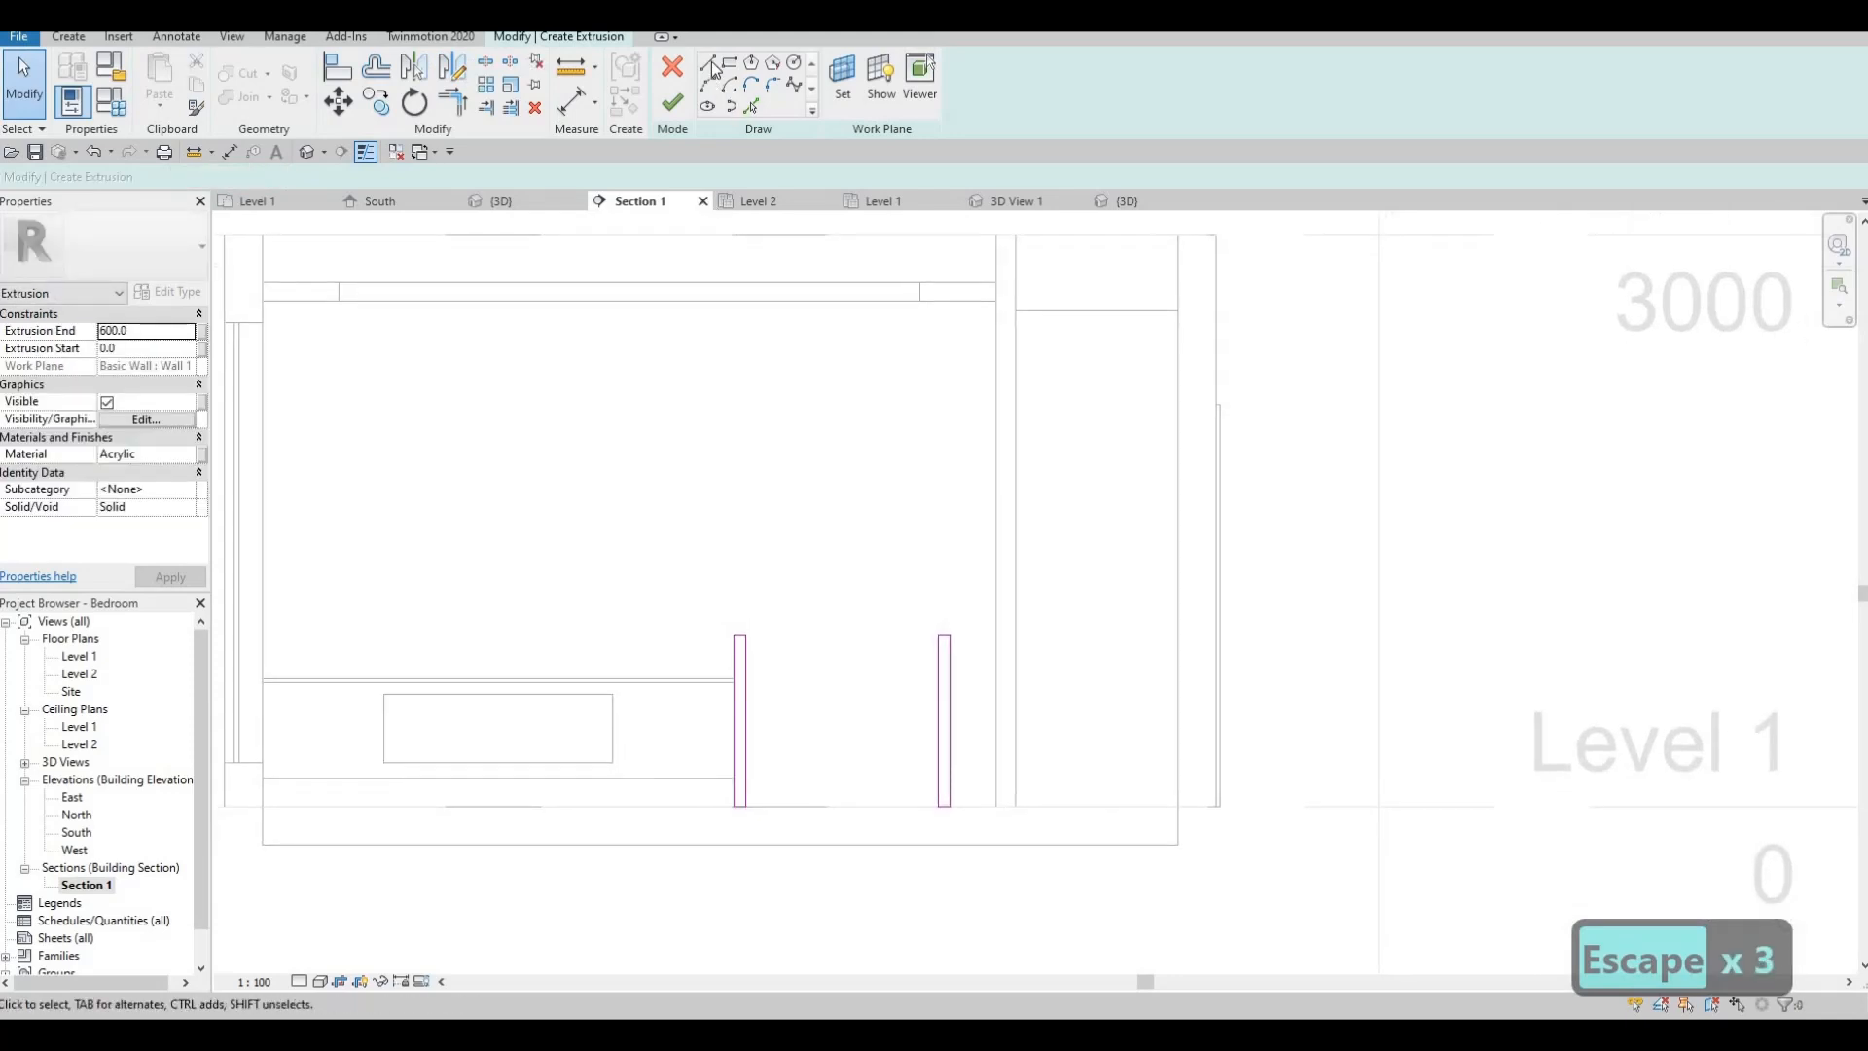
{"action": "key", "text": "r"}
{"action": "key", "text": "c"}
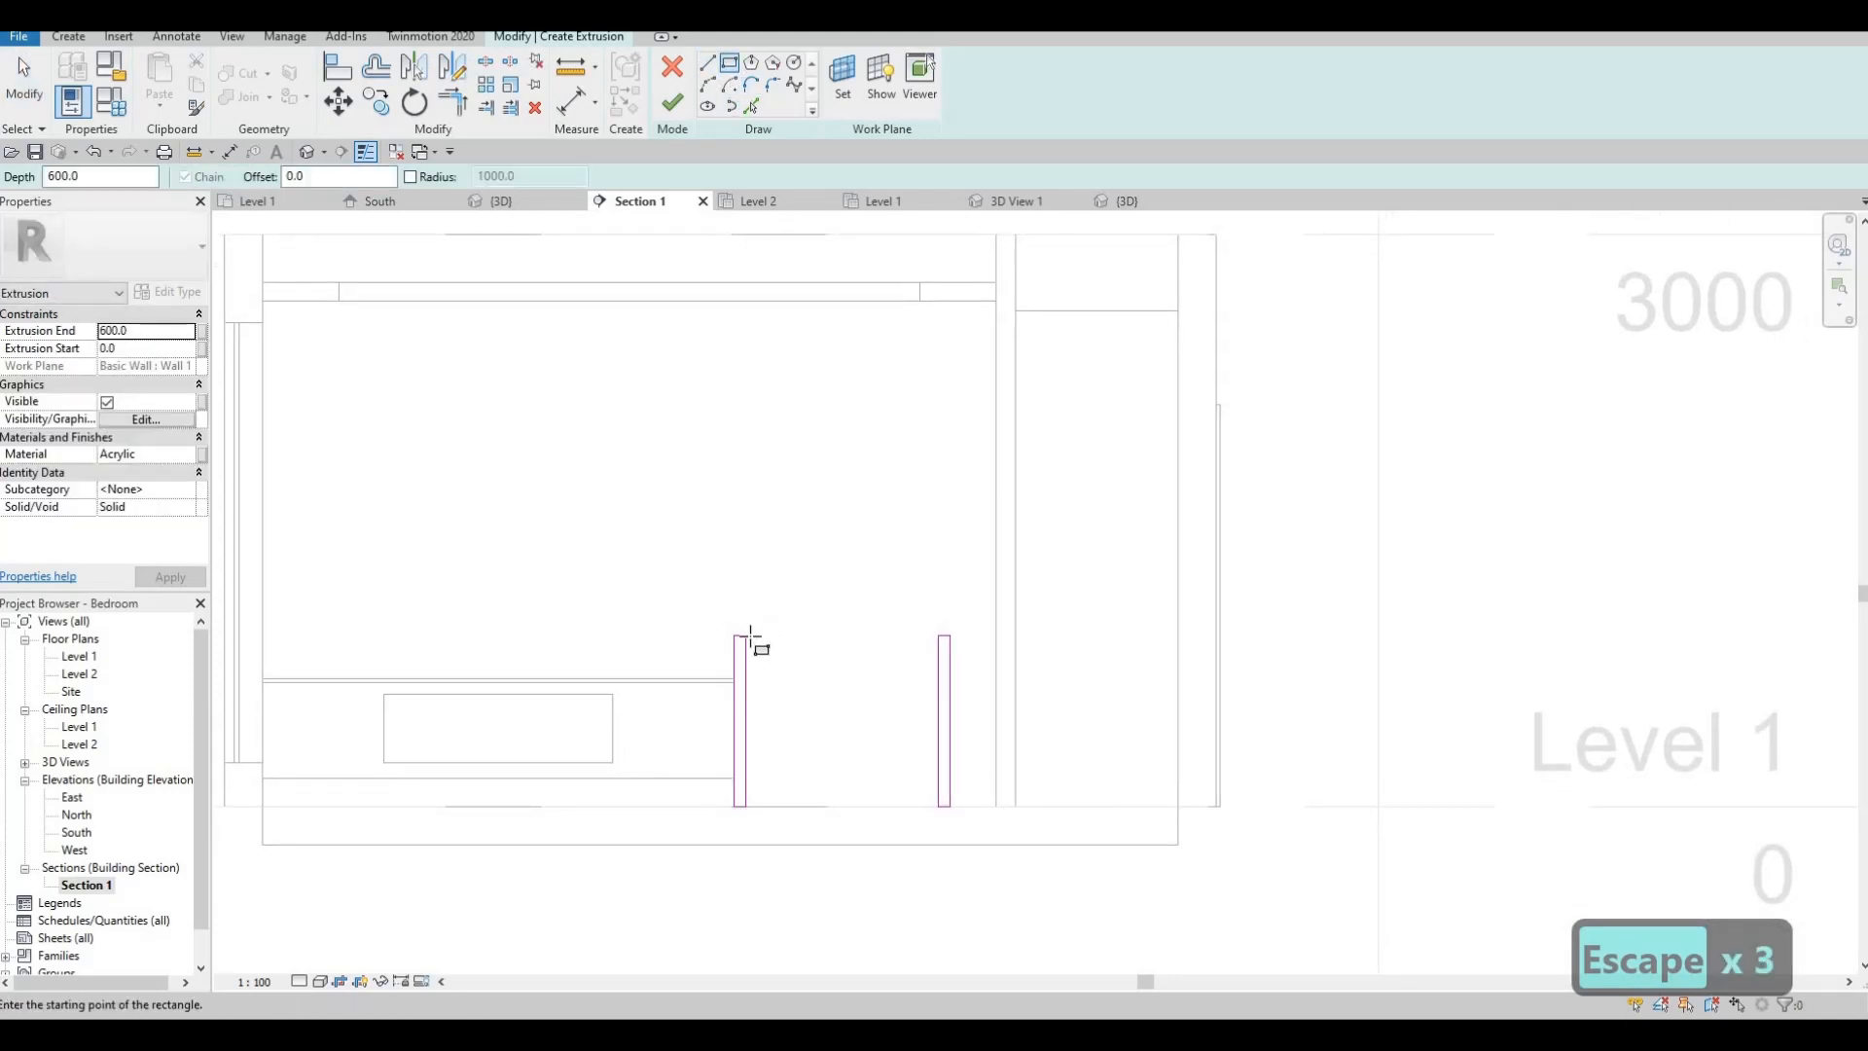
{"action": "left_click", "coordinate": [808, 639]}
{"action": "scroll", "coordinate": [943, 647], "scroll_direction": "up", "scroll_amount": 2}
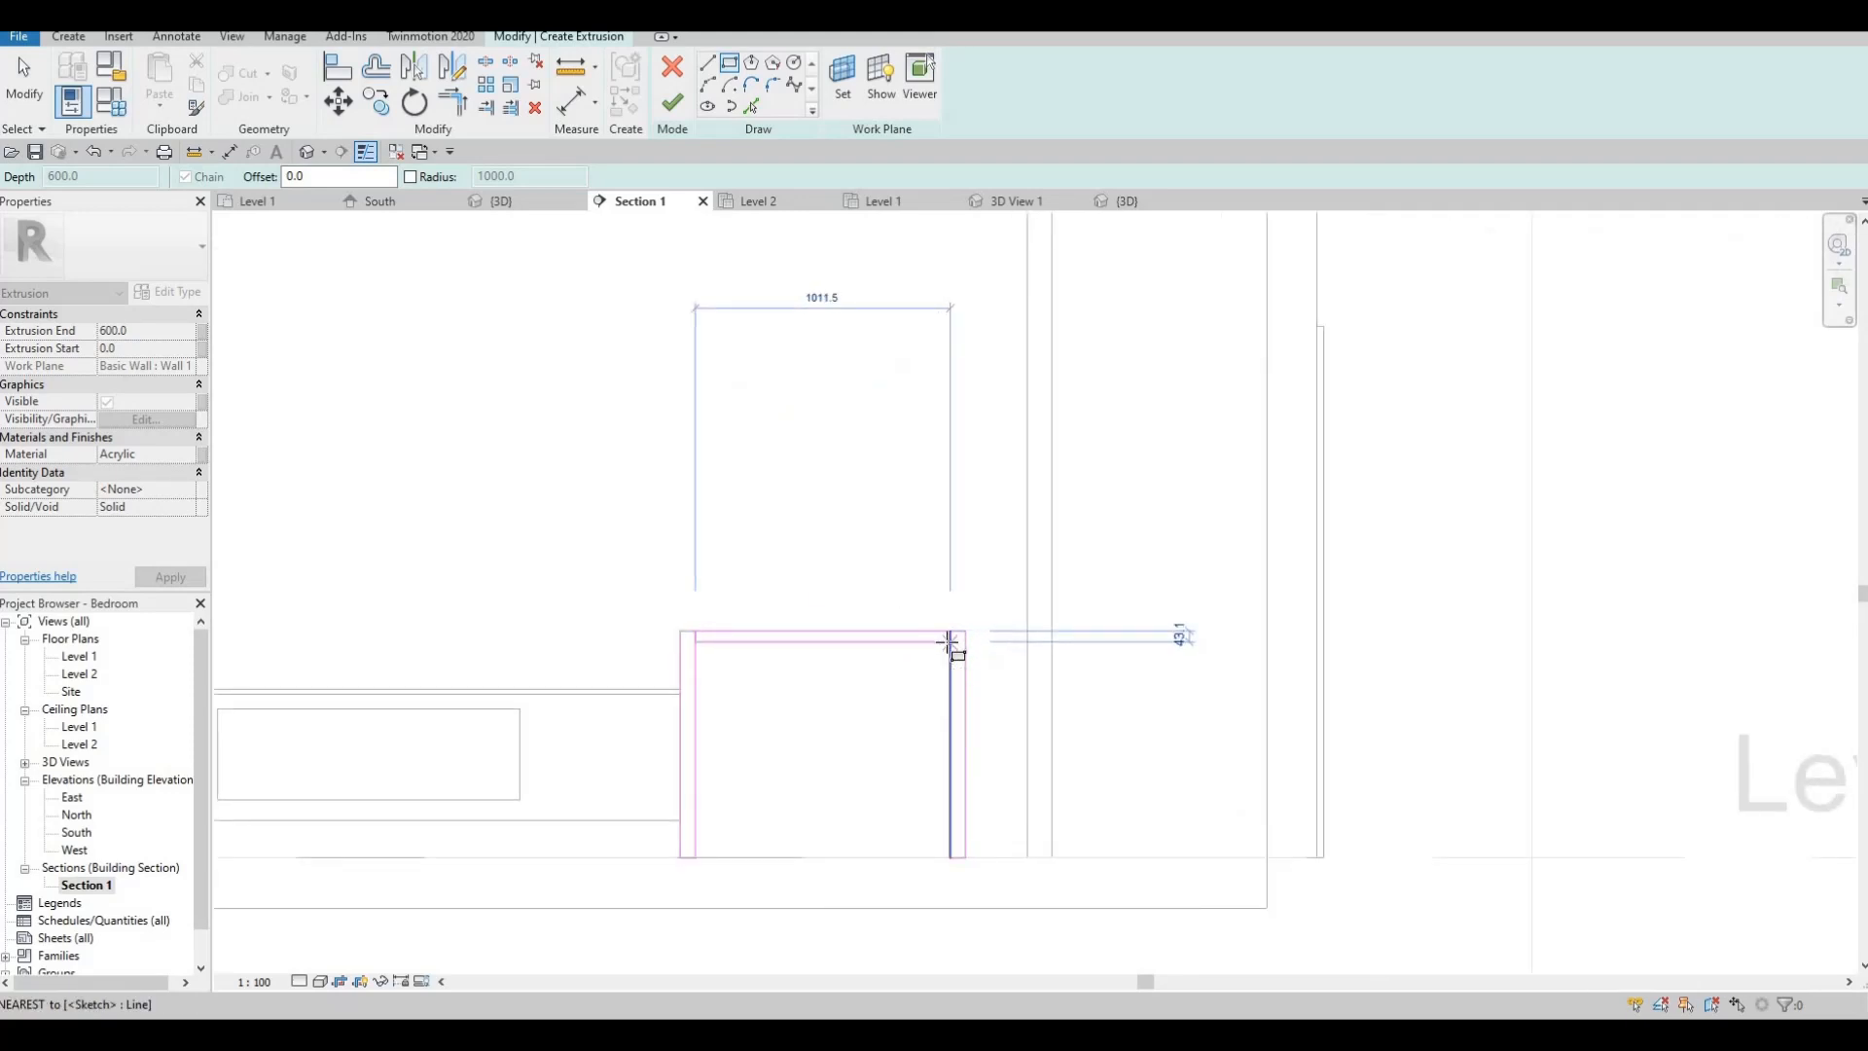
{"action": "key", "text": "Escape"}
{"action": "key", "text": "Escape"}
{"action": "key", "text": "Escape"}
{"action": "key", "text": "Escape"}
{"action": "scroll", "coordinate": [949, 661], "scroll_direction": "up", "scroll_amount": 2}
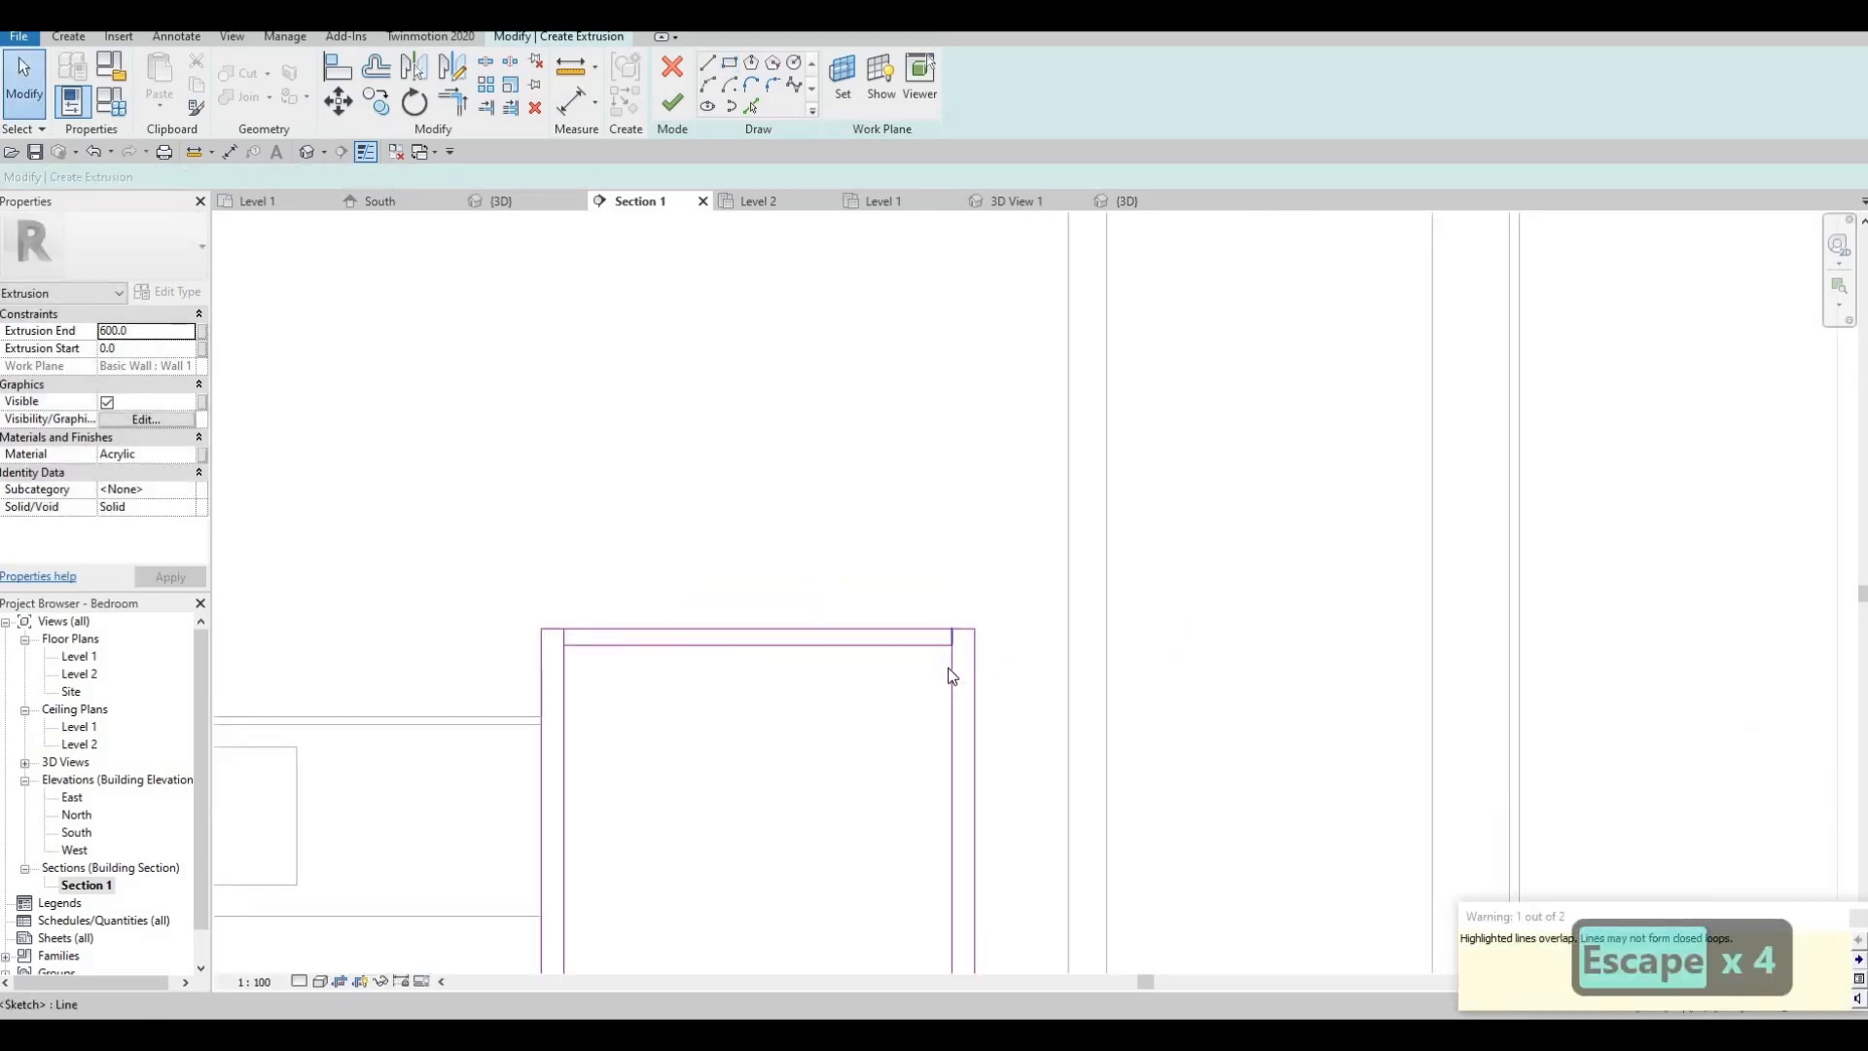
{"action": "left_click", "coordinate": [949, 661]}
{"action": "key", "text": "Escape"}
{"action": "left_click", "coordinate": [973, 633]}
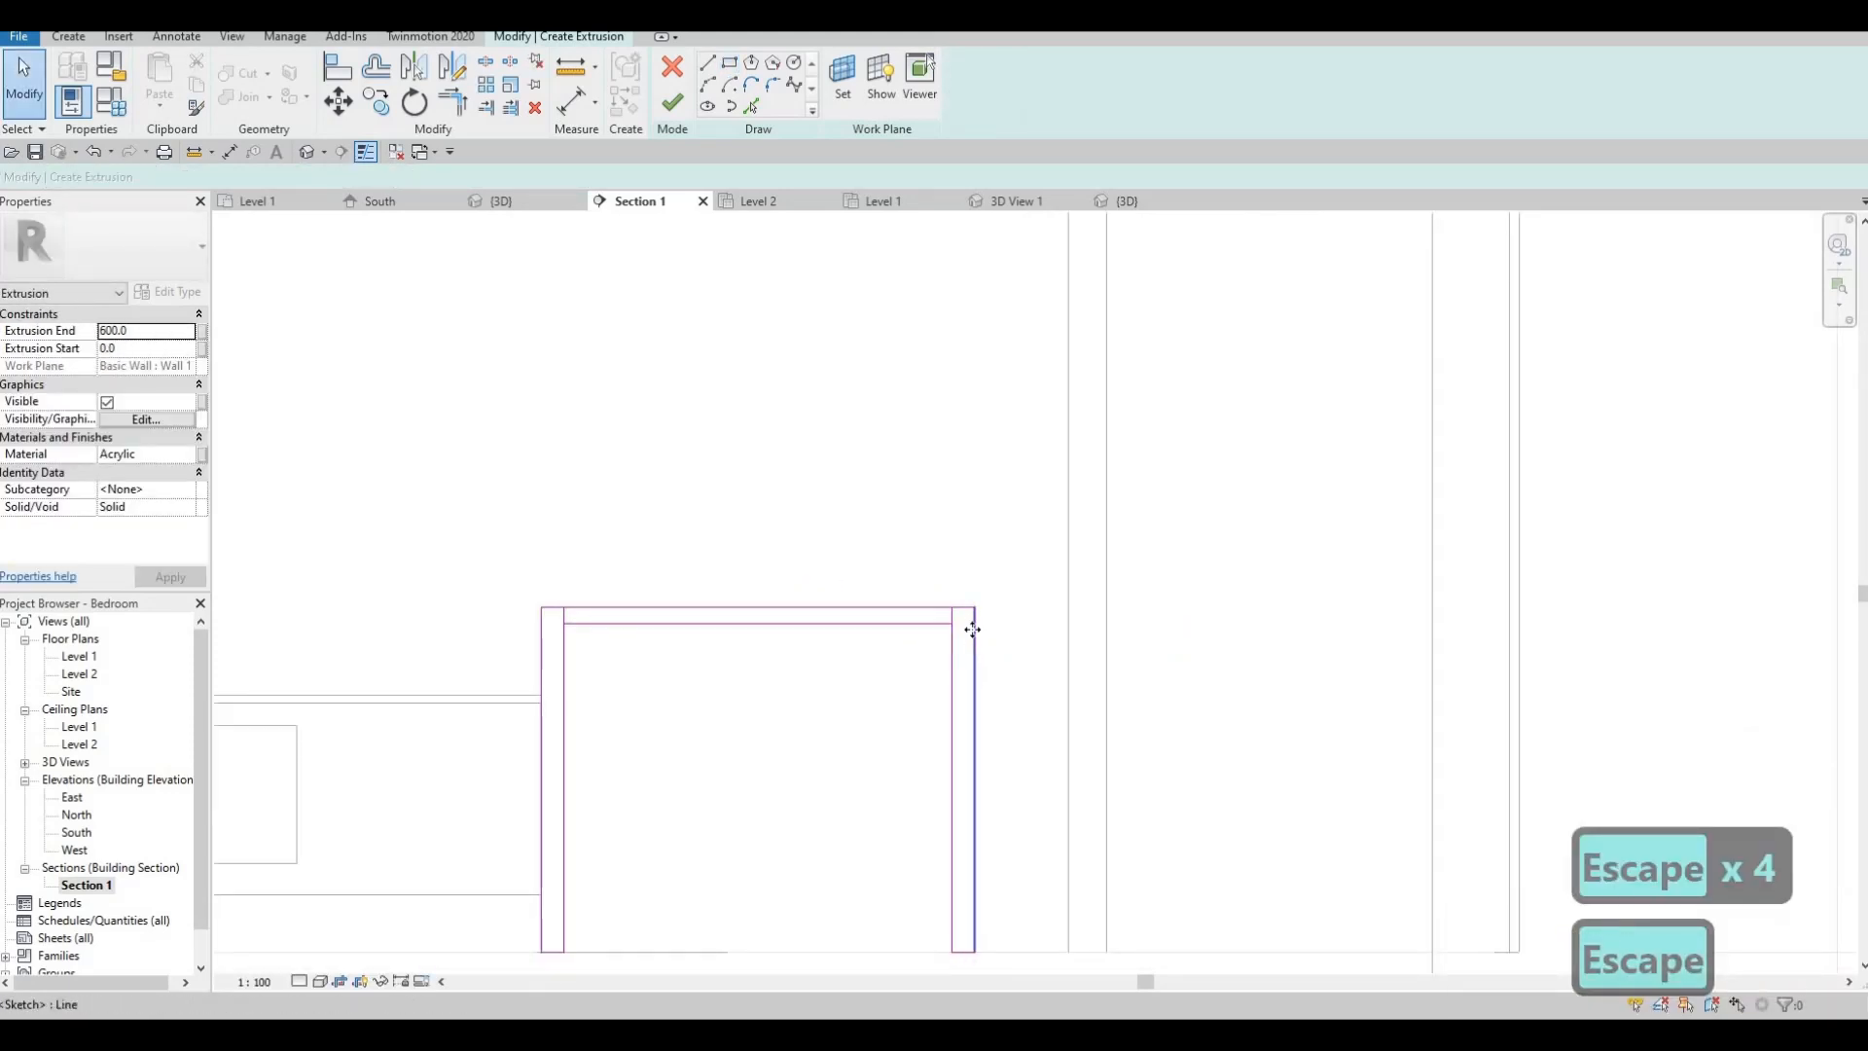
{"action": "scroll", "coordinate": [968, 572], "scroll_direction": "up", "scroll_amount": 4}
{"action": "scroll", "coordinate": [596, 633], "scroll_direction": "down", "scroll_amount": 4}
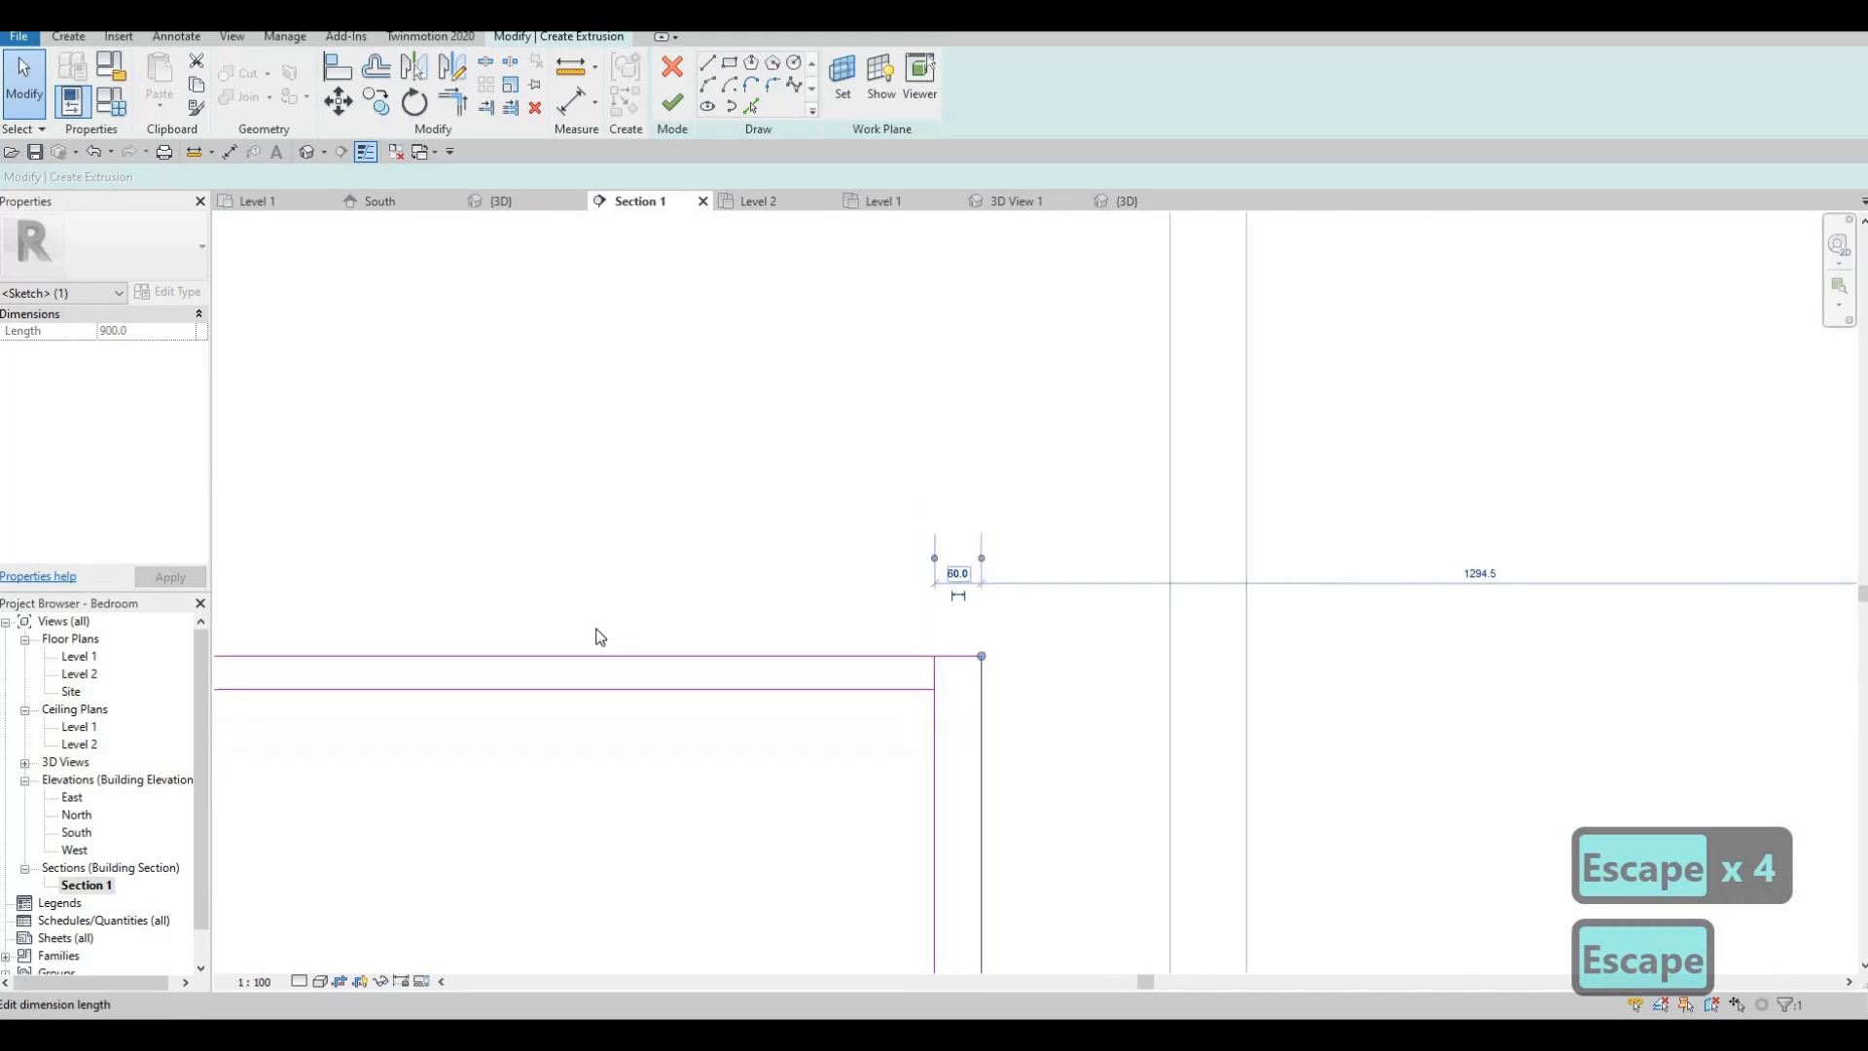
{"action": "key", "text": "Escape"}
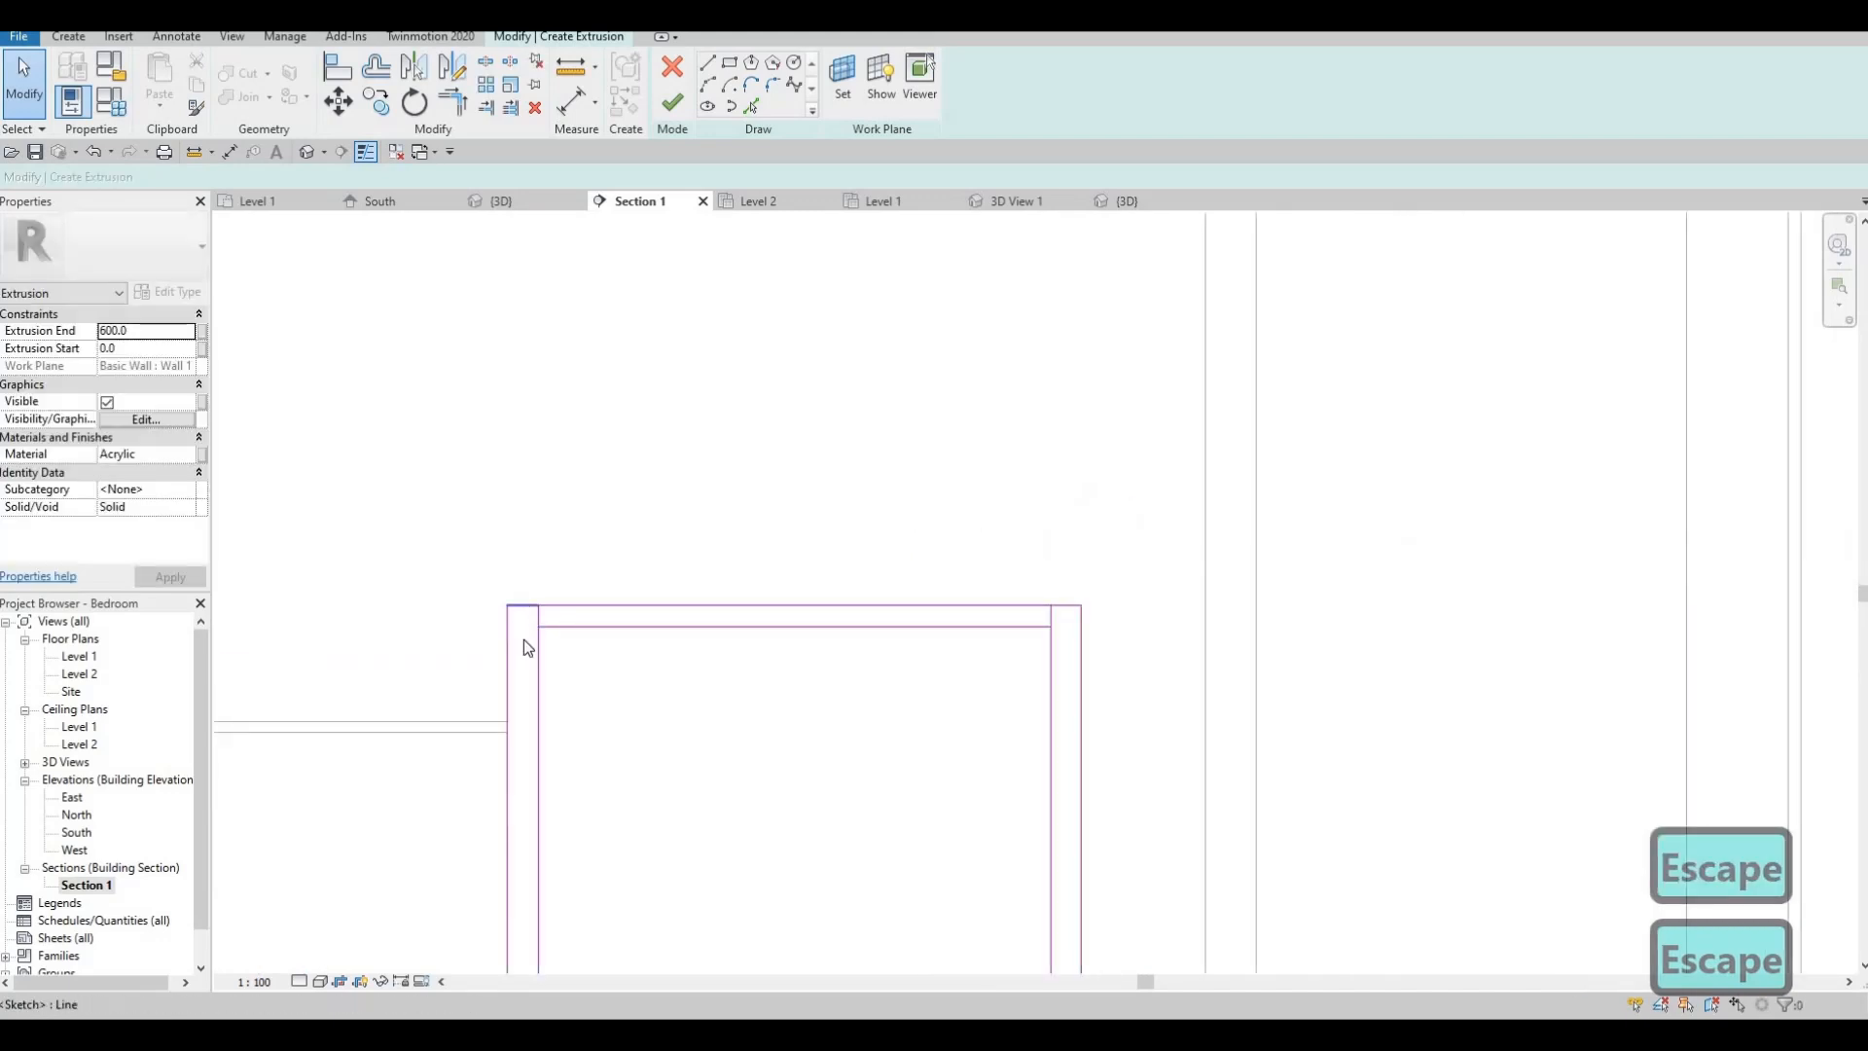
- Try to set the left leg's thickness to 20 mm by moving its outer edge, and undo the change
{"action": "left_click", "coordinate": [522, 605]}
{"action": "key", "text": "Escape"}
{"action": "left_click", "coordinate": [508, 657]}
{"action": "left_click", "coordinate": [521, 560]}
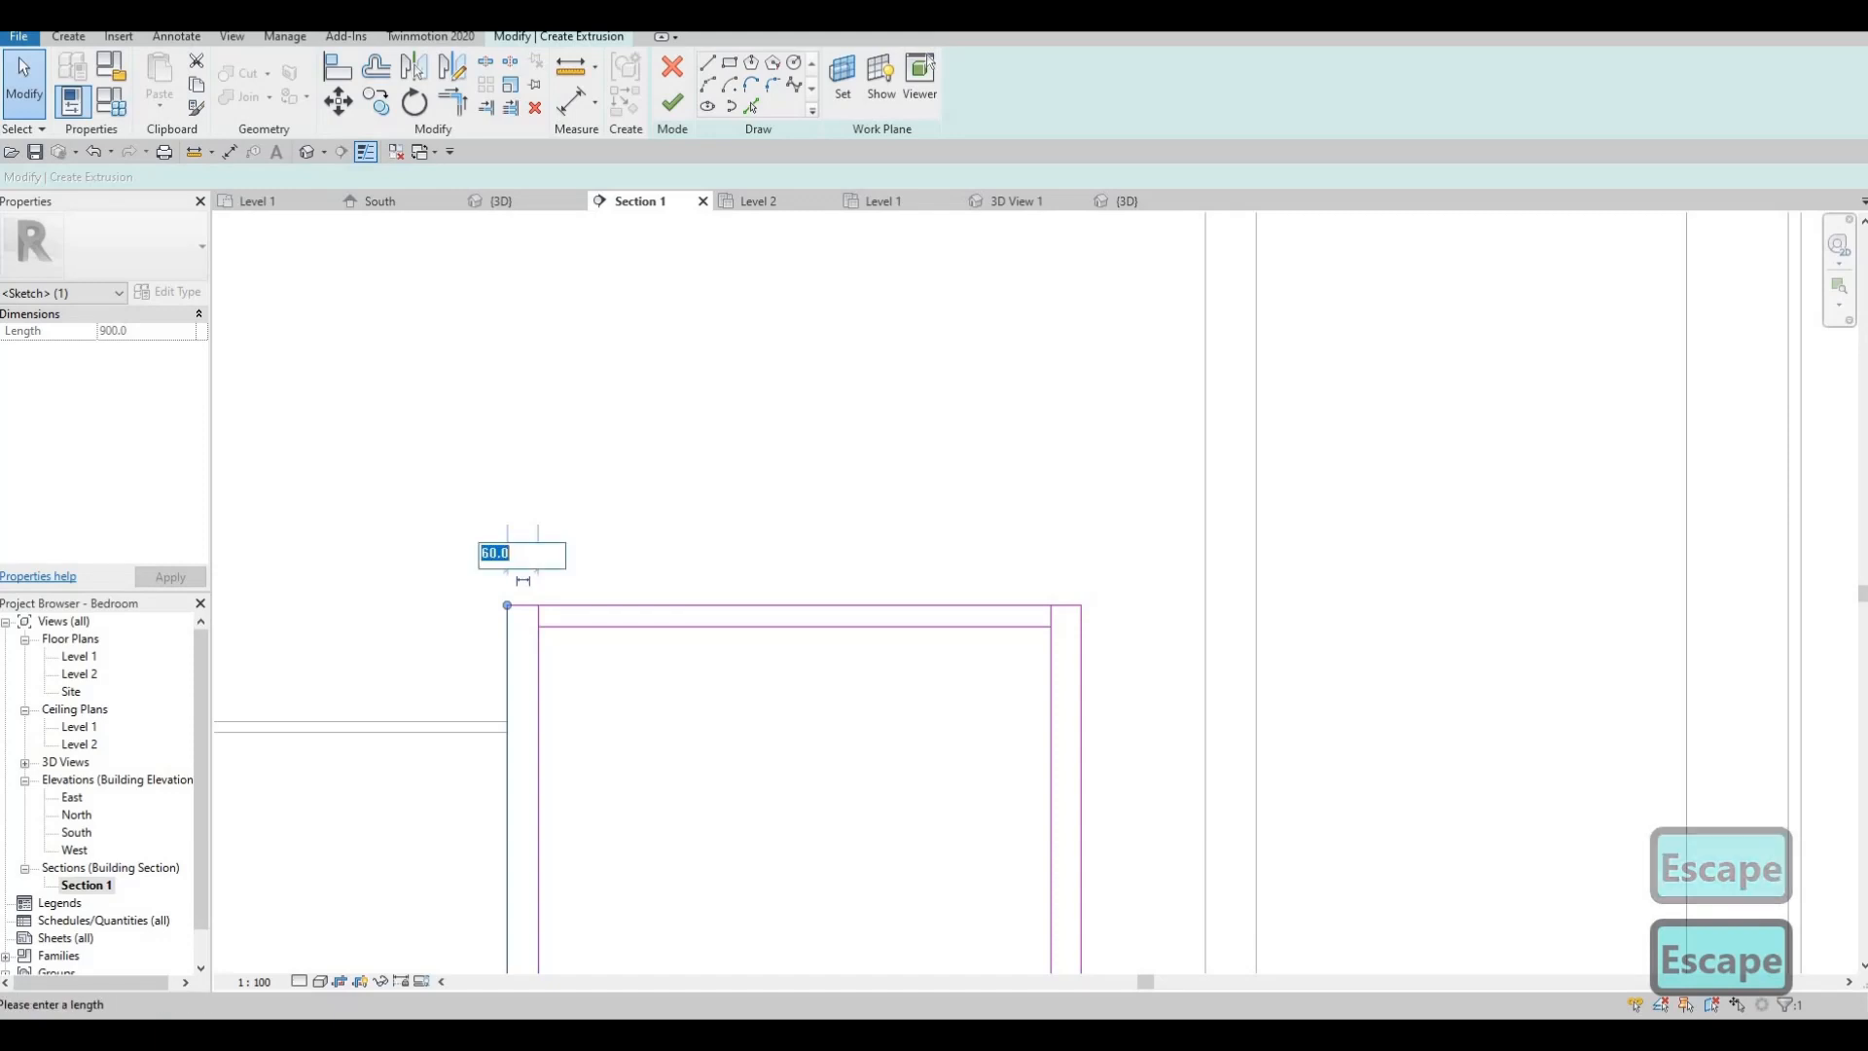
{"action": "type", "text": "20"}
{"action": "key", "text": "Return"}
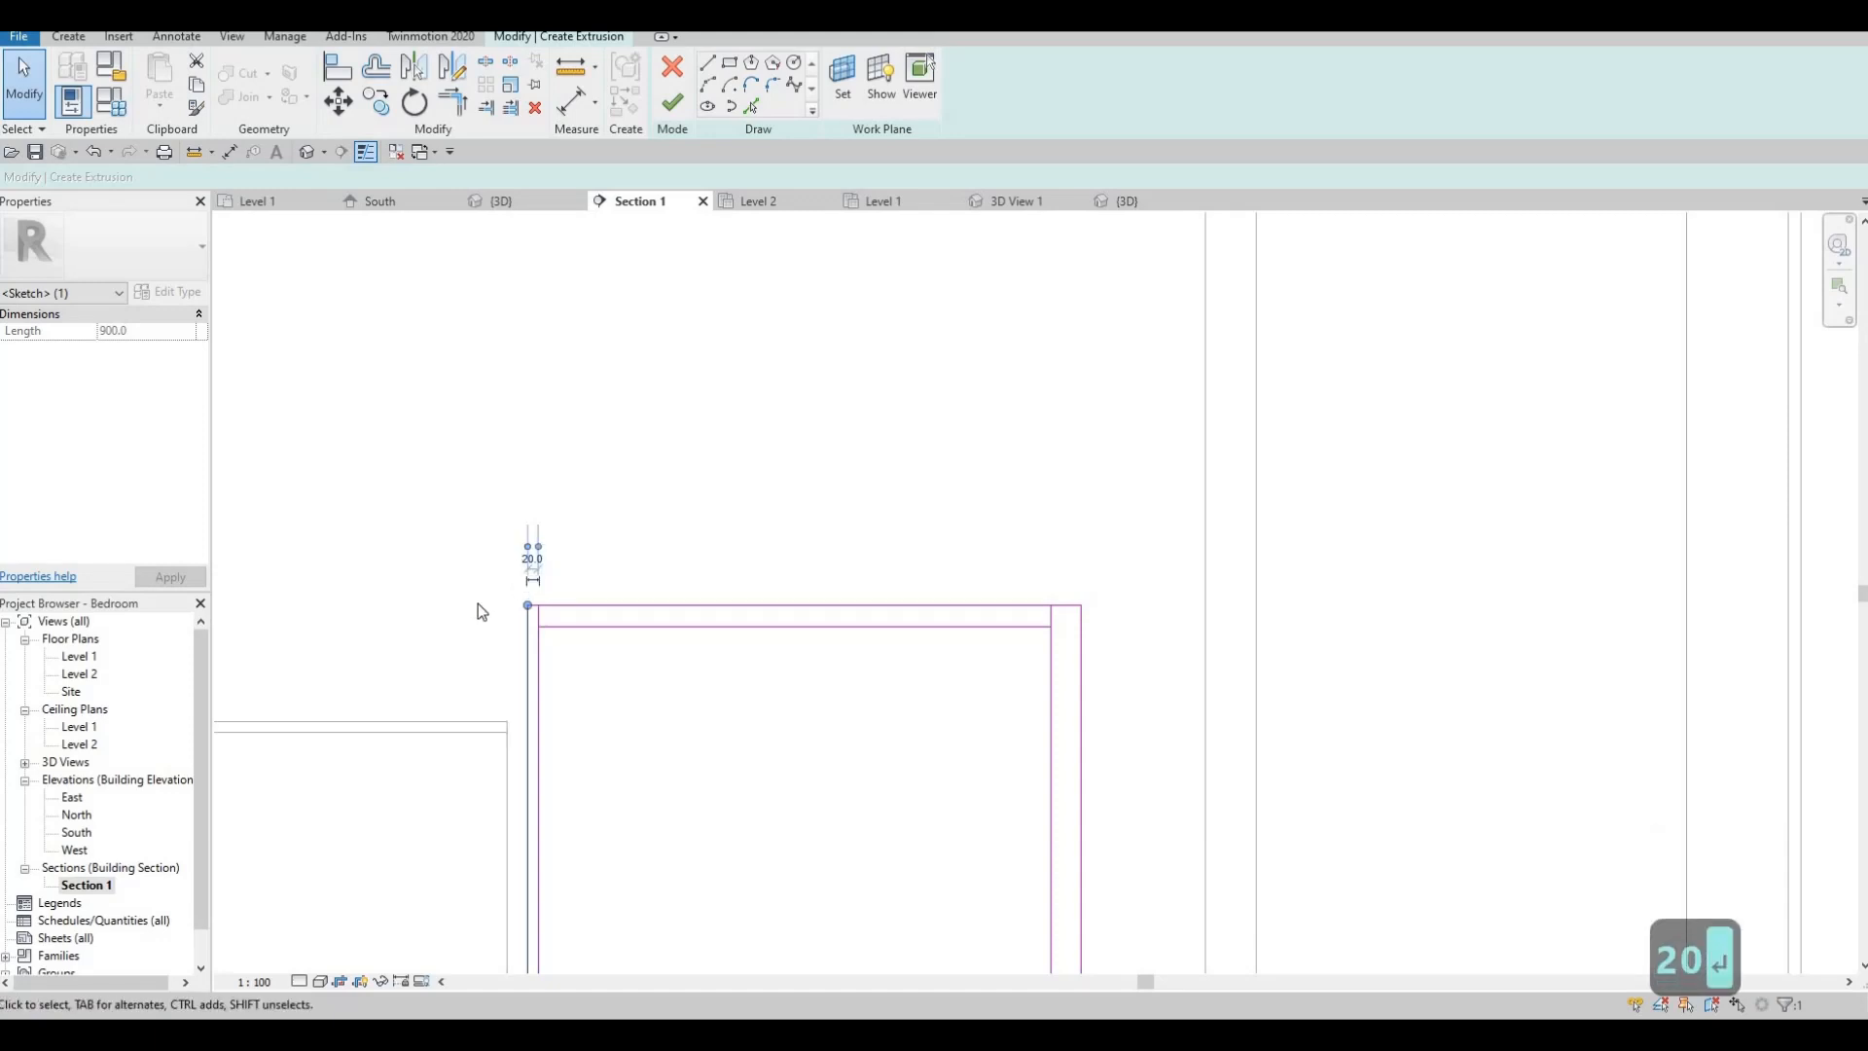
{"action": "key", "text": "ctrl+z"}
- Set the left leg's thickness to 20 mm by moving its inner edge
{"action": "left_click", "coordinate": [538, 665]}
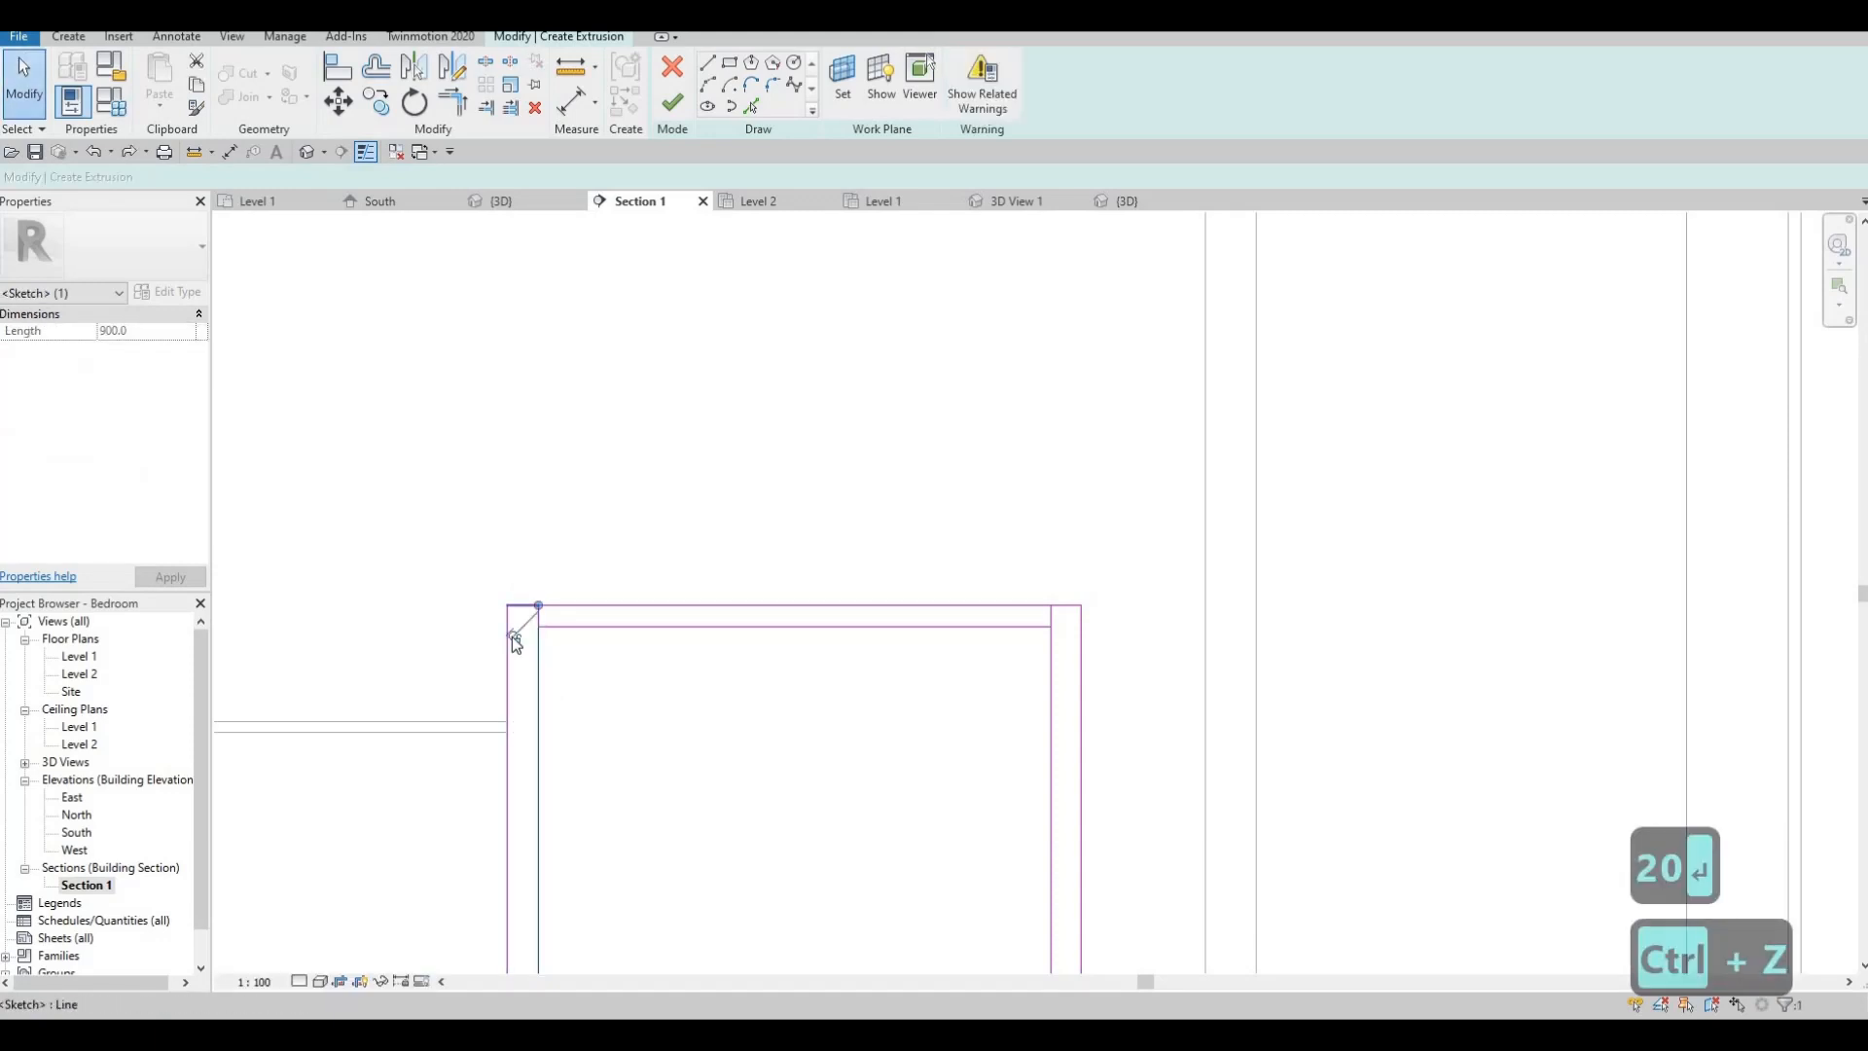
{"action": "scroll", "coordinate": [512, 636], "scroll_direction": "down", "scroll_amount": 2}
{"action": "middle_click_drag", "start_coordinate": [533, 717], "coordinate": [533, 465]}
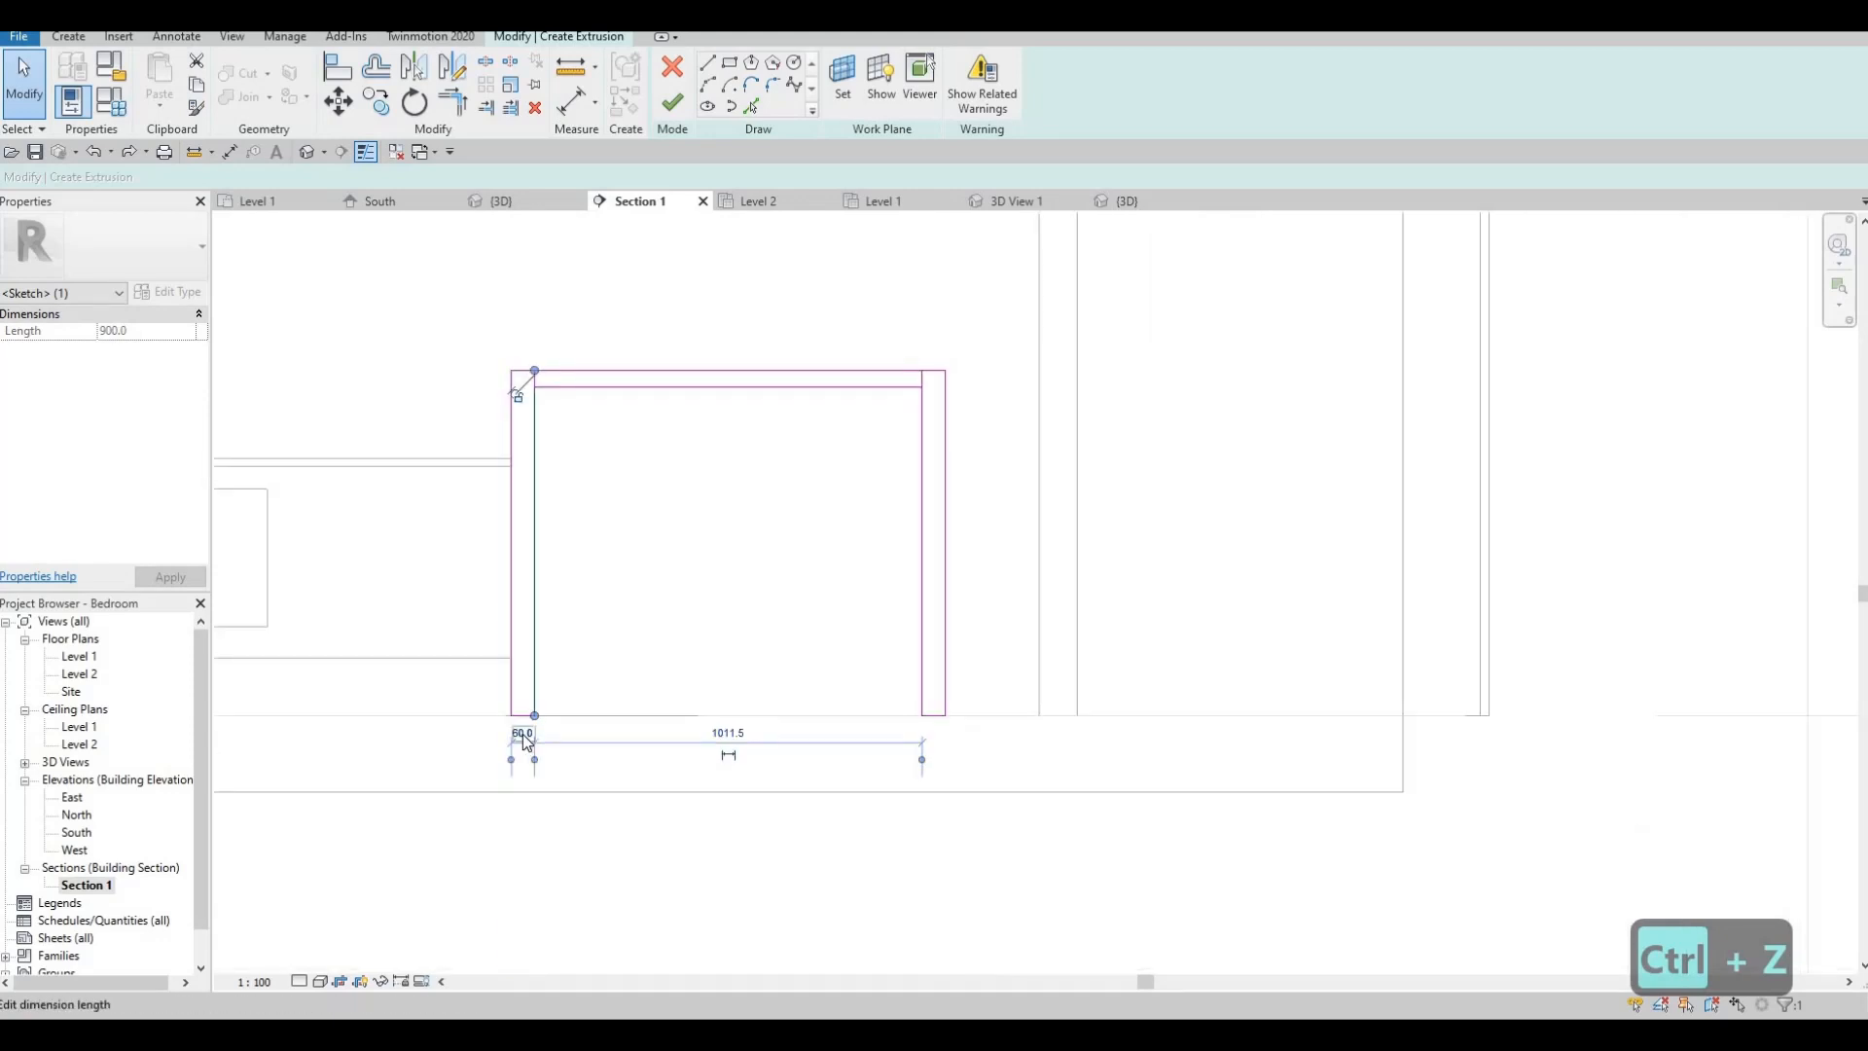
{"action": "left_click", "coordinate": [523, 736]}
{"action": "type", "text": "20"}
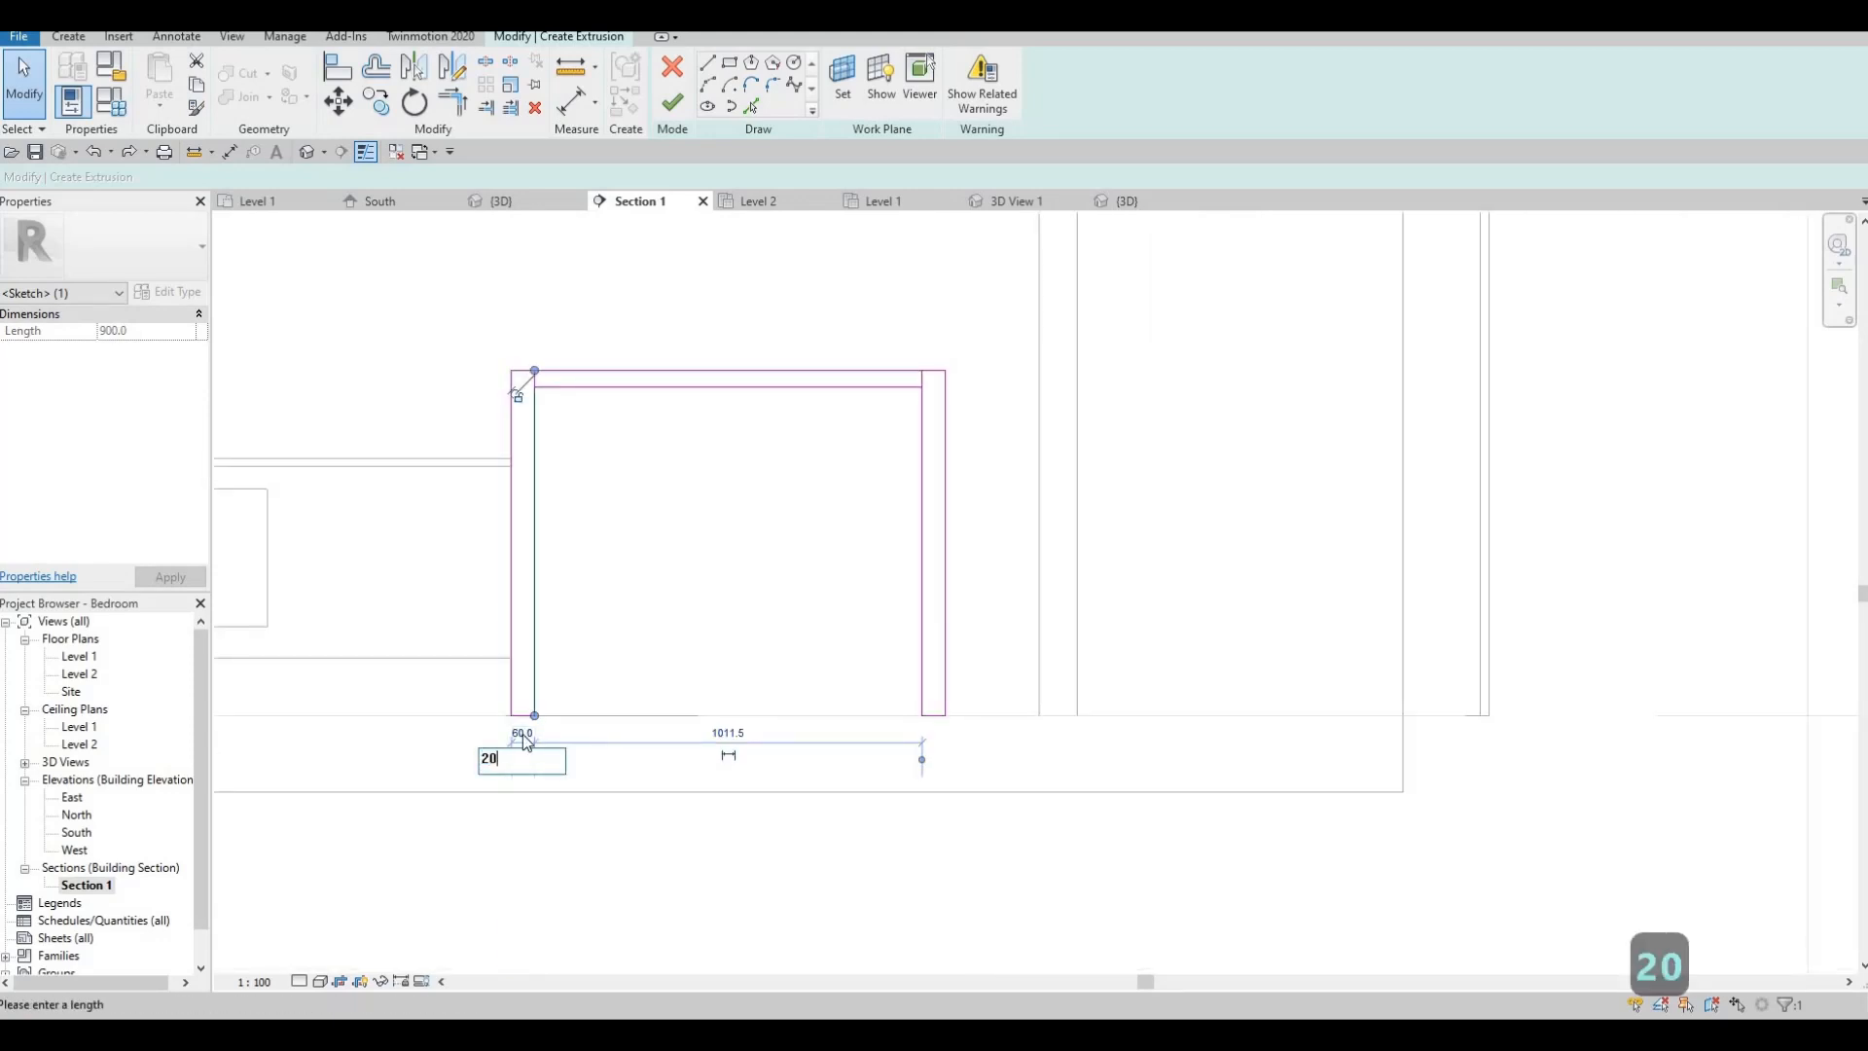
{"action": "key", "text": "Return"}
{"action": "key", "text": "Escape"}
- Set the right leg's thickness to 20 mm by moving its inner edge
{"action": "left_click", "coordinate": [914, 622]}
{"action": "left_click", "coordinate": [921, 681]}
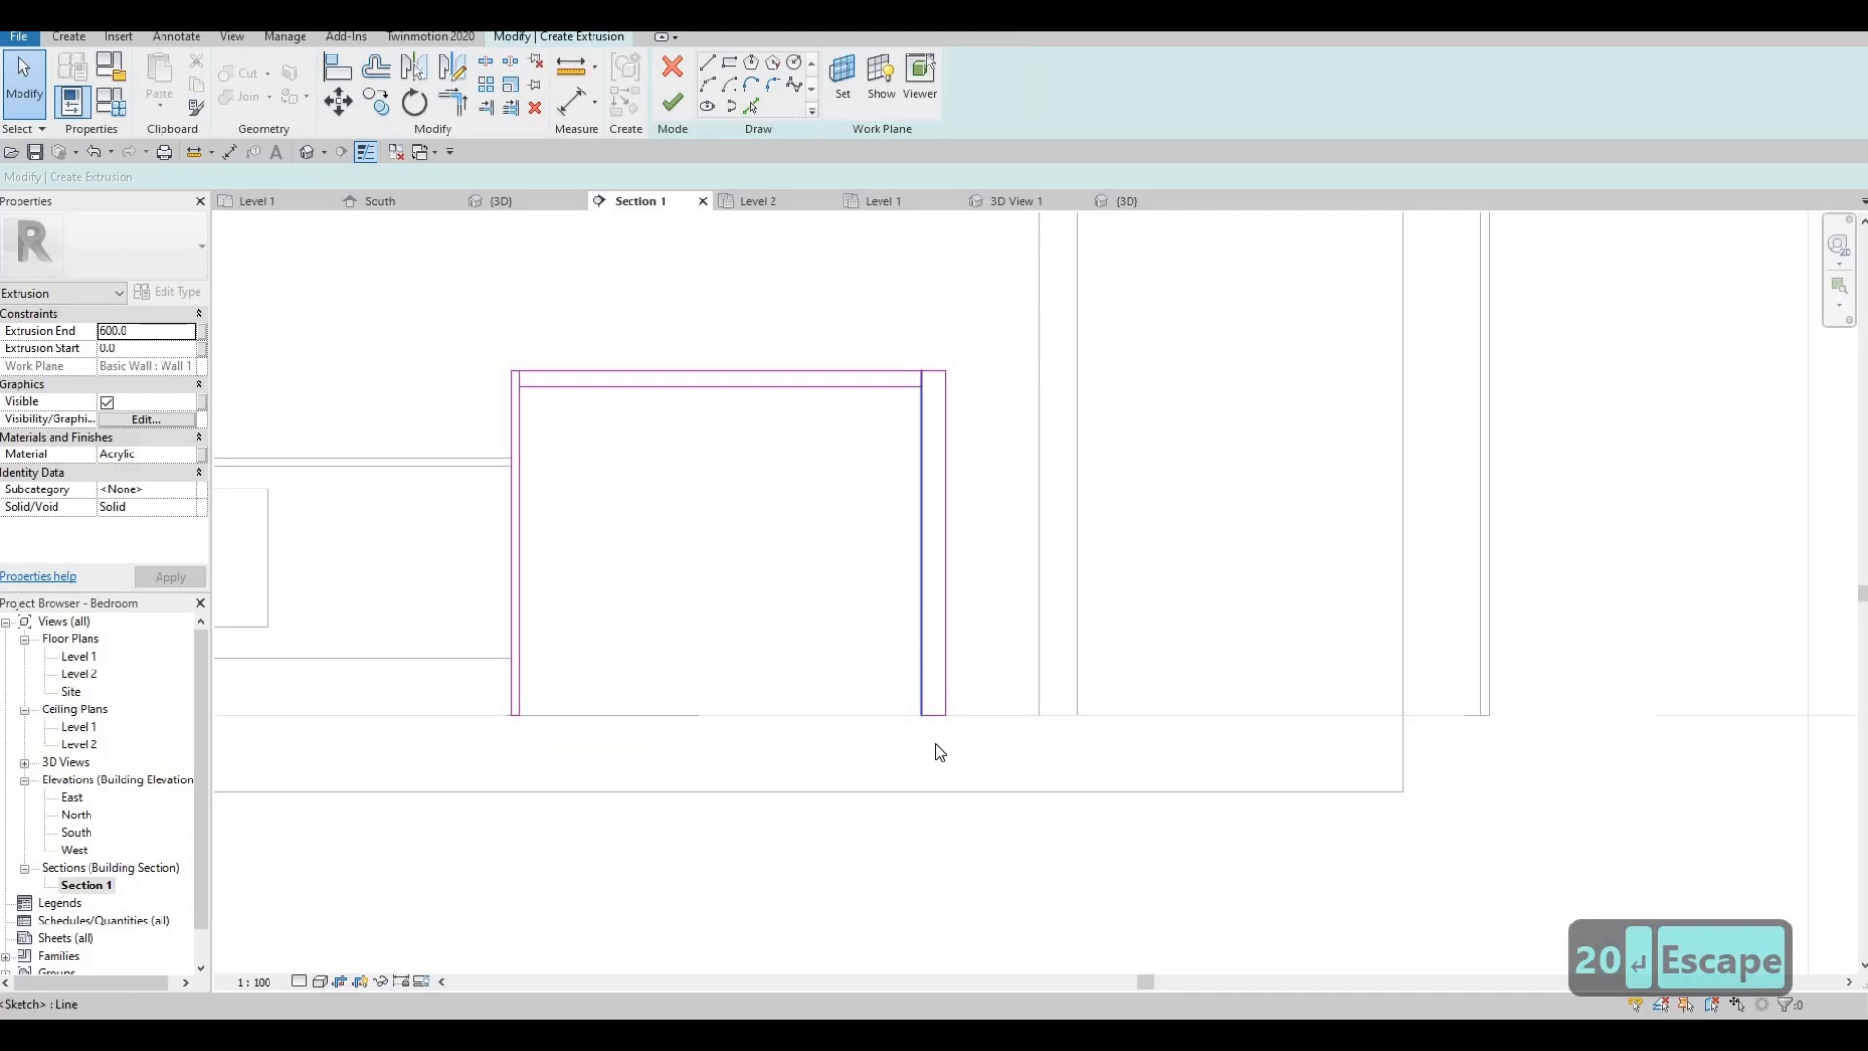
{"action": "left_click", "coordinate": [934, 743]}
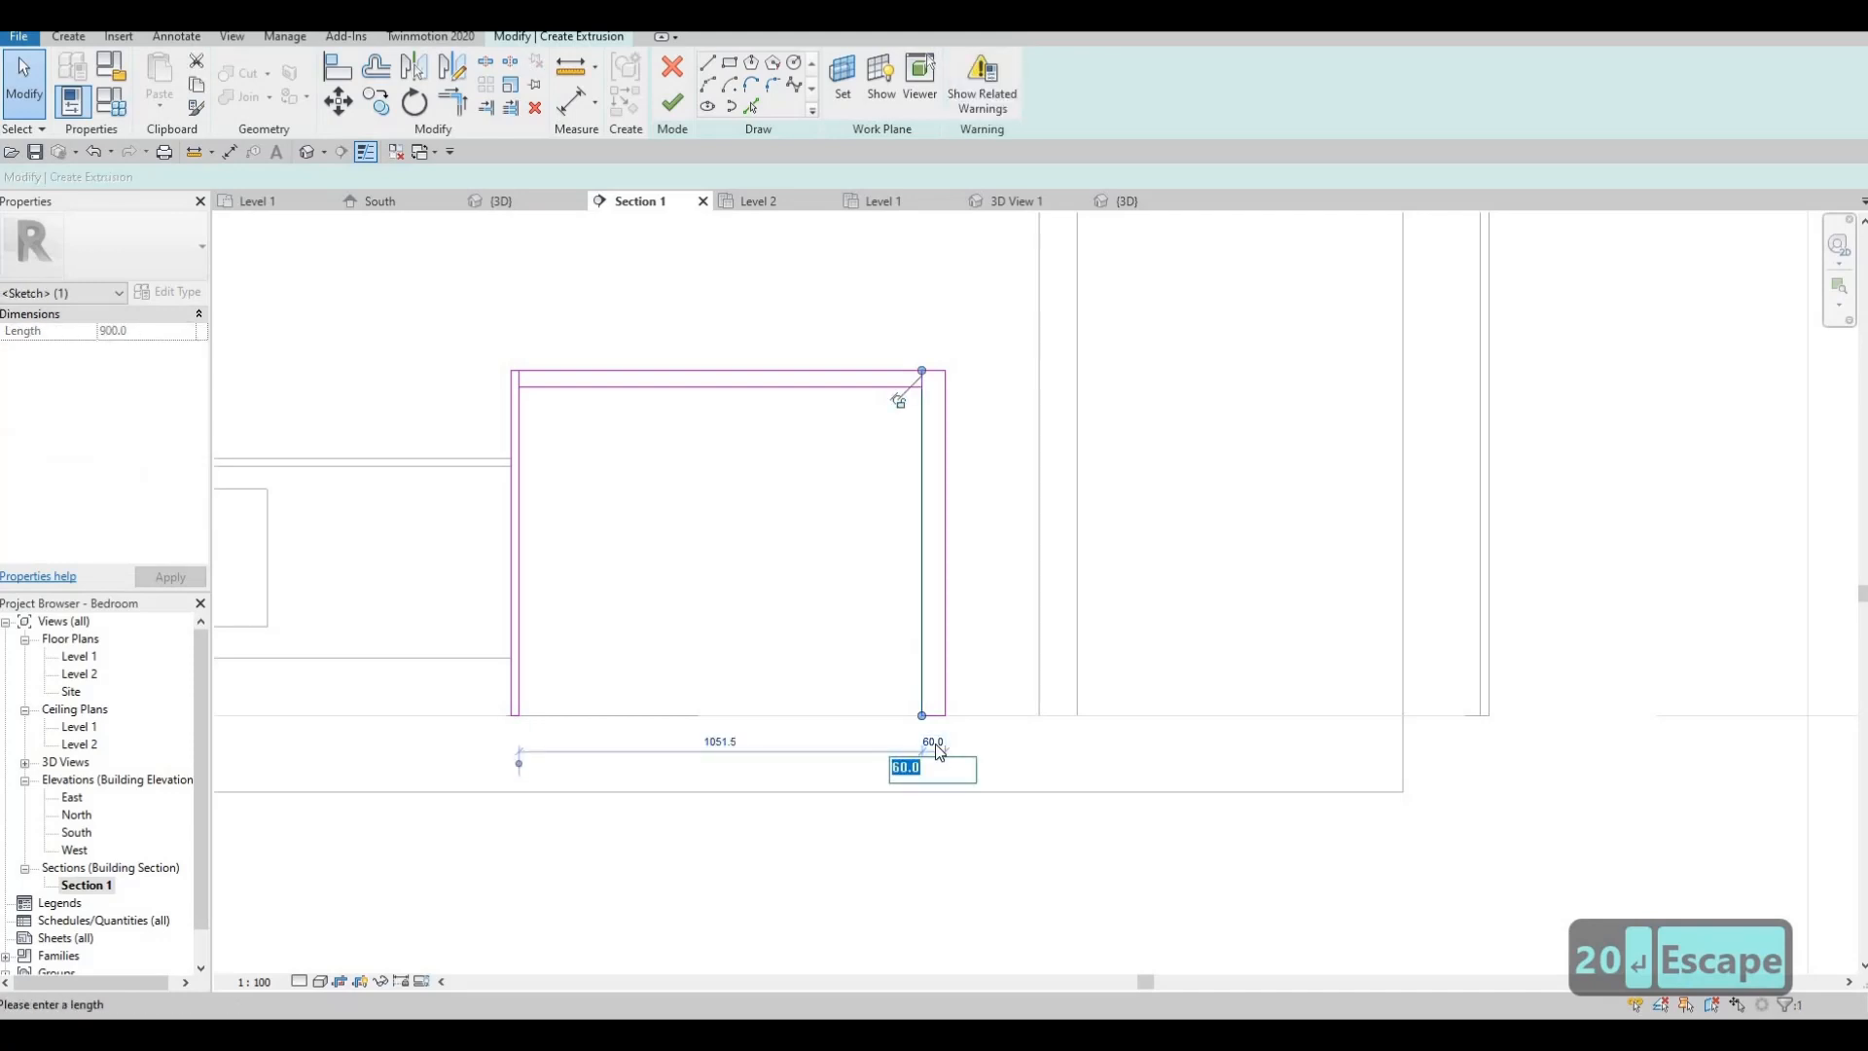
{"action": "type", "text": "20"}
{"action": "key", "text": "Return"}
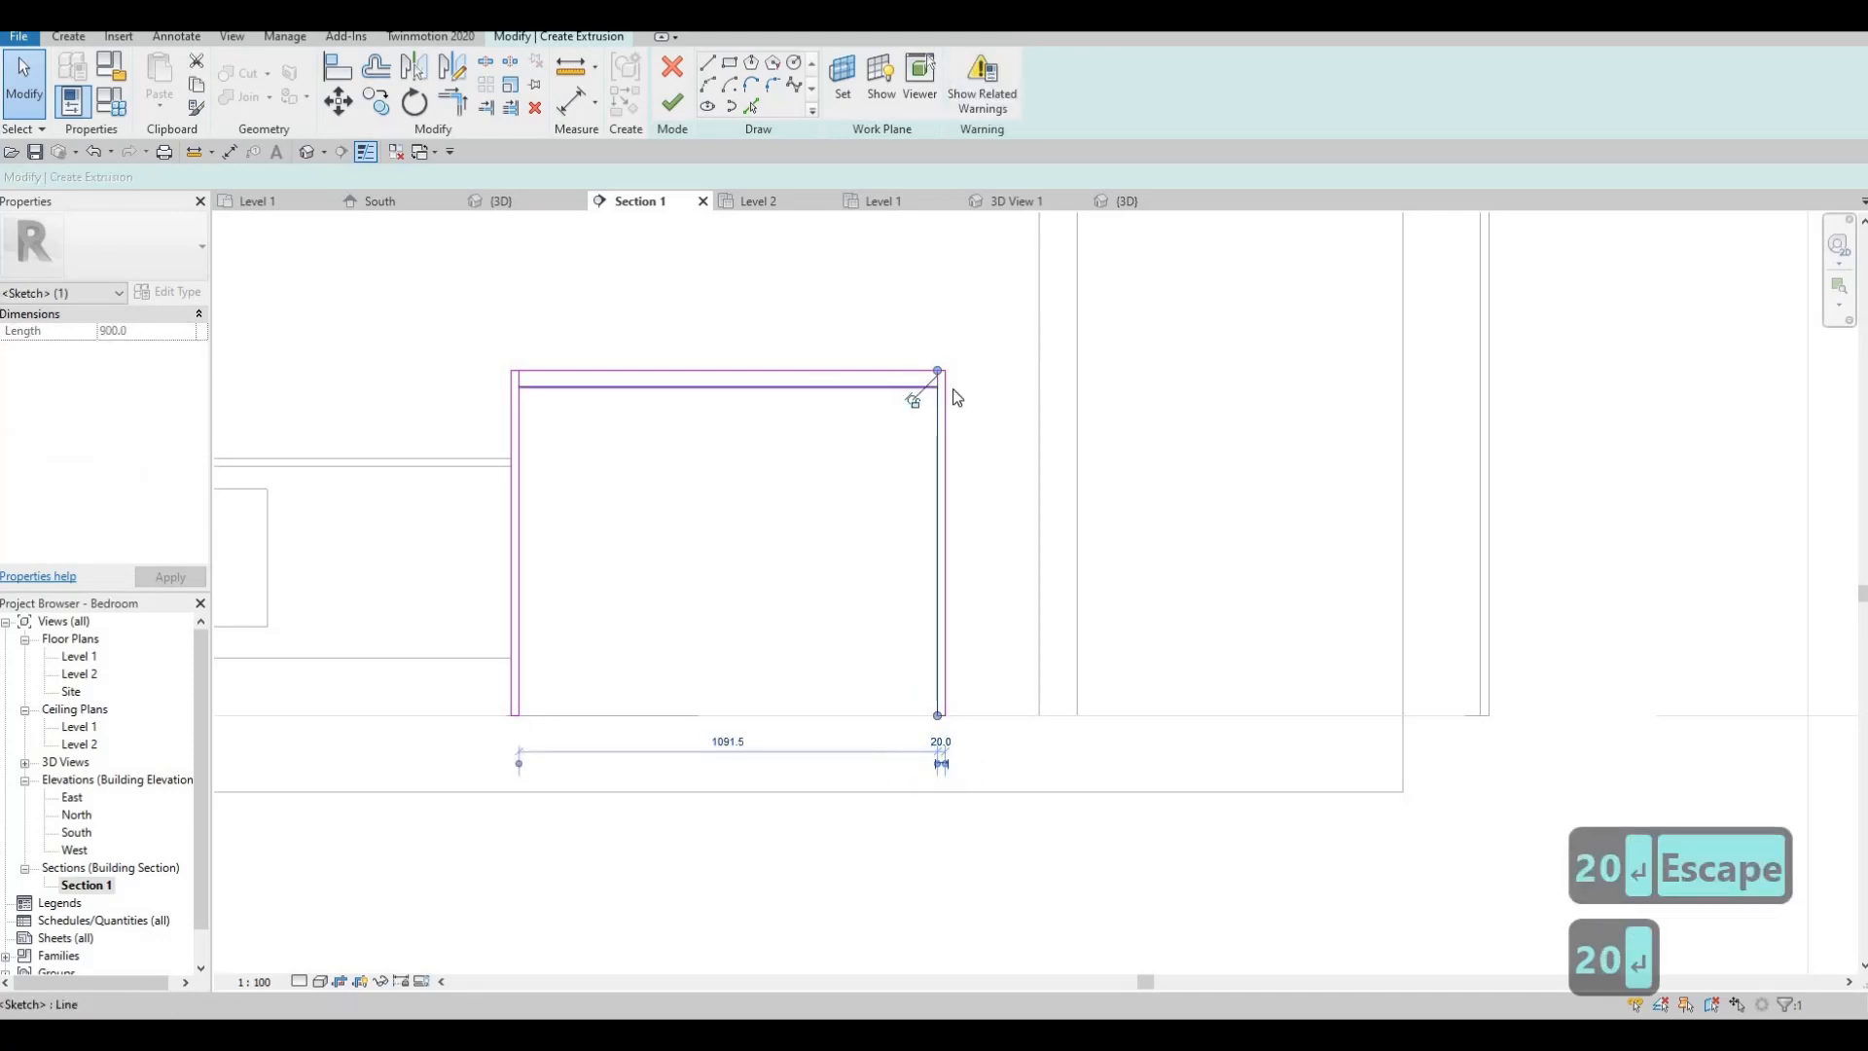
- Set the horizontal top panel's thickness to 20 mm by moving its lower edge
{"action": "left_click", "coordinate": [933, 390]}
{"action": "left_click", "coordinate": [963, 379]}
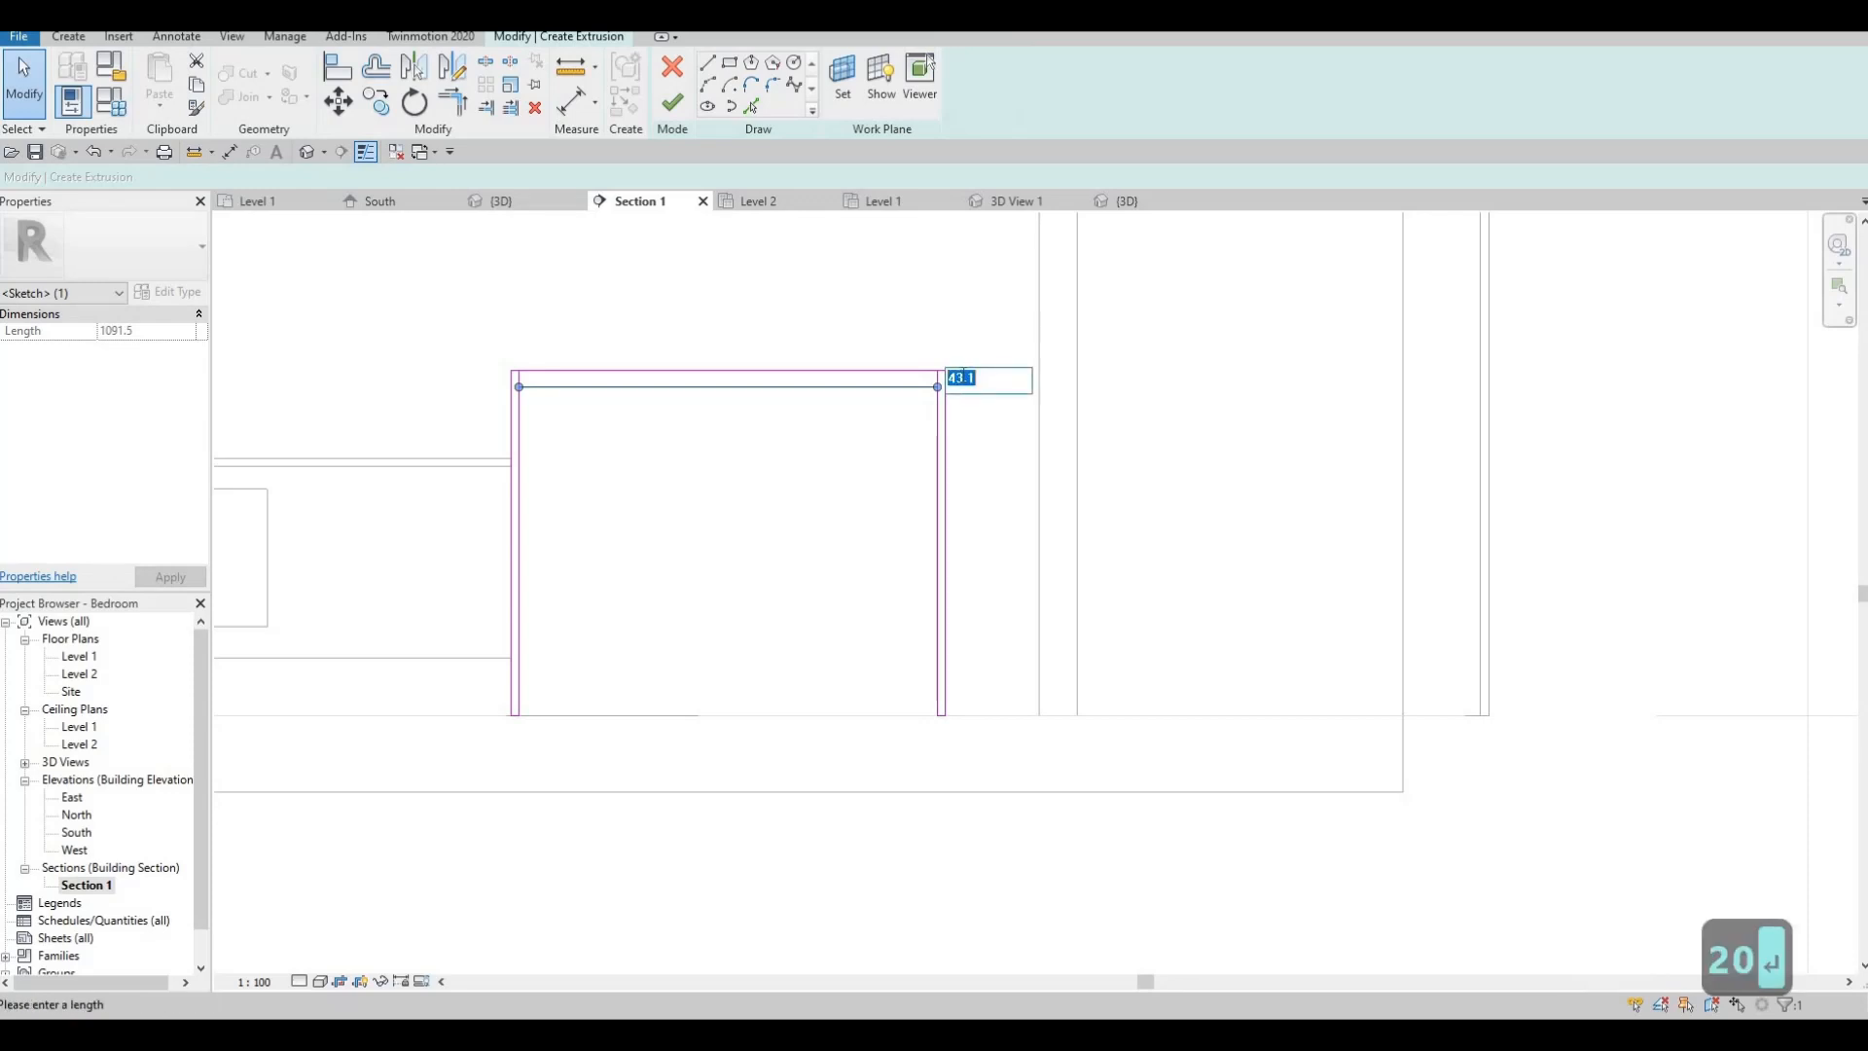
{"action": "type", "text": "20"}
{"action": "key", "text": "Return"}
{"action": "key", "text": "Escape"}
{"action": "key", "text": "Escape"}
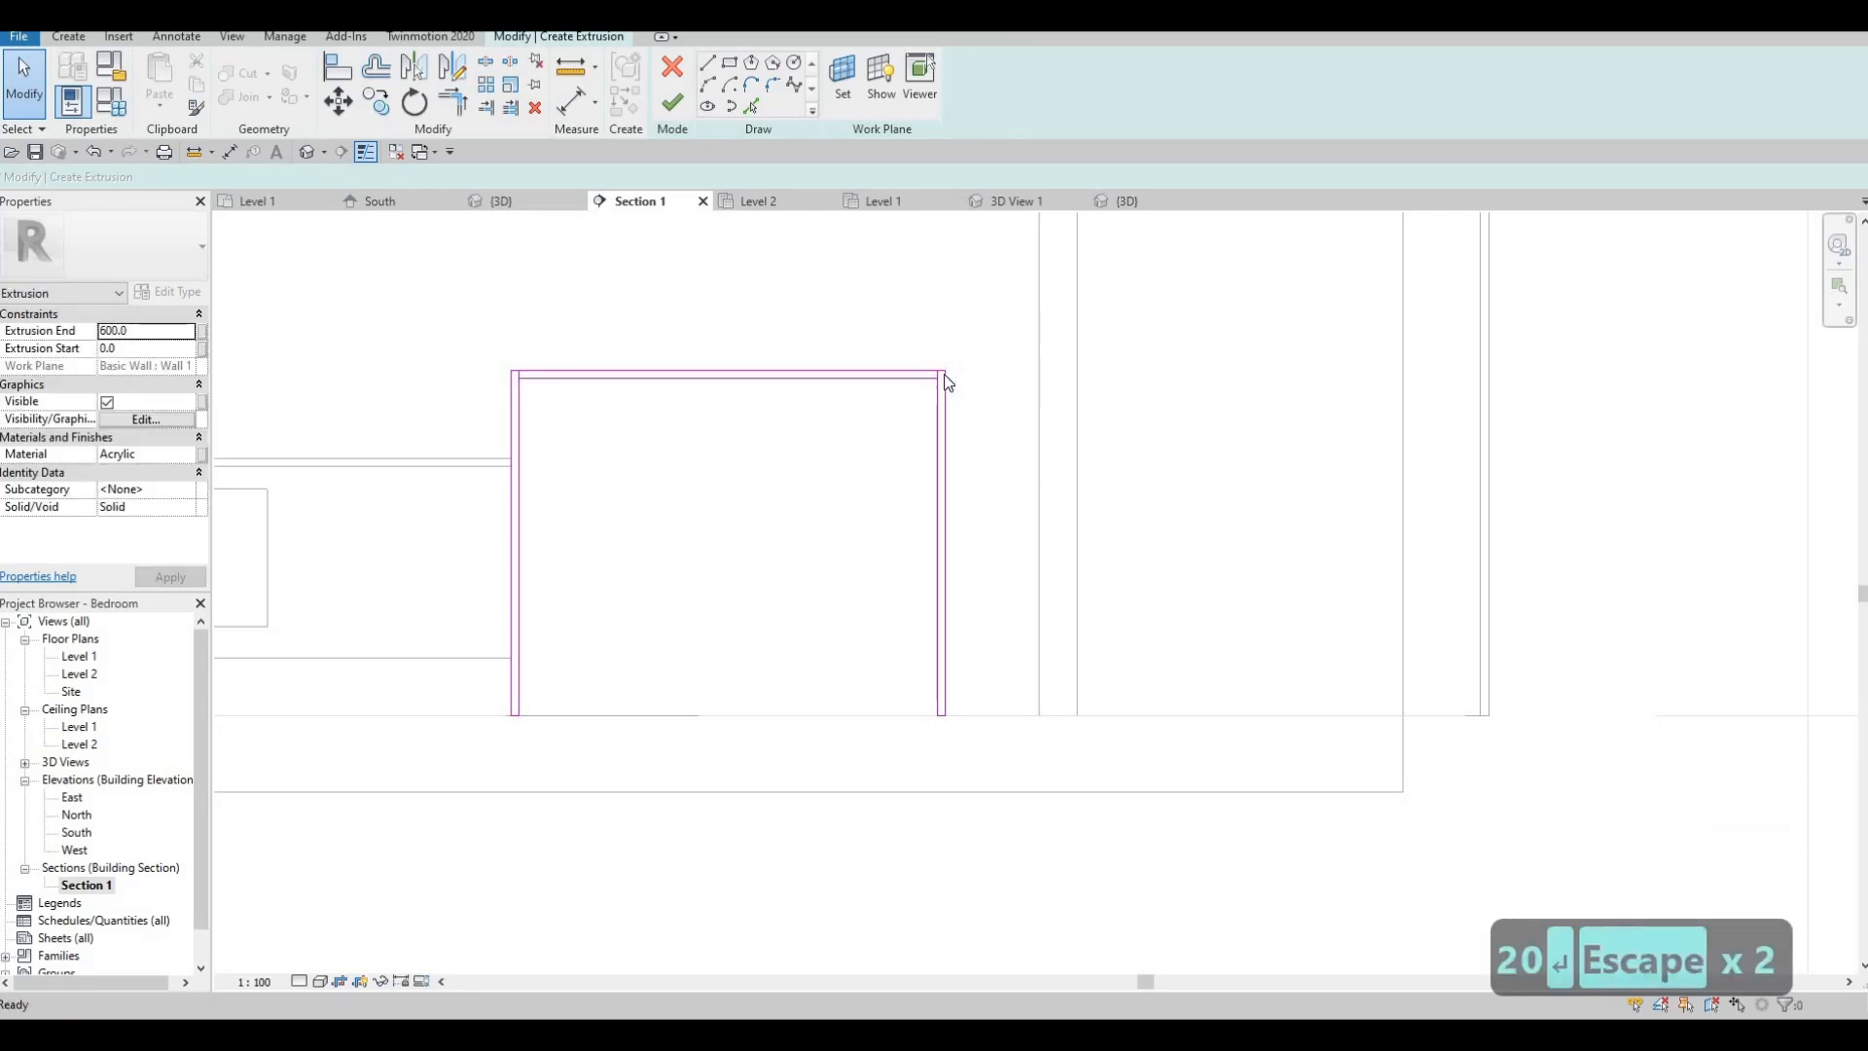
- Trim the frame sketch's inner corners where the top panel's lower edge meets the inner edges of both legs
{"action": "key", "text": "t"}
{"action": "key", "text": "r"}
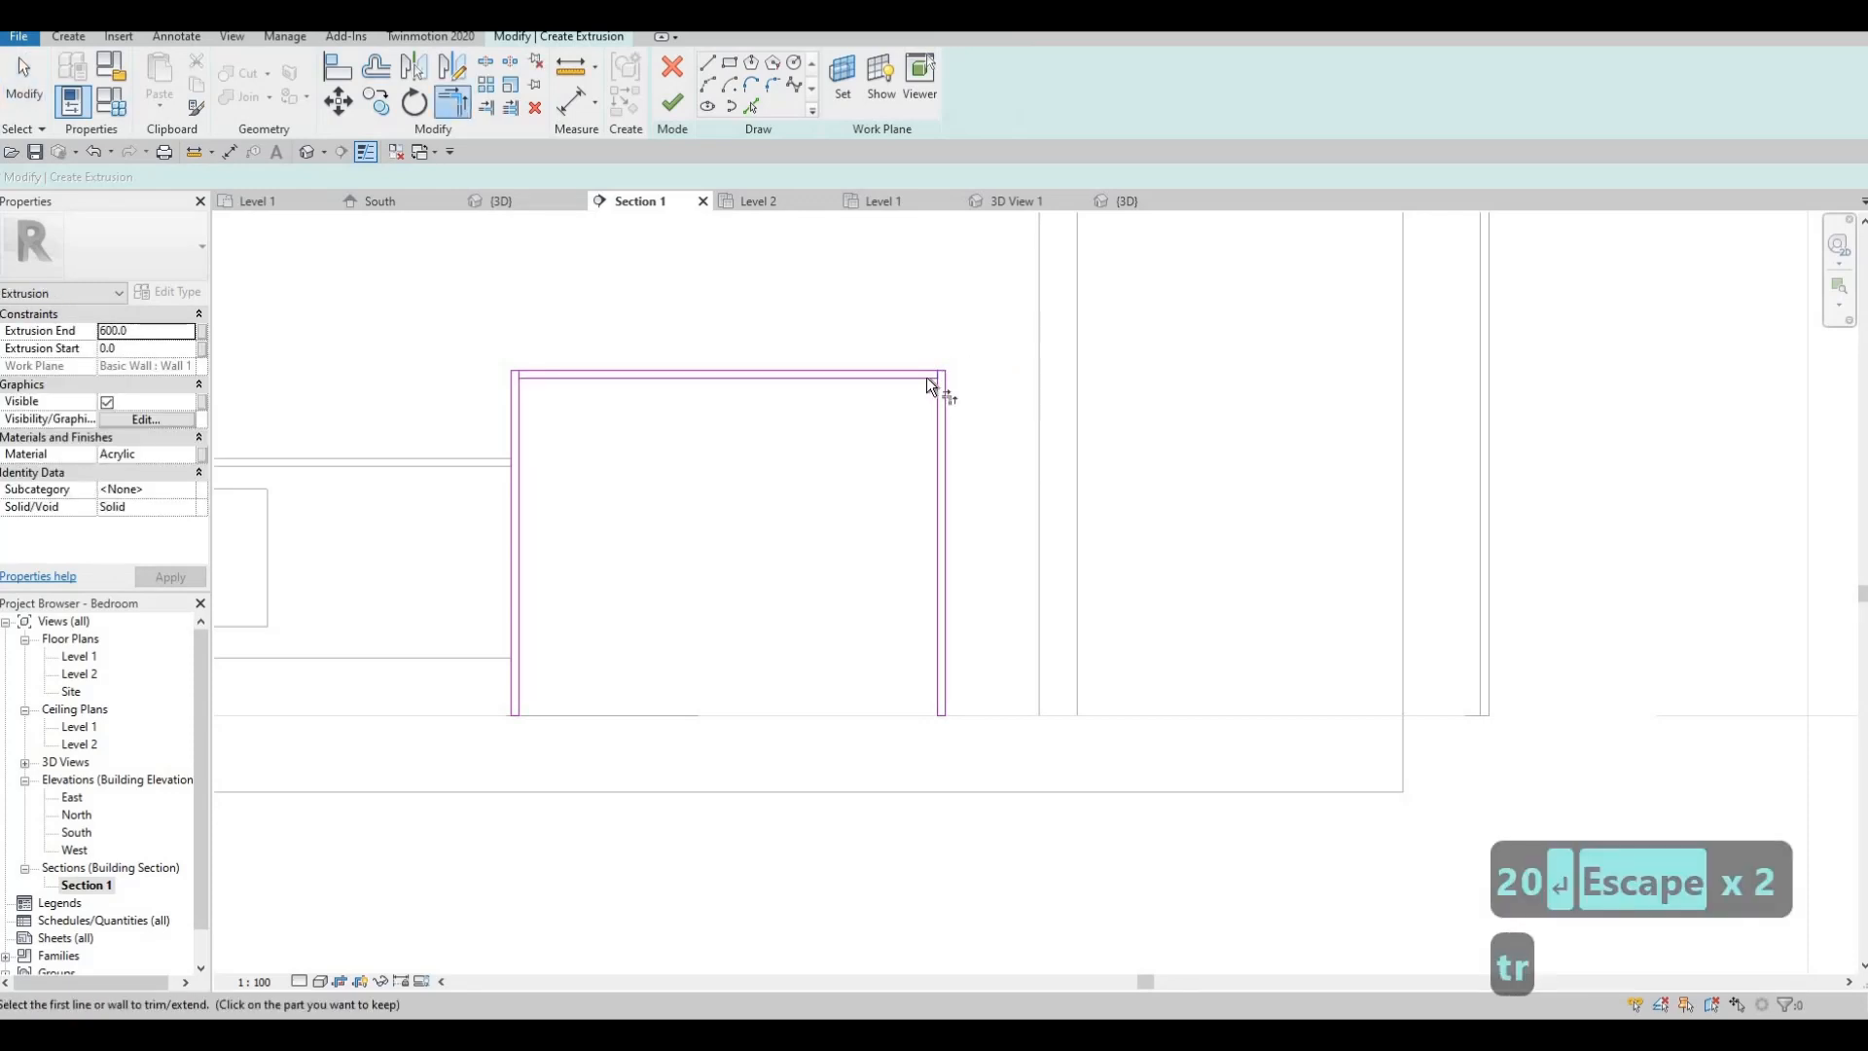
{"action": "left_click", "coordinate": [937, 389]}
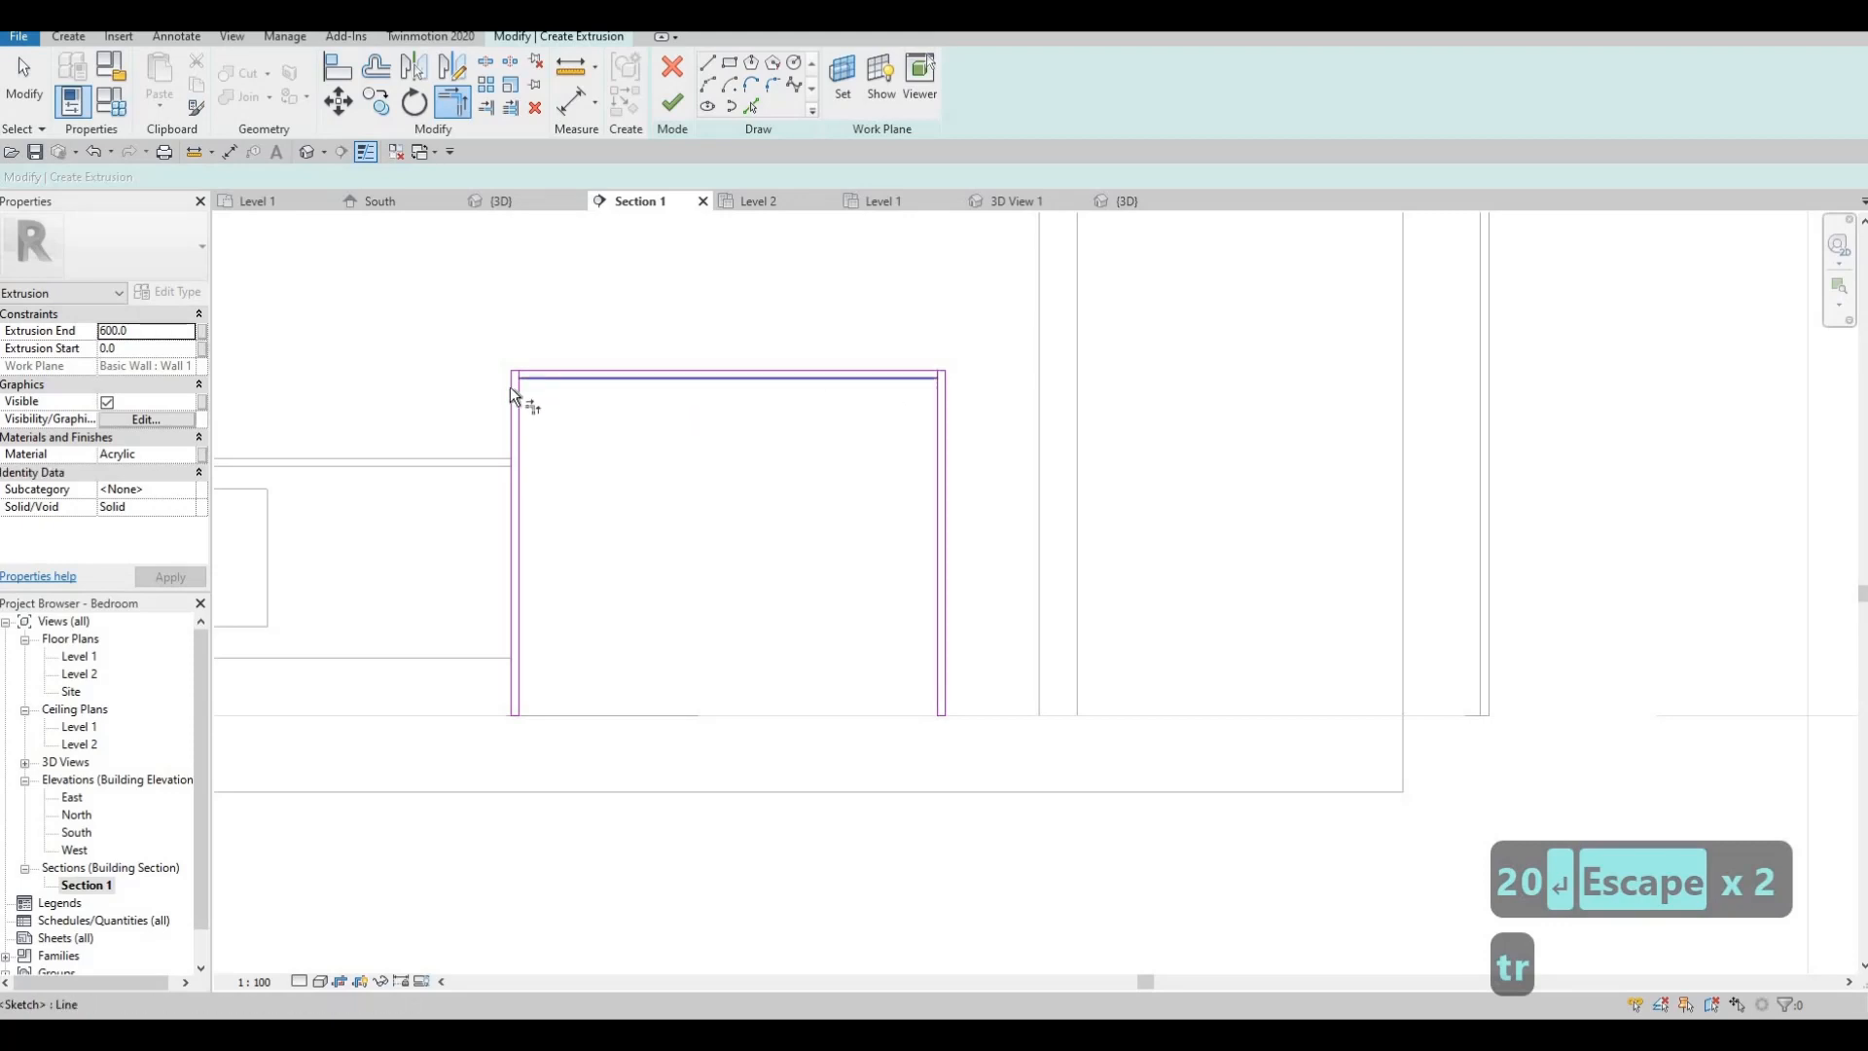
{"action": "left_click", "coordinate": [516, 387]}
{"action": "key", "text": "Escape"}
{"action": "key", "text": "Escape"}
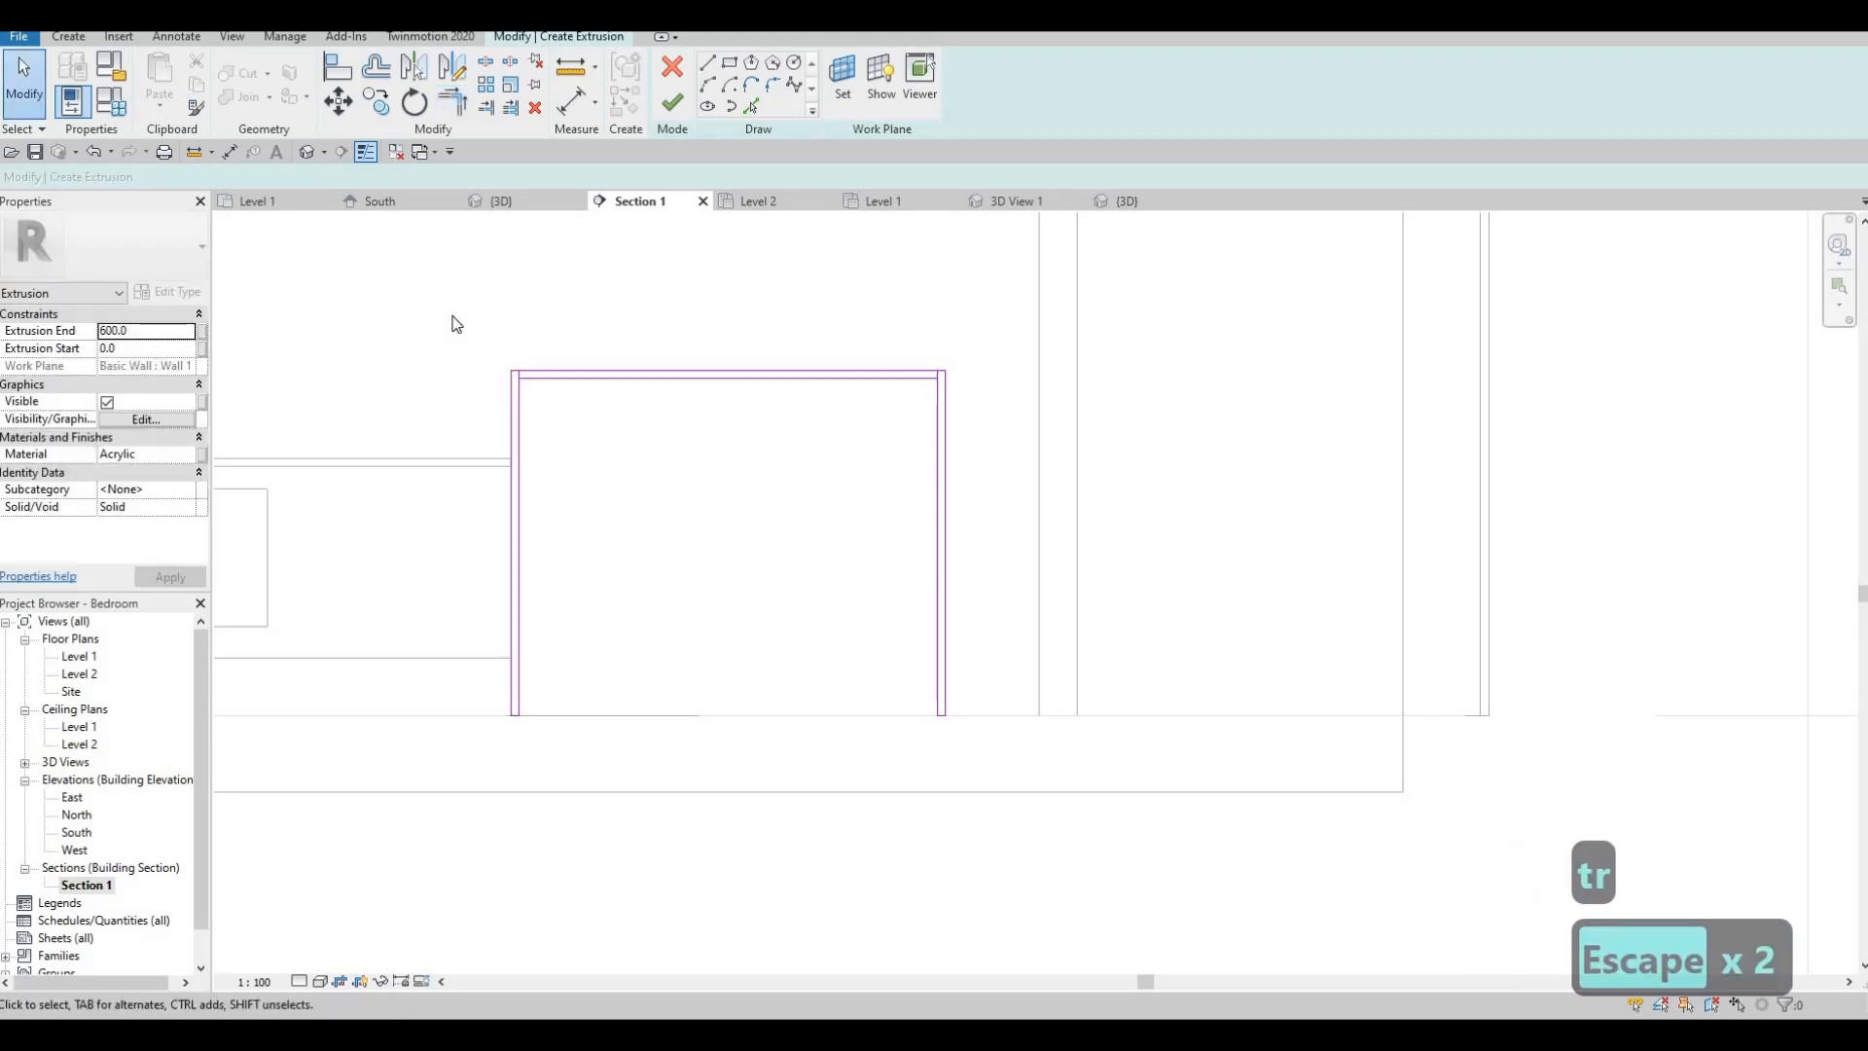
- Delete the short leftover line segments above the left and right legs of the frame sketch
{"action": "left_click_drag", "start_coordinate": [538, 379], "coordinate": [447, 327]}
{"action": "key", "text": "Escape"}
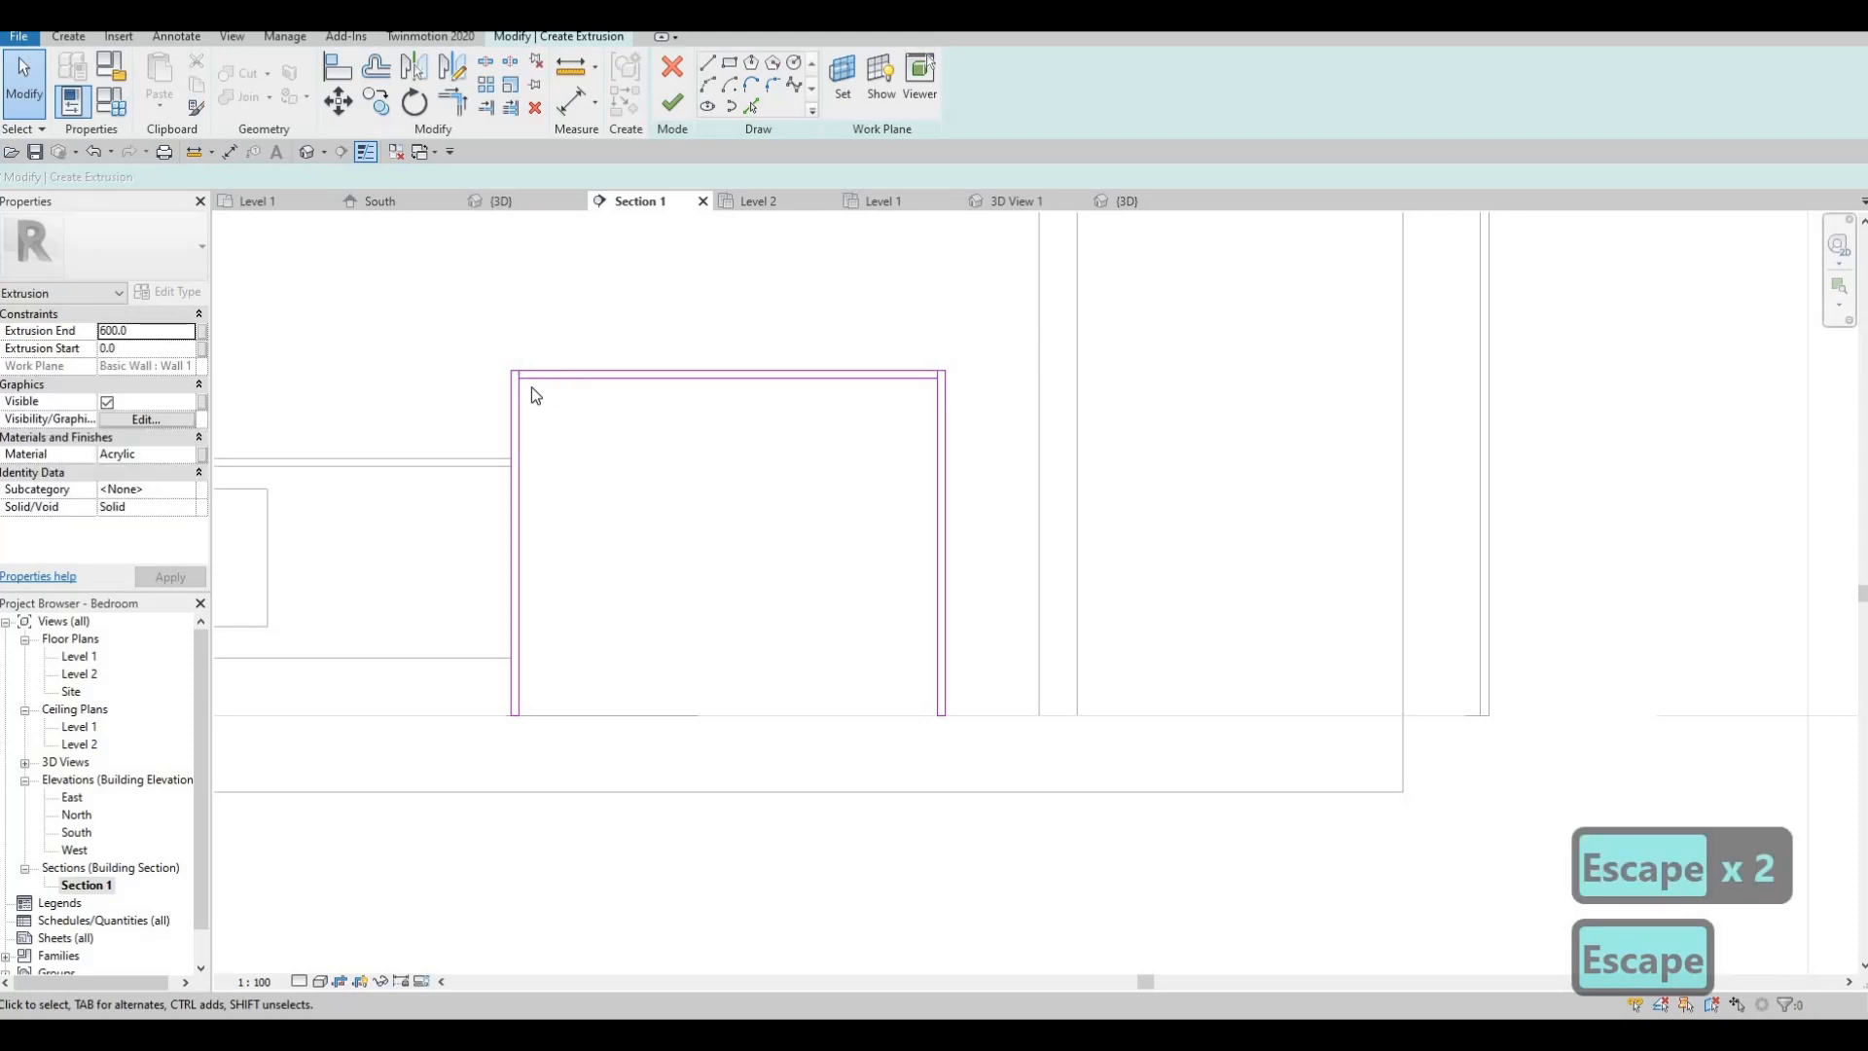
{"action": "key", "text": "Delete"}
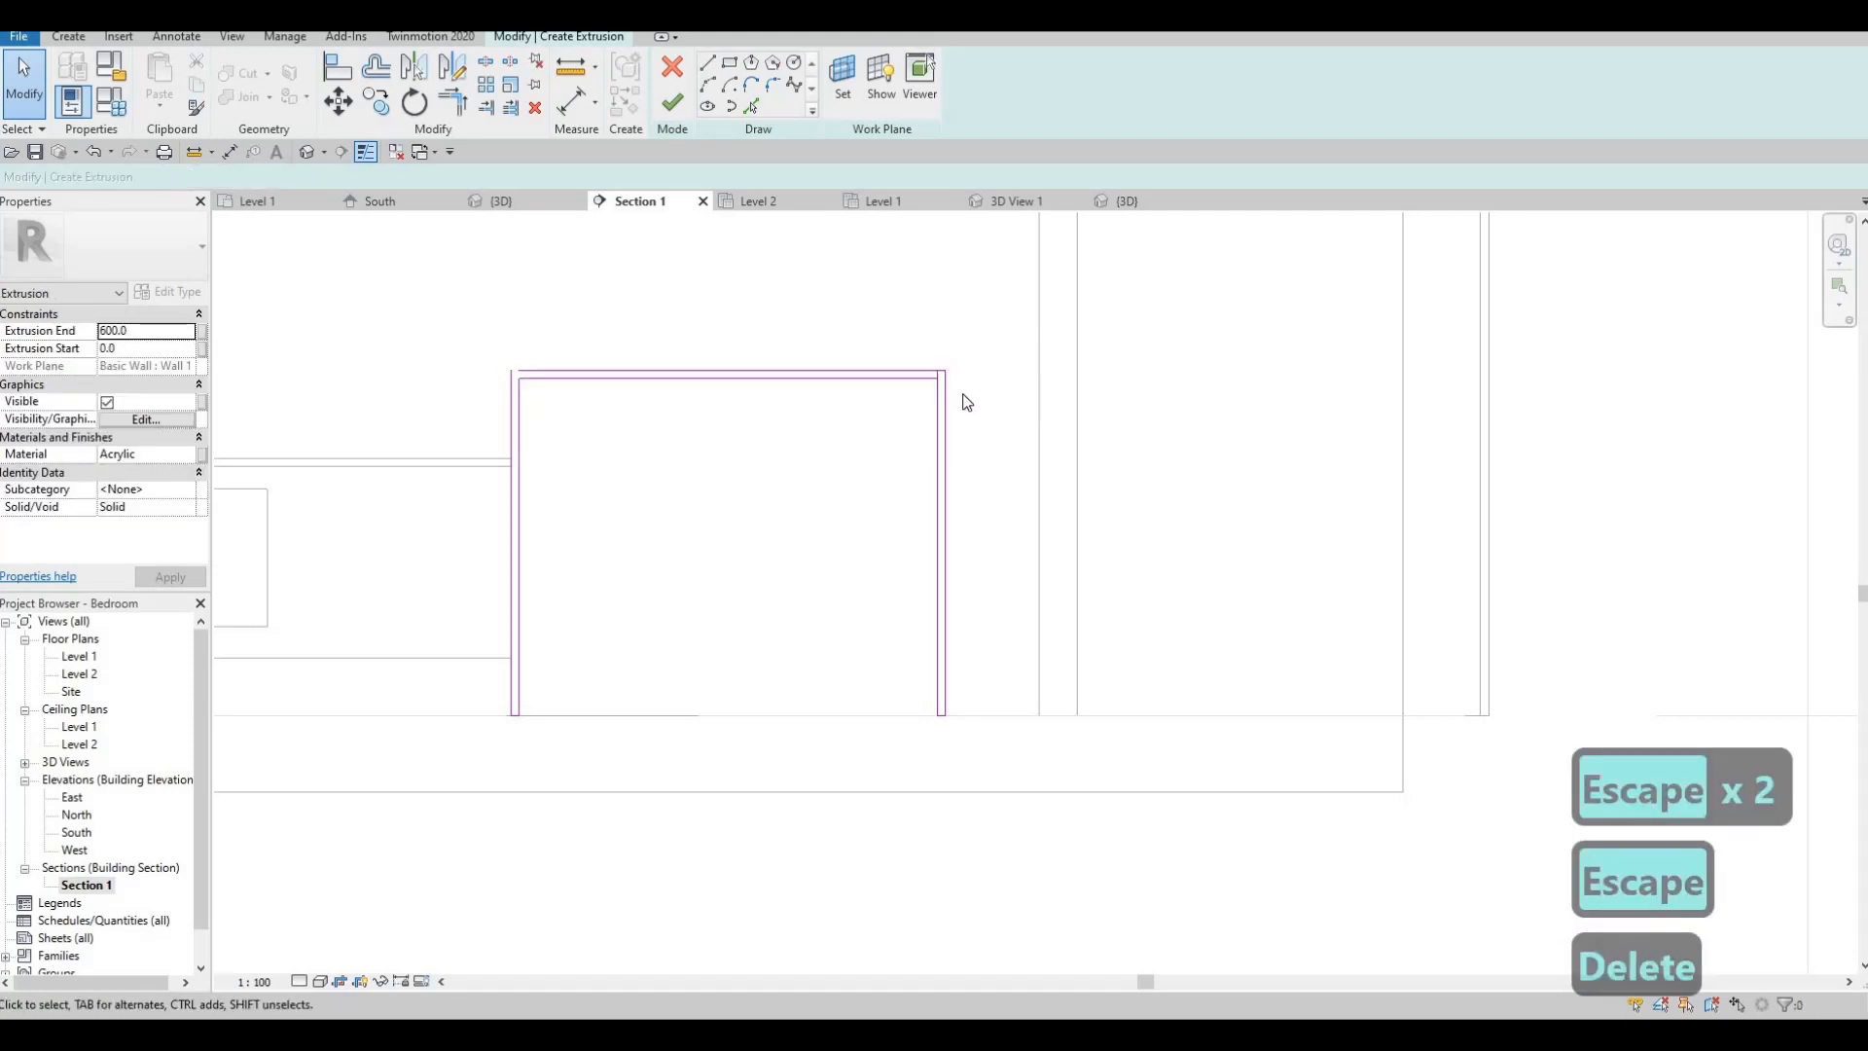
{"action": "key", "text": "Delete"}
- Extend the frame's upper line to both legs' outer edges with Trim/Extend to Corner and finish the extrusion sketch
{"action": "key", "text": "t"}
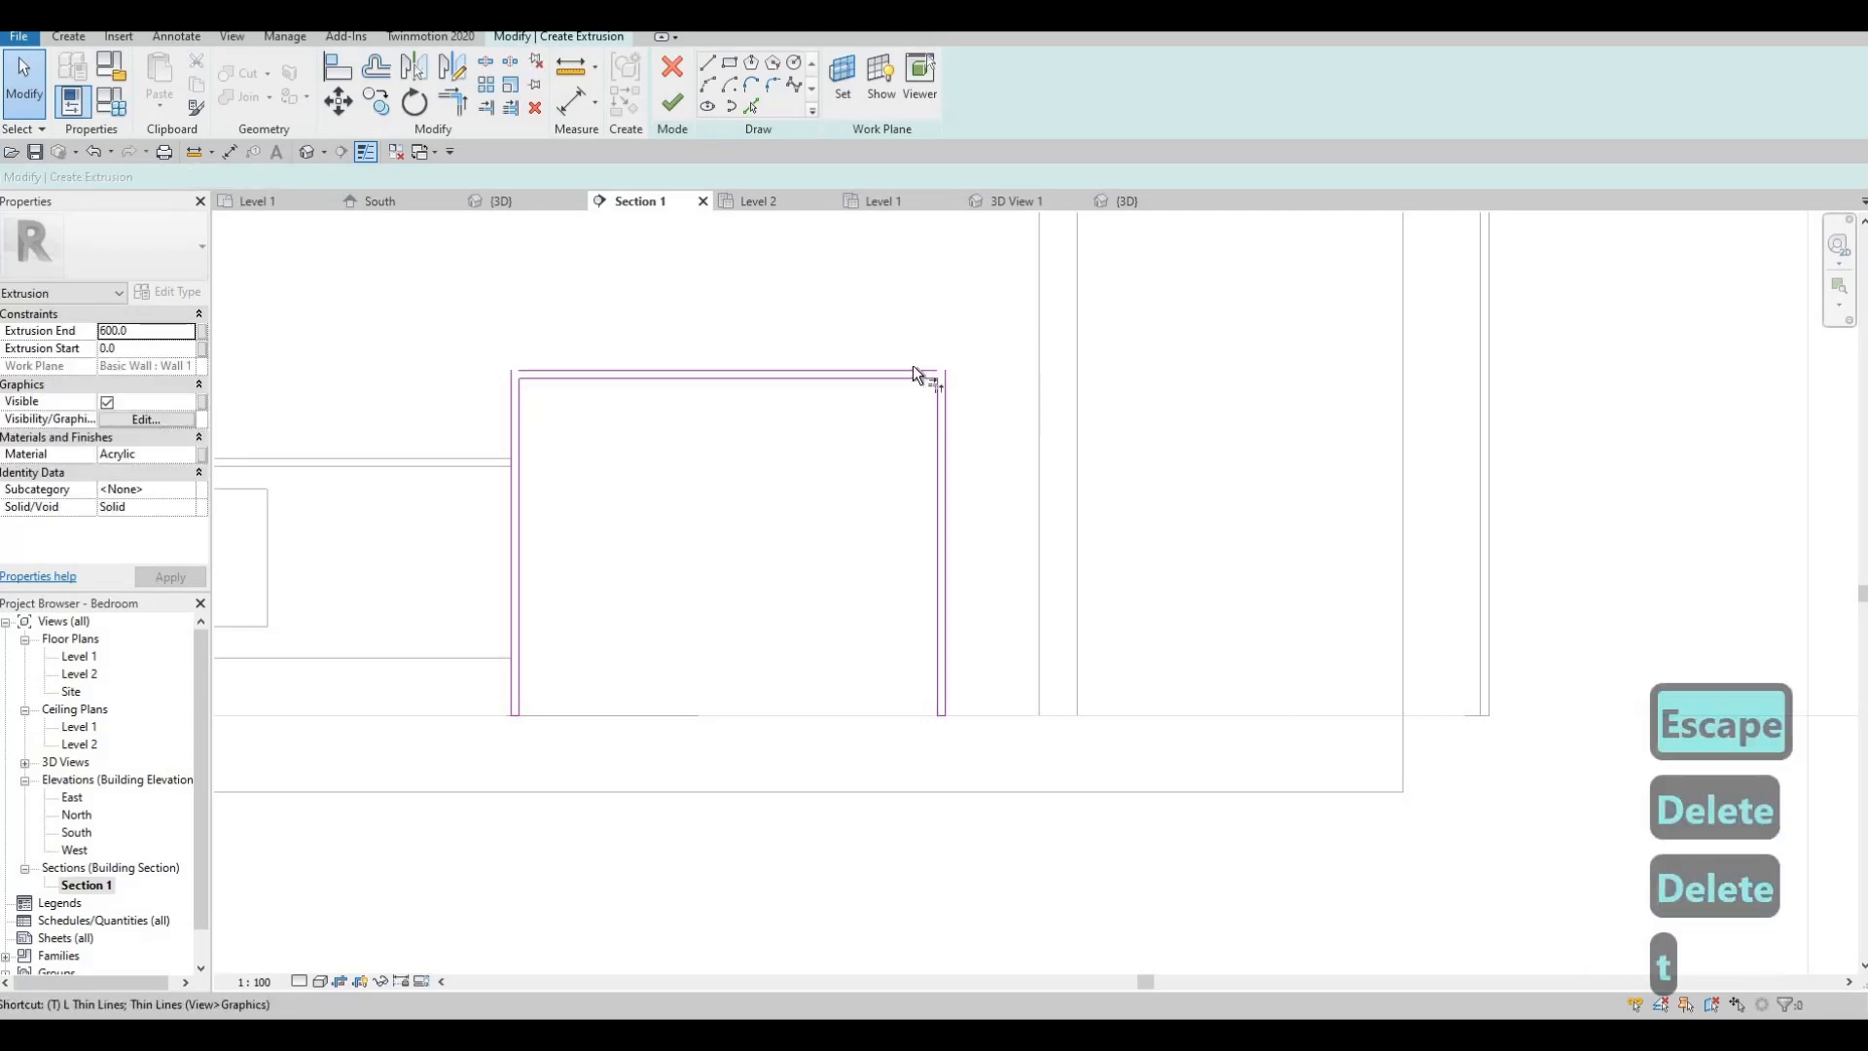
{"action": "key", "text": "r"}
{"action": "left_click", "coordinate": [947, 393]}
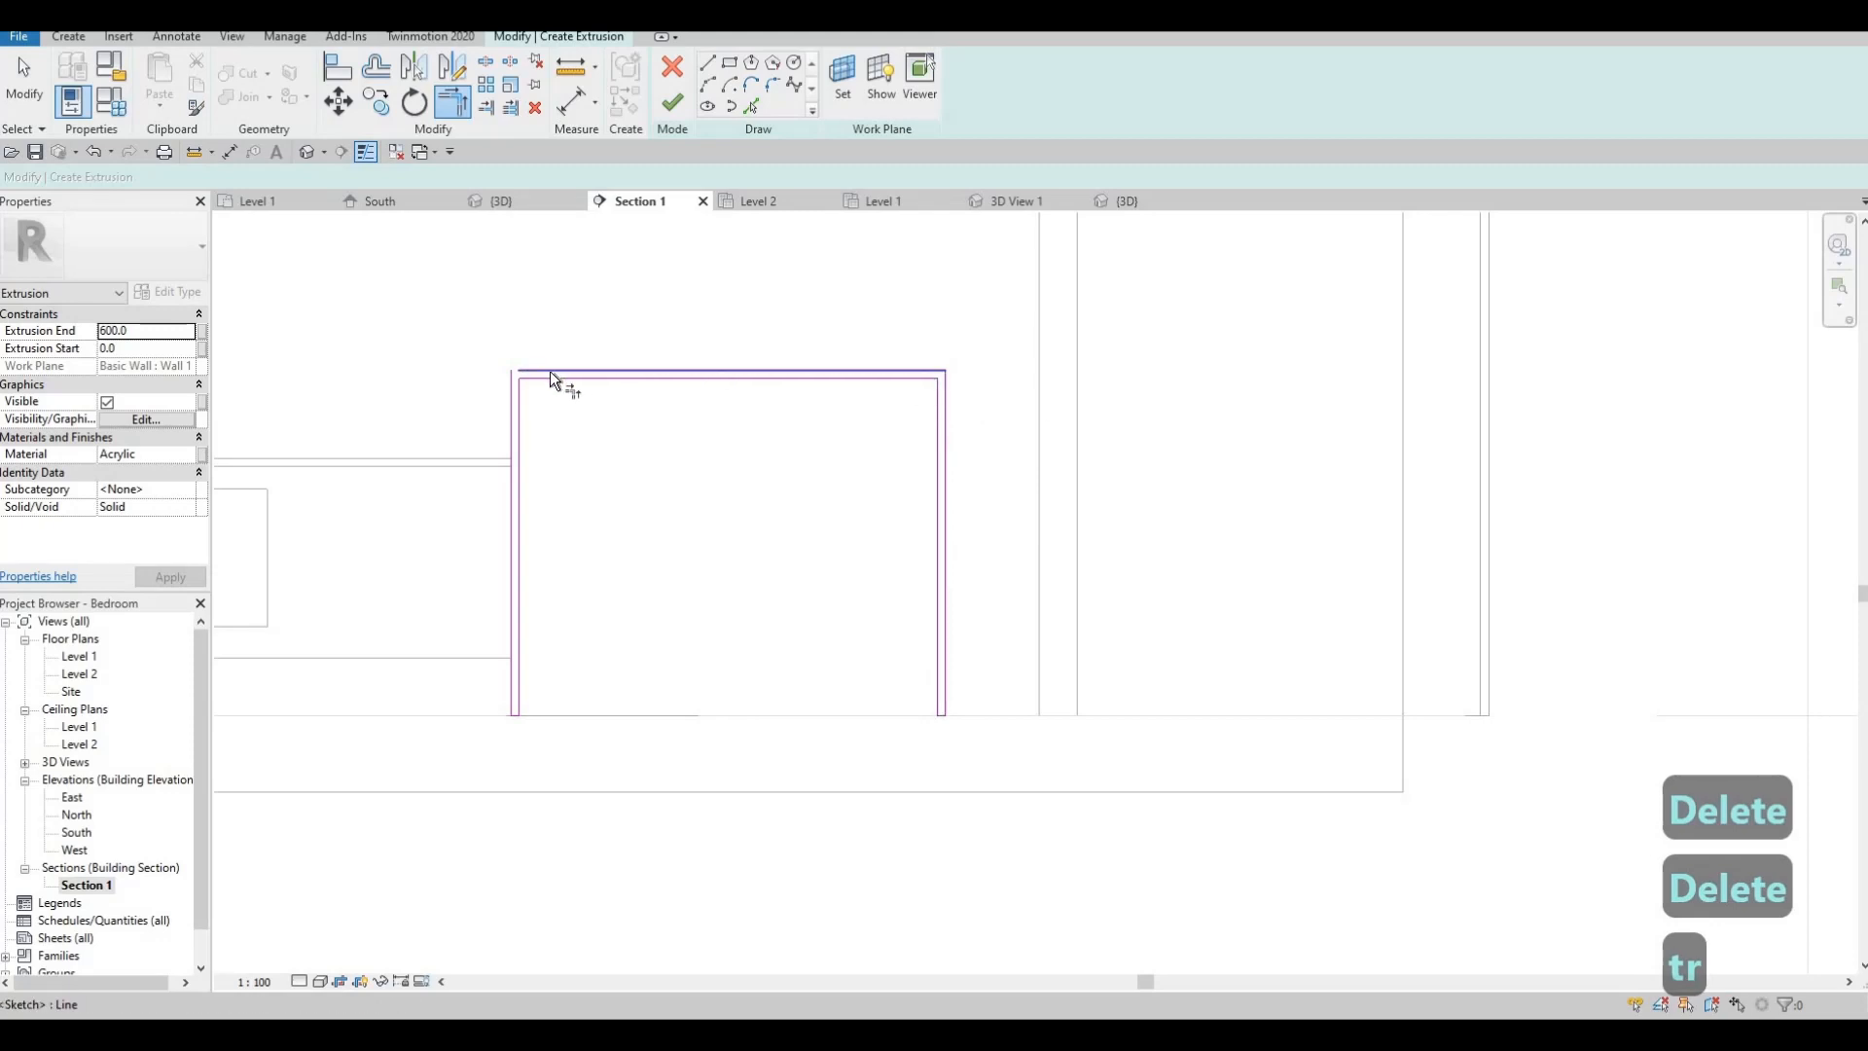
{"action": "left_click", "coordinate": [546, 371]}
{"action": "left_click", "coordinate": [511, 381]}
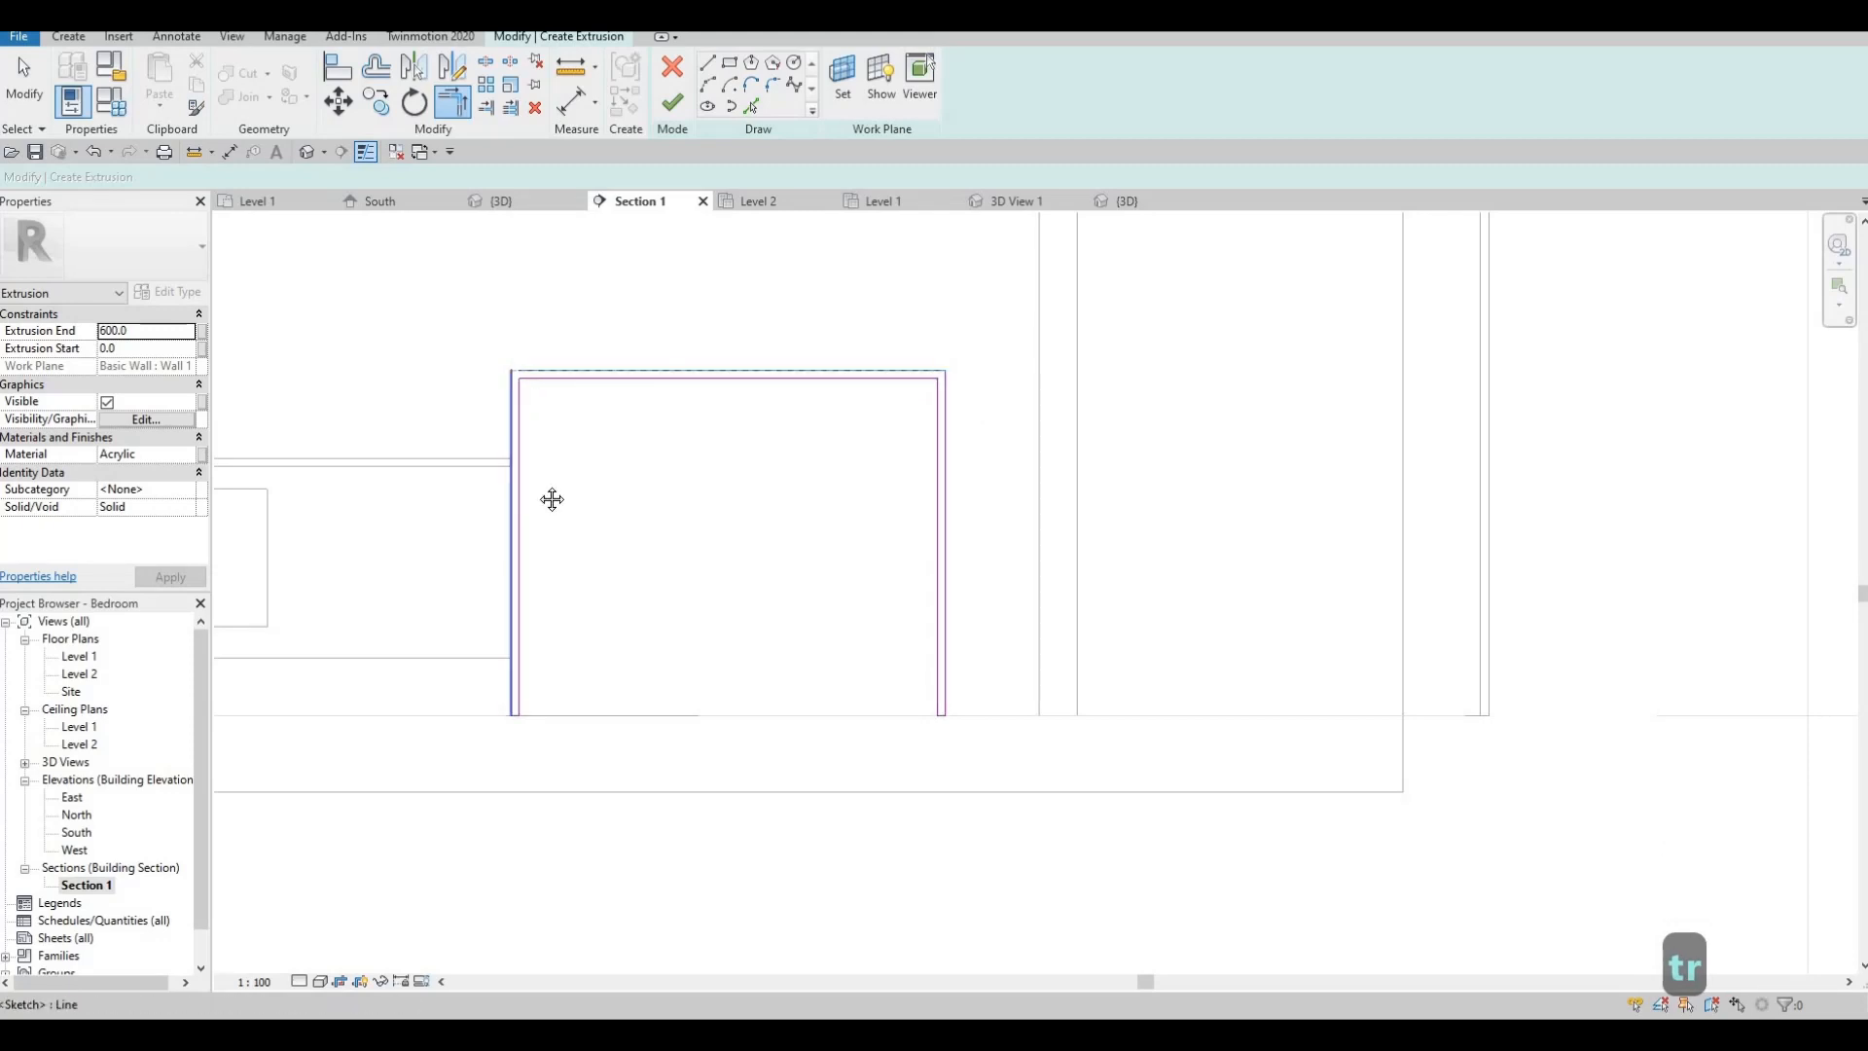
{"action": "key", "text": "Escape"}
{"action": "key", "text": "Escape"}
{"action": "scroll", "coordinate": [489, 452], "scroll_direction": "down", "scroll_amount": 1}
{"action": "middle_click_drag", "start_coordinate": [560, 448], "coordinate": [663, 404]}
{"action": "scroll", "coordinate": [488, 402], "scroll_direction": "up", "scroll_amount": 1}
{"action": "scroll", "coordinate": [663, 404], "scroll_direction": "down", "scroll_amount": 1}
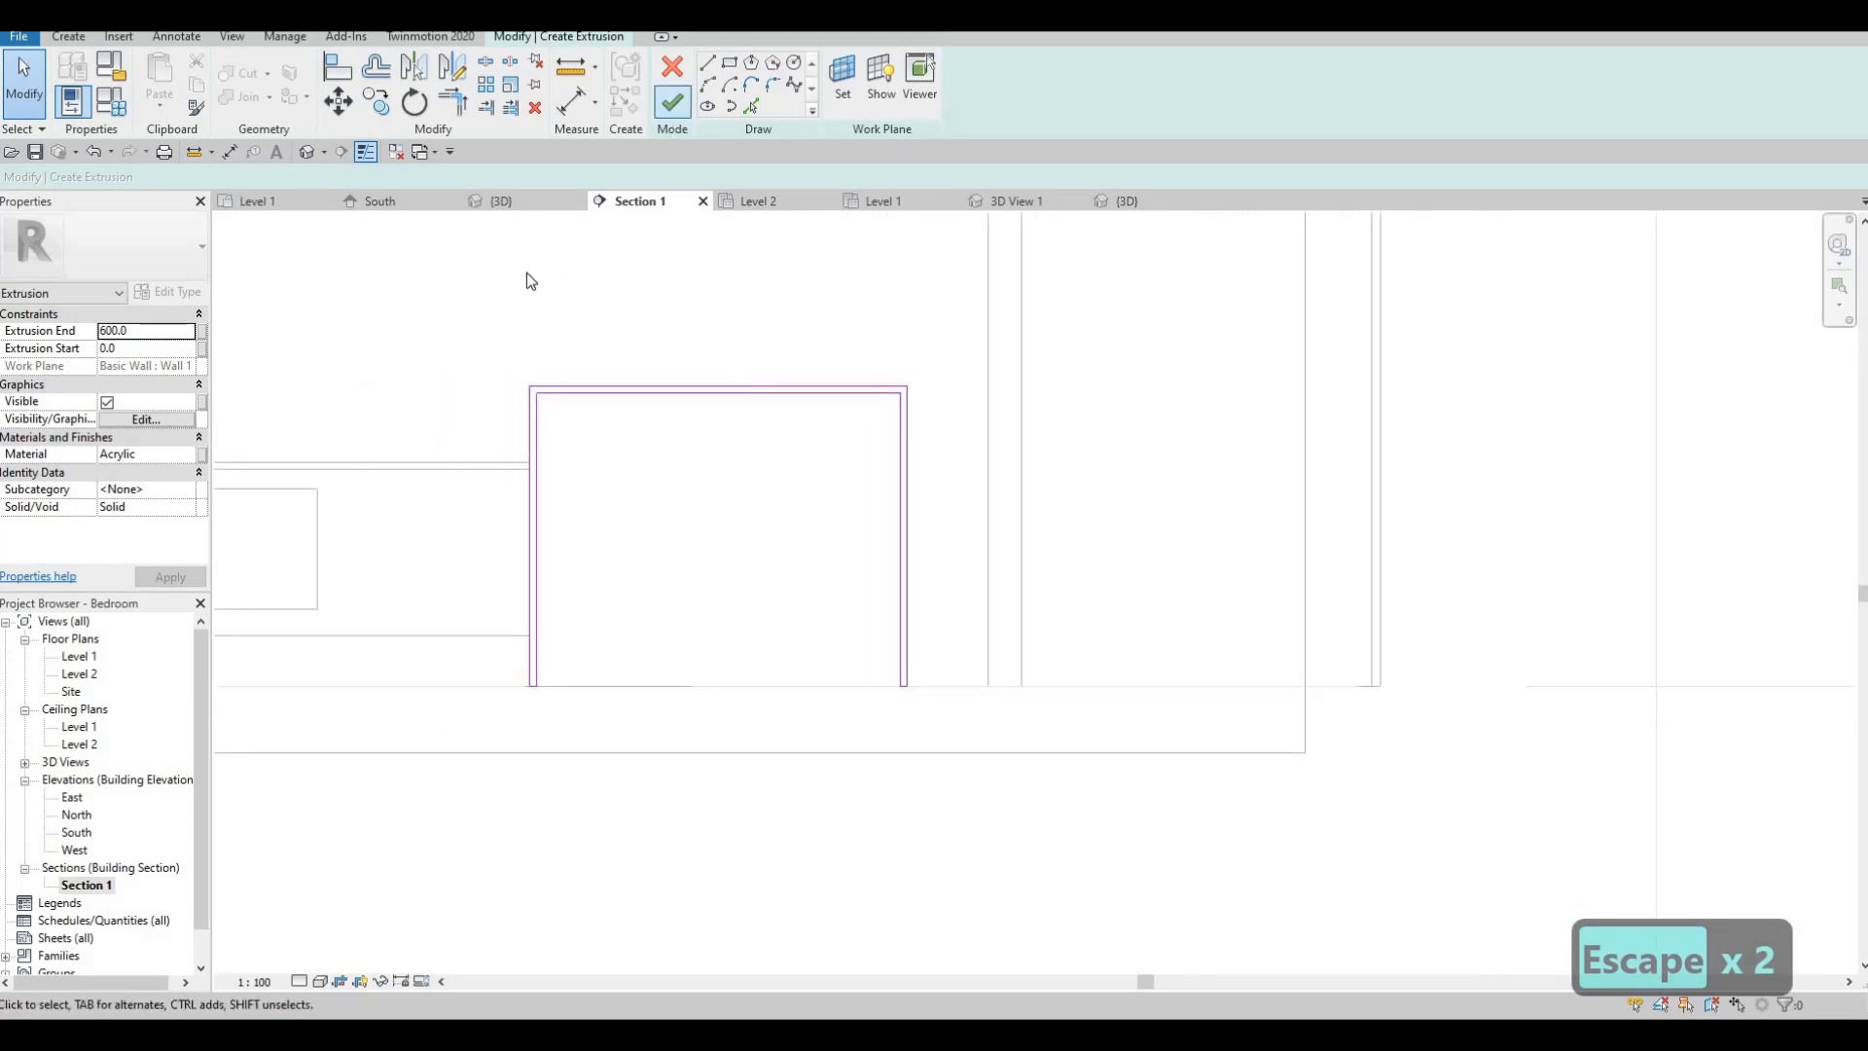
{"action": "left_click", "coordinate": [672, 101]}
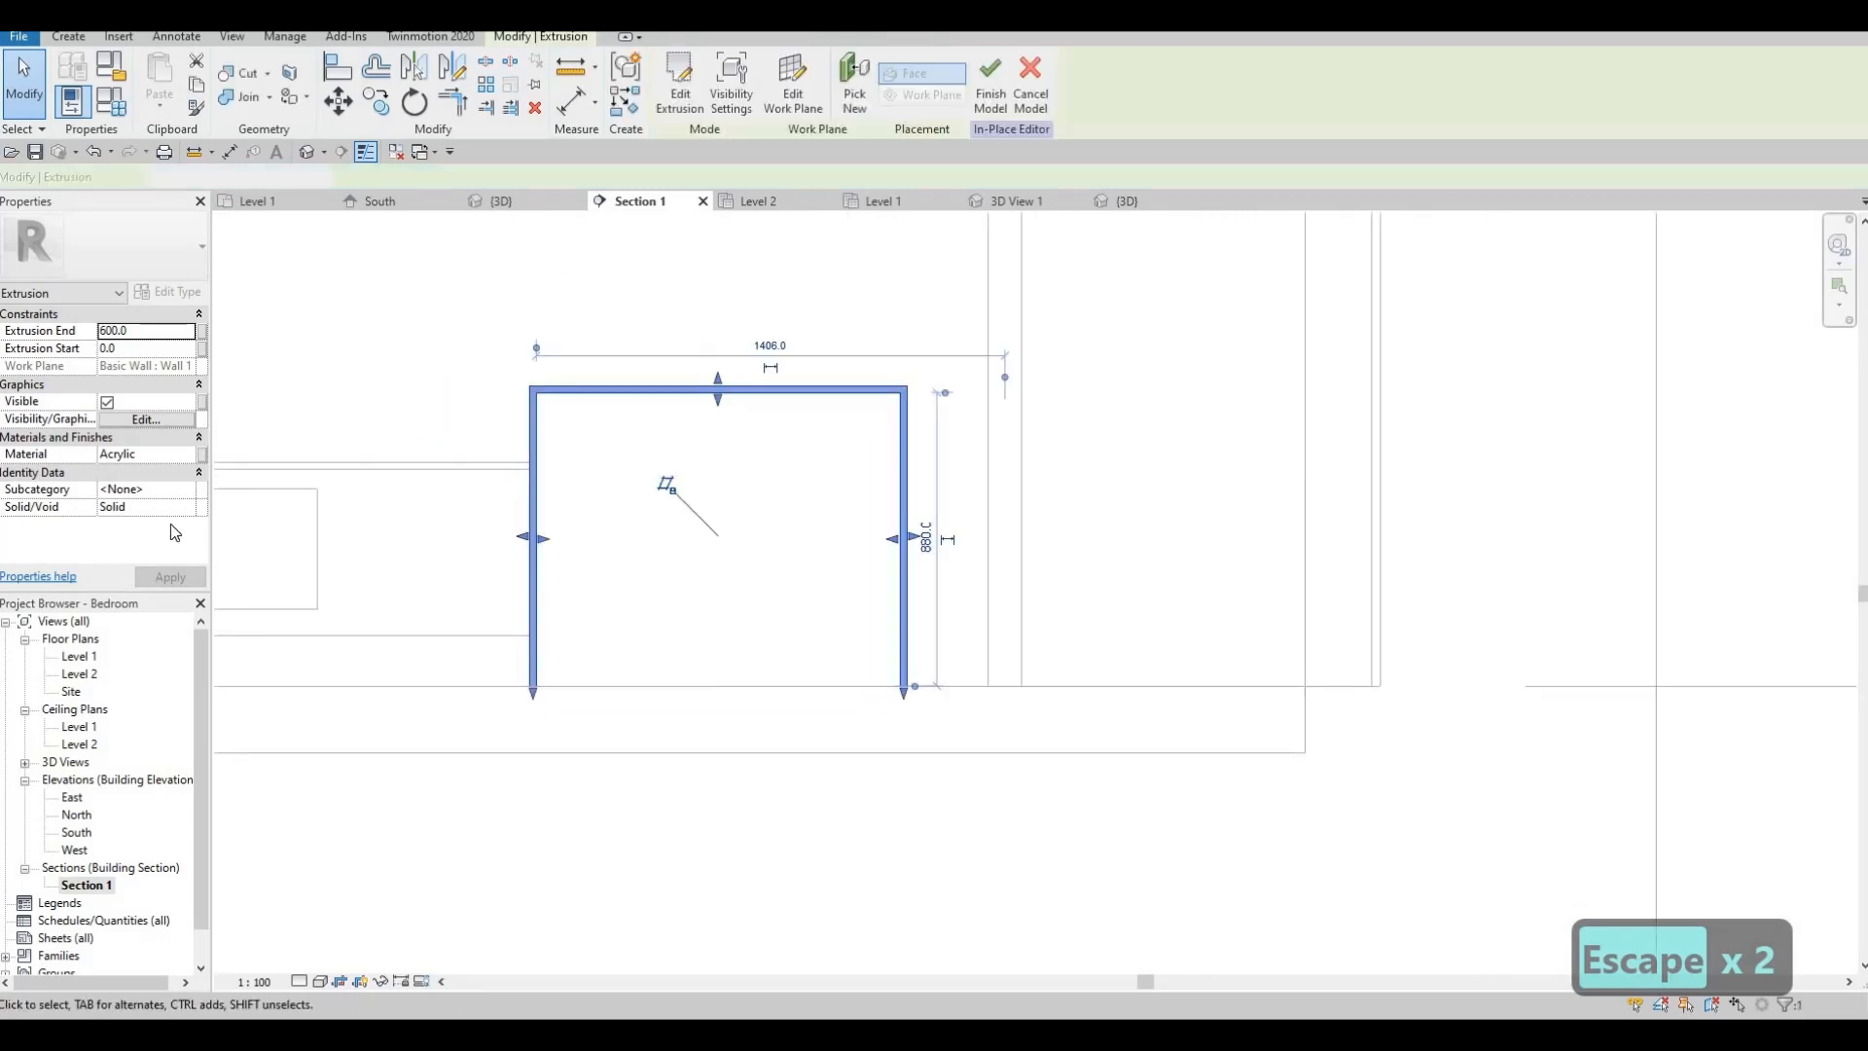
- Change the table frame extrusion's material to Concrete, Lightweight
{"action": "left_click", "coordinate": [185, 453]}
{"action": "left_click", "coordinate": [189, 454]}
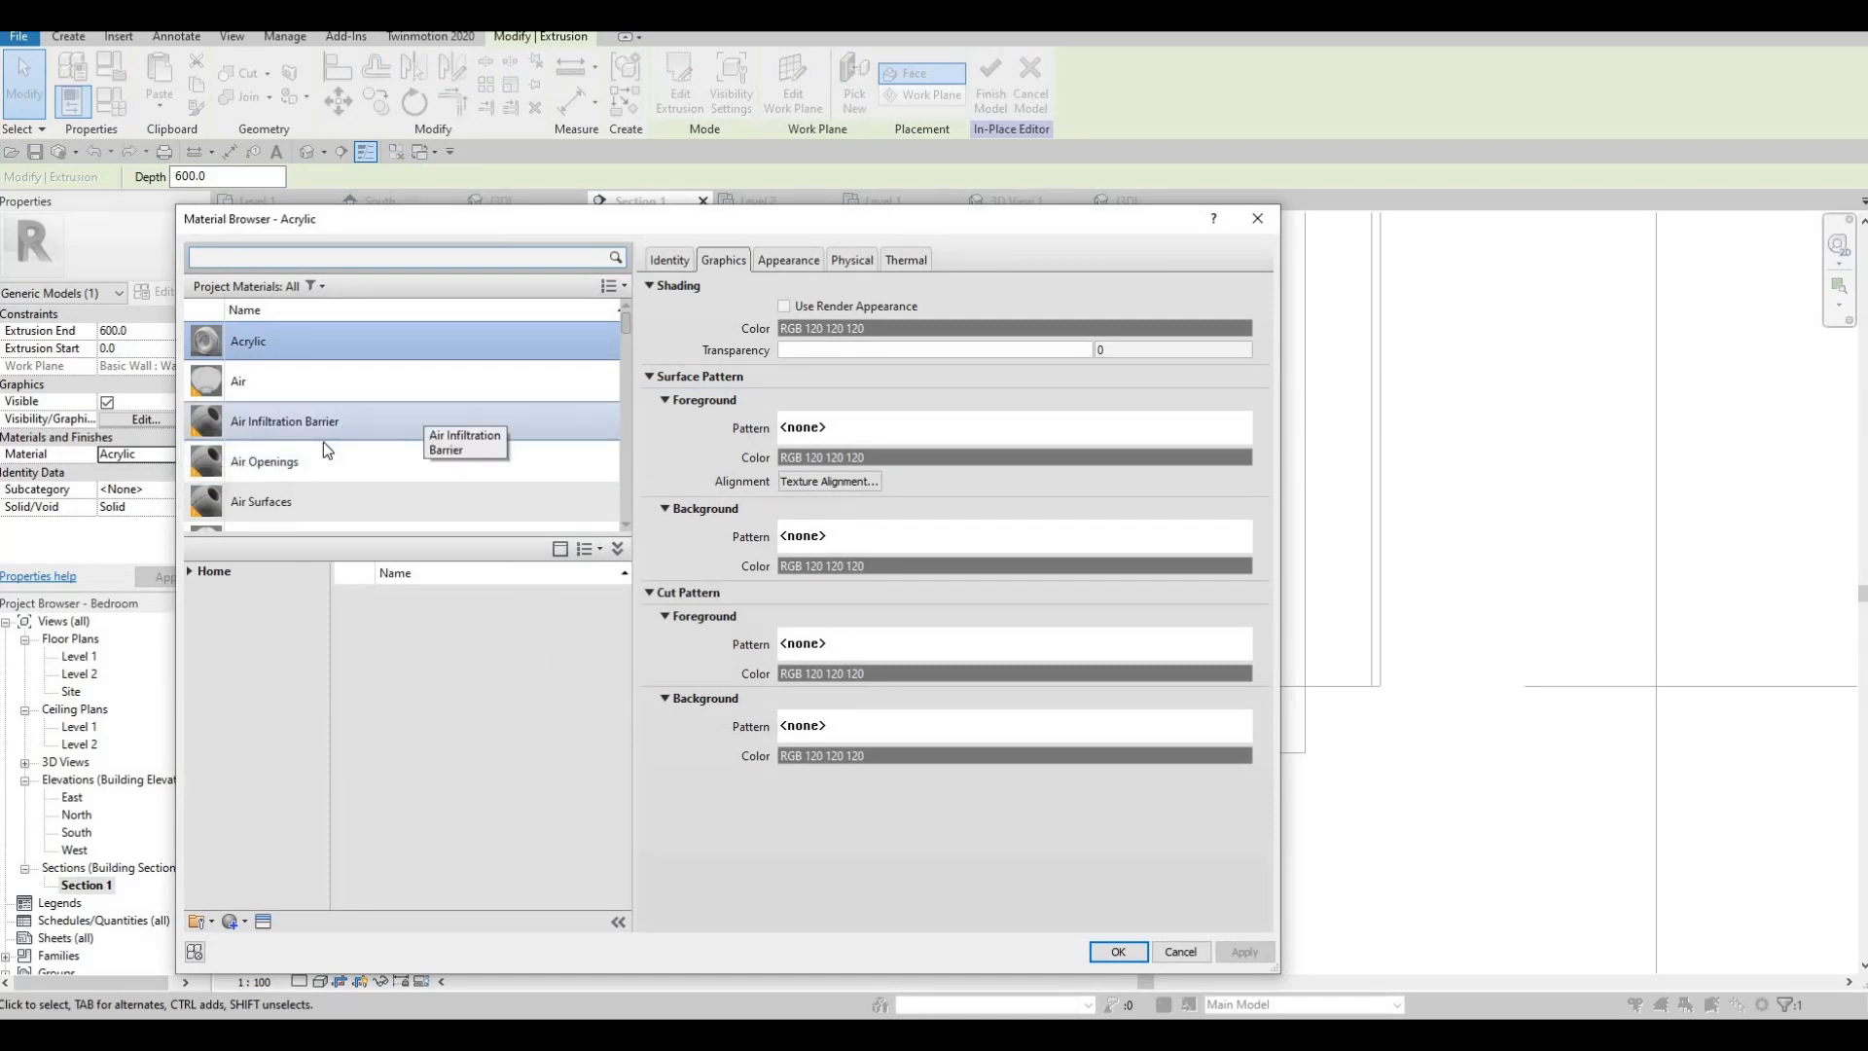
{"action": "scroll", "coordinate": [323, 442], "scroll_direction": "down", "scroll_amount": 3}
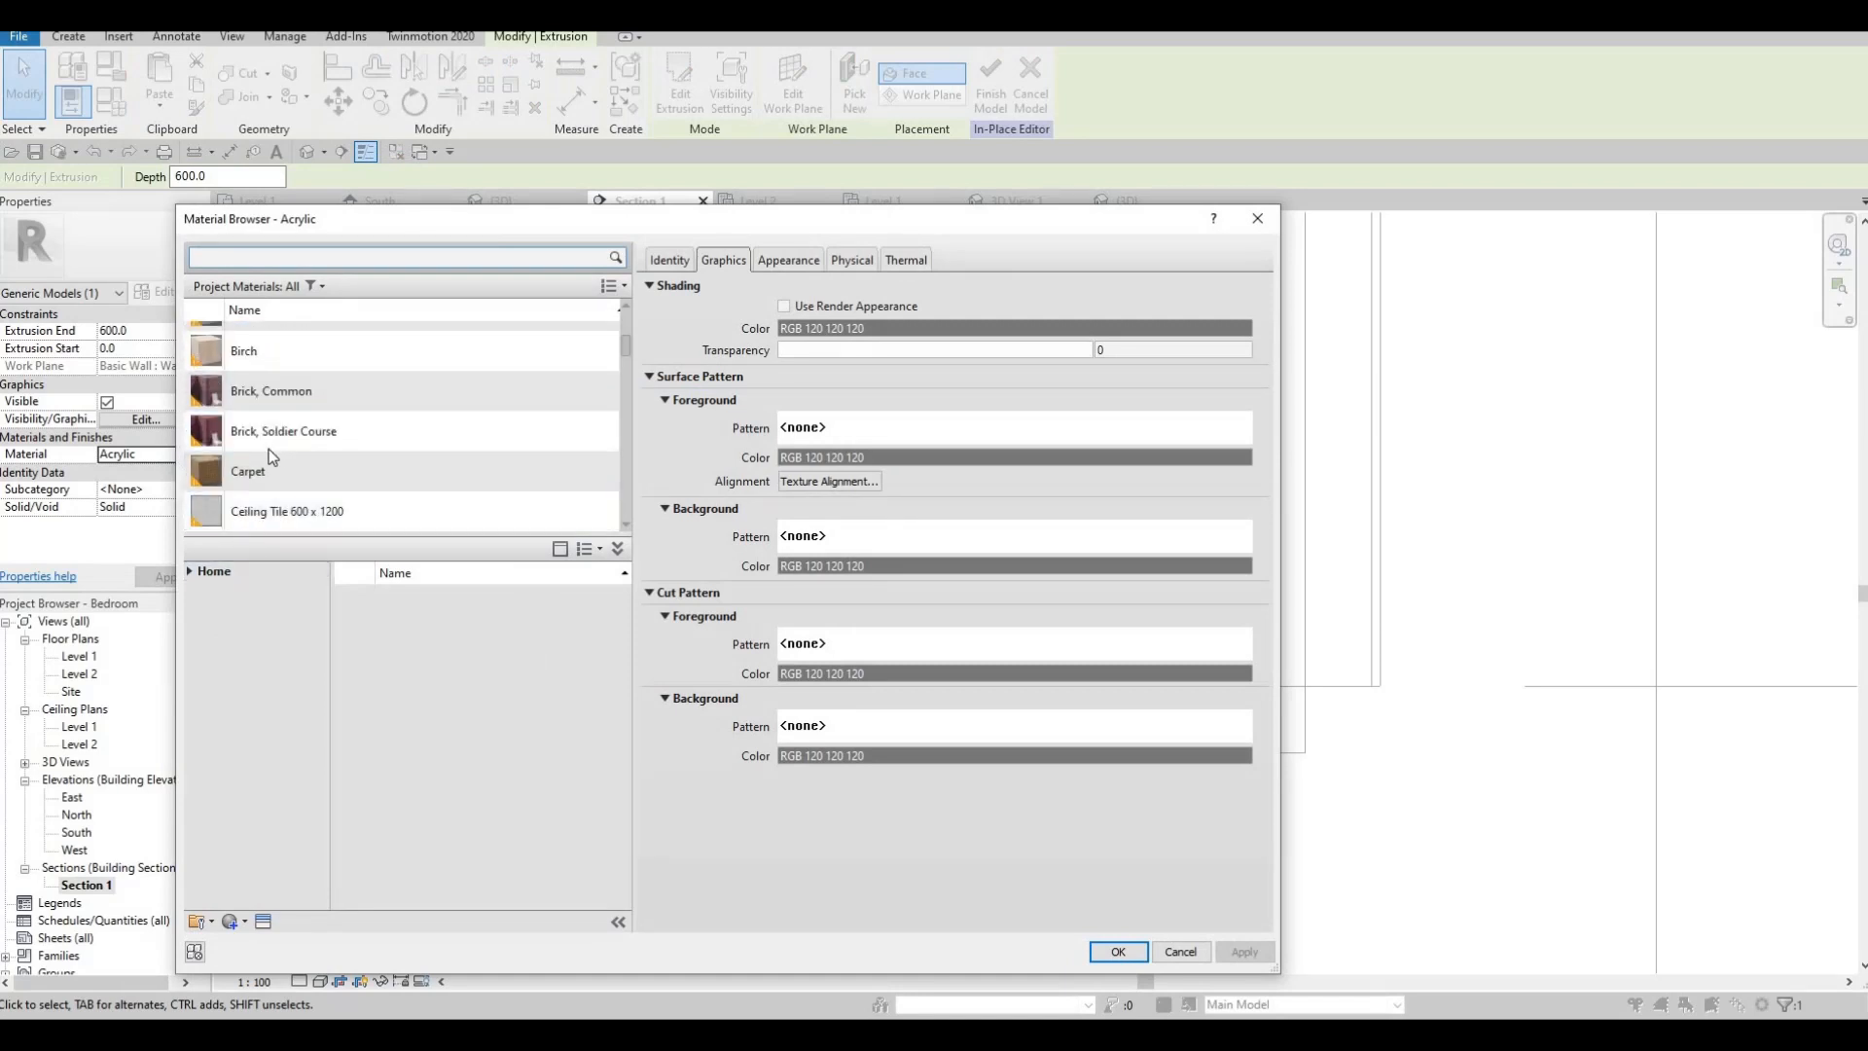
{"action": "scroll", "coordinate": [282, 437], "scroll_direction": "down", "scroll_amount": 4}
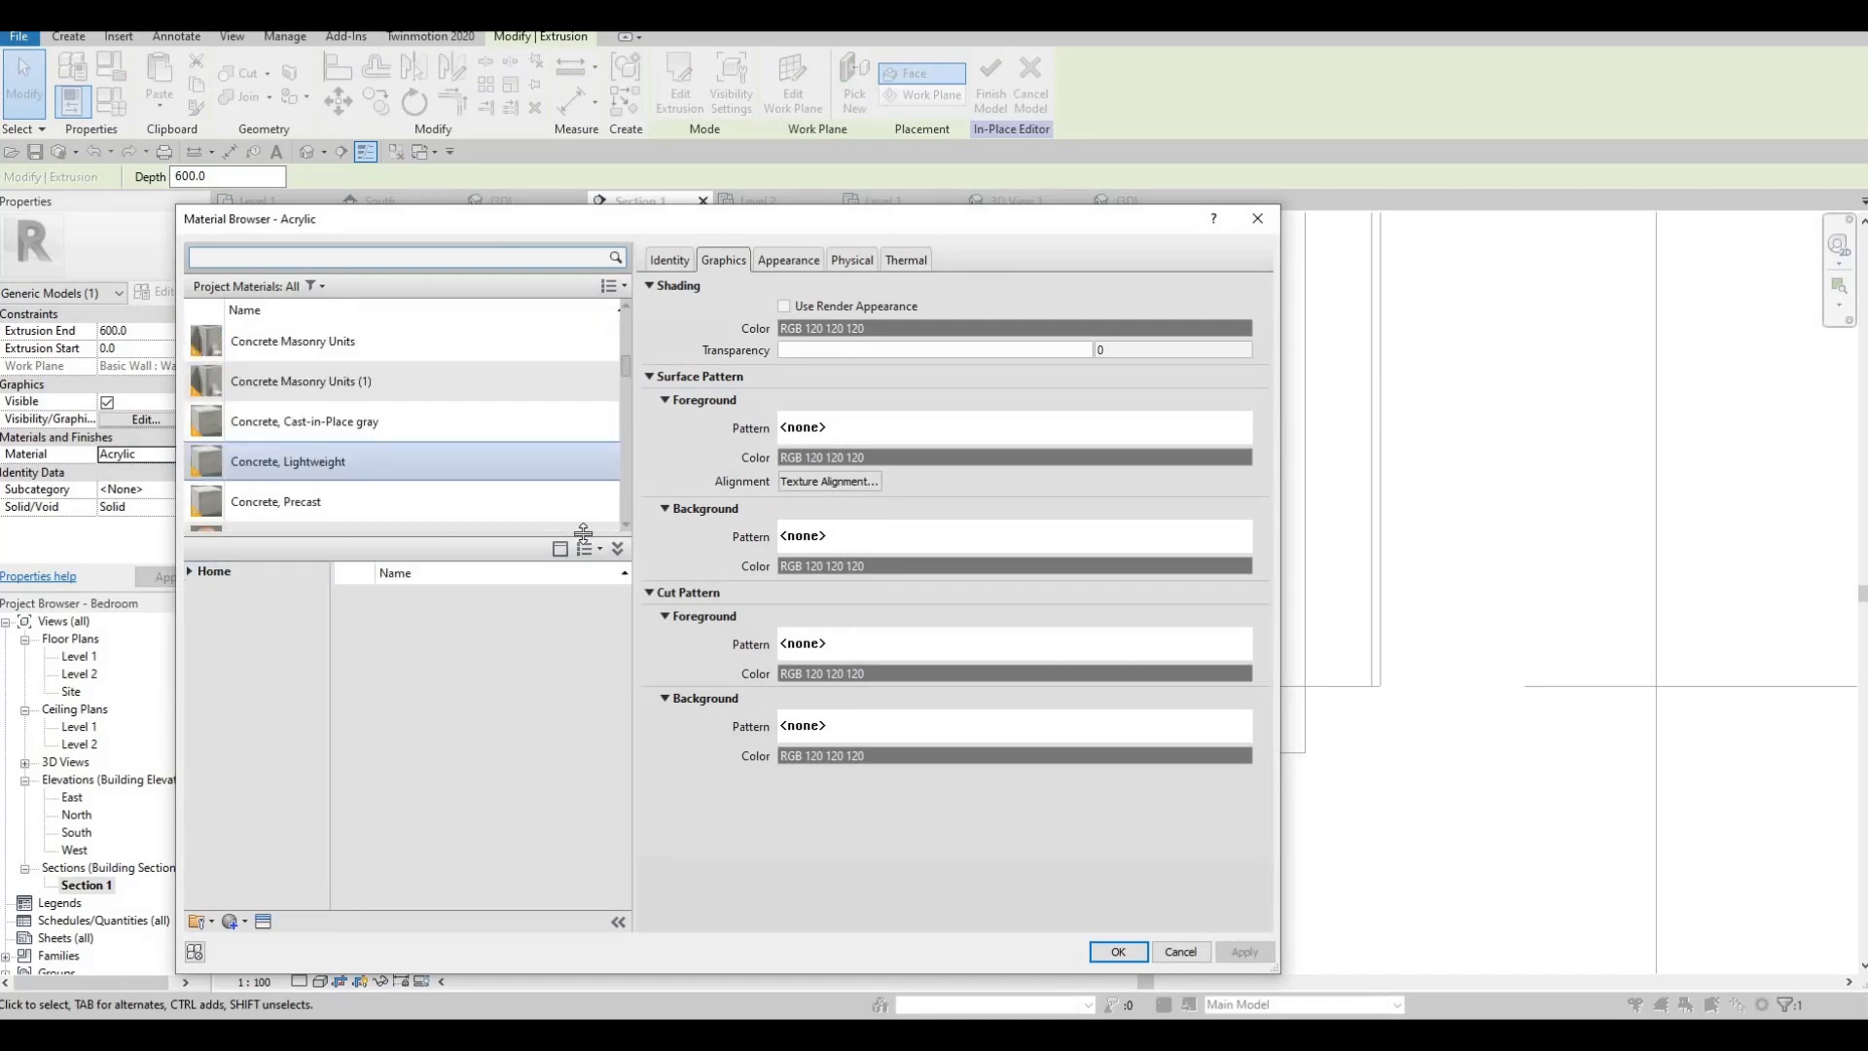
{"action": "left_click", "coordinate": [319, 465]}
{"action": "left_click", "coordinate": [1118, 952]}
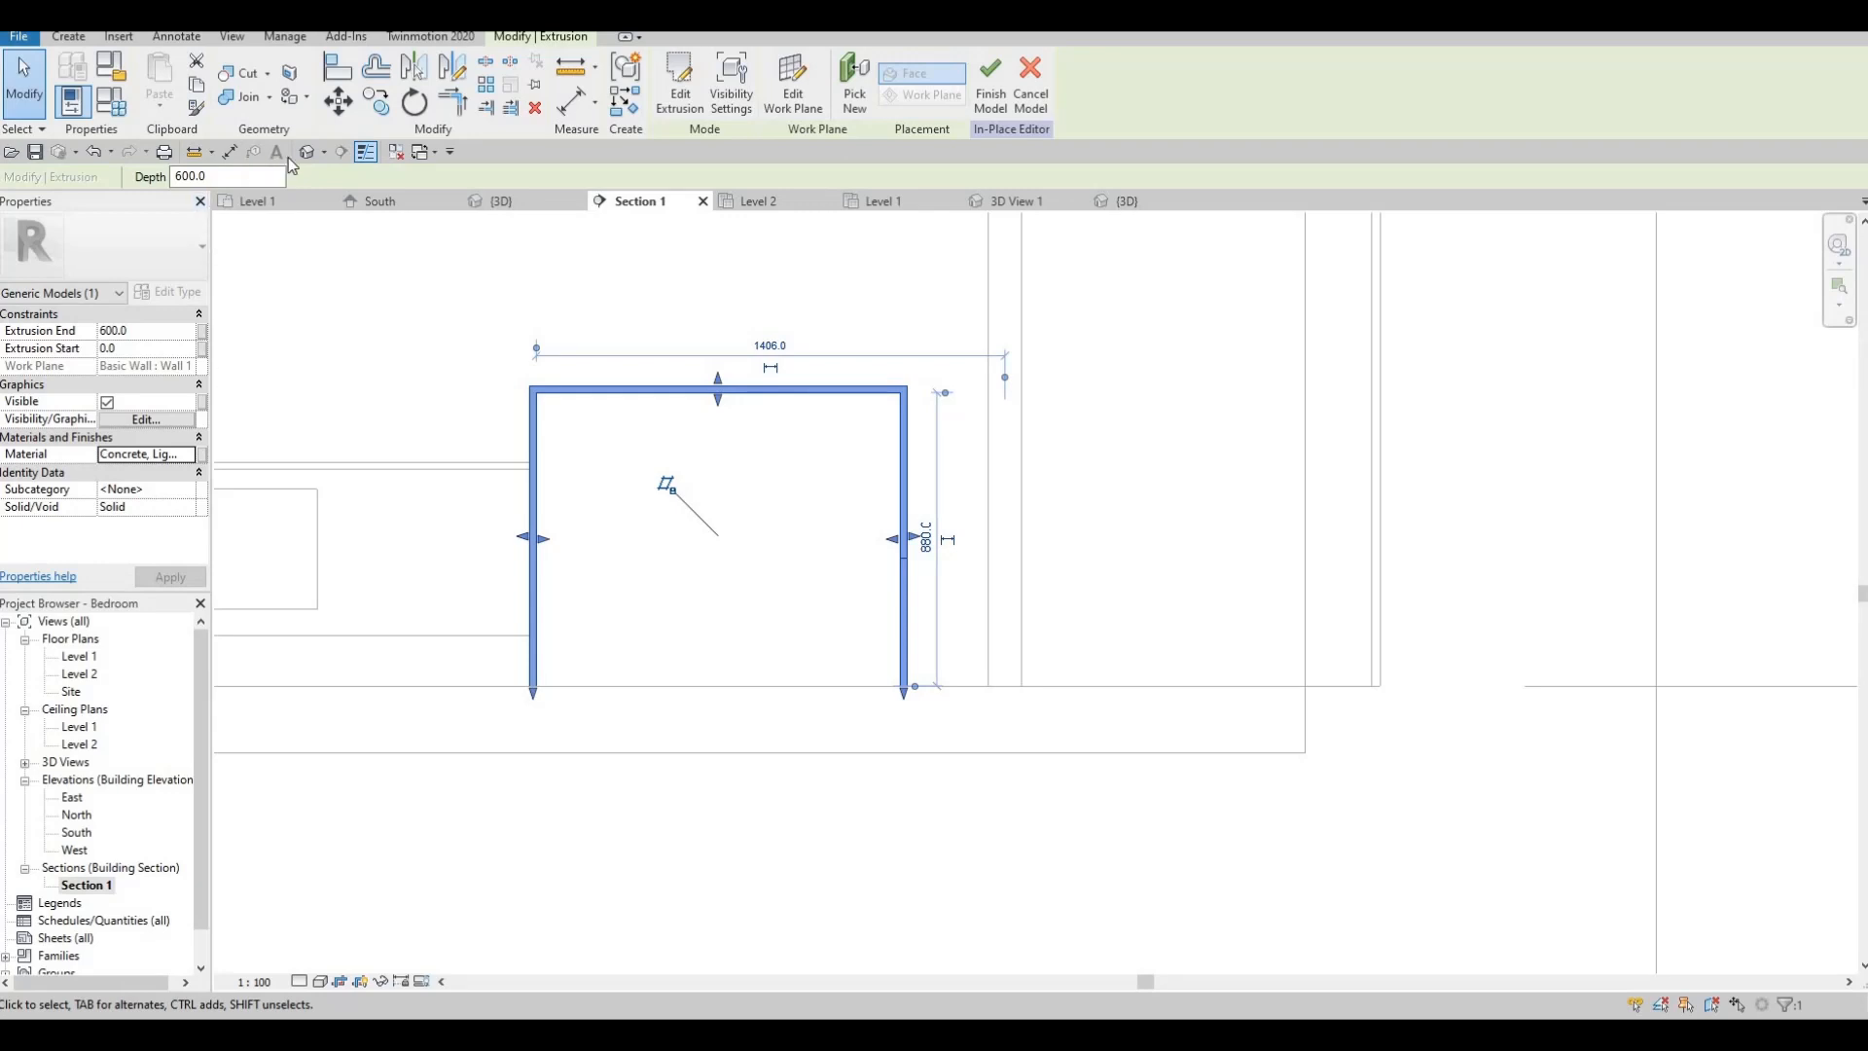
- In the 3D view, reduce the concrete frame's extrusion depth to about 473.5 mm by pulling its front face back
{"action": "scroll", "coordinate": [546, 554], "scroll_direction": "down", "scroll_amount": 2}
{"action": "middle_click_drag", "start_coordinate": [616, 574], "coordinate": [736, 542], "text": "shift"}
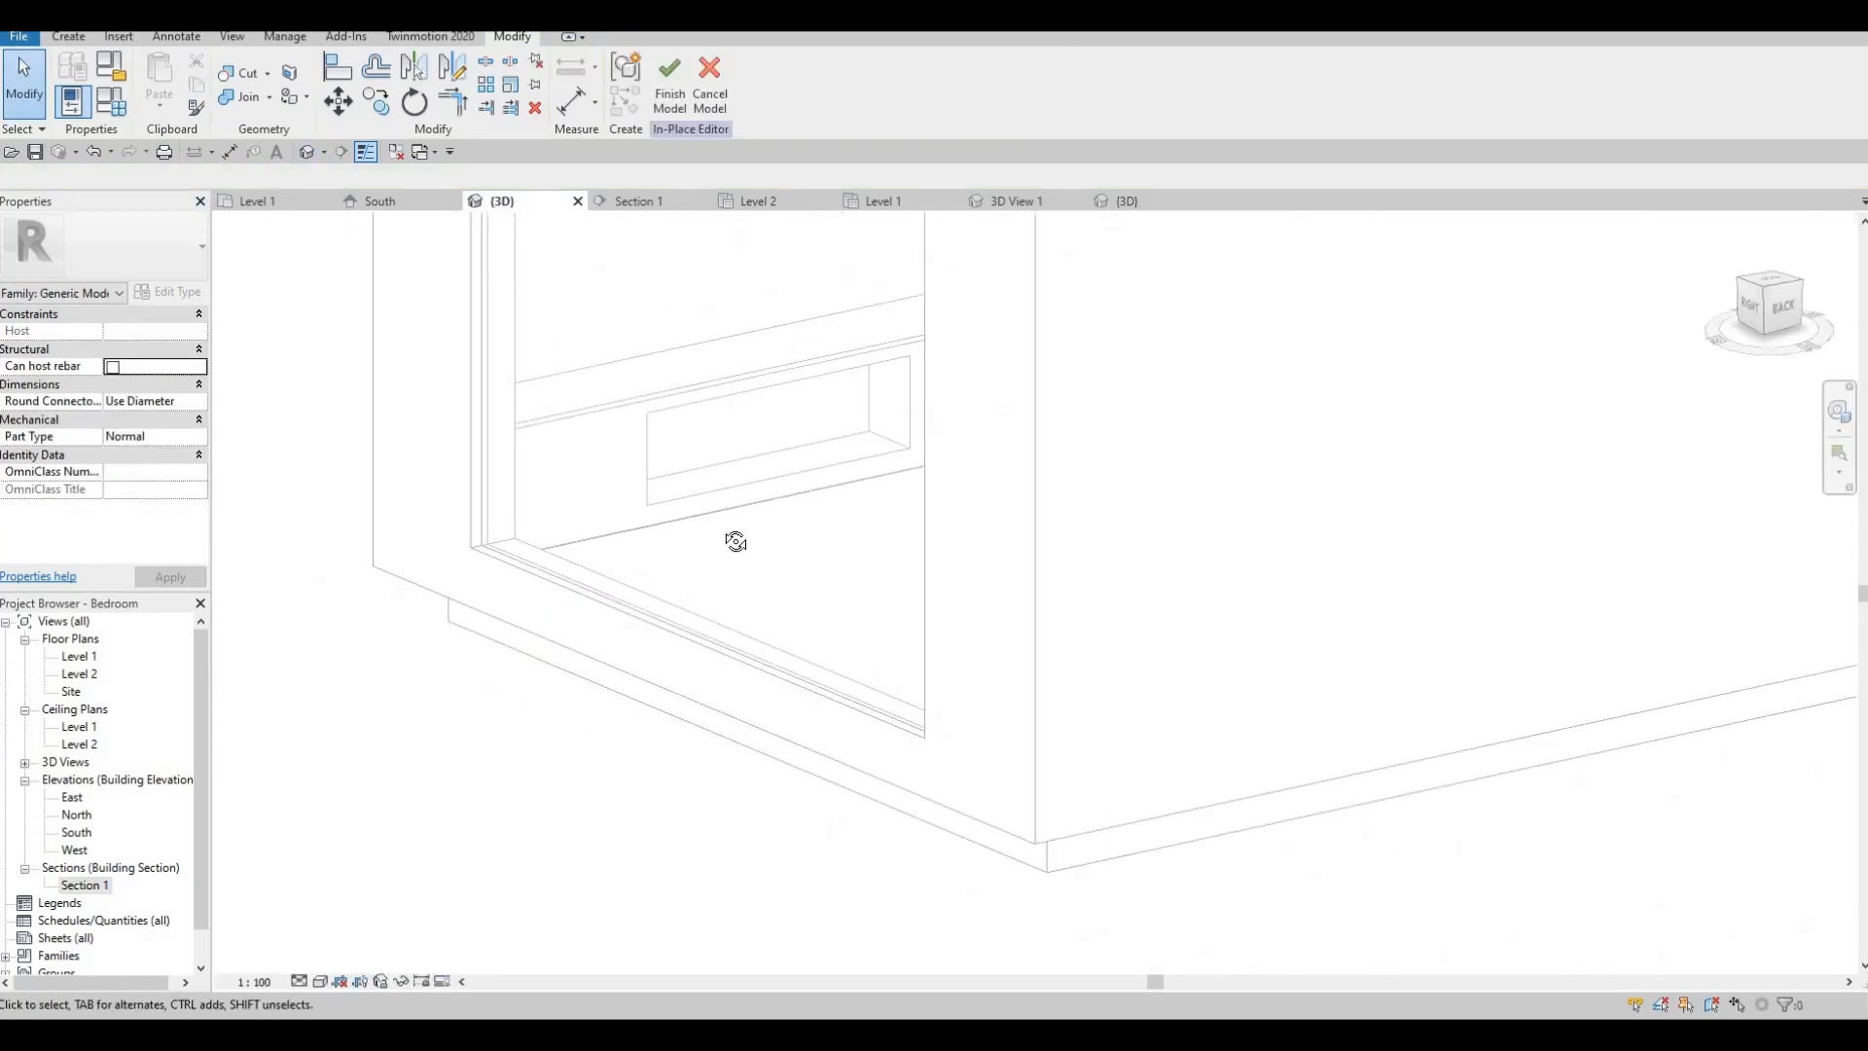
{"action": "middle_click_drag", "start_coordinate": [1019, 428], "coordinate": [934, 686]}
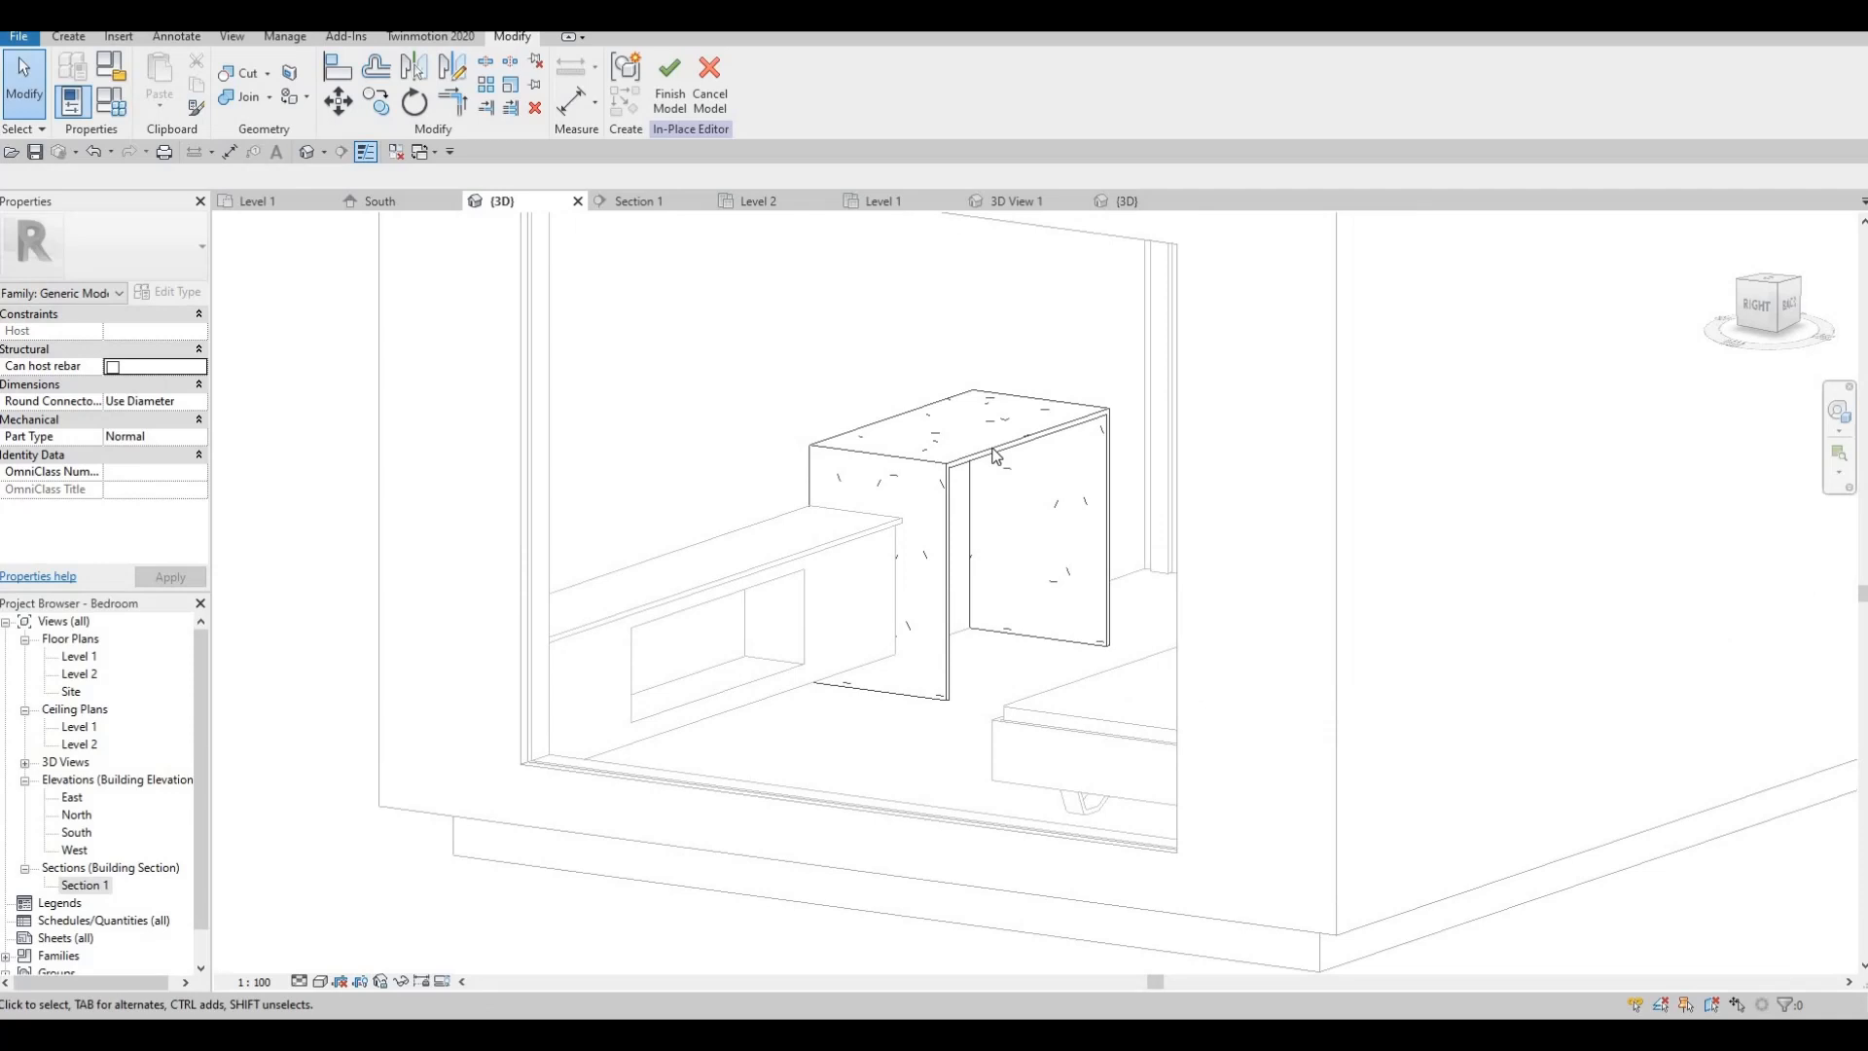
{"action": "left_click", "coordinate": [1039, 568]}
{"action": "left_click_drag", "start_coordinate": [1037, 574], "coordinate": [910, 654]}
{"action": "key", "text": "Escape"}
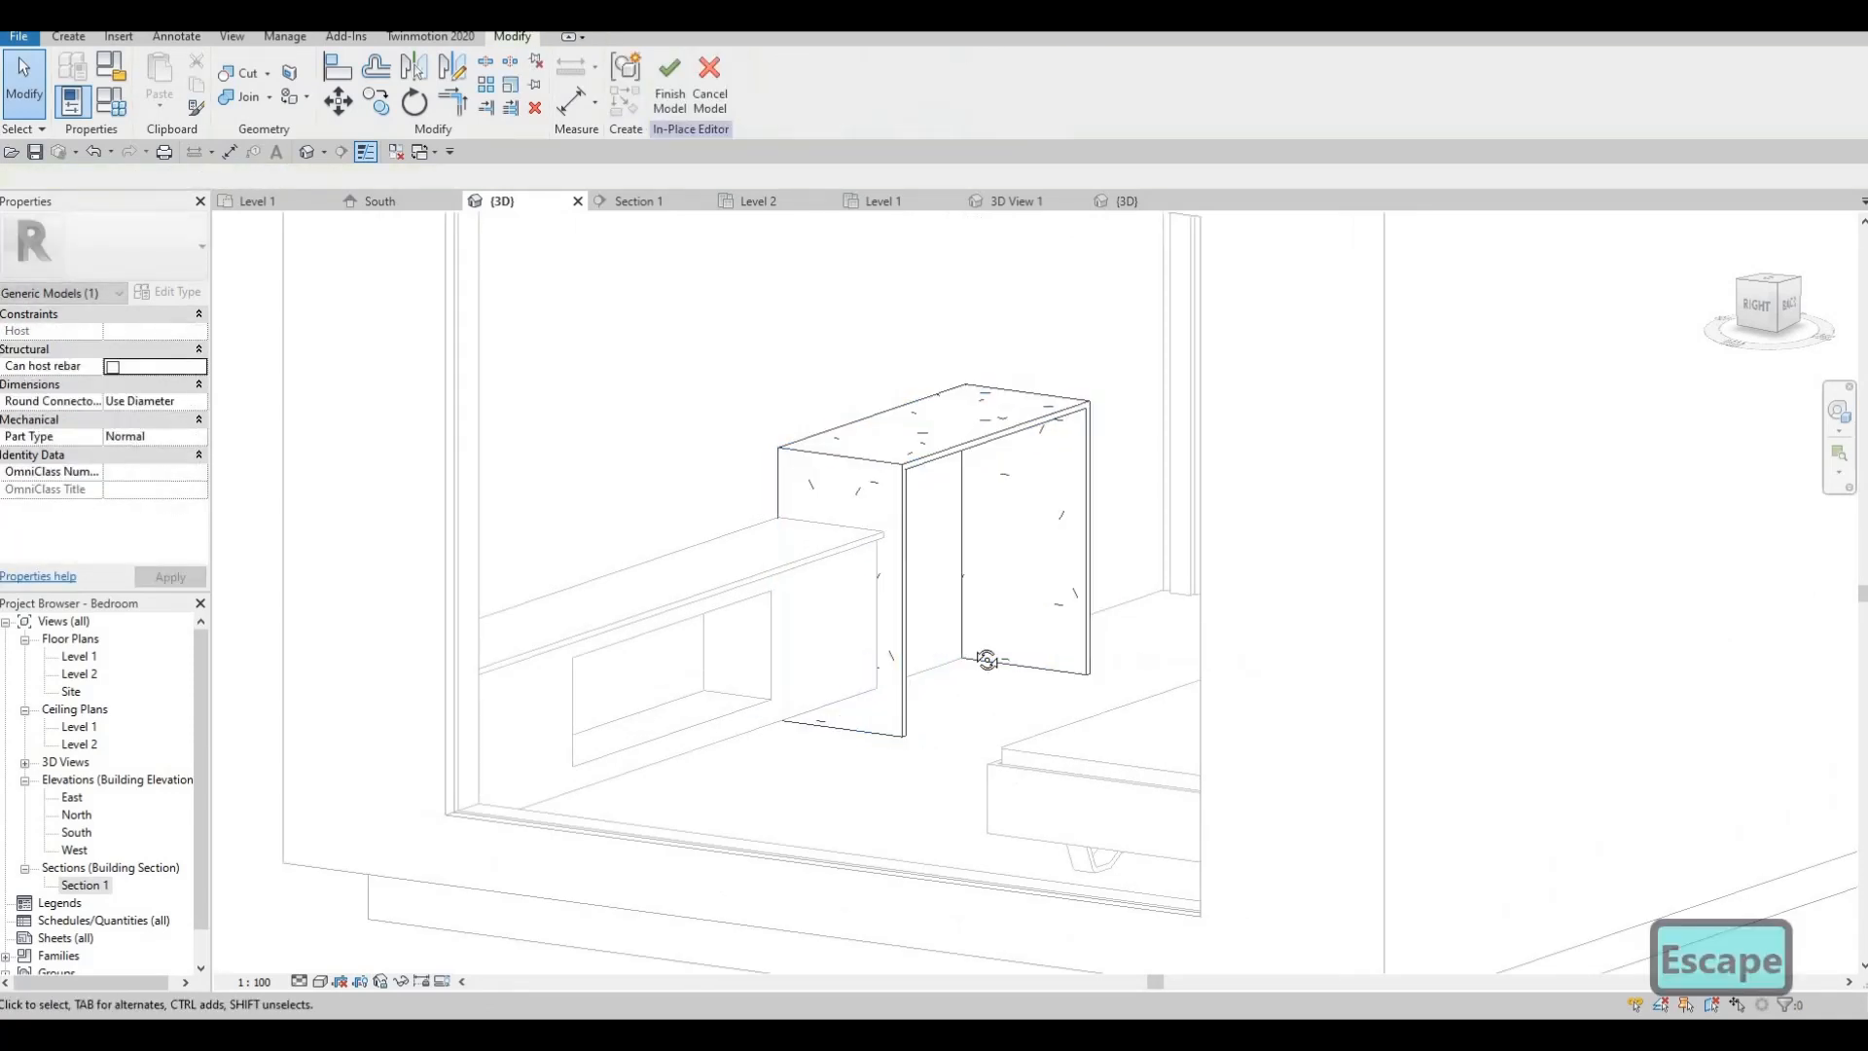
- Pull the concrete frame's front face further back, just ahead of the box unit's front, and inspect the alignment
{"action": "middle_click_drag", "start_coordinate": [972, 658], "coordinate": [972, 525], "text": "shift"}
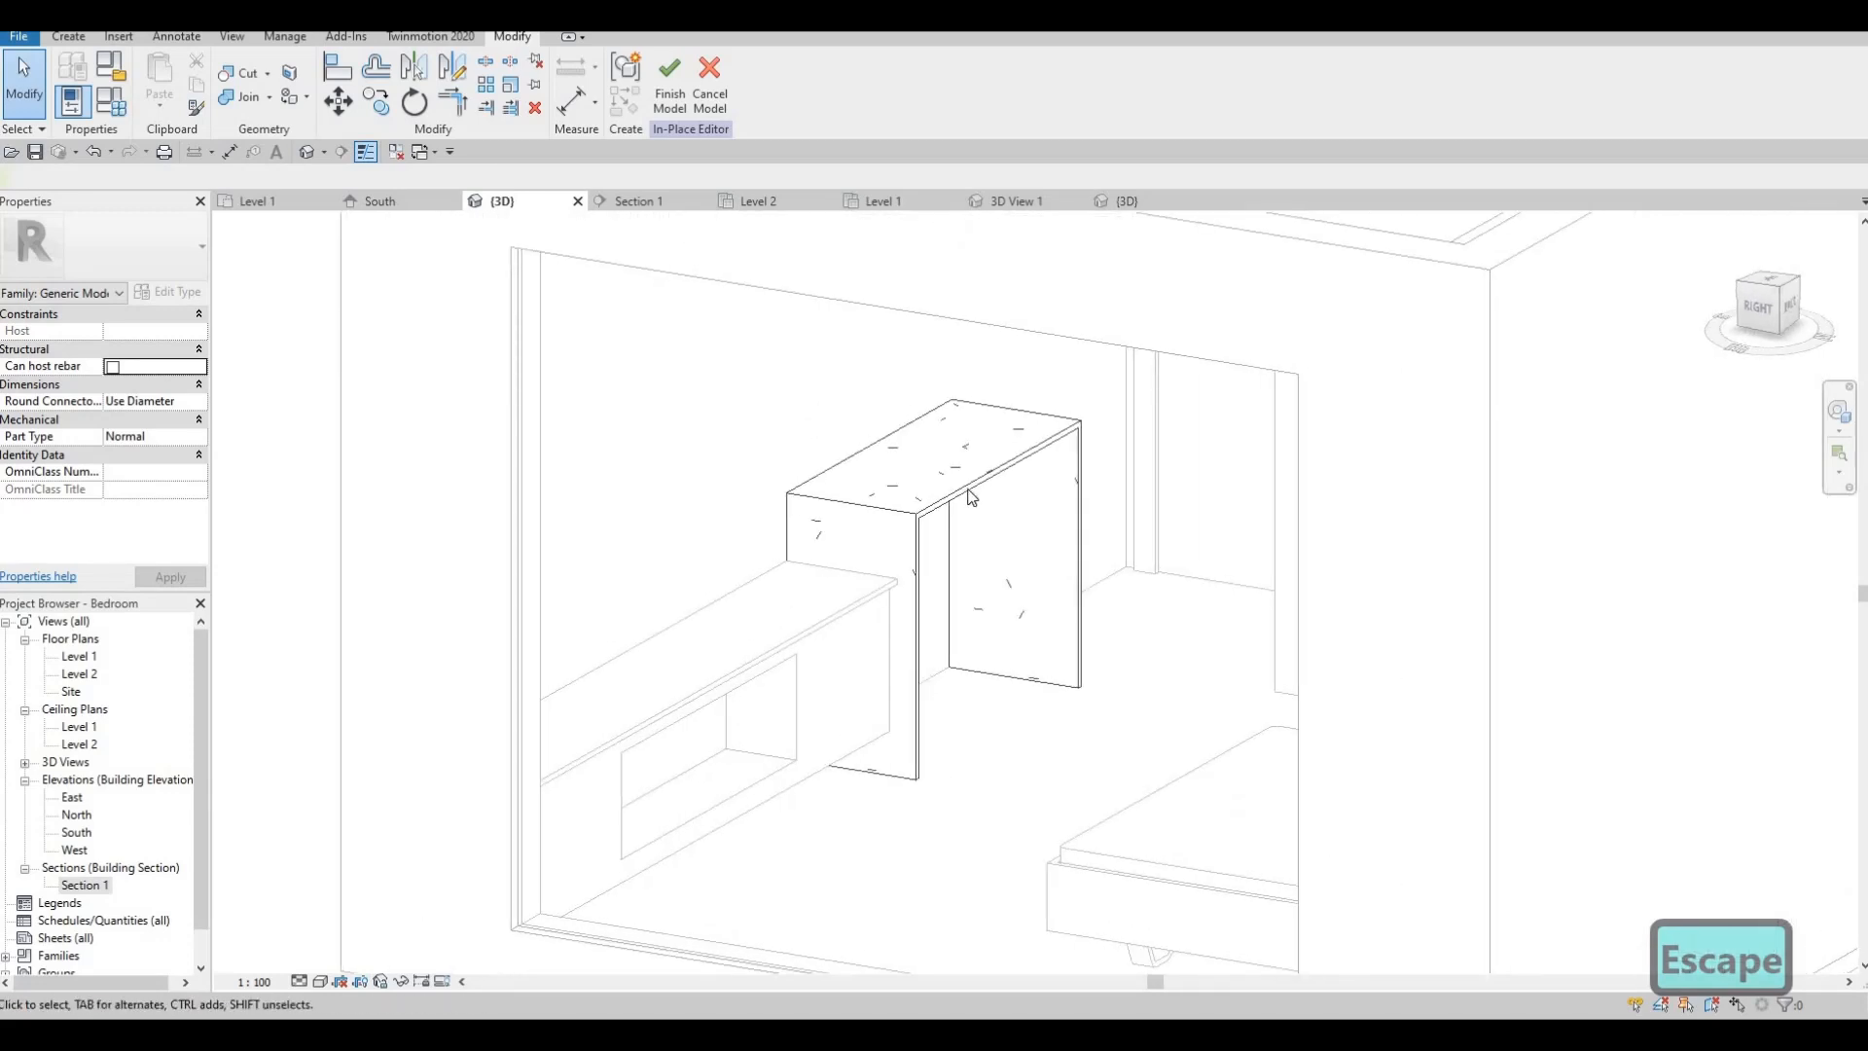
{"action": "left_click", "coordinate": [1017, 548]}
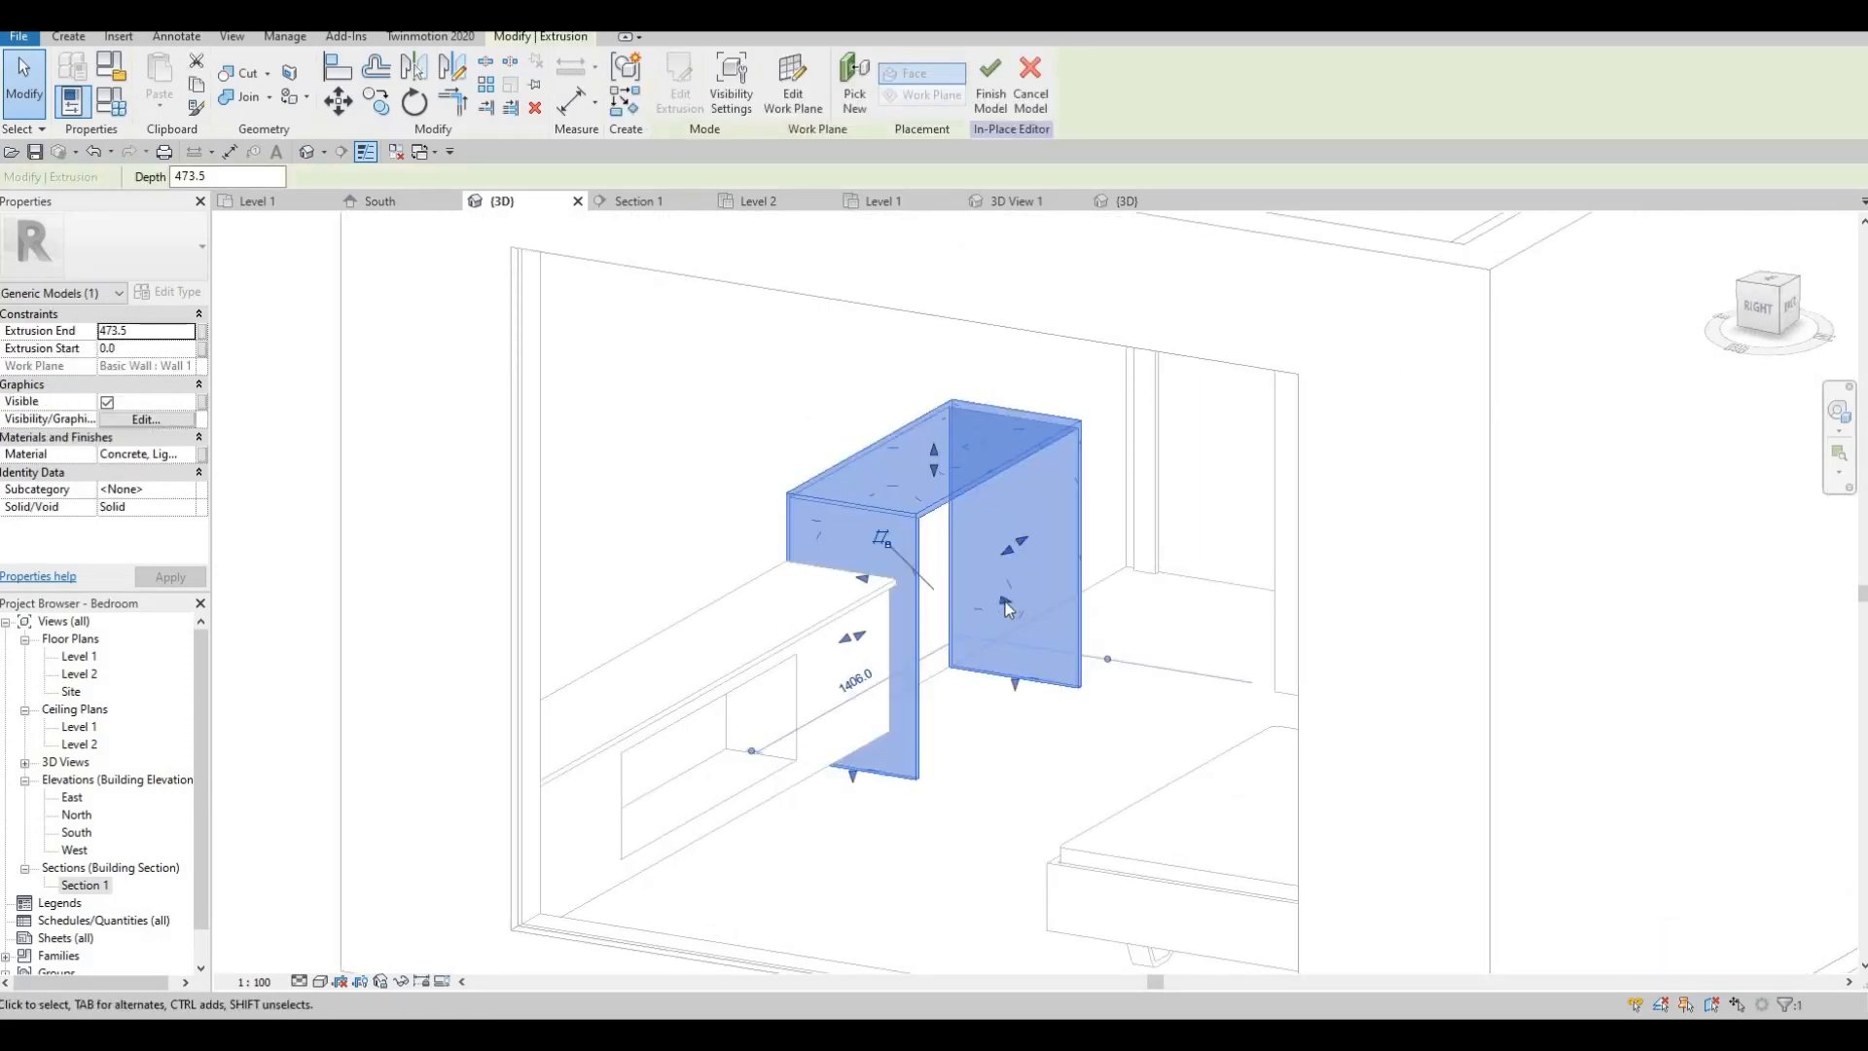
{"action": "left_click_drag", "start_coordinate": [1003, 601], "coordinate": [987, 596]}
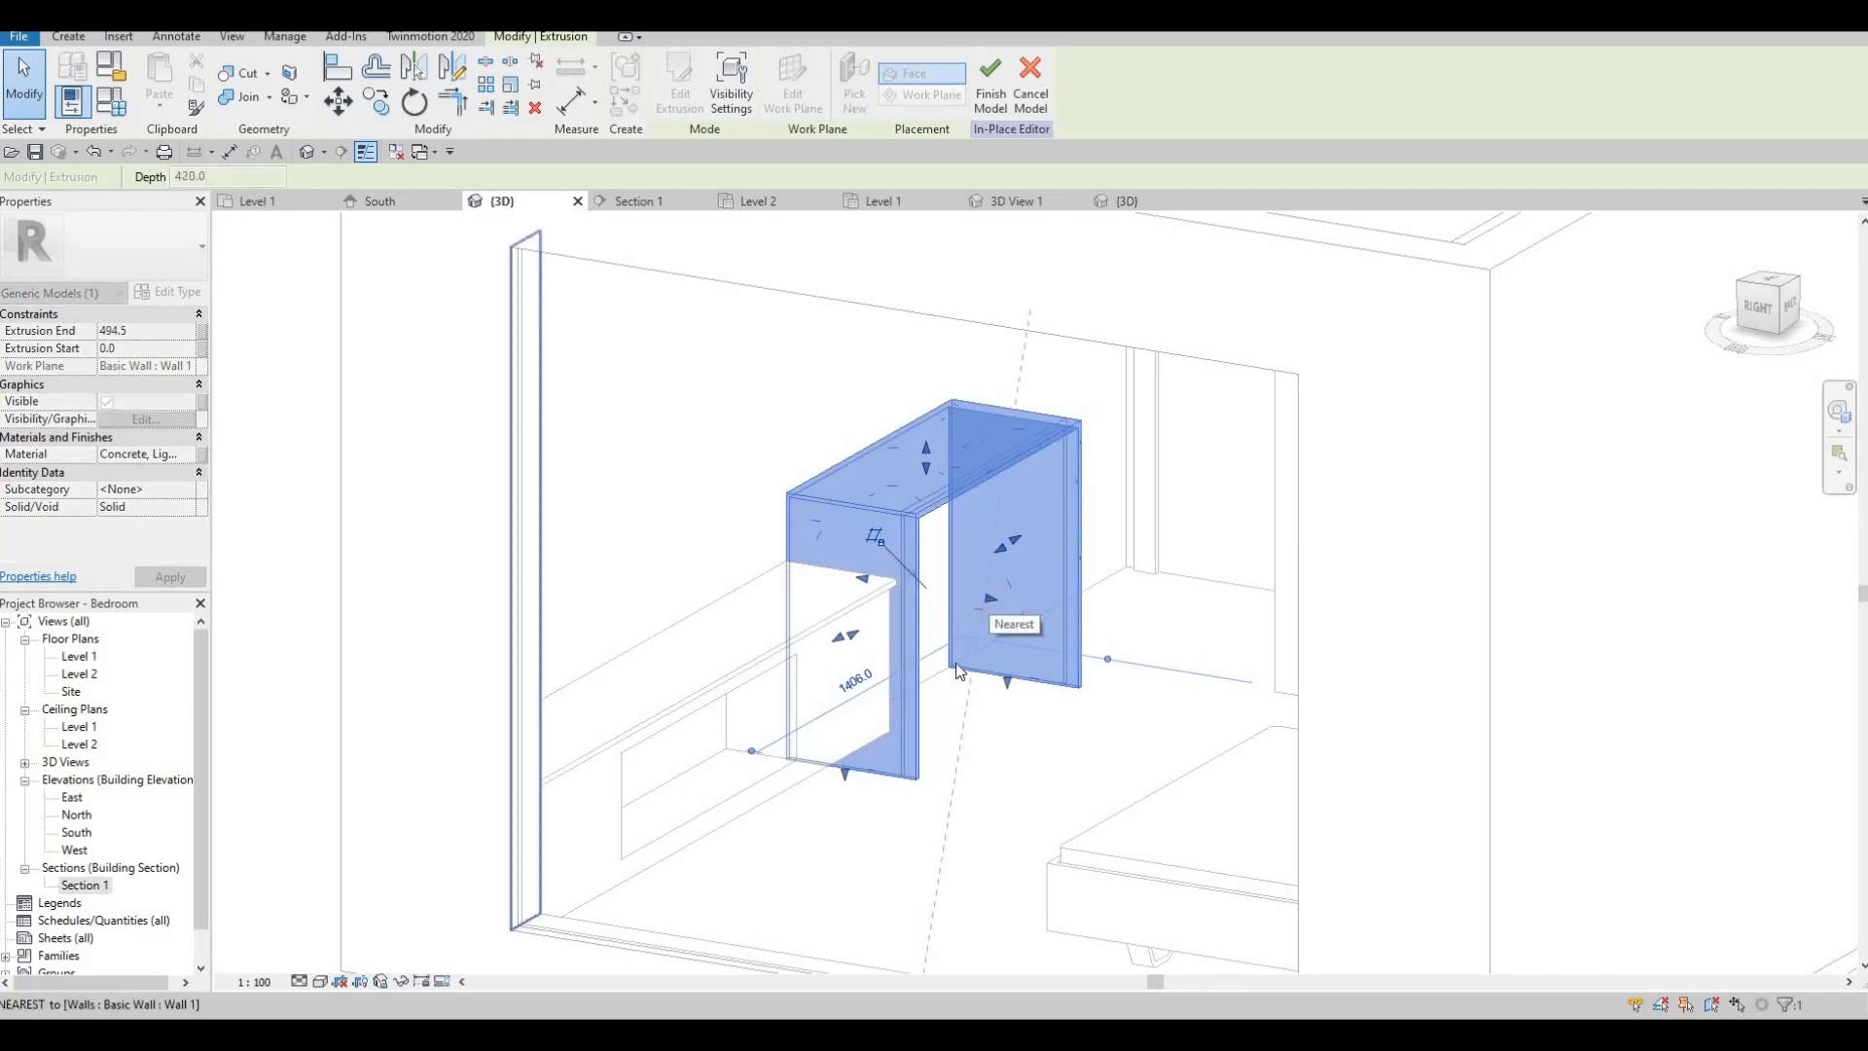
{"action": "key", "text": "Escape"}
{"action": "key", "text": "Escape"}
{"action": "middle_click_drag", "start_coordinate": [993, 638], "coordinate": [955, 598], "text": "shift"}
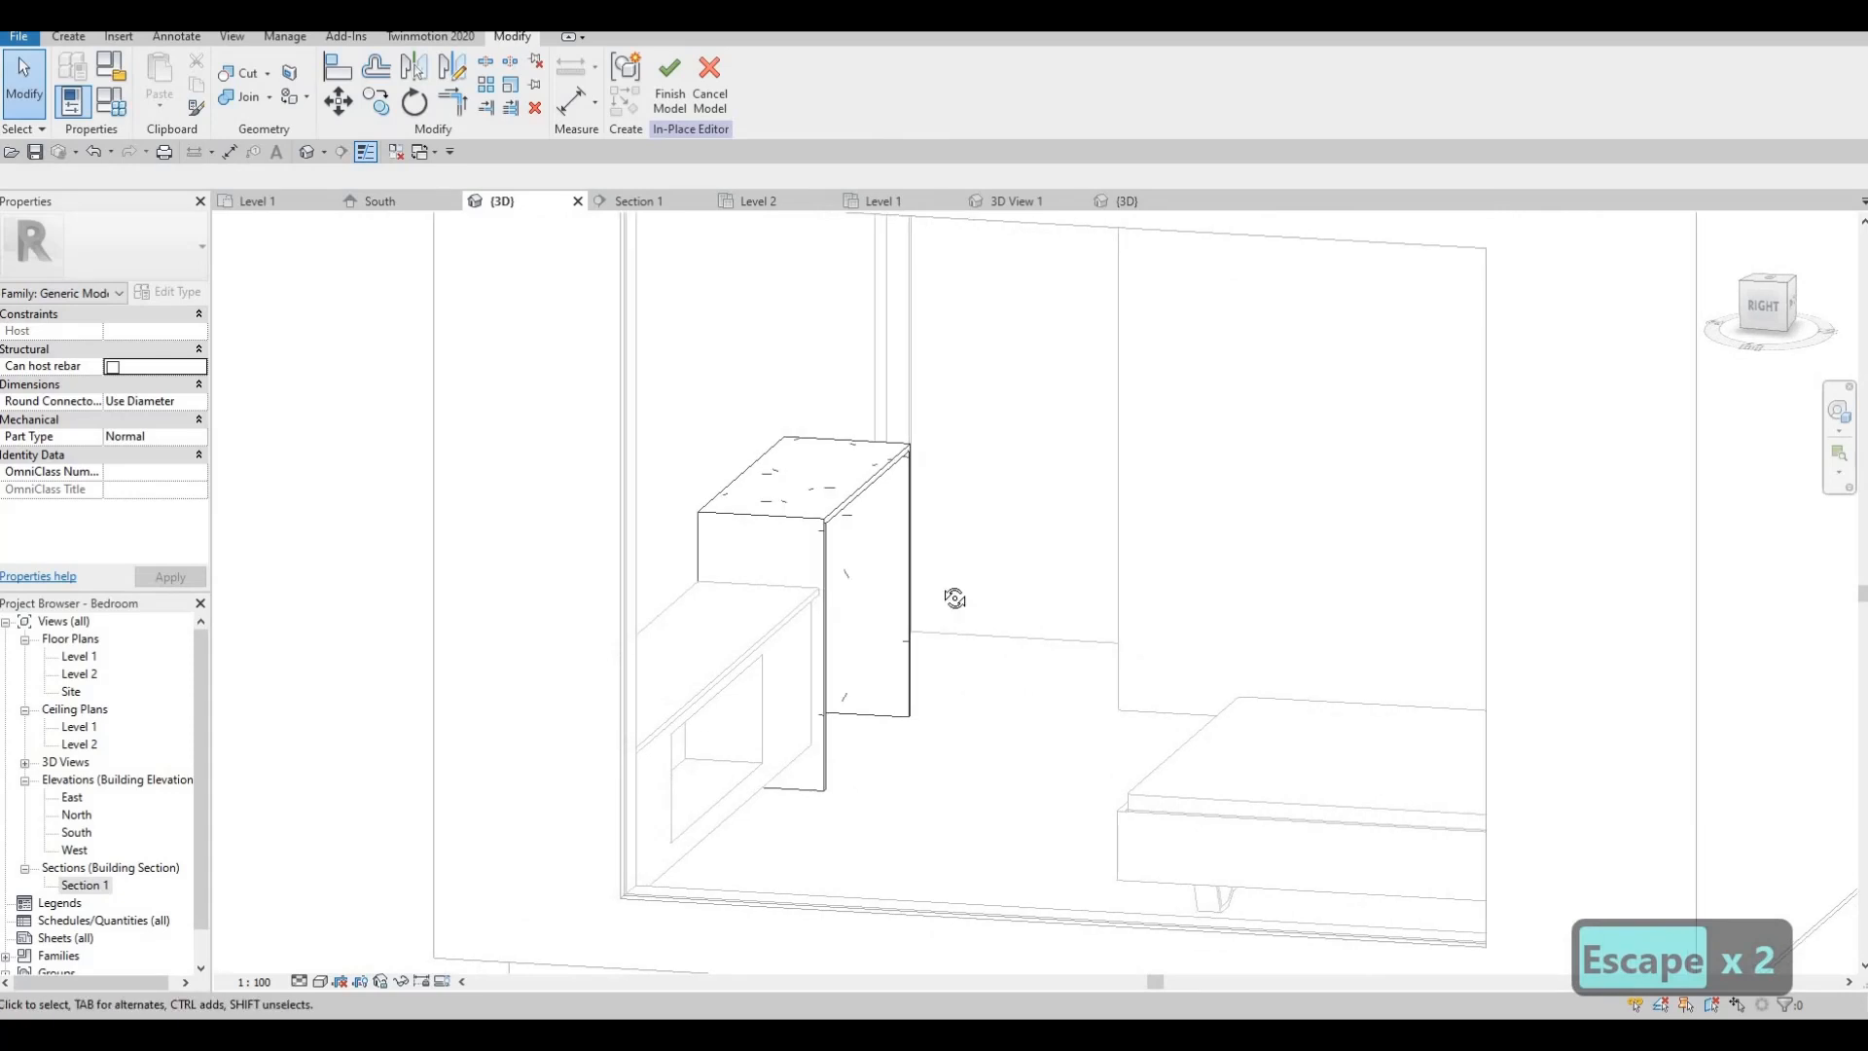
{"action": "middle_click_drag", "start_coordinate": [907, 519], "coordinate": [867, 545], "text": "shift"}
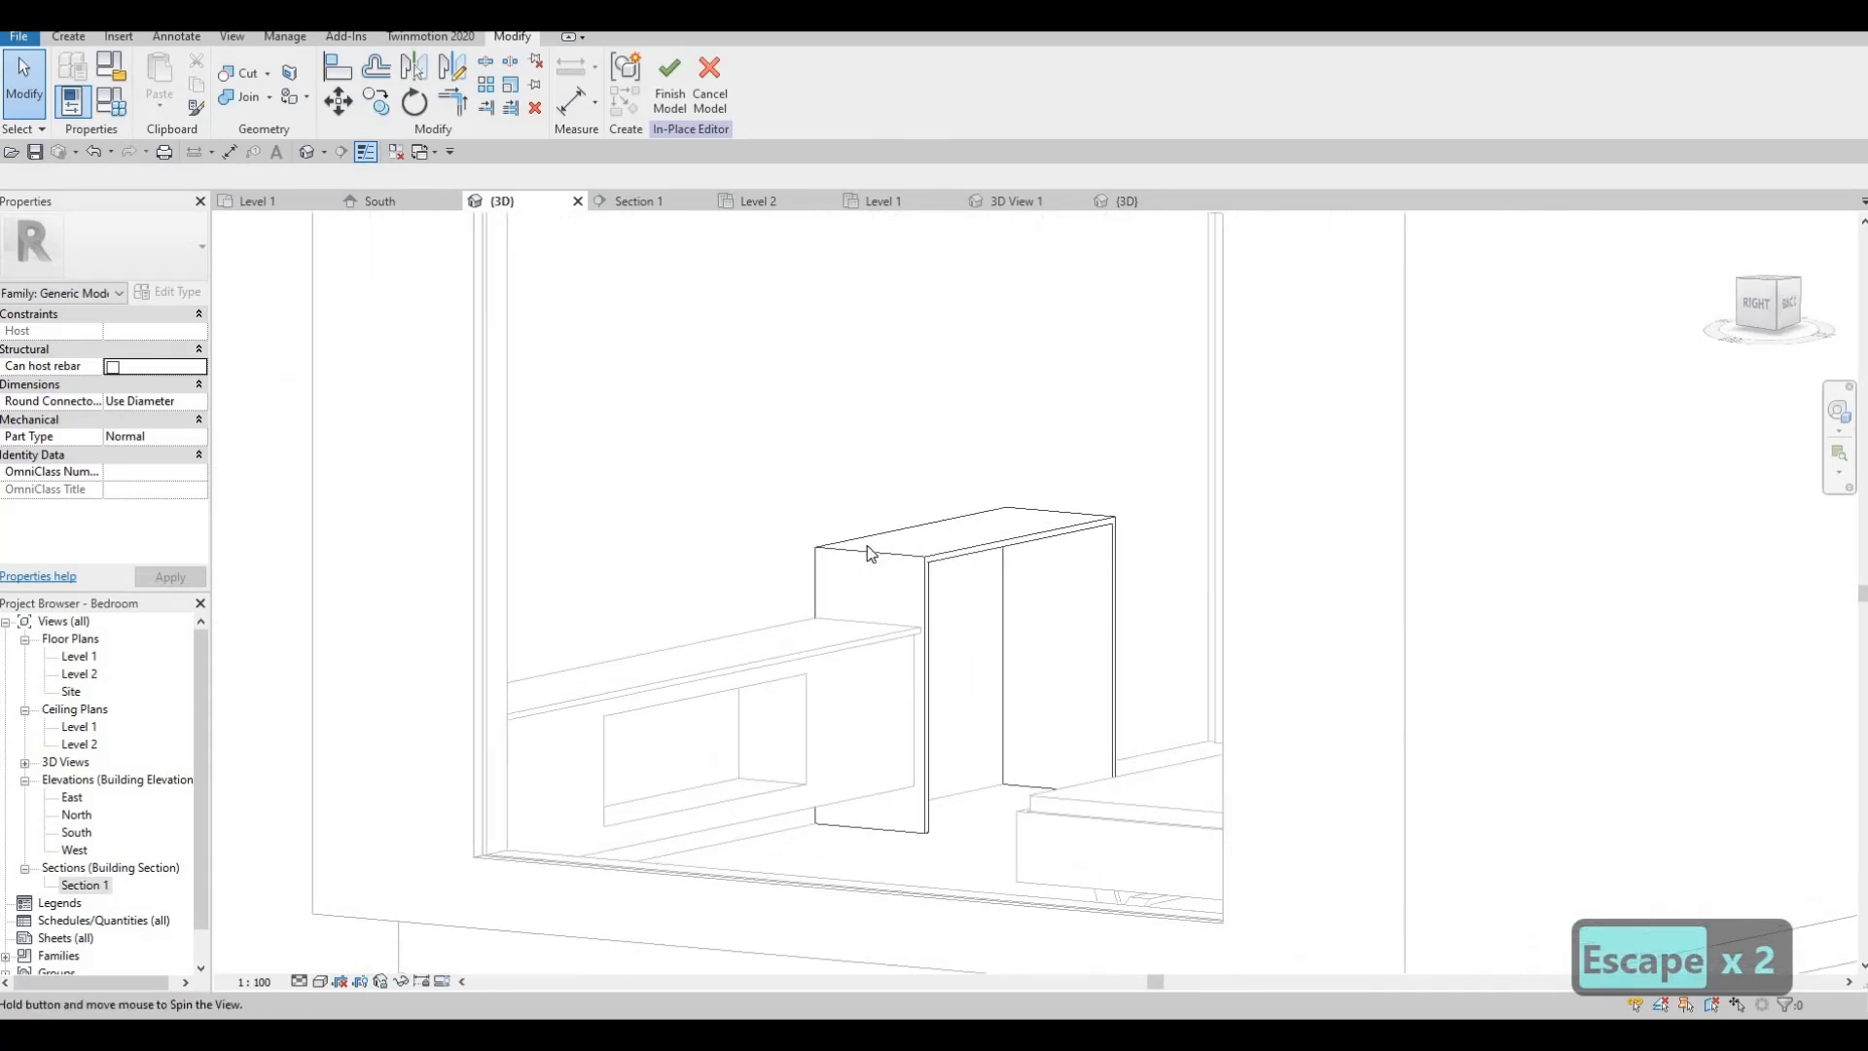
{"action": "middle_click_drag", "start_coordinate": [915, 633], "coordinate": [934, 617]}
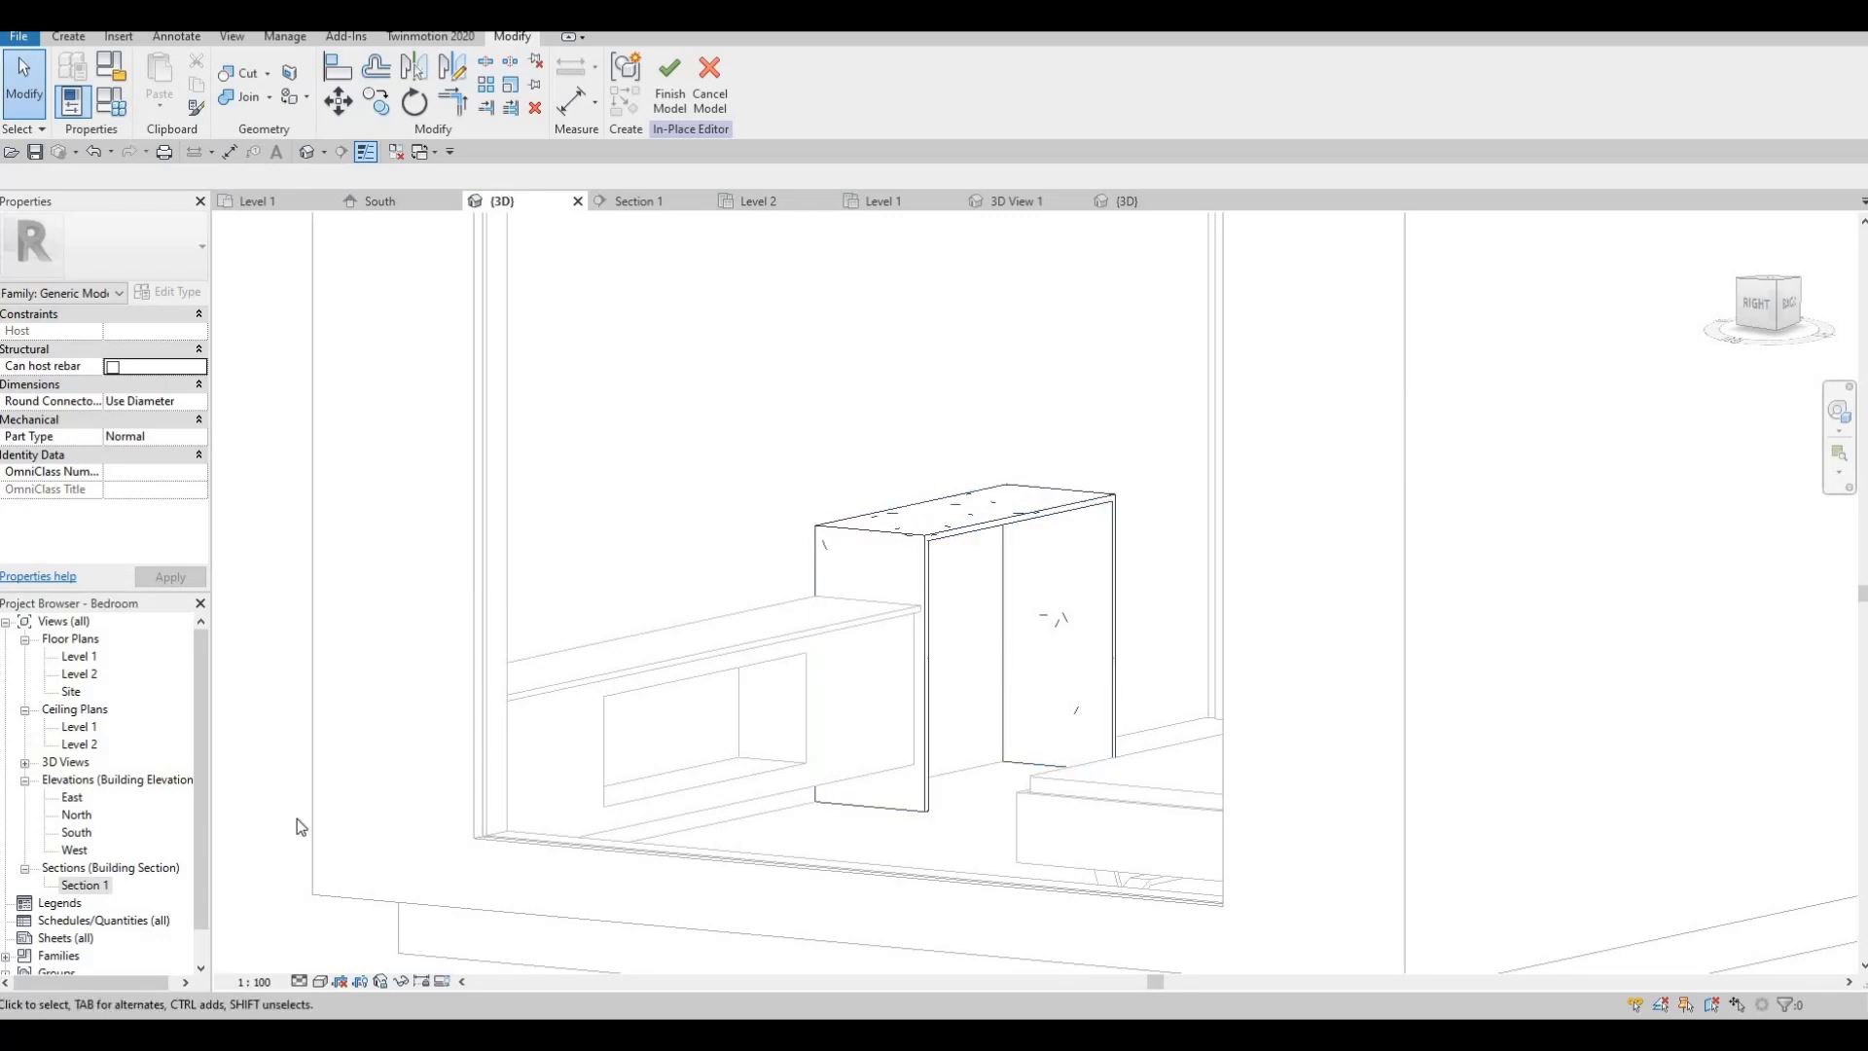
- Start a new extrusion in the Section 1 view with the back wall face picked as its work plane
{"action": "key", "text": "ctrl+Tab"}
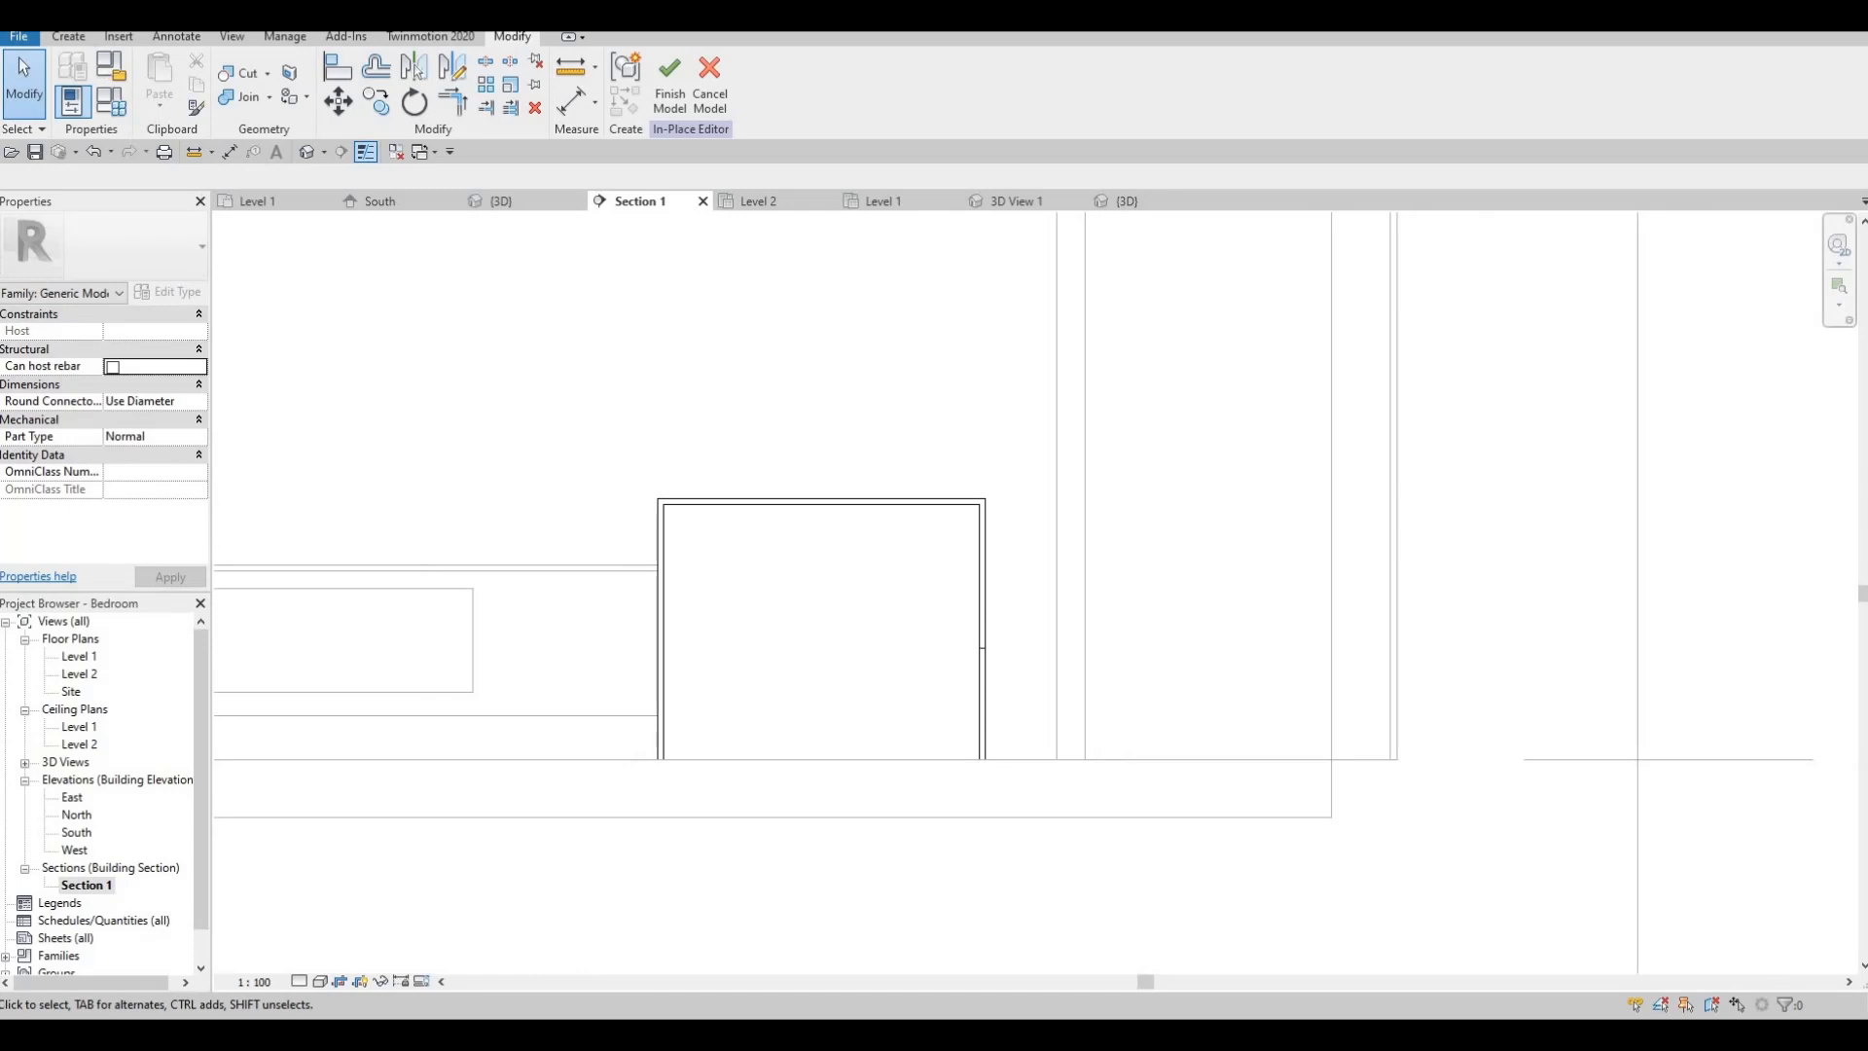
{"action": "left_click", "coordinate": [70, 38]}
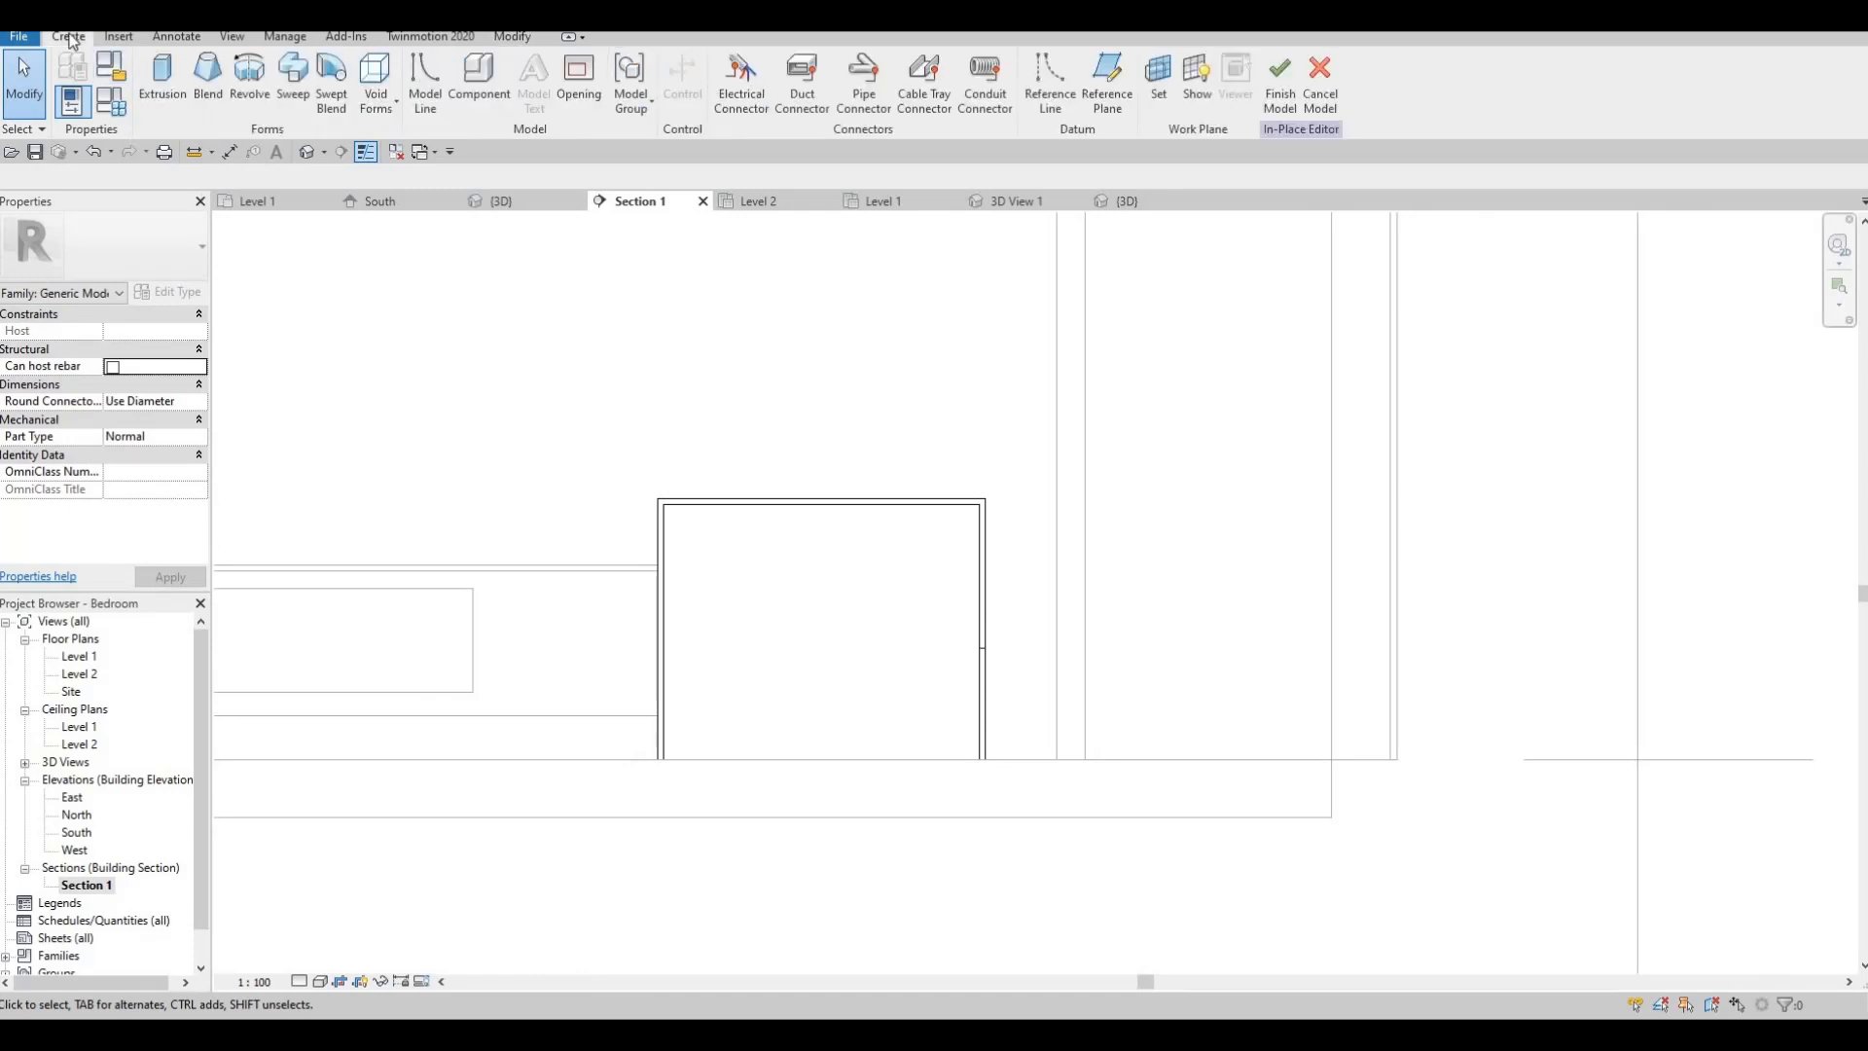
{"action": "left_click", "coordinate": [151, 72]}
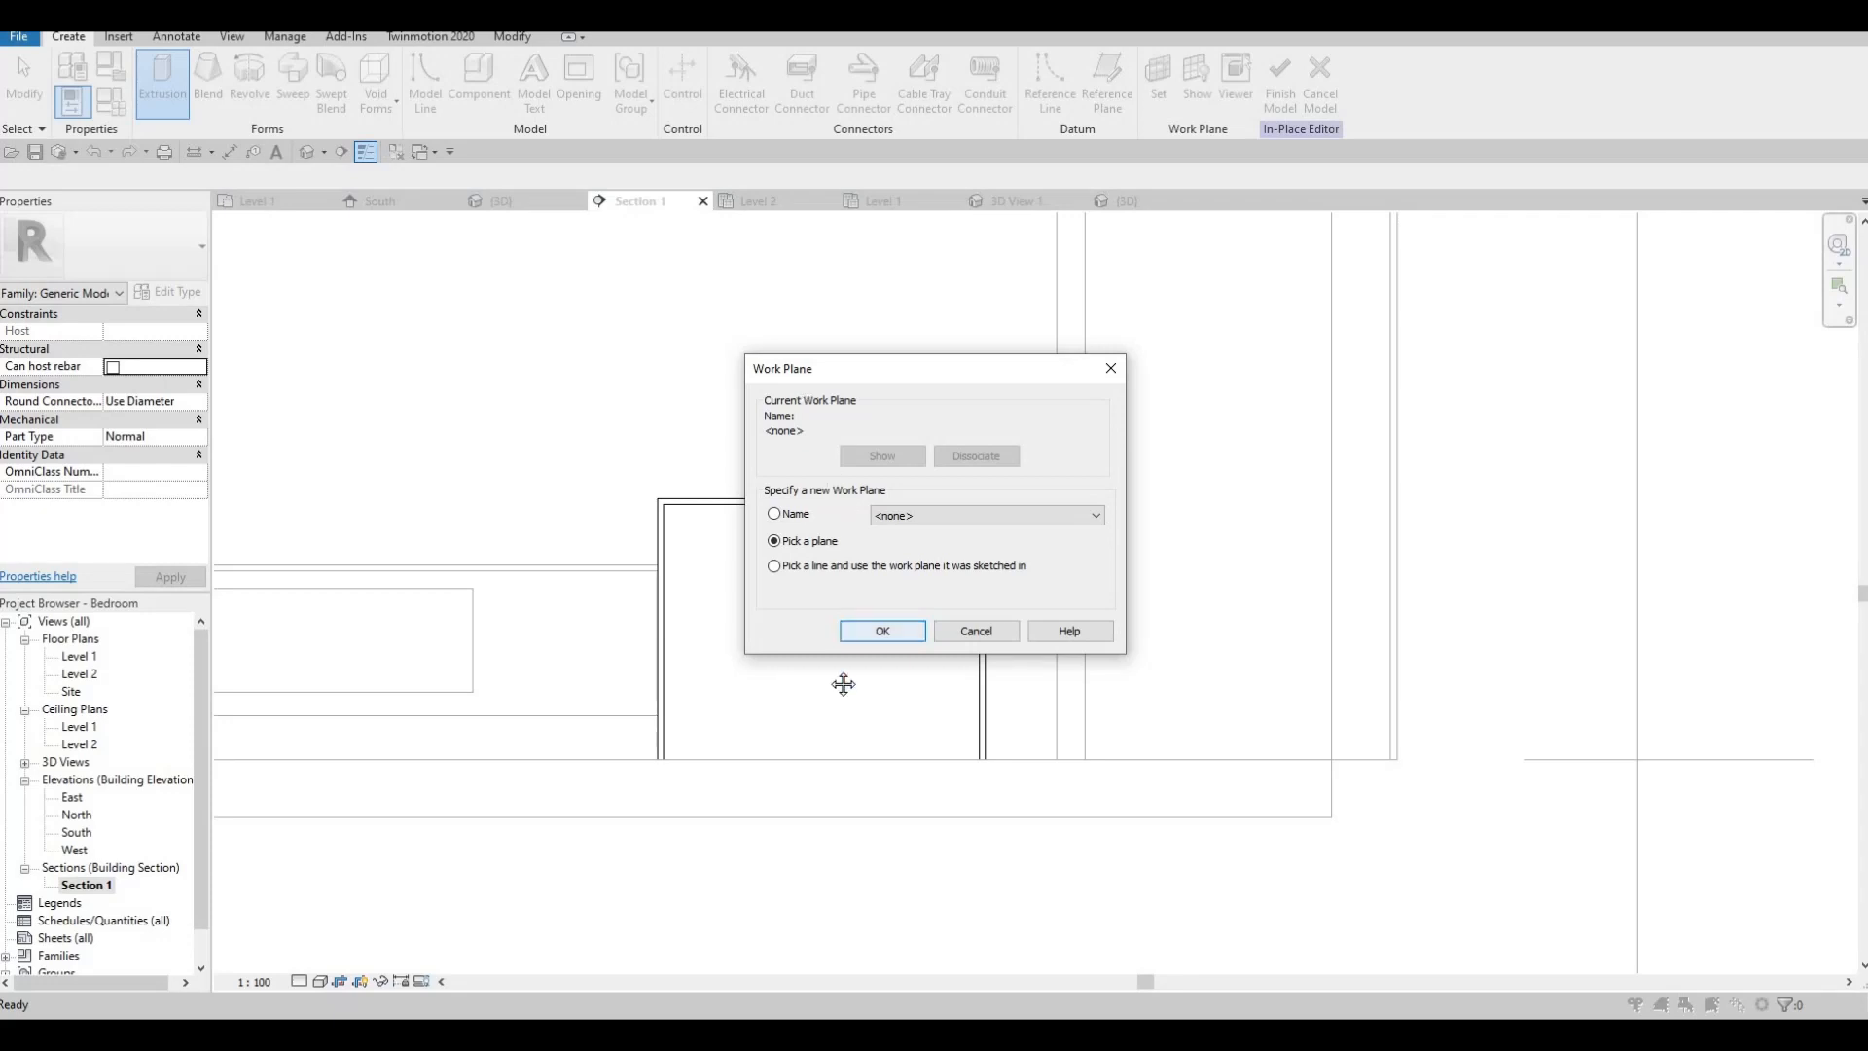
{"action": "left_click", "coordinate": [895, 634]}
{"action": "scroll", "coordinate": [901, 638], "scroll_direction": "up", "scroll_amount": 5, "text": "ctrl"}
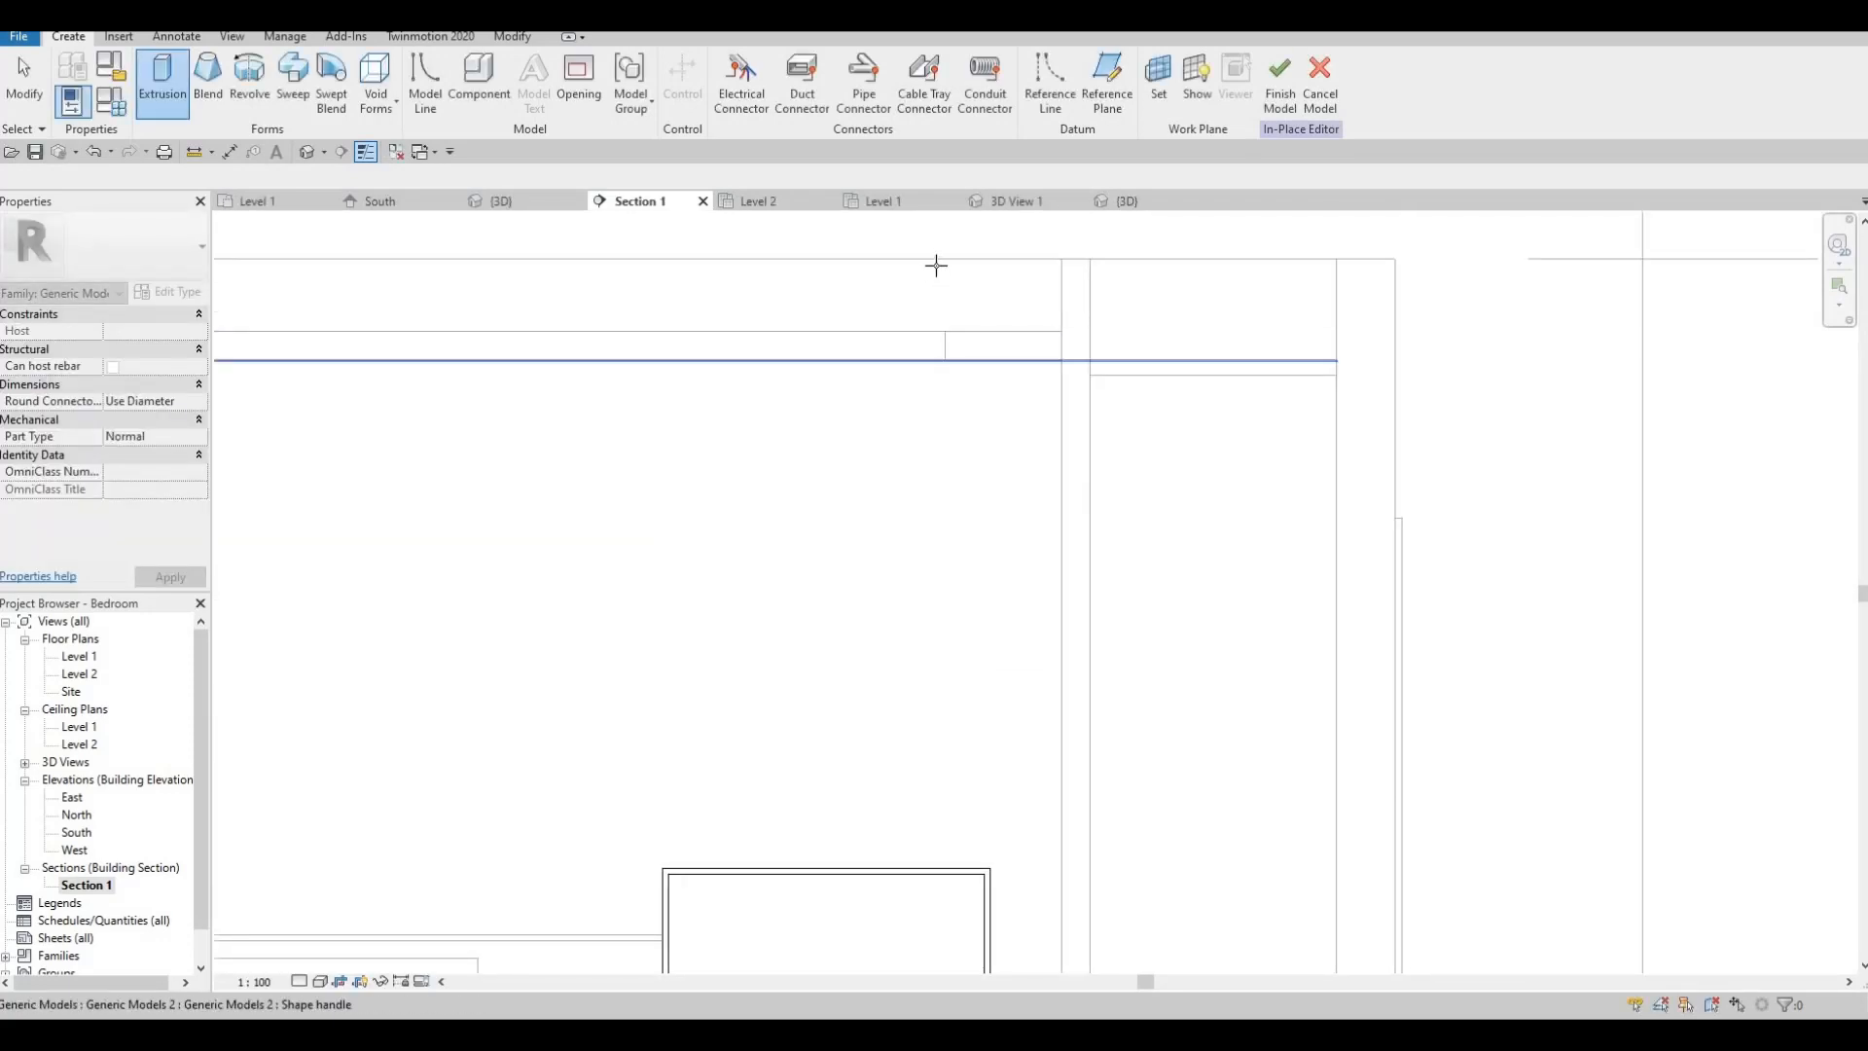
{"action": "left_click", "coordinate": [825, 244]}
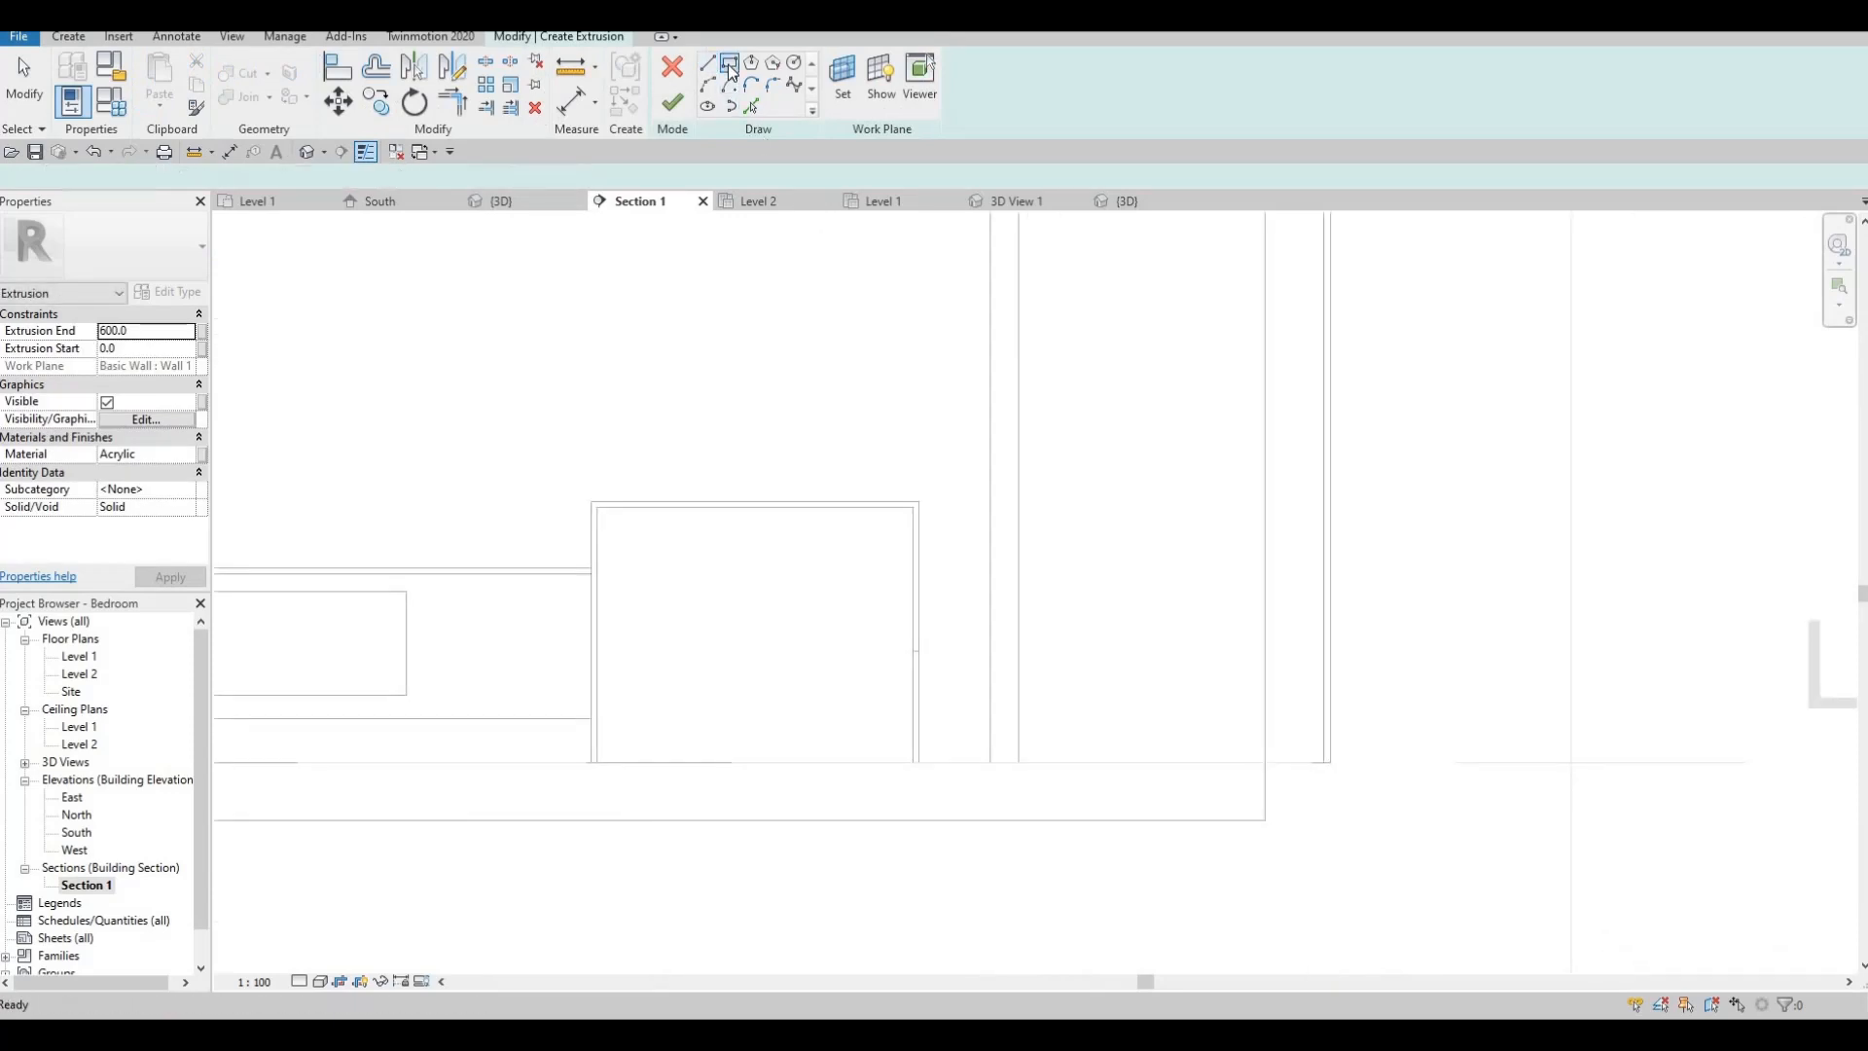
- Sketch a rectangle about 283 mm high under the frame's top panel, spanning between the legs' inner edges
{"action": "left_click", "coordinate": [729, 65]}
{"action": "scroll", "coordinate": [609, 440], "scroll_direction": "up", "scroll_amount": 4}
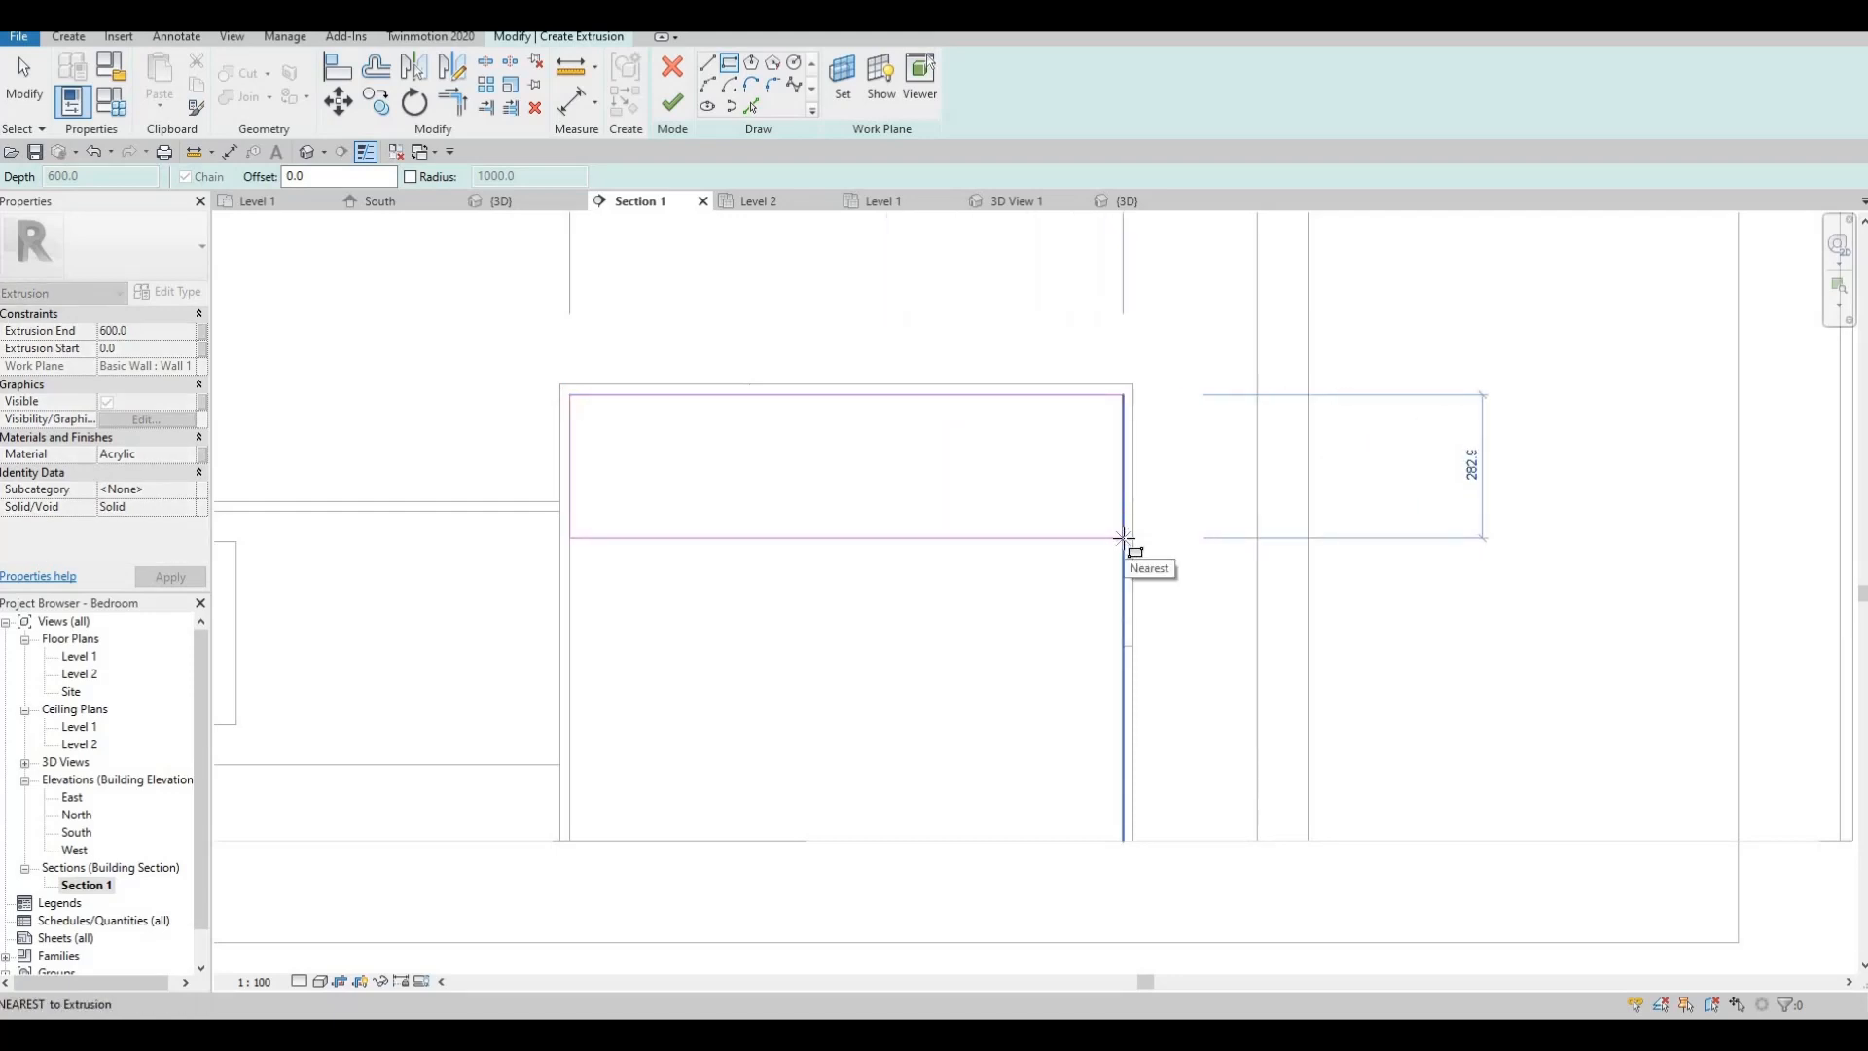
{"action": "left_click", "coordinate": [1006, 538]}
{"action": "key", "text": "Escape"}
{"action": "key", "text": "Escape"}
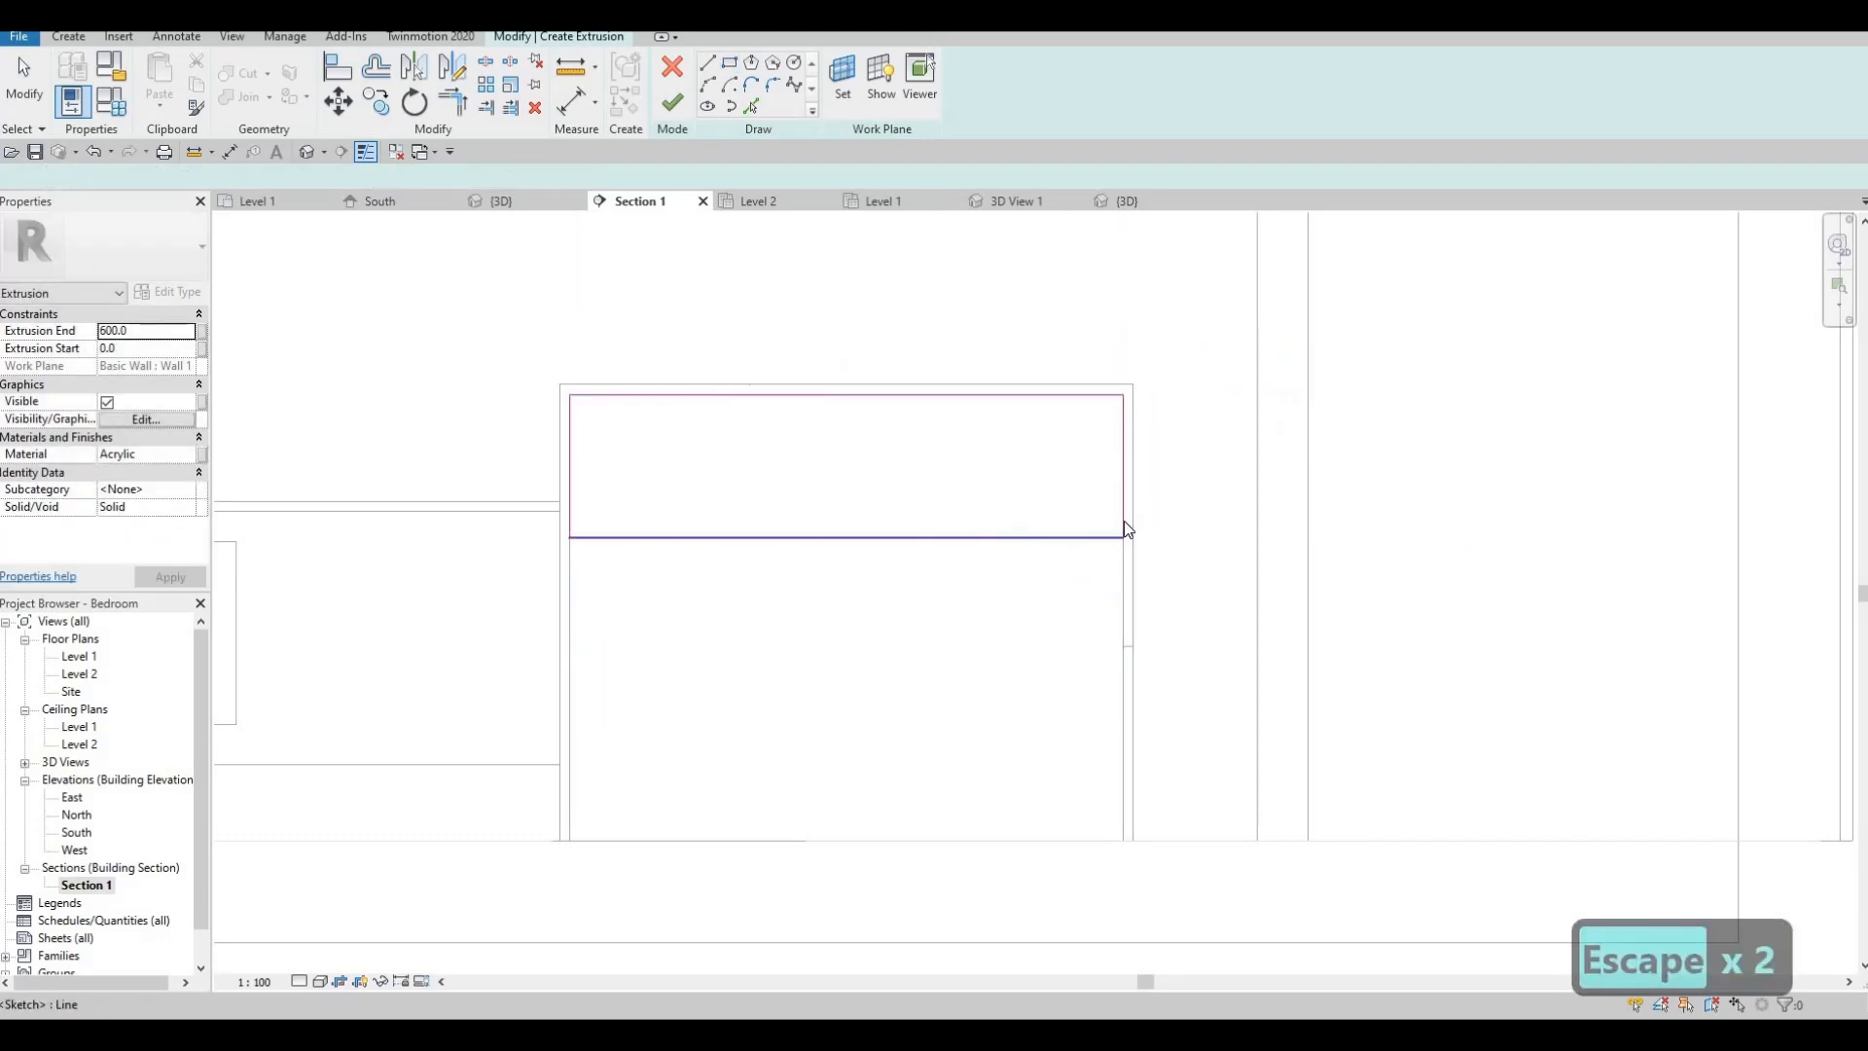
- Set the rectangle's height to 300 mm by moving its lower edge and finish the extrusion sketch
{"action": "left_click", "coordinate": [1109, 538]}
{"action": "left_click", "coordinate": [1149, 469]}
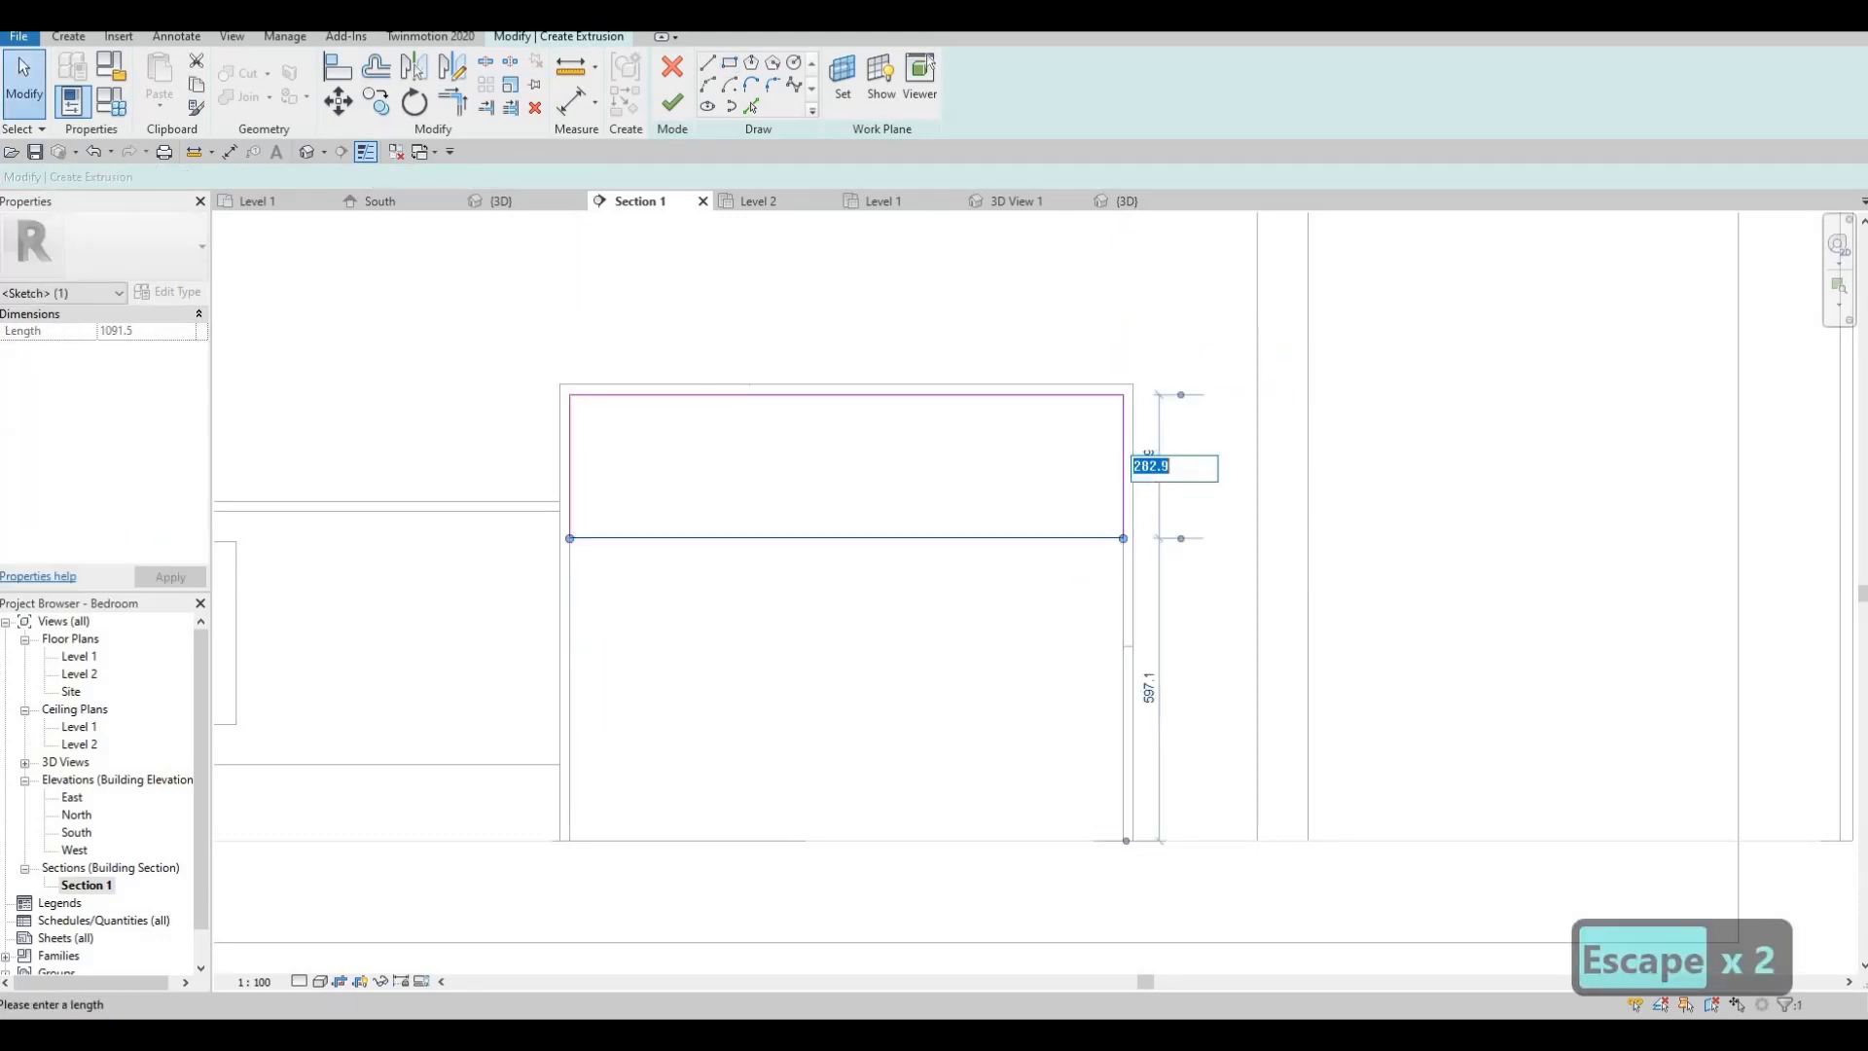
{"action": "type", "text": "300"}
{"action": "key", "text": "Return"}
{"action": "key", "text": "Escape"}
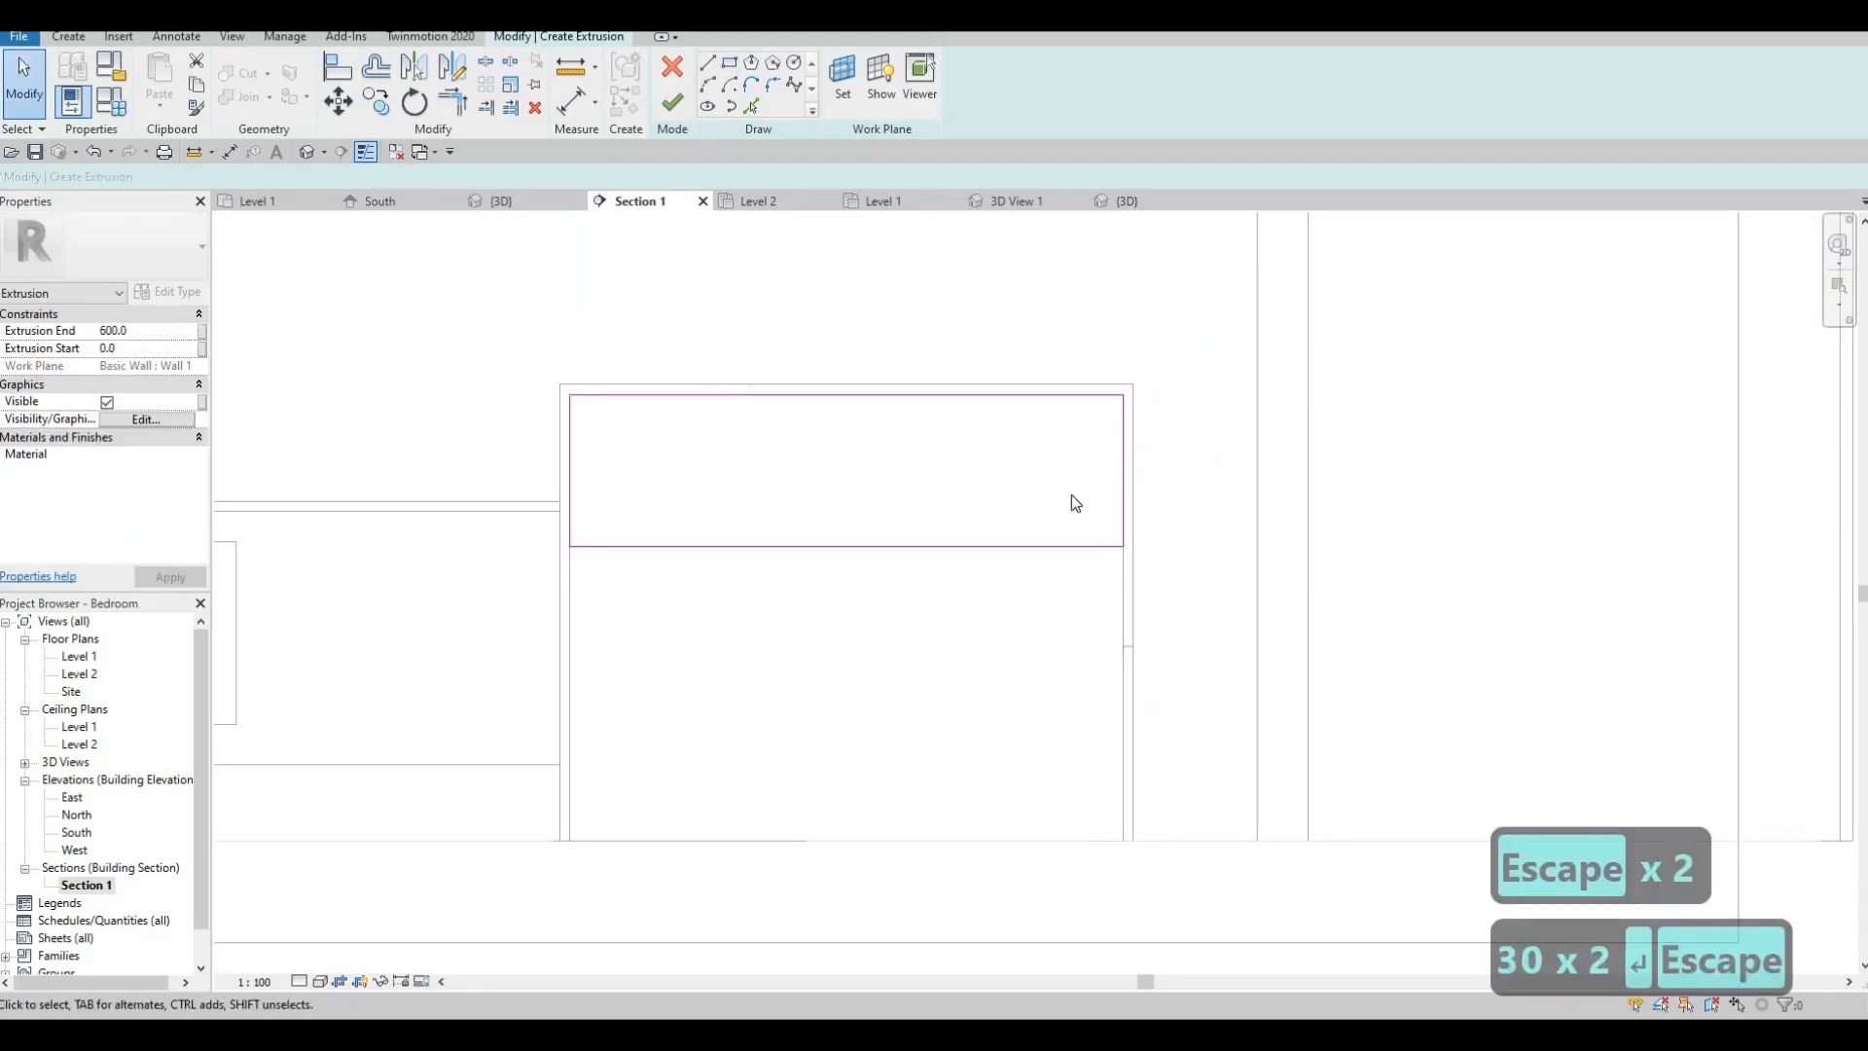
{"action": "key", "text": "Escape"}
{"action": "scroll", "coordinate": [1142, 479], "scroll_direction": "down", "scroll_amount": 2}
{"action": "middle_click_drag", "start_coordinate": [1043, 551], "coordinate": [1067, 707]}
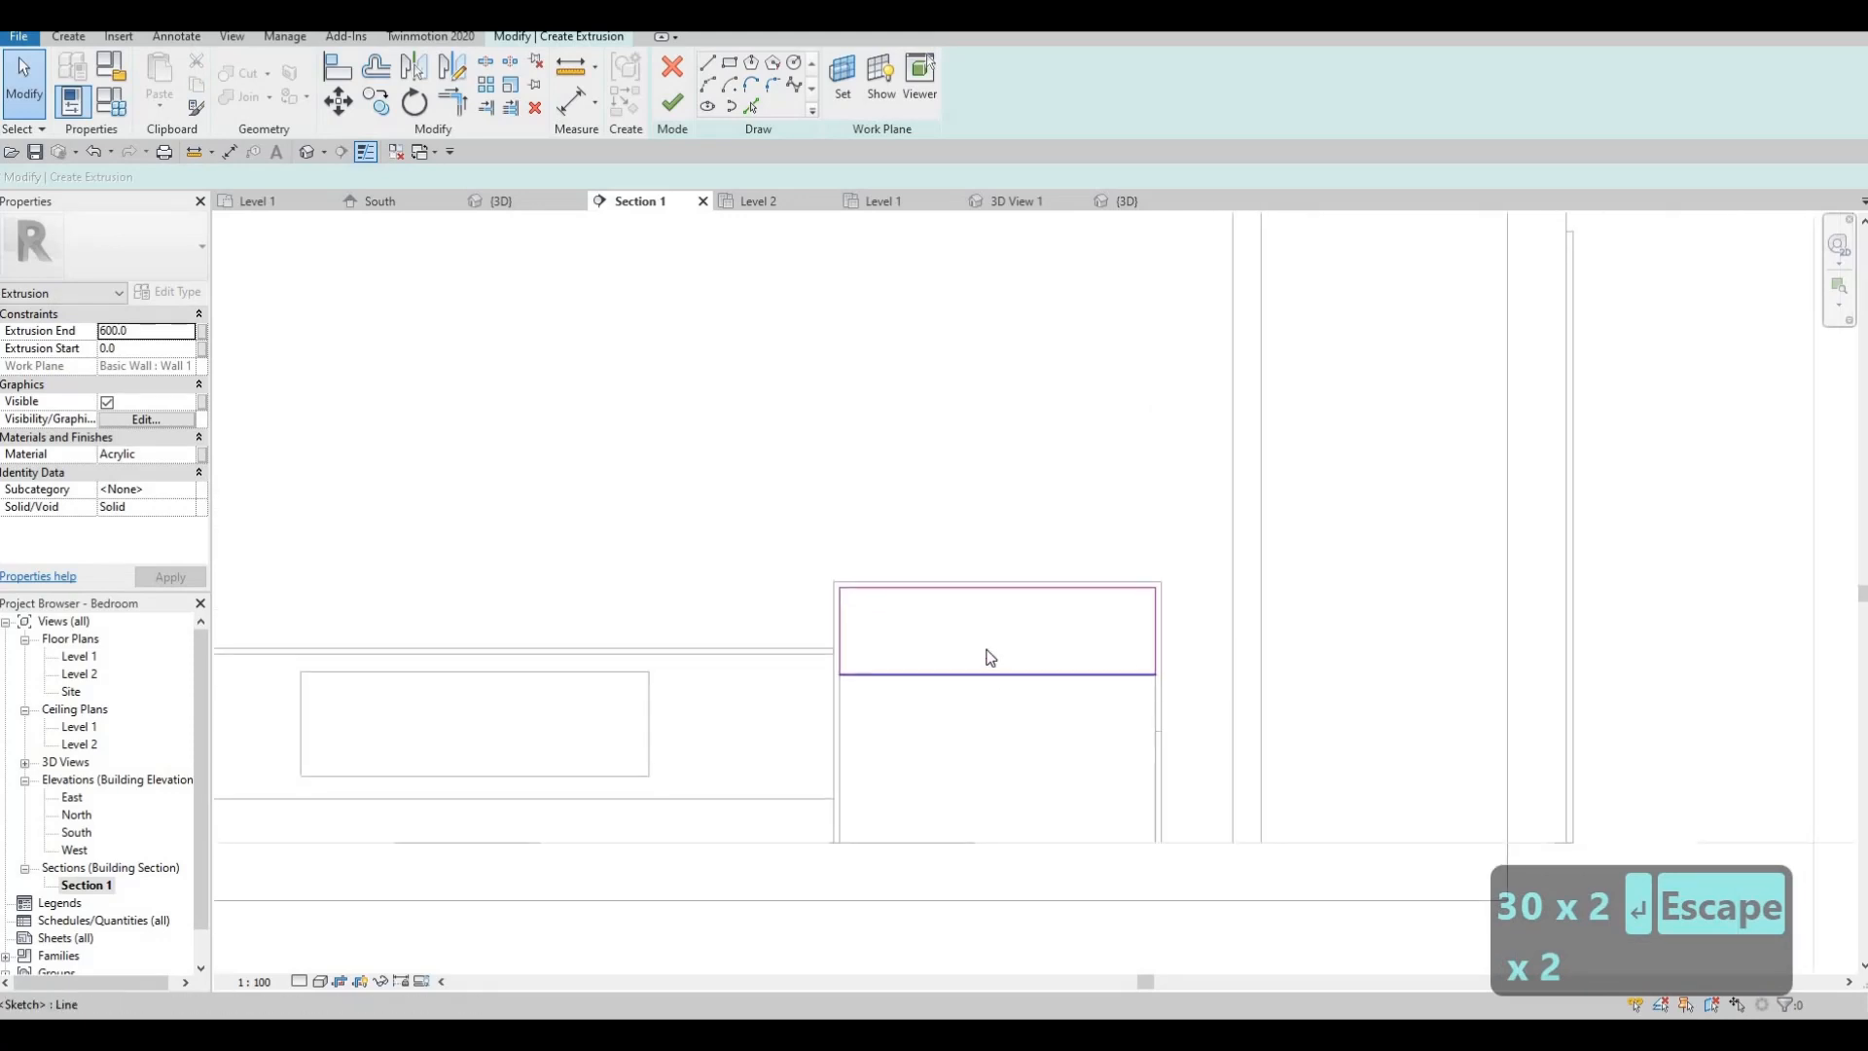
{"action": "scroll", "coordinate": [991, 658], "scroll_direction": "up", "scroll_amount": 1}
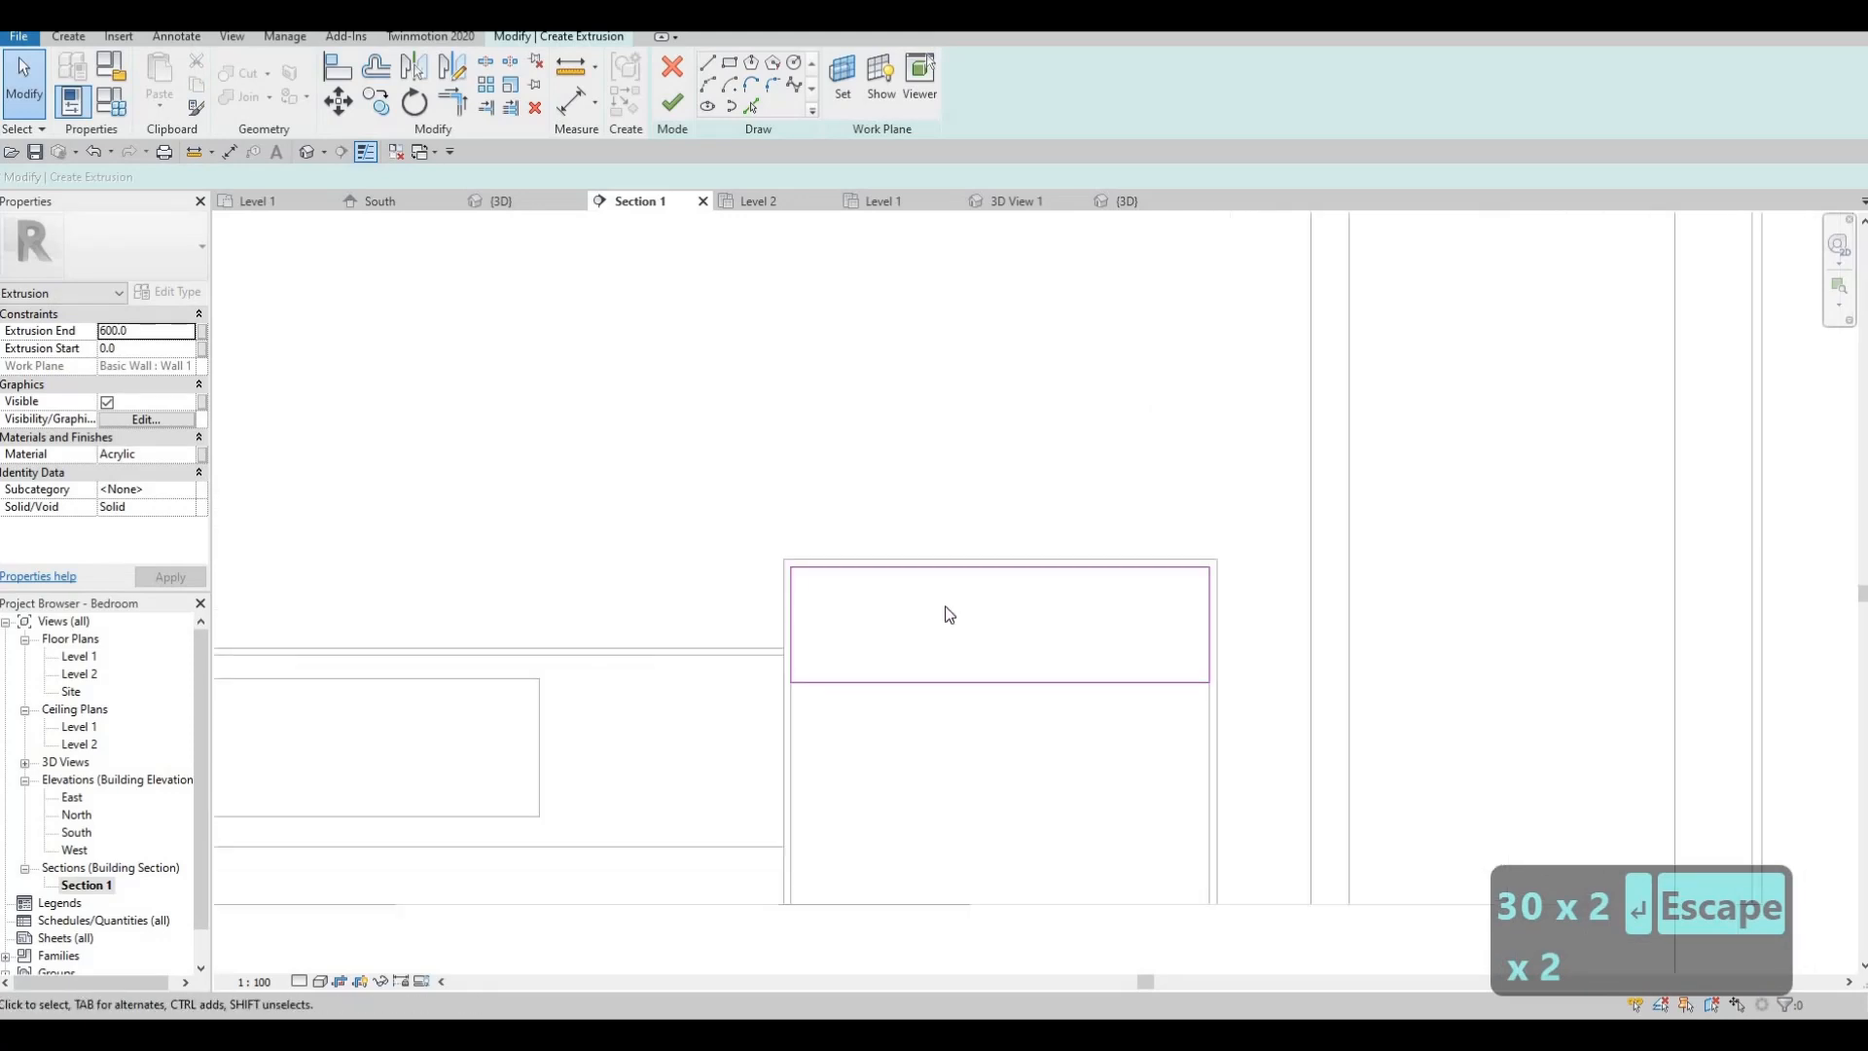
{"action": "left_click", "coordinate": [685, 103]}
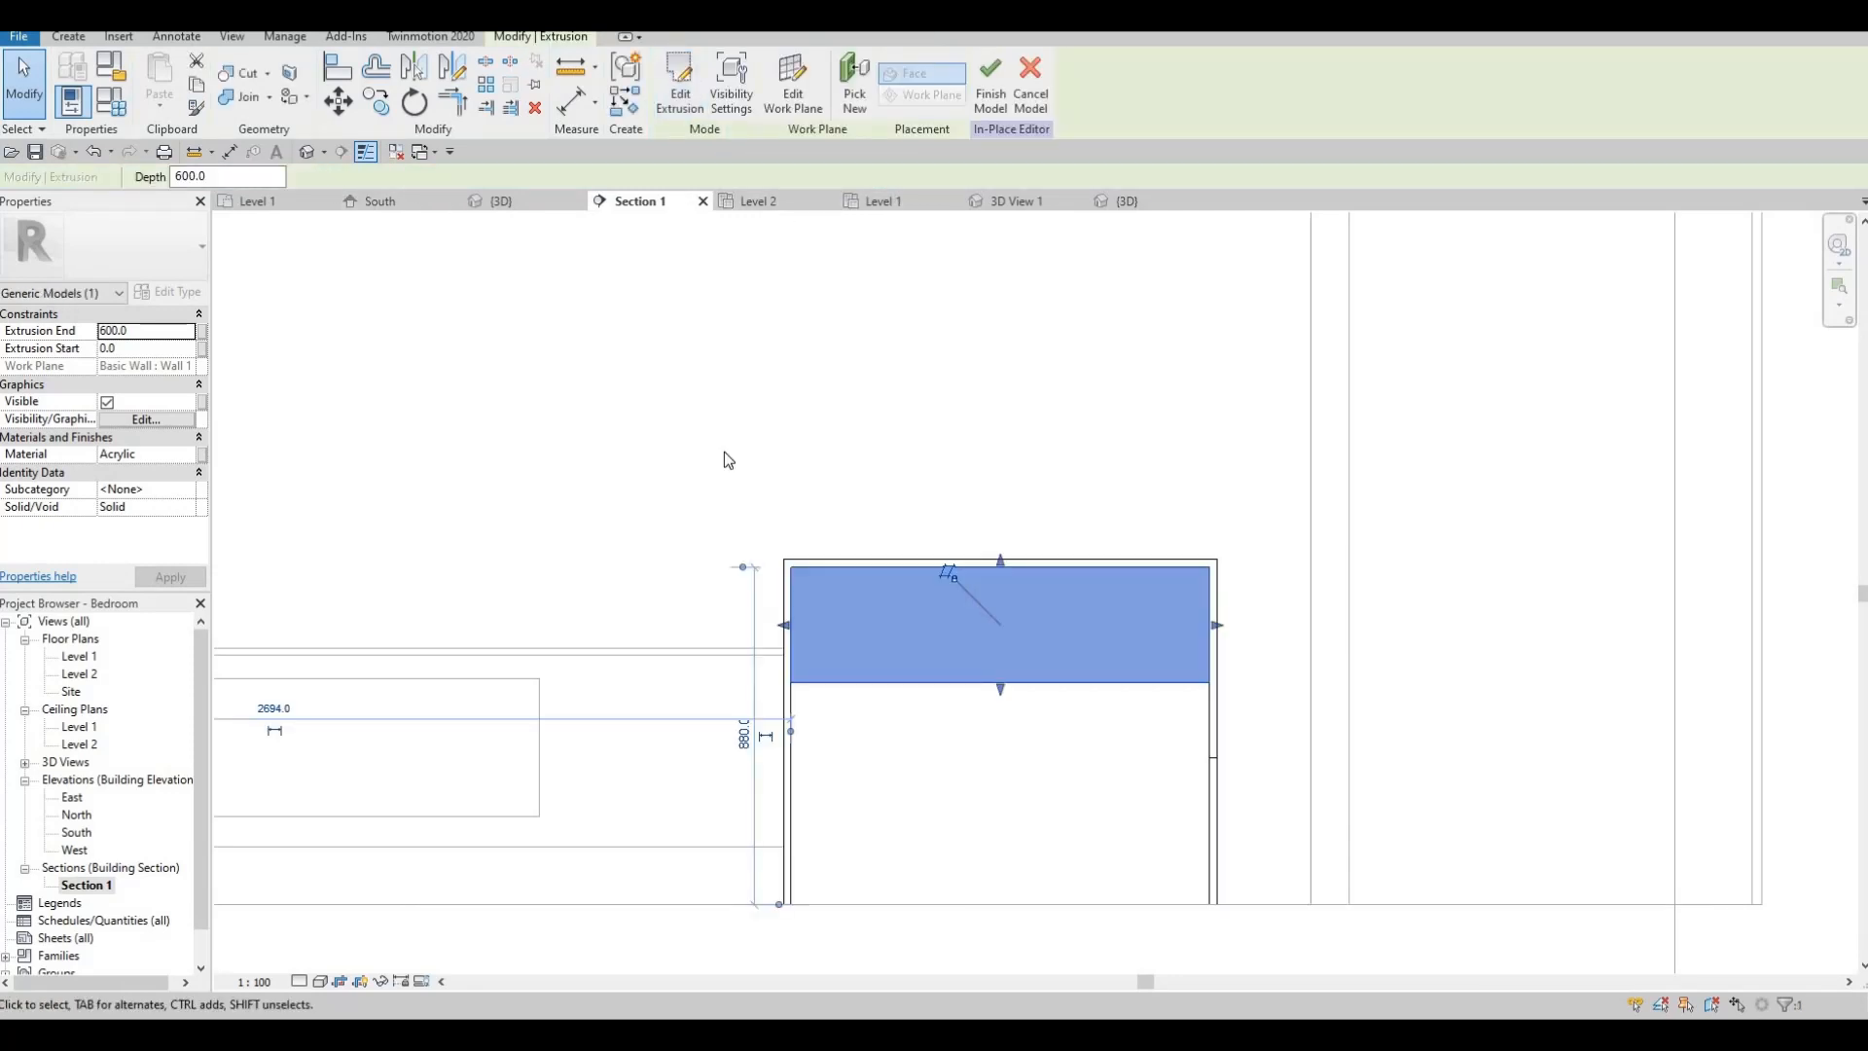
- In the 3D view, pull the new block's front face back close to the concrete frame's front edge
{"action": "left_click", "coordinate": [307, 152]}
{"action": "left_click", "coordinate": [1043, 547]}
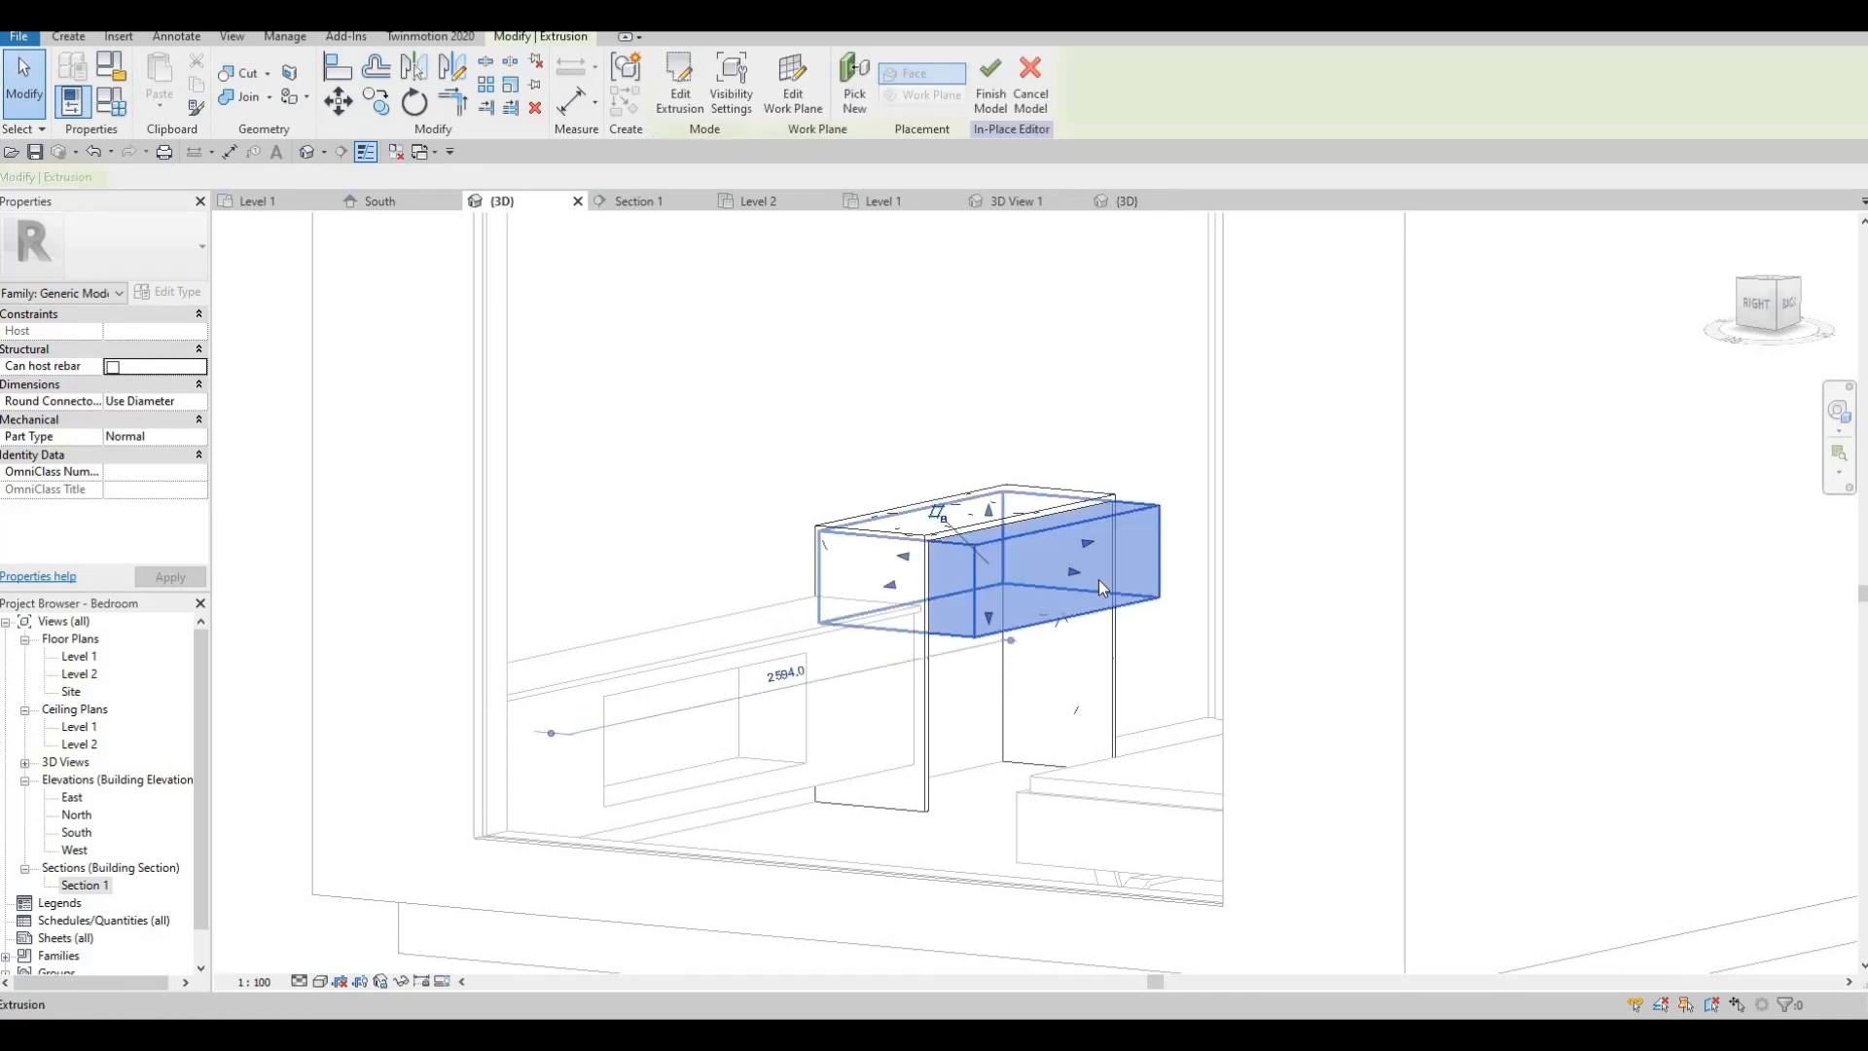
{"action": "scroll", "coordinate": [1099, 580], "scroll_direction": "up", "scroll_amount": 3}
{"action": "left_click", "coordinate": [1011, 563]}
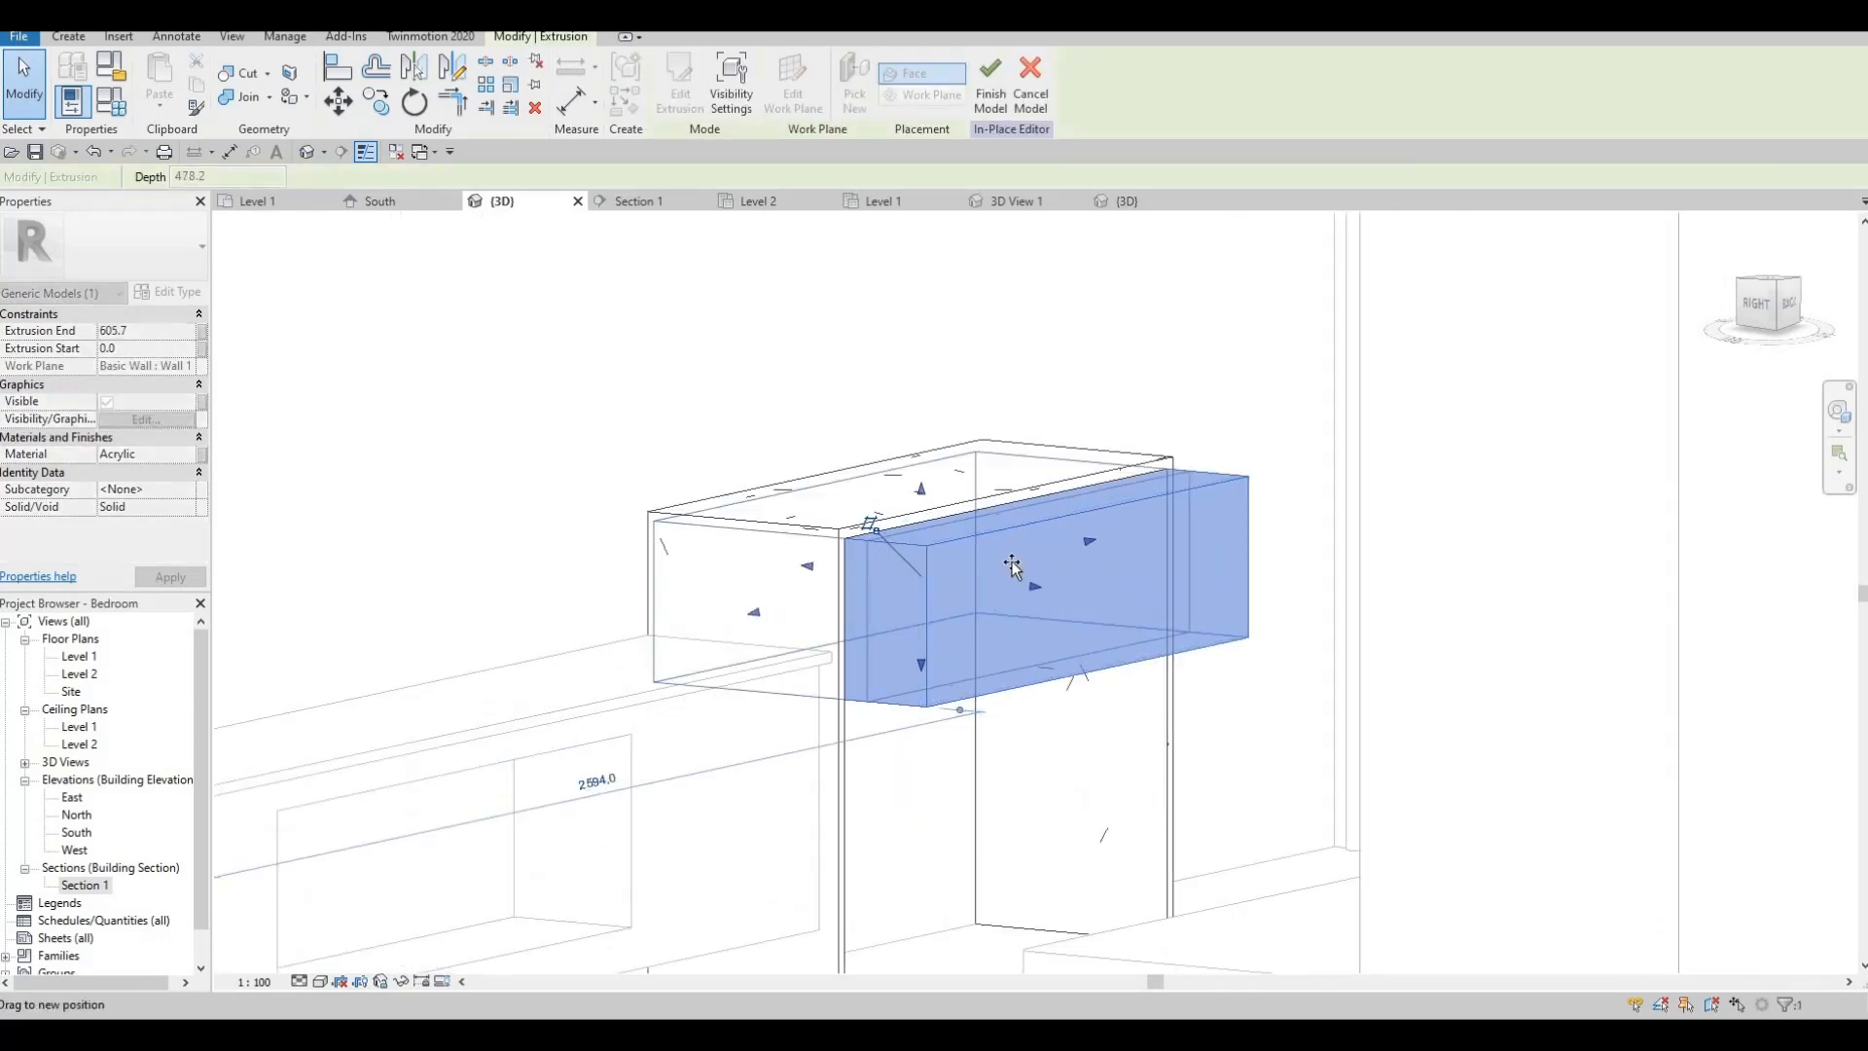
{"action": "key", "text": "Escape"}
{"action": "scroll", "coordinate": [1002, 689], "scroll_direction": "up", "scroll_amount": 2}
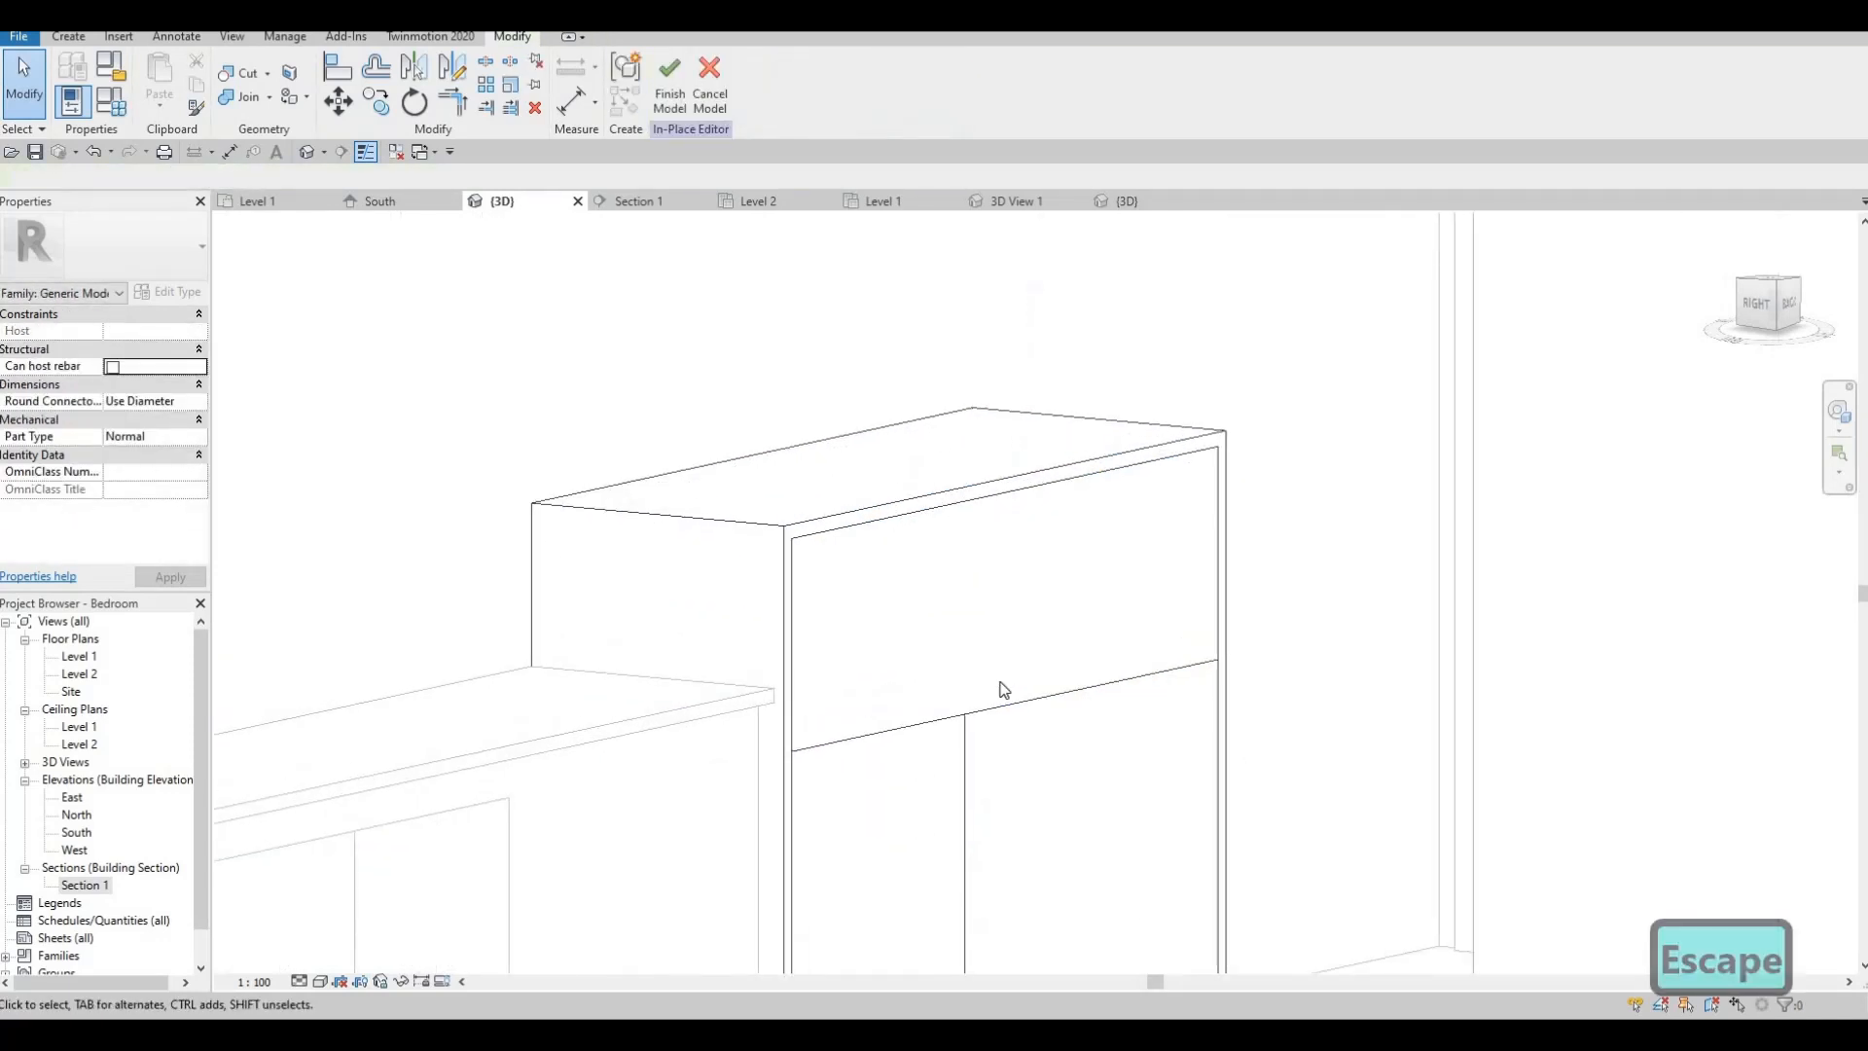
- Pull the block's front face slightly further back so it sits just inside the frame, and inspect the recess
{"action": "scroll", "coordinate": [1007, 688], "scroll_direction": "up", "scroll_amount": 3}
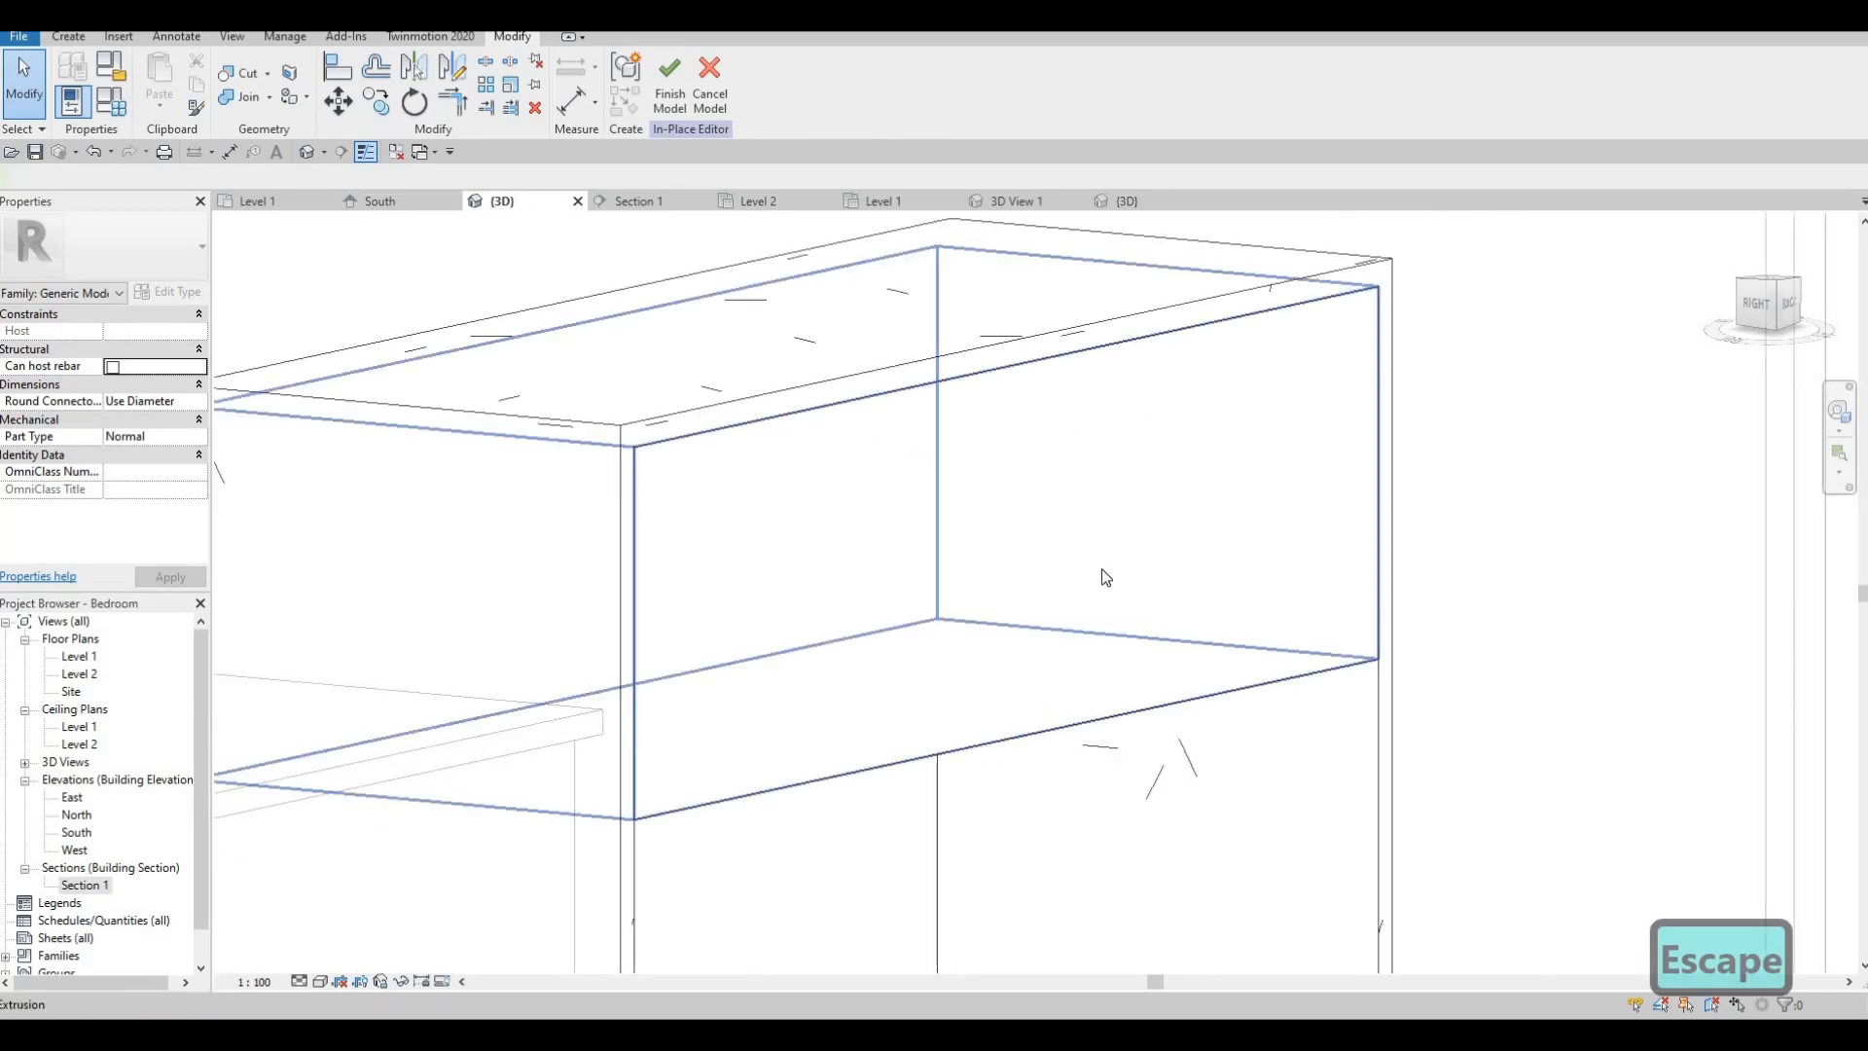
{"action": "left_click", "coordinate": [1014, 554]}
{"action": "left_click_drag", "start_coordinate": [1014, 555], "coordinate": [998, 553]}
{"action": "key", "text": "Escape"}
{"action": "middle_click_drag", "start_coordinate": [1047, 521], "coordinate": [395, 439], "text": "shift"}
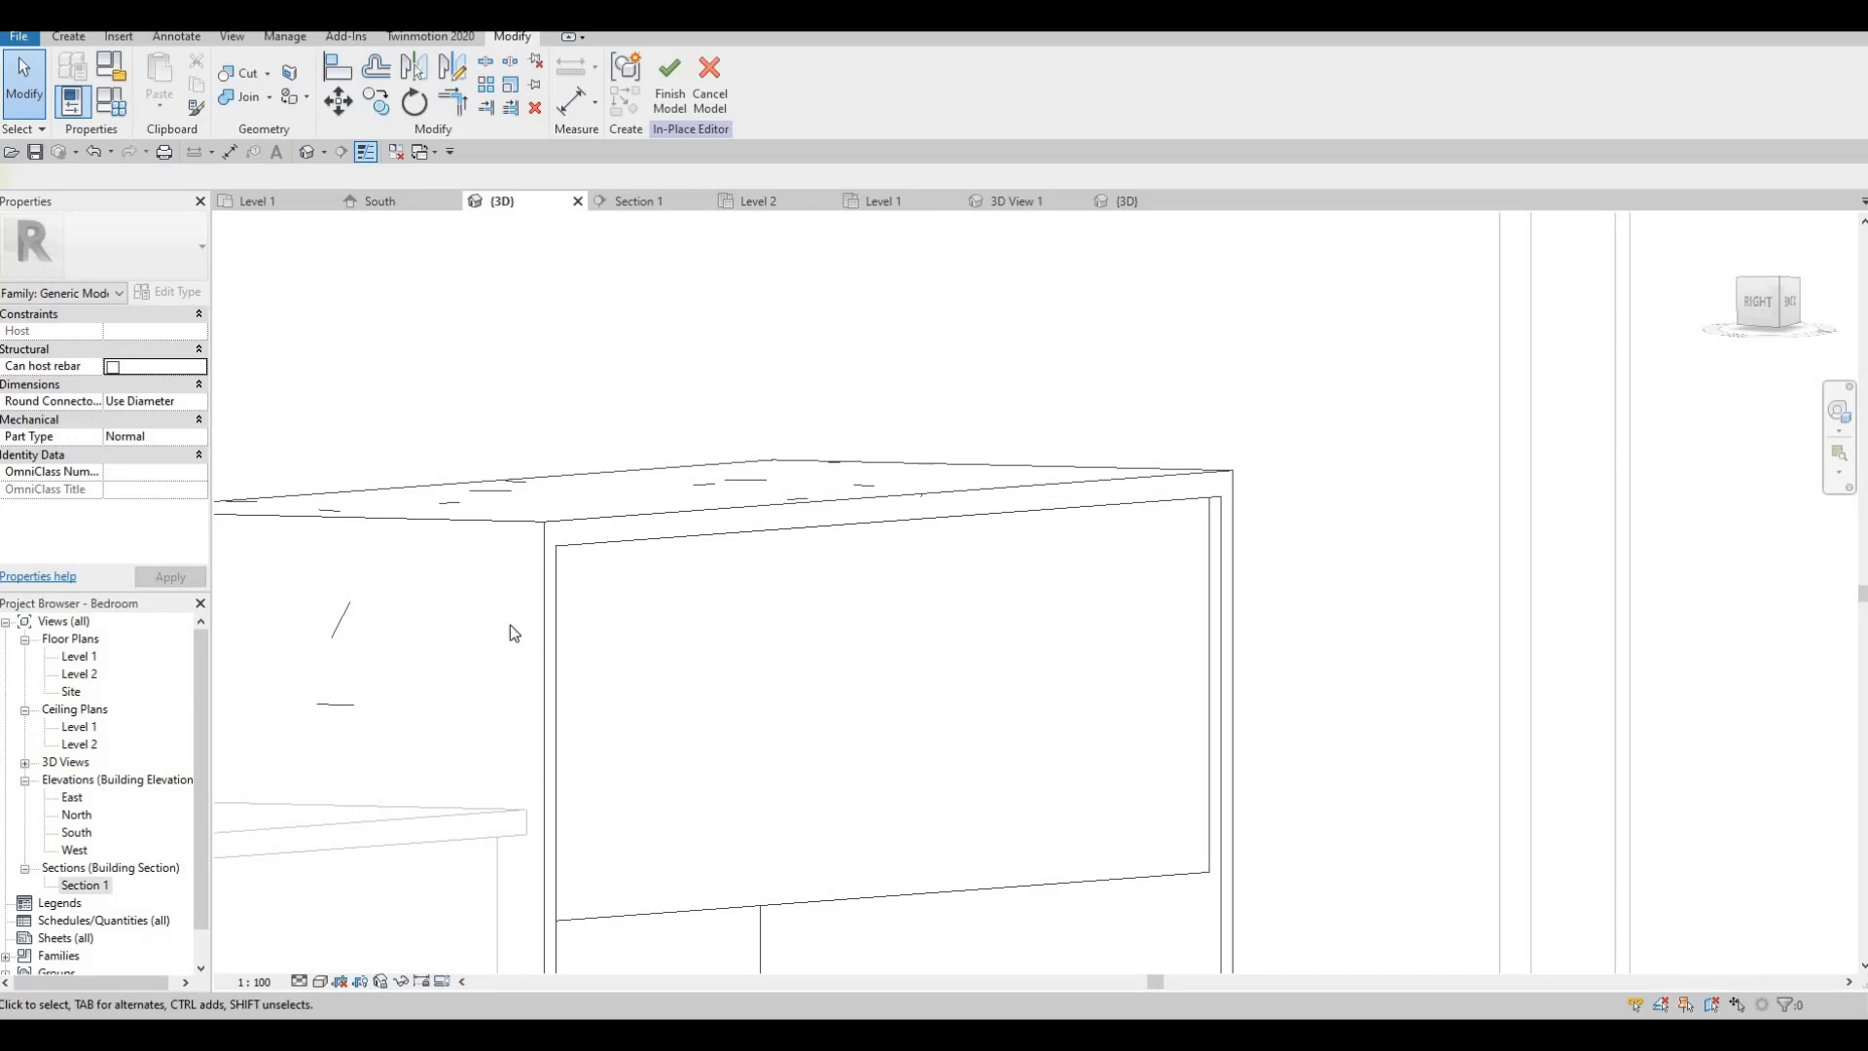
- Select the block in the Section 1 view and assign it the Iron, Ductile material
{"action": "double_click", "coordinate": [167, 881]}
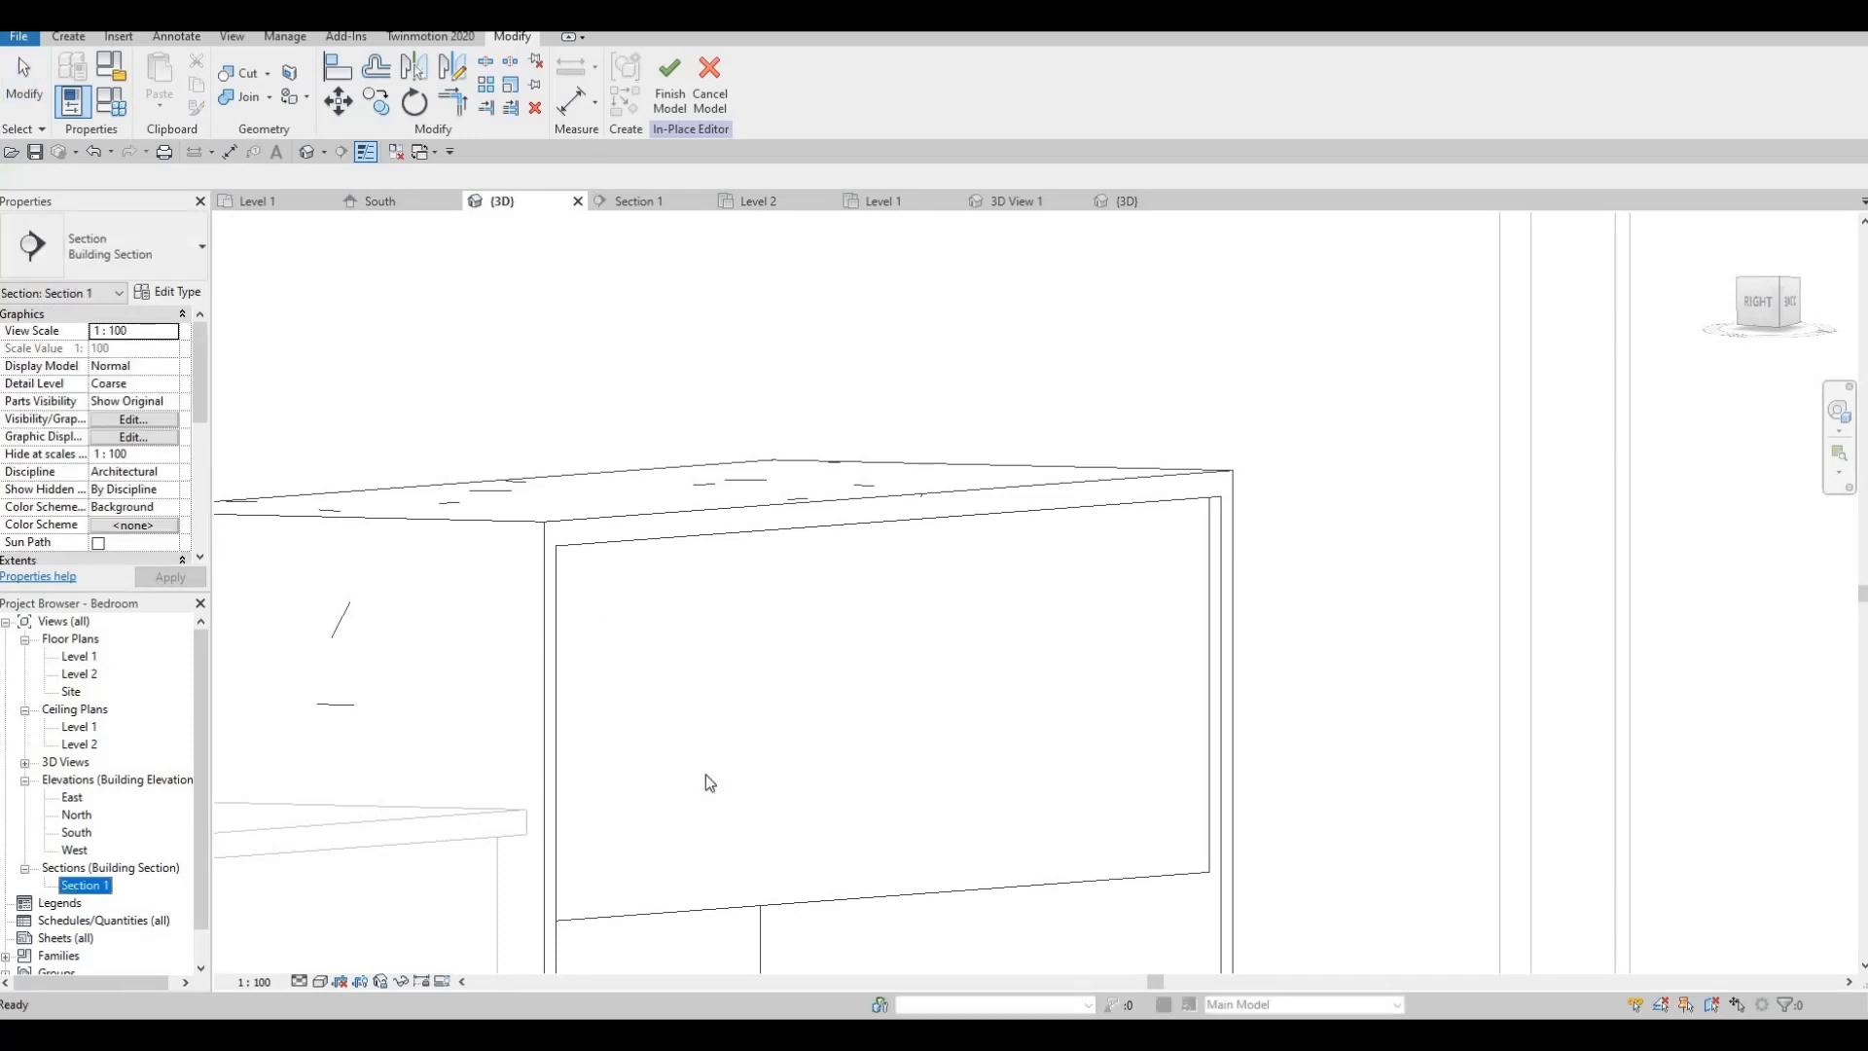
{"action": "left_click", "coordinate": [904, 681]}
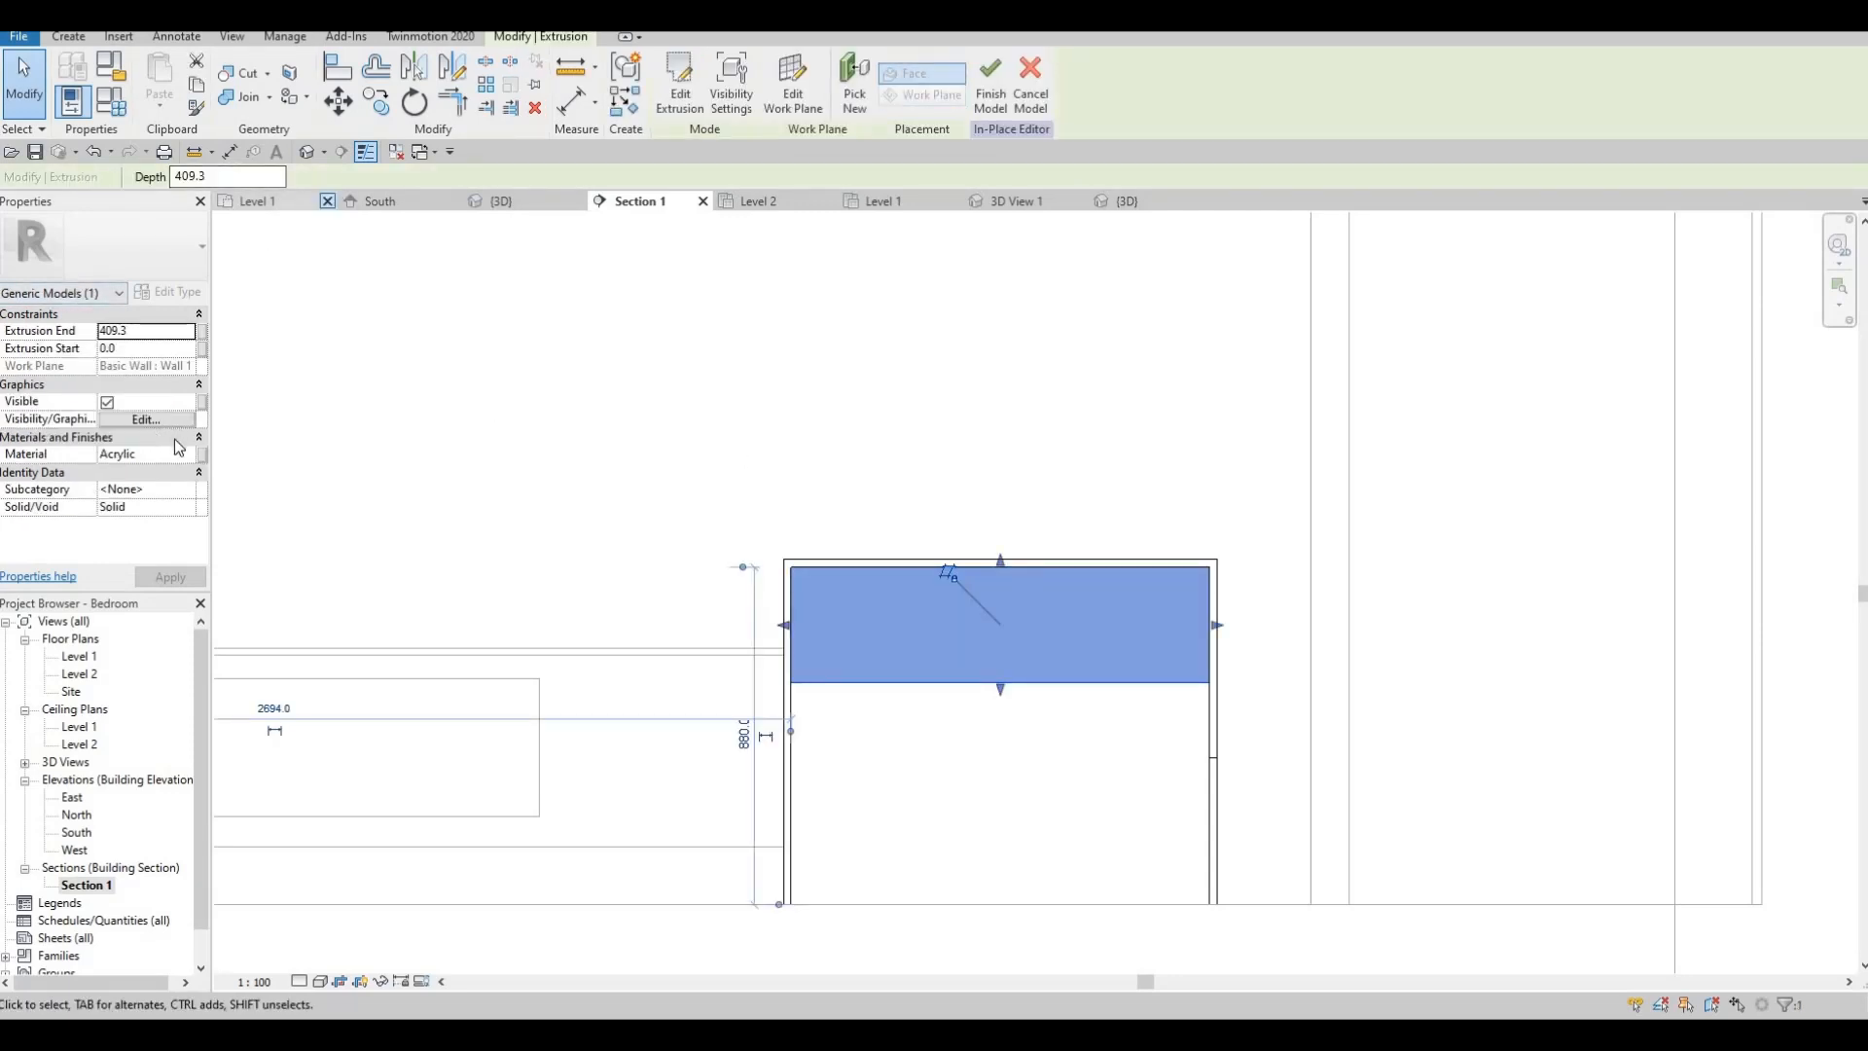
{"action": "left_click", "coordinate": [188, 455]}
{"action": "left_click", "coordinate": [190, 454]}
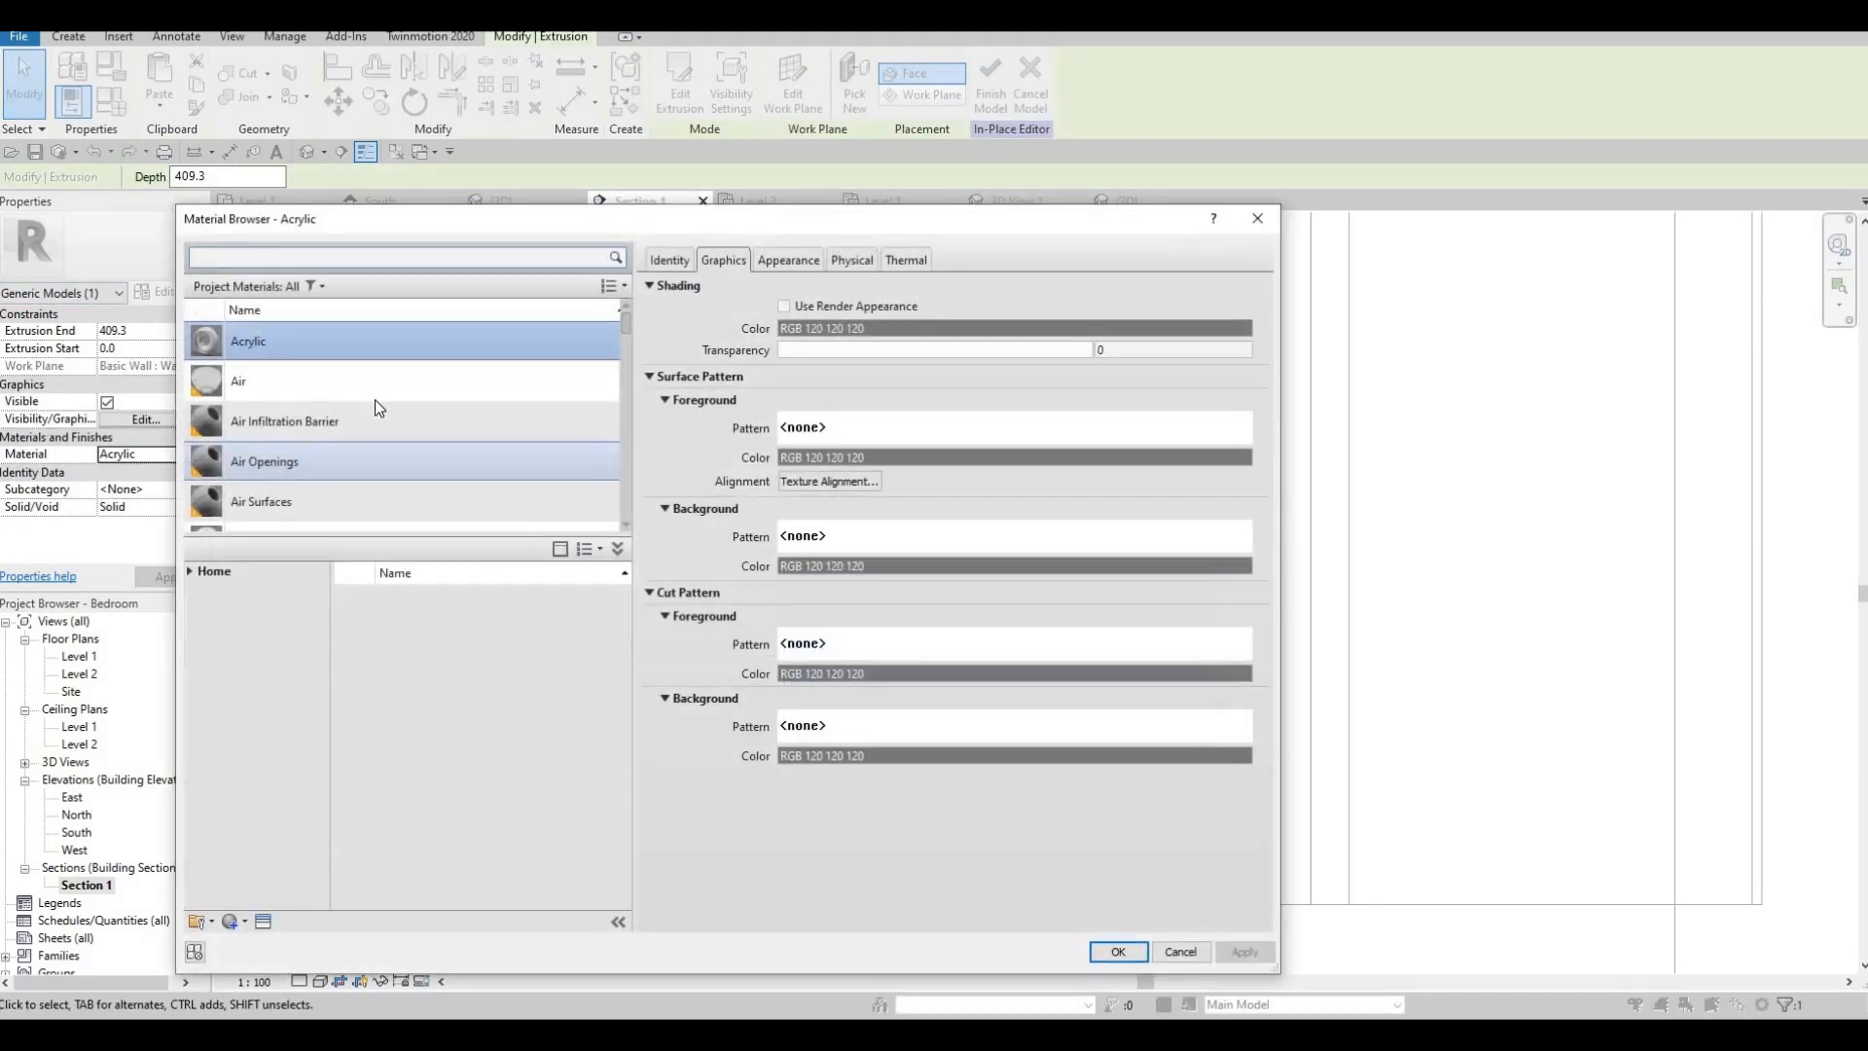
{"action": "scroll", "coordinate": [351, 440], "scroll_direction": "down", "scroll_amount": 4}
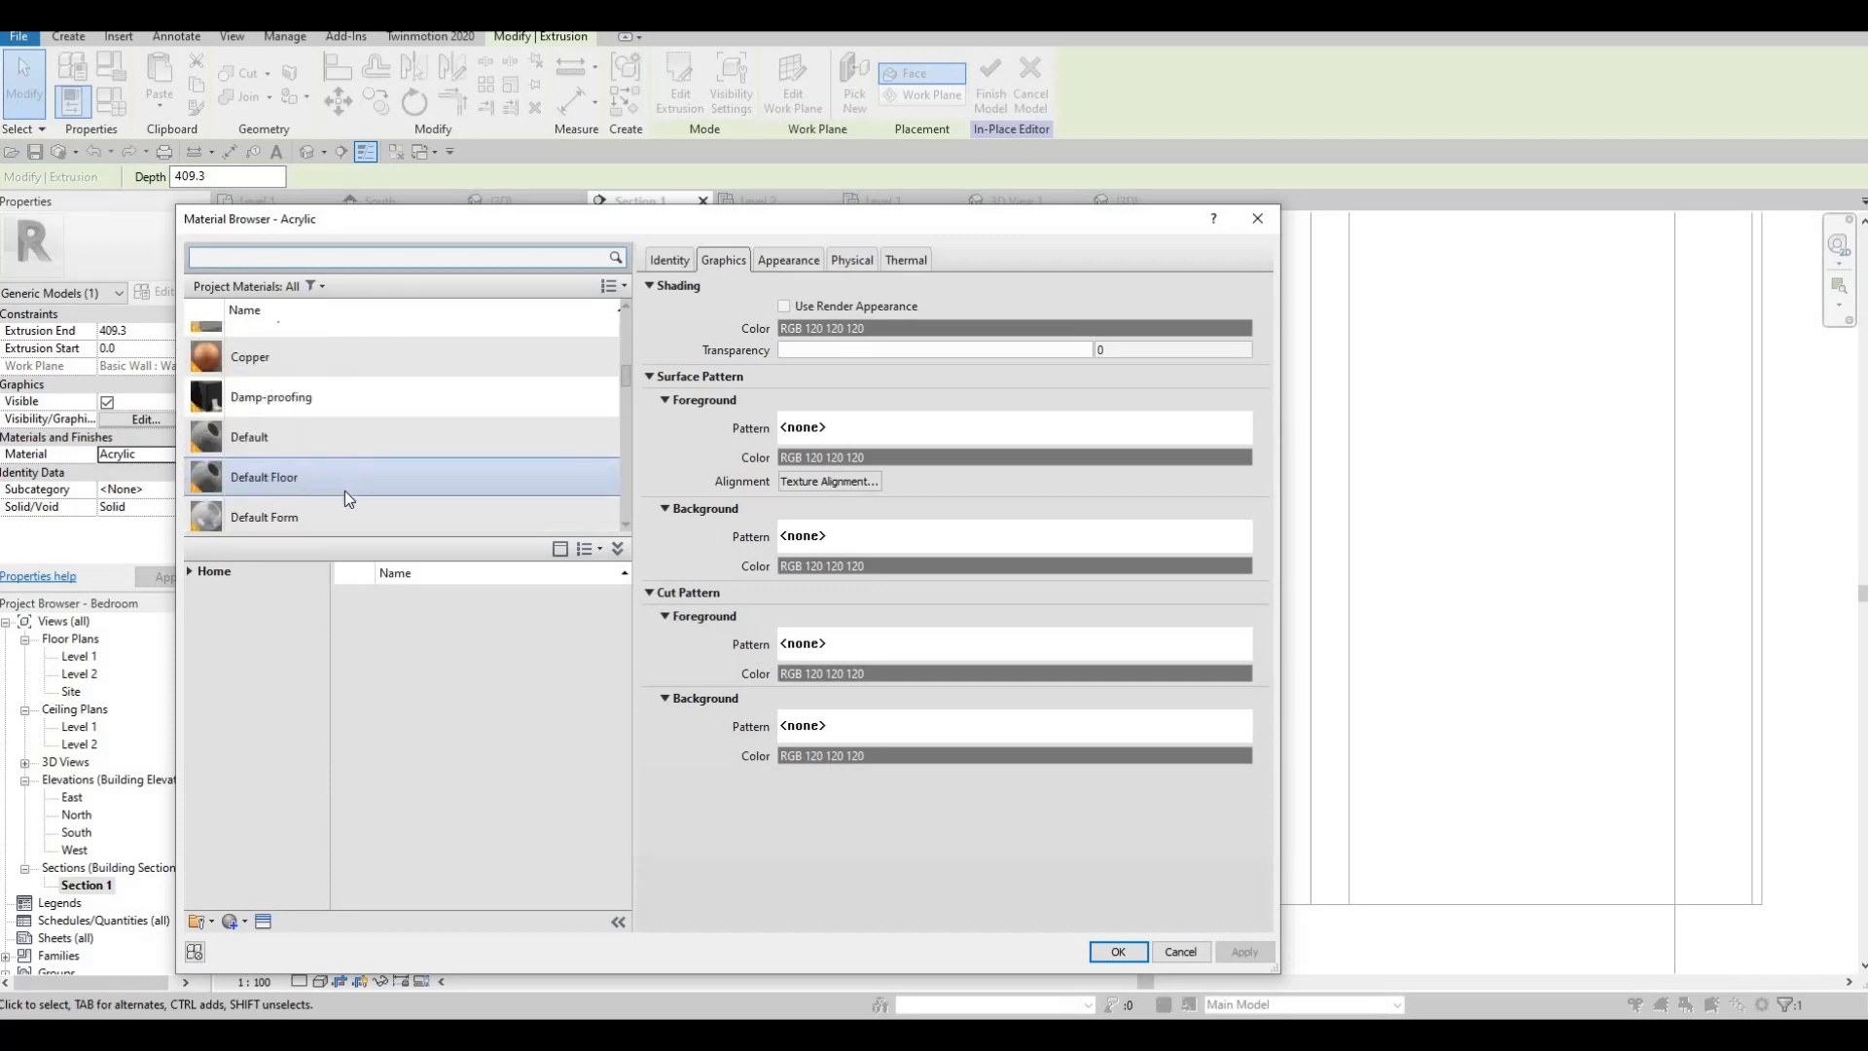
{"action": "scroll", "coordinate": [344, 491], "scroll_direction": "down", "scroll_amount": 4}
{"action": "scroll", "coordinate": [337, 492], "scroll_direction": "down", "scroll_amount": 5}
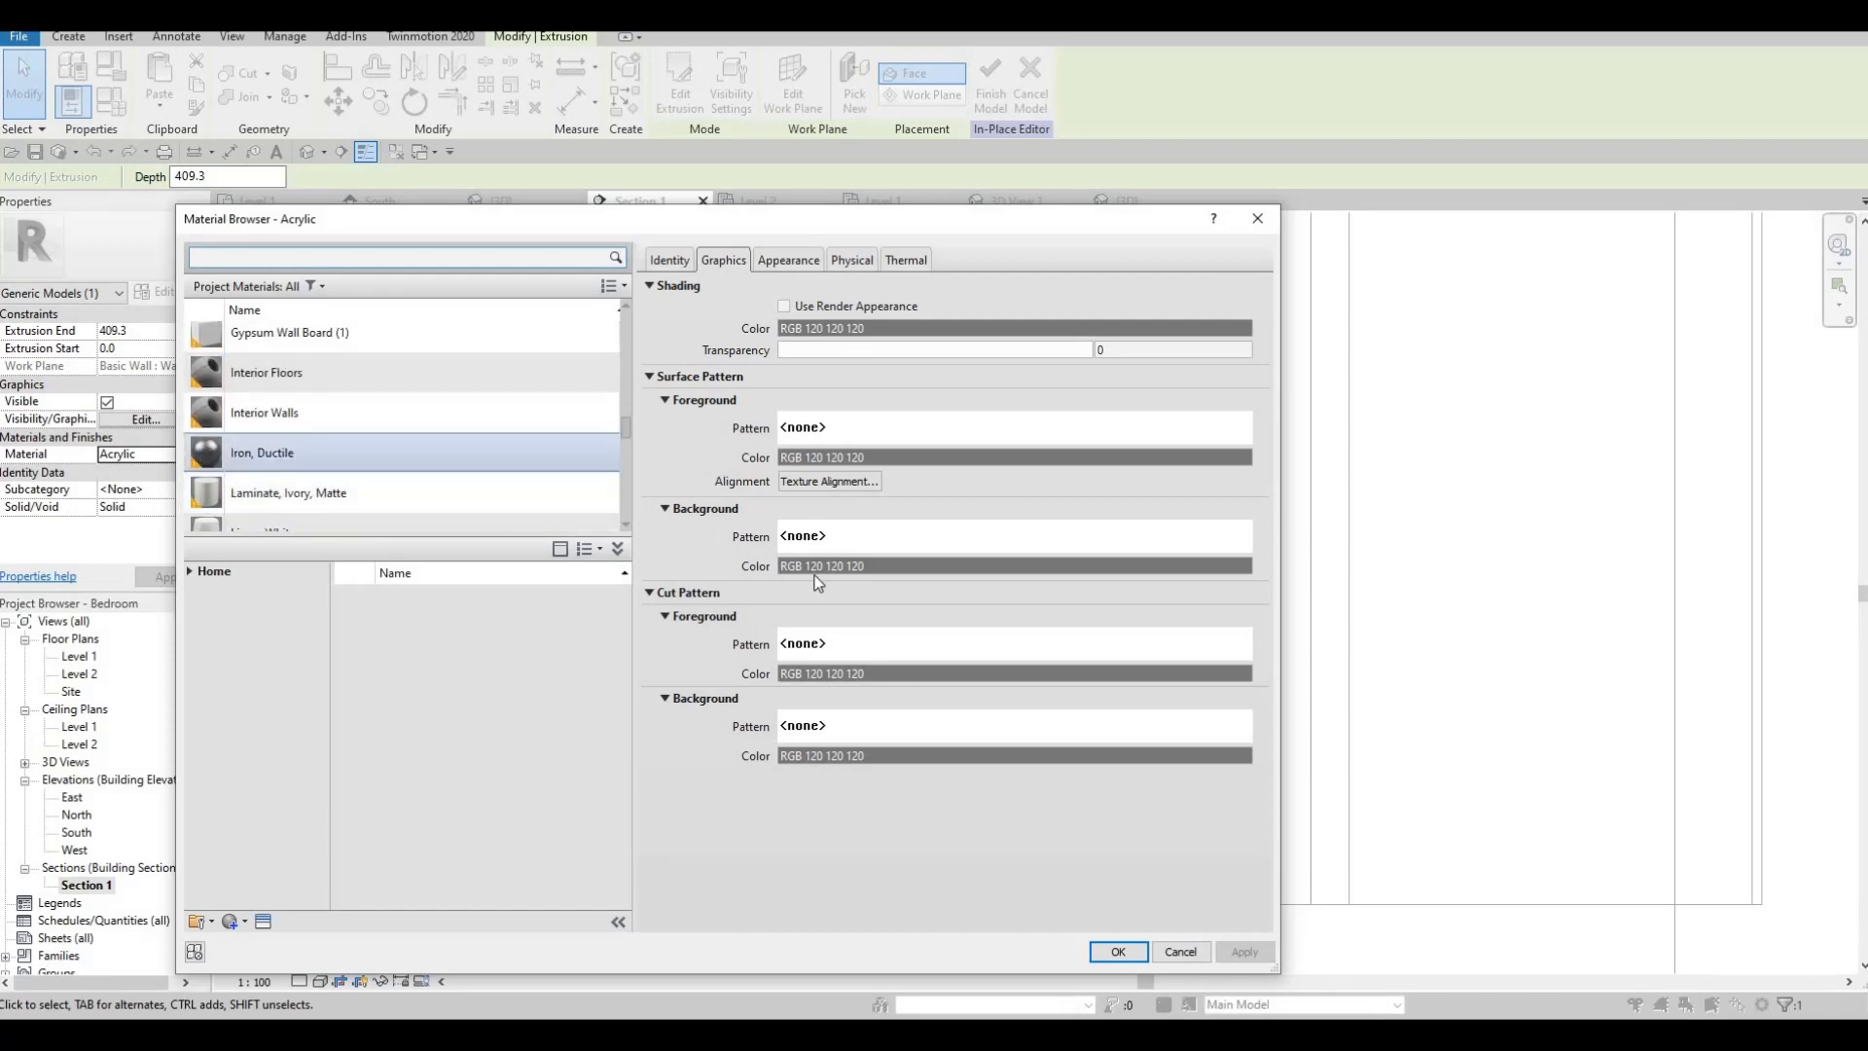
{"action": "left_click", "coordinate": [358, 454]}
{"action": "key", "text": "Return"}
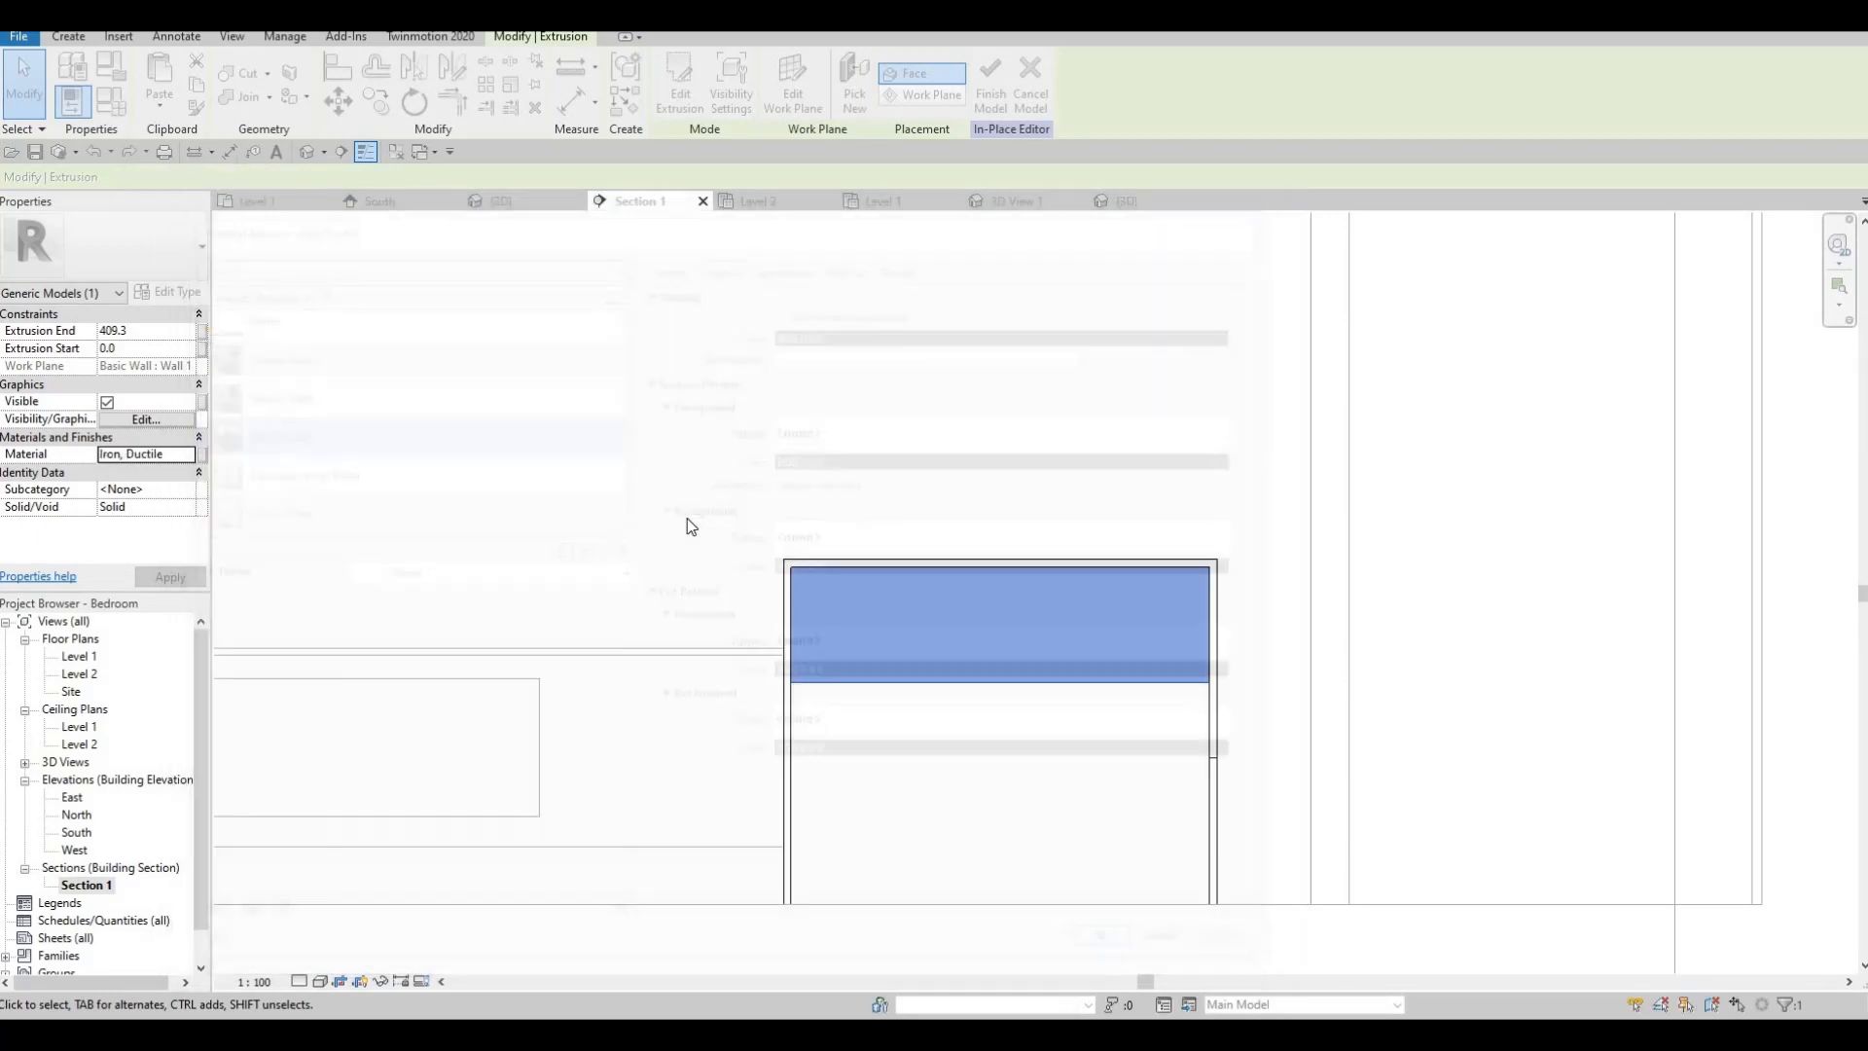
- Start a void extrusion on the block's front face and sketch a vertical line about 280 mm long from its top edge's midpoint
{"action": "left_click", "coordinate": [78, 37]}
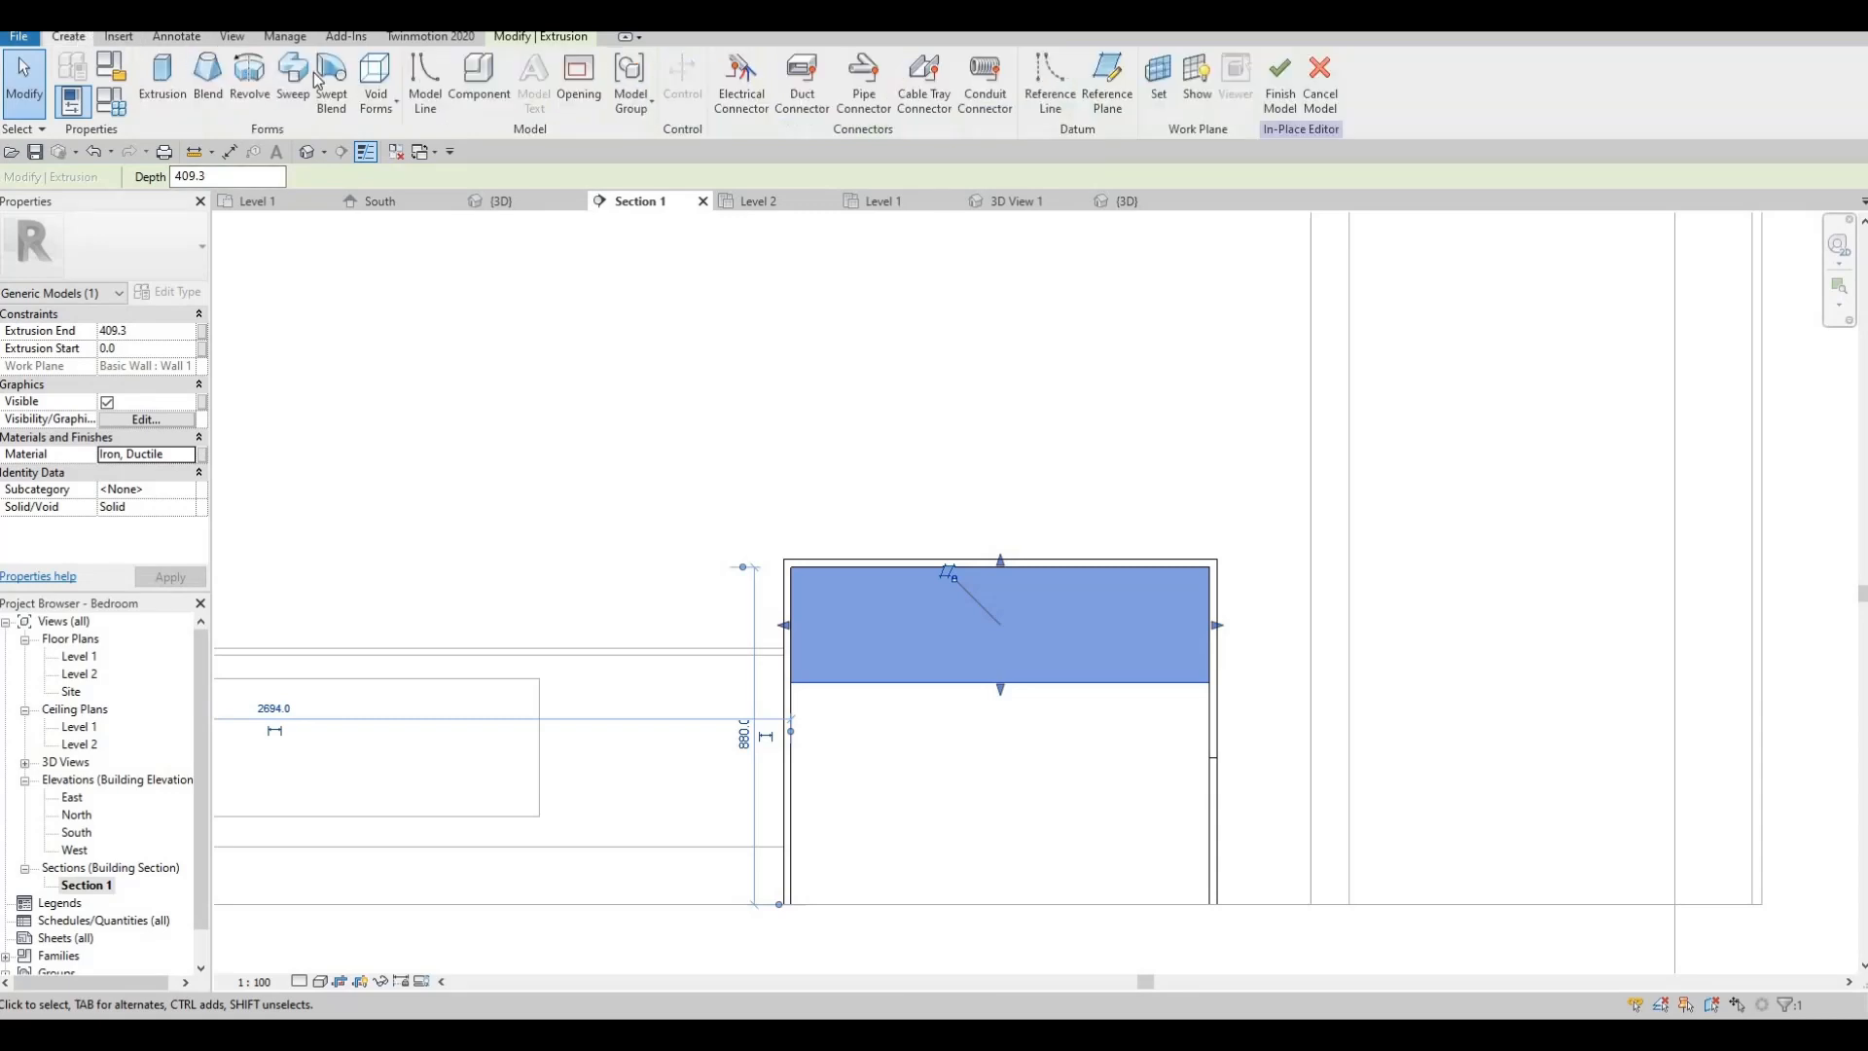
{"action": "left_click", "coordinate": [375, 82]}
{"action": "left_click", "coordinate": [426, 140]}
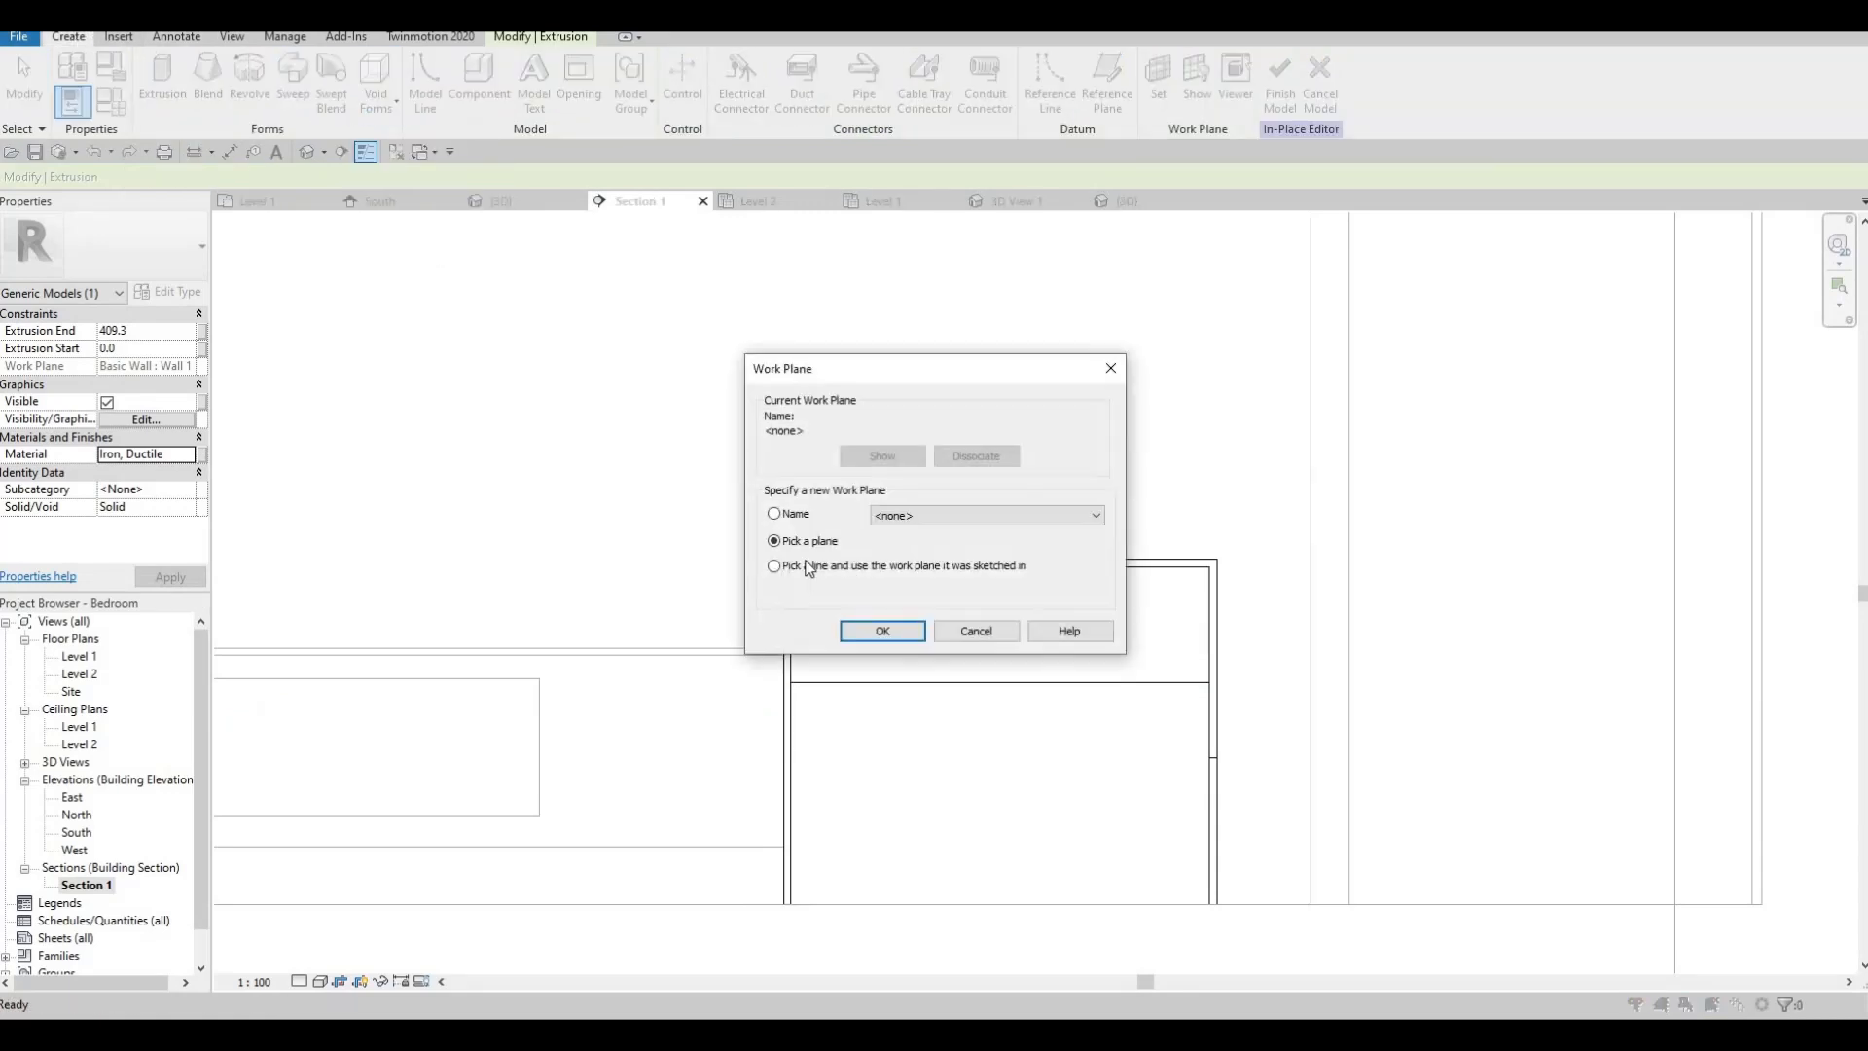
{"action": "left_click", "coordinate": [878, 632]}
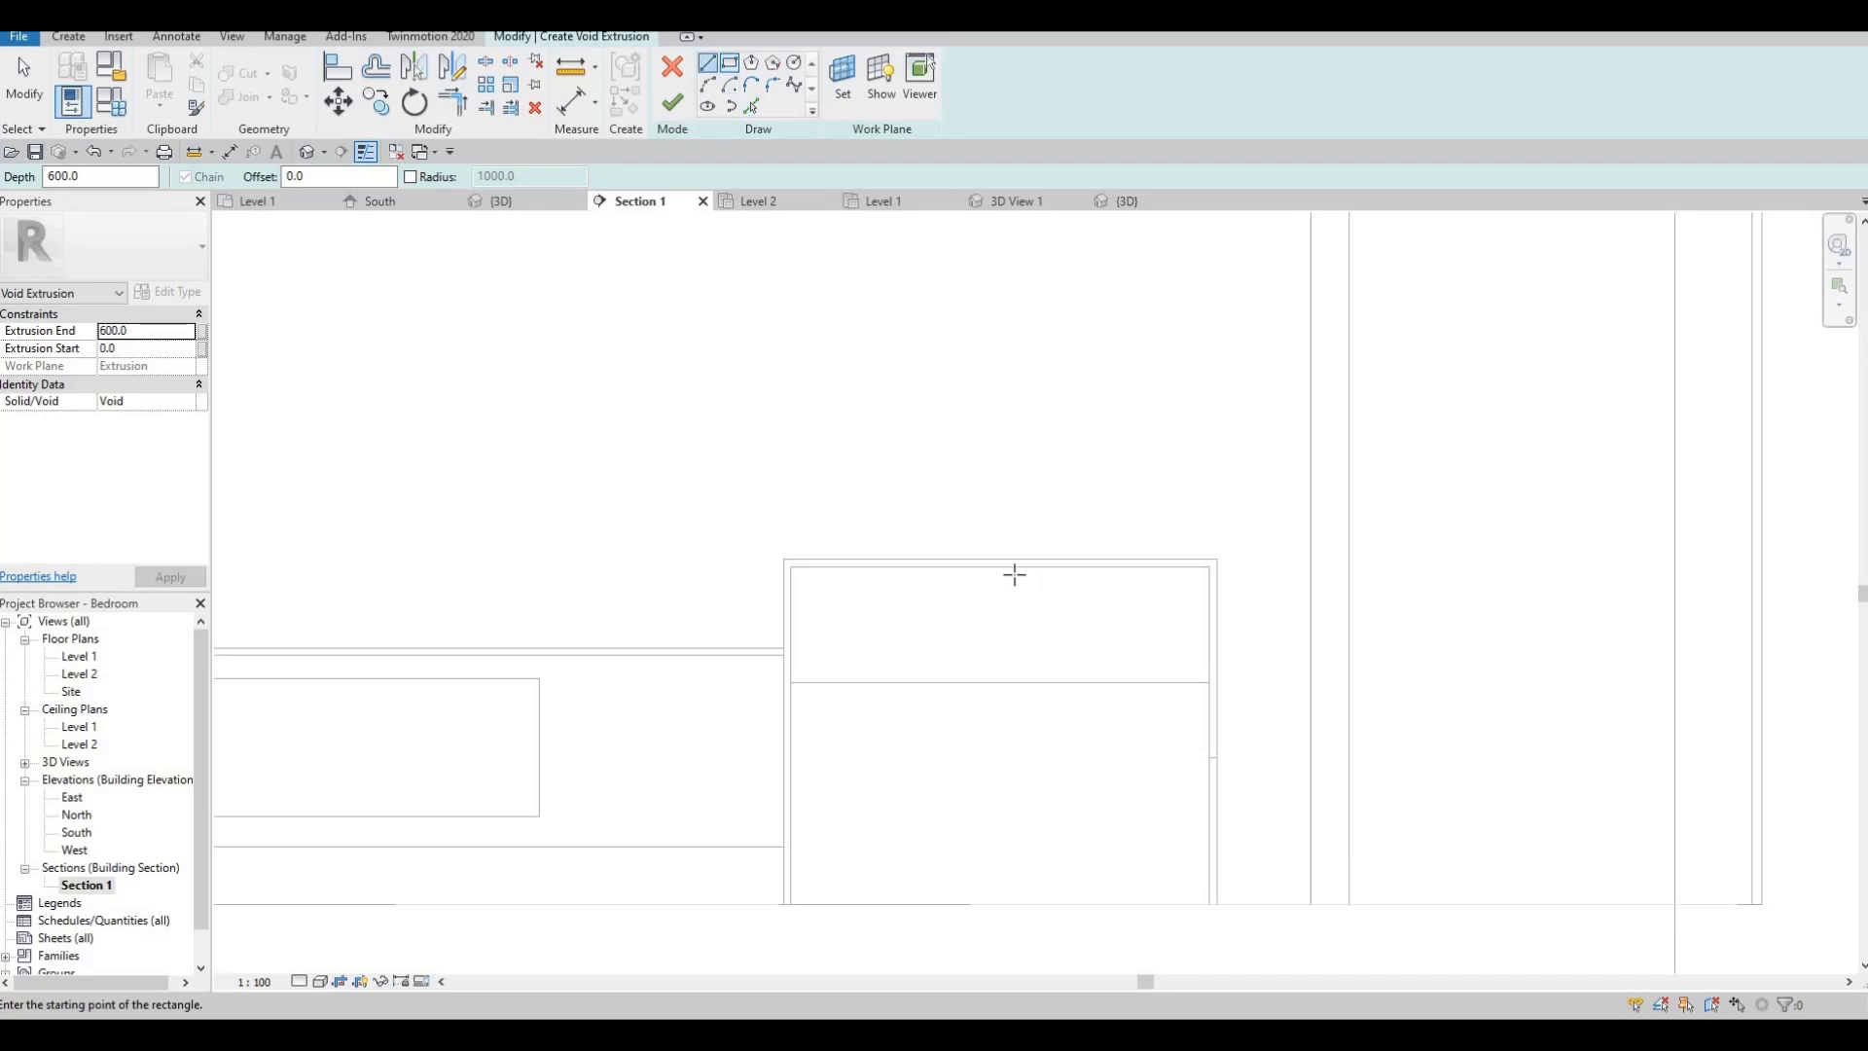
{"action": "left_click", "coordinate": [1002, 569]}
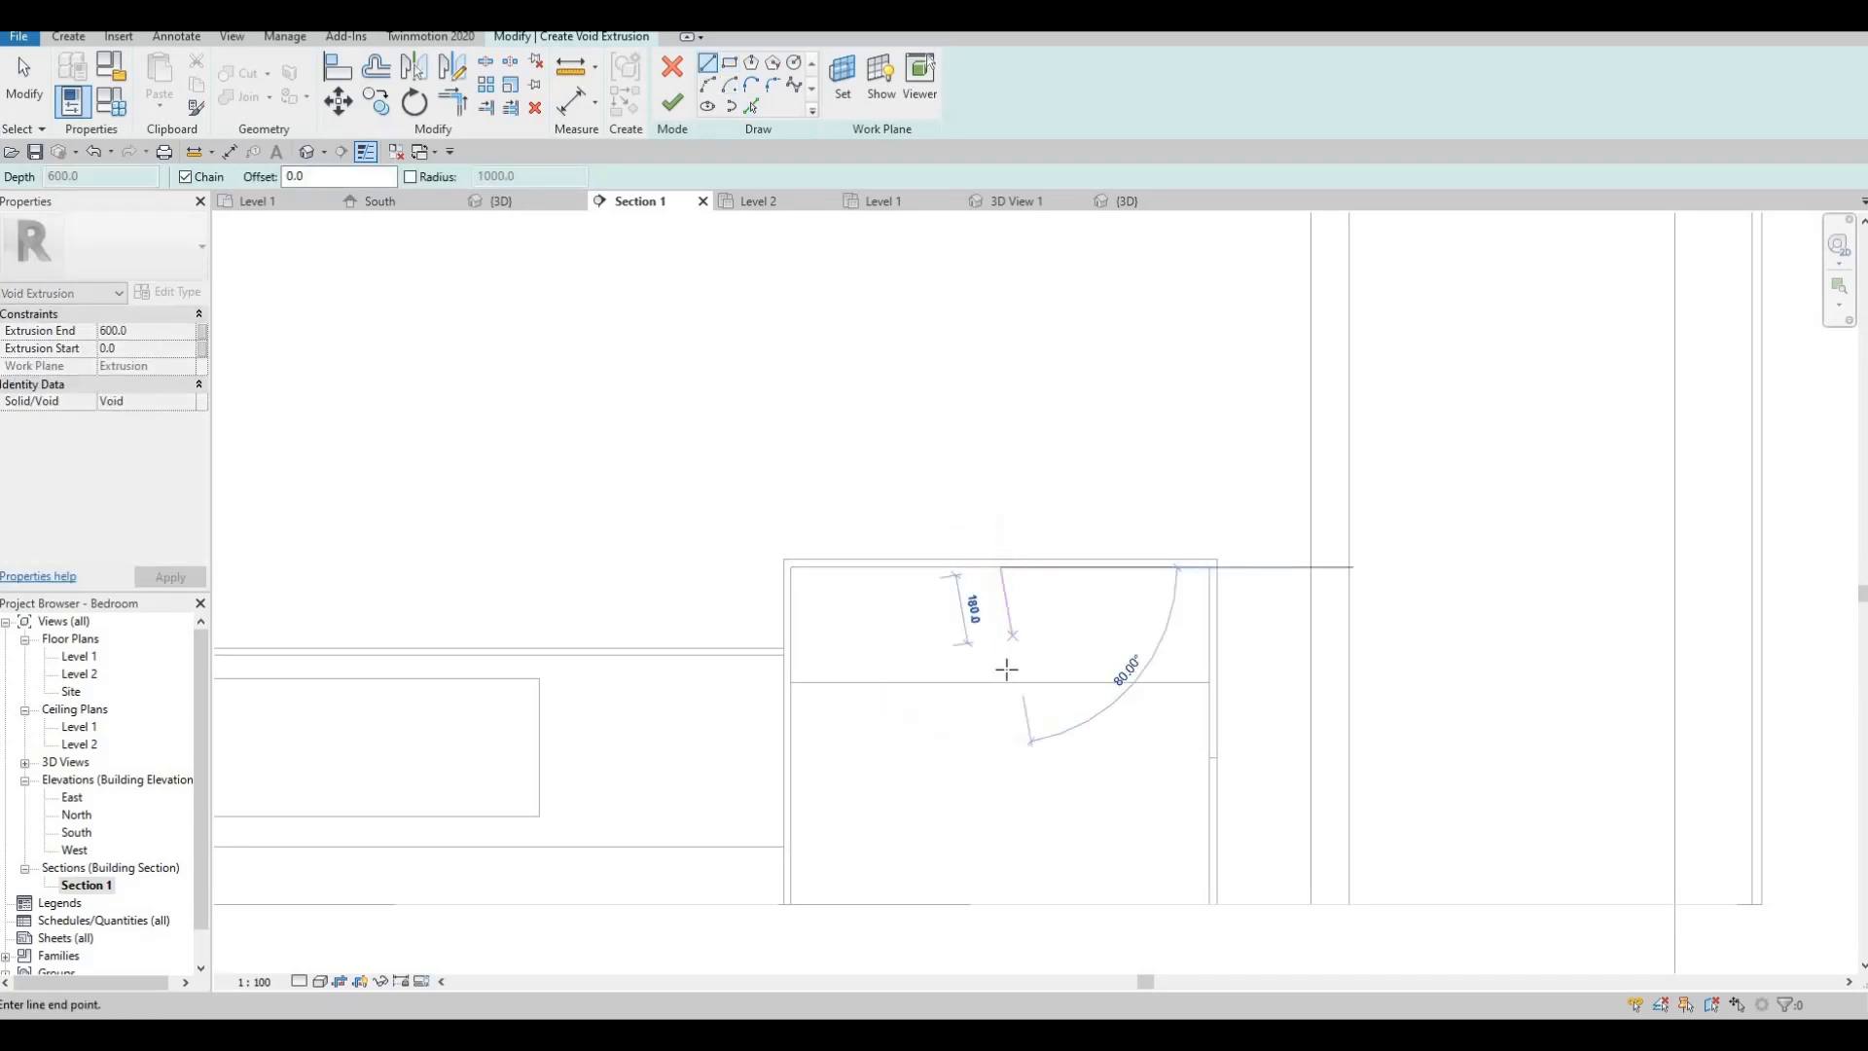
{"action": "key", "text": "Escape"}
{"action": "key", "text": "Escape"}
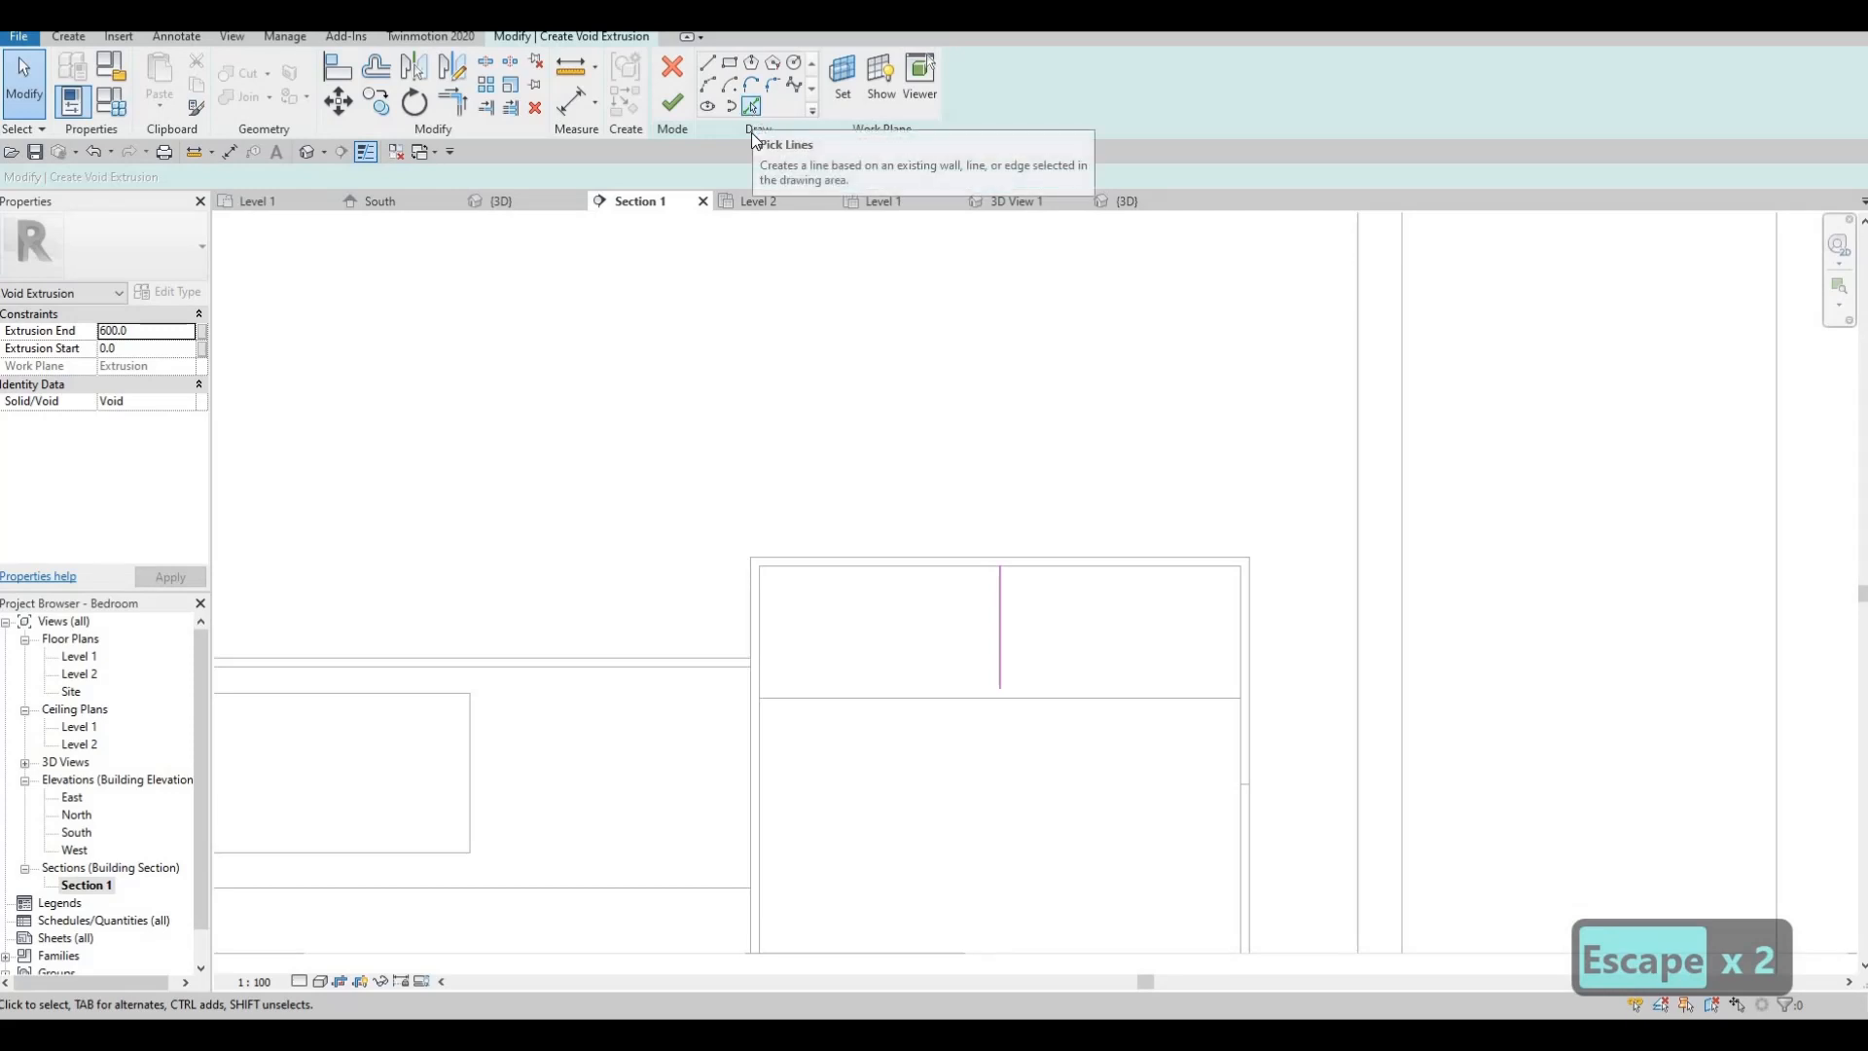
- Offset the vertical line by 5 mm to both sides and delete the original centre line
{"action": "left_click", "coordinate": [751, 107]}
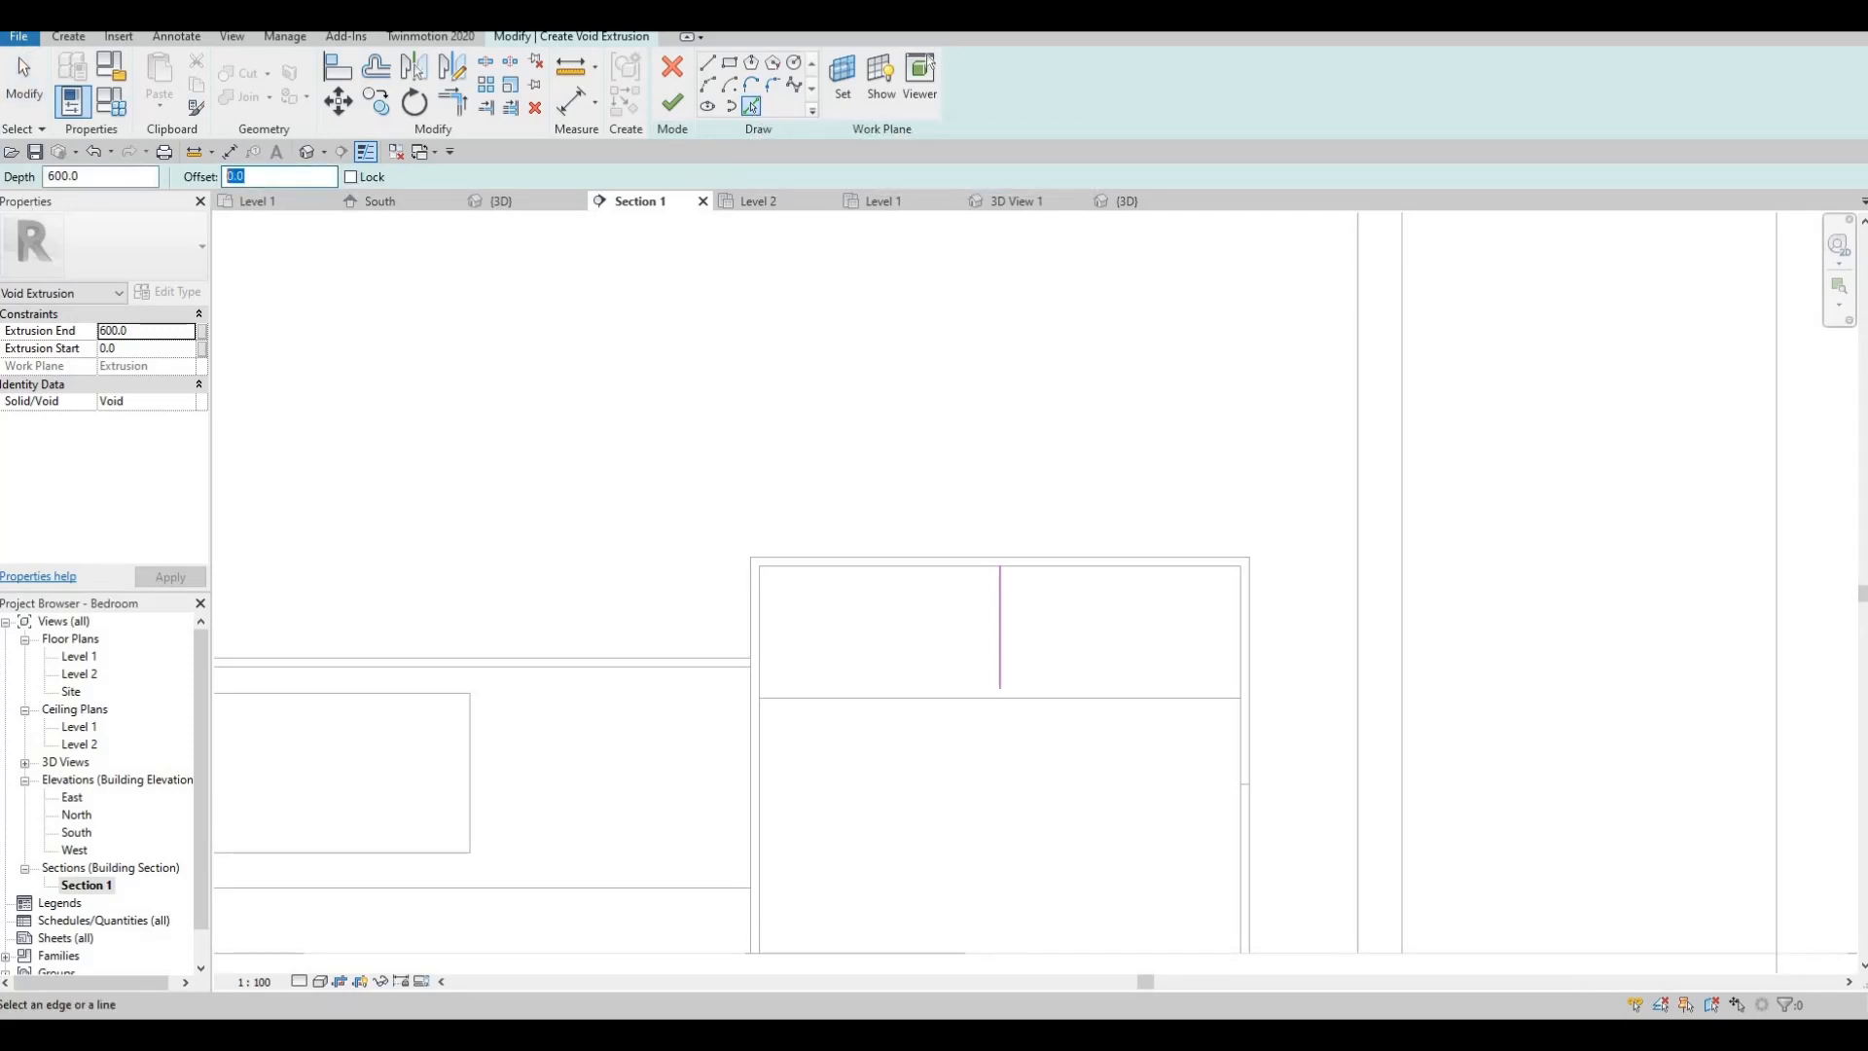
{"action": "type", "text": "5"}
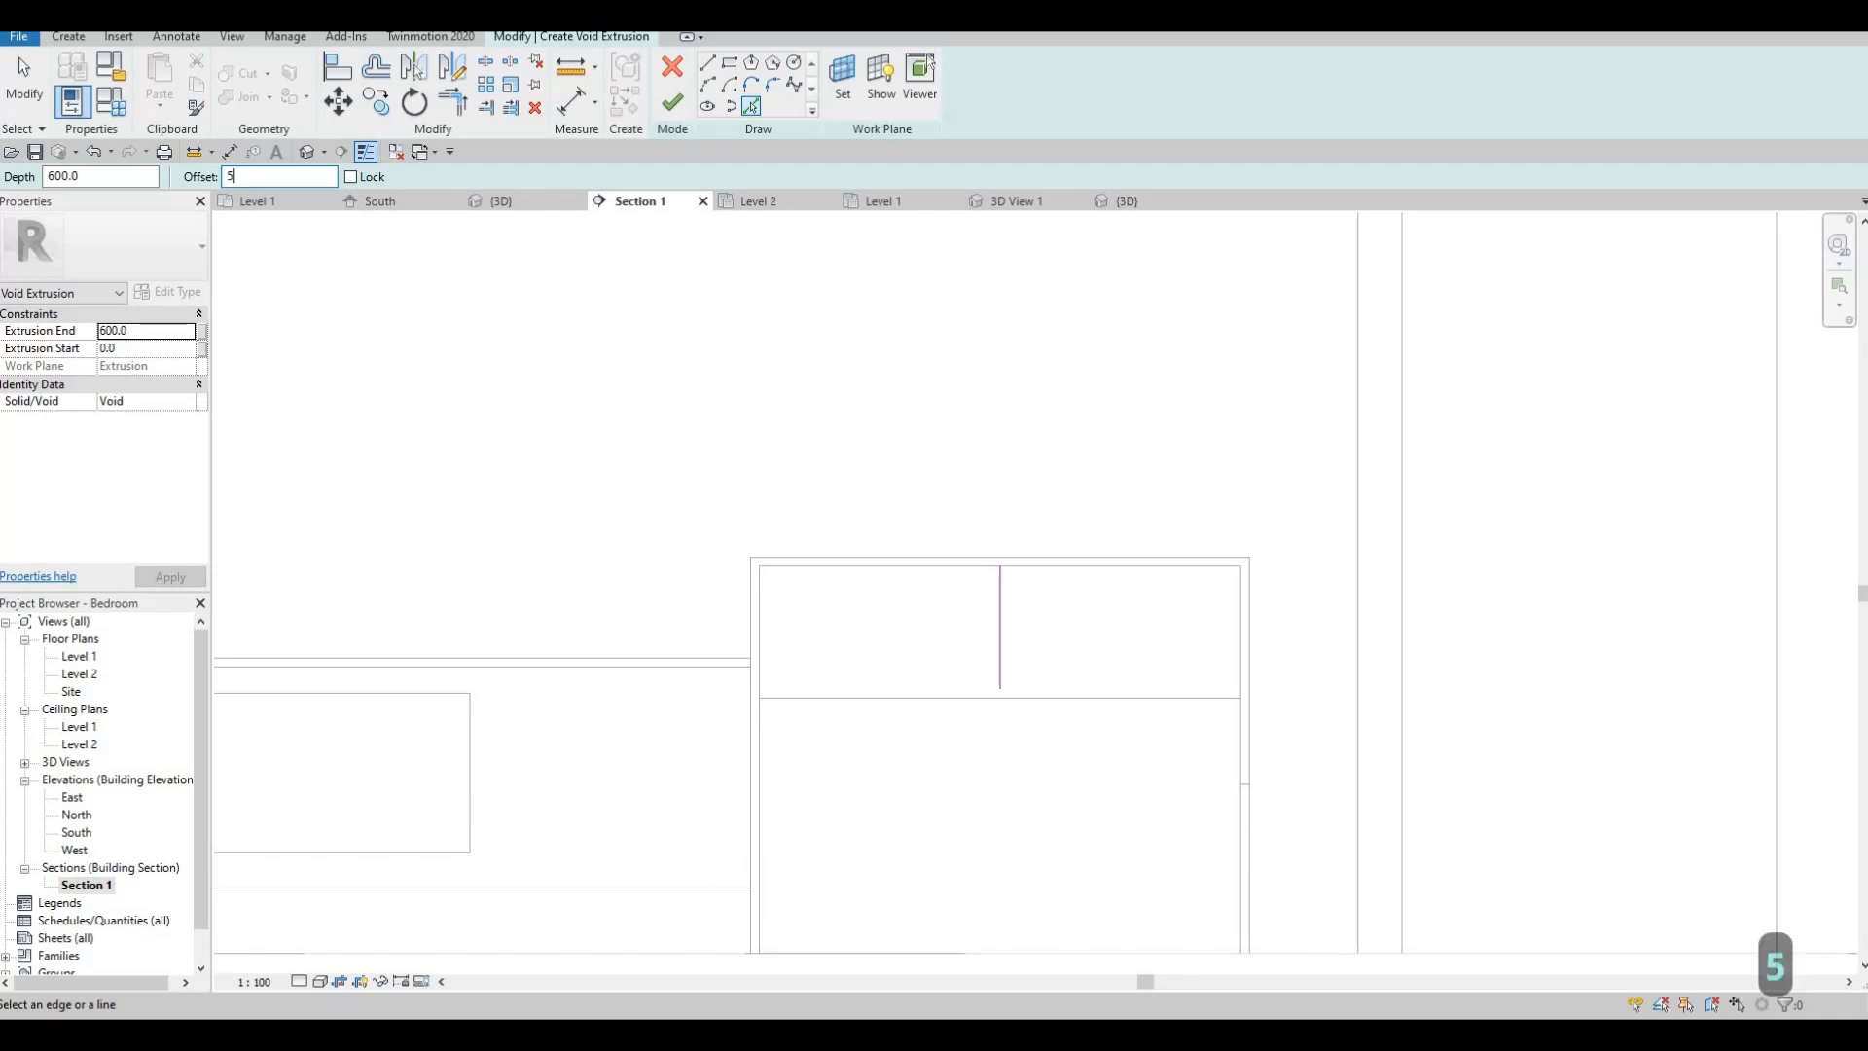
{"action": "left_click", "coordinate": [1002, 652]}
{"action": "scroll", "coordinate": [999, 589], "scroll_direction": "up", "scroll_amount": 3}
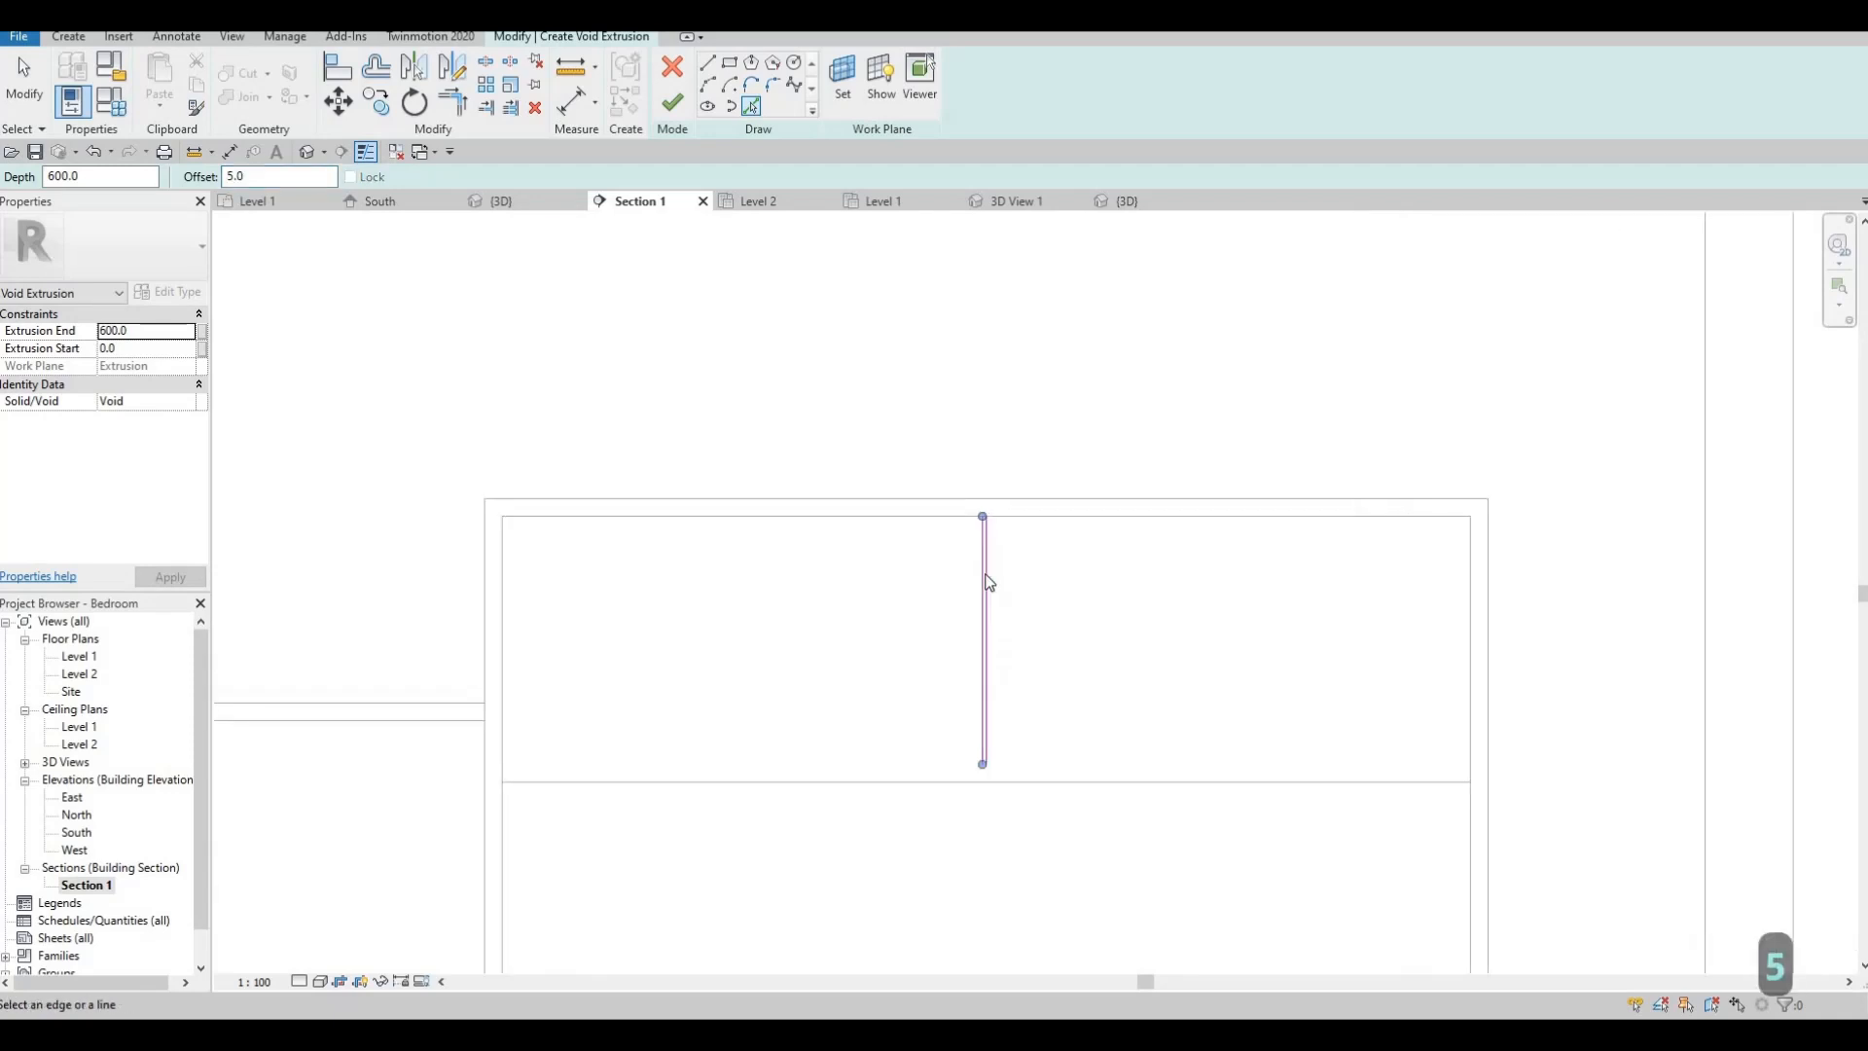
{"action": "scroll", "coordinate": [1002, 523], "scroll_direction": "up", "scroll_amount": 2}
{"action": "key", "text": "Escape"}
{"action": "key", "text": "Escape"}
{"action": "key", "text": "Escape"}
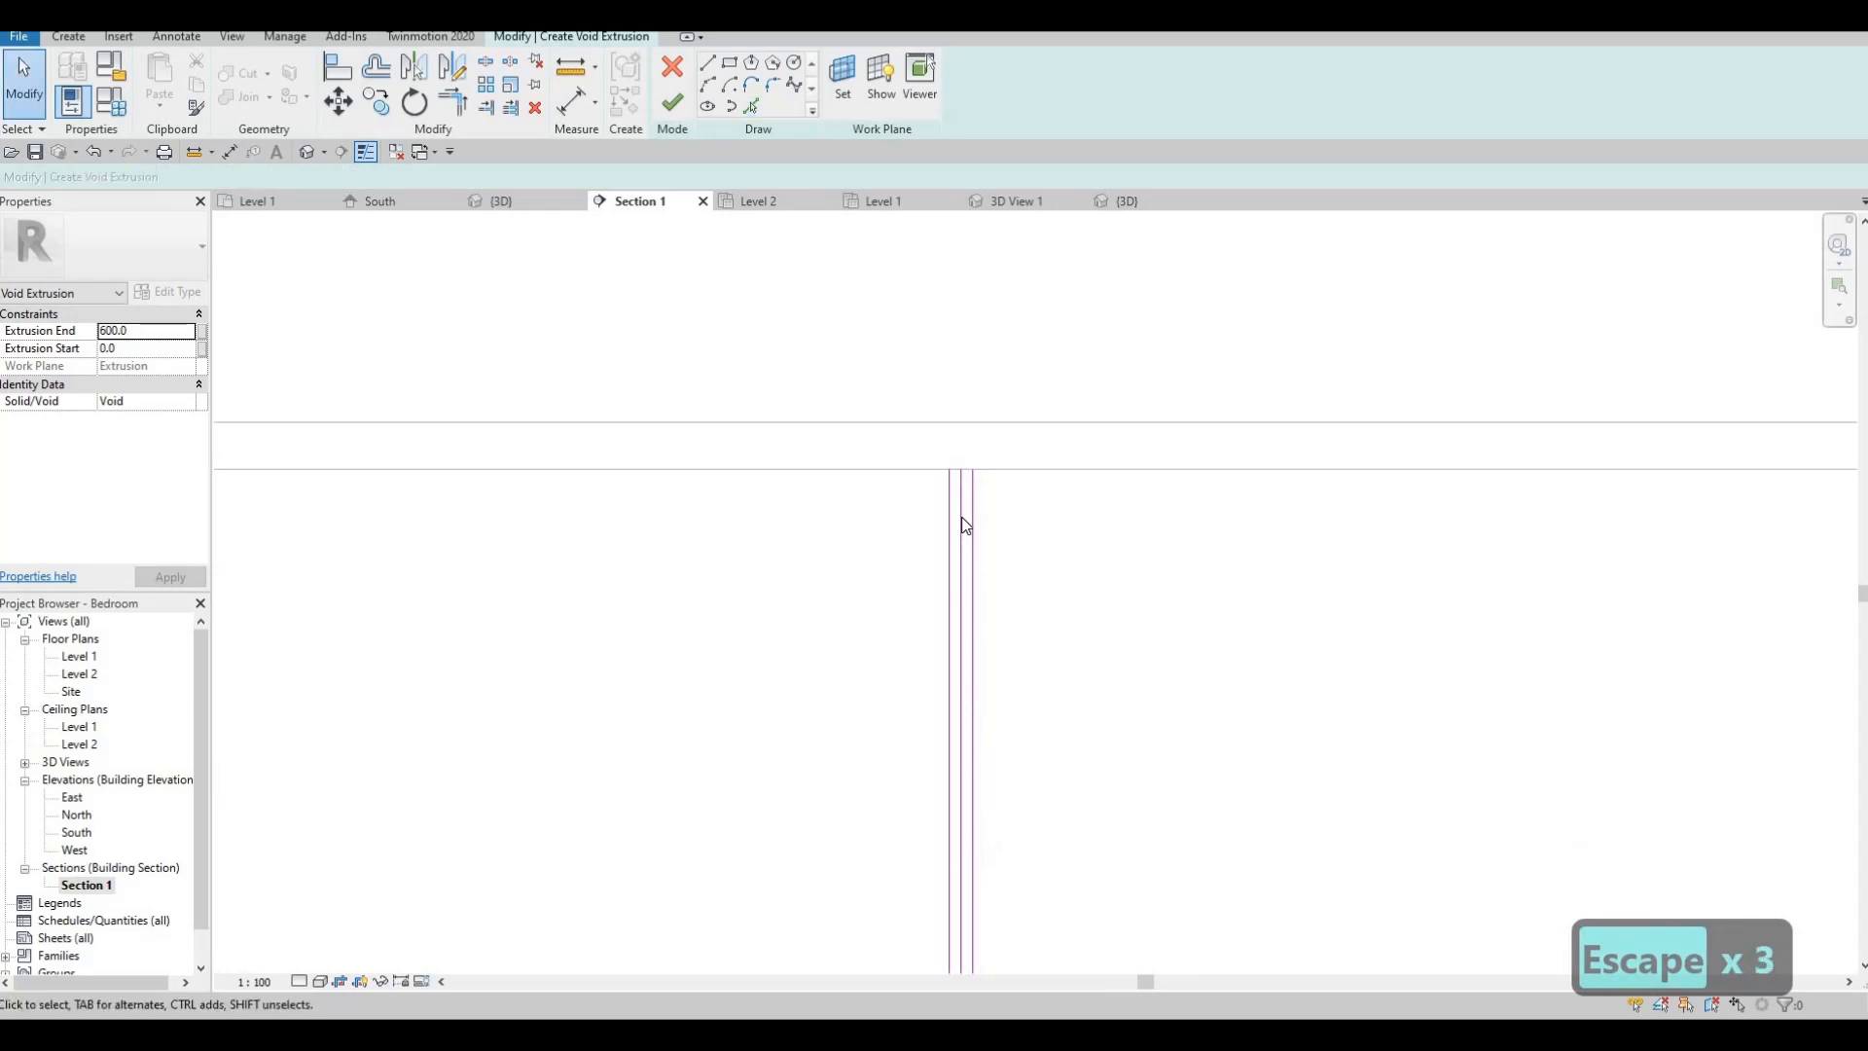
{"action": "left_click", "coordinate": [962, 530]}
{"action": "key", "text": "Delete"}
{"action": "scroll", "coordinate": [847, 442], "scroll_direction": "down", "scroll_amount": 3}
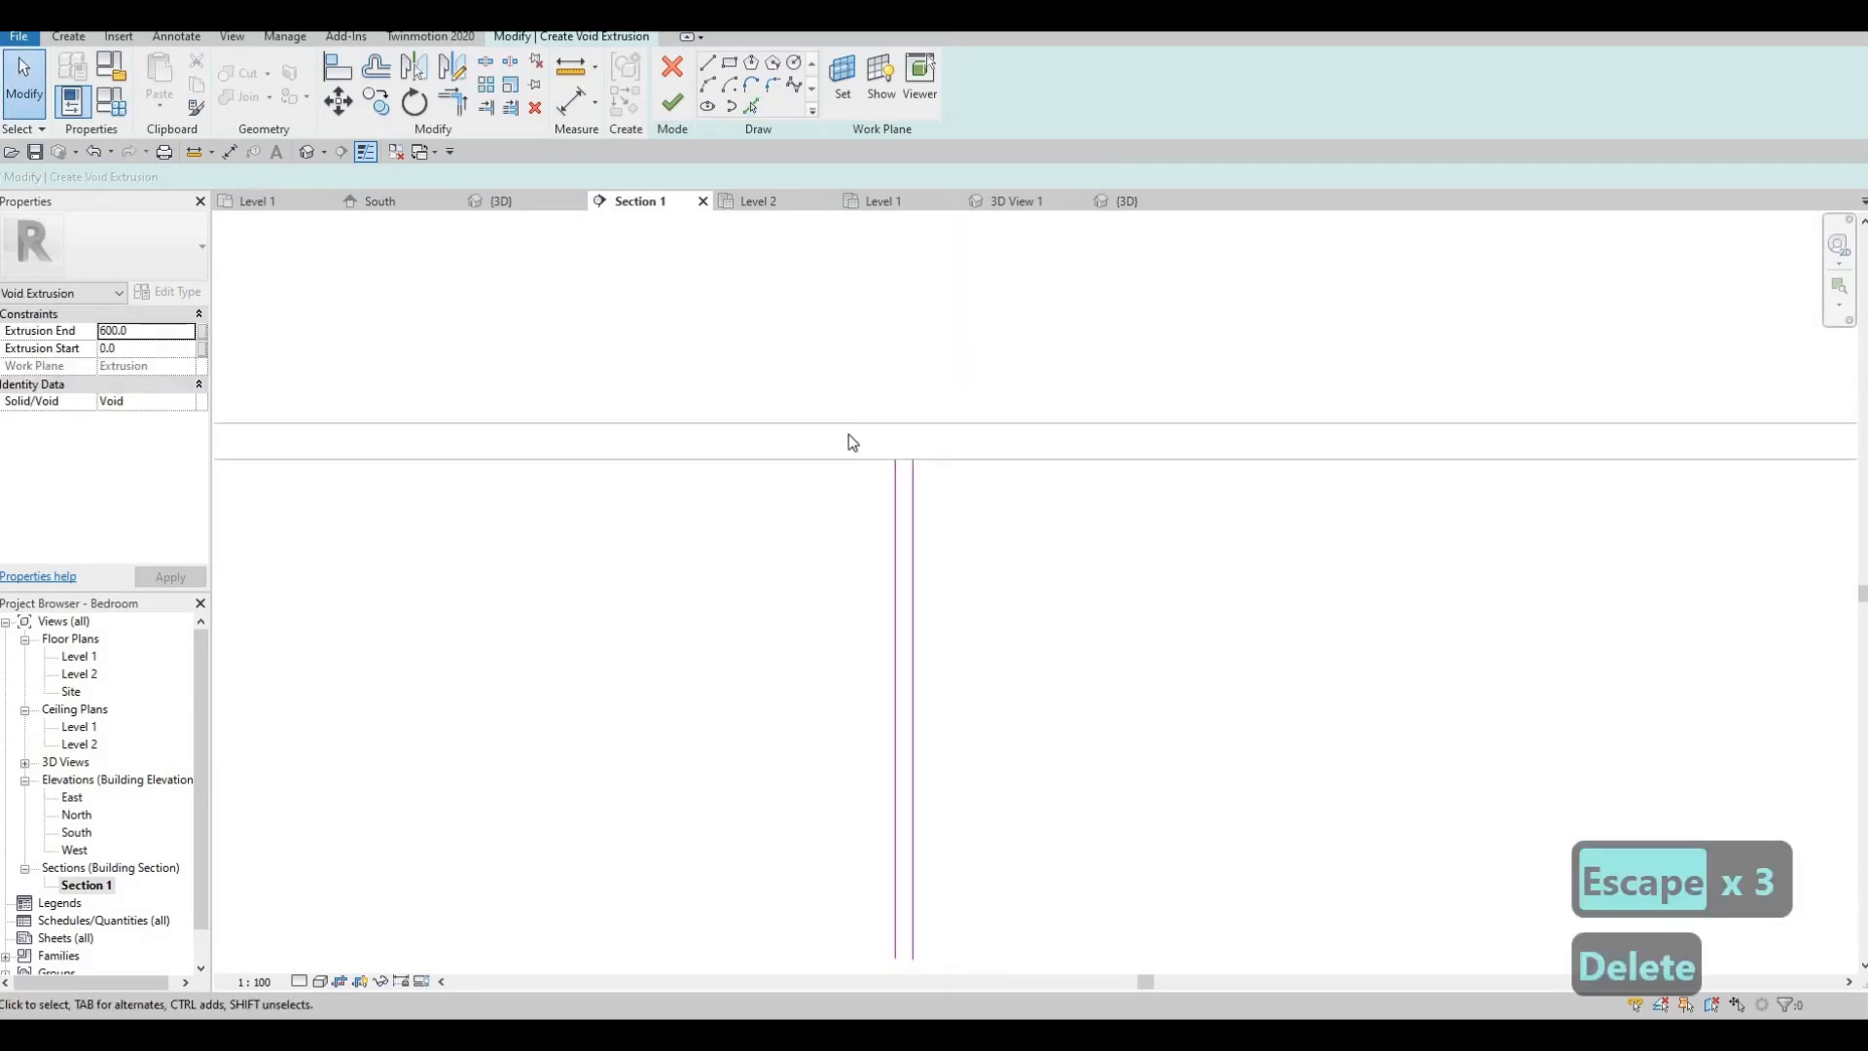
{"action": "key", "text": "Escape"}
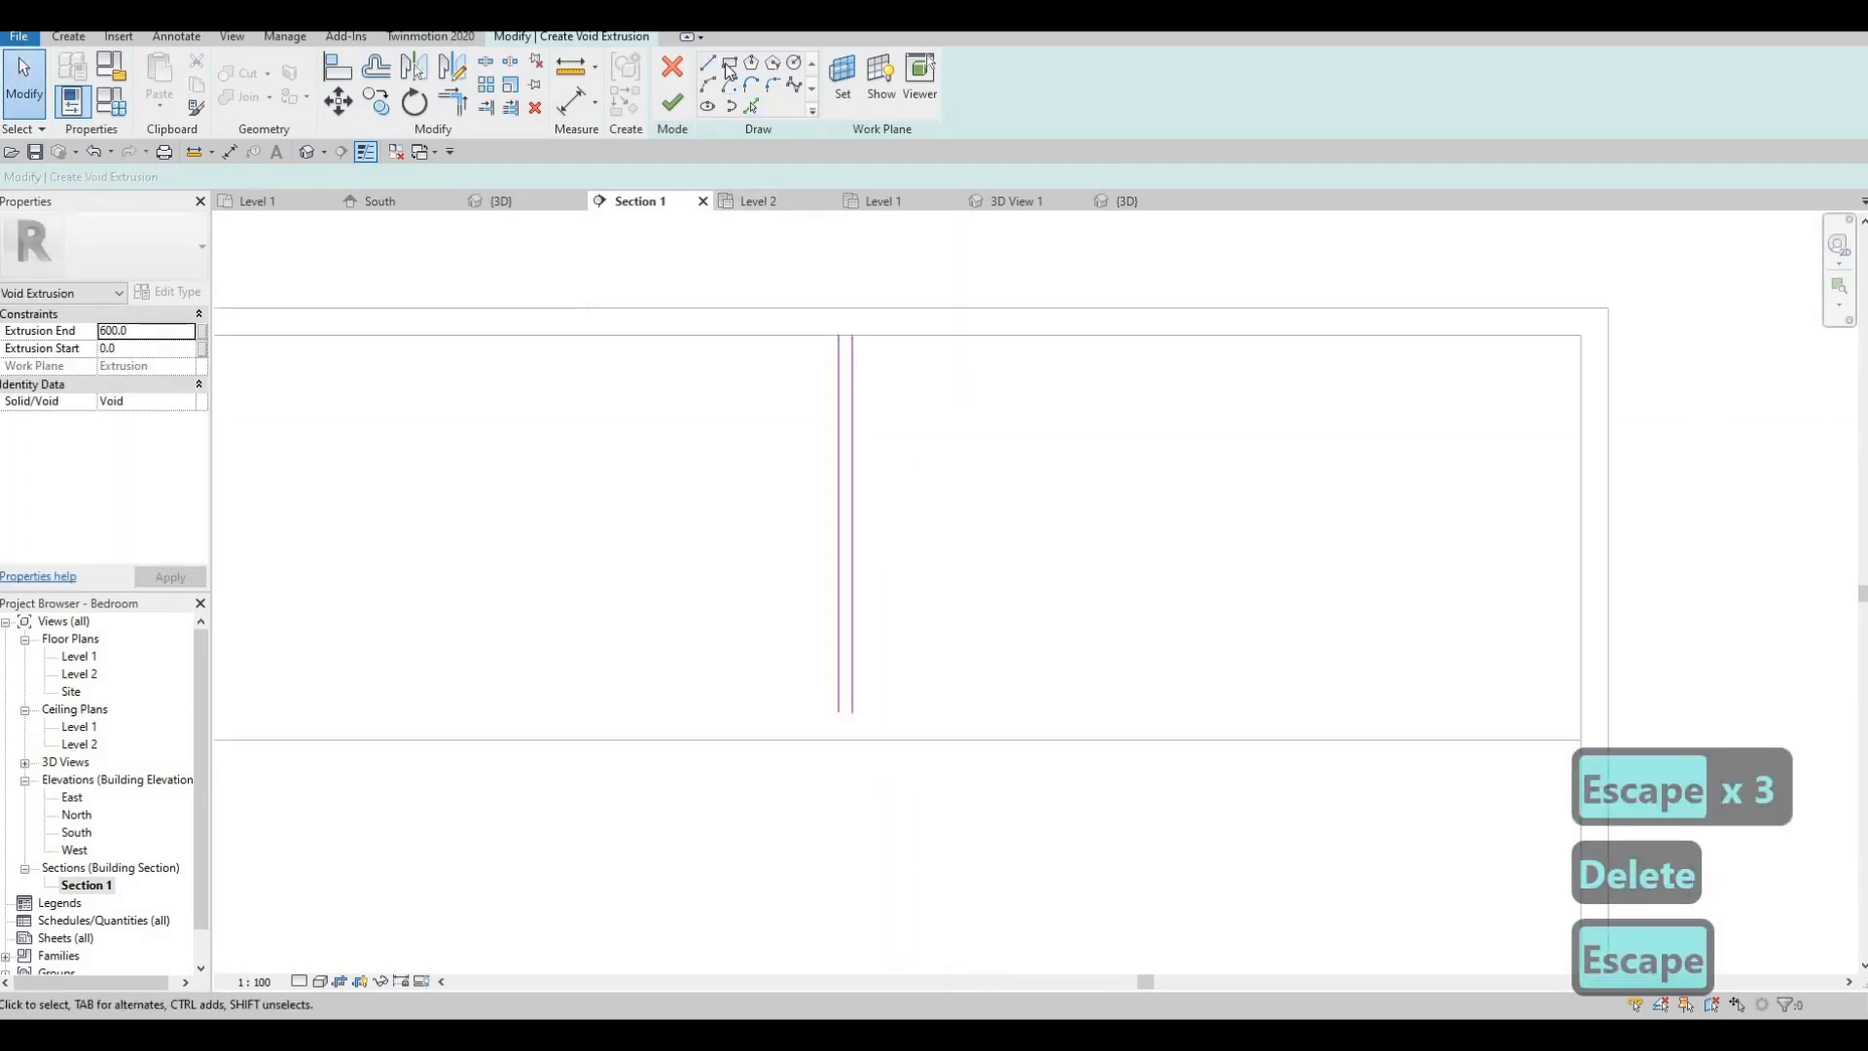
- Close the narrow void profile with short lines joining the two offset lines at both ends
{"action": "left_click", "coordinate": [709, 66]}
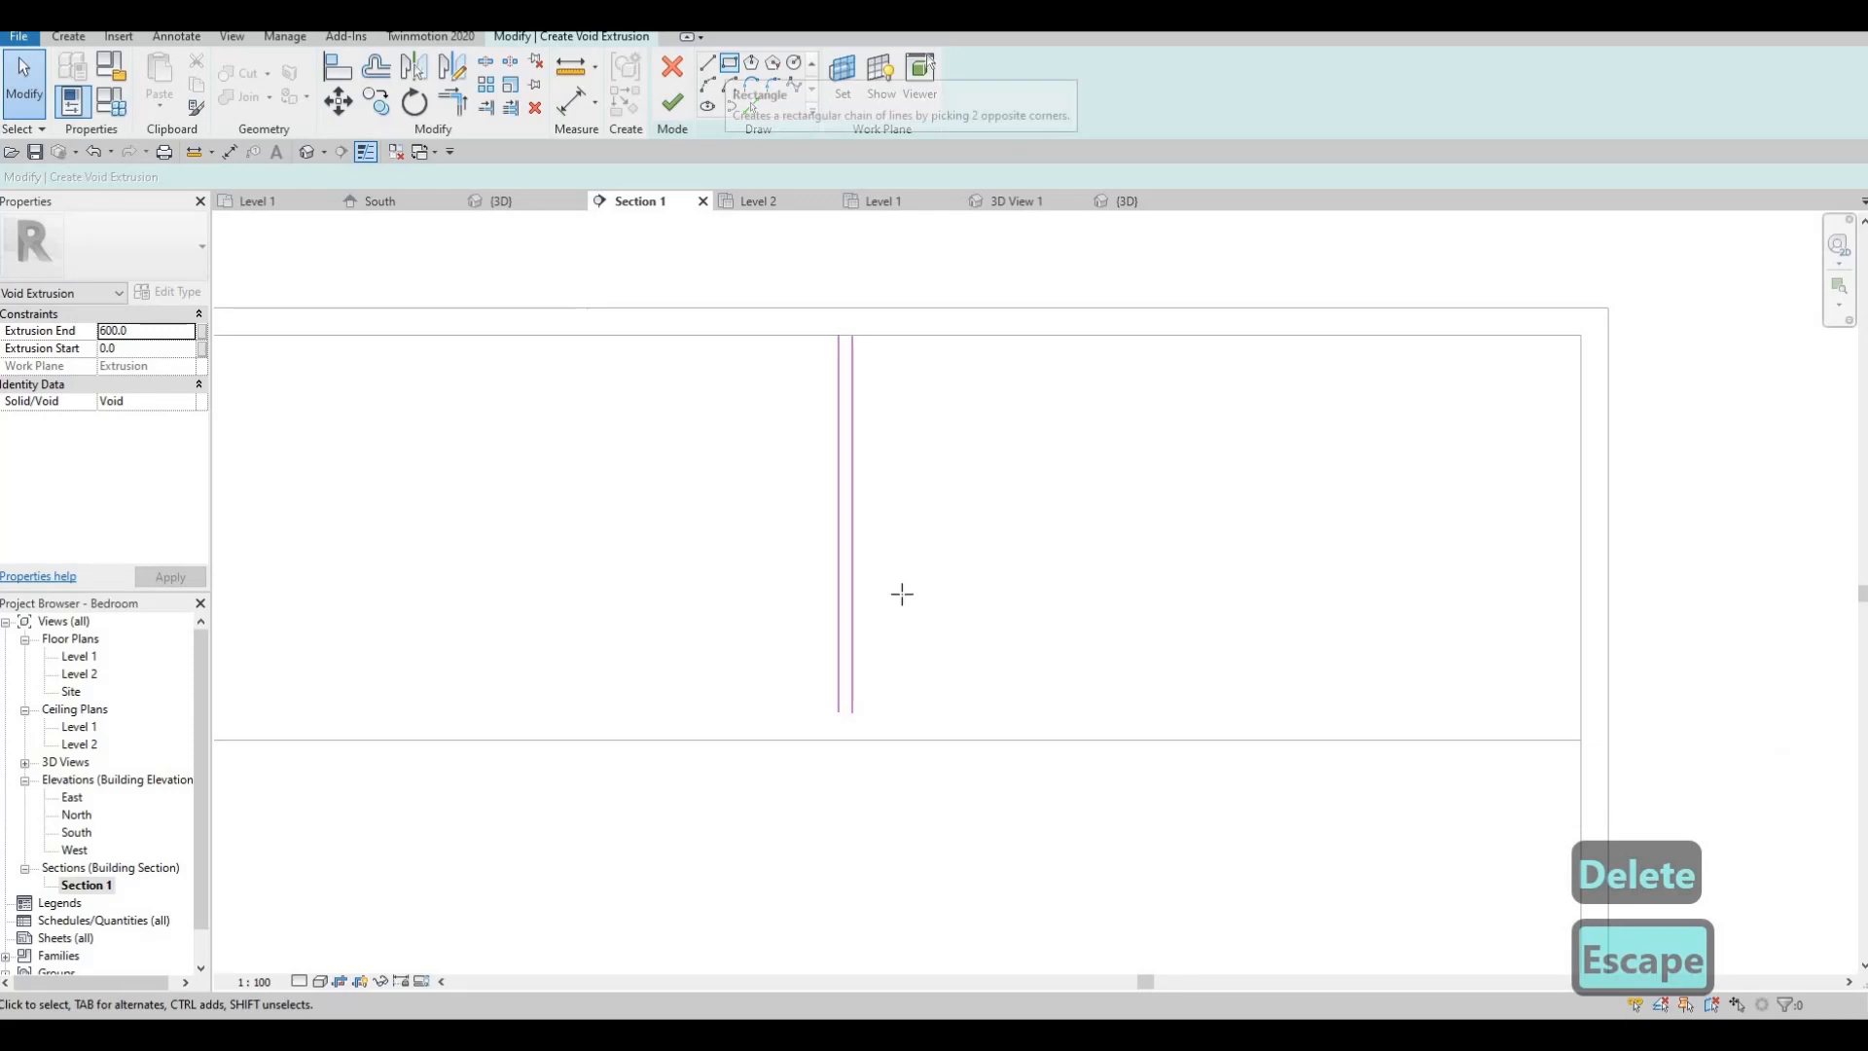
{"action": "left_click", "coordinate": [846, 709]}
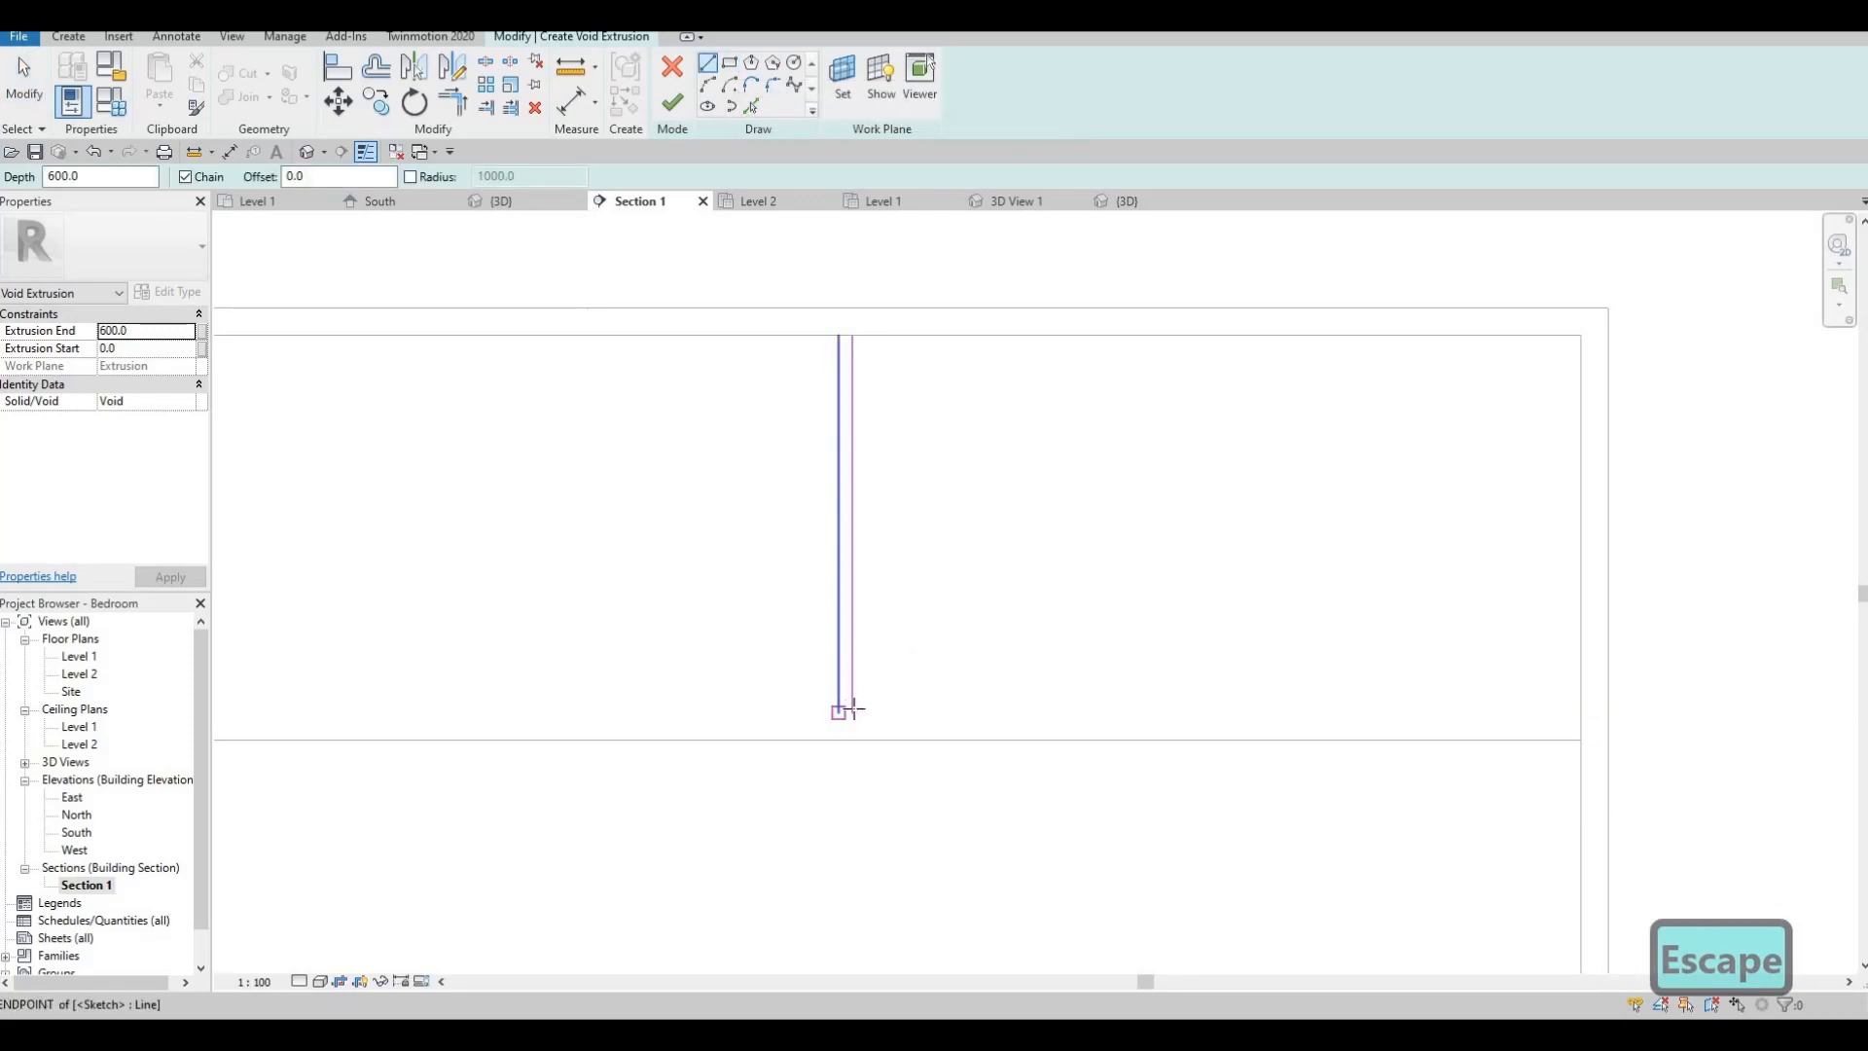
{"action": "left_click", "coordinate": [851, 336]}
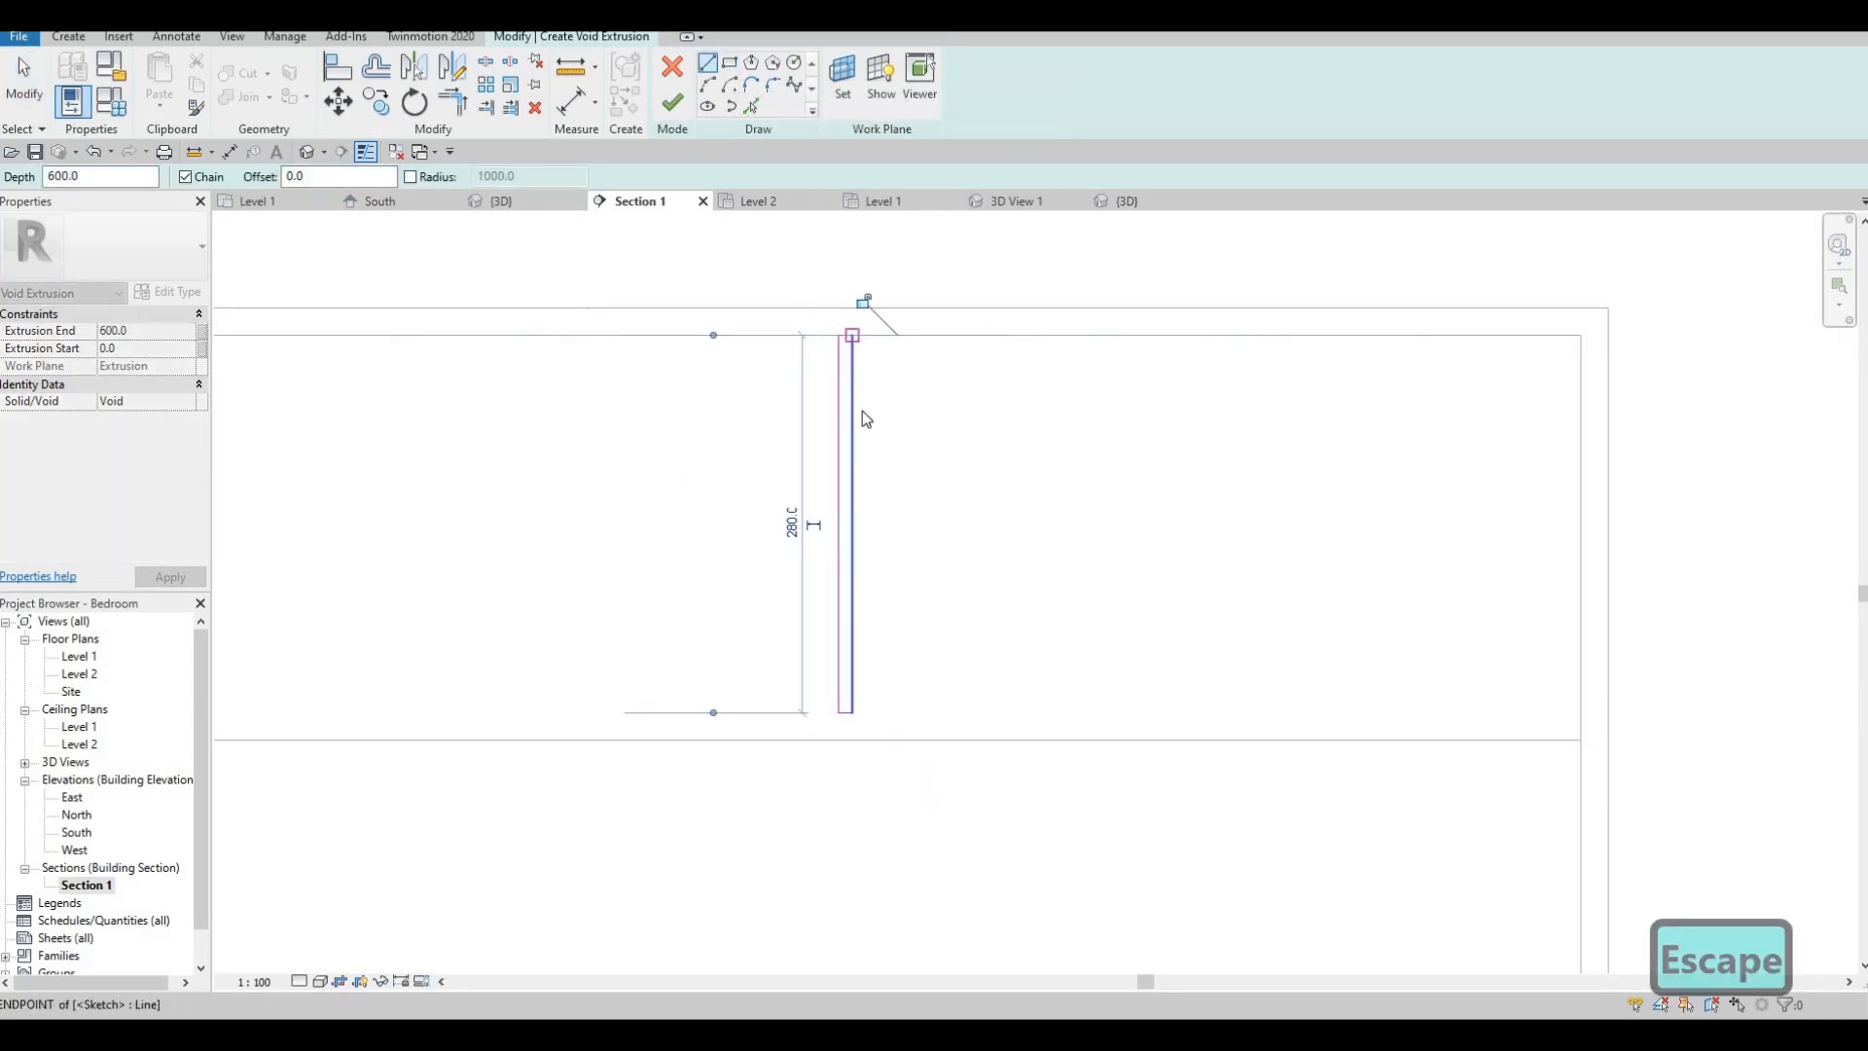
{"action": "key", "text": "Escape"}
{"action": "key", "text": "Escape"}
- Nudge the whole void profile down to centre it between the block's top and bottom edges
{"action": "left_click_drag", "start_coordinate": [805, 315], "coordinate": [897, 737]}
{"action": "key", "text": "Down"}
{"action": "key", "text": "Down"}
{"action": "key", "text": "Down"}
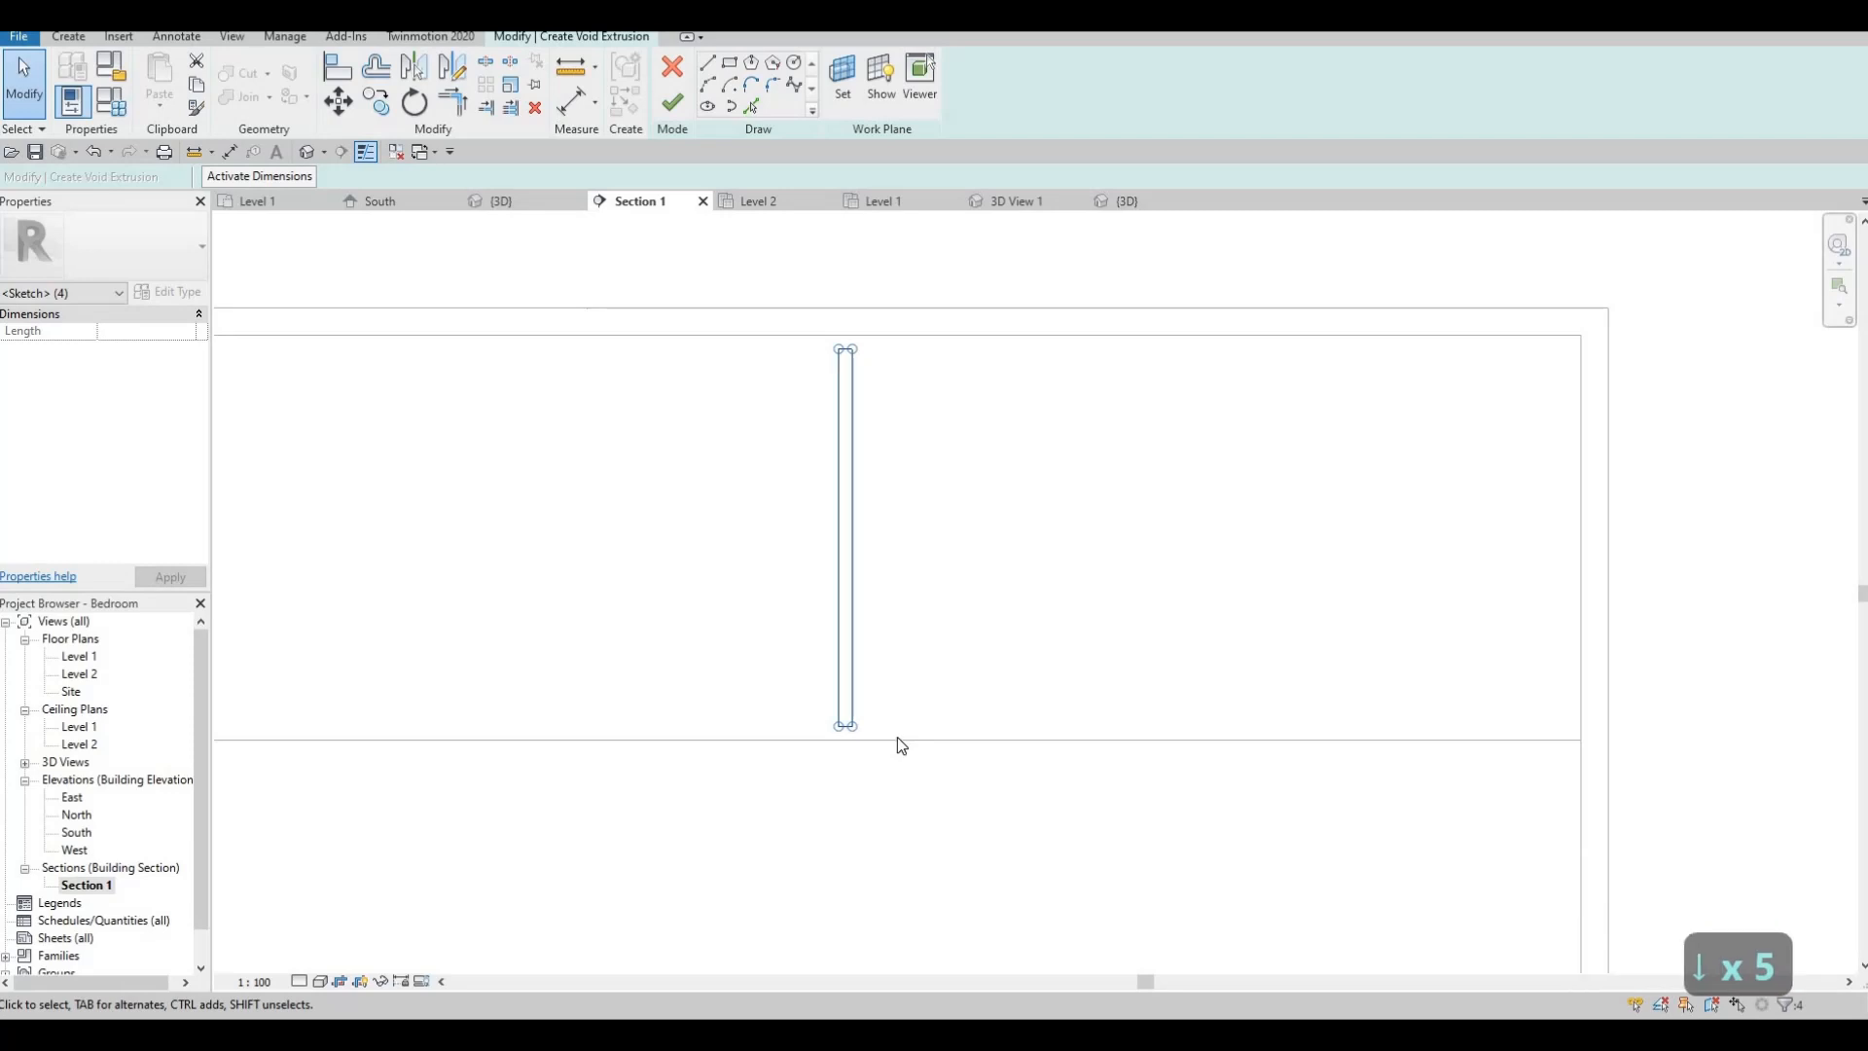
{"action": "key", "text": "Escape"}
{"action": "scroll", "coordinate": [855, 407], "scroll_direction": "up", "scroll_amount": 2}
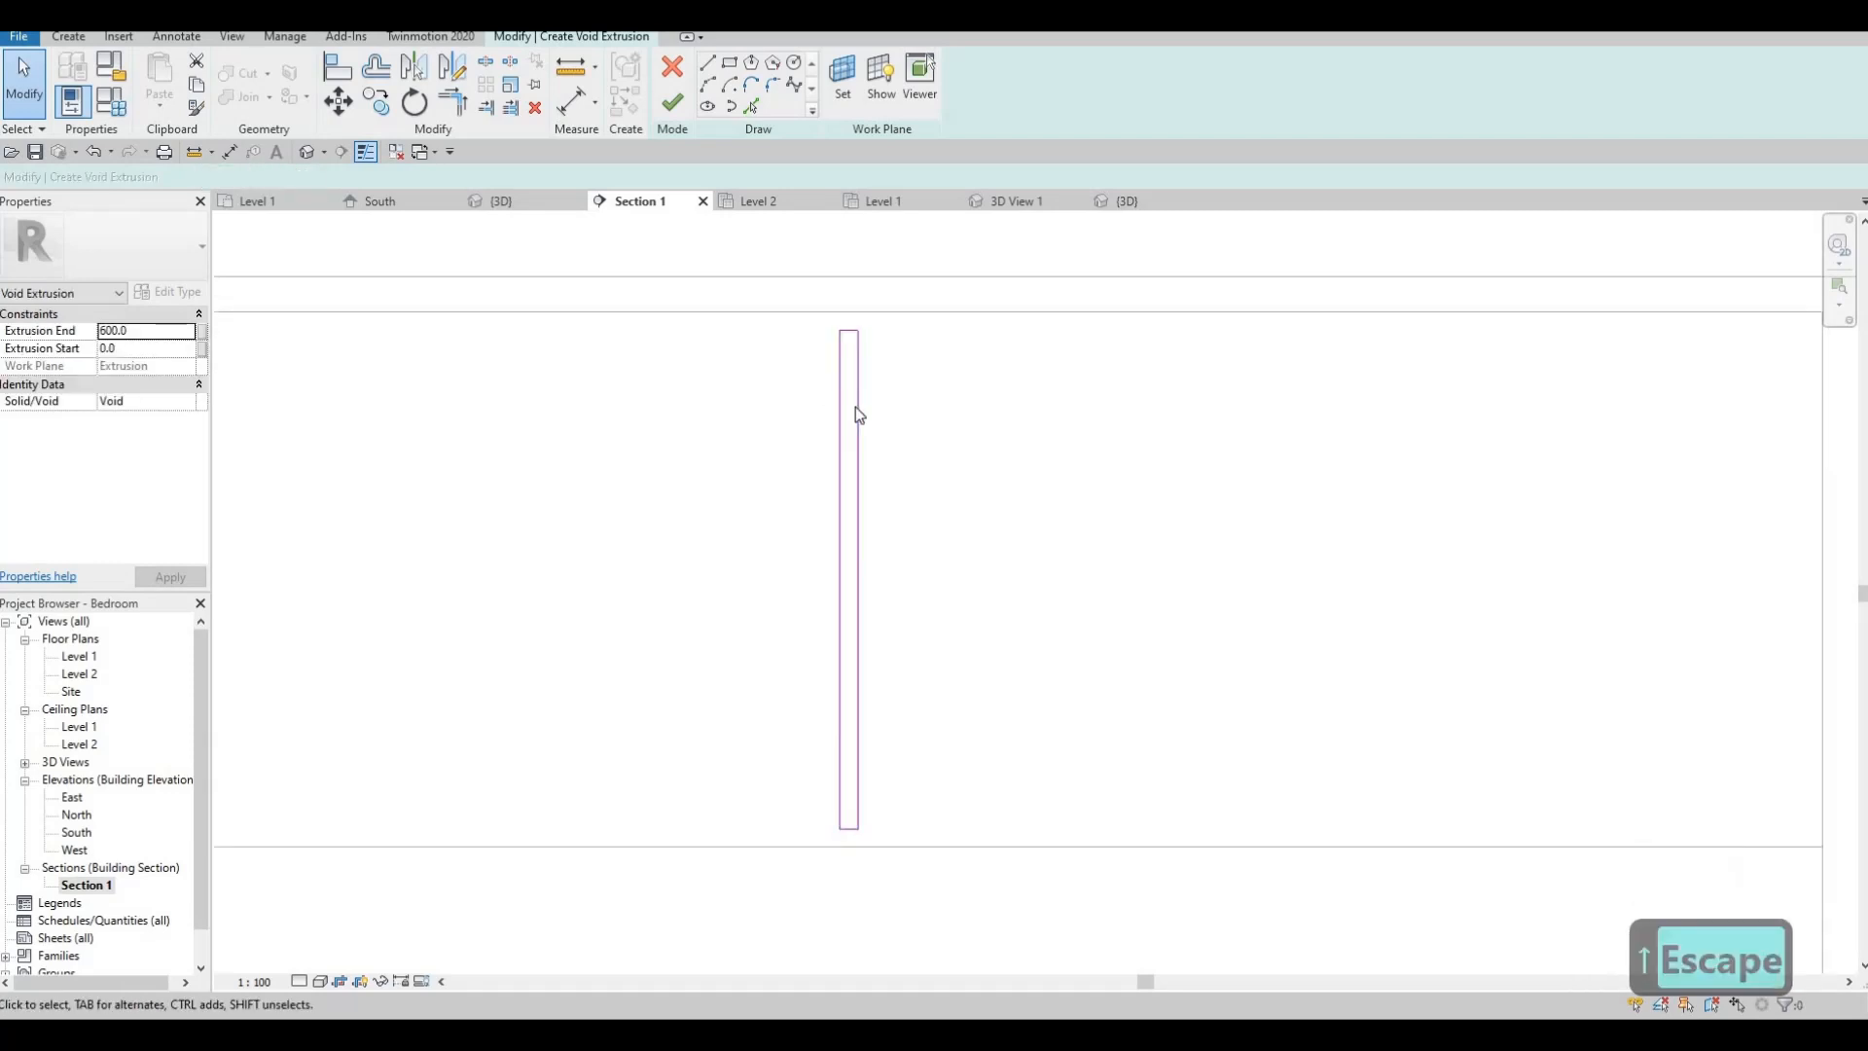
- Align the void profile's upper end with the block's top edge
{"action": "key", "text": "Escape"}
{"action": "key", "text": "a"}
{"action": "key", "text": "l"}
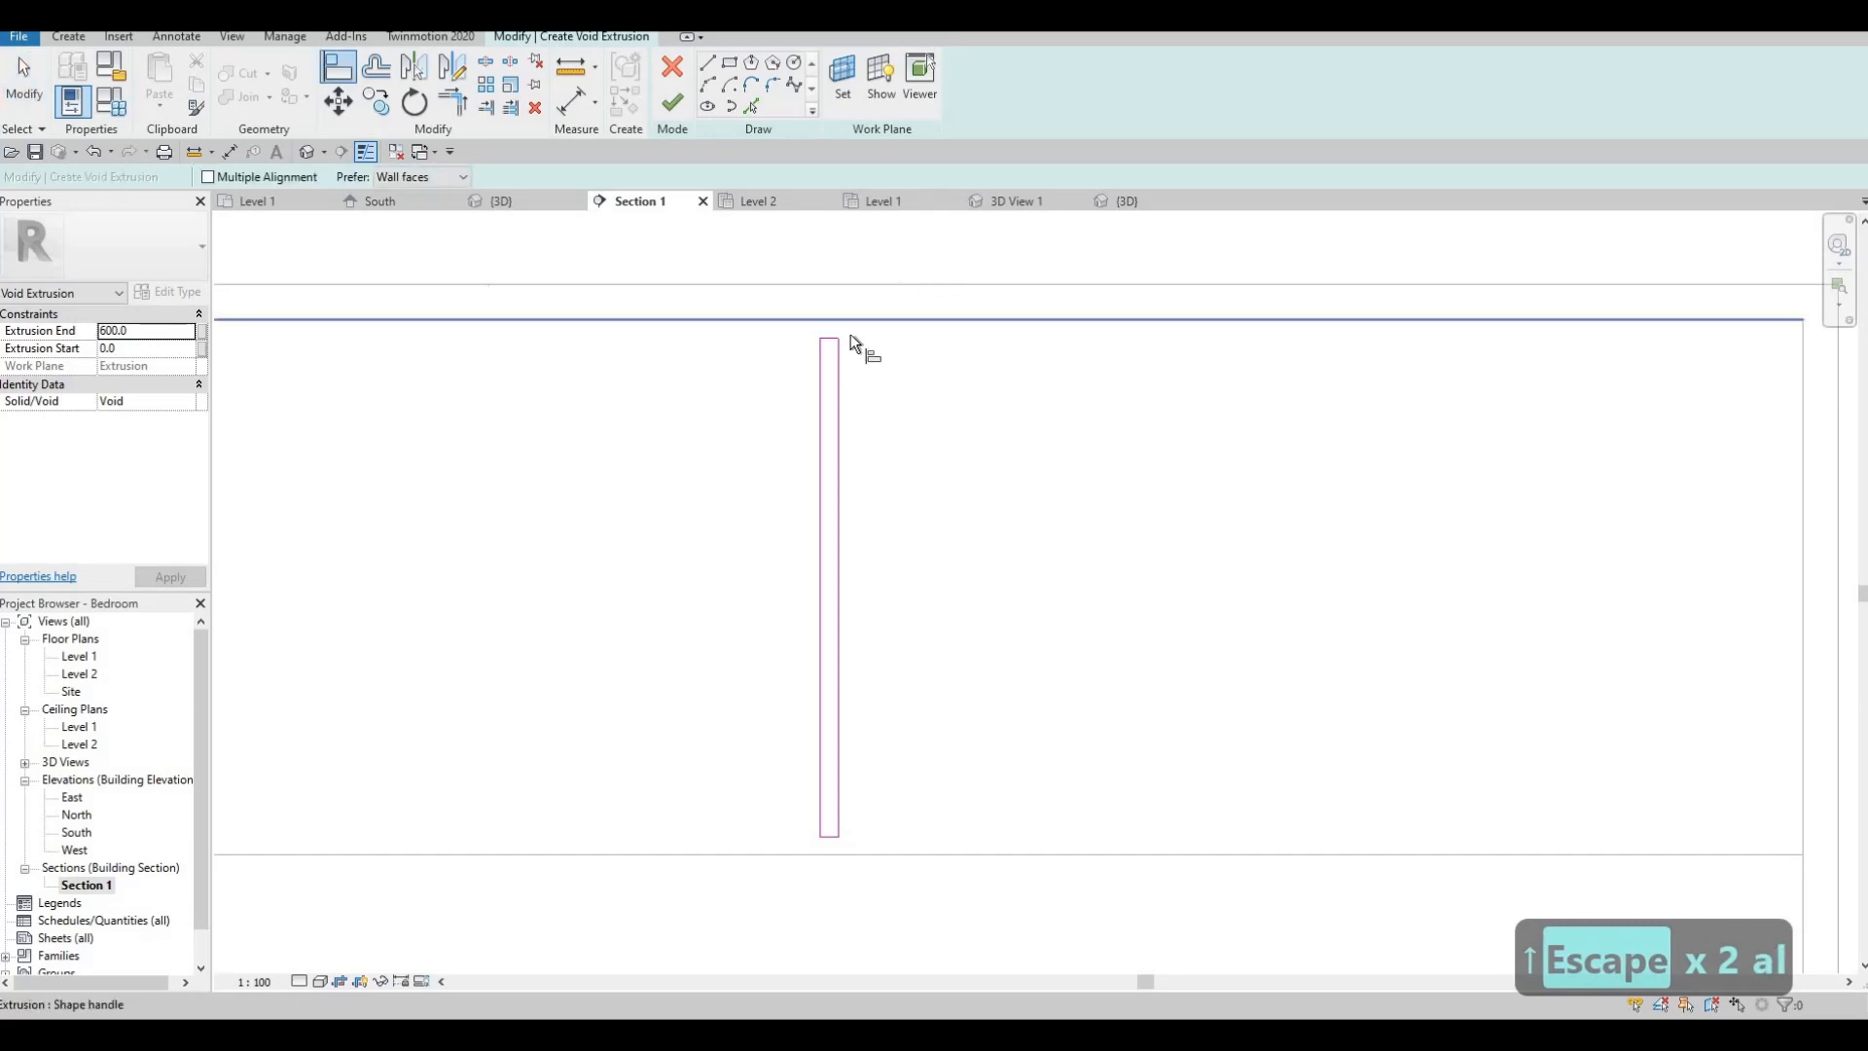
{"action": "left_click", "coordinate": [850, 335]}
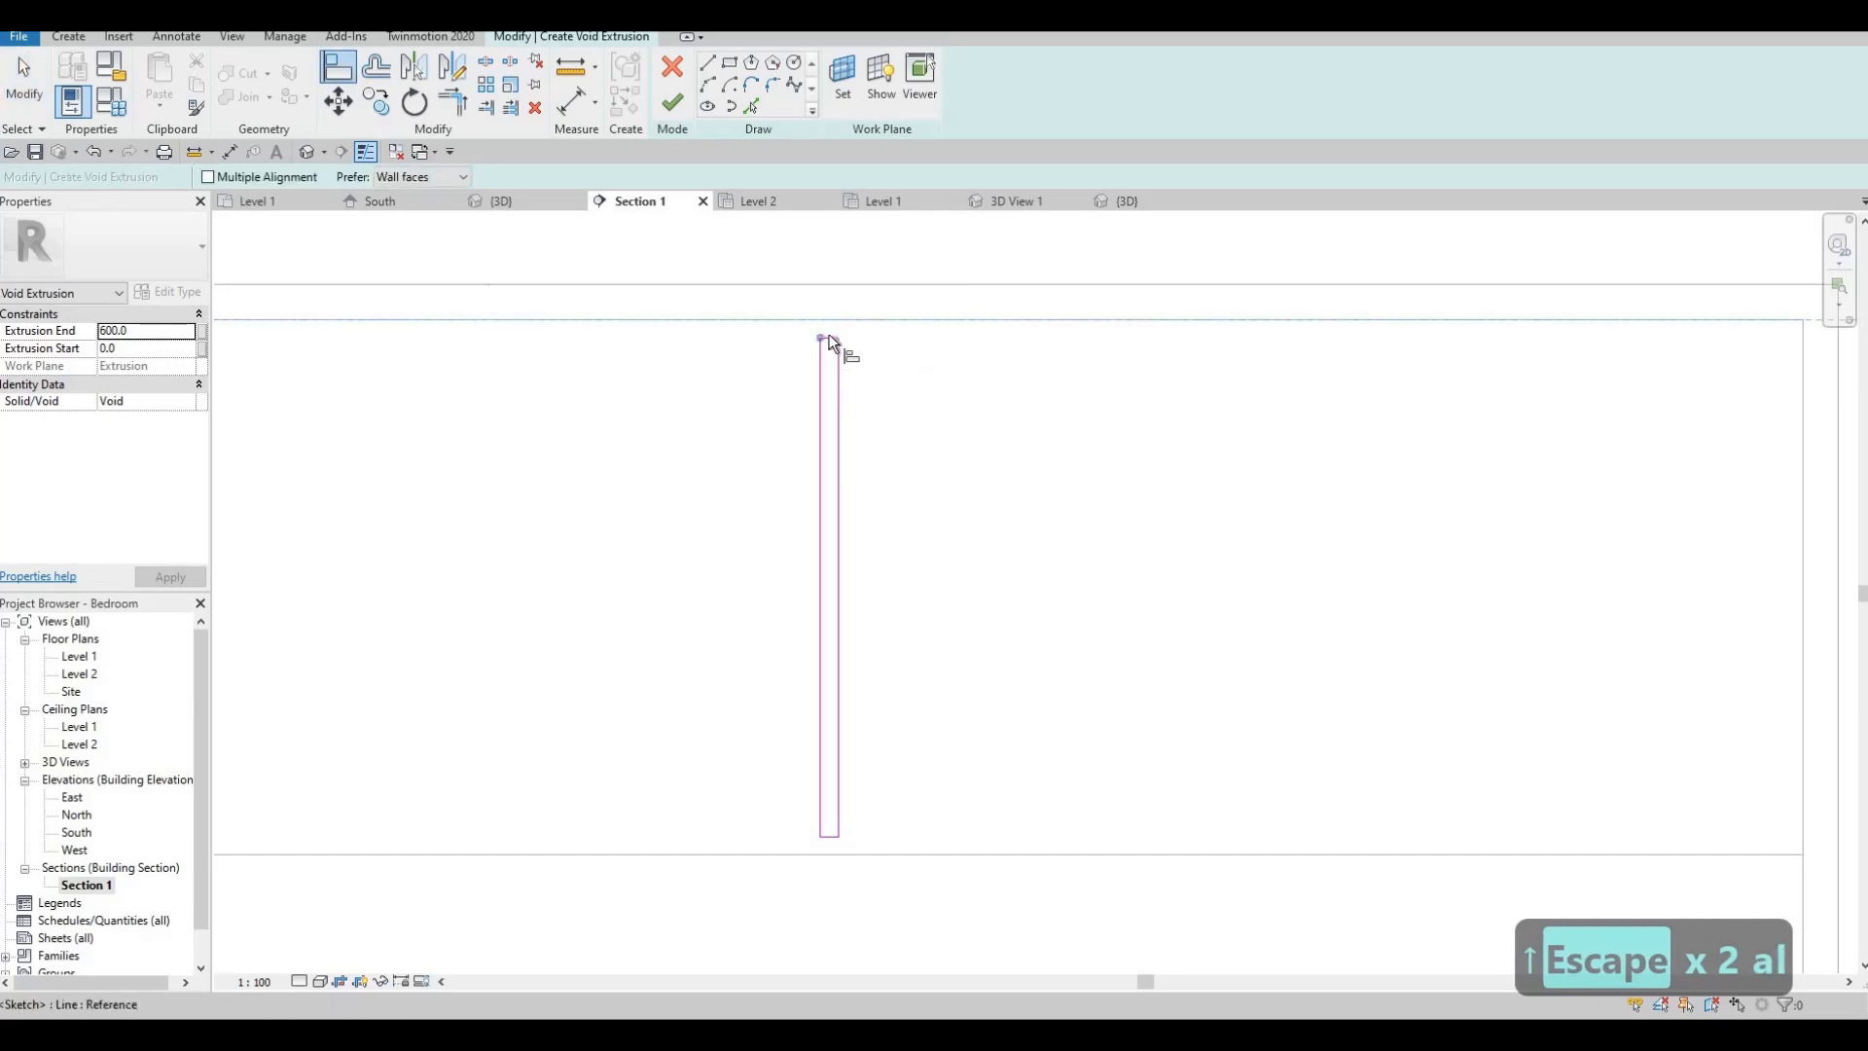
{"action": "left_click", "coordinate": [830, 339]}
- Align the void profile's lower end with the block's bottom edge and finish the void sketch
{"action": "scroll", "coordinate": [830, 339], "scroll_direction": "up", "scroll_amount": 1}
{"action": "middle_click_drag", "start_coordinate": [838, 843], "coordinate": [892, 792]}
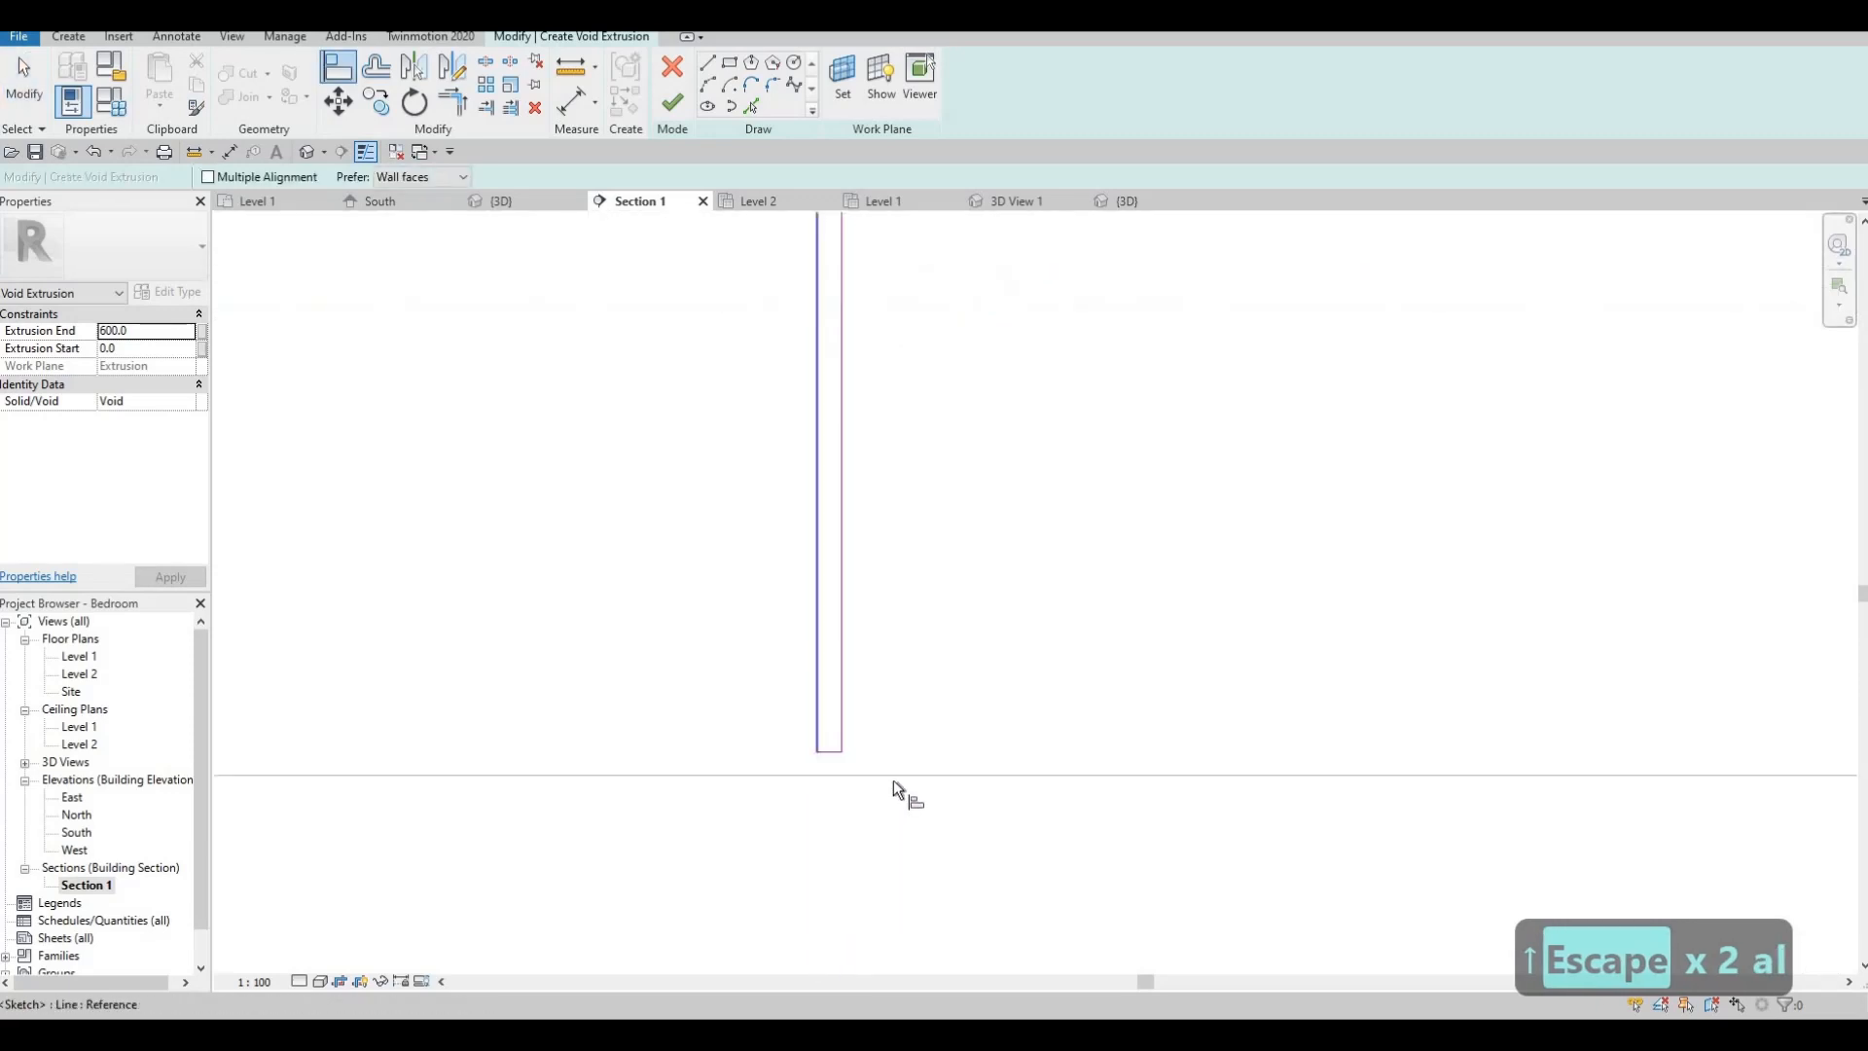
{"action": "left_click", "coordinate": [834, 775]}
{"action": "left_click", "coordinate": [838, 486]}
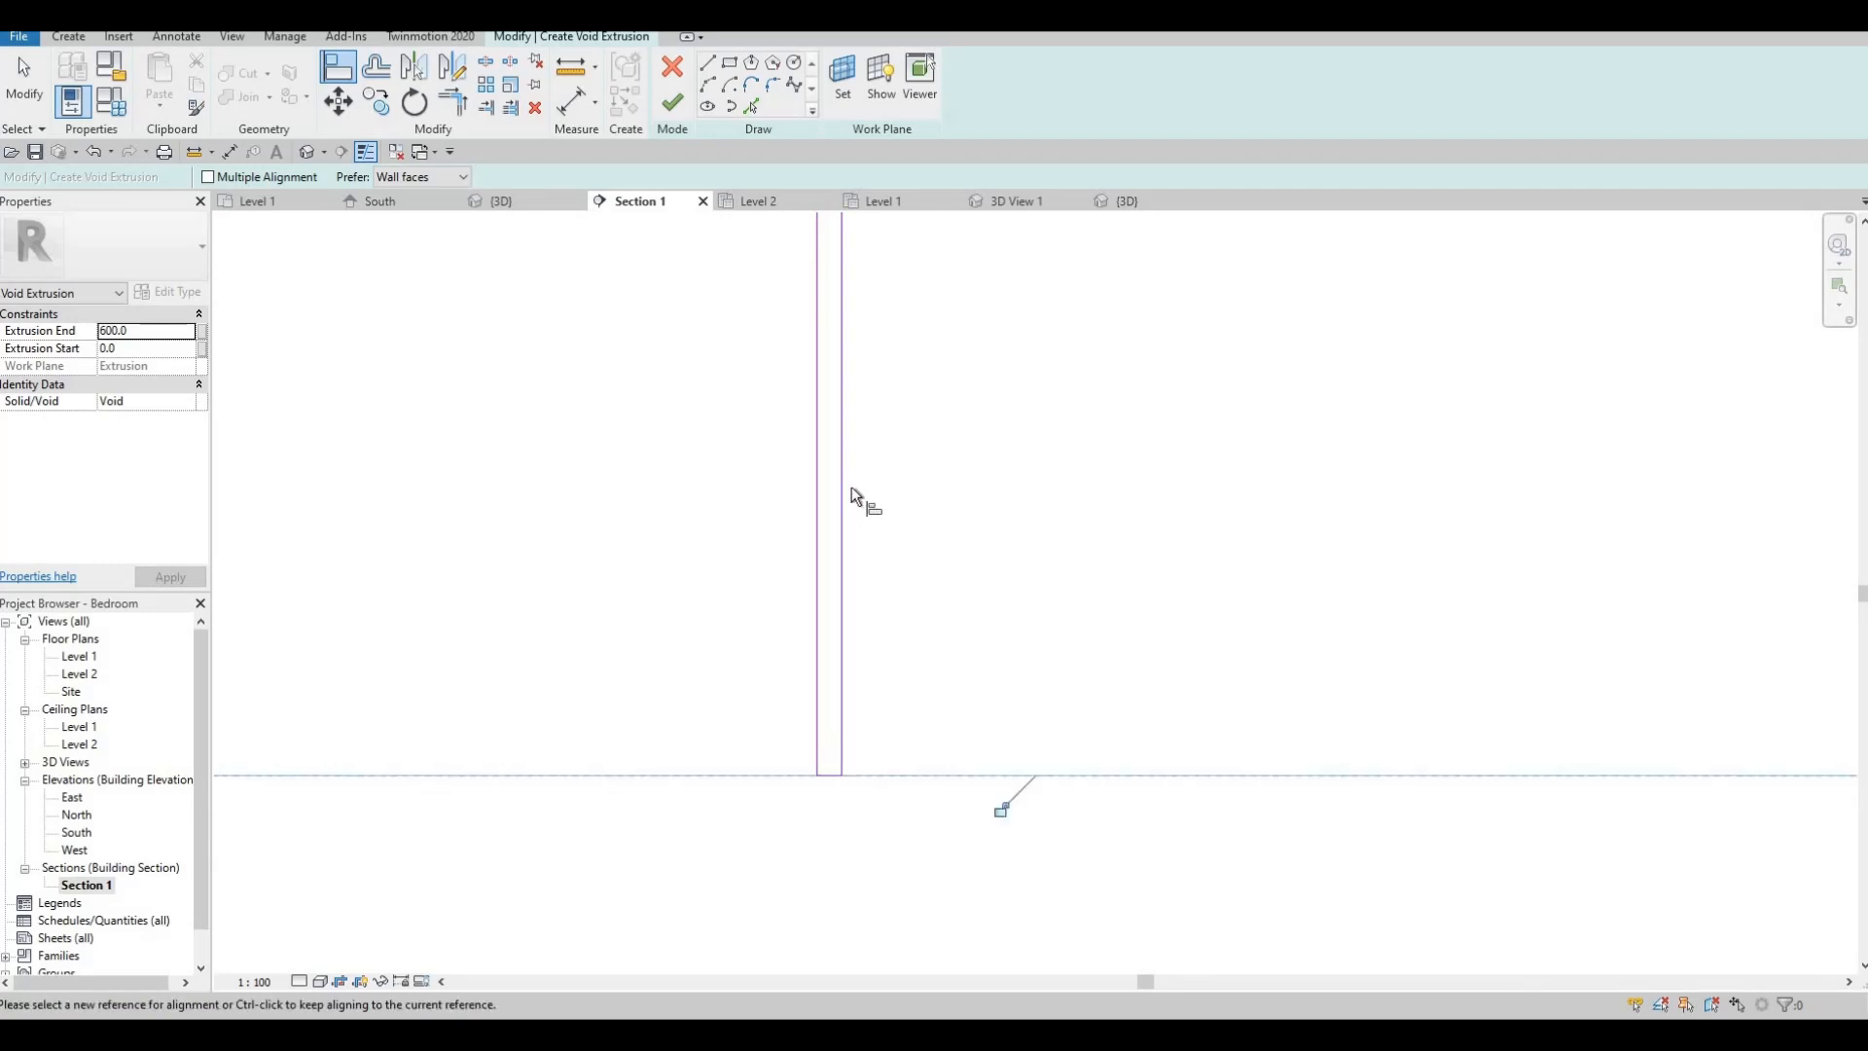
{"action": "scroll", "coordinate": [876, 554], "scroll_direction": "down", "scroll_amount": 3}
{"action": "key", "text": "Escape"}
{"action": "key", "text": "Escape"}
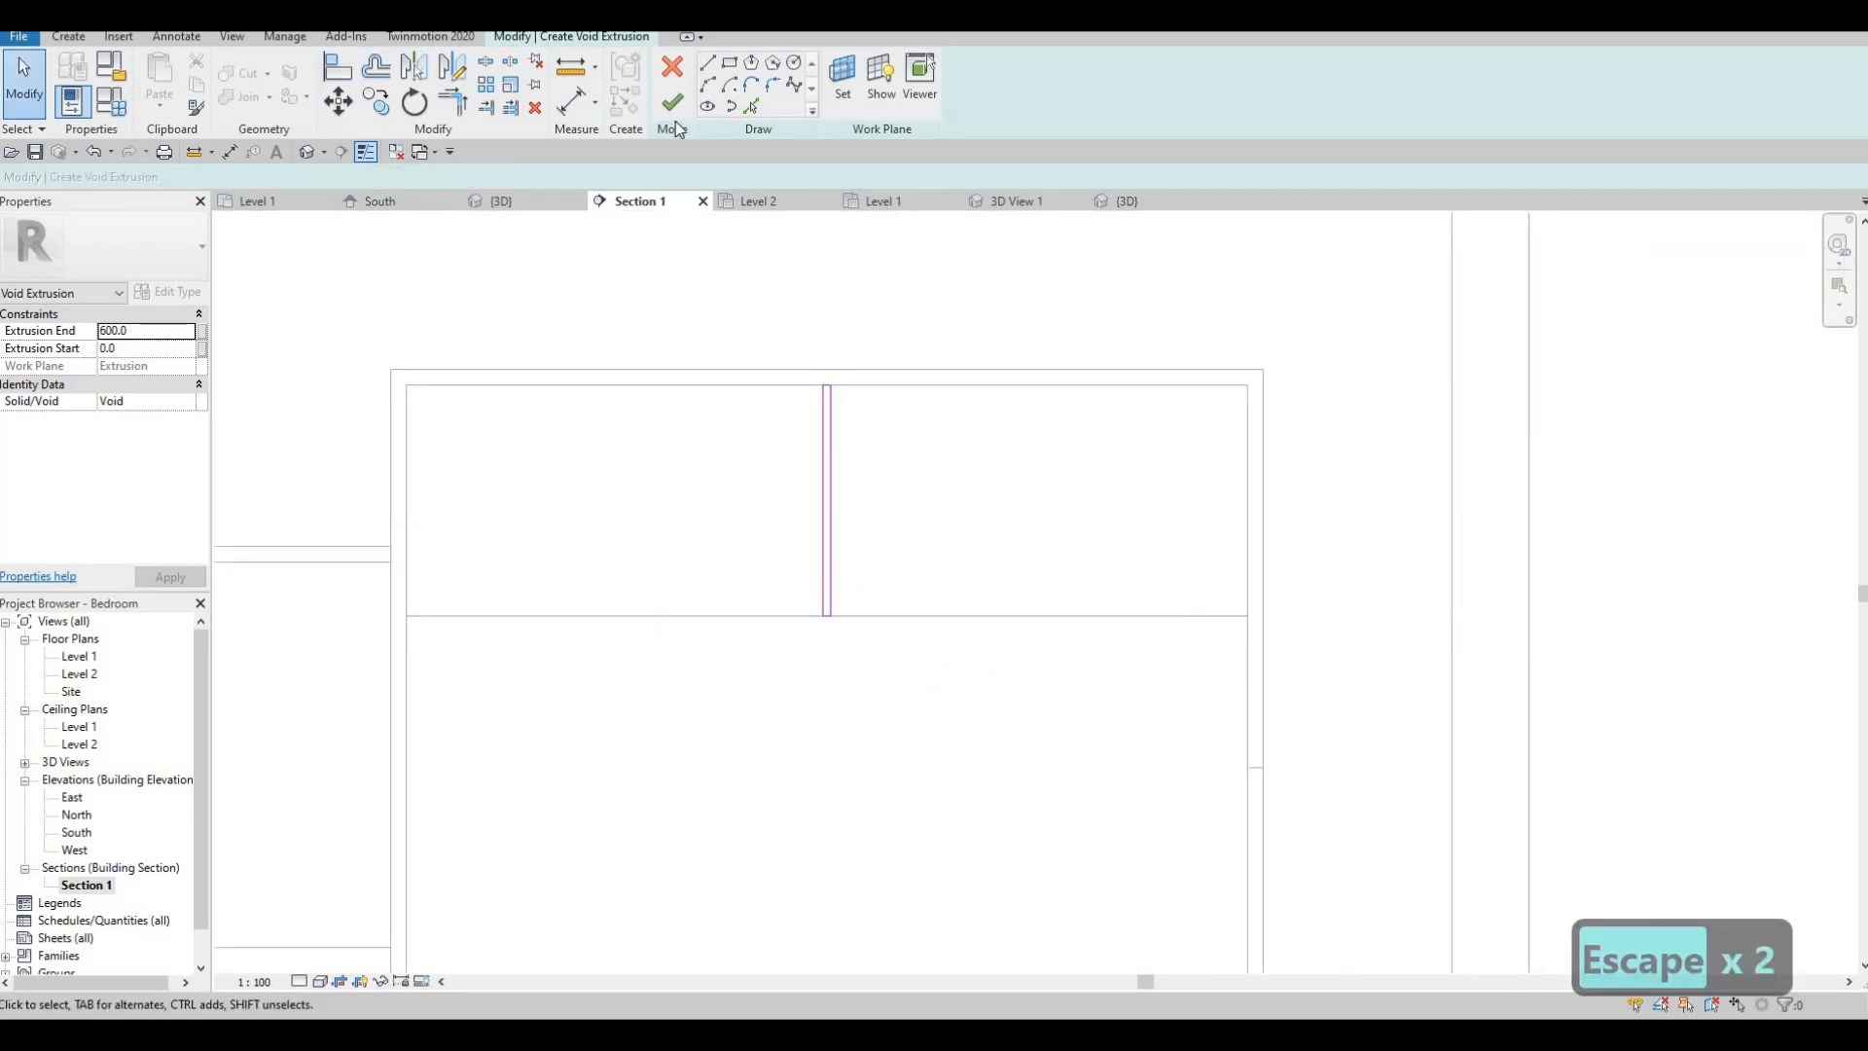
{"action": "left_click", "coordinate": [672, 102]}
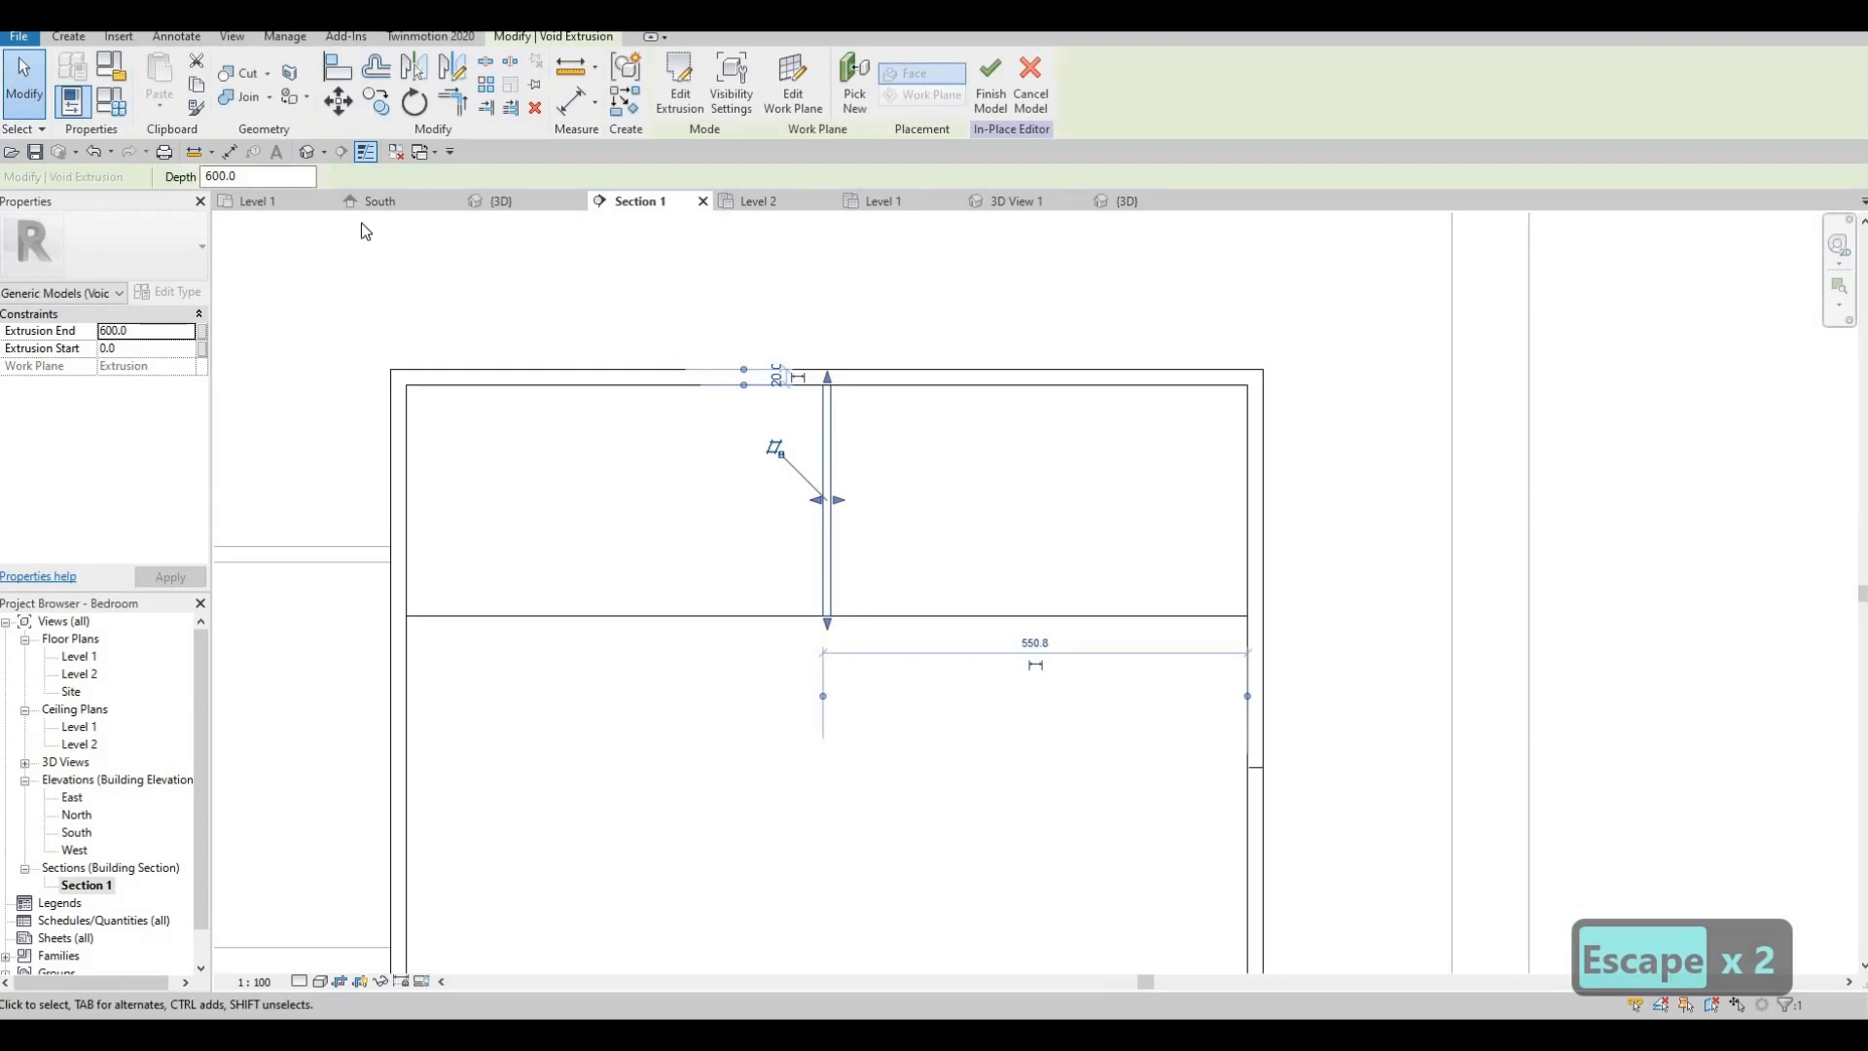
- Shorten the void extrusion in the 3D view so it cuts only a shallow groove into the block's front
{"action": "left_click", "coordinate": [309, 152]}
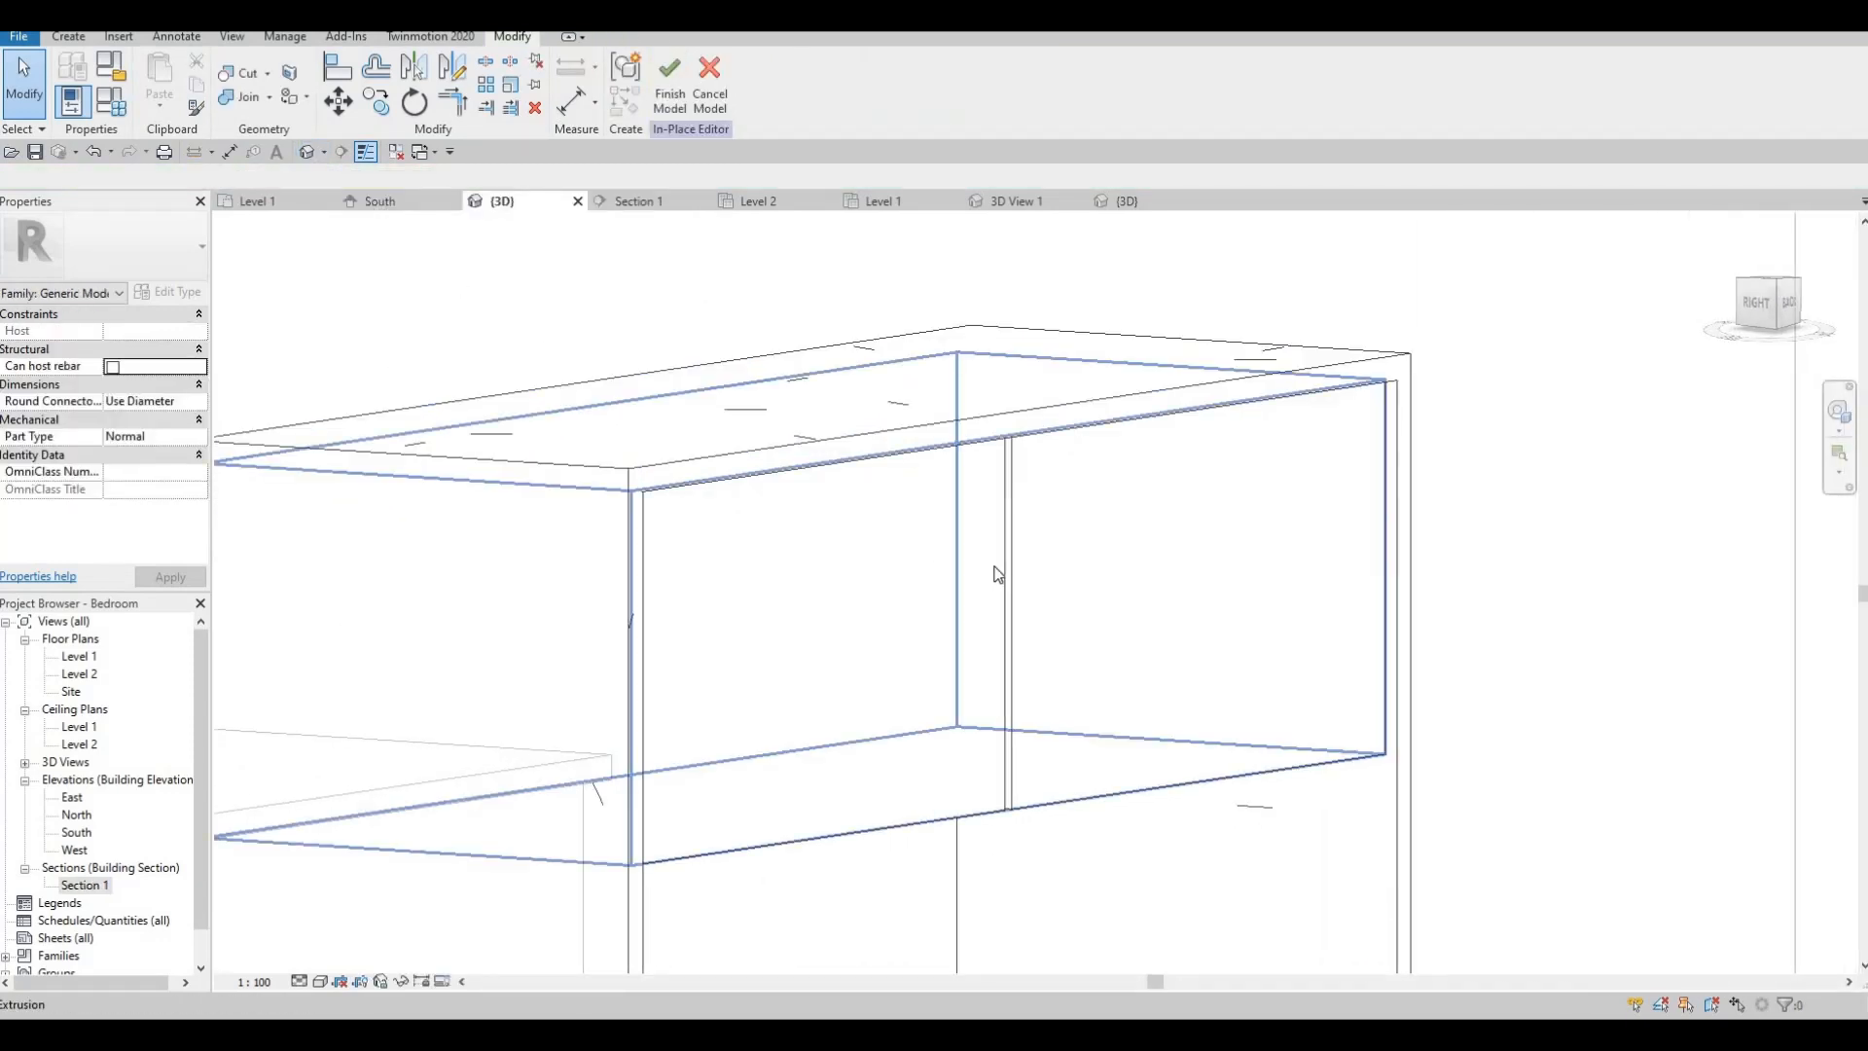
{"action": "left_click", "coordinate": [377, 576]}
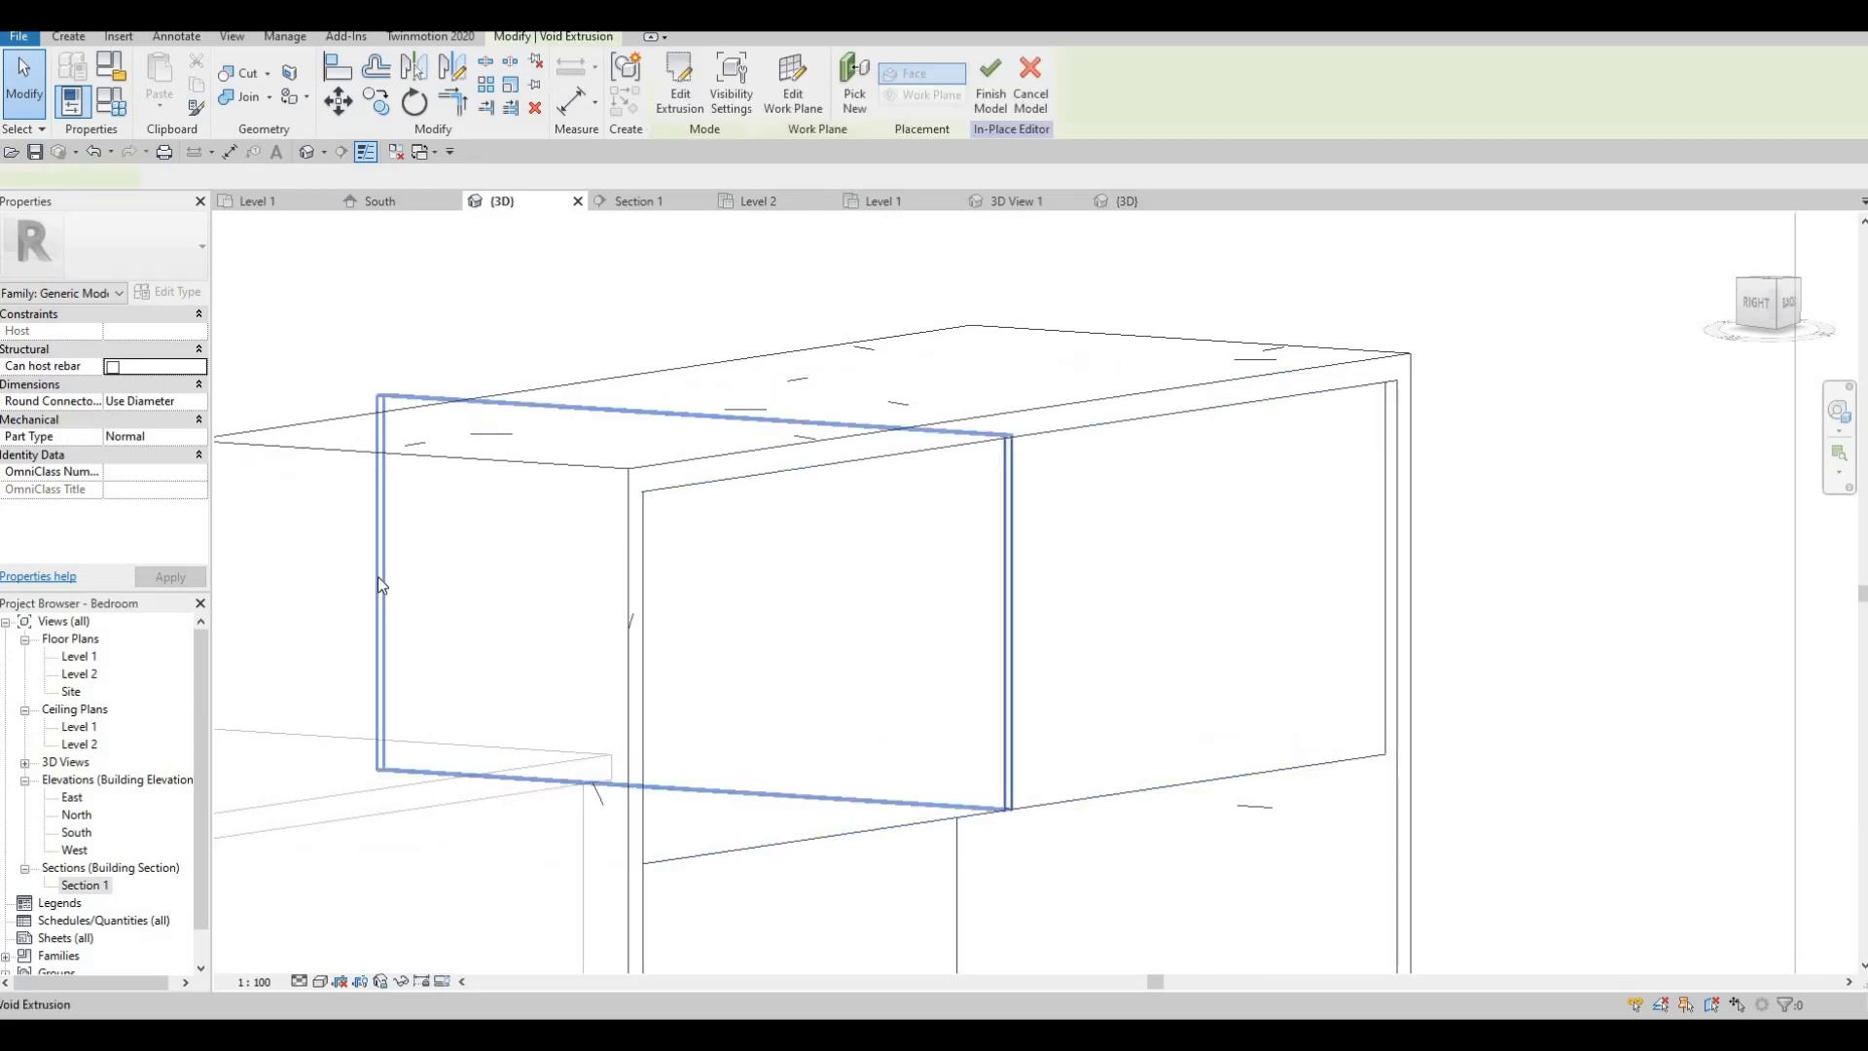
{"action": "left_click_drag", "start_coordinate": [913, 607], "coordinate": [1020, 723]}
{"action": "key", "text": "Escape"}
{"action": "key", "text": "Escape"}
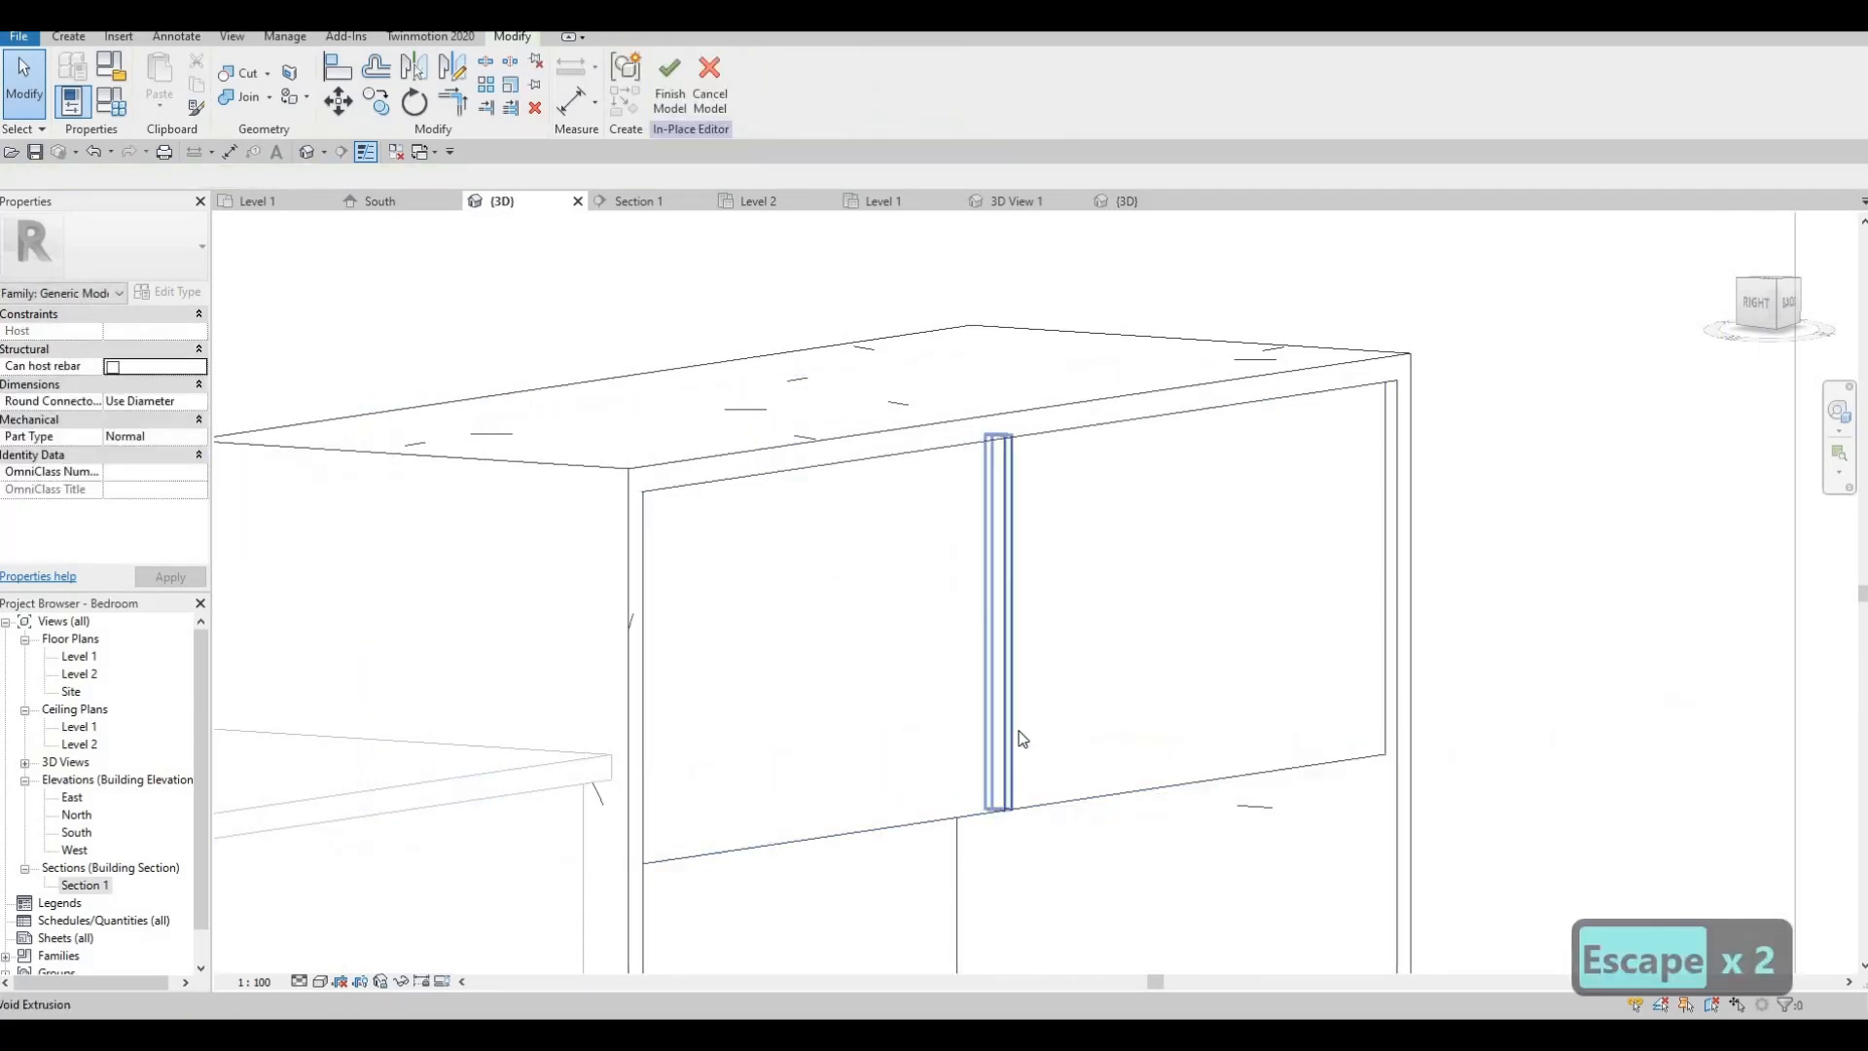
{"action": "scroll", "coordinate": [984, 667], "scroll_direction": "up", "scroll_amount": 5}
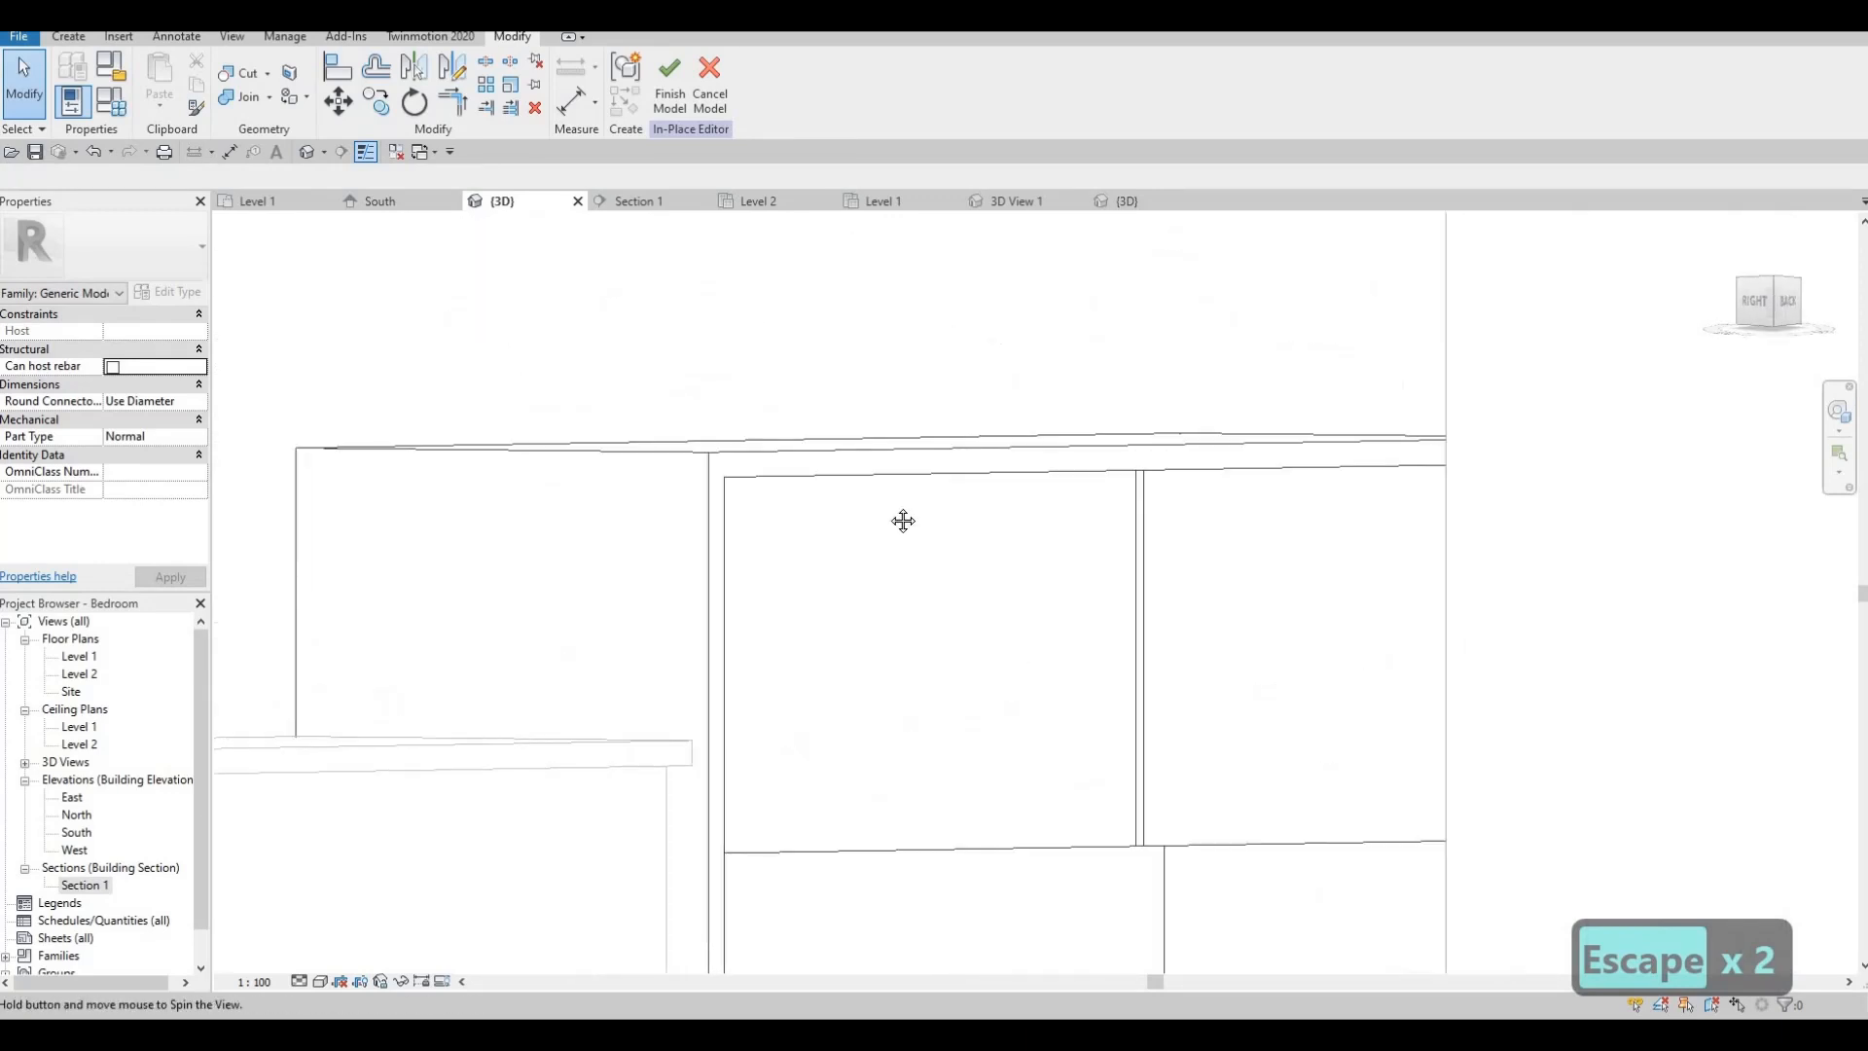
- Inspect the grooved table from several angles and finish its in-place model
{"action": "middle_click_drag", "start_coordinate": [934, 617], "coordinate": [867, 576], "text": "shift"}
{"action": "scroll", "coordinate": [867, 576], "scroll_direction": "down", "scroll_amount": 3}
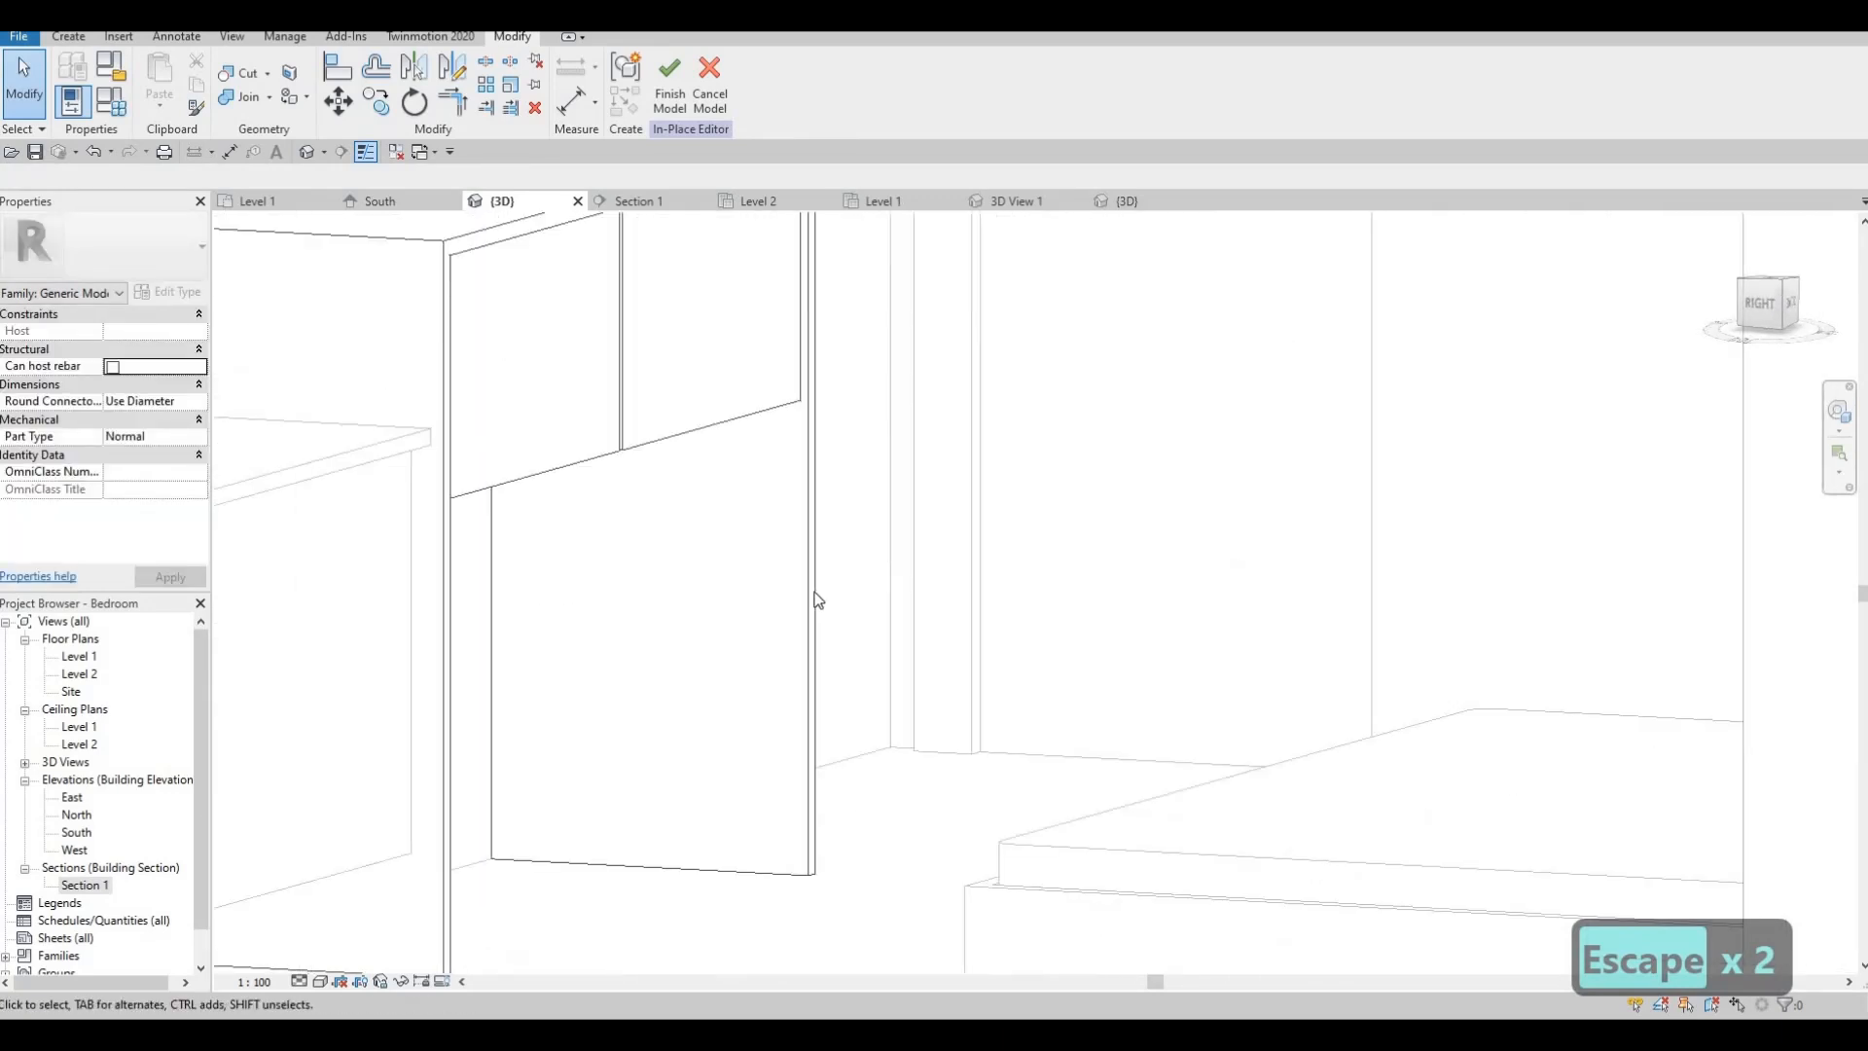
{"action": "mouse_move", "coordinate": [847, 643]}
{"action": "middle_mouse_down"}
{"action": "mouse_move", "coordinate": [863, 638]}
{"action": "mouse_move", "coordinate": [861, 671]}
{"action": "middle_mouse_up"}
{"action": "scroll", "coordinate": [619, 463], "scroll_direction": "down", "scroll_amount": 1}
{"action": "middle_click_drag", "start_coordinate": [619, 463], "coordinate": [700, 504]}
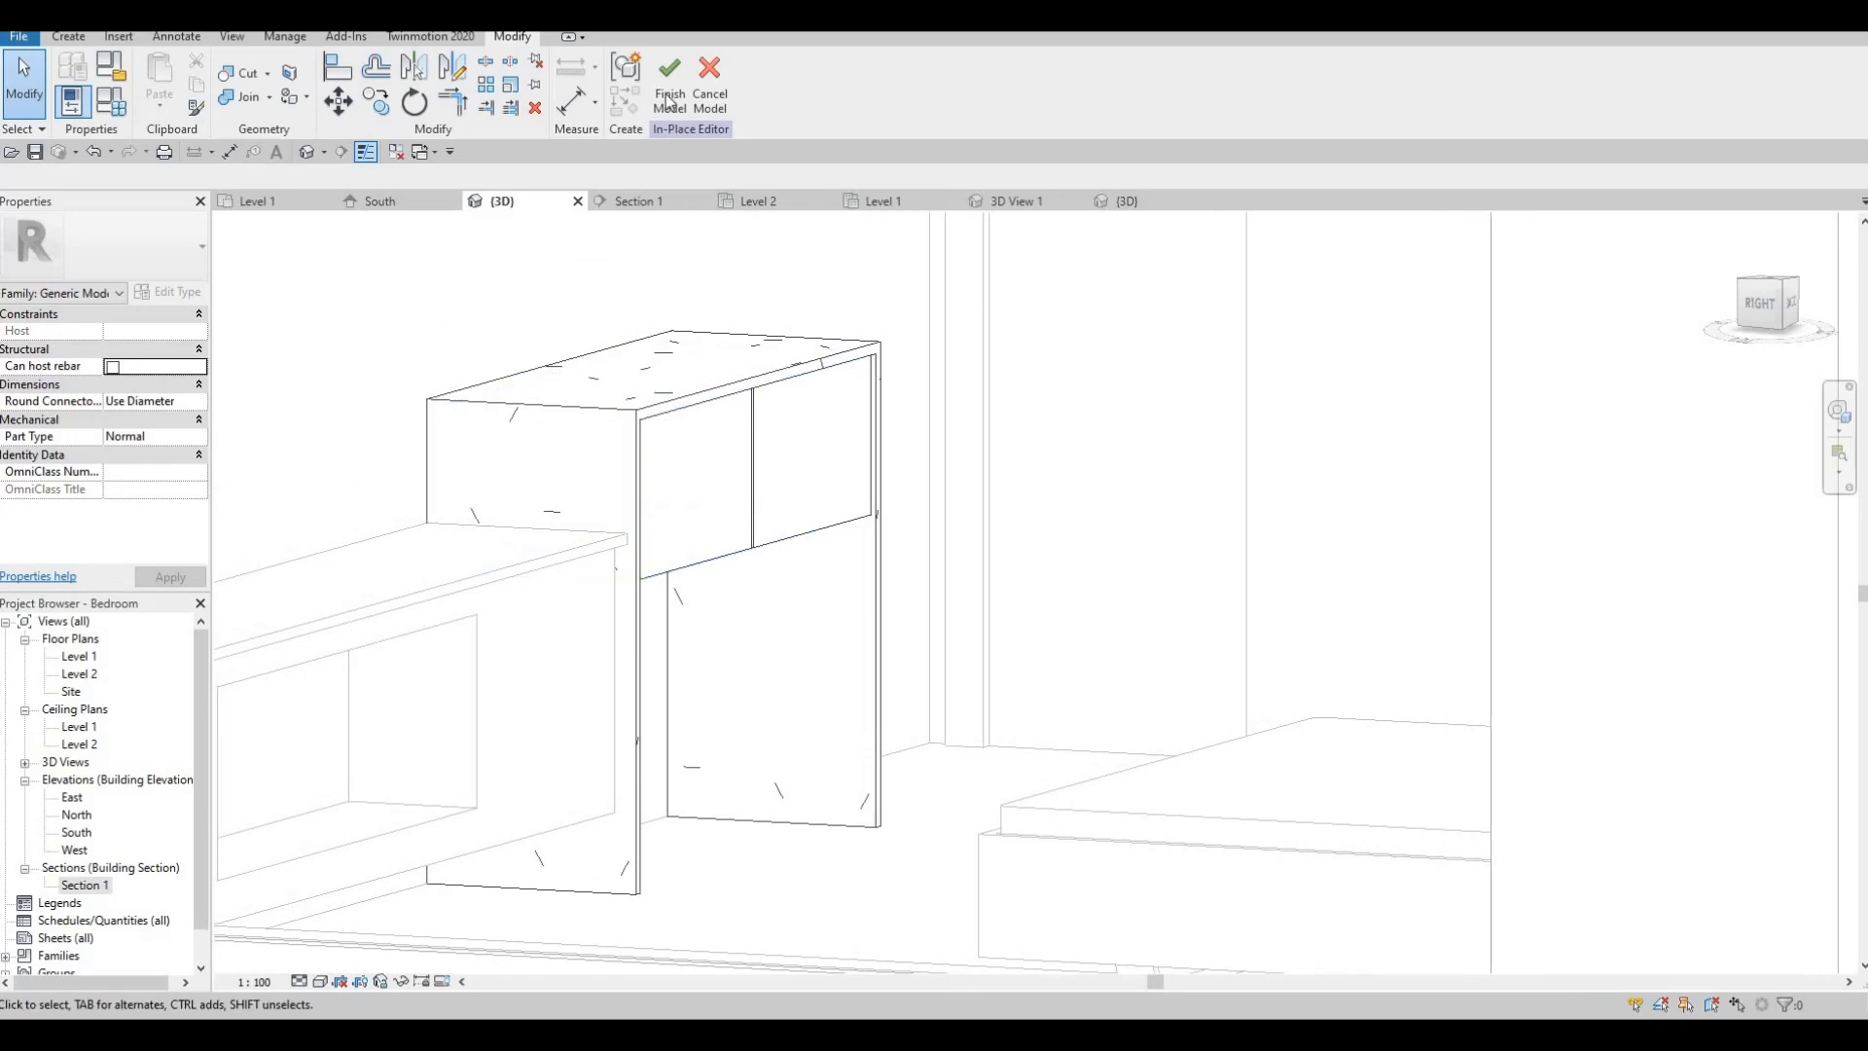
{"action": "left_click", "coordinate": [668, 97]}
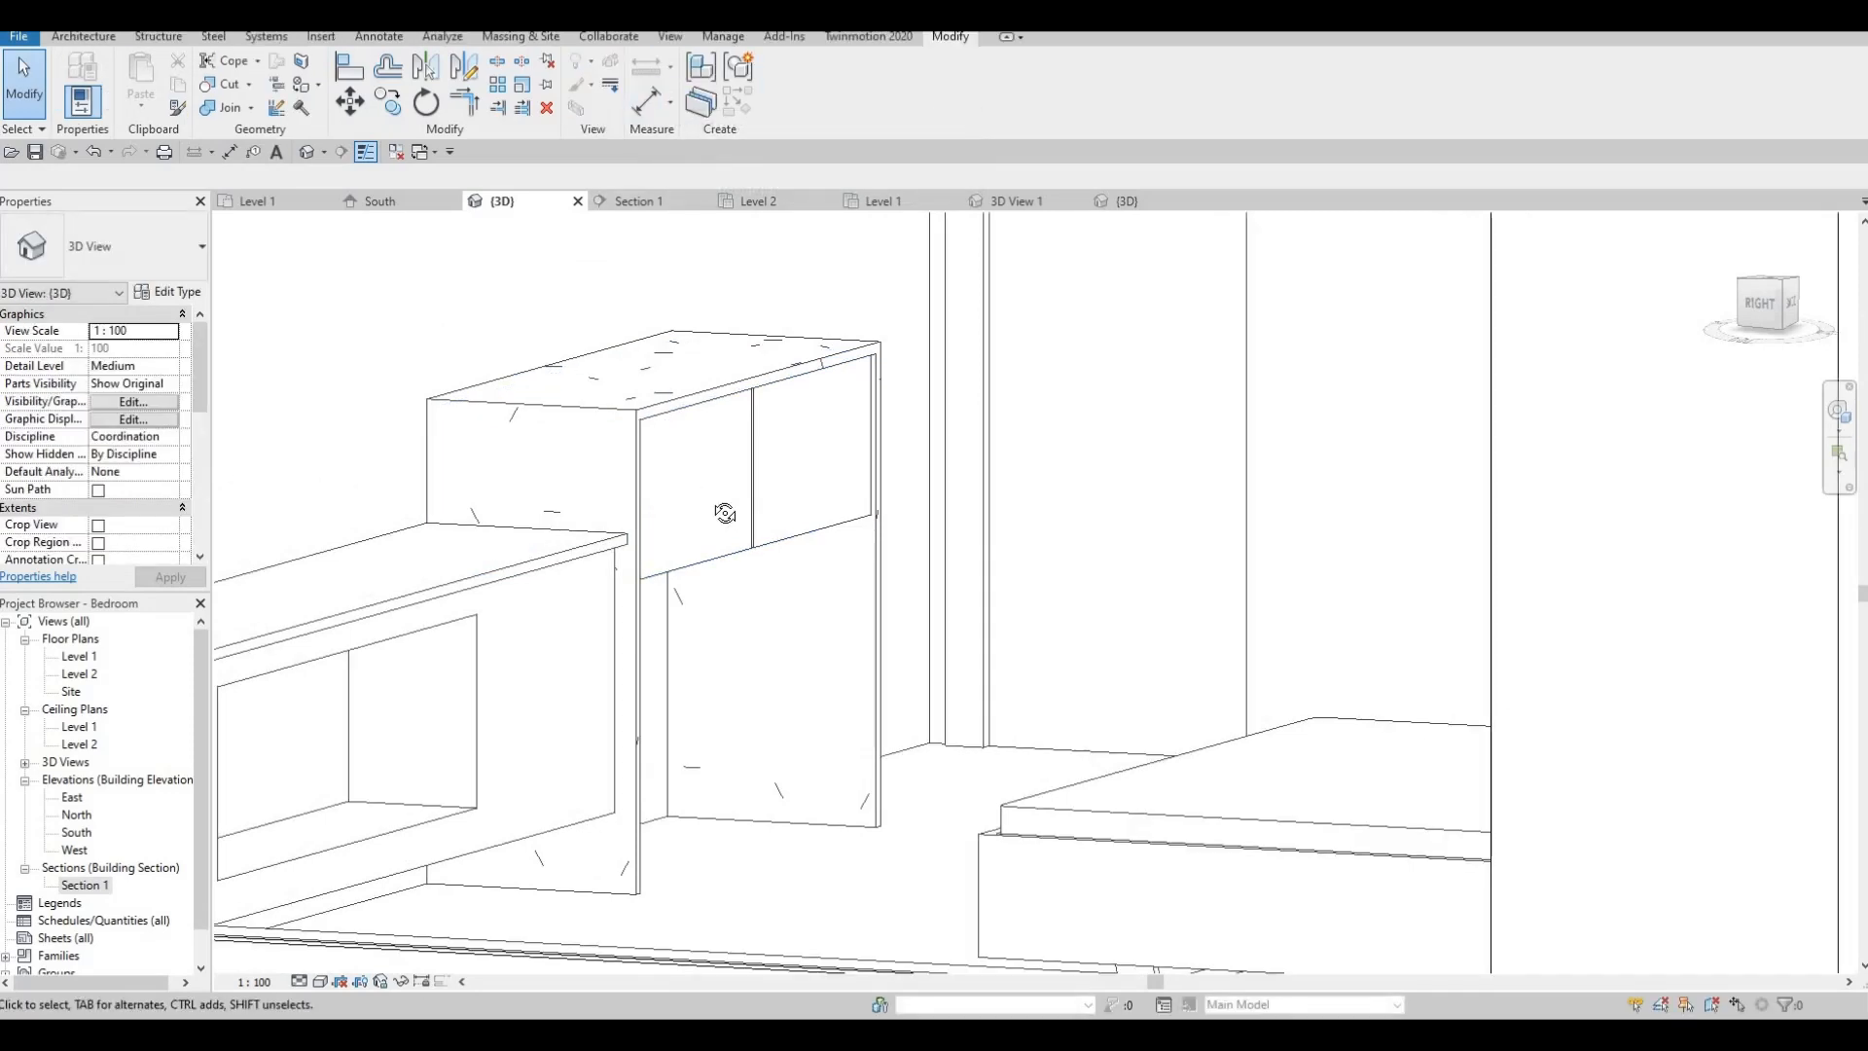
- Start a new in-place component of category Generic Models in the Section 1 view
{"action": "middle_click_drag", "start_coordinate": [726, 517], "coordinate": [600, 571], "text": "shift"}
{"action": "scroll", "coordinate": [733, 551], "scroll_direction": "down", "scroll_amount": 2}
{"action": "scroll", "coordinate": [543, 365], "scroll_direction": "up", "scroll_amount": 2}
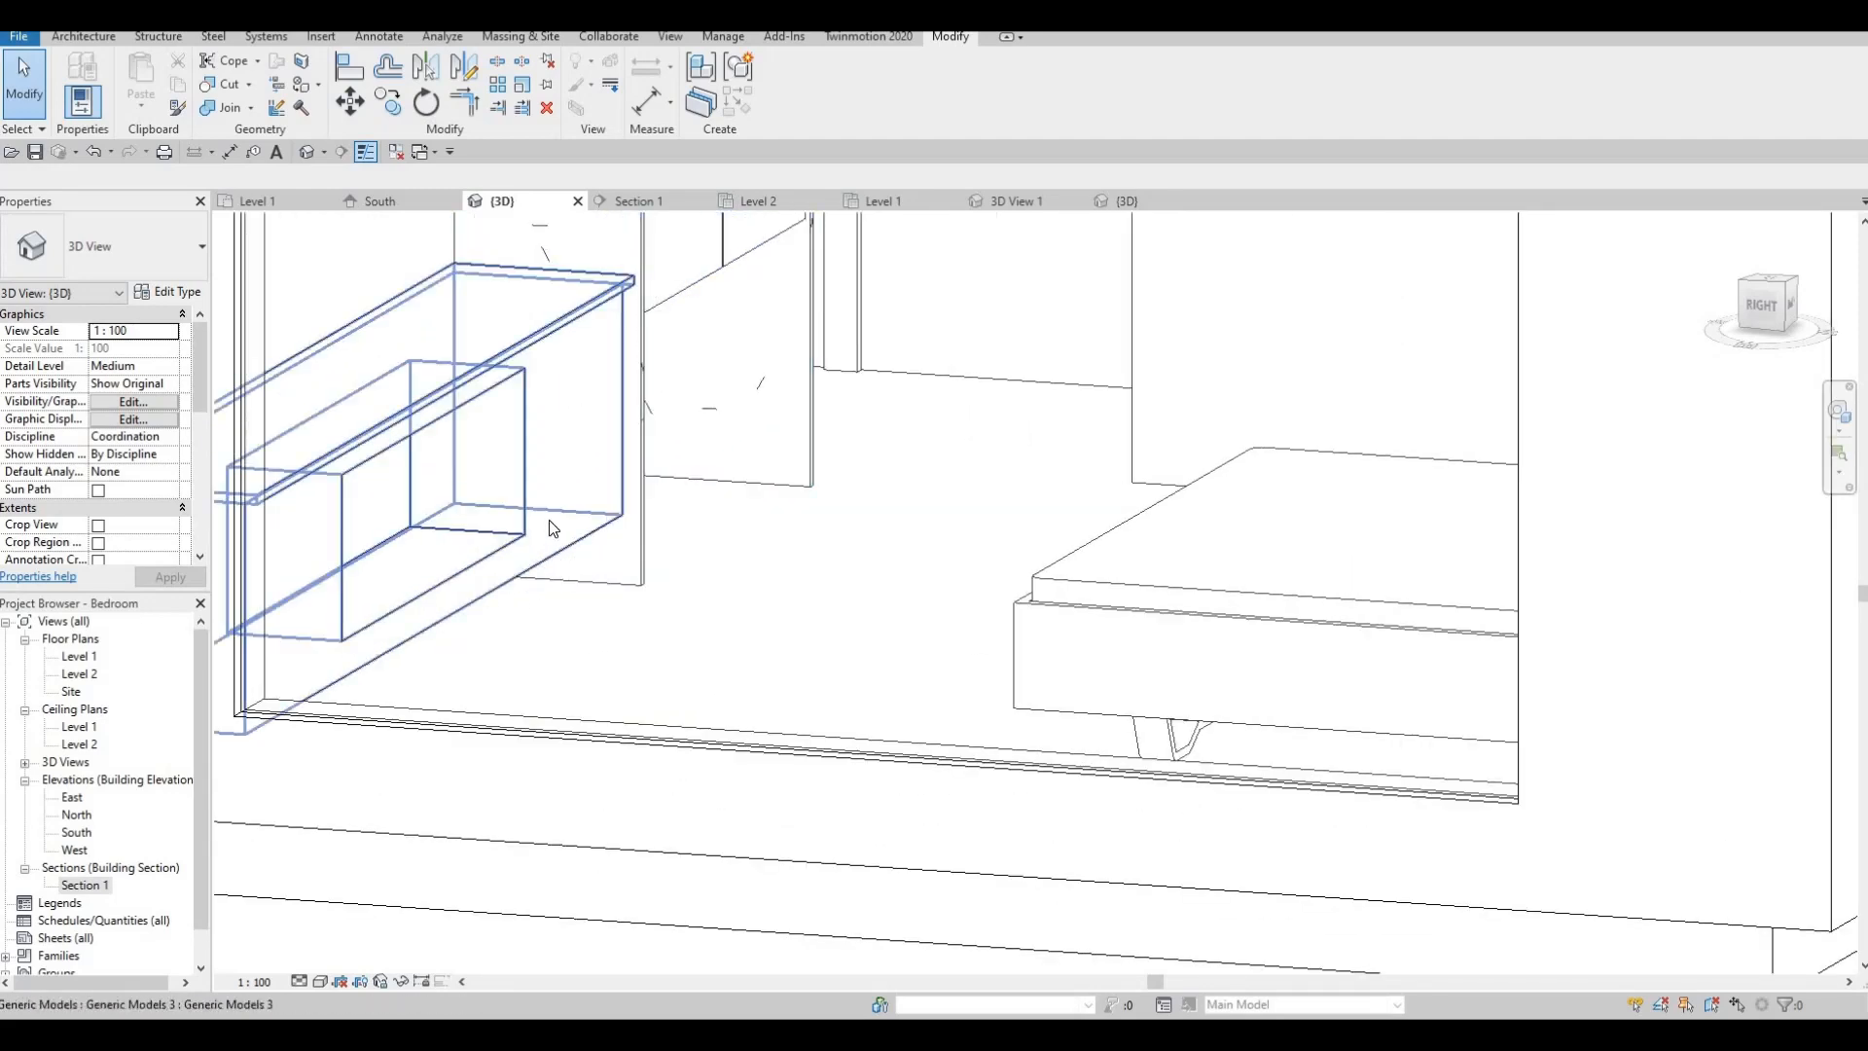
{"action": "key", "text": "F1"}
{"action": "key", "text": "F1"}
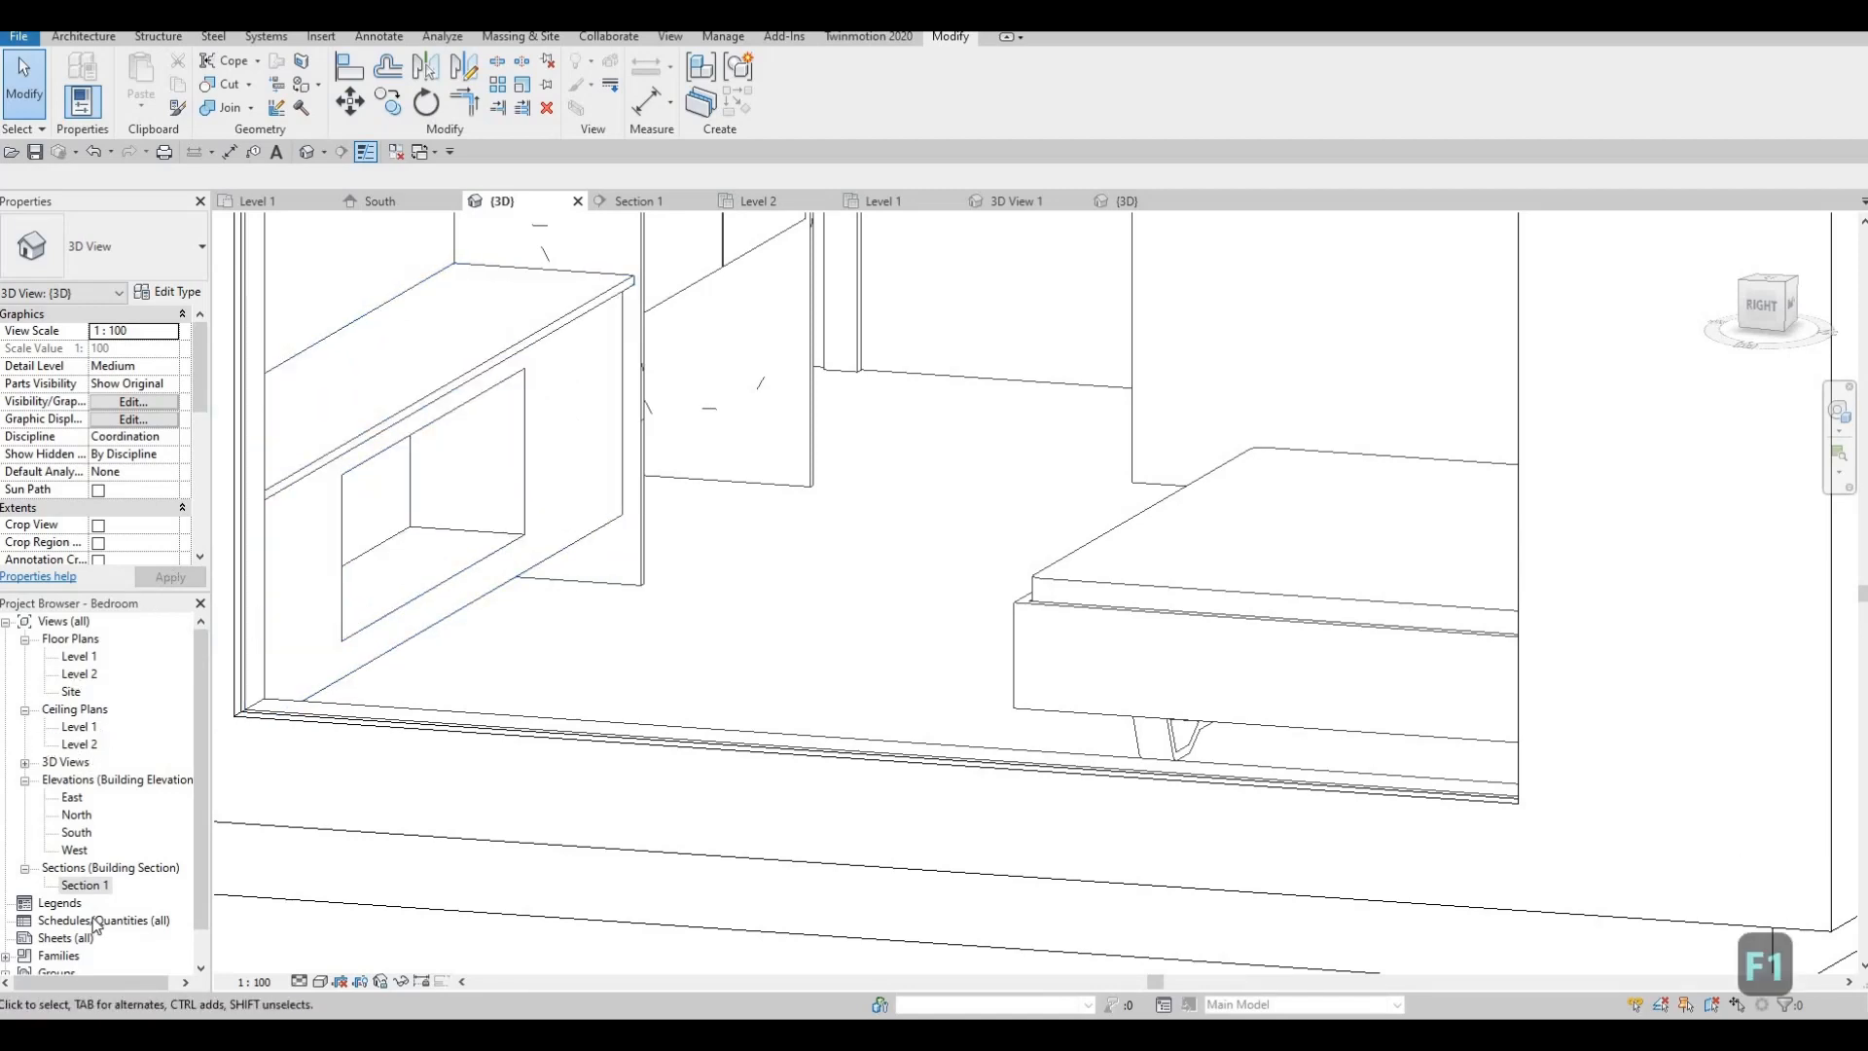
{"action": "key", "text": "ctrl+Tab"}
{"action": "scroll", "coordinate": [1042, 484], "scroll_direction": "down", "scroll_amount": 5}
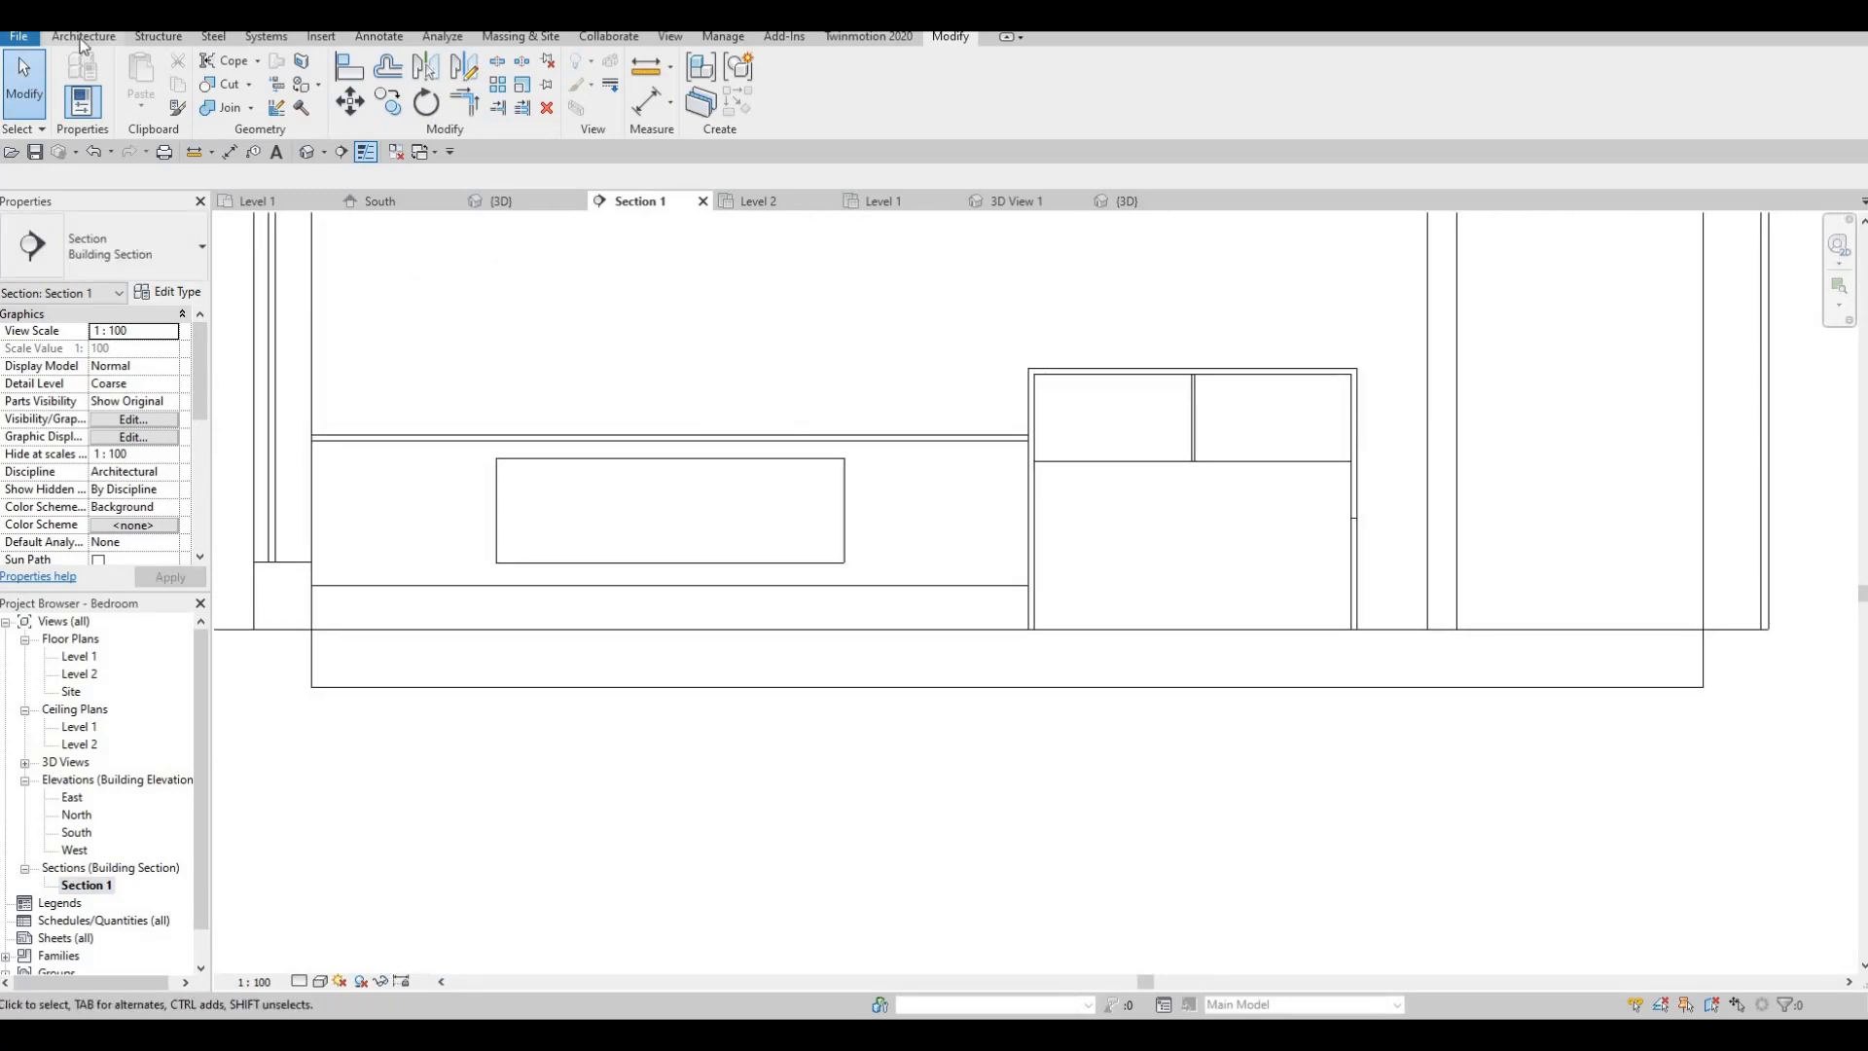
{"action": "left_click", "coordinate": [227, 86]}
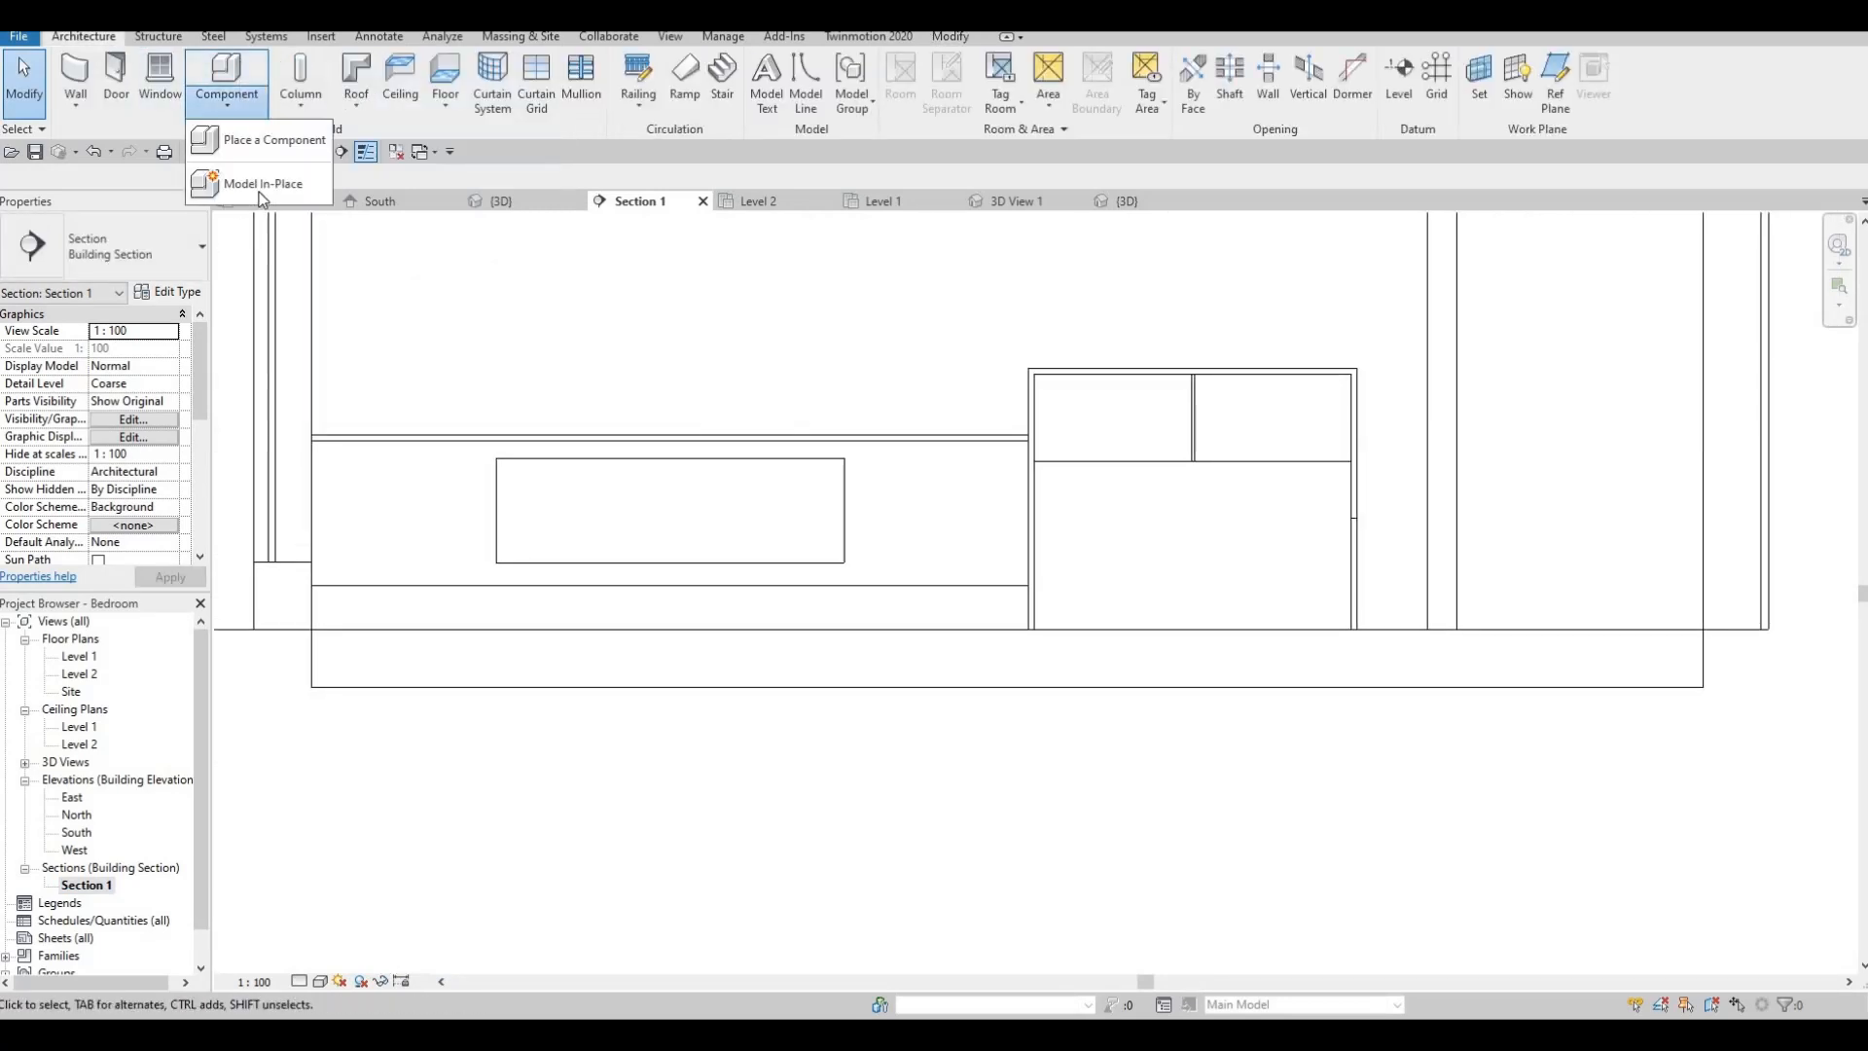
{"action": "scroll", "coordinate": [883, 487], "scroll_direction": "down", "scroll_amount": 4}
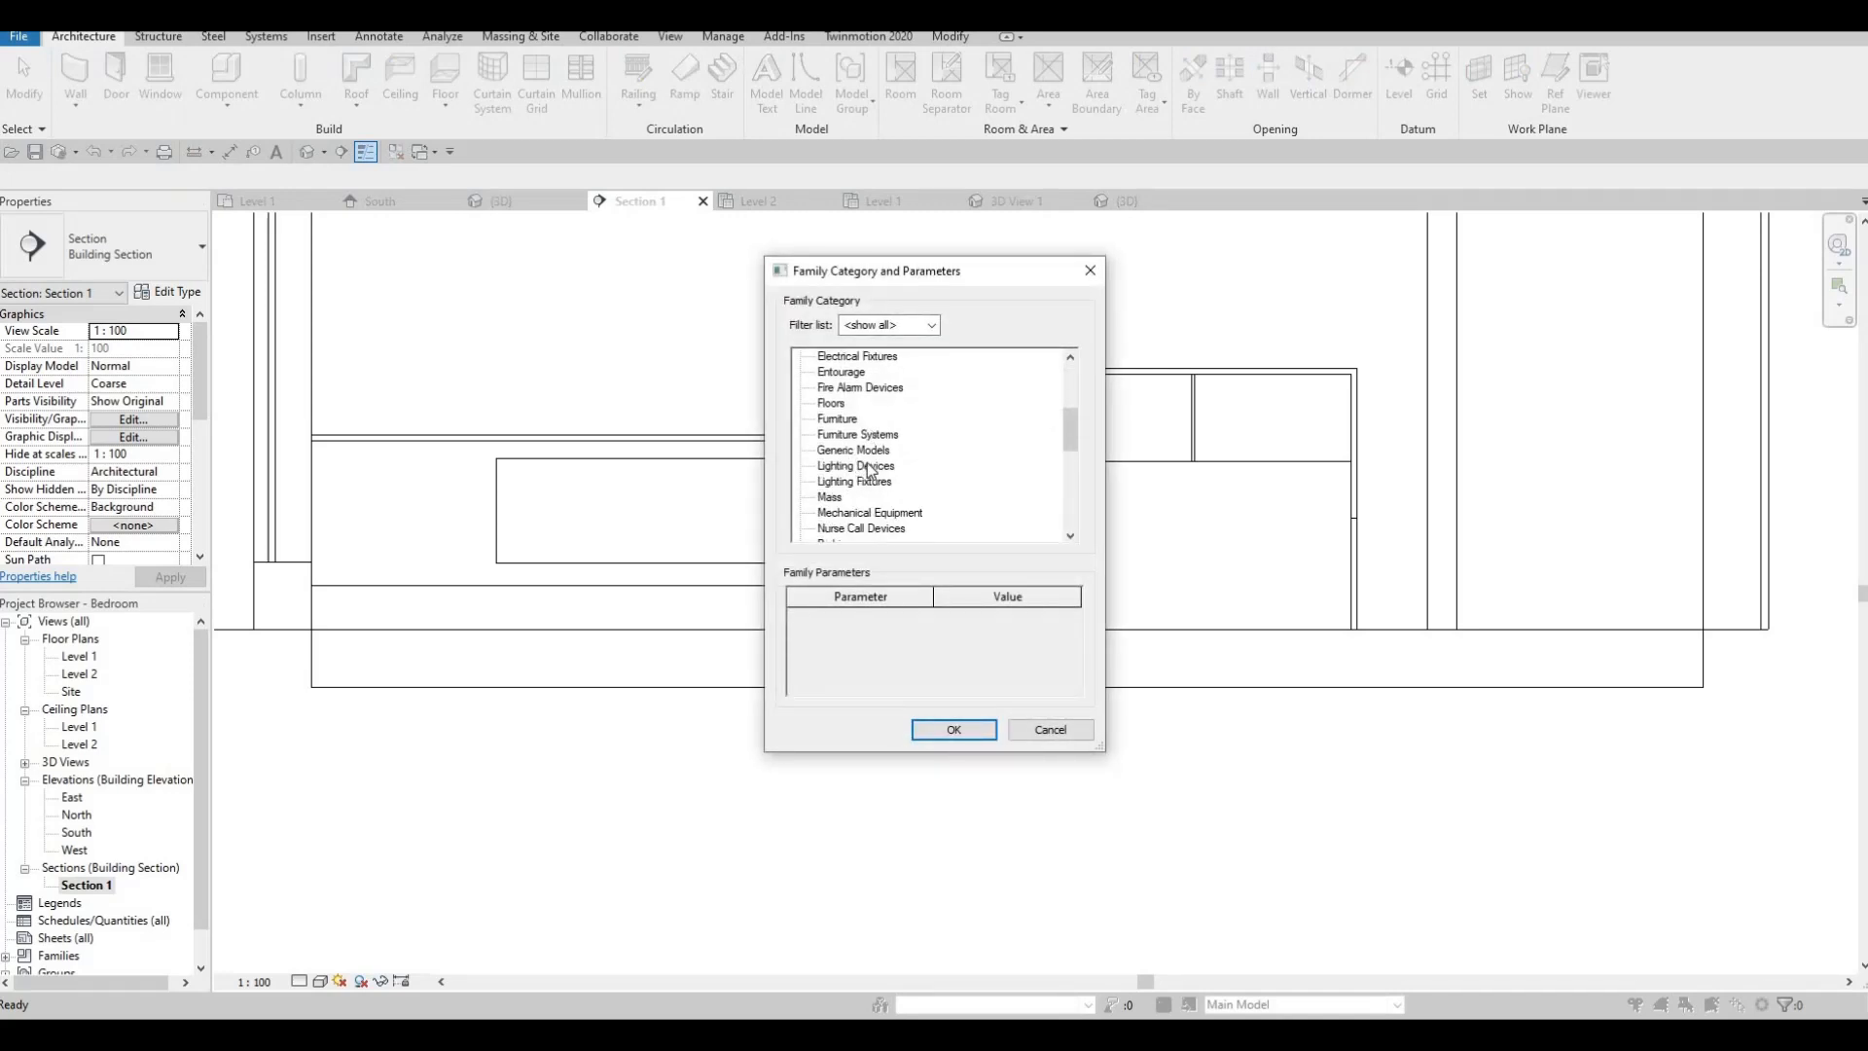
{"action": "left_click", "coordinate": [853, 450]}
{"action": "left_click", "coordinate": [953, 730]}
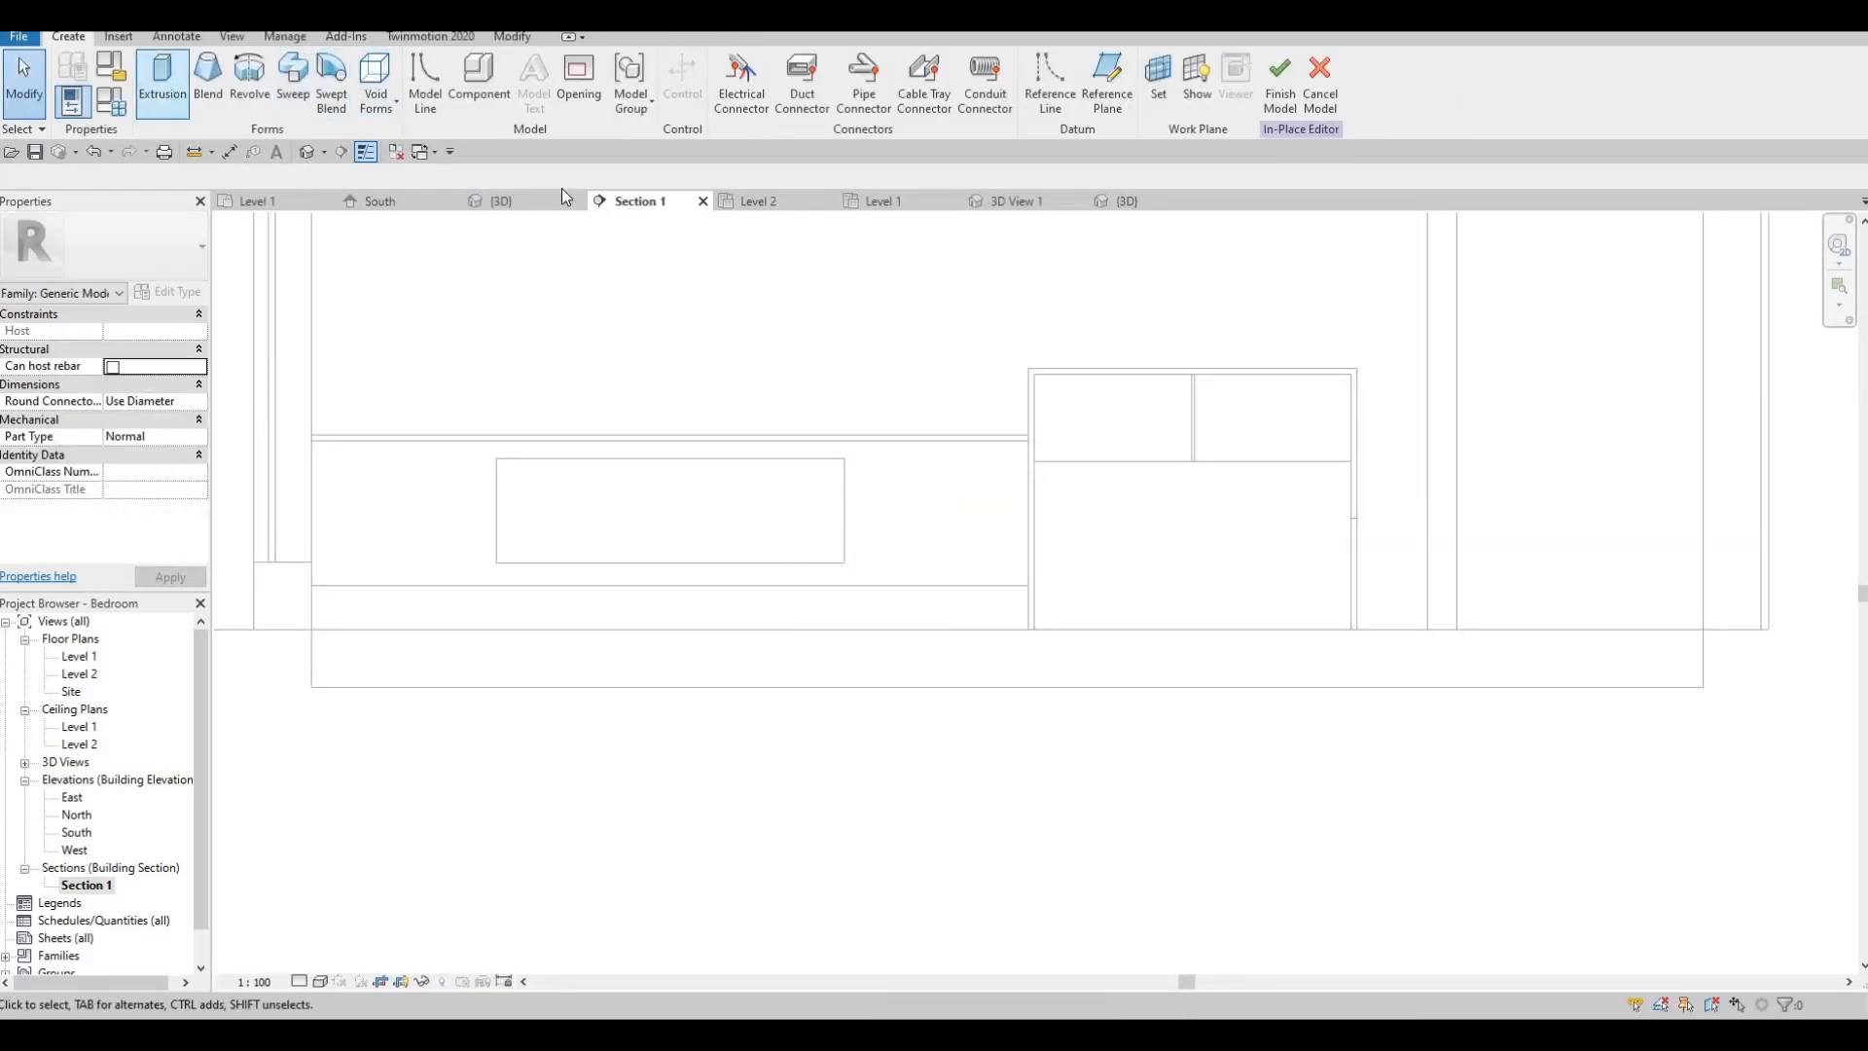
- Start an extrusion on the box unit's front face and sketch a rectangle about 540 mm high between its opening and the table
{"action": "left_click", "coordinate": [156, 83]}
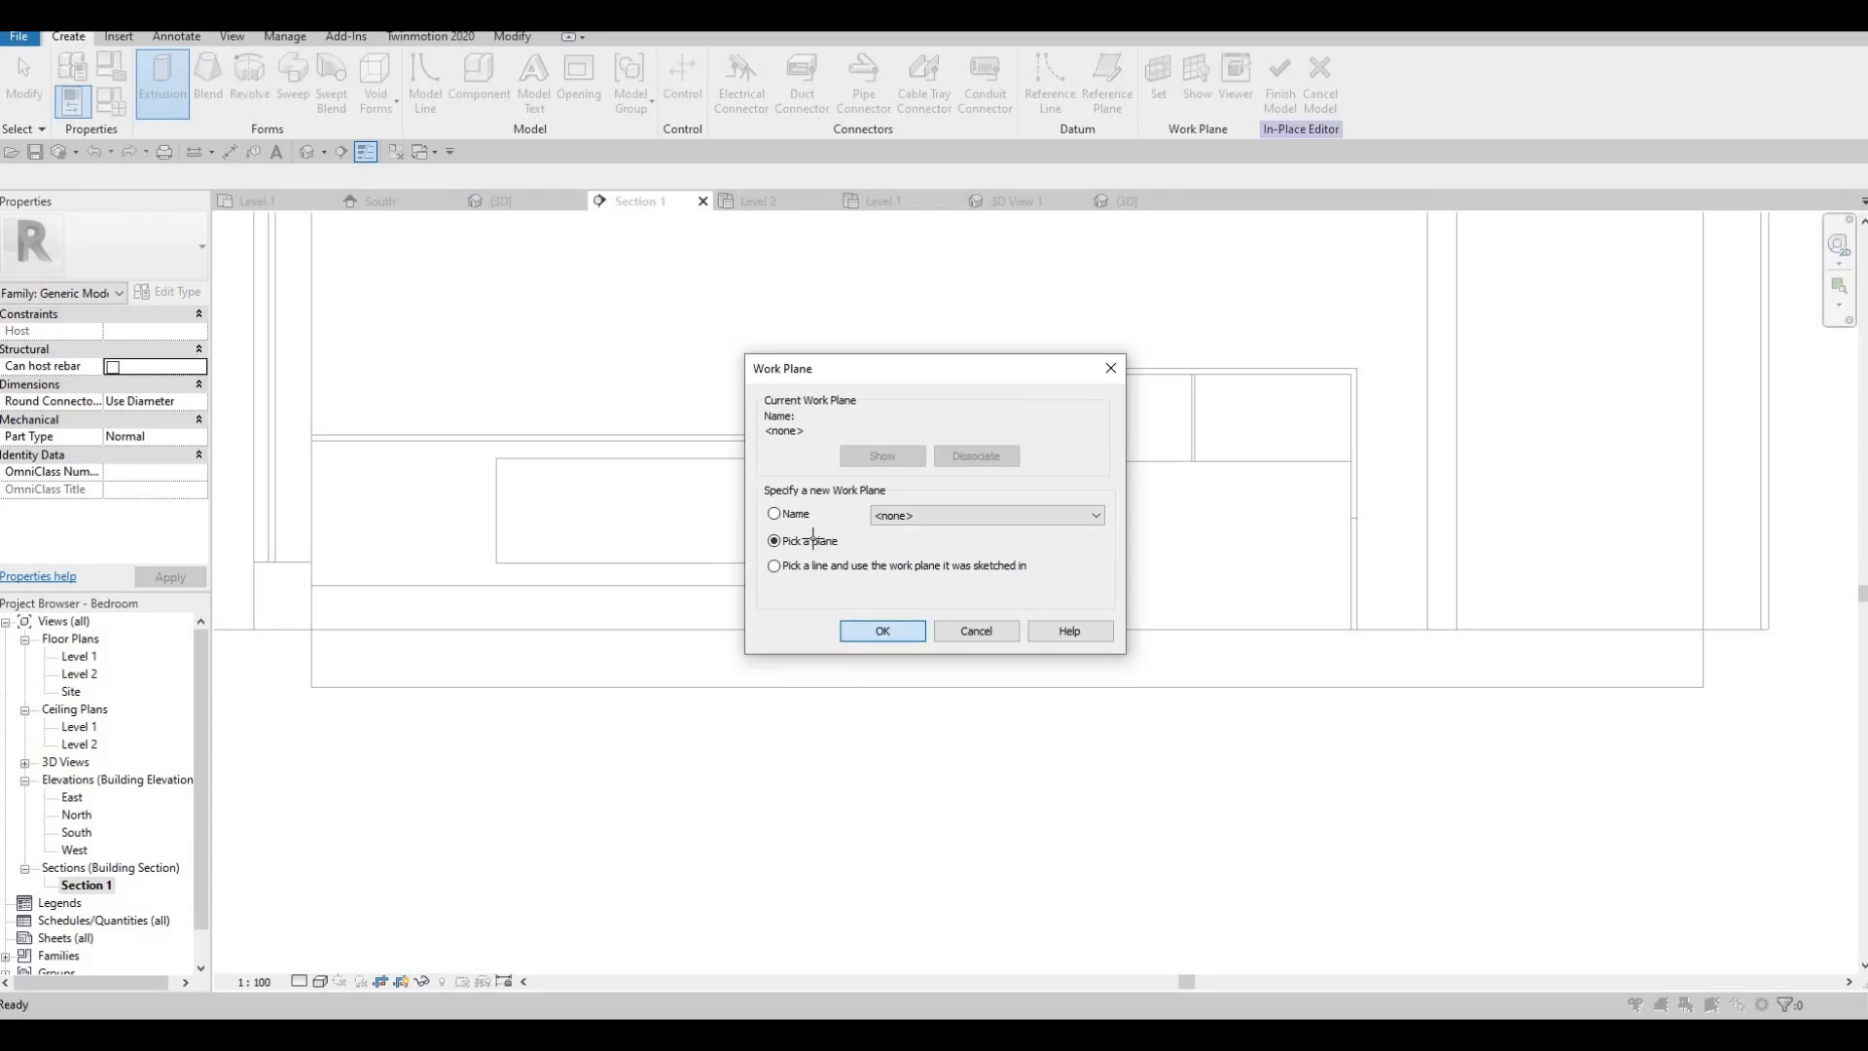
{"action": "left_click", "coordinate": [874, 628]}
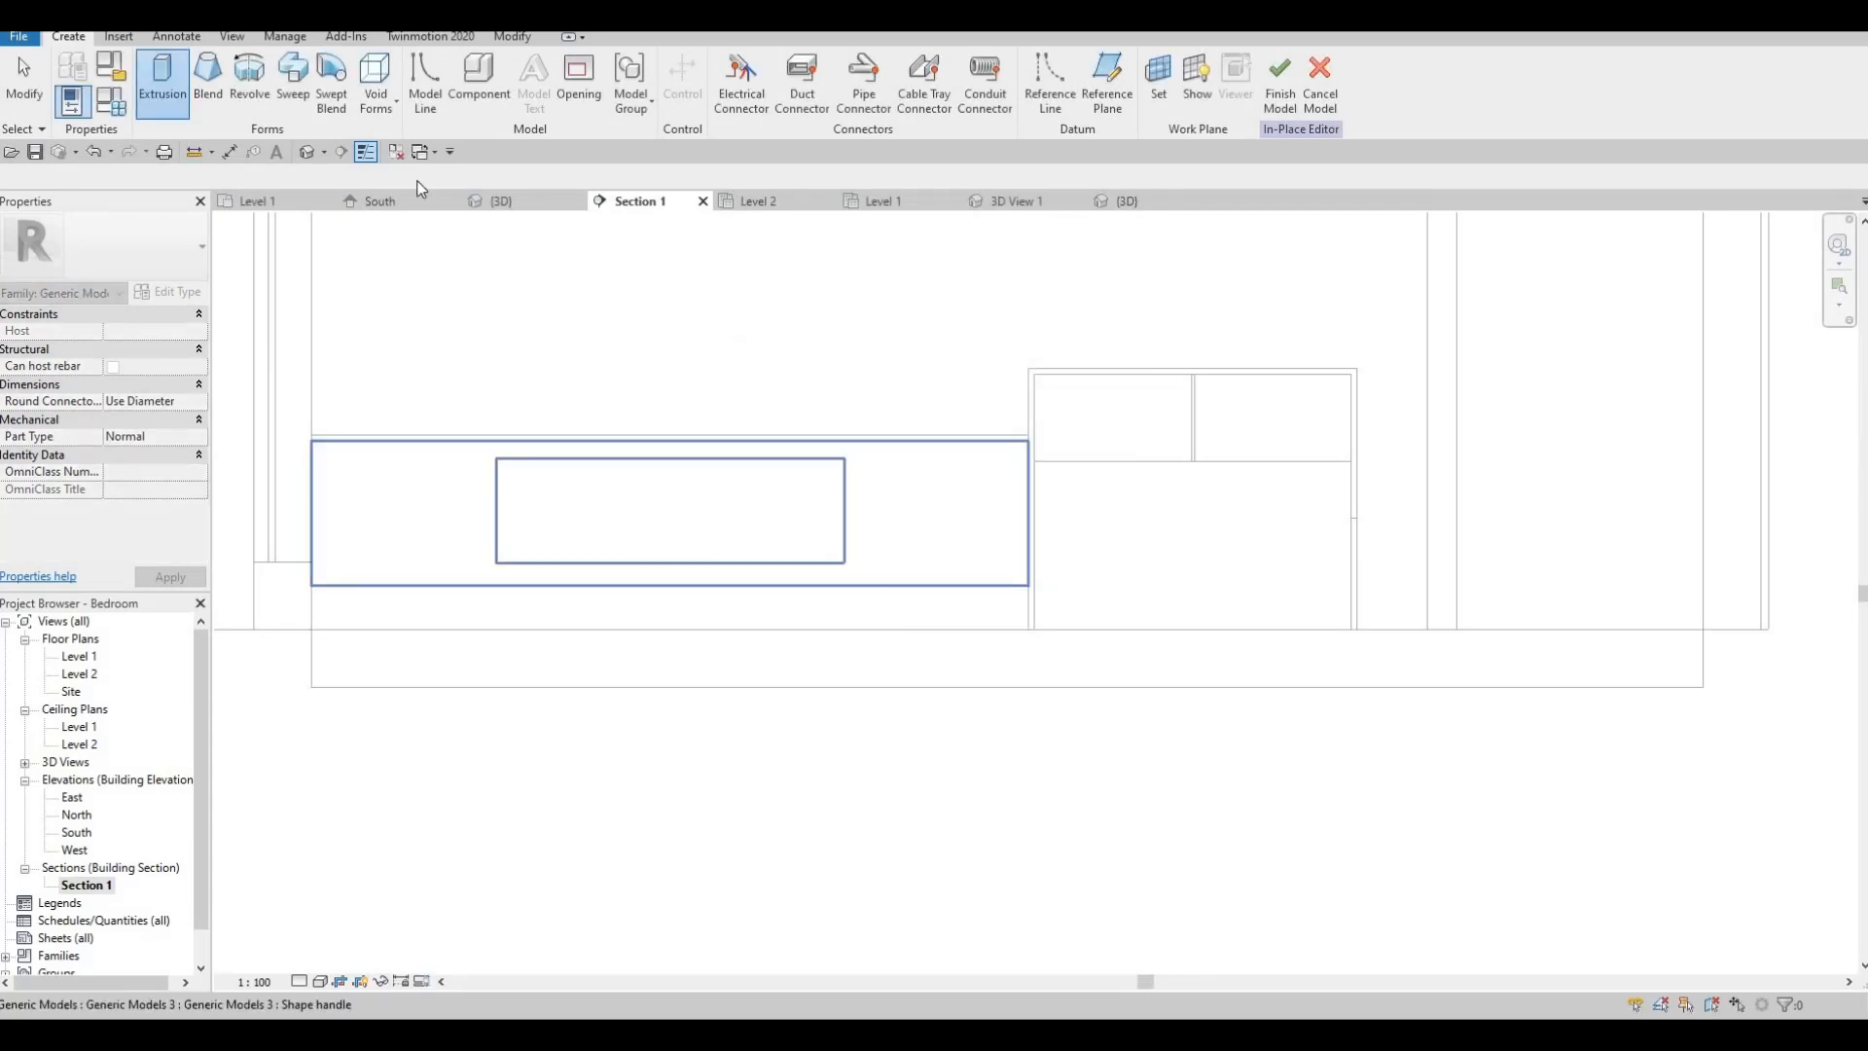
{"action": "left_click", "coordinate": [1029, 440]}
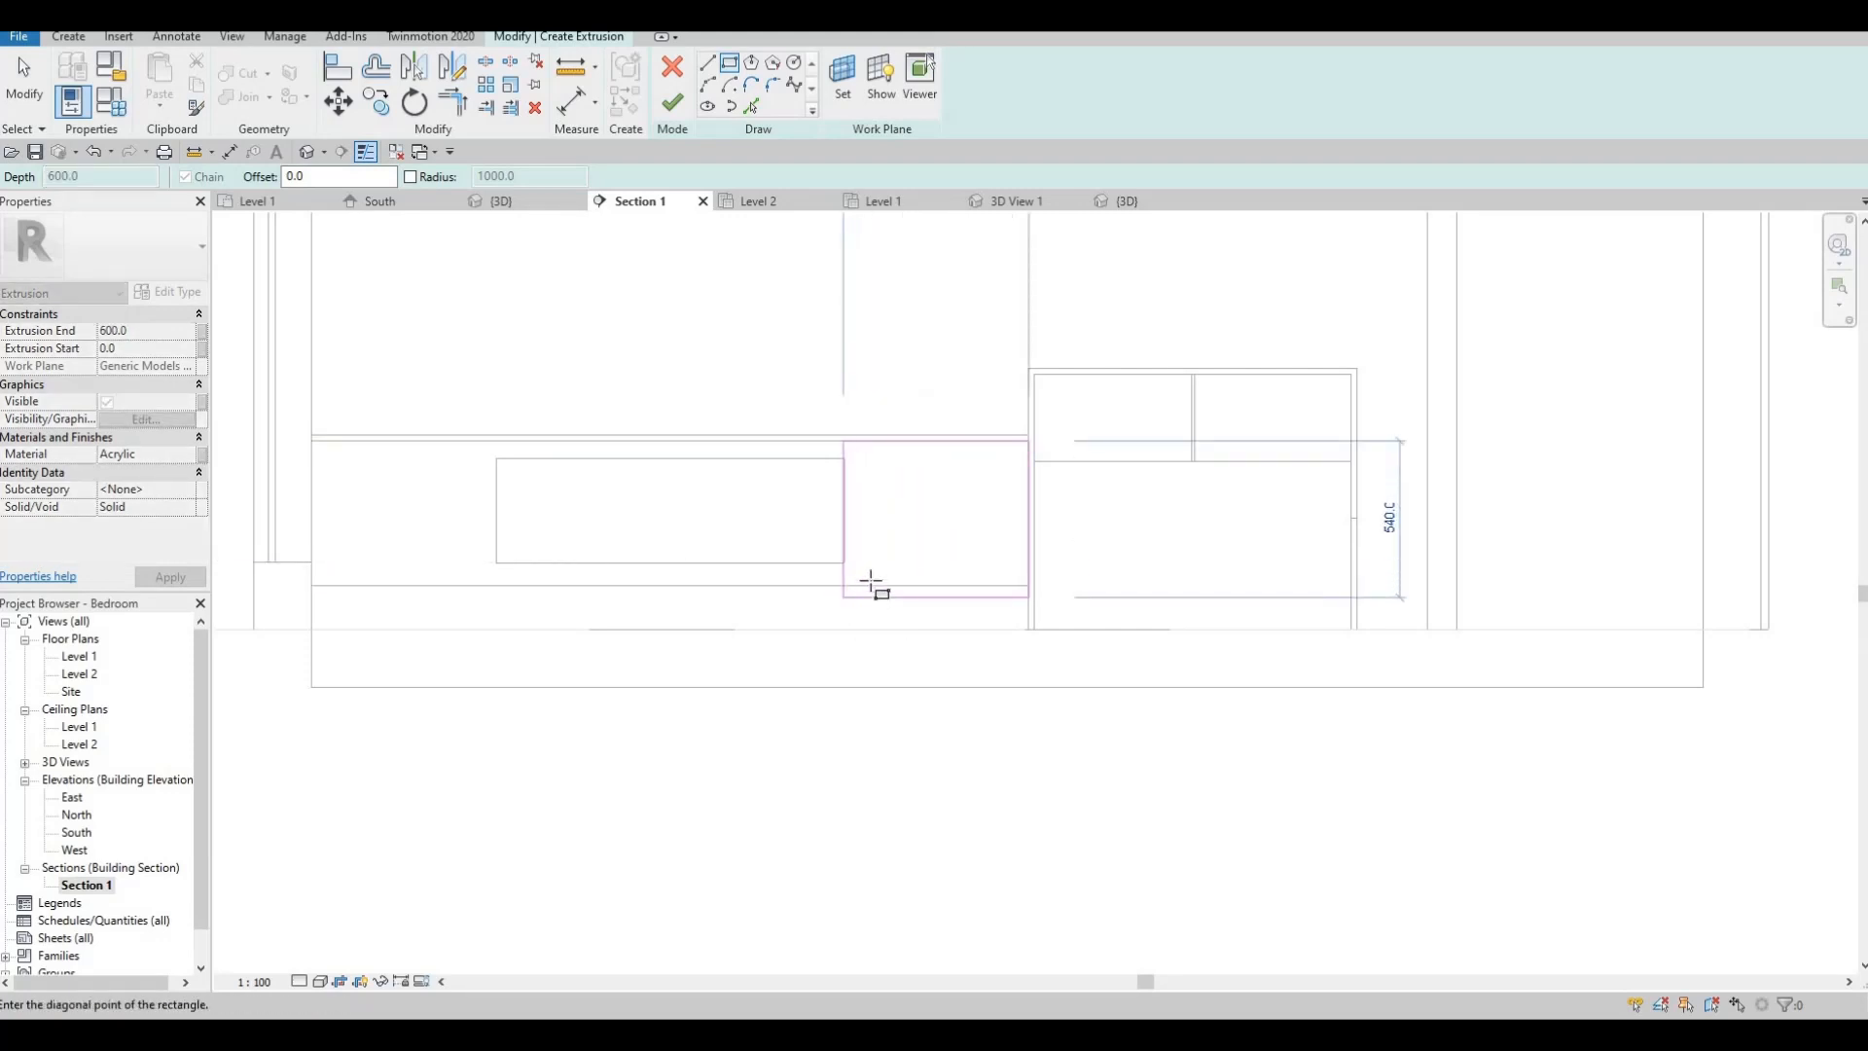
{"action": "left_click", "coordinate": [871, 582]}
{"action": "key", "text": "Escape"}
{"action": "middle_click_drag", "start_coordinate": [856, 422], "coordinate": [903, 416]}
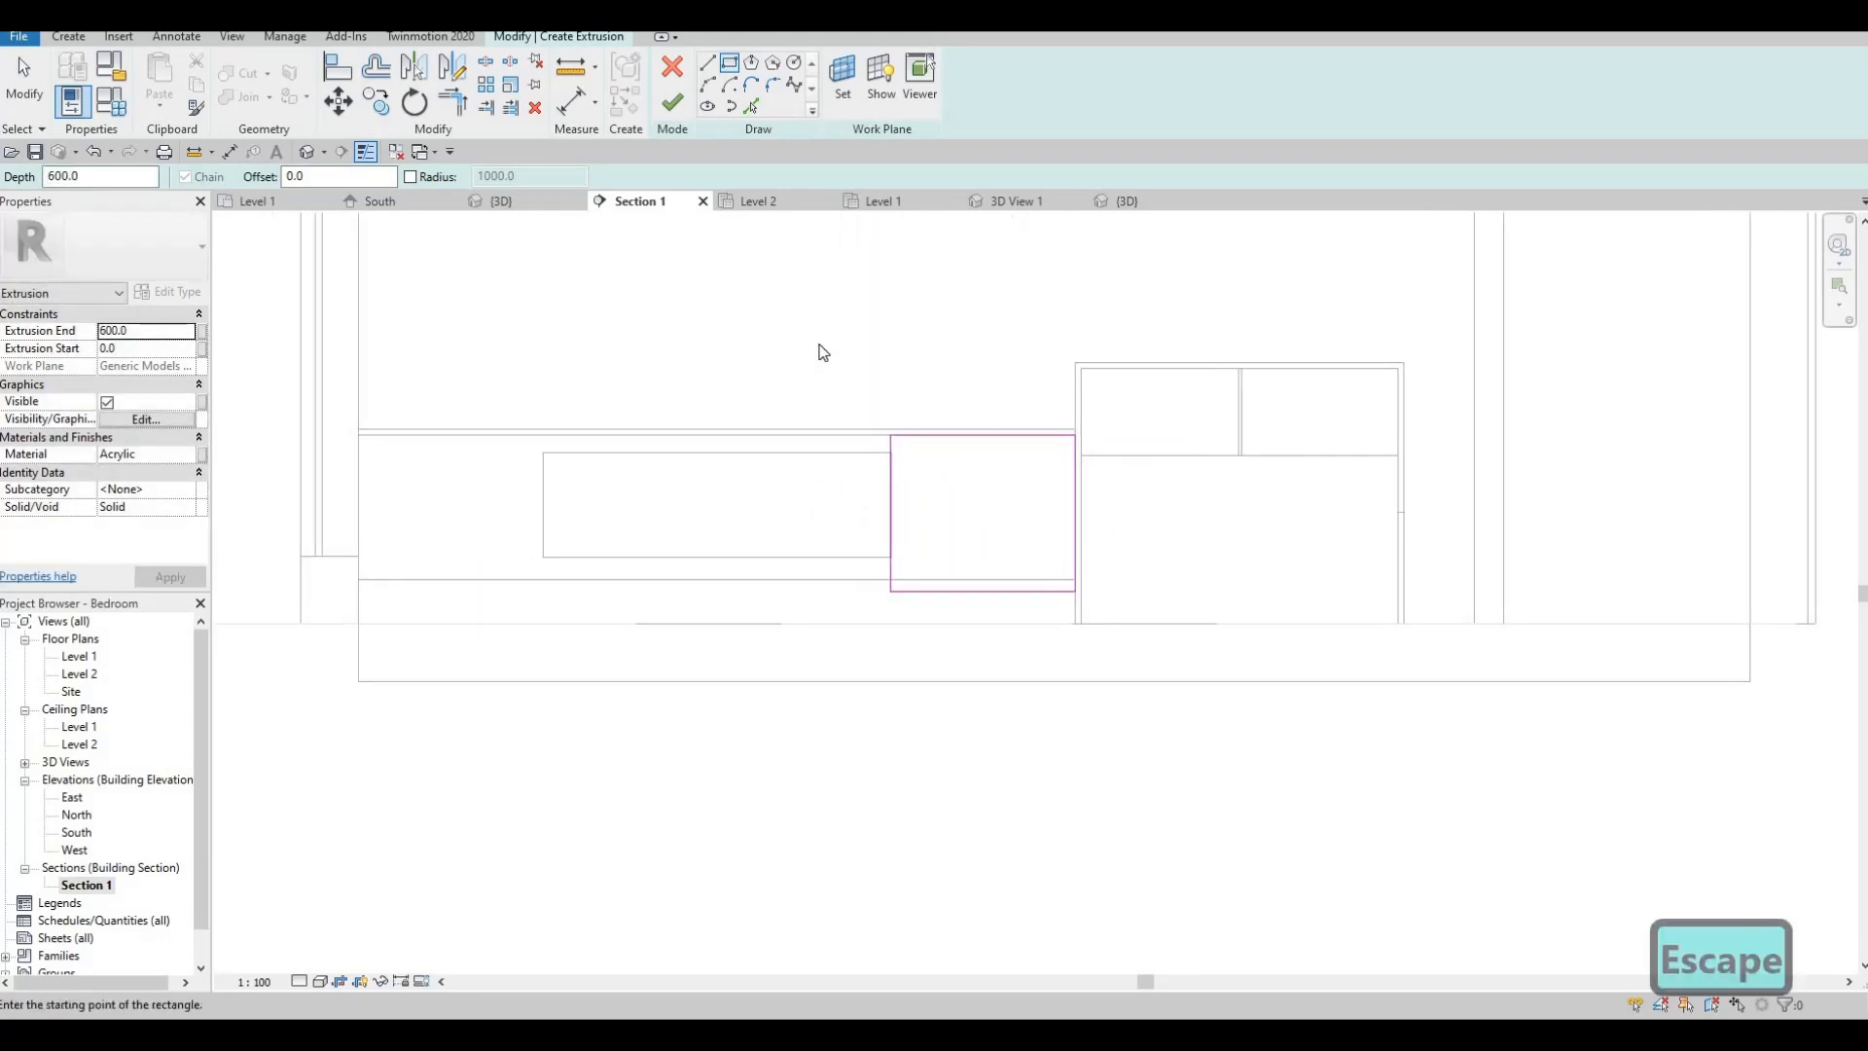
{"action": "key", "text": "Escape"}
- Mirror a copy of the rectangle to the other side of the opening about the opening's vertical centreline
{"action": "mouse_move", "coordinate": [814, 341]}
{"action": "left_mouse_down"}
{"action": "mouse_move", "coordinate": [1095, 623]}
{"action": "mouse_move", "coordinate": [1074, 601]}
{"action": "left_mouse_up"}
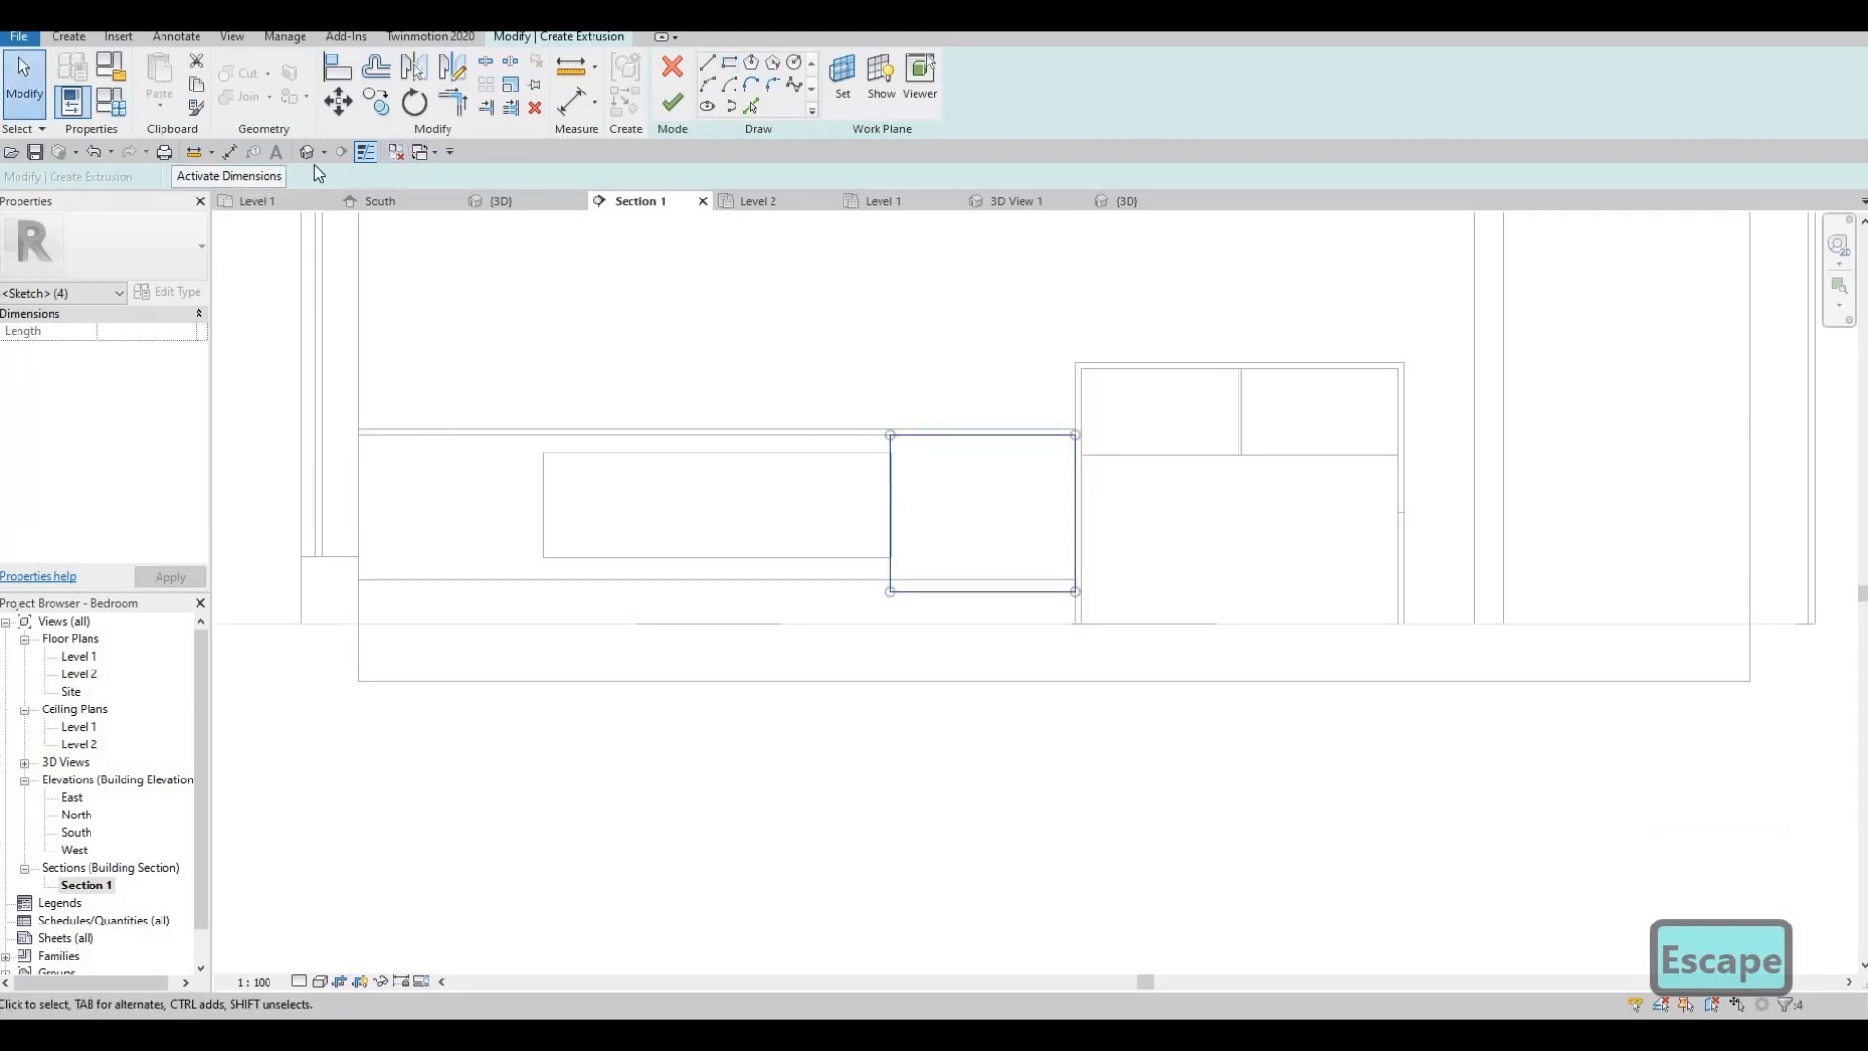
{"action": "left_click", "coordinate": [452, 72]}
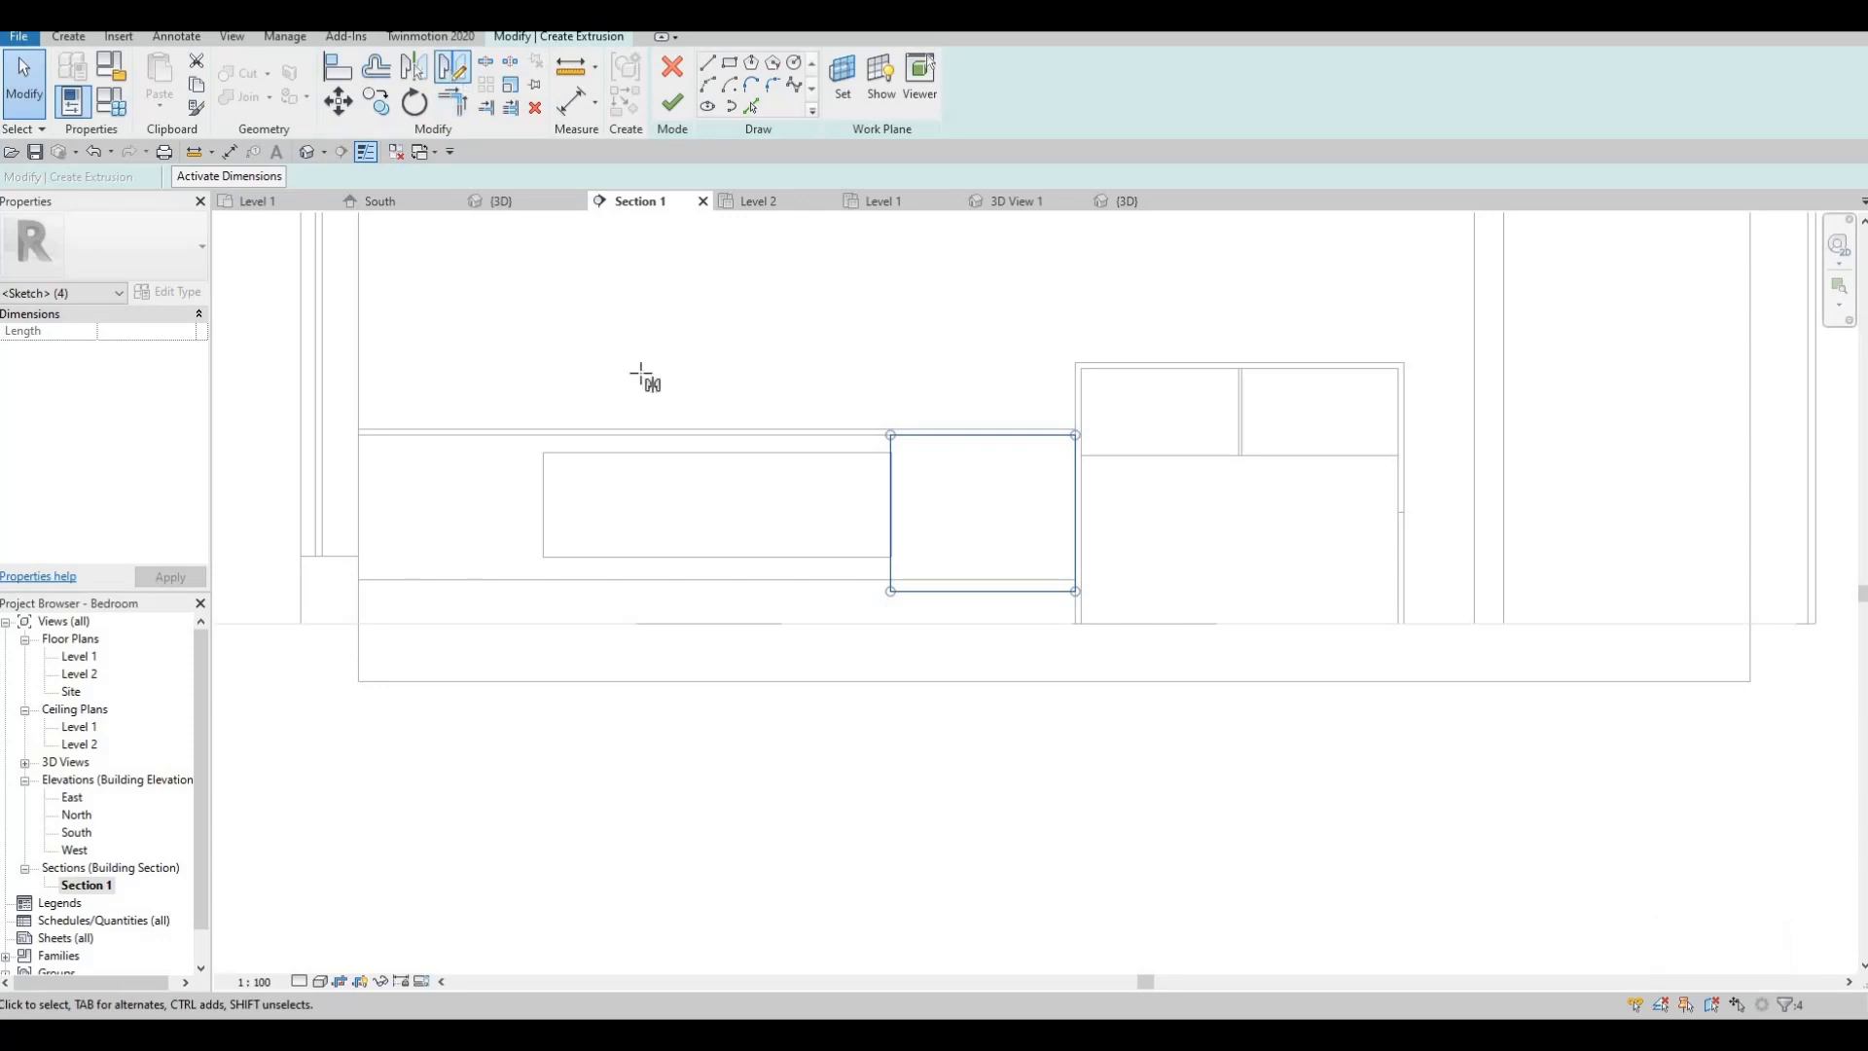
{"action": "left_click", "coordinate": [717, 452]}
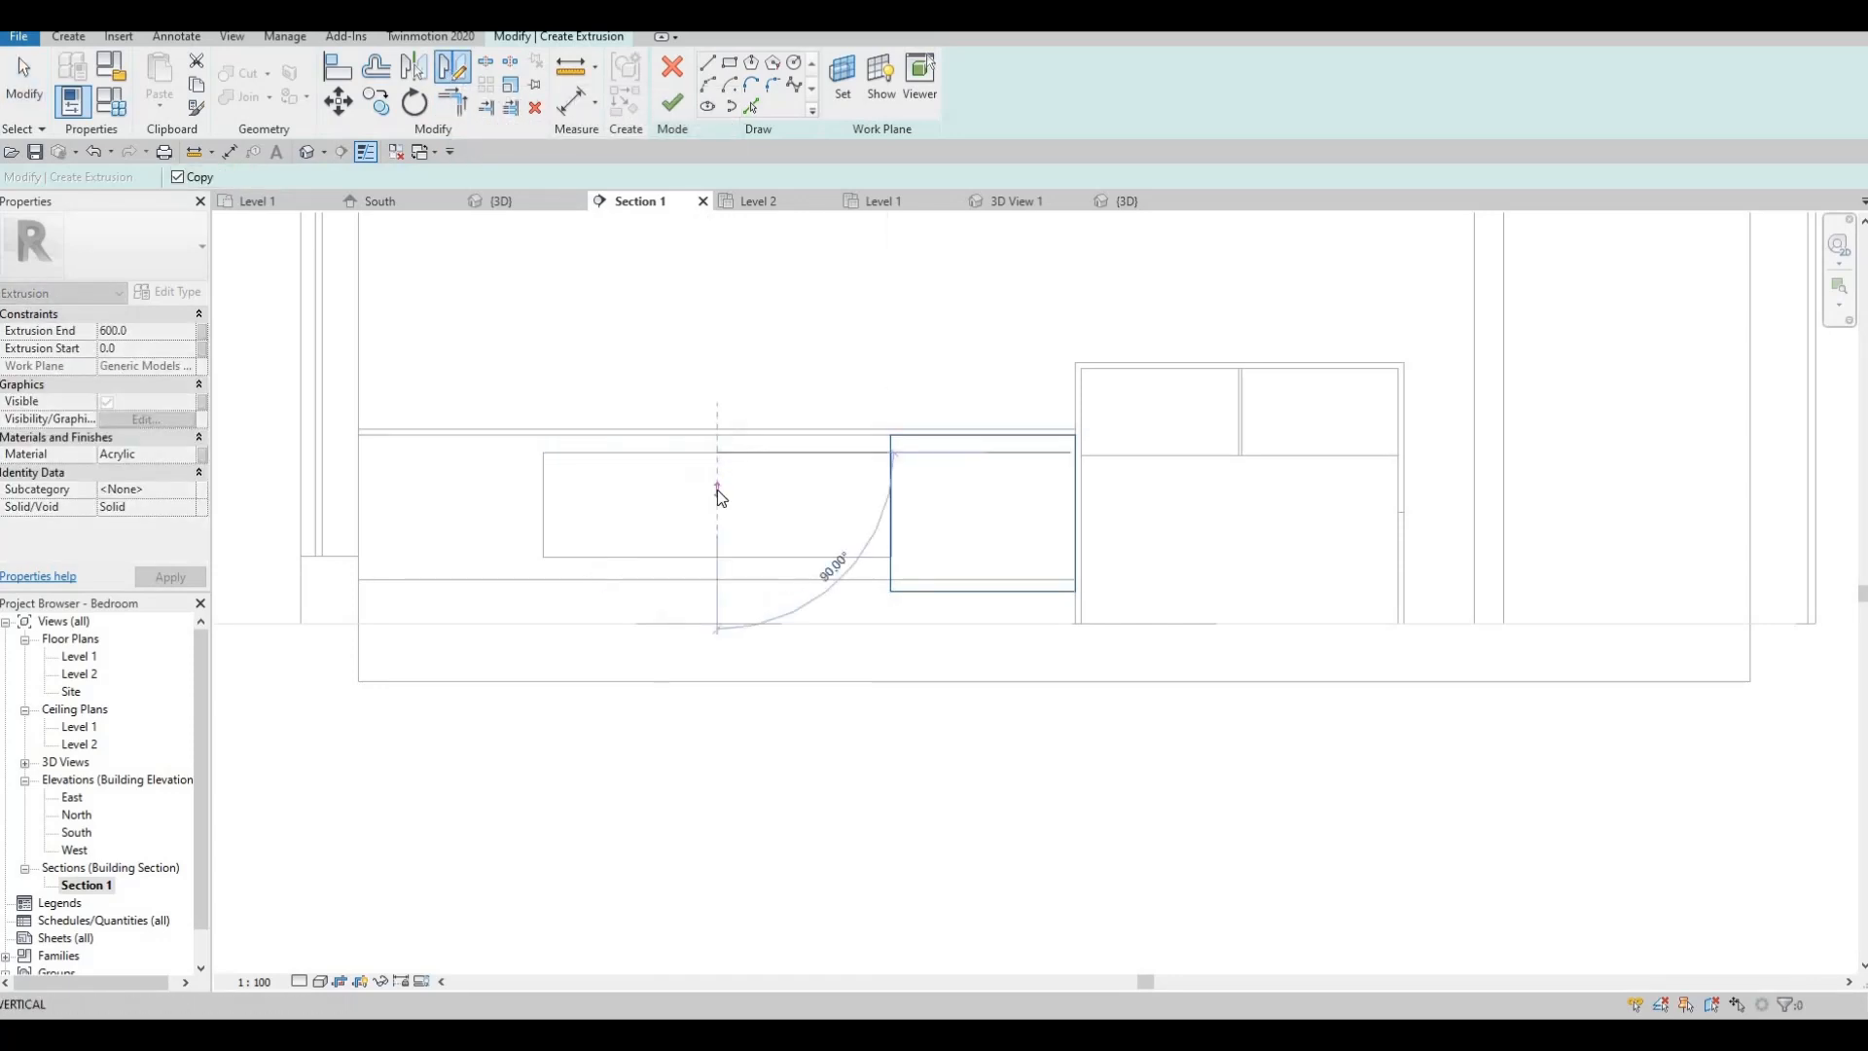
{"action": "left_click", "coordinate": [623, 535]}
{"action": "key", "text": "Escape"}
{"action": "scroll", "coordinate": [554, 522], "scroll_direction": "up", "scroll_amount": 3}
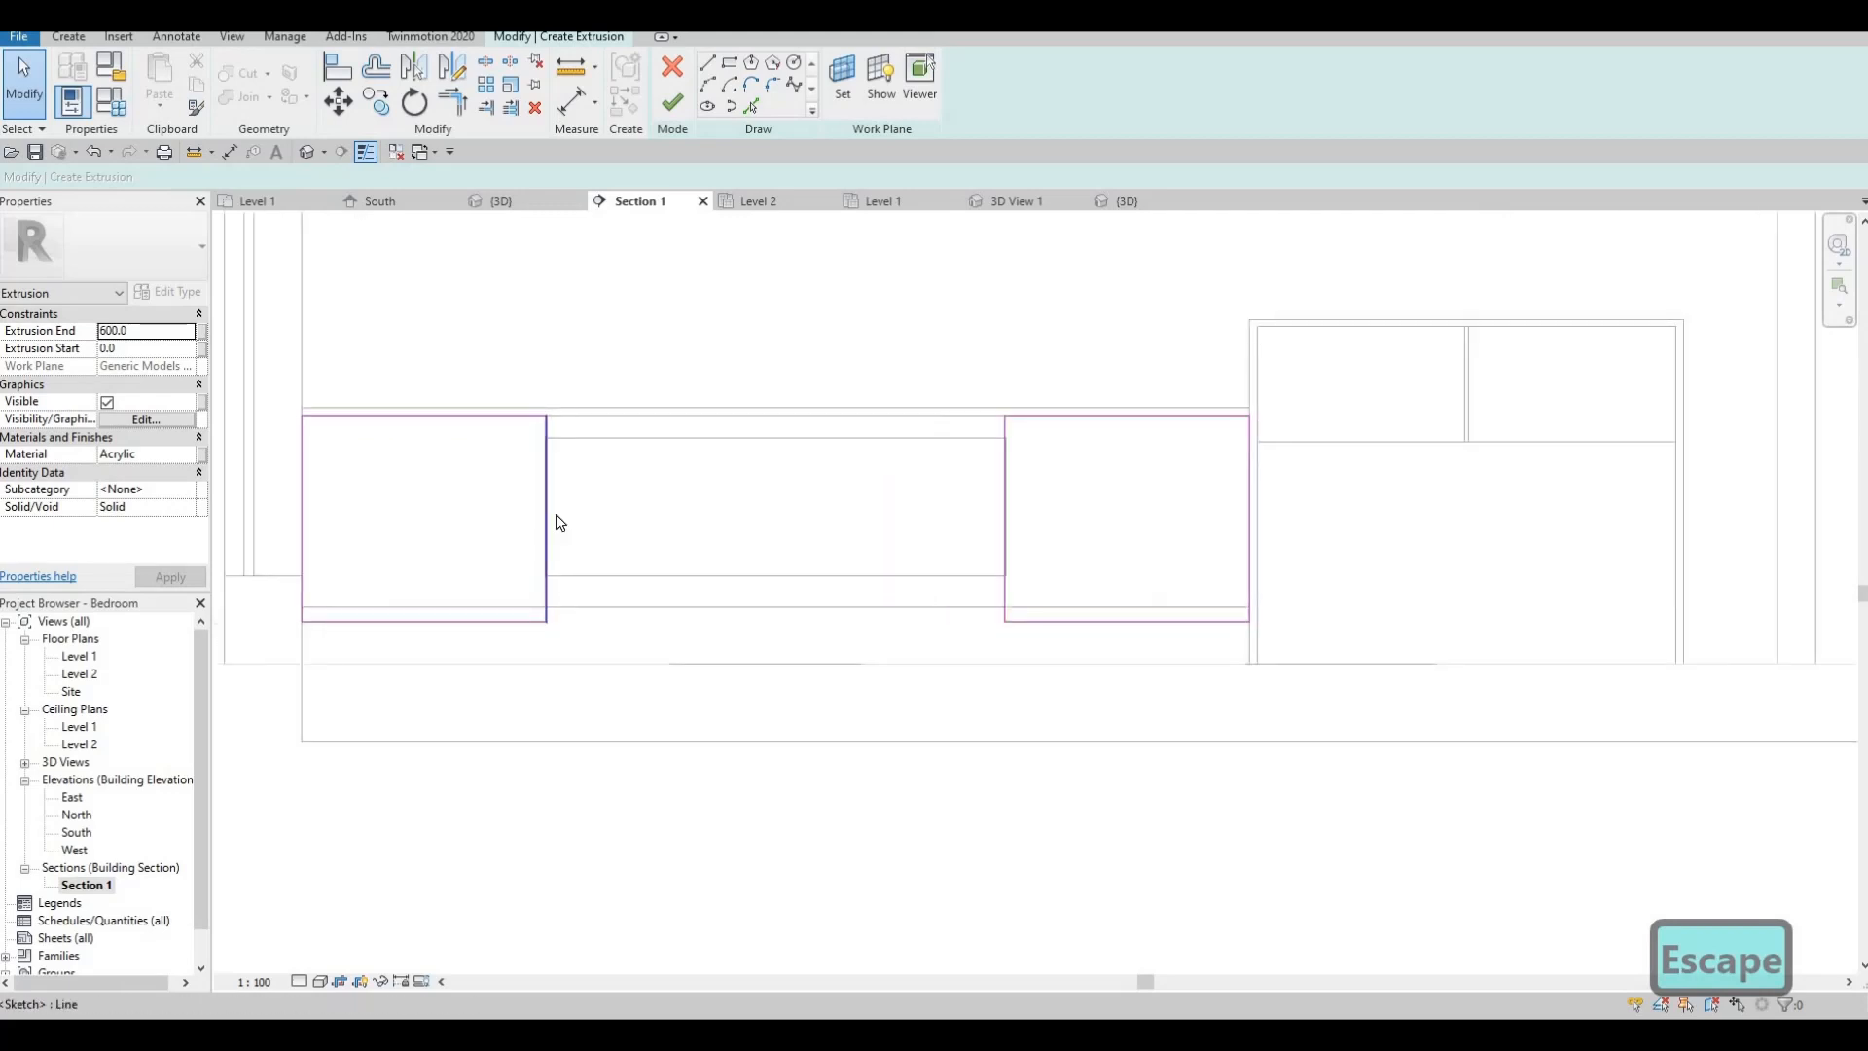
{"action": "key", "text": "Escape"}
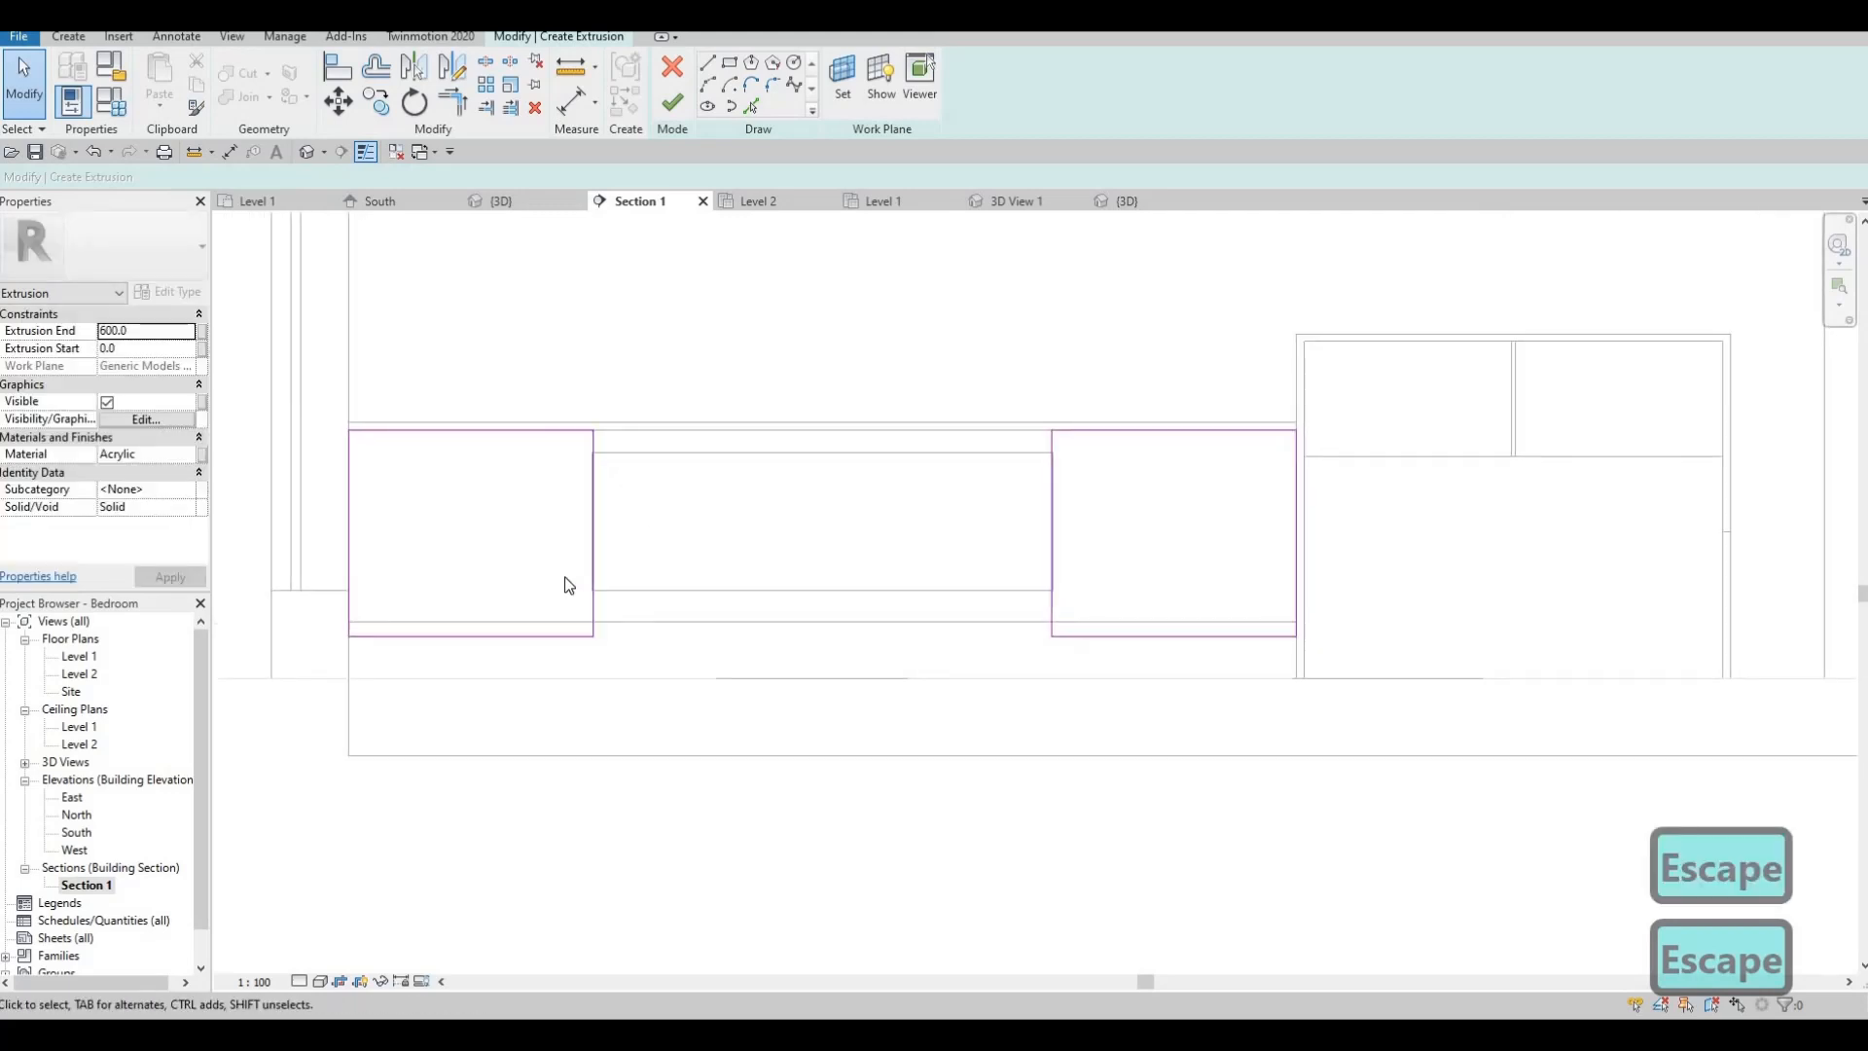
- Align the lower edges of both rectangles with the box unit's bottom edge
{"action": "key", "text": "a"}
{"action": "key", "text": "l"}
{"action": "left_click", "coordinate": [543, 620]}
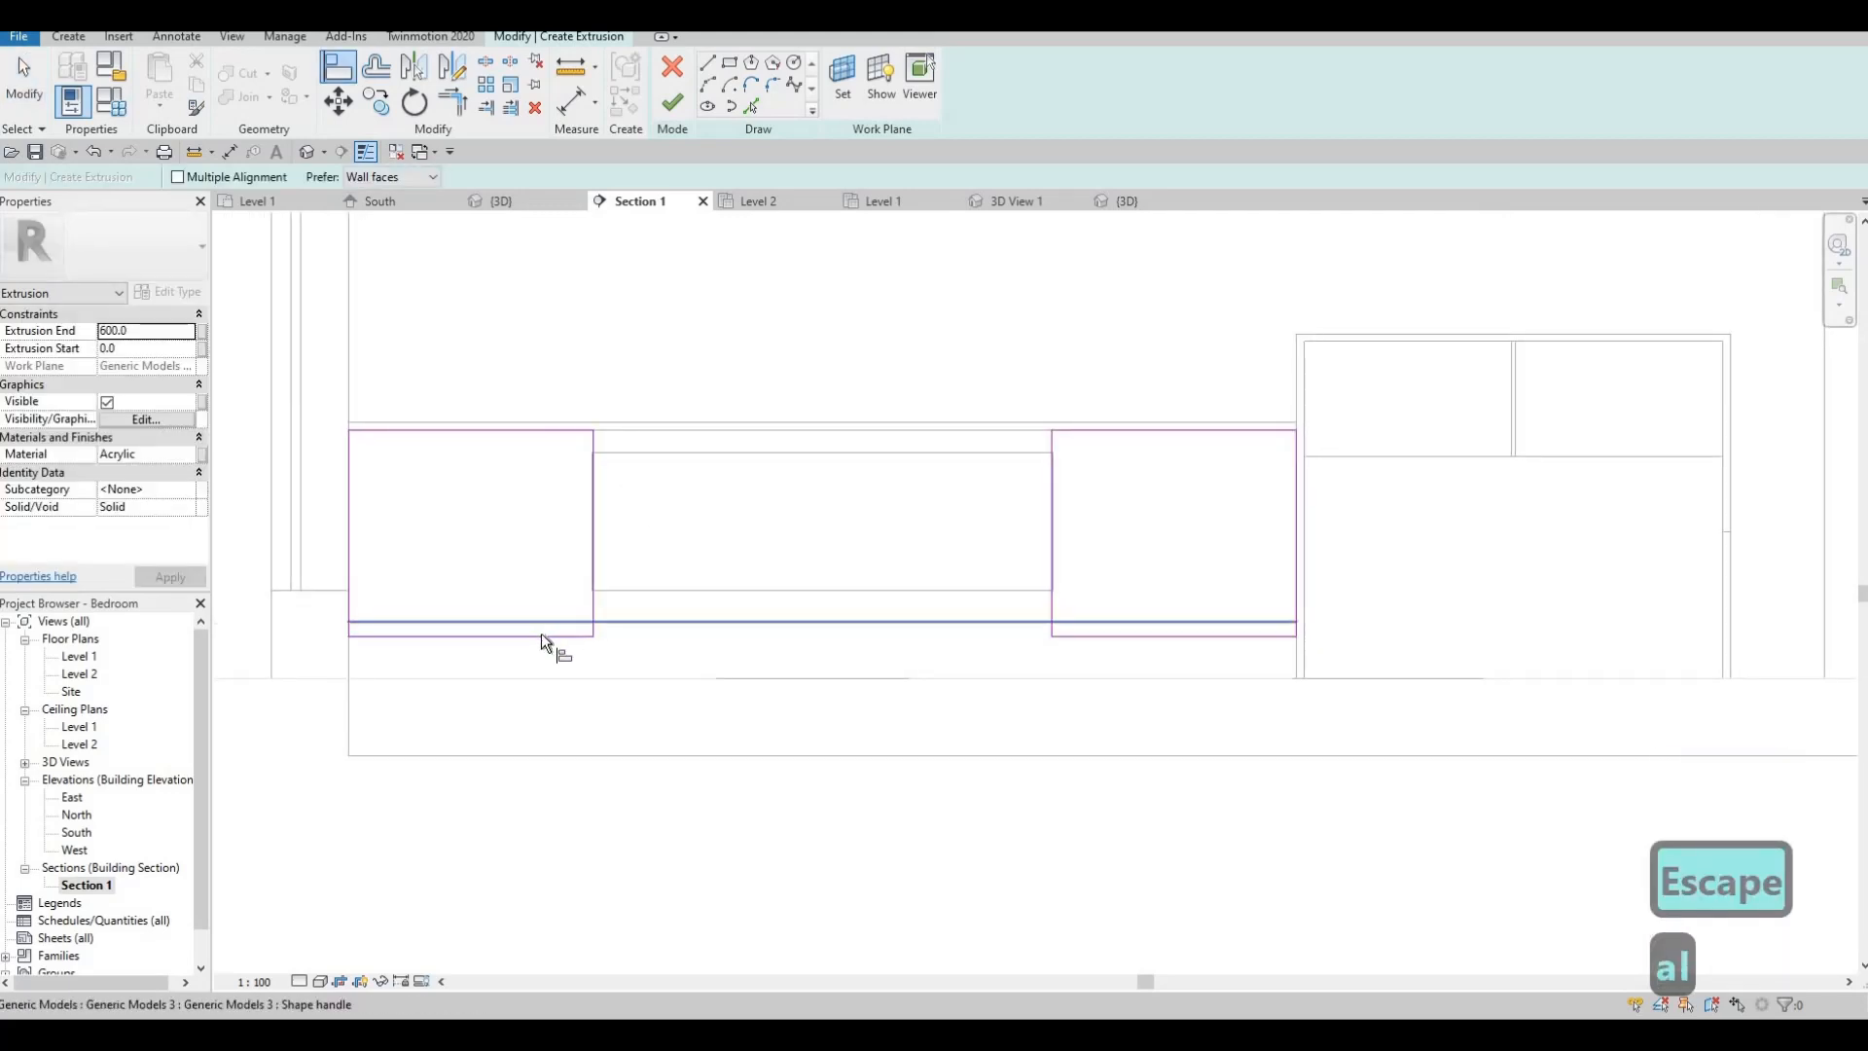
{"action": "left_click", "coordinate": [541, 635]}
{"action": "left_click", "coordinate": [1098, 634]}
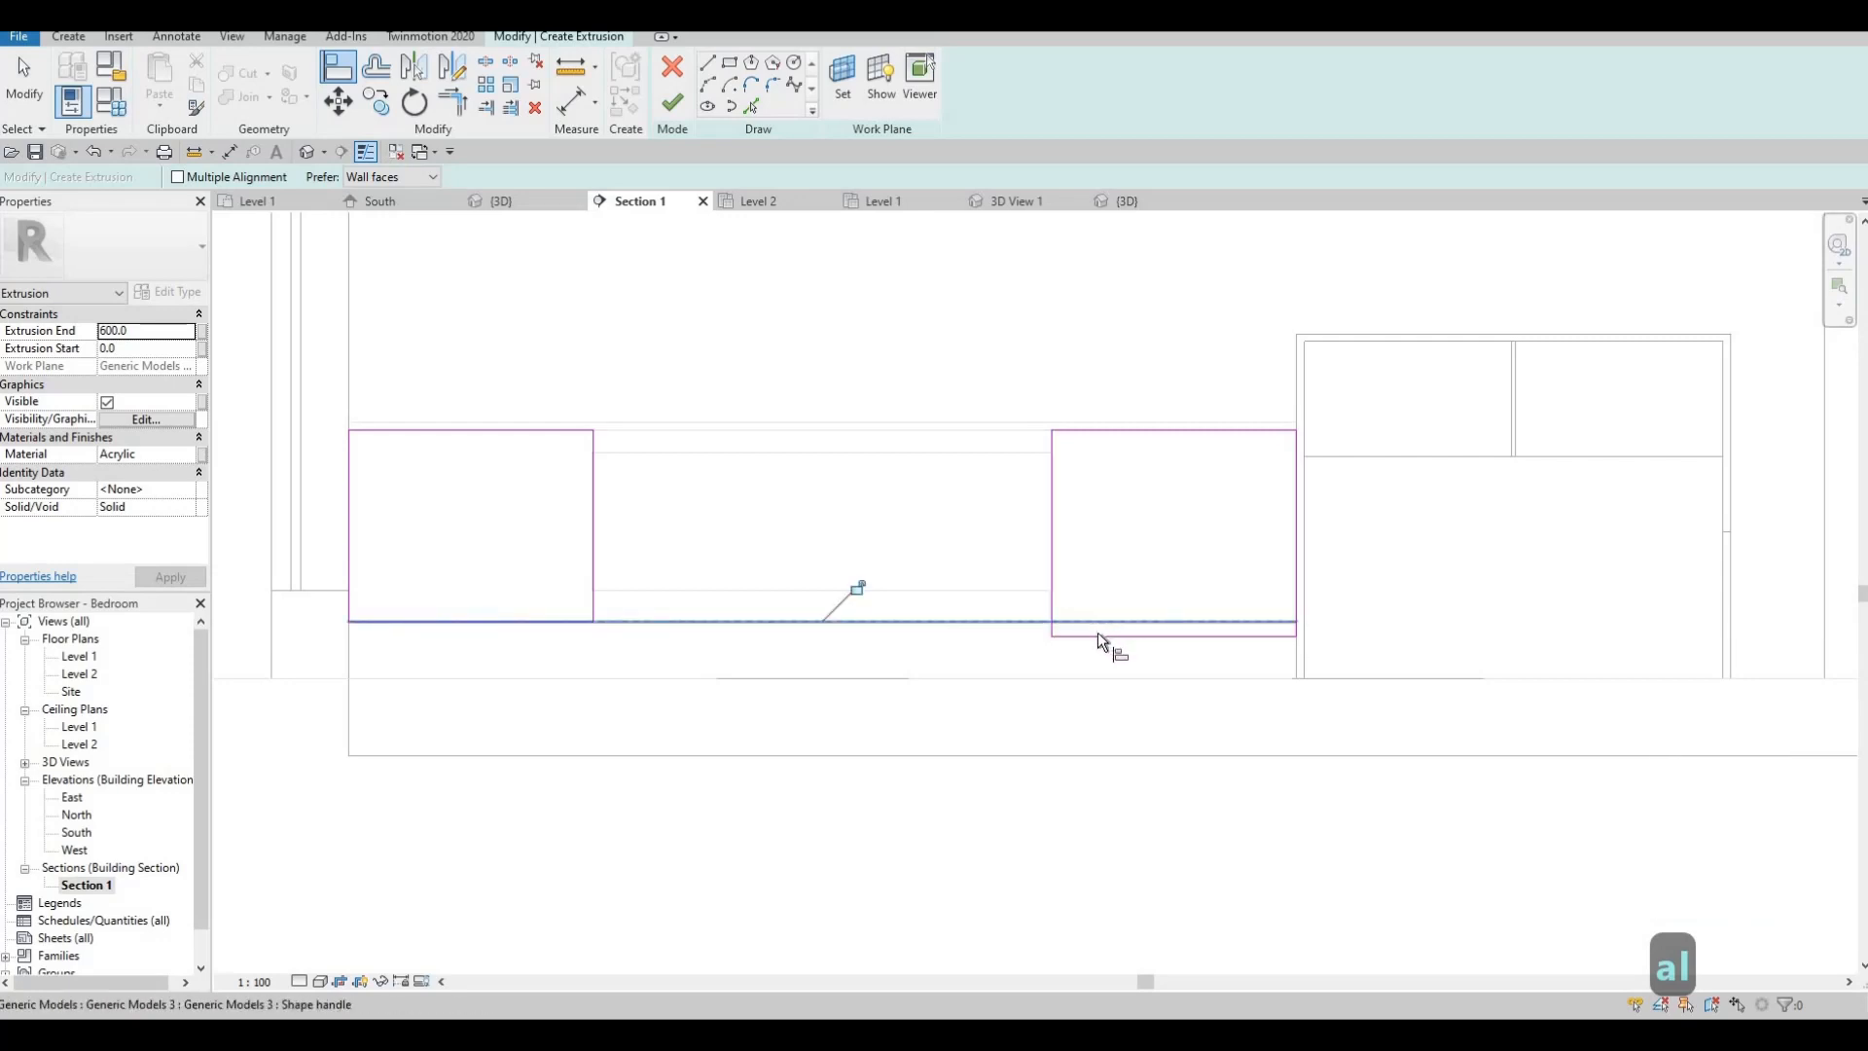
{"action": "scroll", "coordinate": [799, 450], "scroll_direction": "down", "scroll_amount": 1}
{"action": "key", "text": "Escape"}
{"action": "key", "text": "Escape"}
{"action": "key", "text": "Escape"}
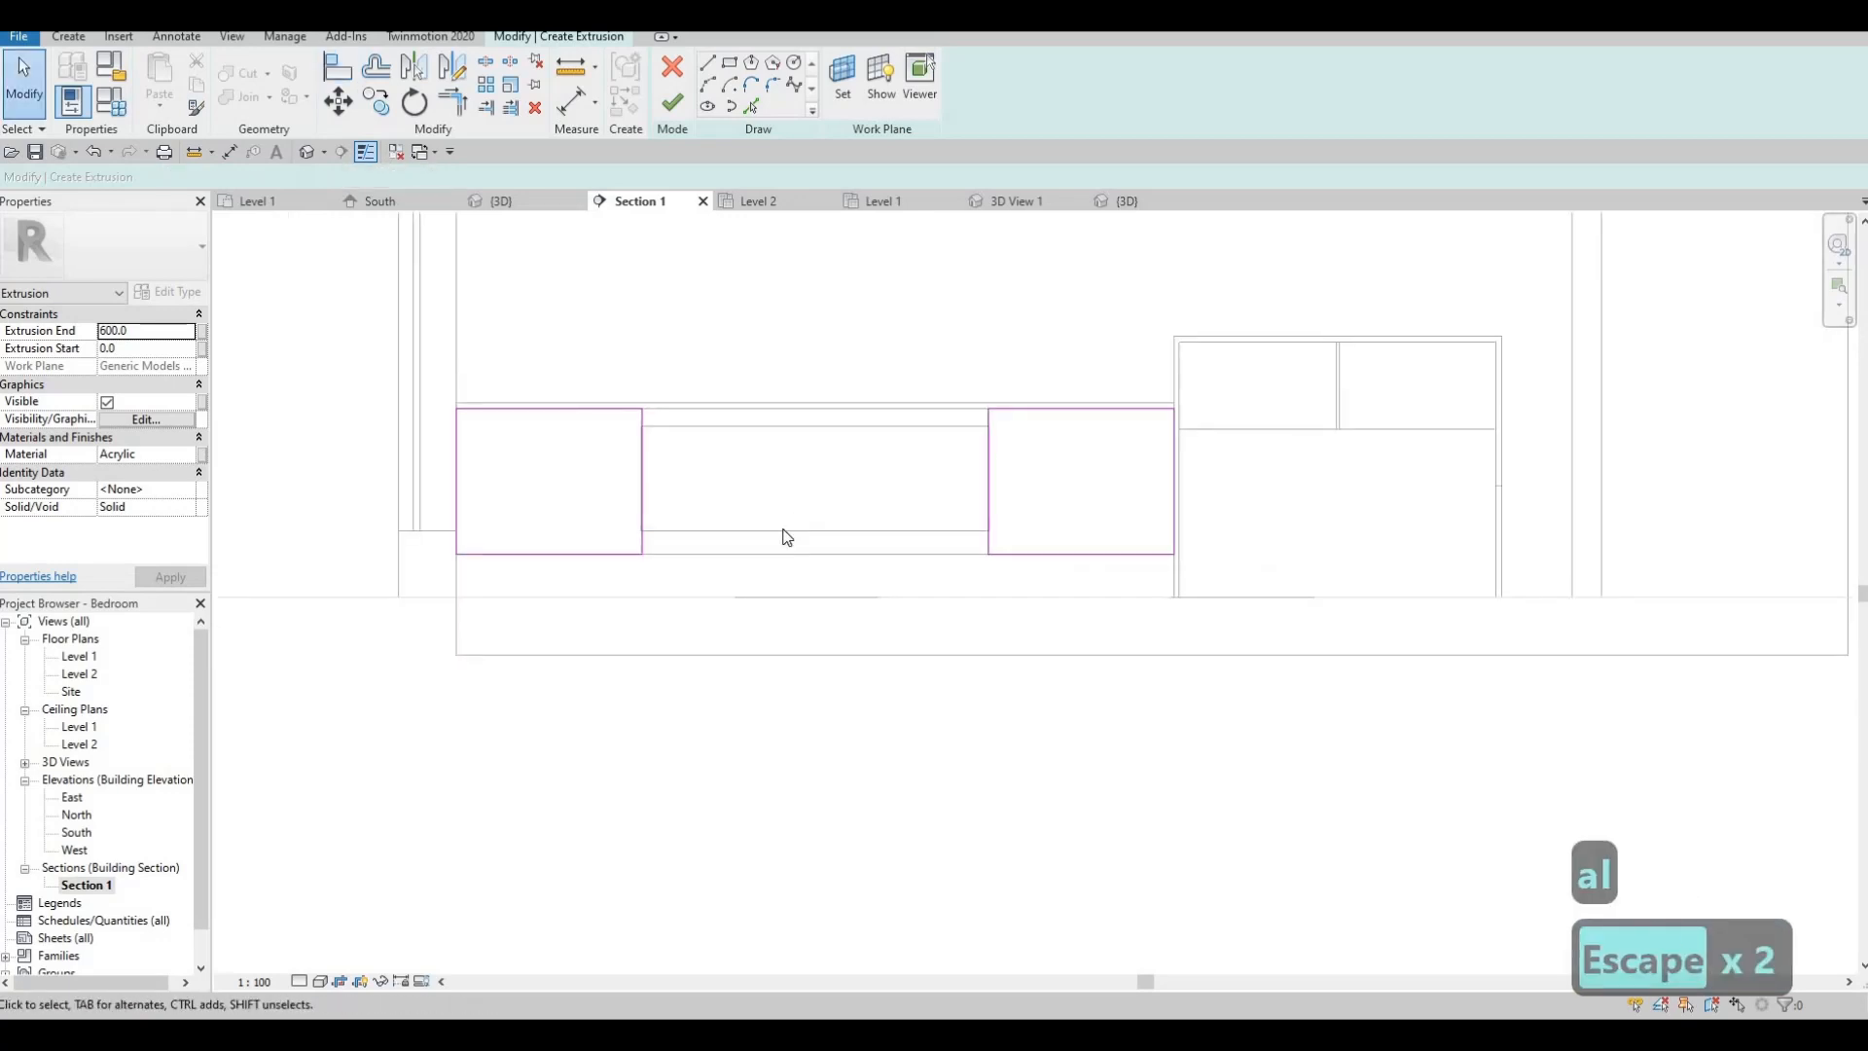
- Finish the extrusion sketch and pull the panels' depth back to about 27 mm in the 3D view
{"action": "left_click", "coordinate": [672, 116]}
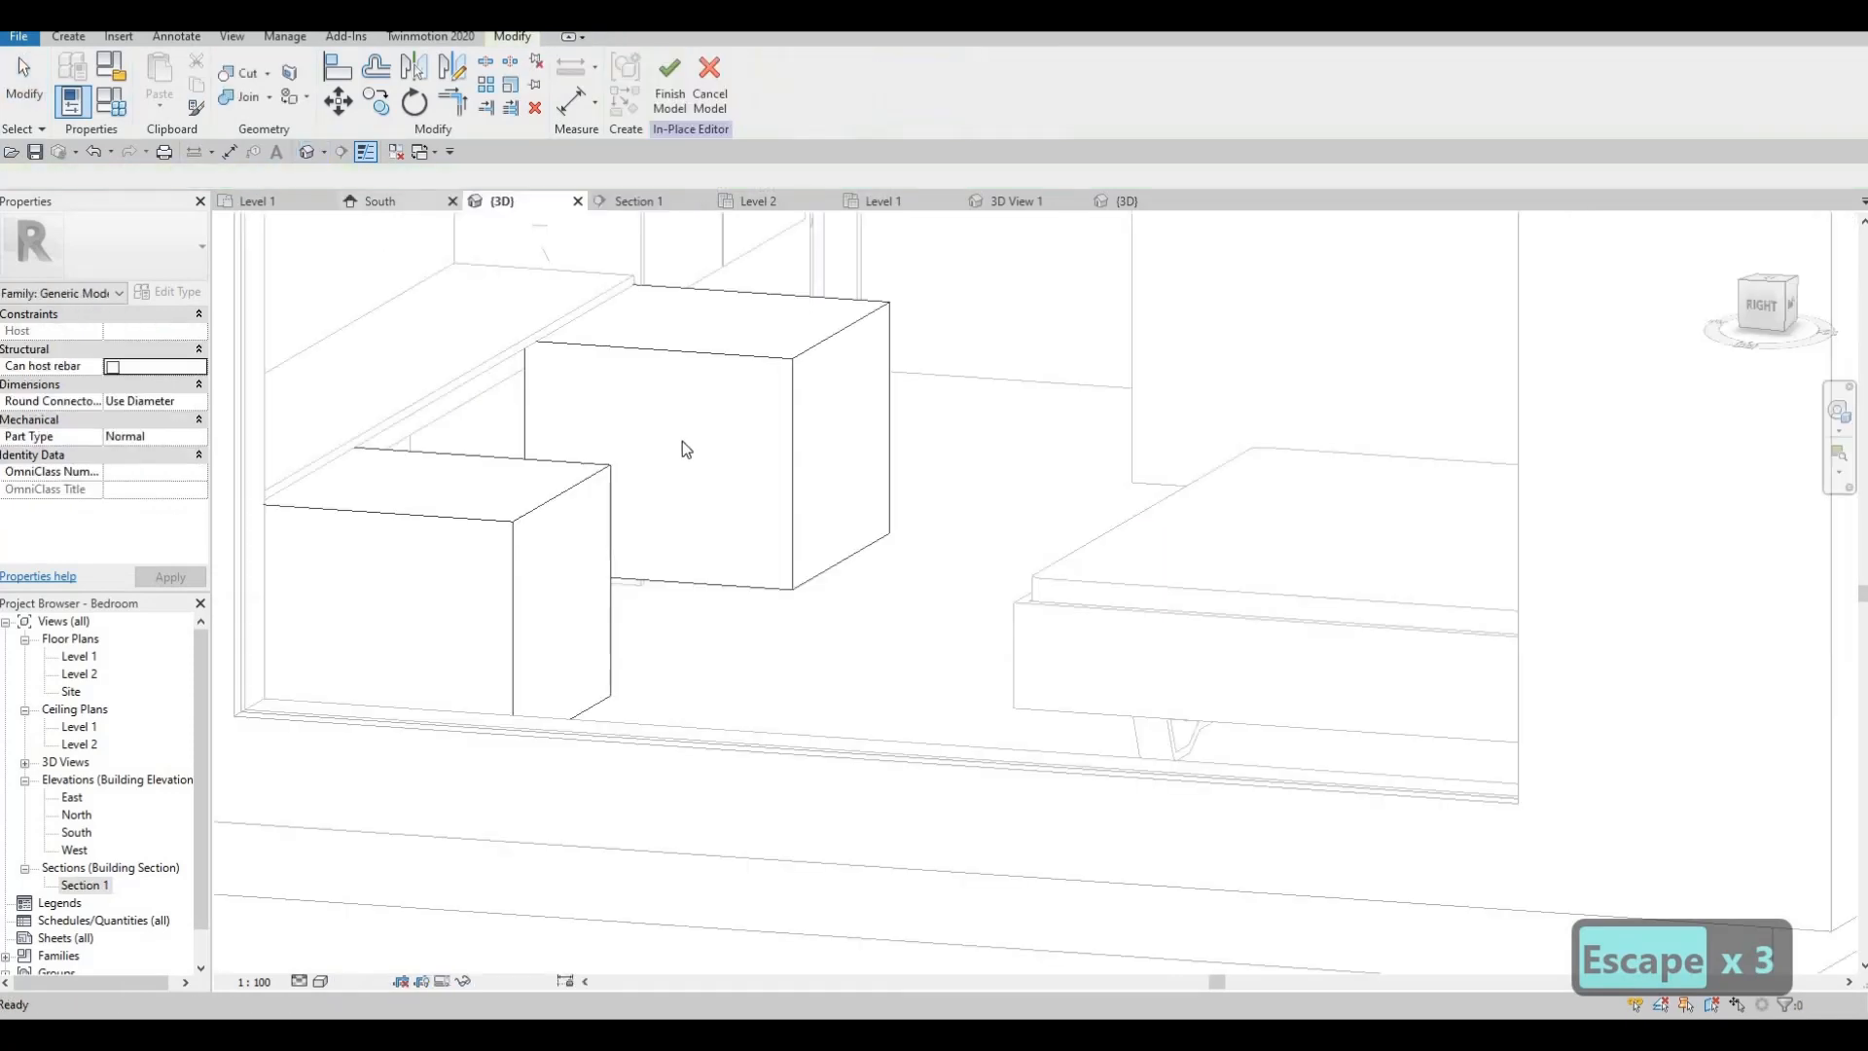
{"action": "left_click", "coordinate": [617, 505]}
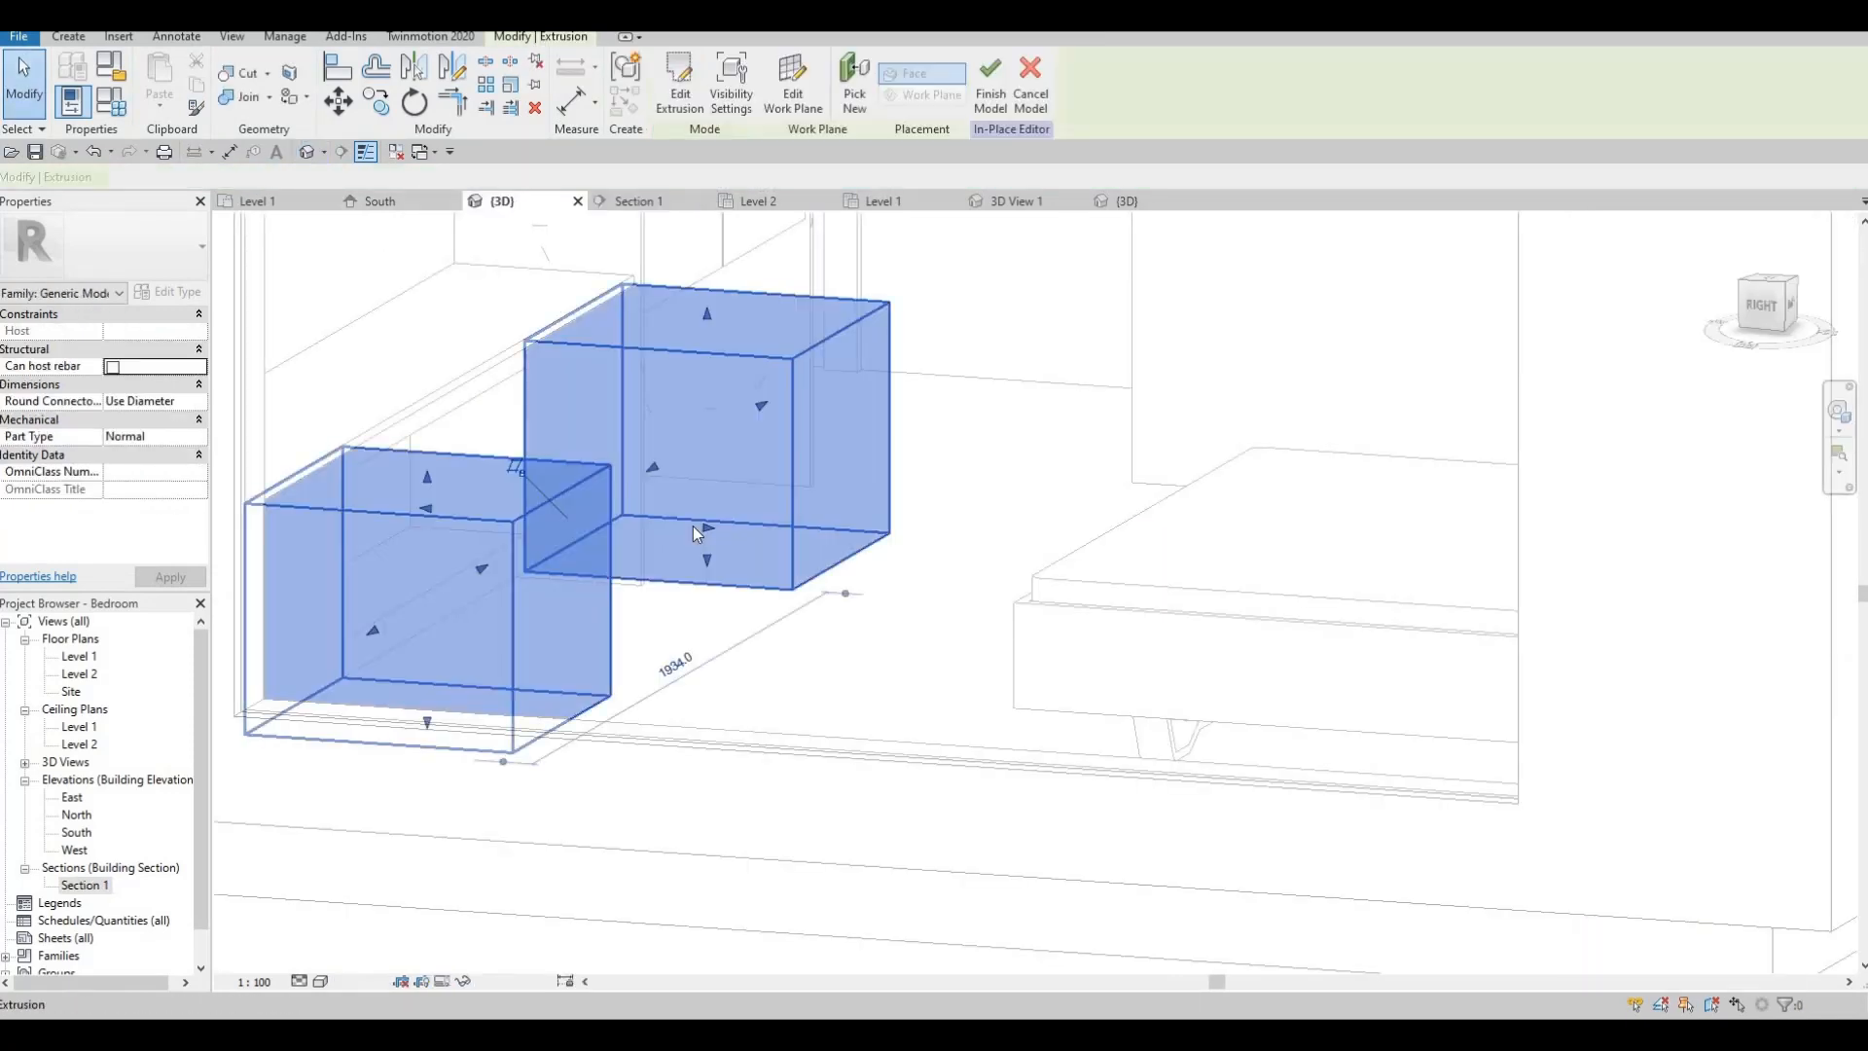
{"action": "left_click_drag", "start_coordinate": [541, 501], "coordinate": [468, 469]}
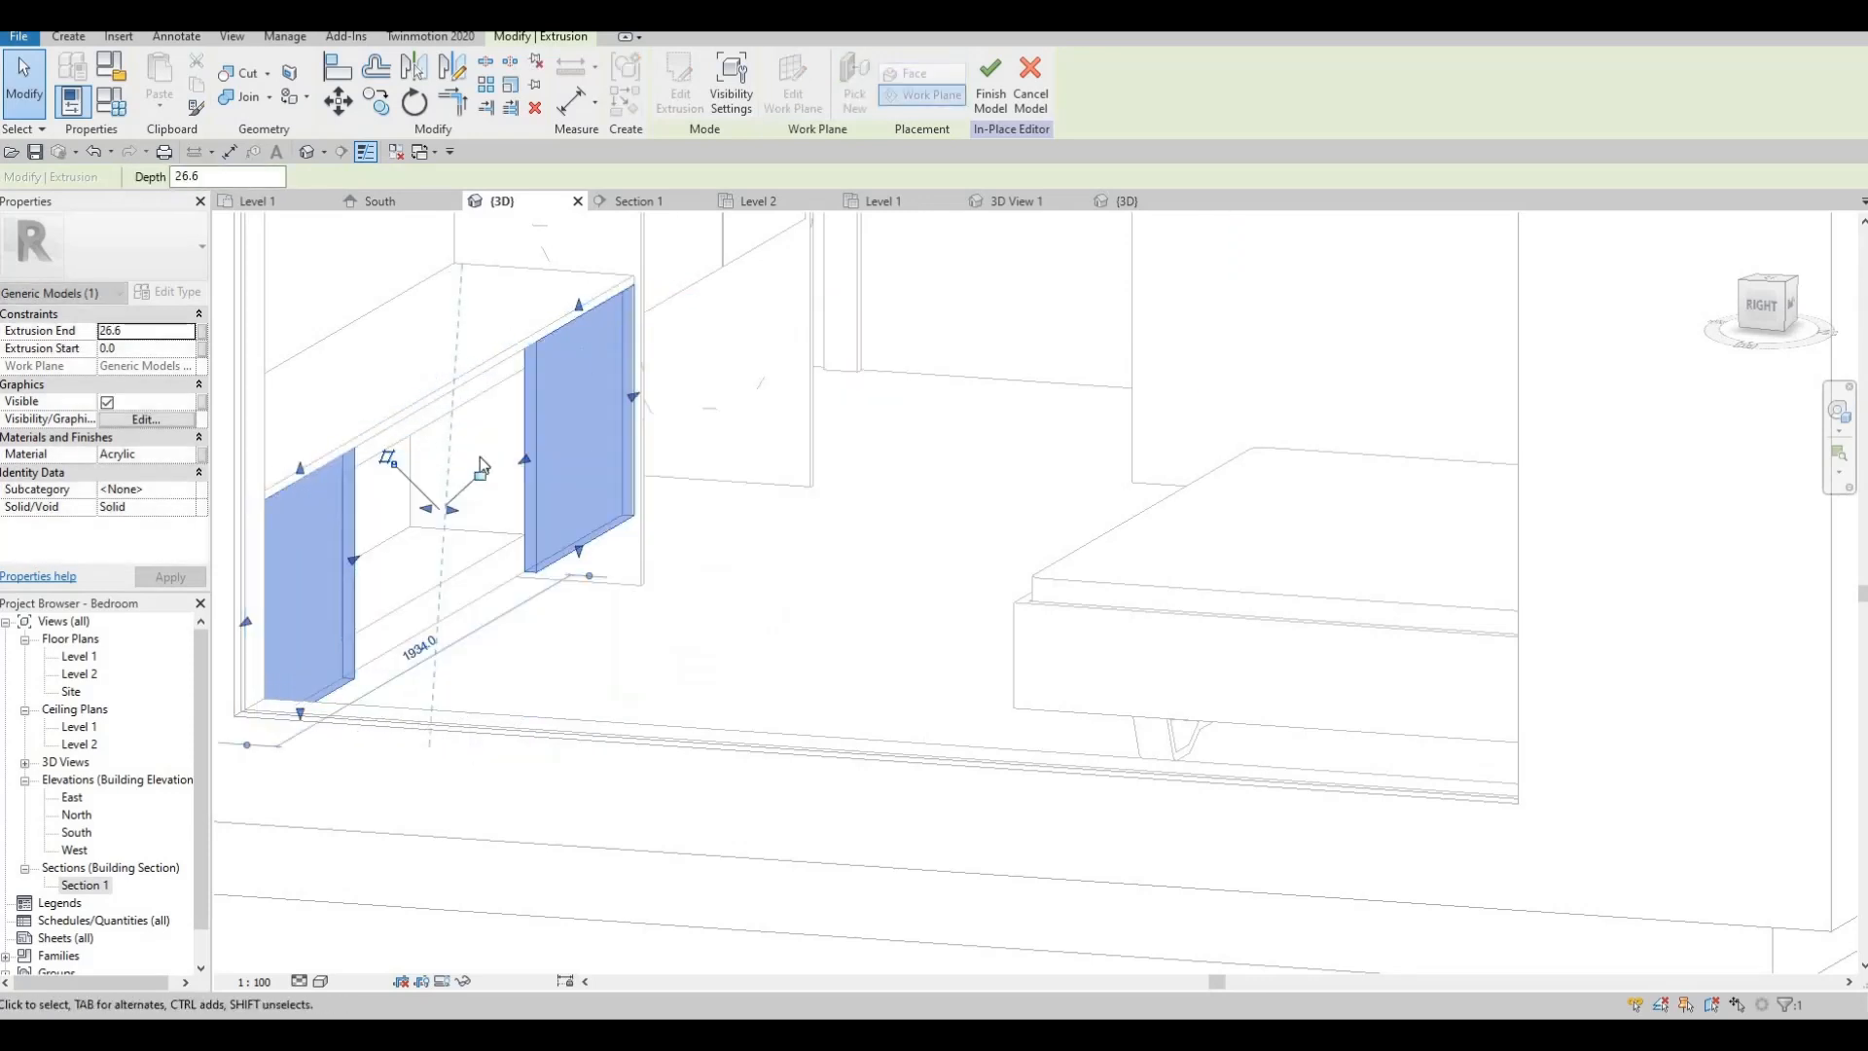
{"action": "scroll", "coordinate": [472, 467], "scroll_direction": "up", "scroll_amount": 2}
{"action": "key", "text": "Escape"}
- Thin both panels further to a depth of about 13 mm
{"action": "middle_click_drag", "start_coordinate": [419, 486], "coordinate": [443, 392], "text": "shift"}
{"action": "left_click", "coordinate": [599, 366]}
{"action": "scroll", "coordinate": [596, 428], "scroll_direction": "up", "scroll_amount": 1}
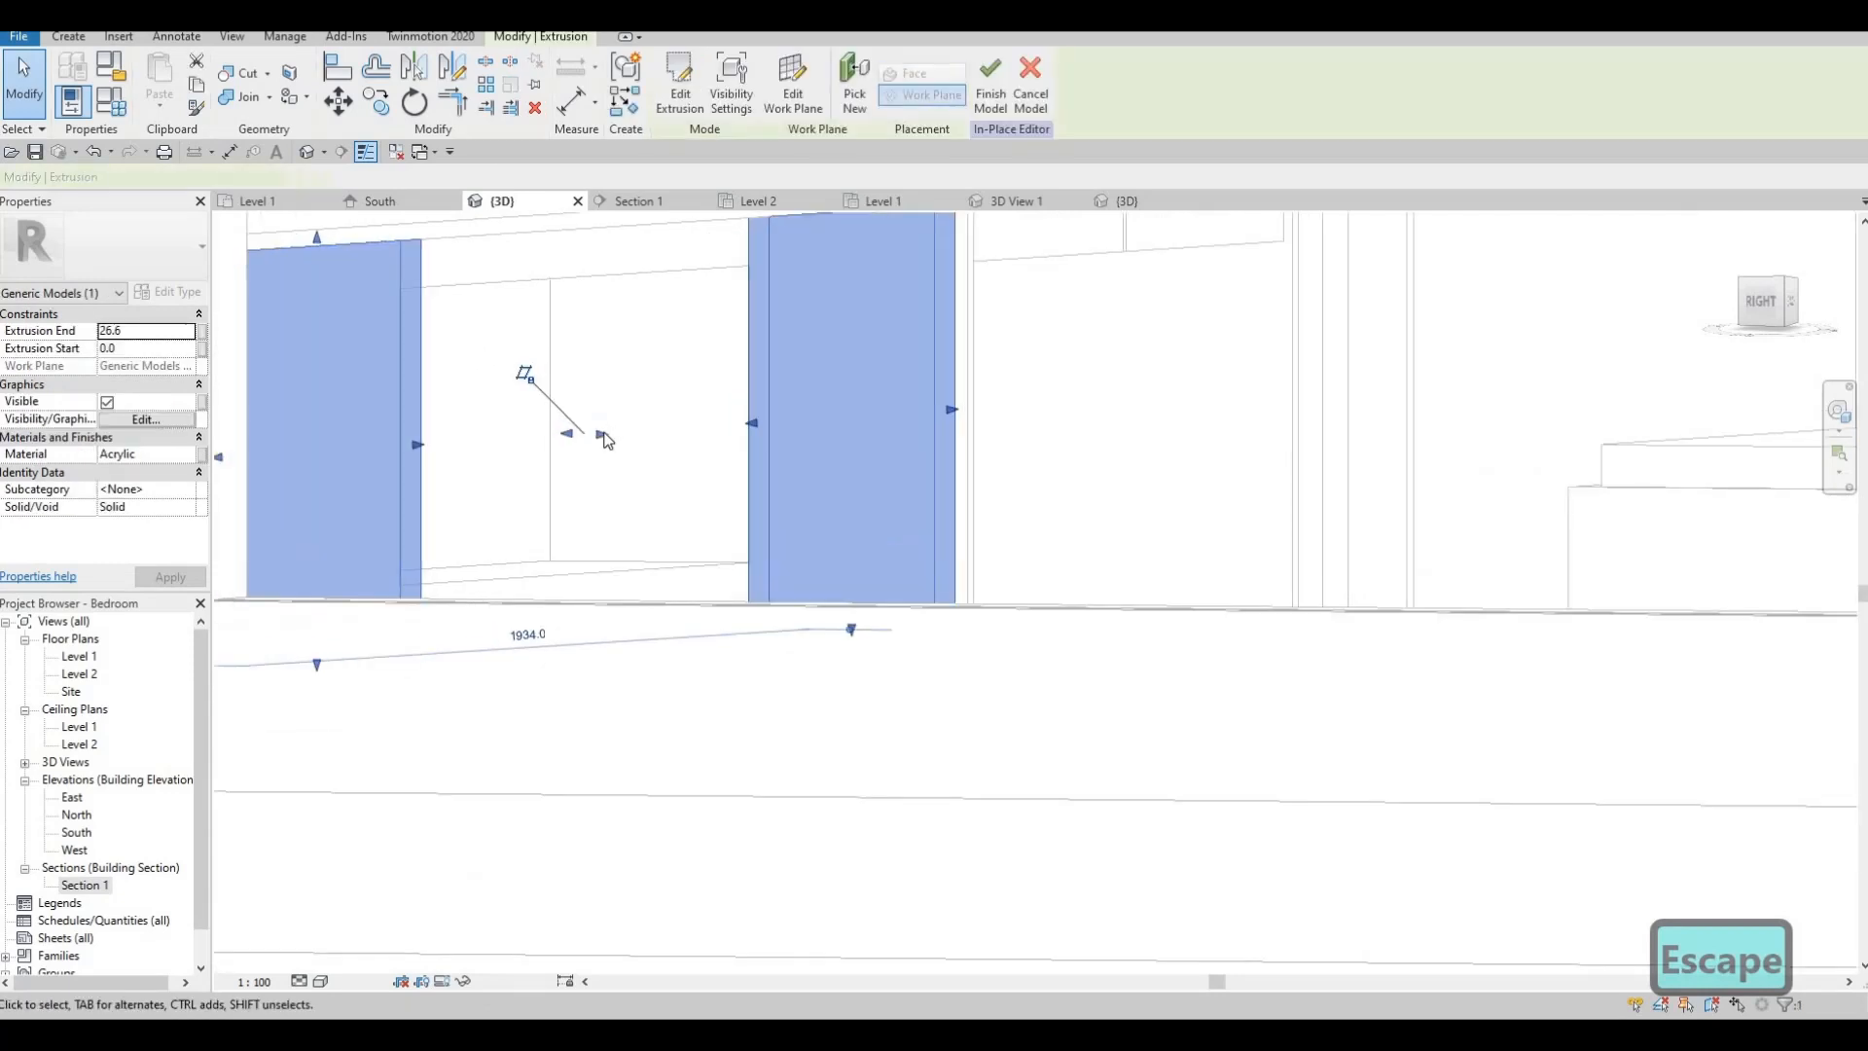
{"action": "left_click_drag", "start_coordinate": [600, 435], "coordinate": [647, 445]}
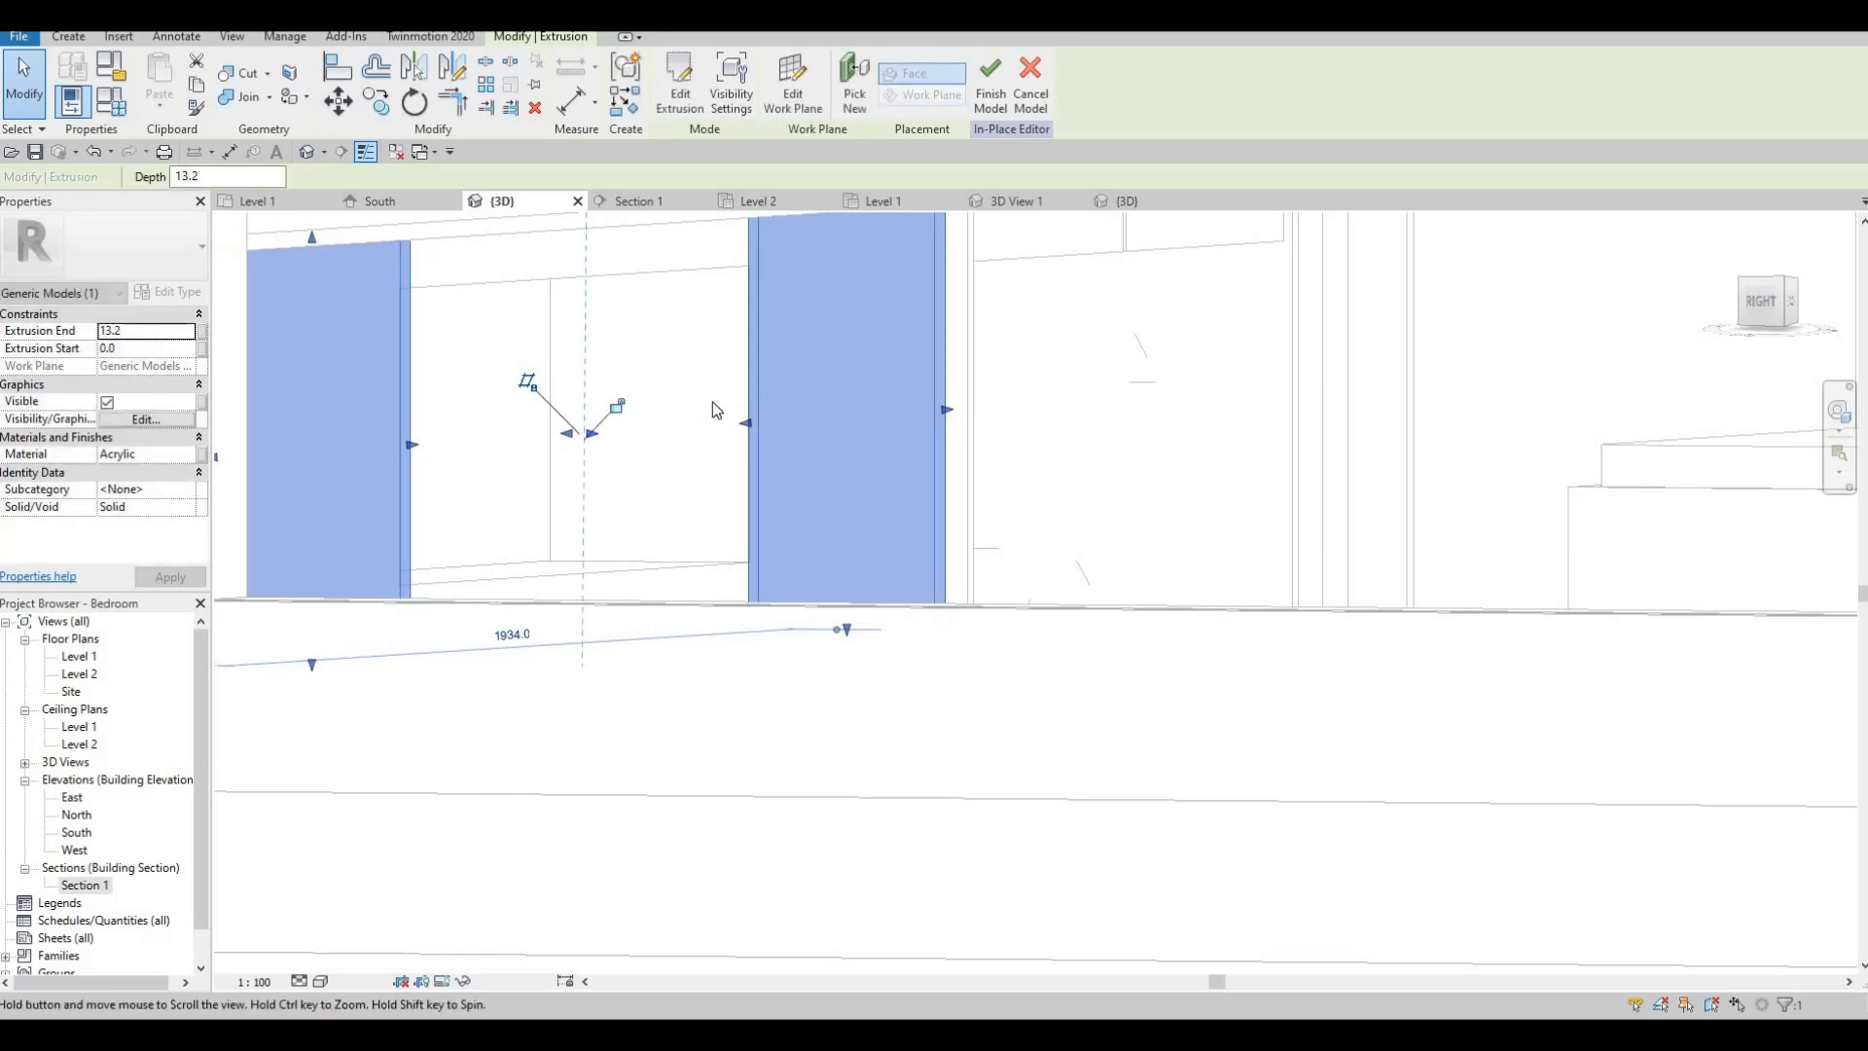
{"action": "key", "text": "Escape"}
{"action": "middle_click_drag", "start_coordinate": [713, 401], "coordinate": [697, 463], "text": "shift"}
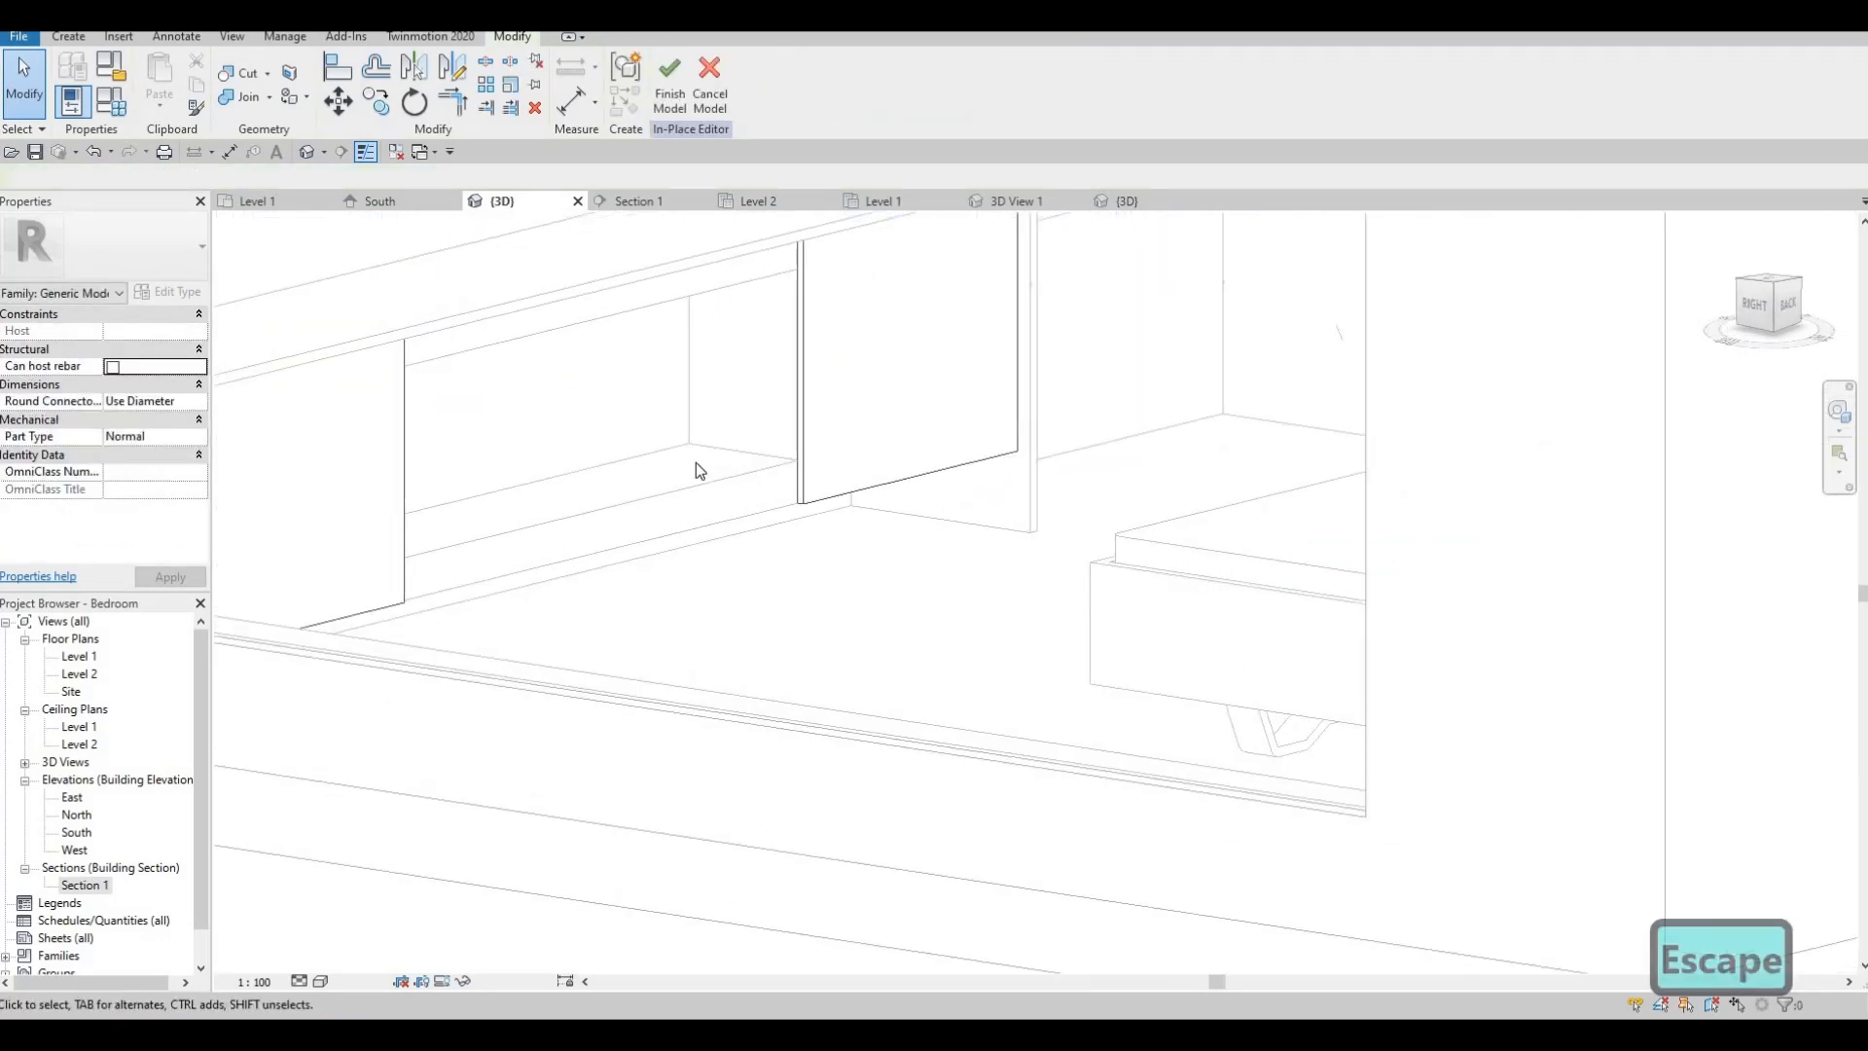
{"action": "scroll", "coordinate": [680, 470], "scroll_direction": "up", "scroll_amount": 1}
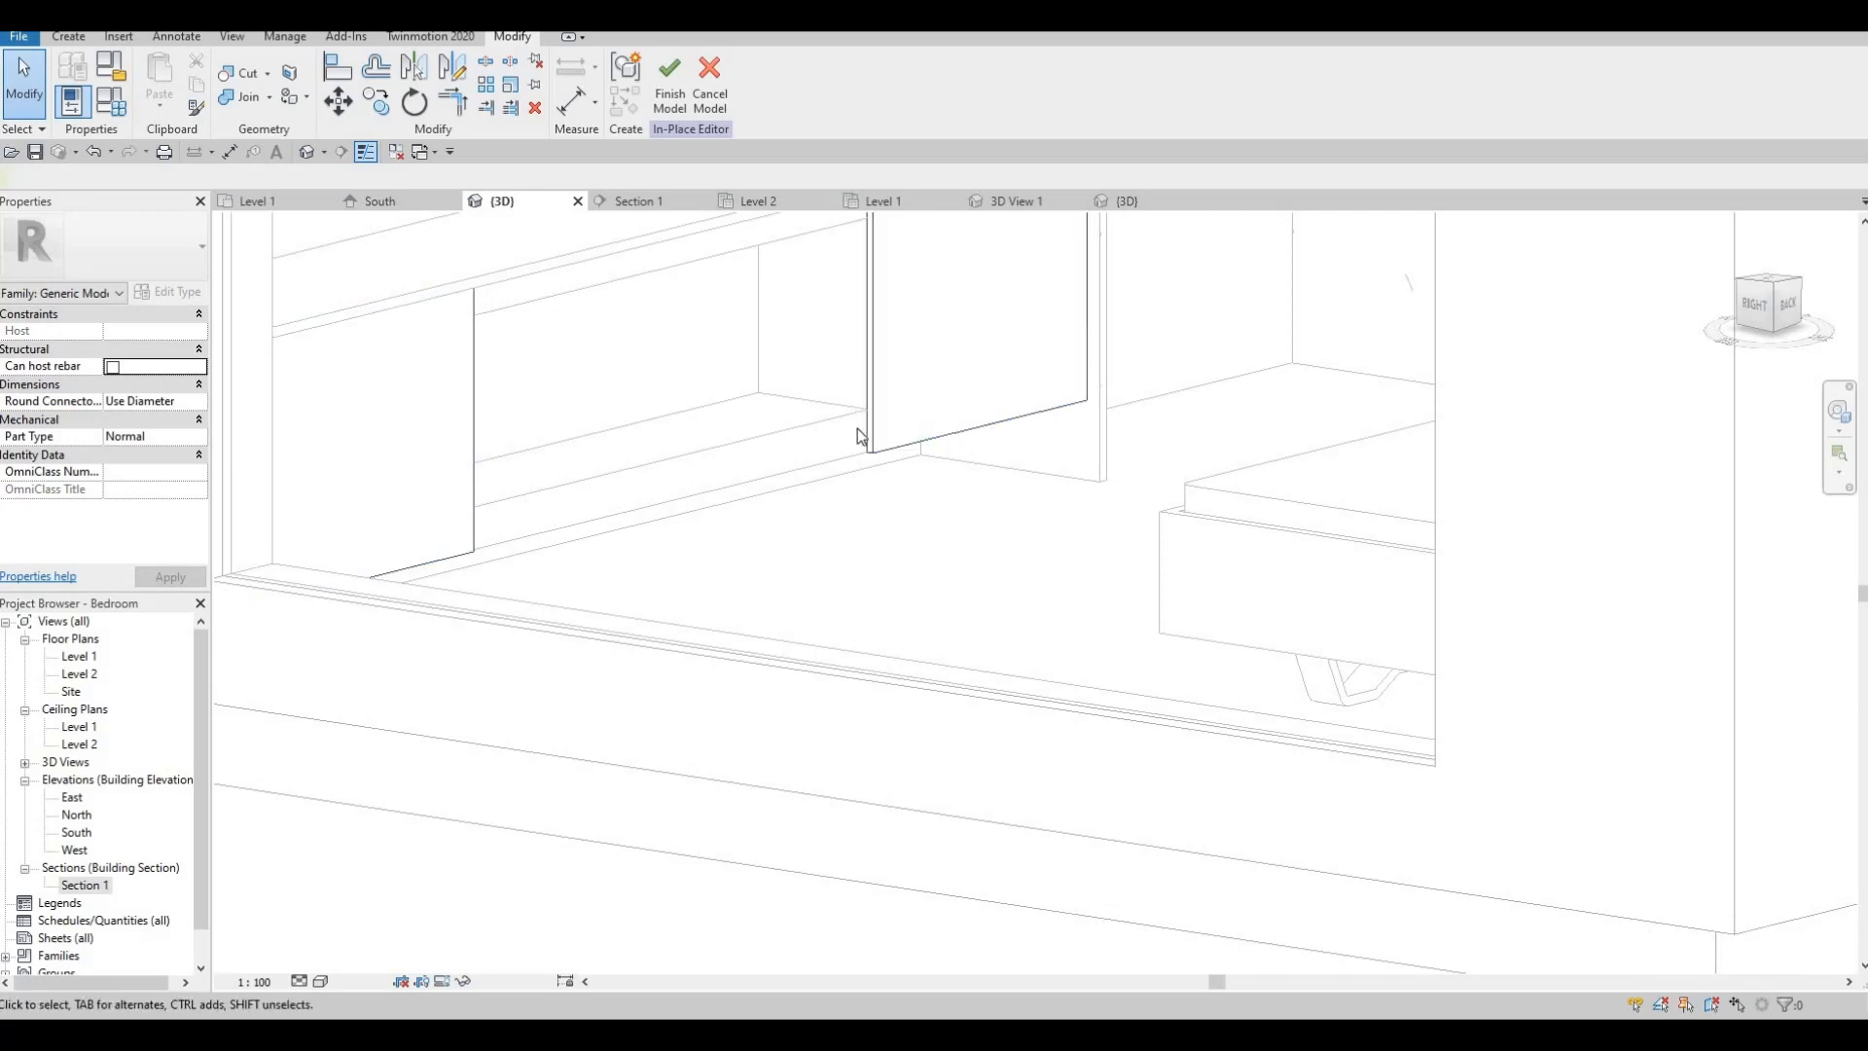
{"action": "middle_click_drag", "start_coordinate": [659, 411], "coordinate": [681, 527]}
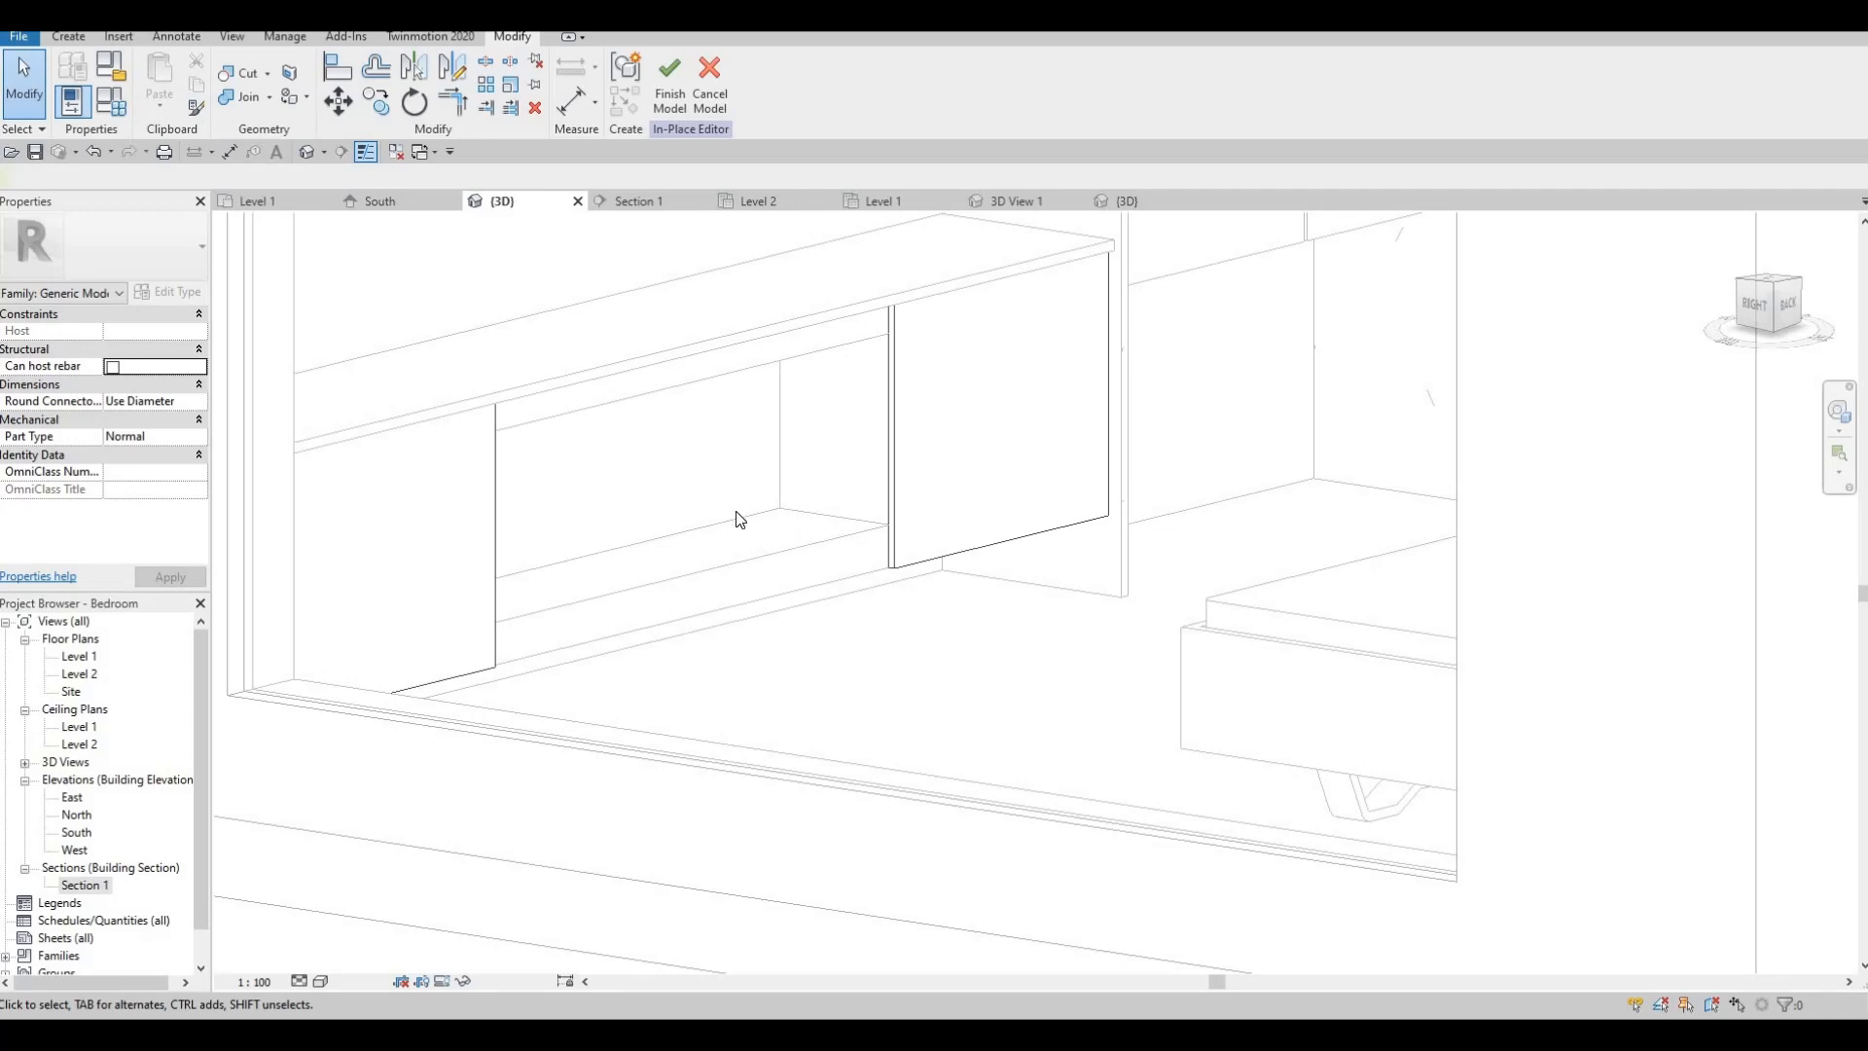
{"action": "middle_click_drag", "start_coordinate": [779, 550], "coordinate": [769, 585]}
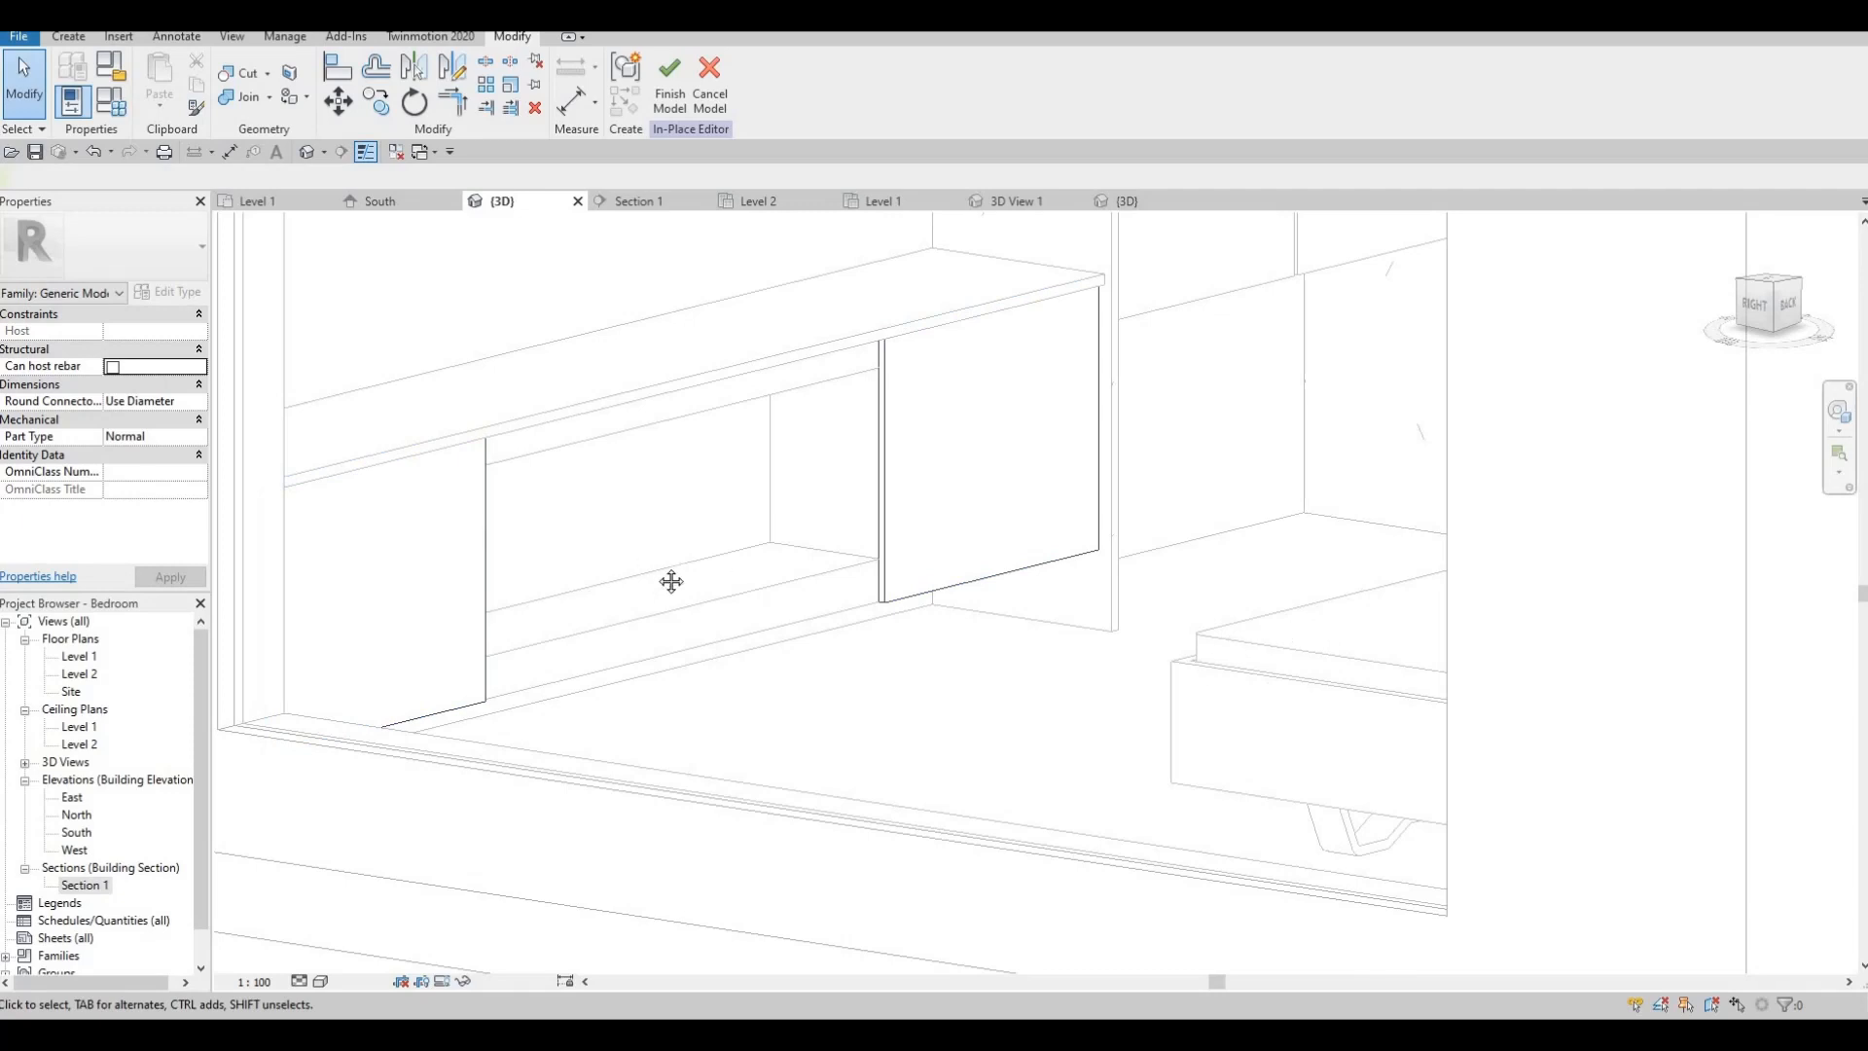
{"action": "middle_click_drag", "start_coordinate": [902, 439], "coordinate": [903, 458]}
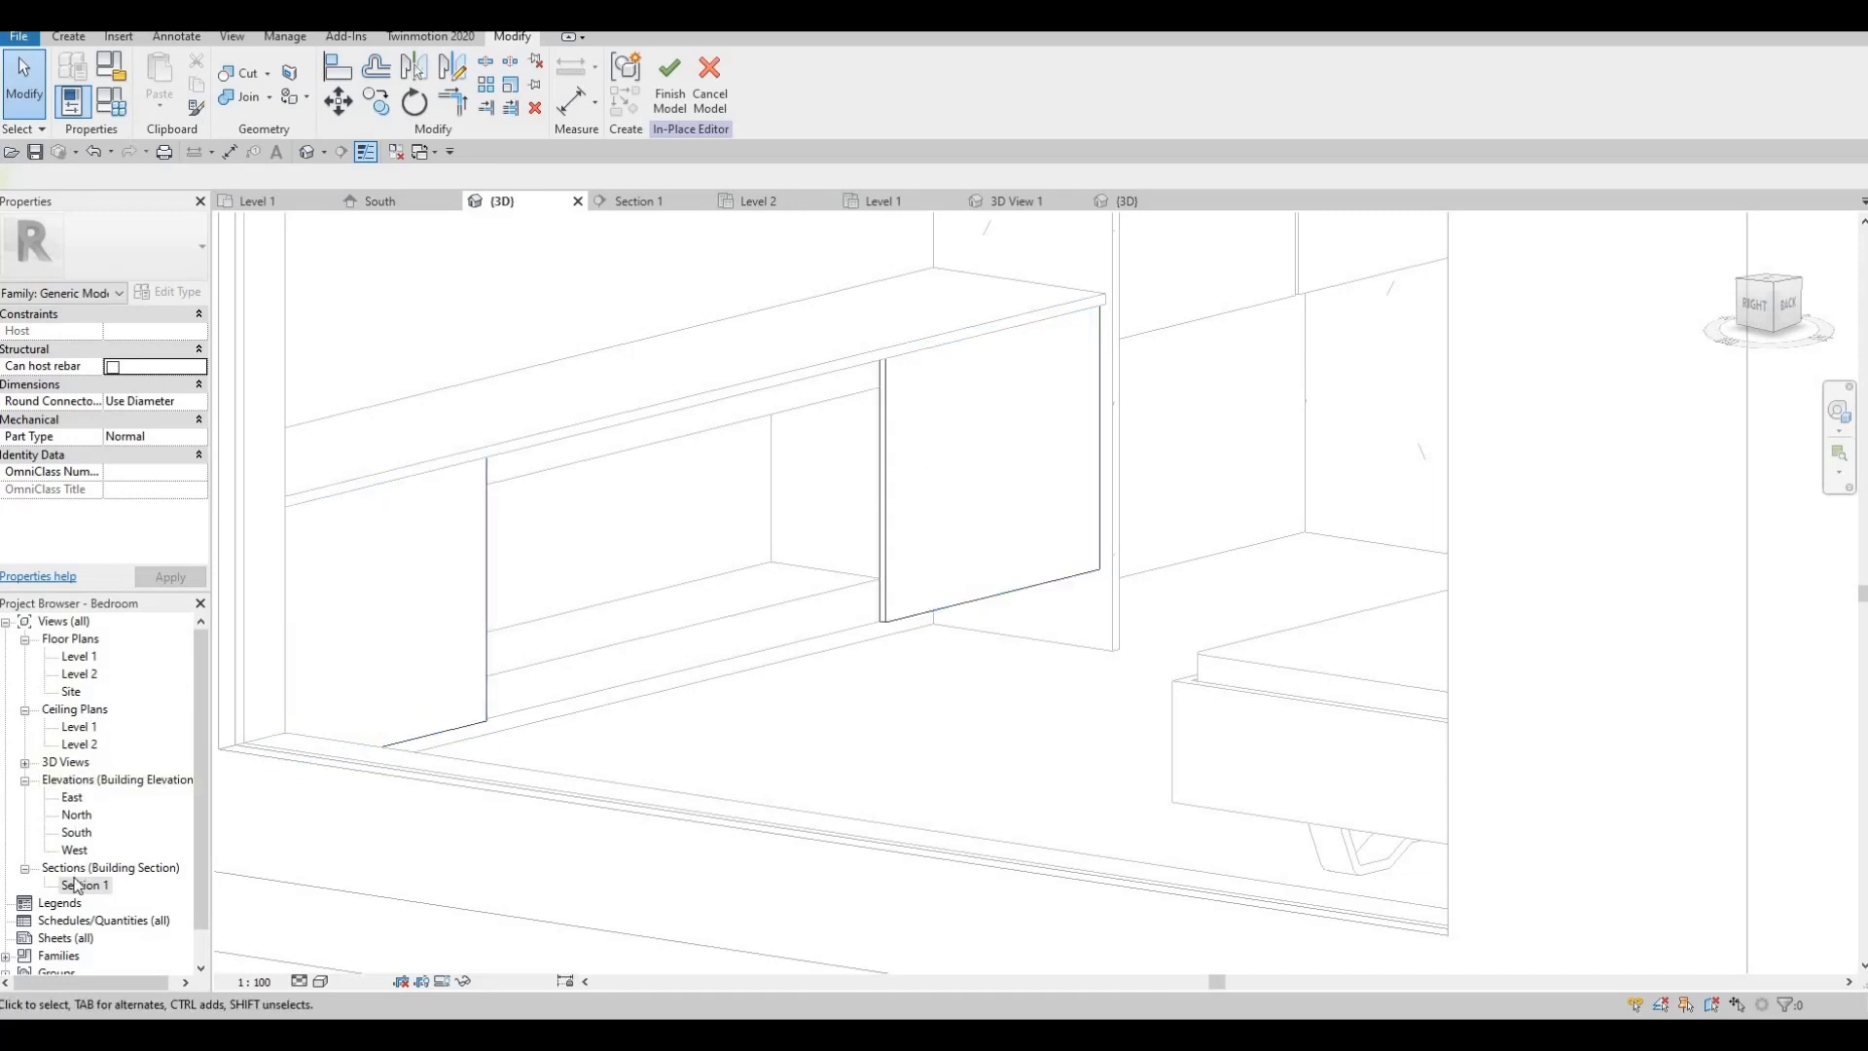
- In Section 1, change the material of the two front panels to Concrete, Precast
{"action": "middle_click_drag", "start_coordinate": [681, 457], "coordinate": [644, 502]}
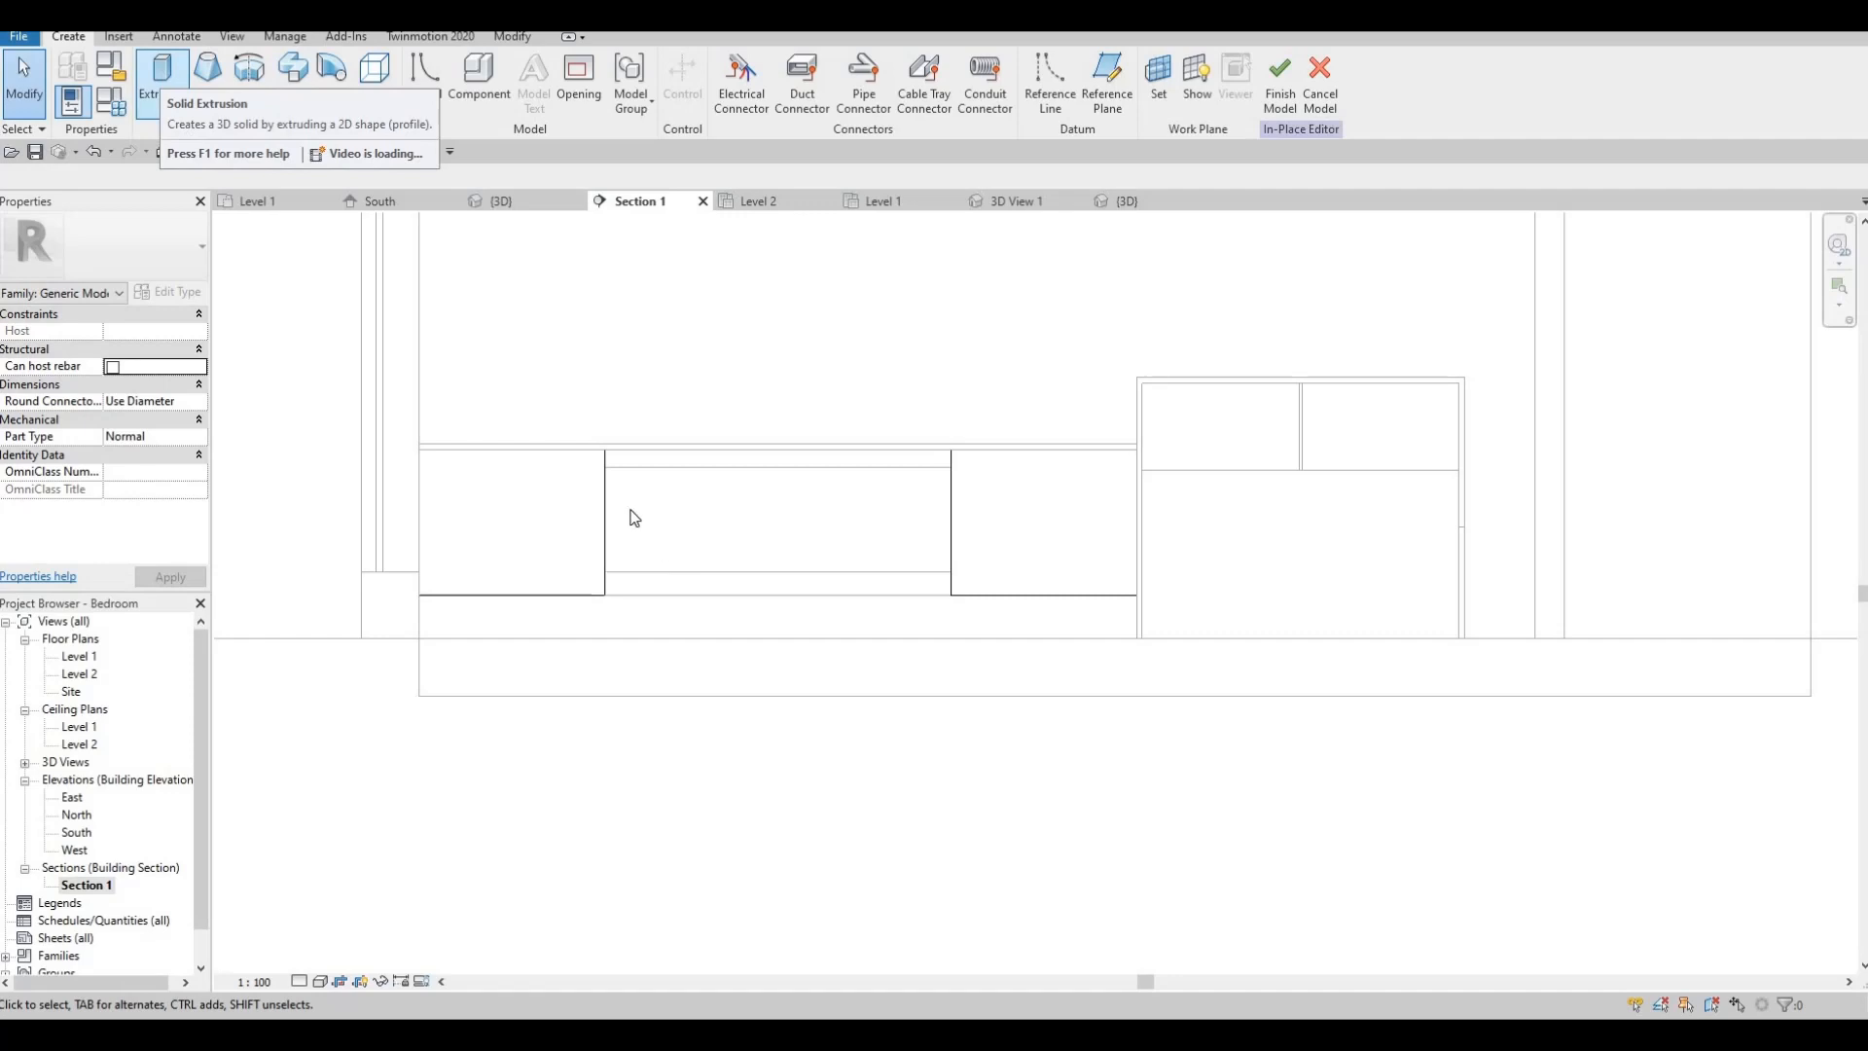
{"action": "key", "text": "Escape"}
{"action": "left_click", "coordinate": [417, 489]}
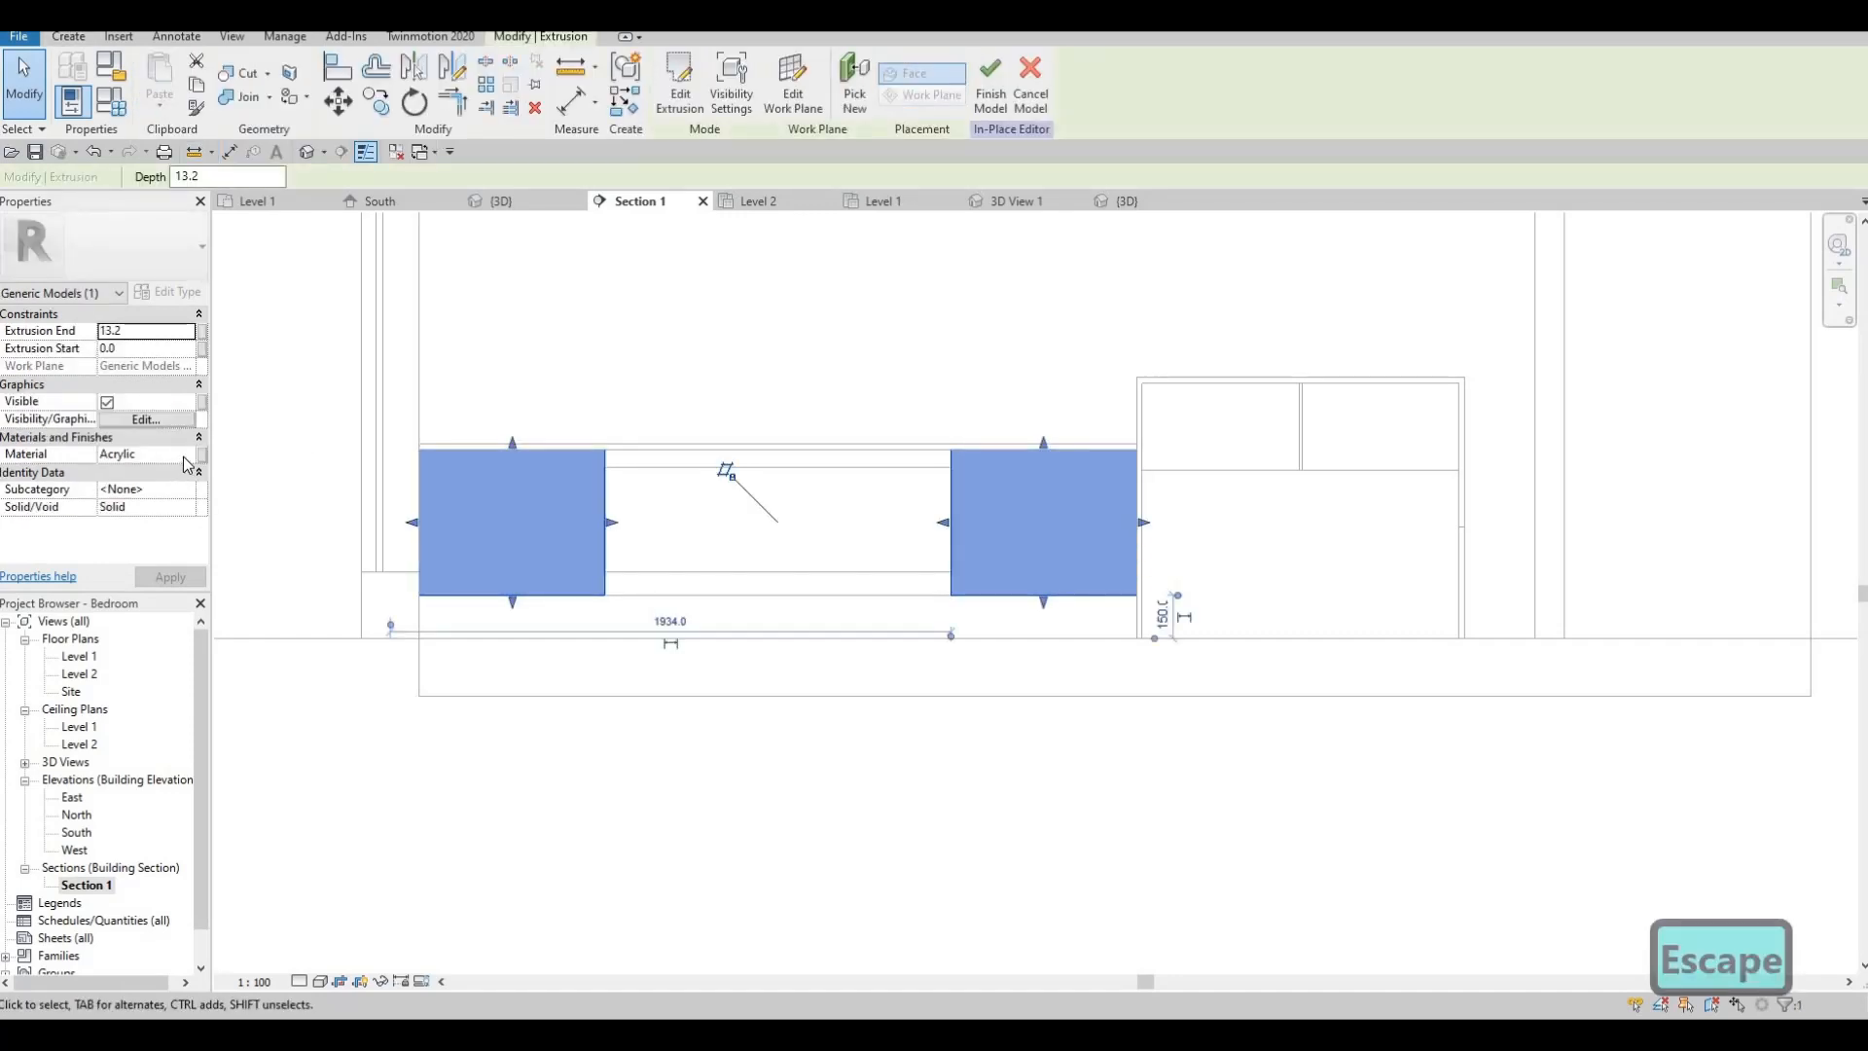
{"action": "left_click", "coordinate": [187, 454]}
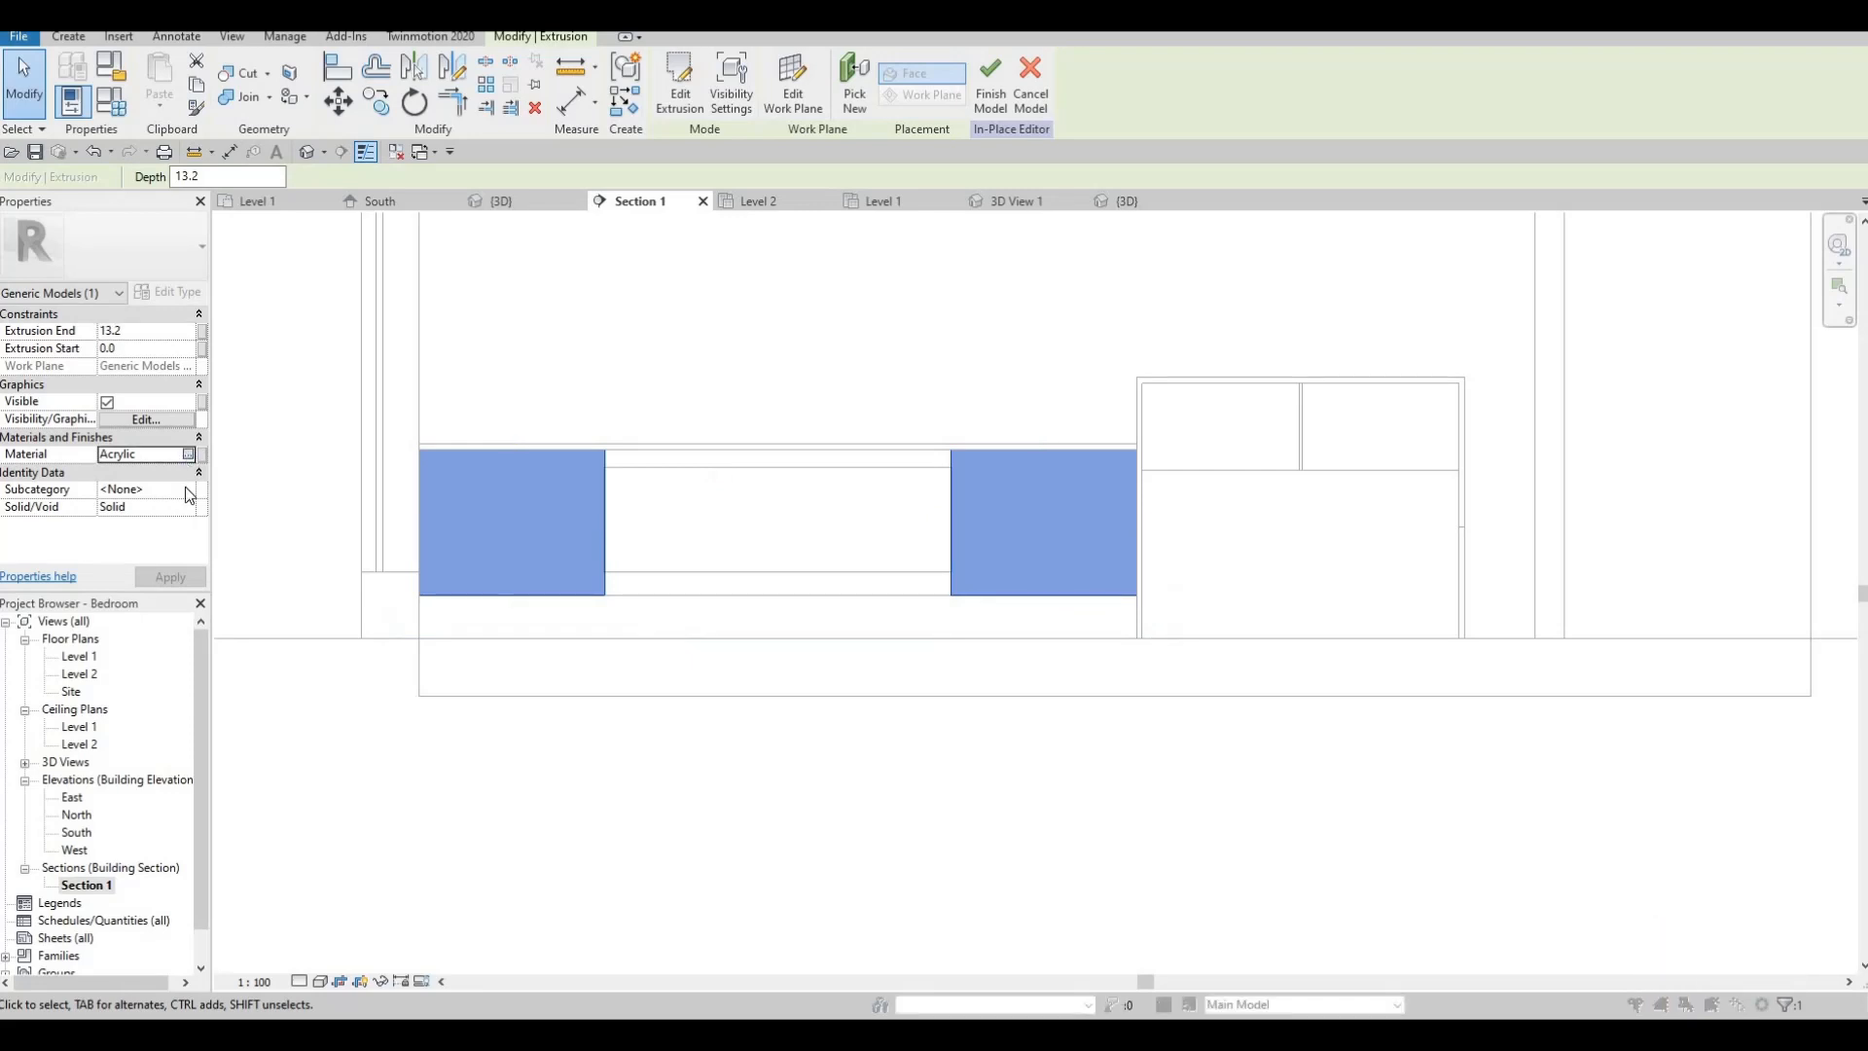
{"action": "left_click", "coordinate": [187, 455]}
{"action": "scroll", "coordinate": [300, 474], "scroll_direction": "down", "scroll_amount": 5}
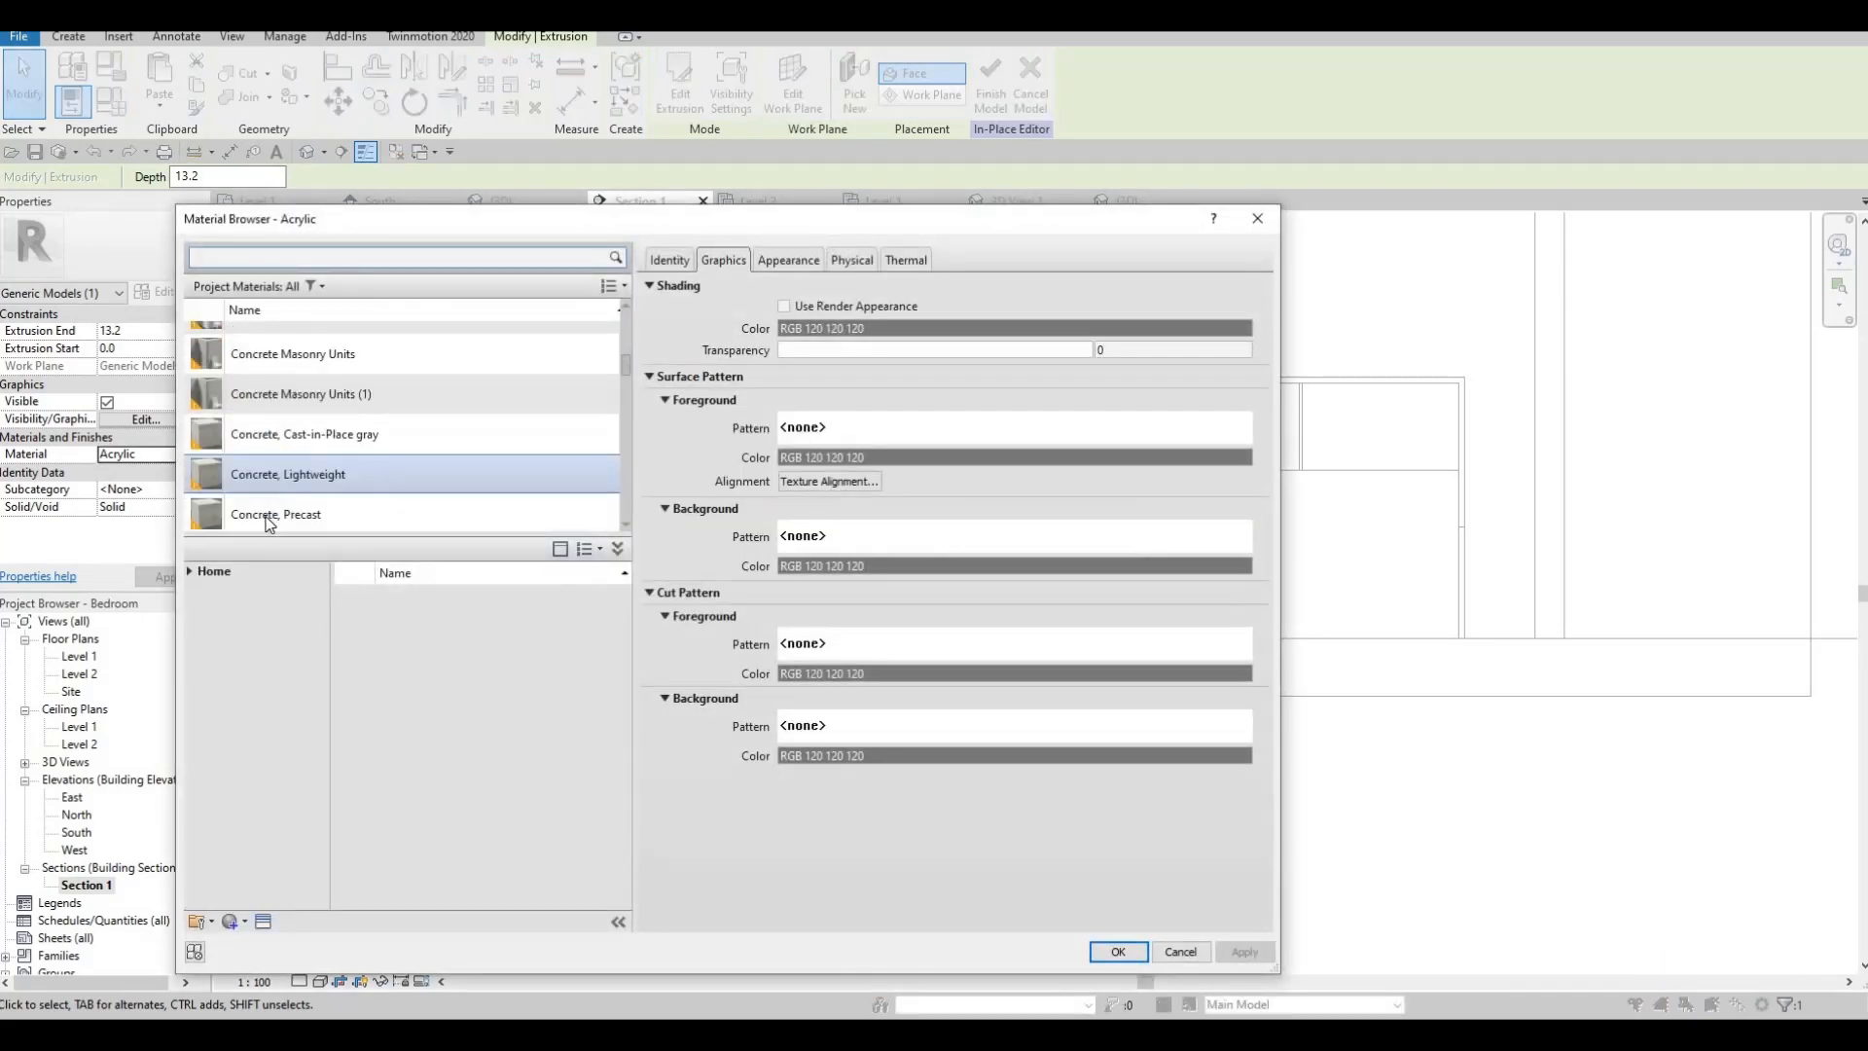
{"action": "left_click", "coordinate": [277, 508]}
{"action": "scroll", "coordinate": [310, 471], "scroll_direction": "down", "scroll_amount": 3}
{"action": "scroll", "coordinate": [306, 441], "scroll_direction": "up", "scroll_amount": 4}
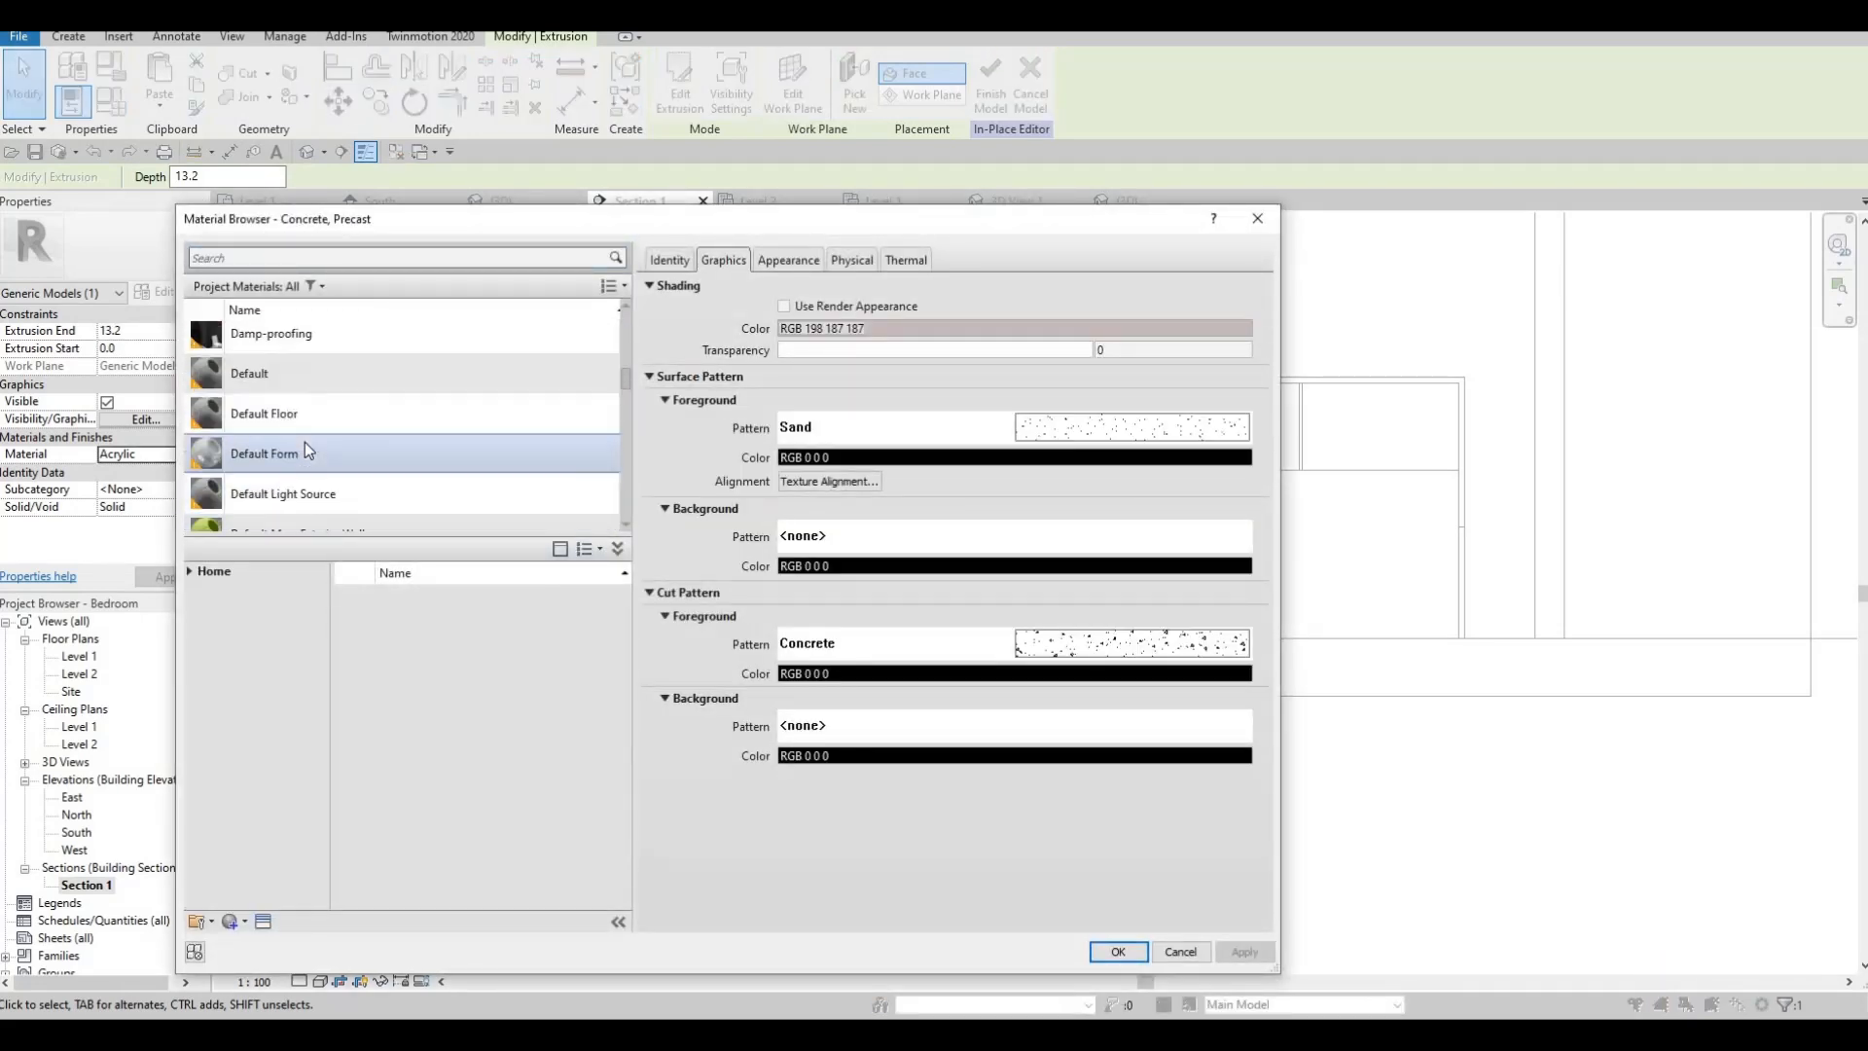
{"action": "left_click", "coordinate": [1117, 951]}
- Raise the left front panel's lower edge slightly above the box unit's bottom edge
{"action": "scroll", "coordinate": [574, 625], "scroll_direction": "up", "scroll_amount": 3}
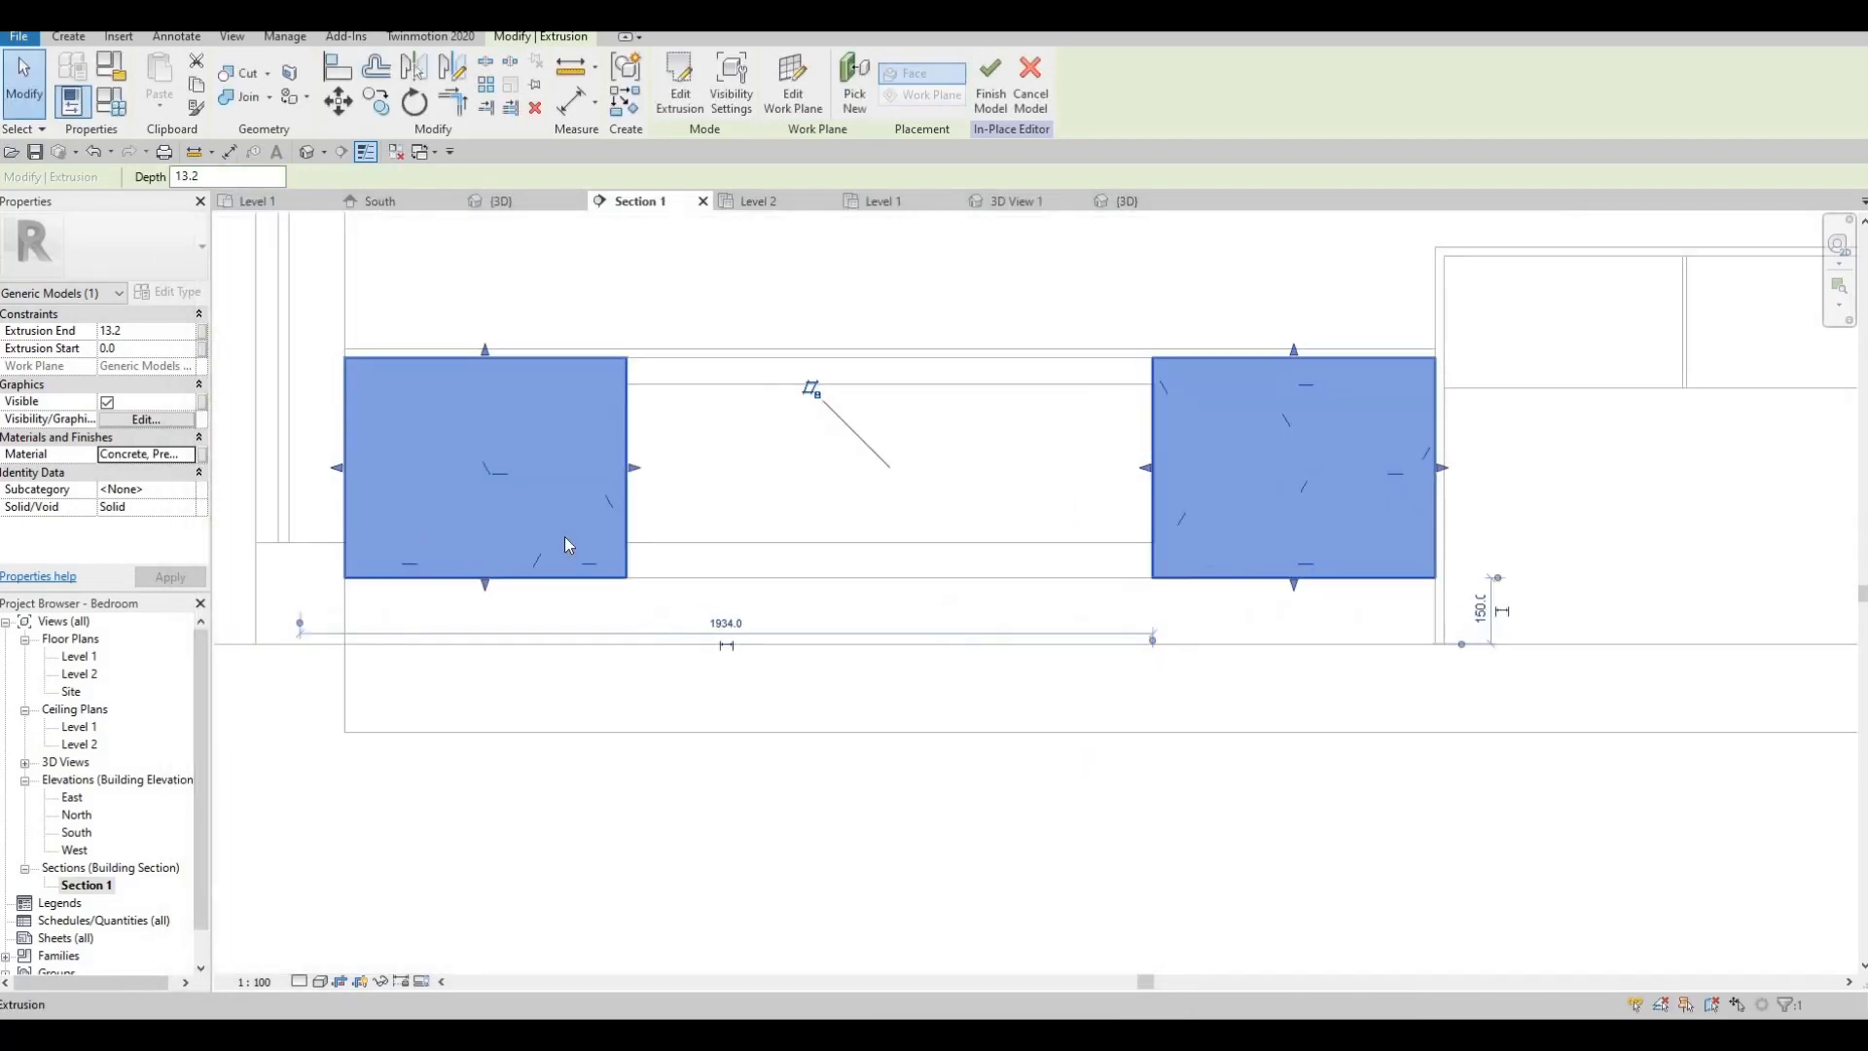
{"action": "scroll", "coordinate": [475, 605], "scroll_direction": "up", "scroll_amount": 2}
{"action": "left_click", "coordinate": [460, 601]}
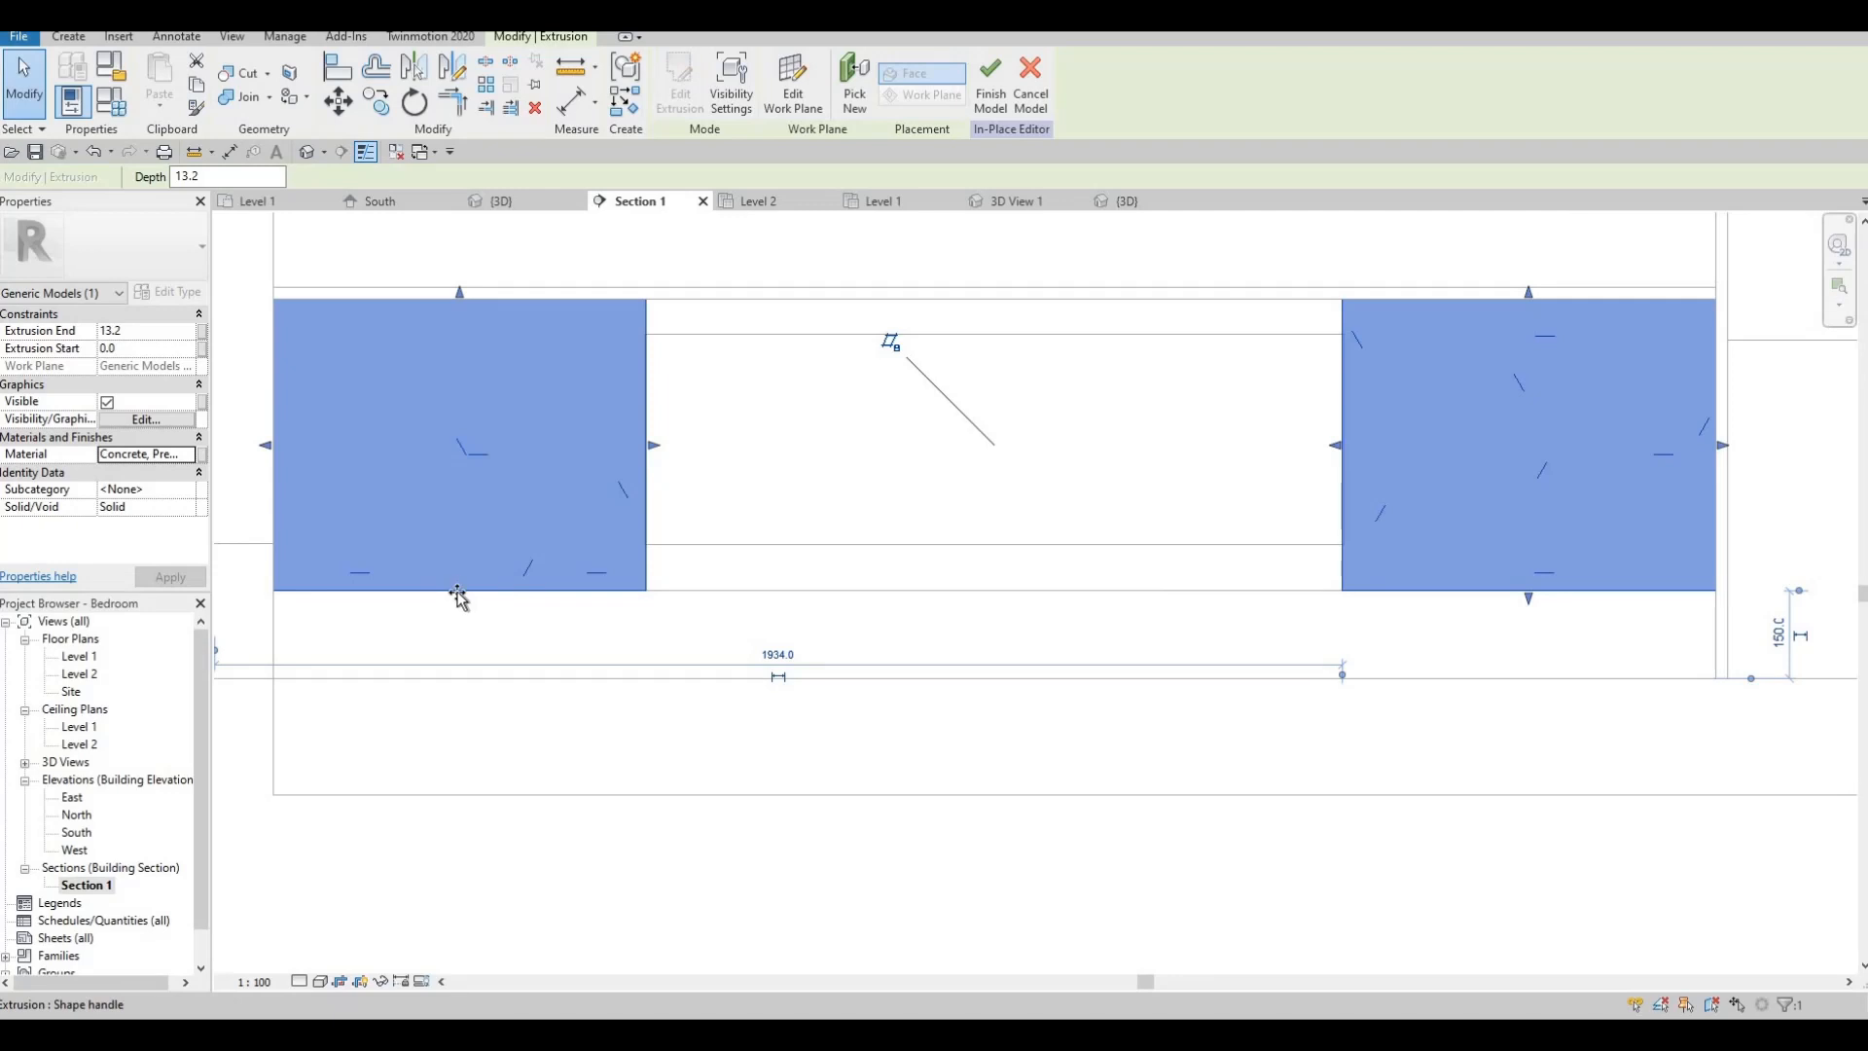
{"action": "left_click_drag", "start_coordinate": [457, 596], "coordinate": [462, 588]}
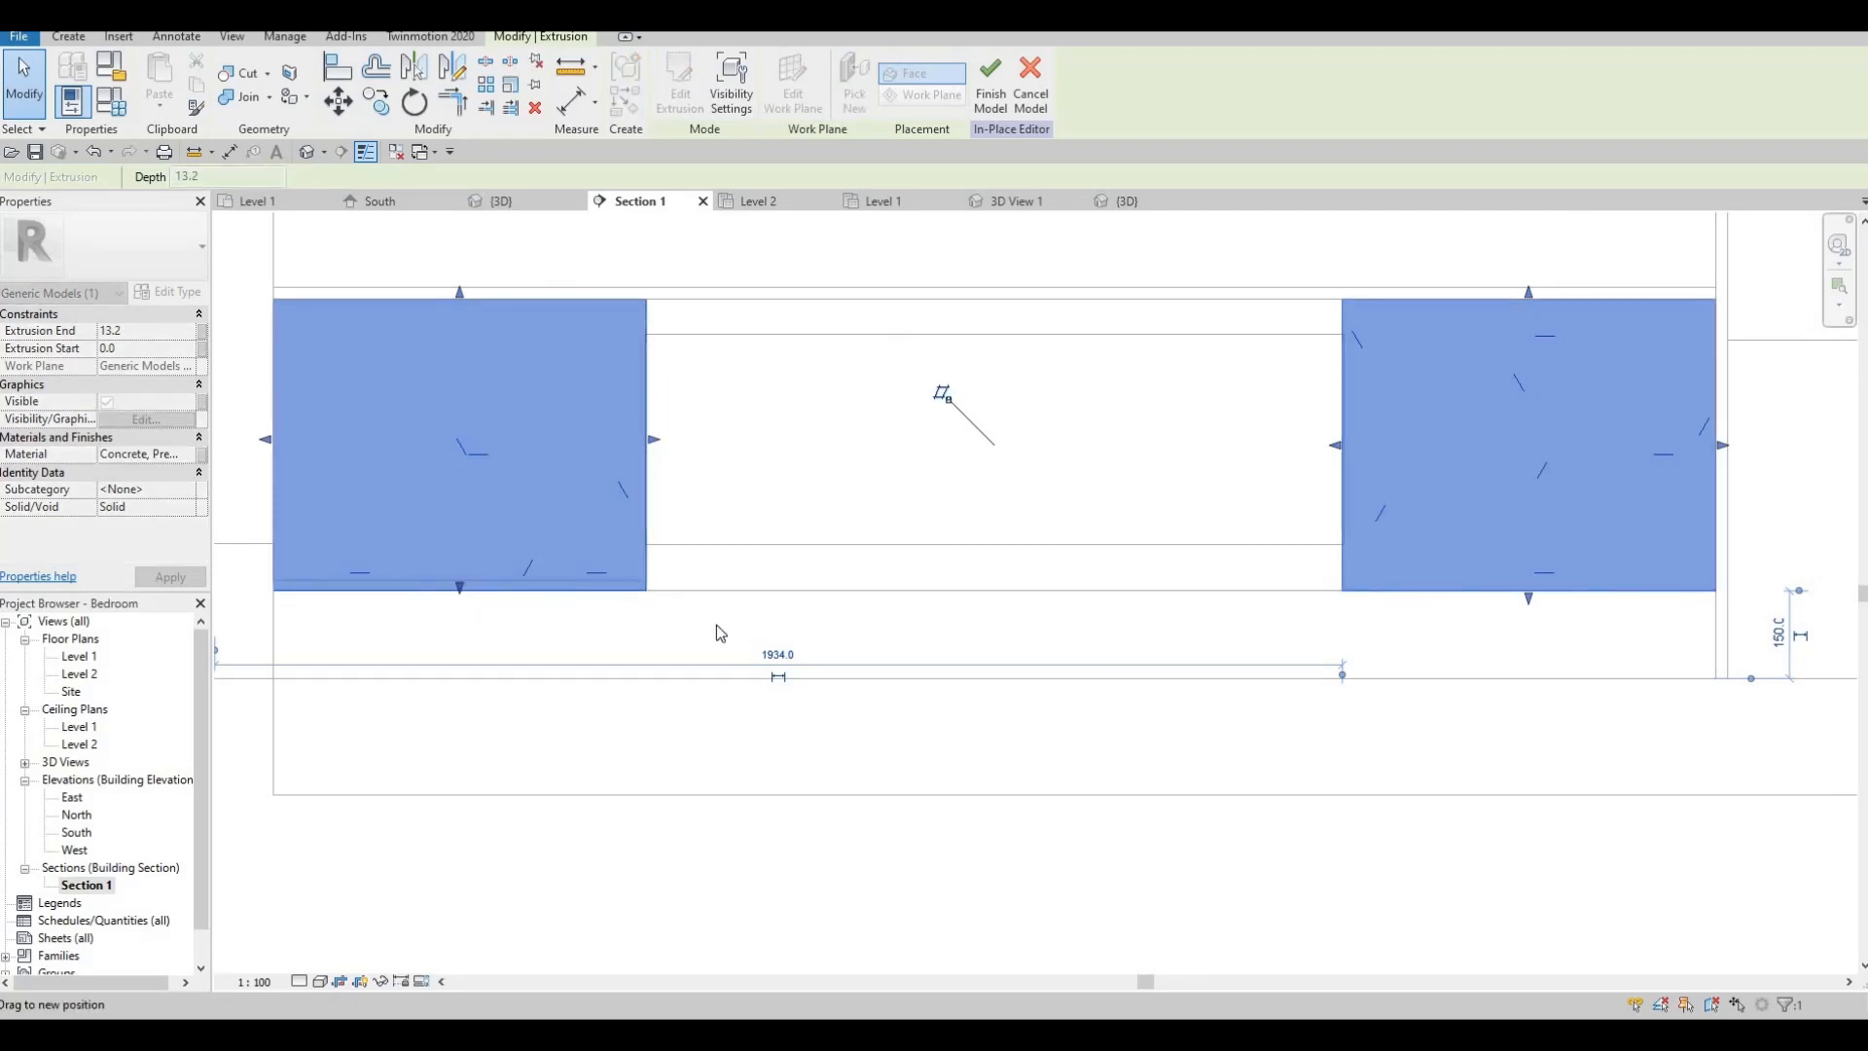
{"action": "key", "text": "Escape"}
{"action": "scroll", "coordinate": [604, 645], "scroll_direction": "down", "scroll_amount": 1}
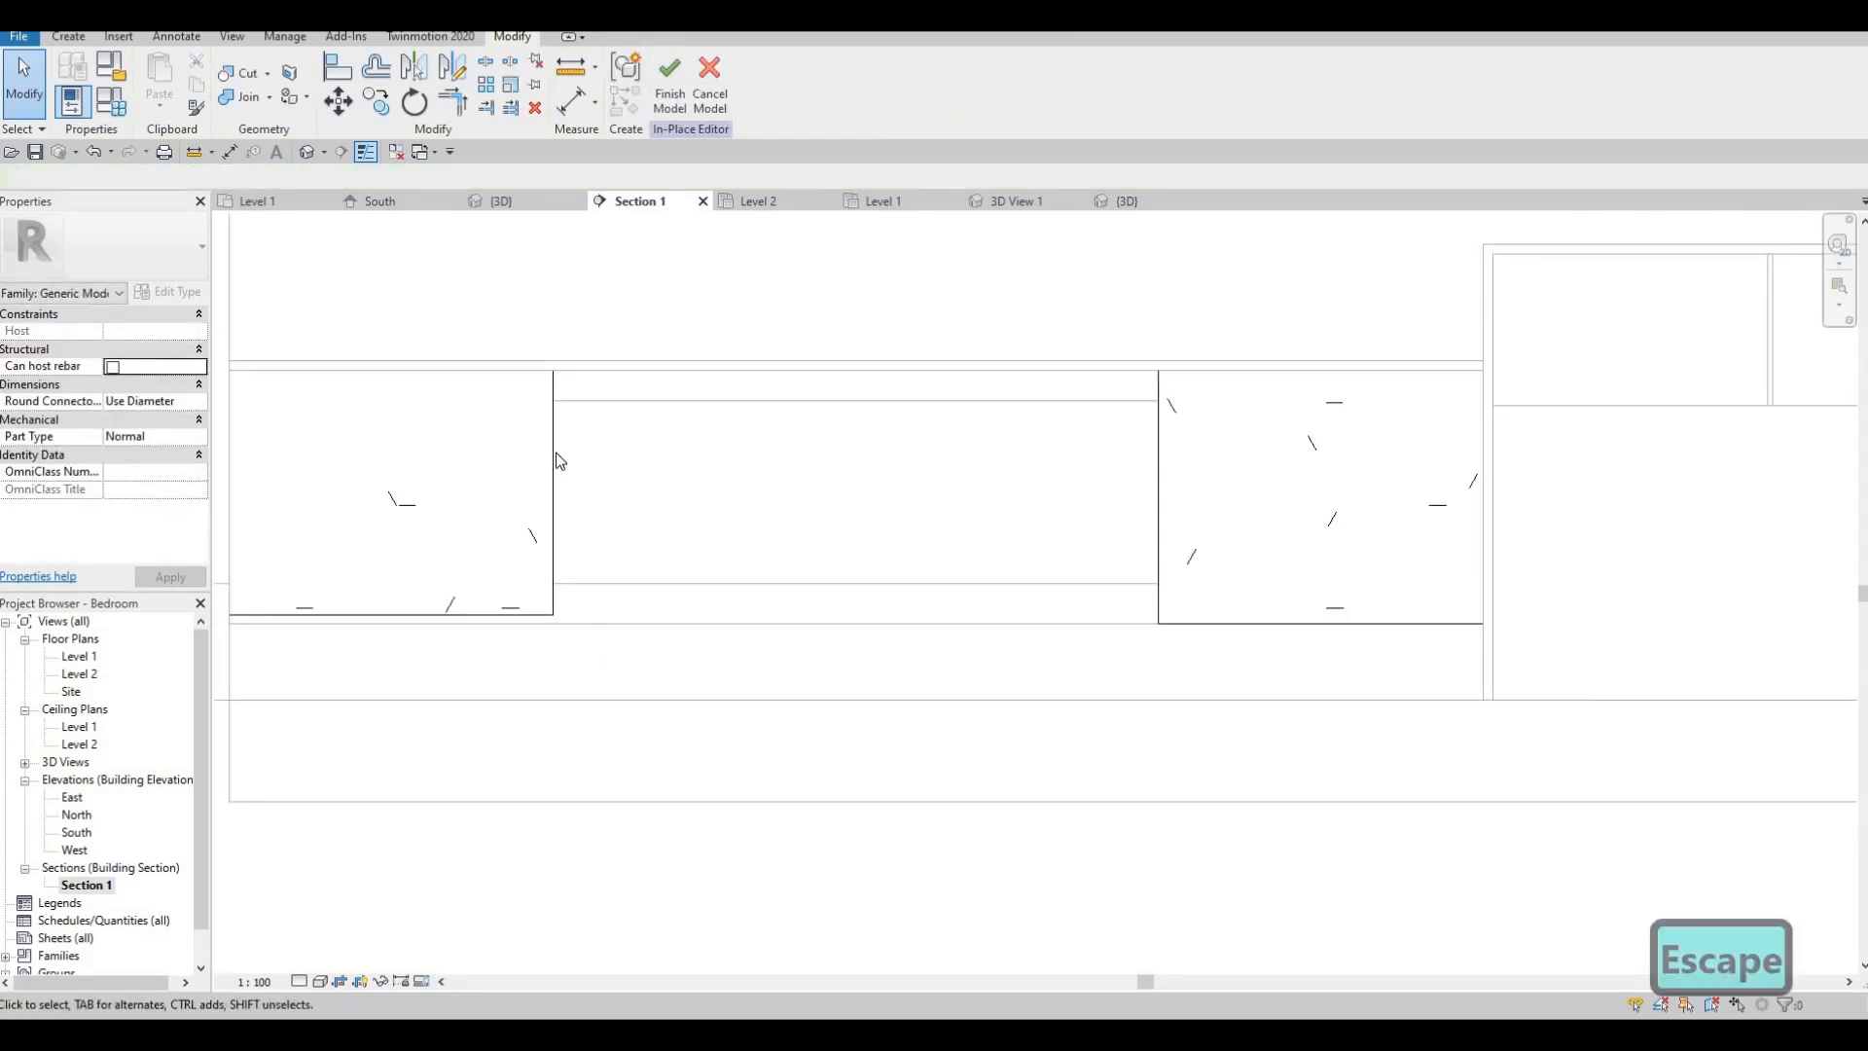
- Lower the left front panel's upper edge slightly below the underside of the box unit's top
{"action": "left_click", "coordinate": [393, 368]}
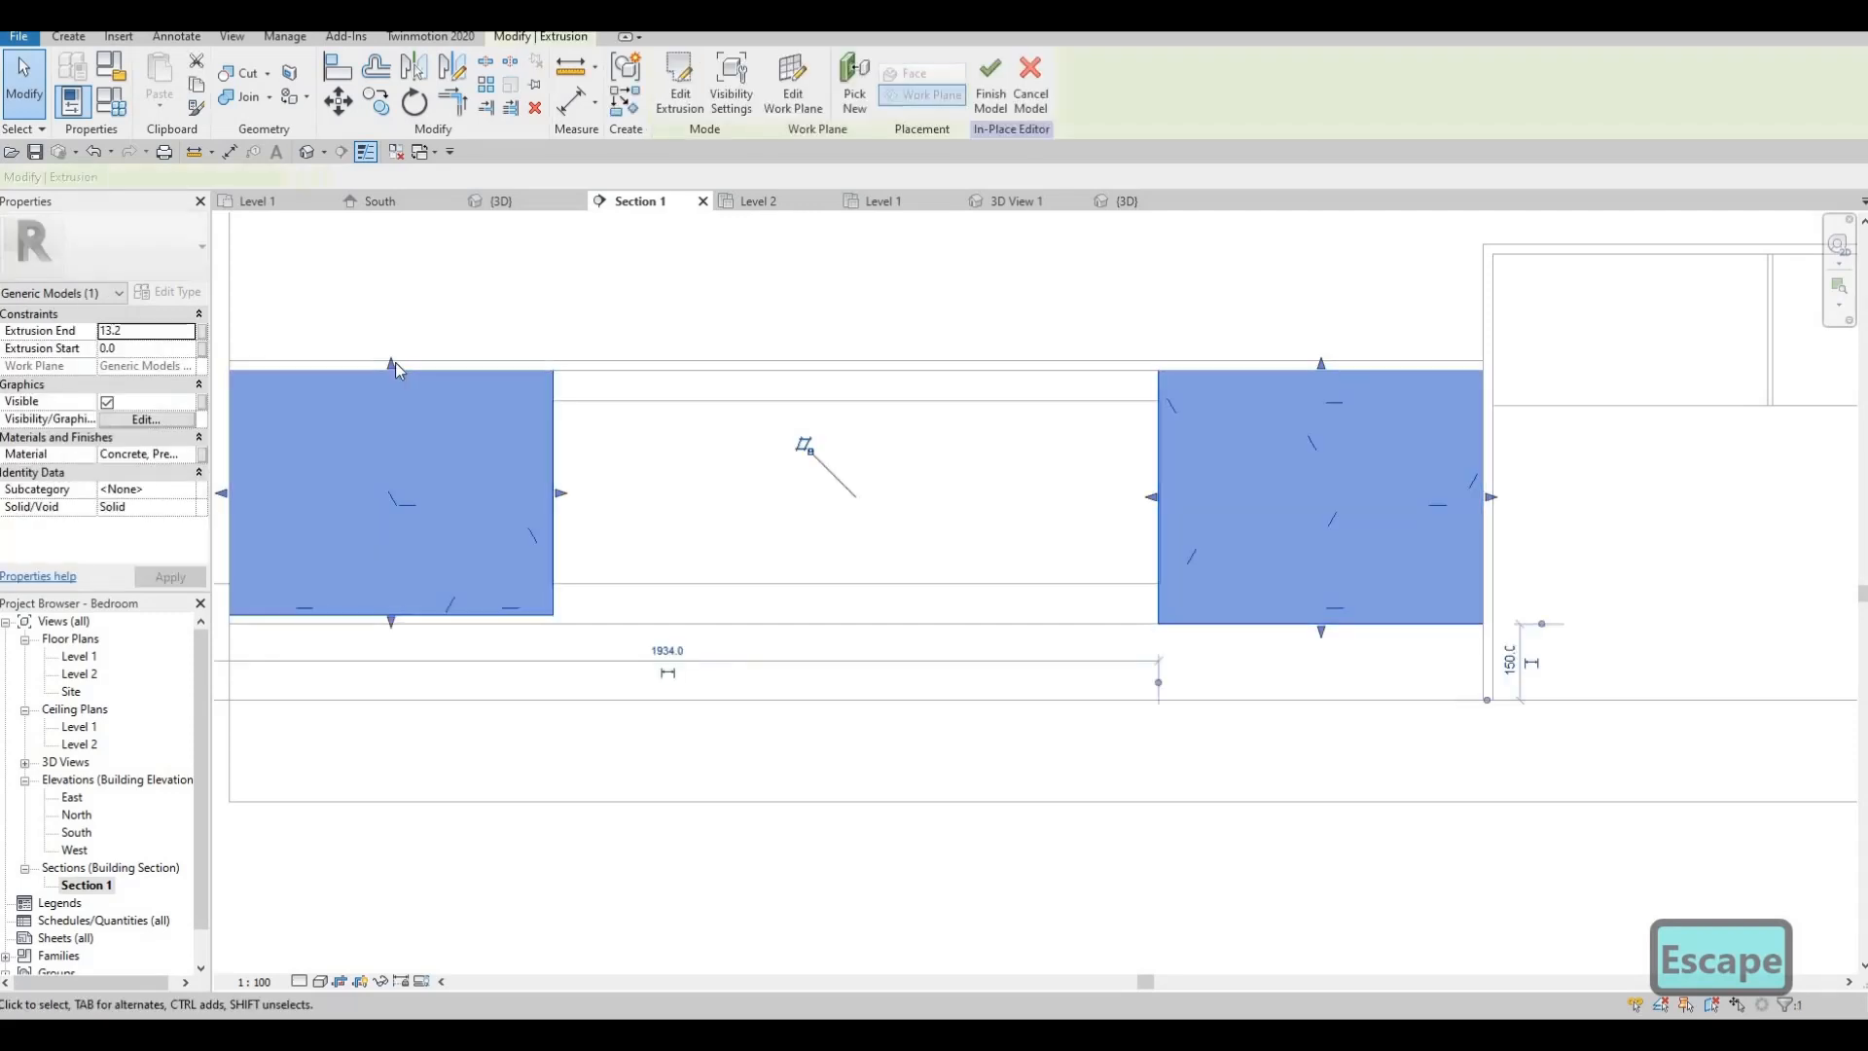
{"action": "left_click_drag", "start_coordinate": [391, 368], "coordinate": [392, 382]}
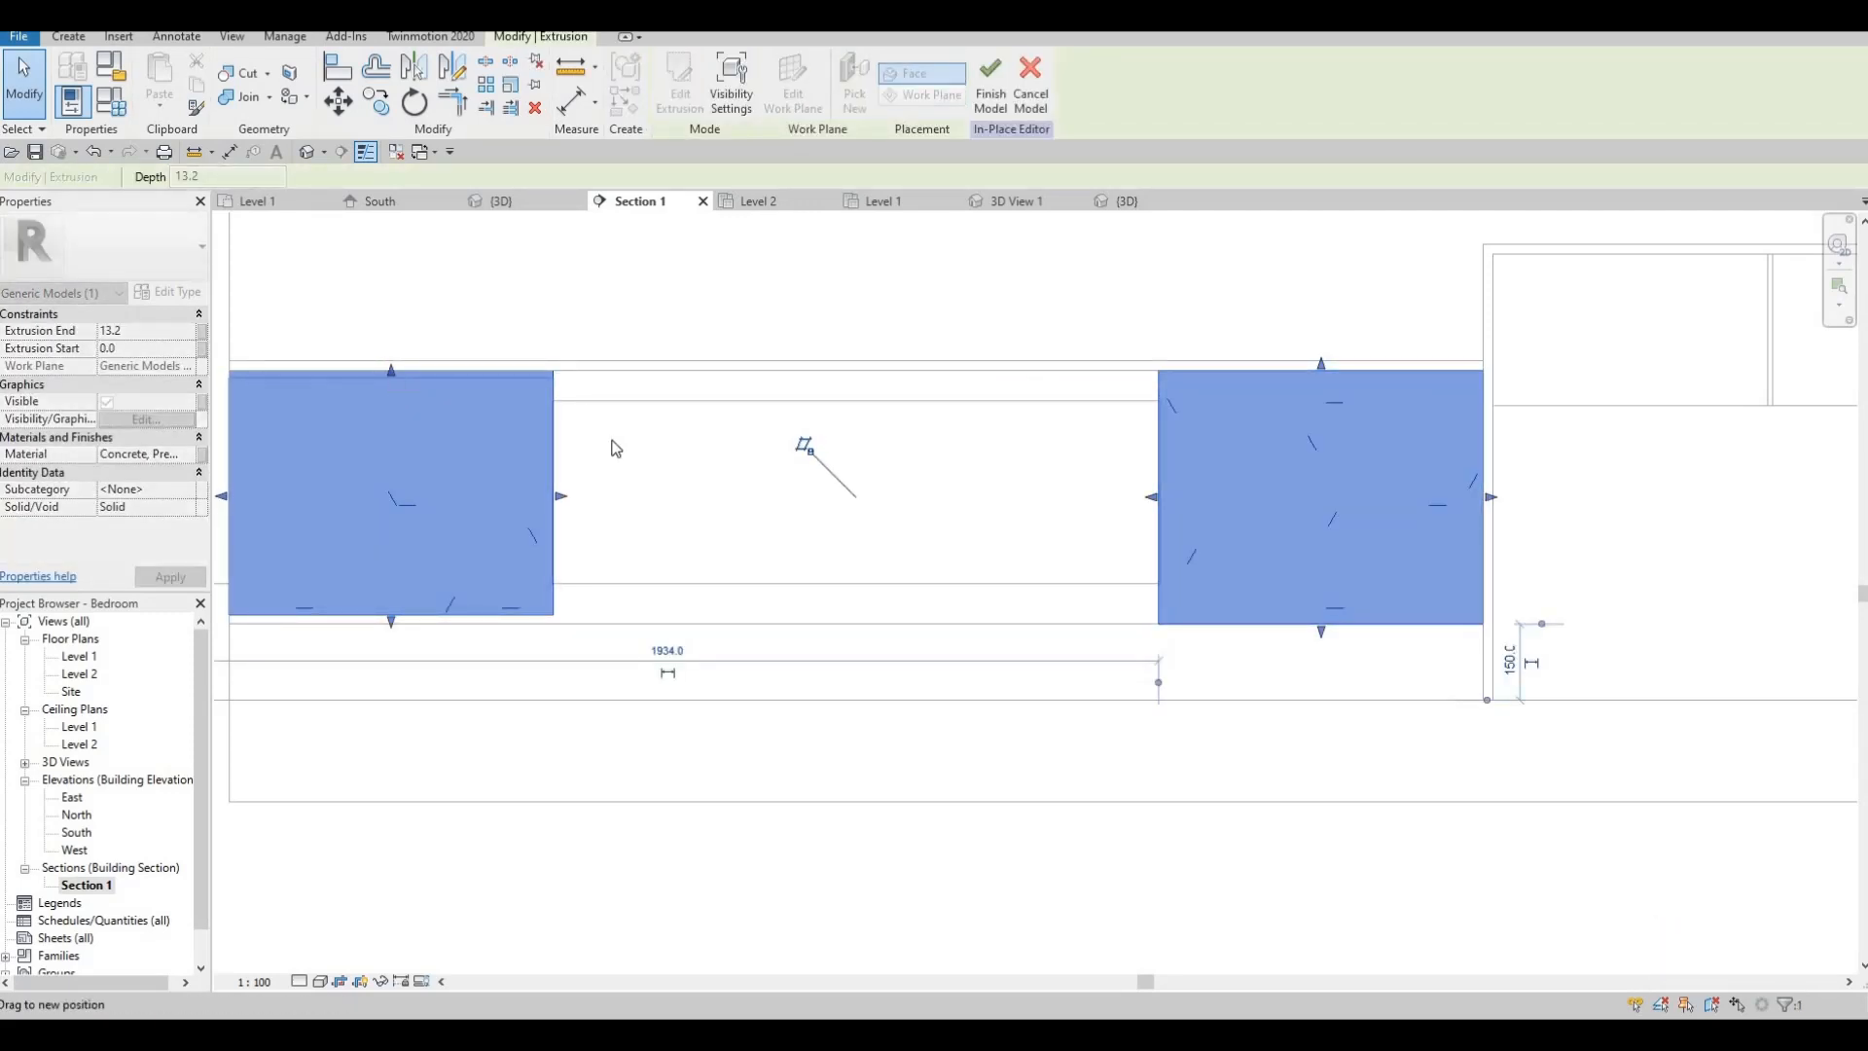
{"action": "key", "text": "Escape"}
{"action": "key", "text": "Escape"}
{"action": "key", "text": "Escape"}
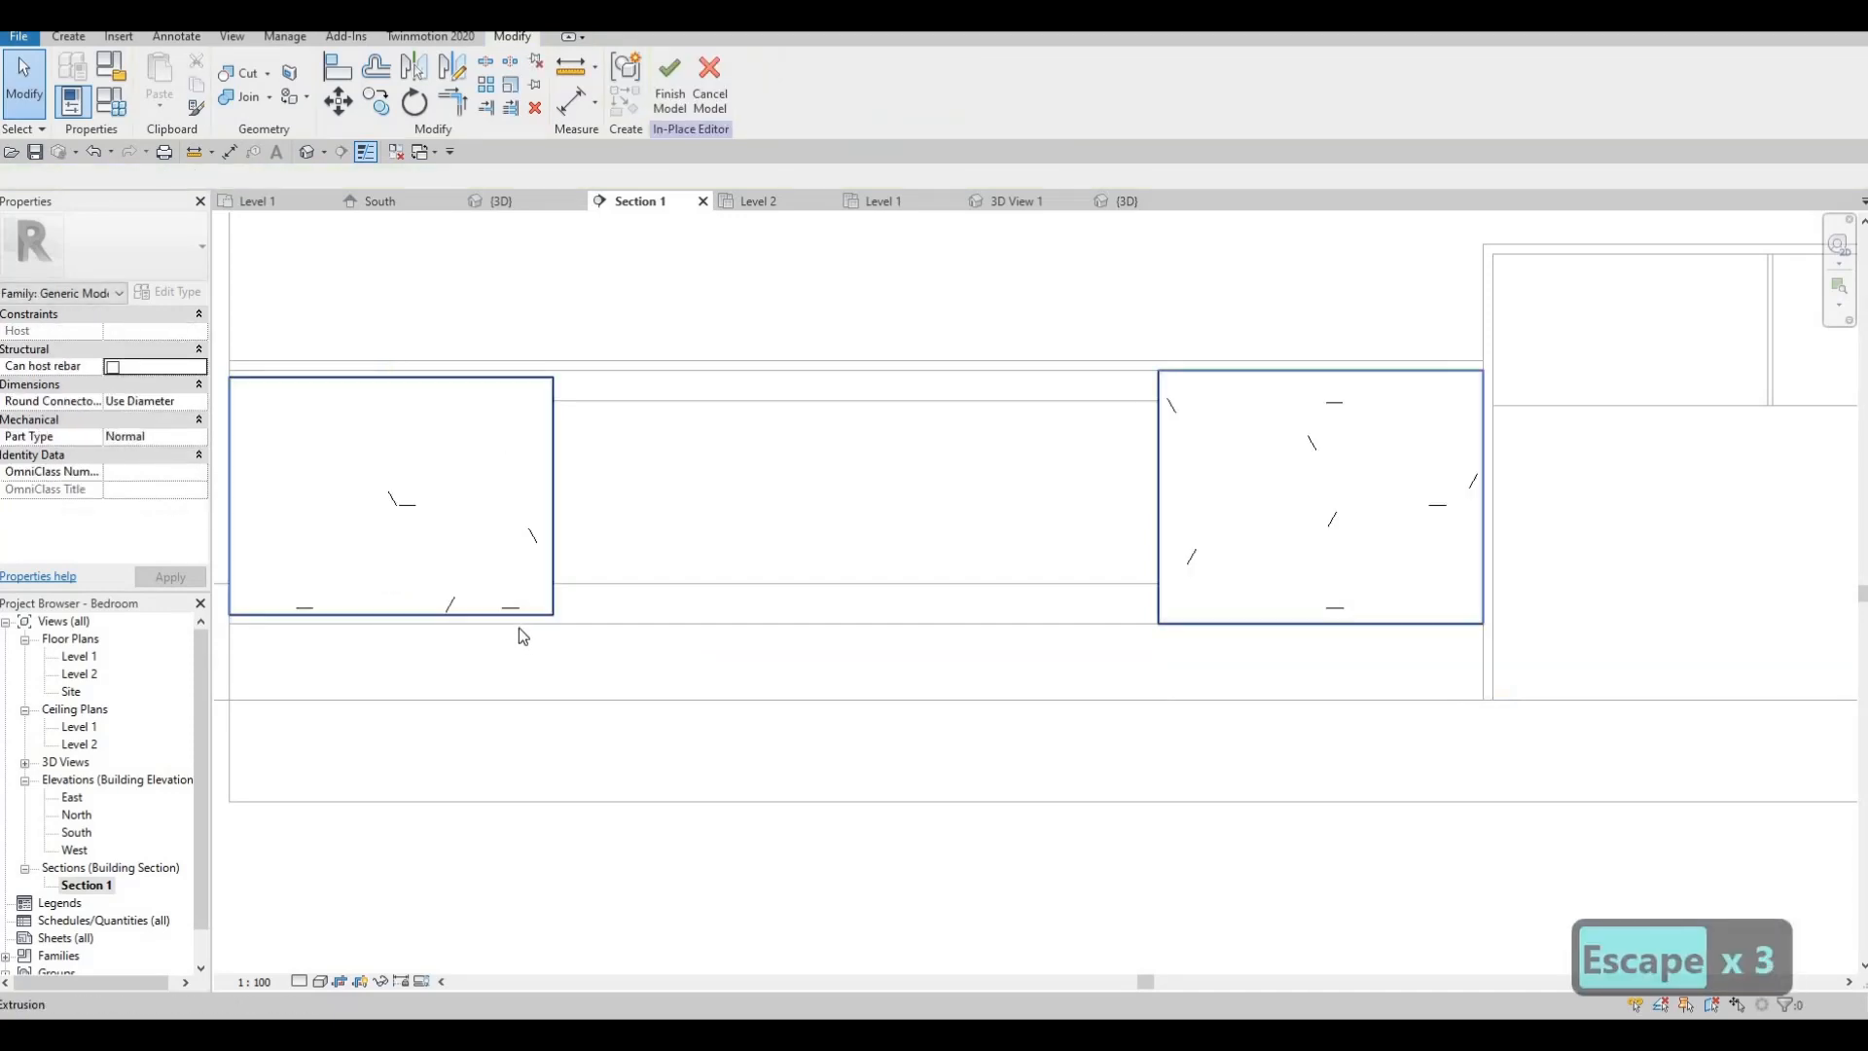
- Align the right panel's upper and lower edges with those of the left panel, and finish the in-place model
{"action": "key", "text": "a"}
{"action": "key", "text": "l"}
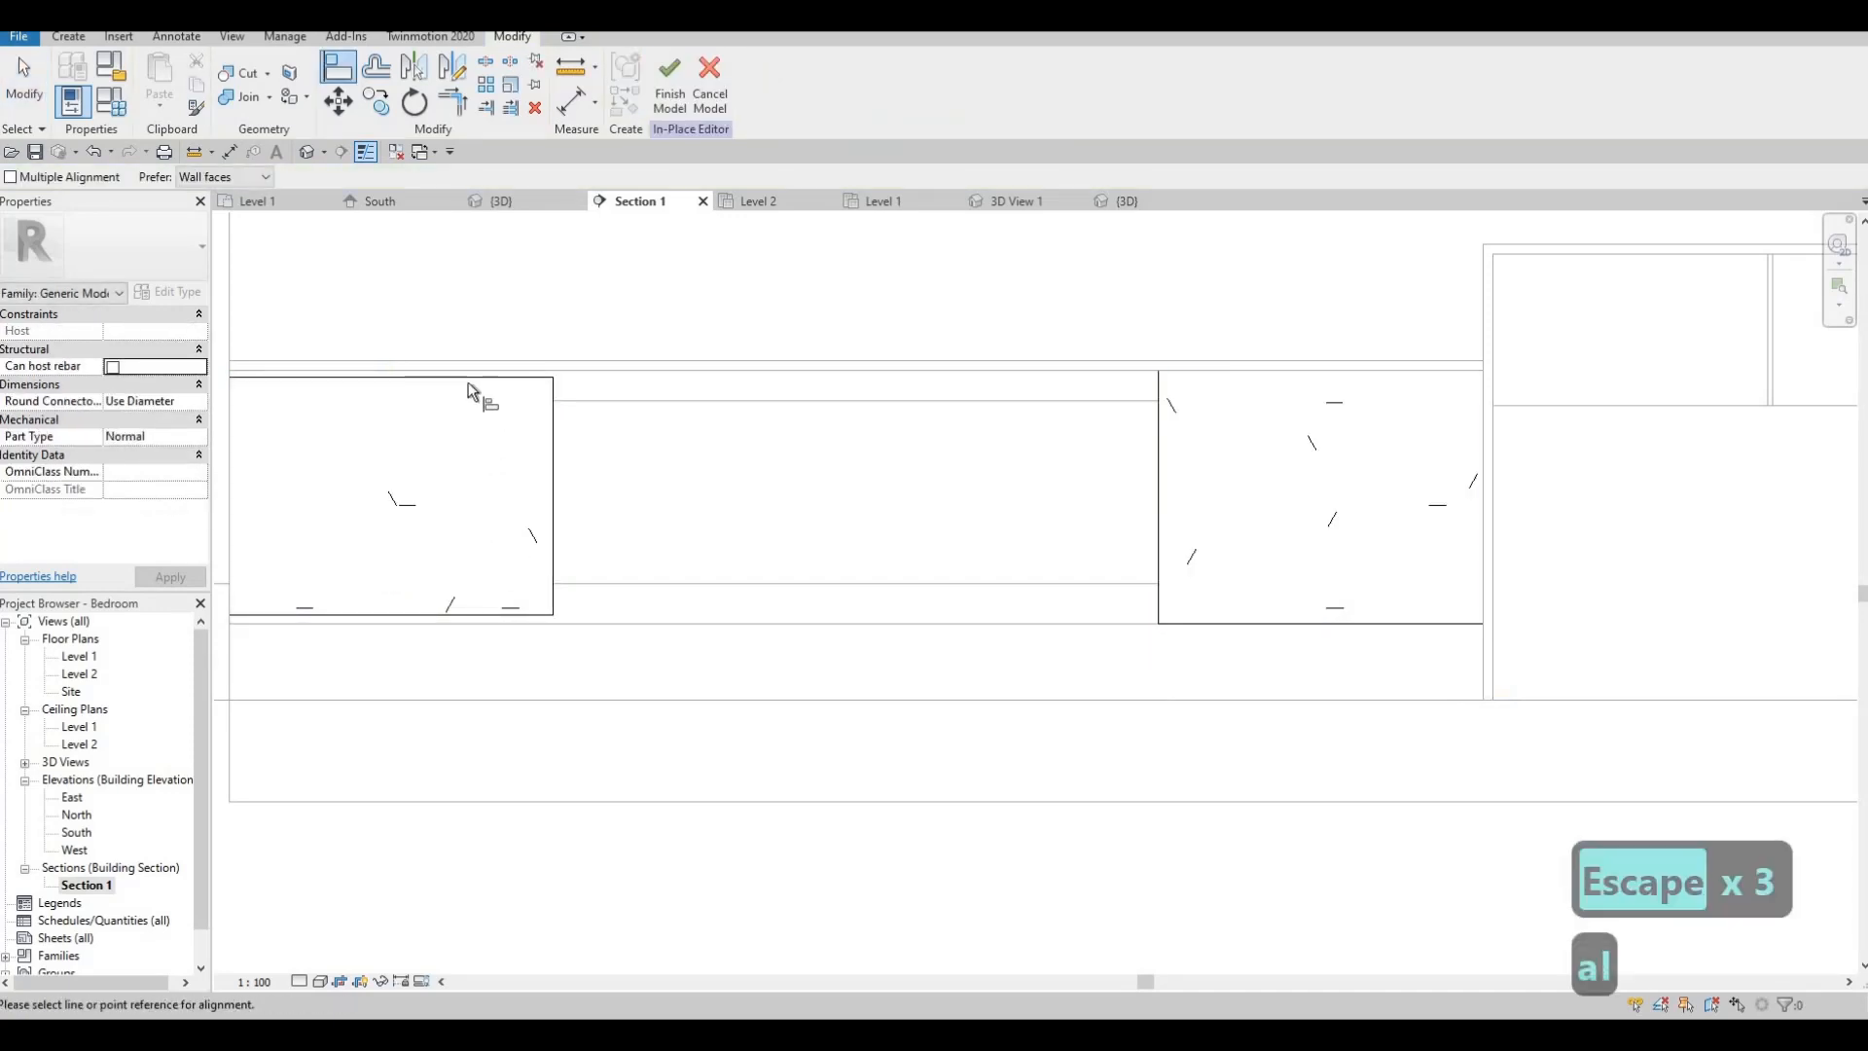
{"action": "left_click", "coordinate": [469, 383]}
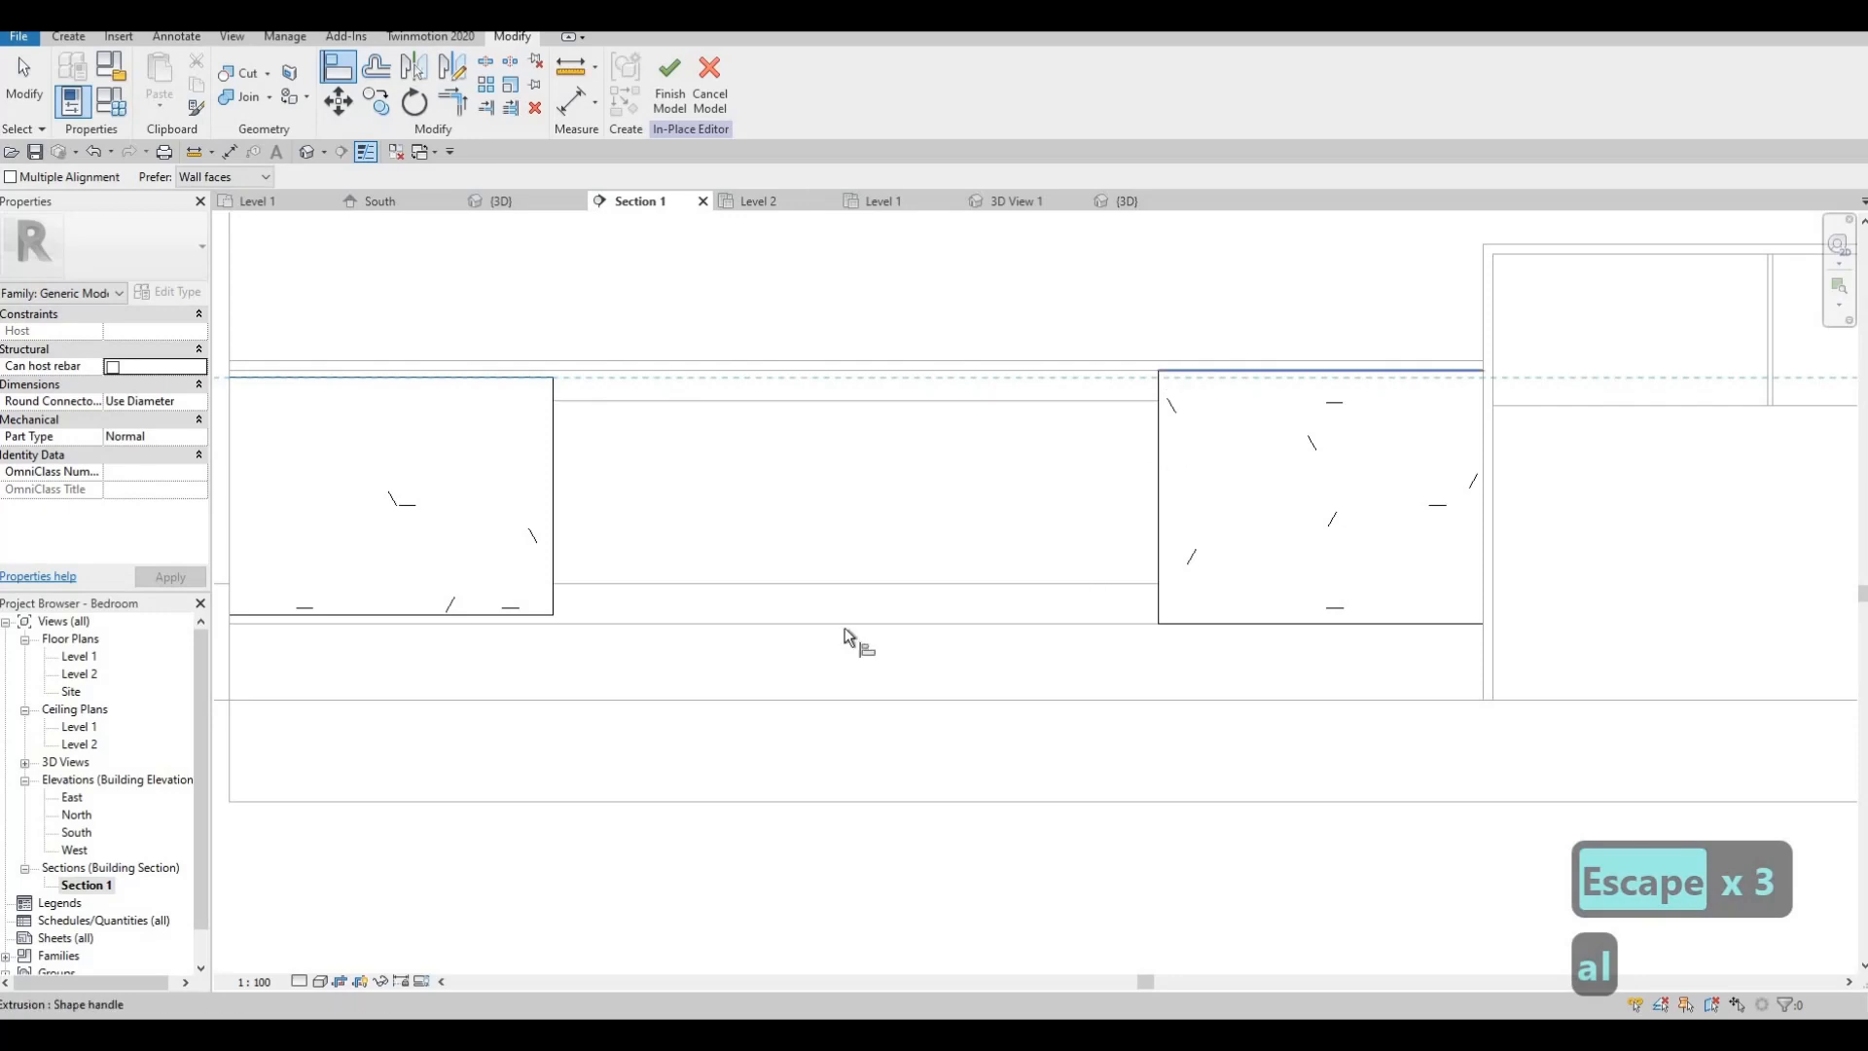
{"action": "left_click", "coordinate": [549, 613]}
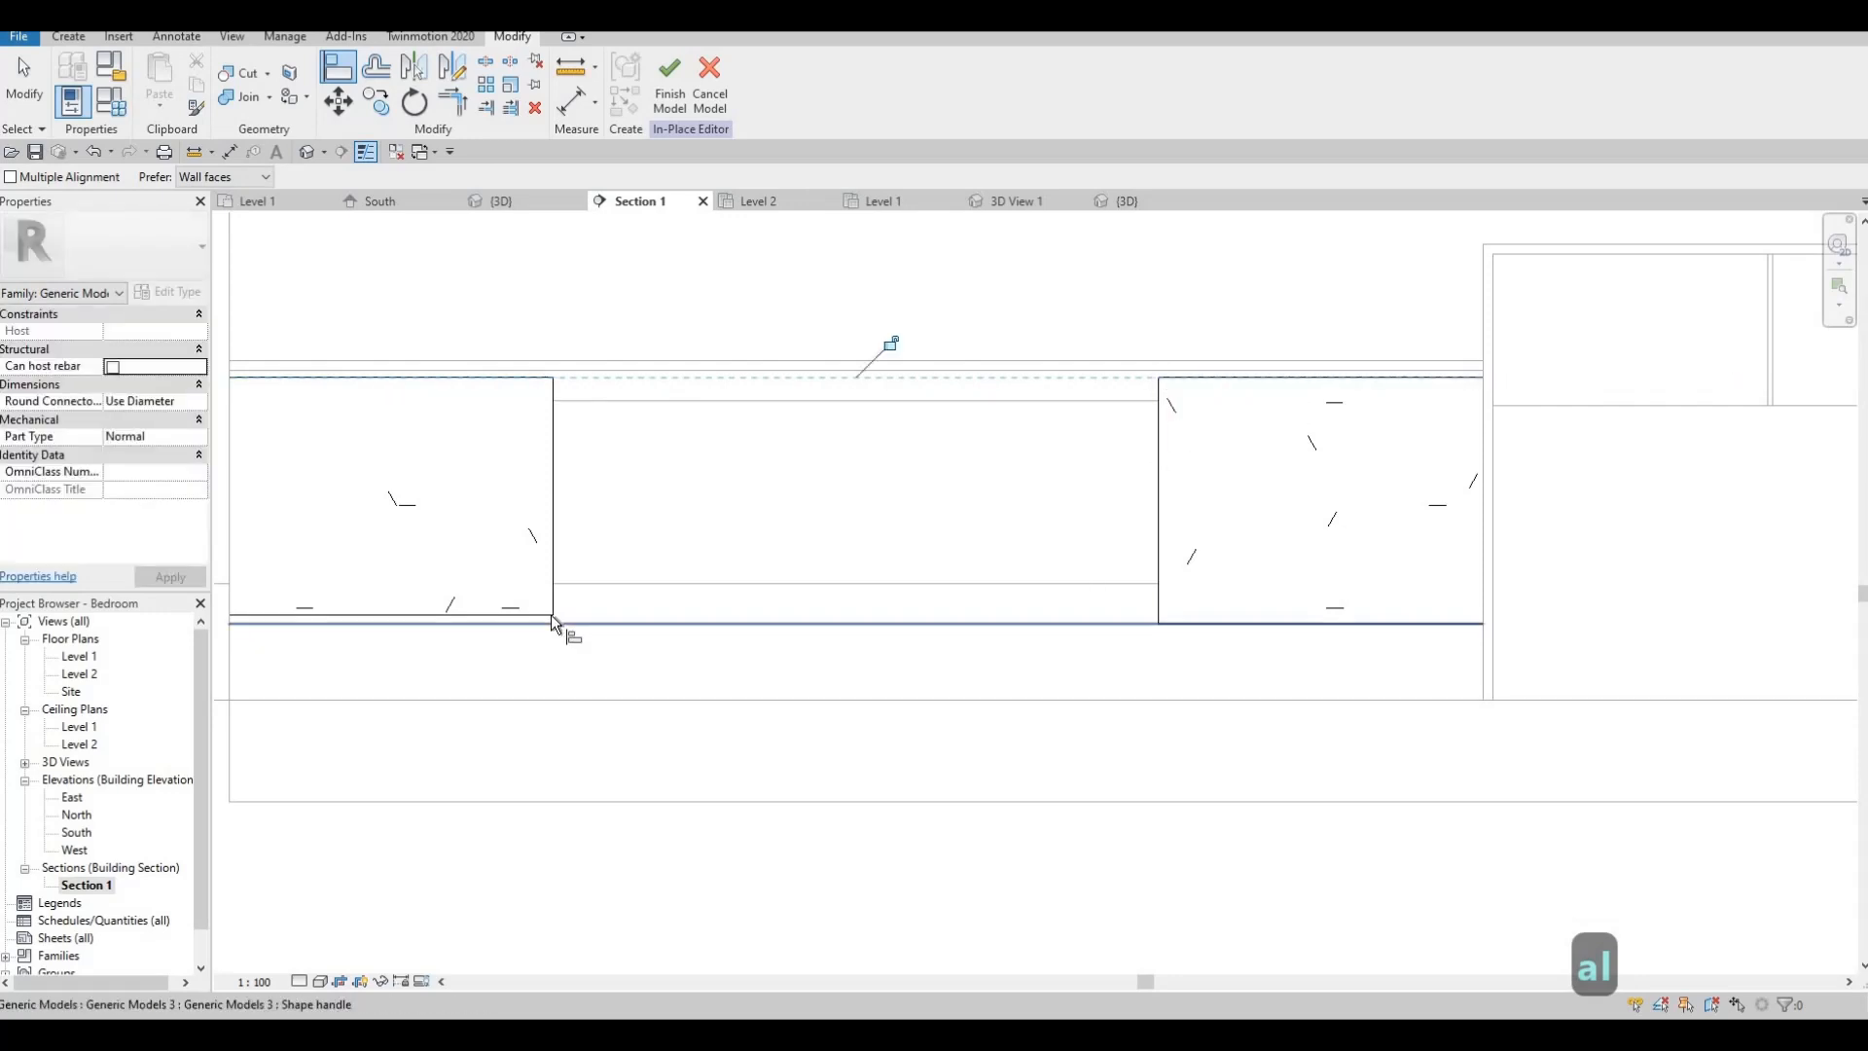
{"action": "left_click", "coordinate": [1210, 622]}
{"action": "key", "text": "Escape"}
{"action": "scroll", "coordinate": [986, 647], "scroll_direction": "down", "scroll_amount": 1}
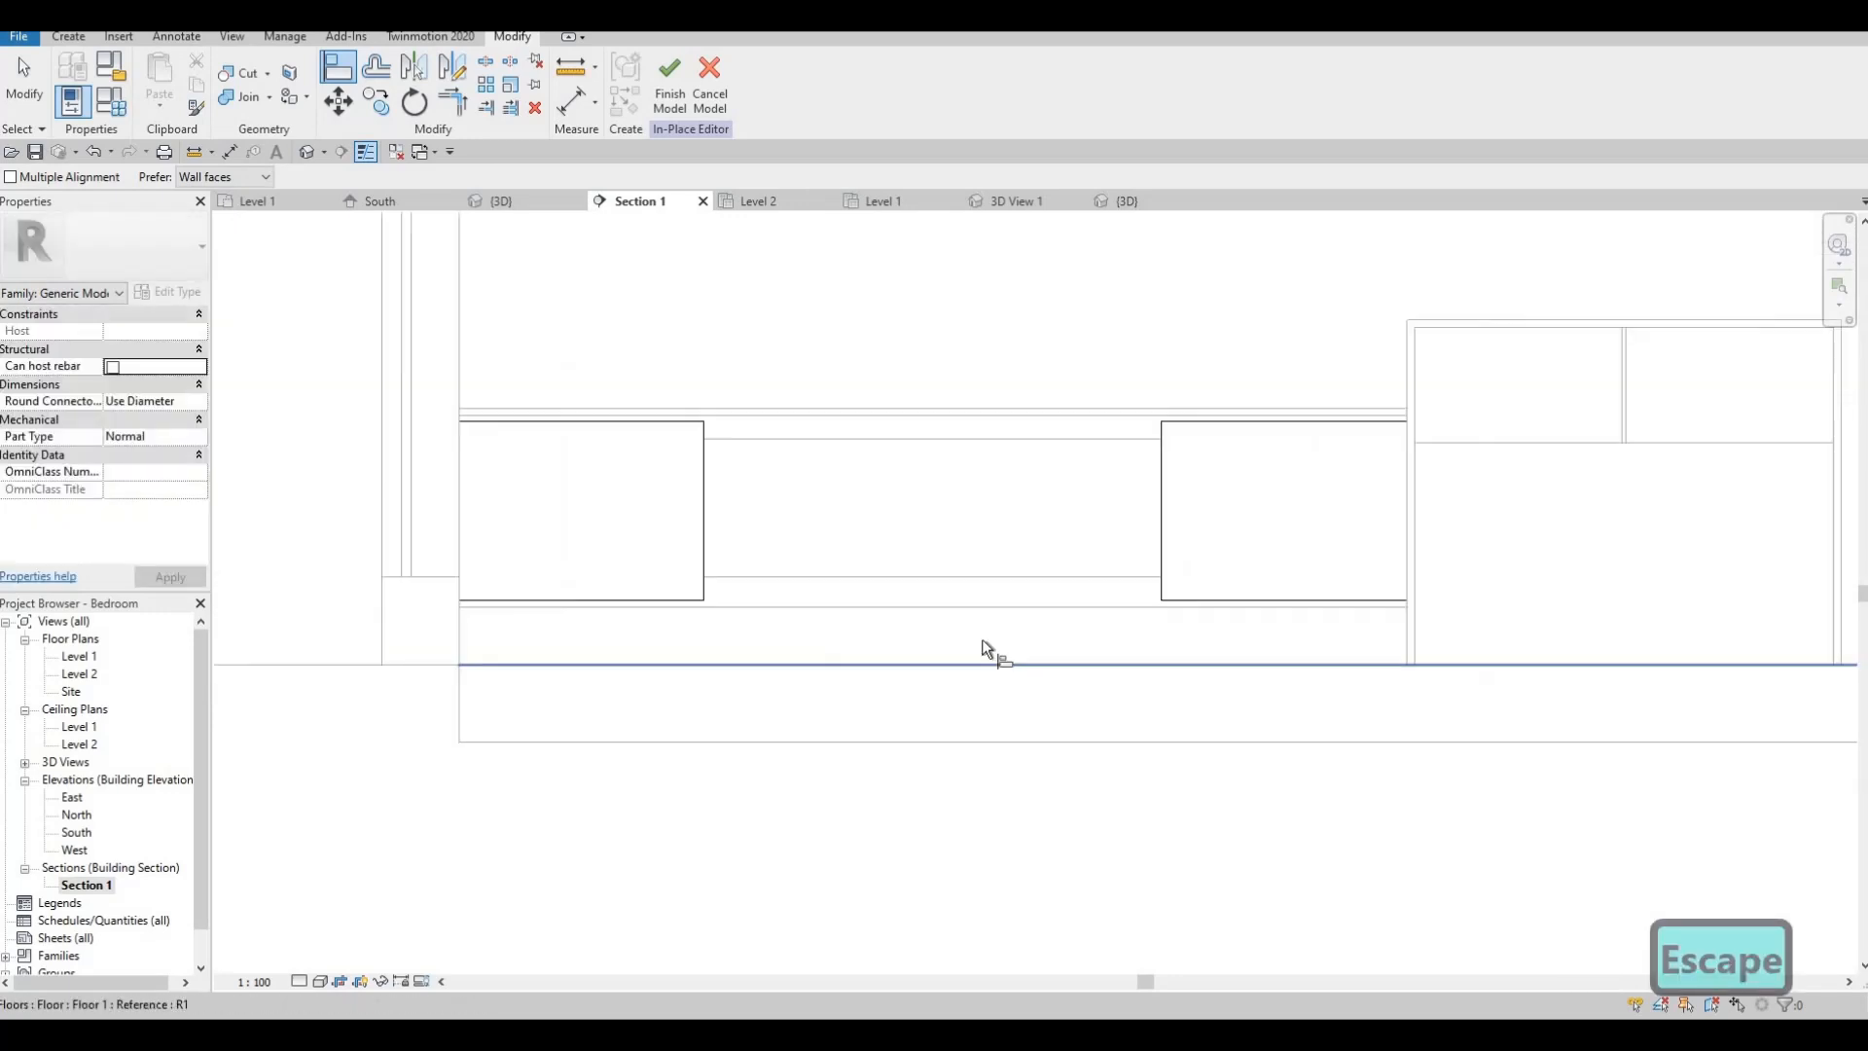
{"action": "scroll", "coordinate": [884, 613], "scroll_direction": "up", "scroll_amount": 1}
{"action": "key", "text": "Escape"}
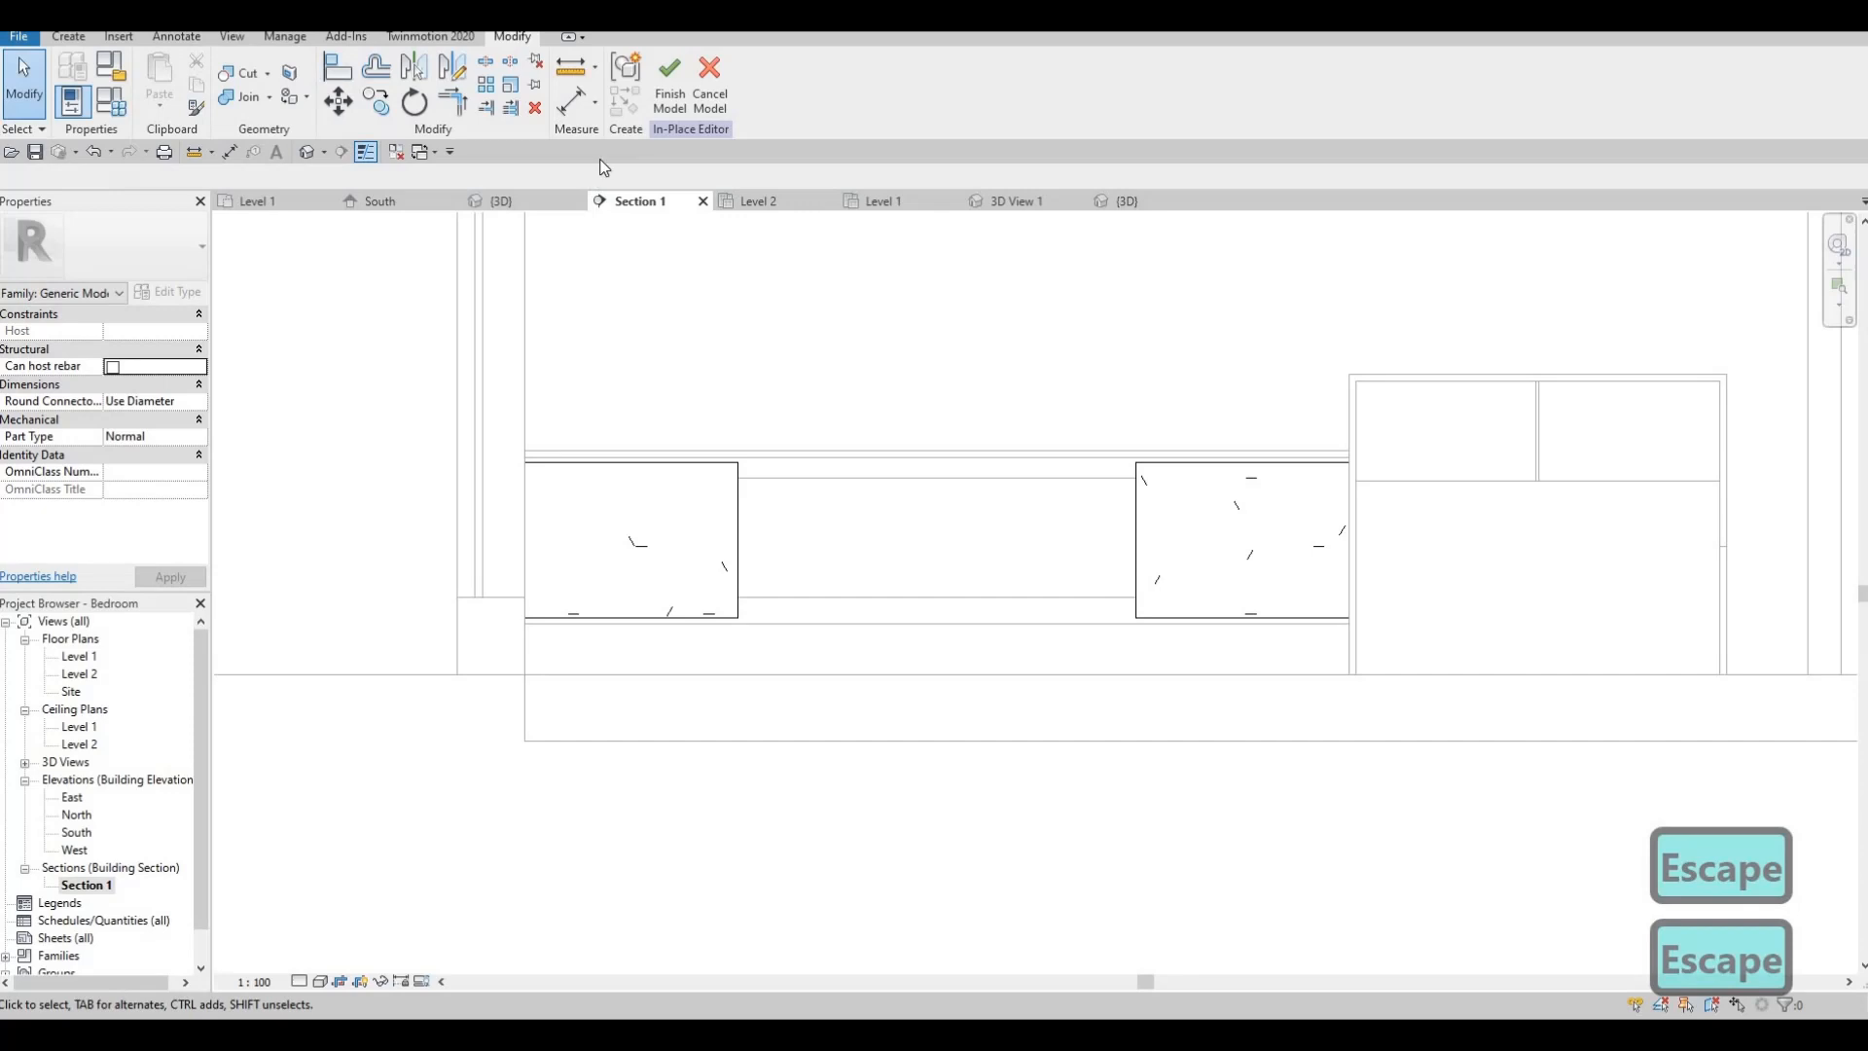
{"action": "left_click", "coordinate": [674, 88]}
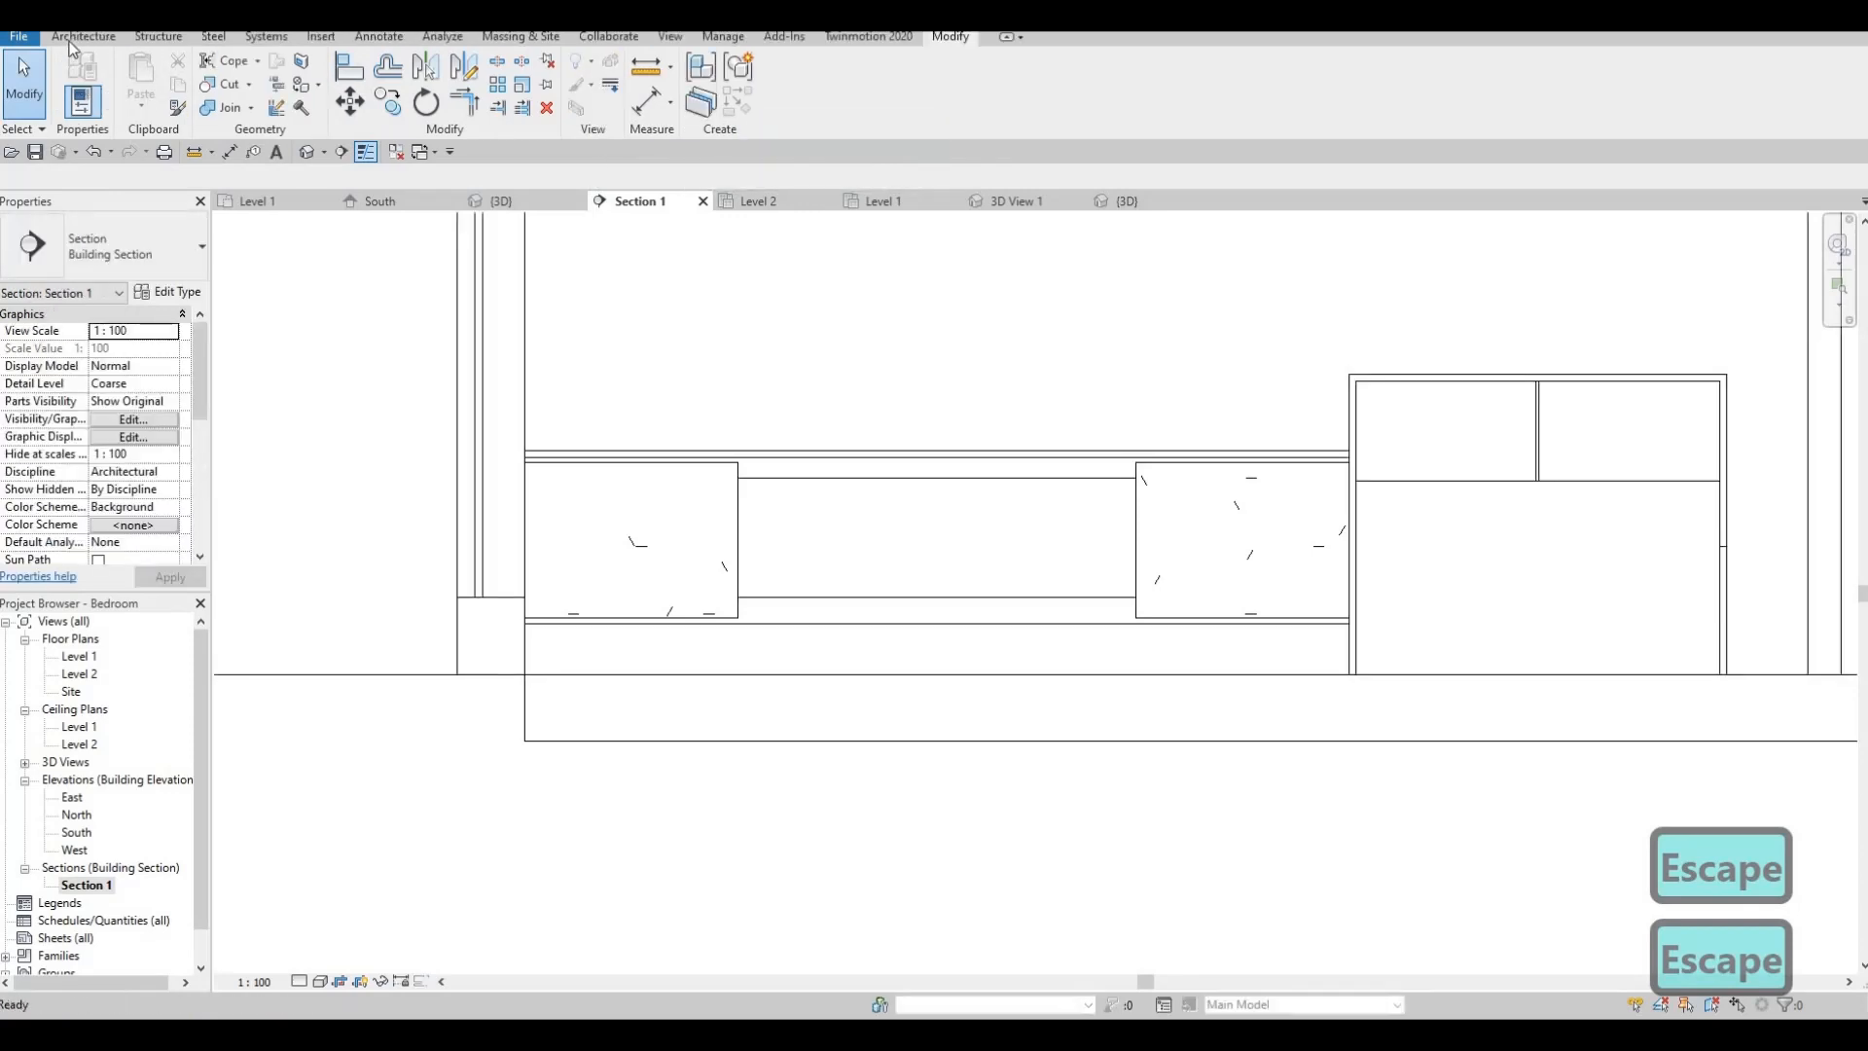
- Start a new in-place component in the Generic Models category, accepting the name Generic Models 6
{"action": "left_click", "coordinate": [84, 39]}
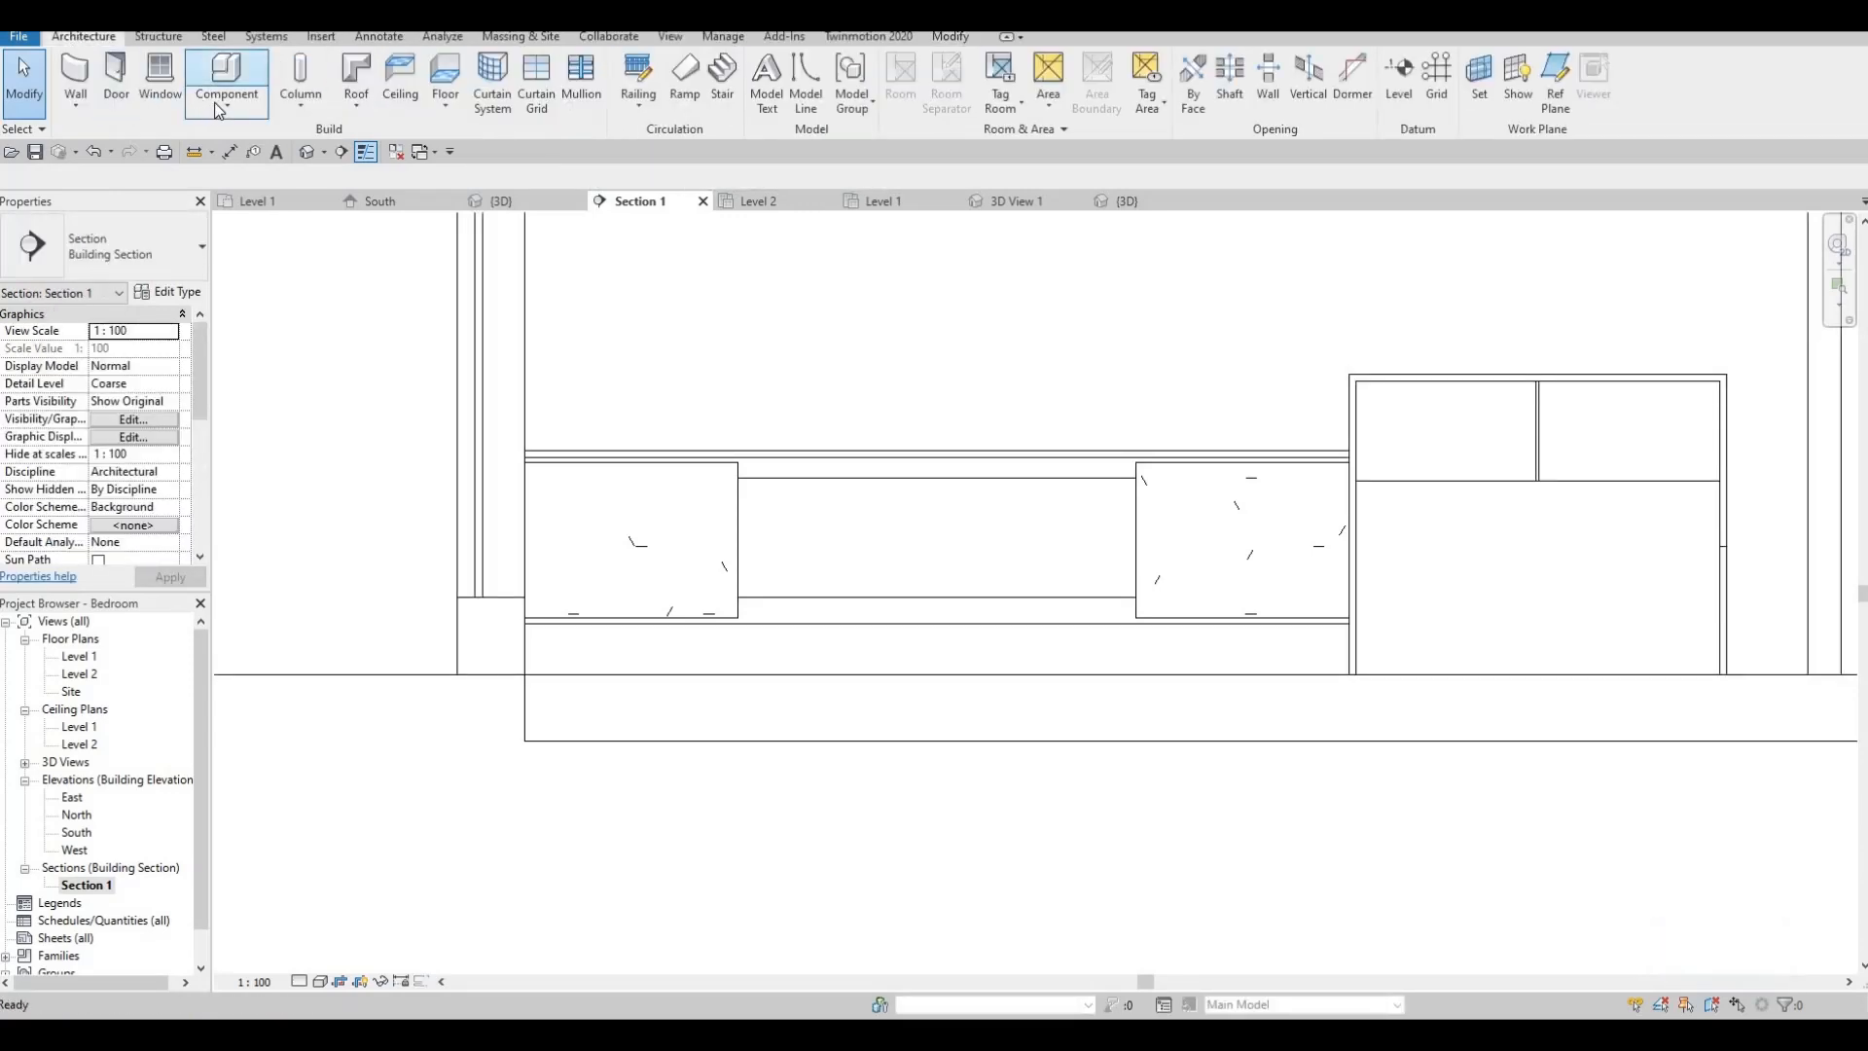
{"action": "left_click", "coordinate": [227, 104]}
{"action": "left_click", "coordinate": [264, 179]}
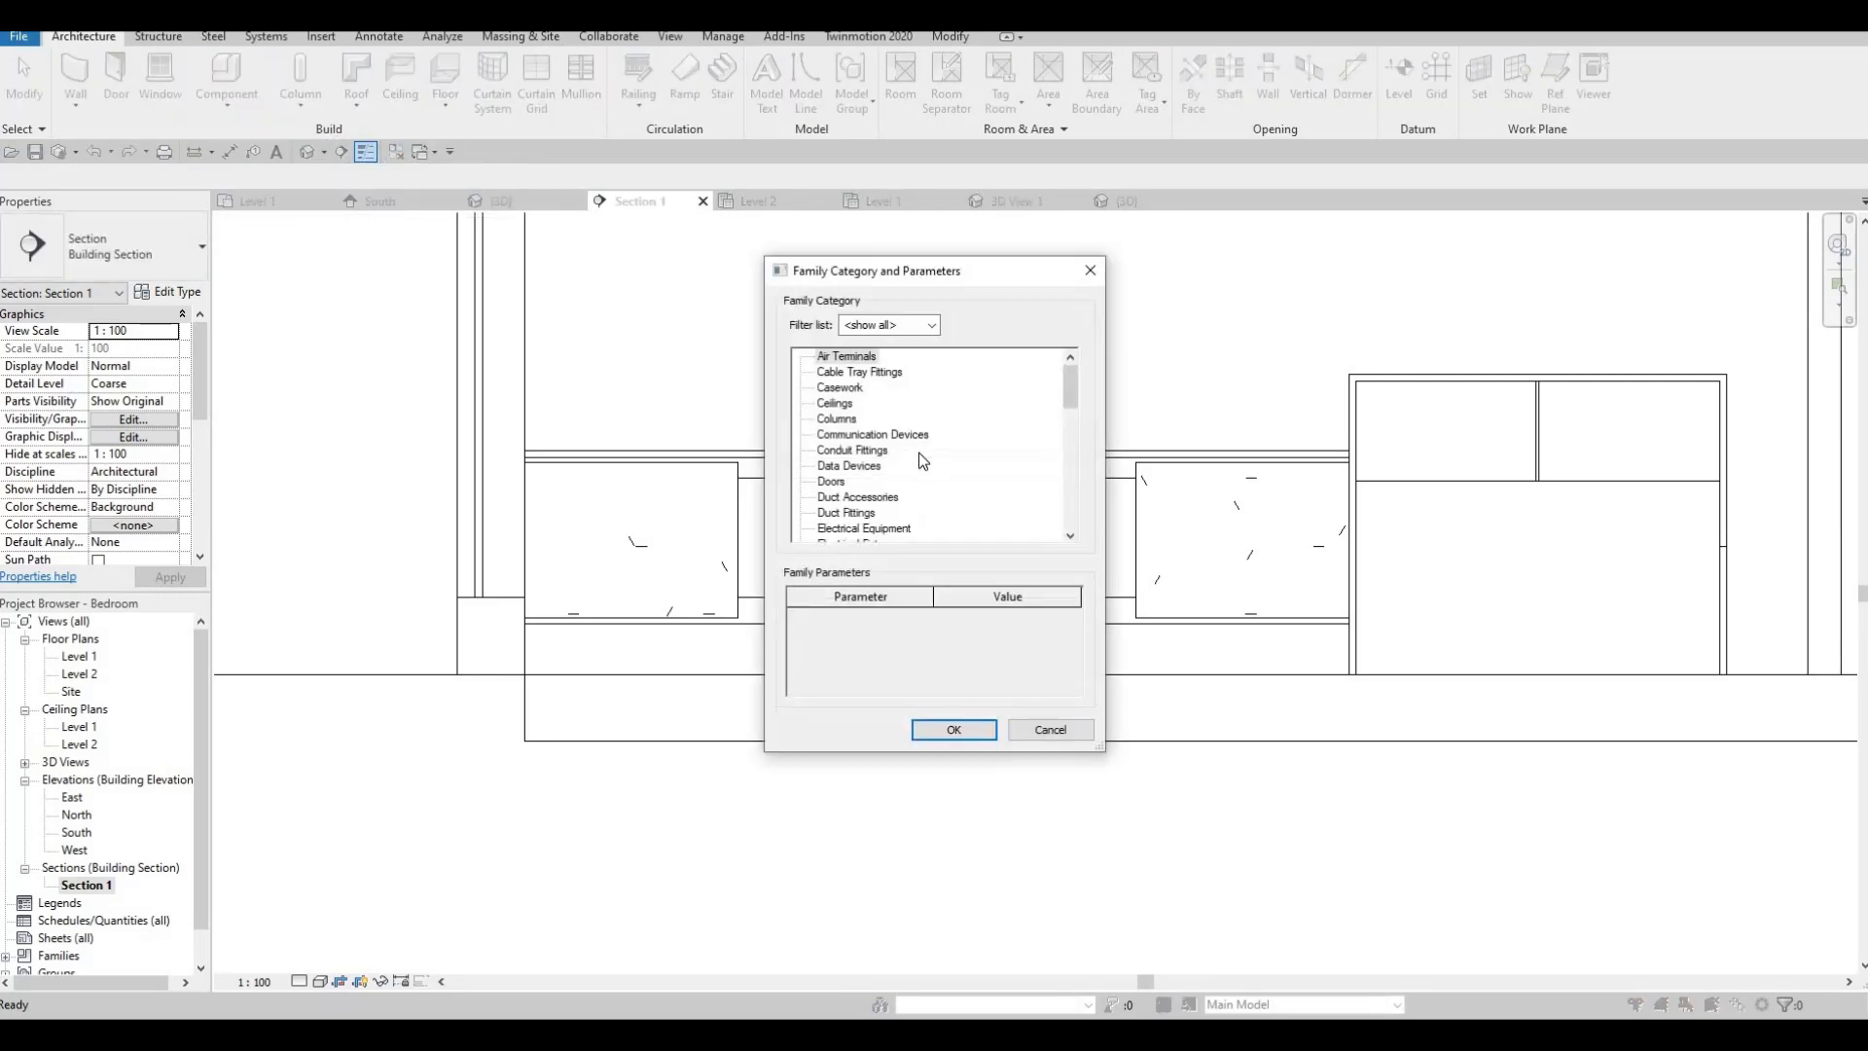
{"action": "scroll", "coordinate": [900, 489], "scroll_direction": "down", "scroll_amount": 2}
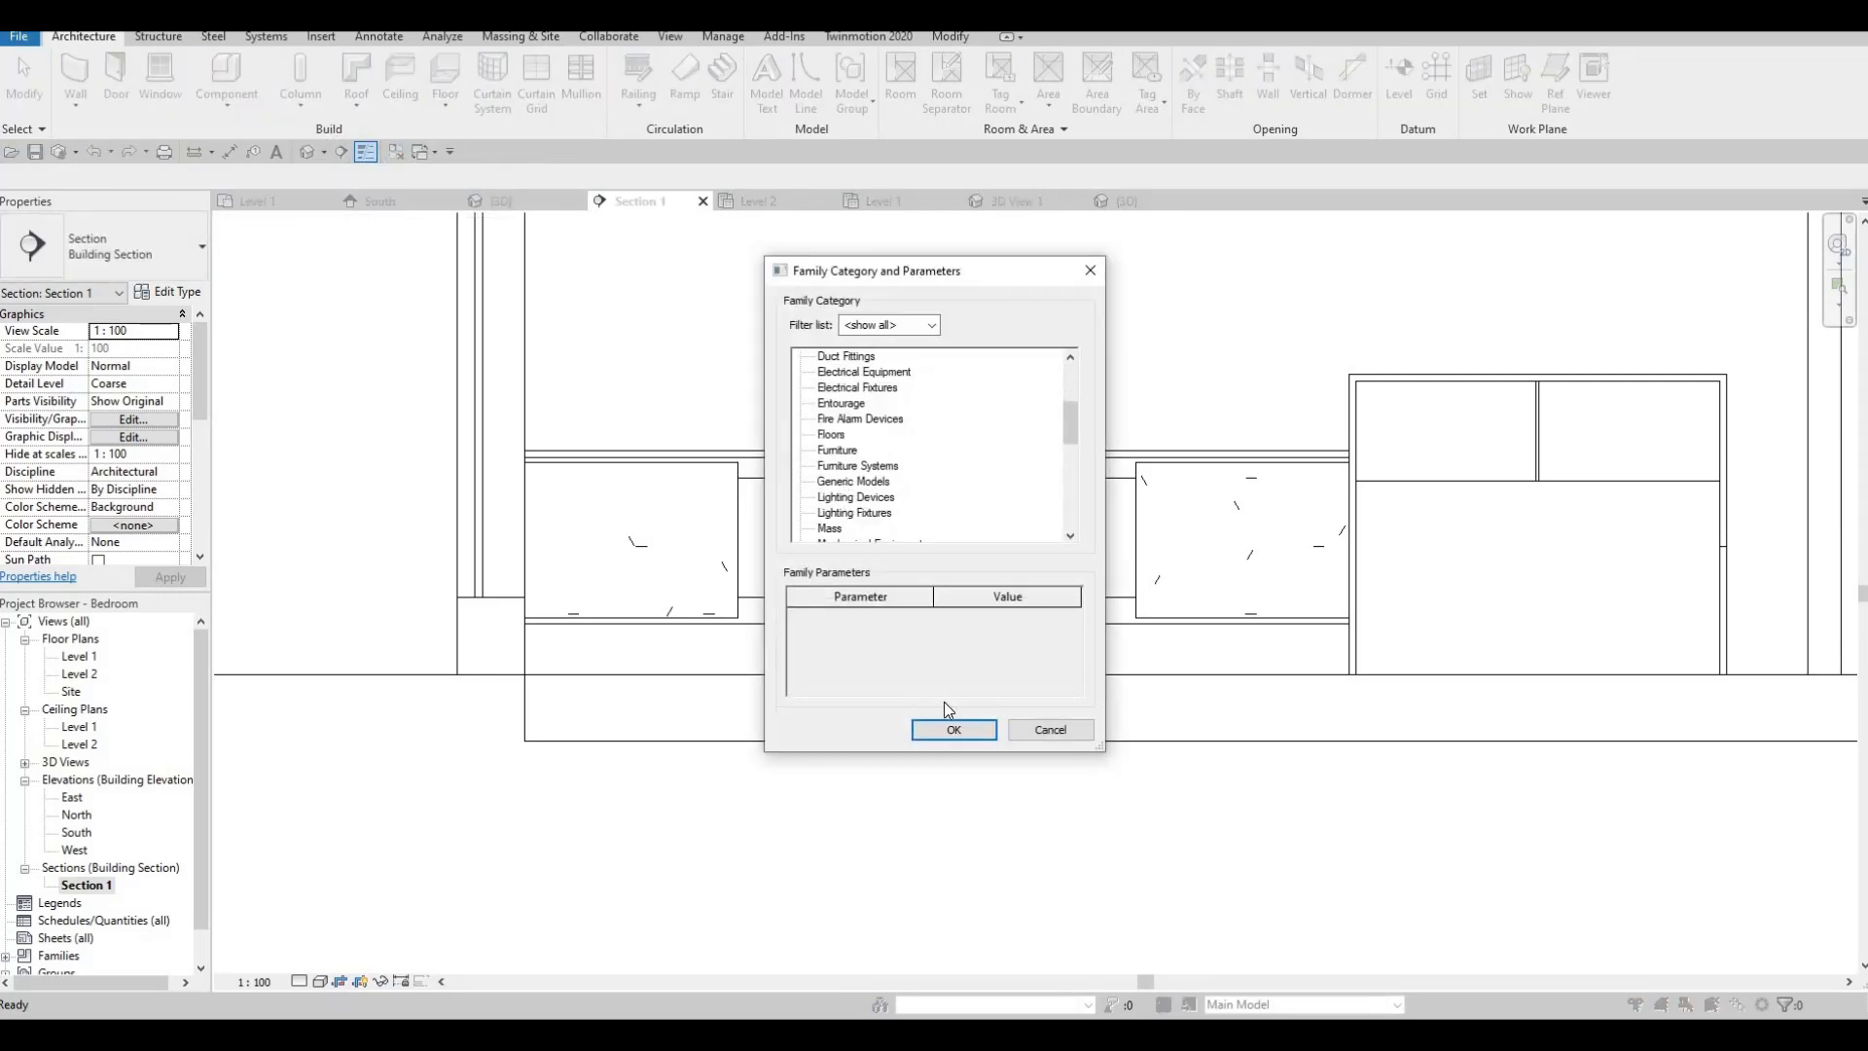
{"action": "left_click", "coordinate": [954, 729]}
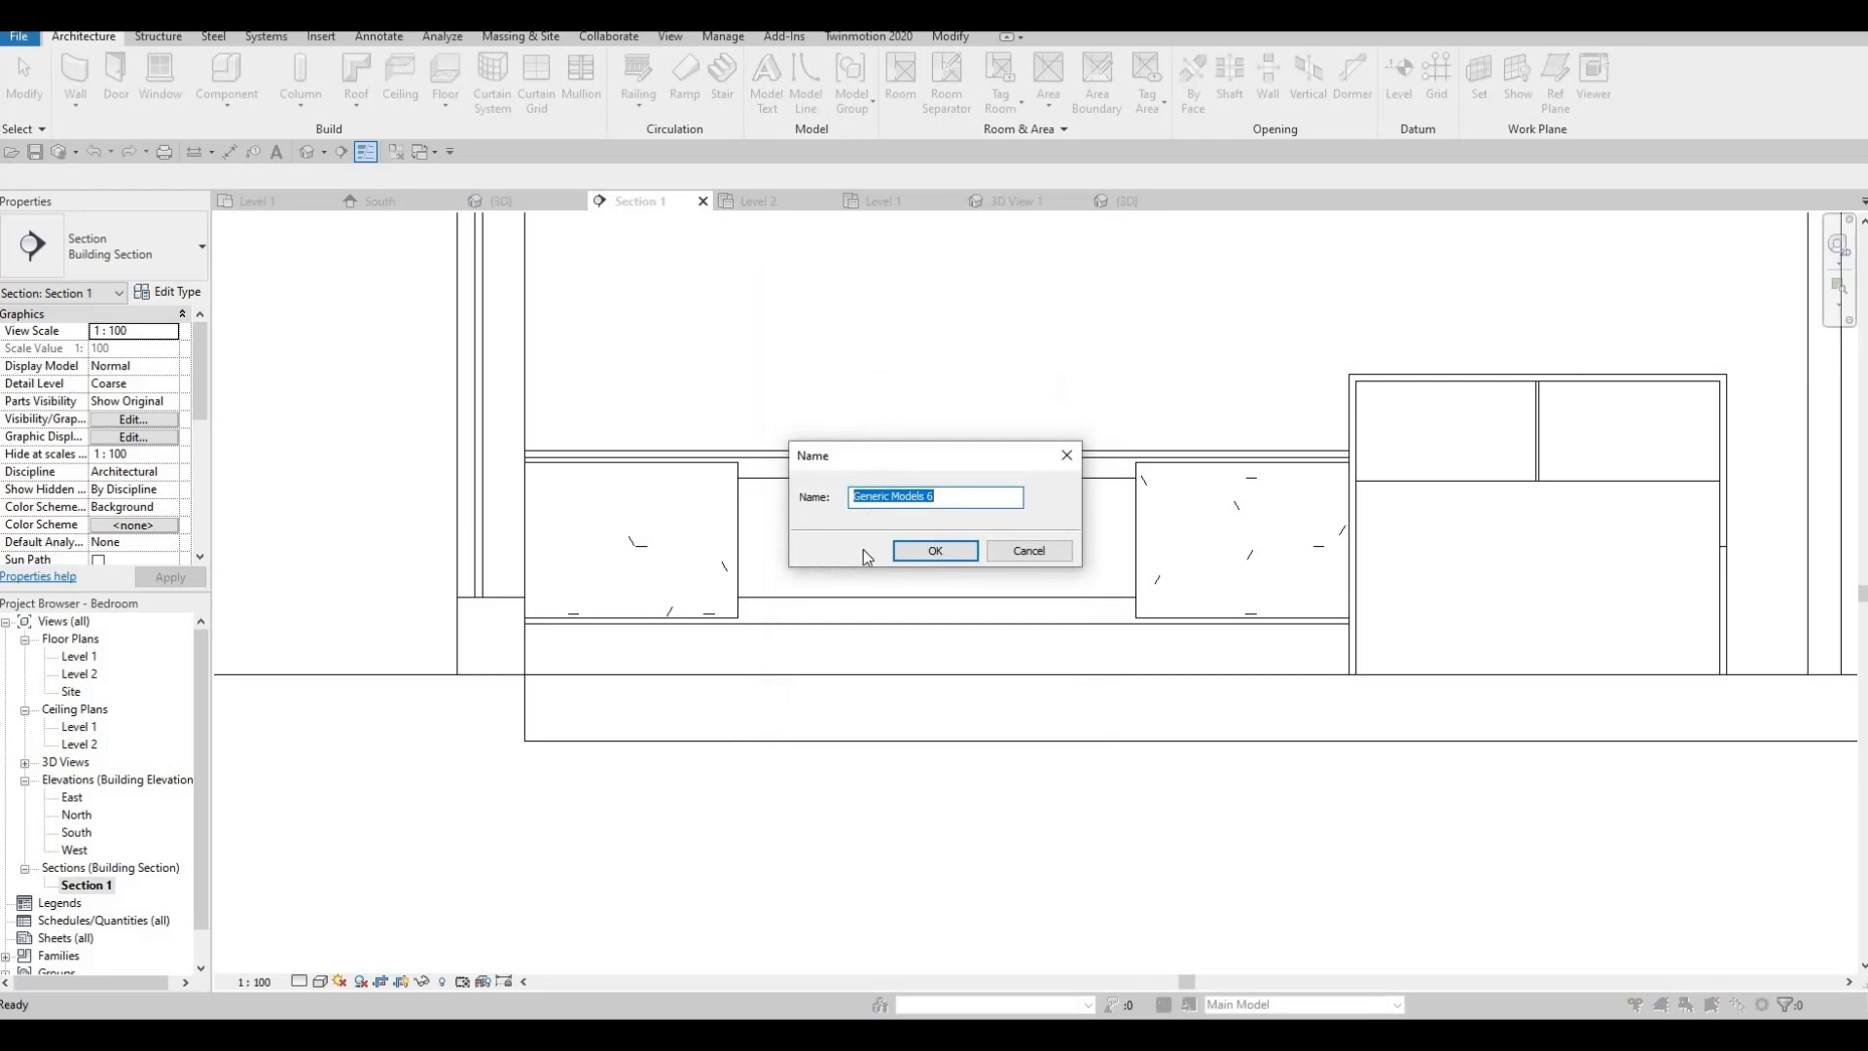
{"action": "left_click", "coordinate": [920, 550]}
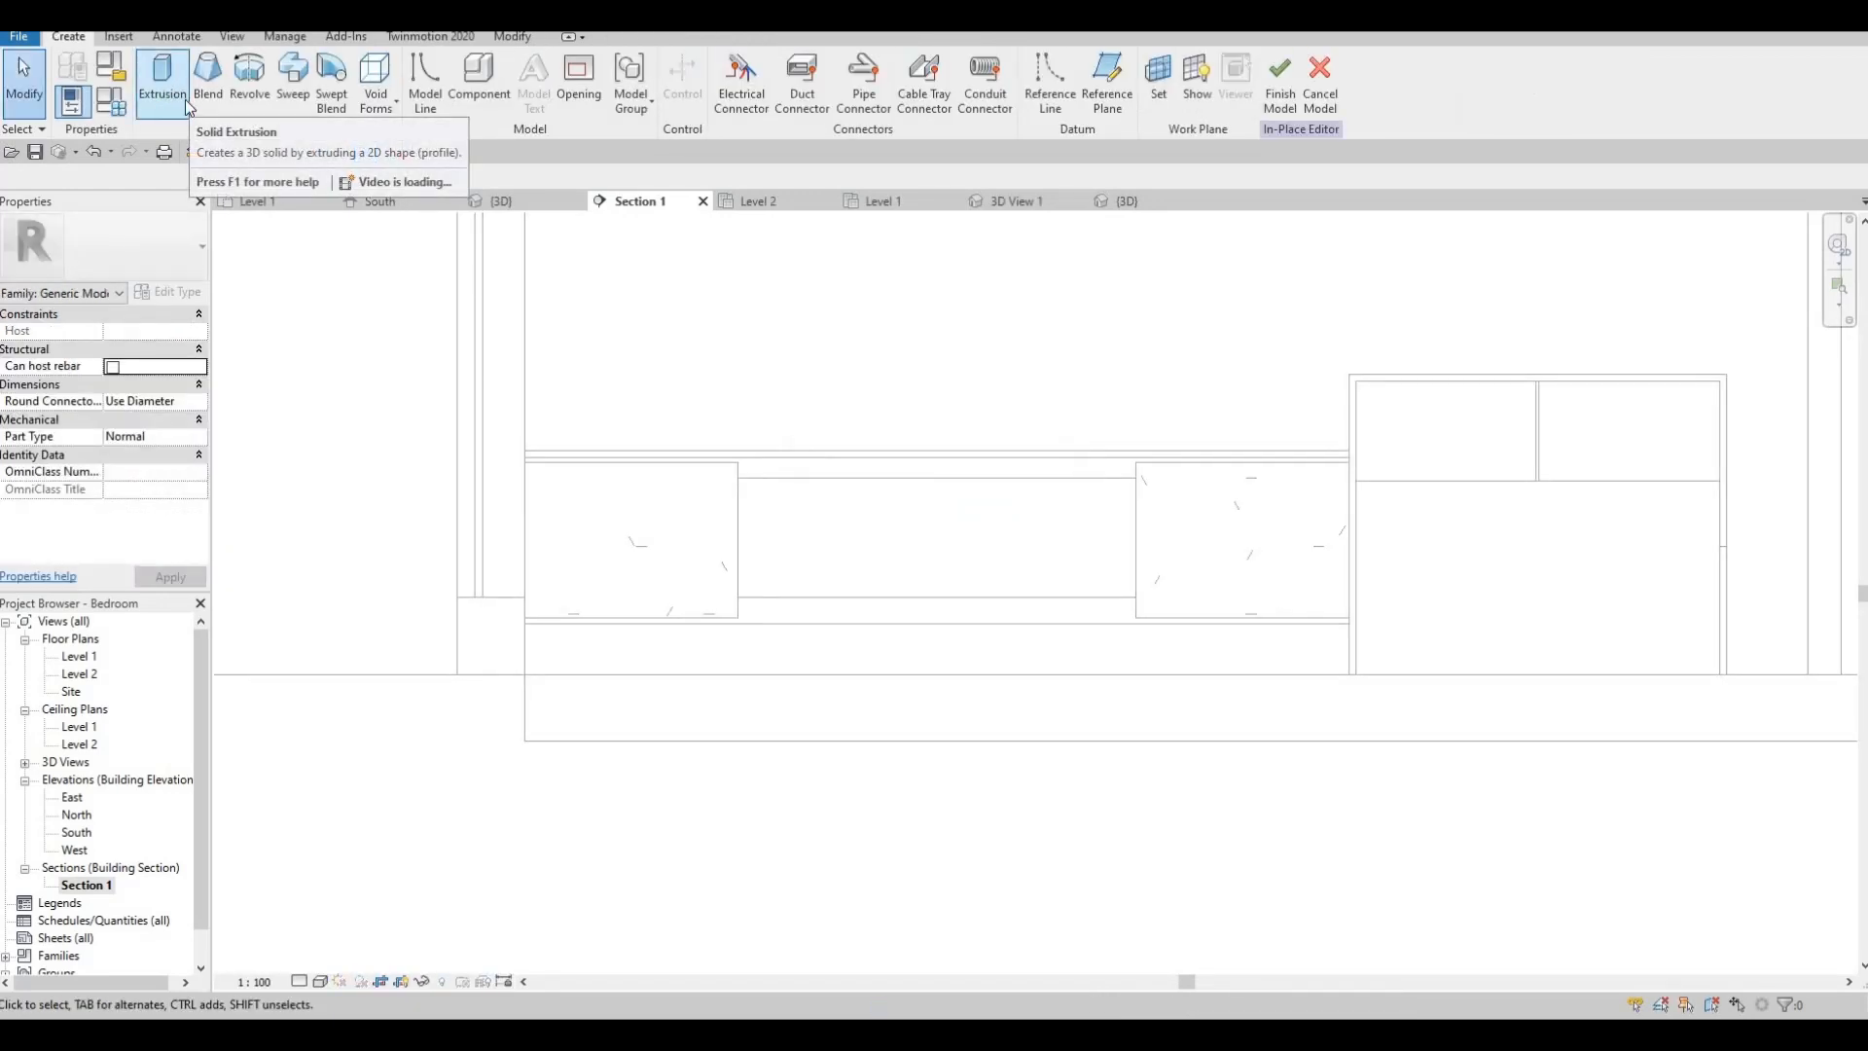
- Start an extrusion on the box unit's front face and sketch a 1197 by 360 mm rectangle over the opening between the panels
{"action": "left_click", "coordinate": [162, 80]}
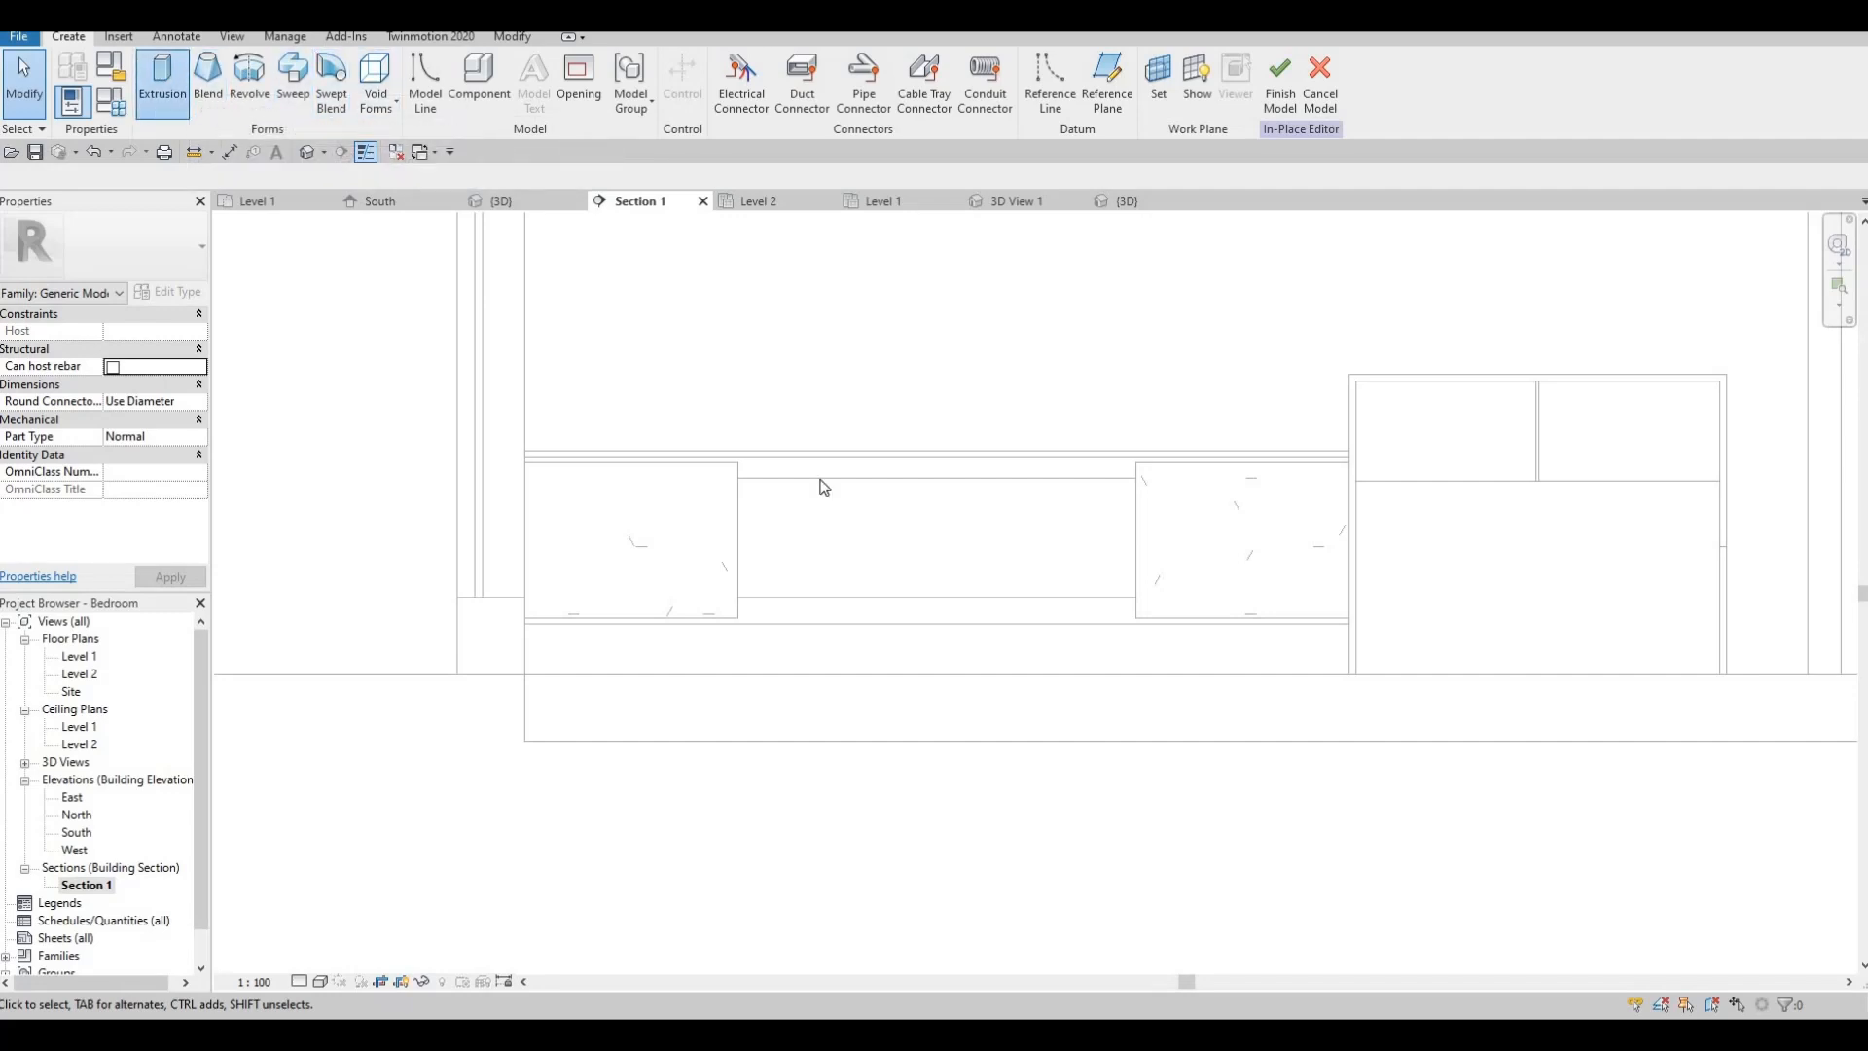
{"action": "left_click", "coordinate": [923, 625]}
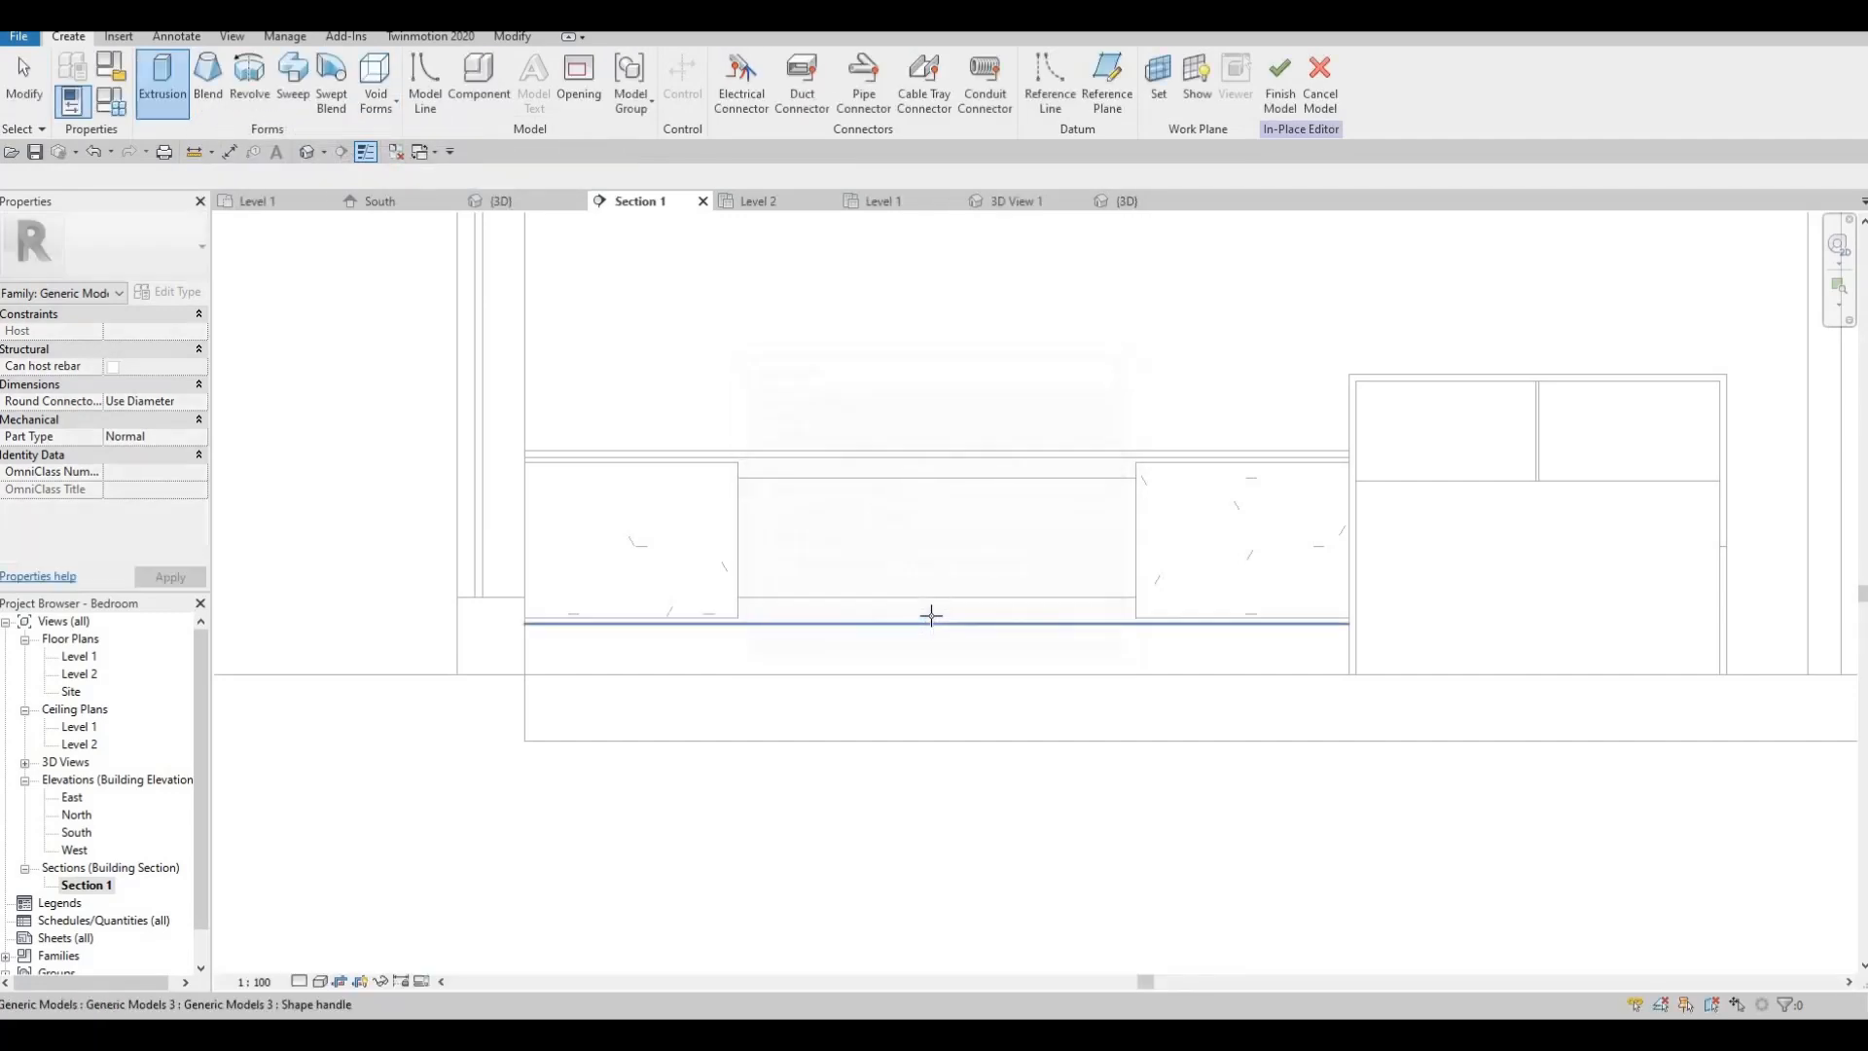
{"action": "left_click", "coordinate": [925, 621]}
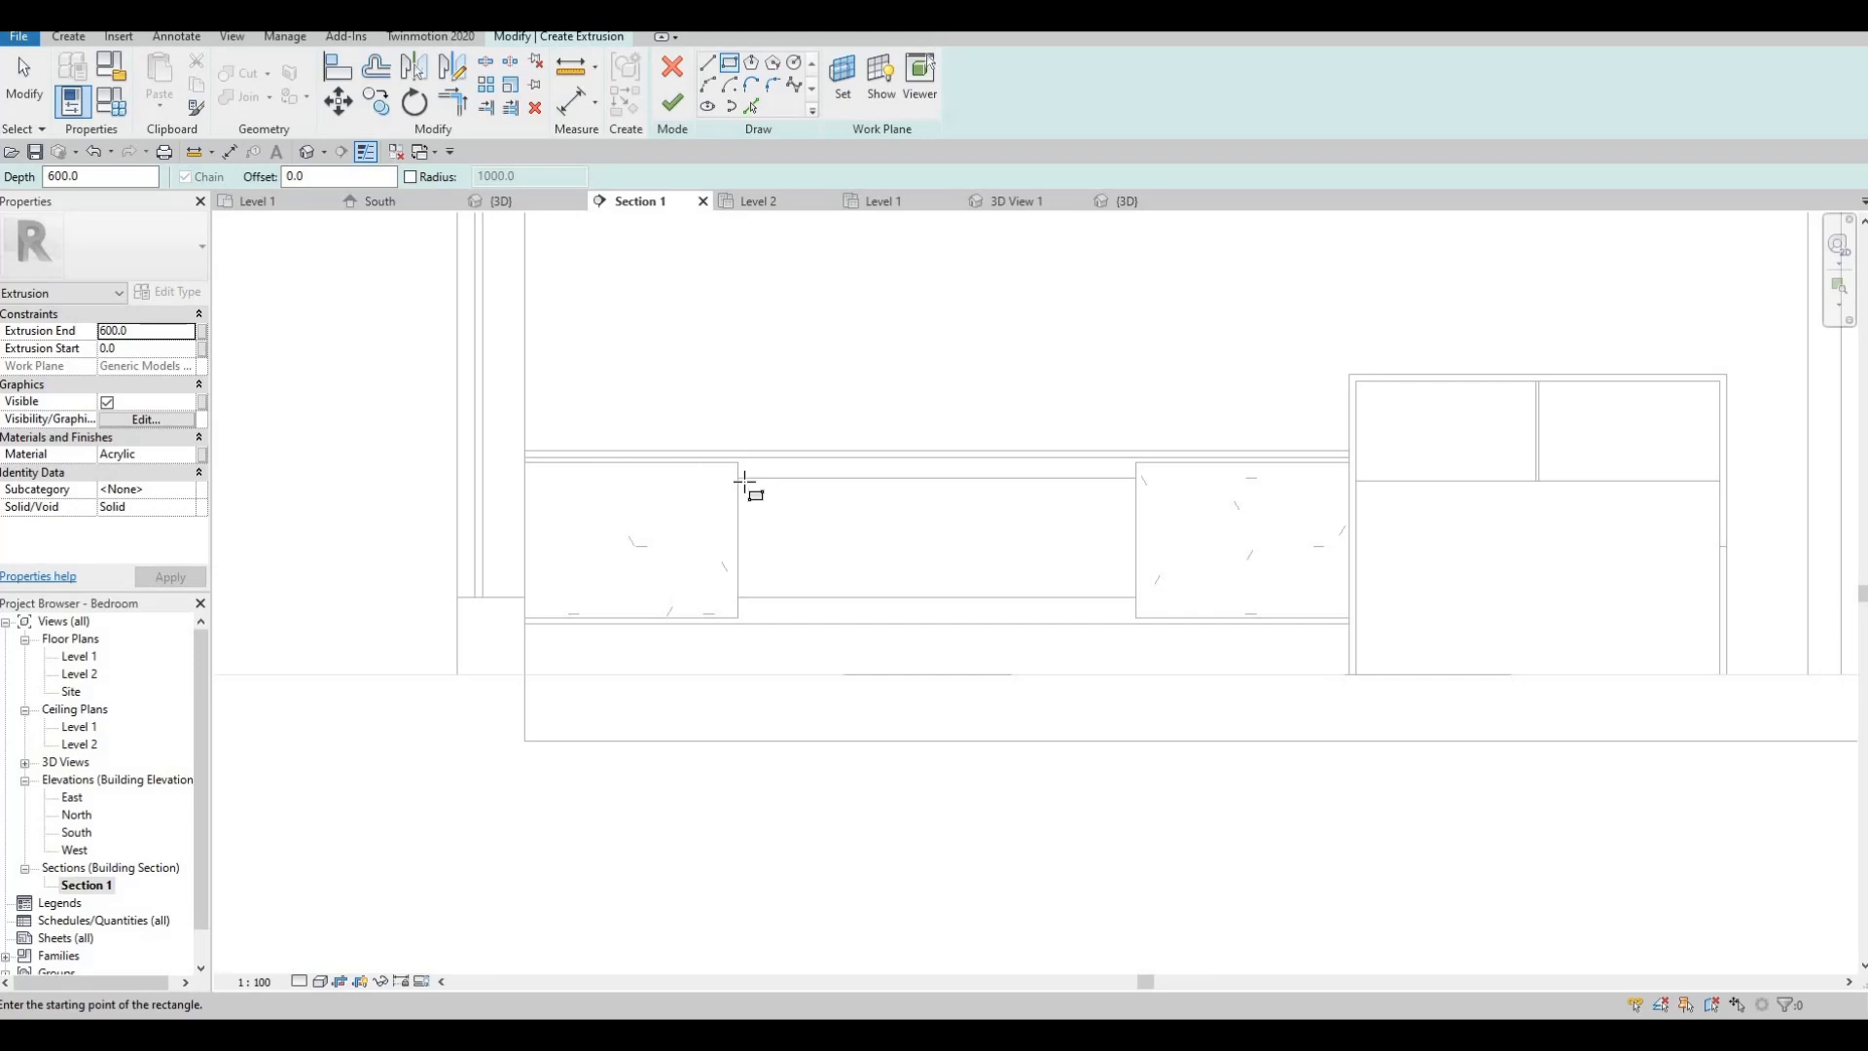
{"action": "left_click", "coordinate": [740, 477]}
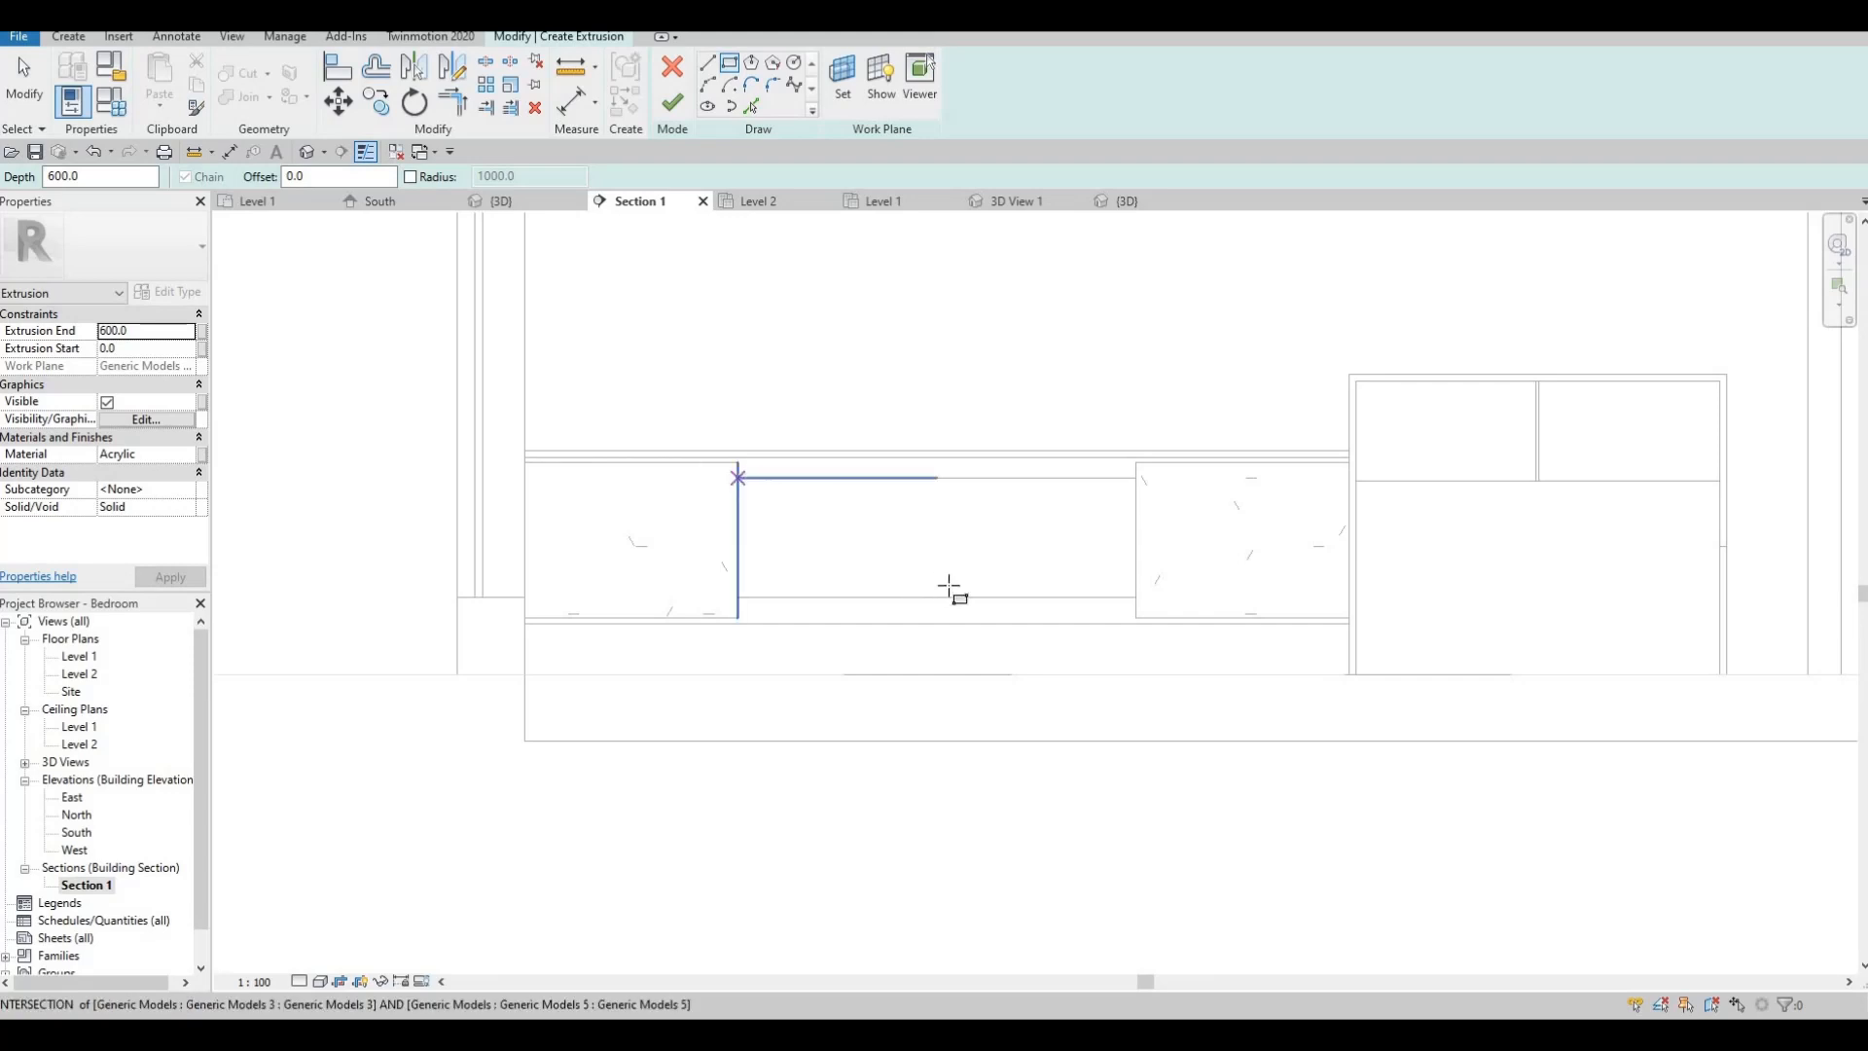
{"action": "left_click", "coordinate": [1136, 598]}
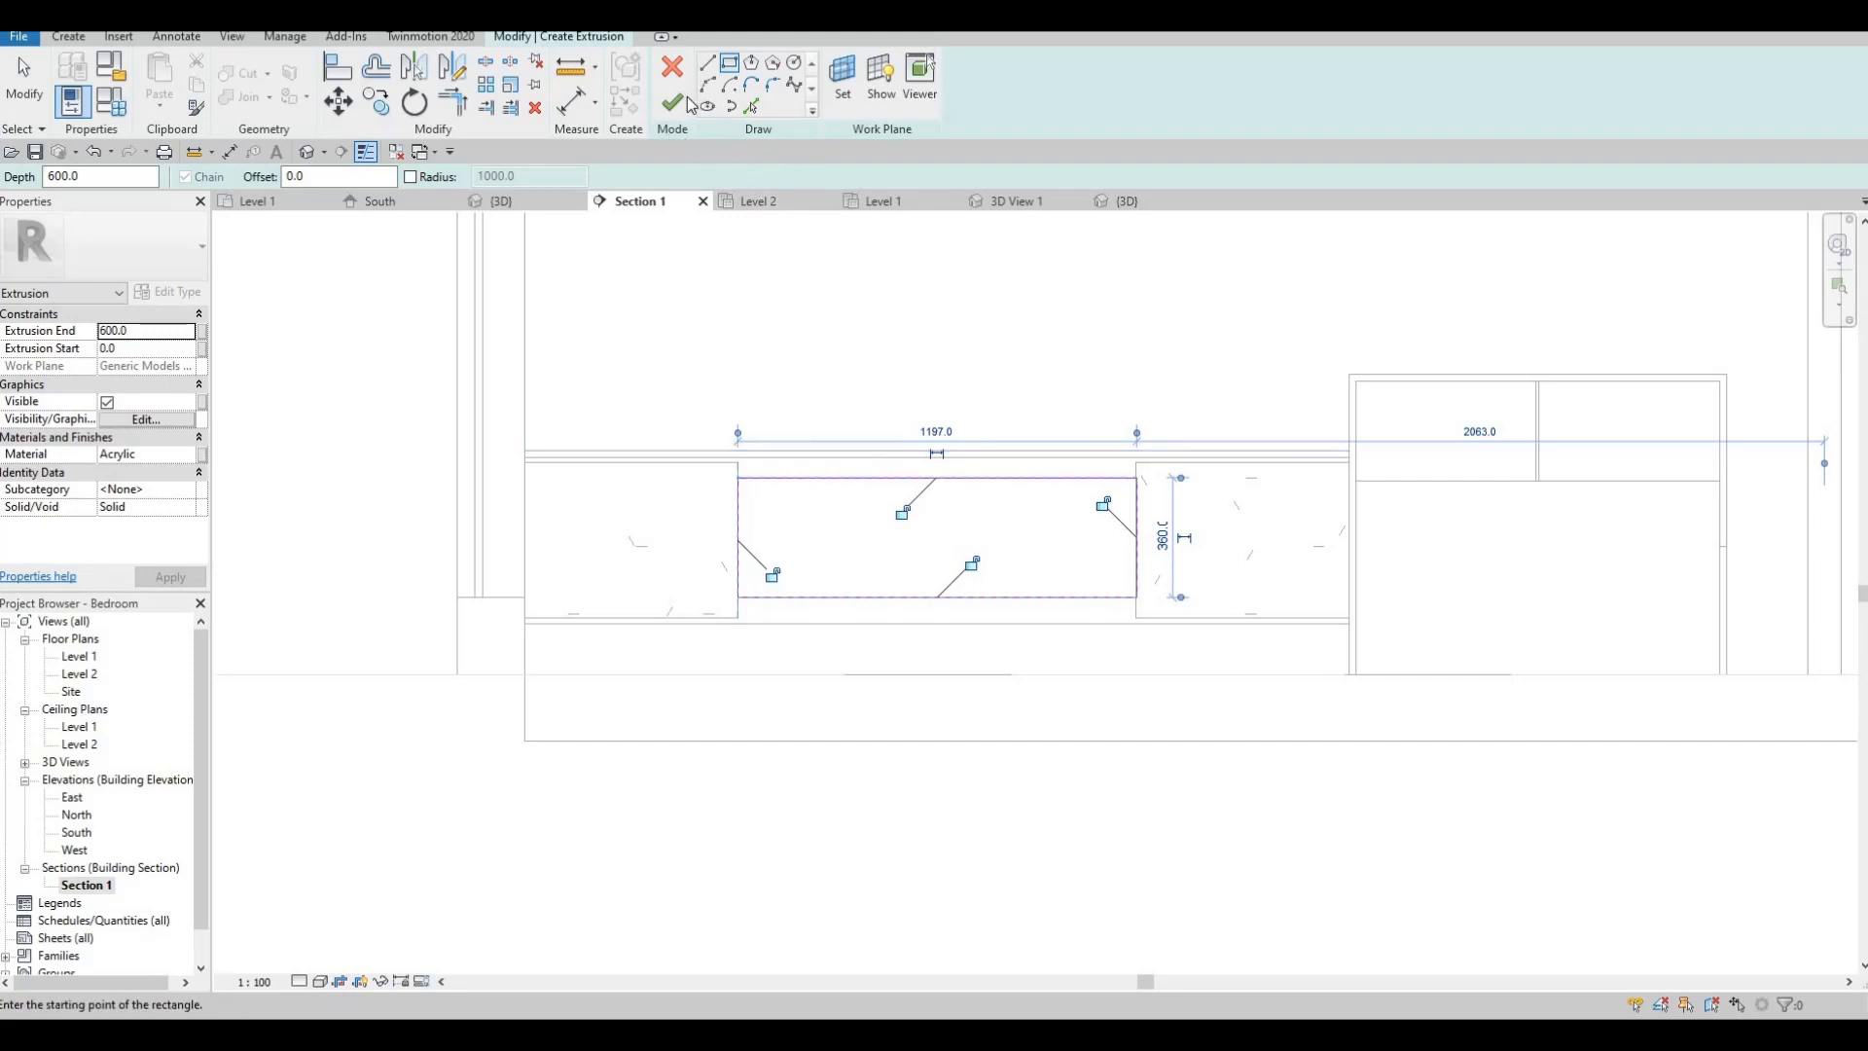
- Assign the Glass material to the opening's extrusion and finish its sketch
{"action": "left_click", "coordinate": [185, 454]}
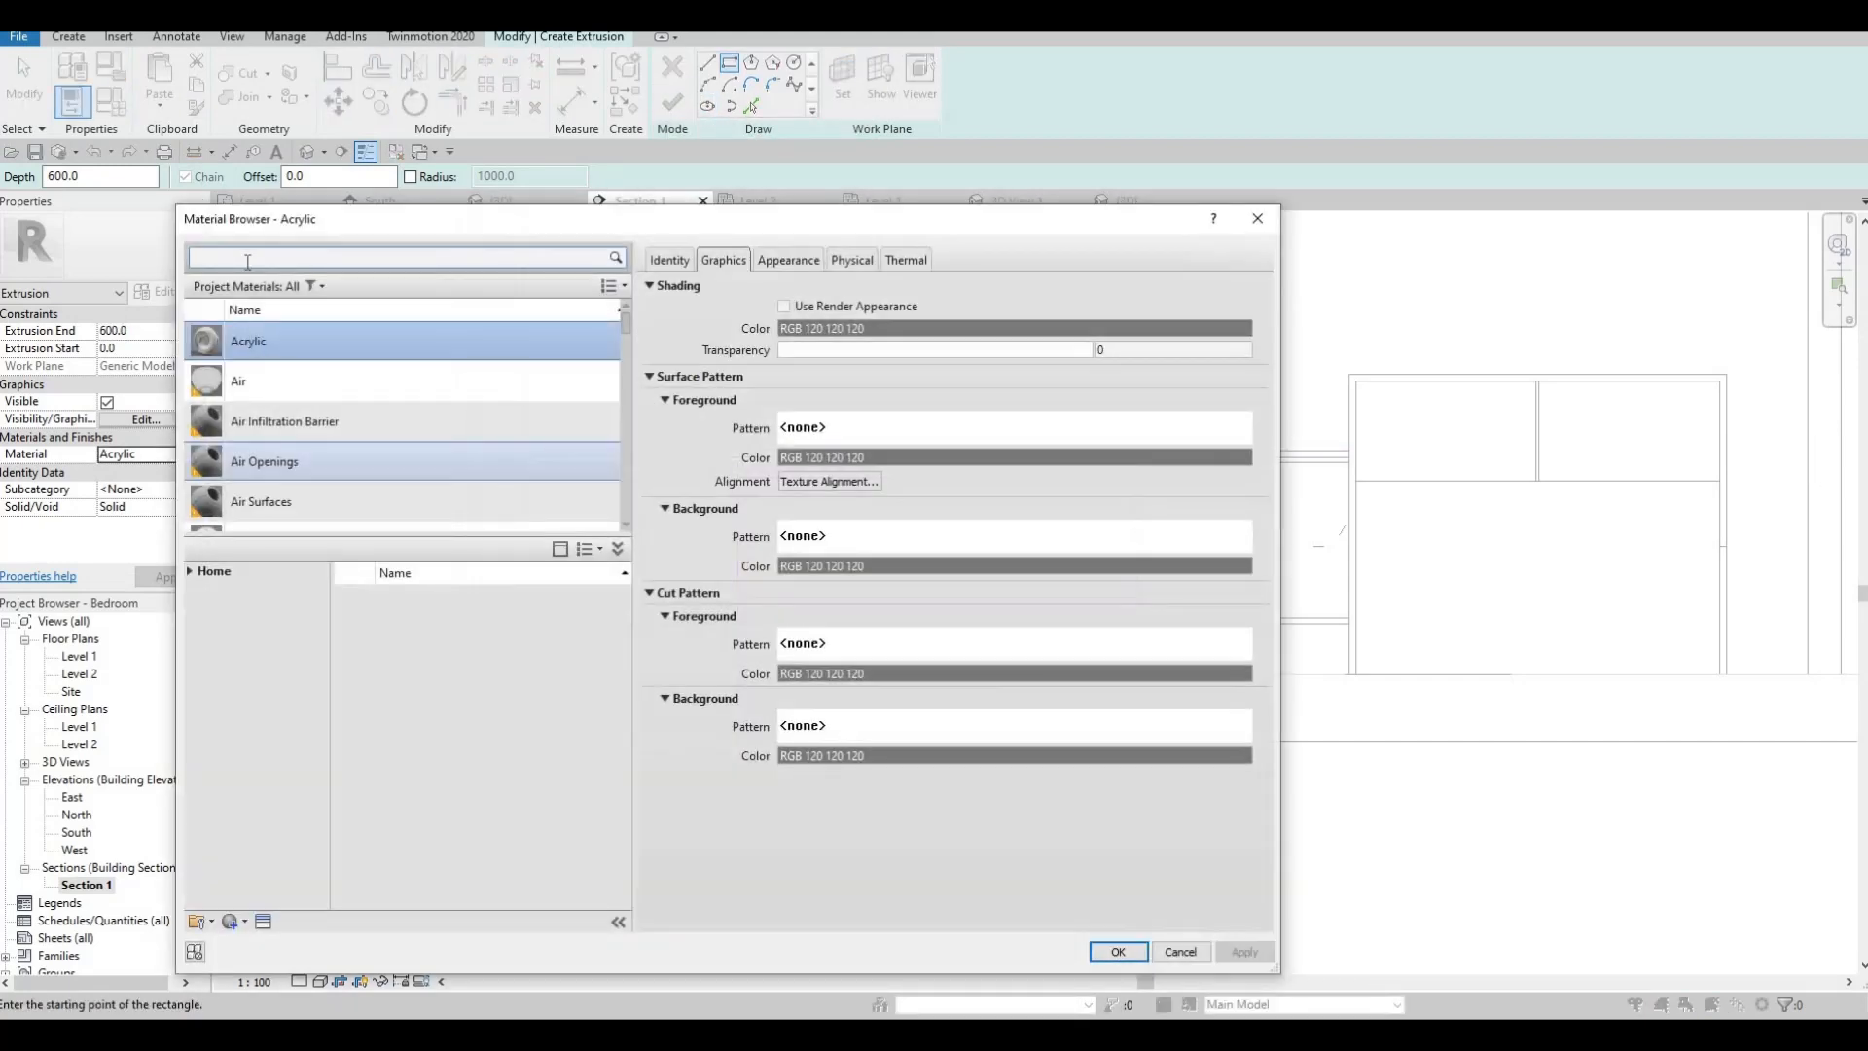
{"action": "type", "text": "glass"}
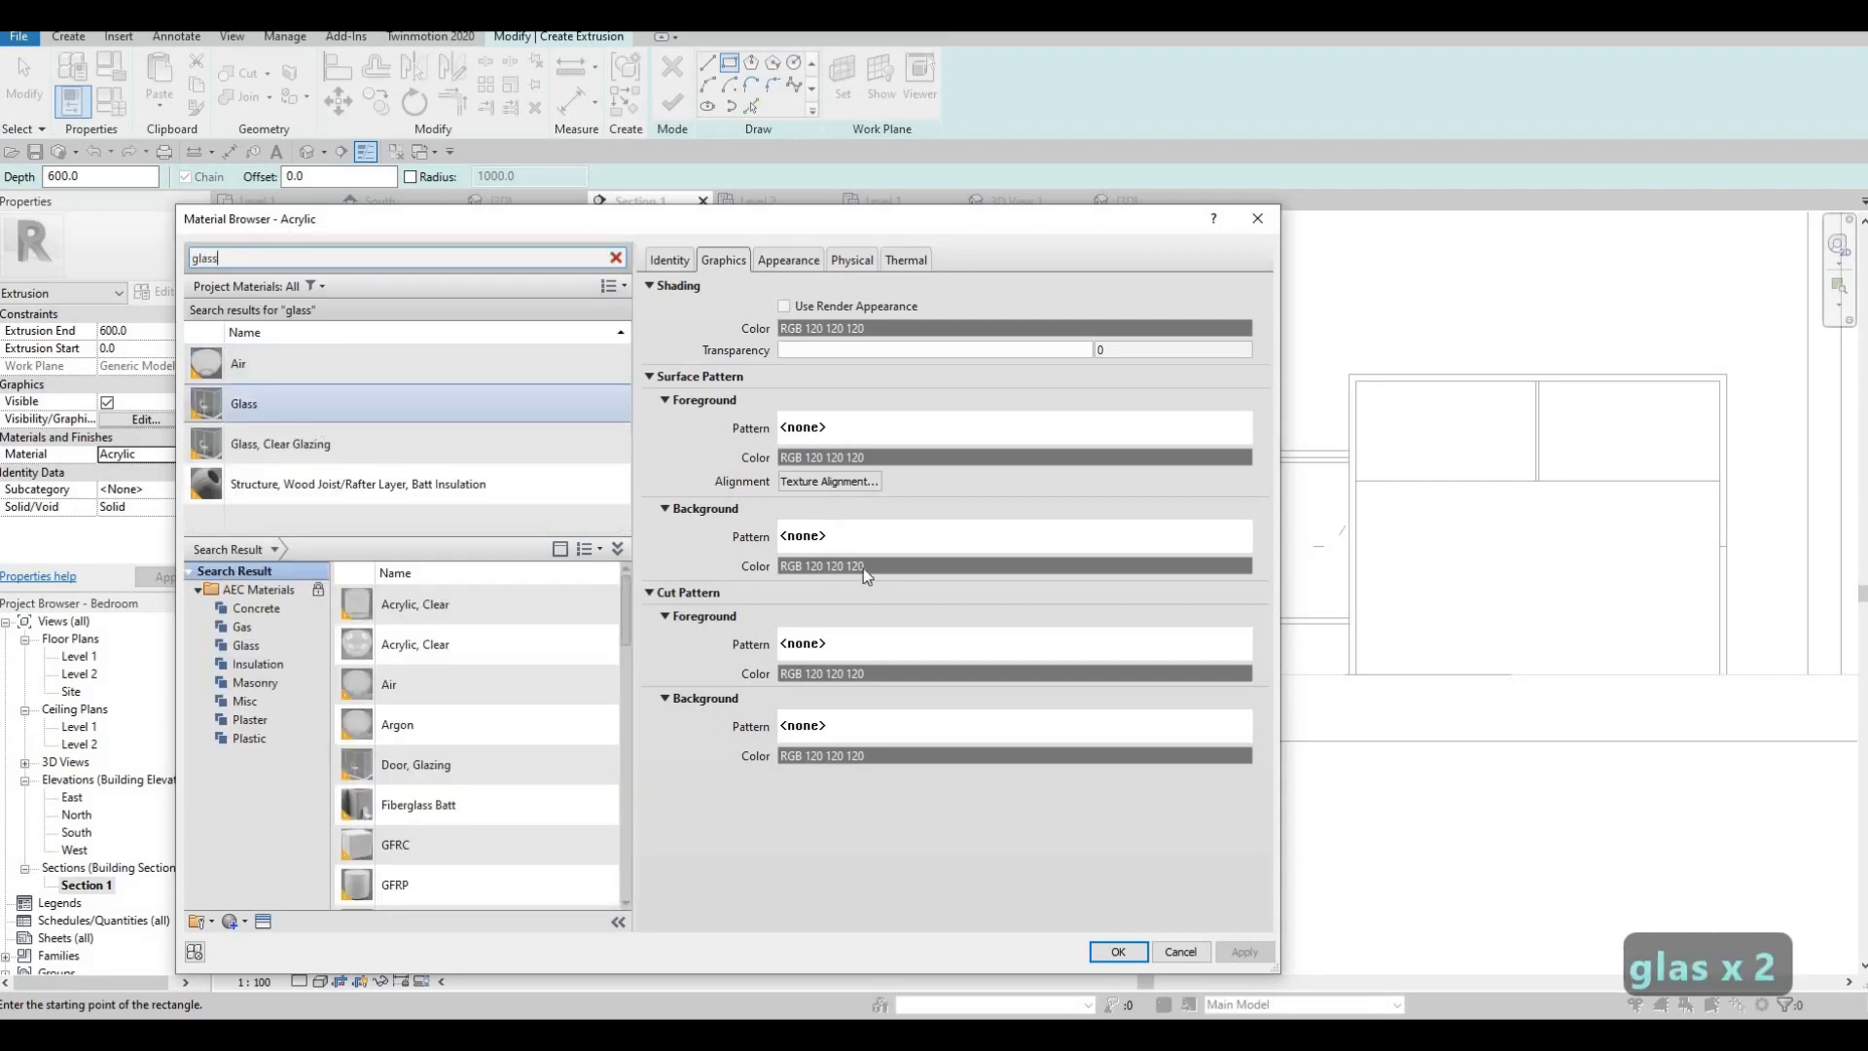
{"action": "left_click", "coordinate": [1118, 950]}
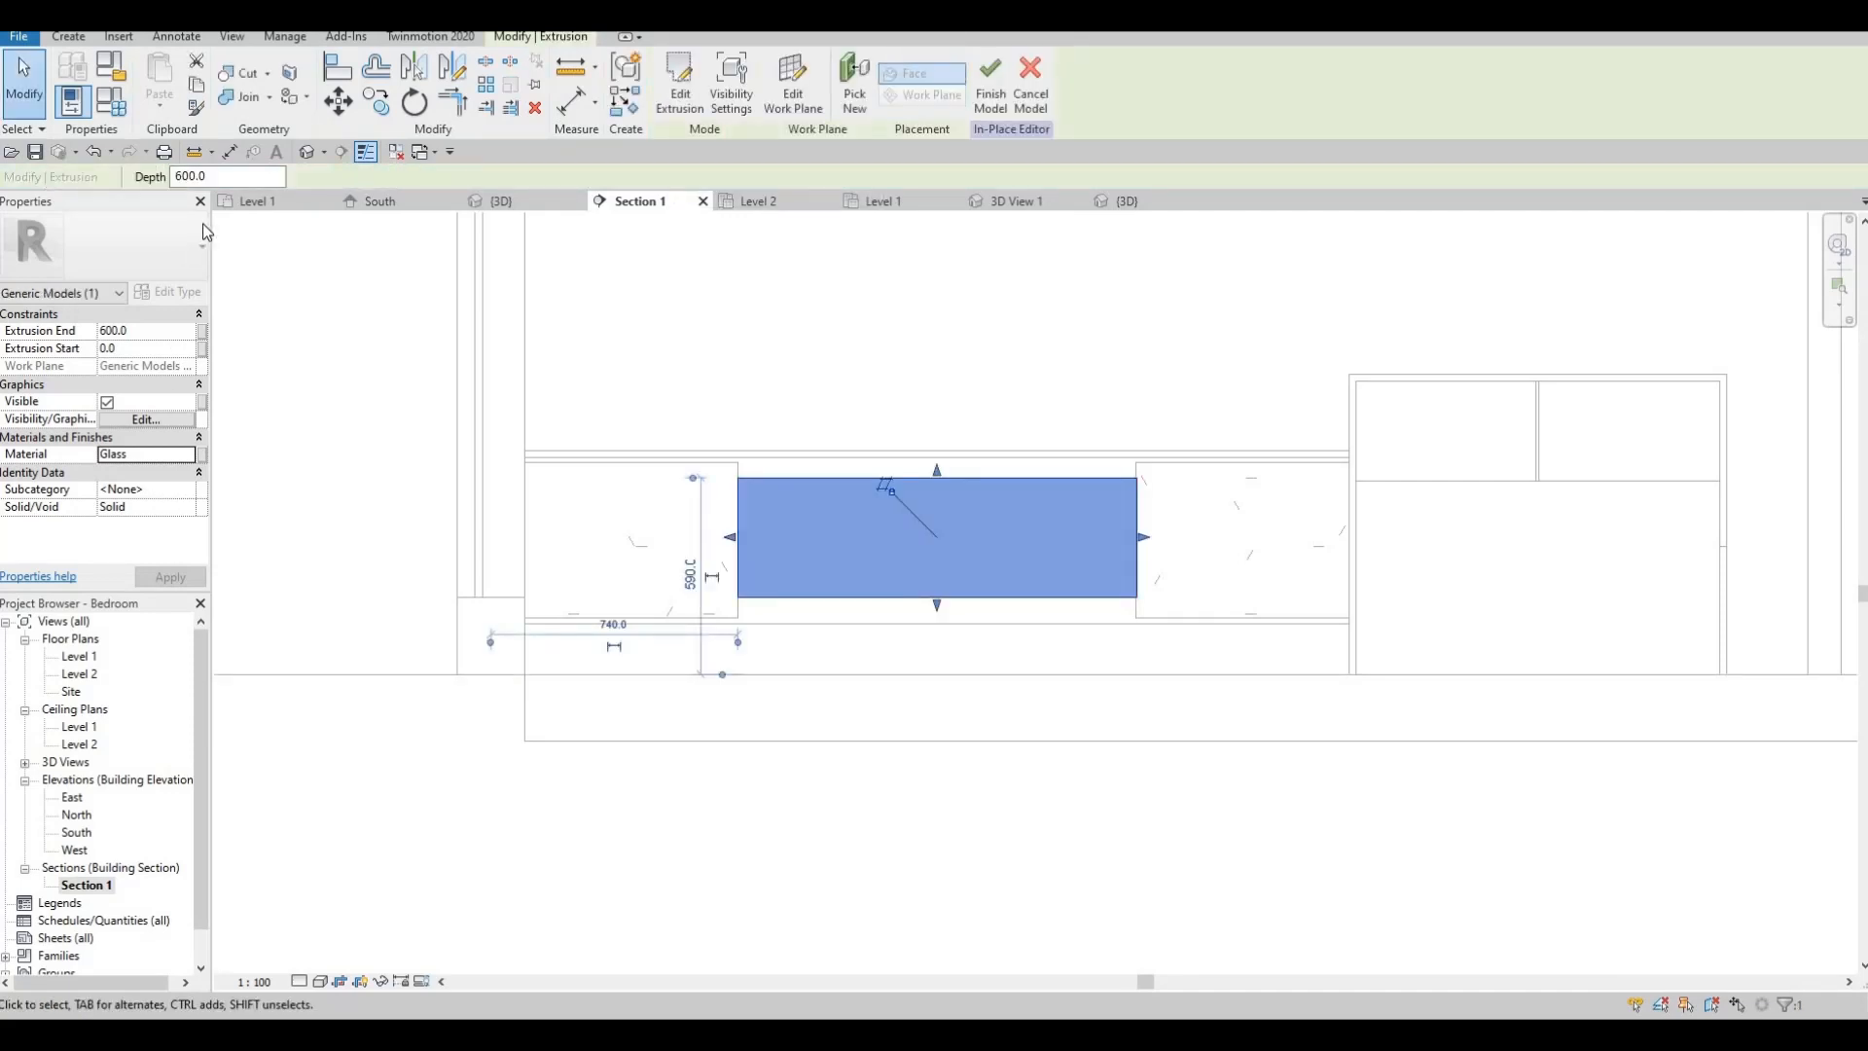
- In the 3D view, reduce the glass extrusion's depth to a thin pane set into the box unit's opening
{"action": "left_click", "coordinate": [307, 152]}
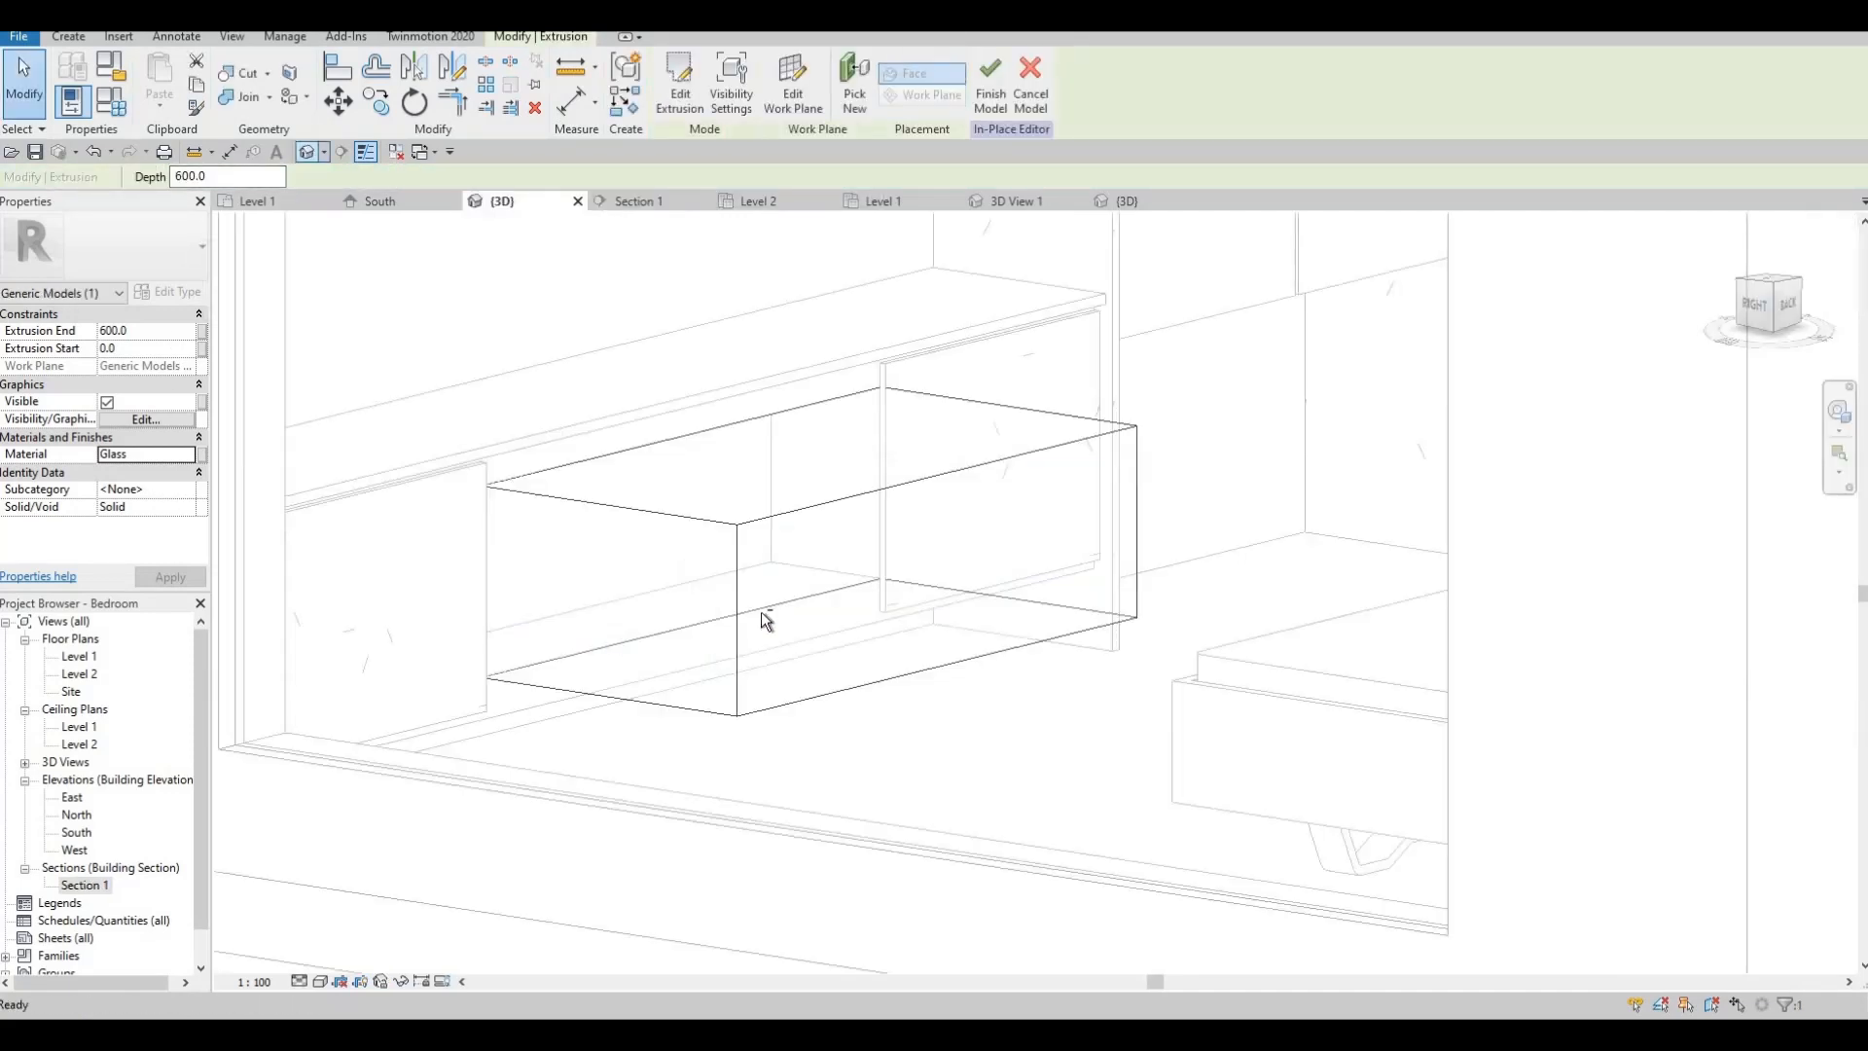
{"action": "left_click", "coordinate": [958, 574]}
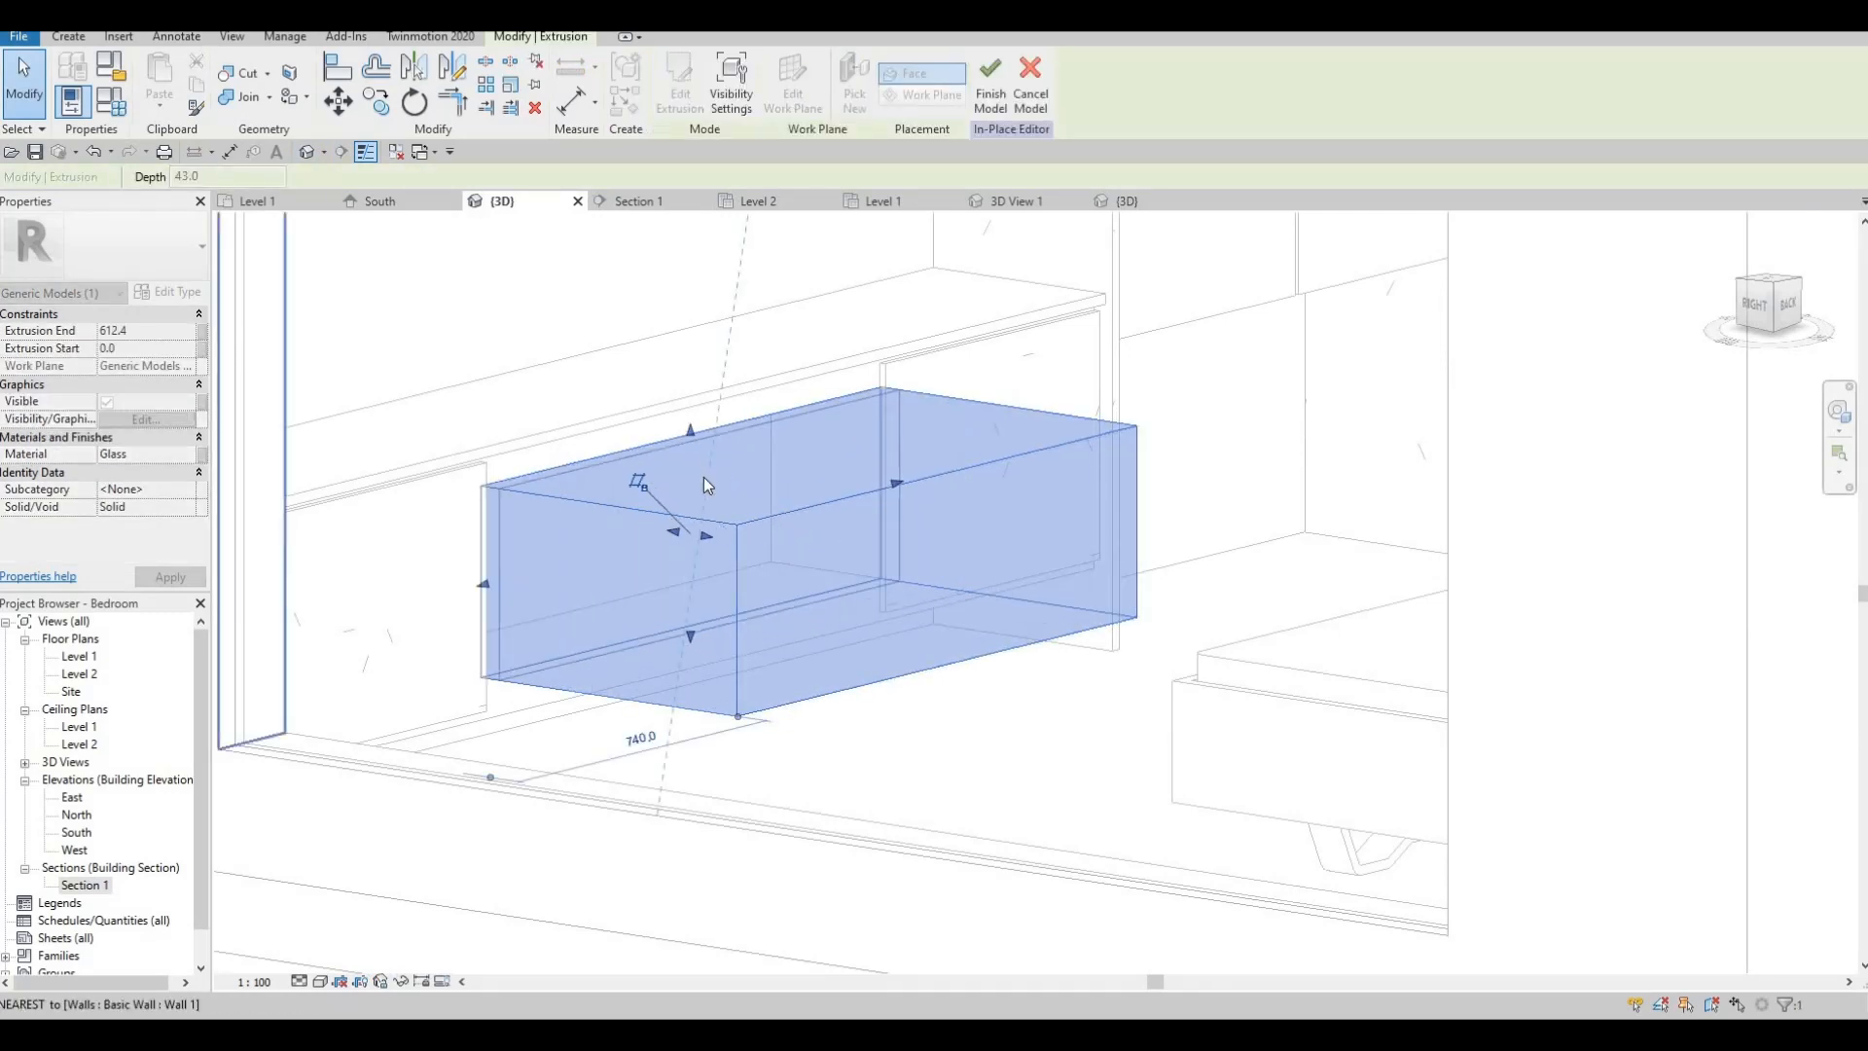
{"action": "left_click_drag", "start_coordinate": [703, 476], "coordinate": [675, 550]}
{"action": "scroll", "coordinate": [654, 554], "scroll_direction": "up", "scroll_amount": 2}
{"action": "key", "text": "Escape"}
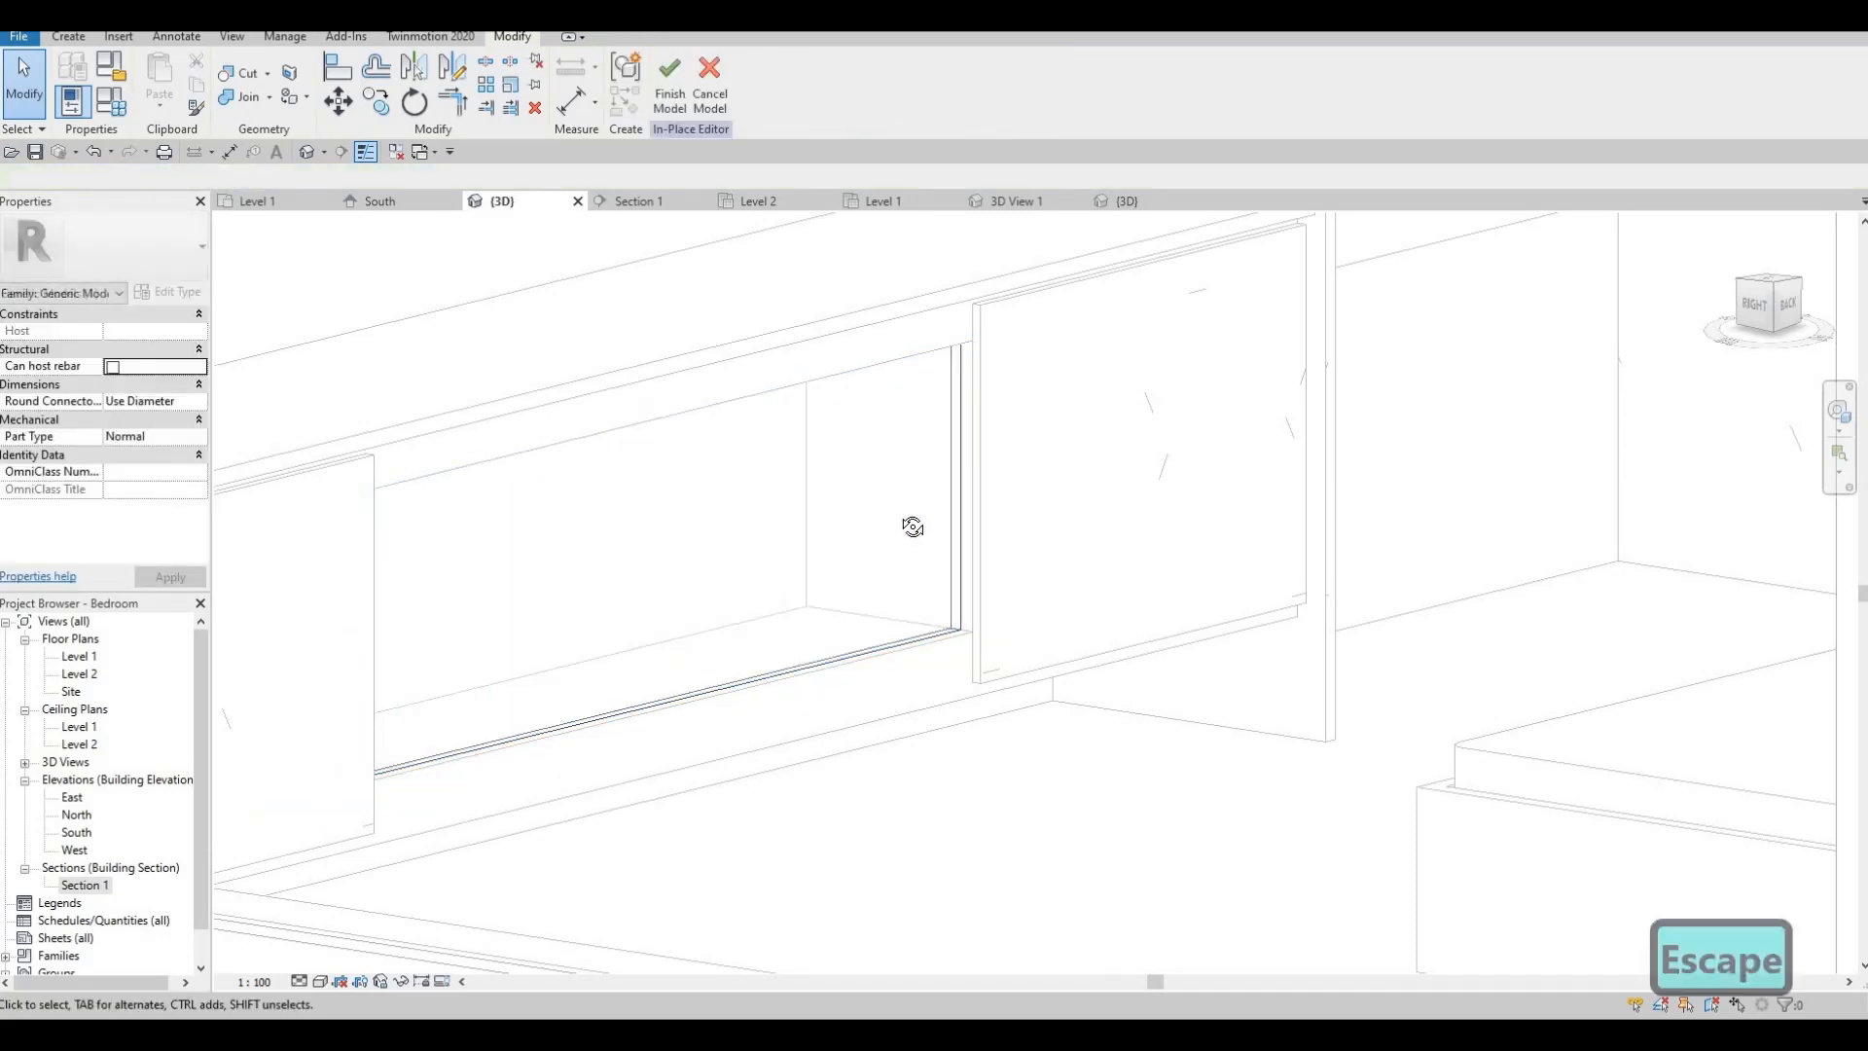
{"action": "middle_click_drag", "start_coordinate": [909, 529], "coordinate": [926, 613], "text": "shift"}
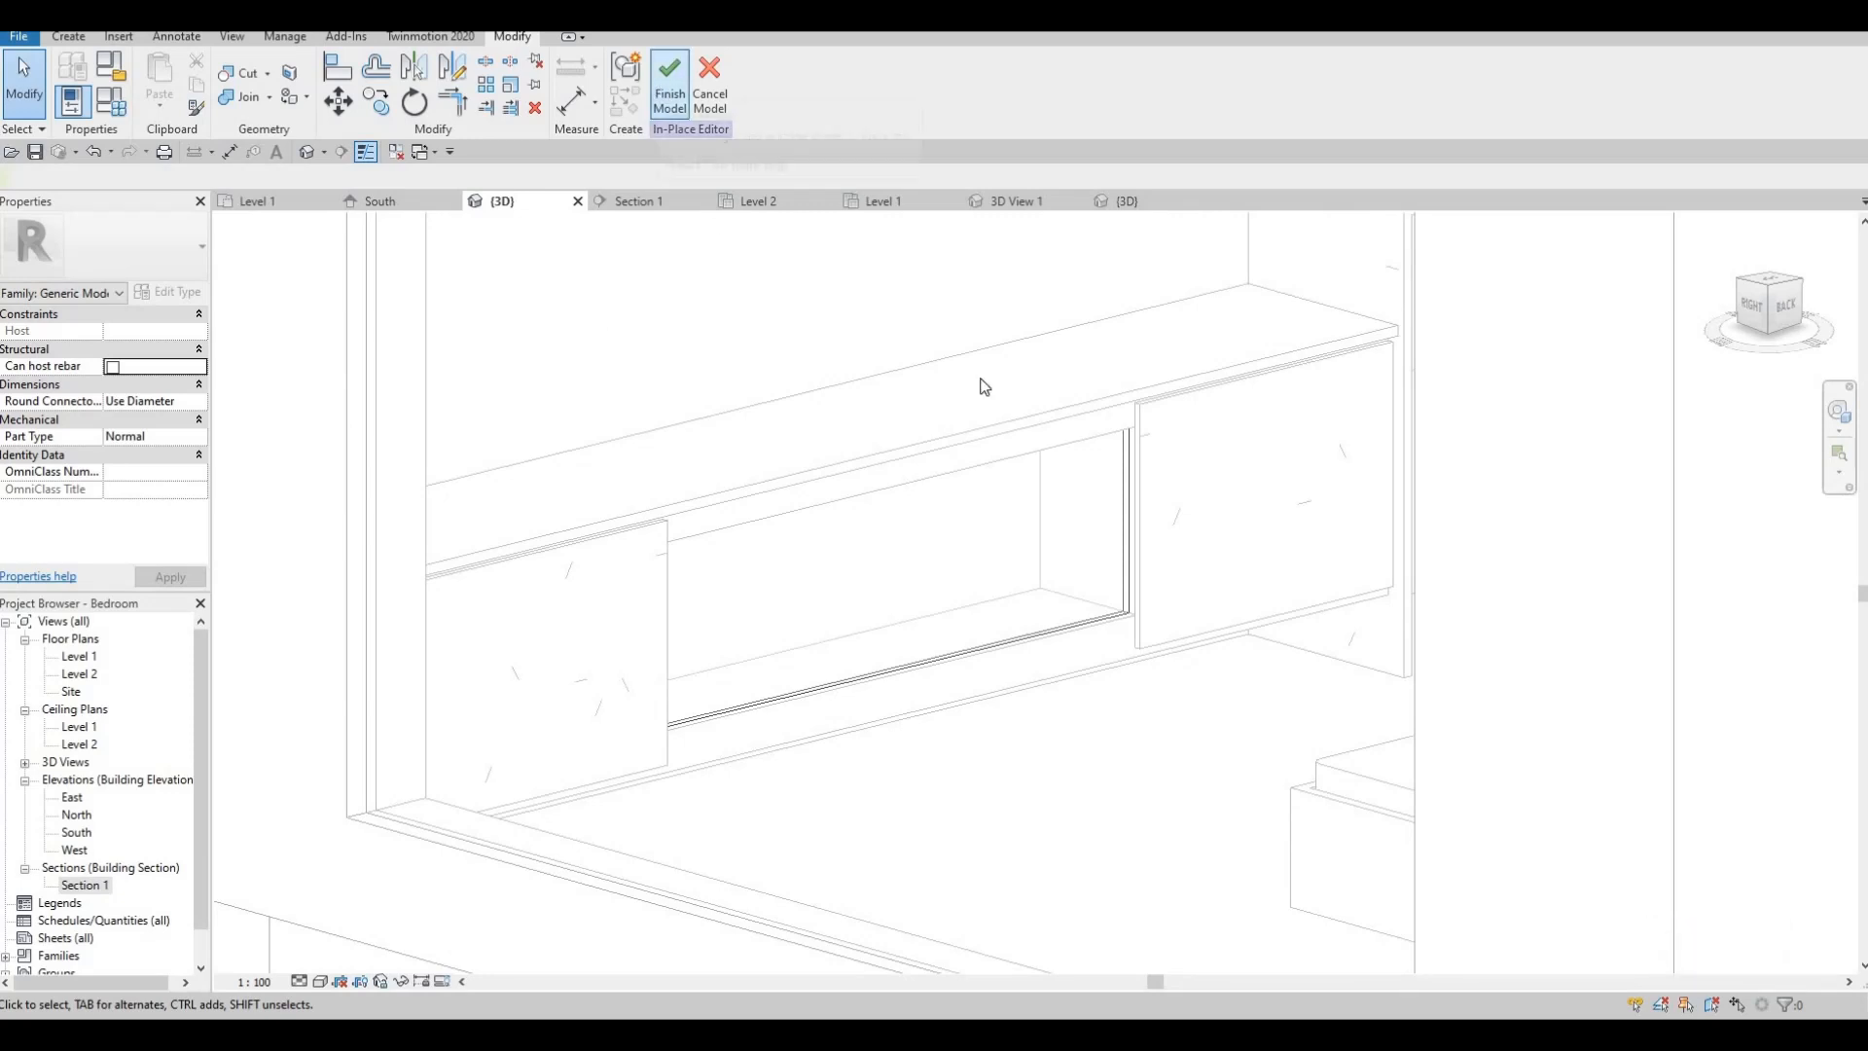
- Edit the box unit's concrete front panels in place and start an extrusion on the left panel's front face in Section 1
{"action": "middle_click_drag", "start_coordinate": [1129, 565], "coordinate": [587, 588], "text": "shift"}
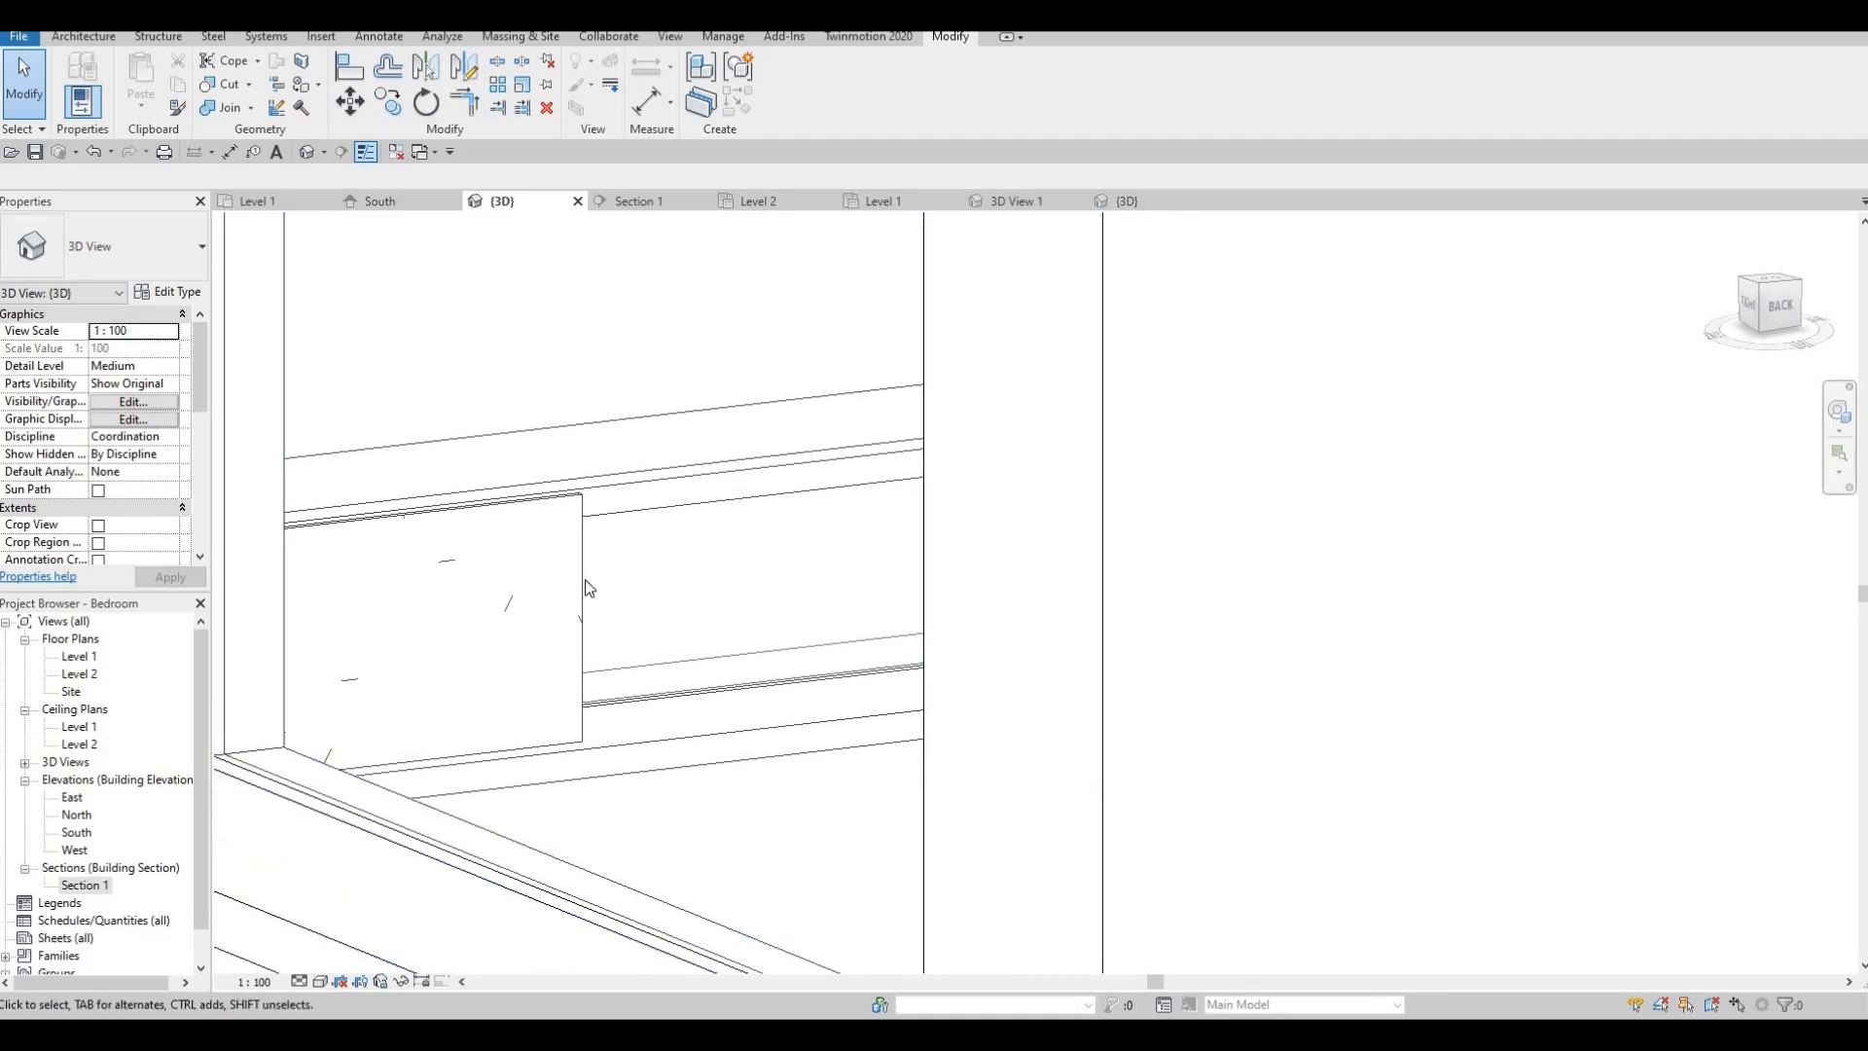
{"action": "left_click", "coordinate": [586, 590]}
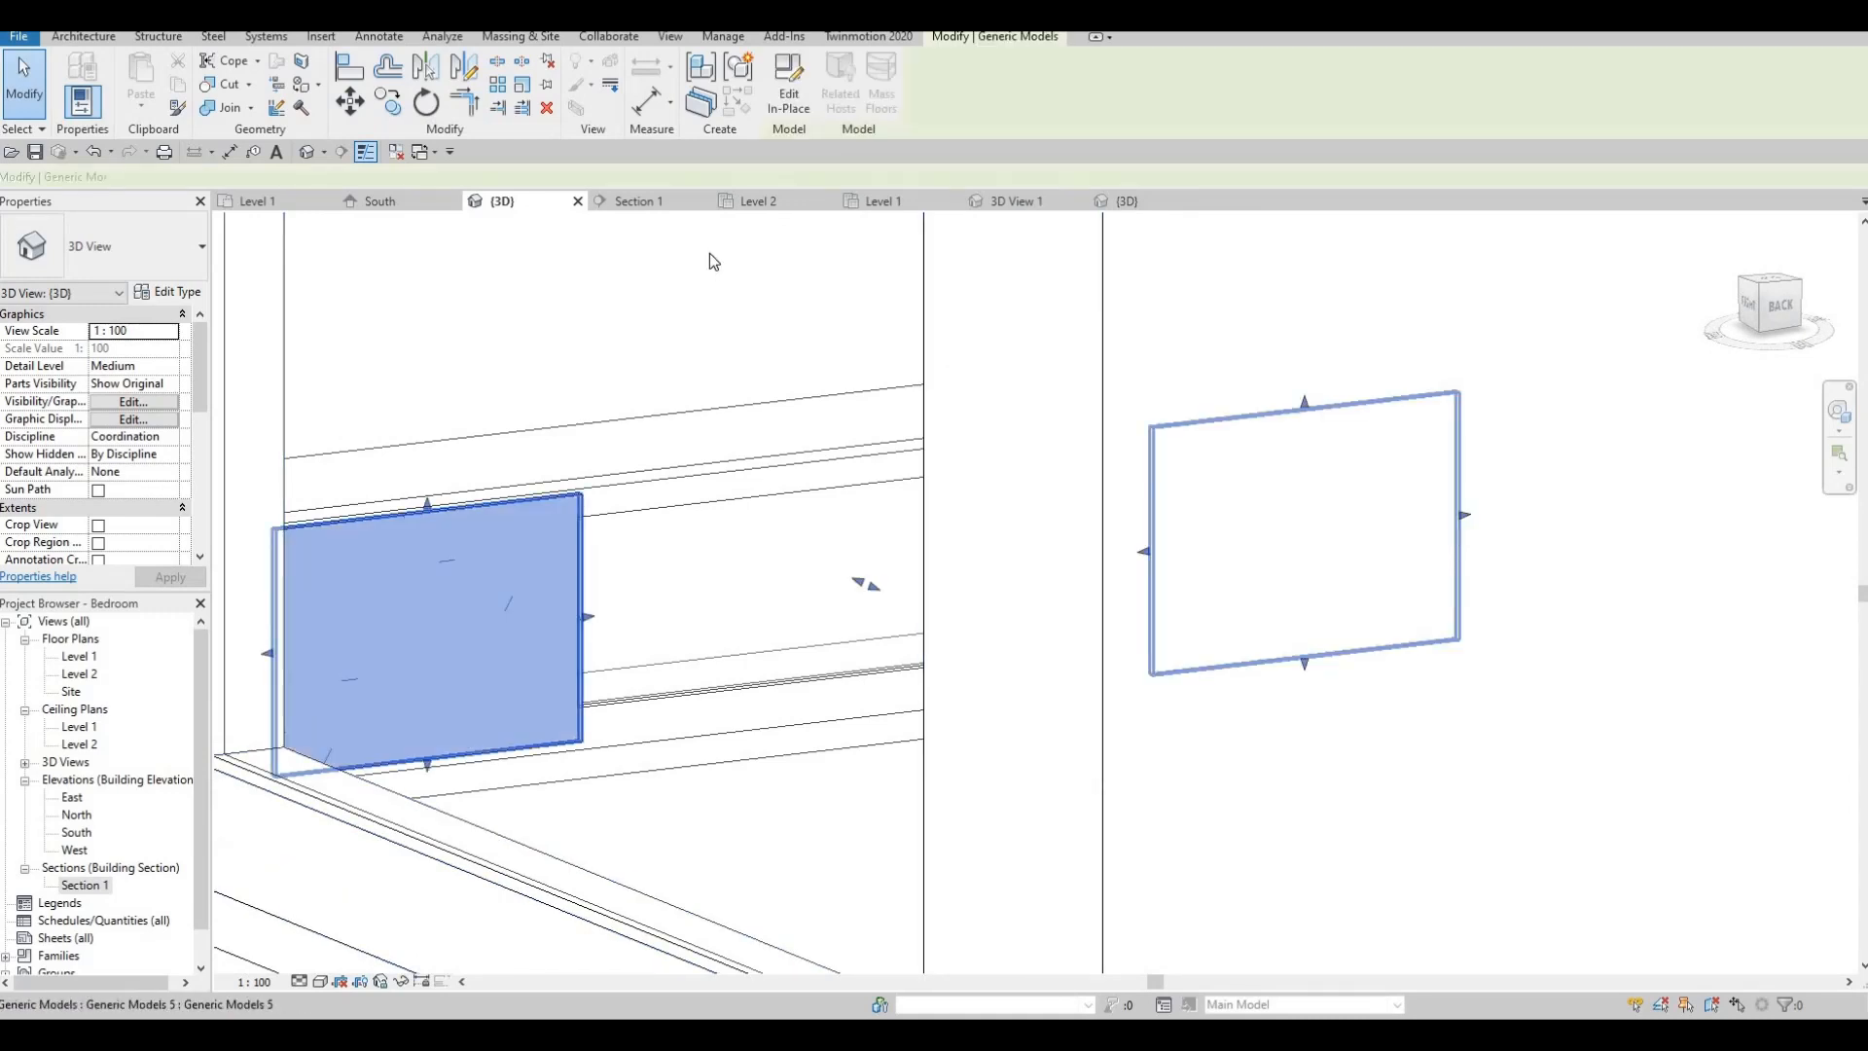
{"action": "left_click", "coordinate": [786, 97]}
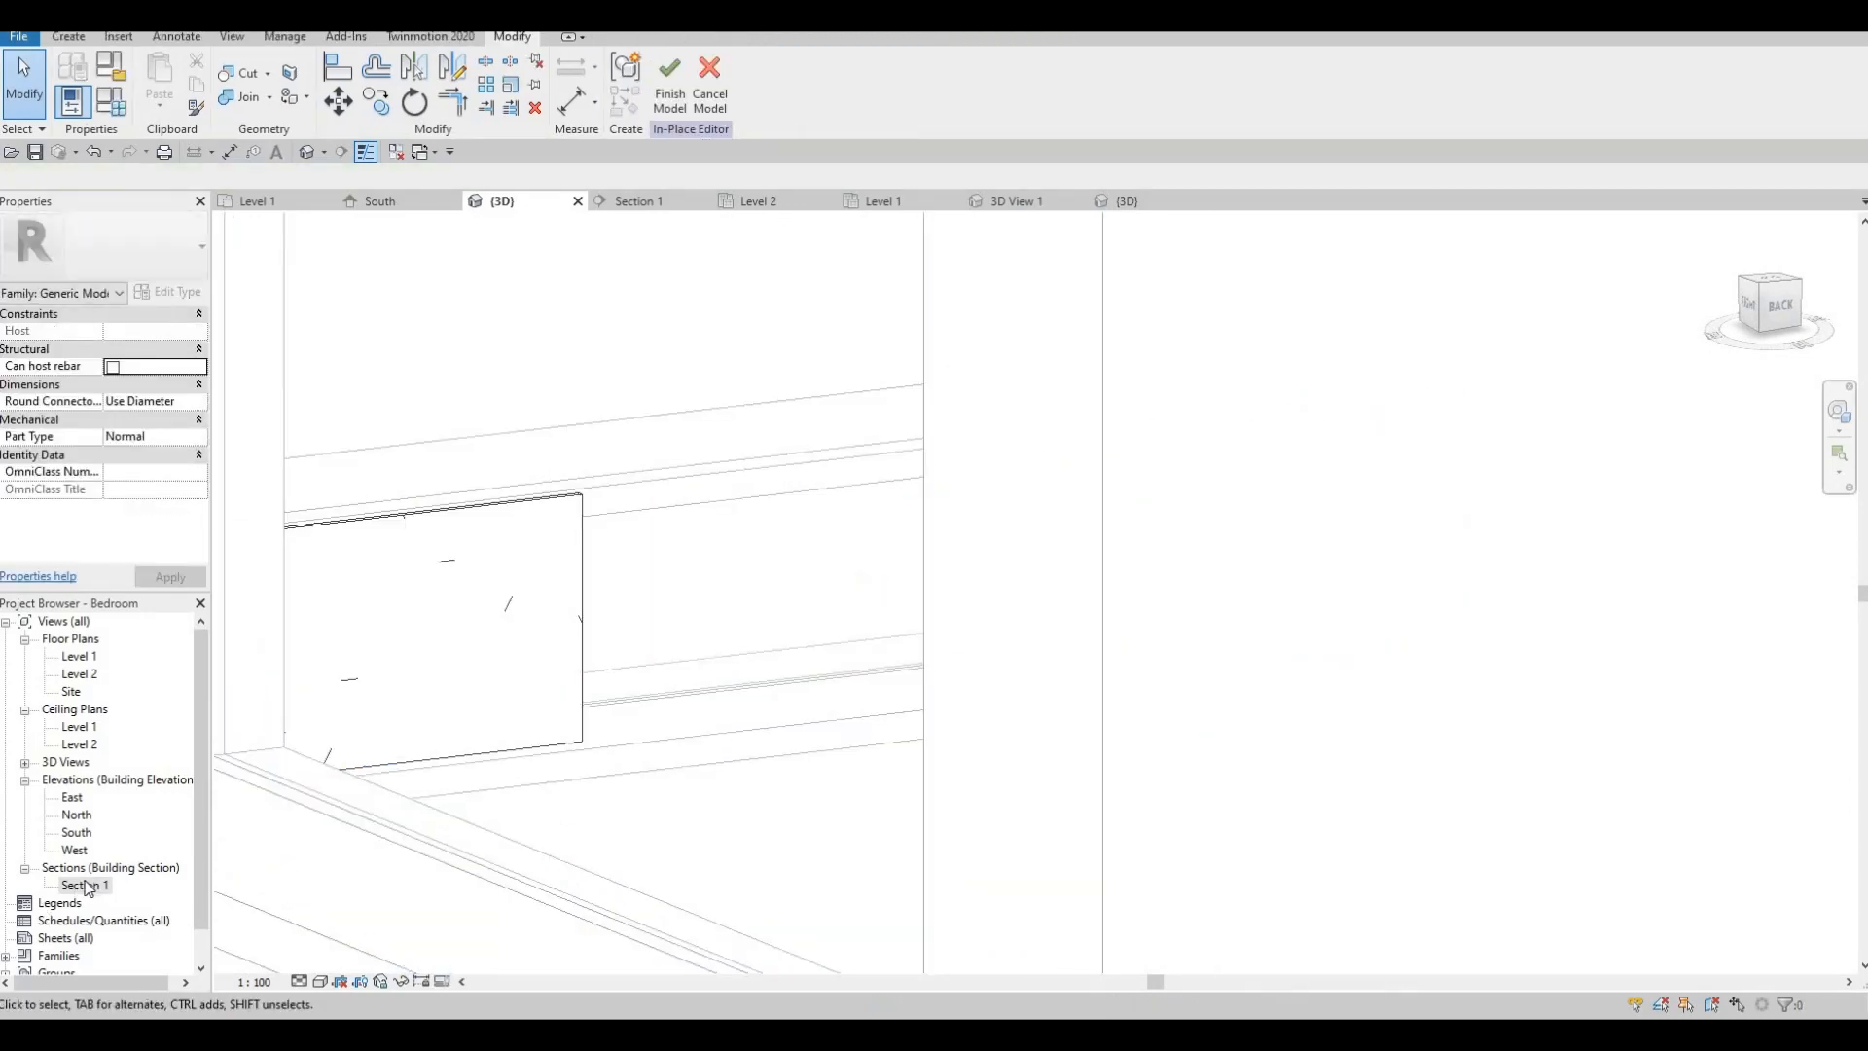
{"action": "double_click", "coordinate": [122, 882]}
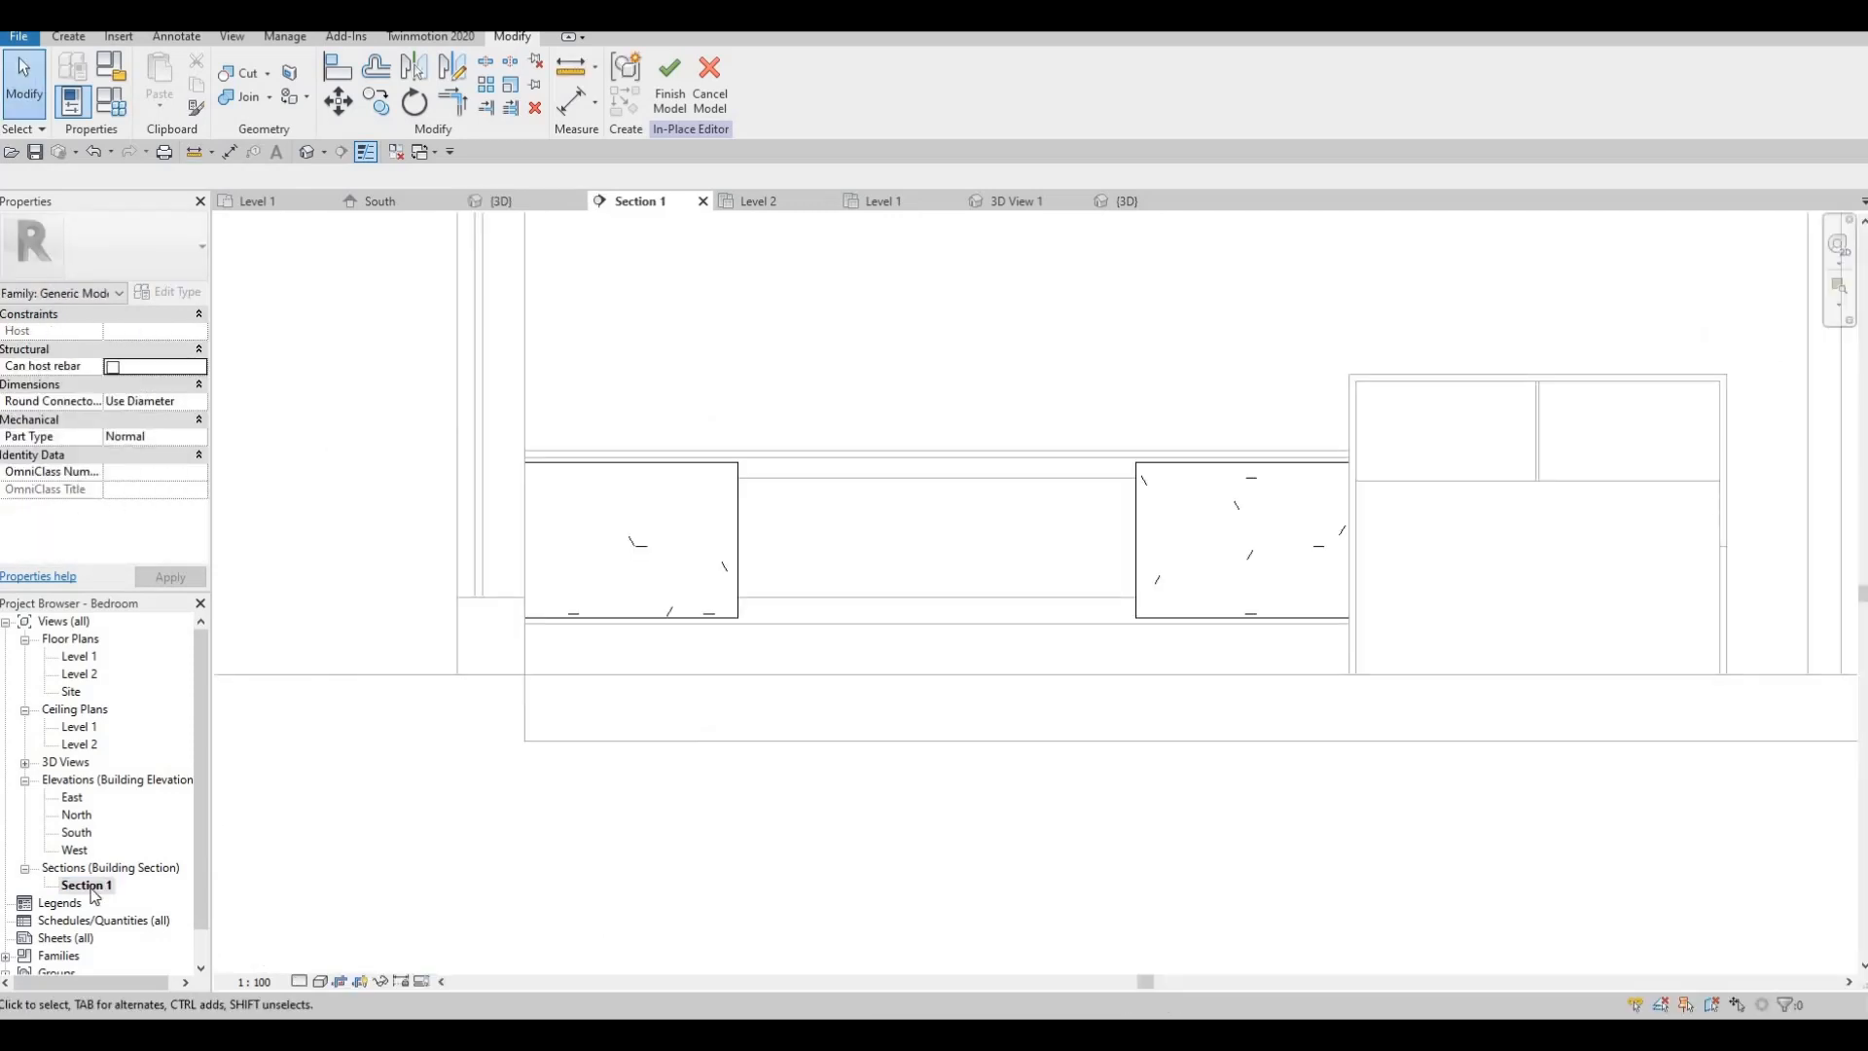
{"action": "middle_click_drag", "start_coordinate": [399, 283], "coordinate": [328, 316]}
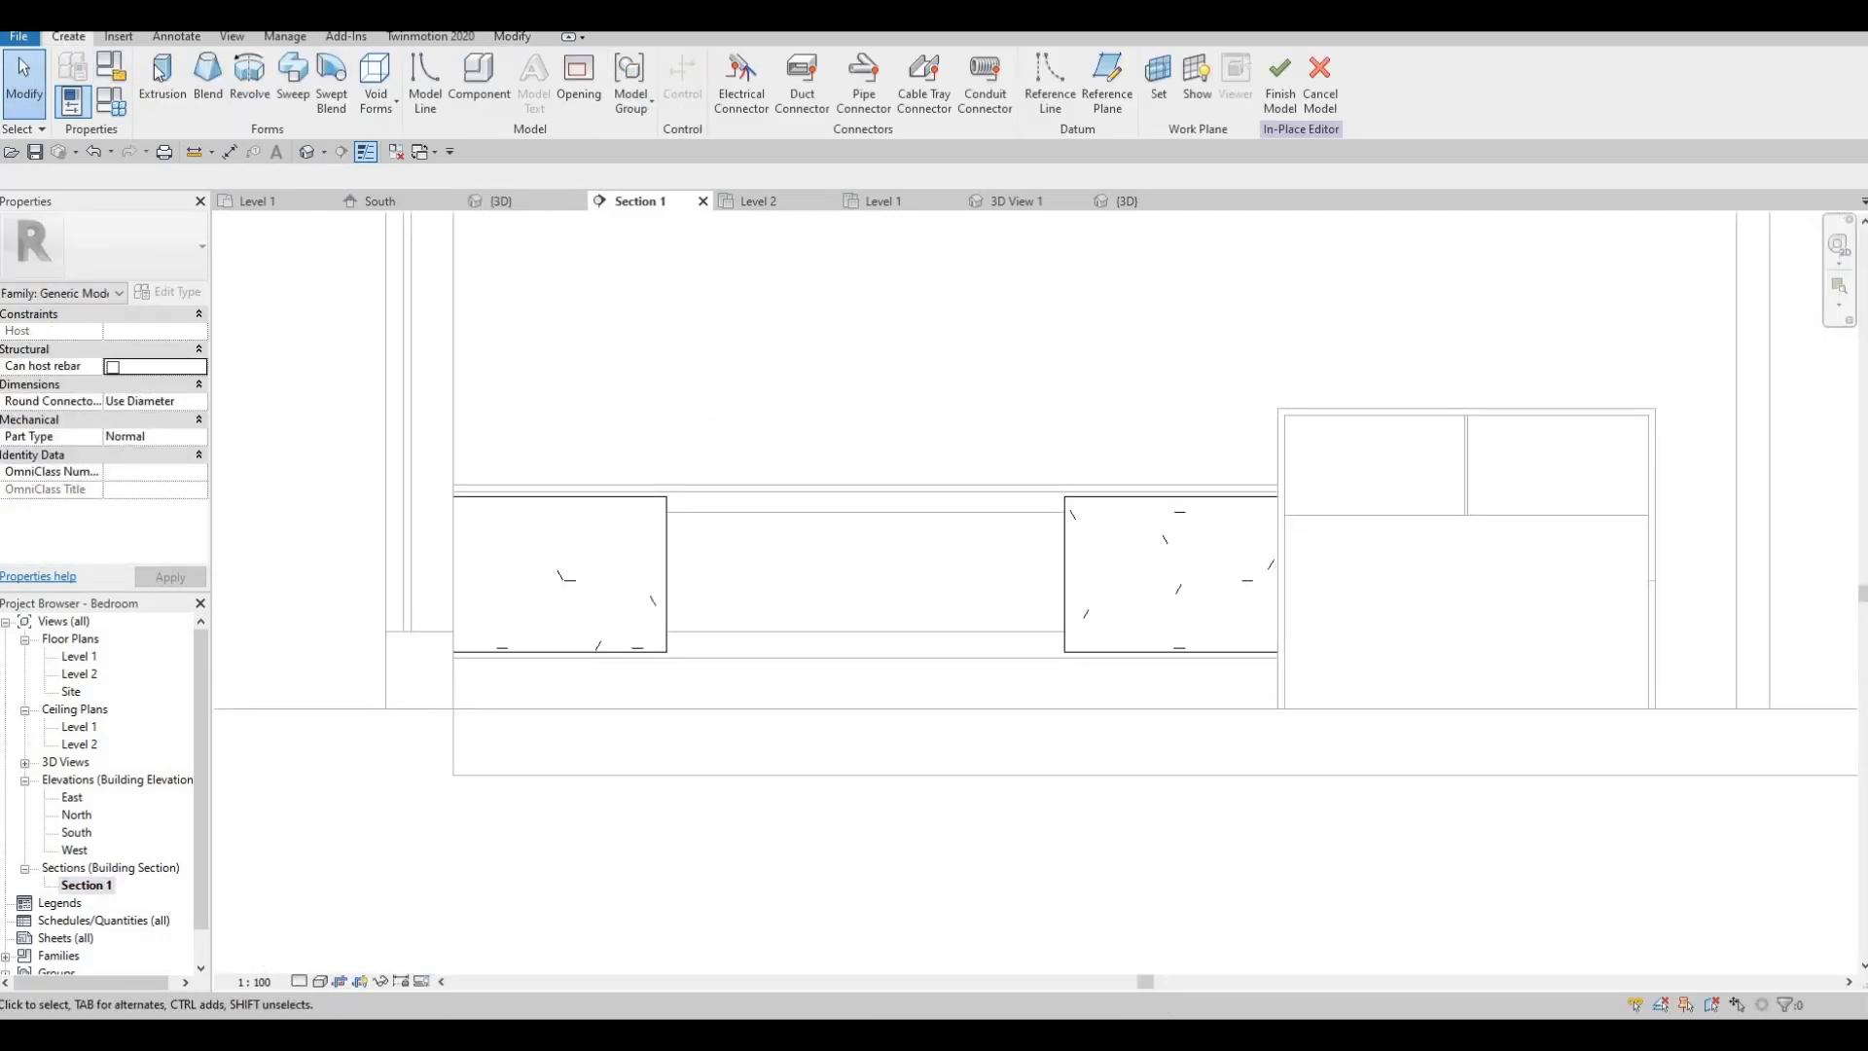
{"action": "left_click", "coordinate": [158, 79]}
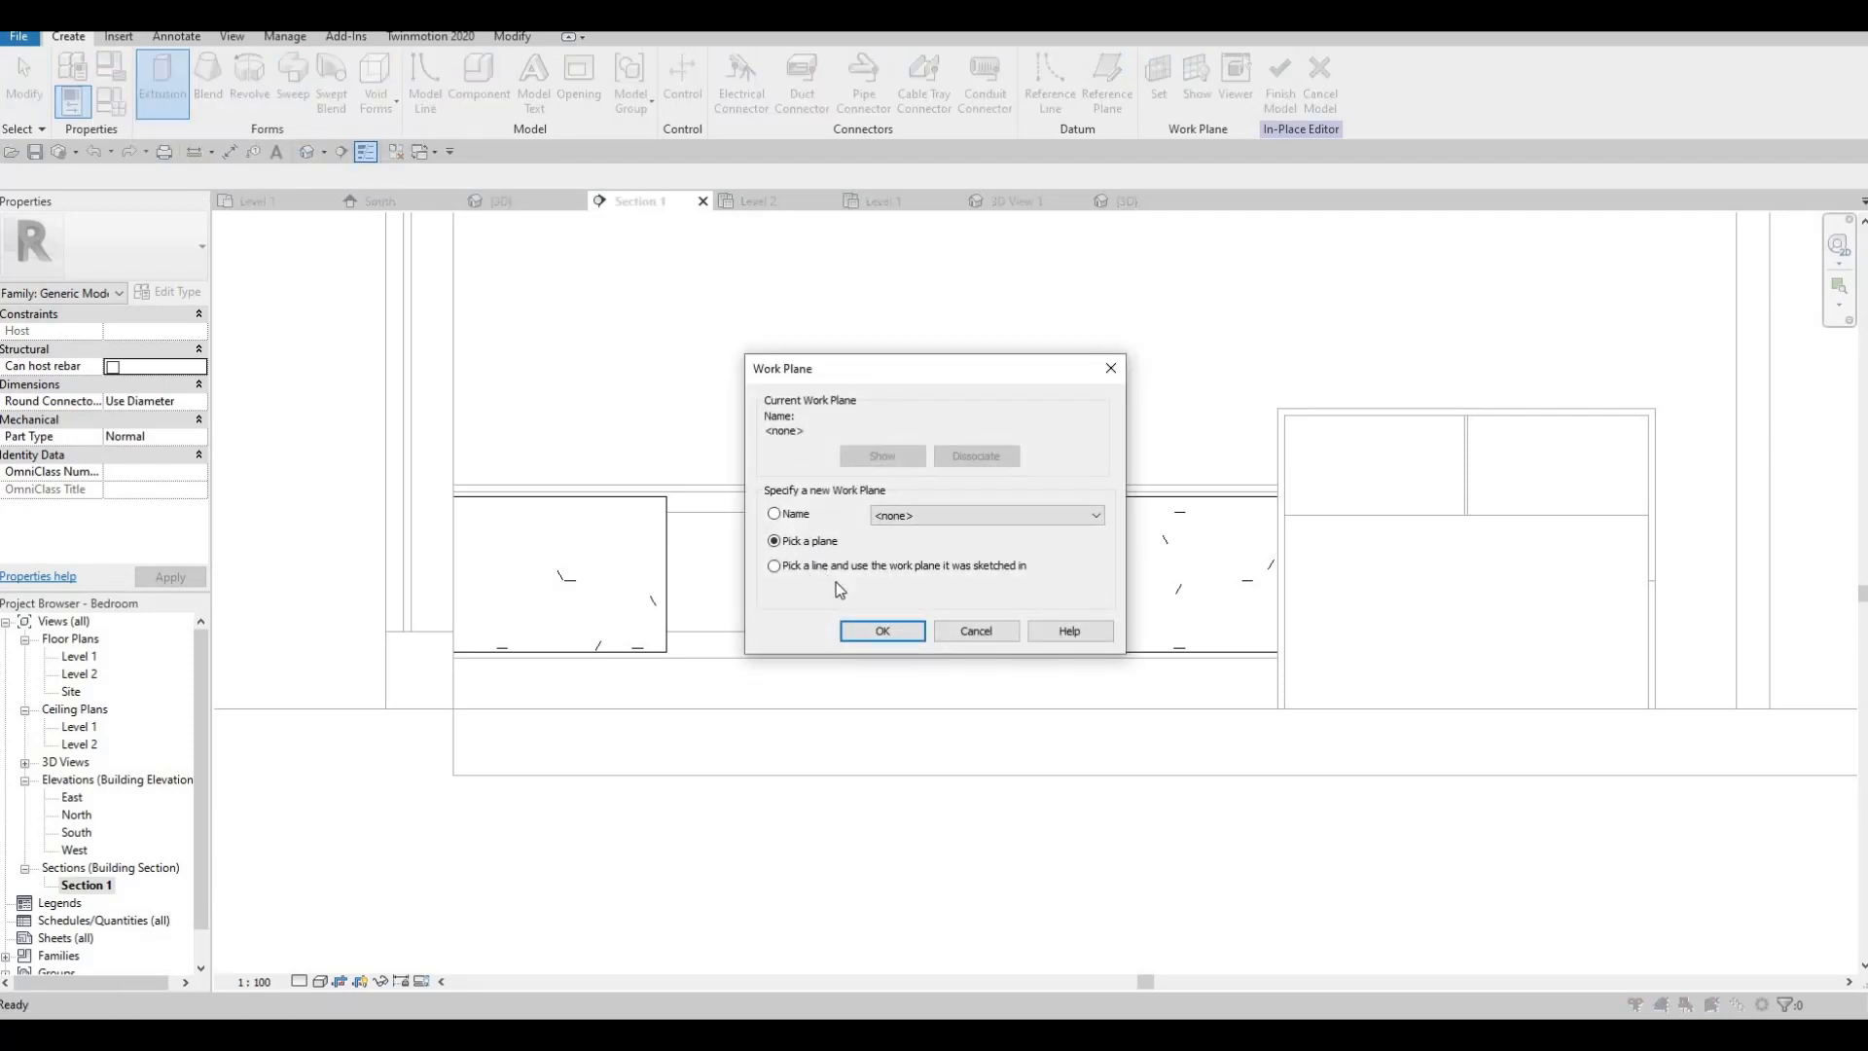
{"action": "key", "text": "Return"}
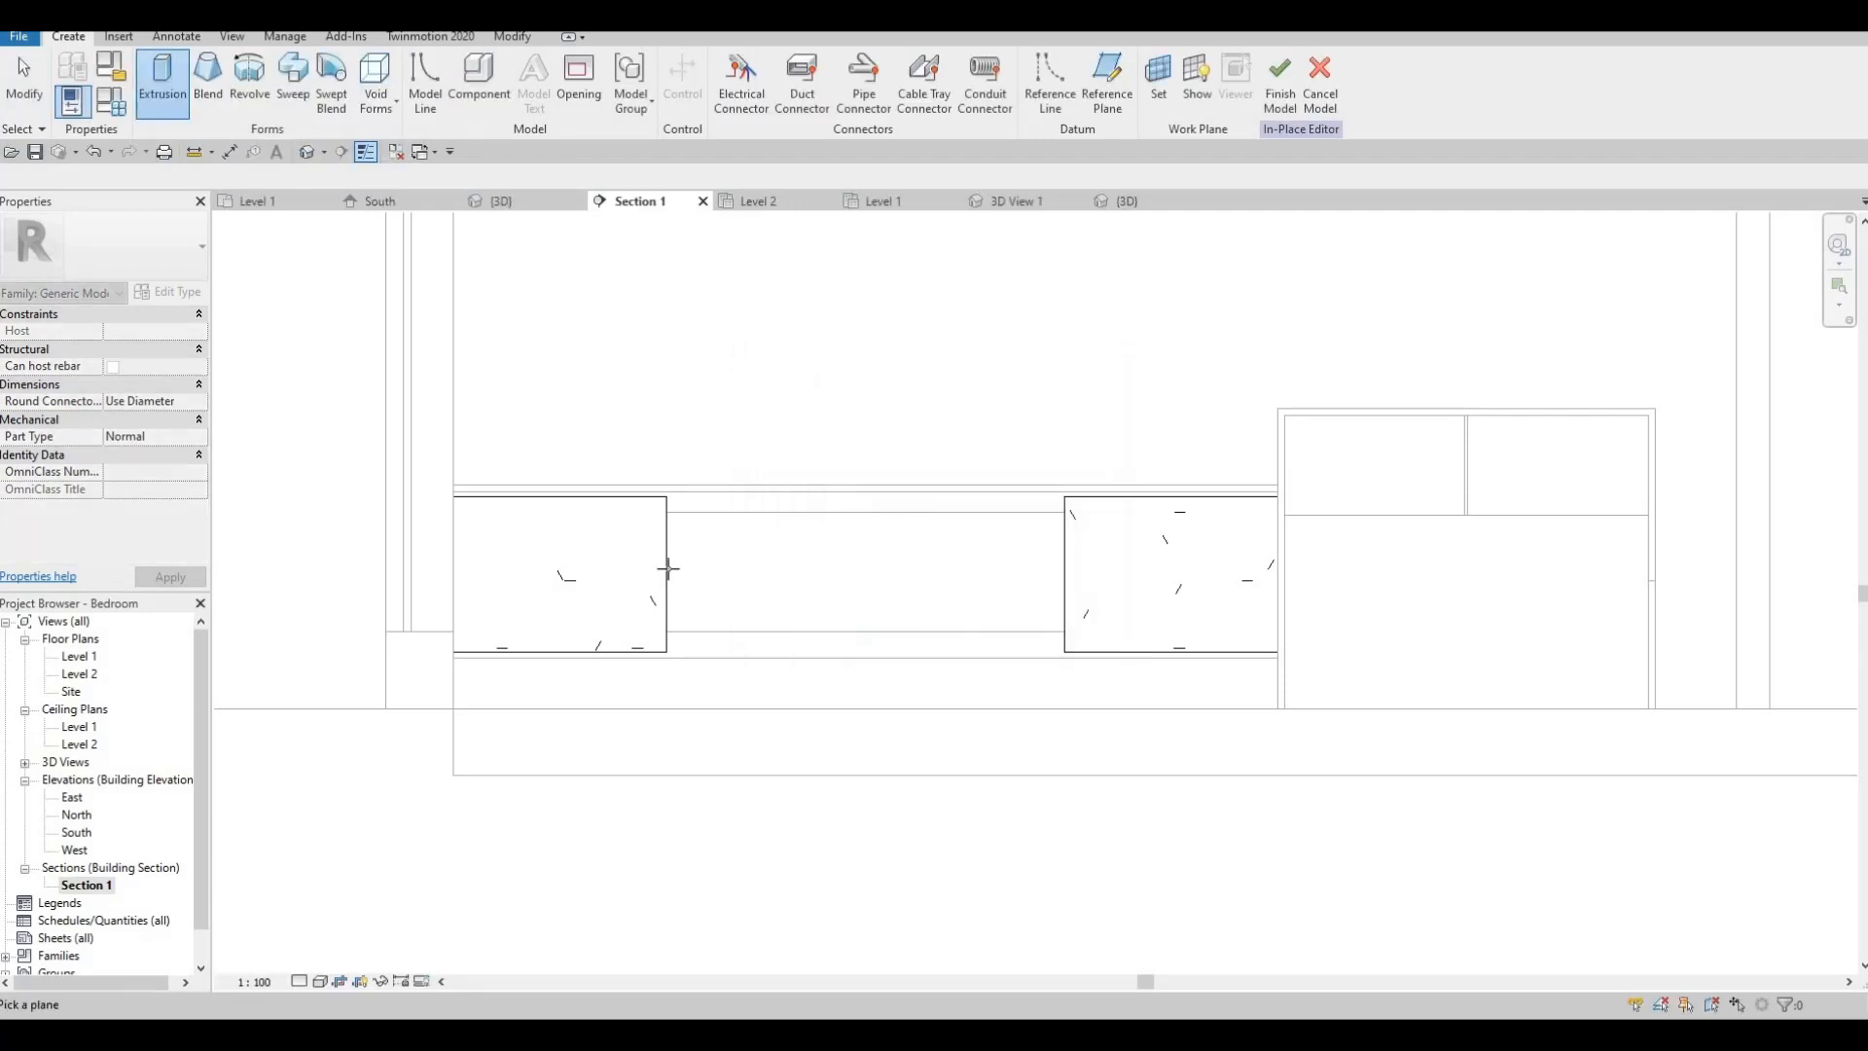
{"action": "left_click", "coordinate": [660, 568]}
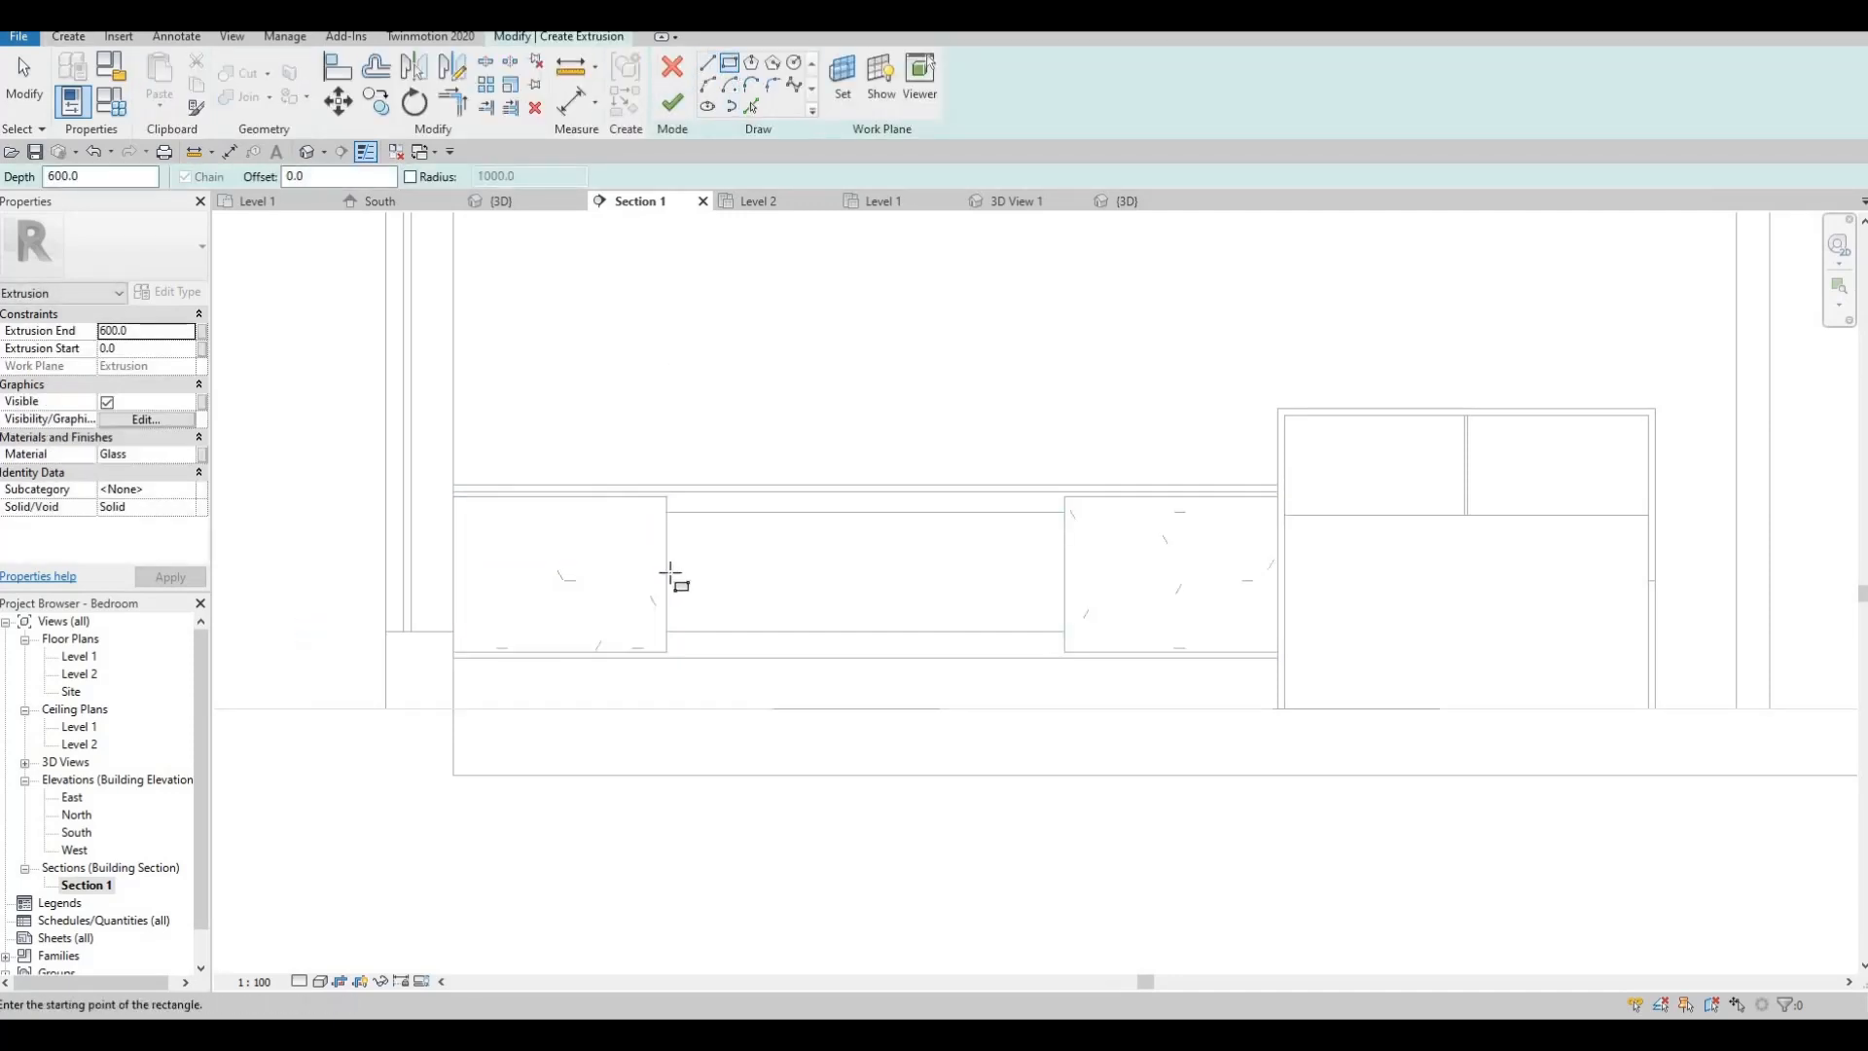
{"action": "scroll", "coordinate": [668, 571], "scroll_direction": "up", "scroll_amount": 1}
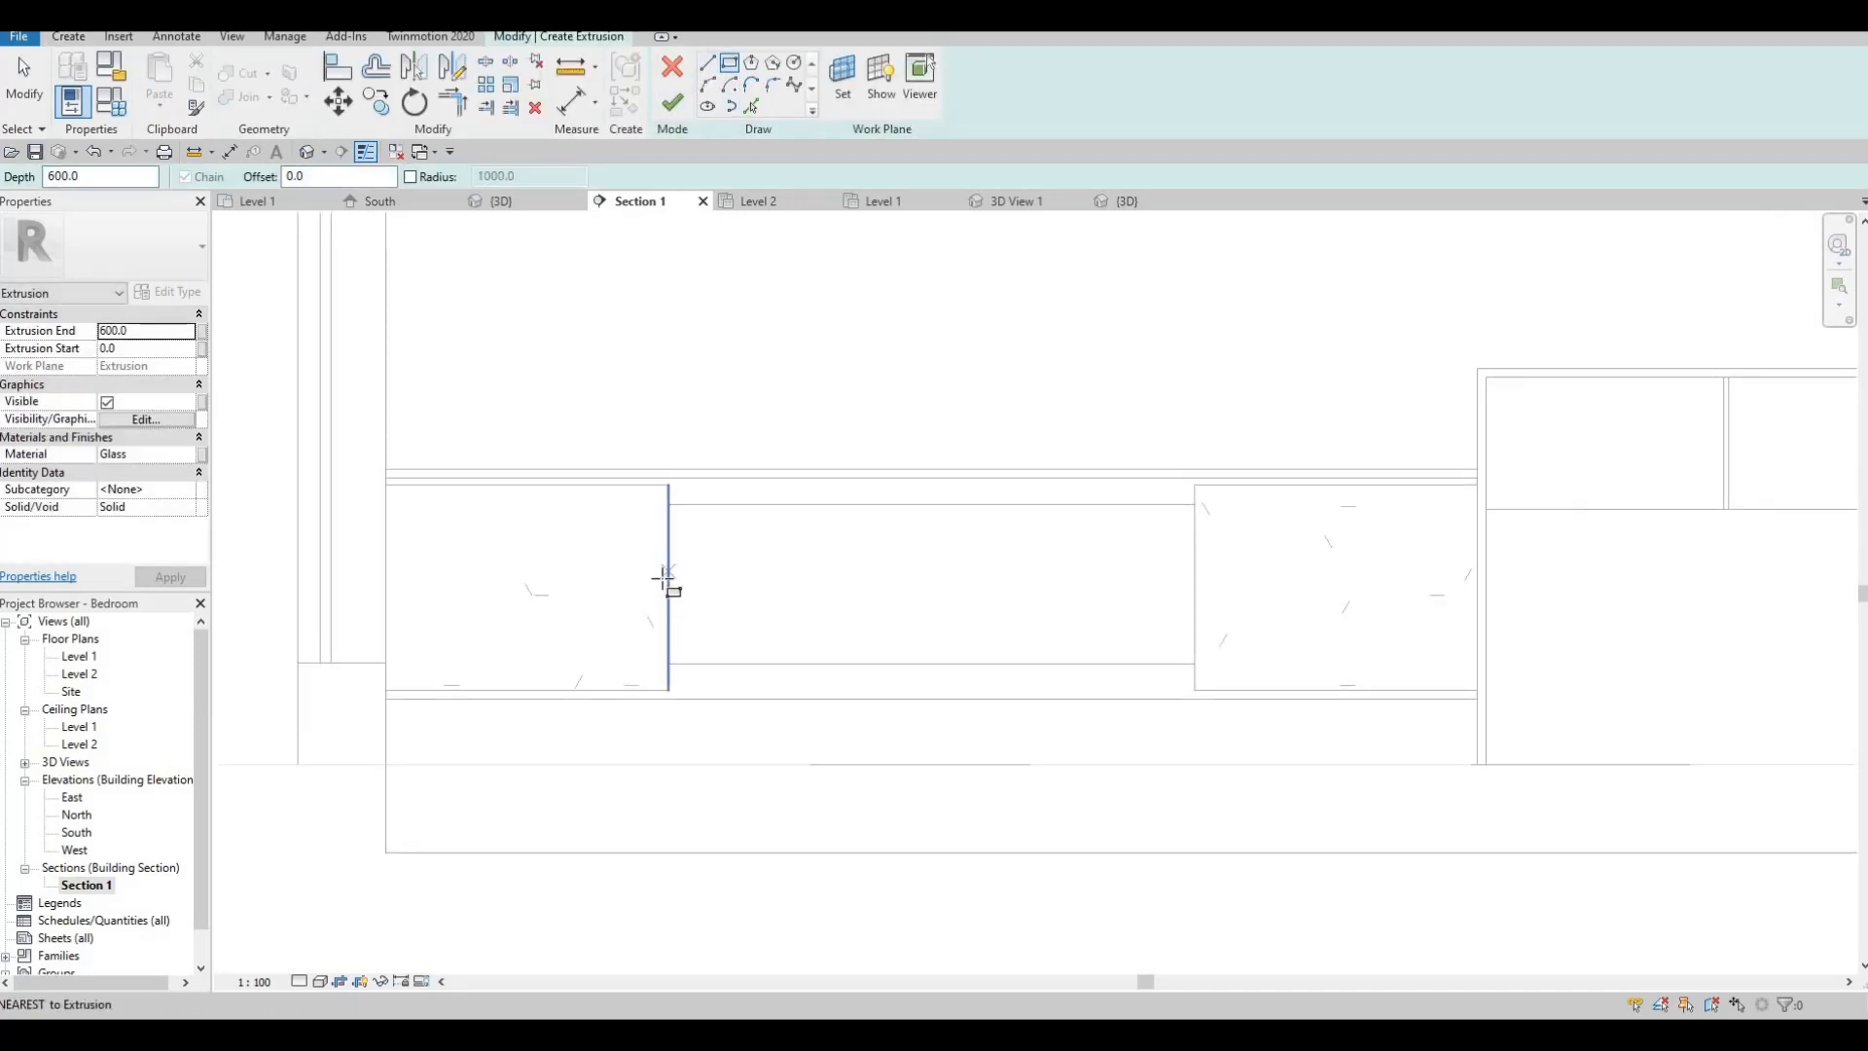
{"action": "left_click", "coordinate": [643, 583]}
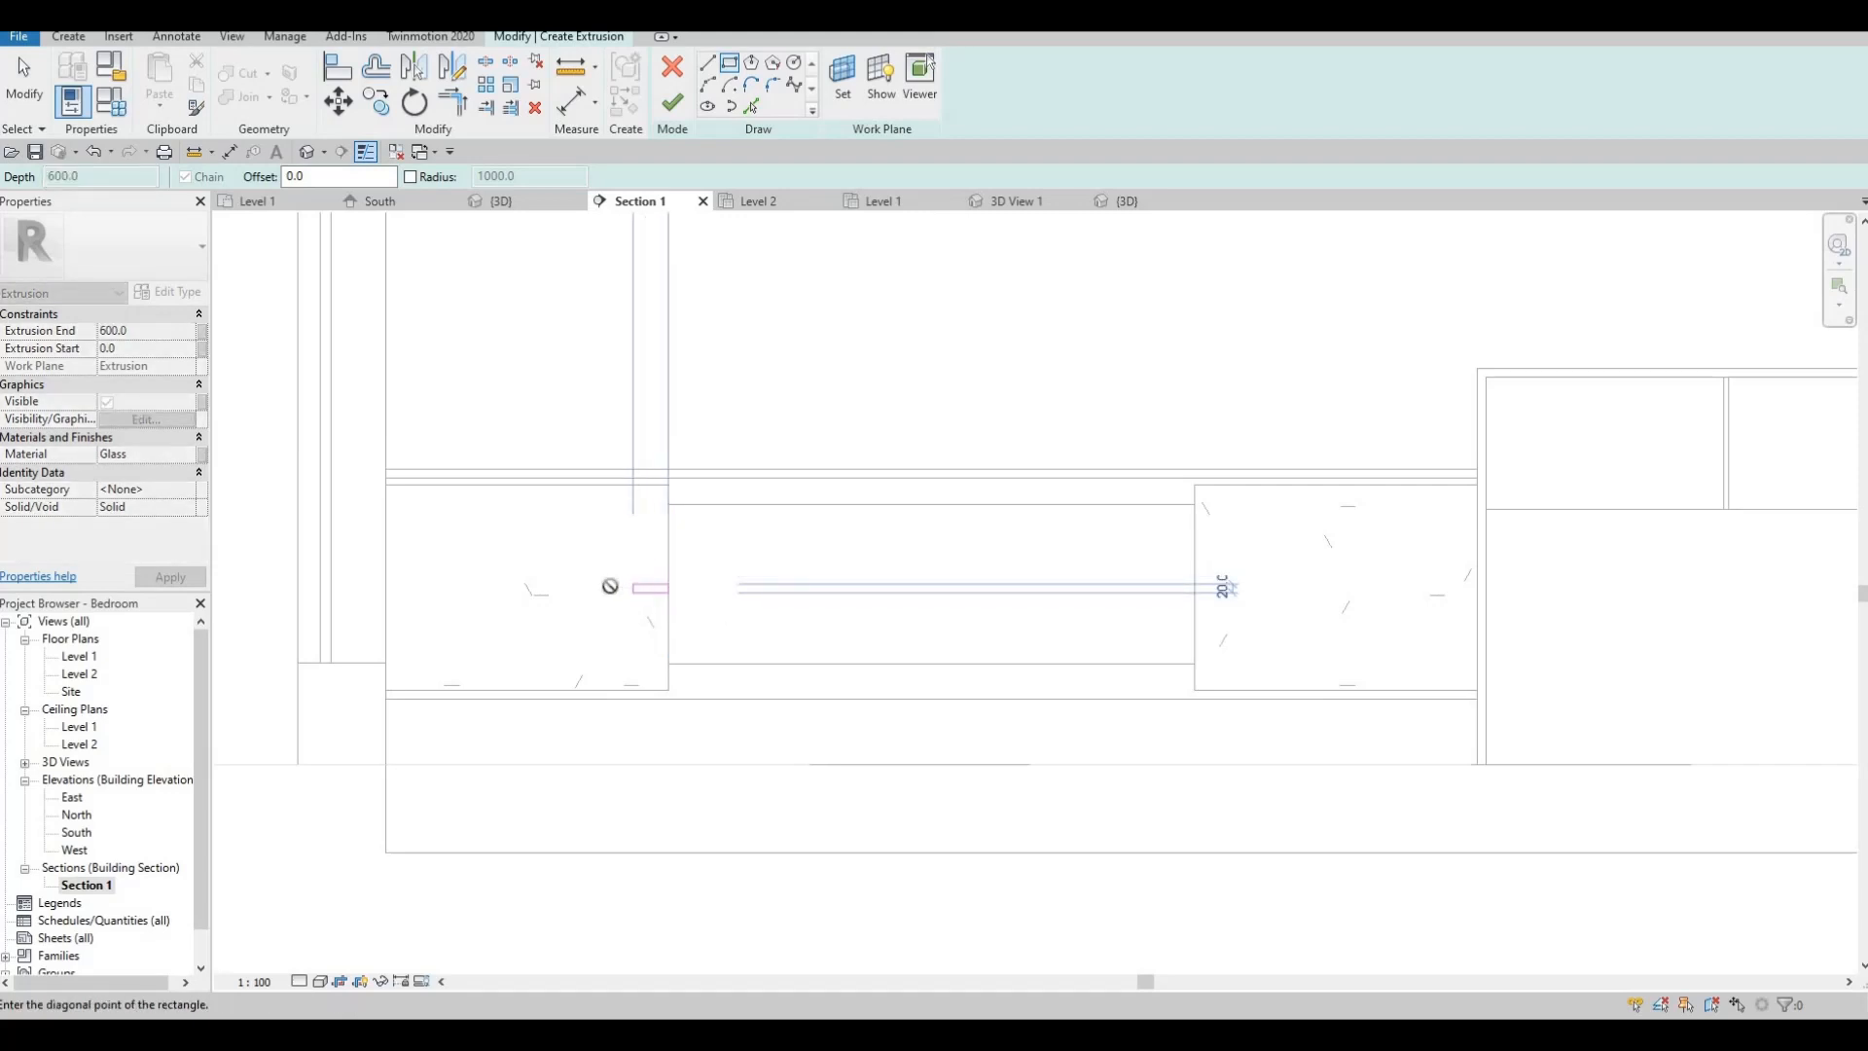
{"action": "key", "text": "Escape"}
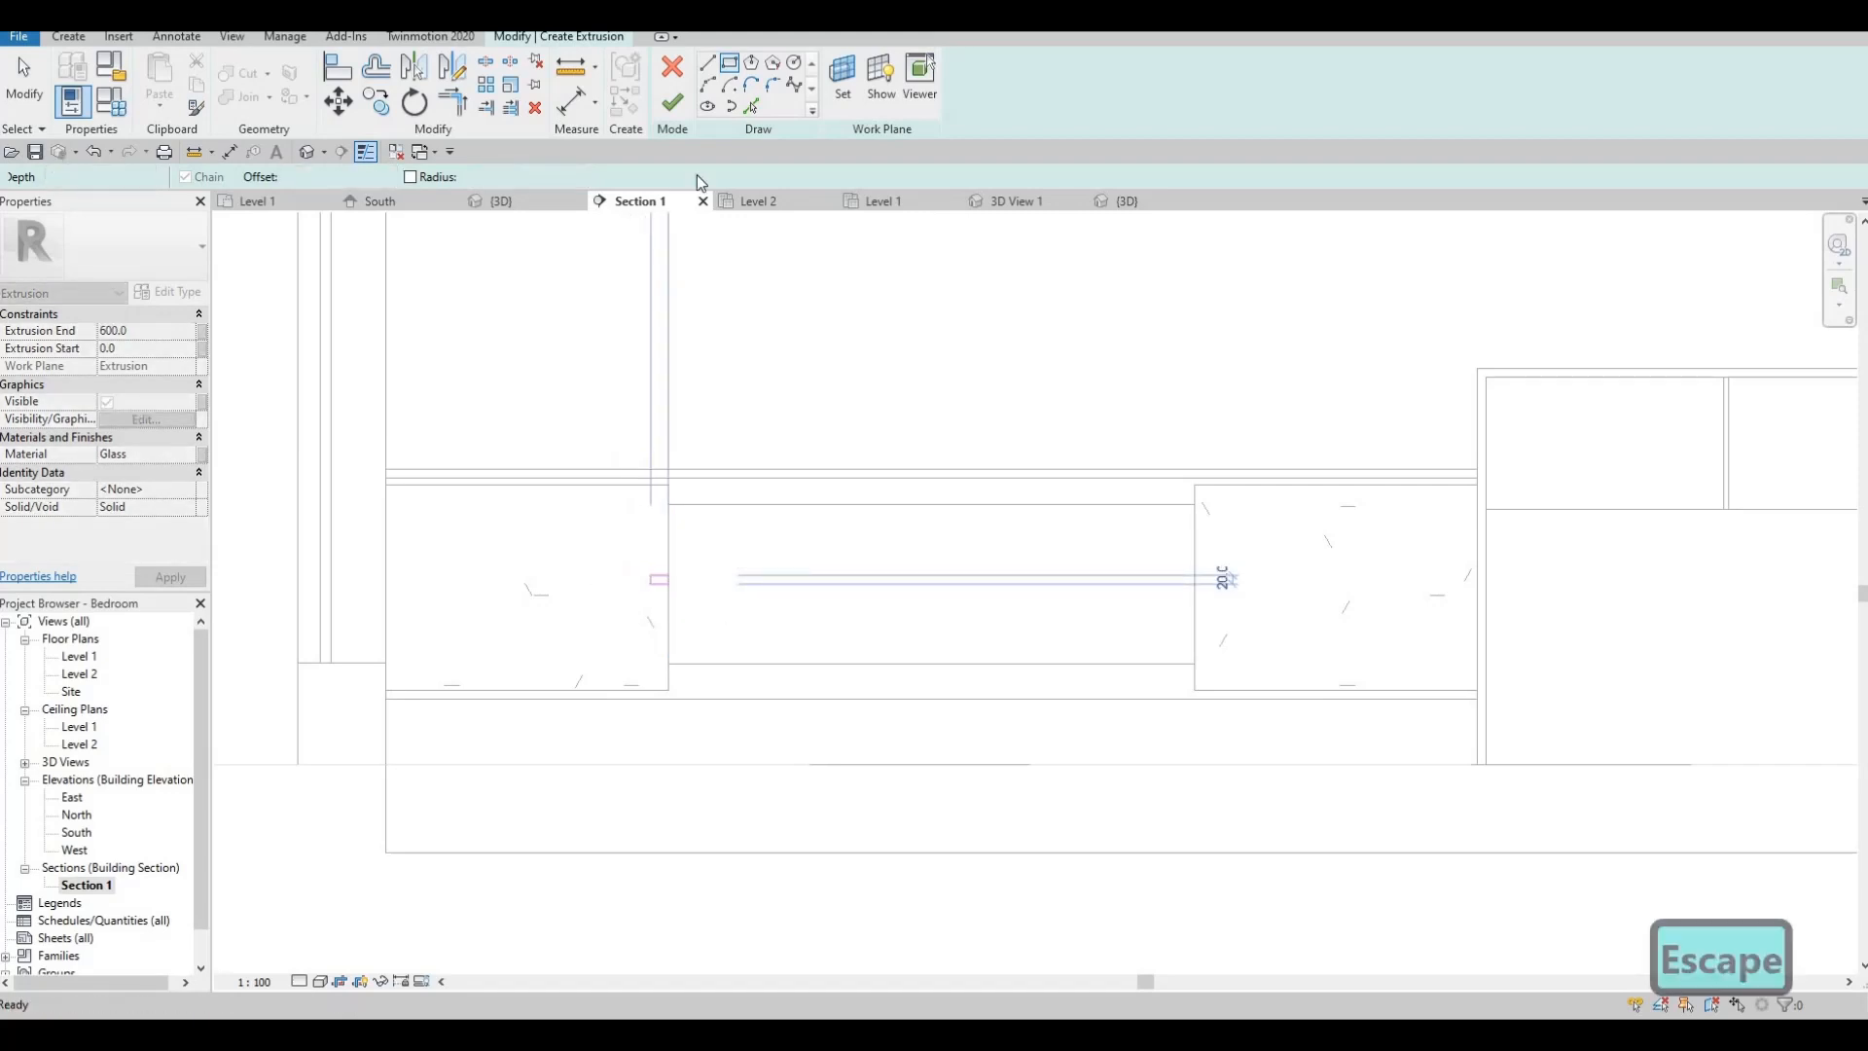
- Sketch a narrow upright handle rectangle about 80 mm tall beside the left panel's inner edge
{"action": "scroll", "coordinate": [632, 584], "scroll_direction": "up", "scroll_amount": 1}
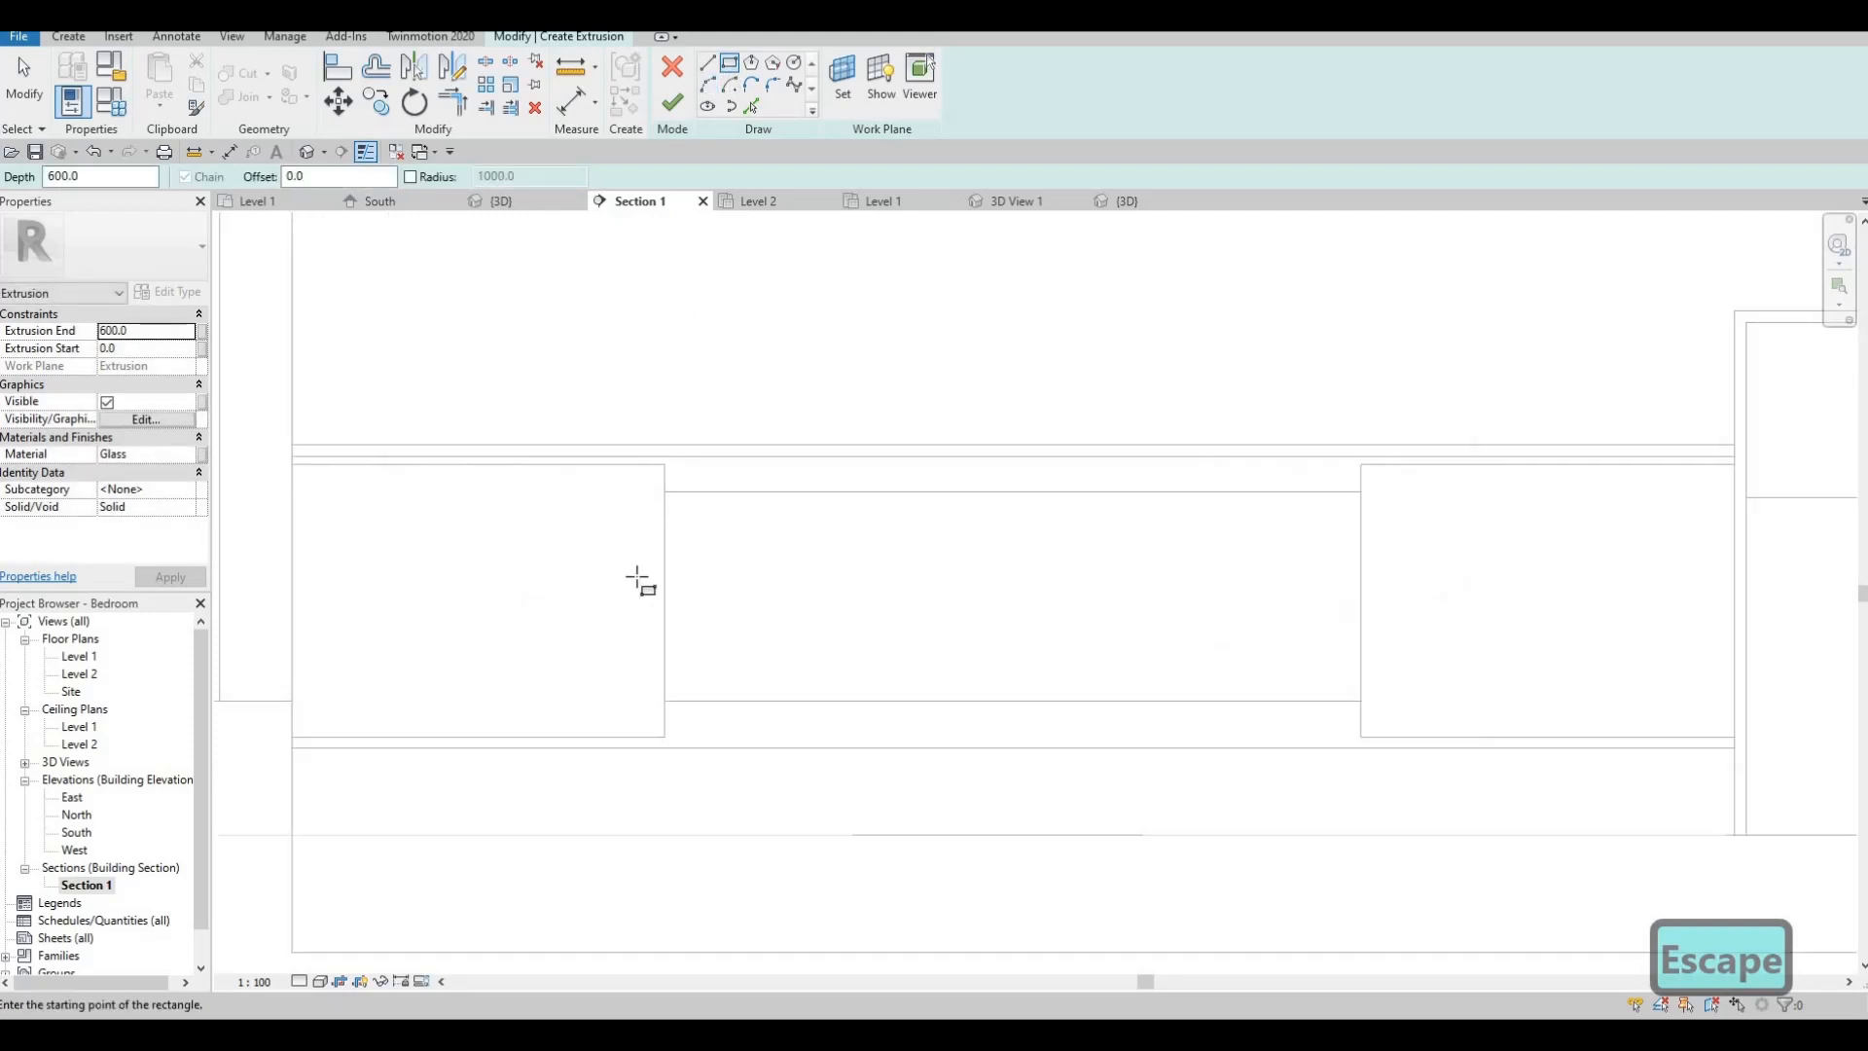
{"action": "left_click", "coordinate": [638, 578]}
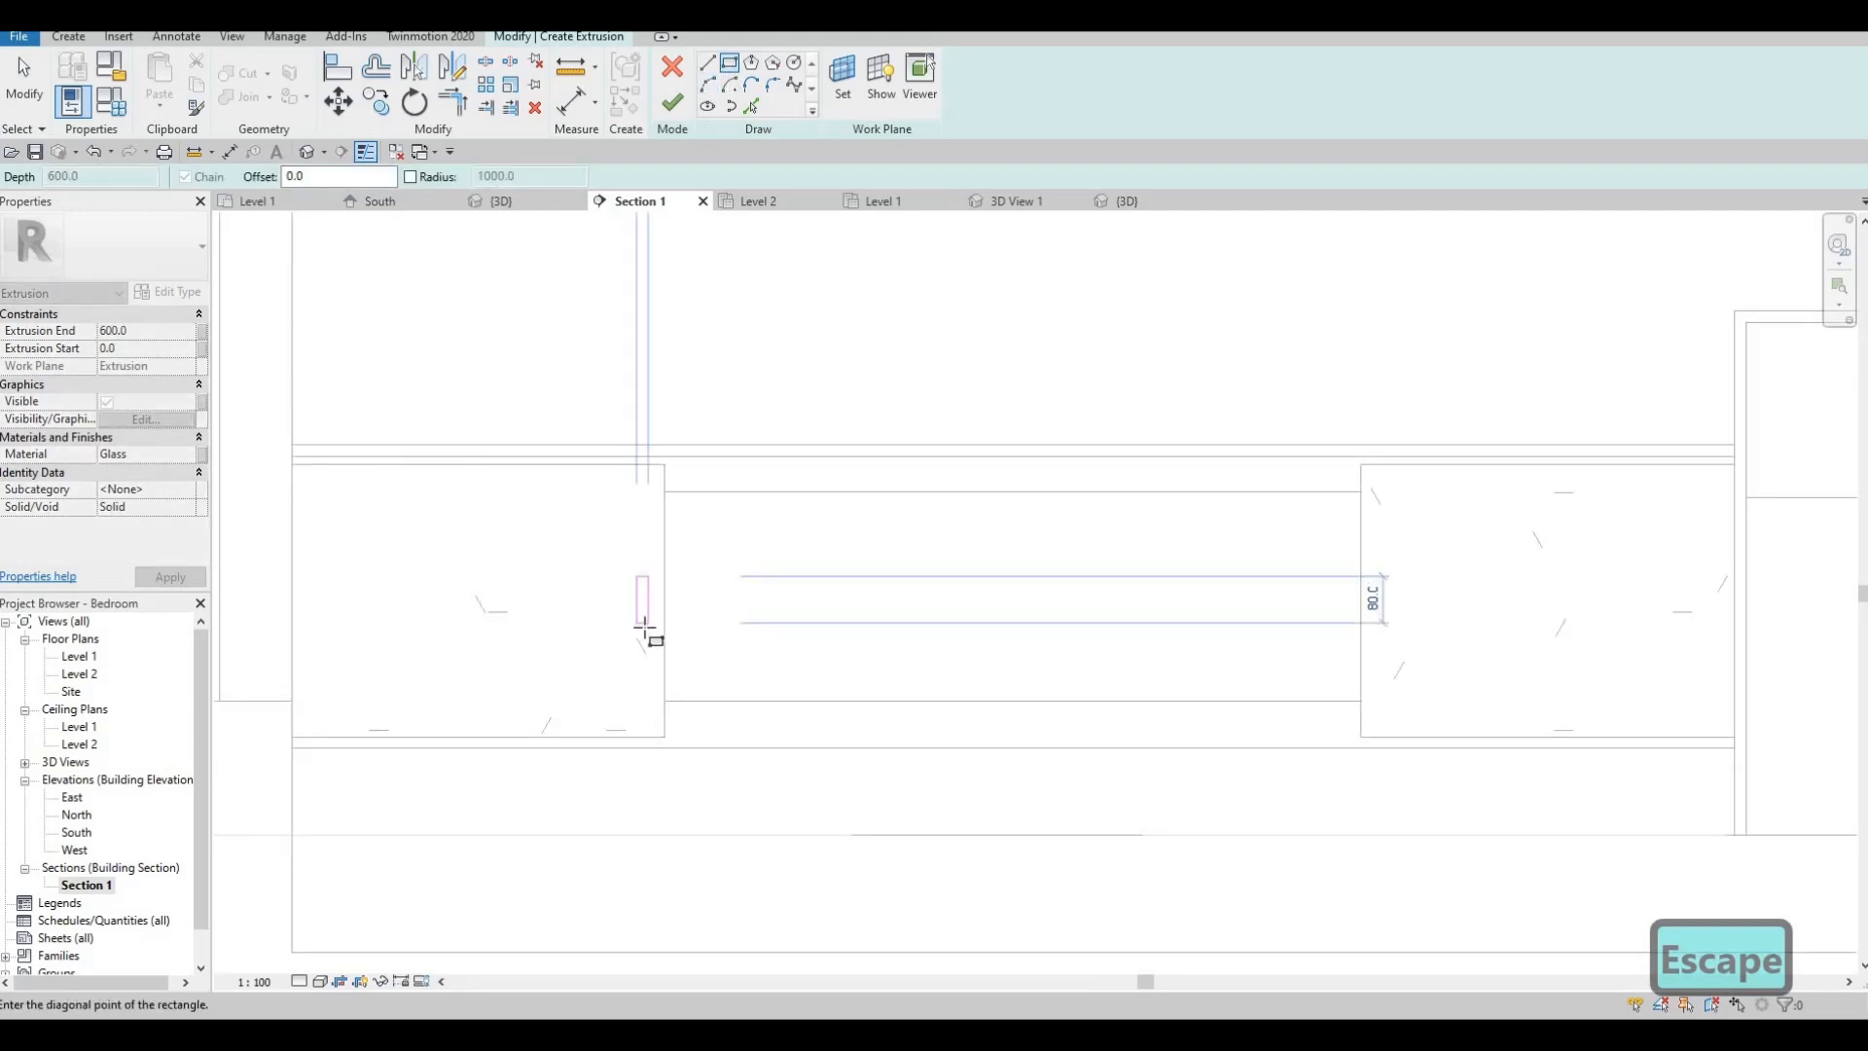
{"action": "left_click", "coordinate": [645, 629]}
{"action": "key", "text": "Escape"}
{"action": "key", "text": "Escape"}
{"action": "key", "text": "Escape"}
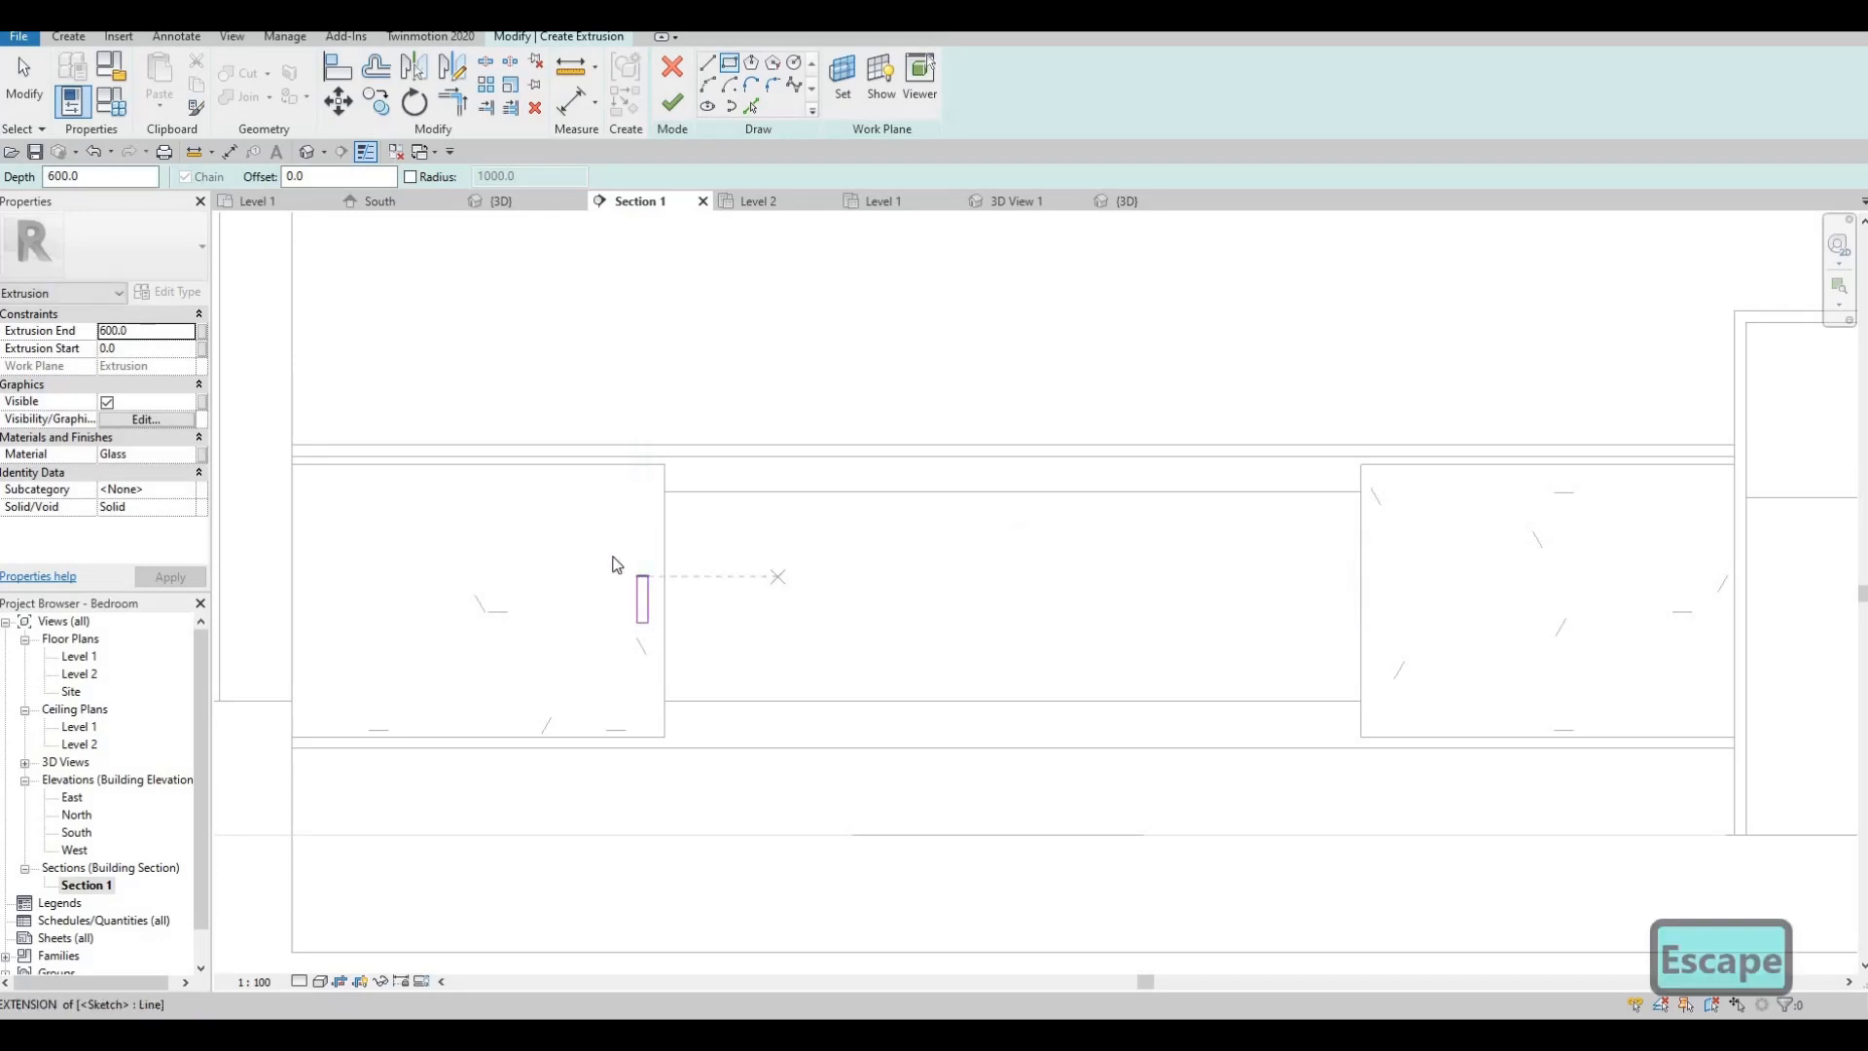
- Mirror a copy of the handle rectangle about the opening's vertical centreline onto the right panel
{"action": "left_click_drag", "start_coordinate": [681, 686], "coordinate": [604, 543]}
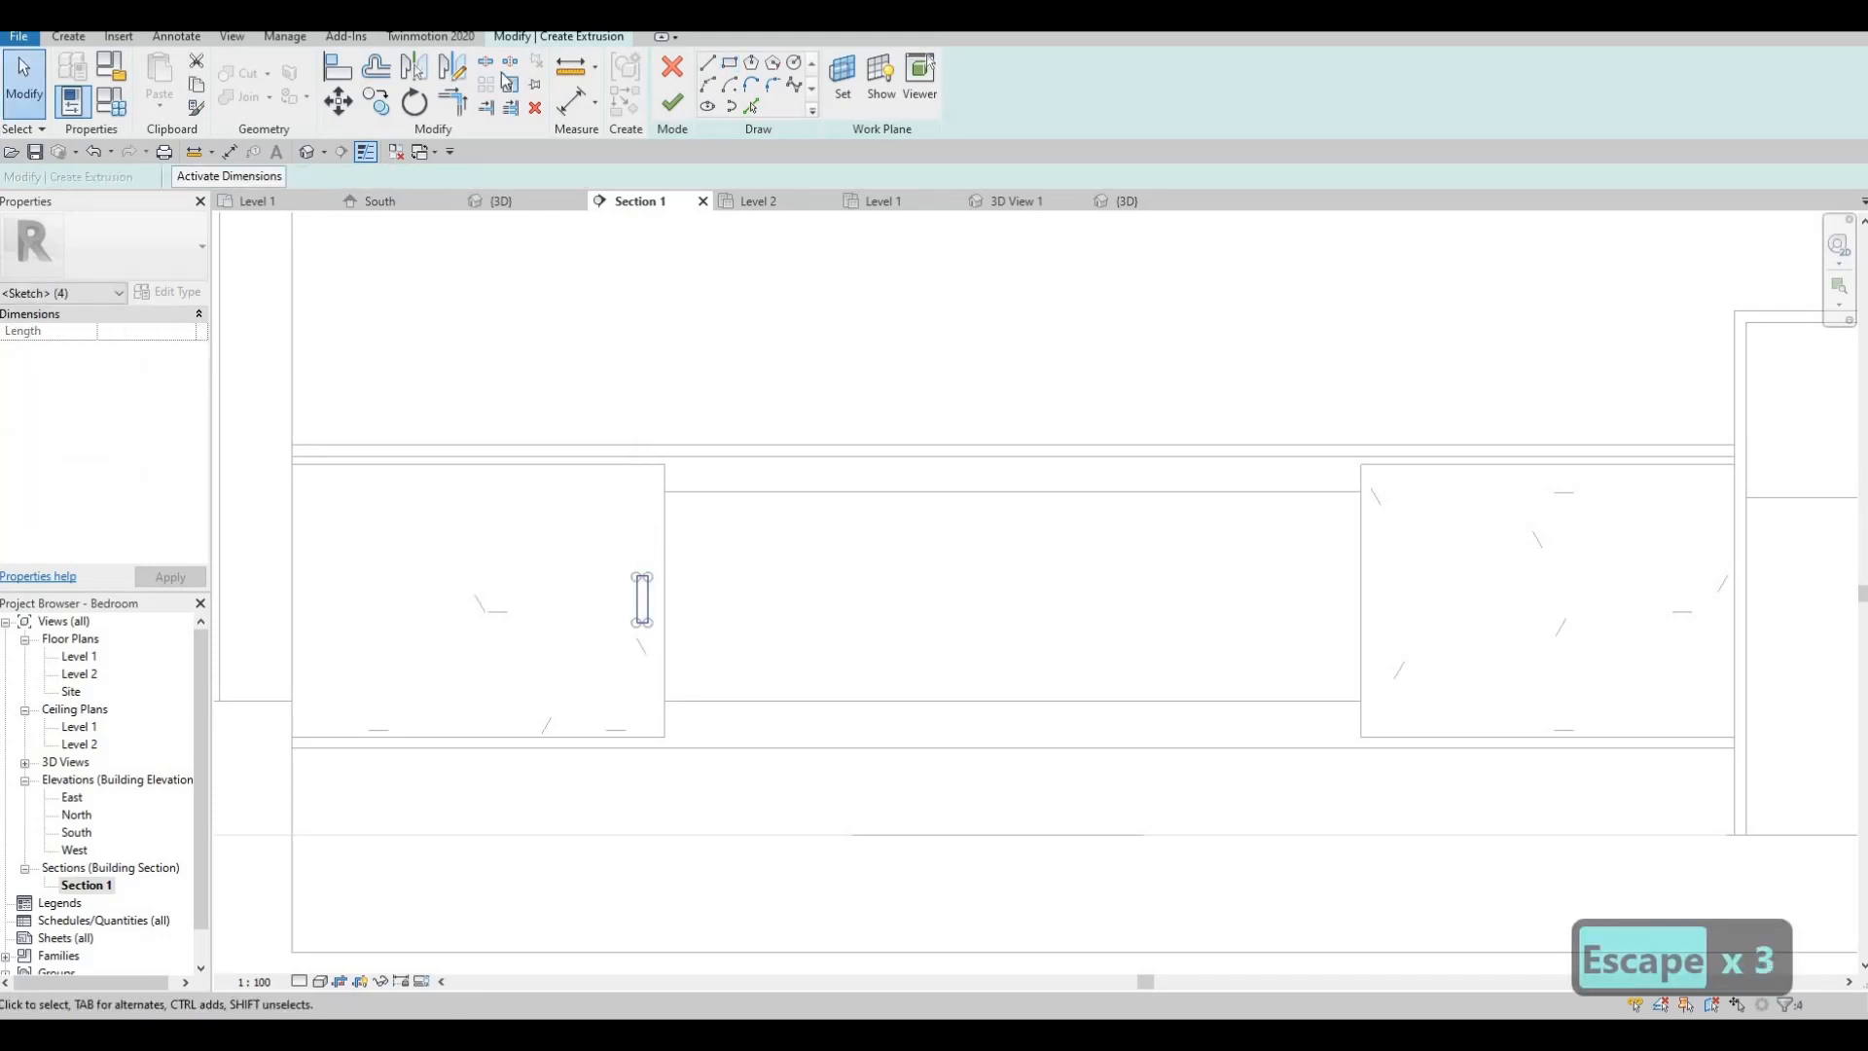
{"action": "key", "text": "d"}
{"action": "key", "text": "m"}
{"action": "left_click", "coordinate": [1013, 491]}
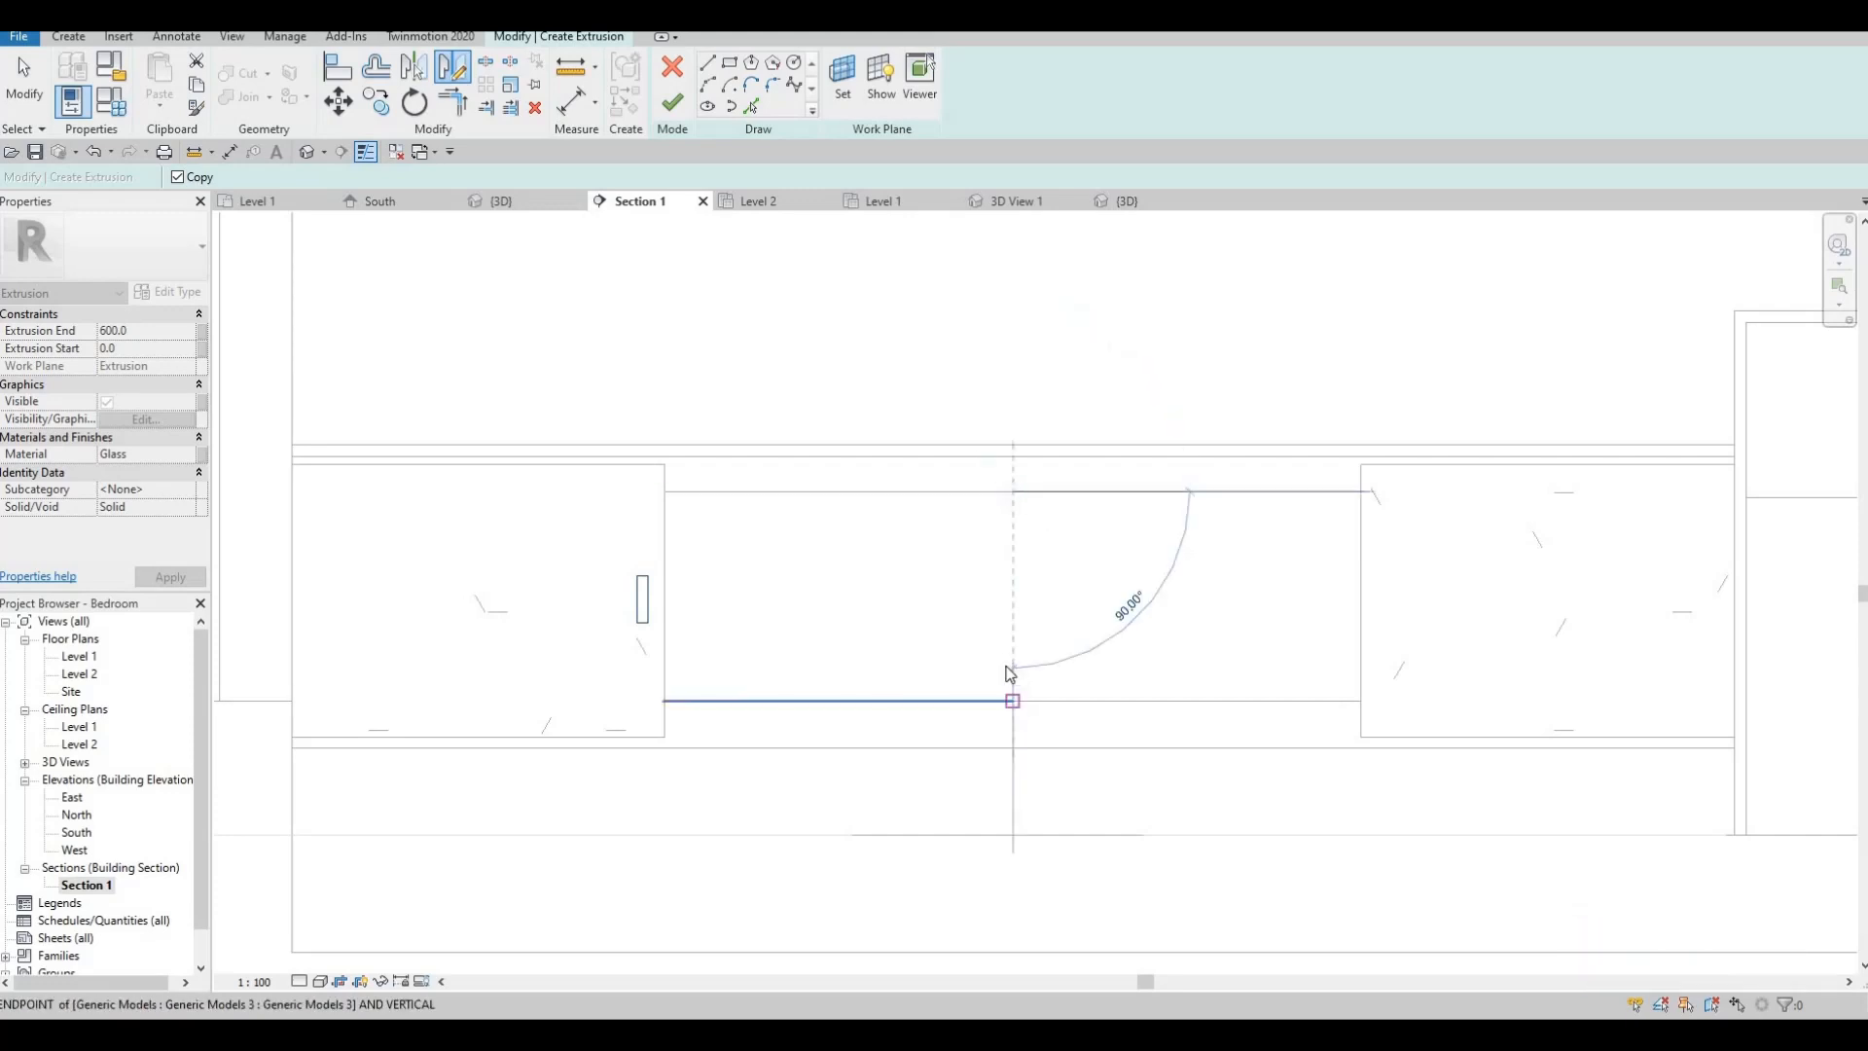
{"action": "left_click", "coordinate": [1009, 673]}
{"action": "key", "text": "Escape"}
{"action": "key", "text": "Escape"}
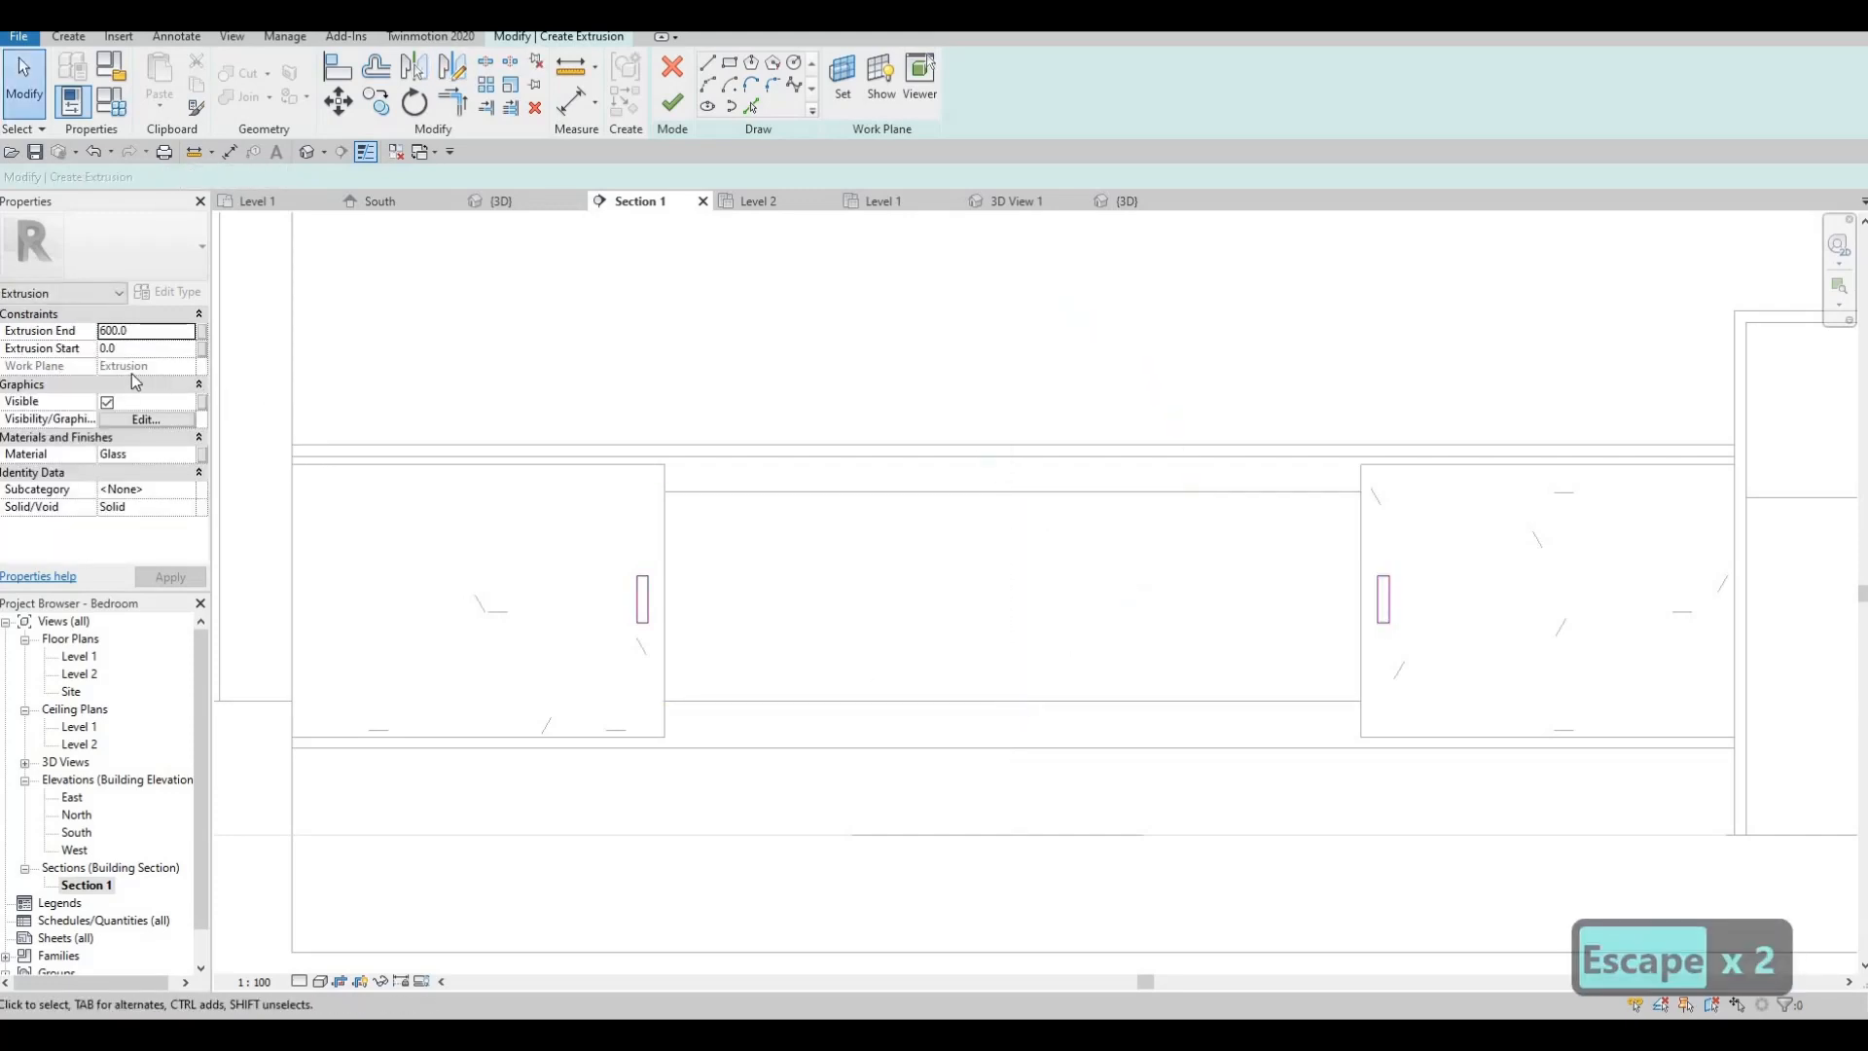
- Set the handles' extrusion end to 20 mm and finish the sketch
{"action": "double_click", "coordinate": [154, 329]}
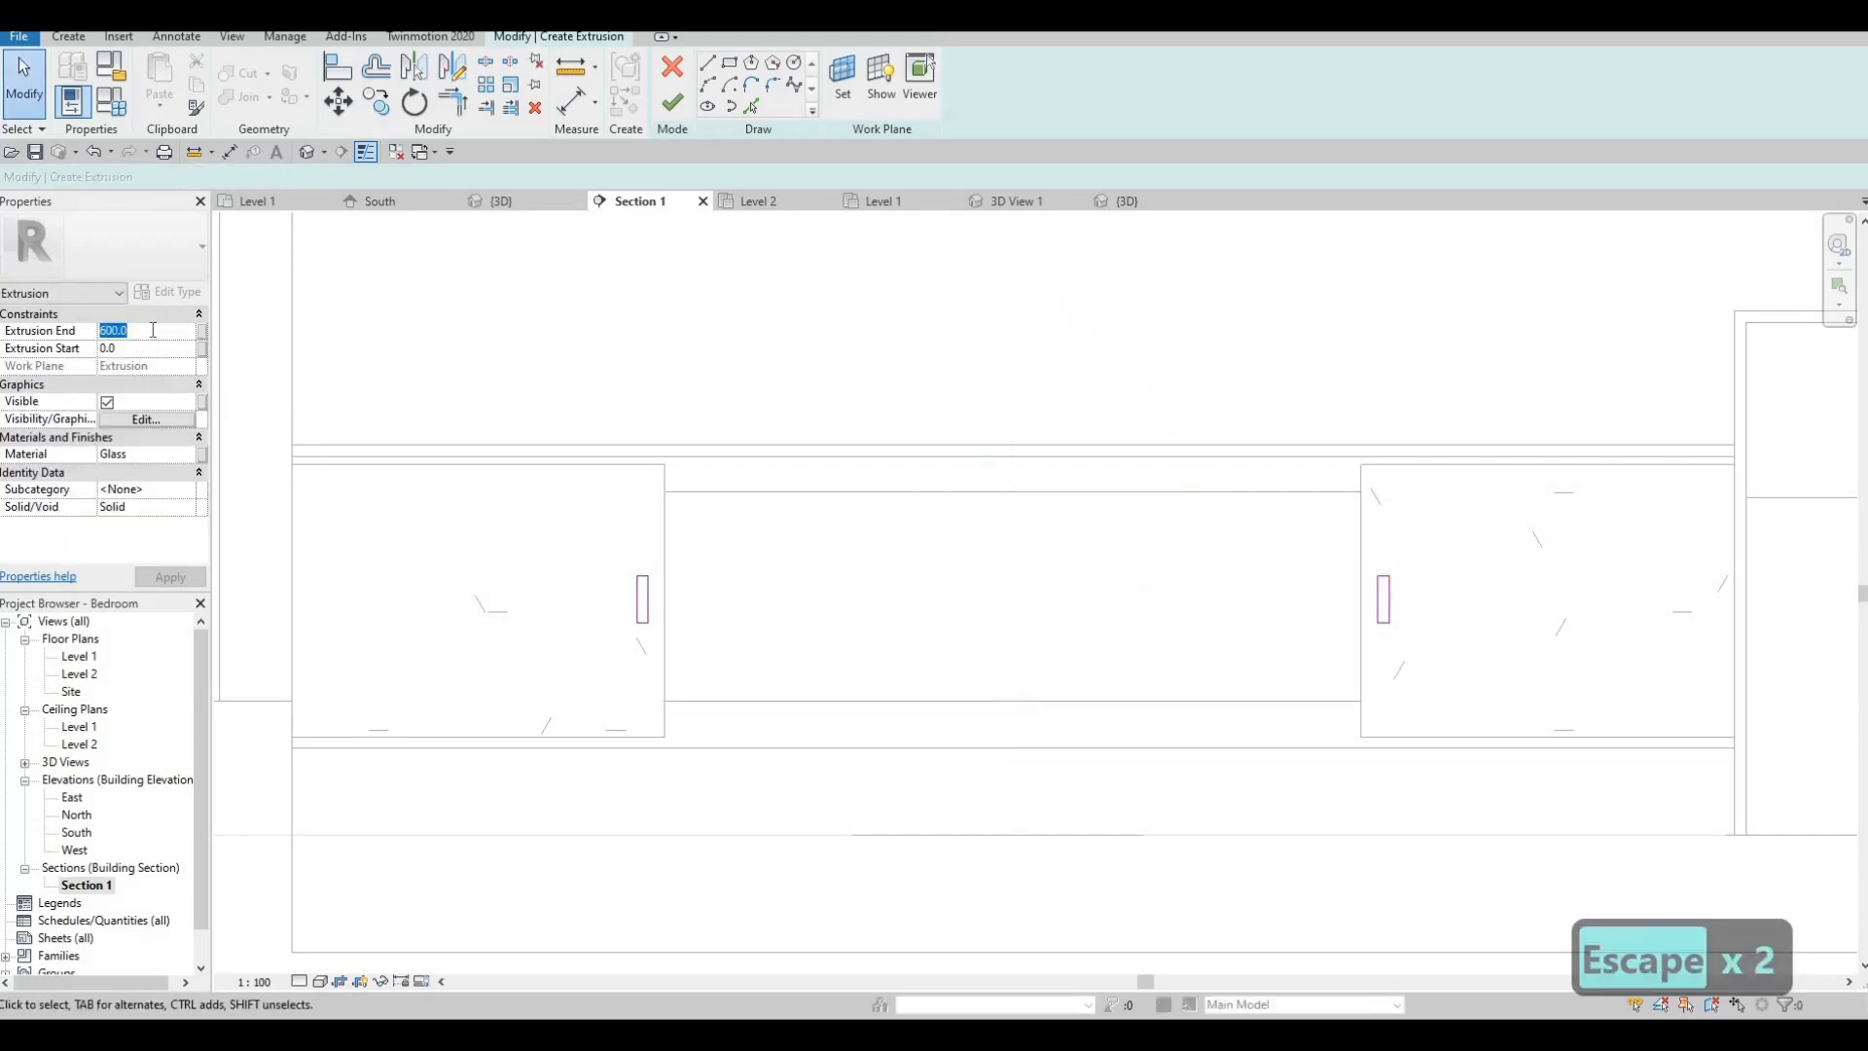
{"action": "type", "text": "20"}
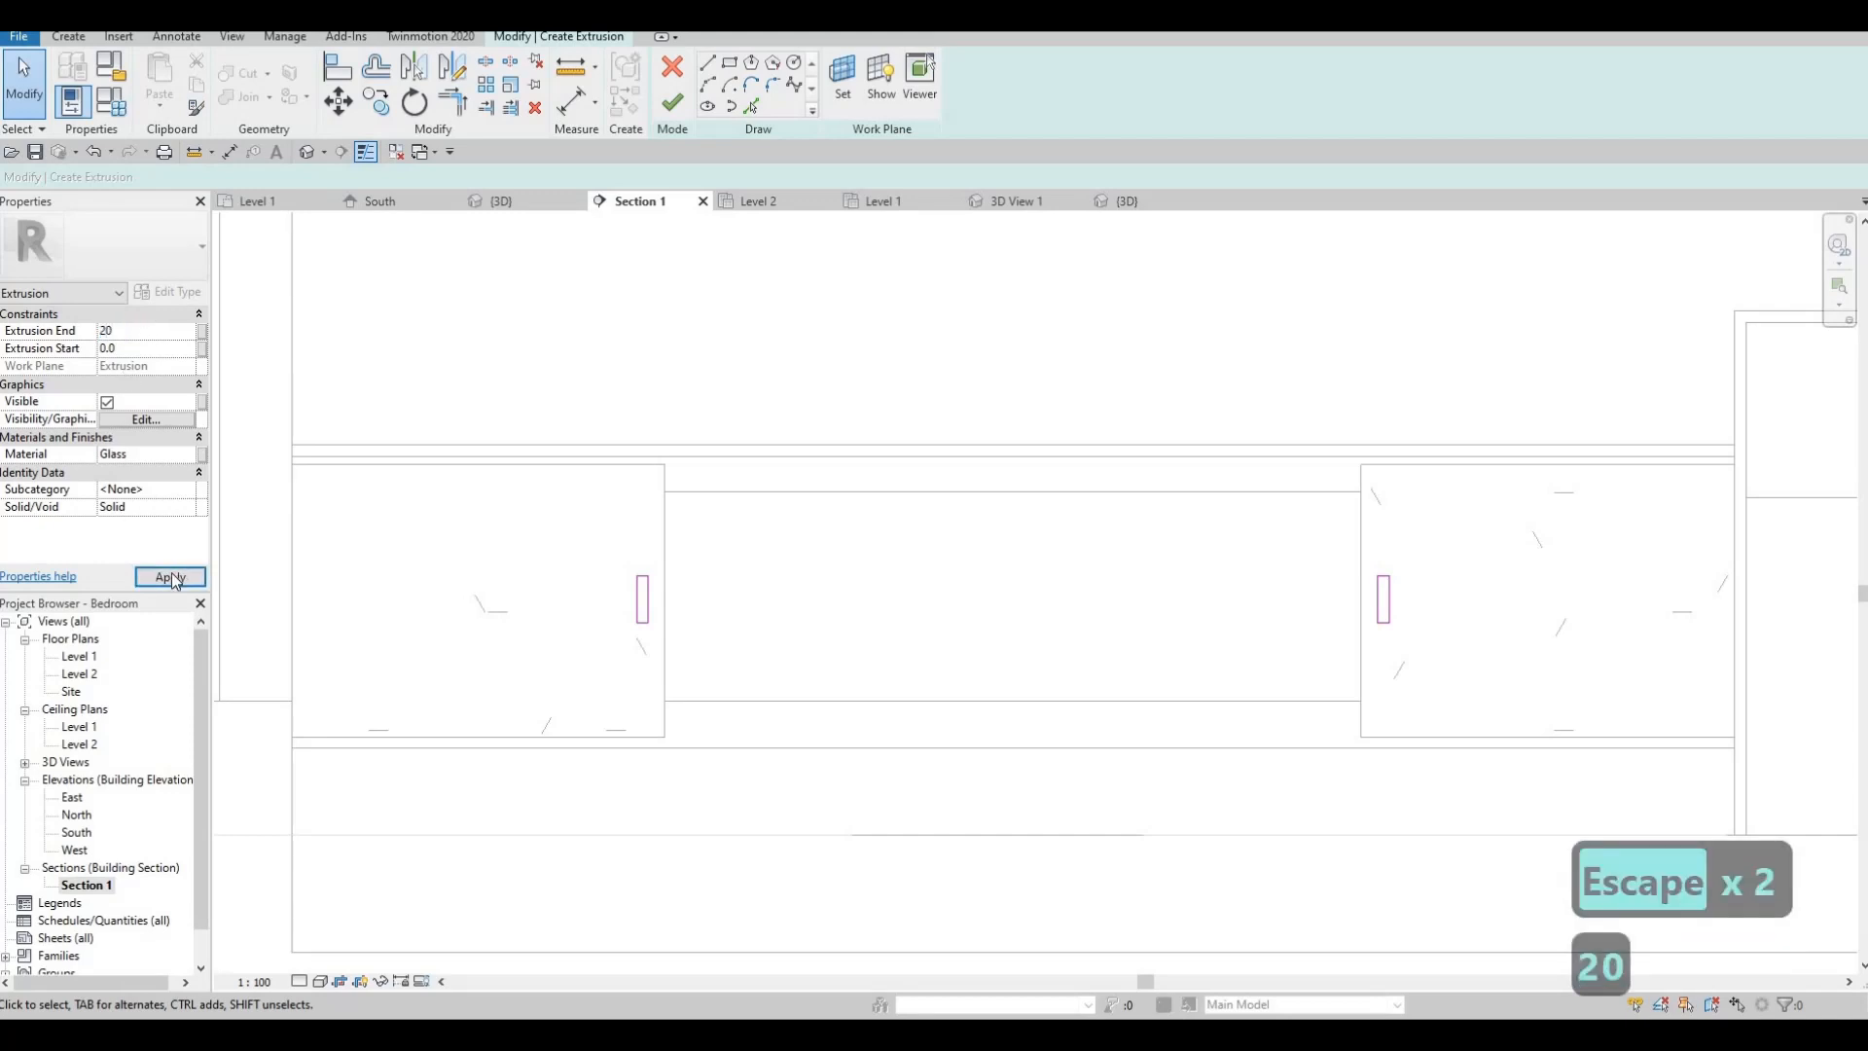
{"action": "left_click", "coordinate": [171, 577]}
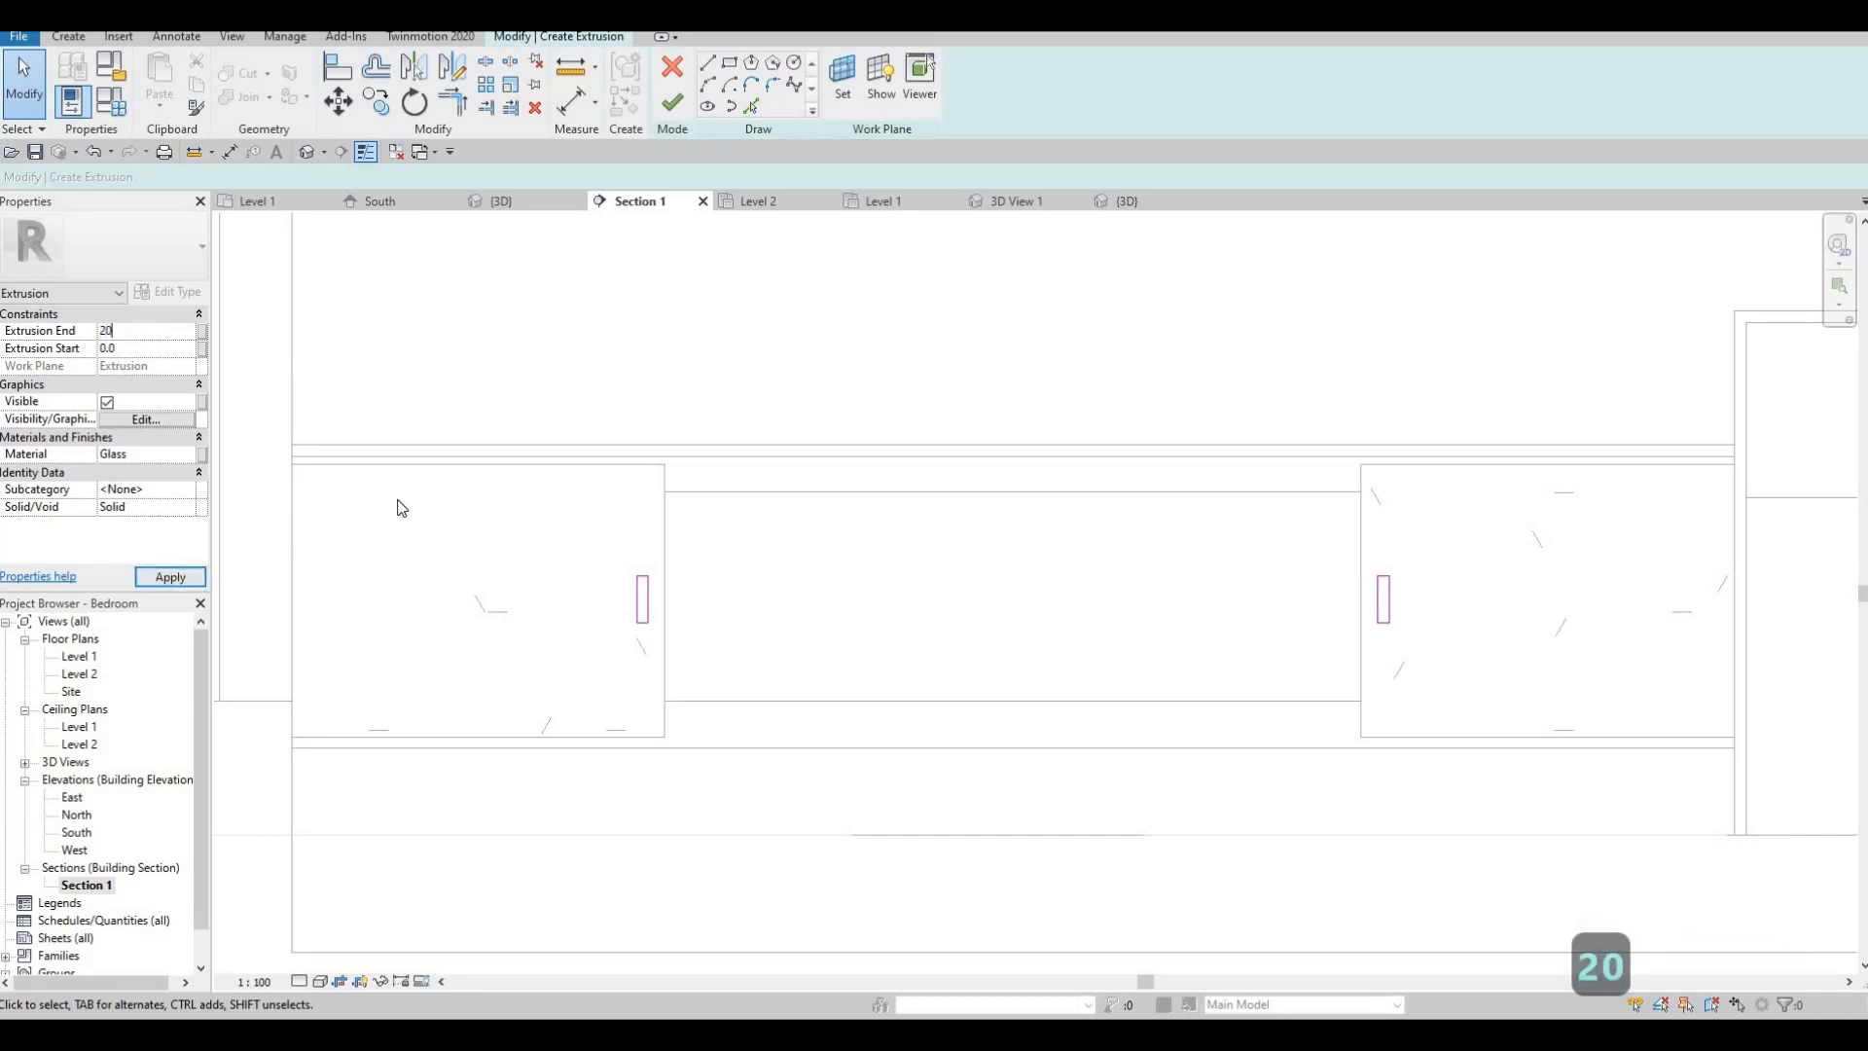
{"action": "left_click", "coordinate": [670, 113]}
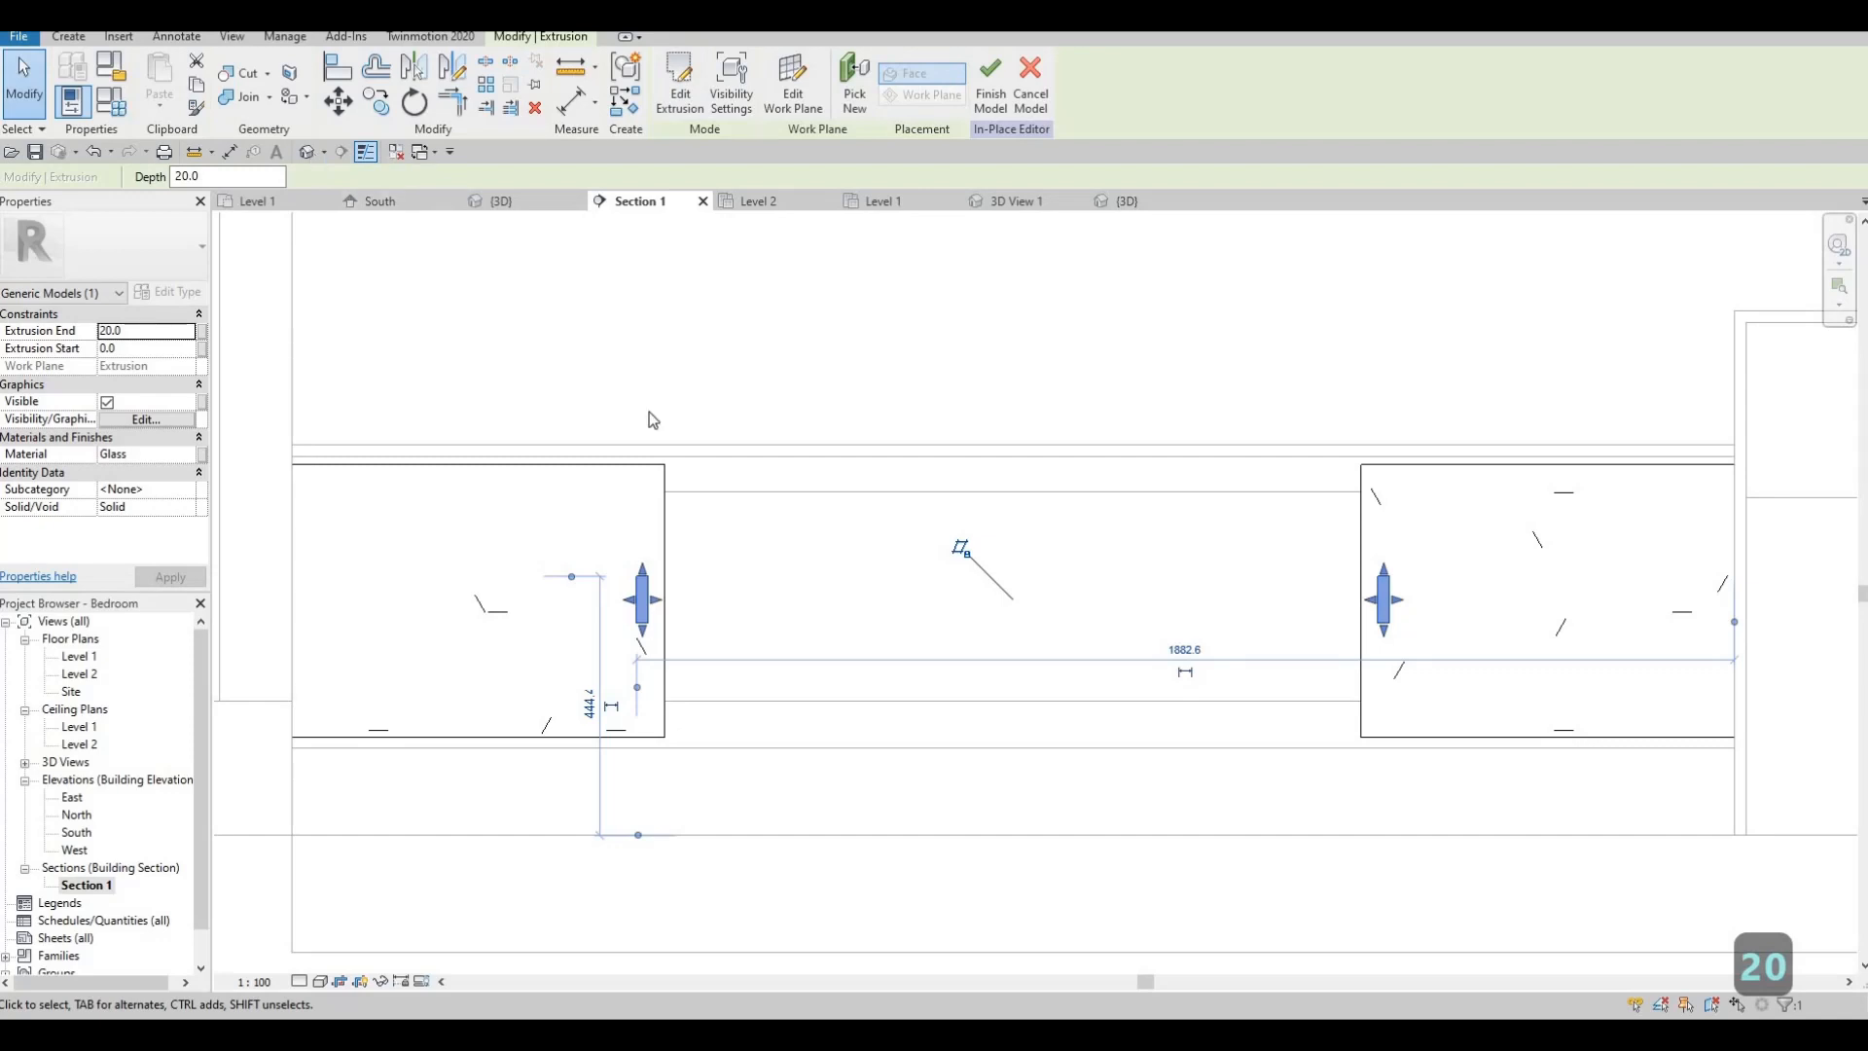
- In the 3D view, assign the Oak Flooring material to the two-handle extrusion
{"action": "left_click", "coordinate": [308, 151]}
{"action": "middle_click_drag", "start_coordinate": [799, 679], "coordinate": [799, 767], "text": "shift"}
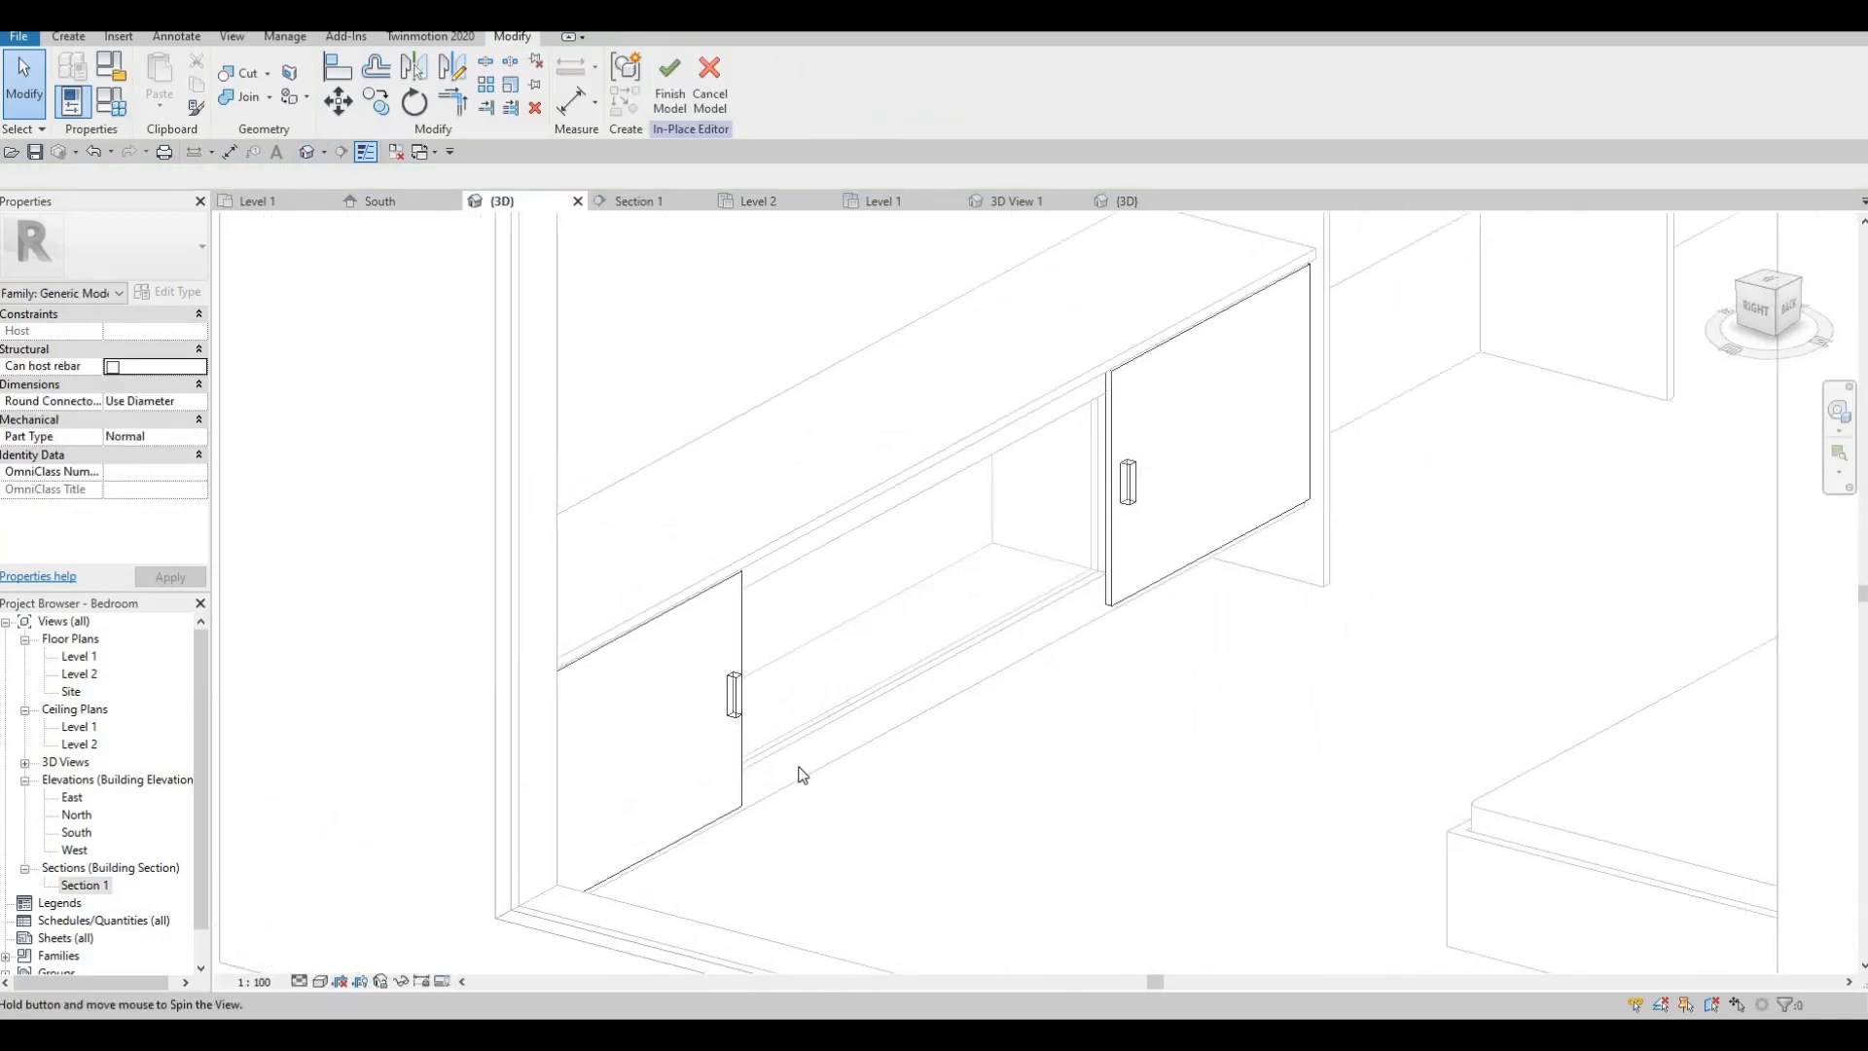
{"action": "scroll", "coordinate": [726, 669], "scroll_direction": "up", "scroll_amount": 3}
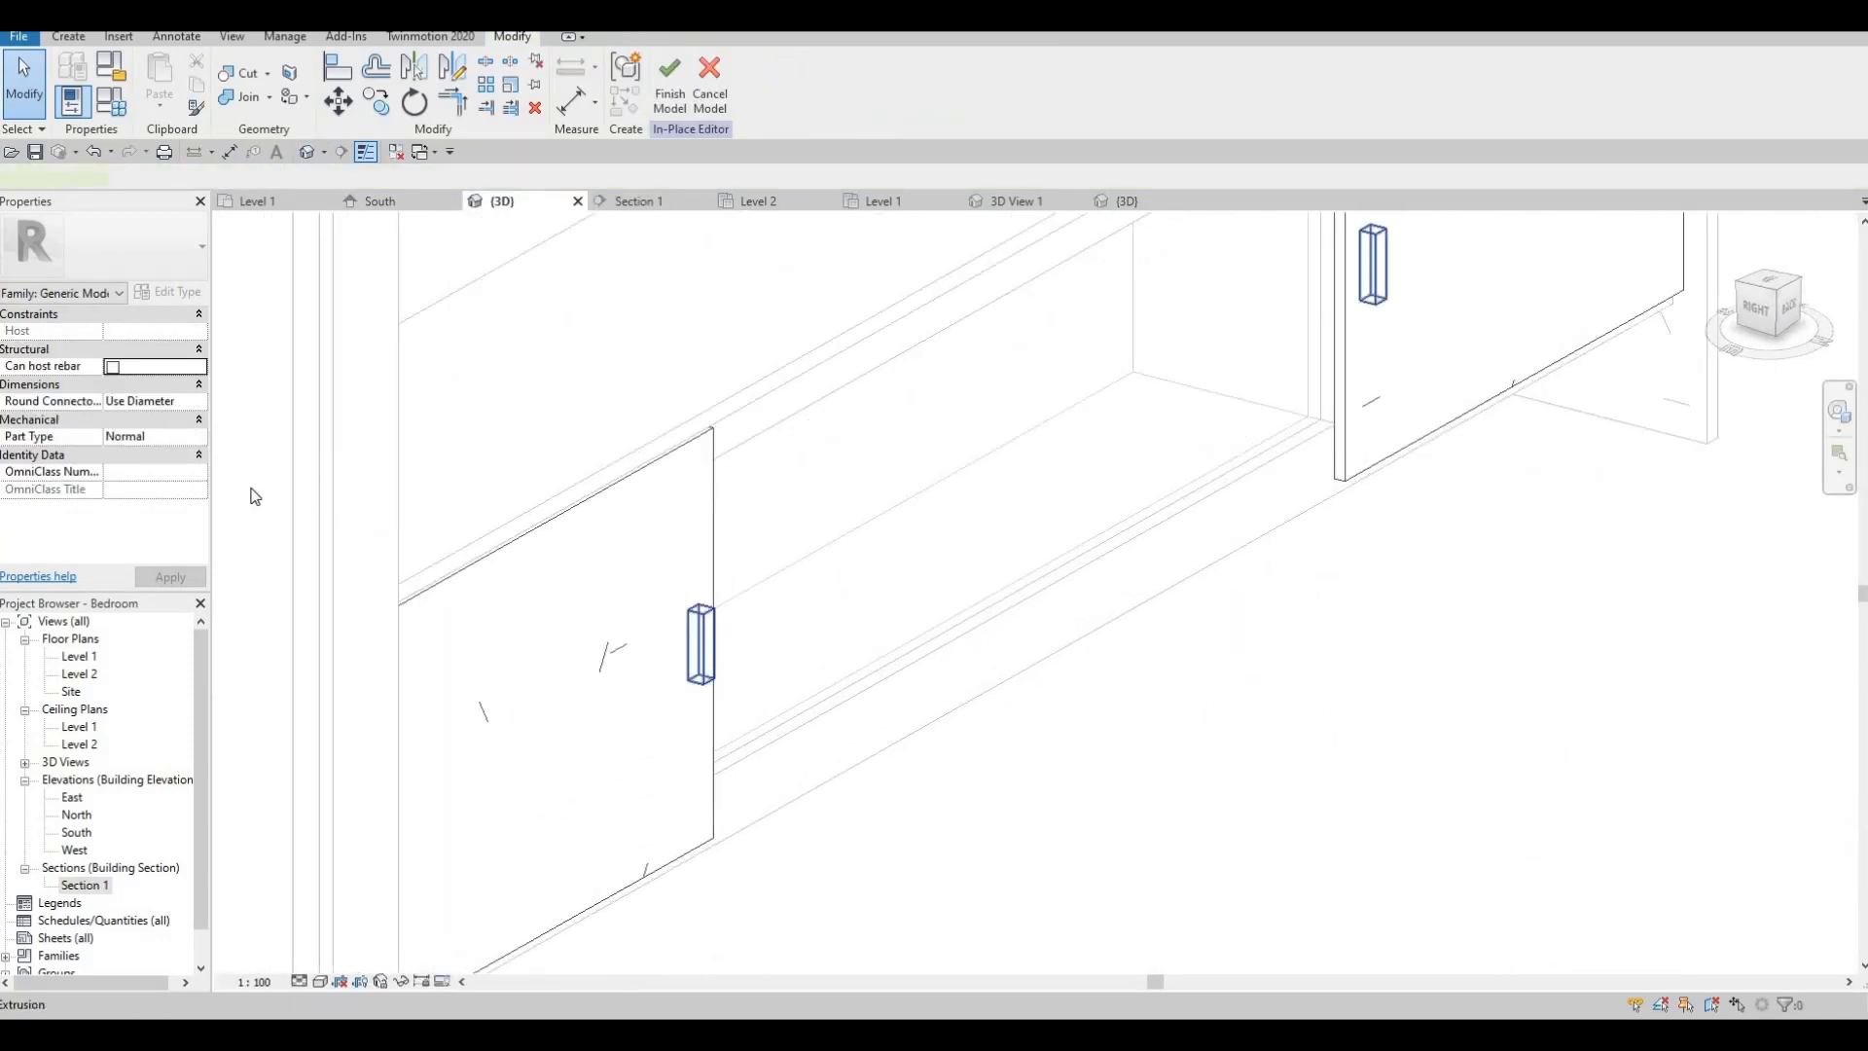
{"action": "left_click", "coordinate": [190, 455]}
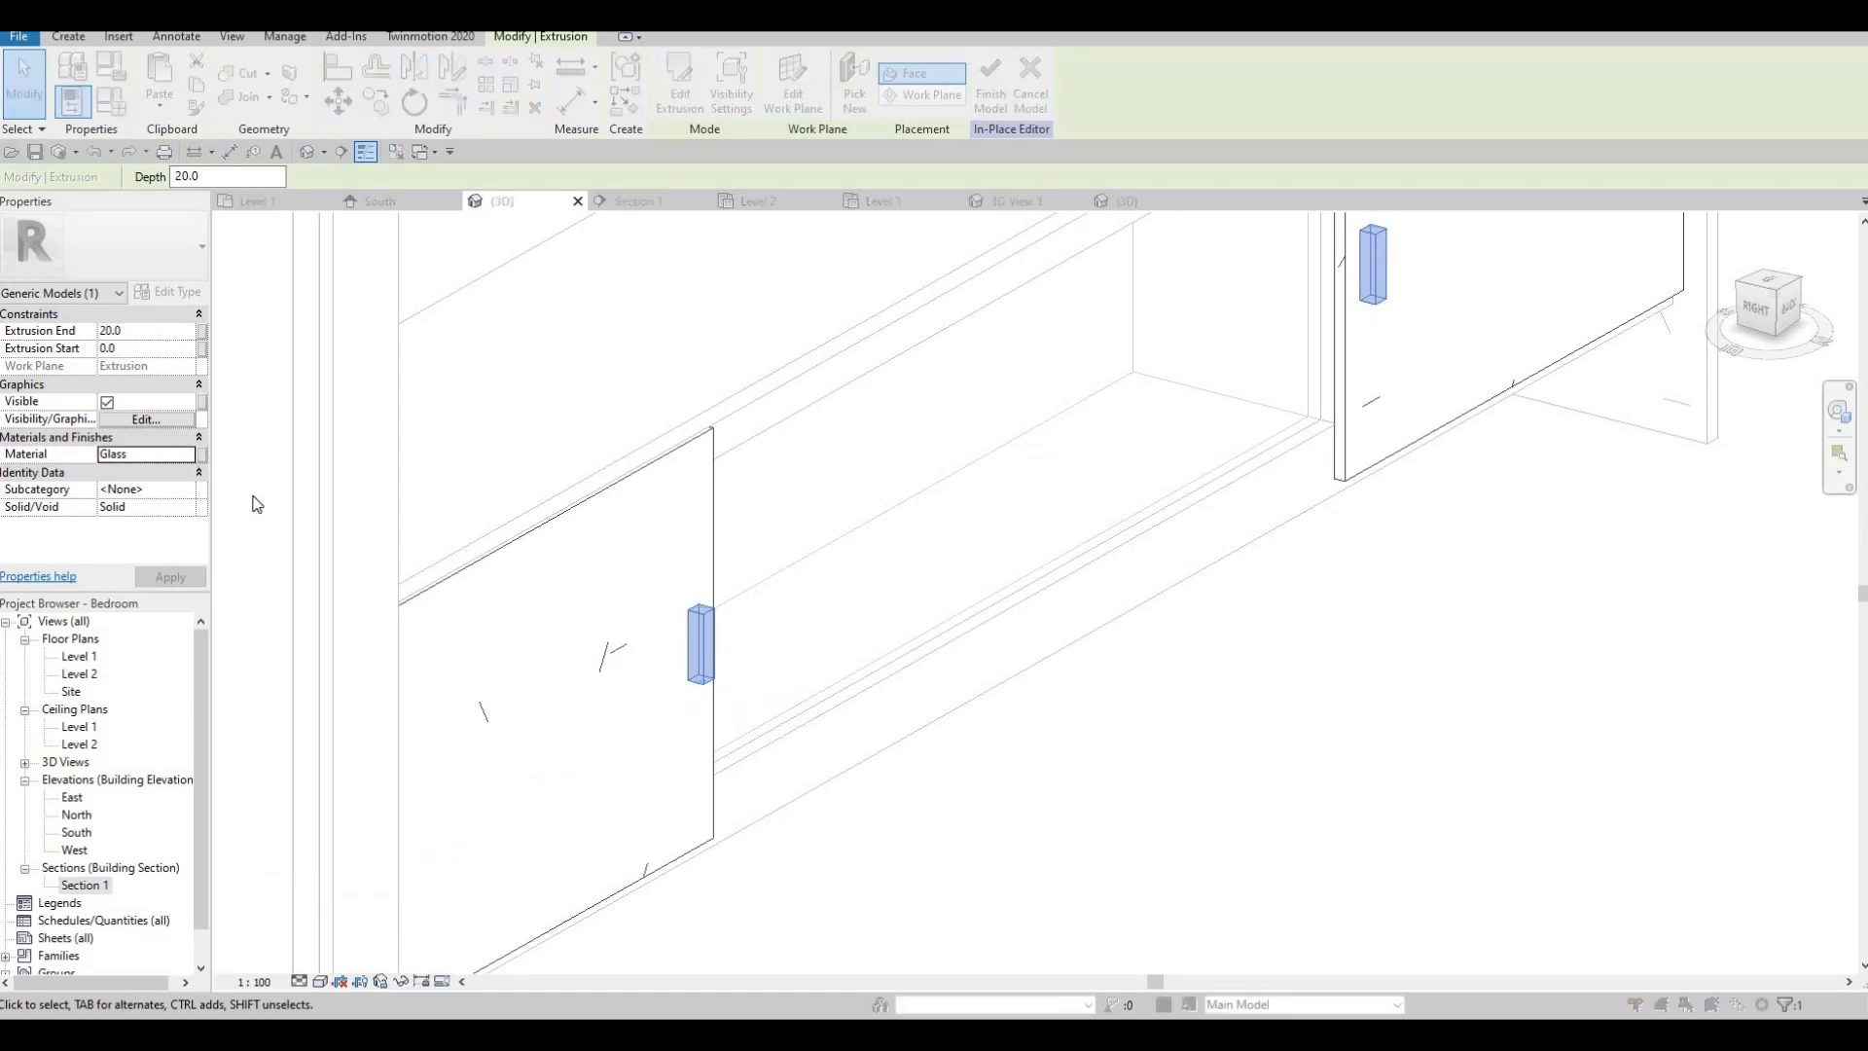
{"action": "scroll", "coordinate": [261, 488], "scroll_direction": "down", "scroll_amount": 3}
{"action": "scroll", "coordinate": [263, 487], "scroll_direction": "down", "scroll_amount": 3}
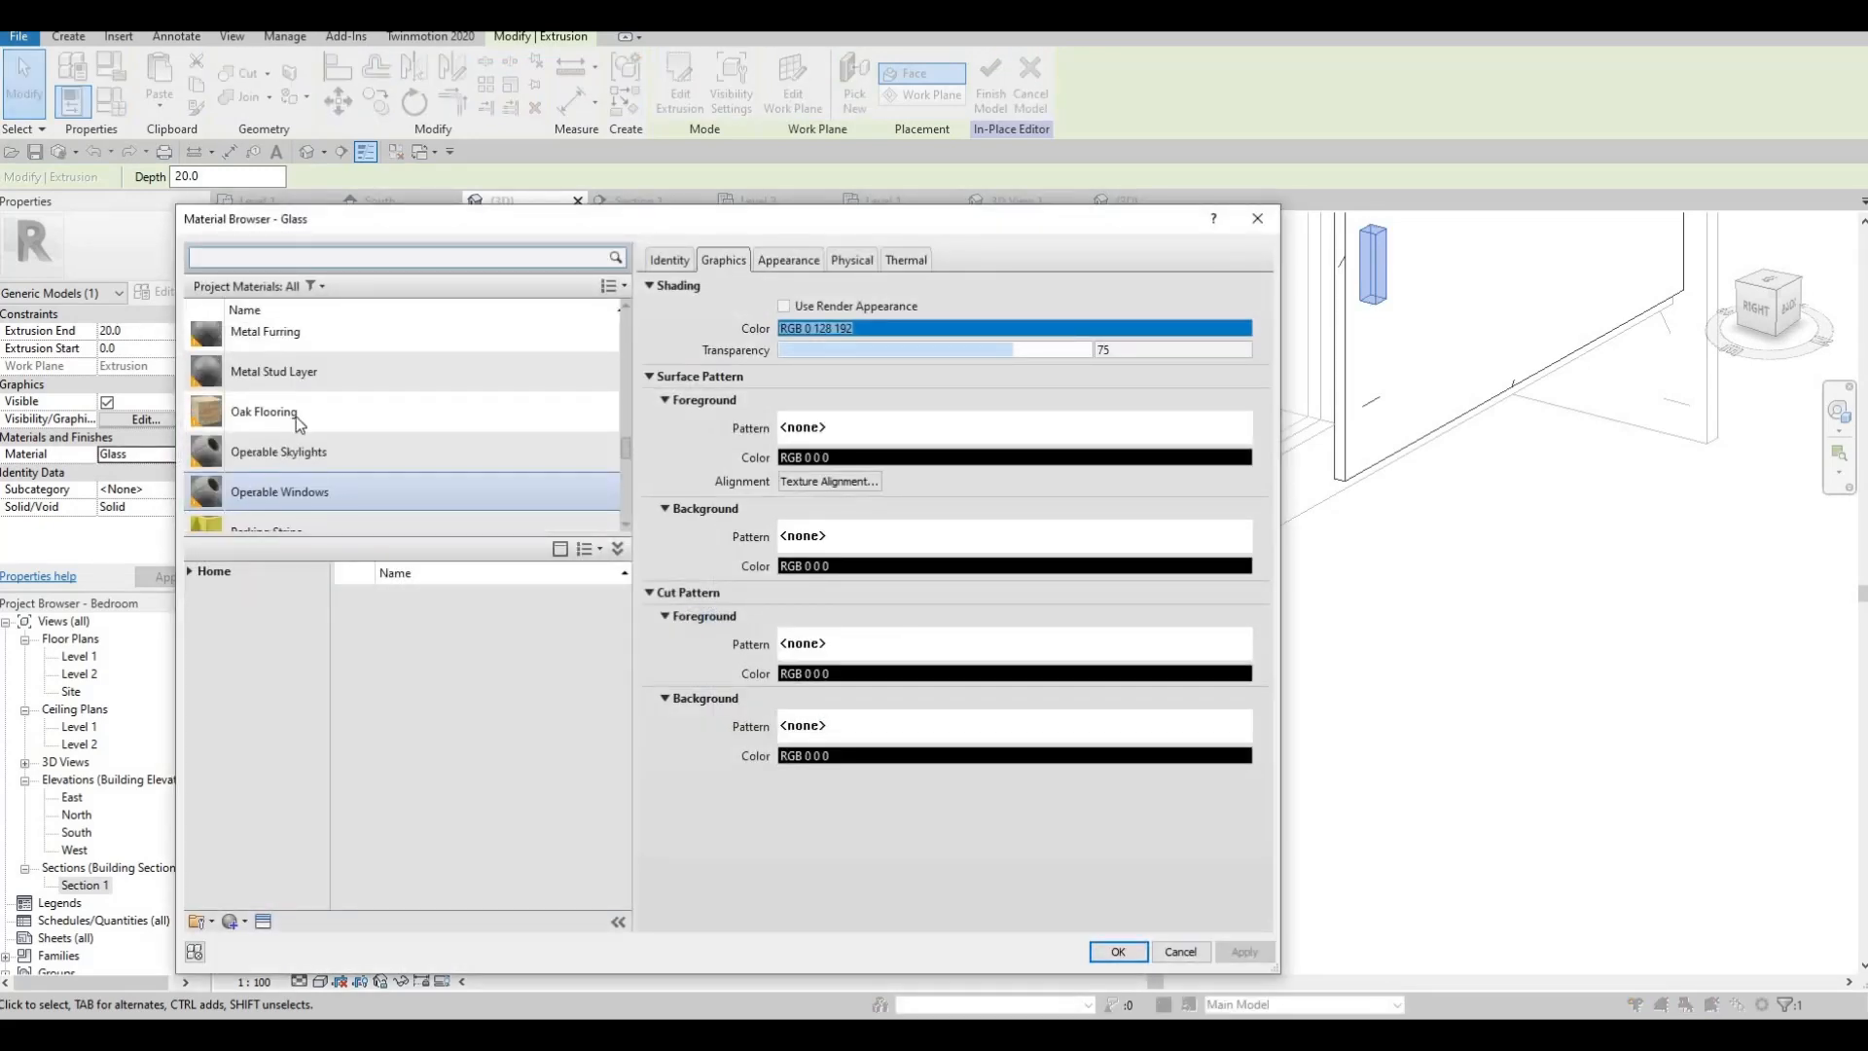
{"action": "left_click", "coordinate": [273, 410]}
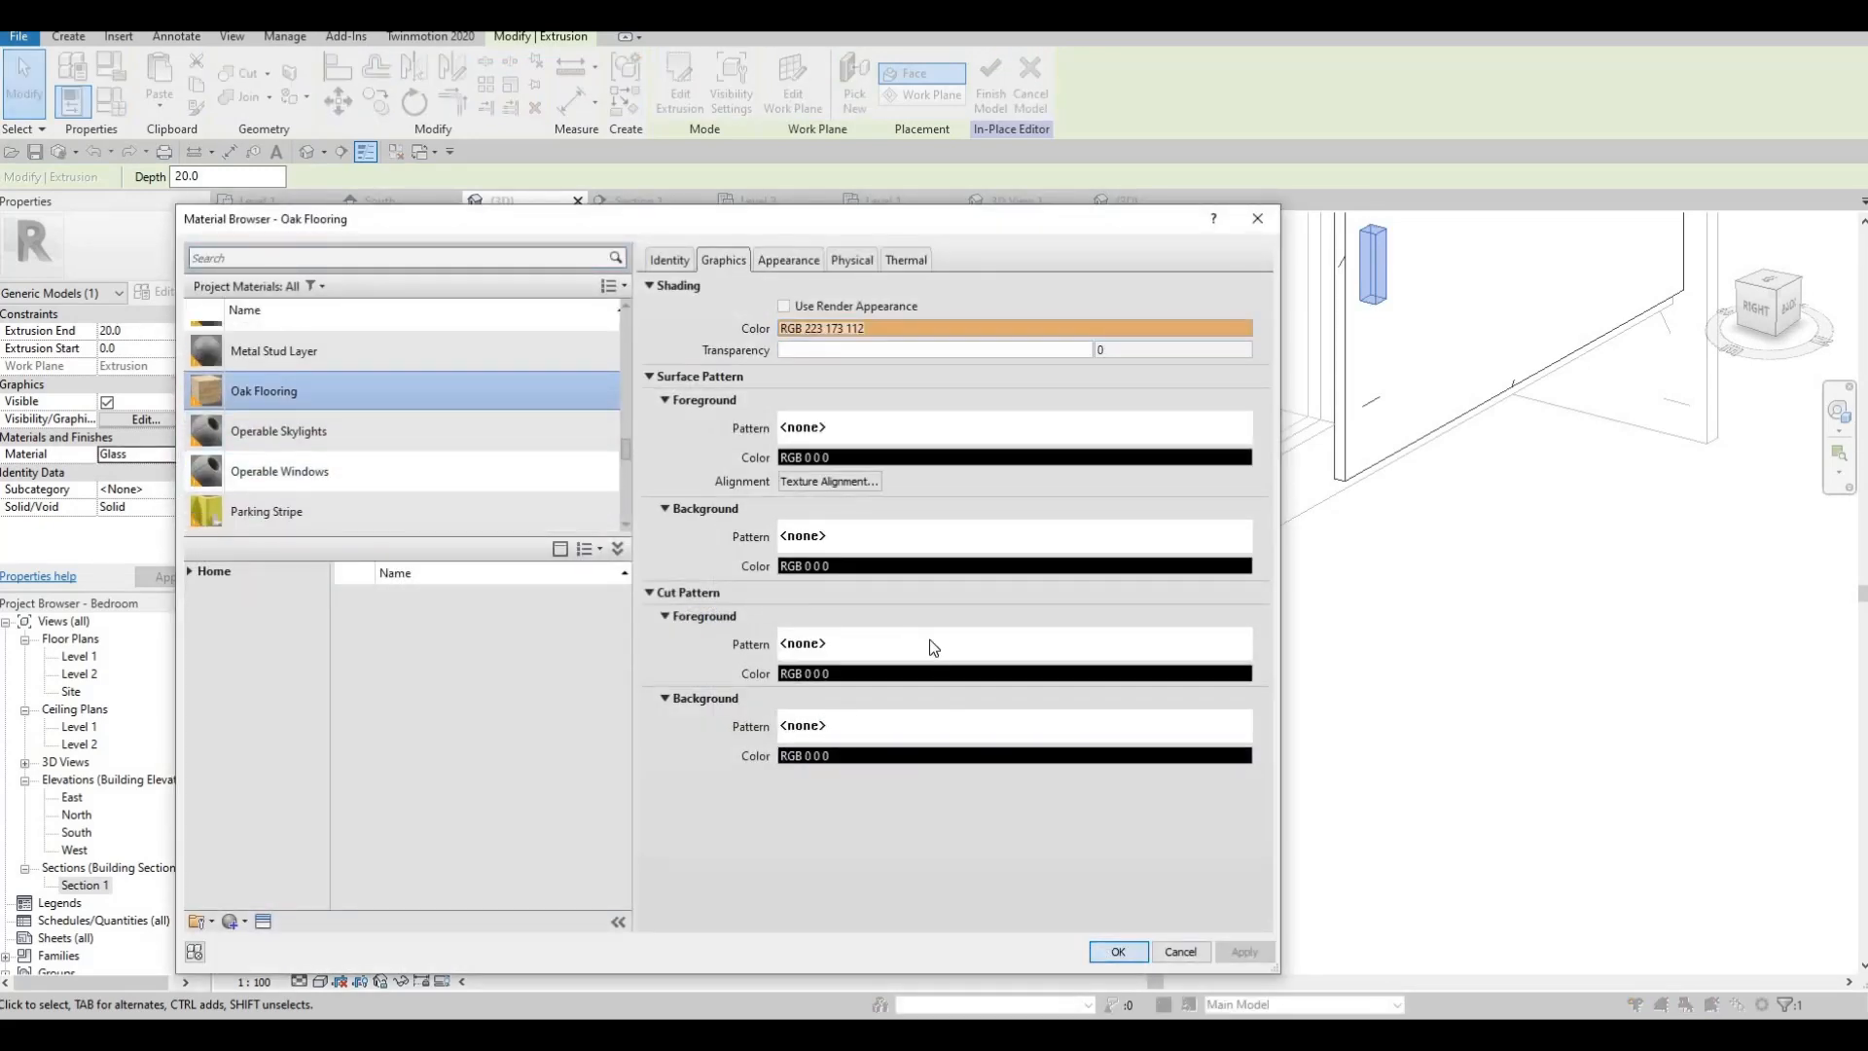
{"action": "key", "text": "Return"}
{"action": "key", "text": "Escape"}
{"action": "key", "text": "Escape"}
{"action": "scroll", "coordinate": [648, 713], "scroll_direction": "down", "scroll_amount": 2}
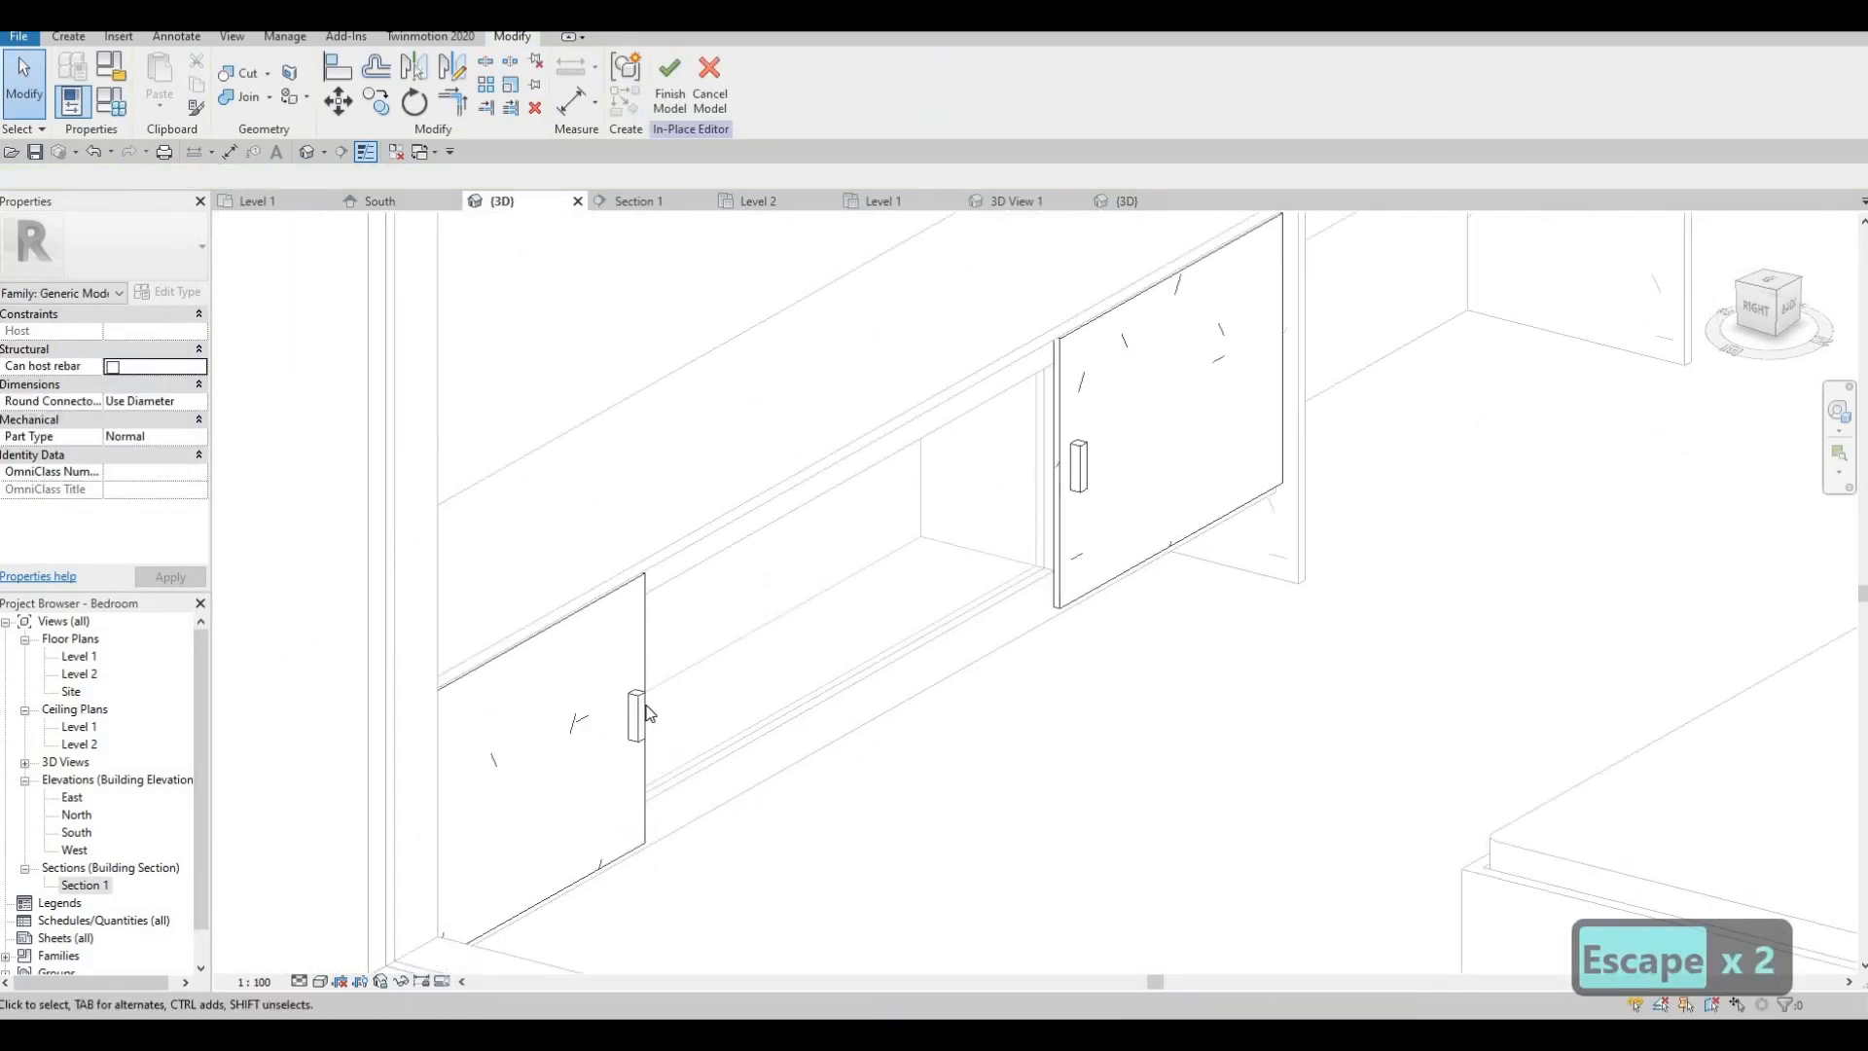
- Reduce the handle extrusion's end to 10 mm
{"action": "left_click", "coordinate": [637, 713]}
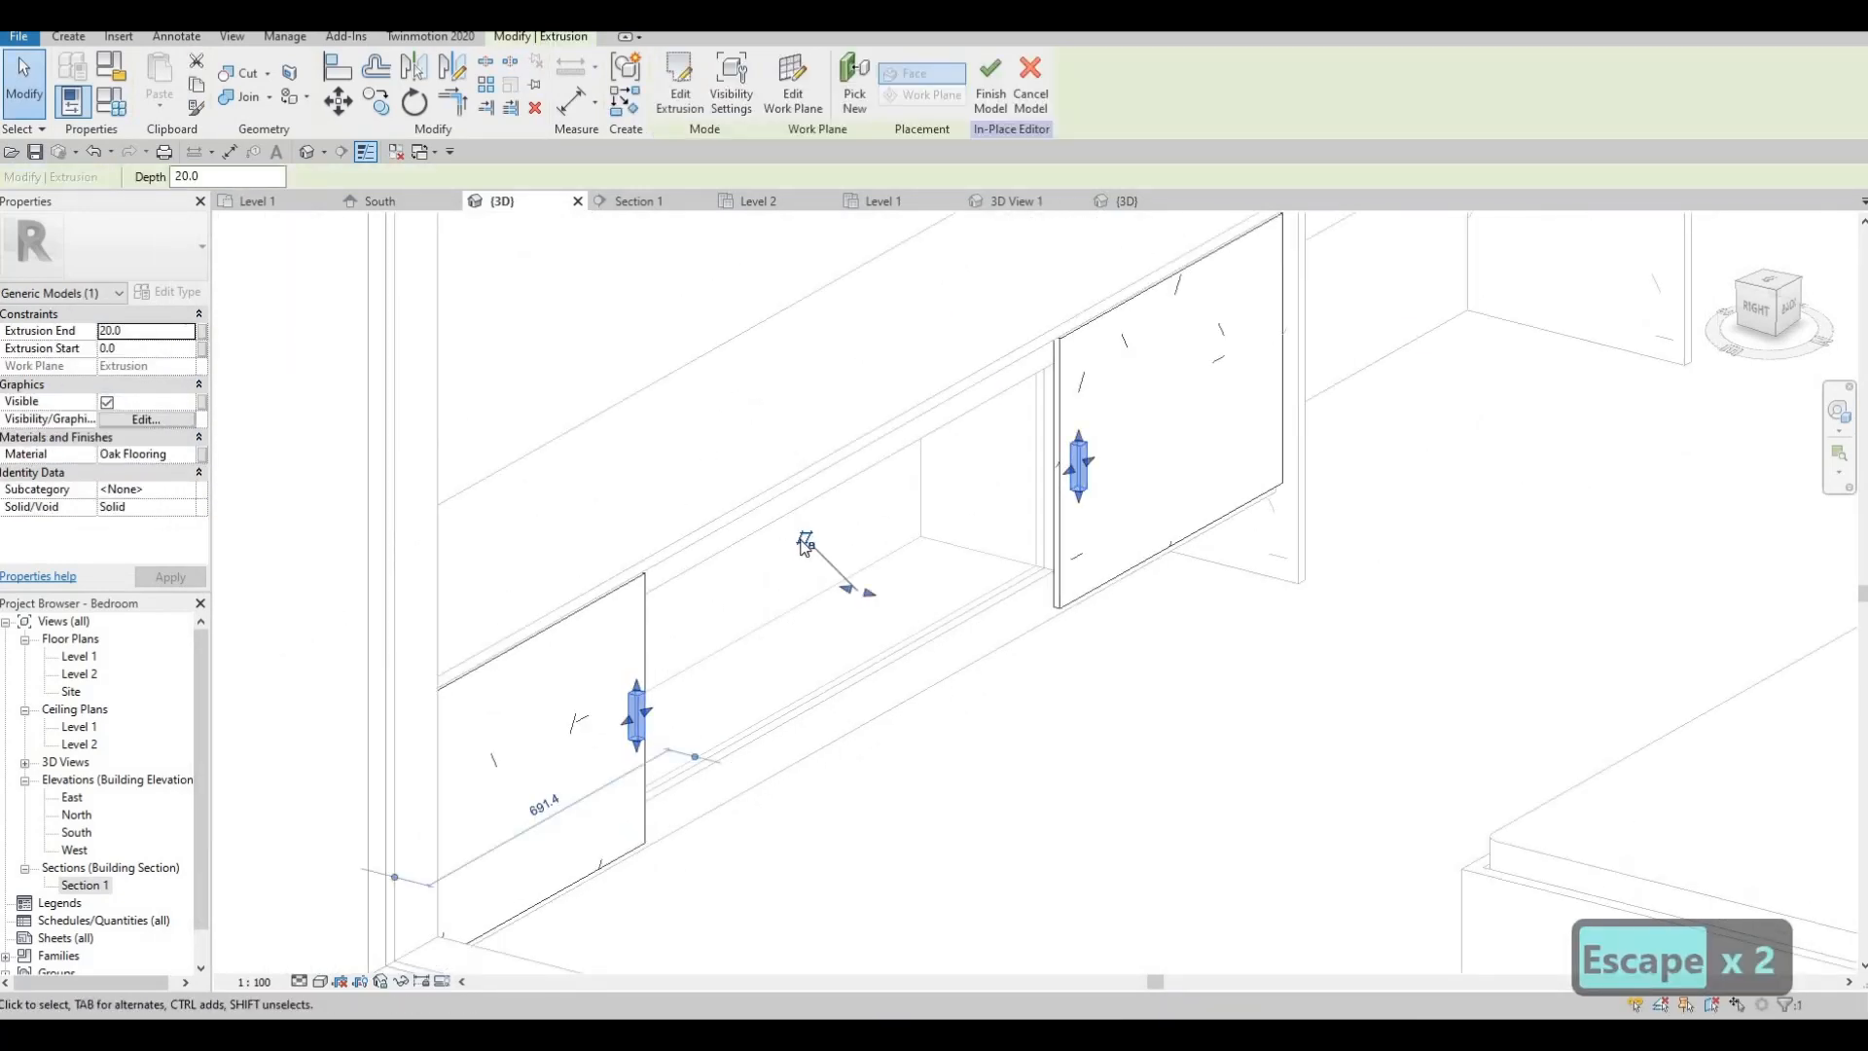
{"action": "scroll", "coordinate": [806, 542], "scroll_direction": "up", "scroll_amount": 1}
{"action": "double_click", "coordinate": [140, 331]}
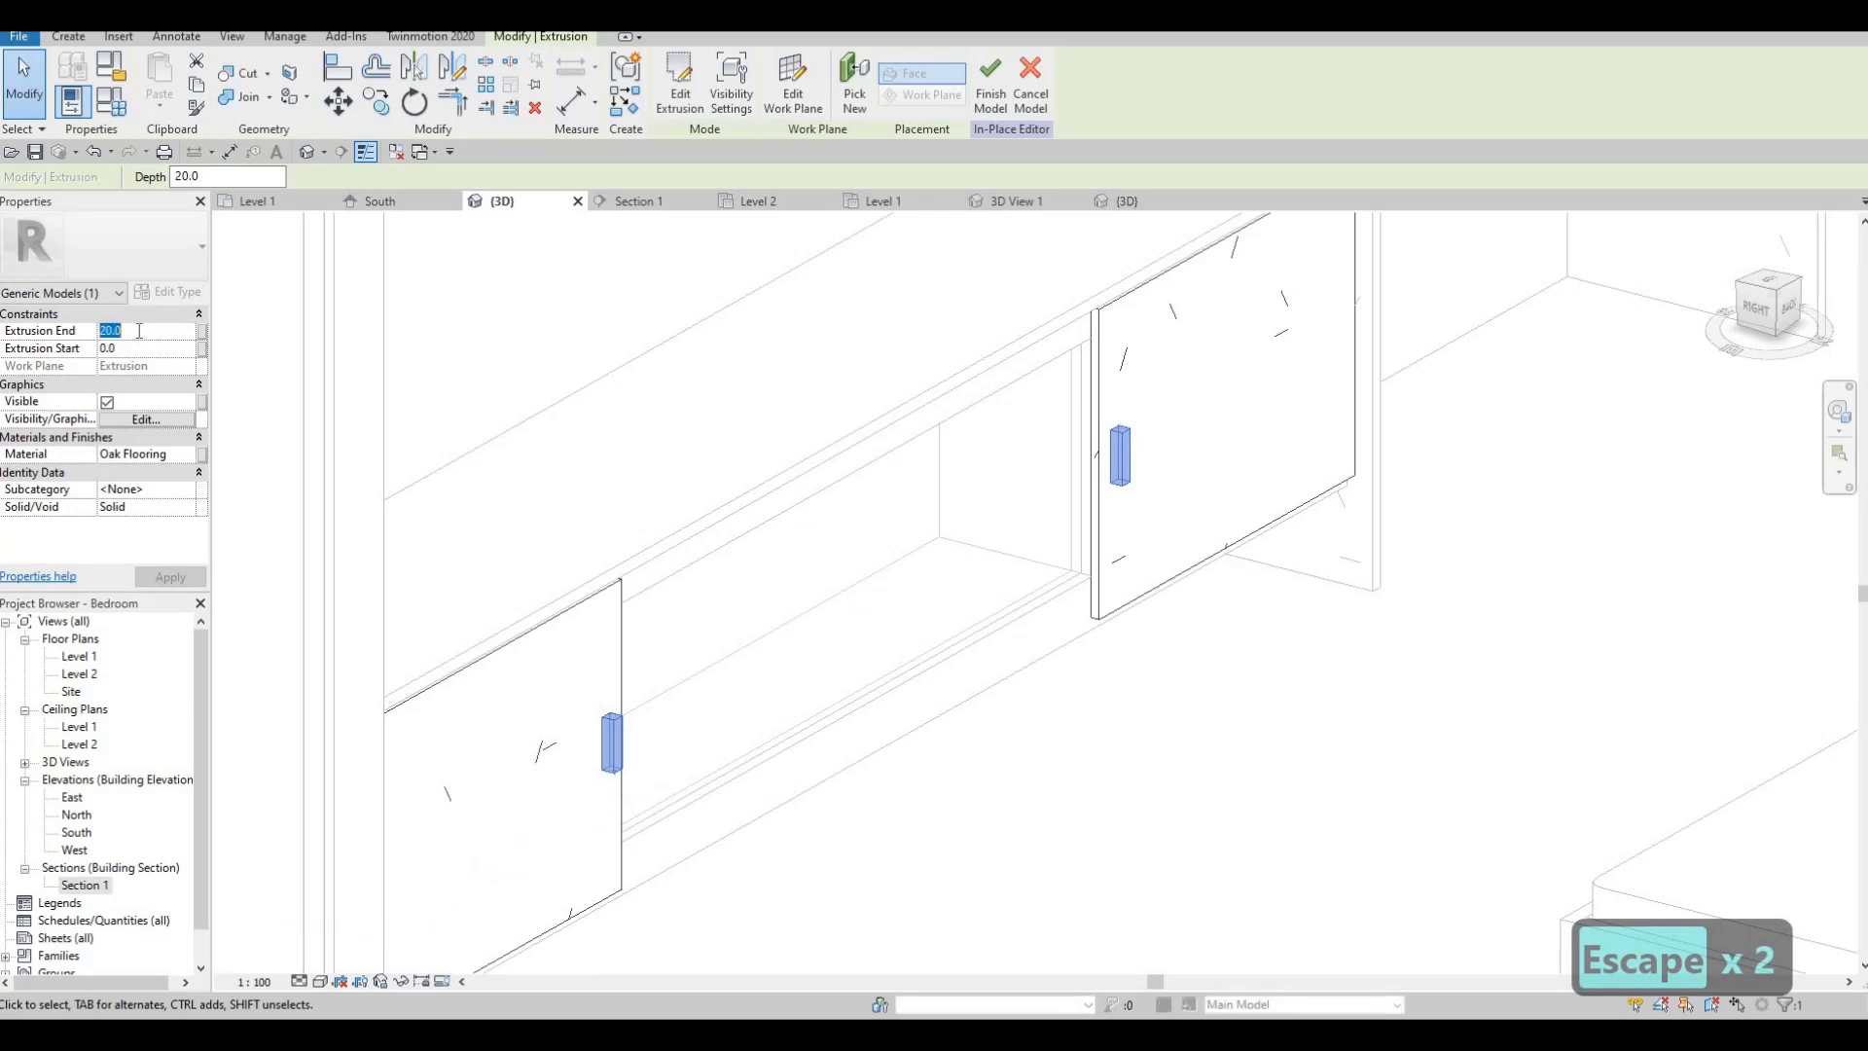
{"action": "type", "text": "10"}
{"action": "key", "text": "Return"}
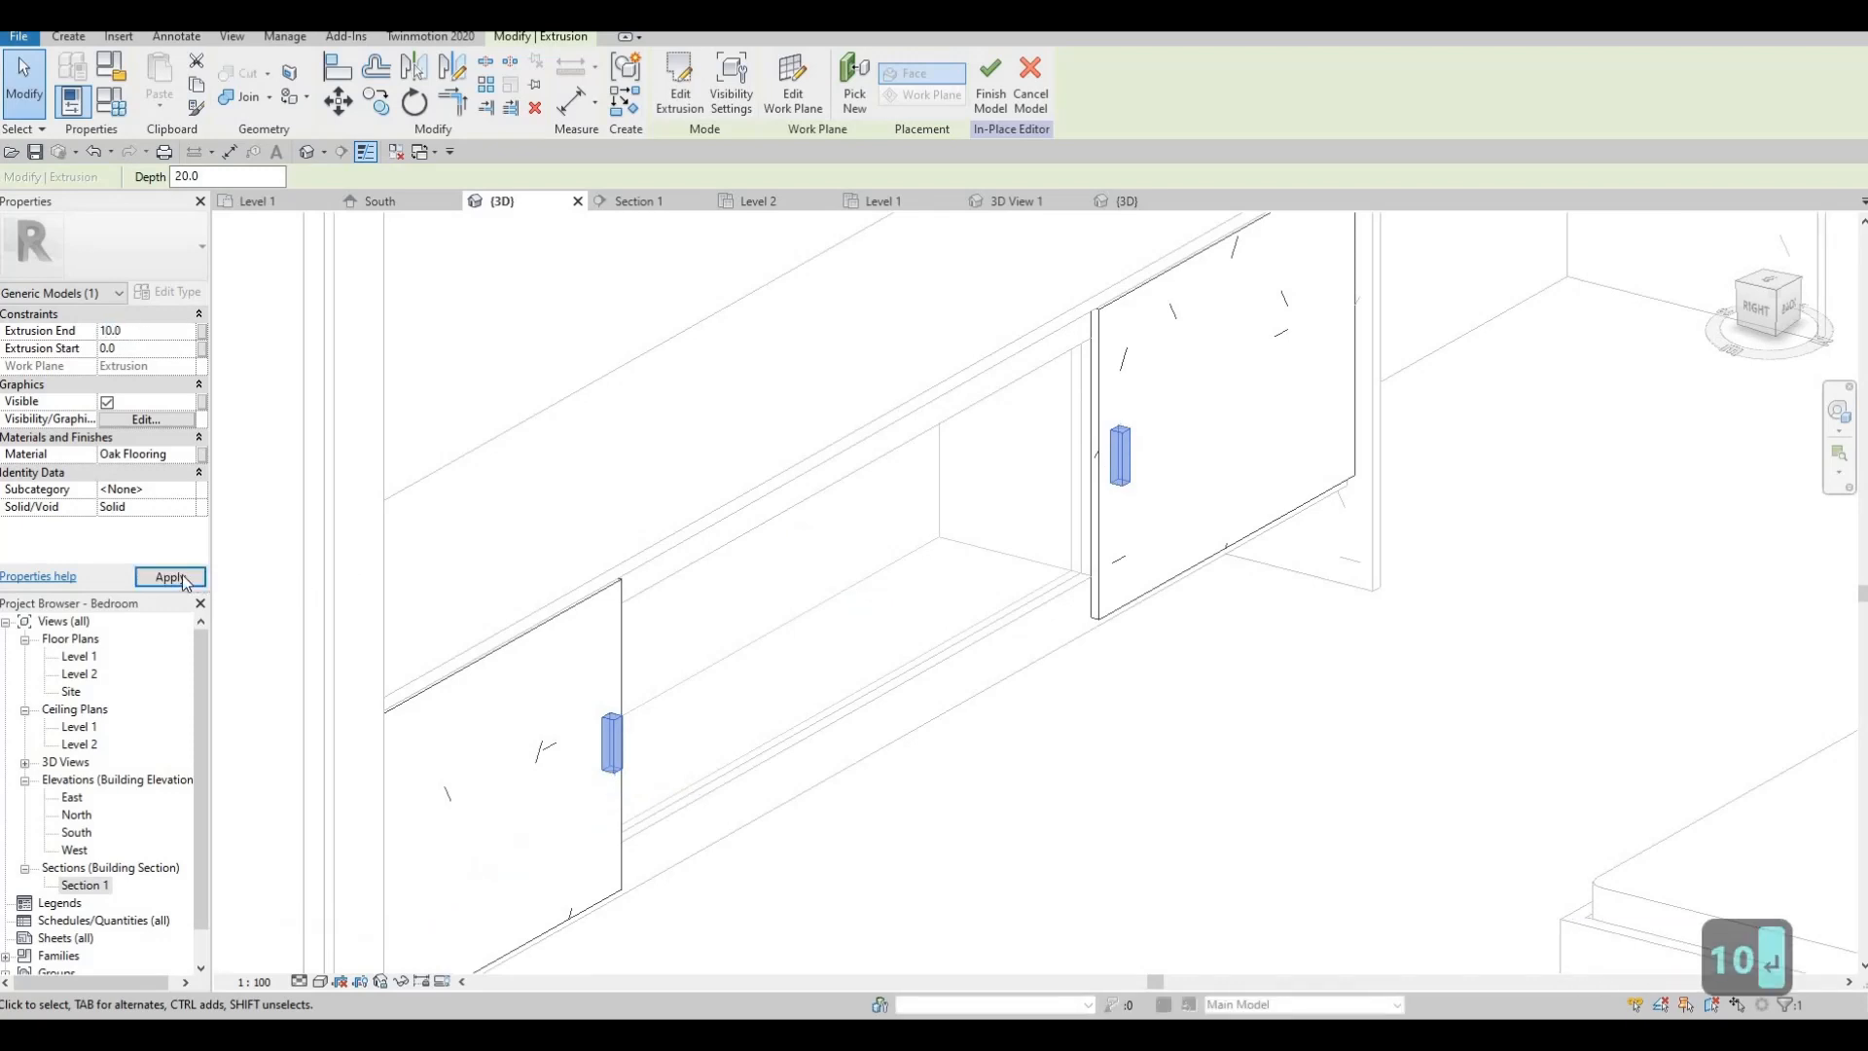
{"action": "key", "text": "Escape"}
{"action": "key", "text": "Escape"}
{"action": "scroll", "coordinate": [894, 661], "scroll_direction": "down", "scroll_amount": 1}
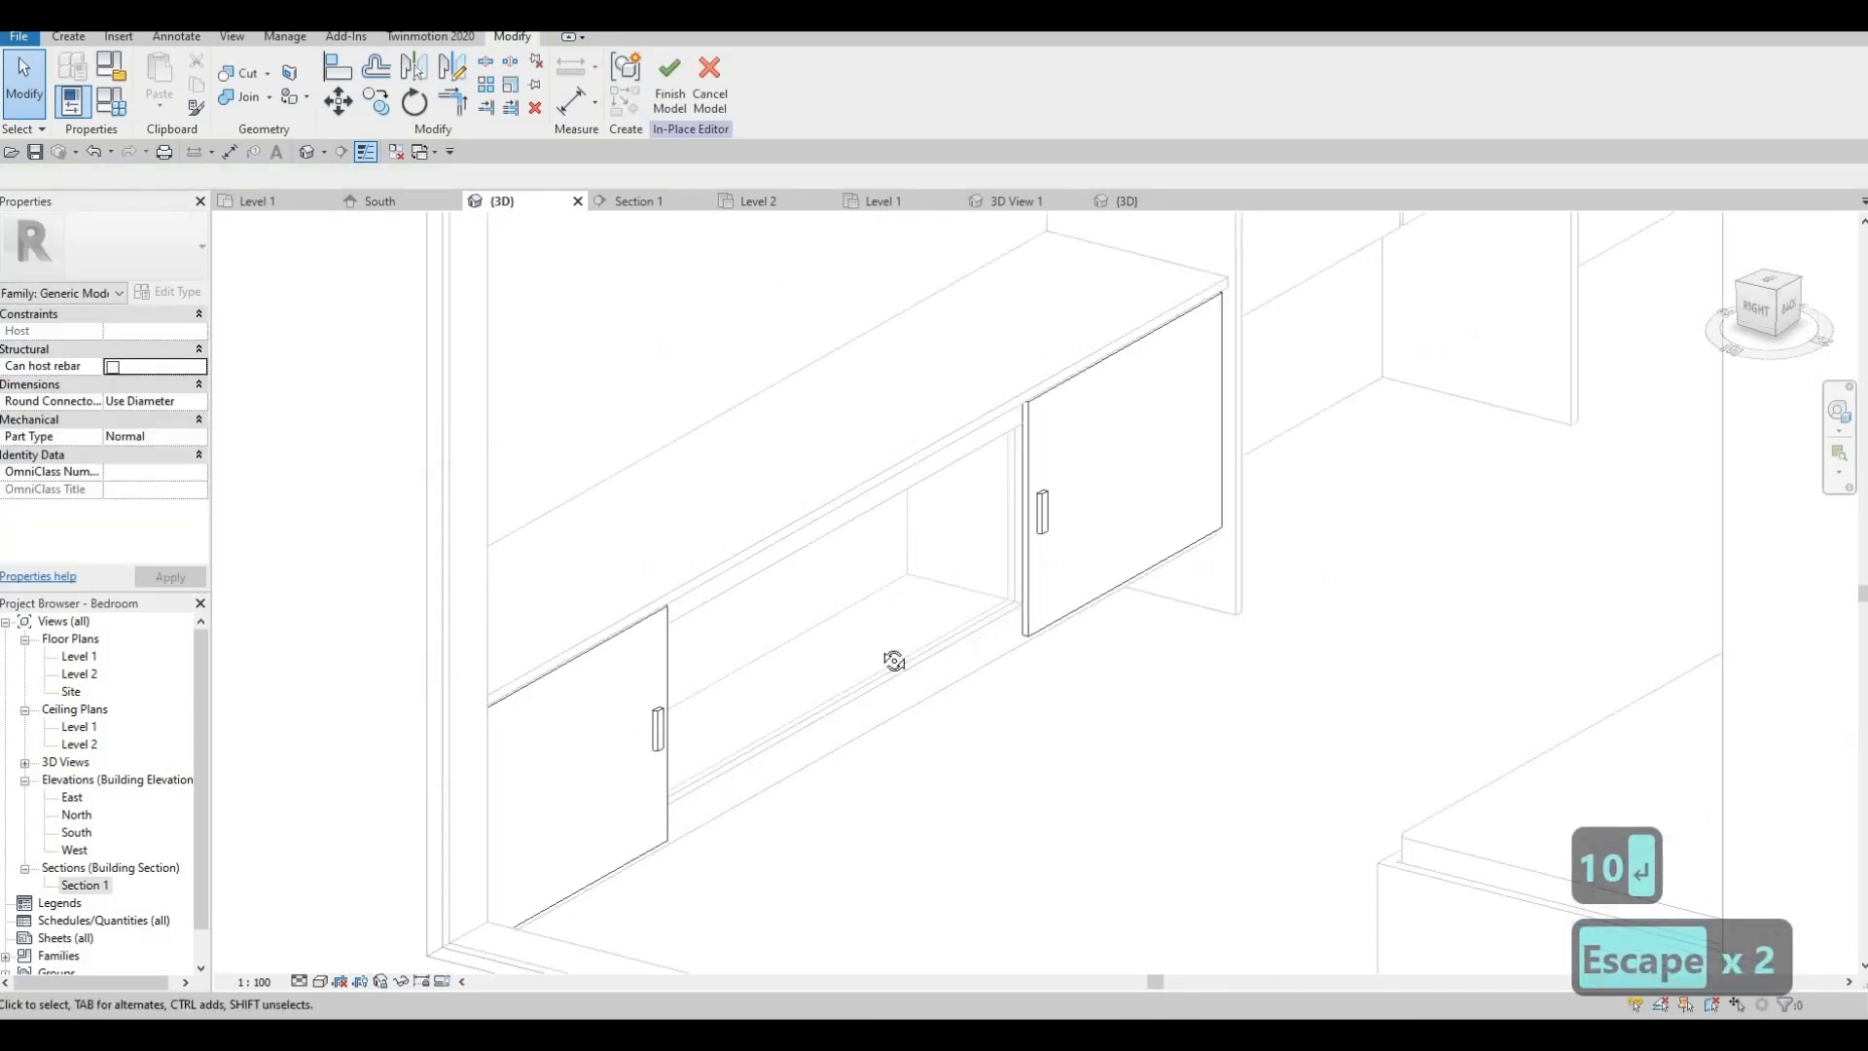
{"action": "middle_click_drag", "start_coordinate": [894, 661], "coordinate": [976, 571], "text": "shift"}
{"action": "scroll", "coordinate": [918, 517], "scroll_direction": "up", "scroll_amount": 3}
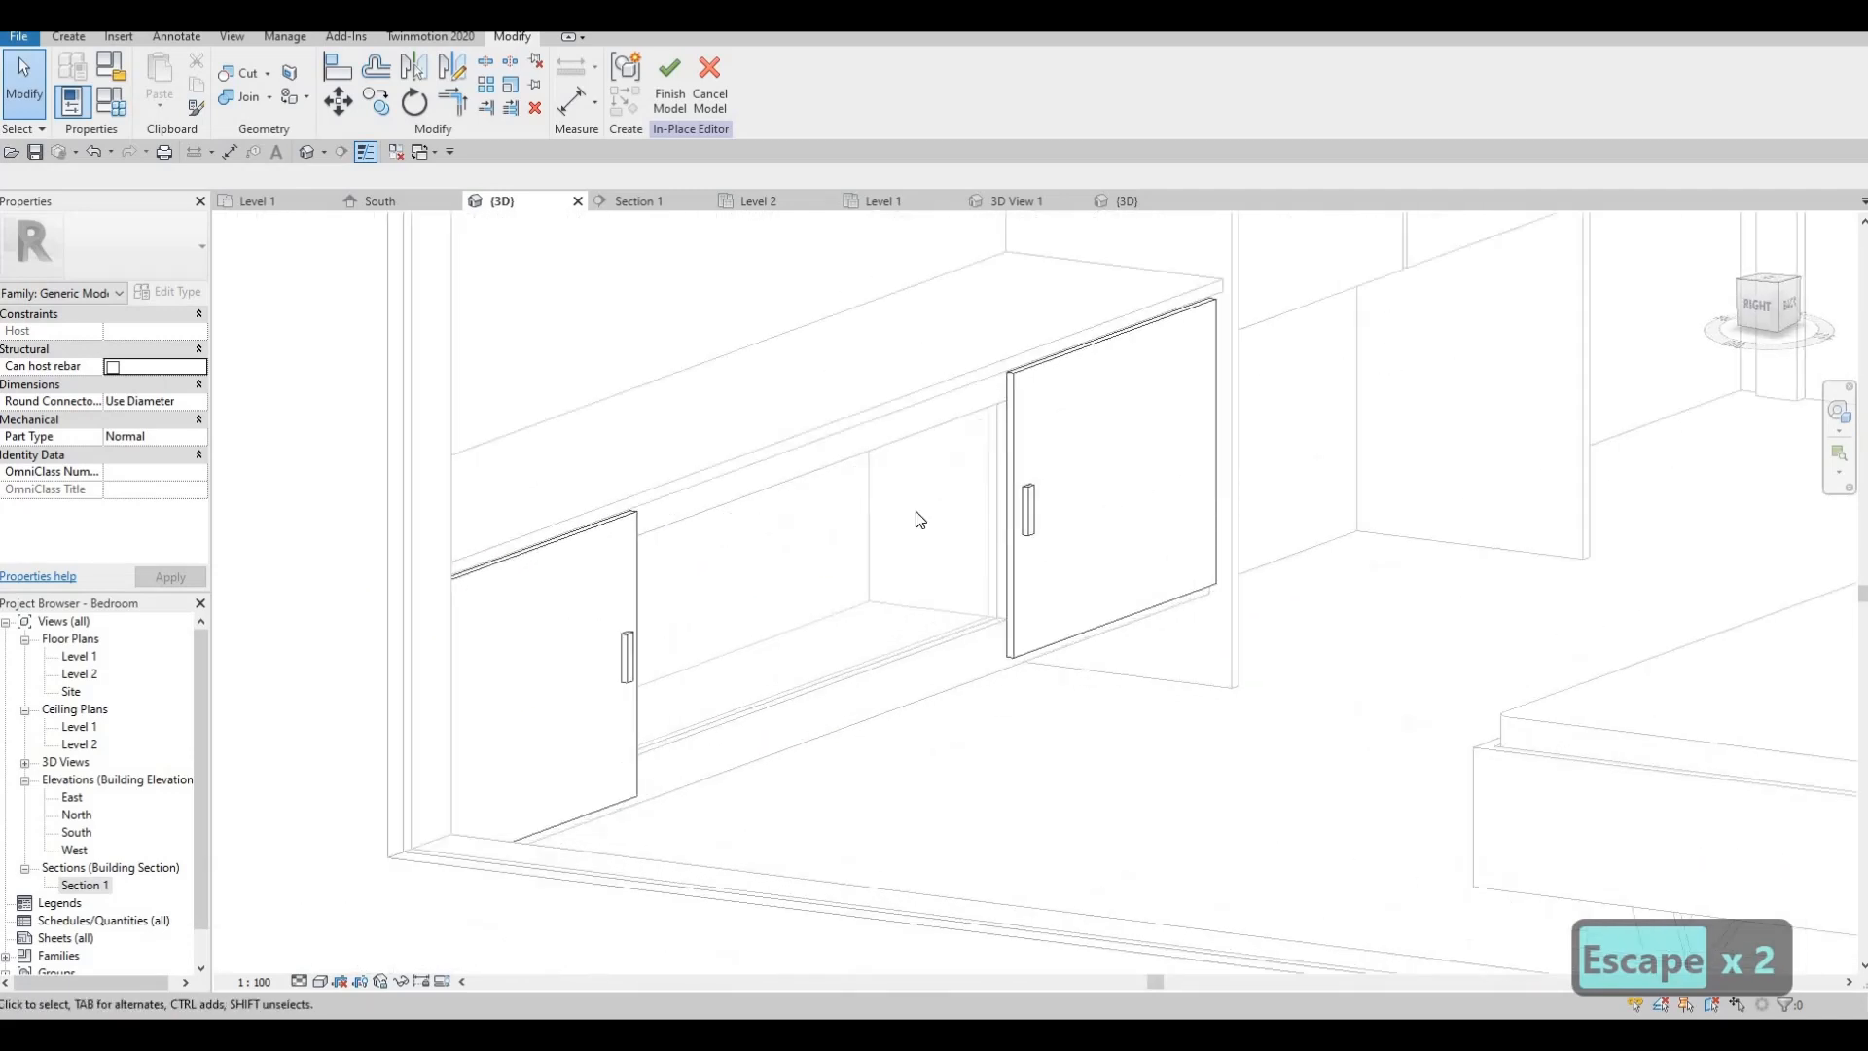
{"action": "key", "text": "Escape"}
{"action": "scroll", "coordinate": [1012, 443], "scroll_direction": "down", "scroll_amount": 2}
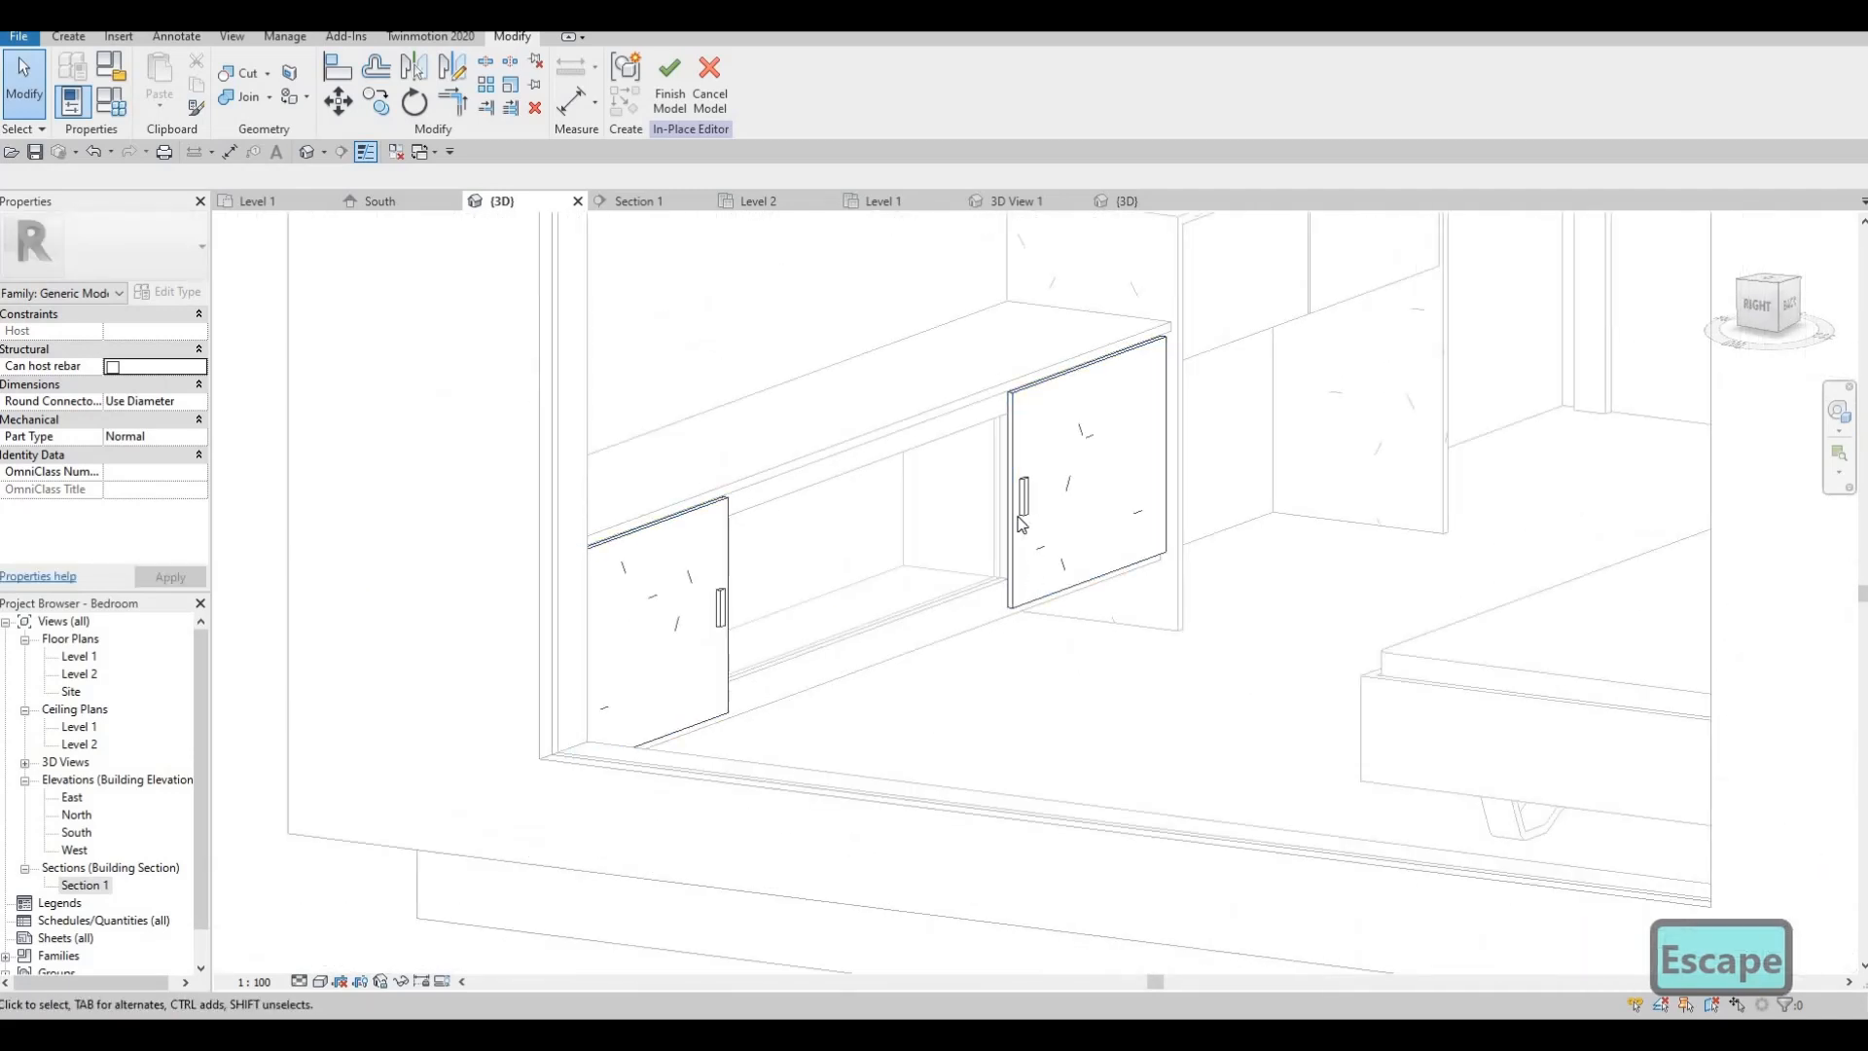
{"action": "middle_click_drag", "start_coordinate": [1035, 469], "coordinate": [1080, 623], "text": "shift"}
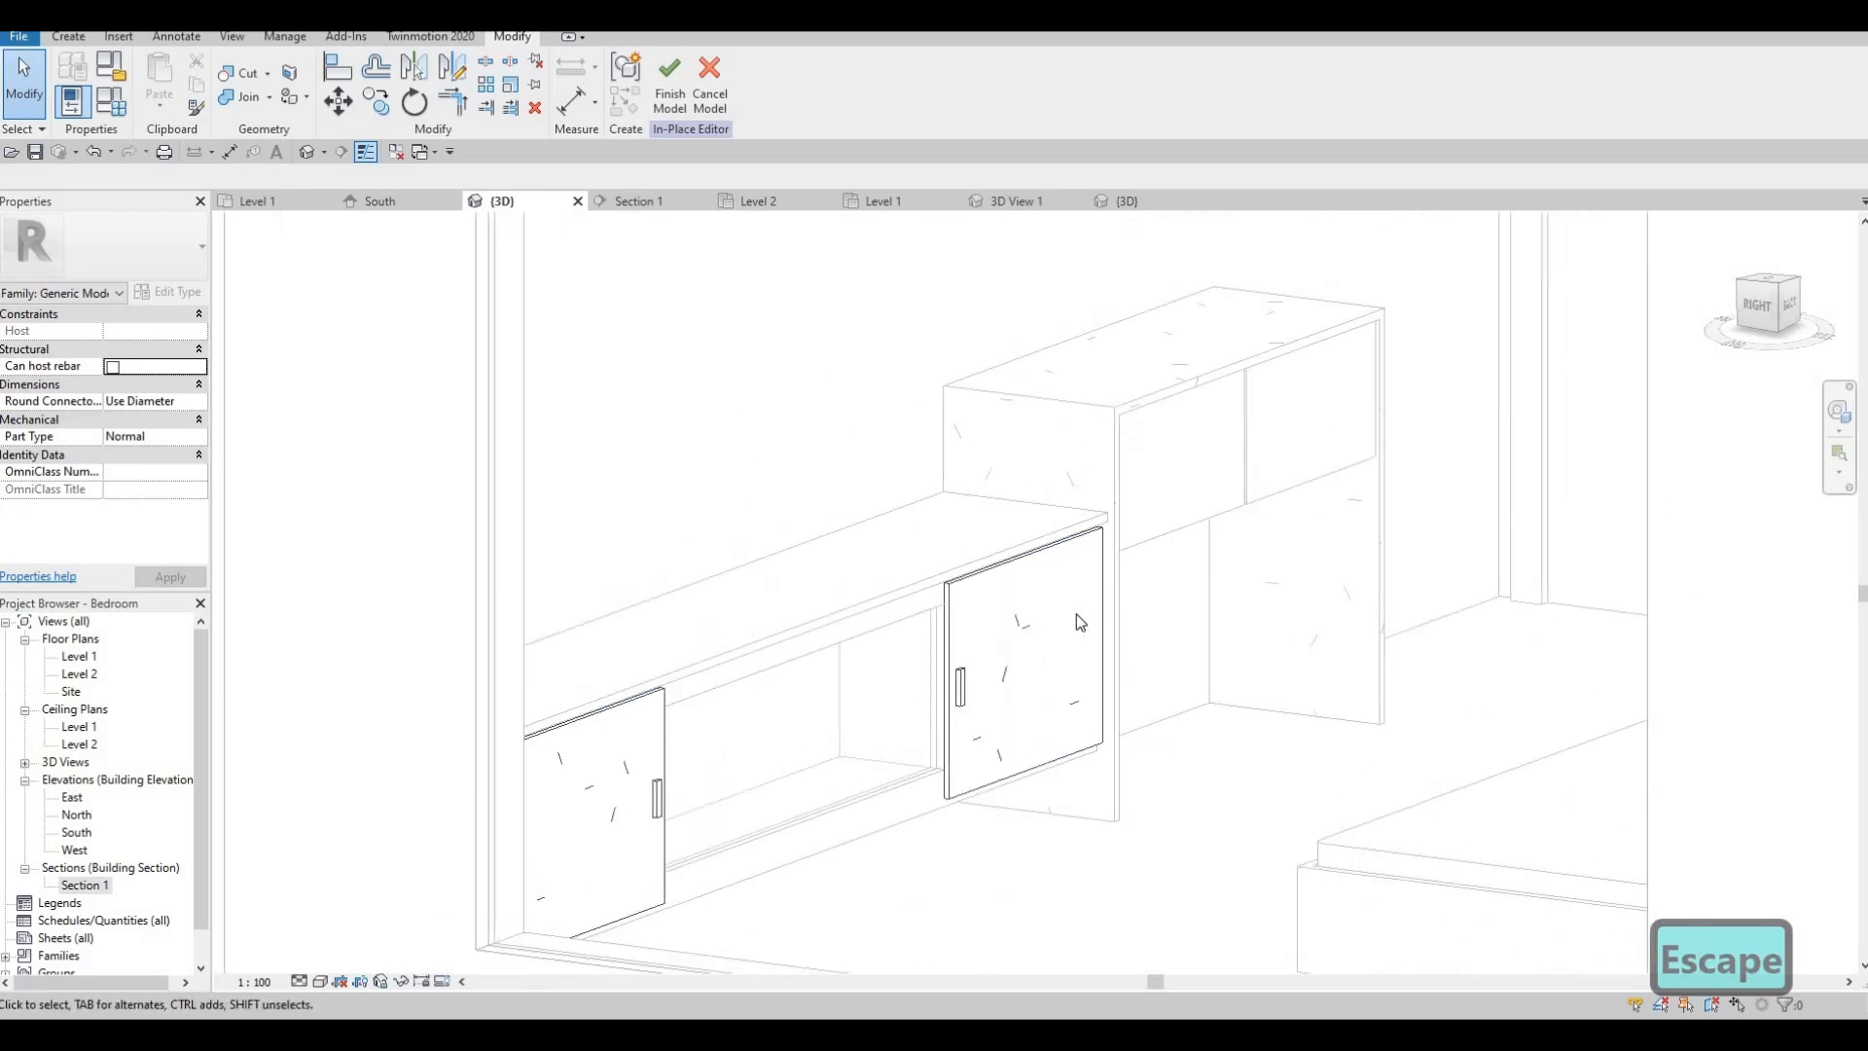
{"action": "scroll", "coordinate": [941, 568], "scroll_direction": "down", "scroll_amount": 2}
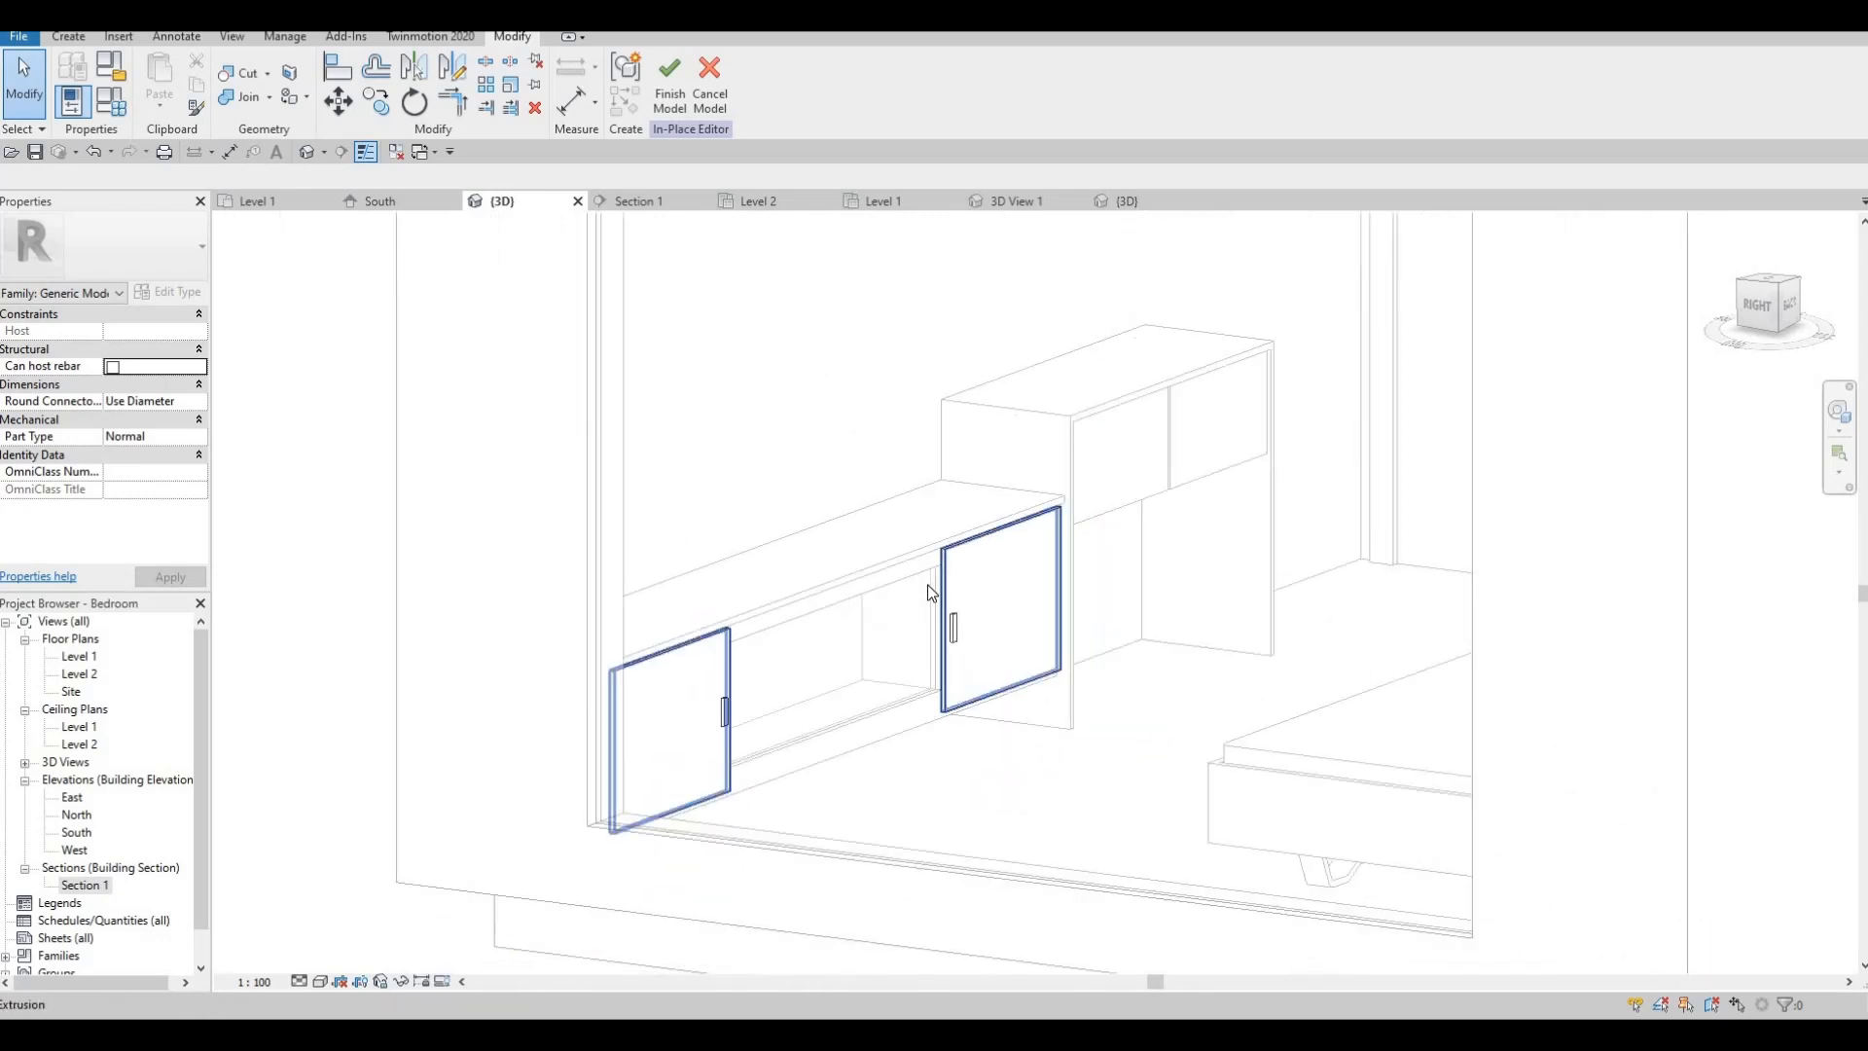
- Finish the in-place panel and handle model from the Section 1 view
{"action": "key", "text": "F1"}
{"action": "key", "text": "F1"}
{"action": "scroll", "coordinate": [957, 689], "scroll_direction": "down", "scroll_amount": 2}
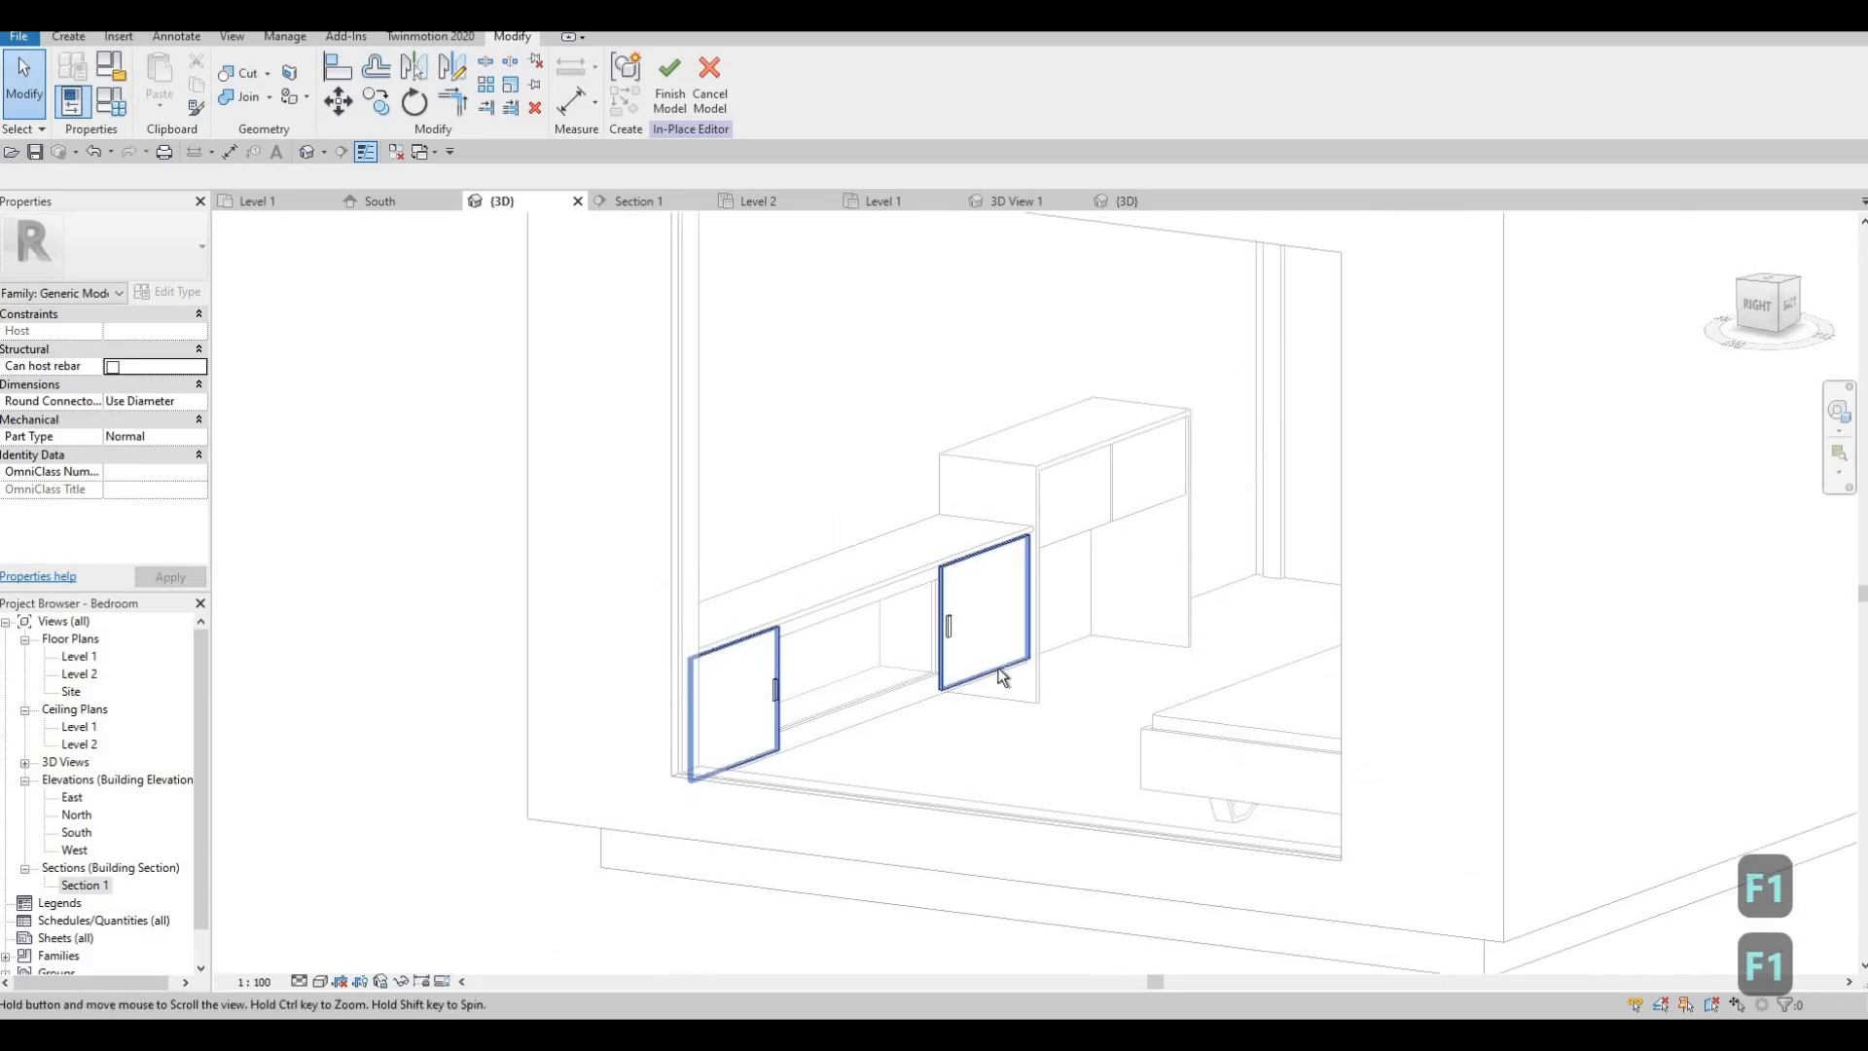
{"action": "middle_click_drag", "start_coordinate": [1001, 675], "coordinate": [991, 723]}
{"action": "middle_click_drag", "start_coordinate": [1151, 597], "coordinate": [839, 505], "text": "shift"}
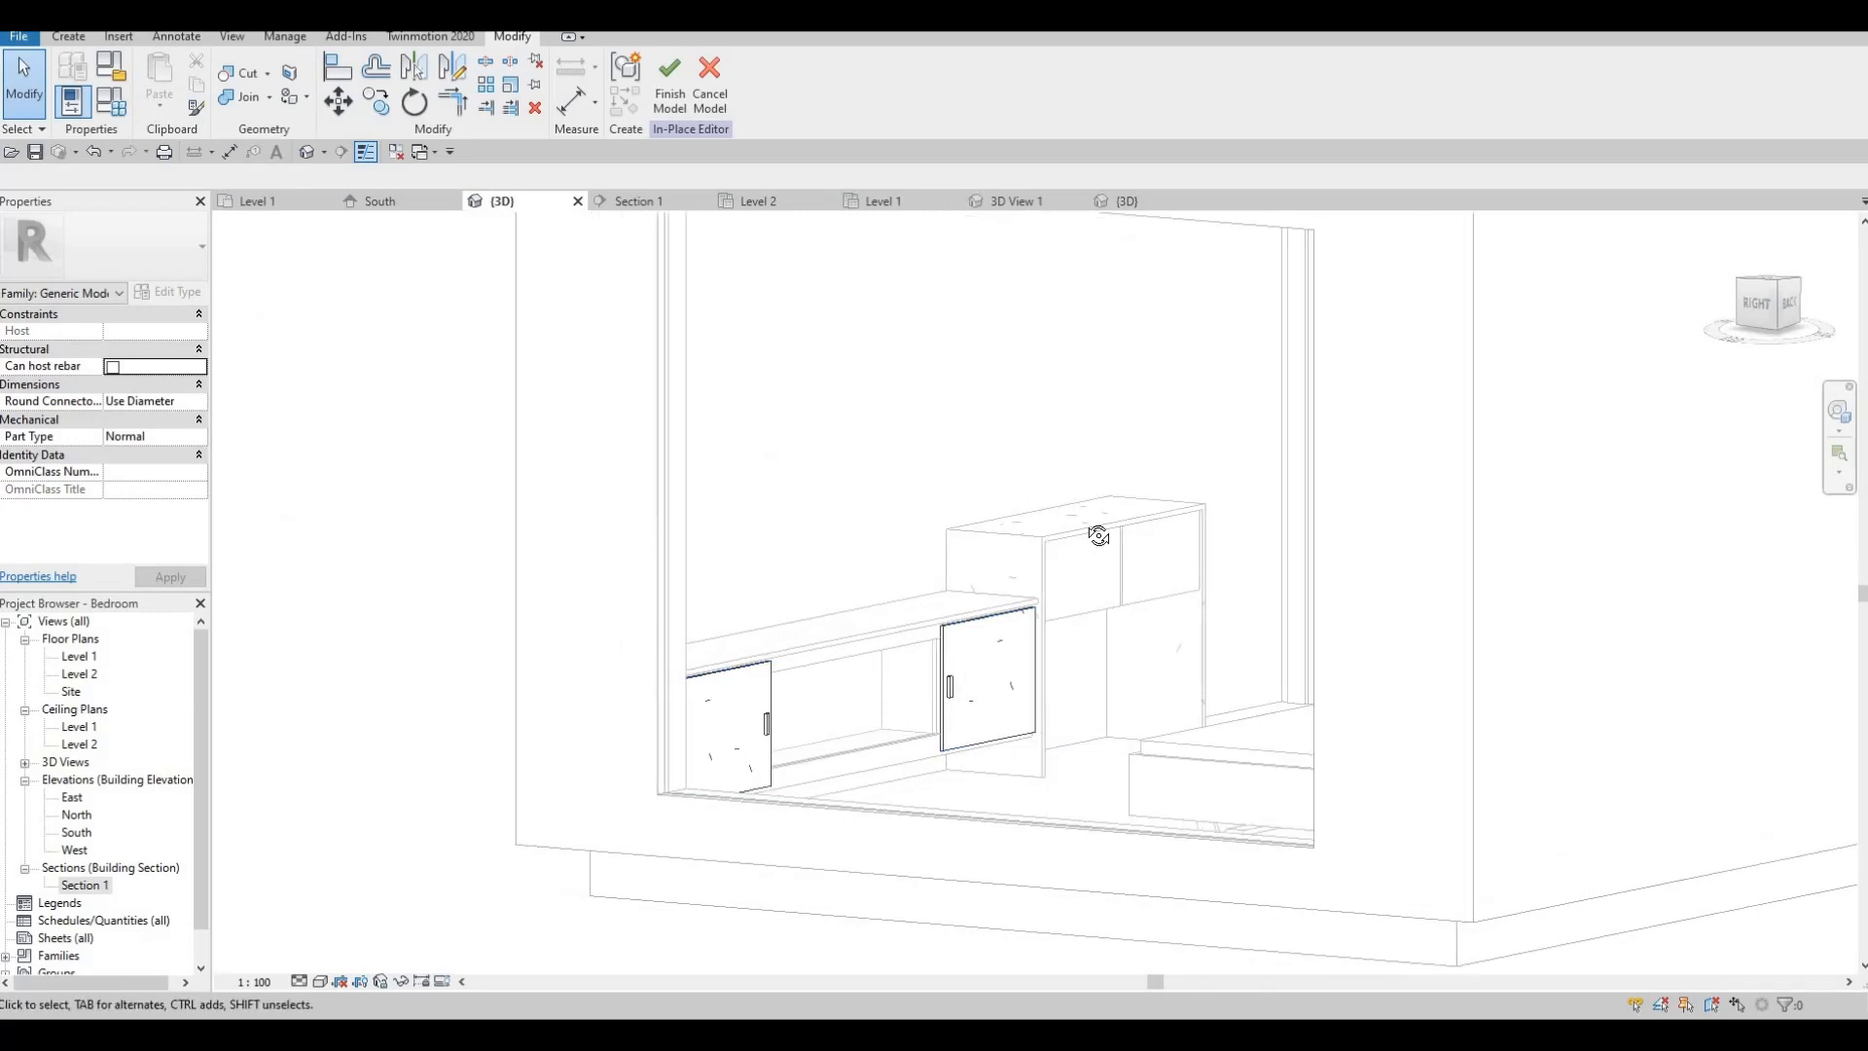
{"action": "middle_click_drag", "start_coordinate": [1099, 536], "coordinate": [1082, 510], "text": "shift"}
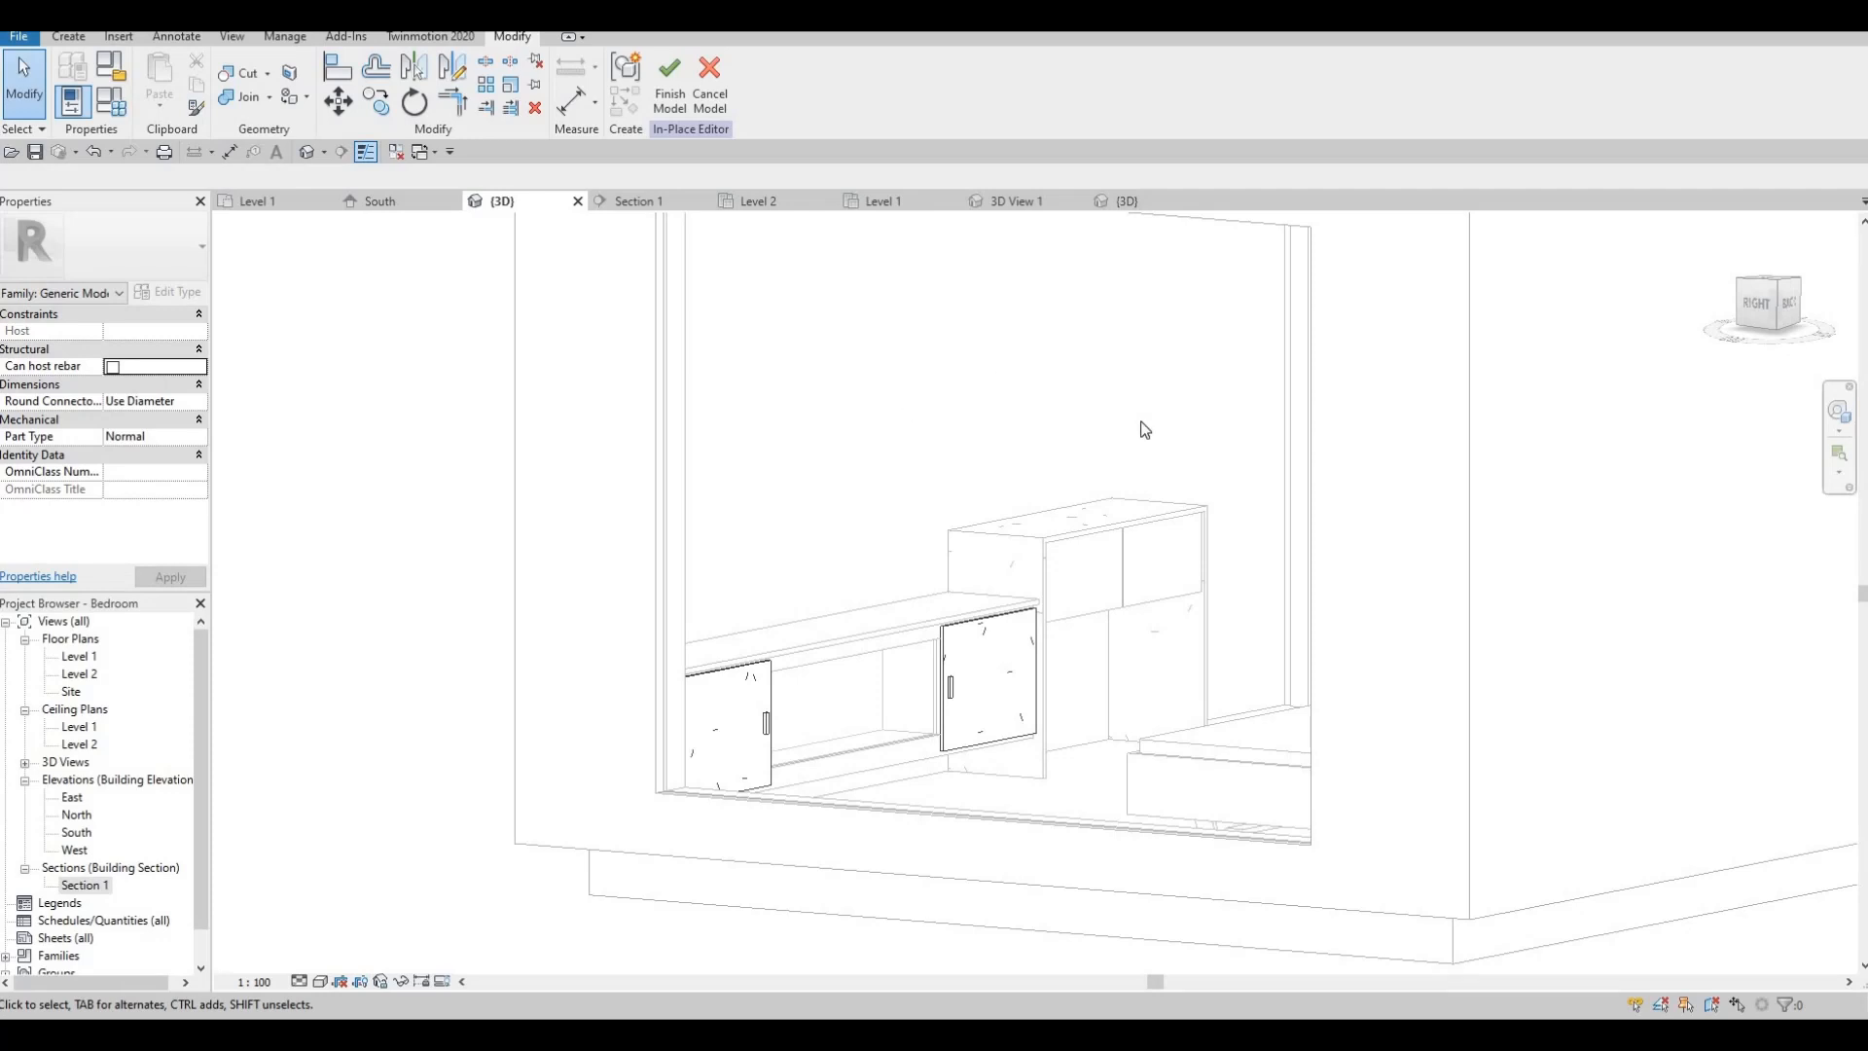
{"action": "double_click", "coordinate": [86, 888]}
{"action": "scroll", "coordinate": [855, 521], "scroll_direction": "down", "scroll_amount": 3}
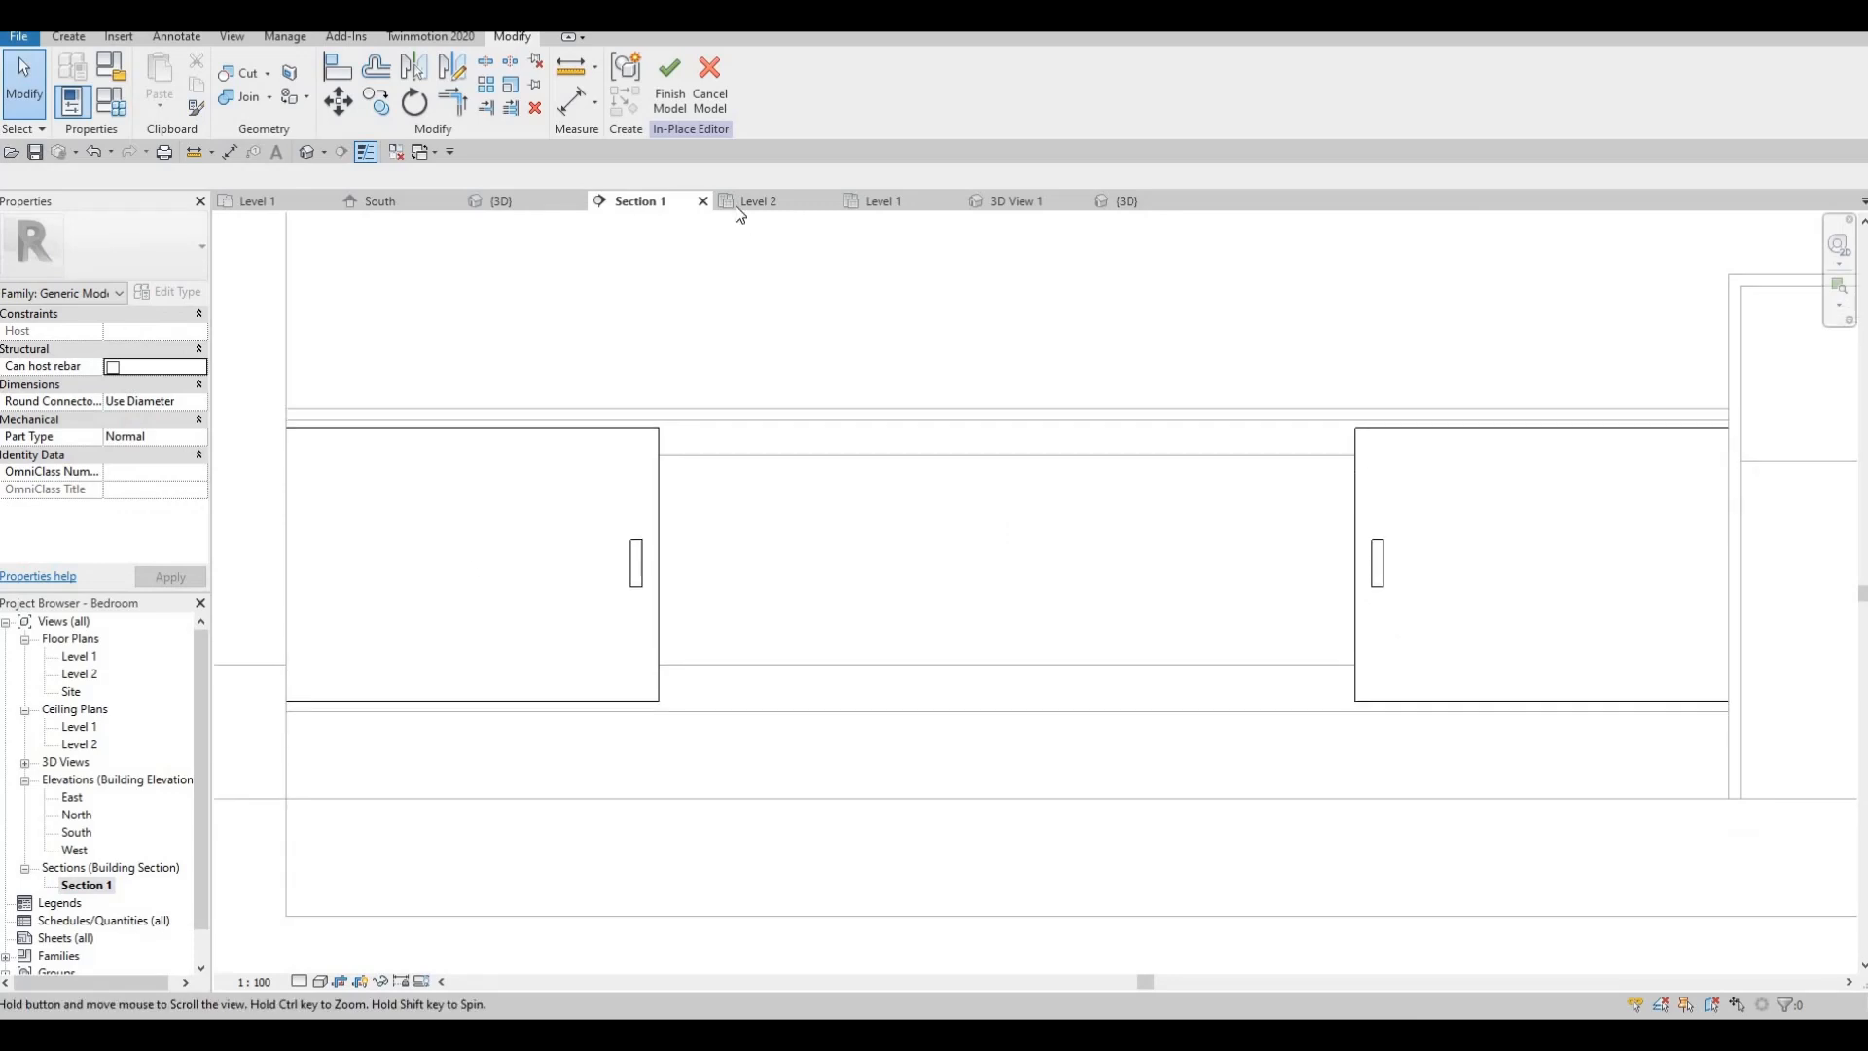
{"action": "left_click", "coordinate": [672, 97]}
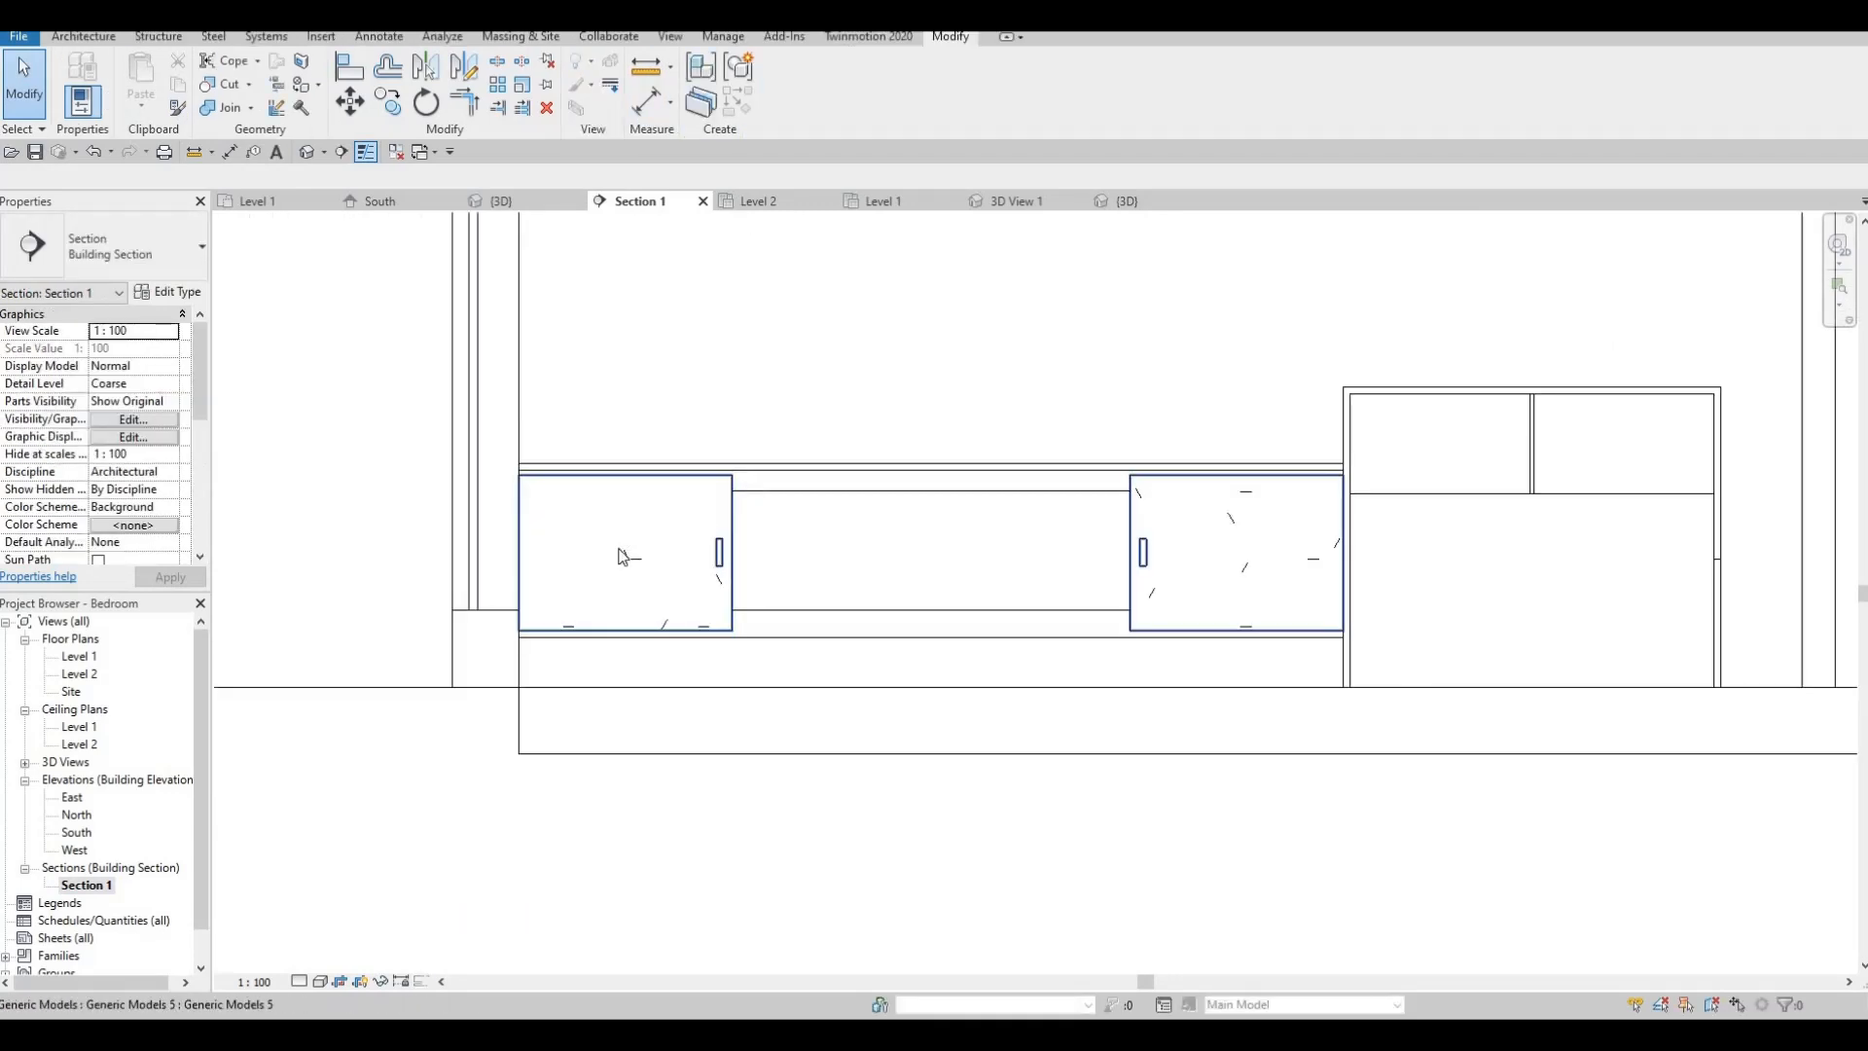
{"action": "middle_click_drag", "start_coordinate": [622, 545], "coordinate": [264, 250]}
{"action": "scroll", "coordinate": [265, 250], "scroll_direction": "down", "scroll_amount": 1}
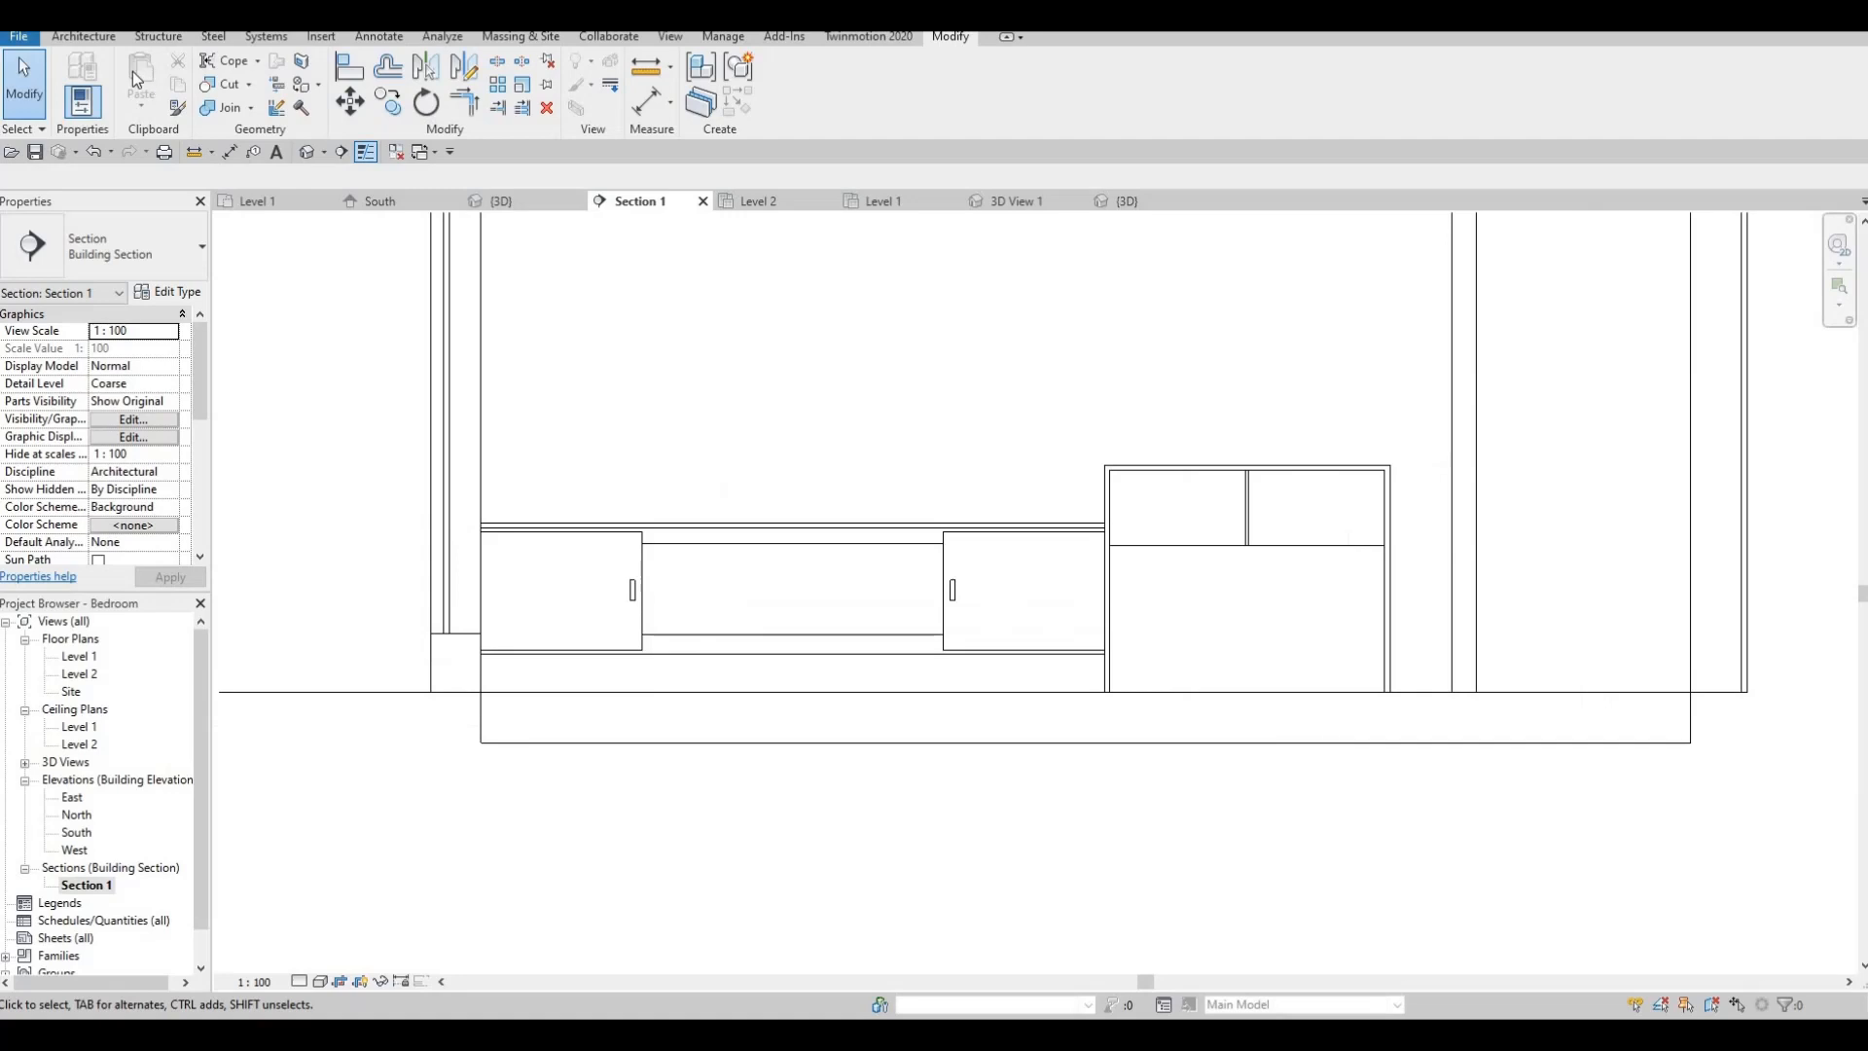
- Start a new in-place model in the Generic Models category from the Section 1 view
{"action": "left_click", "coordinate": [86, 37]}
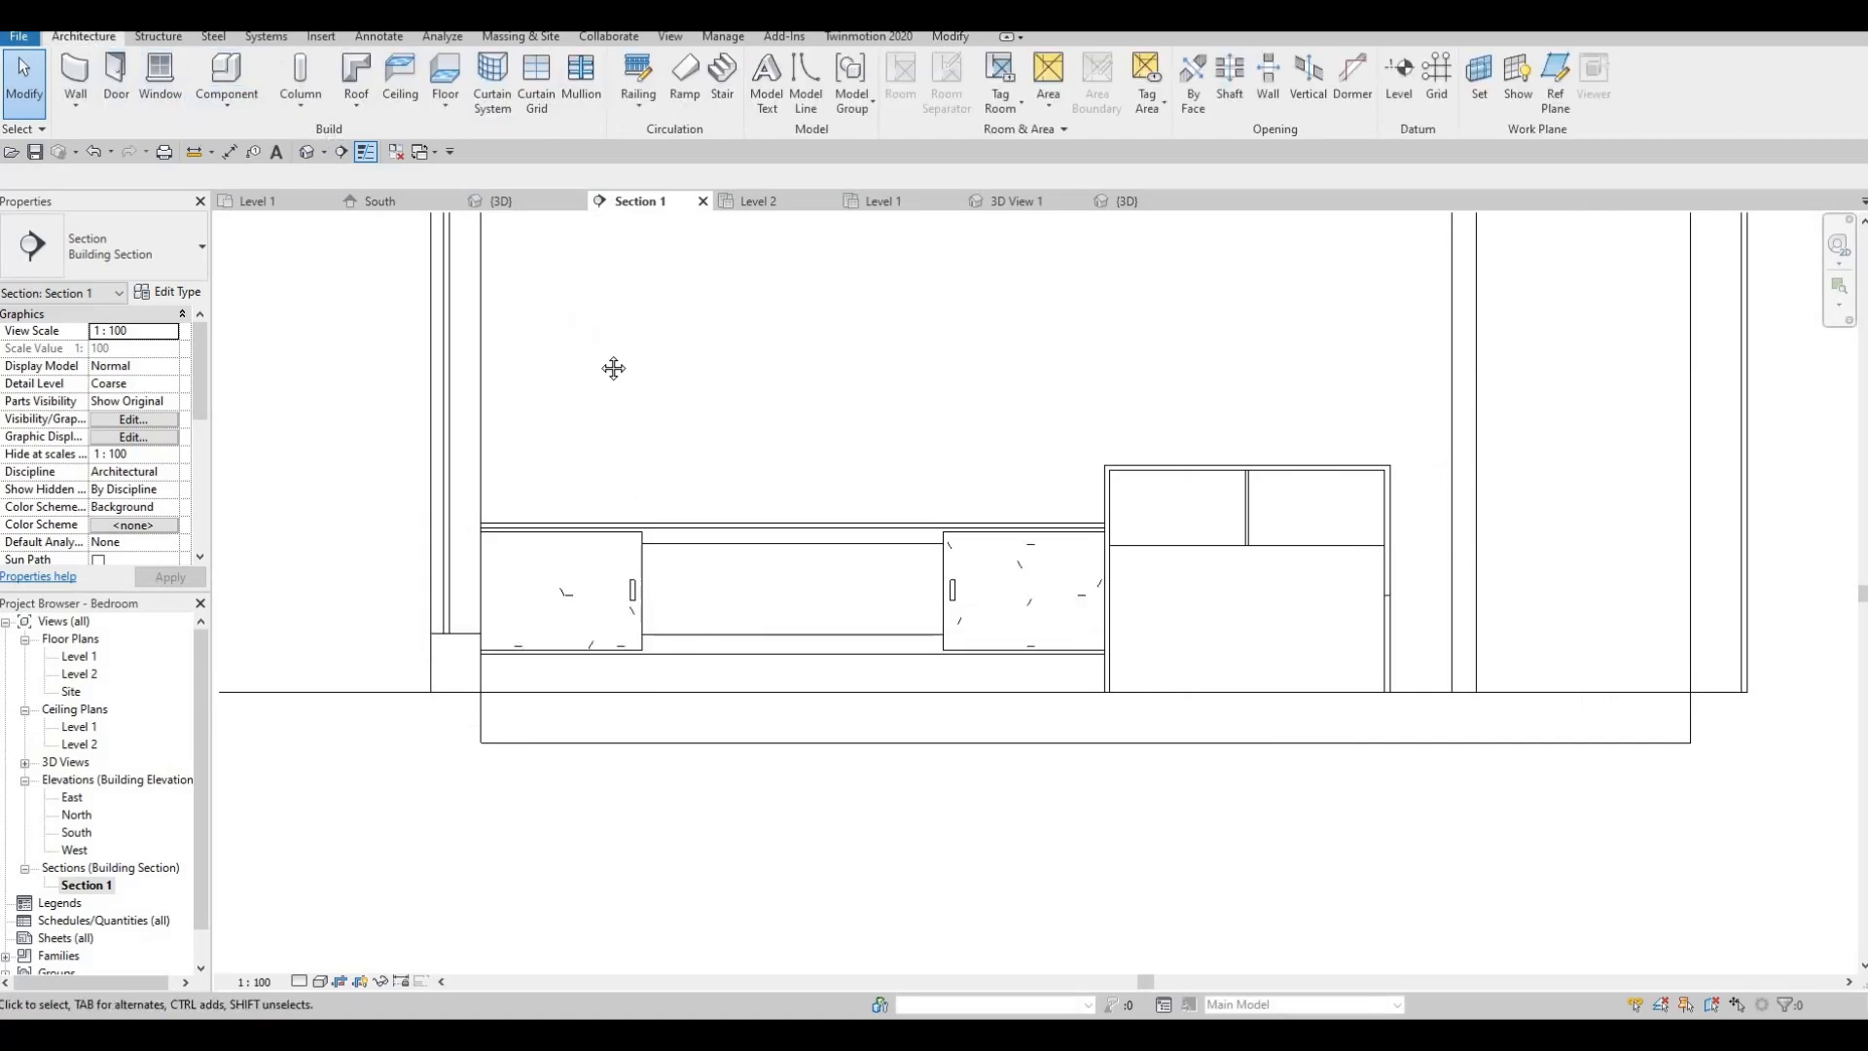
{"action": "scroll", "coordinate": [668, 419], "scroll_direction": "down", "scroll_amount": 2}
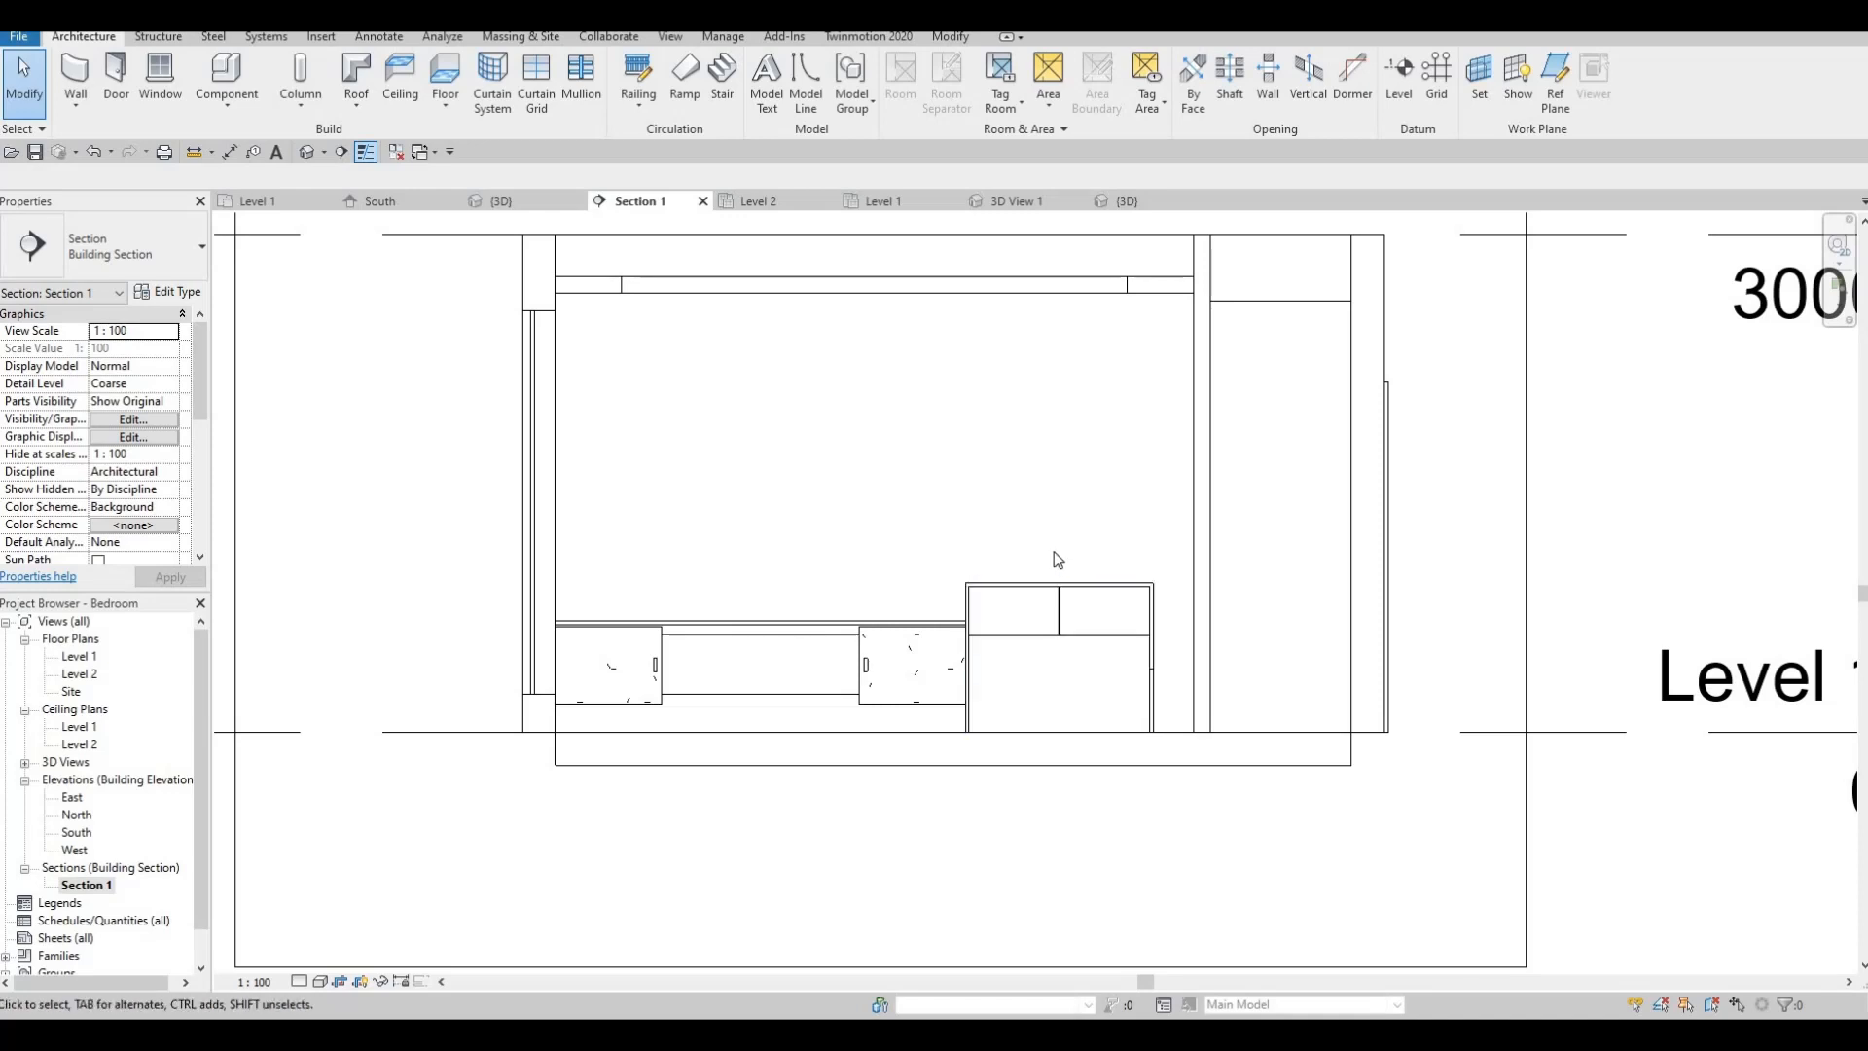
{"action": "key", "text": "F1"}
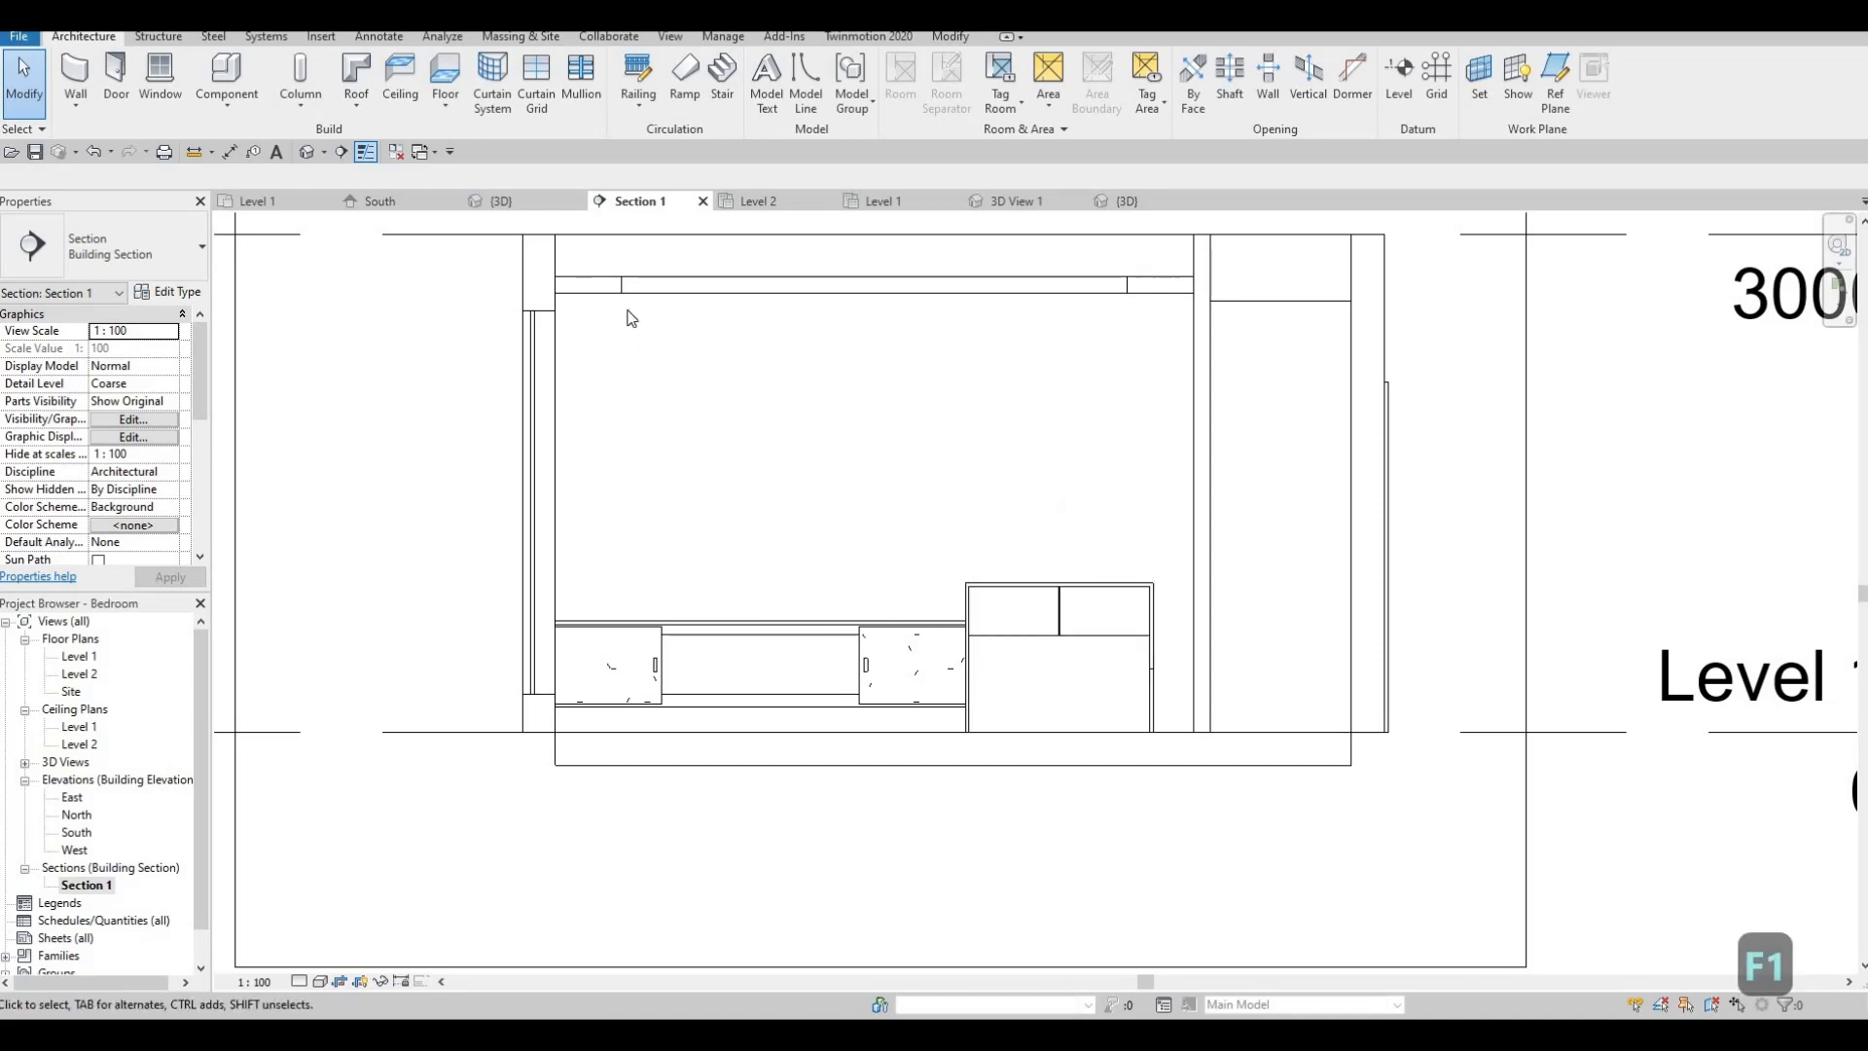
{"action": "left_click", "coordinate": [227, 95]}
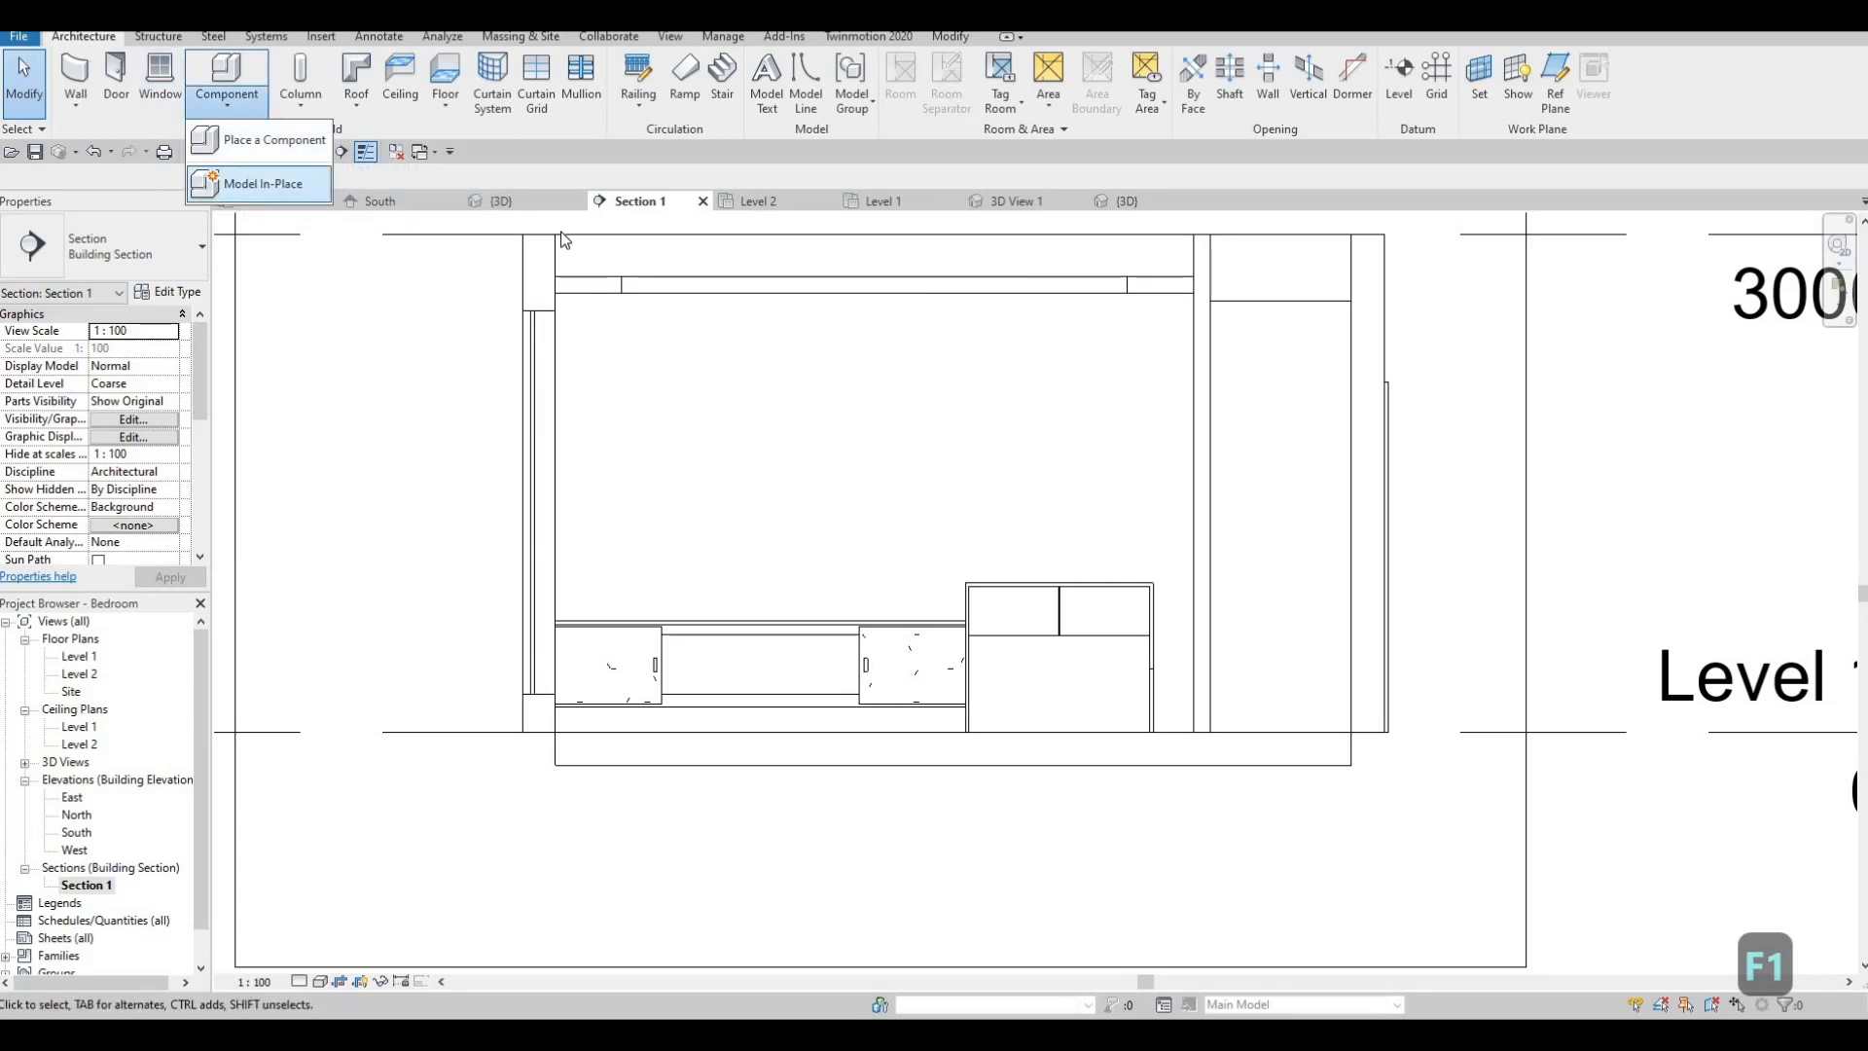
{"action": "left_click", "coordinate": [263, 182]}
{"action": "scroll", "coordinate": [879, 464], "scroll_direction": "down", "scroll_amount": 5}
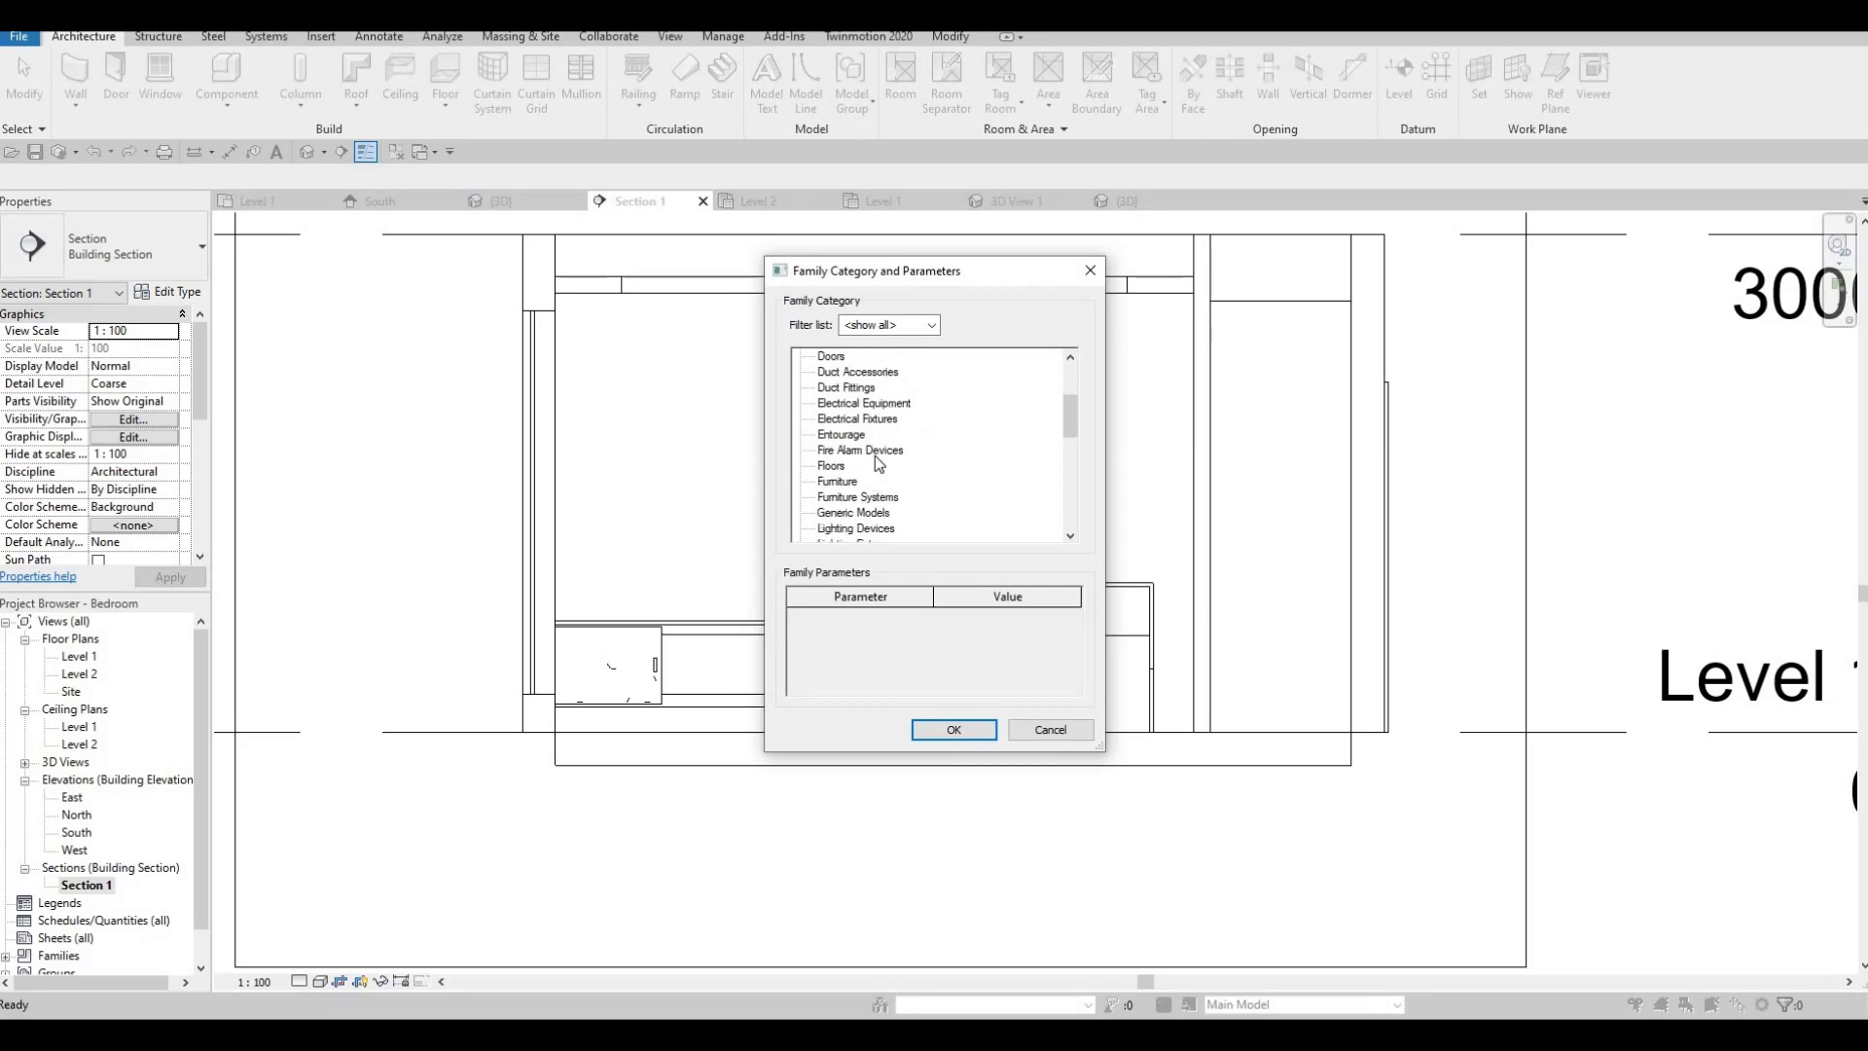
{"action": "scroll", "coordinate": [878, 464], "scroll_direction": "down", "scroll_amount": 2}
{"action": "key", "text": "g"}
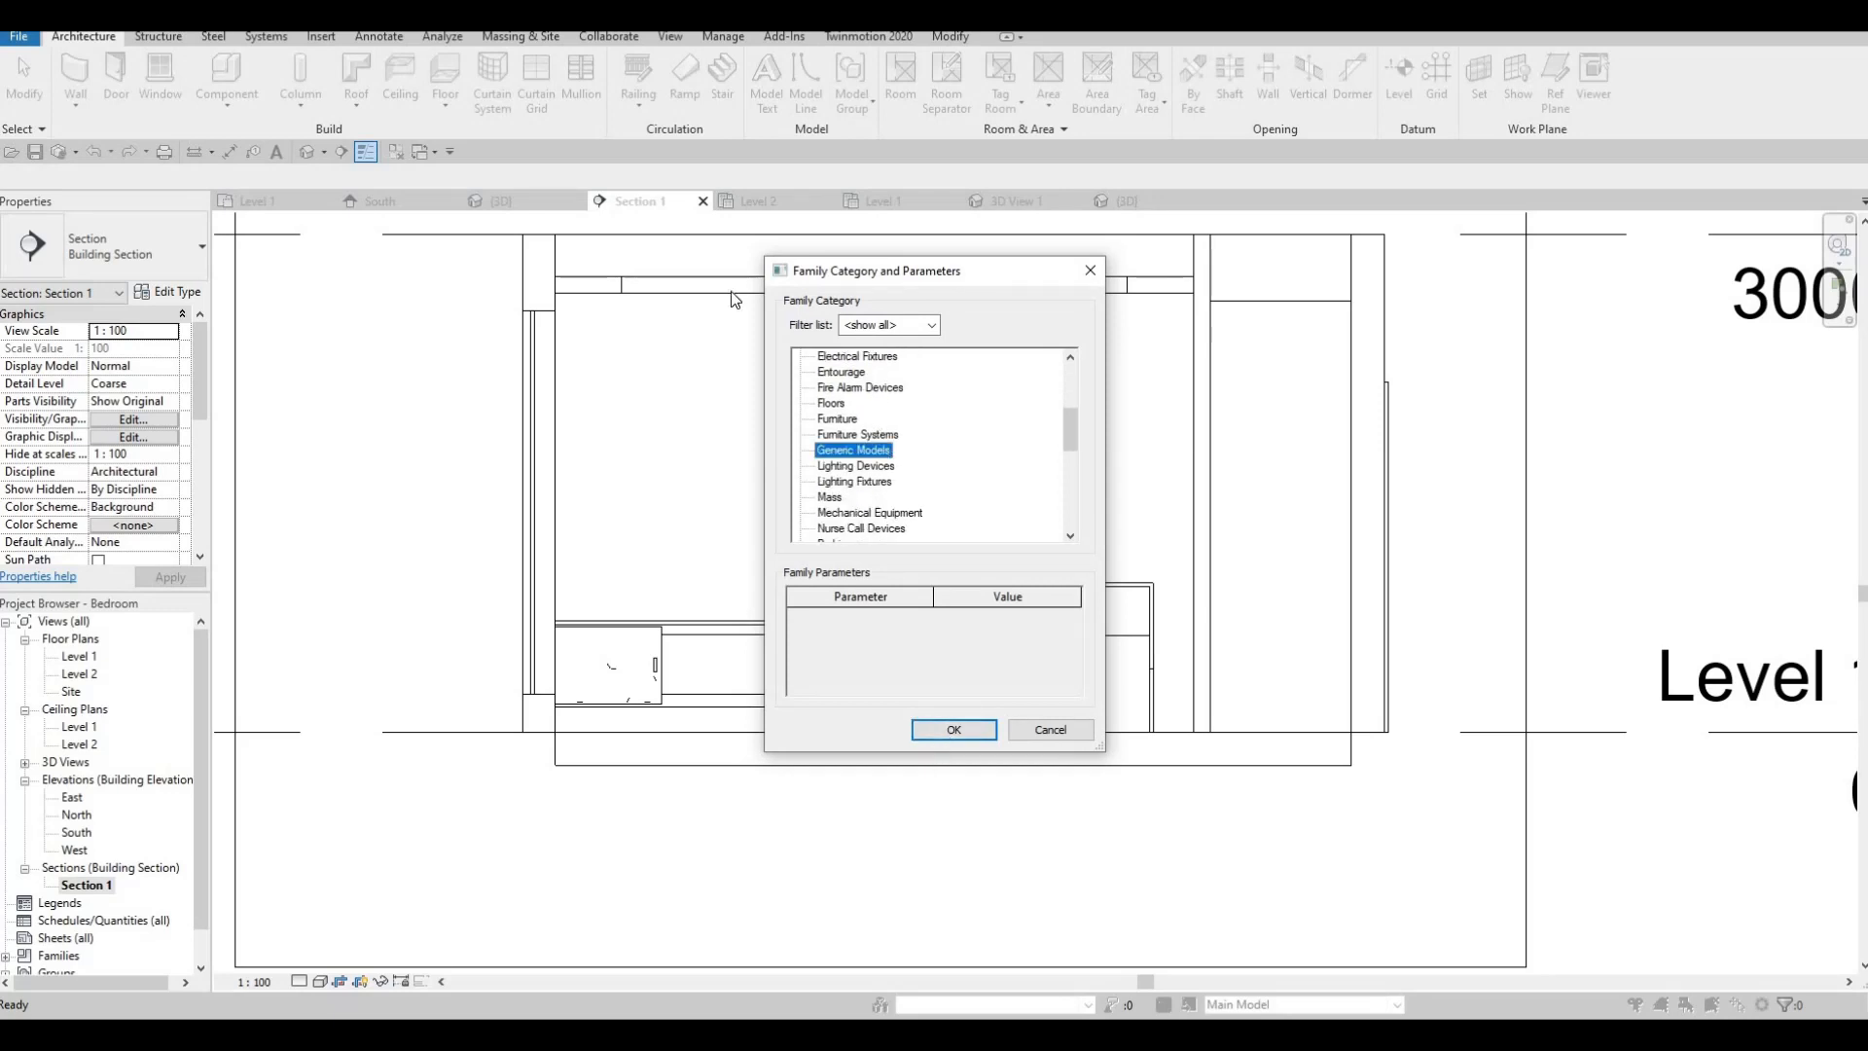
{"action": "key", "text": "Return"}
{"action": "type", "text": "Section Model 1"}
{"action": "left_click", "coordinate": [912, 551]}
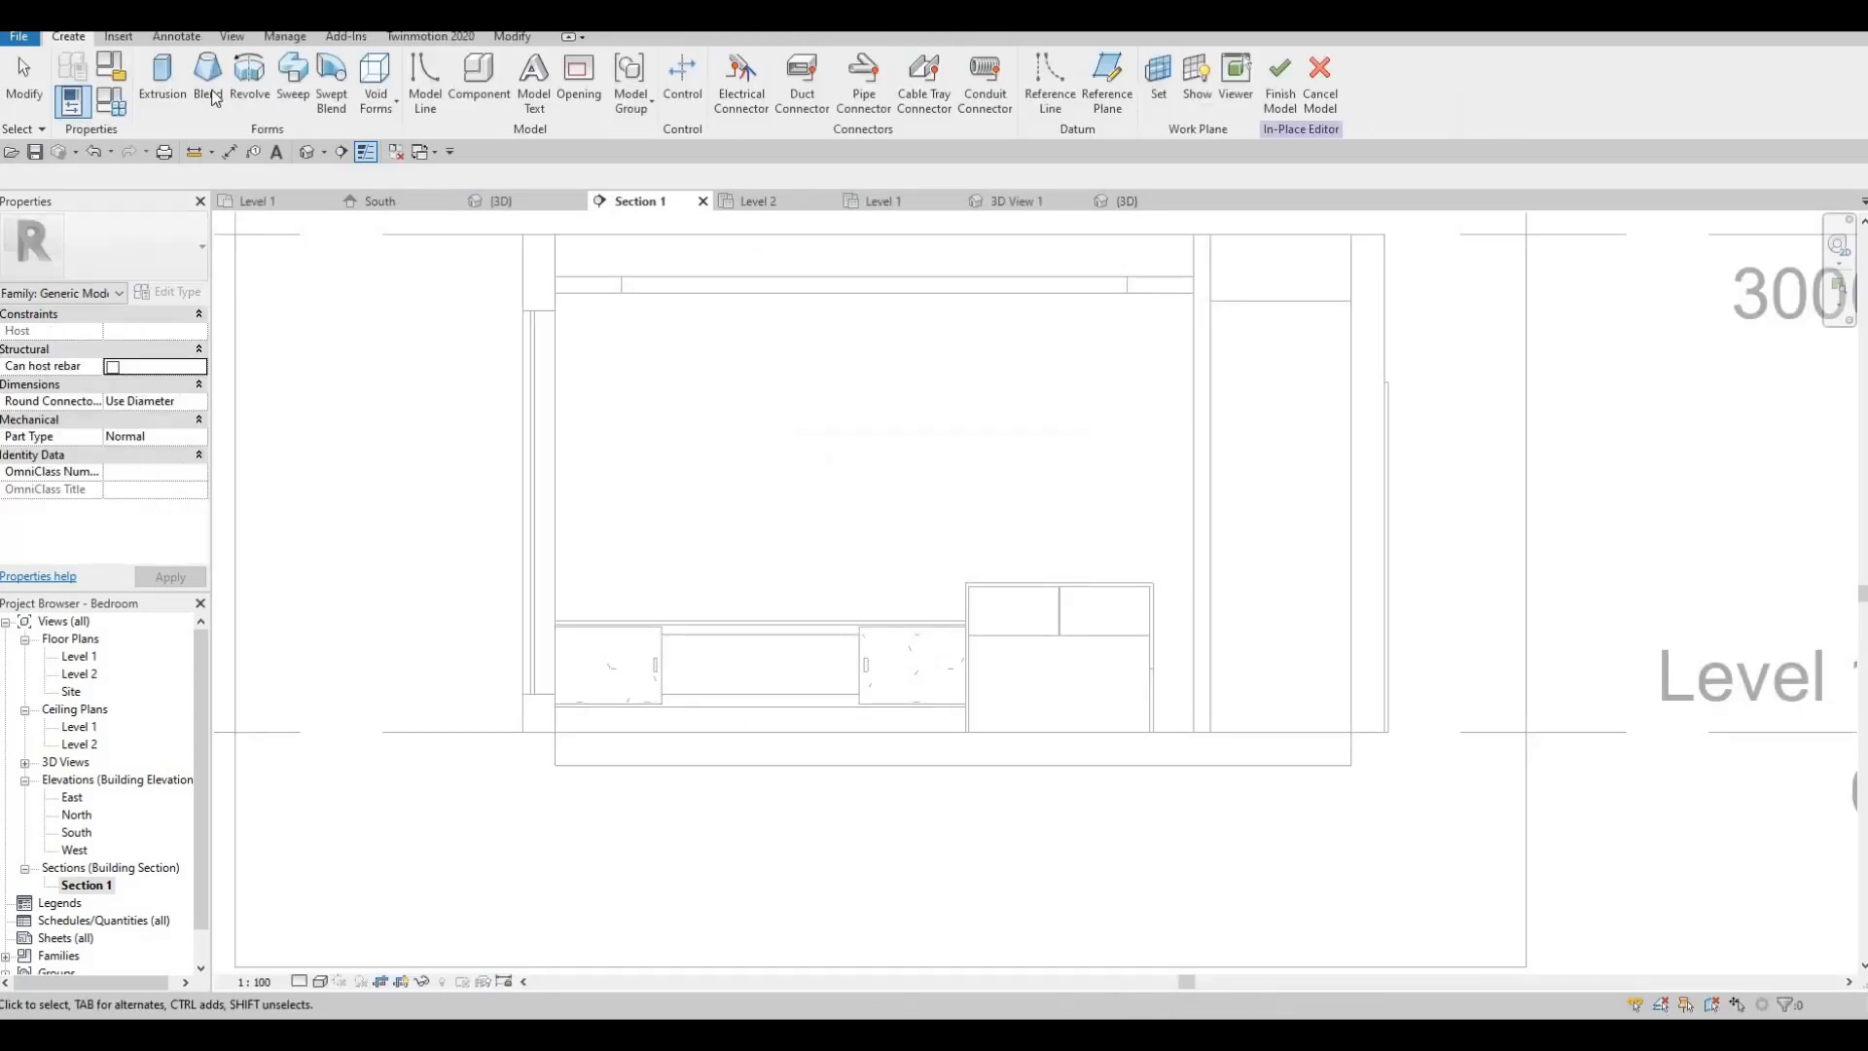
- Start an extrusion on the back wall's plane and sketch a rectangle about 3280 mm long and 60 mm high above the furniture
{"action": "left_click", "coordinate": [171, 80]}
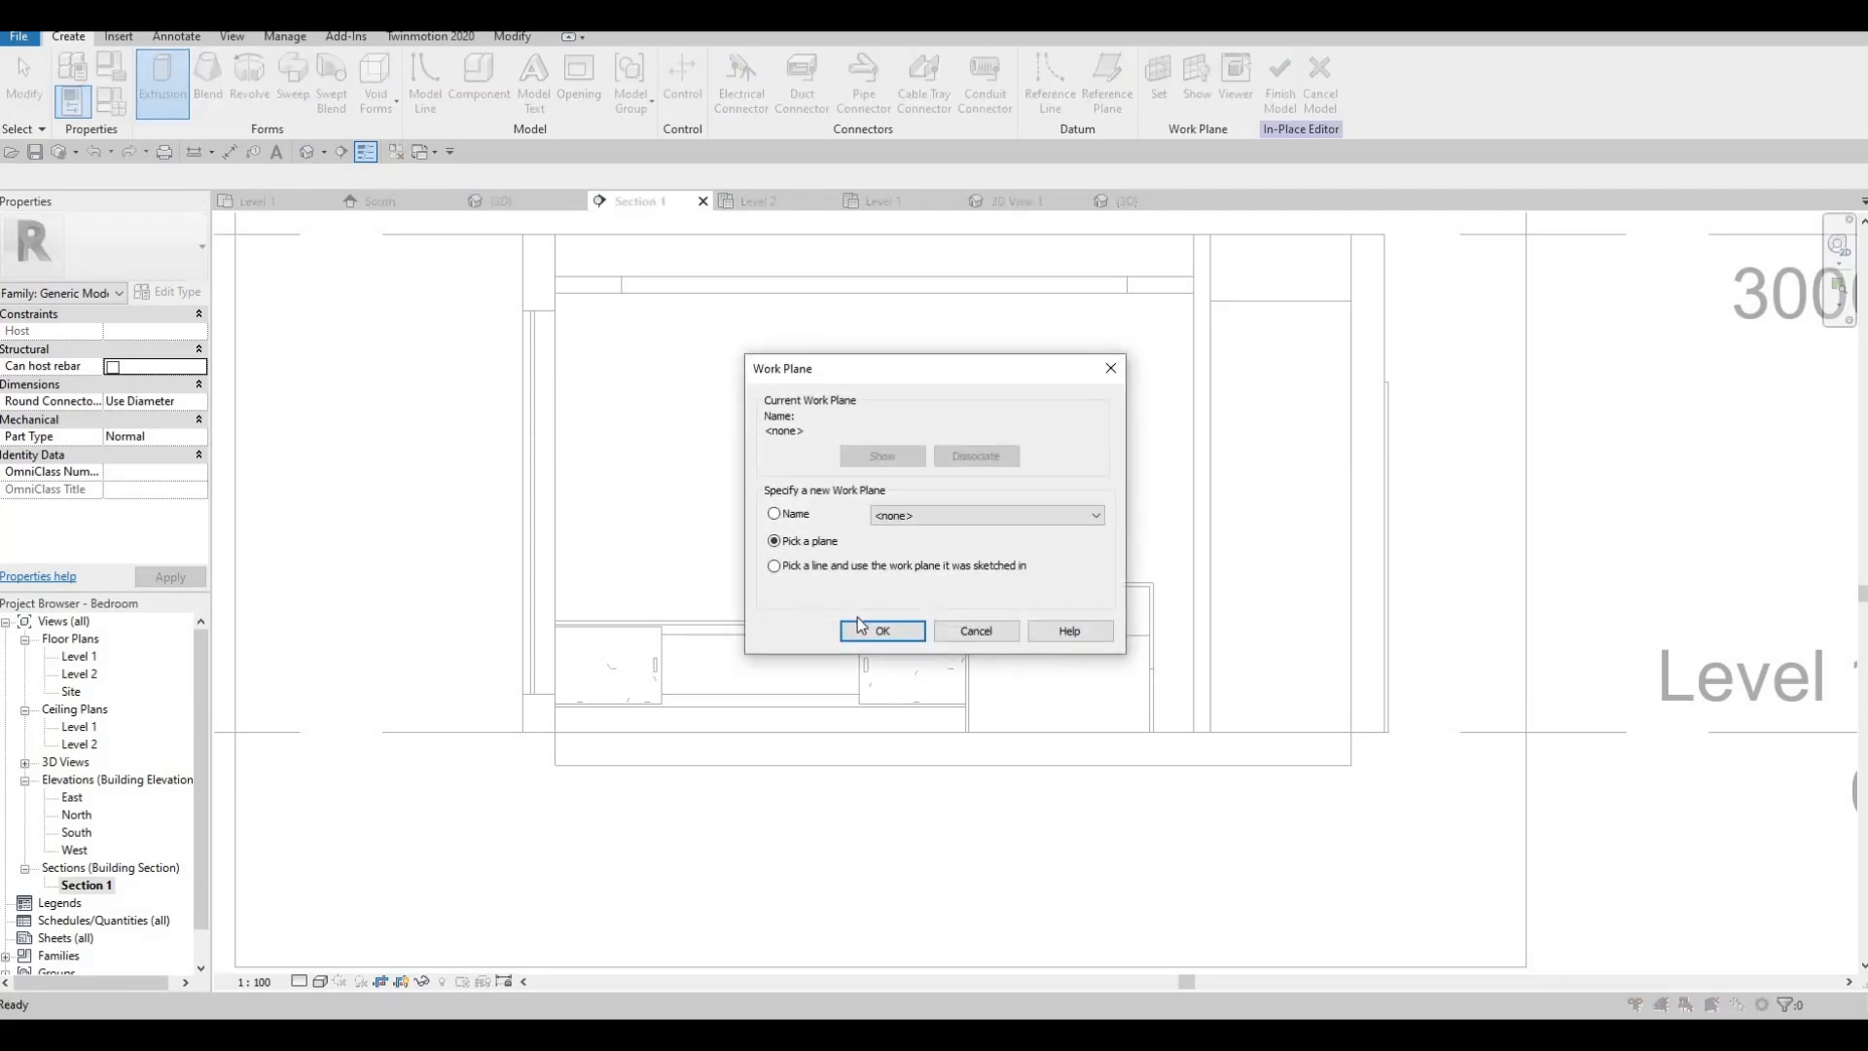
{"action": "key", "text": "Return"}
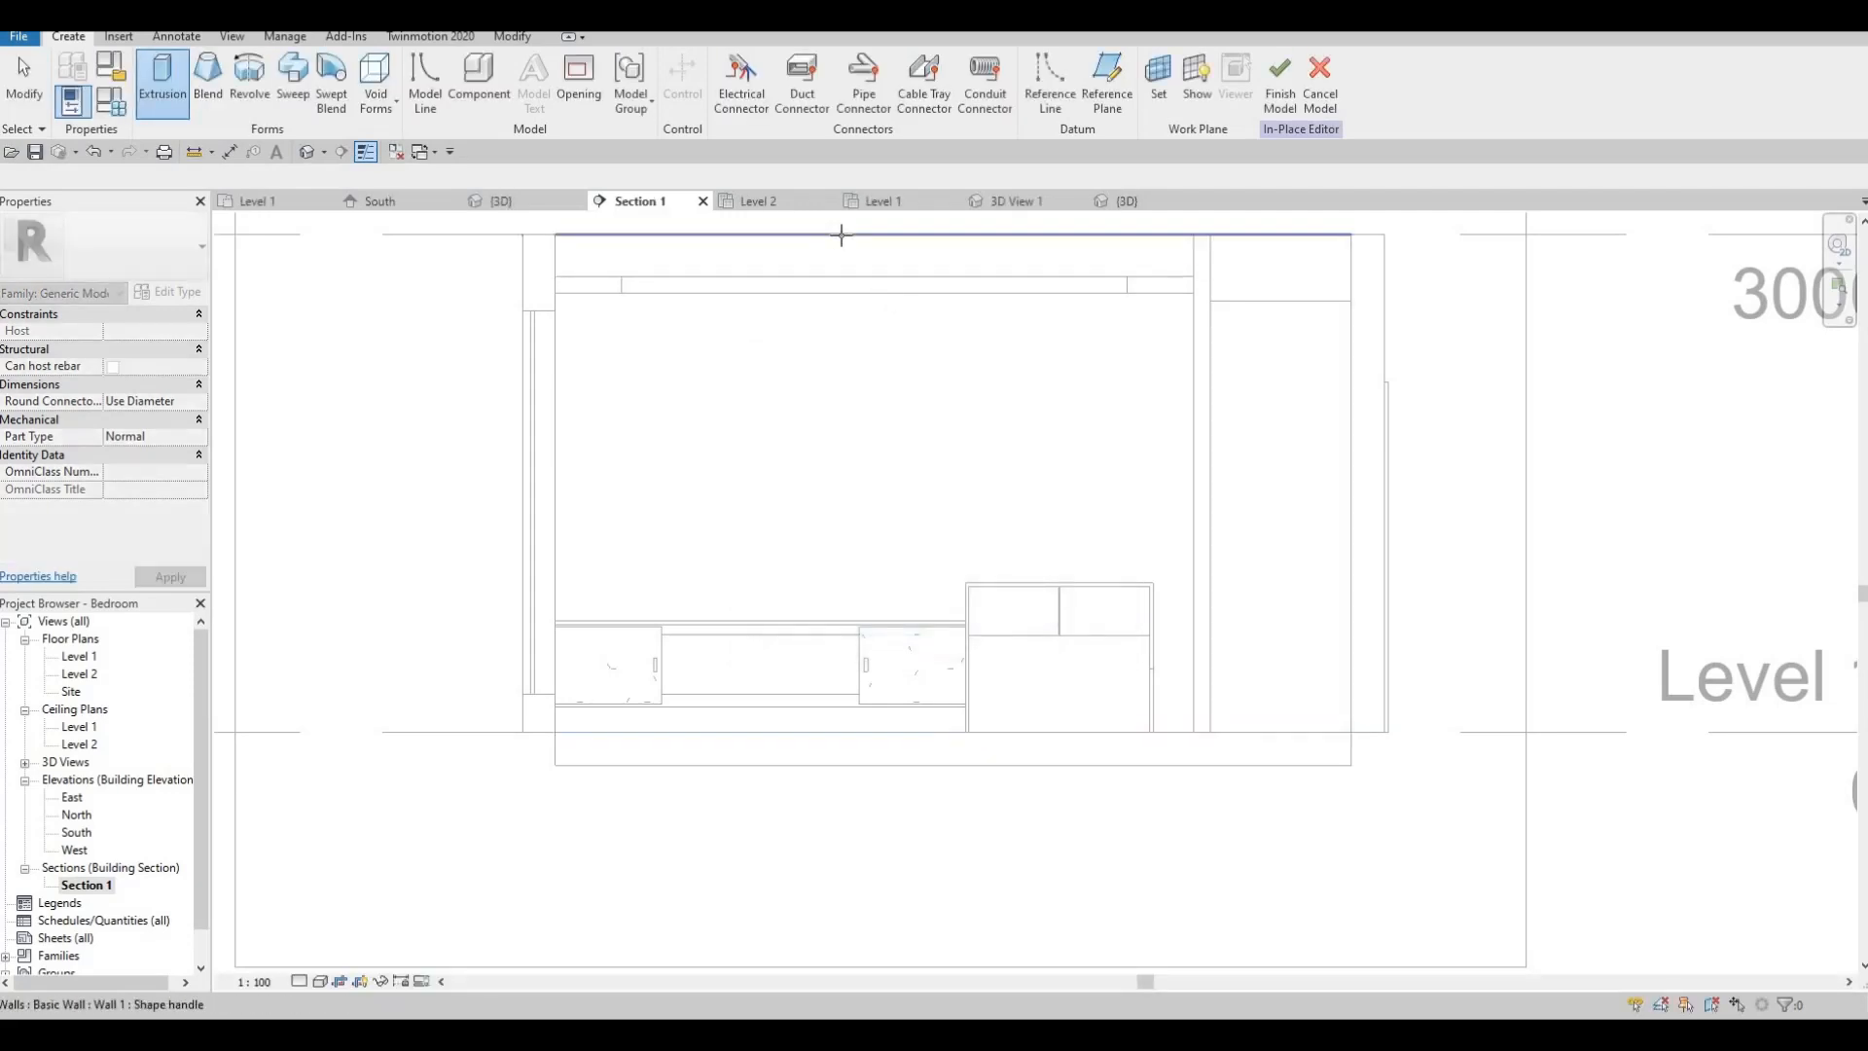
{"action": "left_click", "coordinate": [779, 262]}
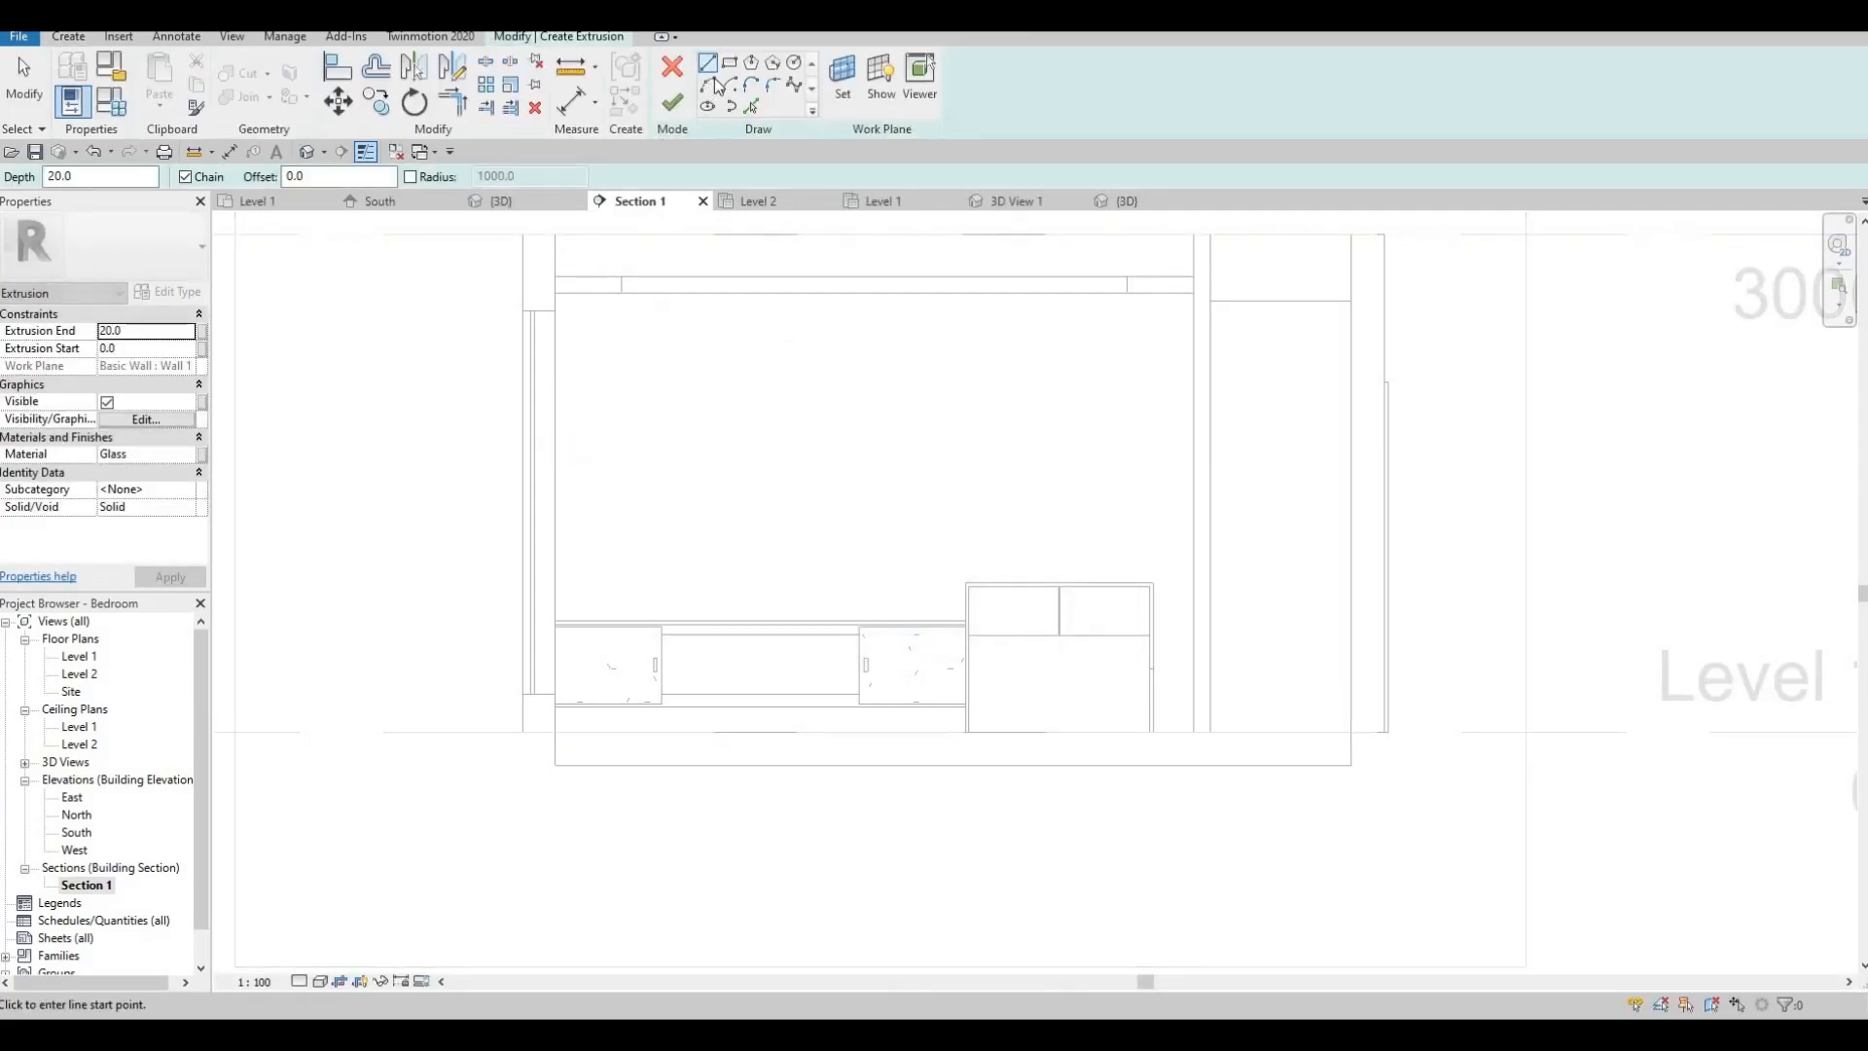
{"action": "key", "text": "r"}
{"action": "key", "text": "c"}
{"action": "scroll", "coordinate": [617, 451], "scroll_direction": "up", "scroll_amount": 1}
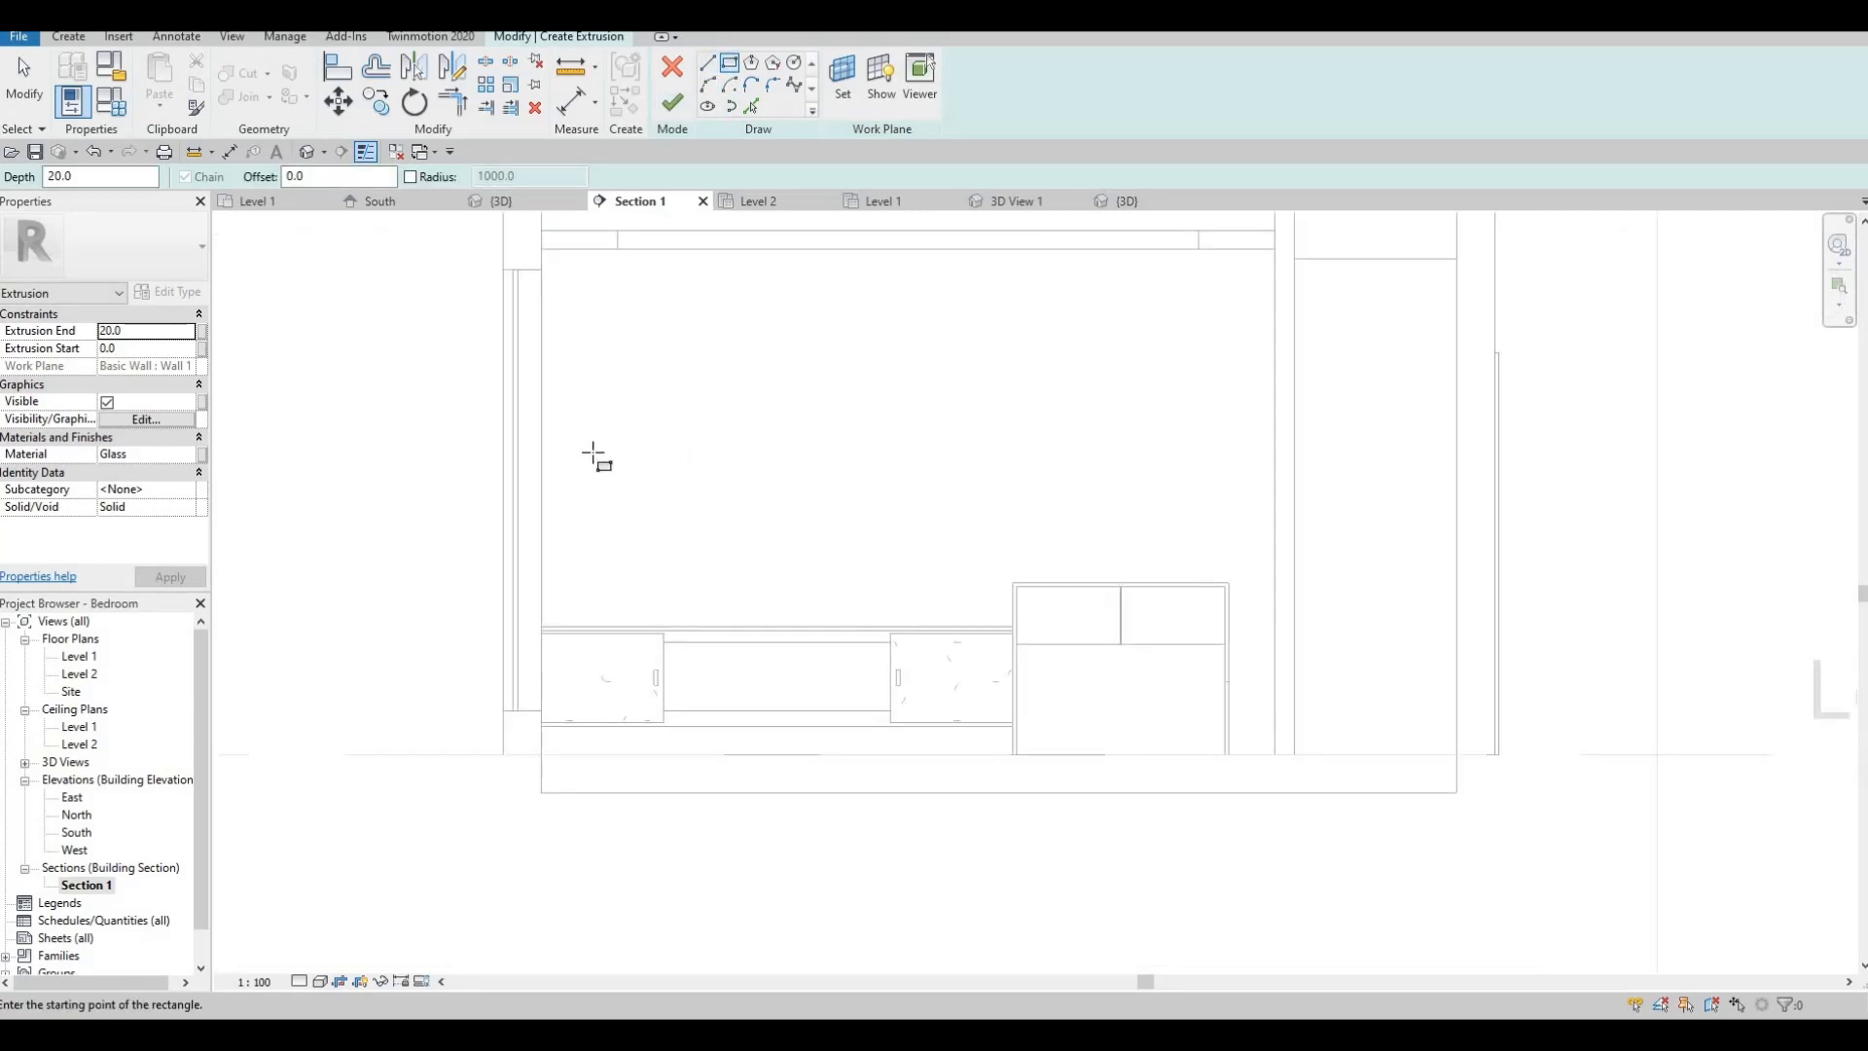
{"action": "left_click", "coordinate": [601, 386]}
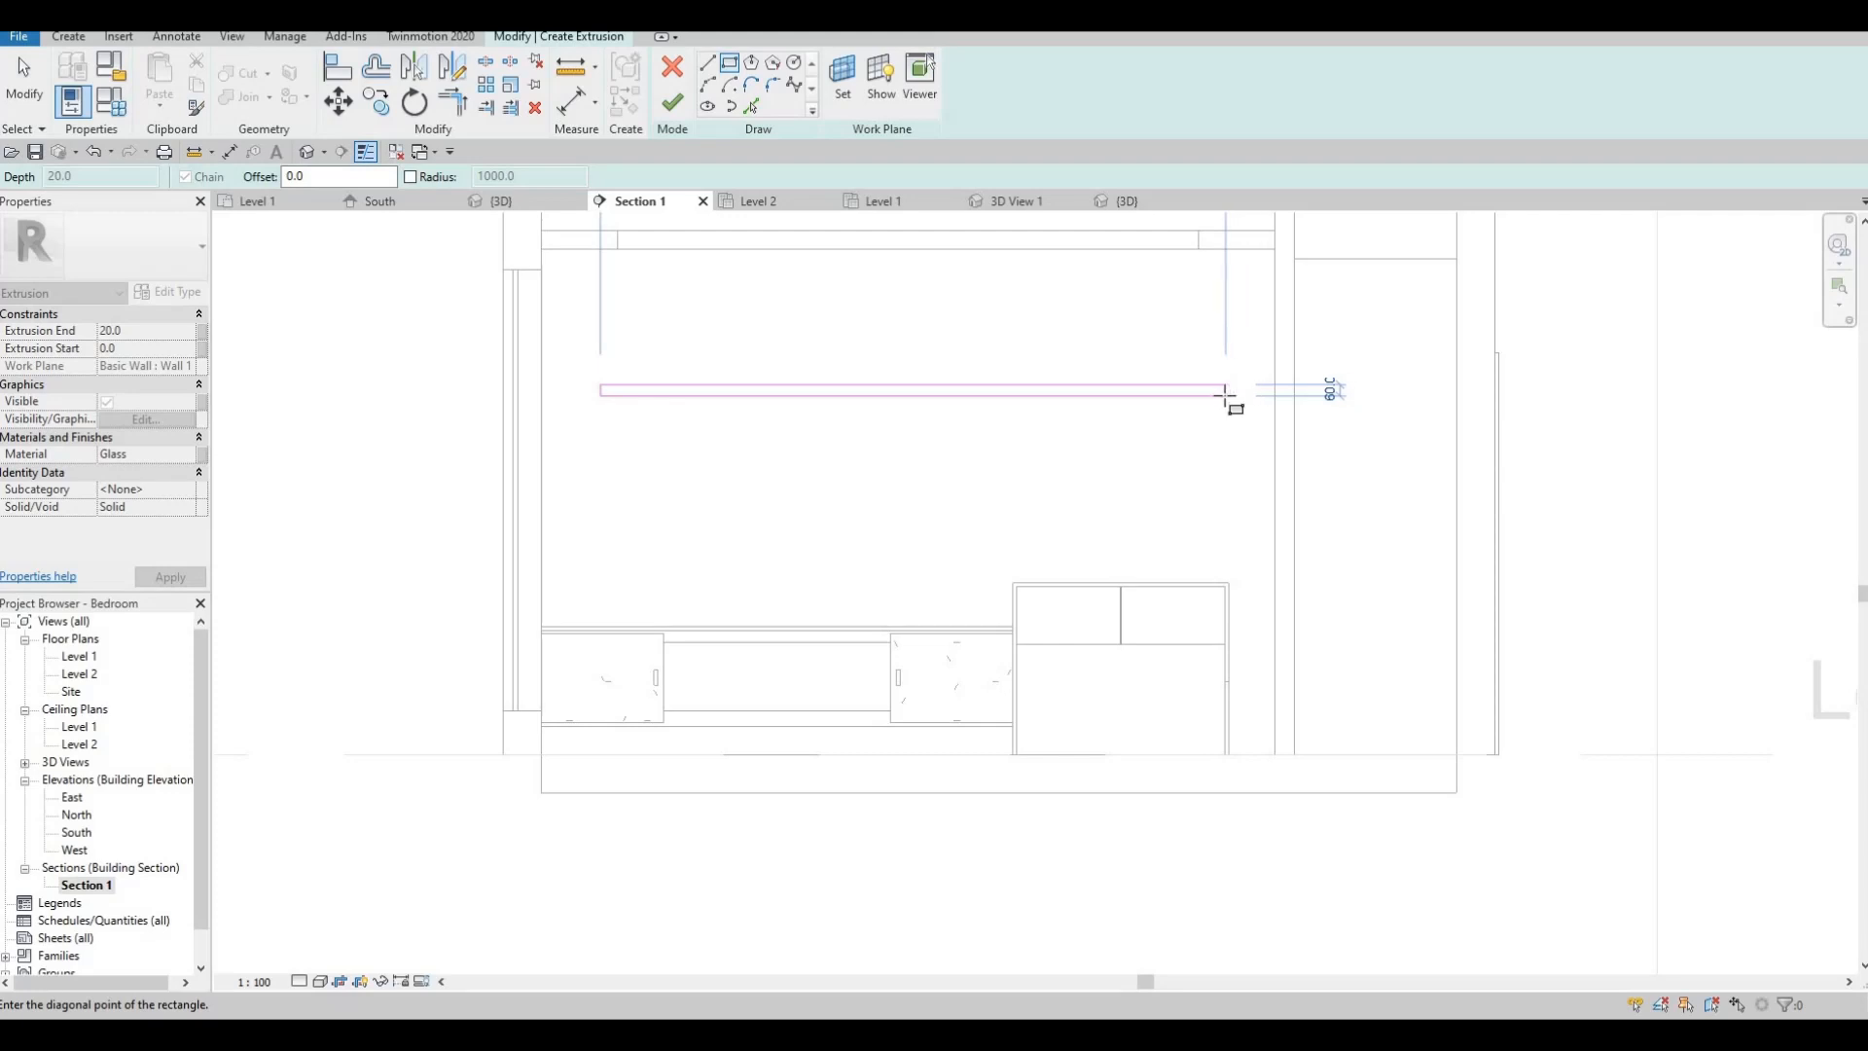
{"action": "left_click", "coordinate": [1226, 394]}
{"action": "key", "text": "Escape"}
{"action": "key", "text": "Escape"}
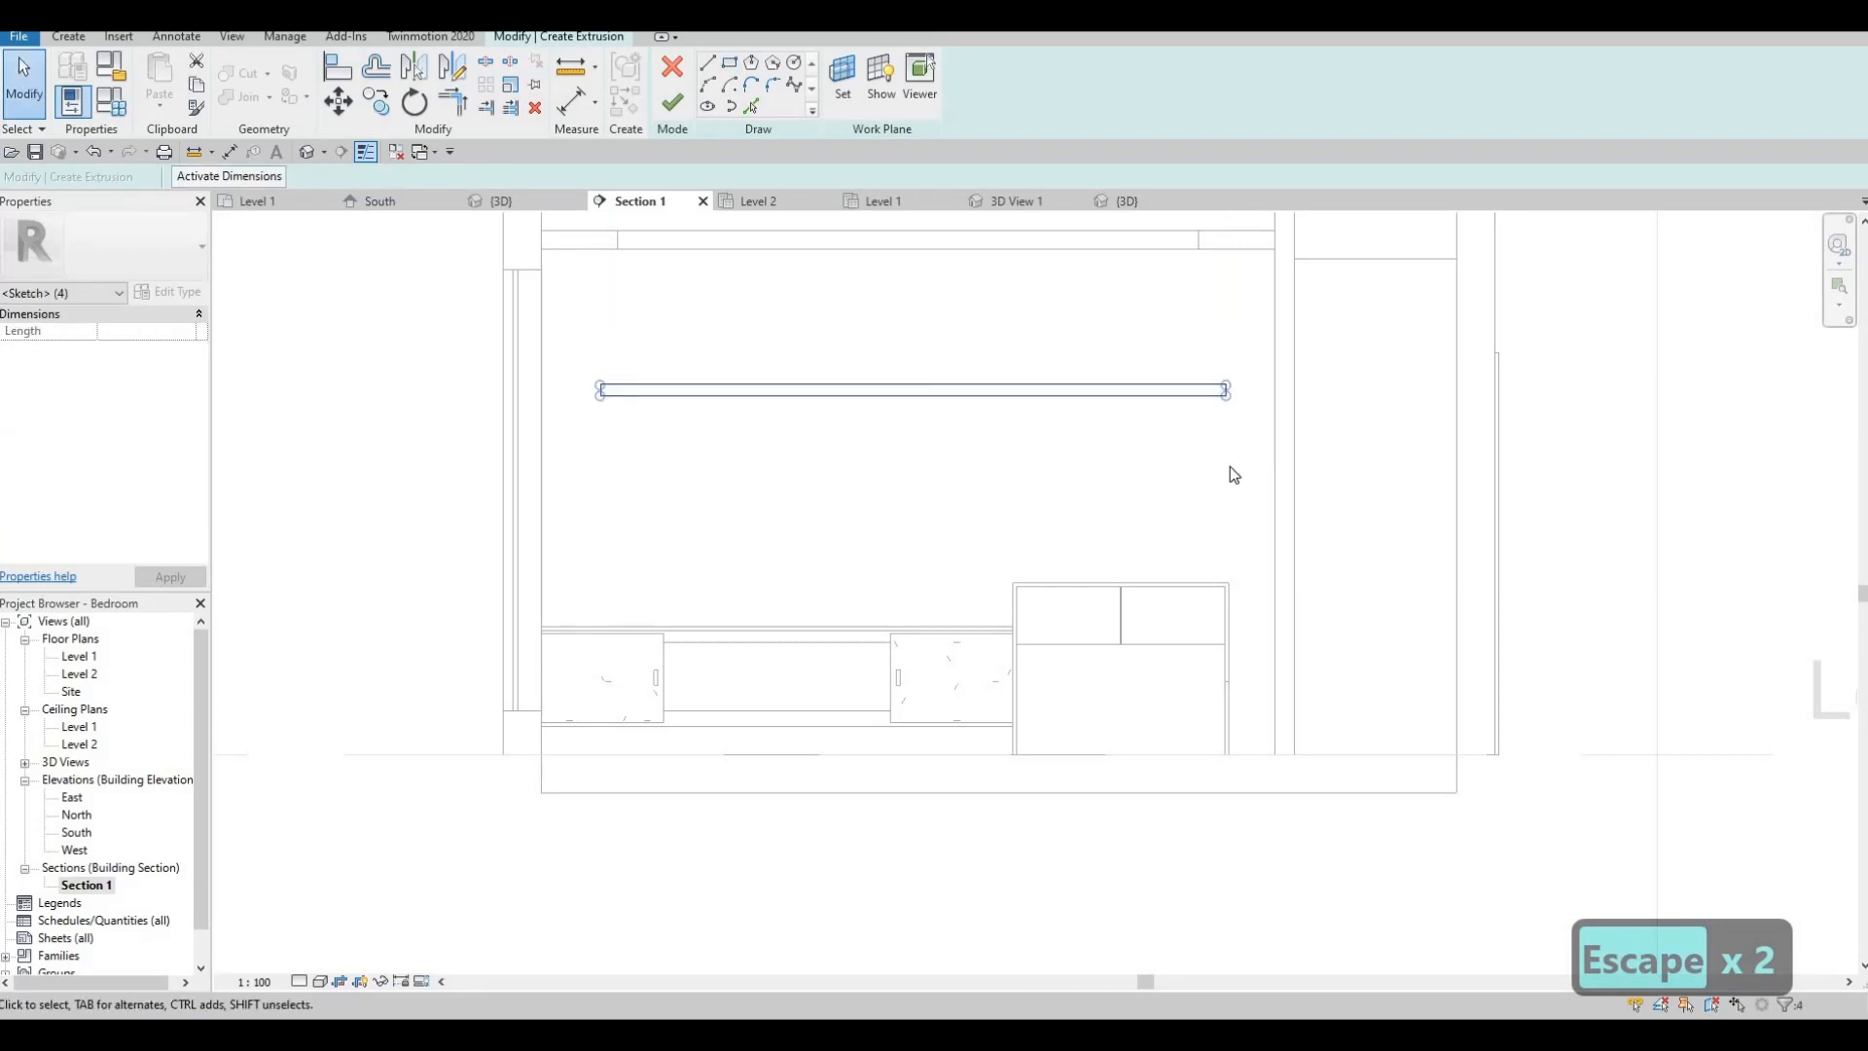
- Nudge the sketched rectangle up three small increments on the wall
{"action": "key", "text": "Up"}
{"action": "key", "text": "Up"}
{"action": "key", "text": "Up"}
{"action": "key", "text": "Escape"}
{"action": "key", "text": "Escape"}
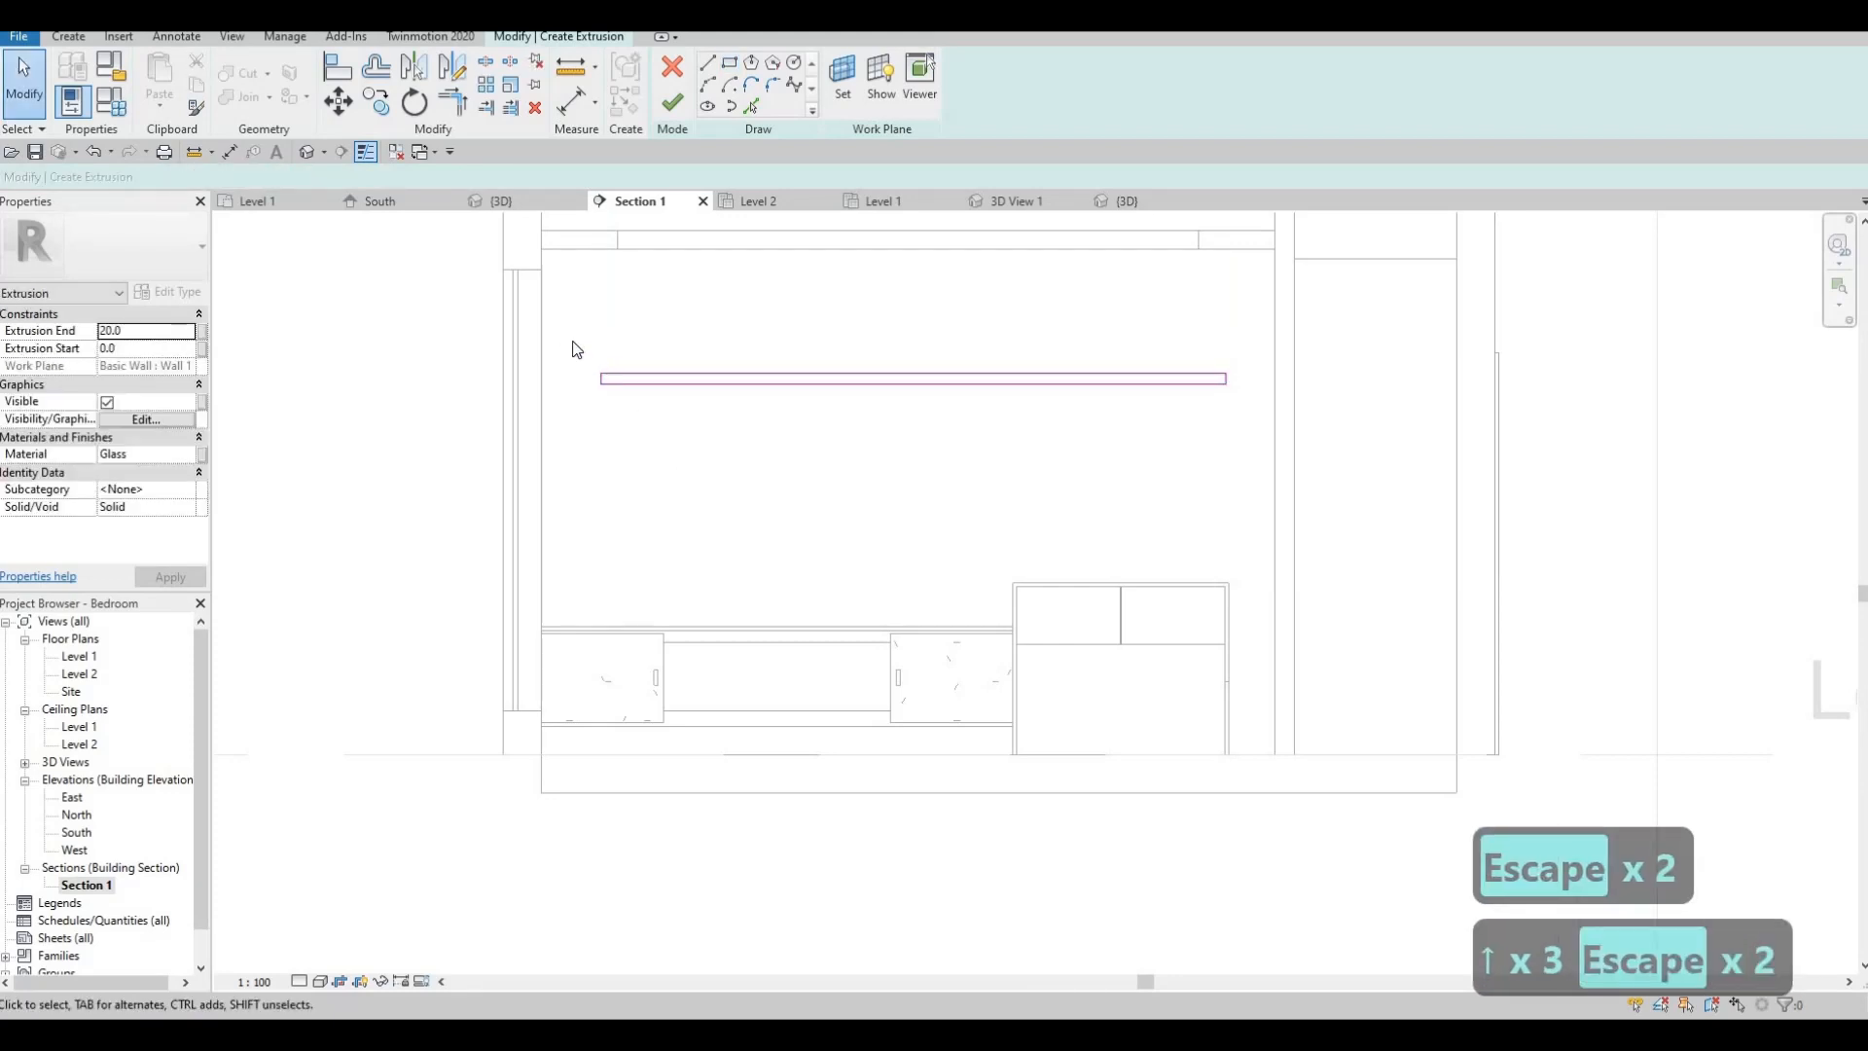
- Copy the rectangle straight down by about 380 mm to make a second bar below it
{"action": "left_click_drag", "start_coordinate": [1258, 453], "coordinate": [575, 338]}
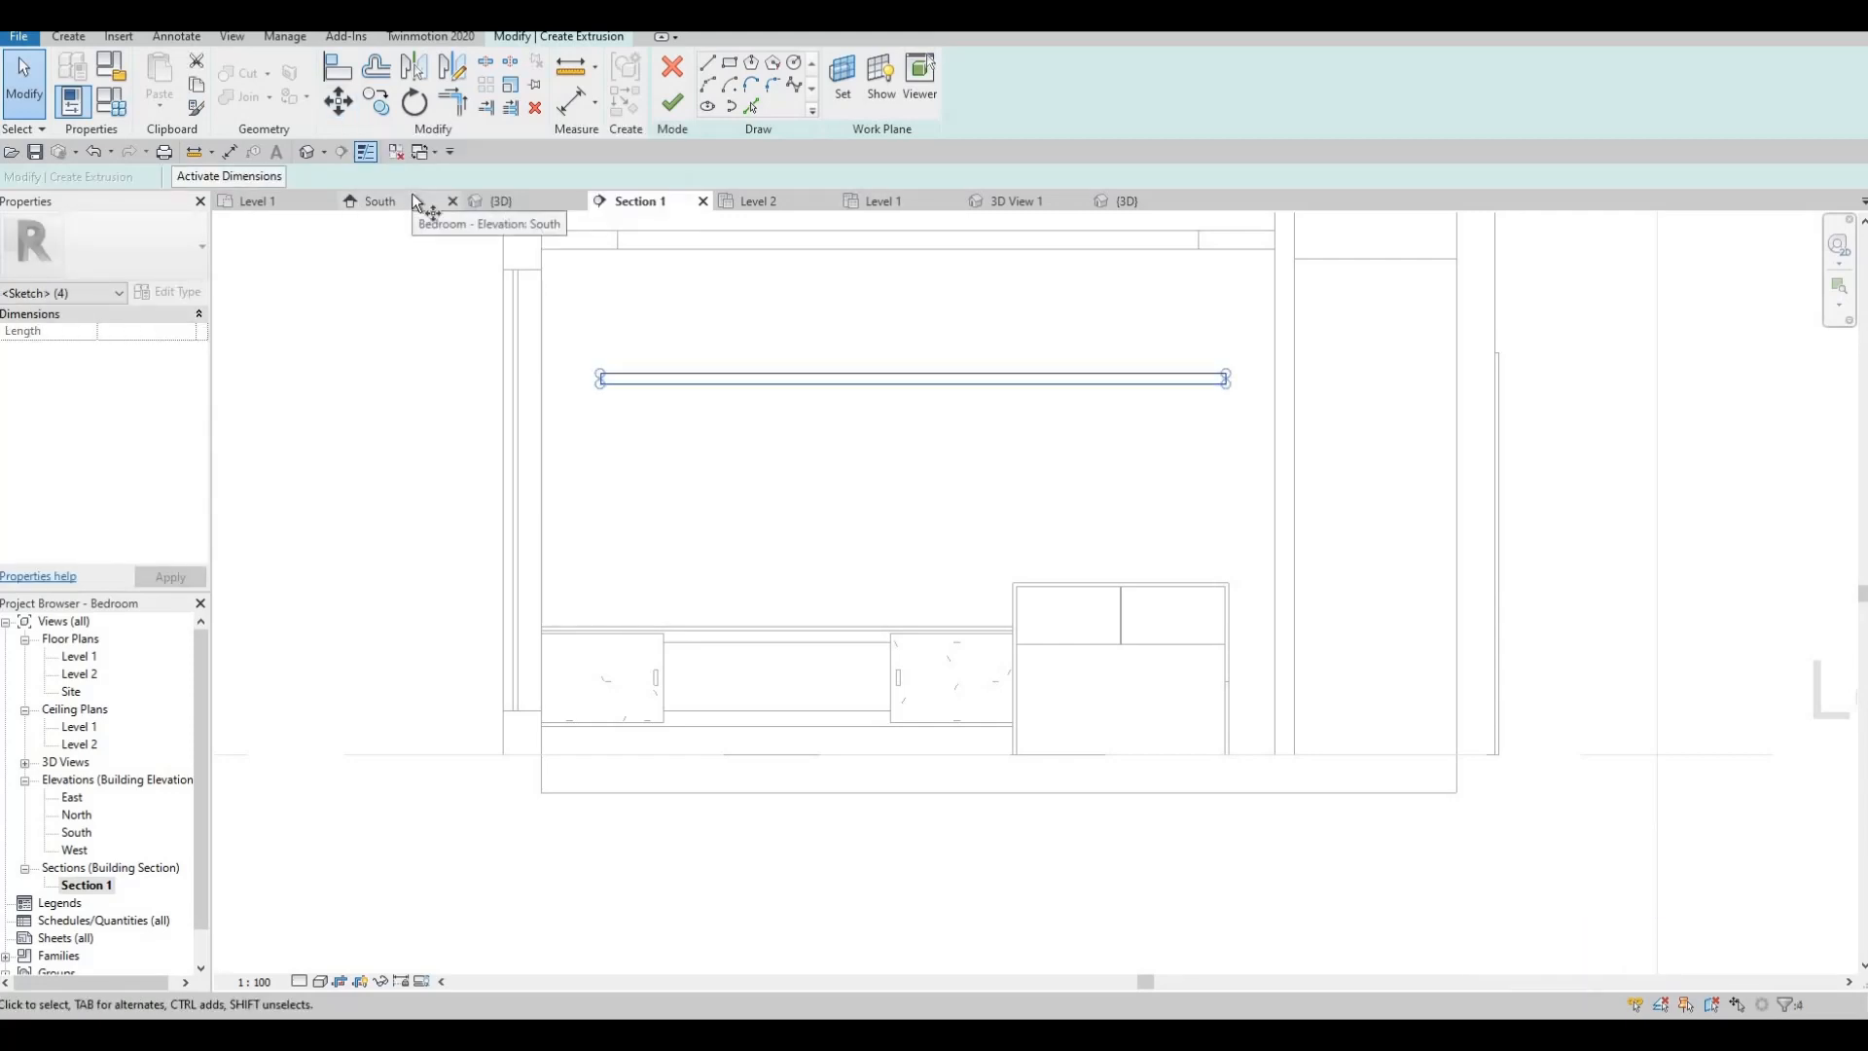
{"action": "key", "text": "c"}
{"action": "key", "text": "o"}
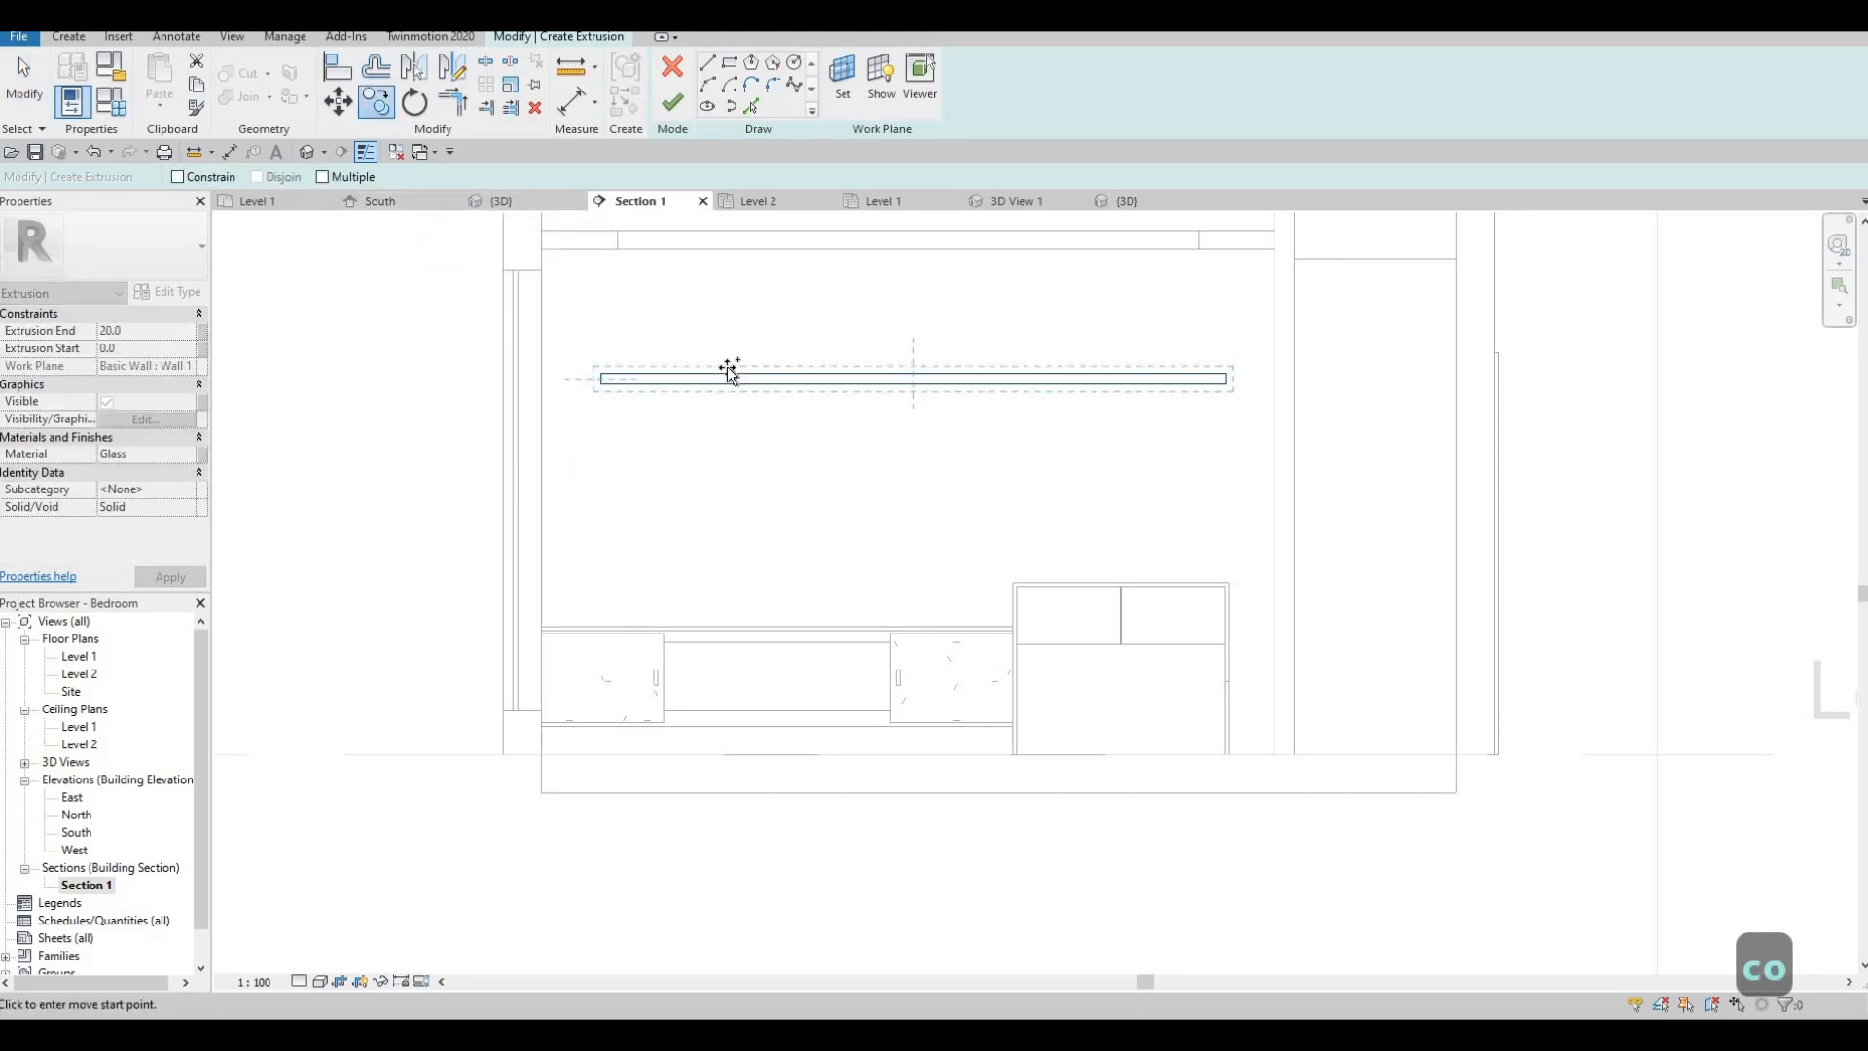
{"action": "left_click", "coordinate": [727, 372]}
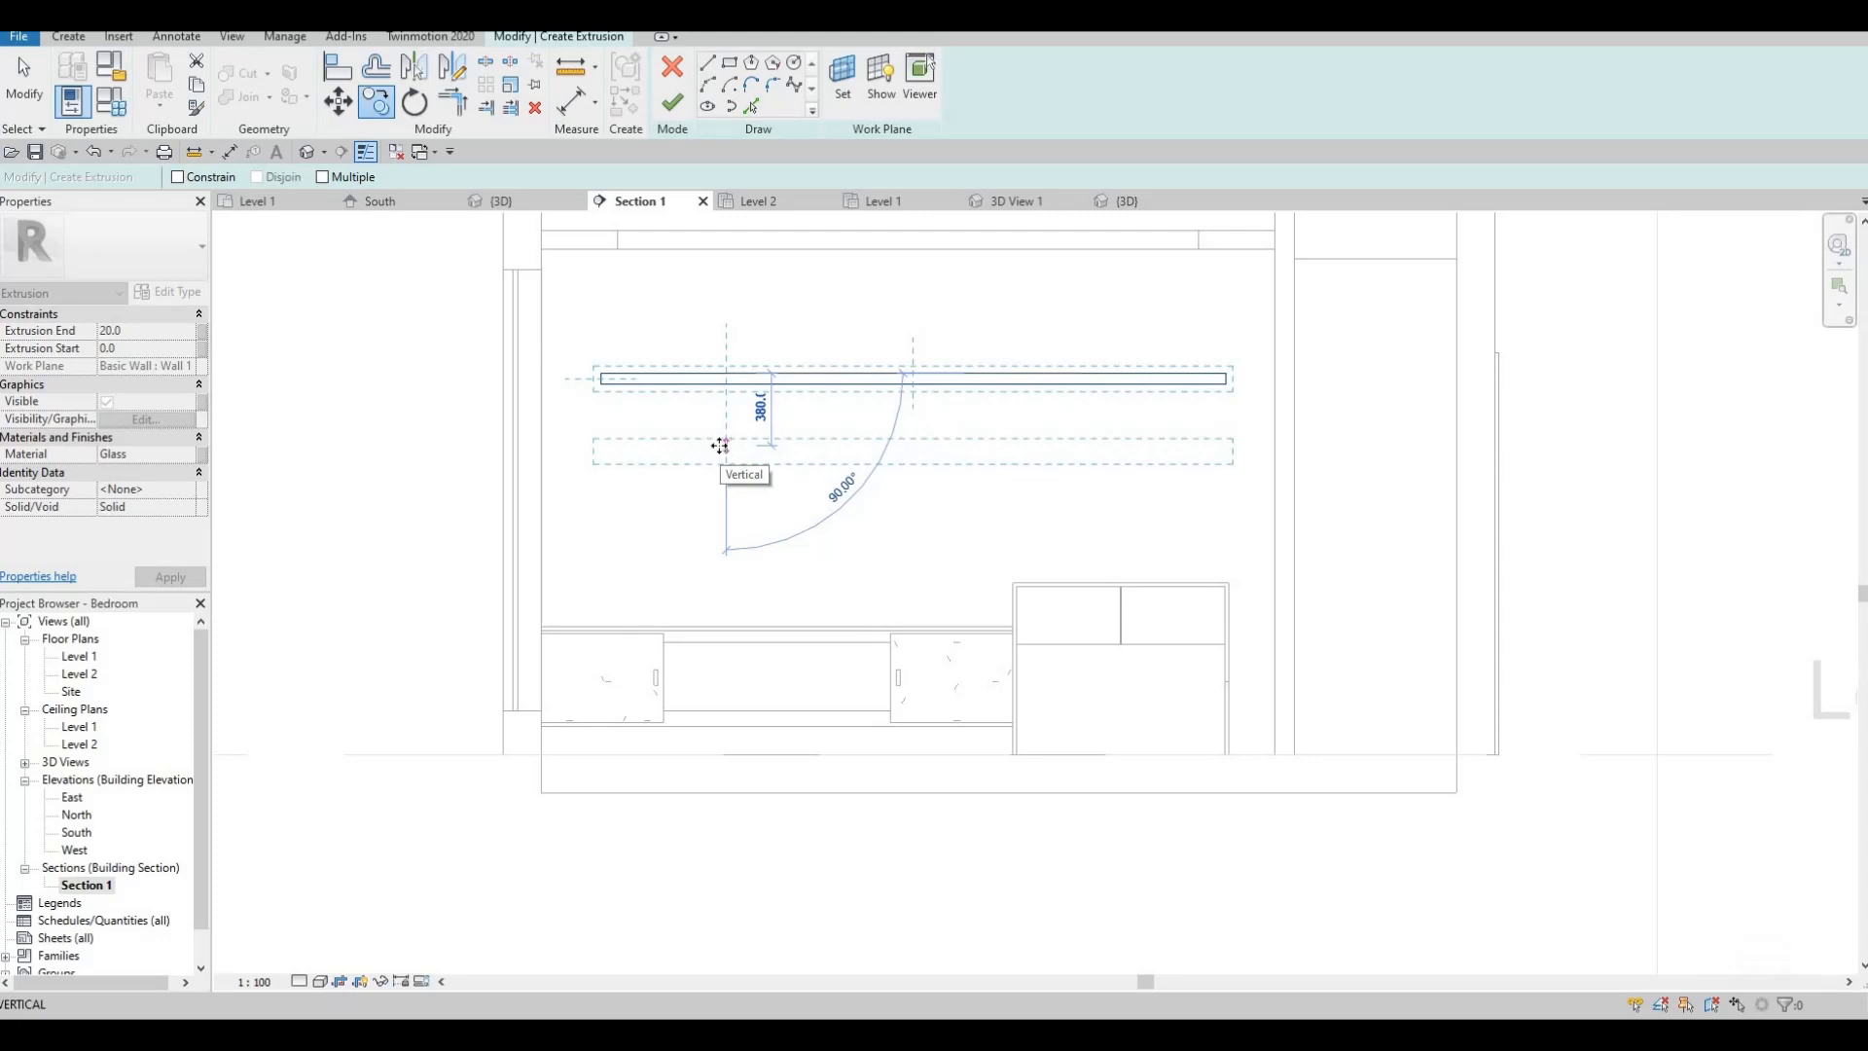
{"action": "left_click", "coordinate": [722, 449]}
{"action": "key", "text": "Escape"}
{"action": "key", "text": "Escape"}
- Shorten the lower rectangle by moving its left end rightward until it is about 1060 mm long, roughly matching the desk unit's width
{"action": "left_click_drag", "start_coordinate": [584, 418], "coordinate": [750, 510]}
{"action": "key", "text": "Right"}
{"action": "key", "text": "Right"}
{"action": "key", "text": "Right"}
{"action": "key", "text": "Right"}
{"action": "key", "text": "Right"}
{"action": "key", "text": "Right"}
{"action": "key", "text": "Right"}
{"action": "key", "text": "Right"}
{"action": "key", "text": "Right"}
{"action": "key", "text": "Right"}
{"action": "key", "text": "Right"}
{"action": "key", "text": "Right"}
{"action": "key", "text": "Right"}
{"action": "key", "text": "Right"}
{"action": "key", "text": "Right"}
{"action": "key", "text": "Right"}
{"action": "key", "text": "Right"}
{"action": "key", "text": "Right"}
{"action": "key", "text": "Right"}
{"action": "key", "text": "Right"}
{"action": "key", "text": "Right"}
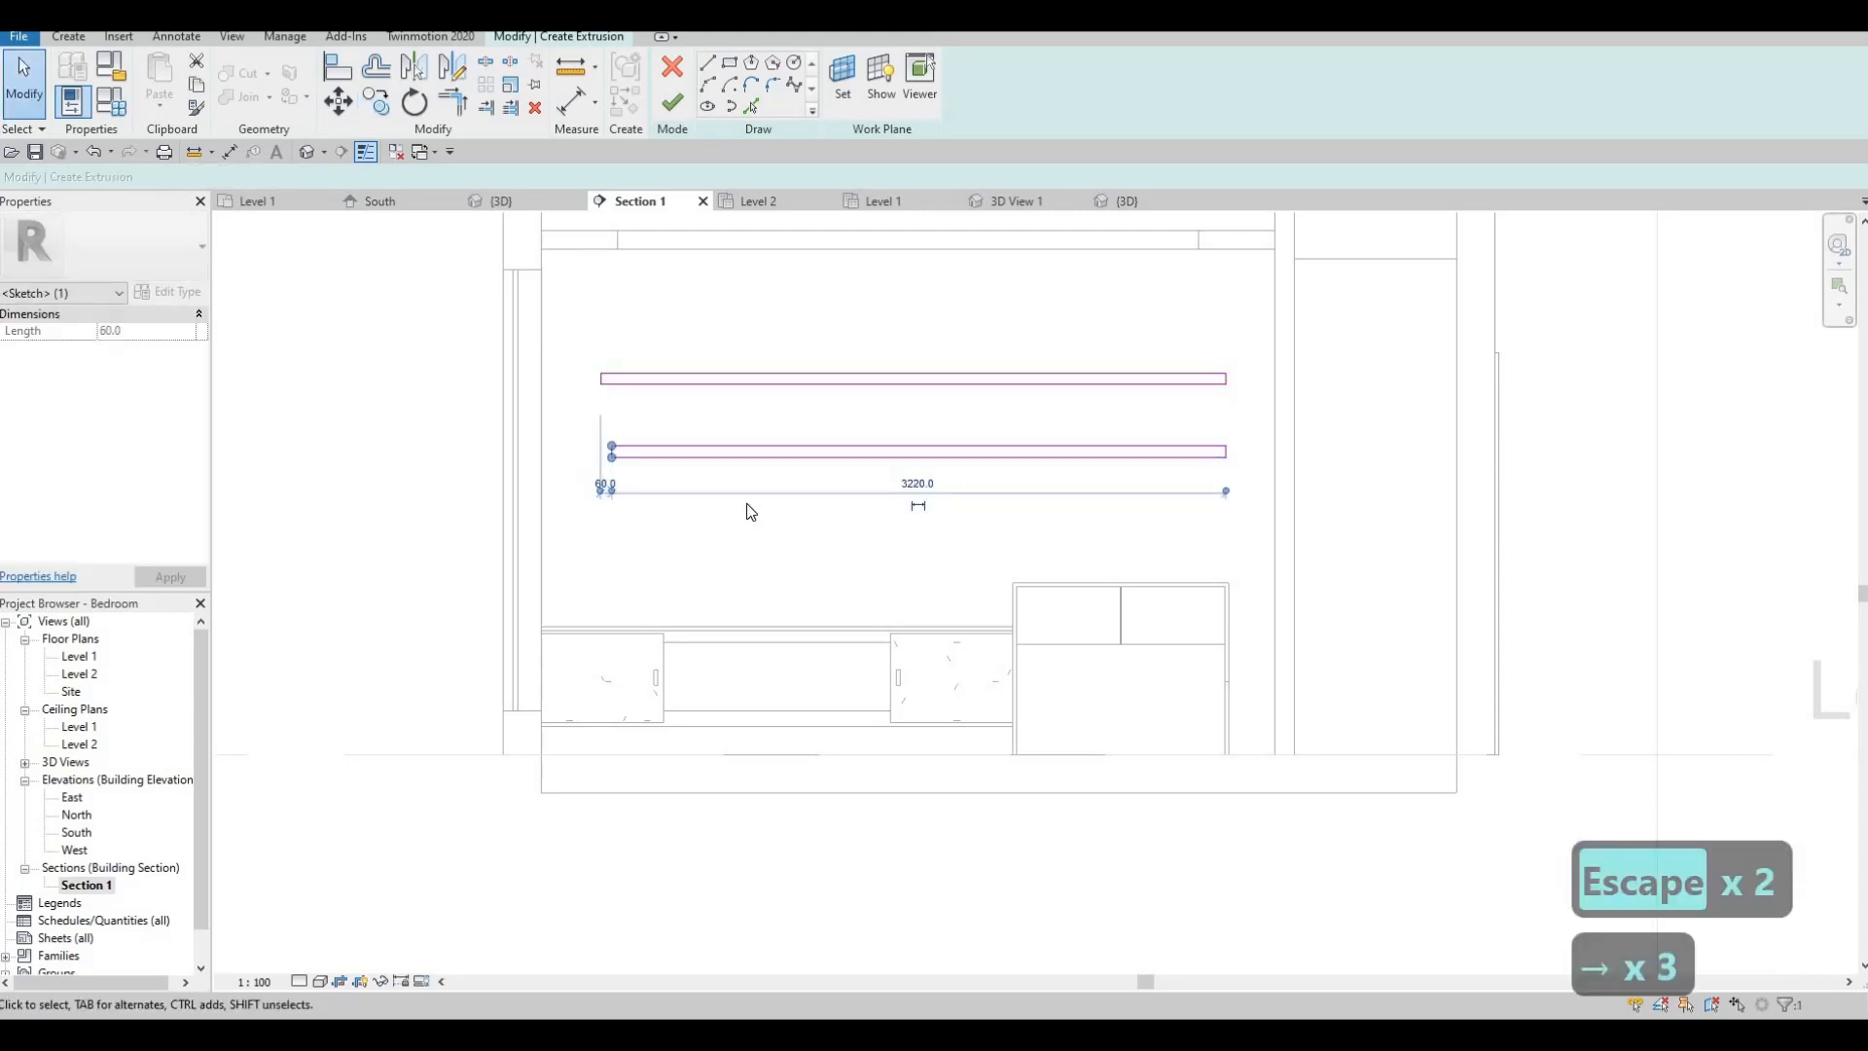
{"action": "key", "text": "Right"}
{"action": "key", "text": "Right"}
{"action": "key", "text": "Right"}
{"action": "key", "text": "Right"}
{"action": "key", "text": "Right"}
{"action": "key", "text": "Right"}
{"action": "key", "text": "Right"}
{"action": "key", "text": "Right"}
{"action": "key", "text": "Right"}
{"action": "key", "text": "Right"}
{"action": "key", "text": "Right"}
{"action": "key", "text": "Right"}
{"action": "key", "text": "Right"}
{"action": "key", "text": "Right"}
{"action": "key", "text": "Right"}
{"action": "key", "text": "Right"}
{"action": "key", "text": "Right"}
{"action": "key", "text": "Right"}
{"action": "key", "text": "Right"}
{"action": "key", "text": "Right"}
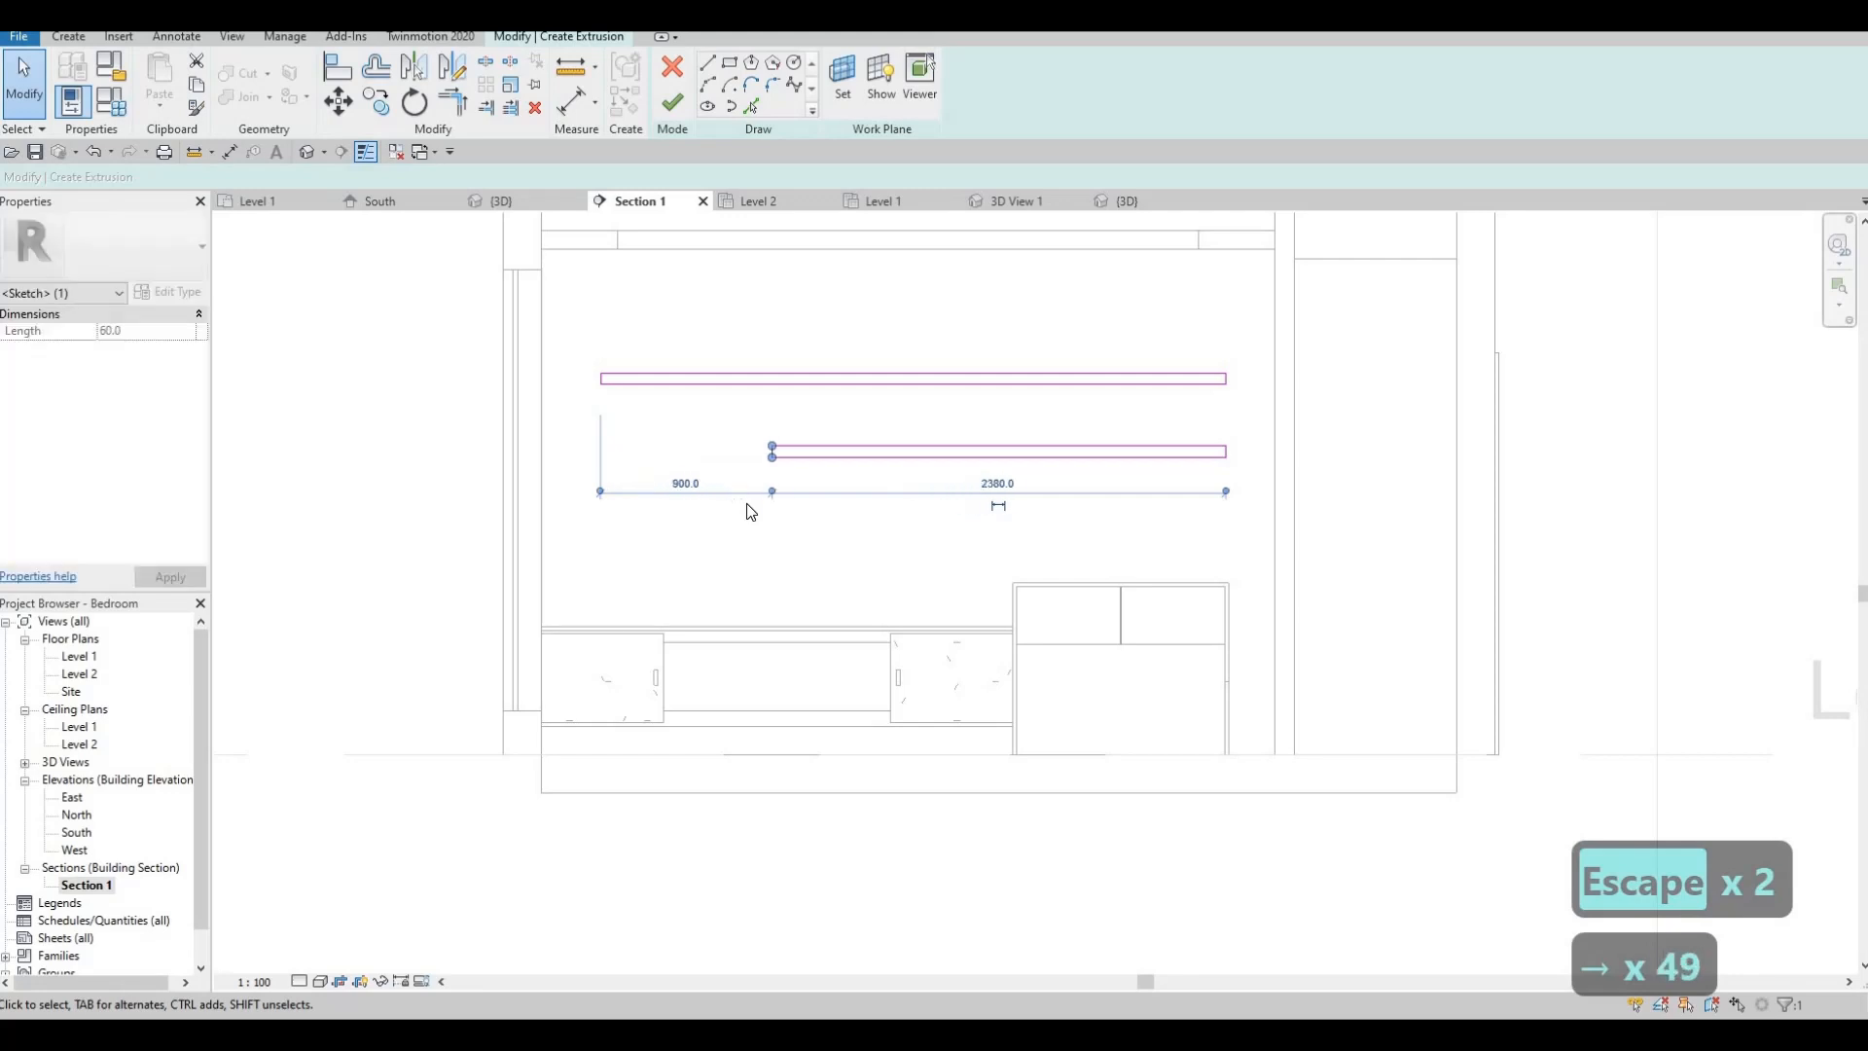
{"action": "key", "text": "Right"}
{"action": "key", "text": "Right"}
{"action": "key", "text": "Right"}
{"action": "key", "text": "Right"}
{"action": "key", "text": "Right"}
{"action": "key", "text": "Right"}
{"action": "key", "text": "Right"}
{"action": "key", "text": "Right"}
{"action": "key", "text": "Right"}
{"action": "key", "text": "Right"}
{"action": "key", "text": "Right"}
{"action": "key", "text": "Right"}
{"action": "key", "text": "Right"}
{"action": "key", "text": "Right"}
{"action": "key", "text": "Right"}
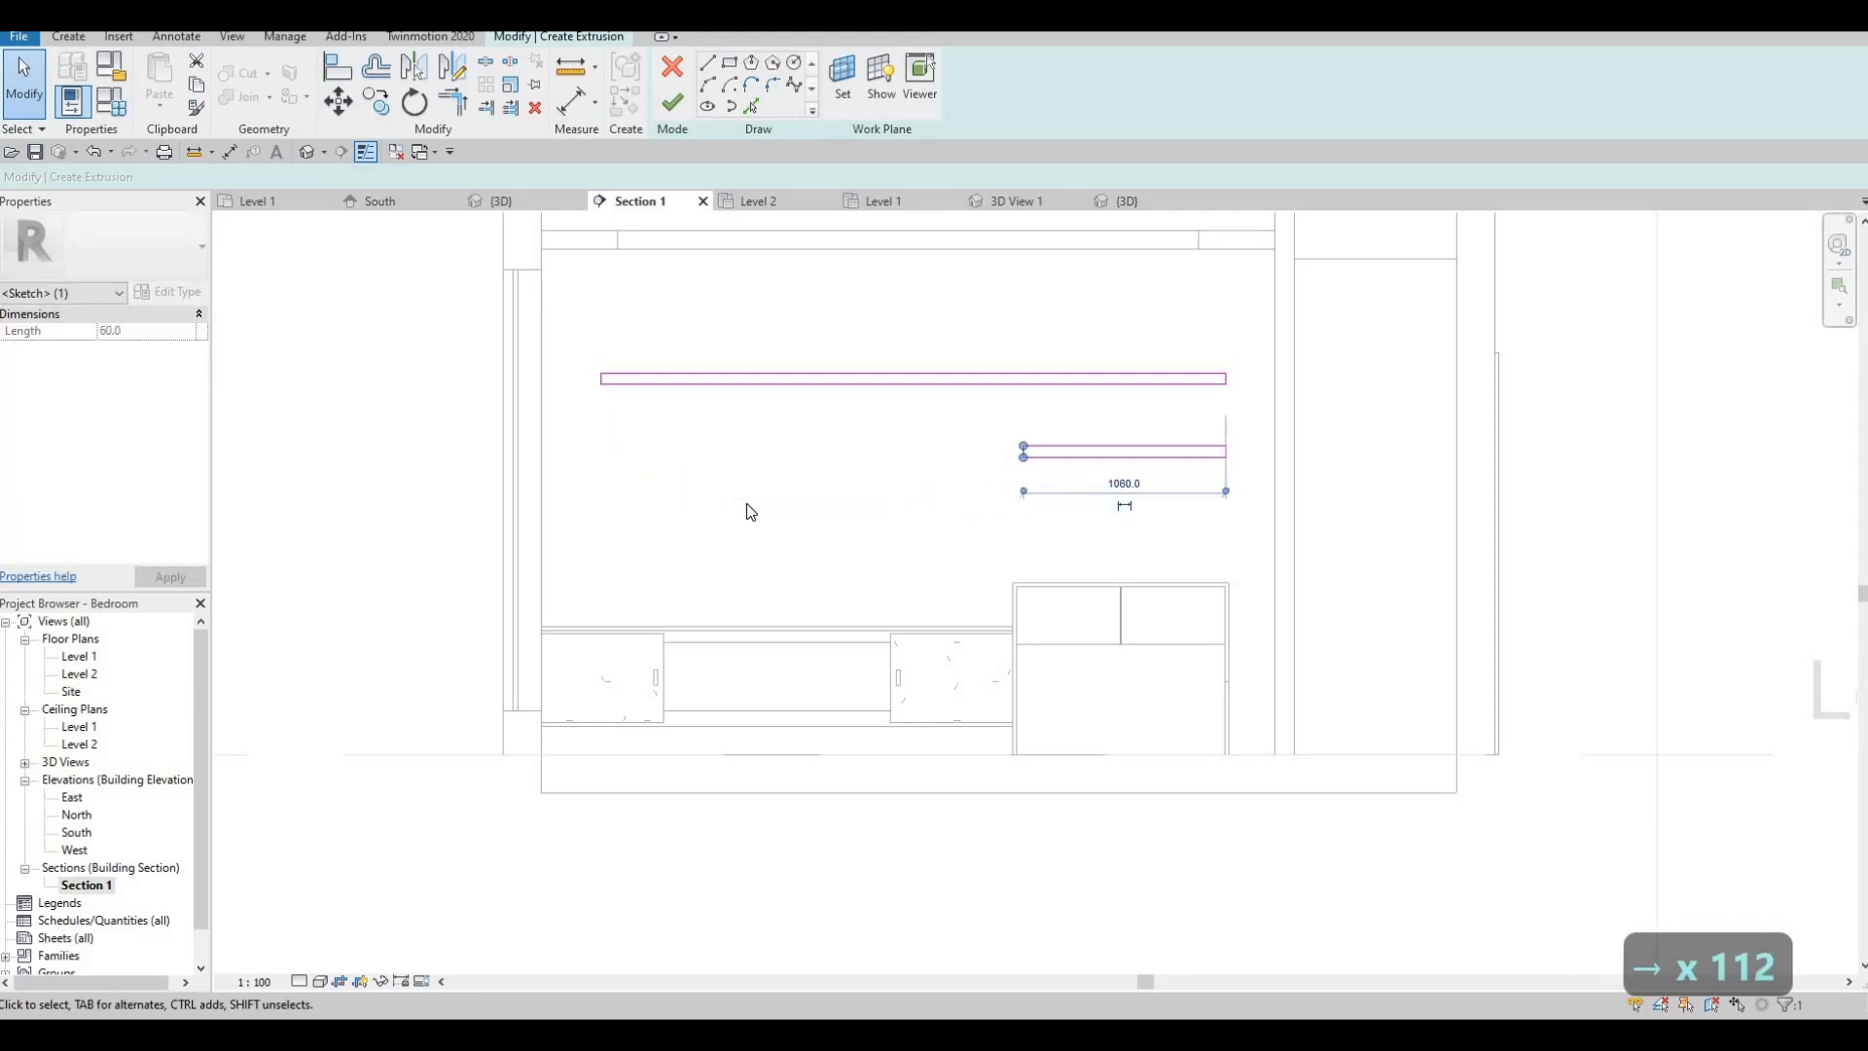
{"action": "key", "text": "Escape"}
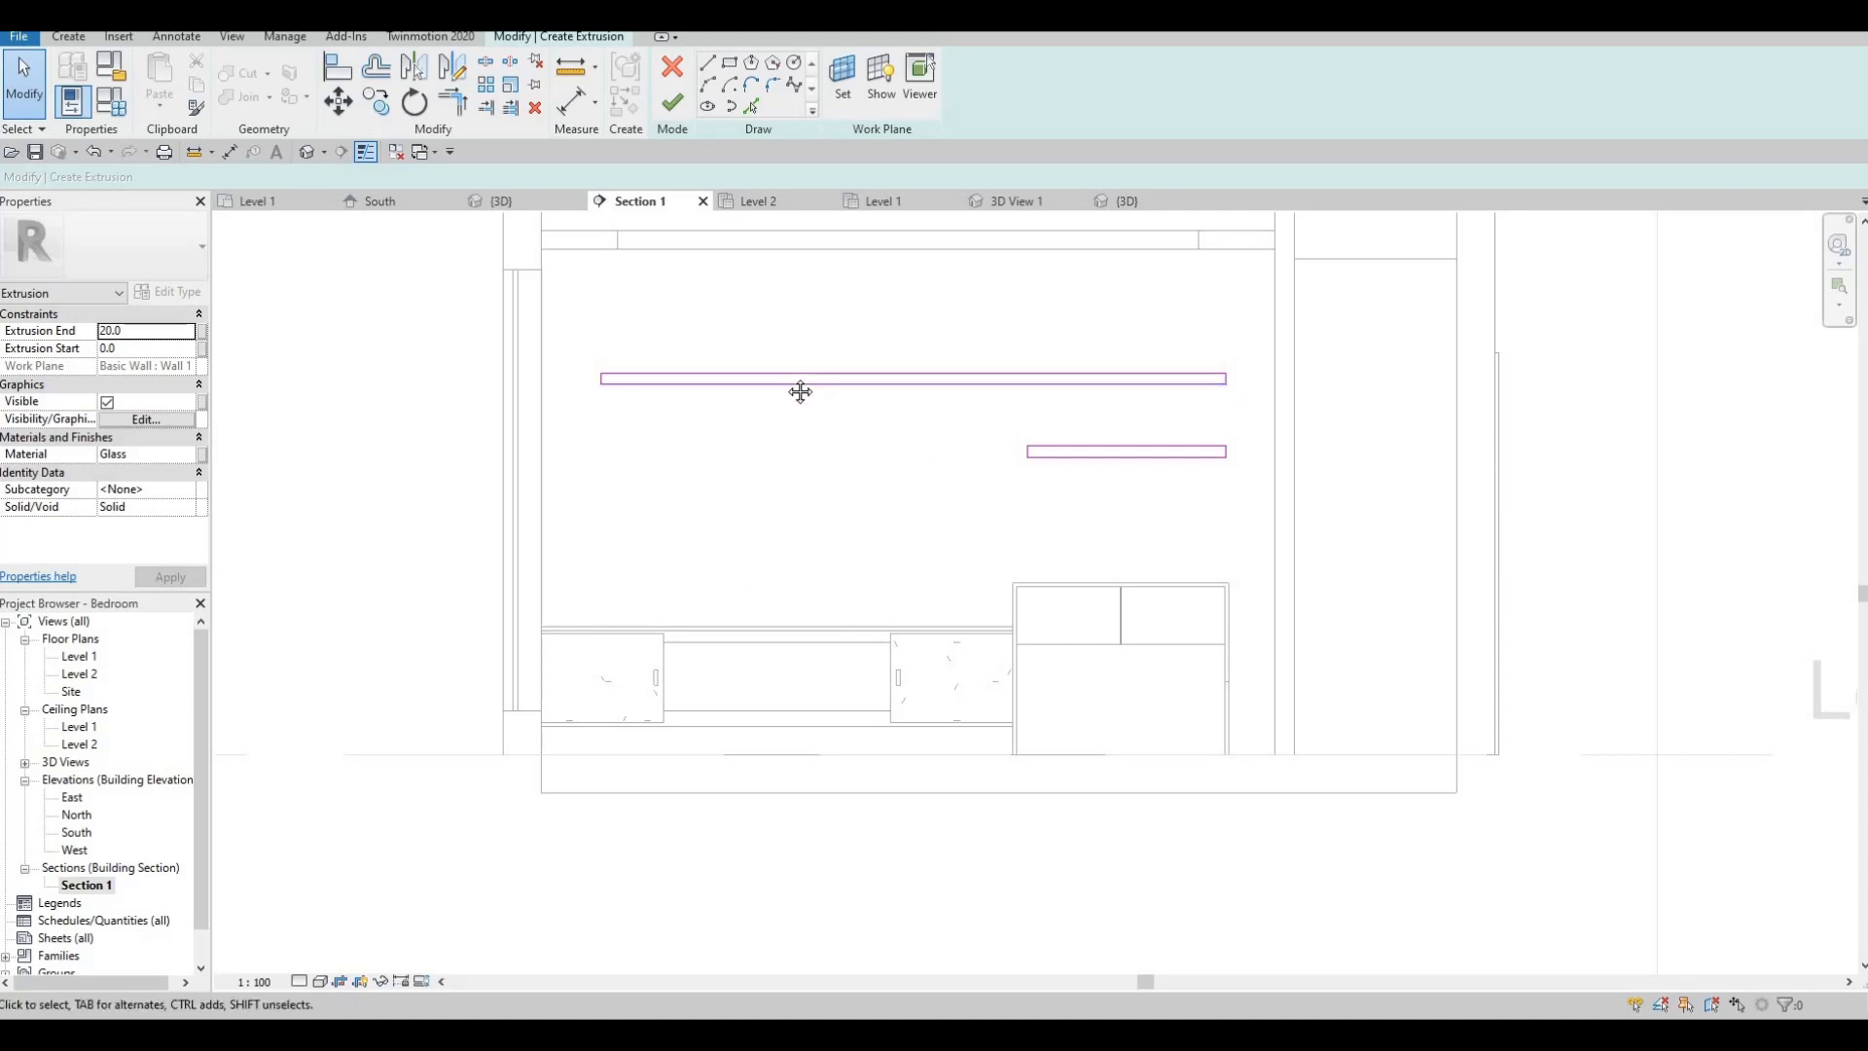
{"action": "scroll", "coordinate": [843, 391], "scroll_direction": "down", "scroll_amount": 3}
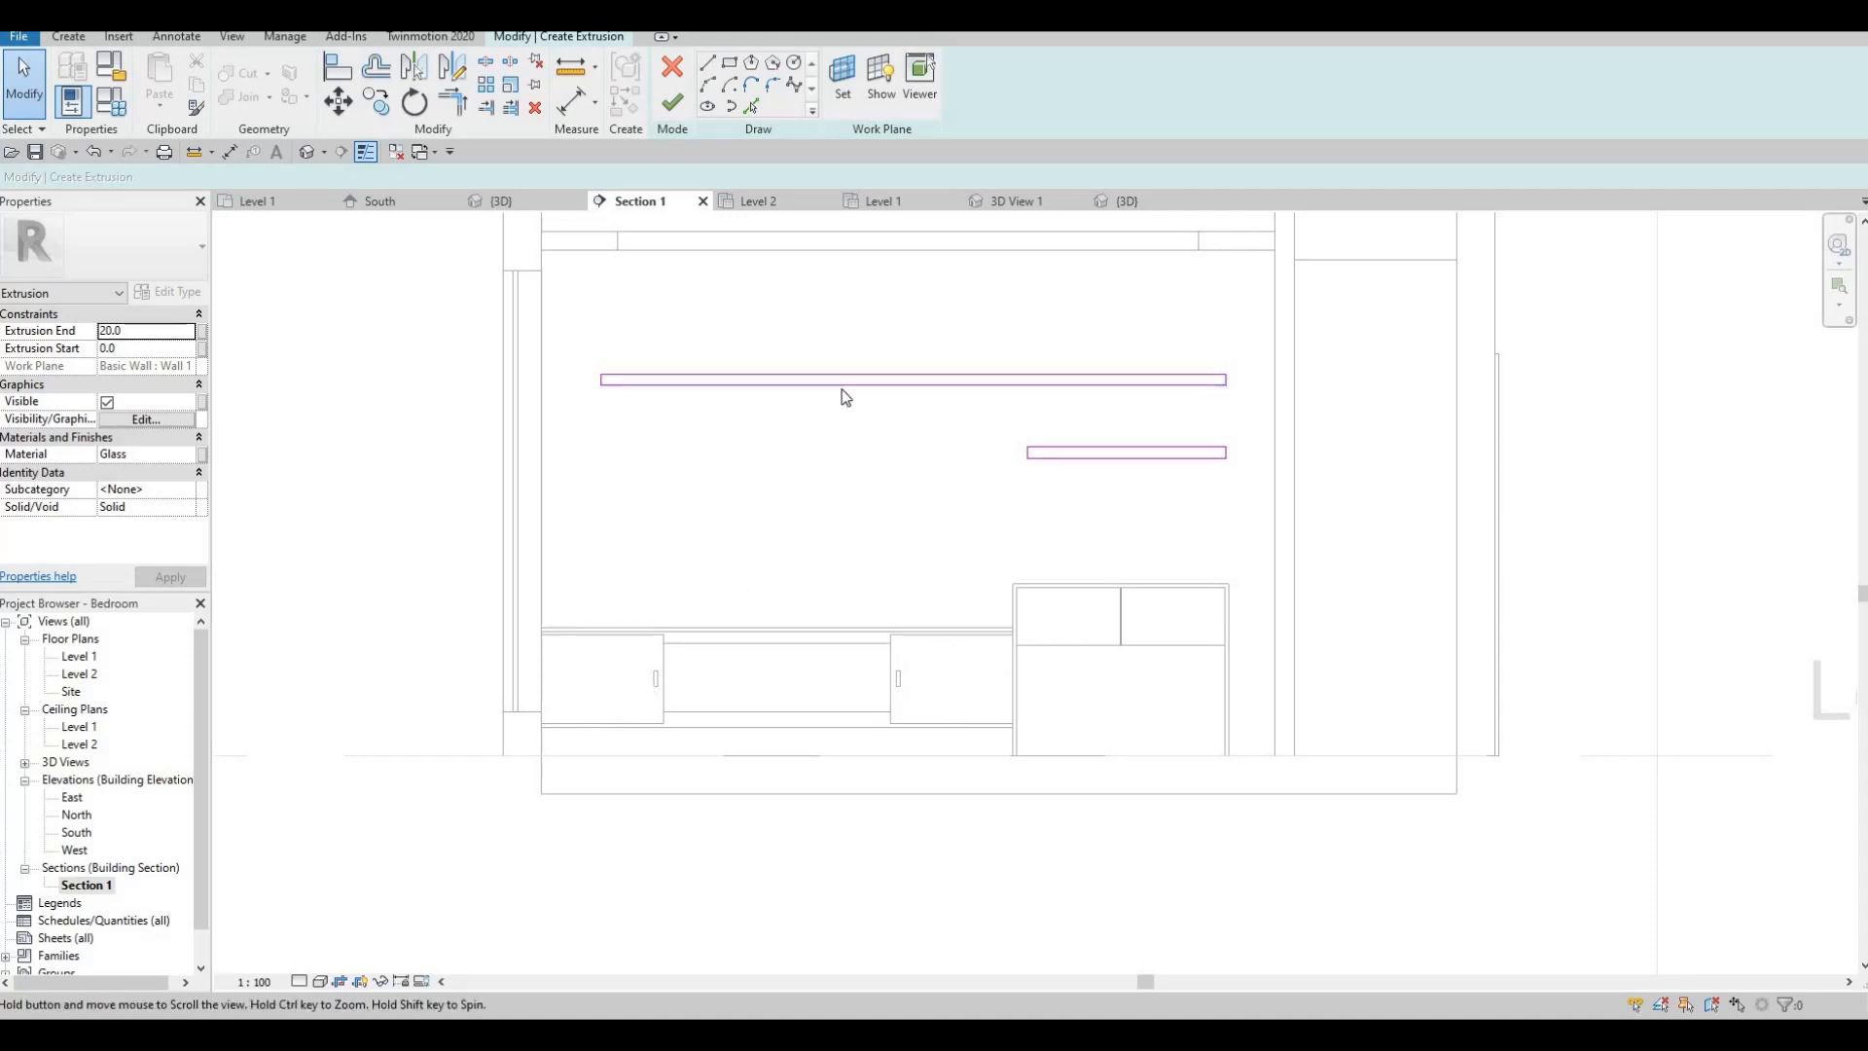
- Finish the sketch of the two wall shelves and set their extrusion end to 300
{"action": "left_click", "coordinate": [675, 107]}
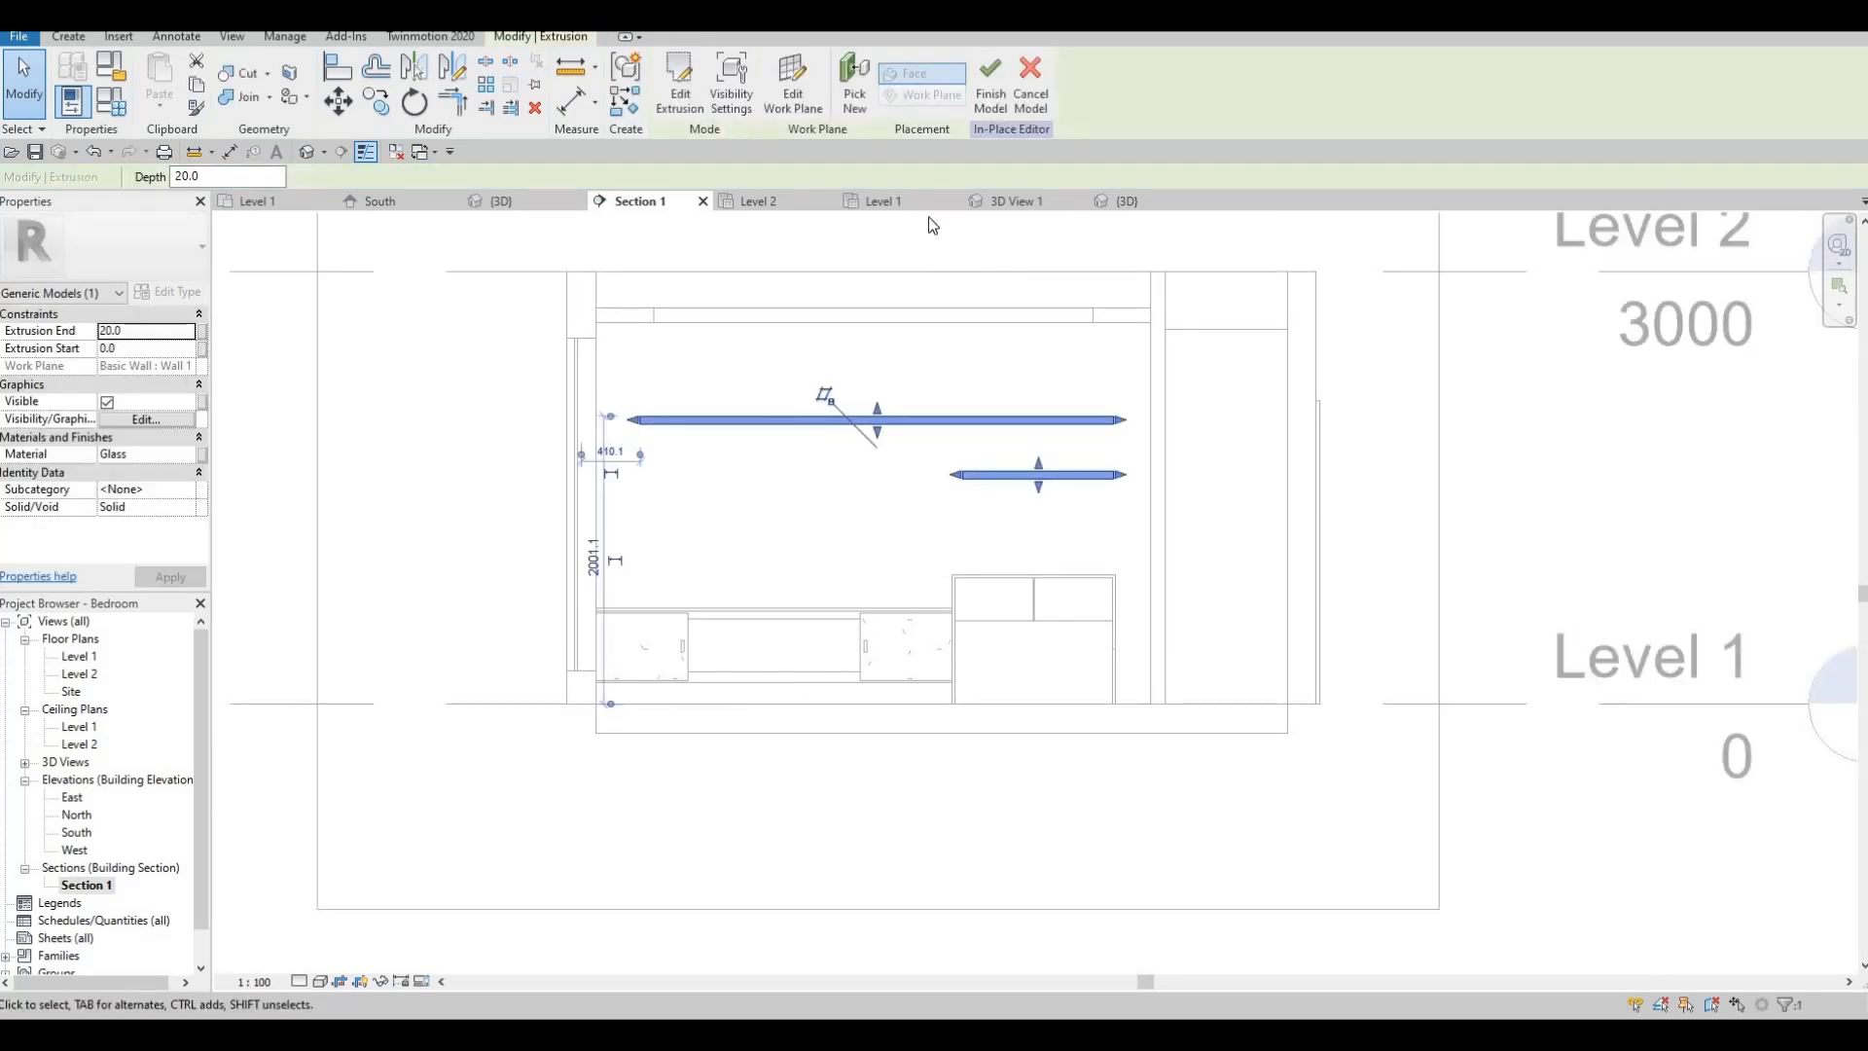
{"action": "left_click", "coordinate": [162, 329]}
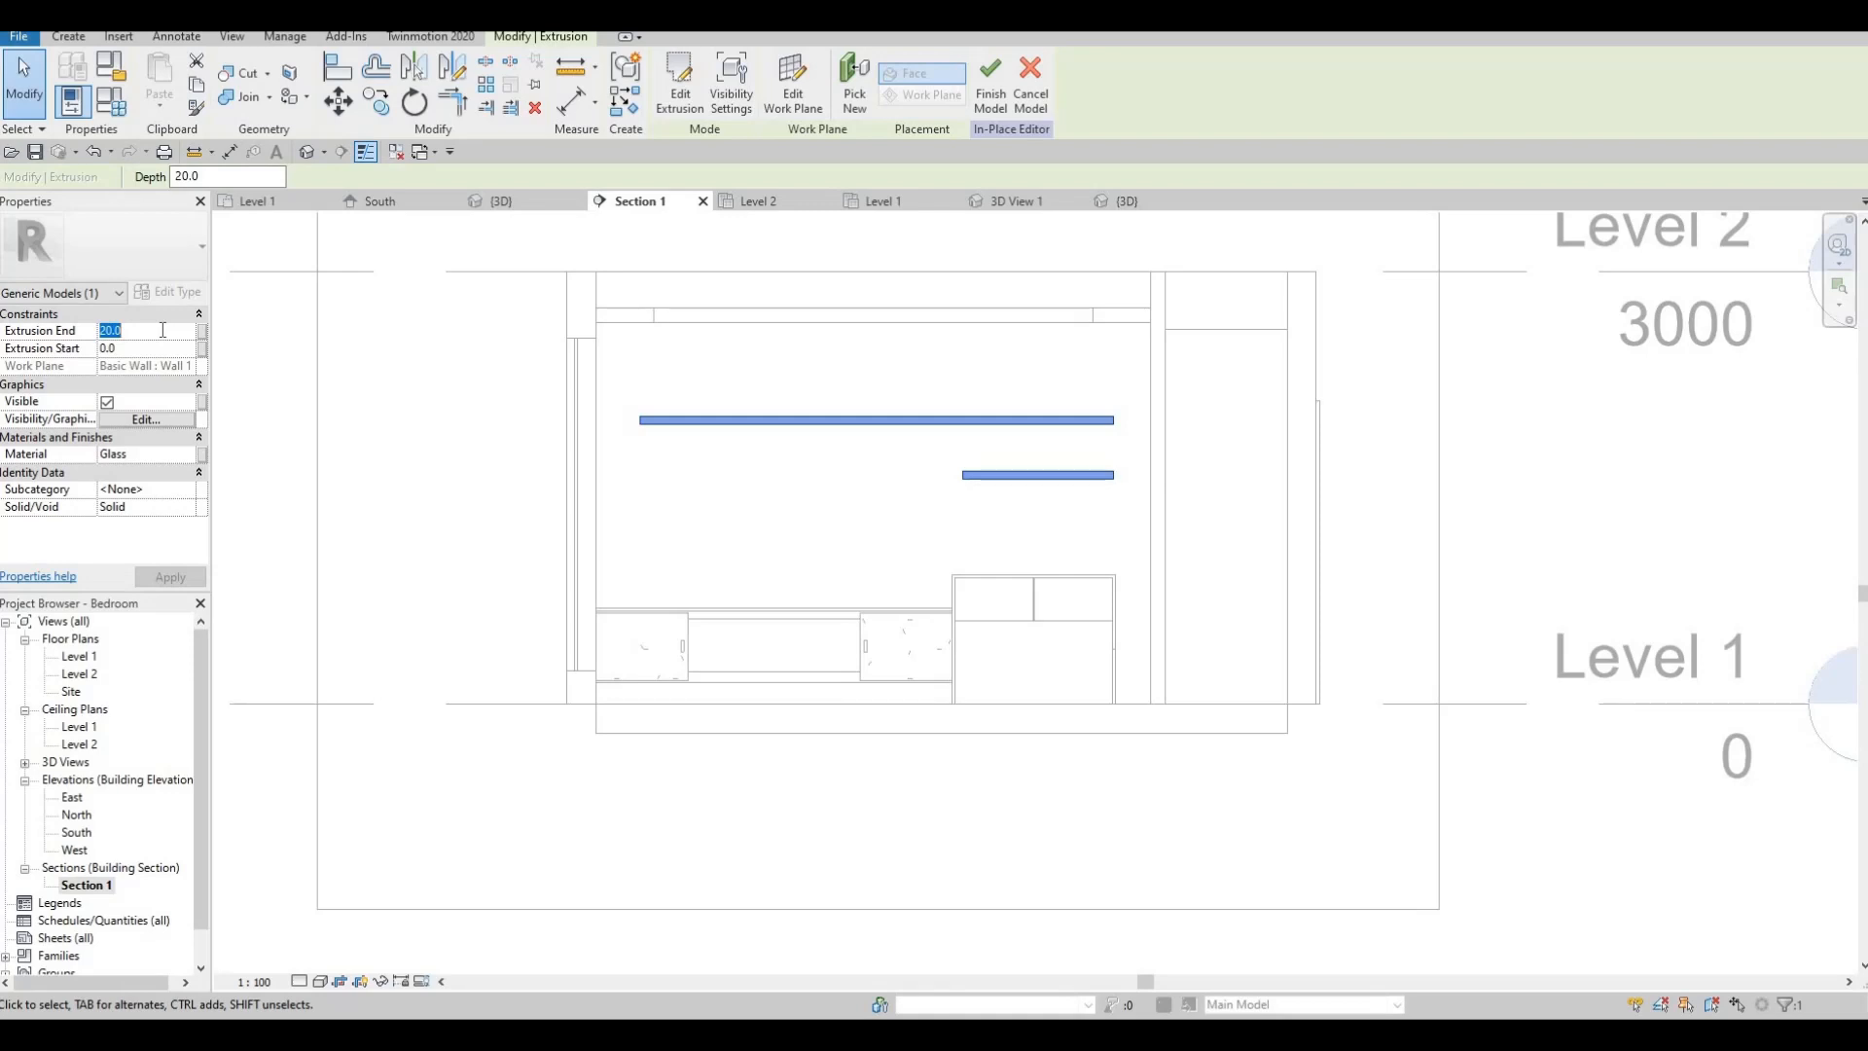
{"action": "type", "text": "300"}
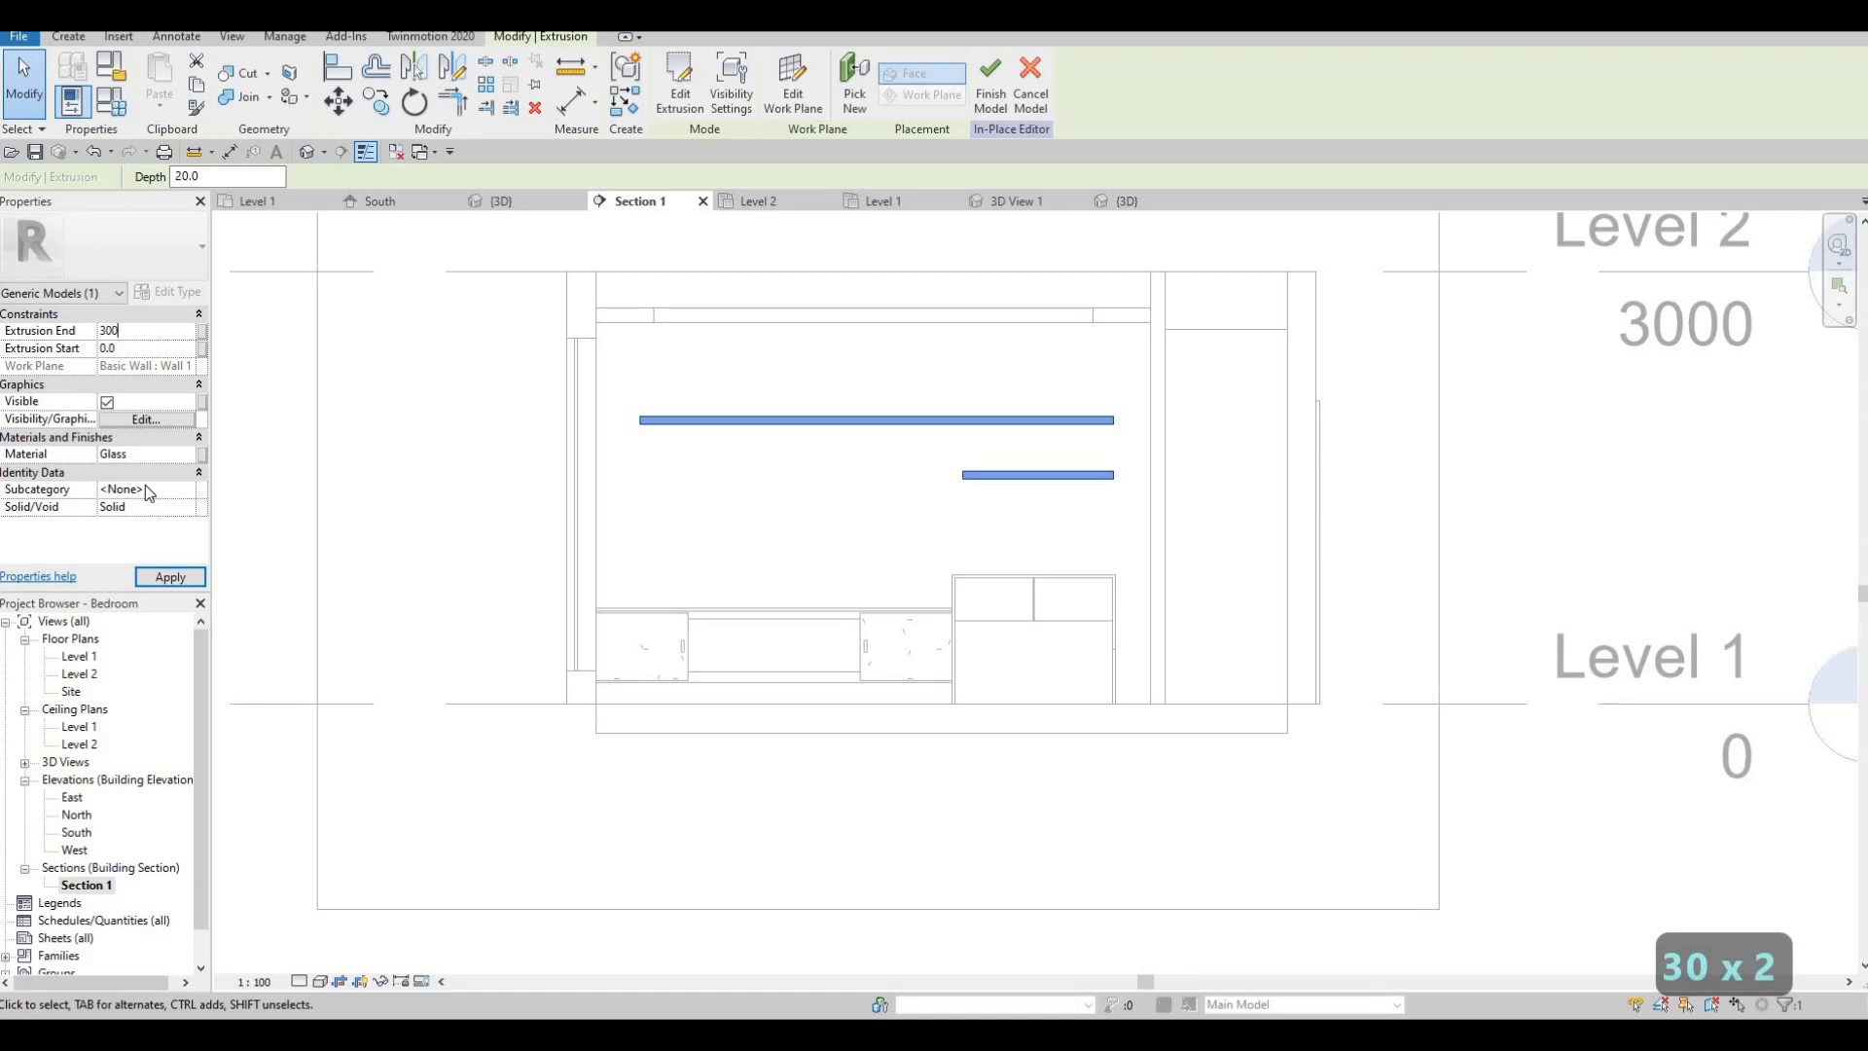
- Assign the Plastic material to the shelf extrusion and finish the in-place model
{"action": "left_click", "coordinate": [200, 453]}
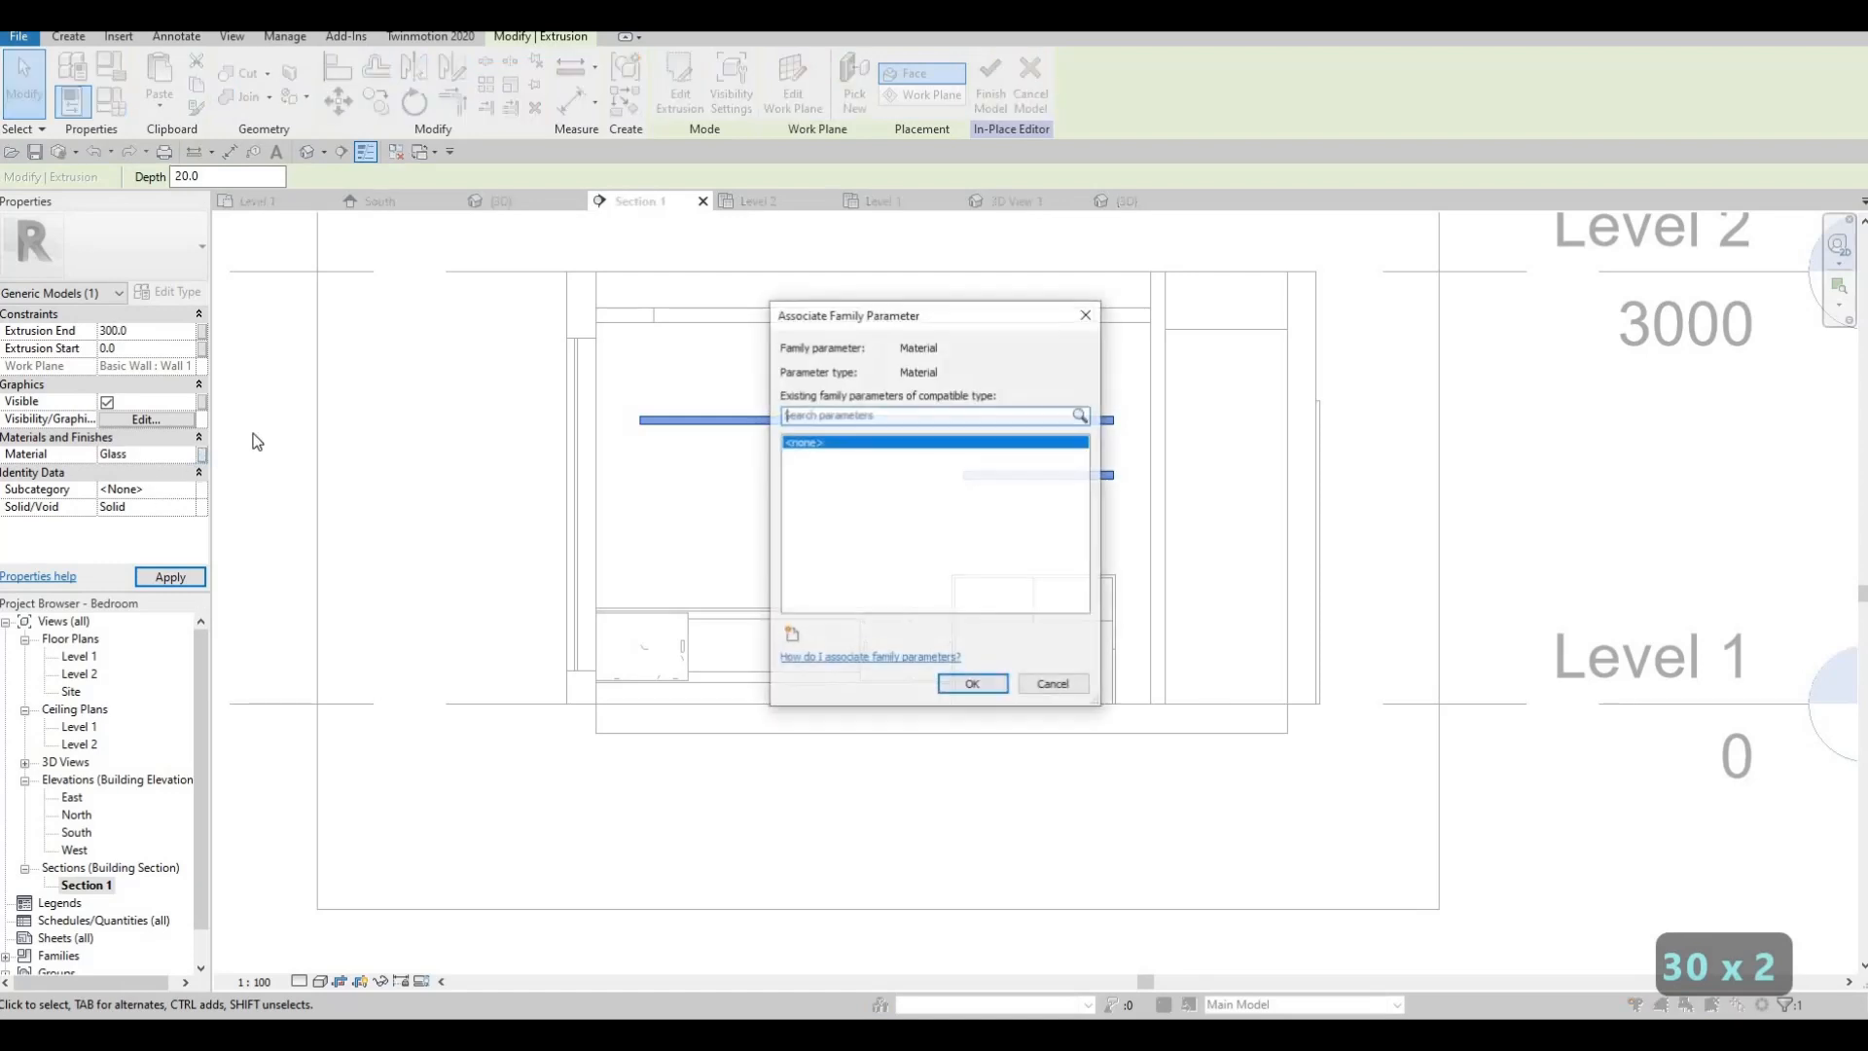
{"action": "key", "text": "Escape"}
{"action": "left_click", "coordinate": [191, 452]}
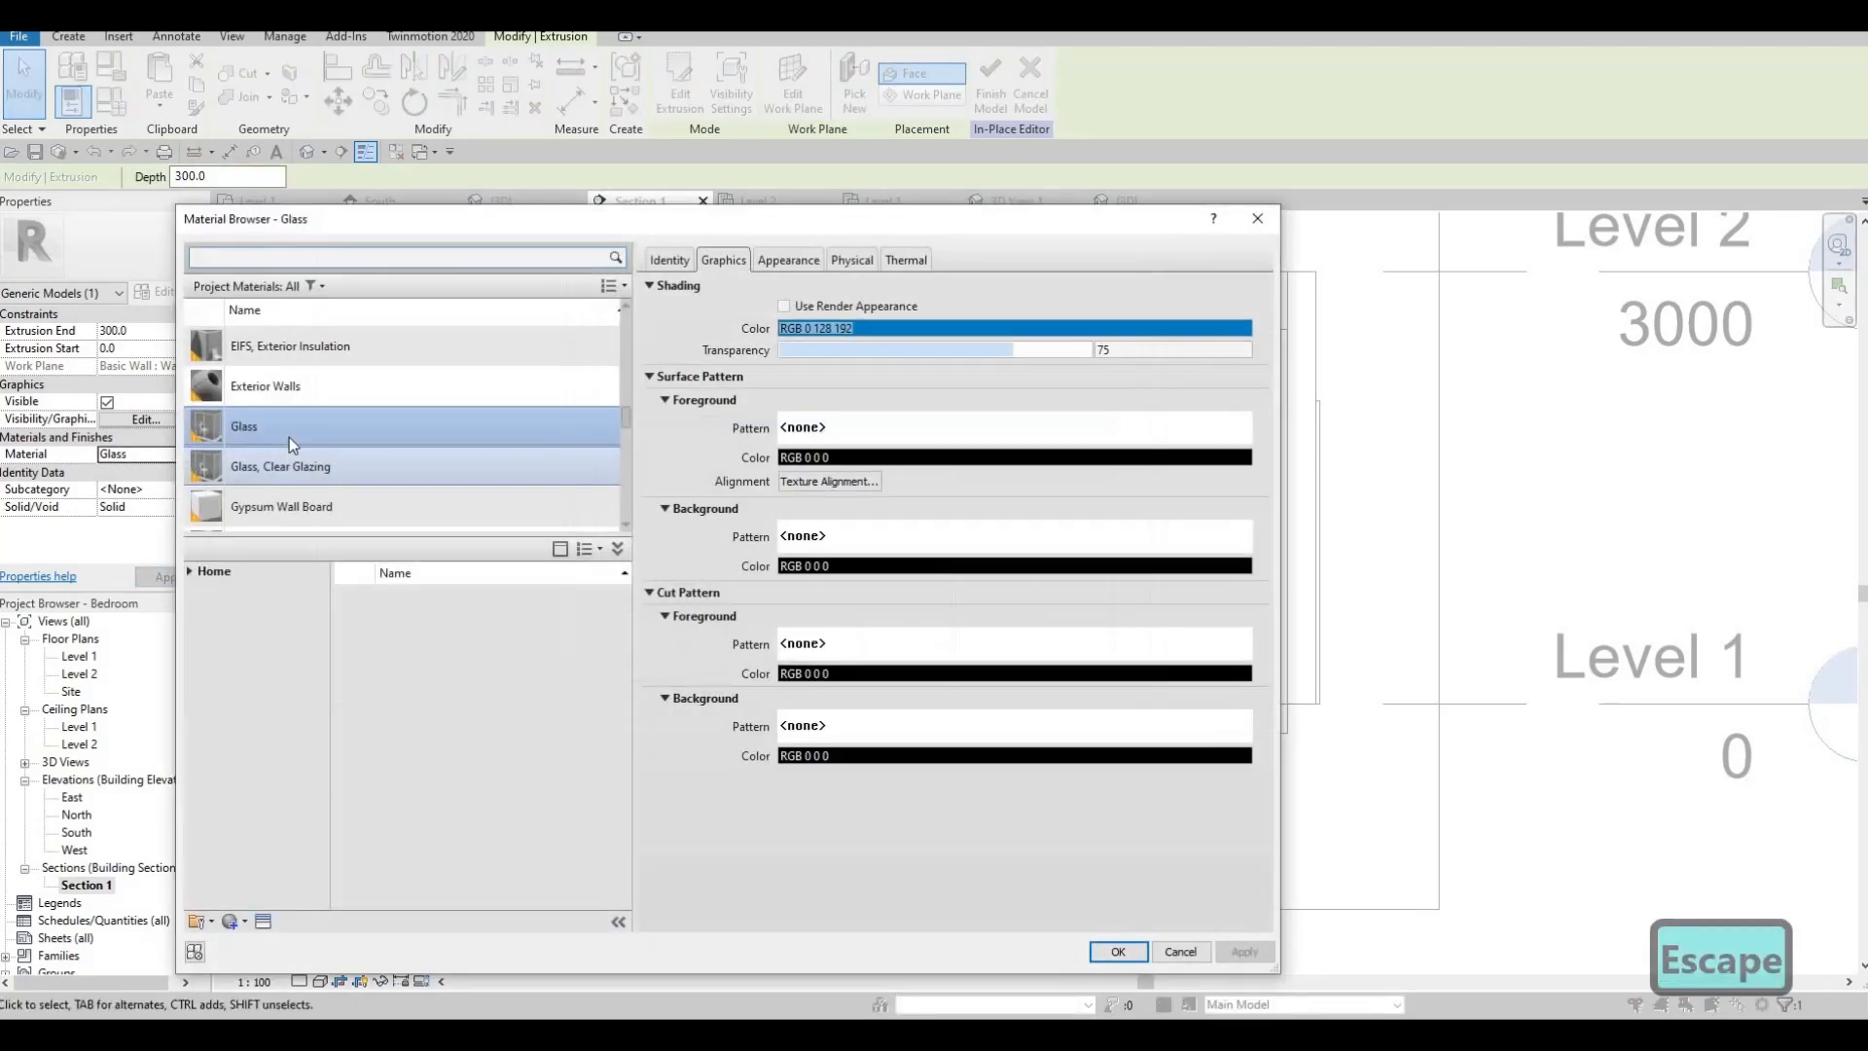
{"action": "scroll", "coordinate": [289, 436], "scroll_direction": "down", "scroll_amount": 5}
{"action": "scroll", "coordinate": [302, 418], "scroll_direction": "down", "scroll_amount": 4}
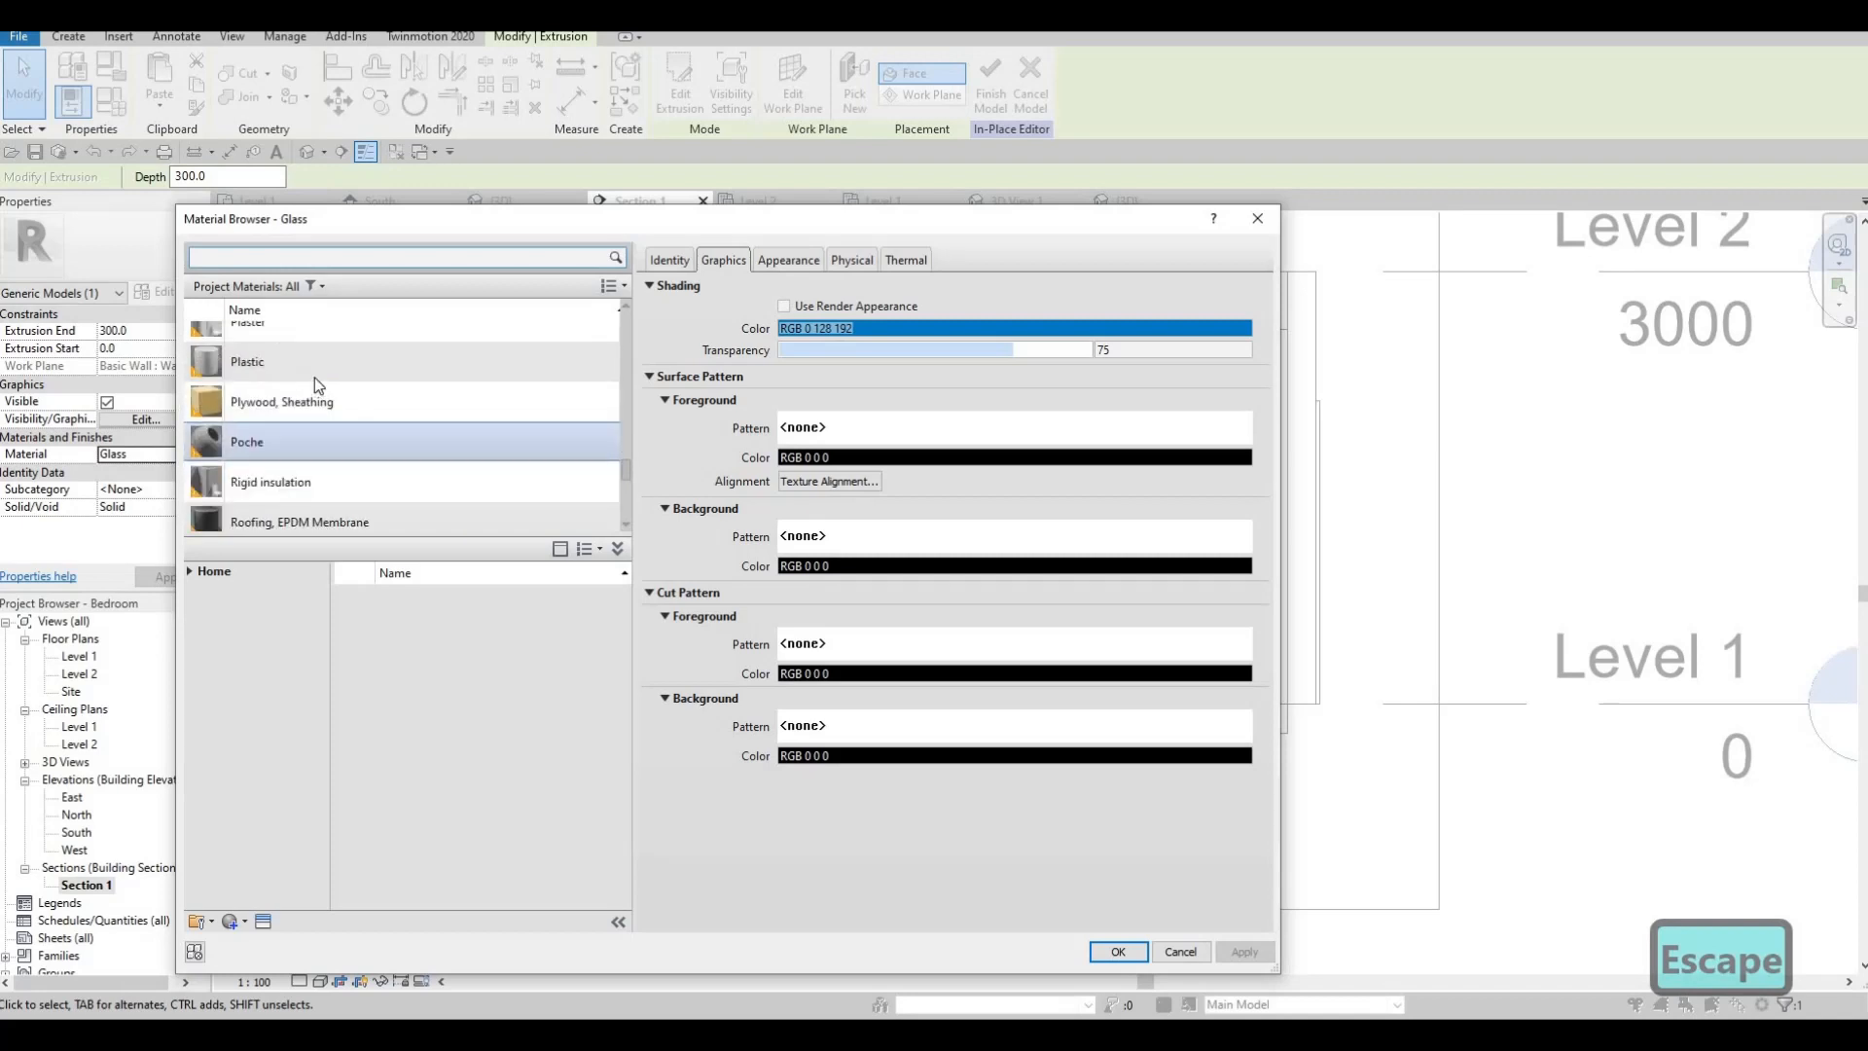
{"action": "left_click", "coordinate": [282, 361]}
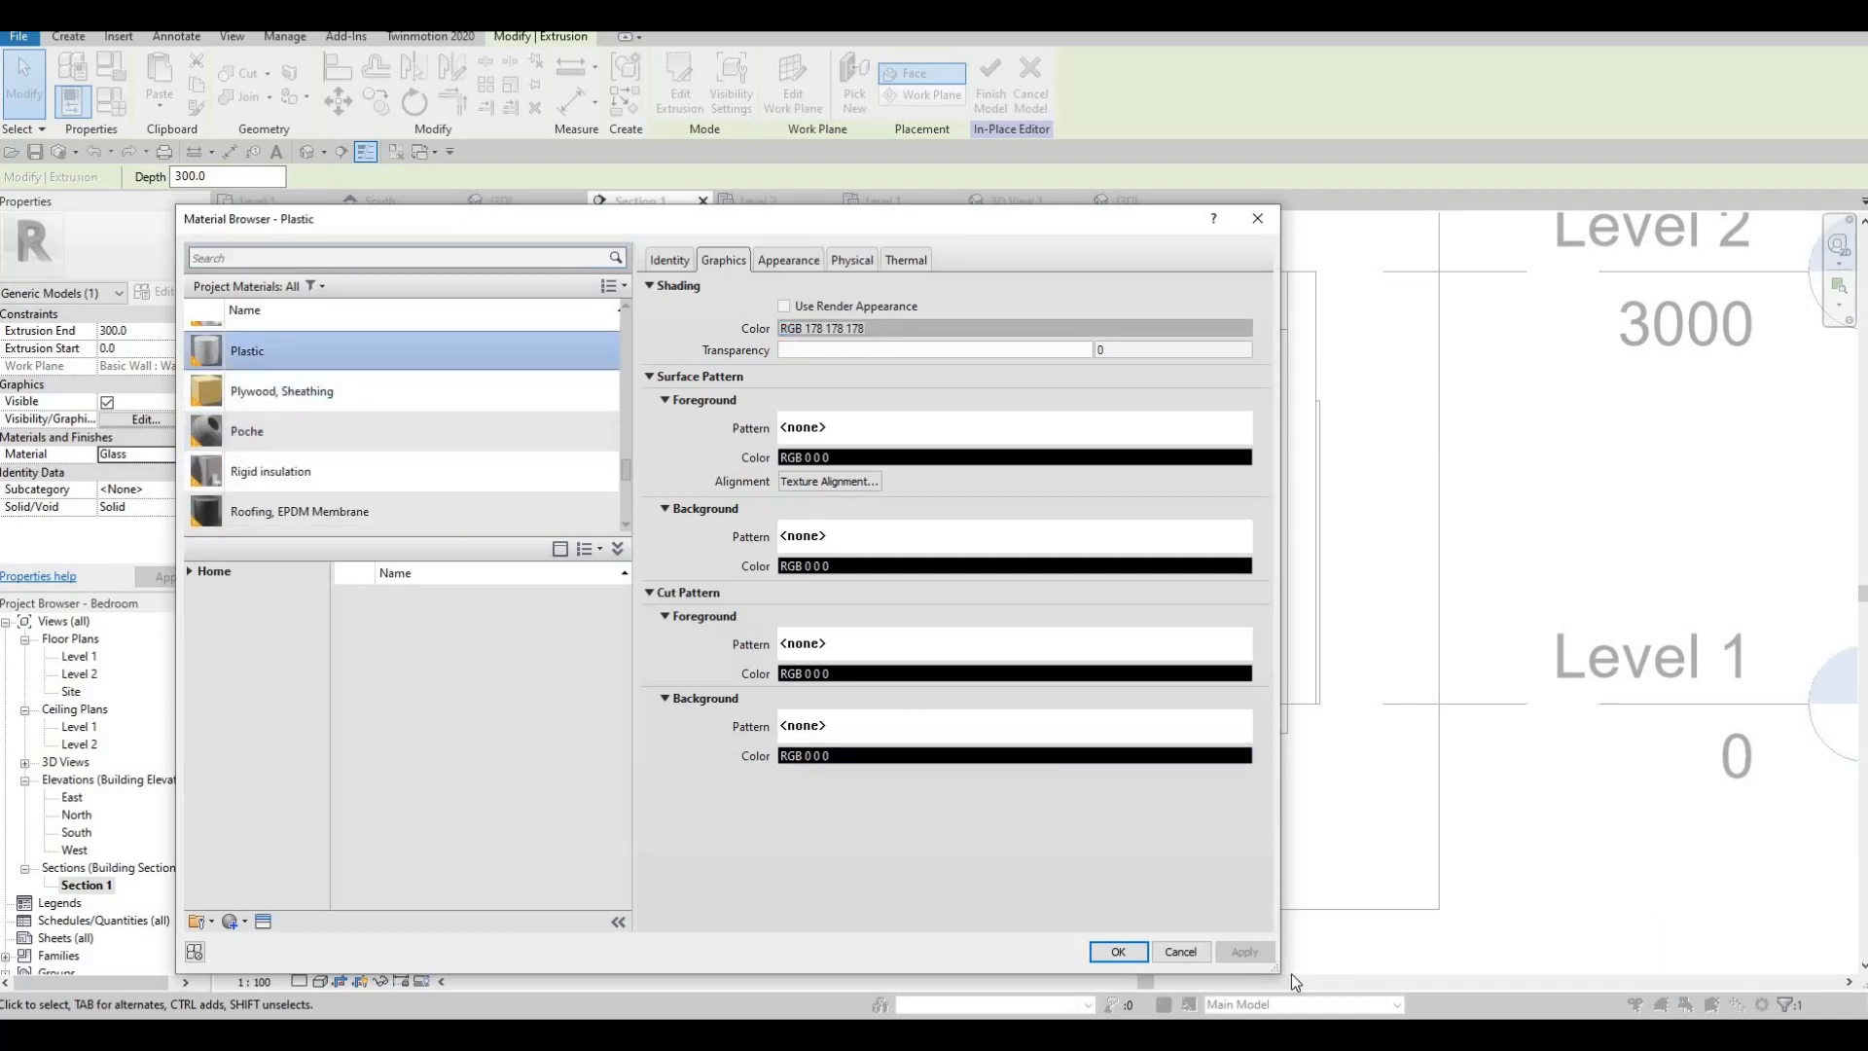
{"action": "left_click", "coordinate": [1118, 952]}
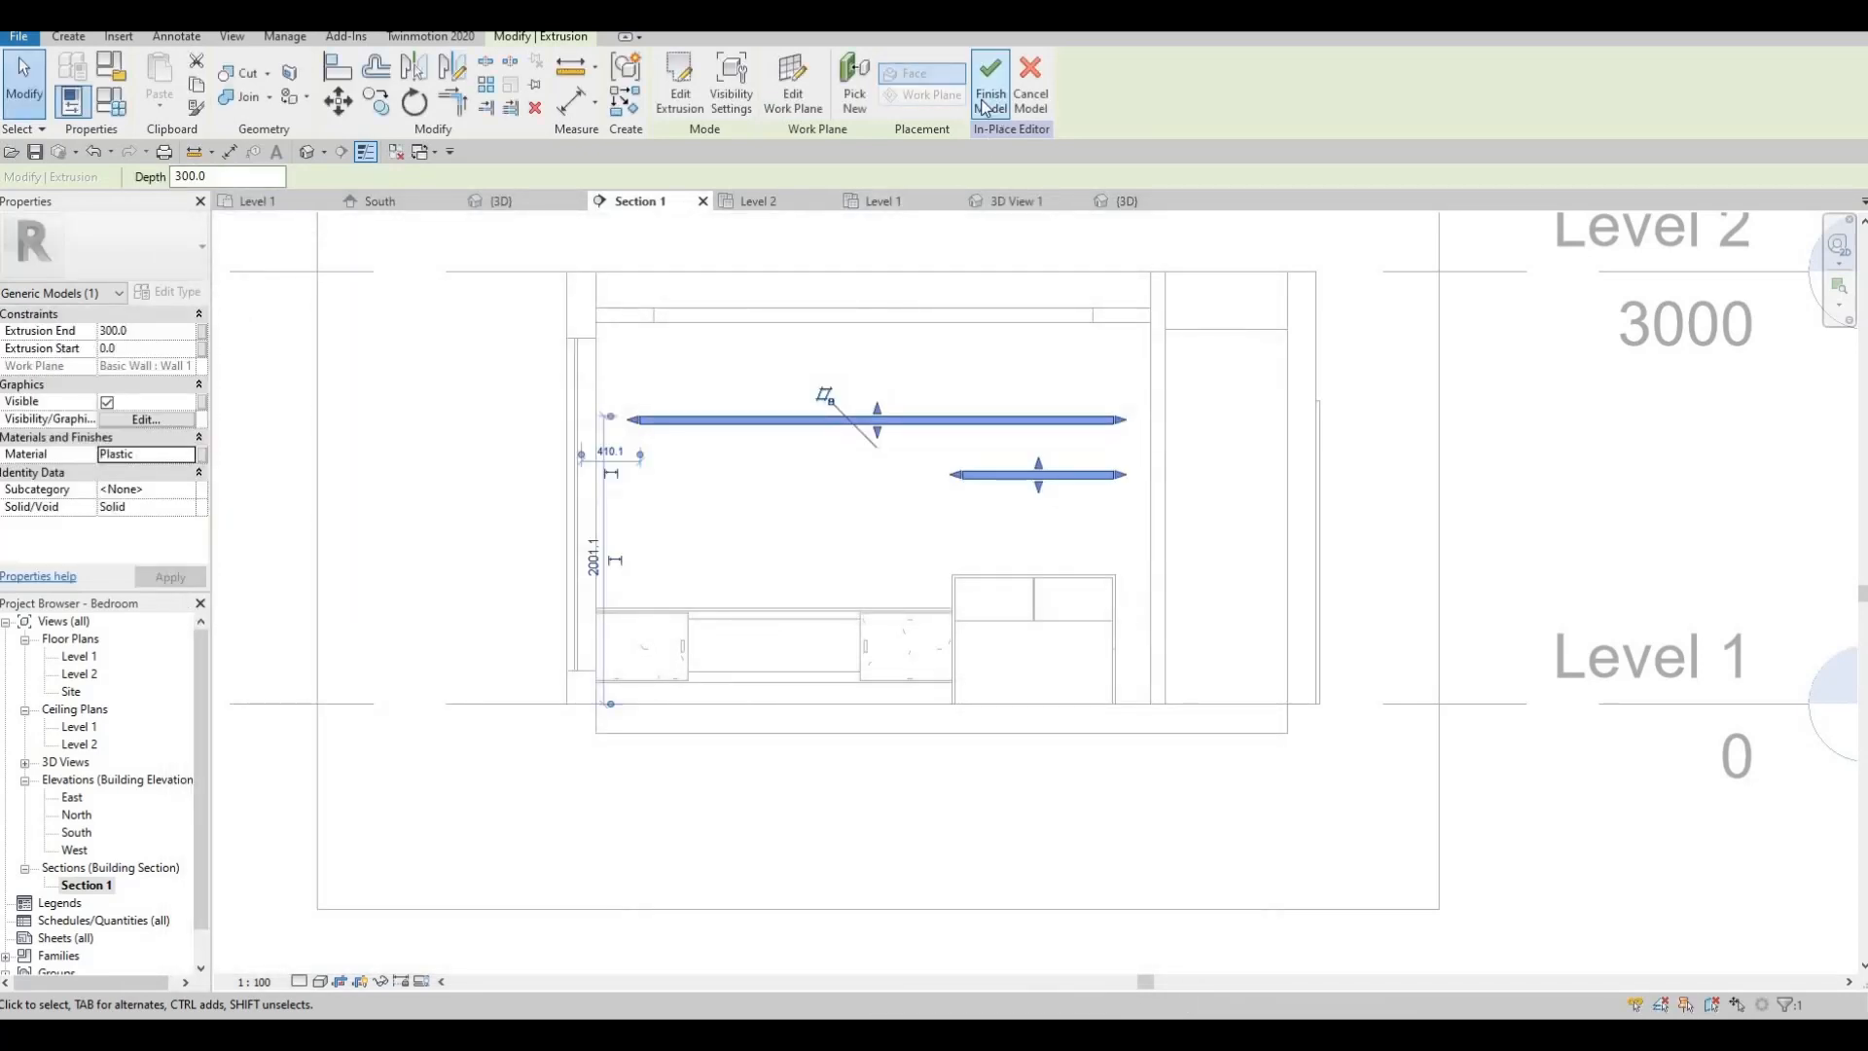
{"action": "left_click", "coordinate": [989, 97]}
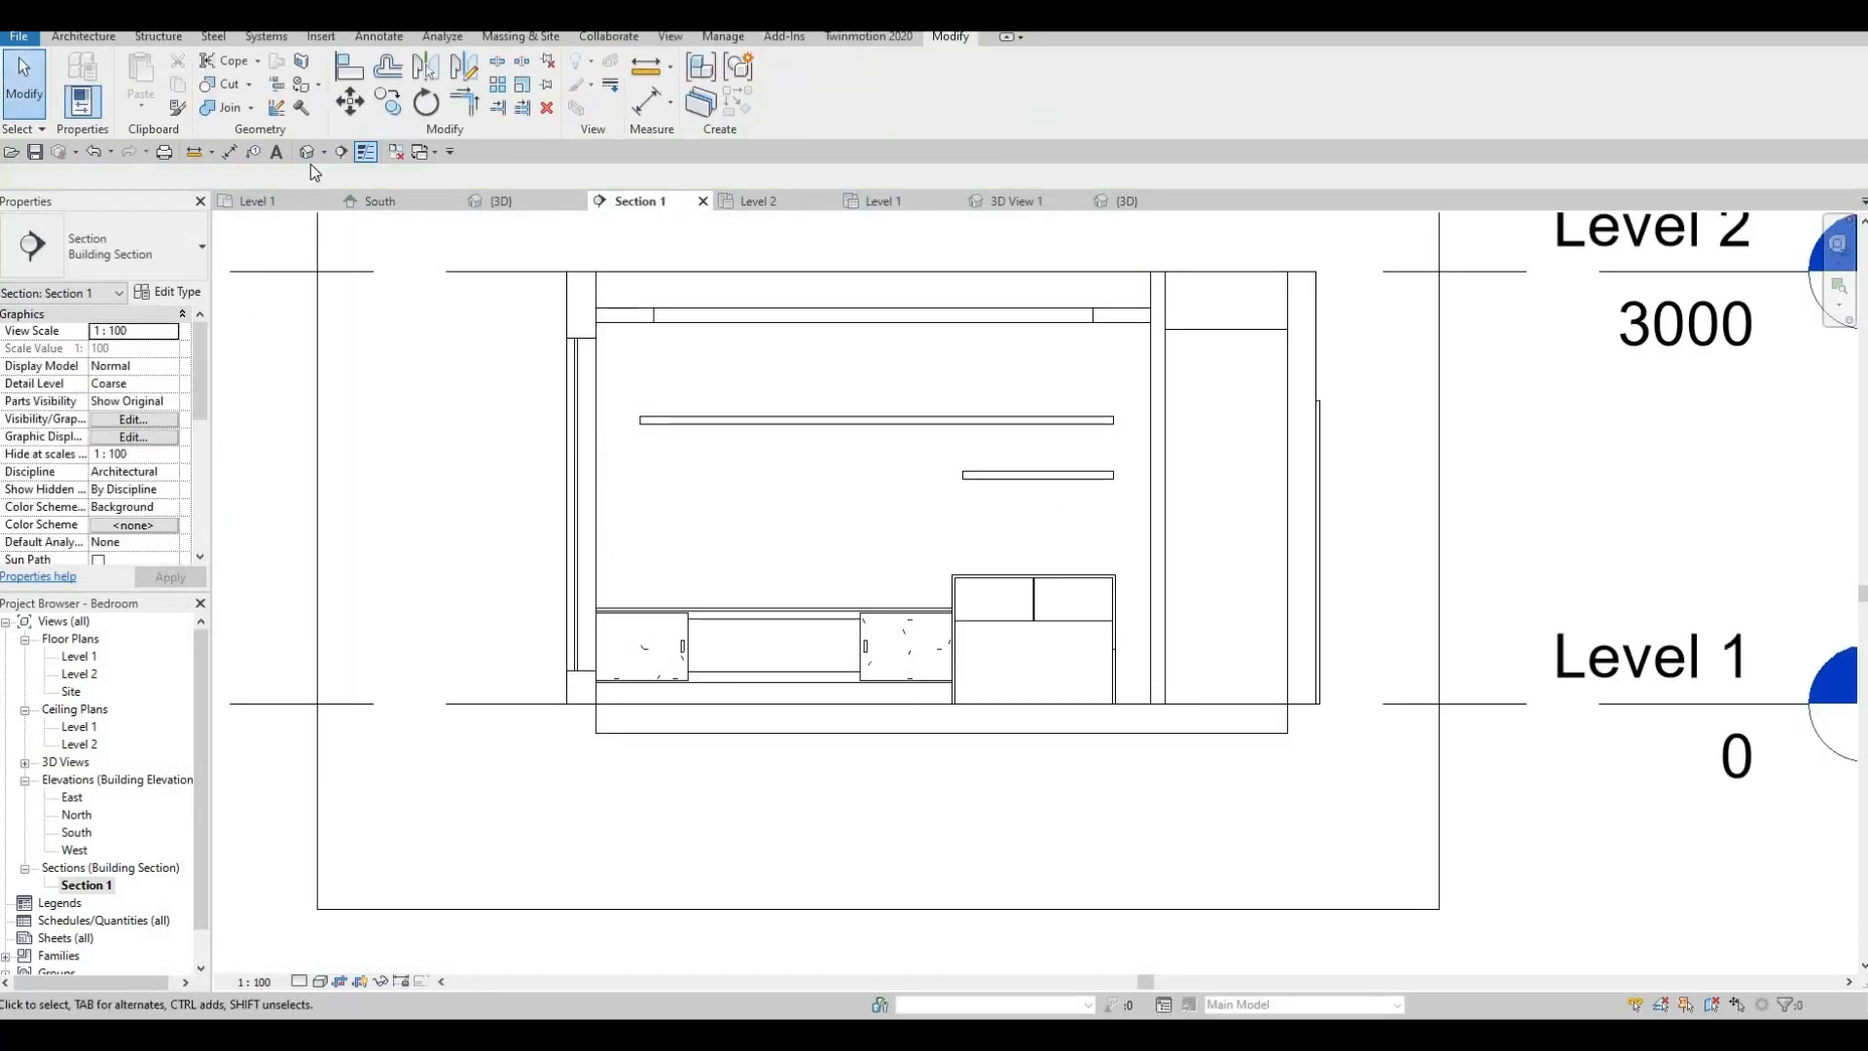
- Edit the wall shelves in place from the 3D view, set their extrusion end to 200, and finish the model
{"action": "left_click", "coordinate": [309, 159]}
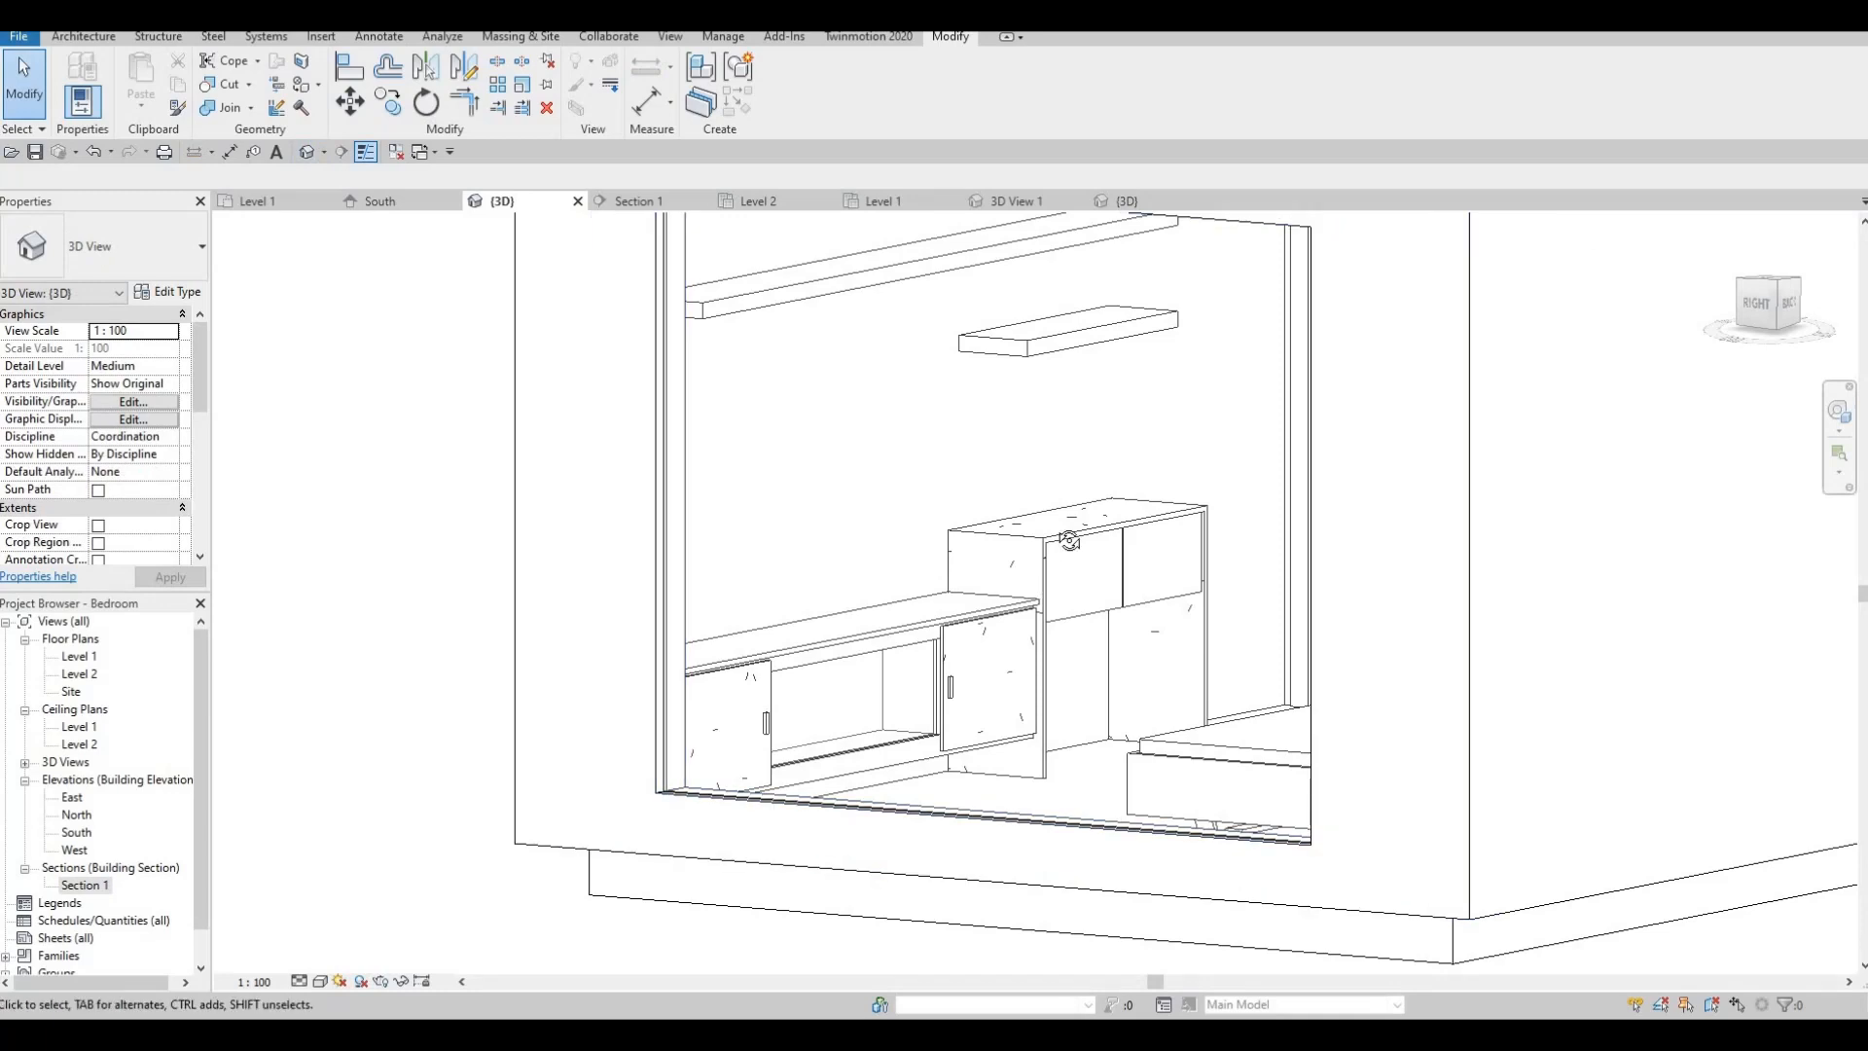
{"action": "middle_click_drag", "start_coordinate": [1069, 541], "coordinate": [963, 387], "text": "shift"}
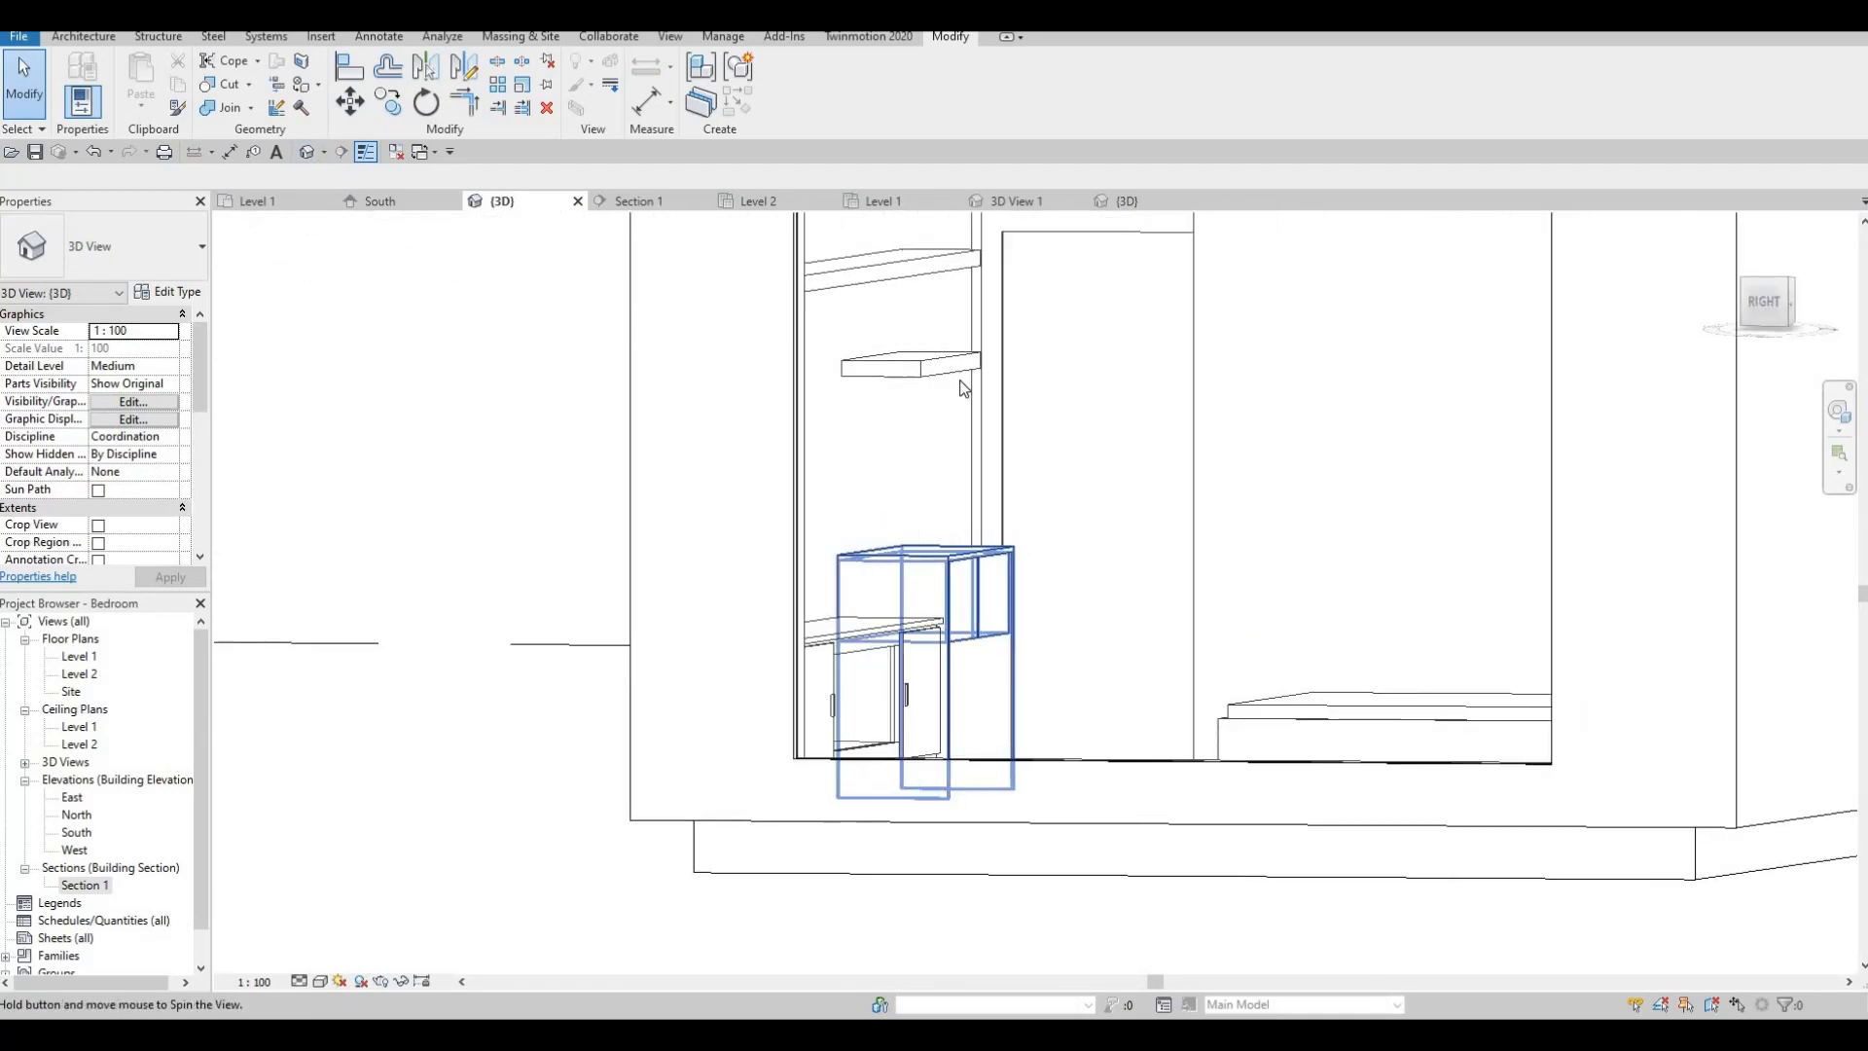
{"action": "left_click", "coordinate": [964, 370]}
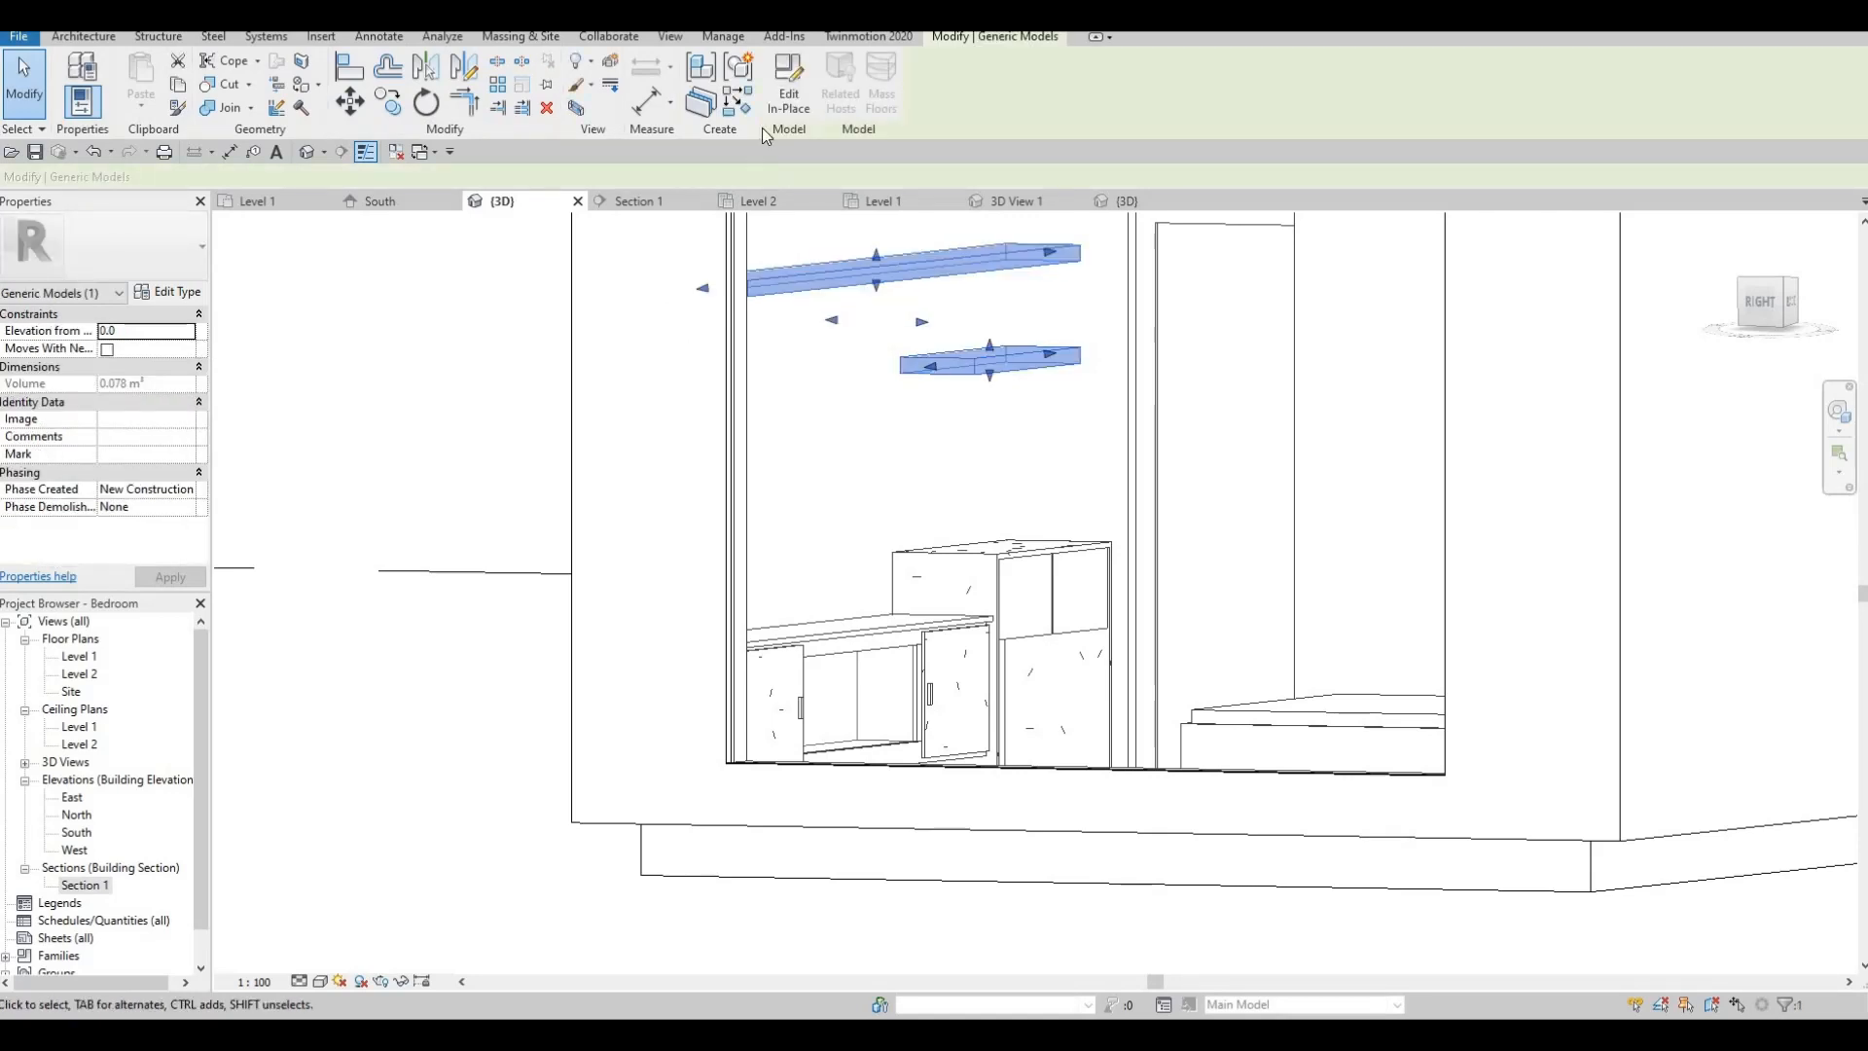
{"action": "left_click", "coordinate": [789, 83]}
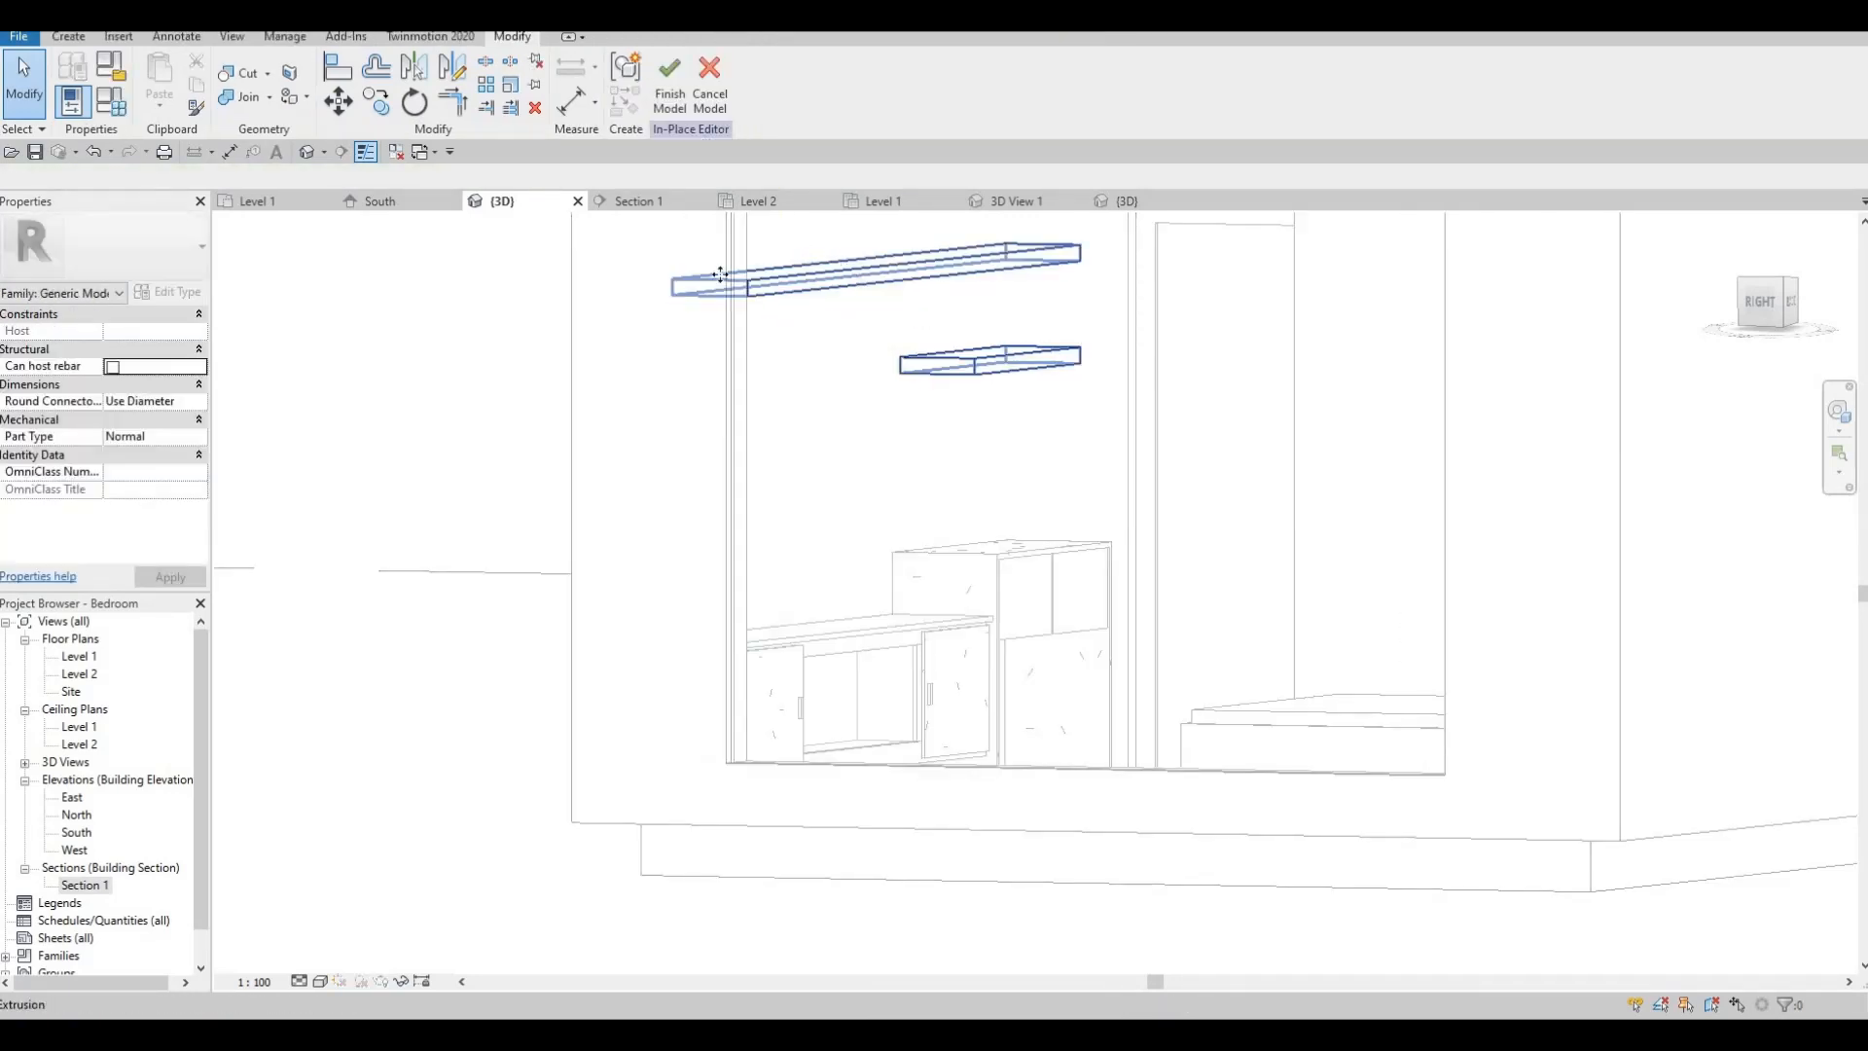
{"action": "left_click", "coordinate": [720, 274]}
{"action": "left_click", "coordinate": [172, 330]}
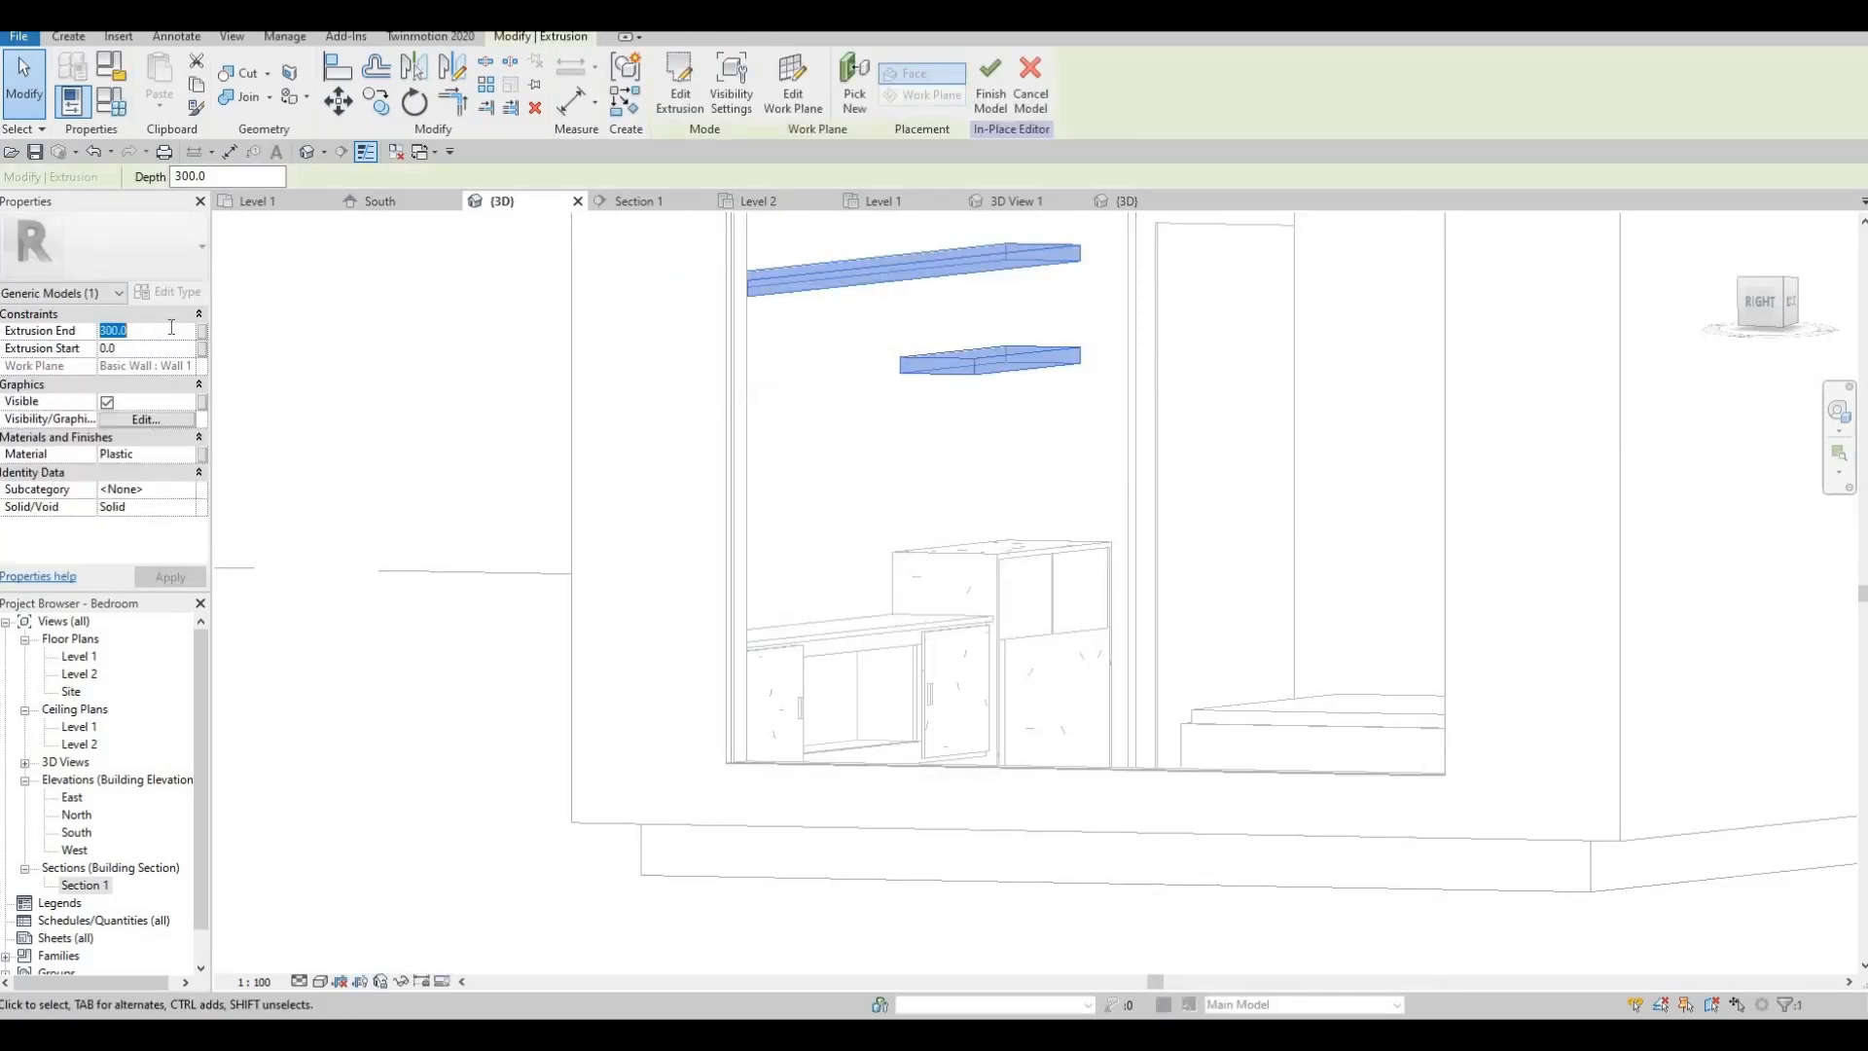
{"action": "type", "text": "200"}
{"action": "key", "text": "Return"}
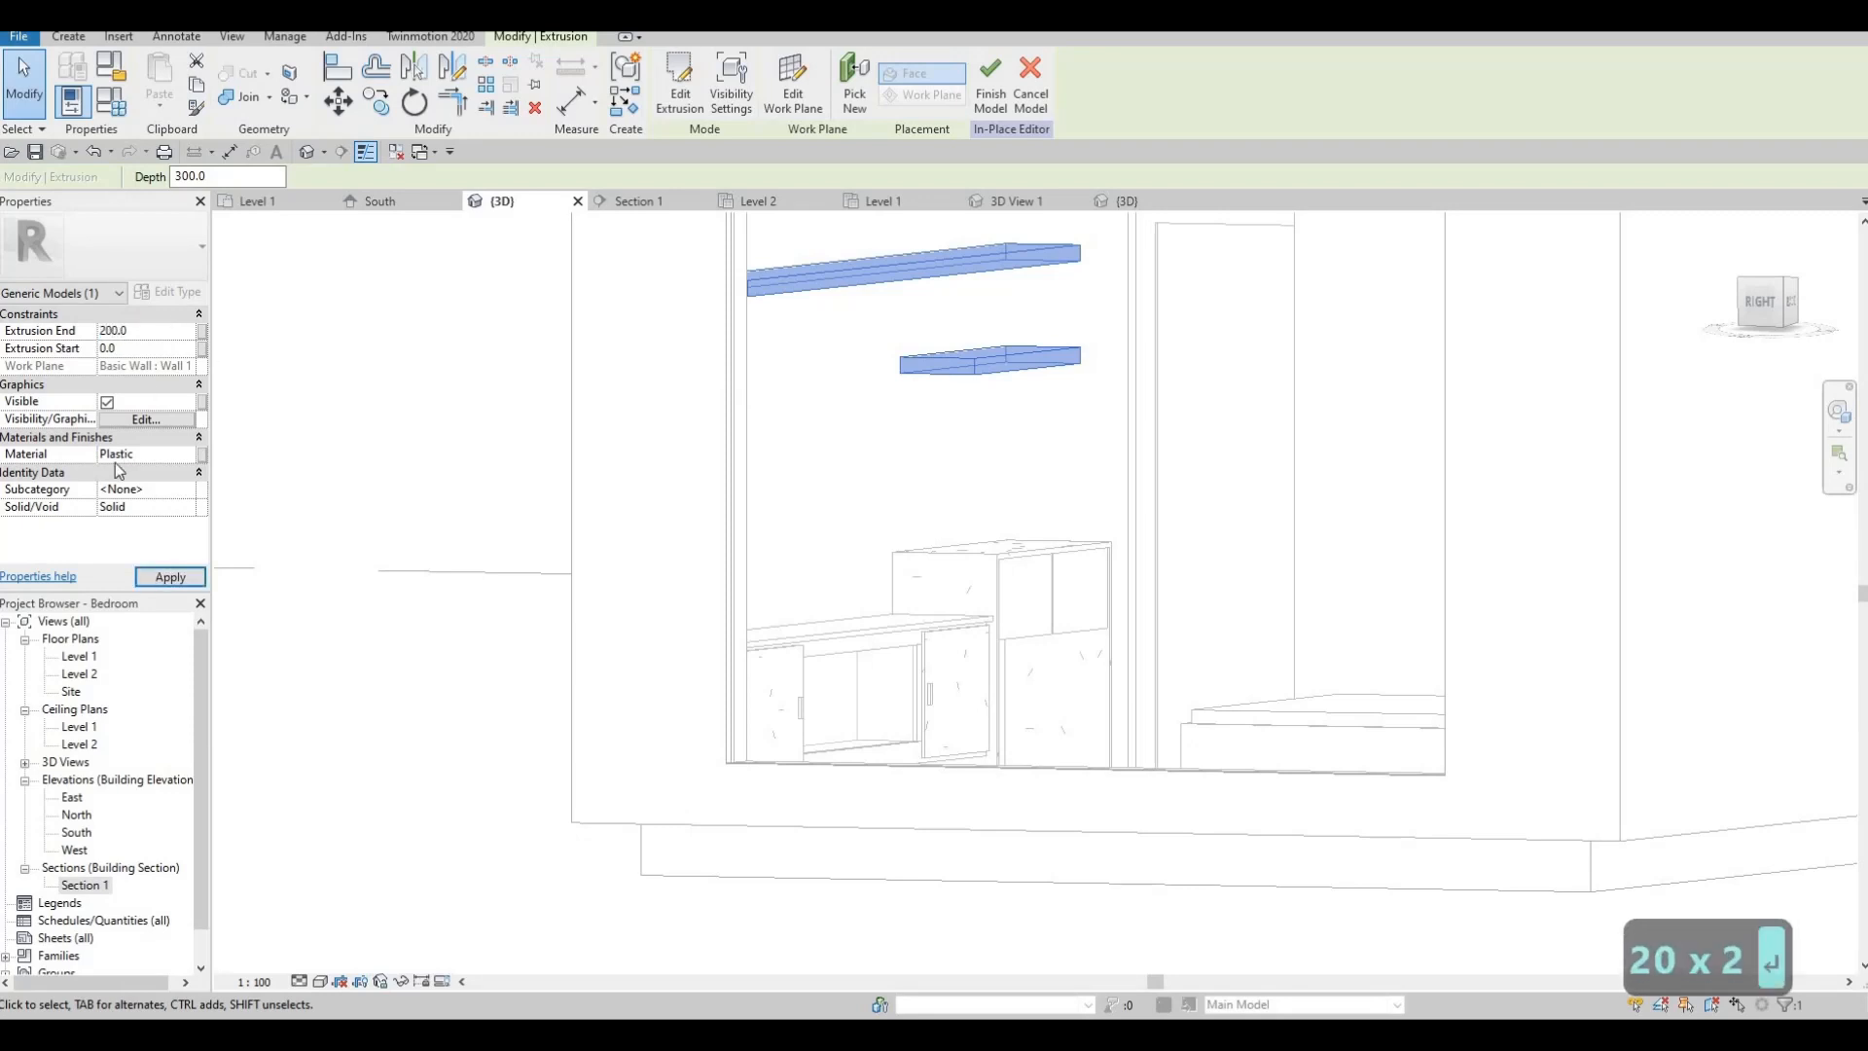
{"action": "left_click", "coordinate": [170, 577]}
{"action": "key", "text": "Escape"}
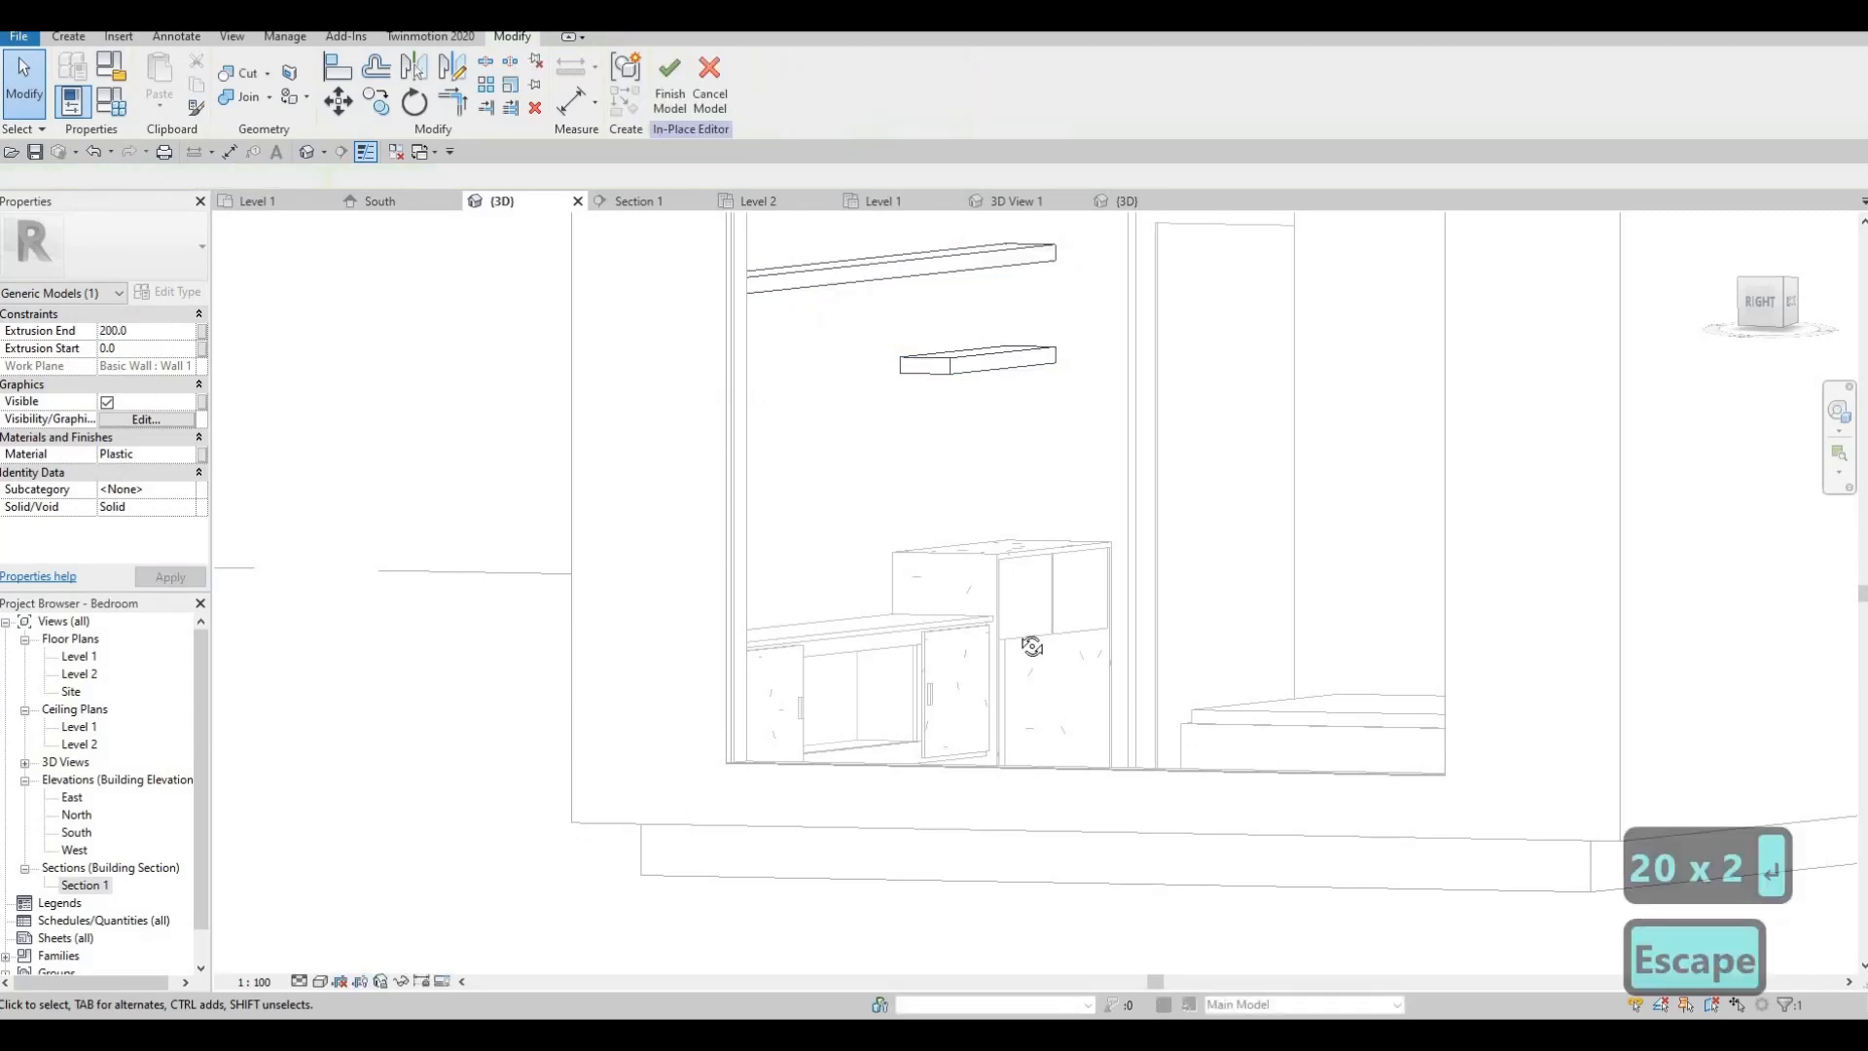
{"action": "middle_click_drag", "start_coordinate": [1022, 646], "coordinate": [1080, 646], "text": "shift"}
{"action": "left_click", "coordinate": [686, 110]}
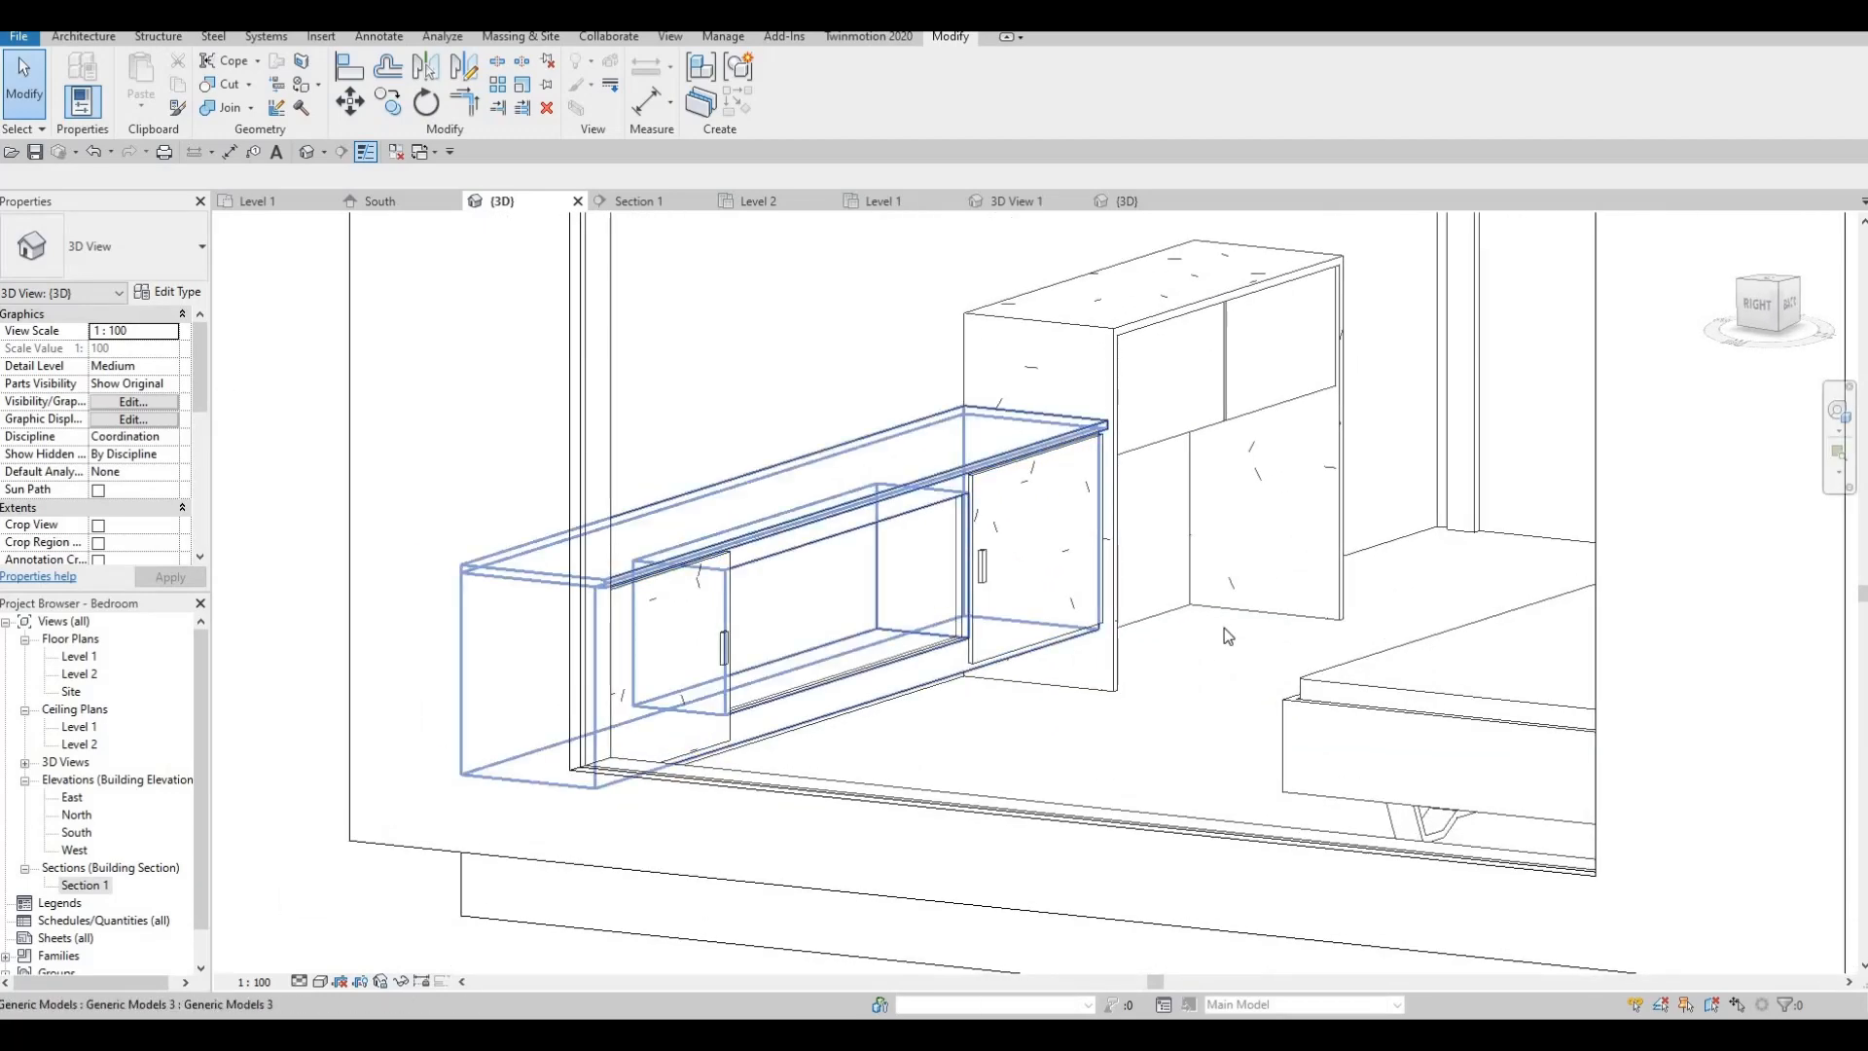
{"action": "middle_click_drag", "start_coordinate": [1194, 674], "coordinate": [1166, 732]}
{"action": "scroll", "coordinate": [1167, 732], "scroll_direction": "down", "scroll_amount": 1}
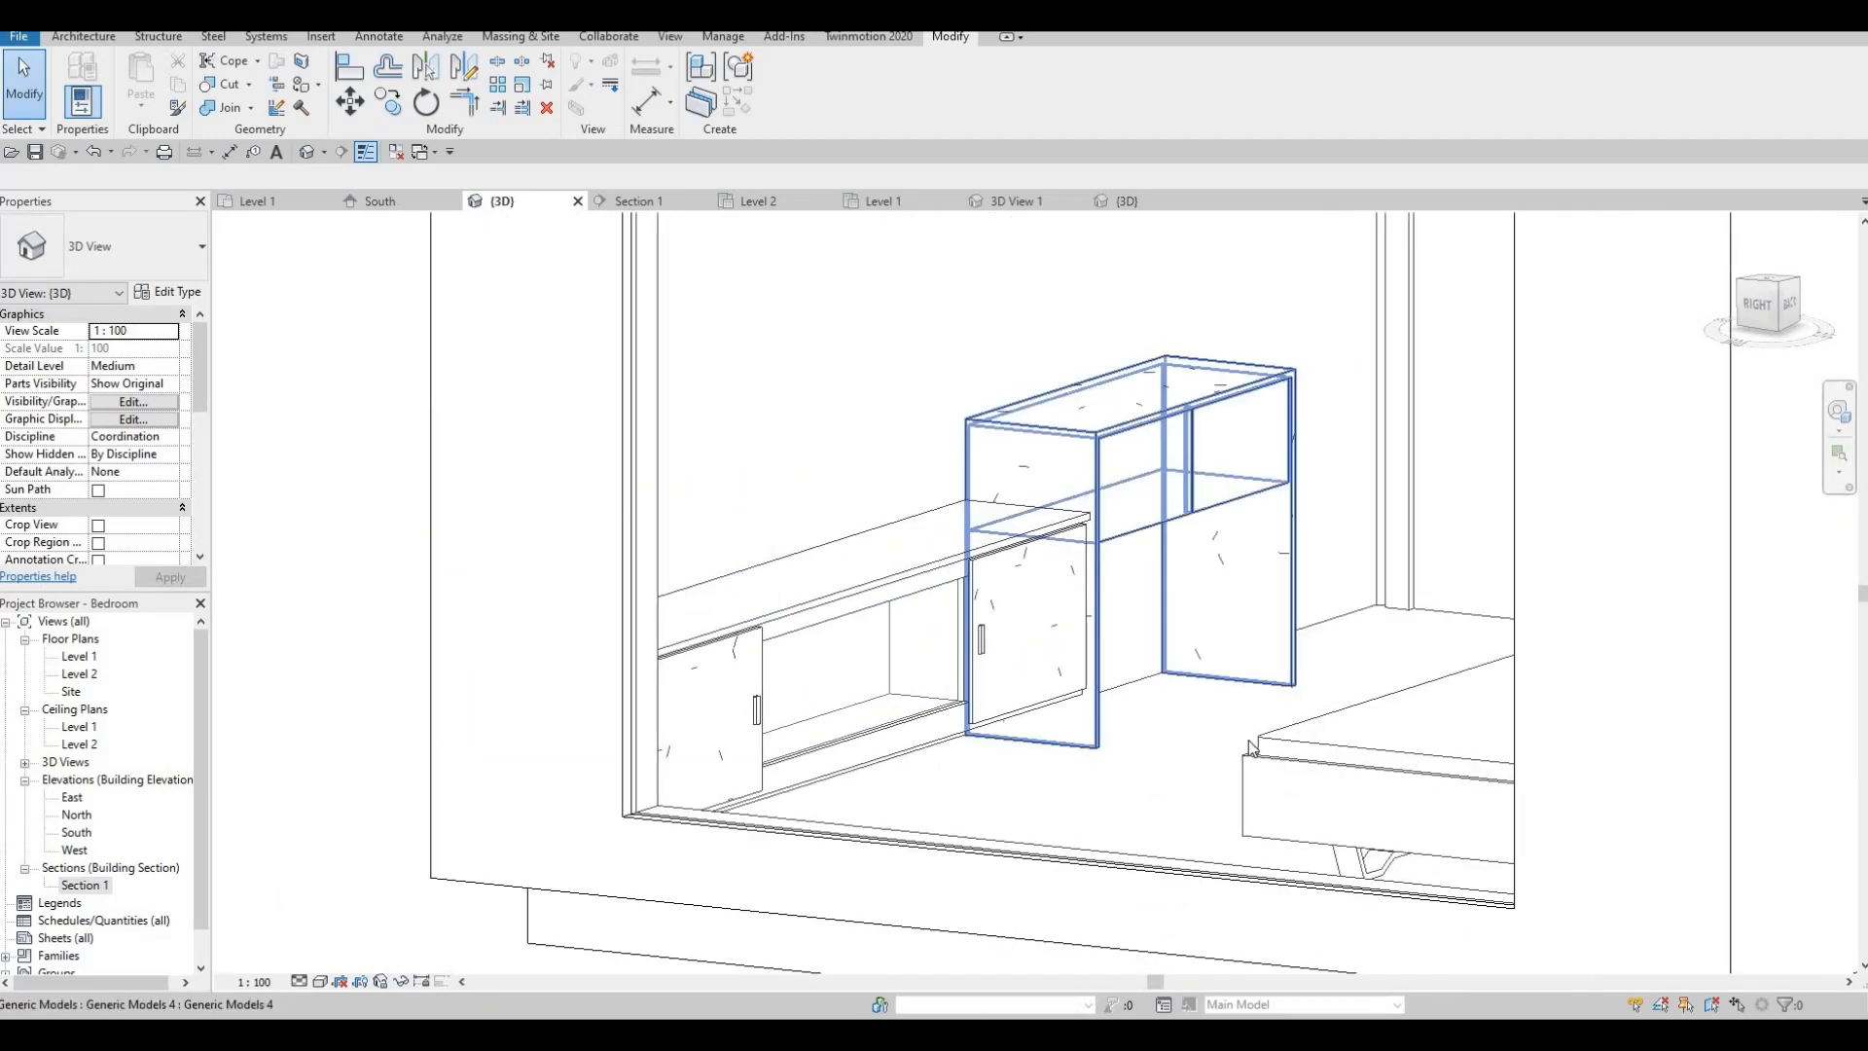
{"action": "middle_click_drag", "start_coordinate": [1300, 763], "coordinate": [1268, 576], "text": "shift"}
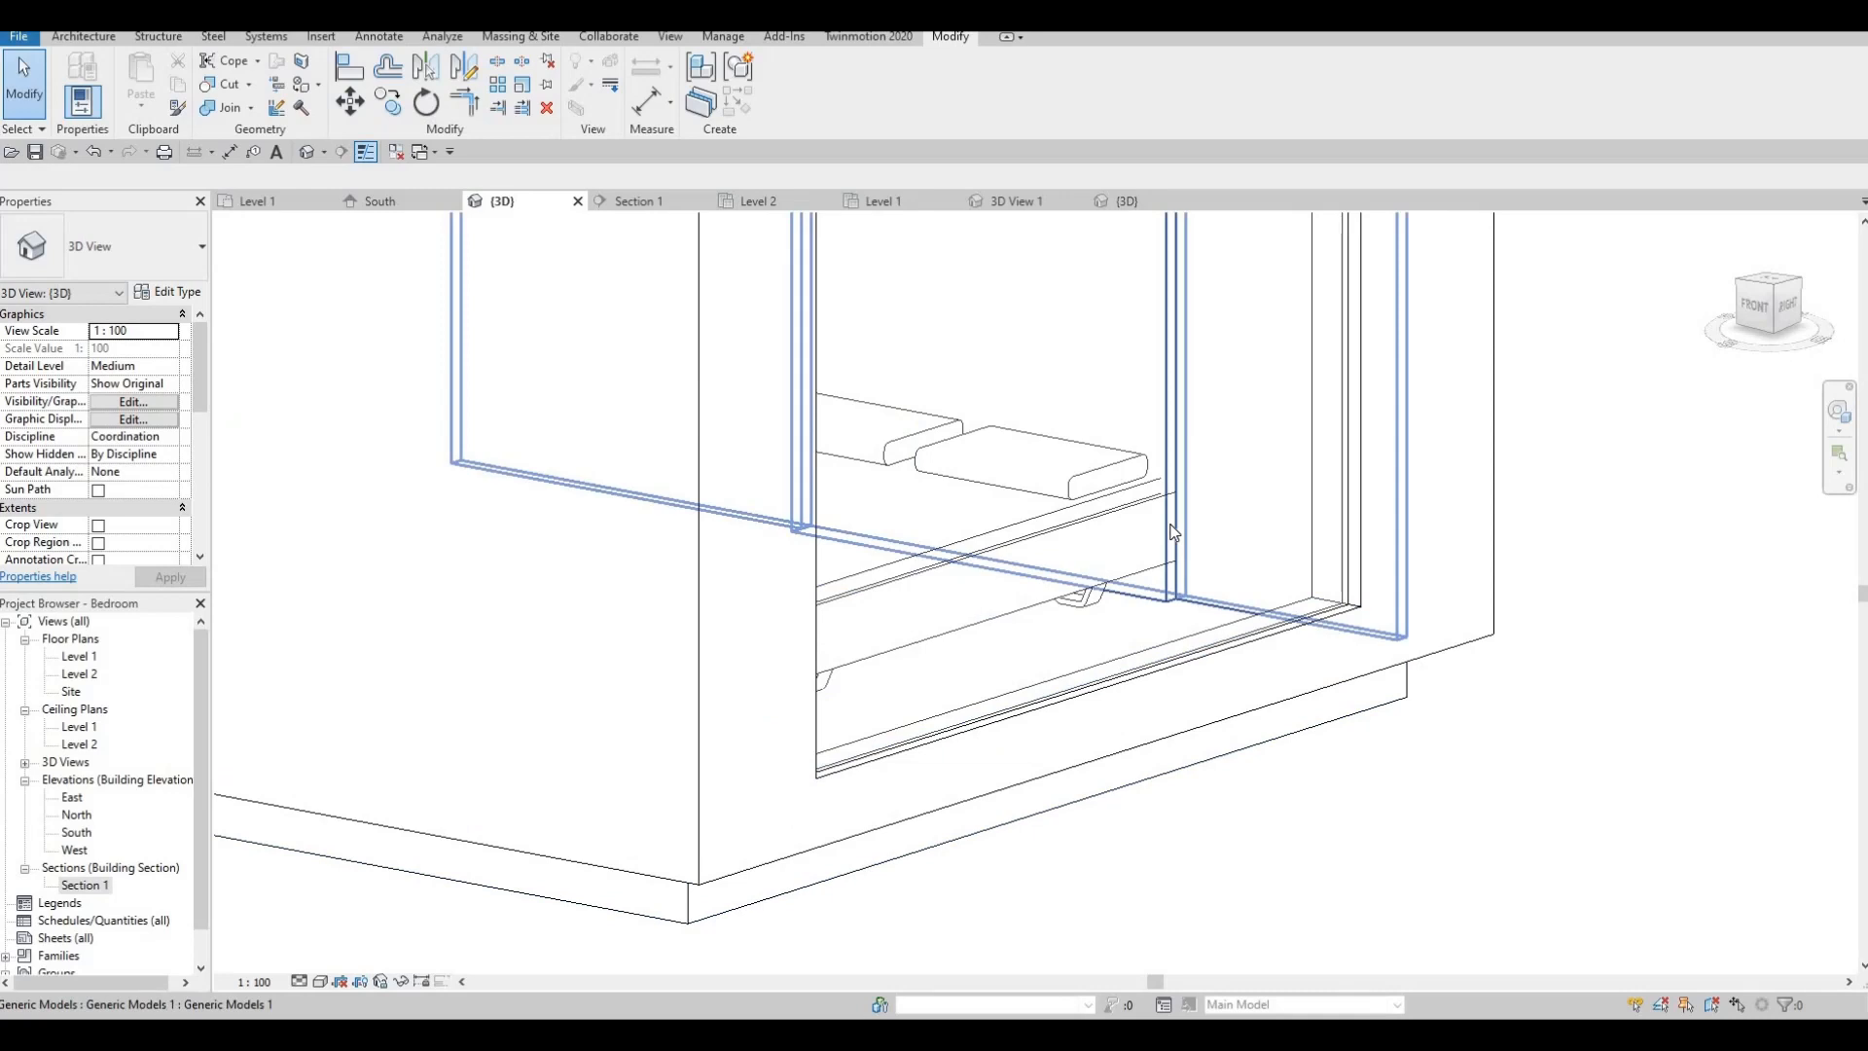
{"action": "scroll", "coordinate": [1172, 577], "scroll_direction": "down", "scroll_amount": 2}
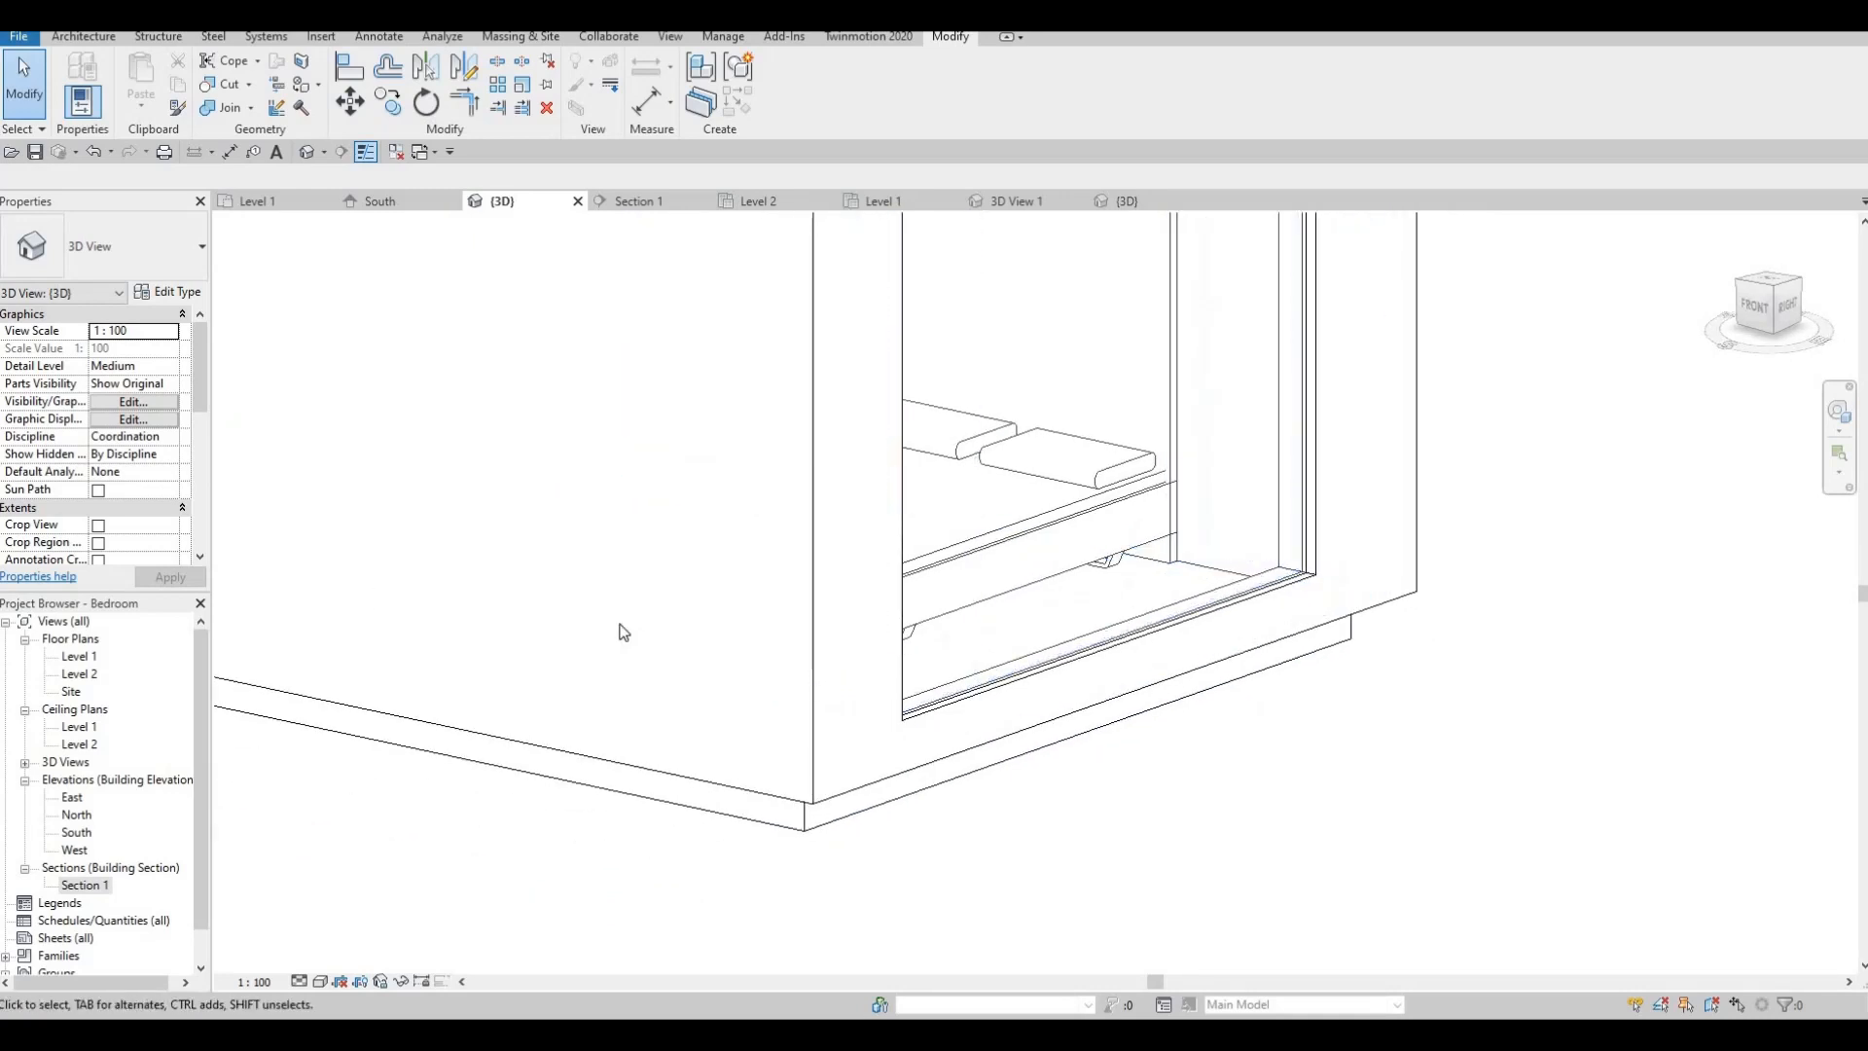
{"action": "middle_click_drag", "start_coordinate": [622, 634], "coordinate": [755, 642]}
{"action": "scroll", "coordinate": [755, 643], "scroll_direction": "down", "scroll_amount": 1}
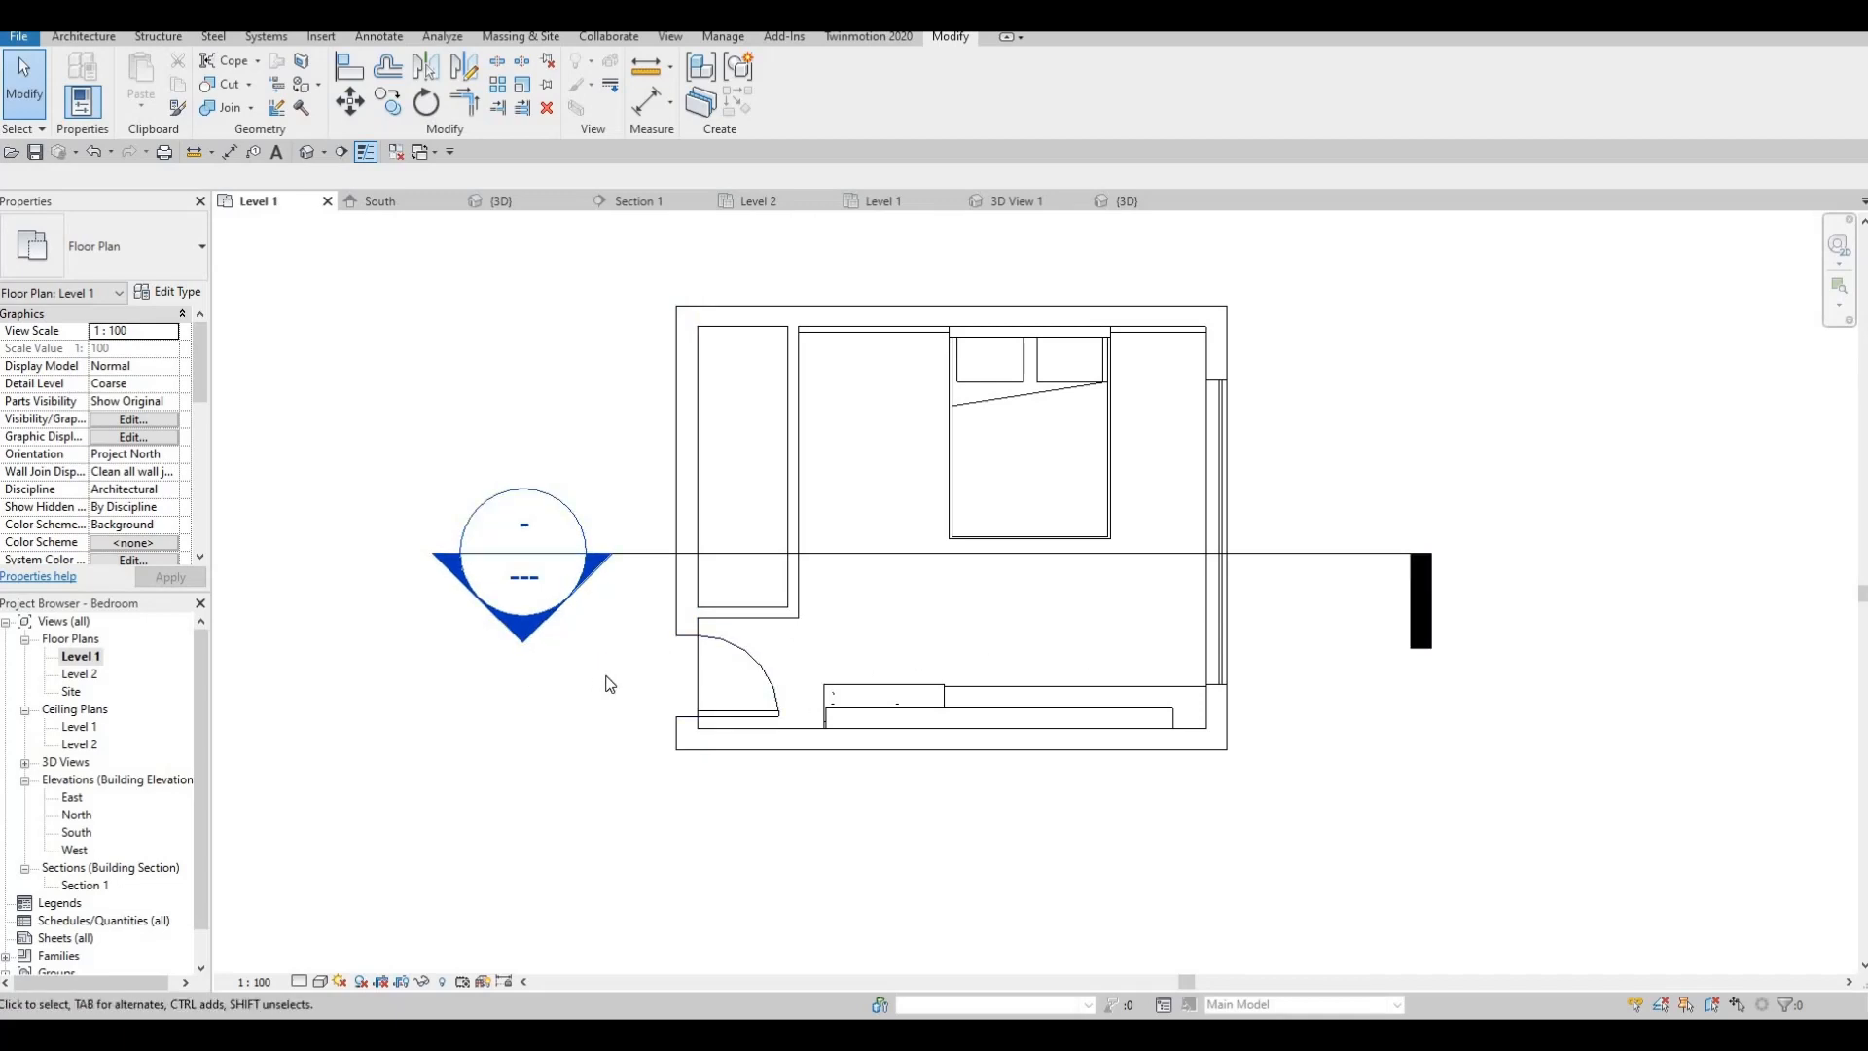
- Flip the section marker in the Level 1 floor plan so that it looks towards the bed wall
{"action": "left_click", "coordinate": [606, 550]}
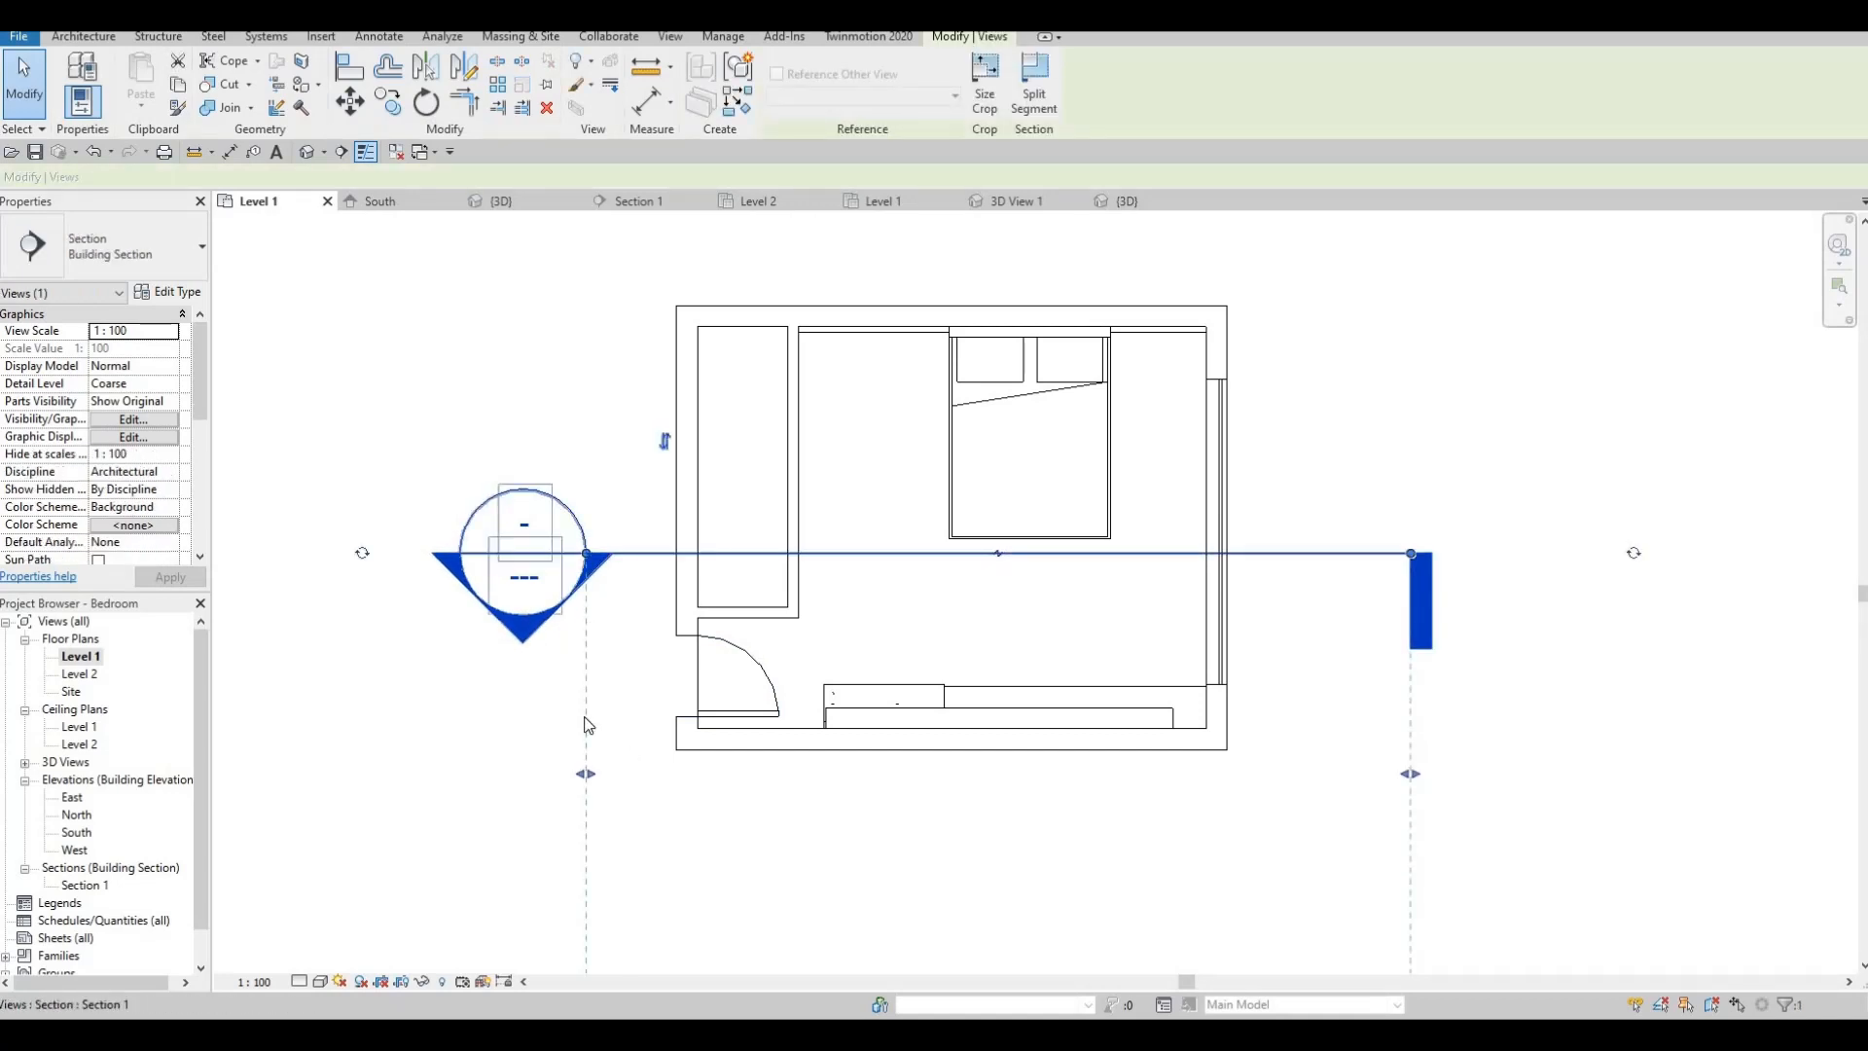
{"action": "scroll", "coordinate": [589, 661], "scroll_direction": "down", "scroll_amount": 2}
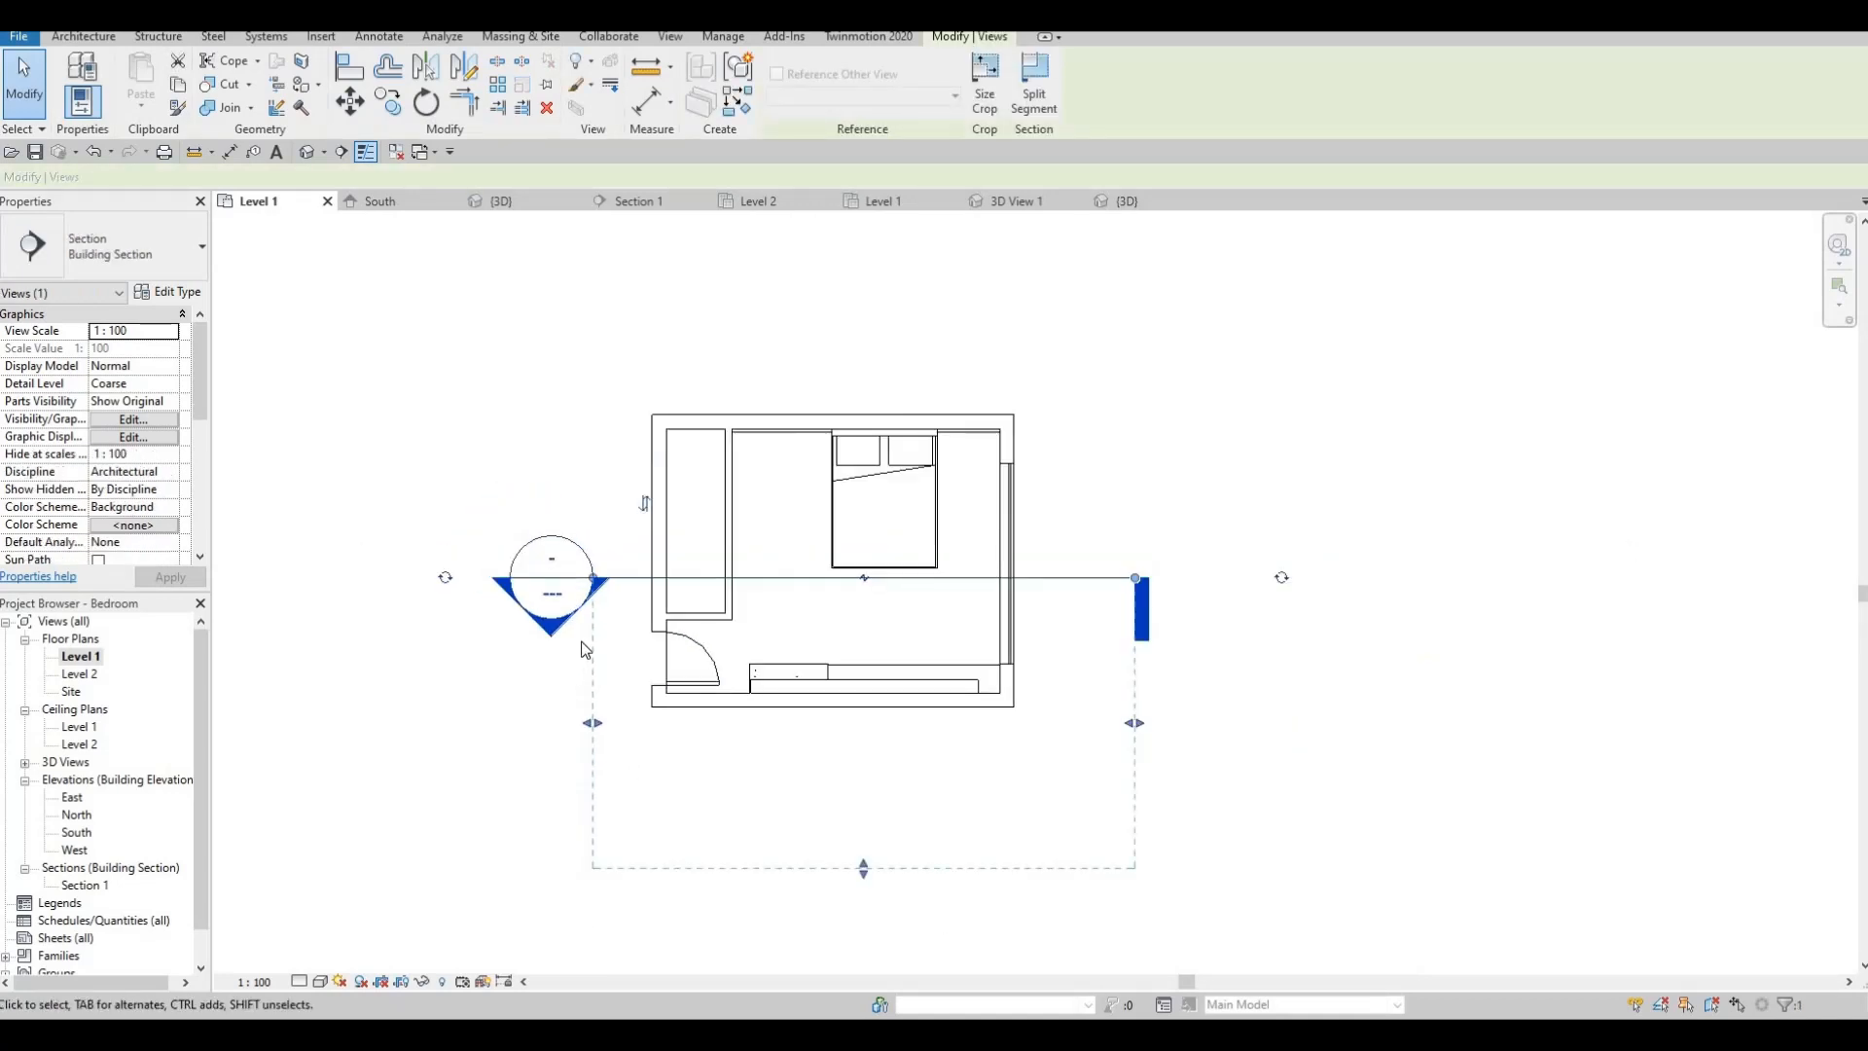
{"action": "left_click", "coordinate": [644, 505]}
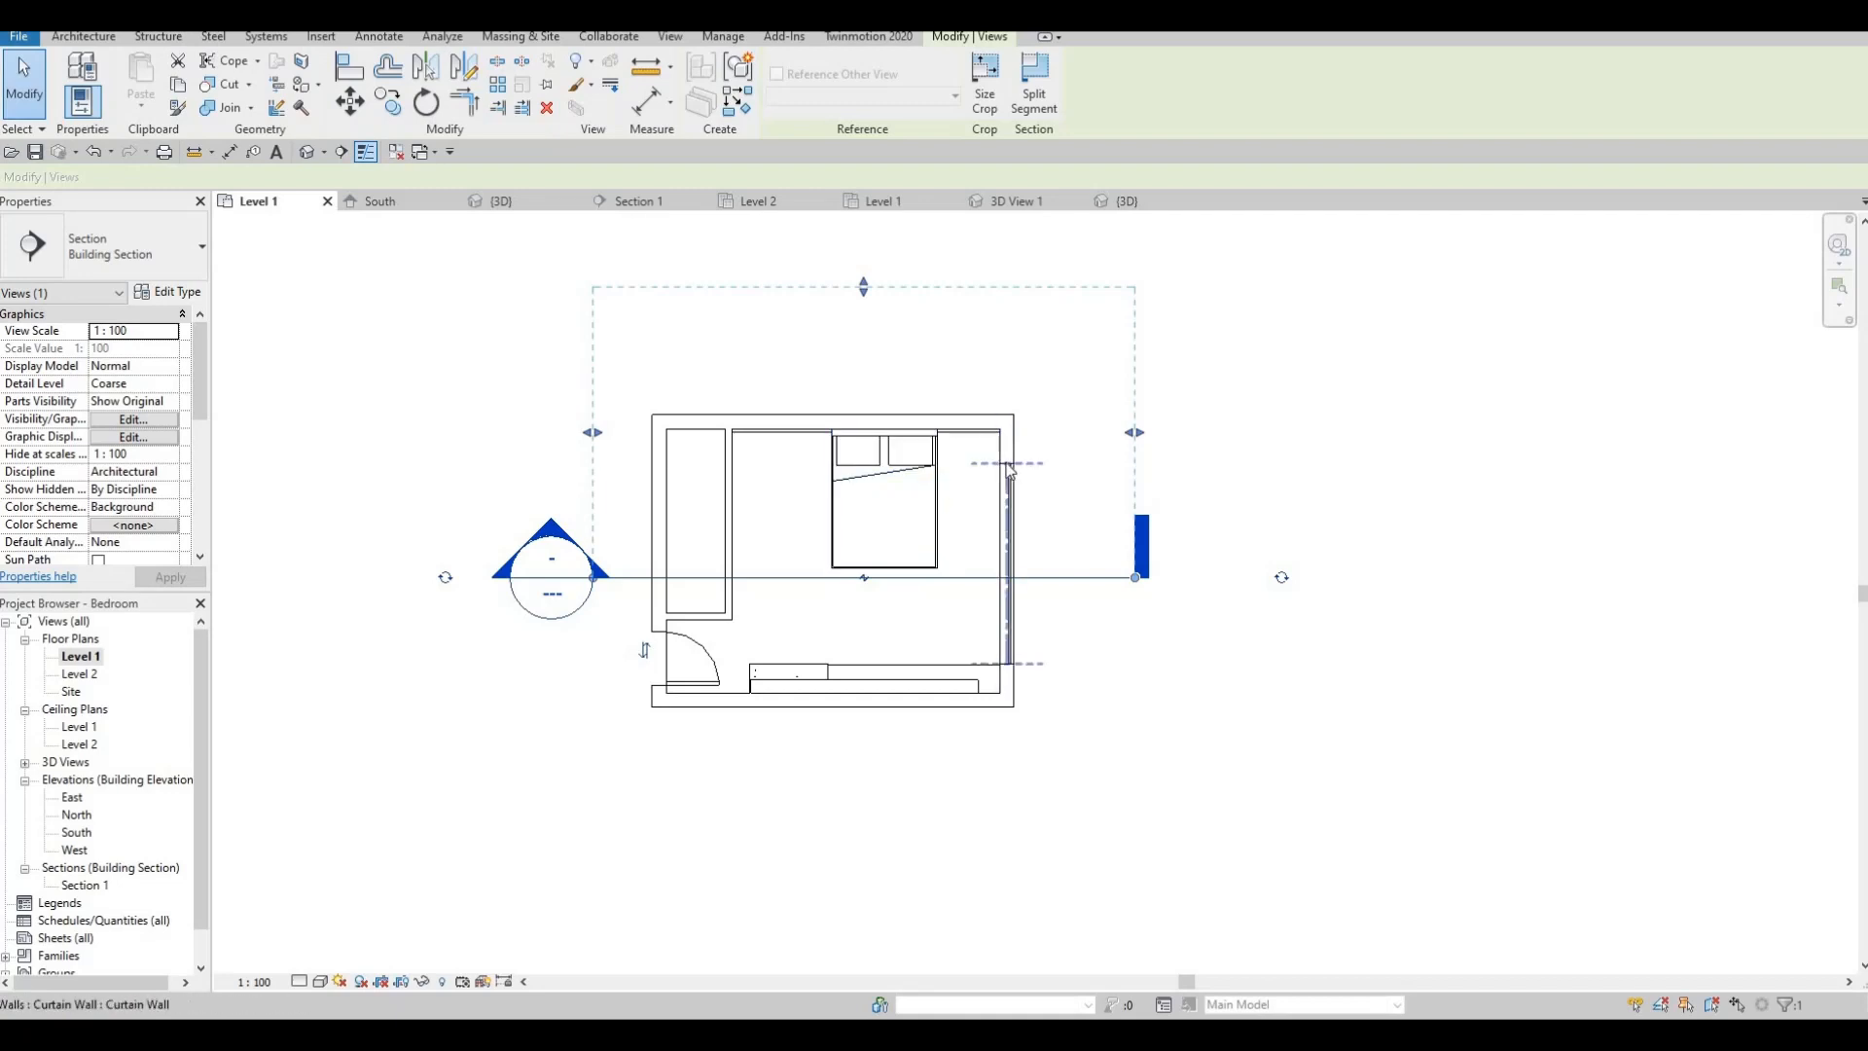
{"action": "scroll", "coordinate": [1012, 470], "scroll_direction": "up", "scroll_amount": 5}
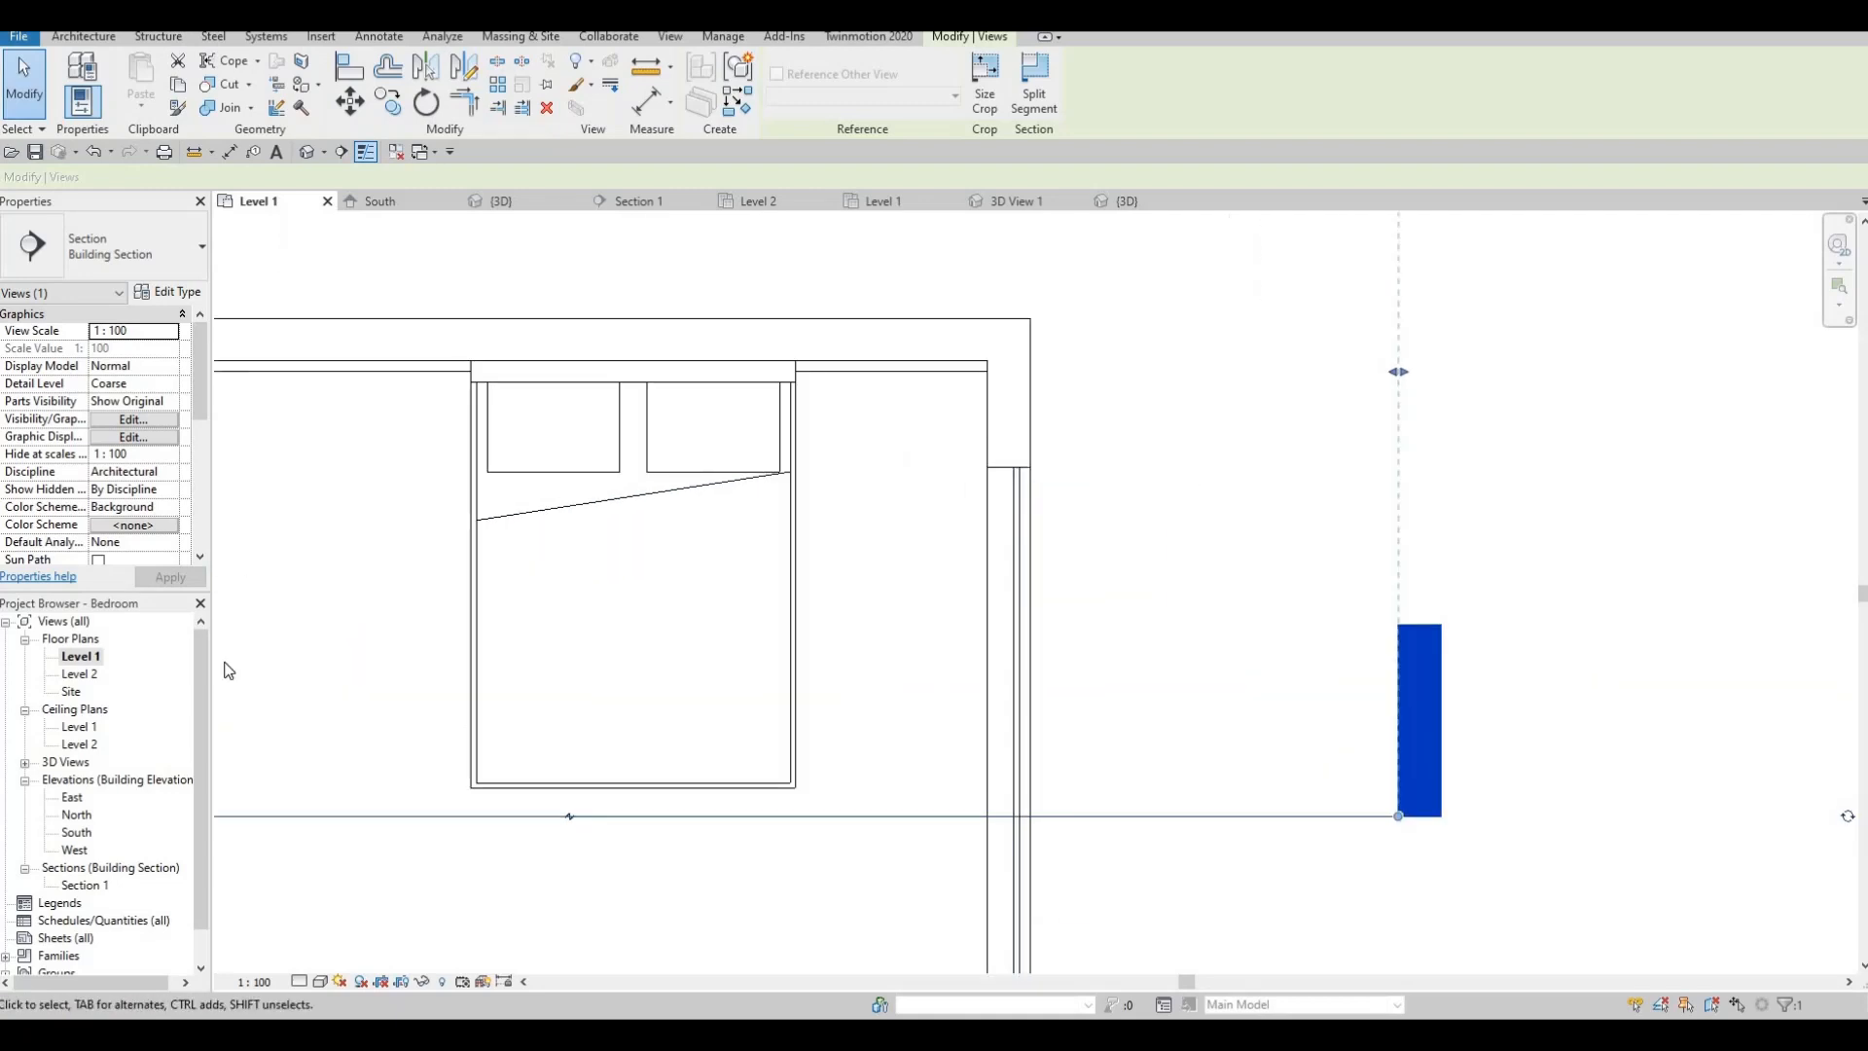
{"action": "scroll", "coordinate": [562, 557], "scroll_direction": "down", "scroll_amount": 3}
{"action": "key", "text": "Escape"}
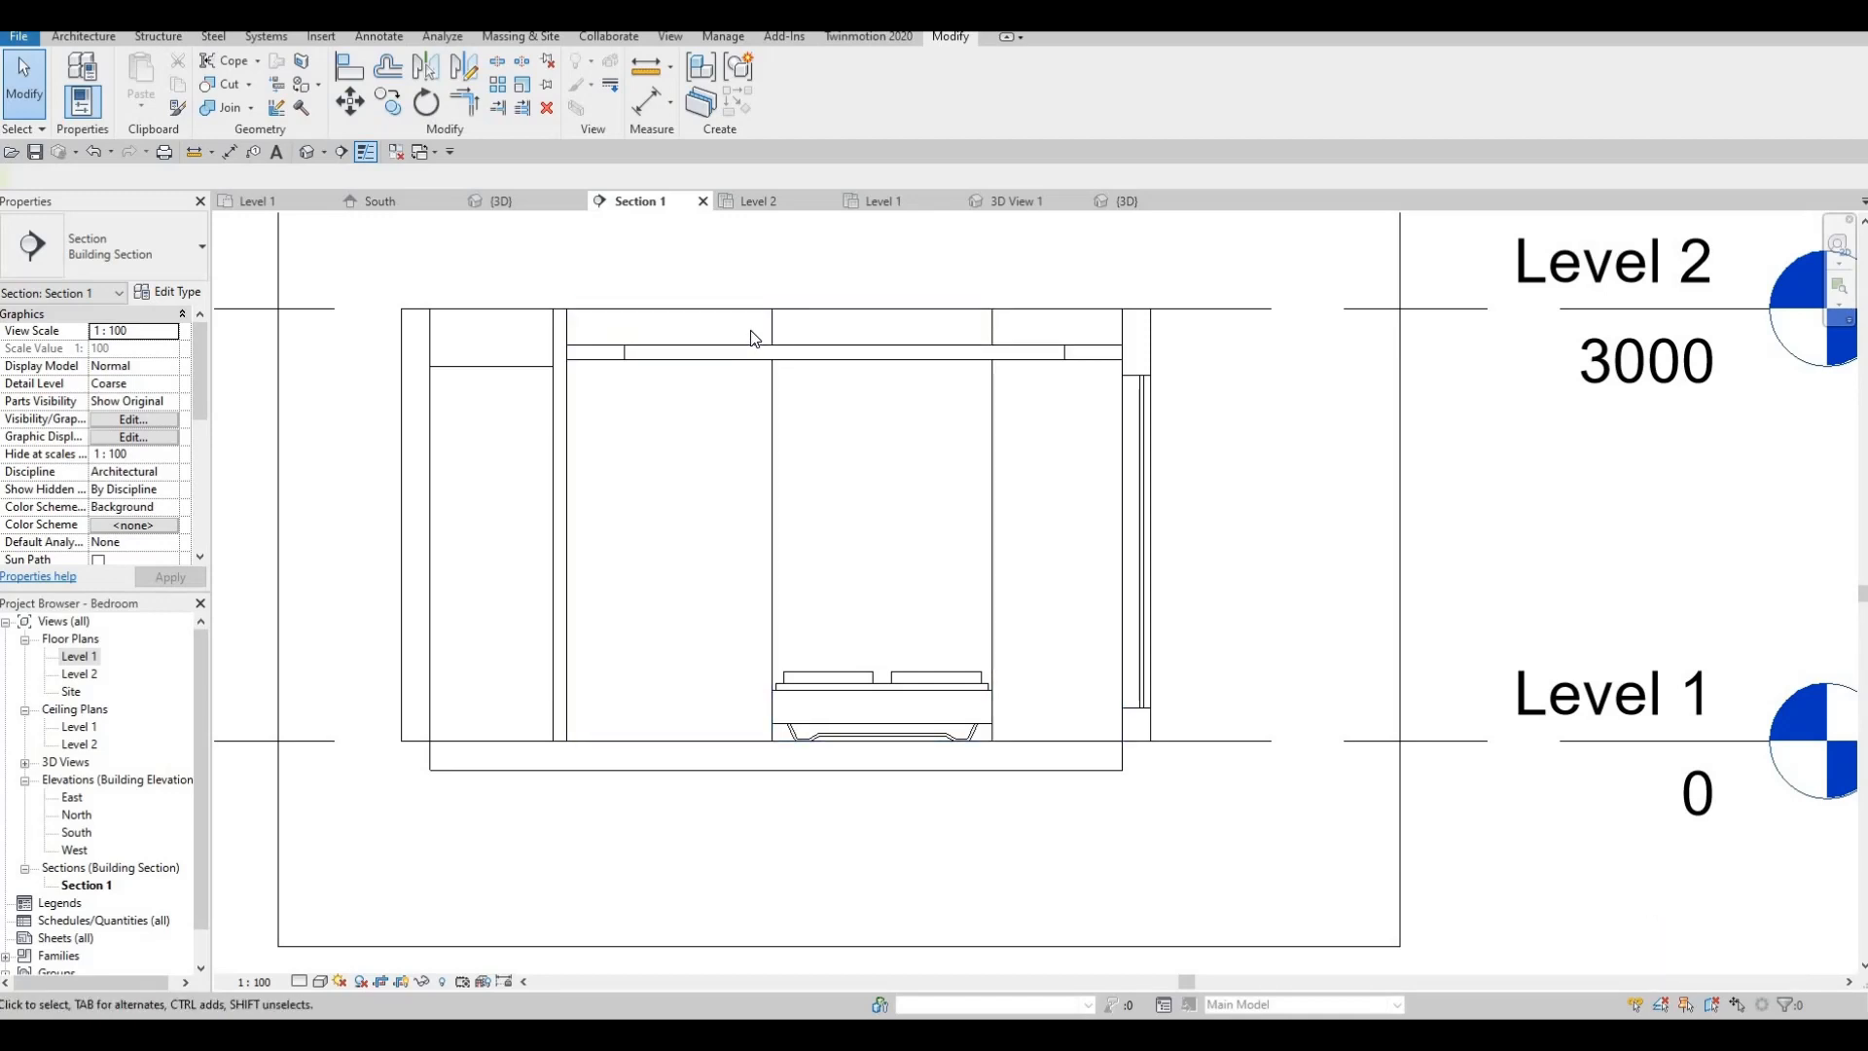
- Create a new in-place model component in the Generic Models category and accept its default name
{"action": "key", "text": "F1"}
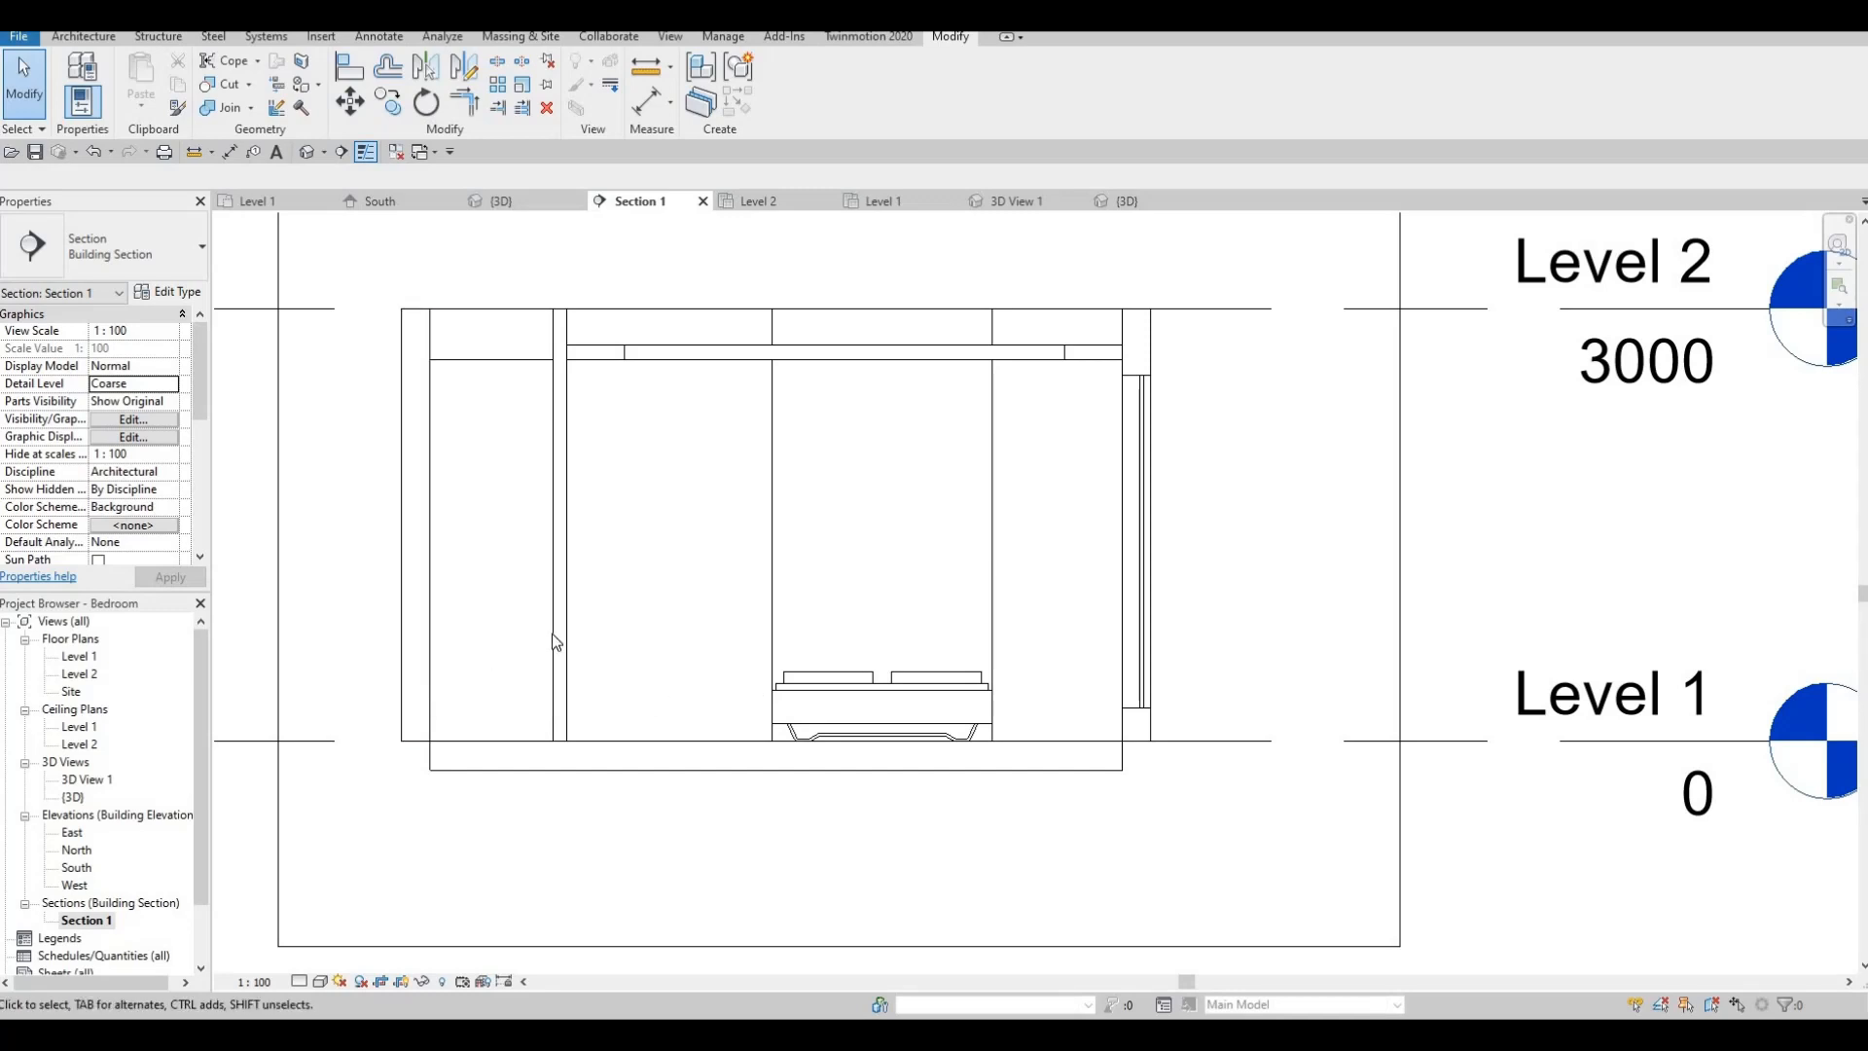
{"action": "key", "text": "F1"}
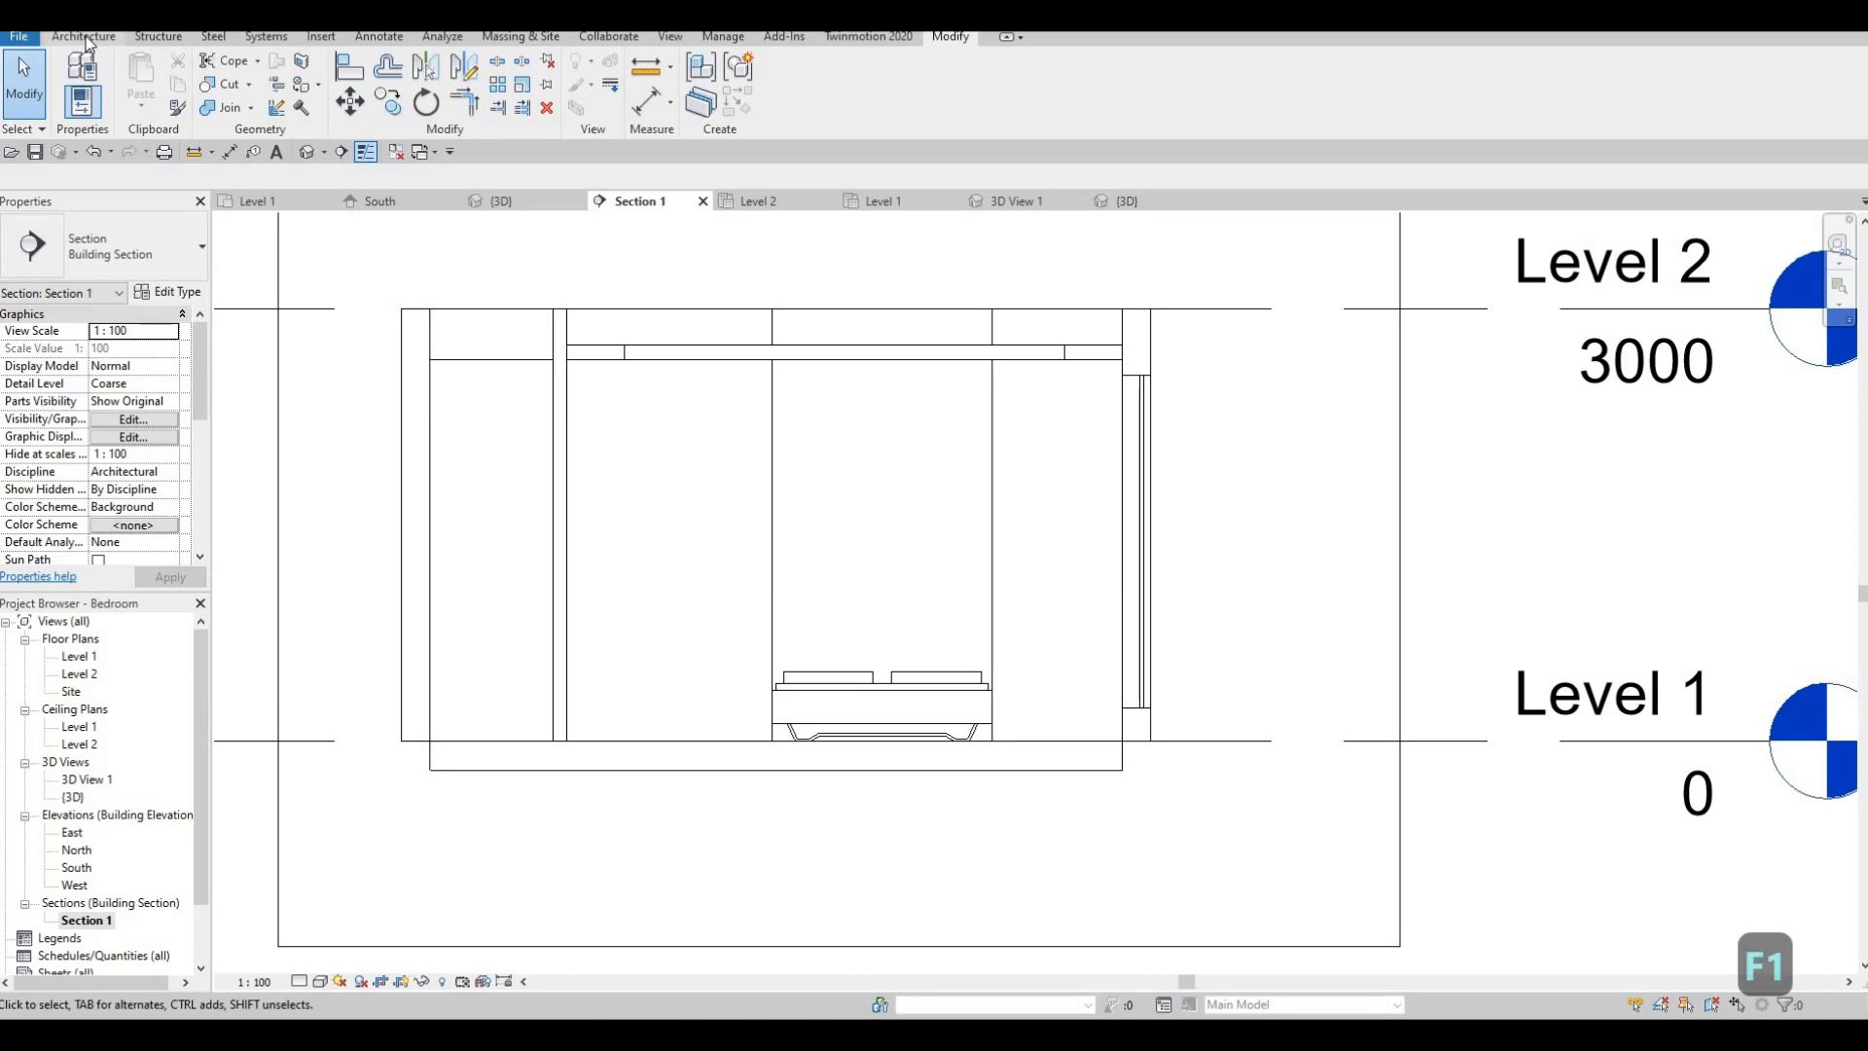
{"action": "left_click", "coordinate": [85, 39]}
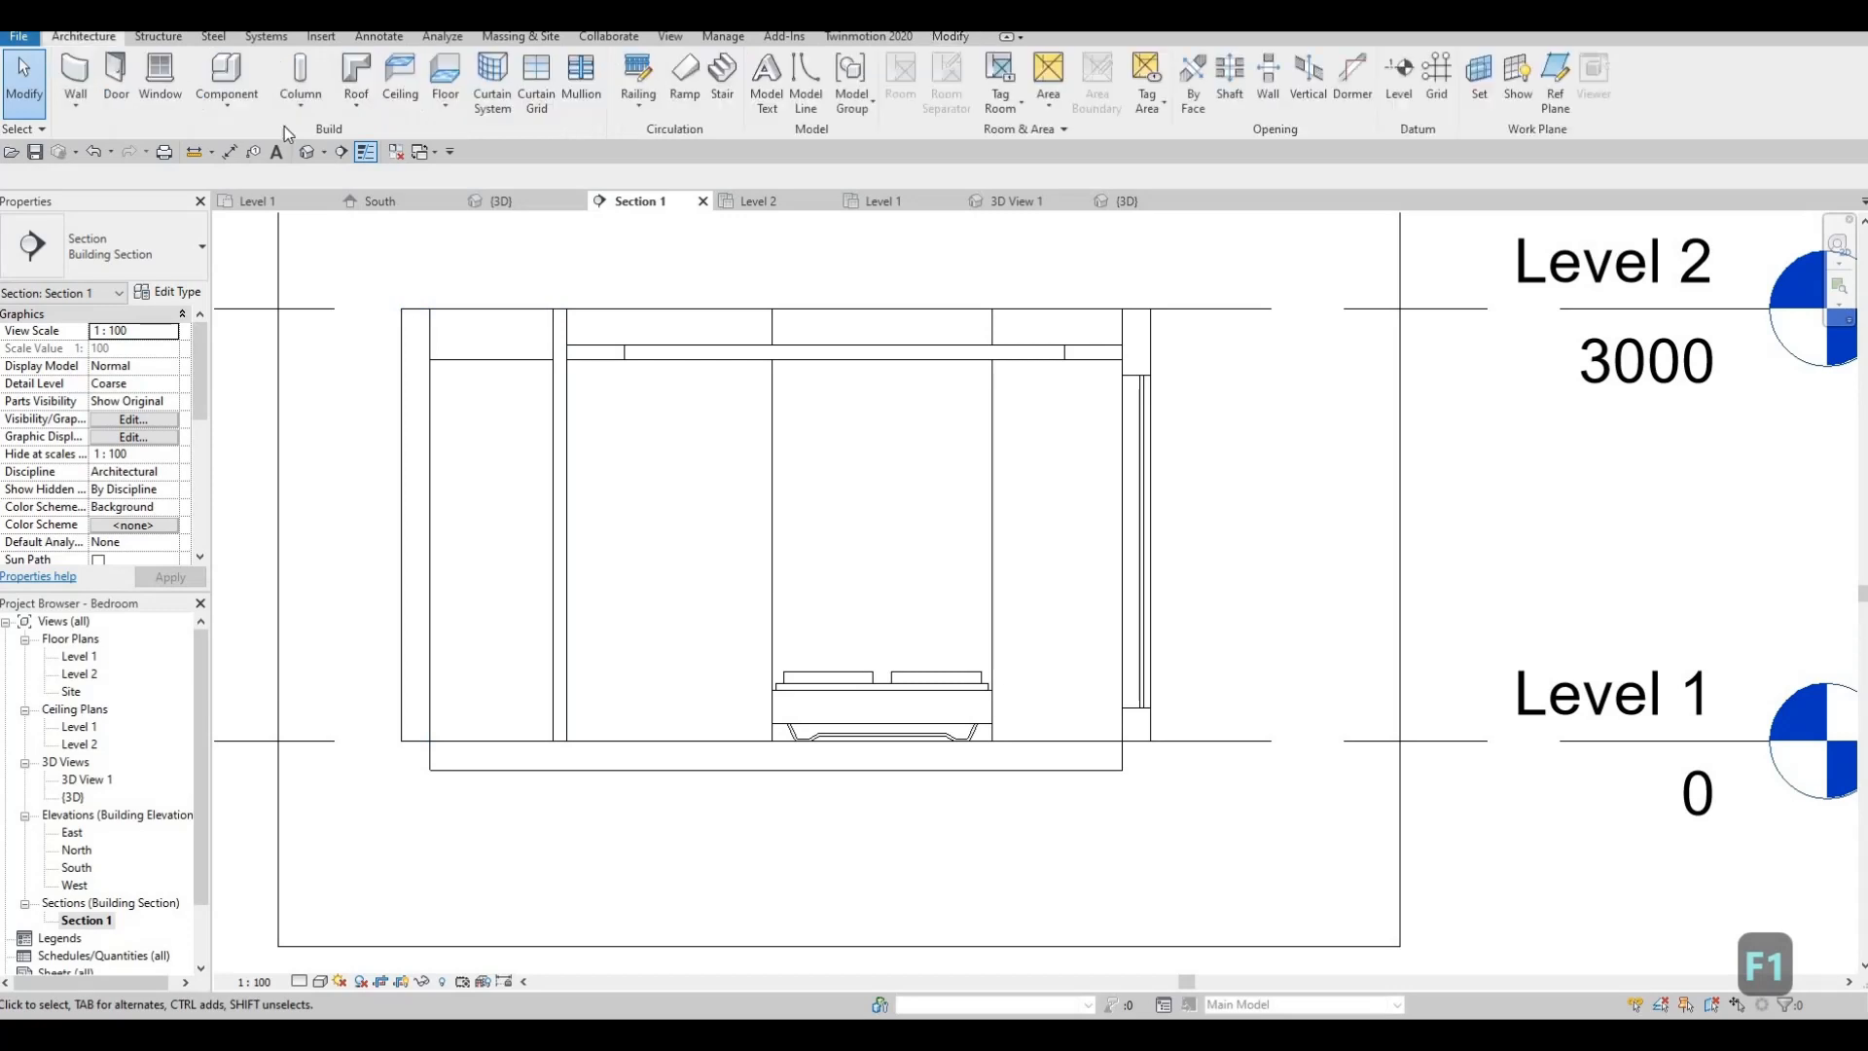
{"action": "left_click", "coordinate": [231, 101]}
{"action": "left_click", "coordinate": [263, 183]}
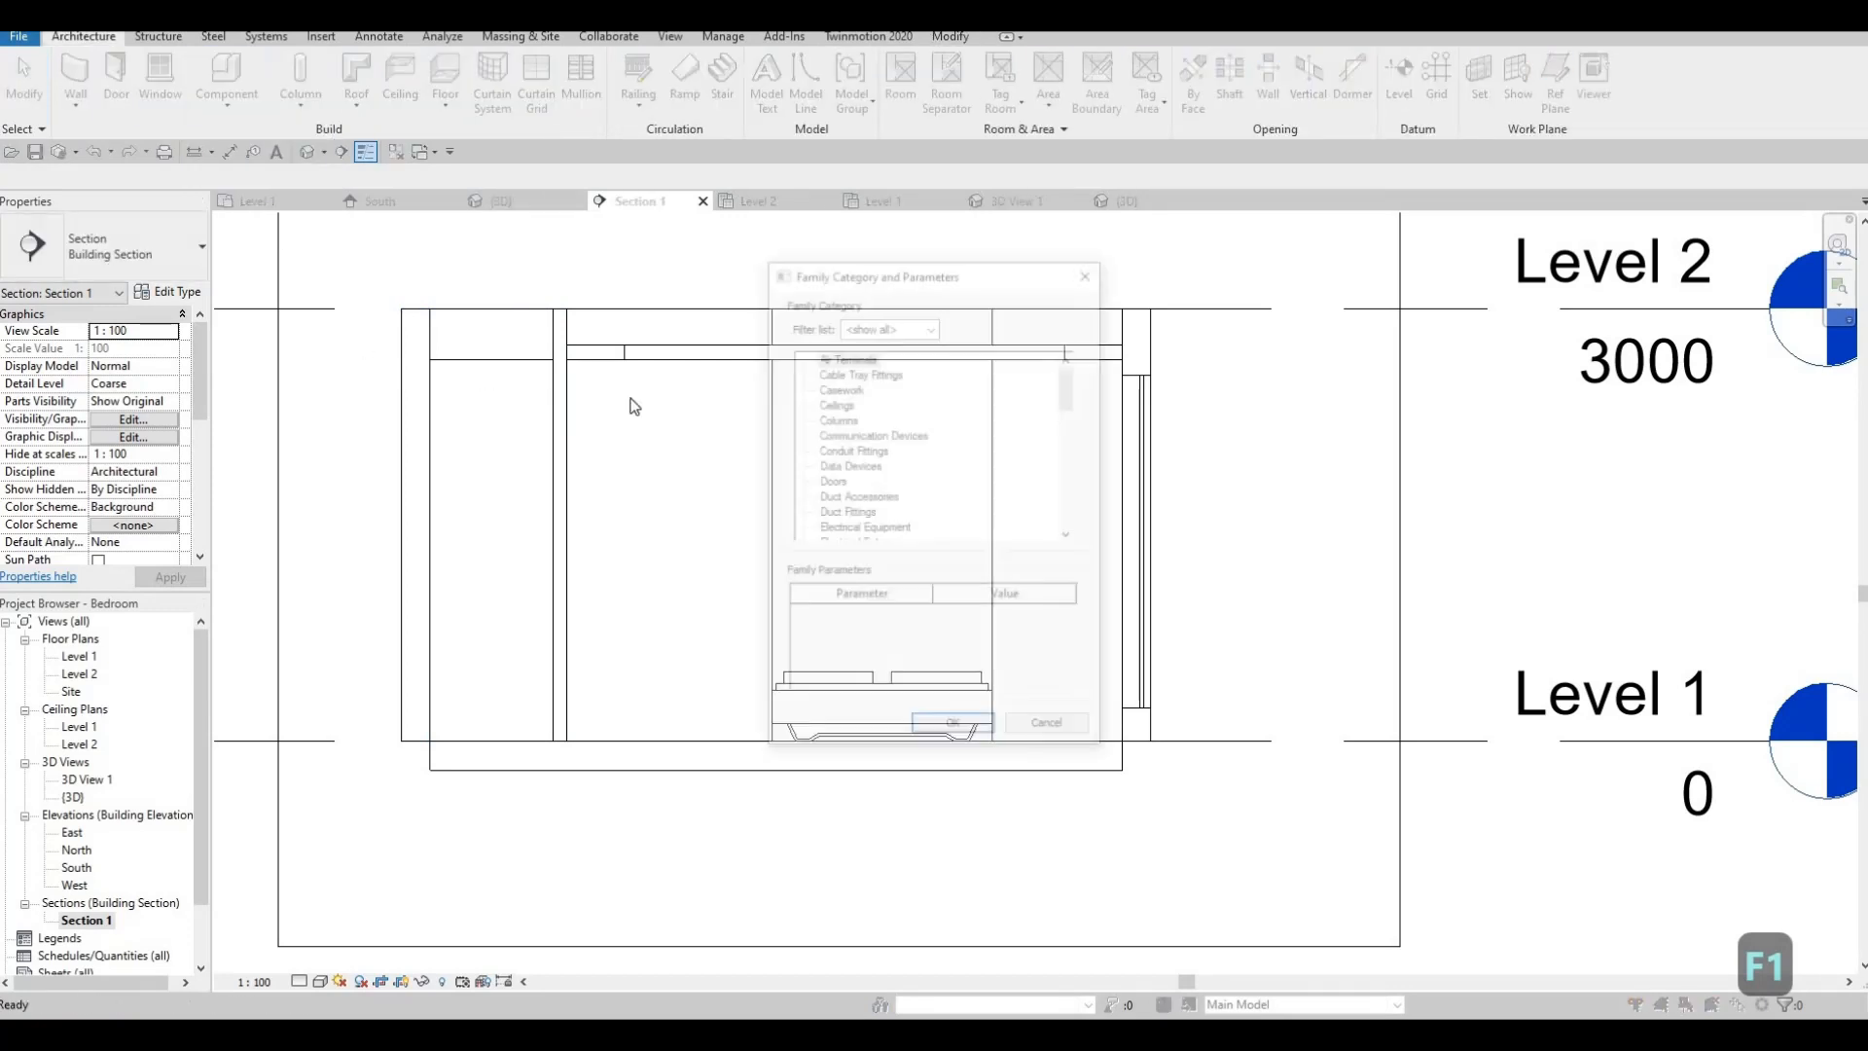
{"action": "scroll", "coordinate": [894, 447], "scroll_direction": "down", "scroll_amount": 4}
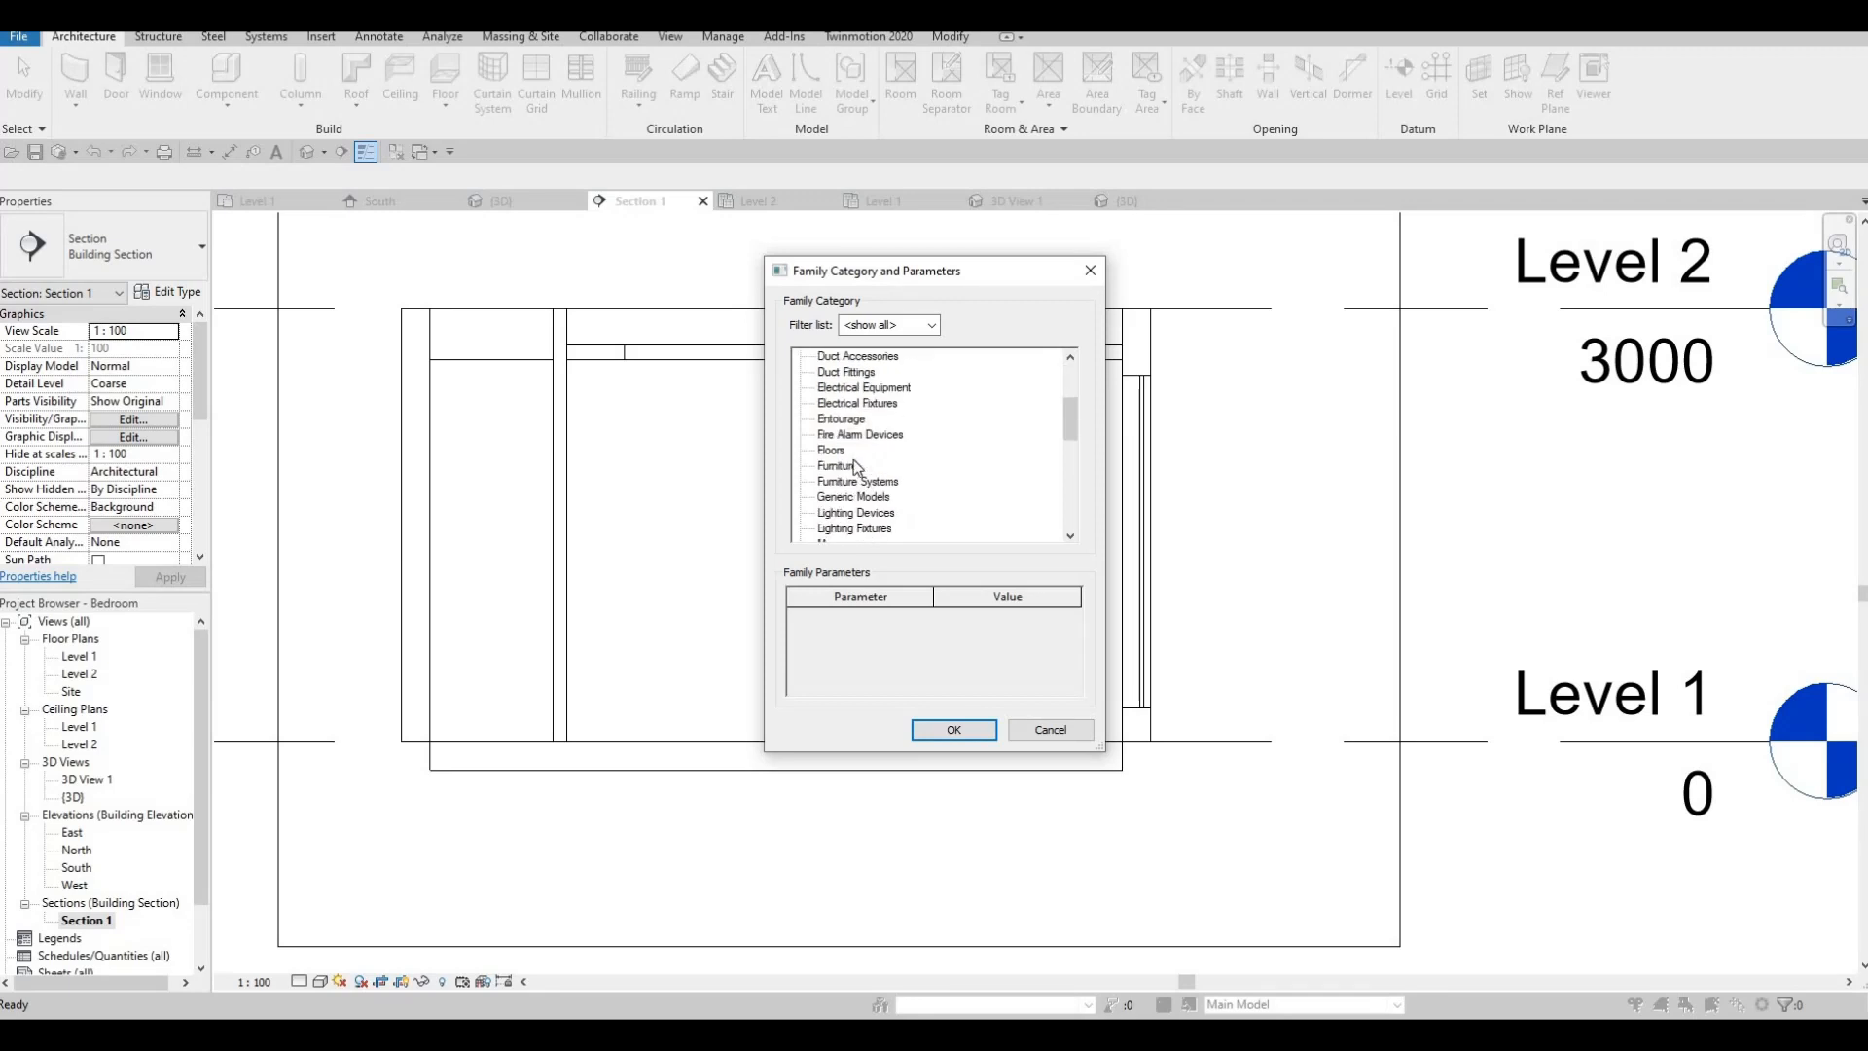
{"action": "left_click", "coordinate": [854, 466]}
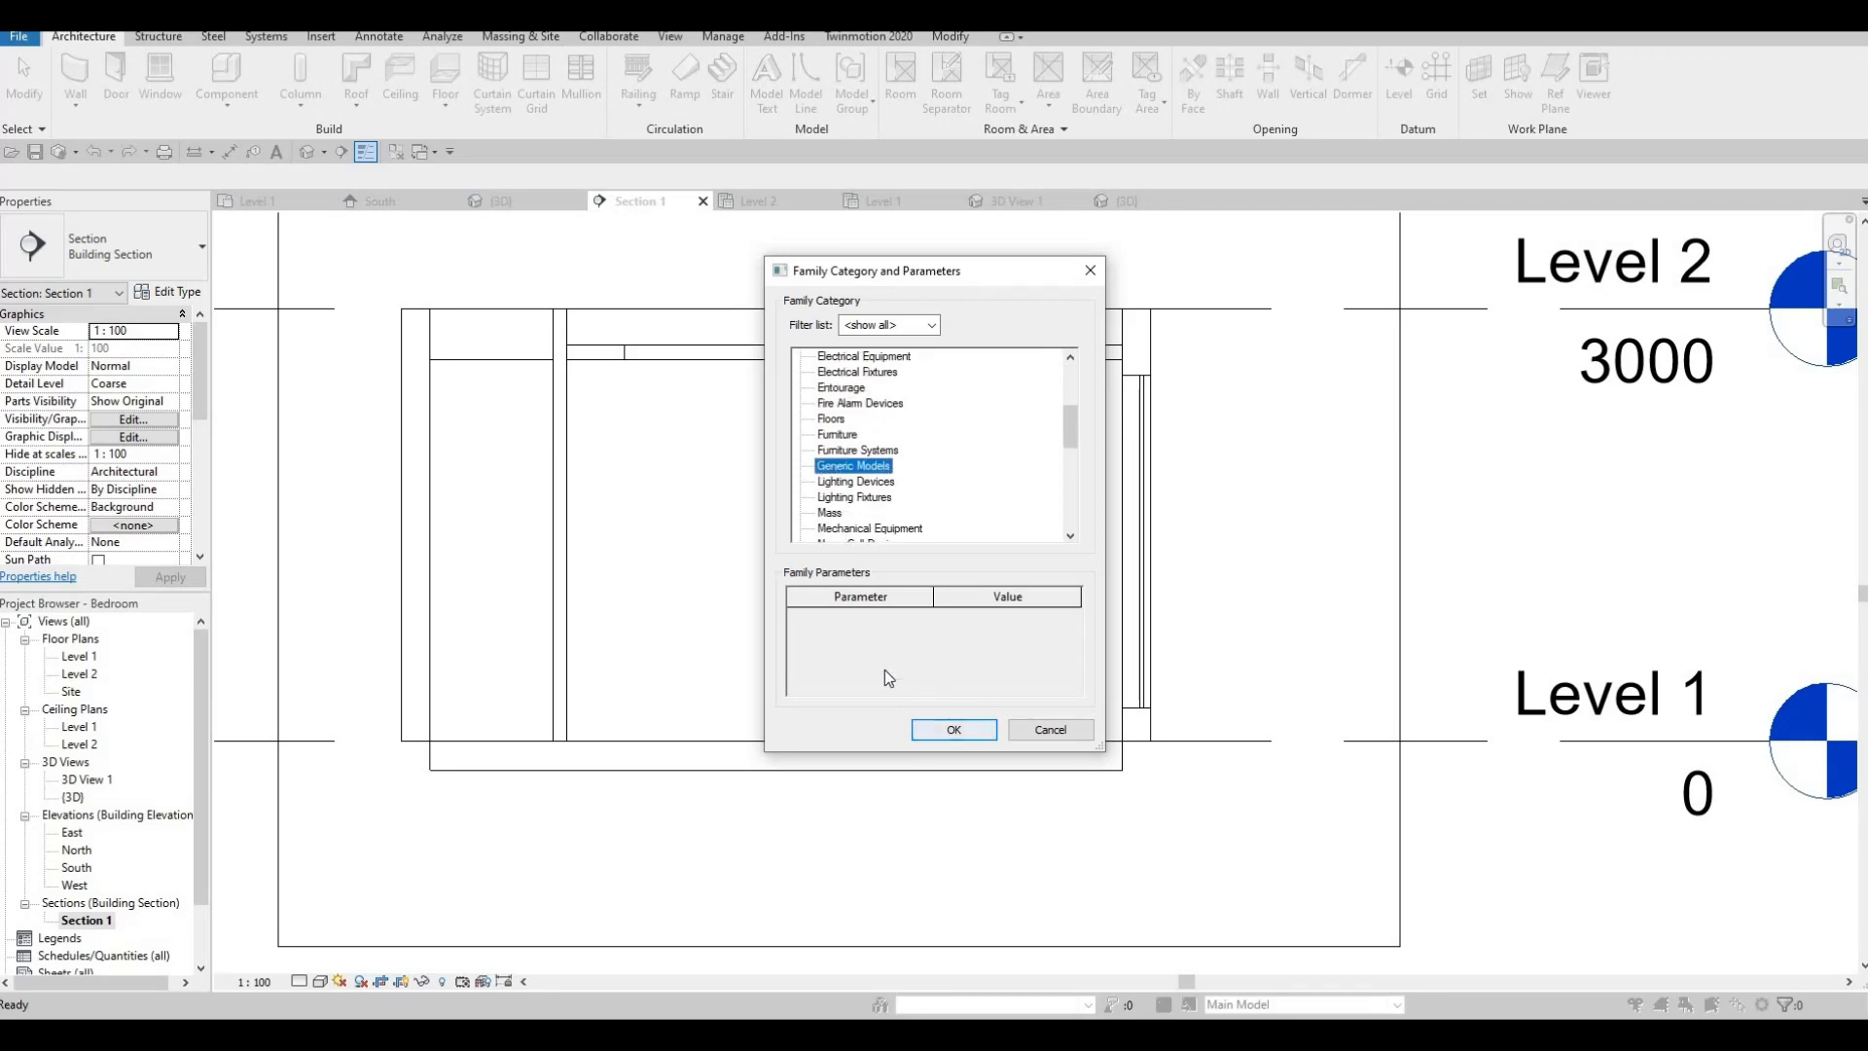
{"action": "left_click", "coordinate": [949, 730]}
{"action": "left_click", "coordinate": [934, 550]}
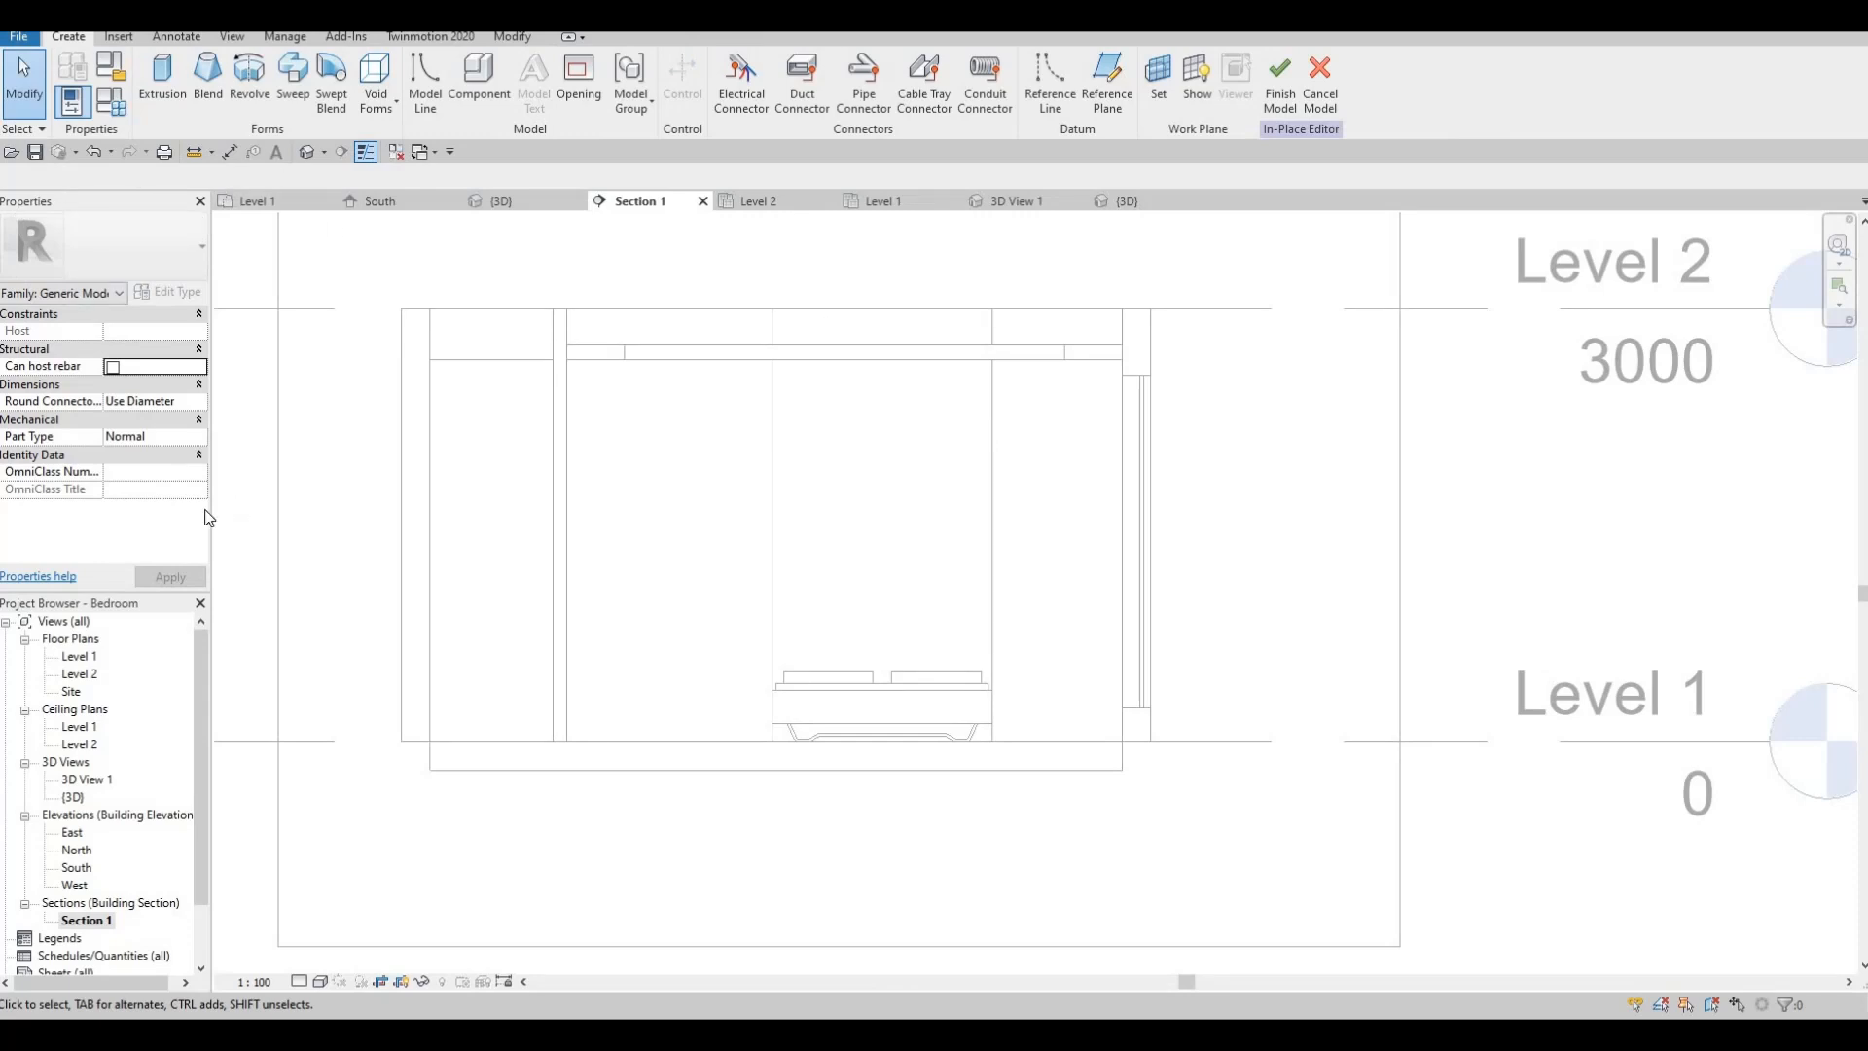
- Start an extrusion in the Level 1 floor plan and pick the floor as its work plane
{"action": "double_click", "coordinate": [82, 658]}
{"action": "middle_click_drag", "start_coordinate": [982, 467], "coordinate": [795, 489]}
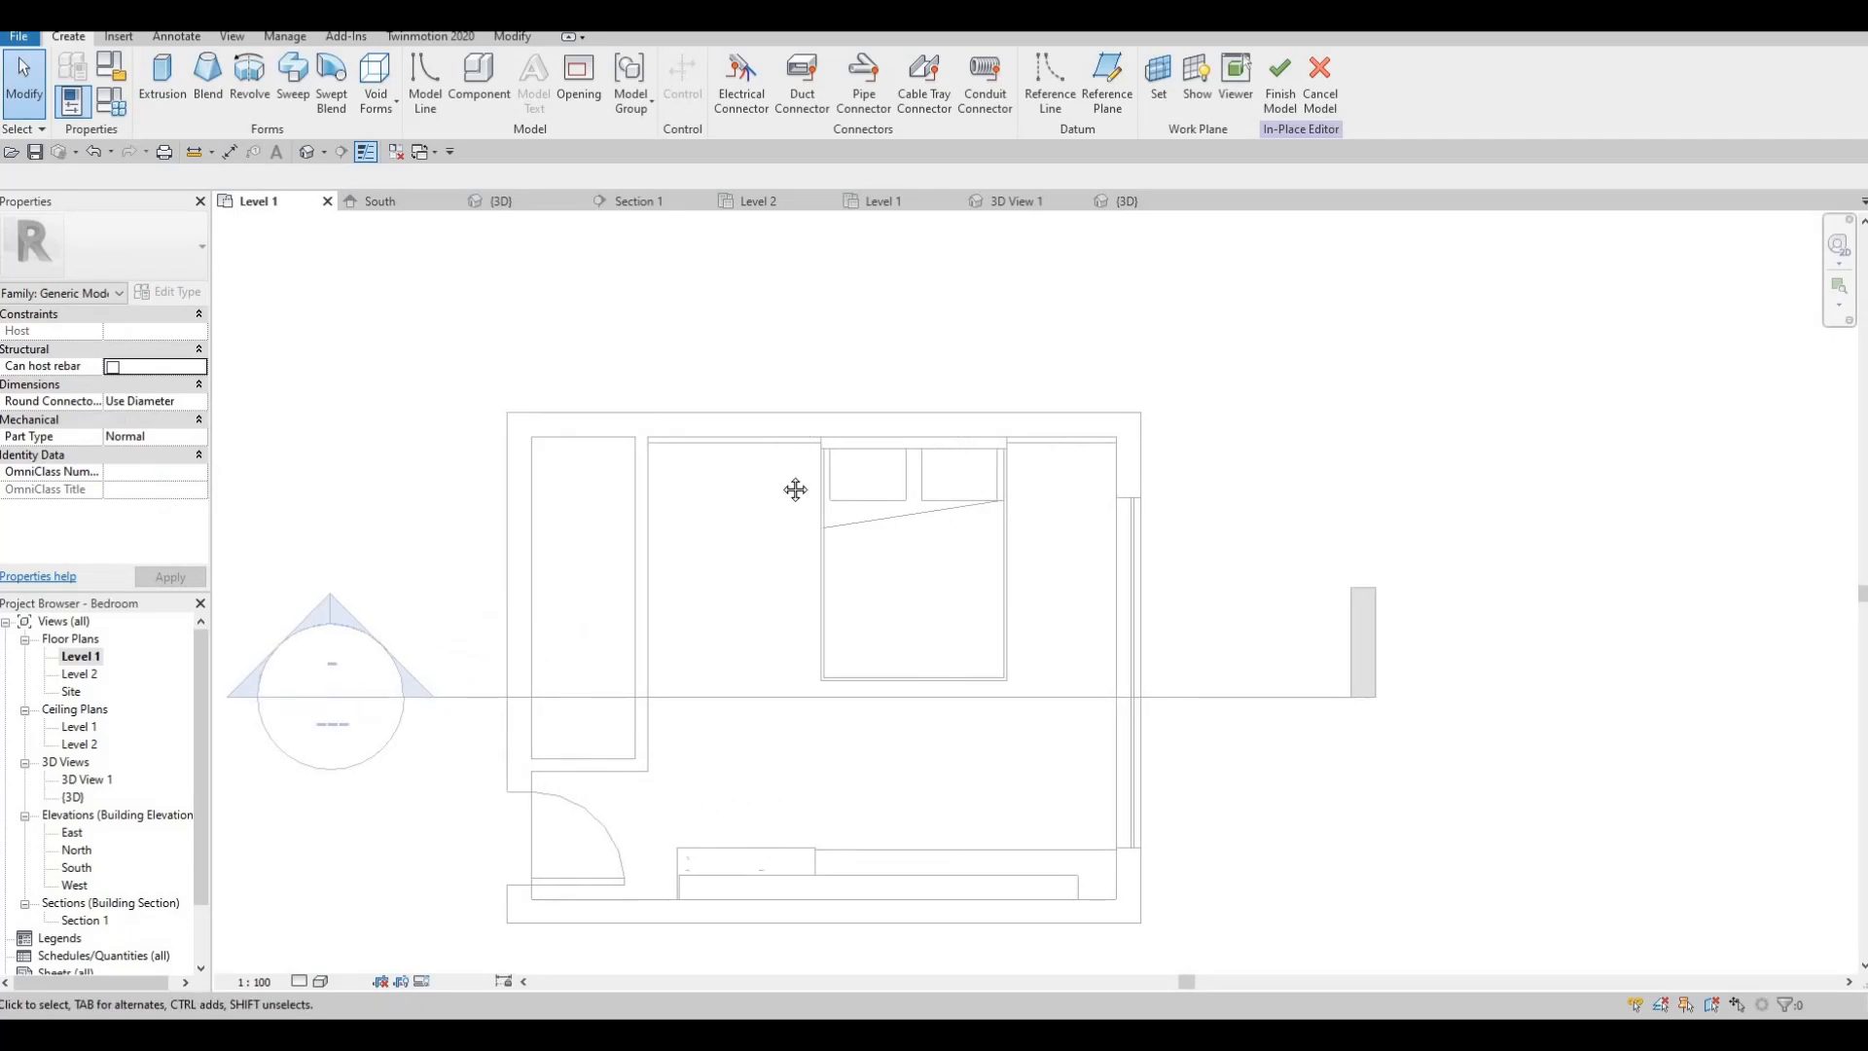
{"action": "scroll", "coordinate": [796, 490], "scroll_direction": "up", "scroll_amount": 2}
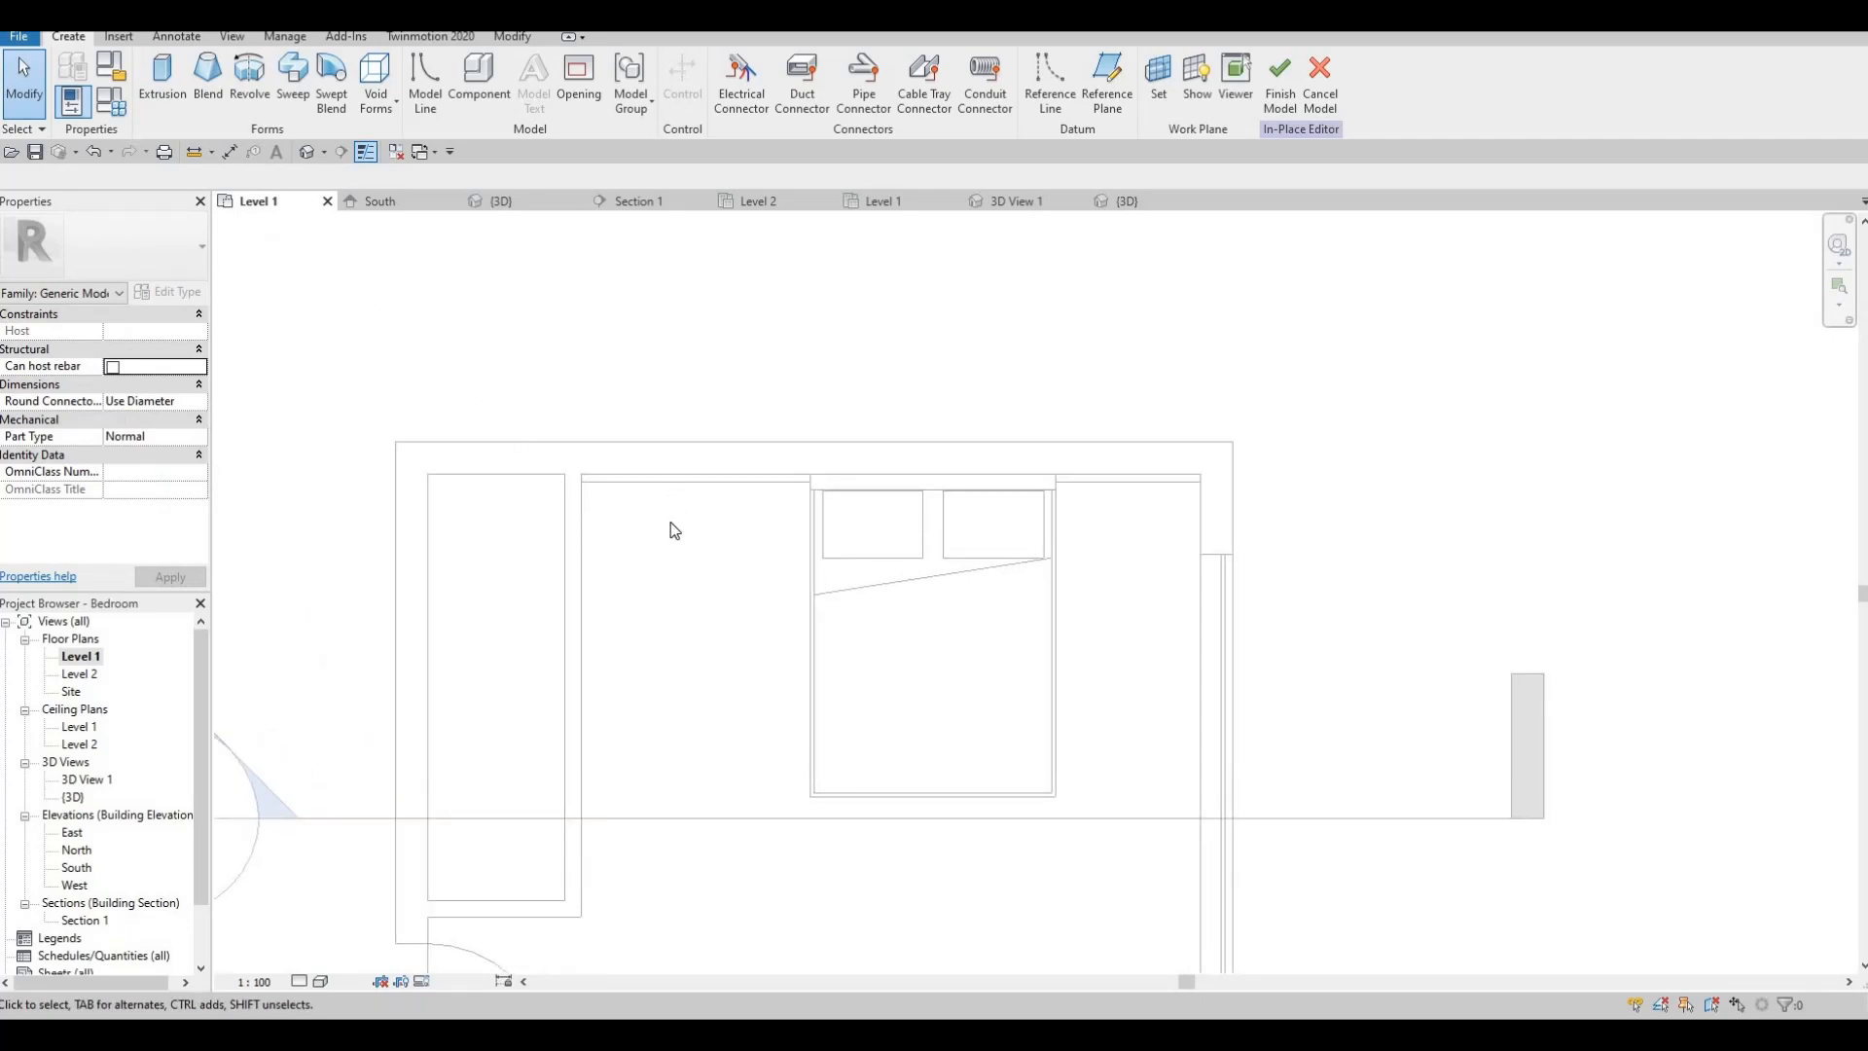
{"action": "scroll", "coordinate": [709, 503], "scroll_direction": "down", "scroll_amount": 1}
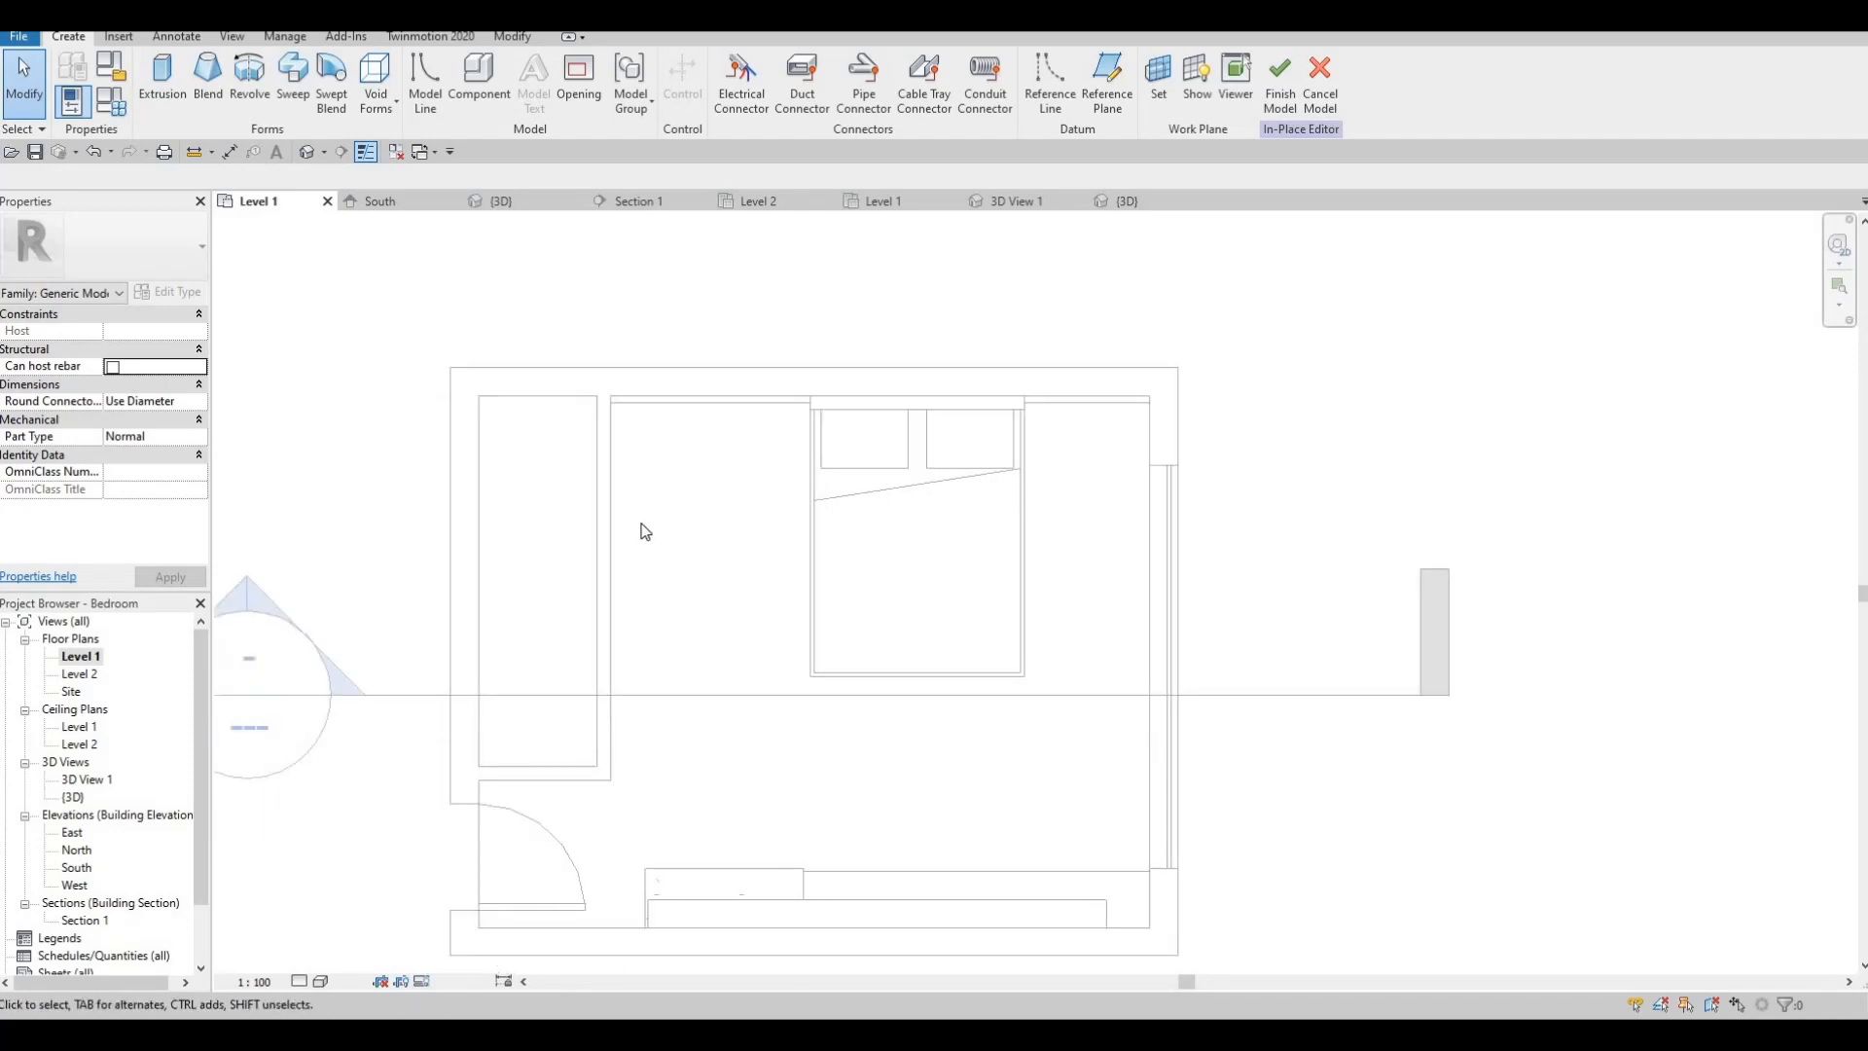
{"action": "middle_click_drag", "start_coordinate": [645, 531], "coordinate": [627, 584]}
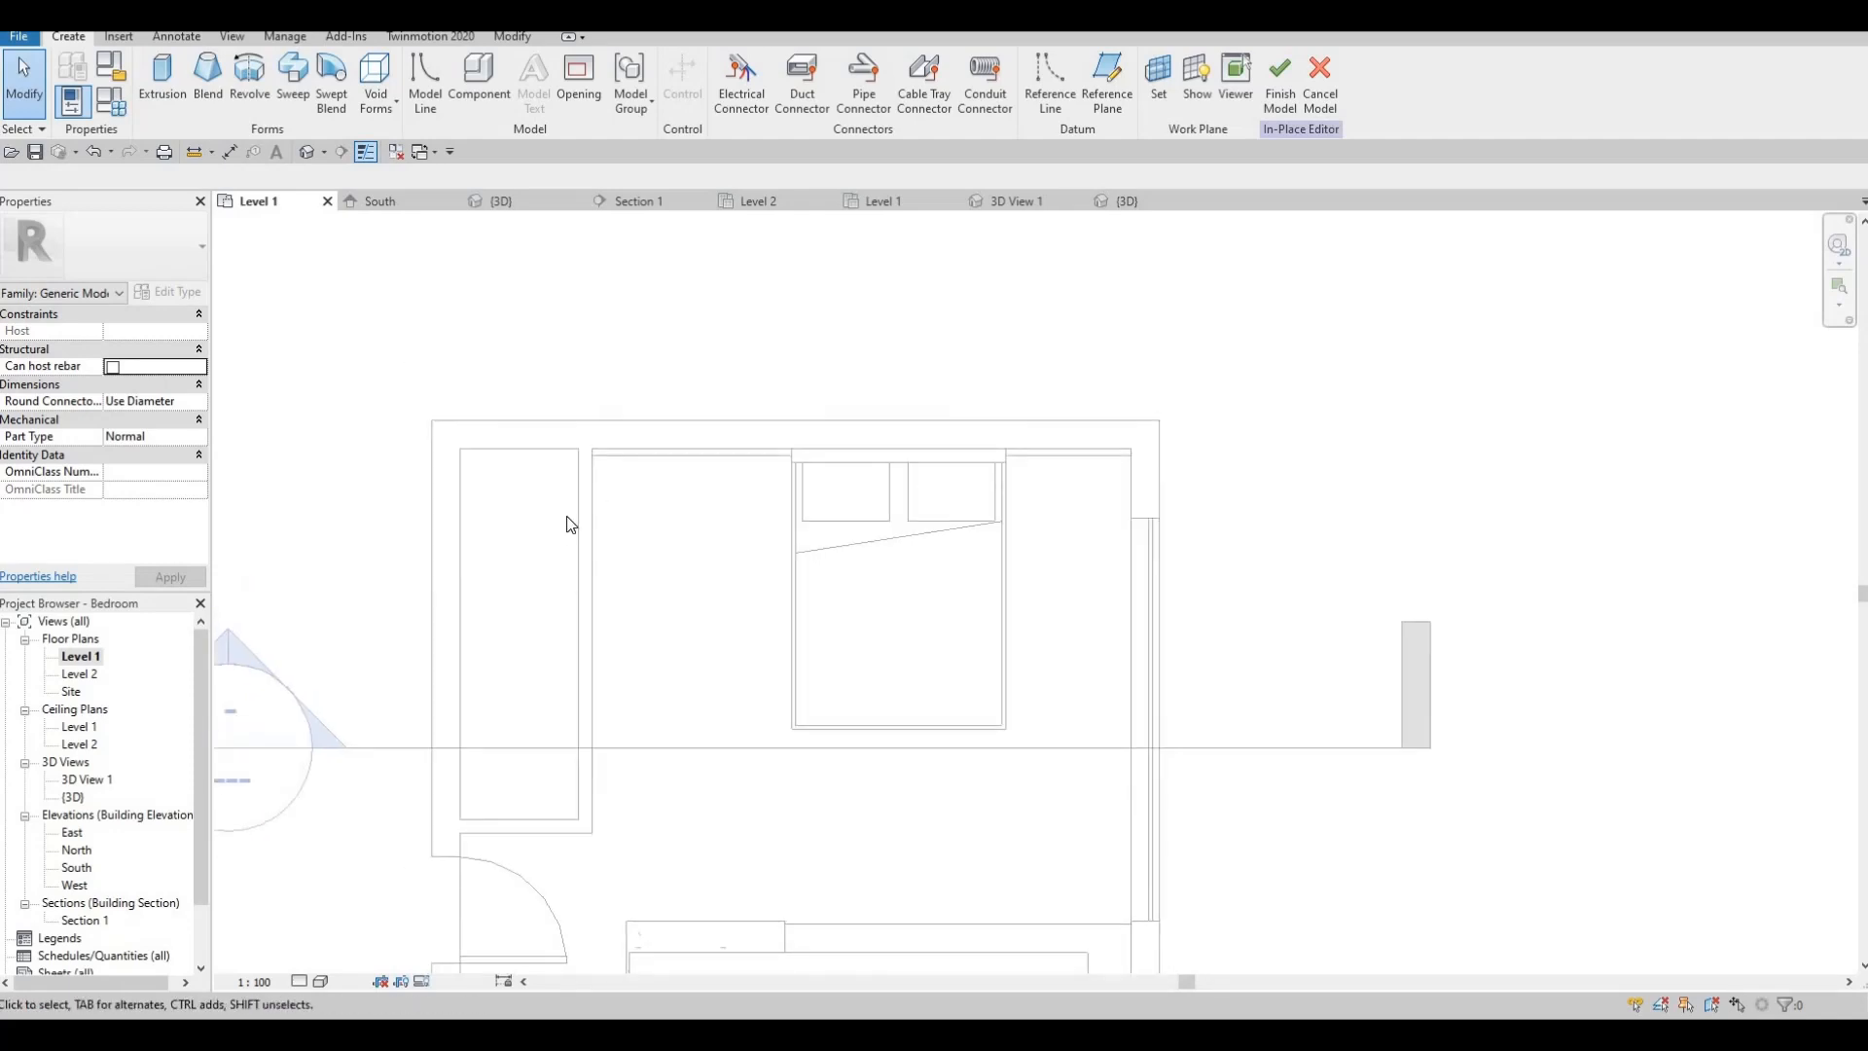
{"action": "left_click", "coordinate": [162, 83]}
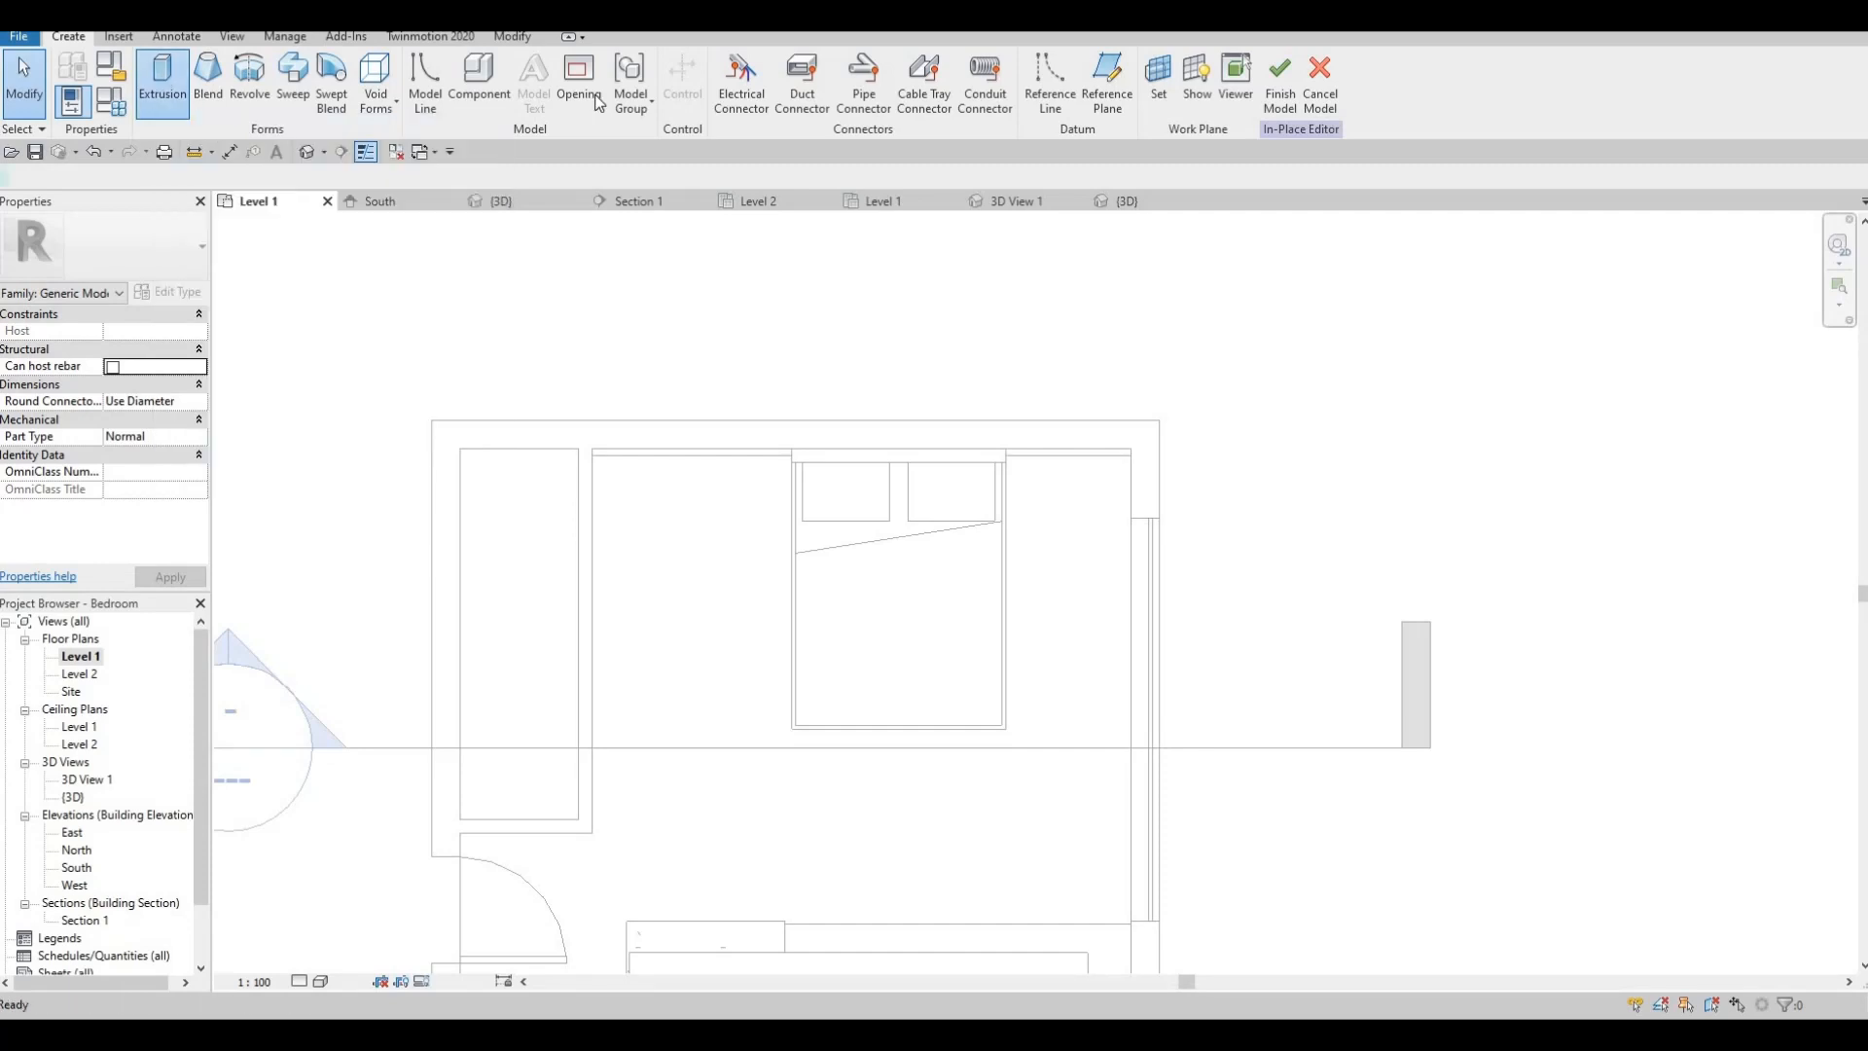
{"action": "left_click", "coordinate": [842, 78]}
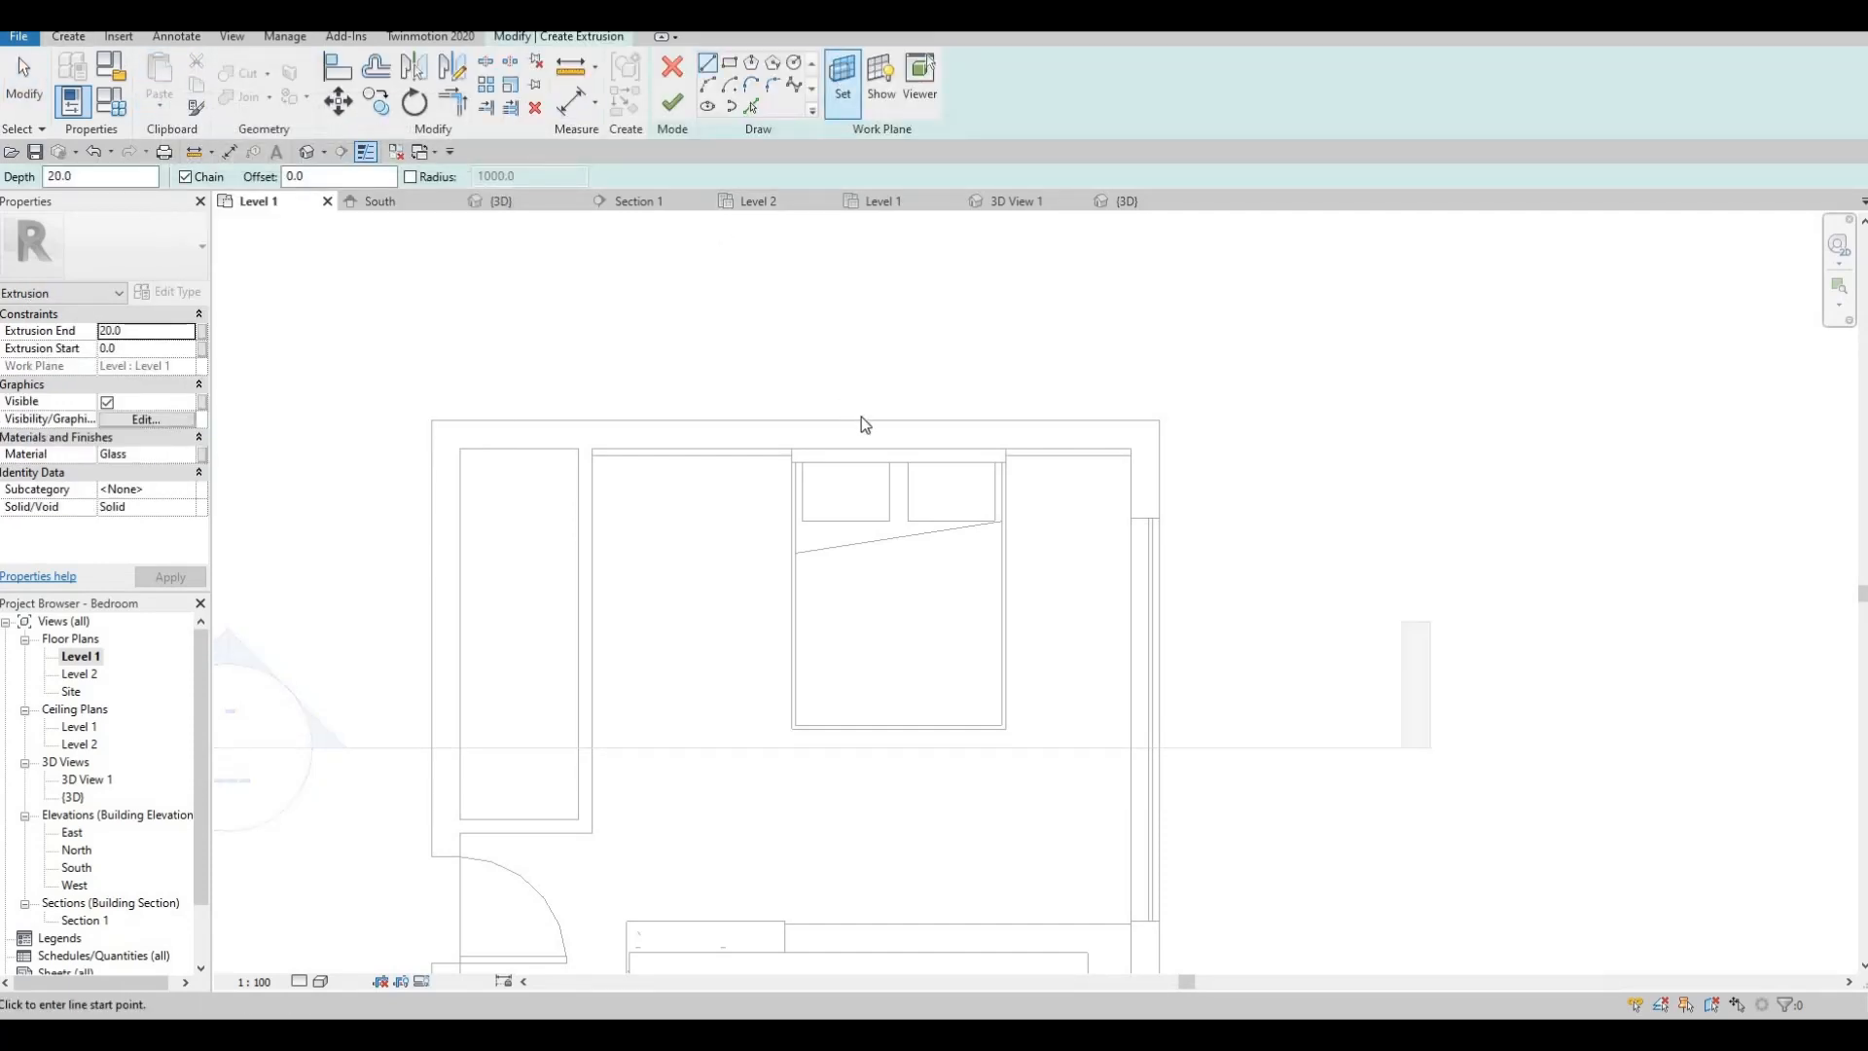
{"action": "left_click", "coordinate": [872, 633]}
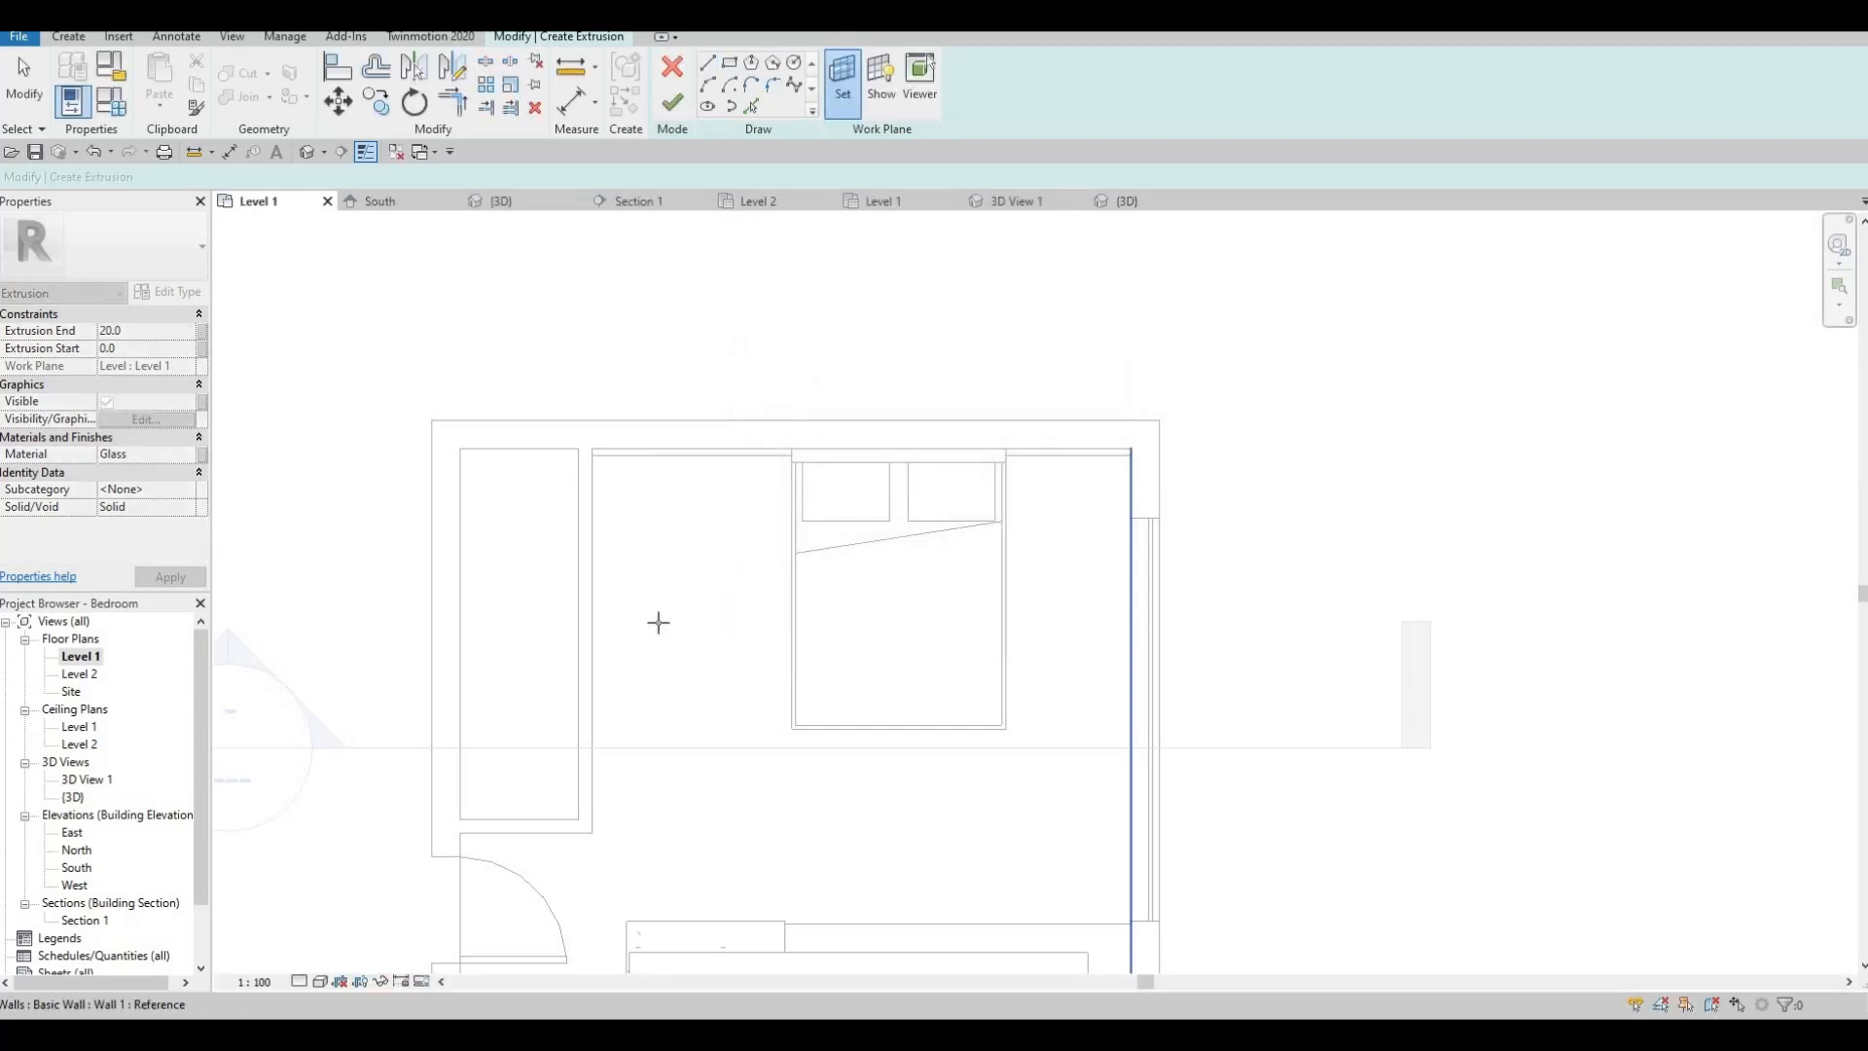
{"action": "scroll", "coordinate": [658, 623], "scroll_direction": "down", "scroll_amount": 2}
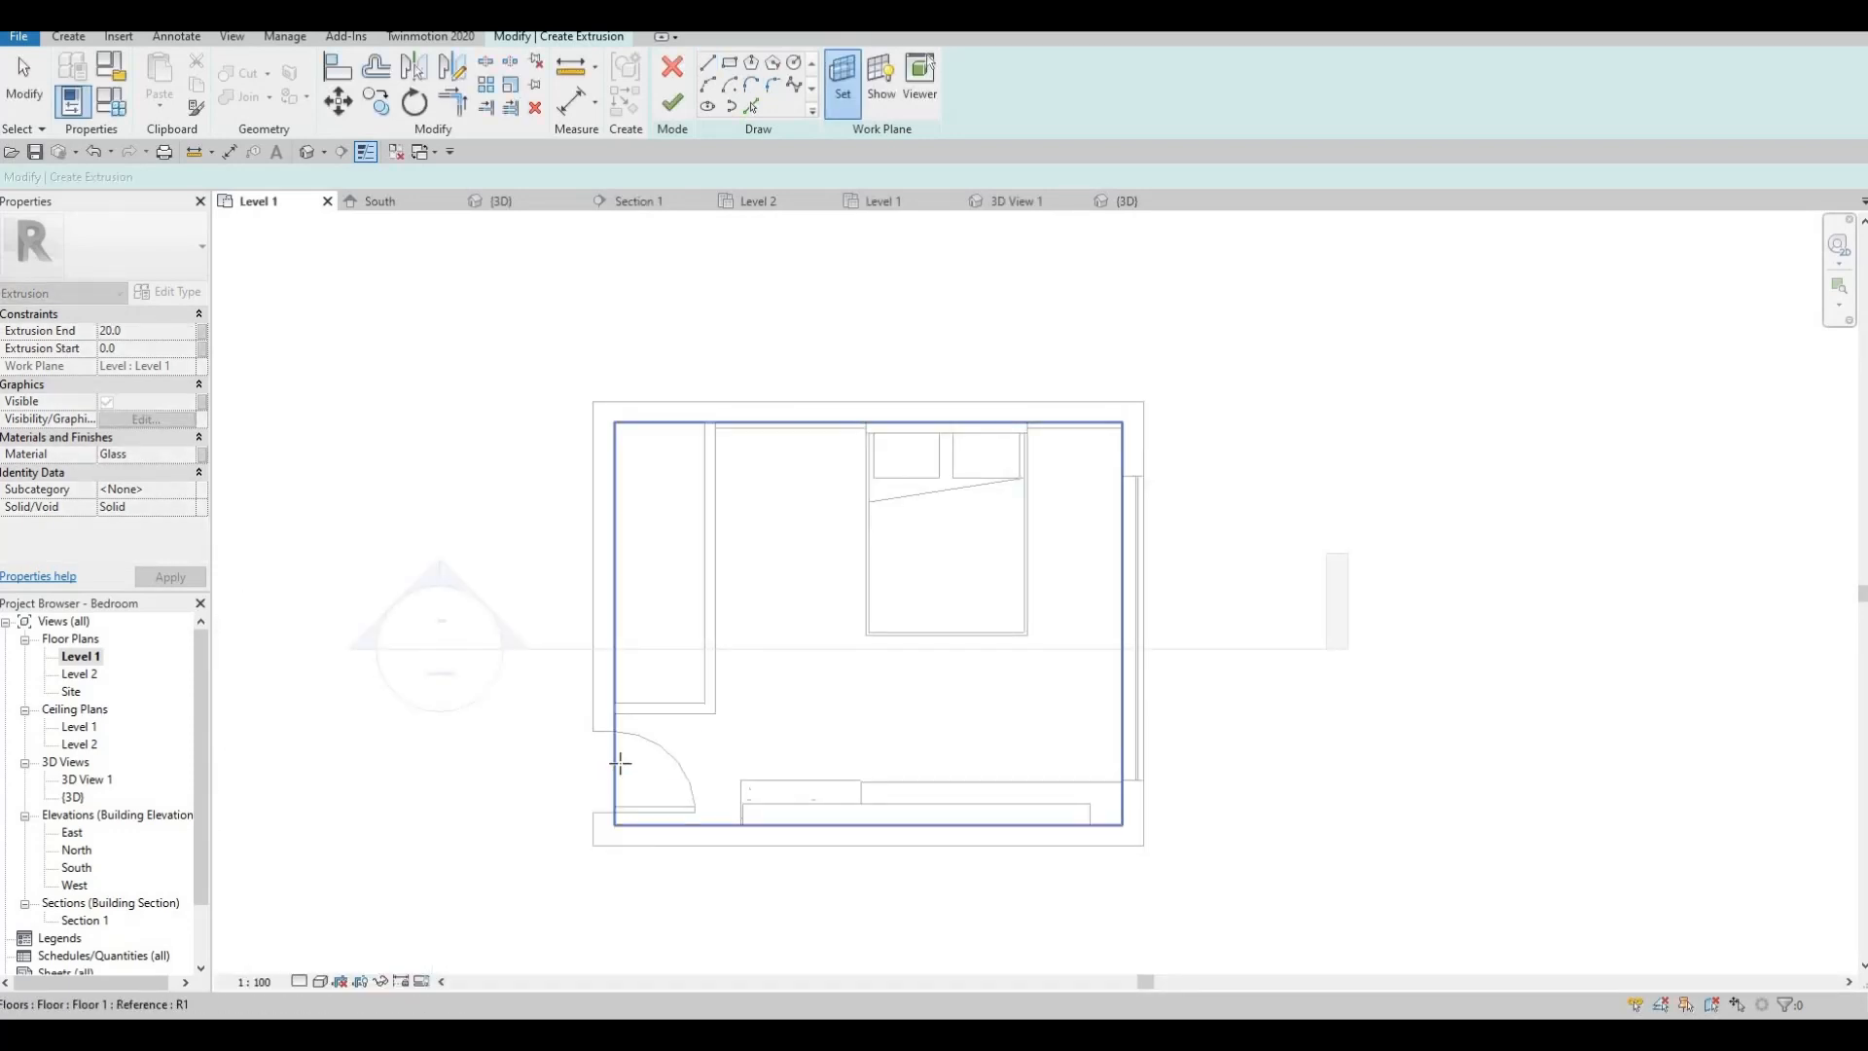
{"action": "left_click", "coordinate": [617, 765]}
- Sketch a rectangle about 1425 by 380 along the bed wall, between the wardrobe and the bed
{"action": "scroll", "coordinate": [812, 343], "scroll_direction": "up", "scroll_amount": 3}
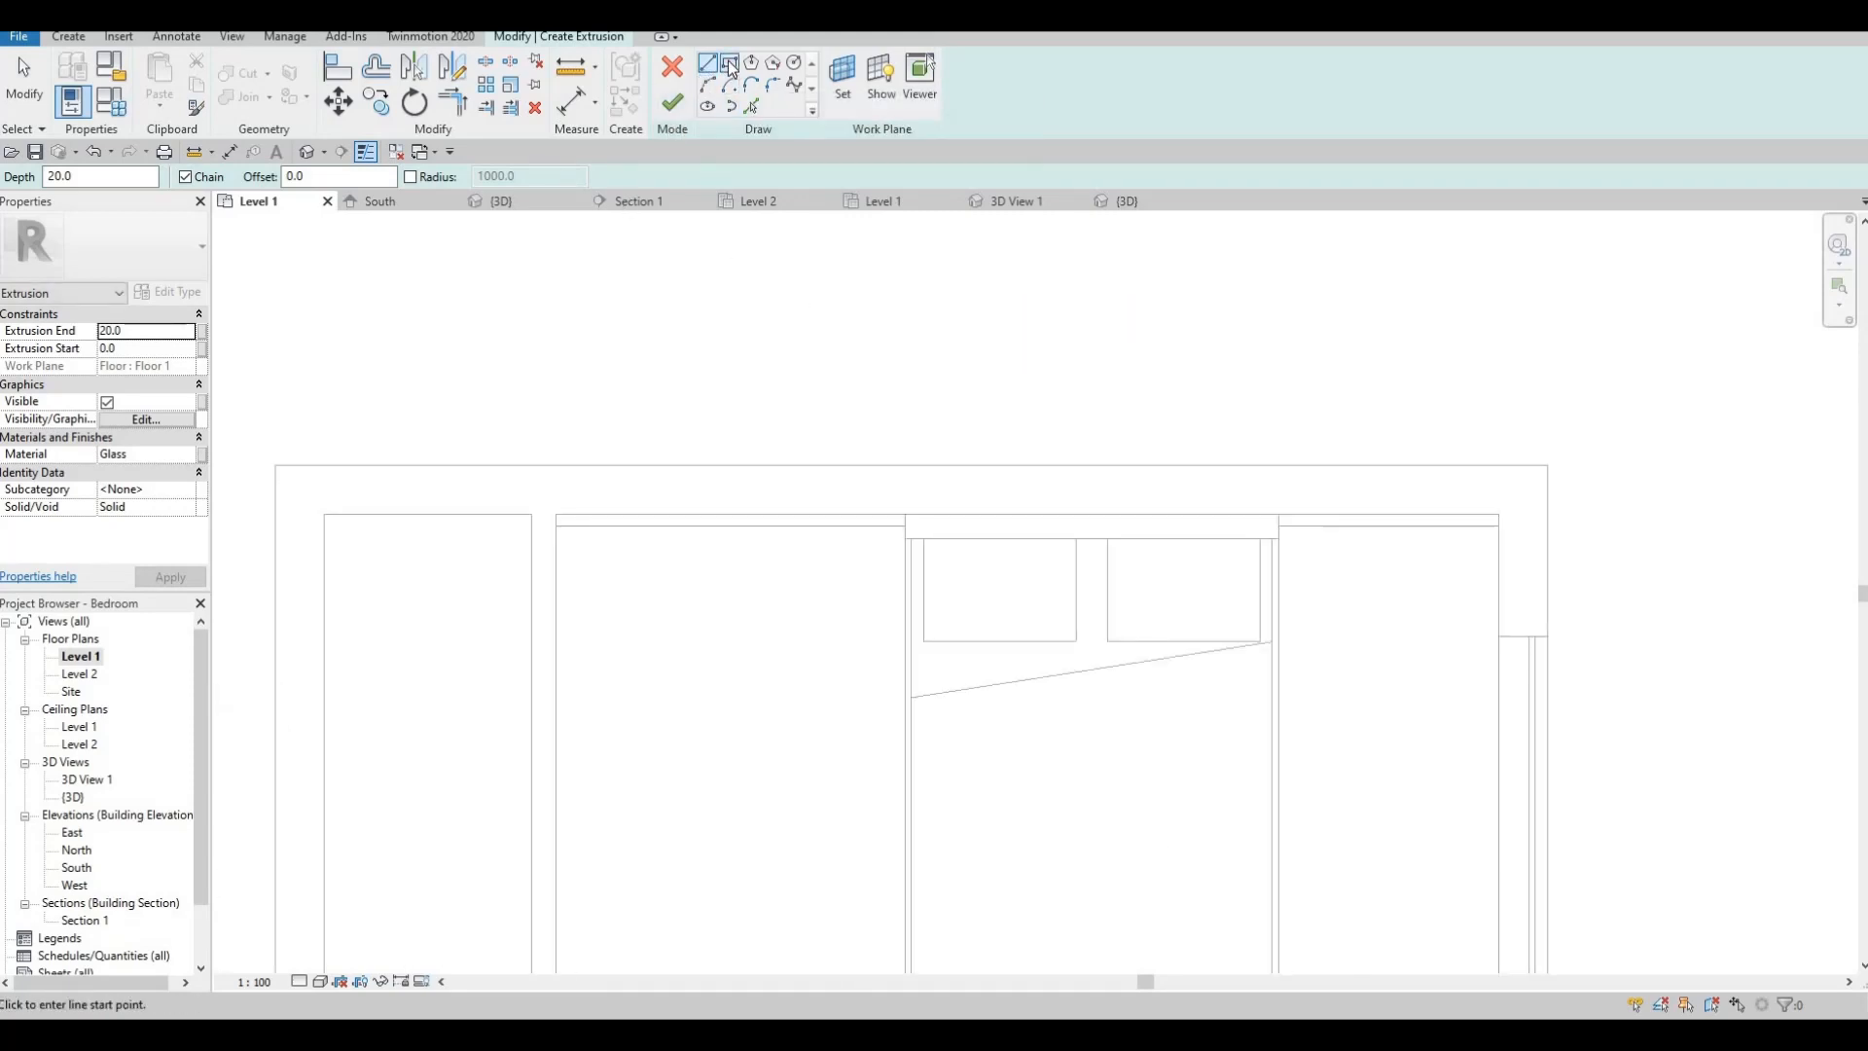
{"action": "left_click", "coordinate": [556, 526]}
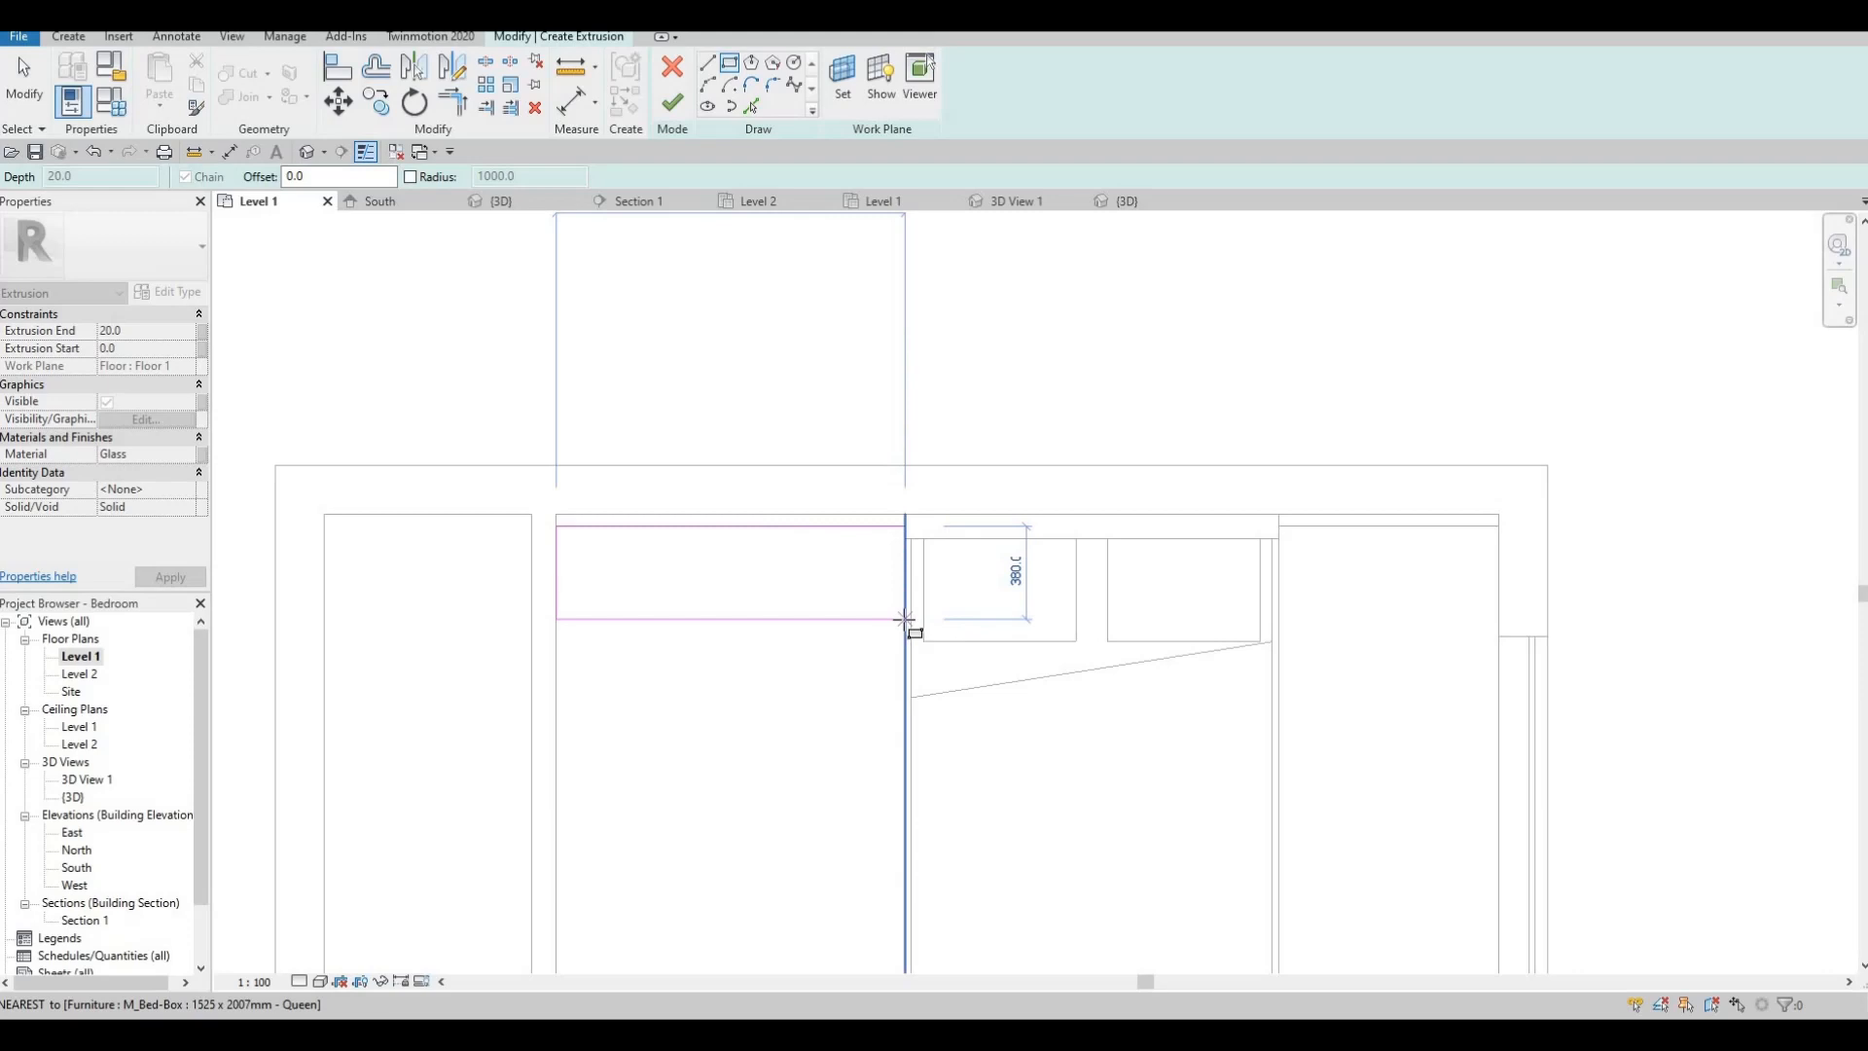
{"action": "left_click", "coordinate": [904, 618]}
{"action": "key", "text": "Escape"}
{"action": "key", "text": "Escape"}
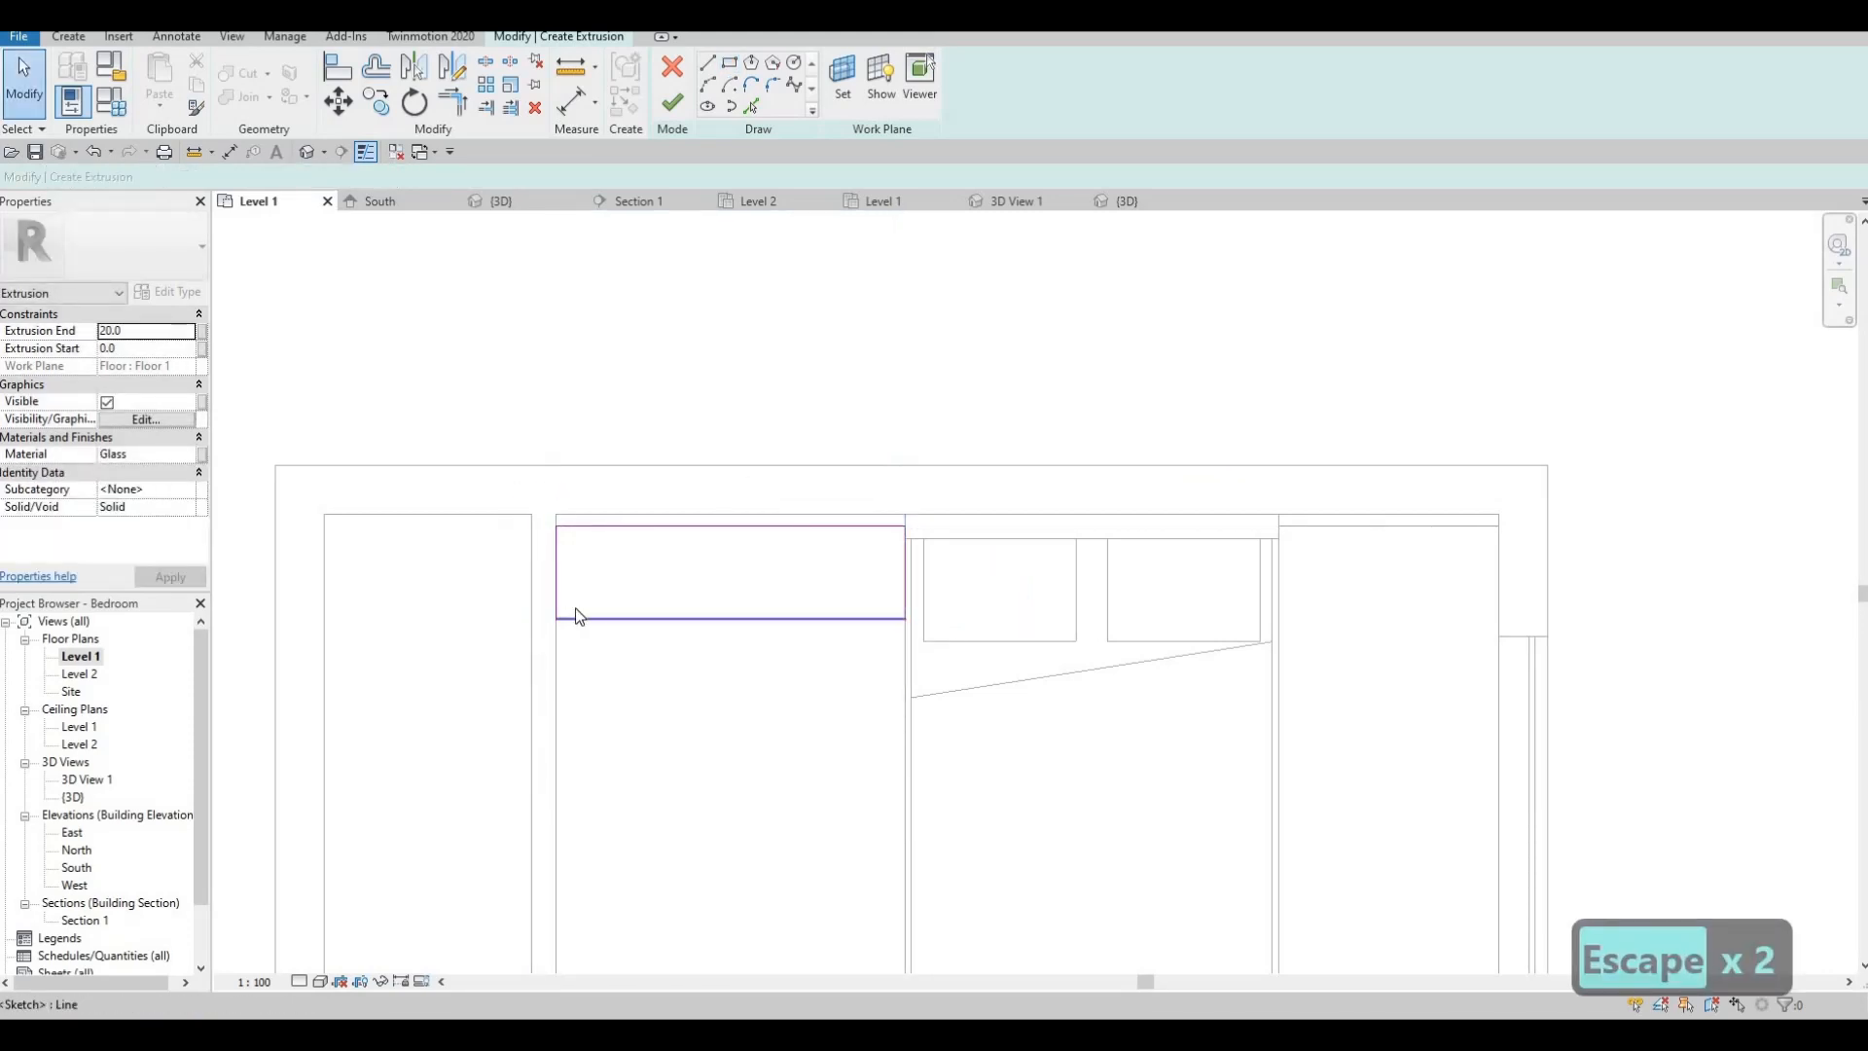
{"action": "left_click", "coordinate": [576, 618]}
{"action": "left_click", "coordinate": [925, 590]}
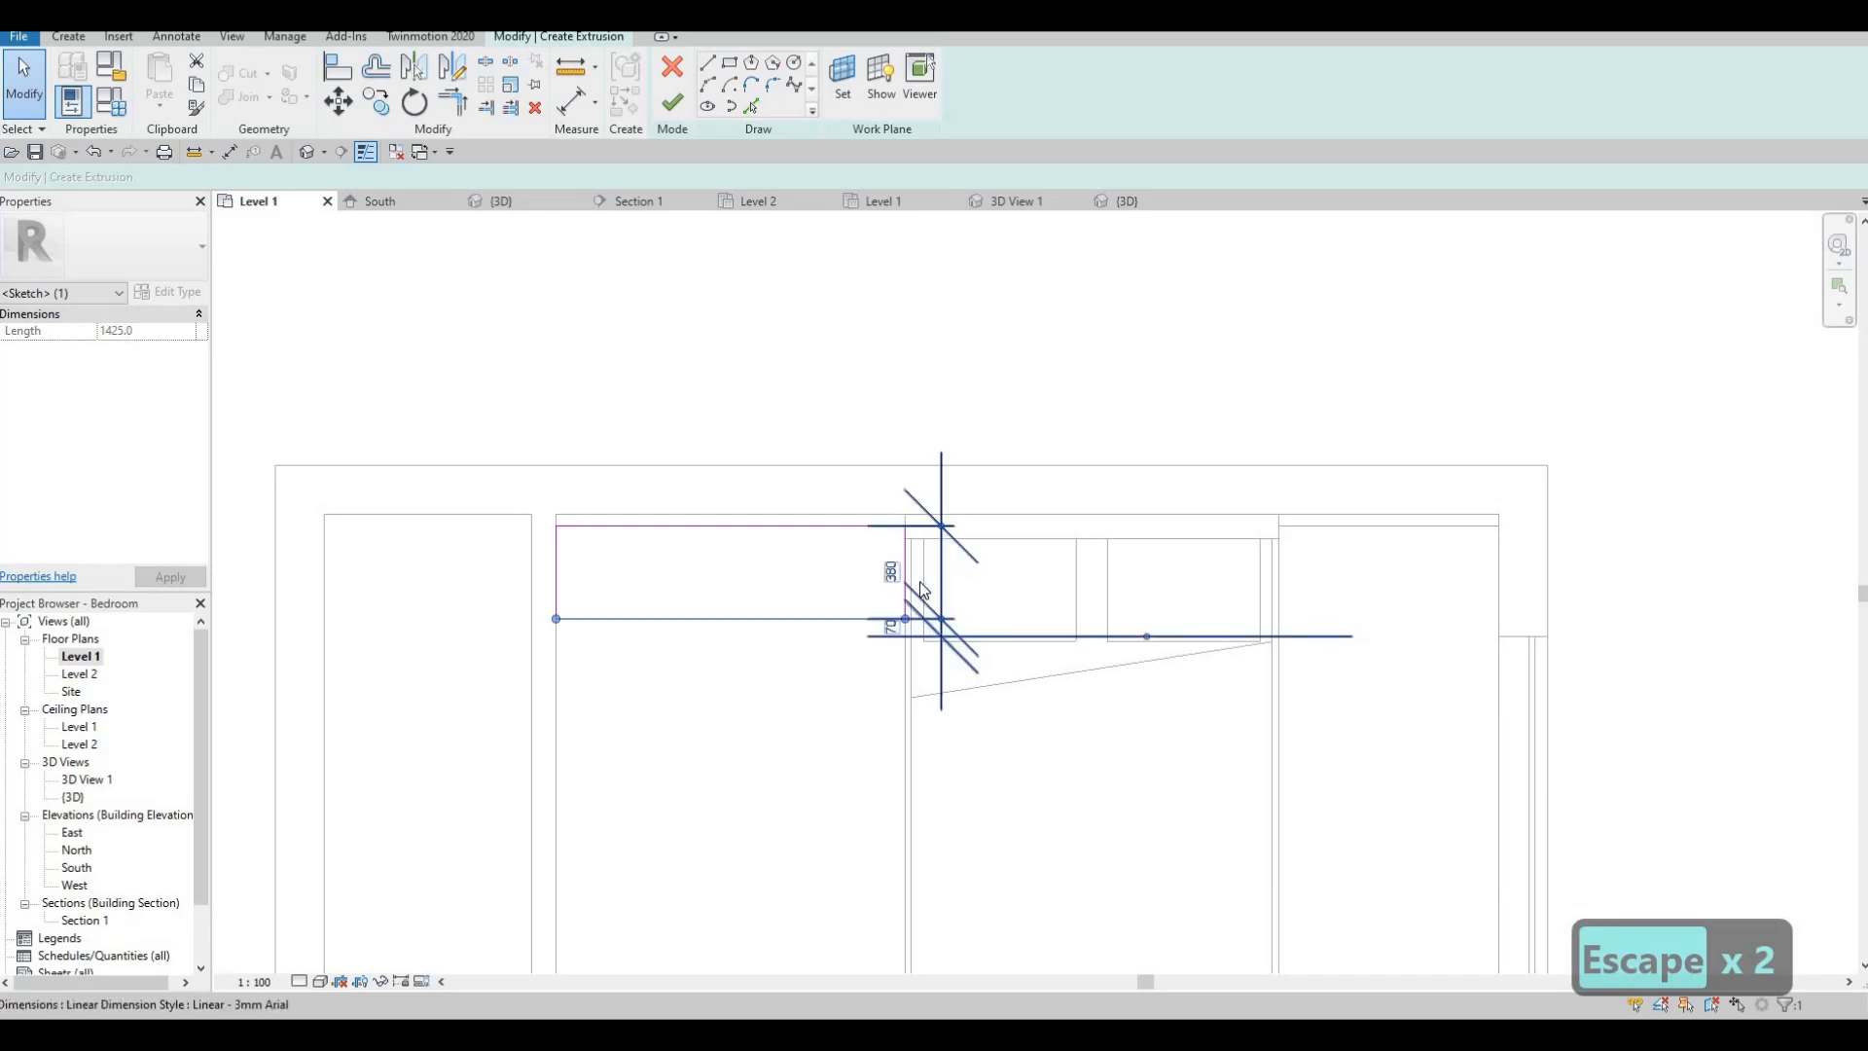
{"action": "key", "text": "Escape"}
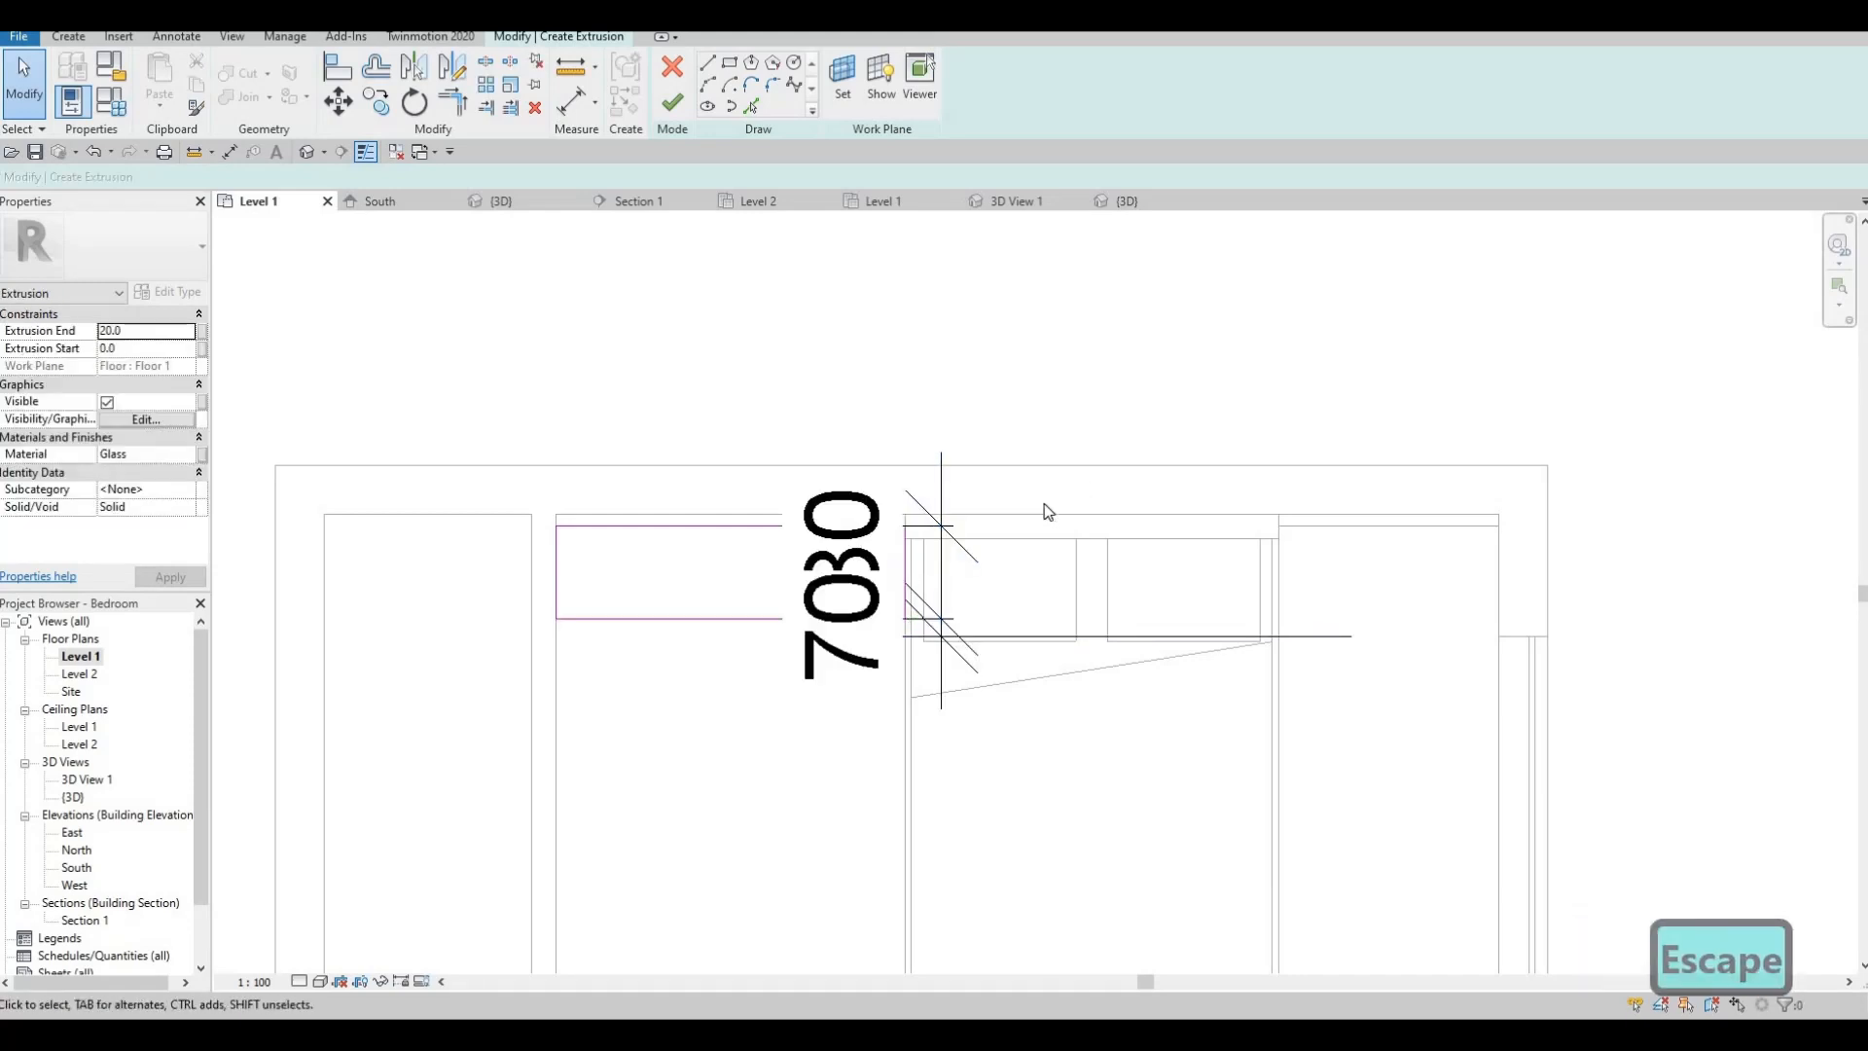
{"action": "key", "text": "ctrl+z"}
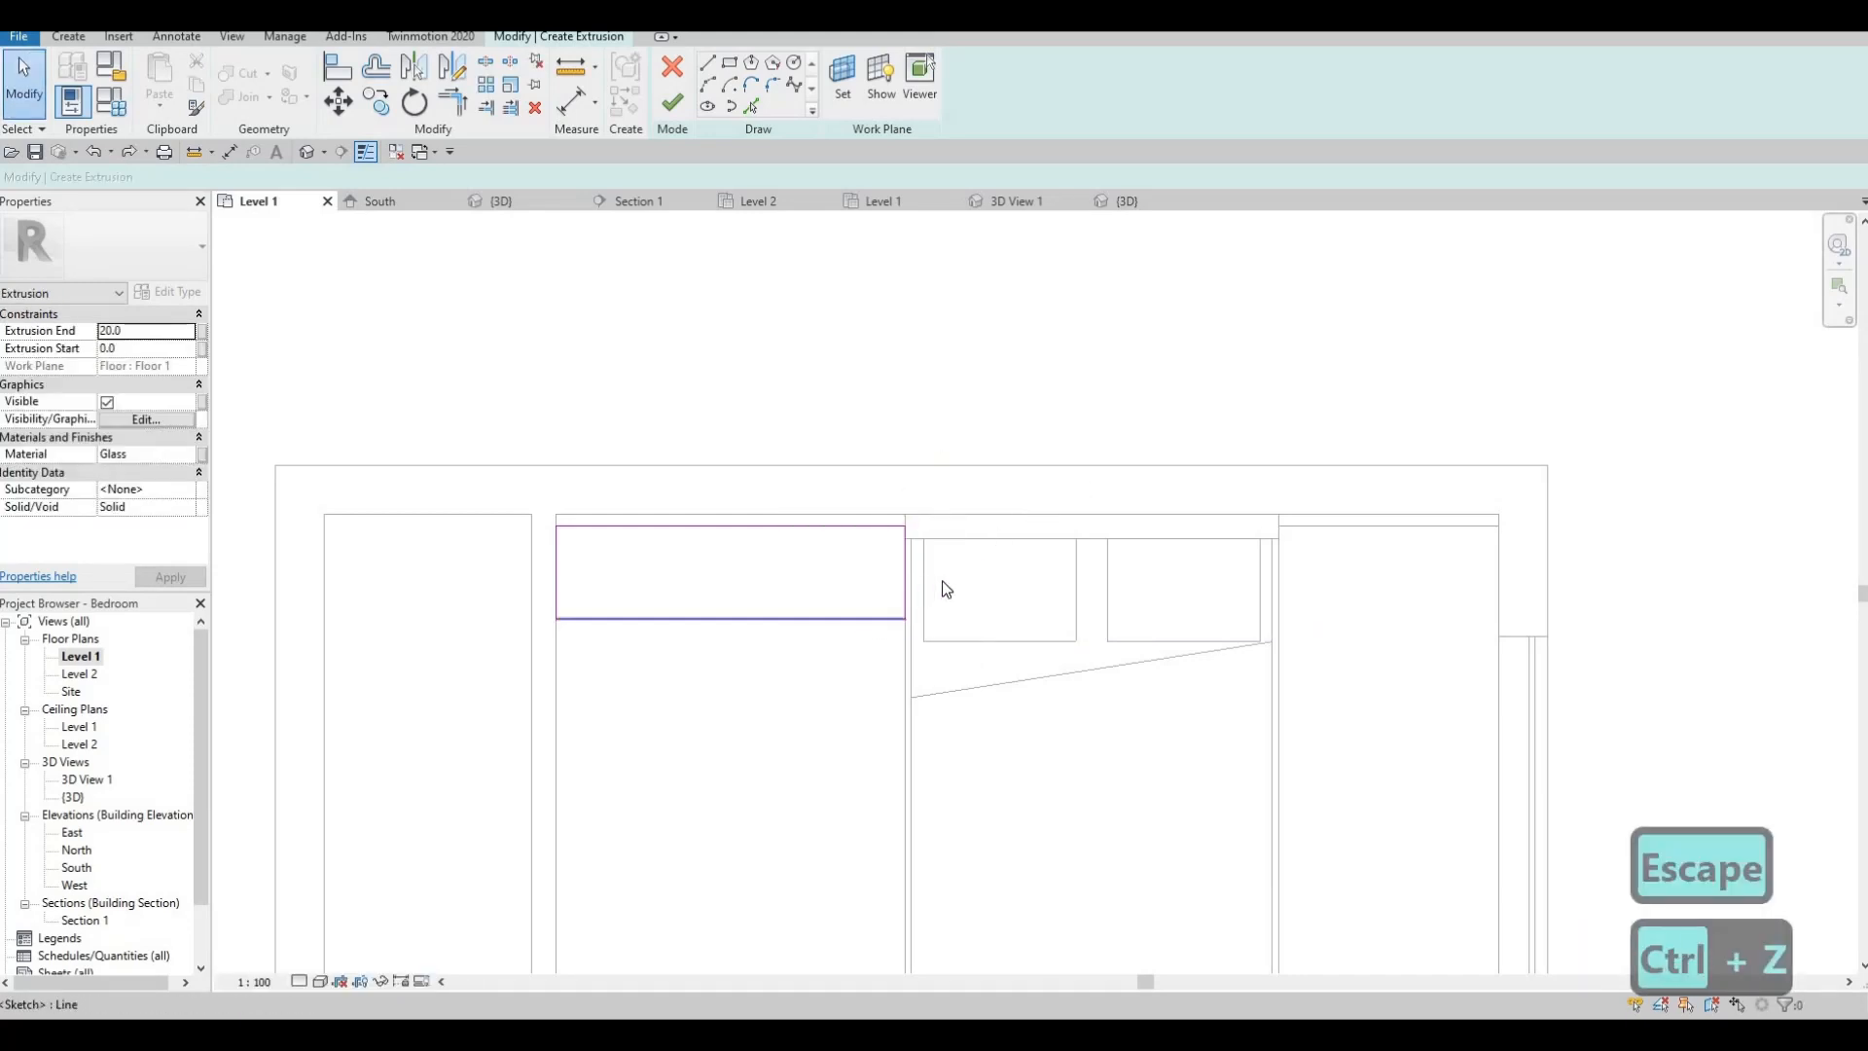
- Set the depth of the rectangle between the wardrobe and the bed to 350
{"action": "left_click", "coordinate": [872, 618]}
{"action": "left_click", "coordinate": [932, 574]}
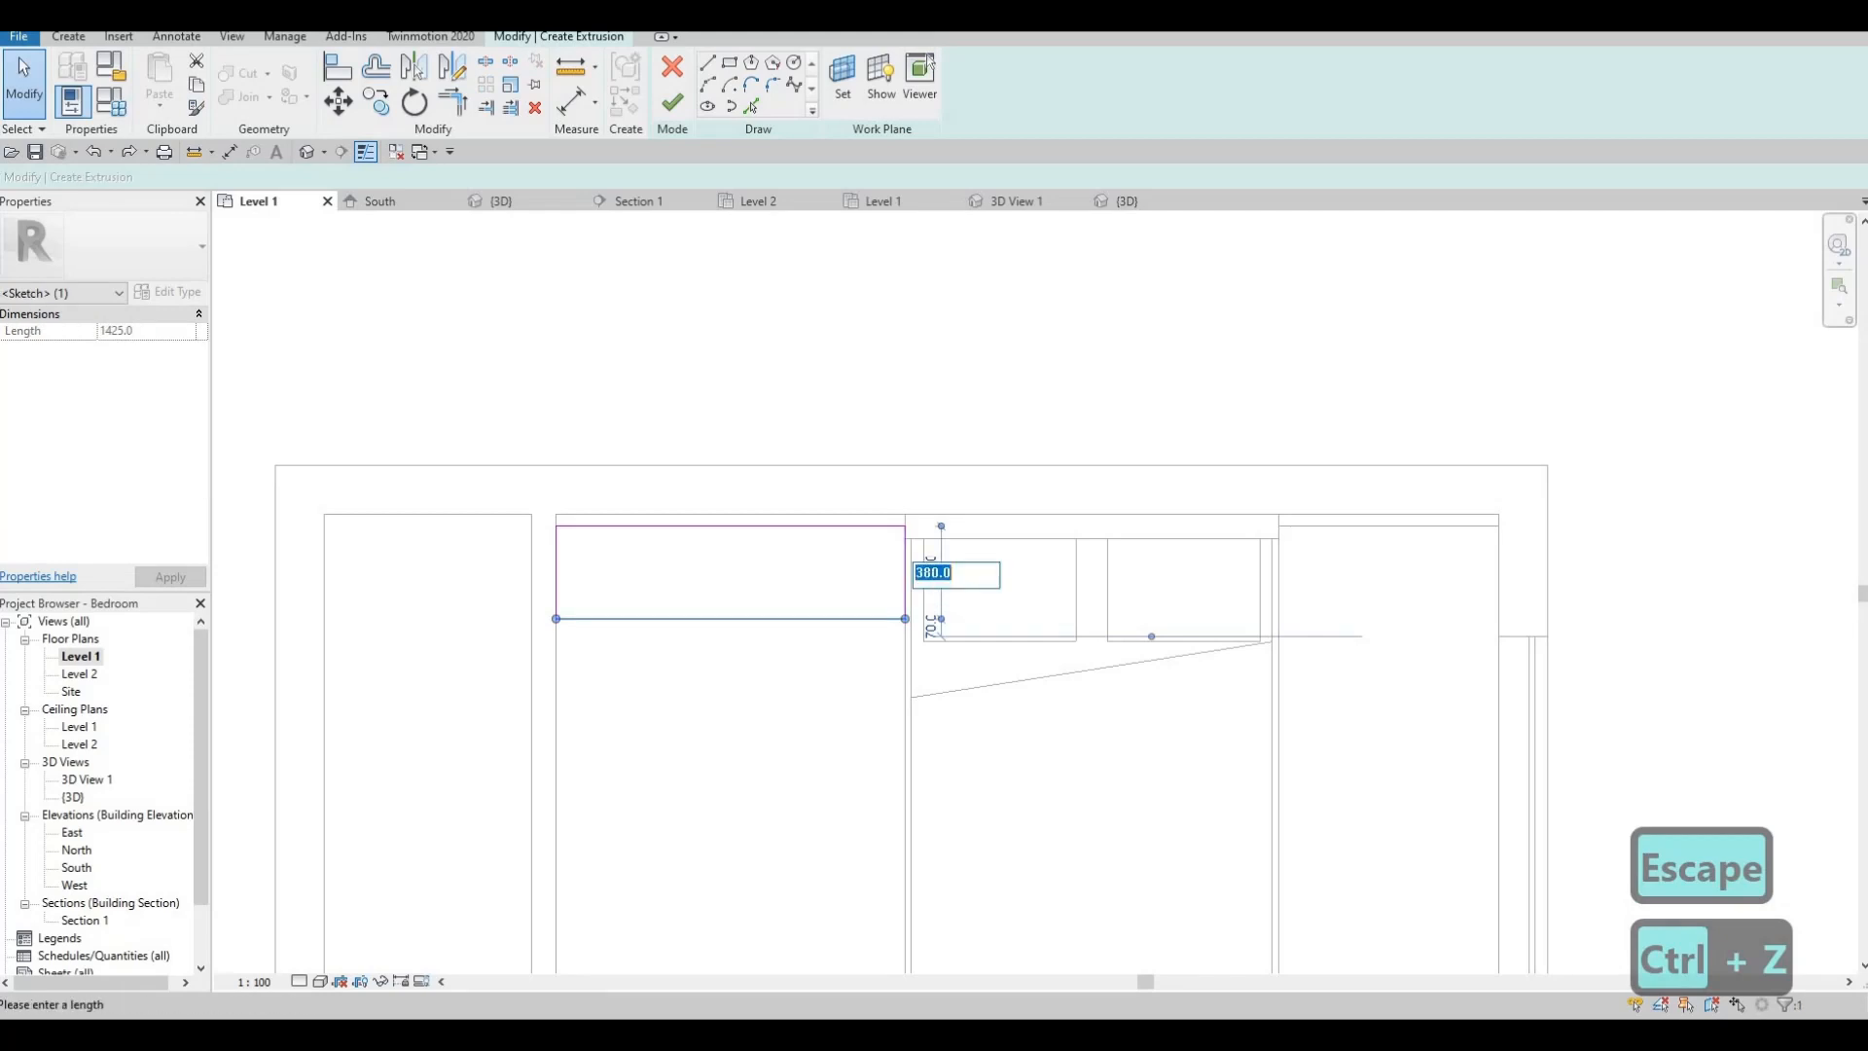
{"action": "type", "text": "350"}
{"action": "key", "text": "Return"}
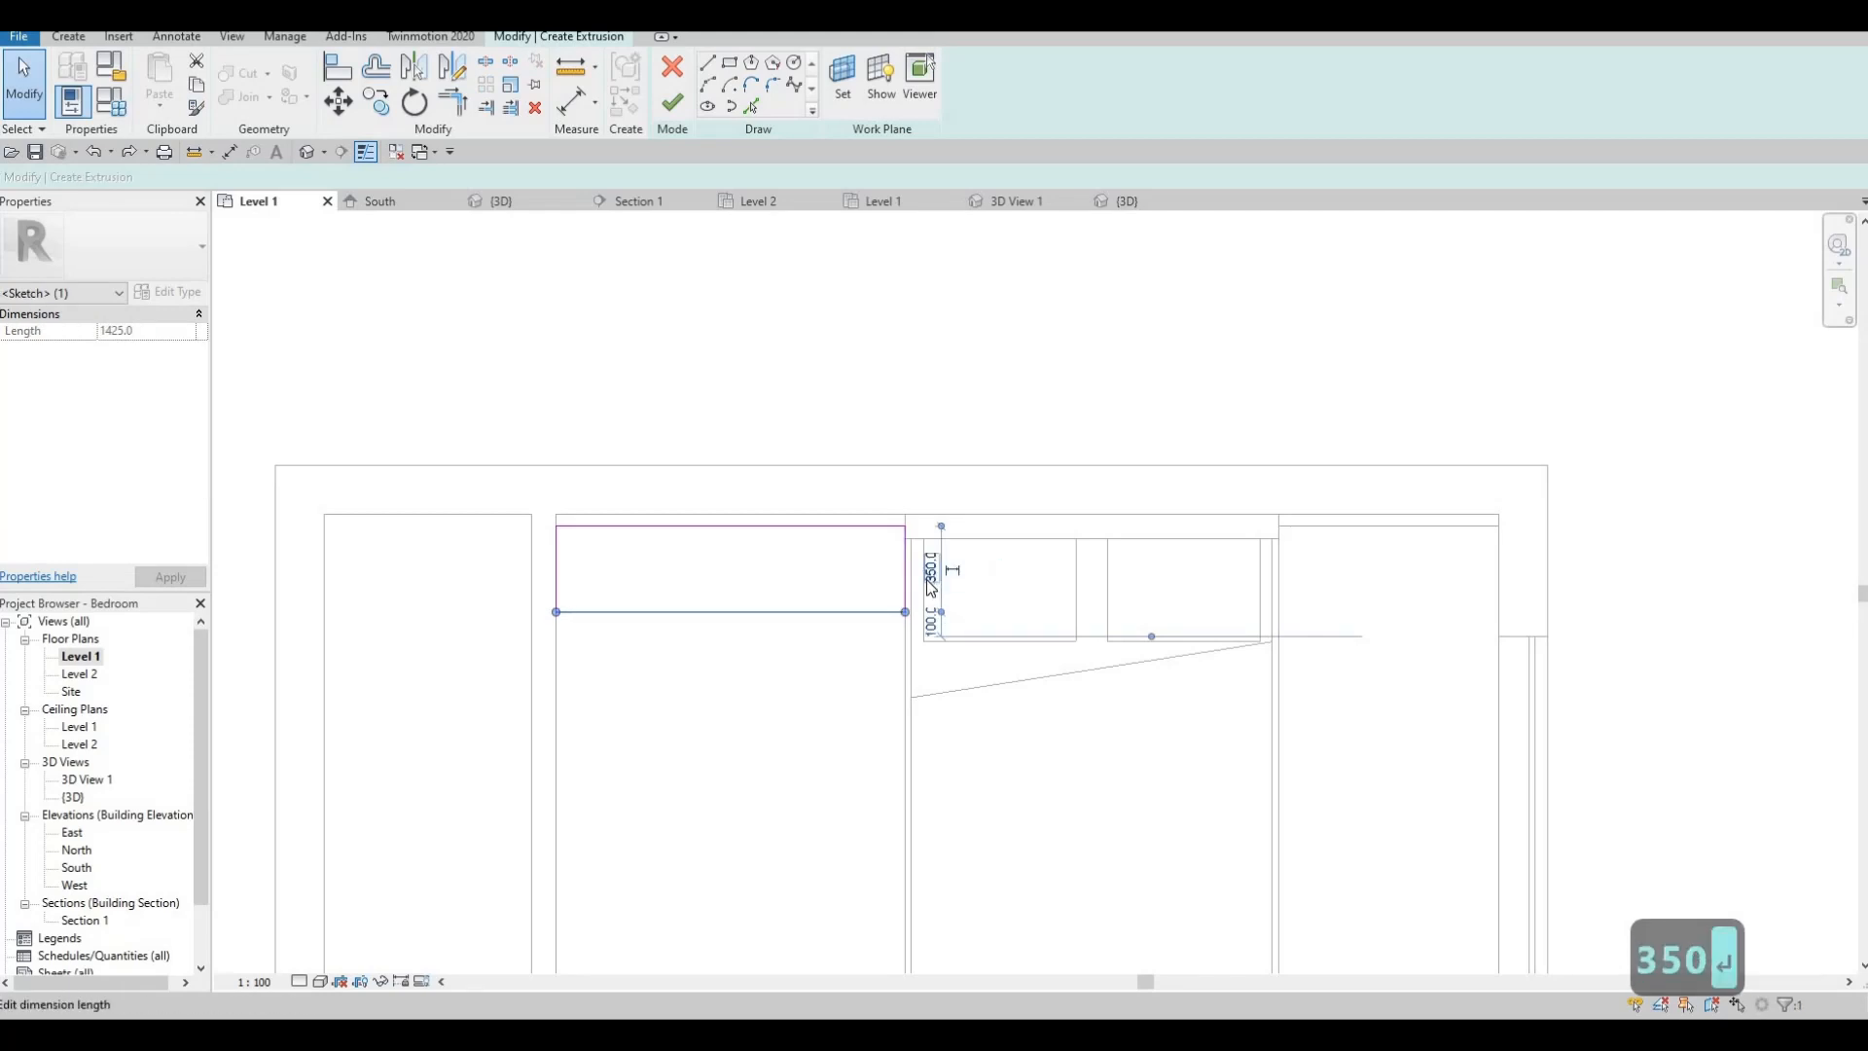
{"action": "key", "text": "Escape"}
{"action": "key", "text": "Escape"}
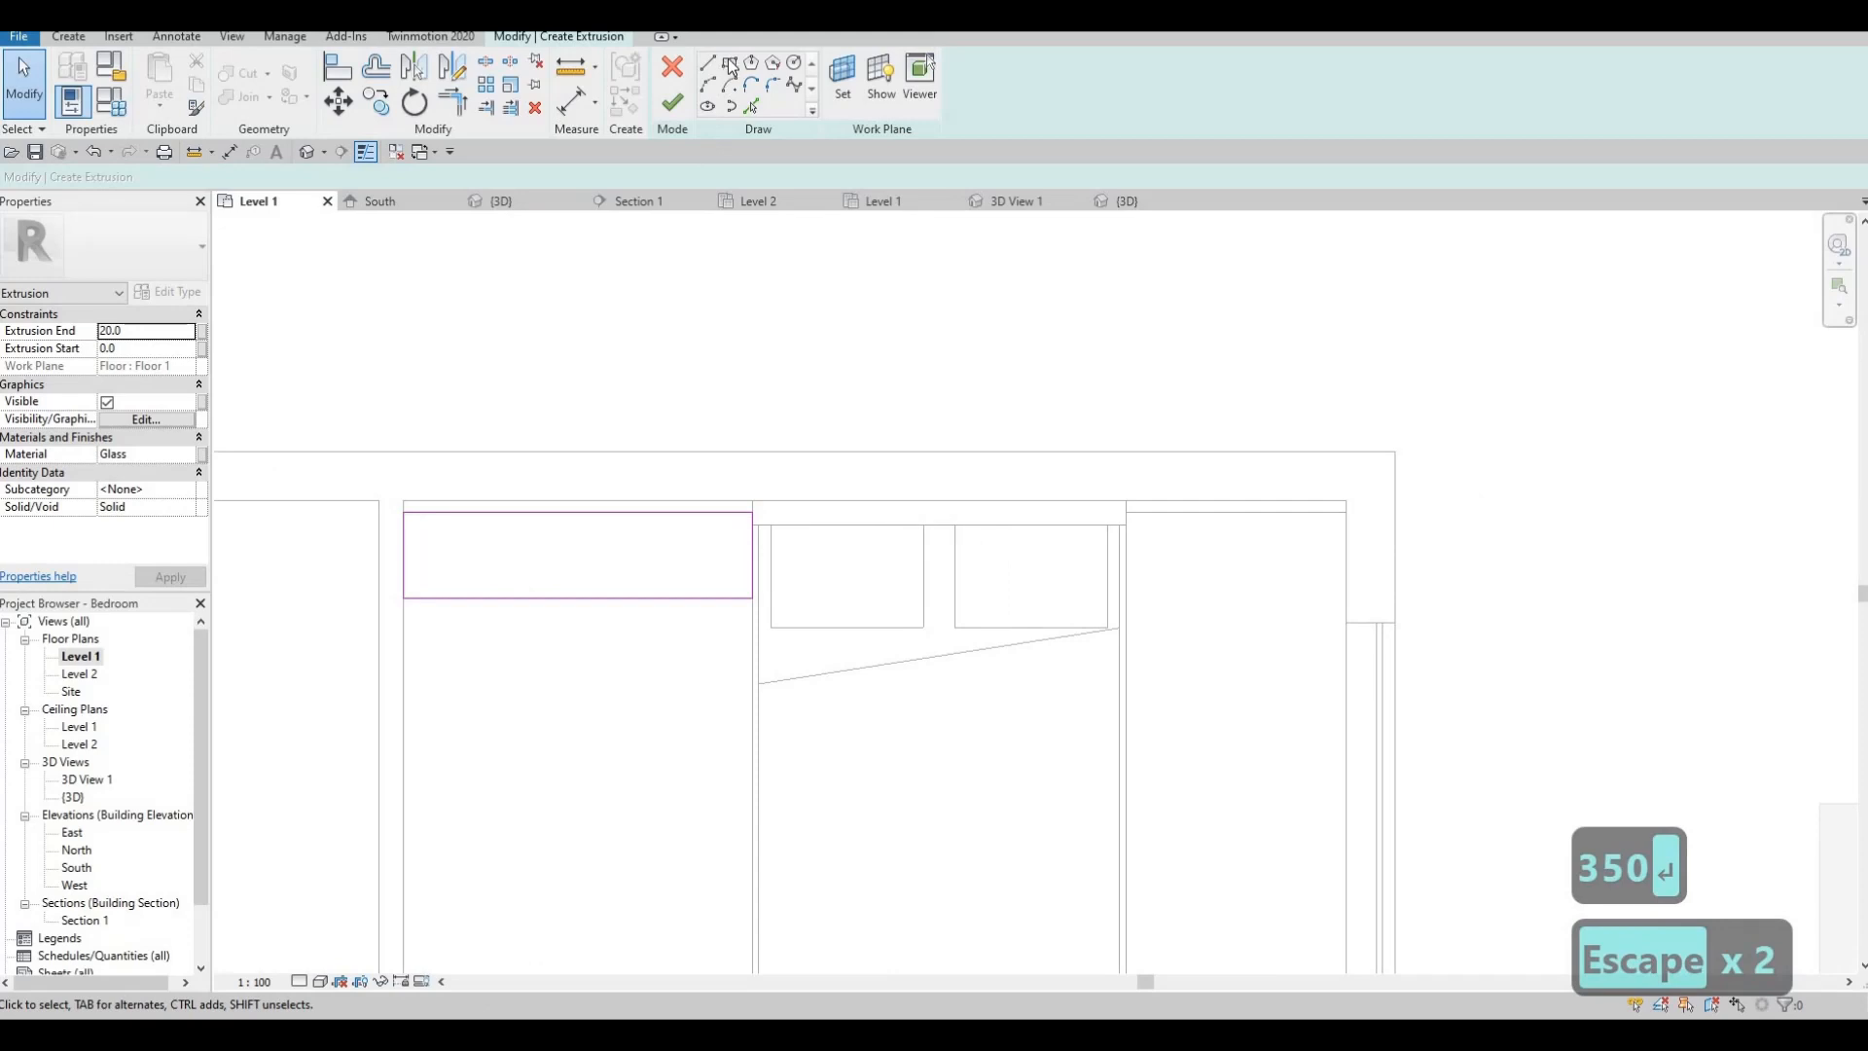
- Sketch a second rectangle 350 deep along the bed wall, between the bed and the window wall
{"action": "left_click", "coordinate": [730, 66]}
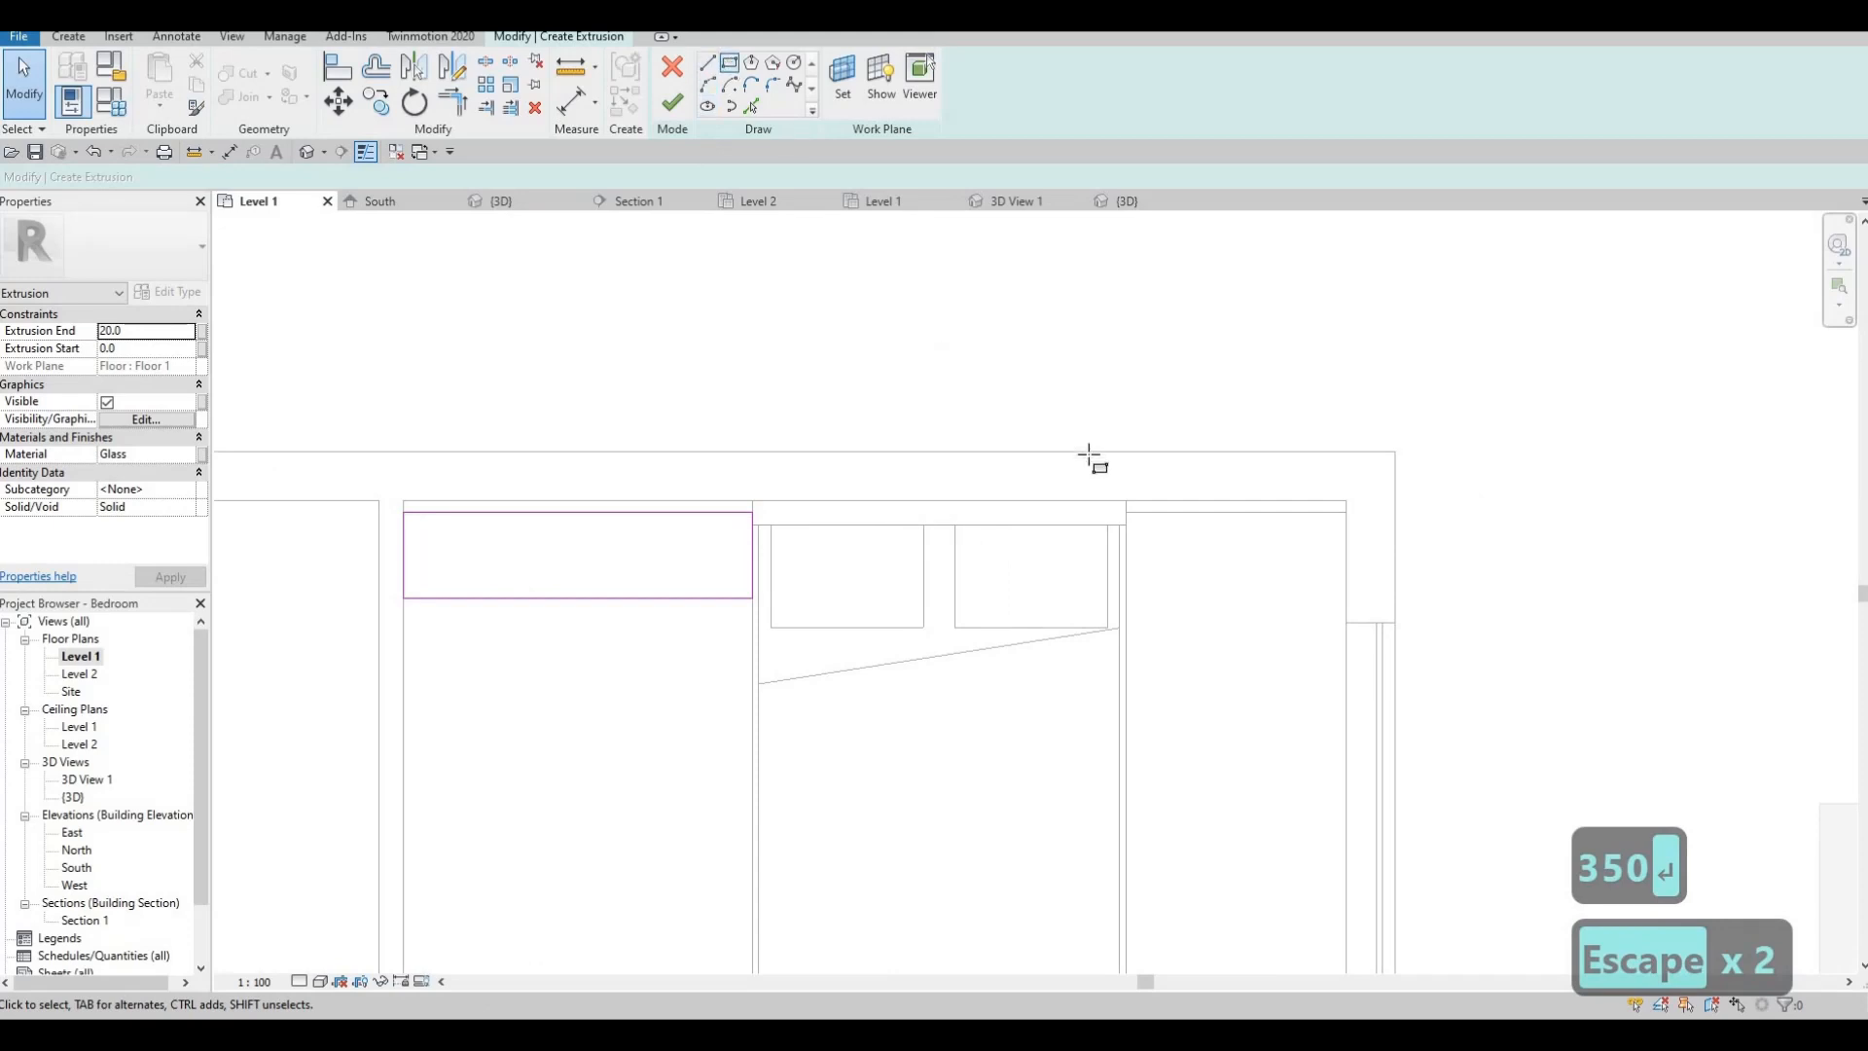
{"action": "left_click", "coordinate": [1127, 505]}
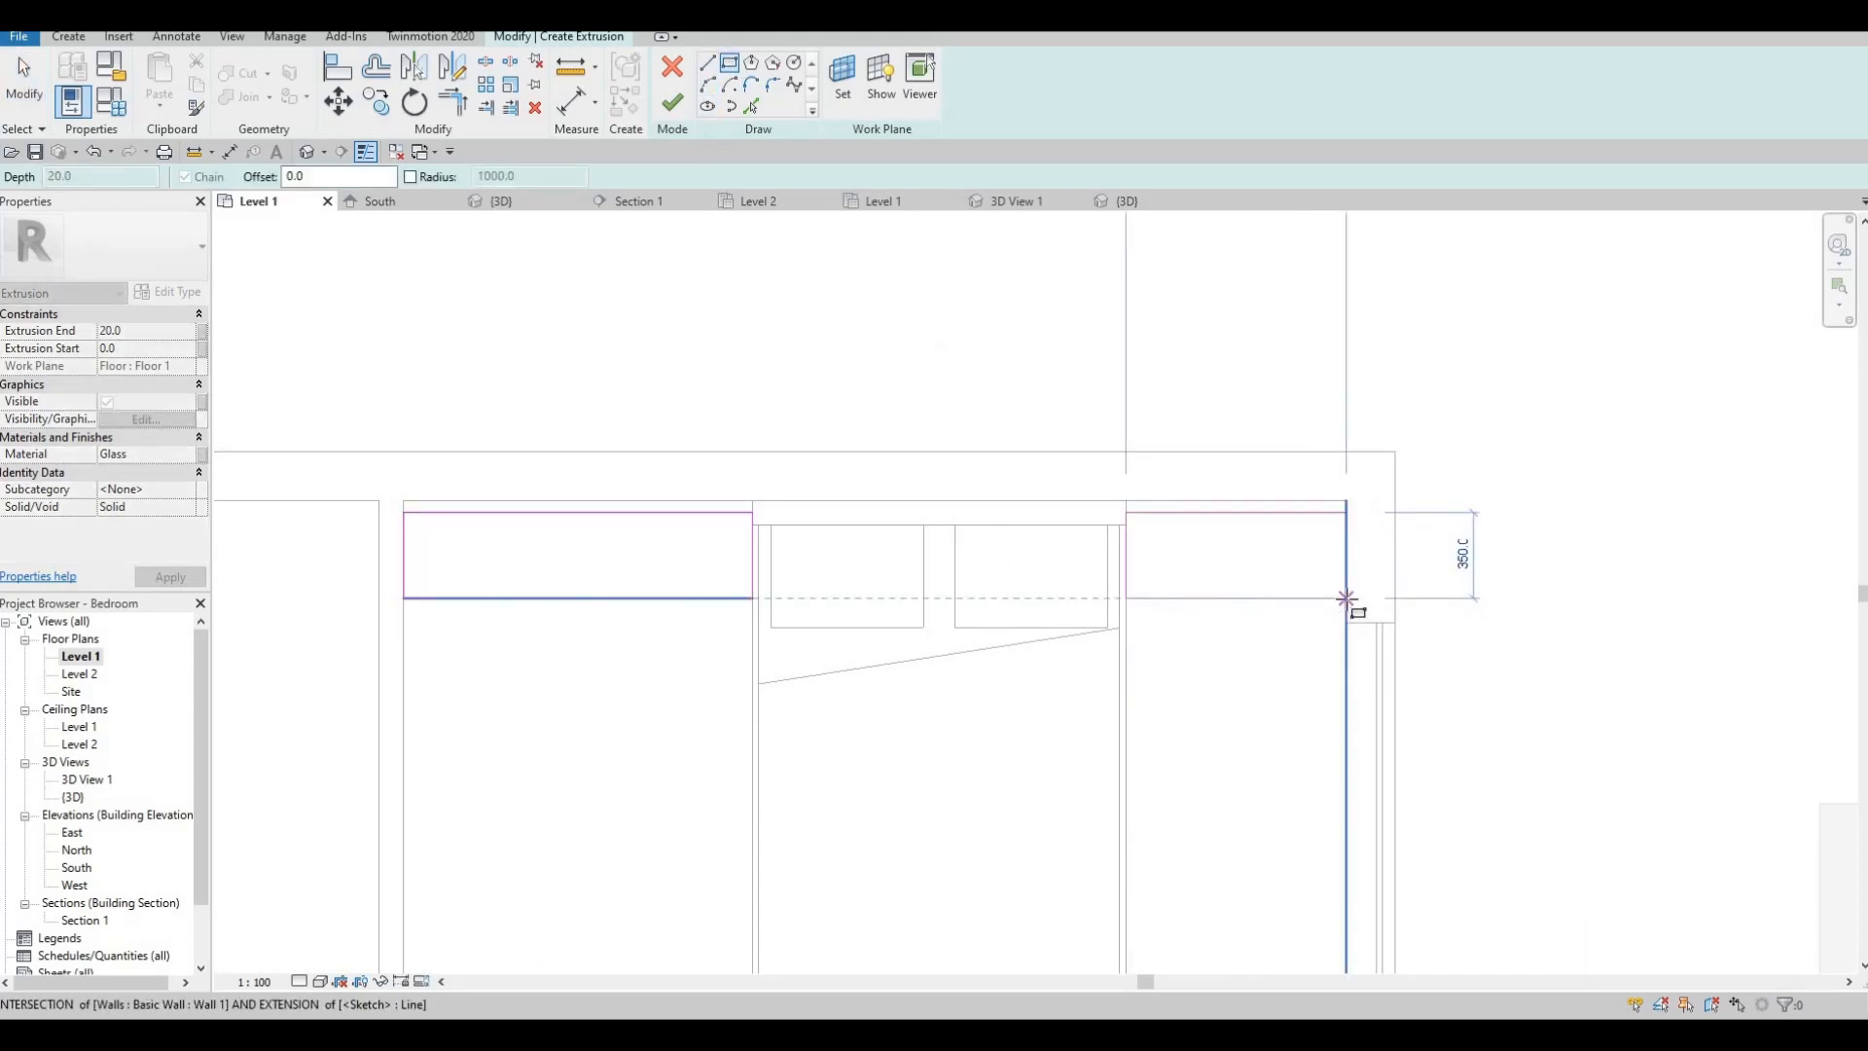
{"action": "left_click", "coordinate": [1346, 599]}
{"action": "key", "text": "Escape"}
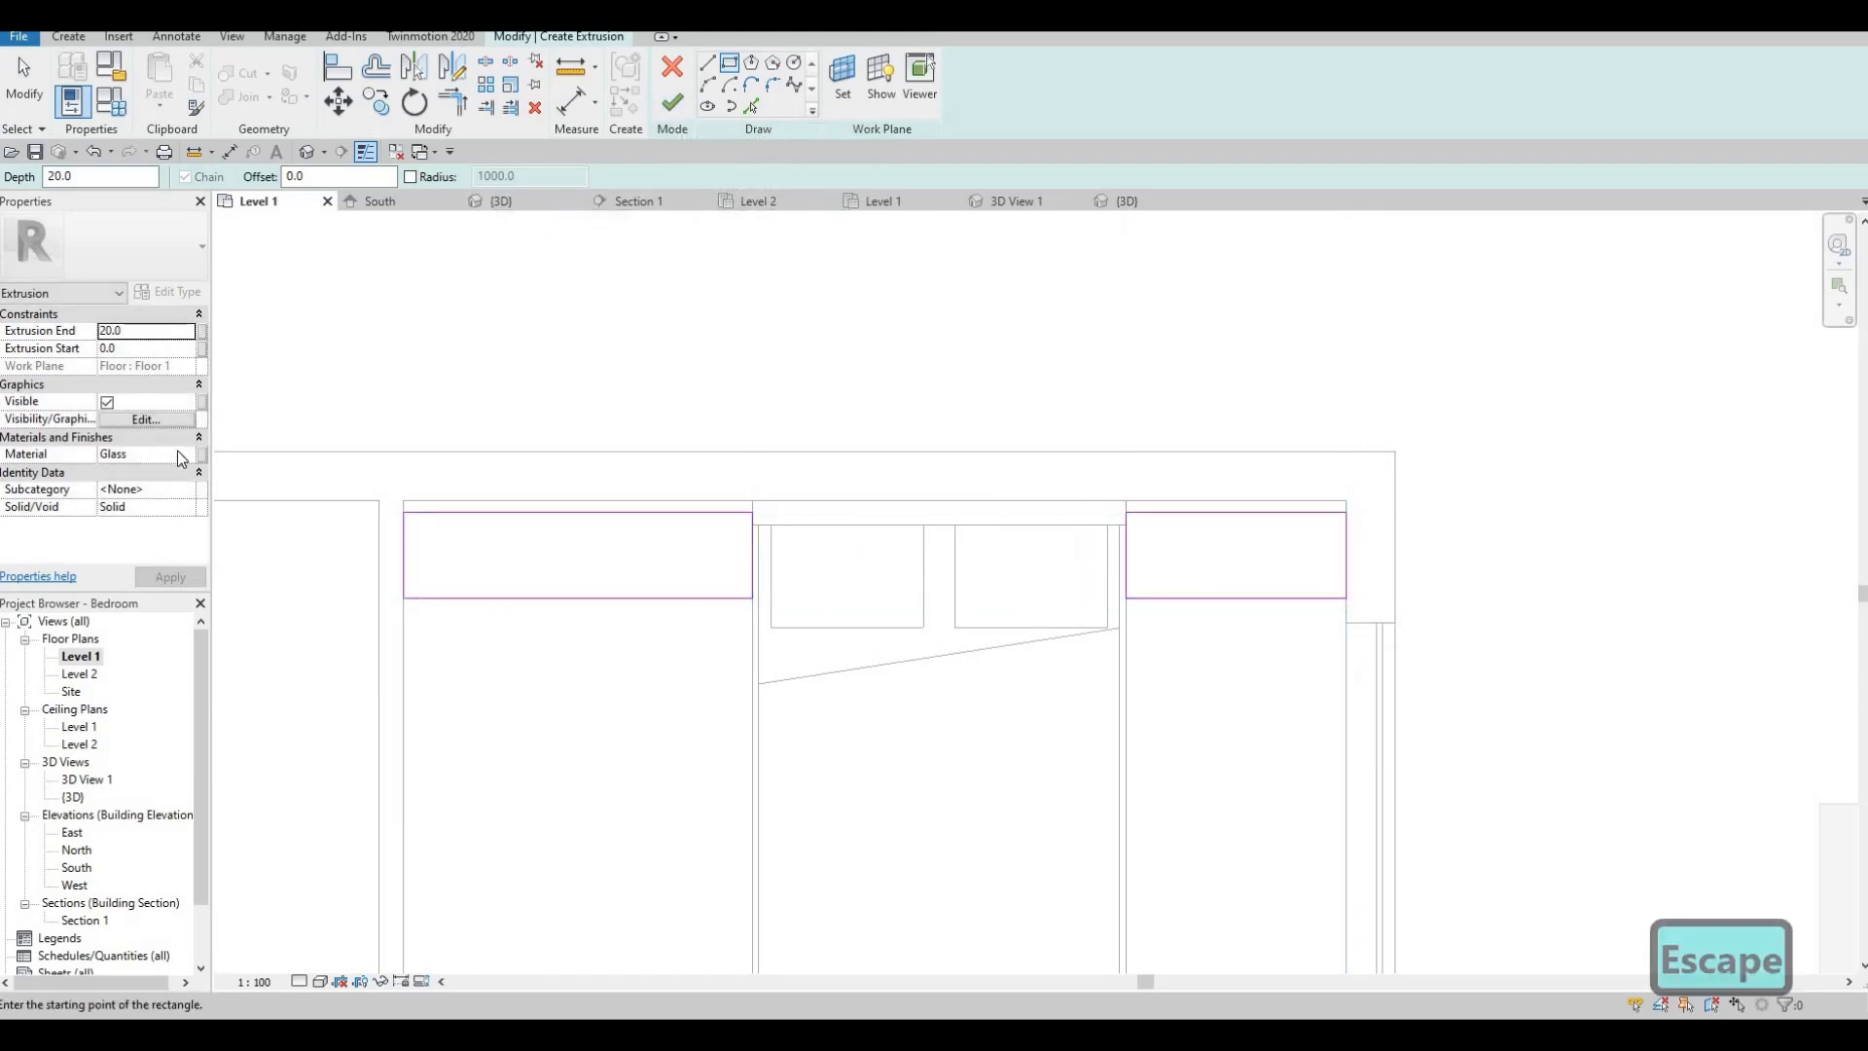
- Assign the Rigid insulation material to the extrusion from the project materials
{"action": "left_click", "coordinate": [189, 454]}
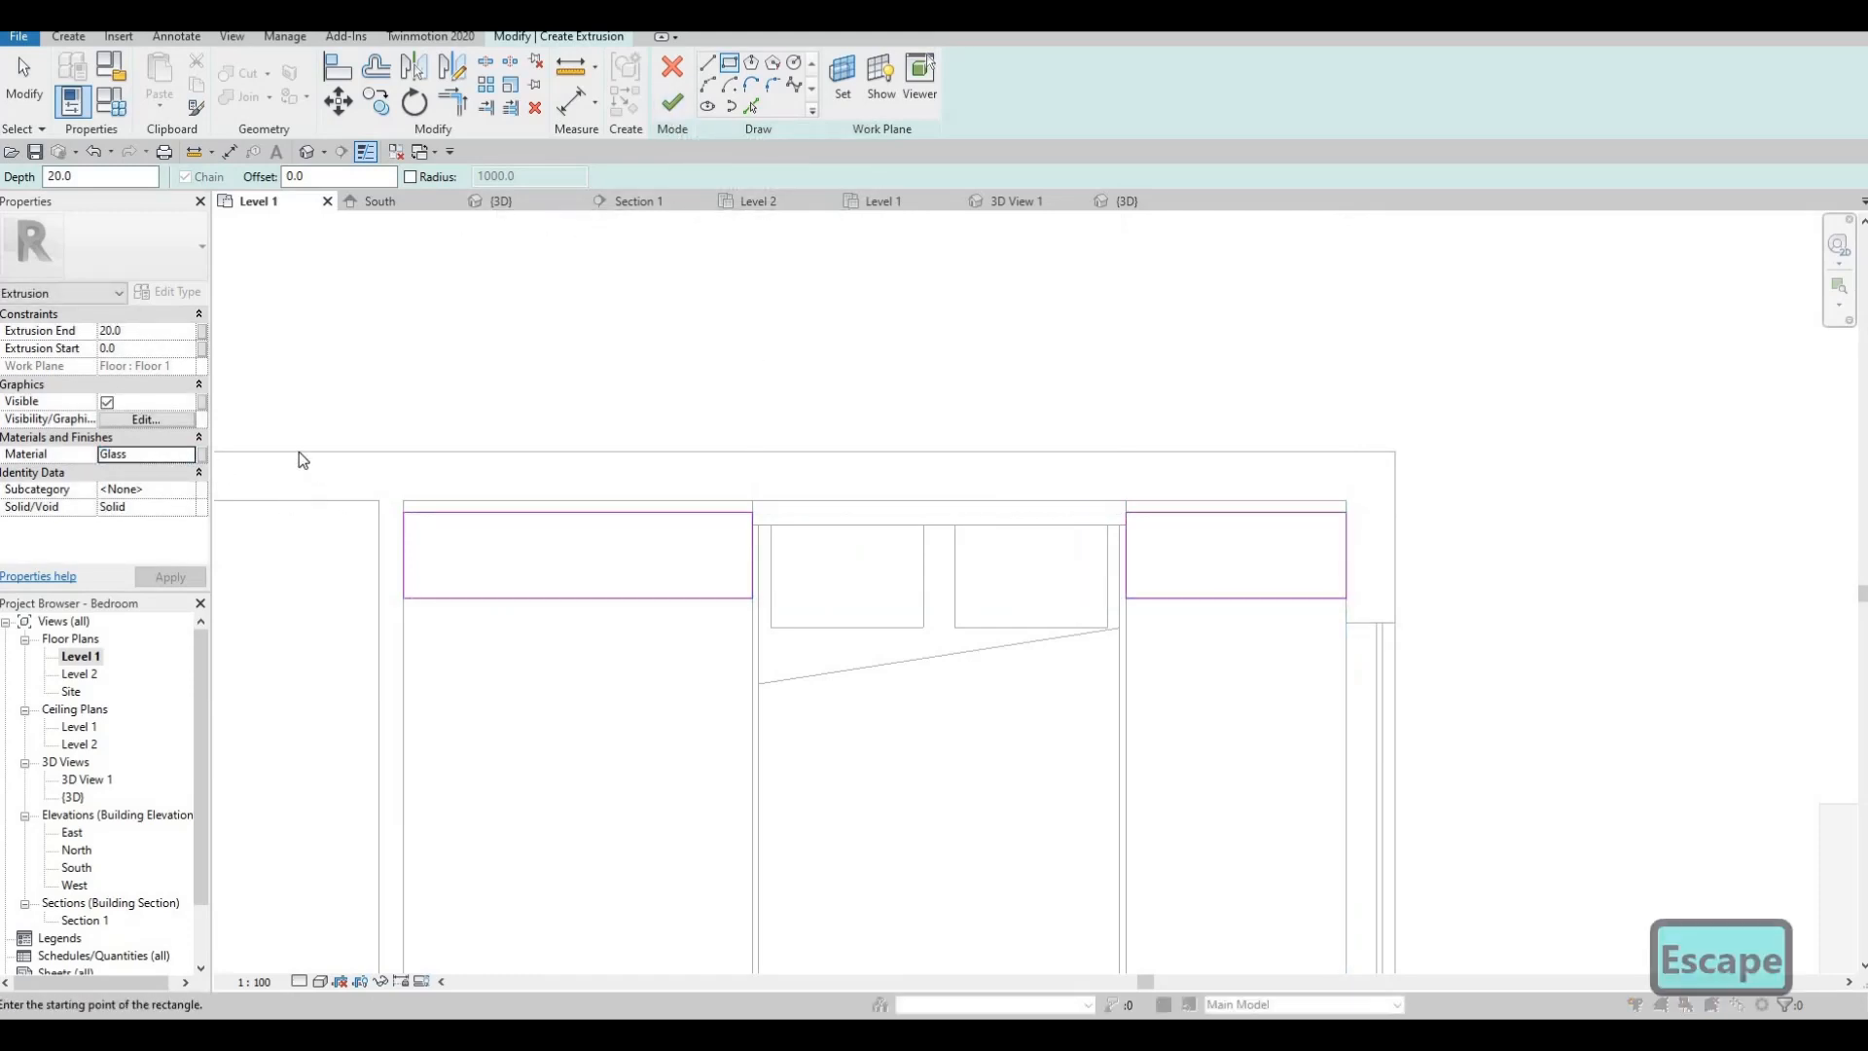
{"action": "scroll", "coordinate": [297, 466], "scroll_direction": "down", "scroll_amount": 5}
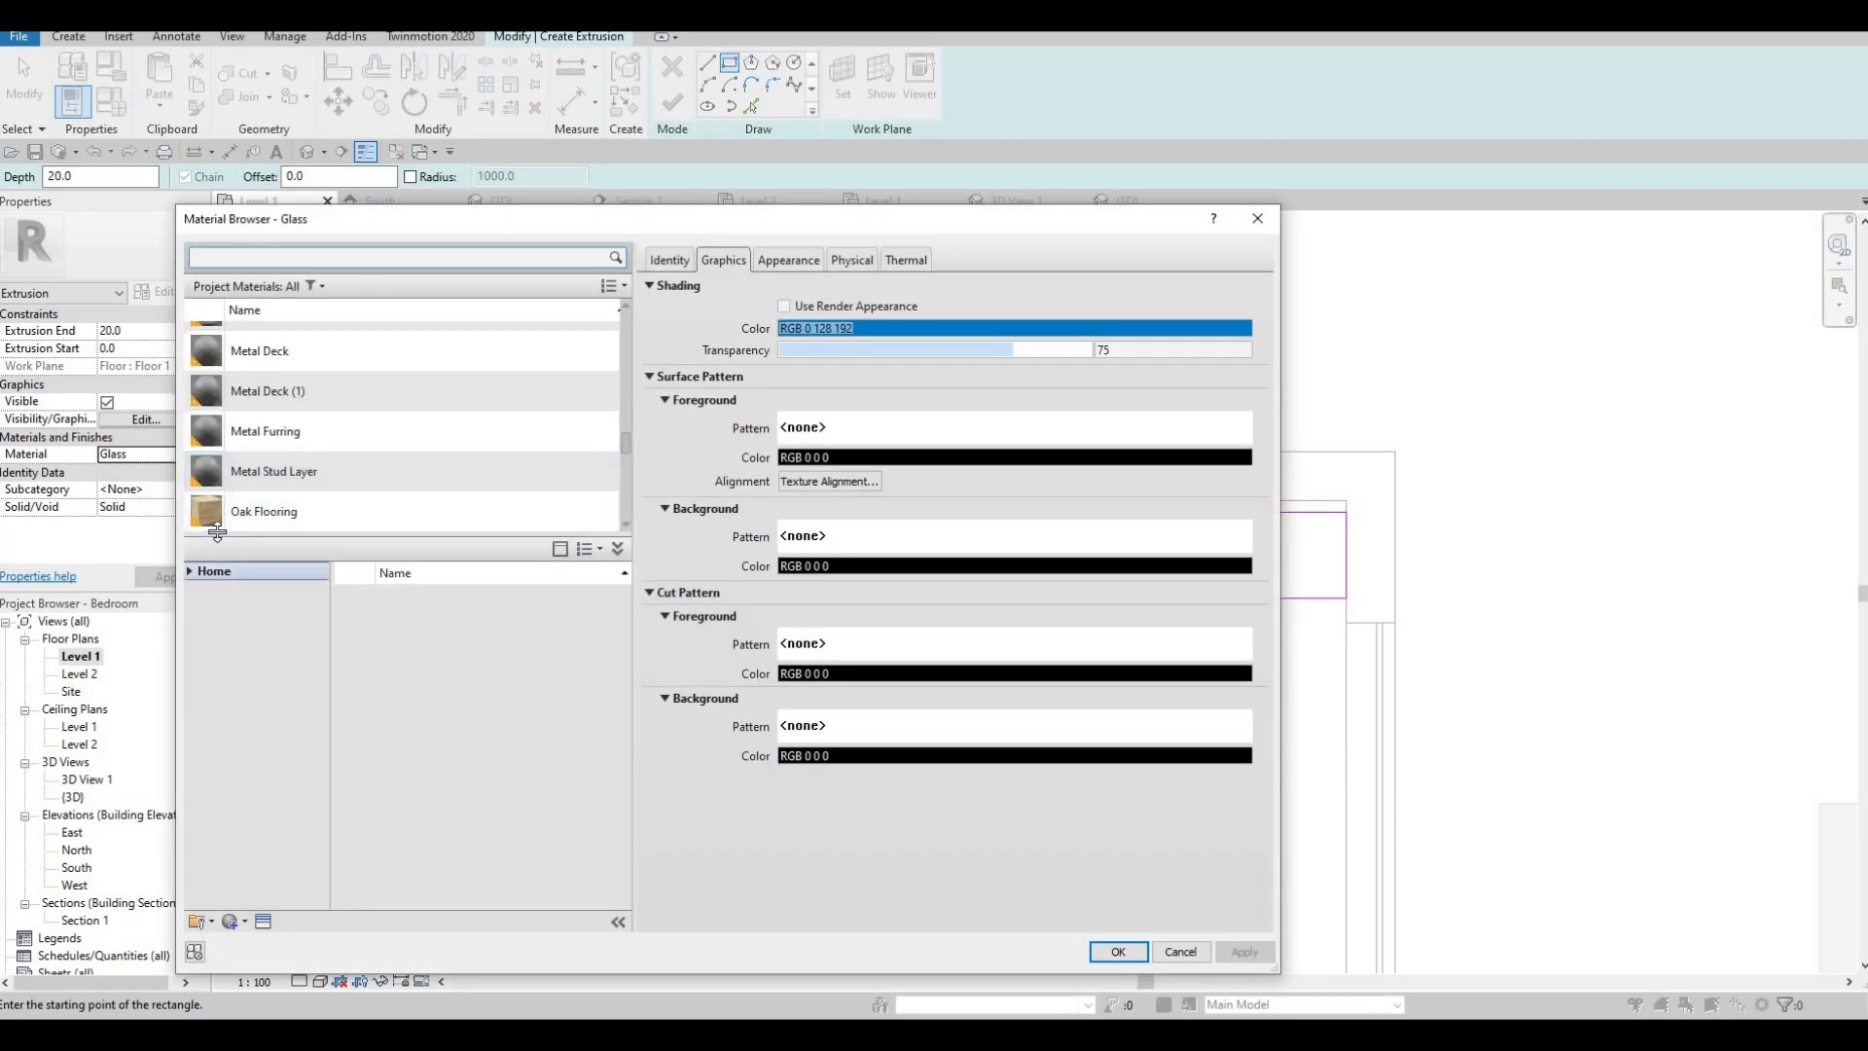
{"action": "left_click", "coordinate": [199, 572]}
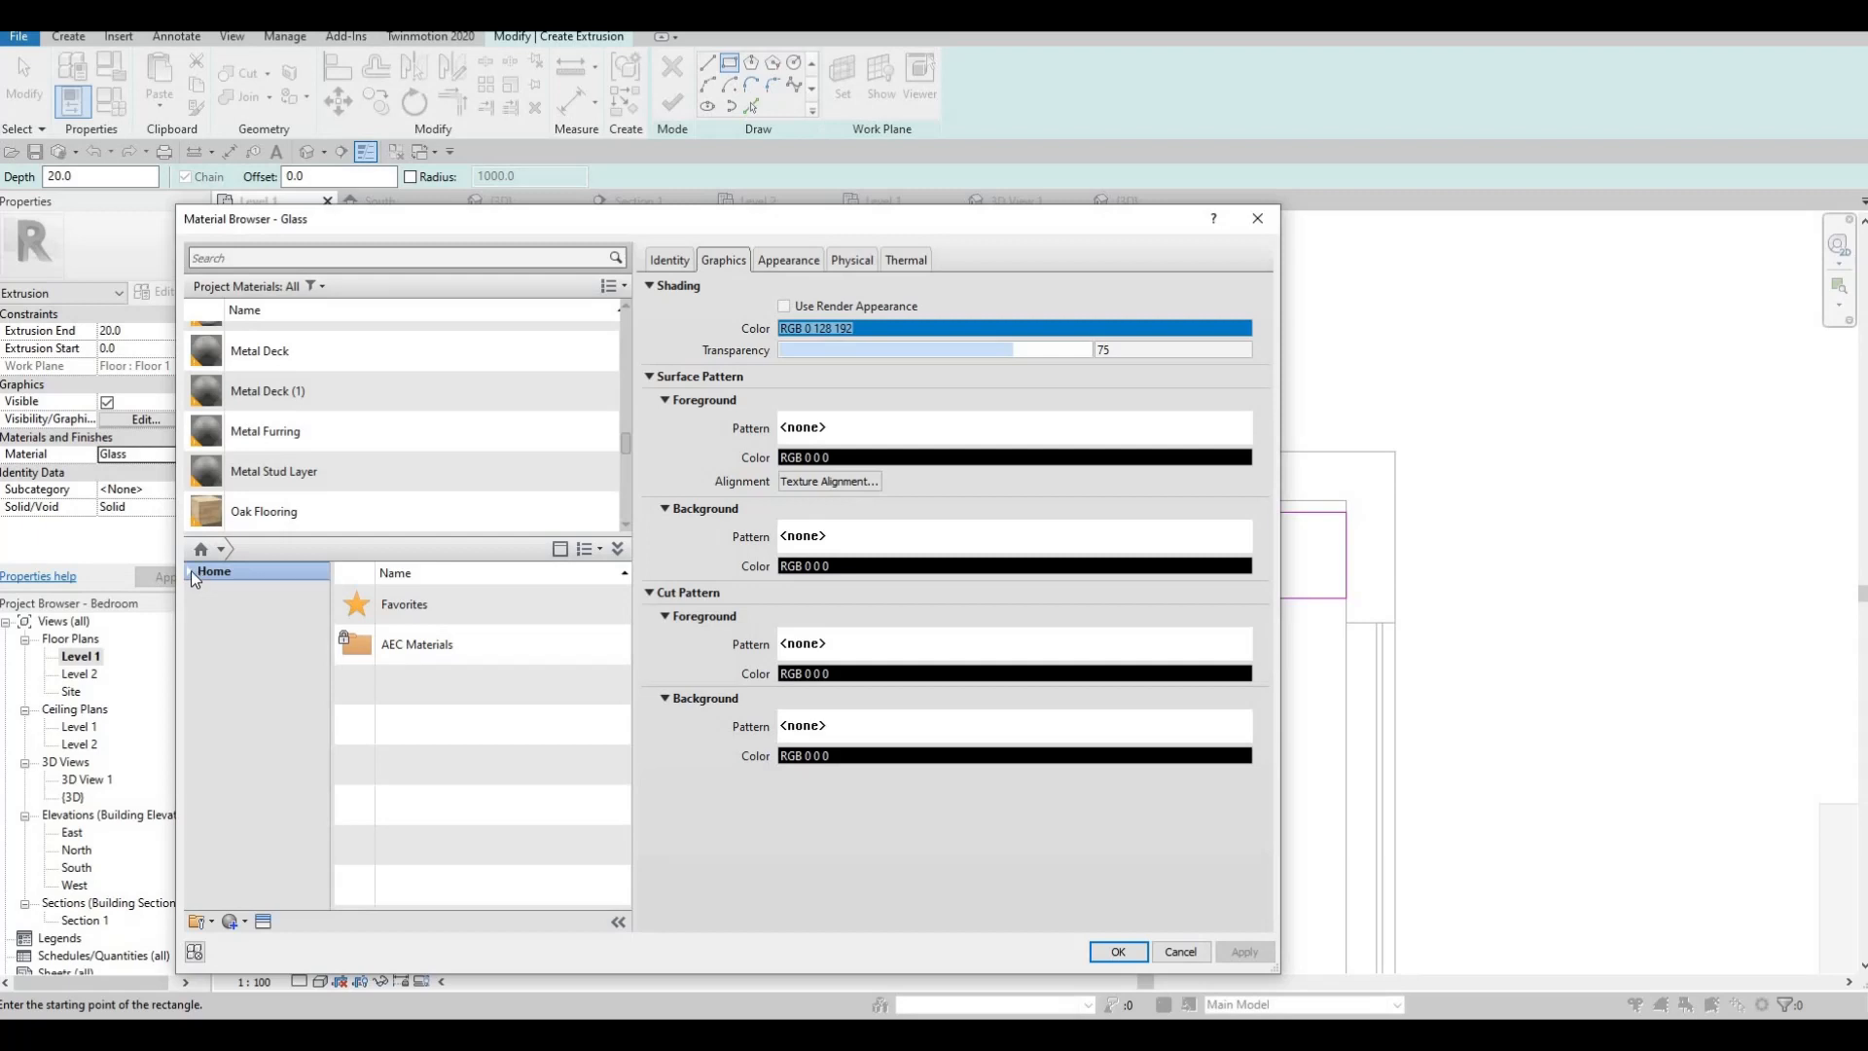
{"action": "left_click", "coordinate": [191, 570]}
{"action": "left_click", "coordinate": [199, 608]}
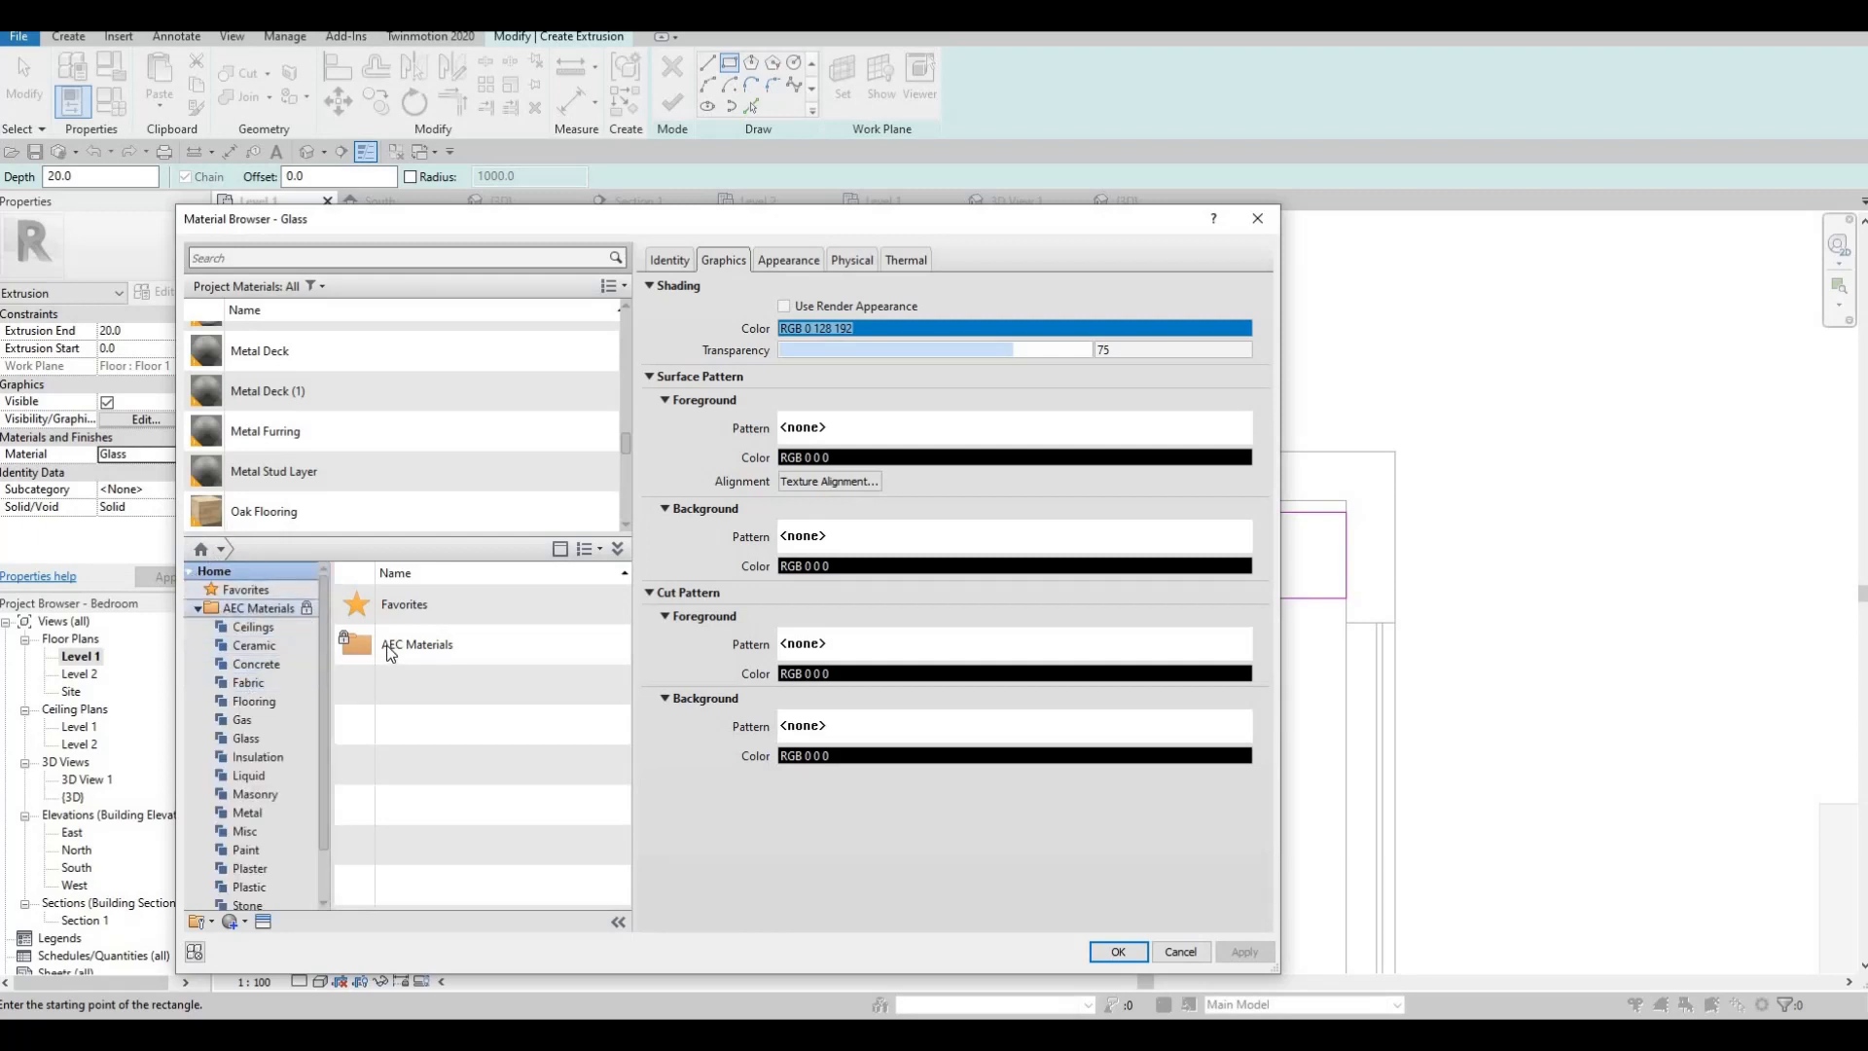
{"action": "scroll", "coordinate": [265, 467], "scroll_direction": "down", "scroll_amount": 3}
{"action": "scroll", "coordinate": [263, 460], "scroll_direction": "down", "scroll_amount": 3}
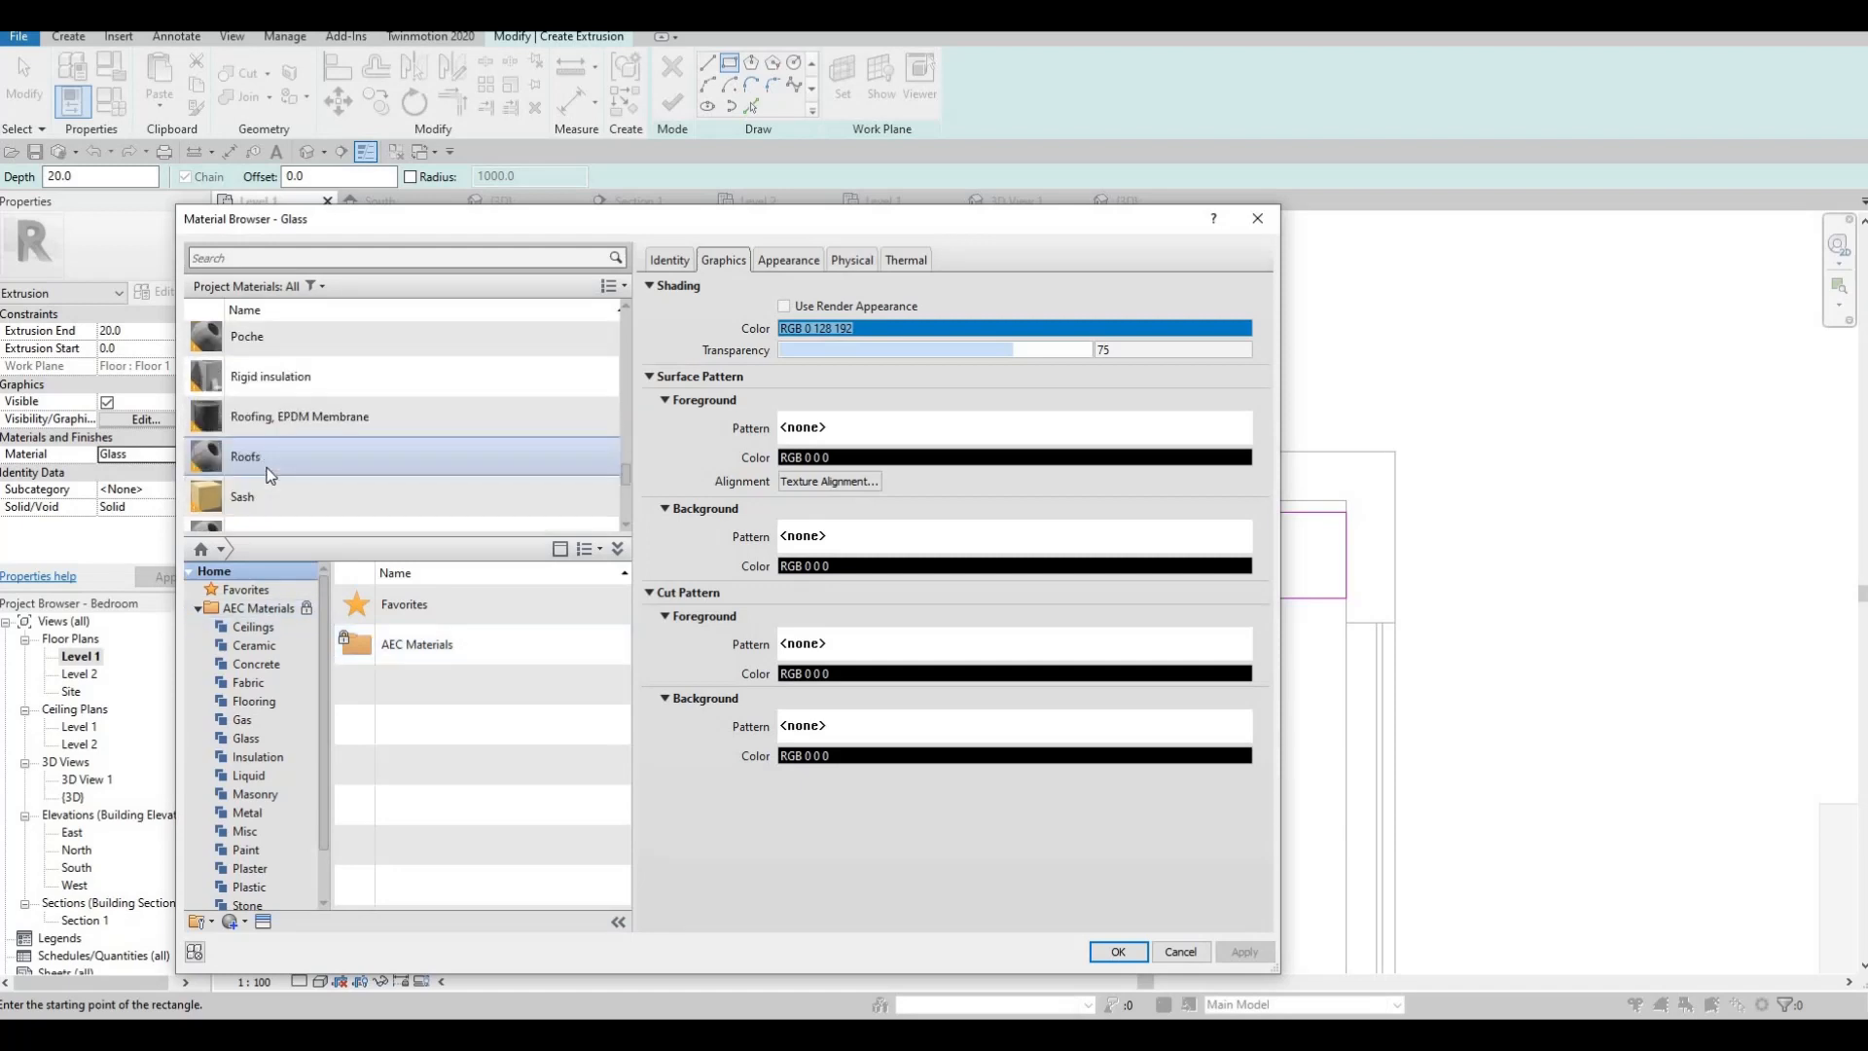
{"action": "scroll", "coordinate": [264, 467], "scroll_direction": "up", "scroll_amount": 2}
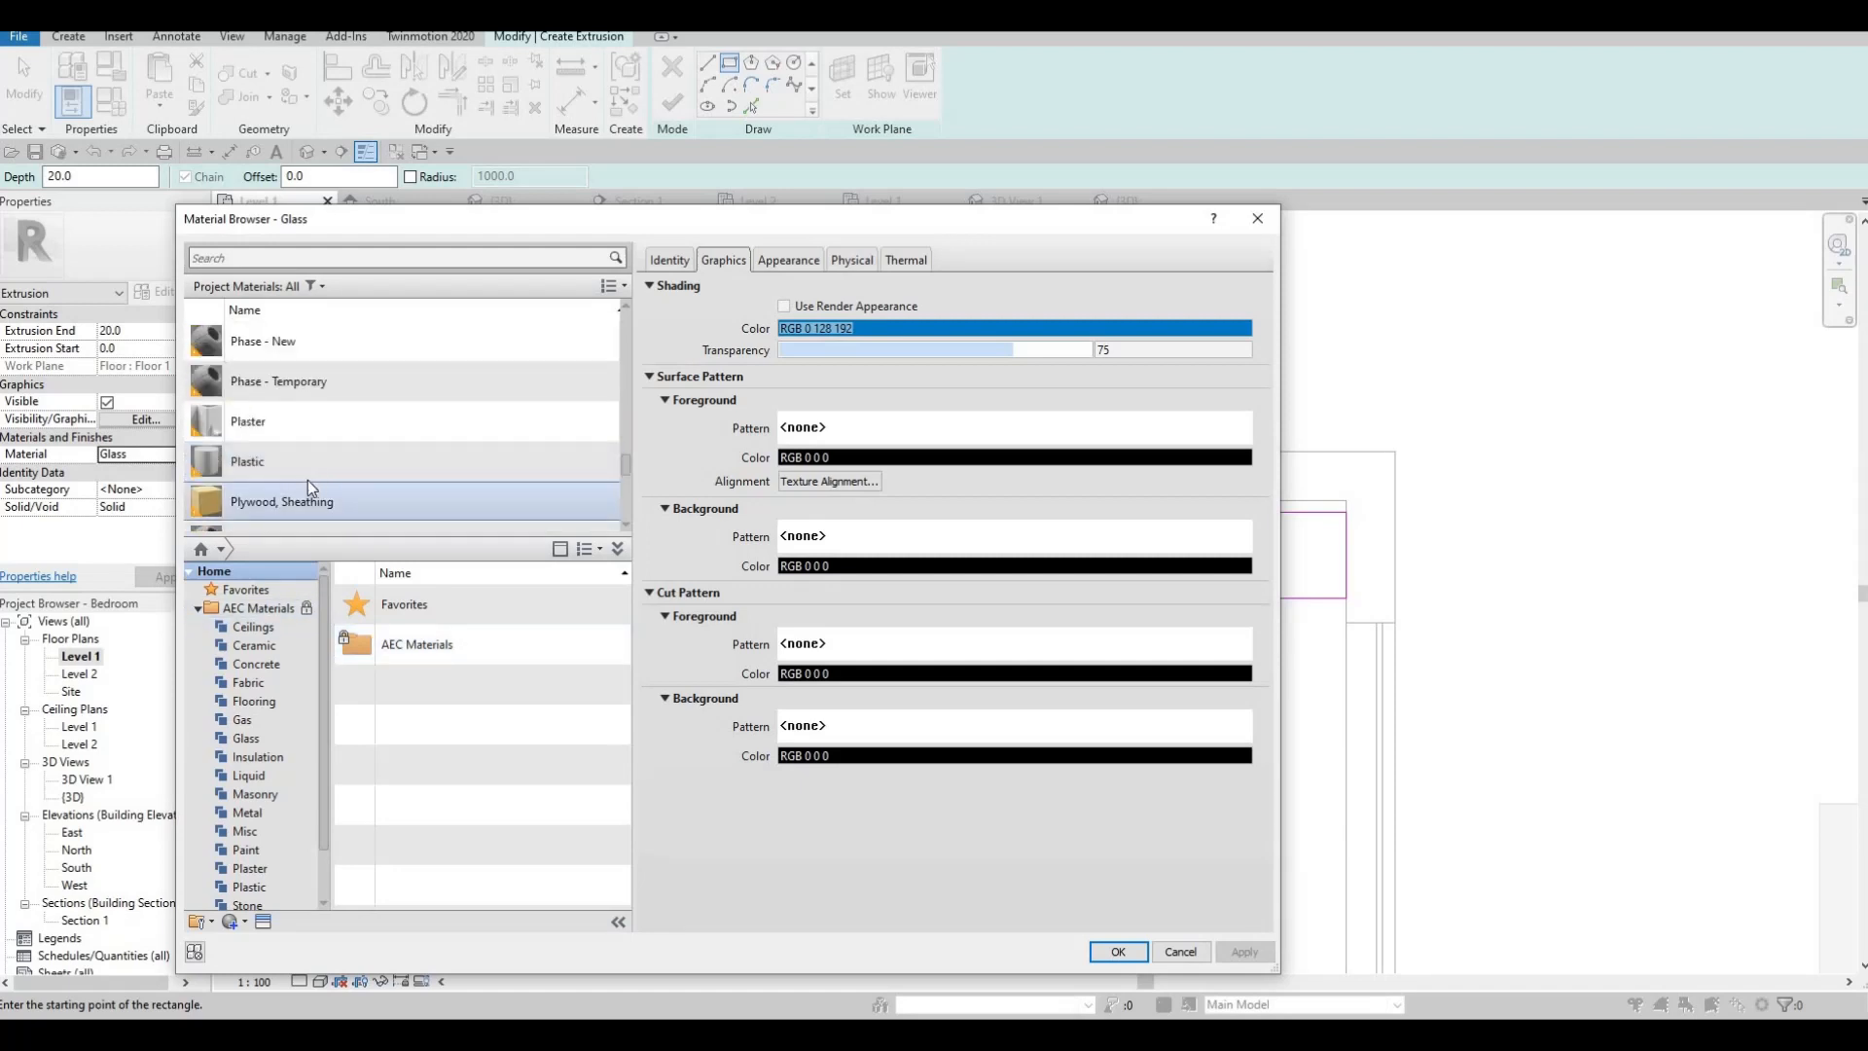
{"action": "scroll", "coordinate": [307, 481], "scroll_direction": "down", "scroll_amount": 2}
{"action": "left_click", "coordinate": [300, 387]}
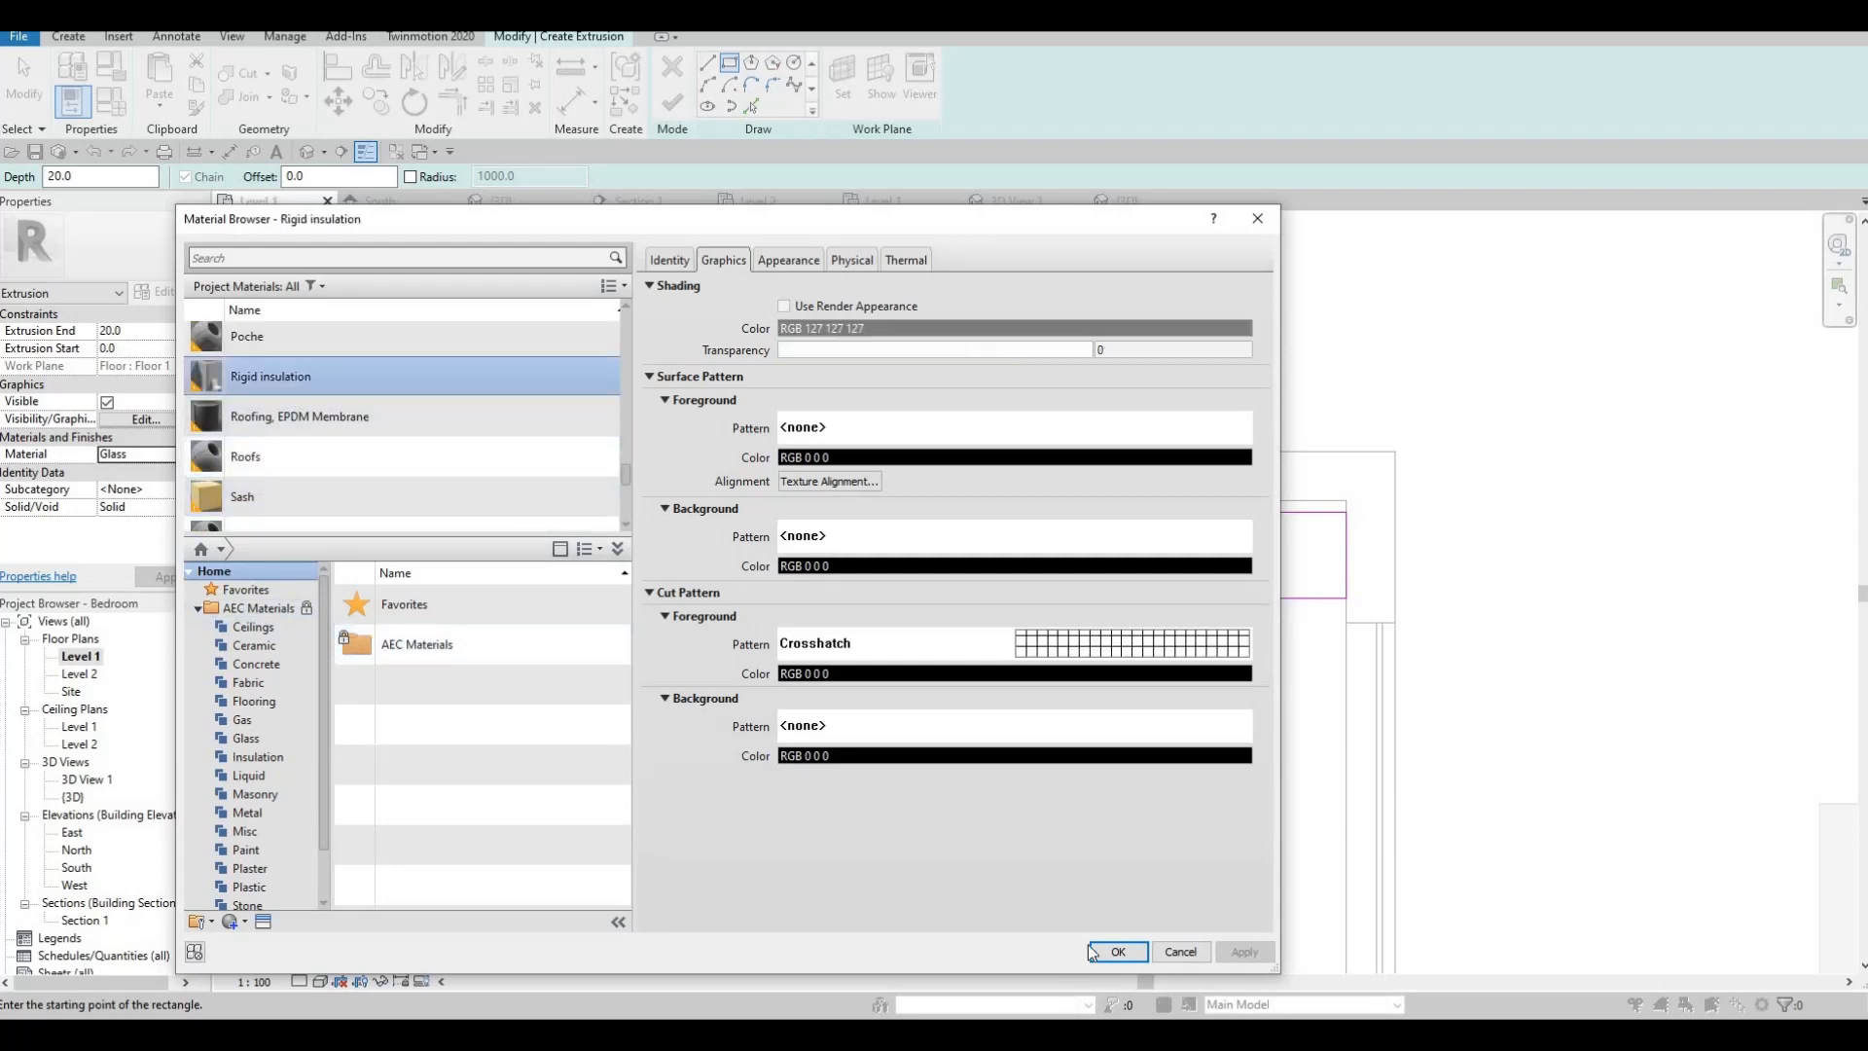
{"action": "left_click", "coordinate": [1118, 952]}
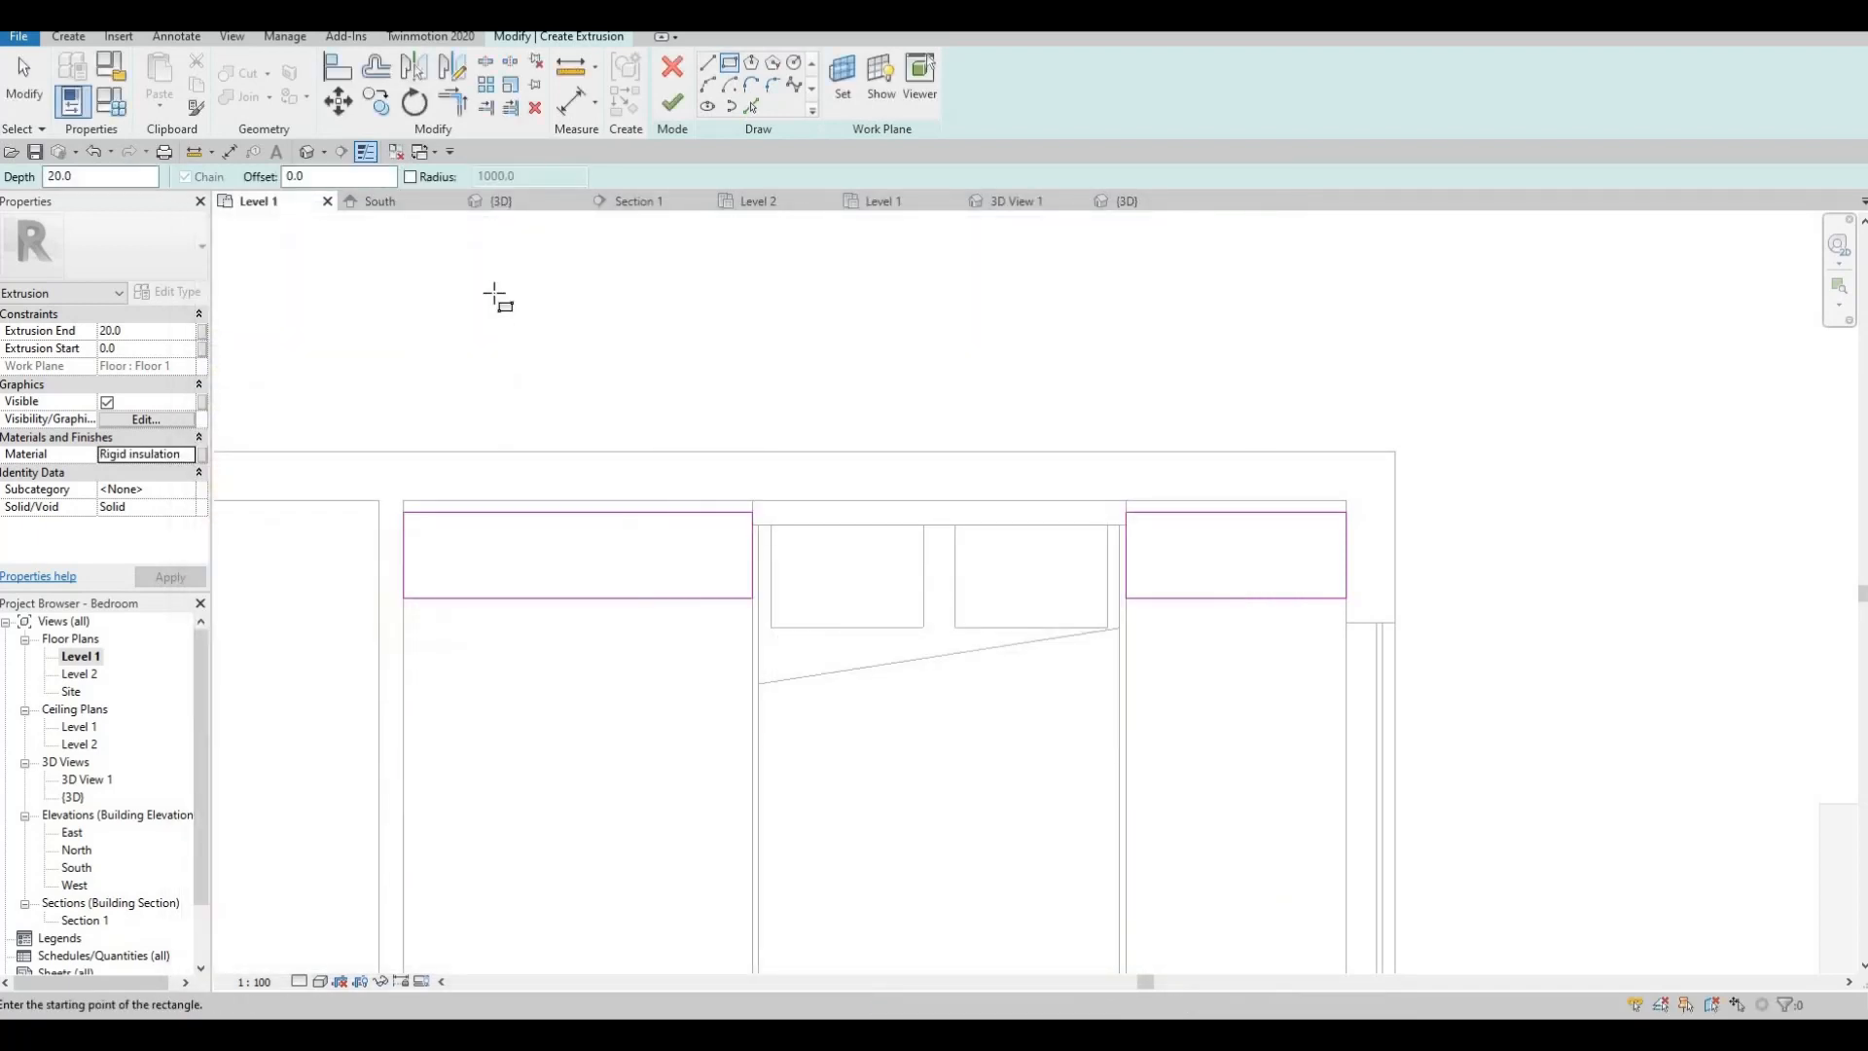
- Set the extrusion end to 50 and finish the extrusion, checking the slabs beside the bed in 3D
{"action": "left_click", "coordinate": [146, 332]}
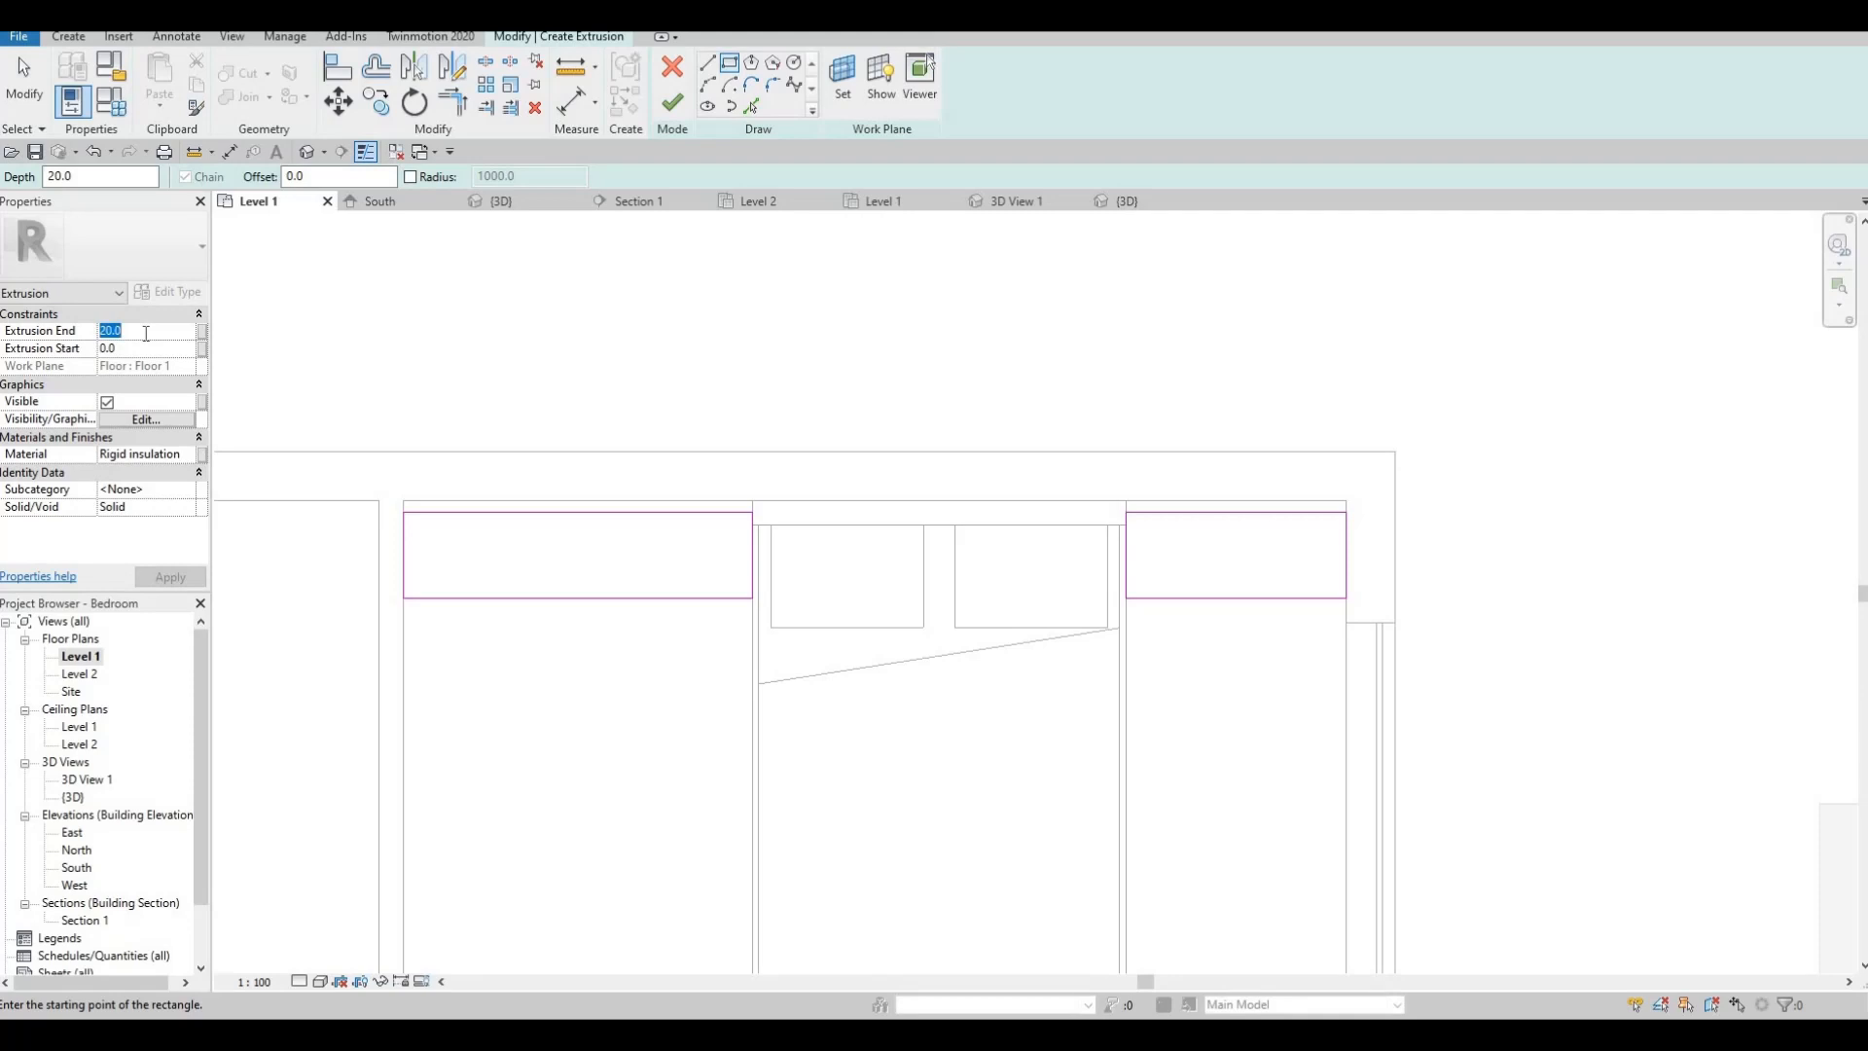
{"action": "type", "text": "50"}
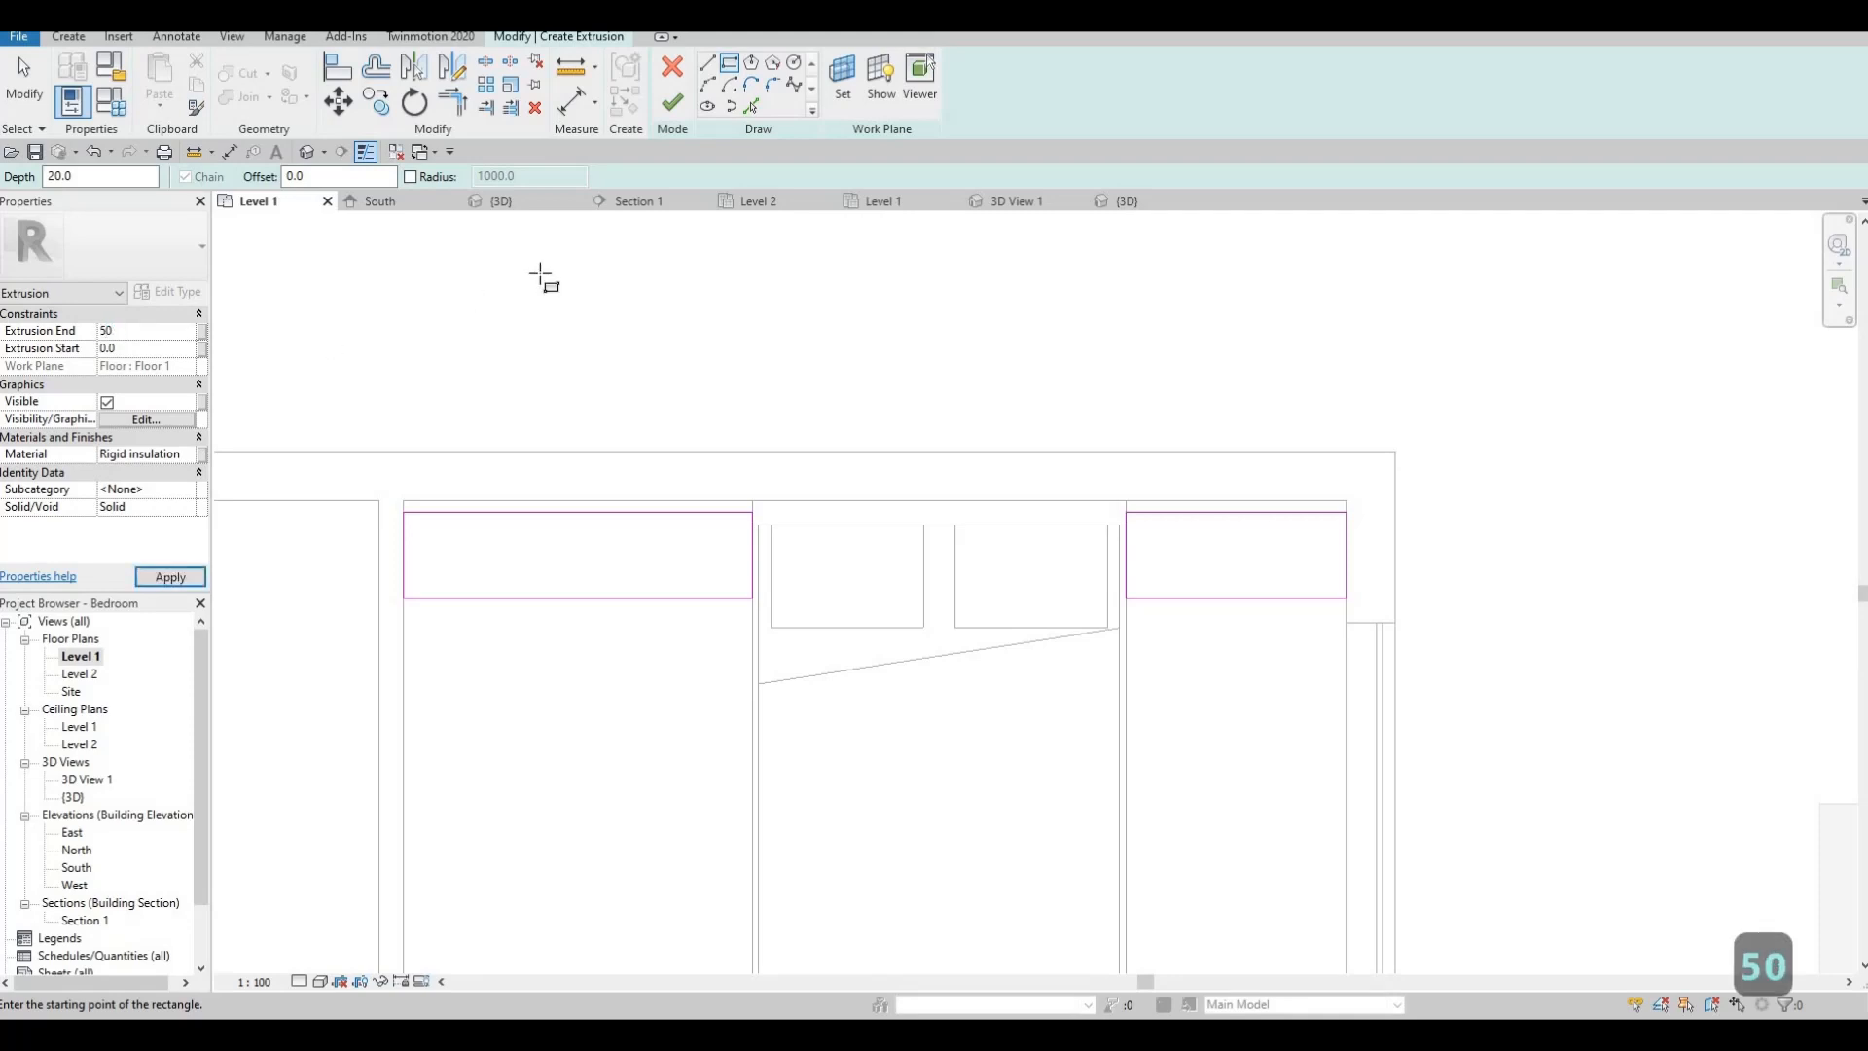
{"action": "key", "text": "Return"}
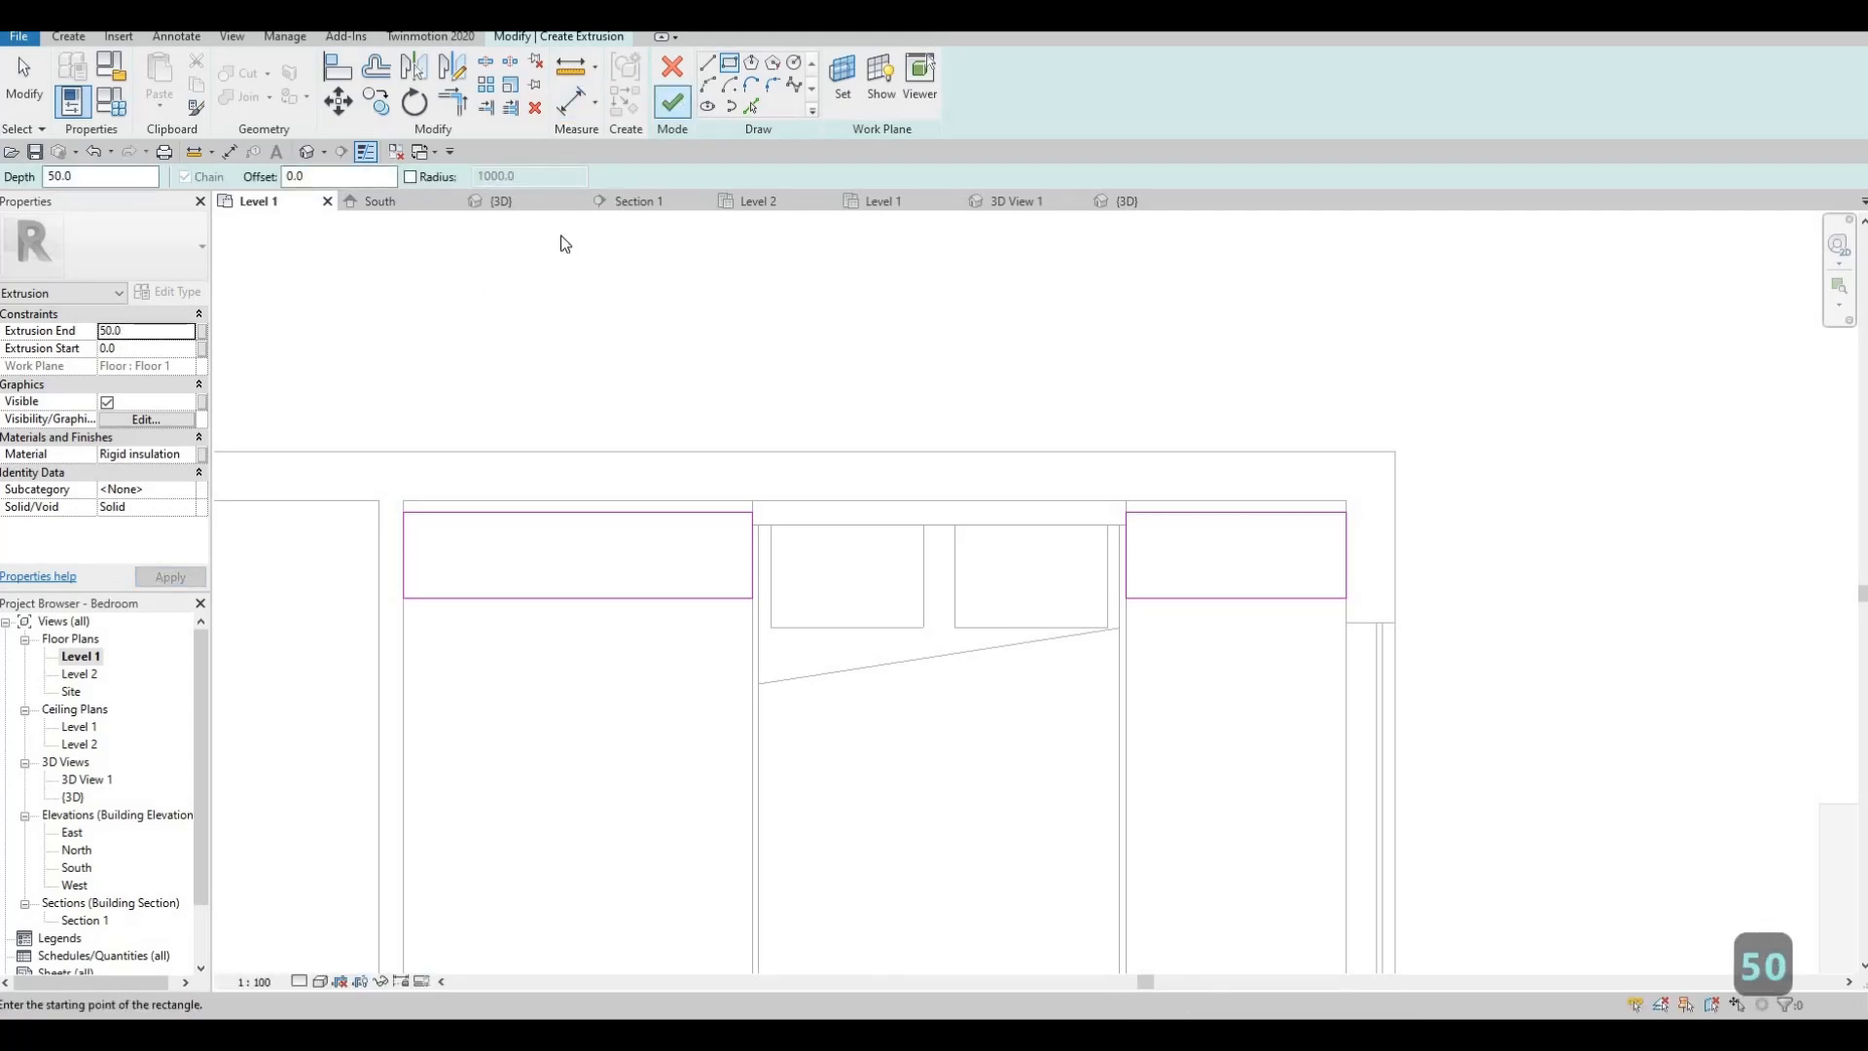
{"action": "left_click", "coordinate": [305, 156]}
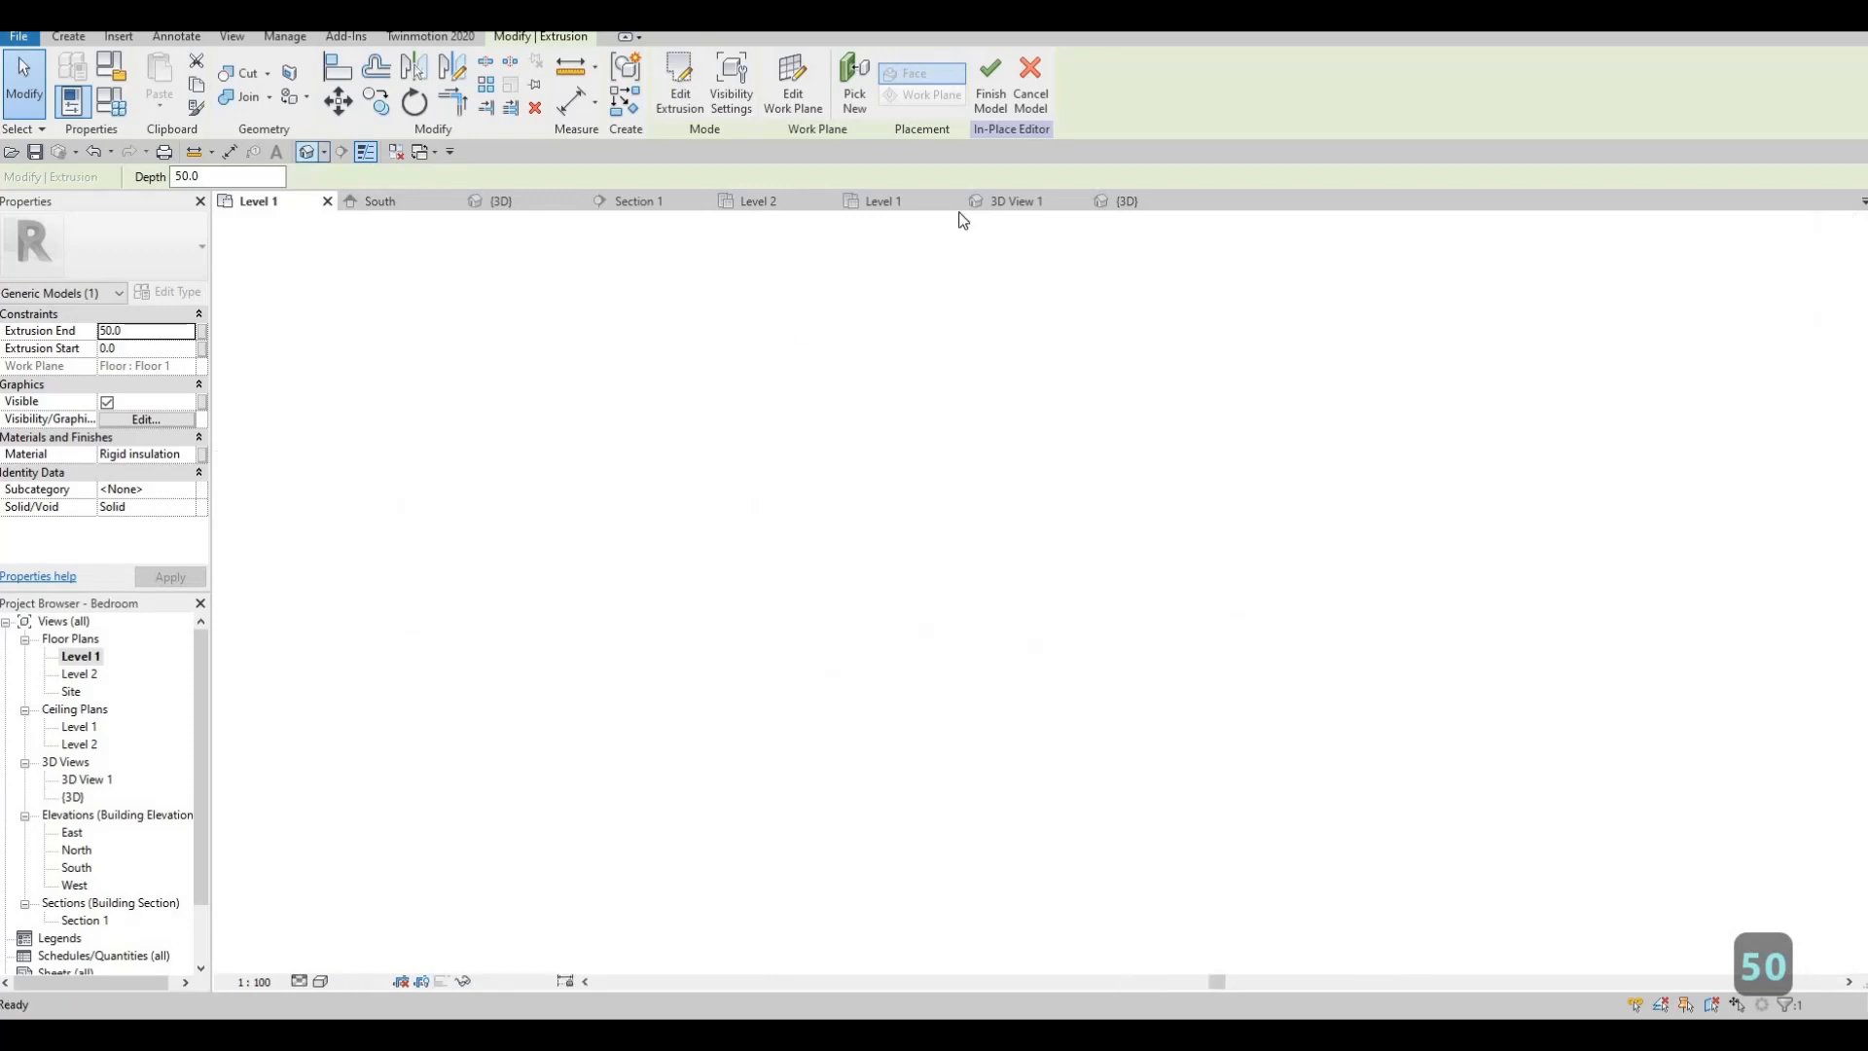
{"action": "middle_click_drag", "start_coordinate": [521, 591], "coordinate": [970, 359]}
{"action": "scroll", "coordinate": [970, 359], "scroll_direction": "down", "scroll_amount": 1}
{"action": "middle_click_drag", "start_coordinate": [1161, 542], "coordinate": [737, 409], "text": "shift"}
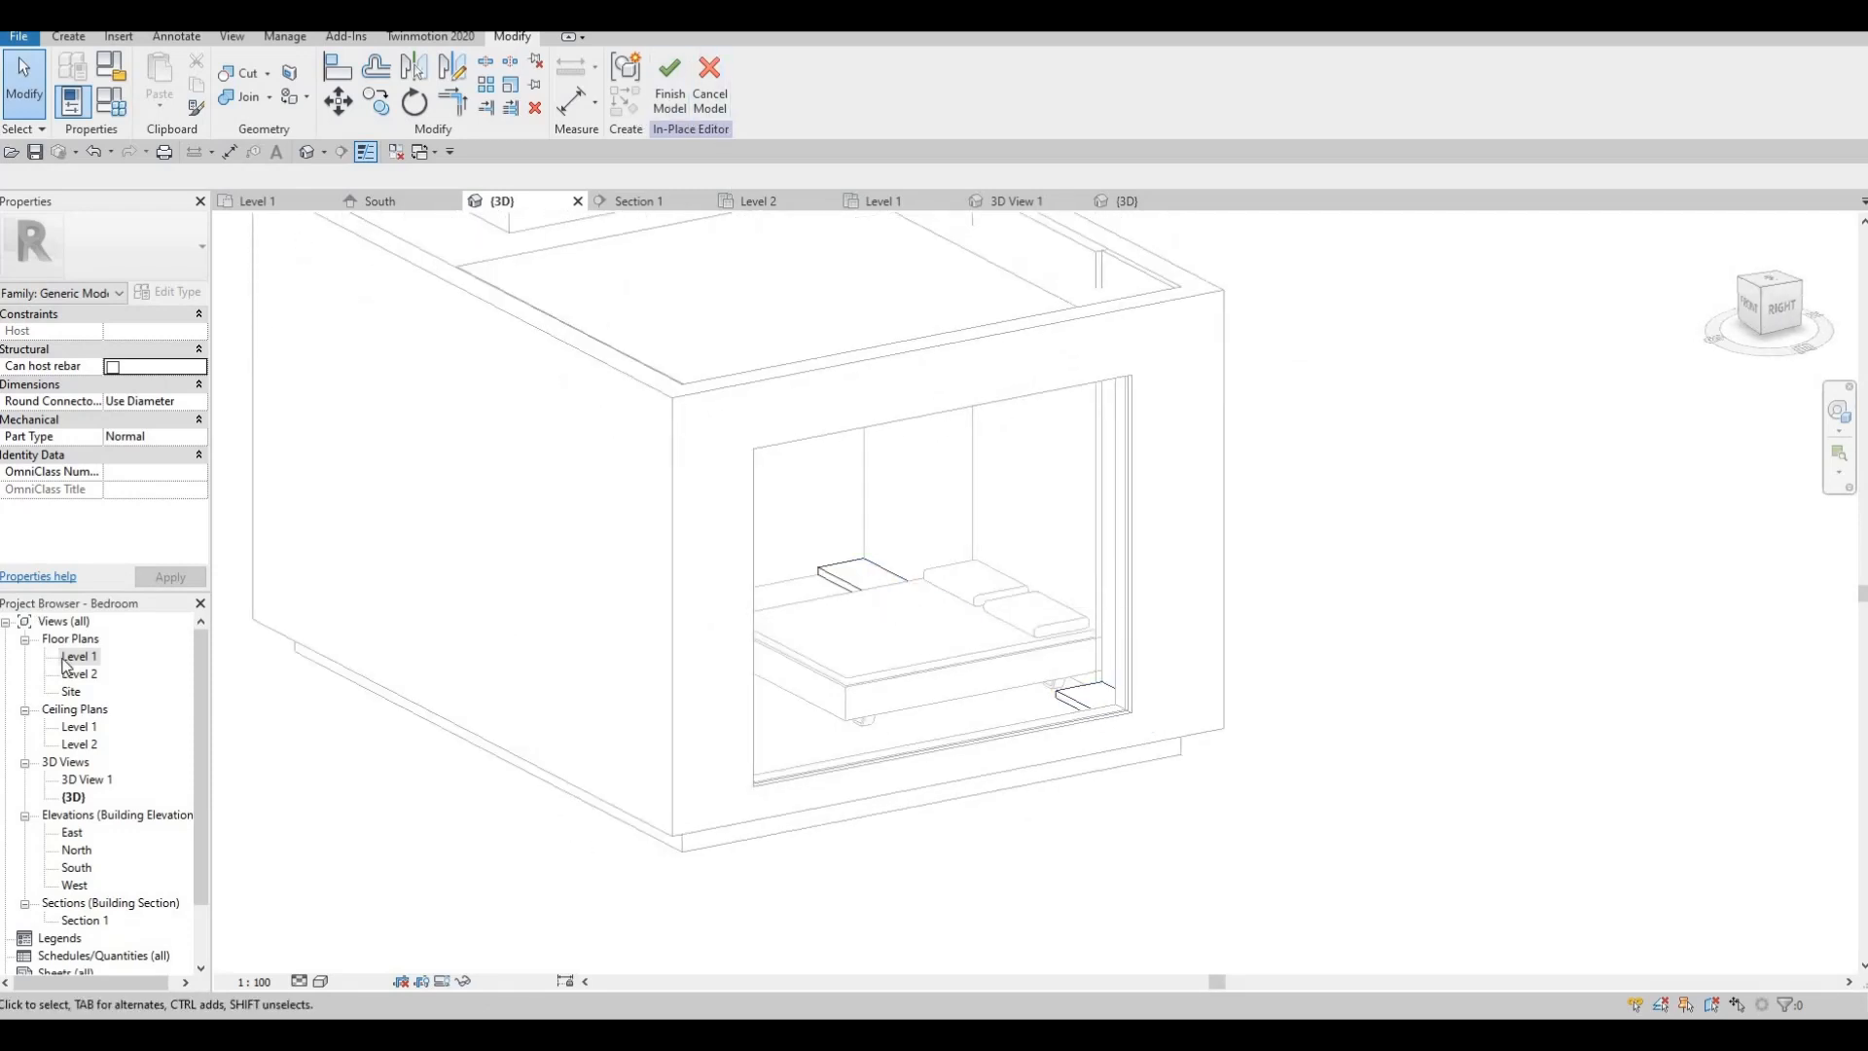
- Start a new extrusion on the Level 1 plan and keep Floor : Floor 1 as its work plane
{"action": "left_click", "coordinate": [258, 201]}
{"action": "middle_click_drag", "start_coordinate": [501, 513], "coordinate": [437, 450]}
{"action": "left_click", "coordinate": [68, 36]}
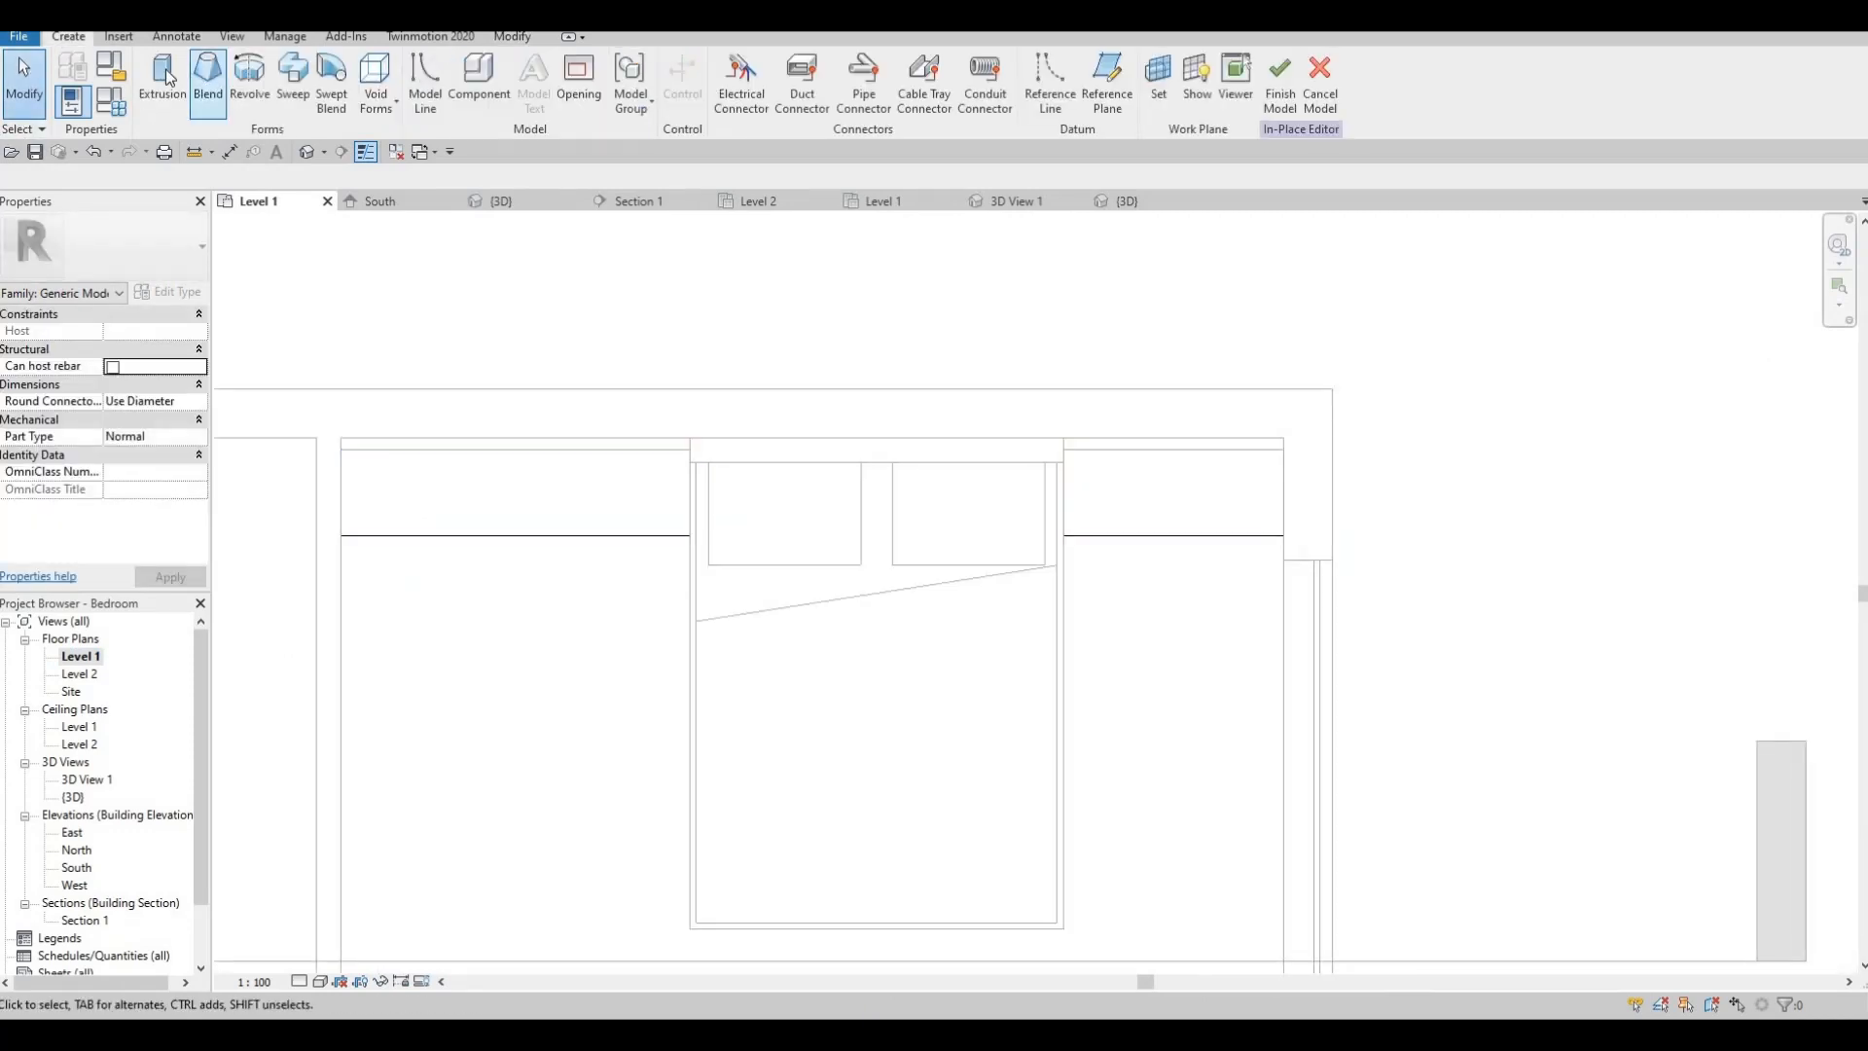
{"action": "left_click", "coordinate": [162, 83]}
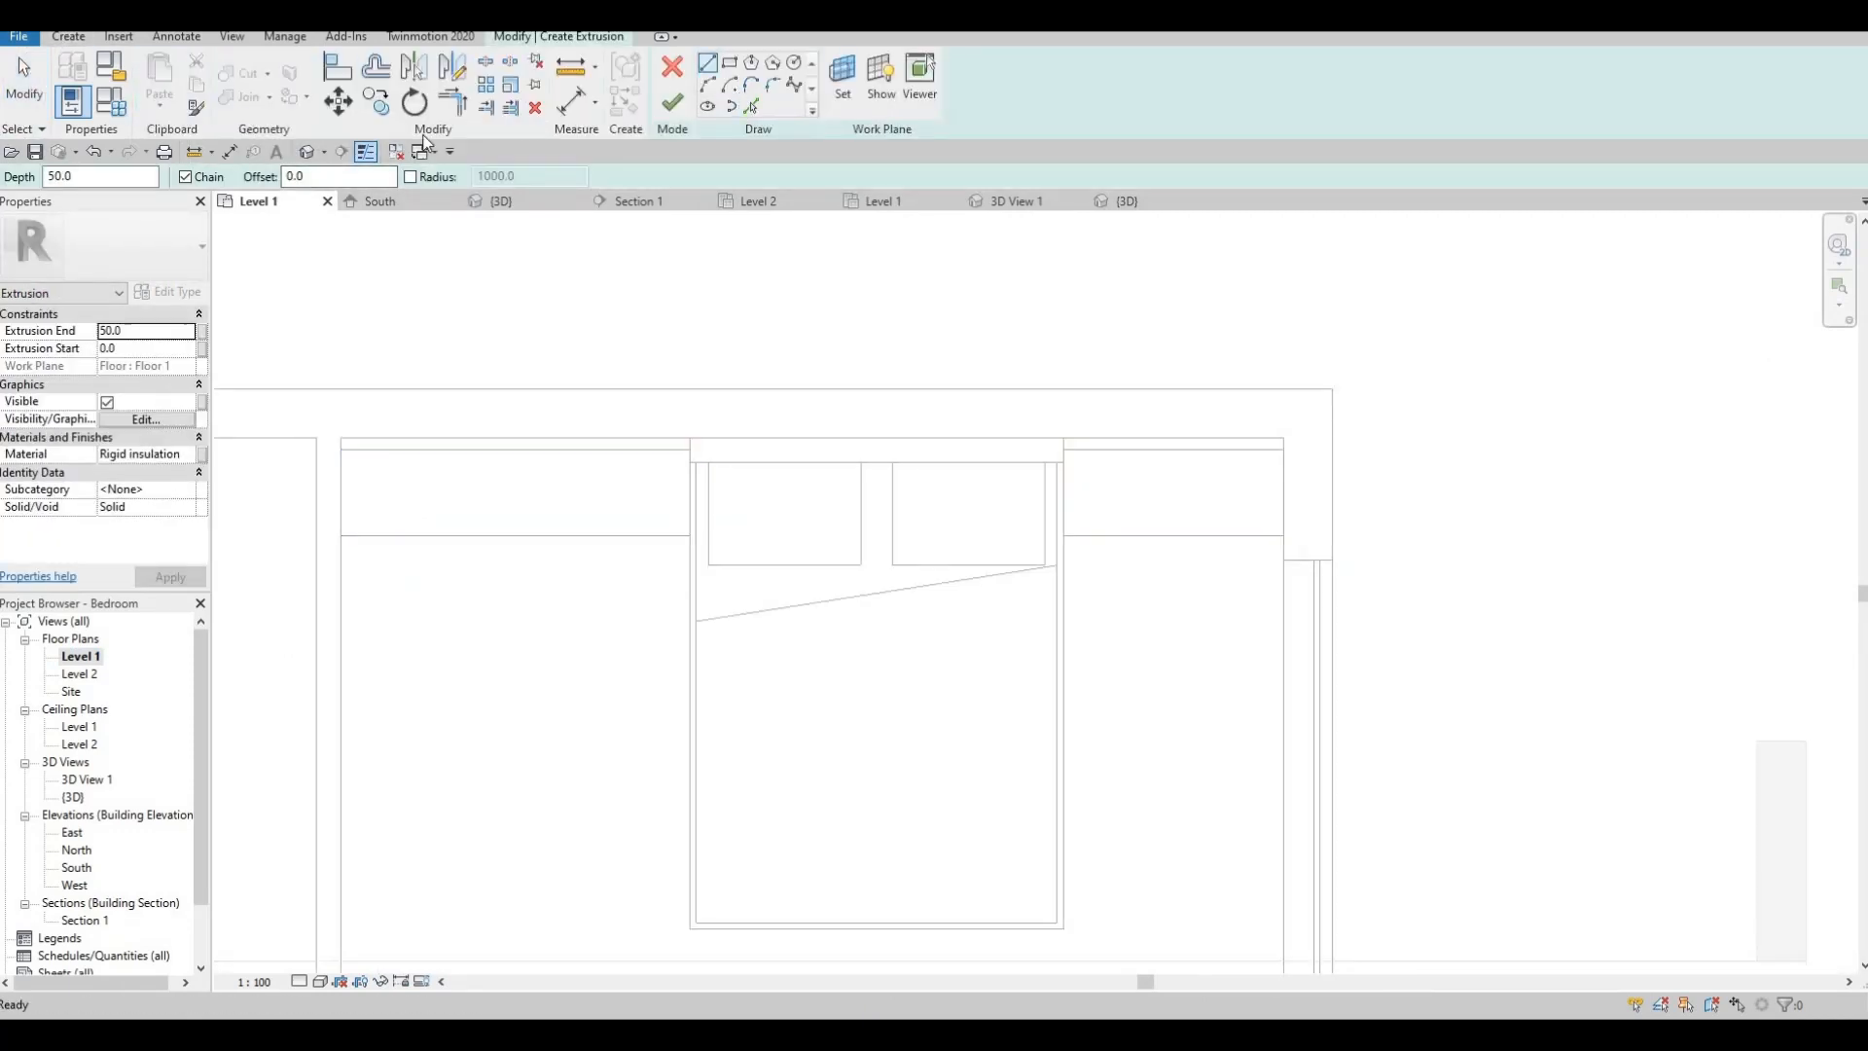
{"action": "left_click", "coordinate": [844, 98]}
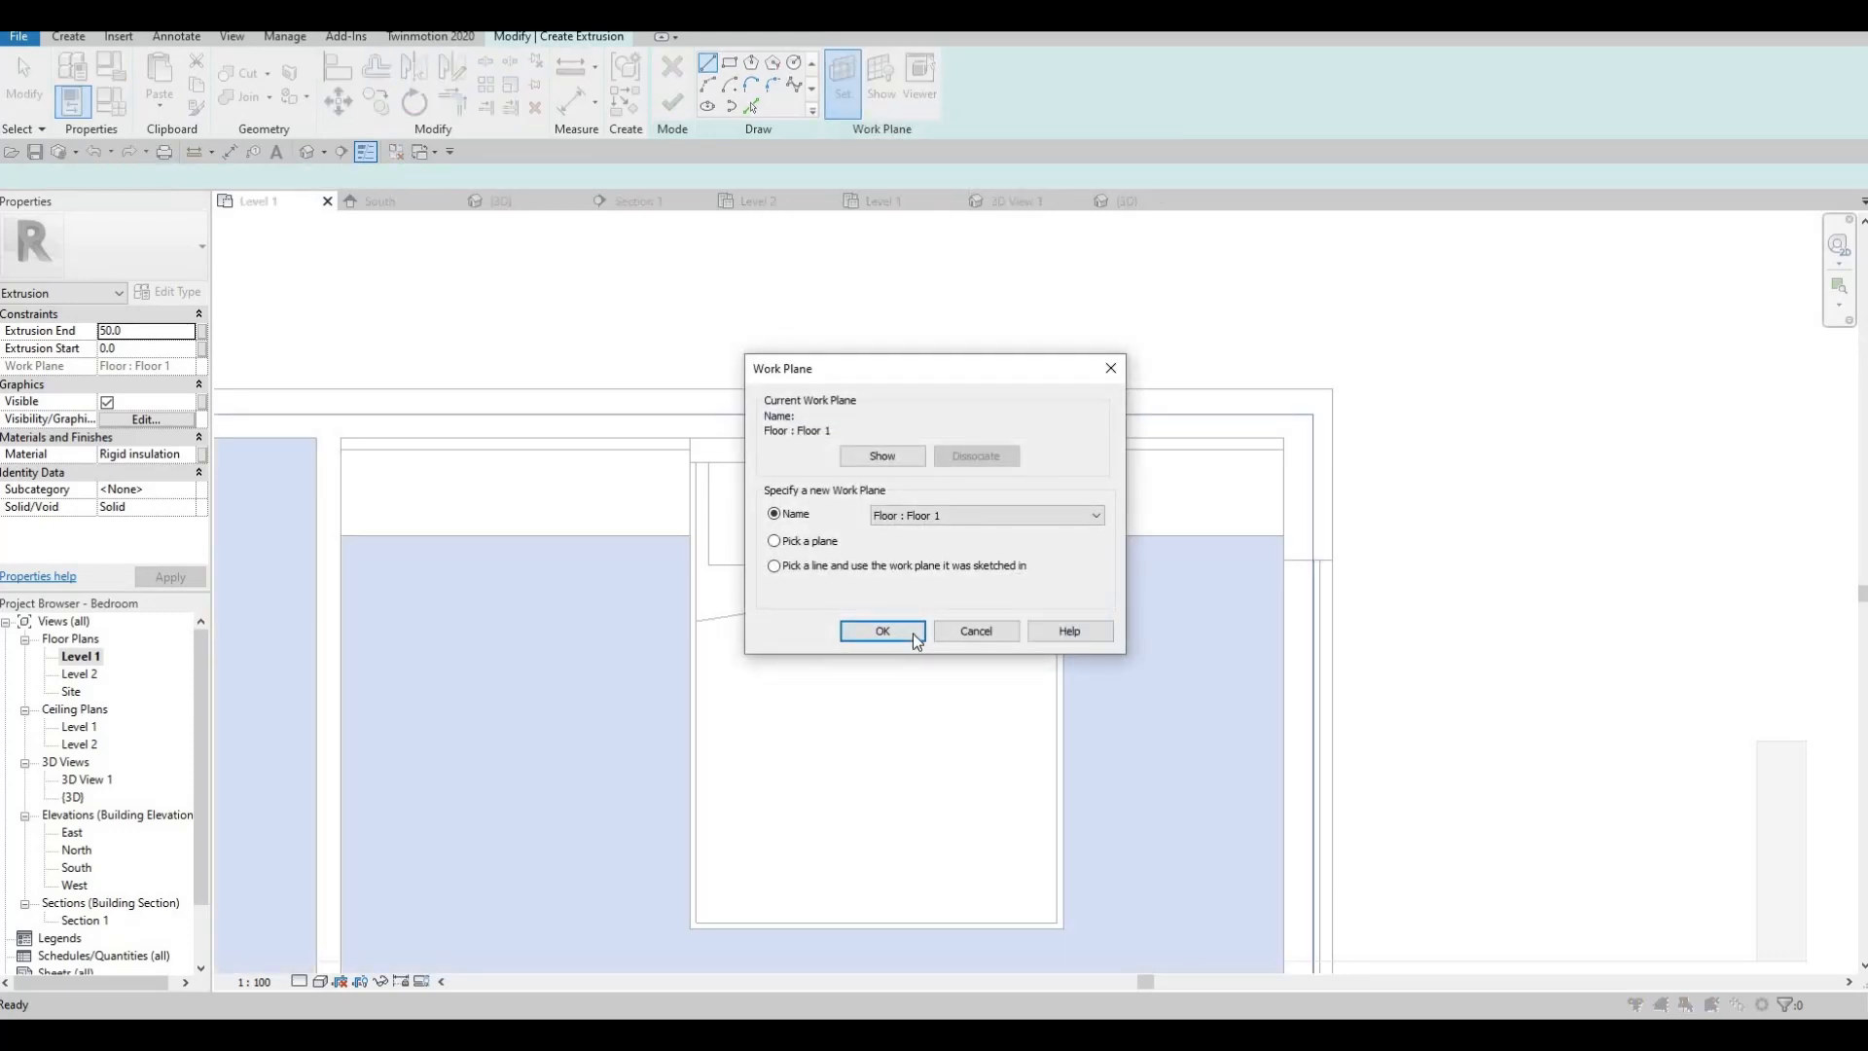
{"action": "left_click", "coordinate": [912, 634]}
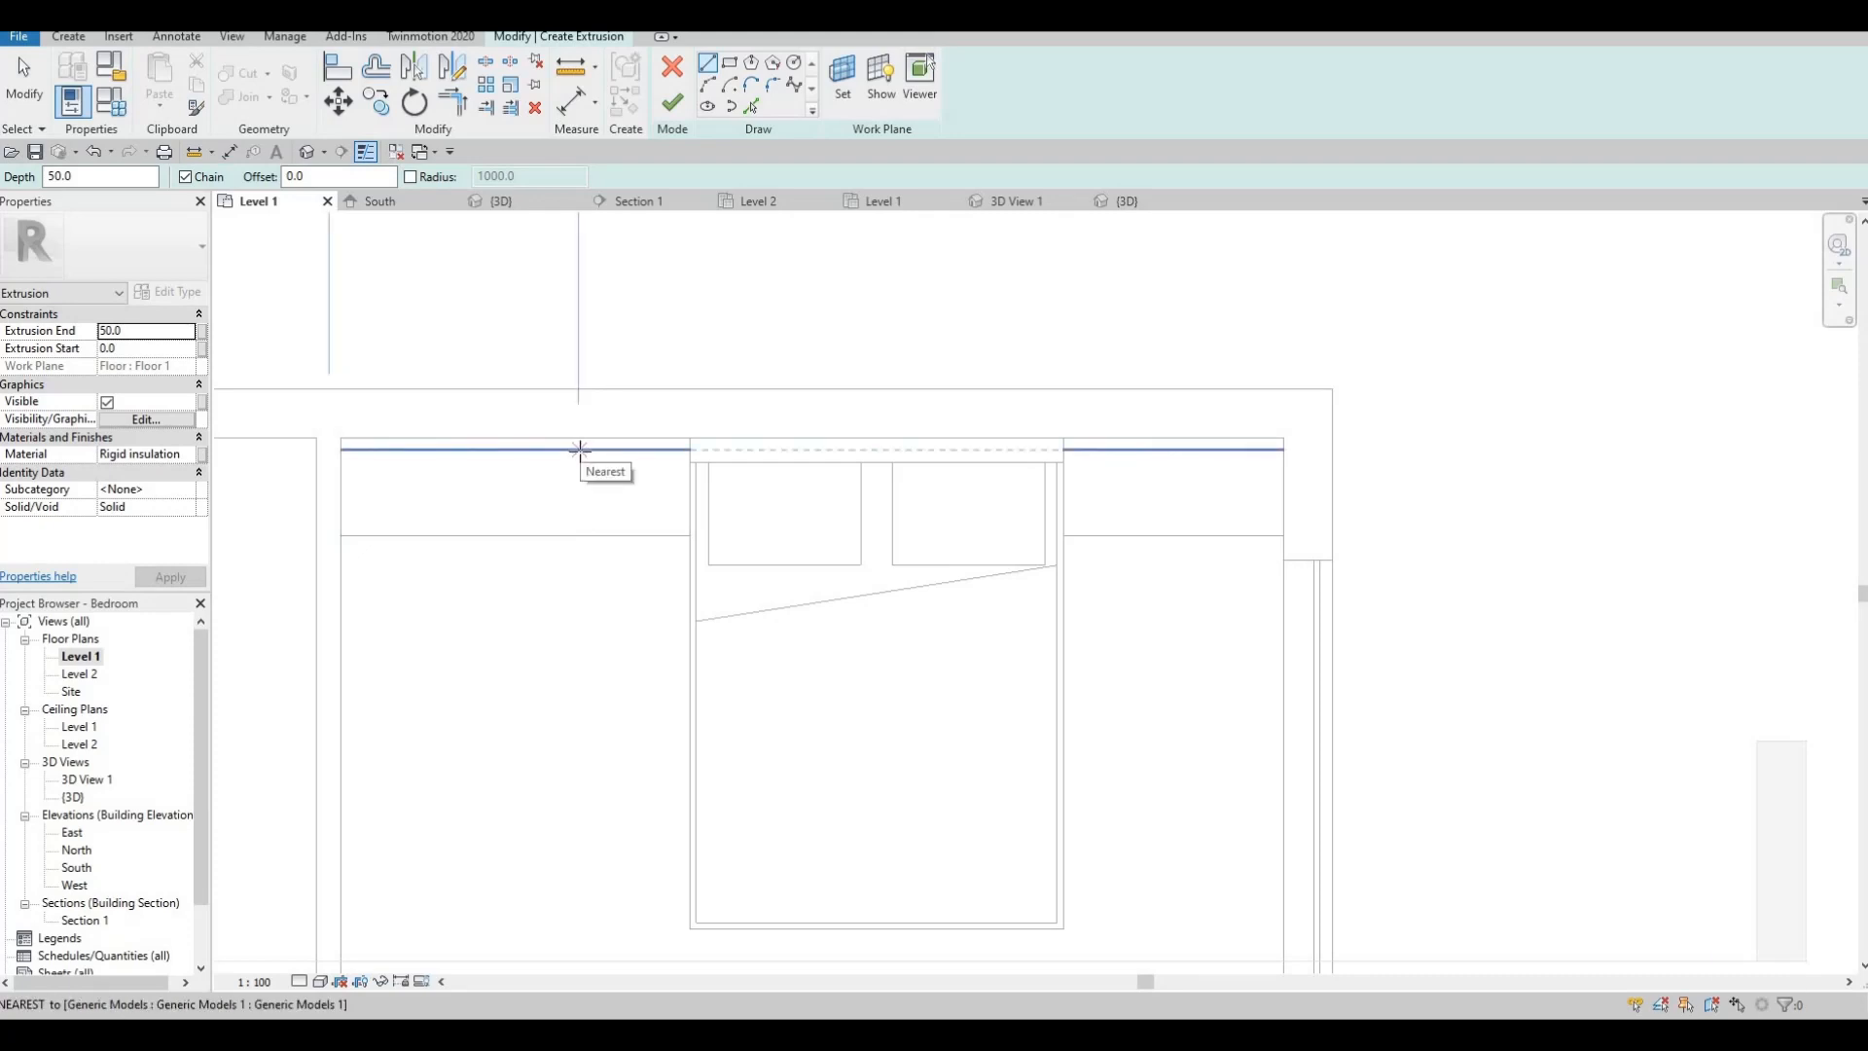
{"action": "key", "text": "Tab"}
{"action": "key", "text": "Tab"}
{"action": "key", "text": "Tab"}
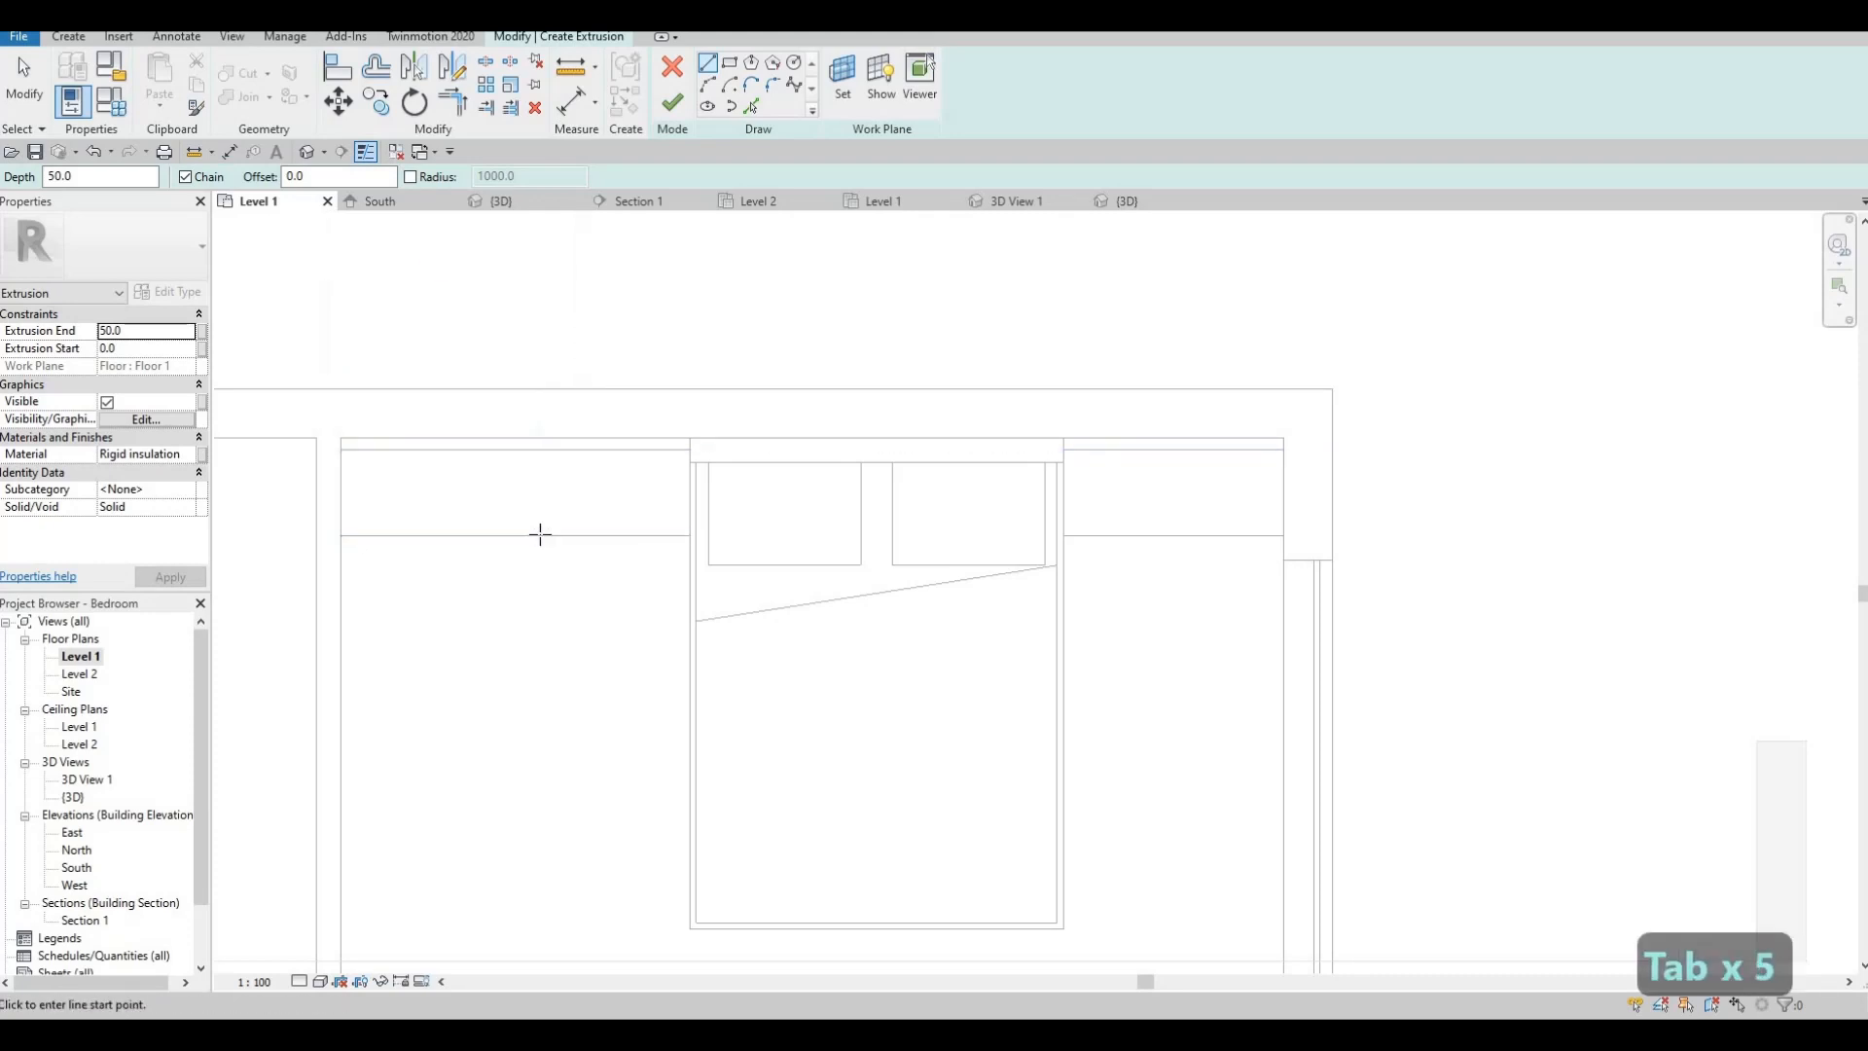
{"action": "key", "text": "Tab"}
{"action": "key", "text": "Tab"}
{"action": "key", "text": "Tab"}
{"action": "key", "text": "Tab"}
{"action": "key", "text": "Tab"}
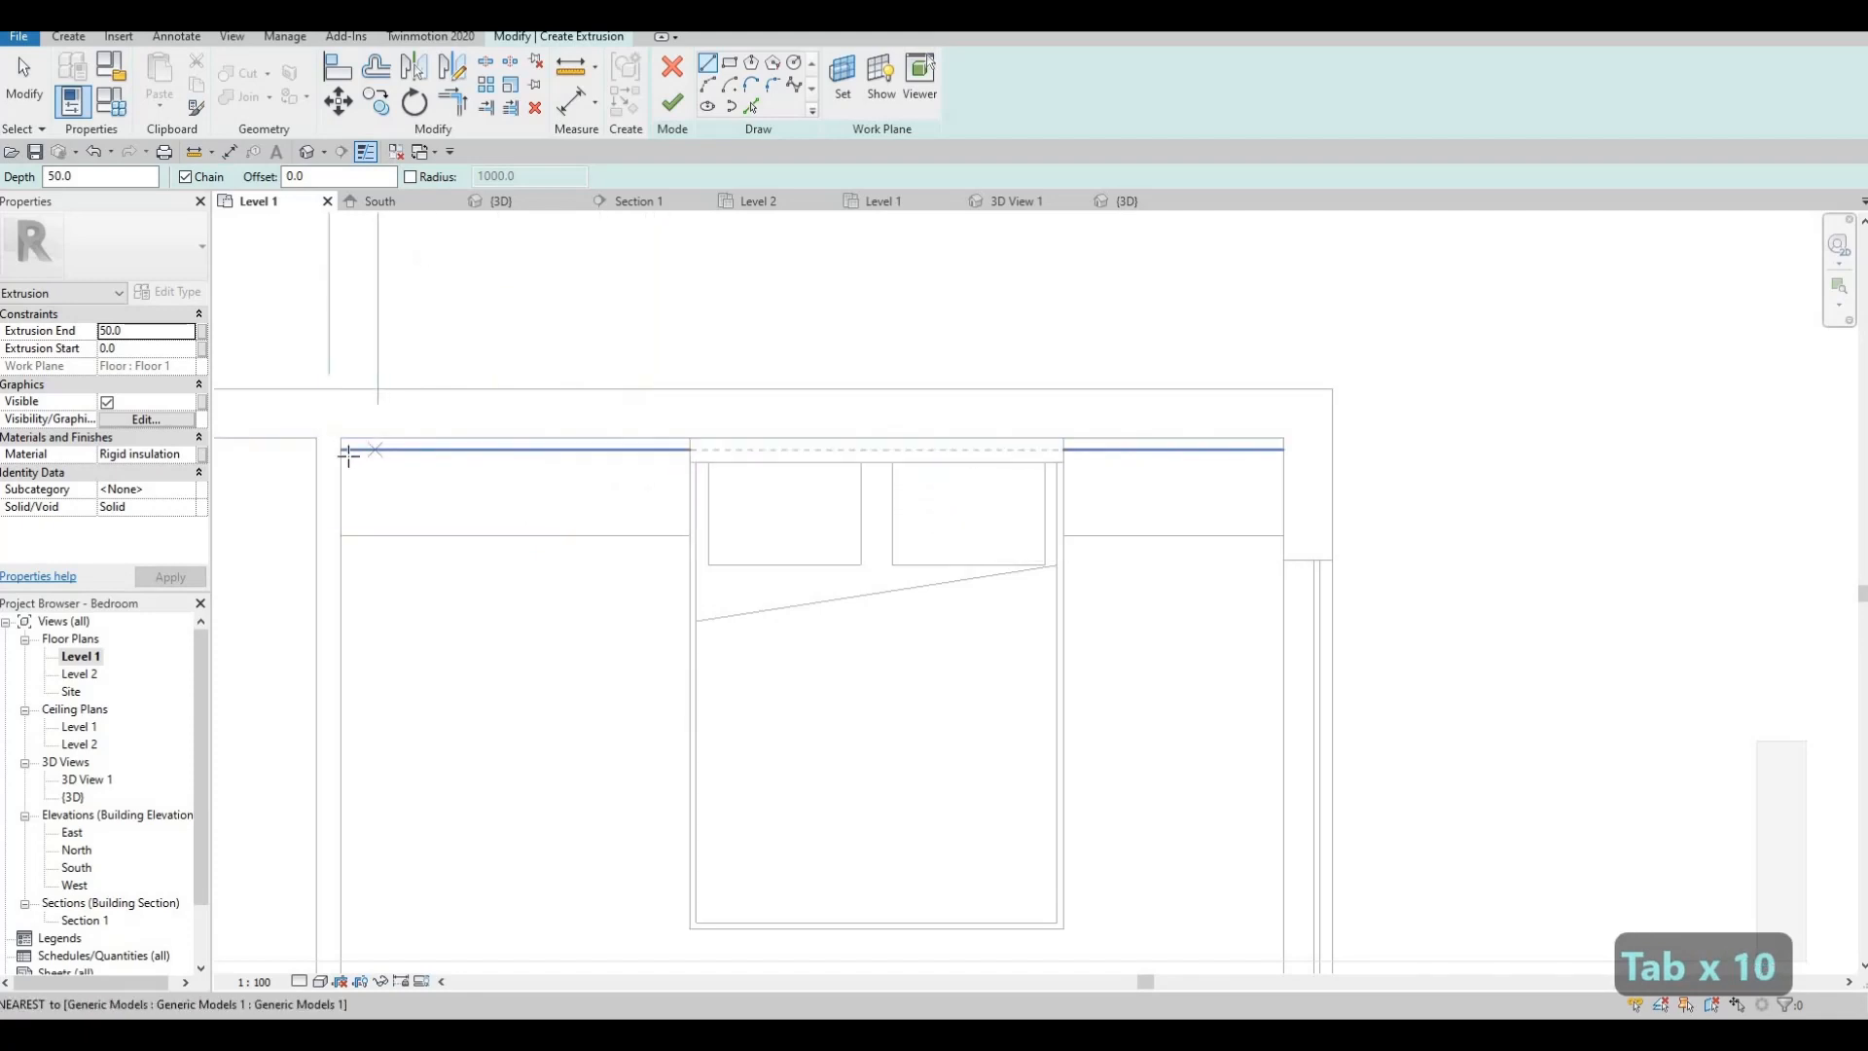
{"action": "middle_click_drag", "start_coordinate": [342, 437], "coordinate": [458, 414]}
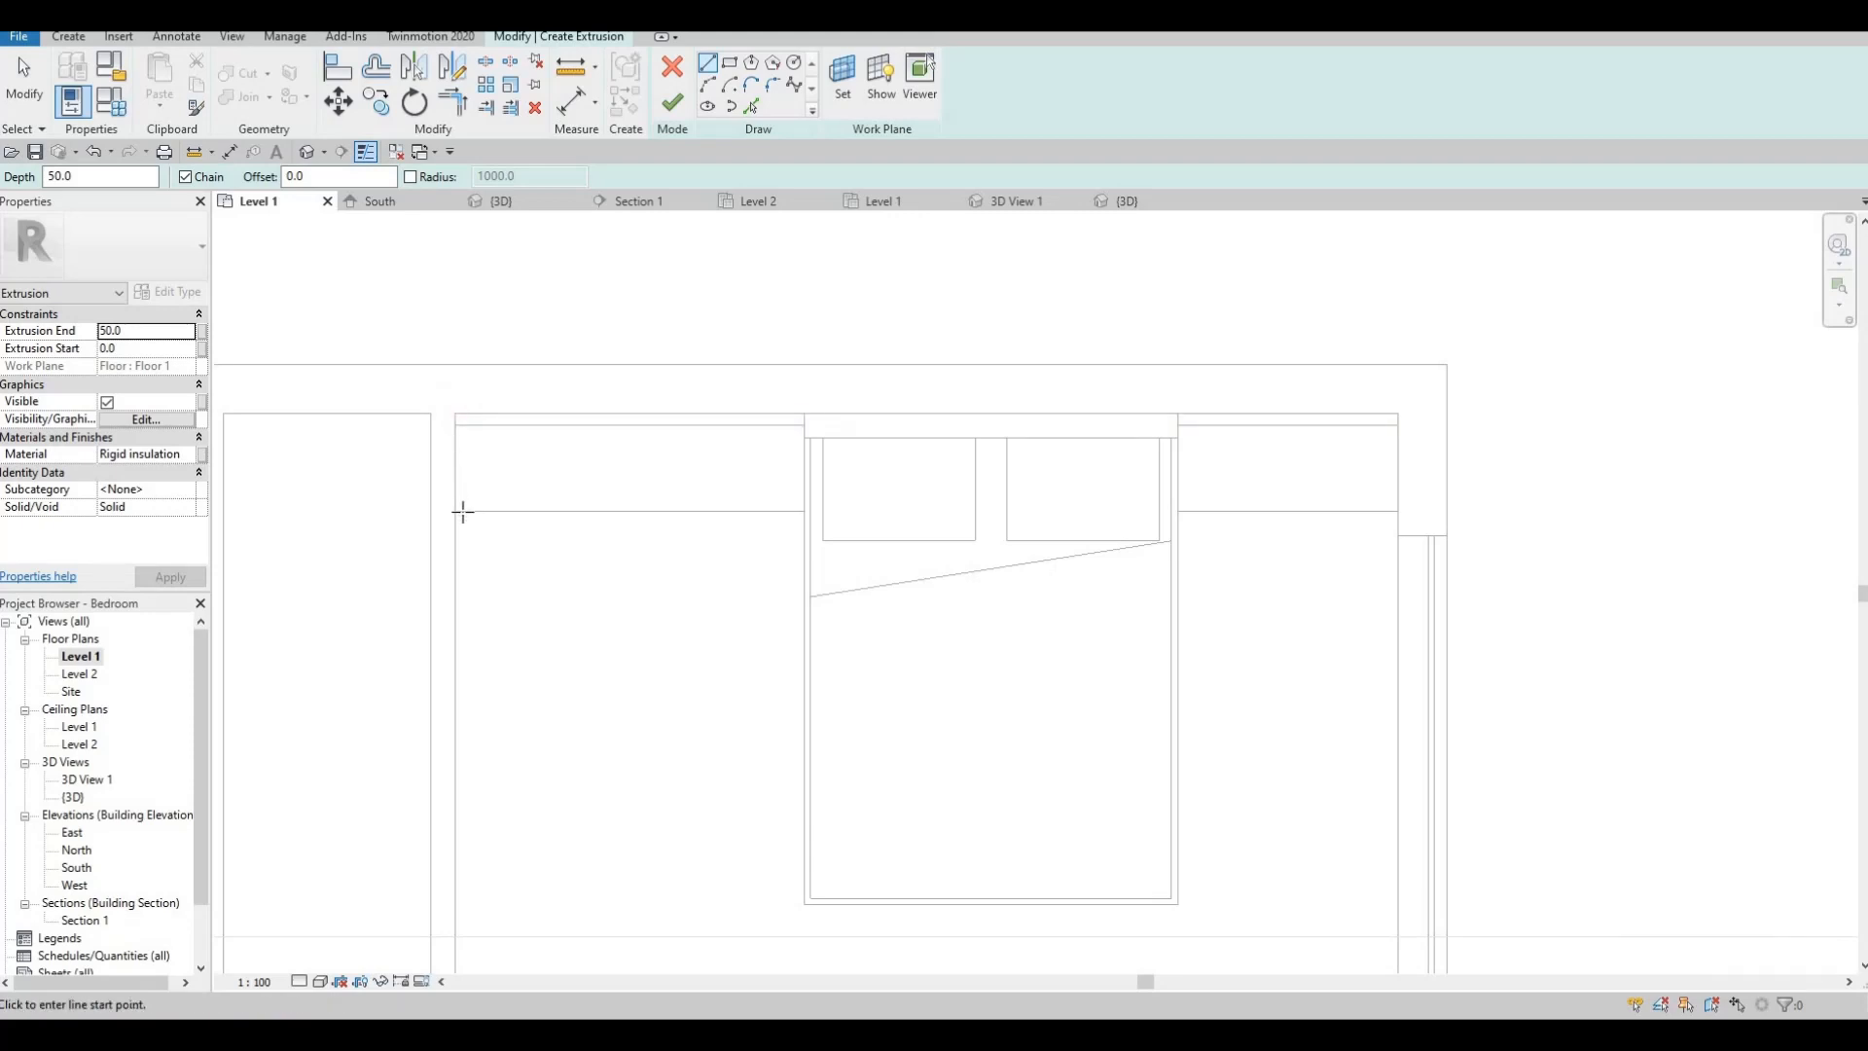
{"action": "key", "text": "Tab"}
{"action": "key", "text": "Tab"}
{"action": "key", "text": "Tab"}
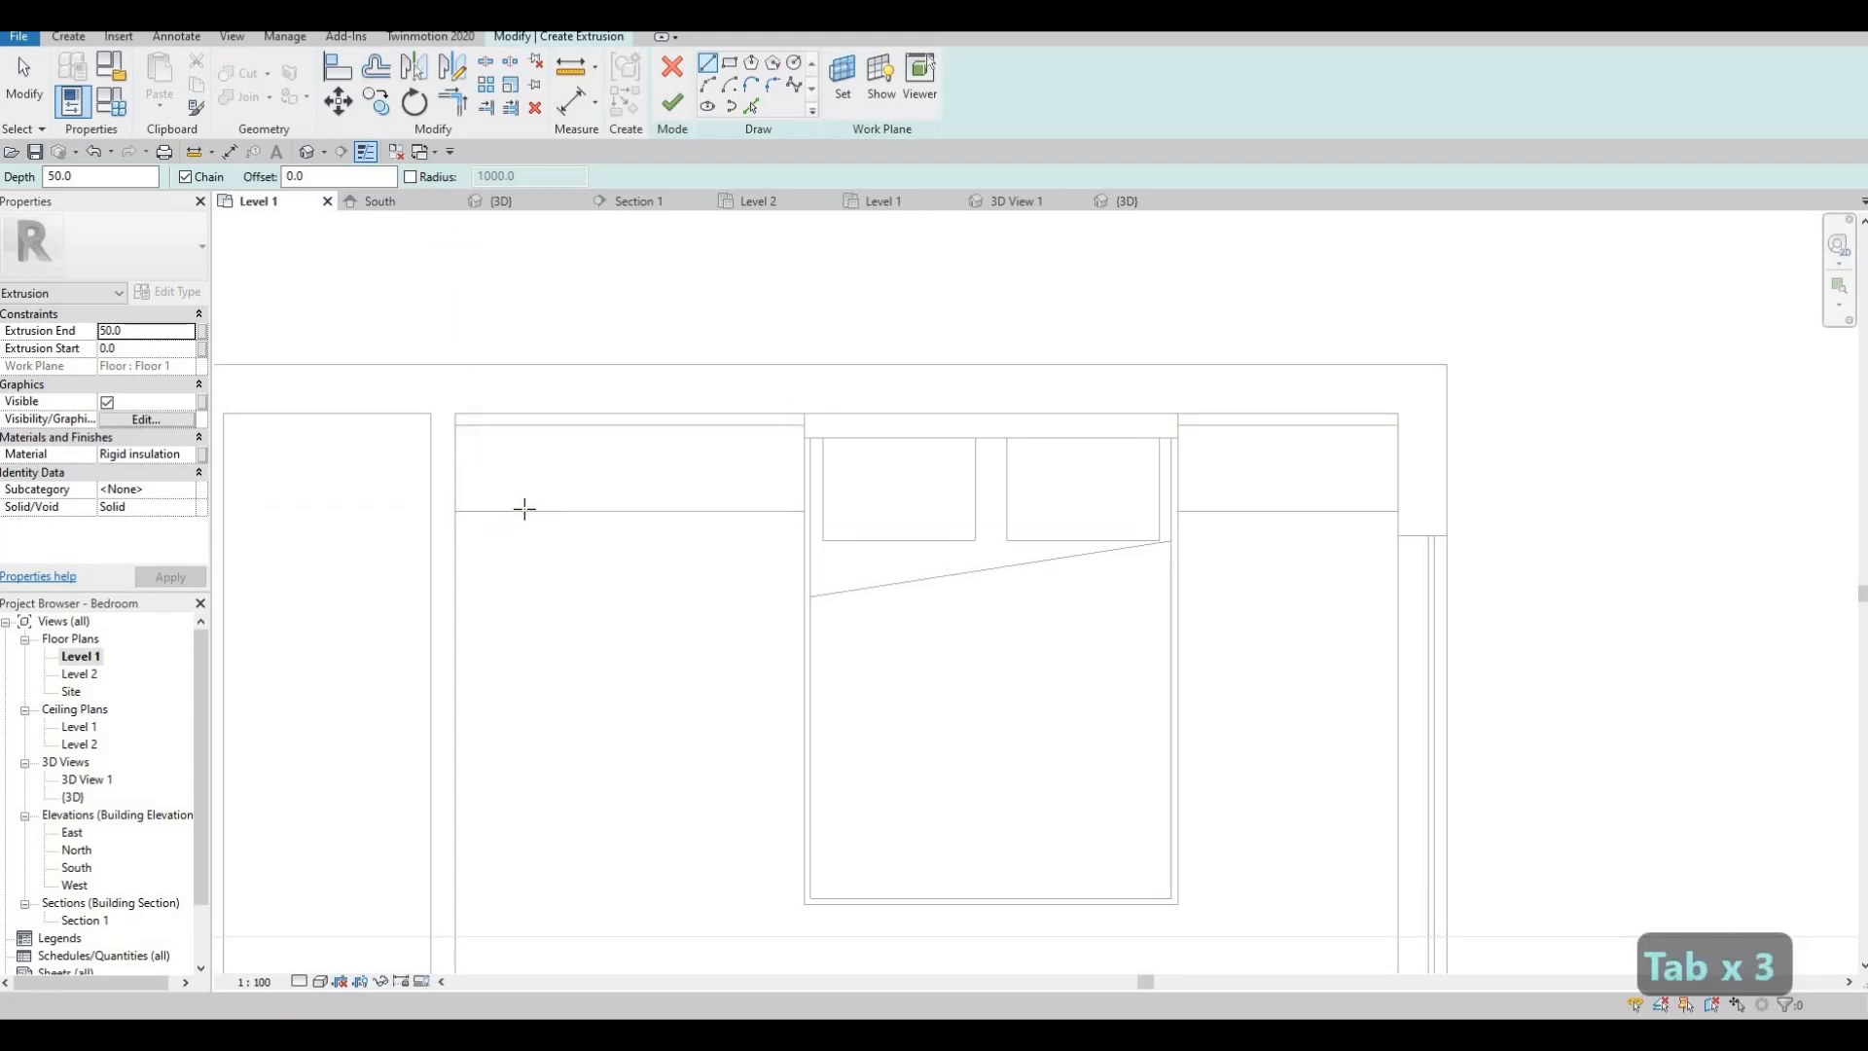
{"action": "key", "text": "Tab"}
{"action": "key", "text": "Tab"}
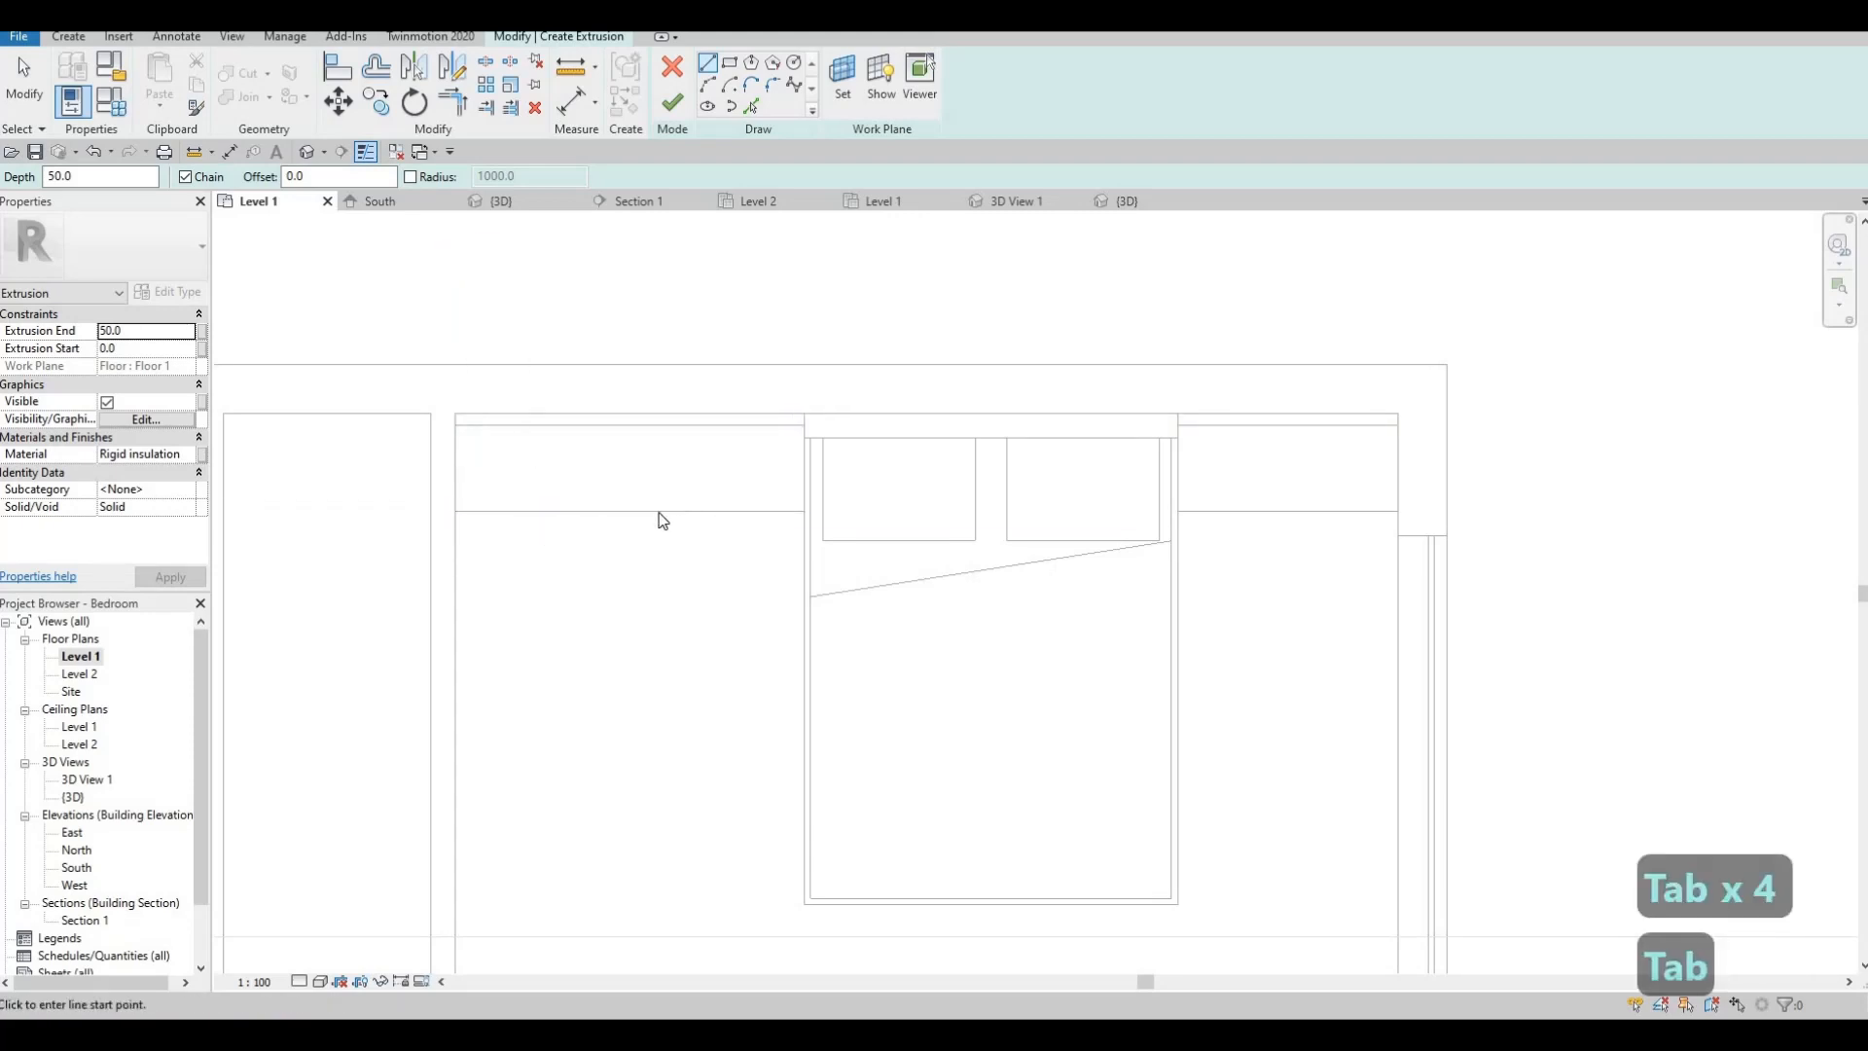
{"action": "key", "text": "Escape"}
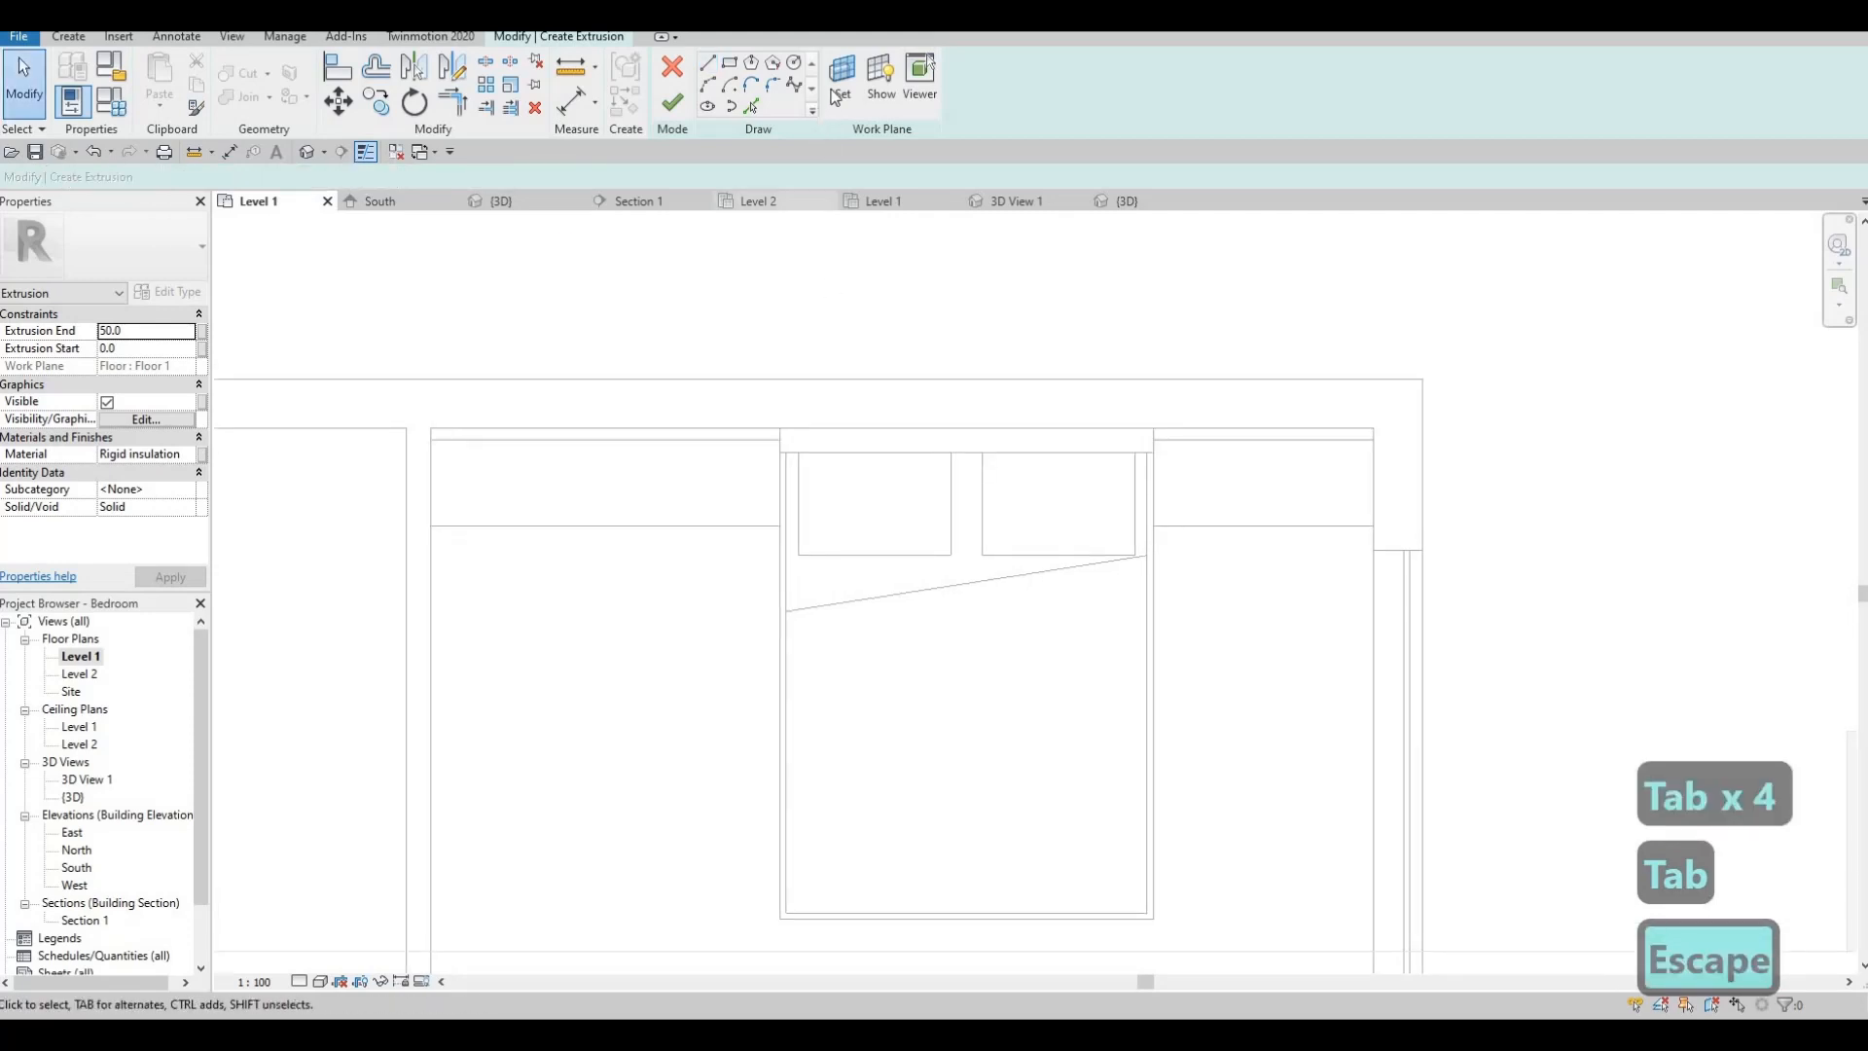
- Confirm the Floor : Floor 1 work plane and sketch a rectangle about 366 deep over the slab between the wardrobe and the bed
{"action": "left_click", "coordinate": [839, 94]}
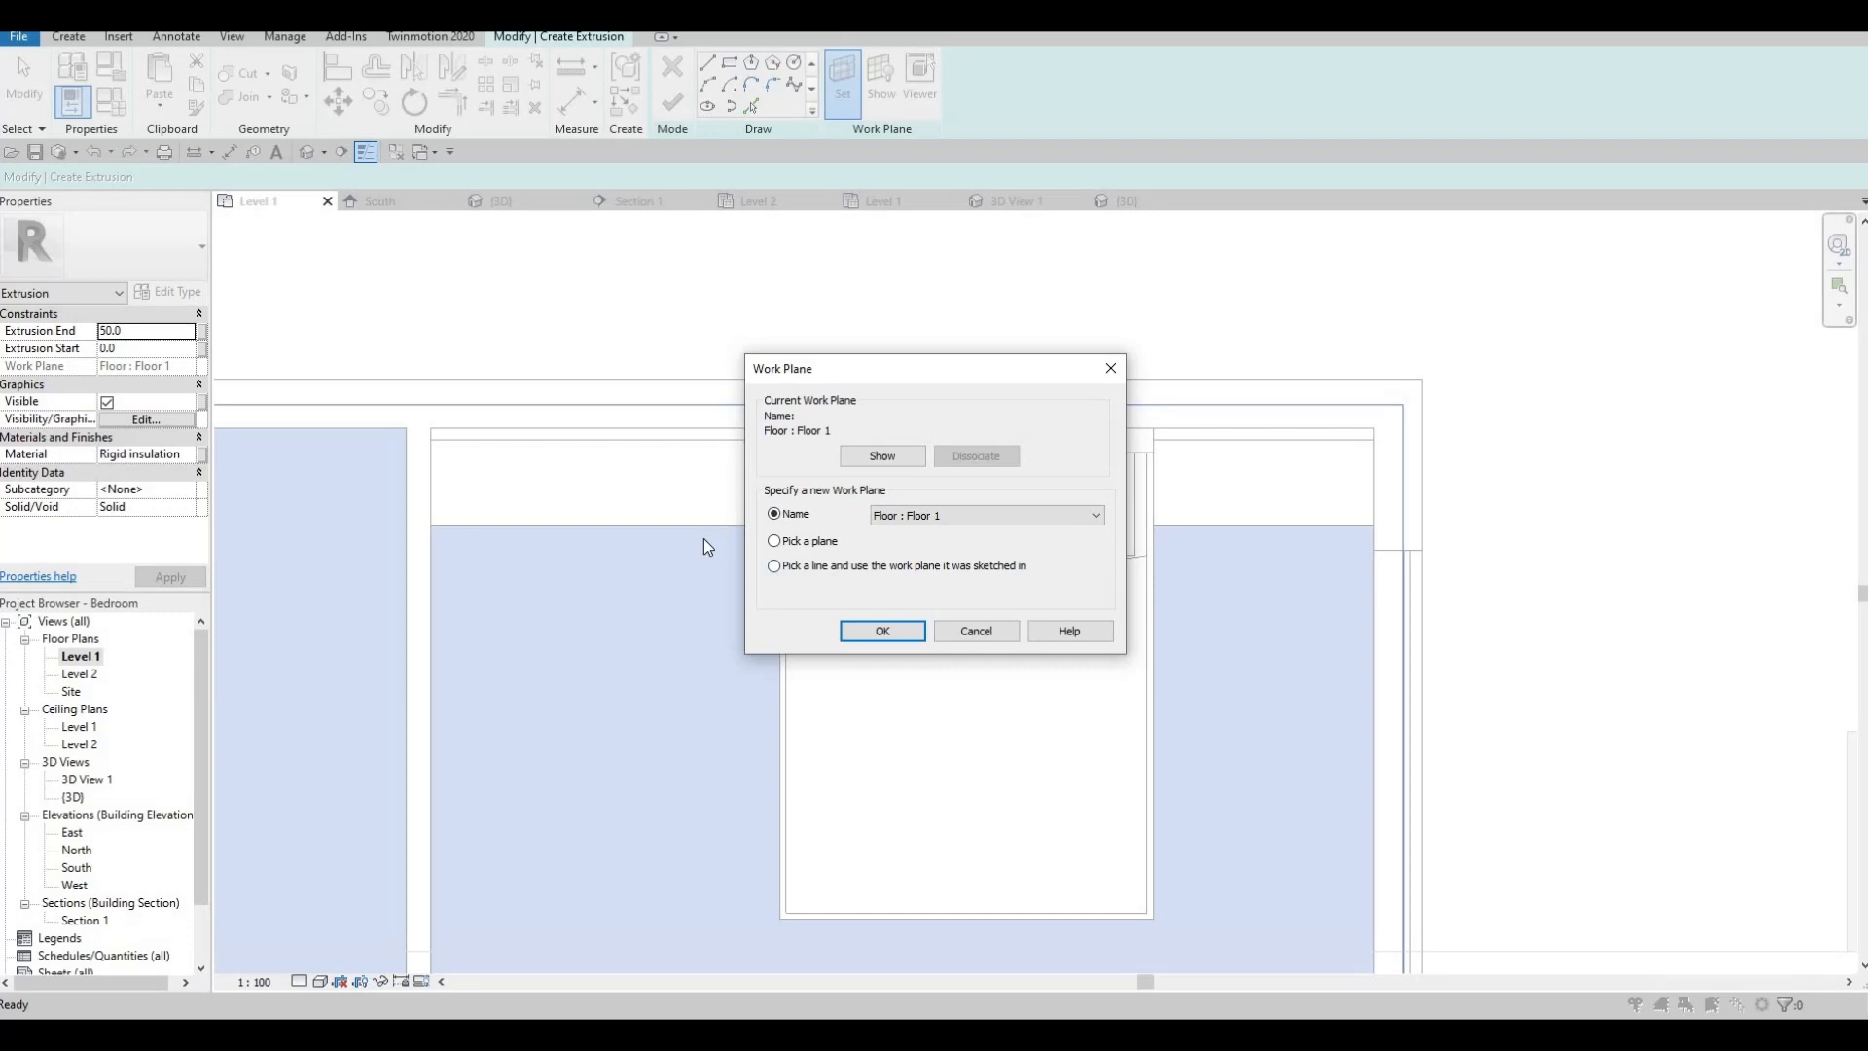
{"action": "left_click", "coordinate": [905, 629]}
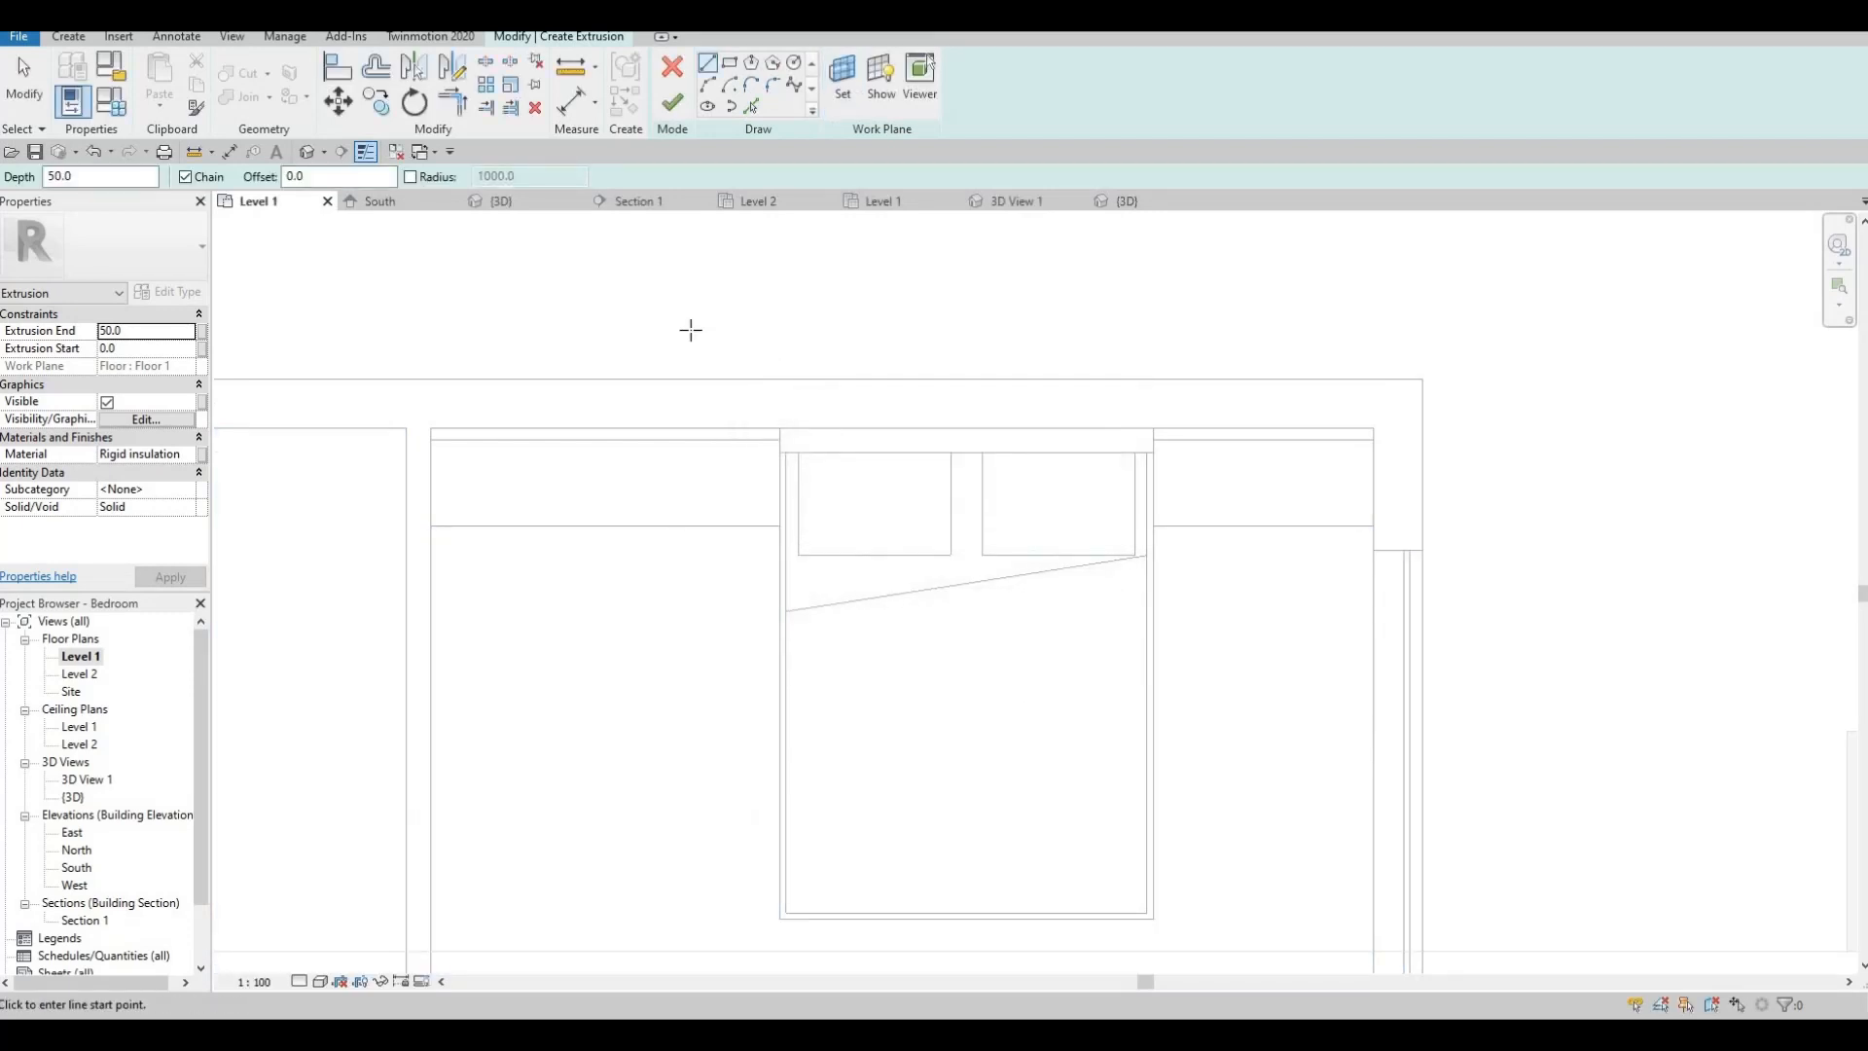
{"action": "left_click", "coordinate": [430, 439]}
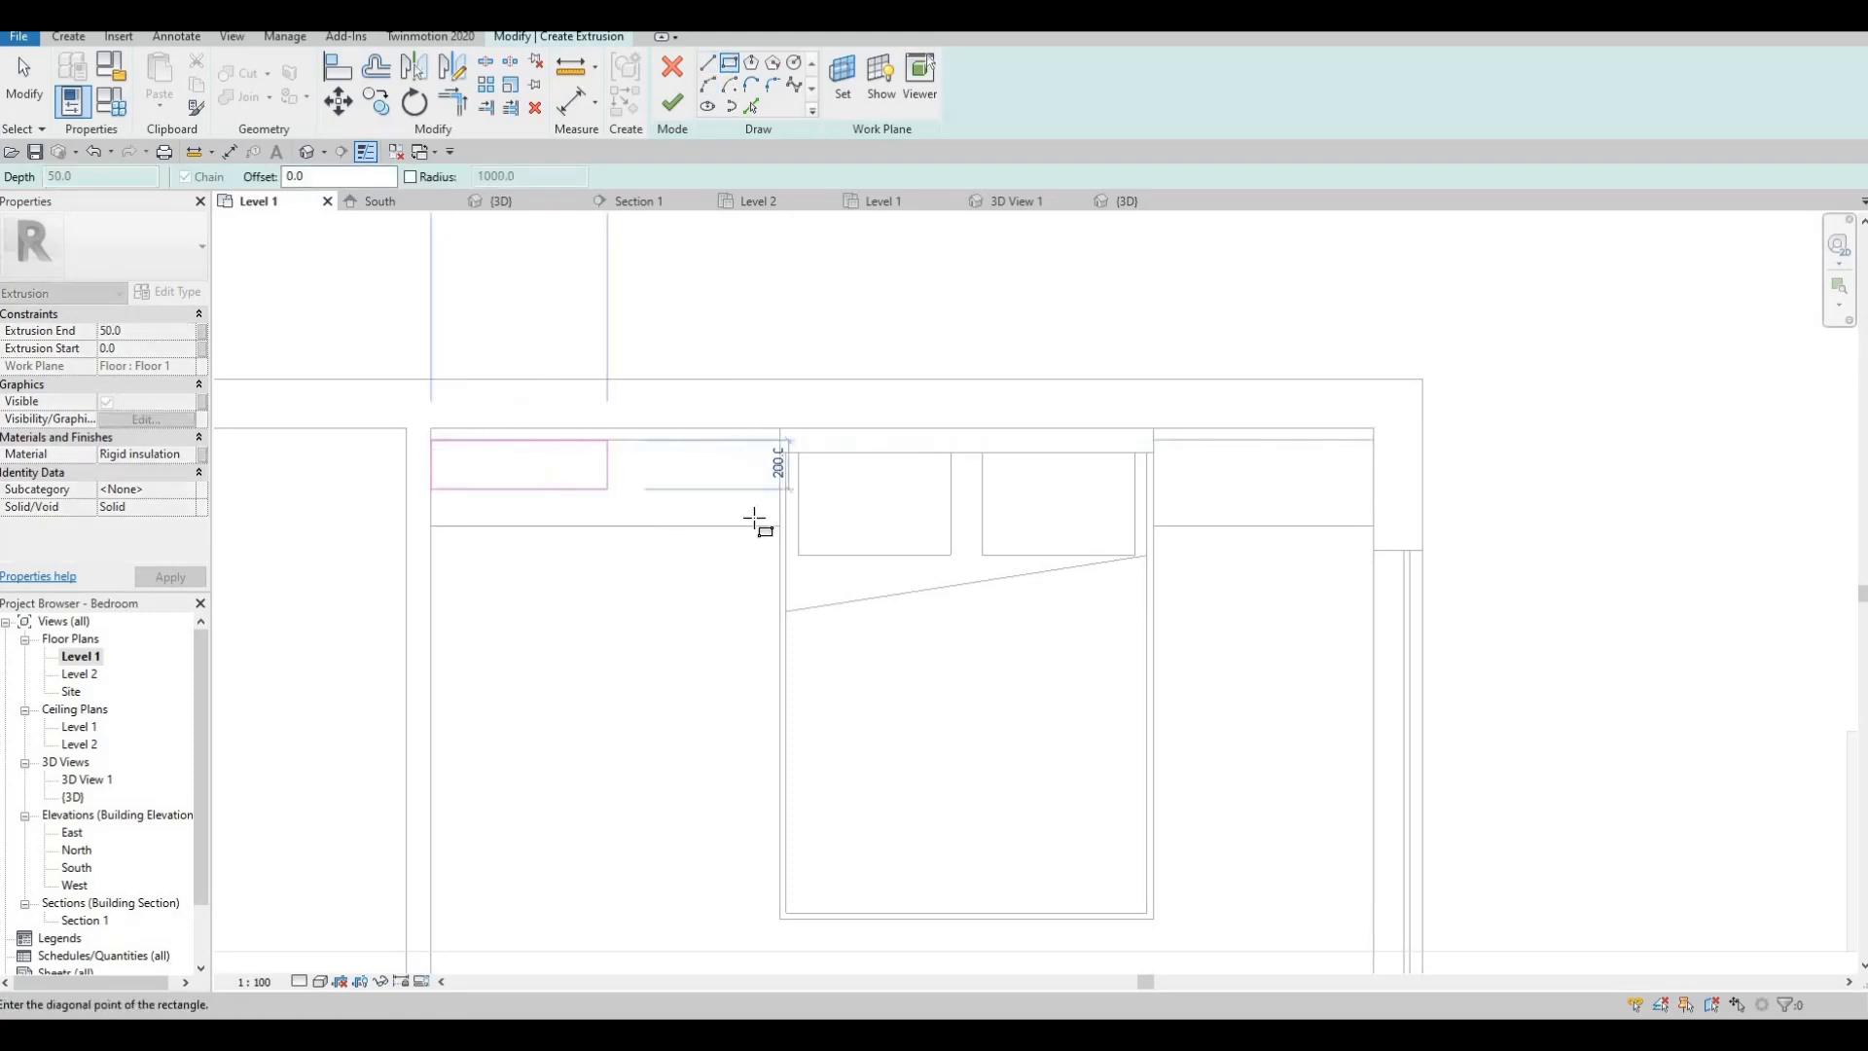
{"action": "scroll", "coordinate": [759, 521], "scroll_direction": "up", "scroll_amount": 5}
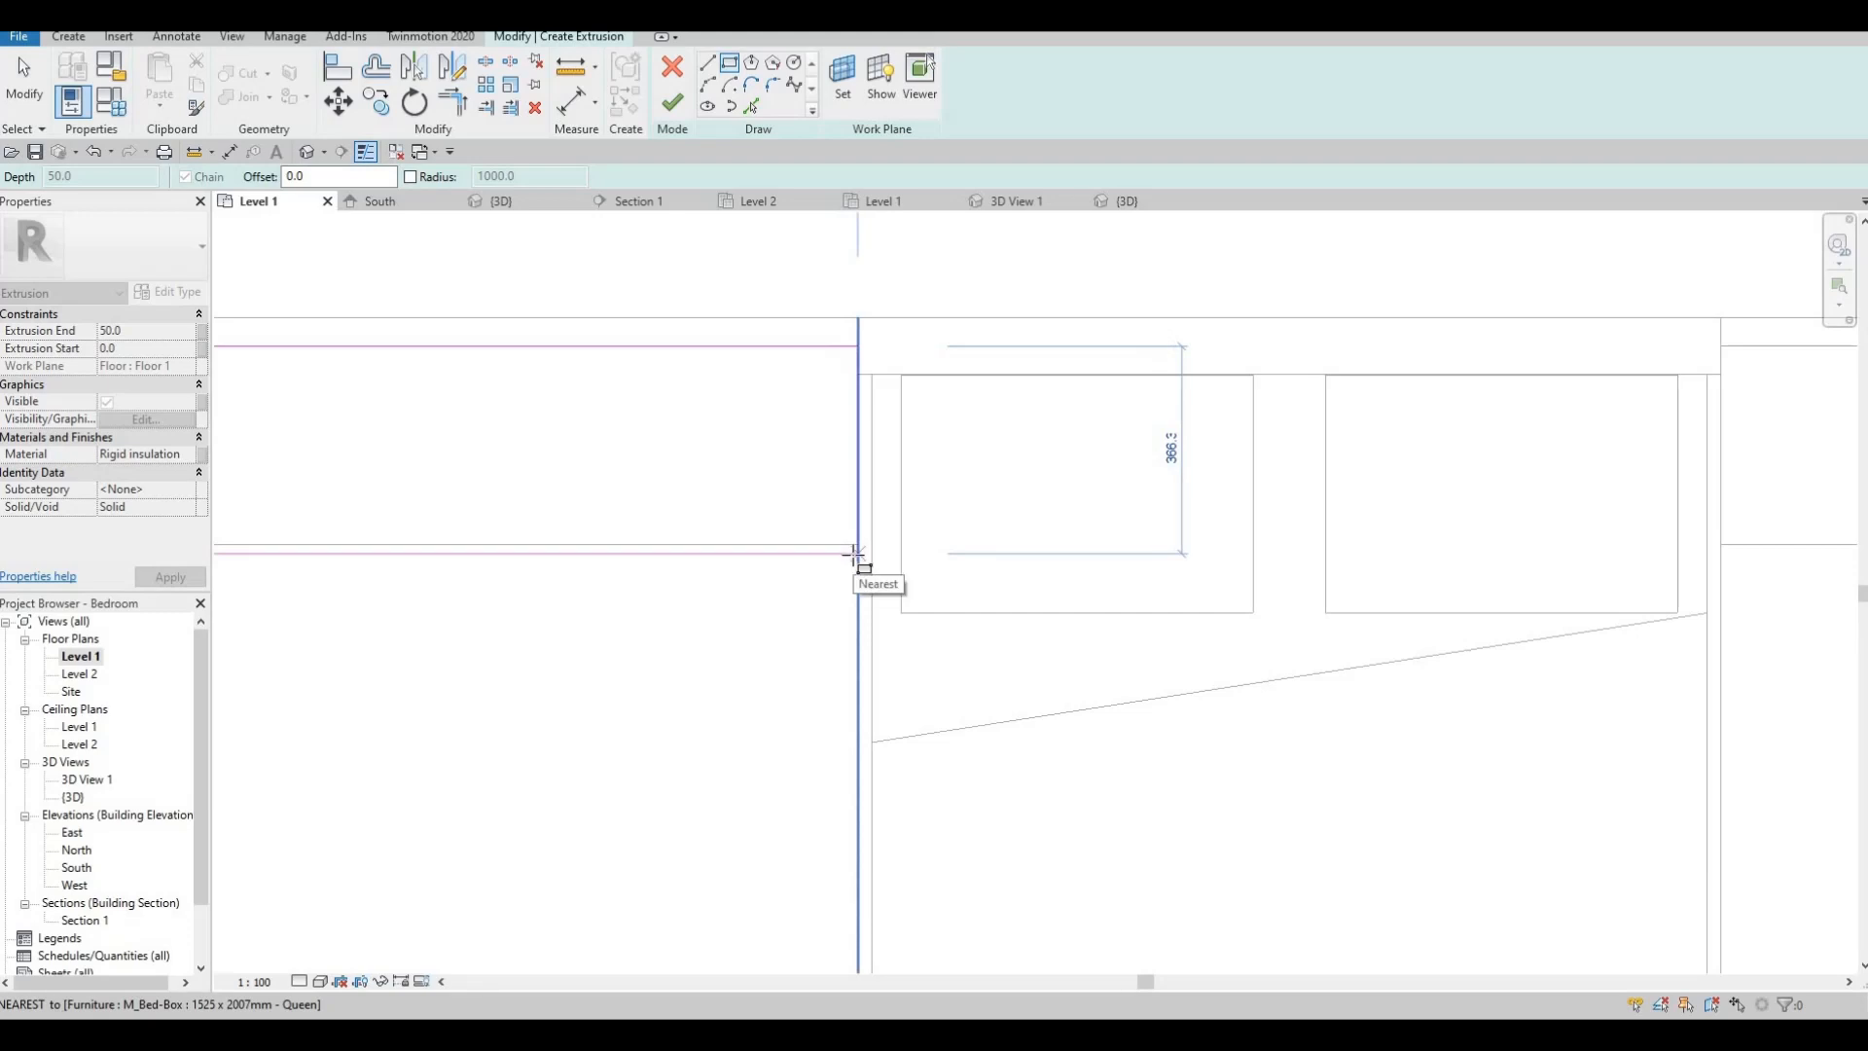
{"action": "left_click", "coordinate": [854, 554]}
{"action": "key", "text": "Escape"}
{"action": "key", "text": "Escape"}
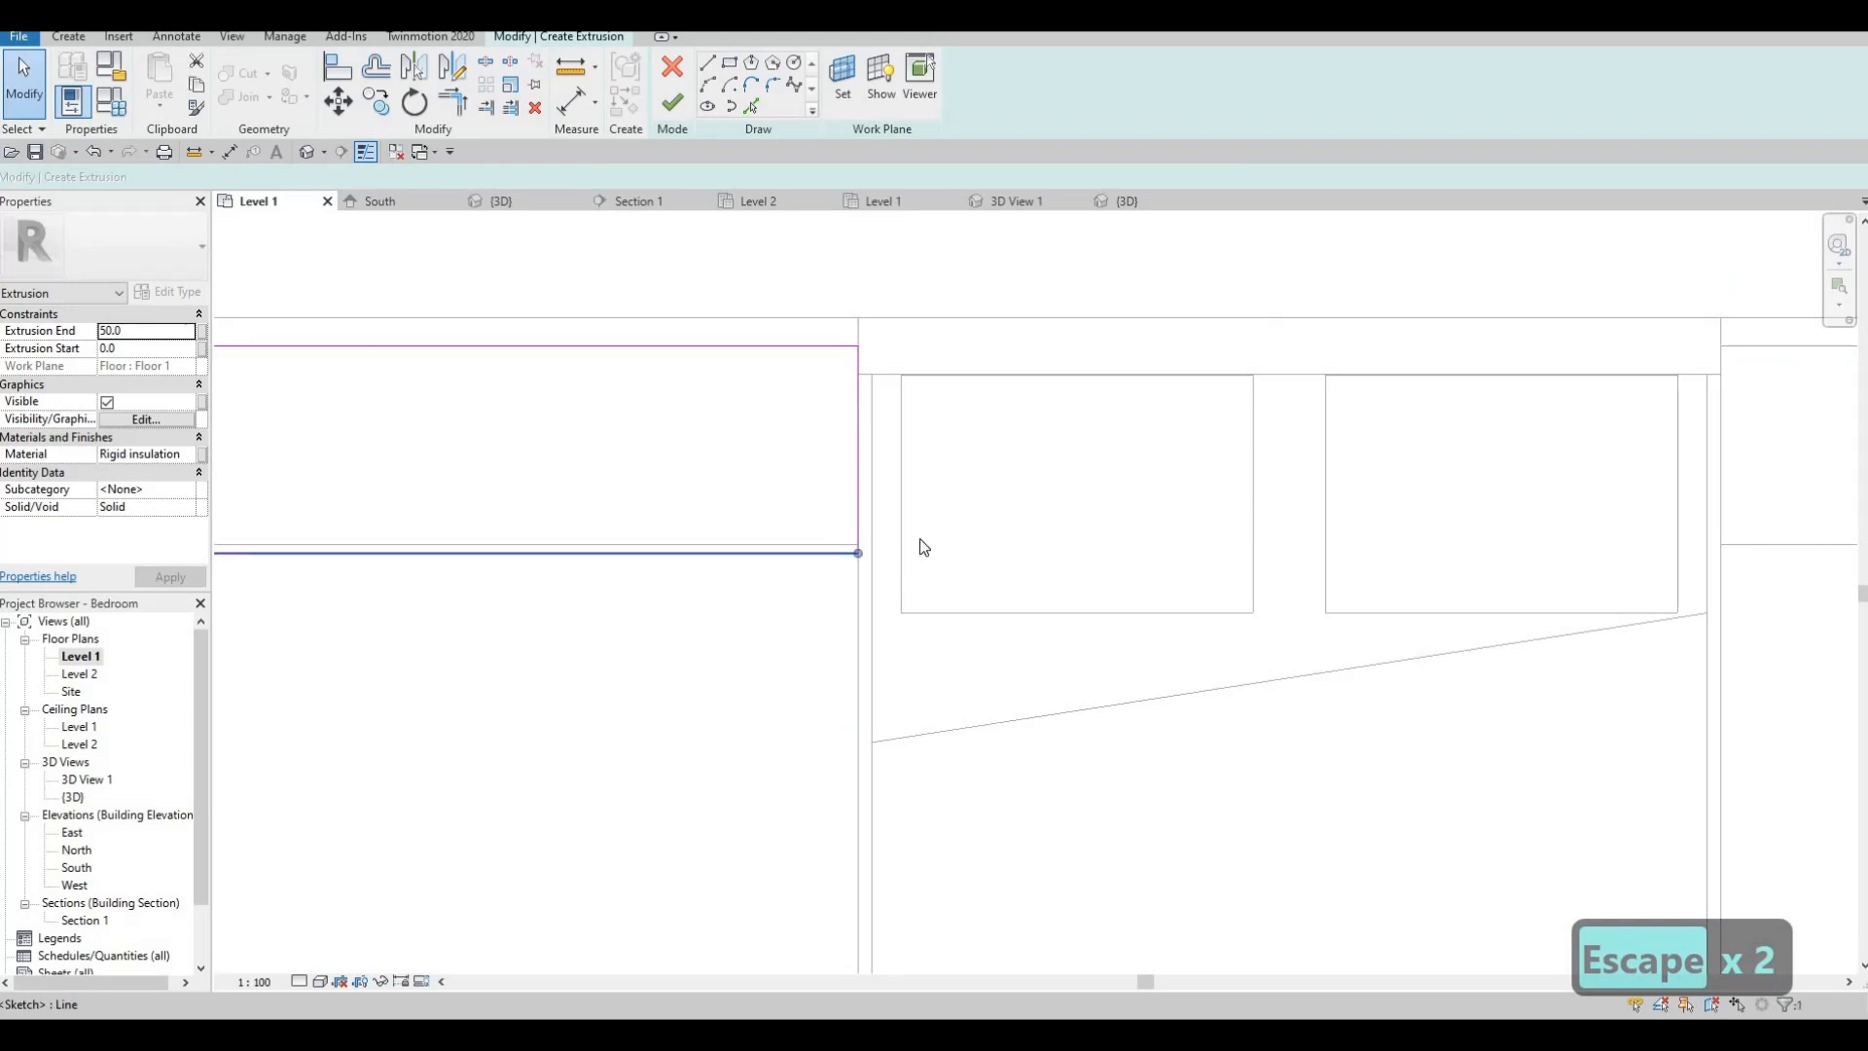
- Set the depth of the rectangle between the wardrobe and the bed to 380
{"action": "left_click", "coordinate": [837, 553]}
{"action": "scroll", "coordinate": [568, 514], "scroll_direction": "down", "scroll_amount": 2}
{"action": "scroll", "coordinate": [545, 488], "scroll_direction": "up", "scroll_amount": 4}
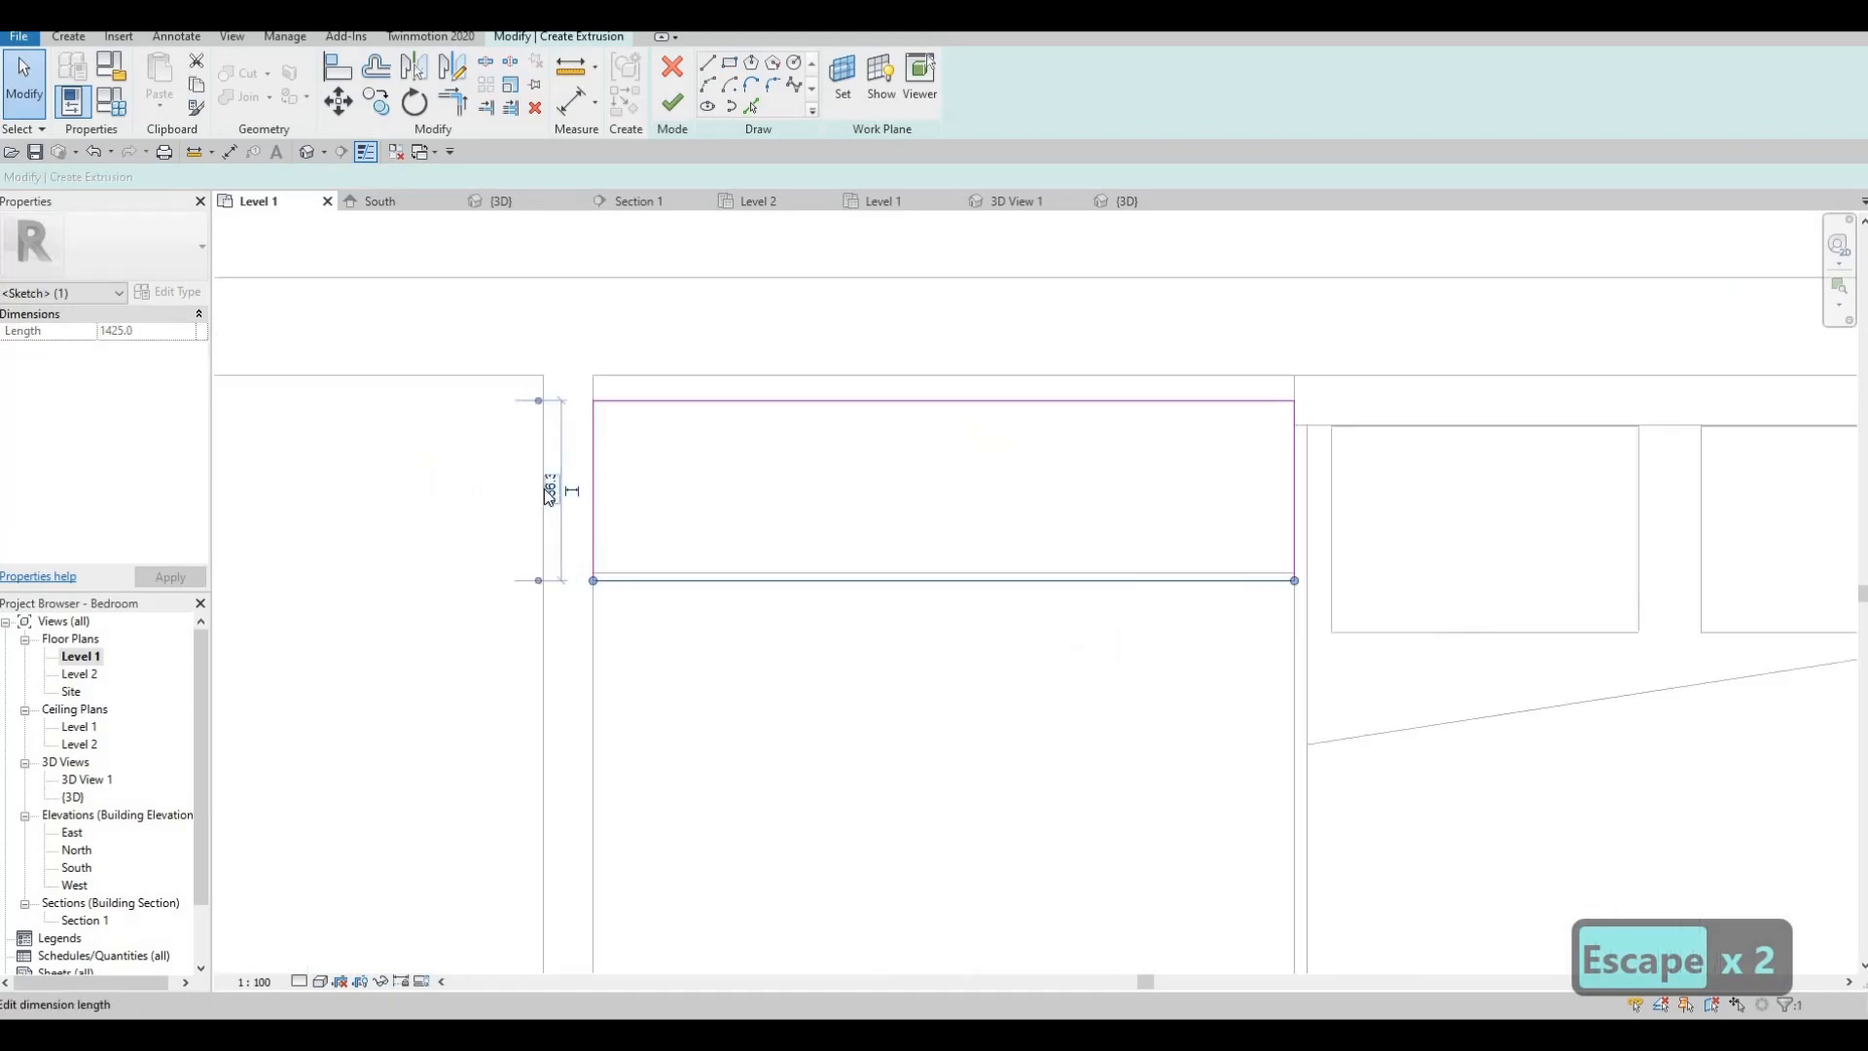
{"action": "left_click", "coordinate": [537, 512]}
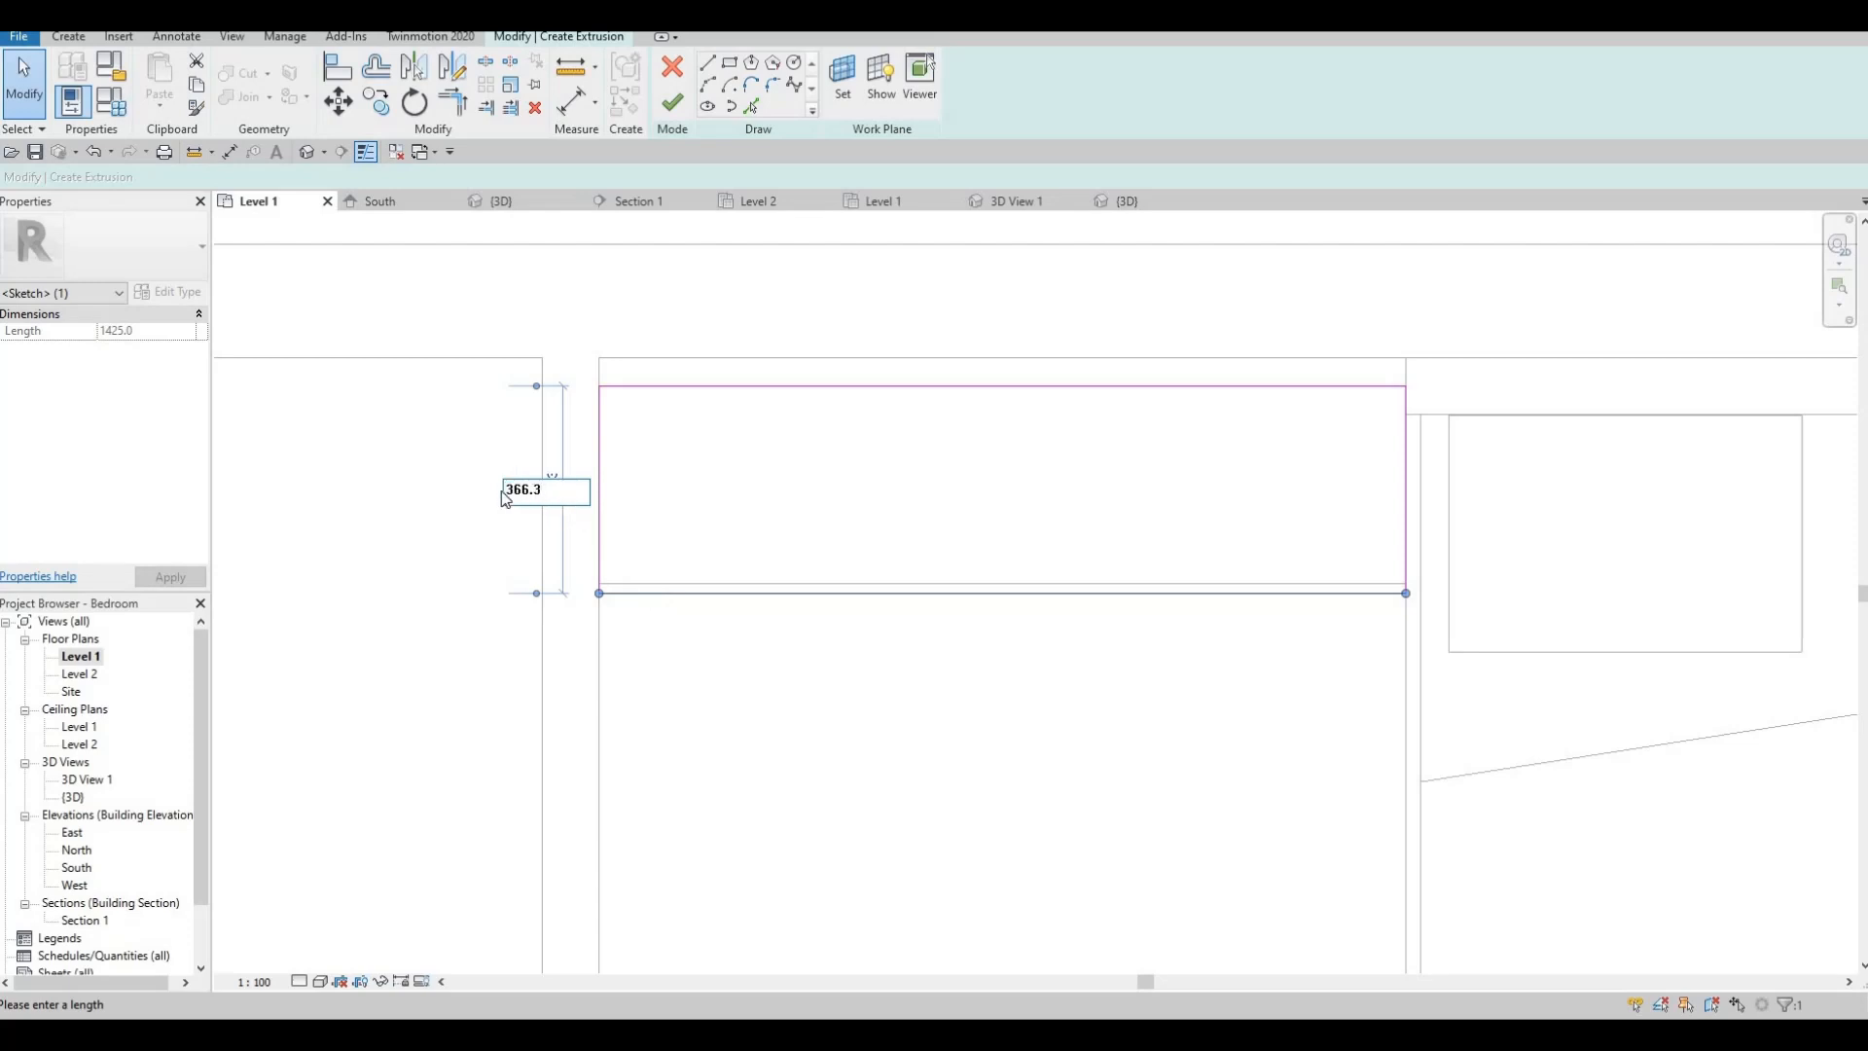
{"action": "type", "text": "380"}
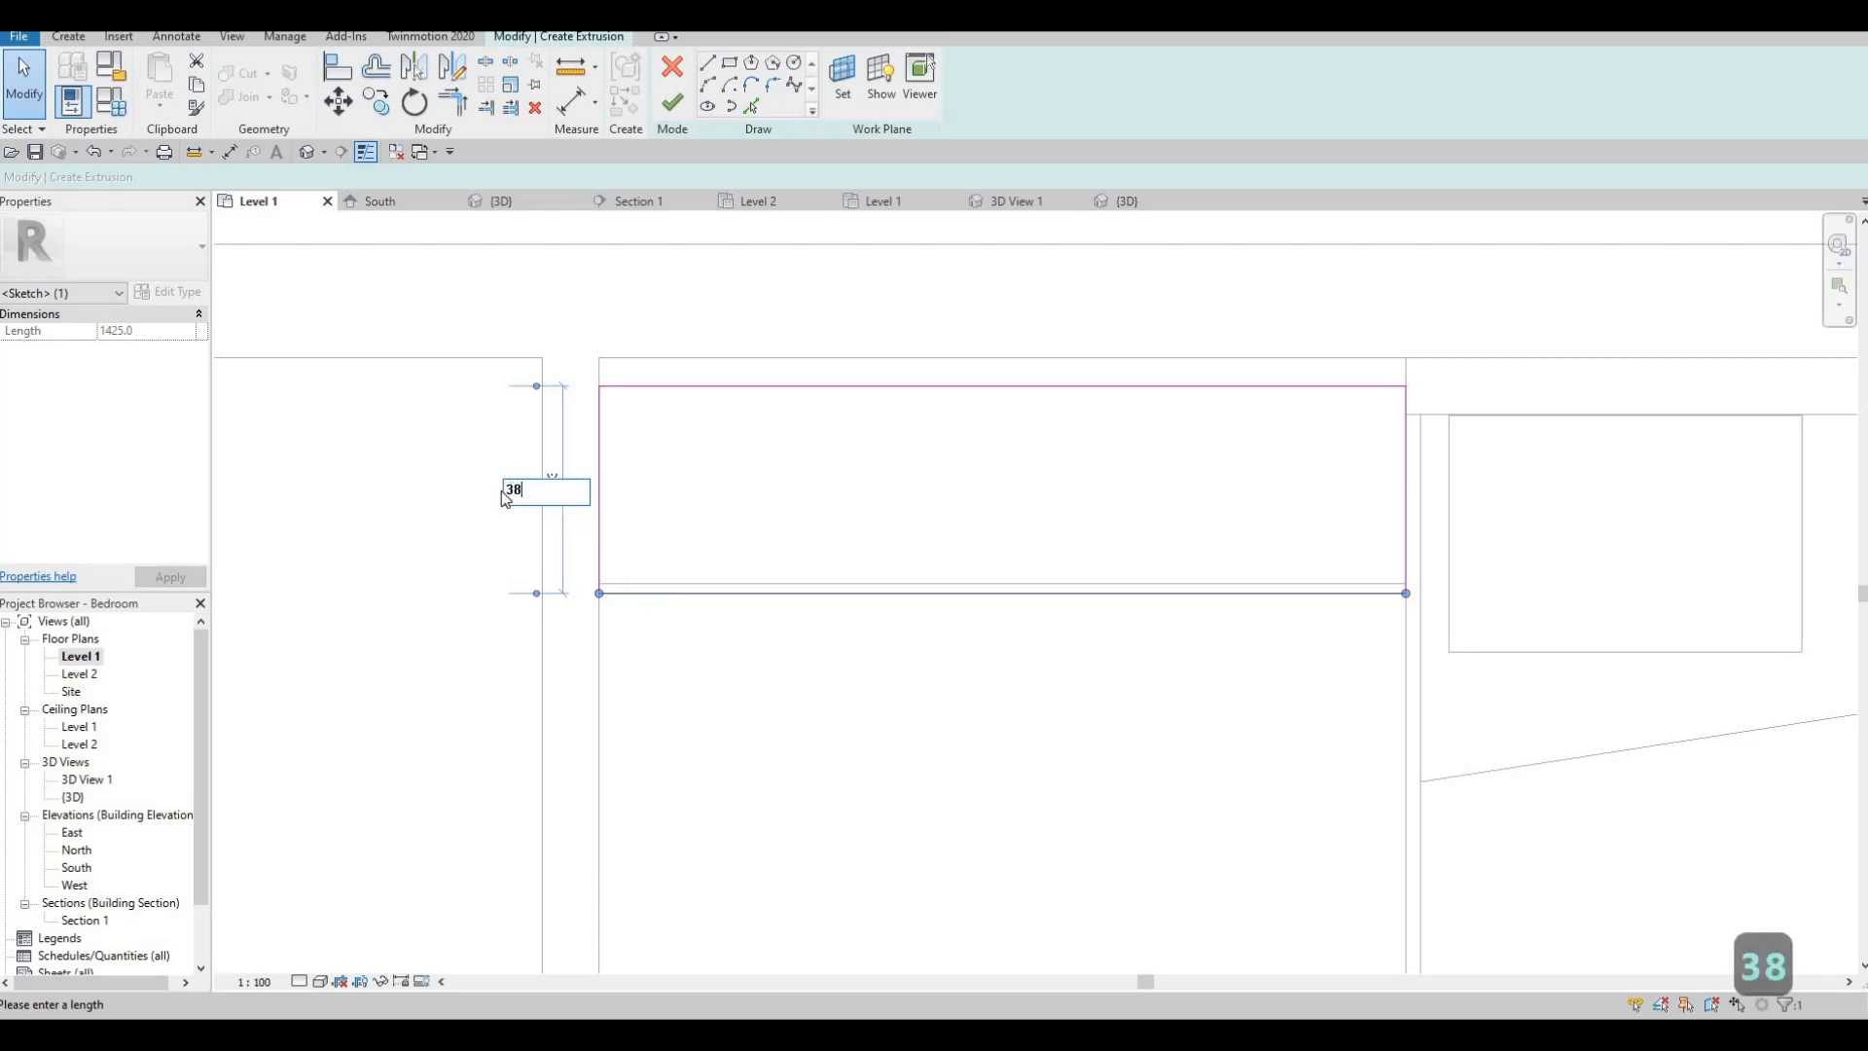
{"action": "key", "text": "Return"}
{"action": "key", "text": "Escape"}
{"action": "key", "text": "Escape"}
- Sketch a matching rectangle over the slab between the bed and the window wall, and finish the extrusion
{"action": "scroll", "coordinate": [688, 334], "scroll_direction": "down", "scroll_amount": 3}
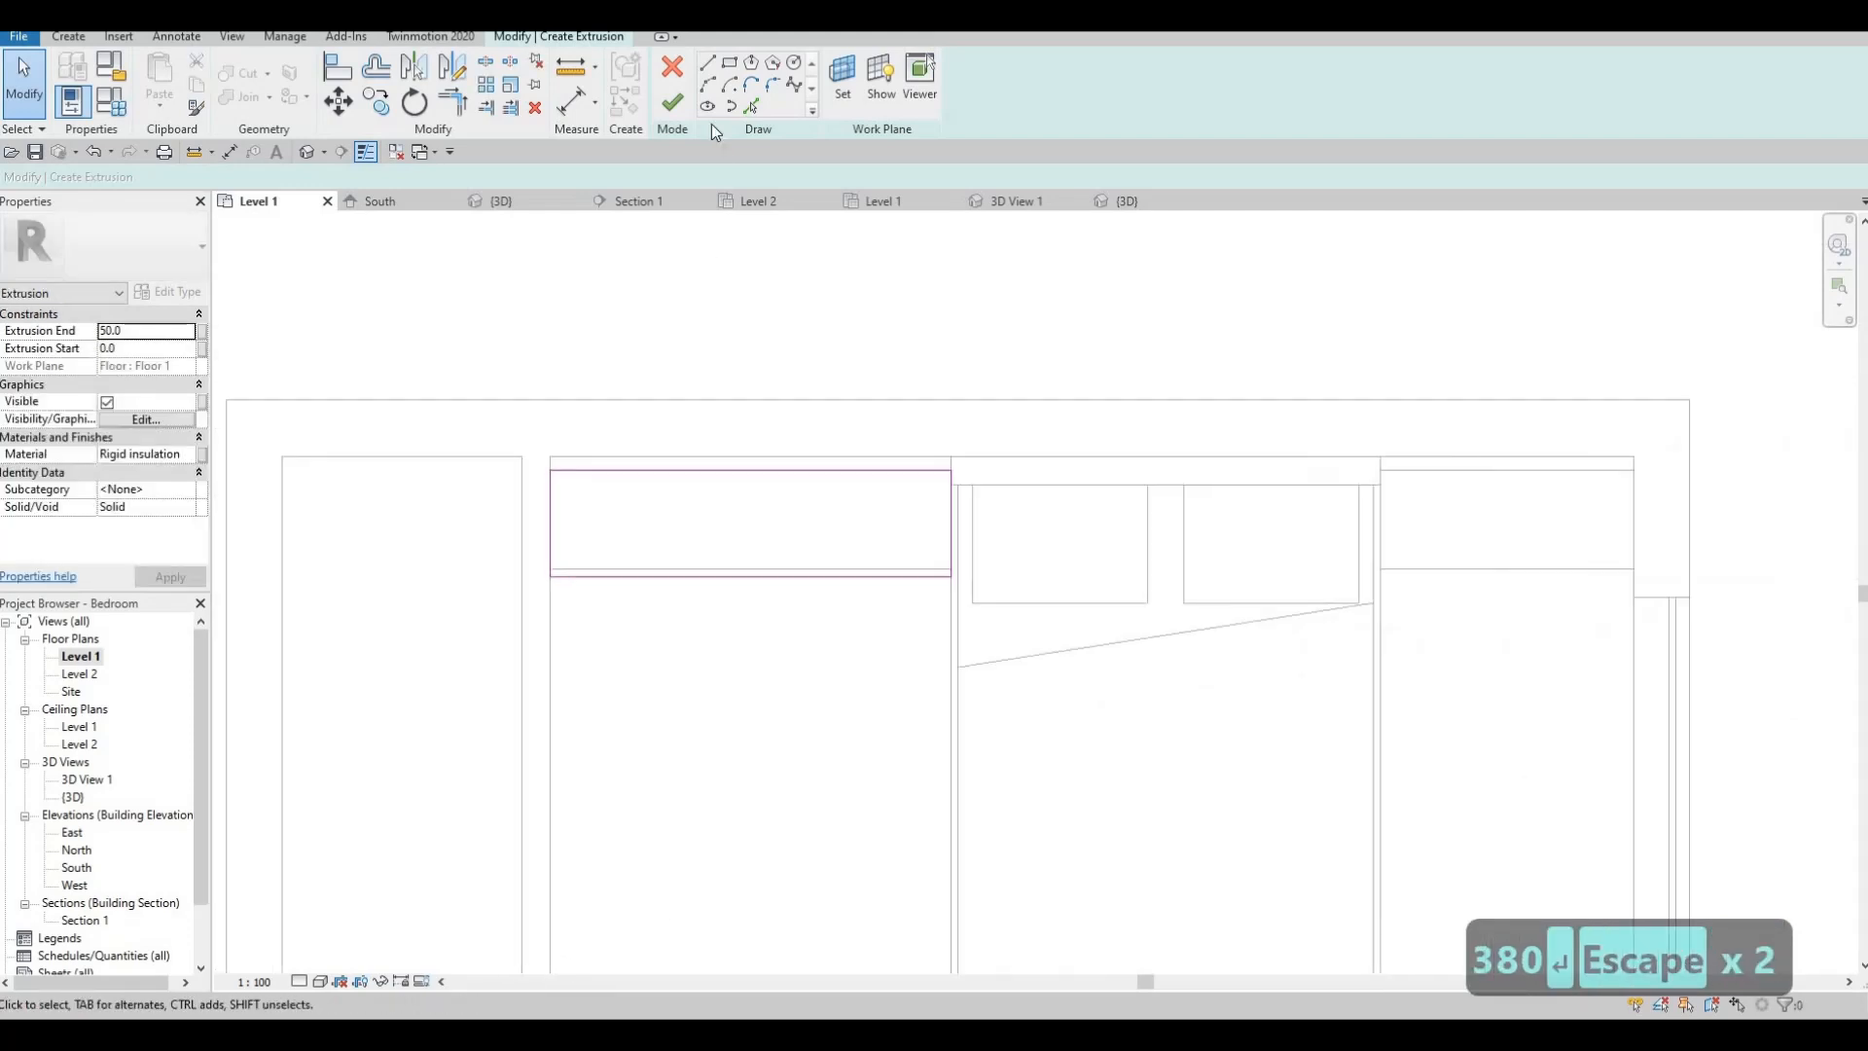
{"action": "key", "text": "Return"}
{"action": "left_click", "coordinate": [1381, 471]}
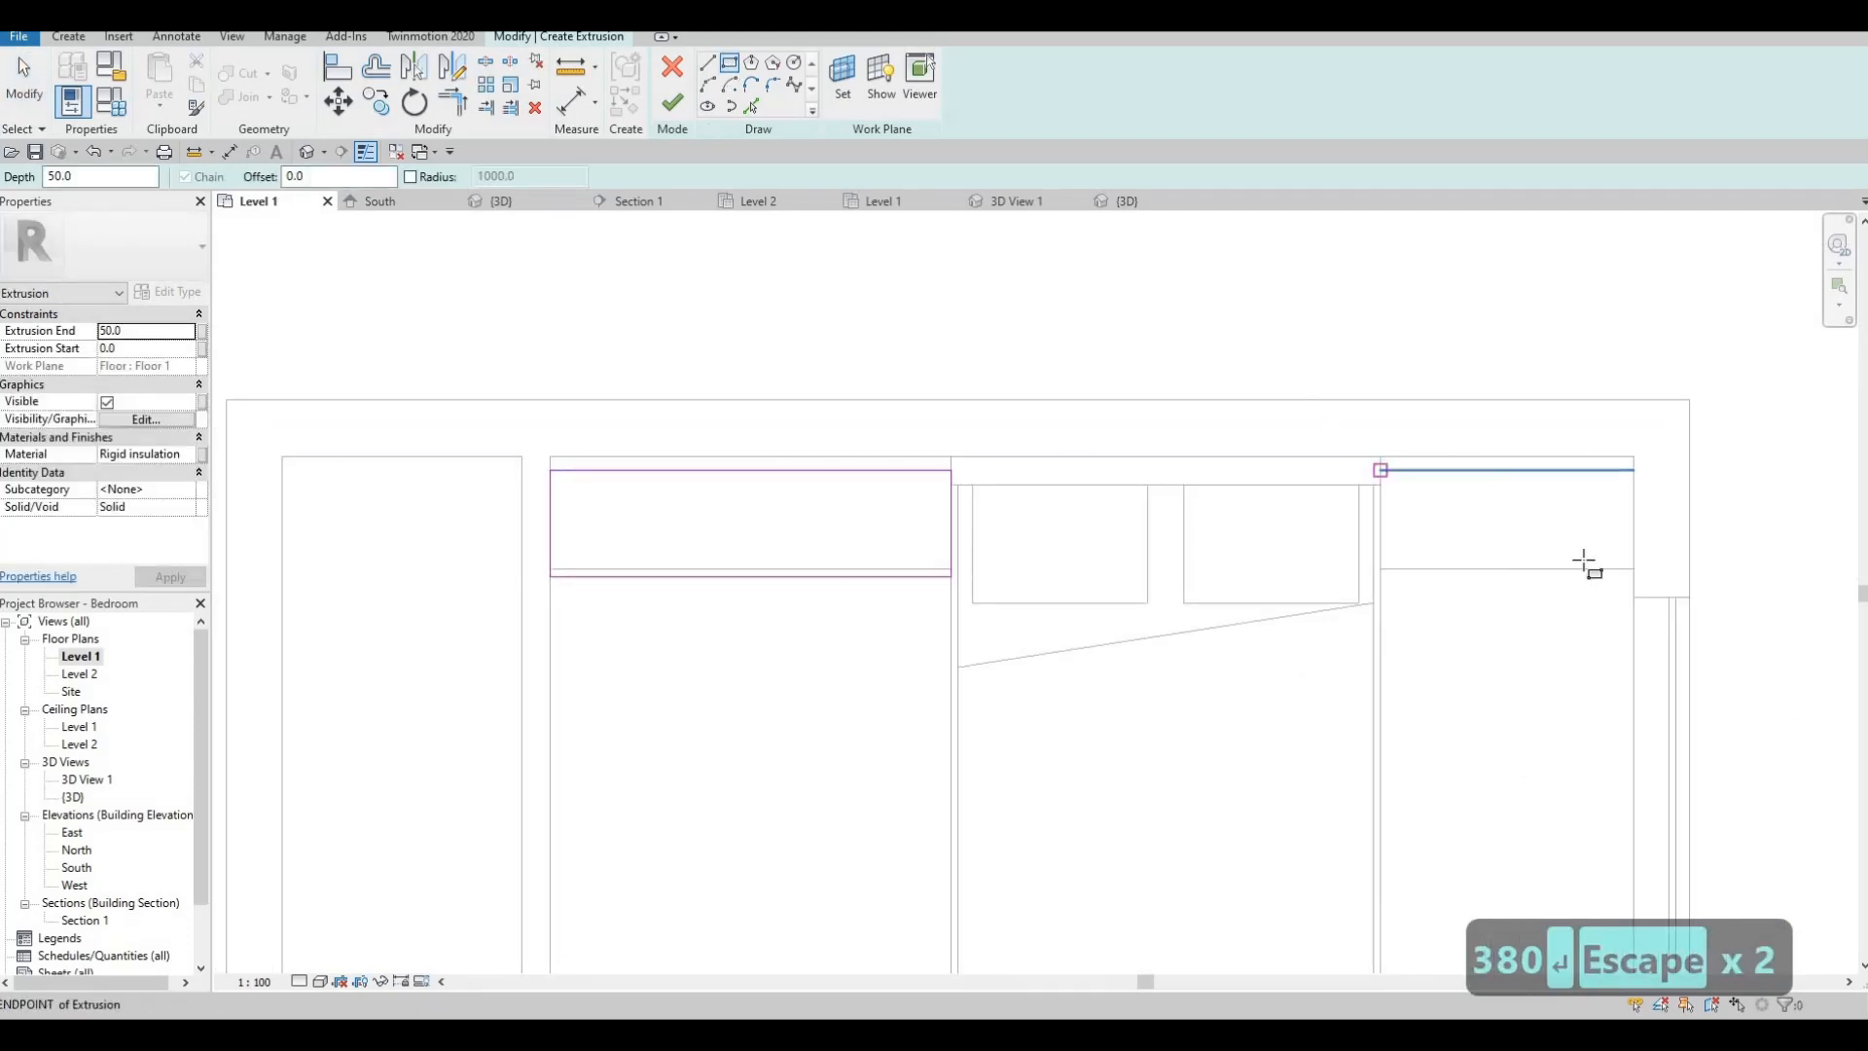
{"action": "left_click", "coordinate": [1634, 568]}
{"action": "key", "text": "Escape"}
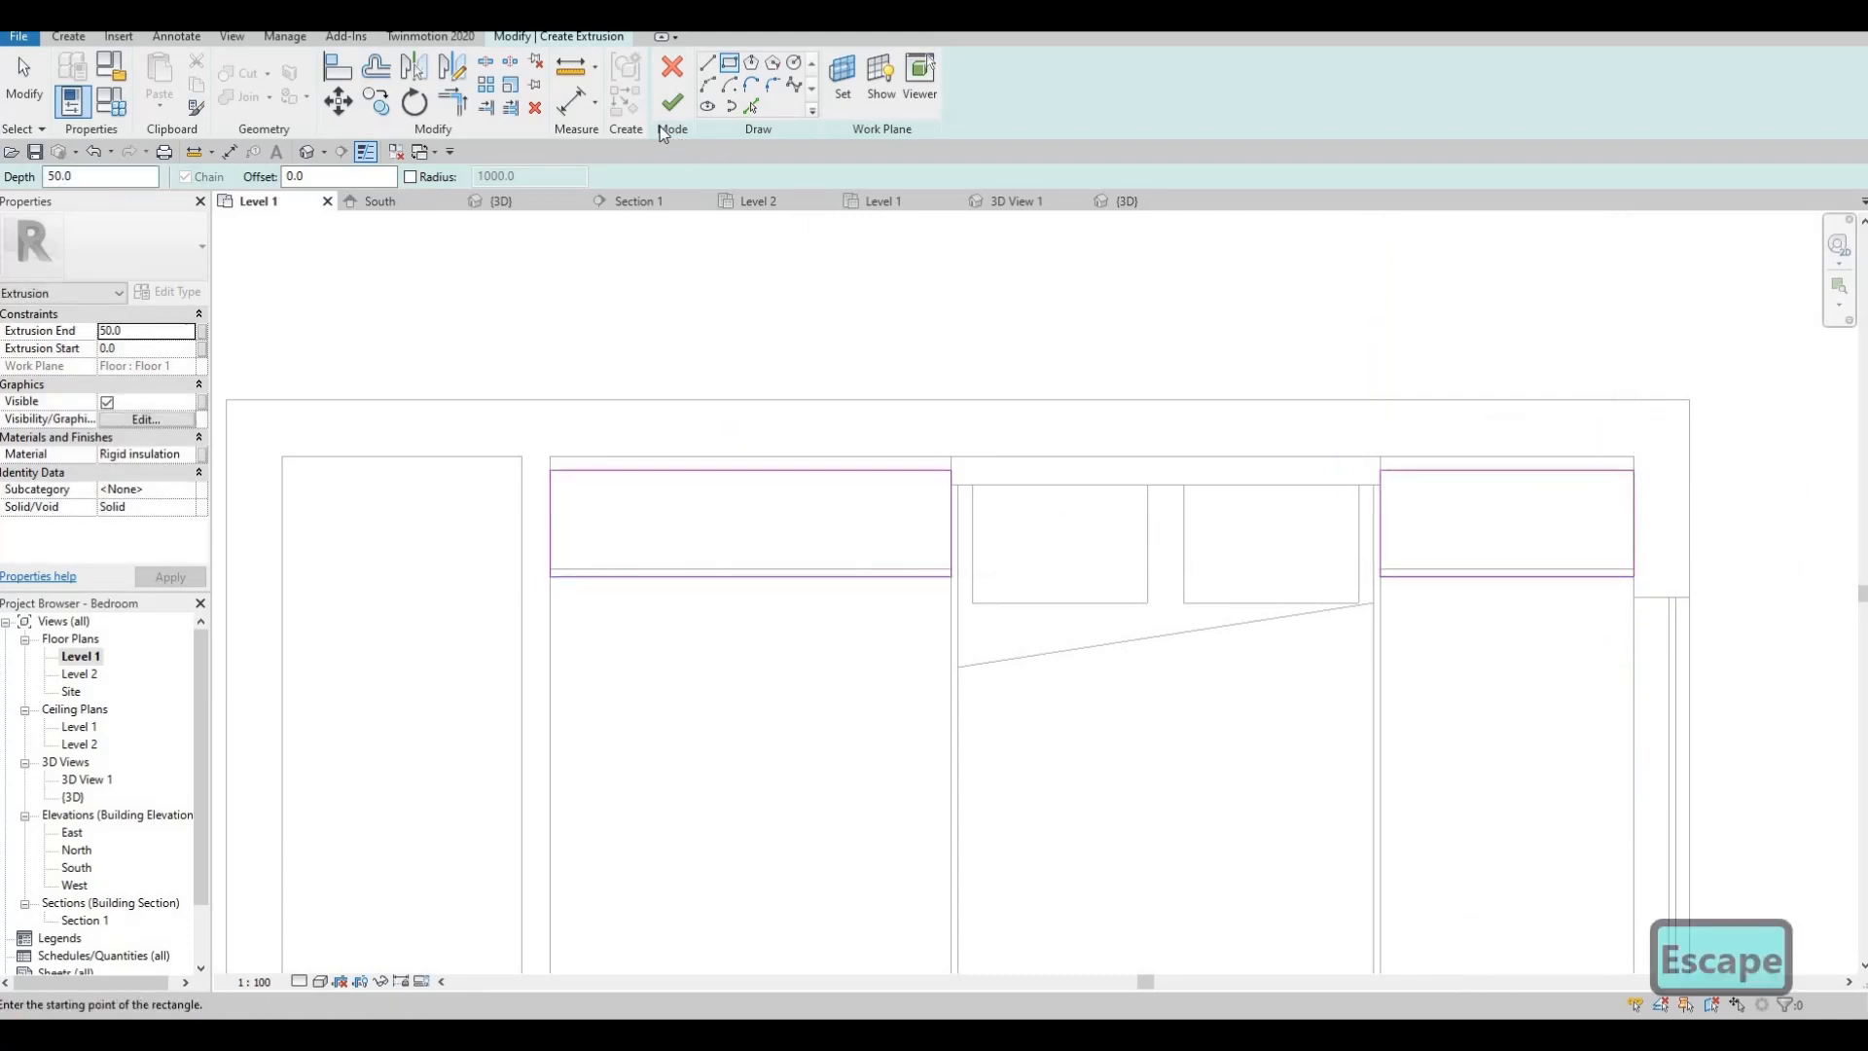
{"action": "left_click", "coordinate": [673, 103]}
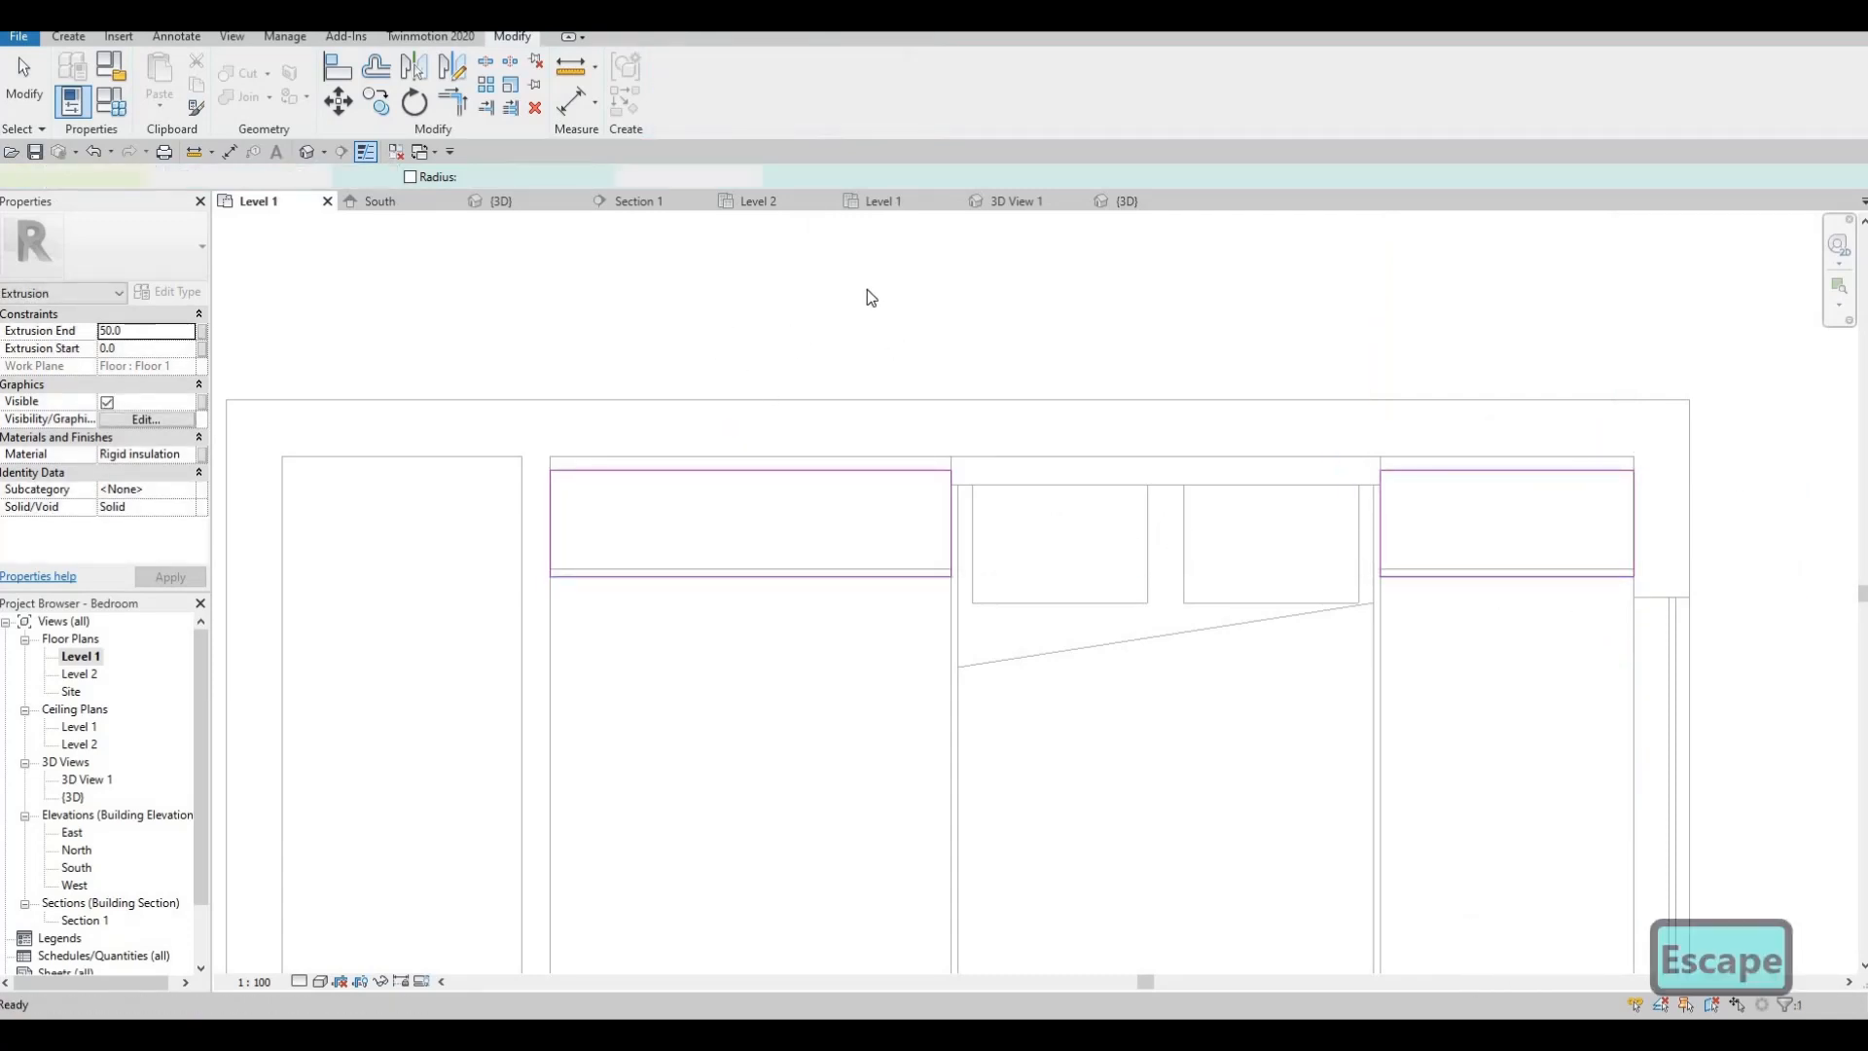
{"action": "scroll", "coordinate": [304, 255], "scroll_direction": "down", "scroll_amount": 2}
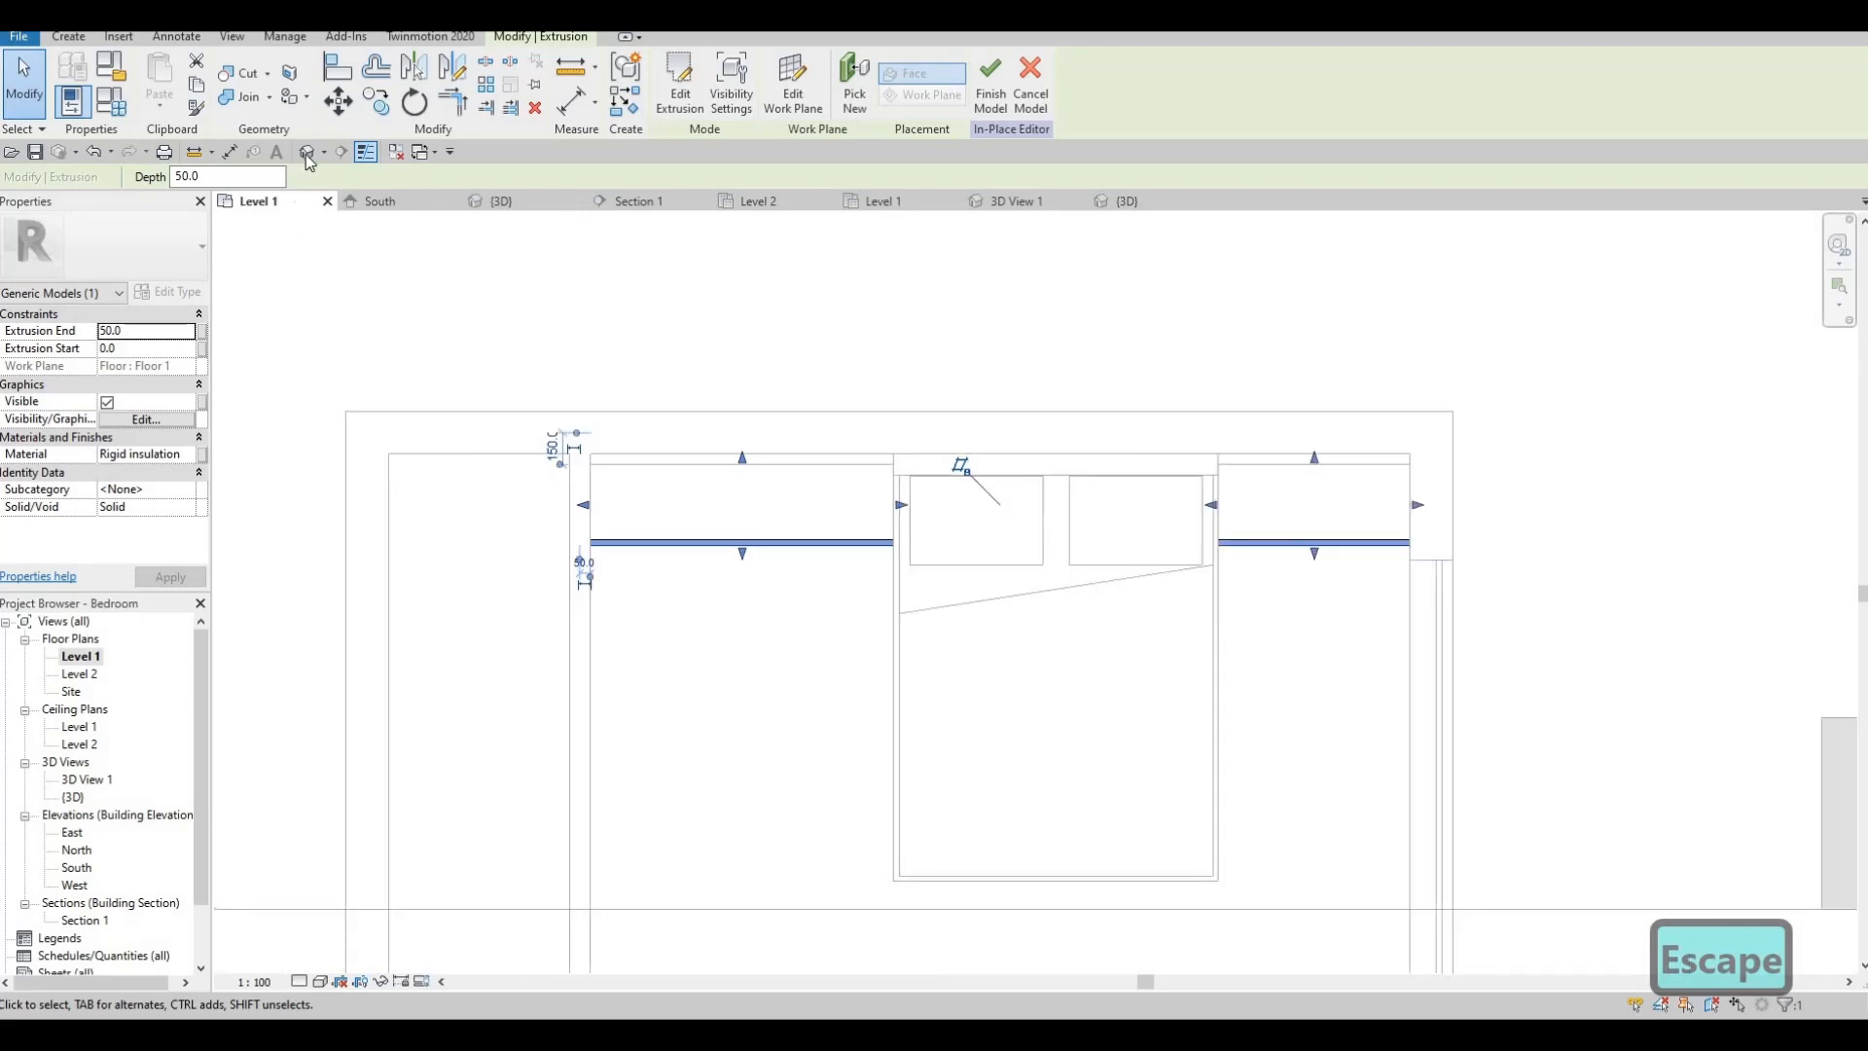
- In 3D, stretch the new extrusion so it sits above the base slabs, from about 57 to about 262 high
{"action": "left_click", "coordinate": [308, 153]}
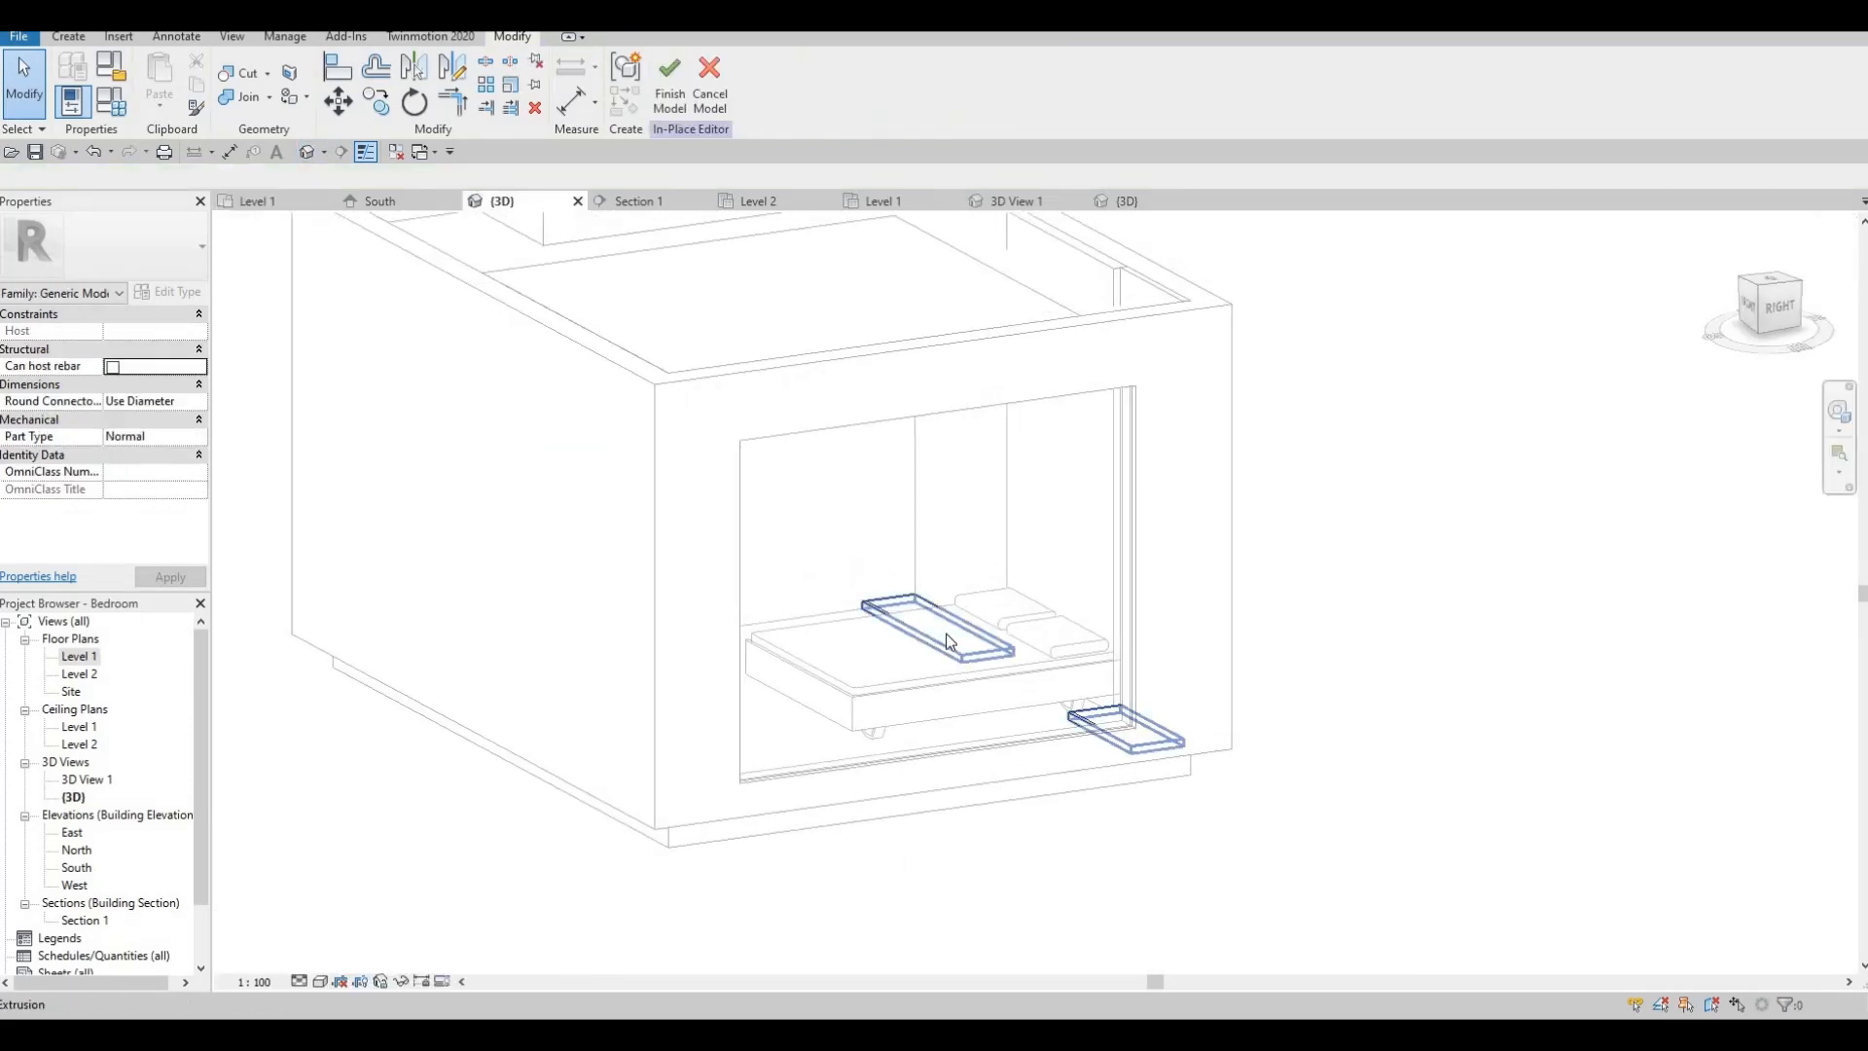
{"action": "scroll", "coordinate": [1099, 623], "scroll_direction": "up", "scroll_amount": 6}
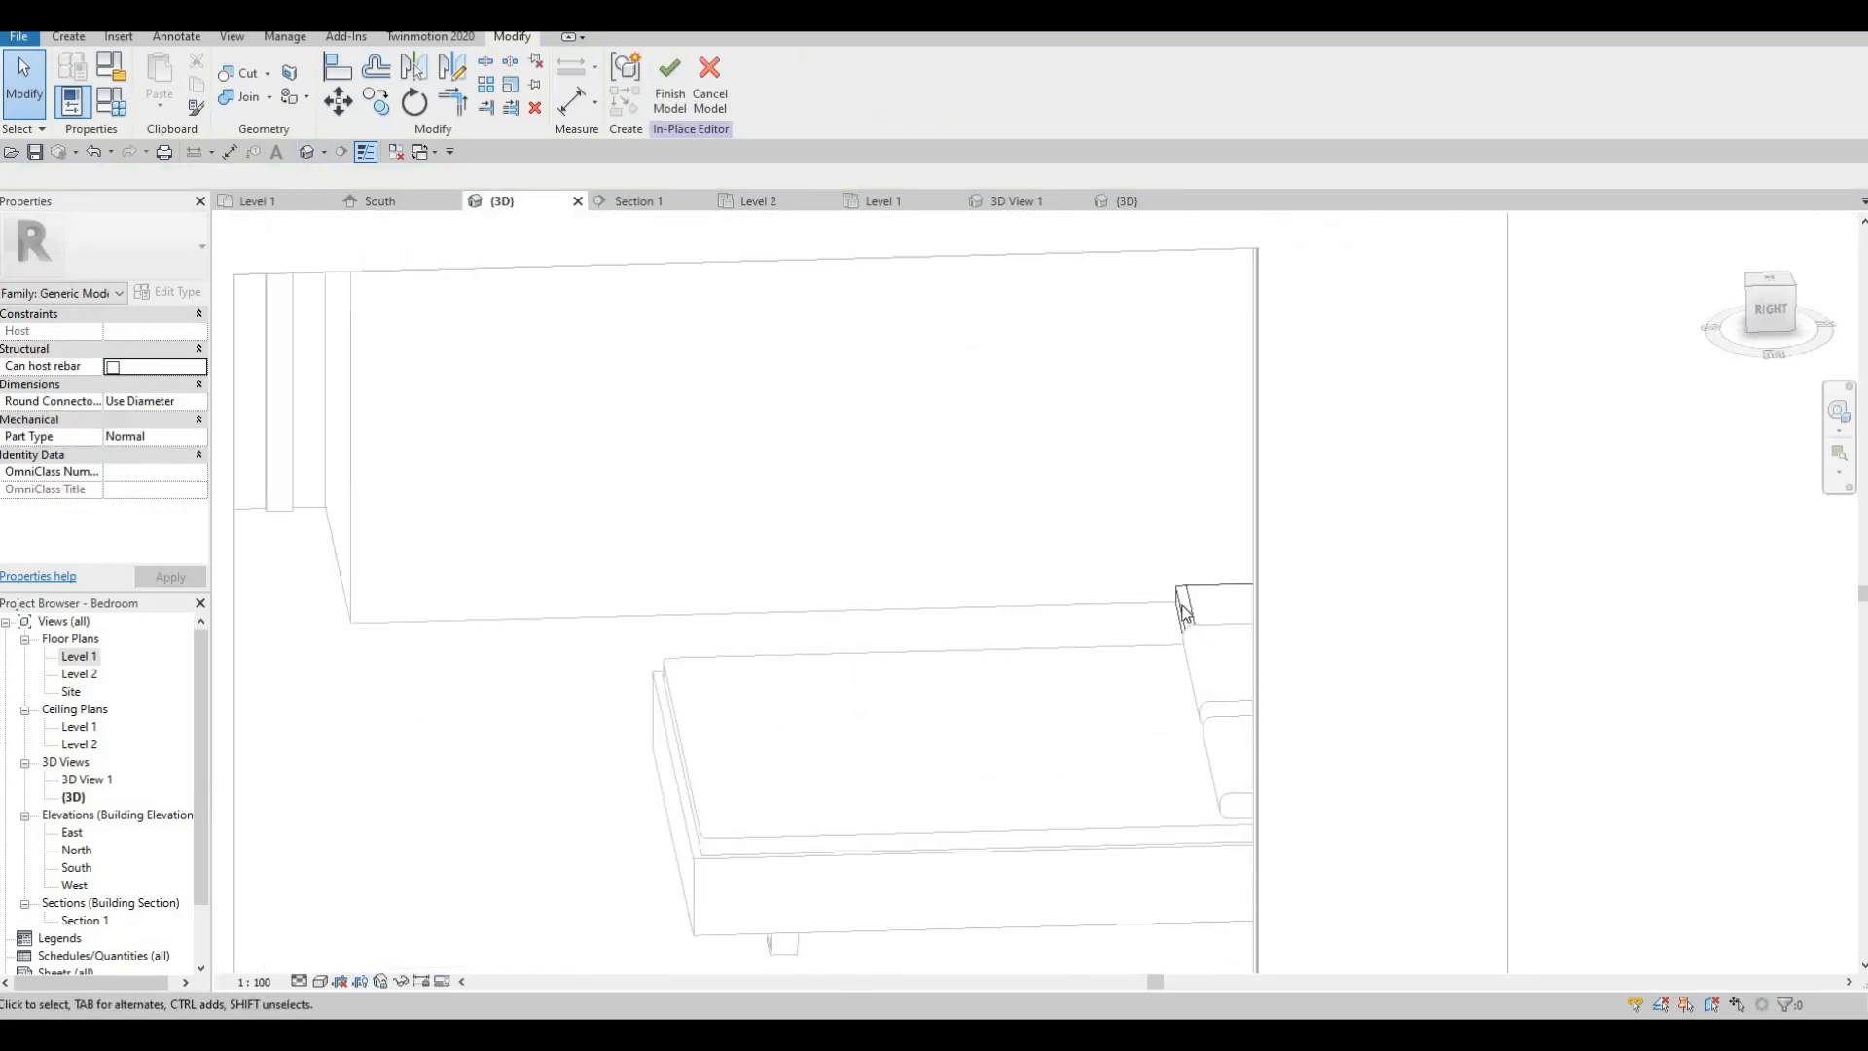
{"action": "left_click", "coordinate": [1251, 664]}
{"action": "middle_click_drag", "start_coordinate": [1251, 664], "coordinate": [1141, 699], "text": "shift"}
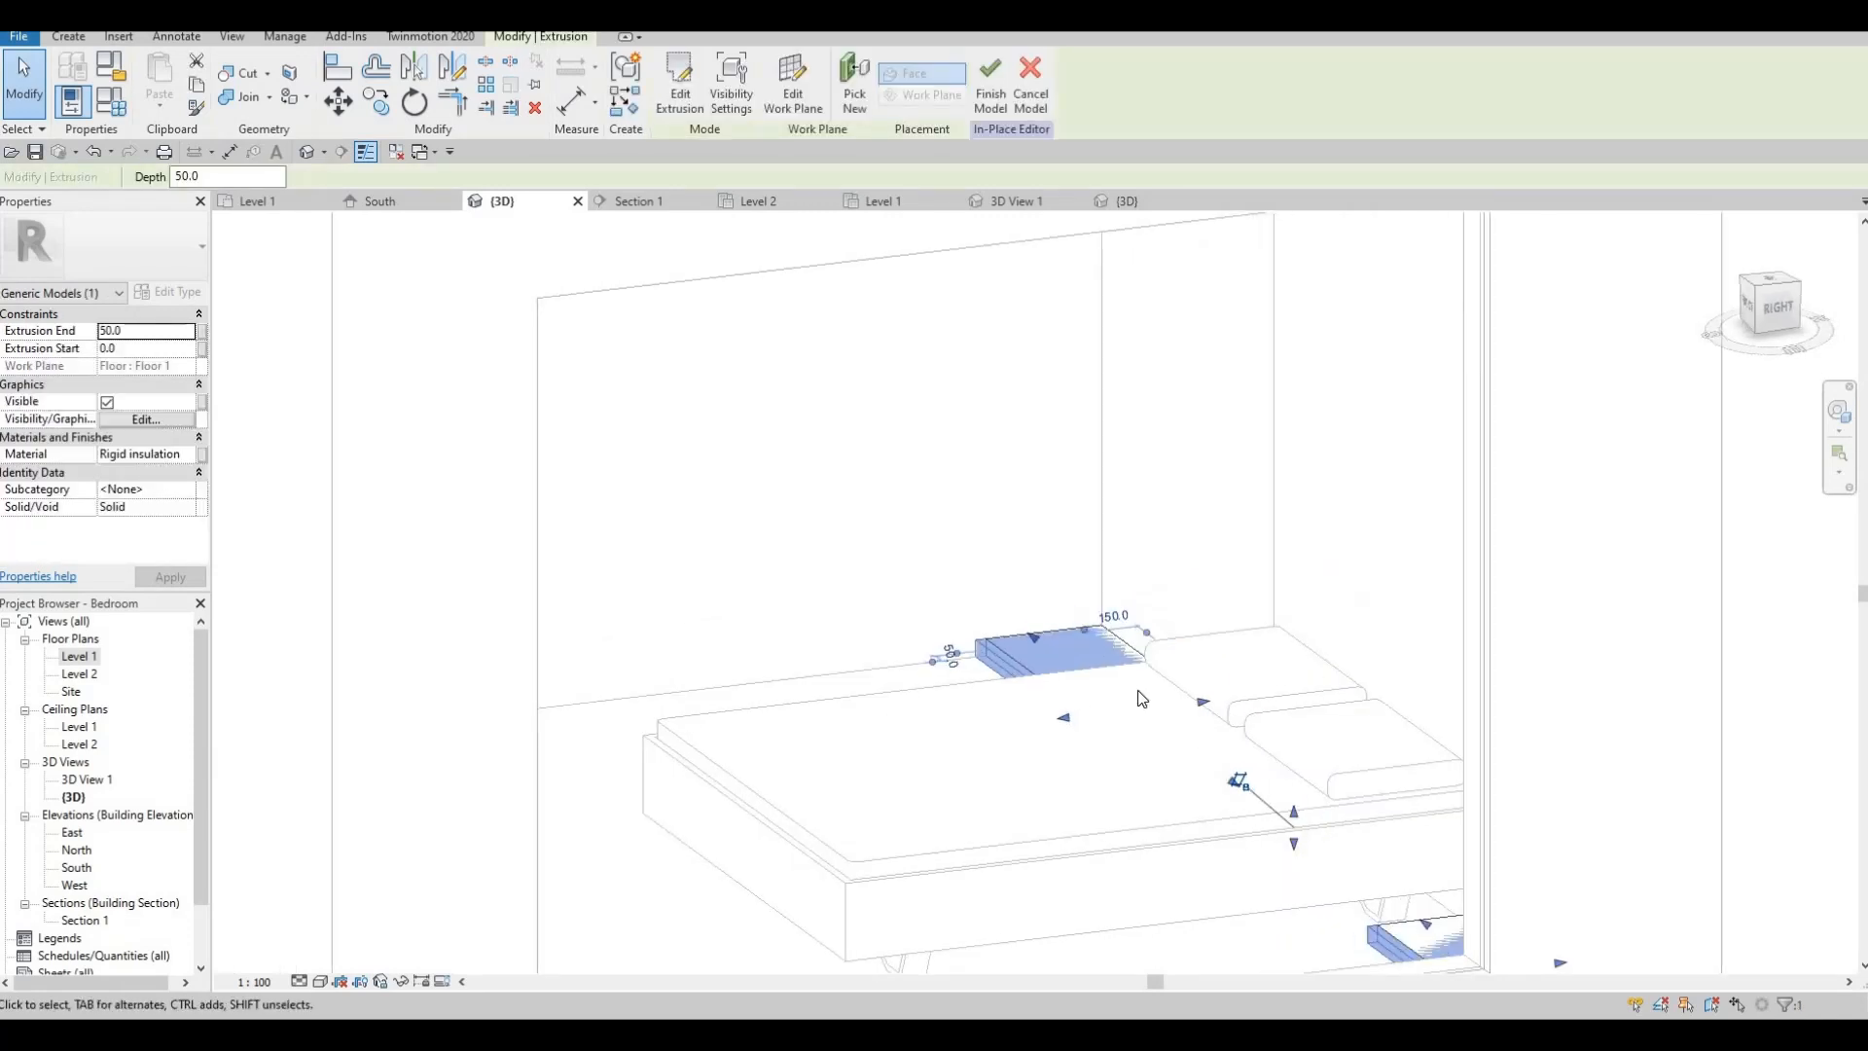
{"action": "scroll", "coordinate": [1220, 625], "scroll_direction": "down", "scroll_amount": 1}
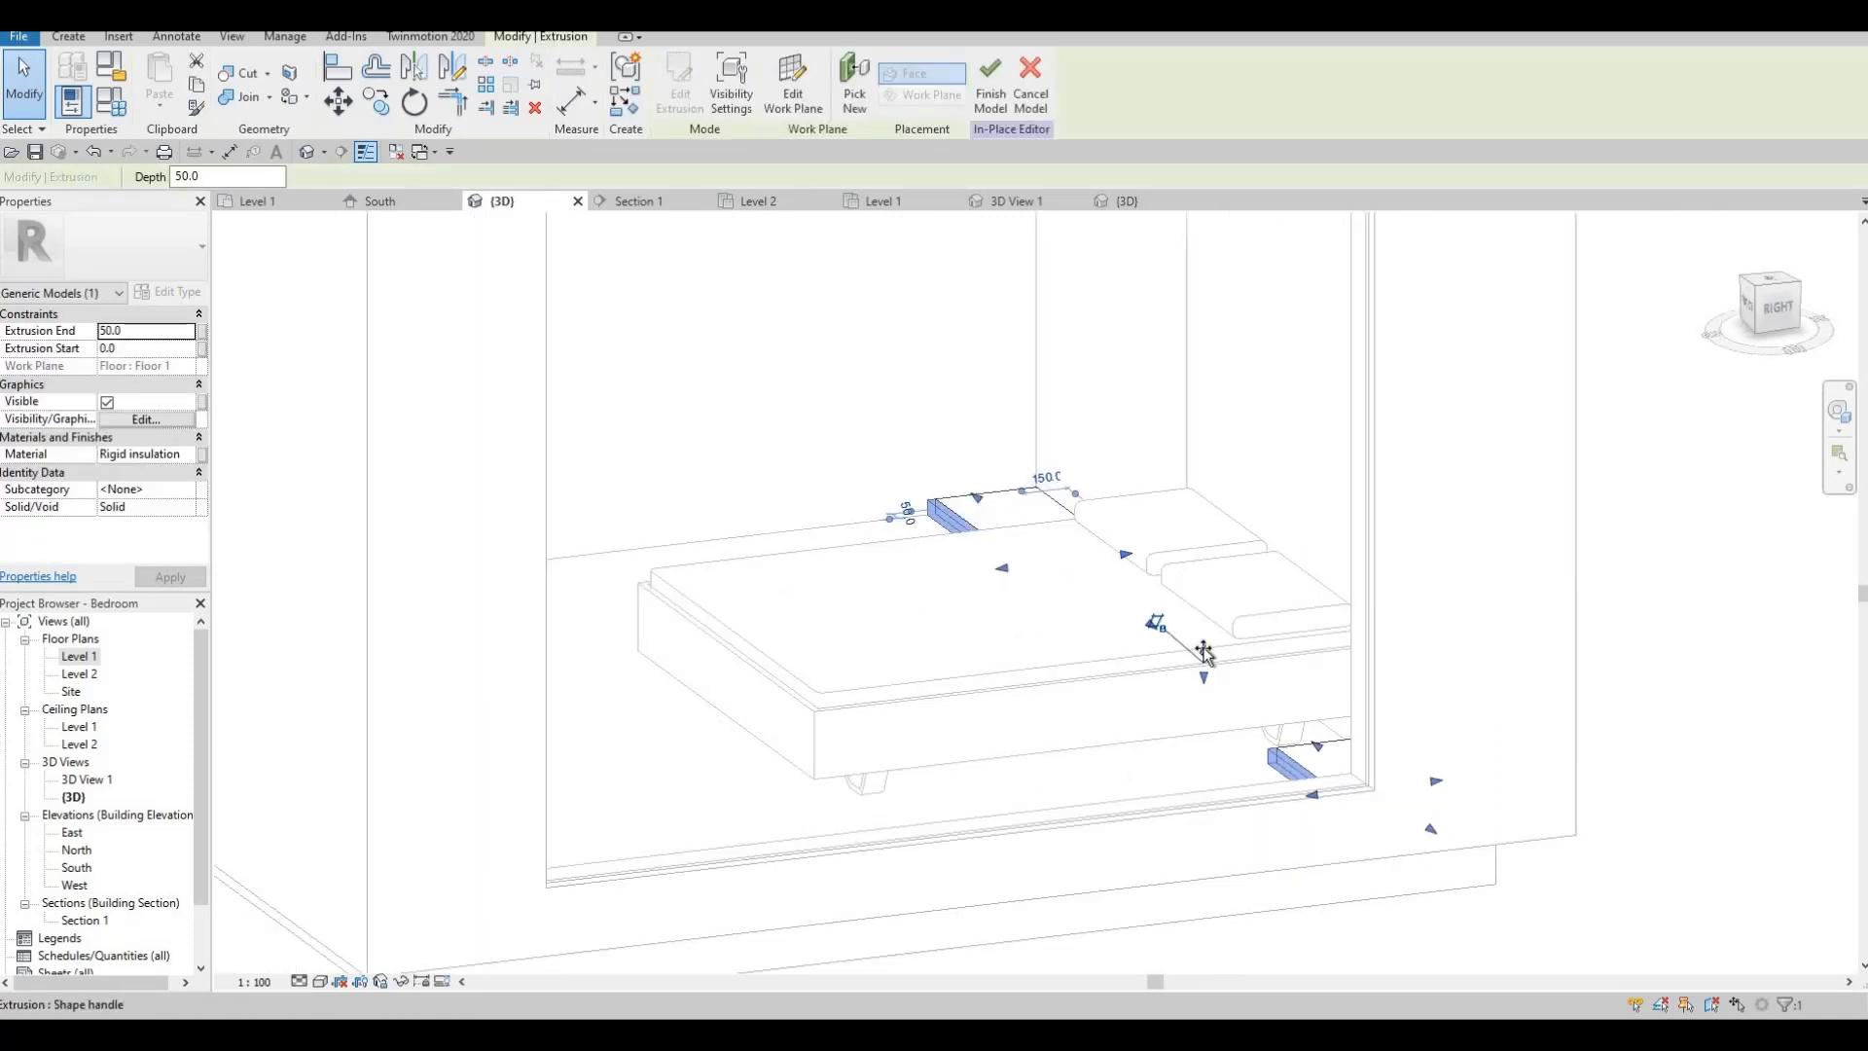
{"action": "left_click_drag", "start_coordinate": [1206, 610], "coordinate": [1241, 652]}
{"action": "key", "text": "Escape"}
{"action": "middle_click_drag", "start_coordinate": [1095, 570], "coordinate": [1045, 495]}
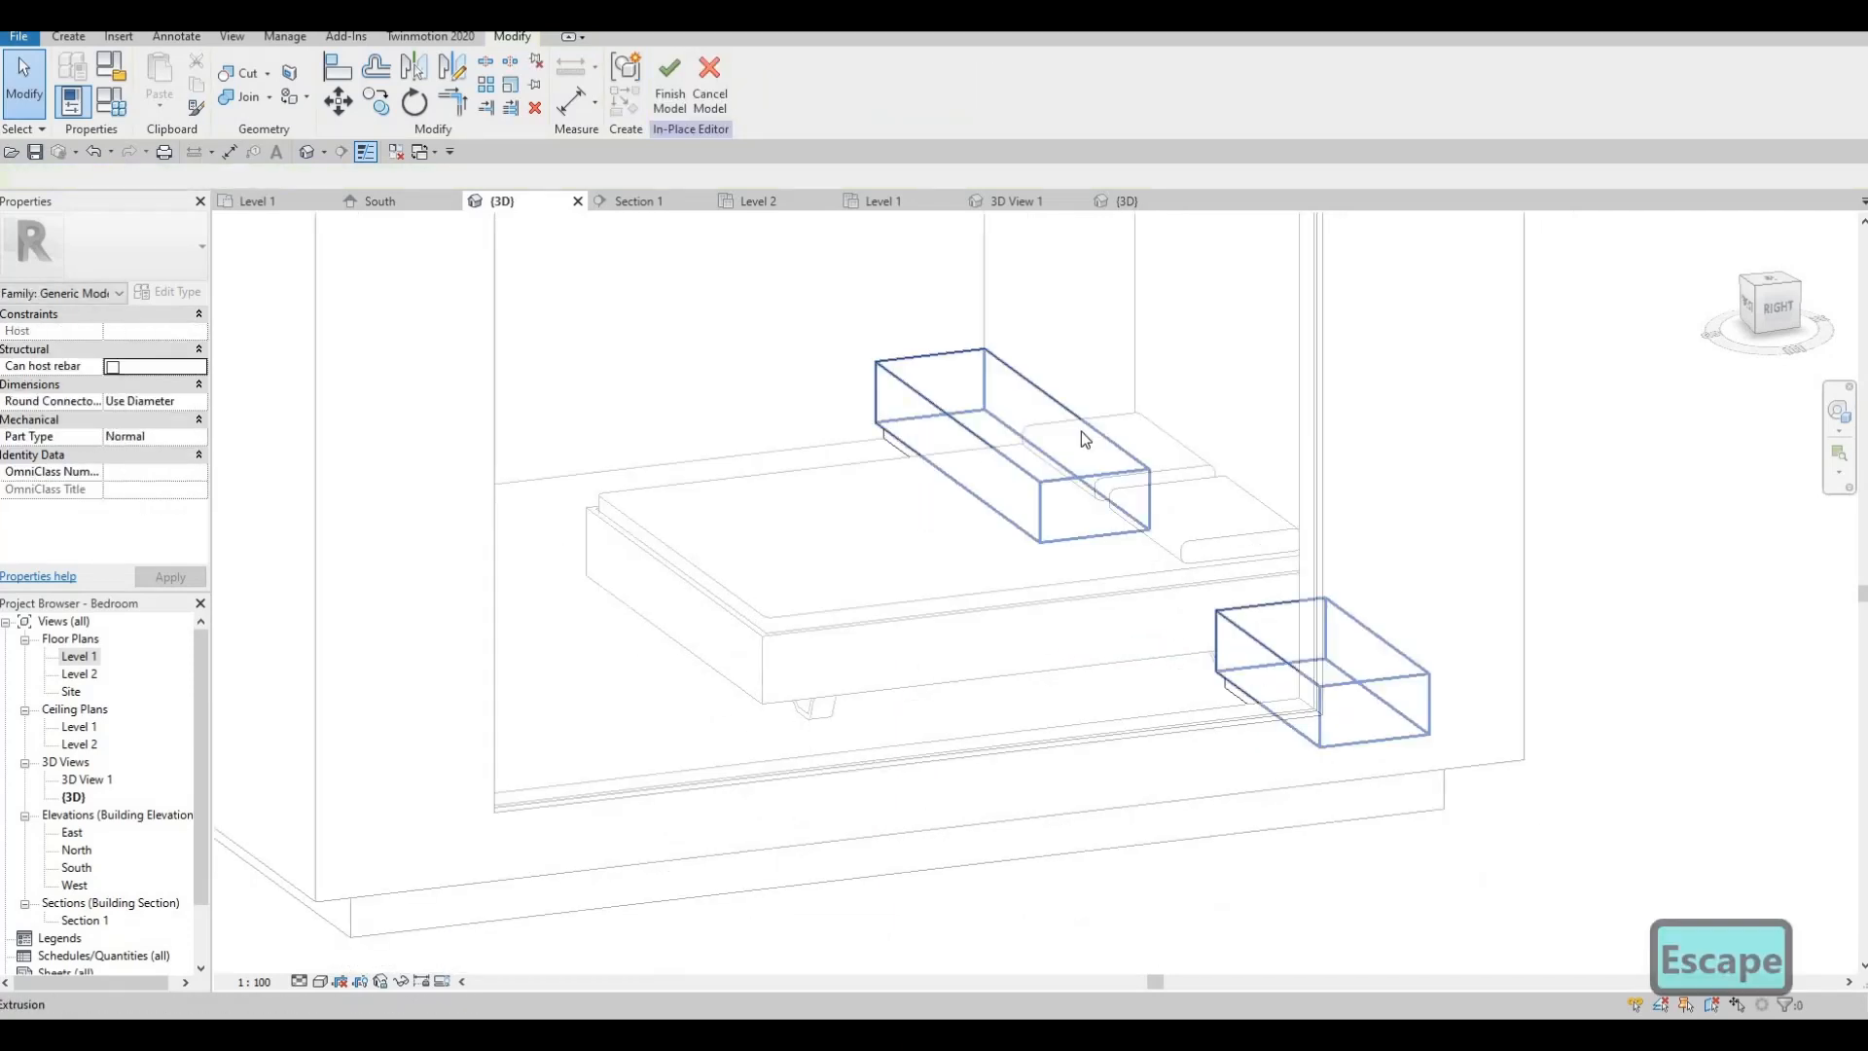
- Raise the top of the bedside units to the bed's mattress level, at an extrusion end of about 406
{"action": "left_click", "coordinate": [1081, 434]}
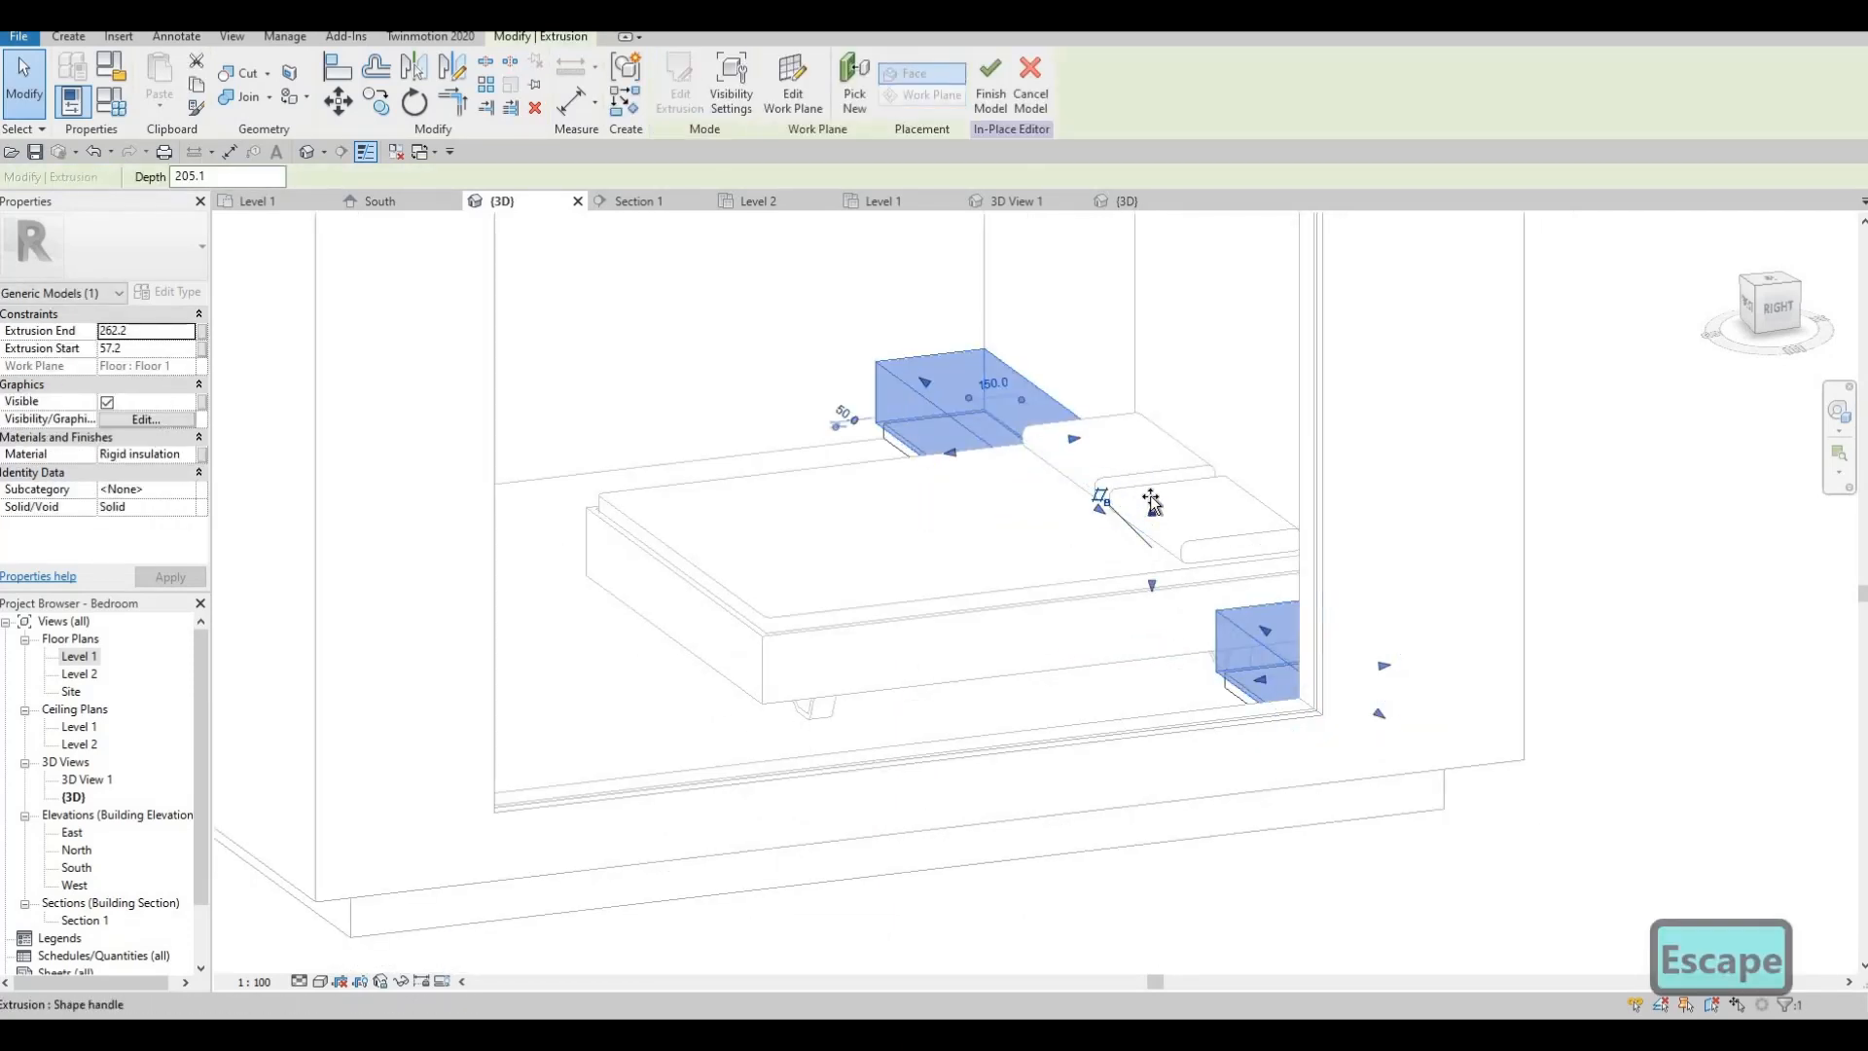
{"action": "left_click_drag", "start_coordinate": [1151, 501], "coordinate": [1151, 477]}
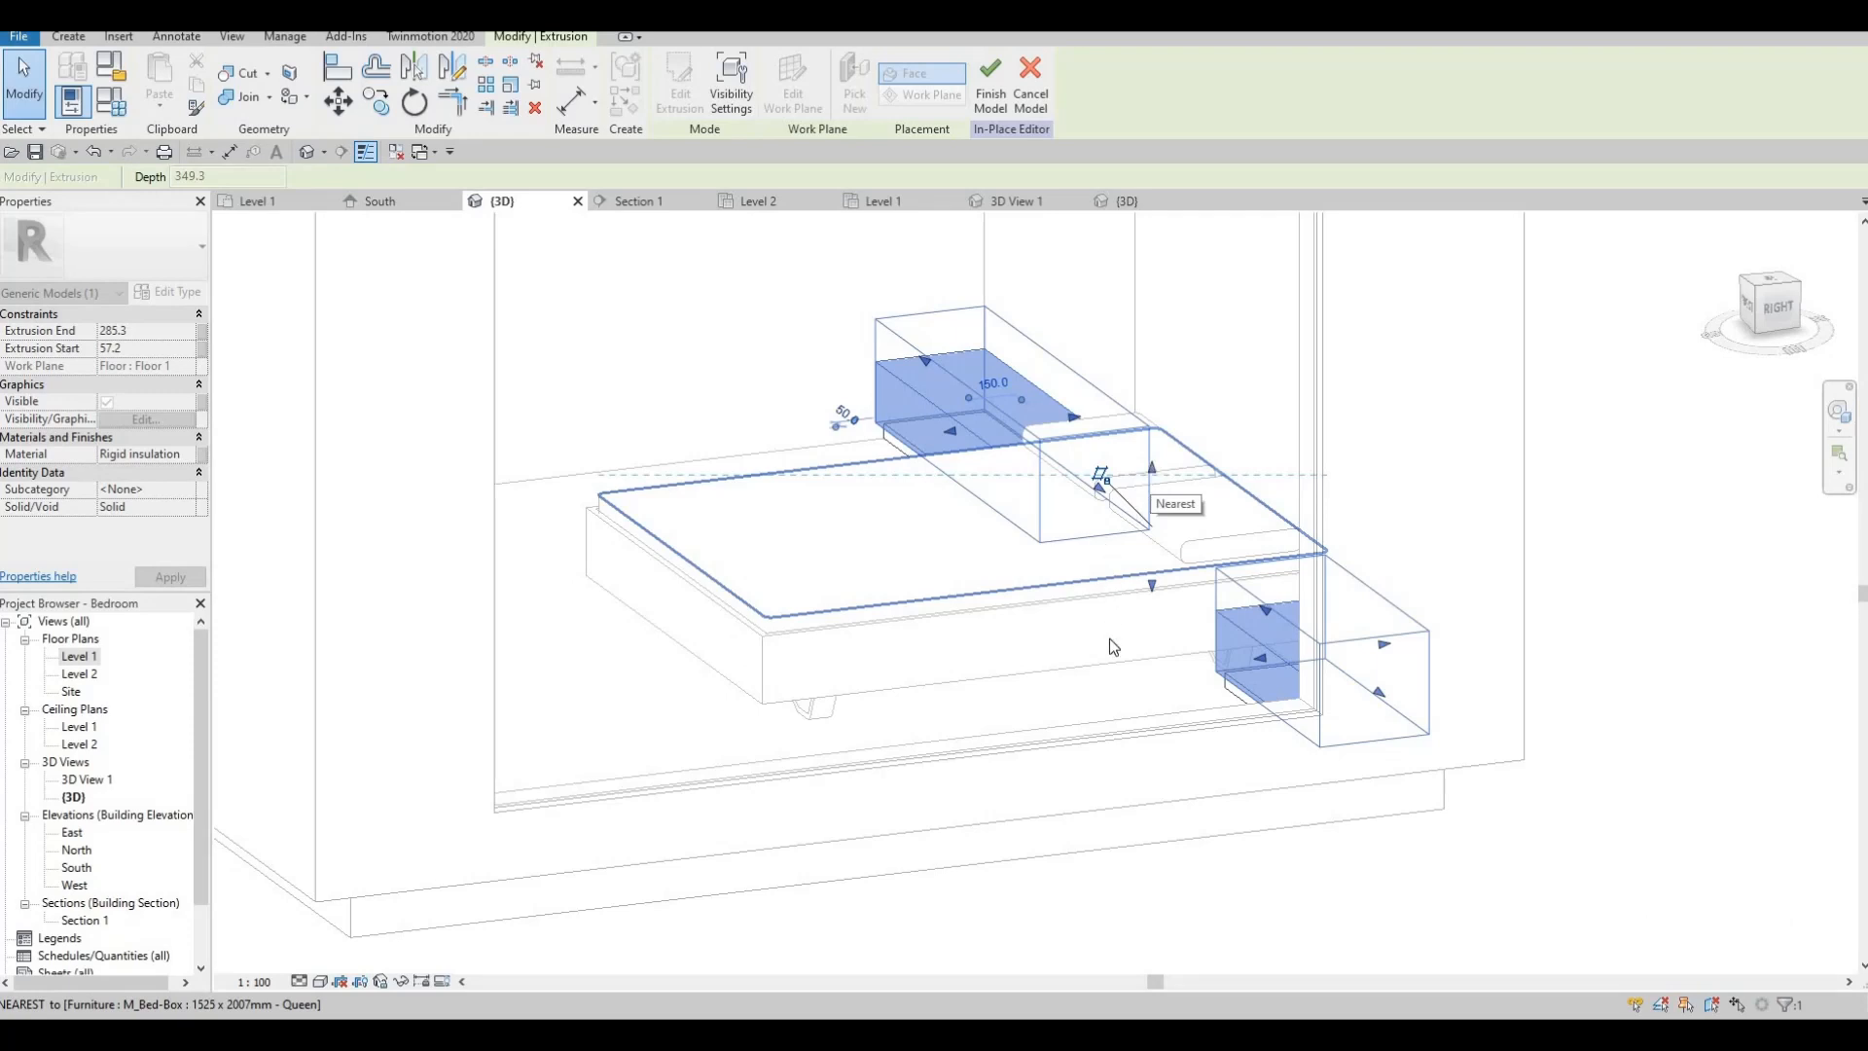
{"action": "key", "text": "Escape"}
{"action": "middle_click_drag", "start_coordinate": [1100, 626], "coordinate": [1024, 580], "text": "shift"}
{"action": "scroll", "coordinate": [1194, 571], "scroll_direction": "up", "scroll_amount": 1}
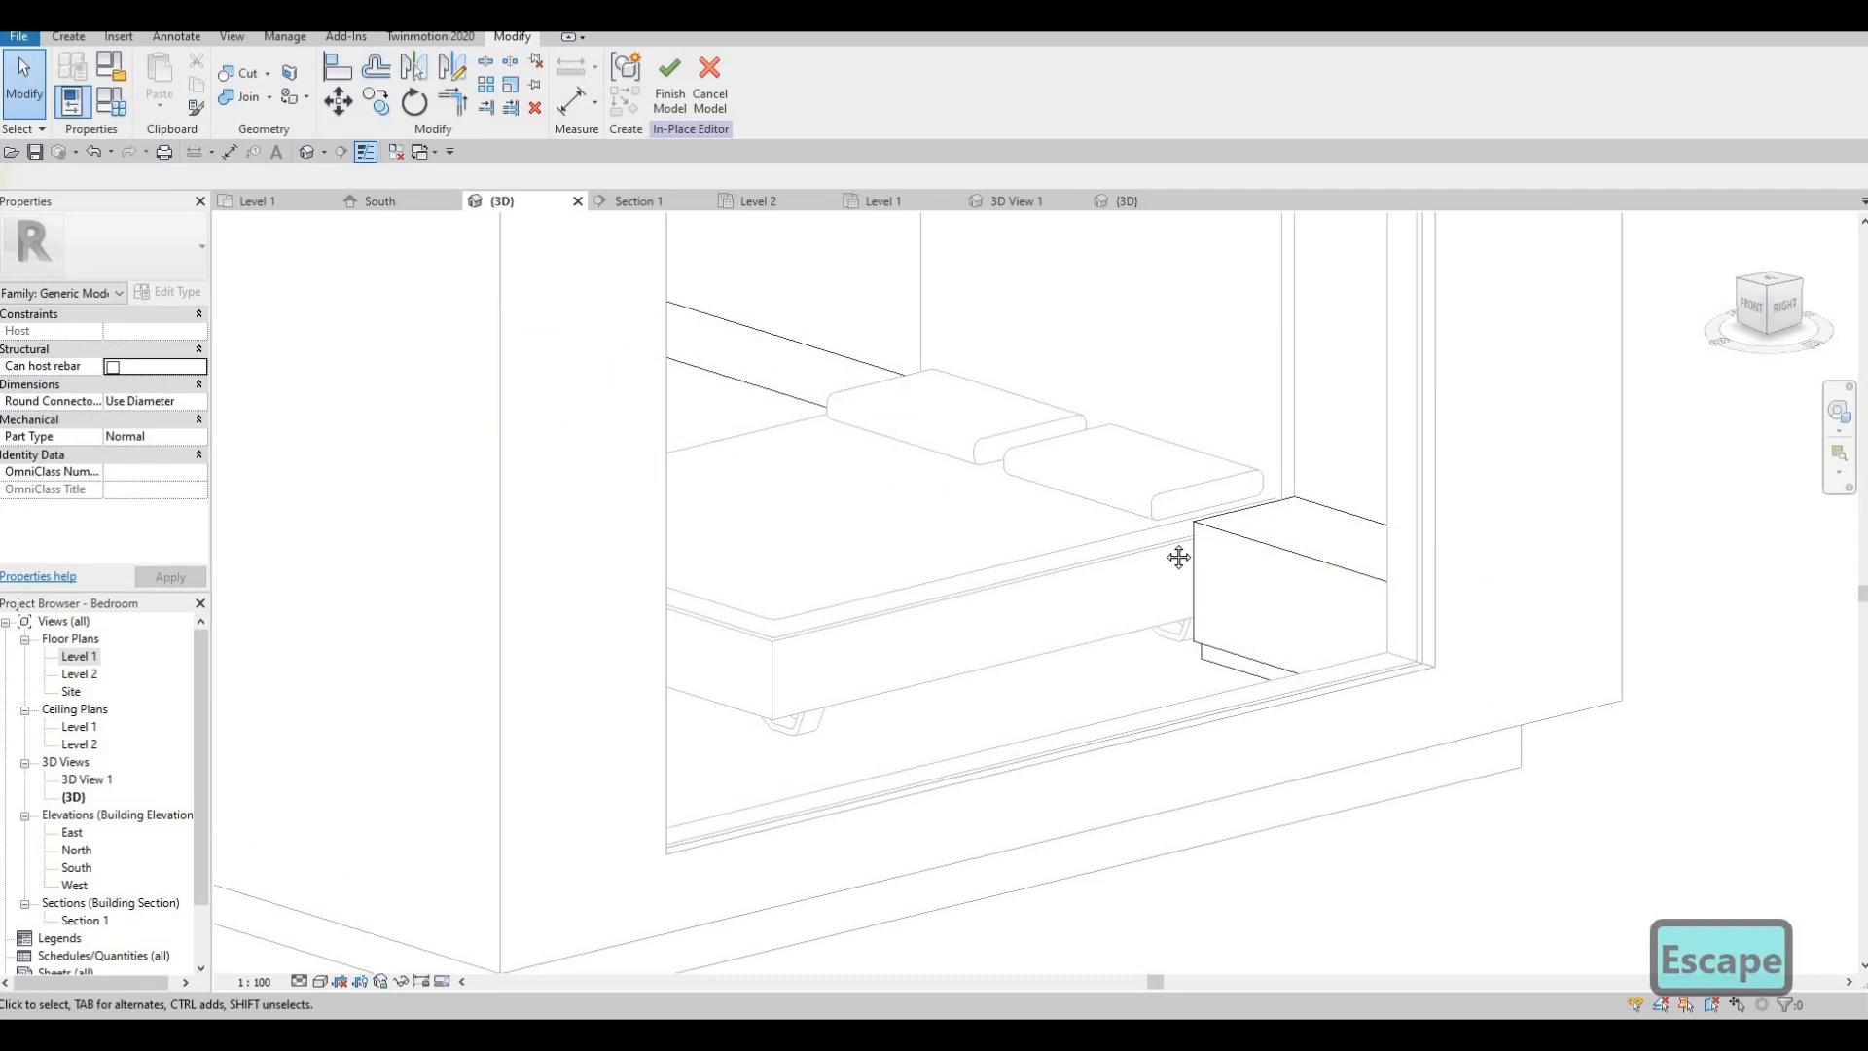
{"action": "middle_click_drag", "start_coordinate": [1164, 559], "coordinate": [1158, 572]}
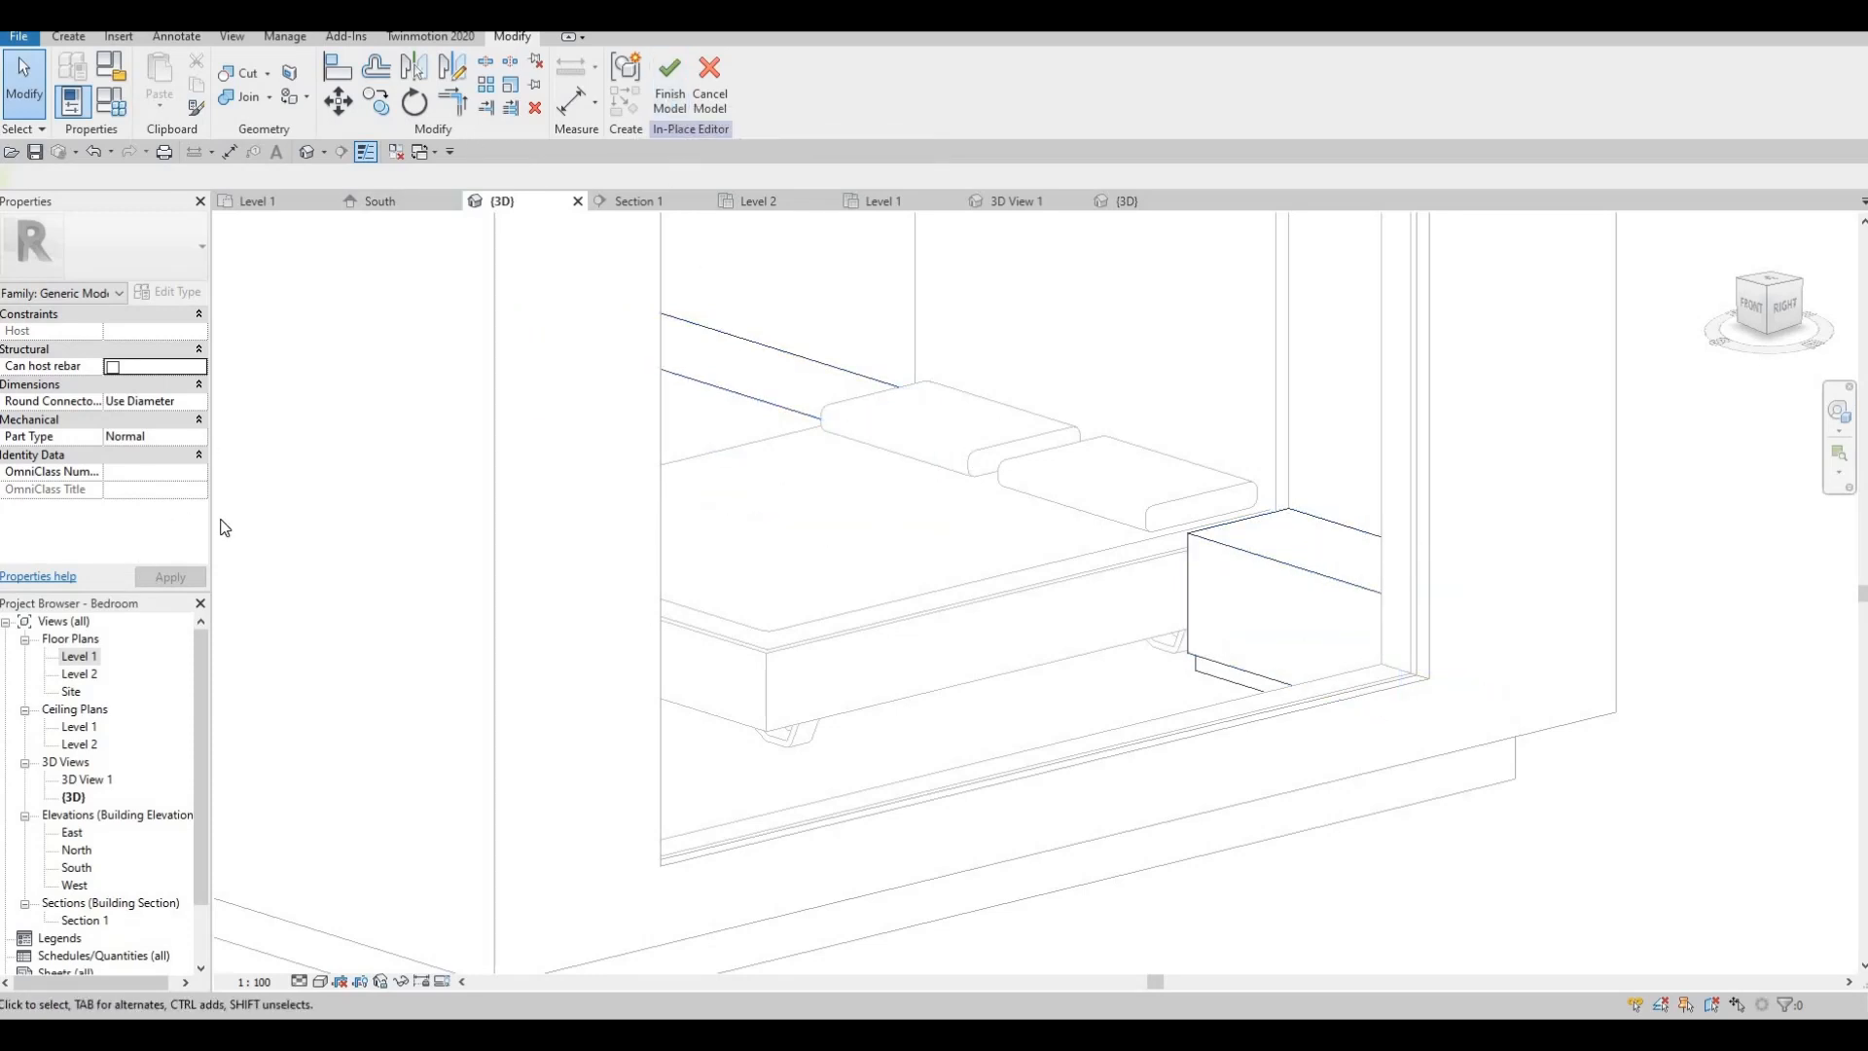
- Assign the Stainless Steel material to the bedside unit bodies on both sides of the bed
{"action": "key", "text": "Escape"}
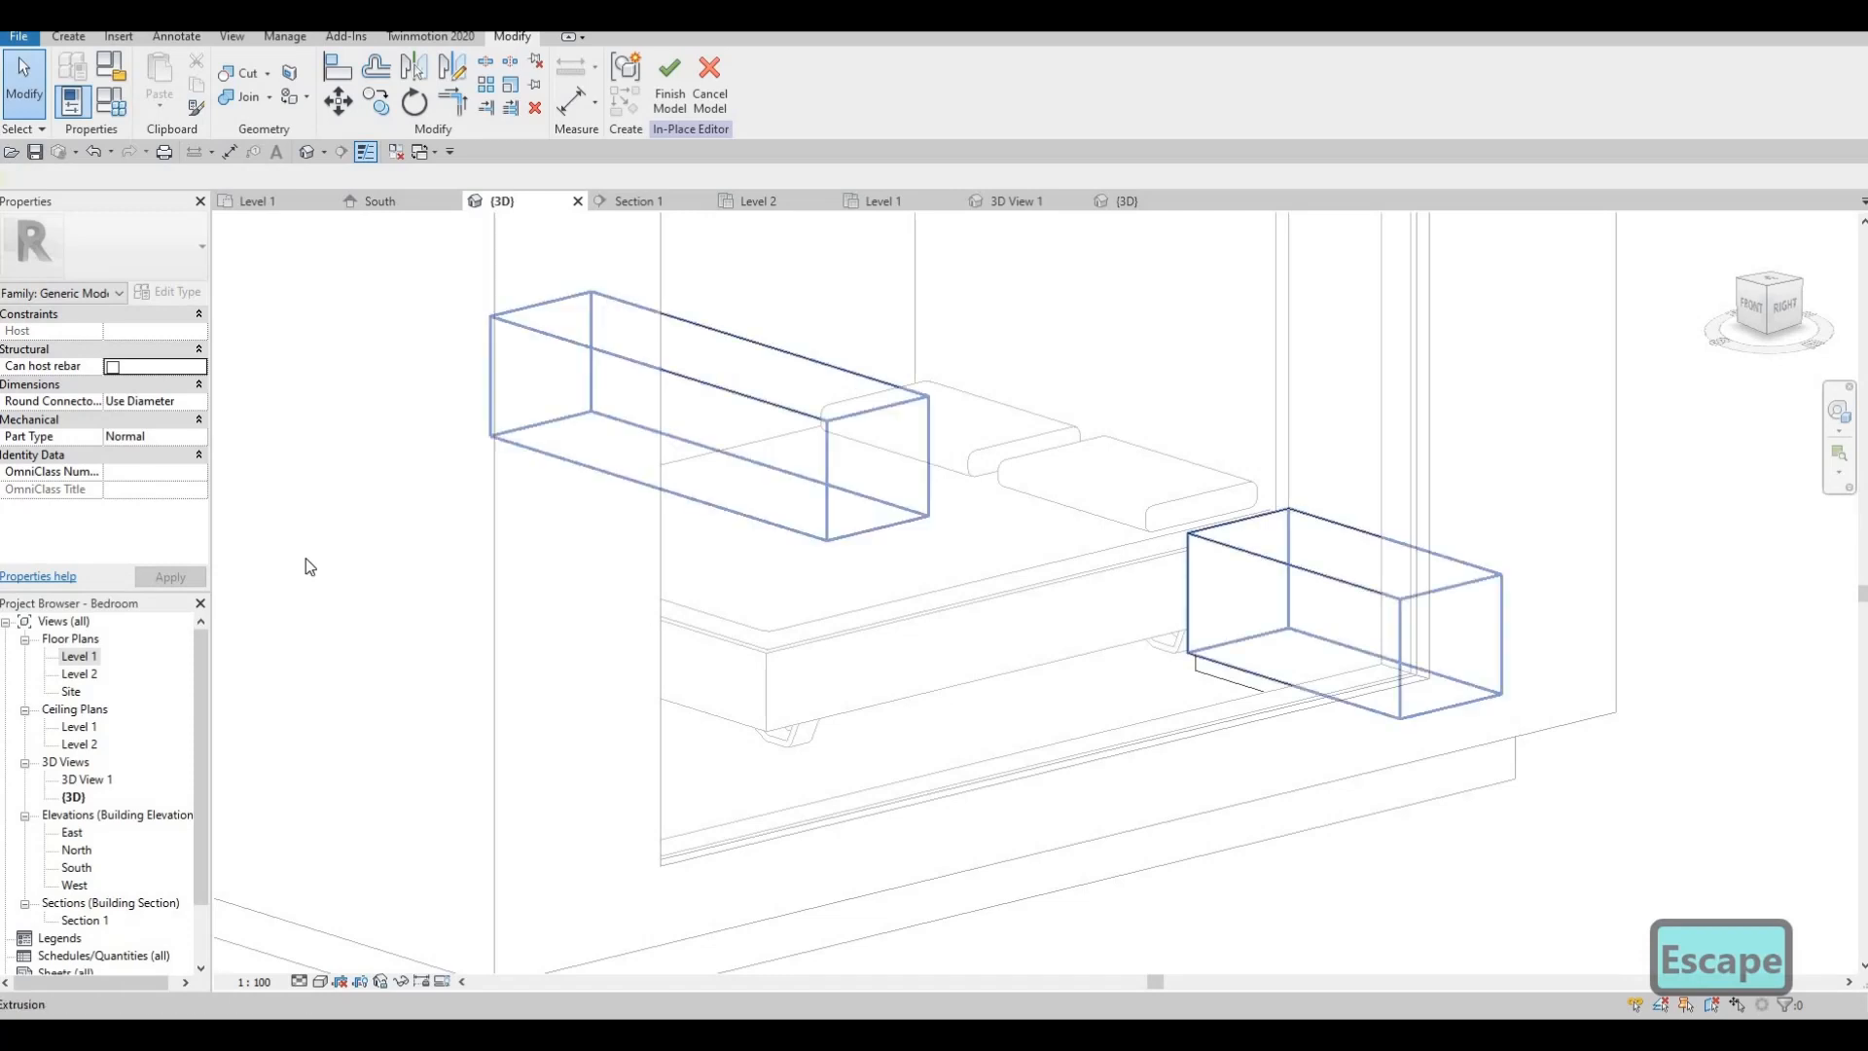
{"action": "left_click", "coordinate": [305, 559]}
{"action": "left_click", "coordinate": [196, 458]}
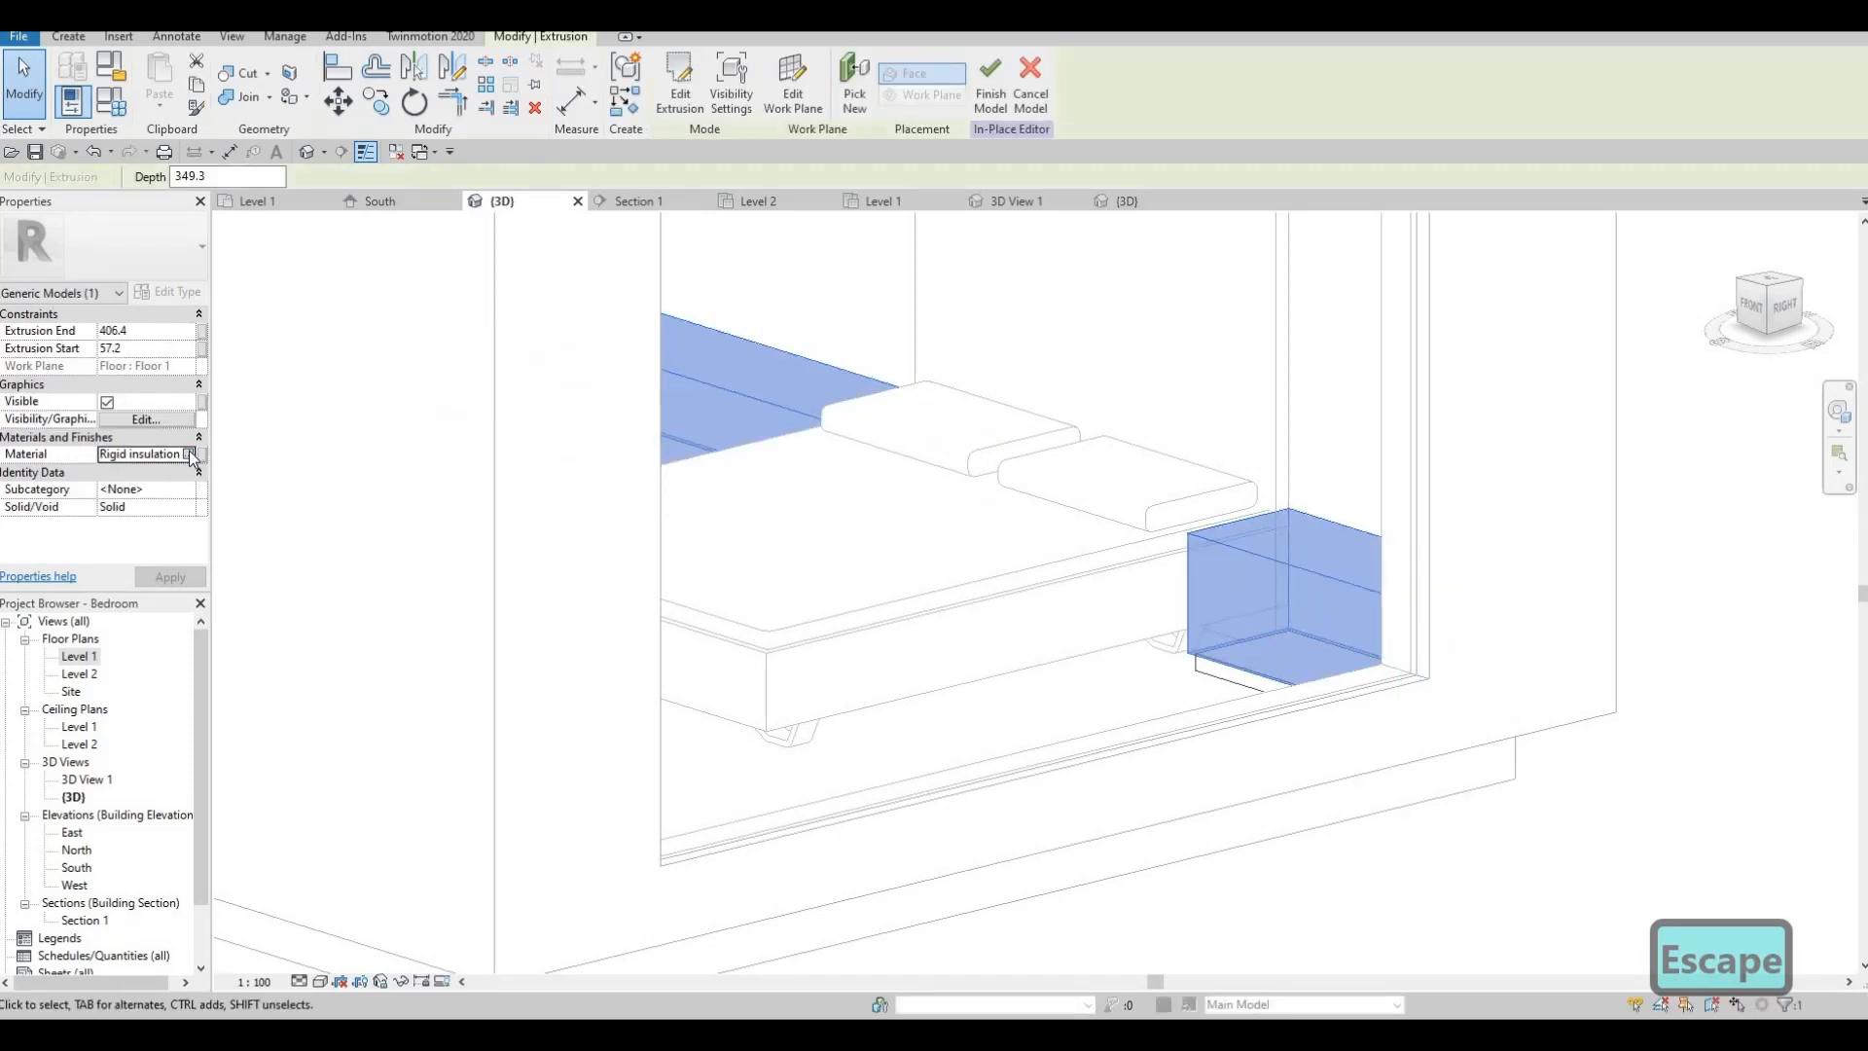
{"action": "scroll", "coordinate": [289, 472], "scroll_direction": "down", "scroll_amount": 3}
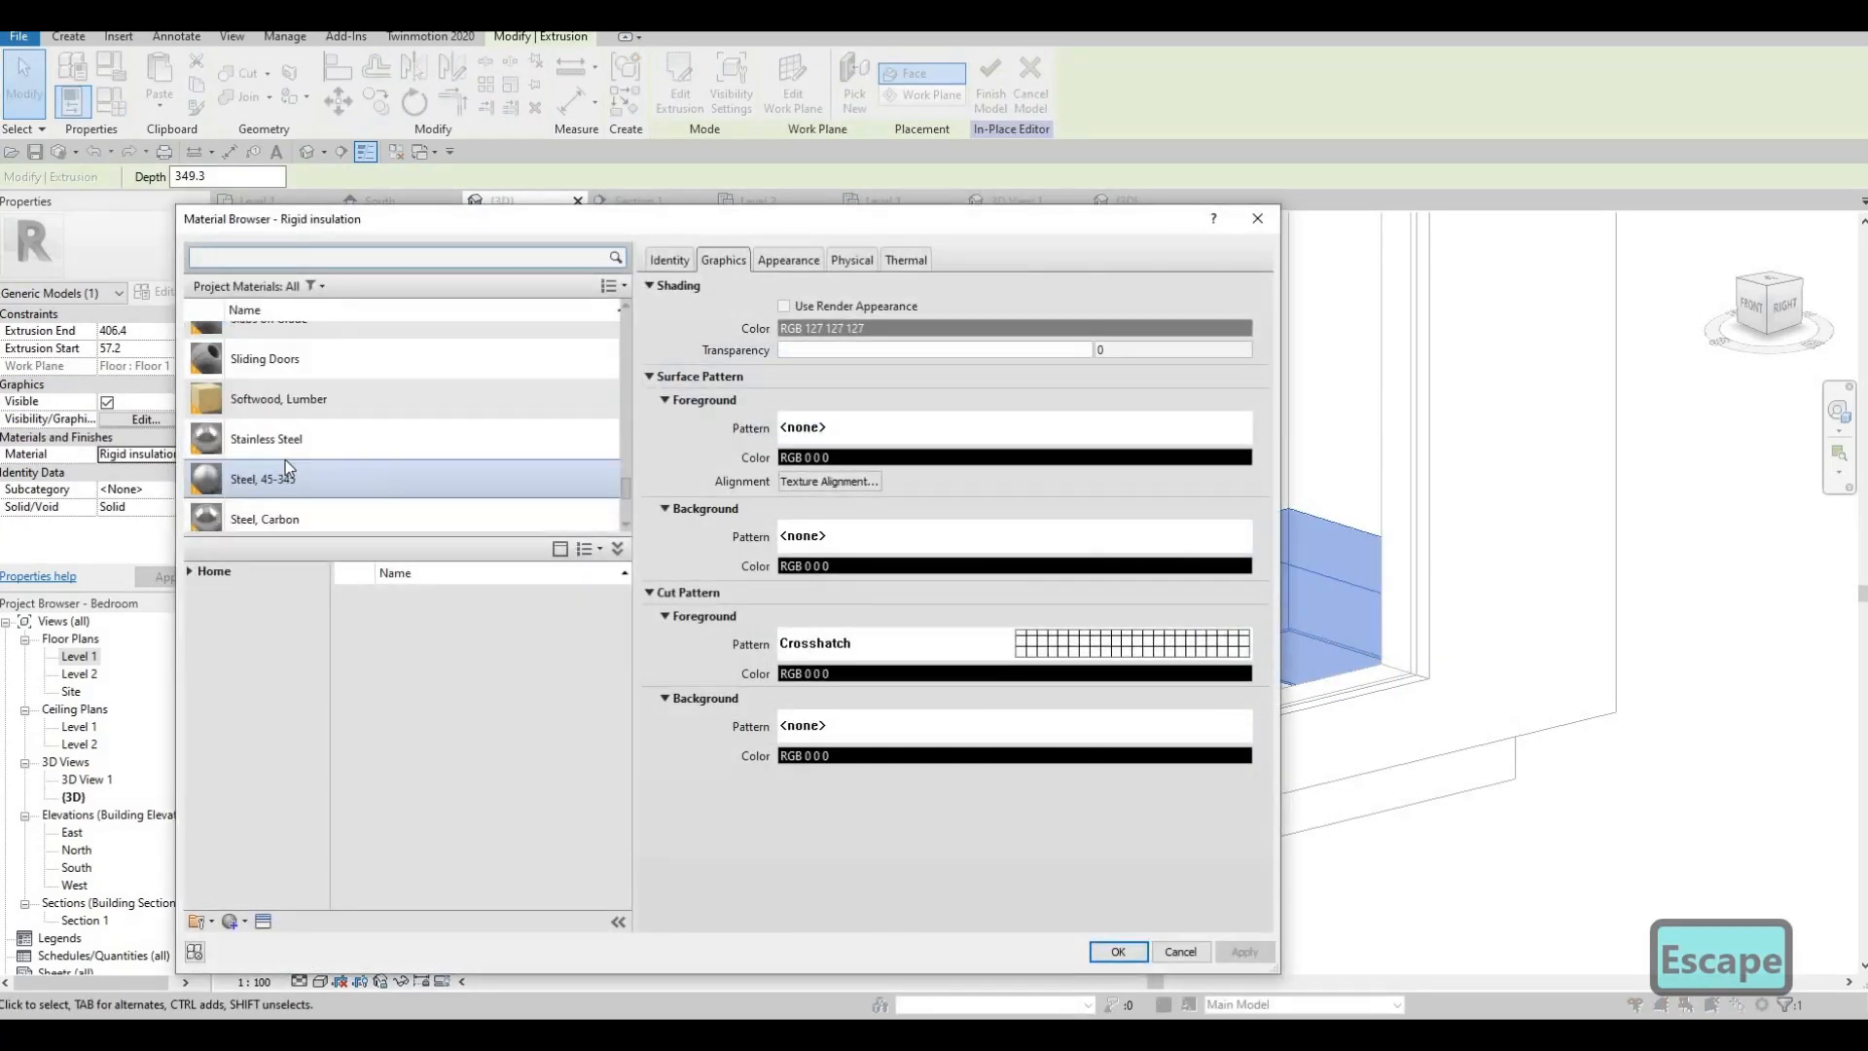
{"action": "left_click", "coordinate": [301, 443]}
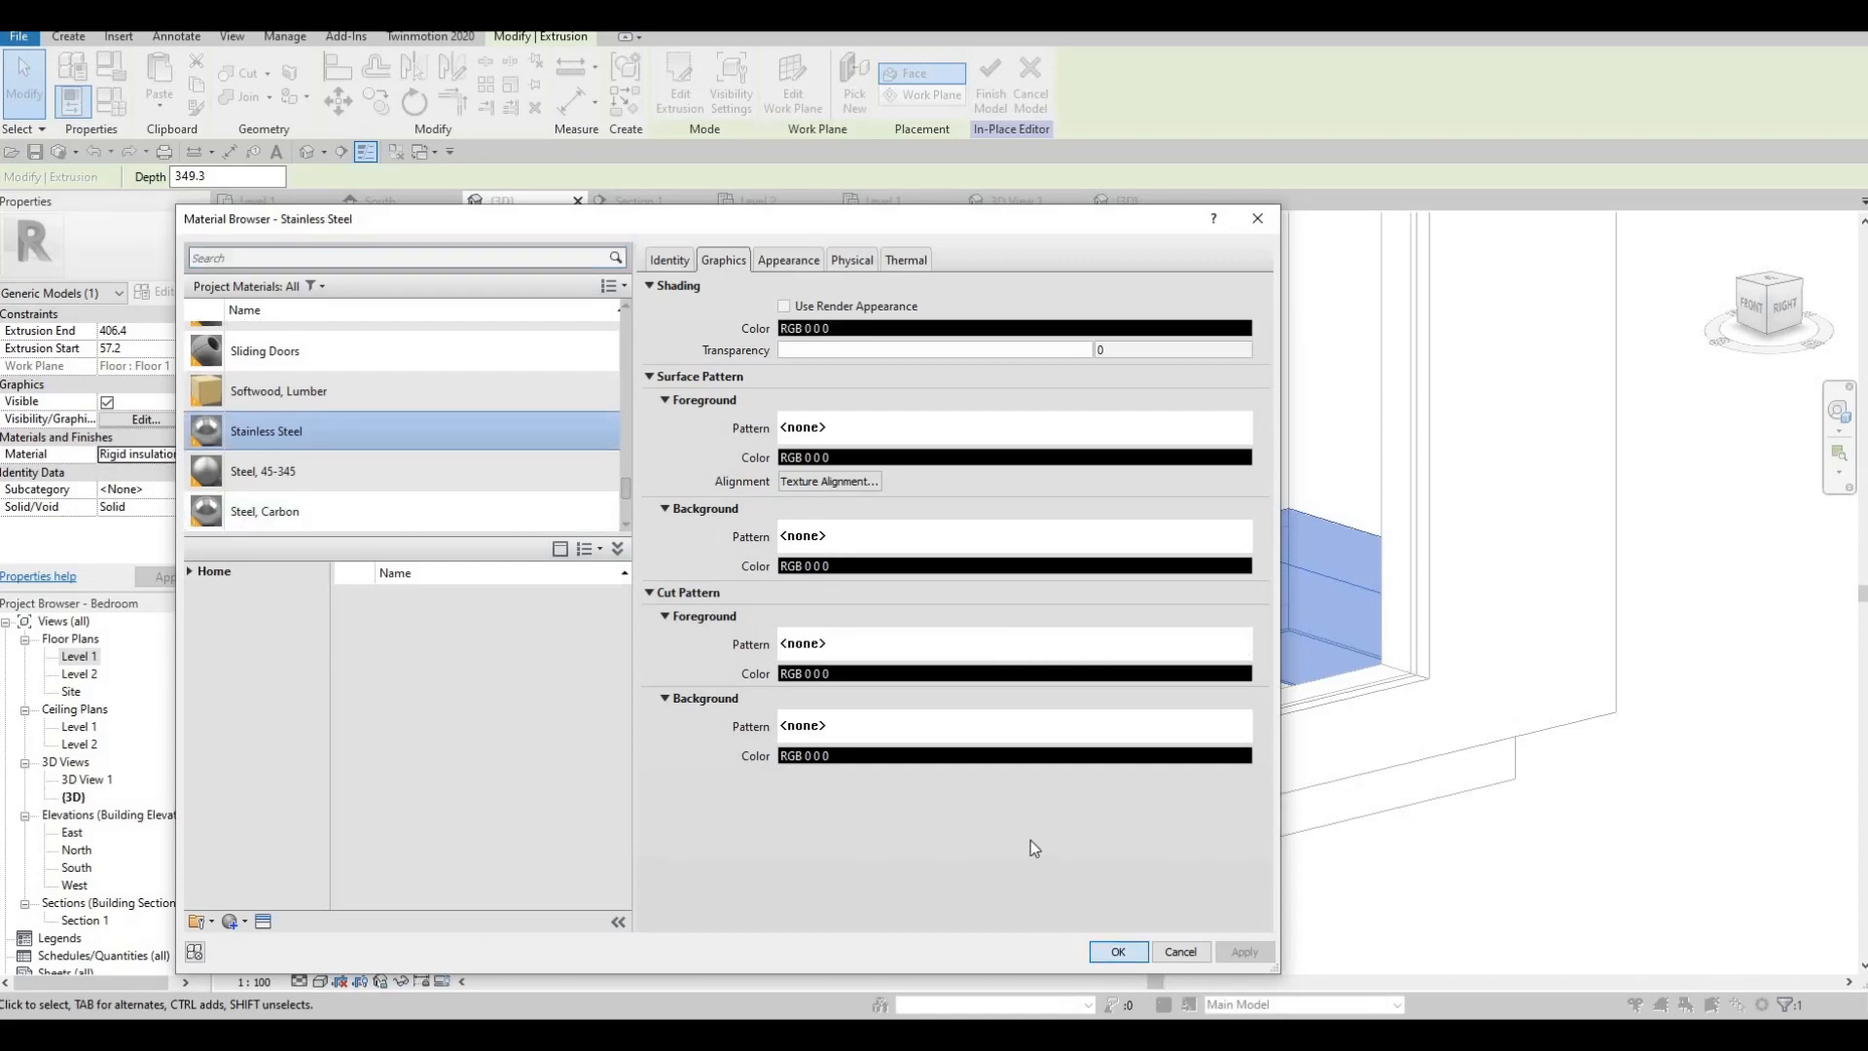
{"action": "key", "text": "Return"}
- In the Level 1 floor plan, sketch an extrusion rectangle about 398 deep over the bedside unit between the wardrobe and the bed
{"action": "double_click", "coordinate": [85, 657]}
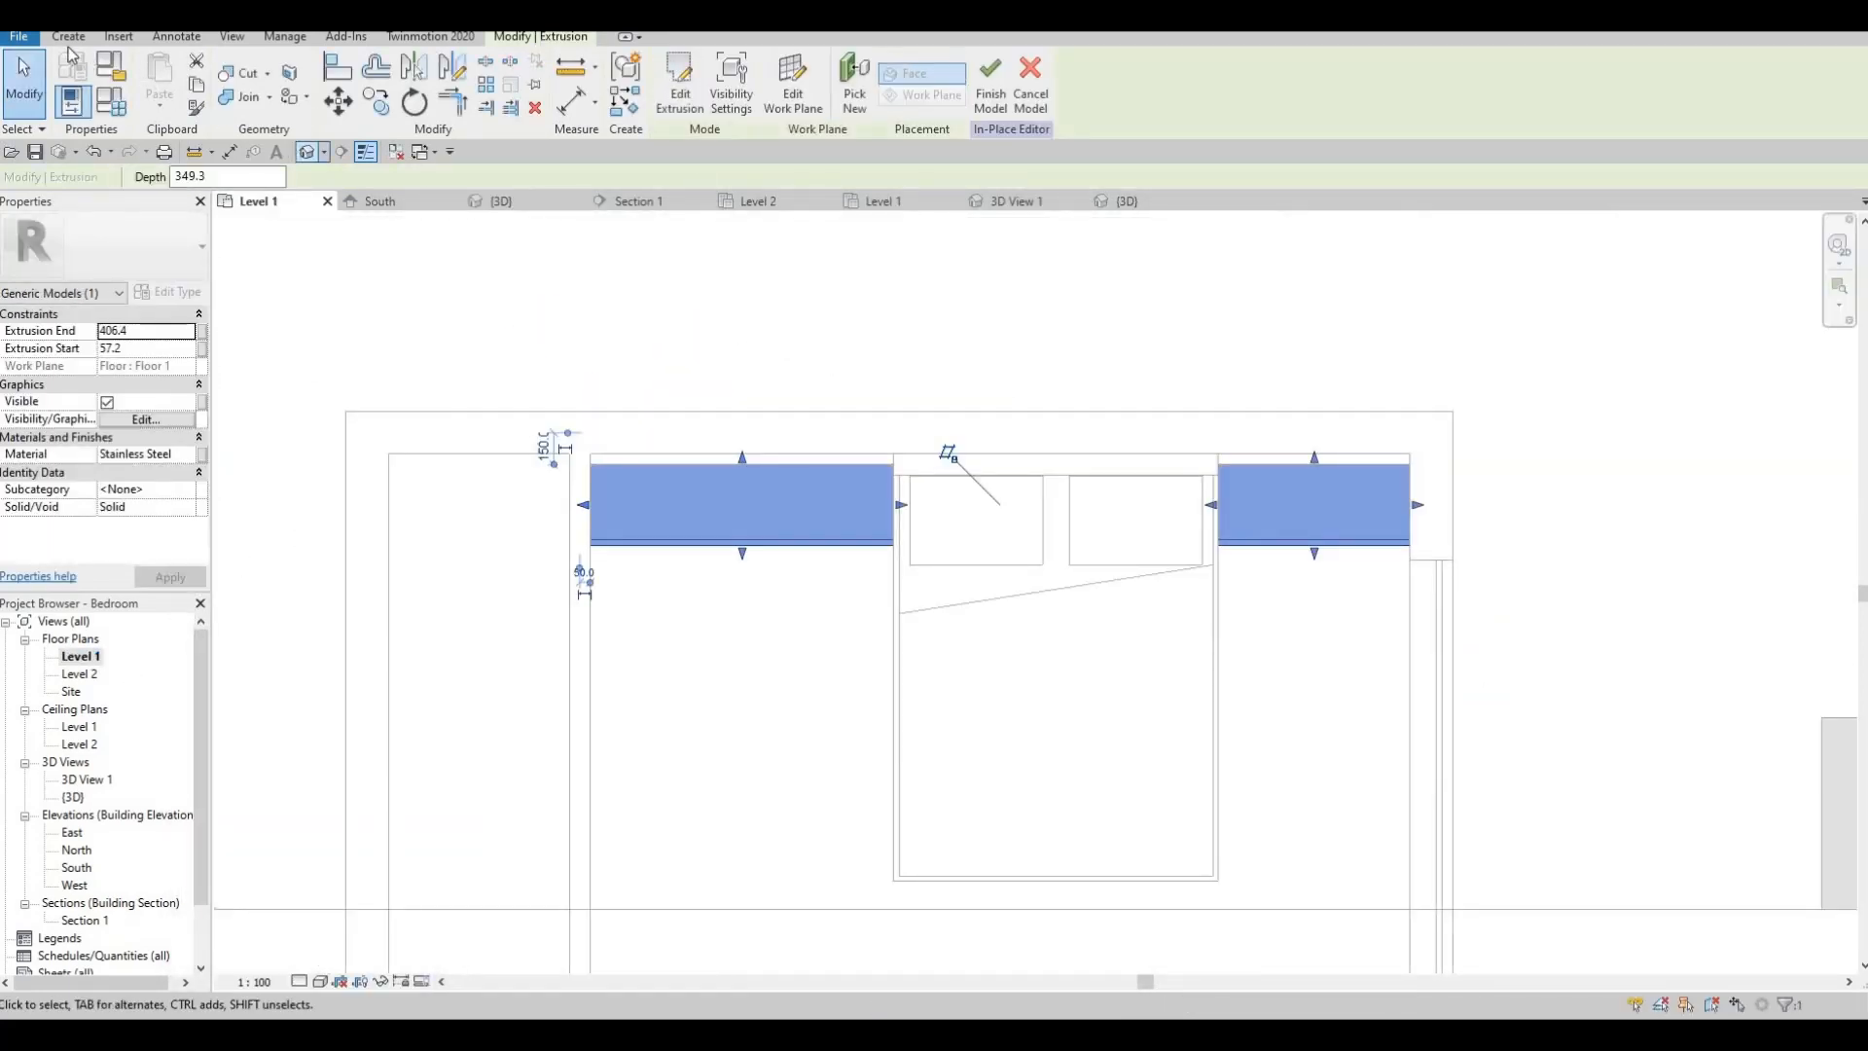
{"action": "left_click", "coordinate": [64, 39]}
{"action": "left_click", "coordinate": [162, 78]}
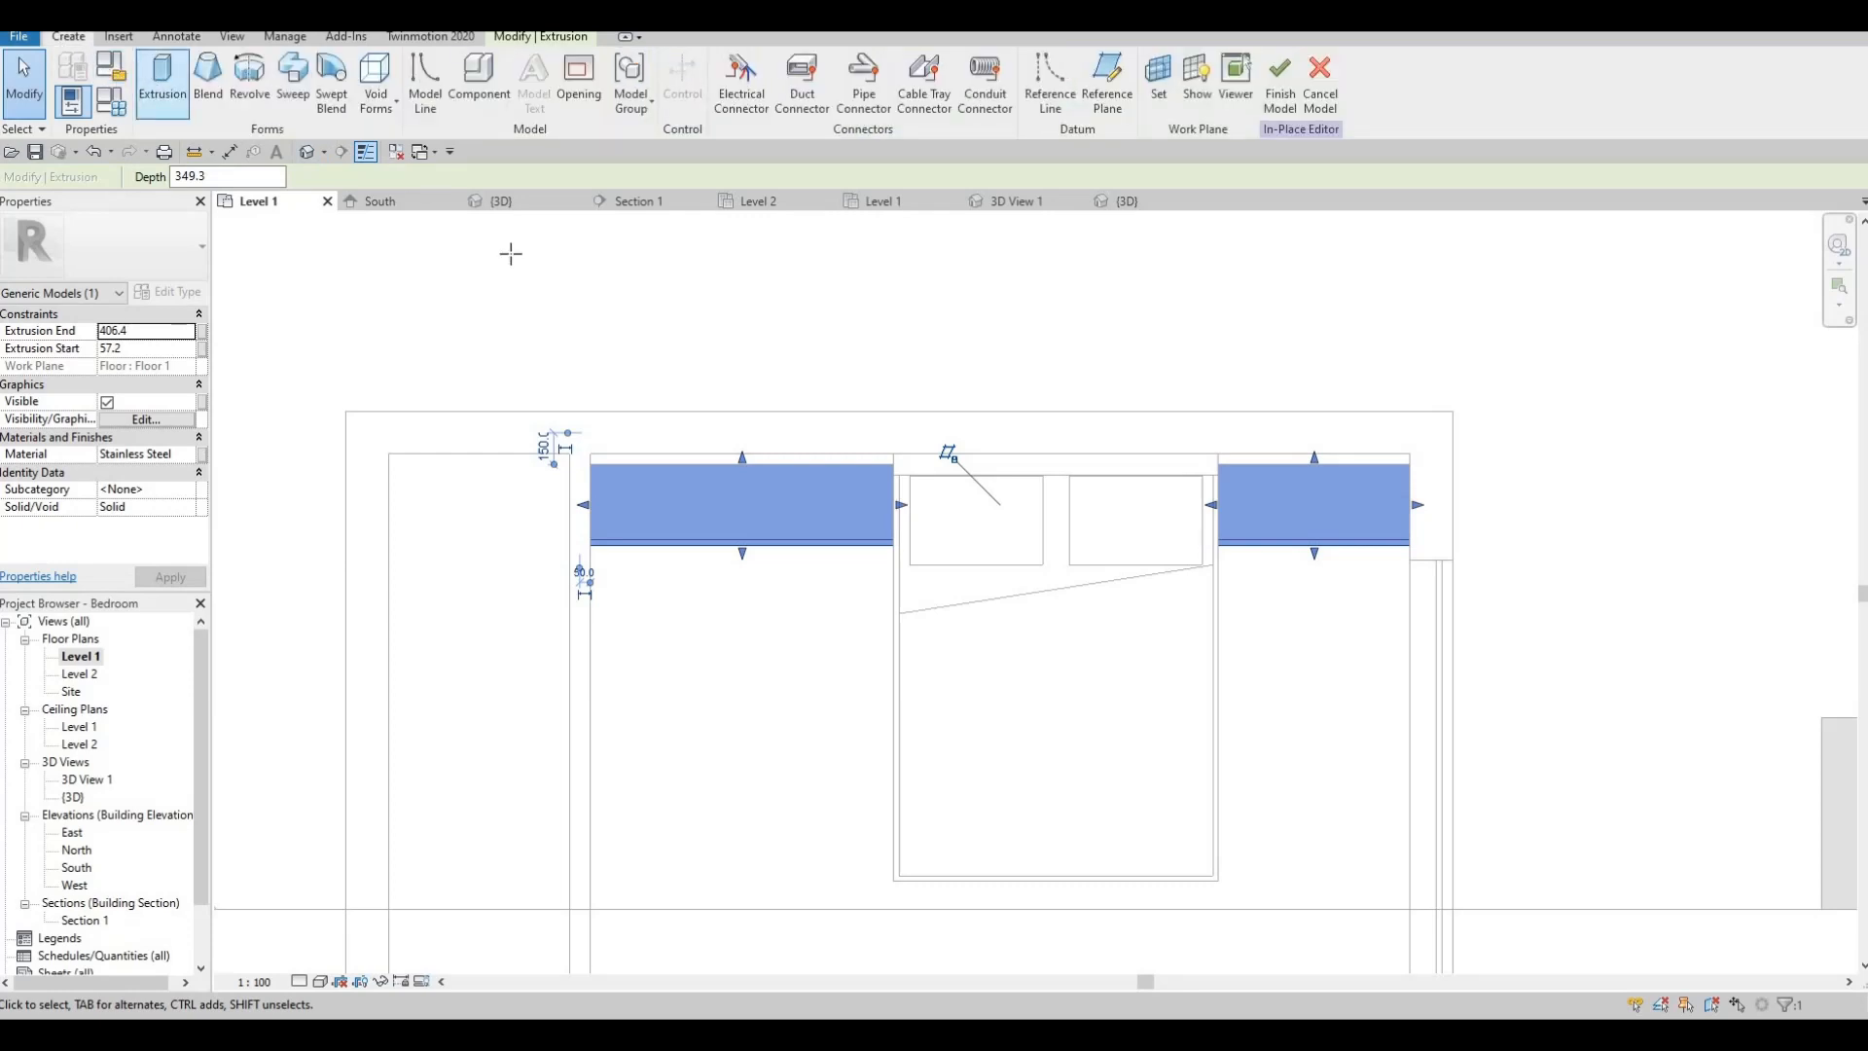
{"action": "left_click", "coordinate": [592, 465]}
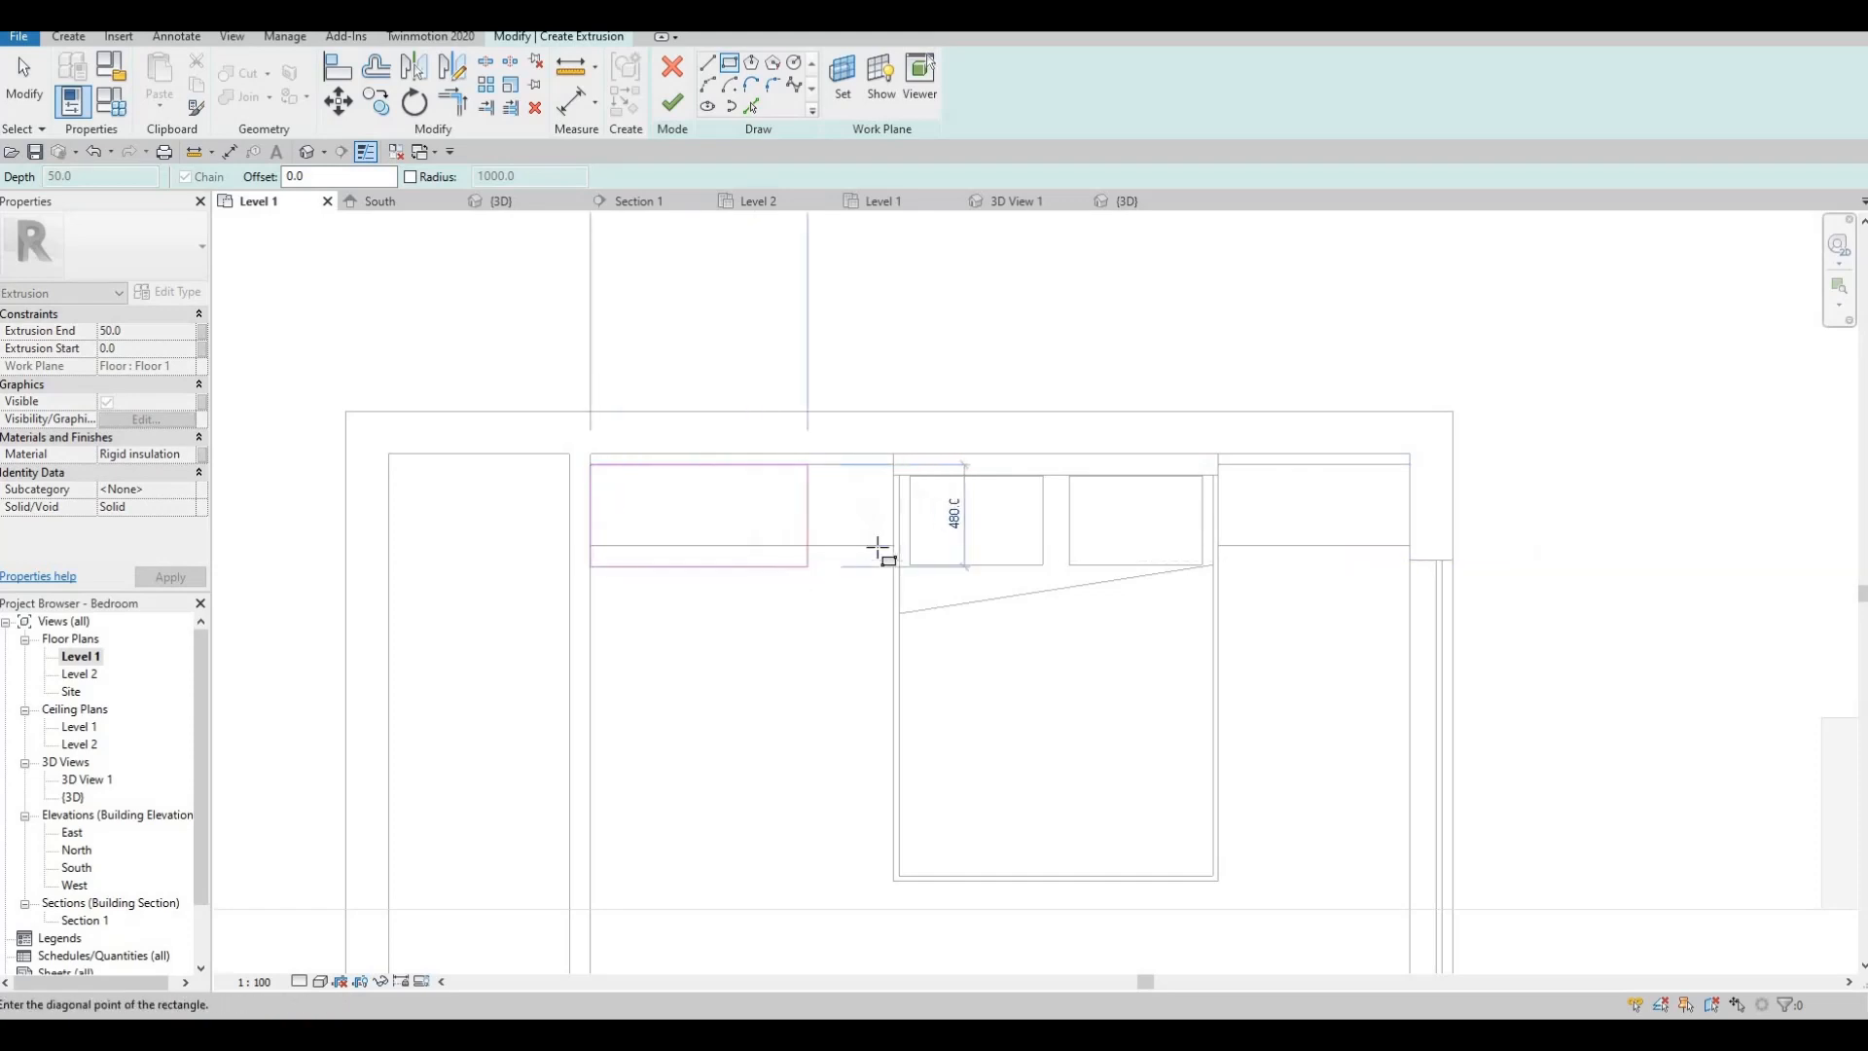
{"action": "scroll", "coordinate": [915, 555], "scroll_direction": "up", "scroll_amount": 5}
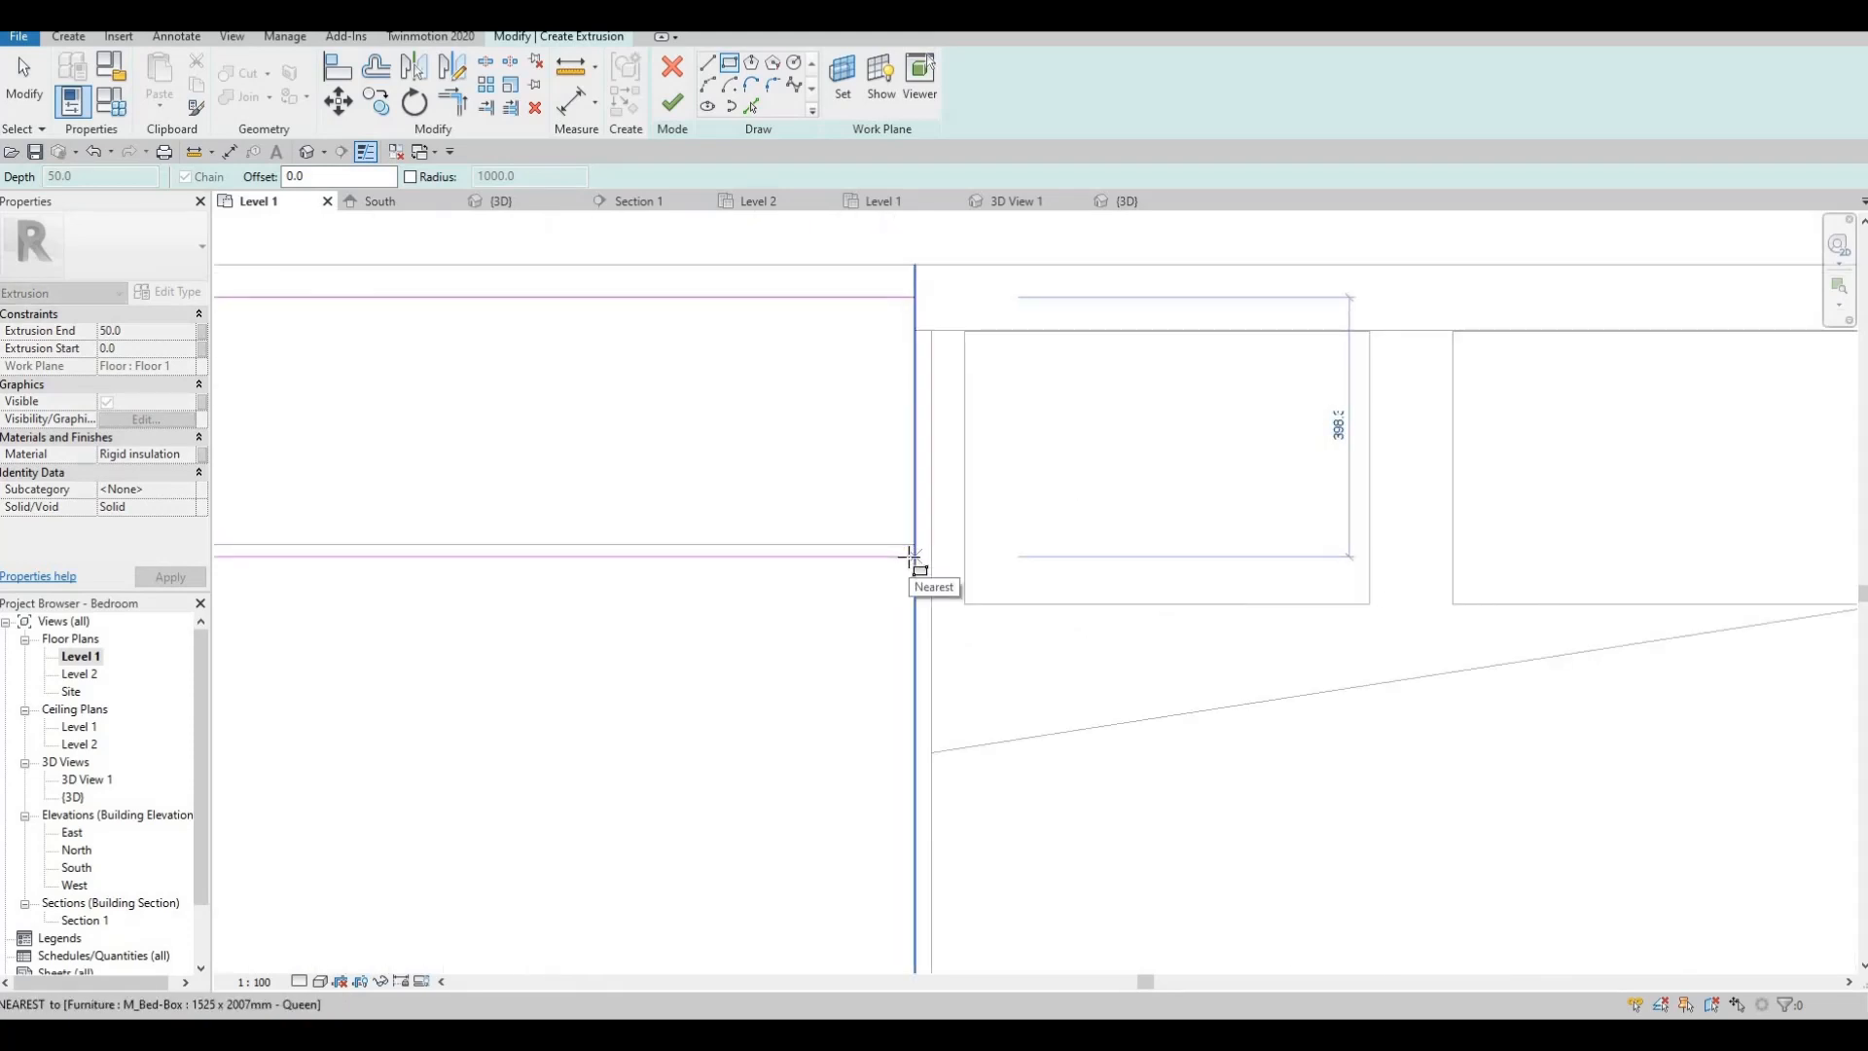
{"action": "left_click", "coordinate": [892, 571]}
{"action": "key", "text": "Escape"}
{"action": "key", "text": "Escape"}
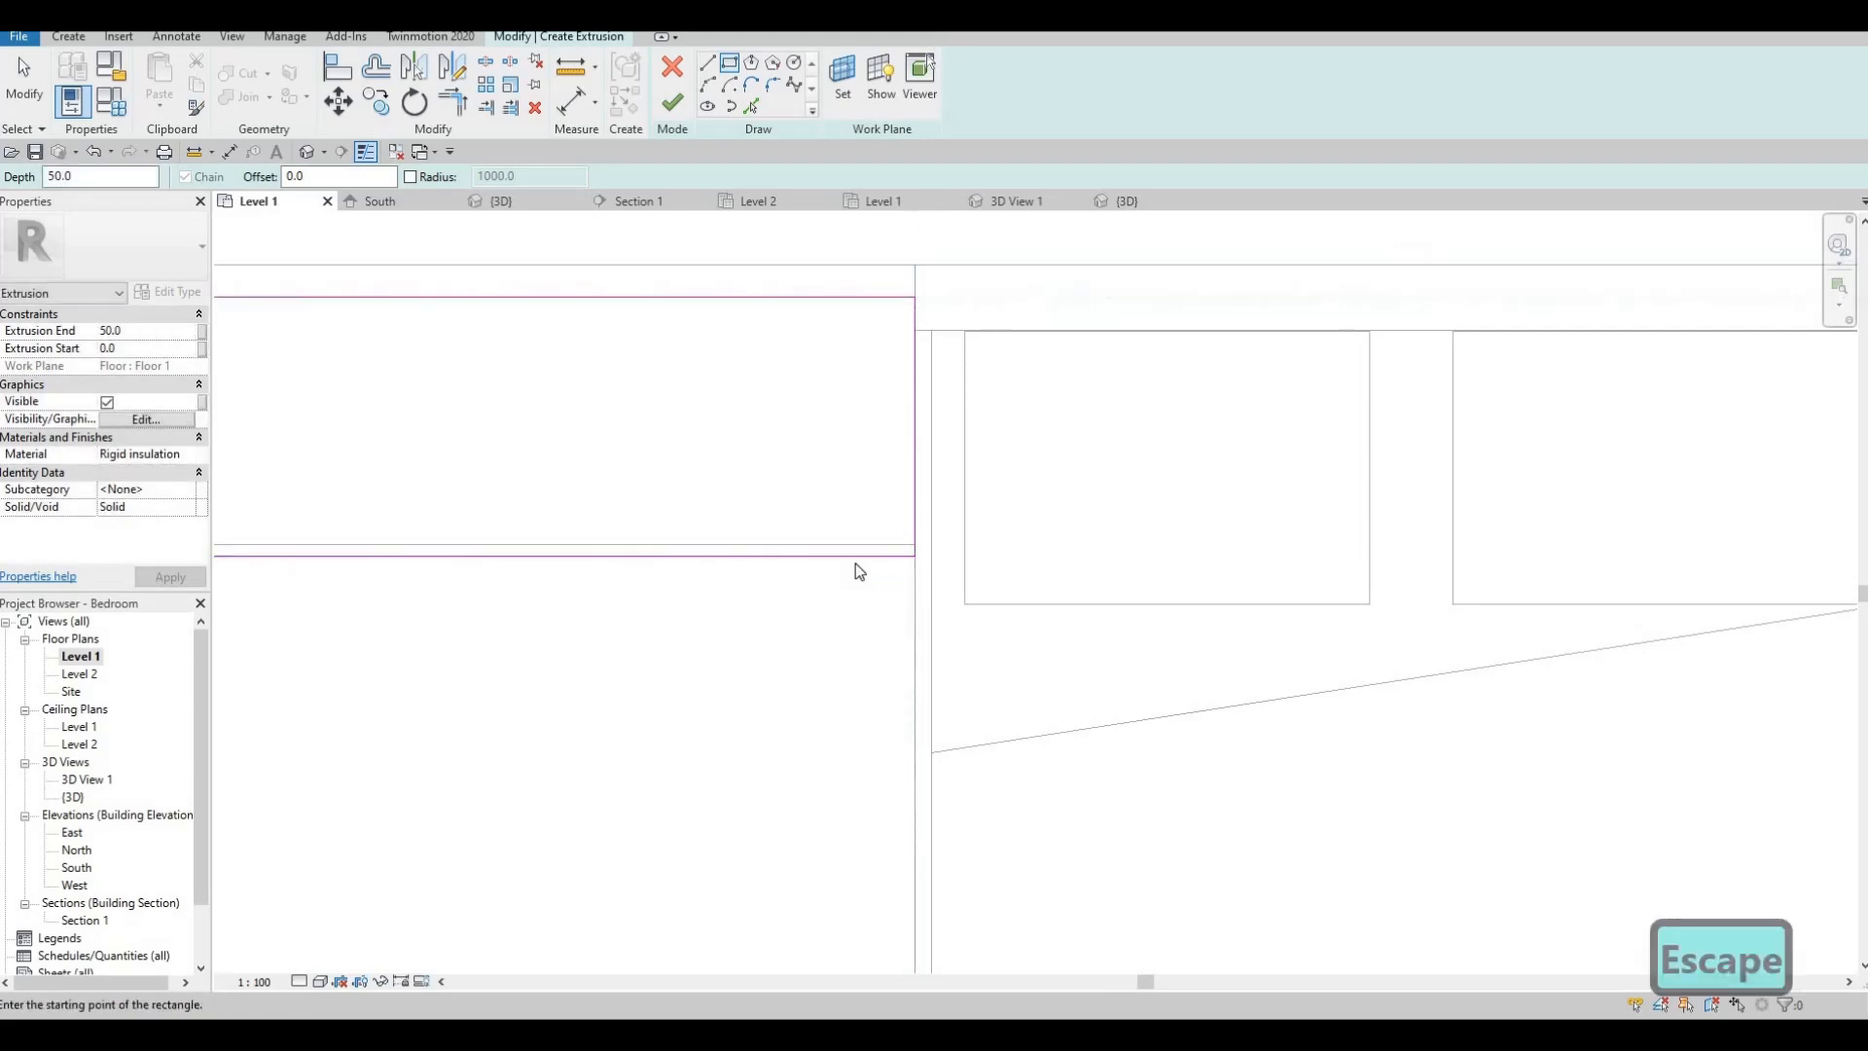
- Set the depth of the rectangle between the wardrobe and the bed to 400
{"action": "left_click", "coordinate": [846, 556]}
{"action": "scroll", "coordinate": [625, 500], "scroll_direction": "down", "scroll_amount": 2}
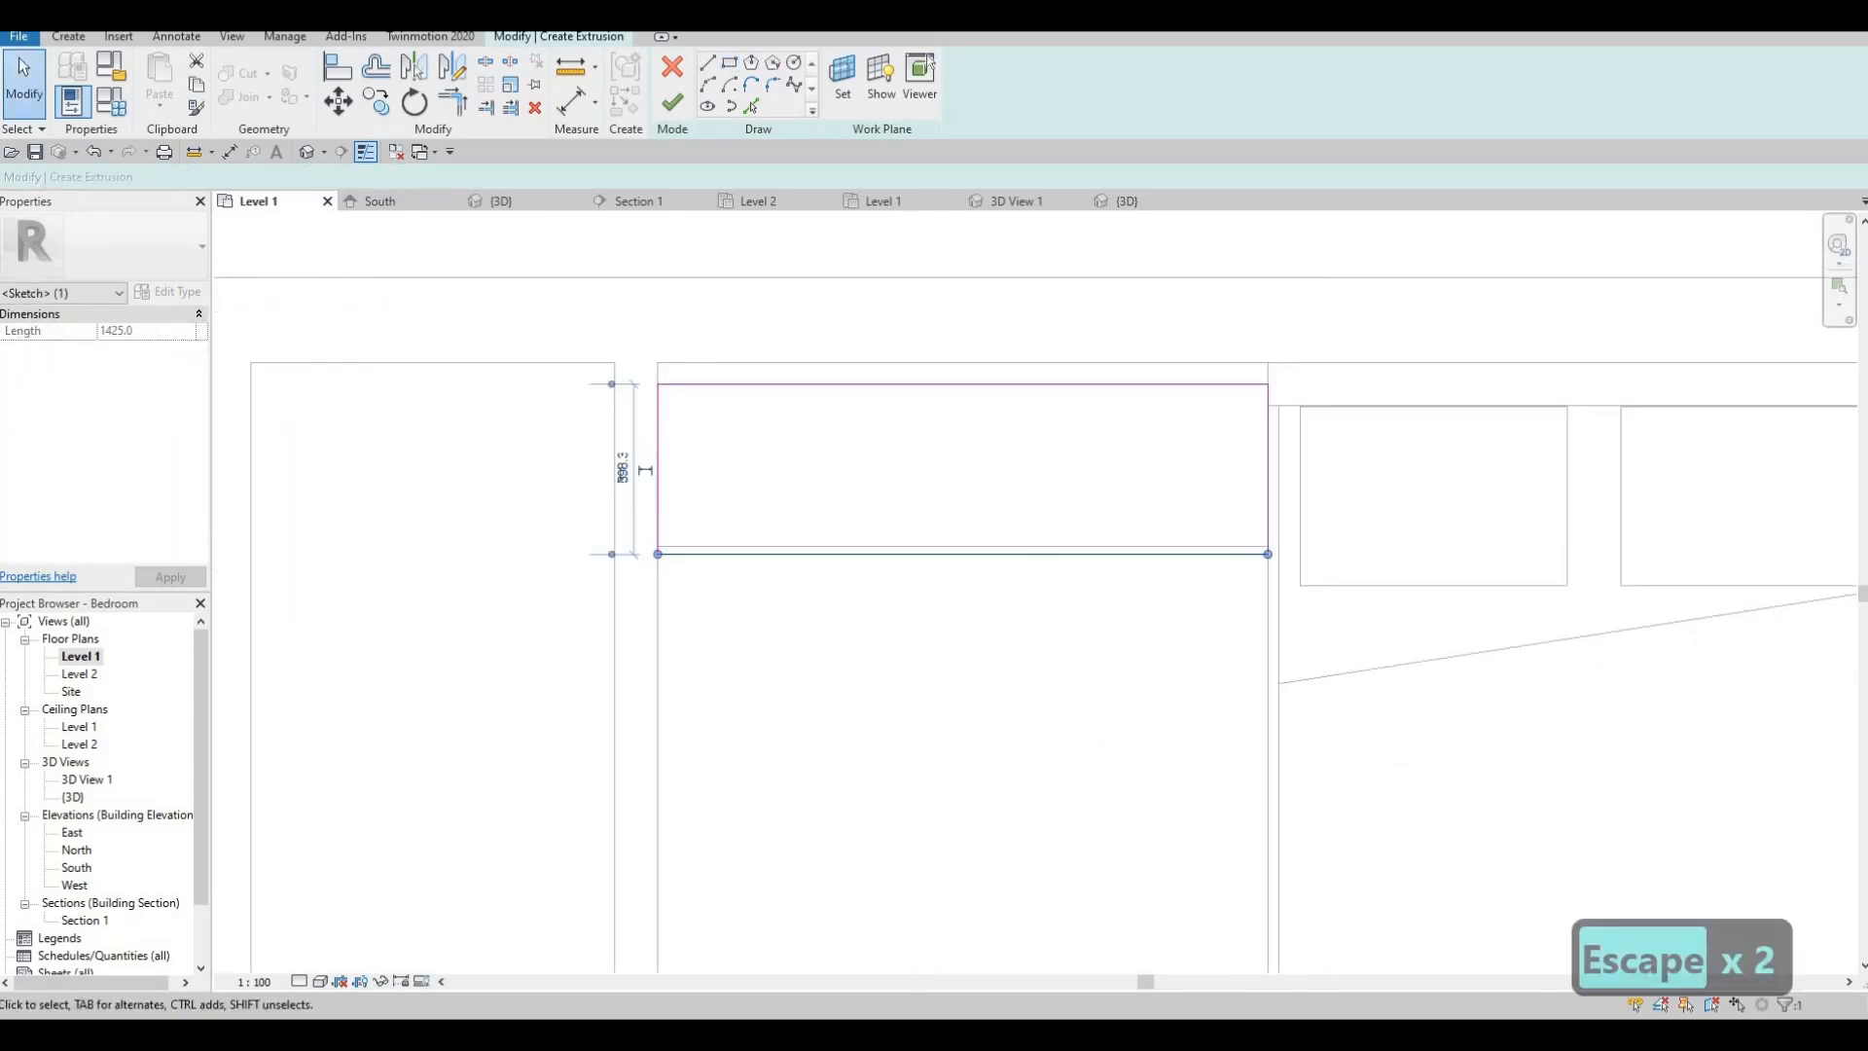
{"action": "left_click", "coordinate": [620, 470]}
{"action": "type", "text": "400"}
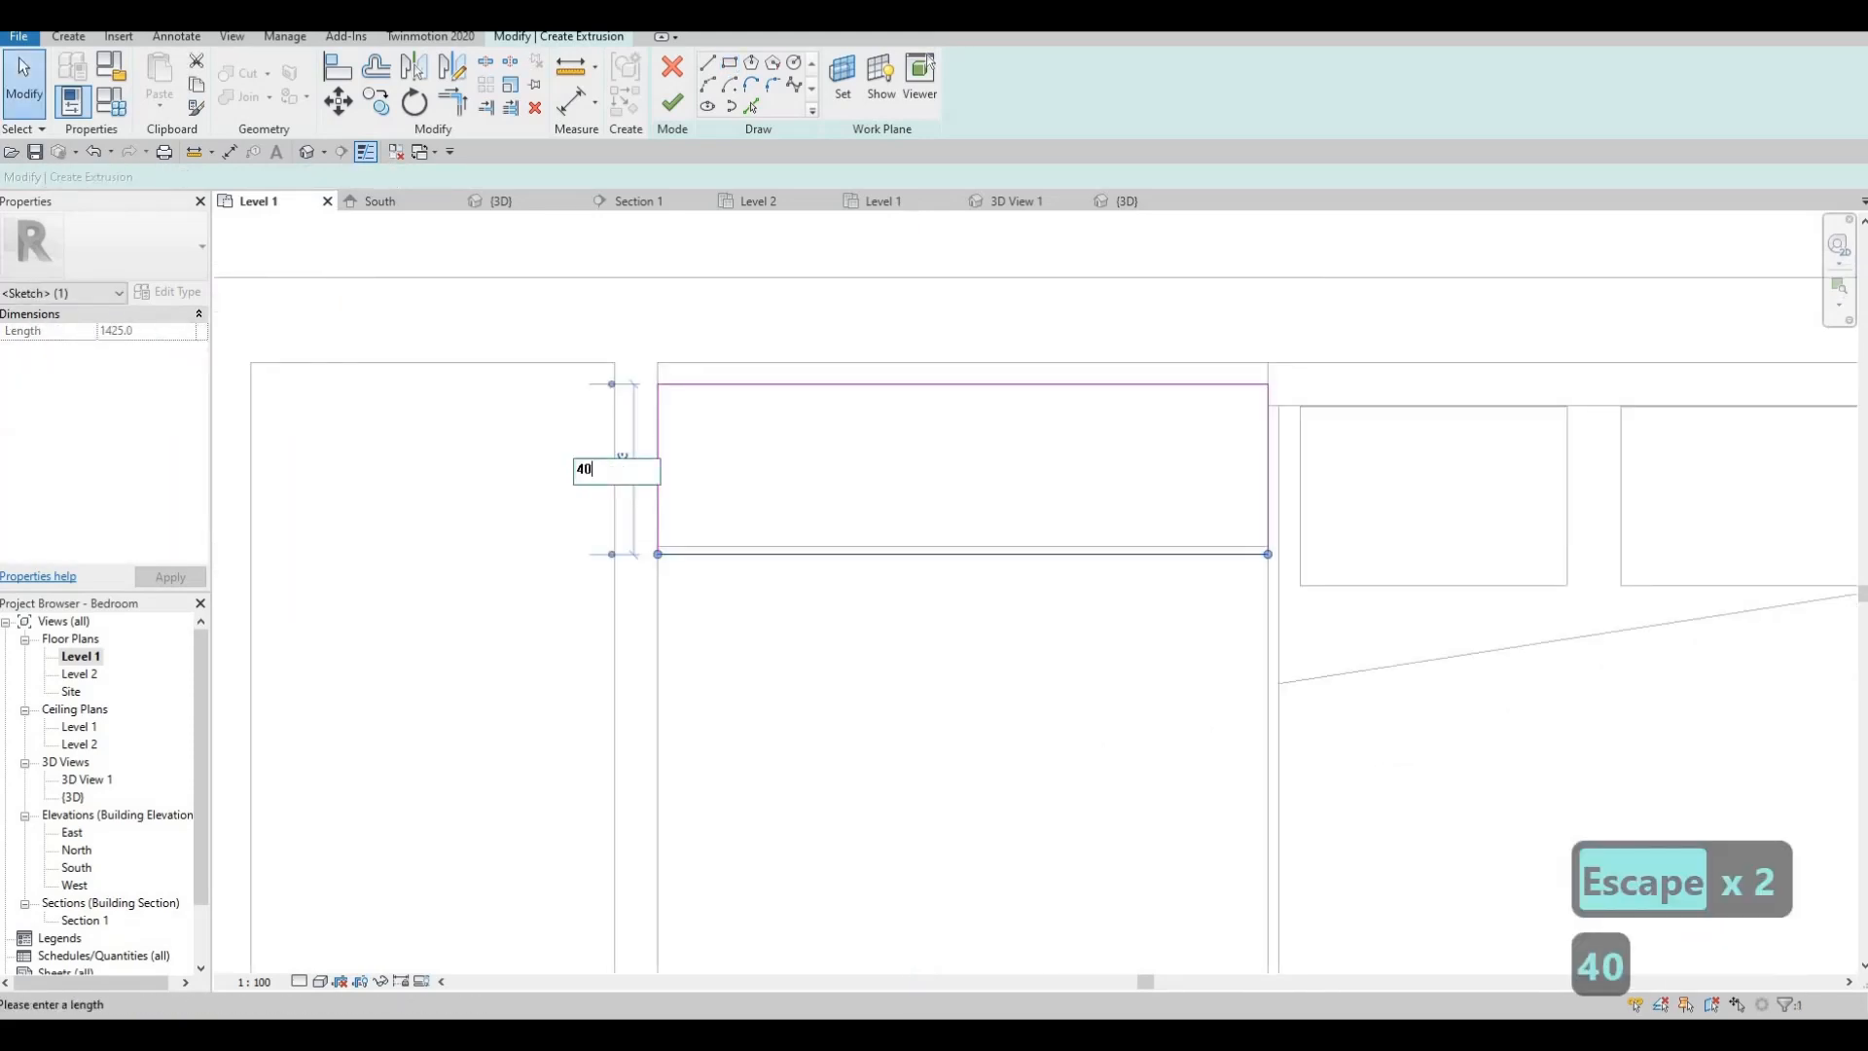
{"action": "key", "text": "Return"}
{"action": "key", "text": "Escape"}
{"action": "key", "text": "Escape"}
- Sketch a matching 400-deep rectangle over the unit between the bed and the window wall, and finish the extrusion
{"action": "scroll", "coordinate": [646, 537], "scroll_direction": "down", "scroll_amount": 3}
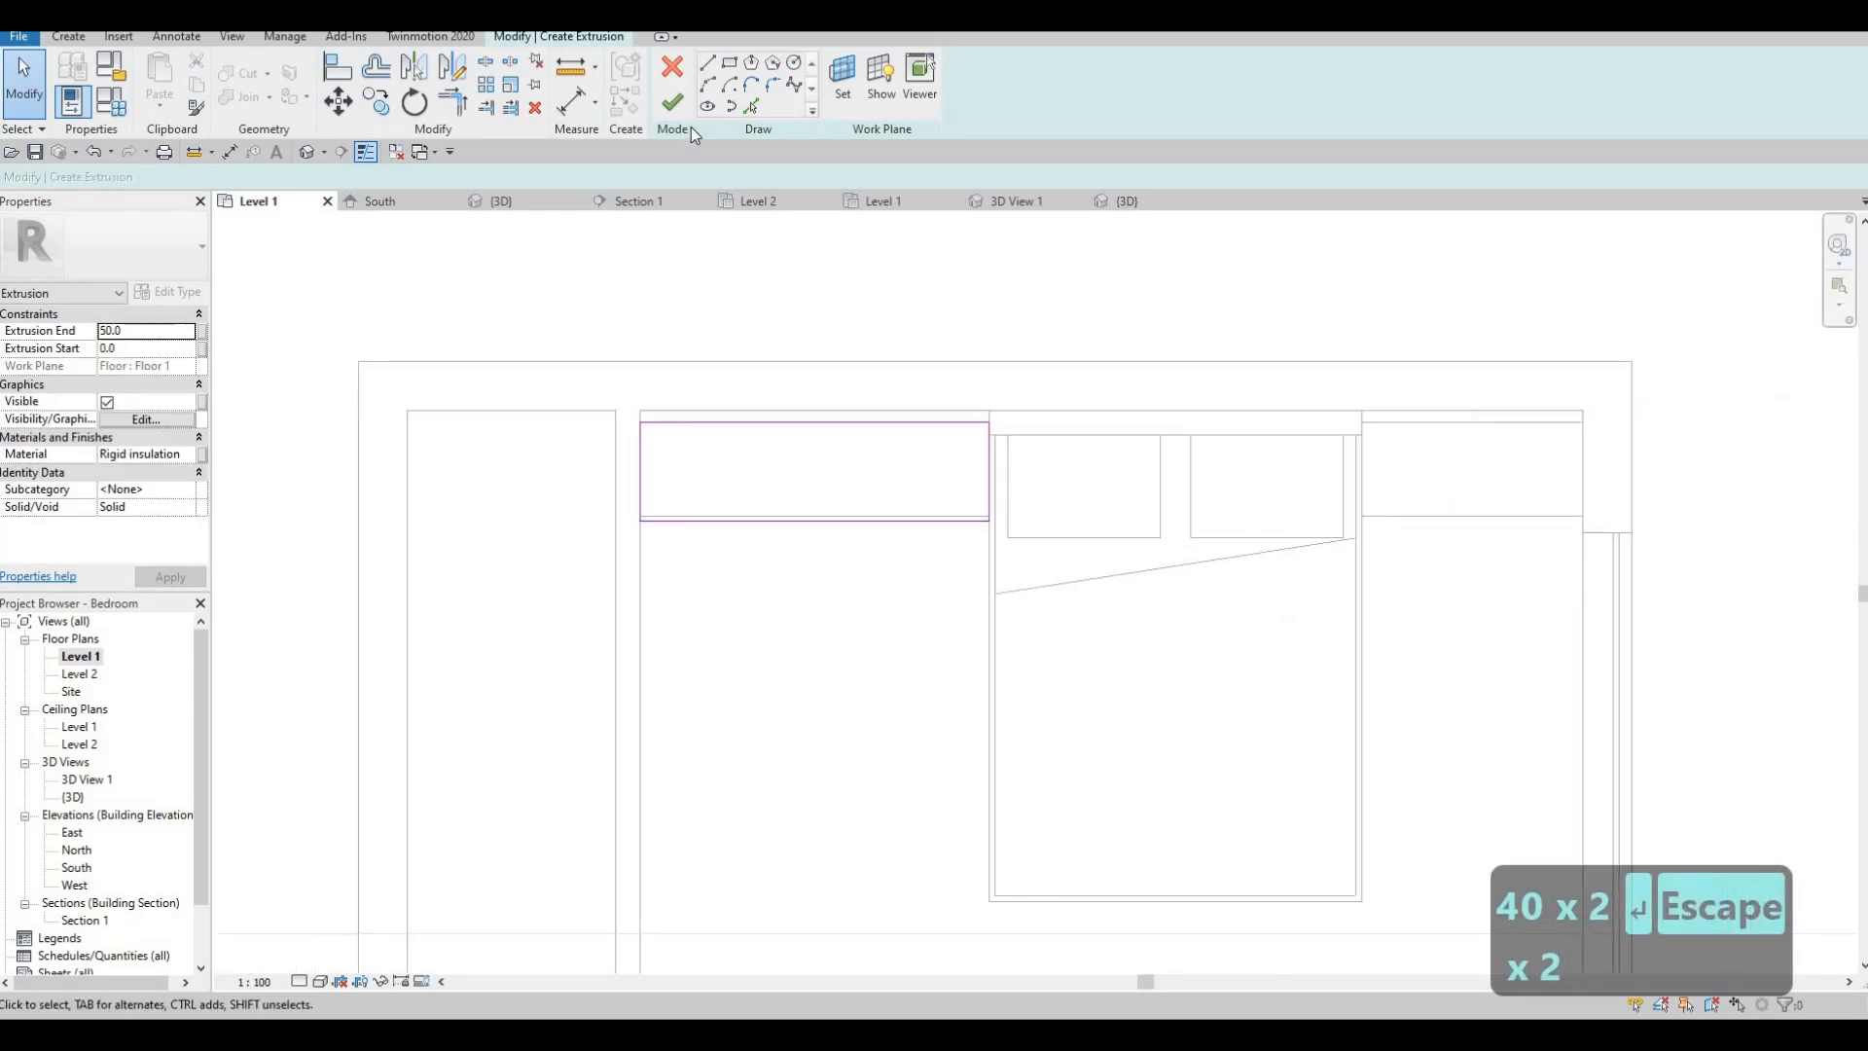
{"action": "middle_click_drag", "start_coordinate": [646, 536], "coordinate": [395, 525]}
{"action": "left_click", "coordinate": [727, 64]}
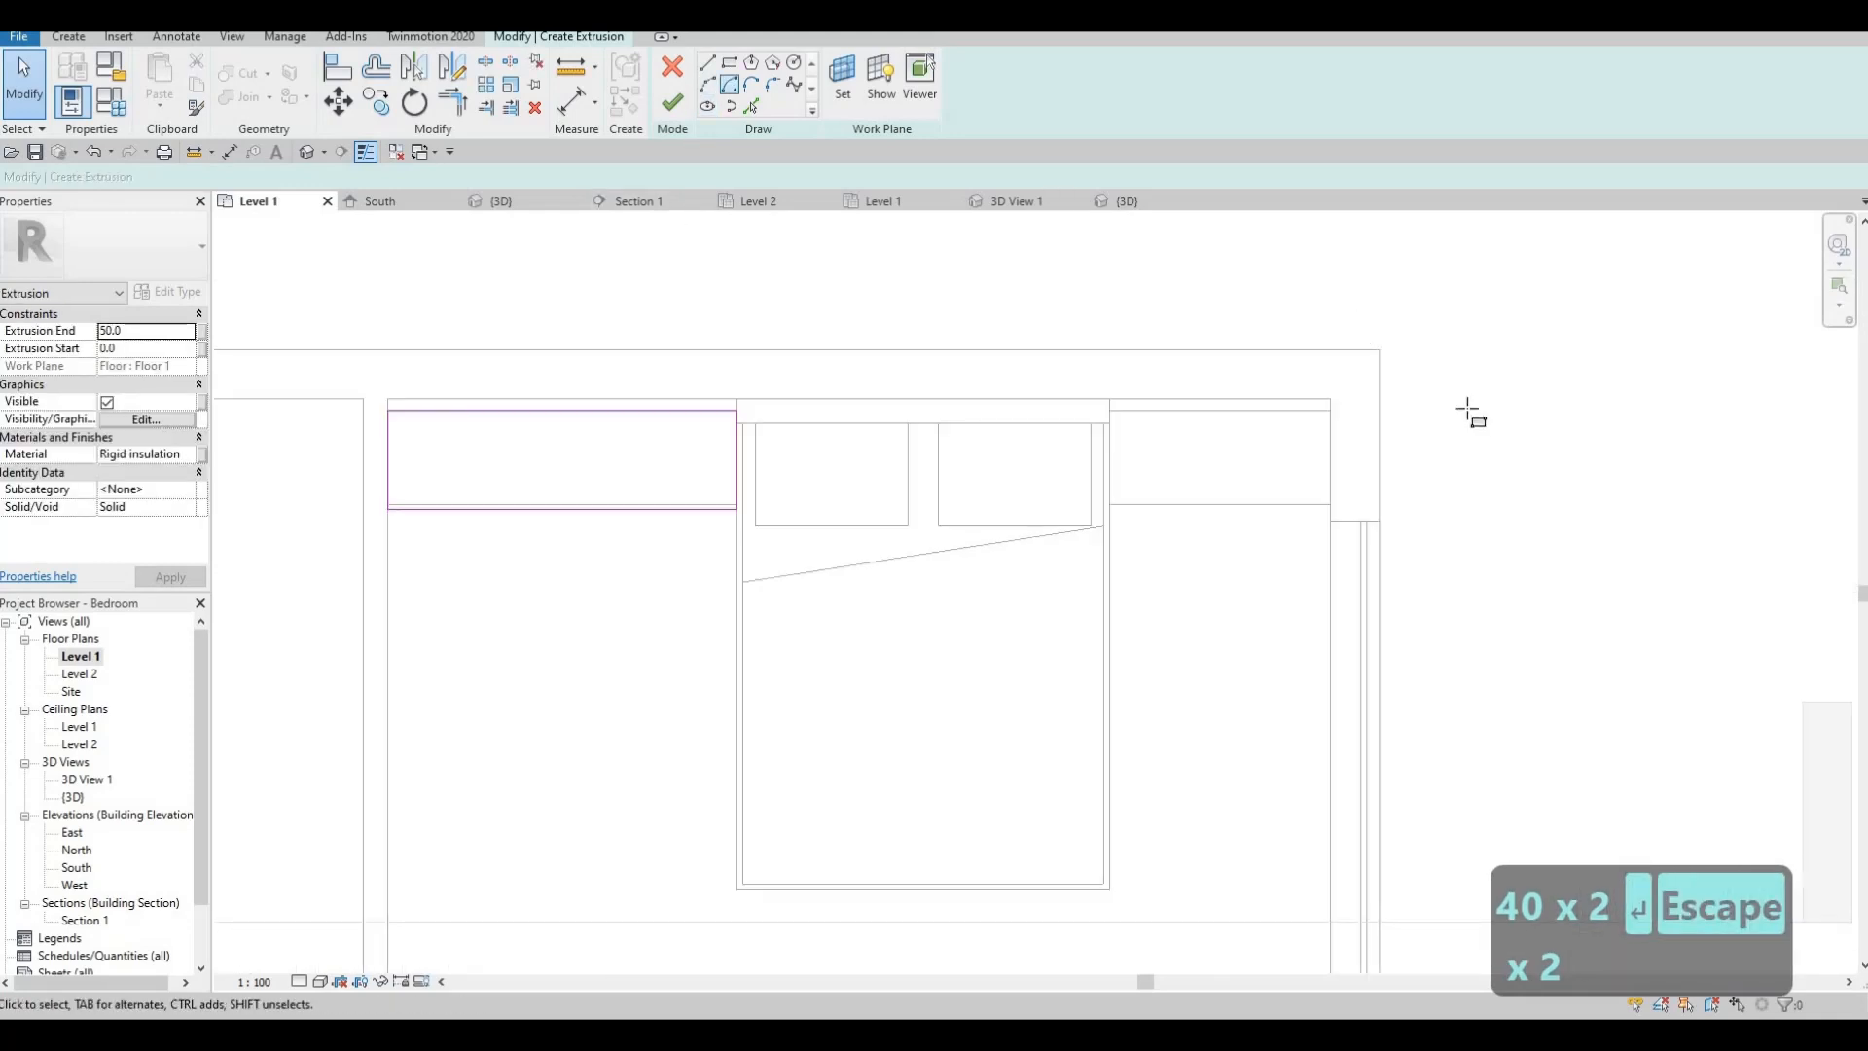
{"action": "left_click", "coordinate": [1330, 410]}
{"action": "left_click", "coordinate": [1110, 508]}
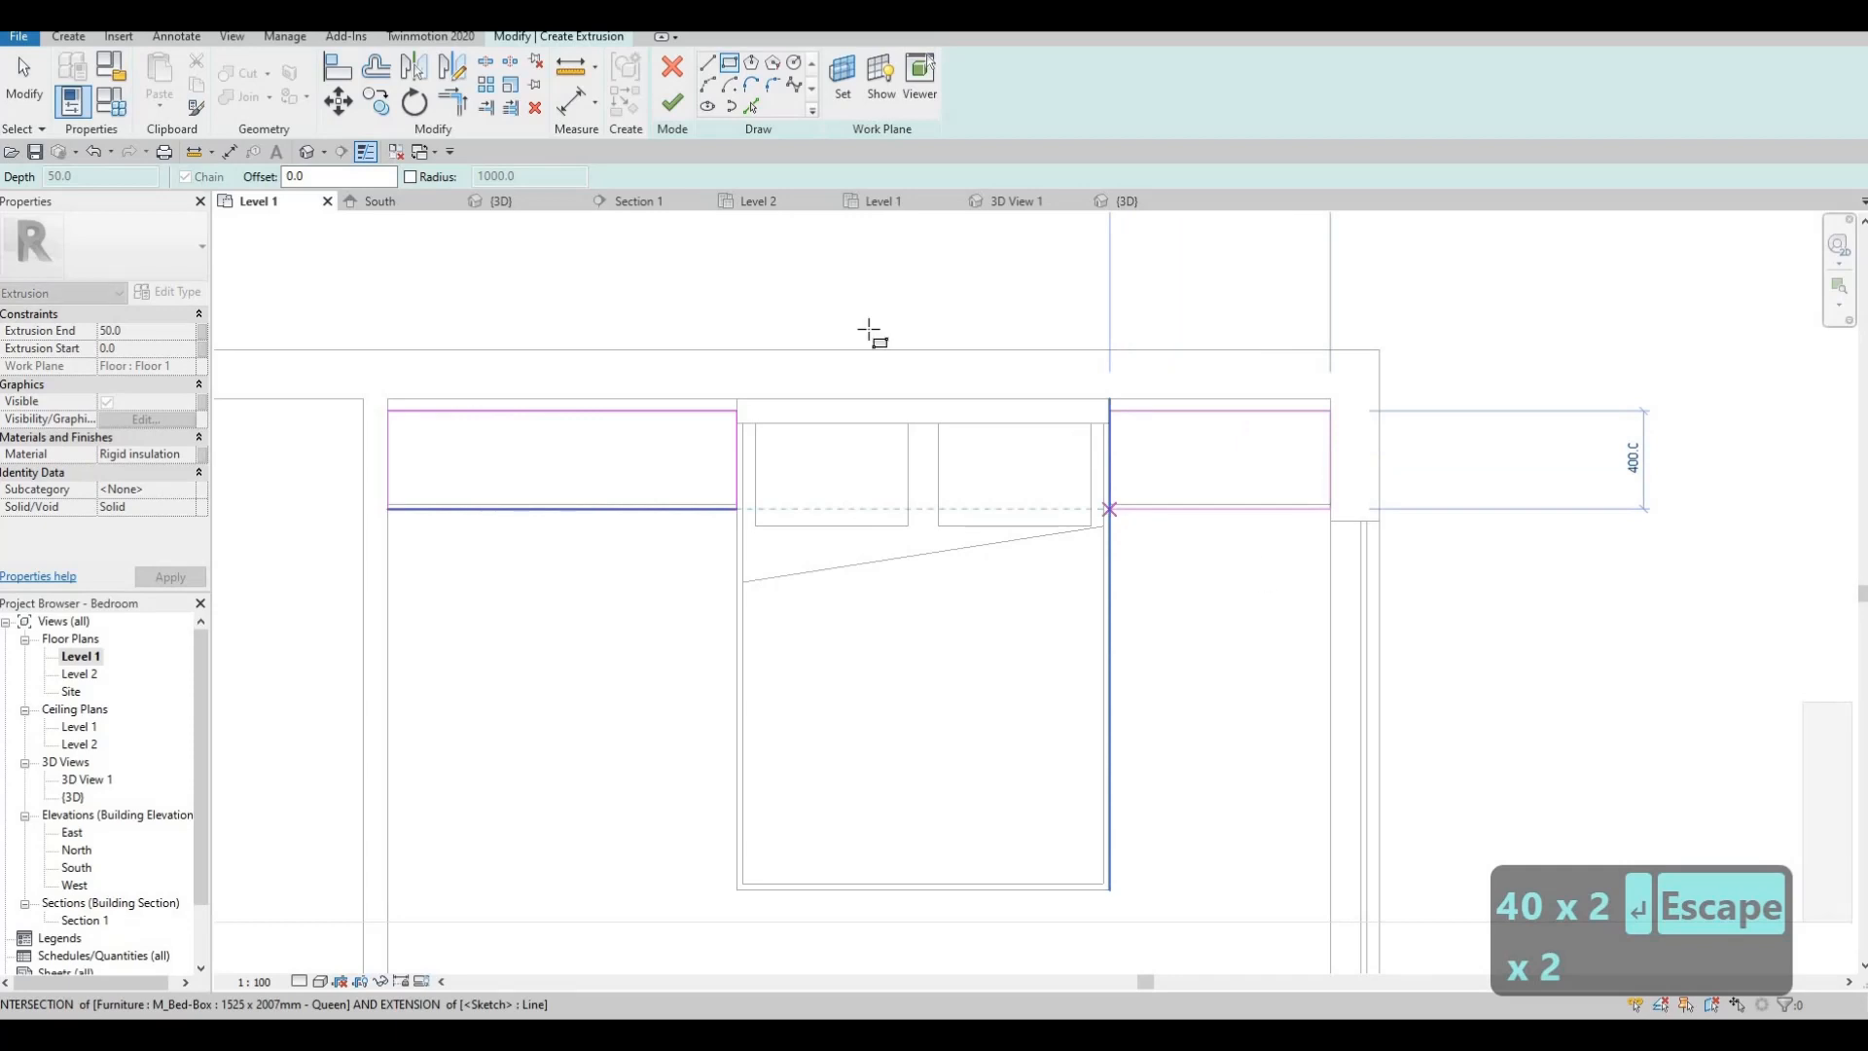
{"action": "key", "text": "Escape"}
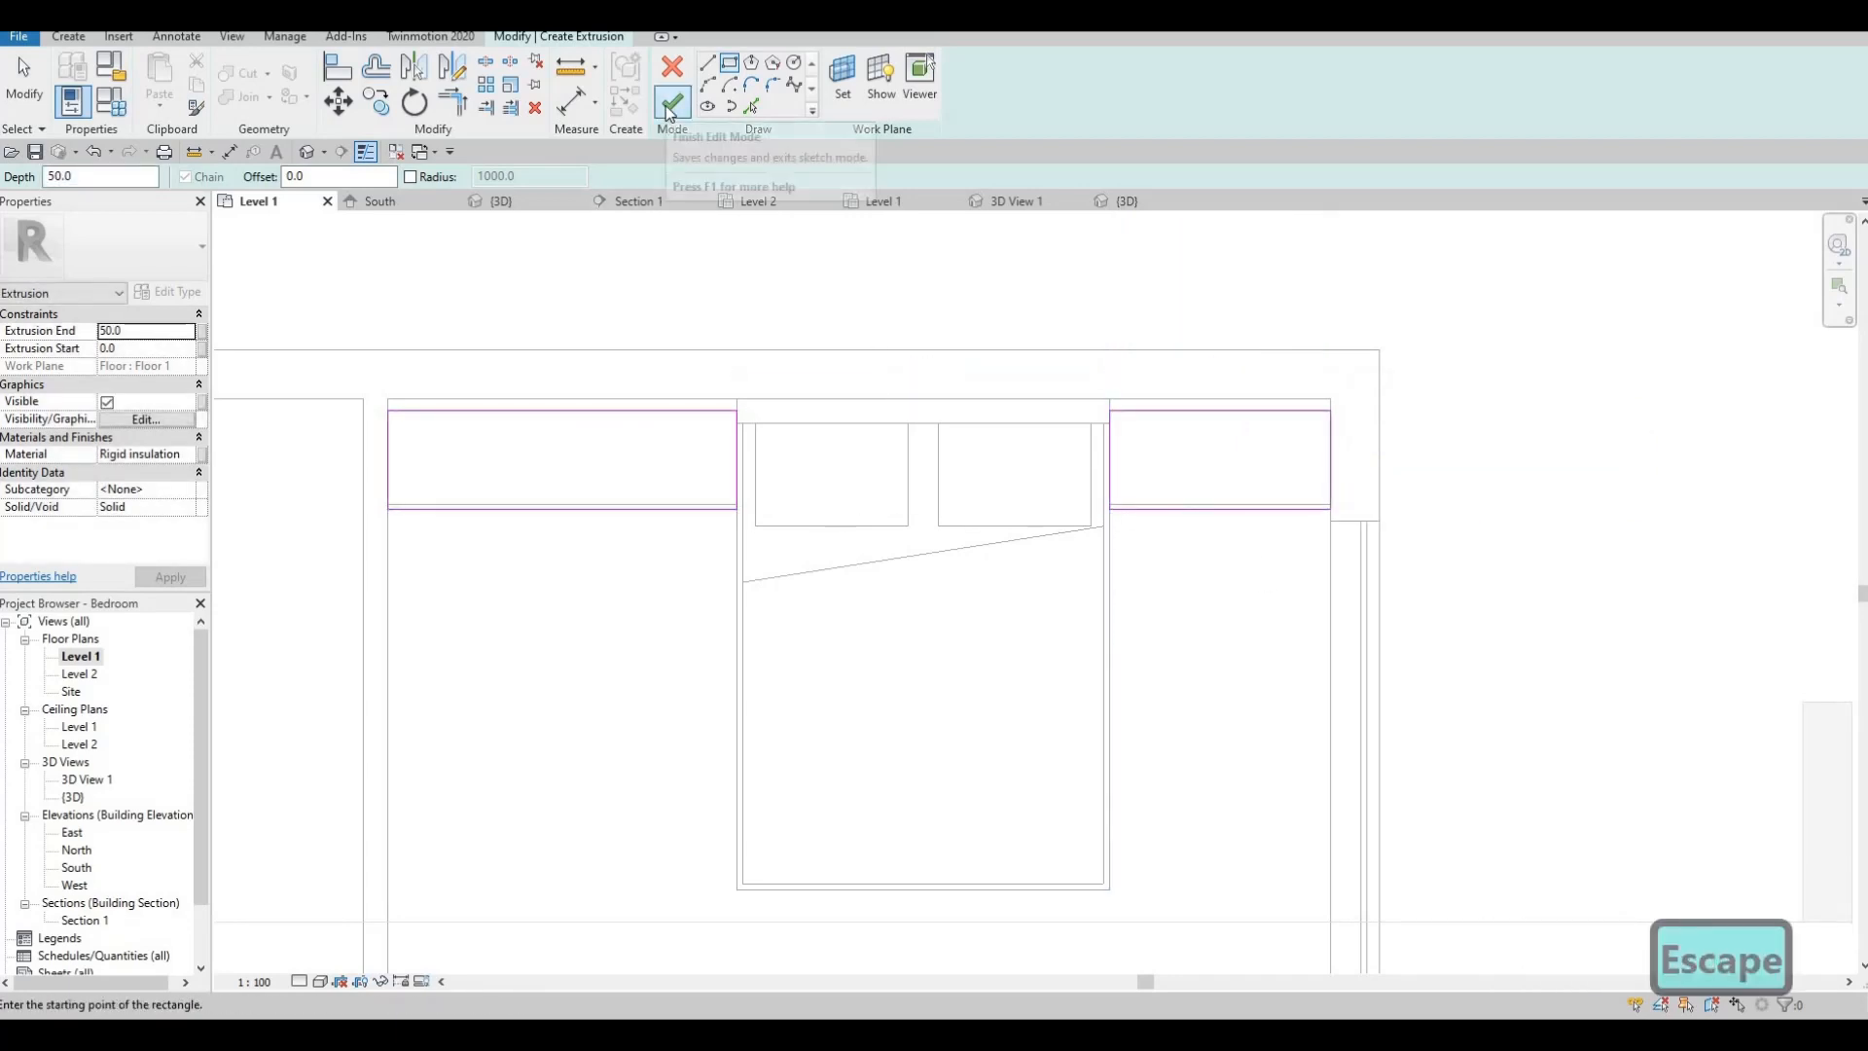
{"action": "left_click", "coordinate": [670, 107]}
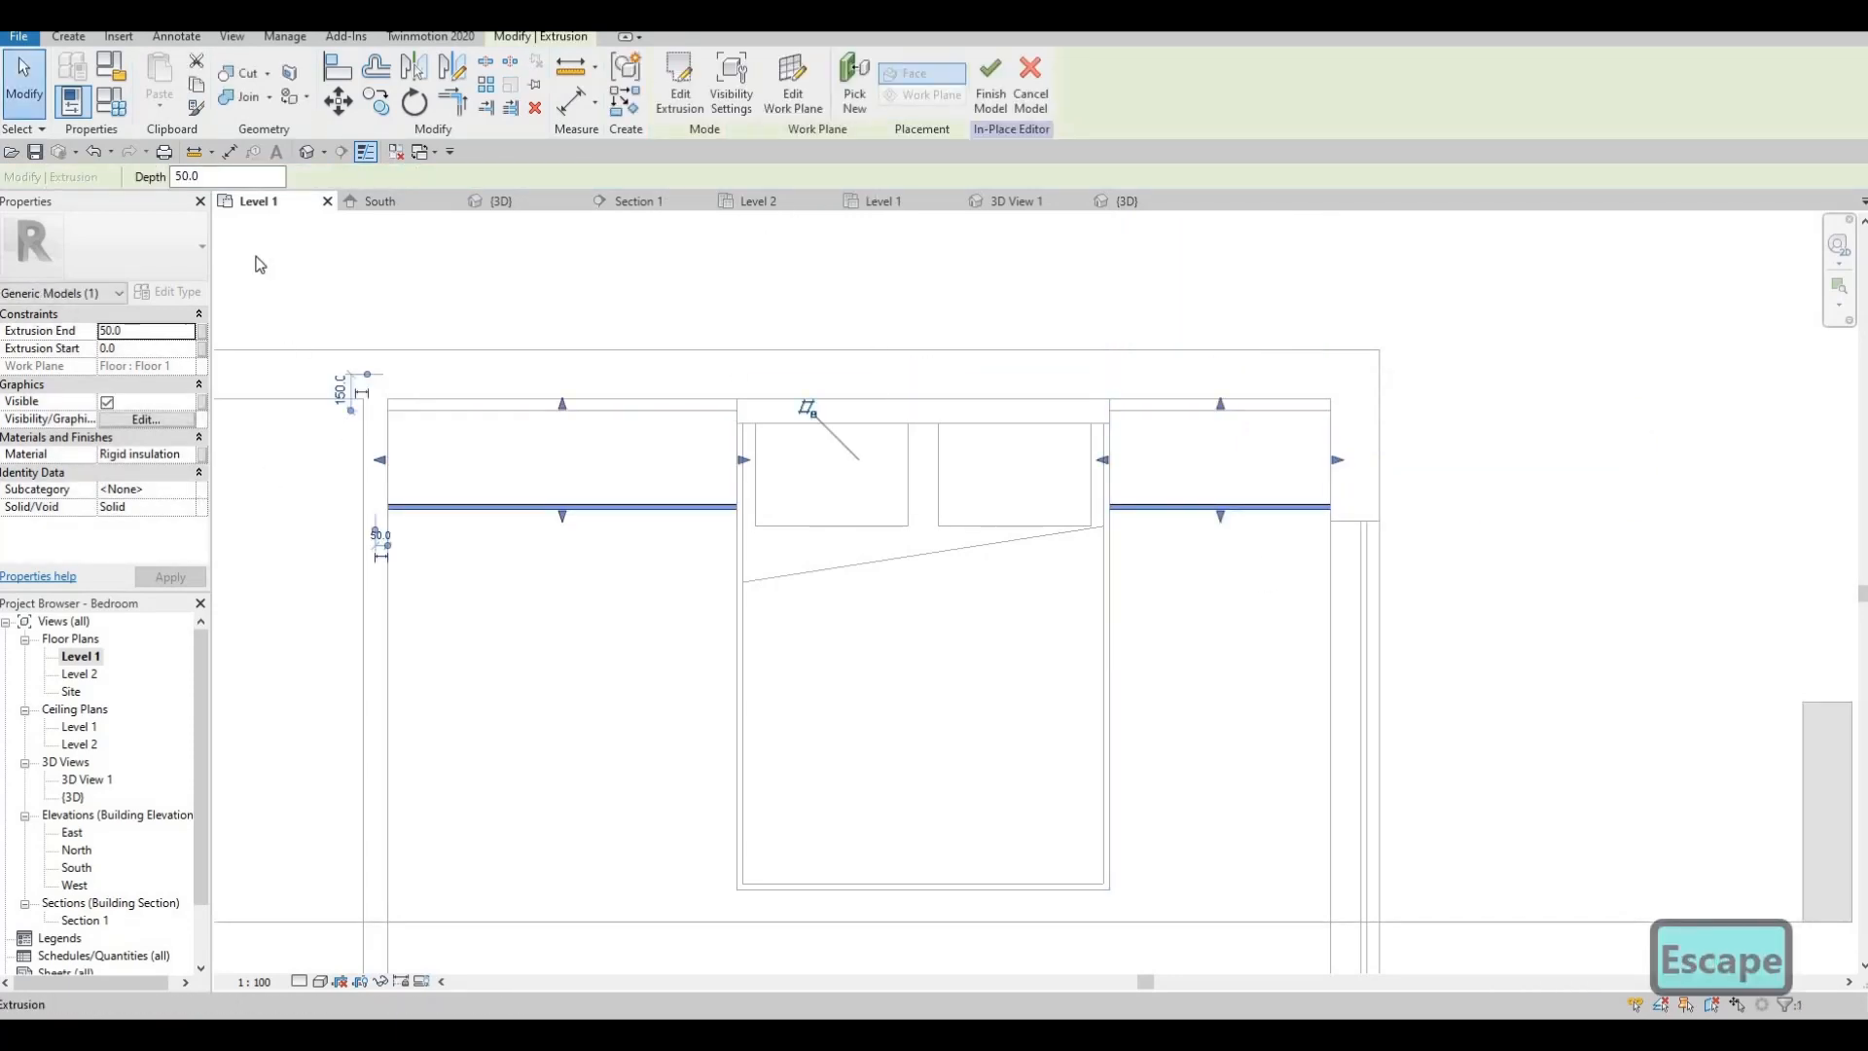
- In 3D, raise the new extrusion onto the bedside units, spanning from about 406 to about 522 high
{"action": "left_click", "coordinate": [309, 153]}
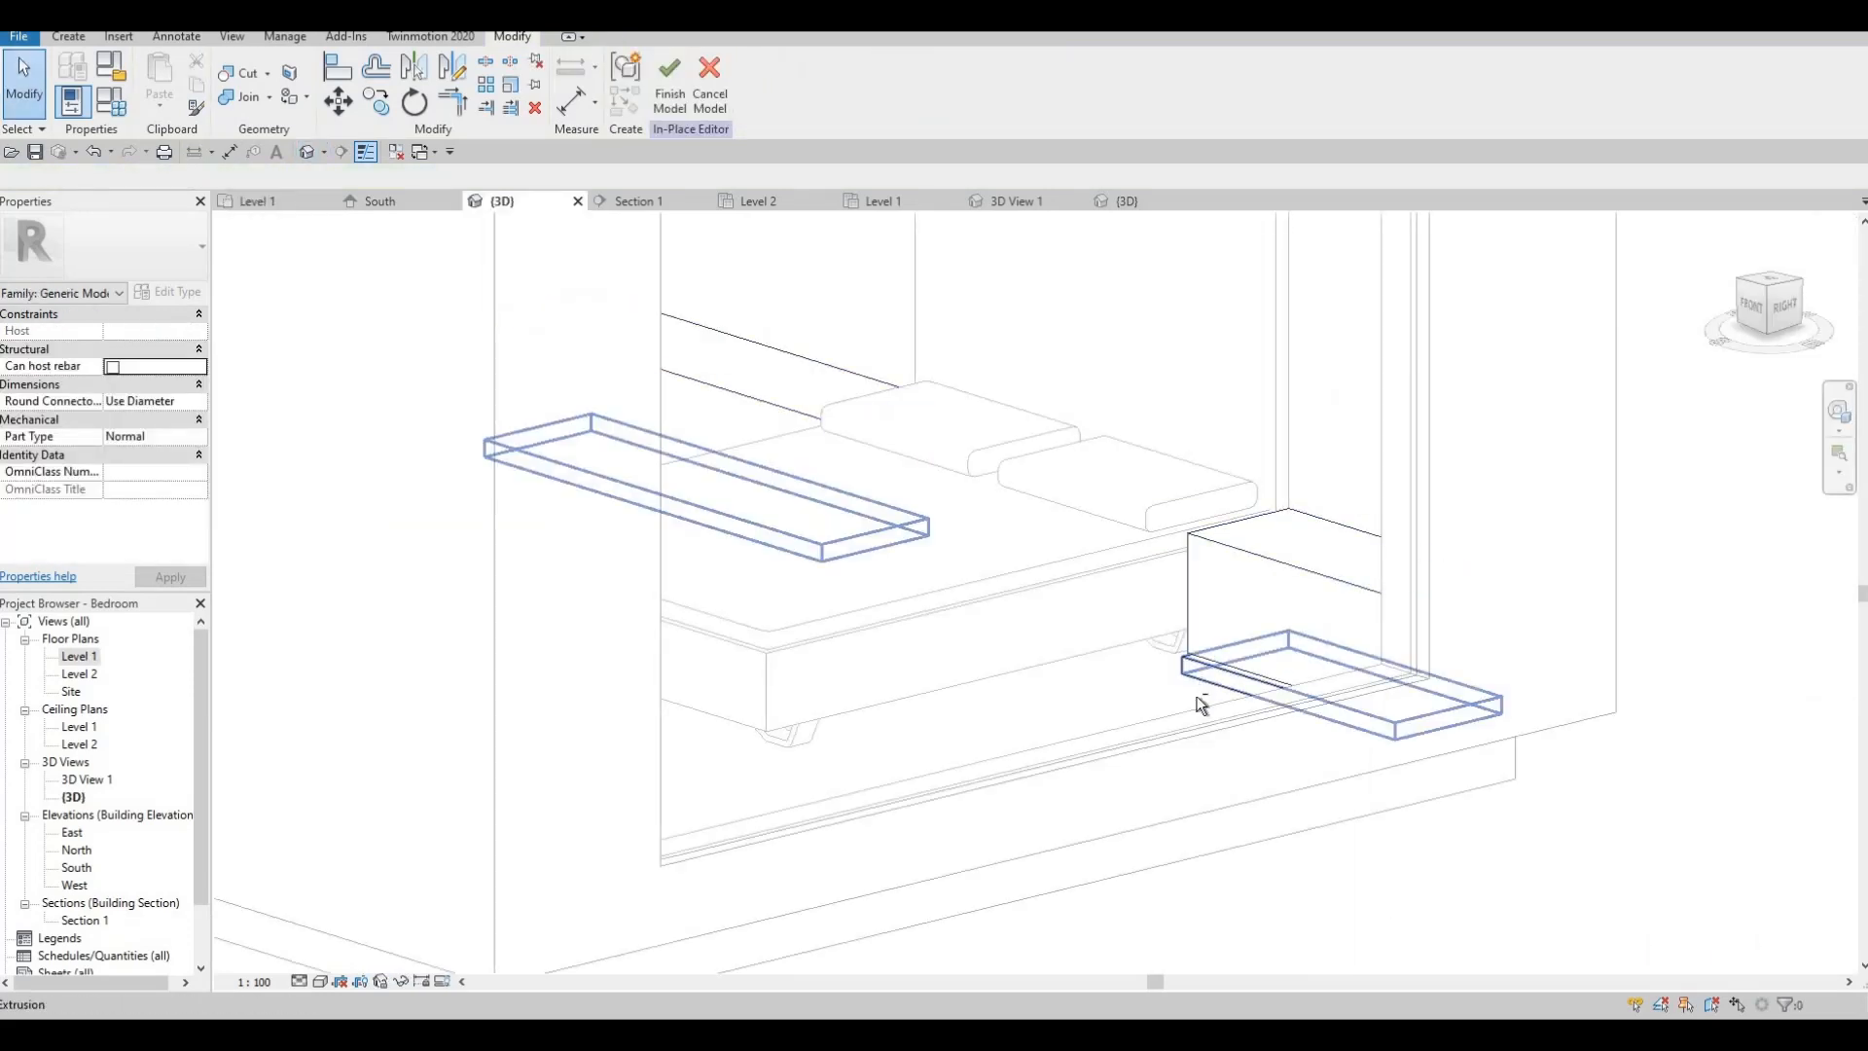
{"action": "scroll", "coordinate": [1224, 739], "scroll_direction": "up", "scroll_amount": 1}
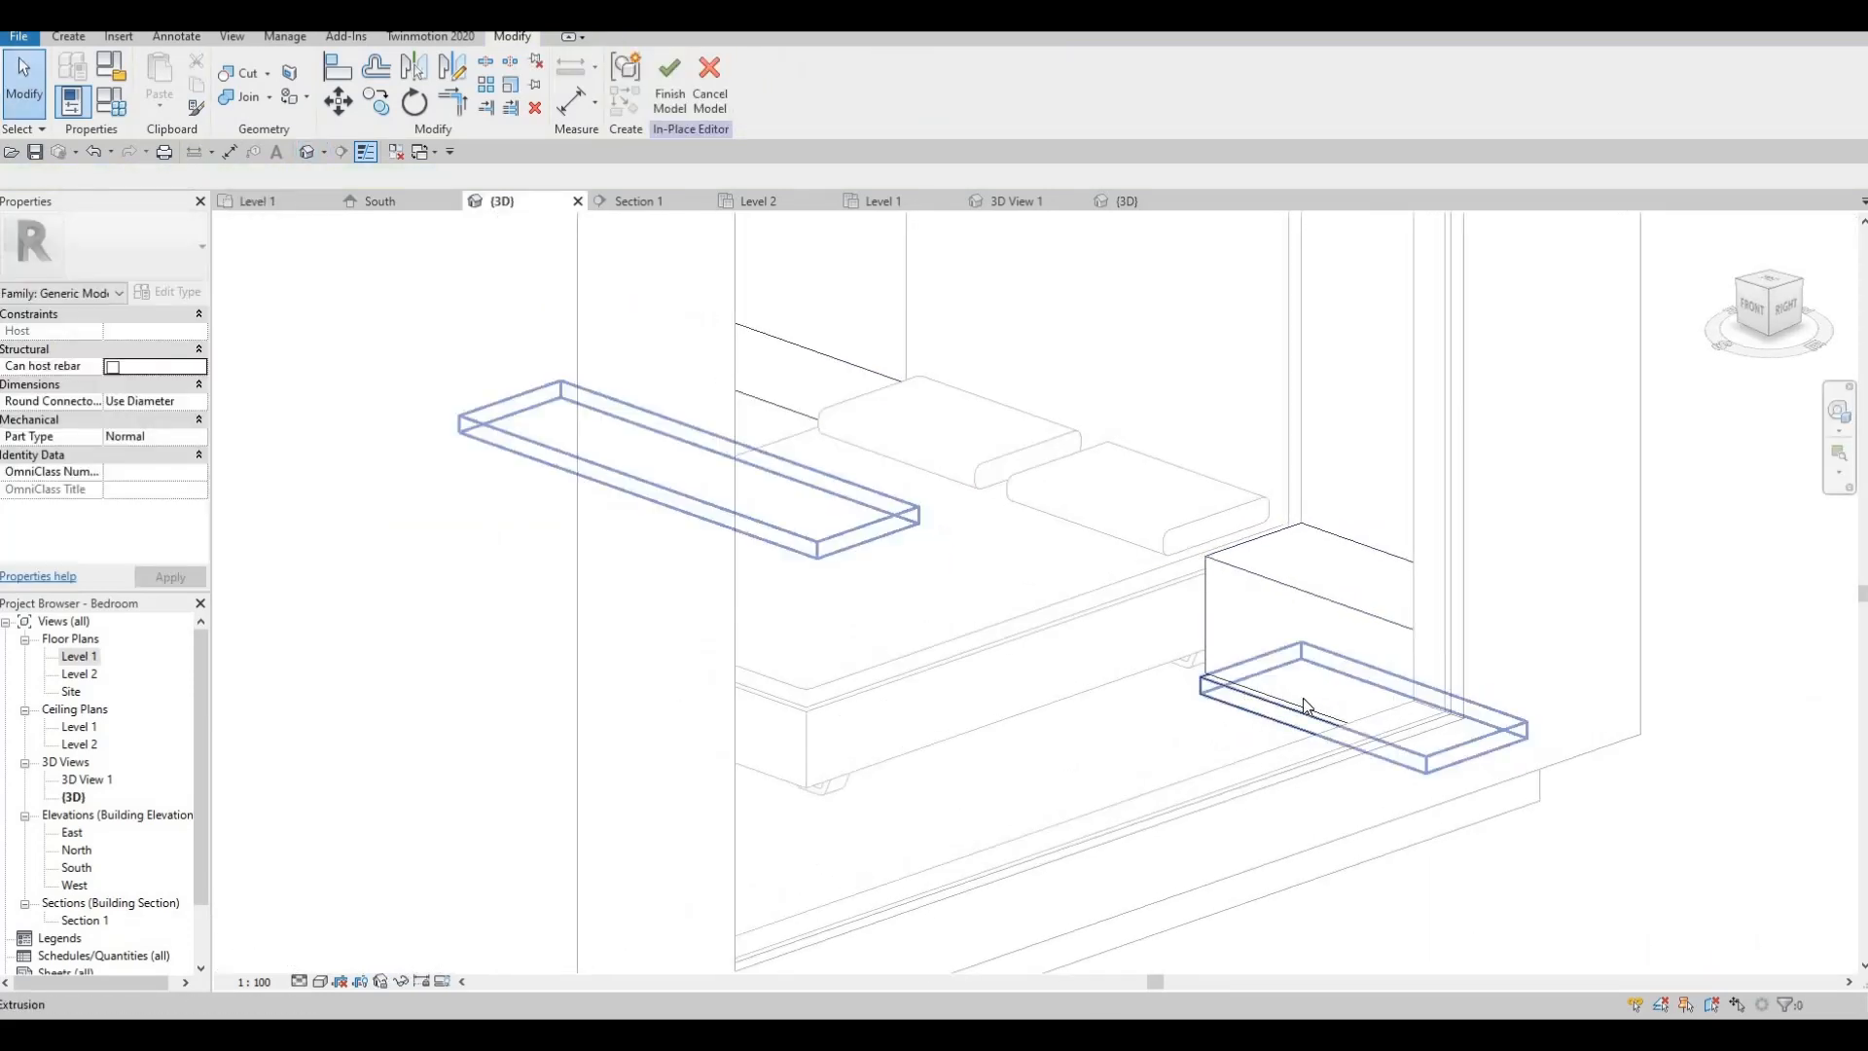
{"action": "left_click", "coordinate": [1259, 686]}
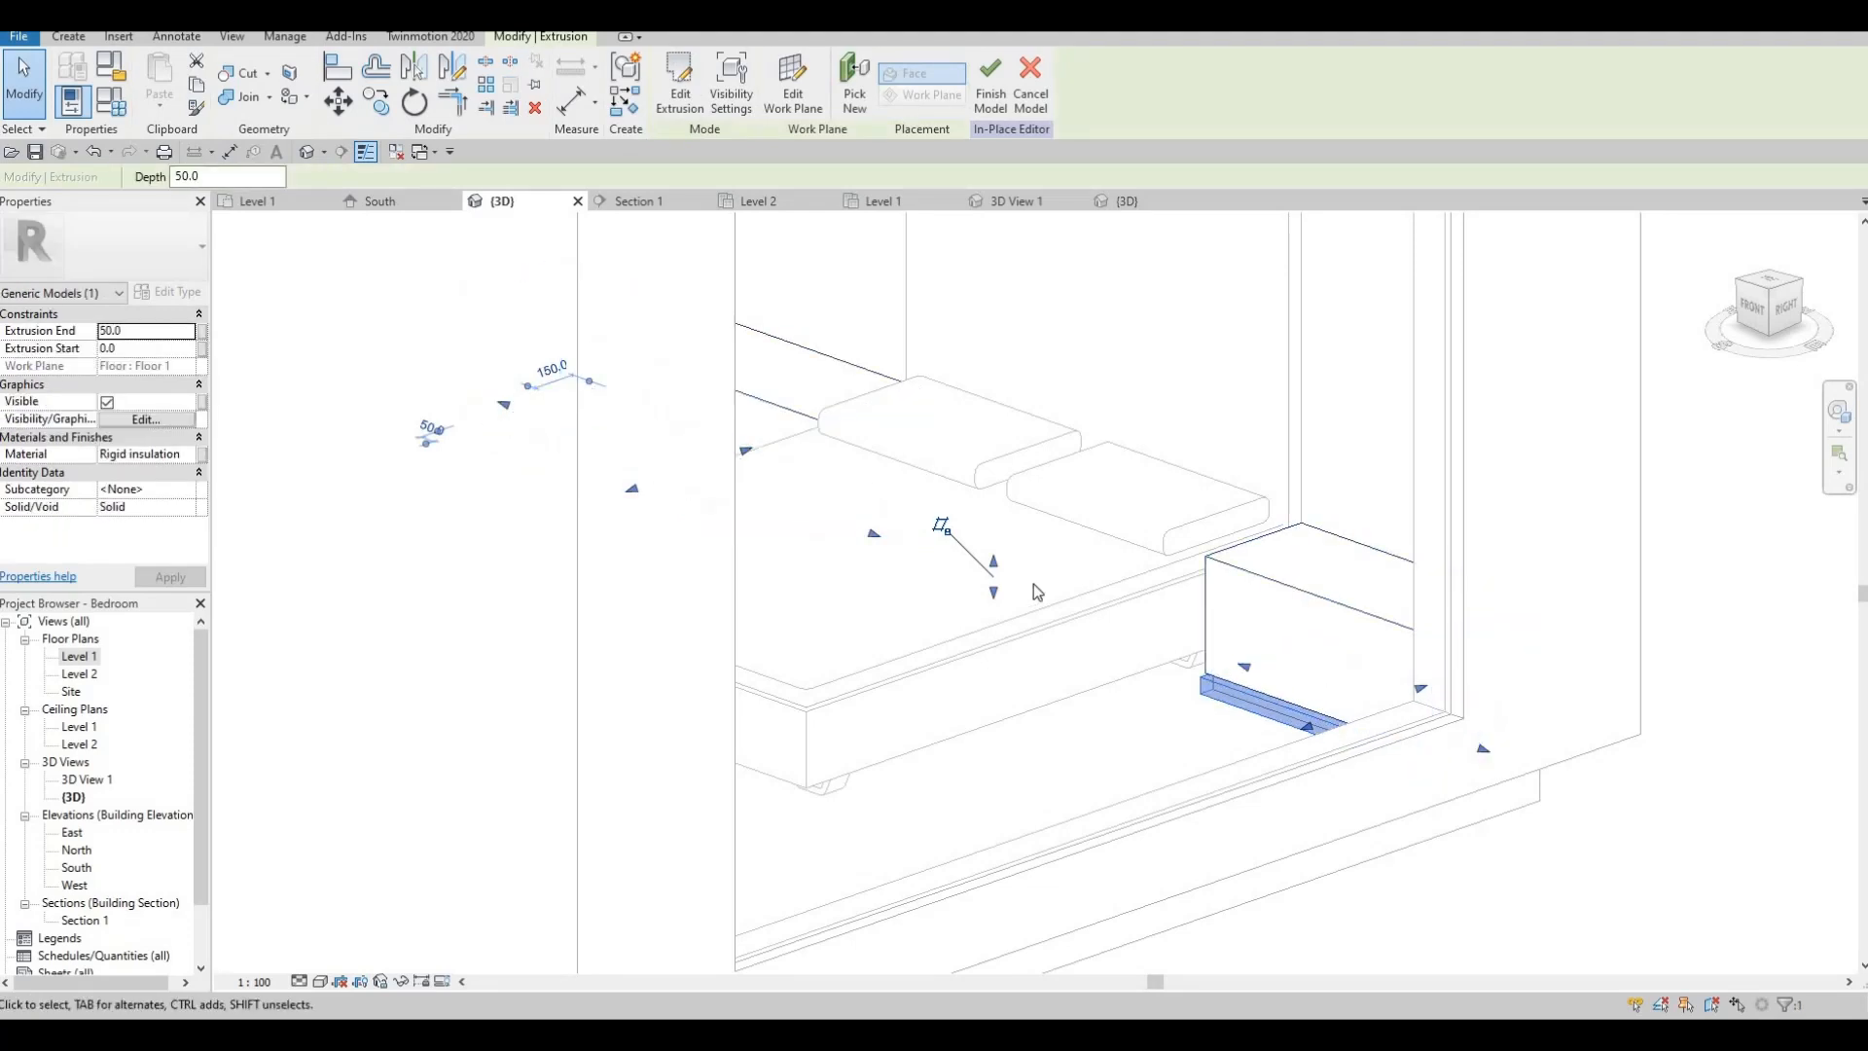
{"action": "left_click_drag", "start_coordinate": [994, 560], "coordinate": [1021, 403]}
{"action": "left_click_drag", "start_coordinate": [993, 590], "coordinate": [997, 447]}
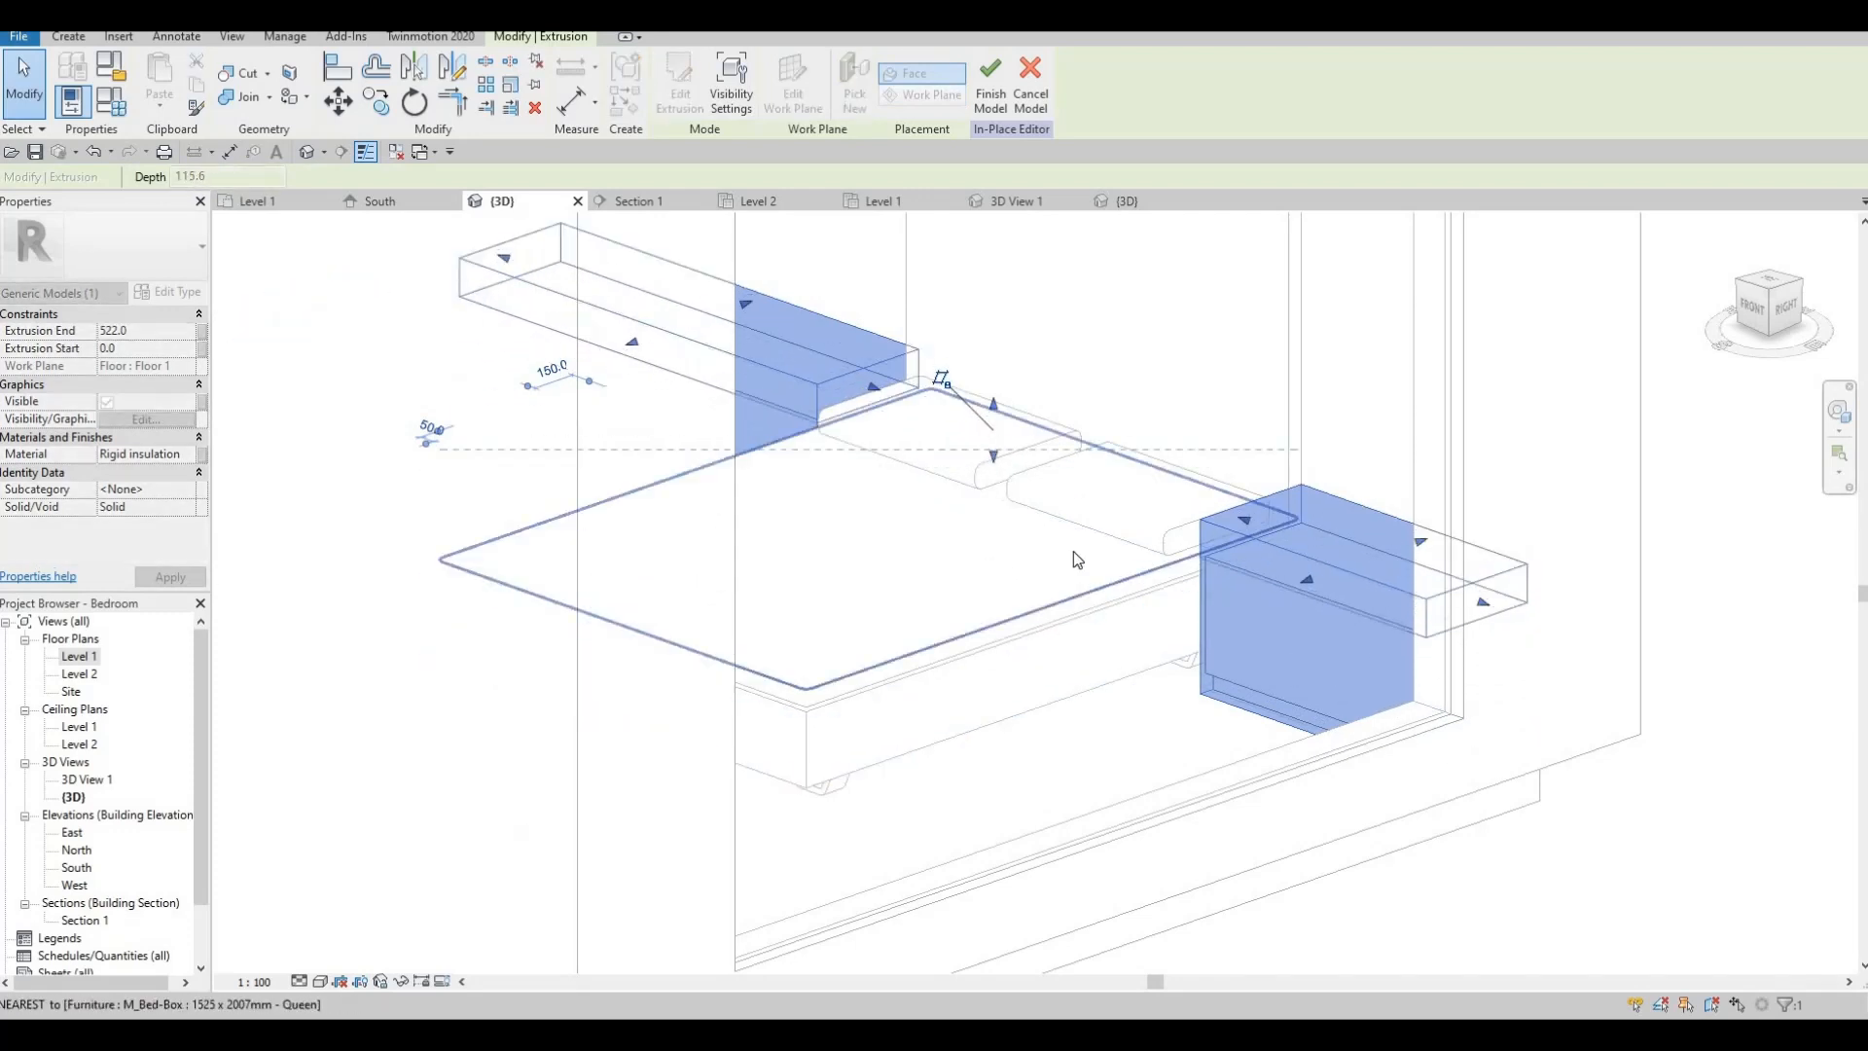
{"action": "key", "text": "Escape"}
- Lower the upper face of the bedside top slabs to an extrusion end of about 436
{"action": "left_click", "coordinate": [1251, 543]}
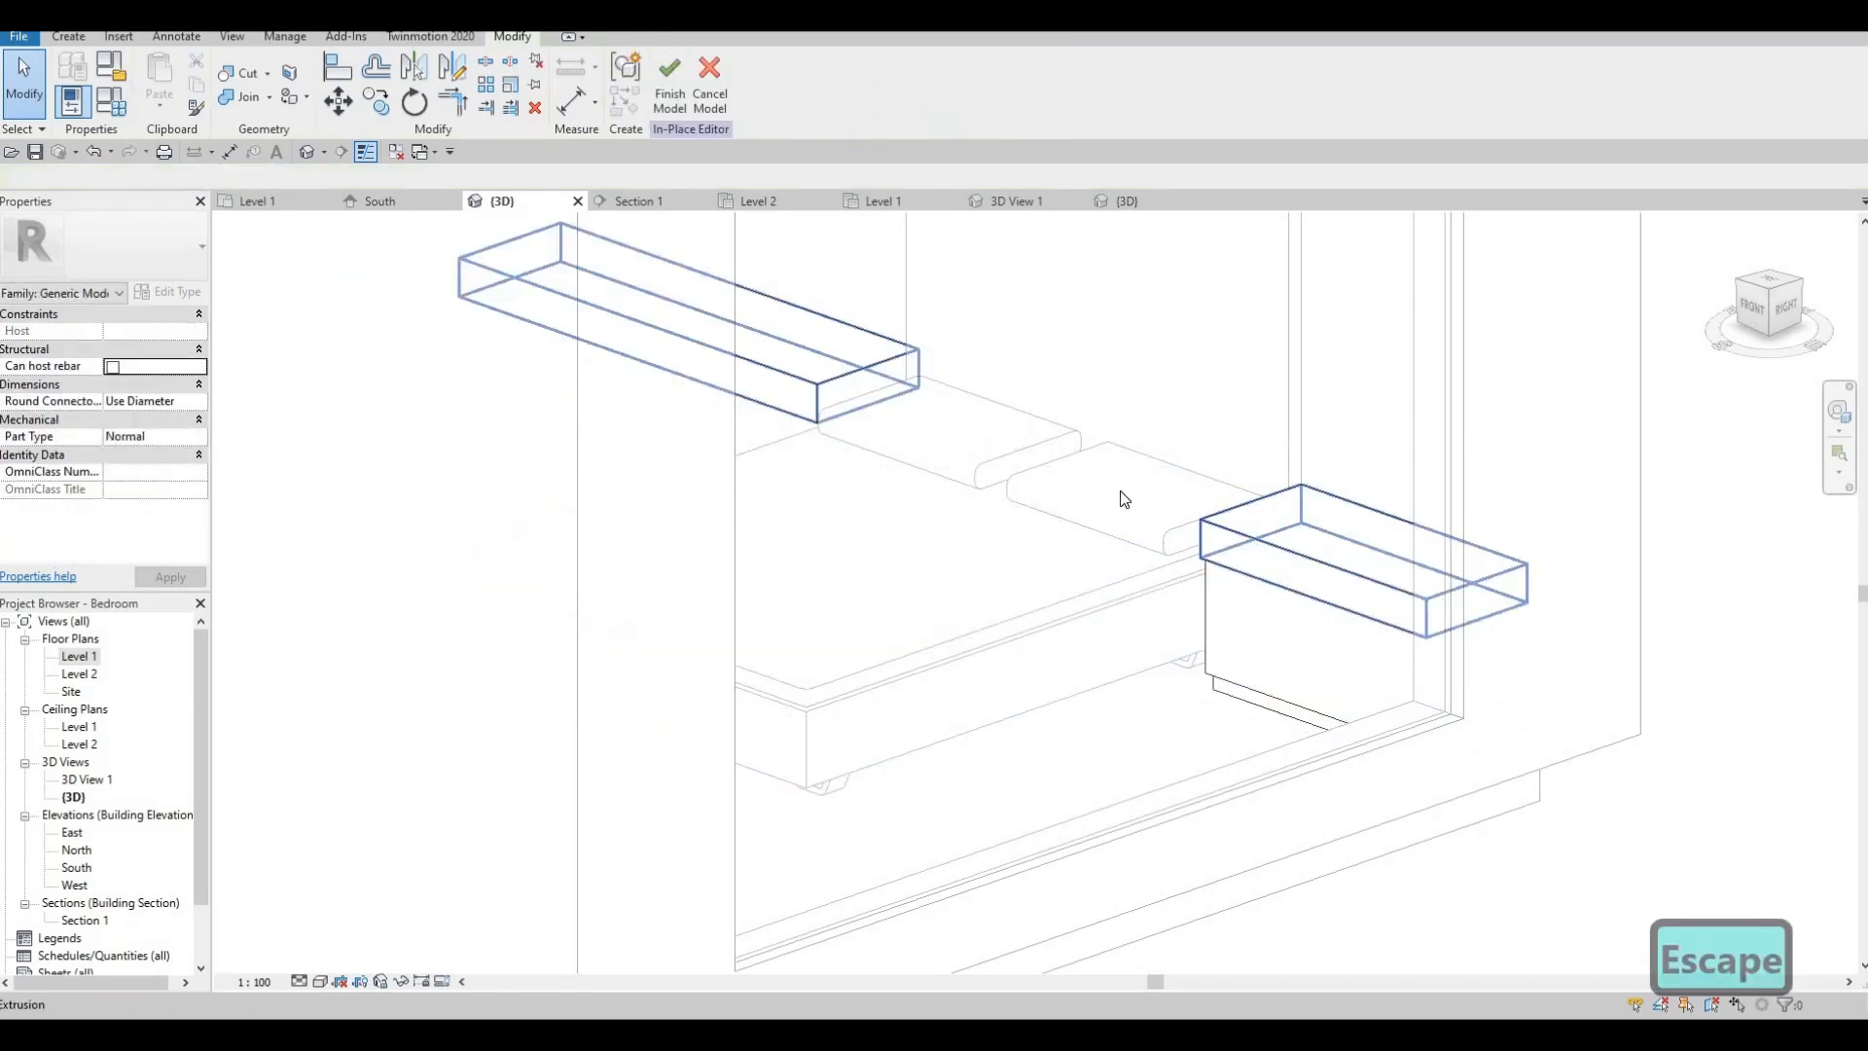
{"action": "left_click", "coordinate": [985, 408]}
{"action": "left_click_drag", "start_coordinate": [990, 402], "coordinate": [955, 465]}
{"action": "scroll", "coordinate": [1093, 491], "scroll_direction": "up", "scroll_amount": 2}
{"action": "key", "text": "Escape"}
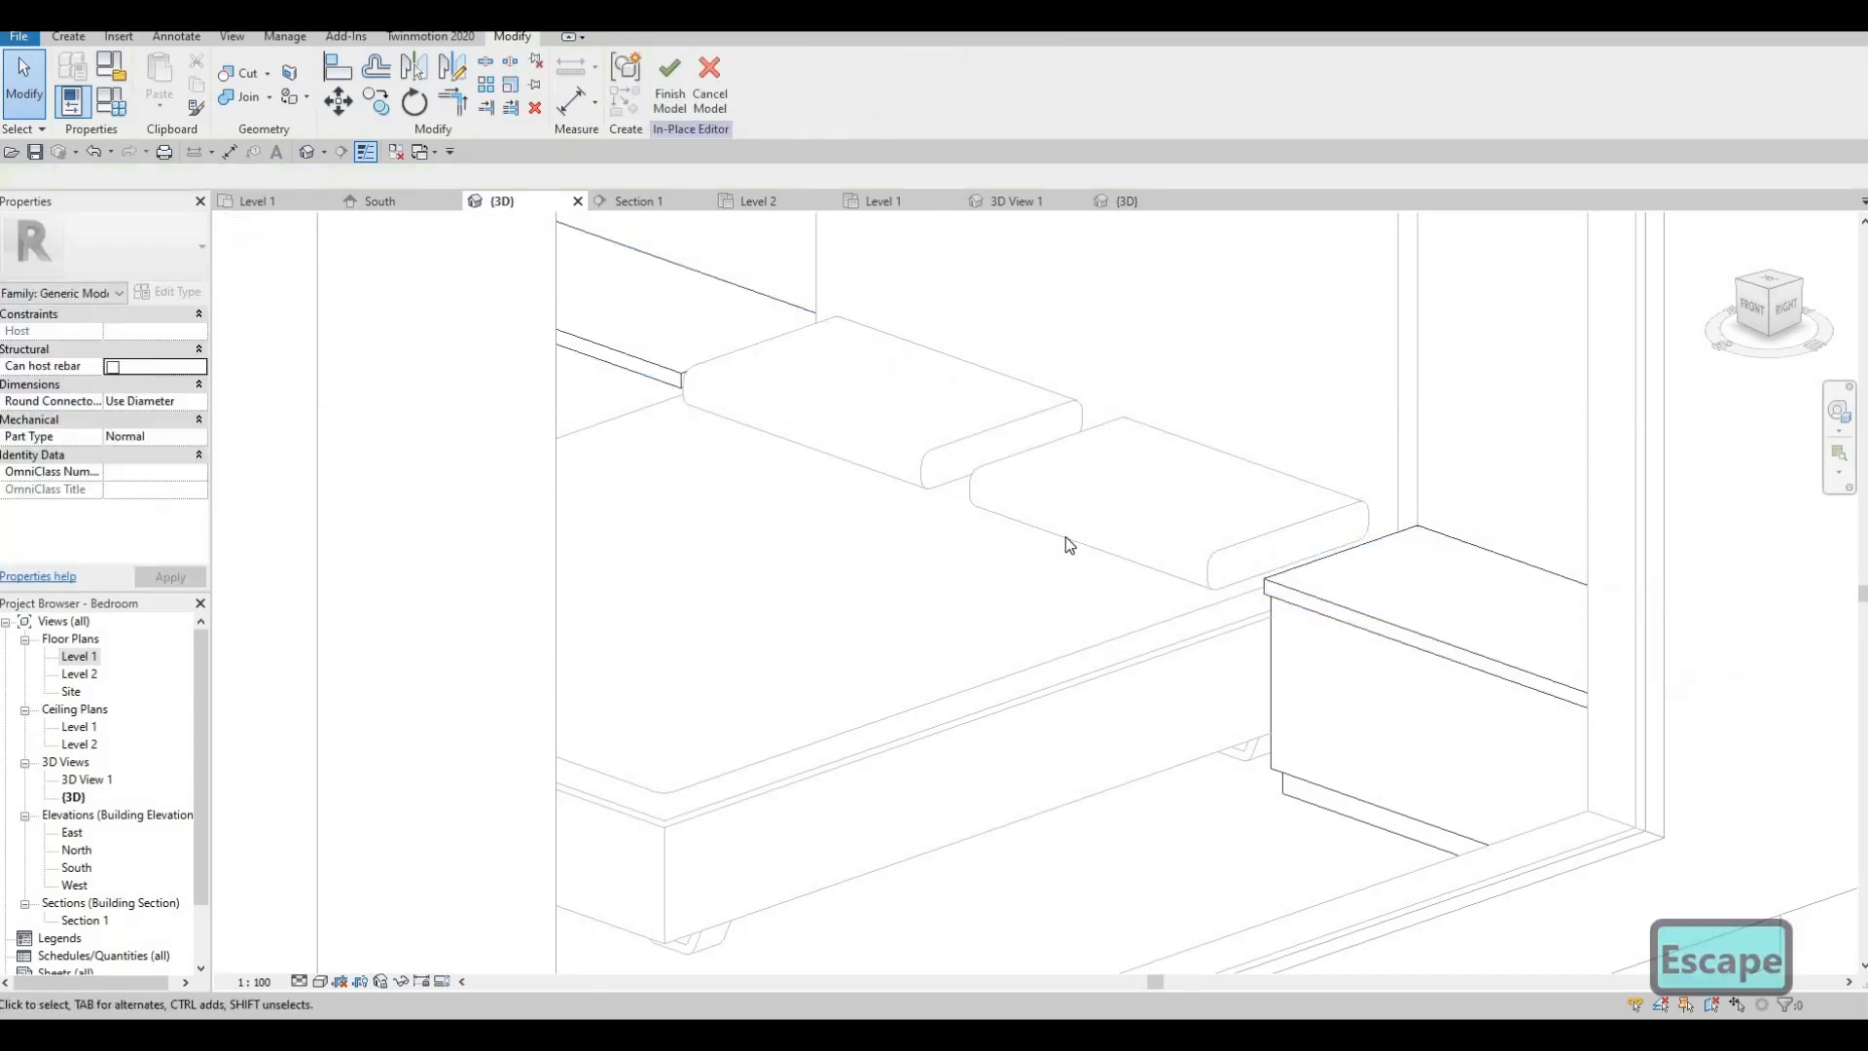
- Lower the upper face of the bedside top slabs a little more and finish the in-place model
{"action": "scroll", "coordinate": [1200, 584], "scroll_direction": "down", "scroll_amount": 3}
{"action": "middle_click_drag", "start_coordinate": [1273, 612], "coordinate": [1319, 616], "text": "shift"}
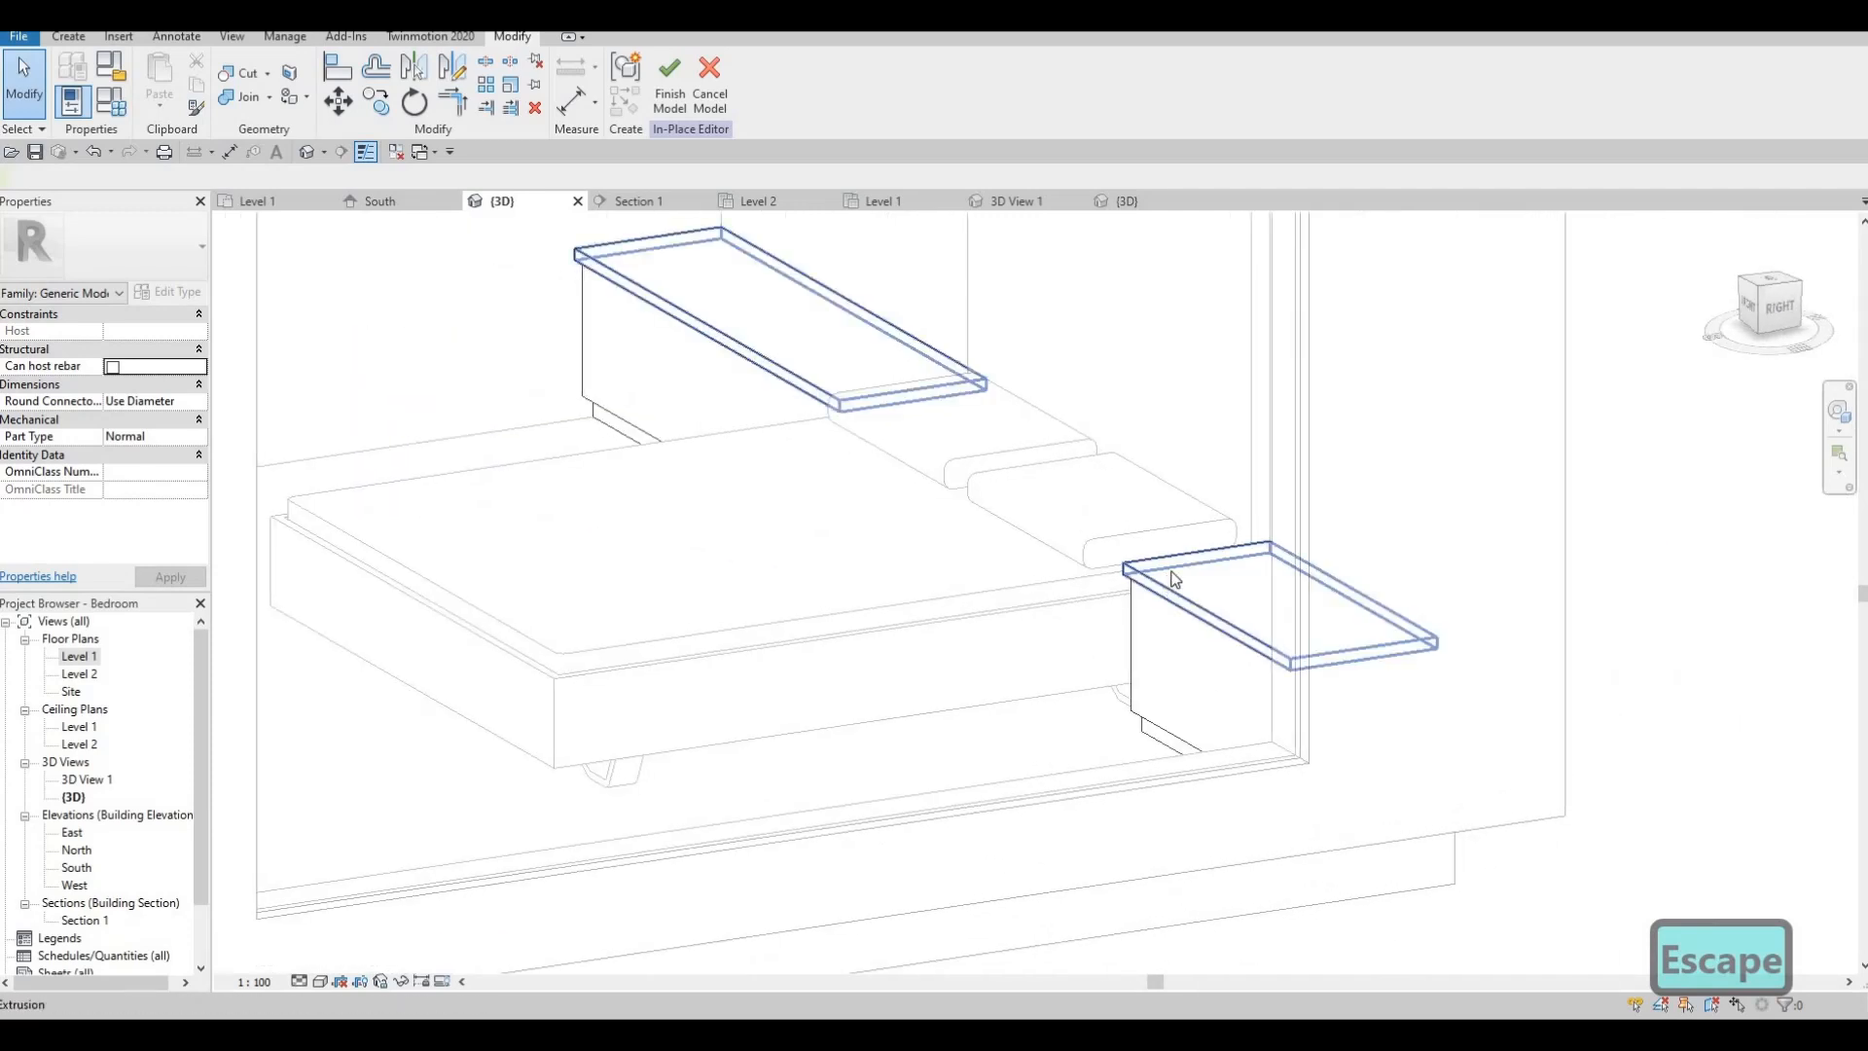
{"action": "key", "text": "Escape"}
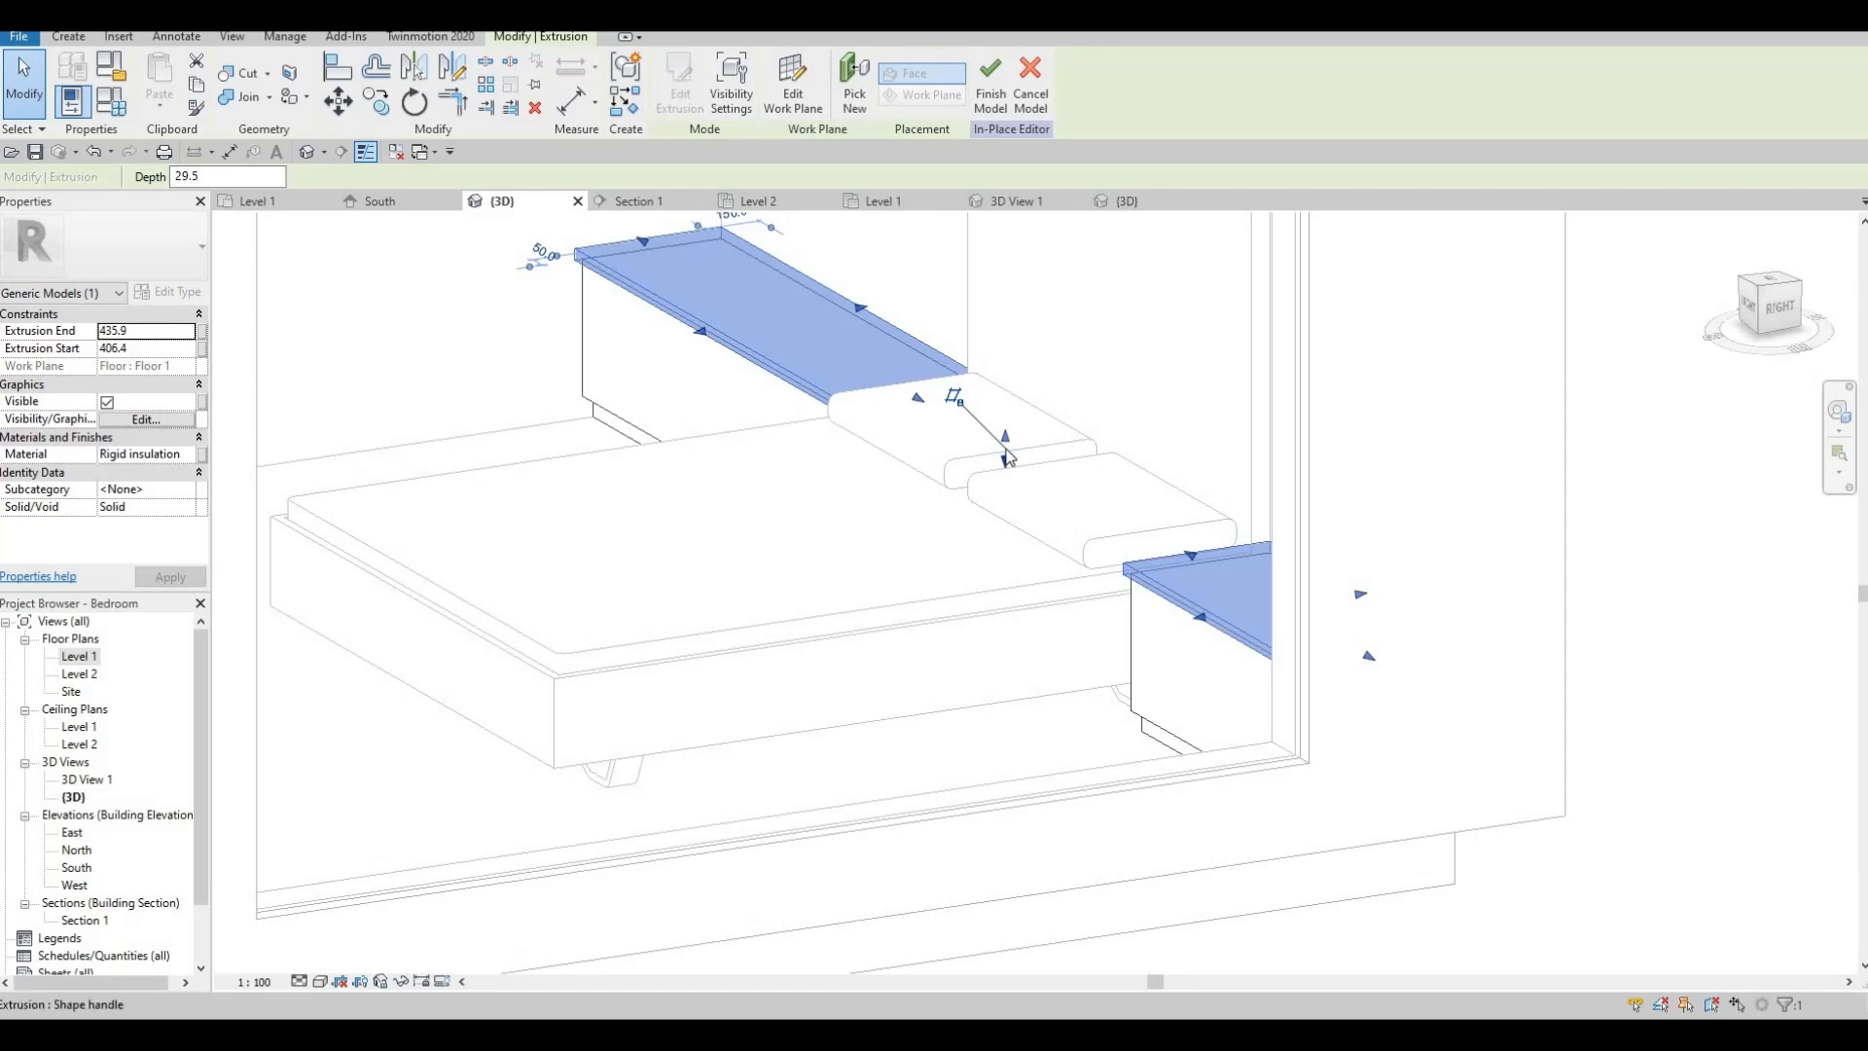
{"action": "left_click_drag", "start_coordinate": [1005, 437], "coordinate": [991, 496]}
{"action": "key", "text": "Escape"}
{"action": "scroll", "coordinate": [855, 388], "scroll_direction": "down", "scroll_amount": 2}
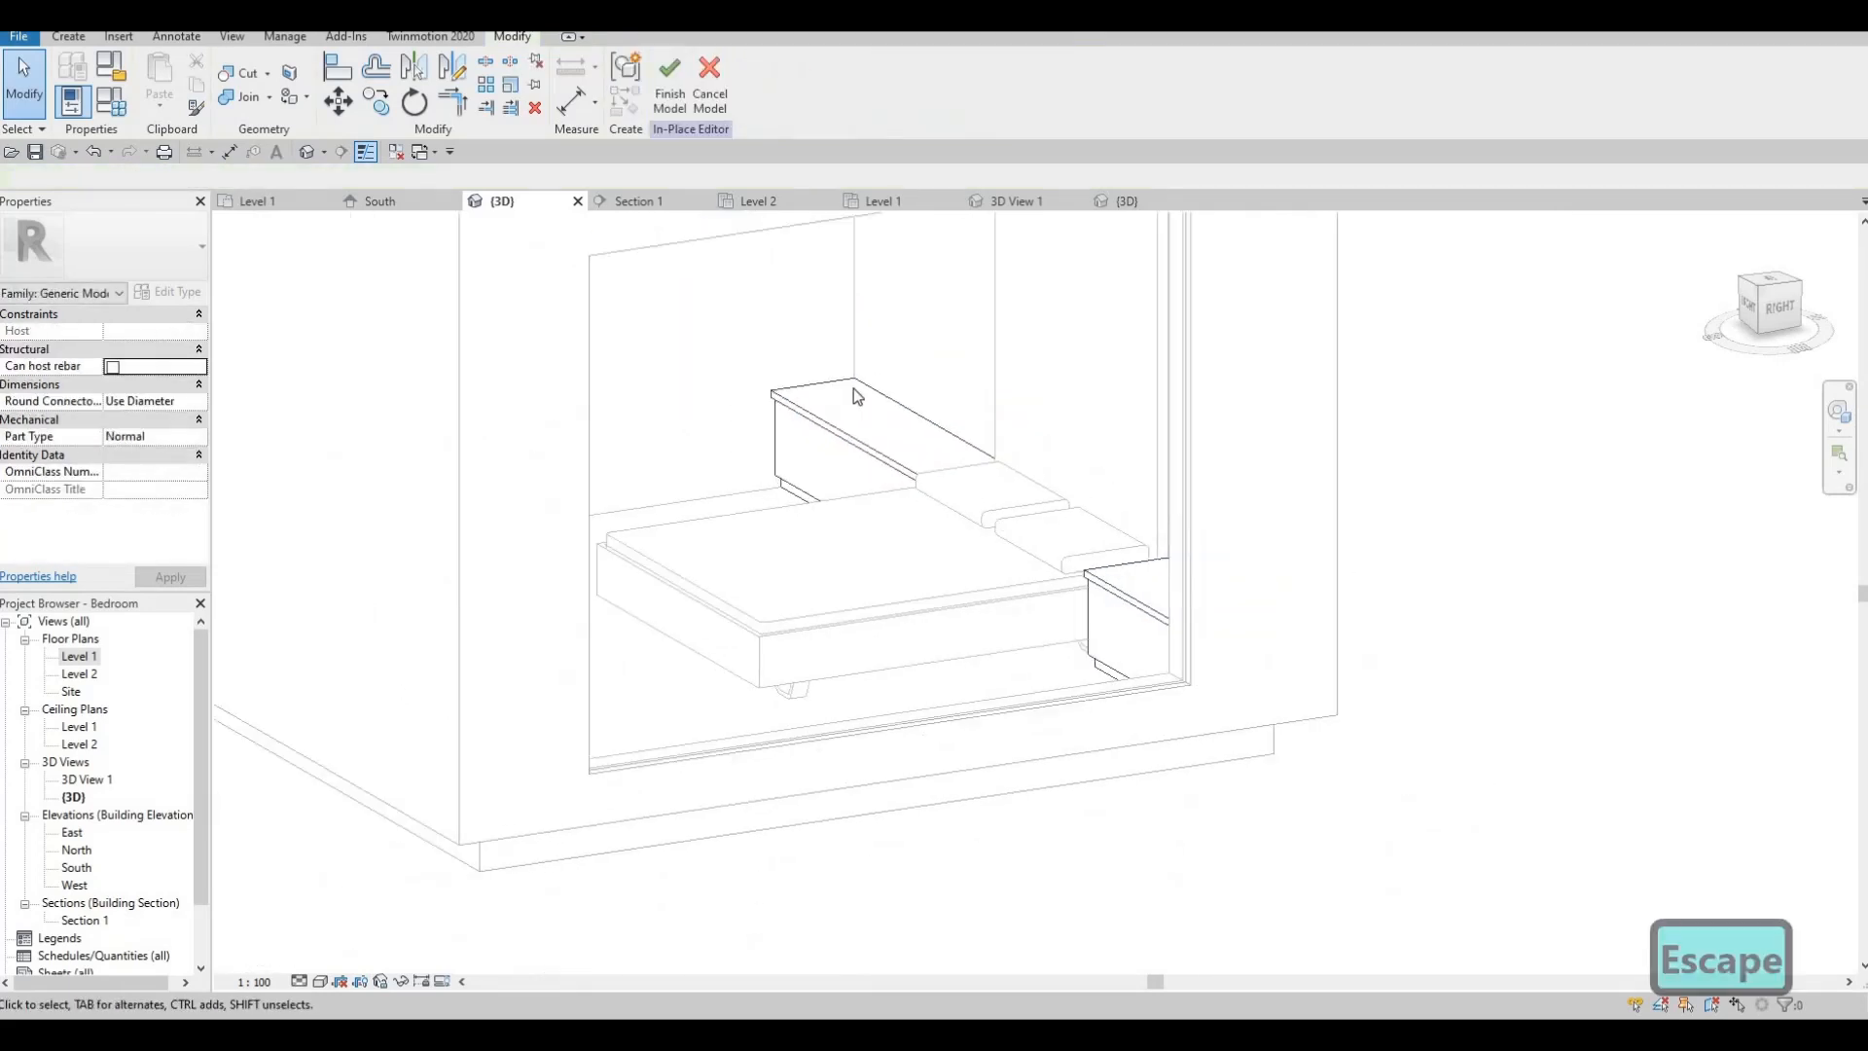
{"action": "left_click", "coordinate": [678, 88]}
{"action": "middle_click_drag", "start_coordinate": [1009, 509], "coordinate": [986, 592], "text": "shift"}
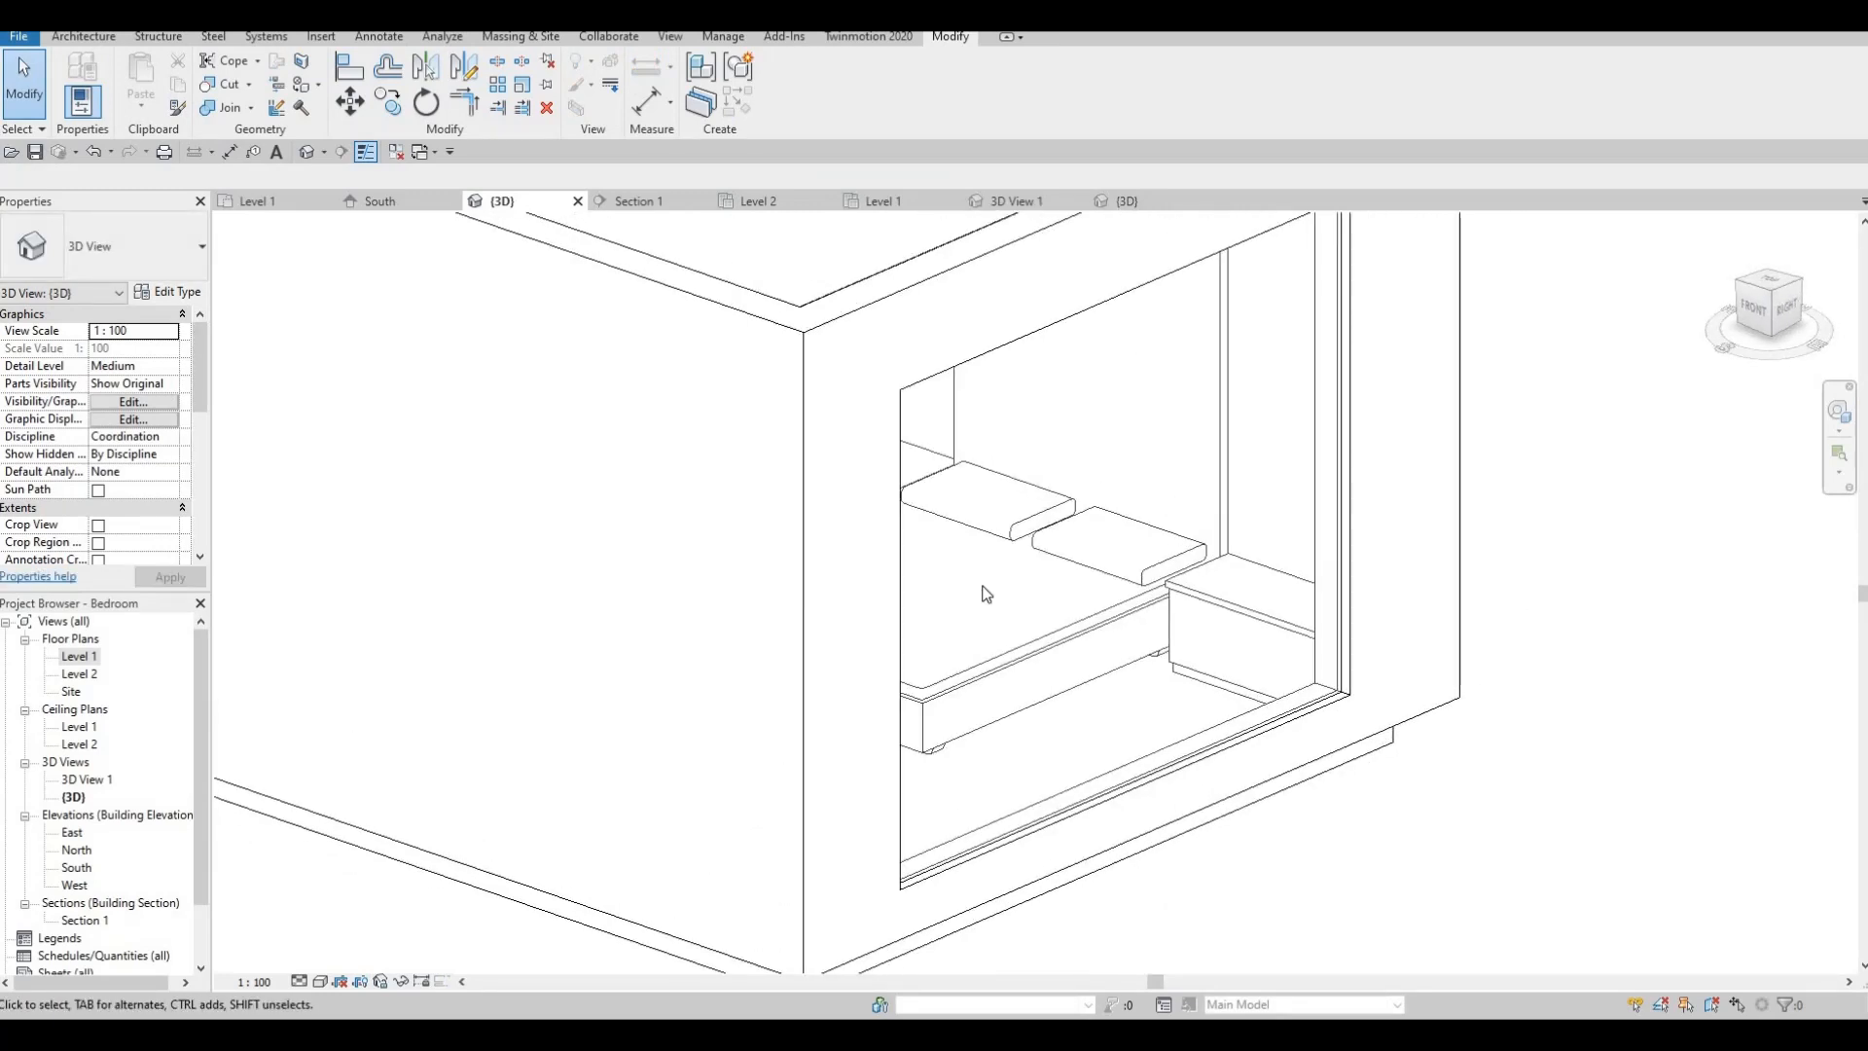
{"action": "double_click", "coordinate": [68, 658]}
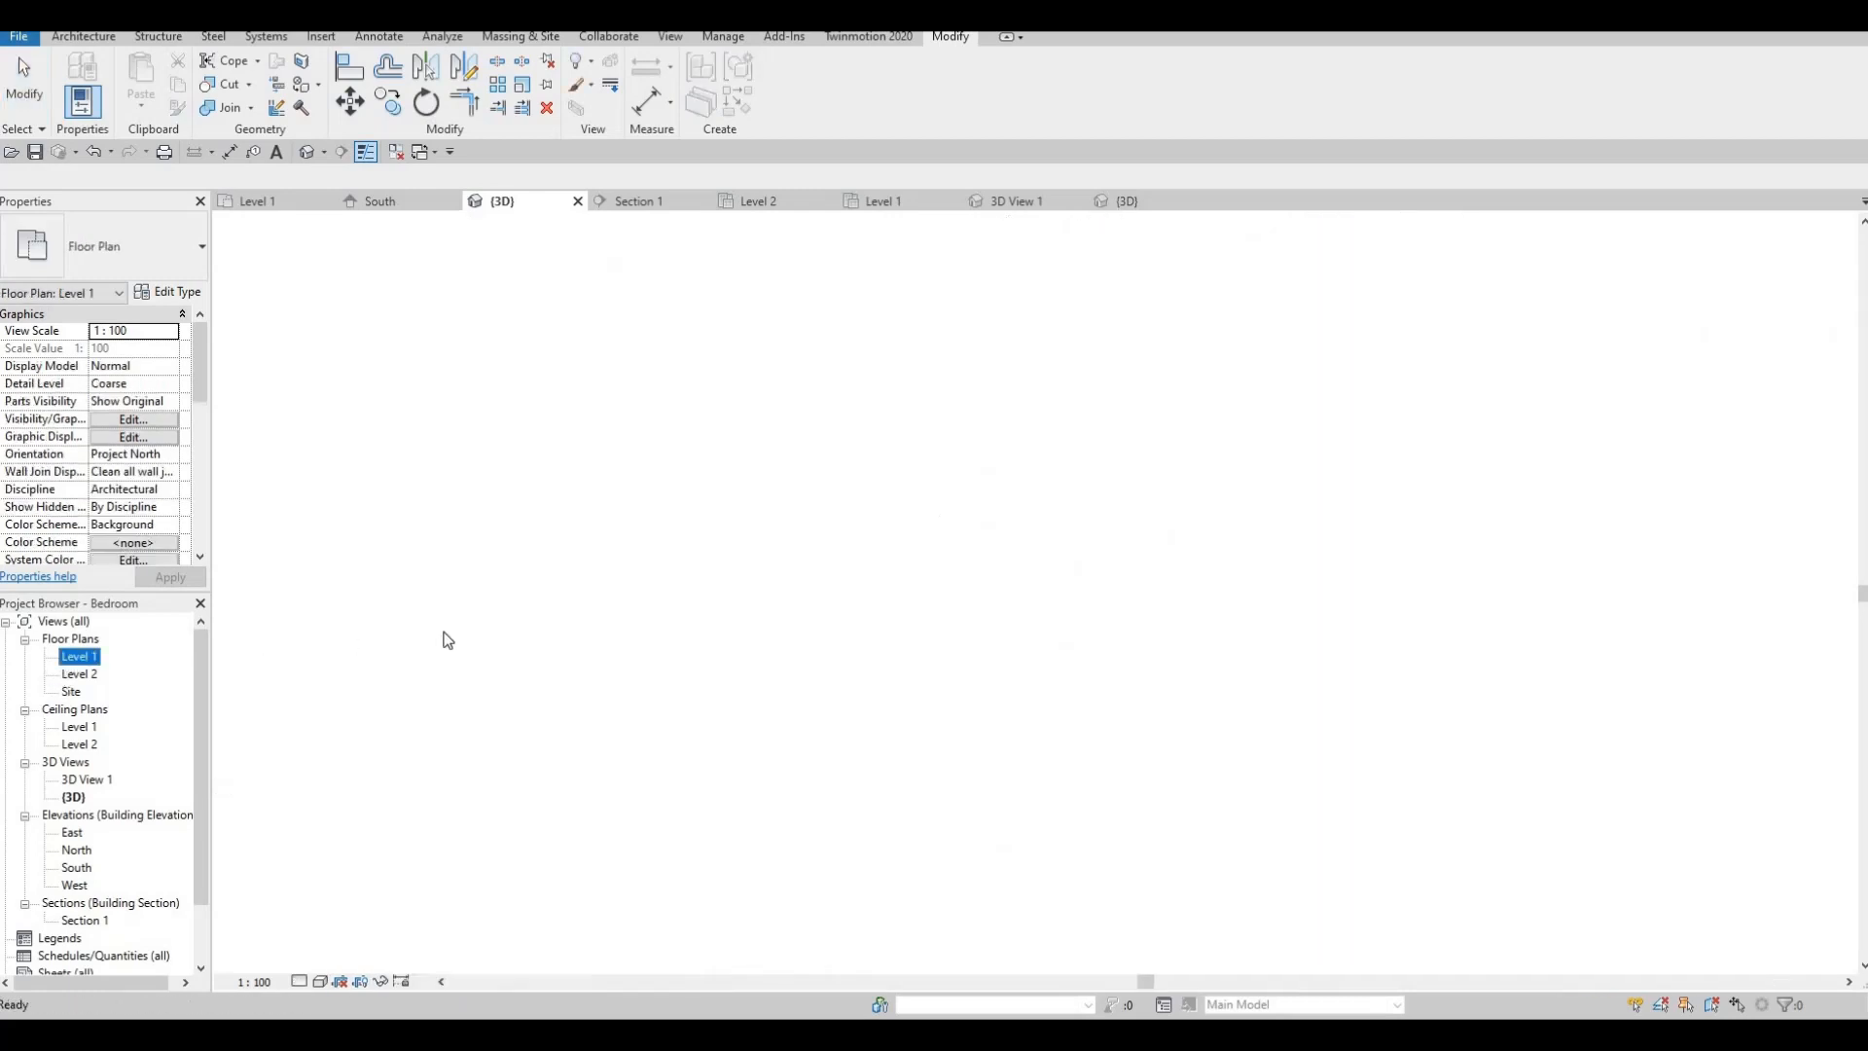
{"action": "double_click", "coordinate": [80, 675]}
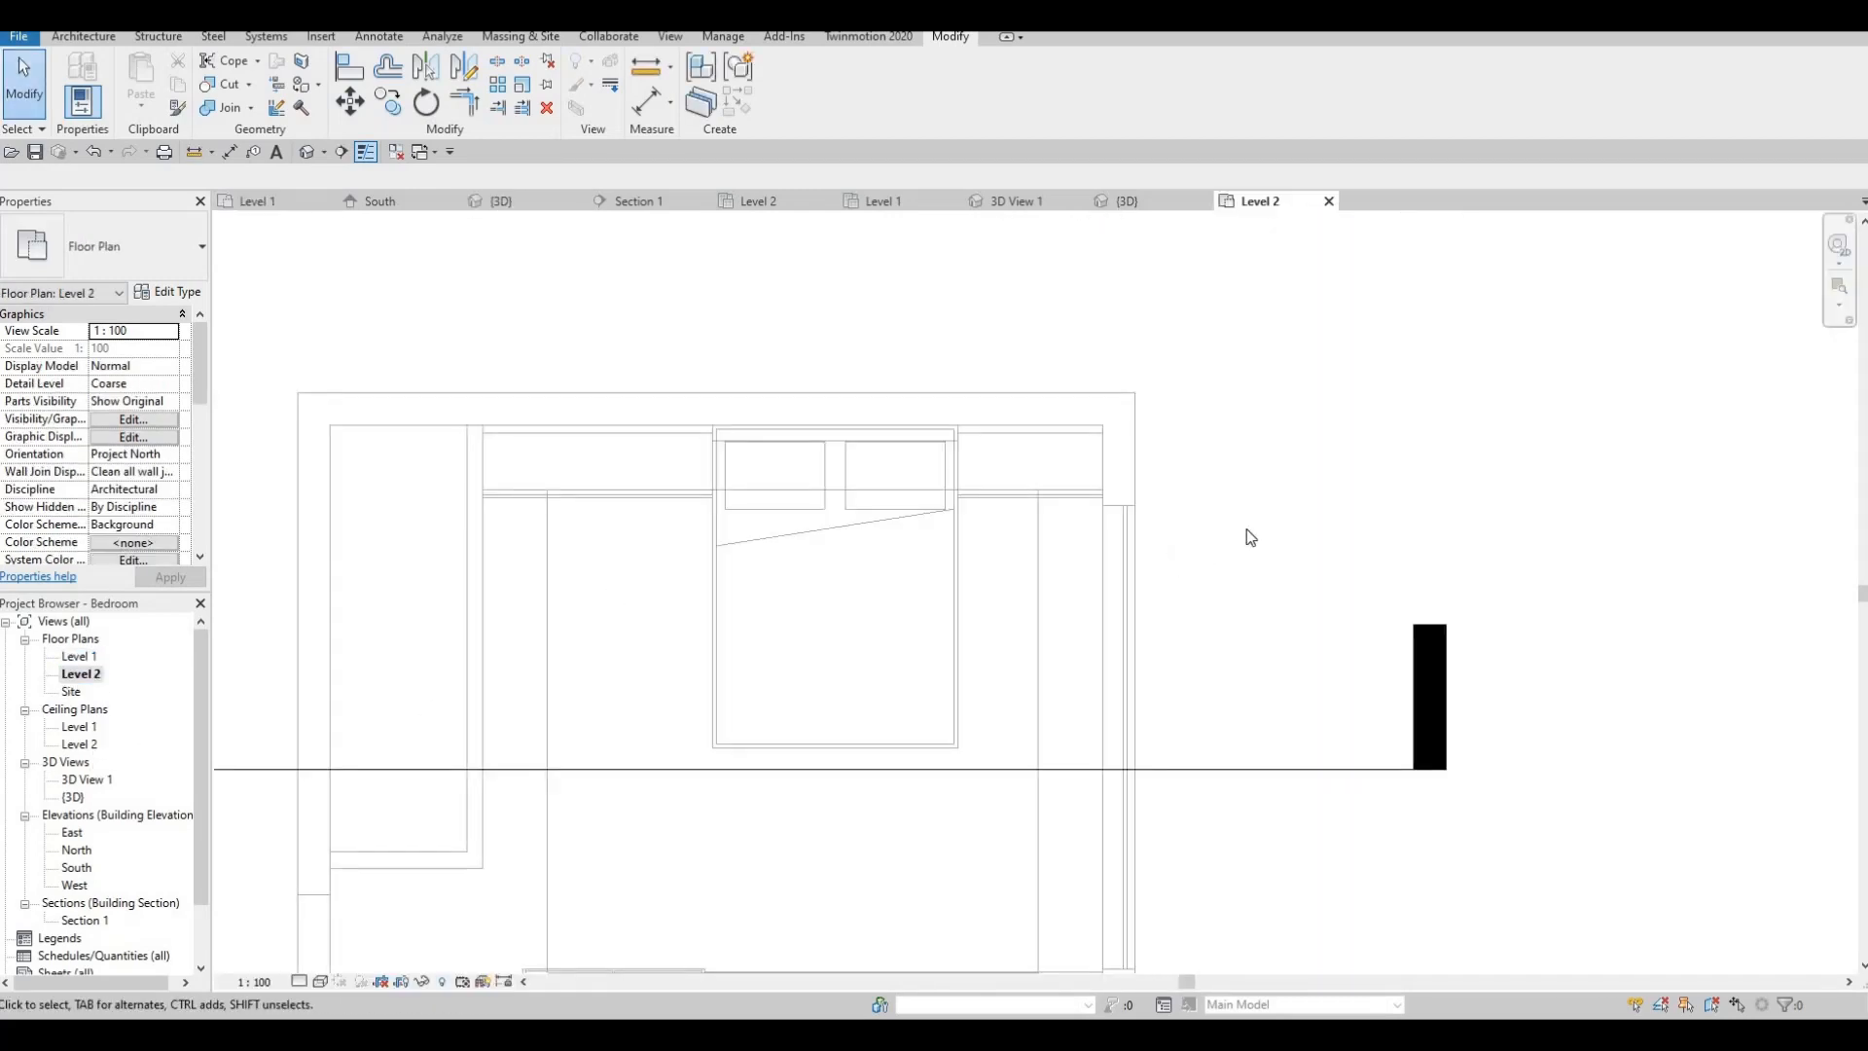
{"action": "middle_click_drag", "start_coordinate": [1046, 624], "coordinate": [1212, 499]}
{"action": "scroll", "coordinate": [1212, 499], "scroll_direction": "down", "scroll_amount": 1}
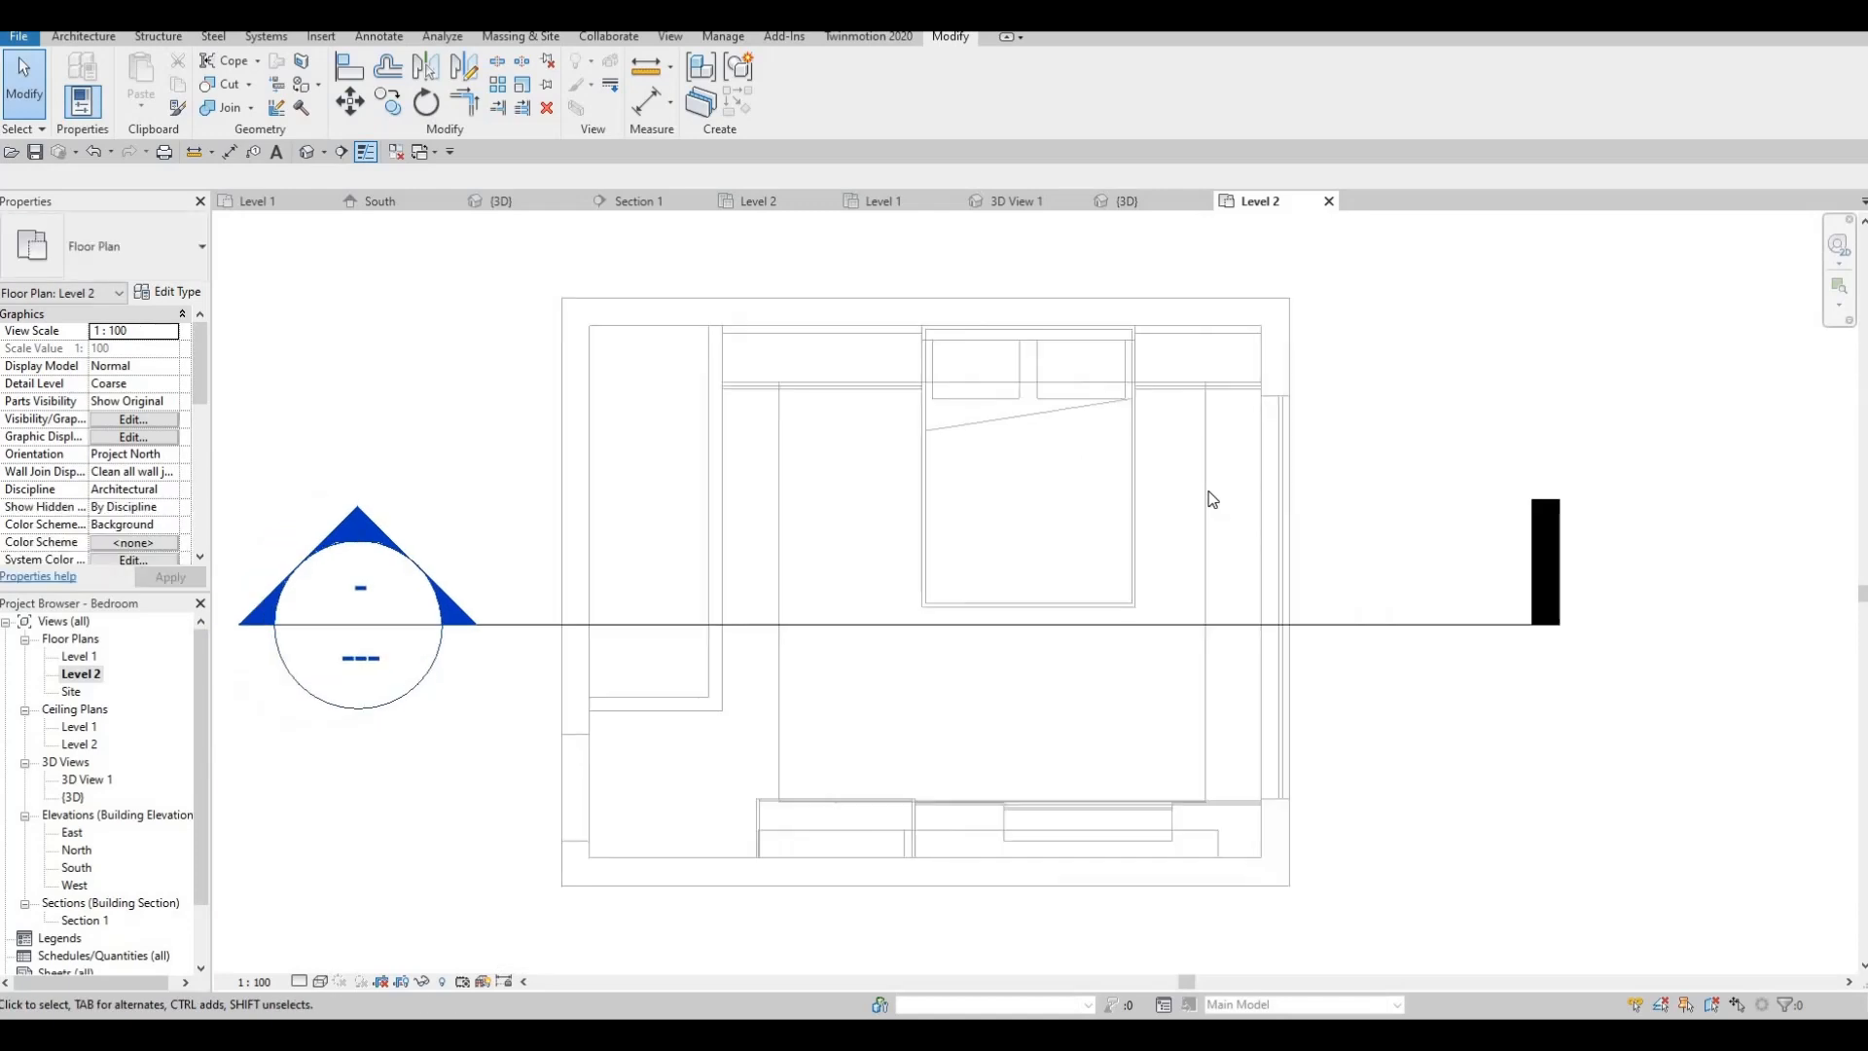
- In the Level 1 ceiling plan, open the generic model border around the ceiling for in-place editing
{"action": "double_click", "coordinate": [79, 727]}
{"action": "scroll", "coordinate": [896, 592], "scroll_direction": "up", "scroll_amount": 3}
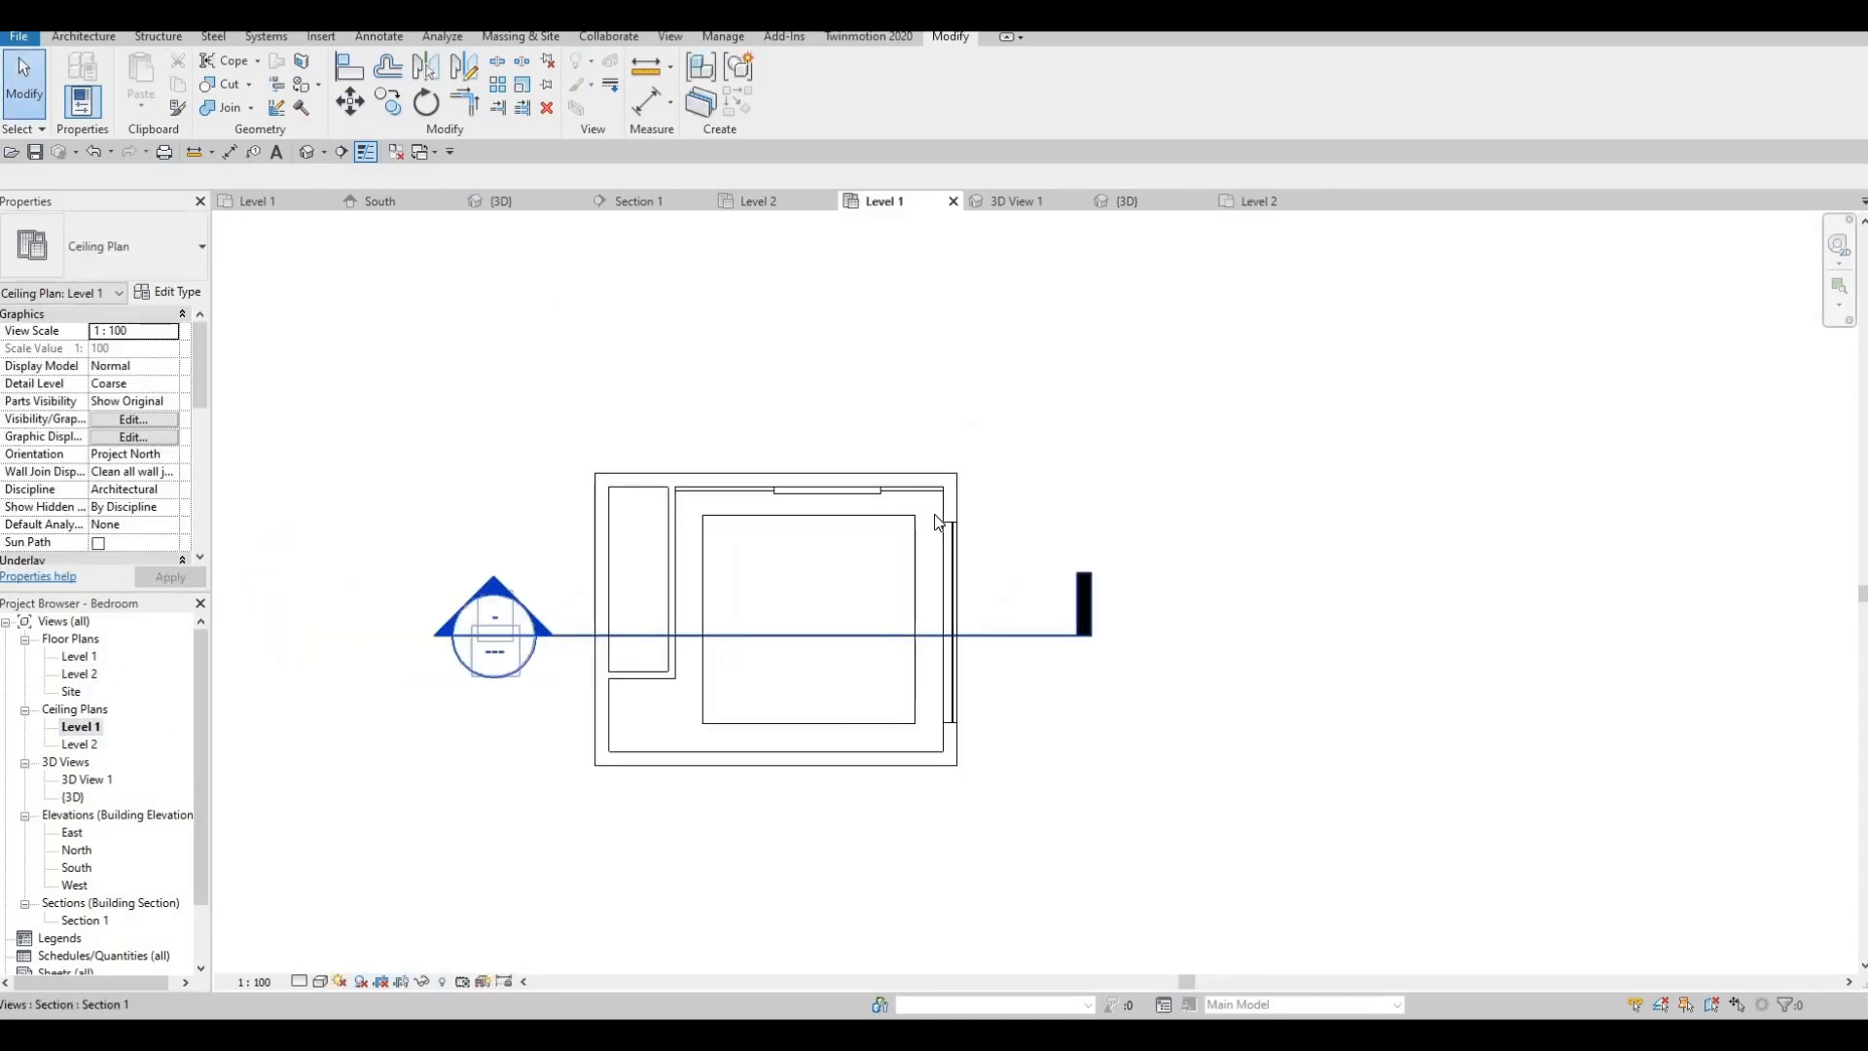
{"action": "left_click", "coordinate": [929, 525]}
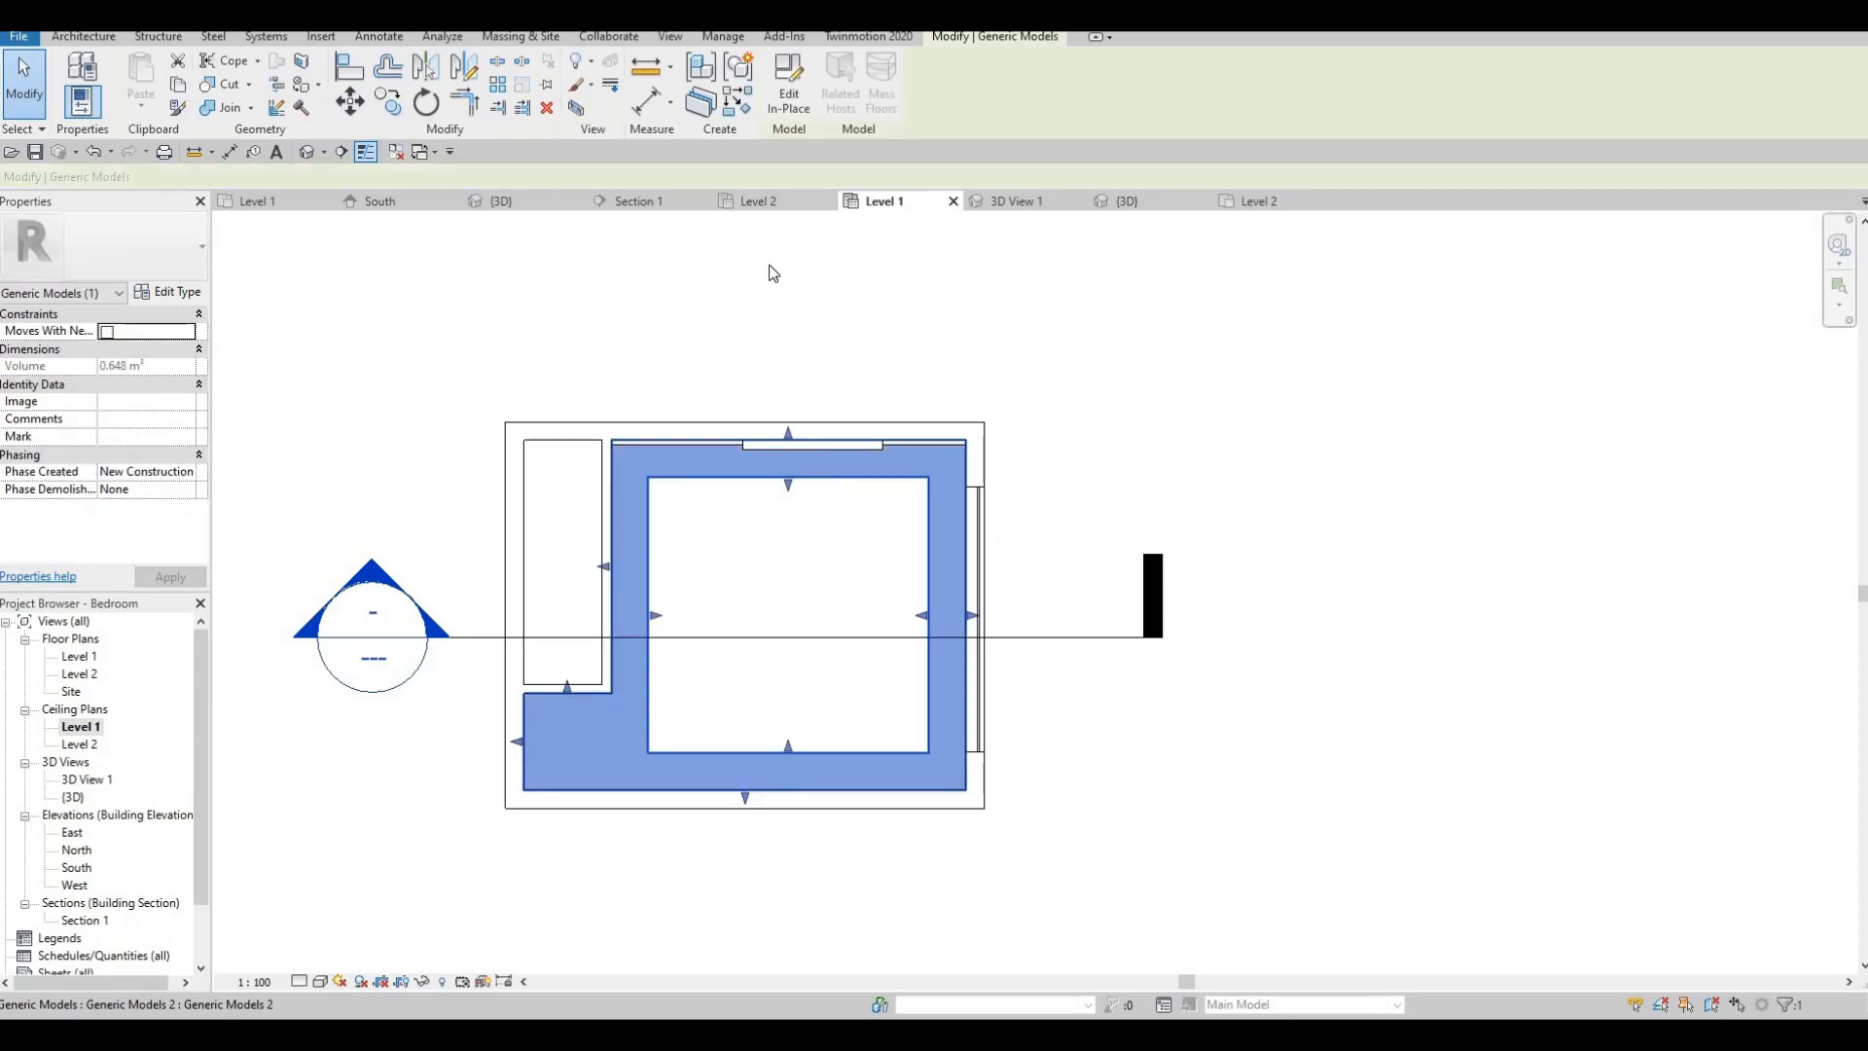
{"action": "left_click", "coordinate": [799, 105]}
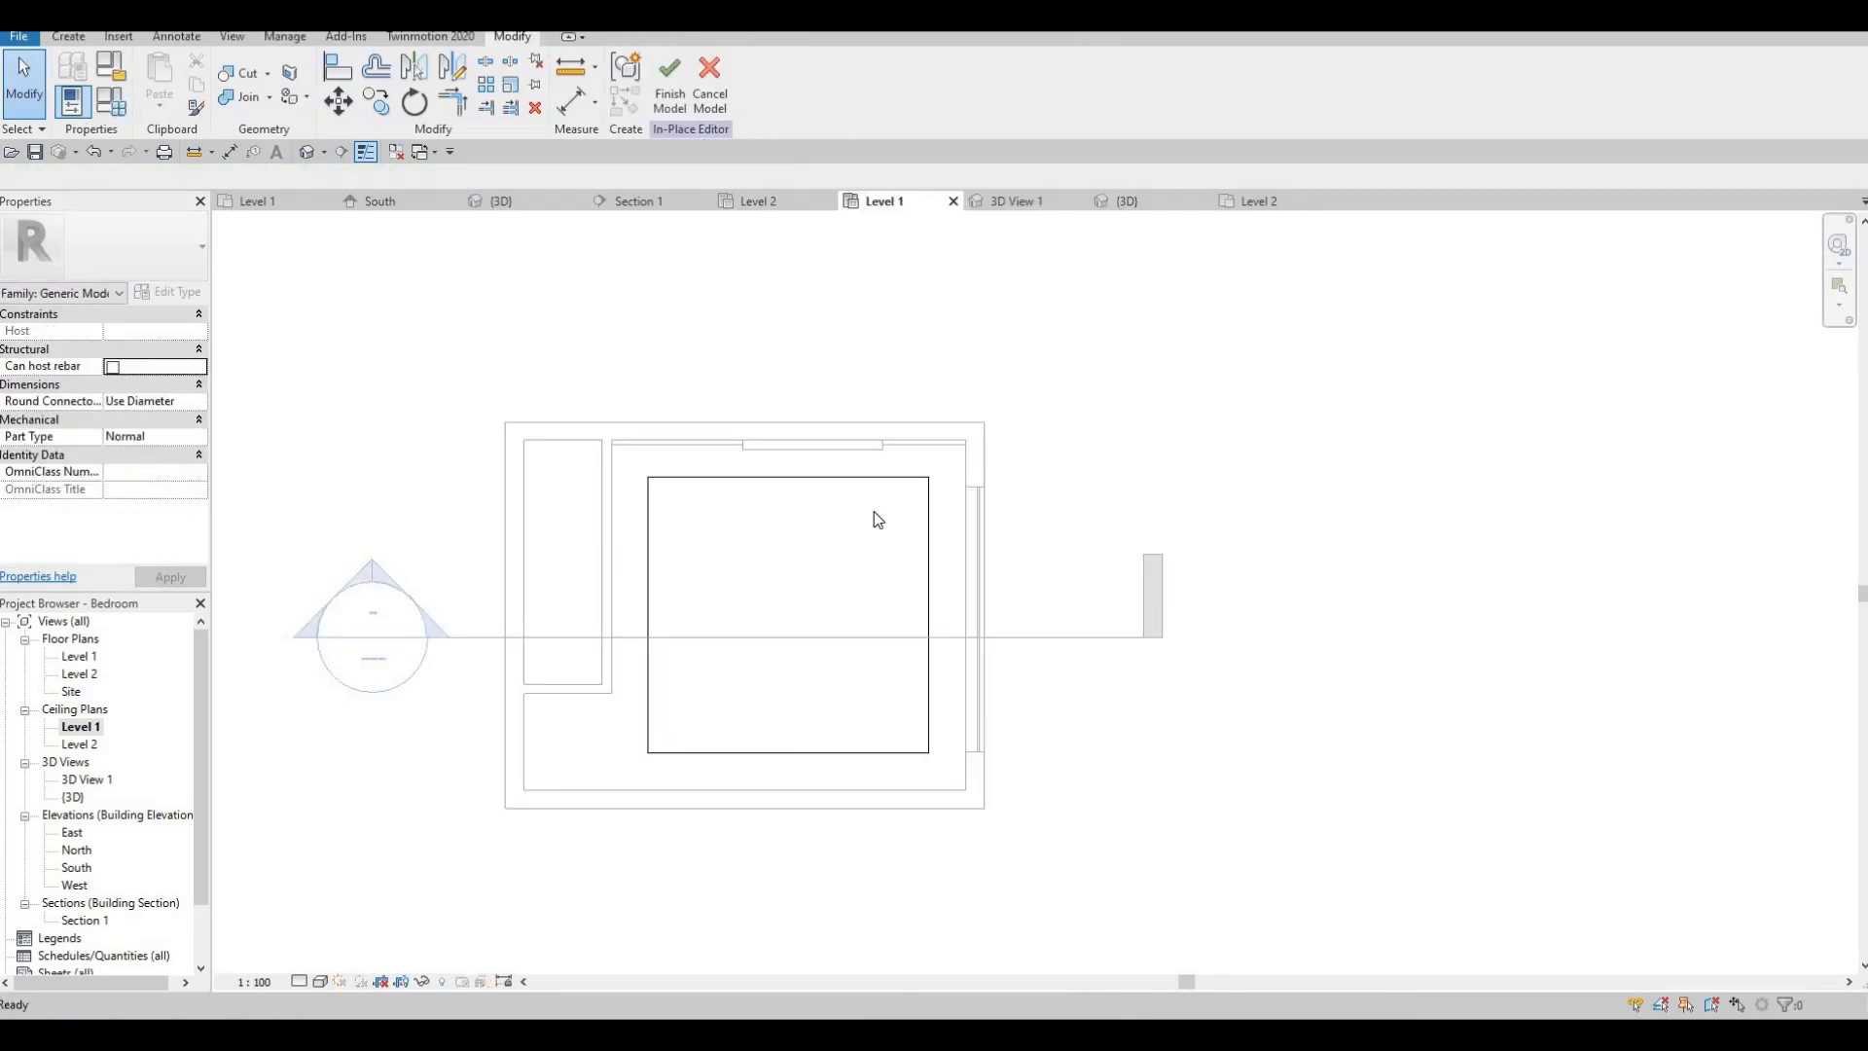
- Widen the ceiling border along the headboard wall by moving its inner edge farther into the room
{"action": "scroll", "coordinate": [868, 530], "scroll_direction": "up", "scroll_amount": 2}
{"action": "scroll", "coordinate": [872, 537], "scroll_direction": "up", "scroll_amount": 1}
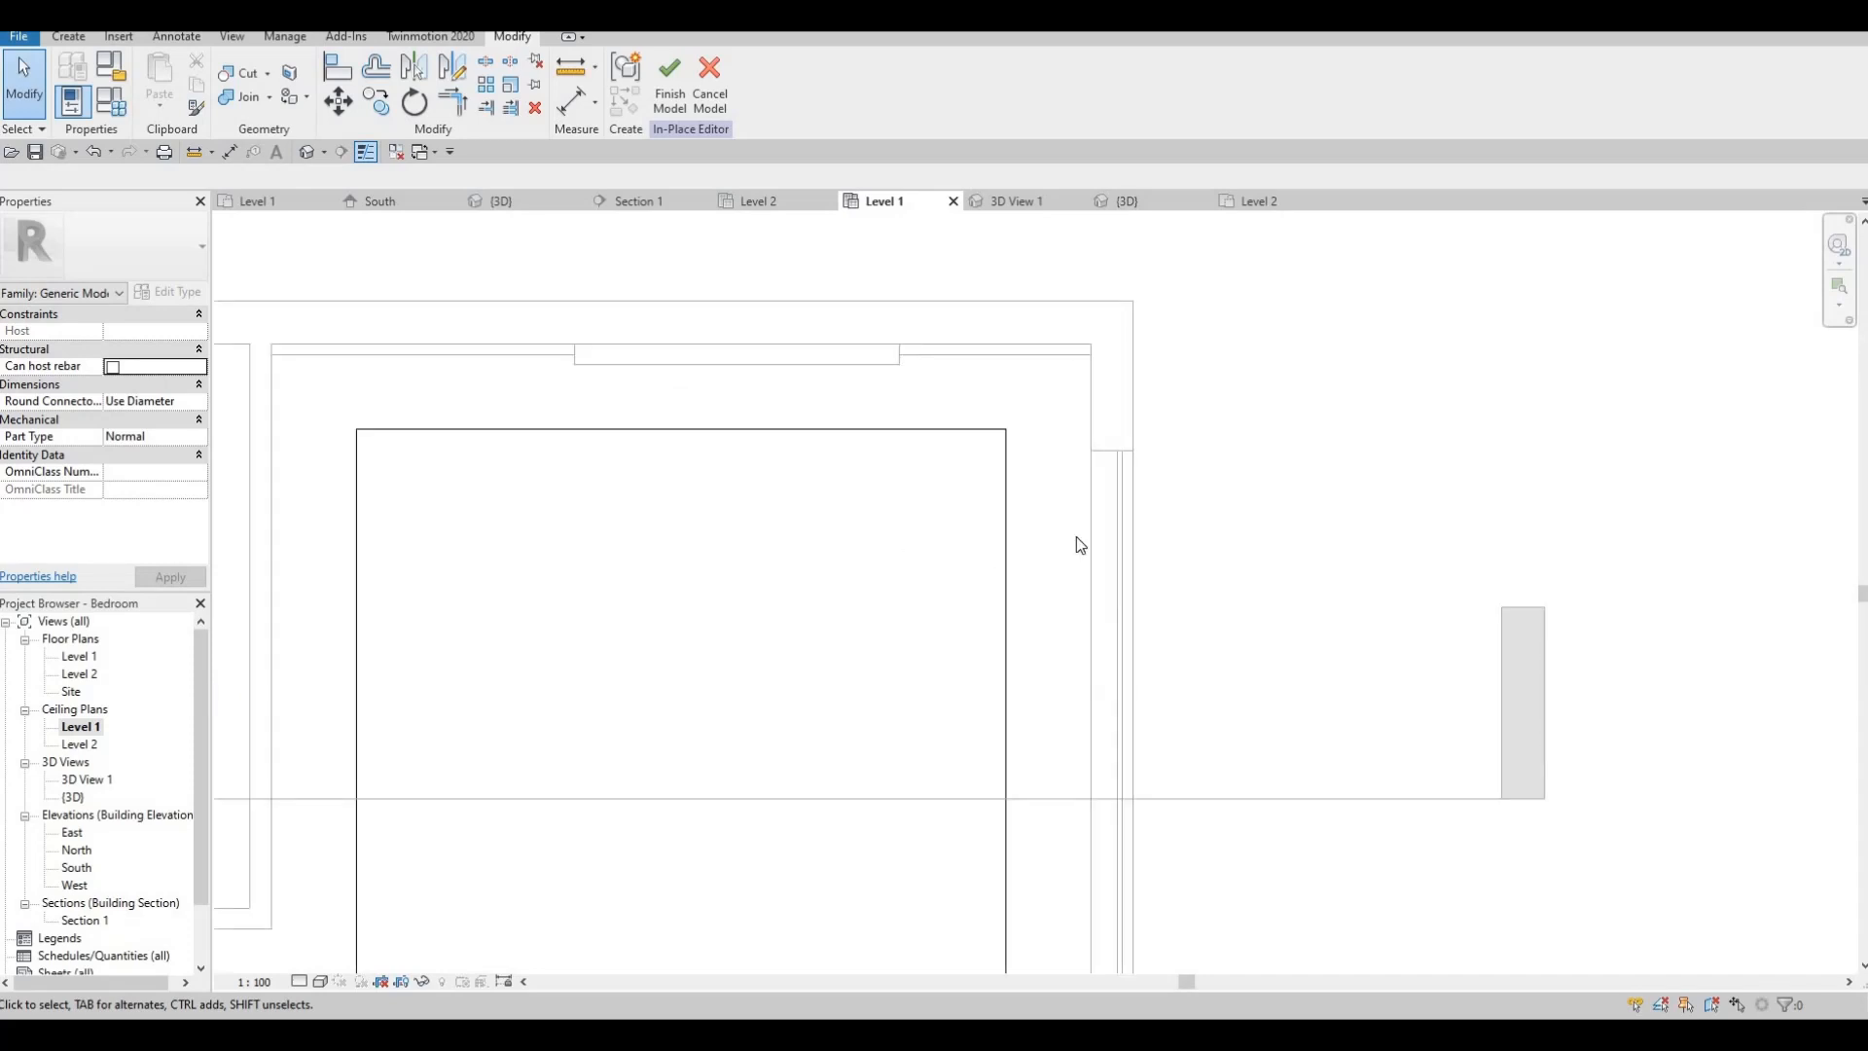
{"action": "scroll", "coordinate": [925, 421], "scroll_direction": "down", "scroll_amount": 1}
{"action": "left_click", "coordinate": [779, 431]}
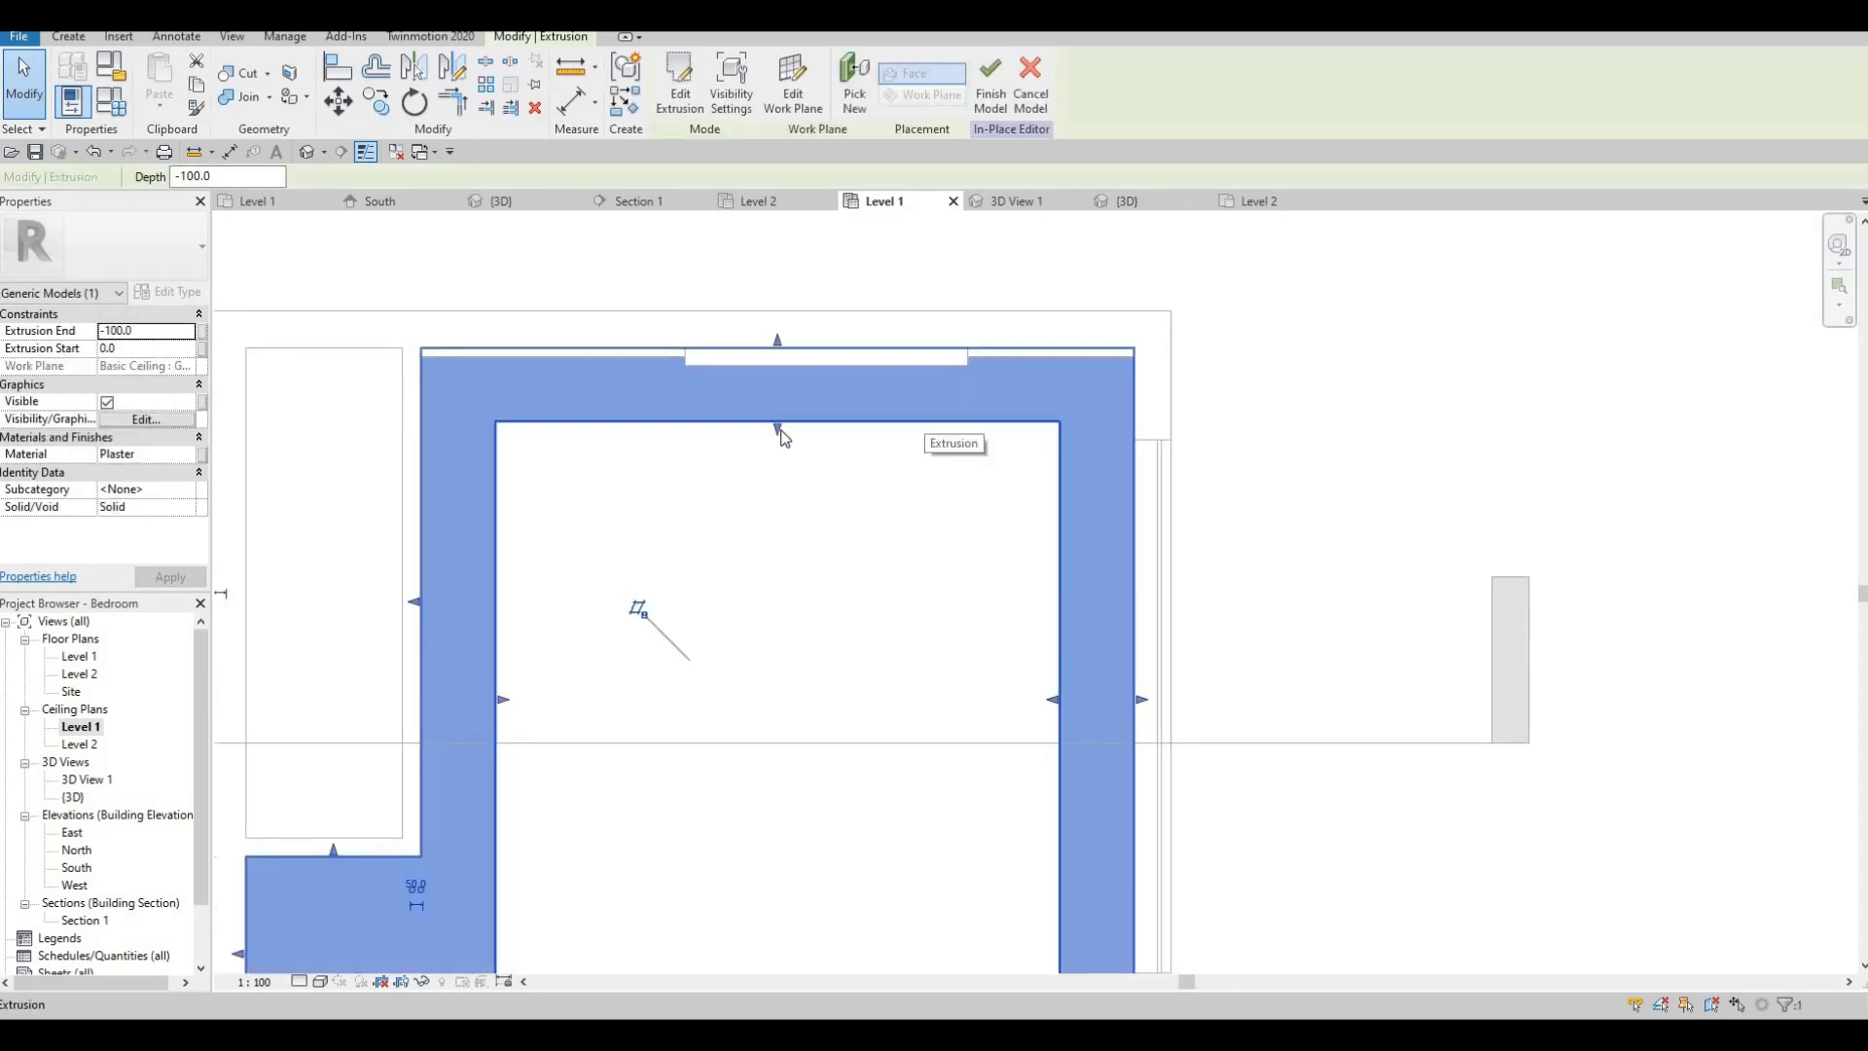
{"action": "left_click_drag", "start_coordinate": [780, 431], "coordinate": [778, 454]}
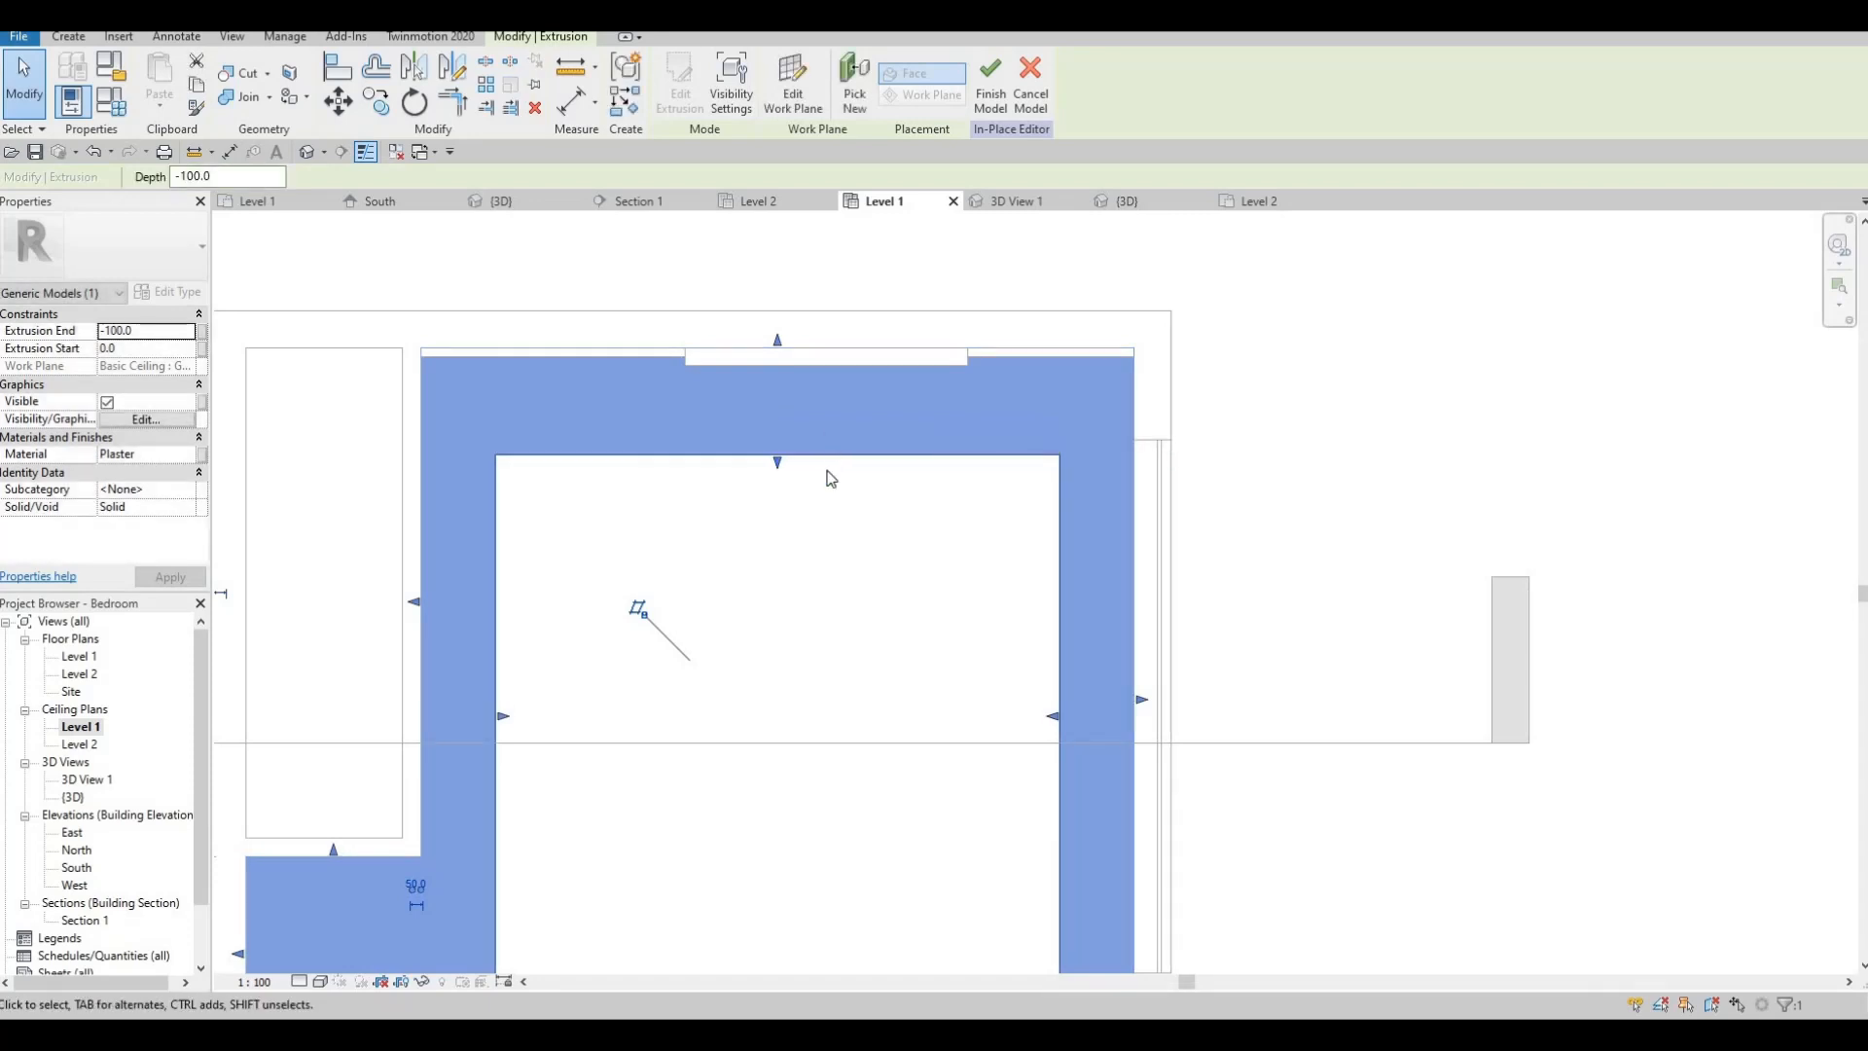
- Edit the ceiling border's extrusion sketch and set its inner edge 600 mm from the outer edge along the headboard wall
{"action": "scroll", "coordinate": [819, 376], "scroll_direction": "down", "scroll_amount": 2}
{"action": "scroll", "coordinate": [819, 375], "scroll_direction": "down", "scroll_amount": 1}
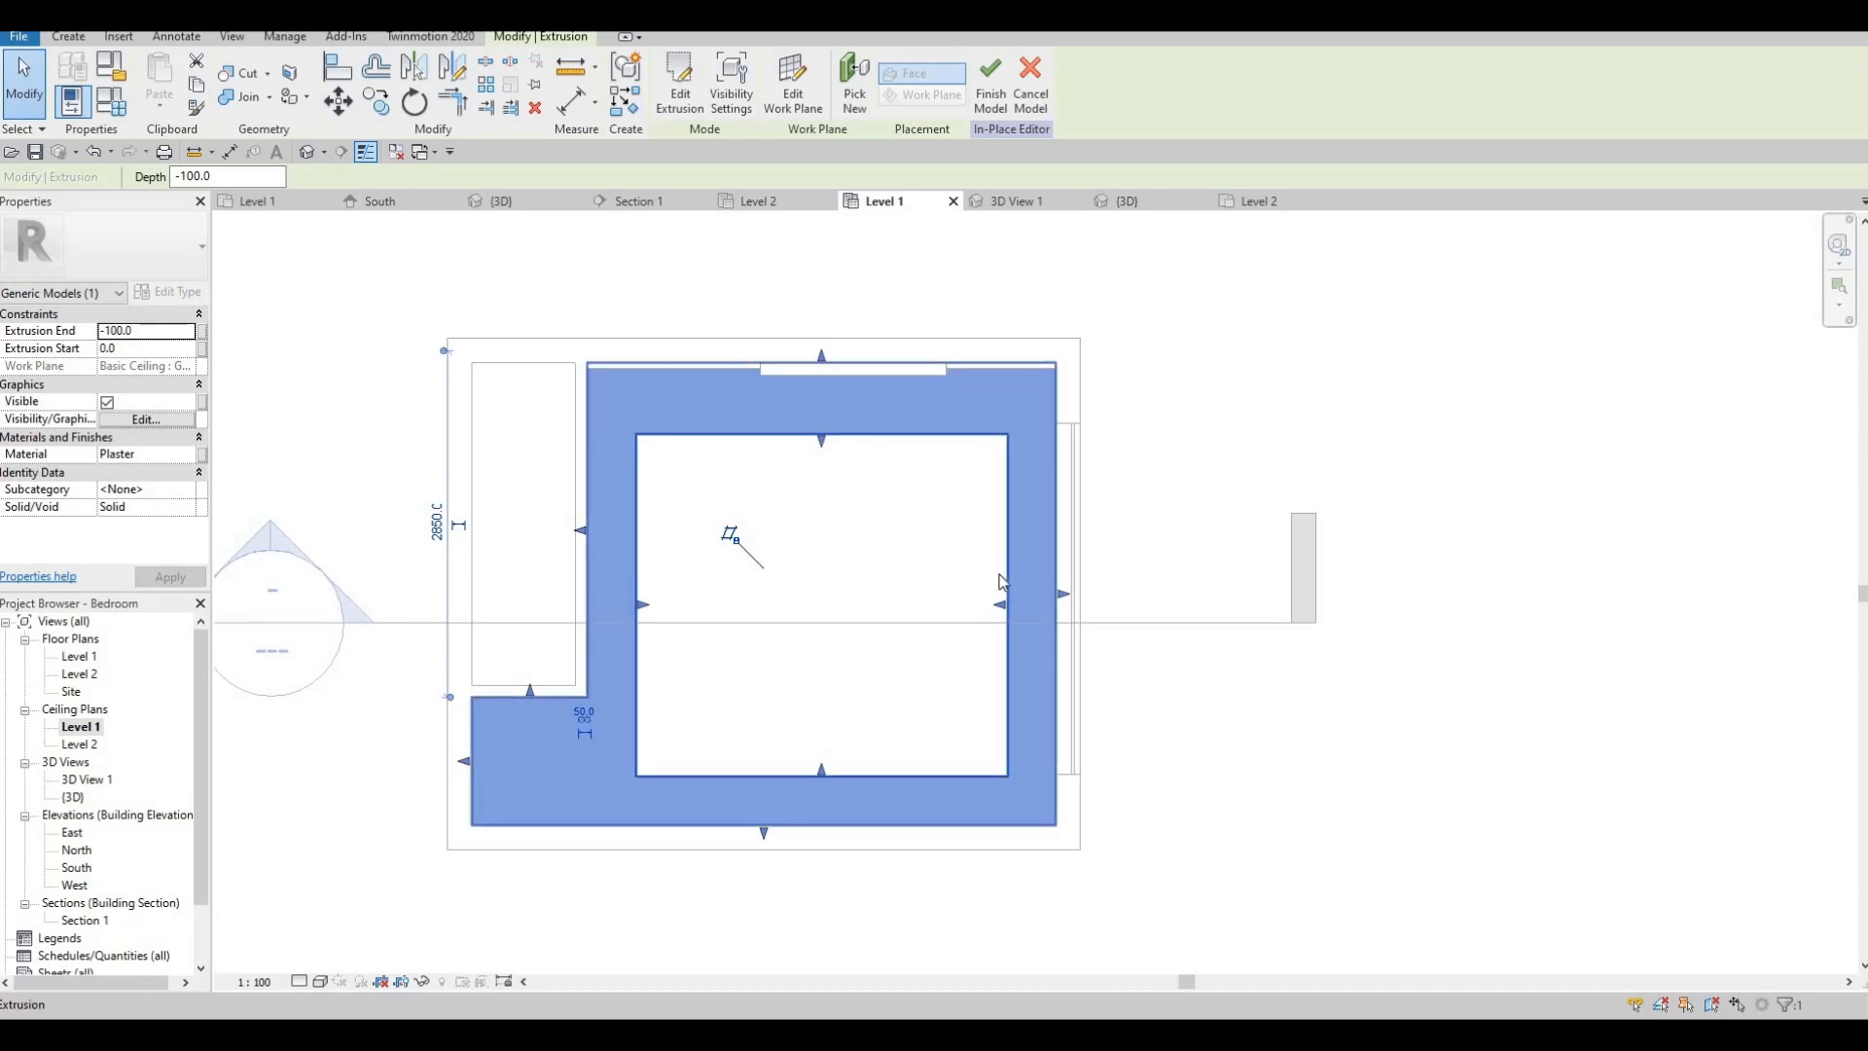
{"action": "left_click", "coordinate": [681, 97]}
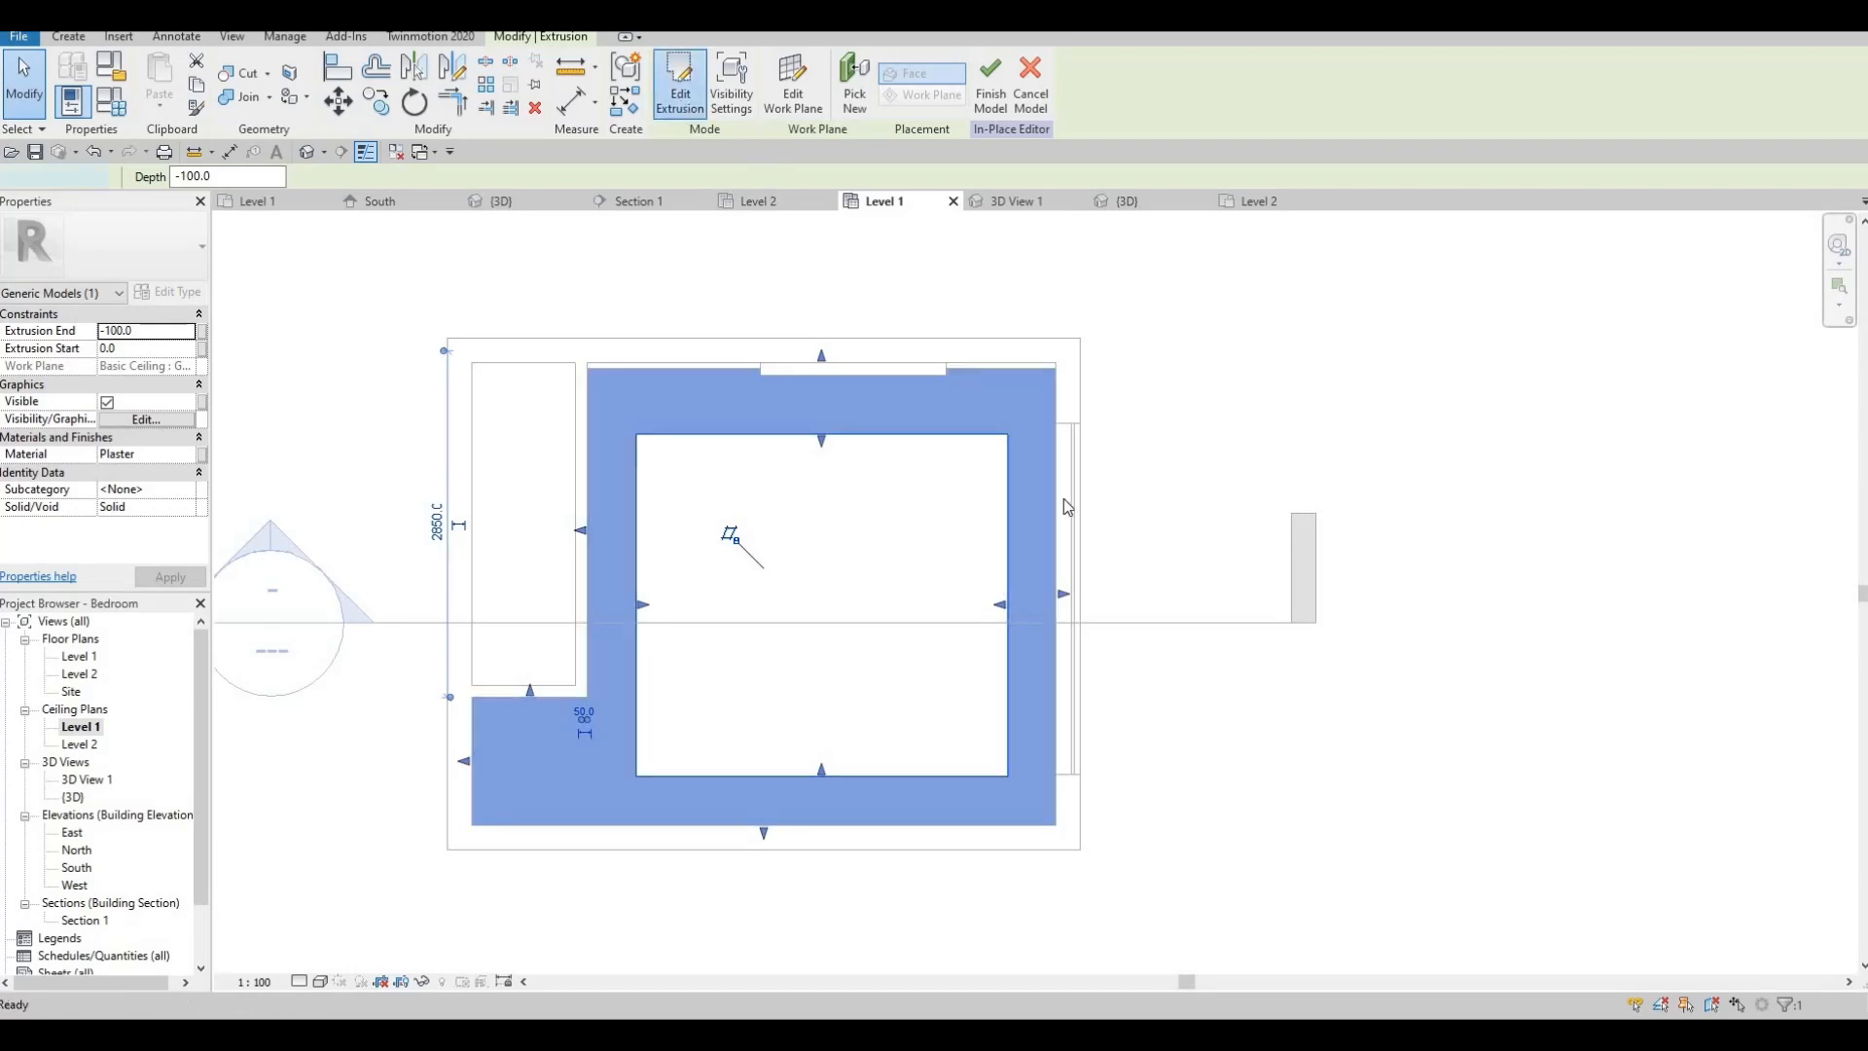
{"action": "left_click", "coordinate": [910, 434]}
{"action": "scroll", "coordinate": [1031, 415], "scroll_direction": "up", "scroll_amount": 1}
{"action": "left_click", "coordinate": [1032, 415]}
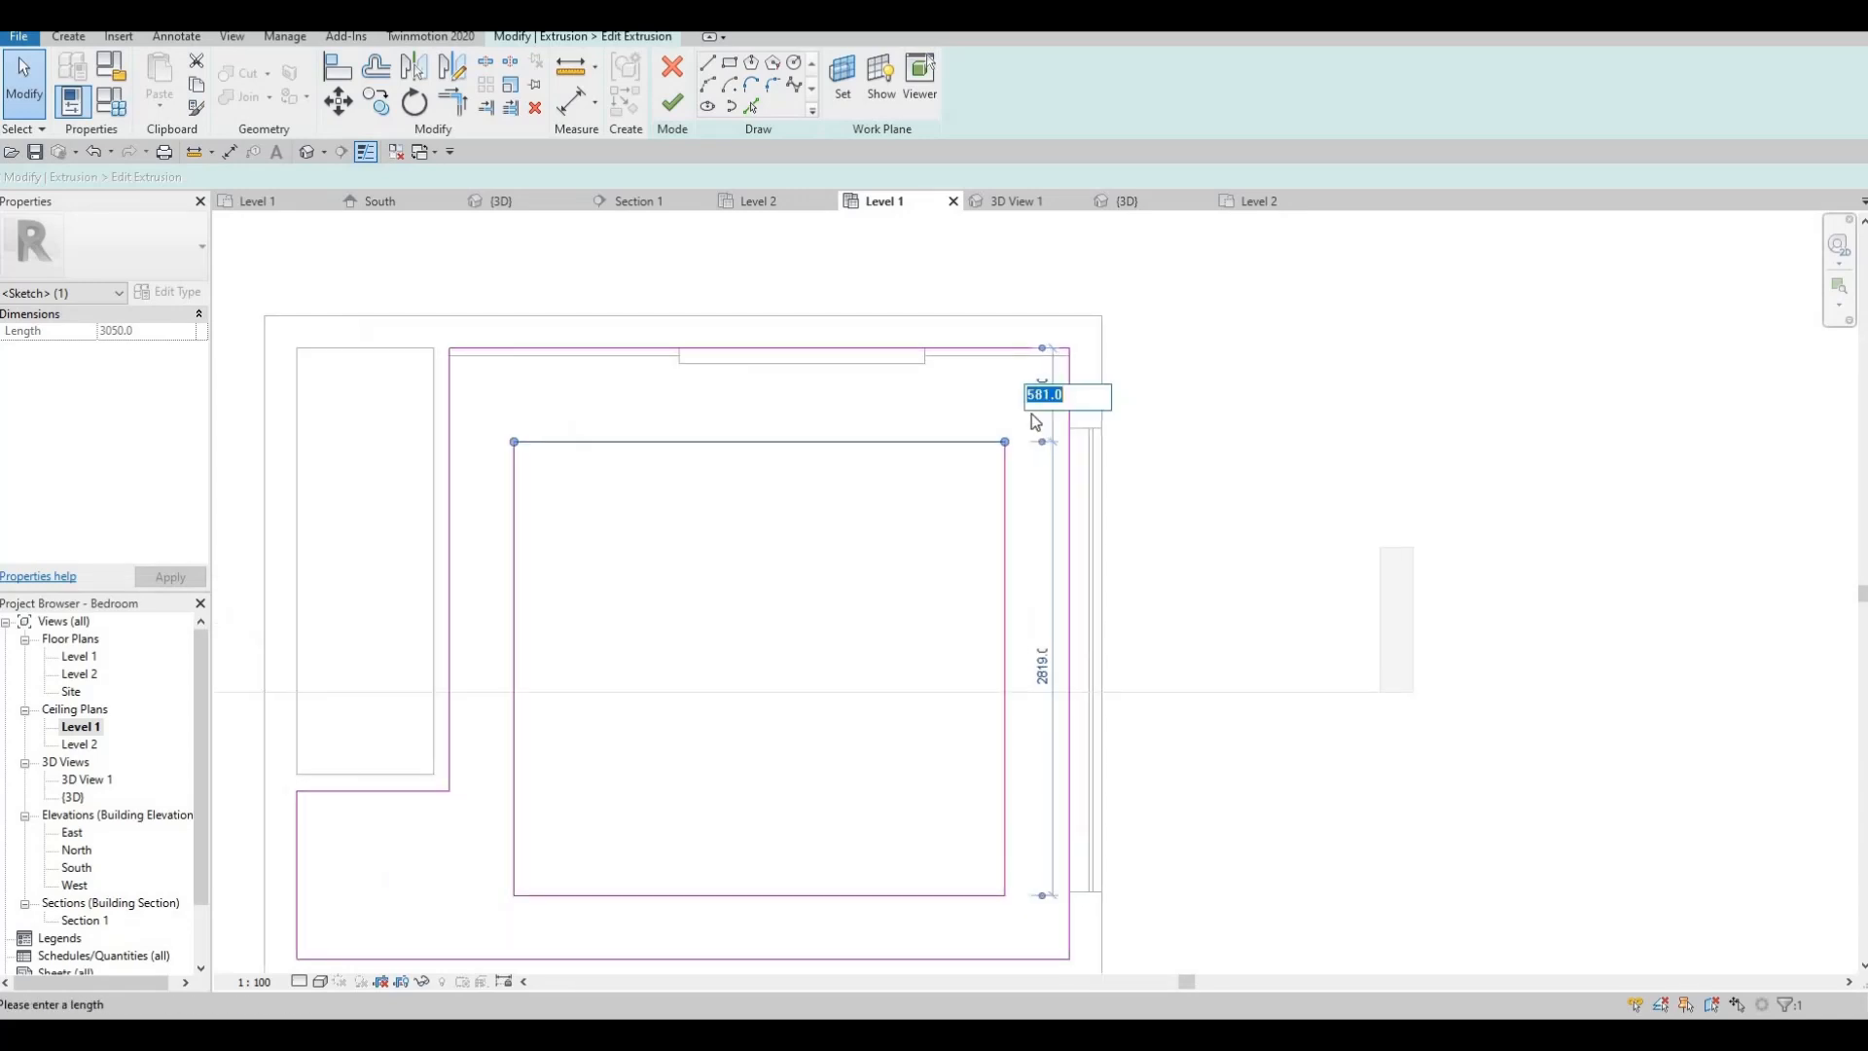
{"action": "type", "text": "600"}
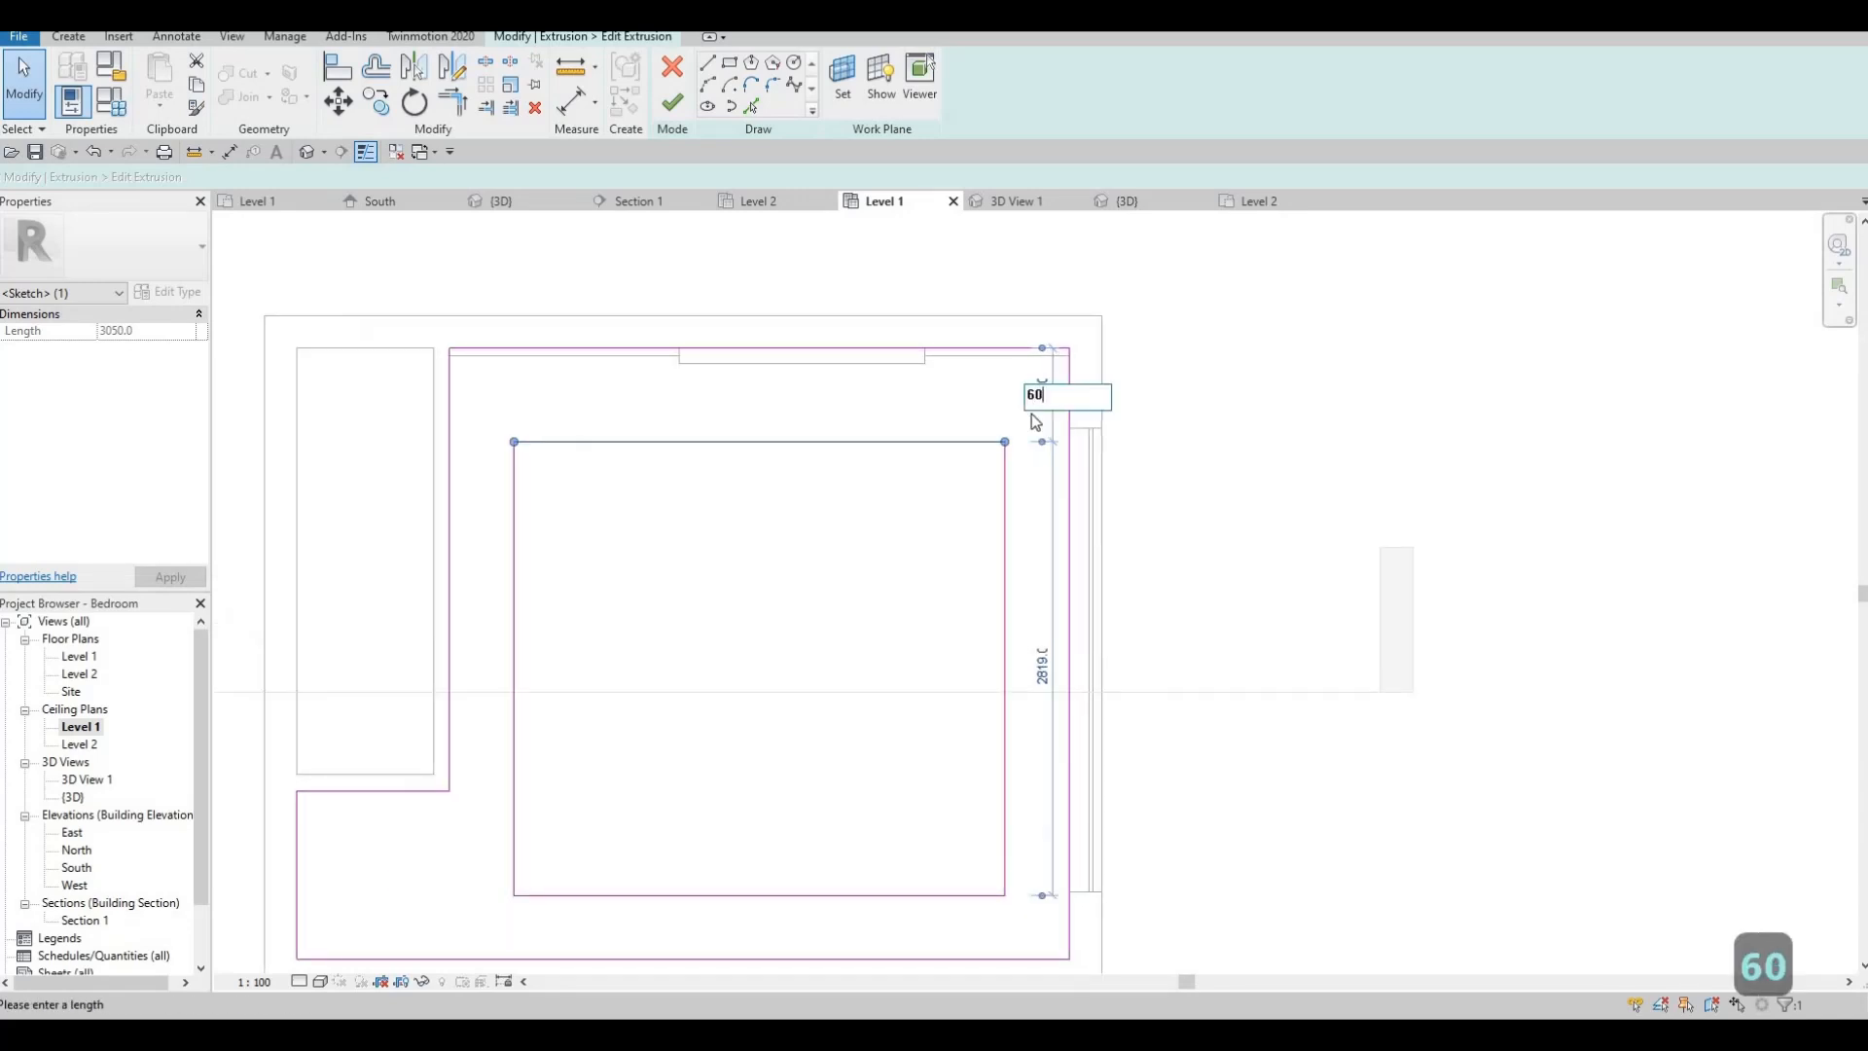
{"action": "key", "text": "Return"}
{"action": "key", "text": "Escape"}
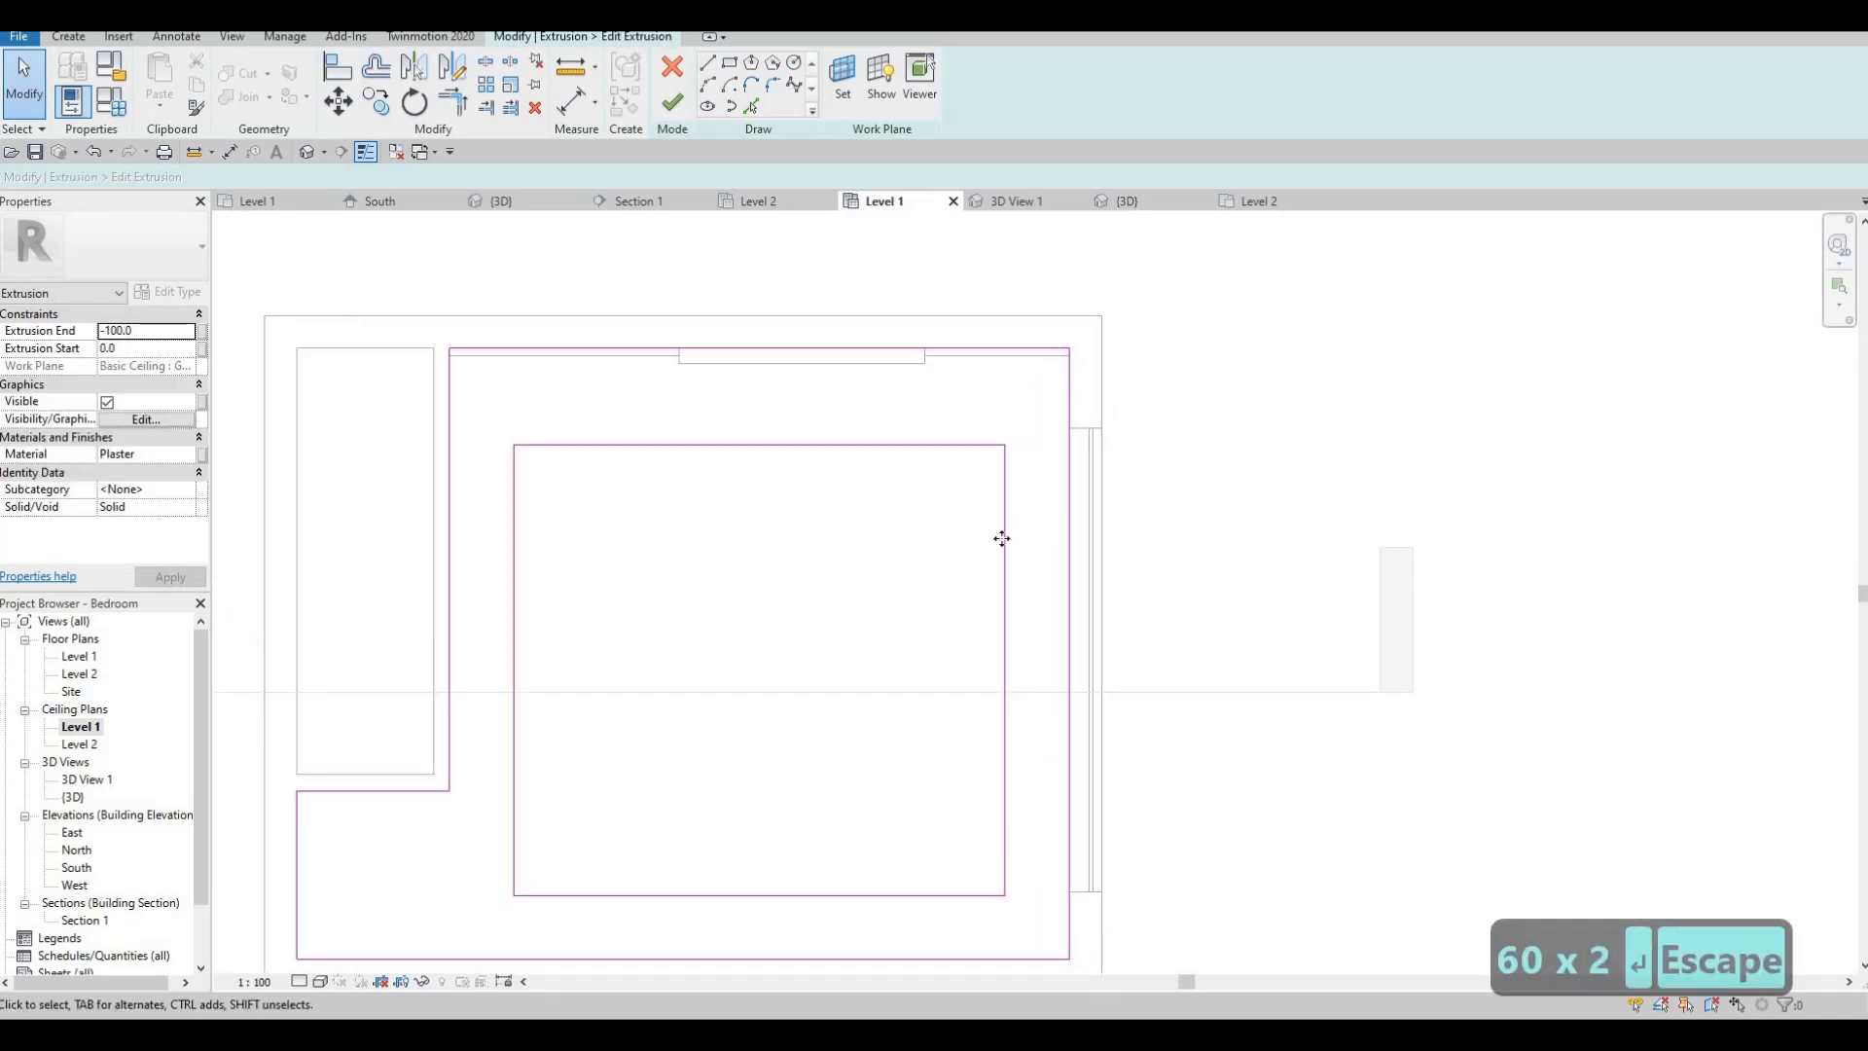
- Set the inner edge on the window side of the border sketch to 600 mm from the outer edge
{"action": "left_click", "coordinate": [1003, 538]}
{"action": "left_click", "coordinate": [1037, 922]}
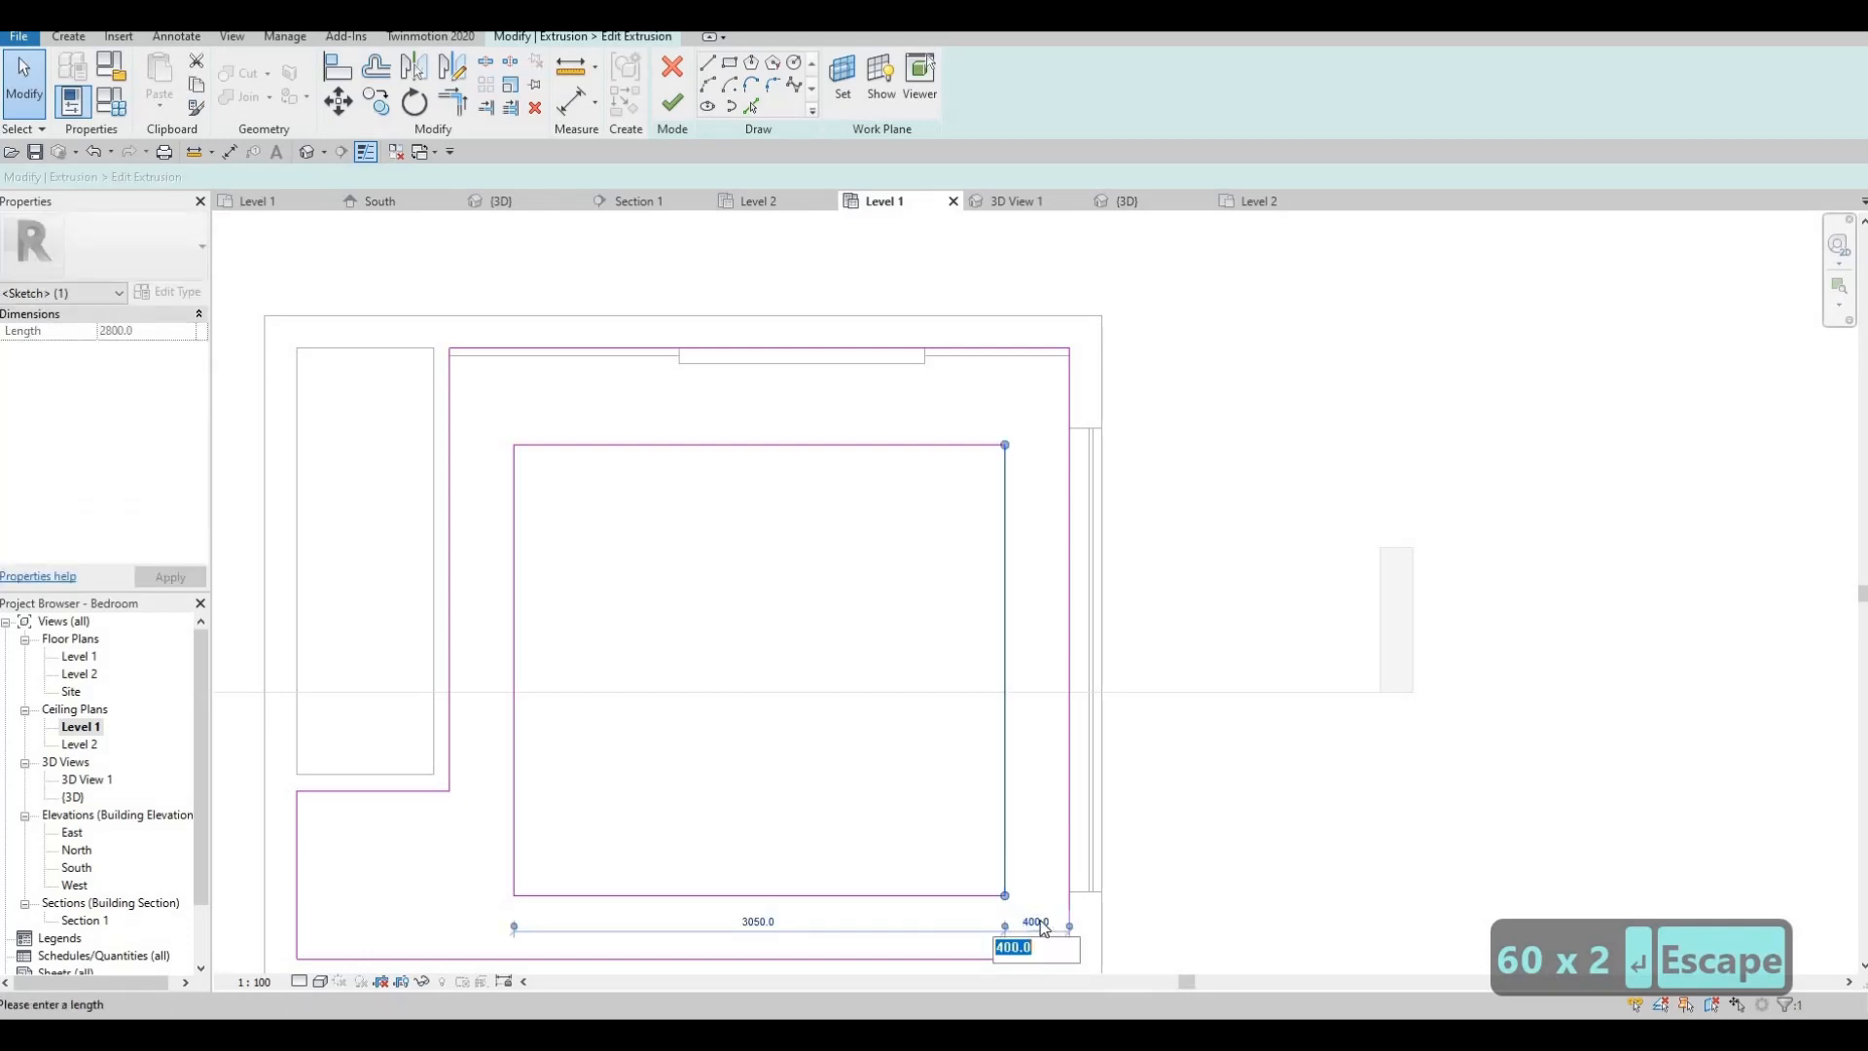
{"action": "type", "text": "600"}
{"action": "key", "text": "Return"}
{"action": "key", "text": "Escape"}
{"action": "key", "text": "Escape"}
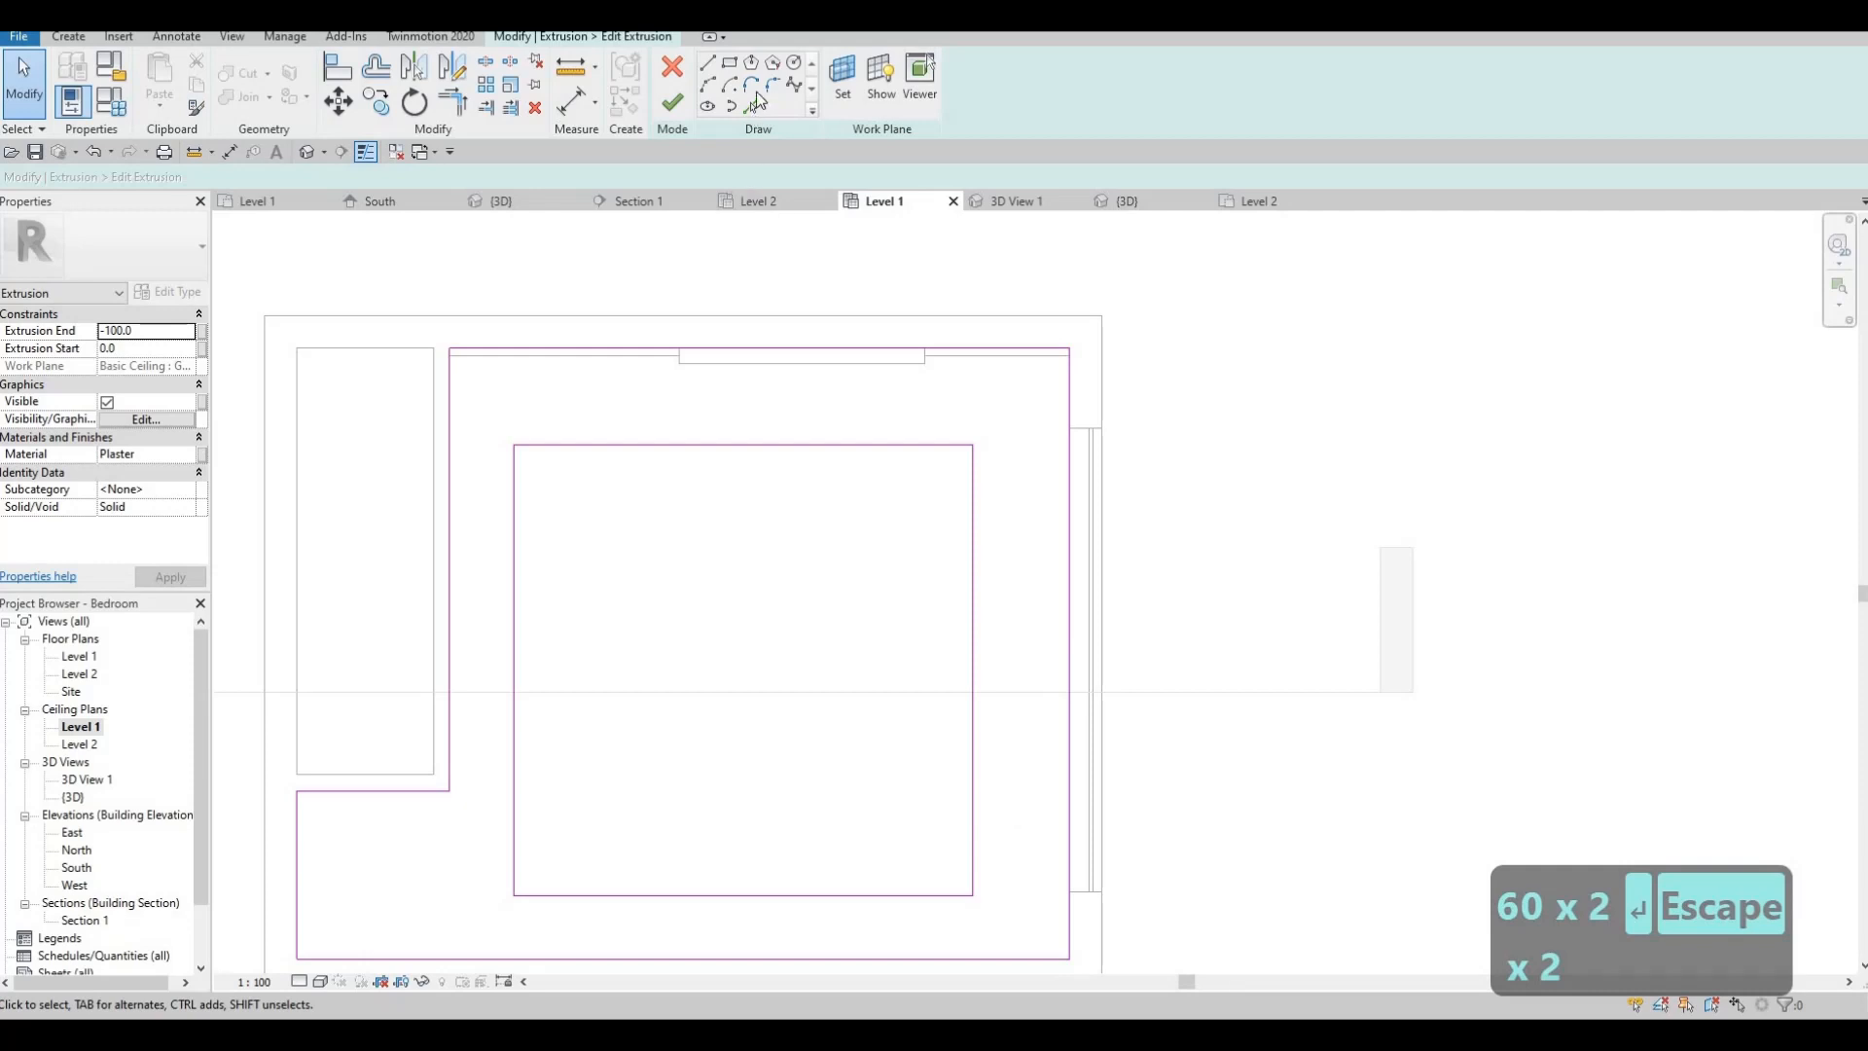
- Sketch a narrow 2880 mm long rectangle inside the border along the window opening and delete its side overlapping the outer edge
{"action": "left_click", "coordinate": [731, 64]}
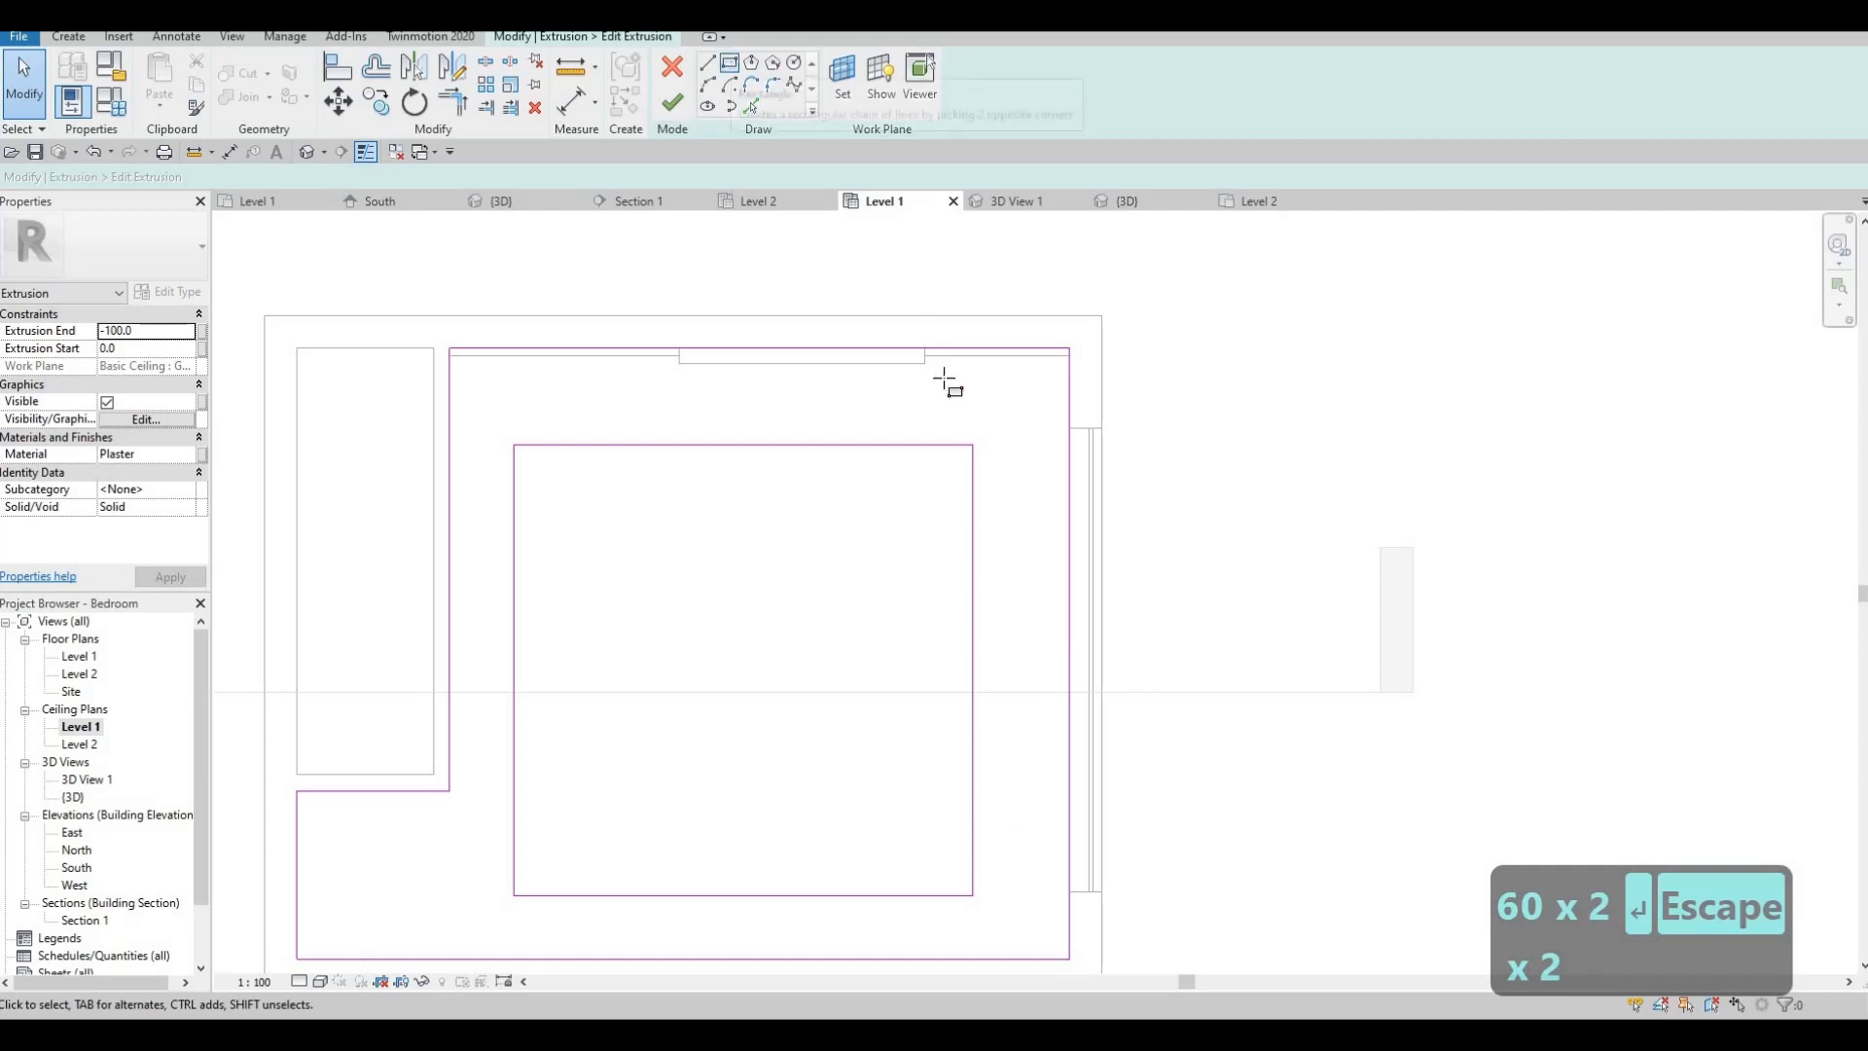
{"action": "left_click", "coordinate": [1069, 429]}
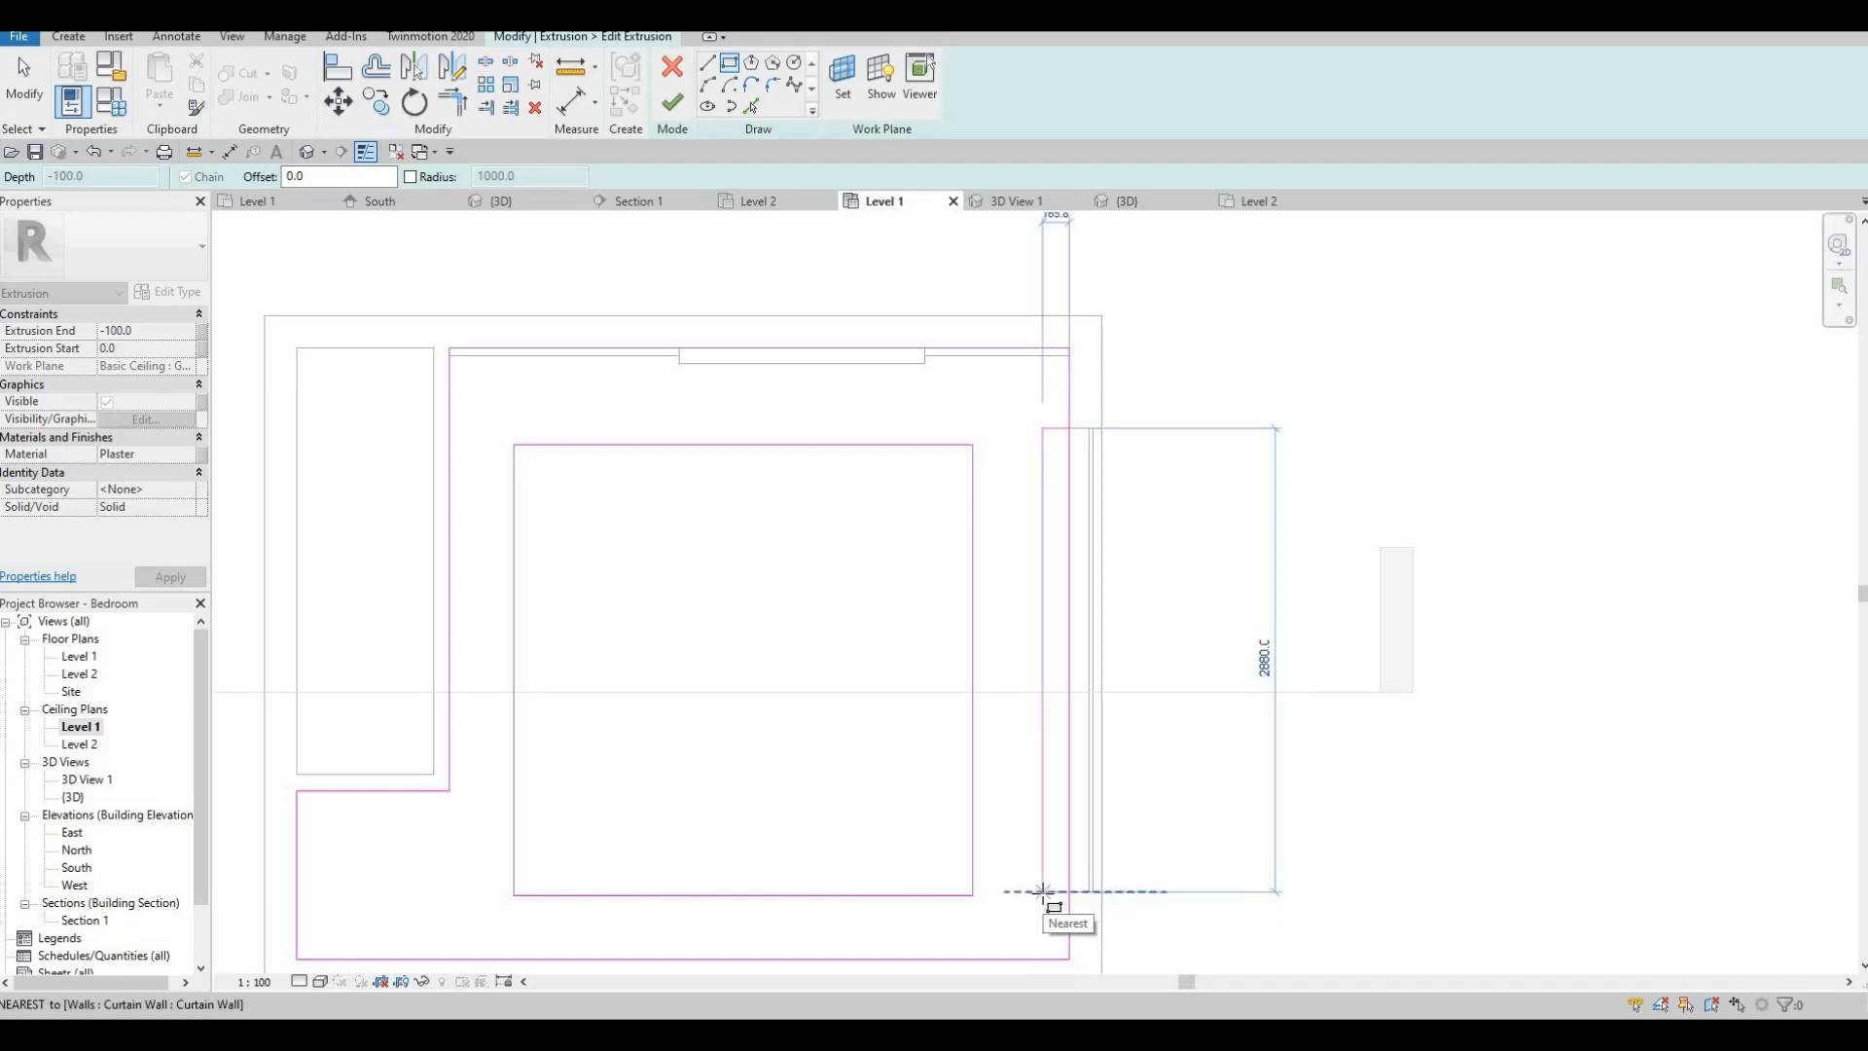
{"action": "left_click", "coordinate": [1042, 891]}
{"action": "key", "text": "Escape"}
{"action": "key", "text": "Escape"}
{"action": "key", "text": "Escape"}
{"action": "left_click", "coordinate": [1070, 526]}
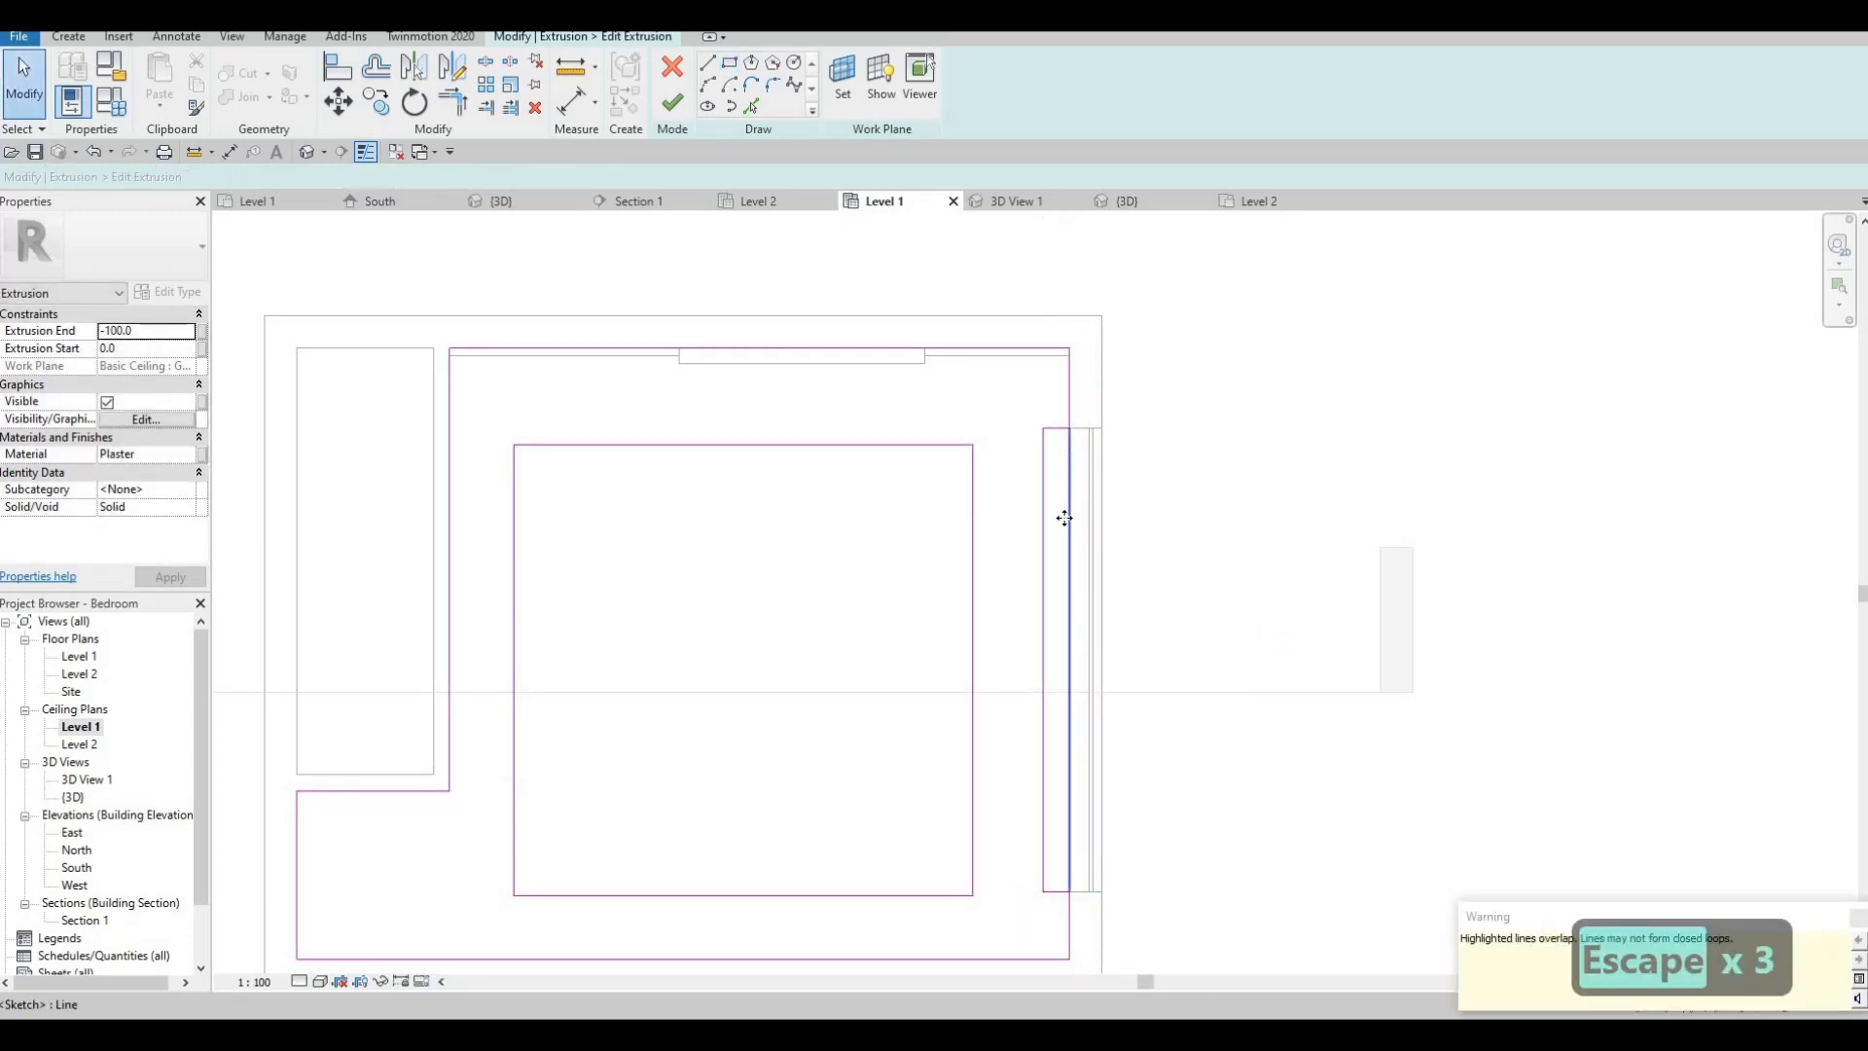
{"action": "key", "text": "Delete"}
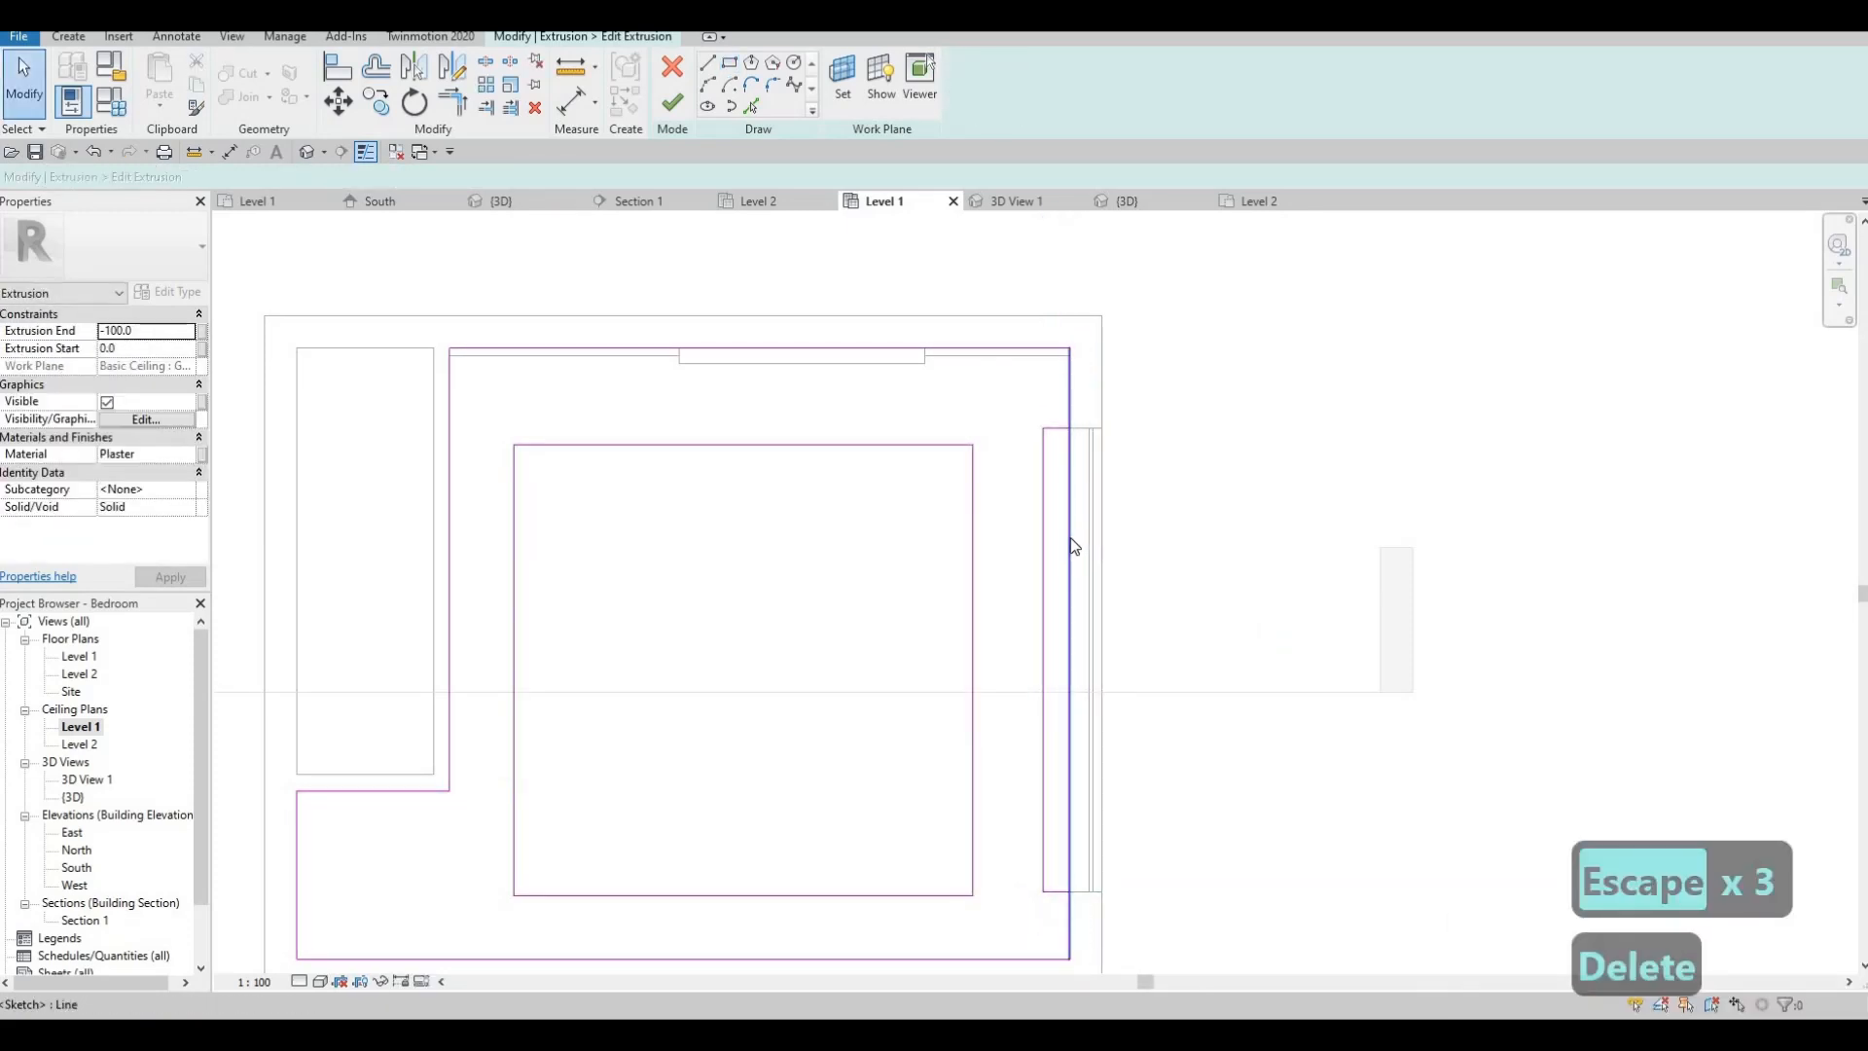
- Split the border's outer line on the window side at a point within the window opening
{"action": "key", "text": "F1"}
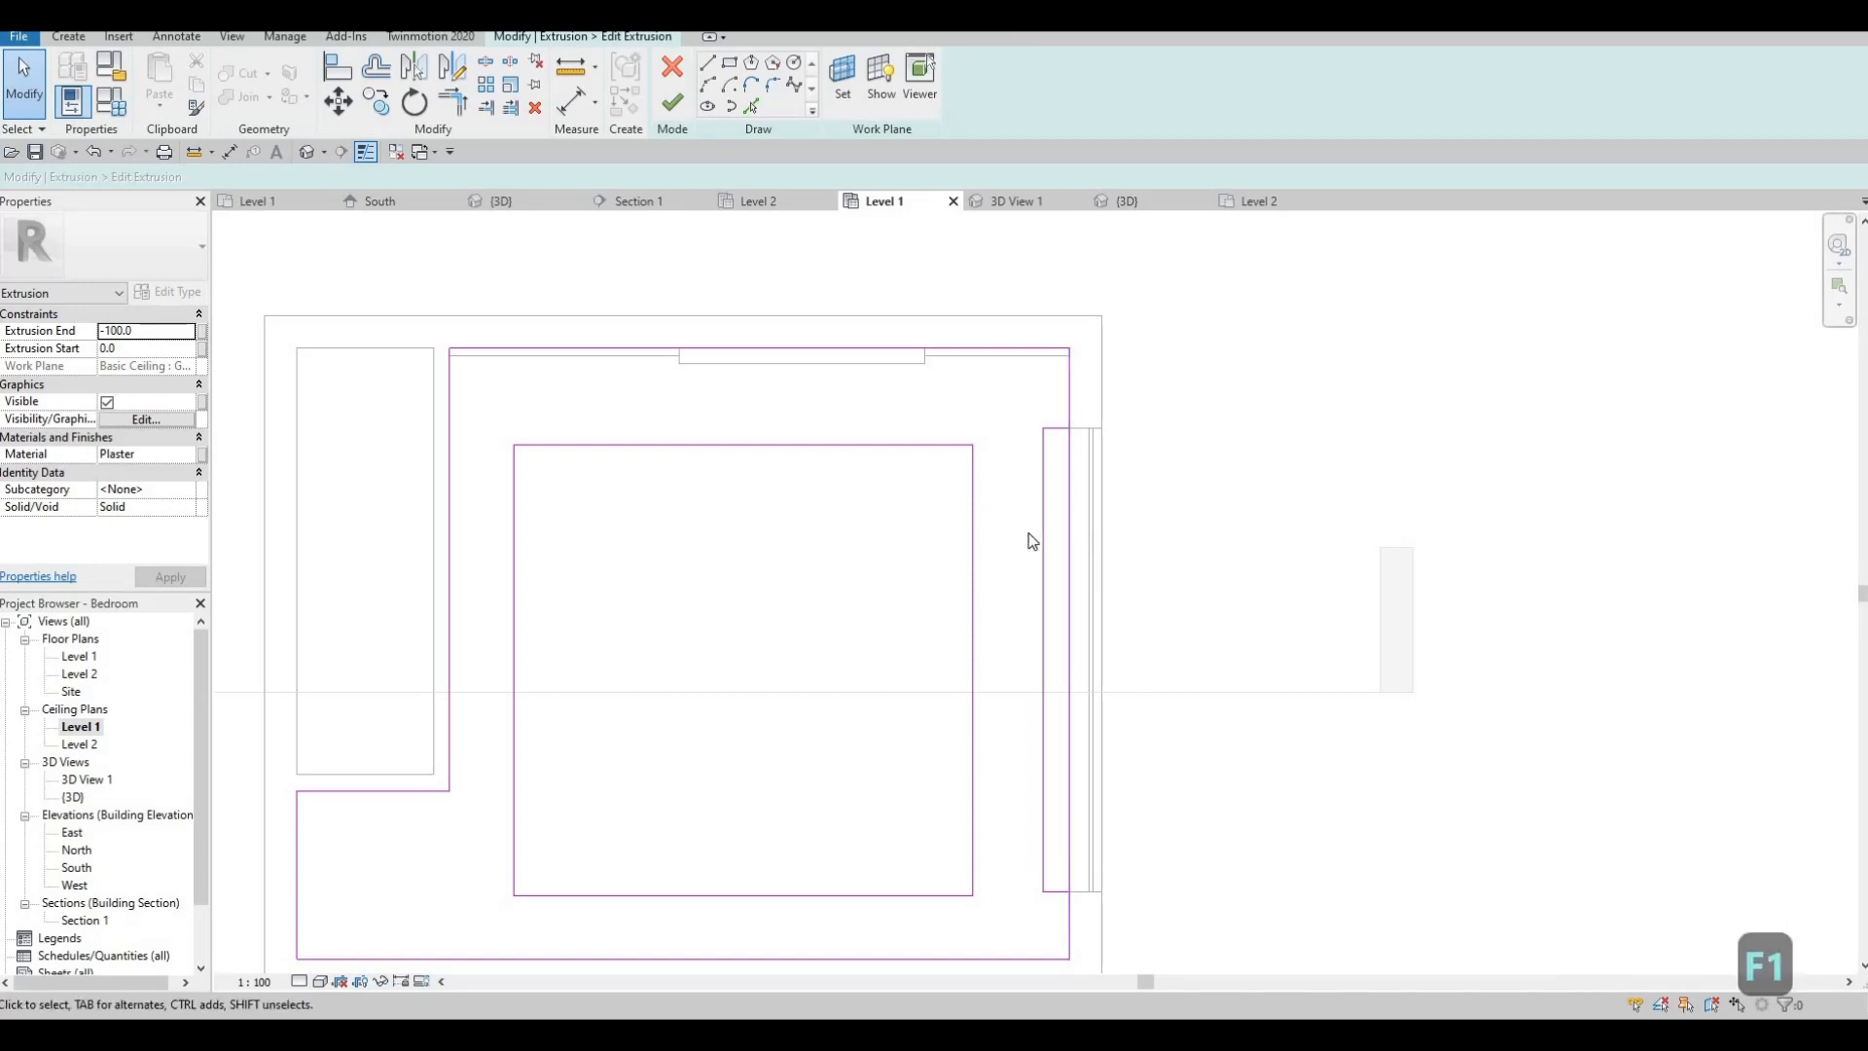
{"action": "key", "text": "s"}
{"action": "key", "text": "l"}
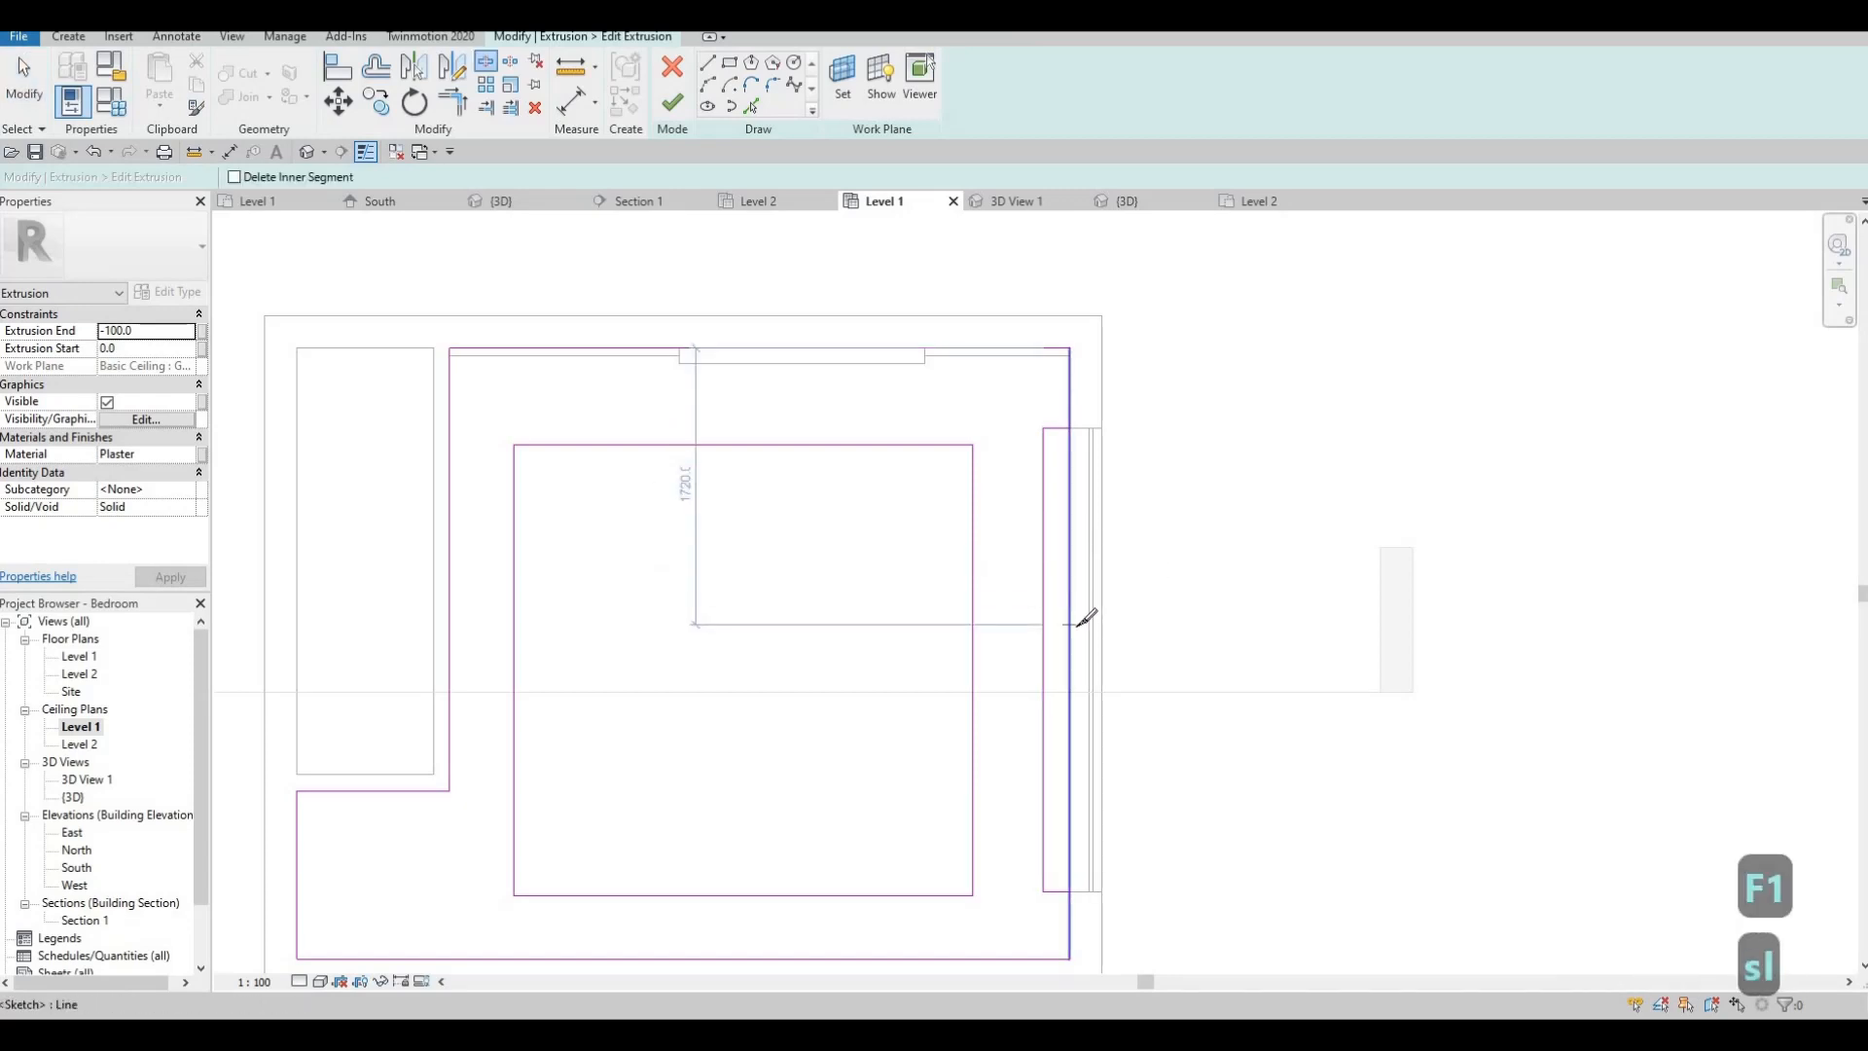
{"action": "key", "text": "Escape"}
{"action": "key", "text": "Escape"}
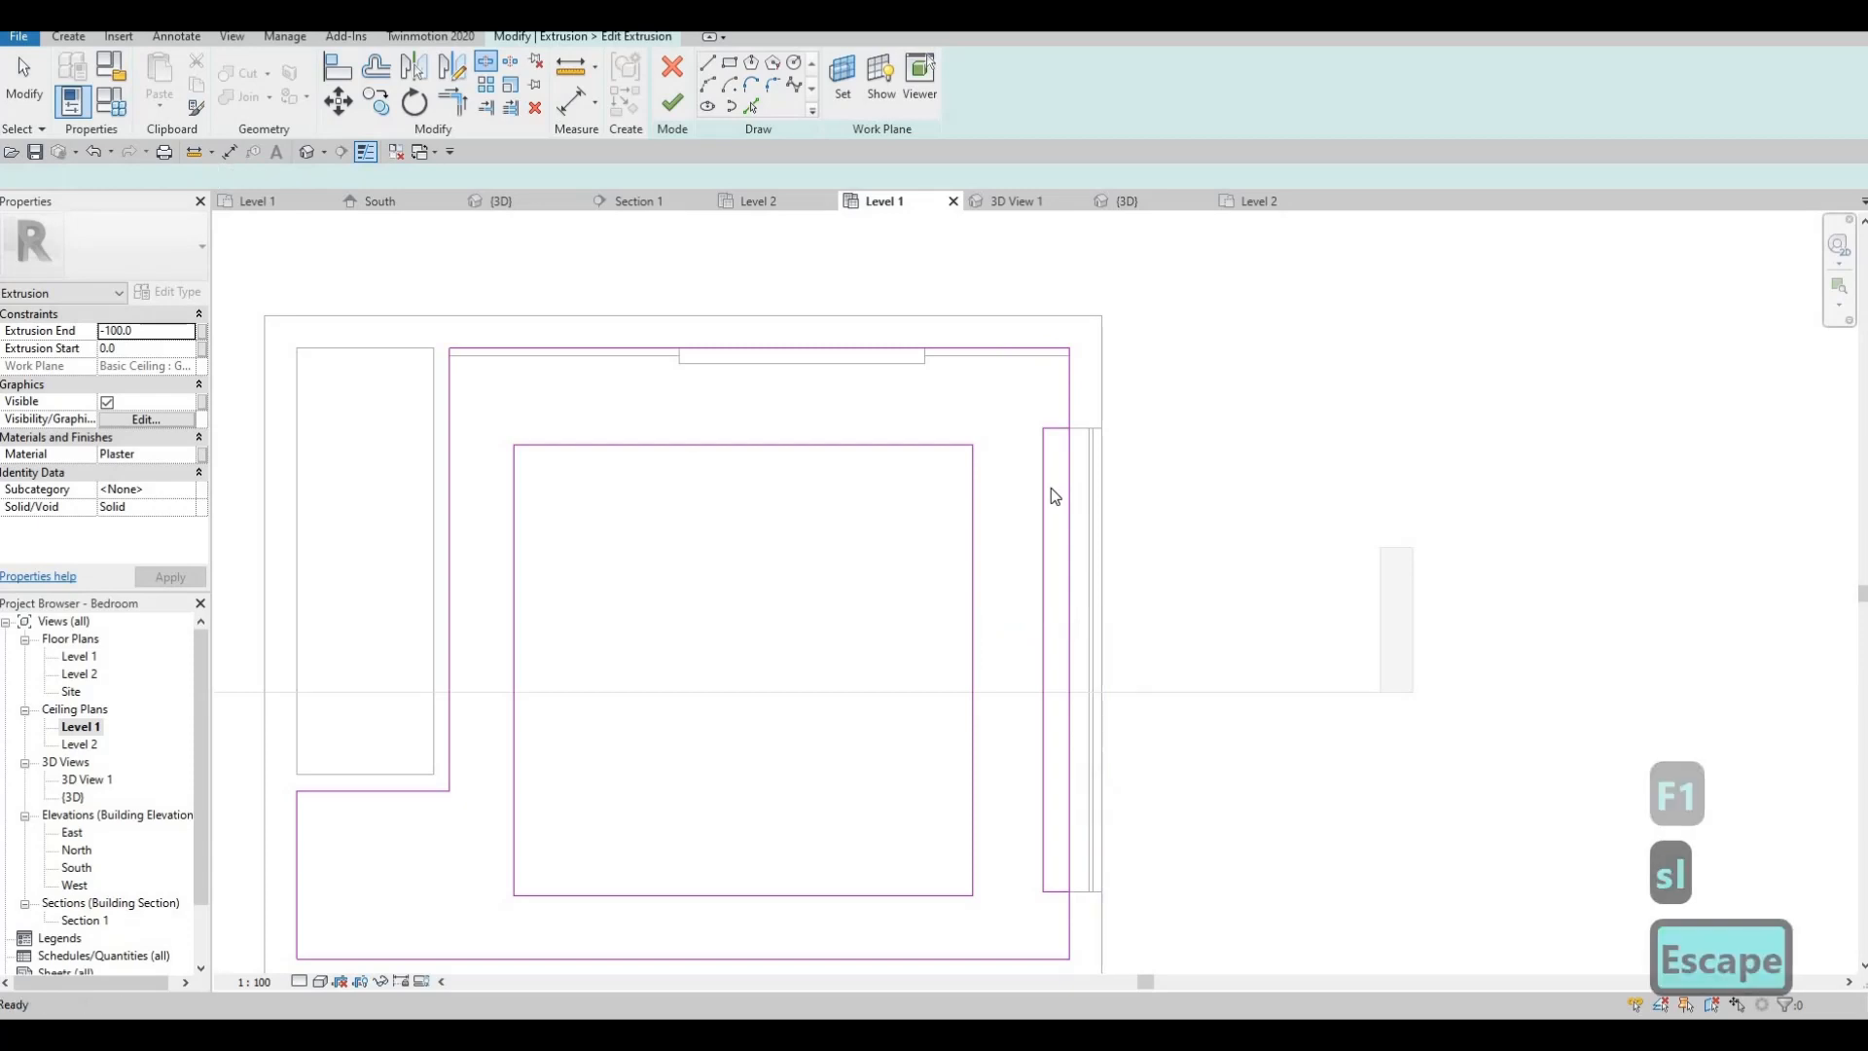
- Trim both parts of the split outer line to the ends of the window recess and finish the extrusion sketch
{"action": "key", "text": "t"}
{"action": "key", "text": "r"}
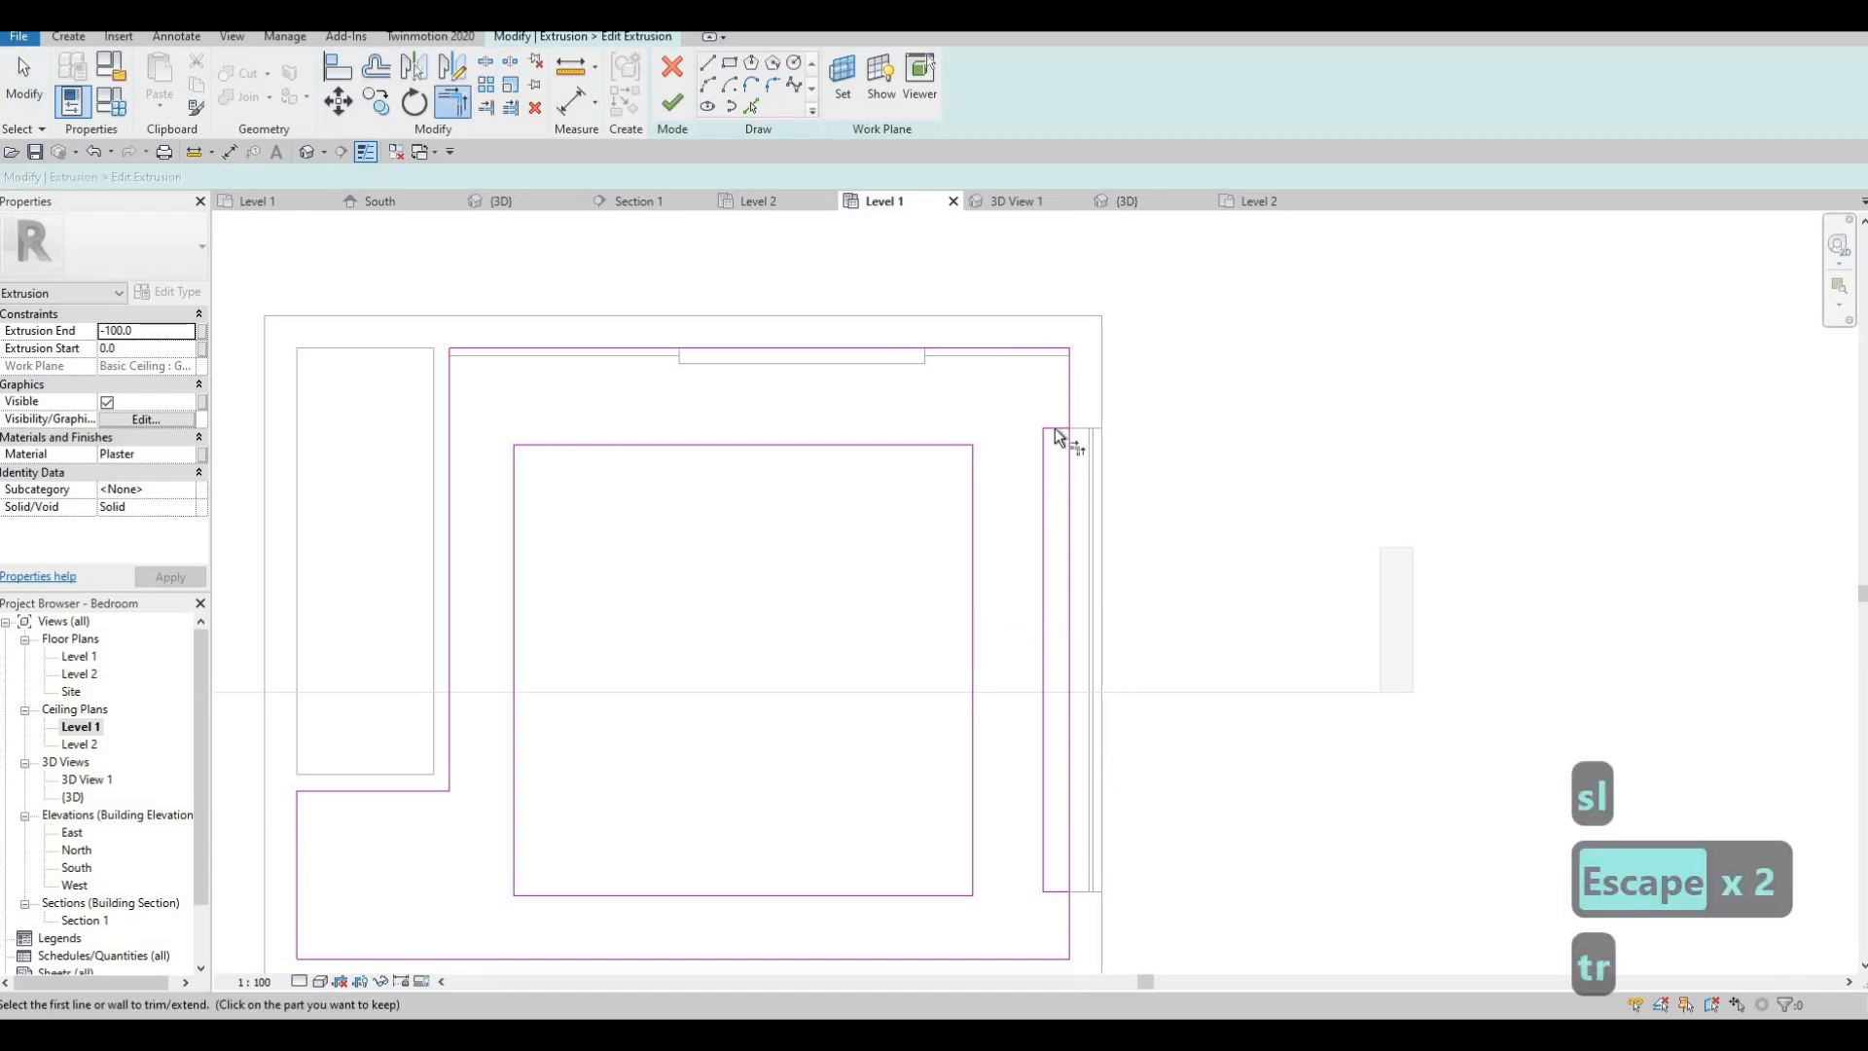
{"action": "left_click", "coordinate": [1070, 406]}
{"action": "left_click", "coordinate": [1074, 887]}
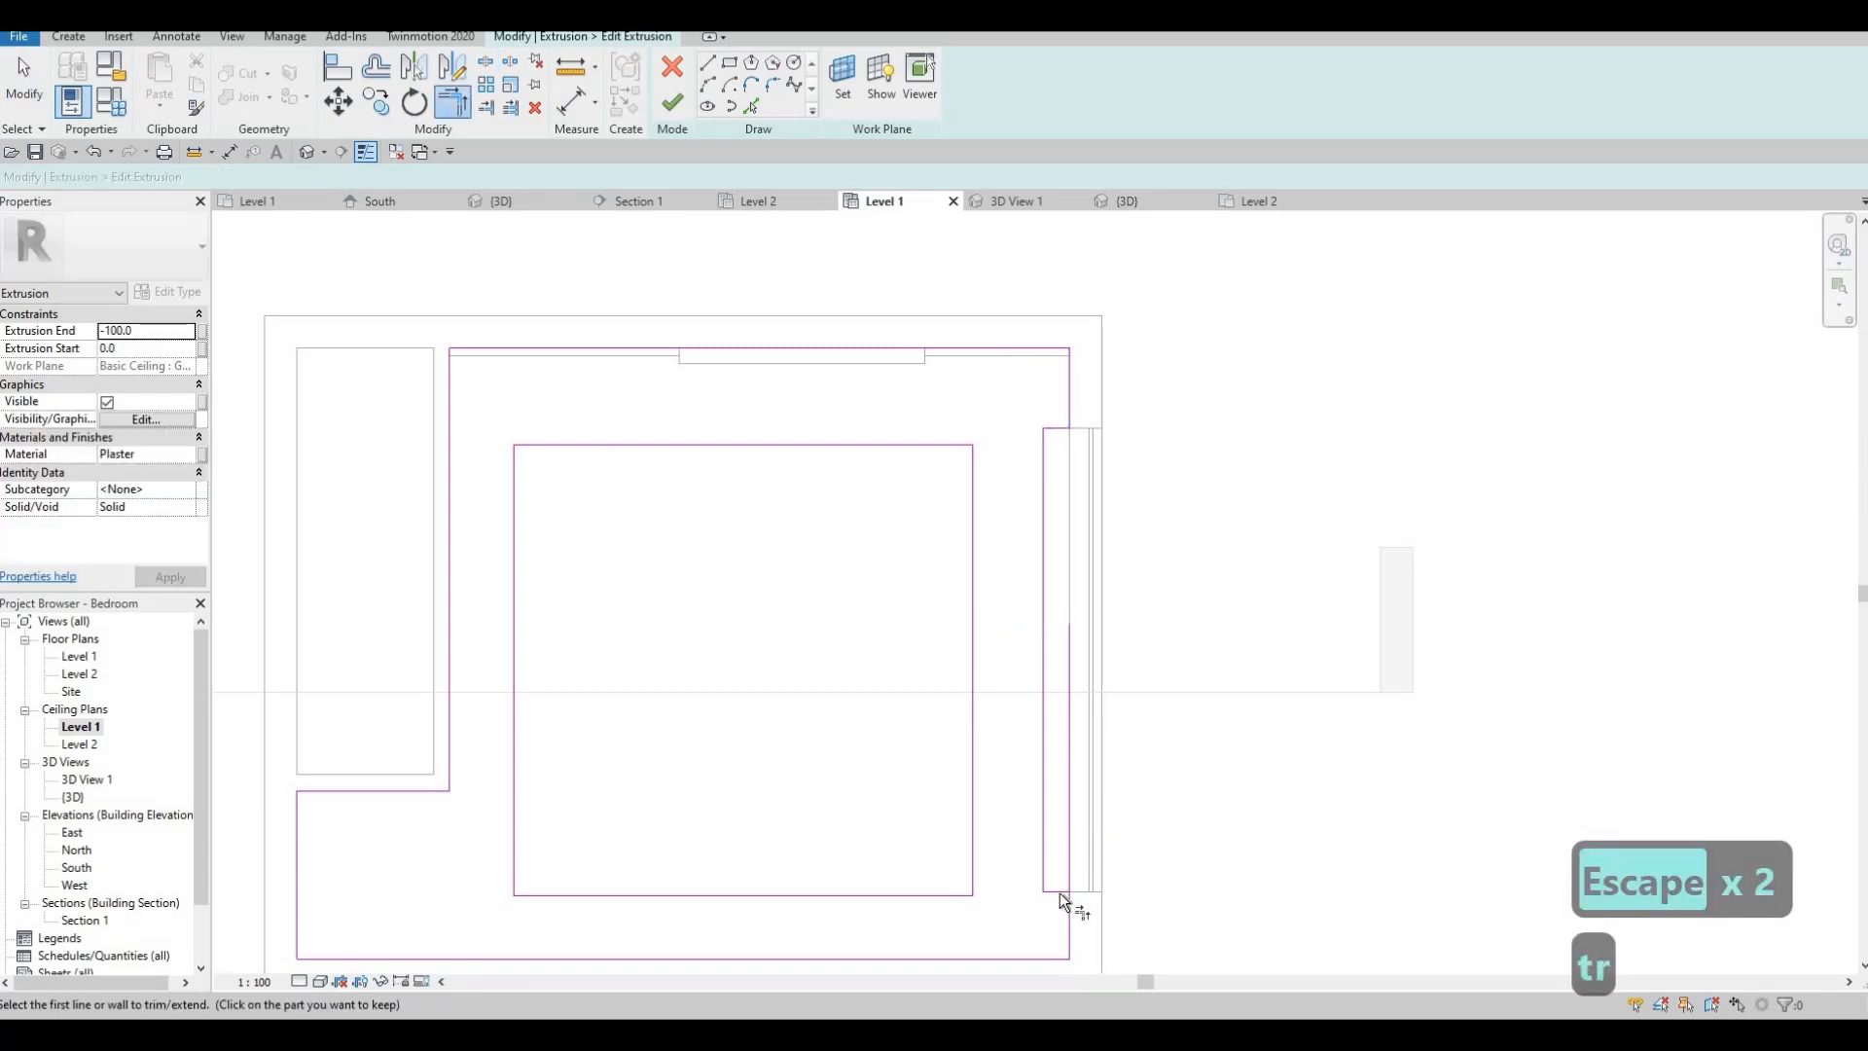
{"action": "left_click", "coordinate": [1067, 906]}
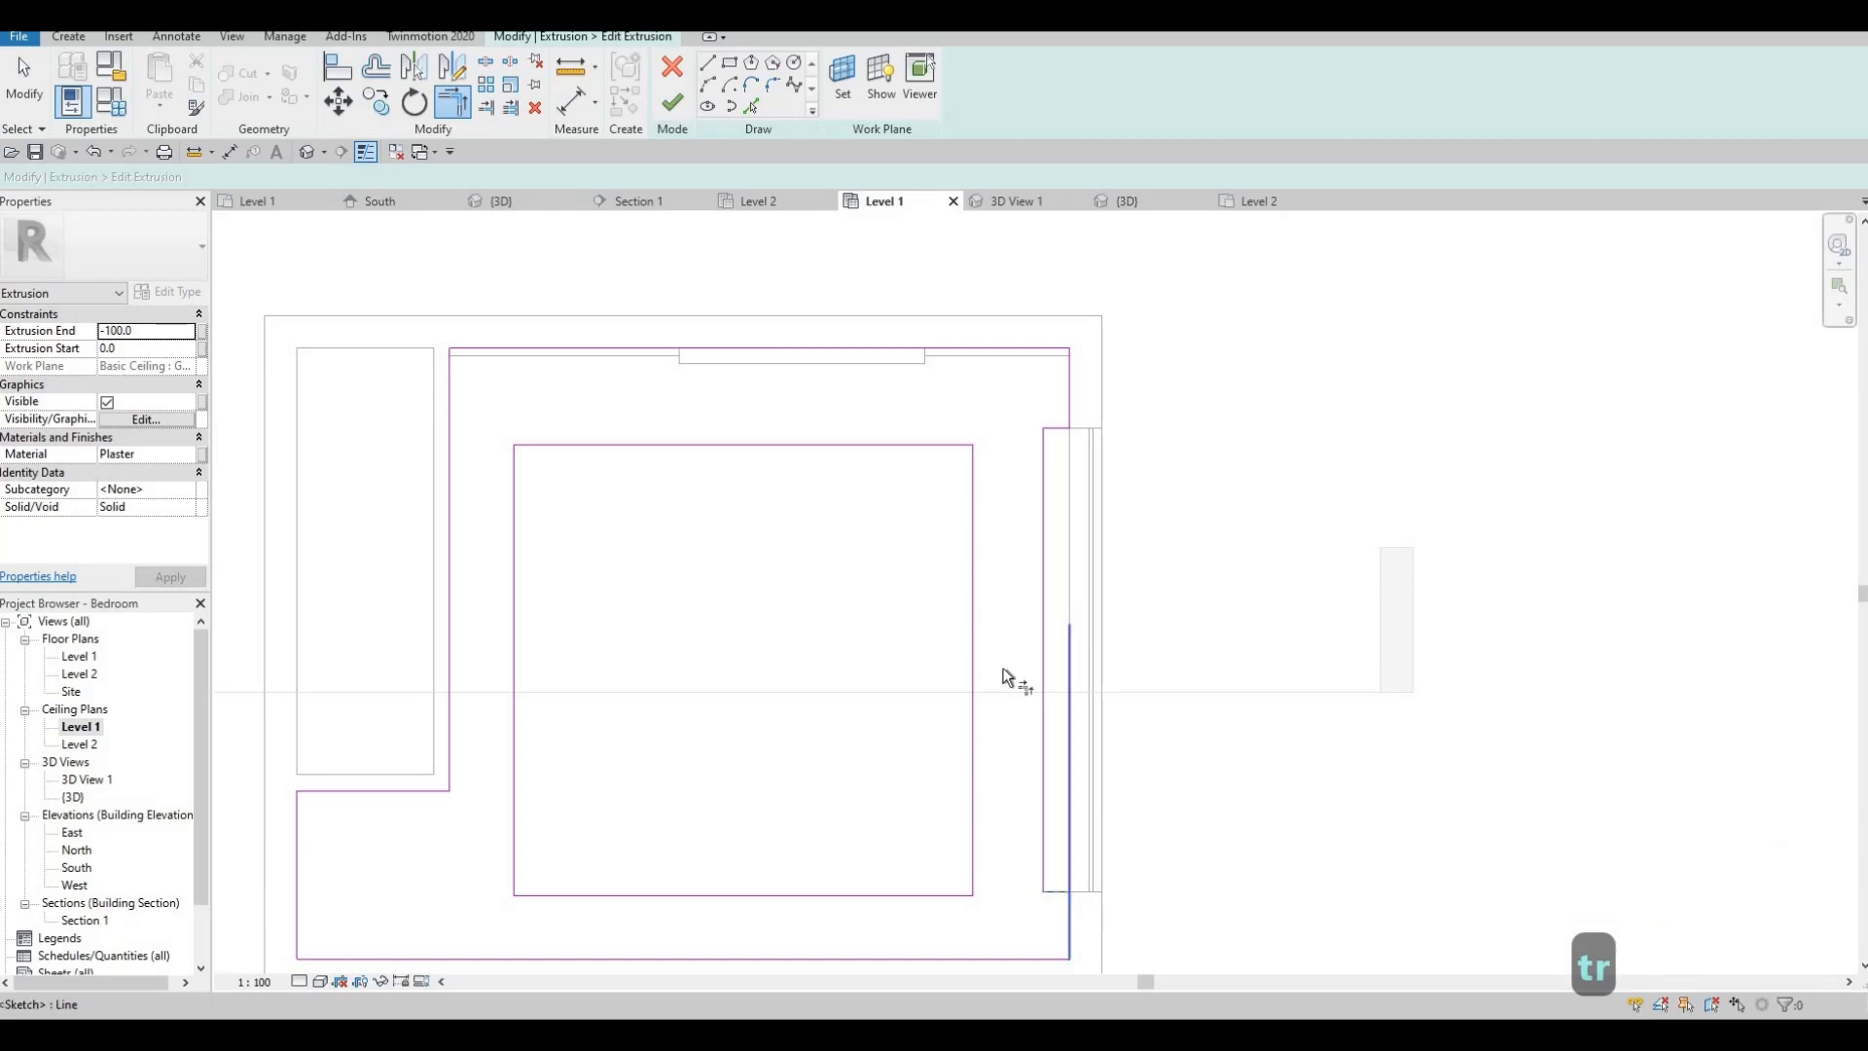
{"action": "left_click", "coordinate": [671, 102]}
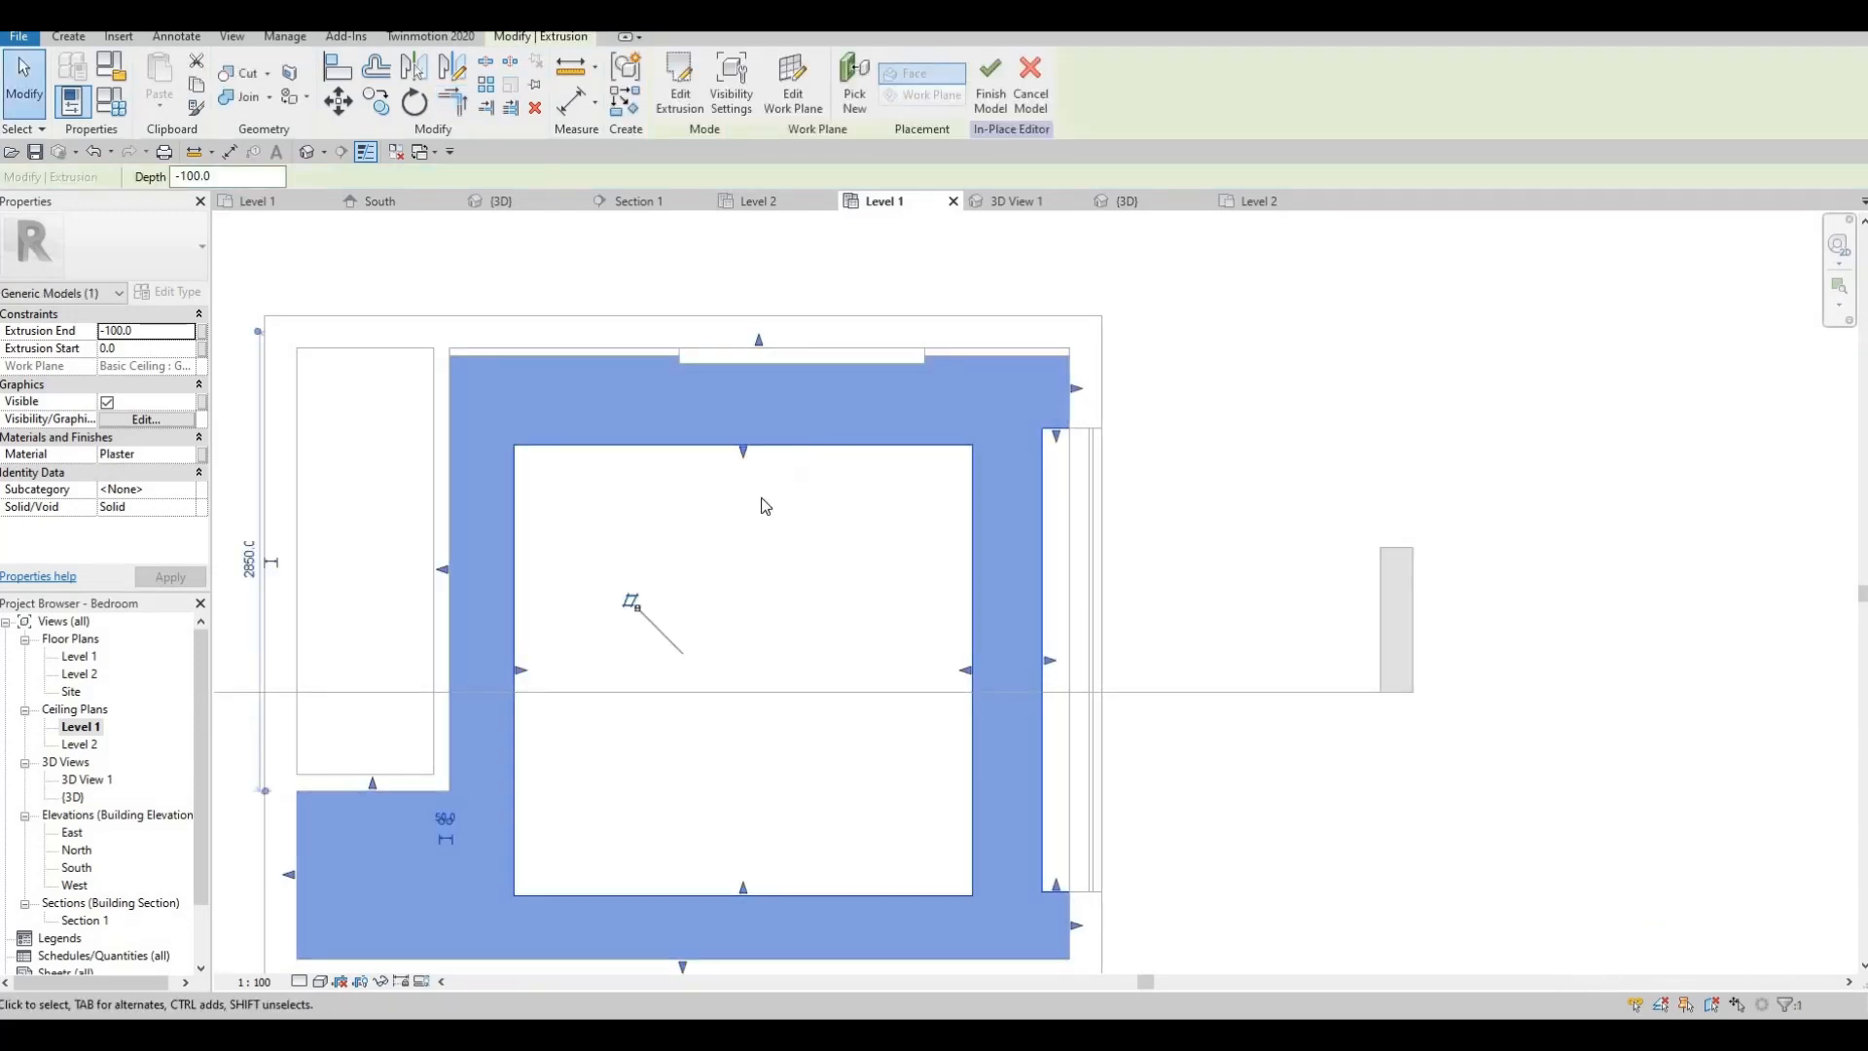
{"action": "key", "text": "Escape"}
{"action": "key", "text": "Escape"}
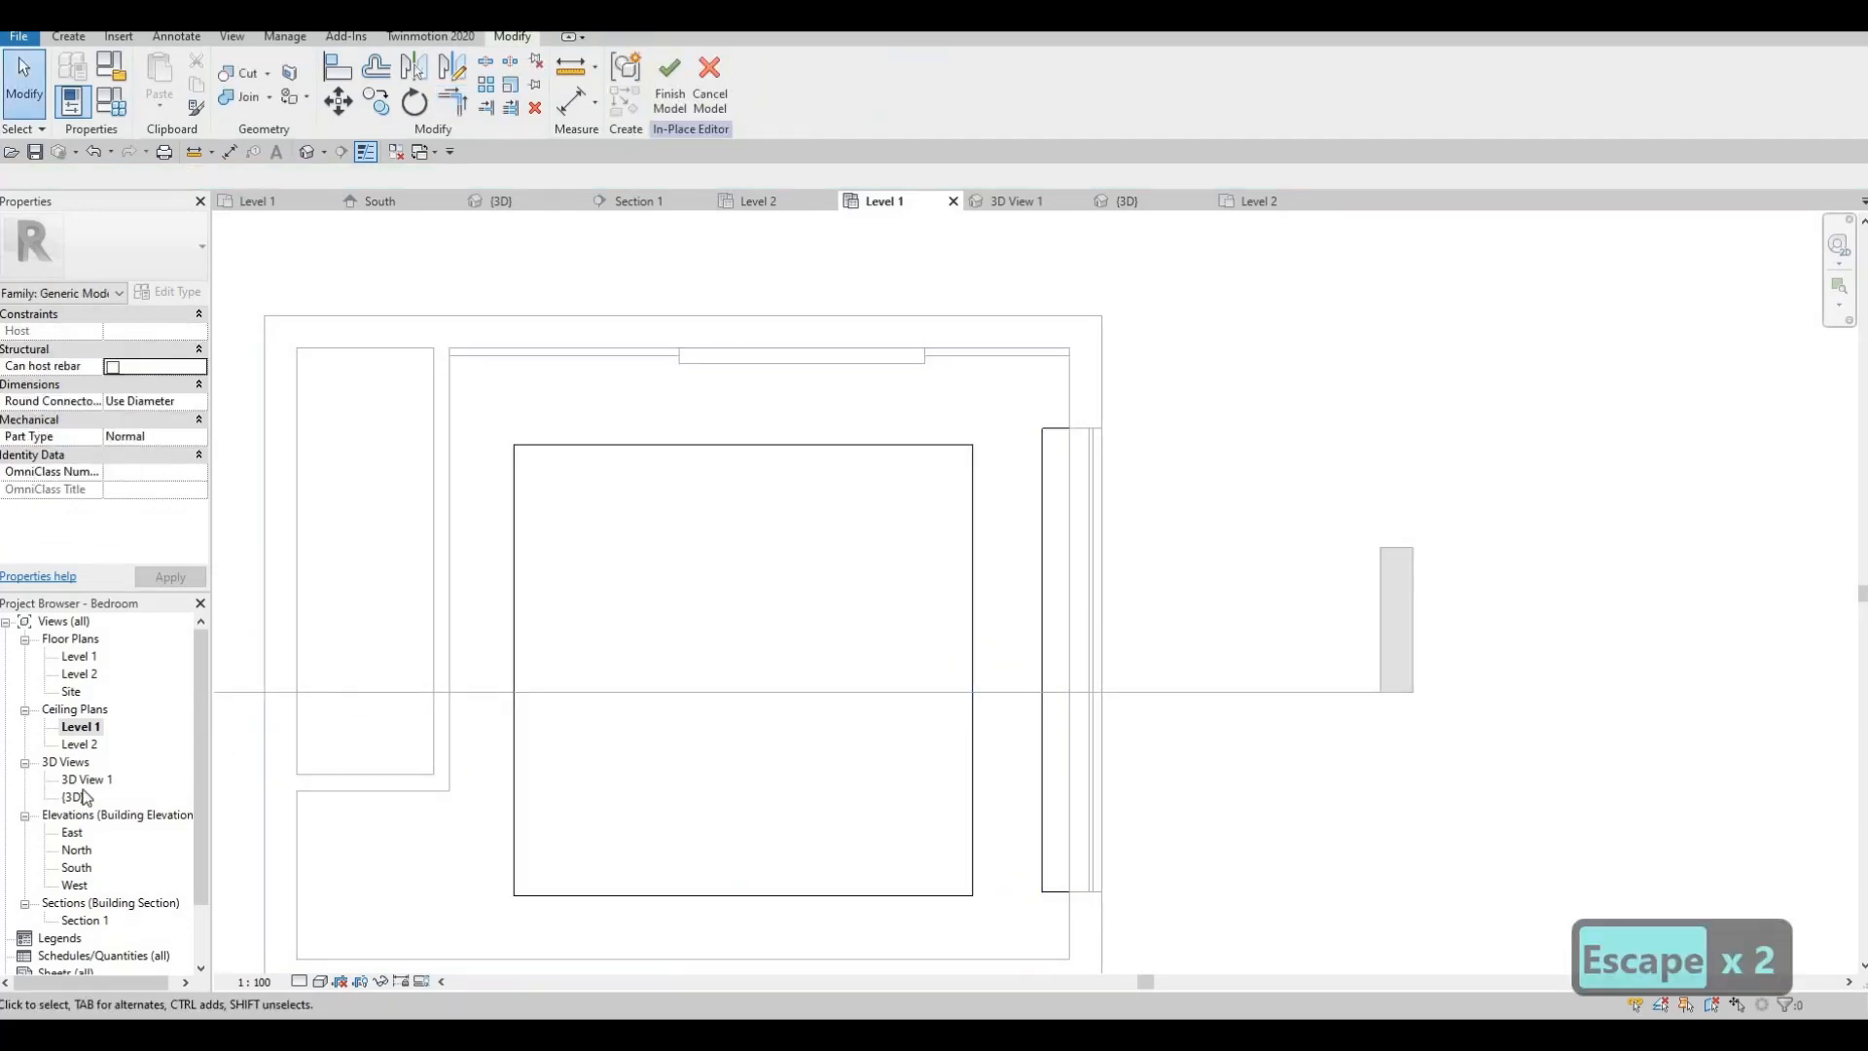
- Check the recess in 3D View 1, then lengthen it past both ends of the window in the Level 1 ceiling plan
{"action": "key", "text": "ctrl+Tab"}
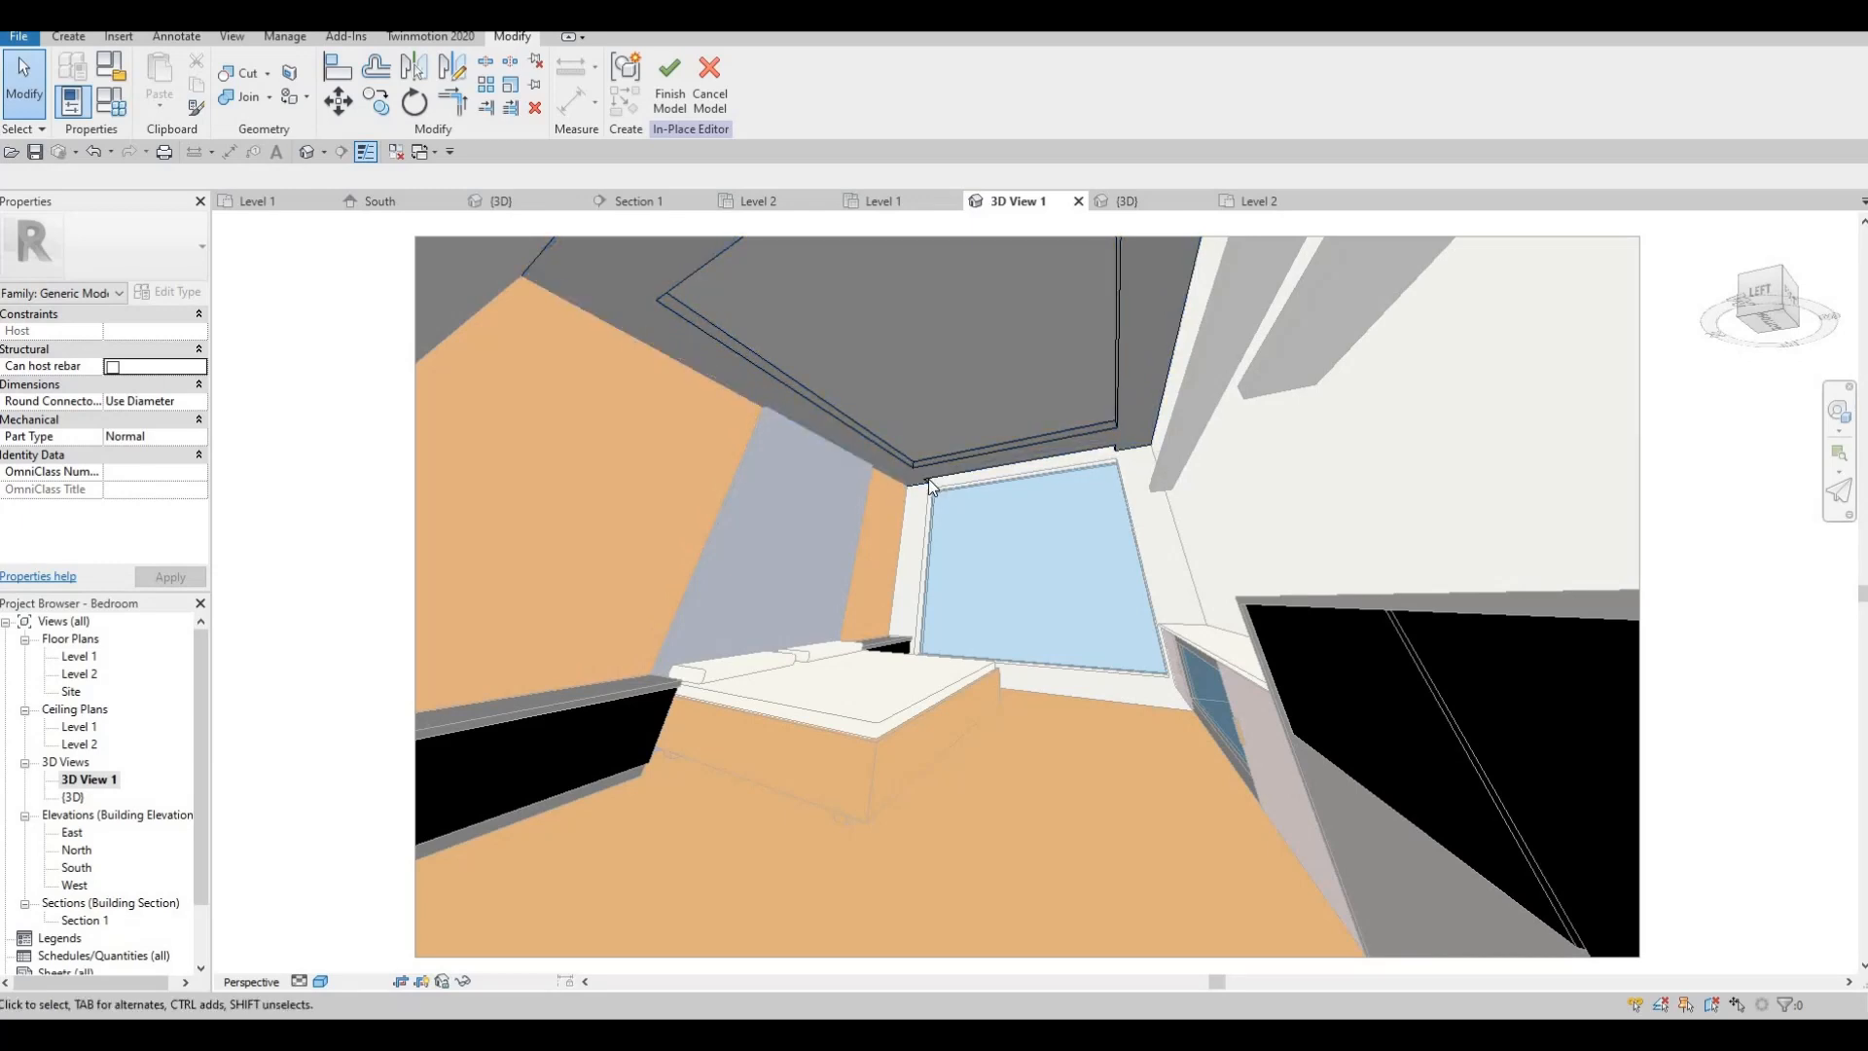
{"action": "scroll", "coordinate": [1127, 447], "scroll_direction": "up", "scroll_amount": 5}
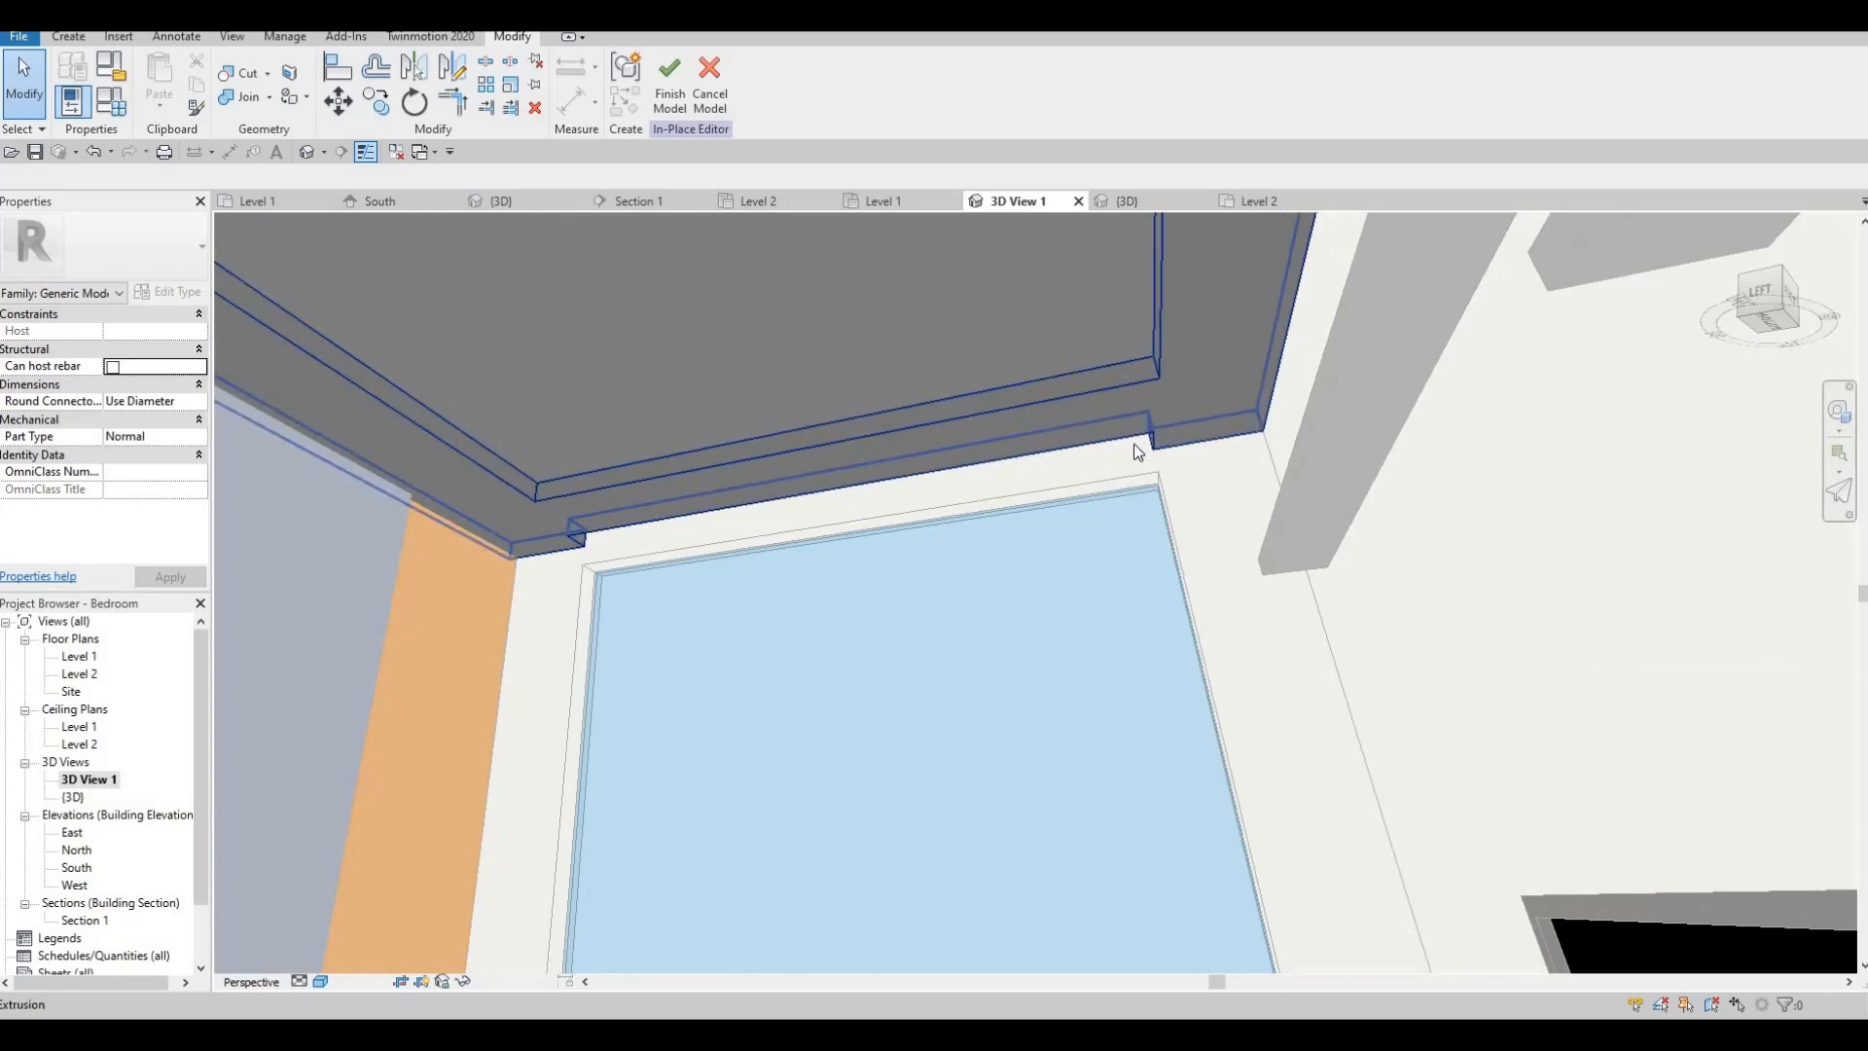
{"action": "double_click", "coordinate": [83, 744]}
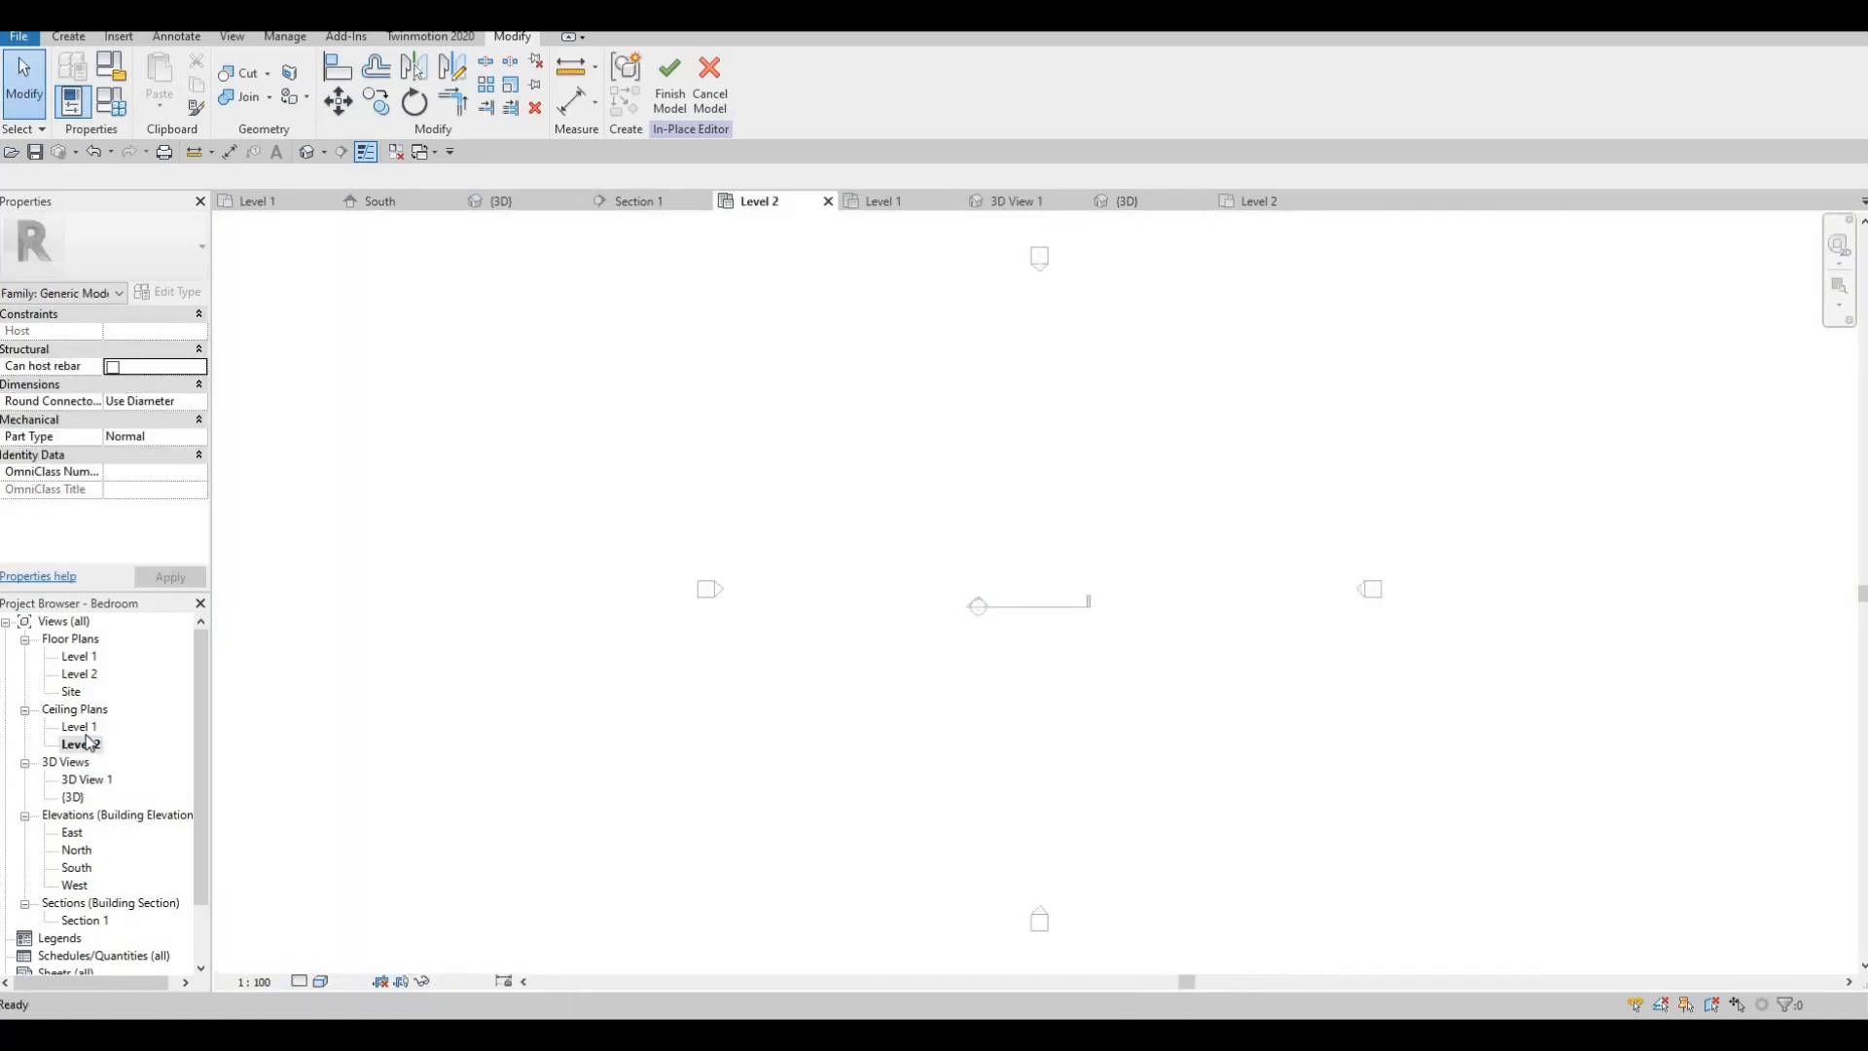
{"action": "double_click", "coordinate": [80, 727]}
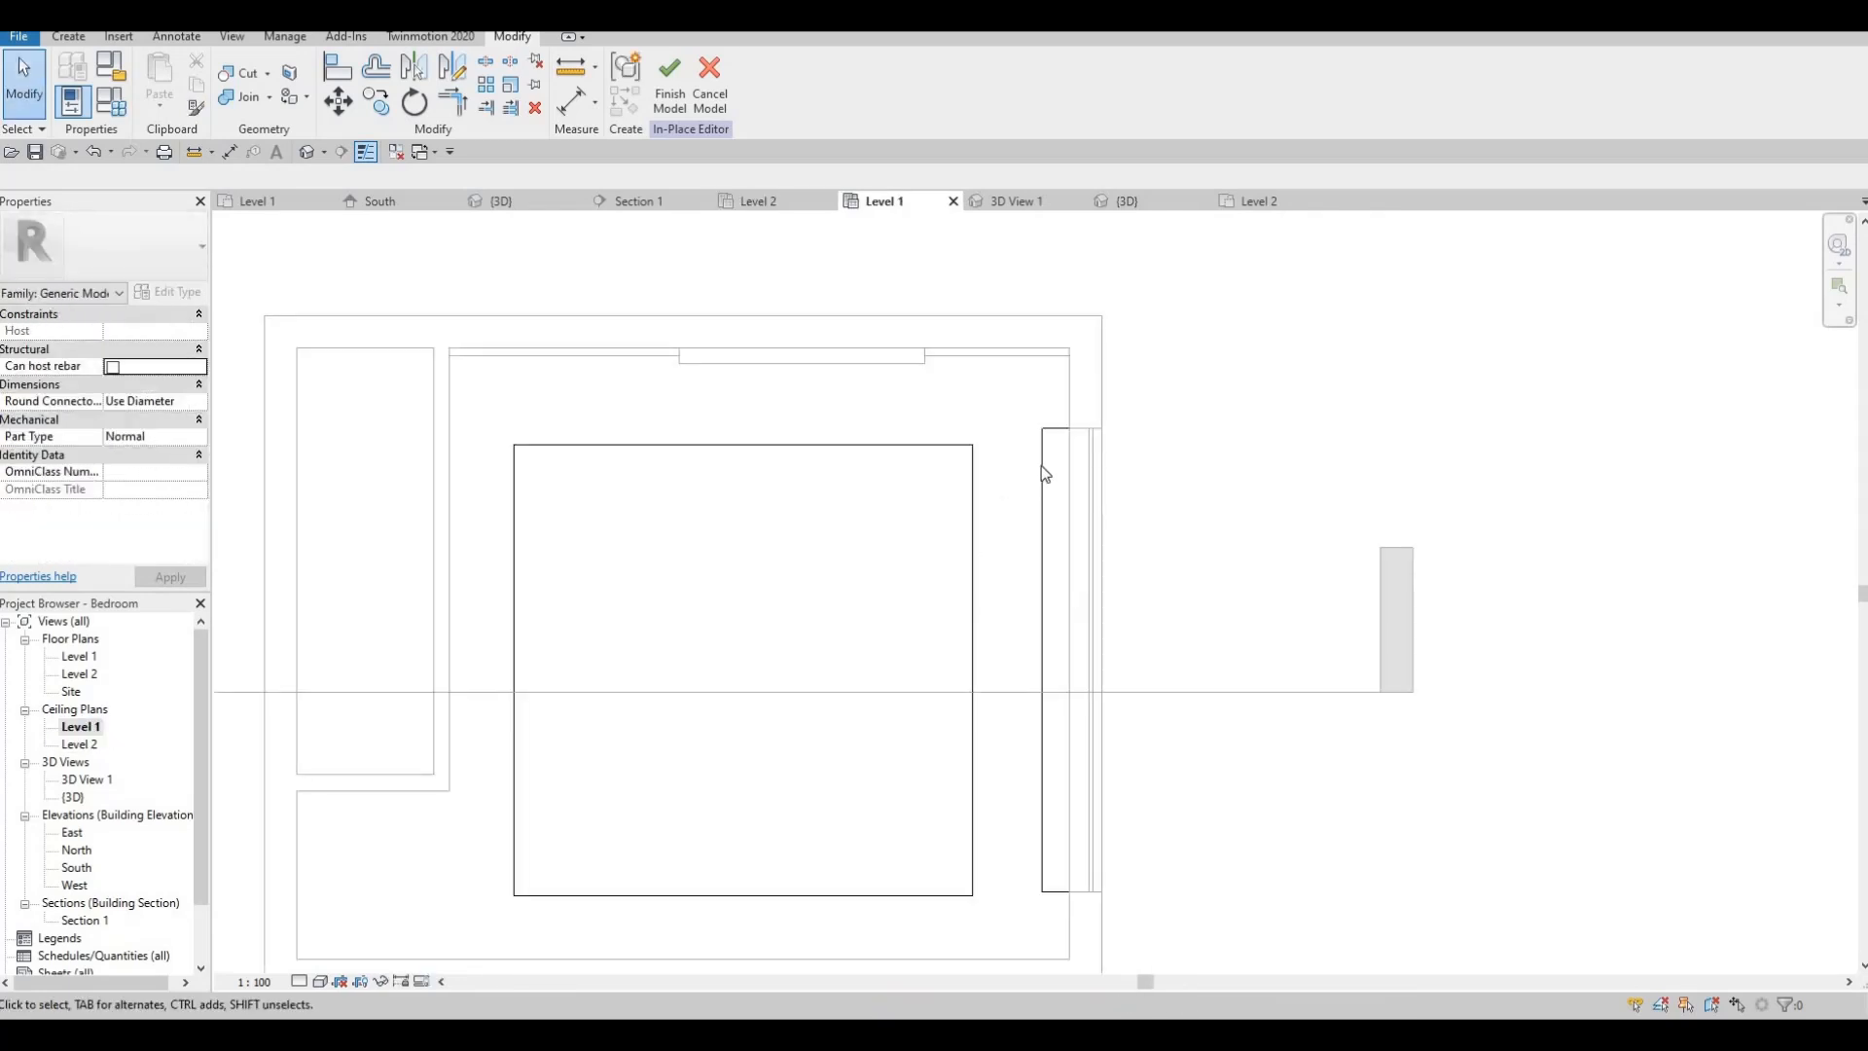
{"action": "left_click", "coordinate": [1064, 436]}
{"action": "scroll", "coordinate": [1042, 445], "scroll_direction": "up", "scroll_amount": 3}
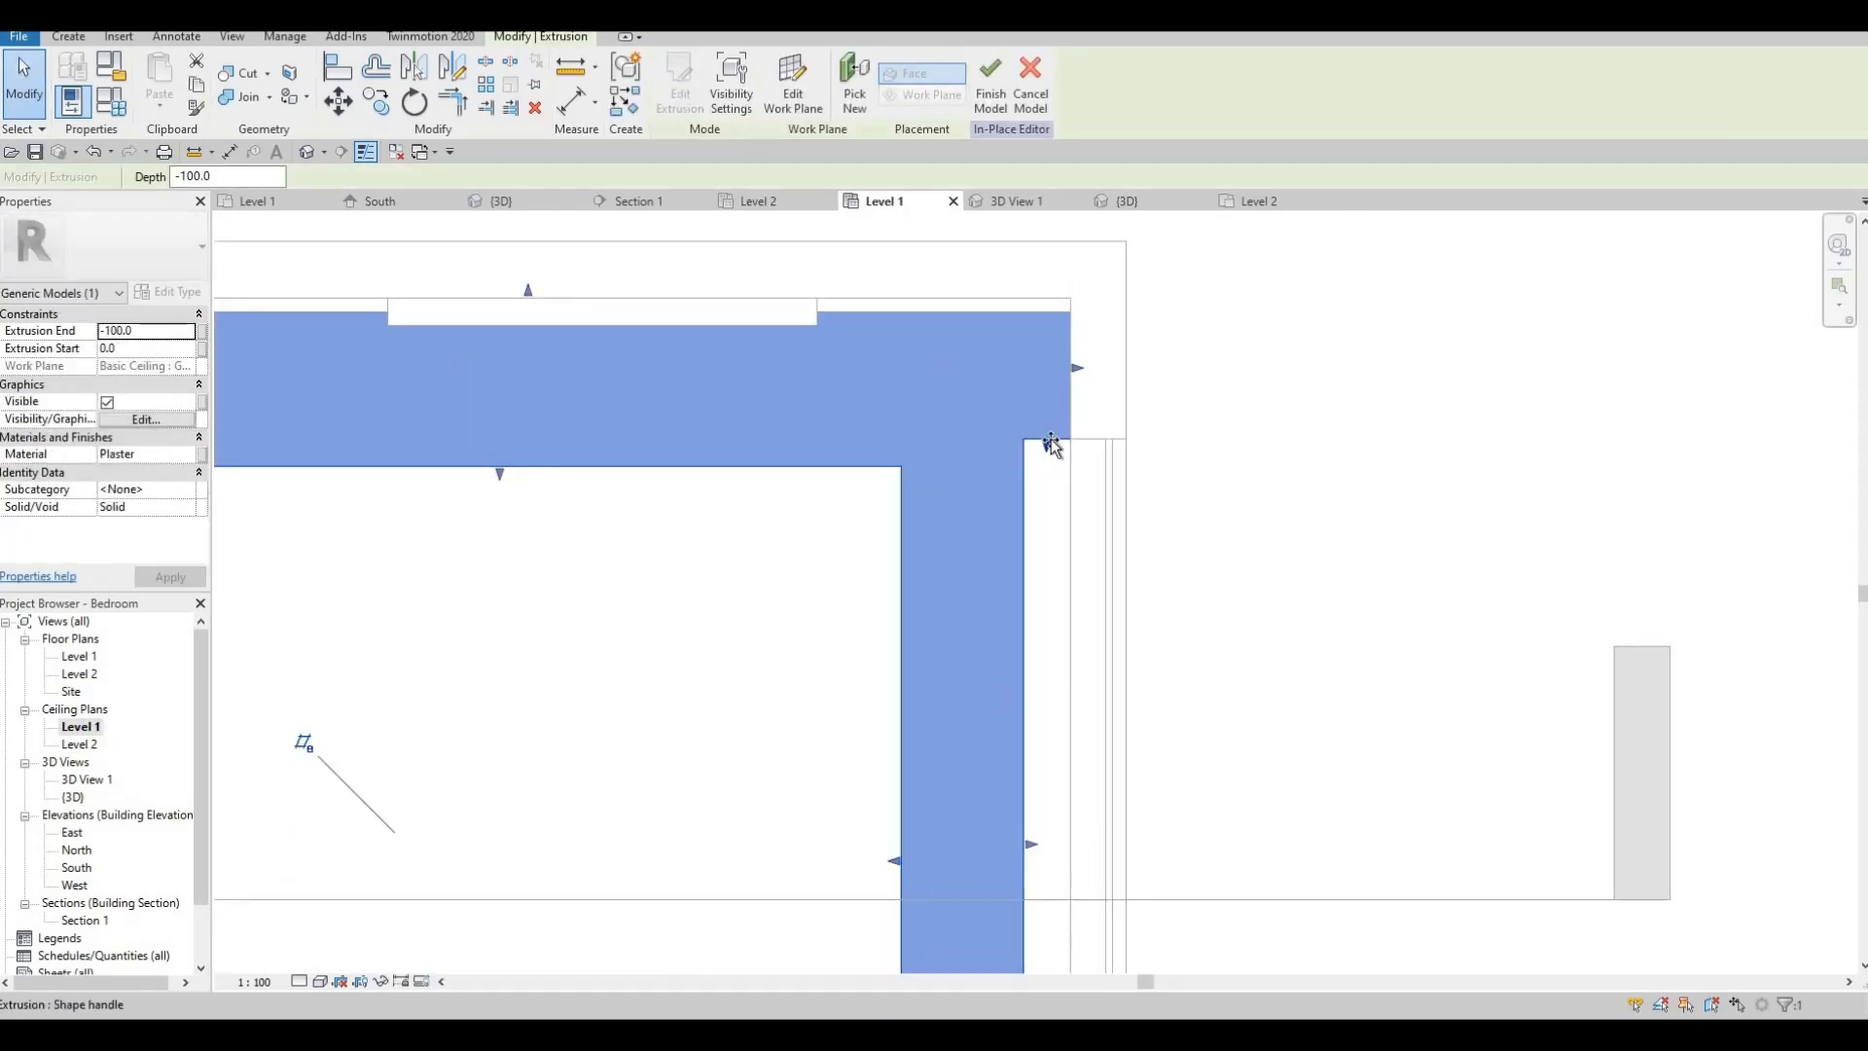
{"action": "left_click_drag", "start_coordinate": [1052, 414], "coordinate": [1053, 403]}
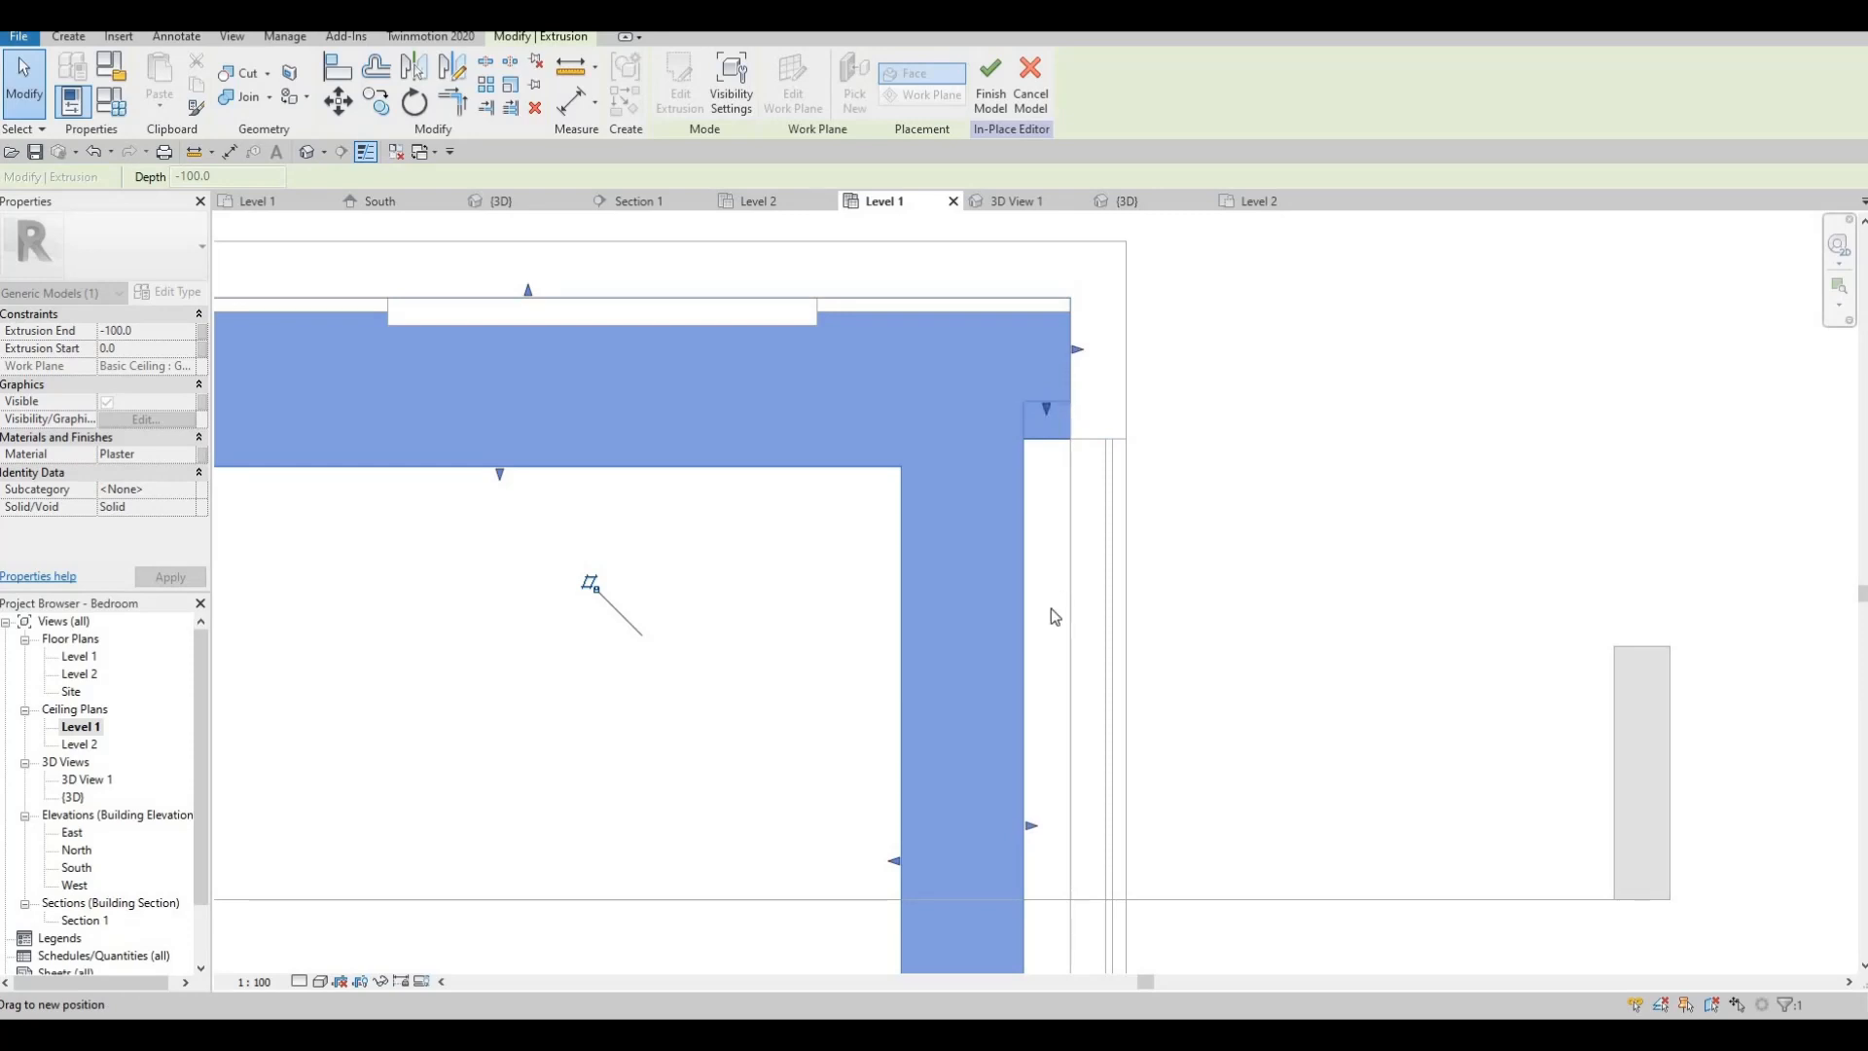
{"action": "scroll", "coordinate": [986, 439], "scroll_direction": "down", "scroll_amount": 5, "text": "ctrl"}
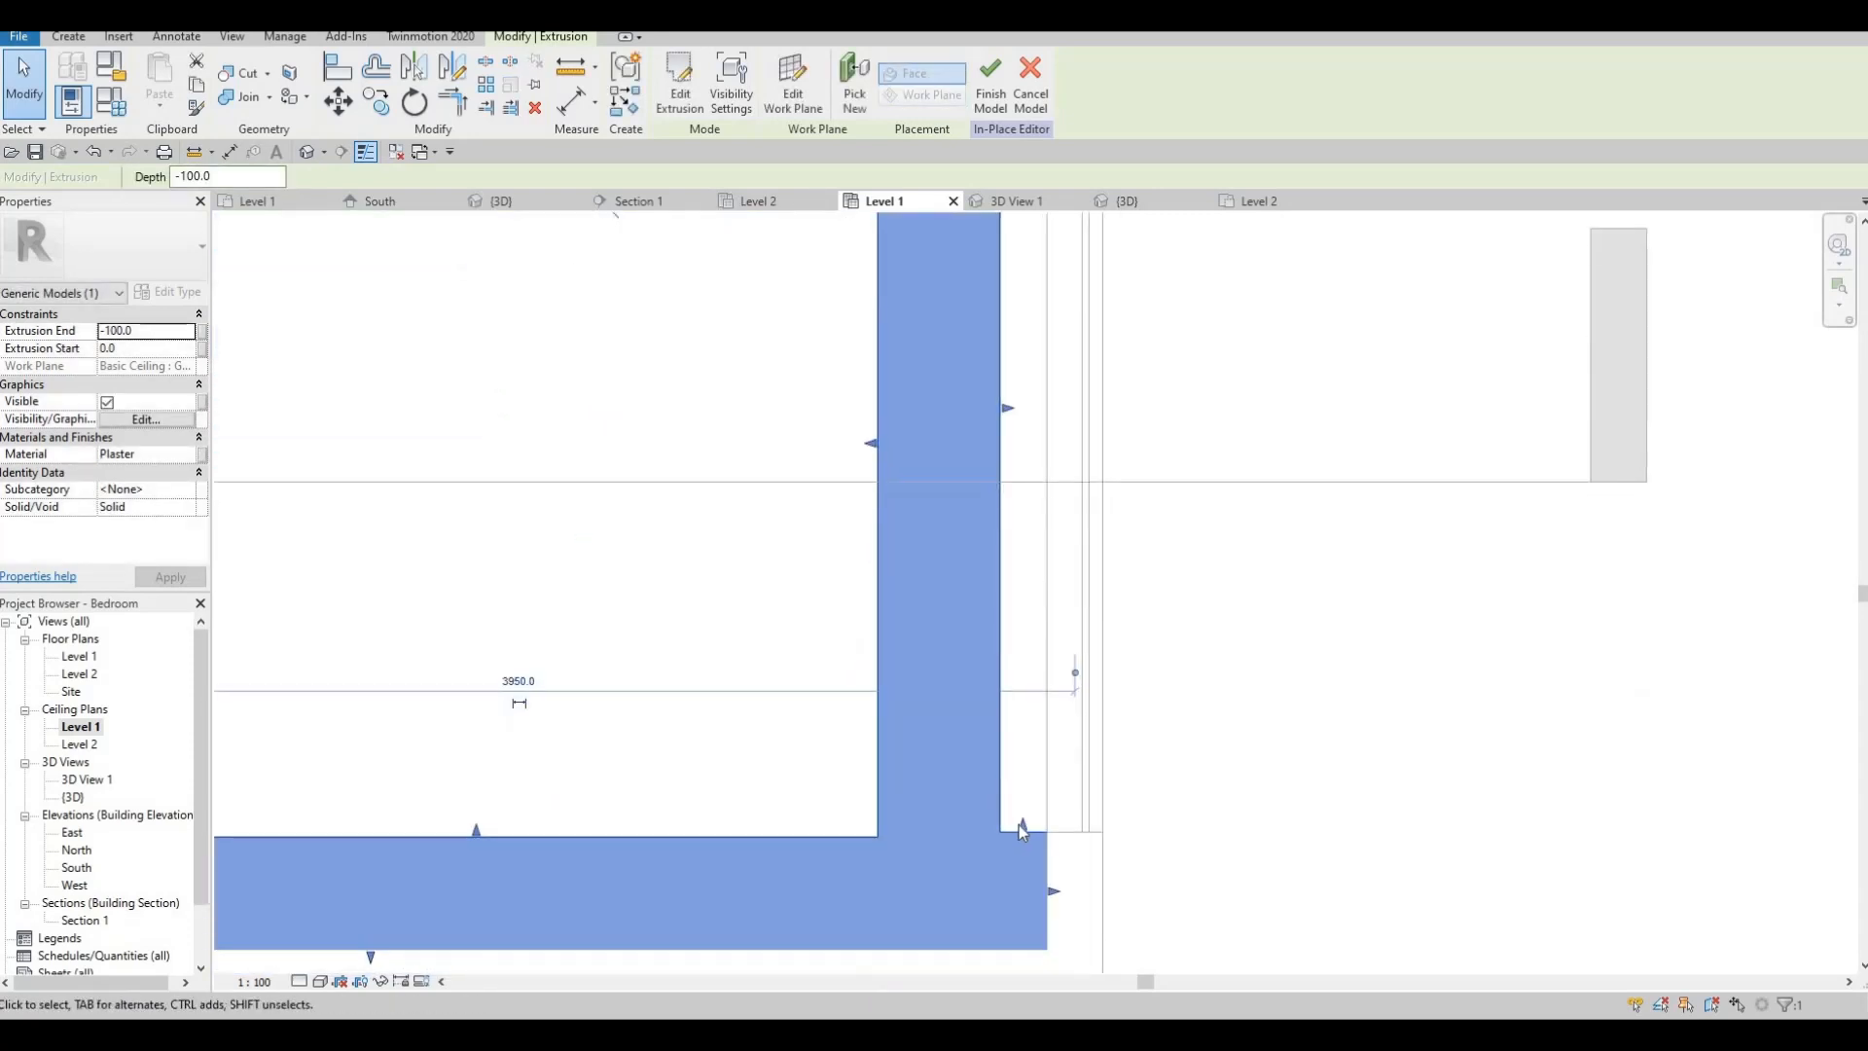
{"action": "left_click_drag", "start_coordinate": [1018, 825], "coordinate": [1020, 863]}
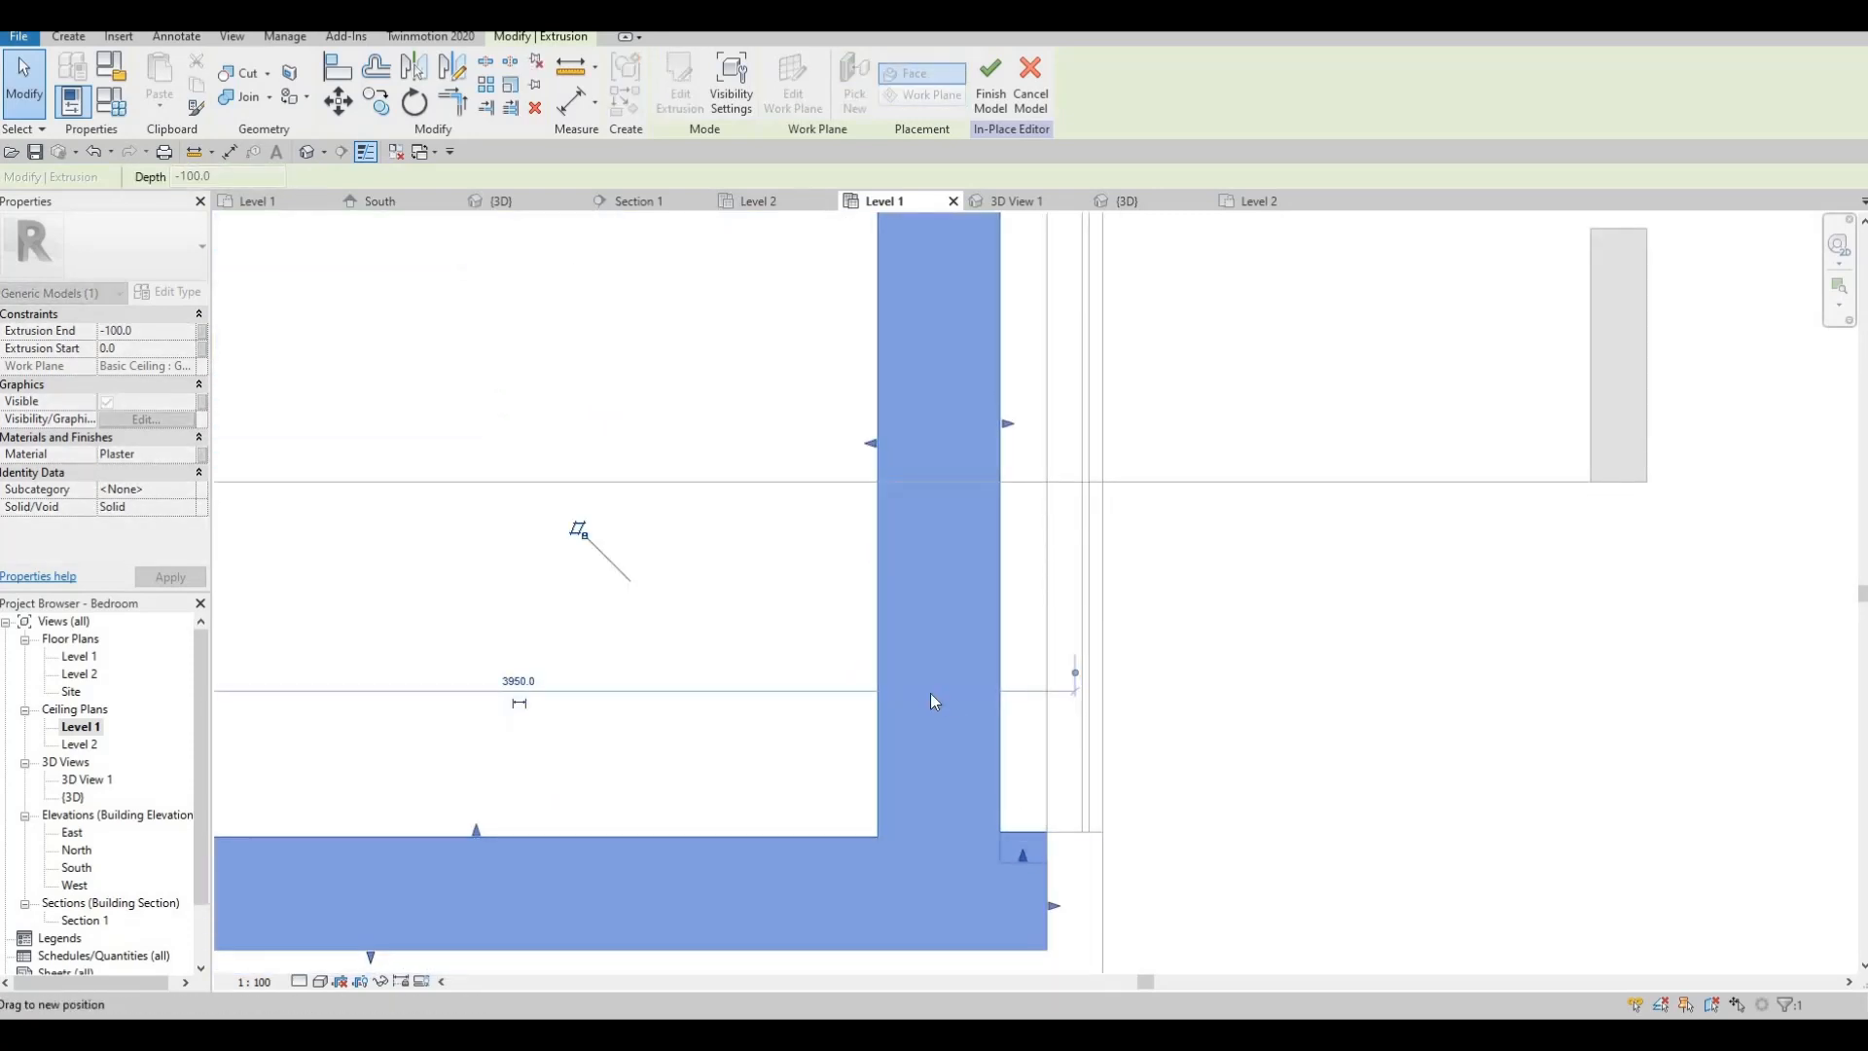
{"action": "scroll", "coordinate": [709, 592], "scroll_direction": "down", "scroll_amount": 4}
{"action": "key", "text": "Escape"}
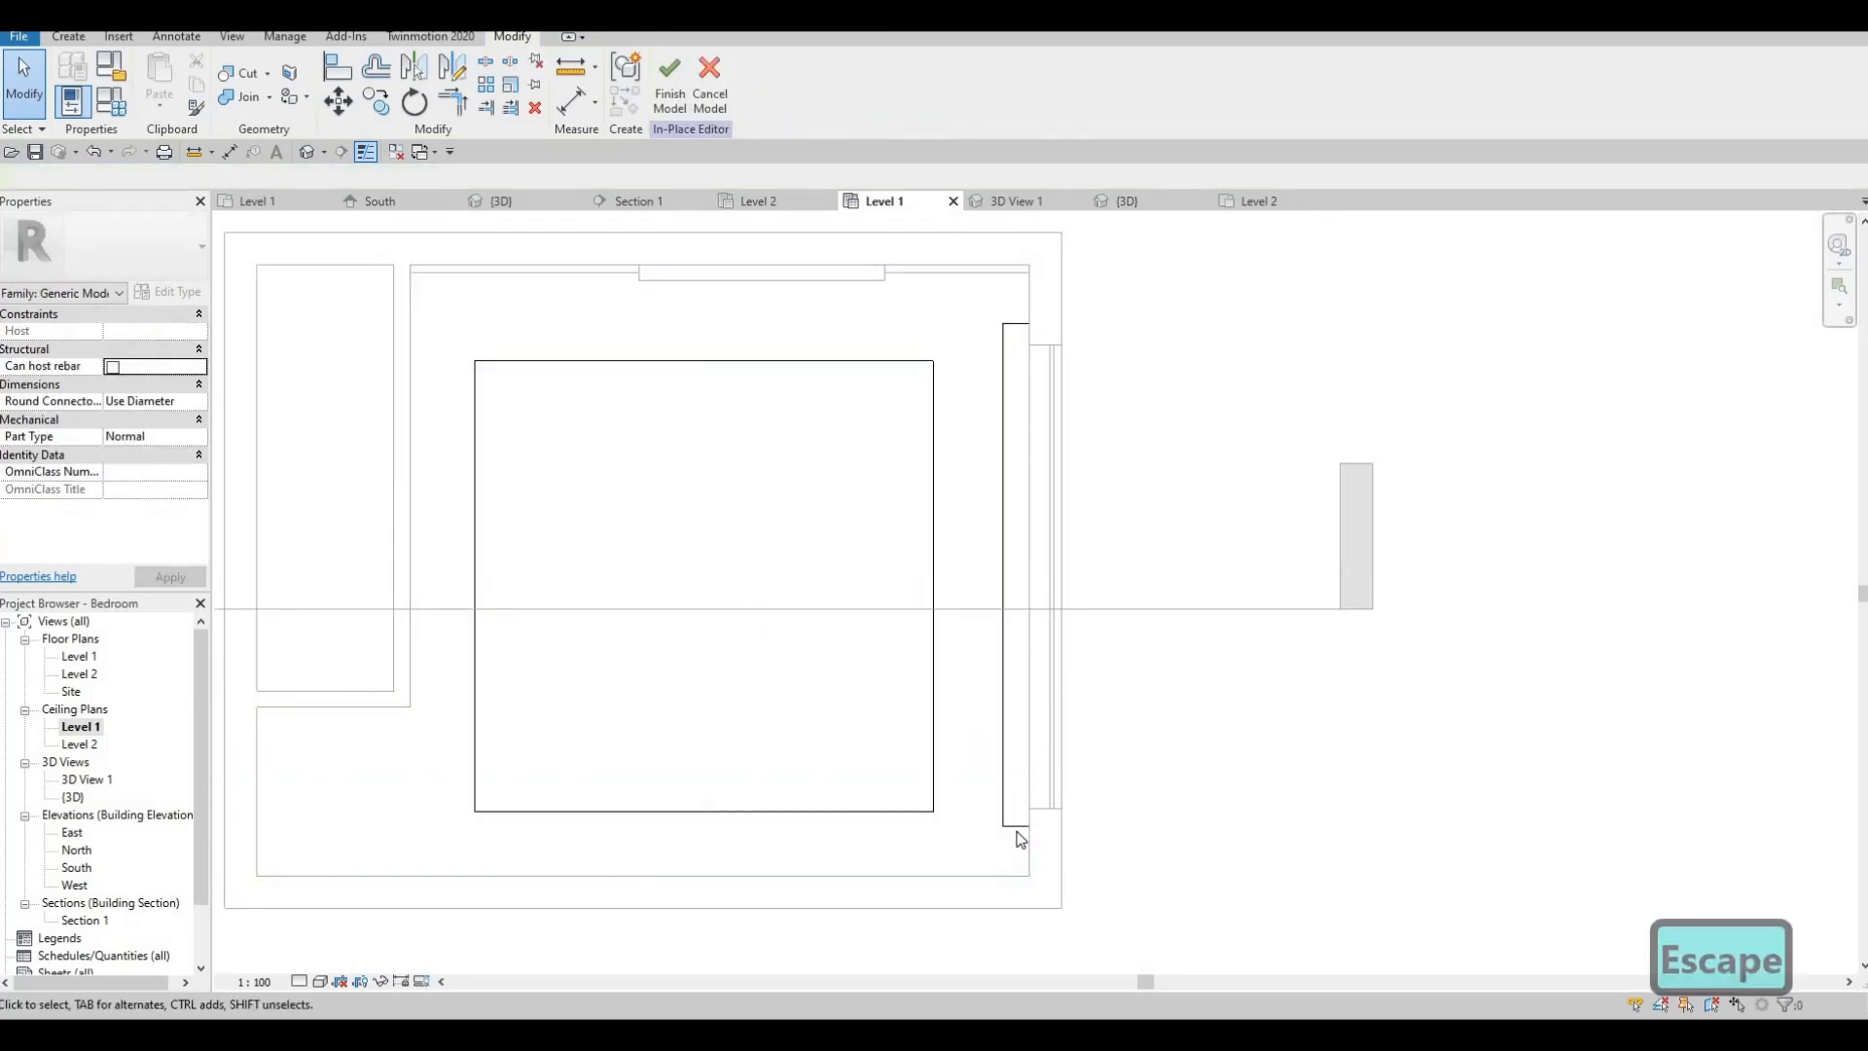
- Nudge the recess end farthest from the headboard wall slightly outward and finish the in-place model
{"action": "left_click", "coordinate": [1018, 832]}
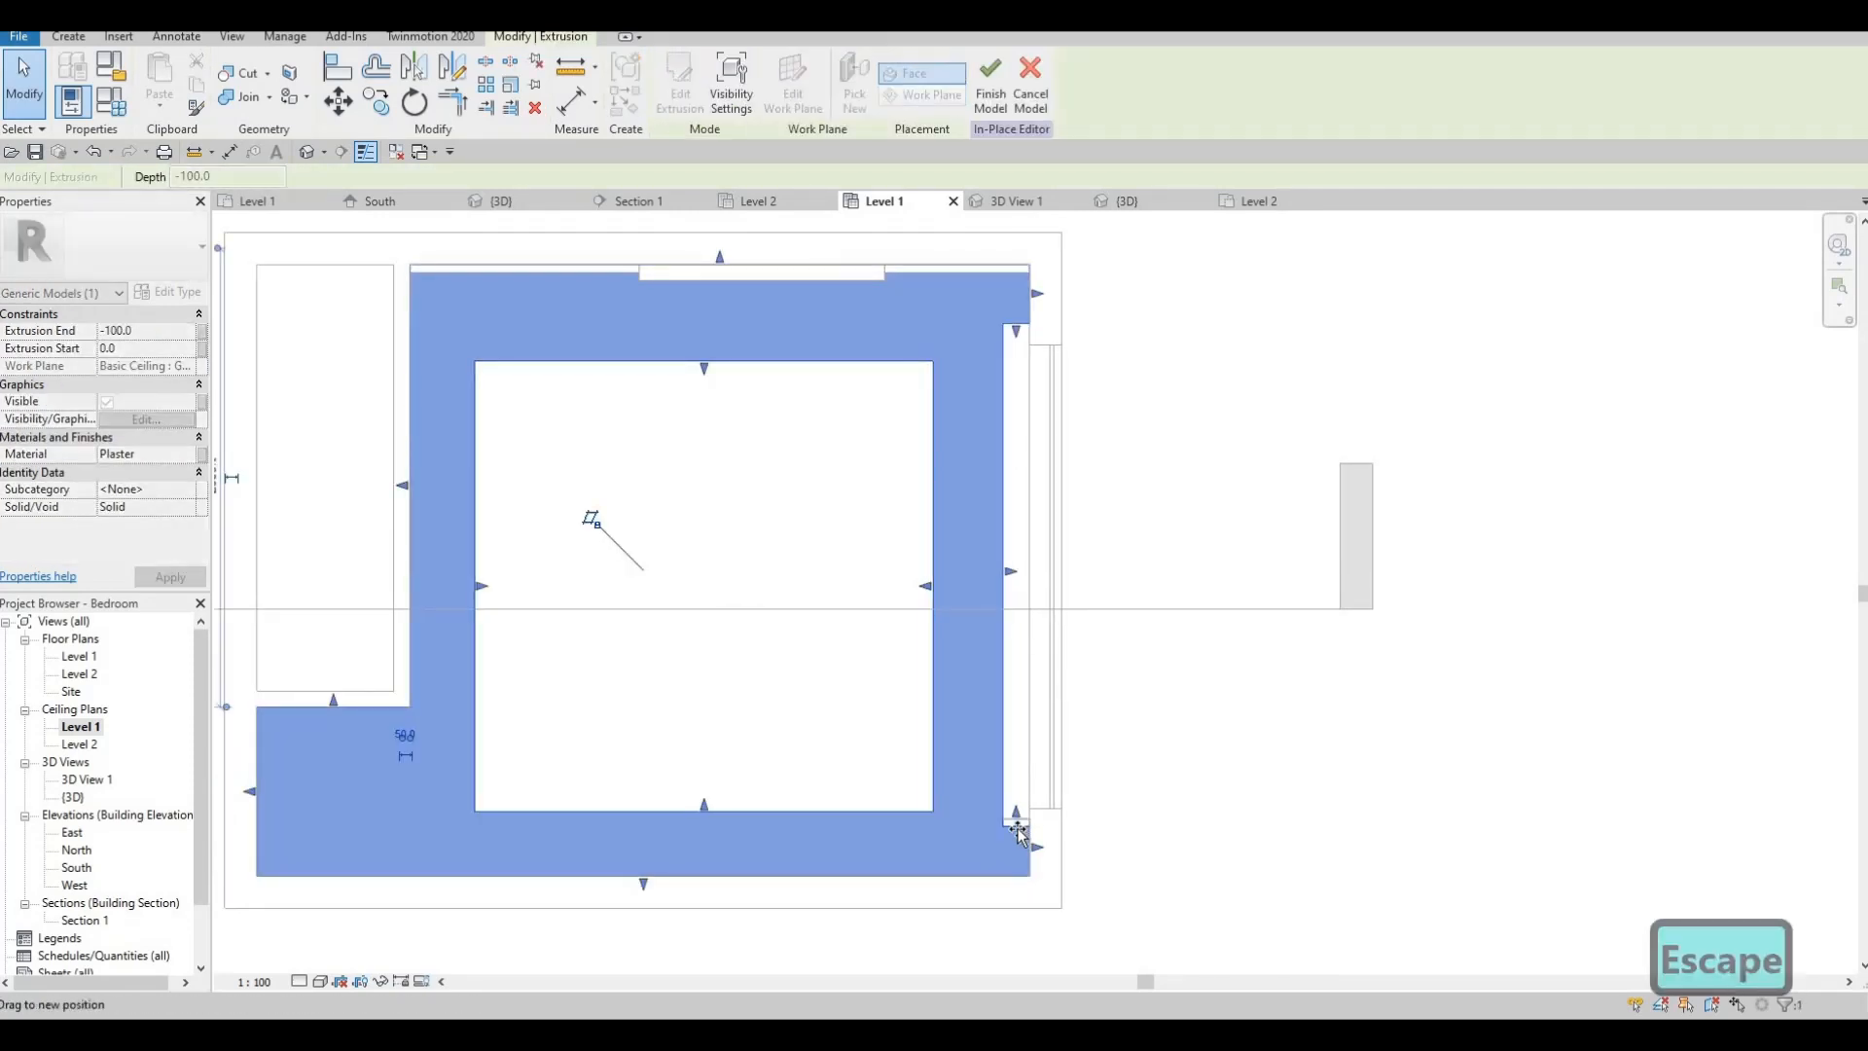
{"action": "key", "text": "Escape"}
{"action": "key", "text": "Escape"}
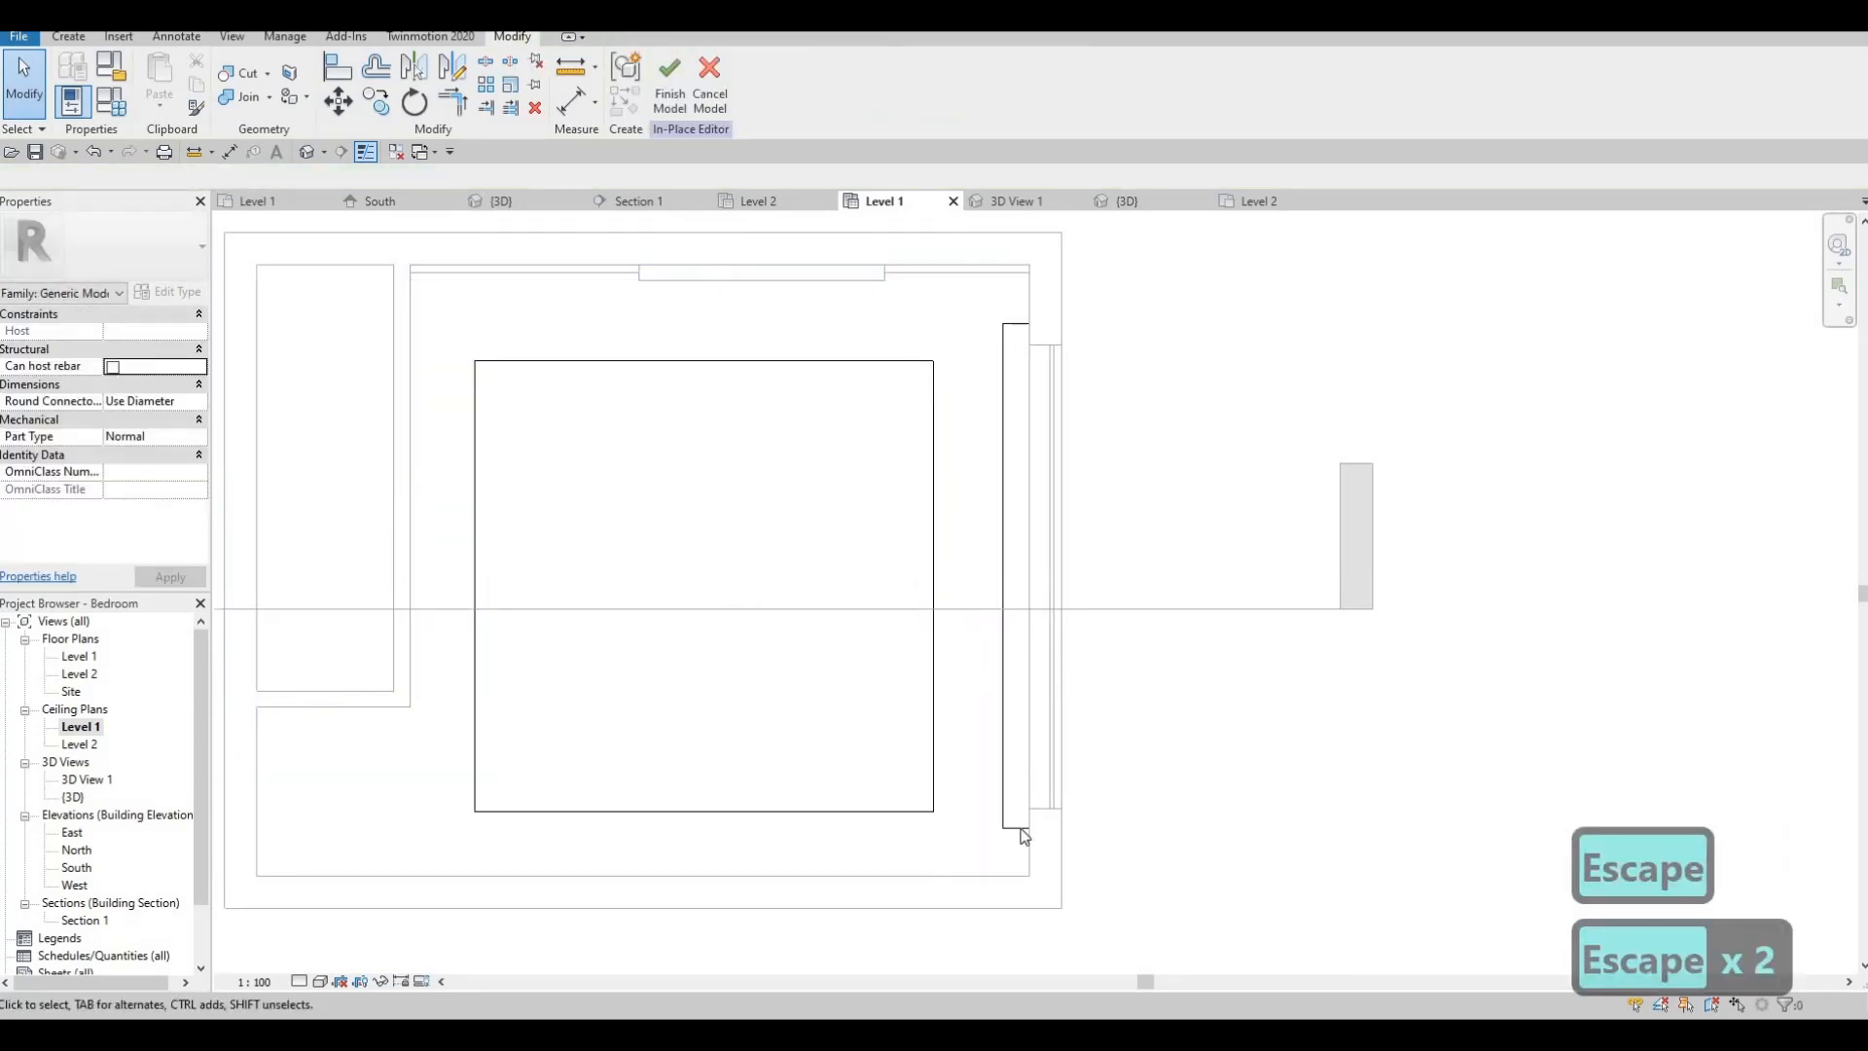
{"action": "left_click", "coordinate": [1025, 836]}
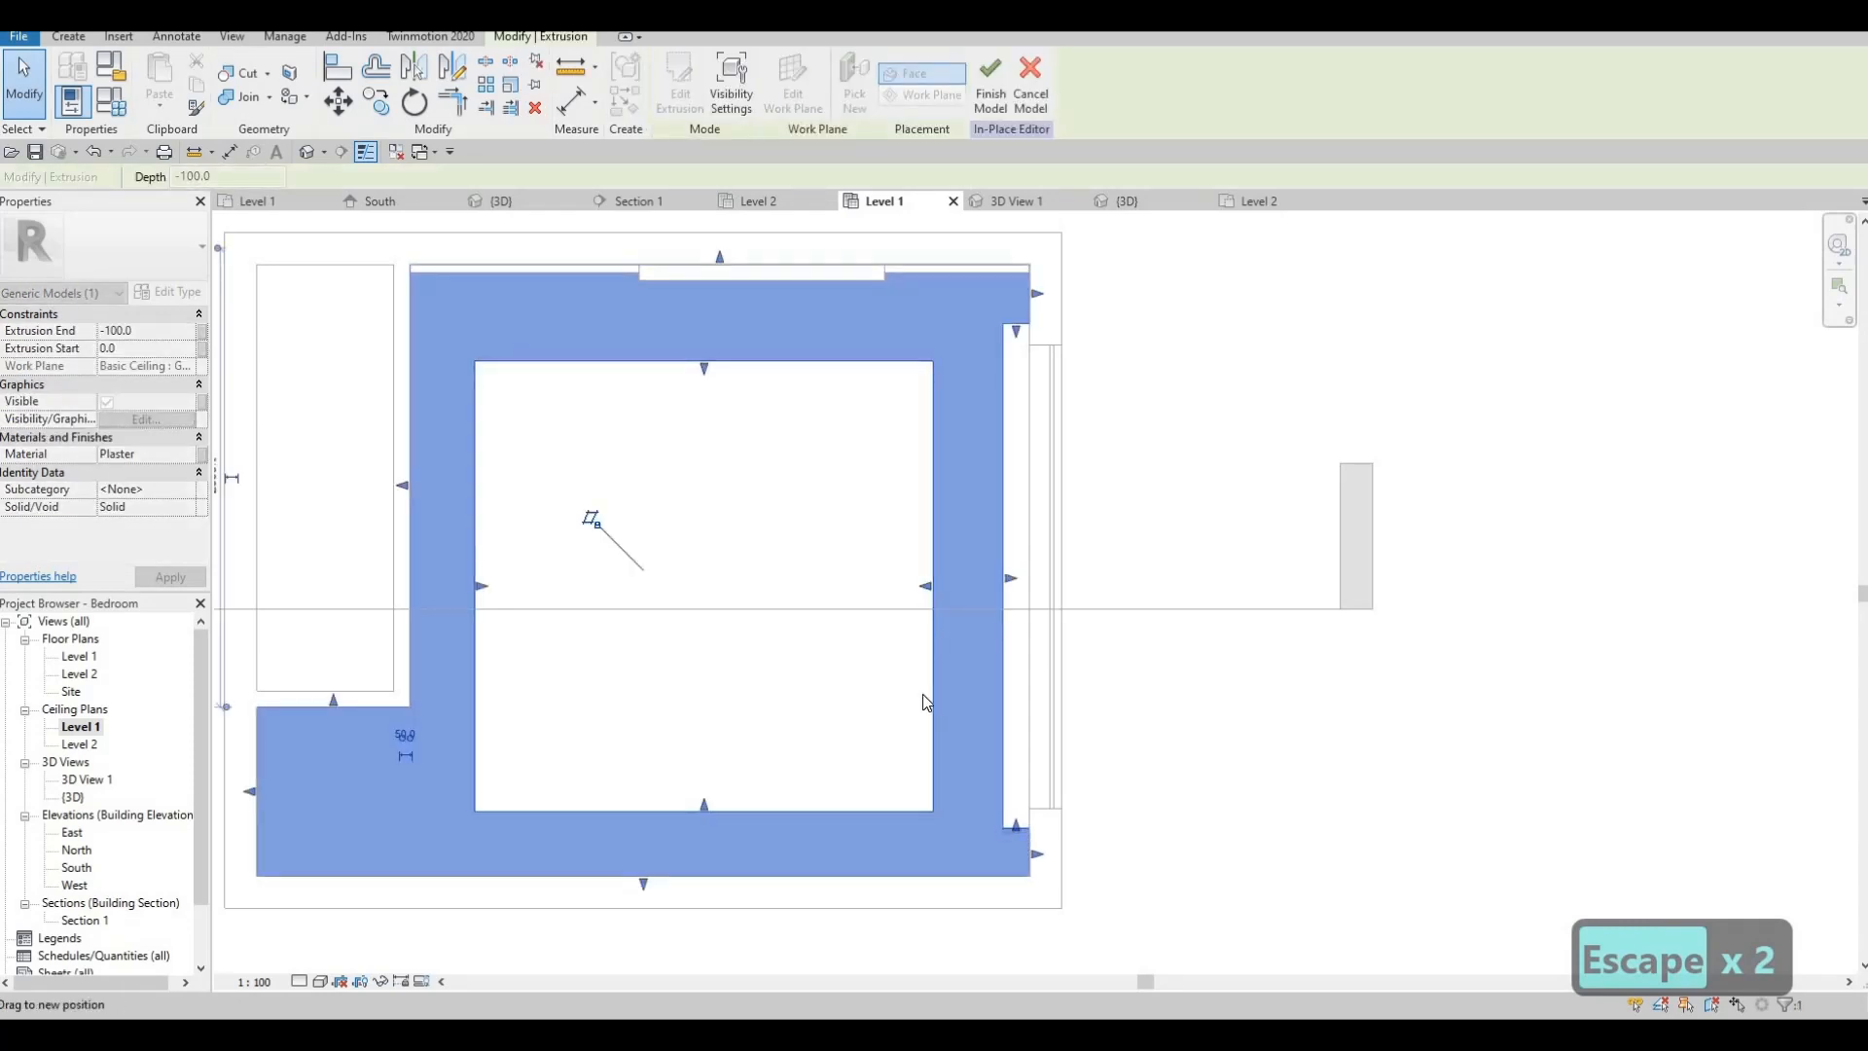
{"action": "key", "text": "Escape"}
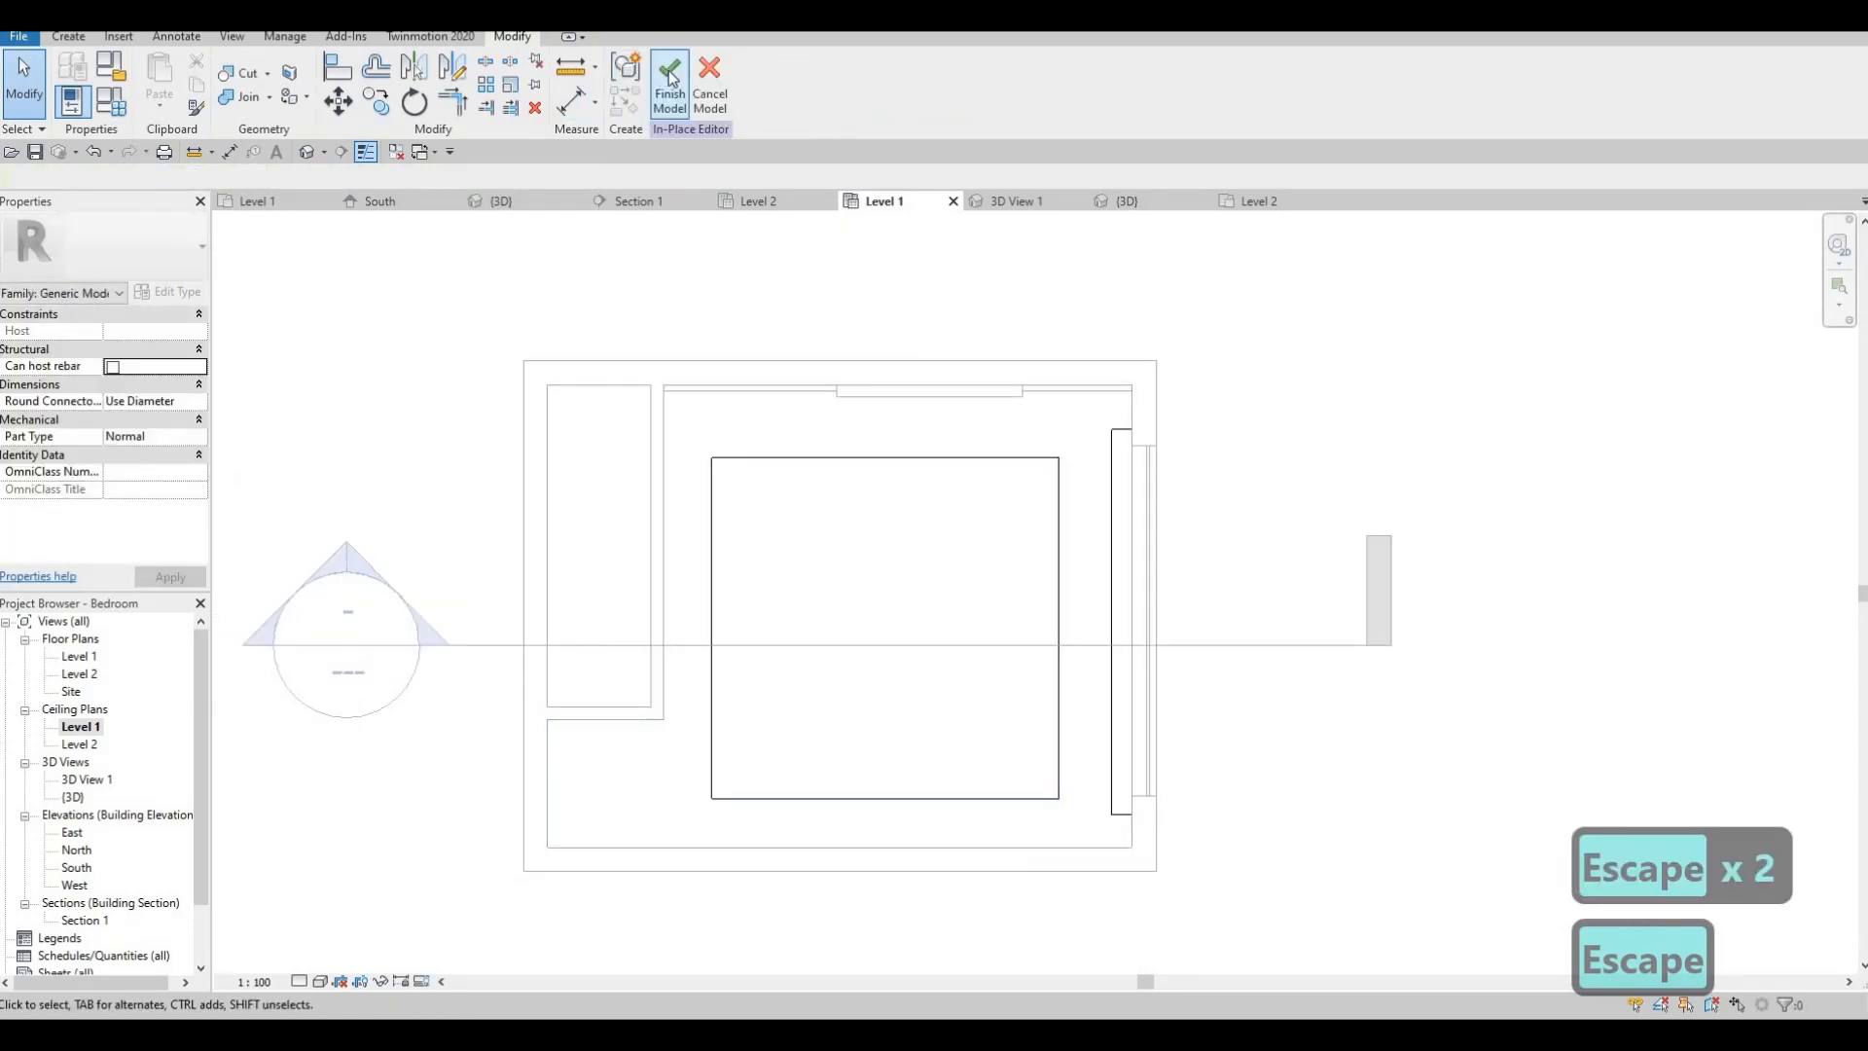
{"action": "left_click", "coordinate": [670, 80]}
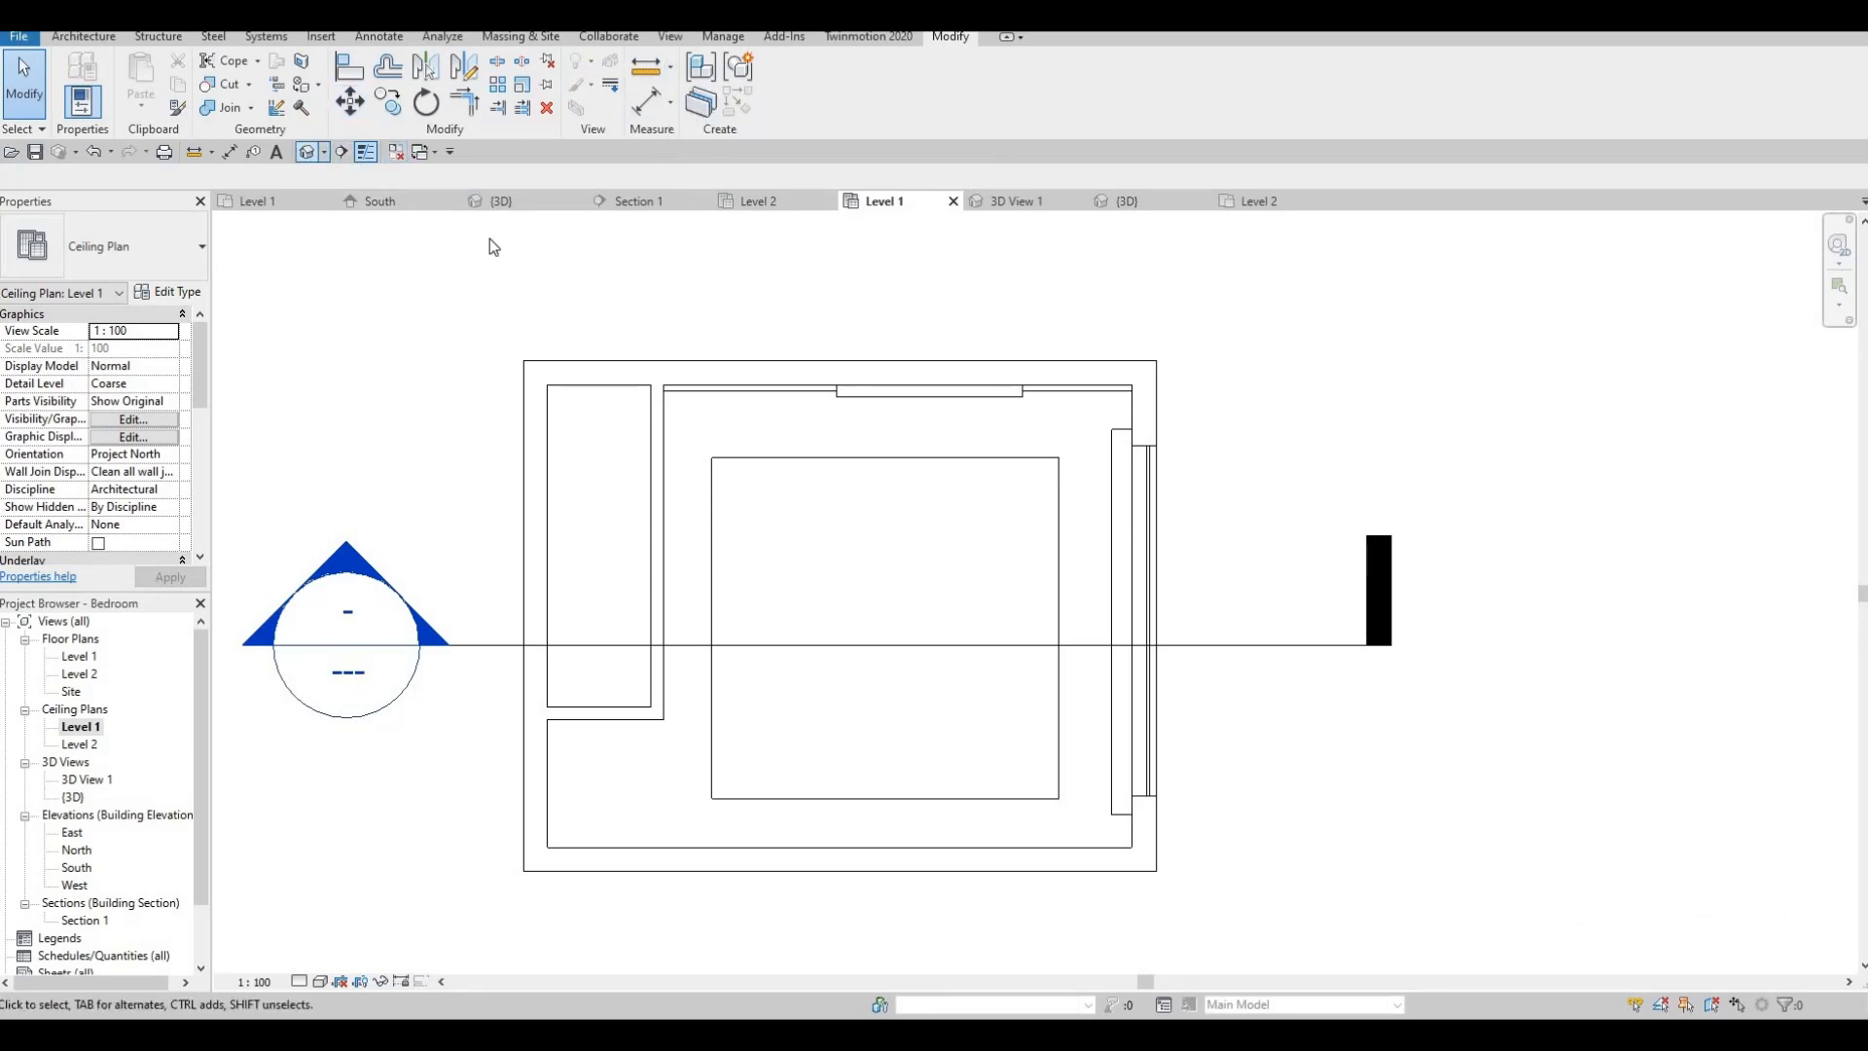
- Inspect the closet partition wall in the {3D} view through the window opening and from above
{"action": "left_click", "coordinate": [501, 200]}
{"action": "middle_click_drag", "start_coordinate": [726, 405], "coordinate": [792, 813], "text": "shift"}
{"action": "middle_click_drag", "start_coordinate": [856, 701], "coordinate": [661, 417], "text": "shift"}
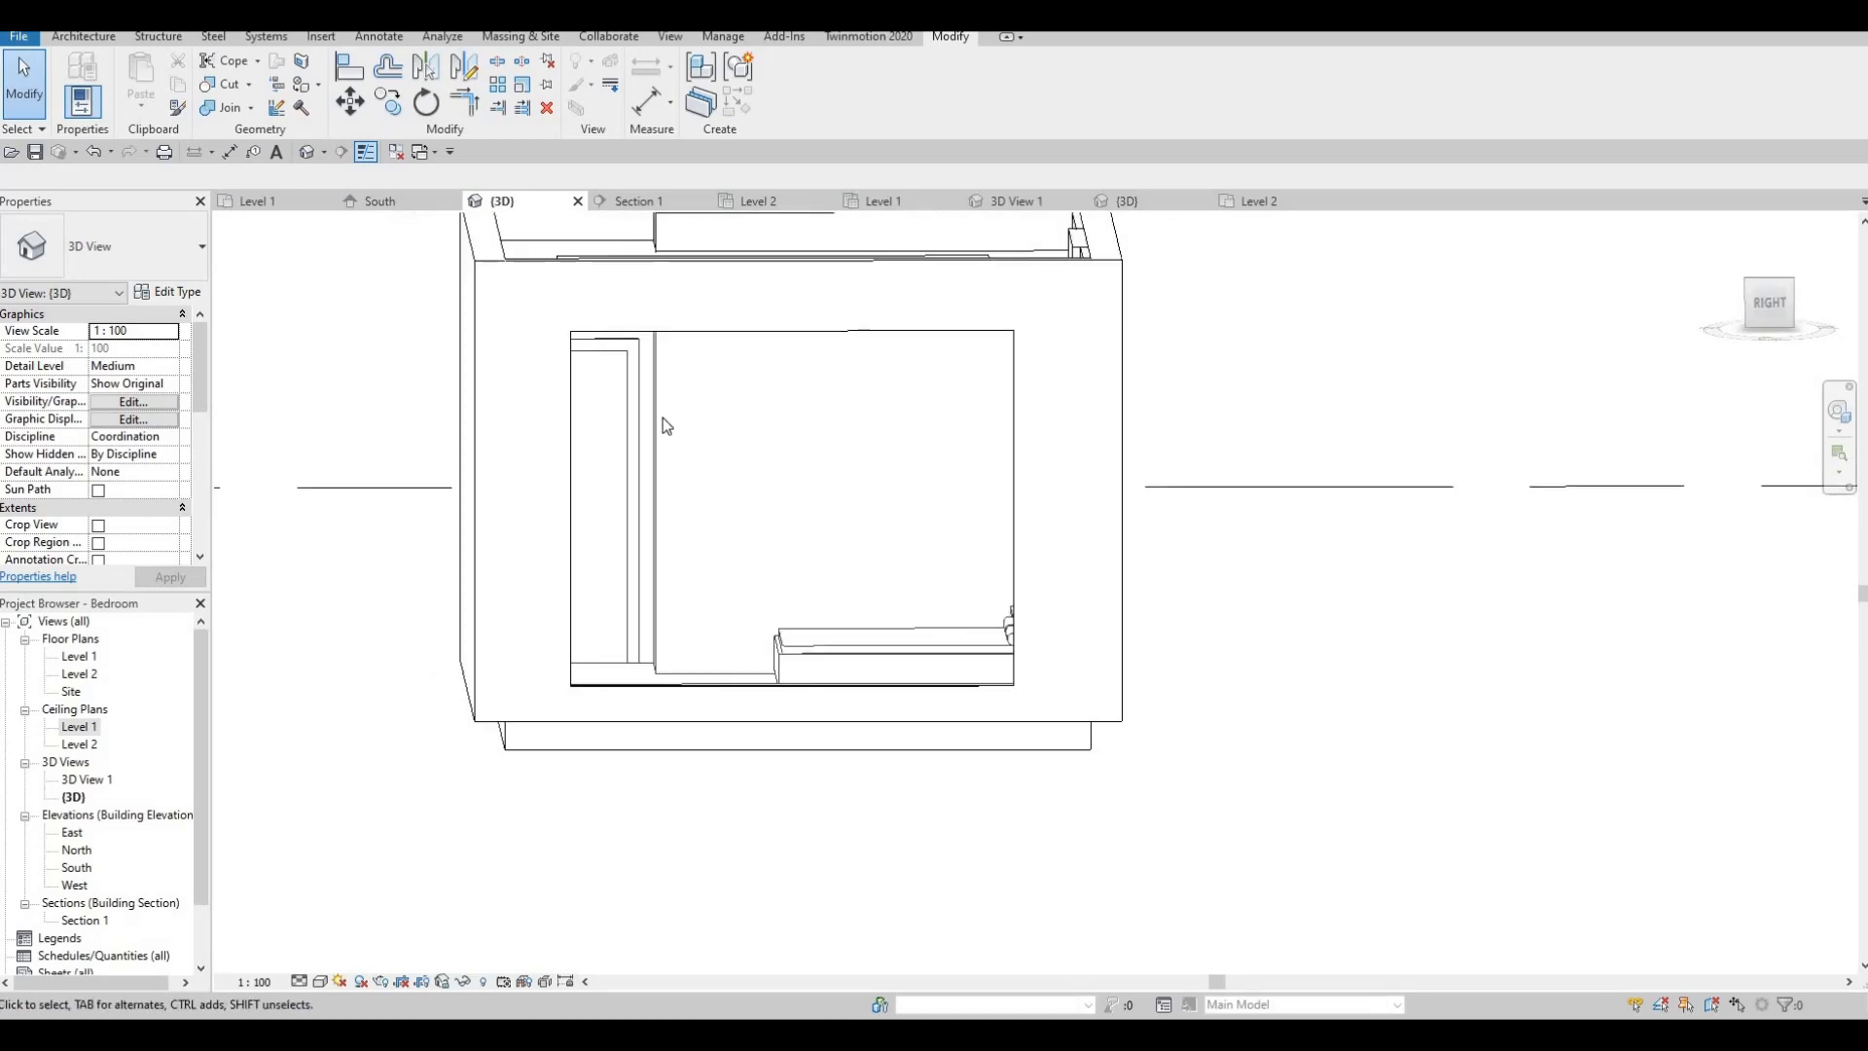
{"action": "left_click", "coordinate": [681, 419]}
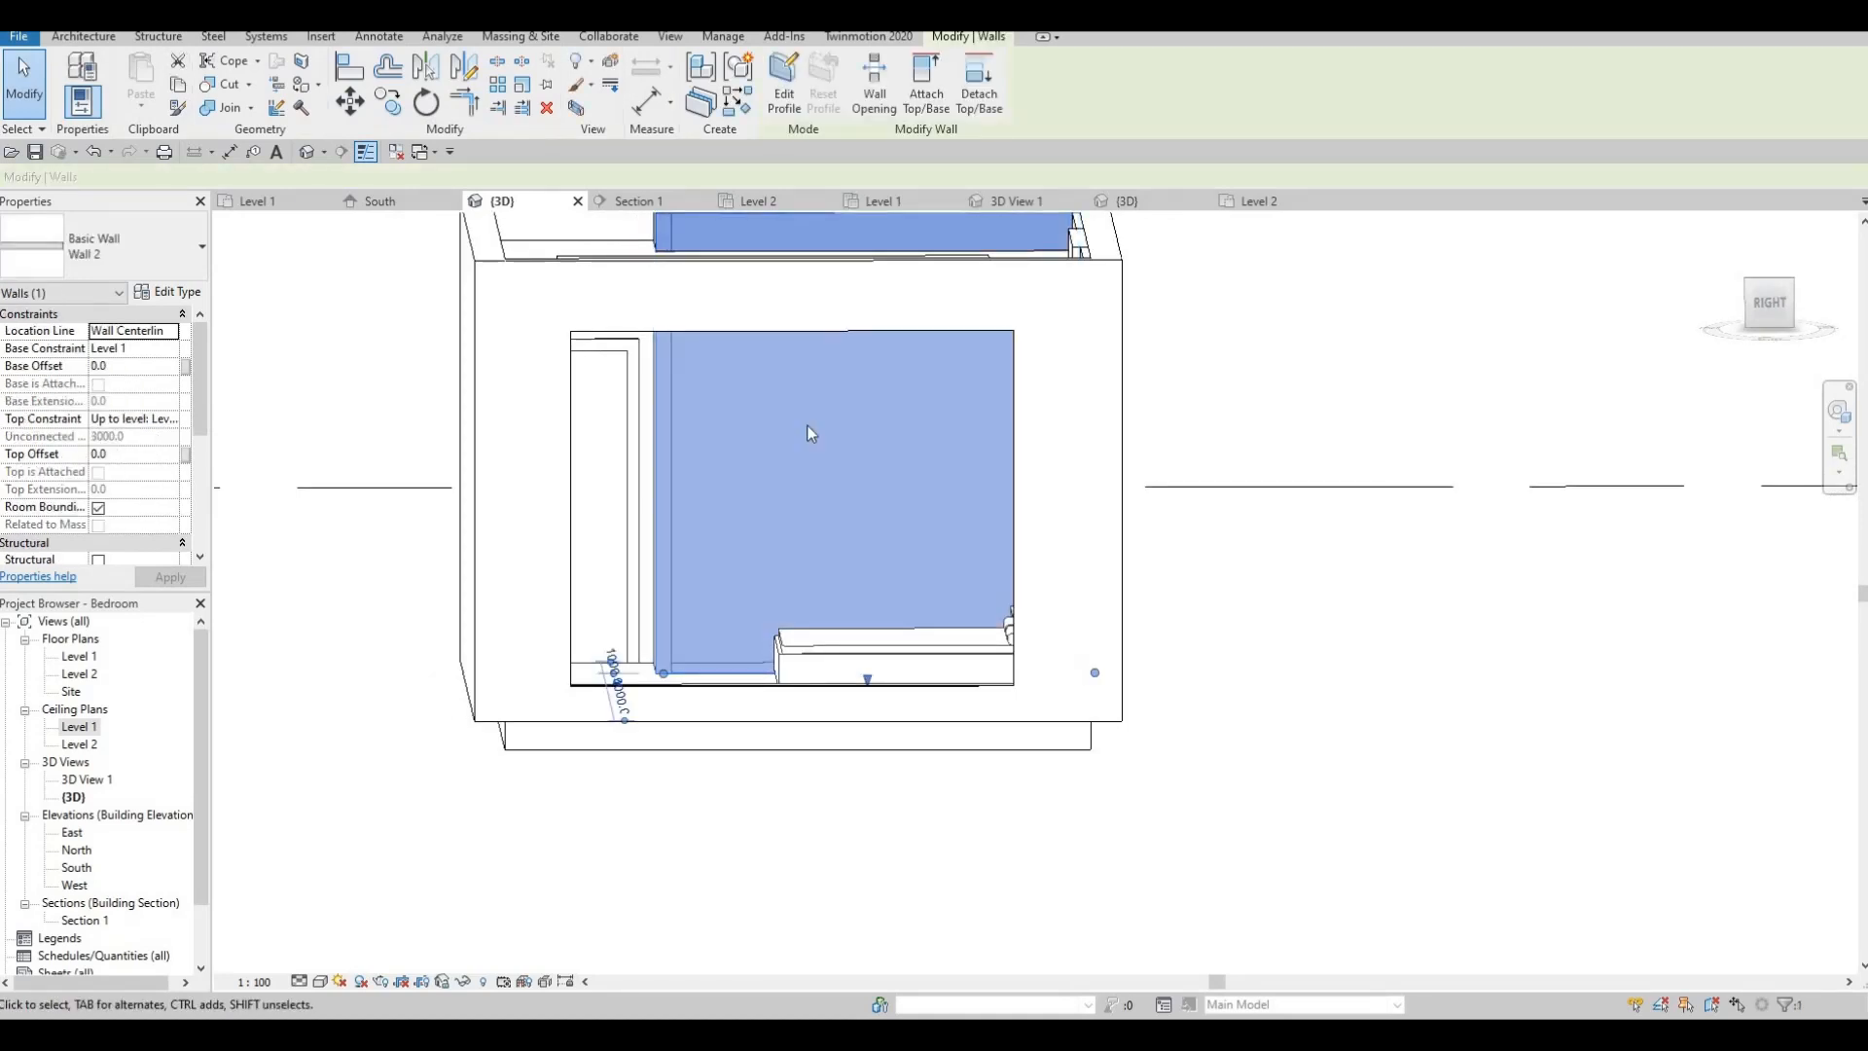
{"action": "key", "text": "F1"}
{"action": "scroll", "coordinate": [844, 545], "scroll_direction": "down", "scroll_amount": 1}
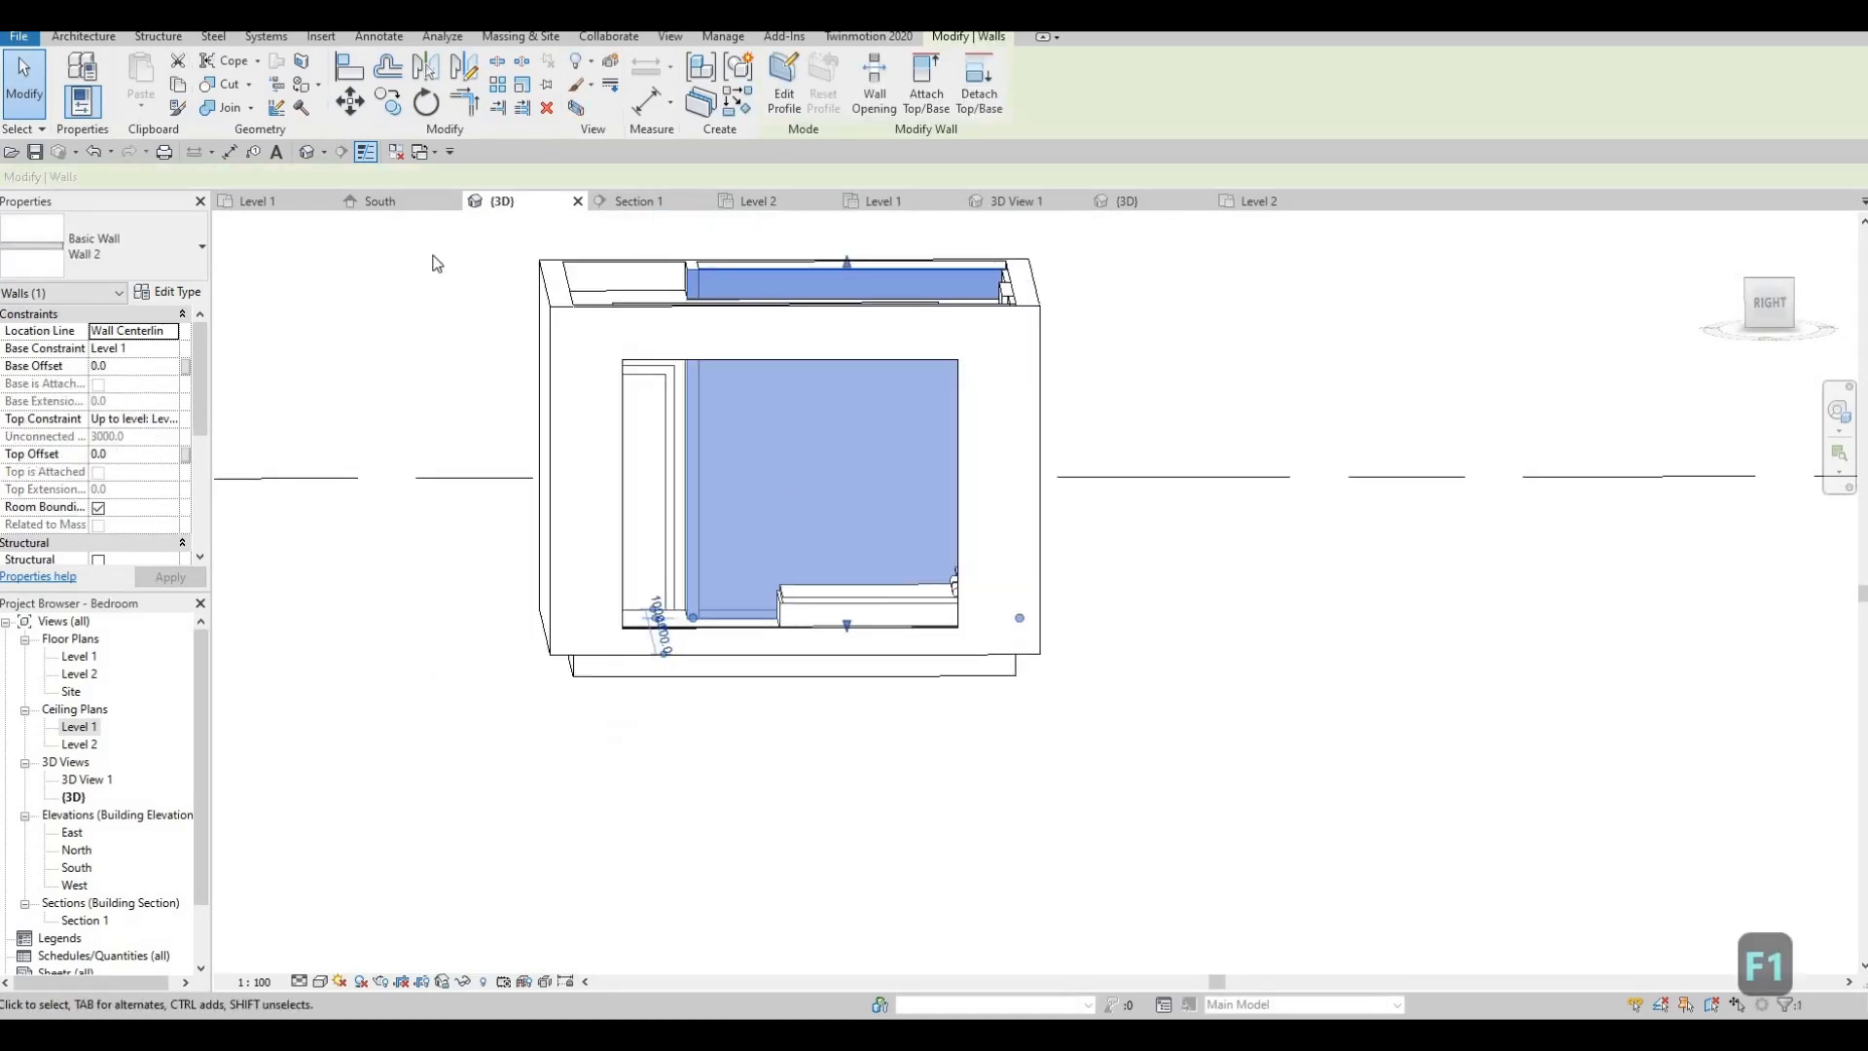
{"action": "middle_click_drag", "start_coordinate": [434, 259], "coordinate": [499, 316], "text": "shift"}
- Start loading a family and examine the door previews in the Canada library's Doors folder for a closet door
{"action": "left_click", "coordinate": [90, 38]}
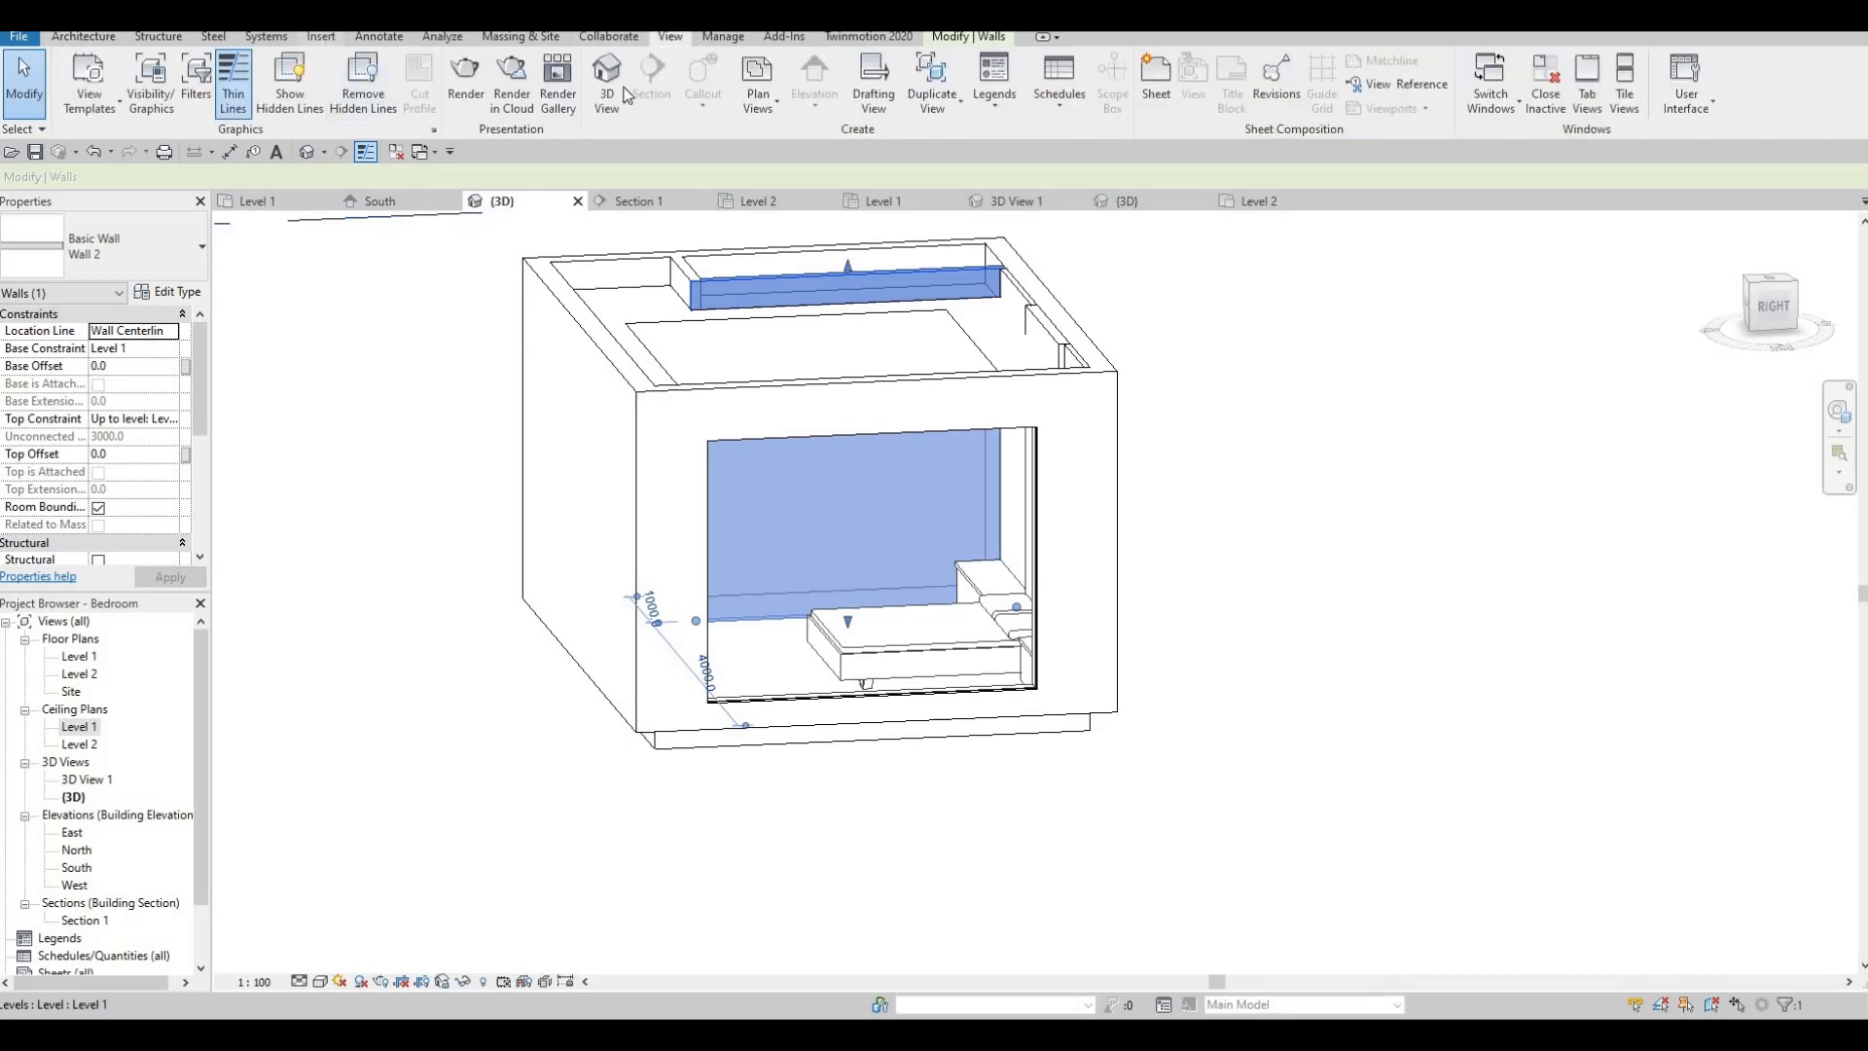
{"action": "scroll", "coordinate": [627, 94], "scroll_direction": "up", "scroll_amount": 5}
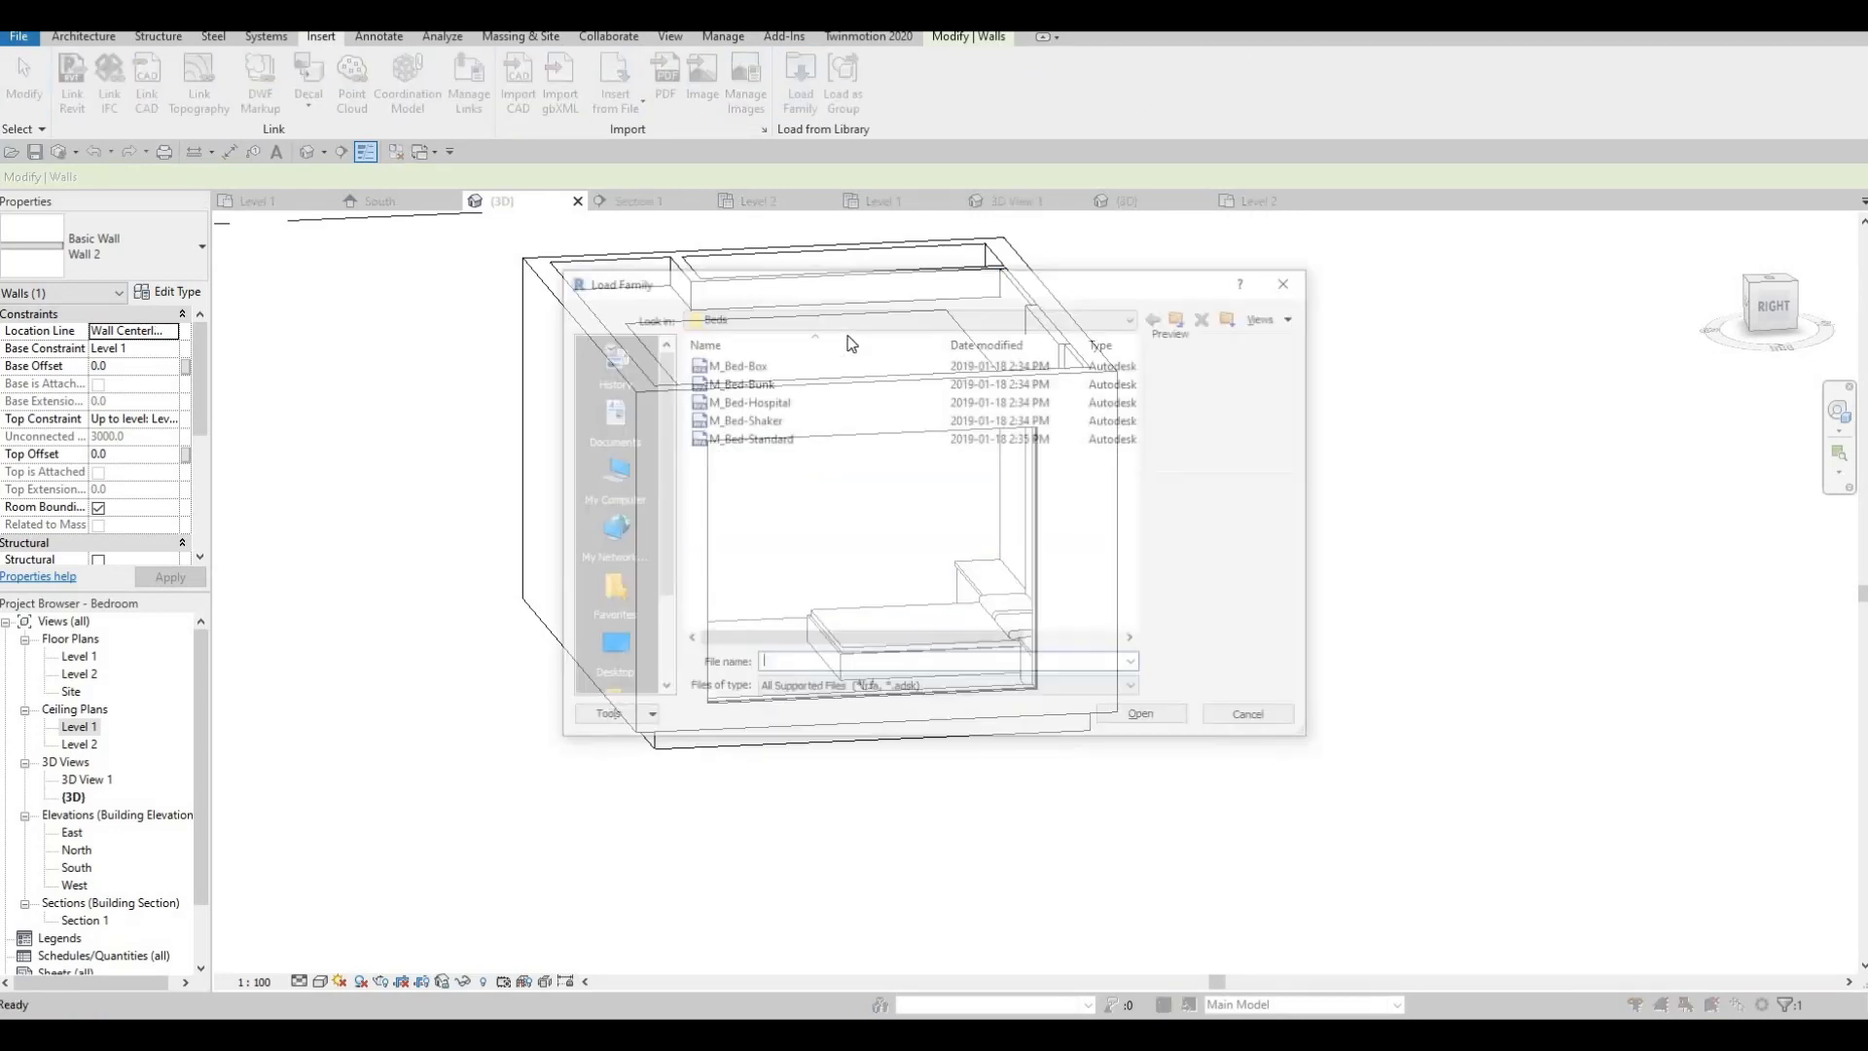
{"action": "left_click", "coordinate": [837, 316]}
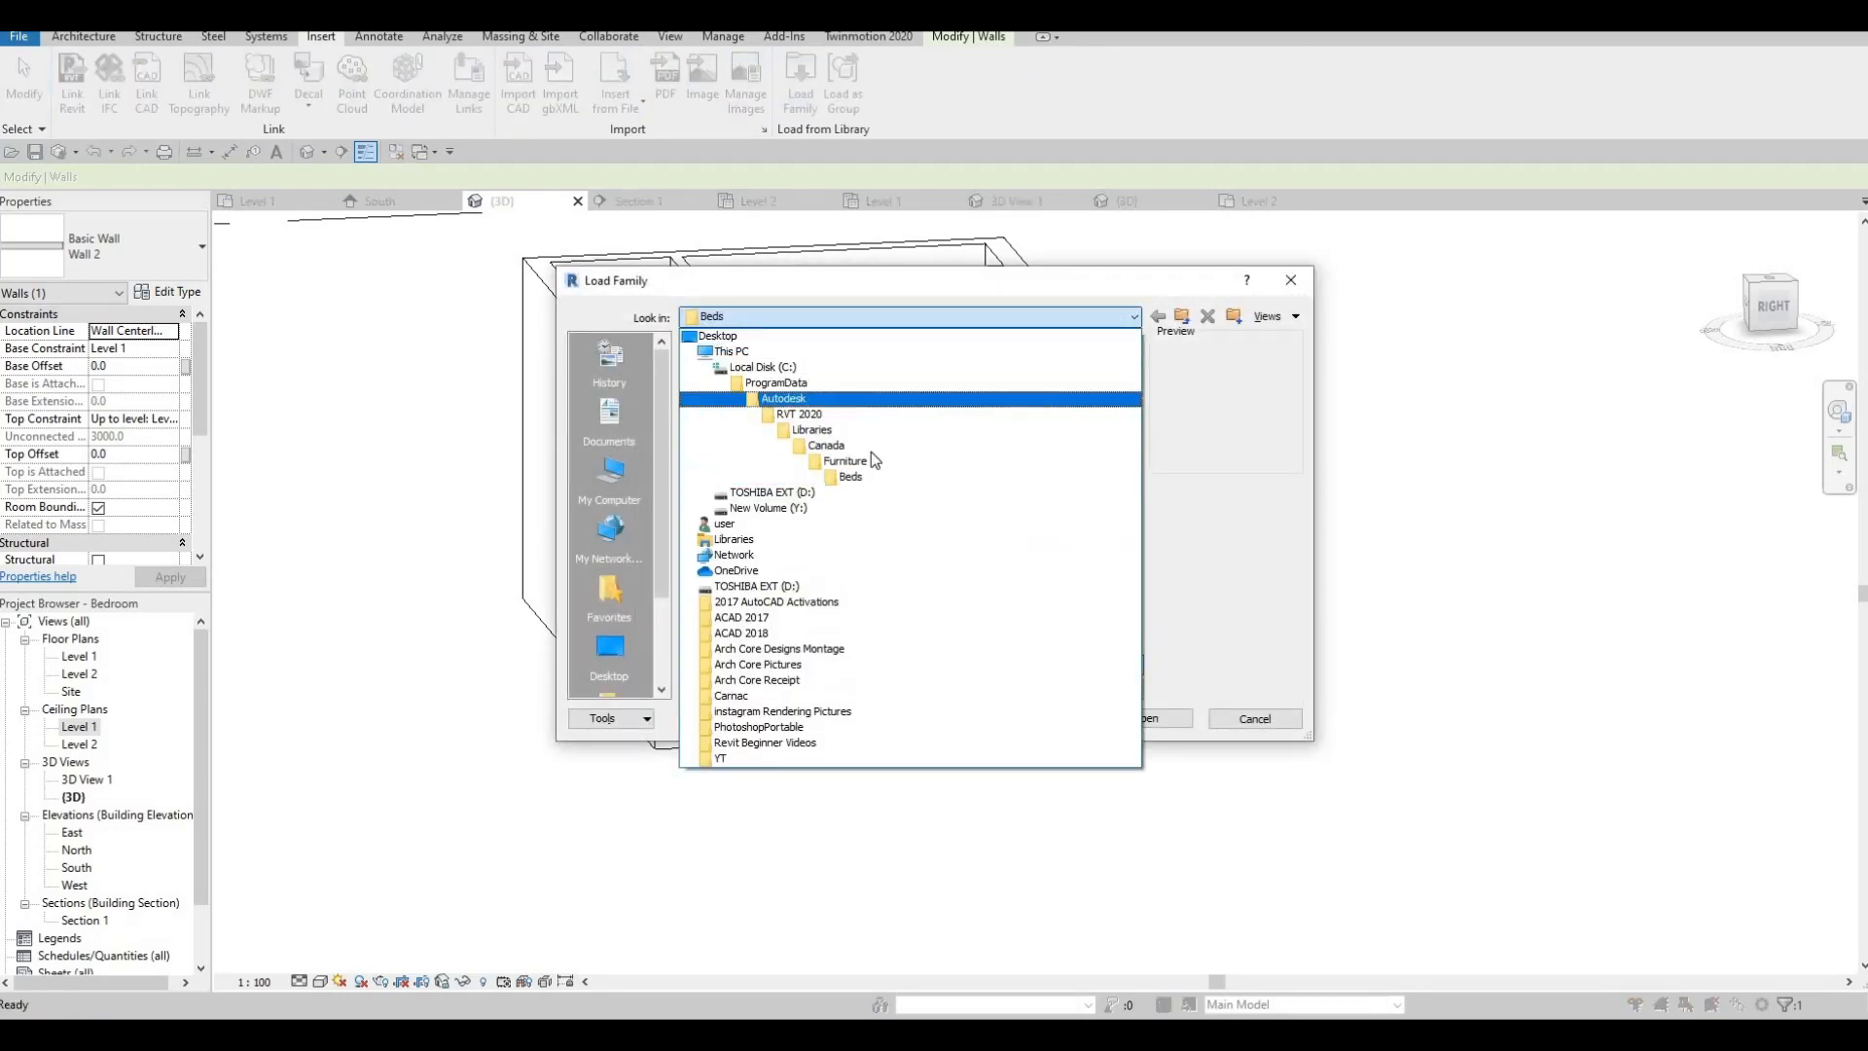
{"action": "left_click", "coordinate": [829, 445]}
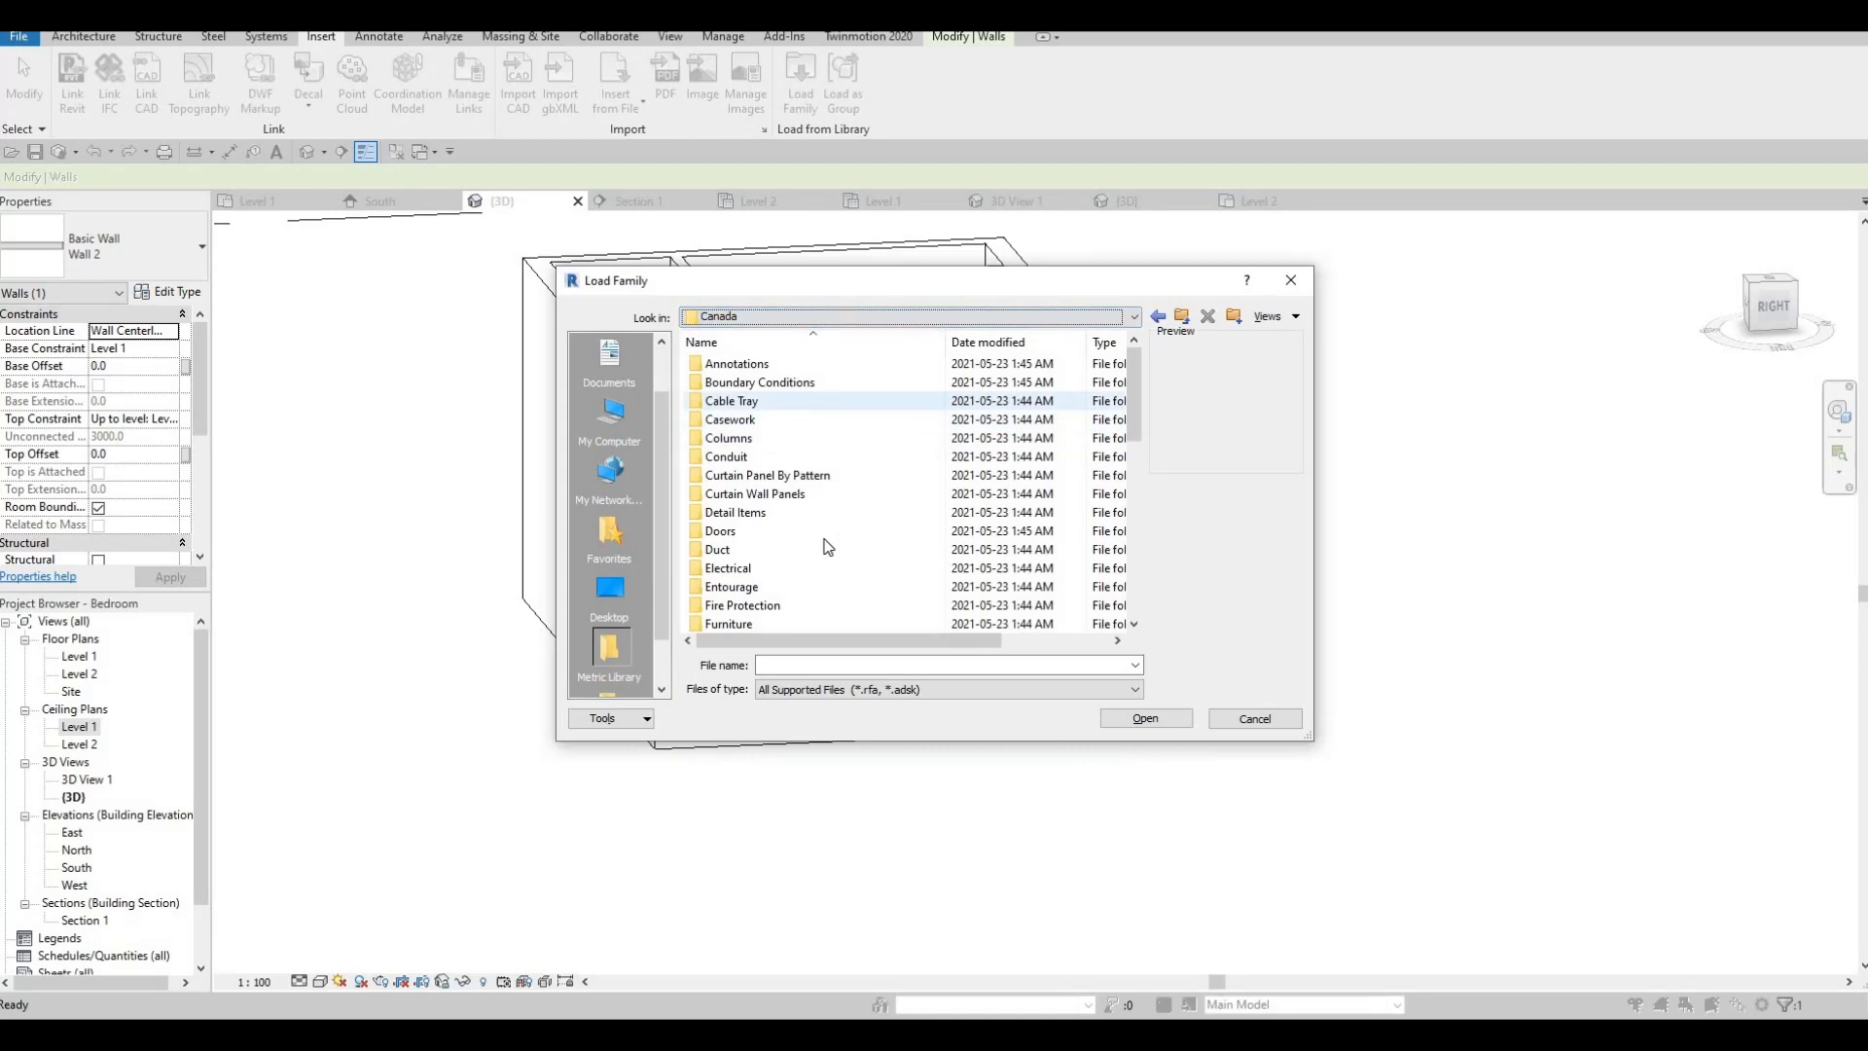
{"action": "left_click", "coordinate": [766, 532]}
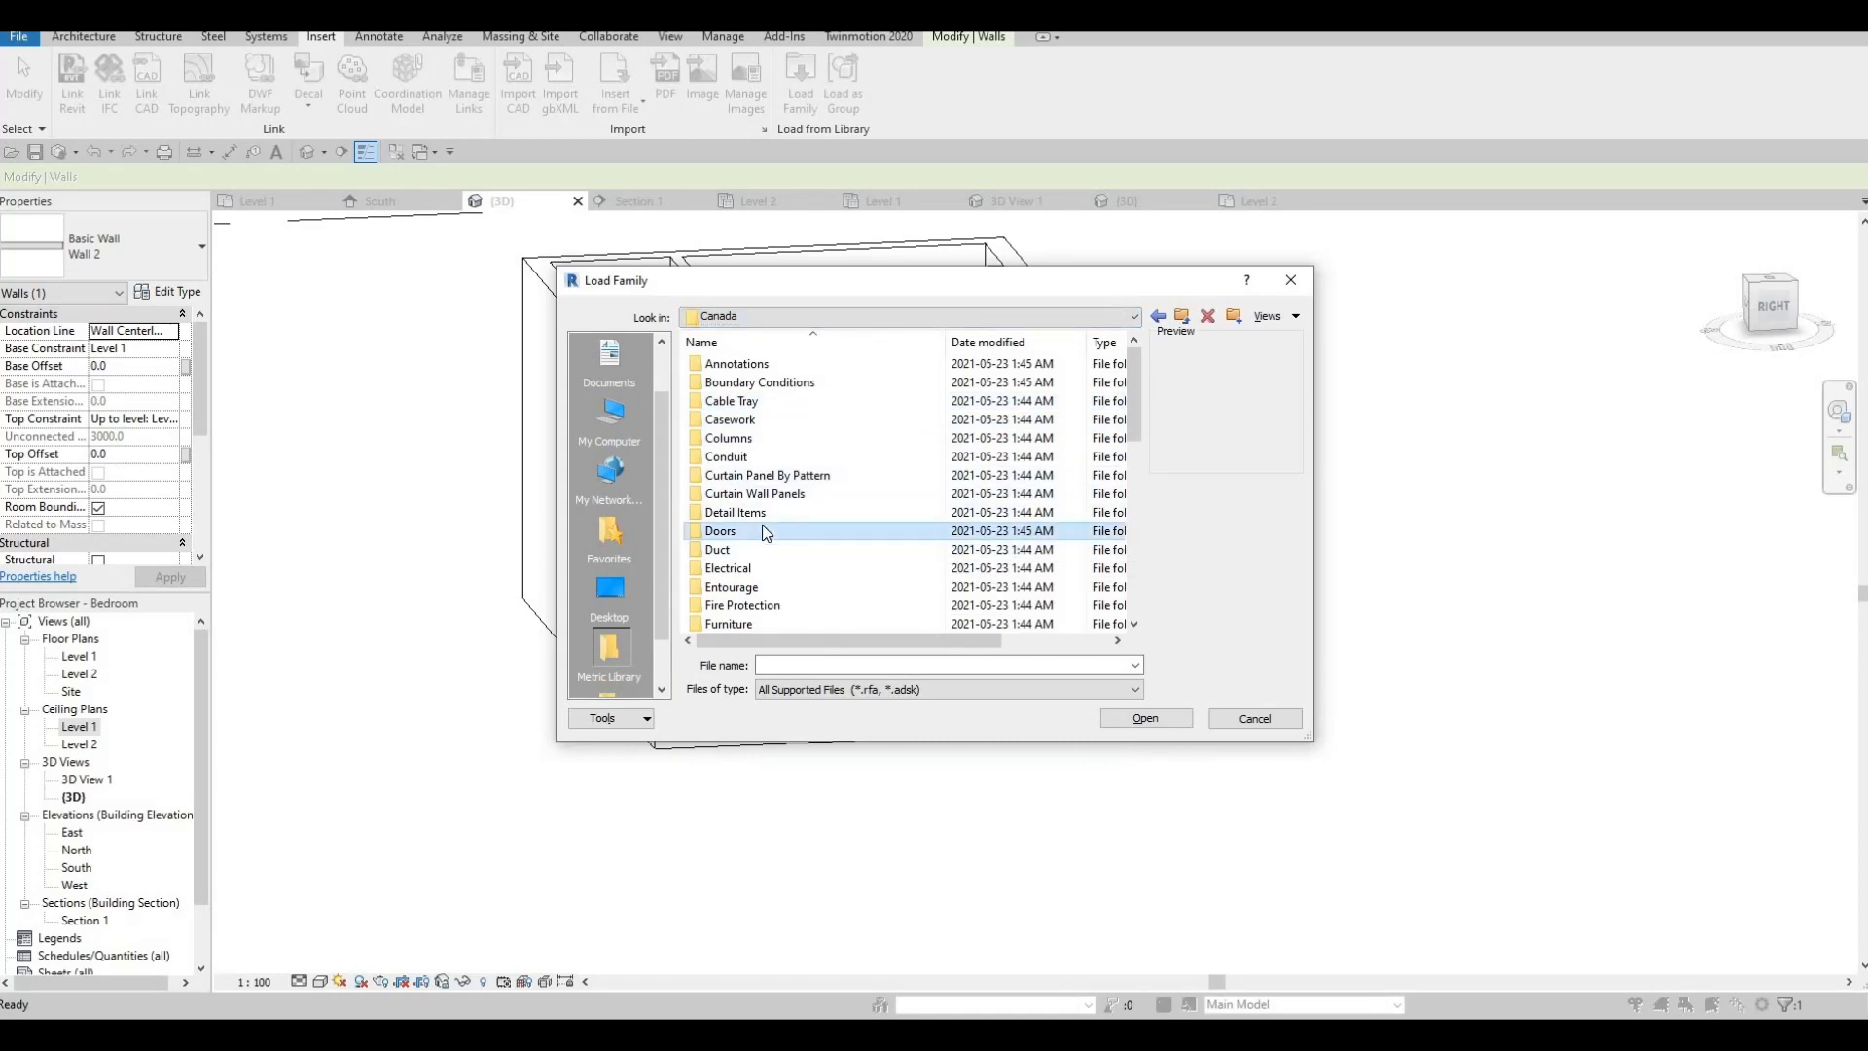
{"action": "key", "text": "Return"}
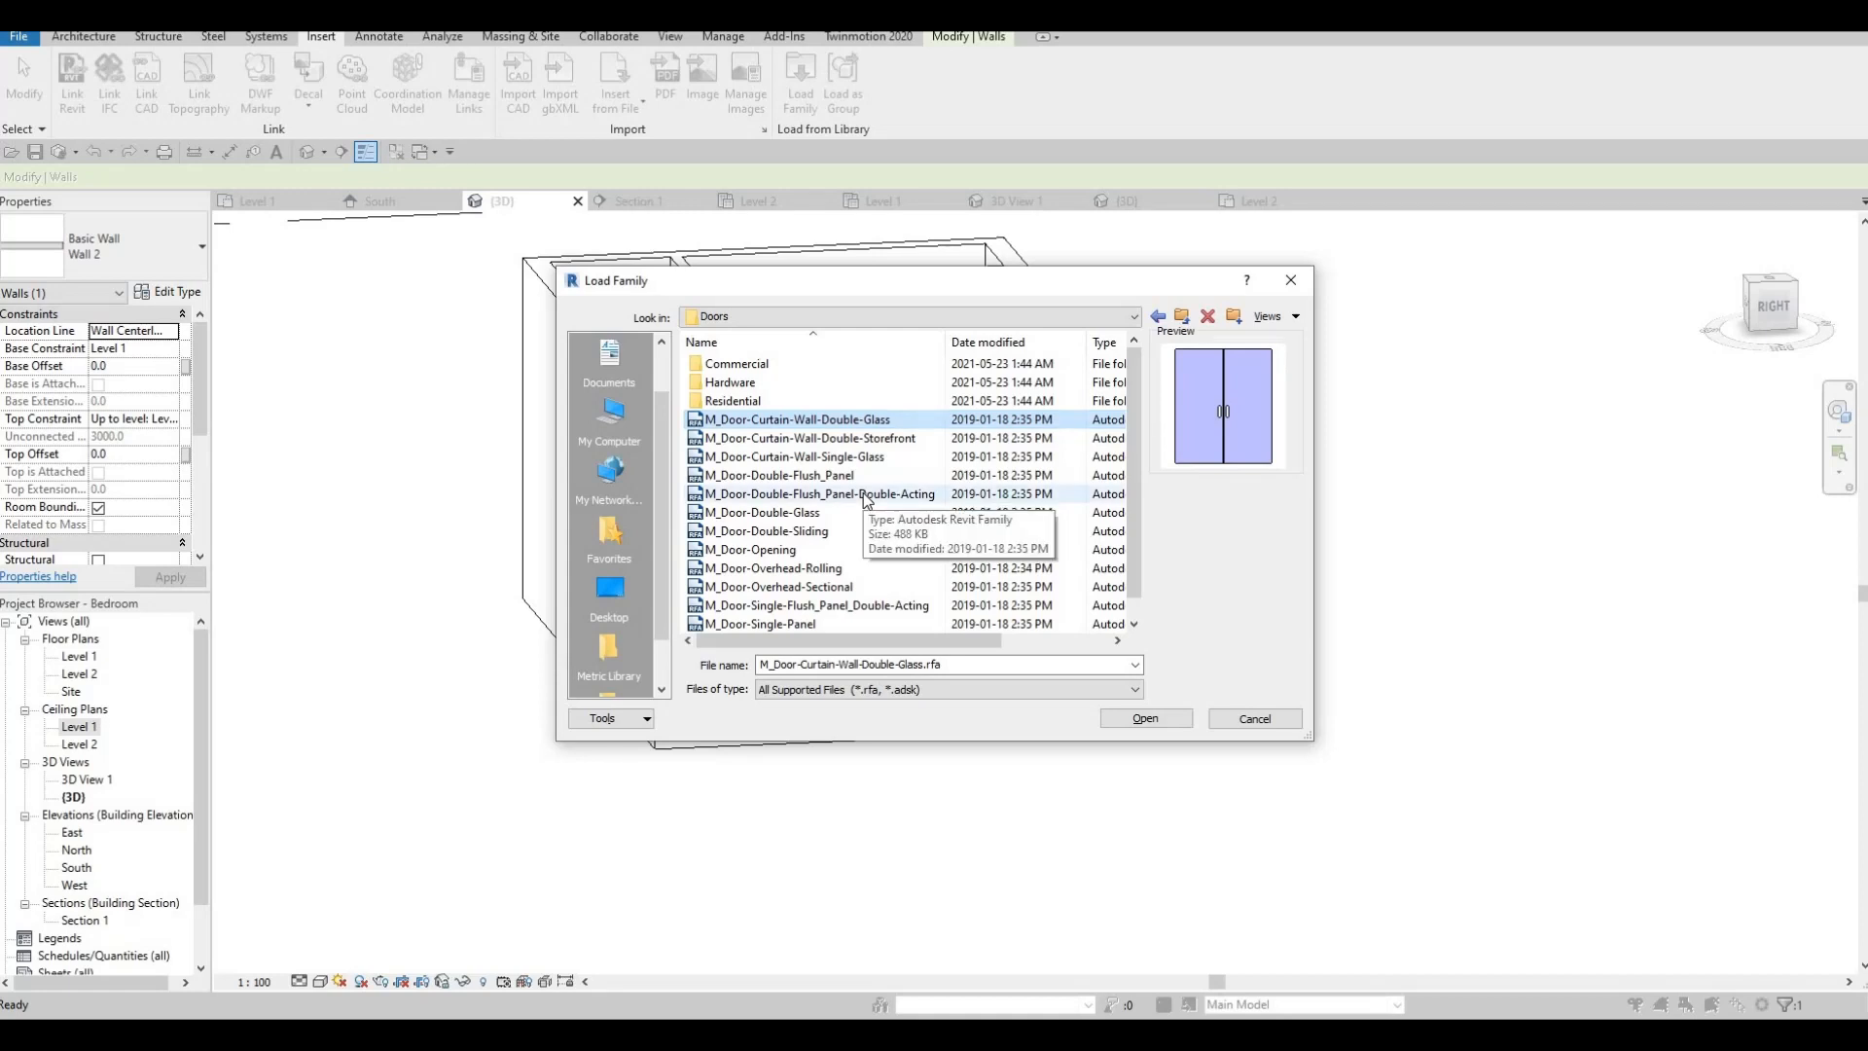
{"action": "key", "text": "Down"}
{"action": "key", "text": "Down"}
{"action": "key", "text": "Down"}
{"action": "key", "text": "Down"}
{"action": "key", "text": "Down"}
{"action": "key", "text": "Down"}
{"action": "key", "text": "Down"}
{"action": "key", "text": "Down"}
{"action": "key", "text": "Down"}
{"action": "key", "text": "Down"}
{"action": "key", "text": "Down"}
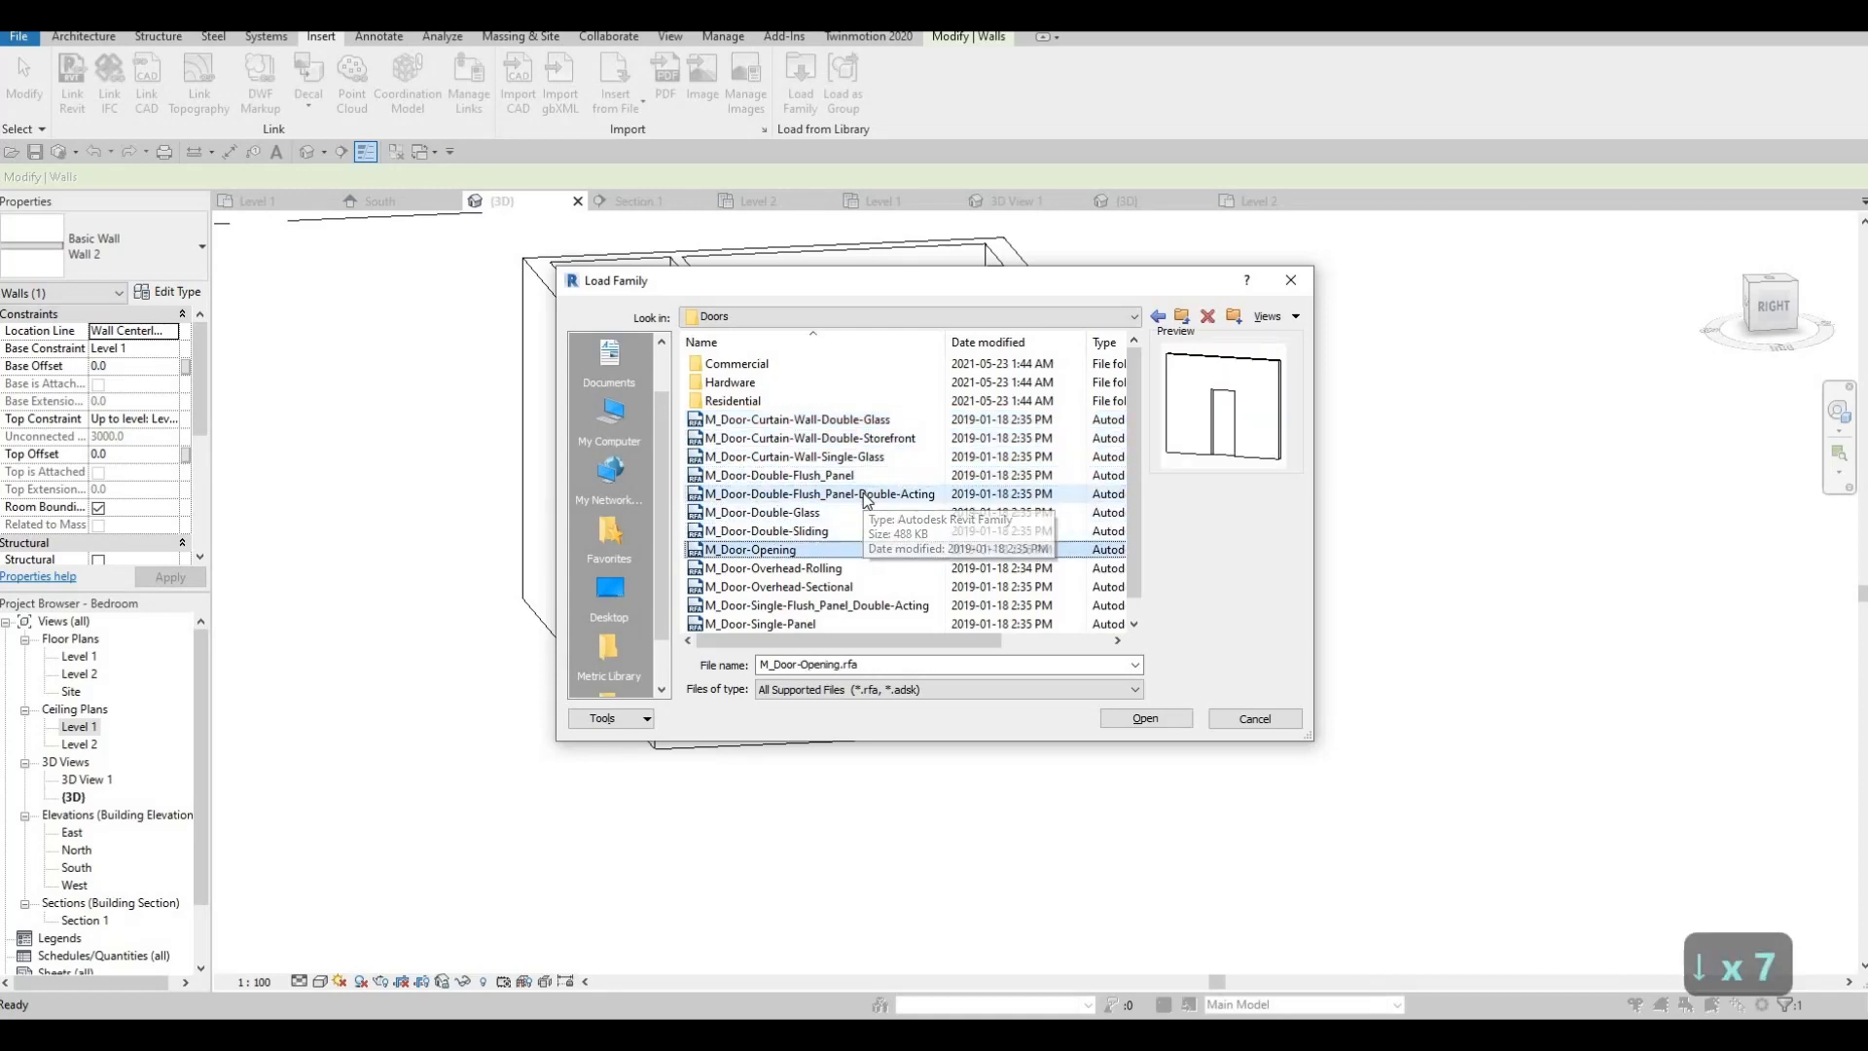
{"action": "key", "text": "Down"}
{"action": "key", "text": "Down"}
{"action": "key", "text": "Down"}
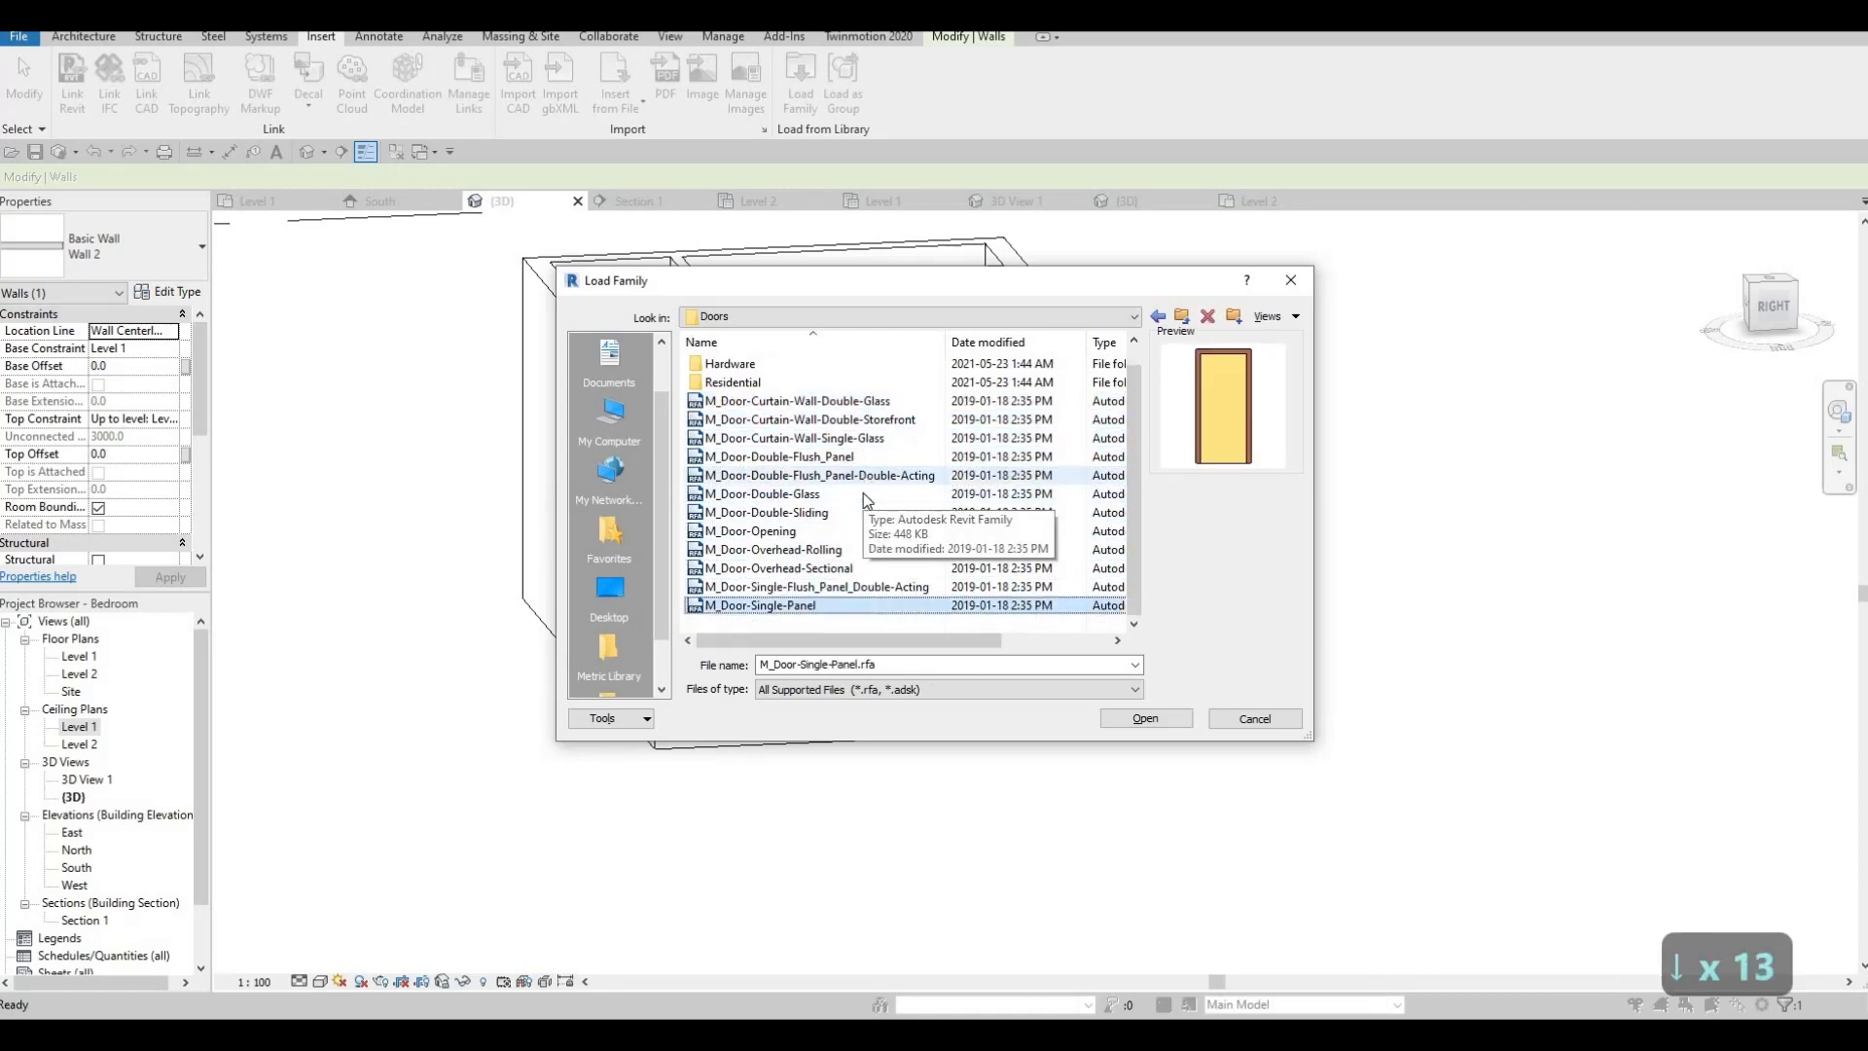
{"action": "key", "text": "Up"}
{"action": "key", "text": "Up"}
{"action": "key", "text": "Up"}
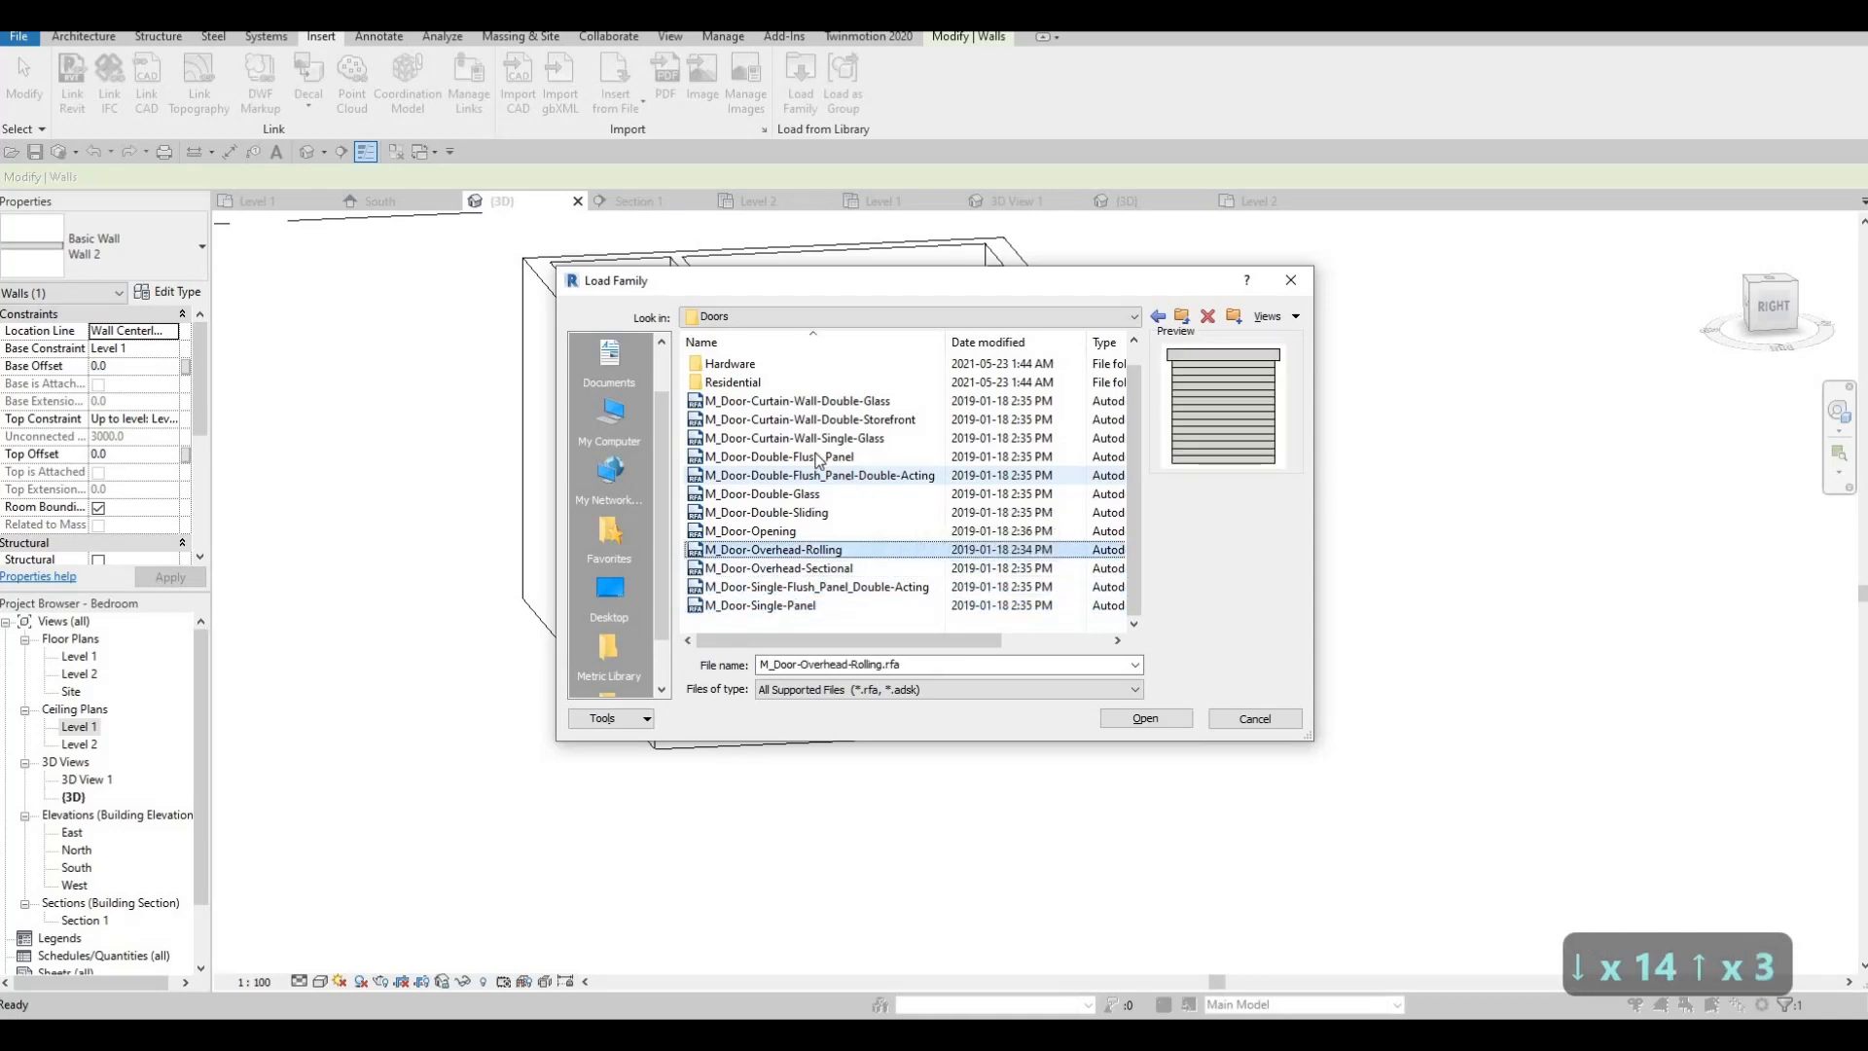
- Examine the door previews in the Residential subfolder, including the interior double and single doors, and leave without loading a family
{"action": "left_click", "coordinate": [757, 385]}
{"action": "key", "text": "Return"}
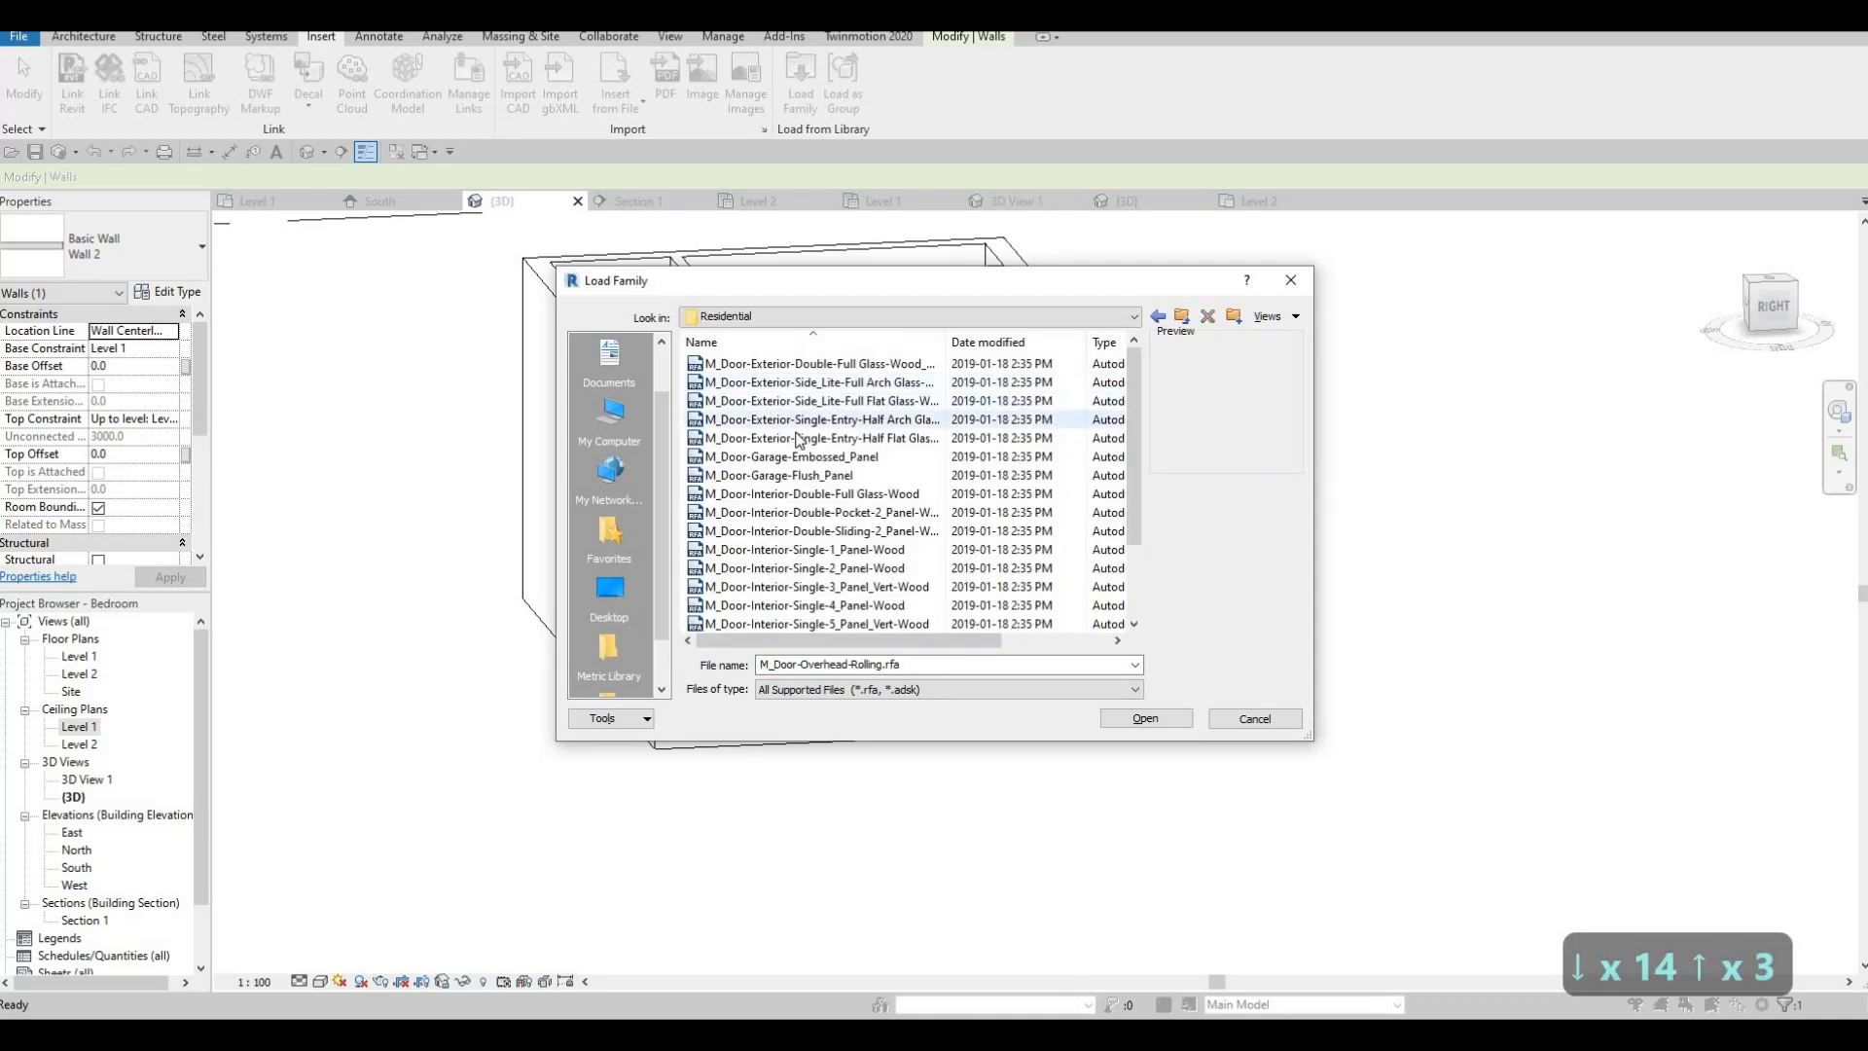
{"action": "scroll", "coordinate": [807, 467], "scroll_direction": "down", "scroll_amount": 3}
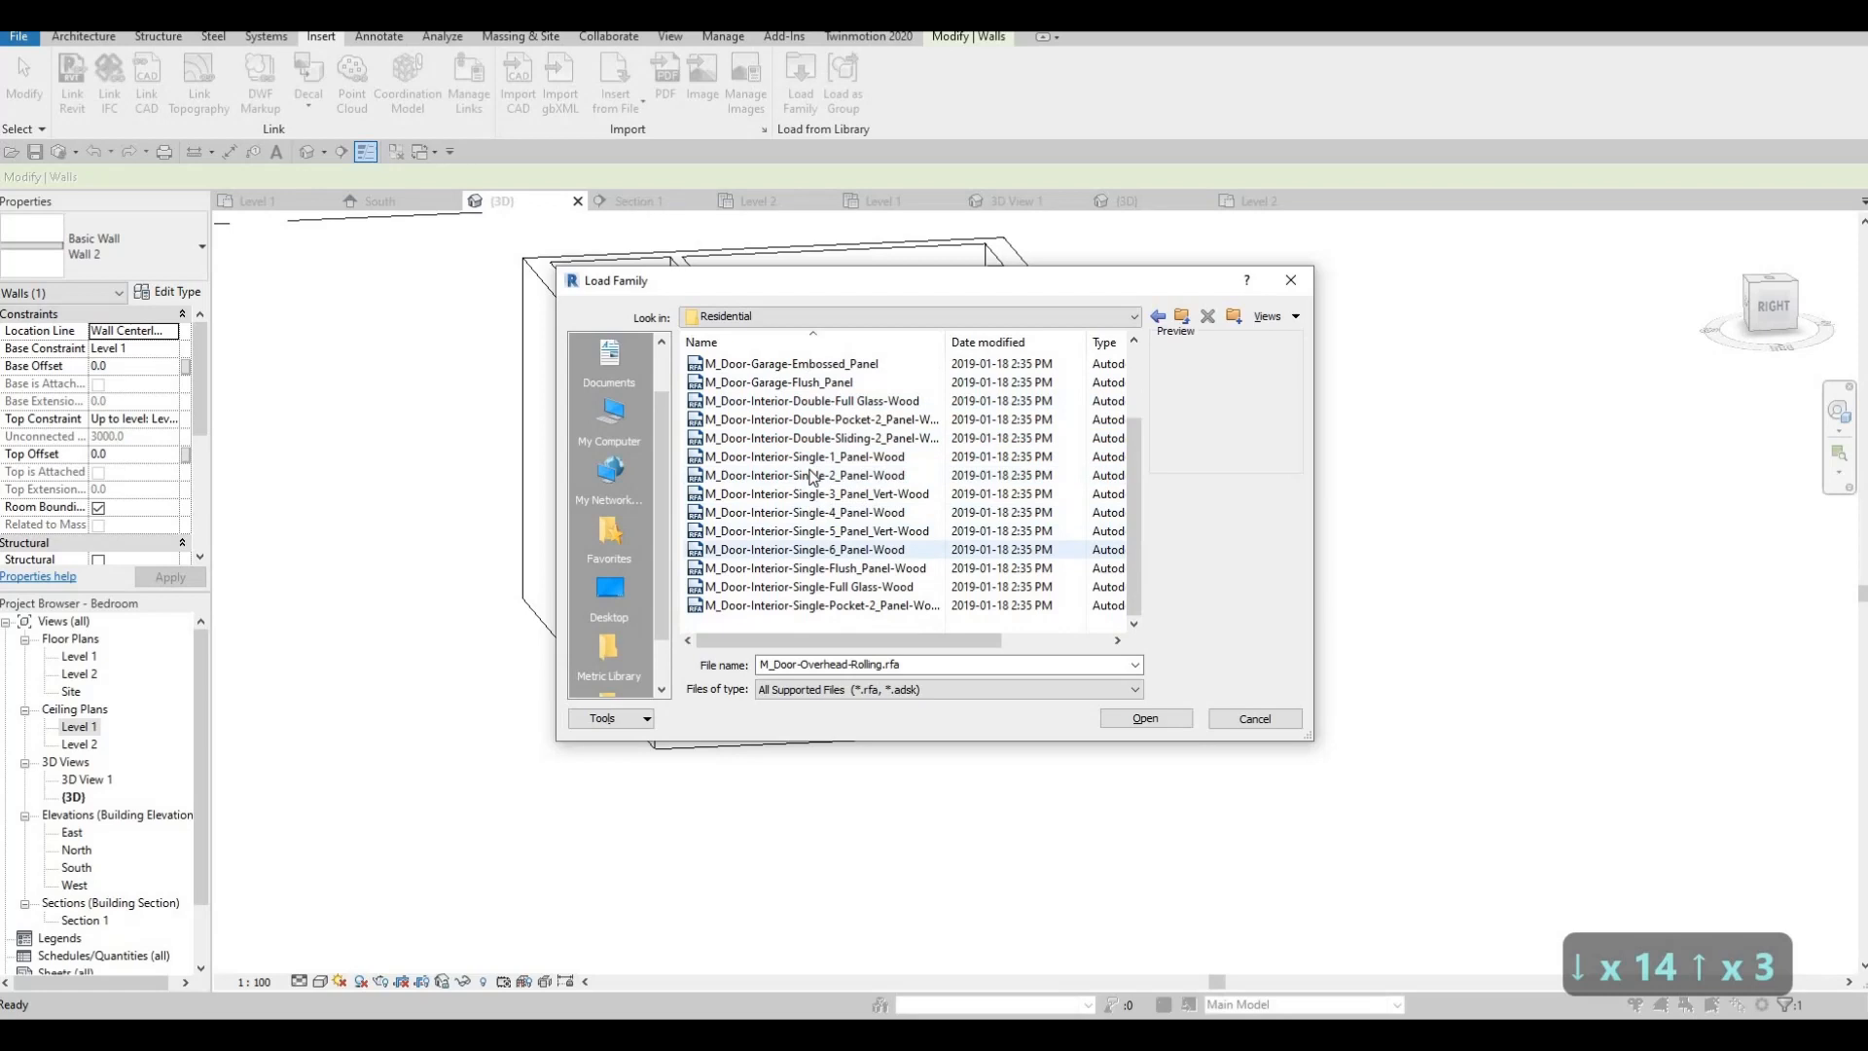
{"action": "scroll", "coordinate": [811, 429], "scroll_direction": "up", "scroll_amount": 2}
{"action": "left_click", "coordinate": [809, 365]}
{"action": "key", "text": "Down"}
{"action": "key", "text": "Down"}
{"action": "key", "text": "Down"}
{"action": "key", "text": "Down"}
{"action": "key", "text": "Down"}
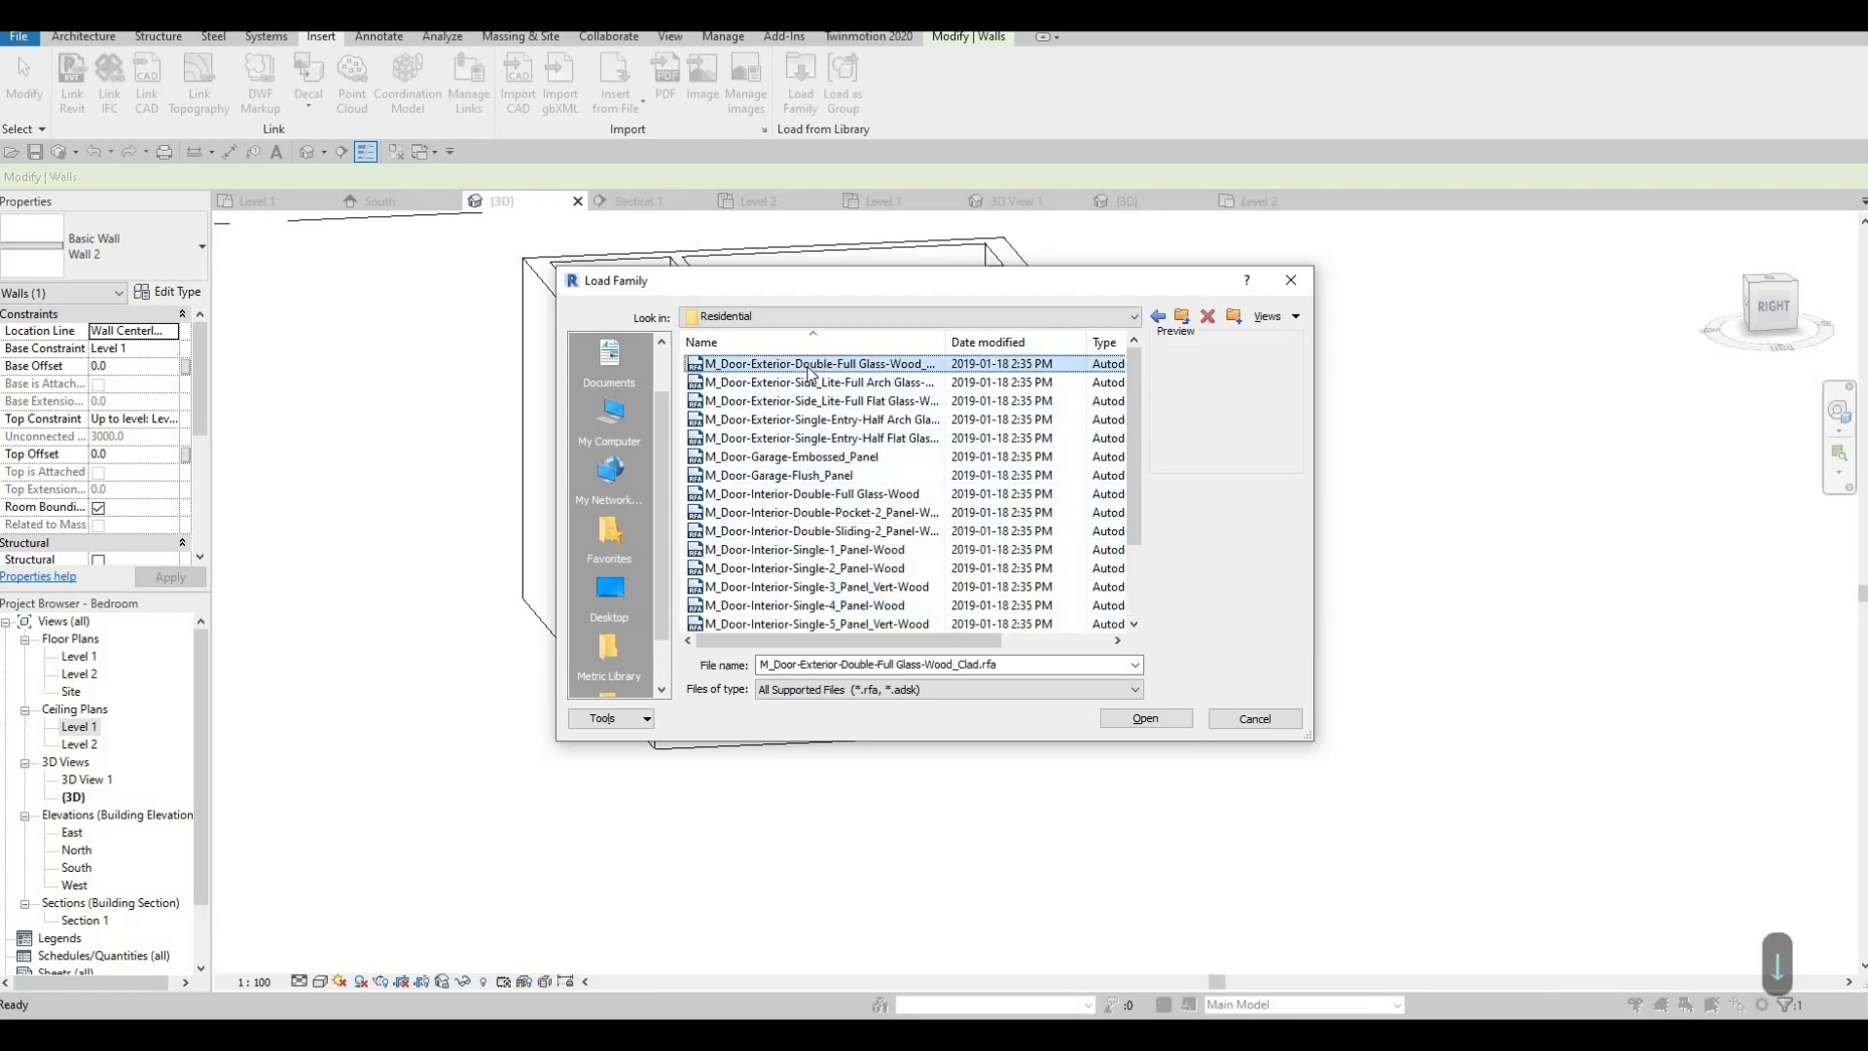
{"action": "key", "text": "Down"}
{"action": "key", "text": "Down"}
{"action": "key", "text": "Down"}
{"action": "key", "text": "Down"}
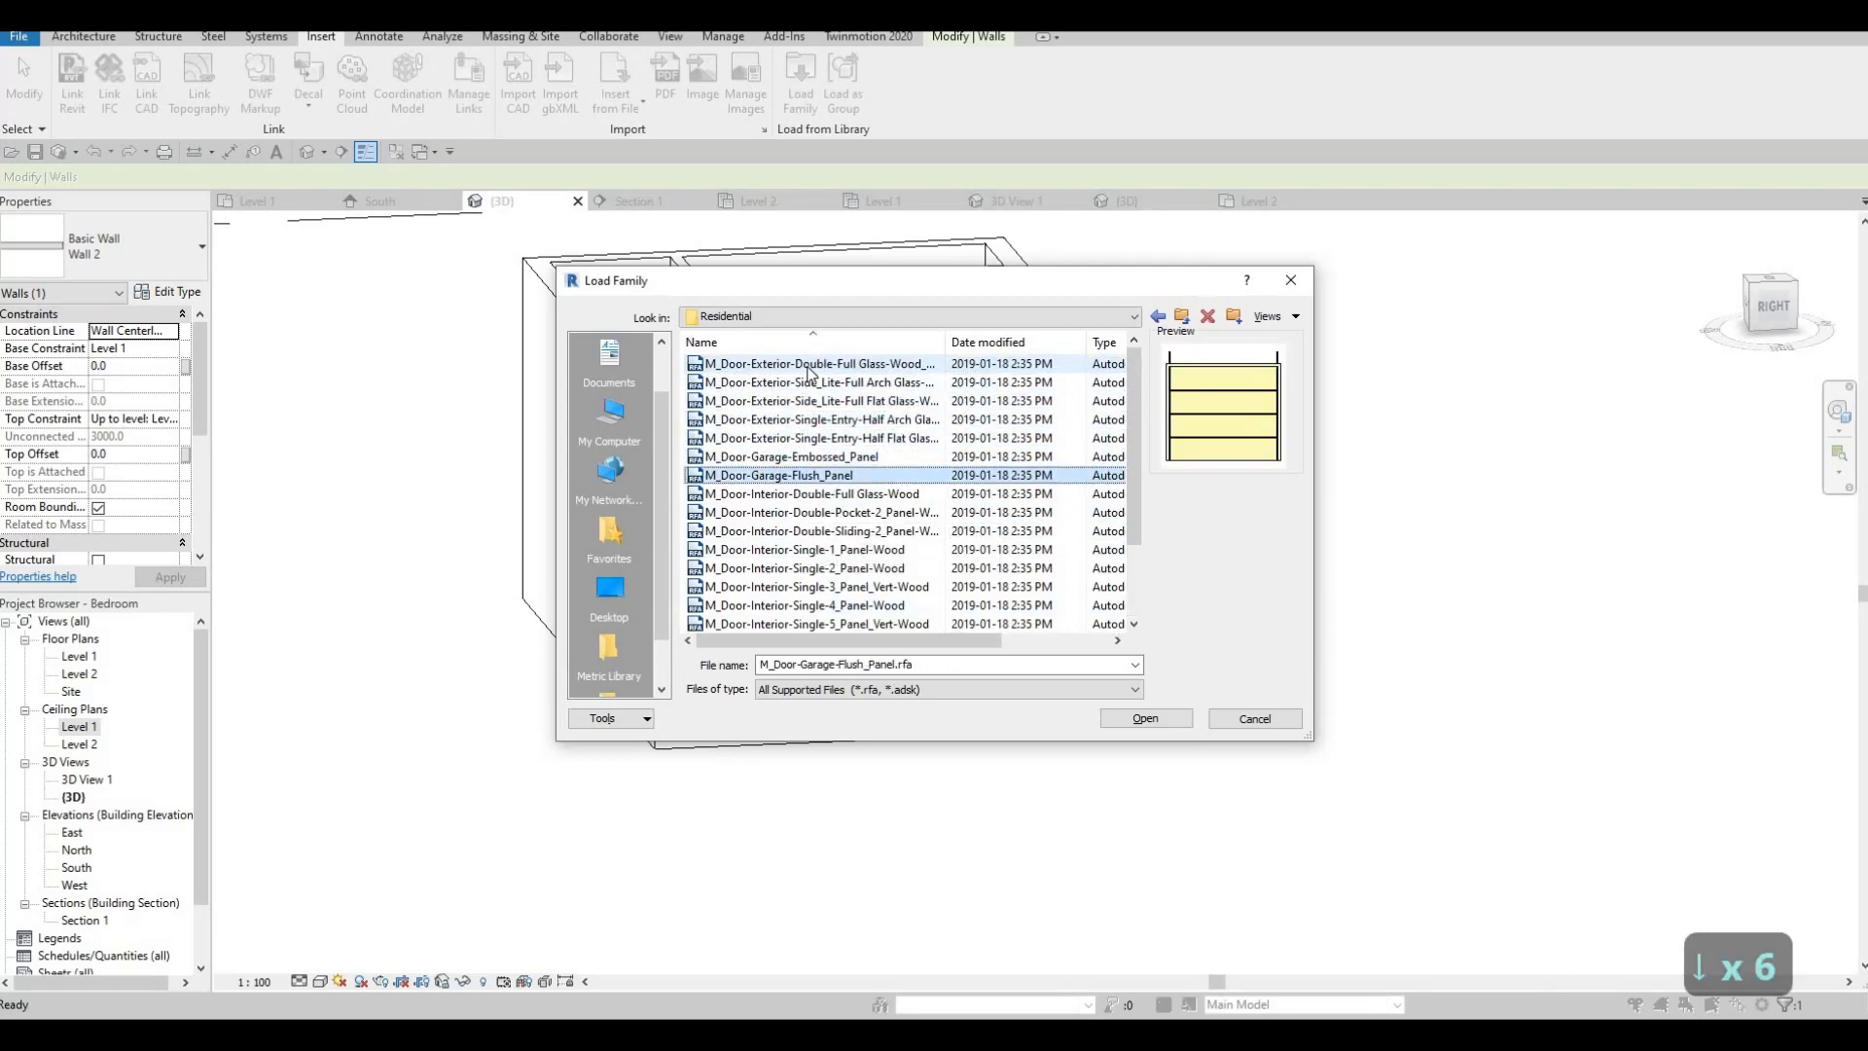
{"action": "key", "text": "Up"}
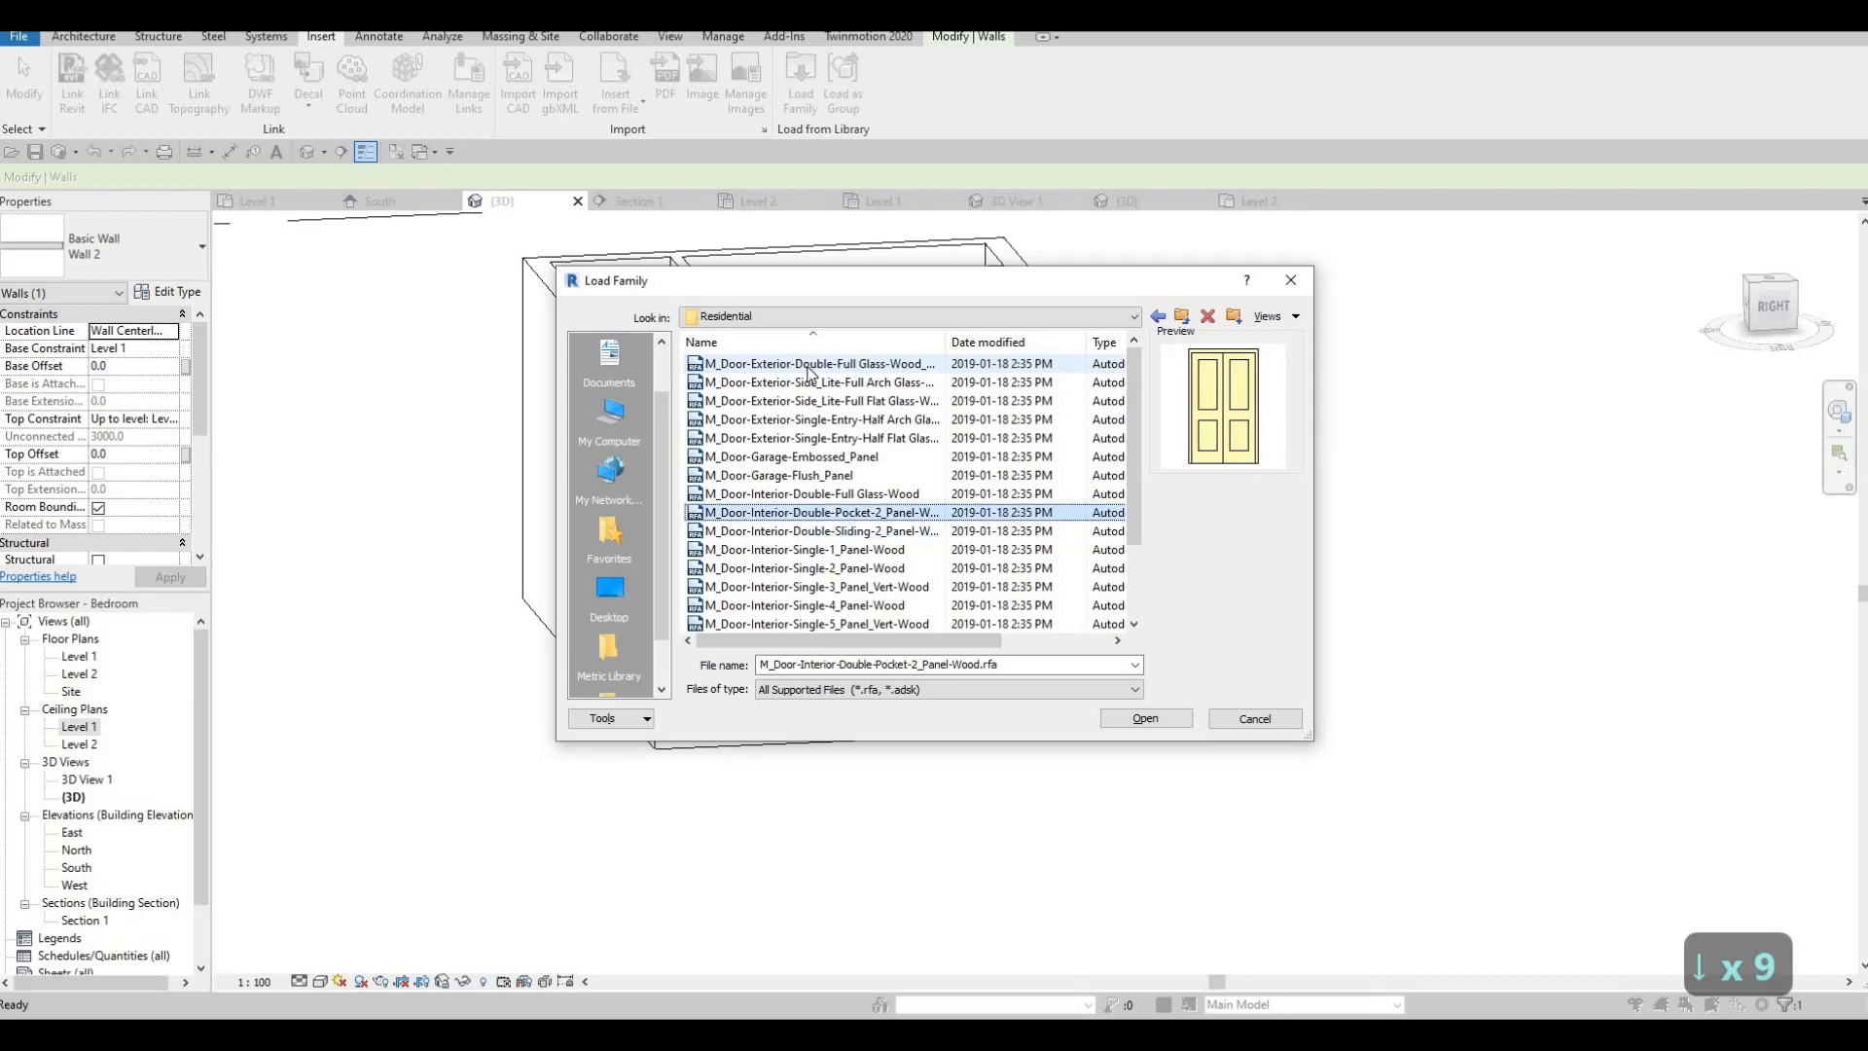
{"action": "key", "text": "Down"}
{"action": "key", "text": "Down"}
{"action": "key", "text": "Down"}
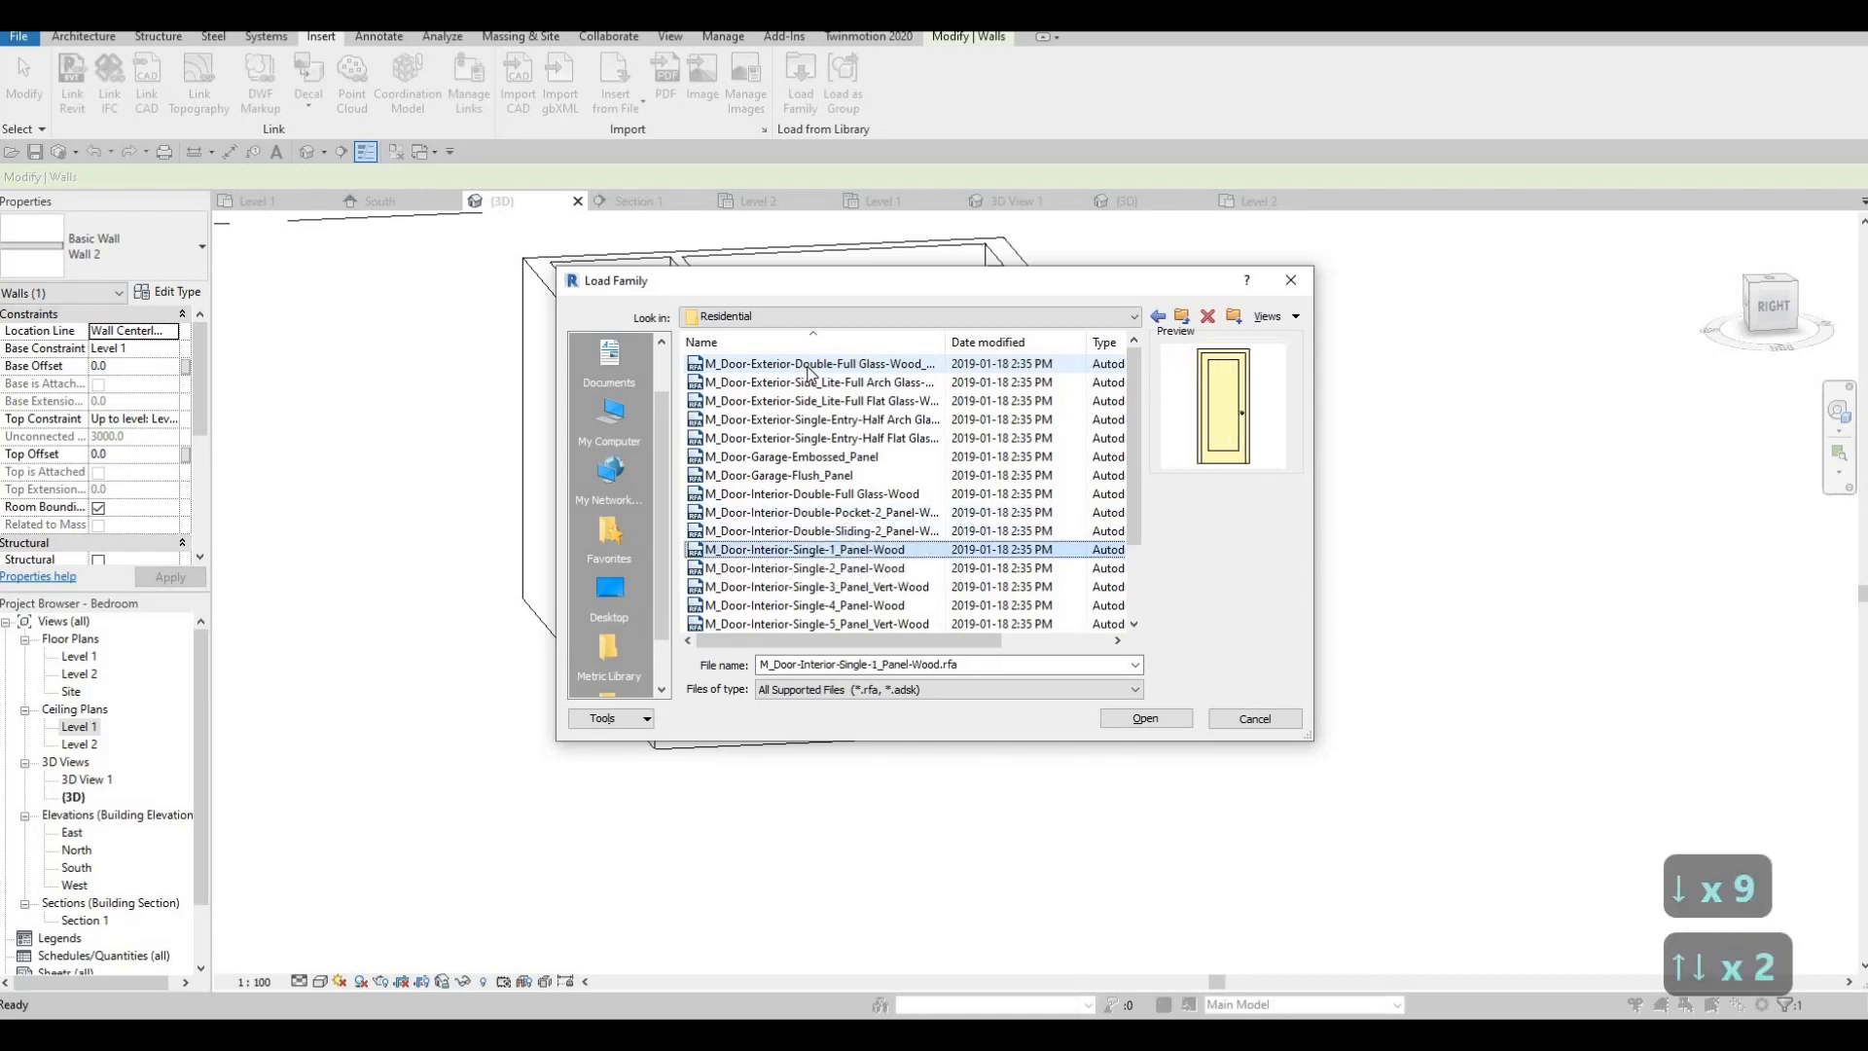
{"action": "key", "text": "Down"}
{"action": "key", "text": "Down"}
{"action": "key", "text": "Down"}
{"action": "key", "text": "Down"}
{"action": "key", "text": "Down"}
{"action": "key", "text": "Down"}
{"action": "key", "text": "Down"}
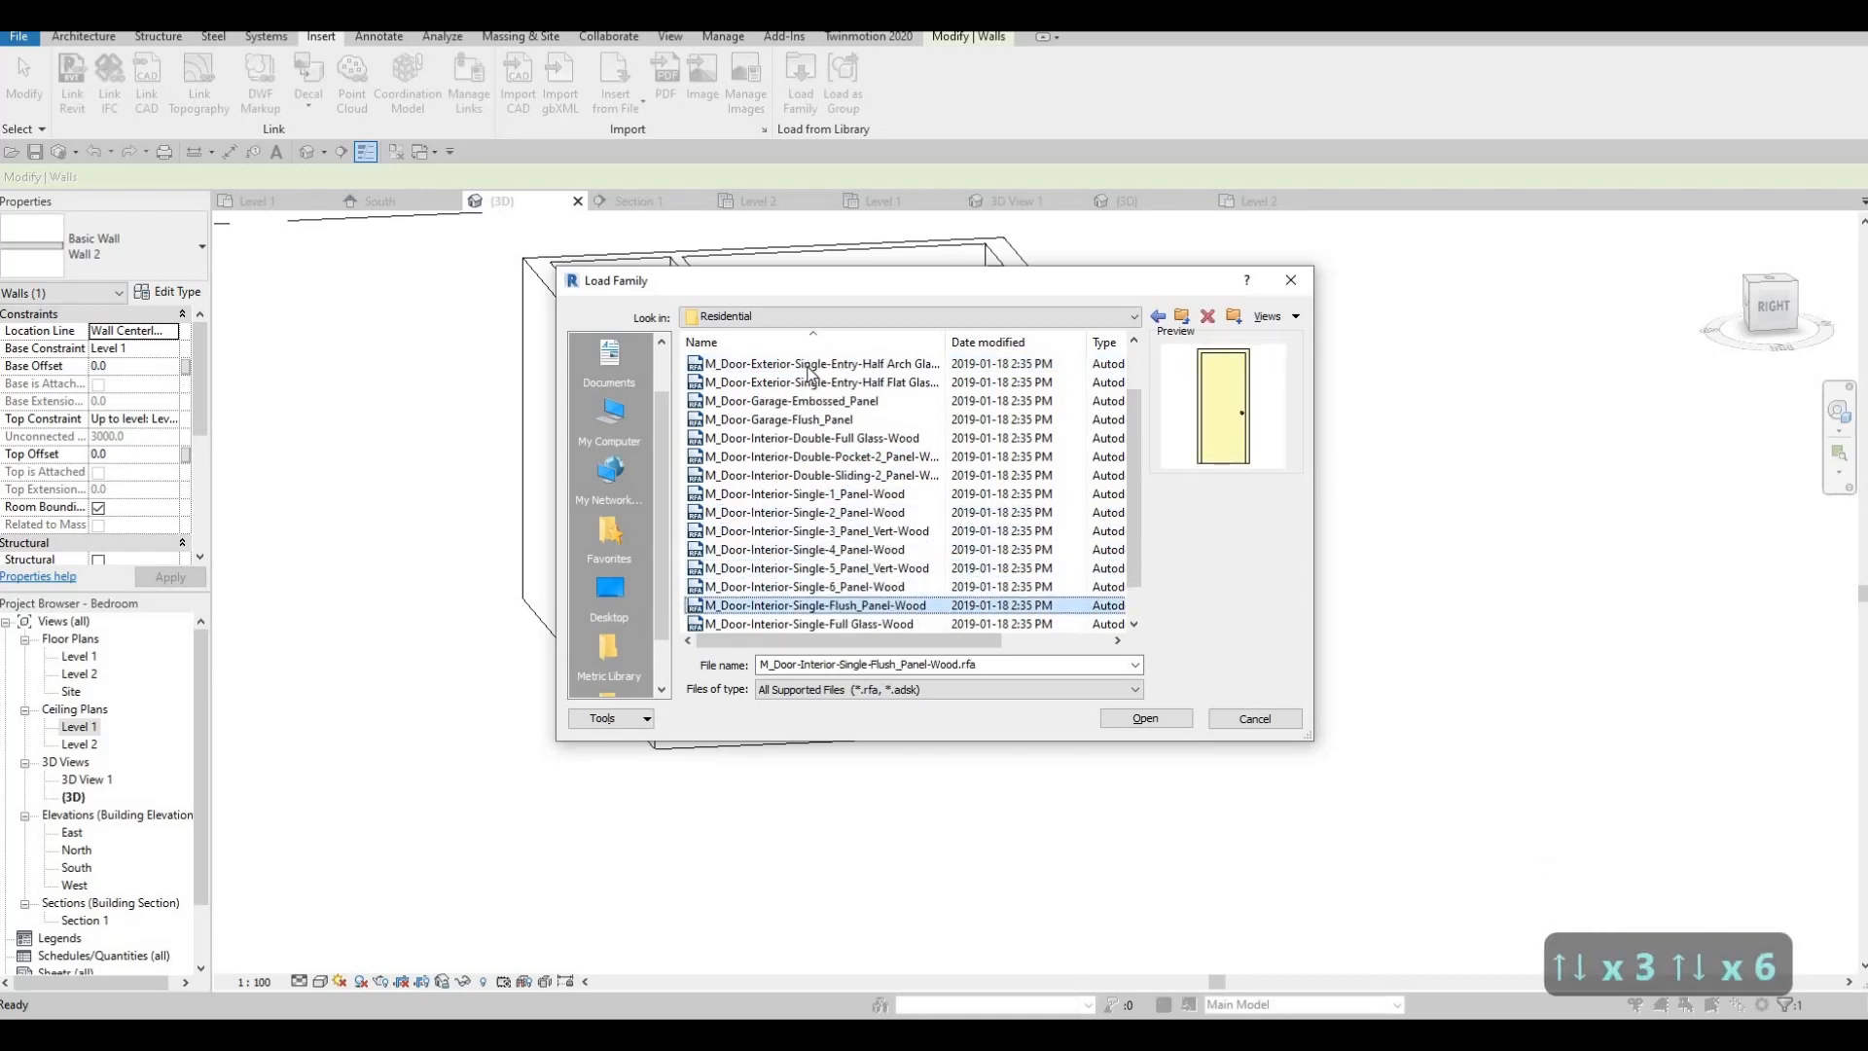
{"action": "key", "text": "Down"}
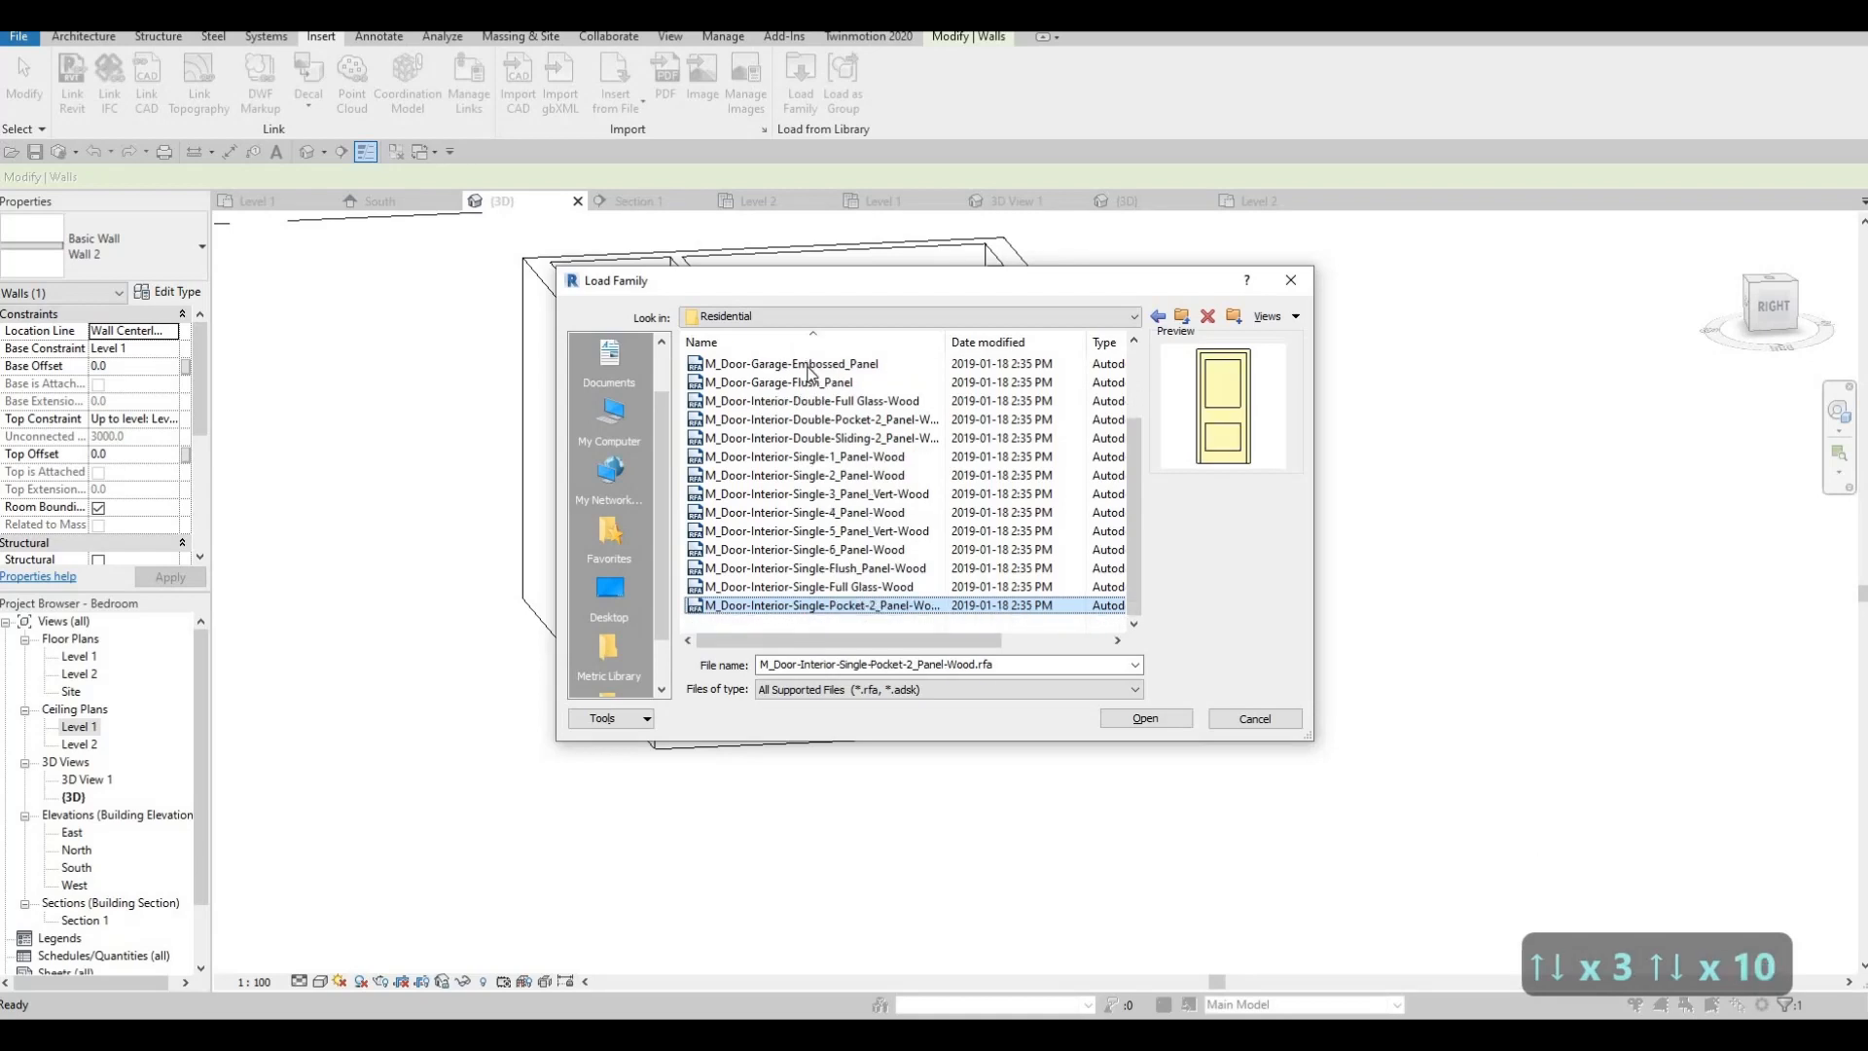
{"action": "key", "text": "Up"}
{"action": "key", "text": "Up"}
{"action": "key", "text": "Up"}
{"action": "key", "text": "Down"}
{"action": "key", "text": "Up"}
{"action": "key", "text": "Up"}
{"action": "key", "text": "Up"}
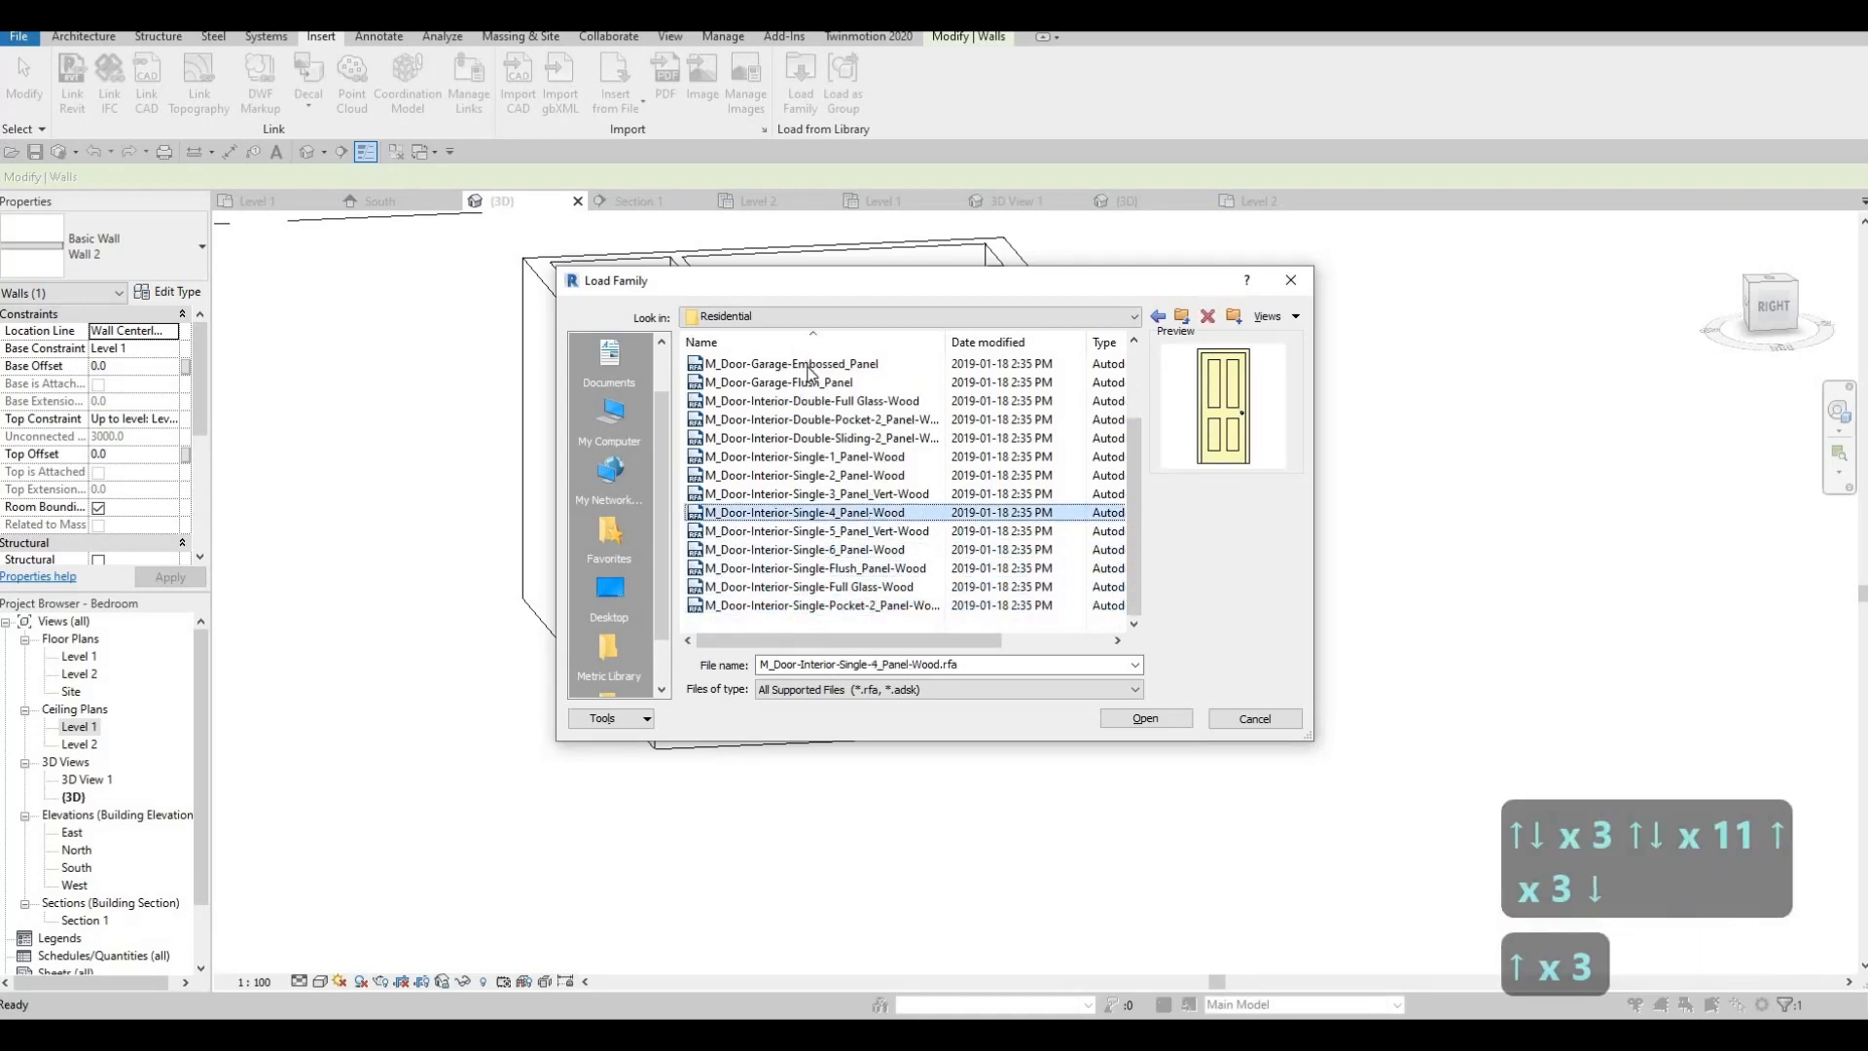
{"action": "key", "text": "Up"}
{"action": "key", "text": "Up"}
{"action": "key", "text": "Up"}
{"action": "key", "text": "Up"}
{"action": "key", "text": "Up"}
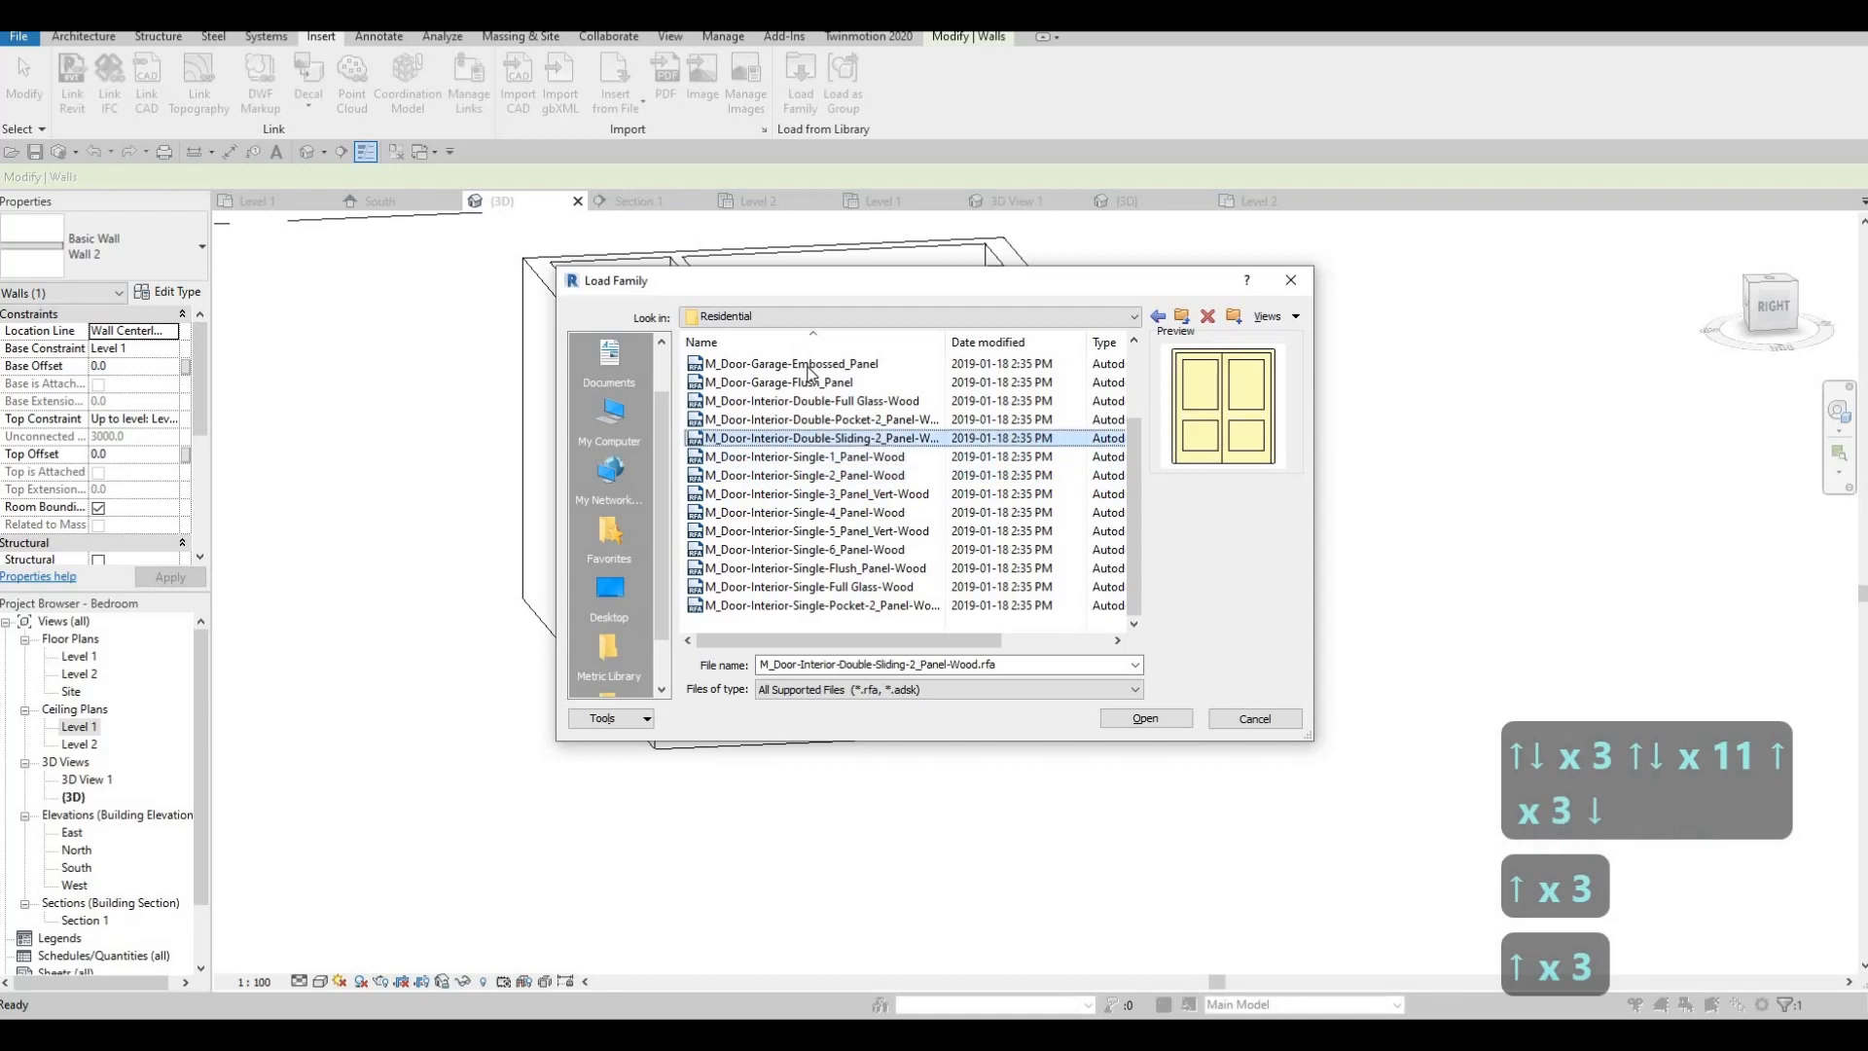
{"action": "key", "text": "Up"}
{"action": "key", "text": "Down"}
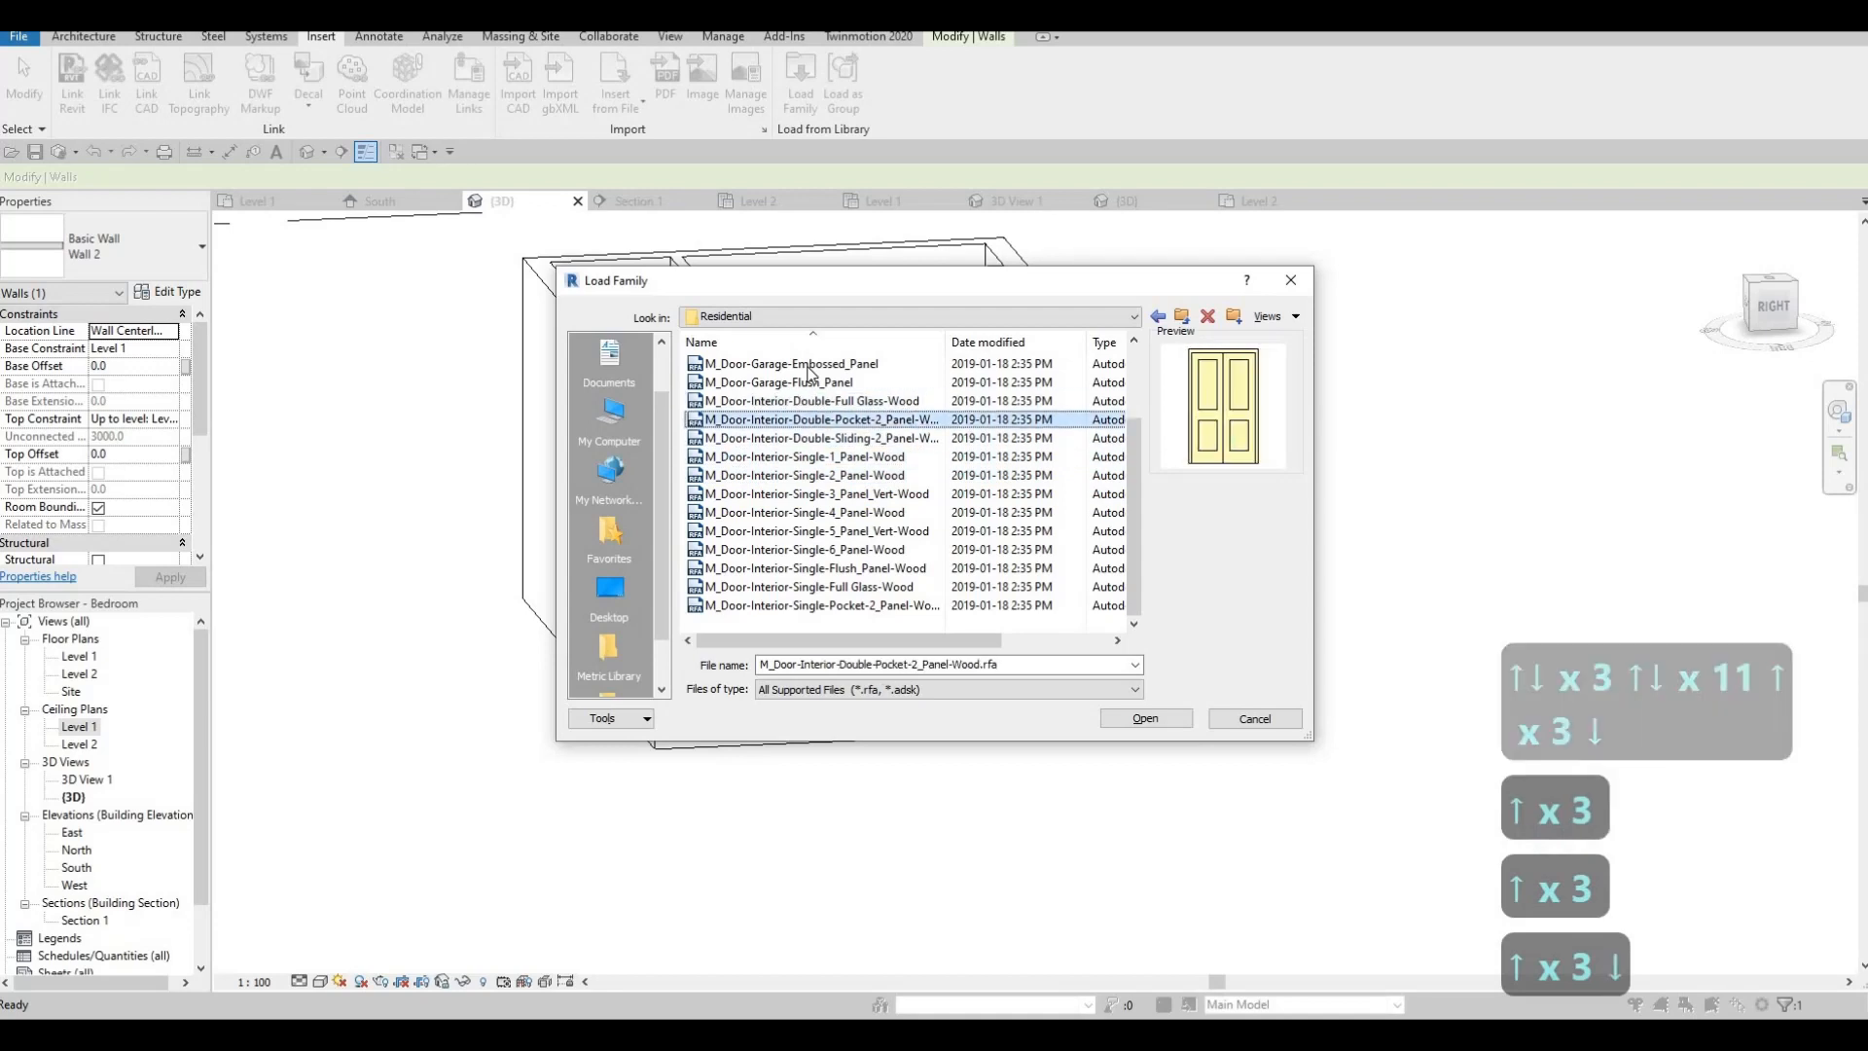
{"action": "key", "text": "Up"}
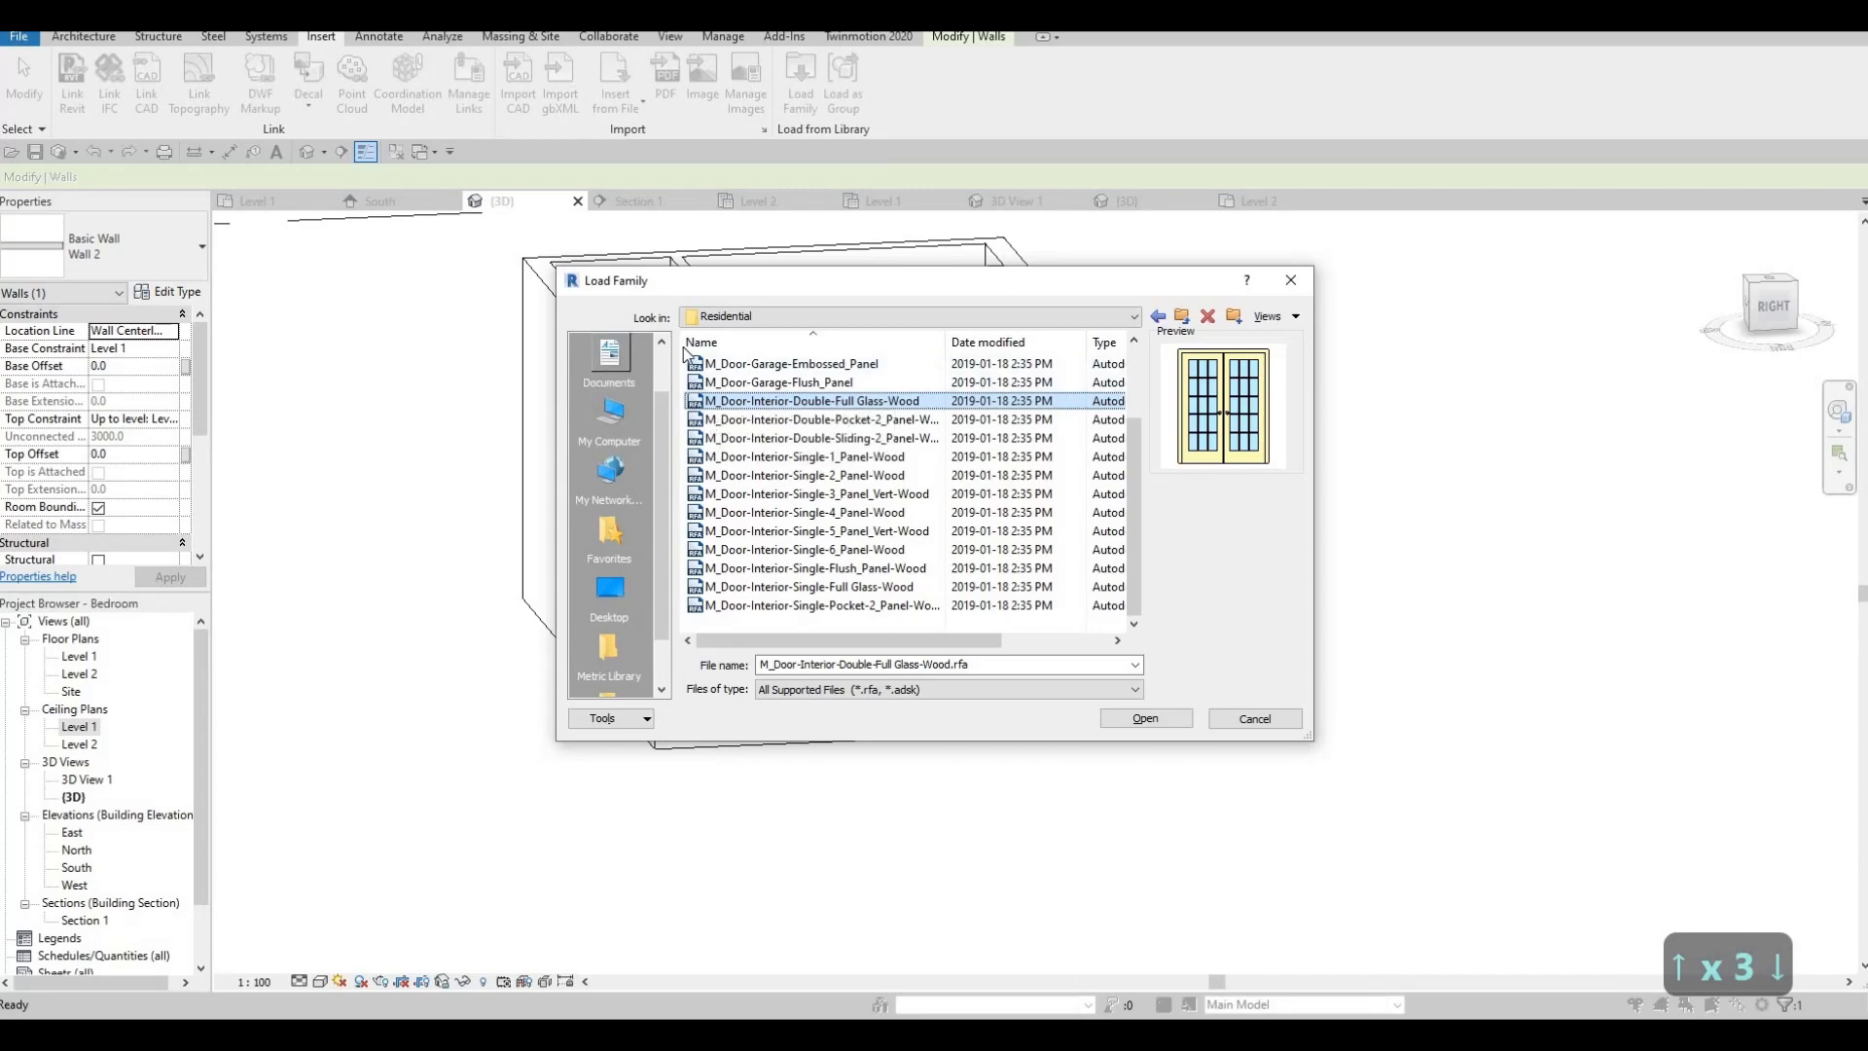
{"action": "key", "text": "Escape"}
{"action": "key", "text": "Escape"}
- In the Level 1 floor plan, draw a building section across the bedroom along the bed's closet-side edge, facing the closet wall
{"action": "middle_click_drag", "start_coordinate": [689, 506], "coordinate": [720, 494], "text": "shift"}
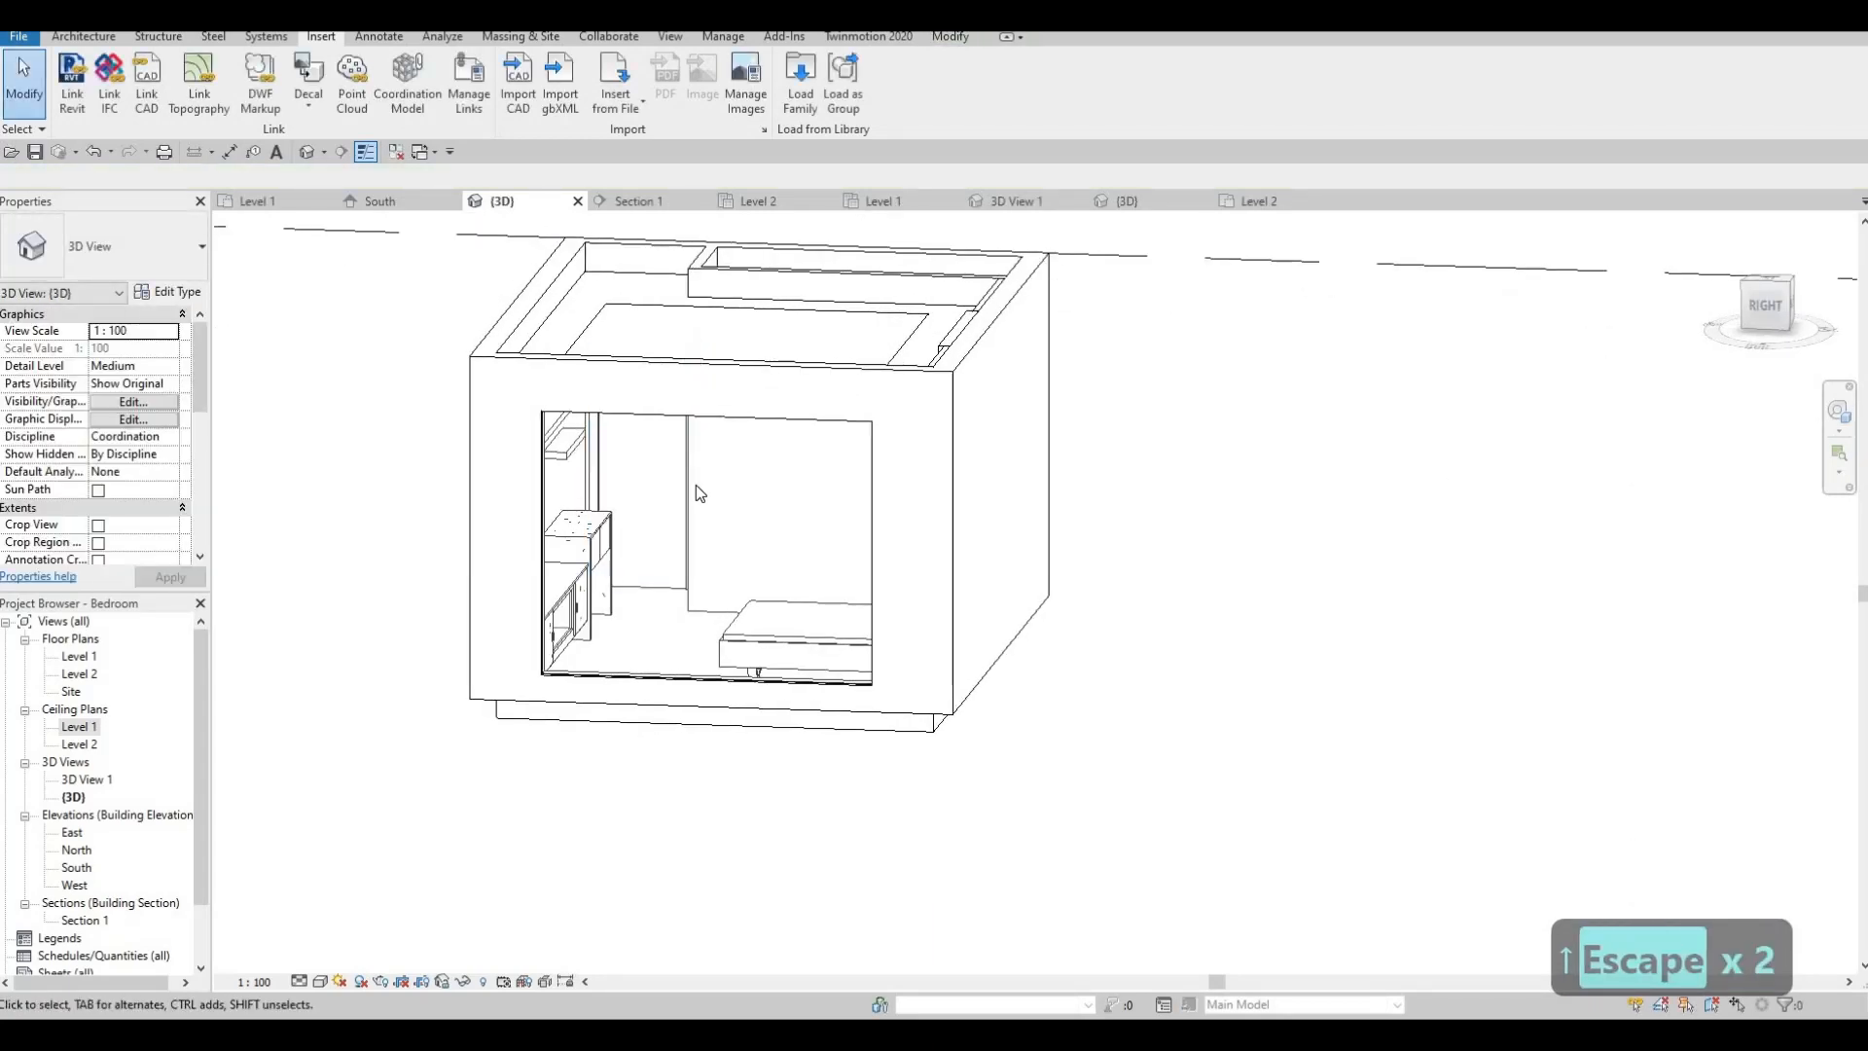
{"action": "left_click", "coordinate": [696, 486]}
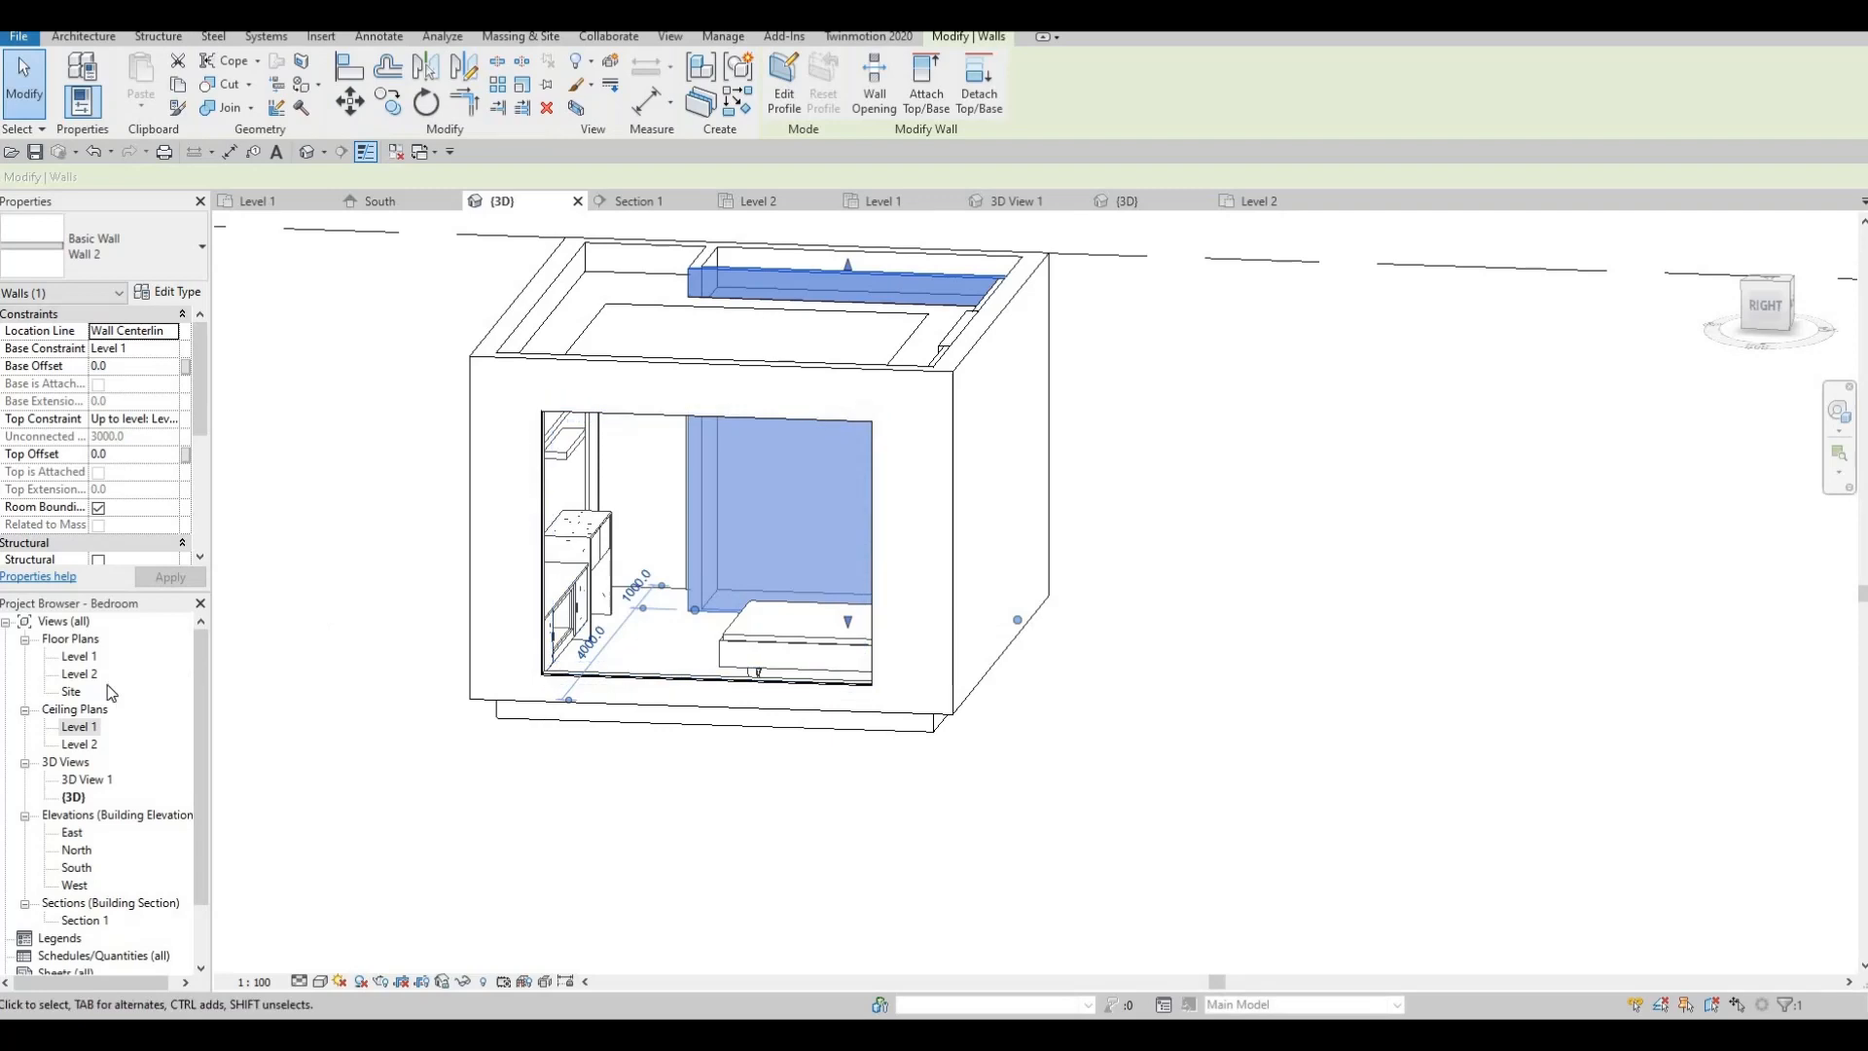
{"action": "double_click", "coordinate": [74, 658]}
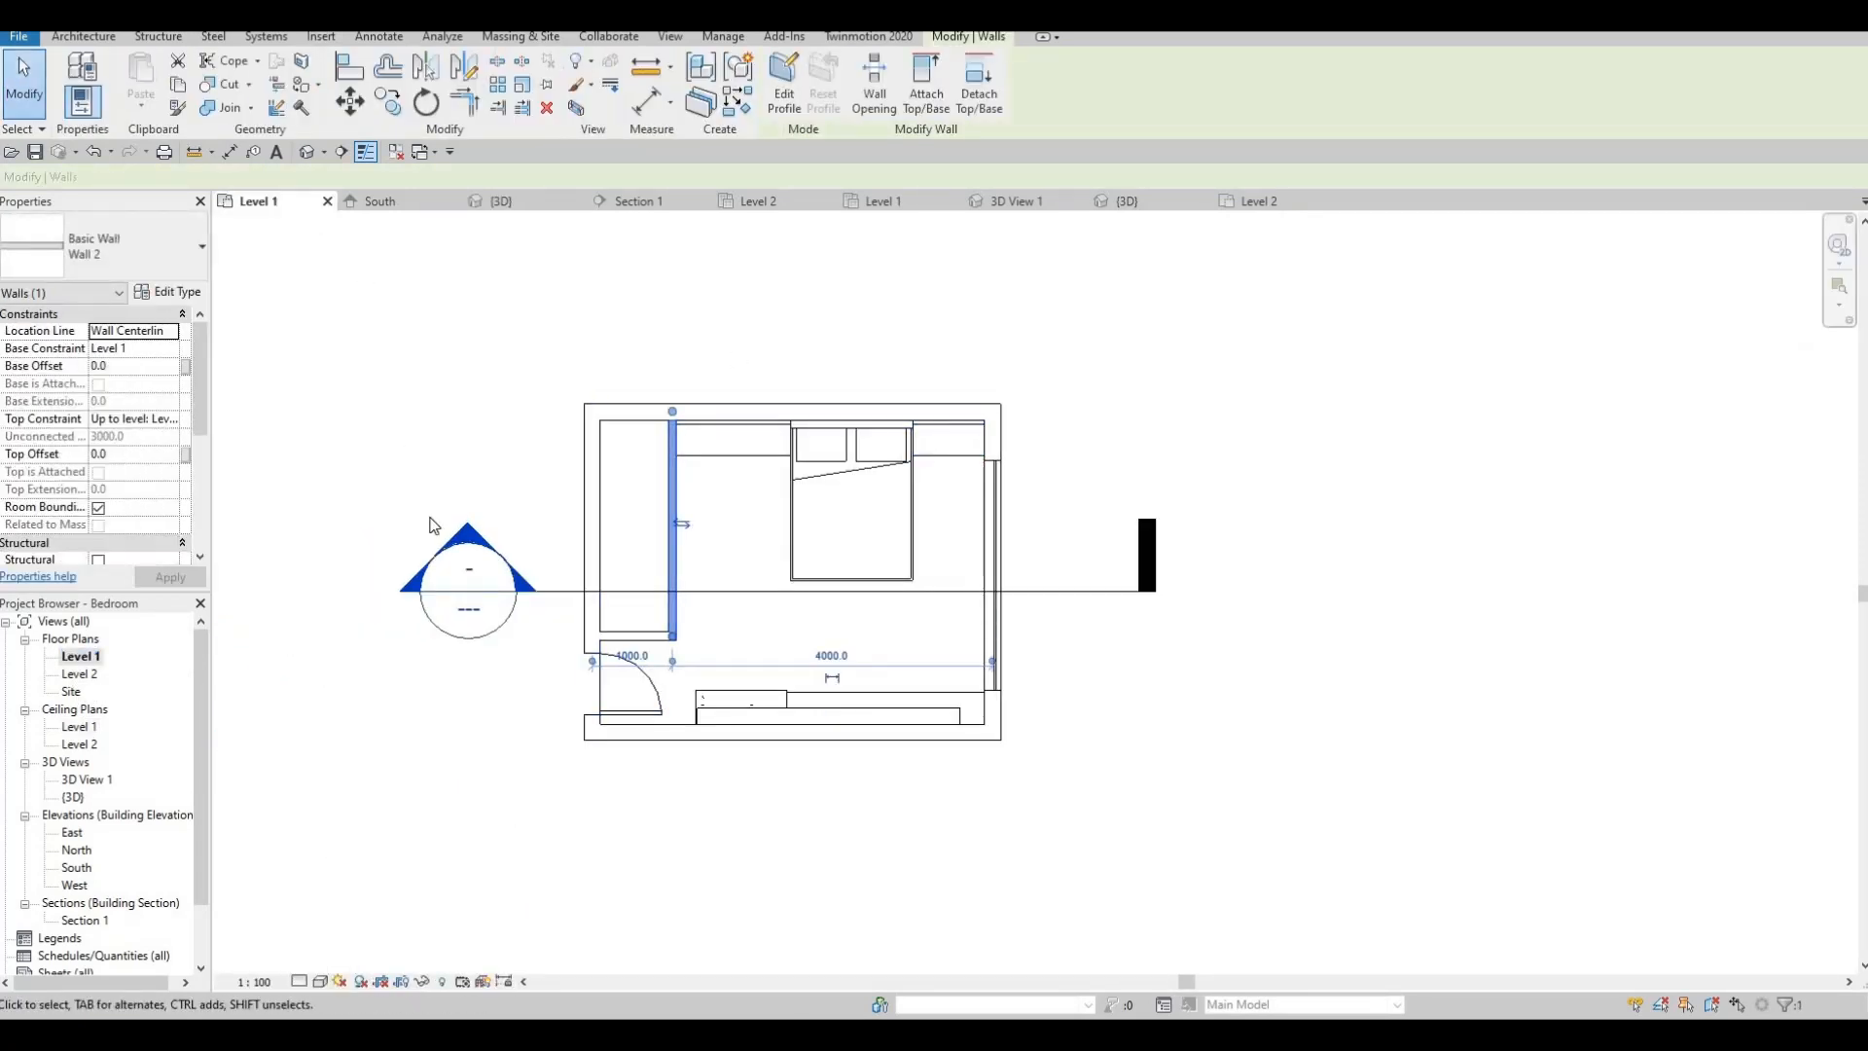
{"action": "left_click", "coordinate": [789, 292]}
{"action": "key", "text": "Escape"}
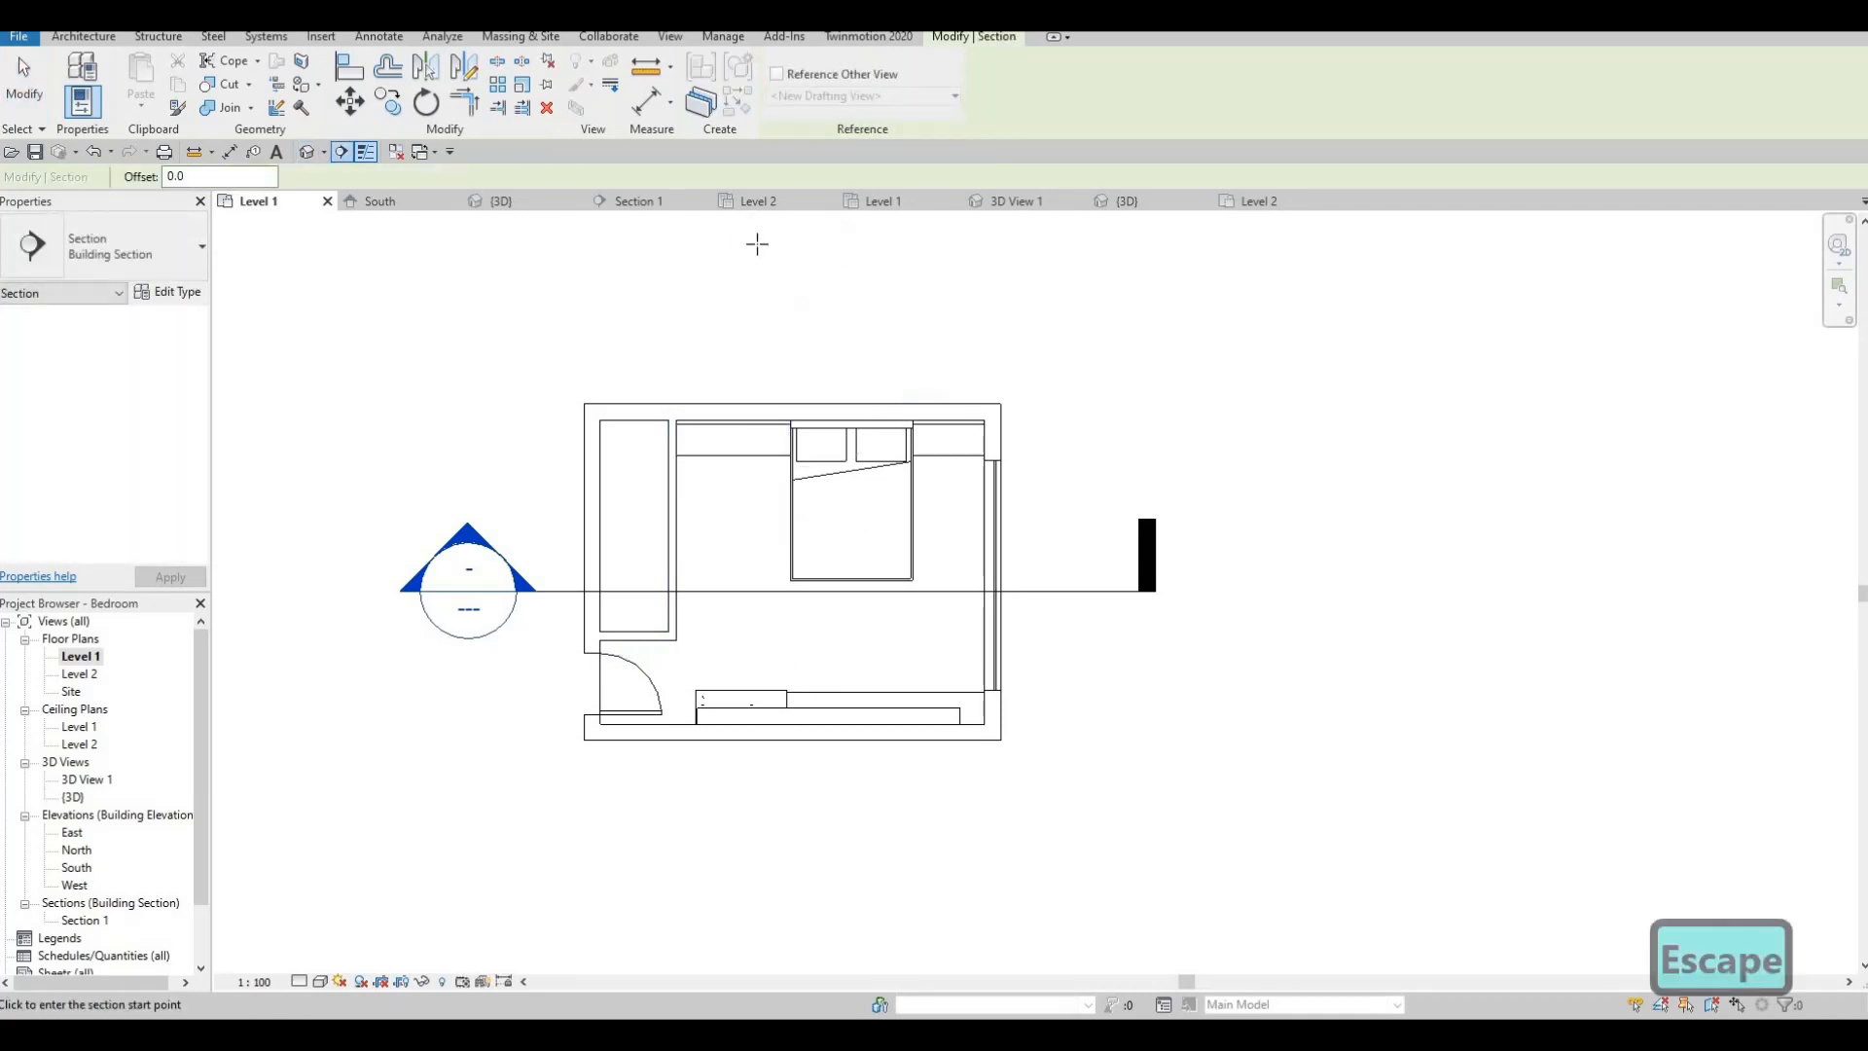
{"action": "left_click", "coordinate": [797, 220]}
{"action": "left_click", "coordinate": [796, 855]}
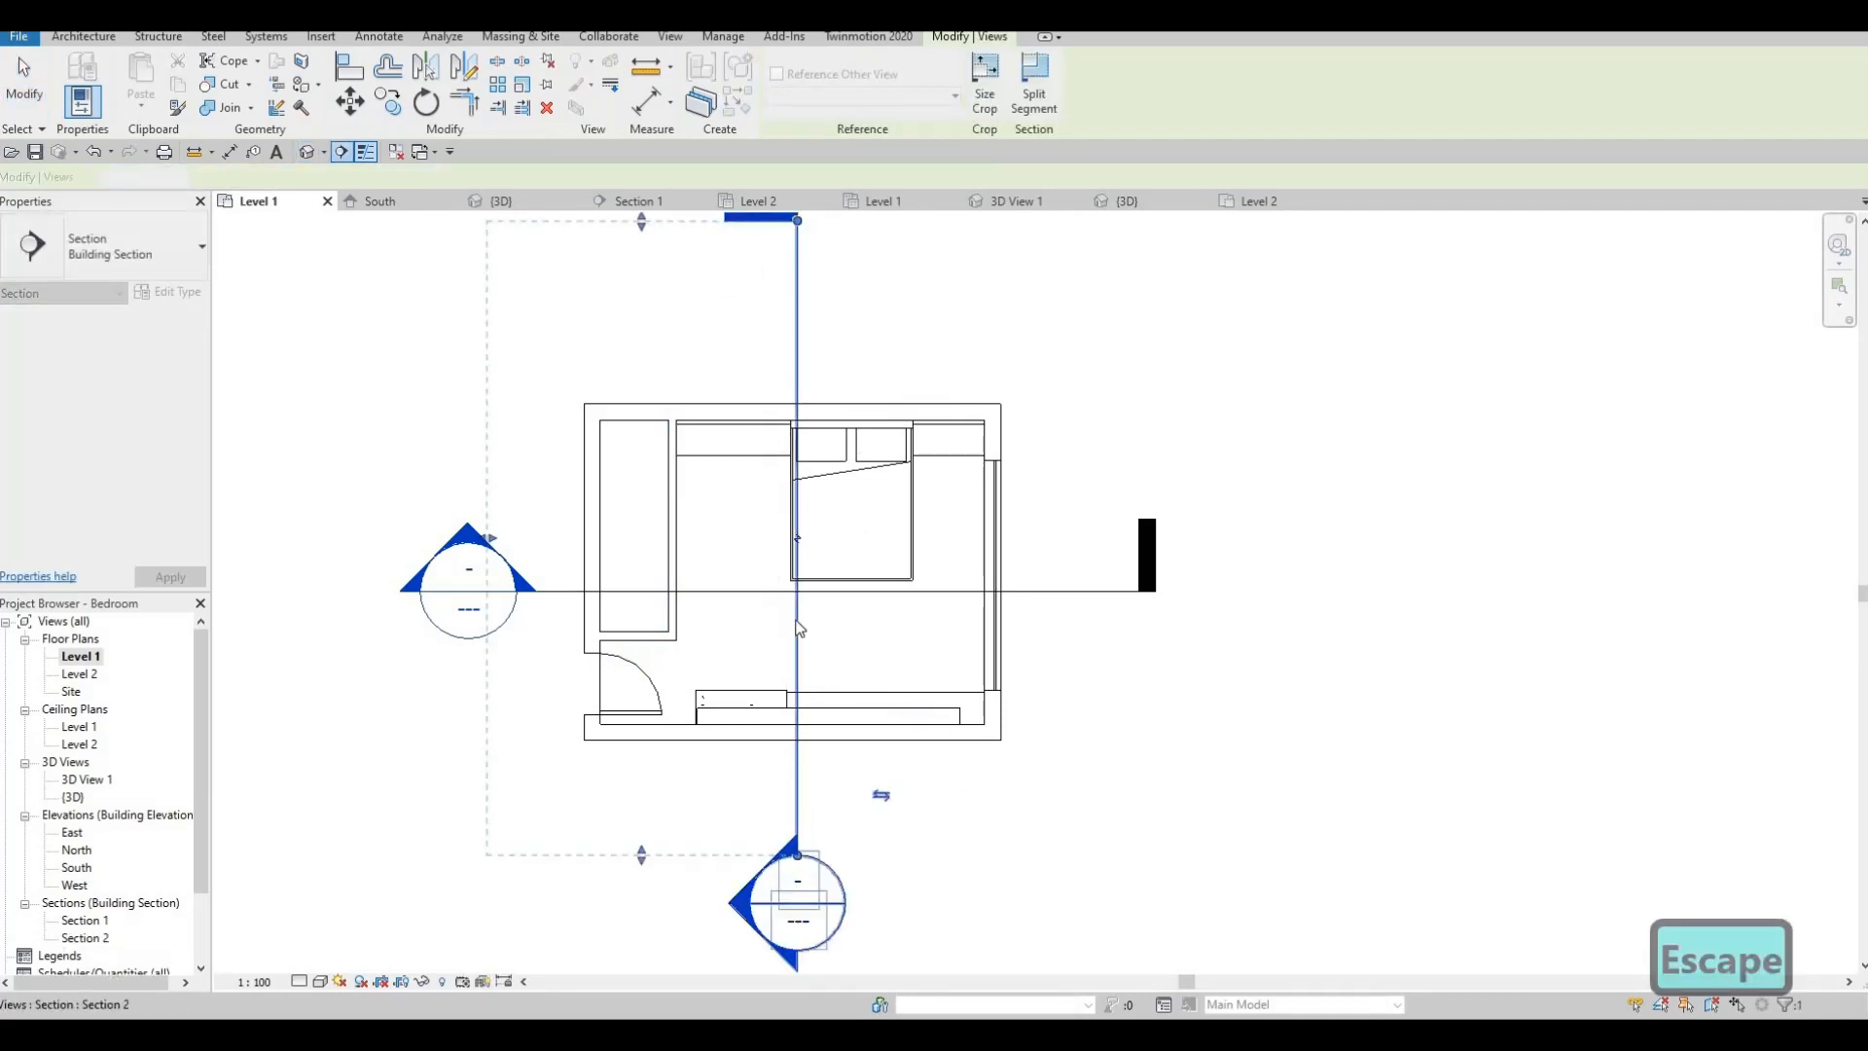
{"action": "key", "text": "Escape"}
- Move the new section line clear of the bed toward the closet and open its section view
{"action": "left_click", "coordinate": [784, 623]}
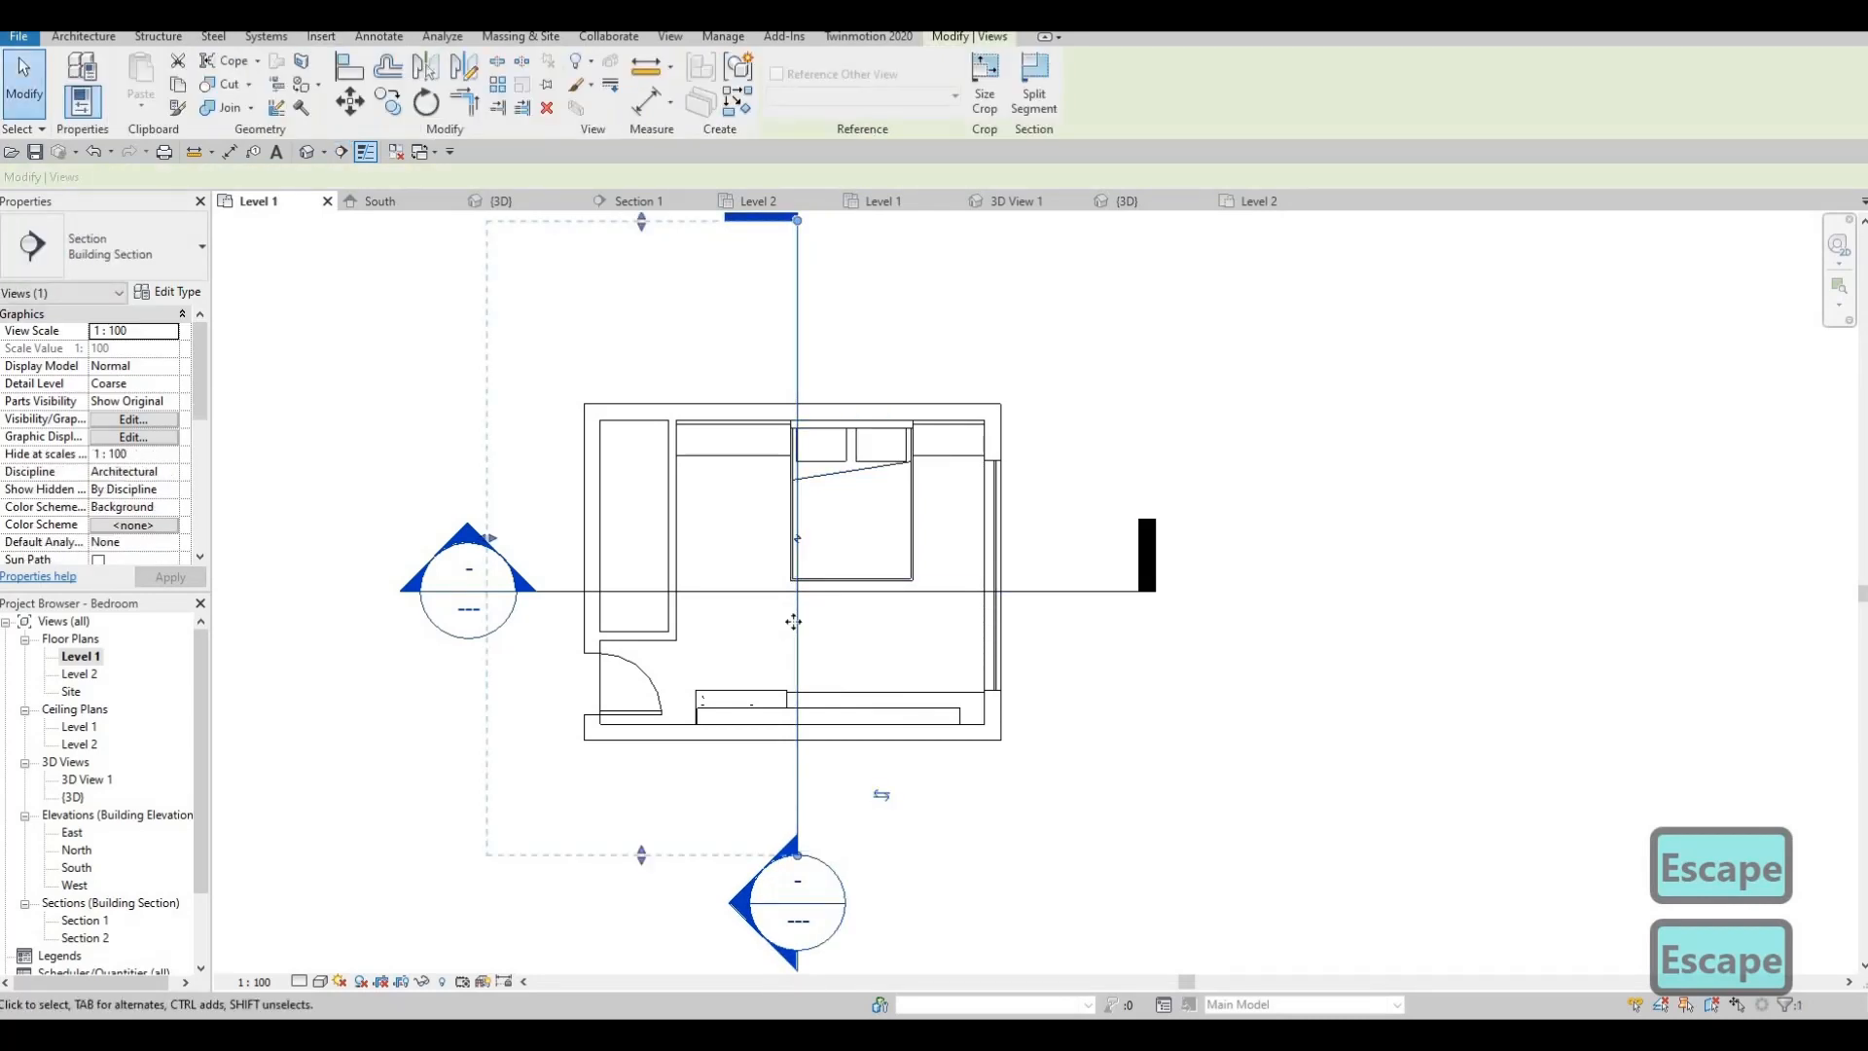
{"action": "left_click_drag", "start_coordinate": [765, 619], "coordinate": [764, 619]}
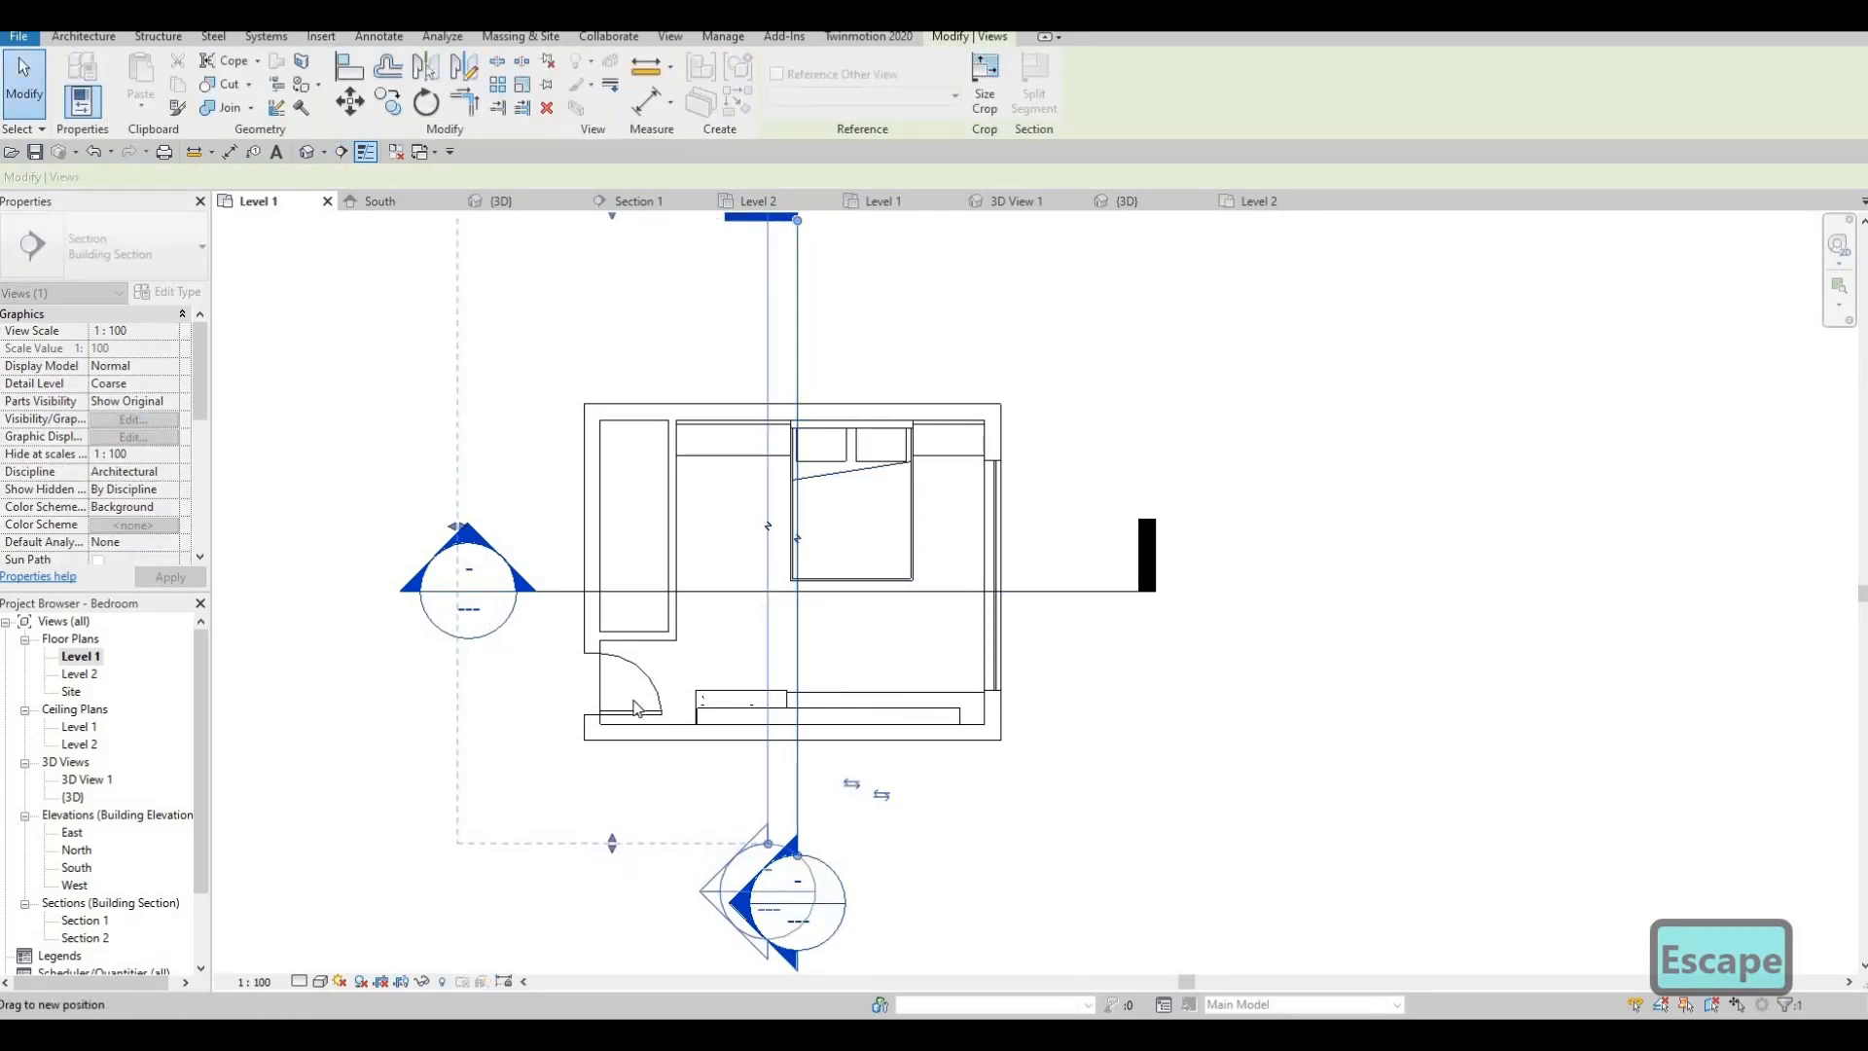
{"action": "key", "text": "Escape"}
{"action": "key", "text": "Escape"}
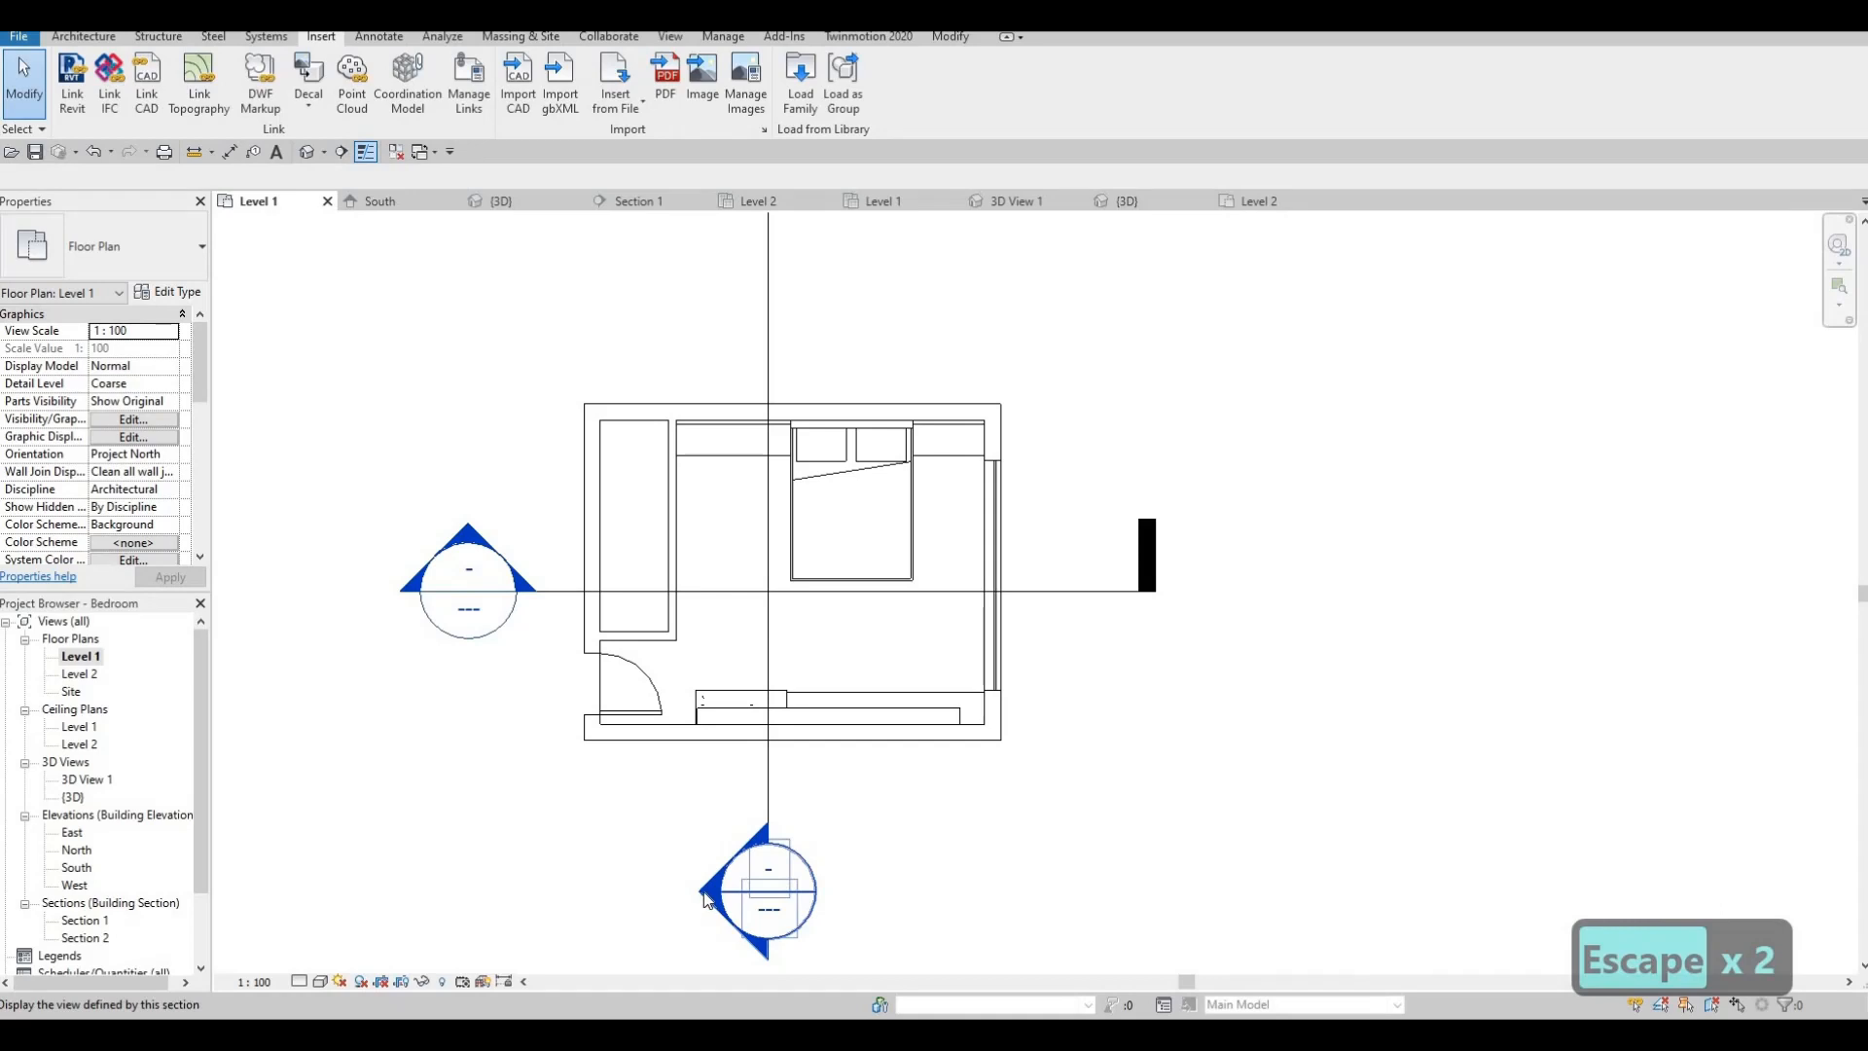
{"action": "double_click", "coordinate": [713, 899]}
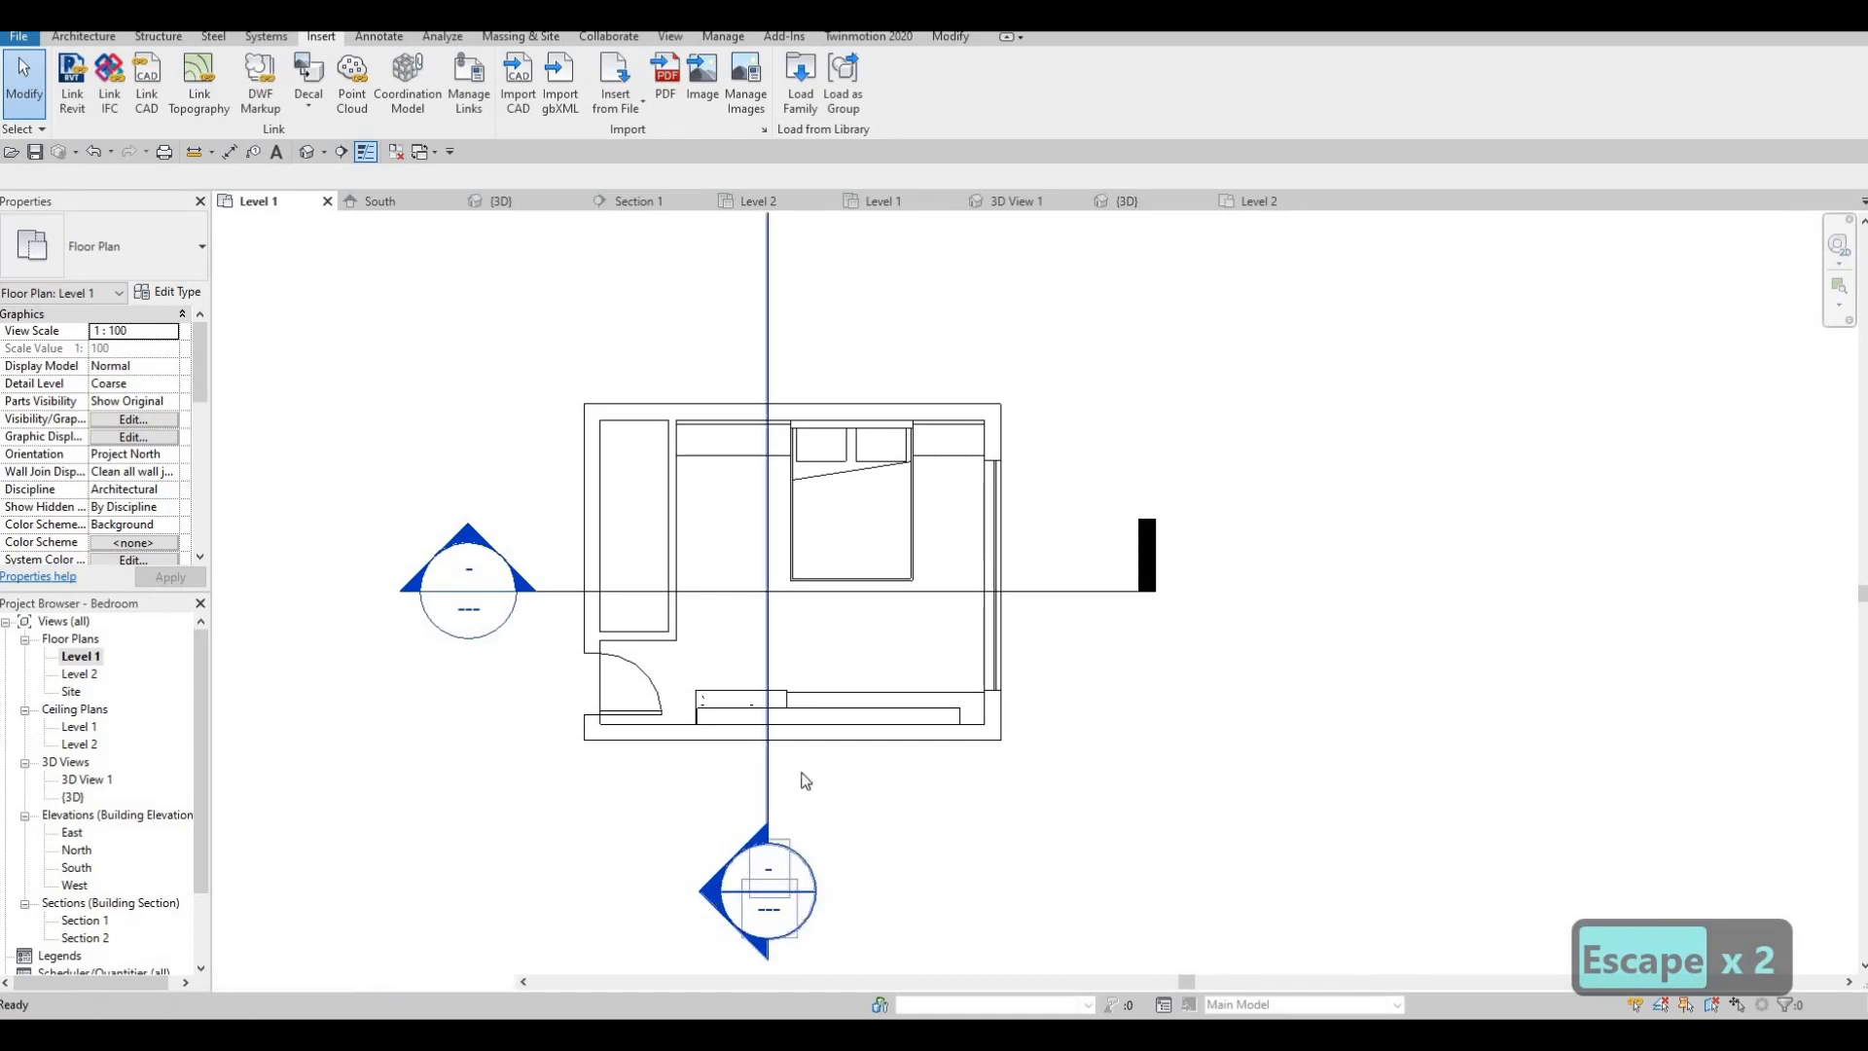
{"action": "scroll", "coordinate": [942, 574], "scroll_direction": "up", "scroll_amount": 5}
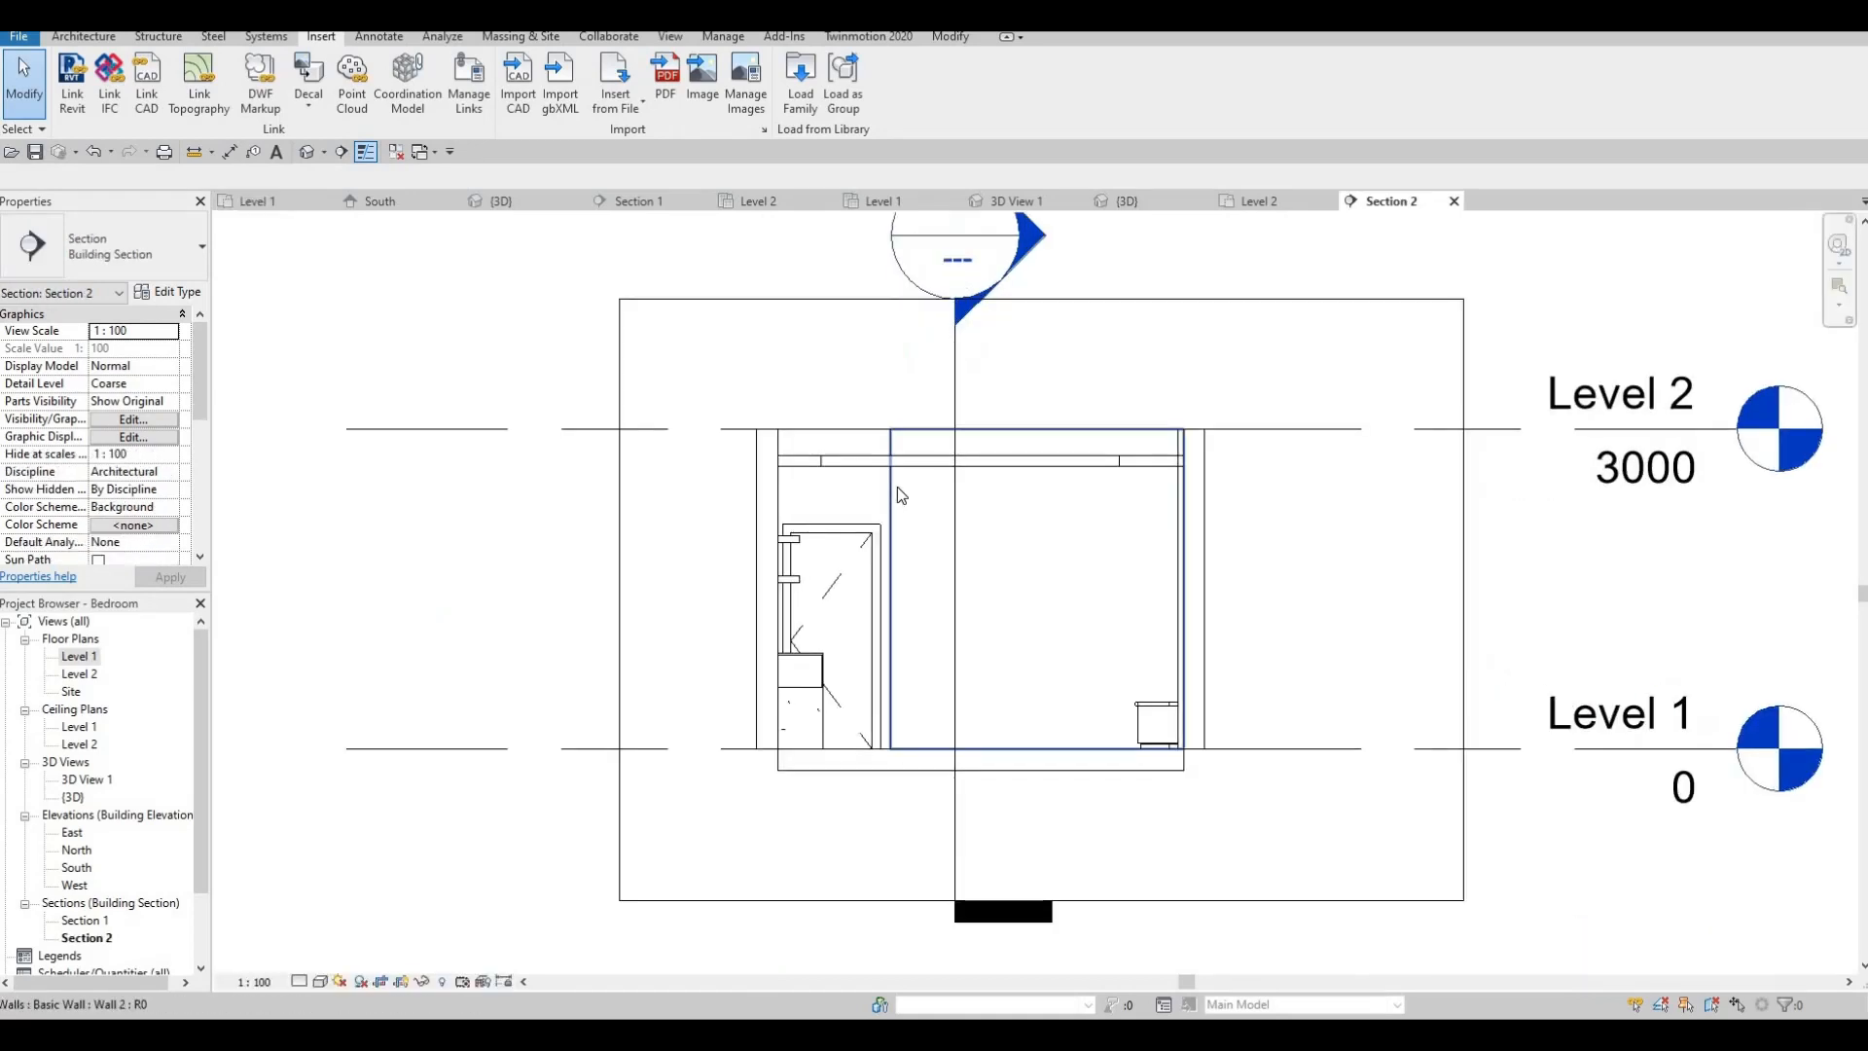
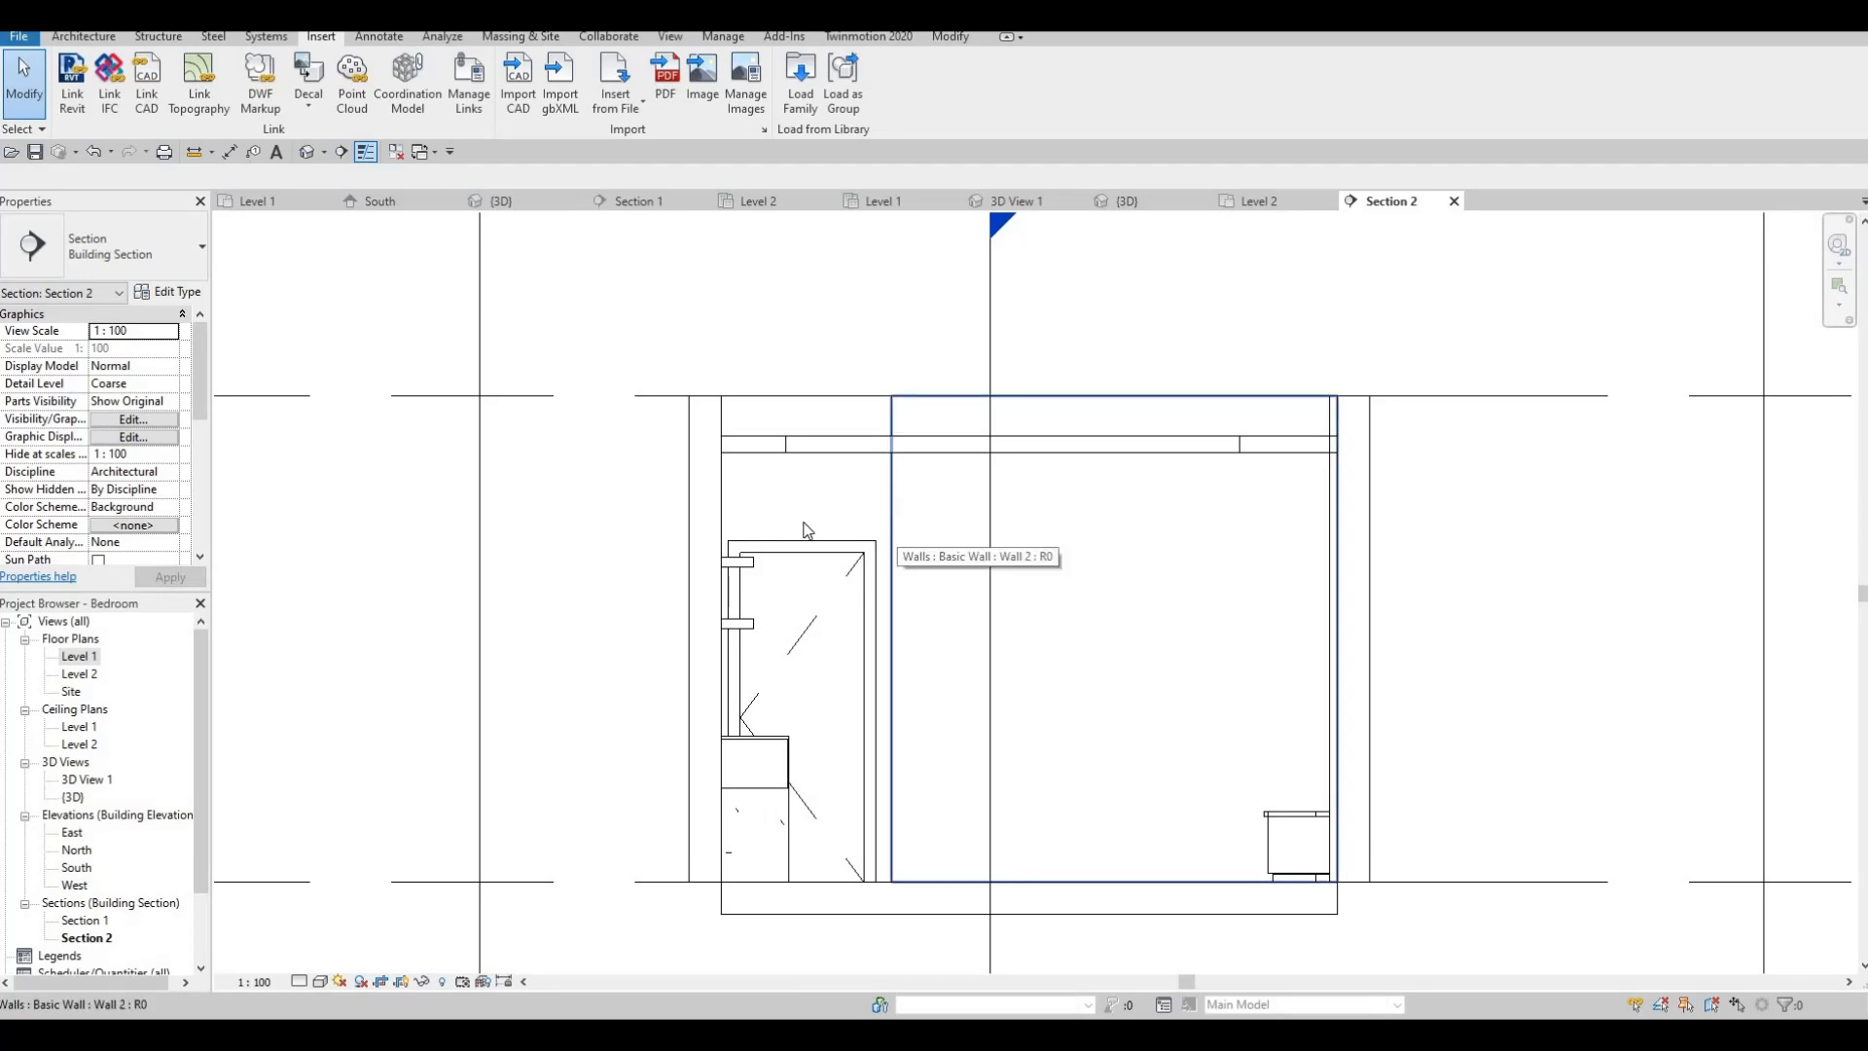
- Create an in-place generic model with the suggested name and start an extrusion on the face of the wall containing the door
{"action": "key", "text": "F1"}
{"action": "middle_click_drag", "start_coordinate": [765, 442], "coordinate": [756, 393]}
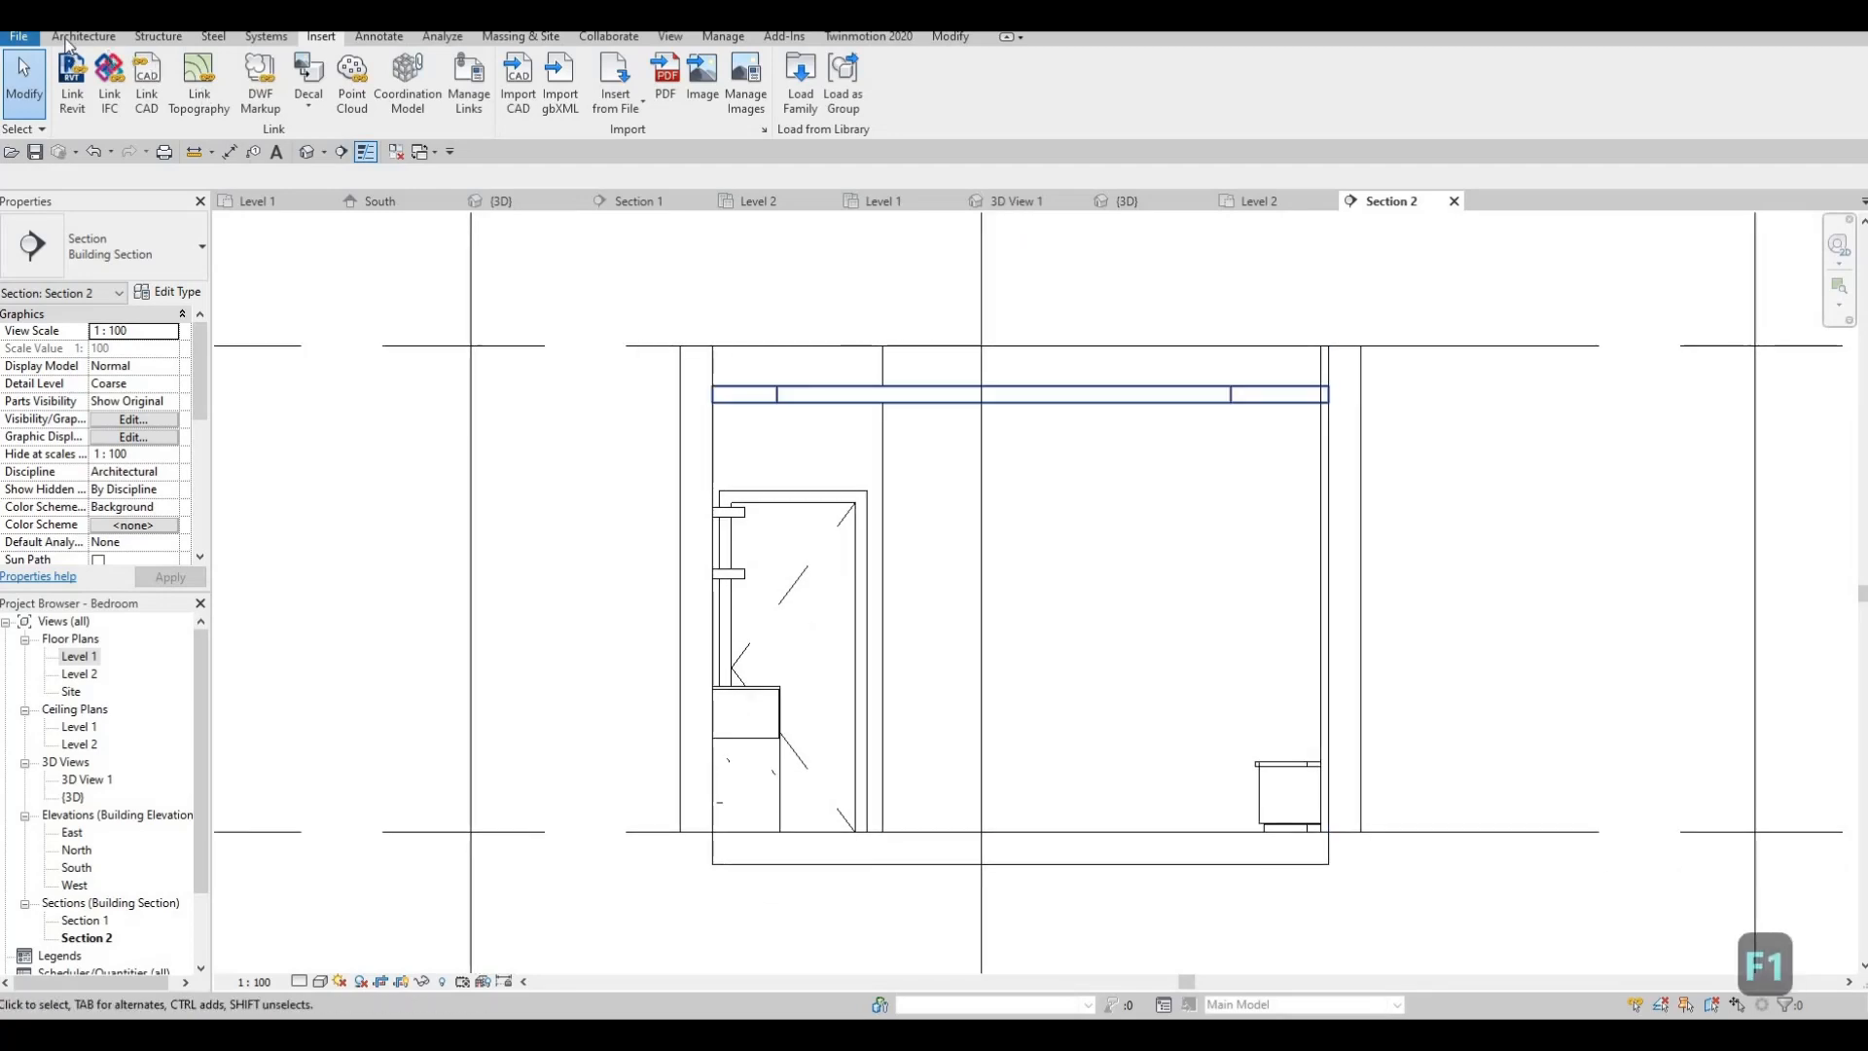
{"action": "left_click", "coordinate": [80, 37]}
{"action": "left_click", "coordinate": [226, 97]}
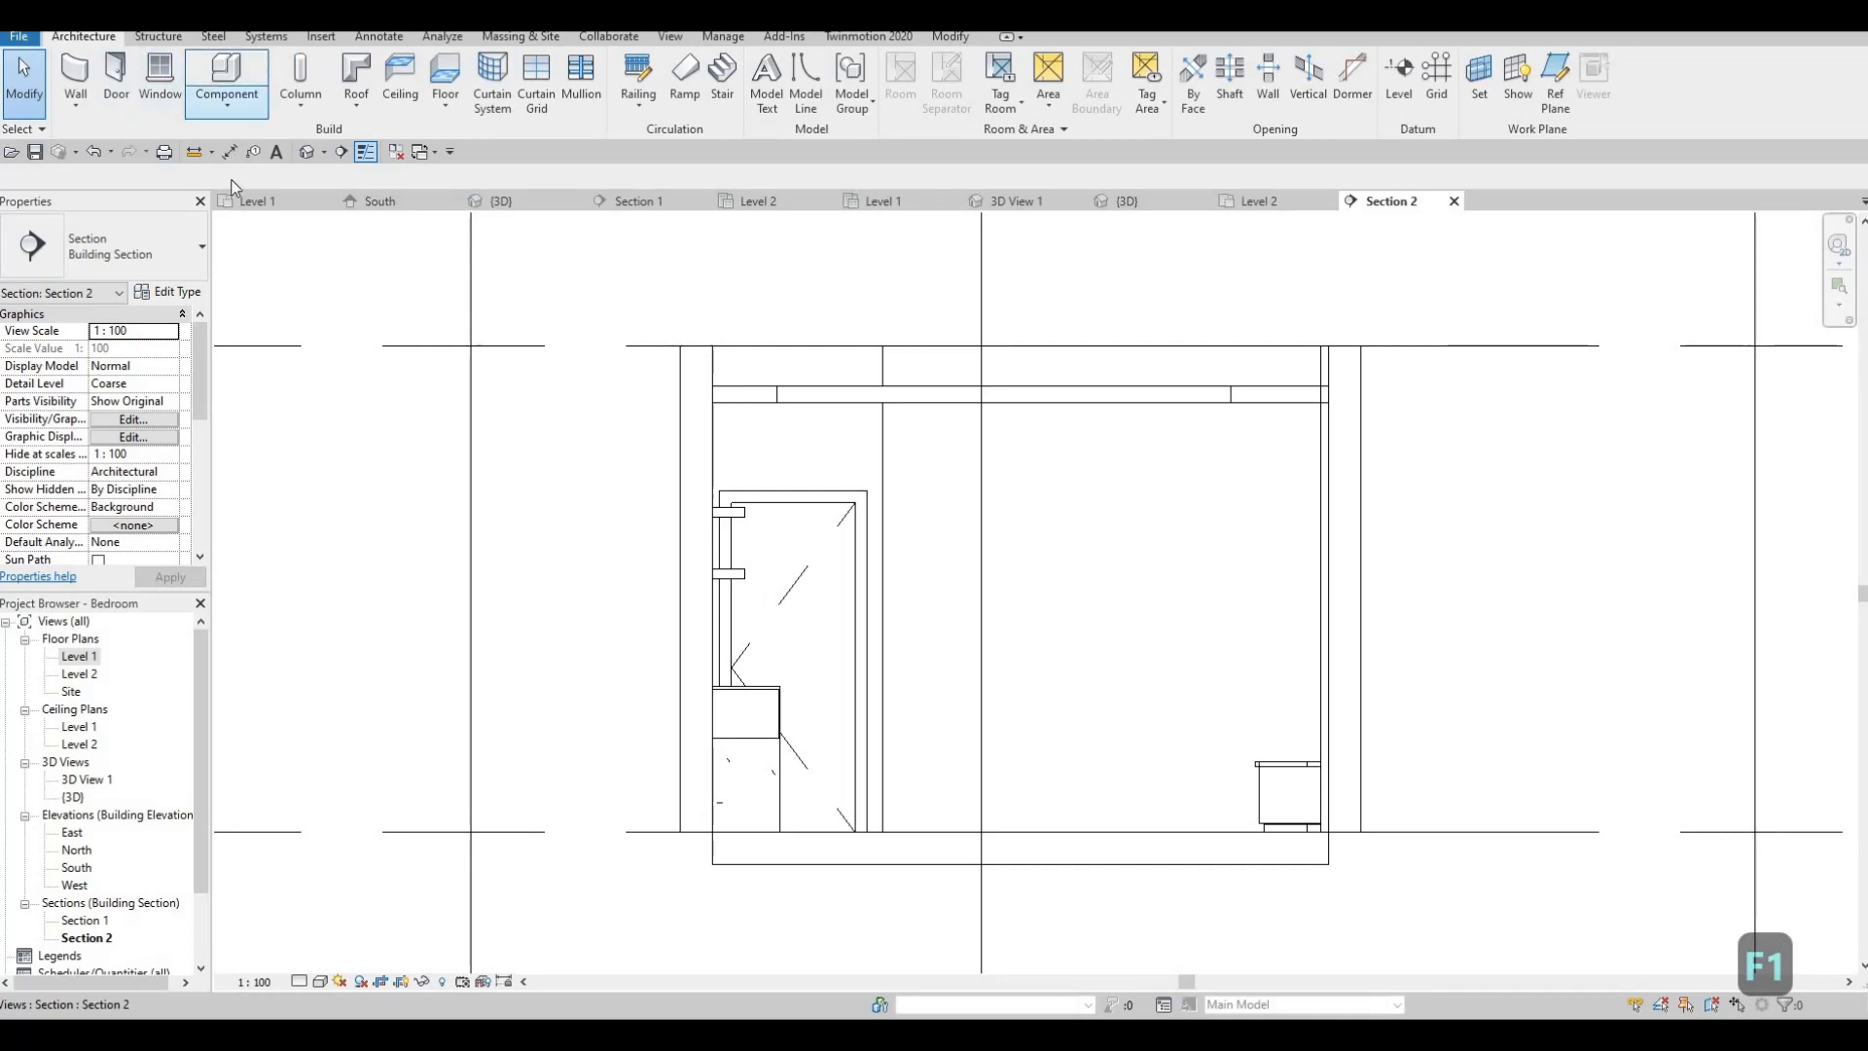
{"action": "left_click", "coordinate": [244, 187]}
{"action": "scroll", "coordinate": [869, 463], "scroll_direction": "down", "scroll_amount": 4}
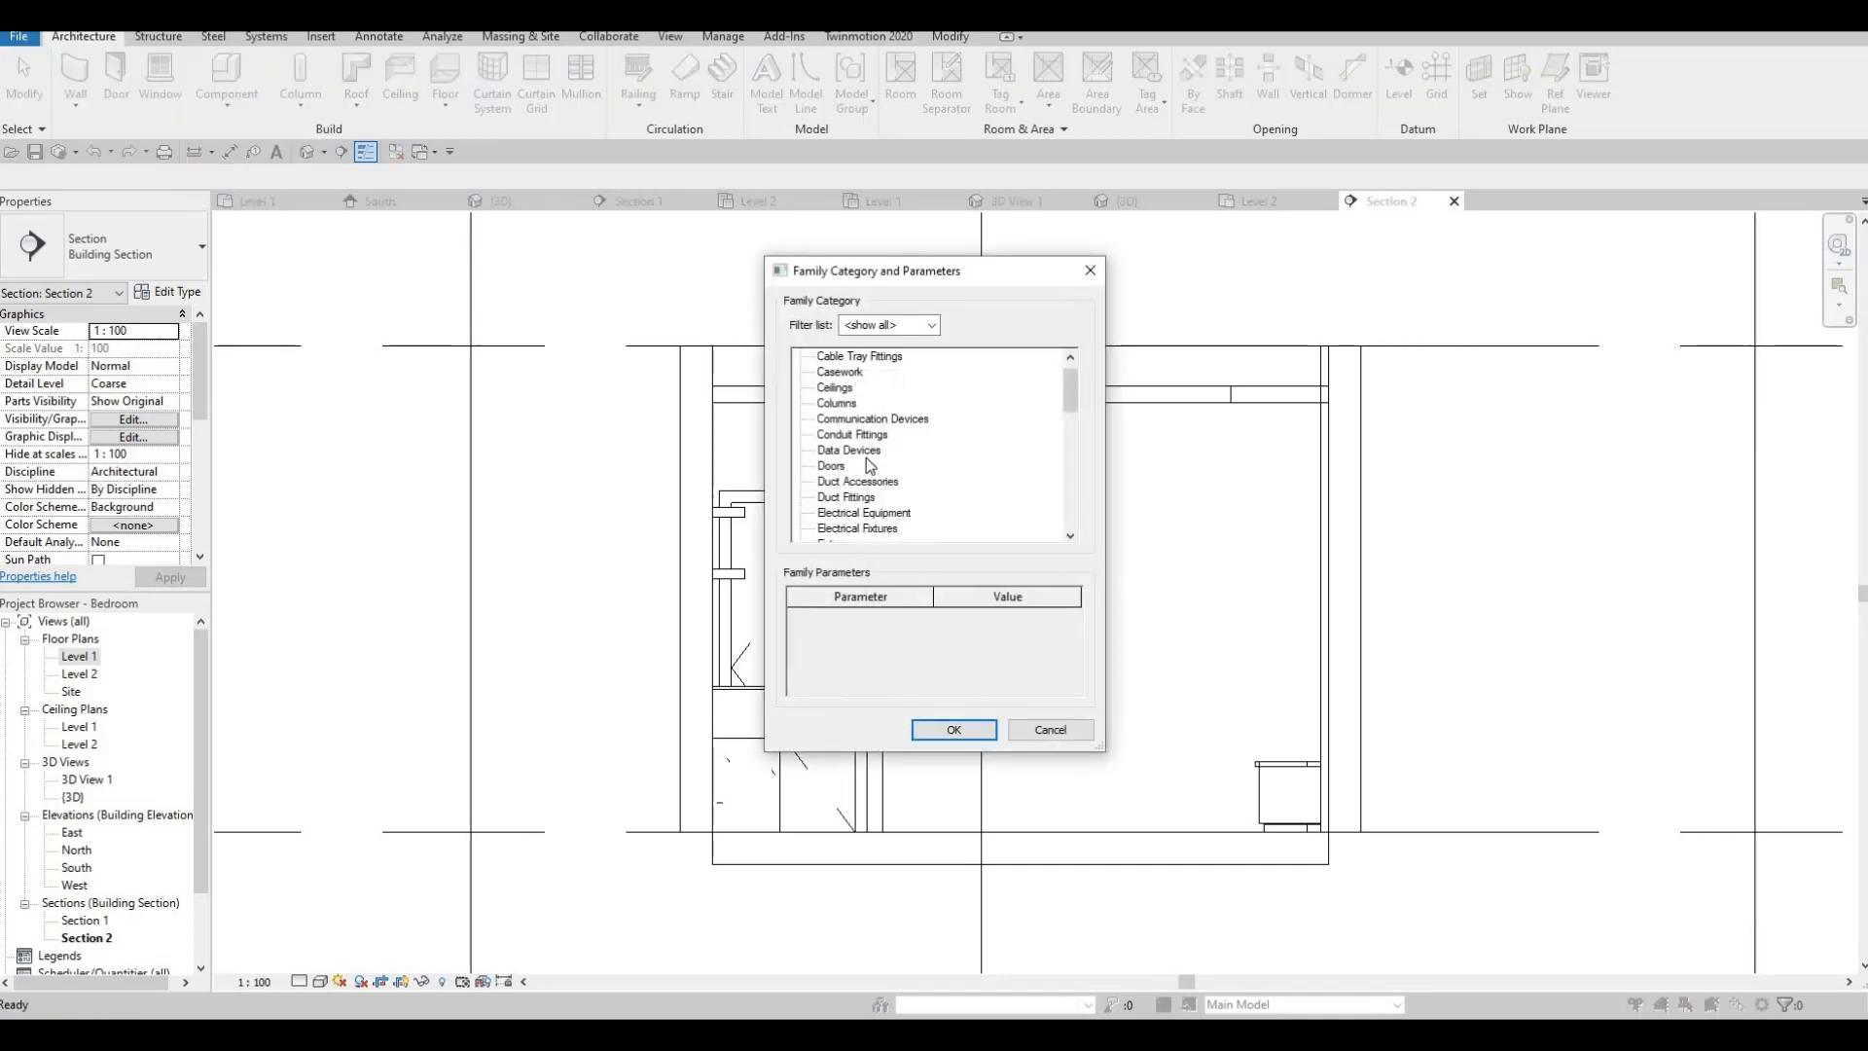
{"action": "left_click", "coordinate": [954, 730]}
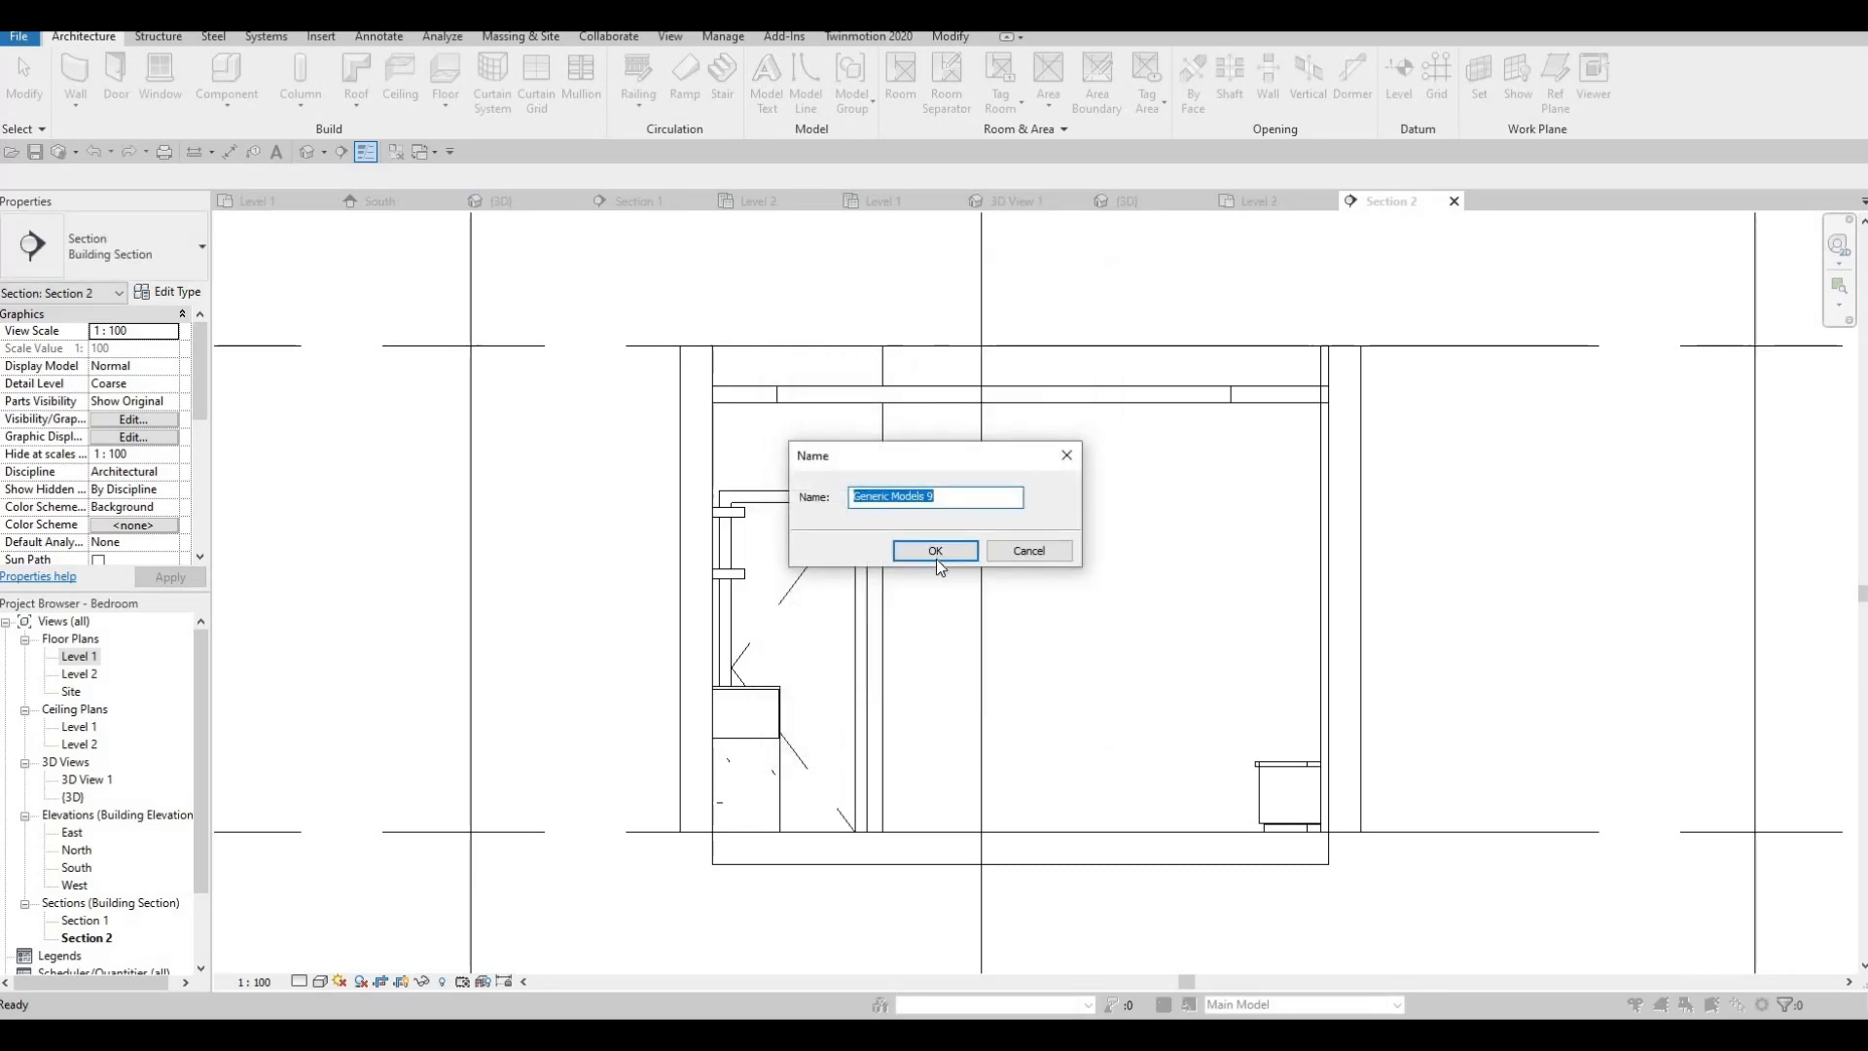
{"action": "left_click", "coordinate": [936, 554]}
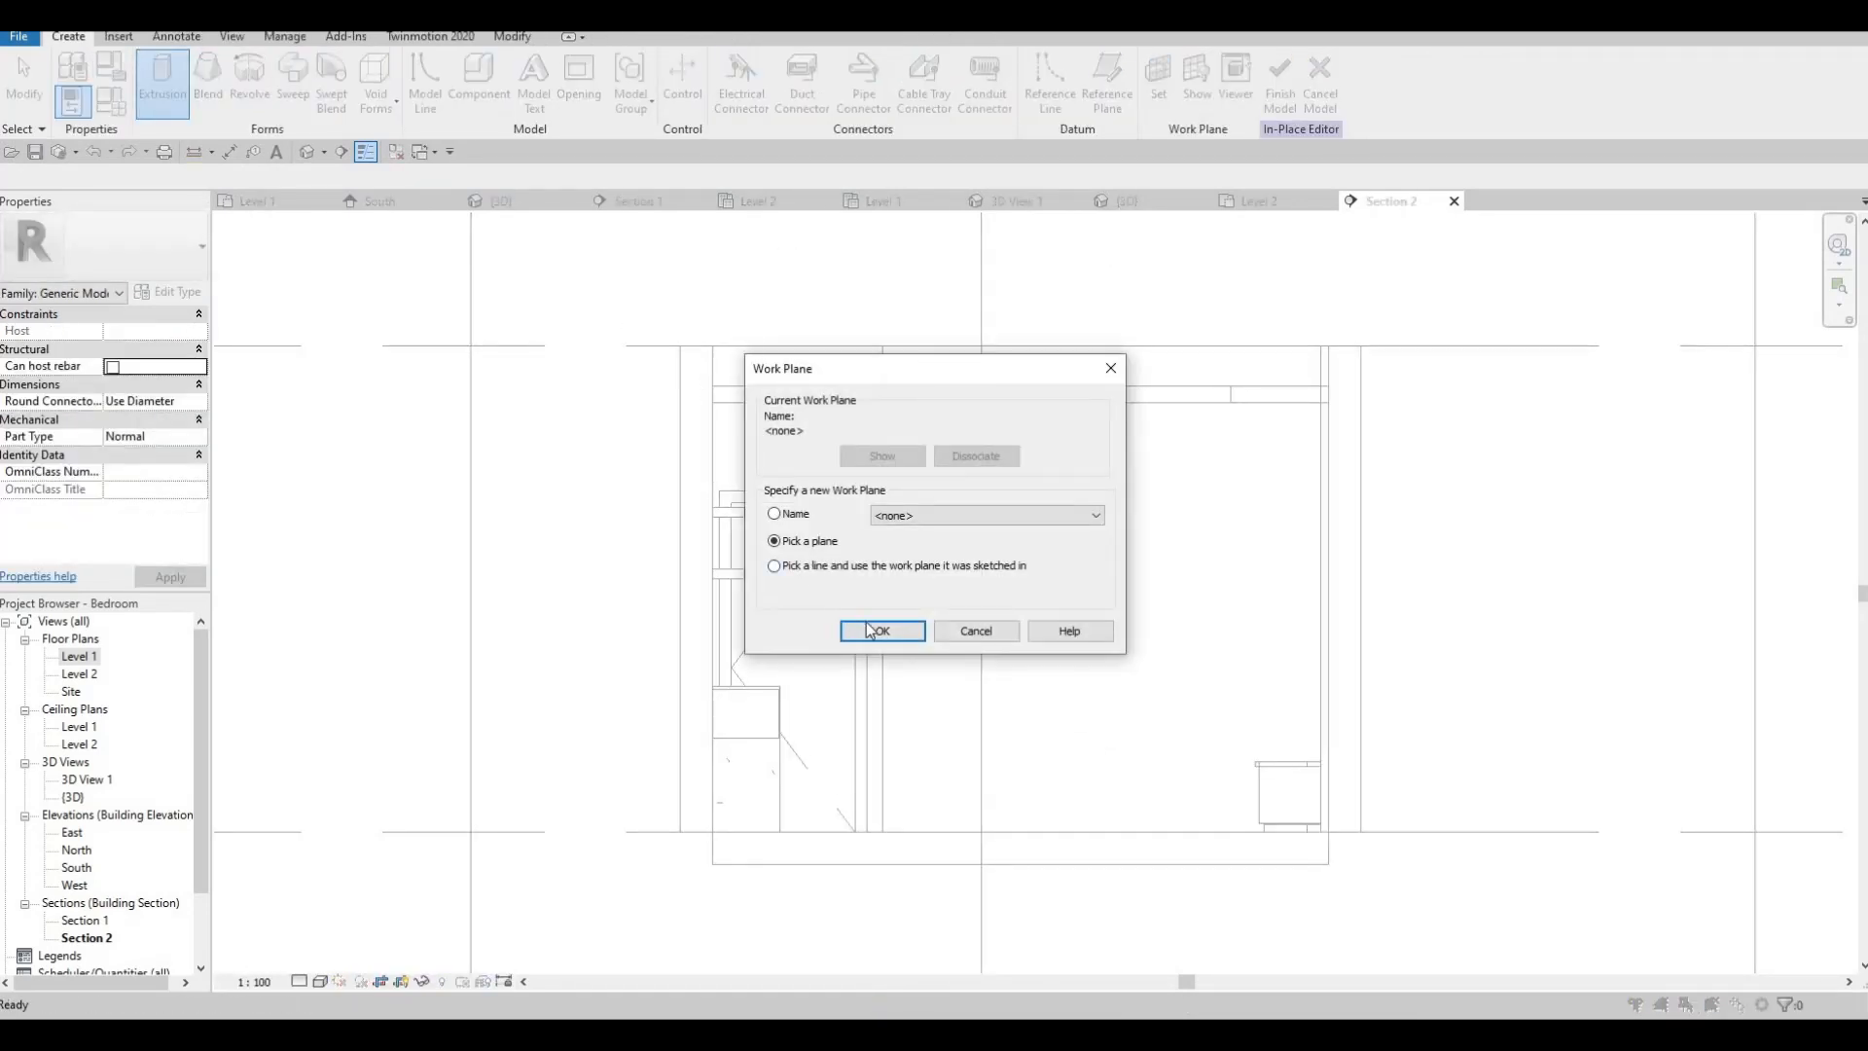
{"action": "key", "text": "Return"}
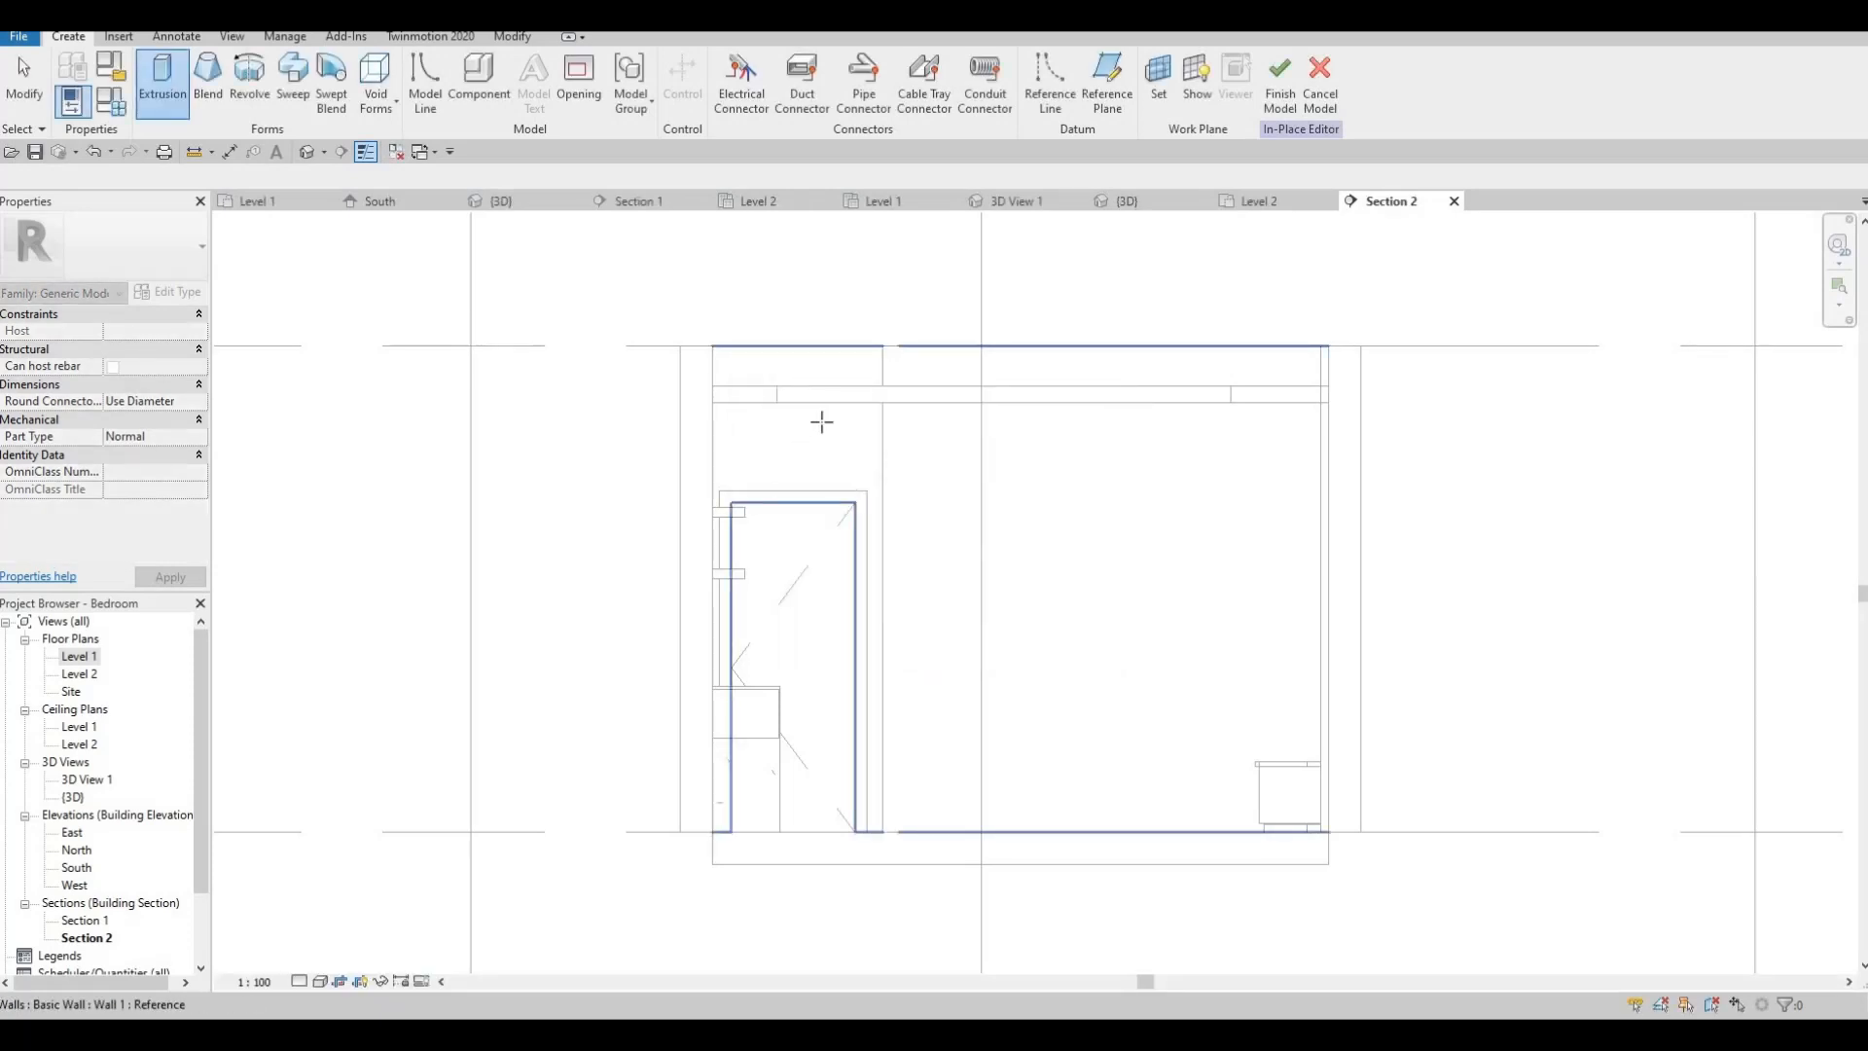
{"action": "left_click", "coordinate": [822, 421]}
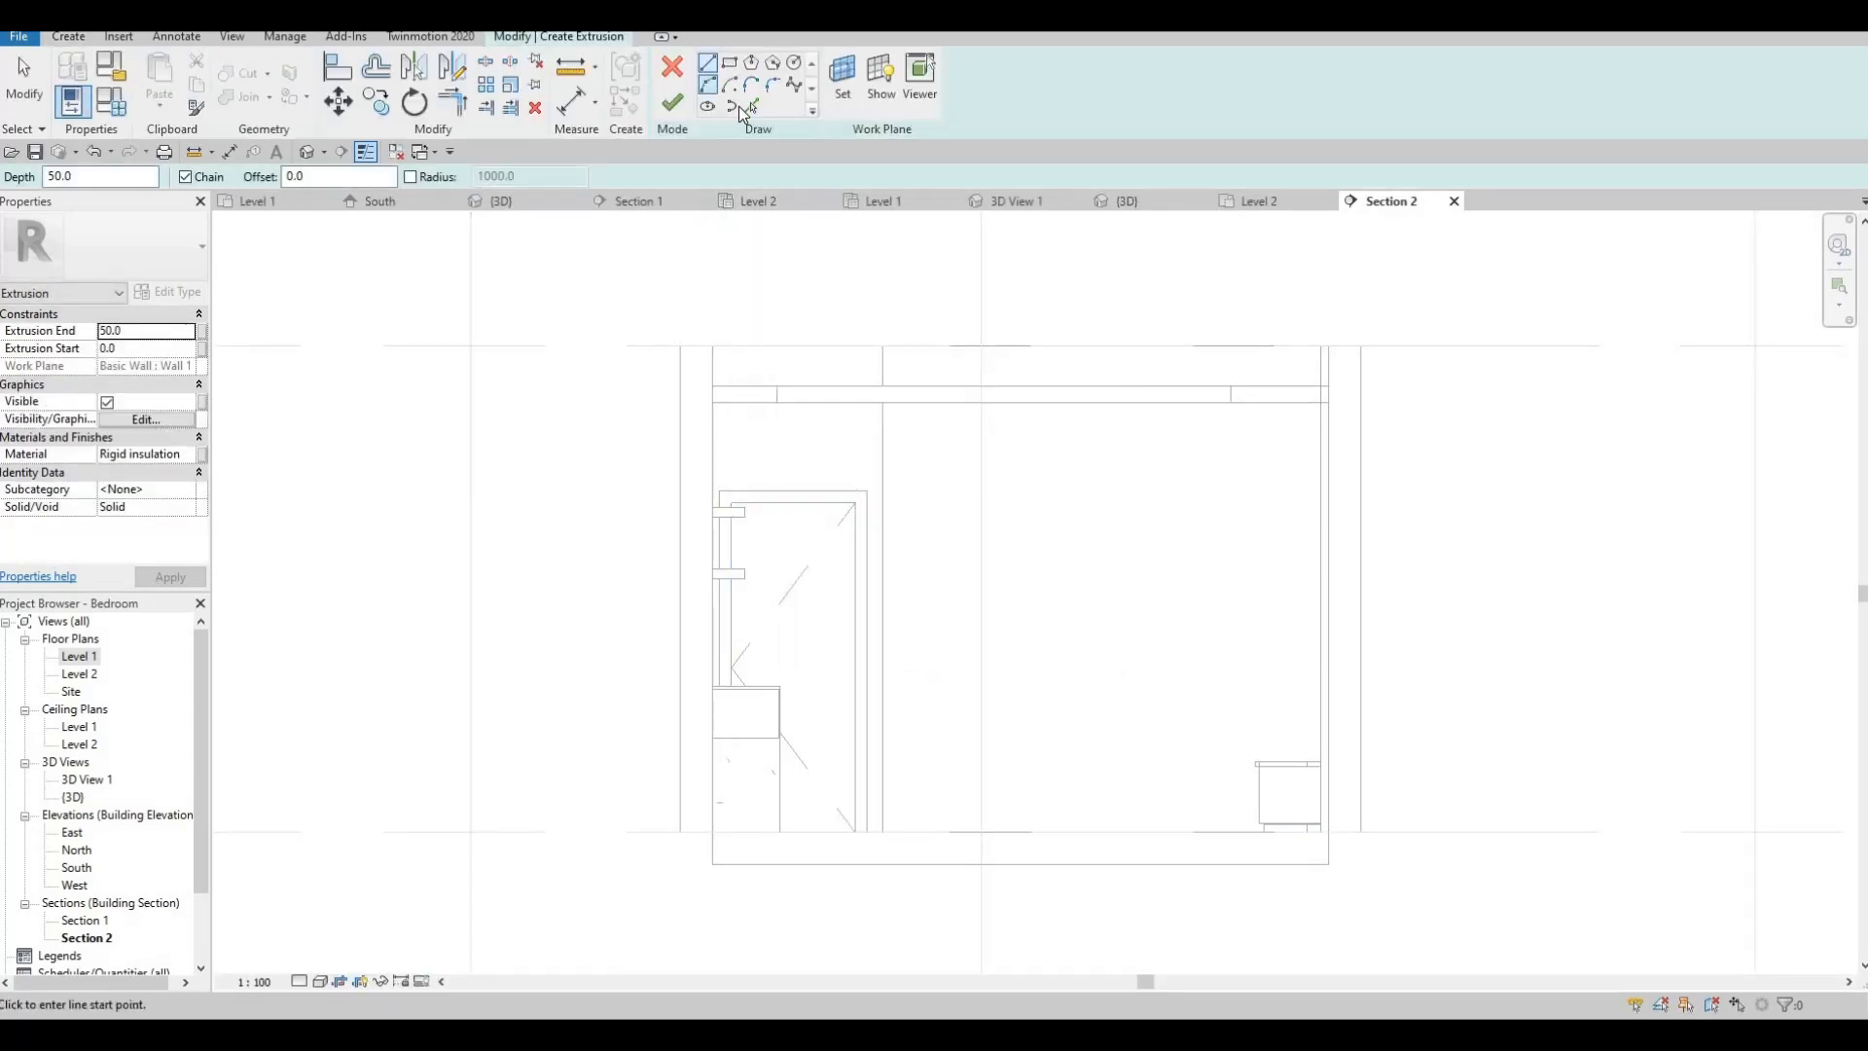
- Sketch a rectangle about 505 mm high directly below the ceiling border, spanning the full width of the room
{"action": "left_click", "coordinate": [713, 402]}
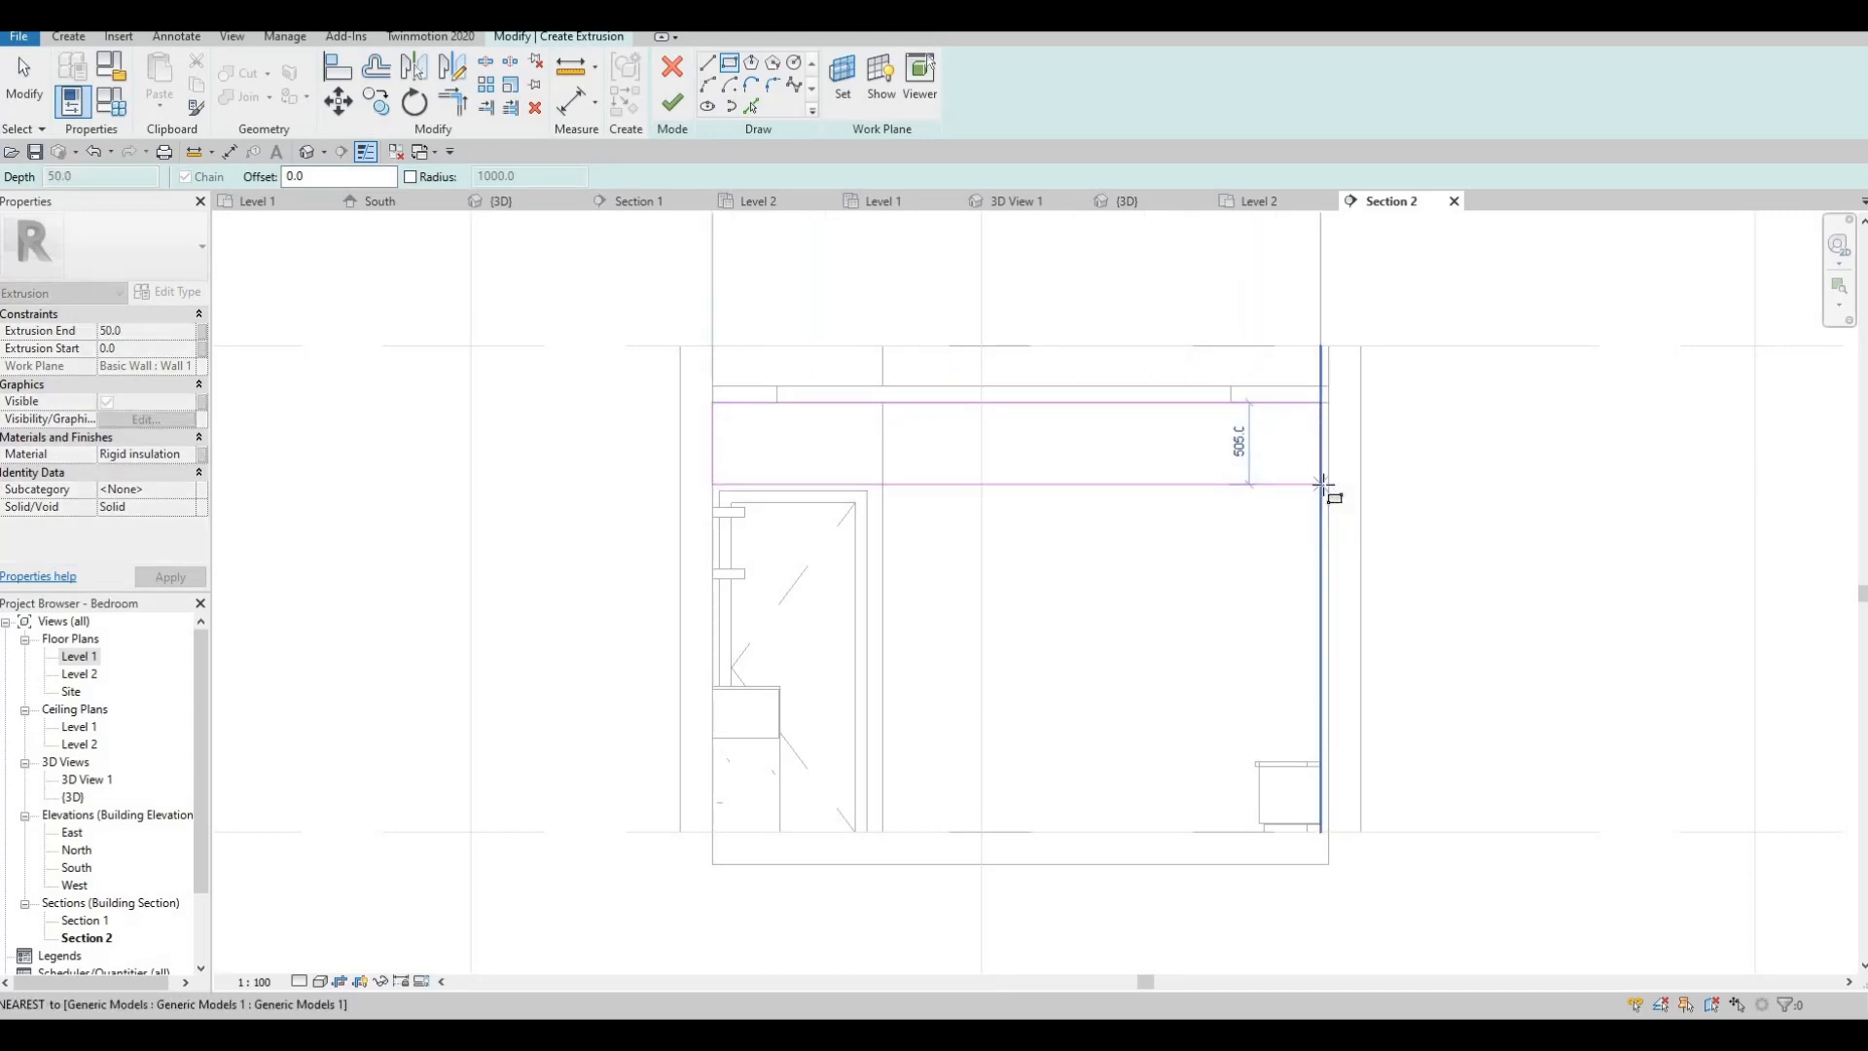
{"action": "left_click", "coordinate": [886, 483]}
{"action": "key", "text": "Escape"}
{"action": "key", "text": "Escape"}
{"action": "scroll", "coordinate": [890, 493], "scroll_direction": "up", "scroll_amount": 2}
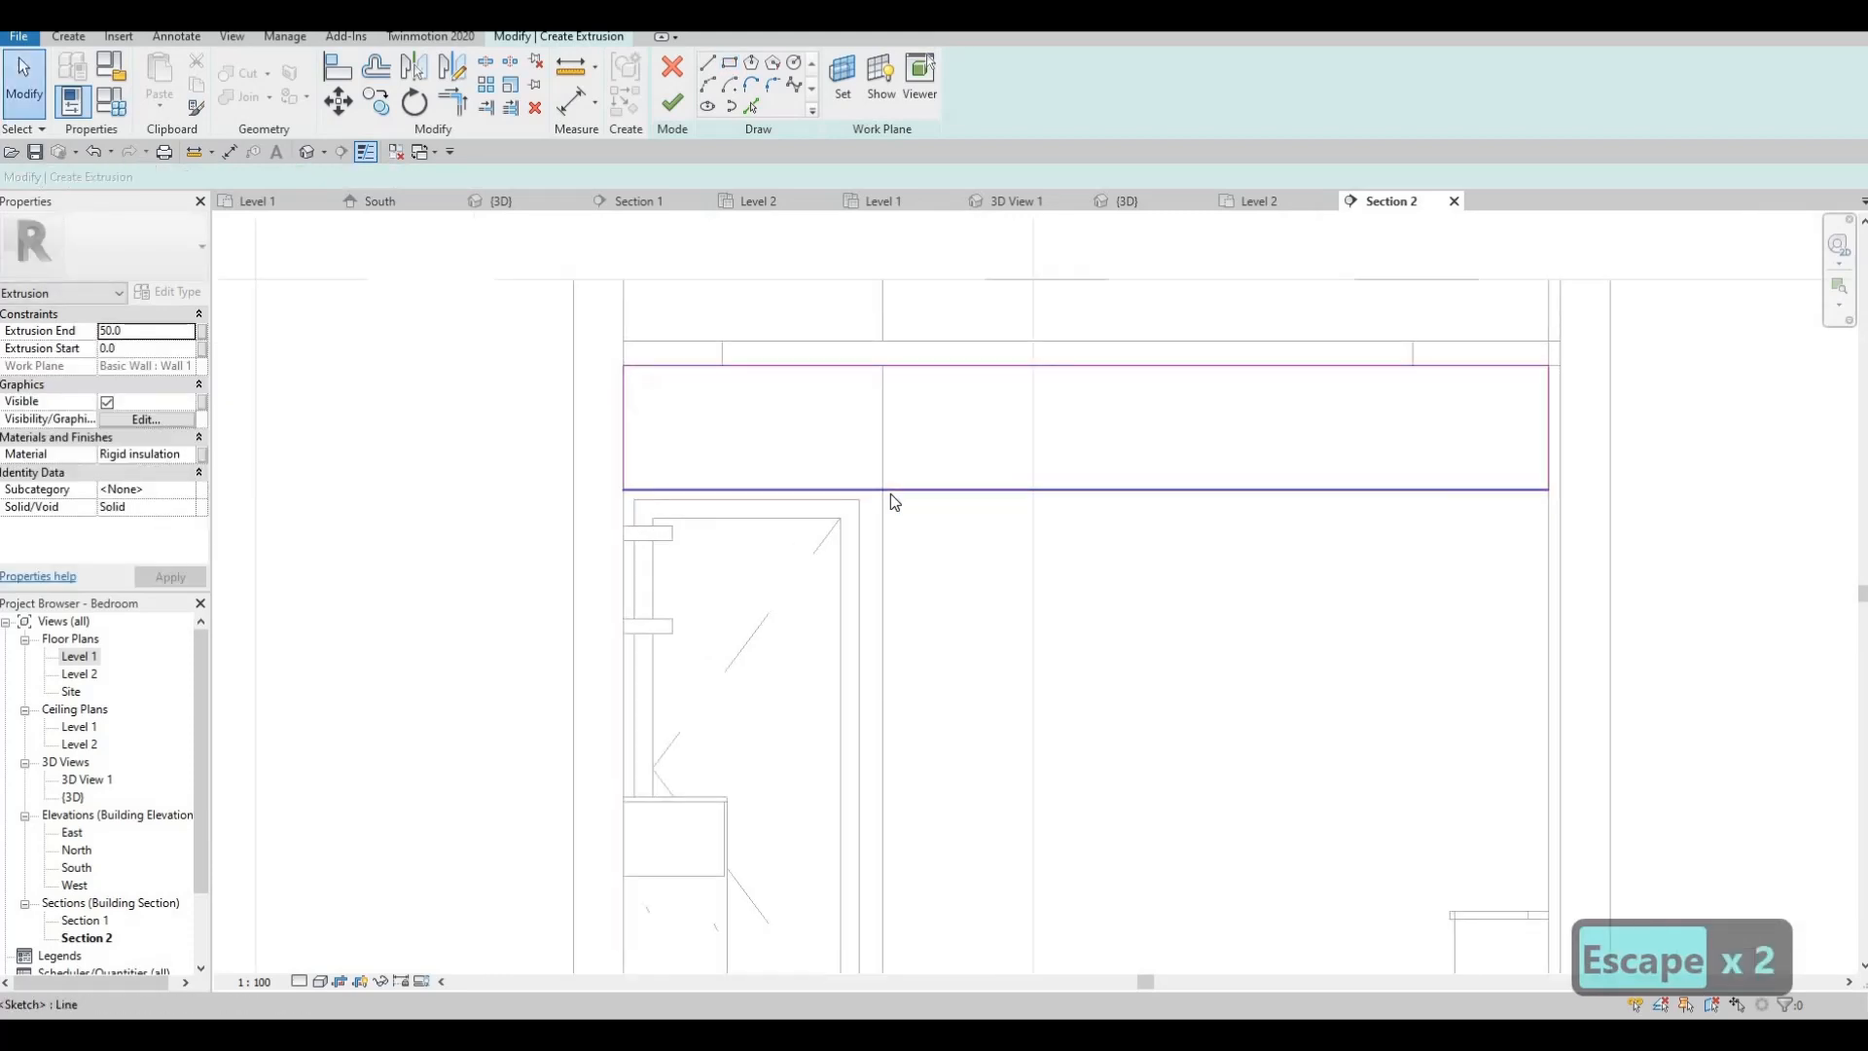
- Align the rectangle's lower edge with the top of the door frame
{"action": "key", "text": "a"}
{"action": "key", "text": "l"}
{"action": "left_click", "coordinate": [792, 496]}
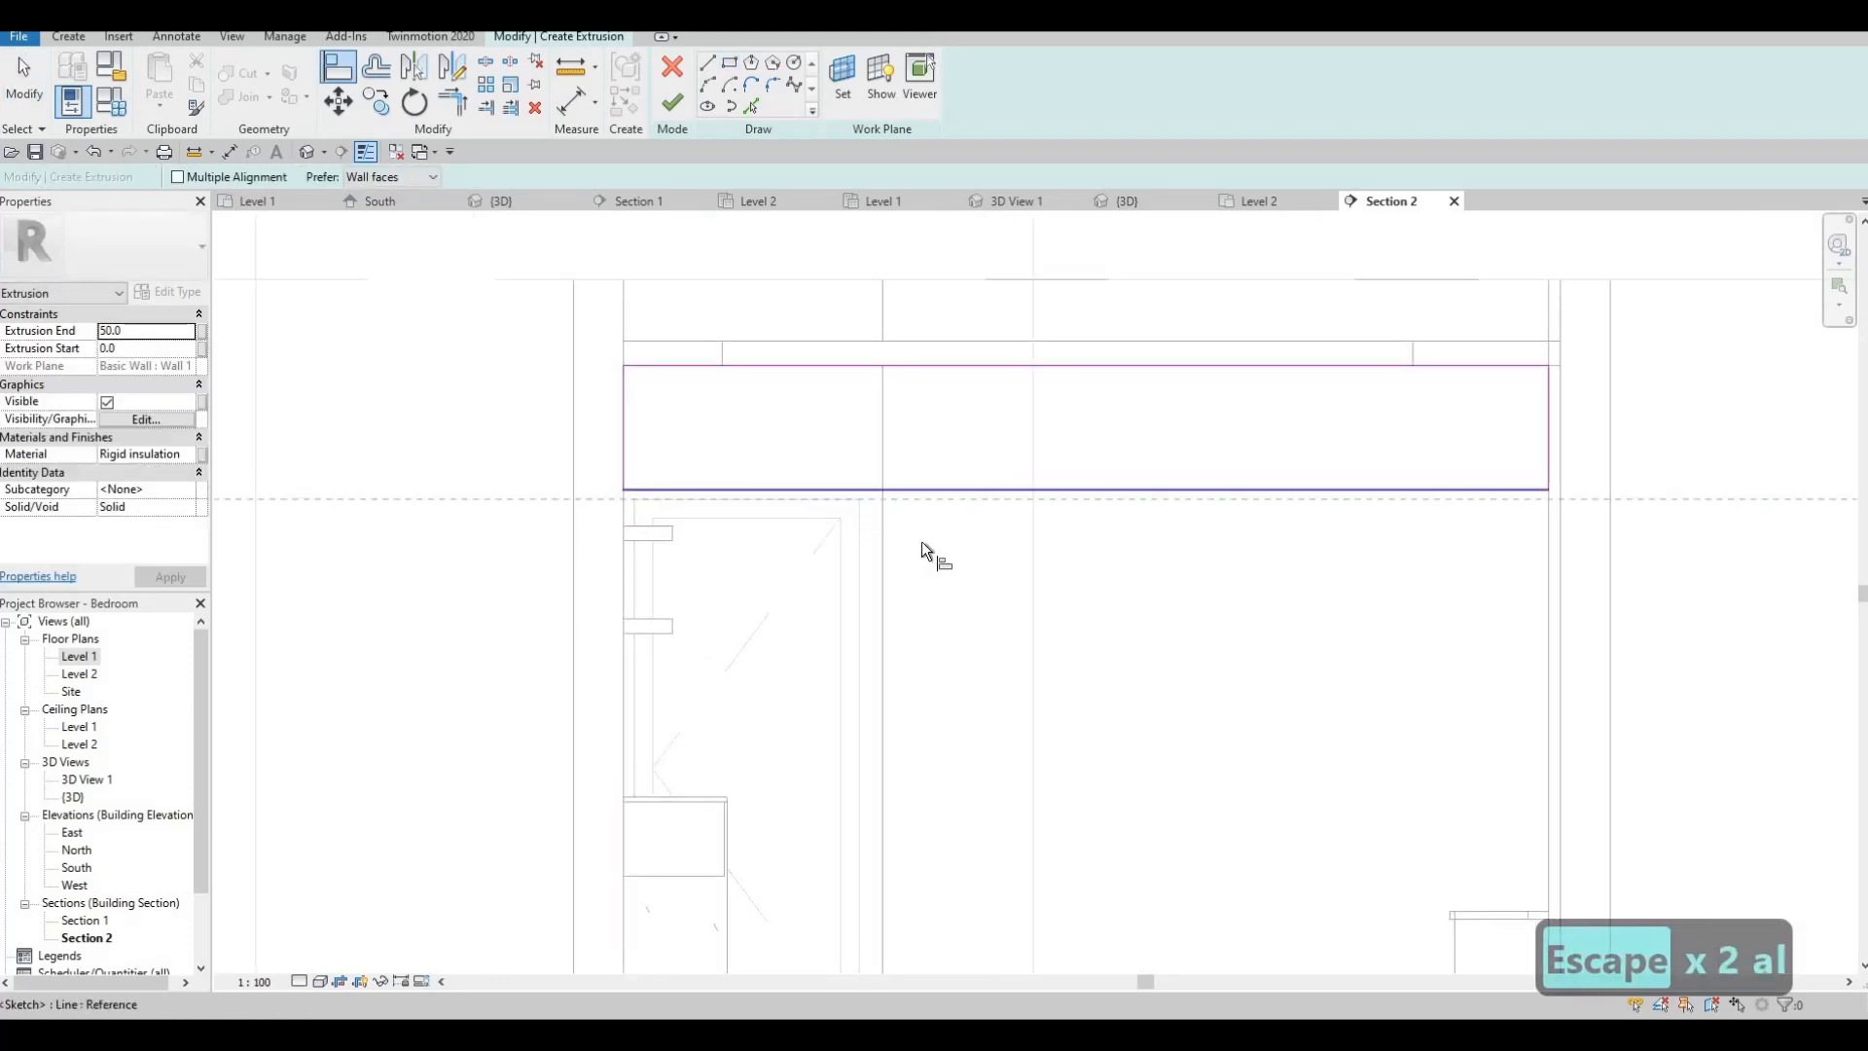
{"action": "left_click", "coordinate": [886, 489]}
{"action": "scroll", "coordinate": [938, 492], "scroll_direction": "down", "scroll_amount": 2}
{"action": "key", "text": "Escape"}
{"action": "key", "text": "Escape"}
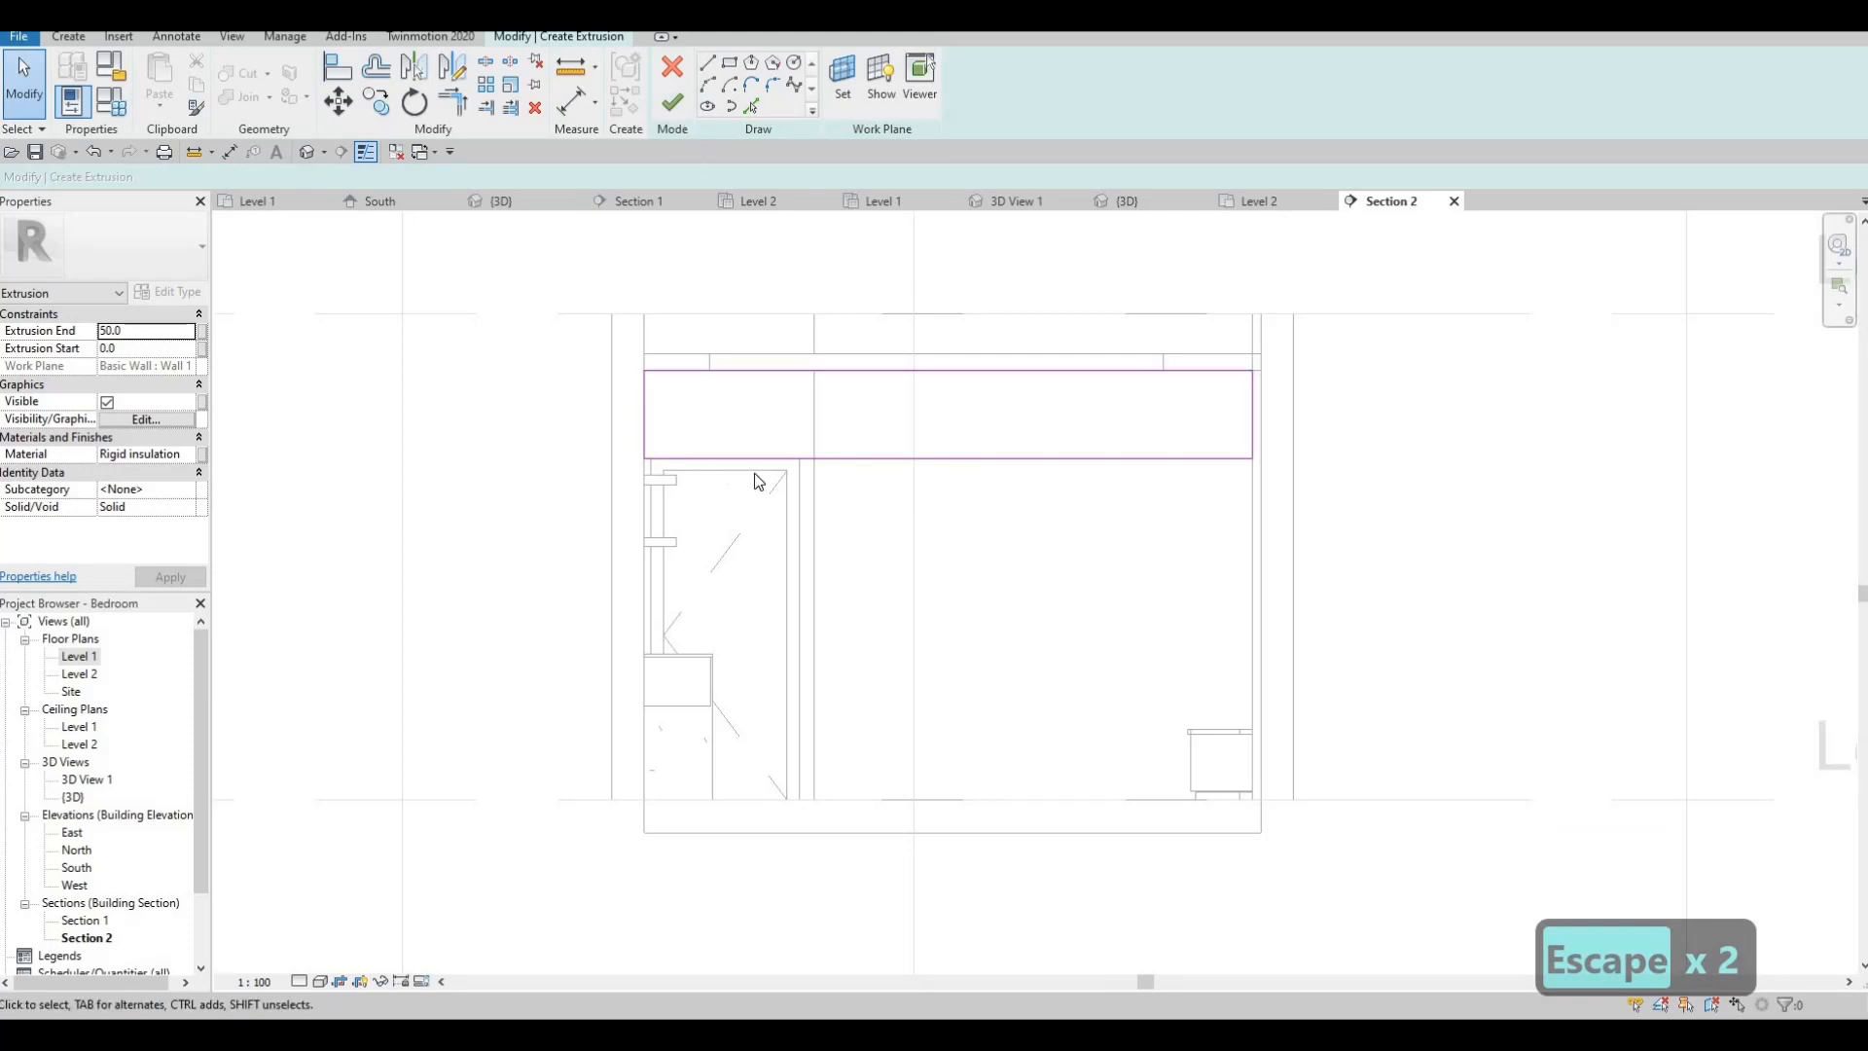
- Assign Concrete, C40/50 from the AEC Materials library to the extrusion and finish its sketch with a 50 mm depth
{"action": "left_click", "coordinate": [189, 455]}
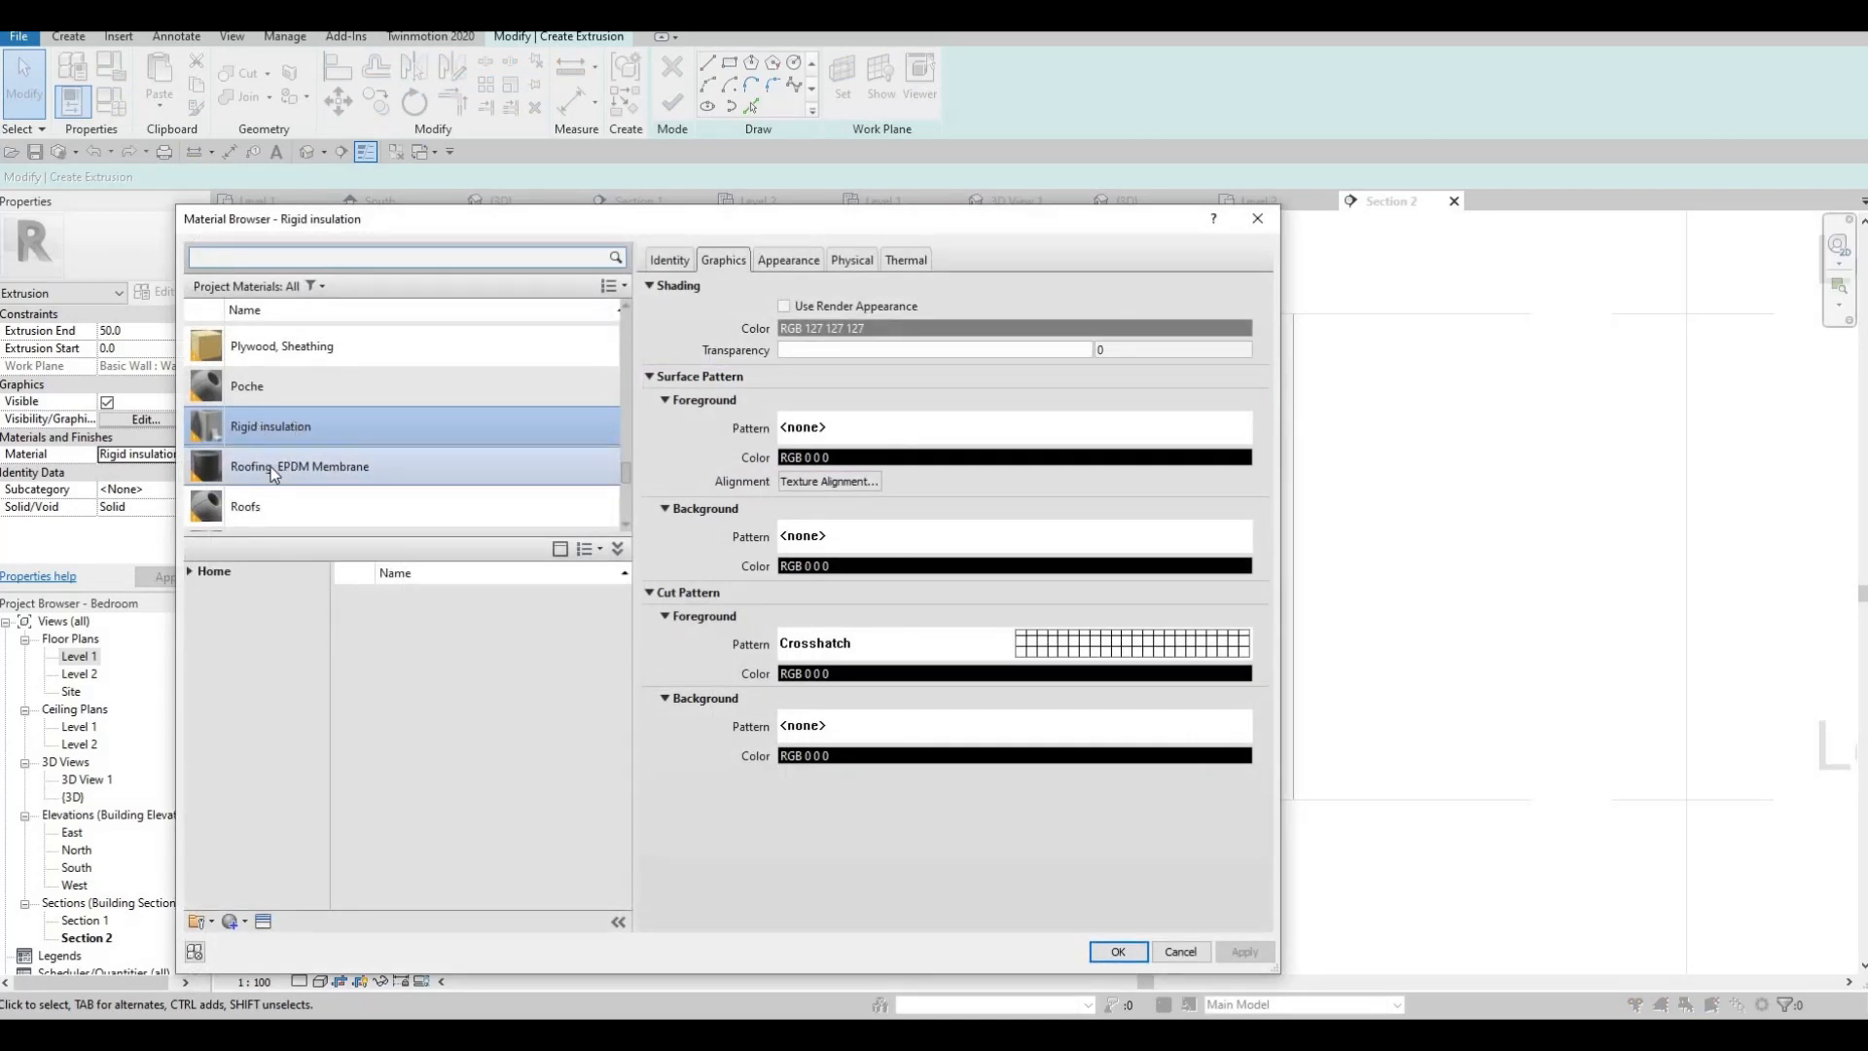
{"action": "scroll", "coordinate": [272, 465], "scroll_direction": "down", "scroll_amount": 5}
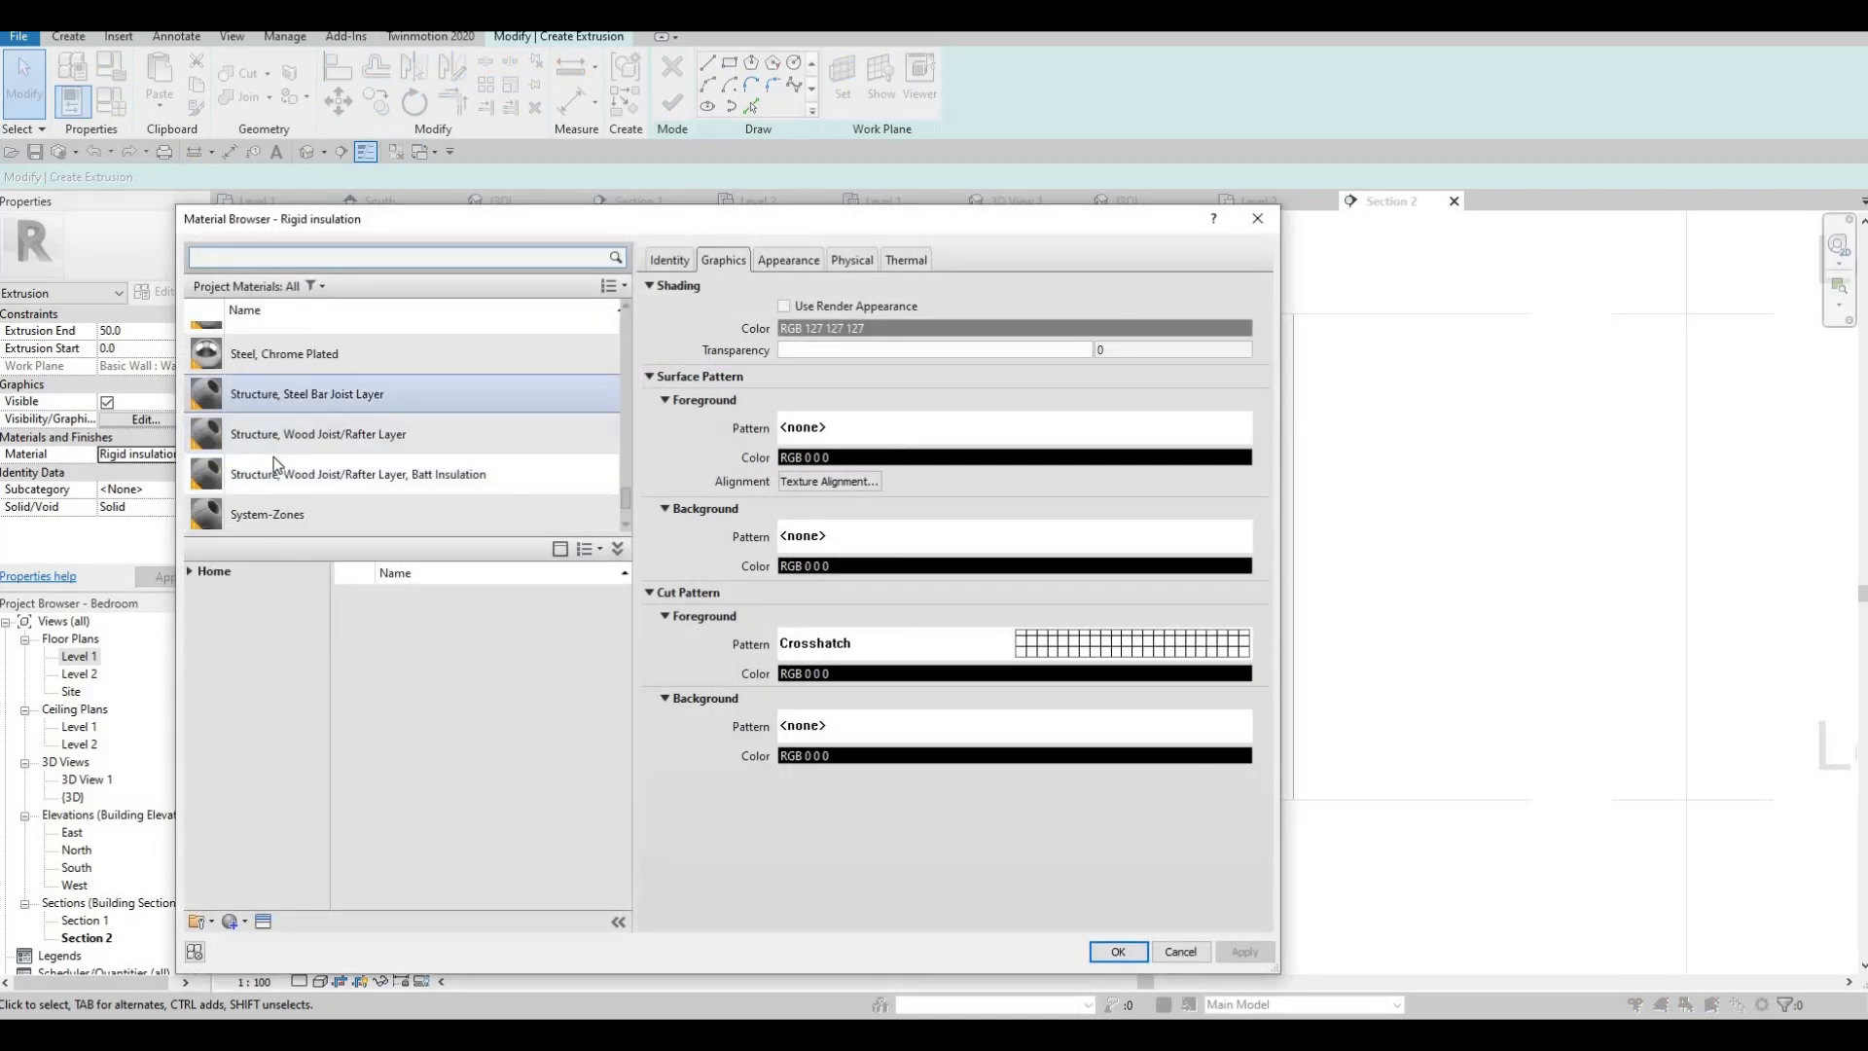
{"action": "scroll", "coordinate": [272, 477], "scroll_direction": "down", "scroll_amount": 3}
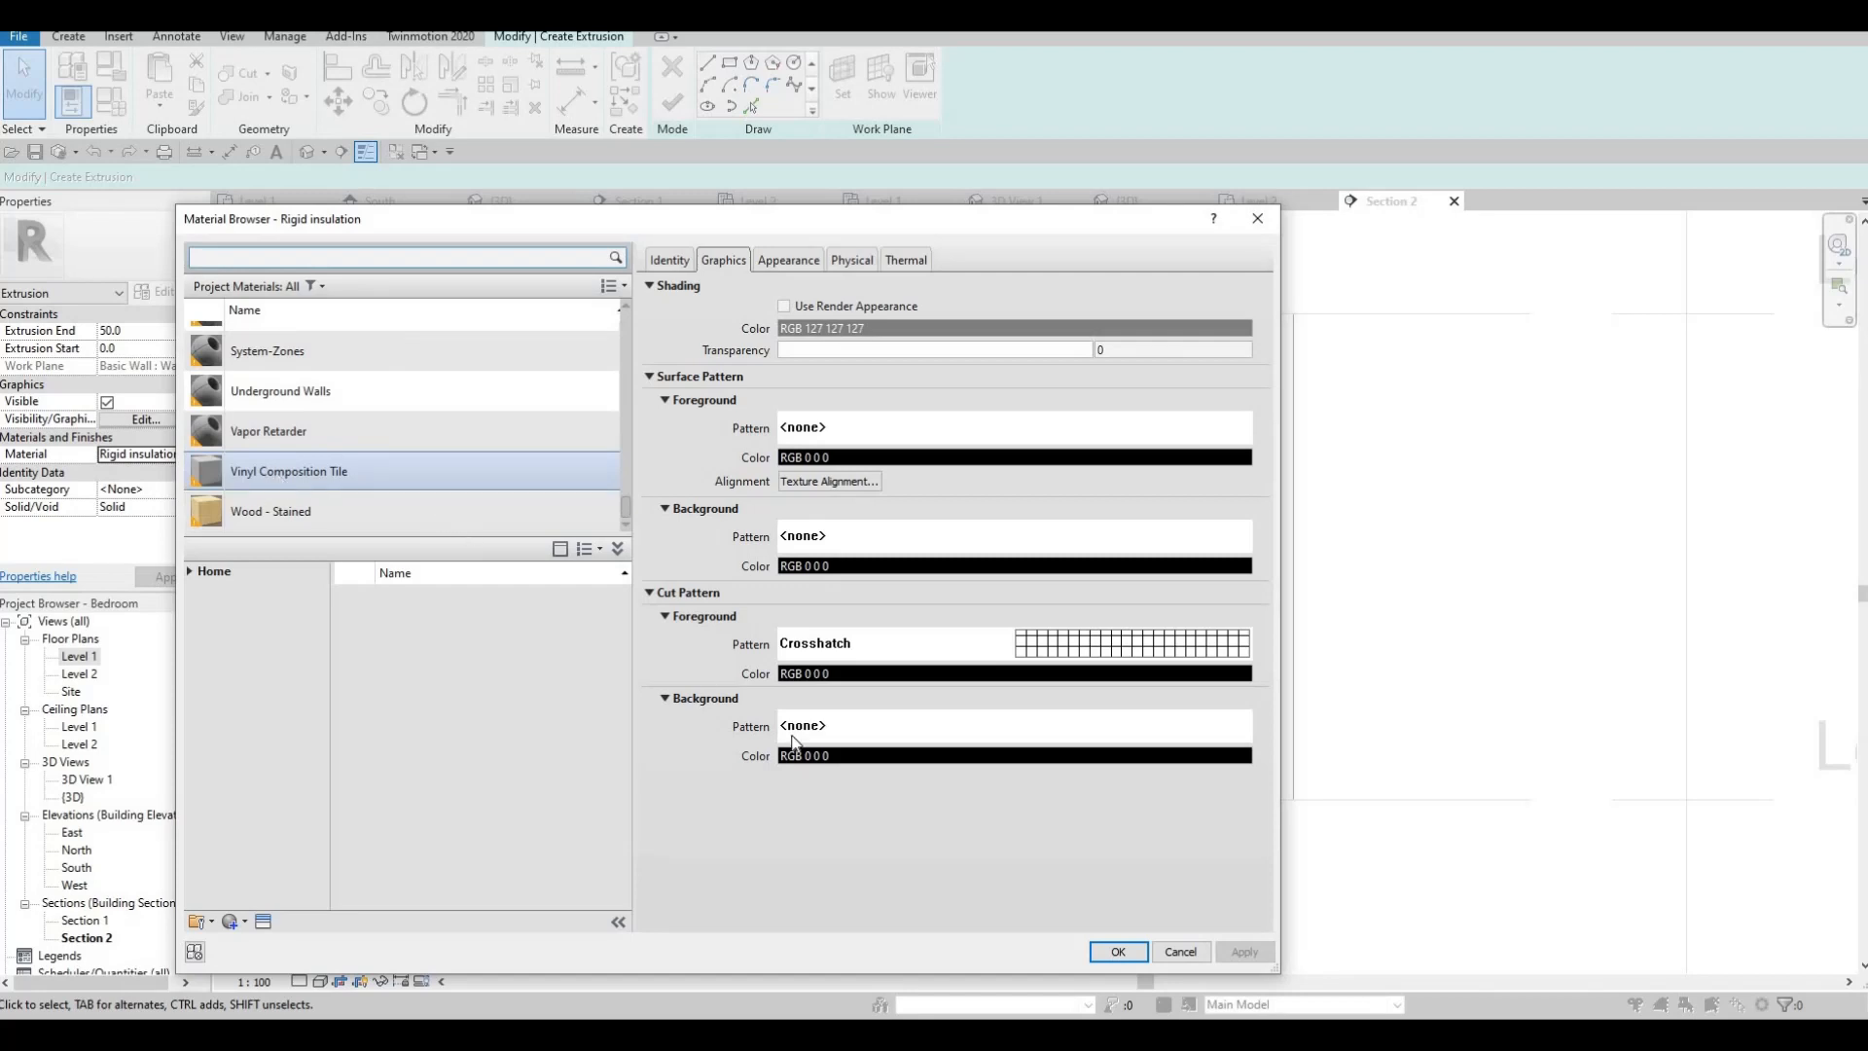
{"action": "left_click", "coordinate": [311, 471]}
{"action": "left_click", "coordinate": [206, 572]}
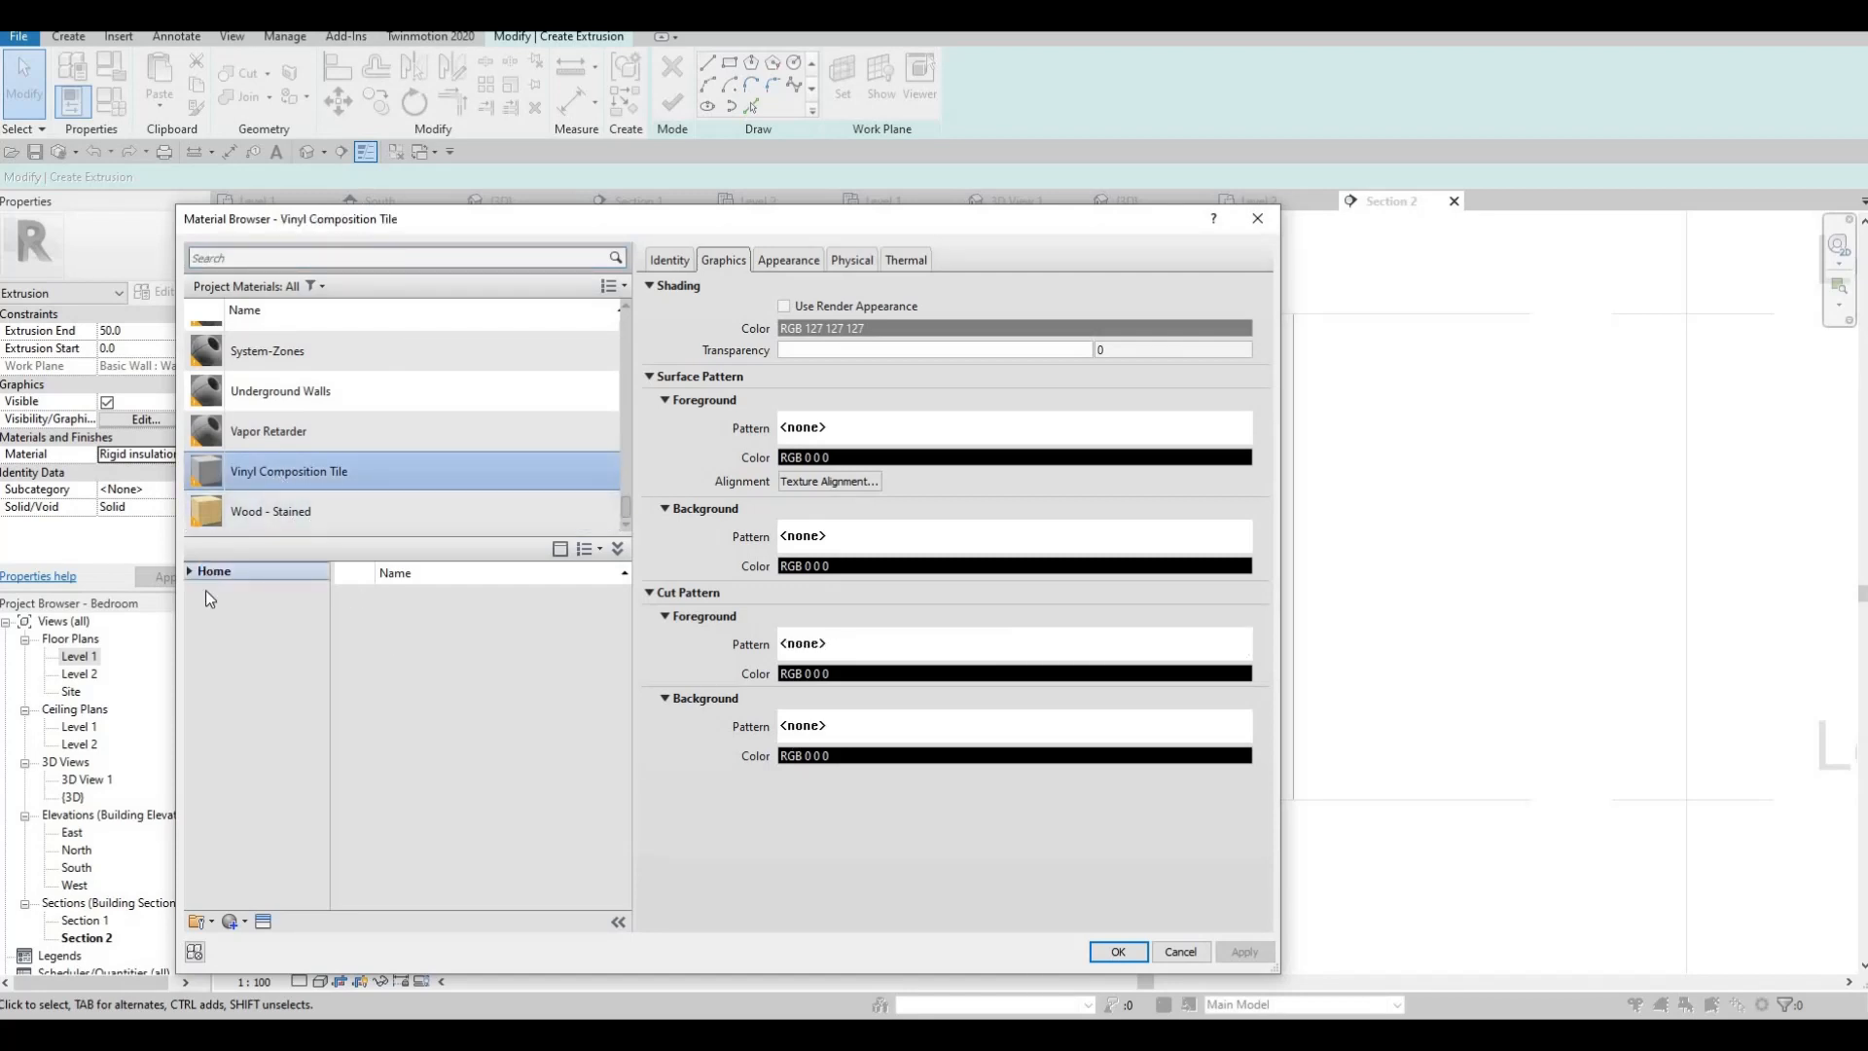
{"action": "left_click", "coordinate": [189, 572]}
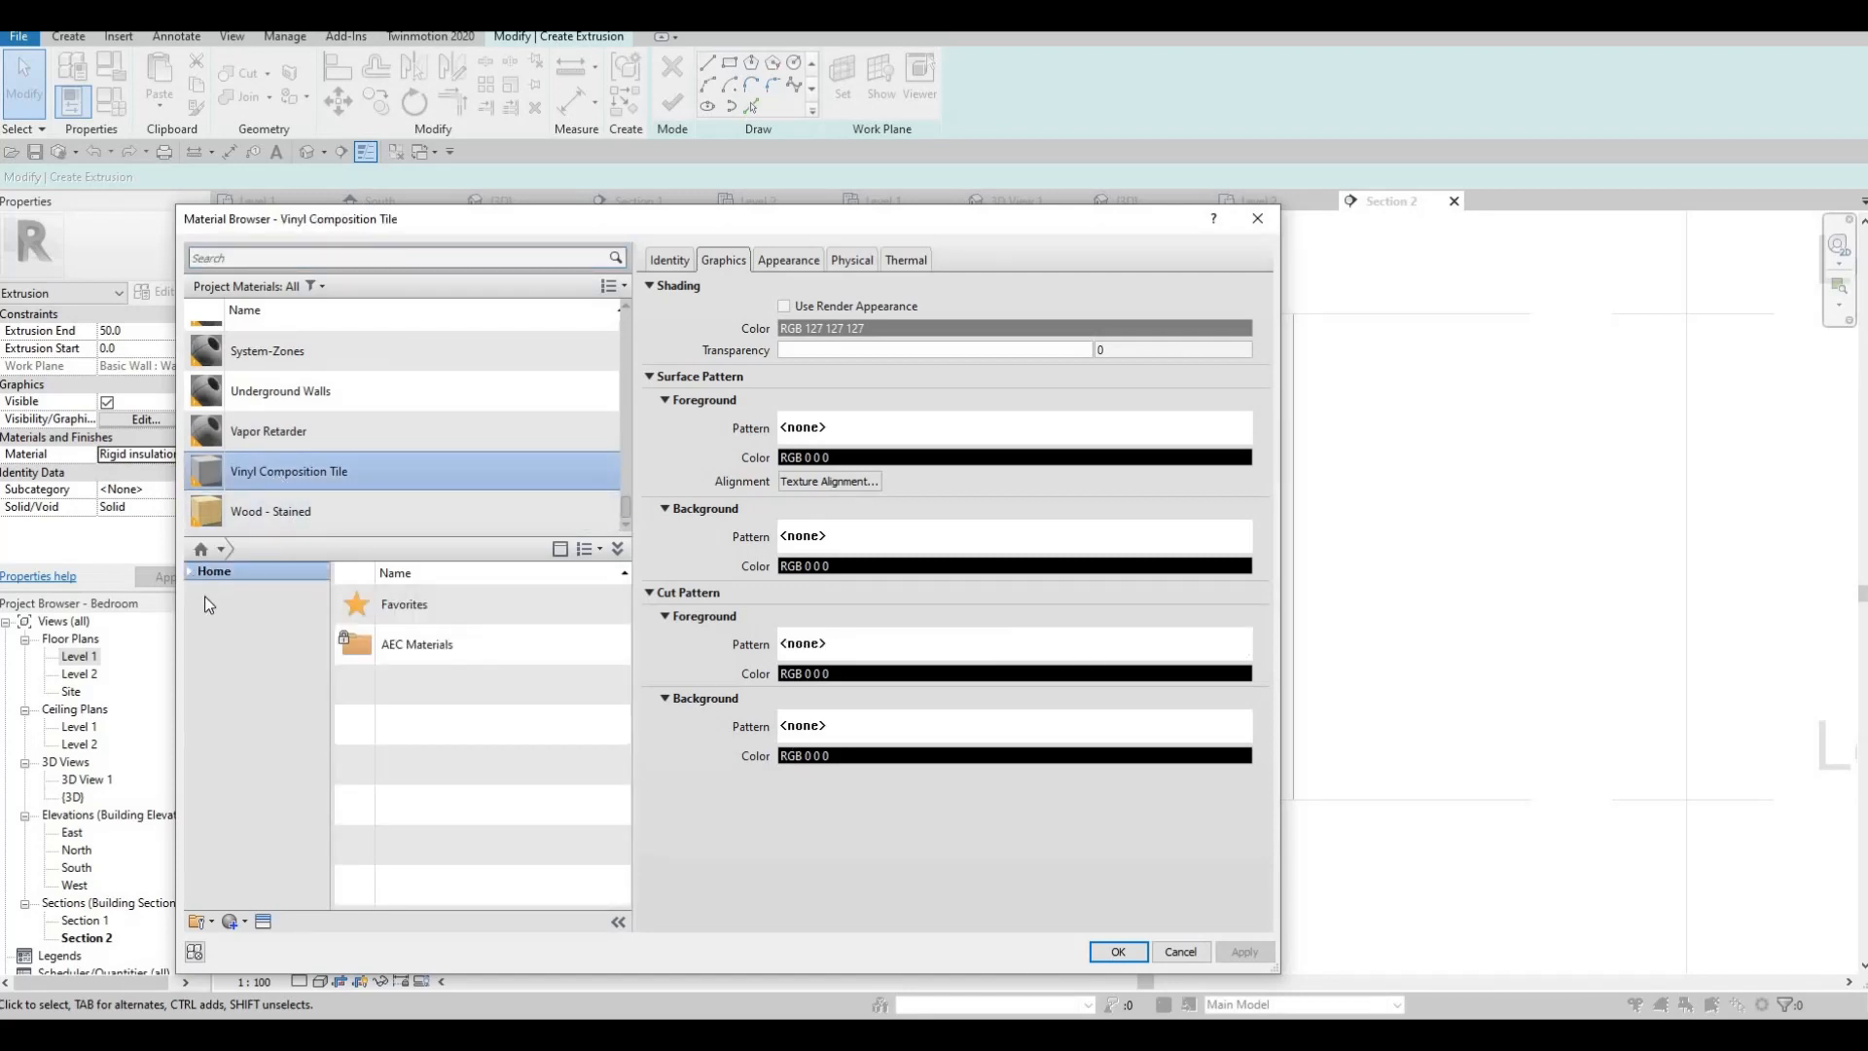
{"action": "left_click", "coordinate": [198, 608]}
{"action": "left_click", "coordinate": [245, 665]}
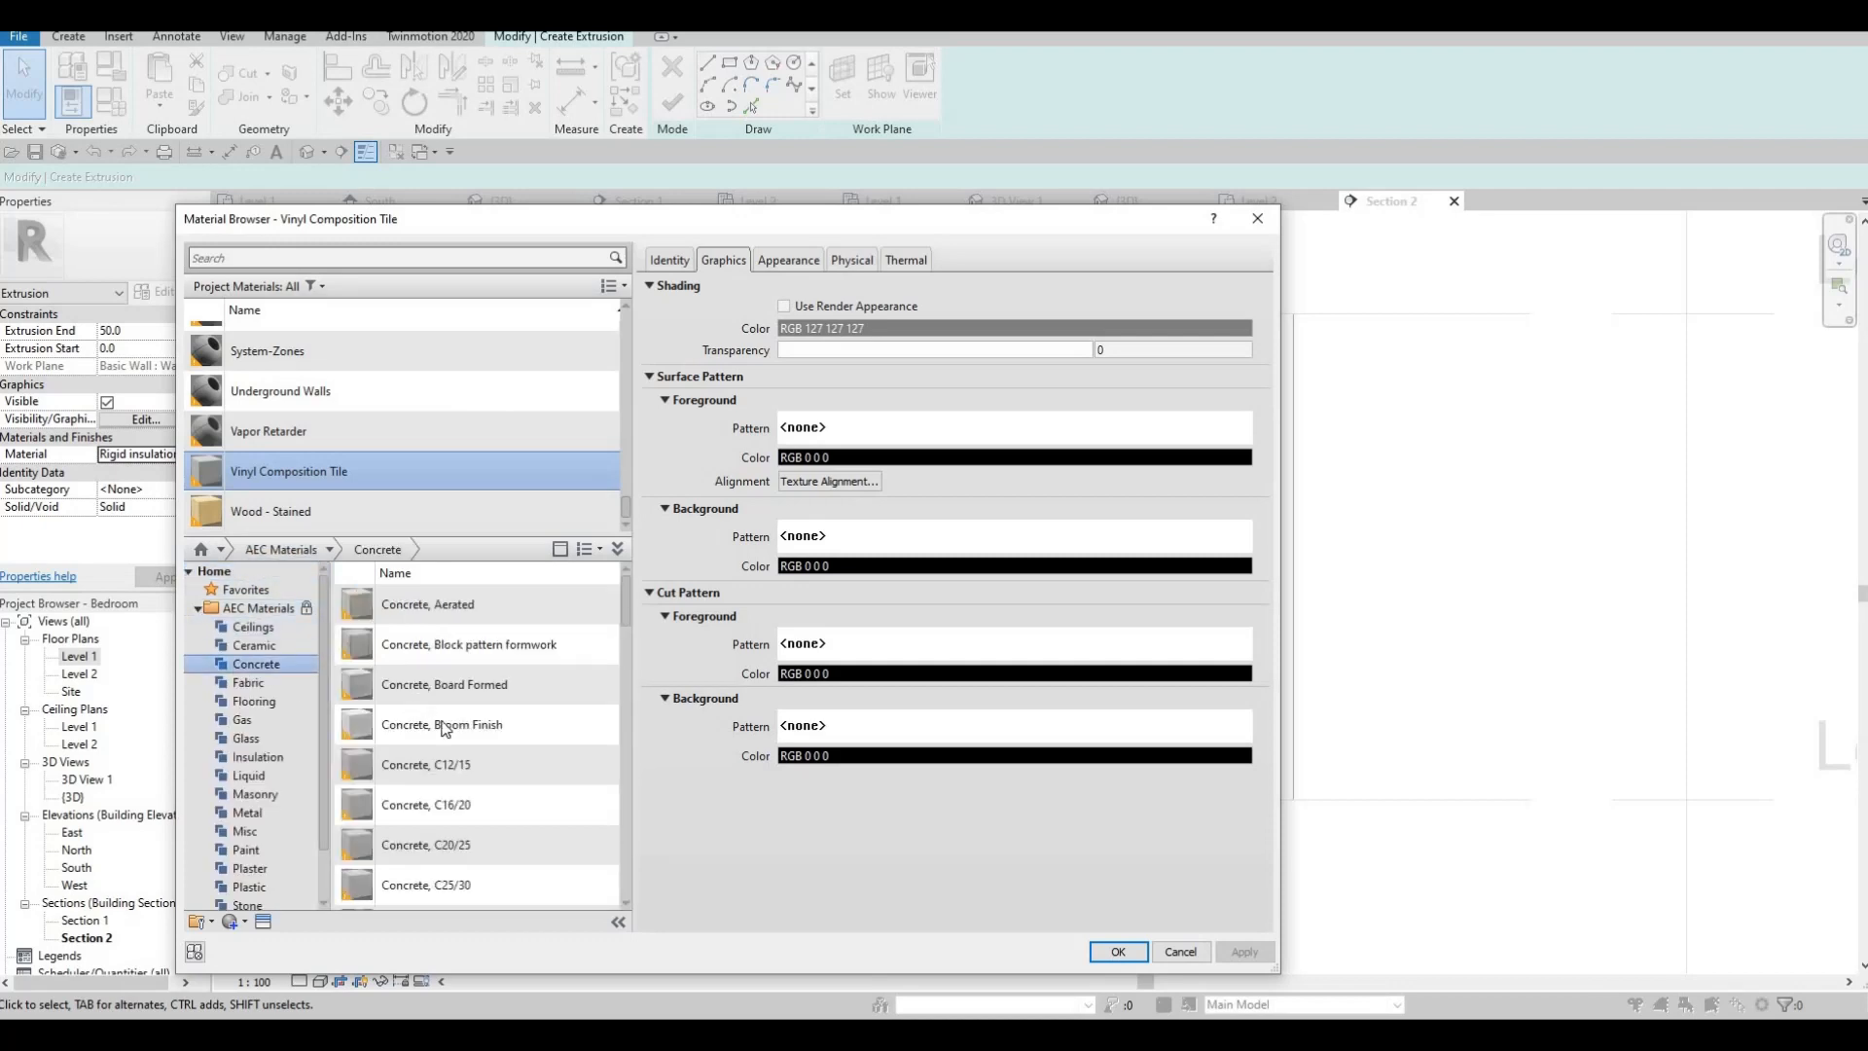
{"action": "scroll", "coordinate": [416, 759], "scroll_direction": "down", "scroll_amount": 3}
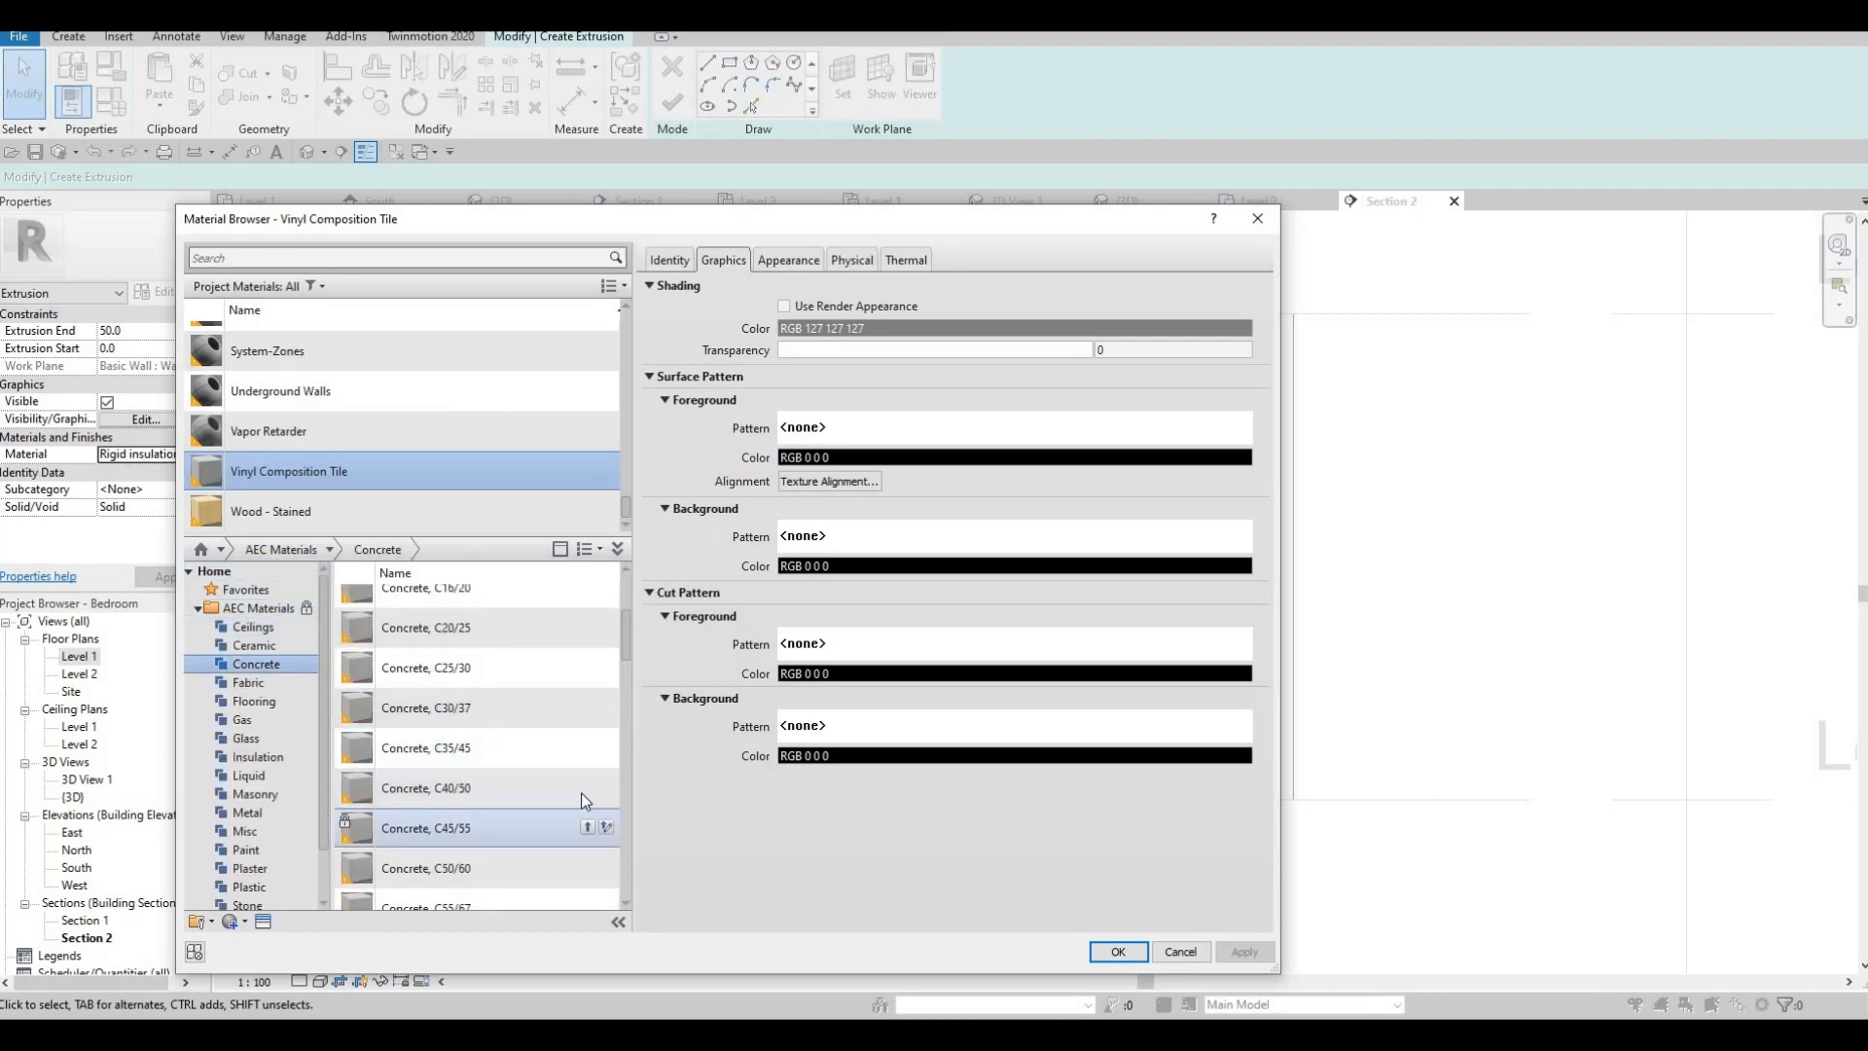
{"action": "left_click", "coordinate": [1138, 954]}
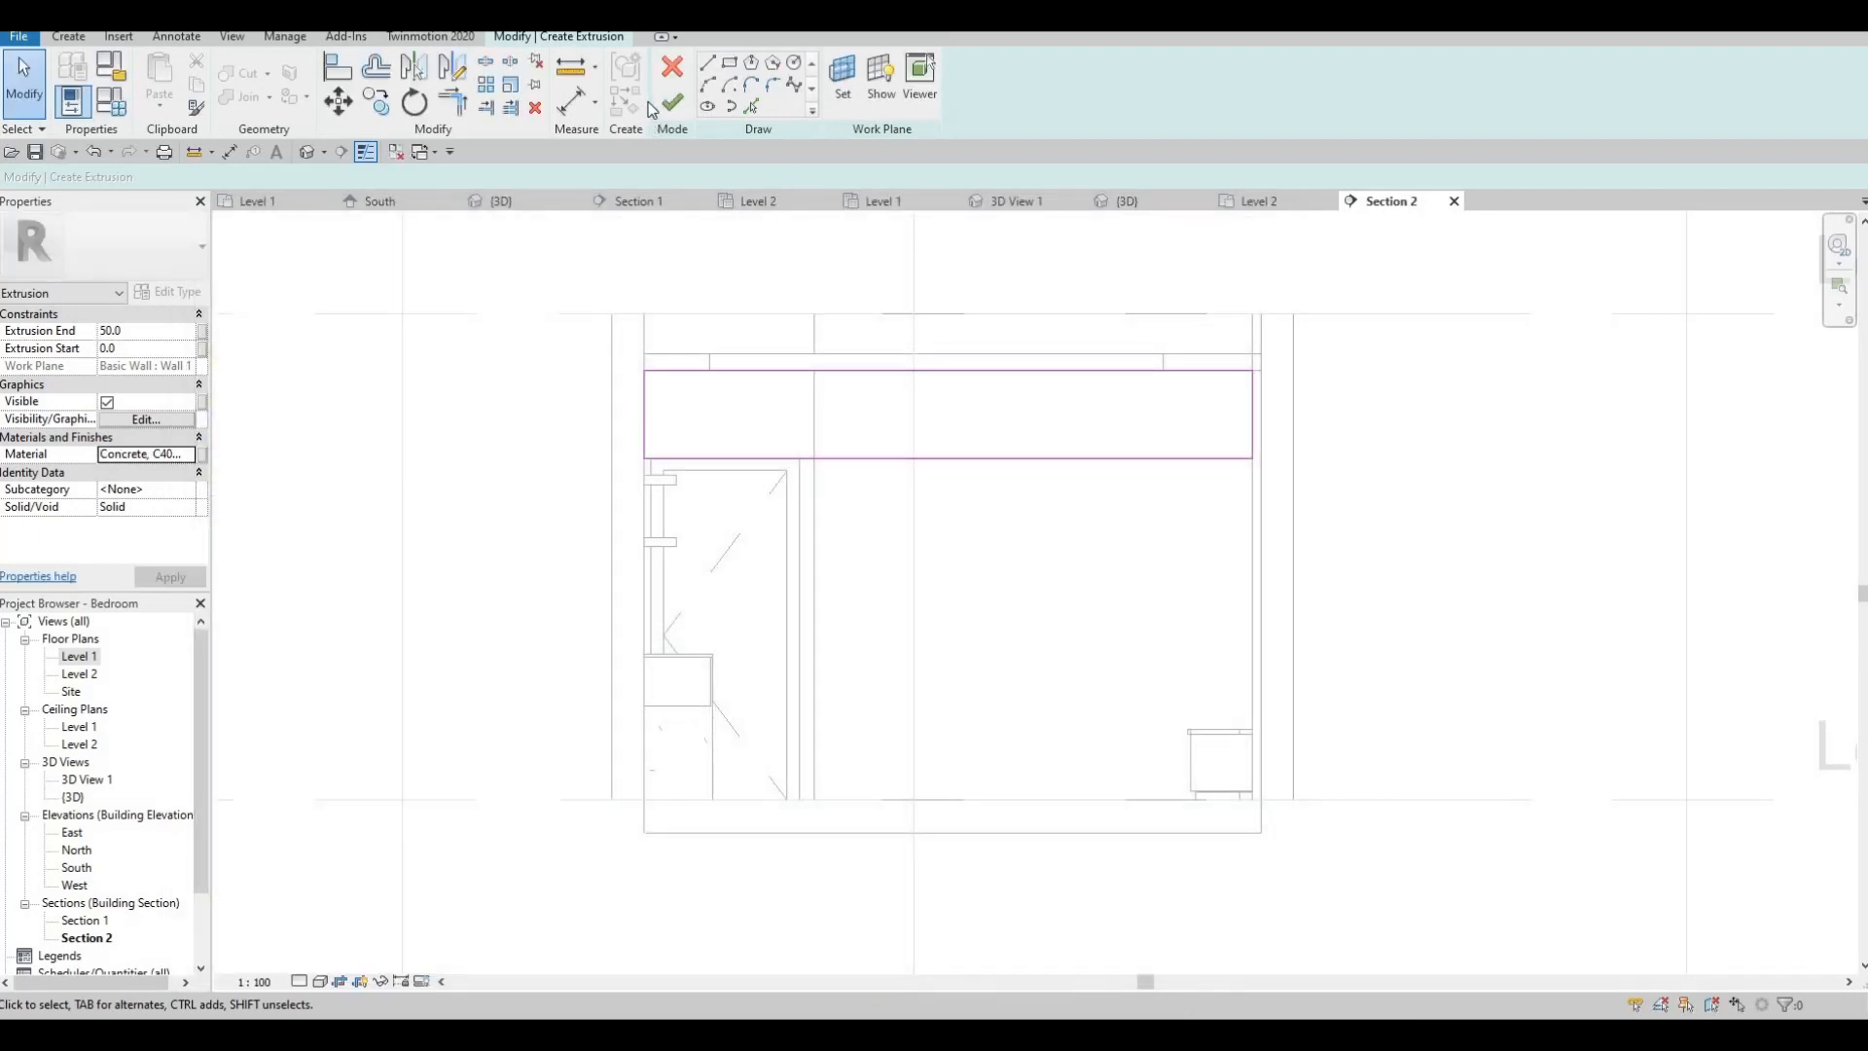
{"action": "left_click", "coordinate": [671, 102]}
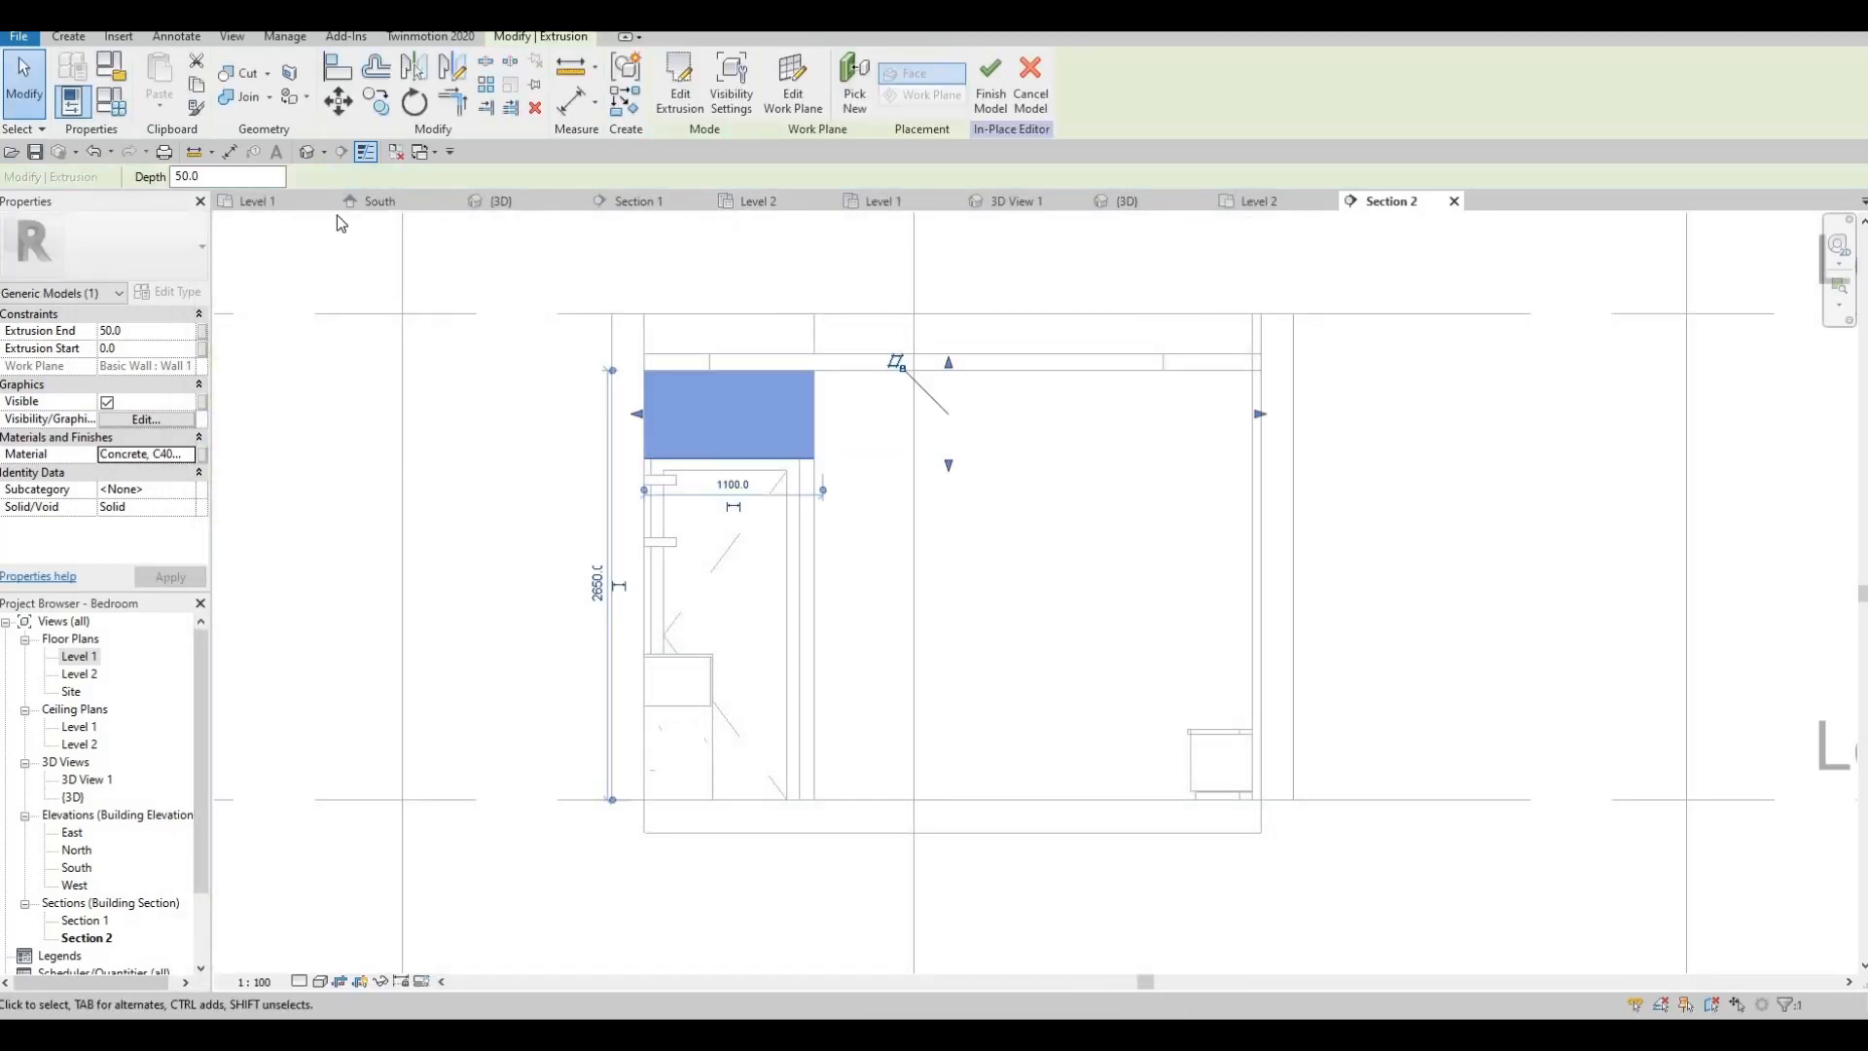
- In the 3D view, stretch the extrusion from the door wall past the closet wall's face into the room, and finish the in-place model
{"action": "left_click", "coordinate": [311, 152]}
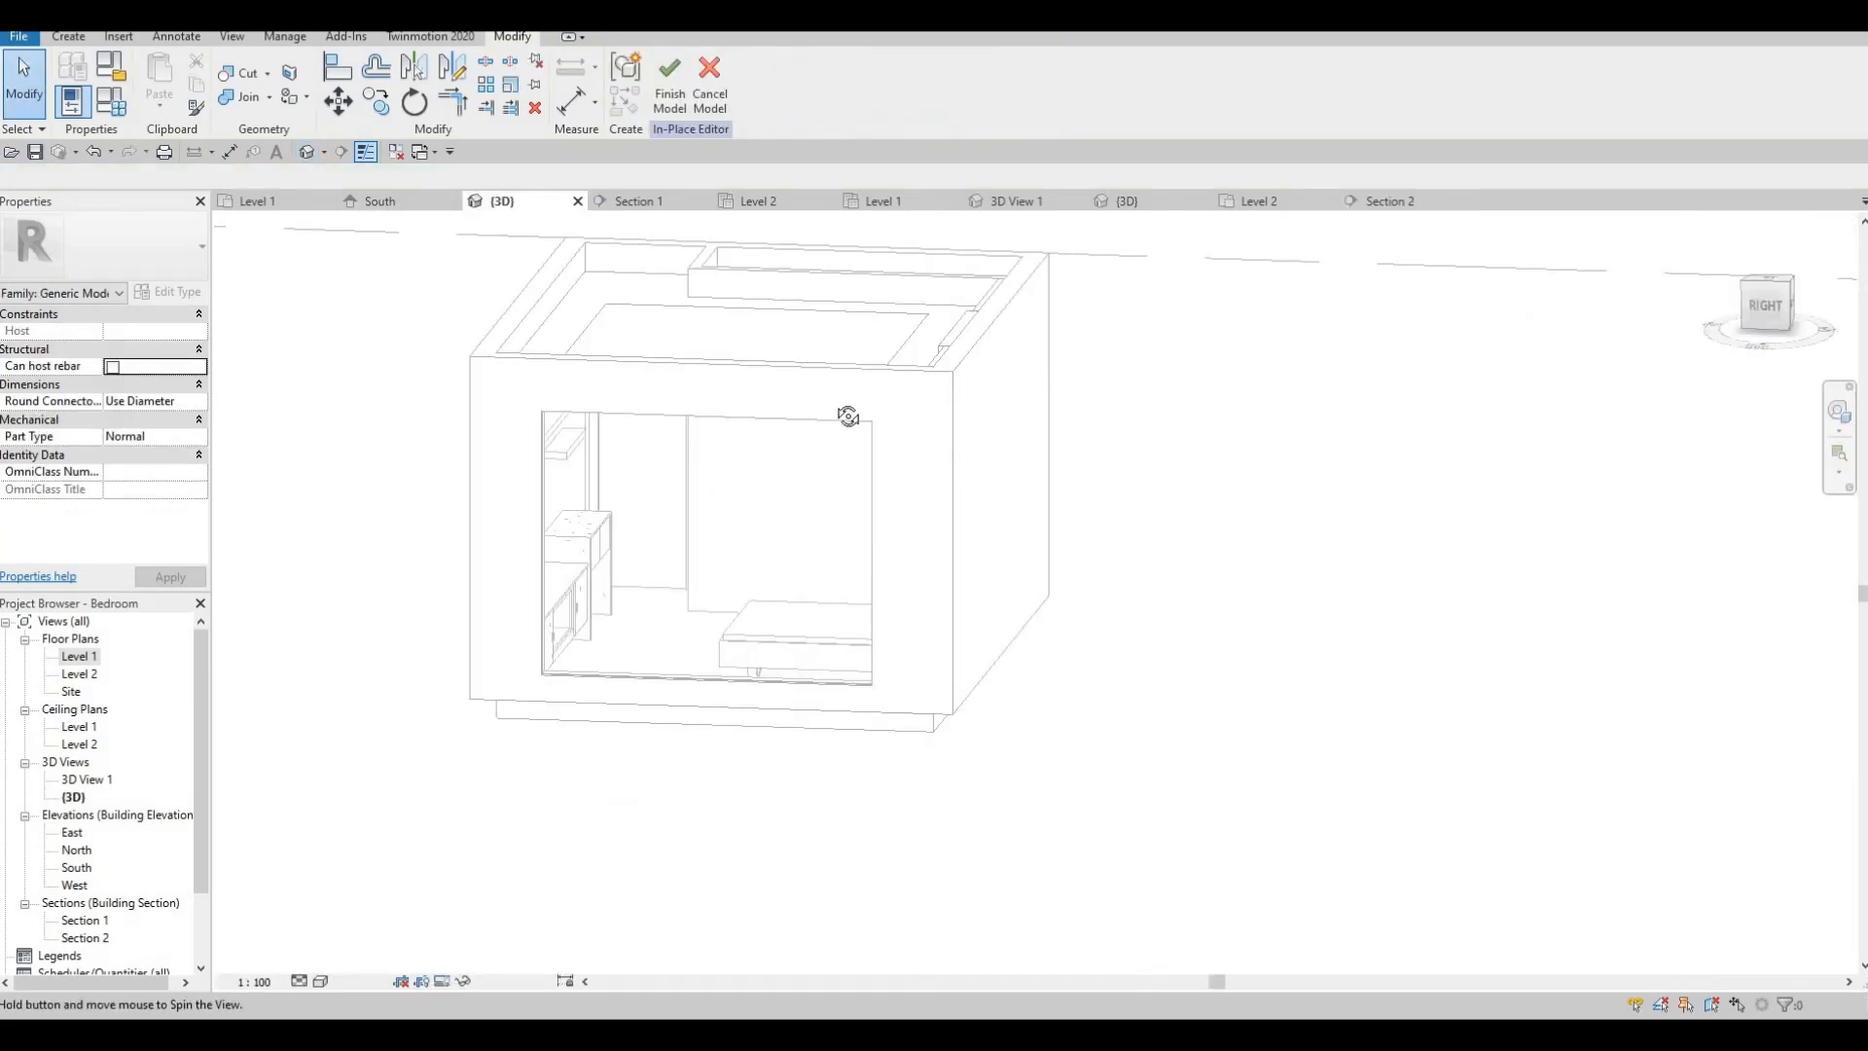
{"action": "middle_click_drag", "start_coordinate": [846, 417], "coordinate": [626, 405], "text": "shift"}
{"action": "left_click", "coordinate": [734, 380]}
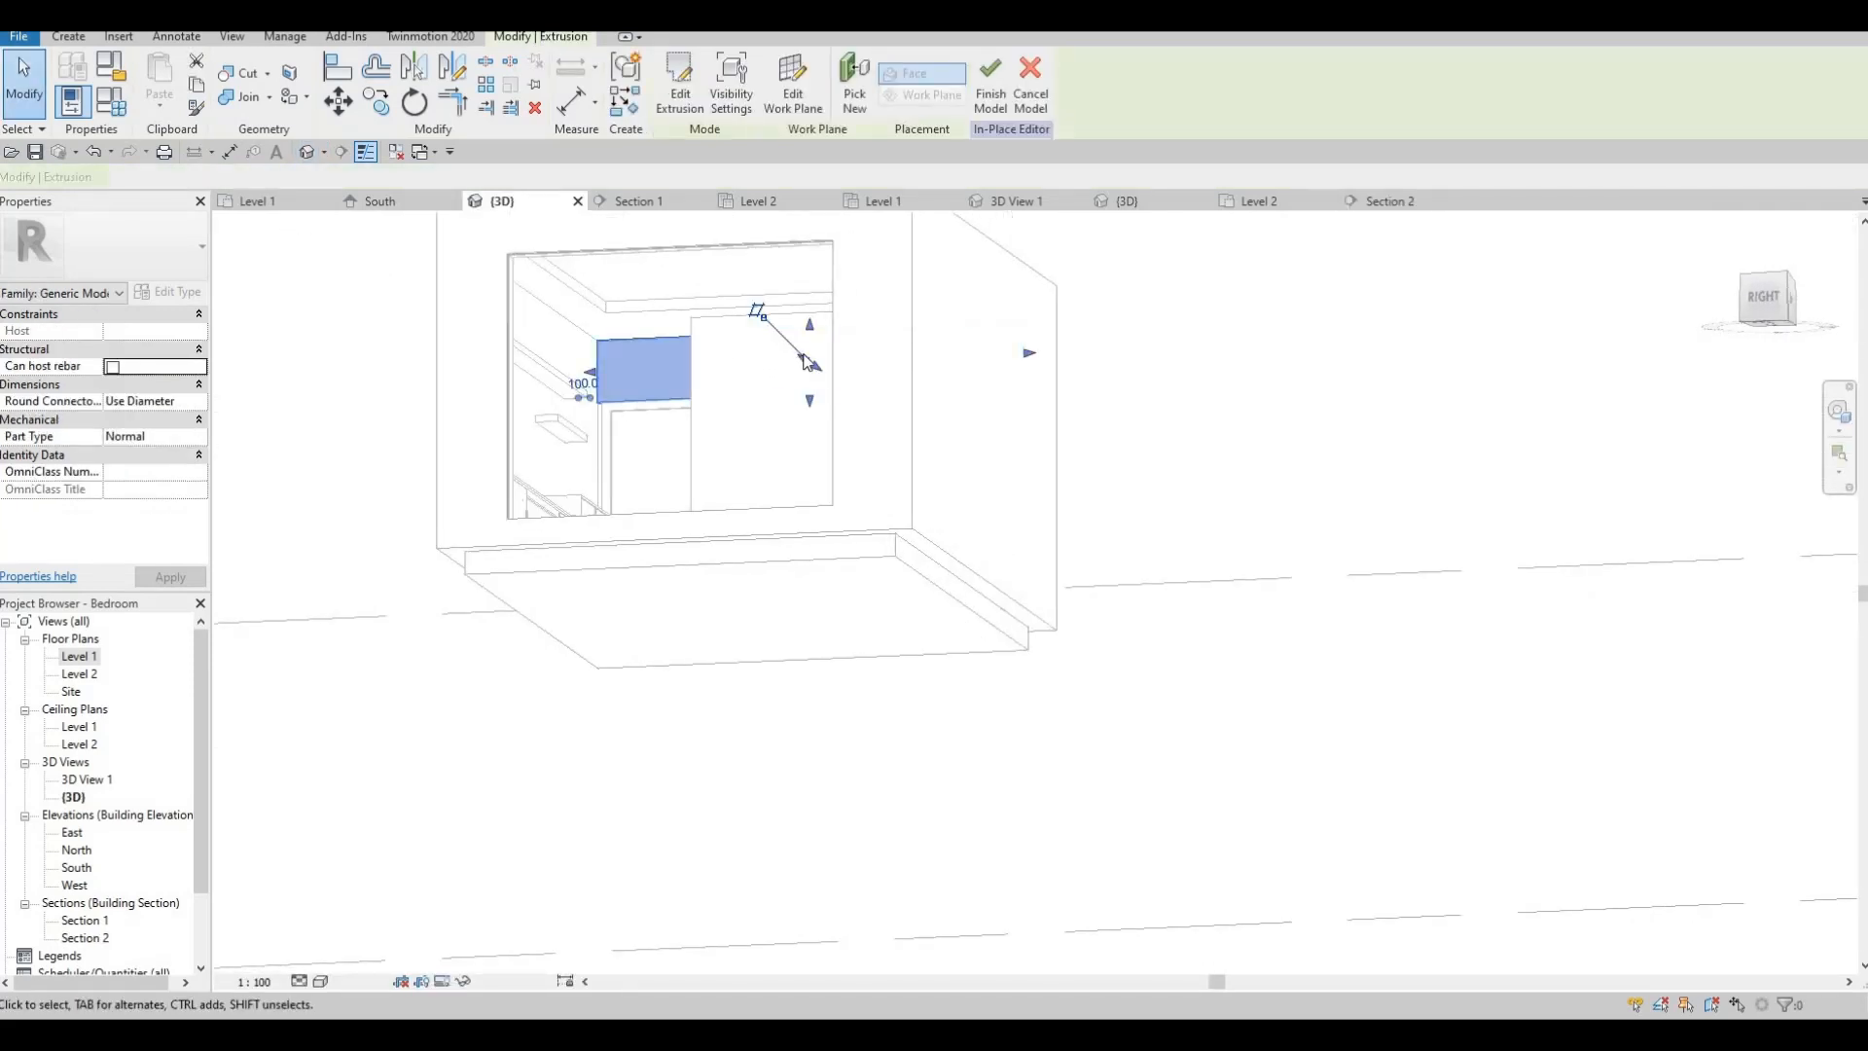
{"action": "left_click", "coordinate": [784, 352]}
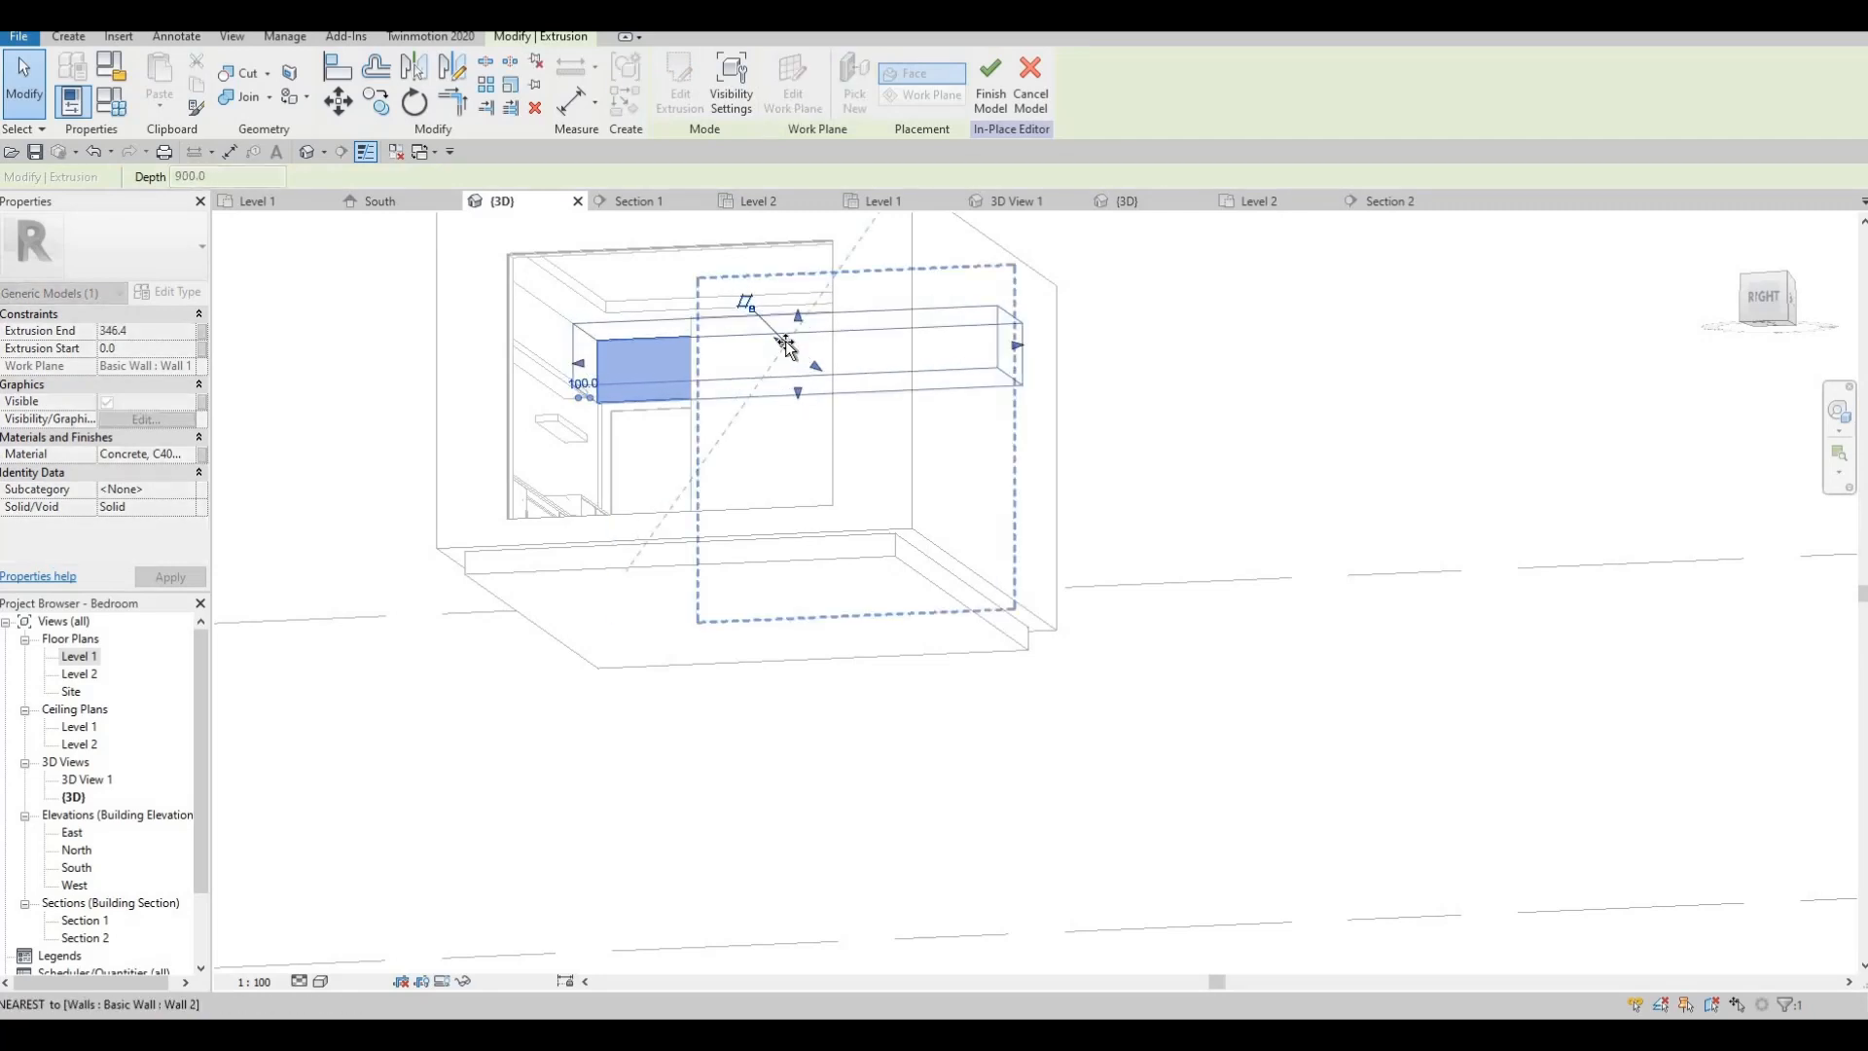
{"action": "key", "text": "Escape"}
{"action": "key", "text": "Escape"}
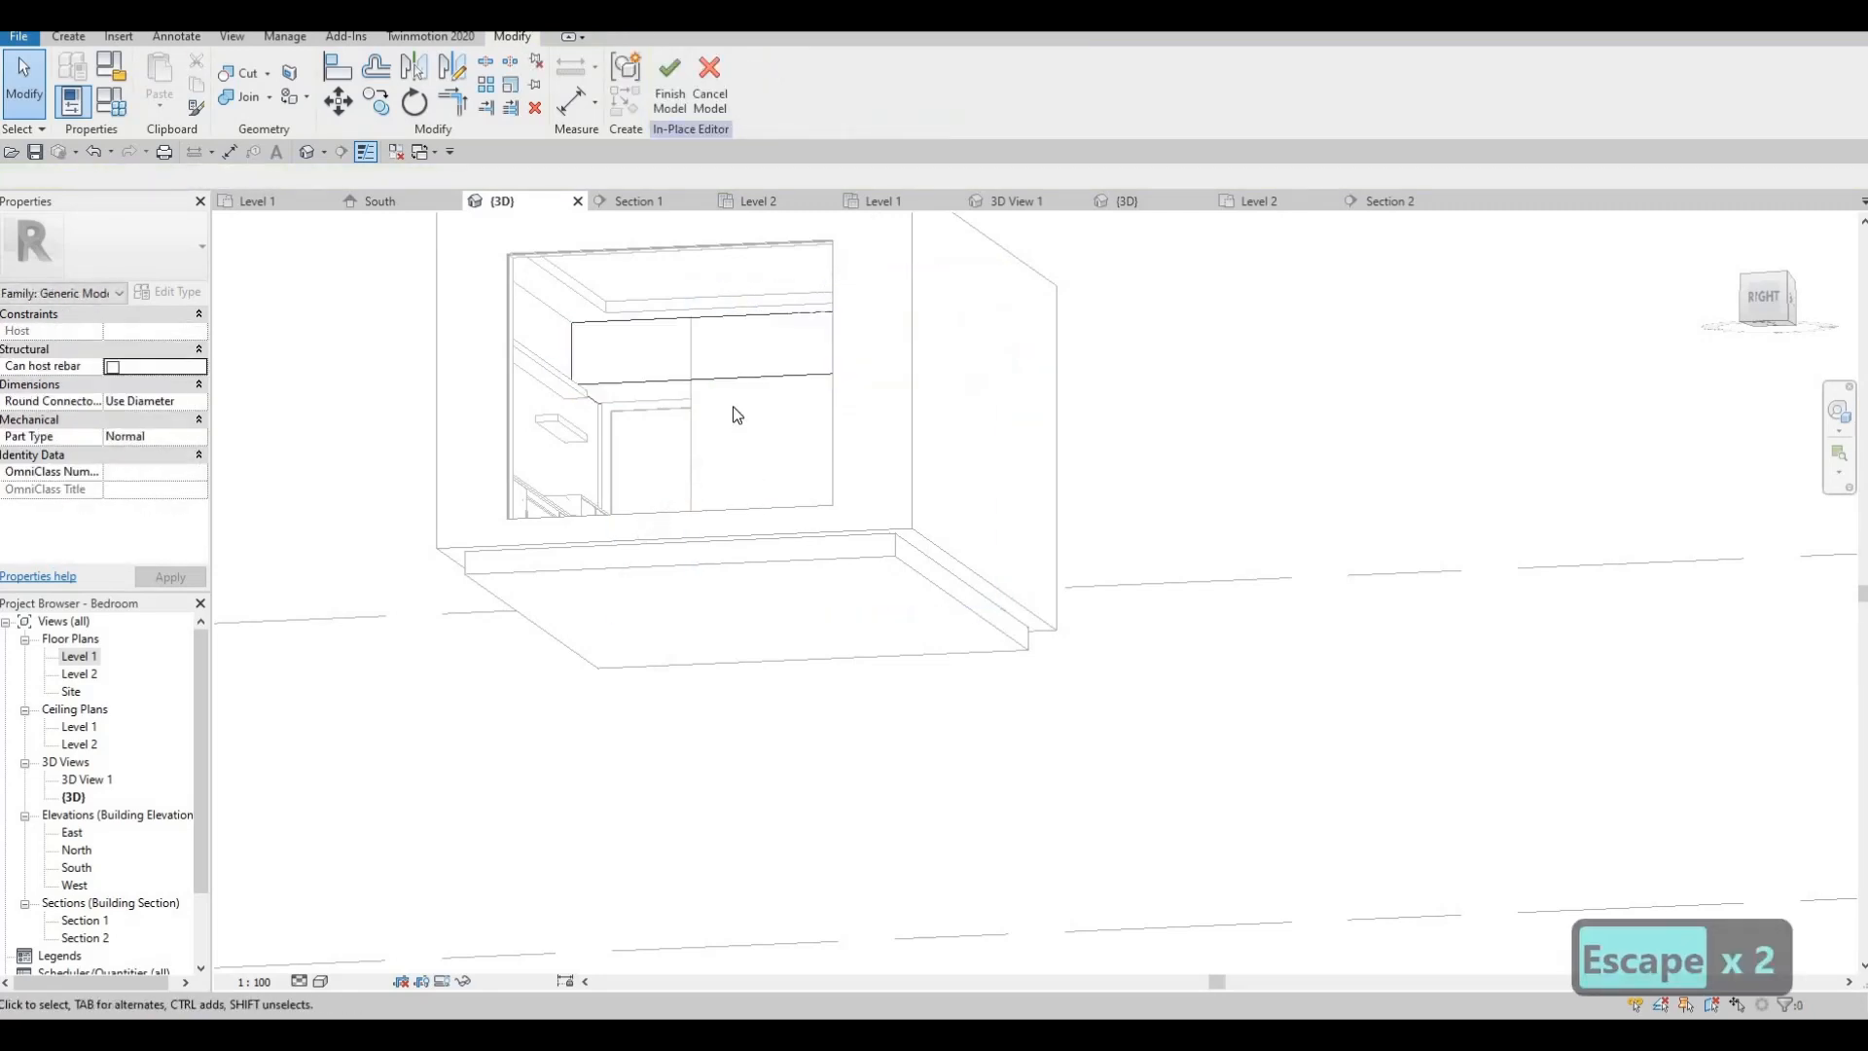
{"action": "left_click", "coordinate": [759, 363]}
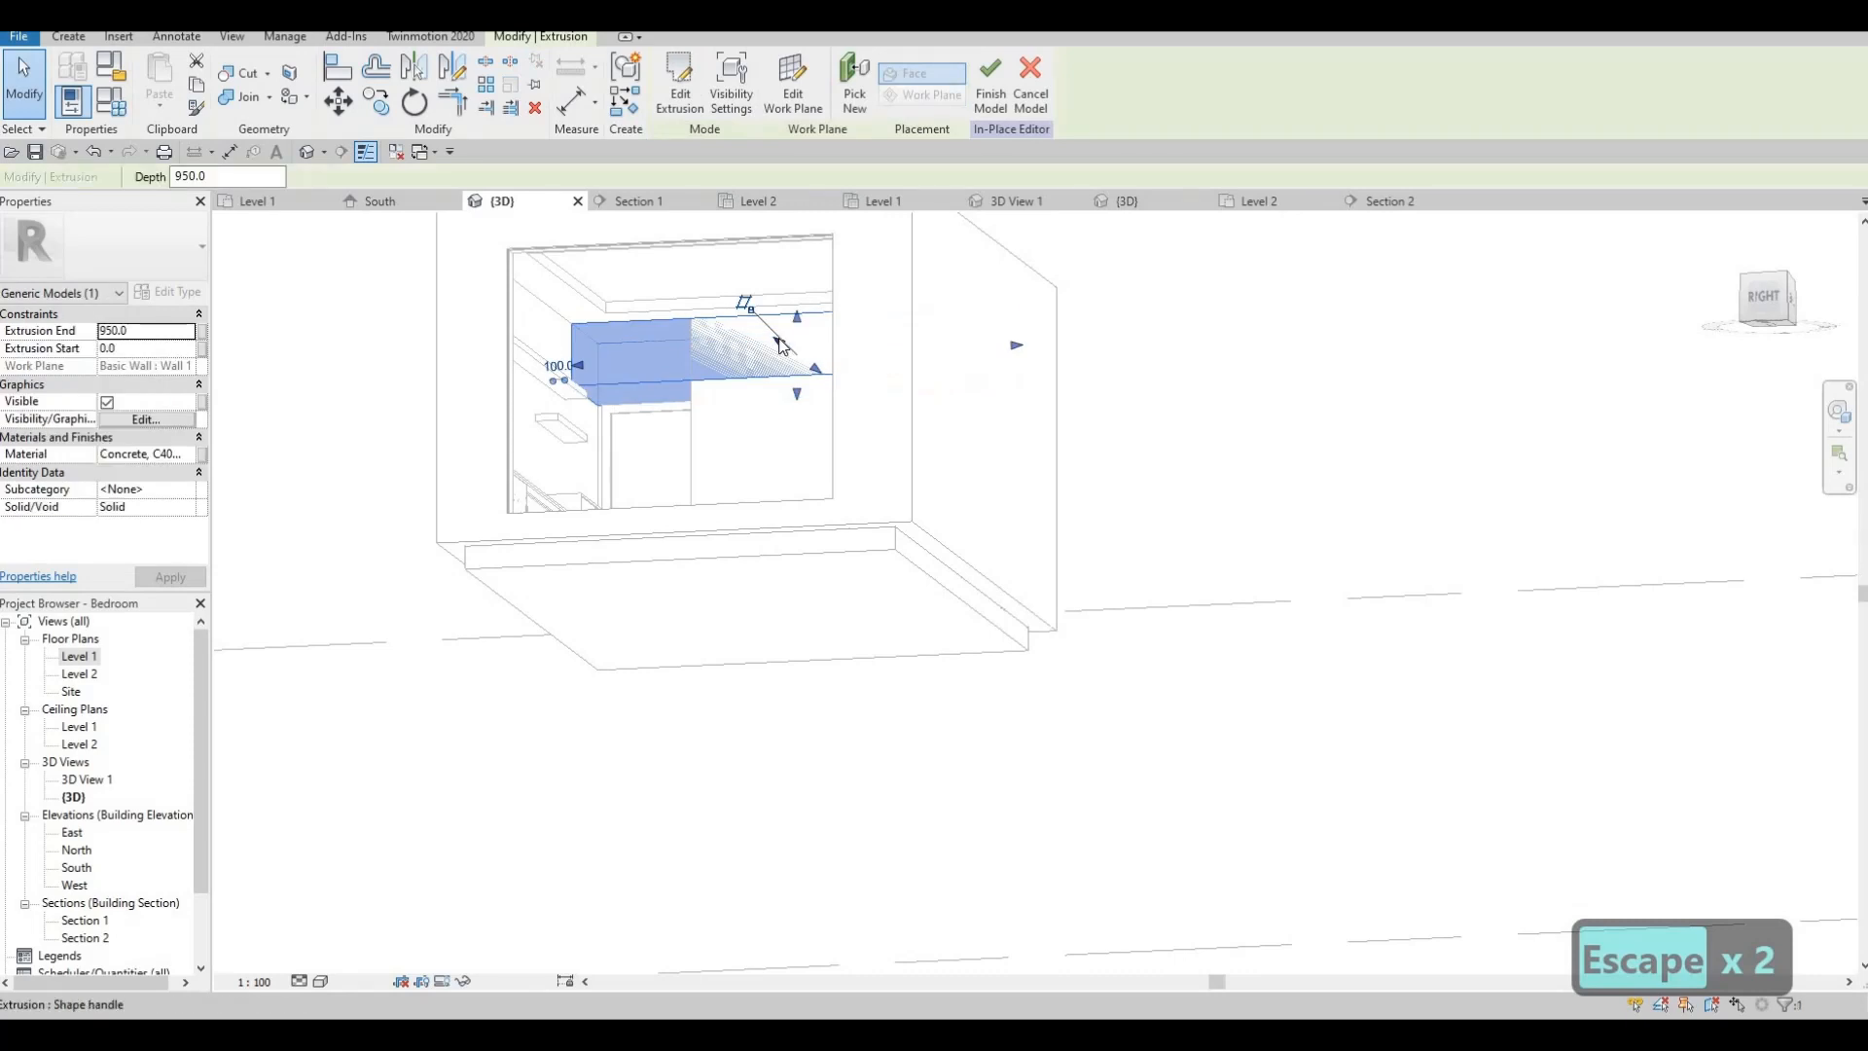
{"action": "left_click_drag", "start_coordinate": [779, 337], "coordinate": [765, 364]}
{"action": "key", "text": "Escape"}
{"action": "key", "text": "Escape"}
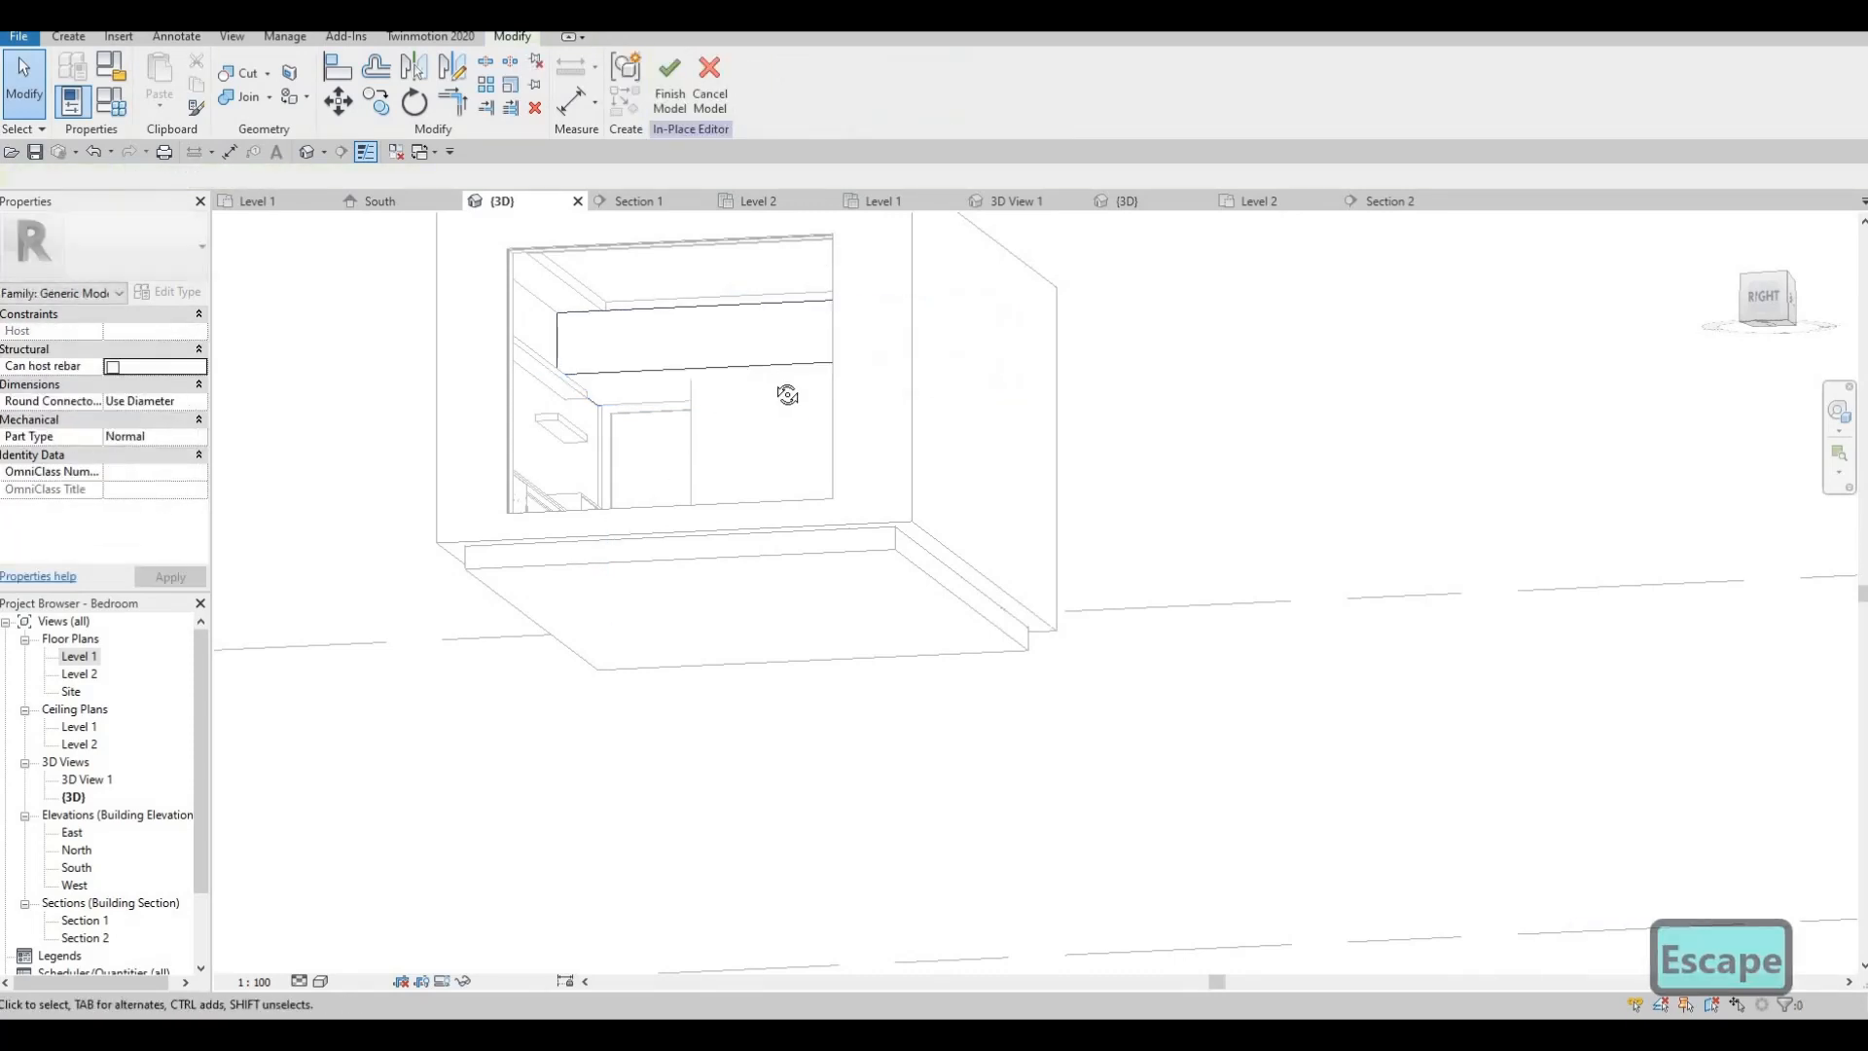
{"action": "middle_click_drag", "start_coordinate": [781, 391], "coordinate": [868, 290], "text": "shift"}
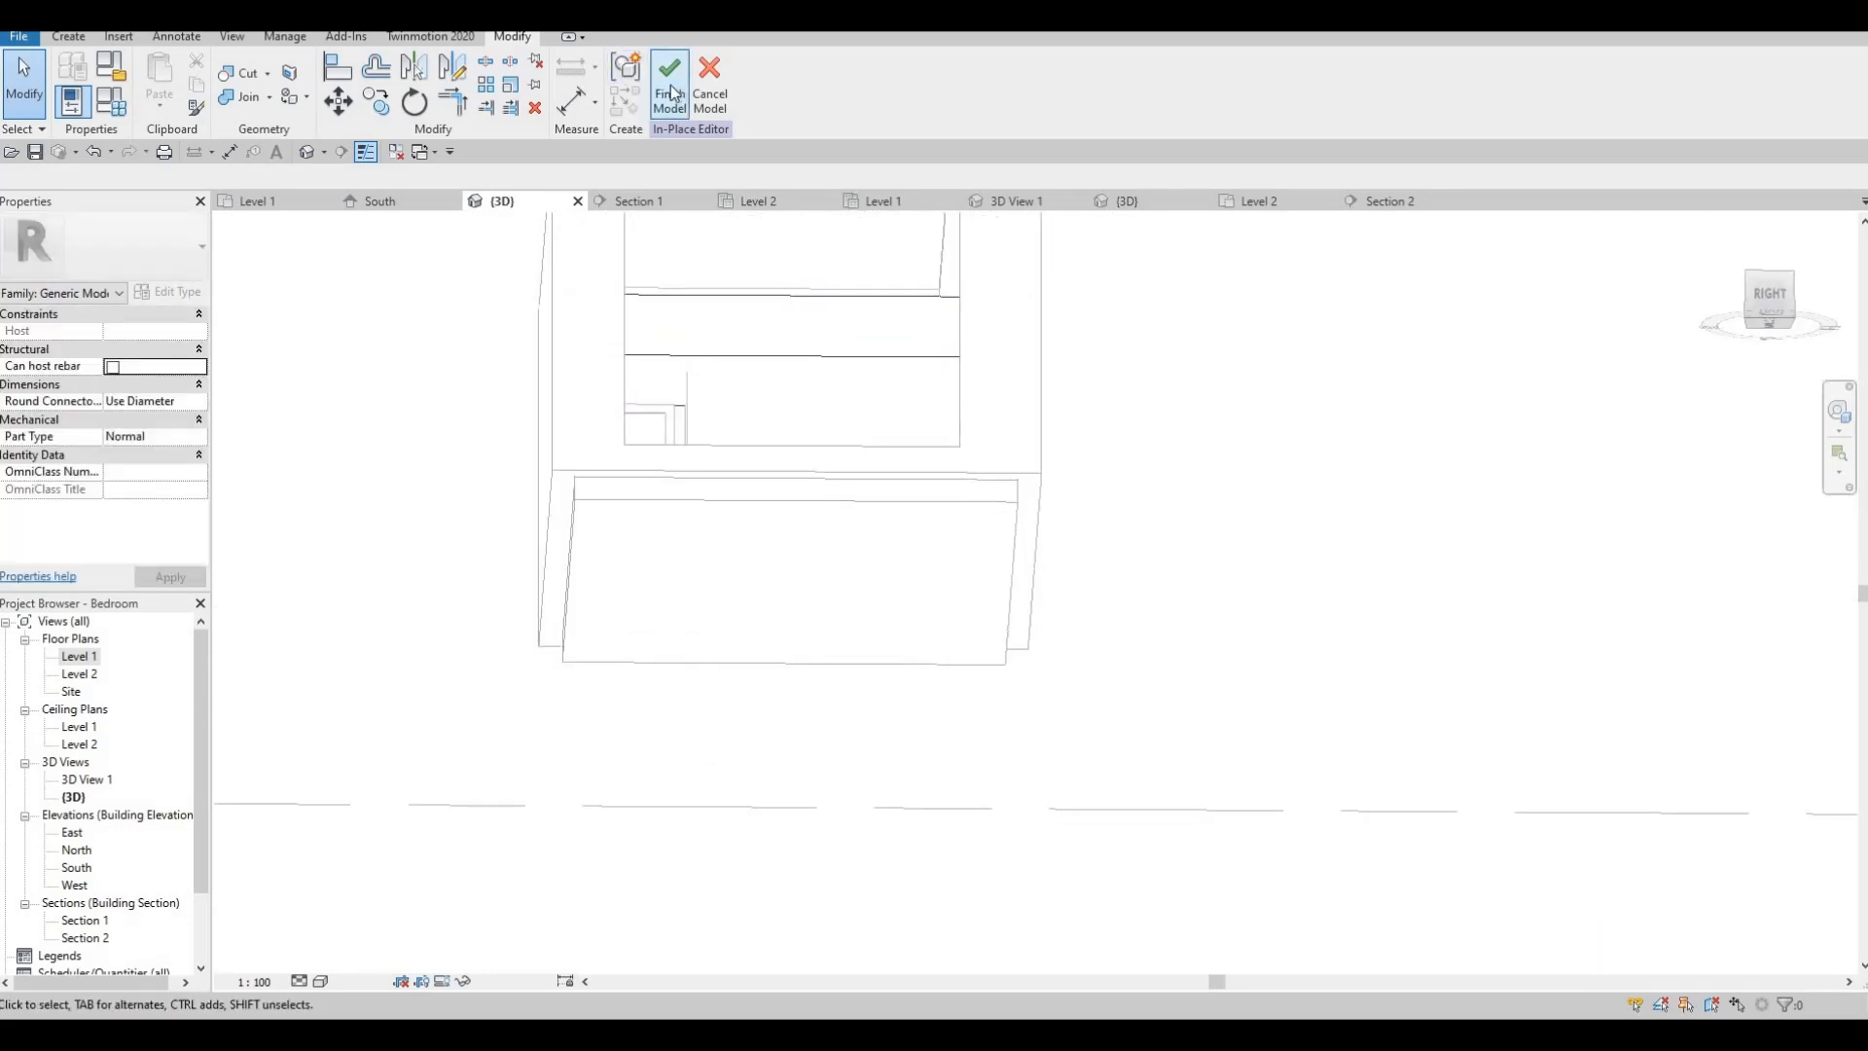
{"action": "left_click", "coordinate": [670, 93]}
- Try to stretch the ceiling border at its edge beside the new extrusion, and undo the change
{"action": "middle_click_drag", "start_coordinate": [768, 375], "coordinate": [886, 289], "text": "shift"}
{"action": "left_click", "coordinate": [885, 291]}
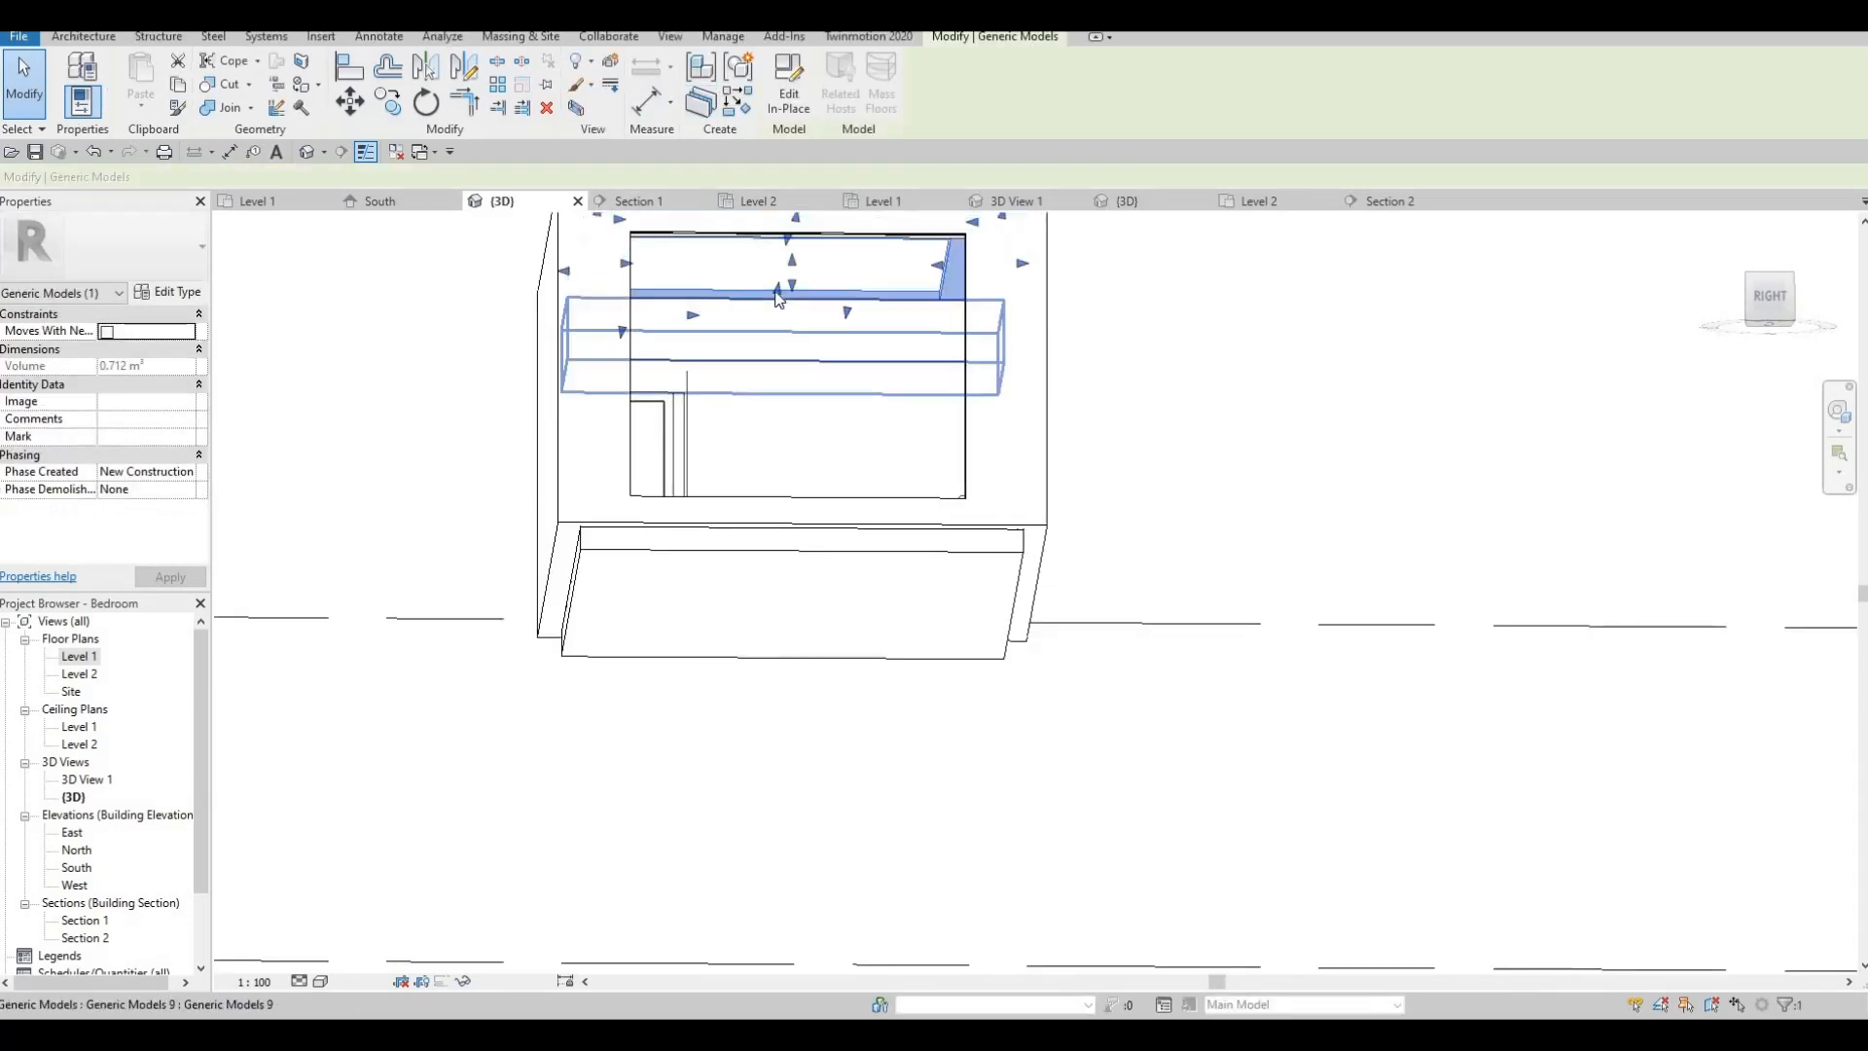
{"action": "left_click_drag", "start_coordinate": [775, 288], "coordinate": [798, 331]}
{"action": "middle_click_drag", "start_coordinate": [729, 342], "coordinate": [692, 371], "text": "shift"}
{"action": "key", "text": "ctrl+z"}
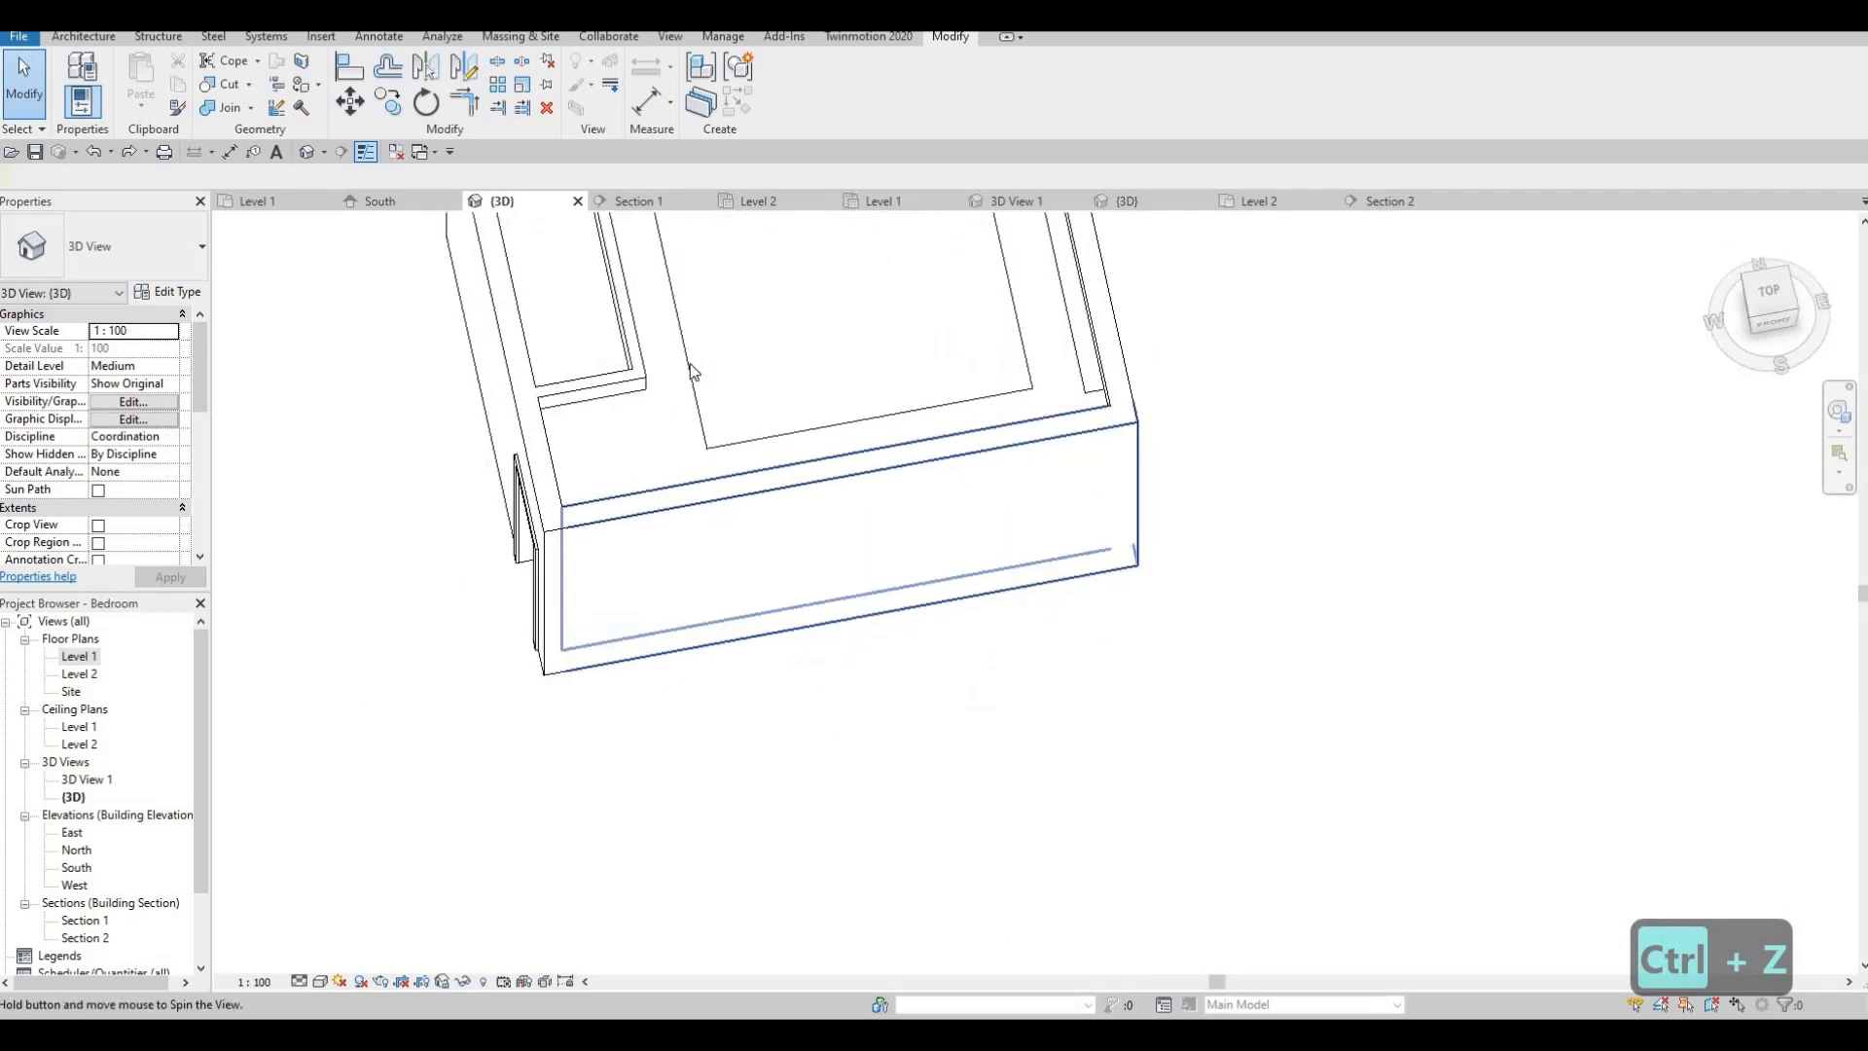
- Examine the closet side of the bedroom in the Level 1 floor plan, the ceiling plan and the Level 2 floor plan
{"action": "left_click", "coordinate": [78, 656]}
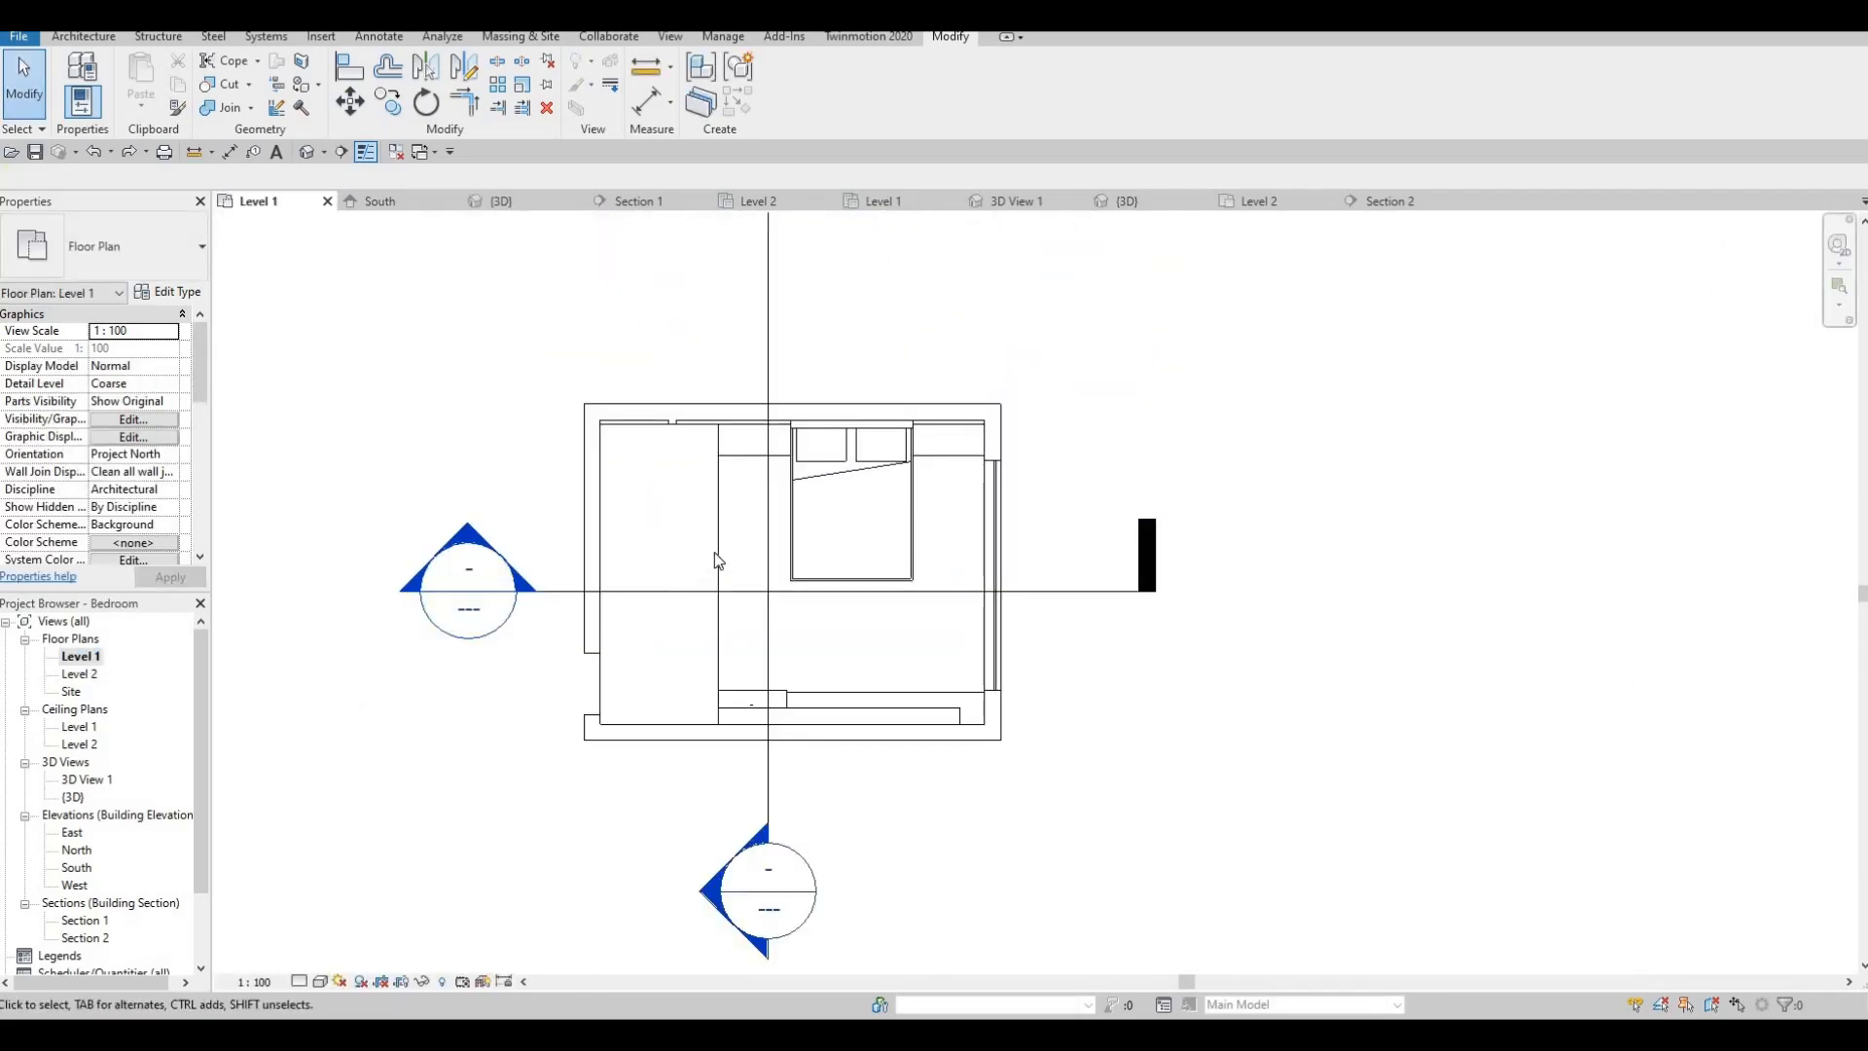
{"action": "left_click", "coordinate": [720, 472]}
{"action": "key", "text": "Escape"}
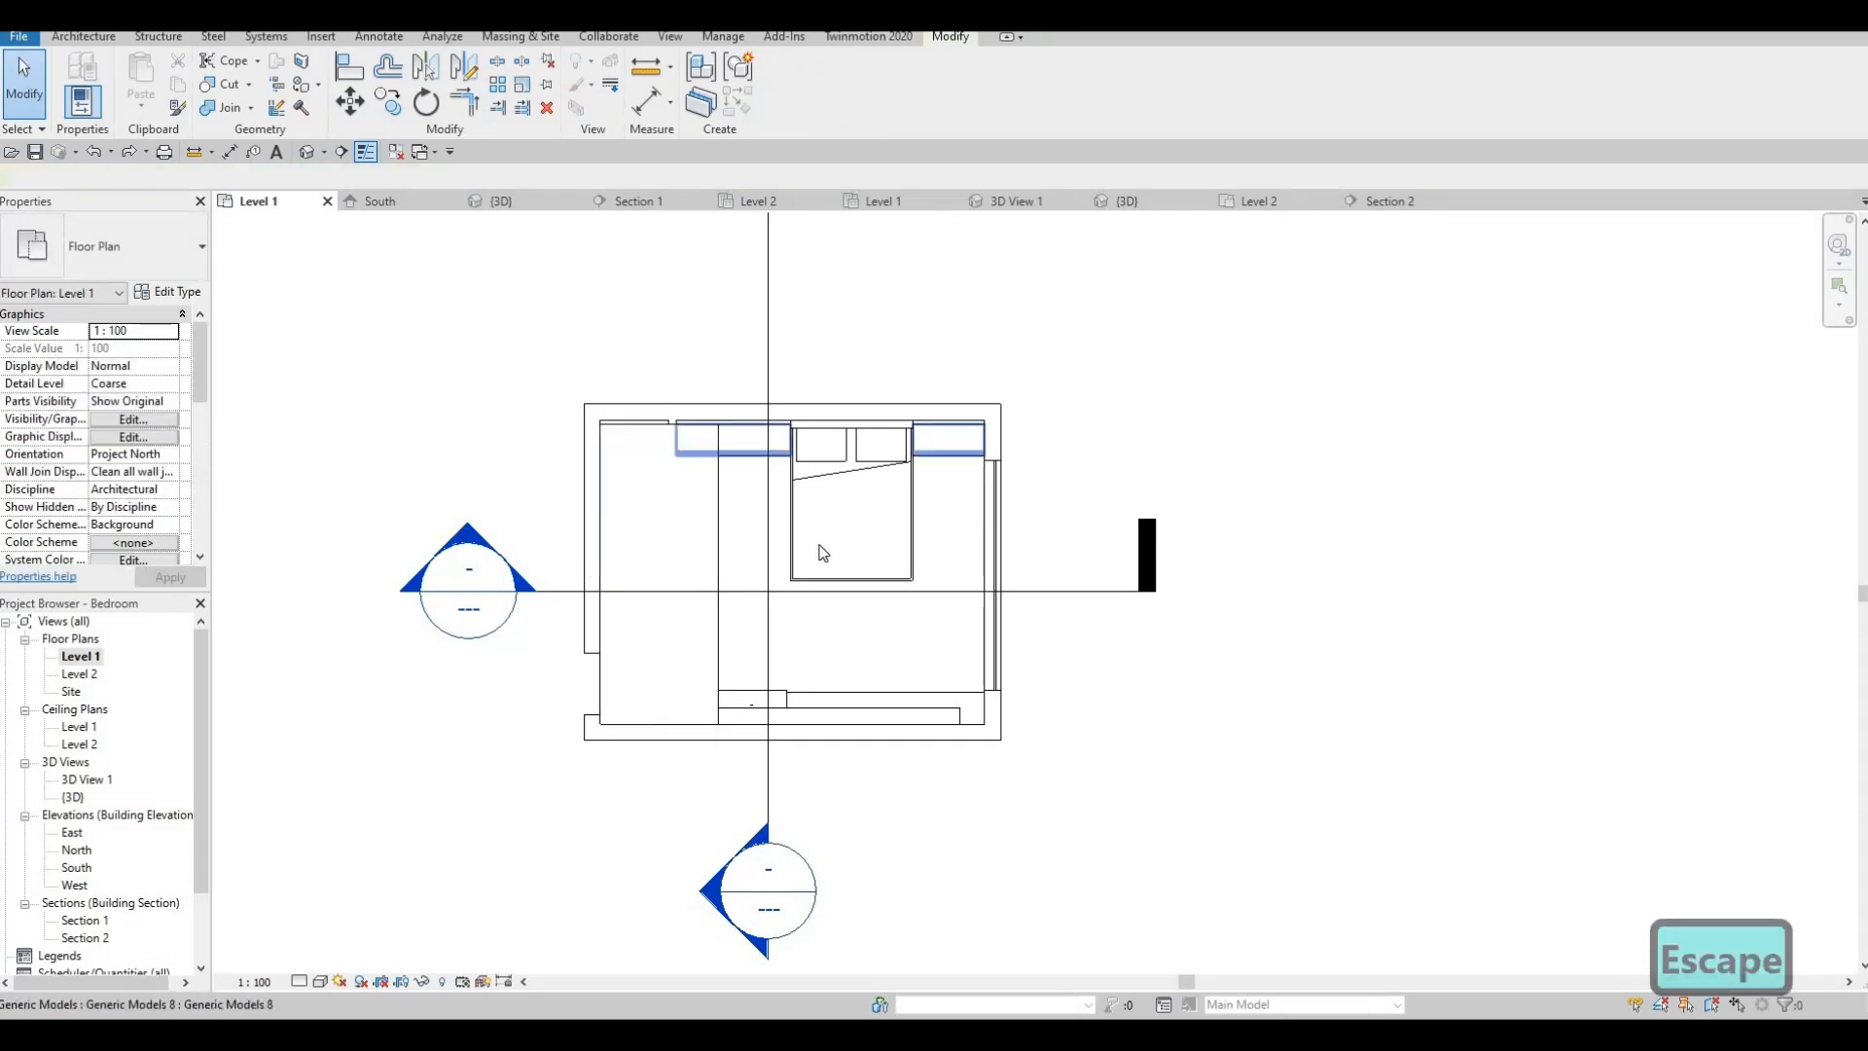
{"action": "double_click", "coordinate": [79, 727]}
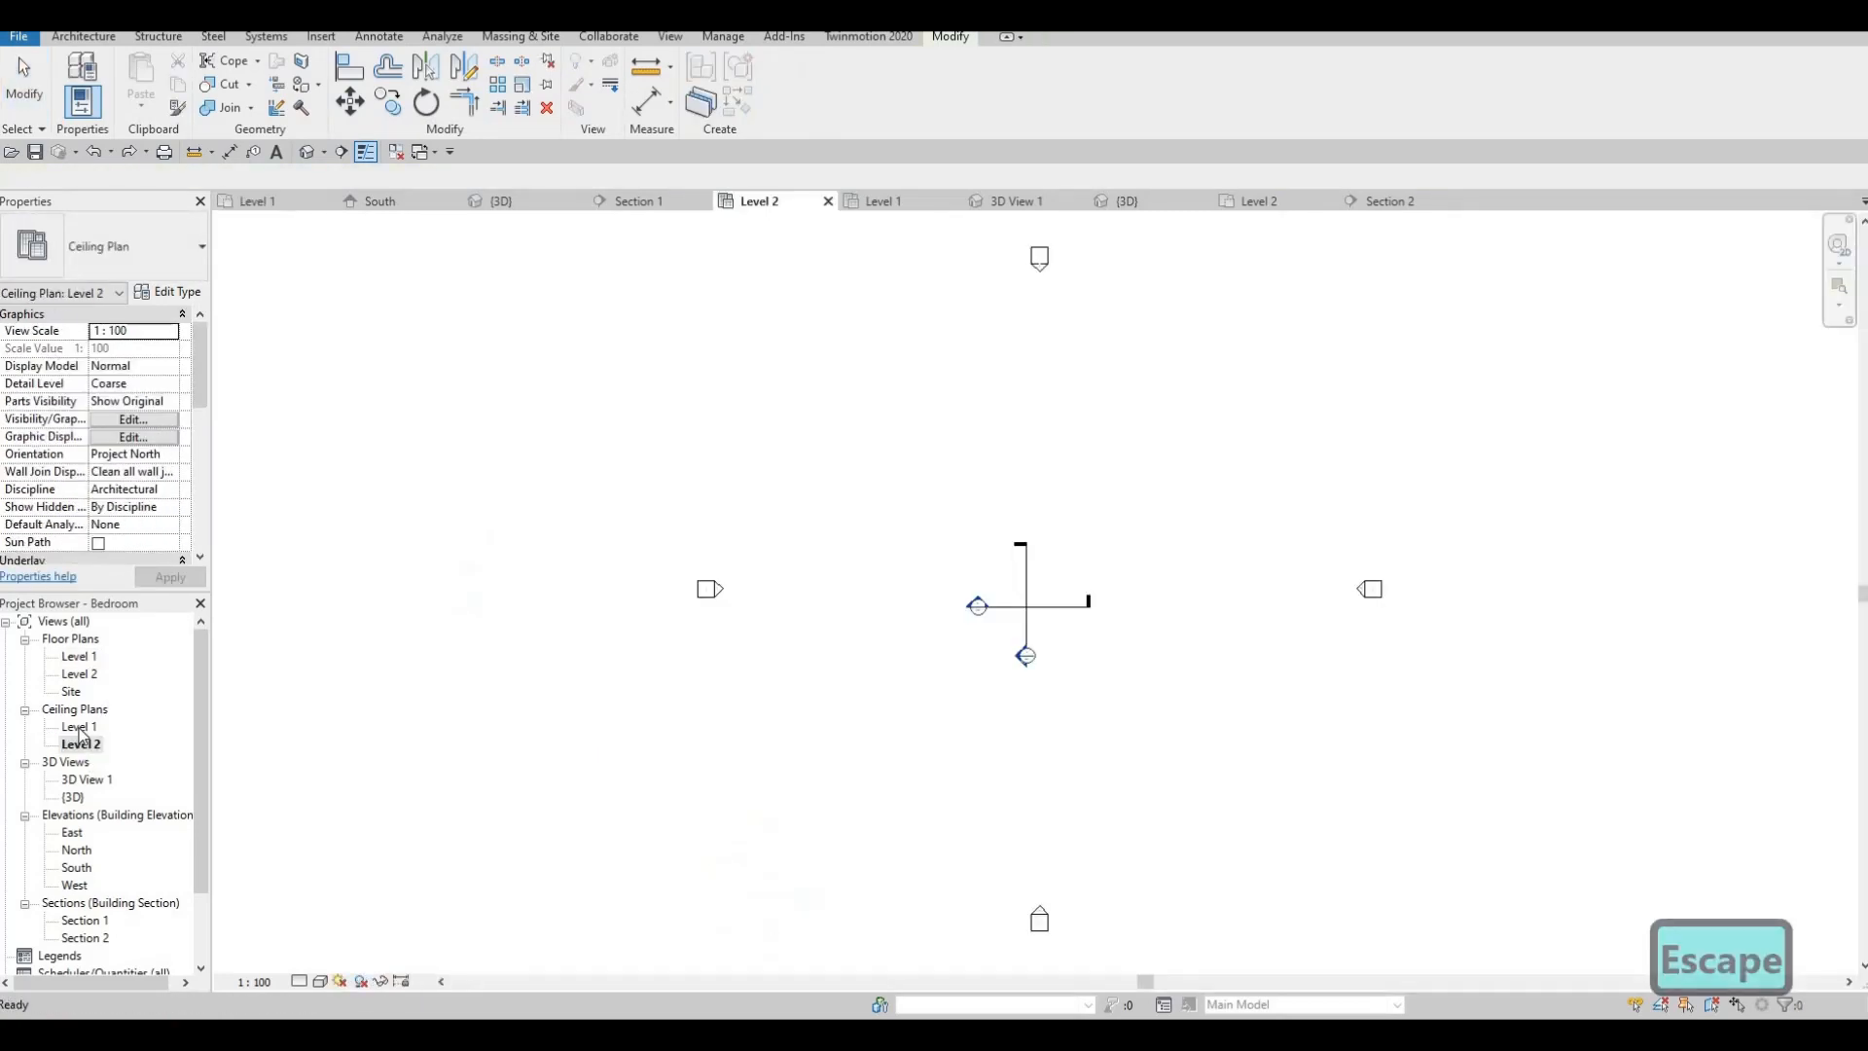
{"action": "double_click", "coordinate": [78, 673]}
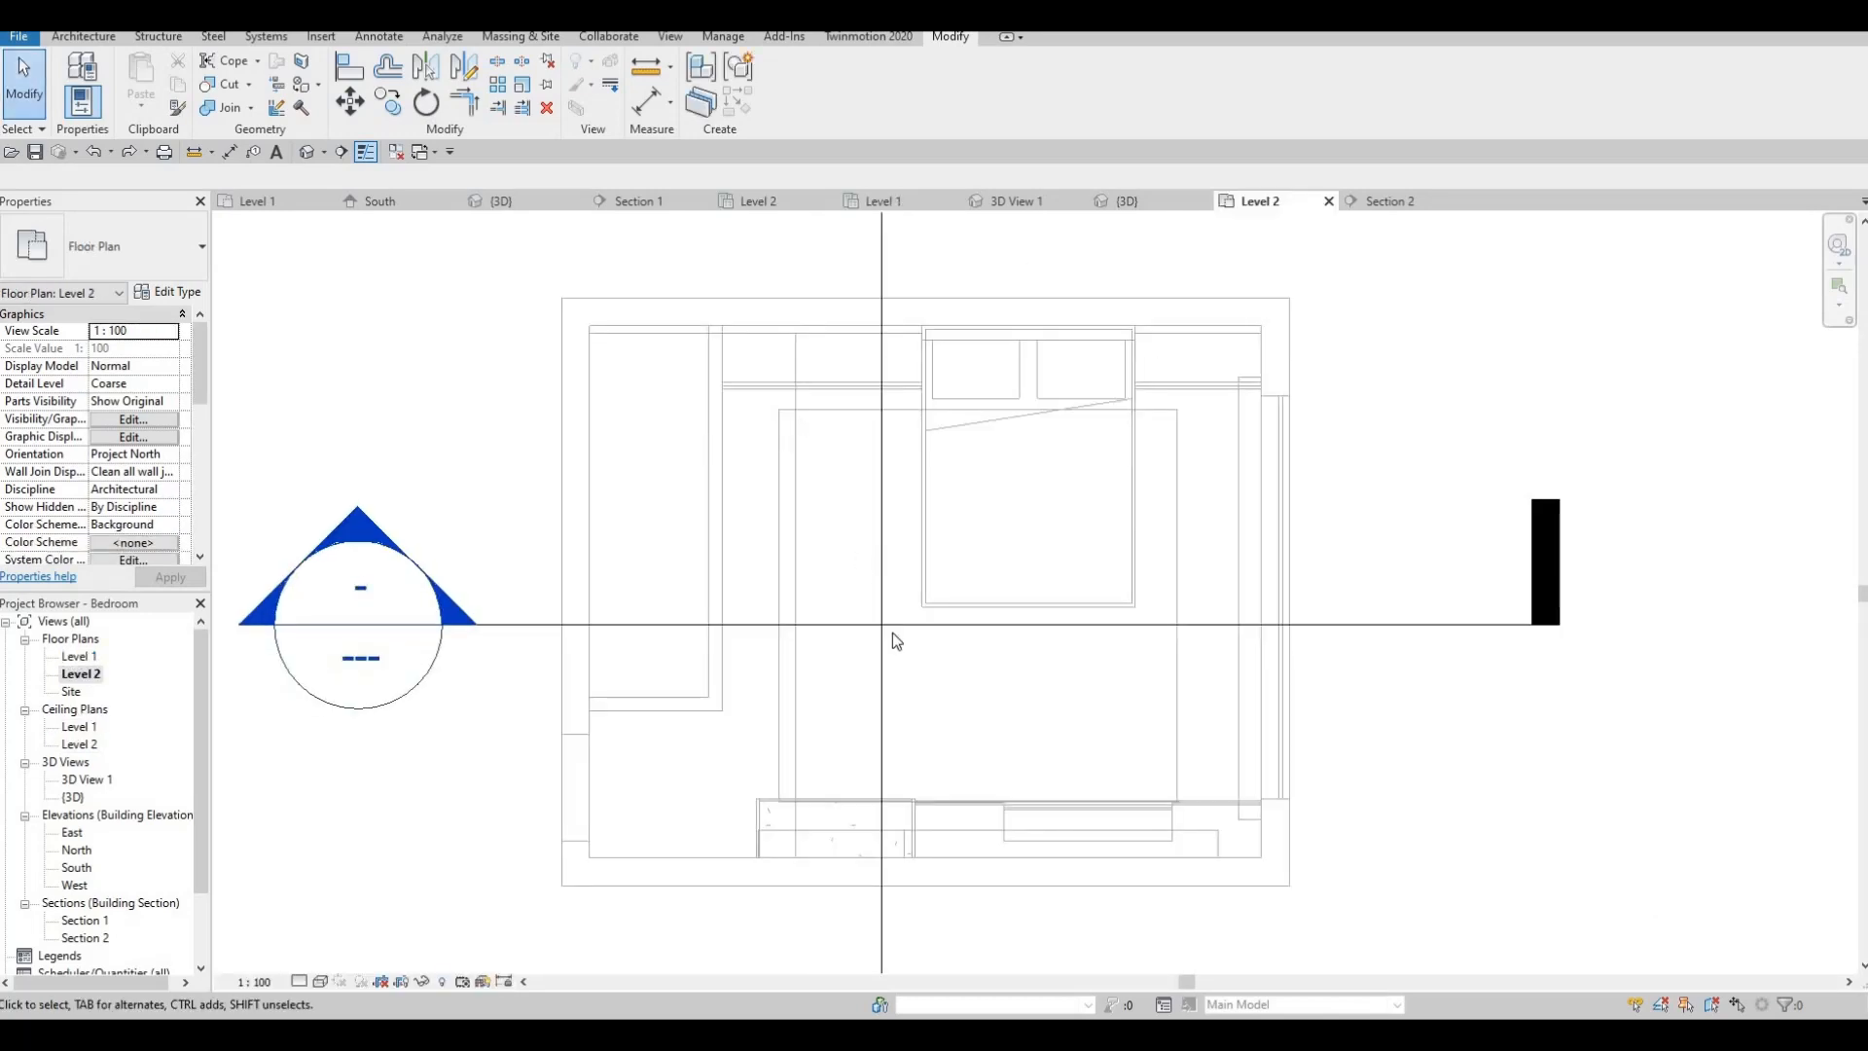
{"action": "scroll", "coordinate": [799, 652], "scroll_direction": "down", "scroll_amount": 1, "text": "ctrl"}
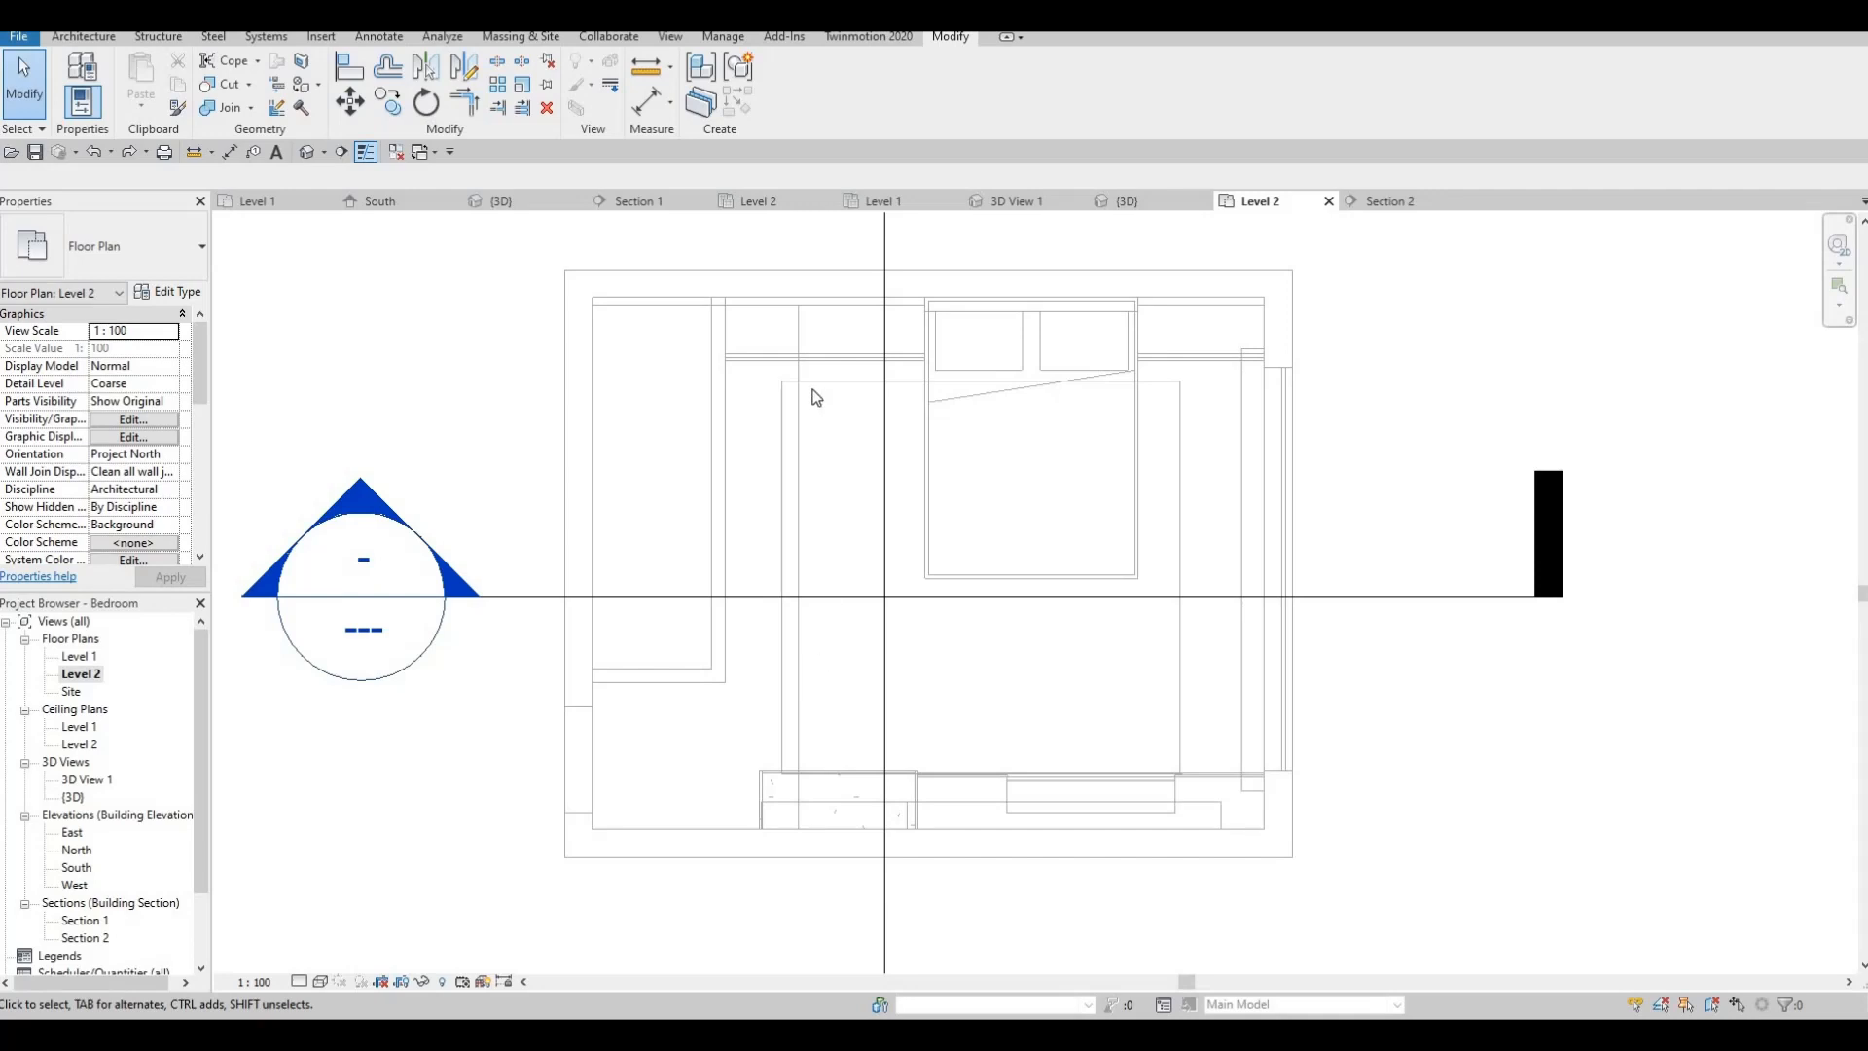
{"action": "middle_click_drag", "start_coordinate": [616, 740], "coordinate": [603, 715]}
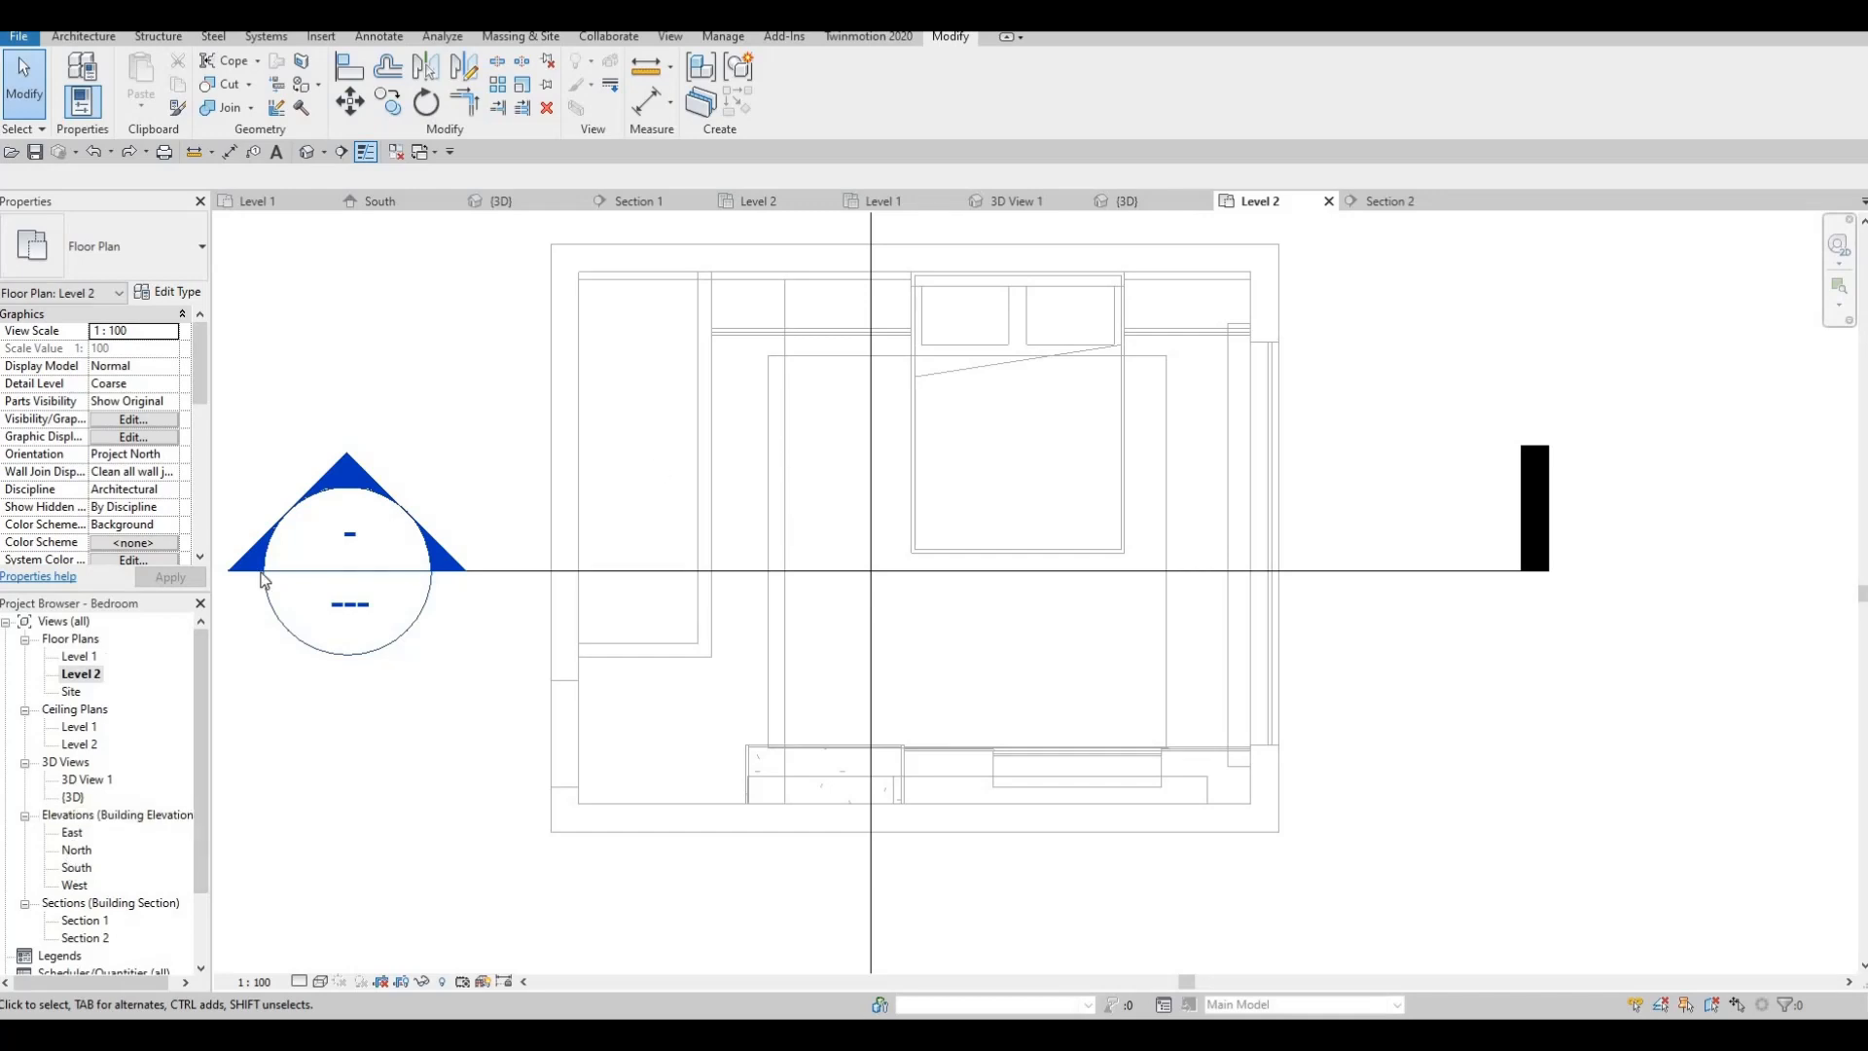
- In the 3D view, stretch the ceiling border's inner edge beside the closet block further into the room
{"action": "double_click", "coordinate": [79, 656]}
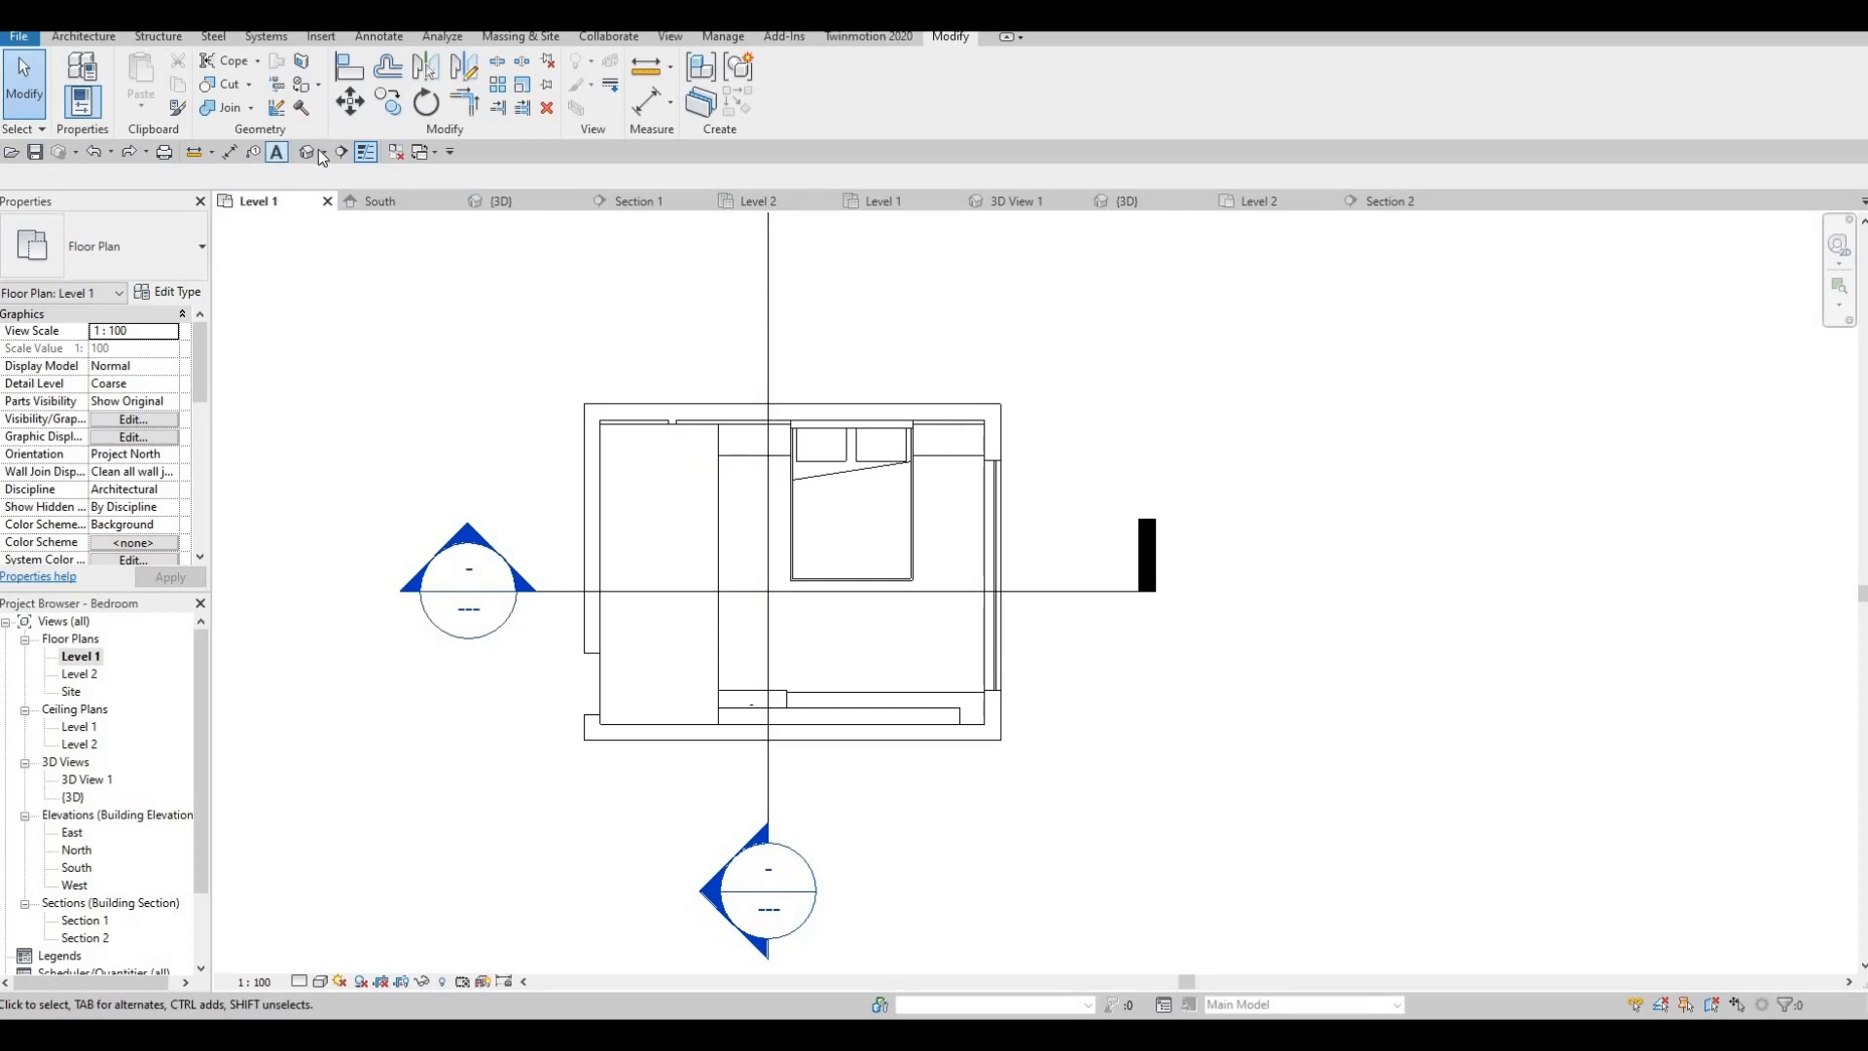
{"action": "middle_click_drag", "start_coordinate": [744, 411], "coordinate": [709, 300], "text": "shift"}
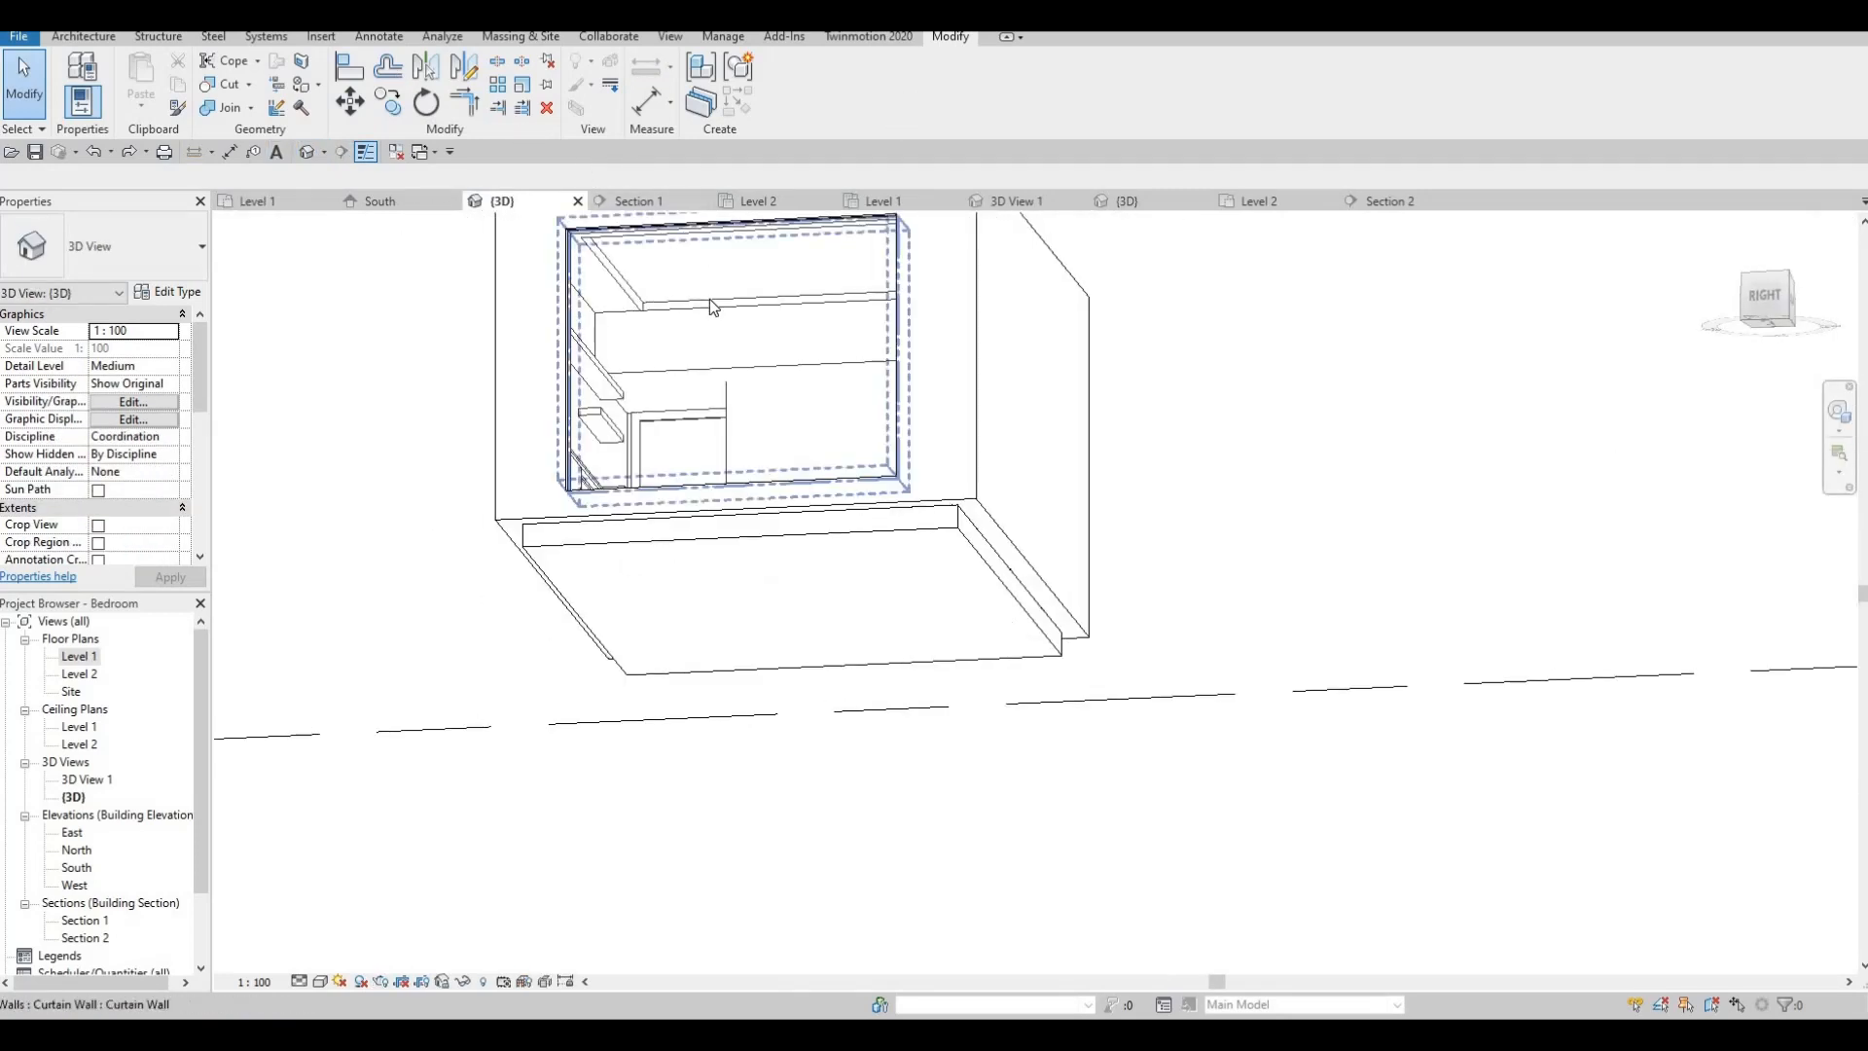
{"action": "left_click", "coordinate": [770, 297]}
{"action": "middle_click_drag", "start_coordinate": [804, 309], "coordinate": [810, 299], "text": "shift"}
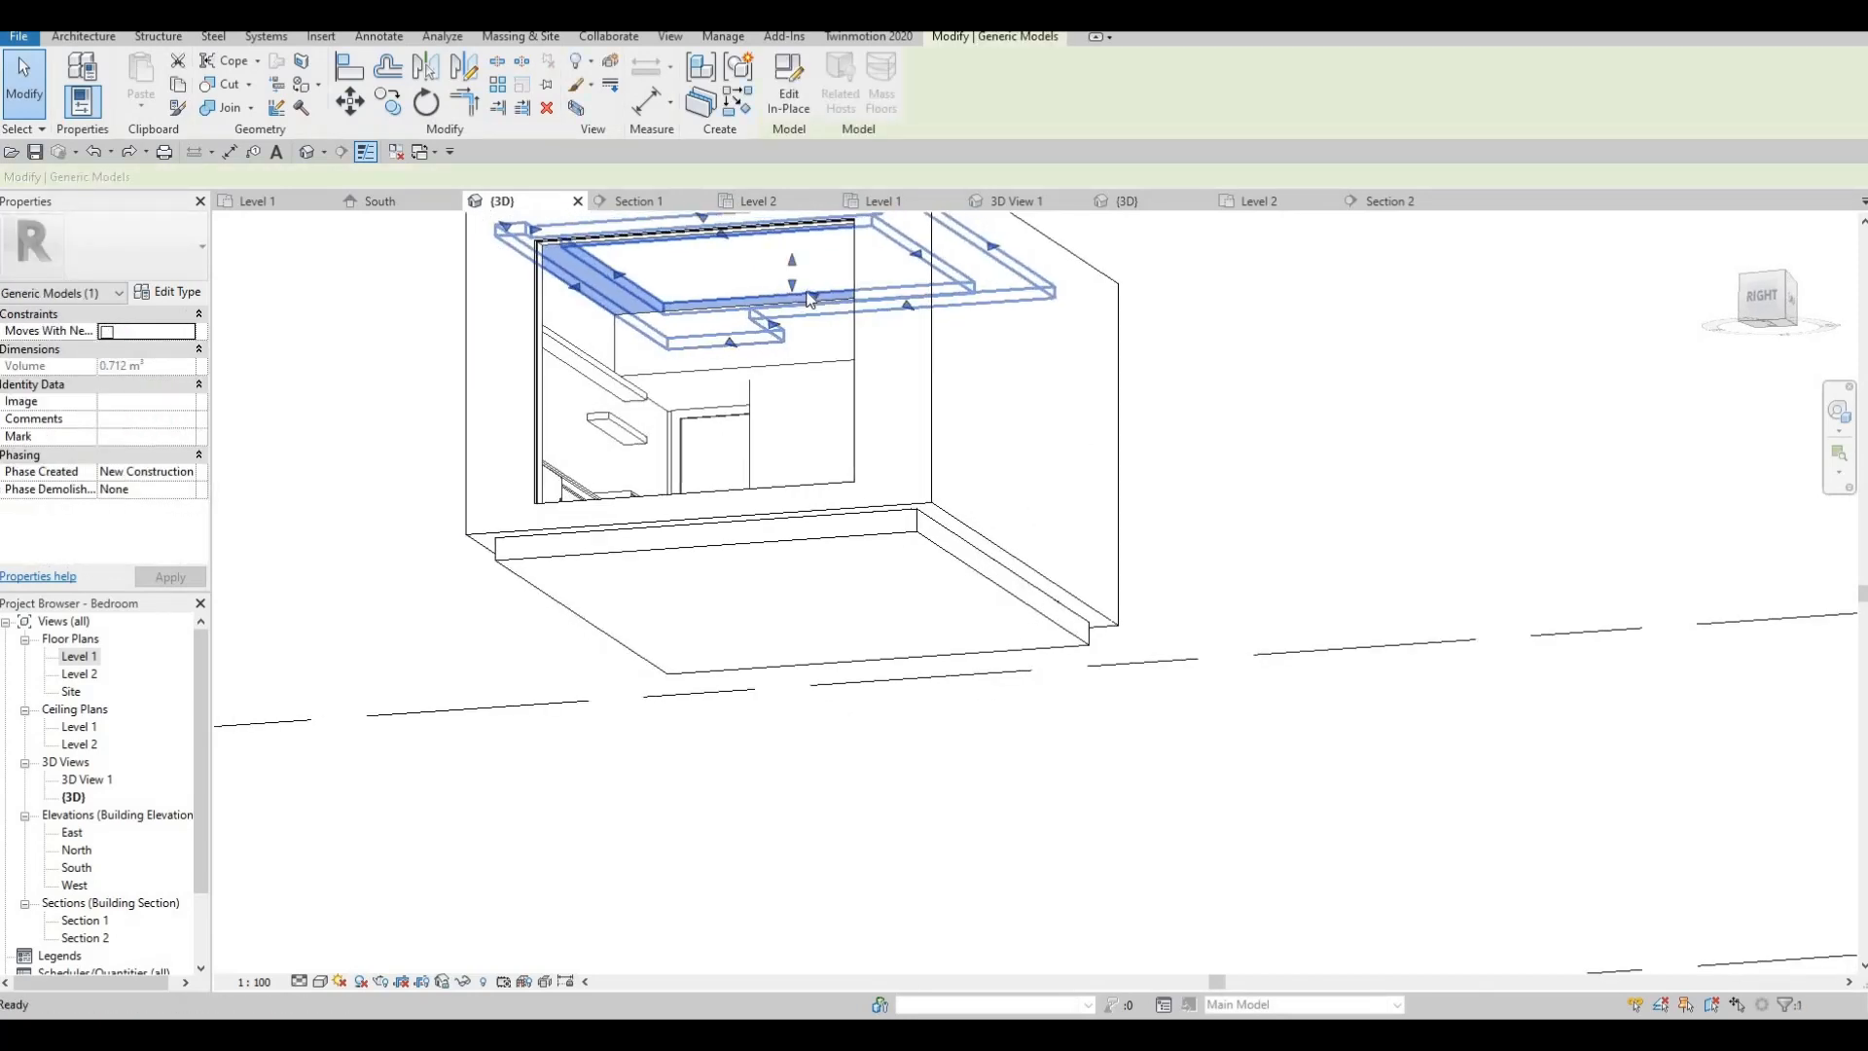
{"action": "left_click_drag", "start_coordinate": [812, 293], "coordinate": [876, 318]}
{"action": "key", "text": "Escape"}
{"action": "middle_click_drag", "start_coordinate": [972, 283], "coordinate": [887, 381], "text": "shift"}
{"action": "scroll", "coordinate": [886, 382], "scroll_direction": "up", "scroll_amount": 1}
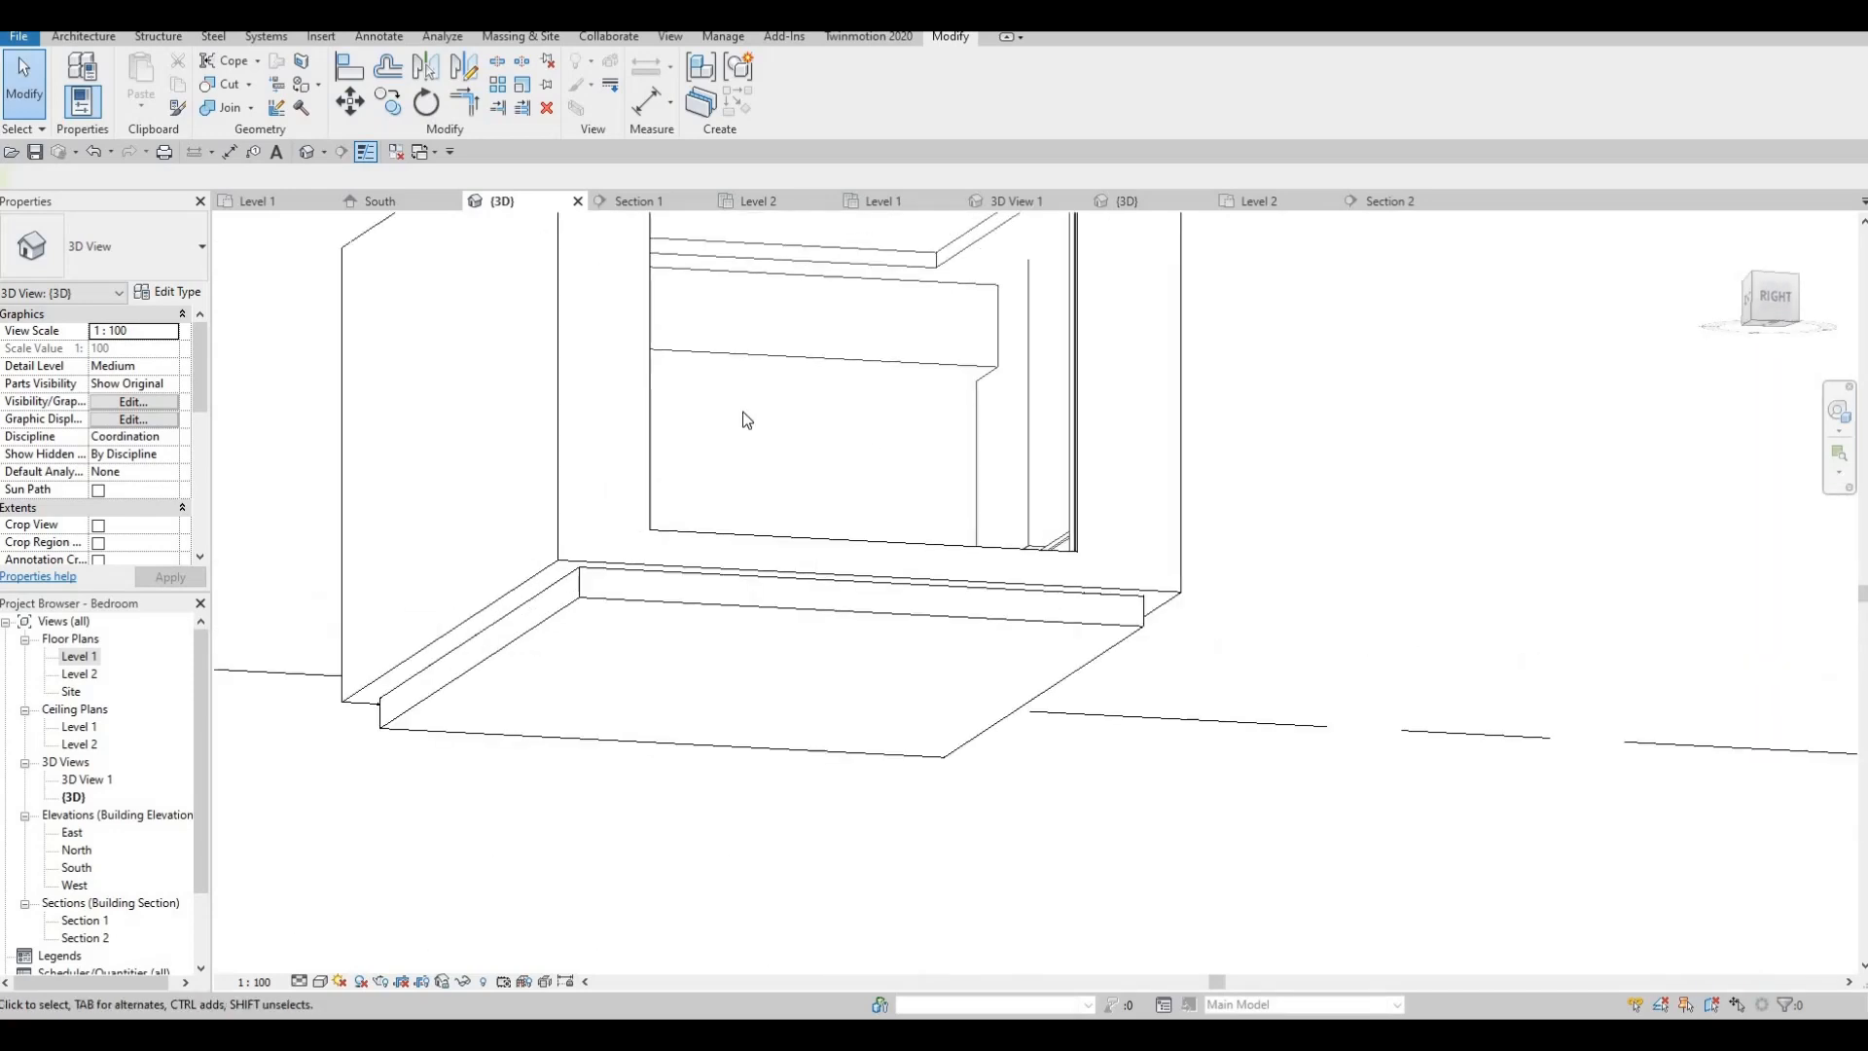
- Examine the ceiling border, dropped block and closet wall through the window opening in the 3D view
{"action": "middle_click_drag", "start_coordinate": [743, 410], "coordinate": [656, 391], "text": "shift"}
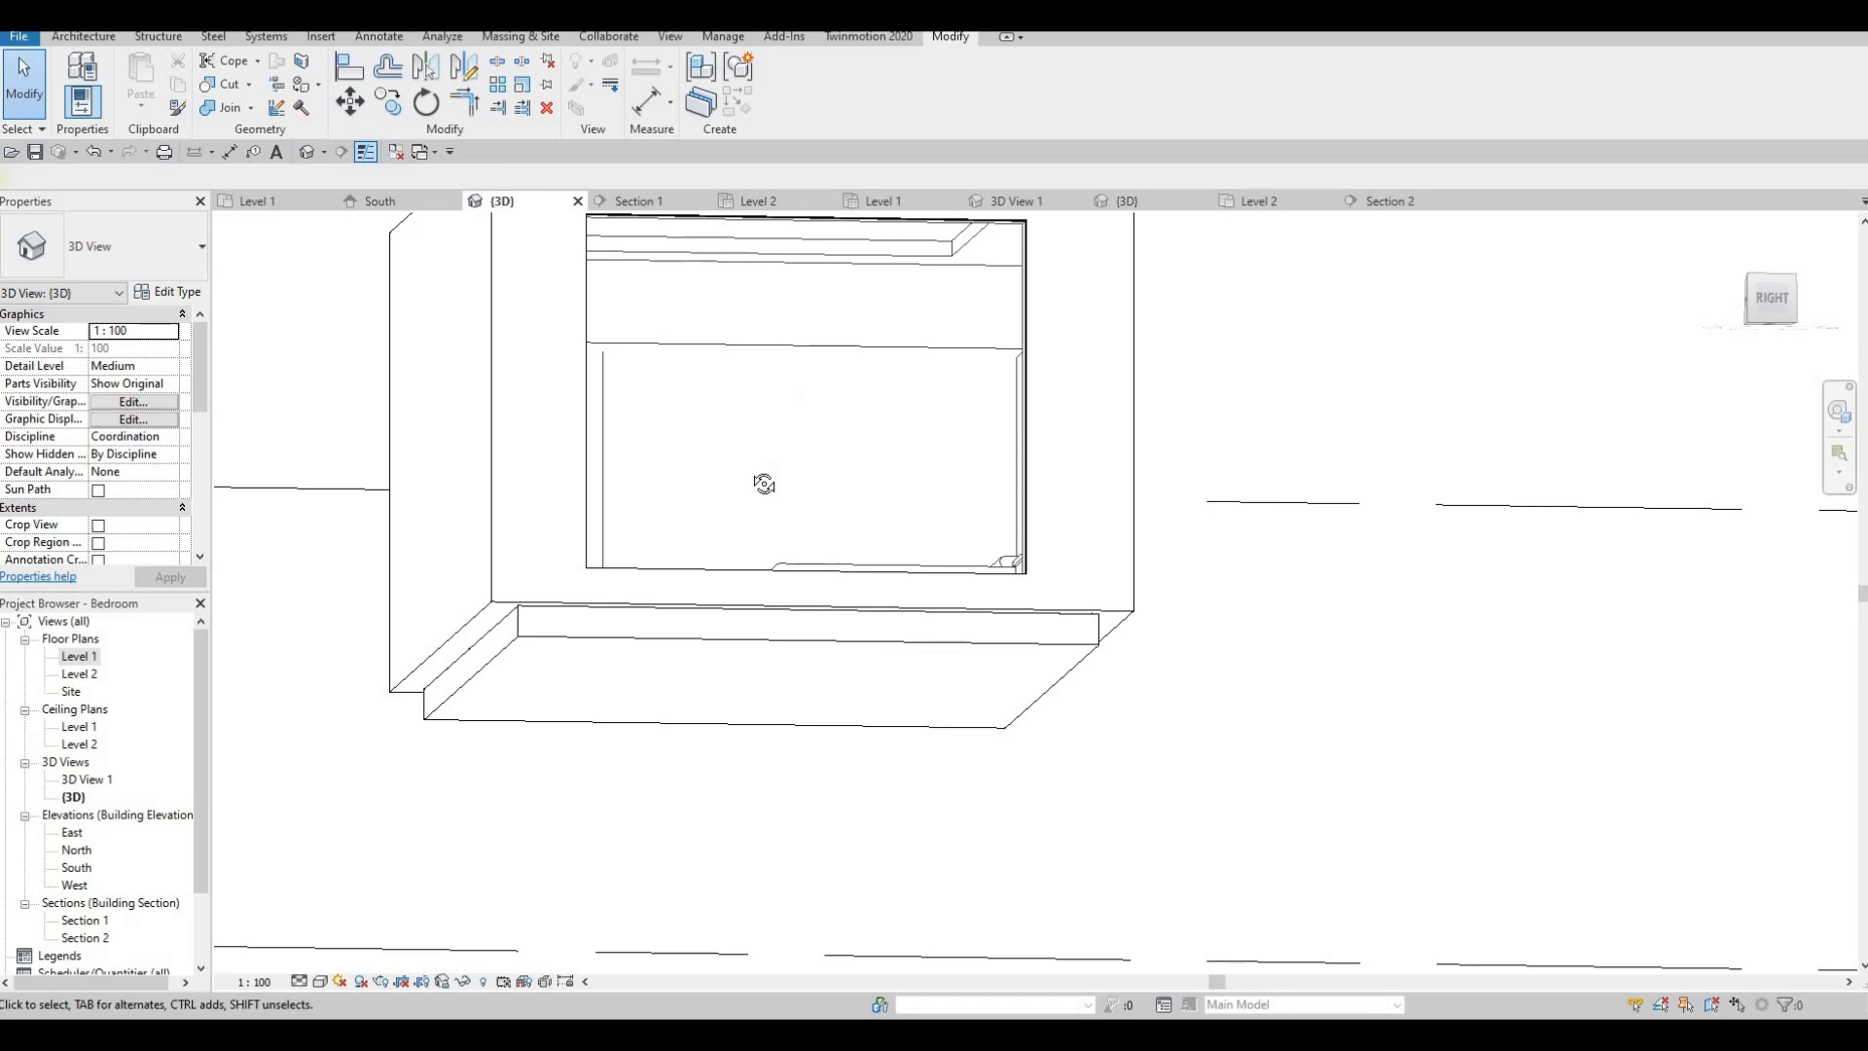
{"action": "middle_click_drag", "start_coordinate": [764, 483], "coordinate": [679, 362], "text": "shift"}
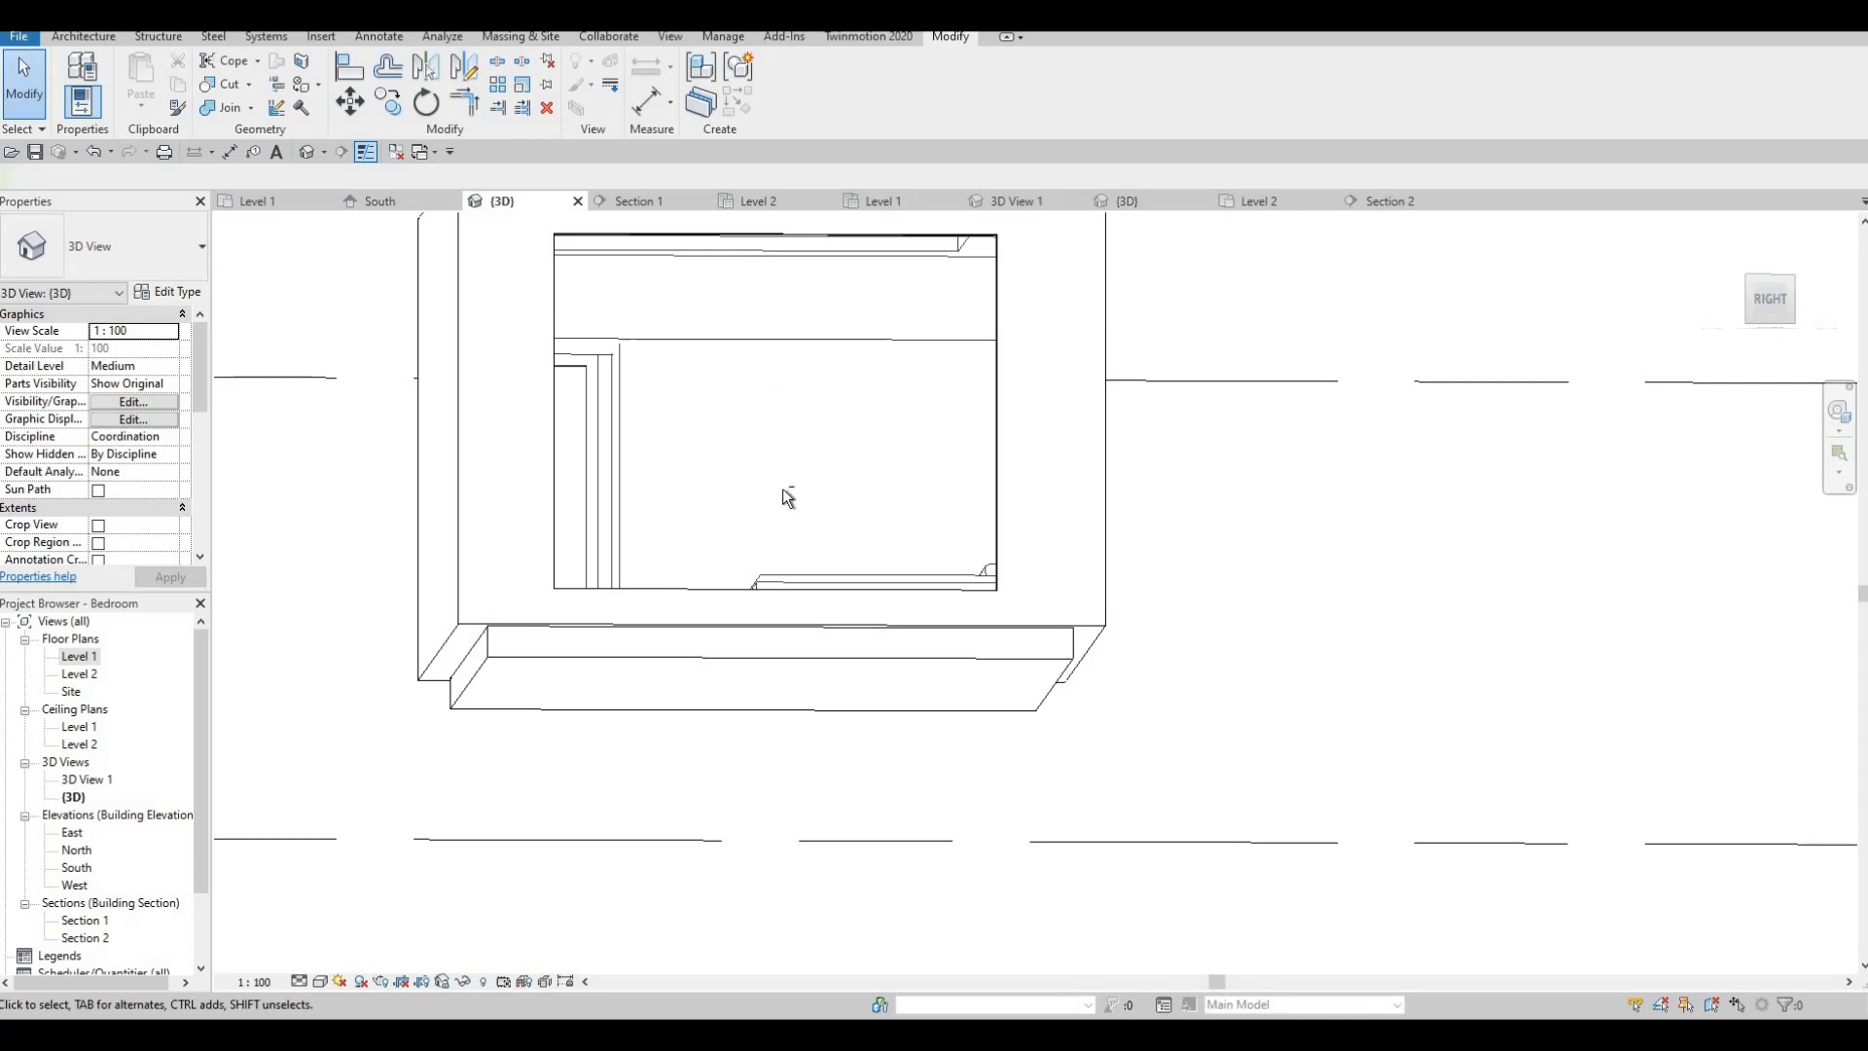
{"action": "middle_click_drag", "start_coordinate": [784, 489], "coordinate": [813, 483], "text": "shift"}
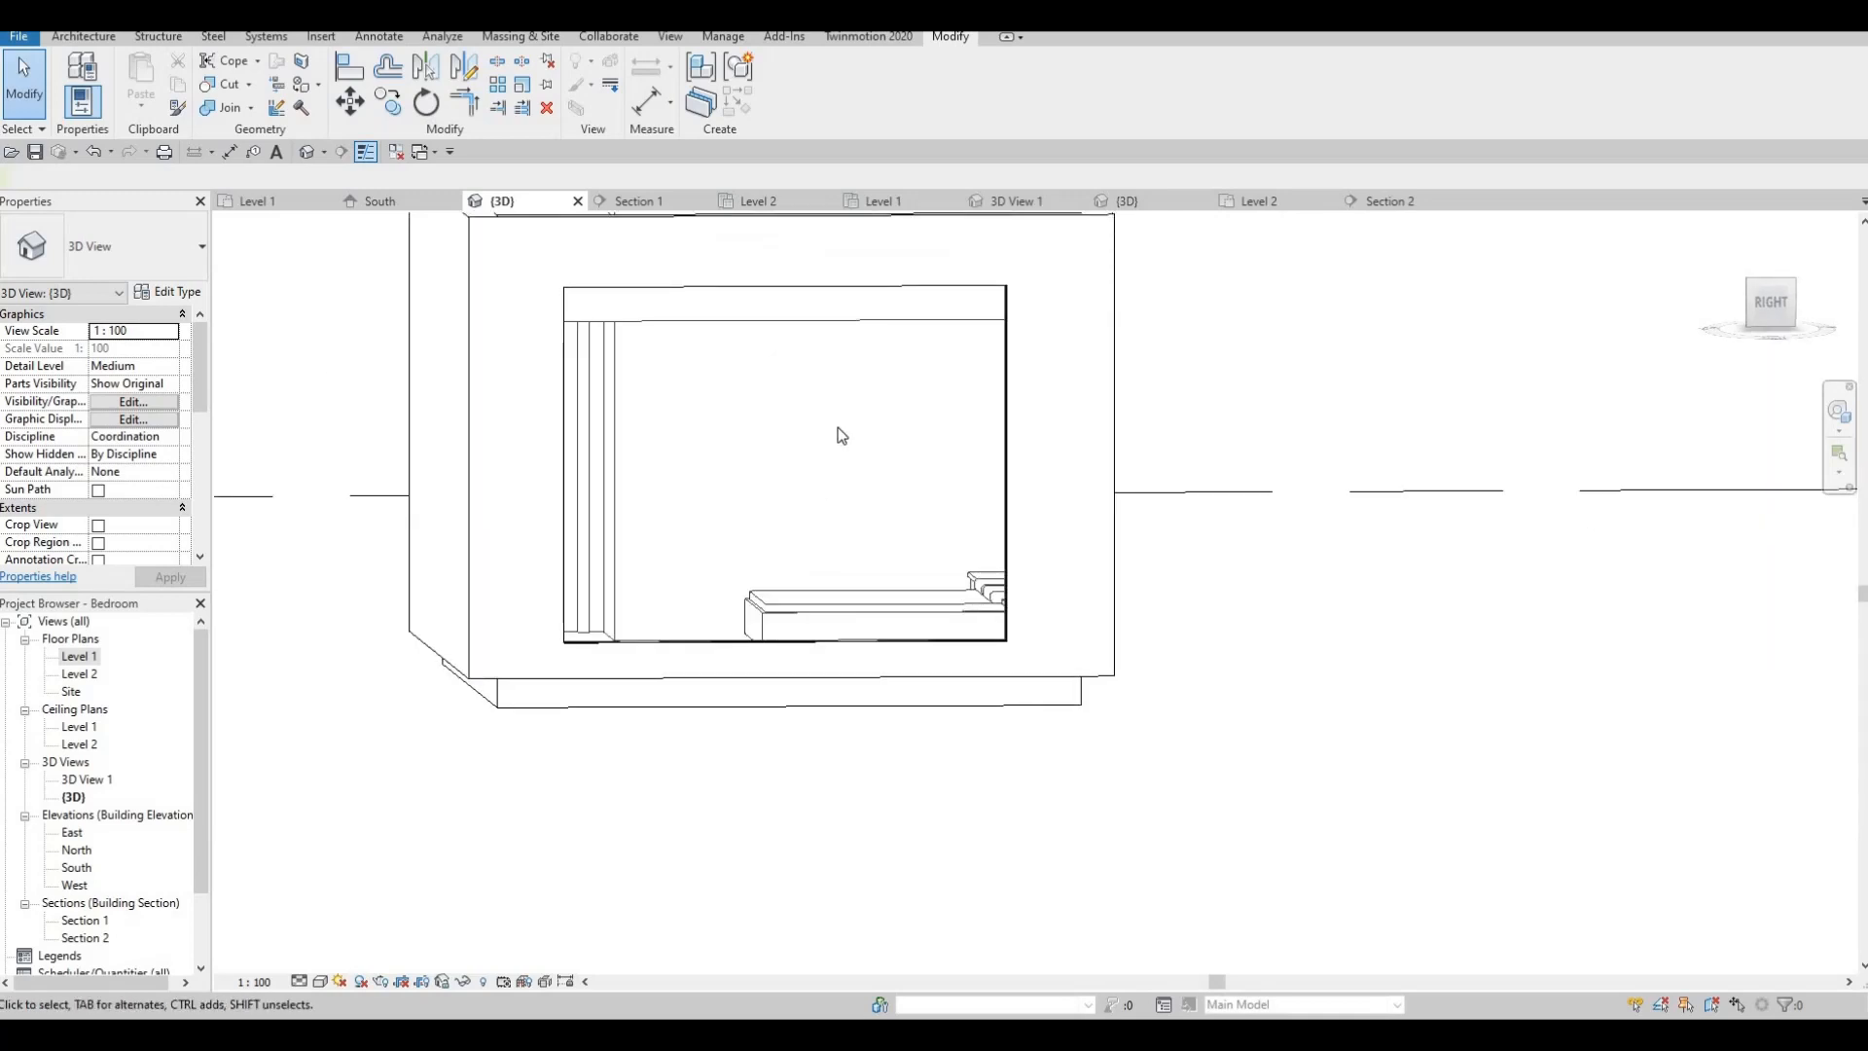
{"action": "middle_click_drag", "start_coordinate": [764, 540], "coordinate": [686, 611], "text": "shift"}
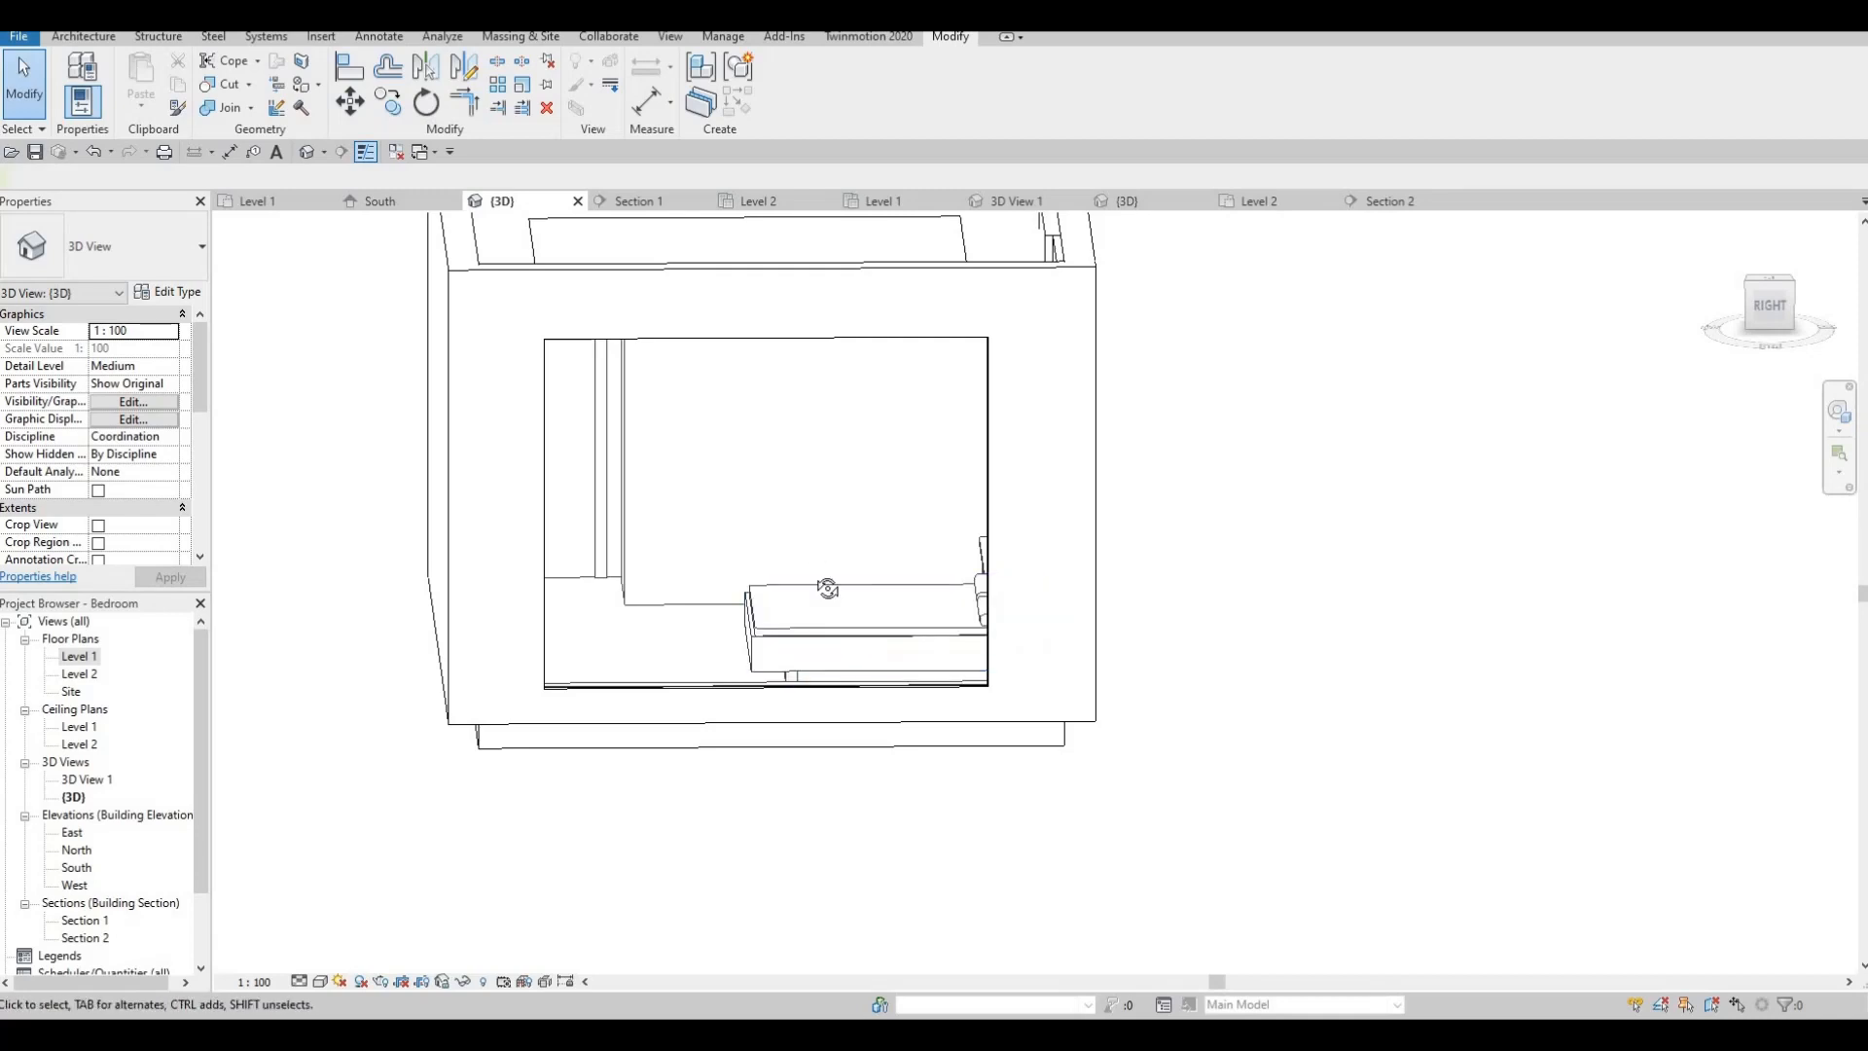
{"action": "middle_click_drag", "start_coordinate": [890, 769], "coordinate": [749, 587], "text": "shift"}
{"action": "key", "text": "F1"}
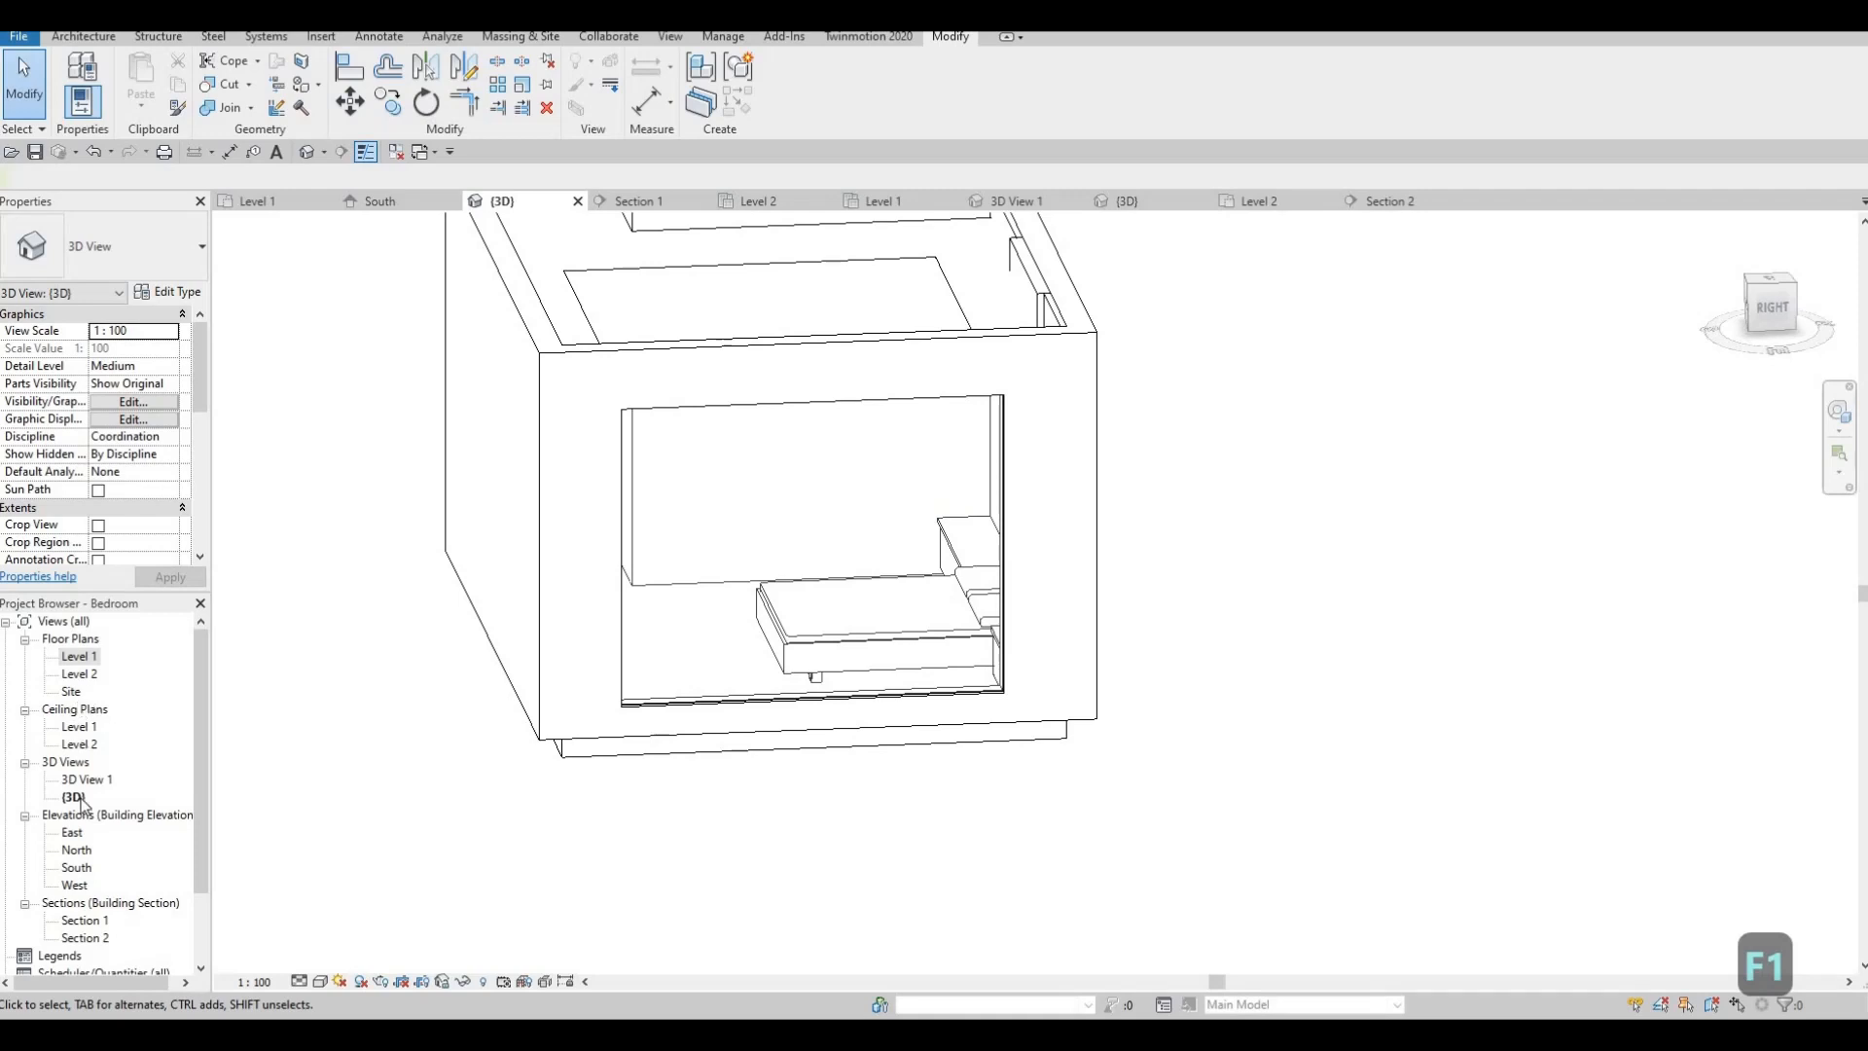
- In Section 2, start a Generic Models in-place extrusion named Generic Models 10, with its work plane picked on the closet wall's face
{"action": "double_click", "coordinate": [85, 938]}
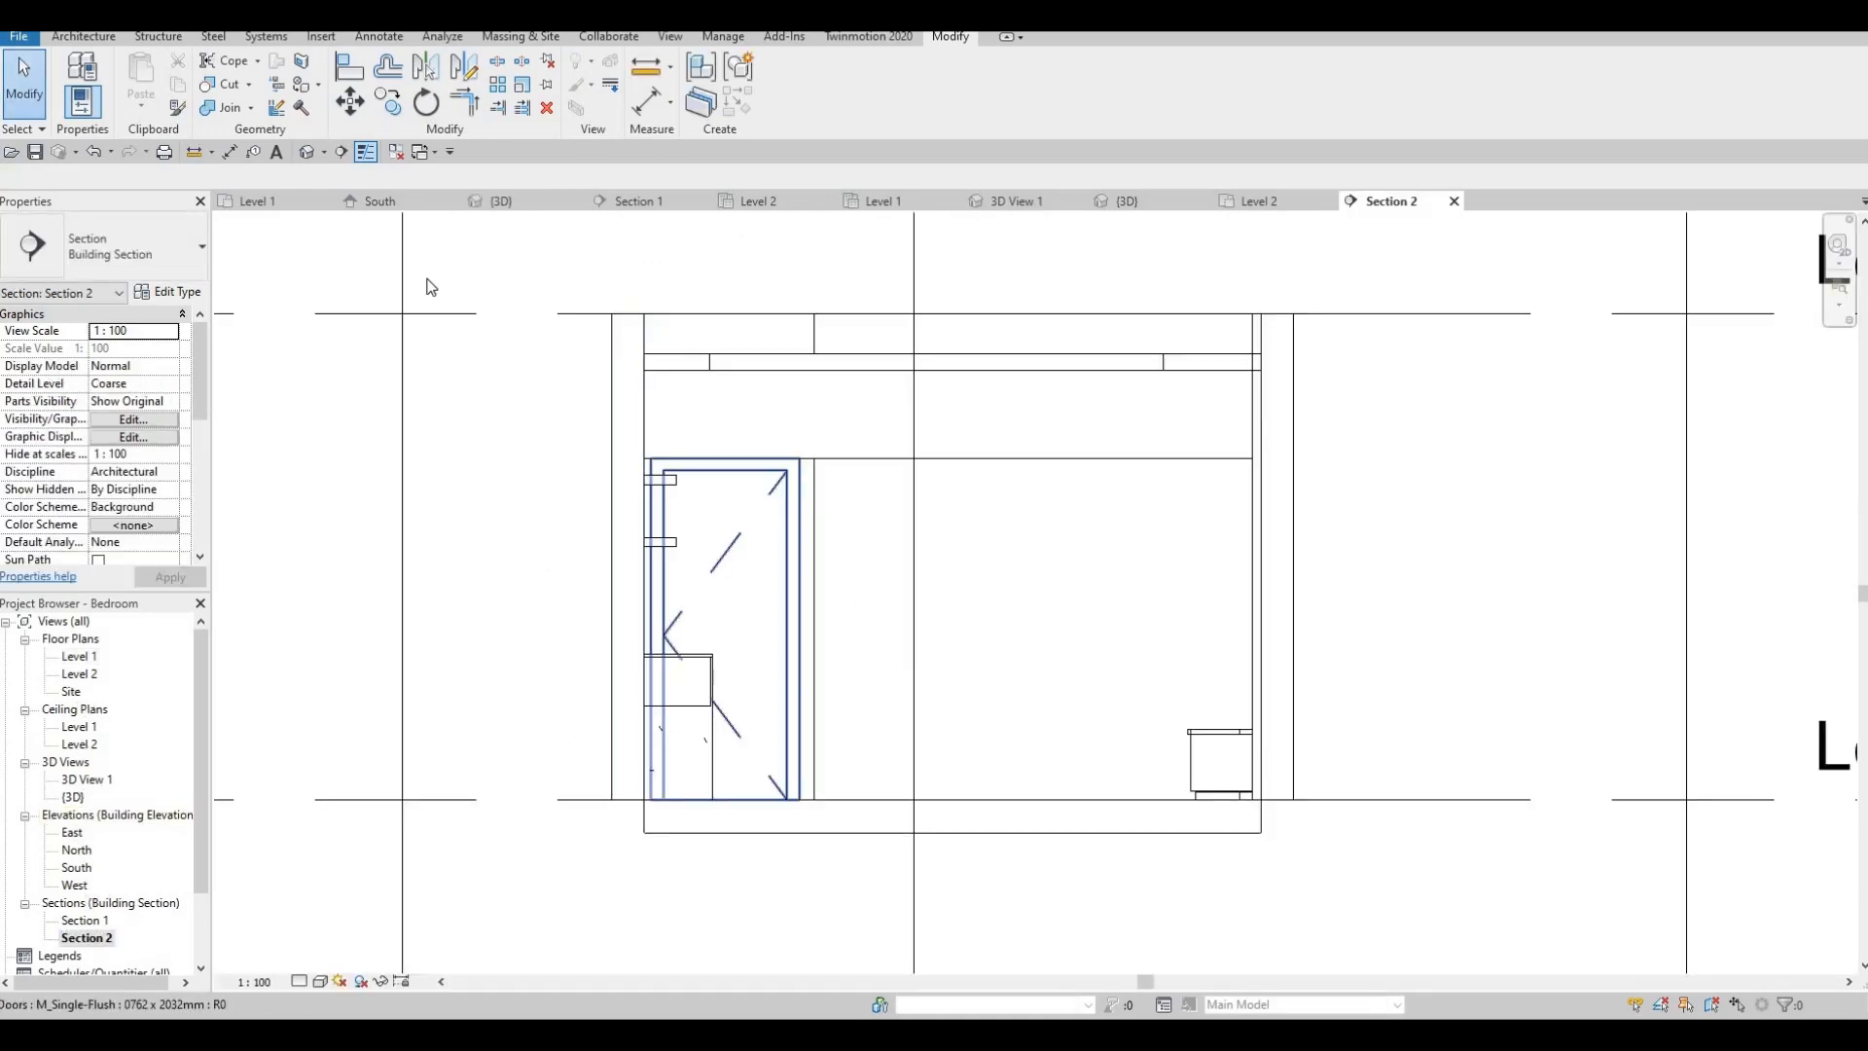
{"action": "left_click", "coordinate": [84, 36]}
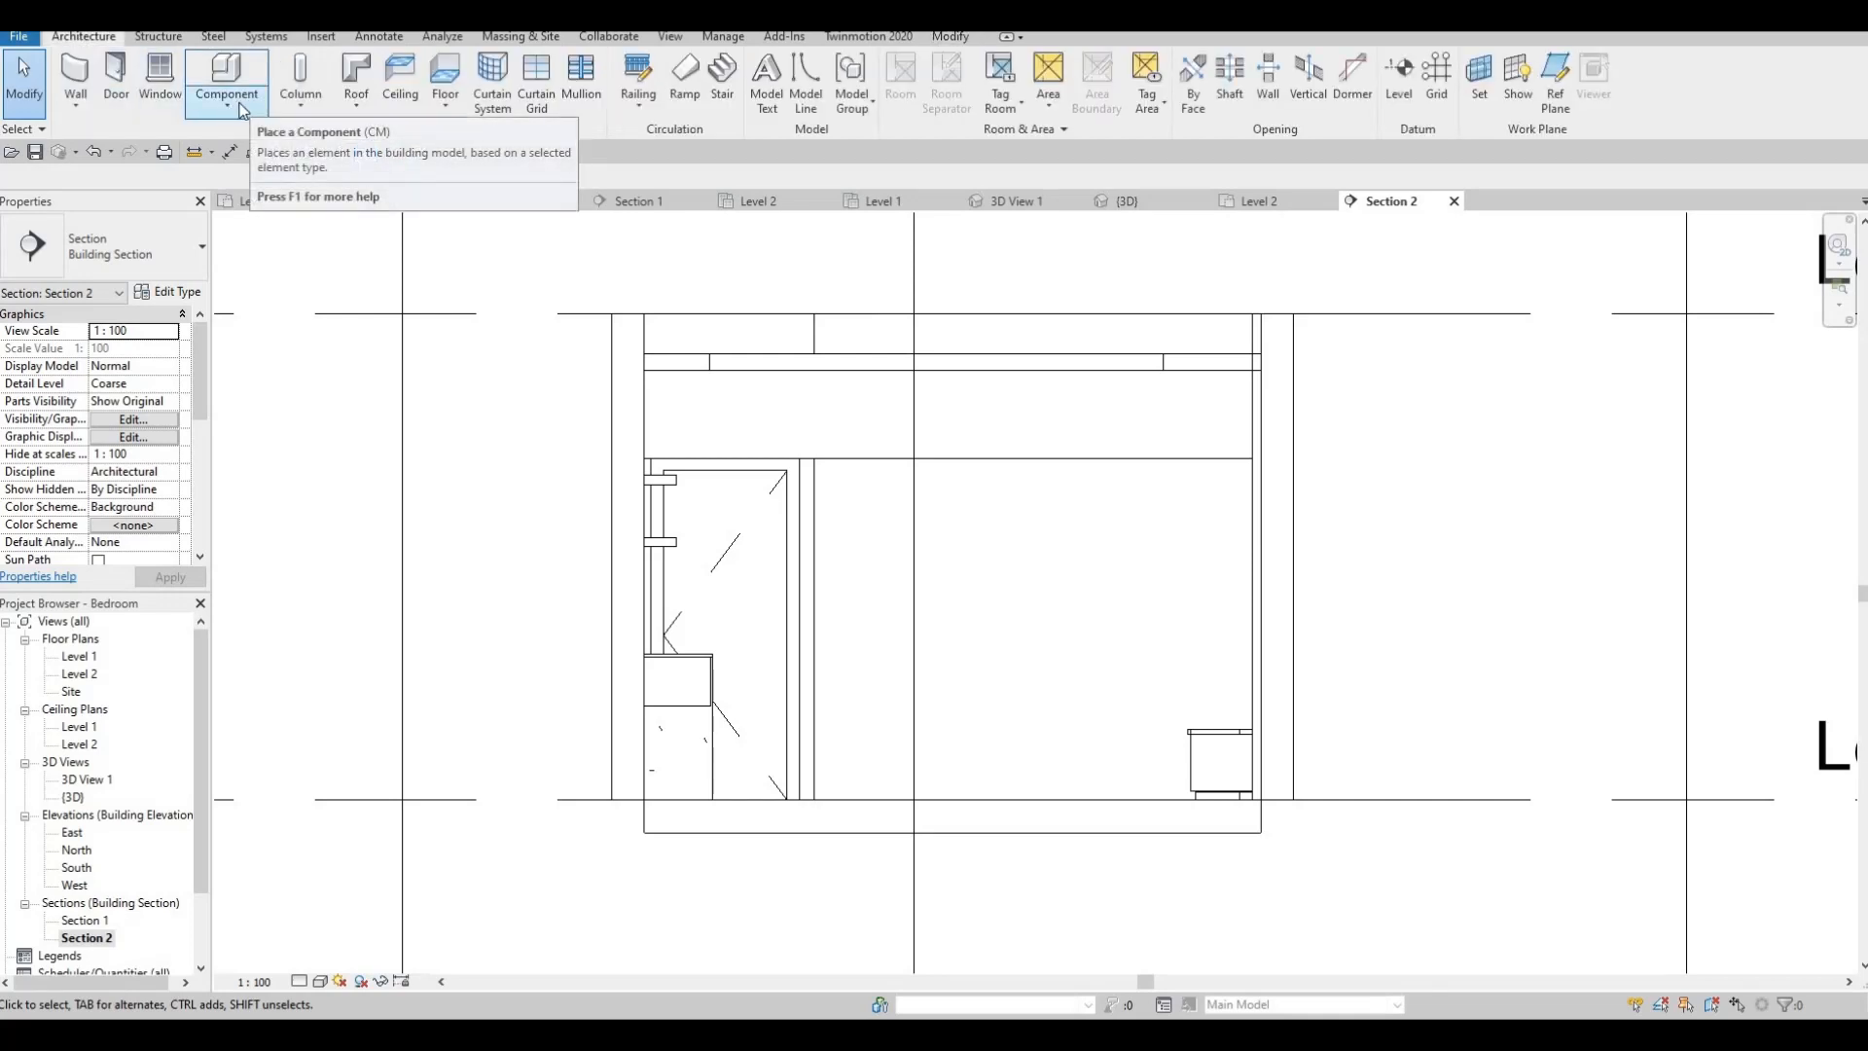
{"action": "left_click", "coordinate": [227, 104]}
{"action": "left_click", "coordinate": [251, 179]}
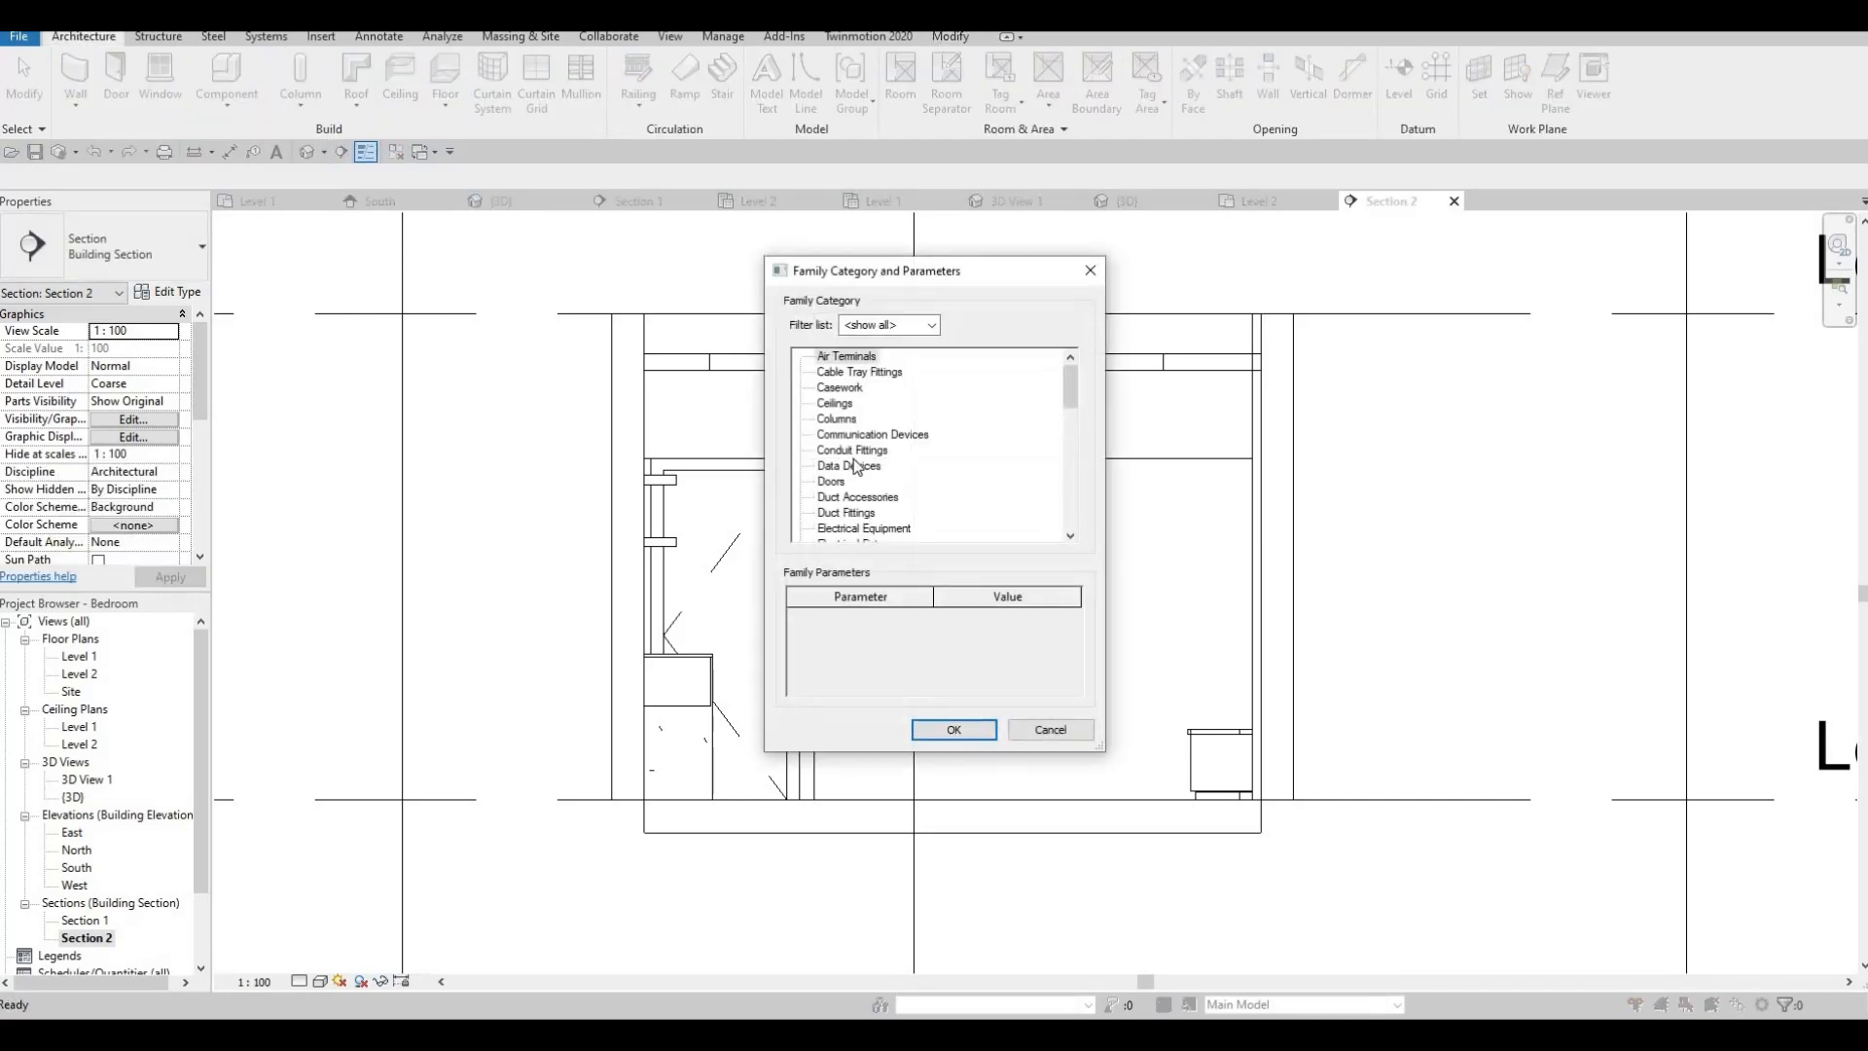
{"action": "scroll", "coordinate": [860, 514], "scroll_direction": "down", "scroll_amount": 3}
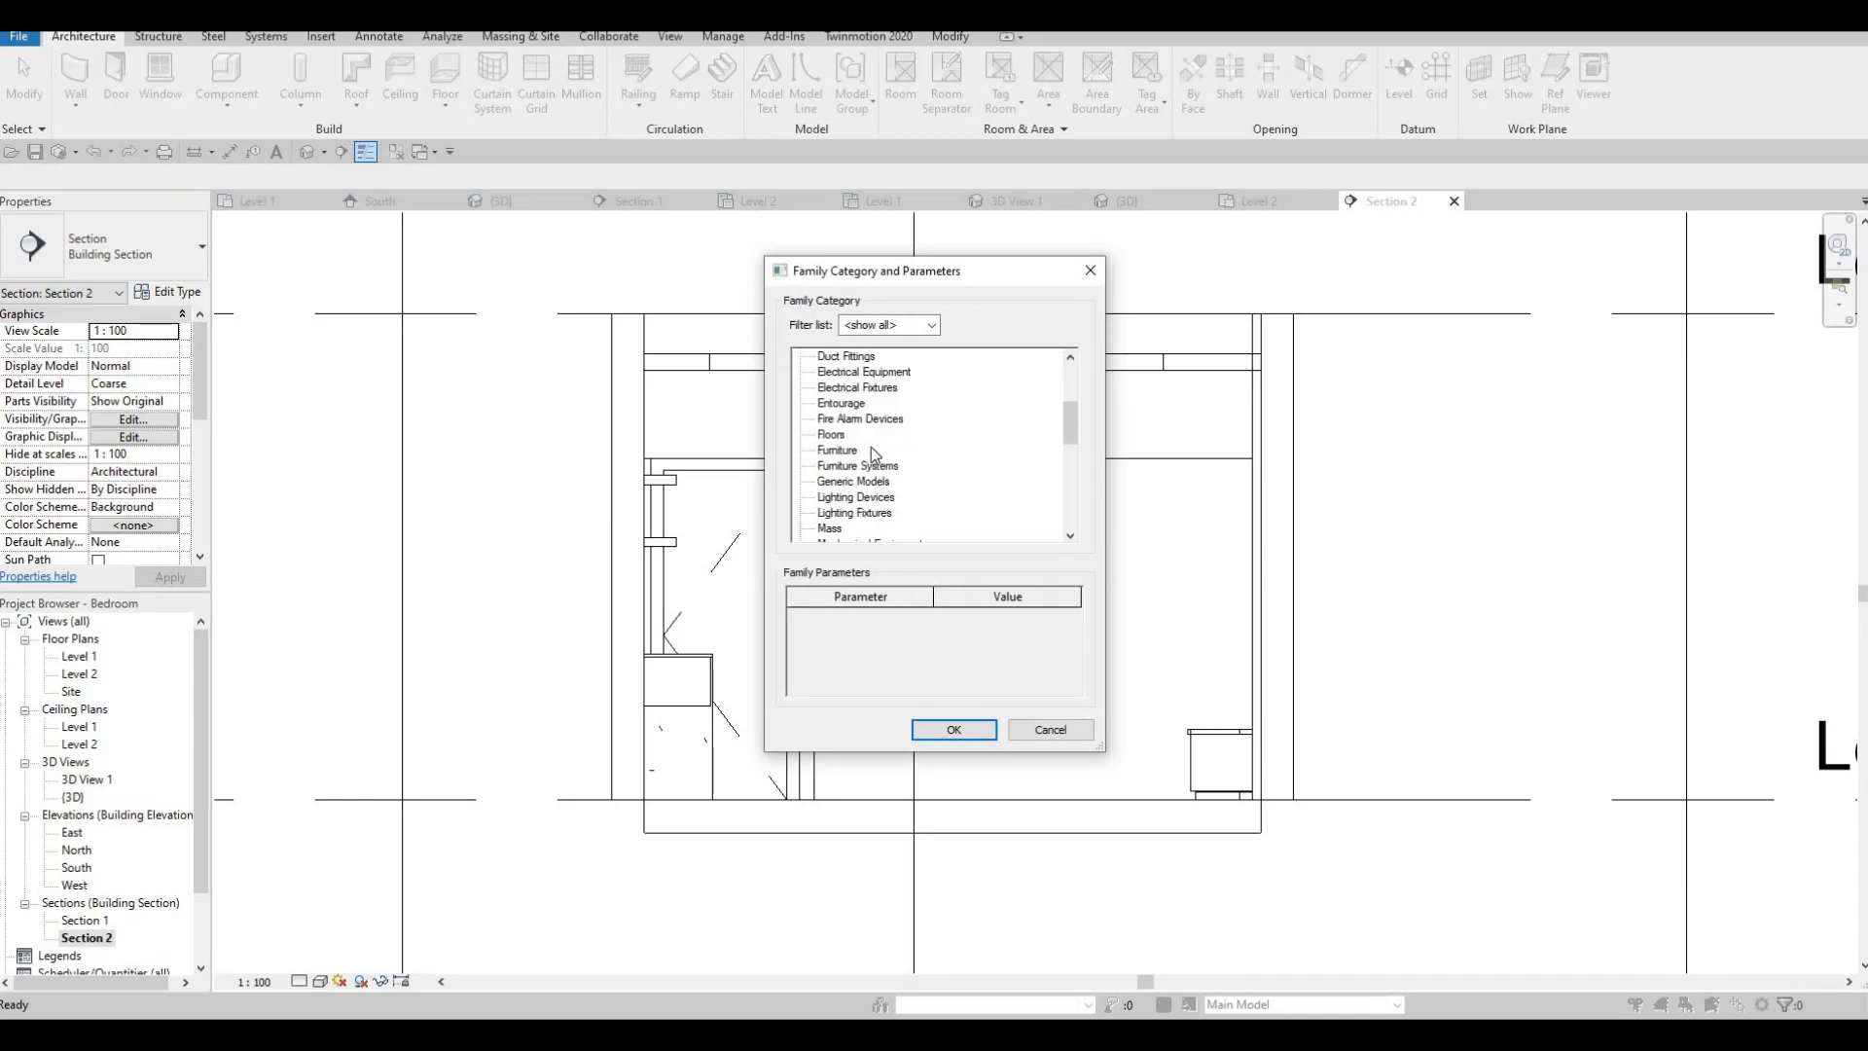
{"action": "left_click", "coordinate": [951, 730]}
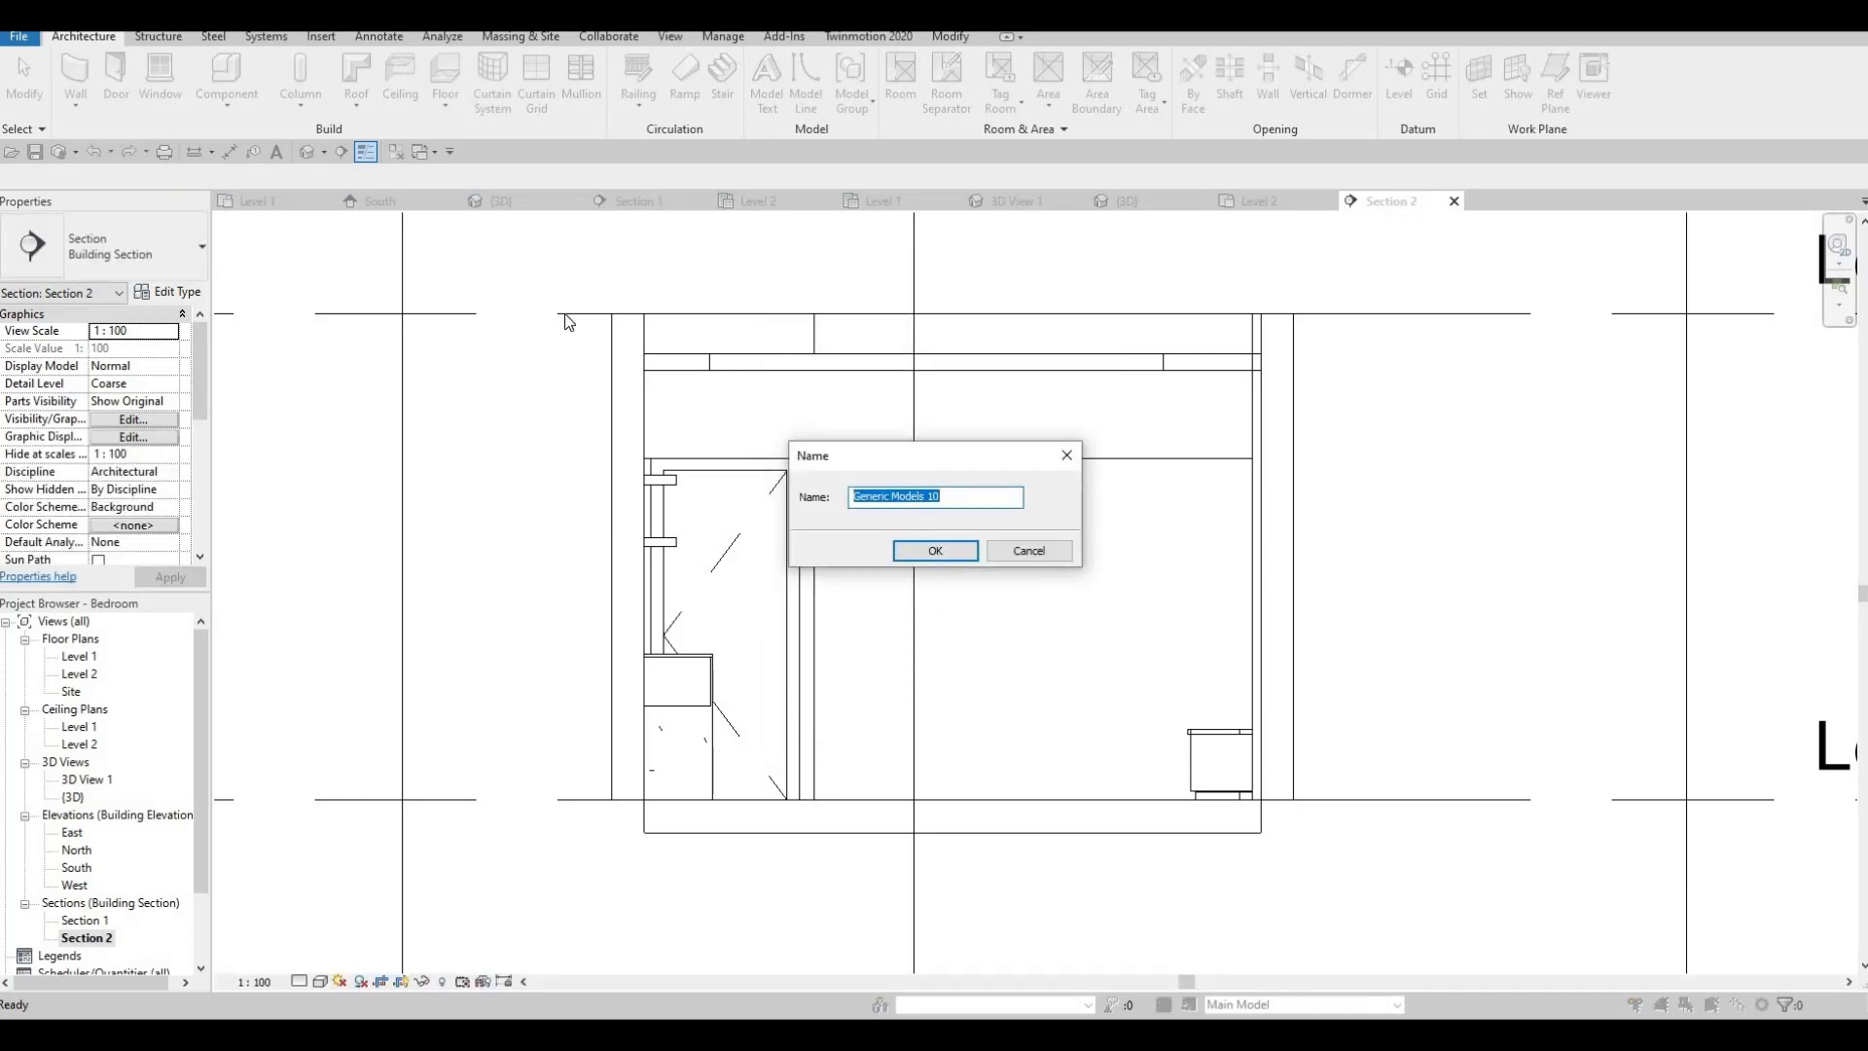
{"action": "key", "text": "Return"}
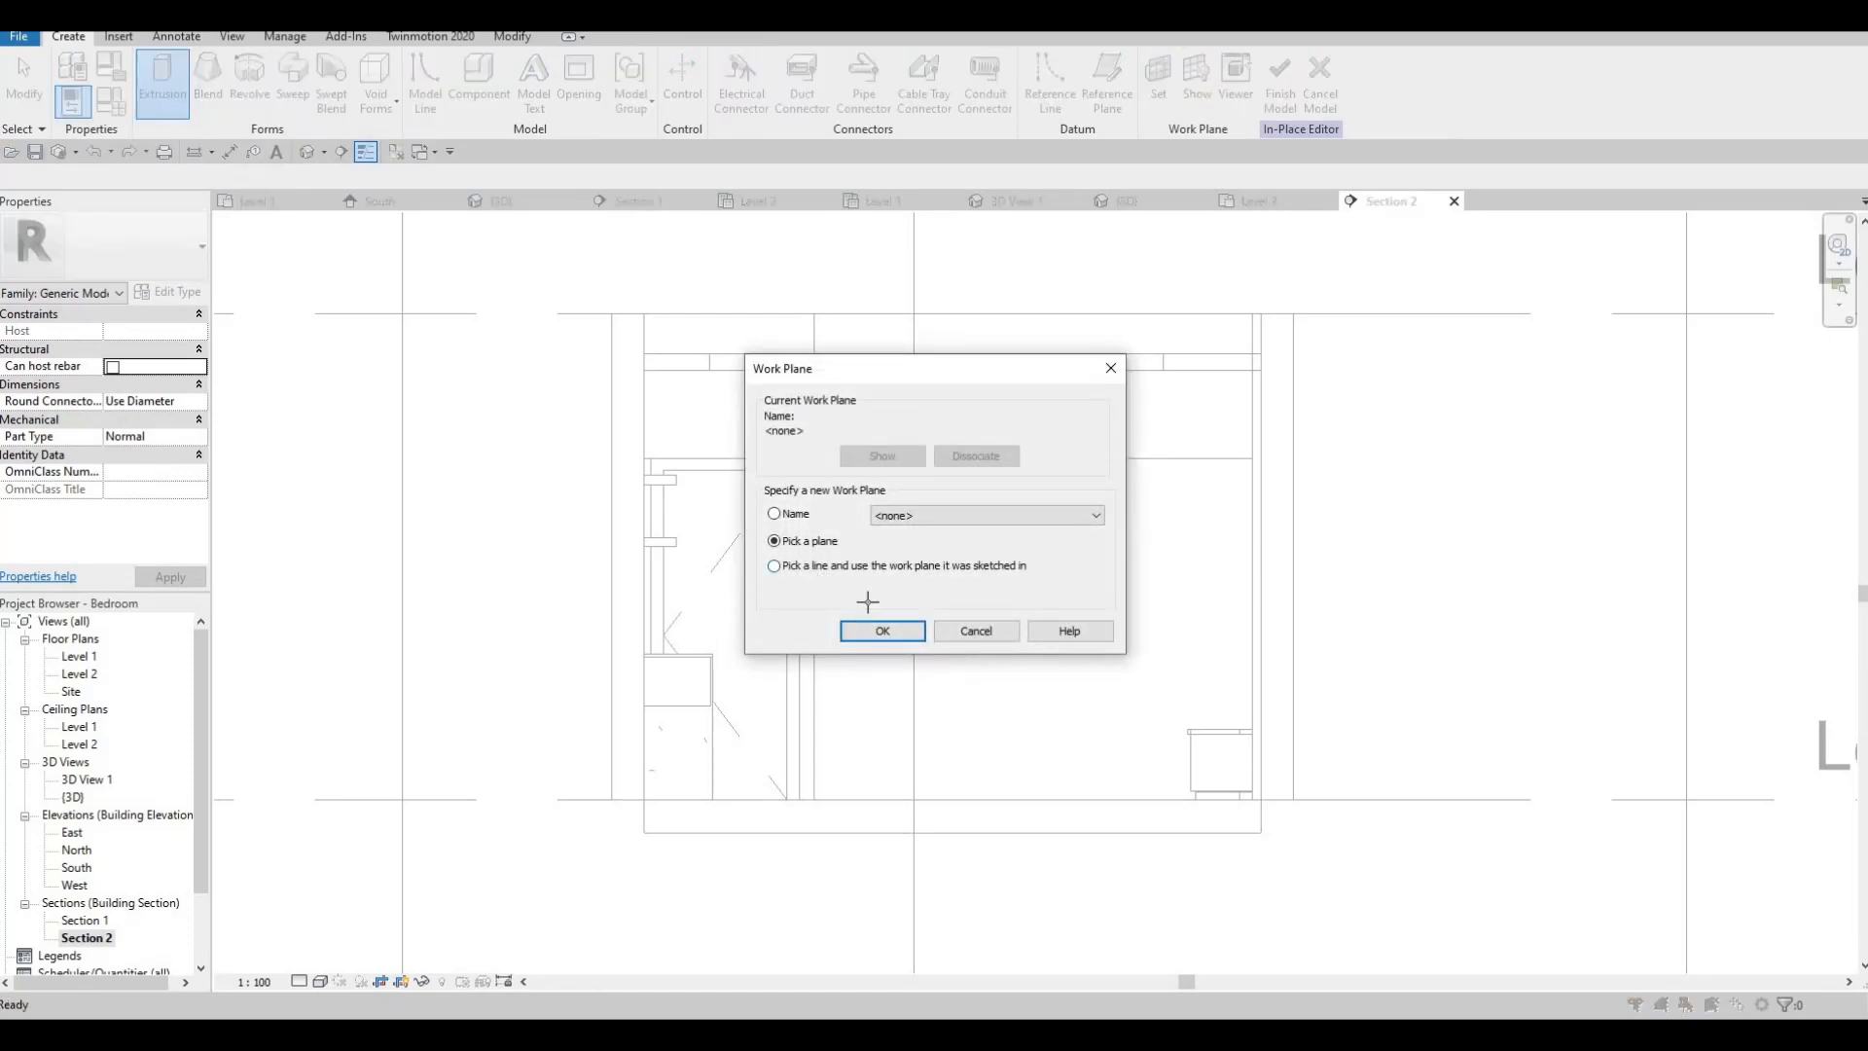
{"action": "left_click", "coordinate": [876, 630]}
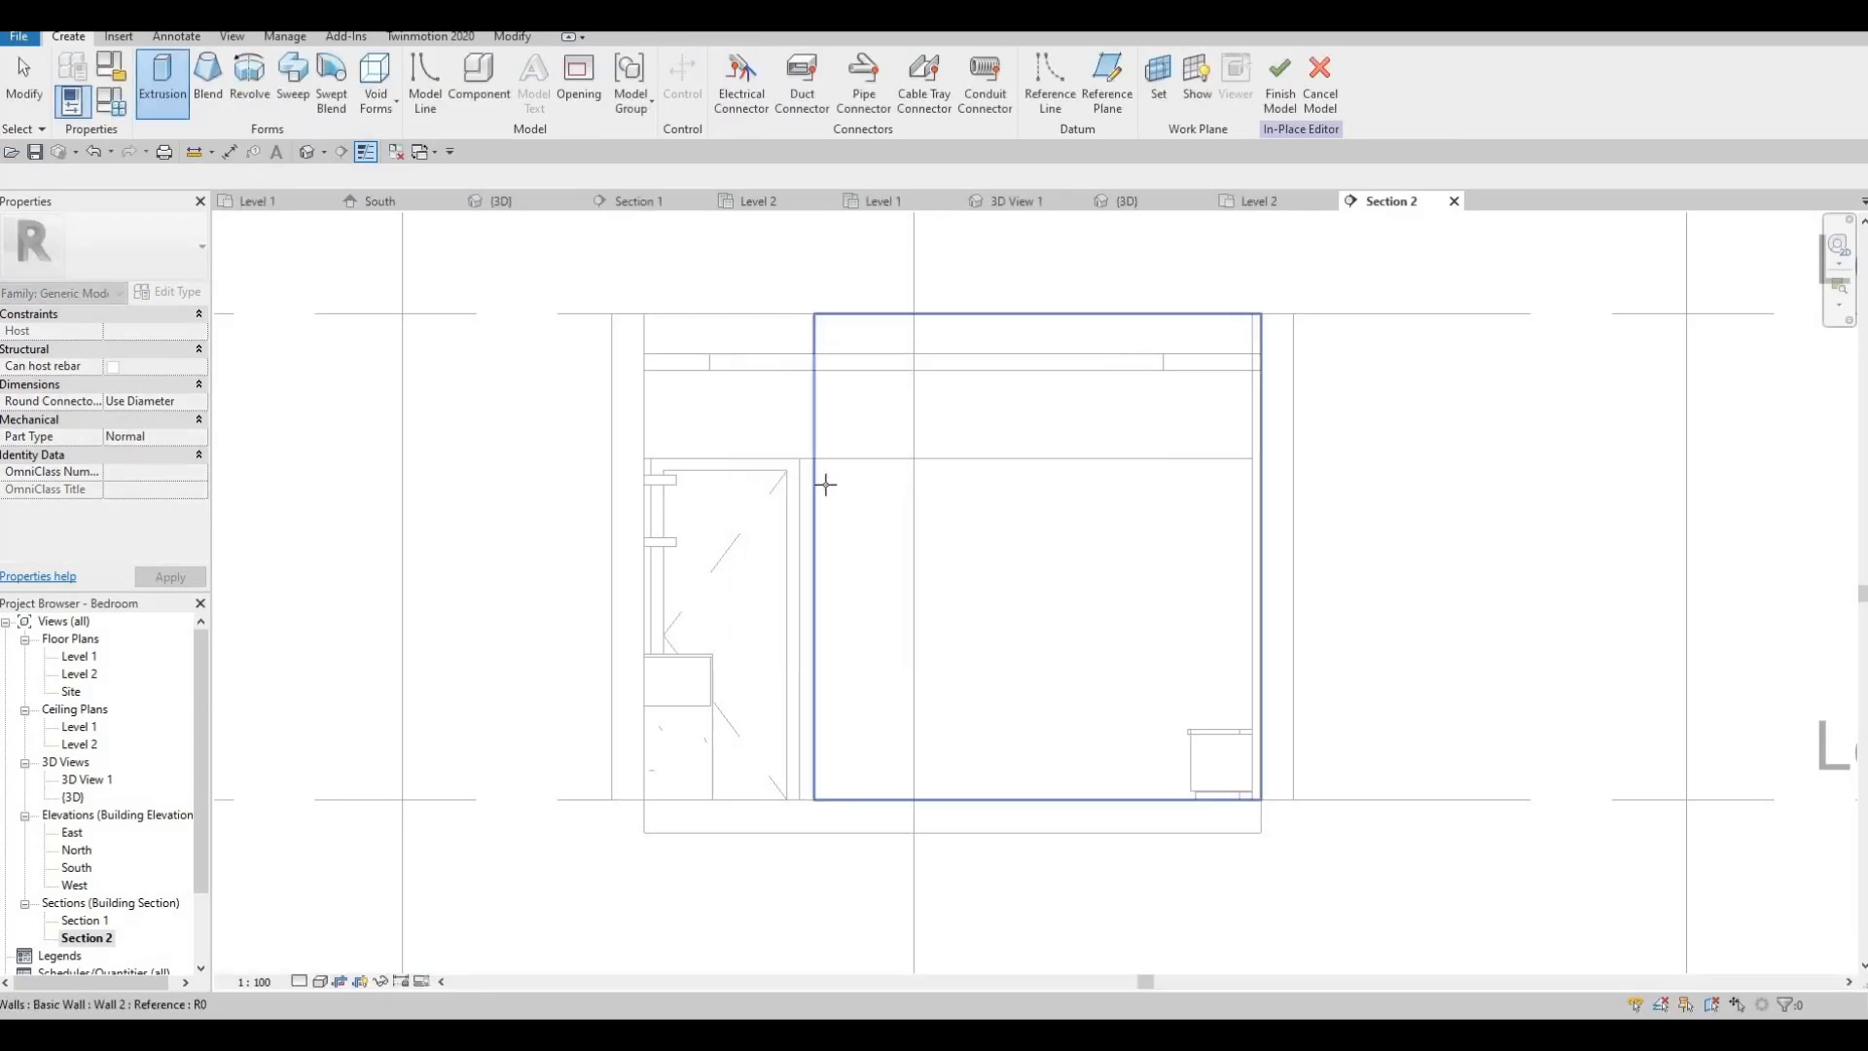
{"action": "left_click", "coordinate": [868, 465]}
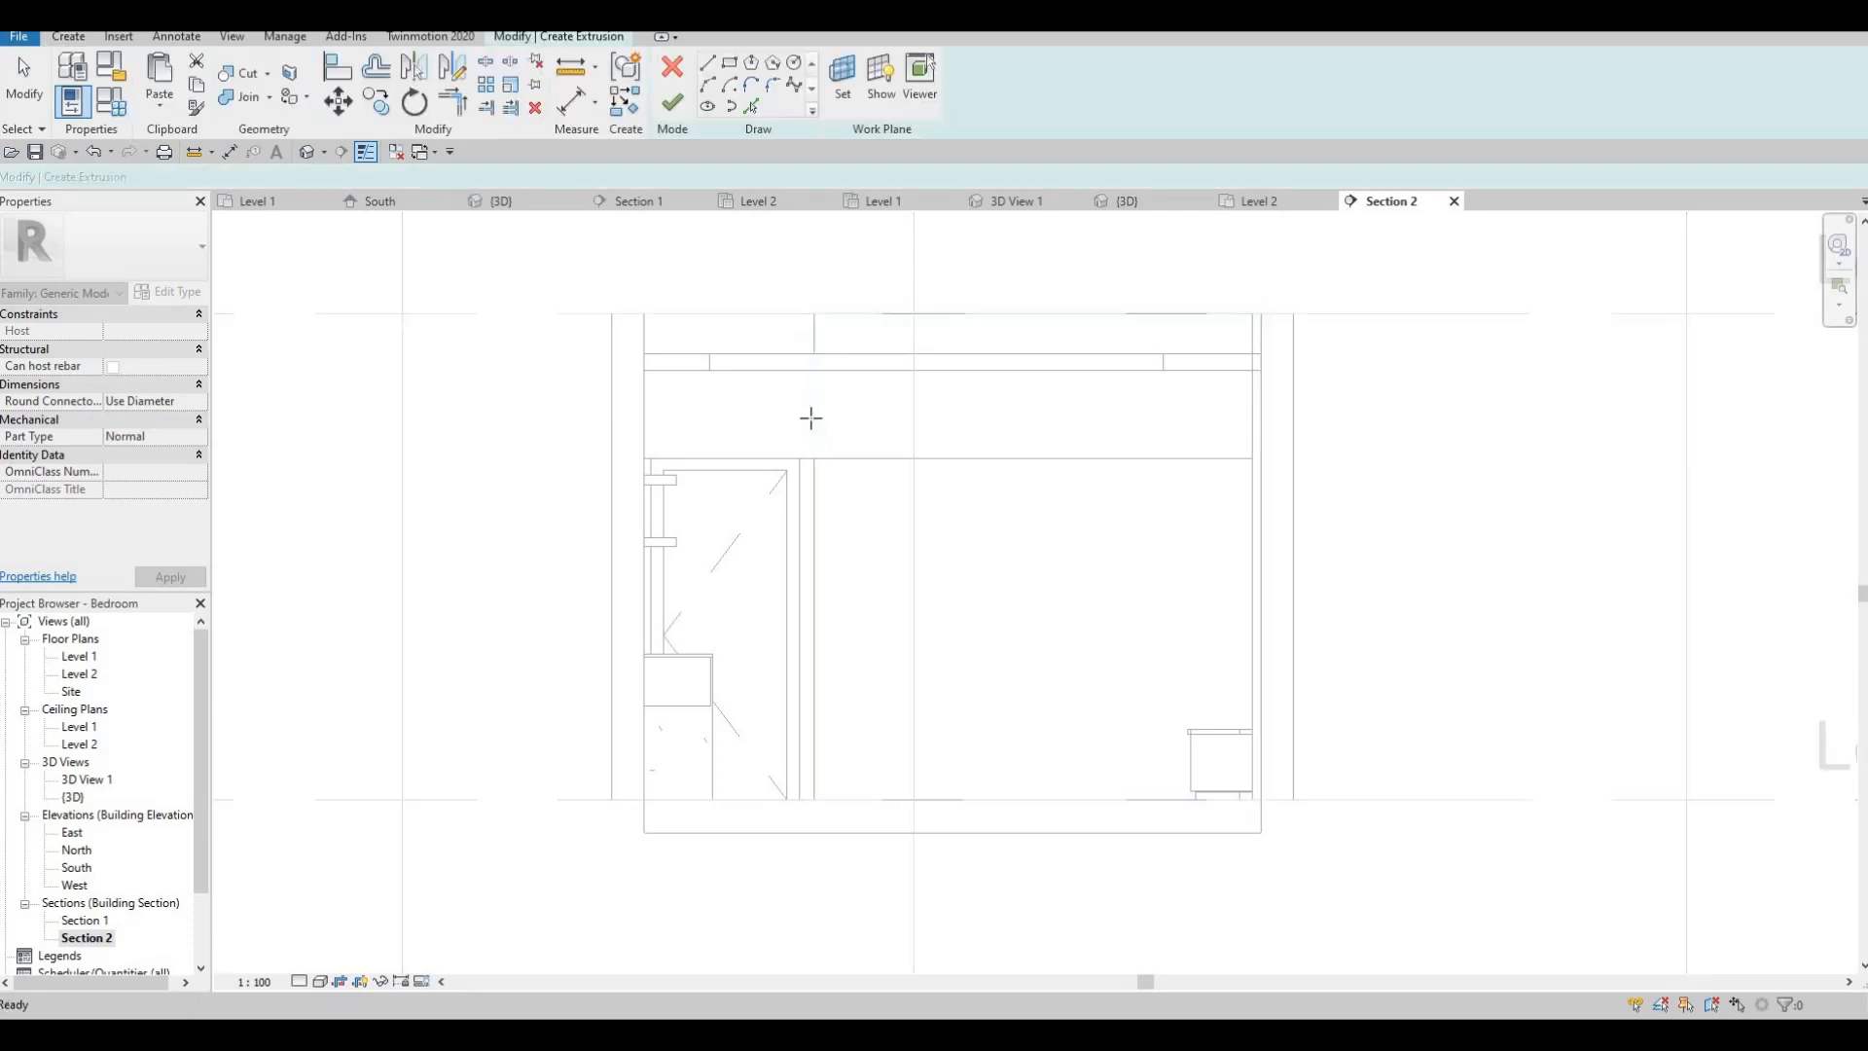
- Sketch a rectangle about 2108 mm high on the closet wall, from the dropped block's underside to Level 1, against the bed-side wall
{"action": "left_click", "coordinate": [730, 62]}
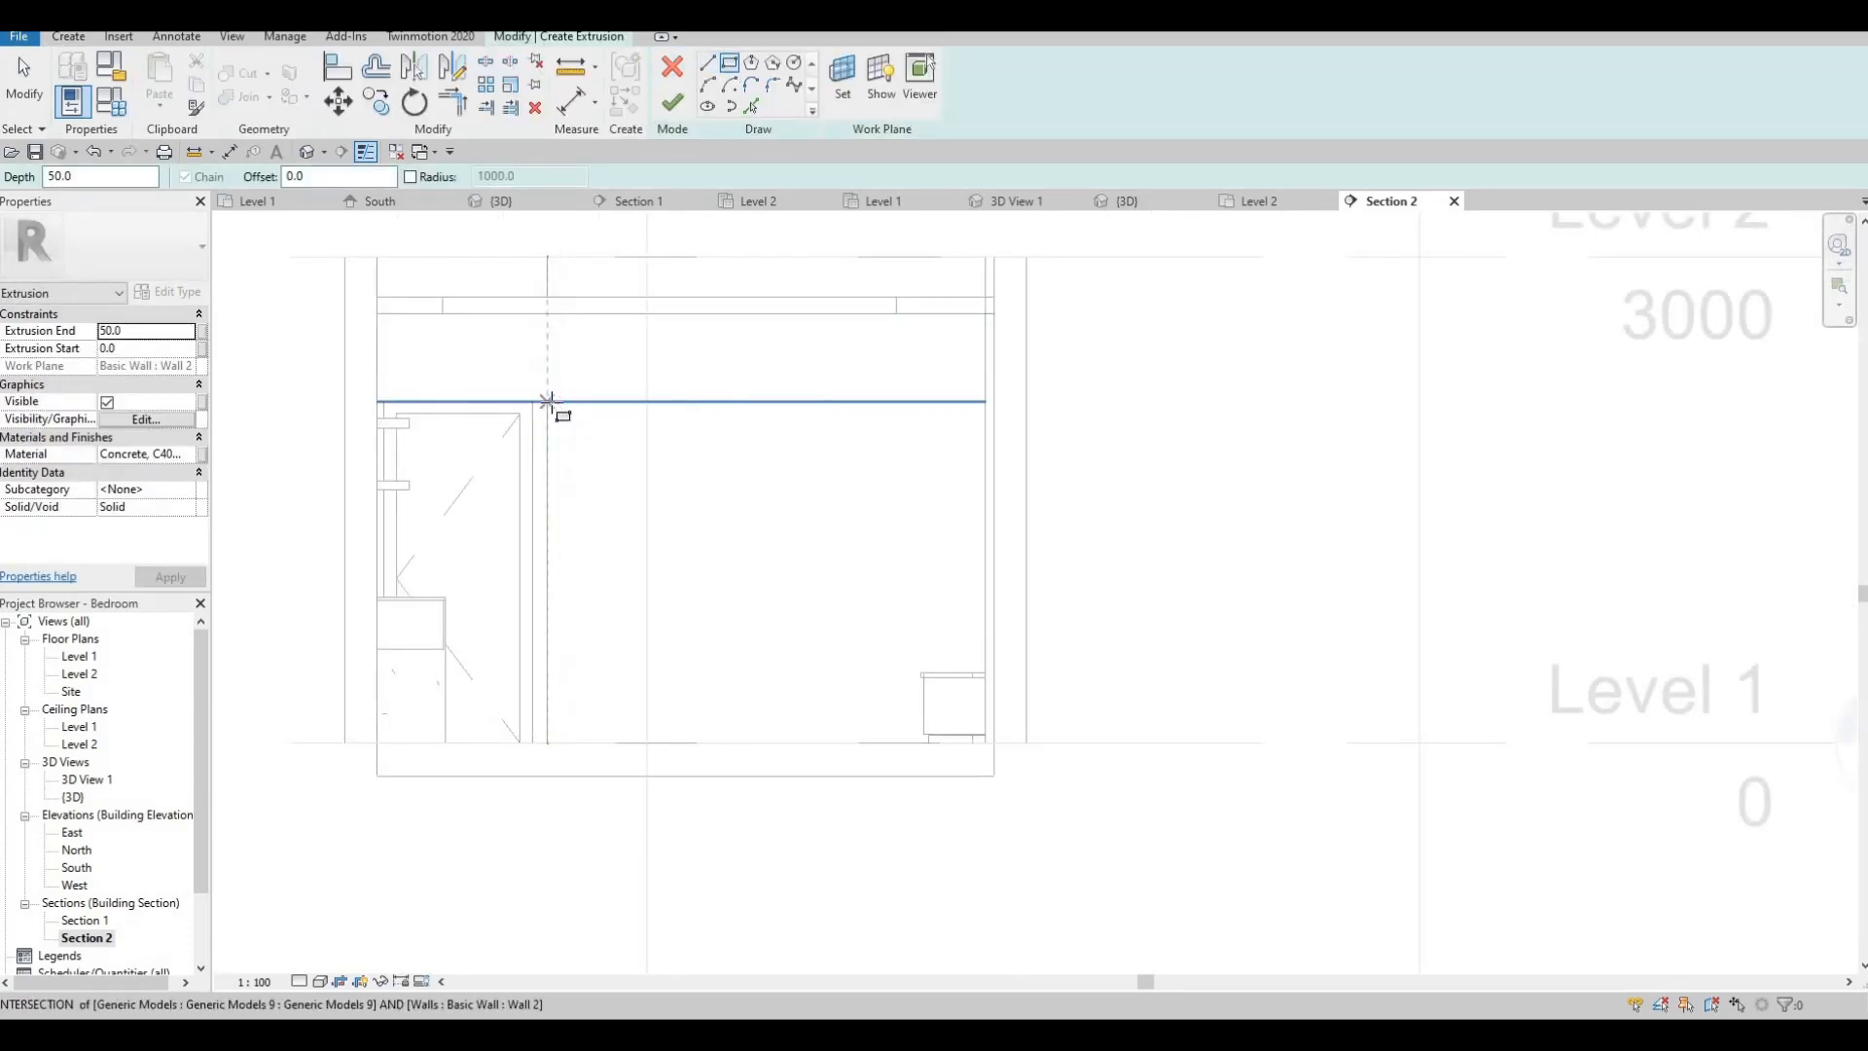
{"action": "left_click", "coordinate": [979, 401]}
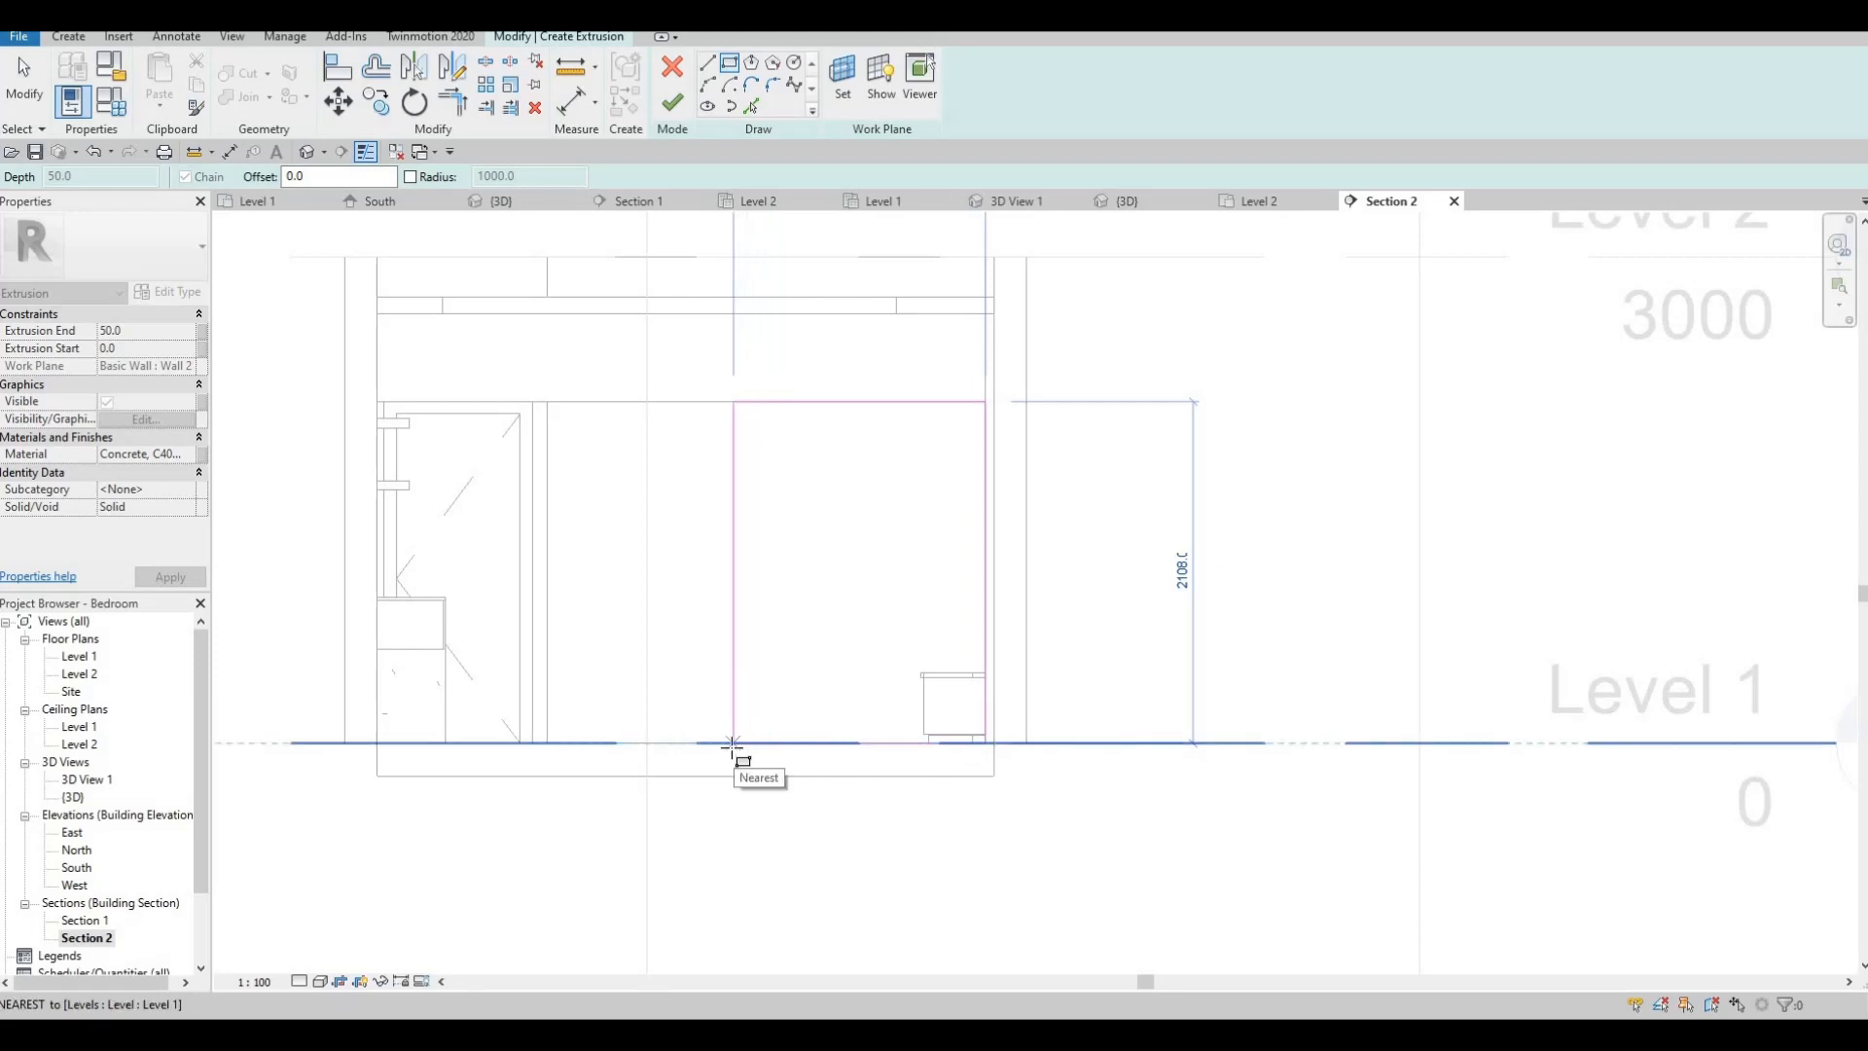
{"action": "left_click", "coordinate": [732, 743]}
{"action": "key", "text": "Escape"}
{"action": "key", "text": "Escape"}
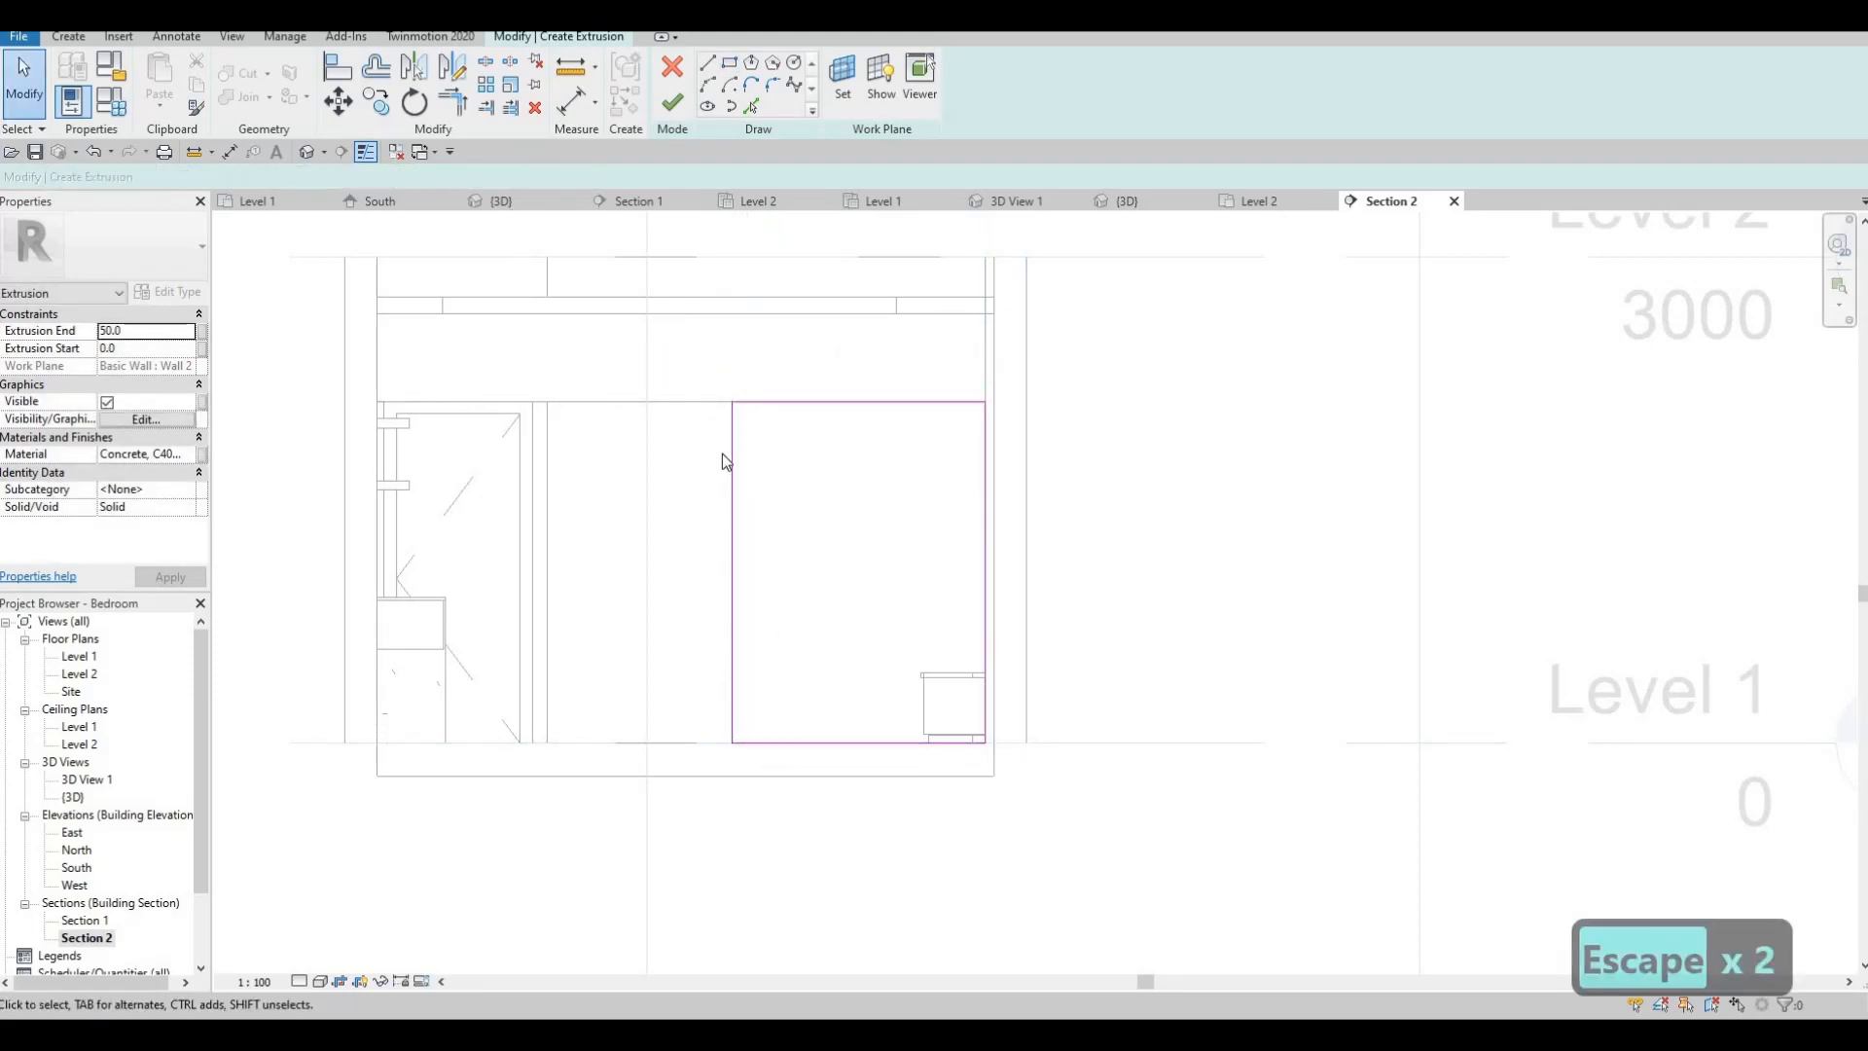
{"action": "key", "text": "Escape"}
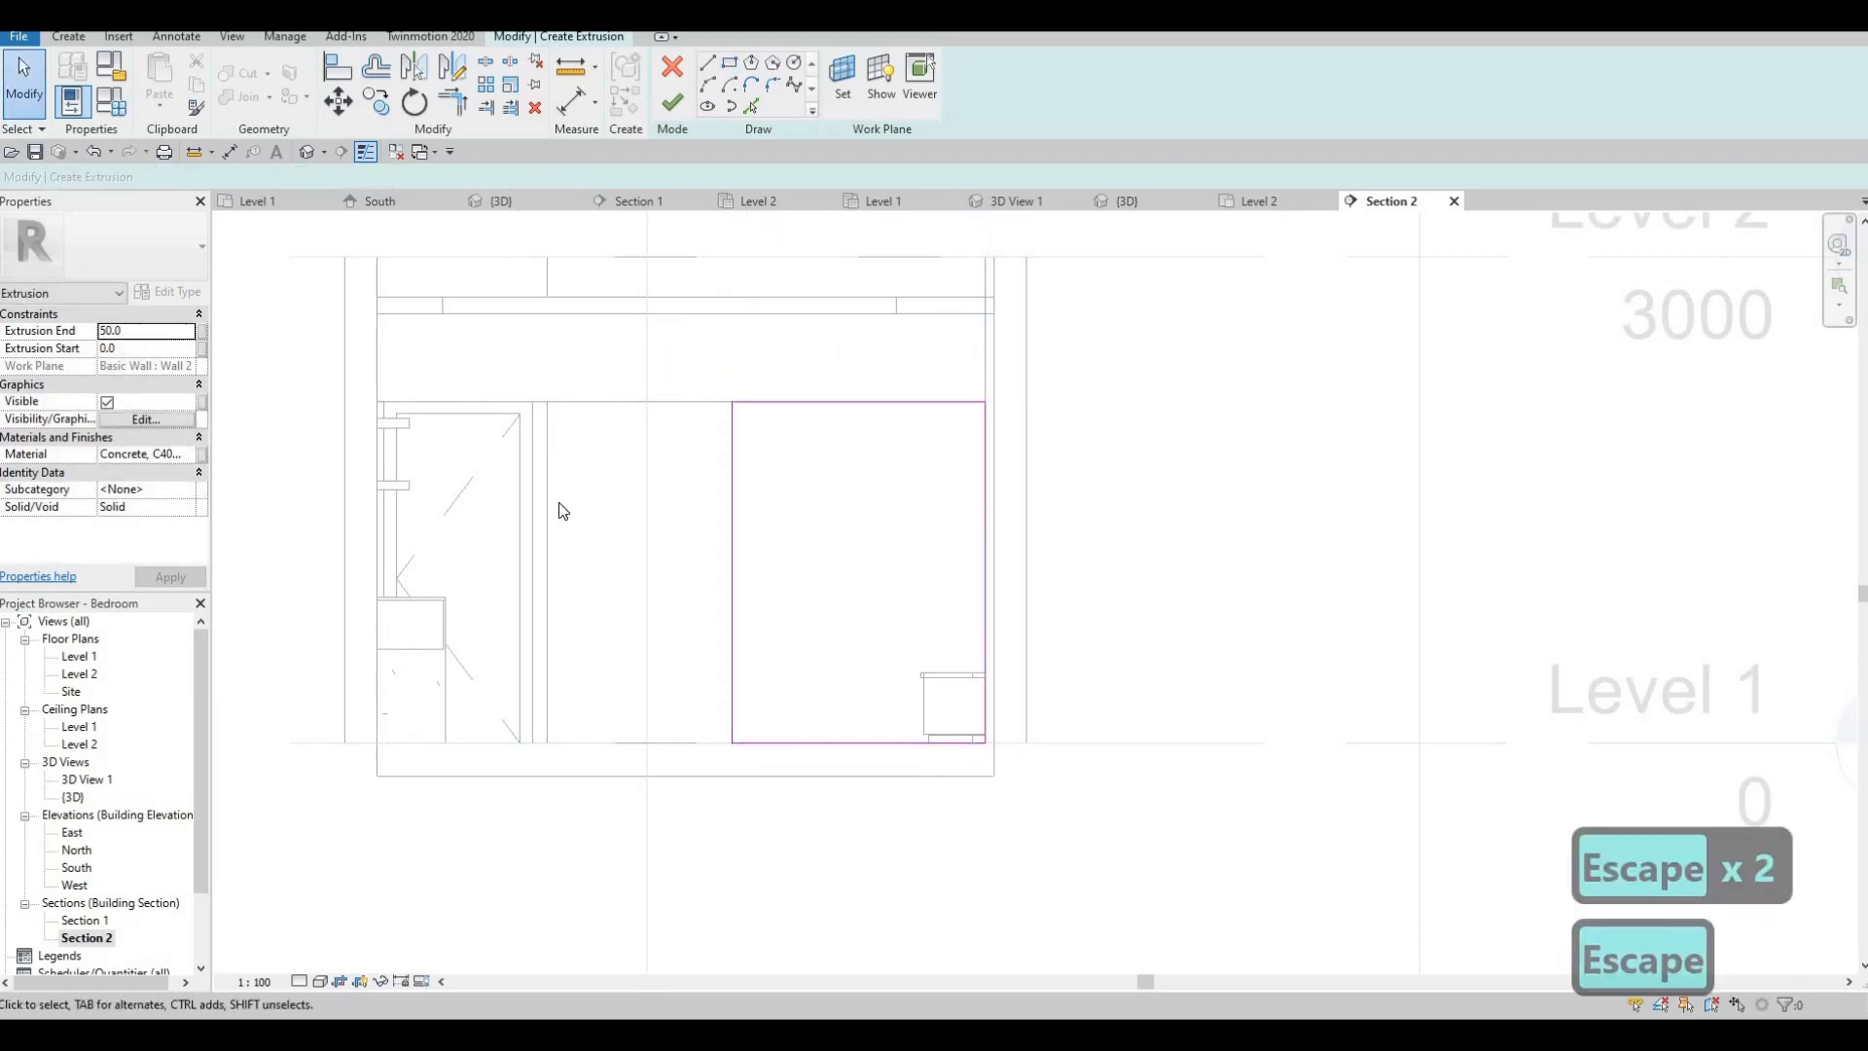
- Assign the Copper material to the extrusion and finish its sketch with a 50 mm depth
{"action": "left_click", "coordinate": [191, 453]}
{"action": "left_click", "coordinate": [191, 453]}
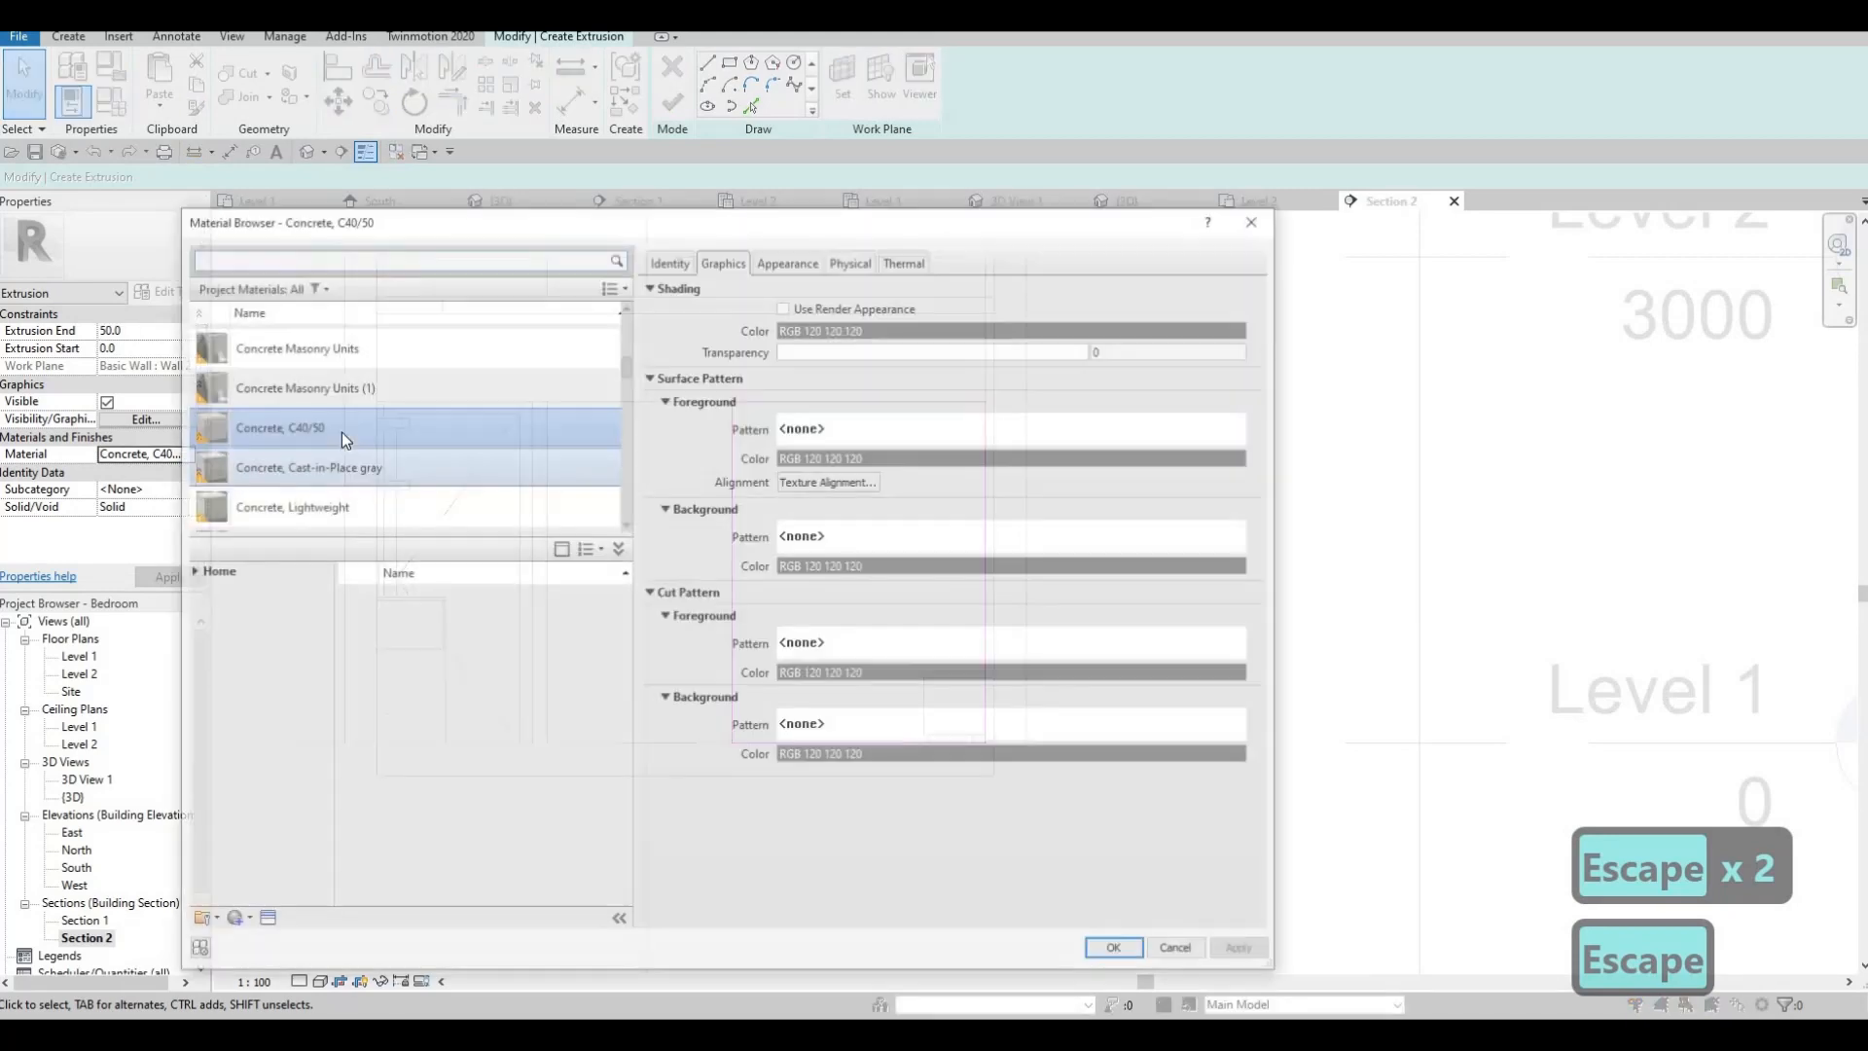
{"action": "scroll", "coordinate": [308, 457], "scroll_direction": "down", "scroll_amount": 3}
{"action": "scroll", "coordinate": [311, 463], "scroll_direction": "up", "scroll_amount": 2}
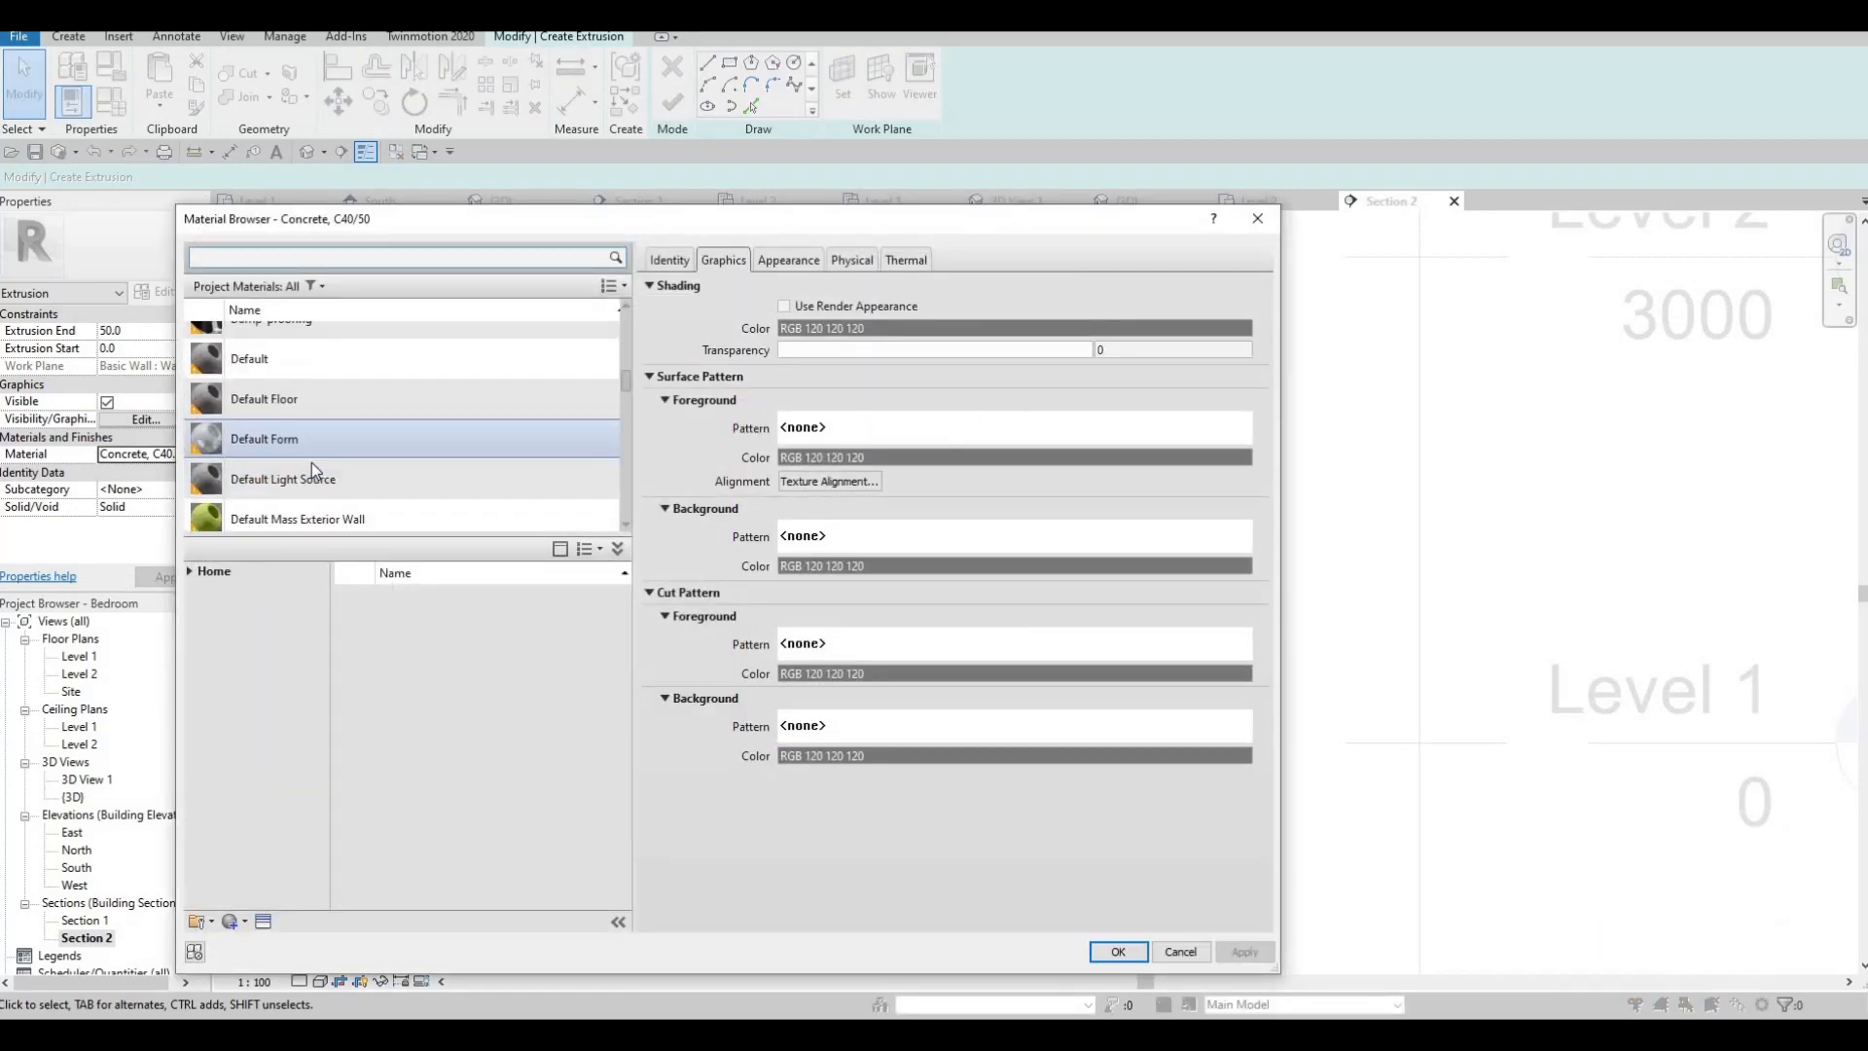
{"action": "left_click", "coordinate": [292, 481]}
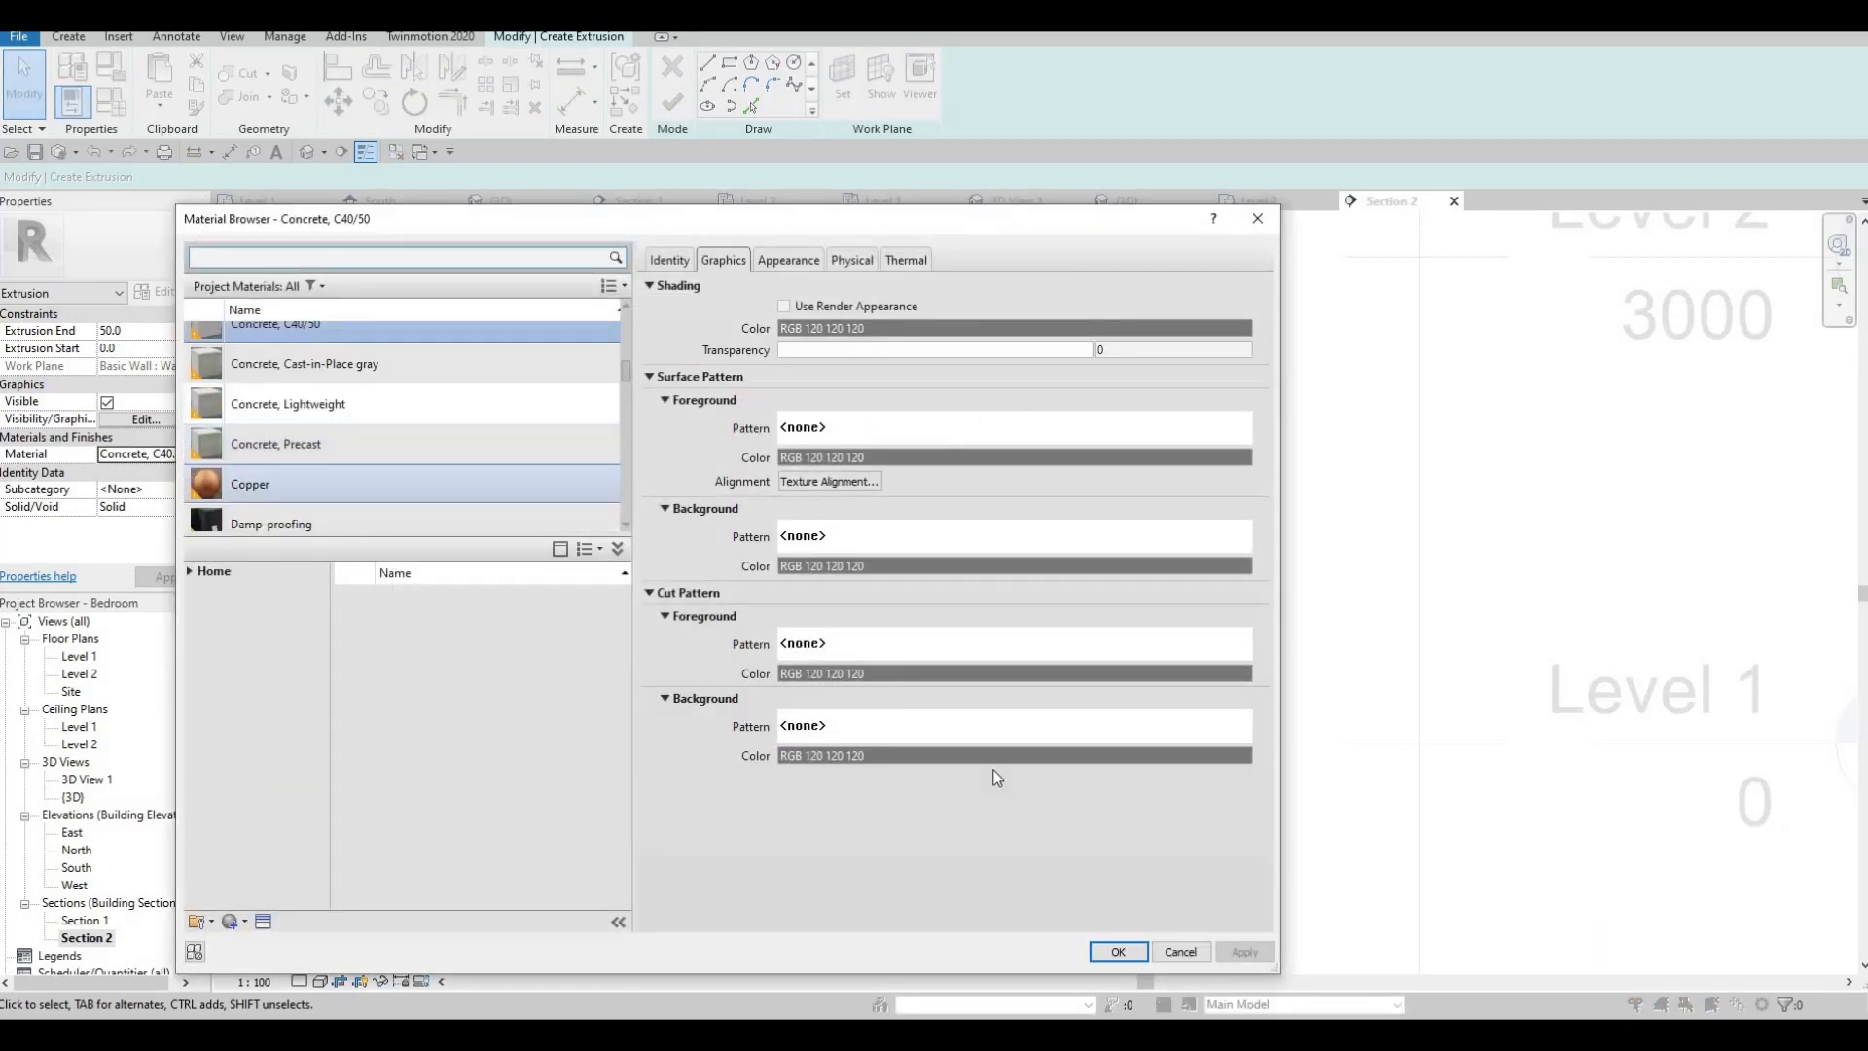
{"action": "left_click", "coordinate": [1118, 943]}
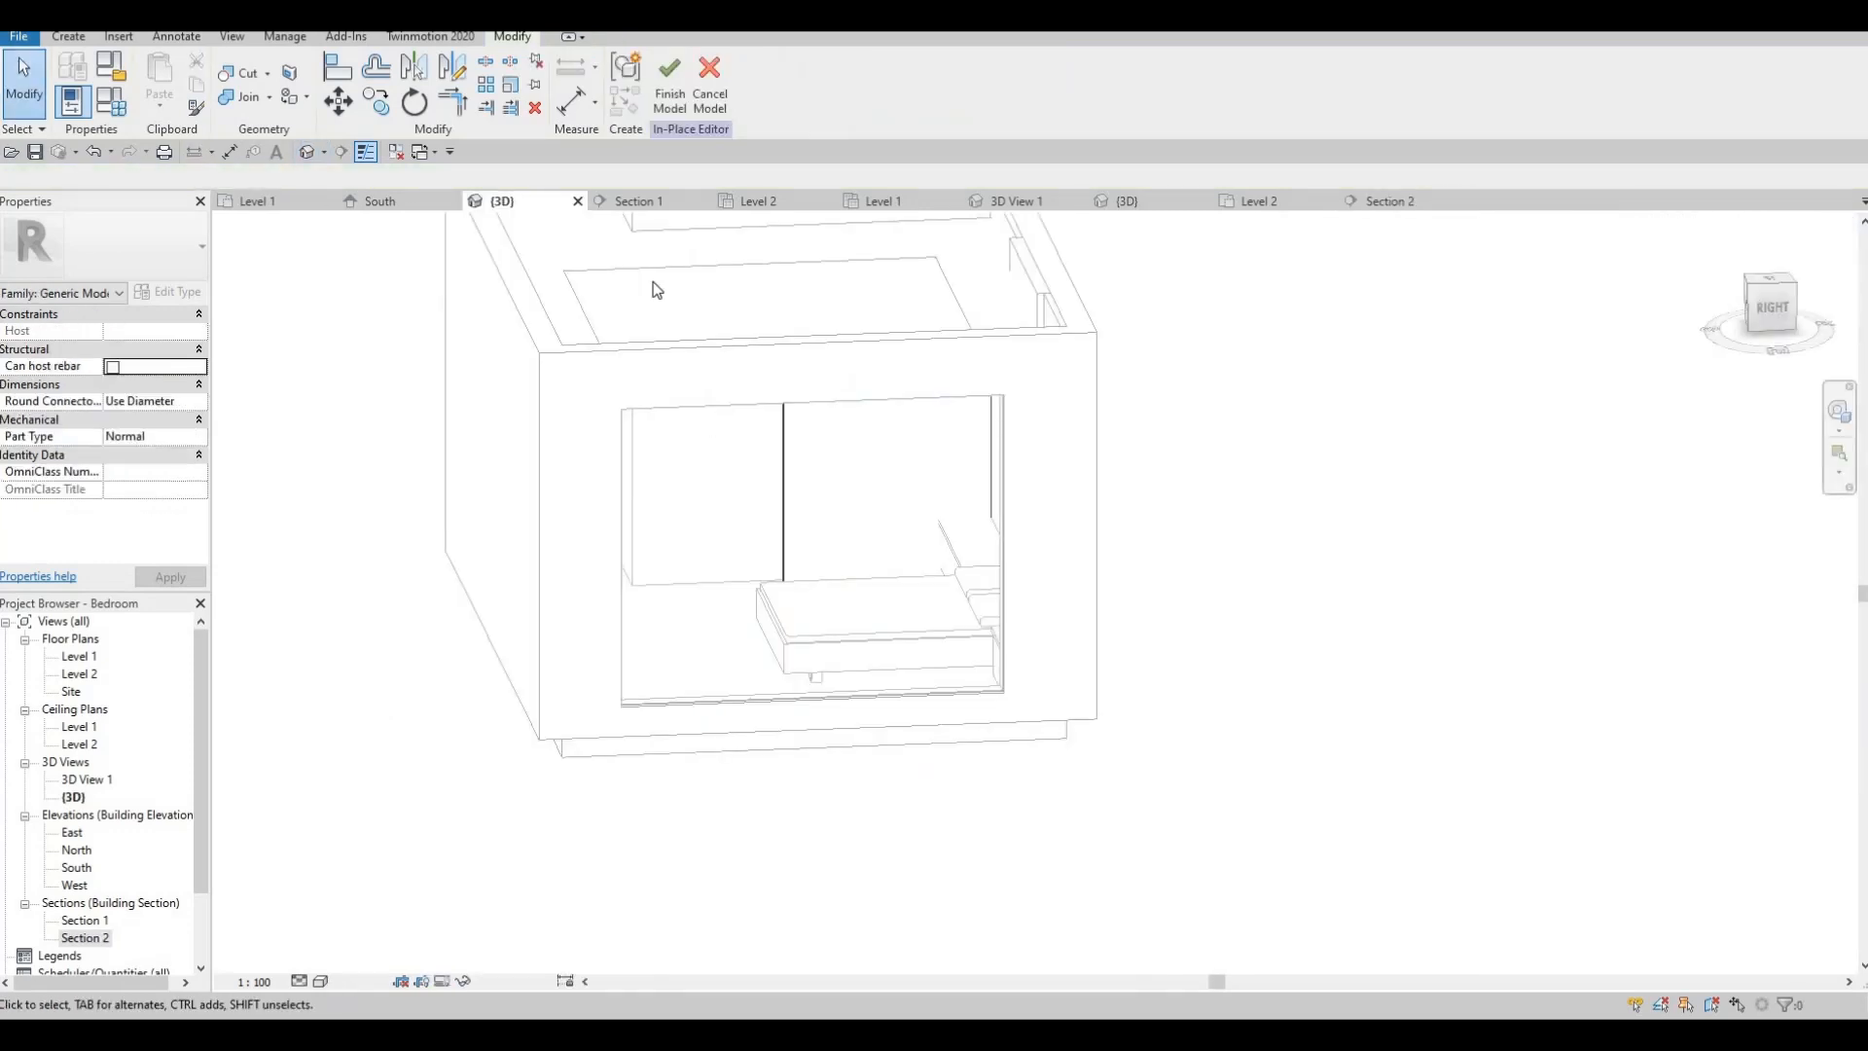
- Back in Section 2, narrow the panel by stretching its free vertical edge to about 840 mm from the bed-side wall's centreline
{"action": "middle_click_drag", "start_coordinate": [646, 325], "coordinate": [775, 379], "text": "shift"}
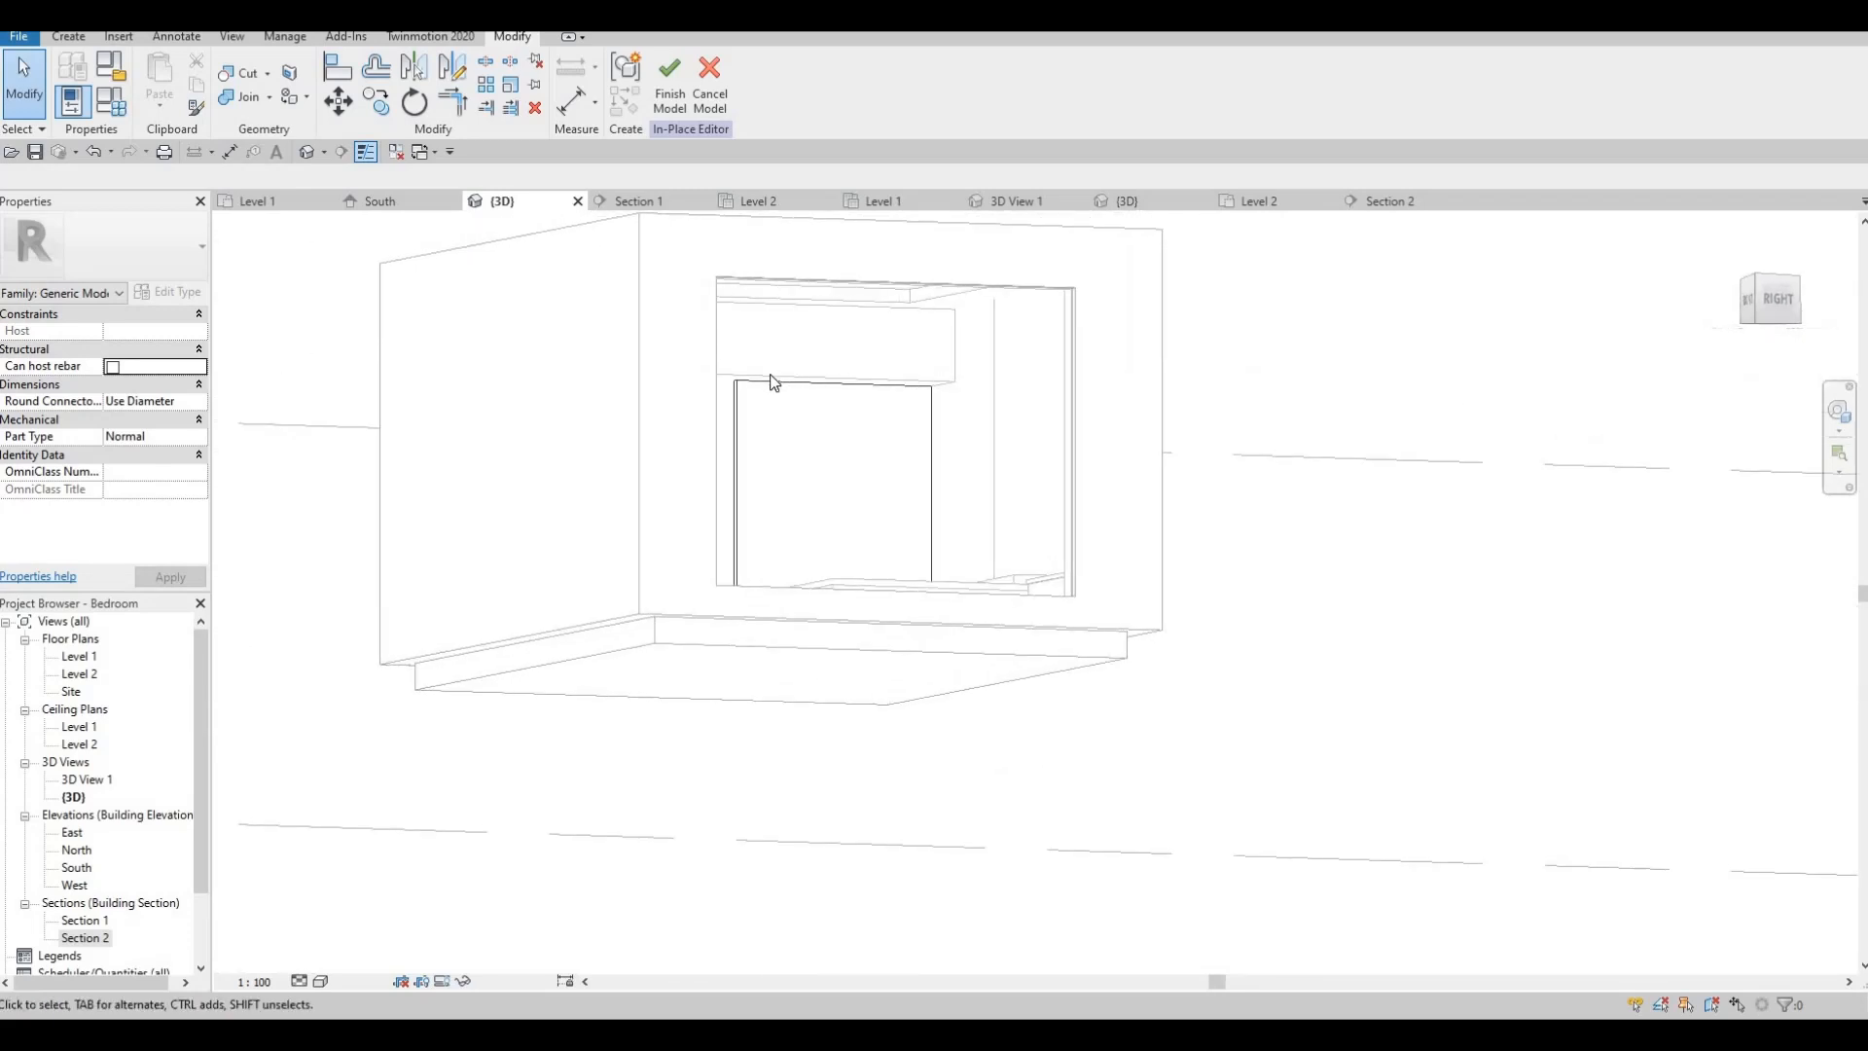
{"action": "key", "text": "F1"}
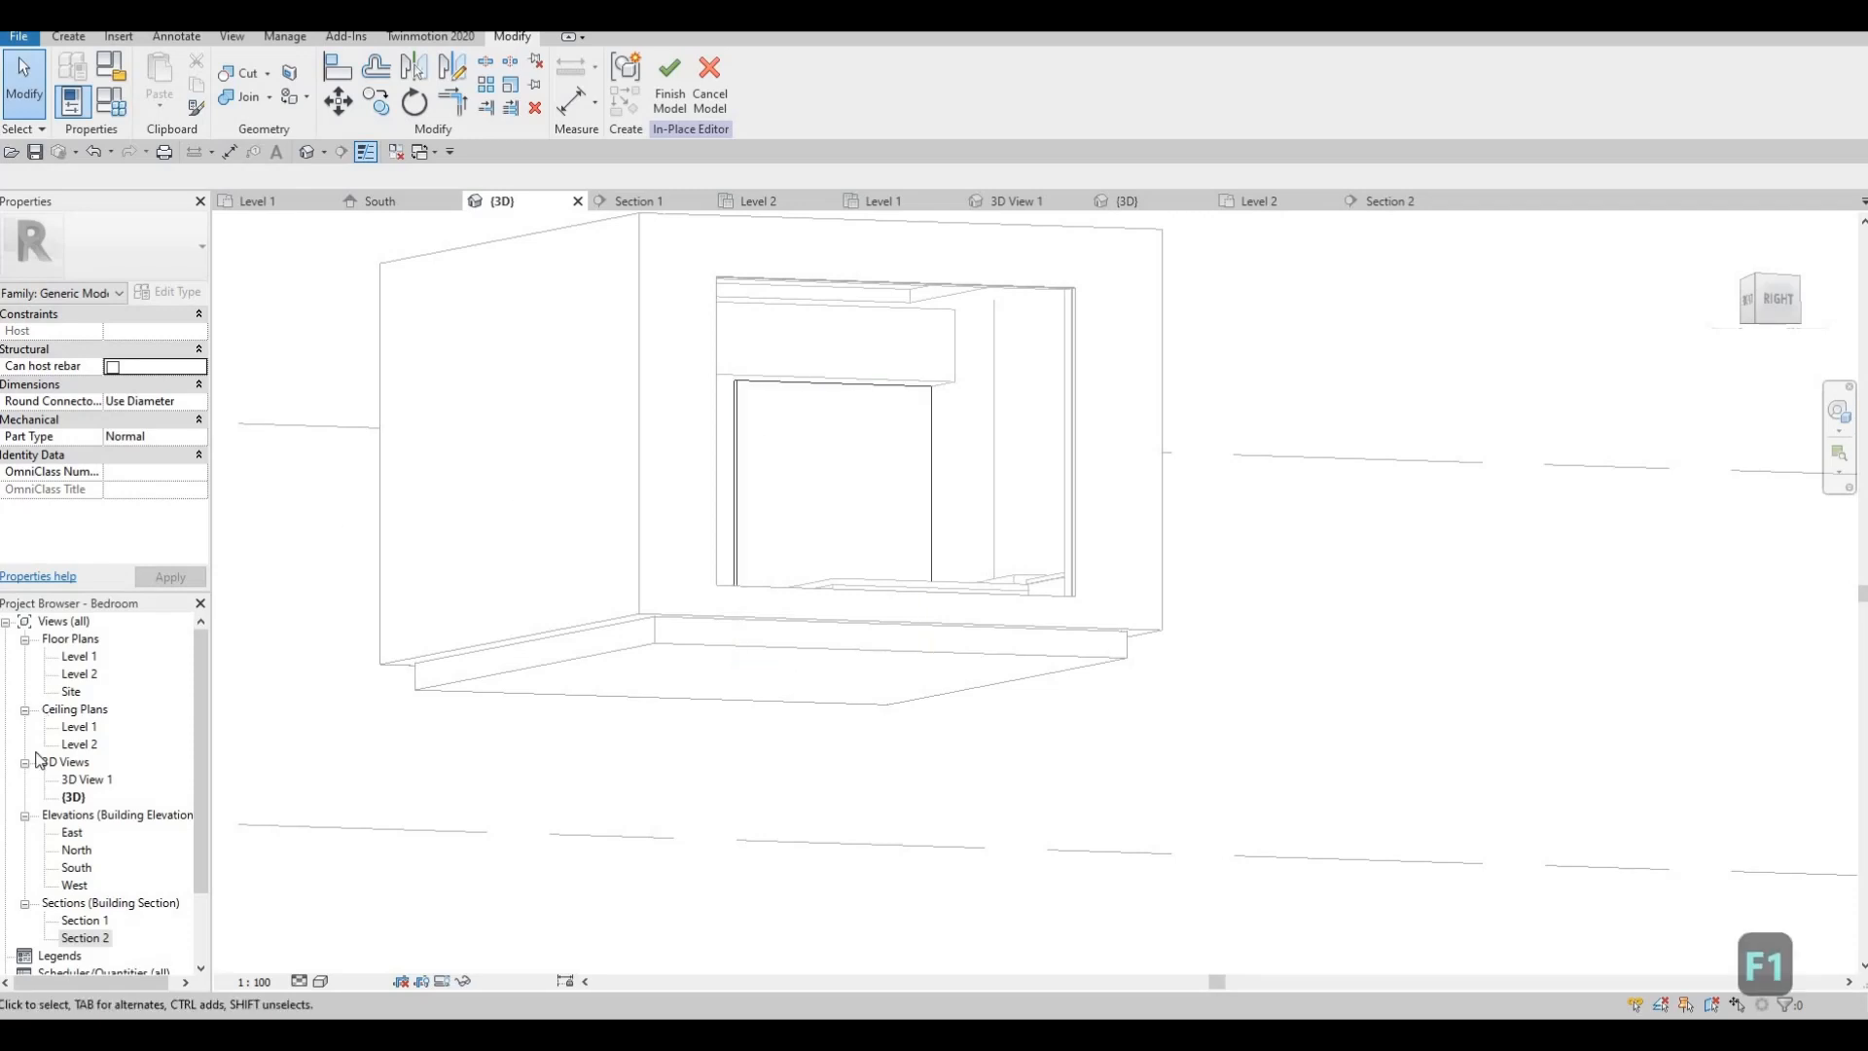
{"action": "double_click", "coordinate": [86, 938]}
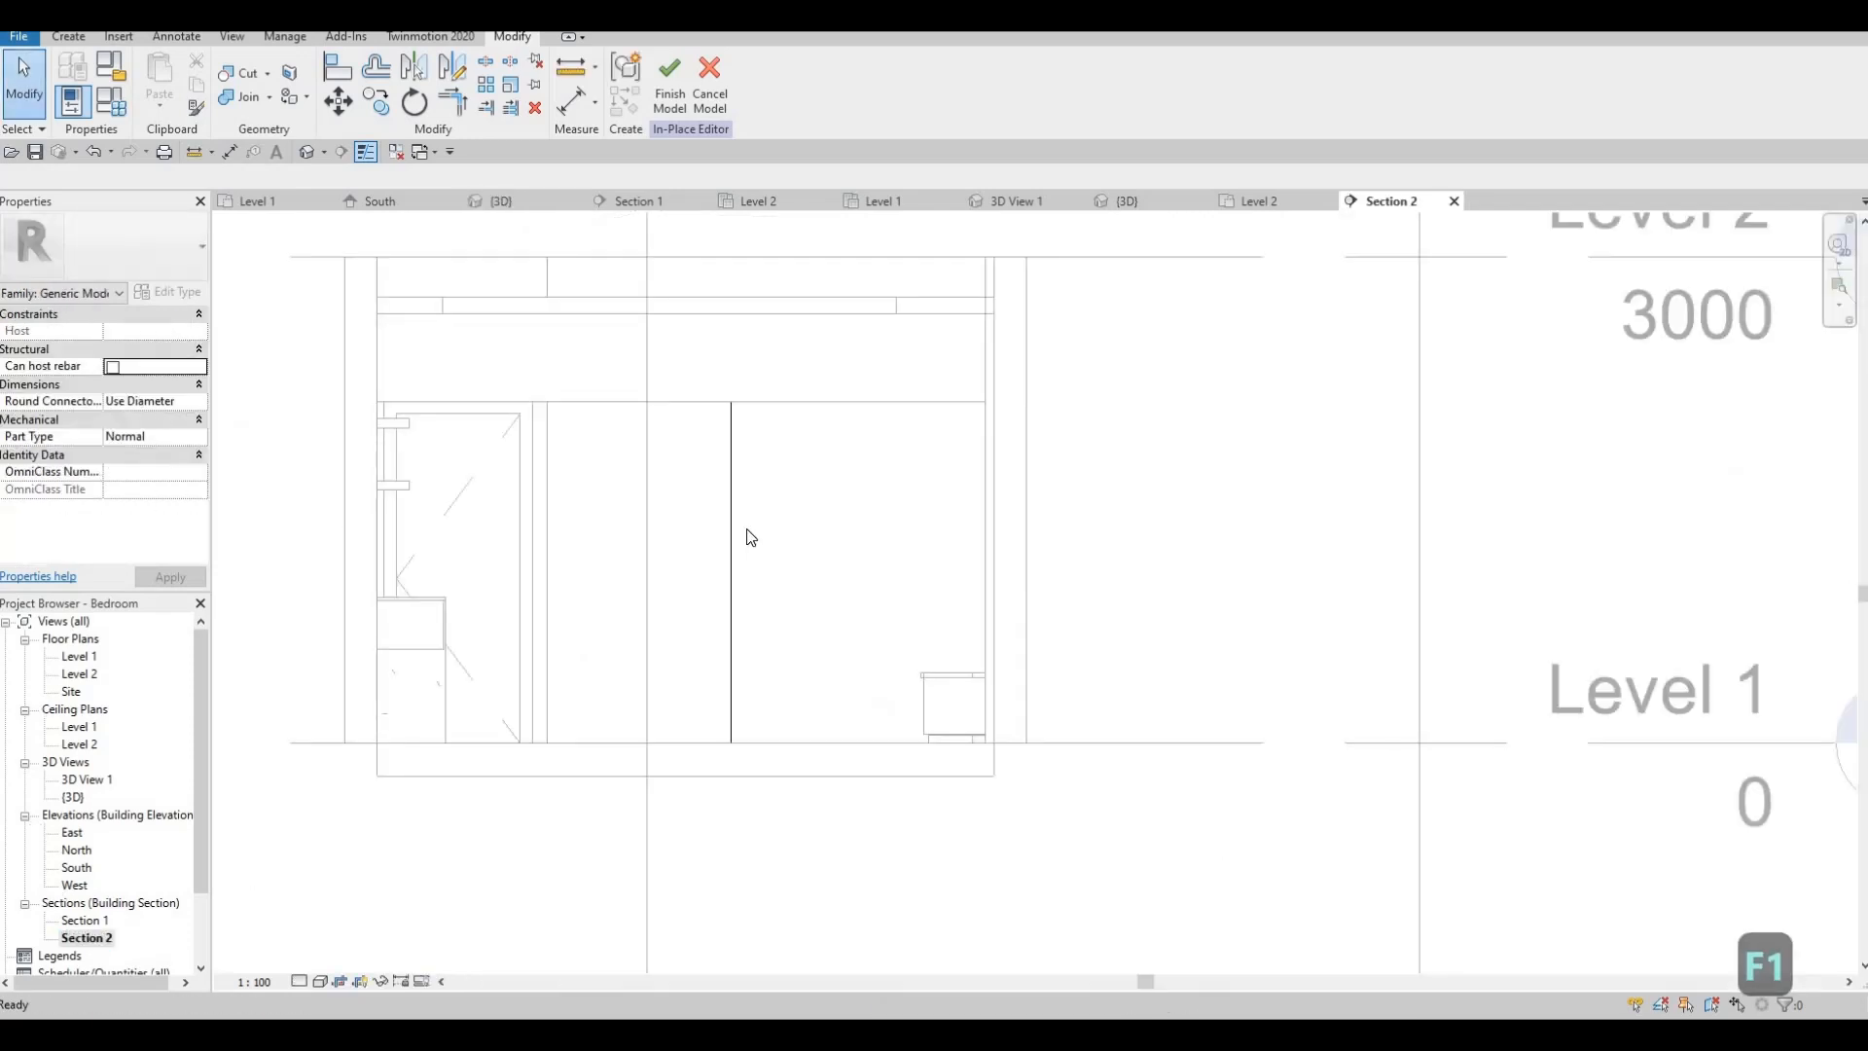
{"action": "left_click_drag", "start_coordinate": [732, 576], "coordinate": [872, 582]}
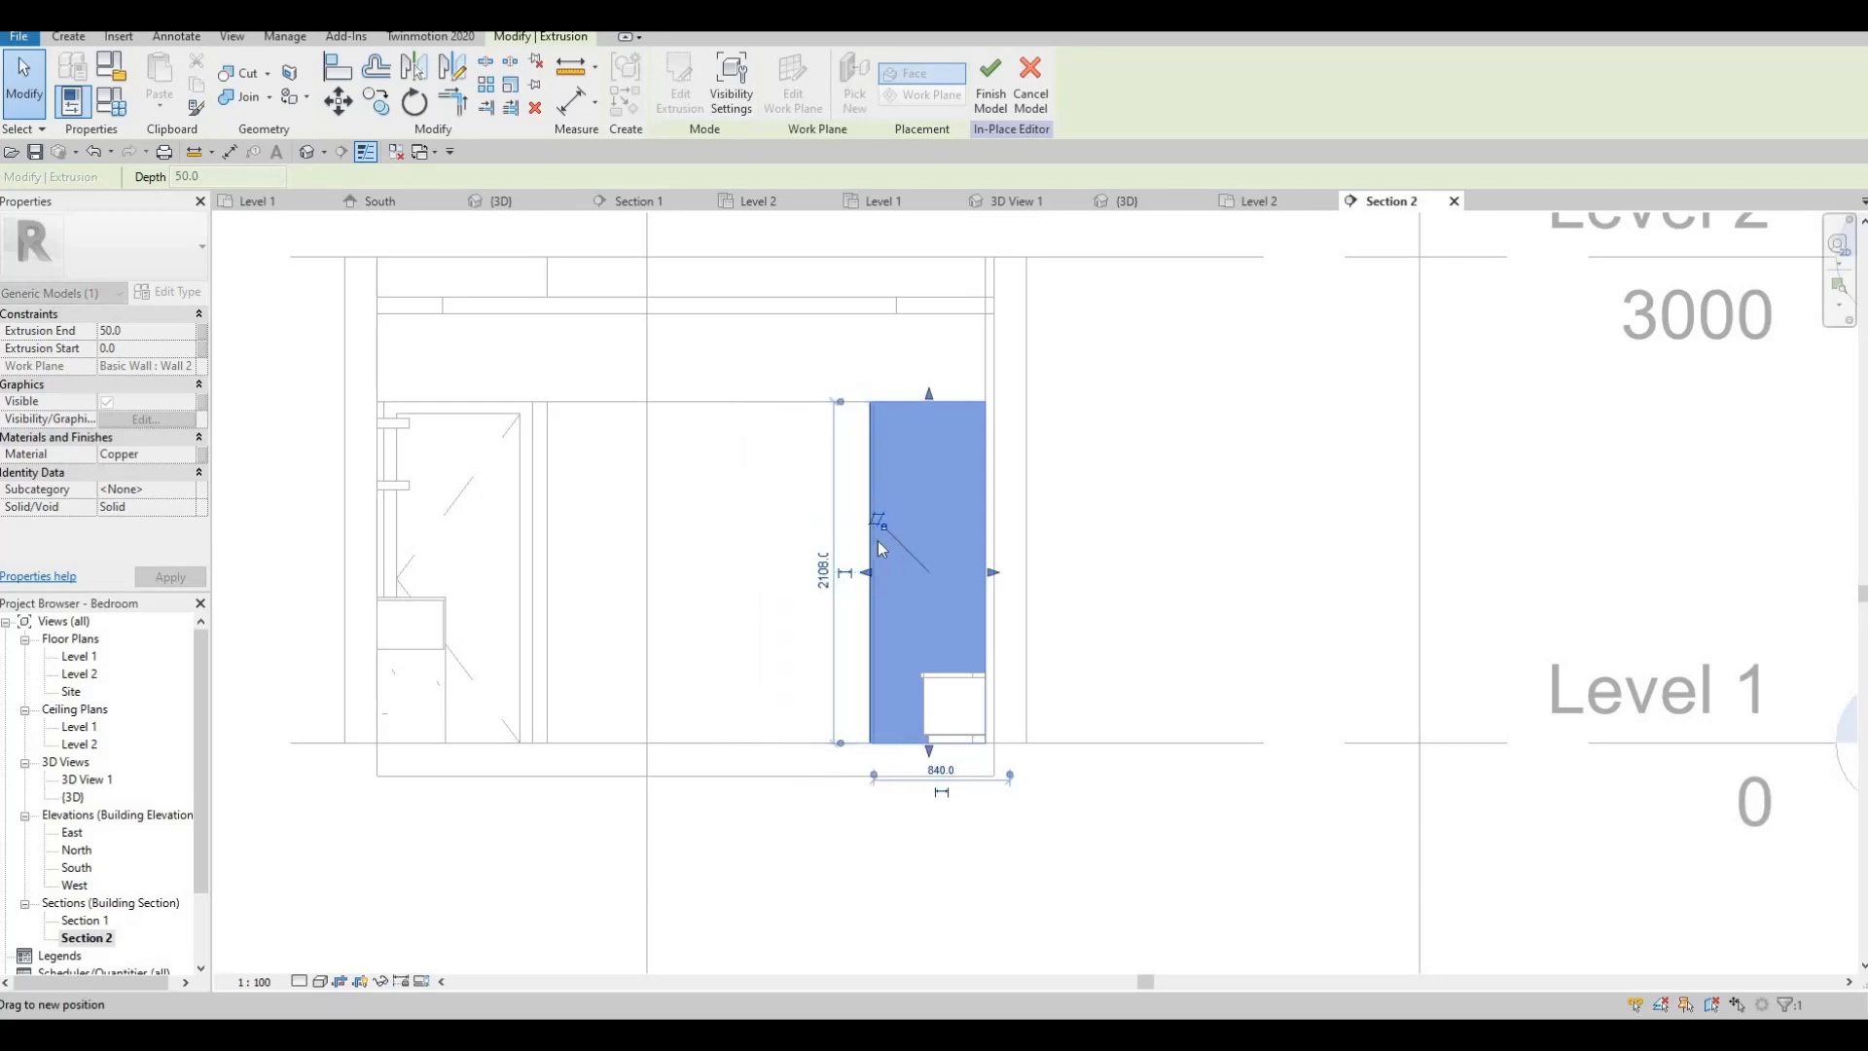
{"action": "key", "text": "Escape"}
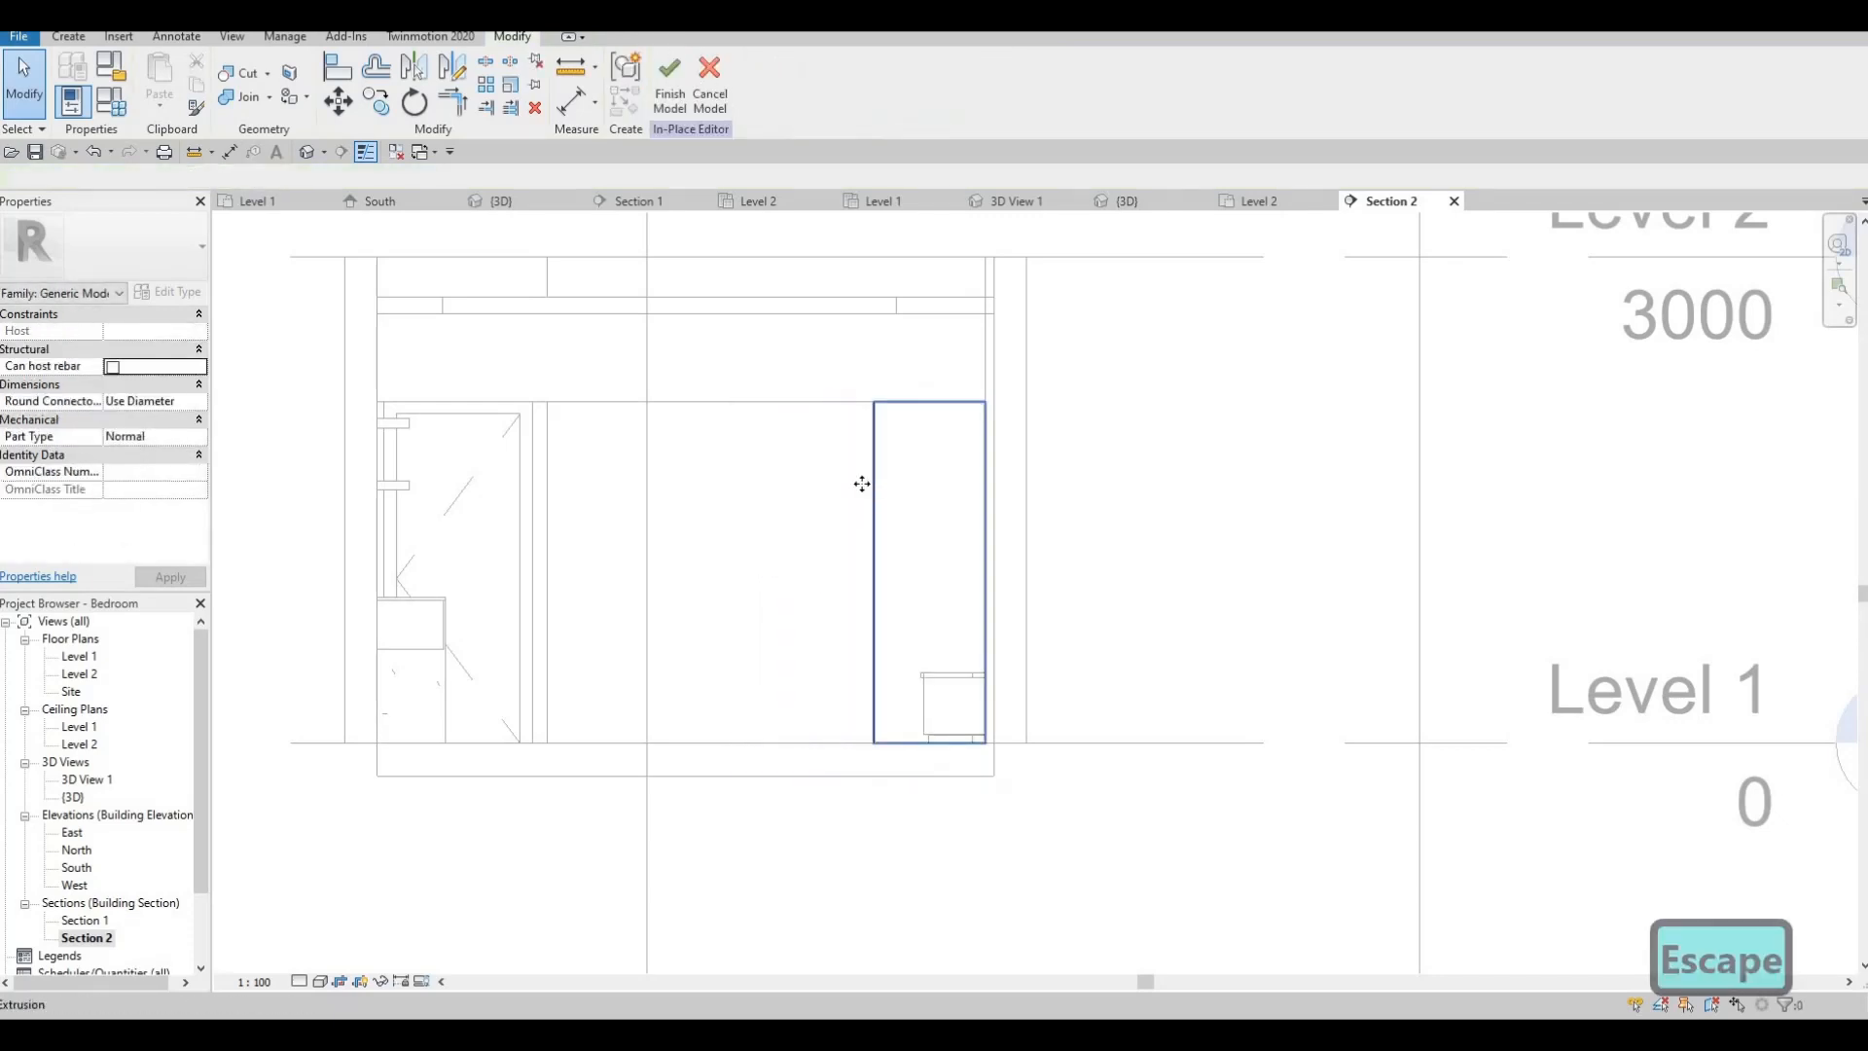
- Copy the panel horizontally toward the door and nudge the copy back, its far edge about 1410 mm from the bed-side wall
{"action": "left_click", "coordinate": [874, 480]}
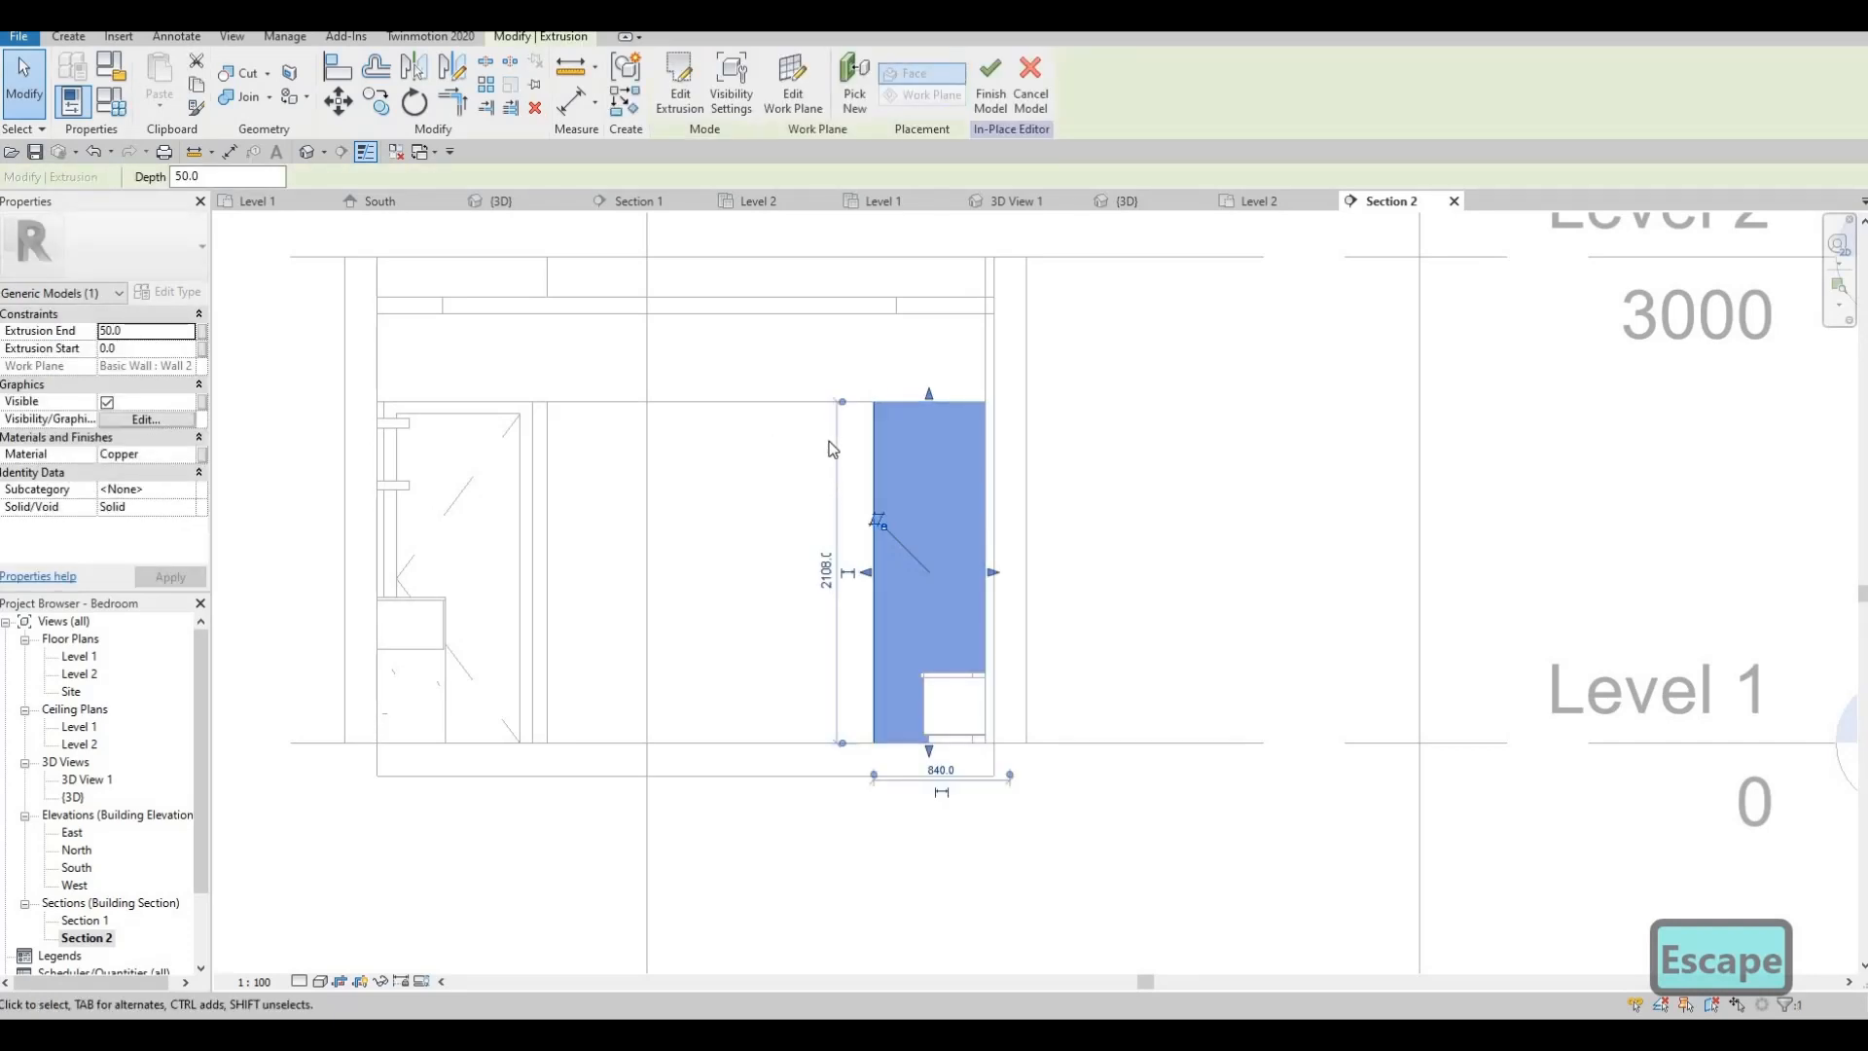
{"action": "key", "text": "Escape"}
{"action": "left_click", "coordinate": [875, 480]}
{"action": "left_click", "coordinate": [380, 109]}
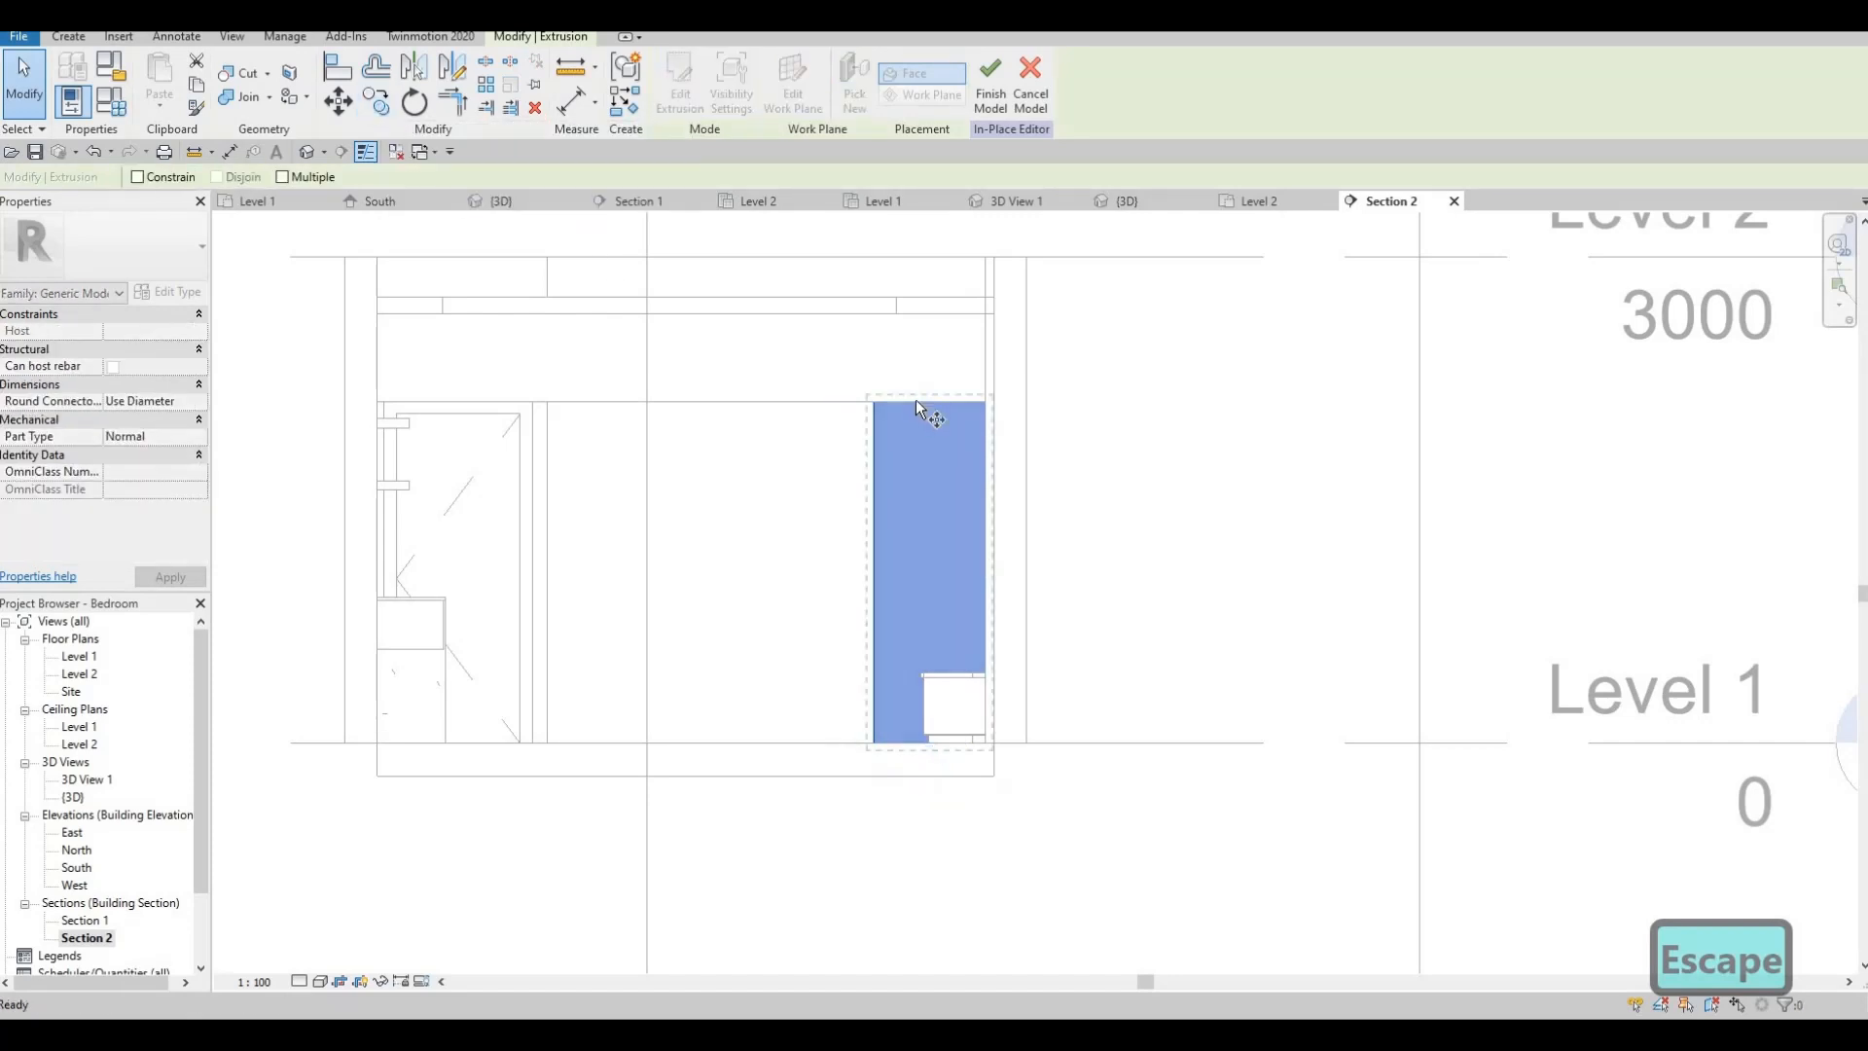
{"action": "left_click", "coordinate": [874, 401]}
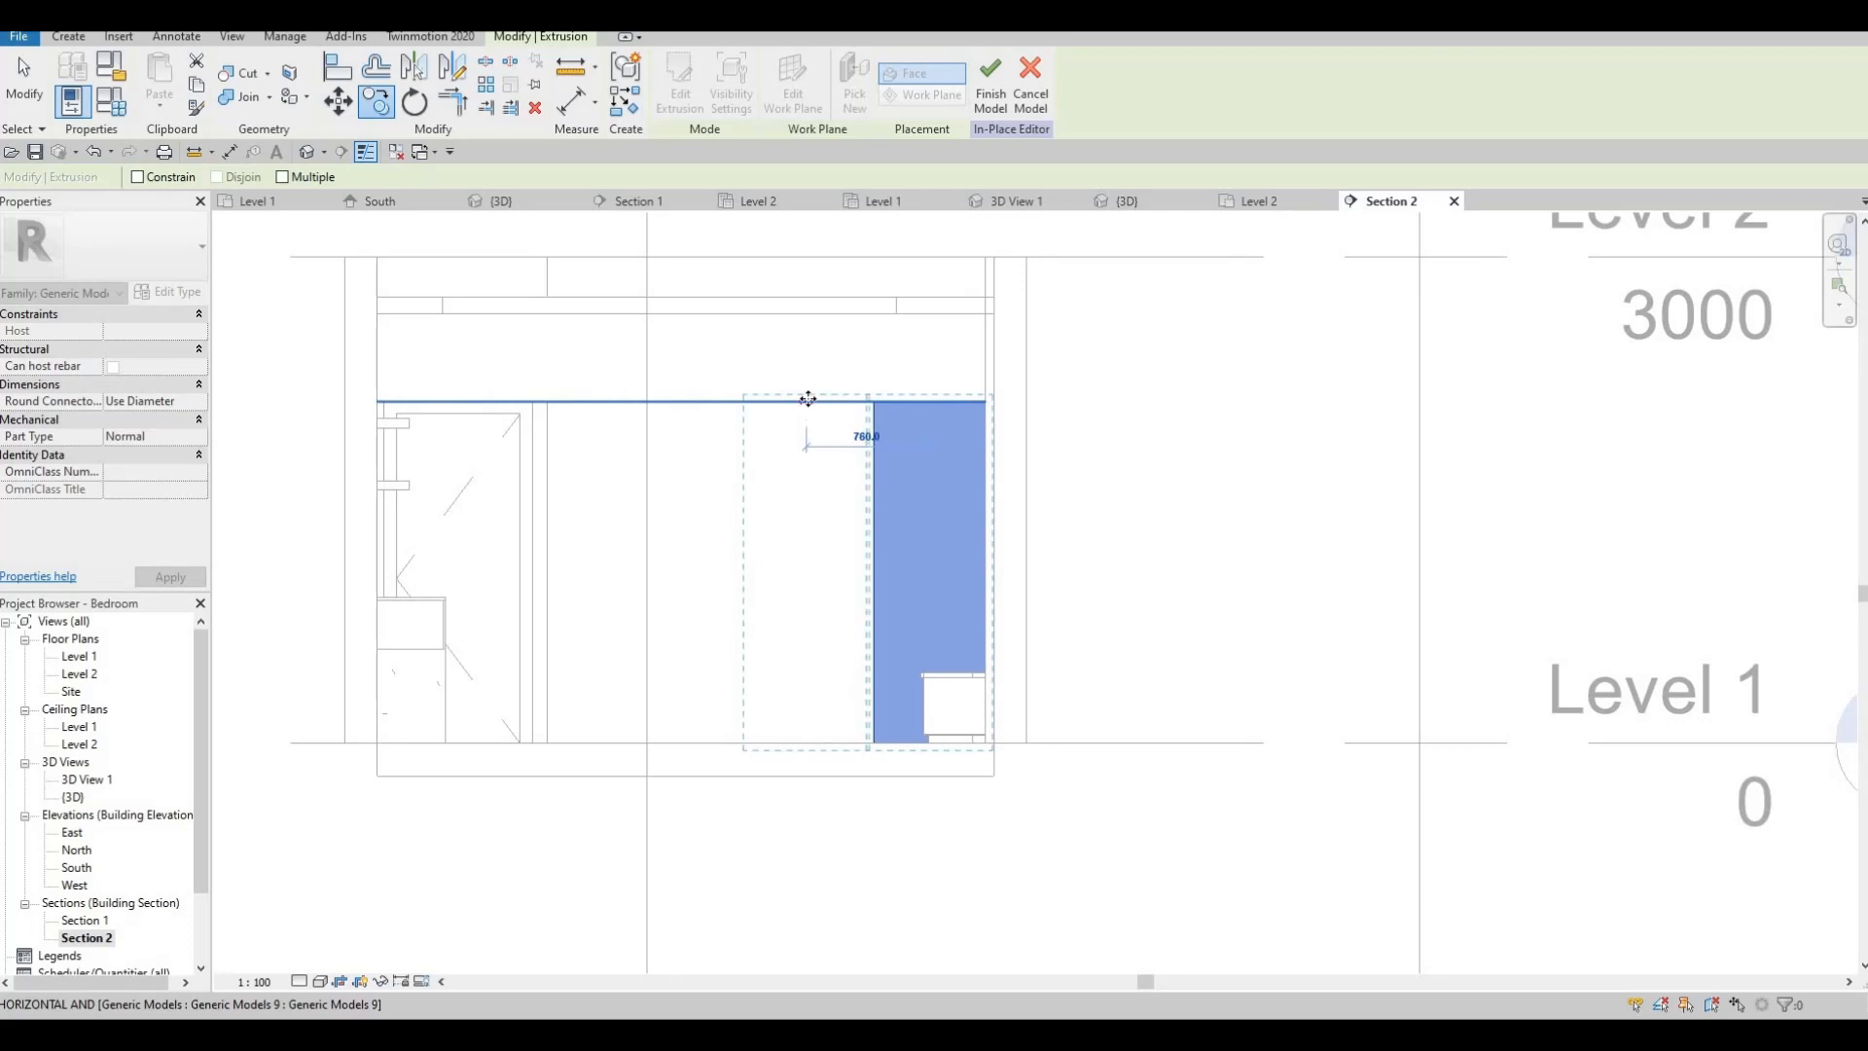
{"action": "left_click", "coordinate": [784, 399]}
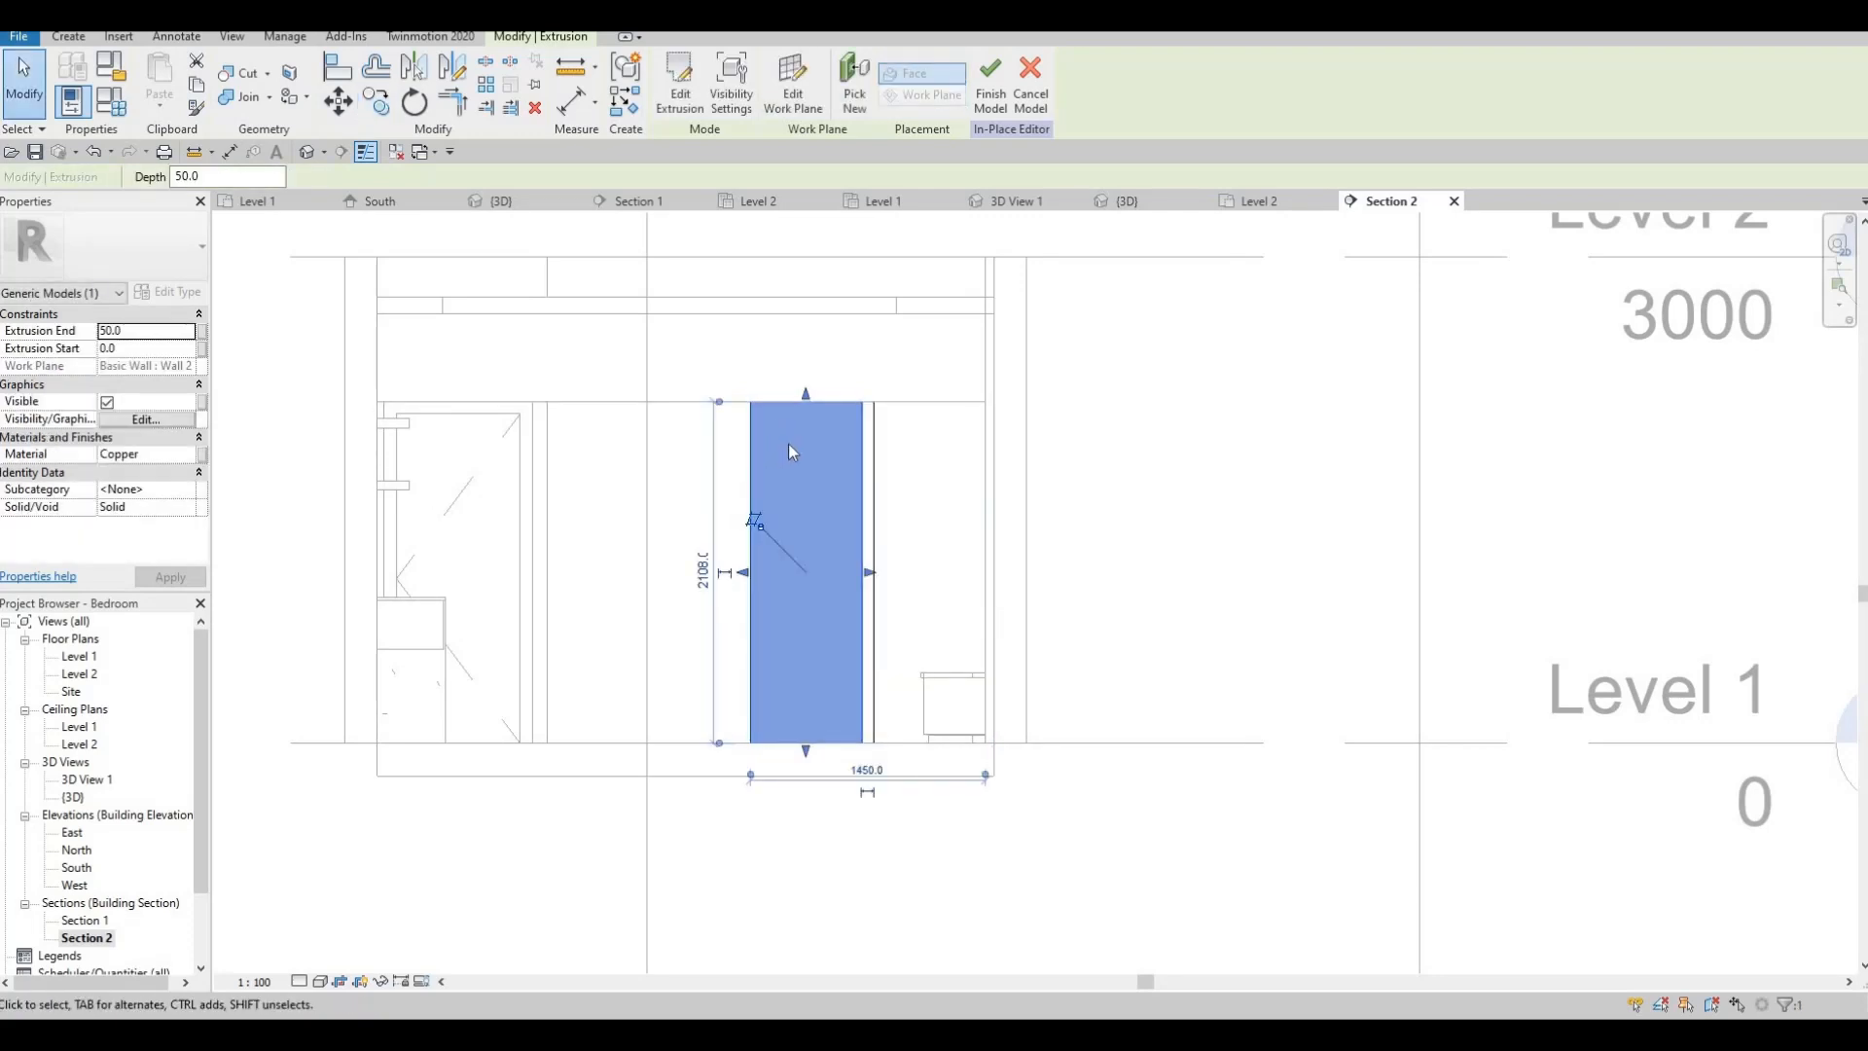
{"action": "key", "text": "Right"}
{"action": "key", "text": "Right"}
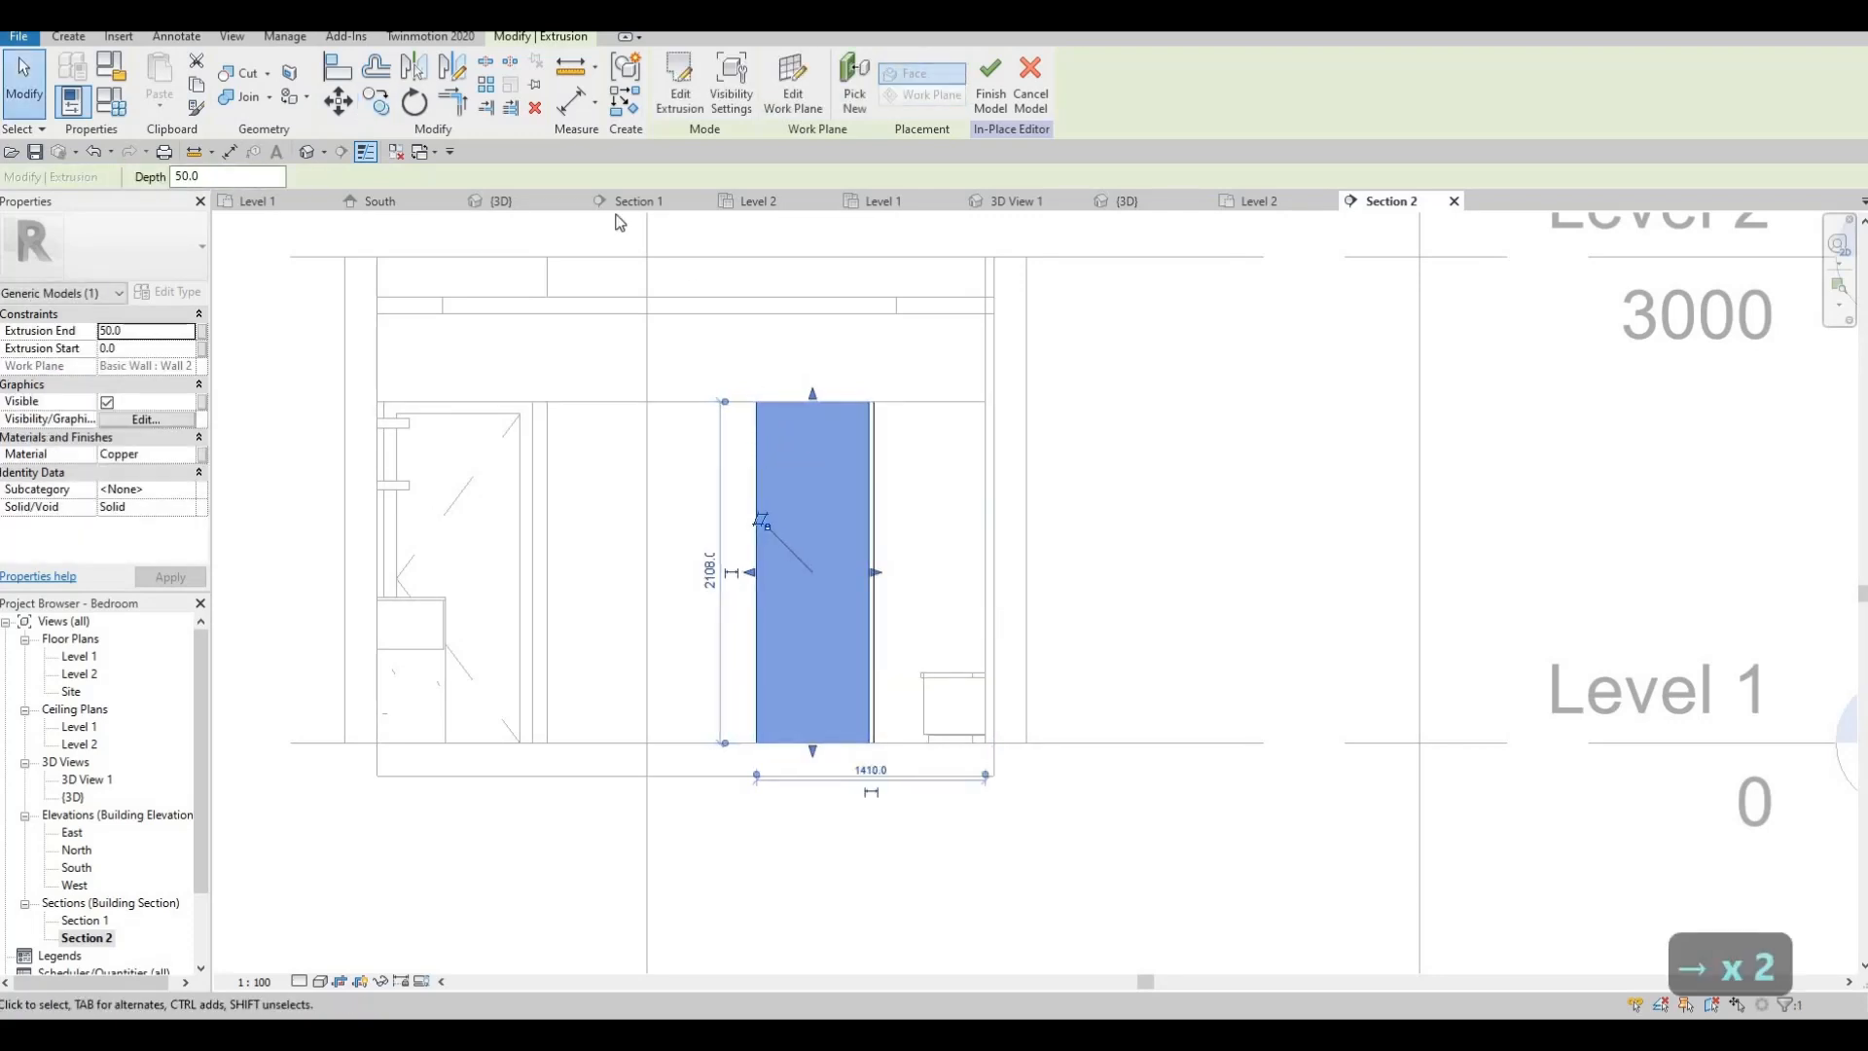
- Copy the second panel toward the door and nudge the copy back, its far edge about 1410 mm from the second panel's bed-side edge
{"action": "left_click", "coordinate": [376, 100]}
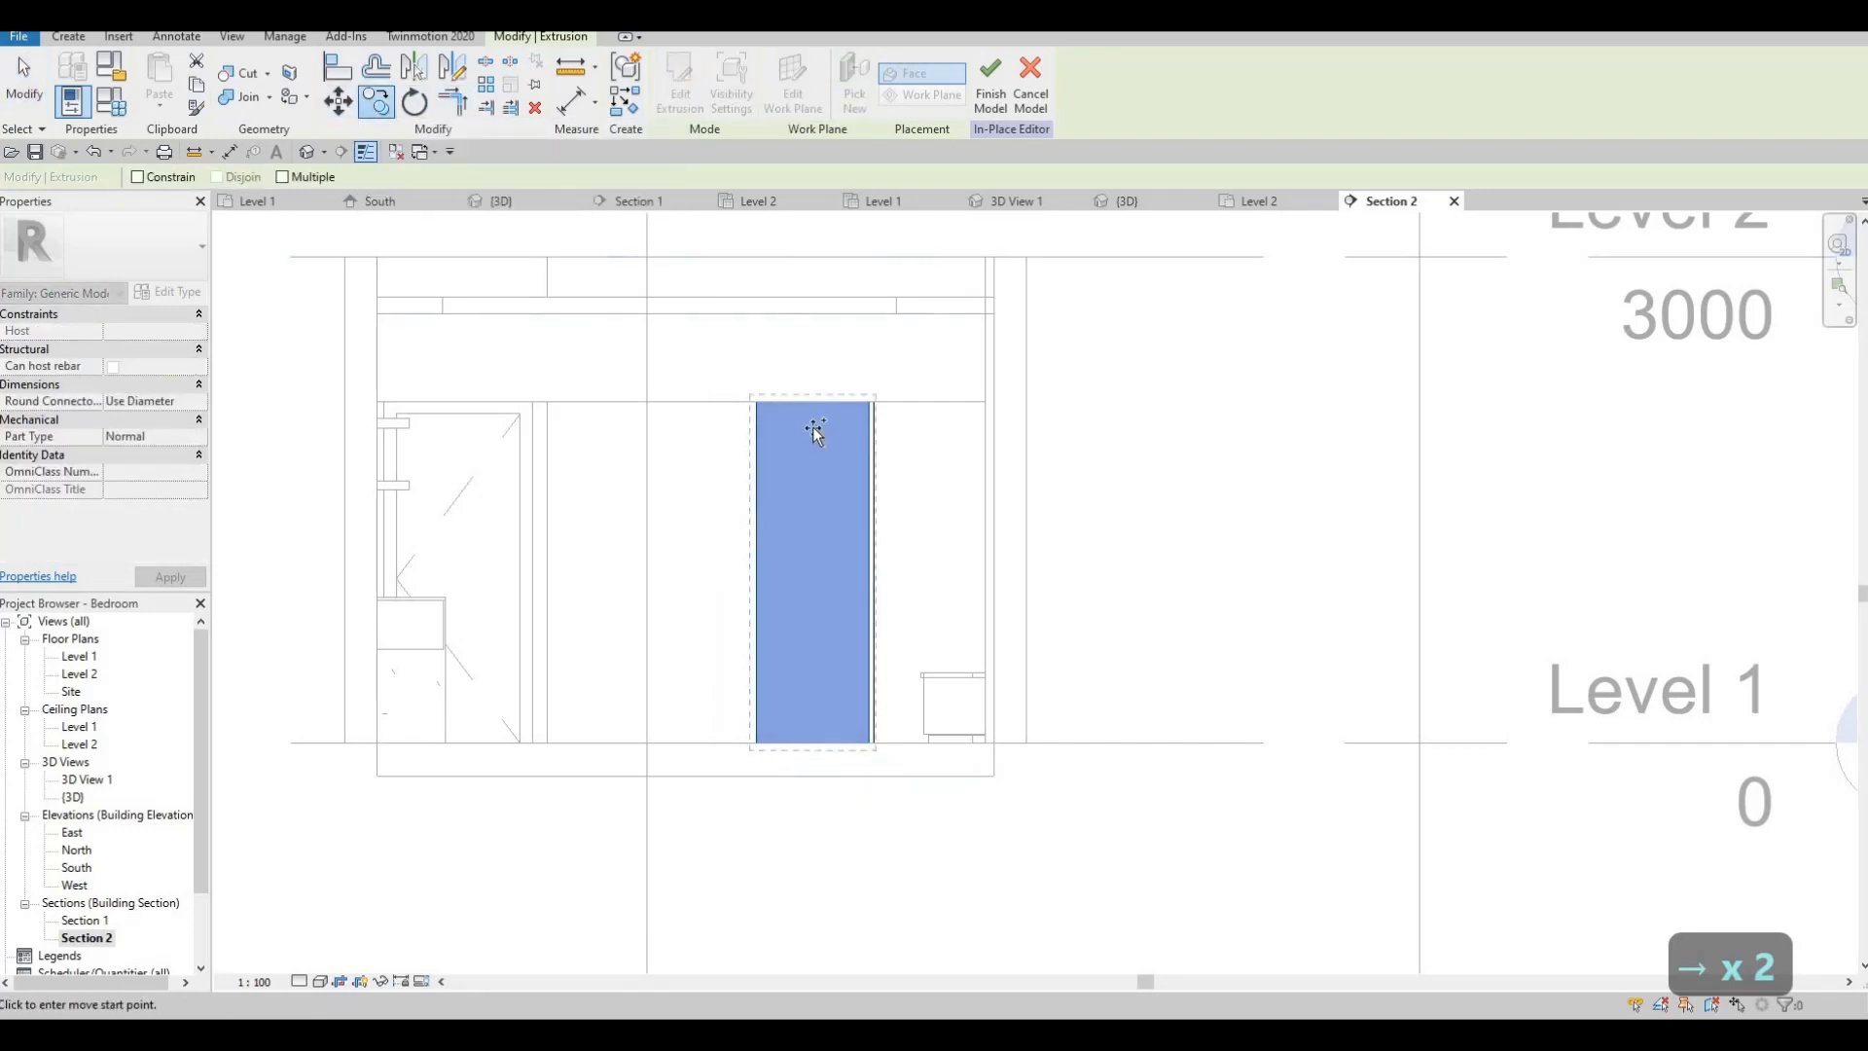
{"action": "left_click", "coordinate": [736, 433]}
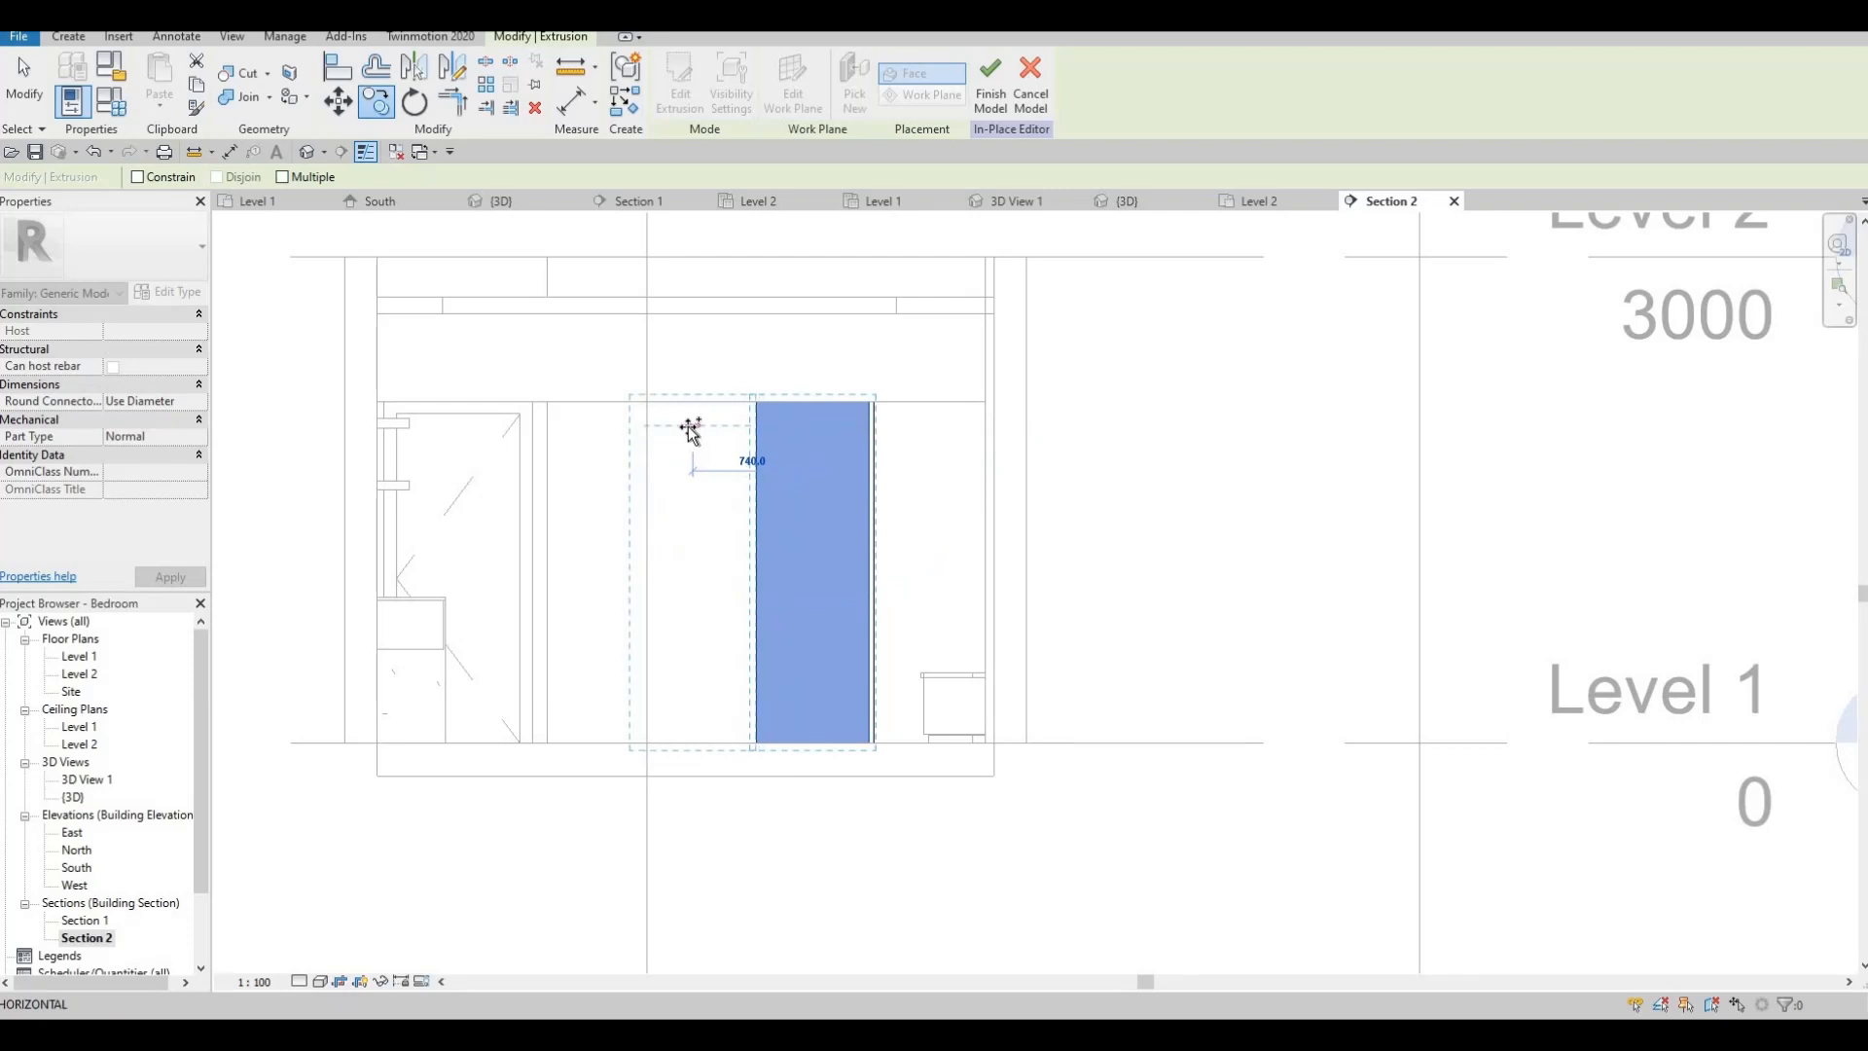
{"action": "left_click", "coordinate": [738, 455]}
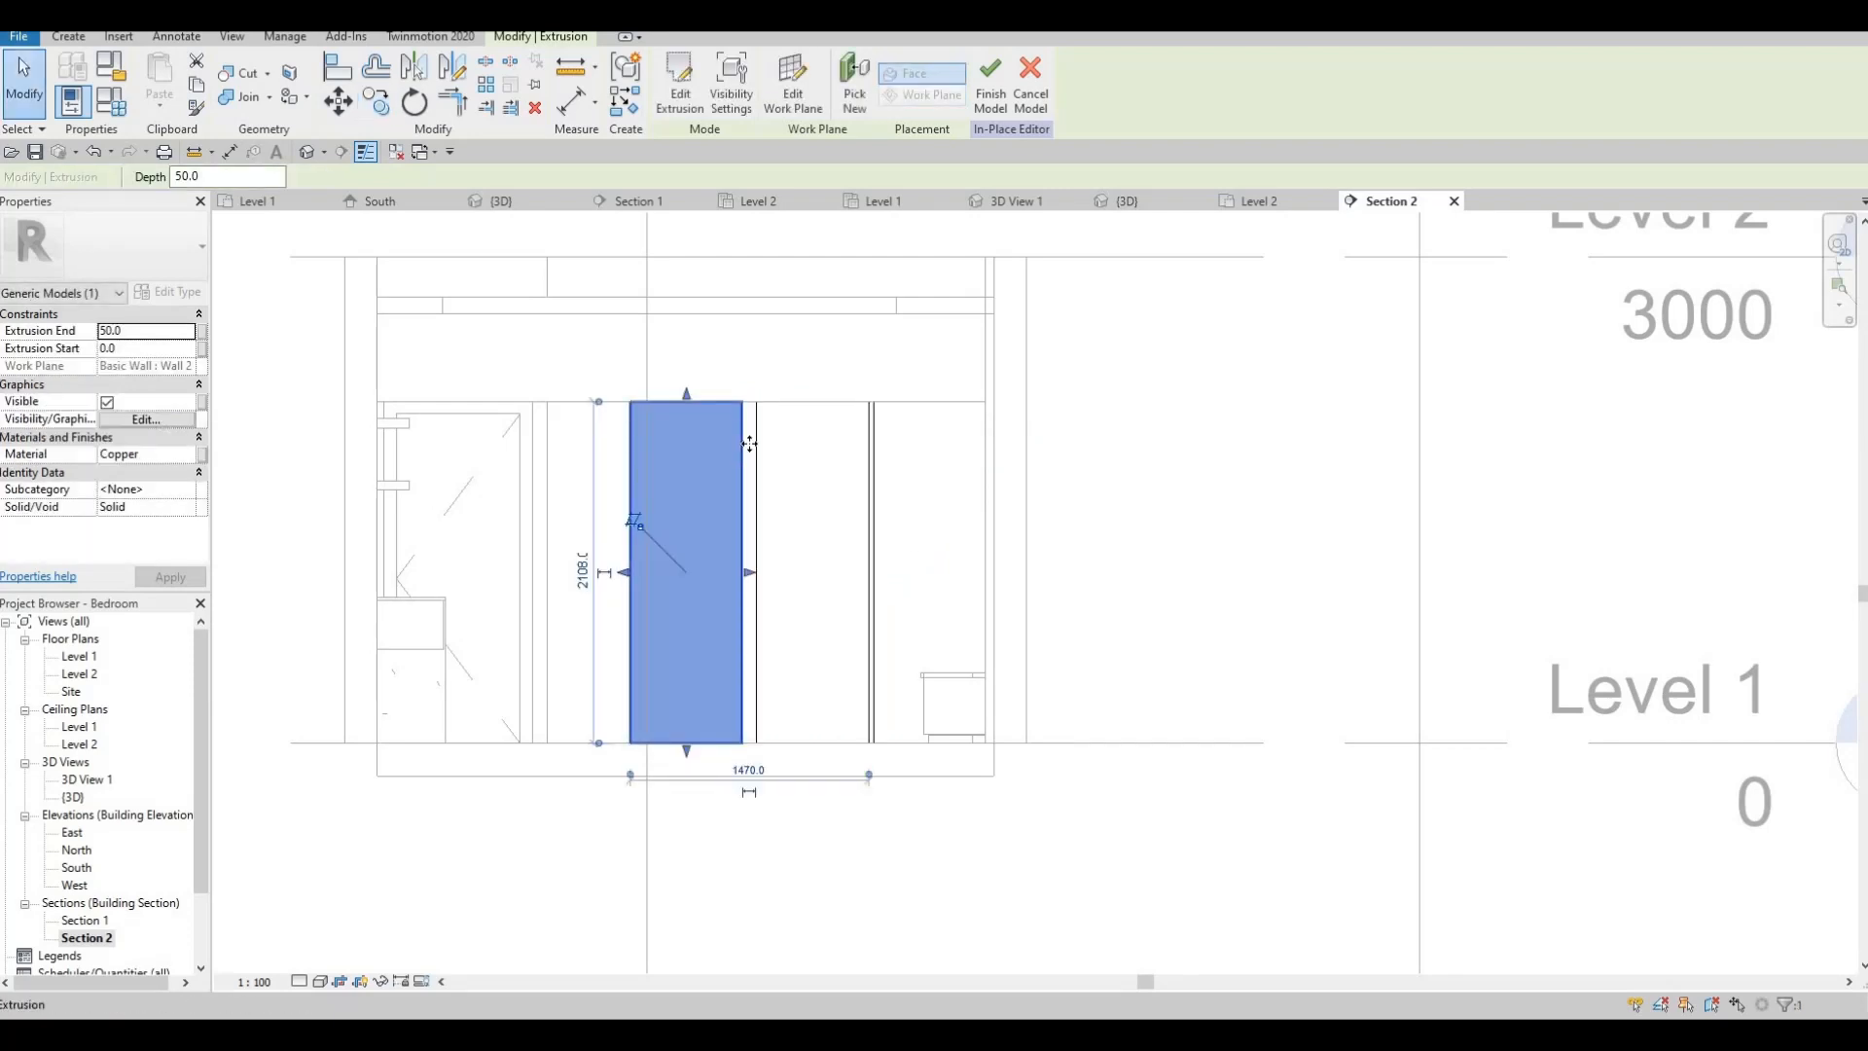
{"action": "key", "text": "Right"}
{"action": "key", "text": "Right"}
{"action": "key", "text": "Right"}
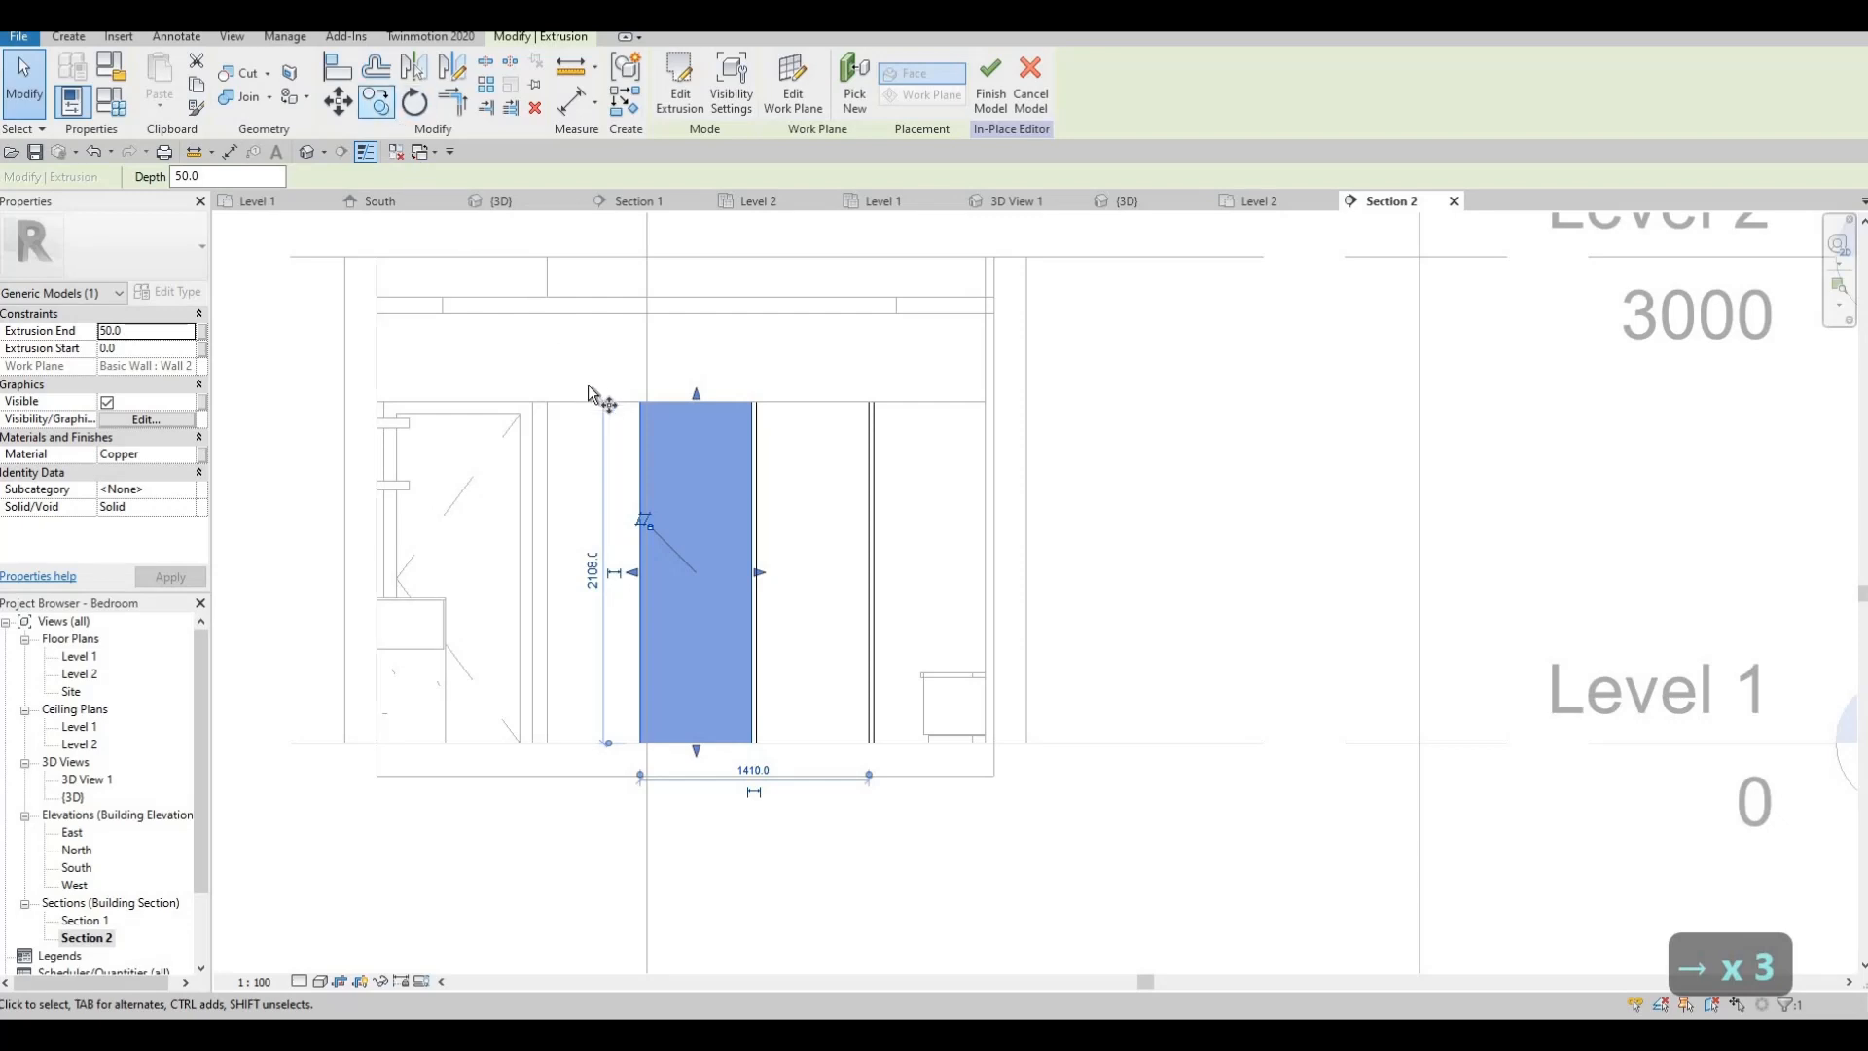
- Copy the third panel toward the door as a fourth one, its far edge about 1390 mm from the third panel's bed-side edge
{"action": "key", "text": "m"}
{"action": "key", "text": "v"}
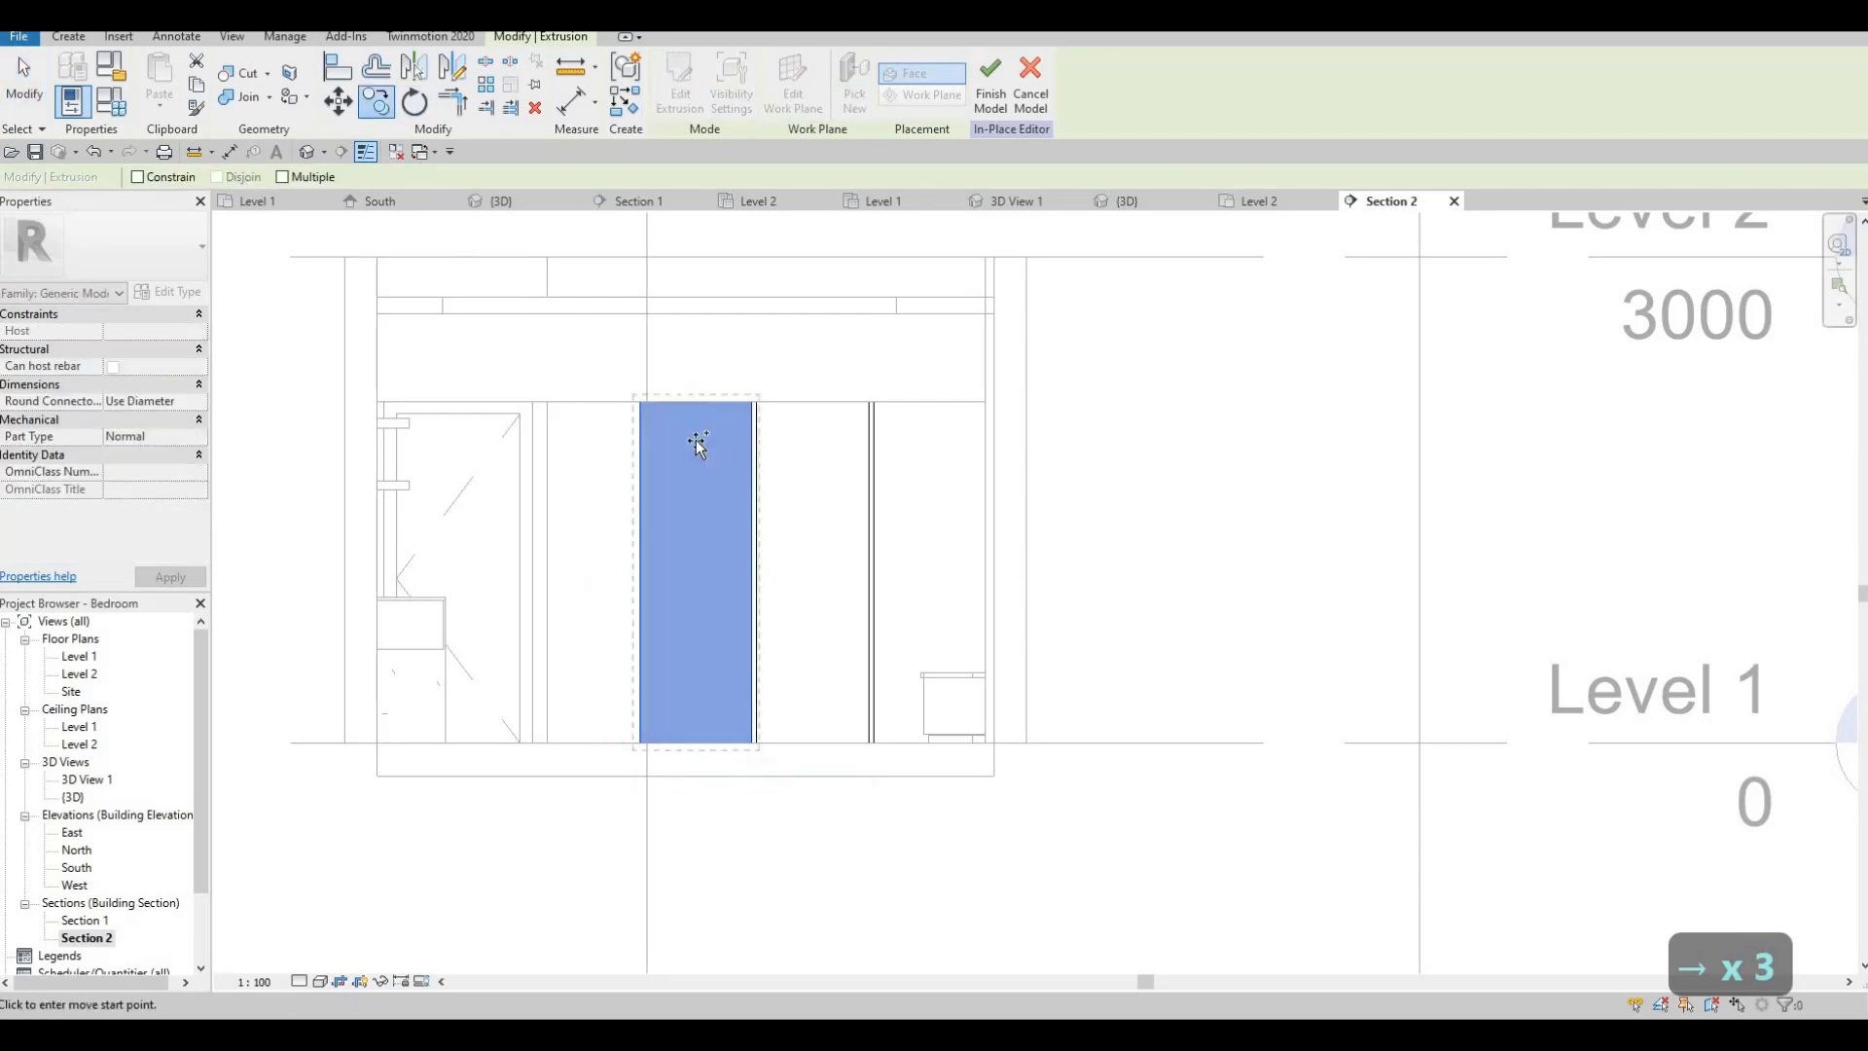
{"action": "left_click", "coordinate": [585, 453]}
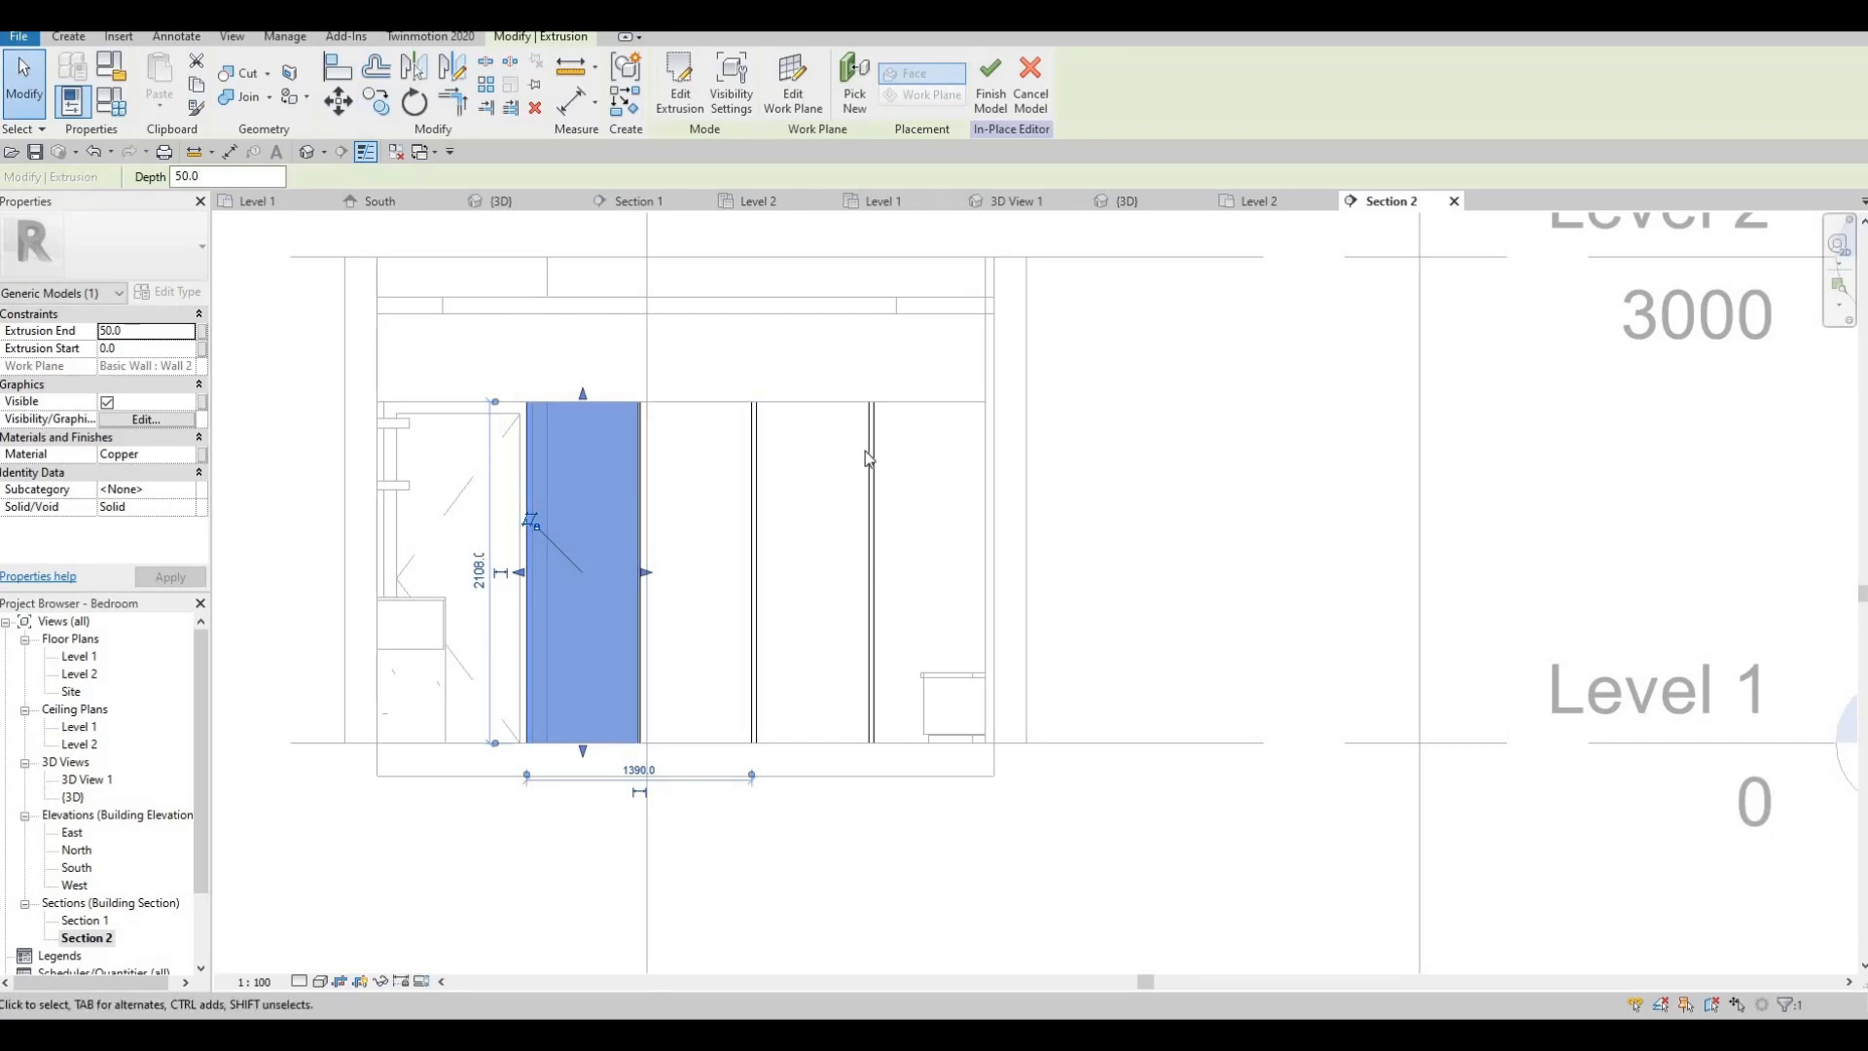
- Nudge the second panel one increment and the third panel four increments toward the bed-side wall to tighten the gaps
{"action": "left_click", "coordinate": [825, 531]}
{"action": "key", "text": "Right"}
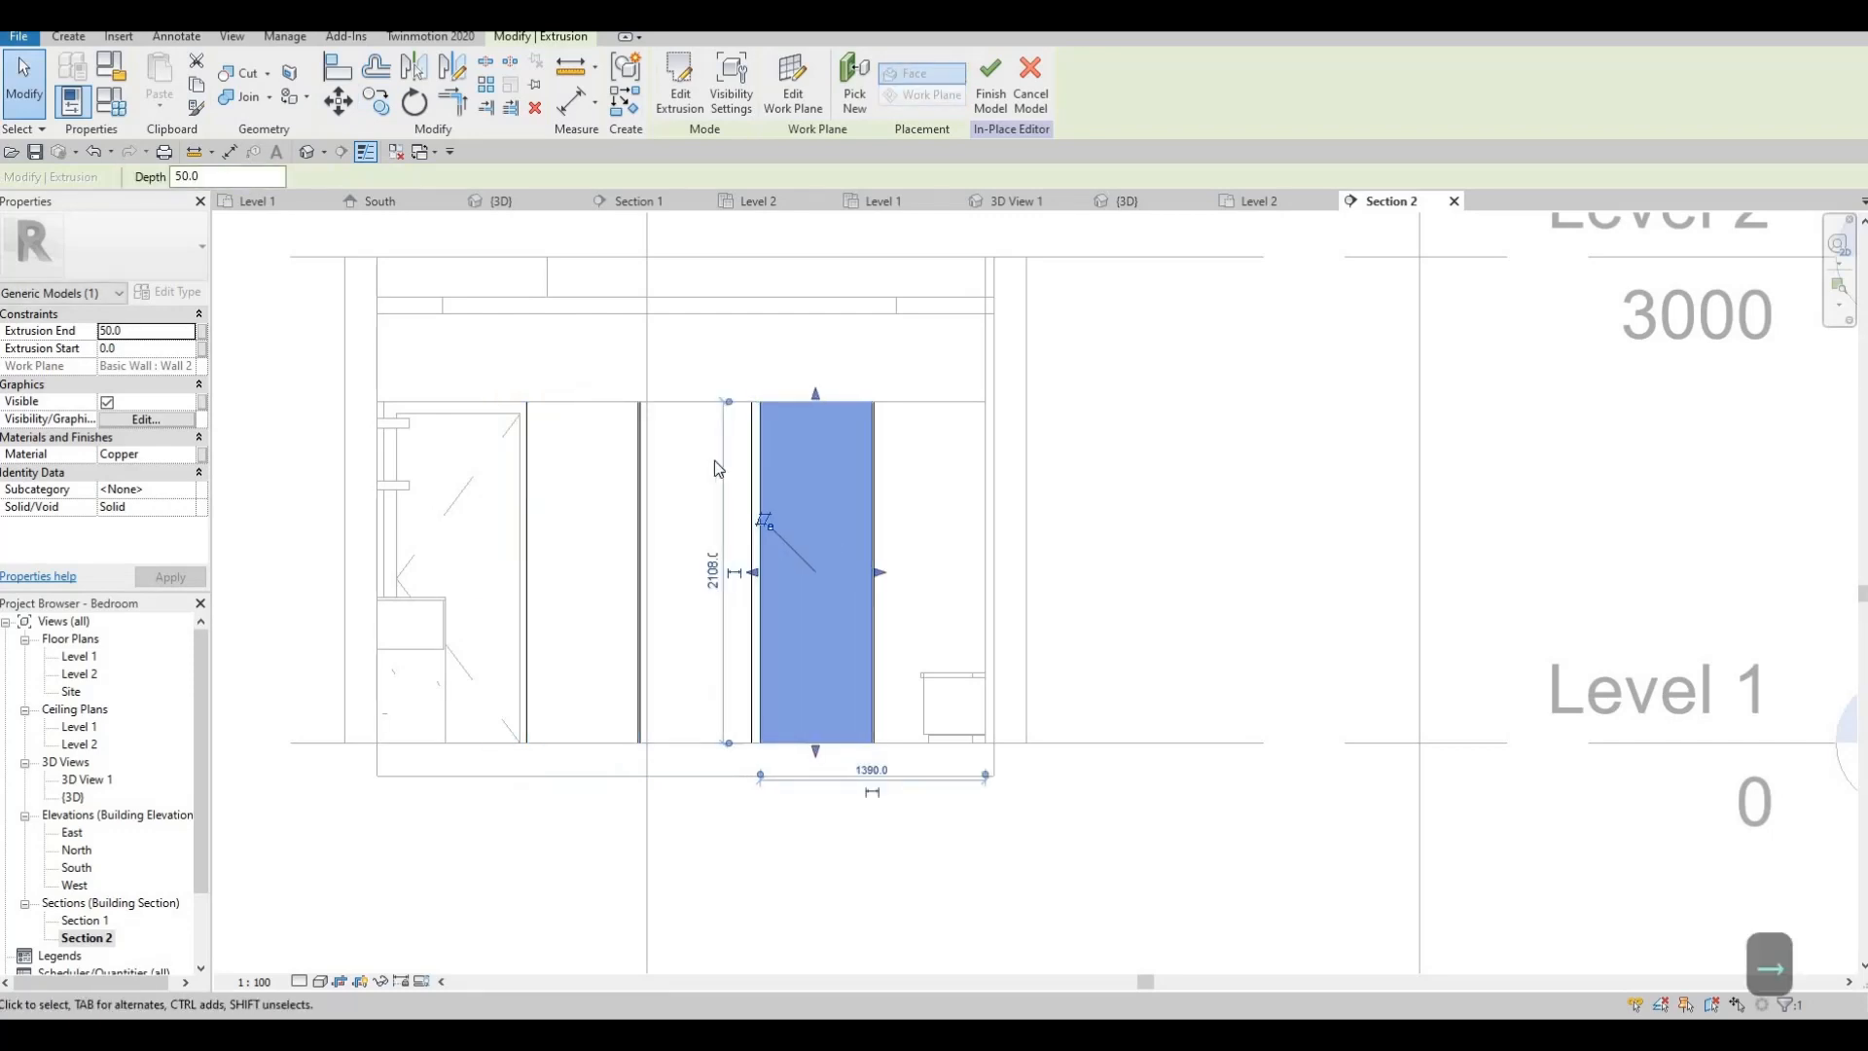
{"action": "scroll", "coordinate": [869, 430], "scroll_direction": "up", "scroll_amount": 5}
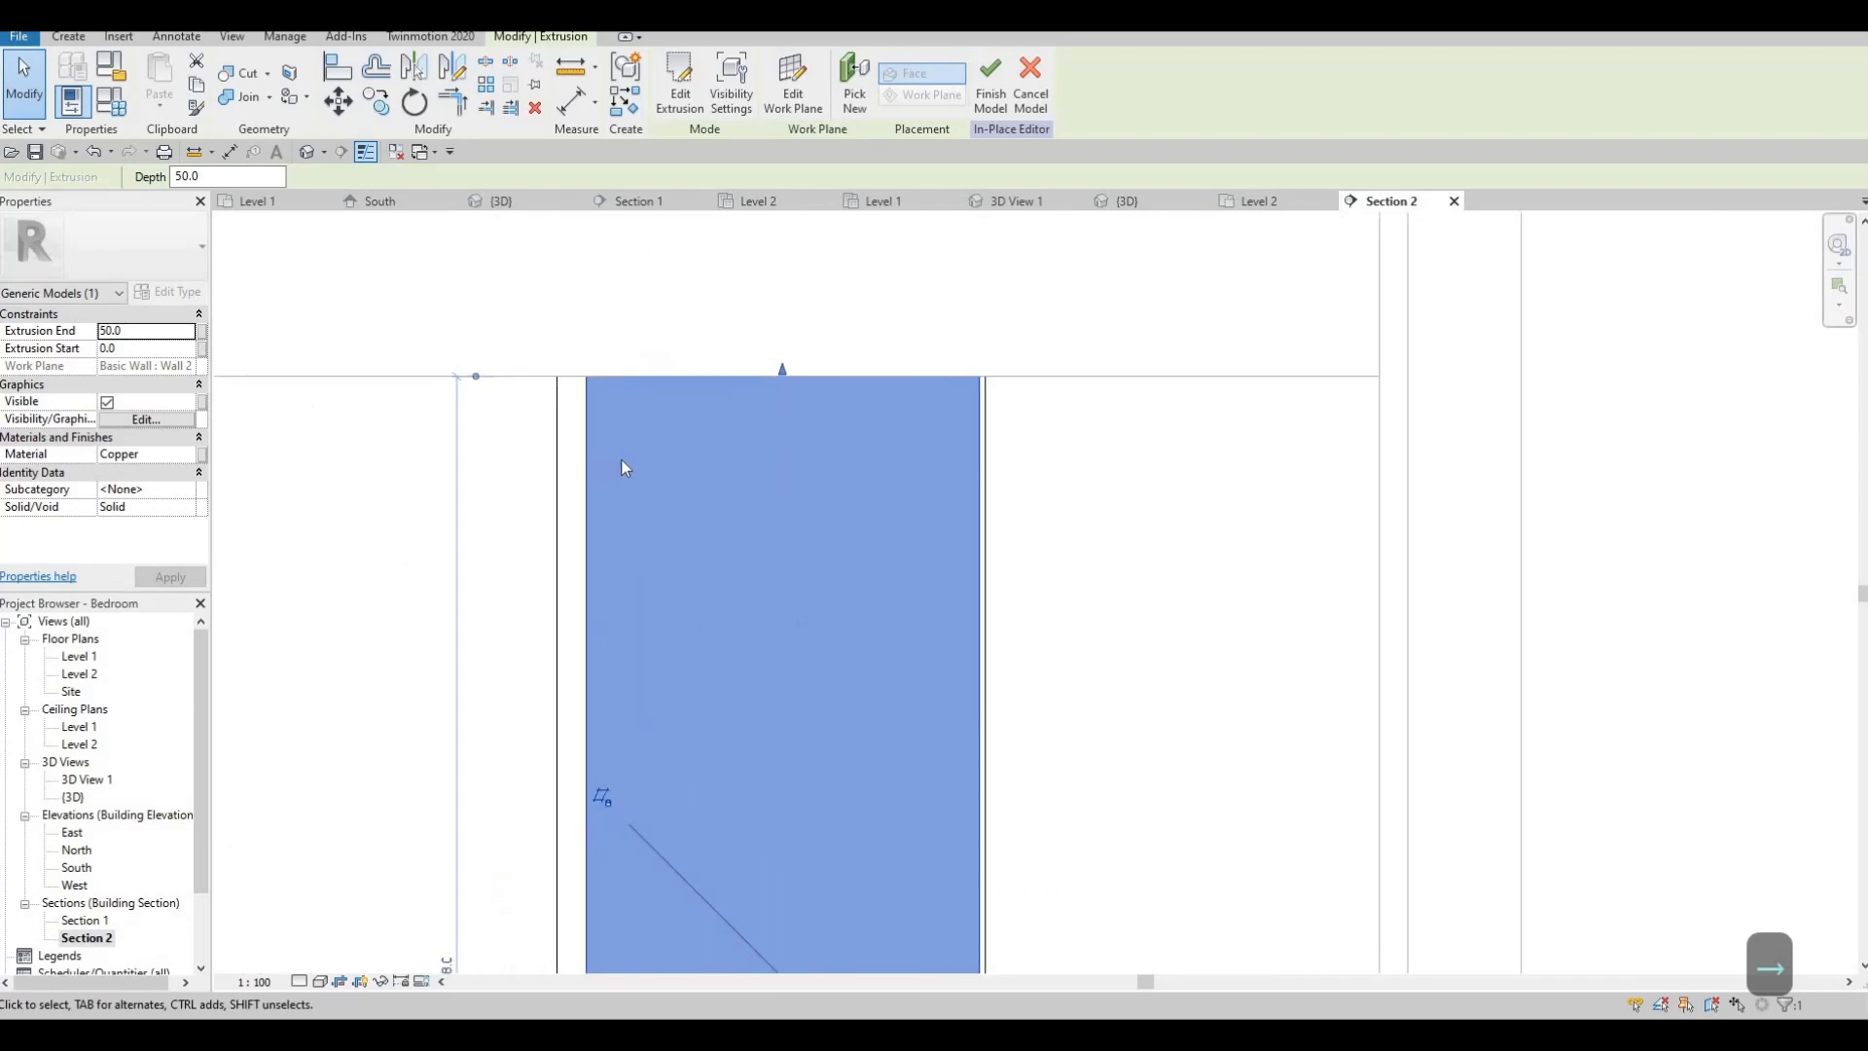
{"action": "key", "text": "Escape"}
{"action": "left_click", "coordinate": [650, 449]}
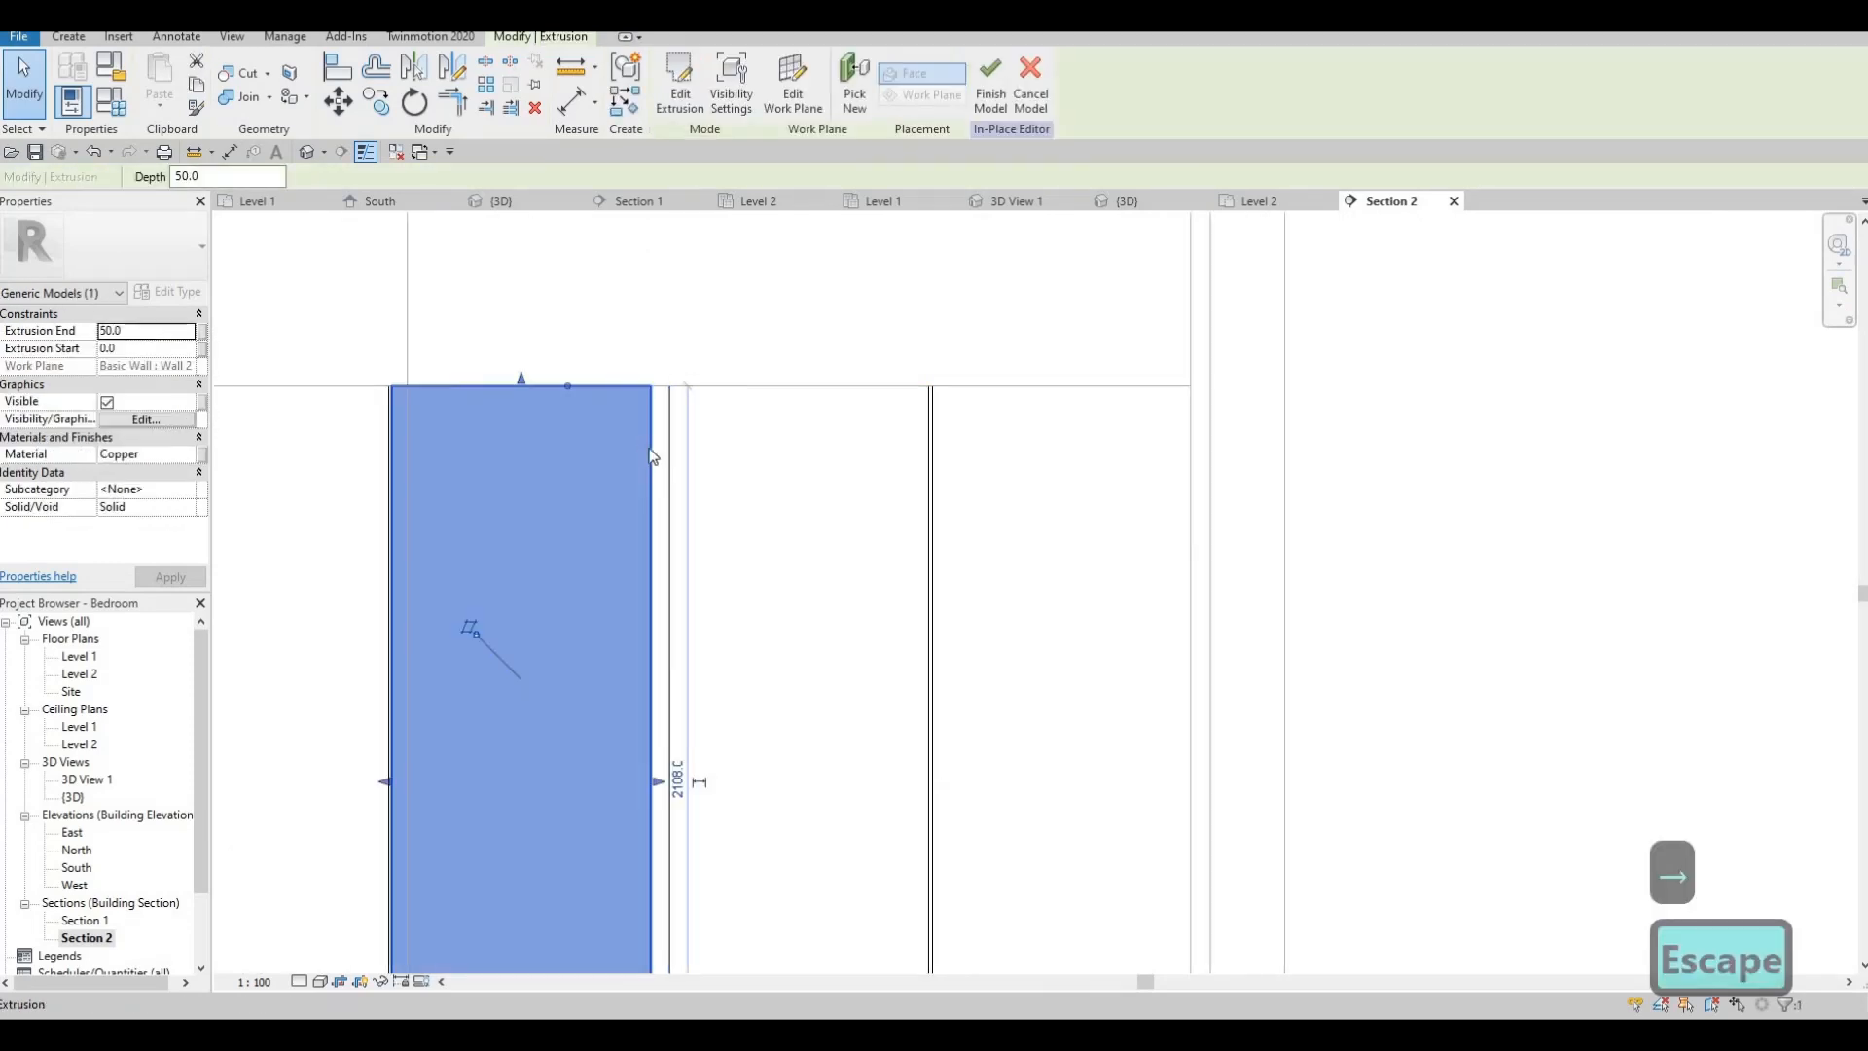
{"action": "key", "text": "Right"}
{"action": "key", "text": "Right"}
{"action": "key", "text": "Right"}
{"action": "key", "text": "Right"}
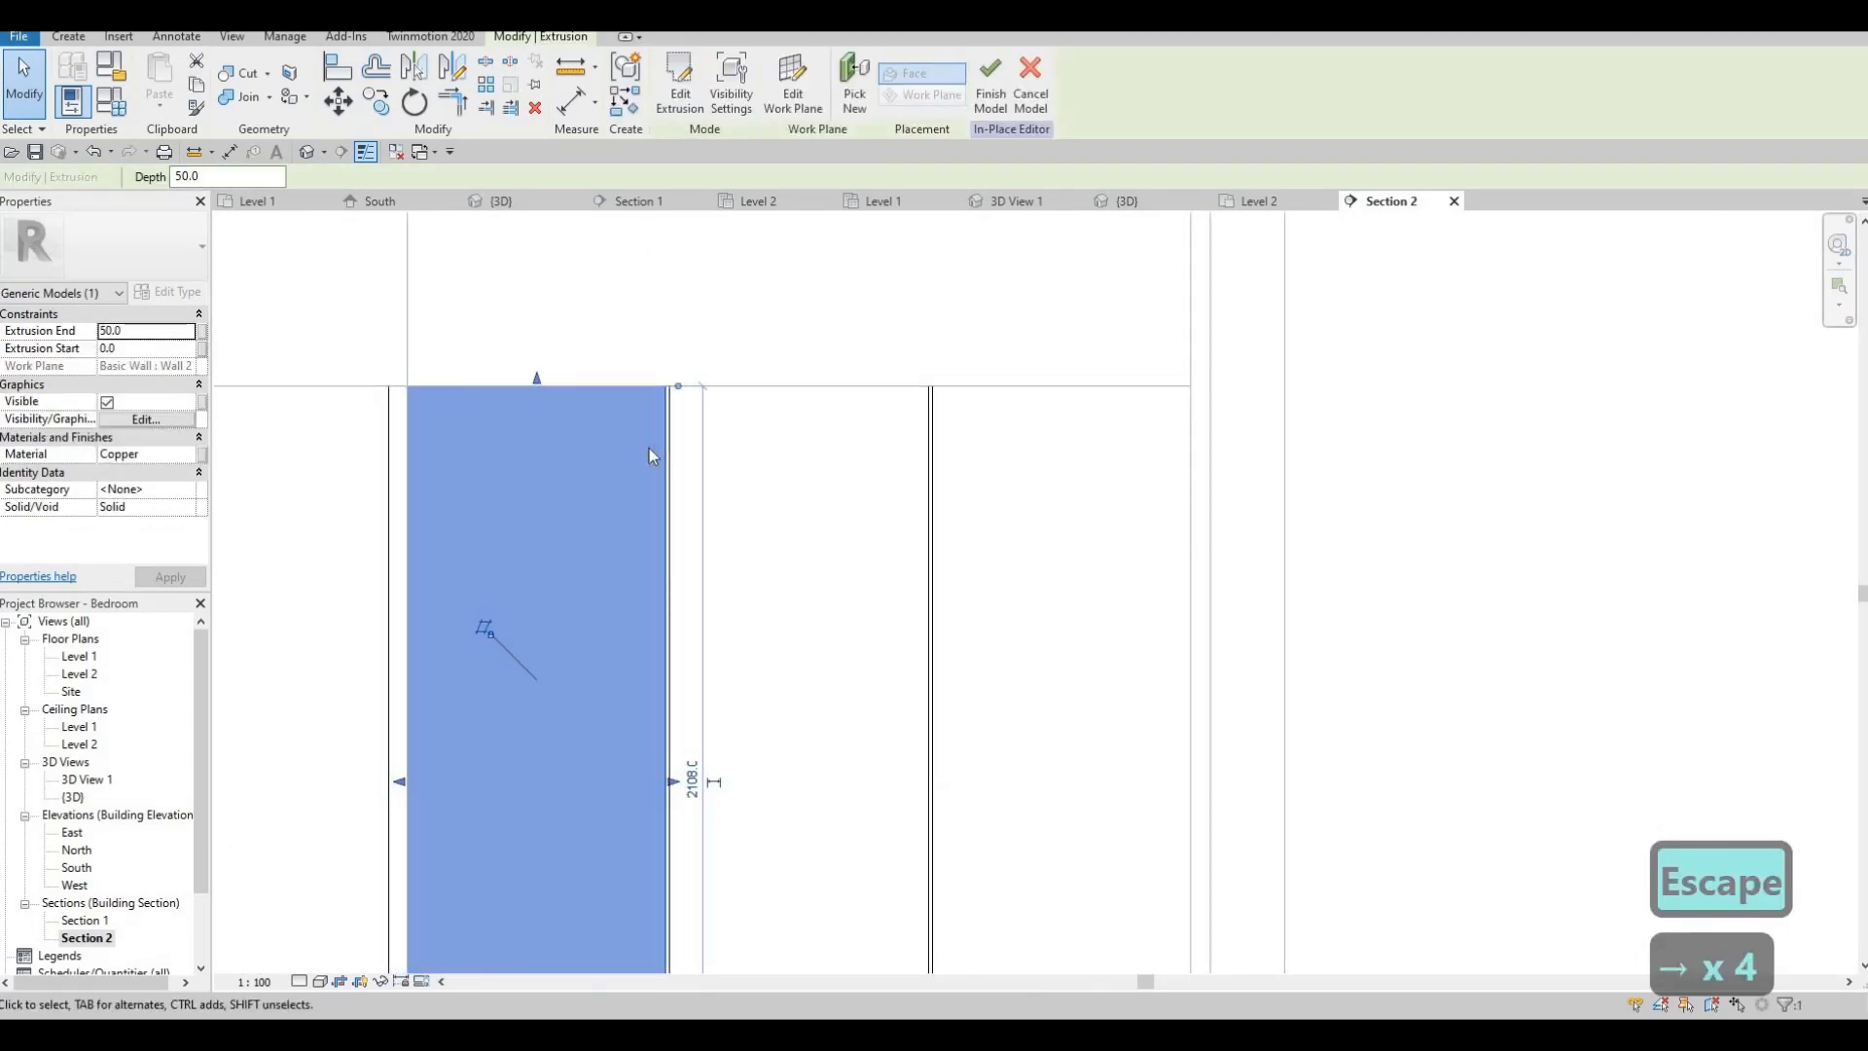
- Nudge the fourth panel four increments toward the bed, its far edge about 1390 mm from the third panel's bed-side edge
{"action": "middle_click_drag", "start_coordinate": [378, 483], "coordinate": [567, 467]}
{"action": "key", "text": "Escape"}
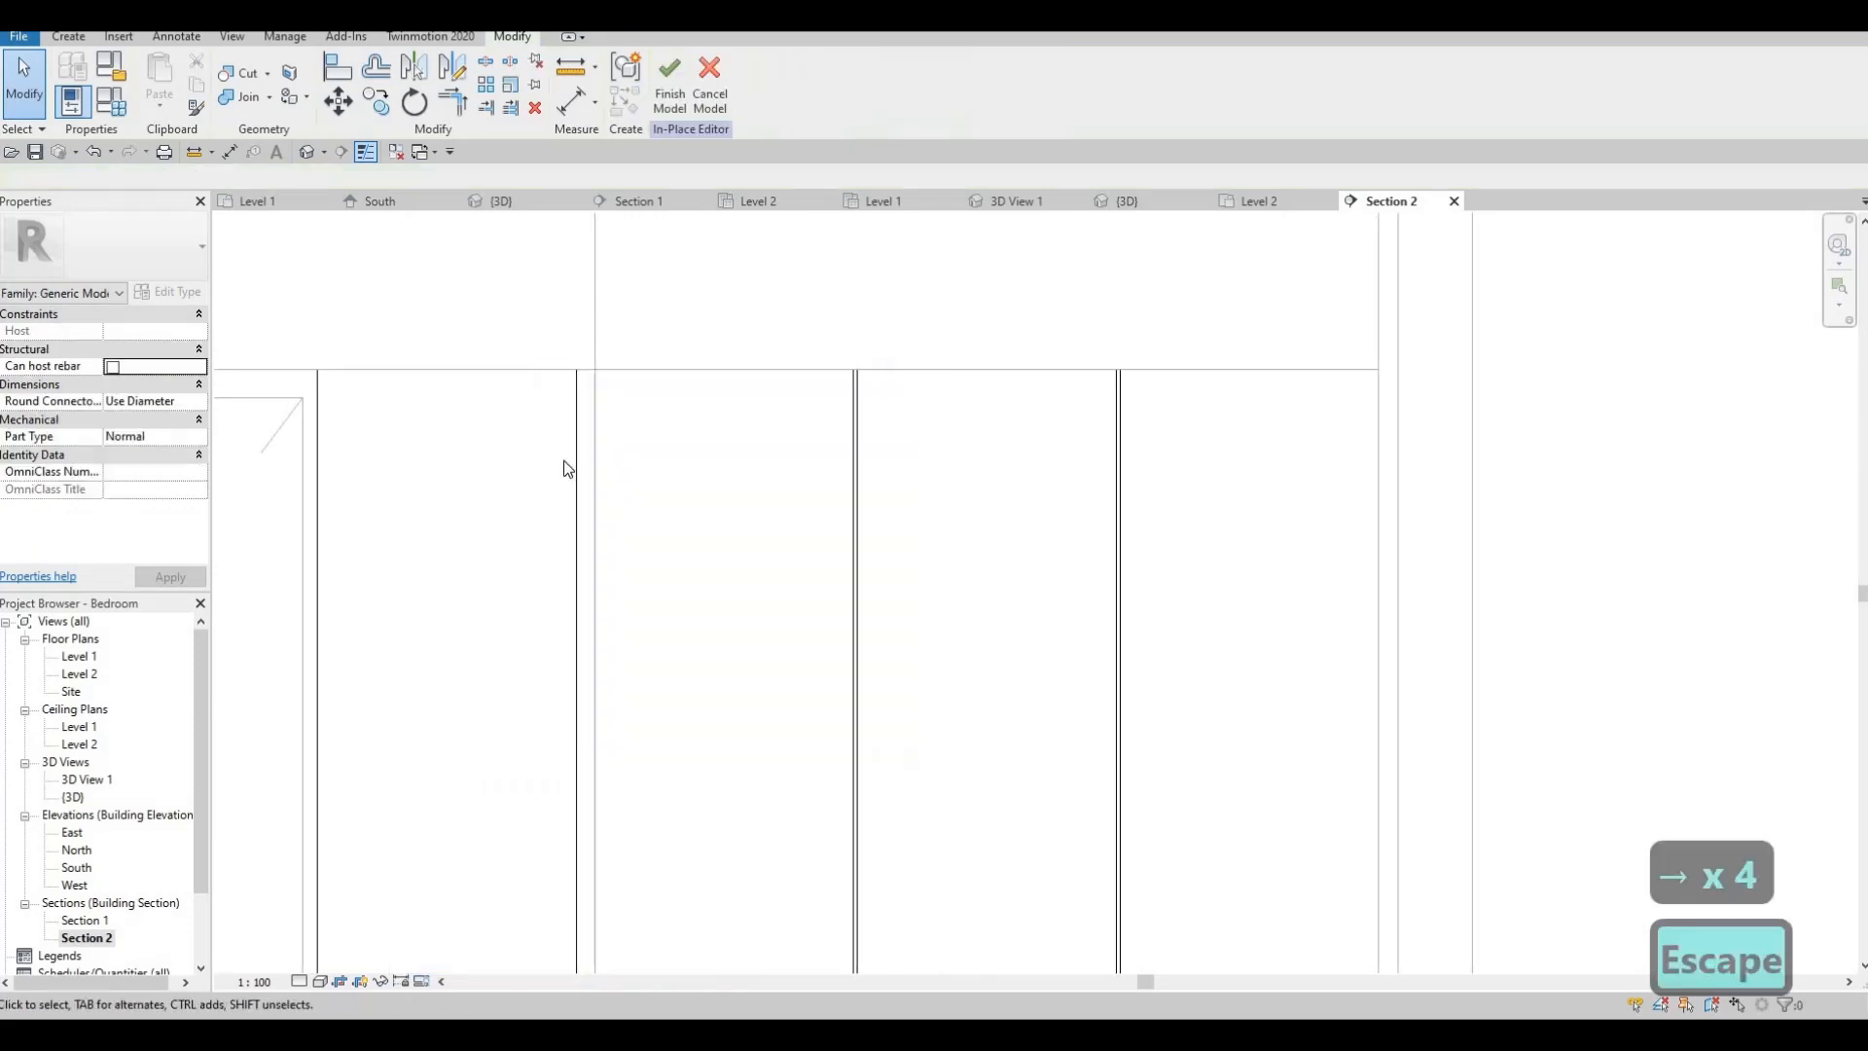
{"action": "left_click", "coordinate": [627, 445]}
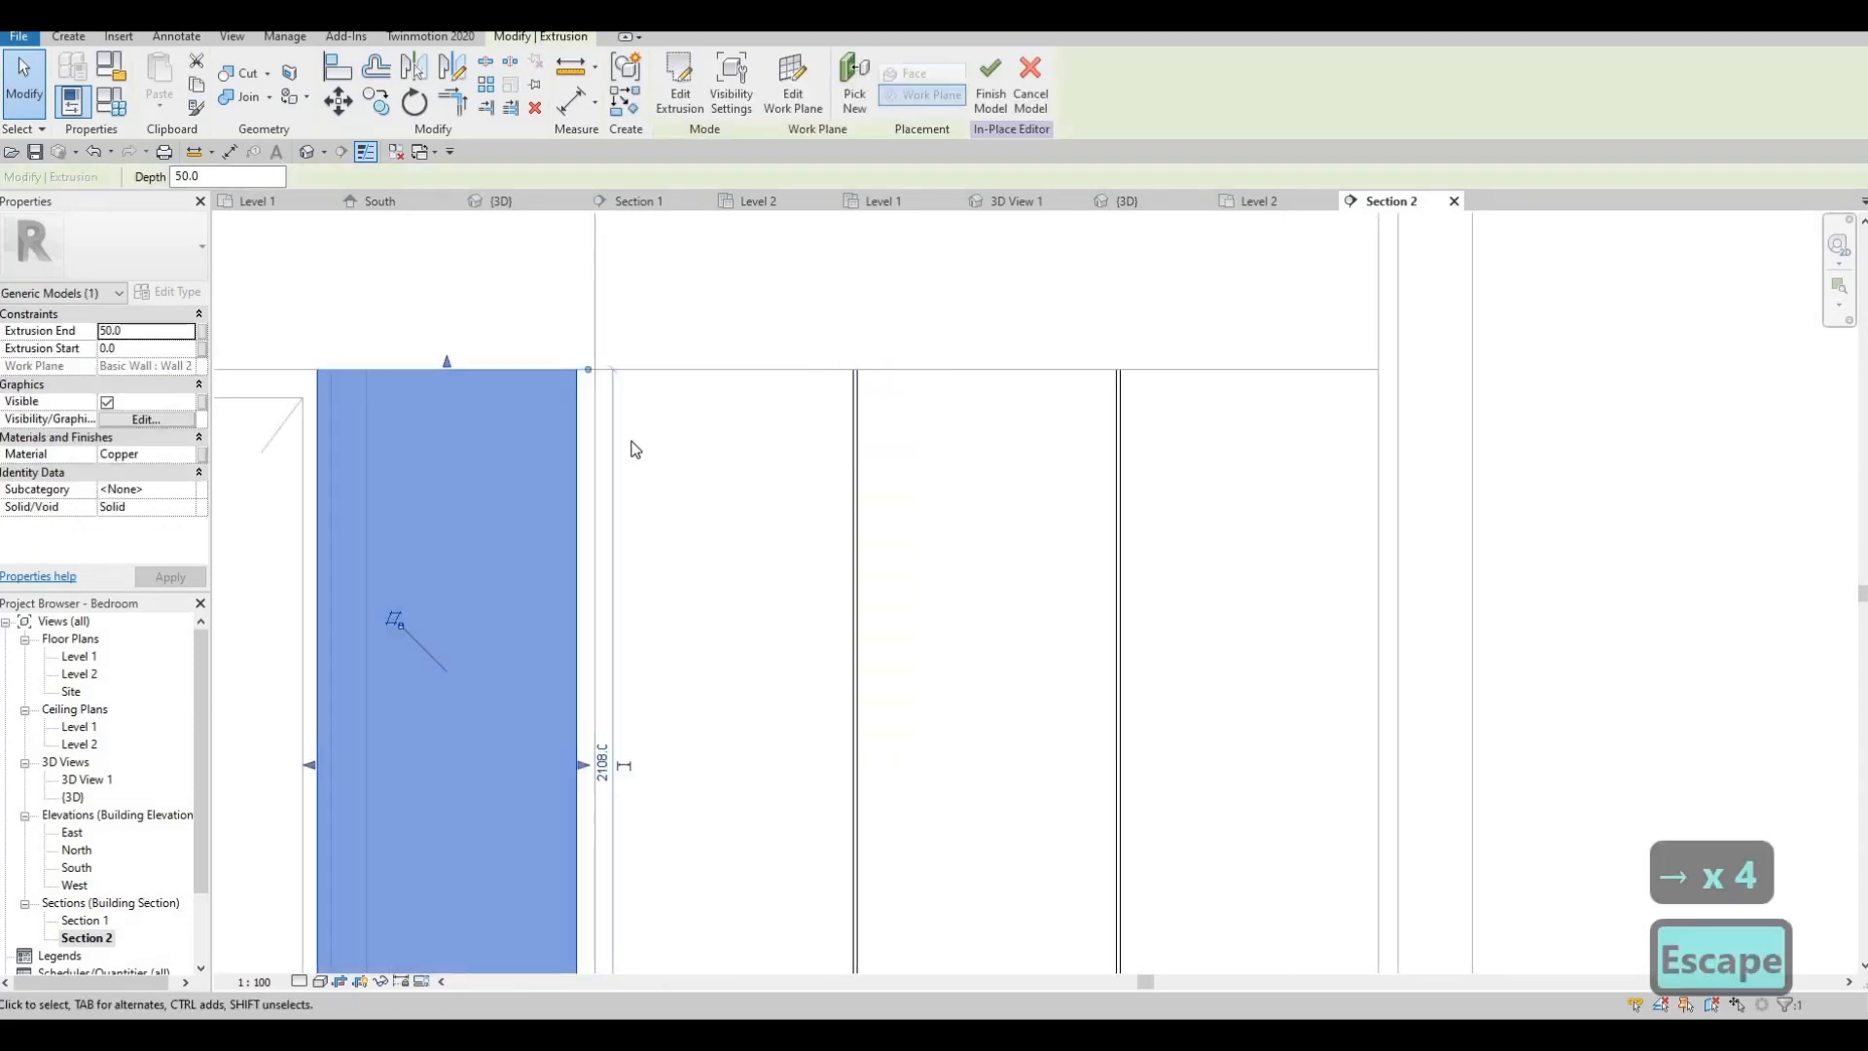
{"action": "key", "text": "Right"}
{"action": "key", "text": "Right"}
{"action": "key", "text": "Right"}
{"action": "key", "text": "Right"}
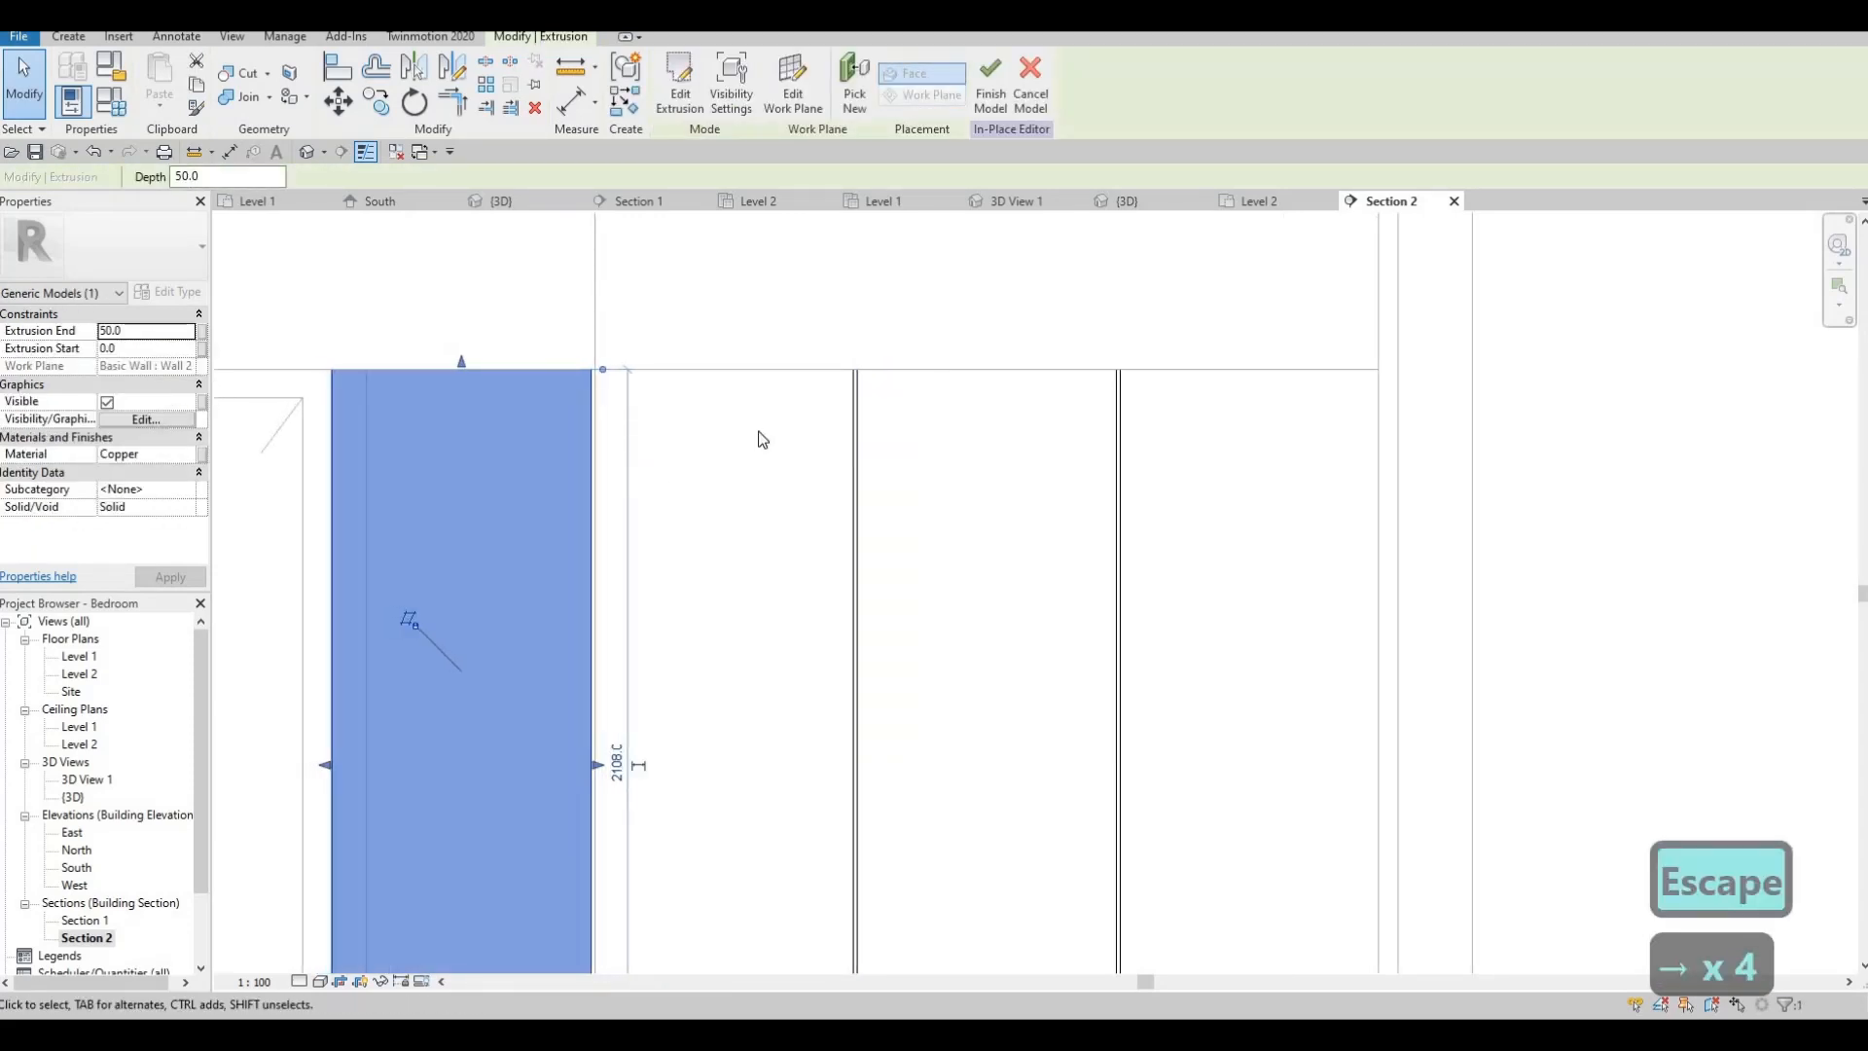
{"action": "scroll", "coordinate": [757, 438], "scroll_direction": "down", "scroll_amount": 1}
{"action": "key", "text": "Escape"}
{"action": "scroll", "coordinate": [711, 423], "scroll_direction": "down", "scroll_amount": 1}
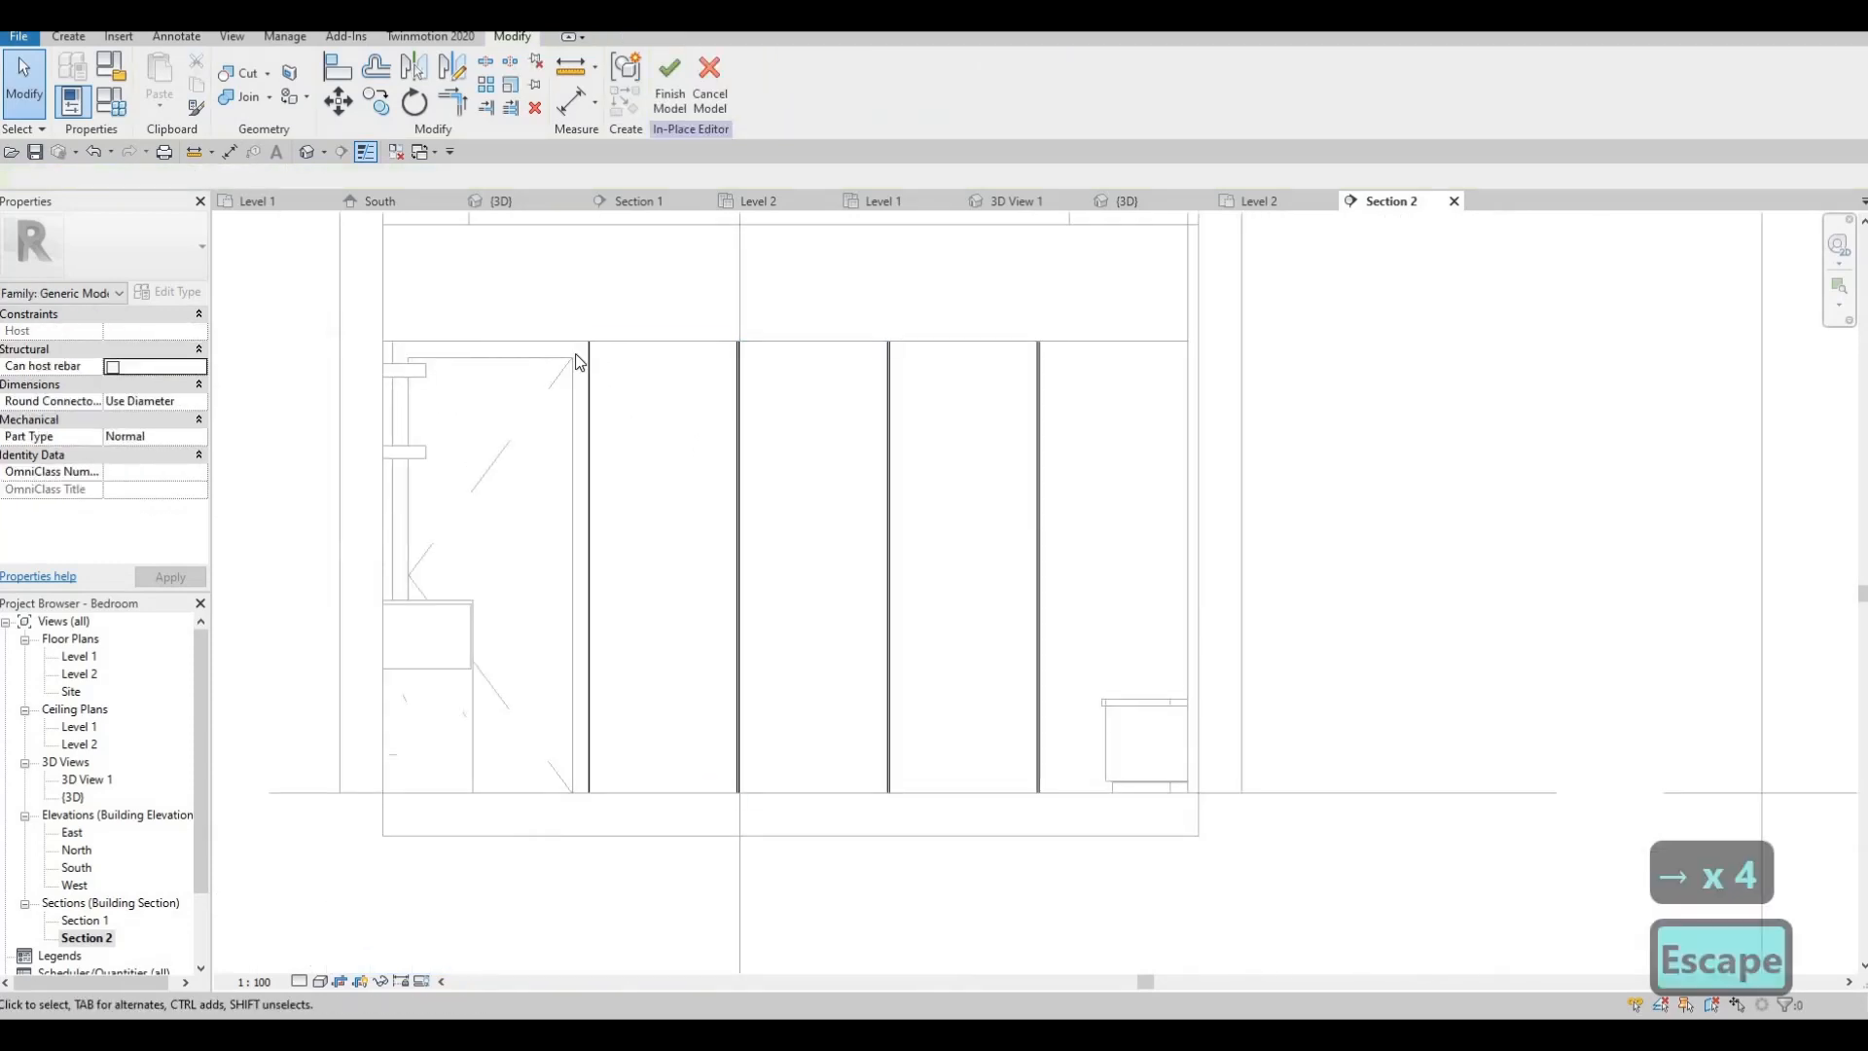
{"action": "left_click", "coordinate": [597, 332]}
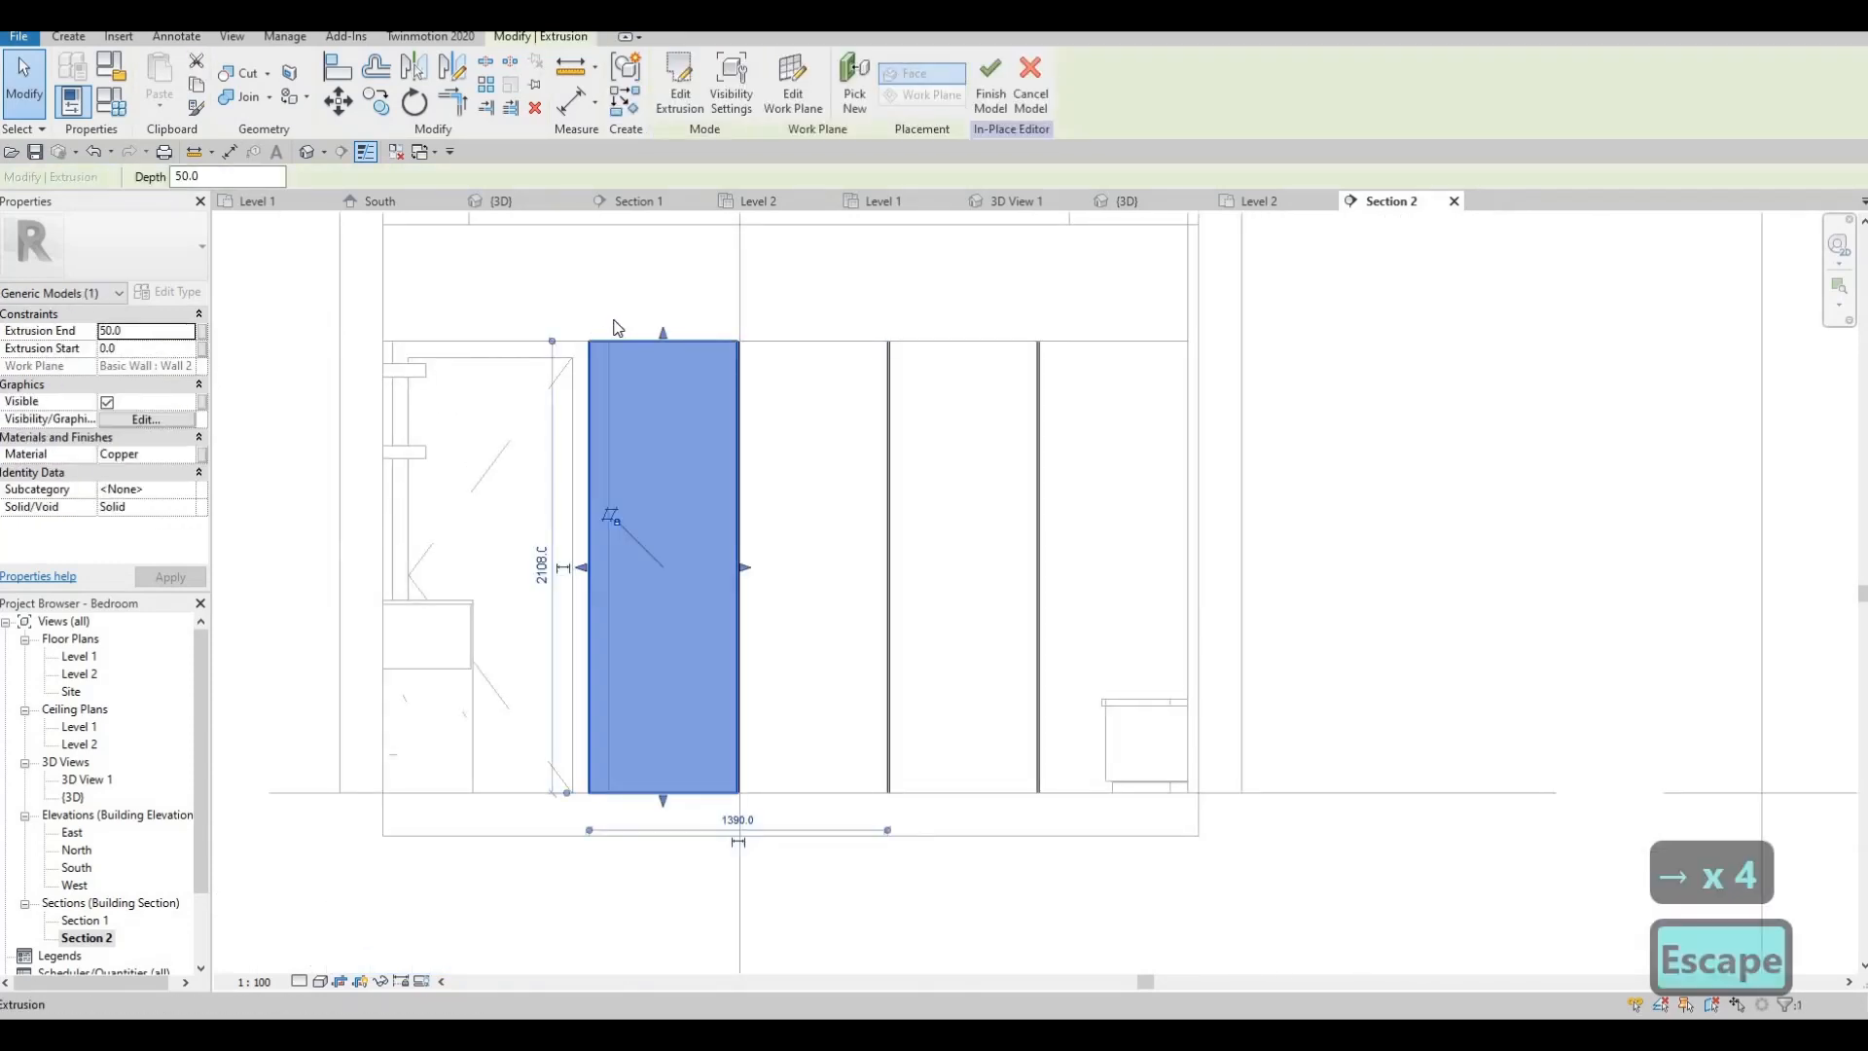
{"action": "scroll", "coordinate": [646, 395], "scroll_direction": "up", "scroll_amount": 3}
{"action": "key", "text": "Escape"}
{"action": "scroll", "coordinate": [527, 349], "scroll_direction": "down", "scroll_amount": 3}
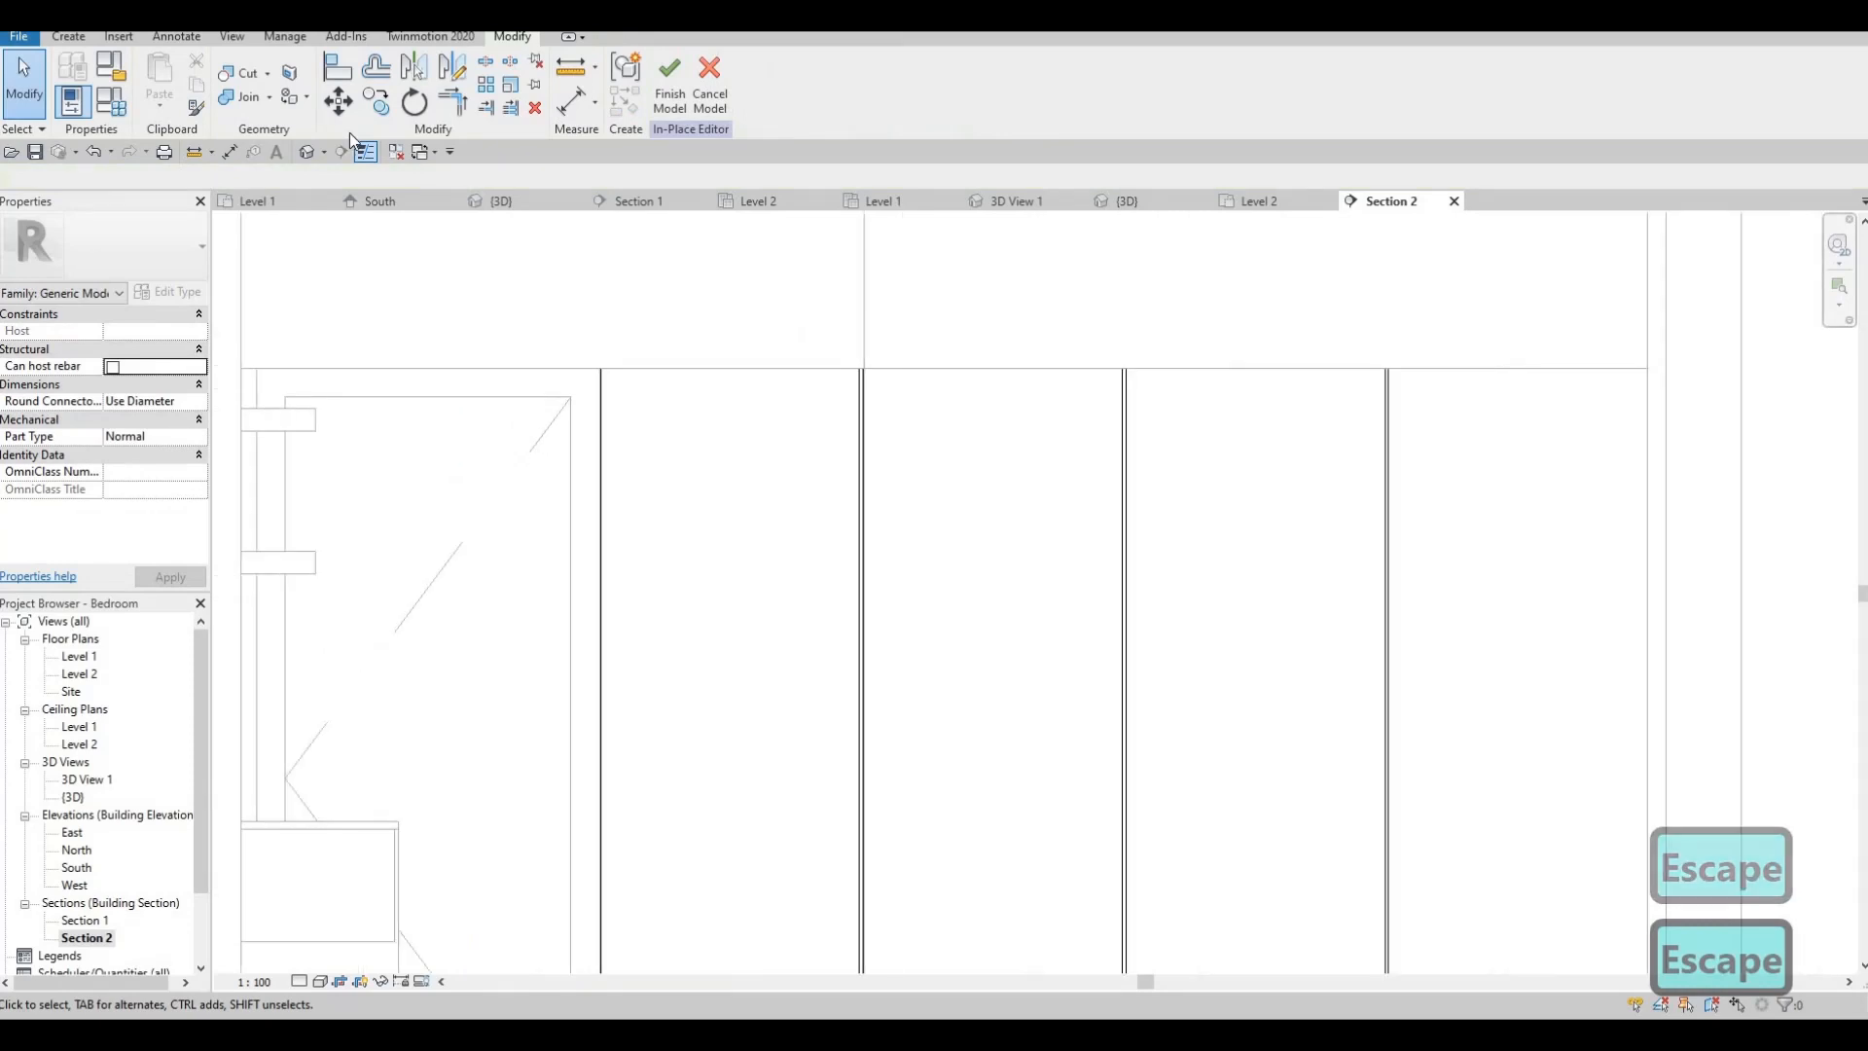
- Check the panel row from several angles in the 3D view and delete the fourth panel, nearest the door
{"action": "left_click", "coordinate": [308, 152]}
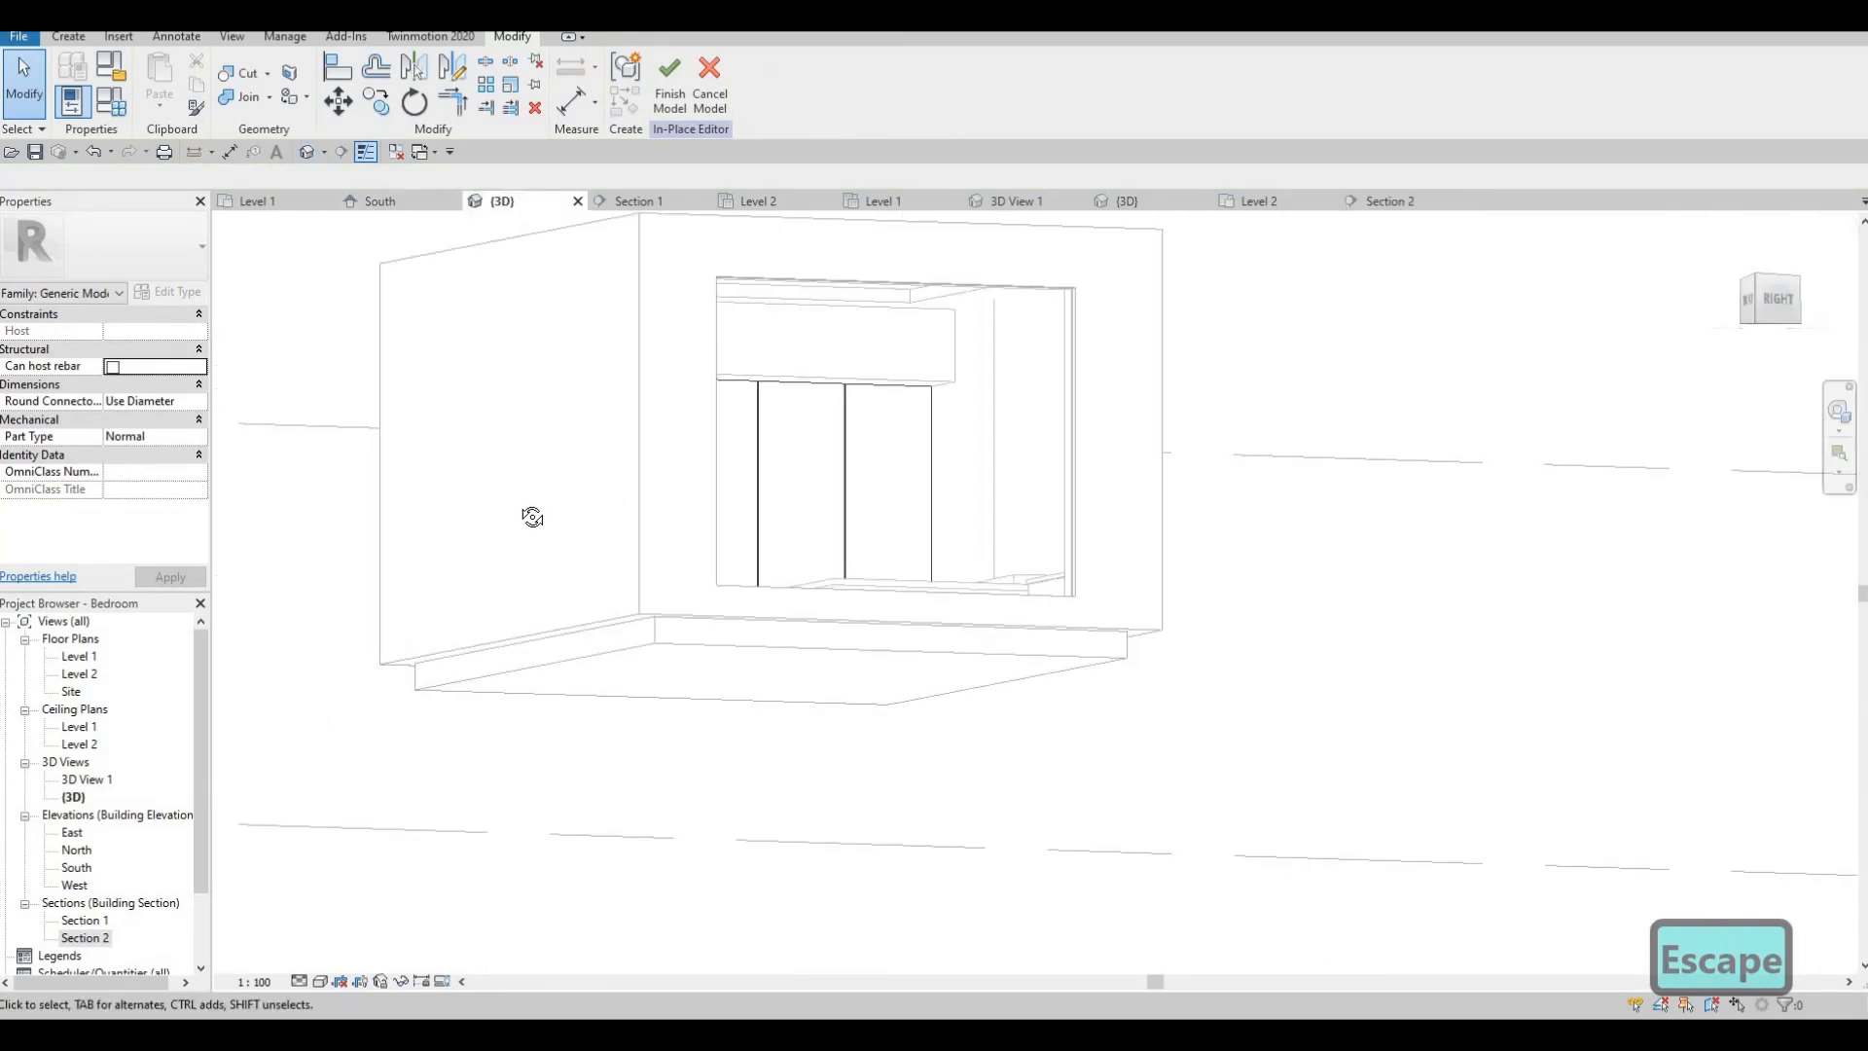
{"action": "middle_click_drag", "start_coordinate": [532, 516], "coordinate": [697, 461], "text": "shift"}
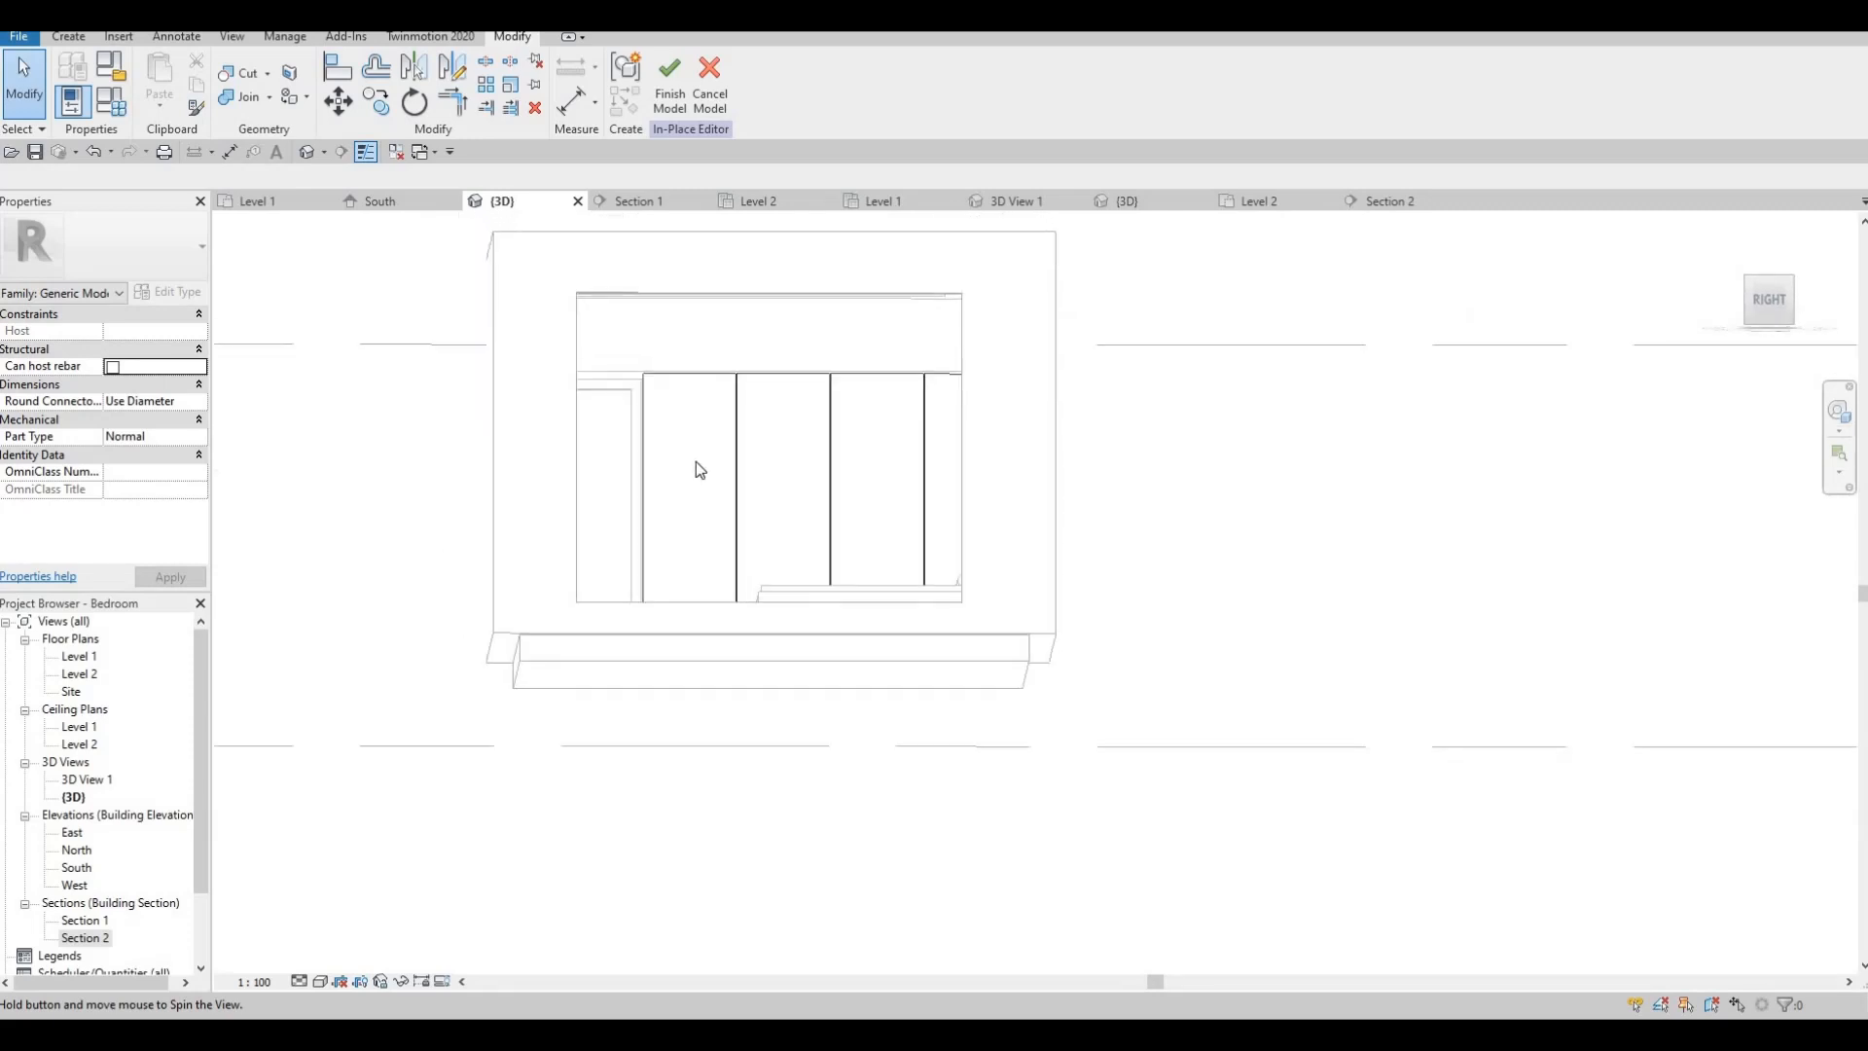
{"action": "scroll", "coordinate": [615, 411], "scroll_direction": "up", "scroll_amount": 2}
{"action": "left_click", "coordinate": [685, 444]}
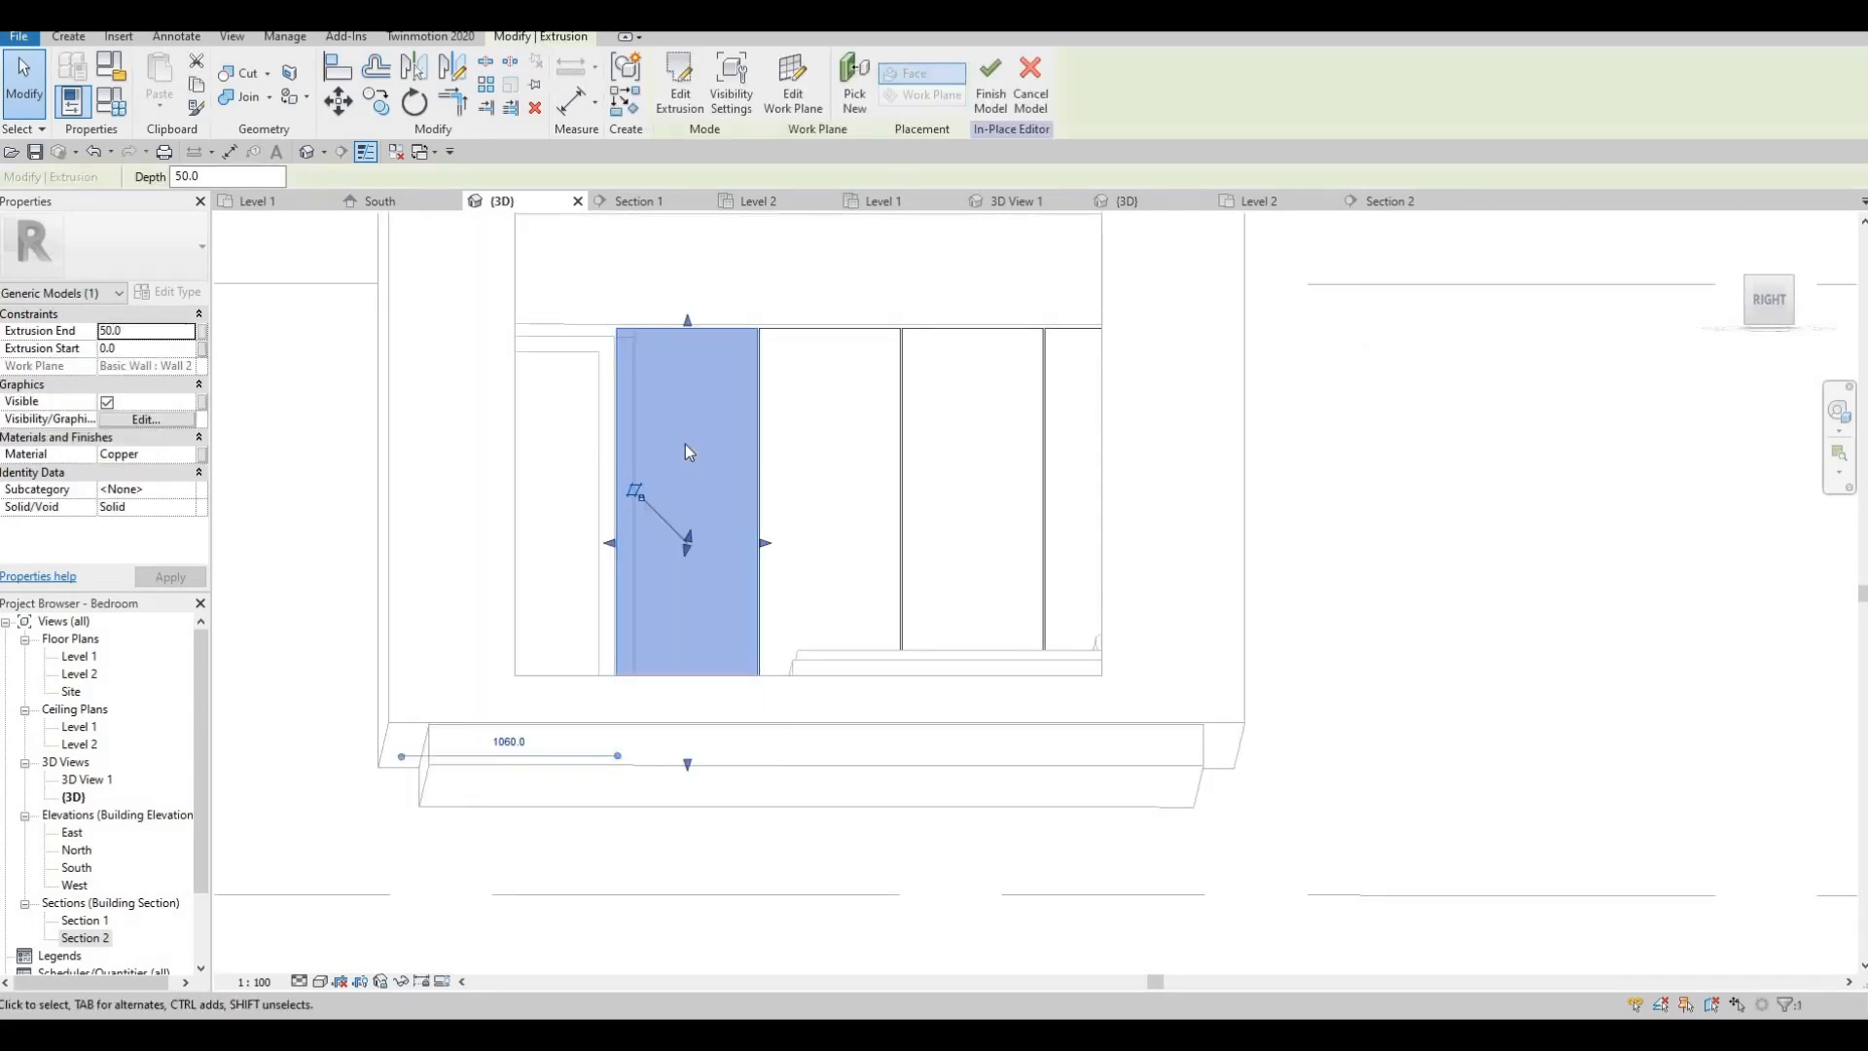
{"action": "scroll", "coordinate": [685, 443], "scroll_direction": "up", "scroll_amount": 1}
{"action": "middle_click_drag", "start_coordinate": [676, 310], "coordinate": [724, 476], "text": "shift"}
{"action": "scroll", "coordinate": [744, 474], "scroll_direction": "down", "scroll_amount": 2}
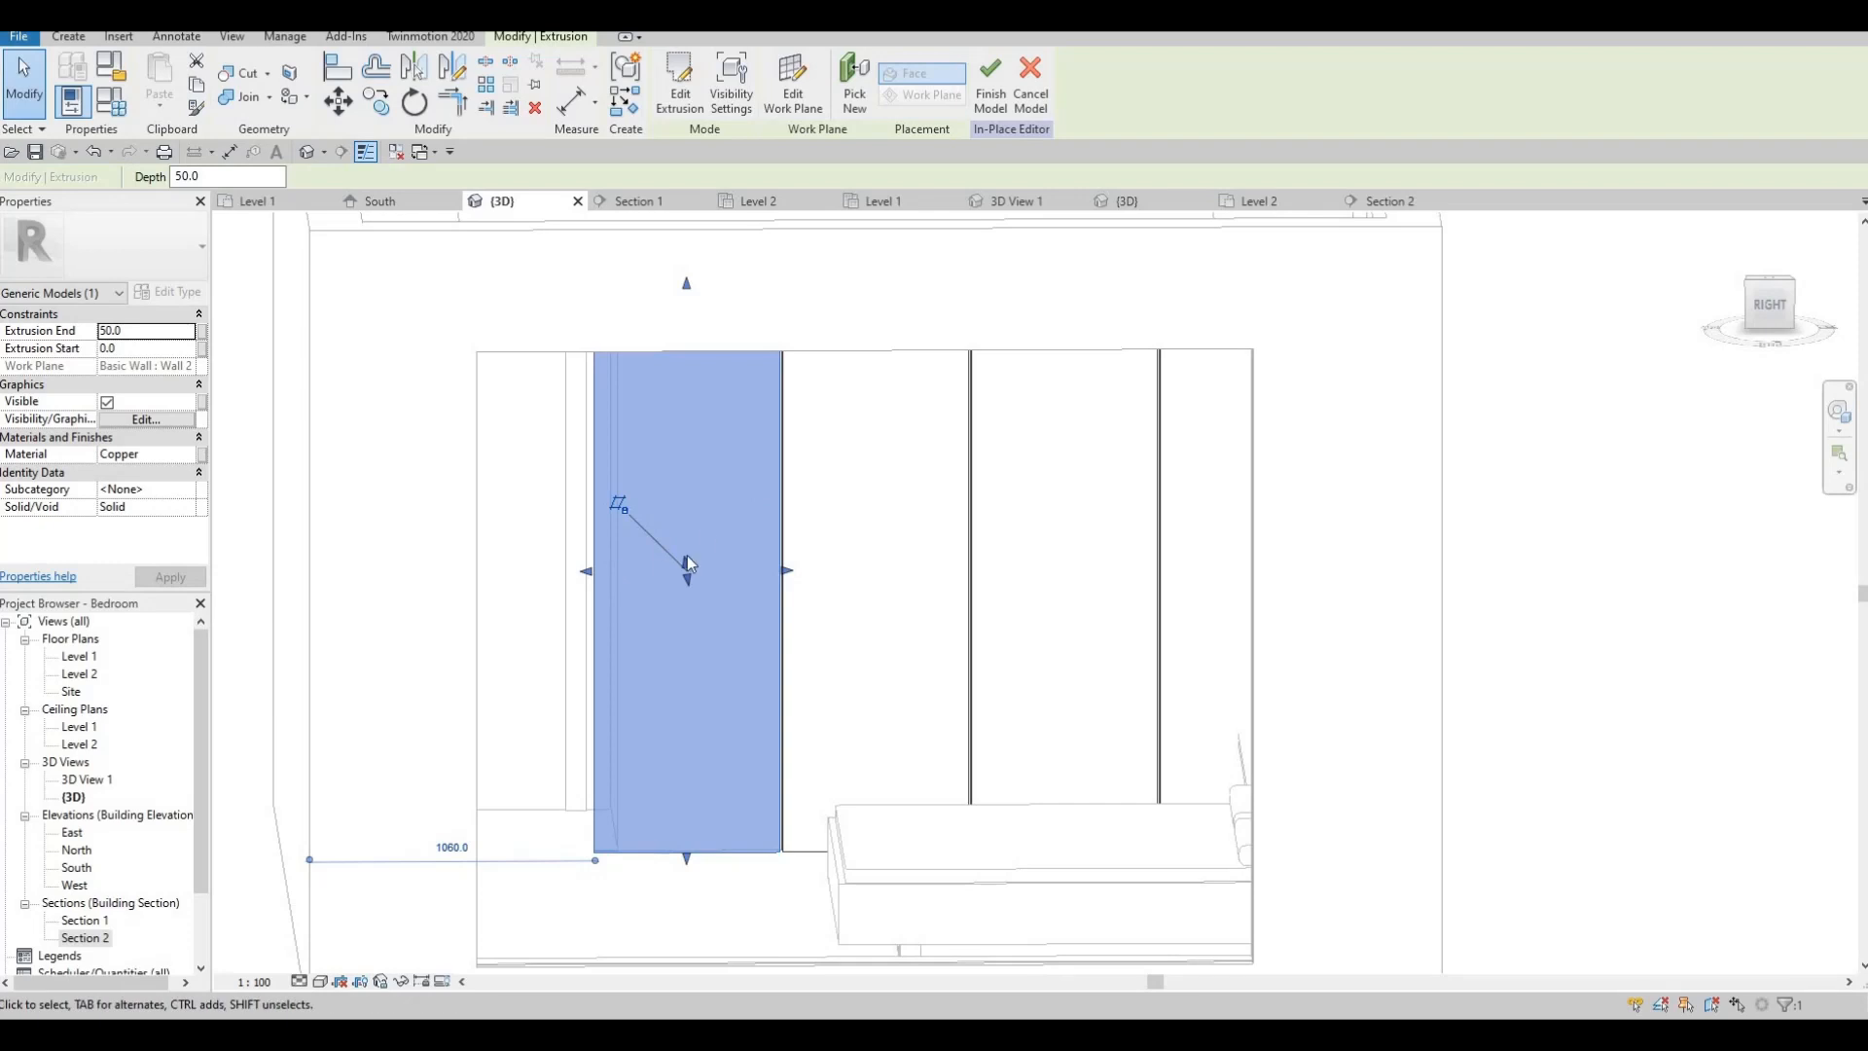
{"action": "middle_click_drag", "start_coordinate": [816, 473], "coordinate": [901, 500], "text": "shift"}
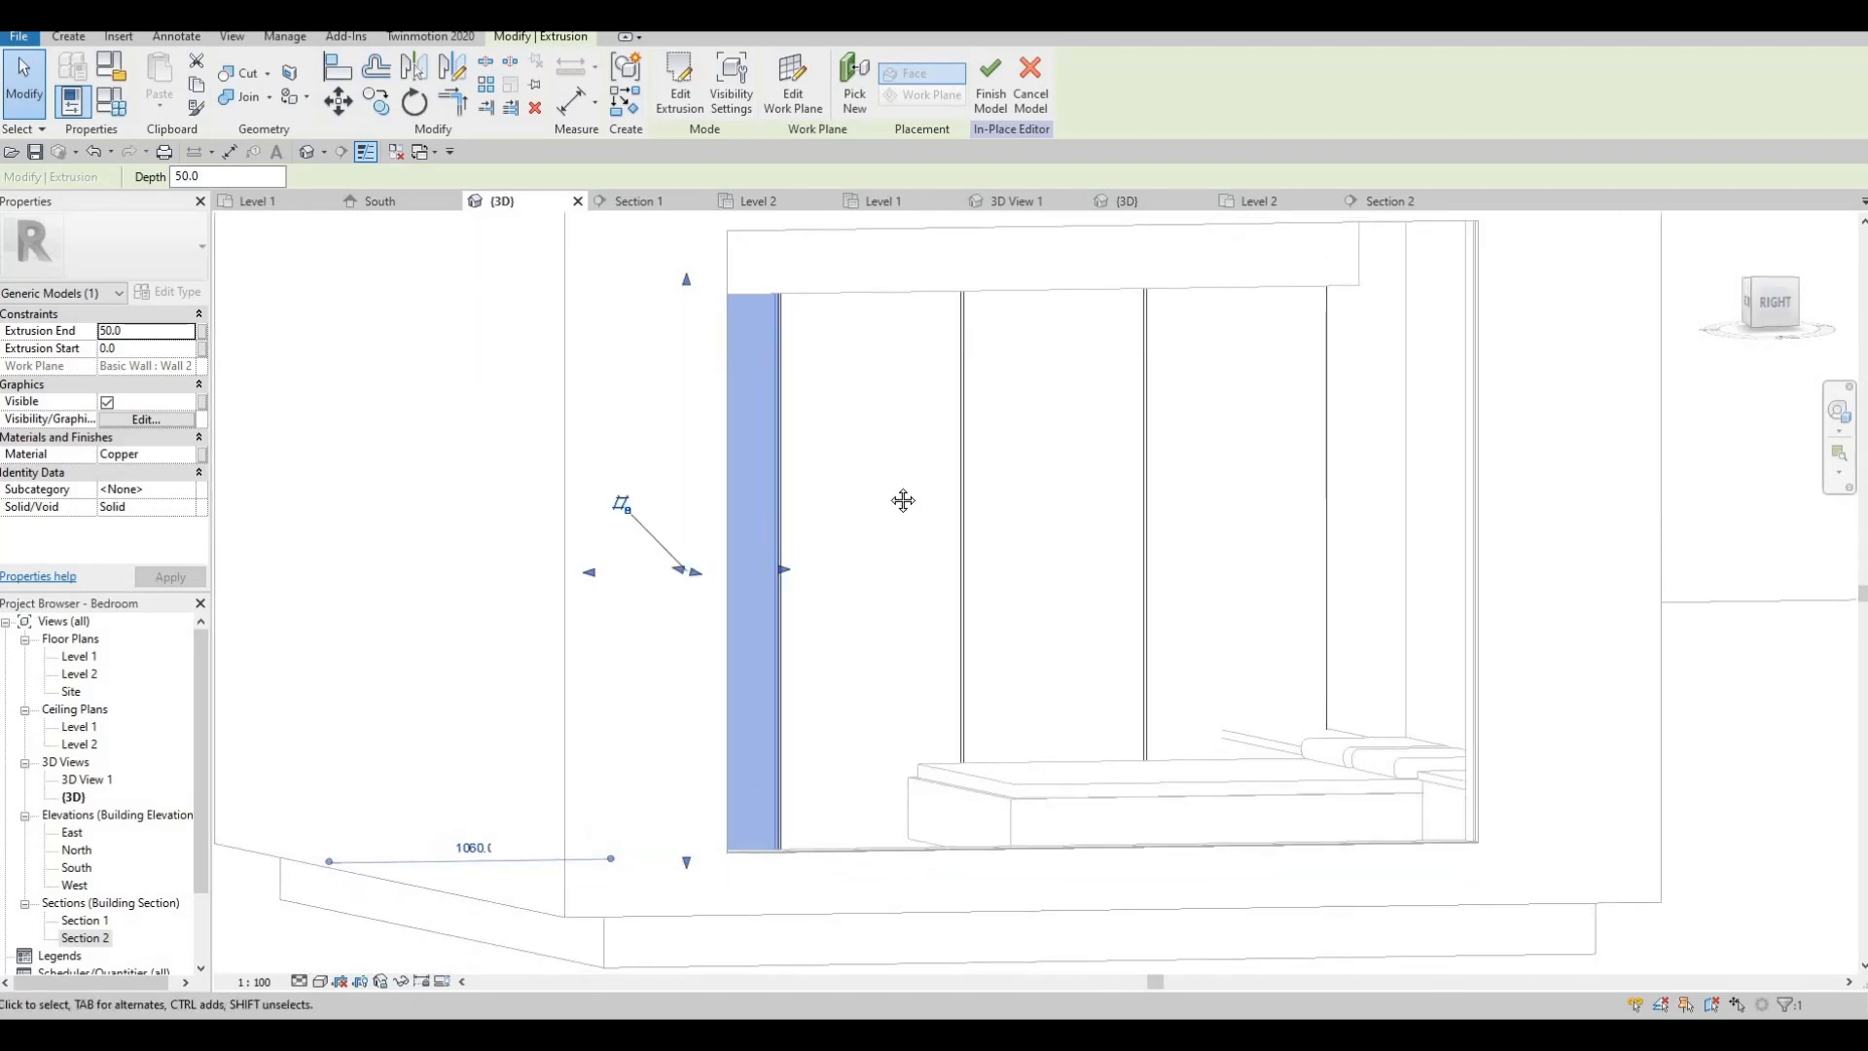
{"action": "middle_click_drag", "start_coordinate": [773, 535], "coordinate": [574, 440], "text": "shift"}
{"action": "key", "text": "Delete"}
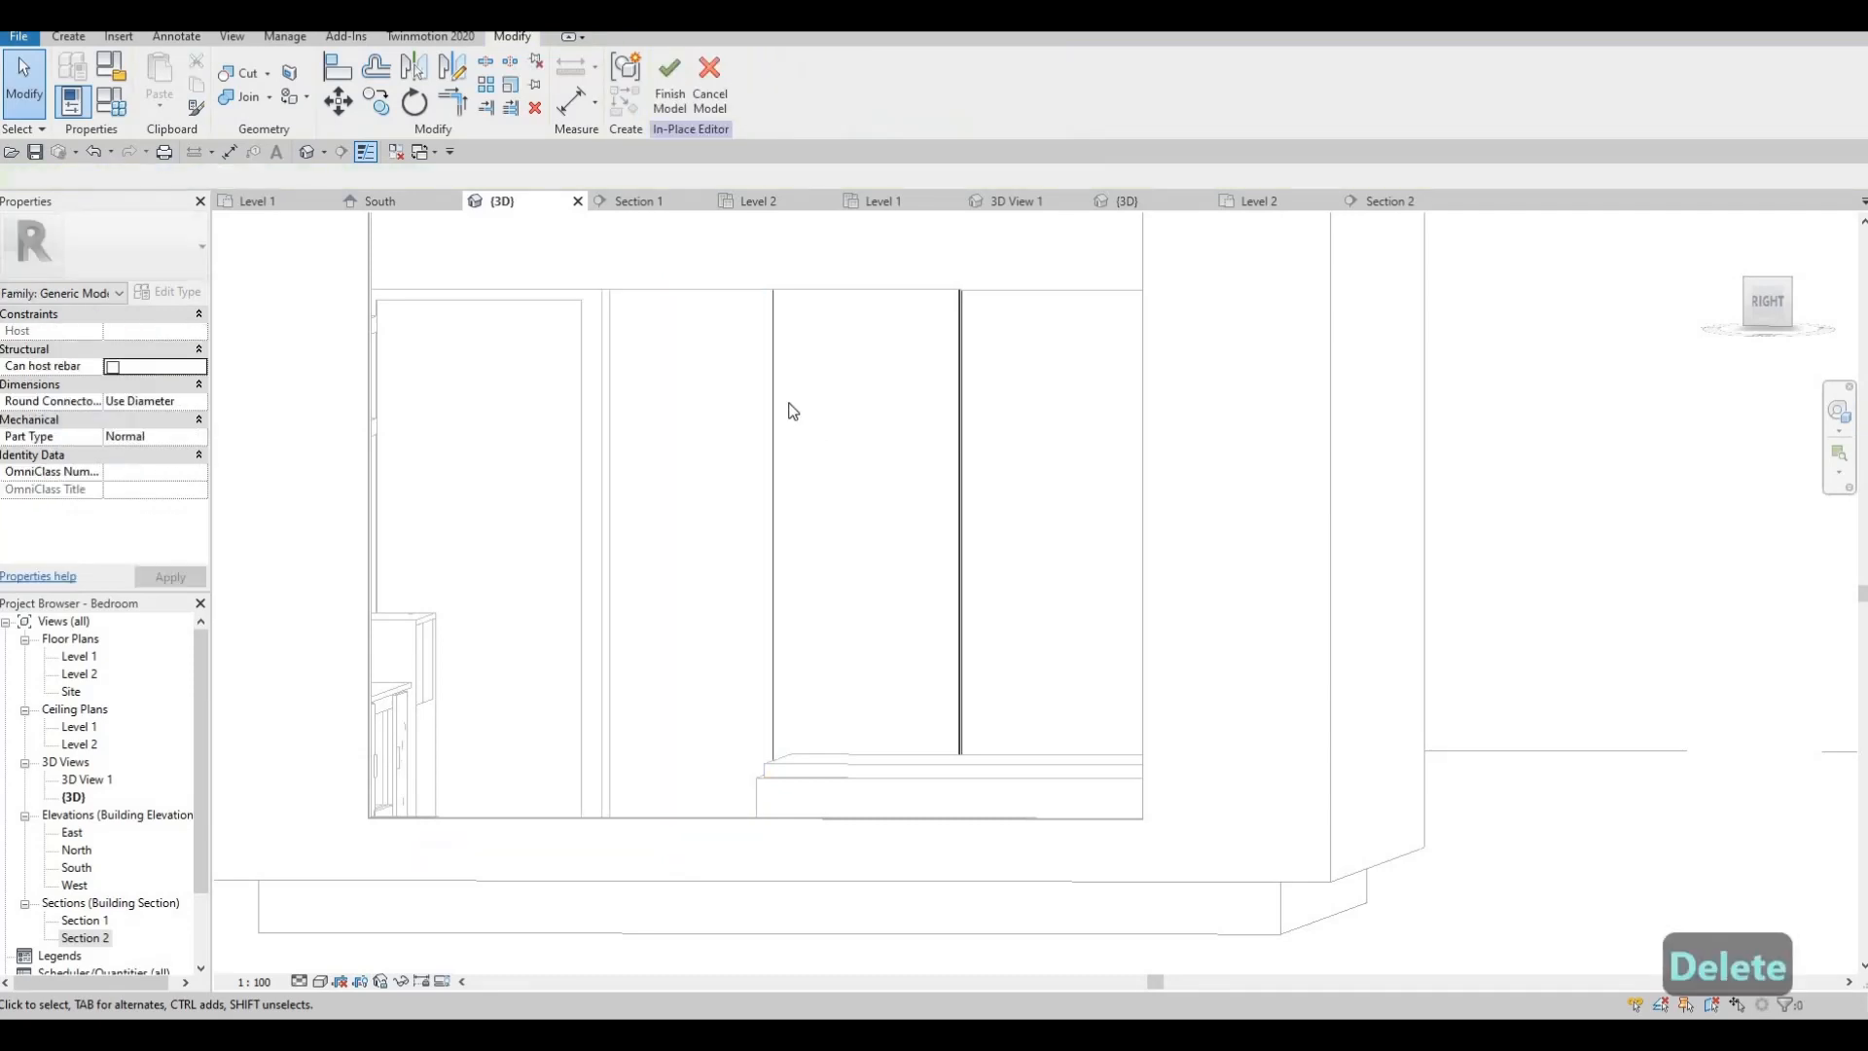
- Back in Section 2, delete the second and third panels, keeping only the one against the bed-side wall
{"action": "double_click", "coordinate": [105, 931]}
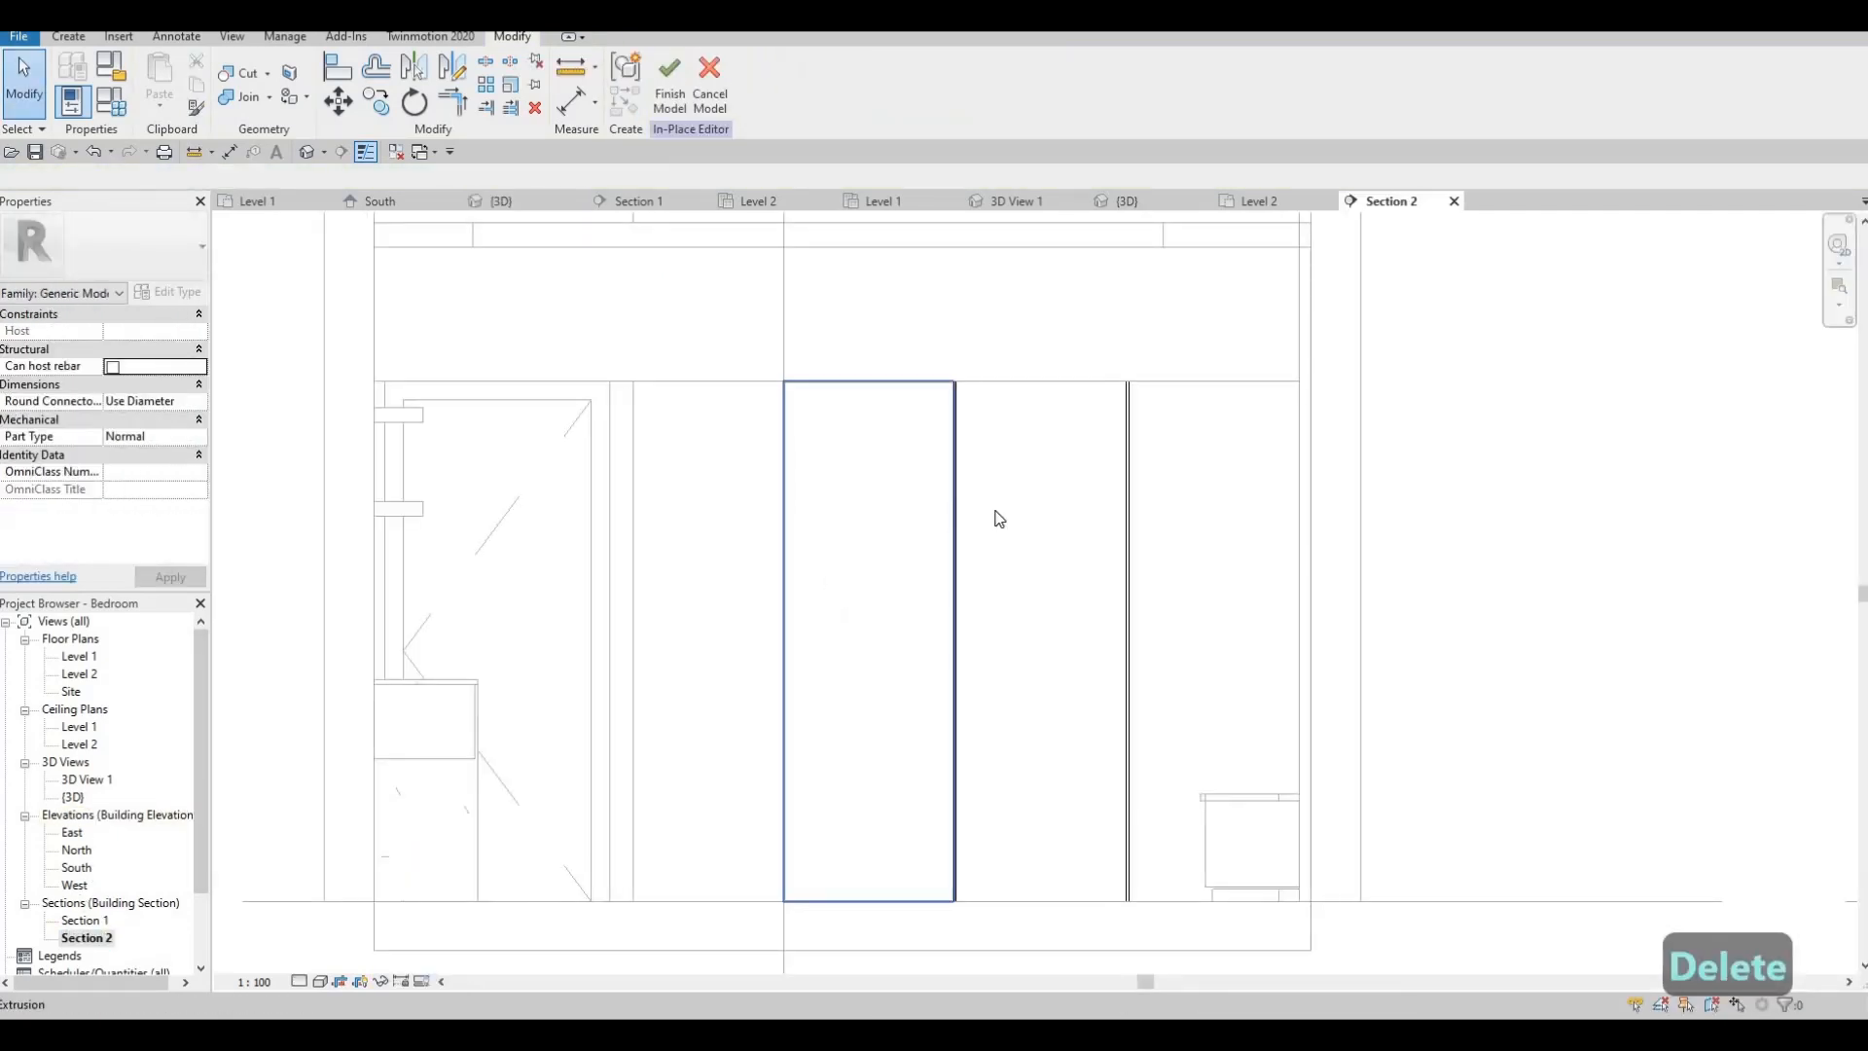
{"action": "key", "text": "Delete"}
{"action": "left_click", "coordinate": [1106, 482]}
{"action": "key", "text": "Delete"}
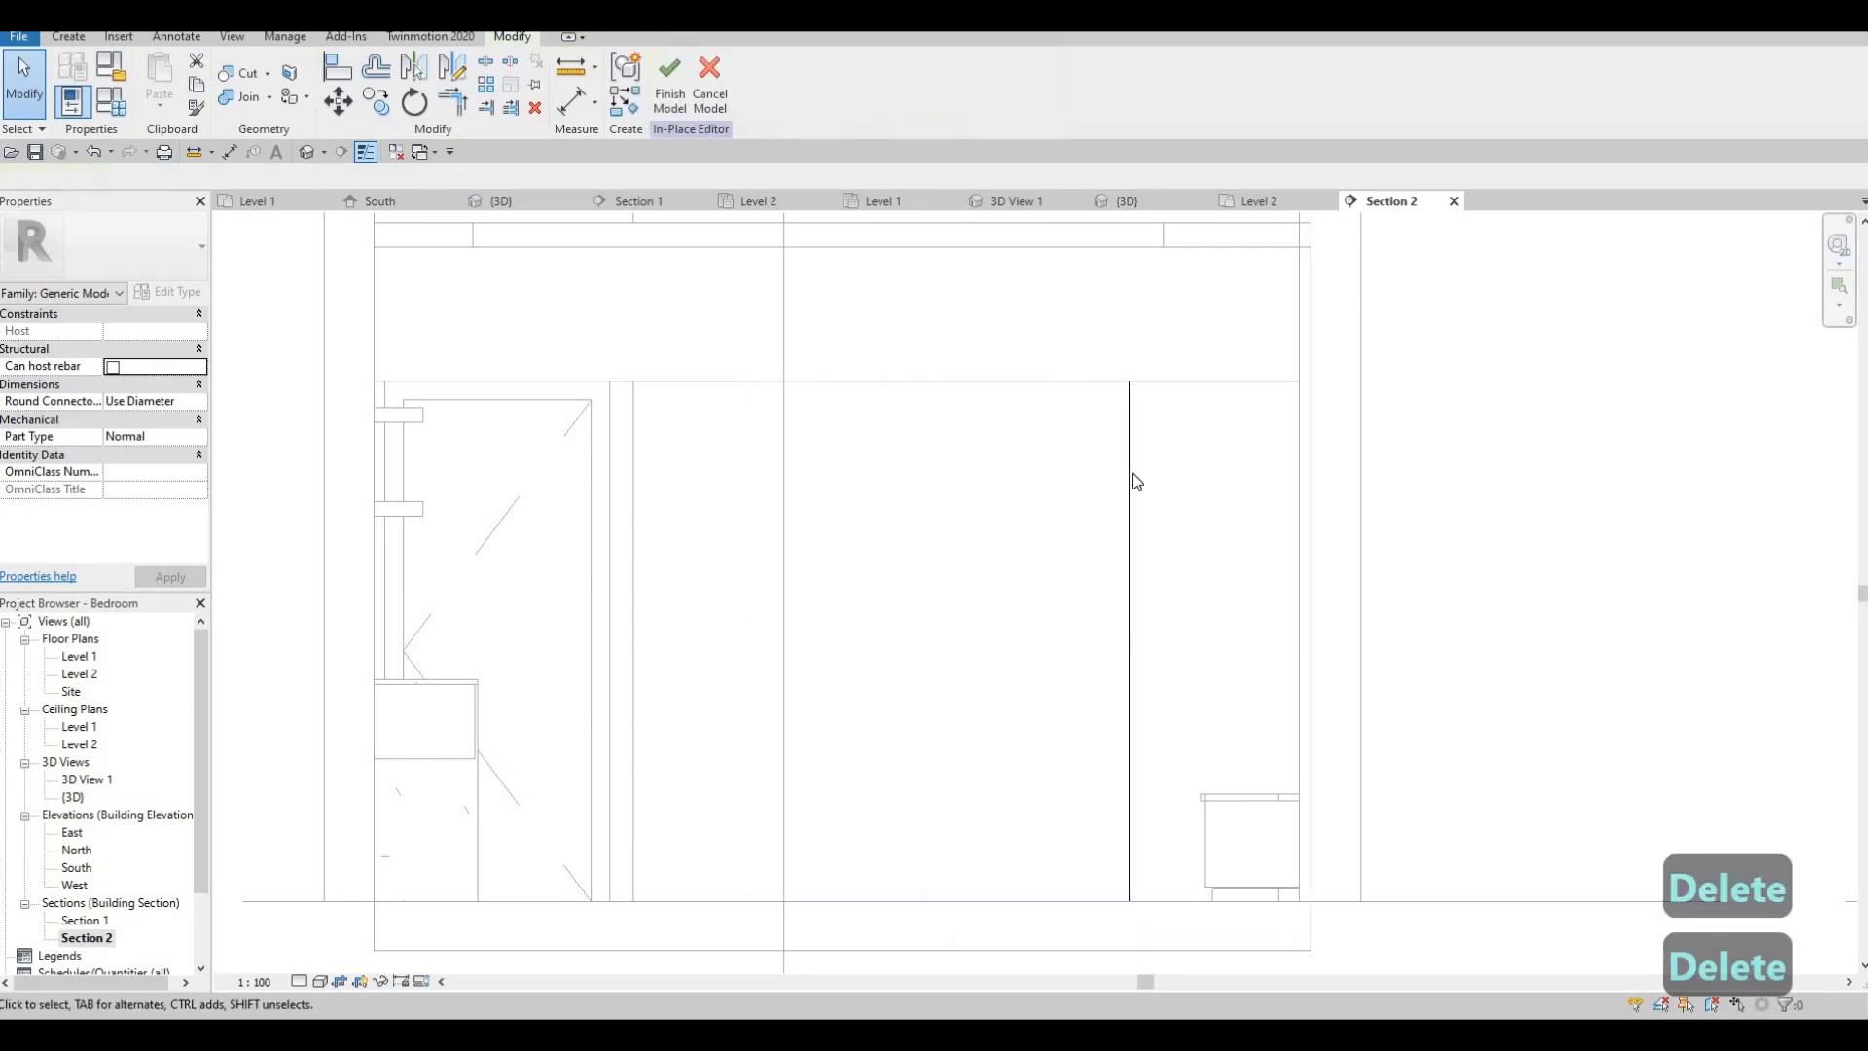
- Narrow the remaining panel by stretching its free vertical edge to about 800 mm from the bed-side wall's centreline
{"action": "left_click", "coordinate": [1129, 639]}
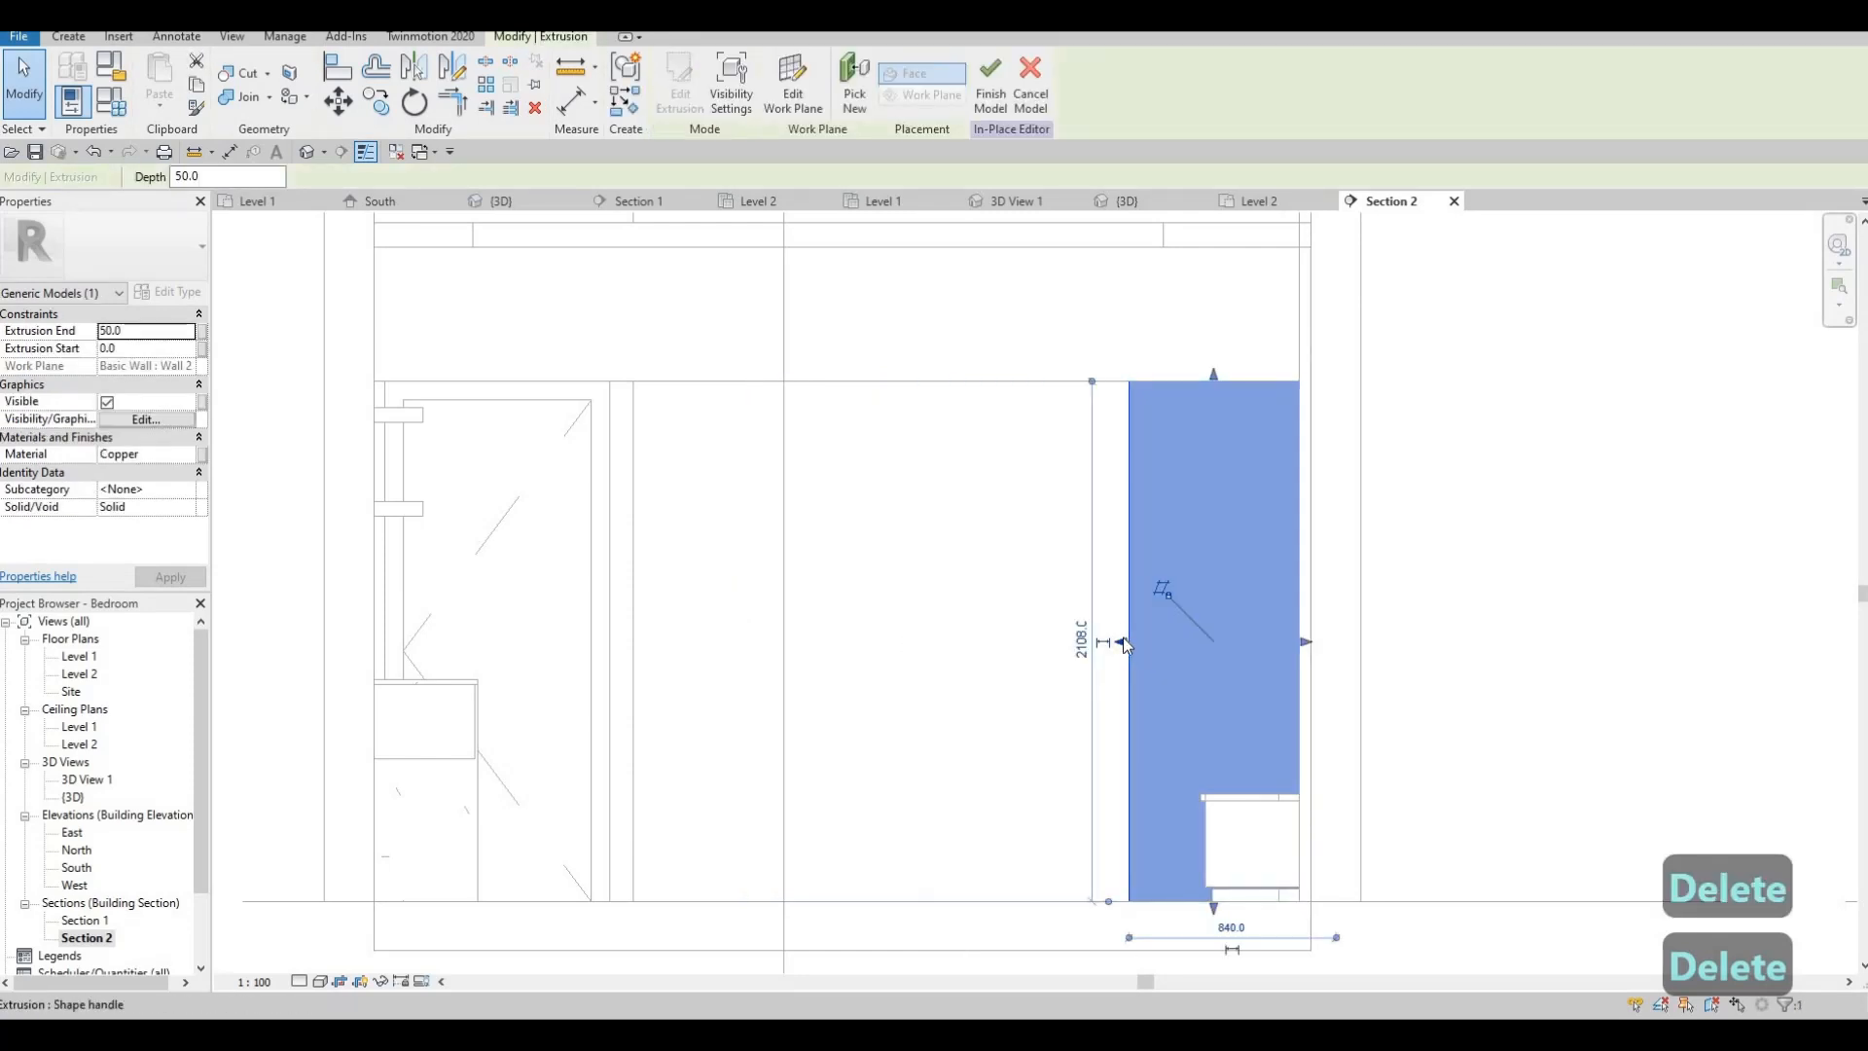
{"action": "left_click_drag", "start_coordinate": [1125, 639], "coordinate": [1139, 639]}
{"action": "key", "text": "Escape"}
{"action": "left_click", "coordinate": [1141, 570]}
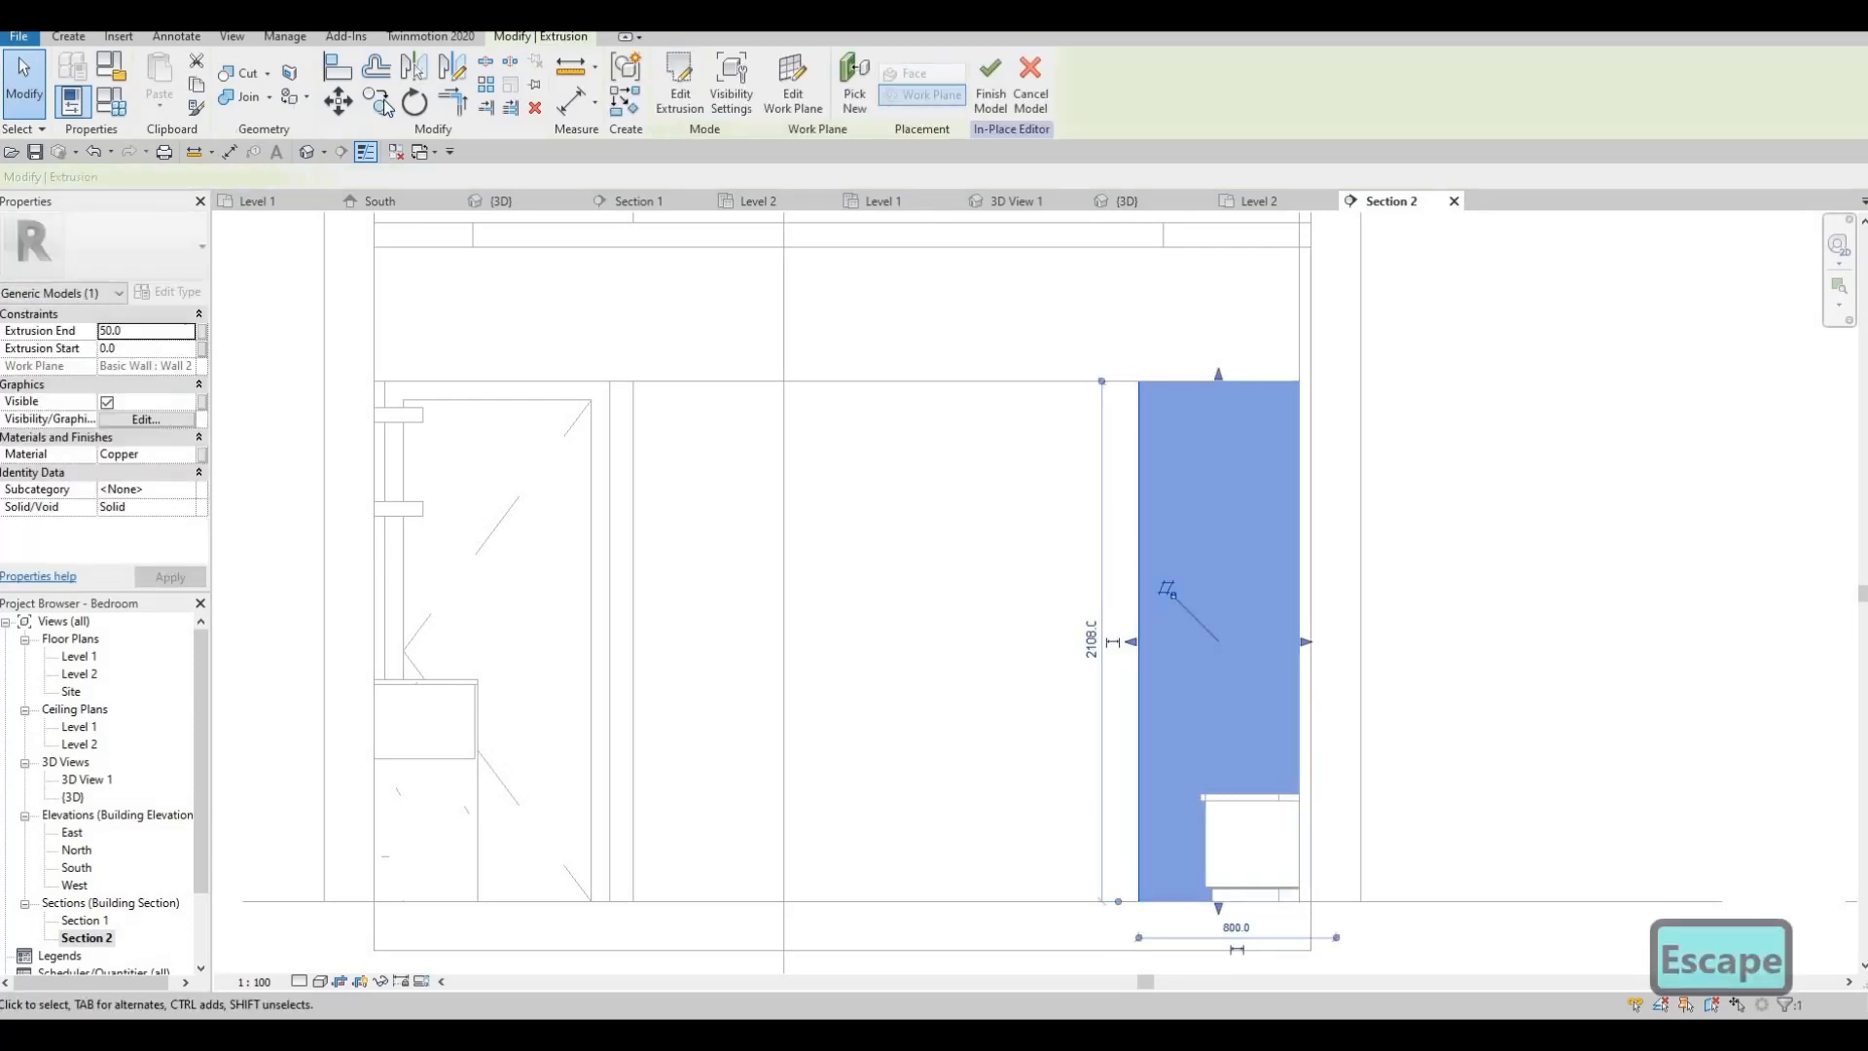
- Copy the panel 650 mm toward the door and nudge the copy one increment farther, its far edge about 1315 mm from the bed-side wall
{"action": "left_click", "coordinate": [375, 101]}
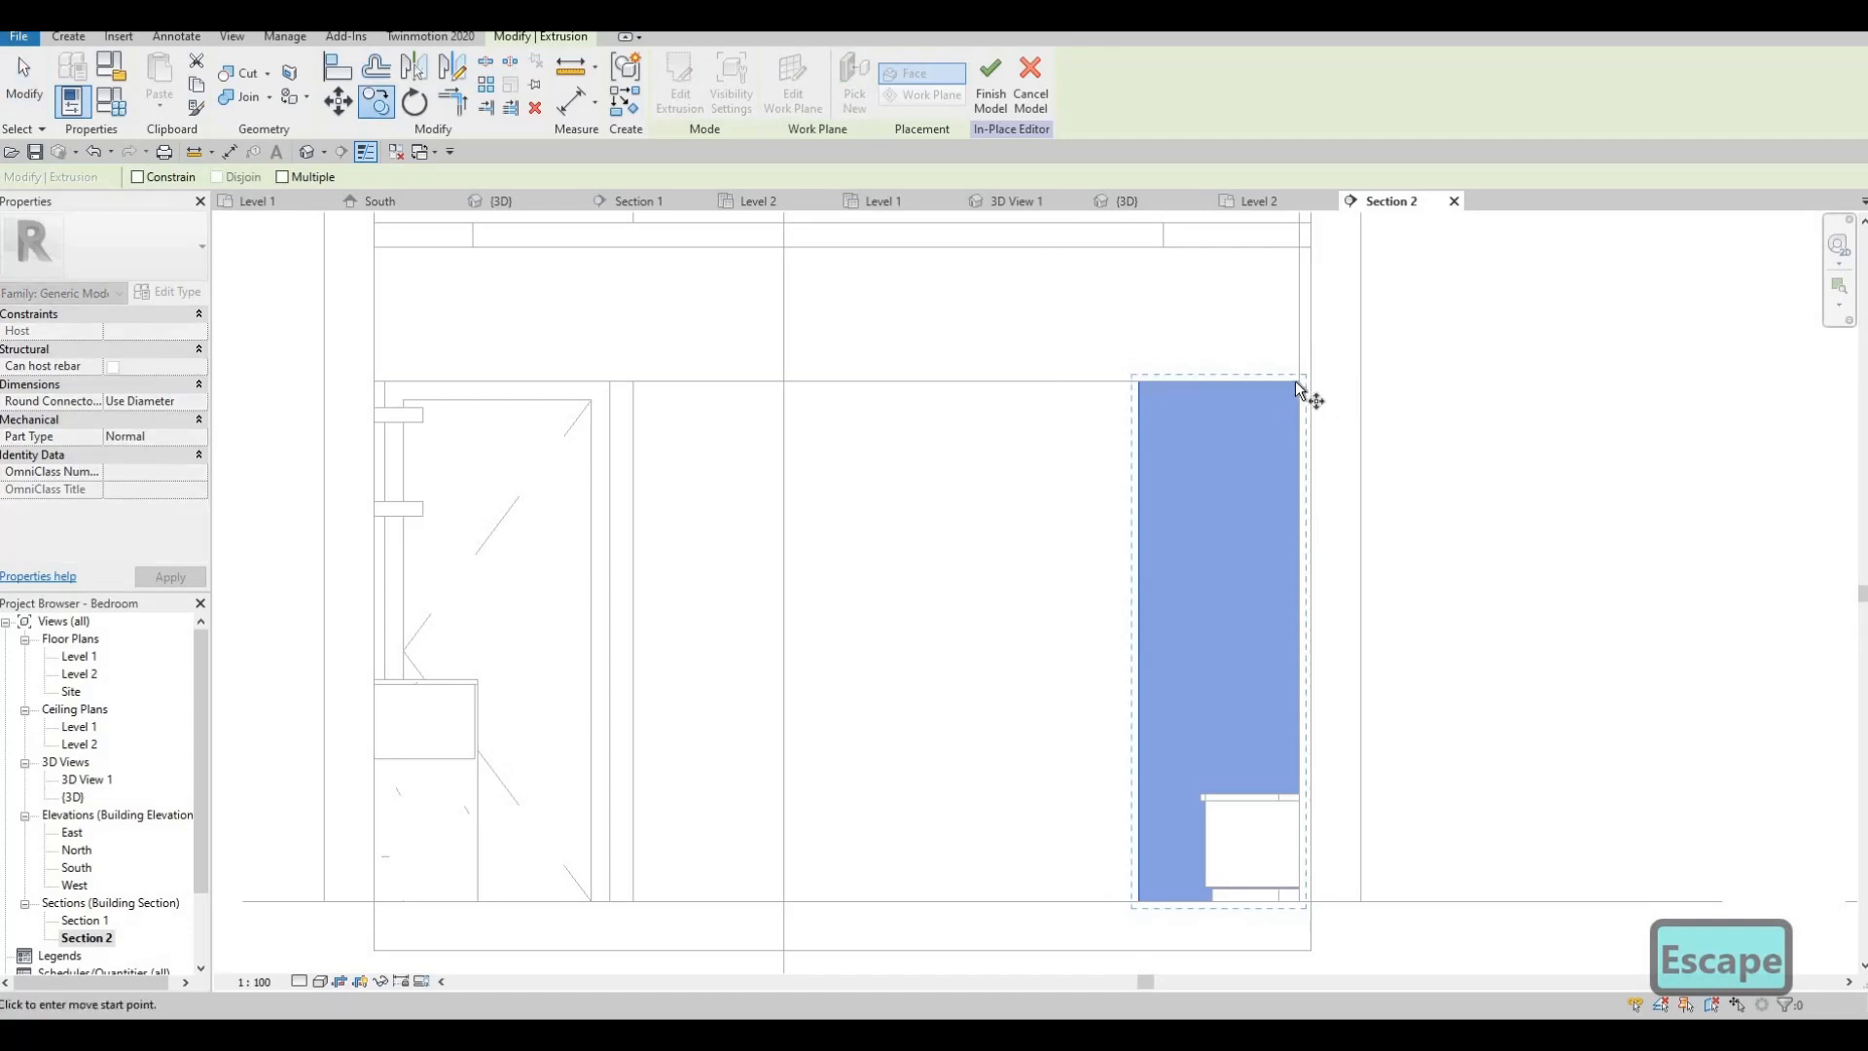
{"action": "left_click", "coordinate": [1141, 385]}
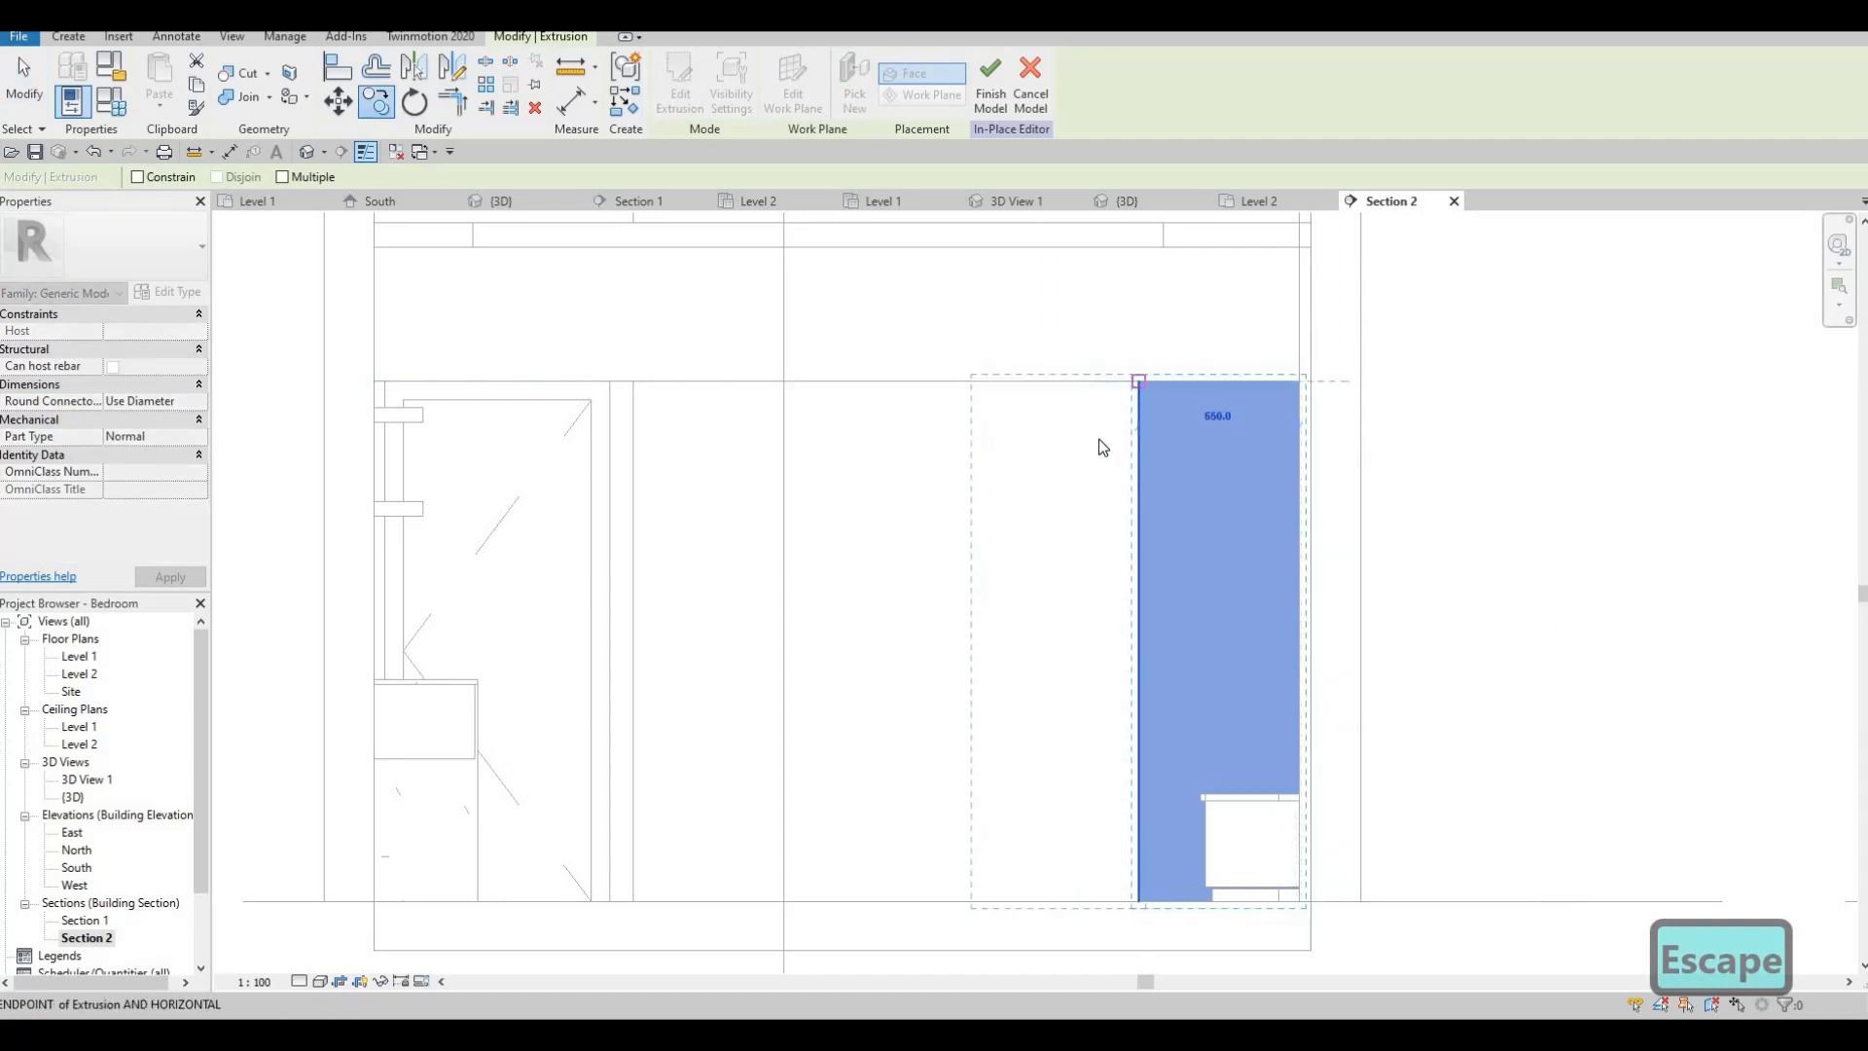
{"action": "left_click", "coordinate": [982, 449]}
{"action": "key", "text": "Escape"}
{"action": "left_click", "coordinate": [986, 454]}
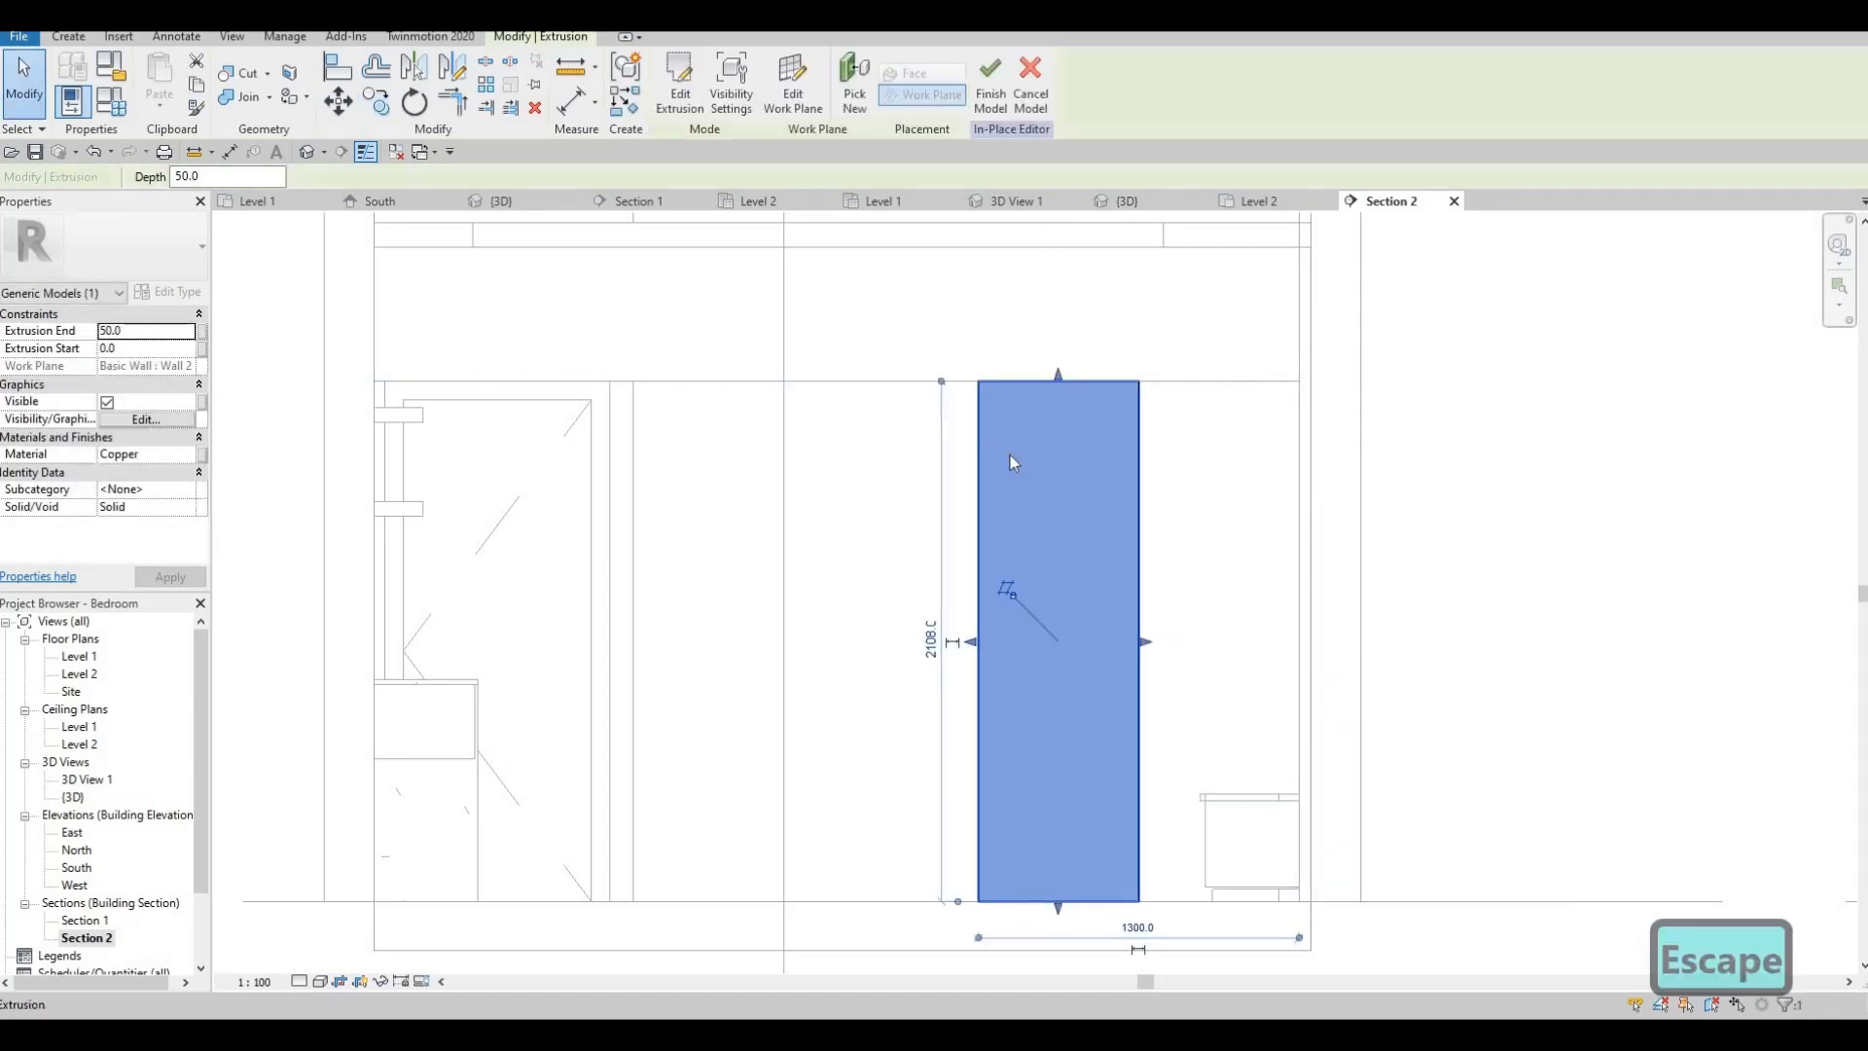
{"action": "key", "text": "Left"}
{"action": "key", "text": "Escape"}
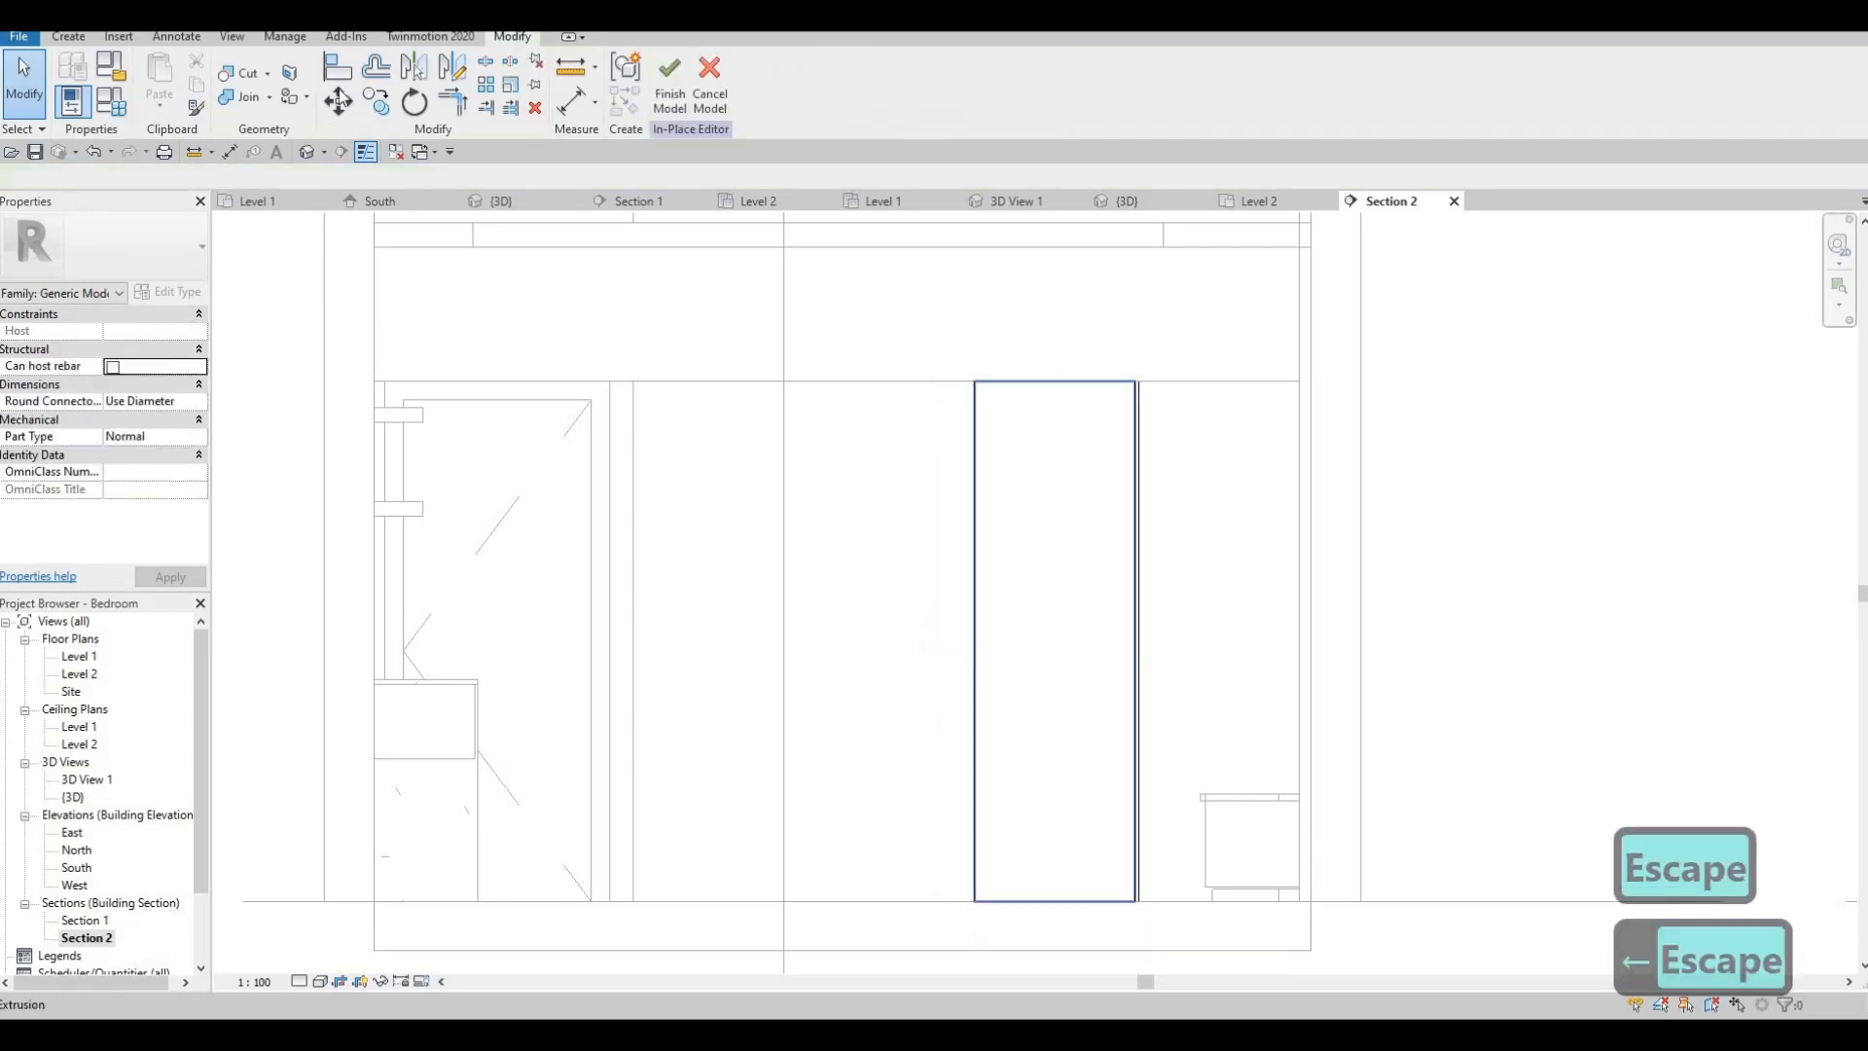
- Copy the second panel toward the door by its own width and nudge the copy one increment farther to leave a narrow gap
{"action": "left_click", "coordinate": [1002, 588]}
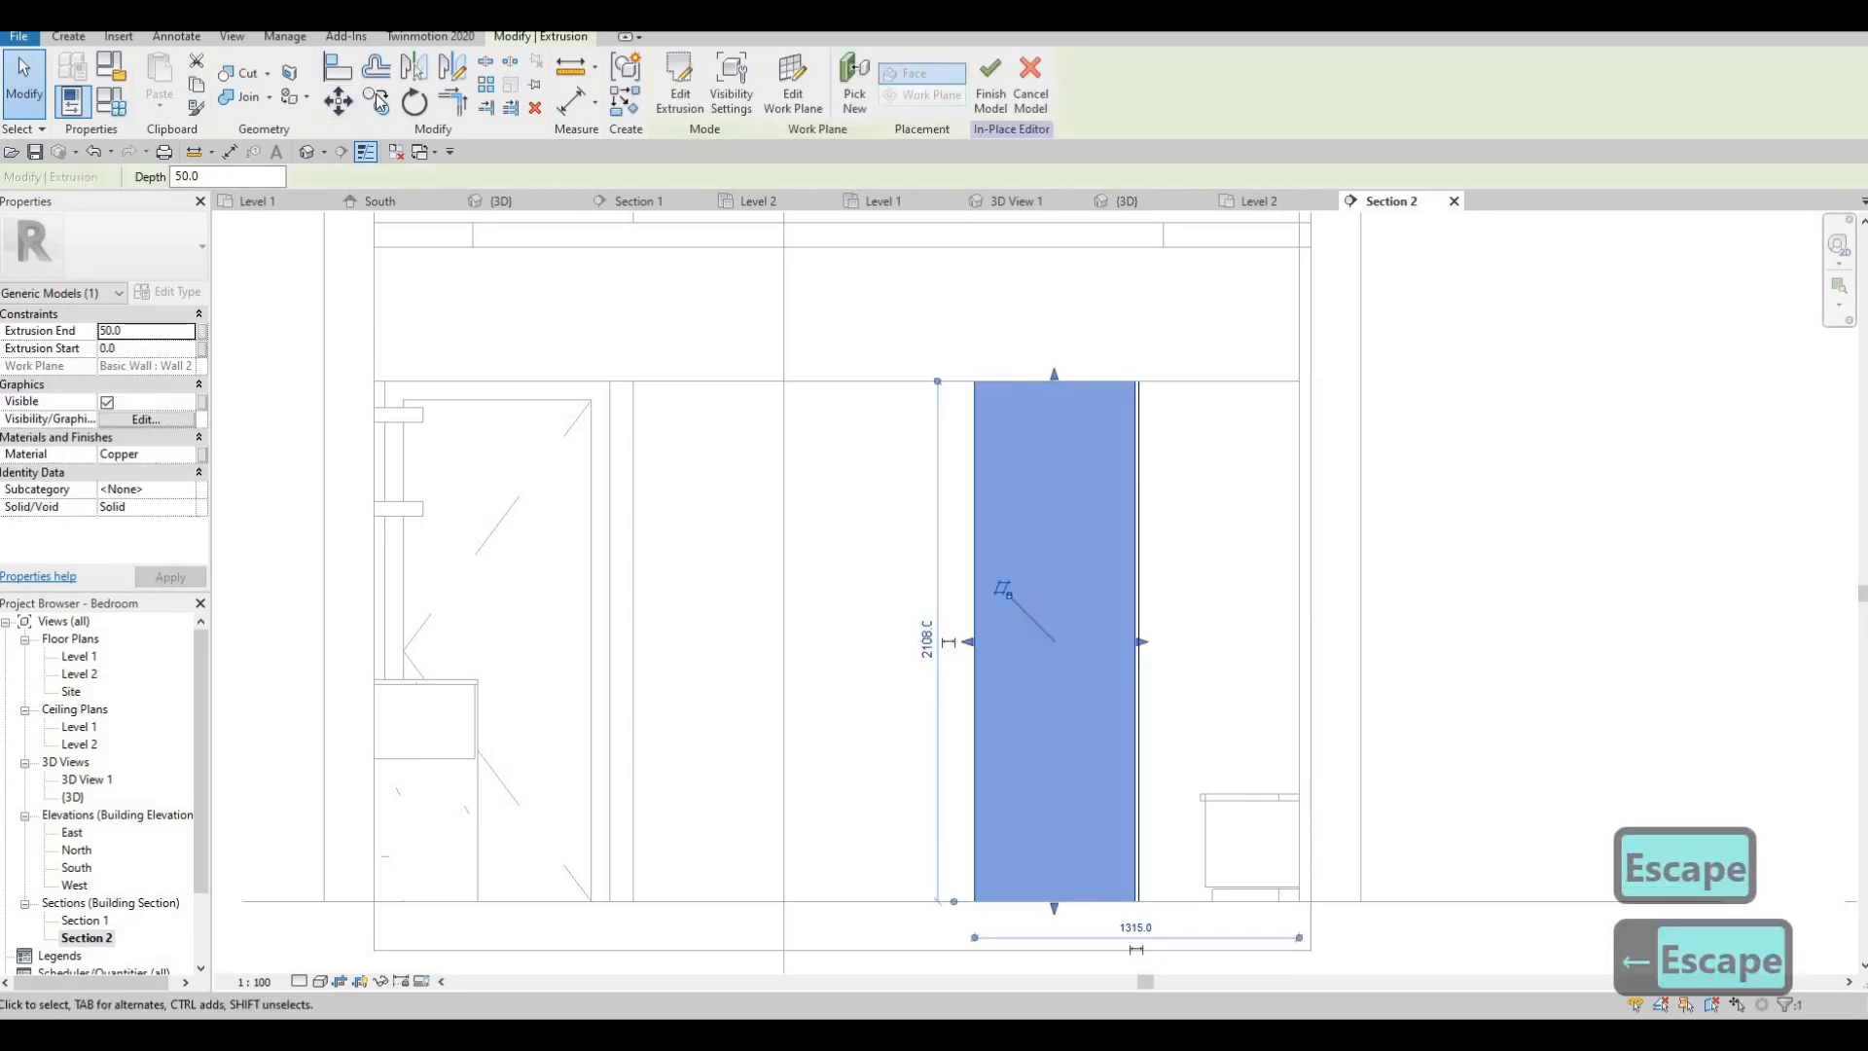
{"action": "left_click", "coordinate": [1134, 382]}
{"action": "left_click", "coordinate": [979, 384]}
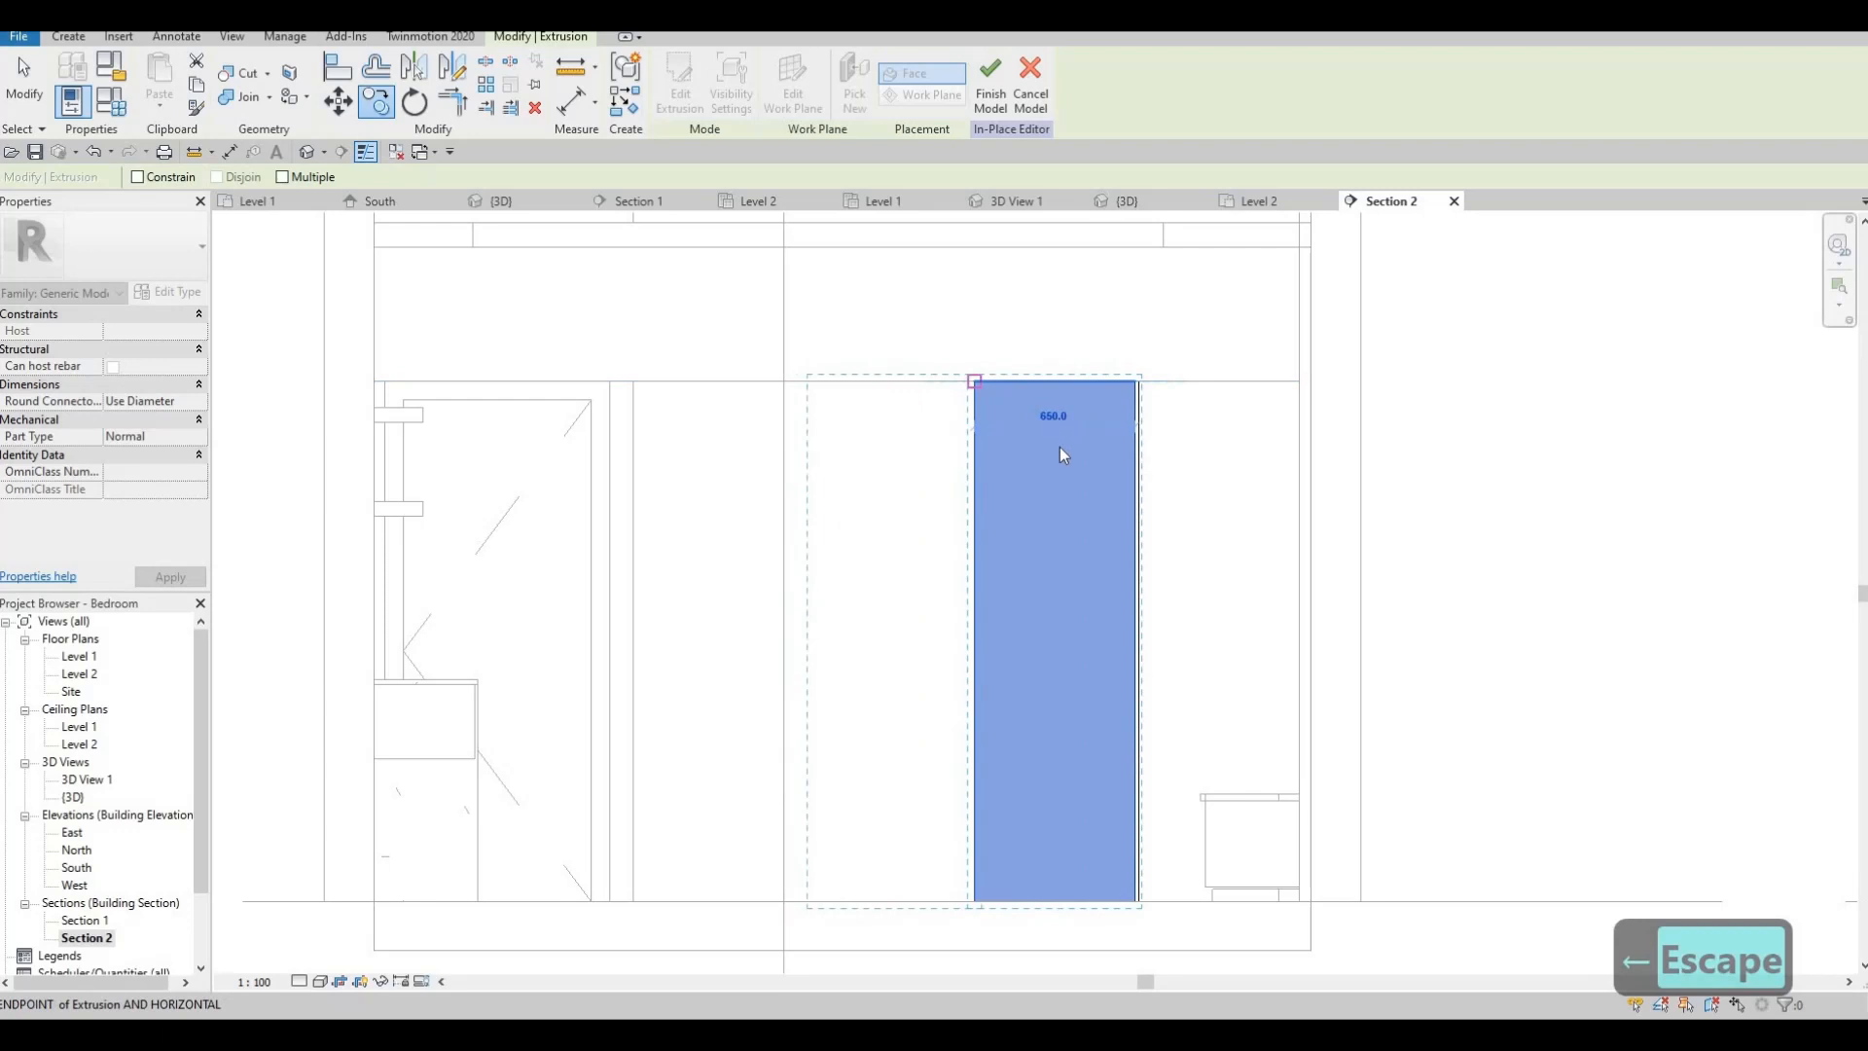
{"action": "key", "text": "Escape"}
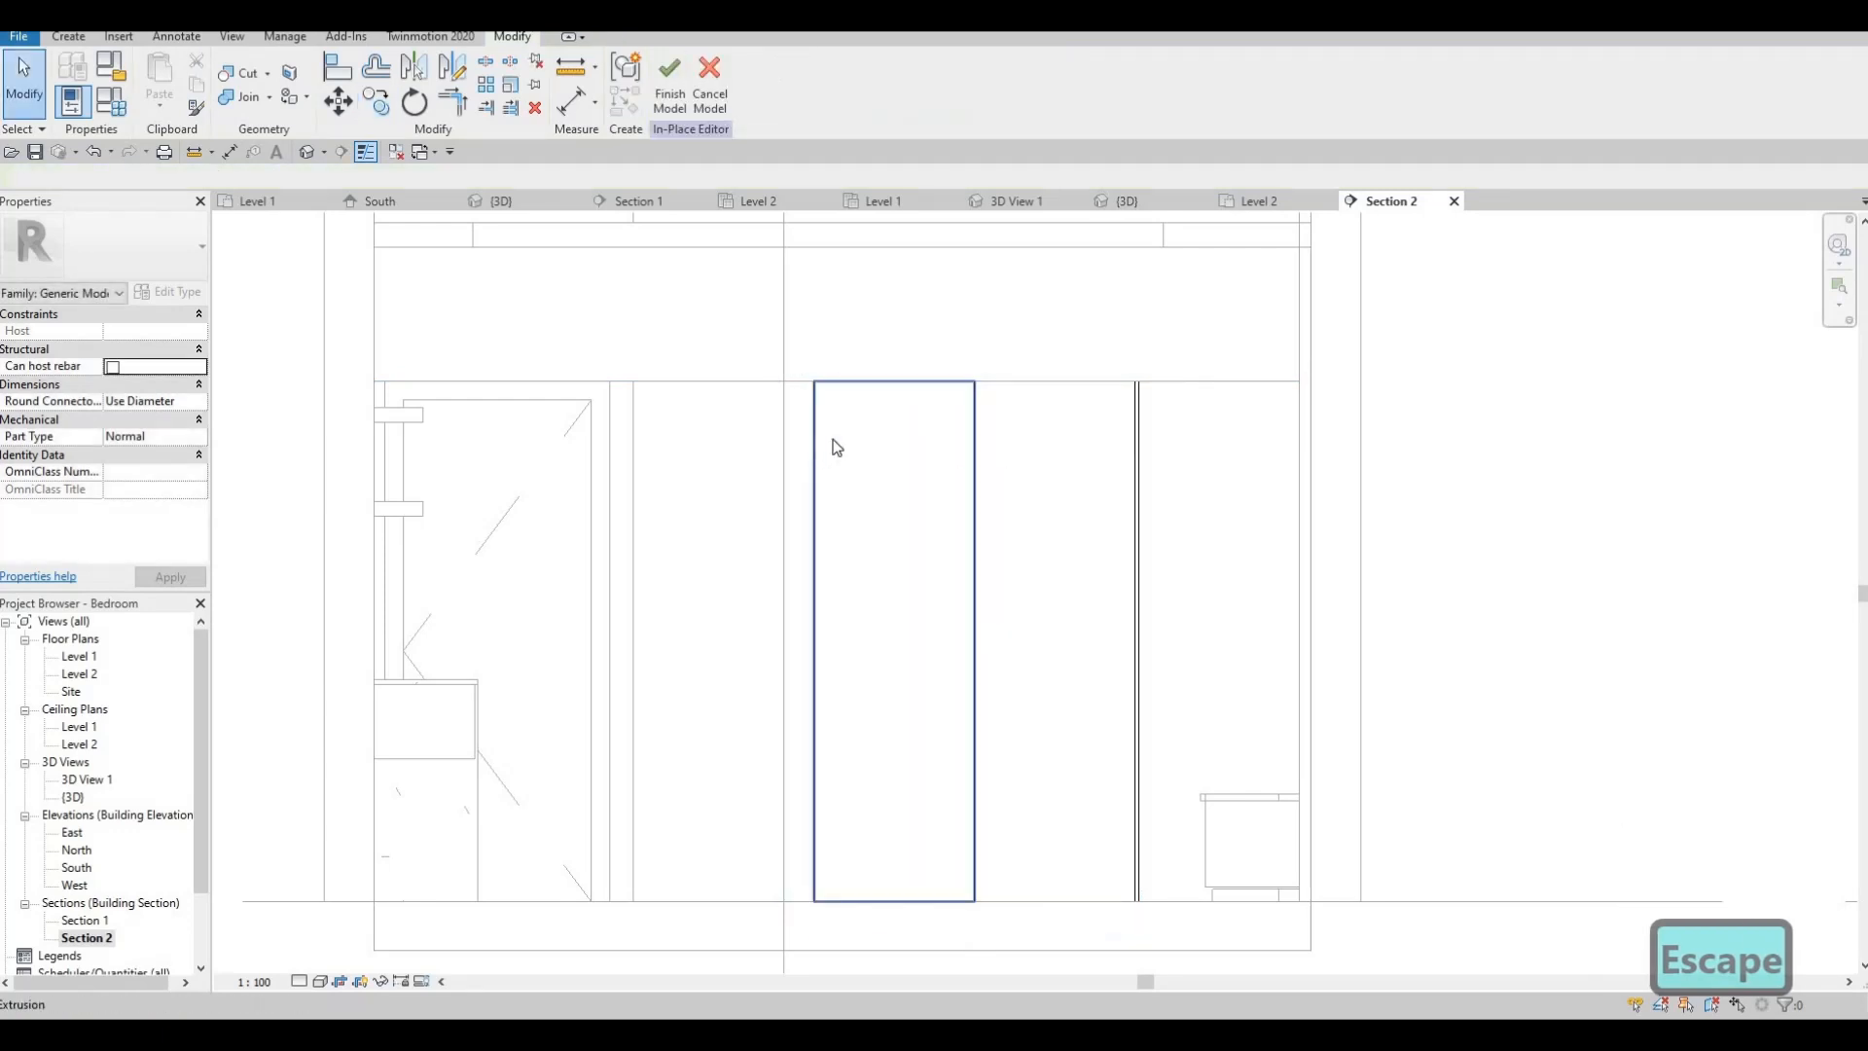
{"action": "left_click", "coordinate": [855, 395]}
{"action": "key", "text": "Left"}
{"action": "key", "text": "Escape"}
- Copy the third panel toward the door by its own width, nudge it to leave a narrow gap, and finish the in-place model
{"action": "left_click", "coordinate": [942, 381]}
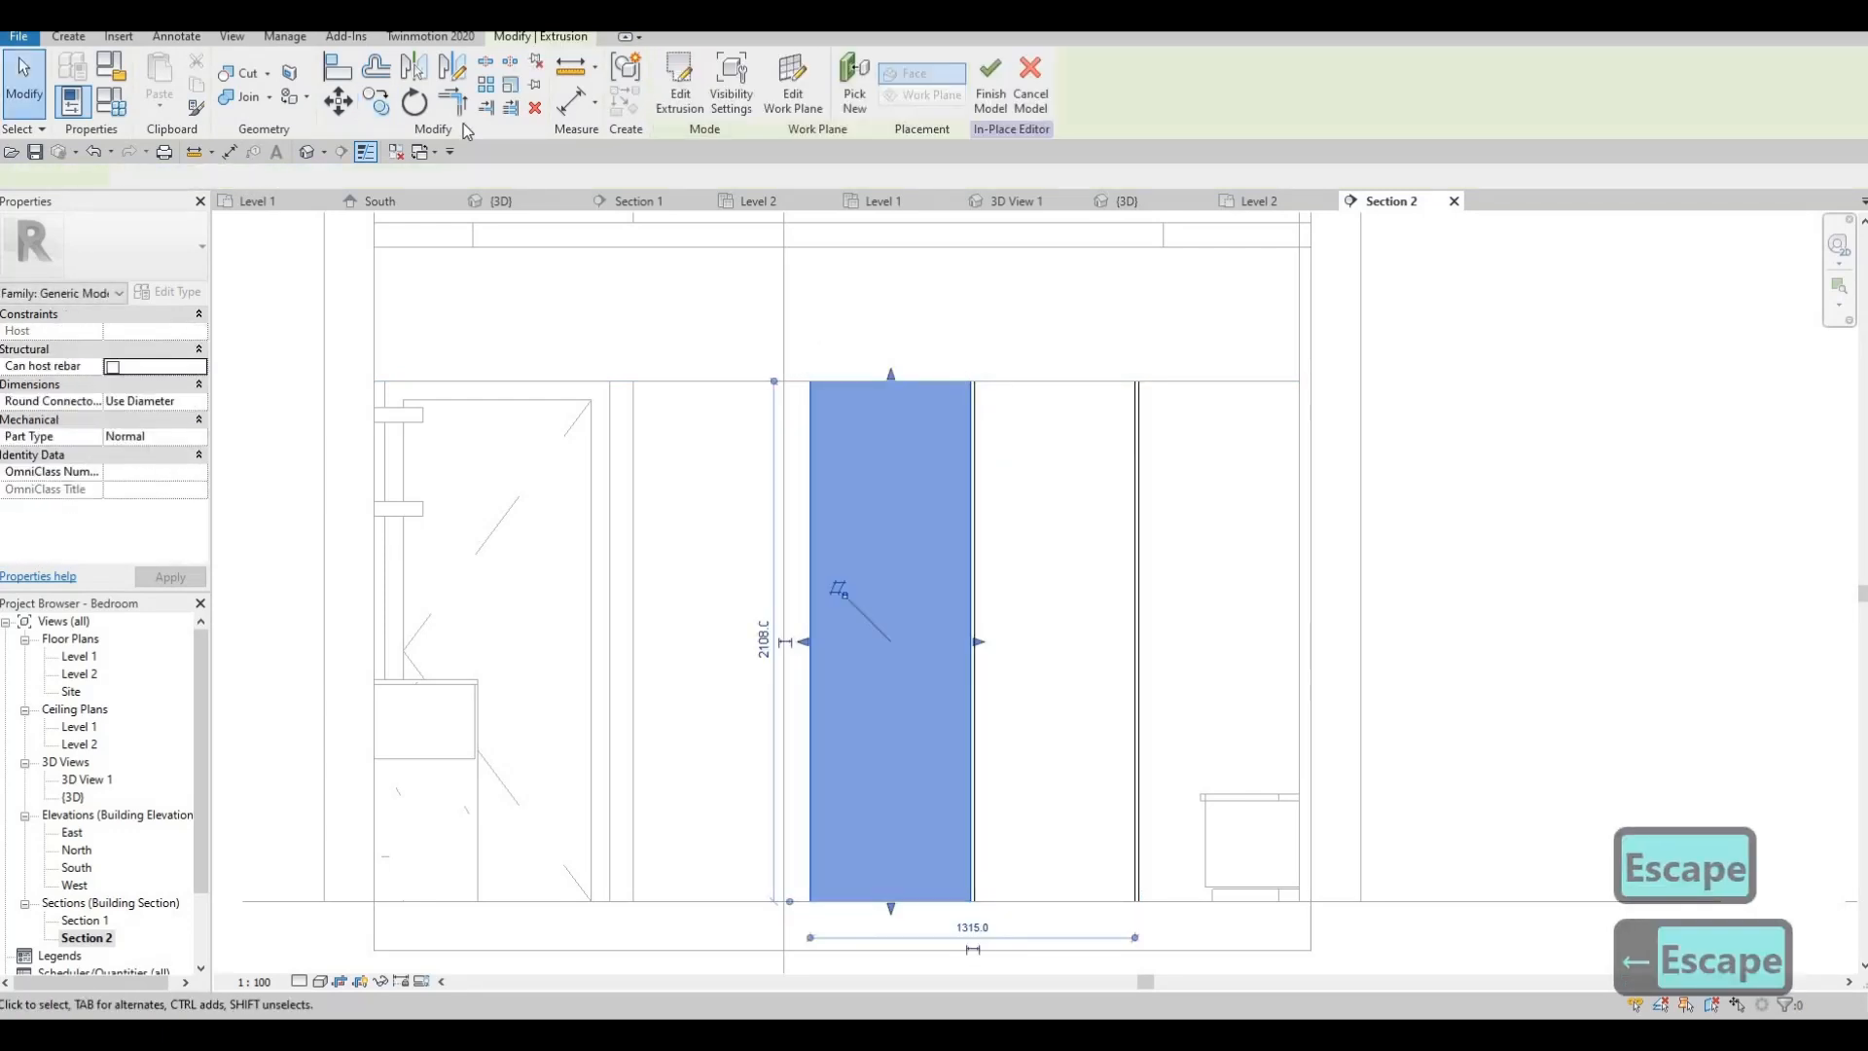
{"action": "key", "text": "c"}
{"action": "key", "text": "o"}
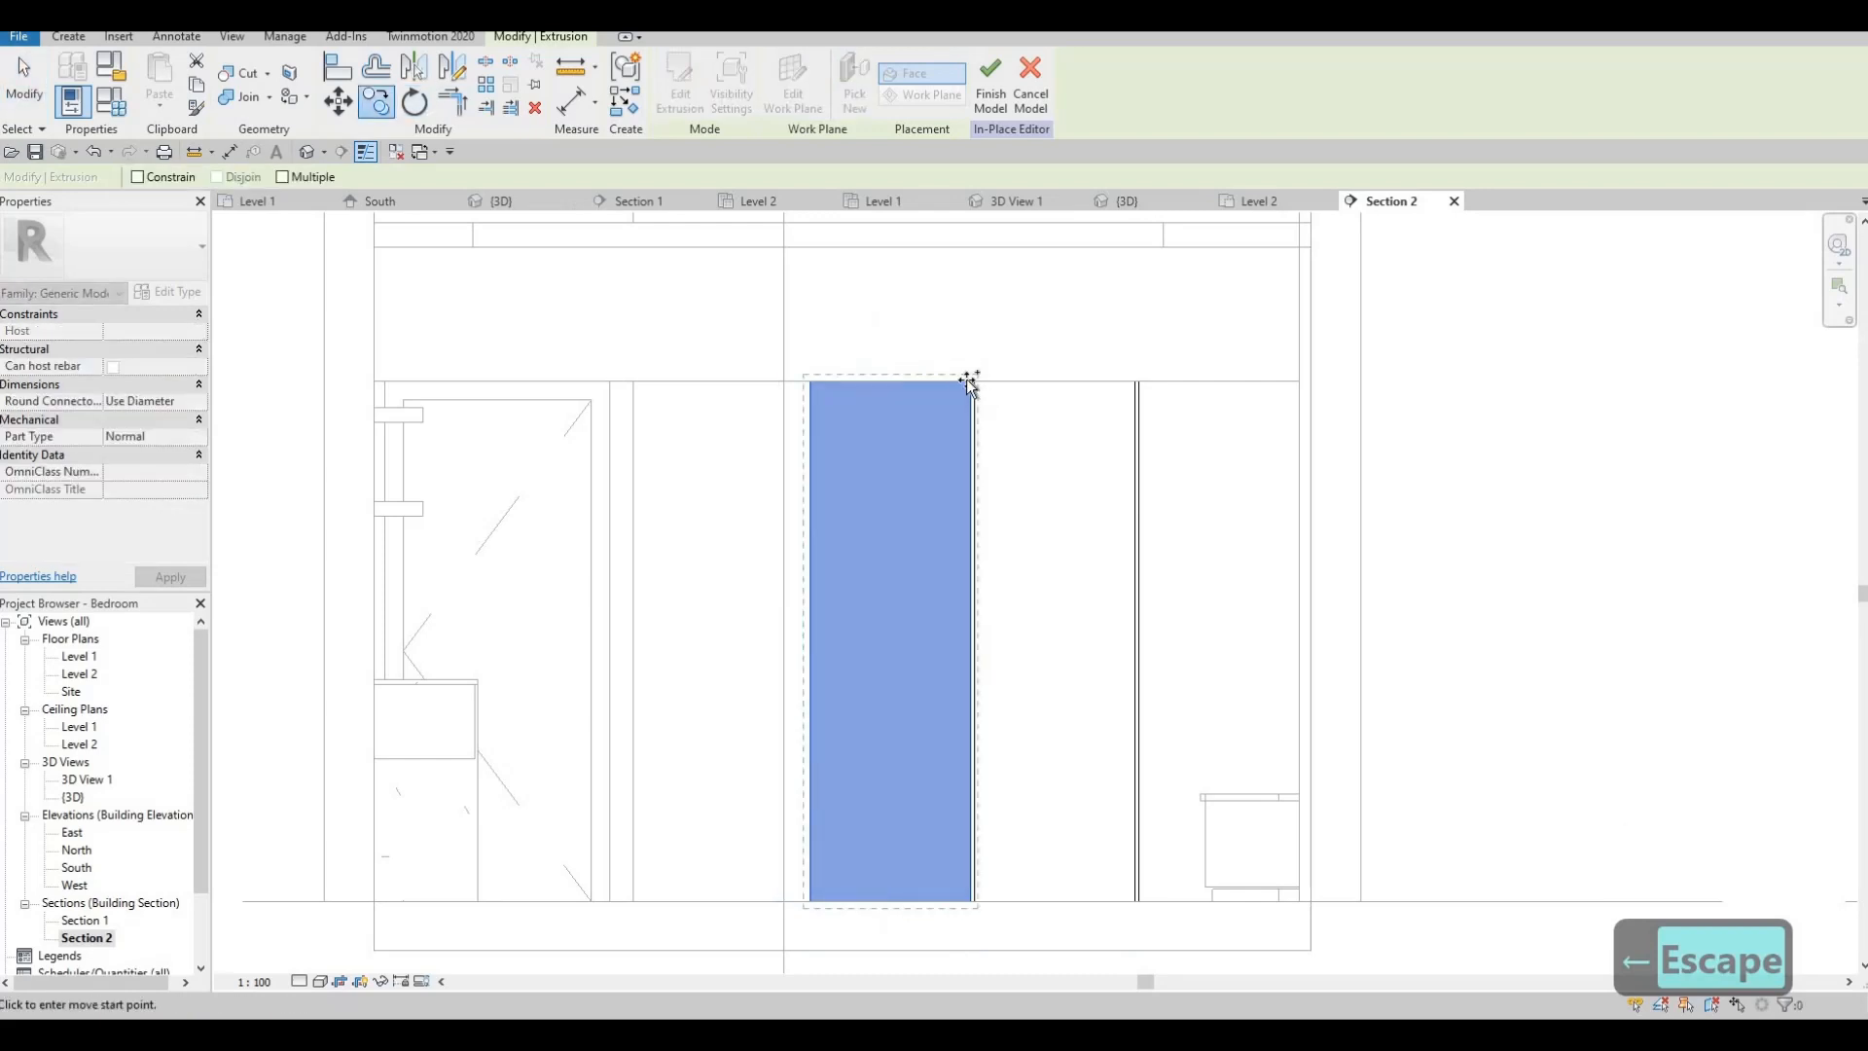
{"action": "key", "text": "Escape"}
{"action": "key", "text": "Escape"}
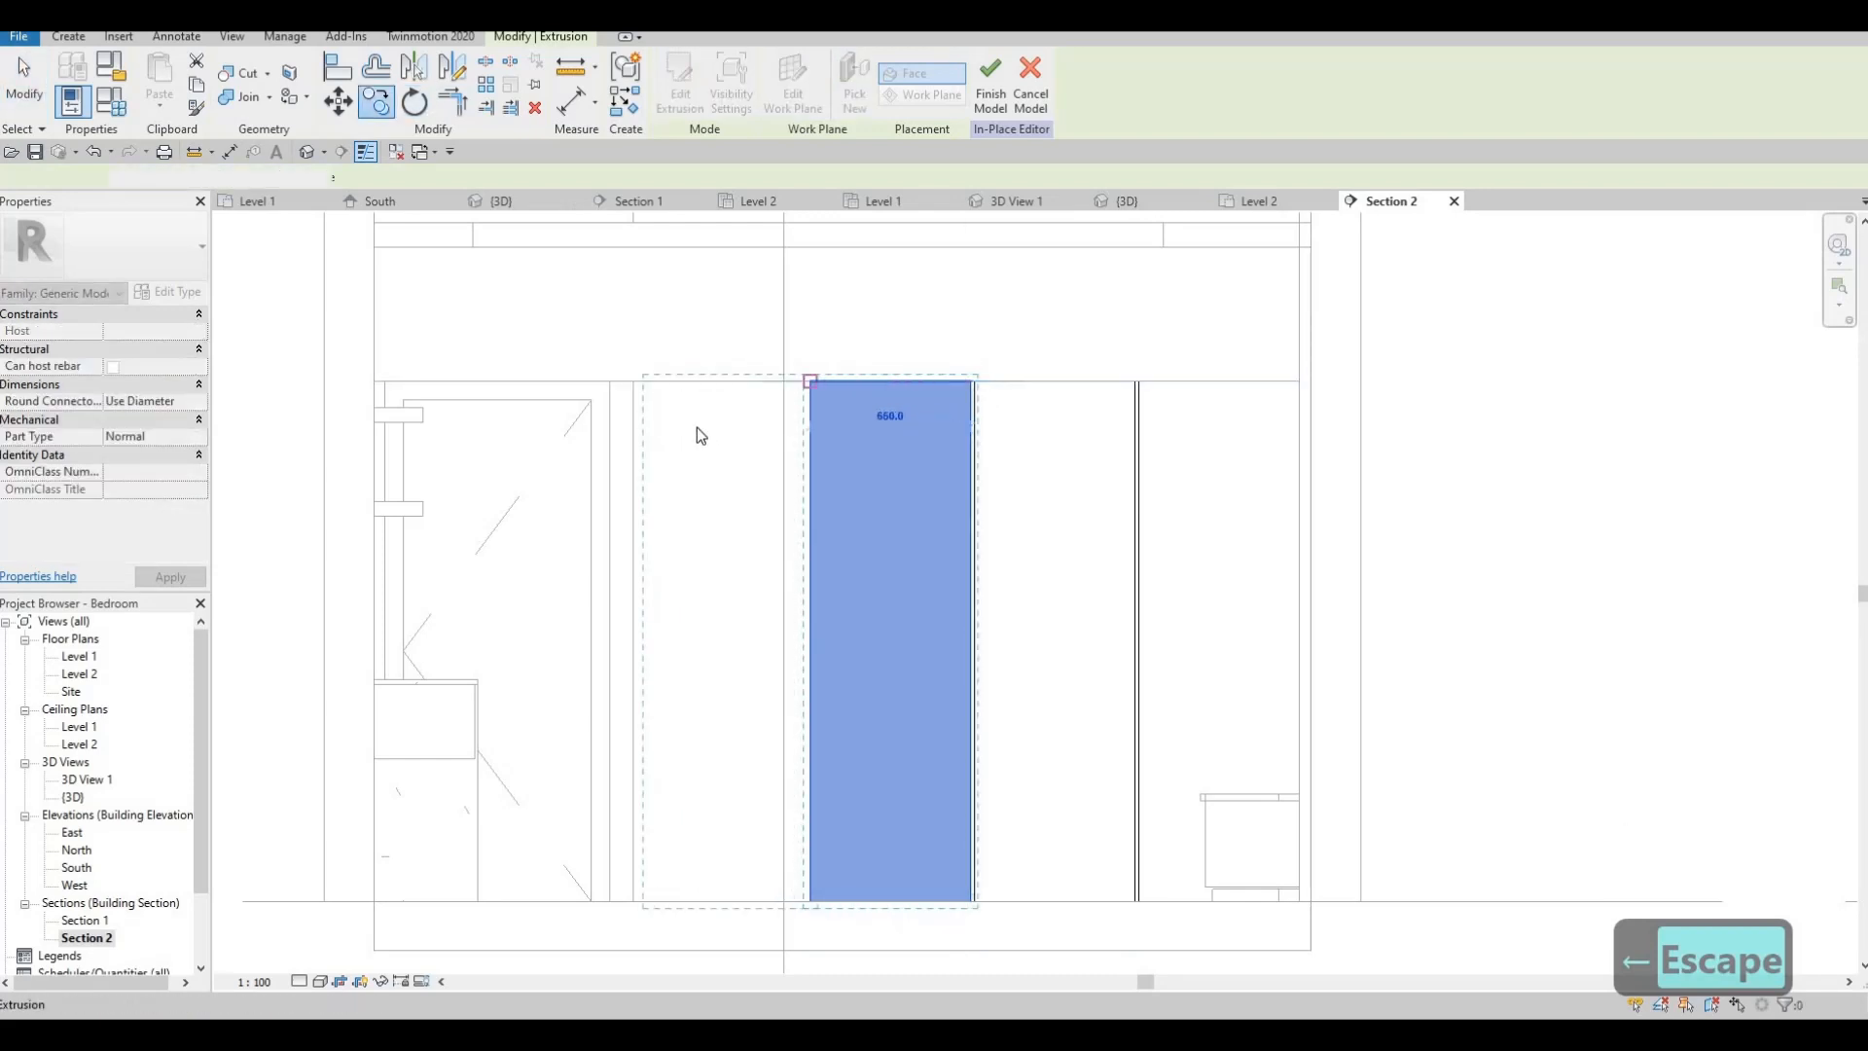
{"action": "left_click", "coordinate": [673, 430]}
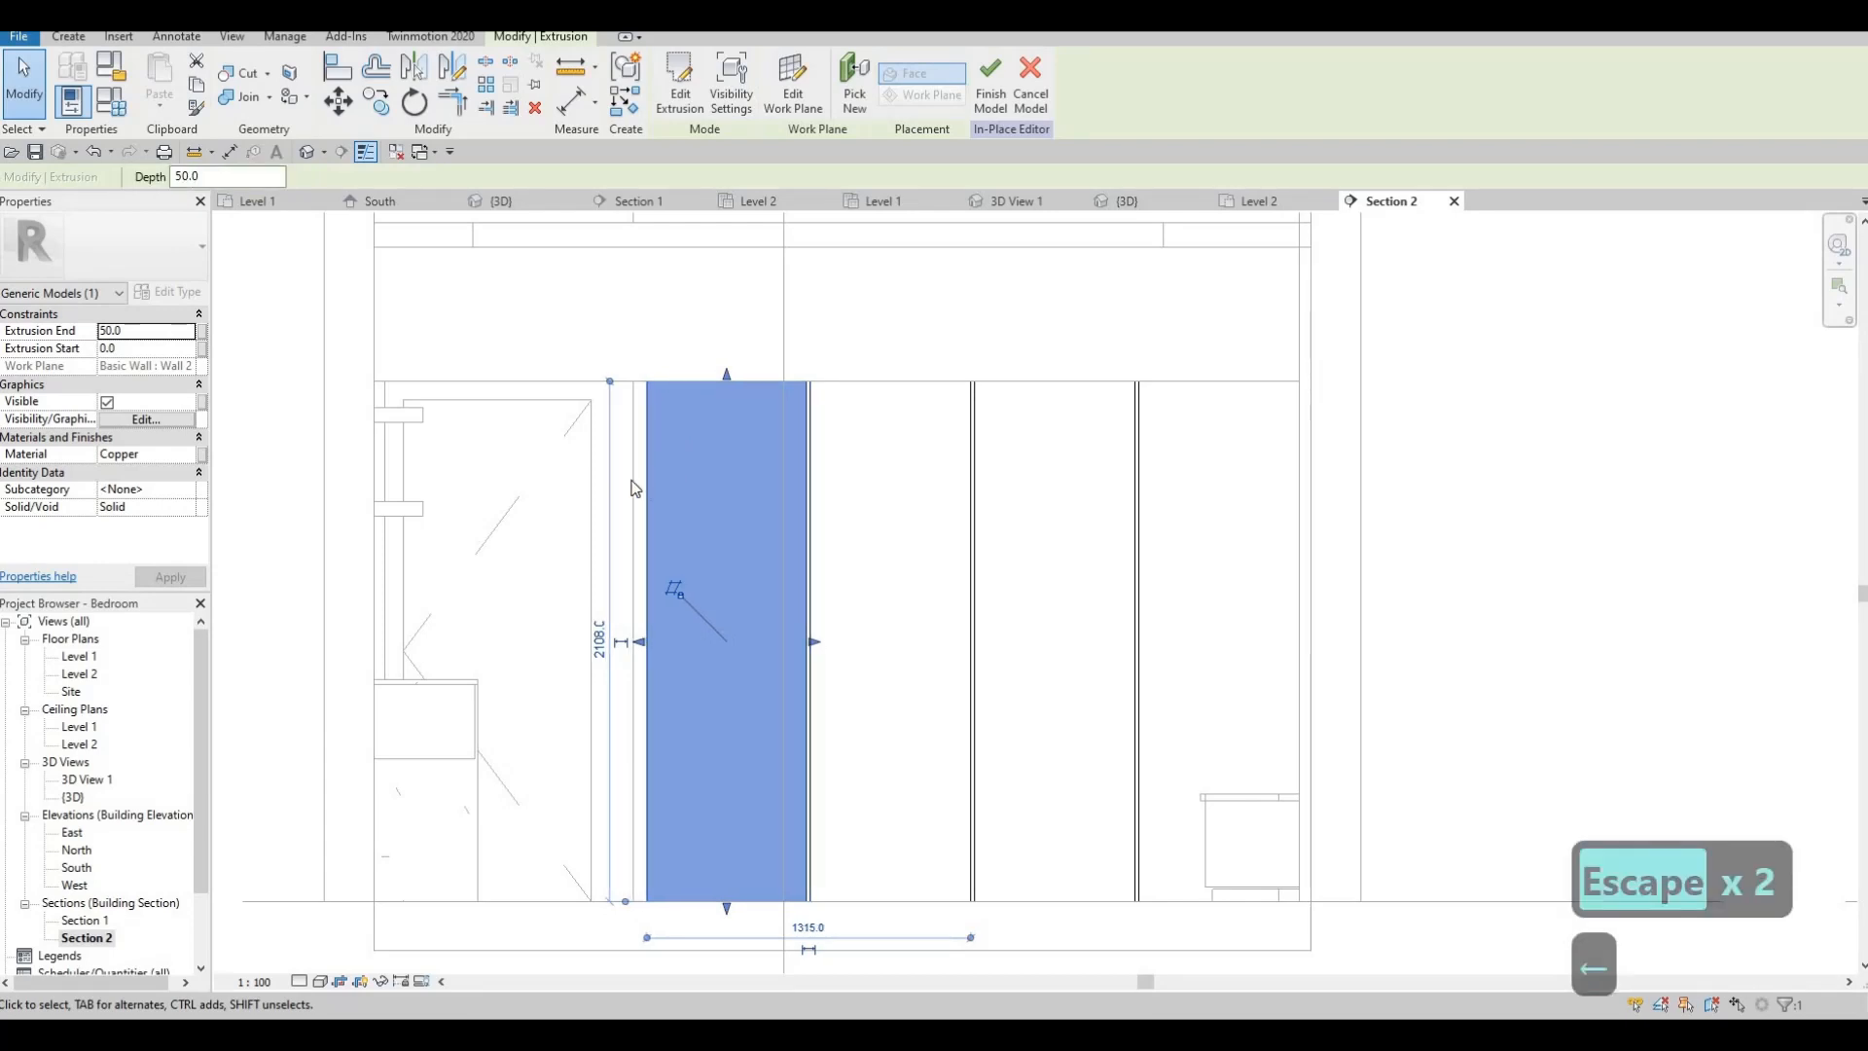
{"action": "key", "text": "Escape"}
{"action": "key", "text": "Escape"}
{"action": "scroll", "coordinate": [1119, 478], "scroll_direction": "up", "scroll_amount": 3}
{"action": "key", "text": "Escape"}
{"action": "scroll", "coordinate": [826, 530], "scroll_direction": "down", "scroll_amount": 4}
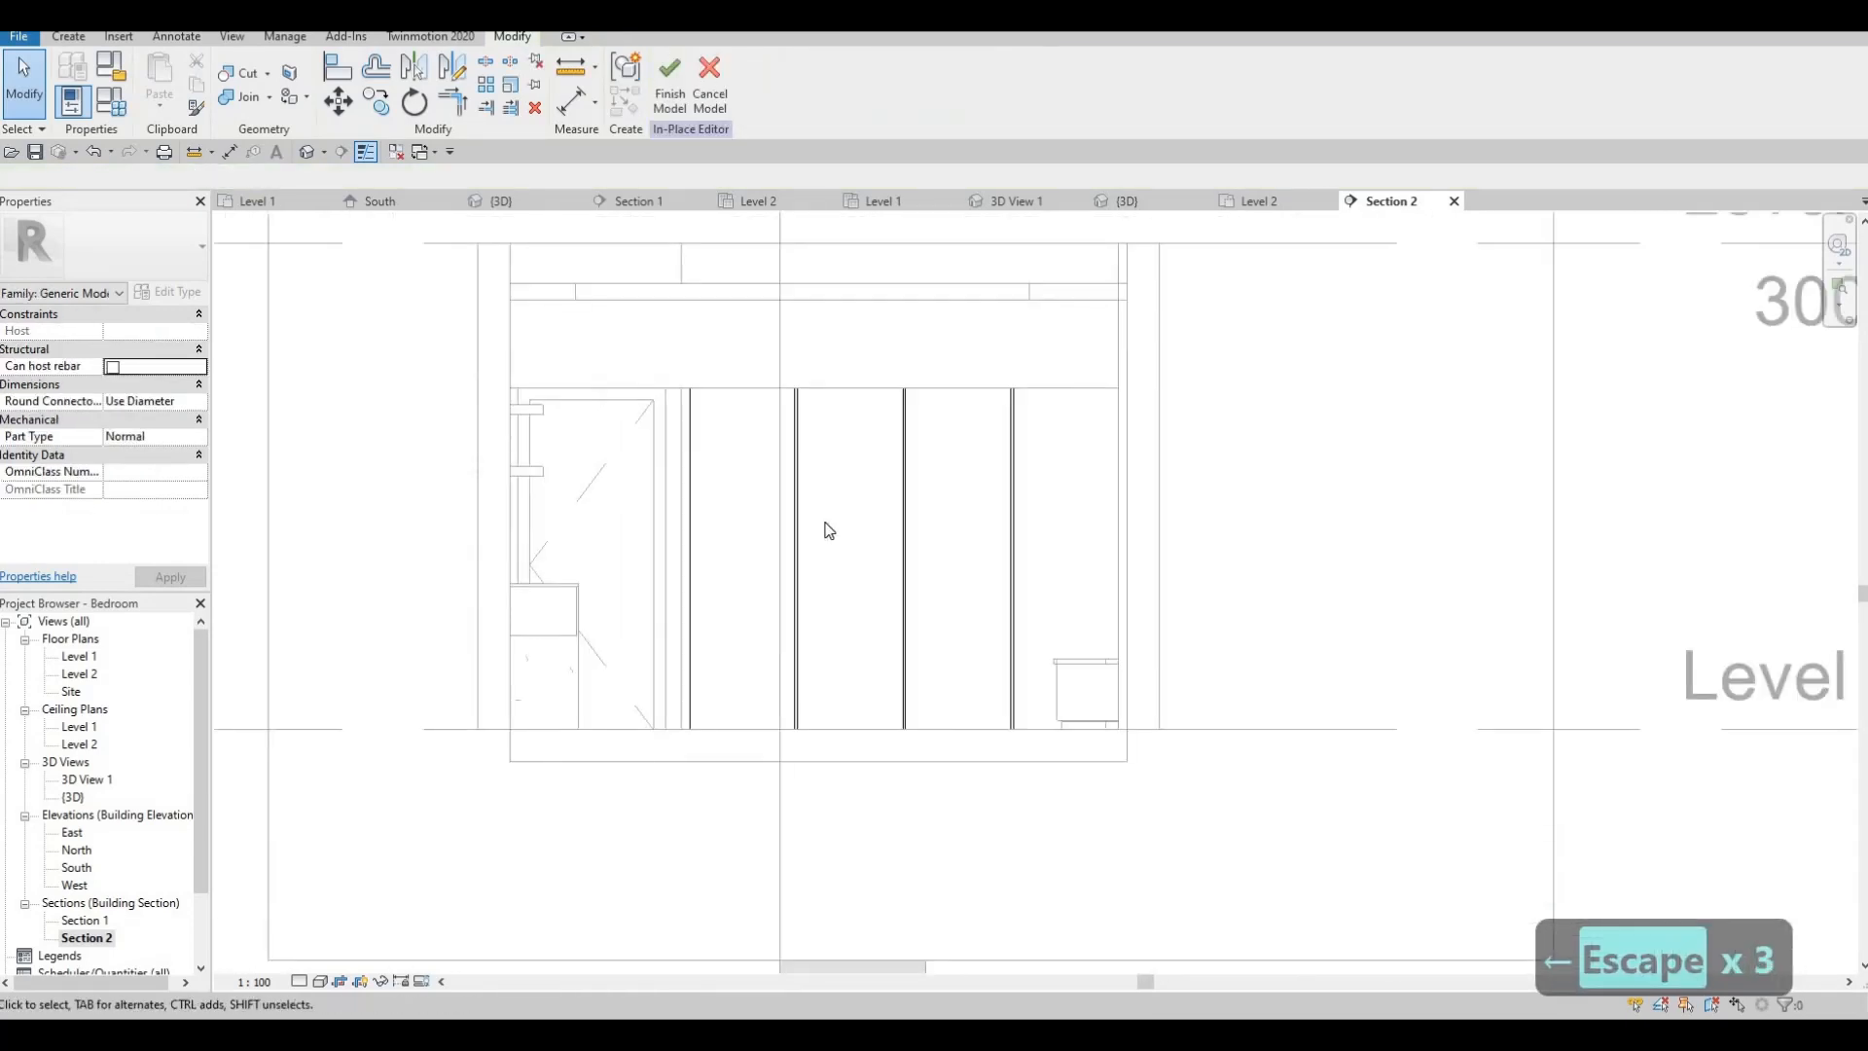
{"action": "key", "text": "Escape"}
{"action": "scroll", "coordinate": [846, 535], "scroll_direction": "down", "scroll_amount": 2}
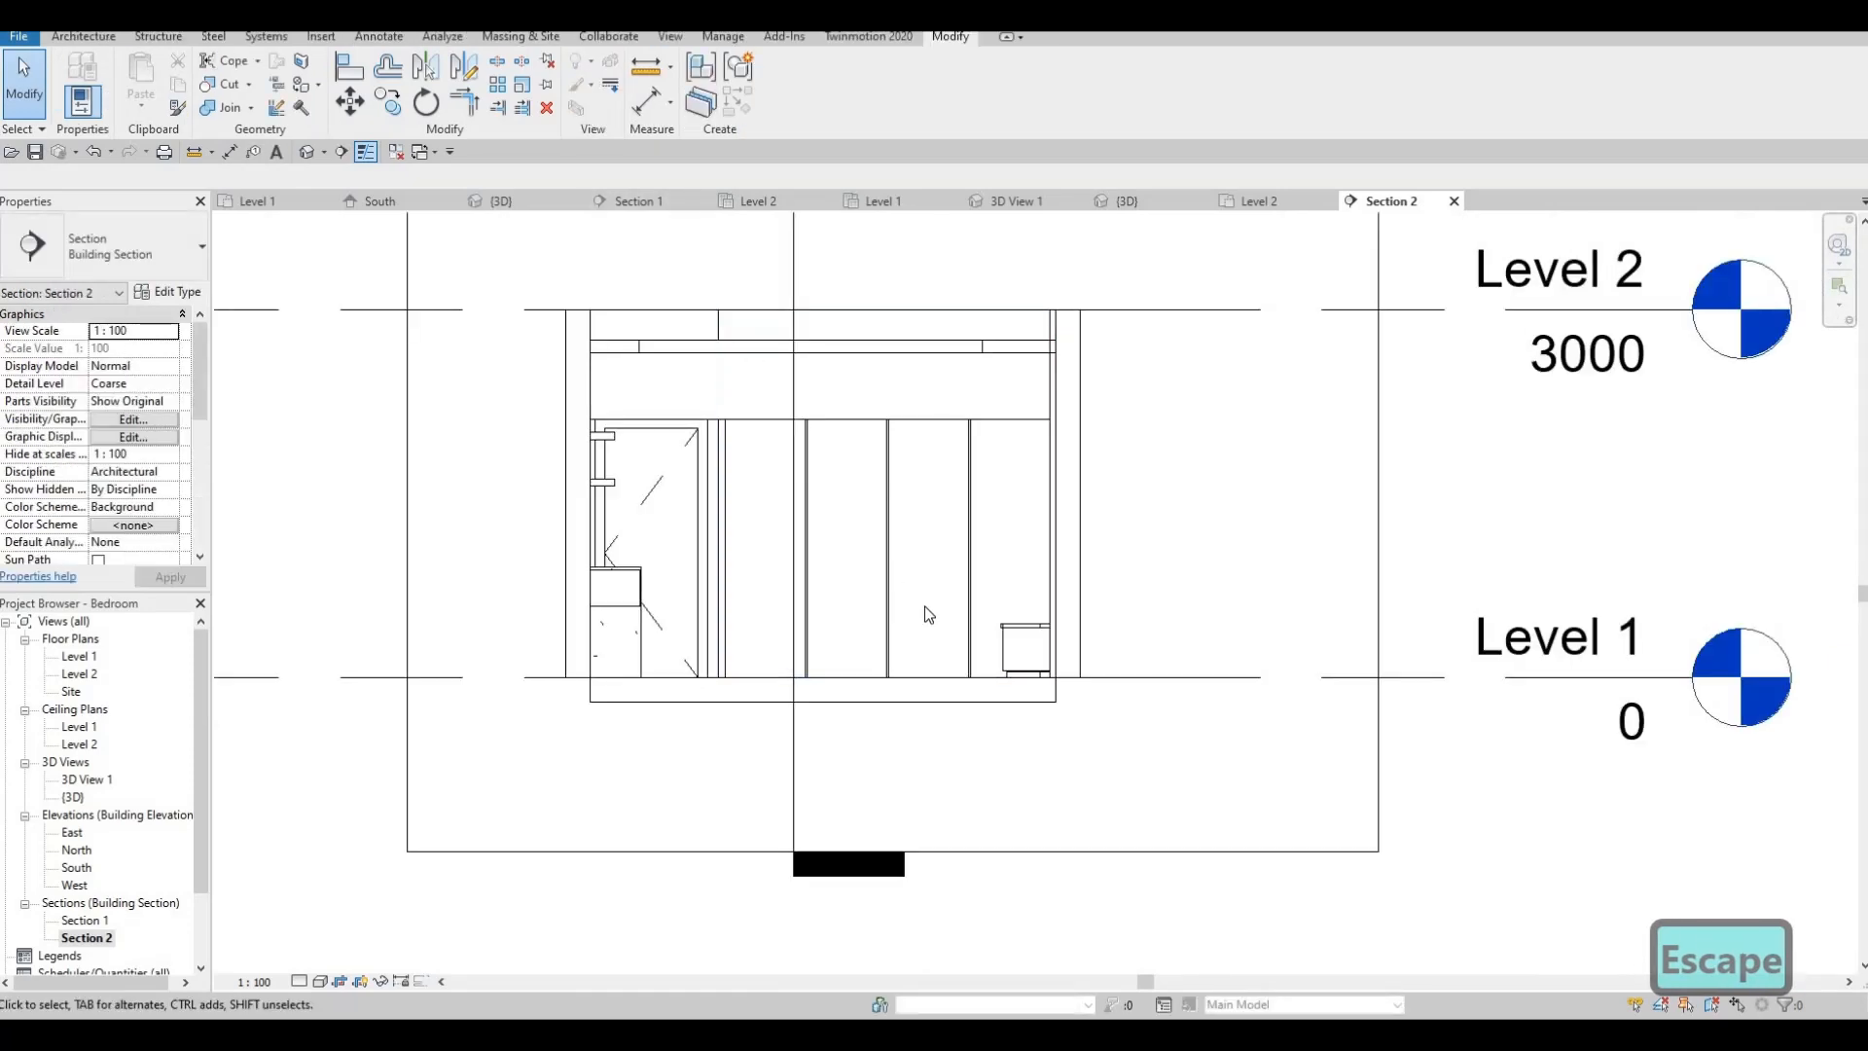
- In the 3D view, add vertical curtain grid lines at the window wall's midpoint and midway across the half beside the low cabinets
{"action": "left_click", "coordinate": [306, 152]}
{"action": "middle_click_drag", "start_coordinate": [968, 779], "coordinate": [446, 446], "text": "shift"}
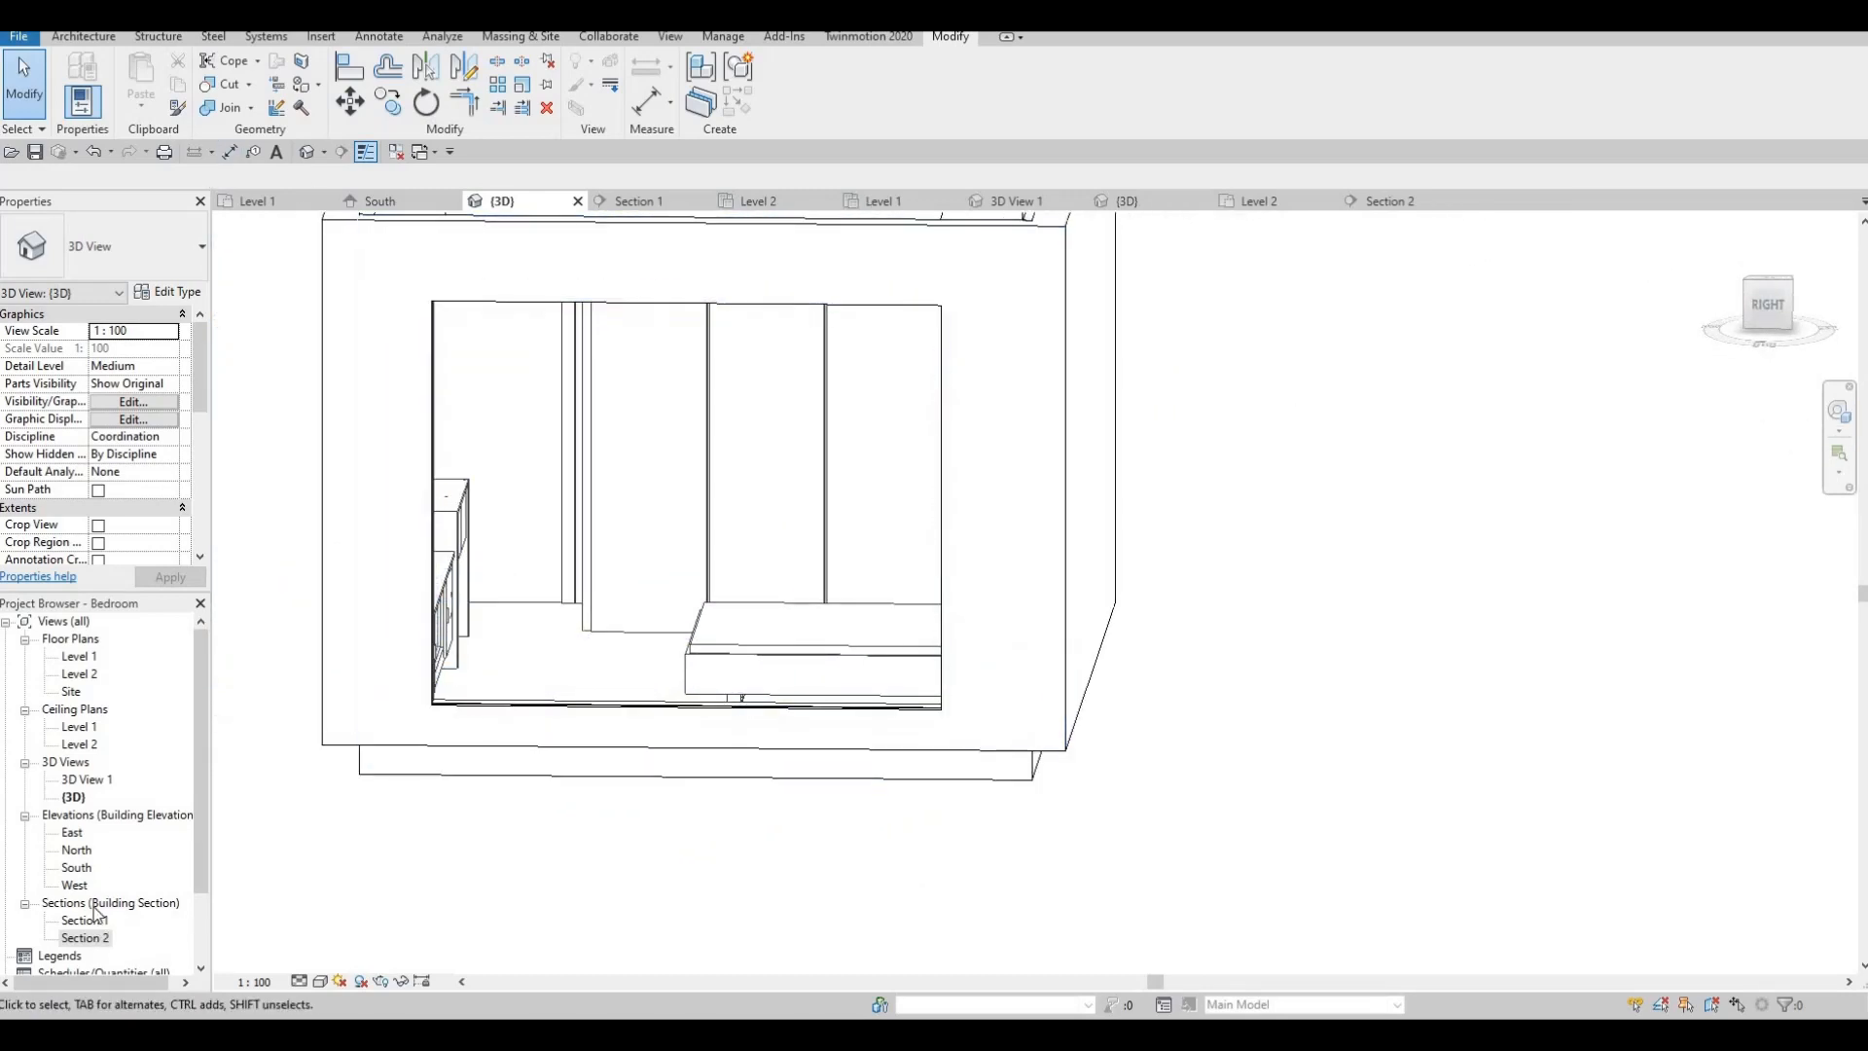
{"action": "scroll", "coordinate": [73, 917], "scroll_direction": "down", "scroll_amount": 1}
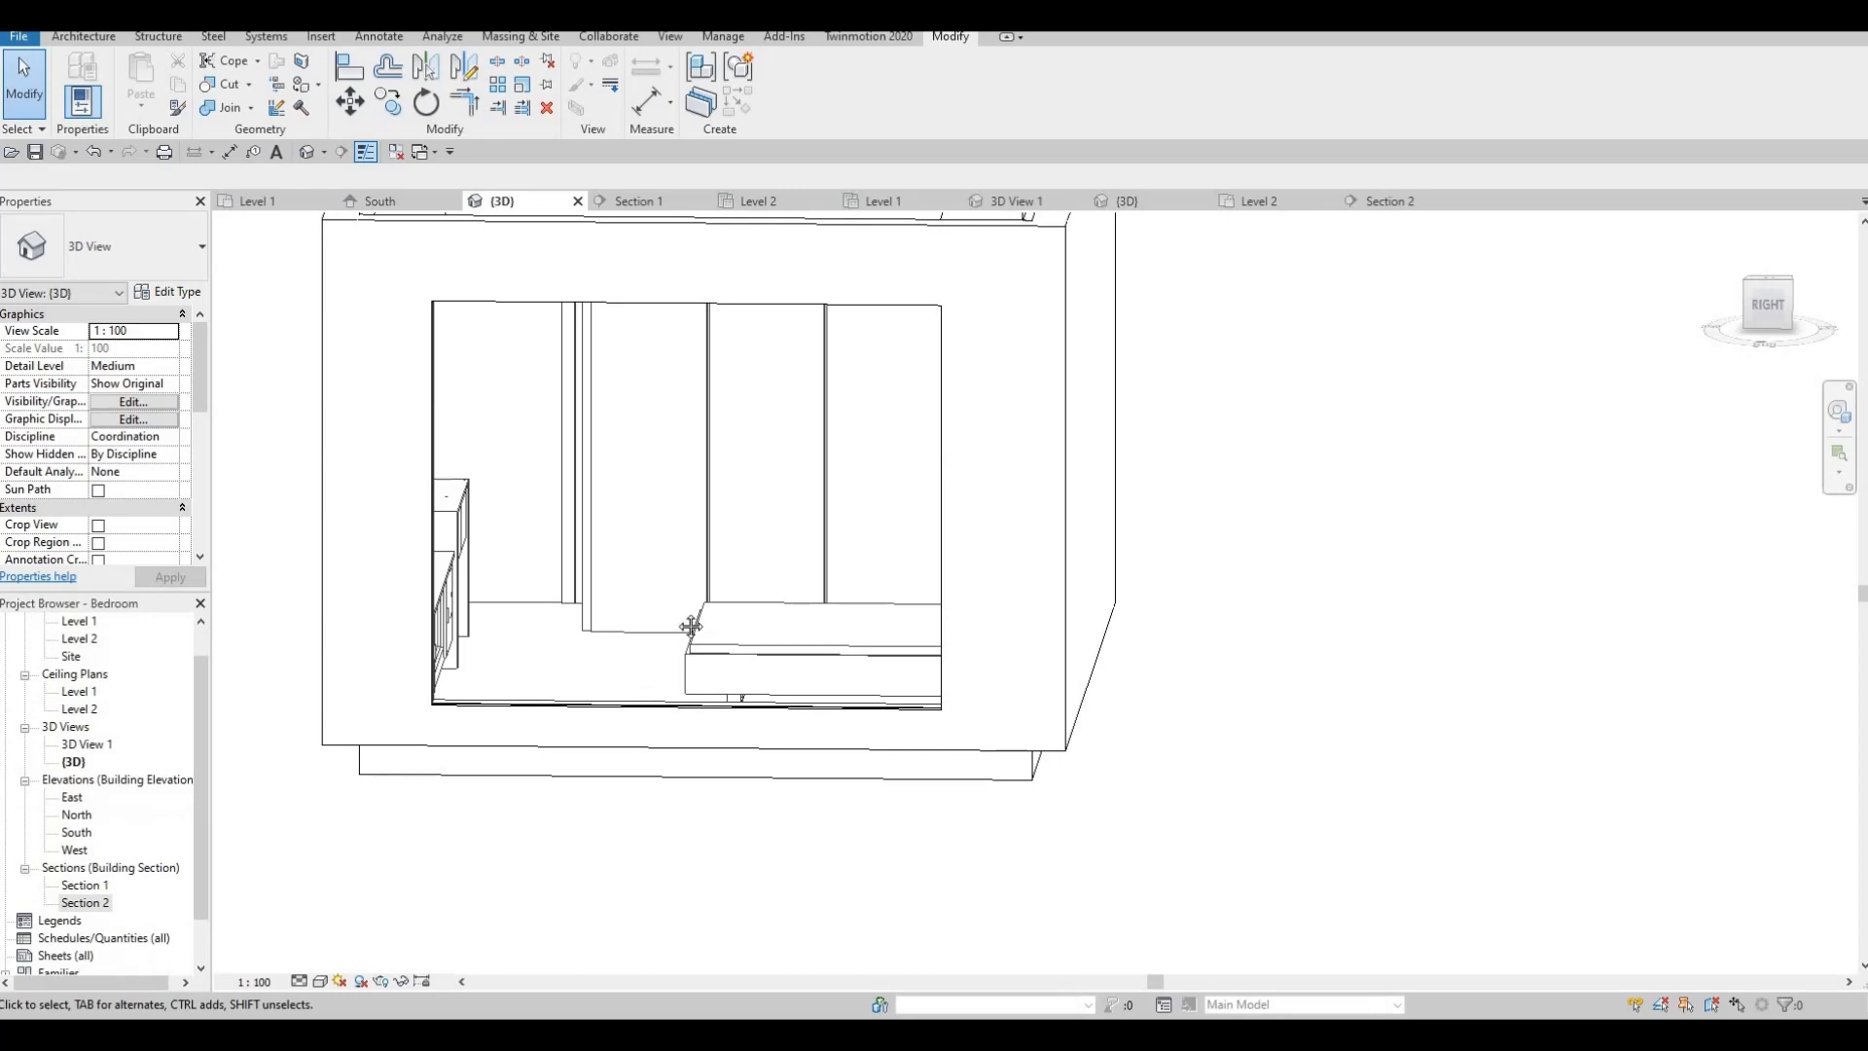
{"action": "middle_click_drag", "start_coordinate": [567, 648], "coordinate": [486, 292], "text": "shift"}
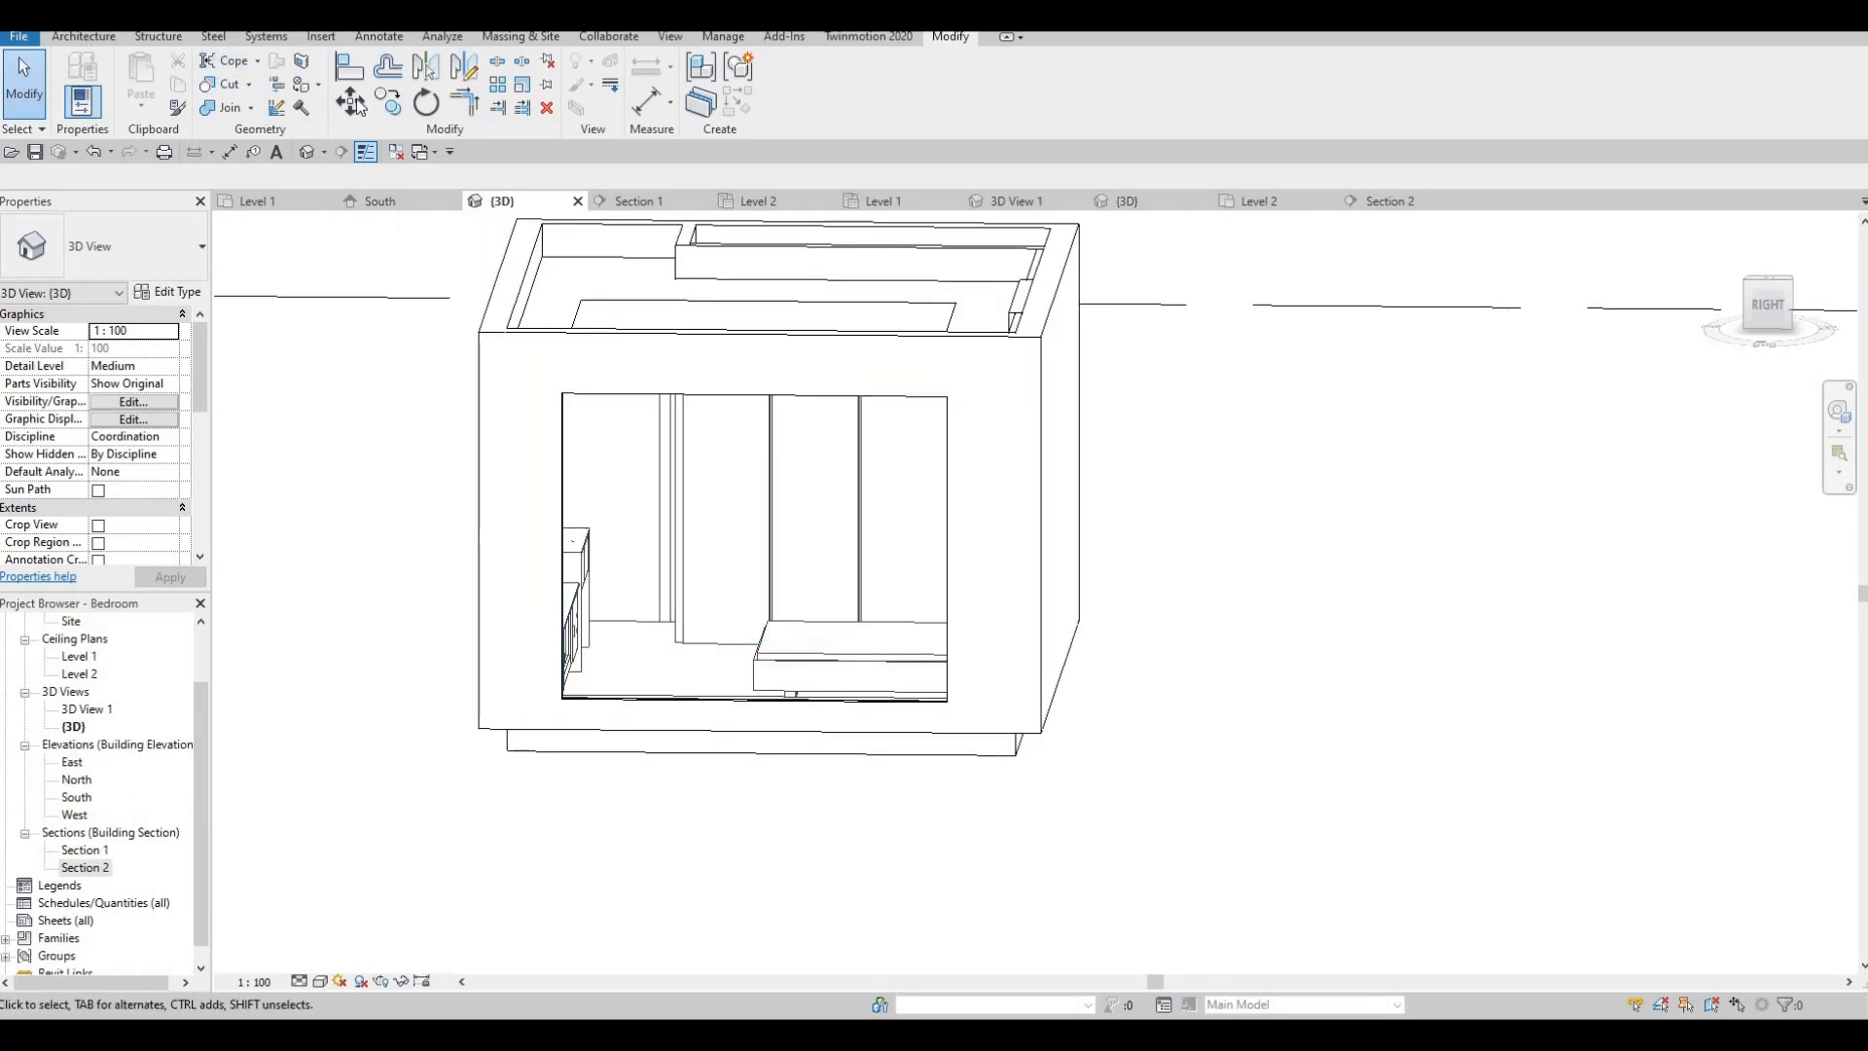
{"action": "left_click", "coordinate": [83, 36]}
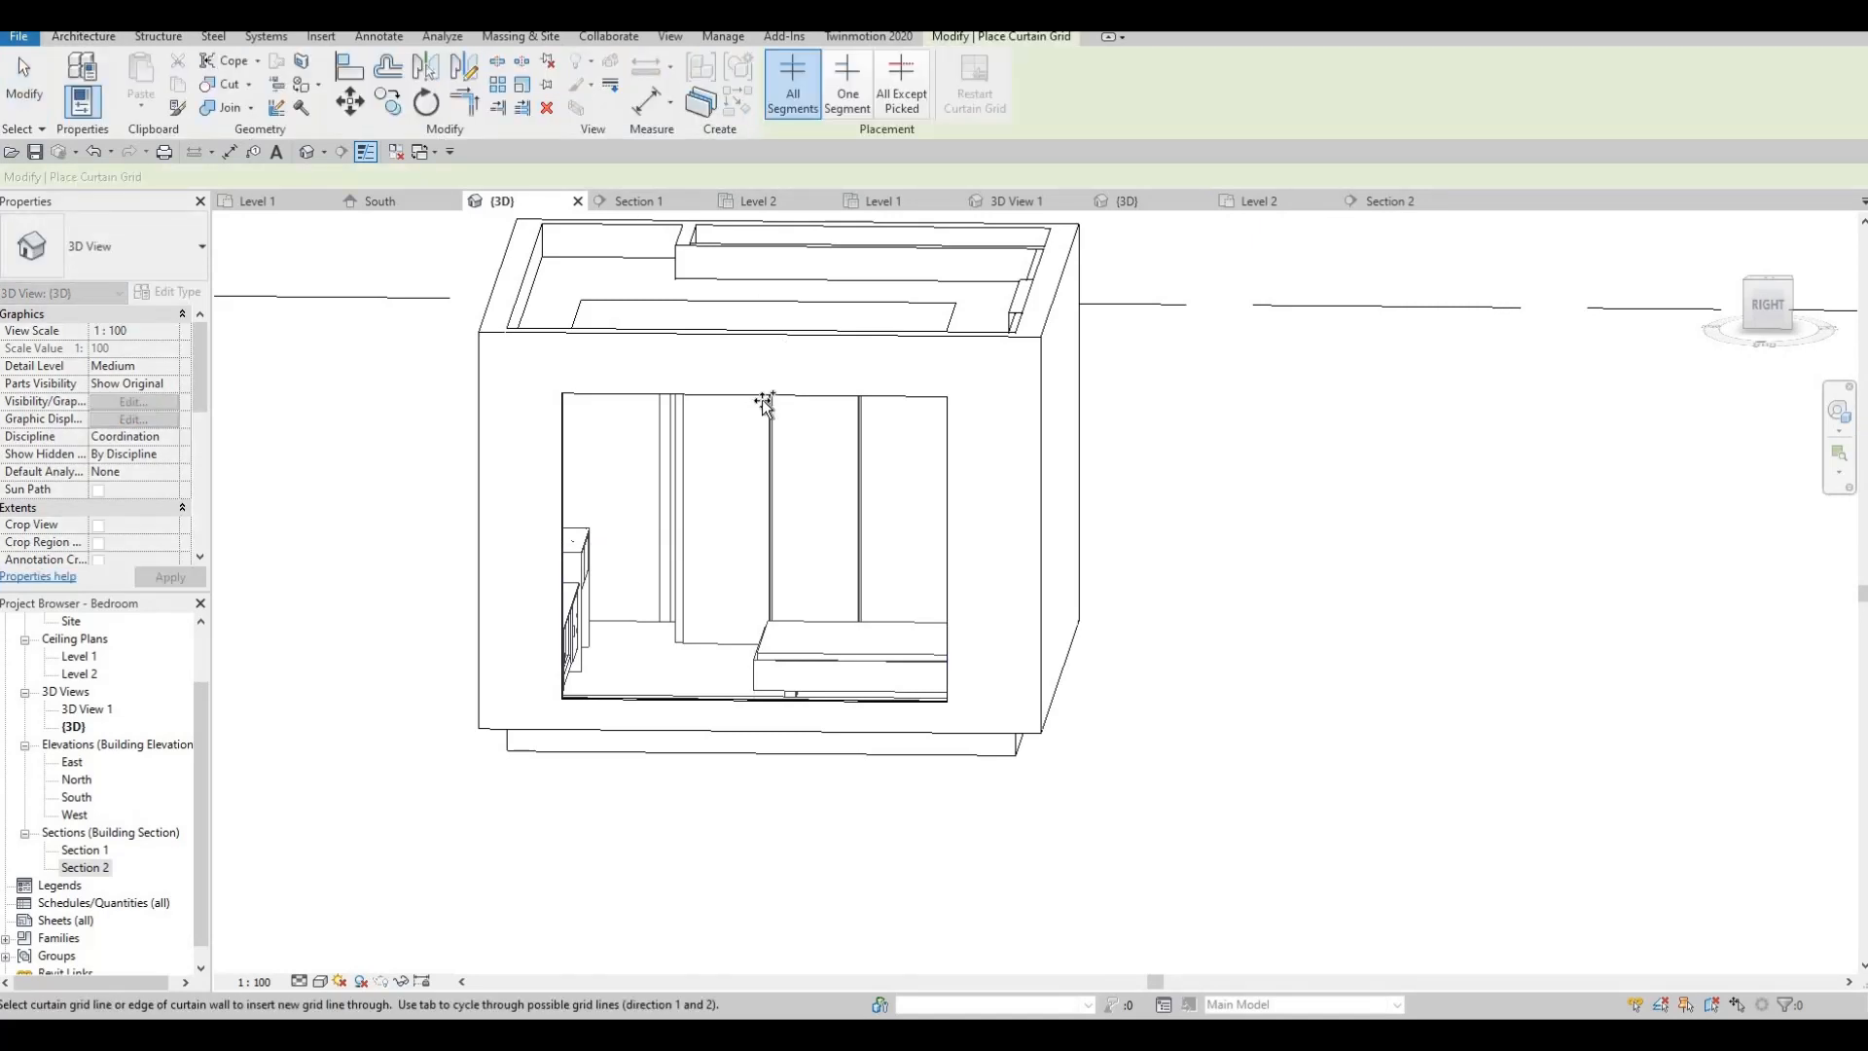
{"action": "left_click", "coordinate": [715, 404]}
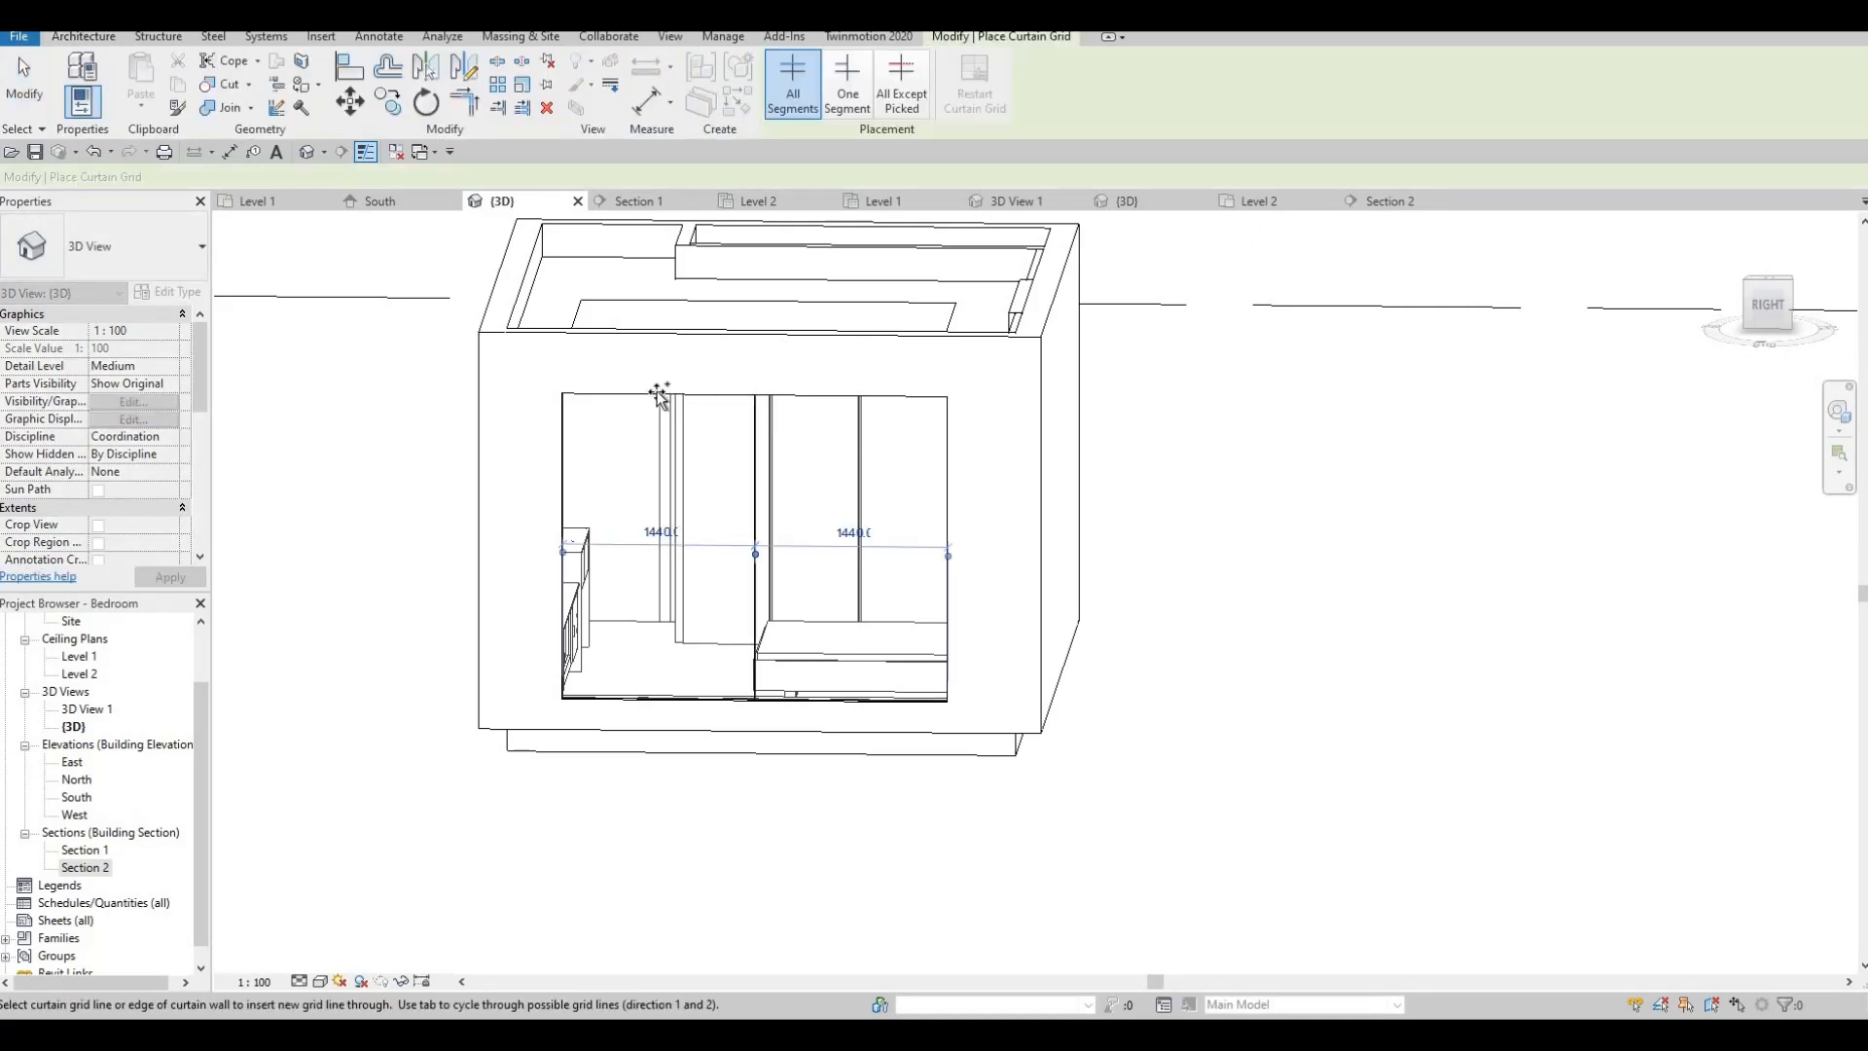
{"action": "left_click", "coordinate": [851, 406]}
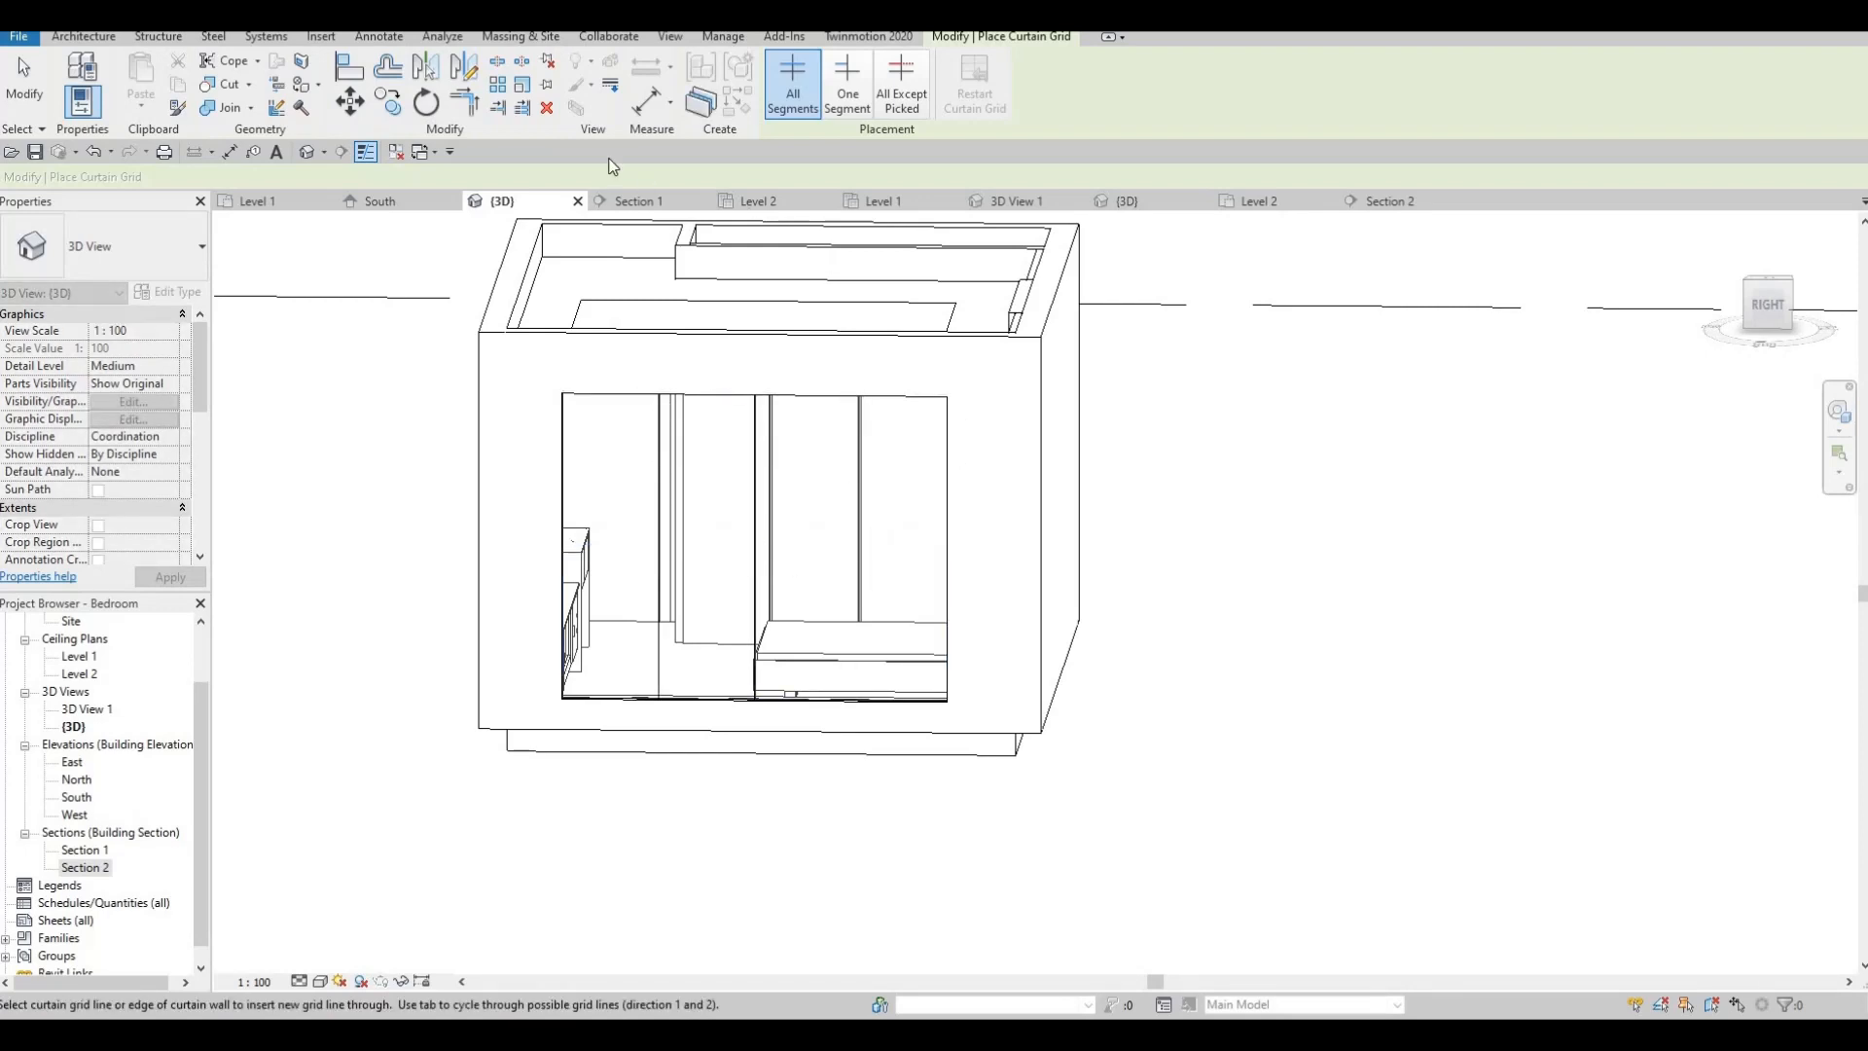
{"action": "key", "text": "Escape"}
- Place Rectangular Mullion 50mm x 150mm on all grid lines and outer edges of the window wall
{"action": "left_click", "coordinate": [581, 78]}
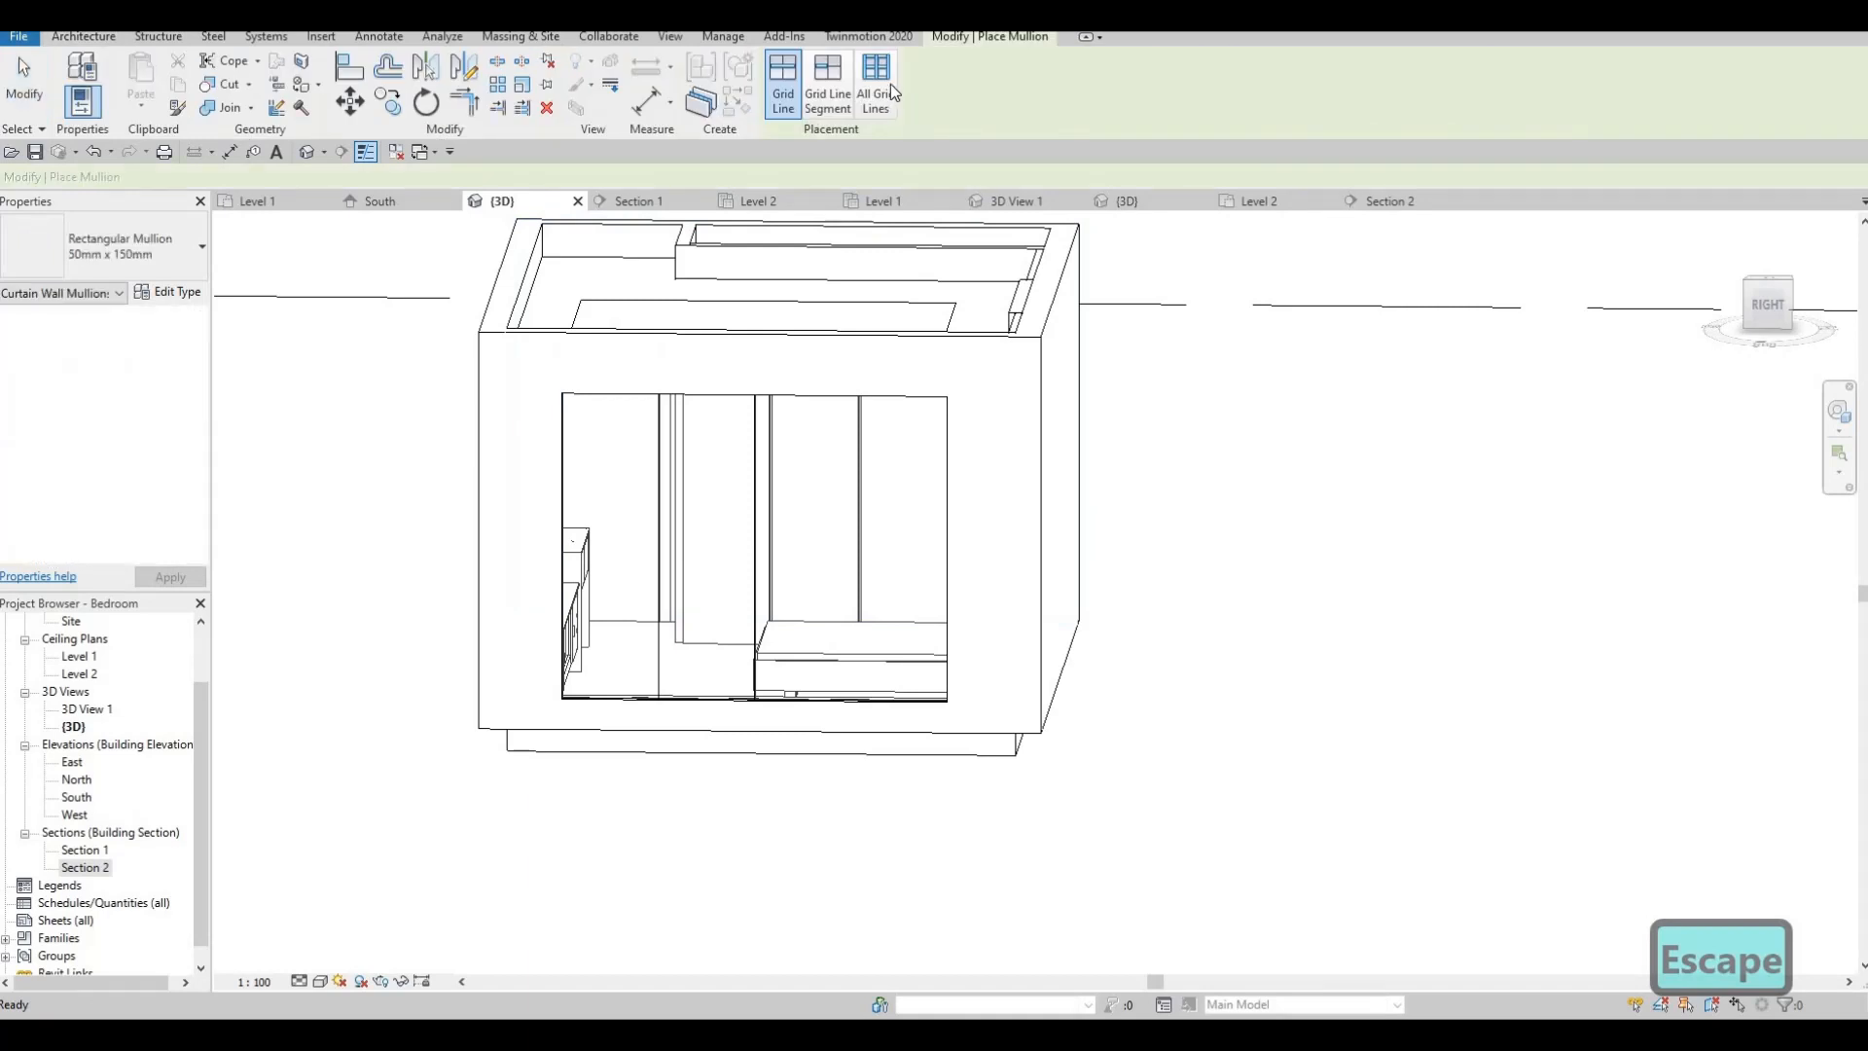
{"action": "left_click", "coordinate": [761, 538]}
{"action": "key", "text": "Escape"}
{"action": "middle_click_drag", "start_coordinate": [805, 492], "coordinate": [700, 569], "text": "shift"}
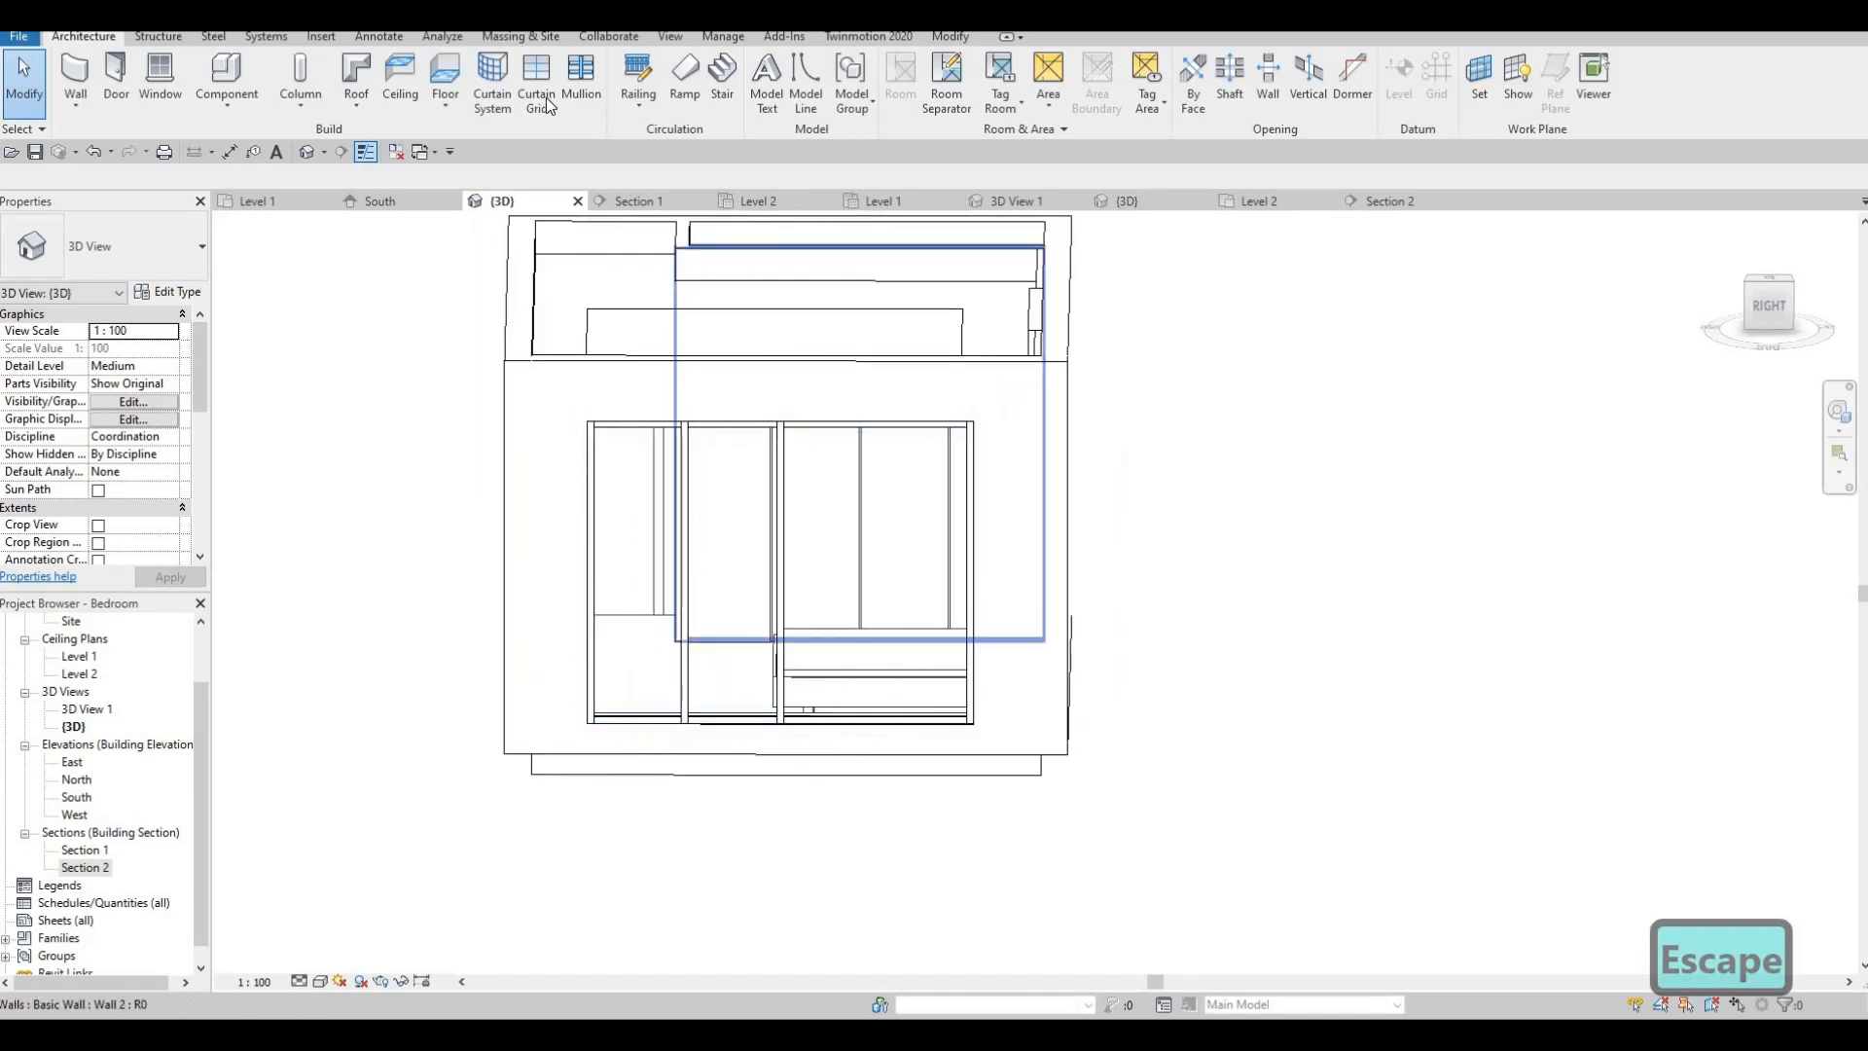
- Split the remaining wide pane at its midpoint, 720 mm each side, and place a 50 x 150 mm mullion on the new grid line
{"action": "left_click", "coordinate": [550, 105]}
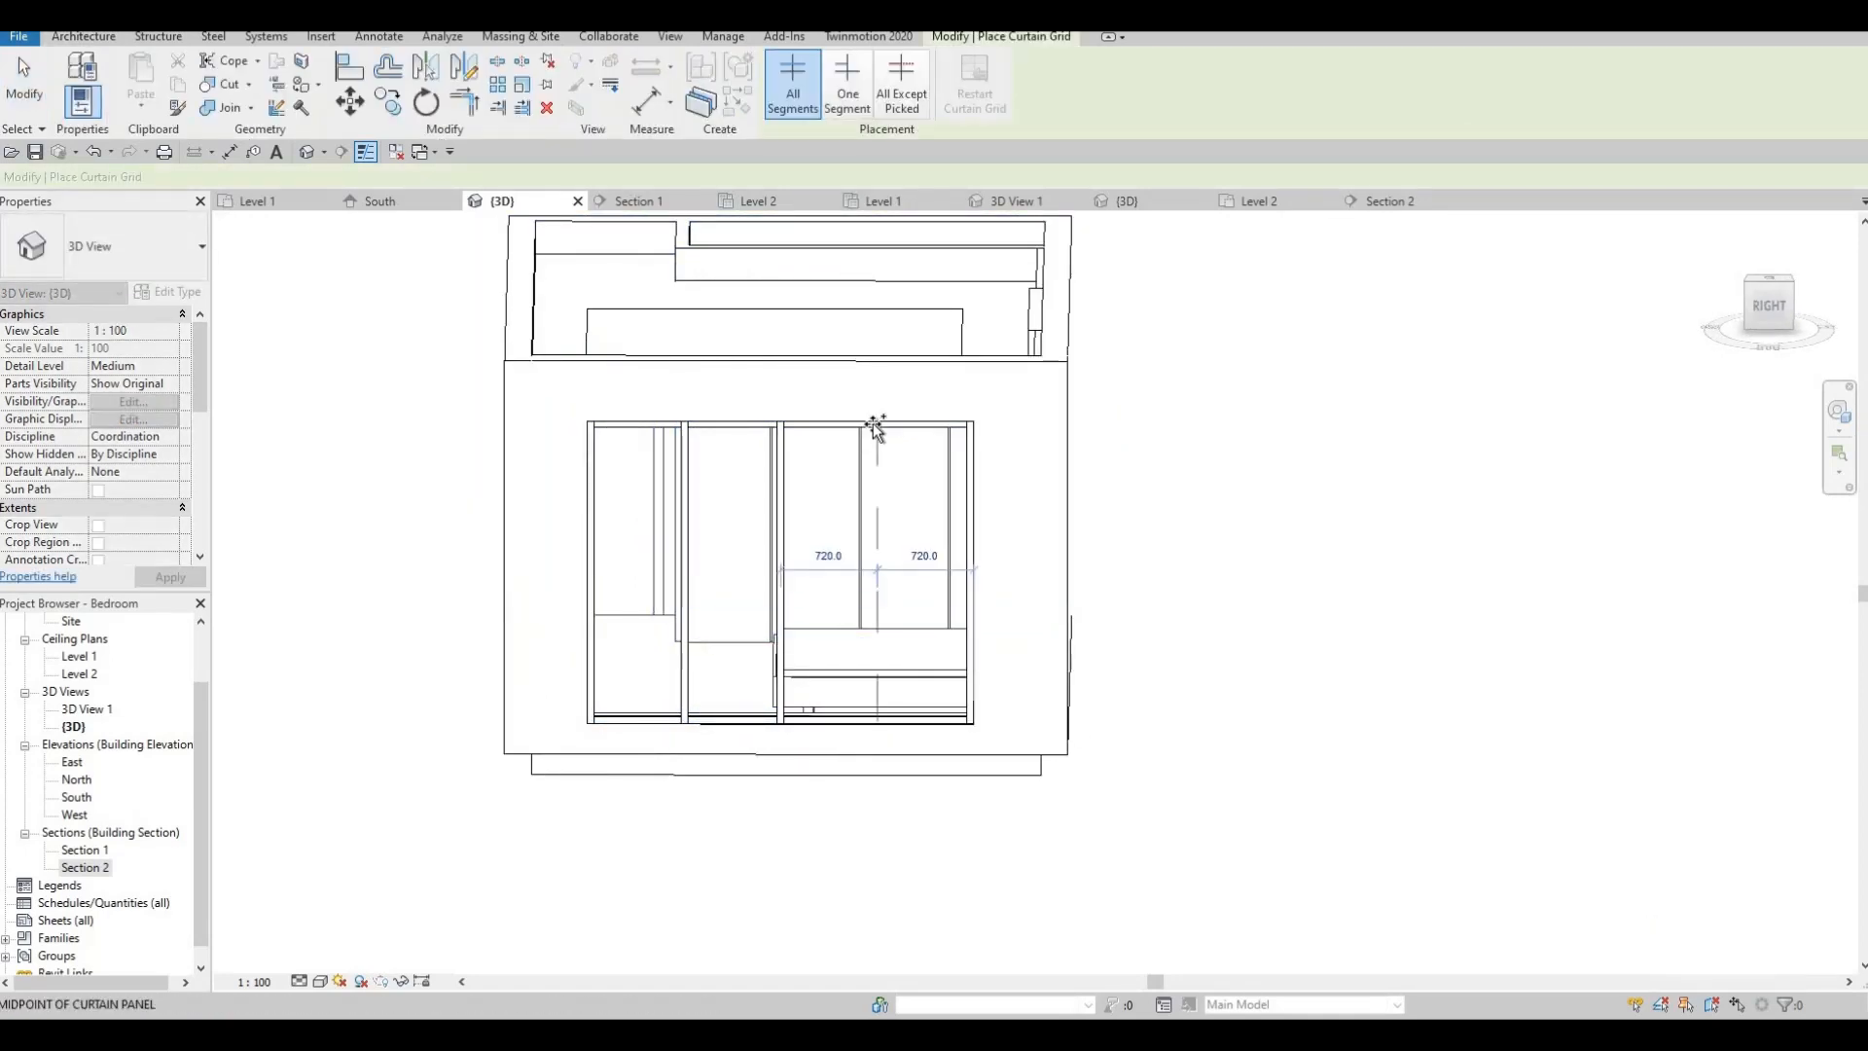
{"action": "left_click", "coordinate": [875, 428]}
{"action": "key", "text": "Escape"}
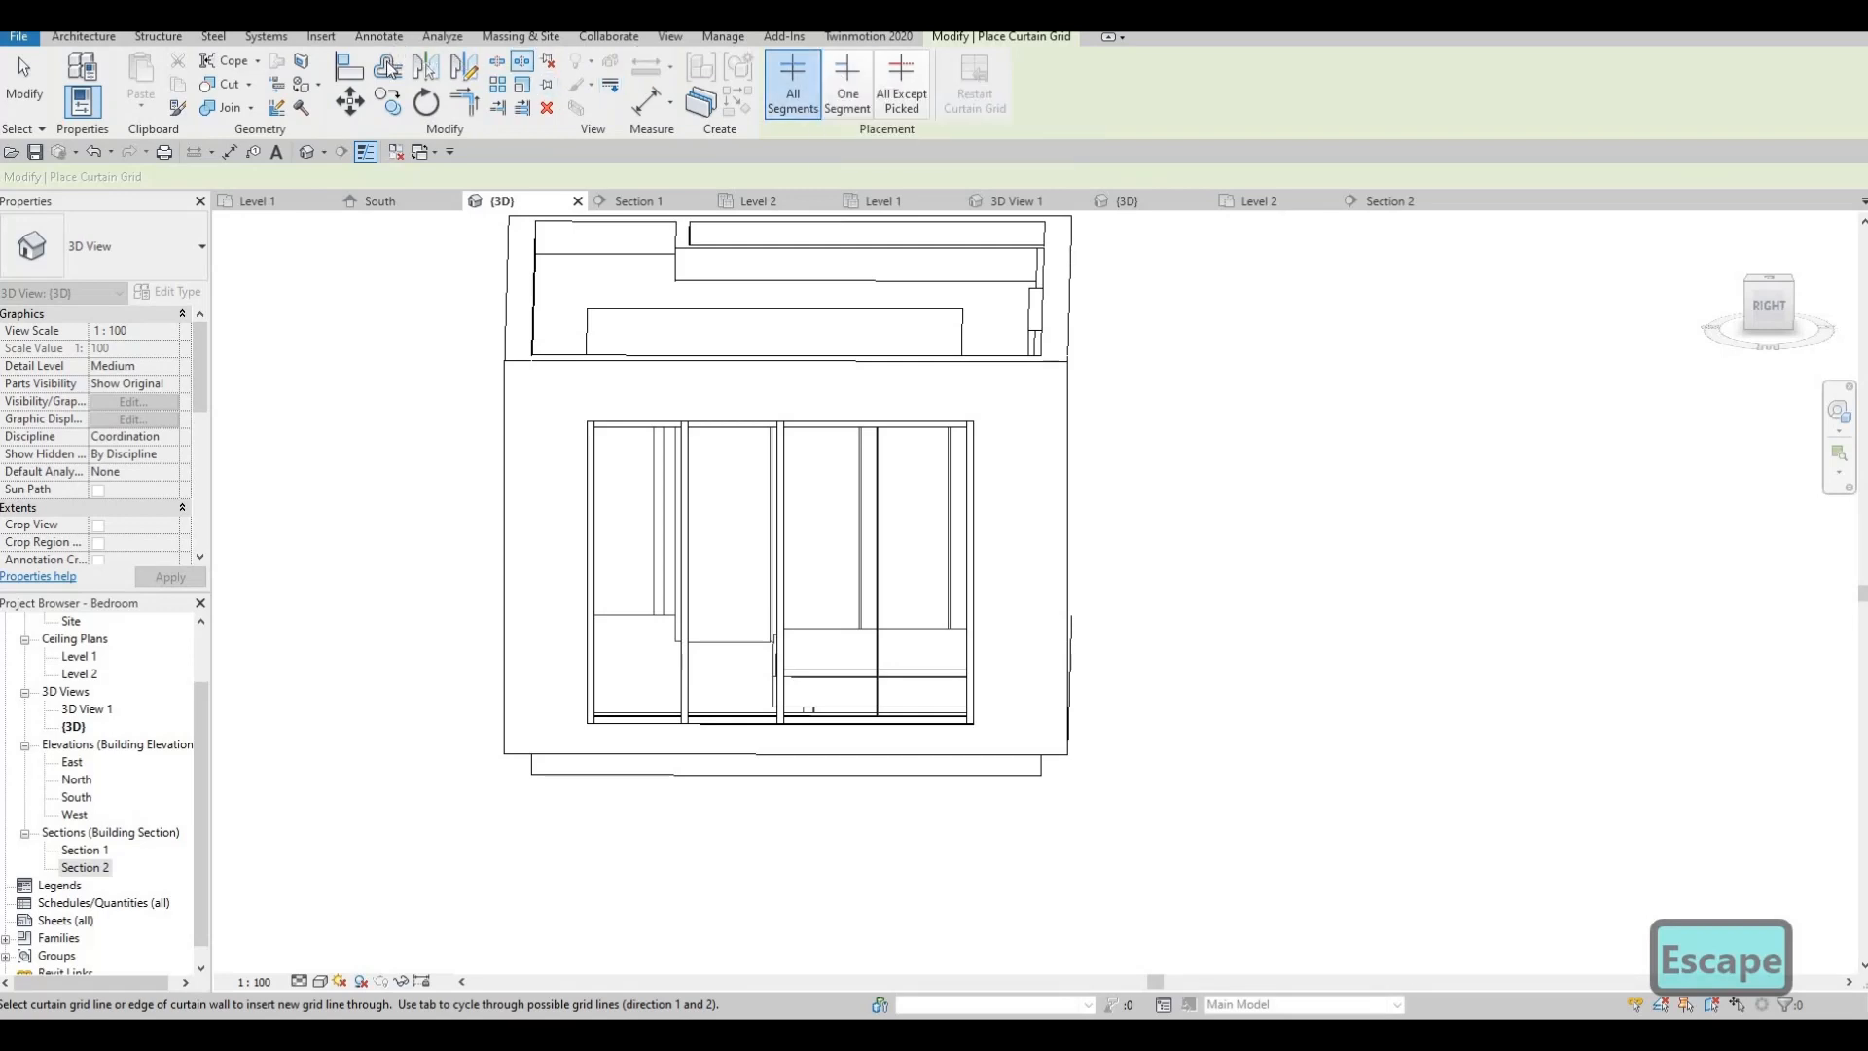
{"action": "key", "text": "Escape"}
{"action": "left_click", "coordinate": [583, 78]}
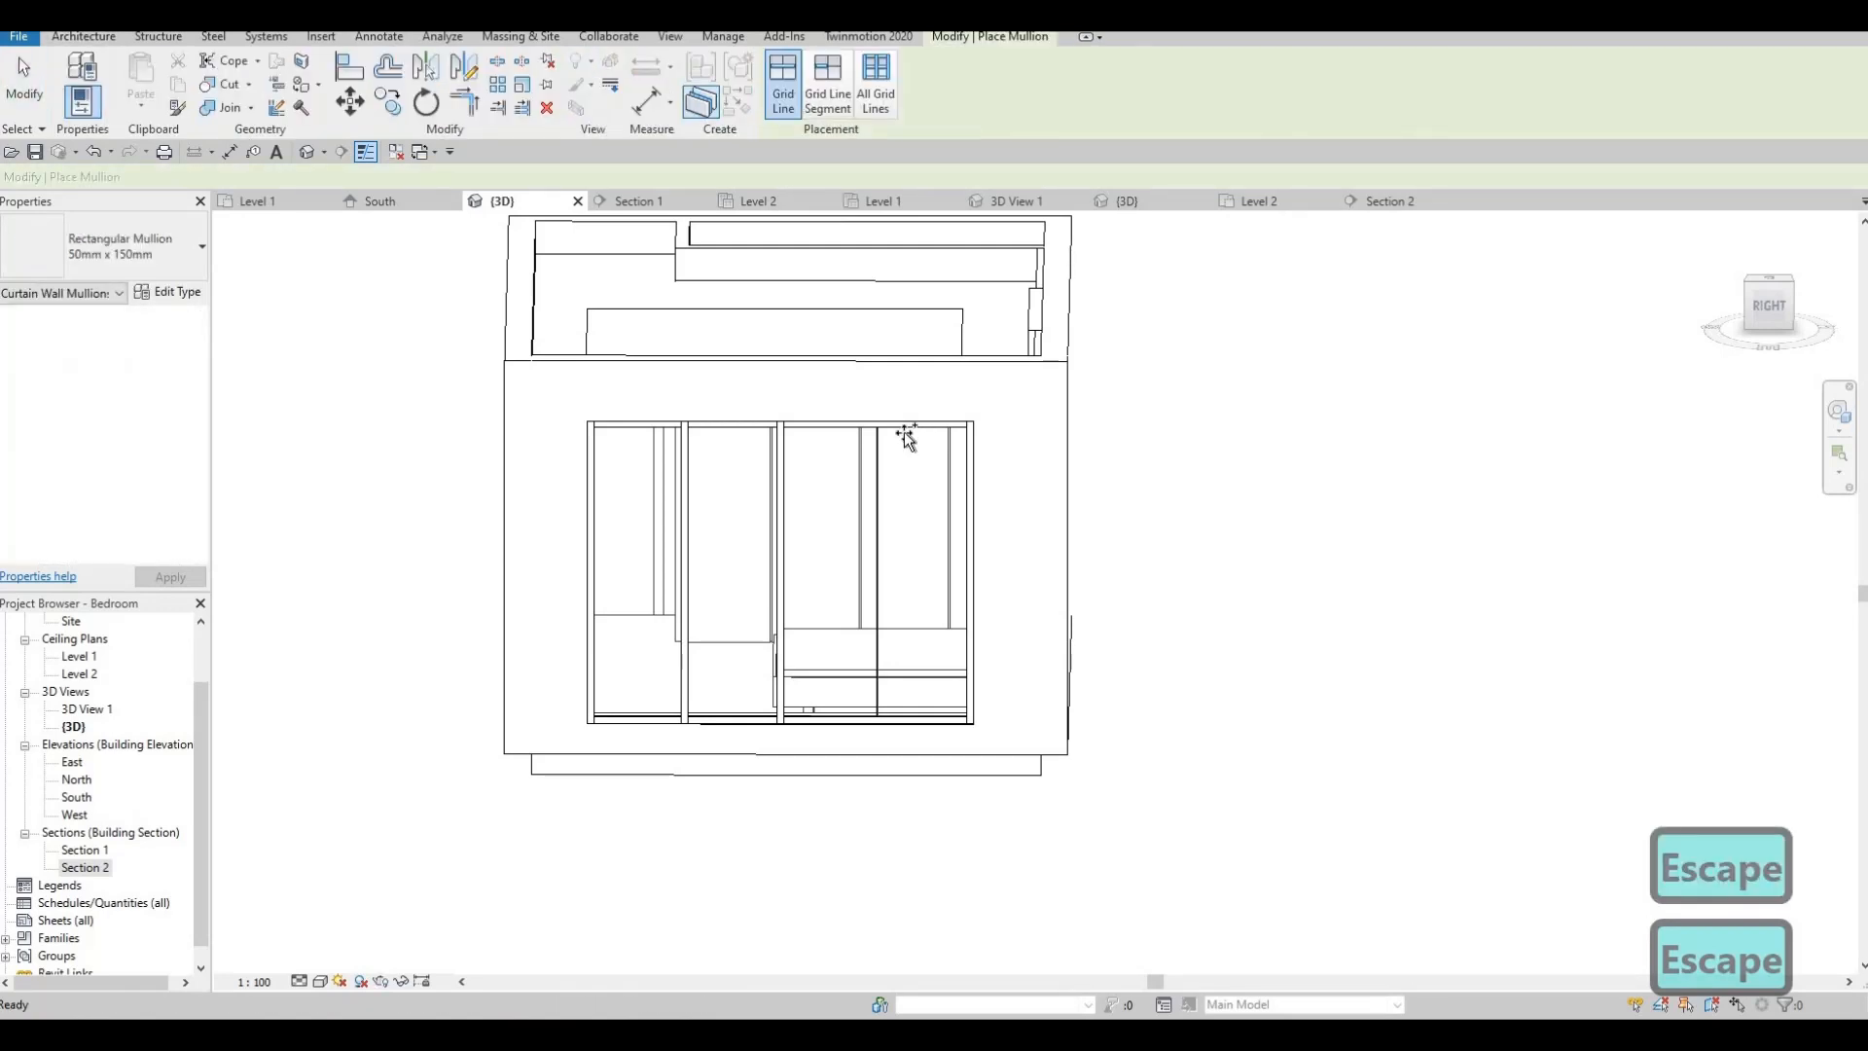
{"action": "left_click", "coordinate": [876, 474]}
{"action": "key", "text": "Escape"}
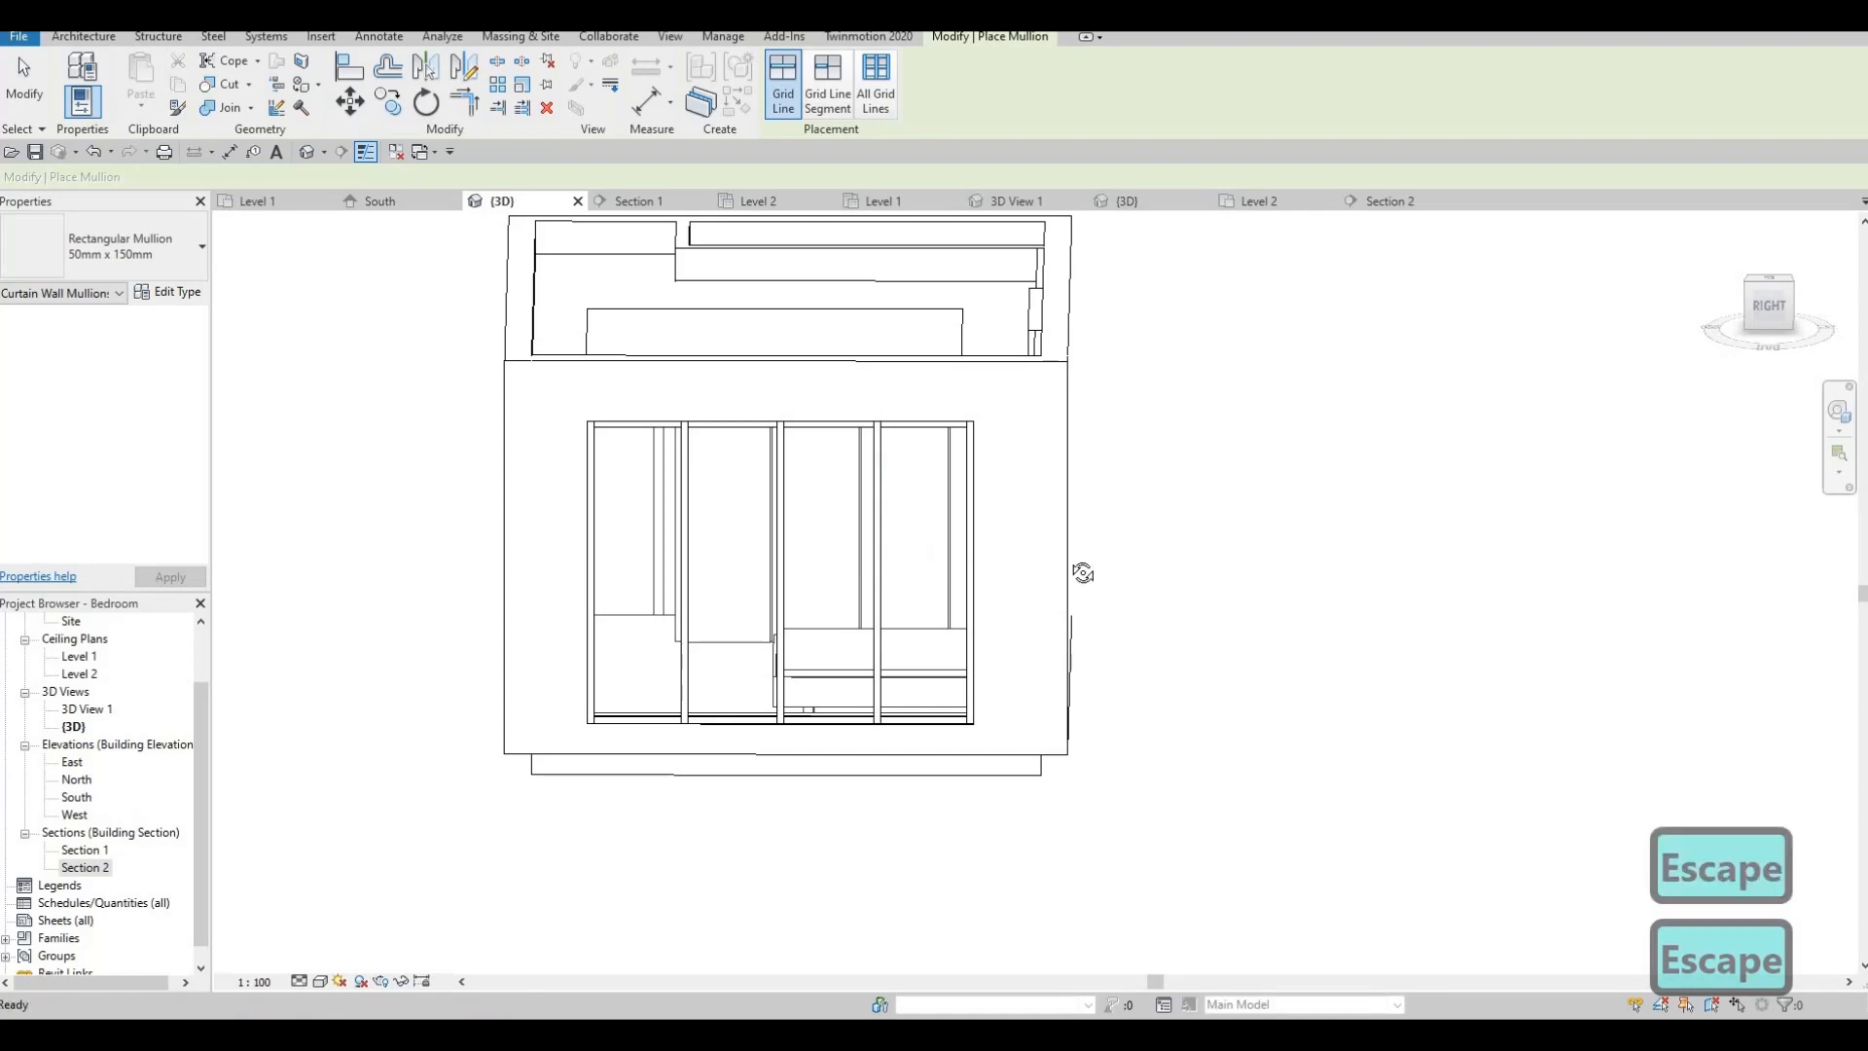
- In the Level 1 ceiling plan, flip the Section 1 line so it looks toward the cabinet and shelf wall
{"action": "middle_click_drag", "start_coordinate": [1084, 571], "coordinate": [657, 409], "text": "shift"}
{"action": "scroll", "coordinate": [426, 723], "scroll_direction": "down", "scroll_amount": 2}
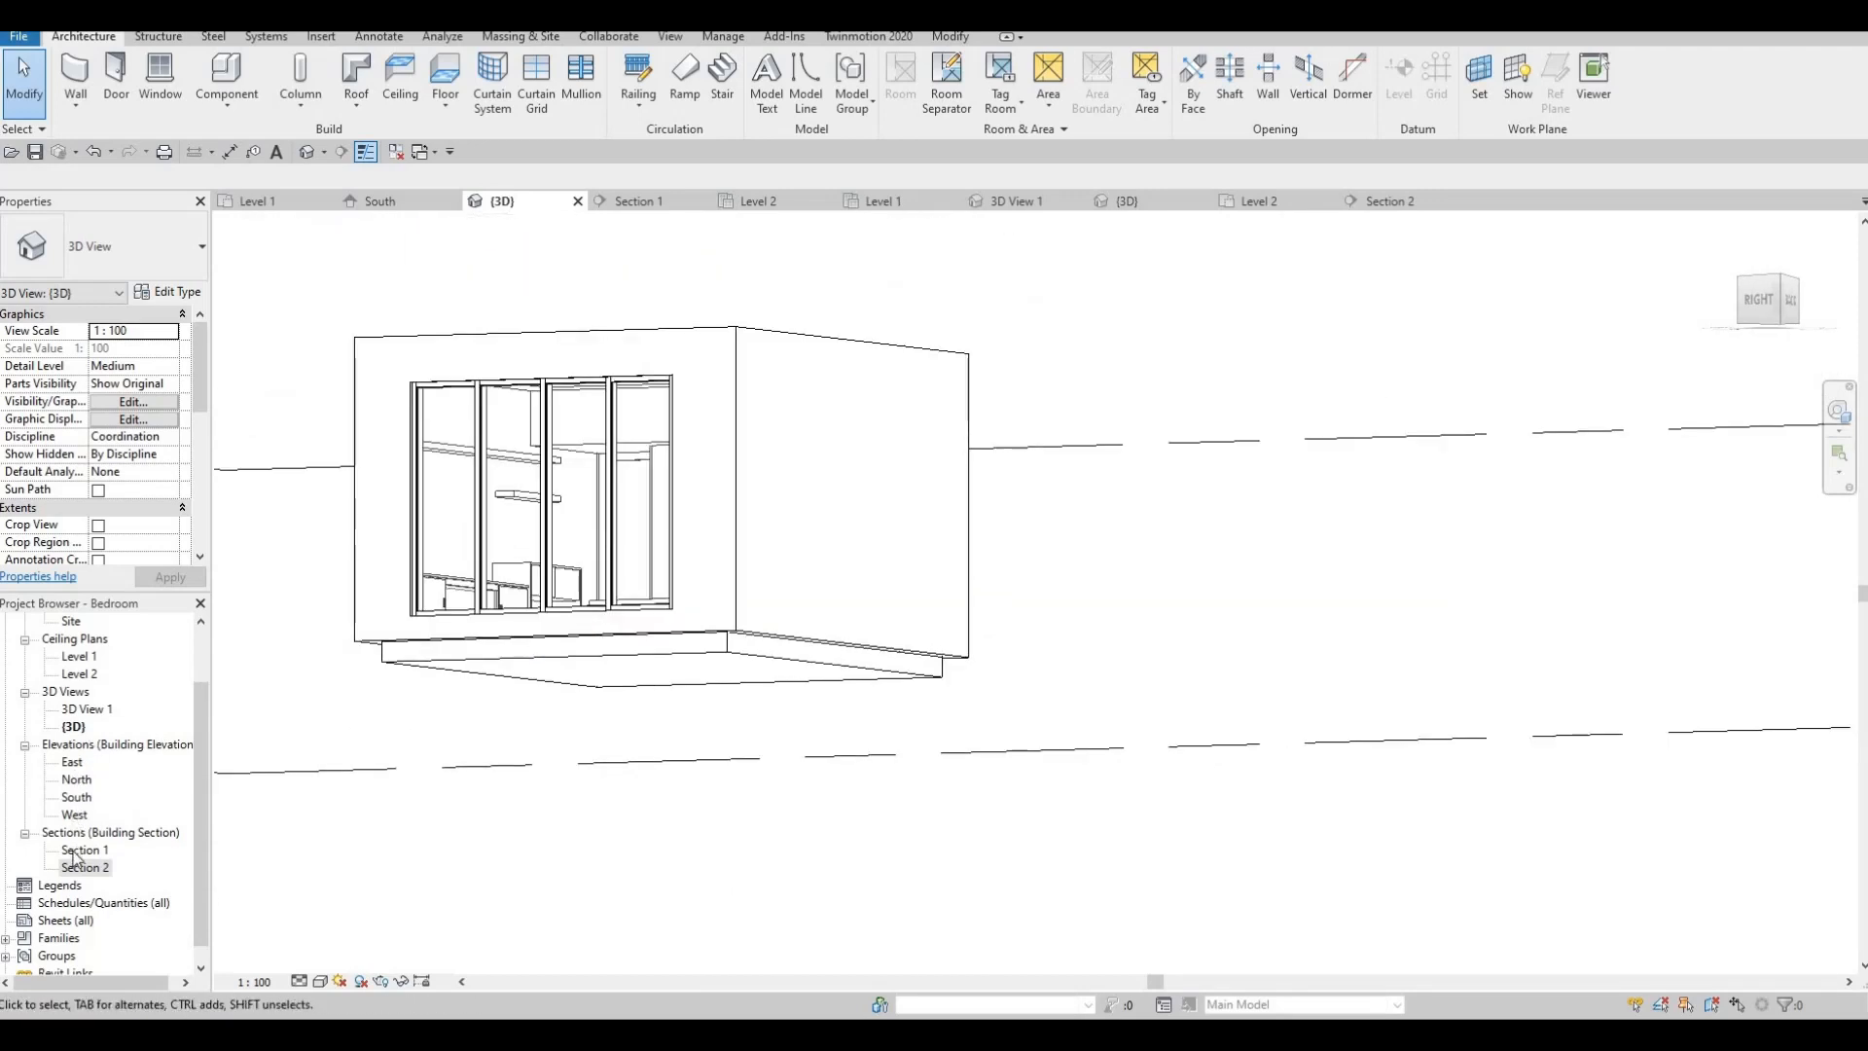
{"action": "scroll", "coordinate": [733, 651], "scroll_direction": "down", "scroll_amount": 3}
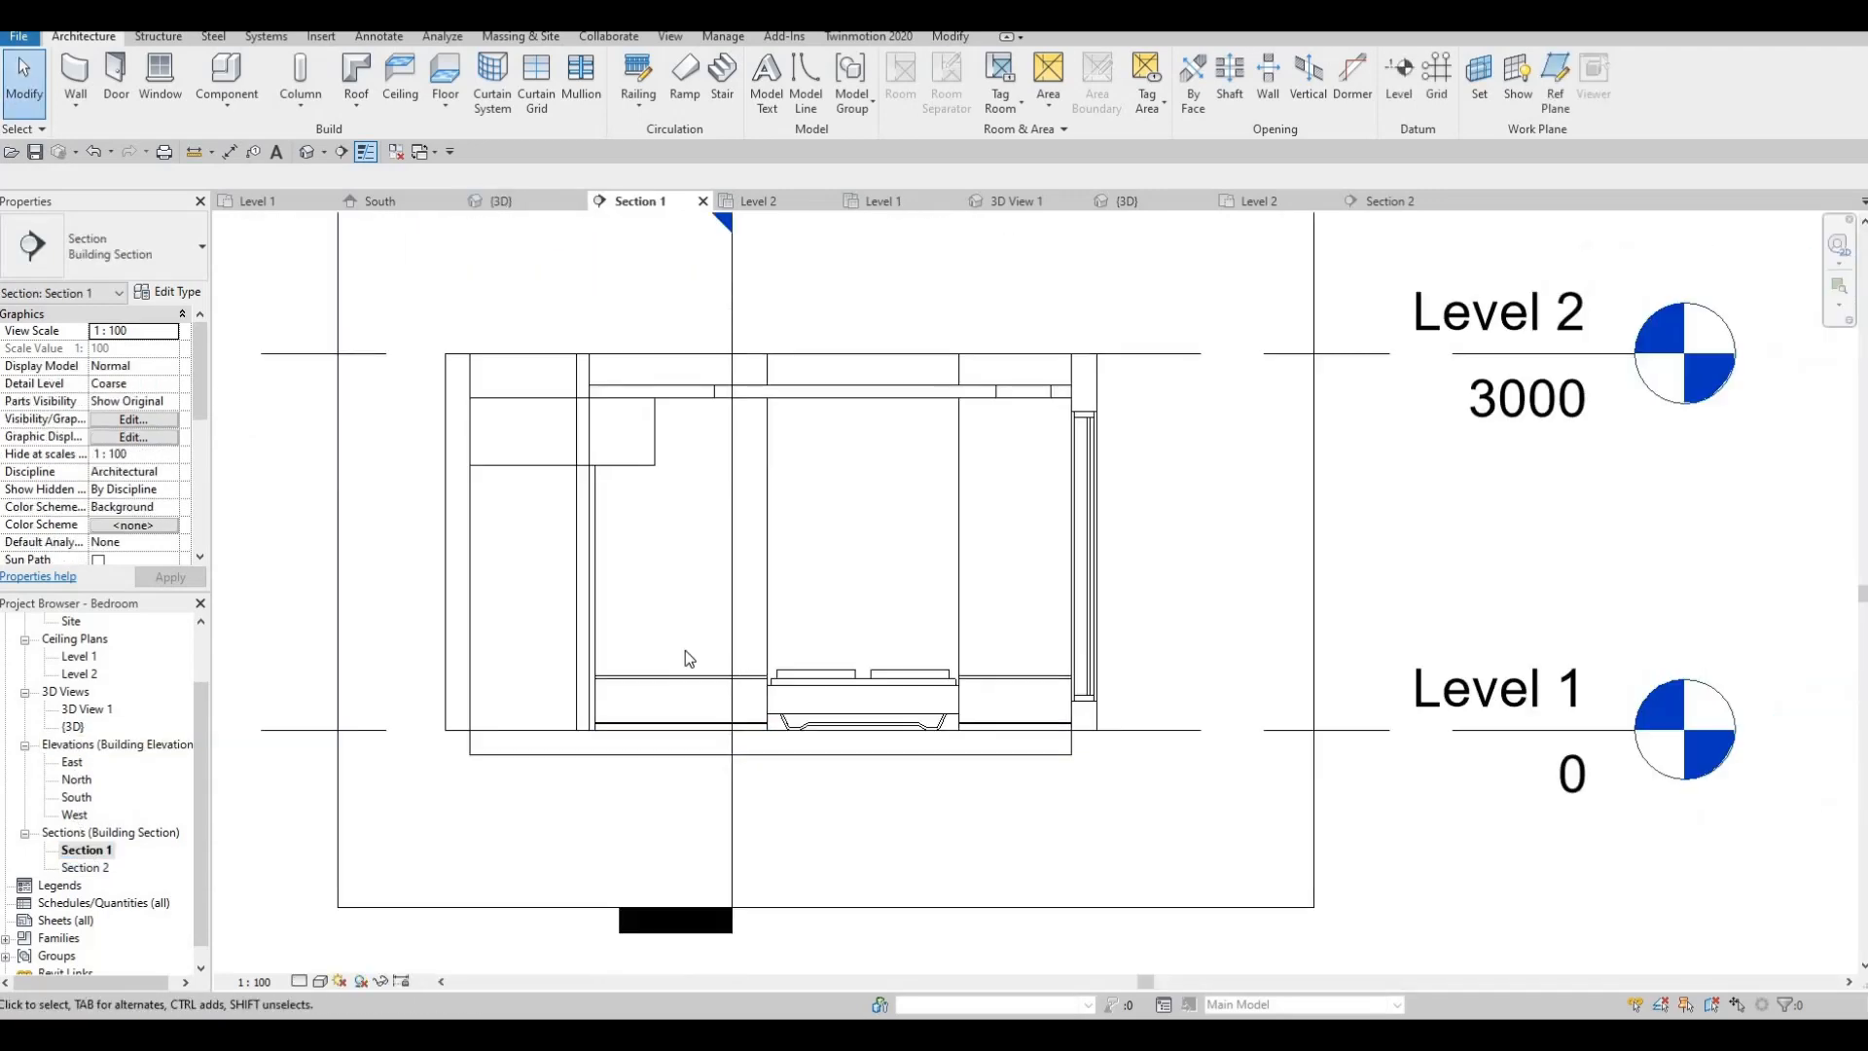
{"action": "middle_click_drag", "start_coordinate": [437, 699], "coordinate": [442, 699]}
{"action": "scroll", "coordinate": [878, 633], "scroll_direction": "down", "scroll_amount": 1}
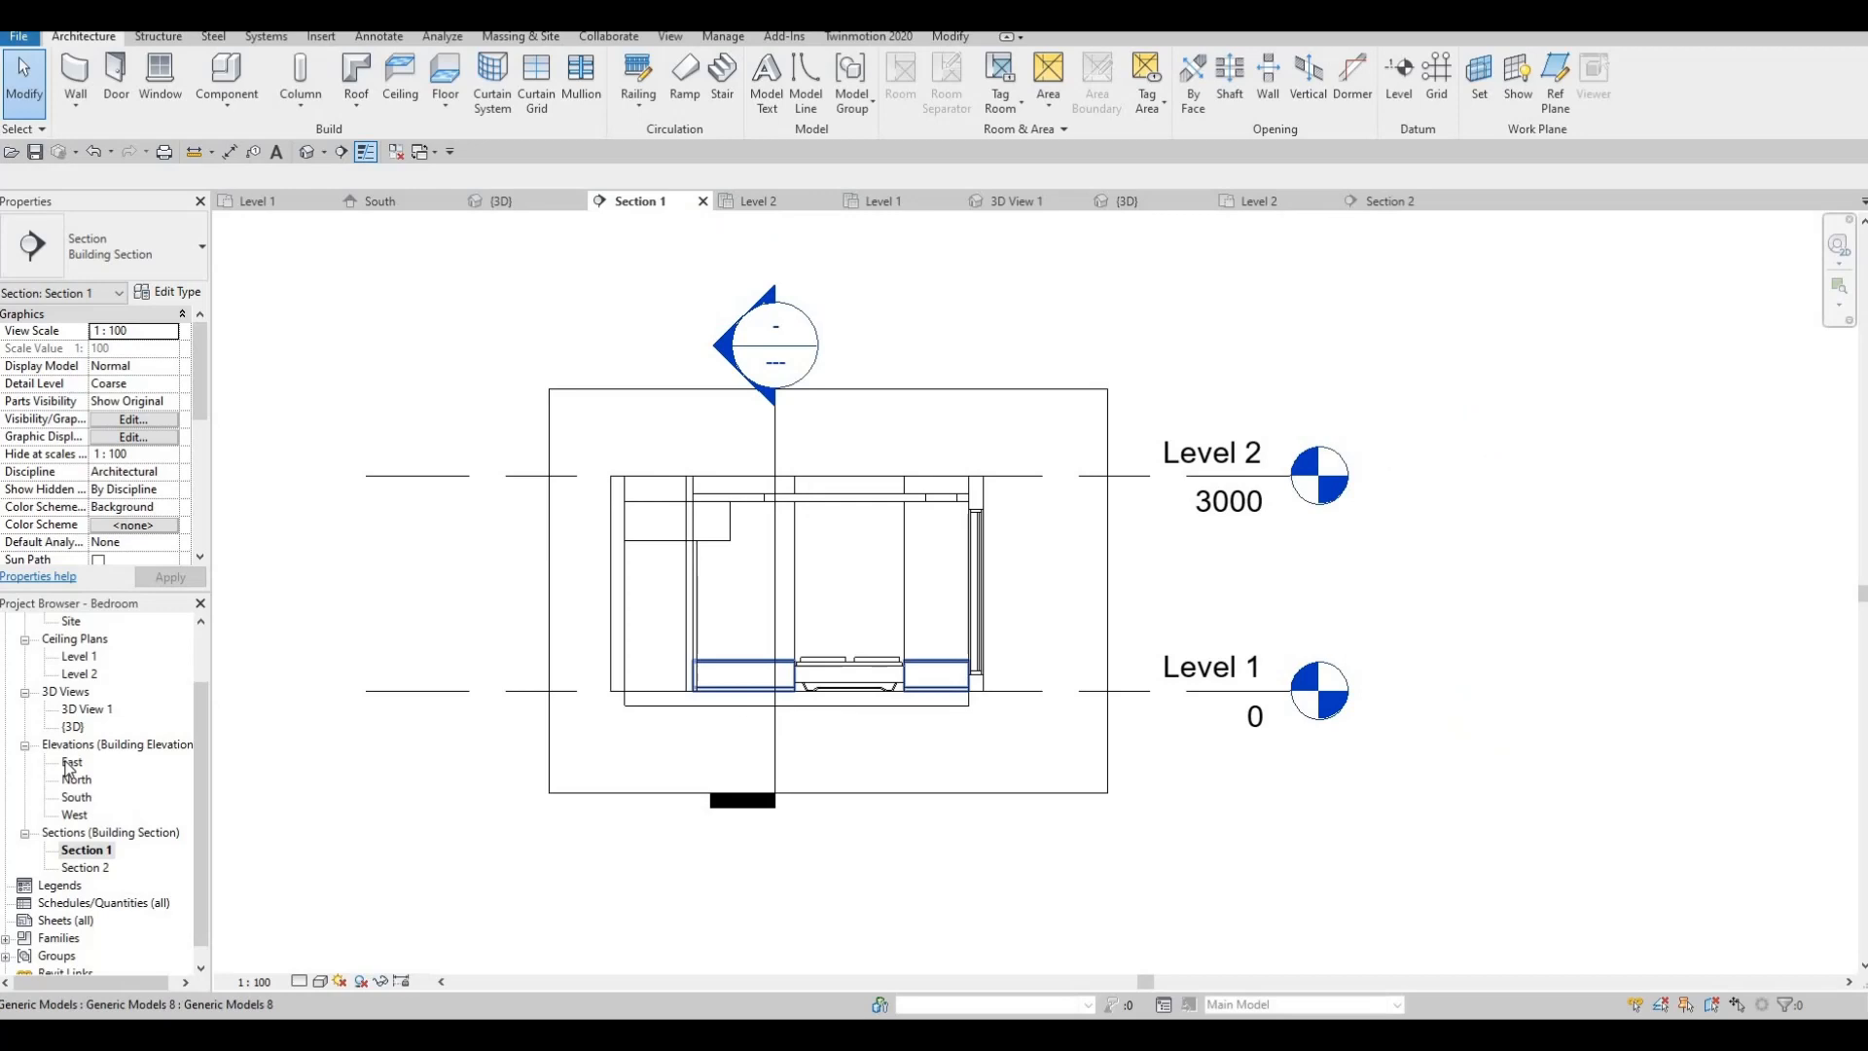
{"action": "double_click", "coordinate": [80, 656]}
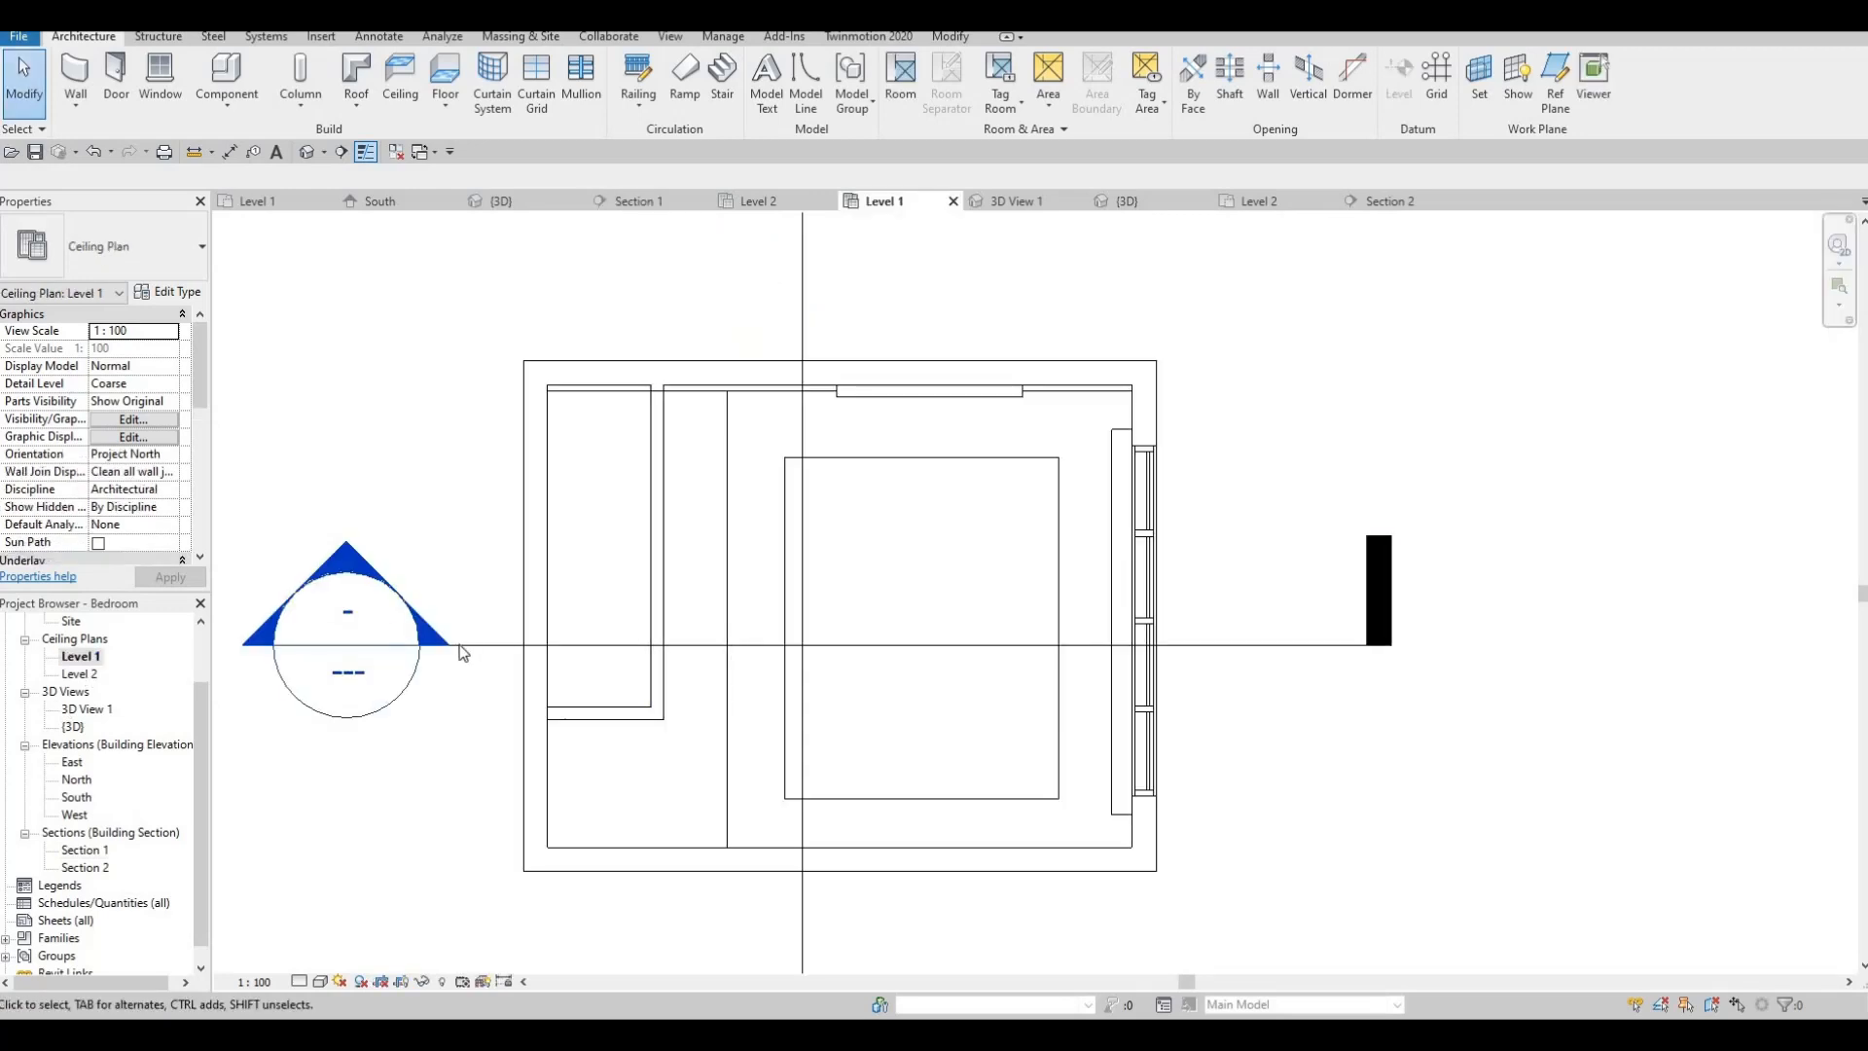
{"action": "left_click", "coordinate": [463, 646]}
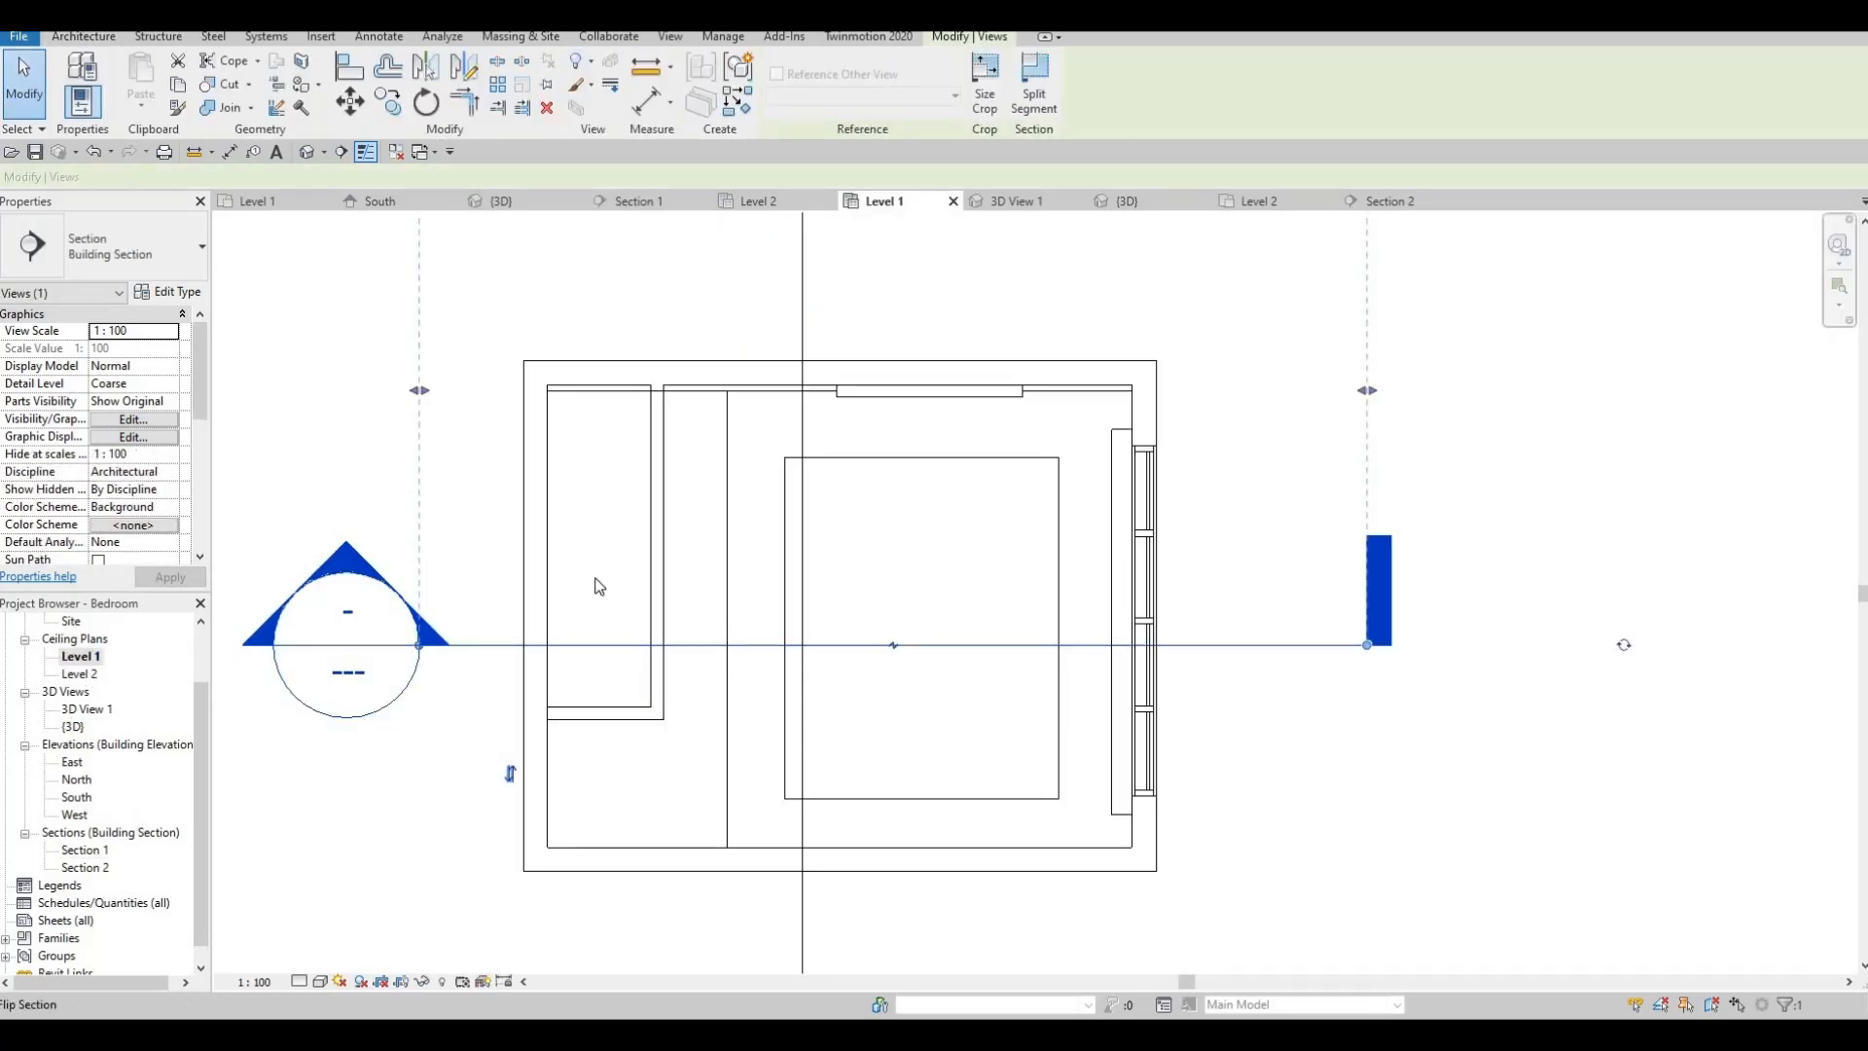
{"action": "scroll", "coordinate": [479, 597], "scroll_direction": "down", "scroll_amount": 1}
{"action": "key", "text": "Escape"}
{"action": "key", "text": "Escape"}
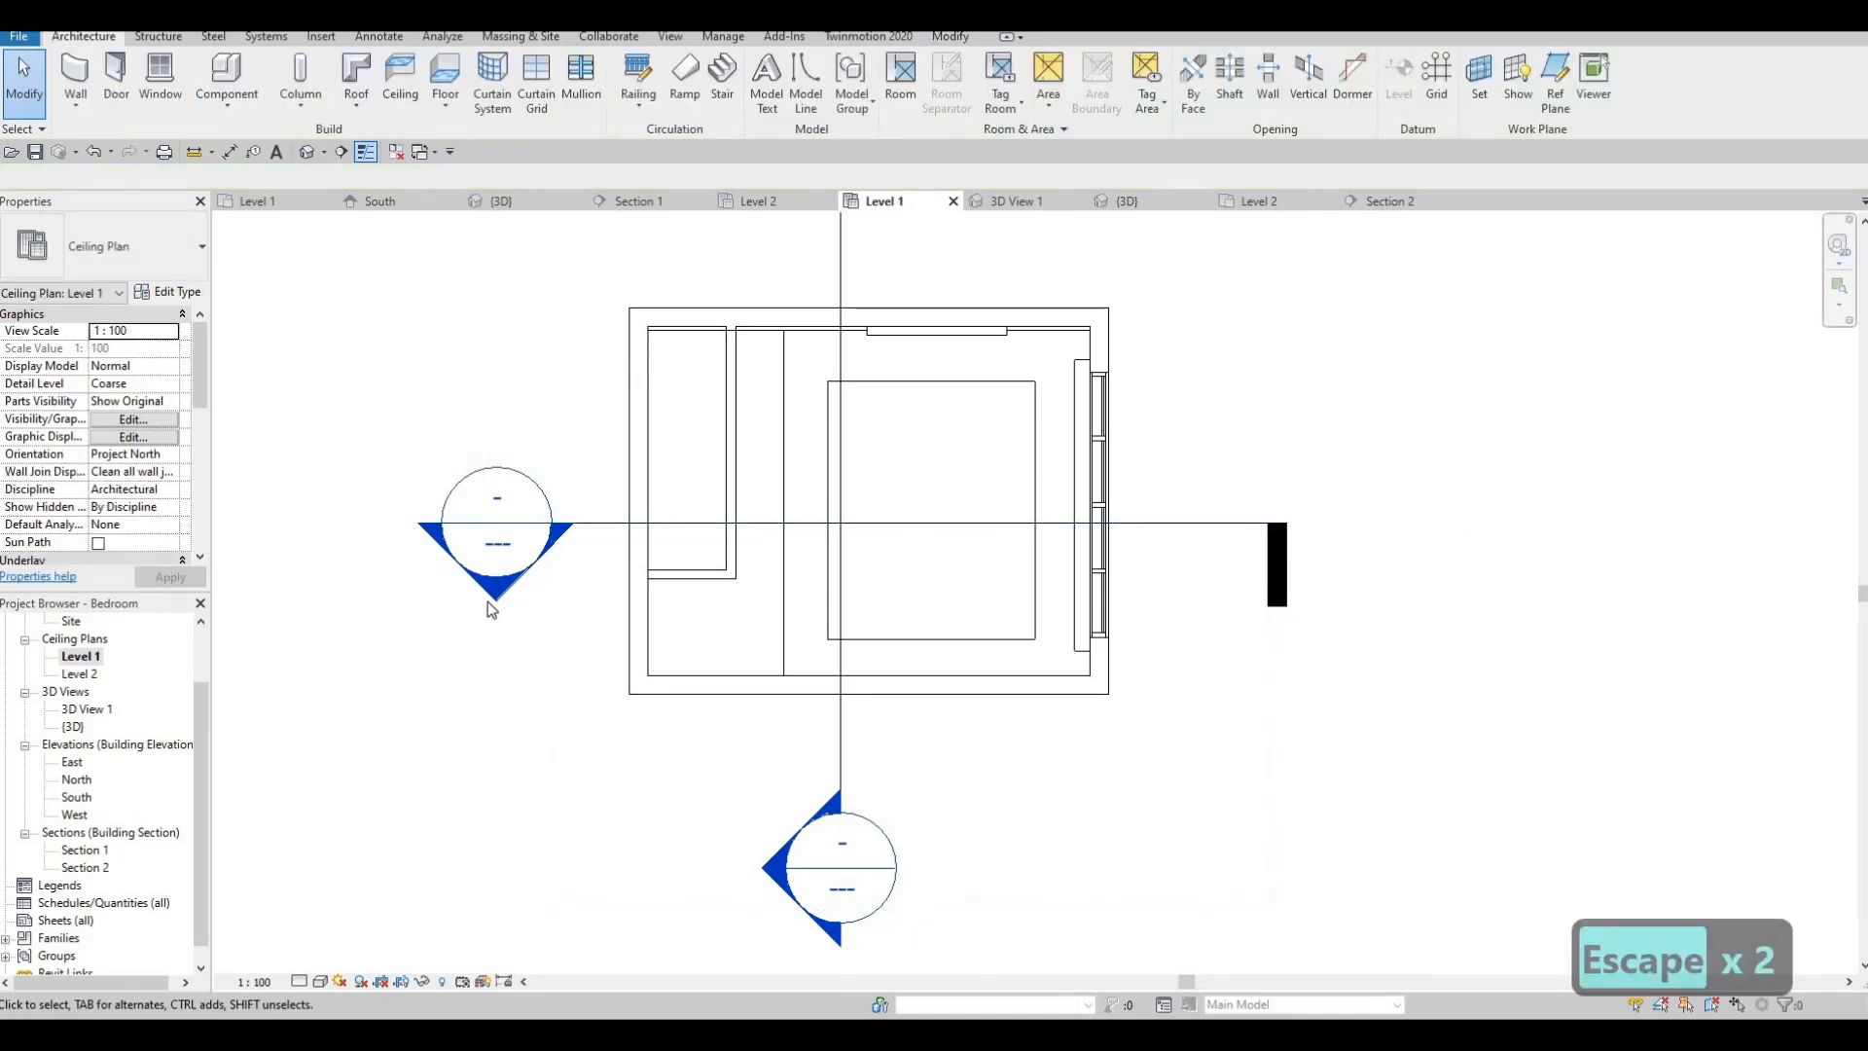
- In Section 1, shorten the dropped block by pulling its room-side face back toward the closet wall
{"action": "double_click", "coordinate": [488, 601]}
{"action": "scroll", "coordinate": [873, 502], "scroll_direction": "up", "scroll_amount": 2}
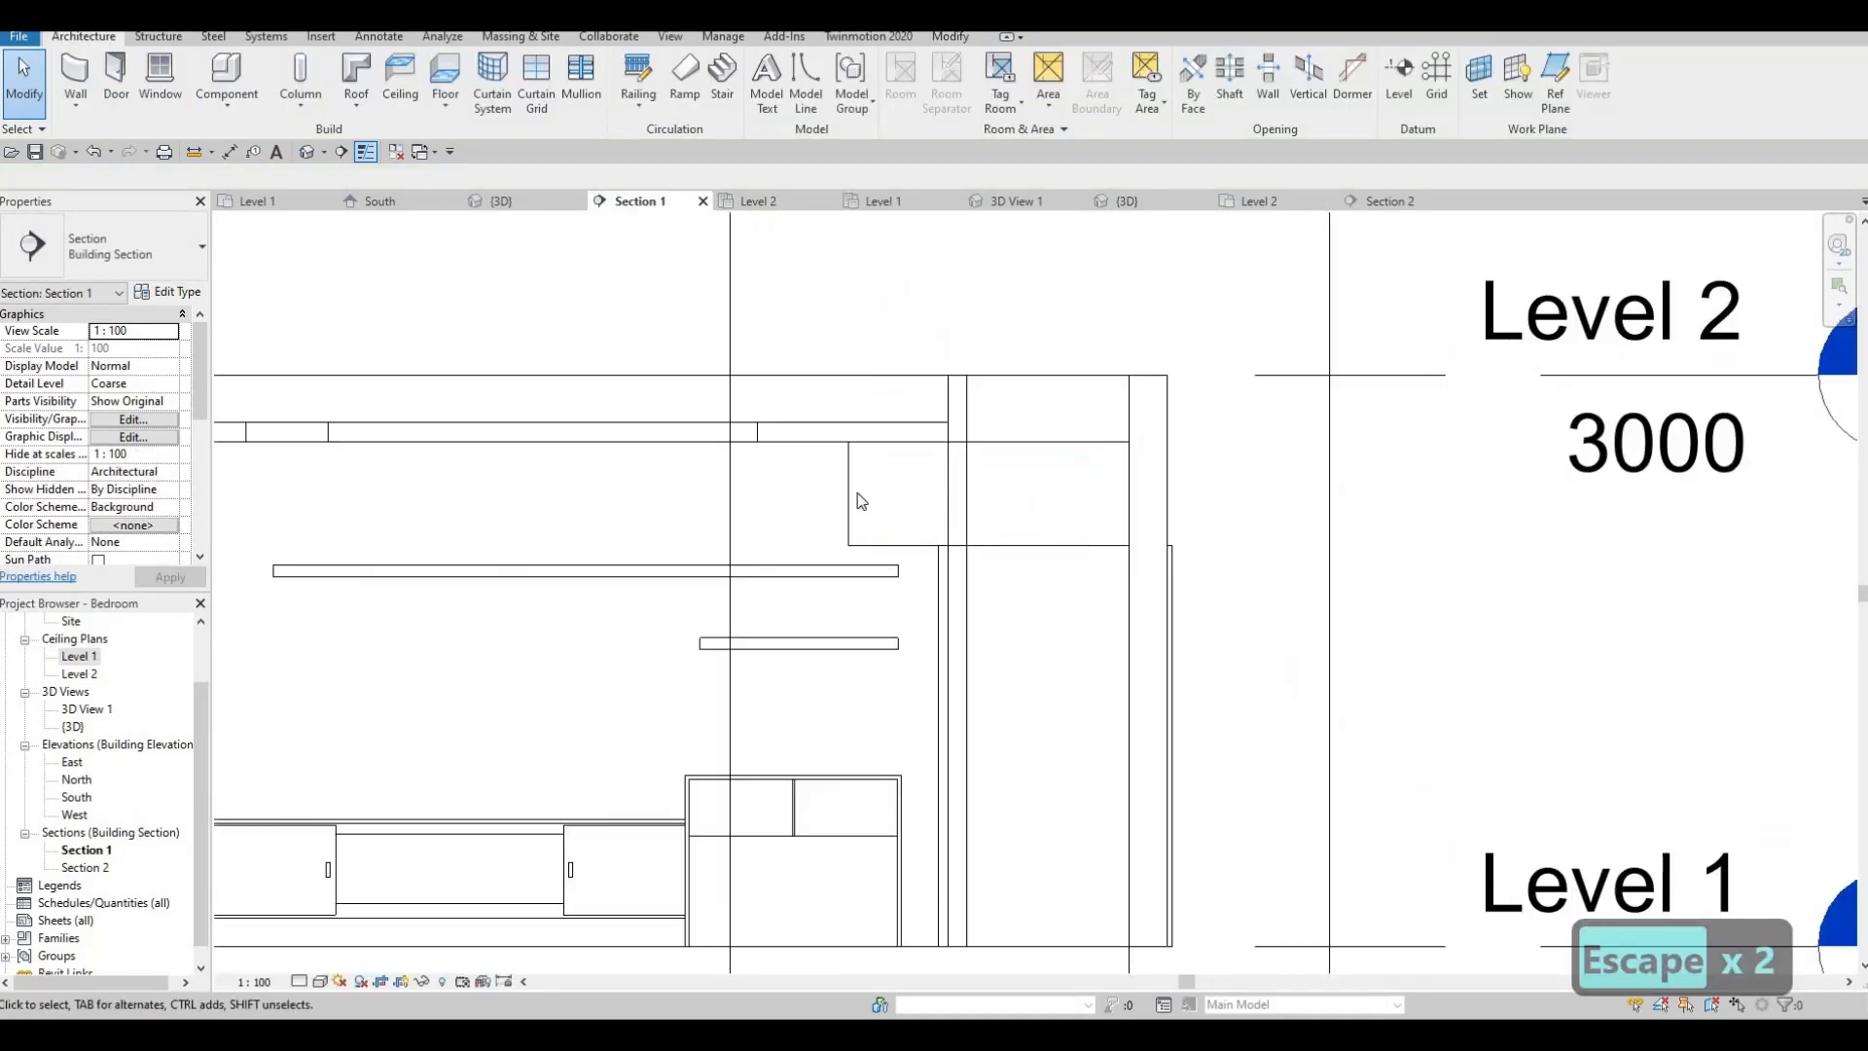
{"action": "left_click", "coordinate": [897, 513]}
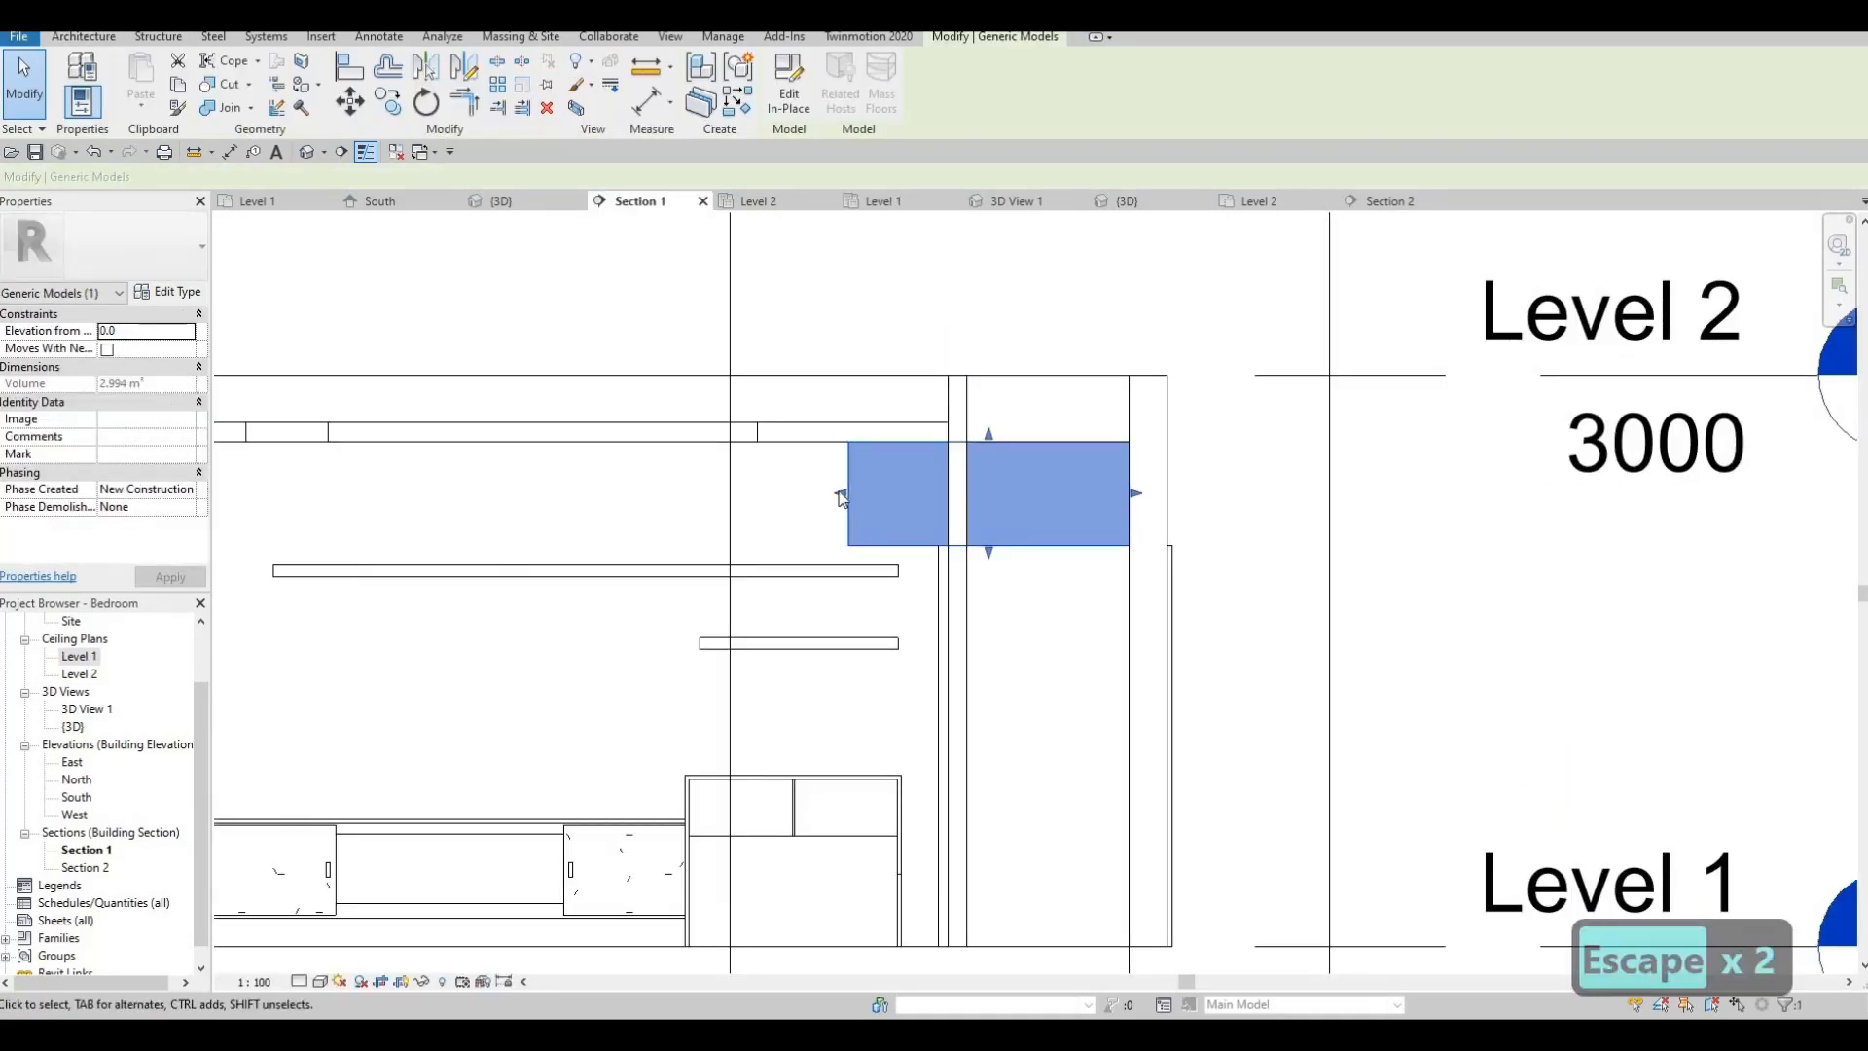
{"action": "left_click_drag", "start_coordinate": [901, 496], "coordinate": [918, 496]}
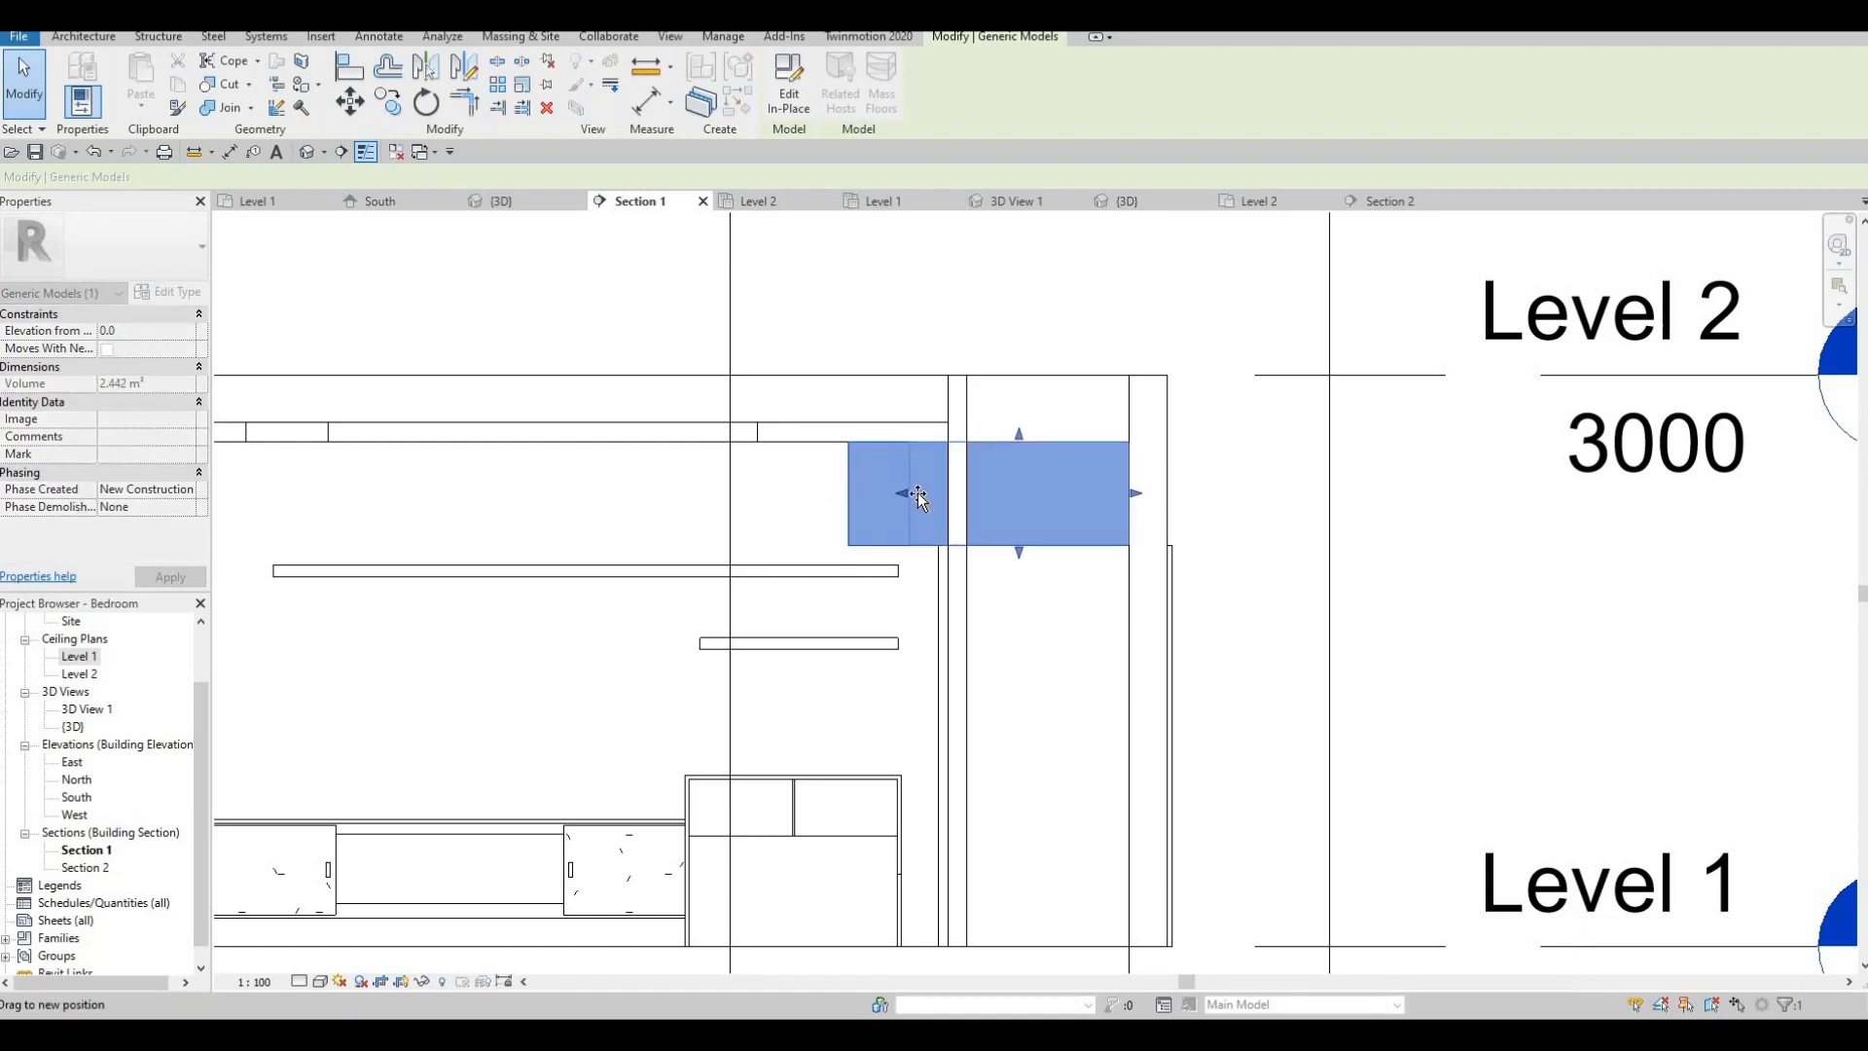
{"action": "key", "text": "Escape"}
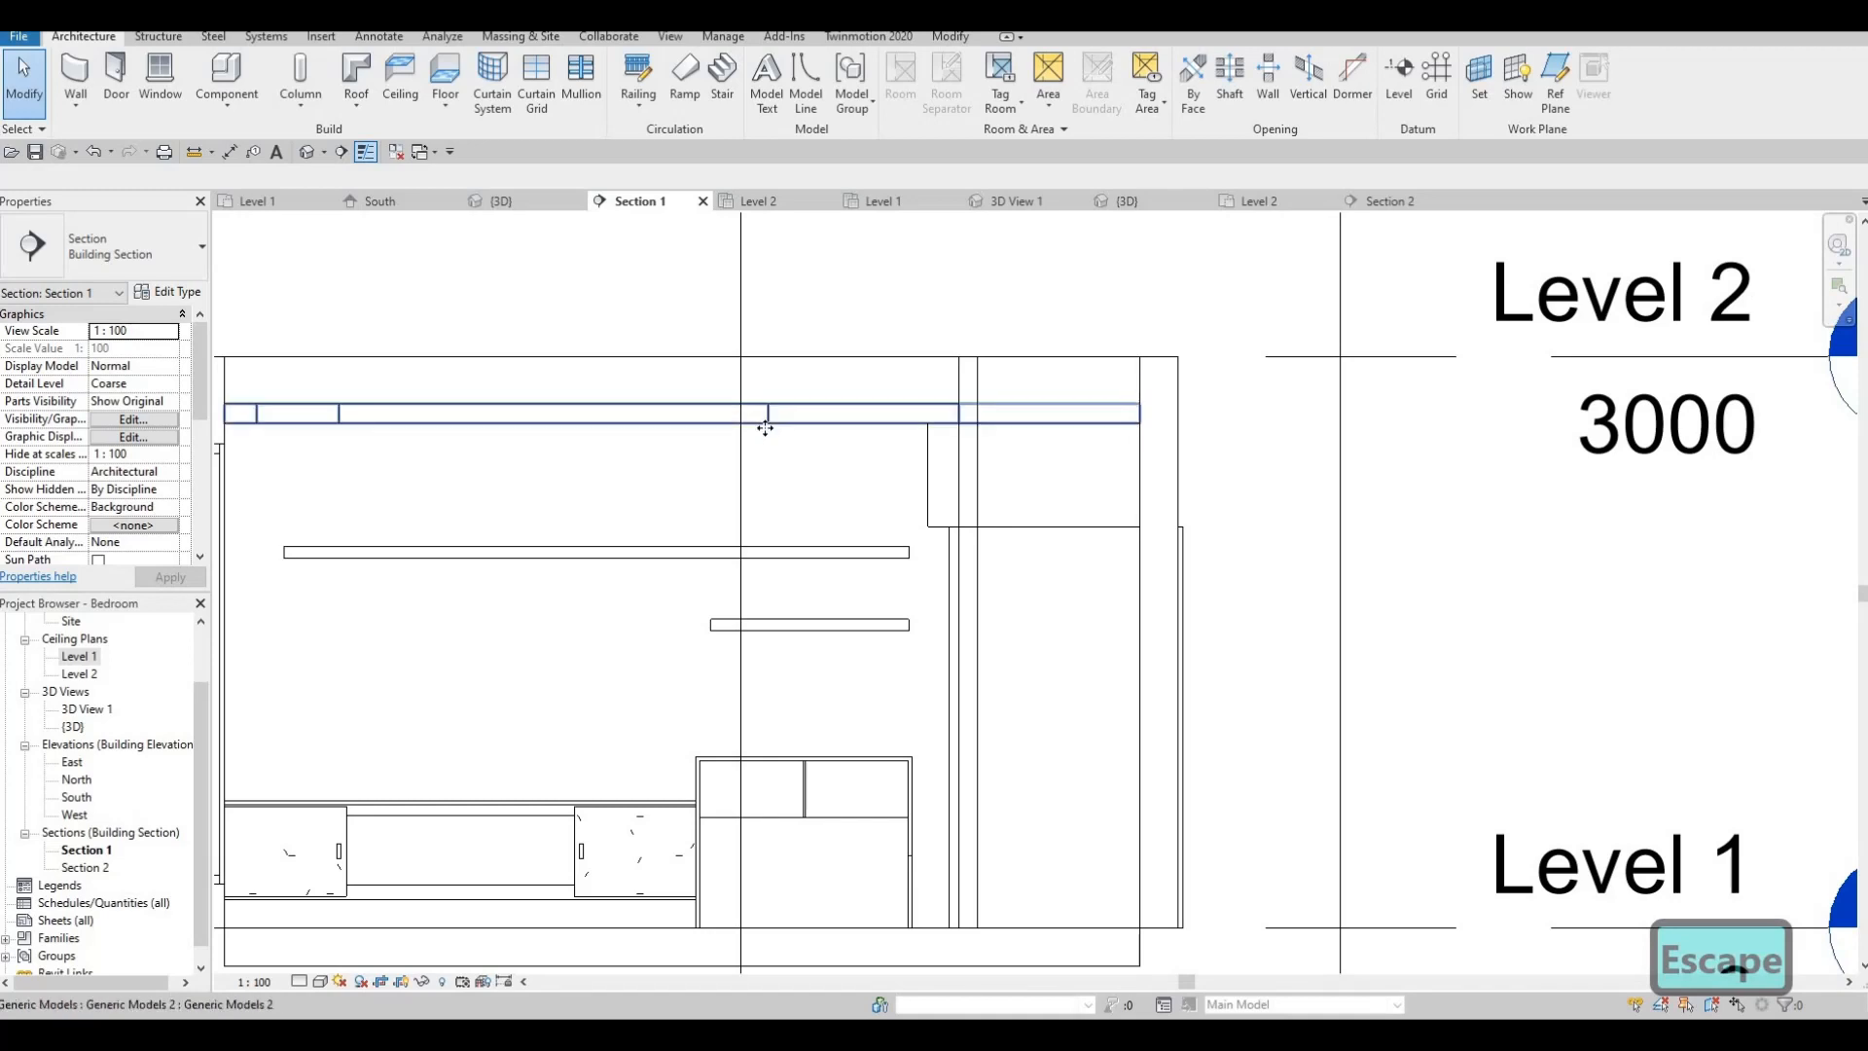
- Stretch the closet-side edge of the ceiling recess closer to the shortened dropped block
{"action": "left_click", "coordinate": [769, 417]}
{"action": "left_click_drag", "start_coordinate": [821, 423], "coordinate": [993, 467]}
{"action": "key", "text": "Escape"}
{"action": "key", "text": "Escape"}
{"action": "scroll", "coordinate": [992, 522], "scroll_direction": "down", "scroll_amount": 3}
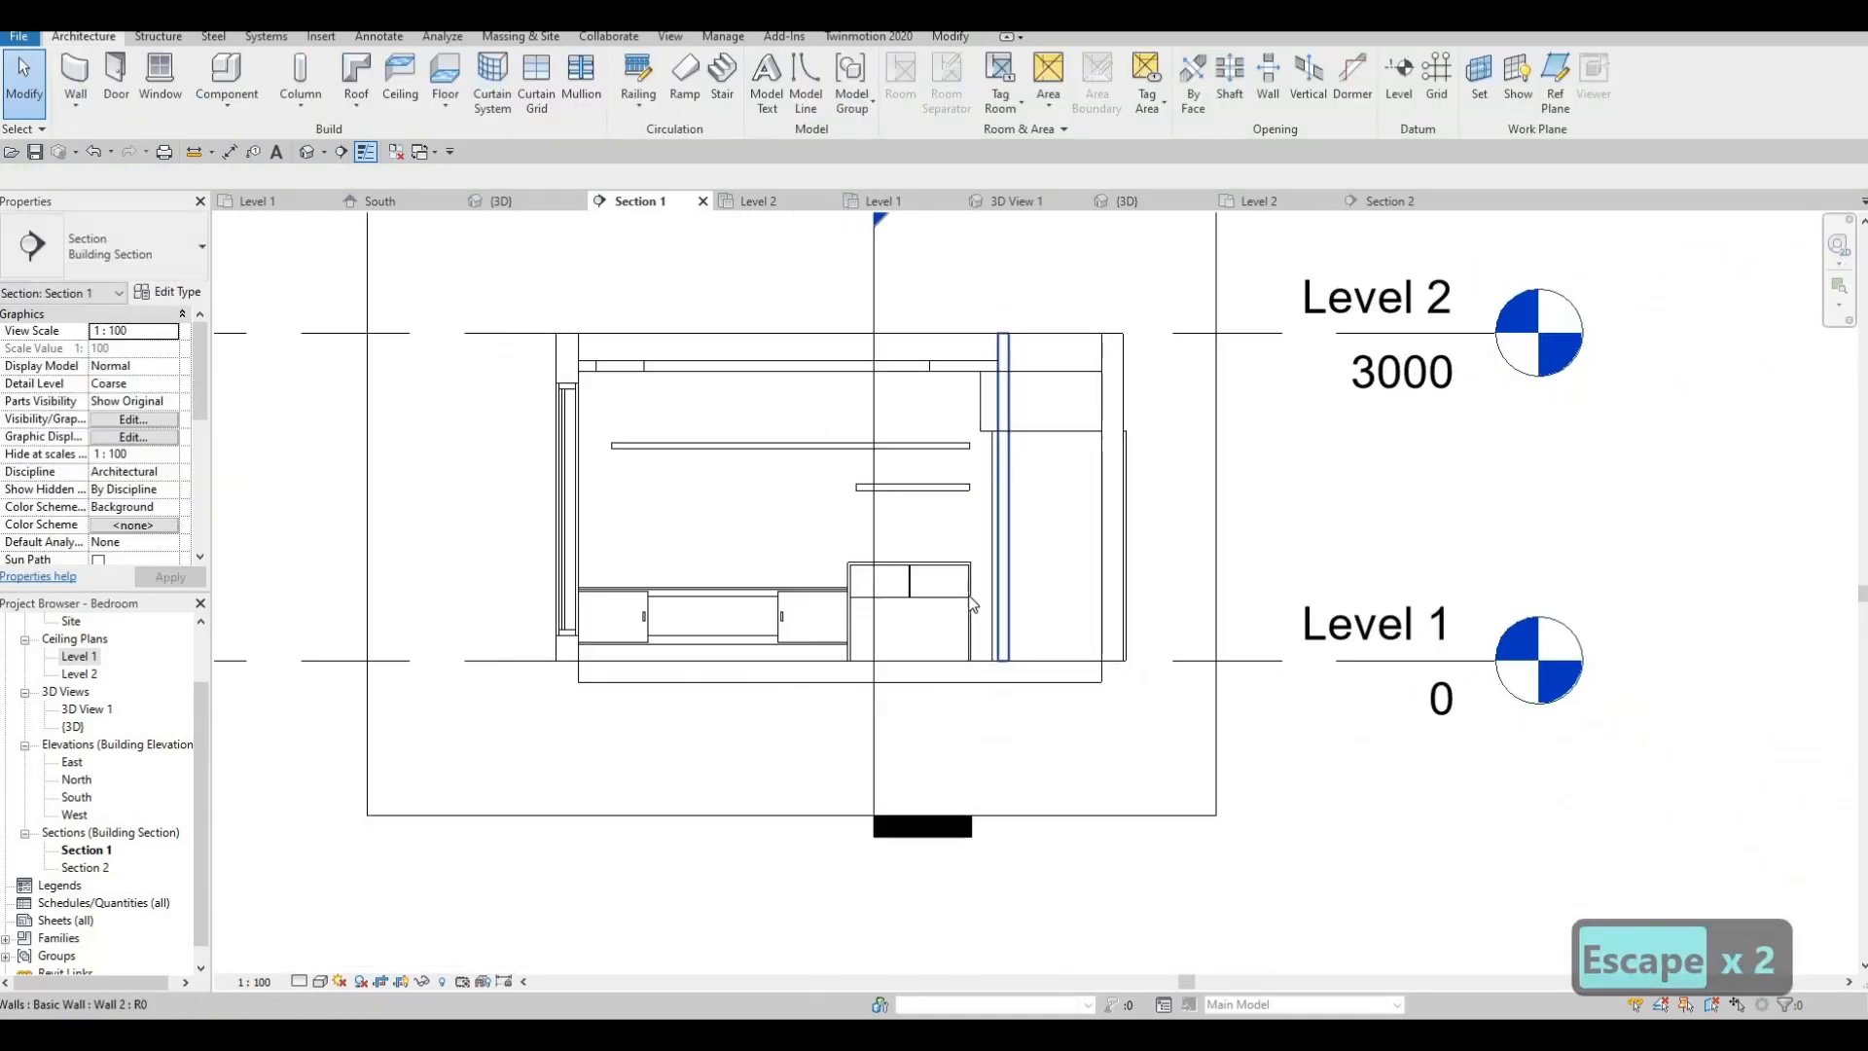
- Examine the flipped section's shelves, low cabinets, desk unit and ceiling relative to the dropped block
{"action": "middle_click_drag", "start_coordinate": [974, 491], "coordinate": [1025, 556]}
{"action": "scroll", "coordinate": [849, 527], "scroll_direction": "down", "scroll_amount": 2}
{"action": "scroll", "coordinate": [849, 527], "scroll_direction": "up", "scroll_amount": 2}
{"action": "scroll", "coordinate": [954, 500], "scroll_direction": "up", "scroll_amount": 5}
{"action": "scroll", "coordinate": [1025, 557], "scroll_direction": "down", "scroll_amount": 1}
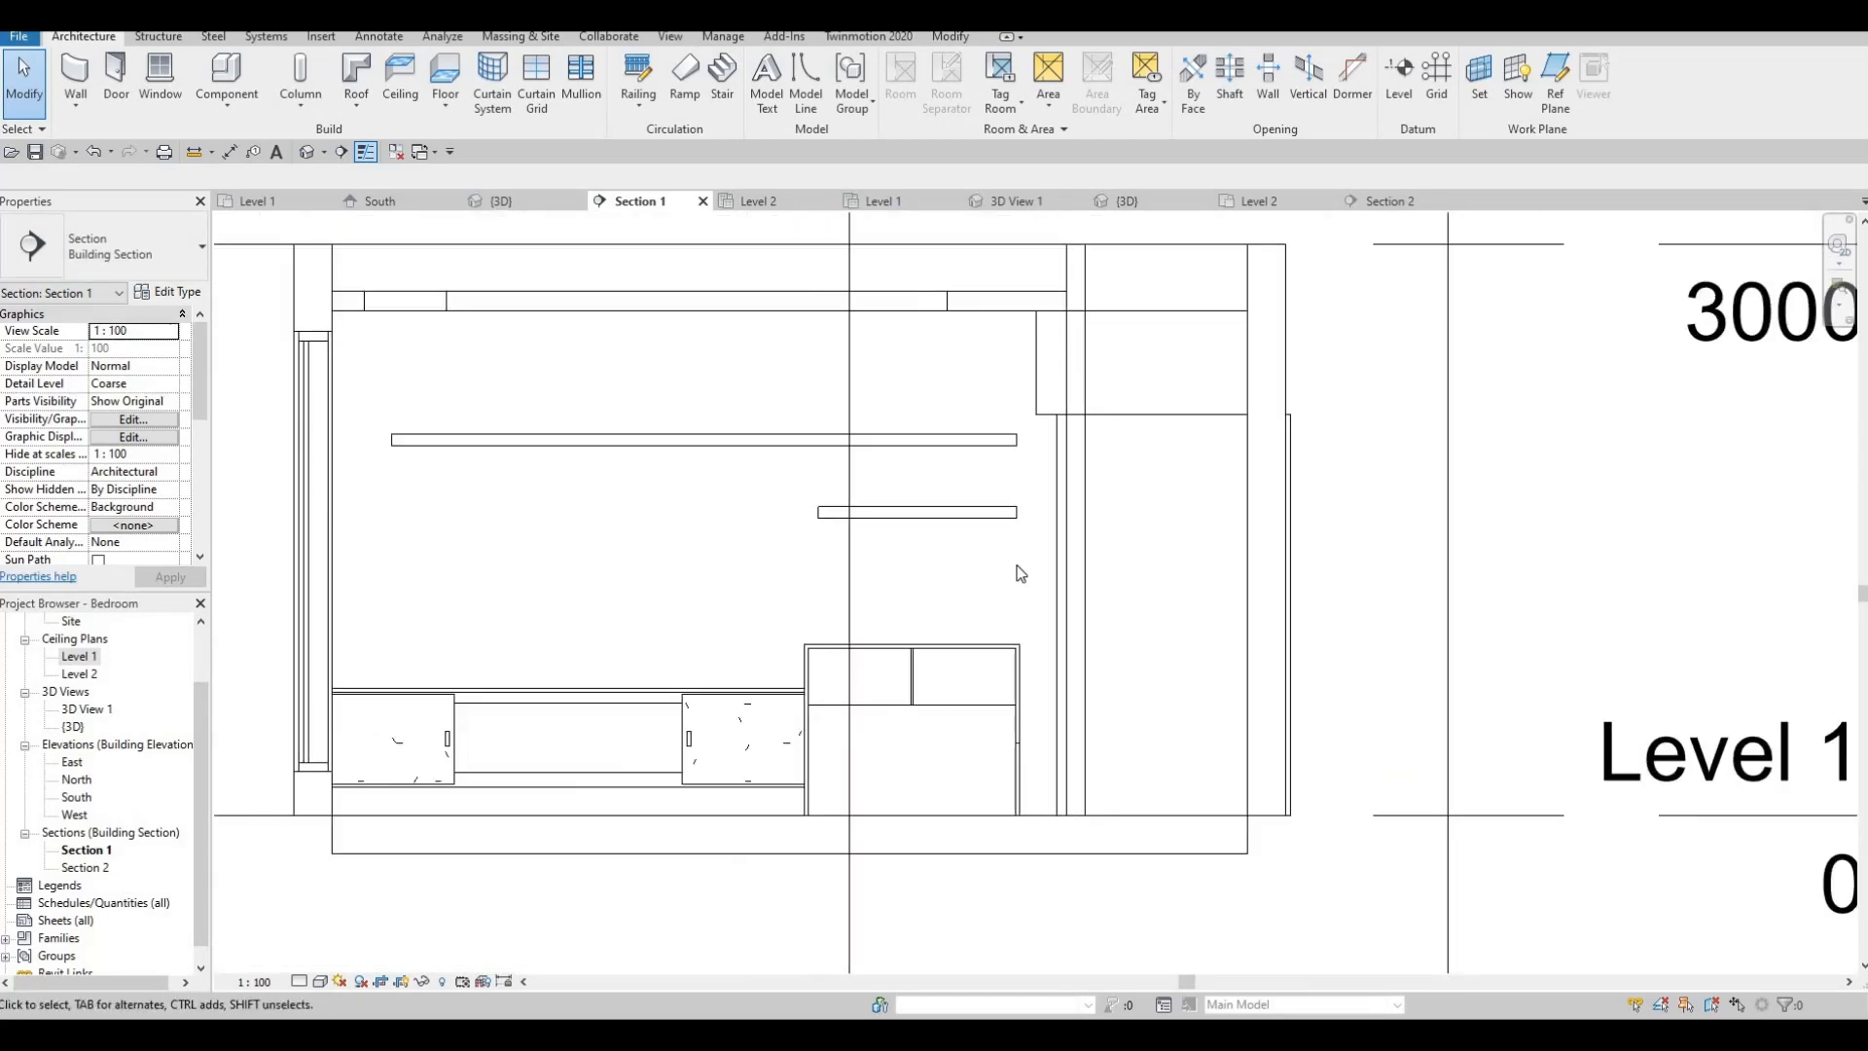
{"action": "scroll", "coordinate": [850, 571], "scroll_direction": "down", "scroll_amount": 3}
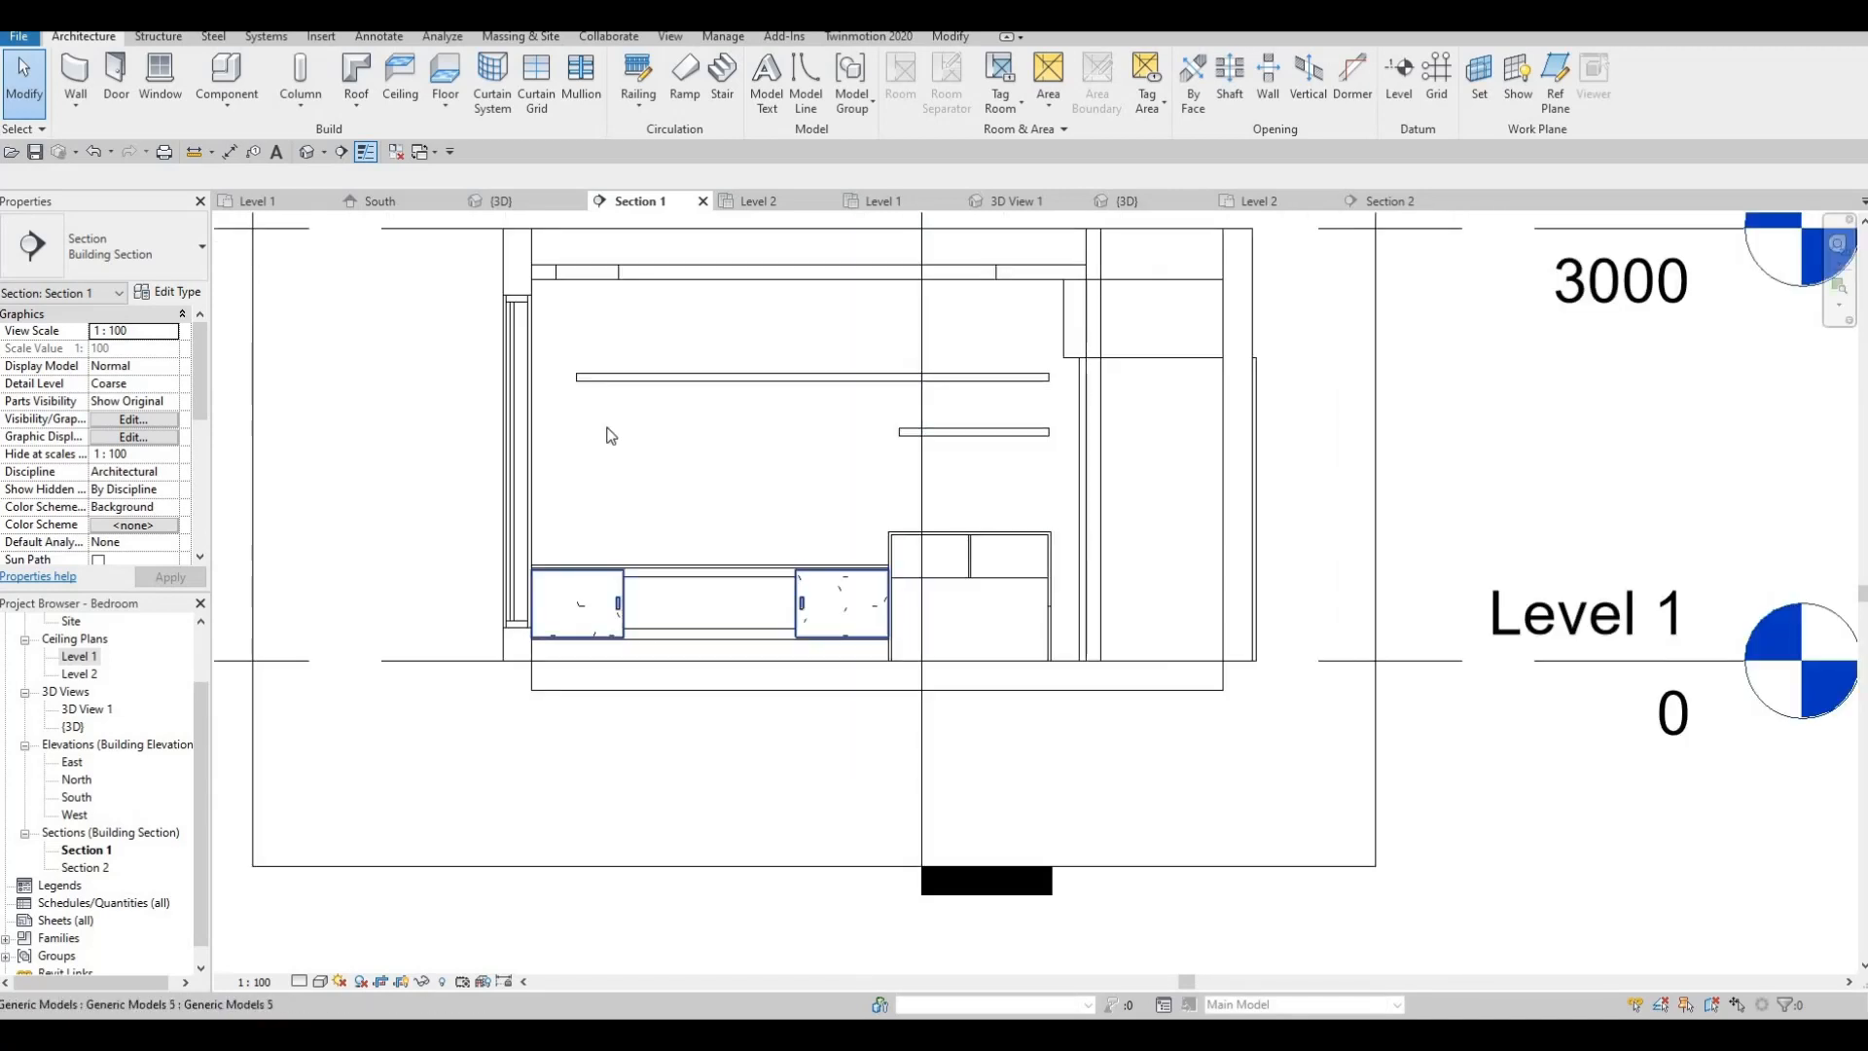
{"action": "scroll", "coordinate": [986, 504], "scroll_direction": "down", "scroll_amount": 1}
{"action": "middle_click_drag", "start_coordinate": [985, 504], "coordinate": [803, 562]}
- In the 3D view, delete the queen bed placed behind the window wall
{"action": "left_click", "coordinate": [313, 154]}
{"action": "scroll", "coordinate": [800, 554], "scroll_direction": "up", "scroll_amount": 3}
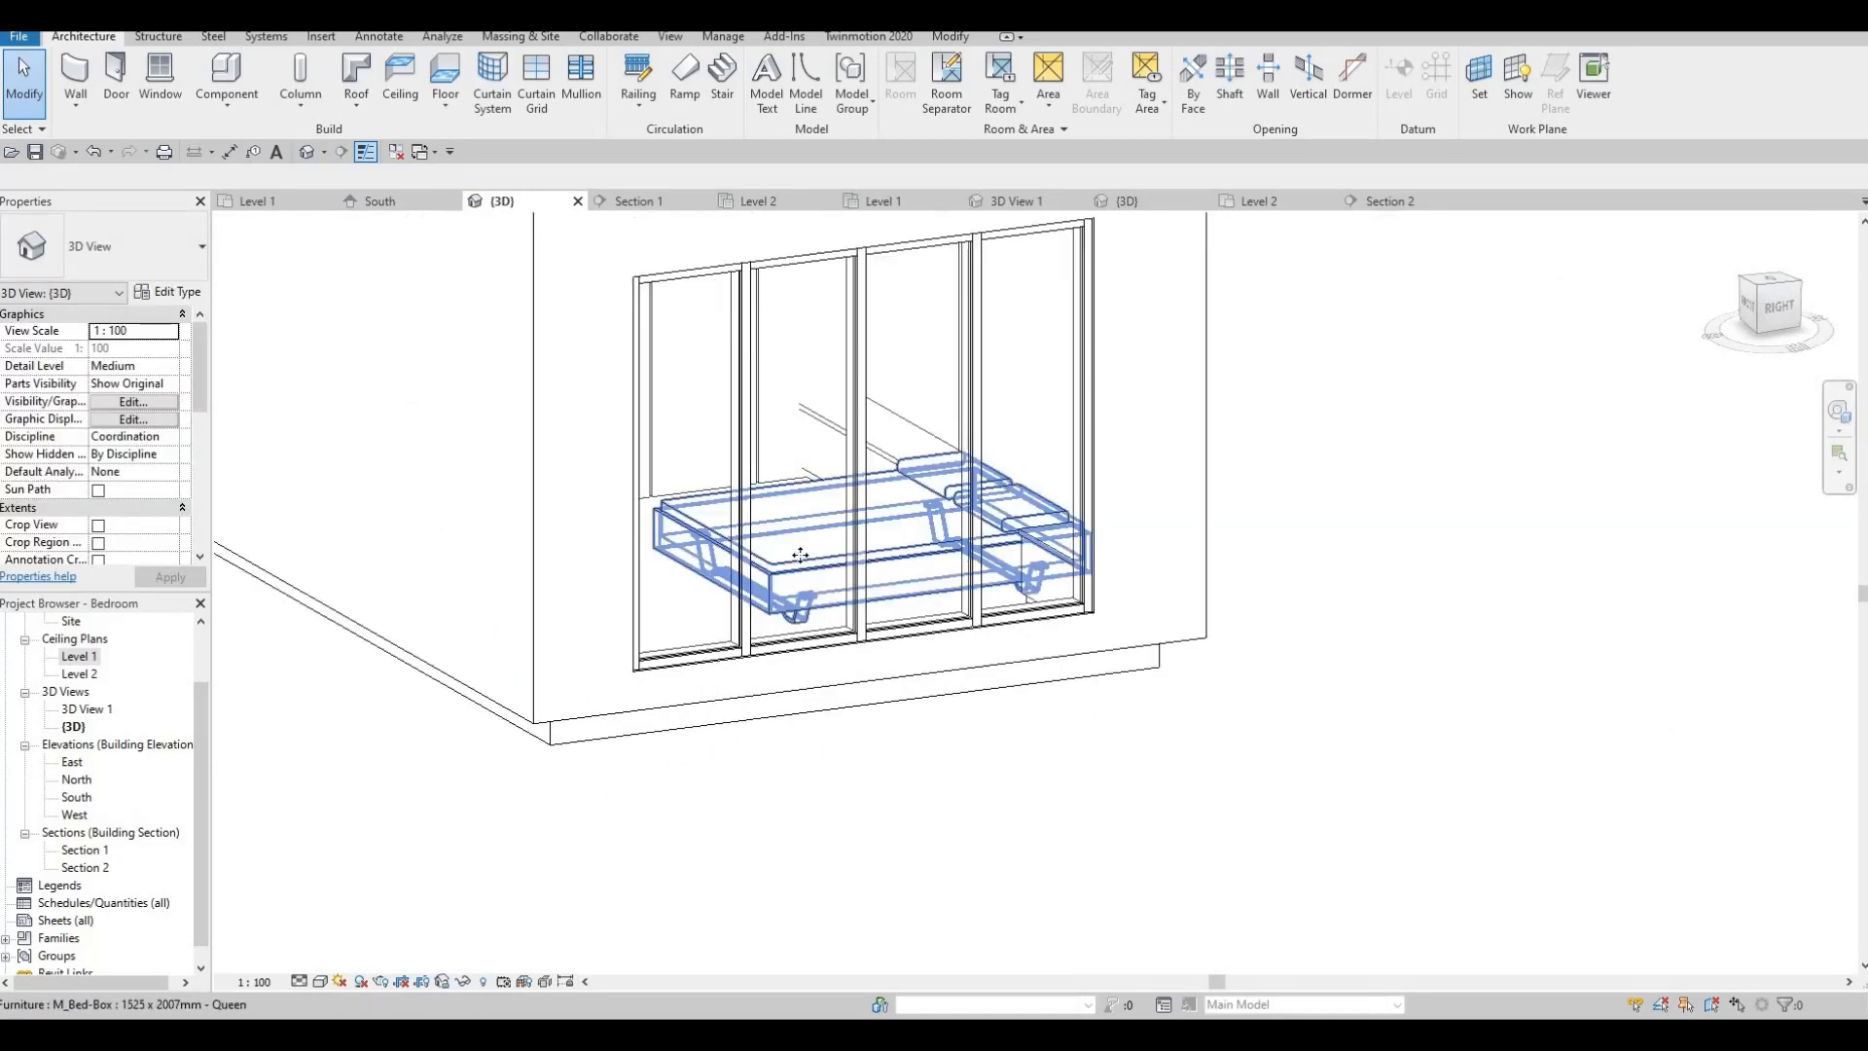
{"action": "left_click", "coordinate": [800, 555]}
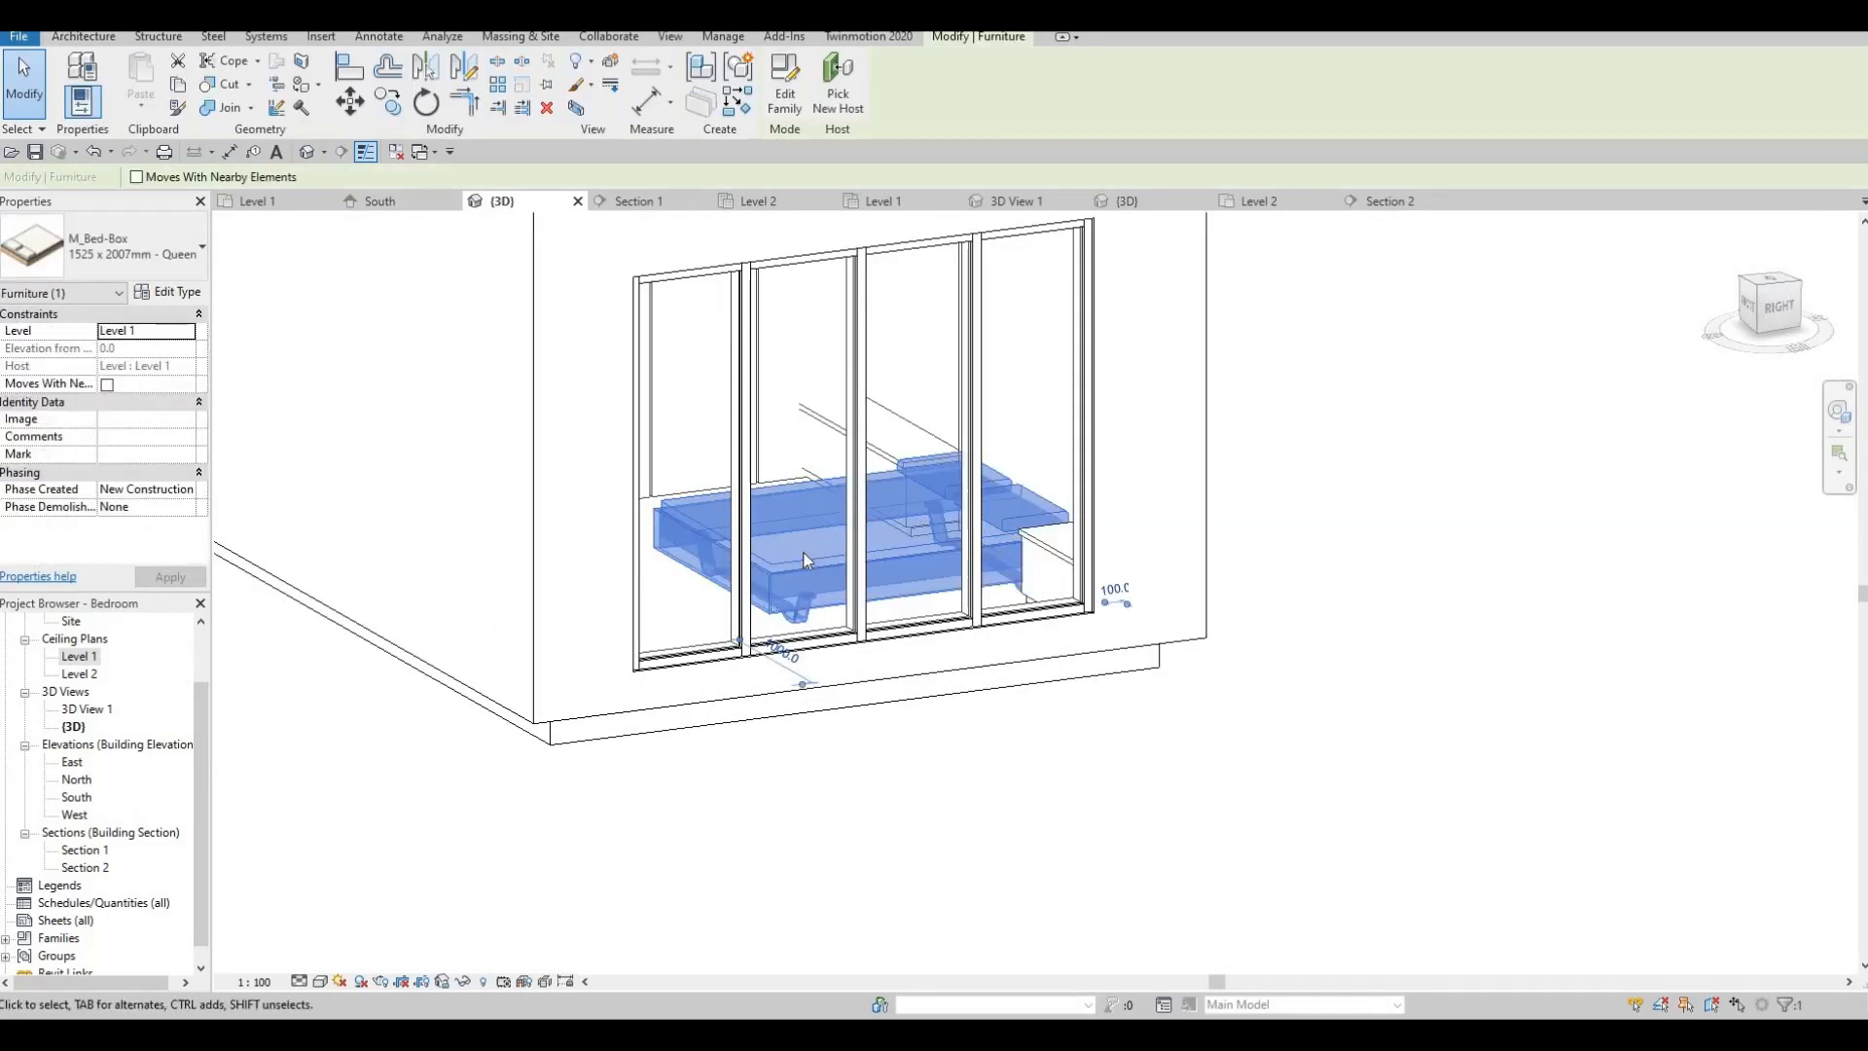
{"action": "key", "text": "Delete"}
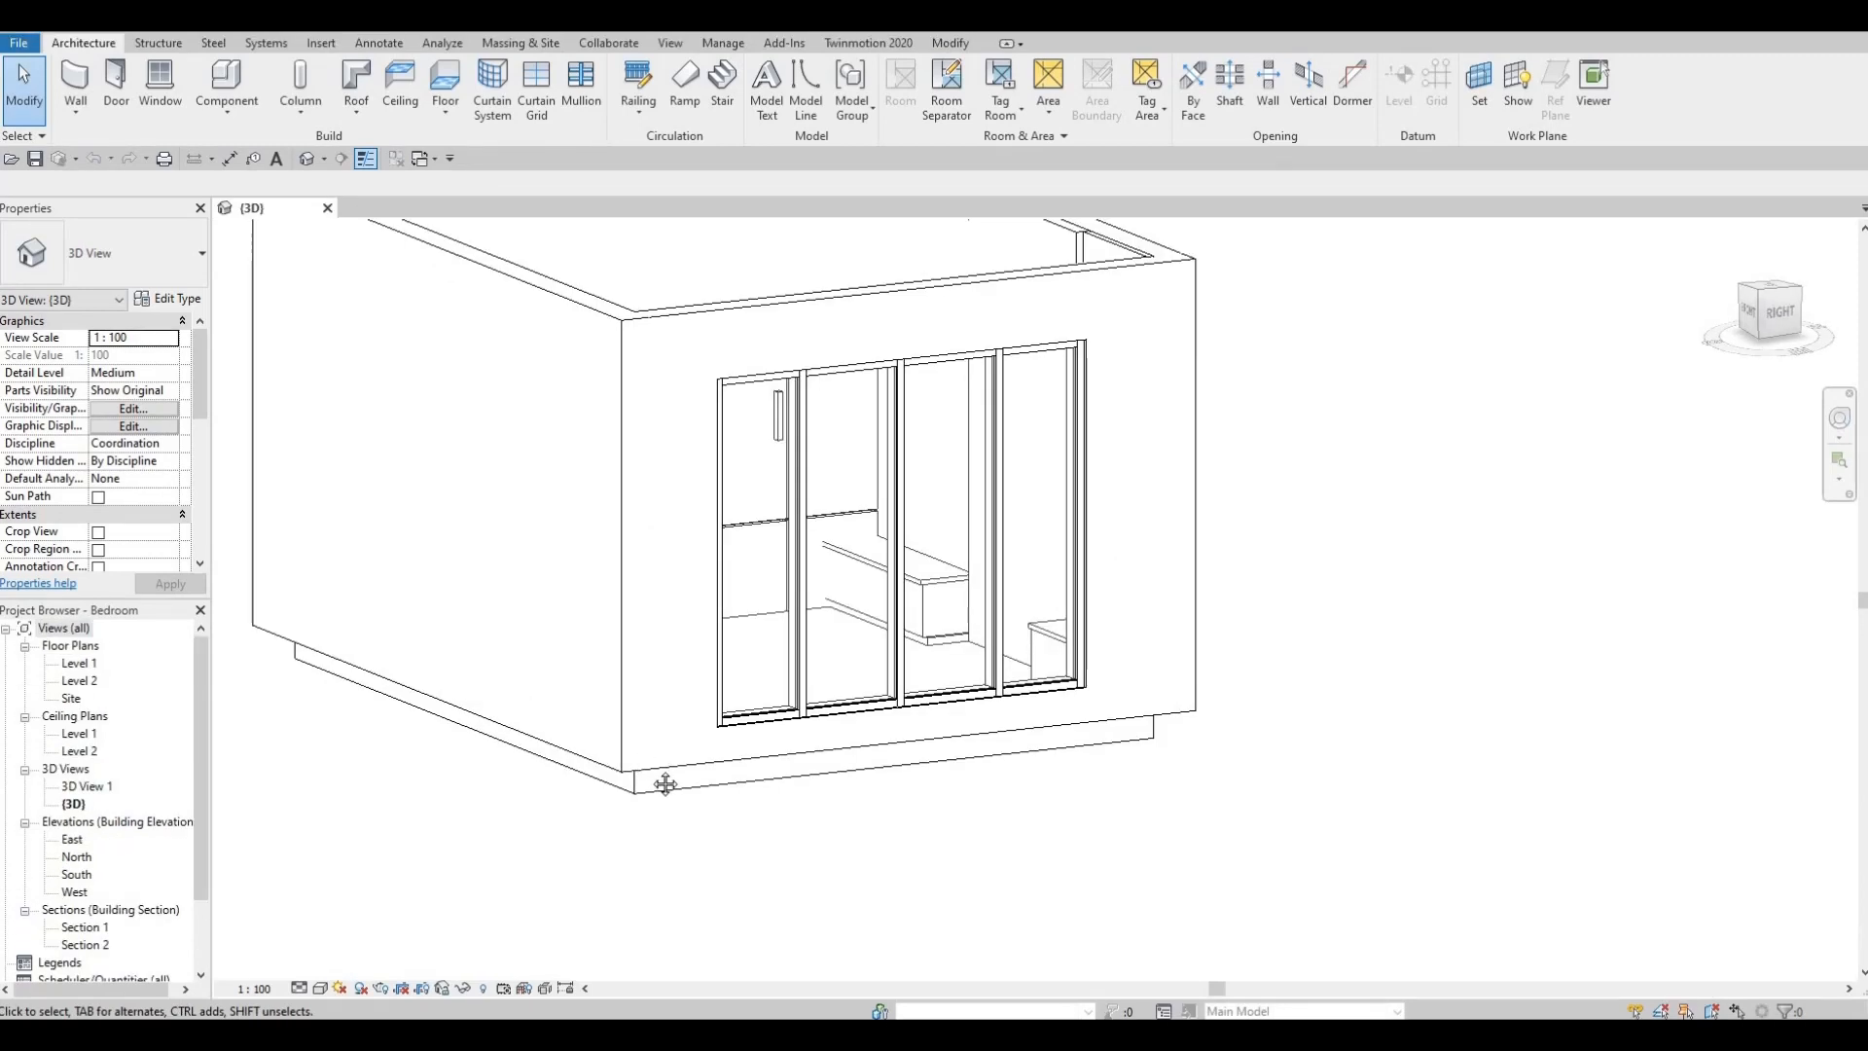
{"action": "middle_click_drag", "start_coordinate": [666, 784], "coordinate": [686, 860]}
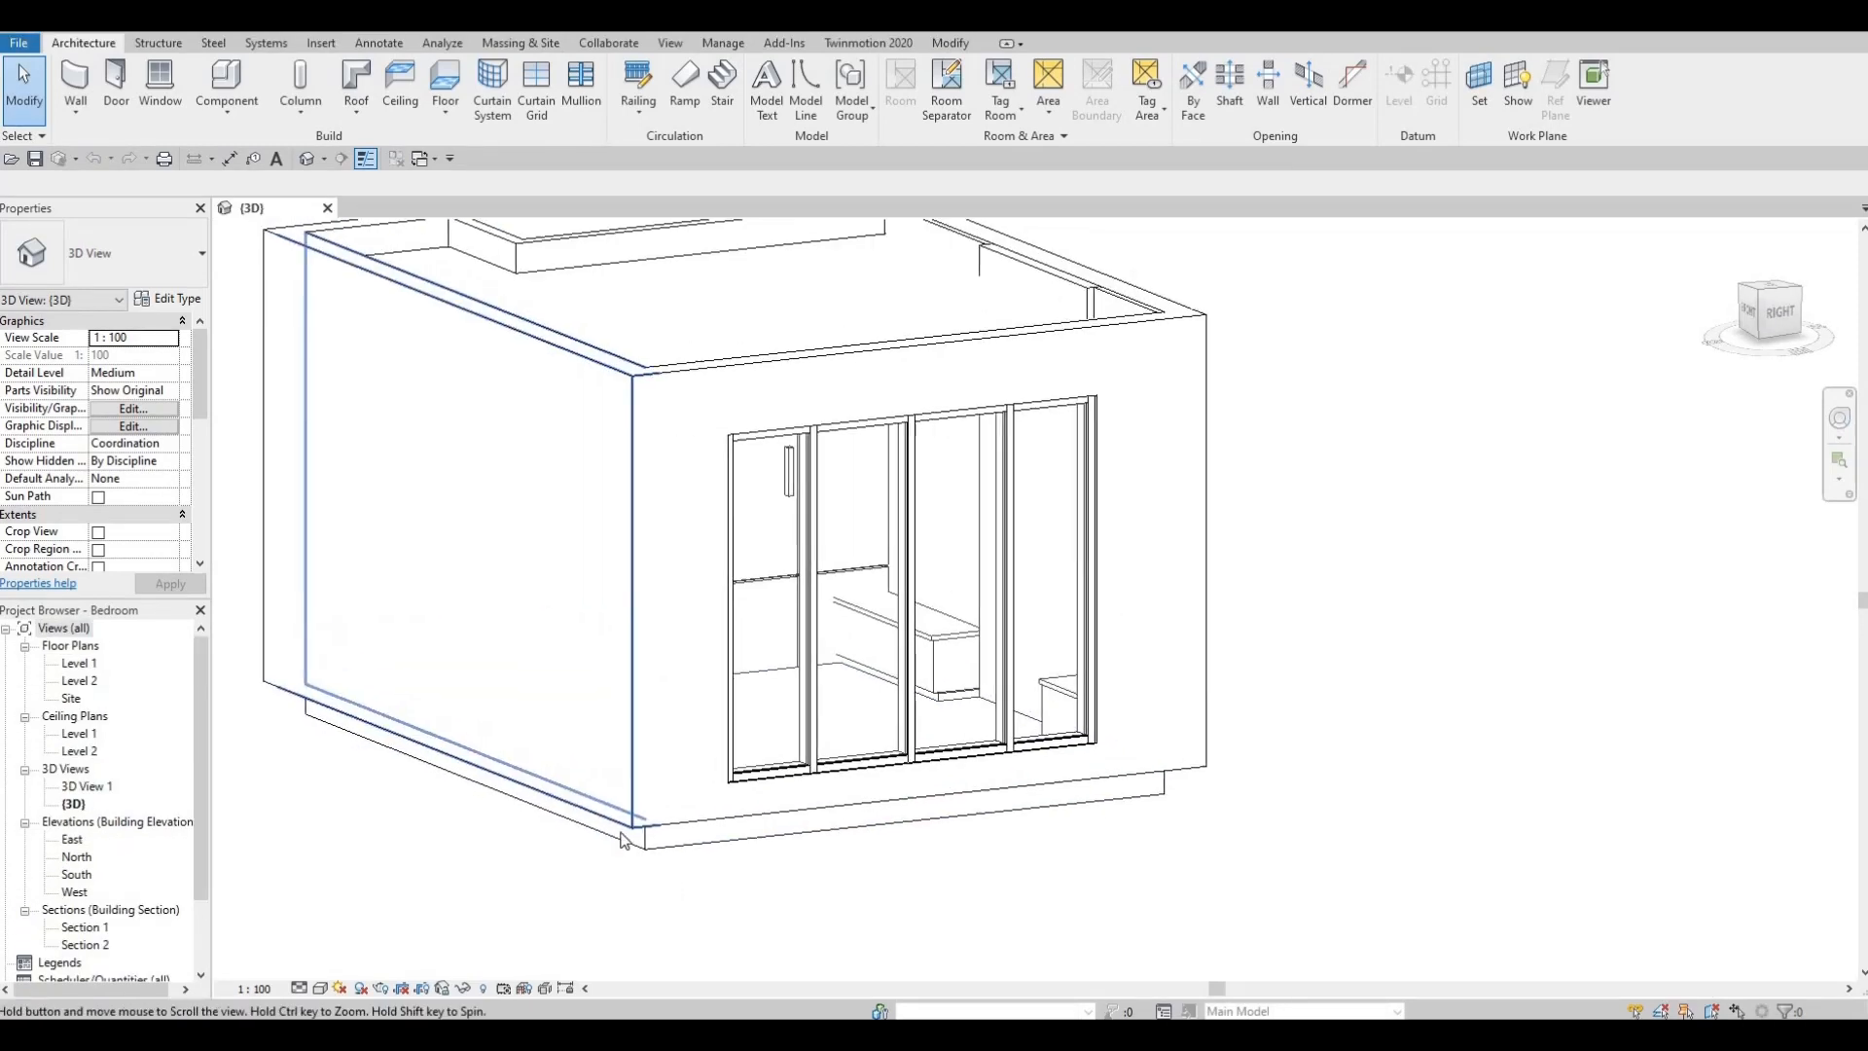
{"action": "scroll", "coordinate": [623, 834], "scroll_direction": "up", "scroll_amount": 1}
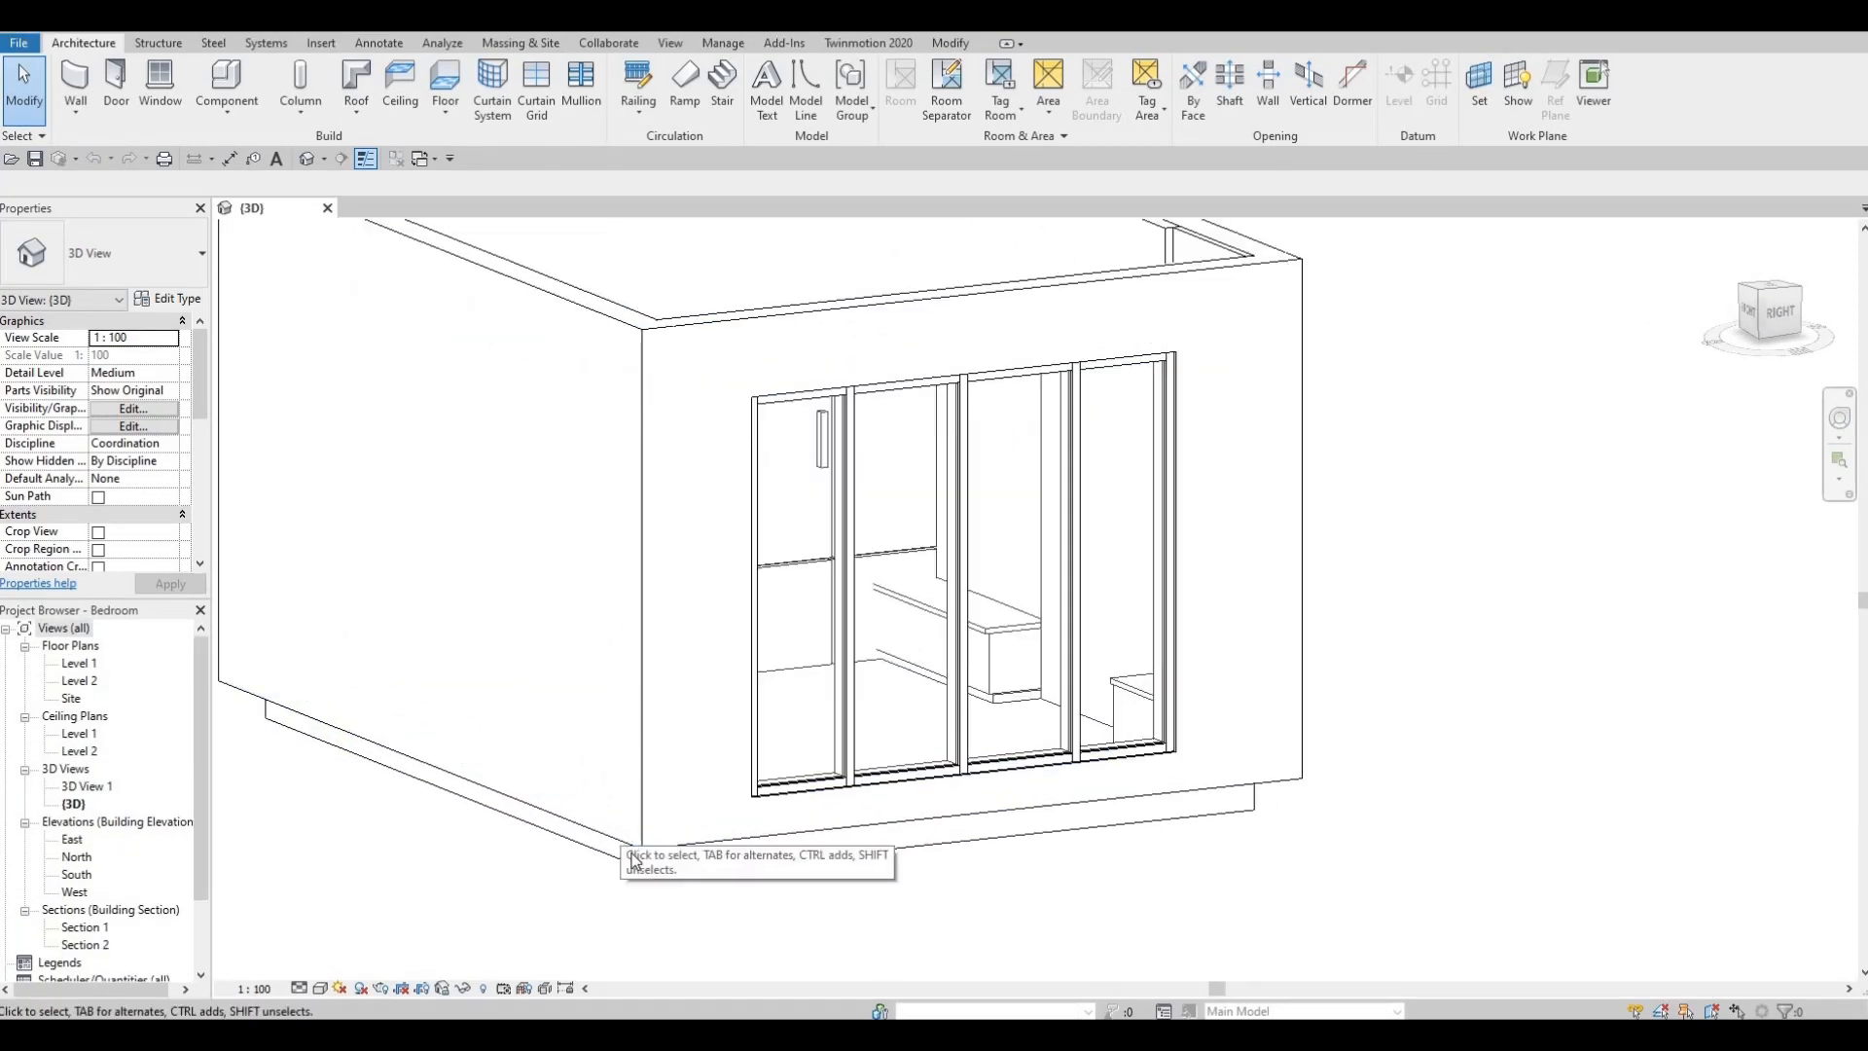